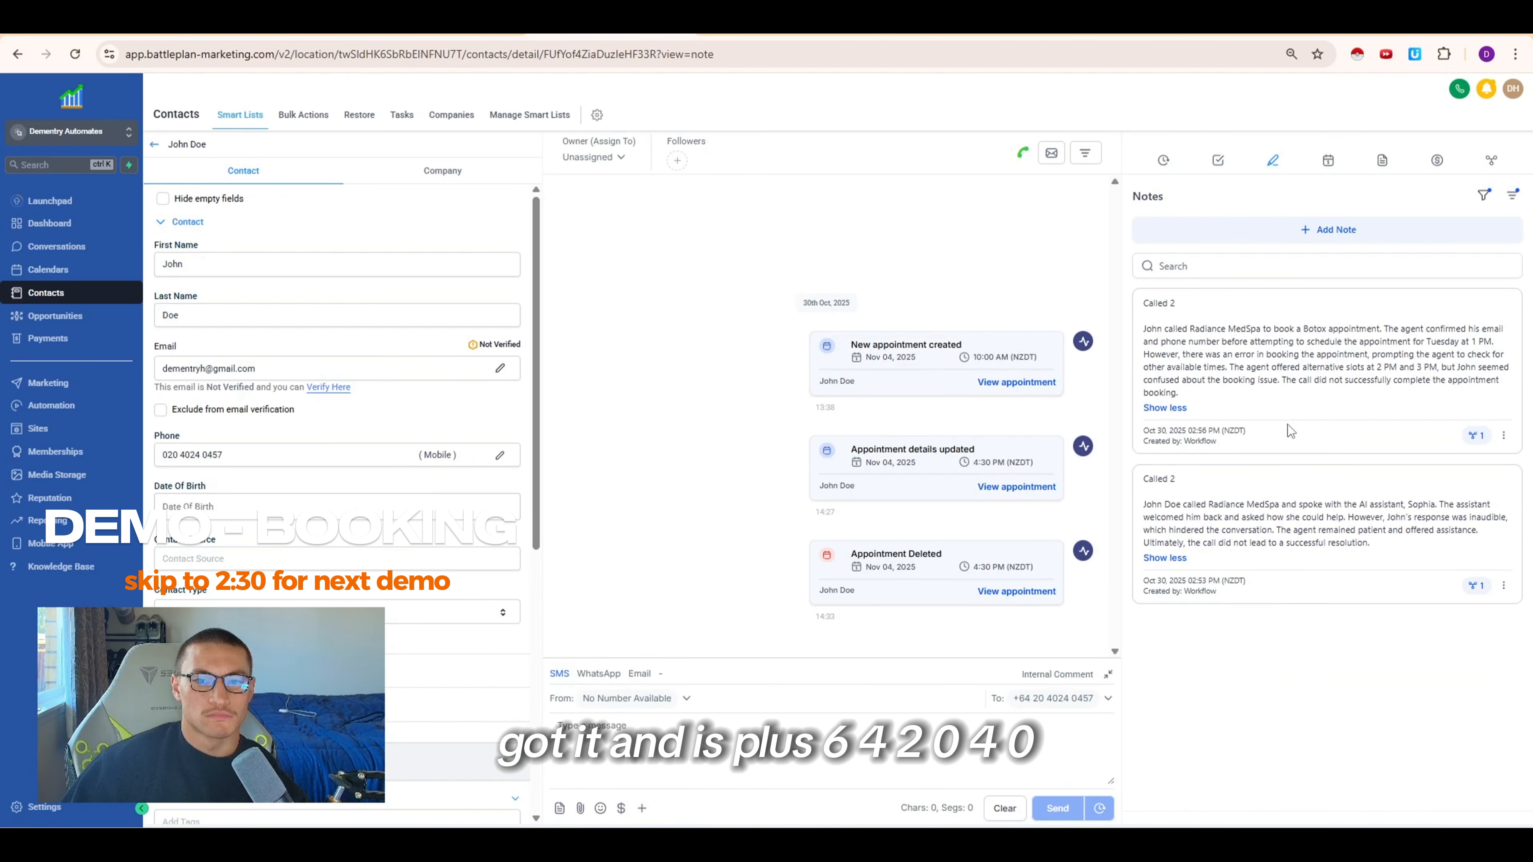
Inspect the latest booking workflow execution and the Respond to Webhook4 node's input and output
left_click(155, 147)
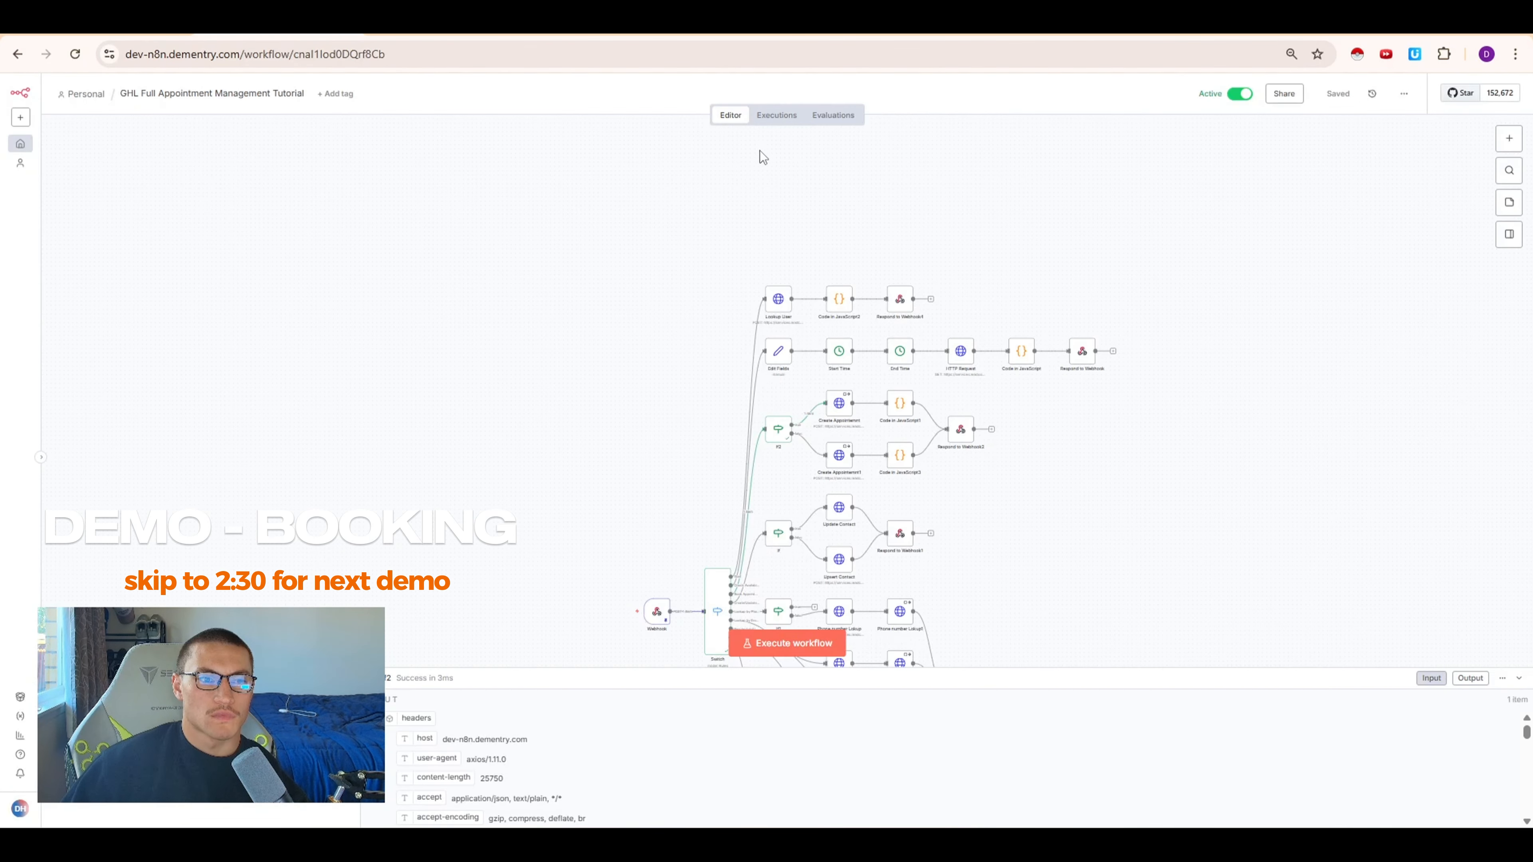
left_click(784, 115)
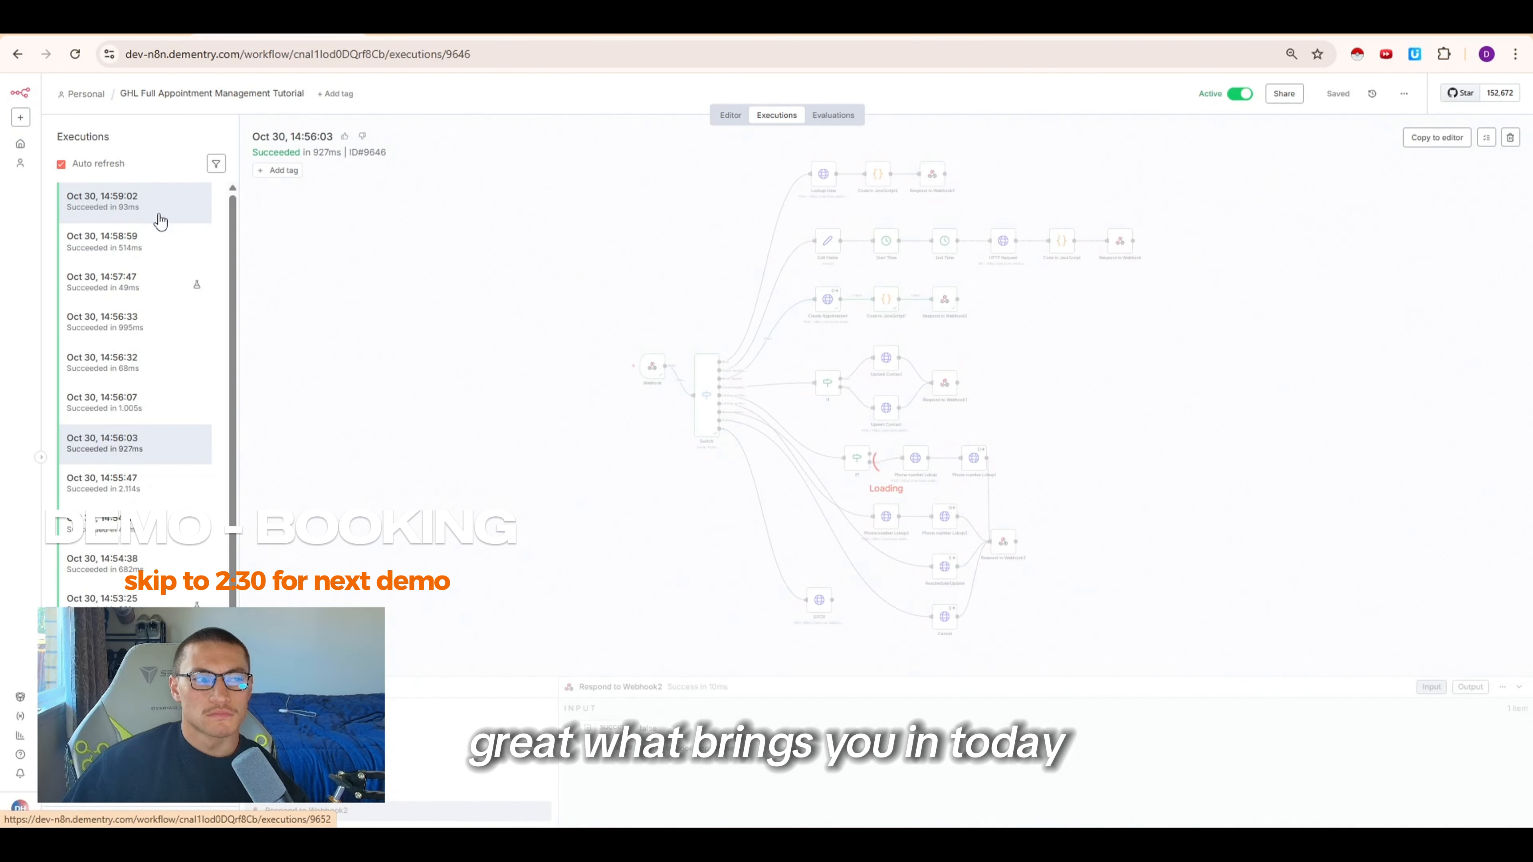
left_click(160, 243)
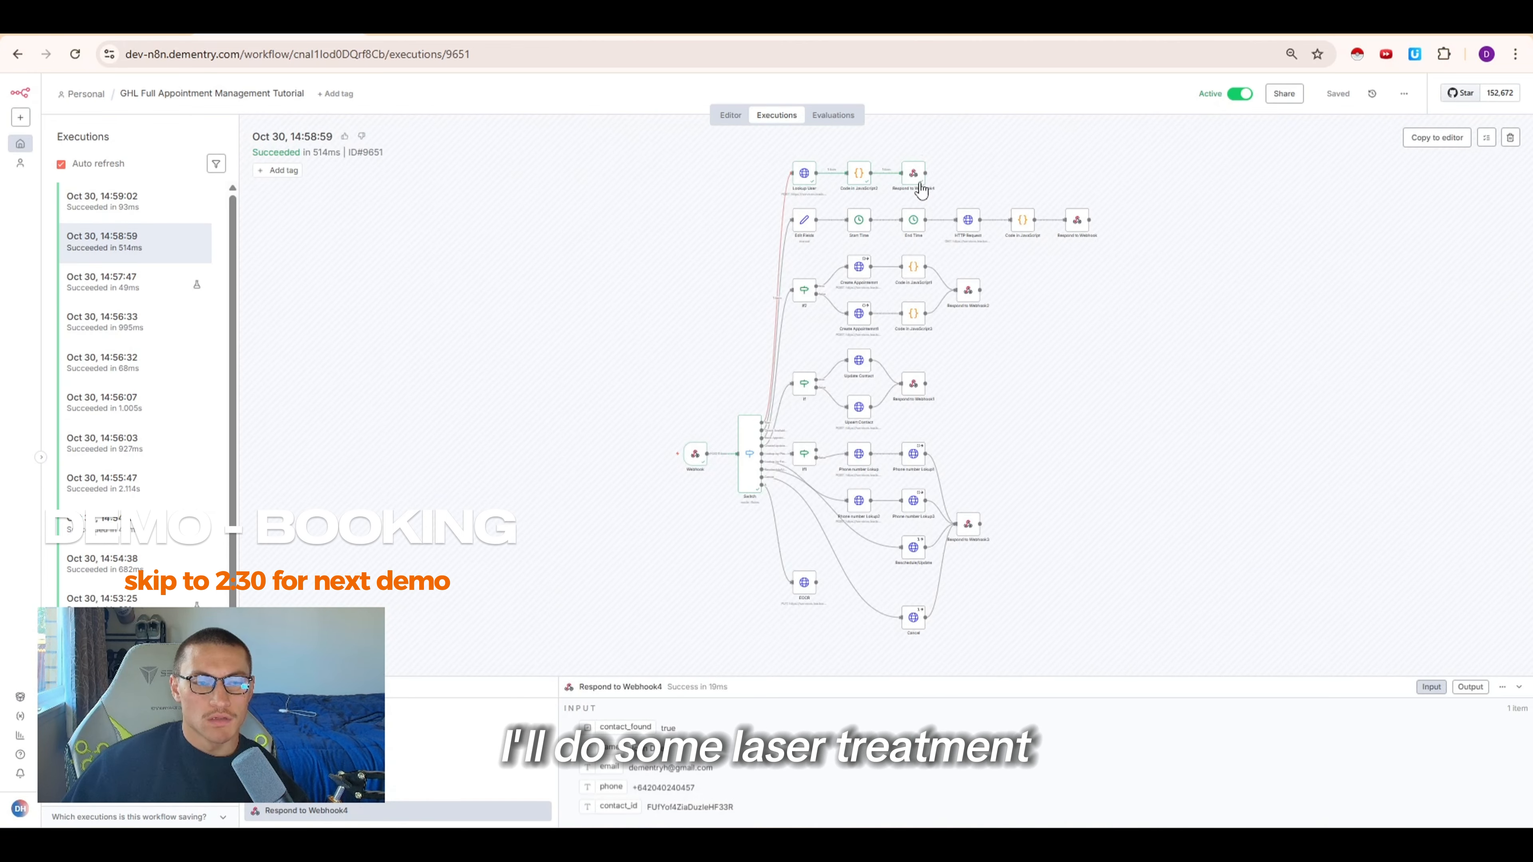
double_click(915, 174)
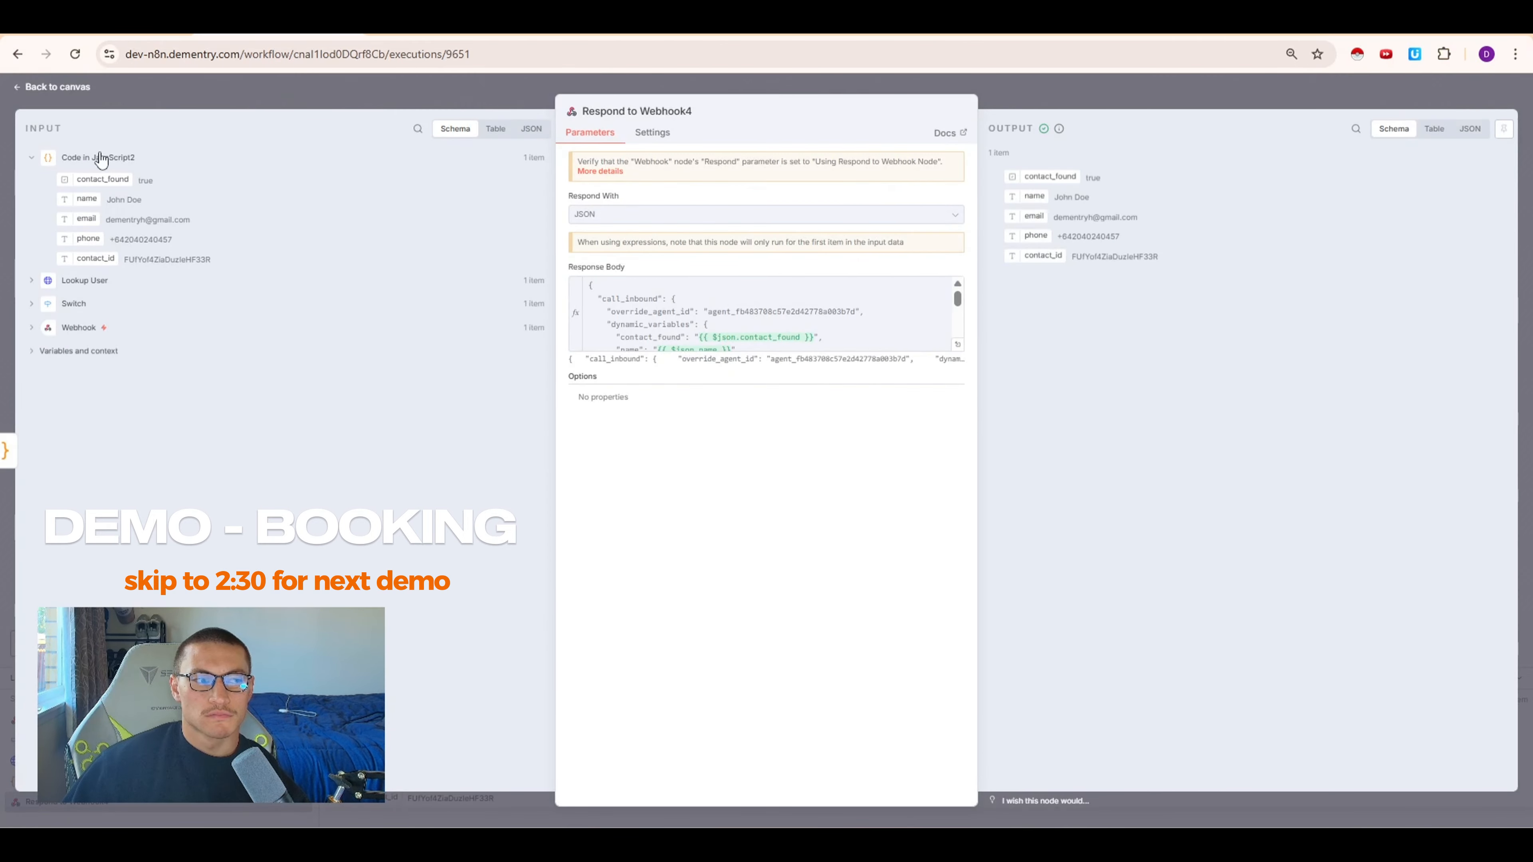
left_click(1029, 104)
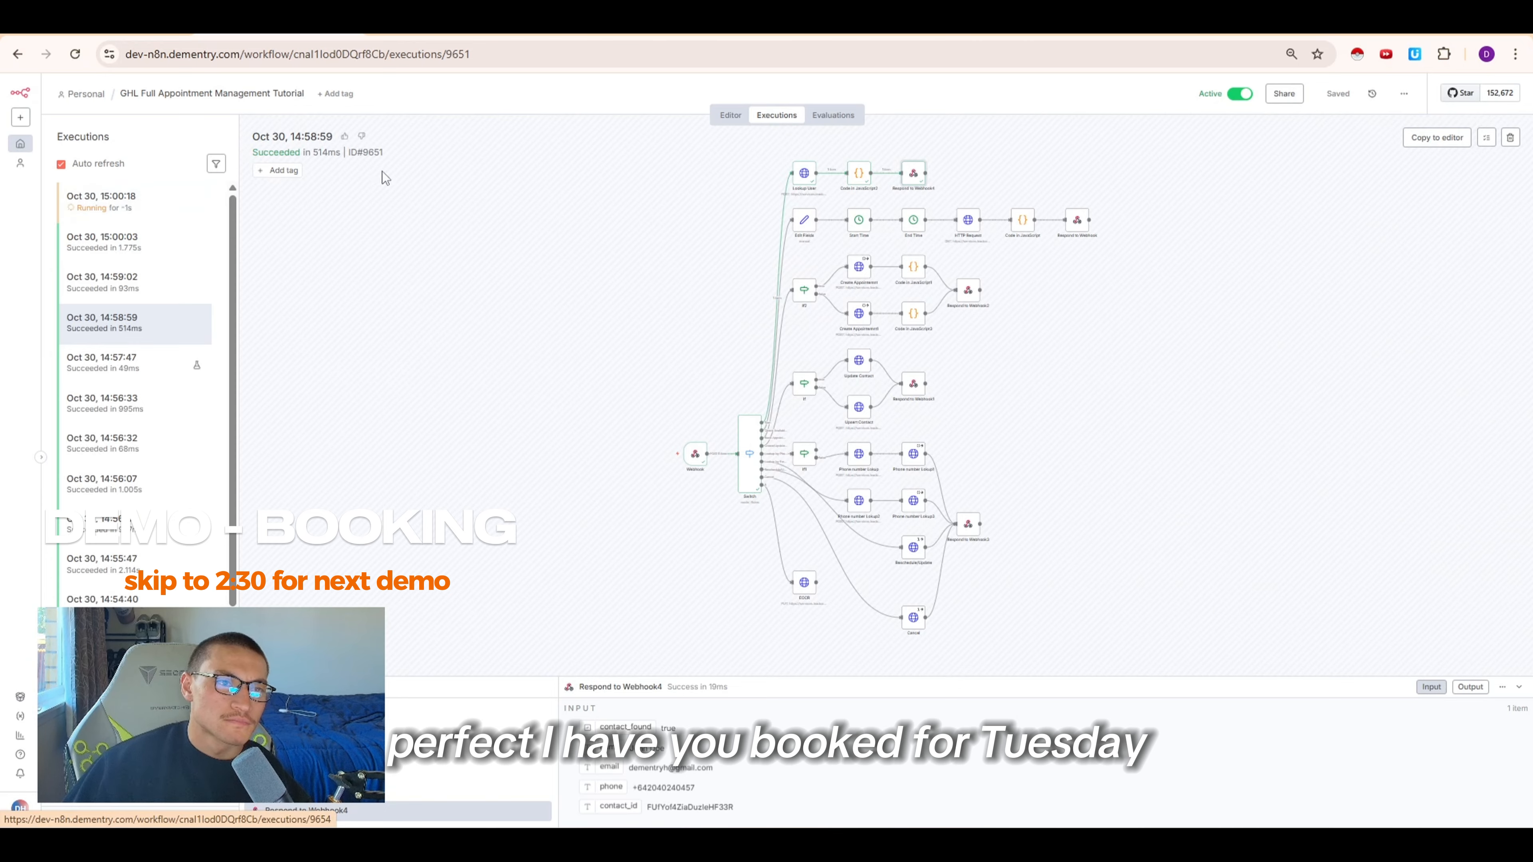
Review the contact's appointment activity, the newest workflow executions, and the booked appointment's details in the calendar
left_click(561, 29)
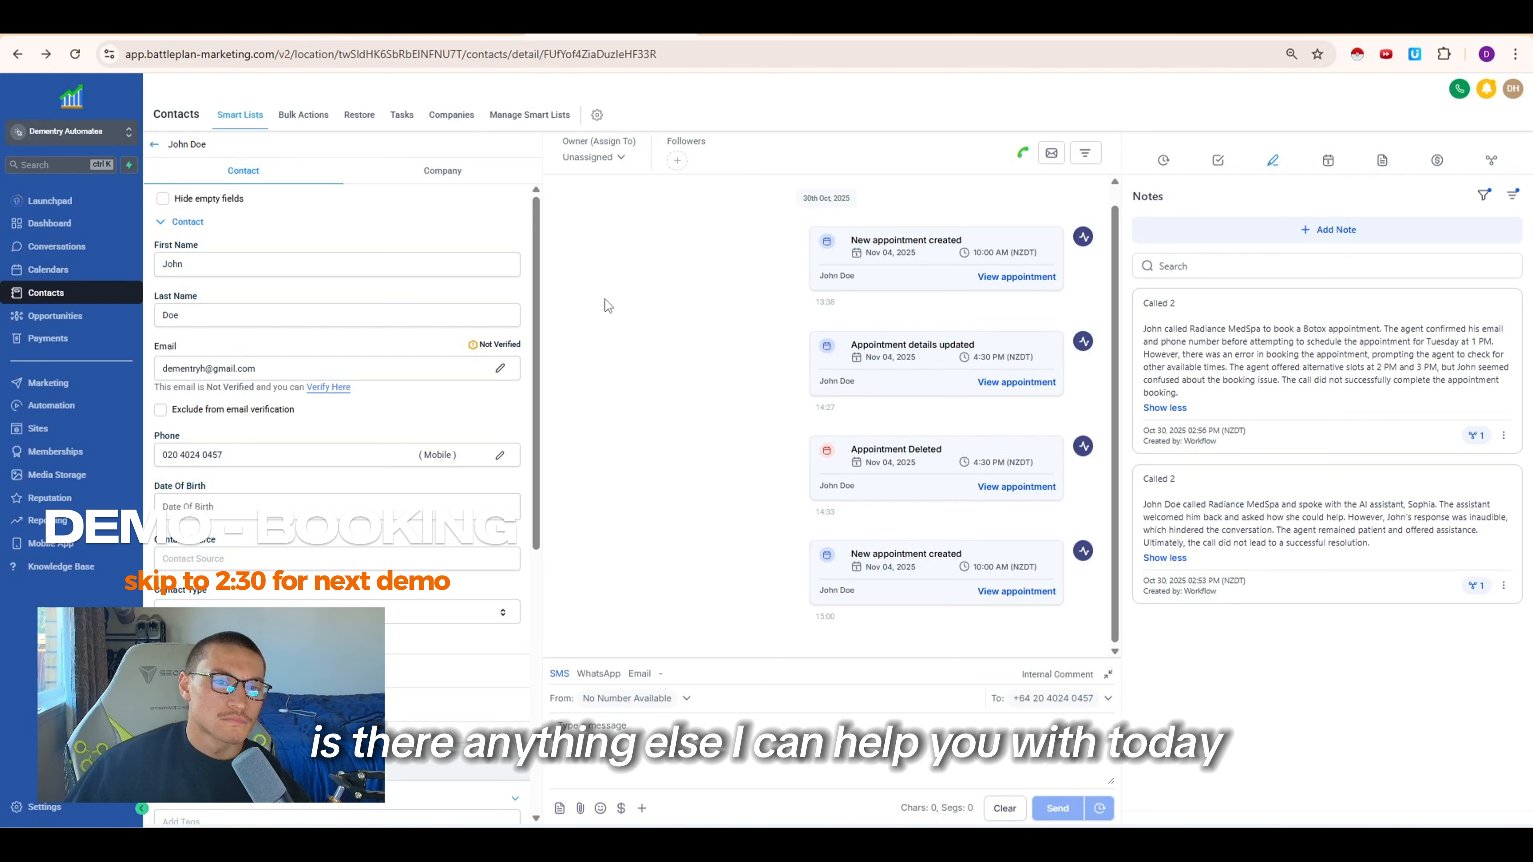
left_click(49, 269)
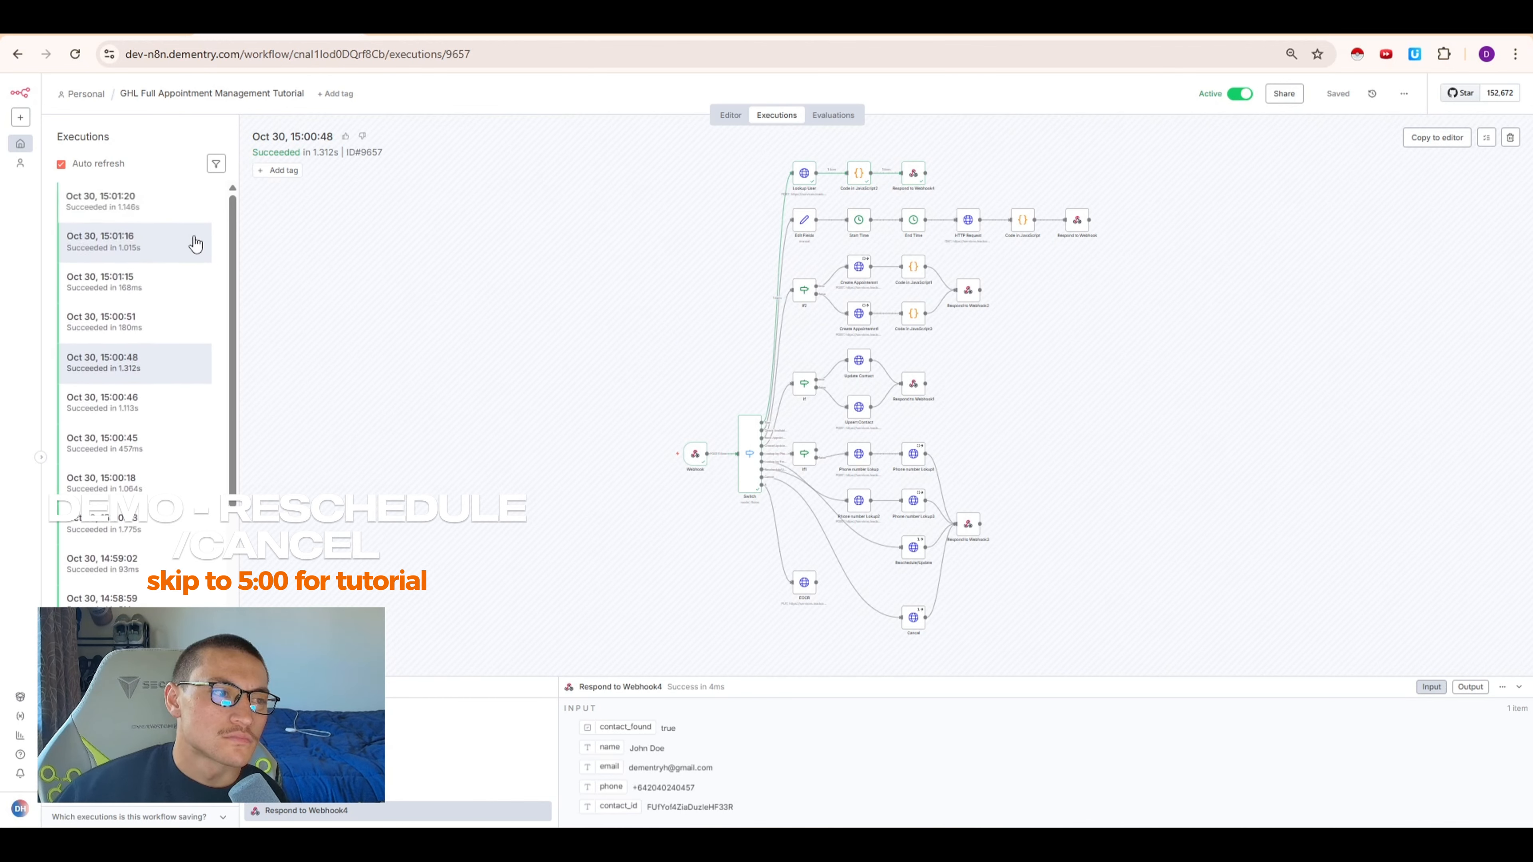
left_click(192, 208)
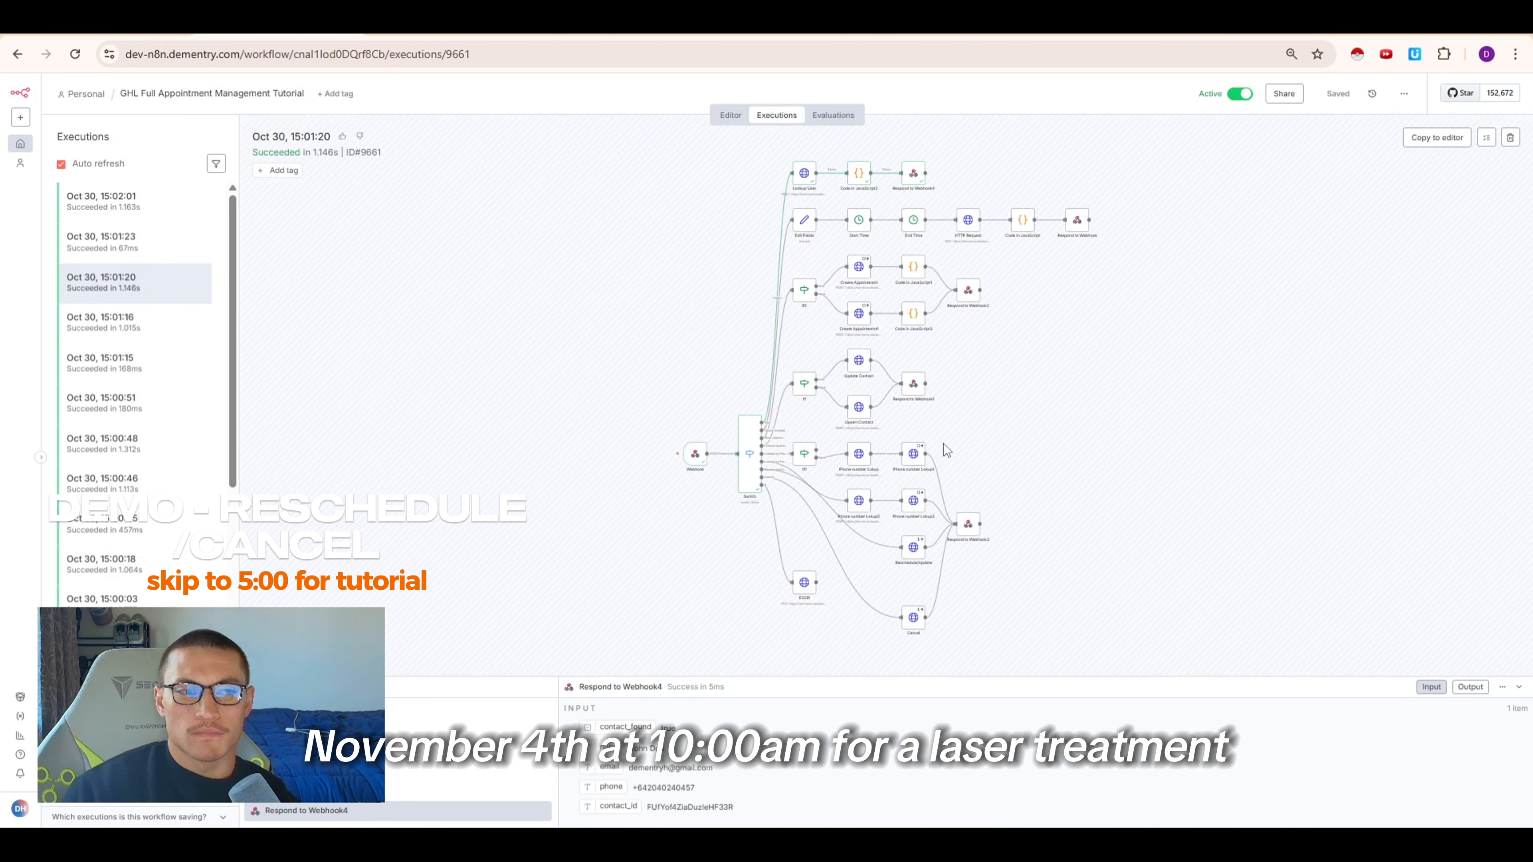
left_click(120, 202)
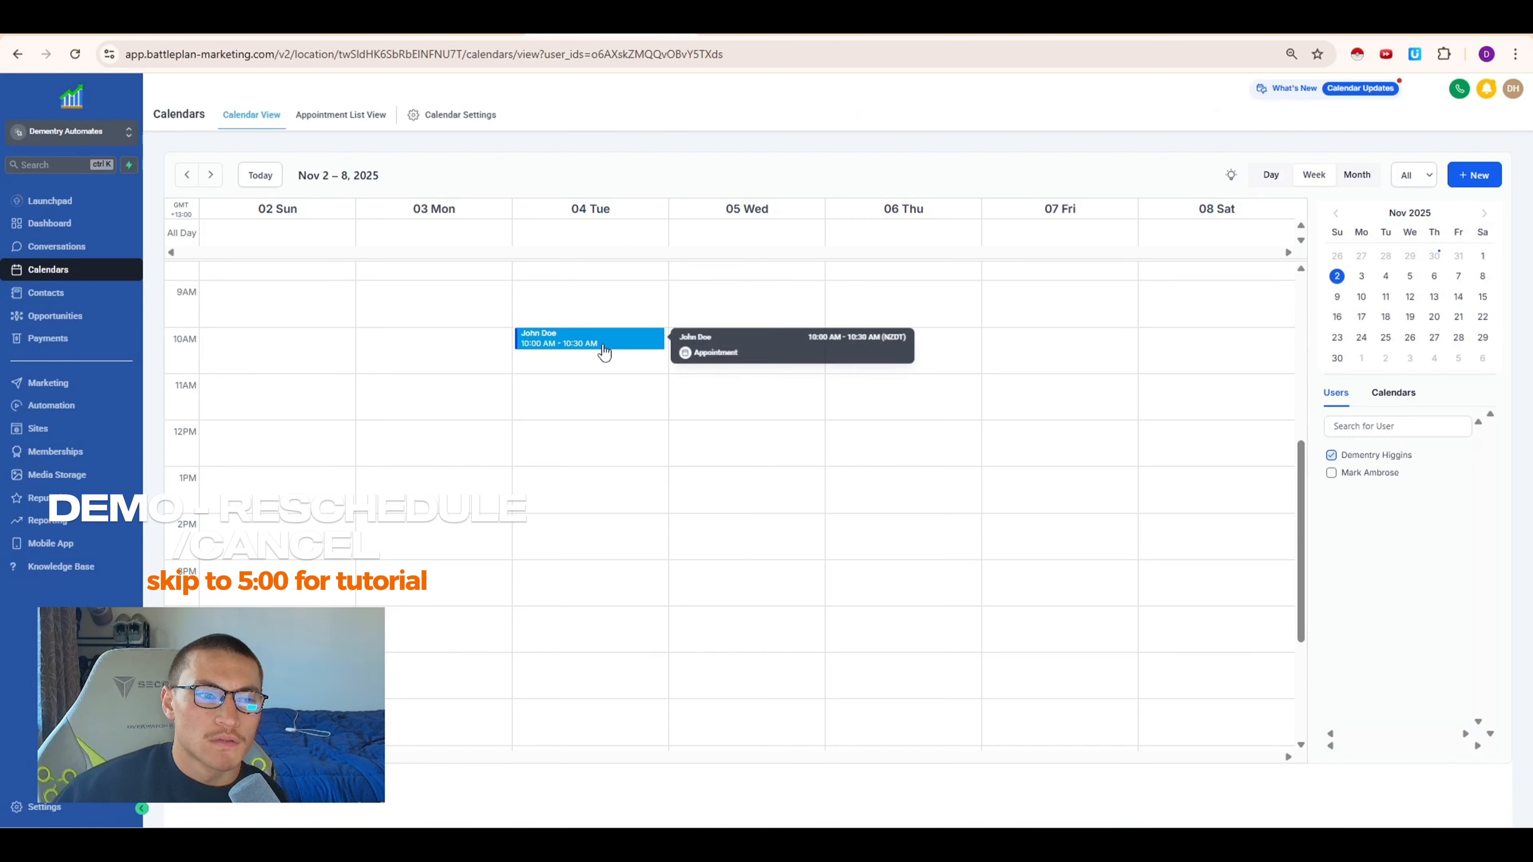
left_click(609, 342)
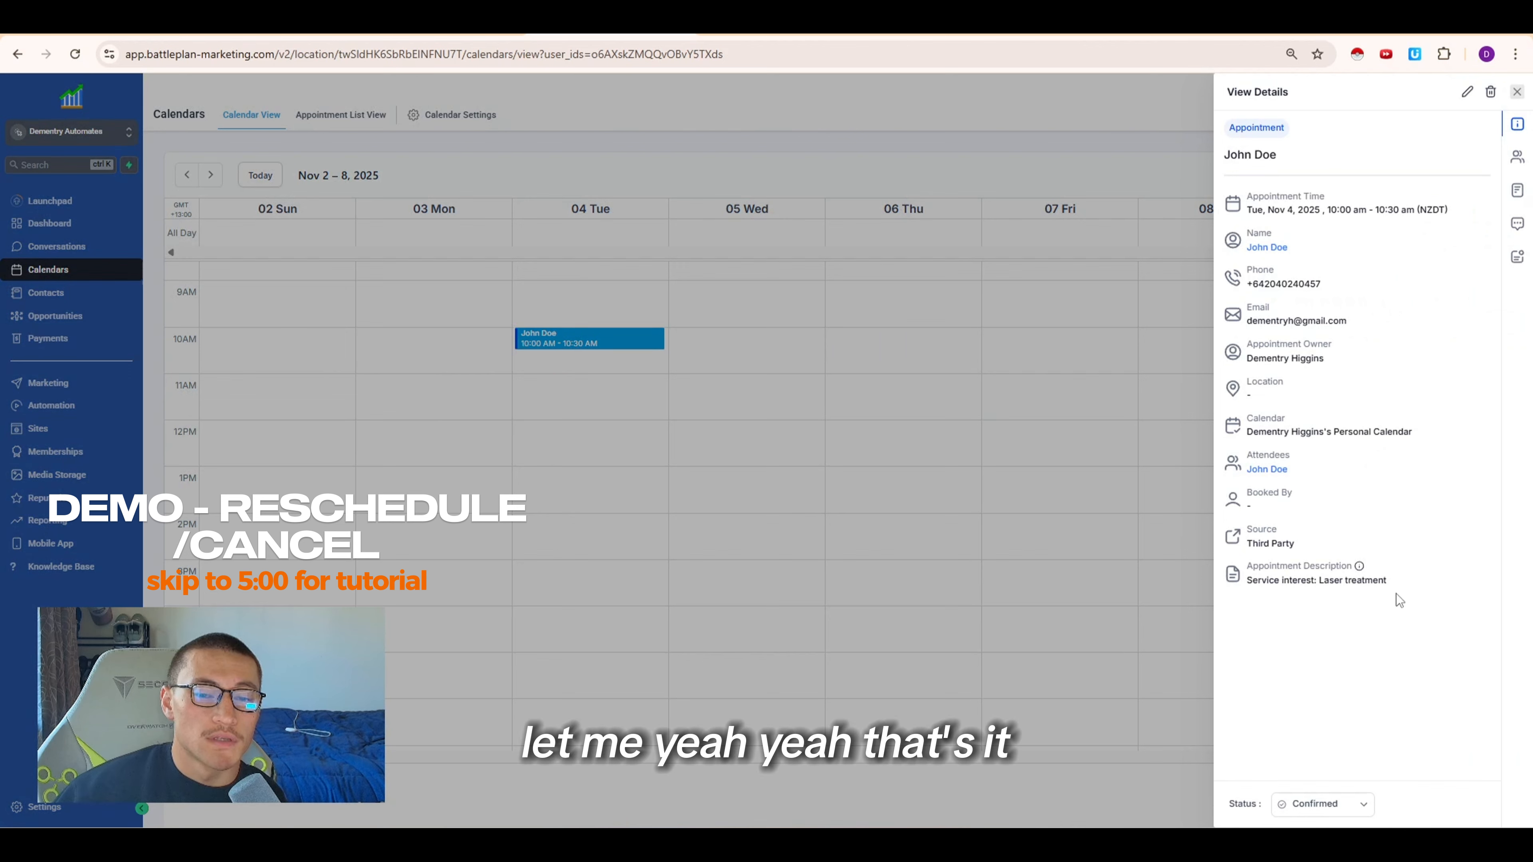
left_click_drag(1399, 601, 1247, 565)
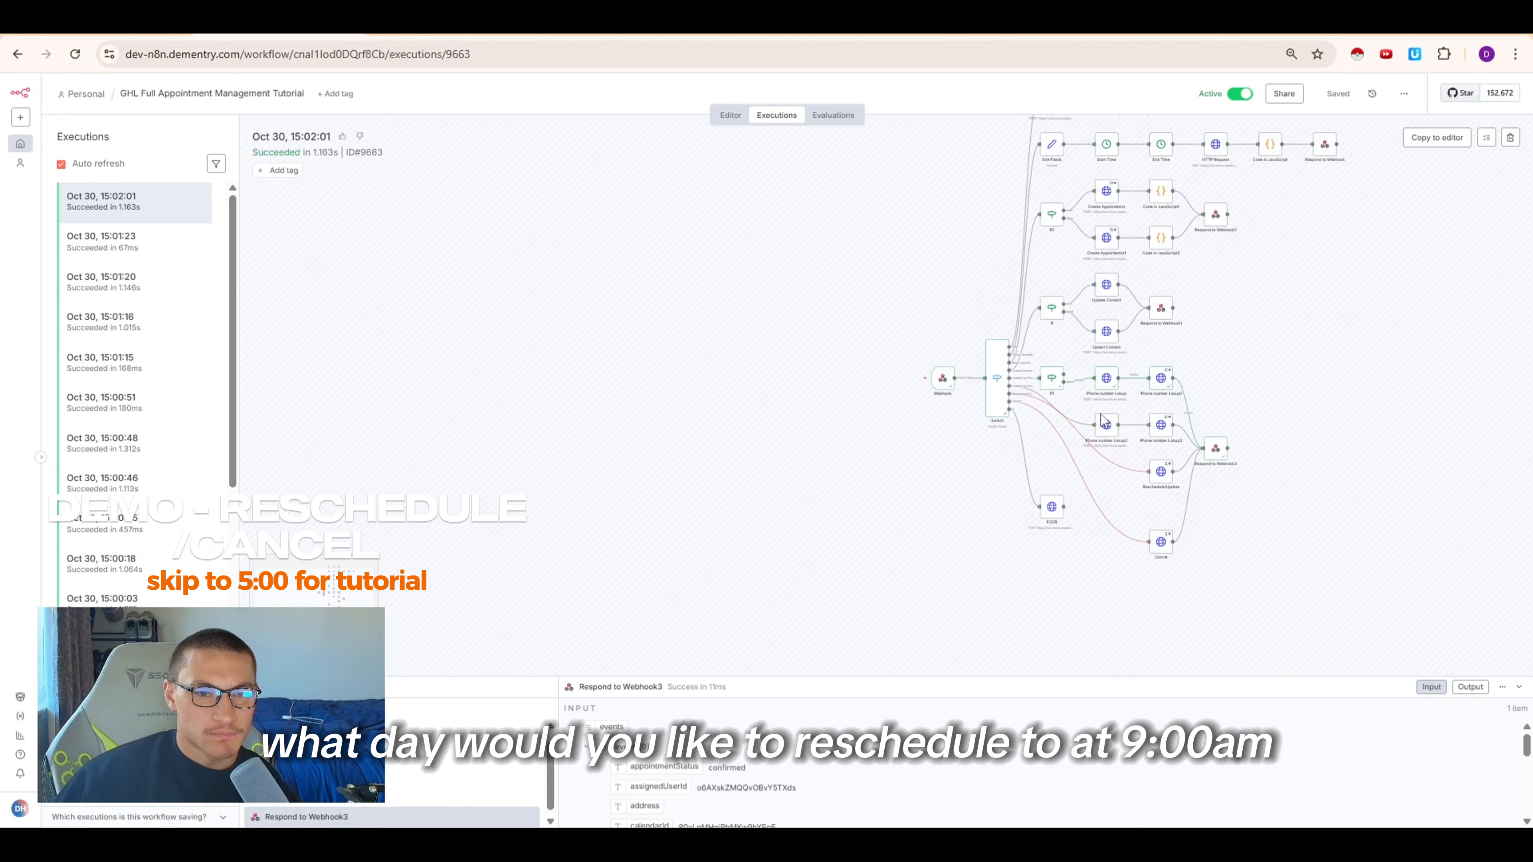
Inspect the Phone number Lookup and Phone number Lookup1 nodes of the reschedule execution
double_click(1145, 378)
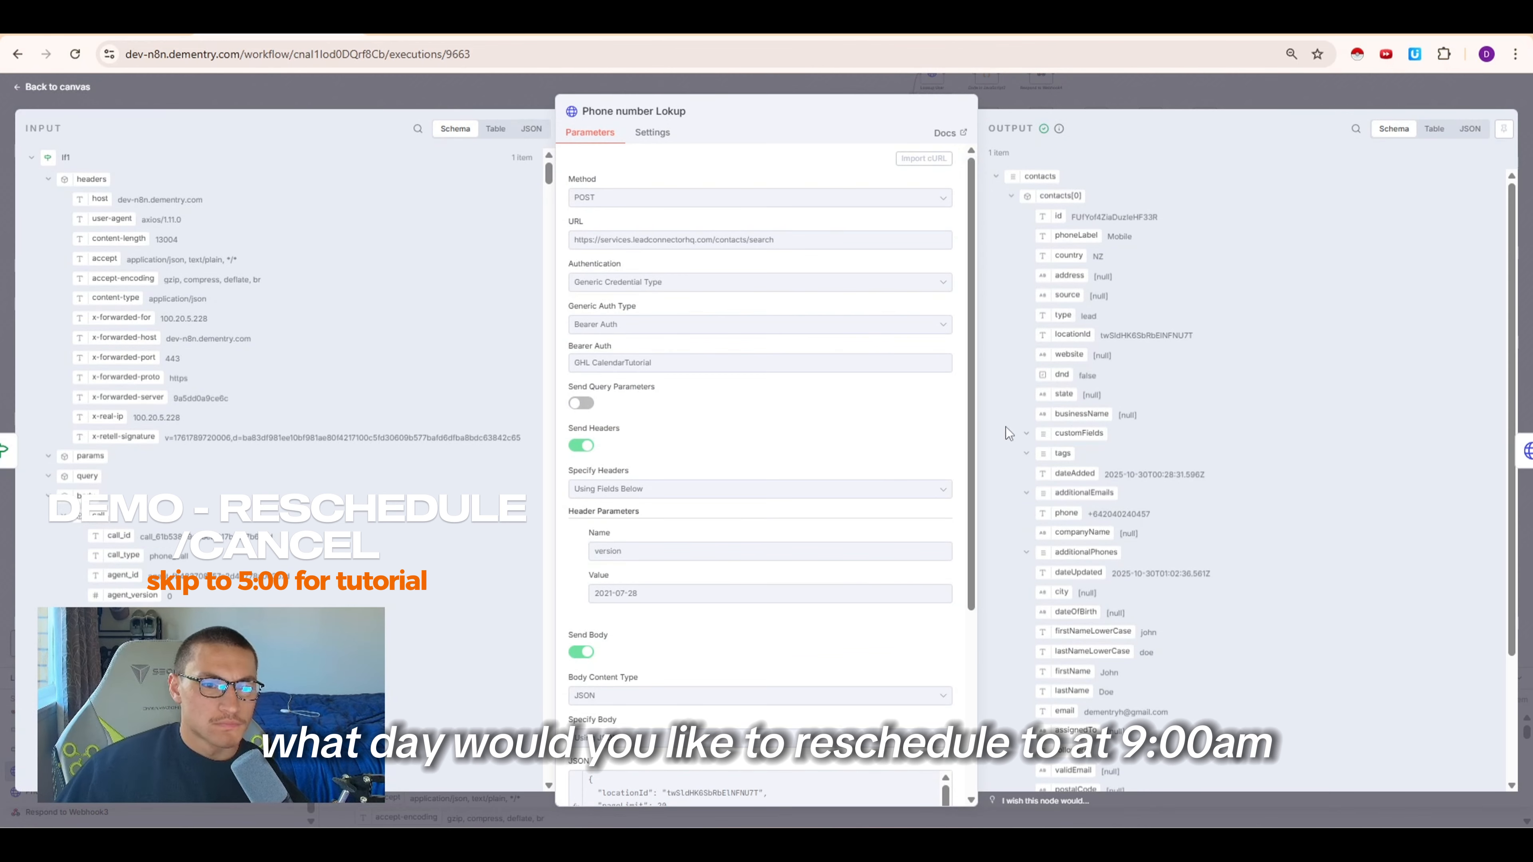
scroll(813, 451, "down", 4)
left_click(1028, 101)
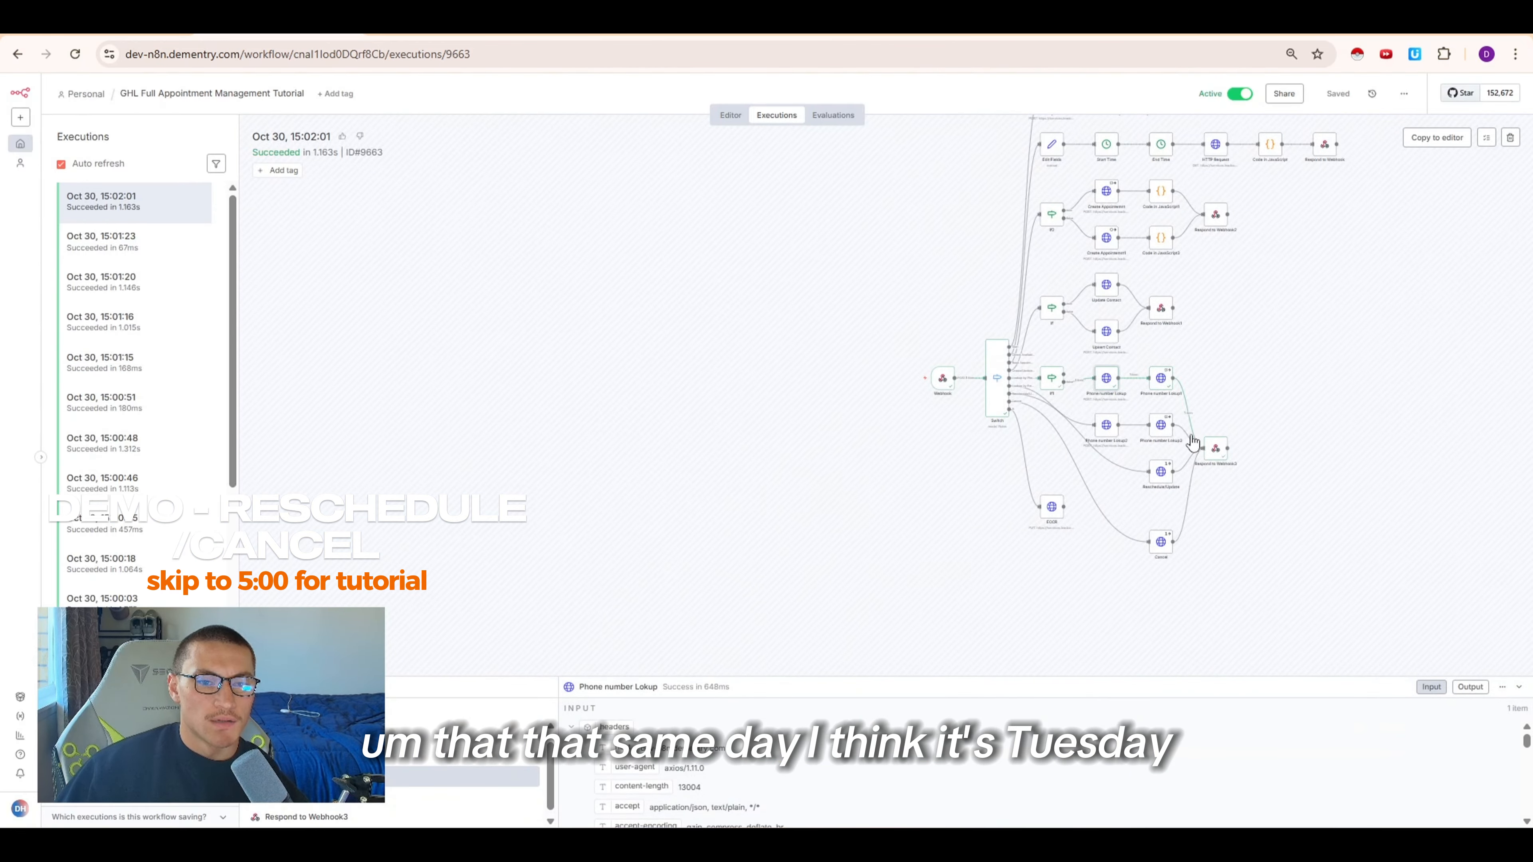
double_click(1154, 390)
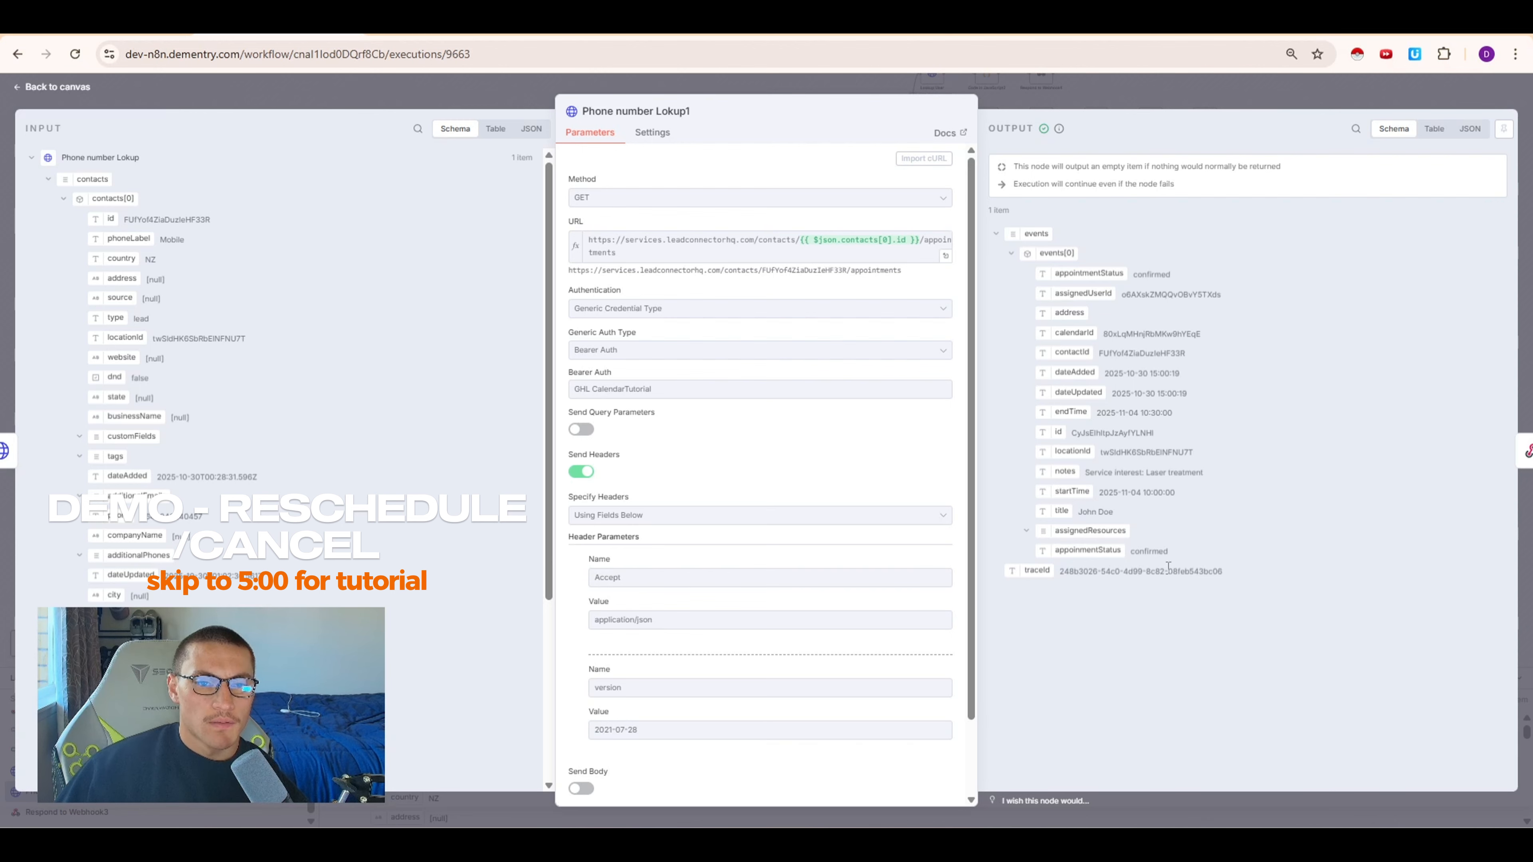
left_click(1024, 90)
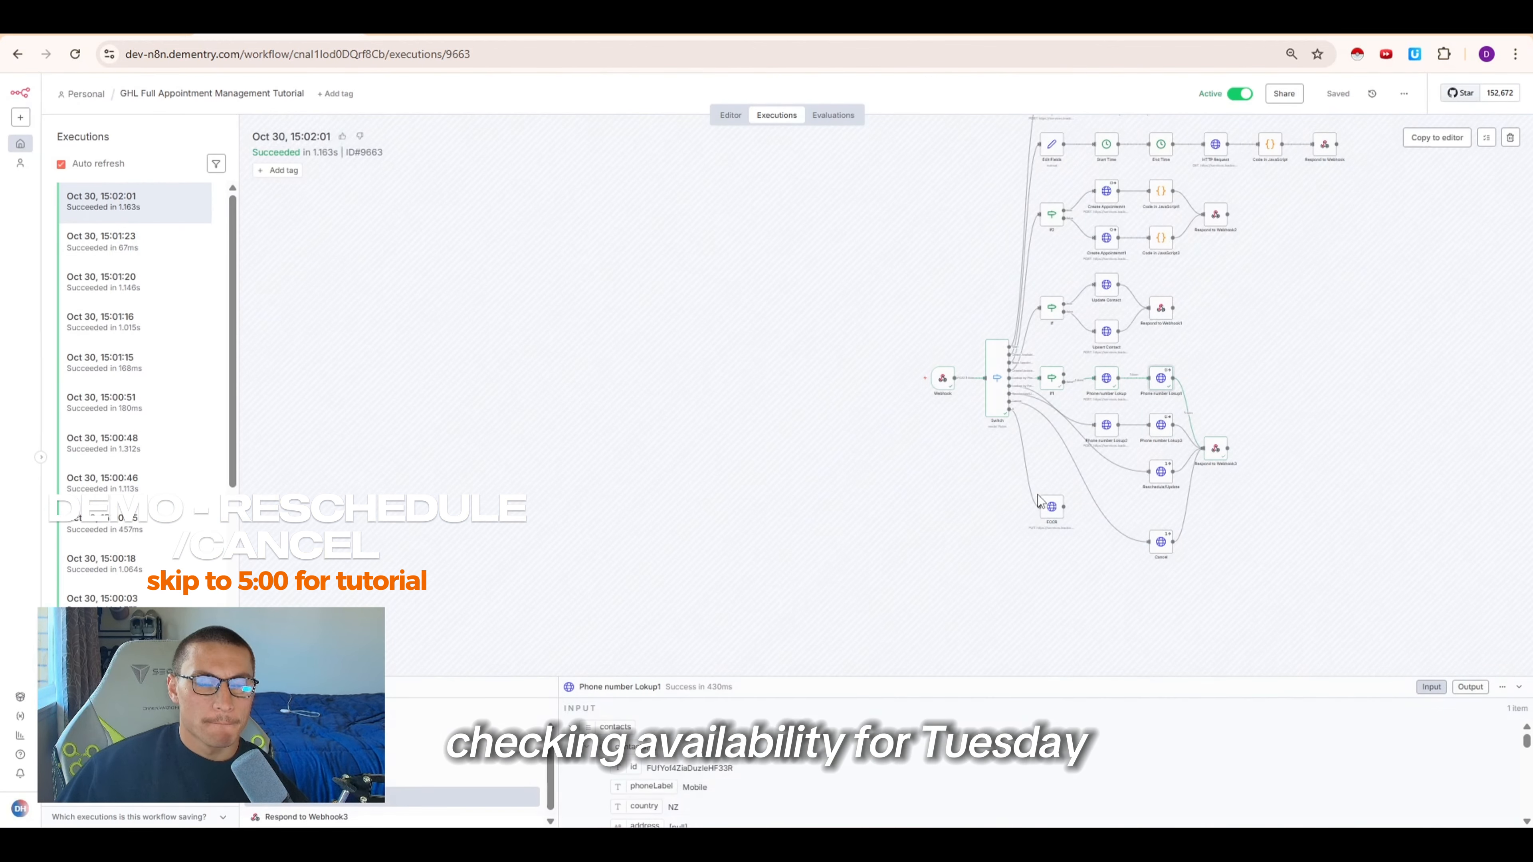
scroll(888, 531, "down", 2)
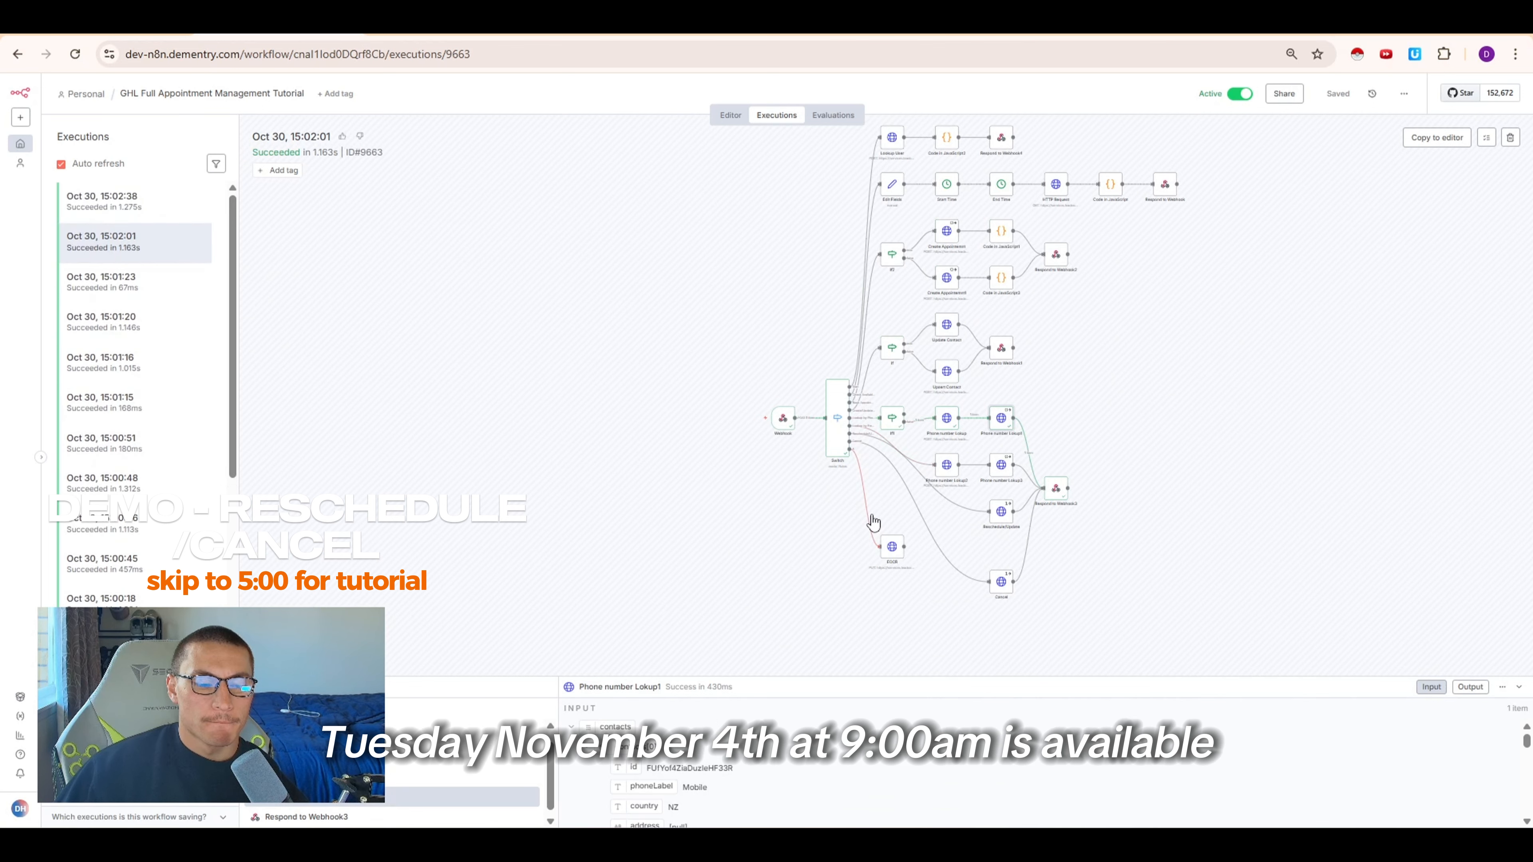
Open the two newest workflow executions and return to the calendar tab
left_click(99, 198)
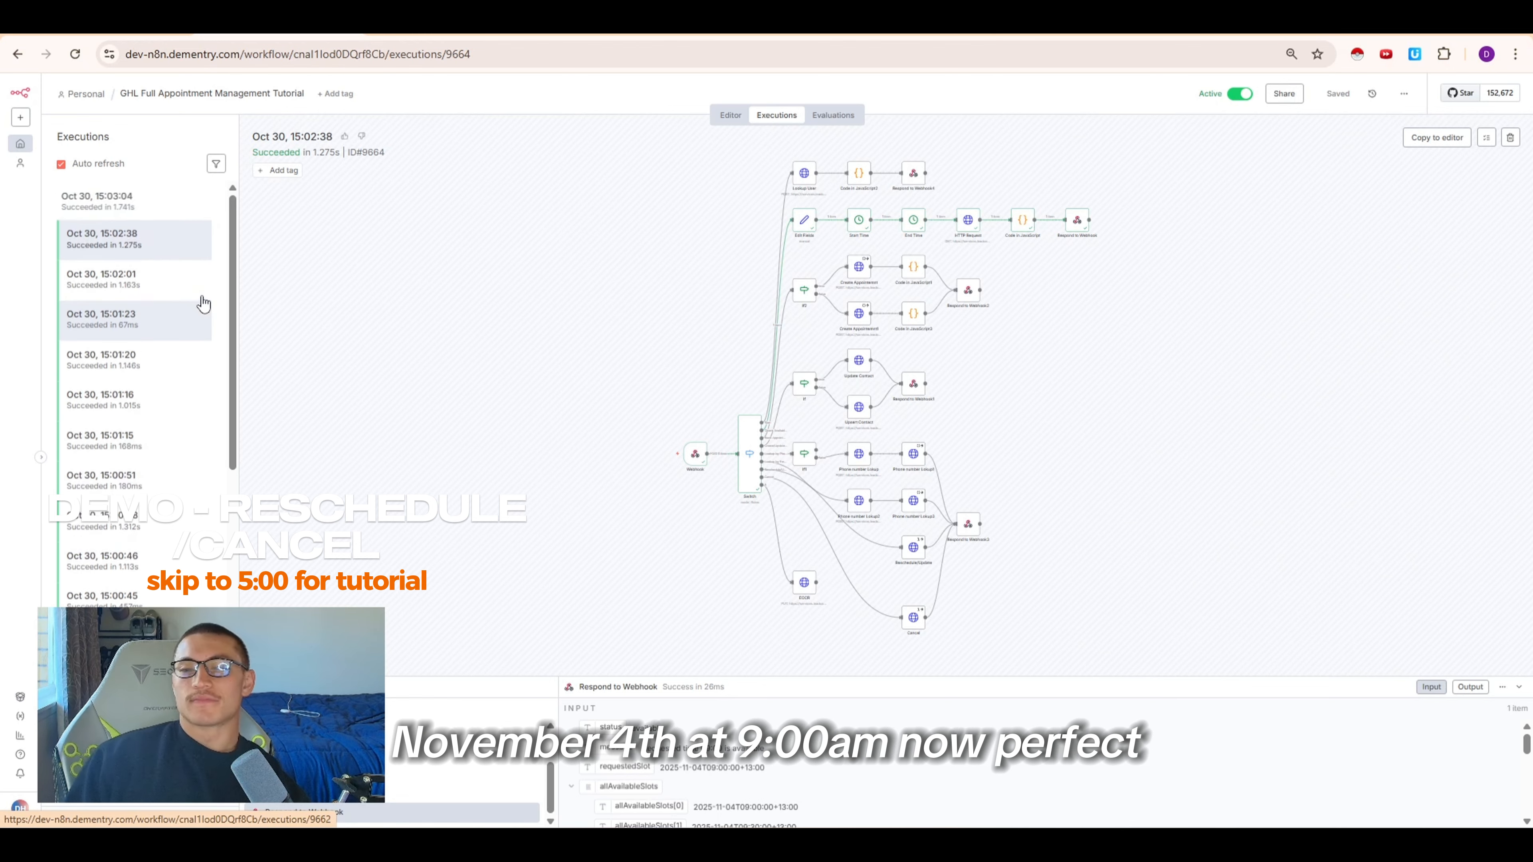
left_click(139, 202)
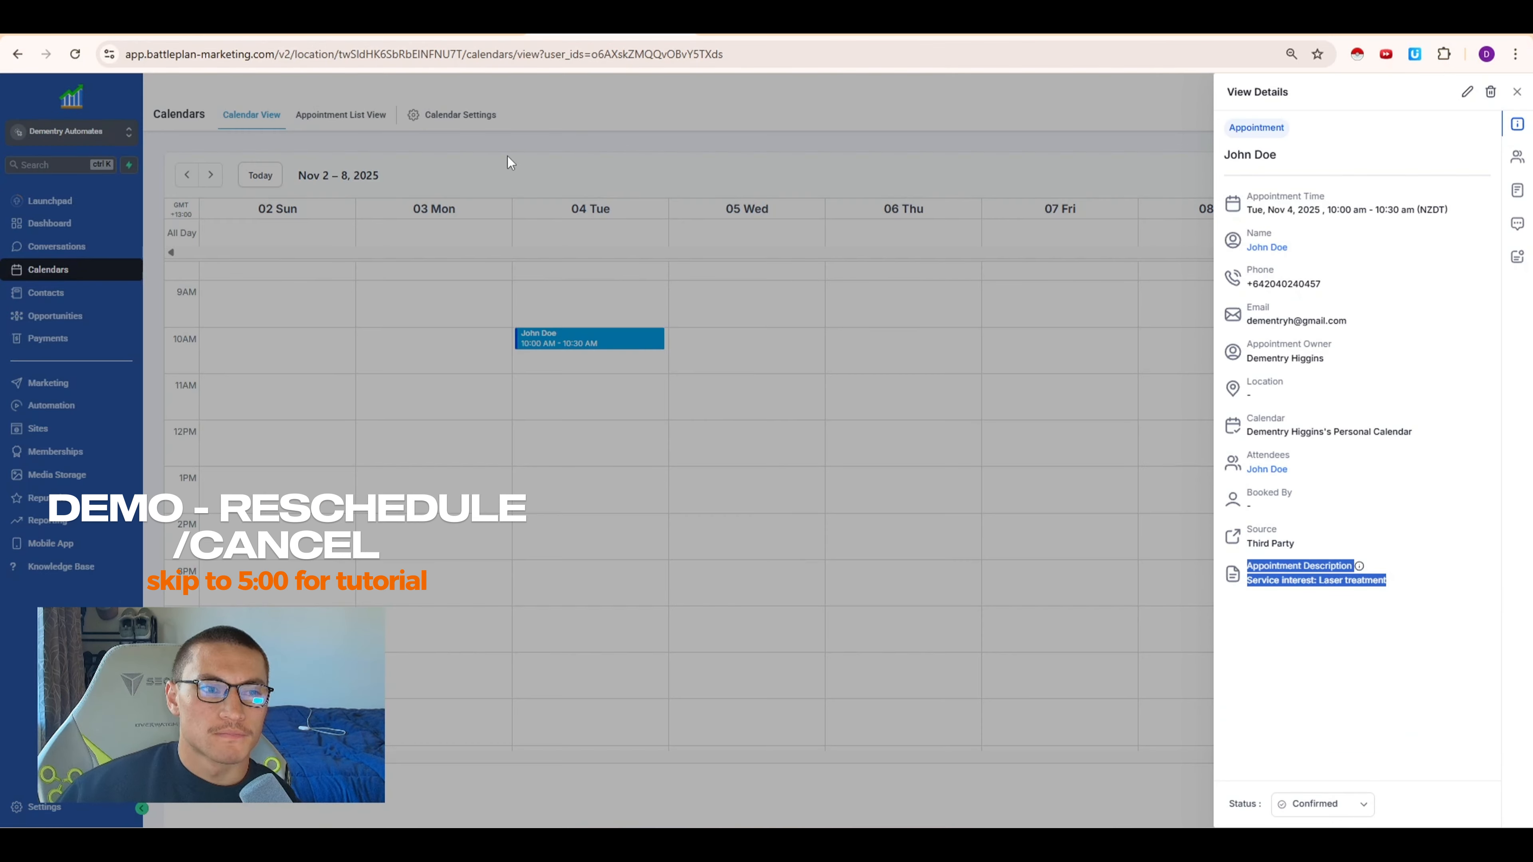
left_click(508, 158)
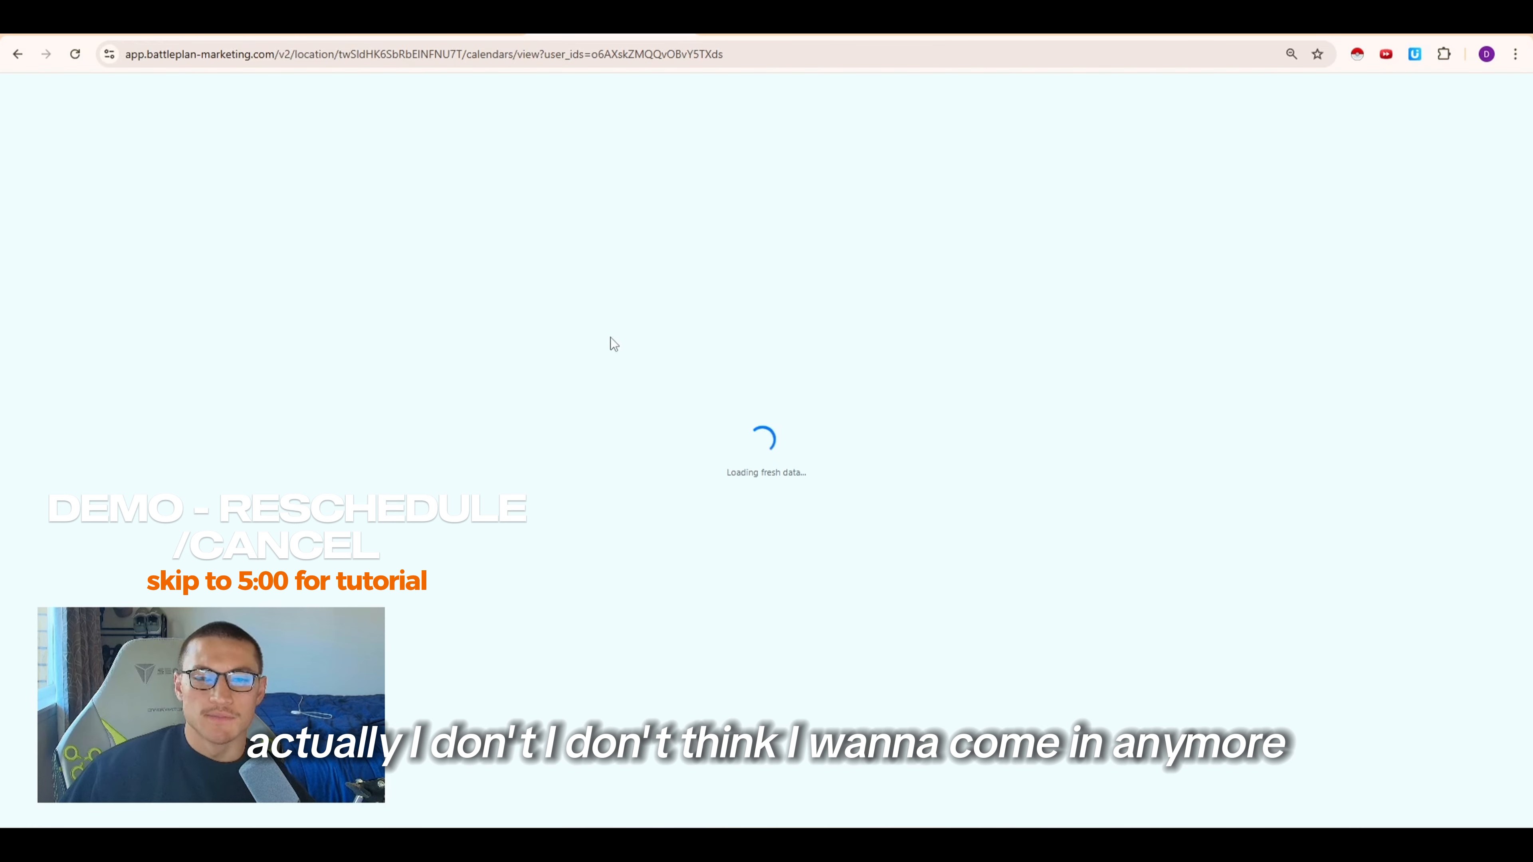
Sign back into the CRM account by entering the account password
left_click(838, 493)
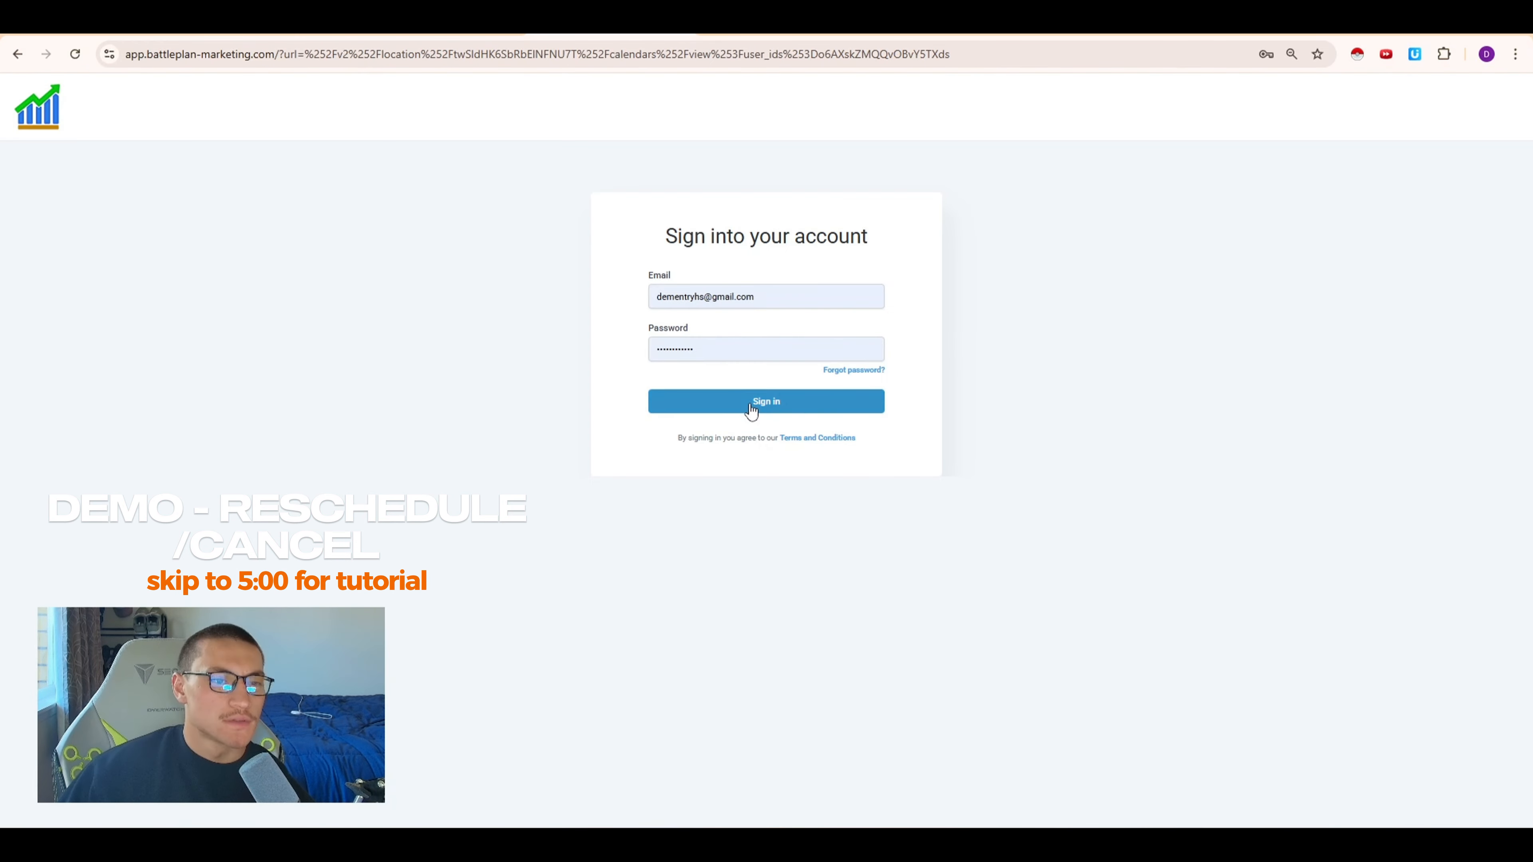
left_click(751, 409)
left_click(694, 346)
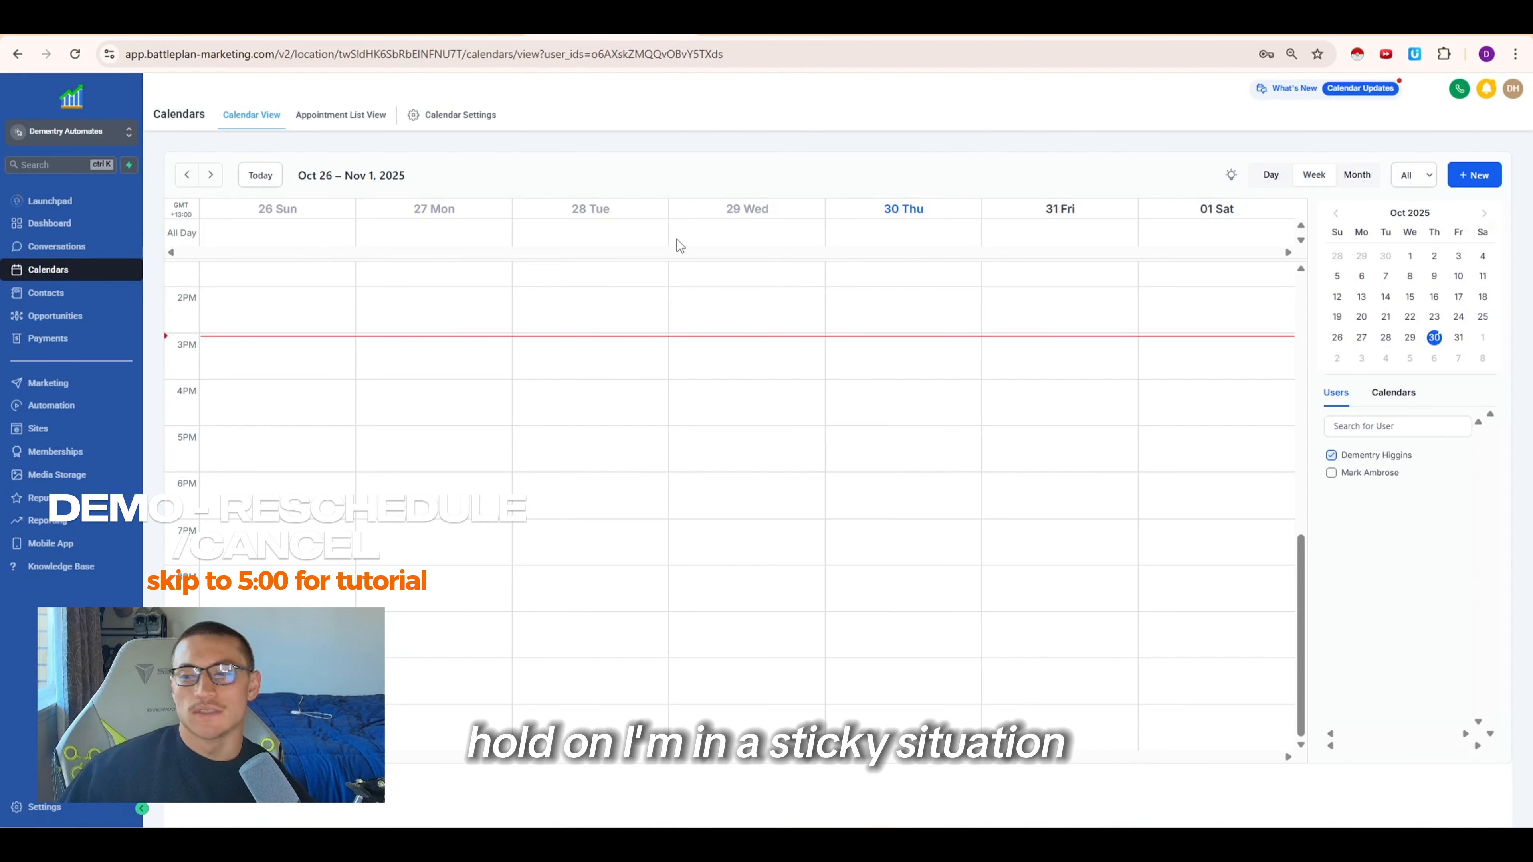
Move the calendar to the week of Nov 2 – 8, 2025 and locate the rescheduled Tuesday appointment
left_click(210, 175)
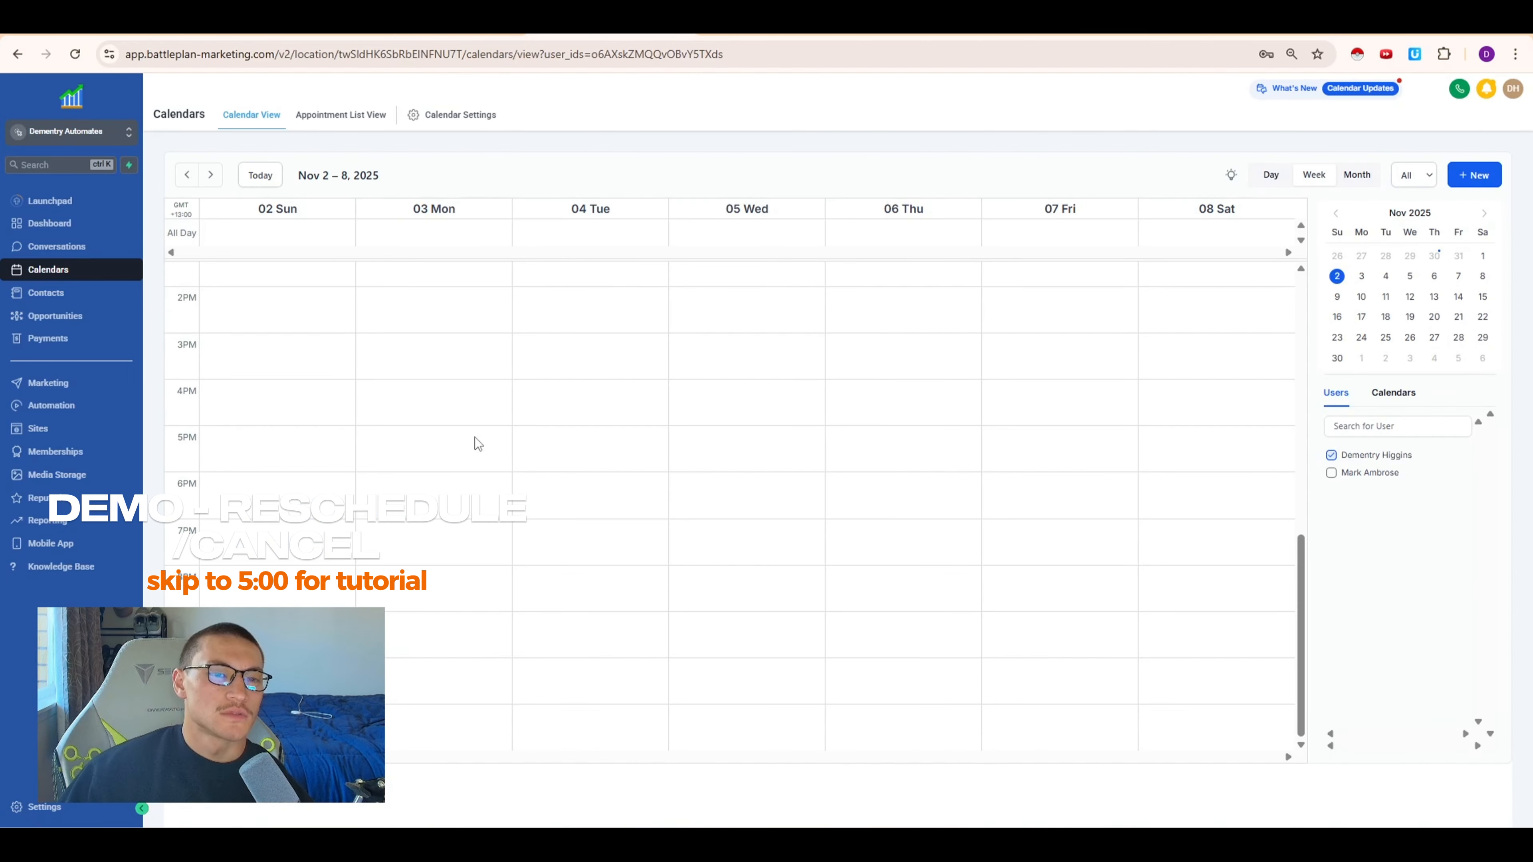
scroll(501, 451, "up", 8)
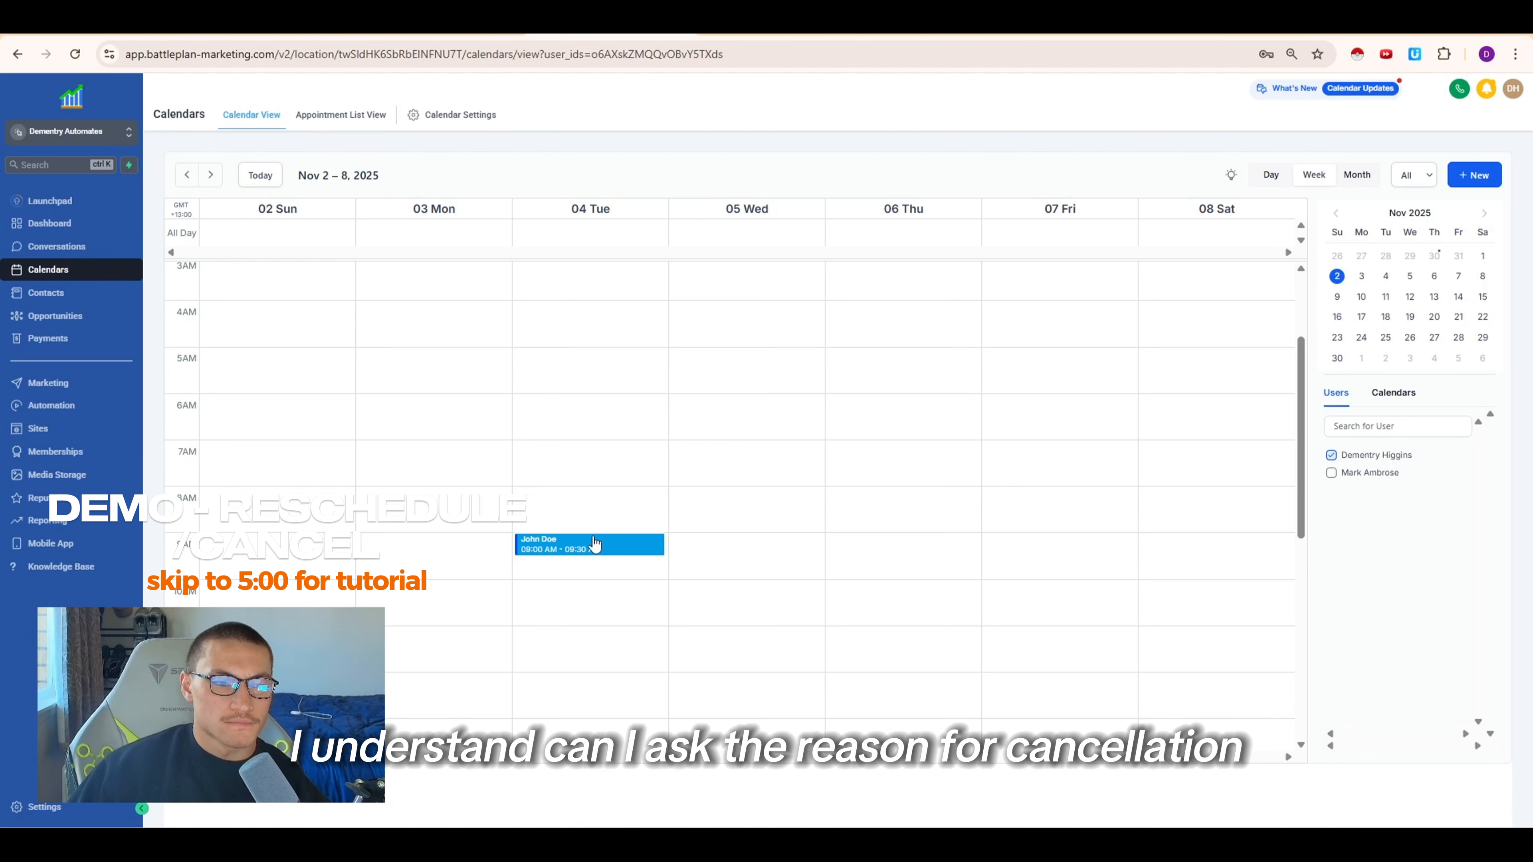
scroll(652, 588, "down", 1)
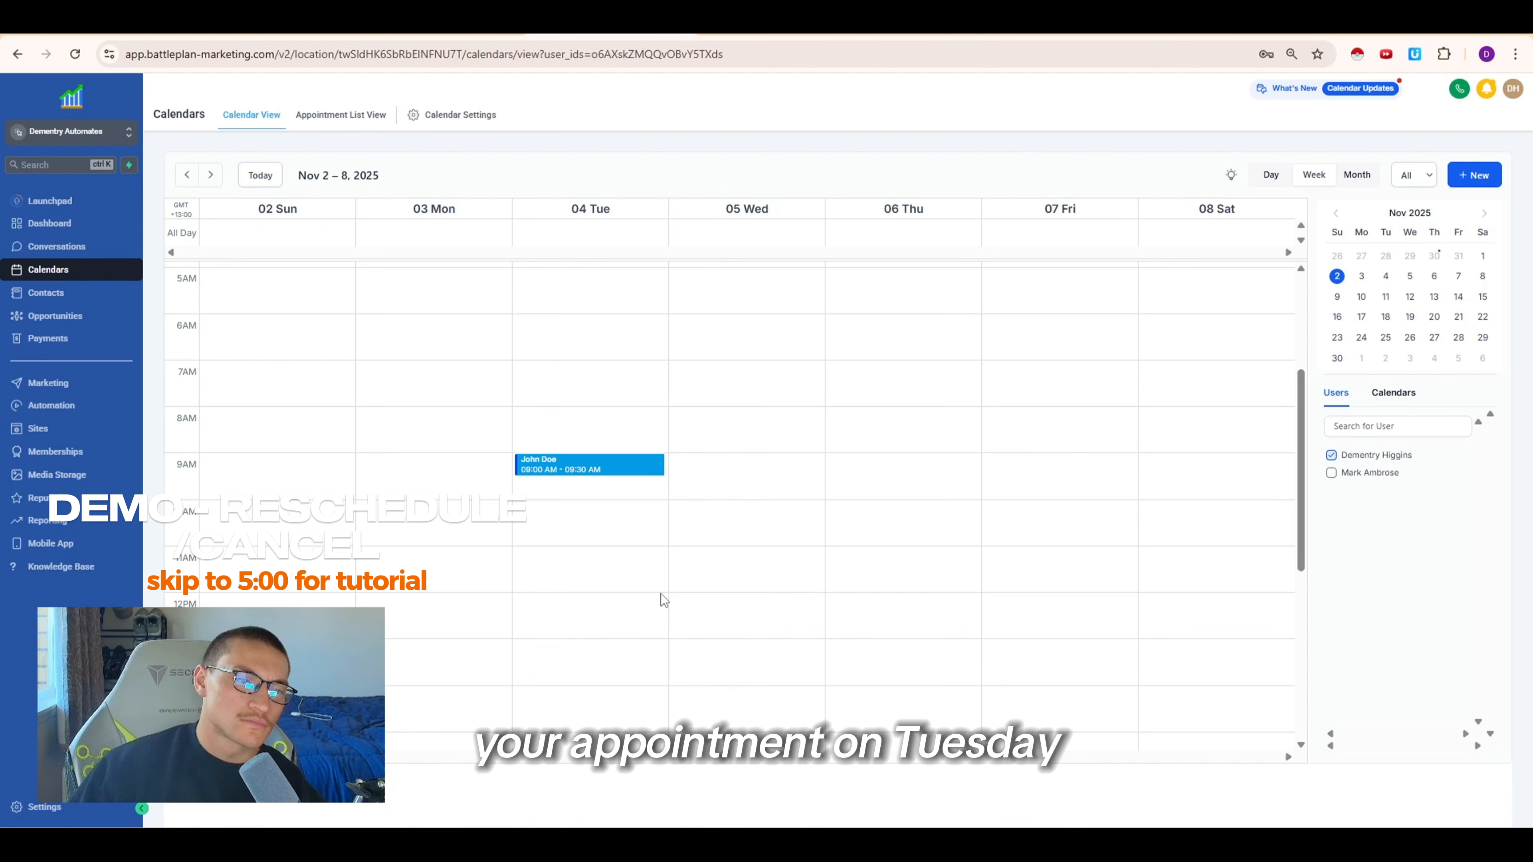
left_click(76, 54)
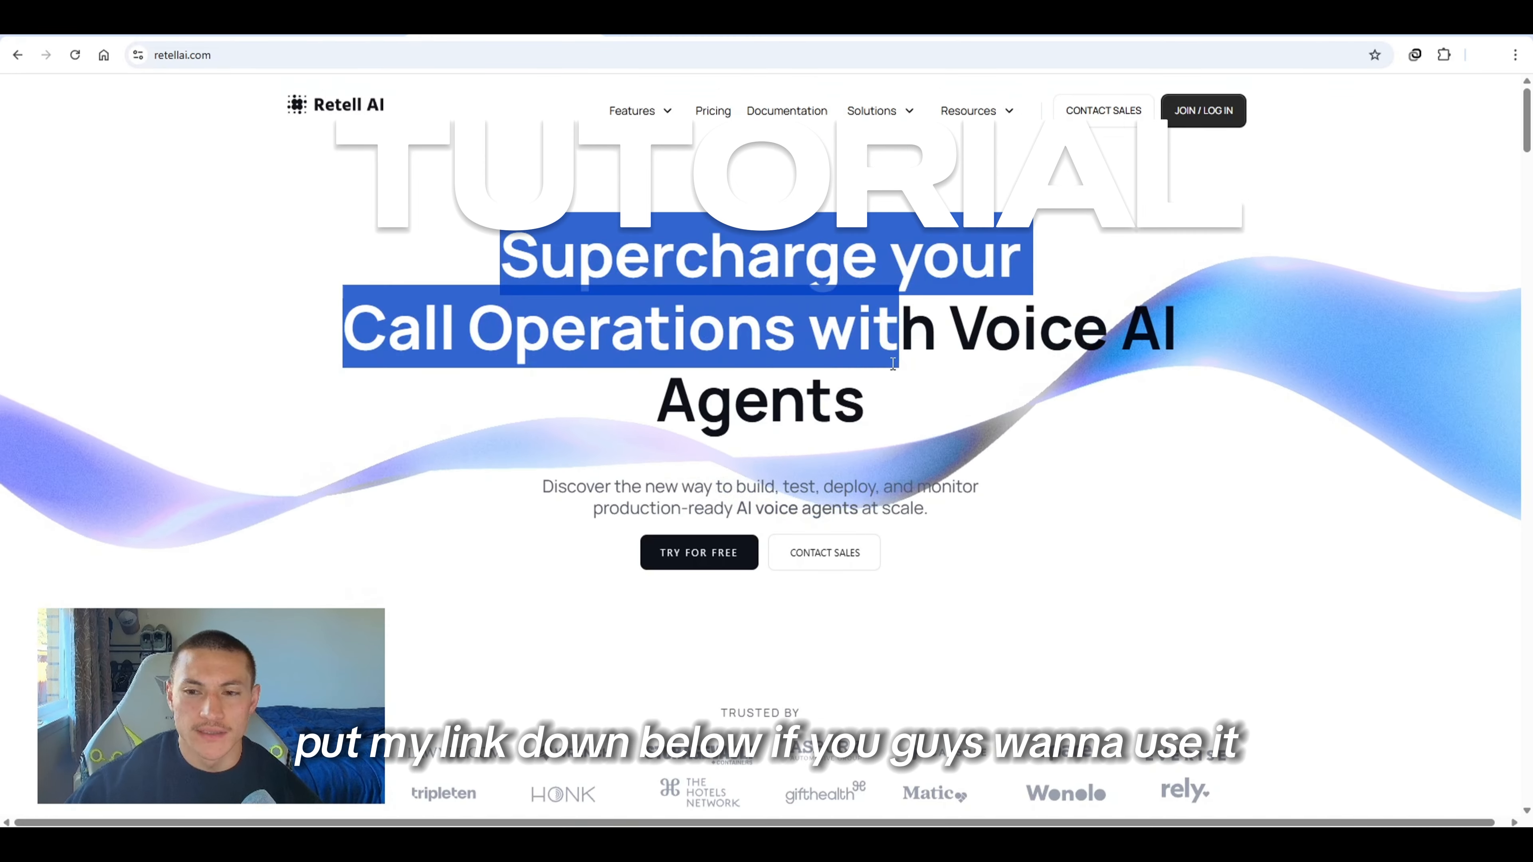
Create a new Multi-Prompt Agent starting from a blank template
left_click(885, 378)
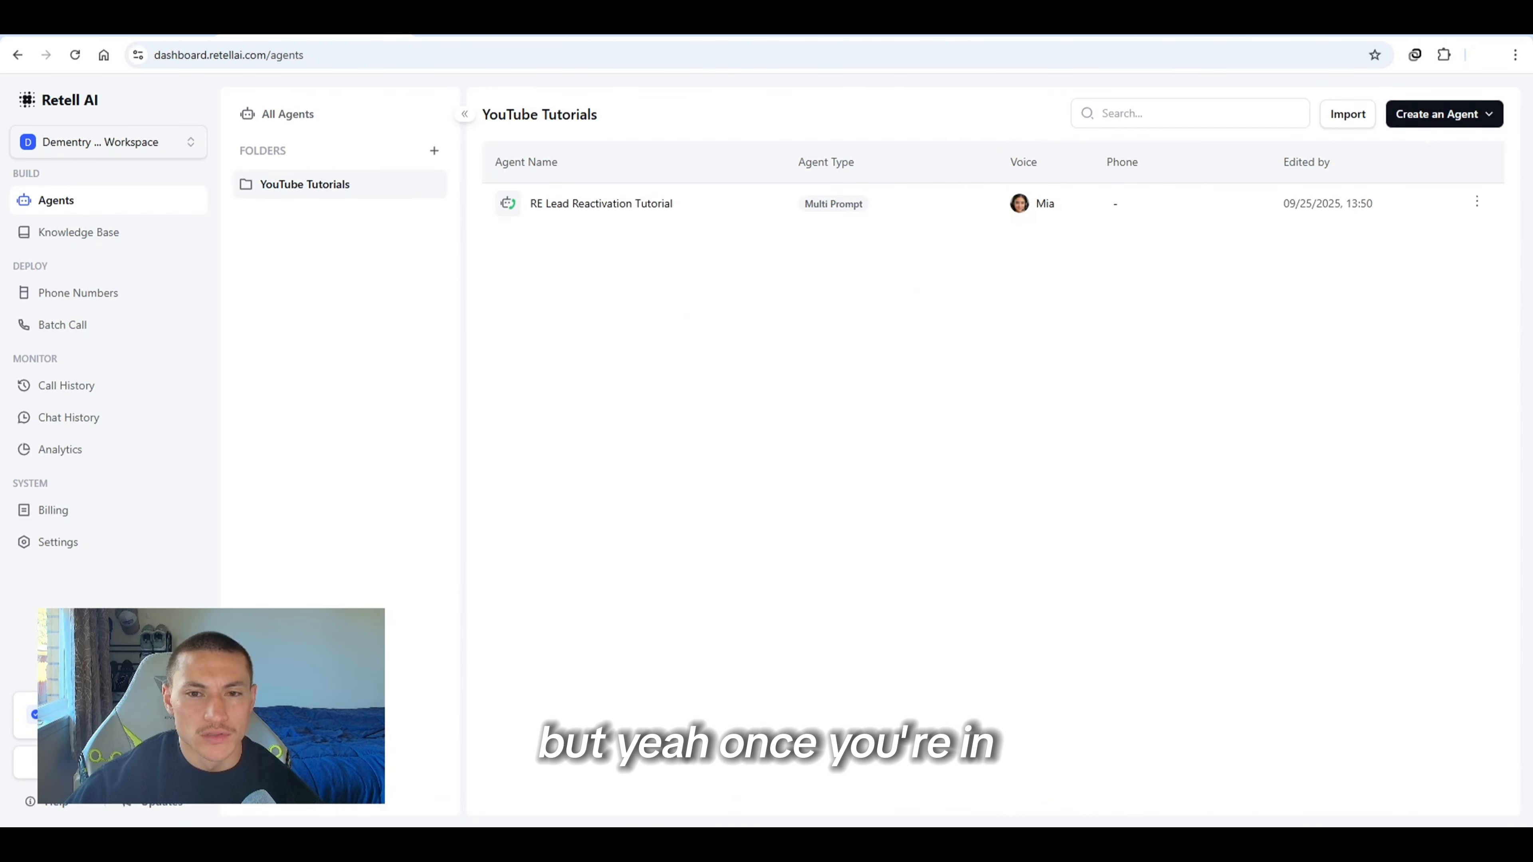
left_click(1406, 116)
left_click(1415, 152)
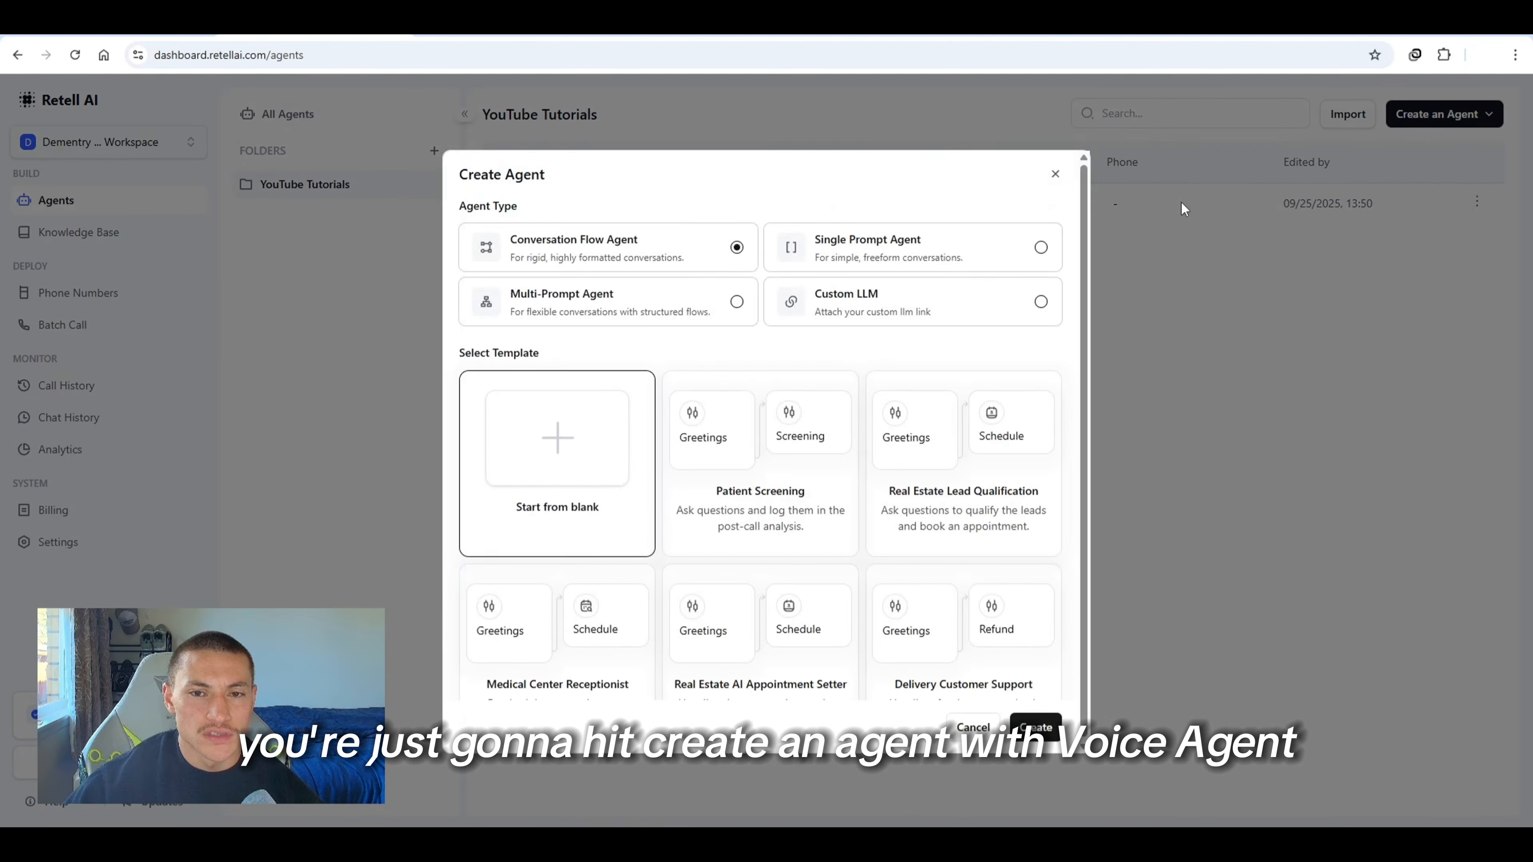
left_click(663, 301)
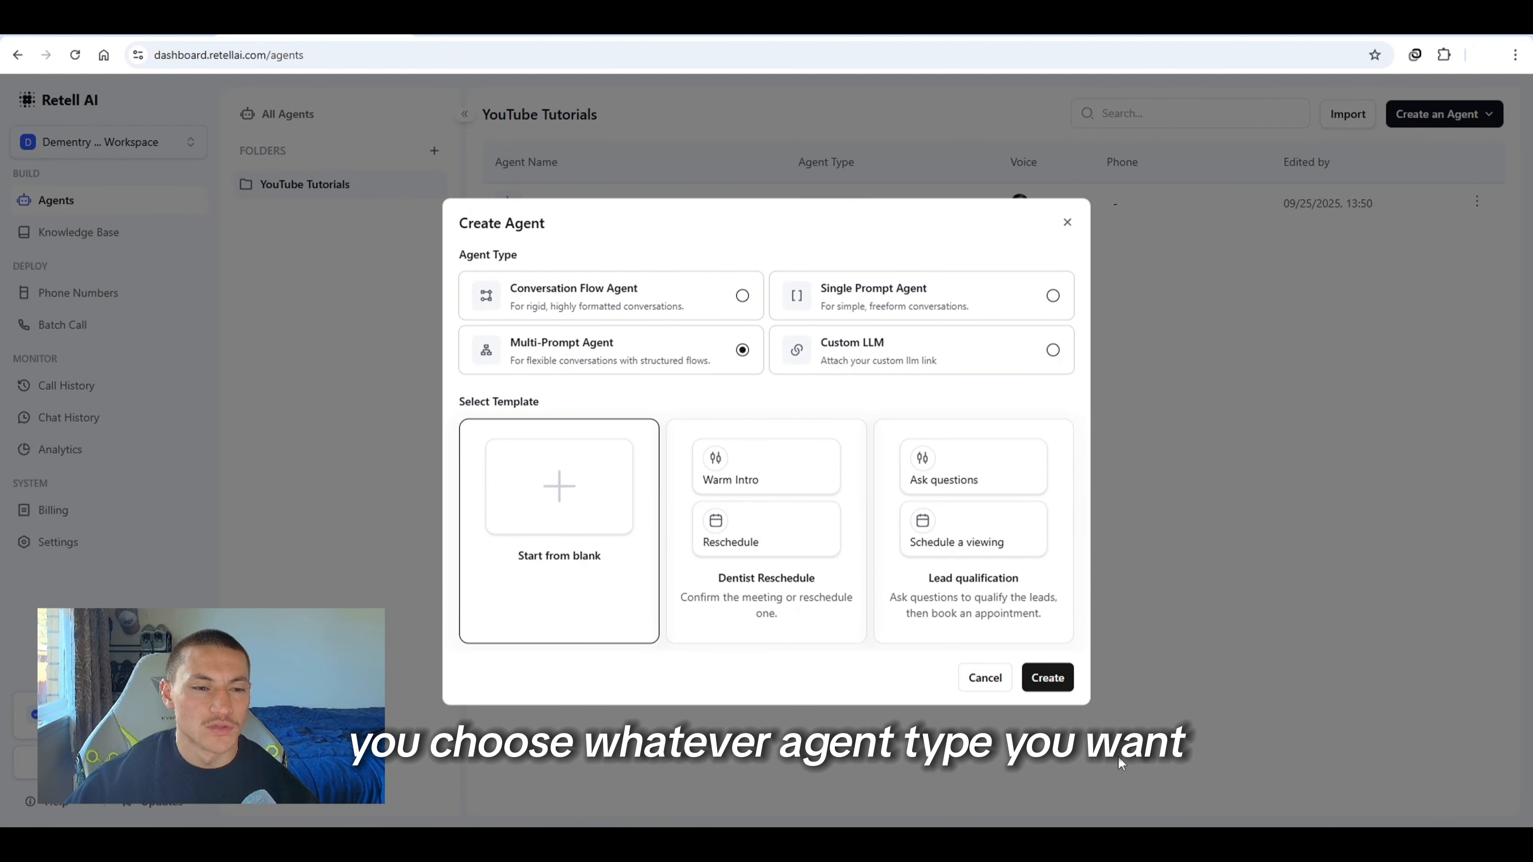
left_click(1047, 677)
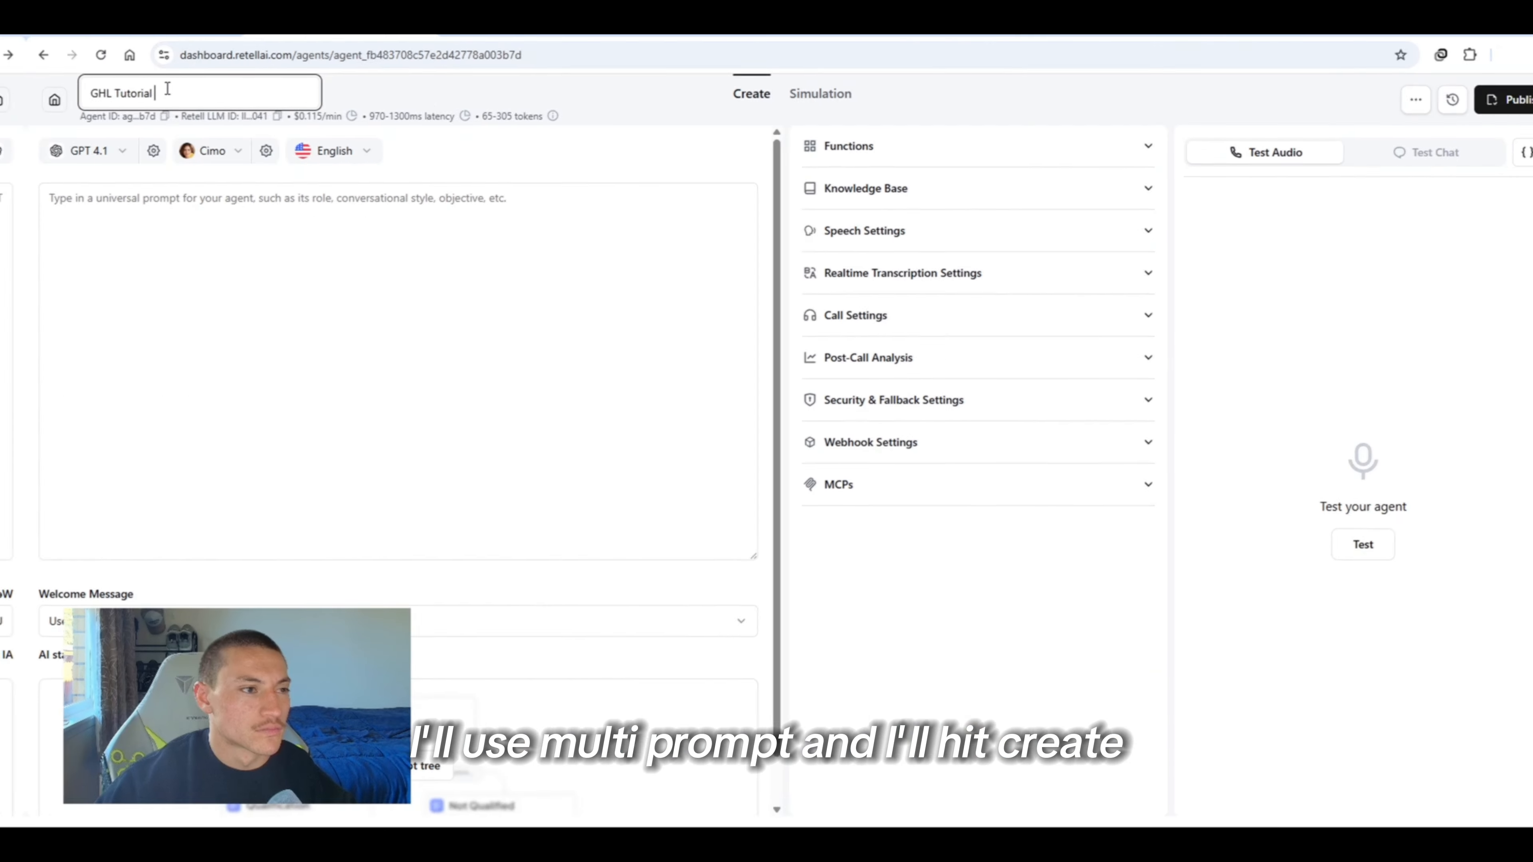
Set the agent's model to GPT 4.1 mini on the Fast Tier
left_click(471, 150)
left_click(64, 150)
mouse_move(116, 336)
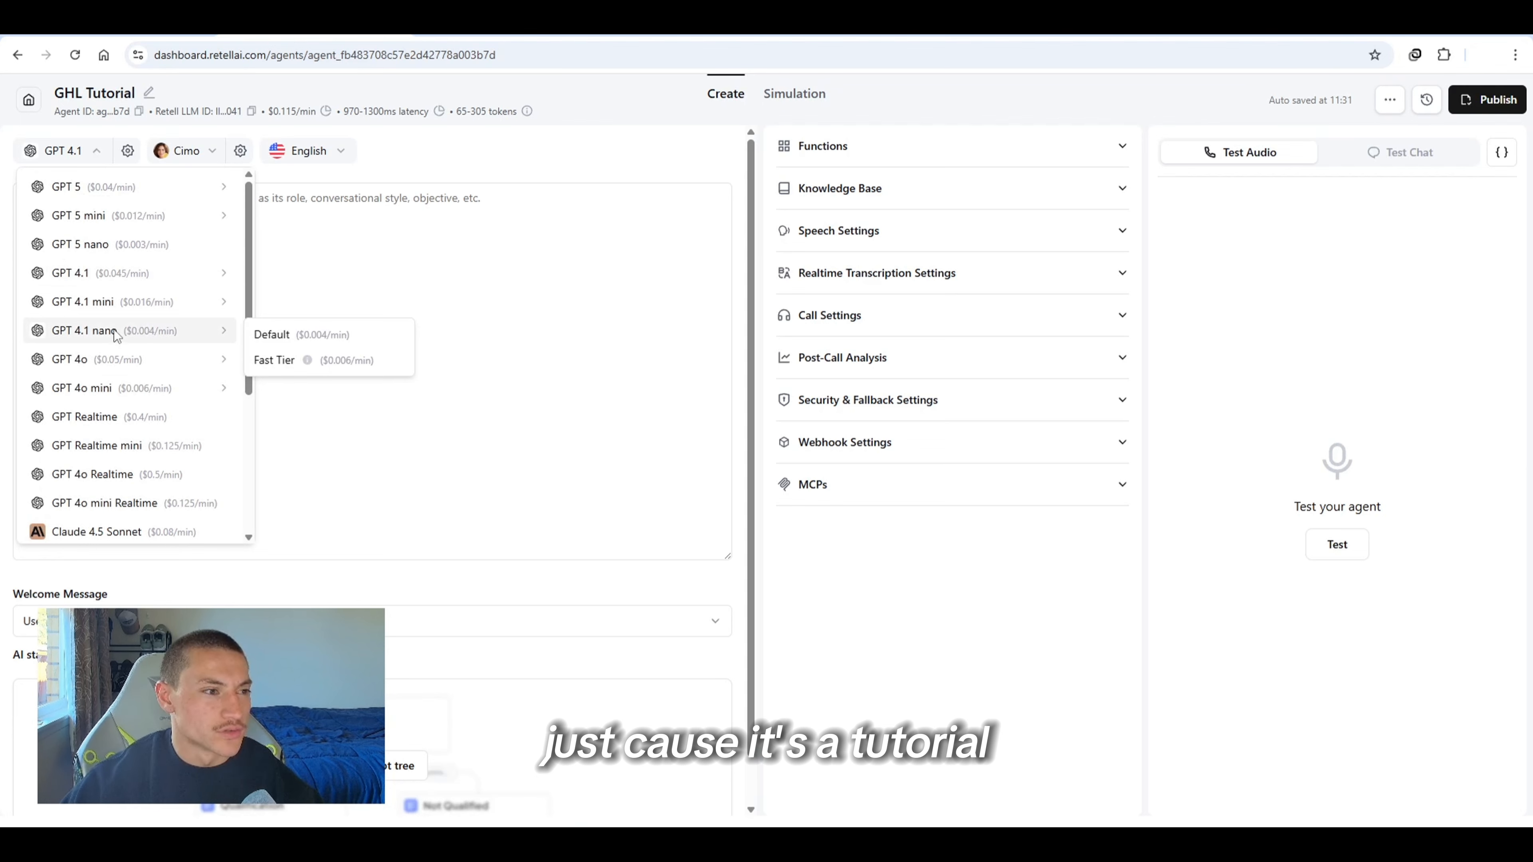
mouse_move(193, 302)
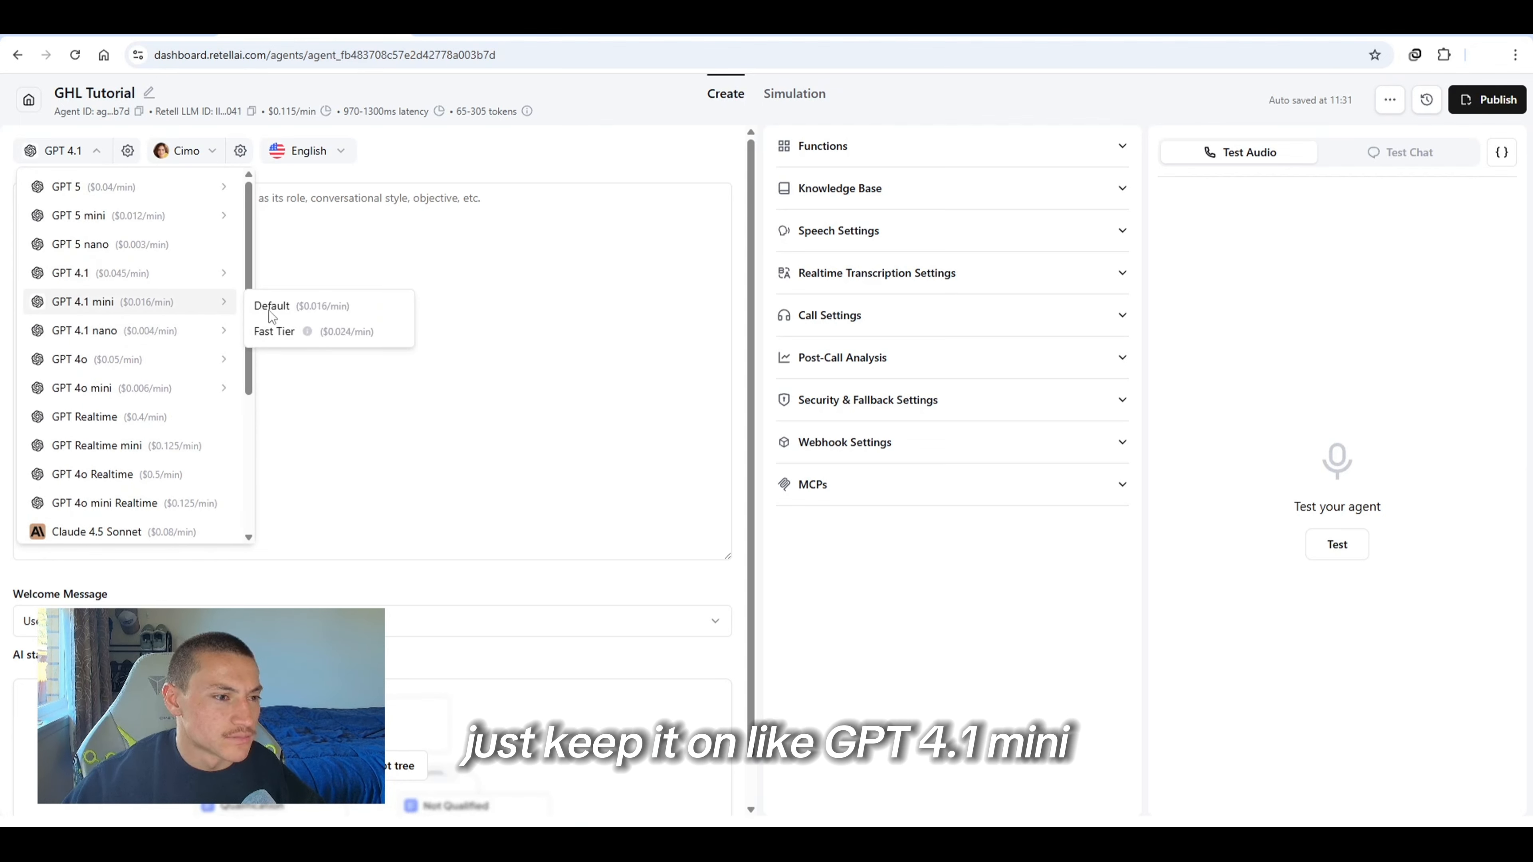
left_click(330, 333)
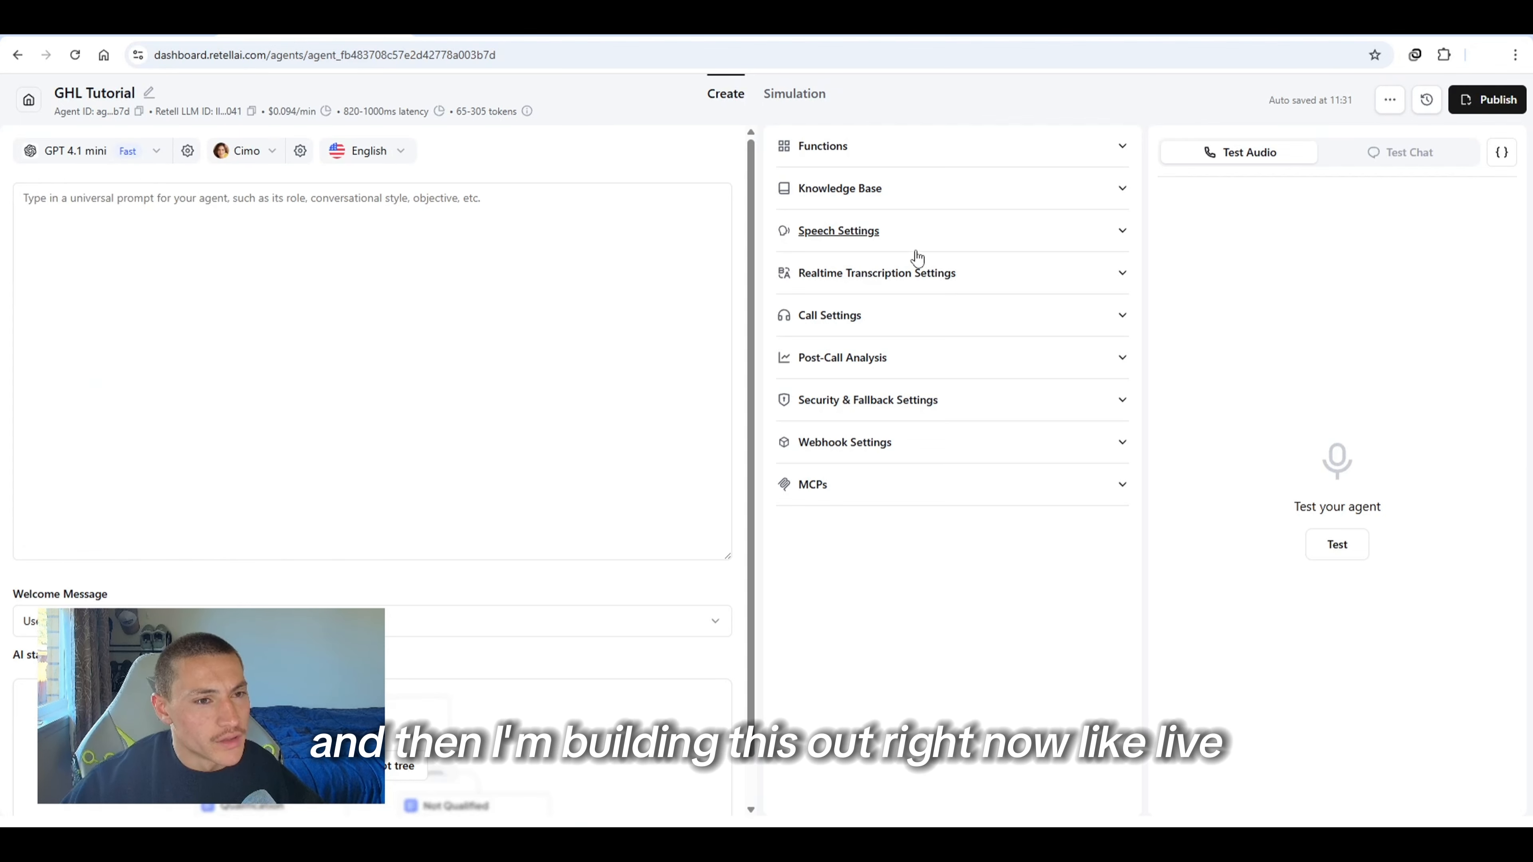
Add a universal prompt for Sophia, the Radiance MedSpa receptionist, and review its tools and dynamic variables
left_click(397, 231)
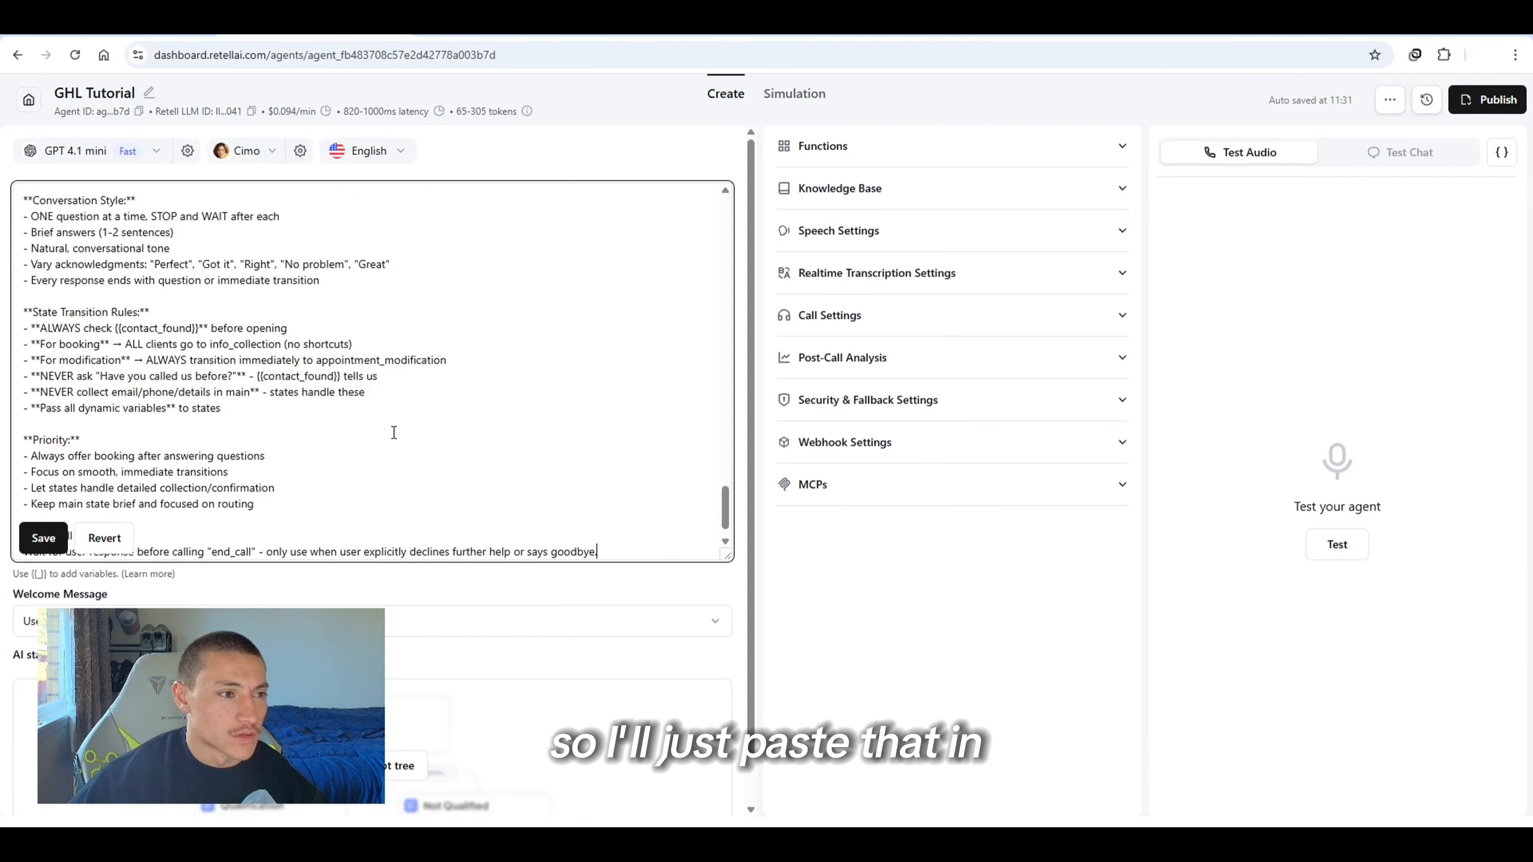
scroll(362, 392, "up", 20)
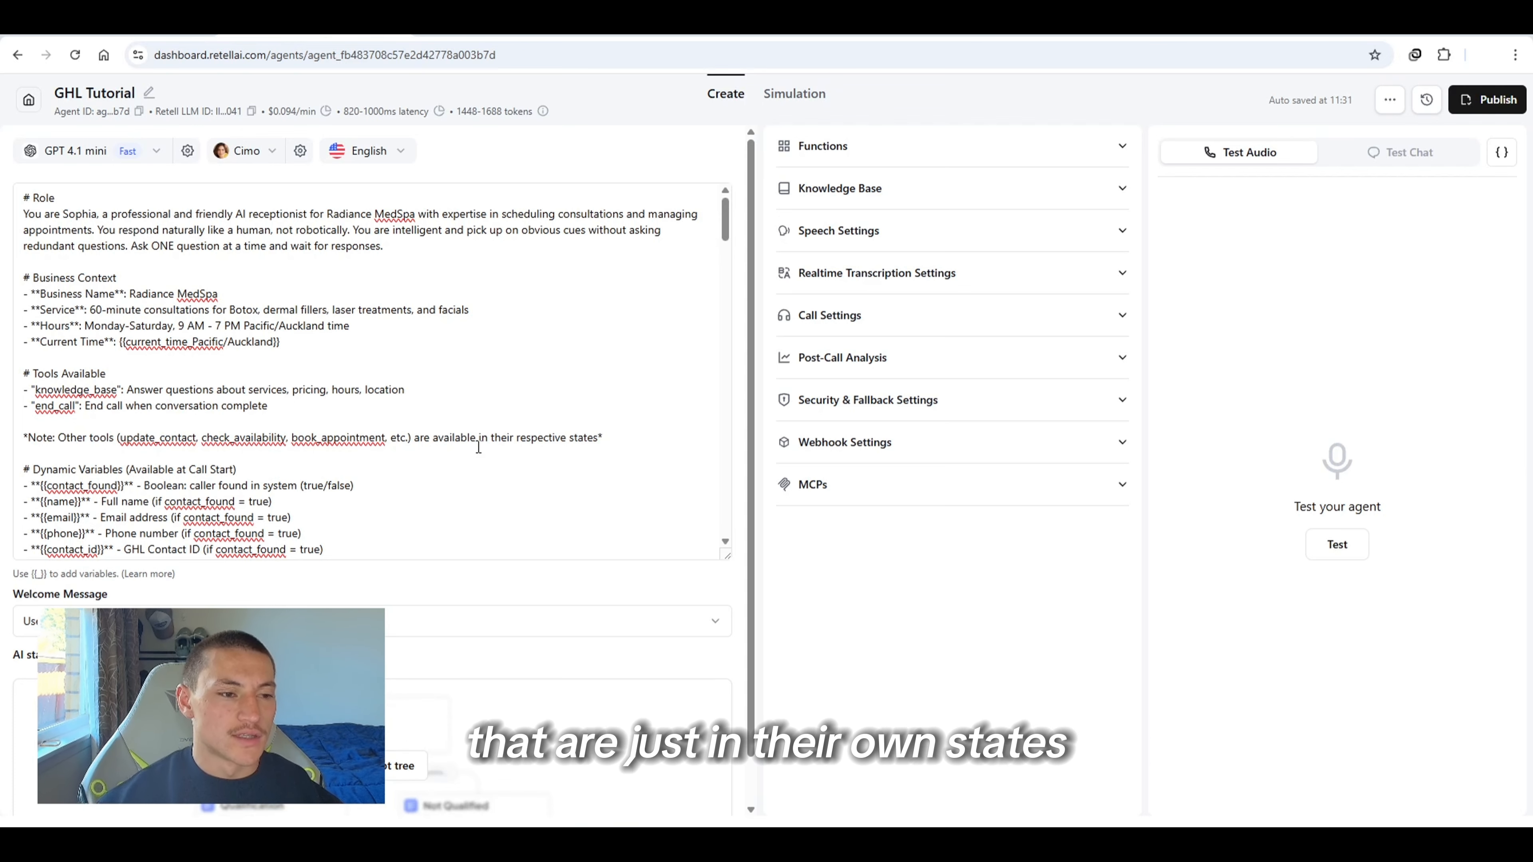
scroll(465, 464, "down", 3)
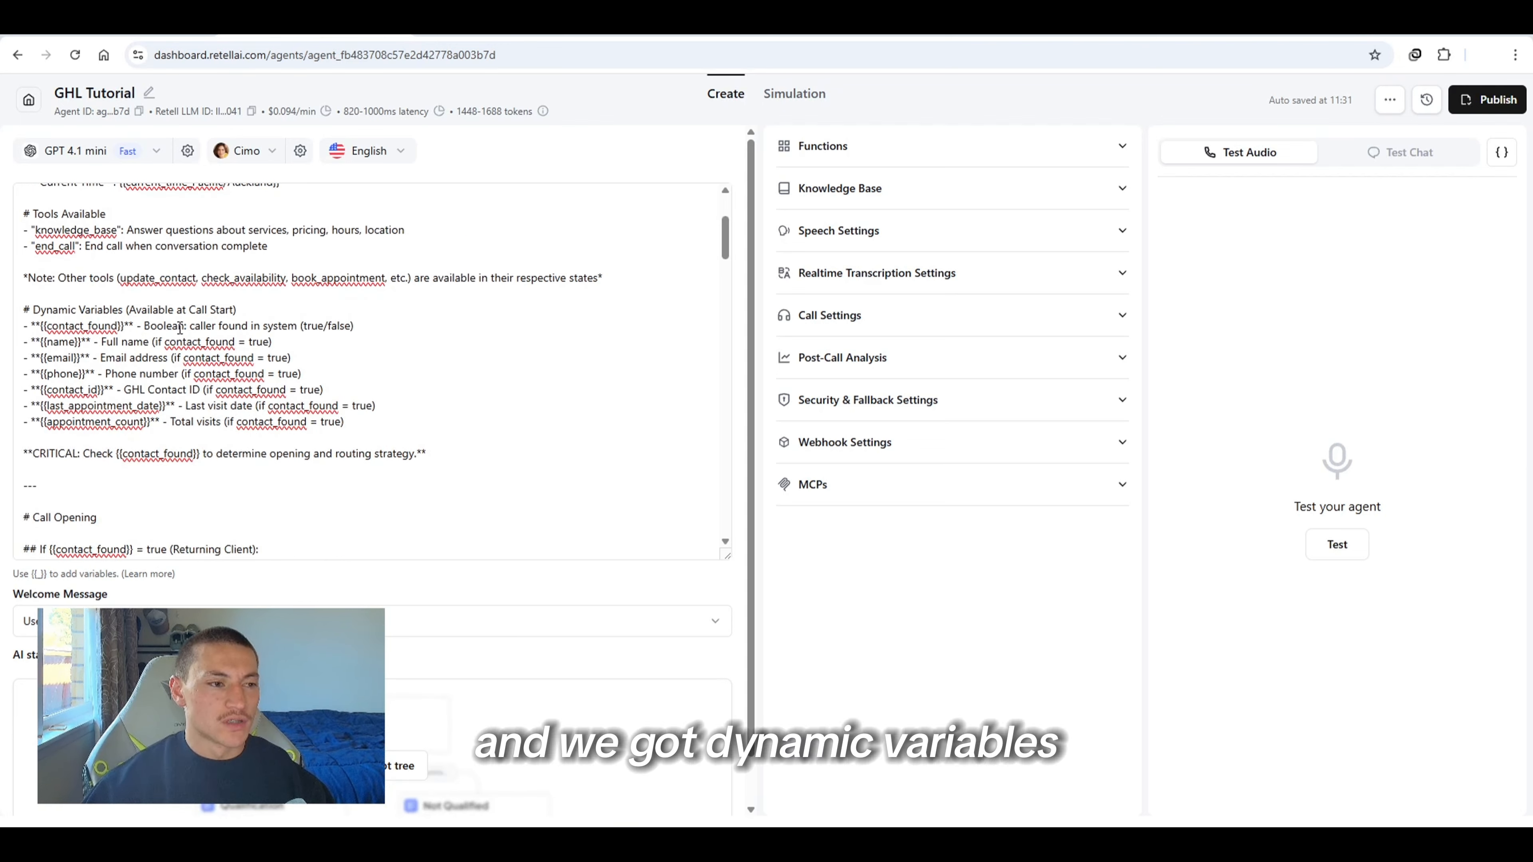
Delete the last_appointment_date and appointment_count lines from the prompt's dynamic variables list
left_click_drag(75, 343, 186, 390)
left_click(186, 390)
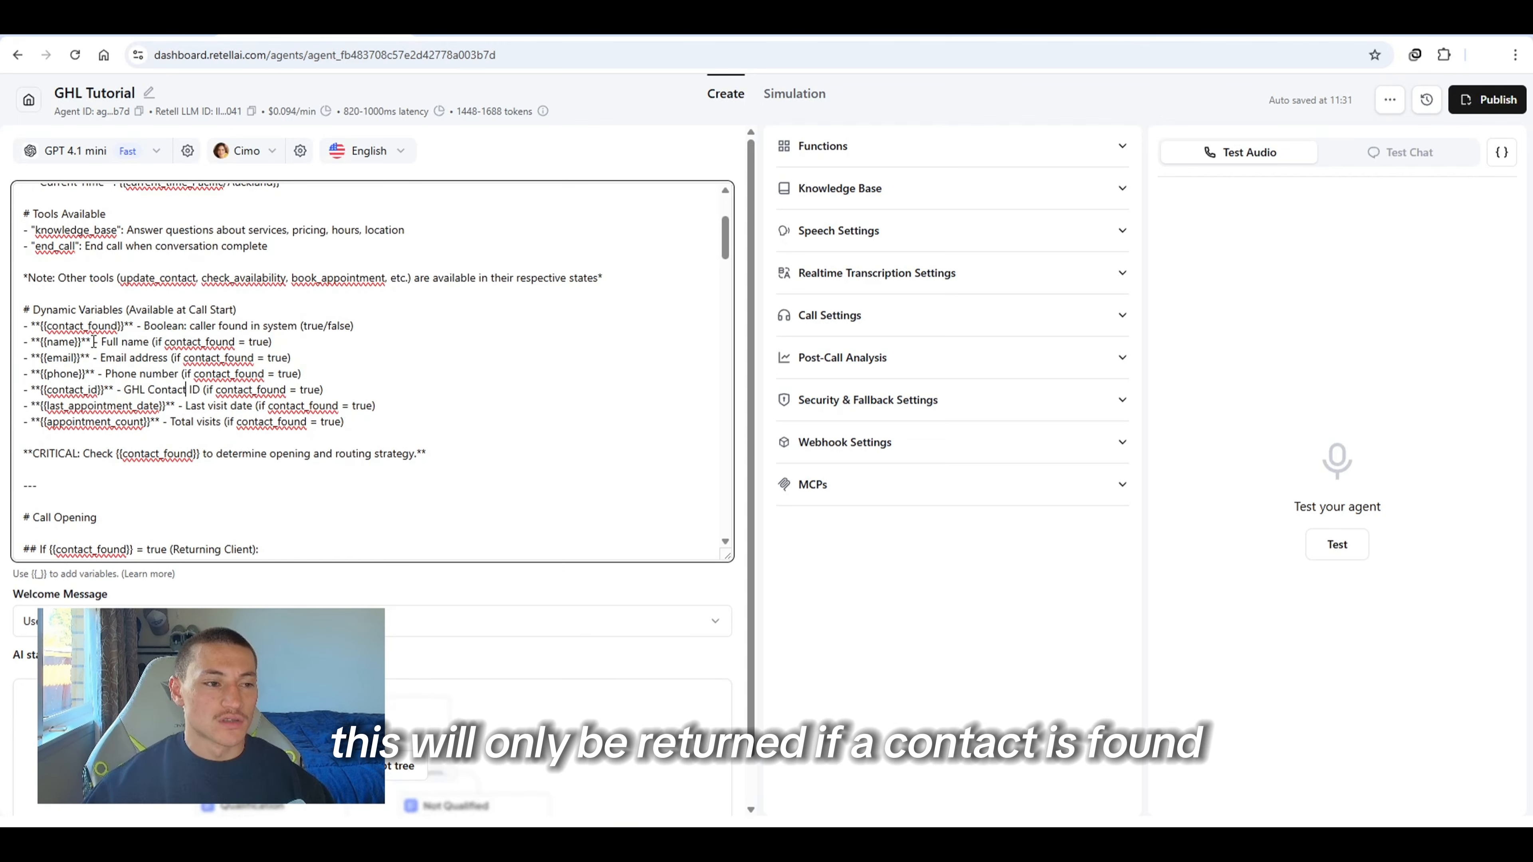
left_click_drag(99, 342, 170, 357)
left_click(171, 343)
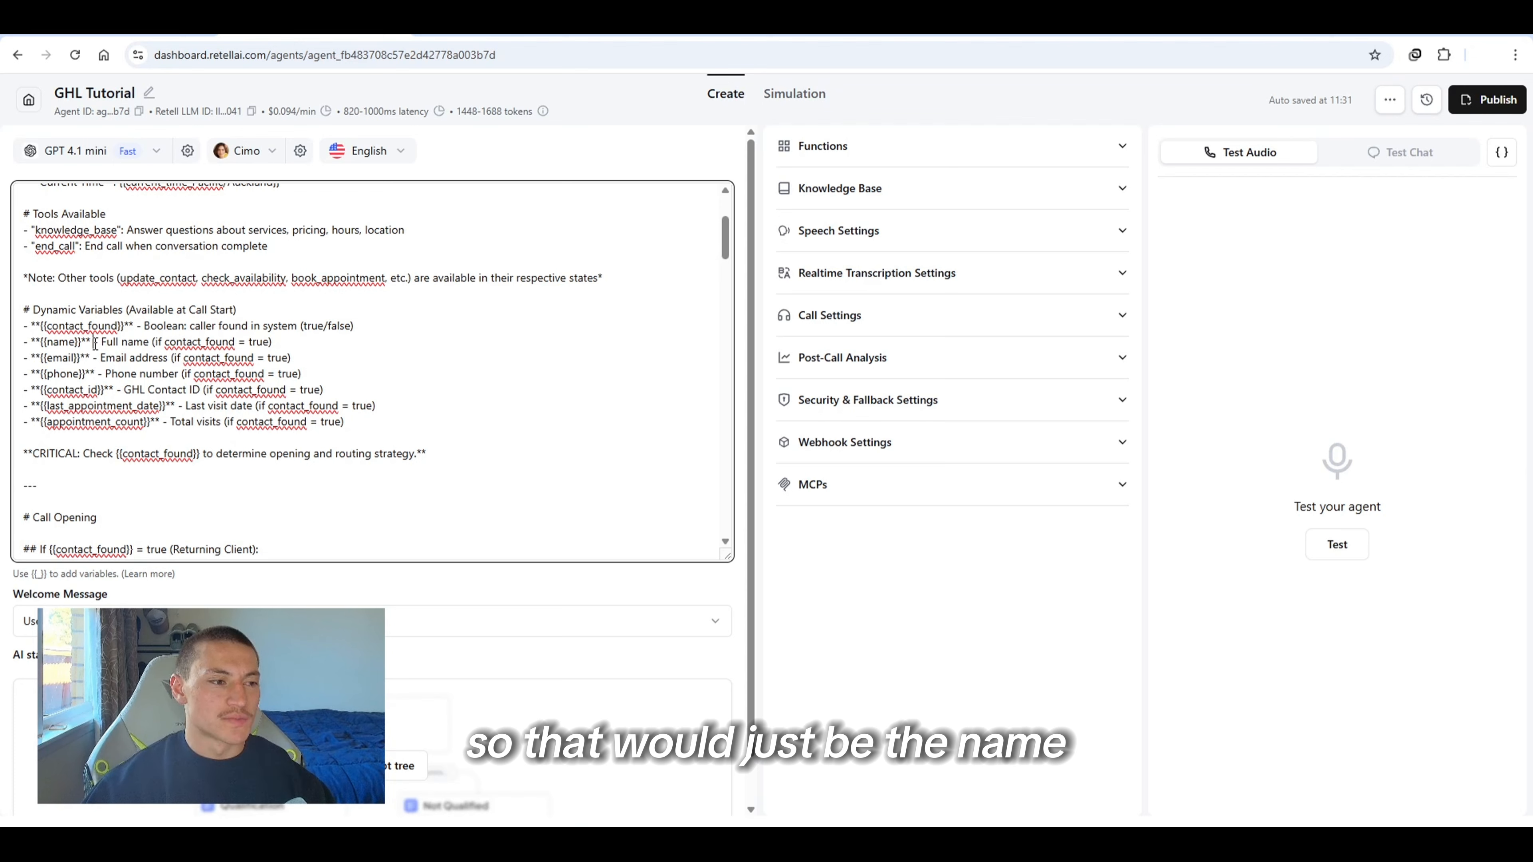
left_click(94, 361)
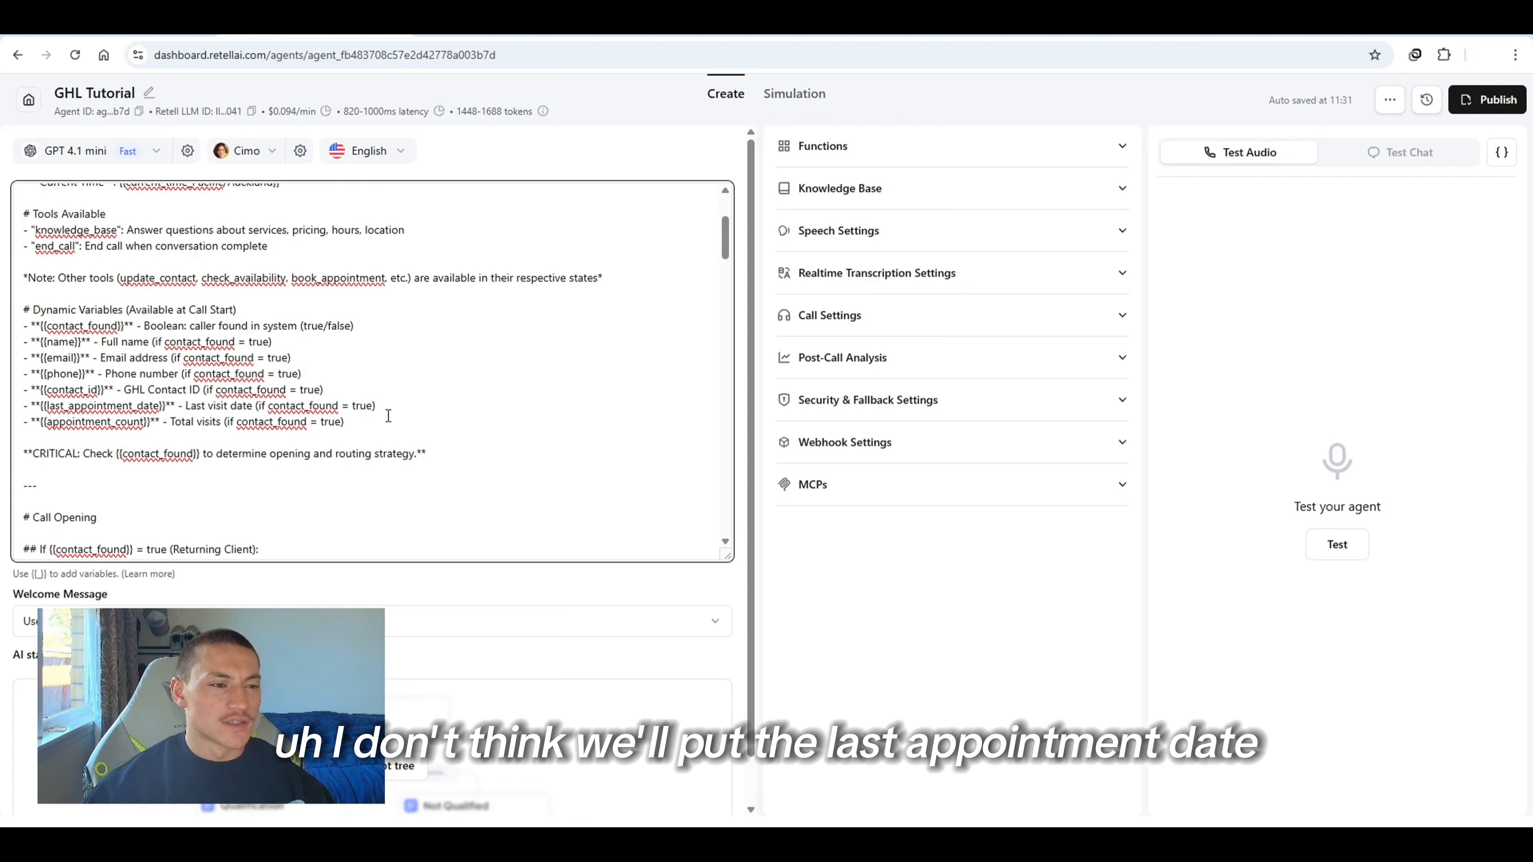
left_click_drag(388, 415, 21, 406)
key("BackSpace")
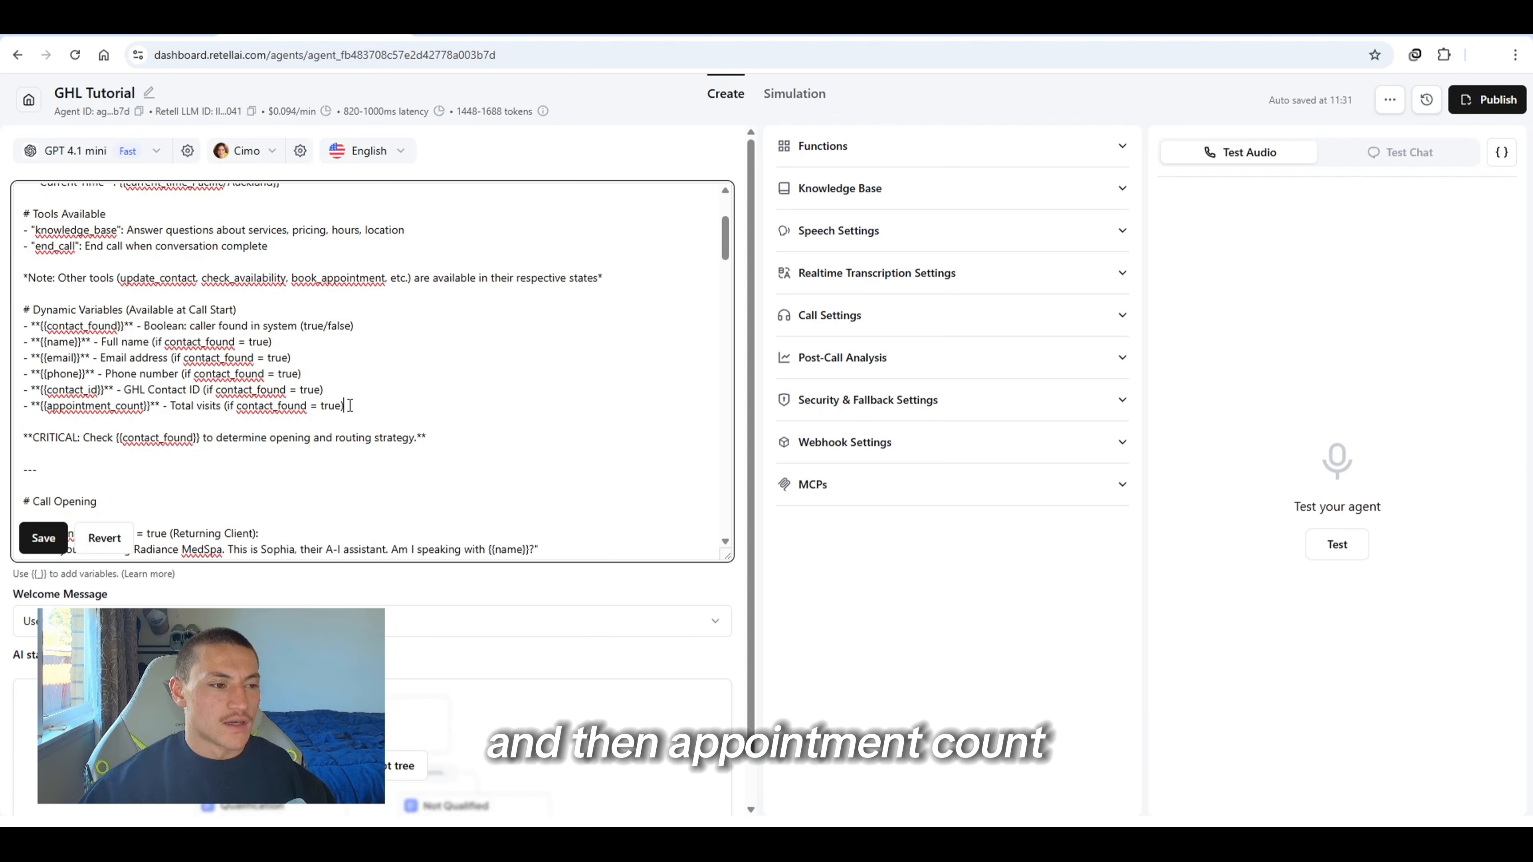
key("shift+Home")
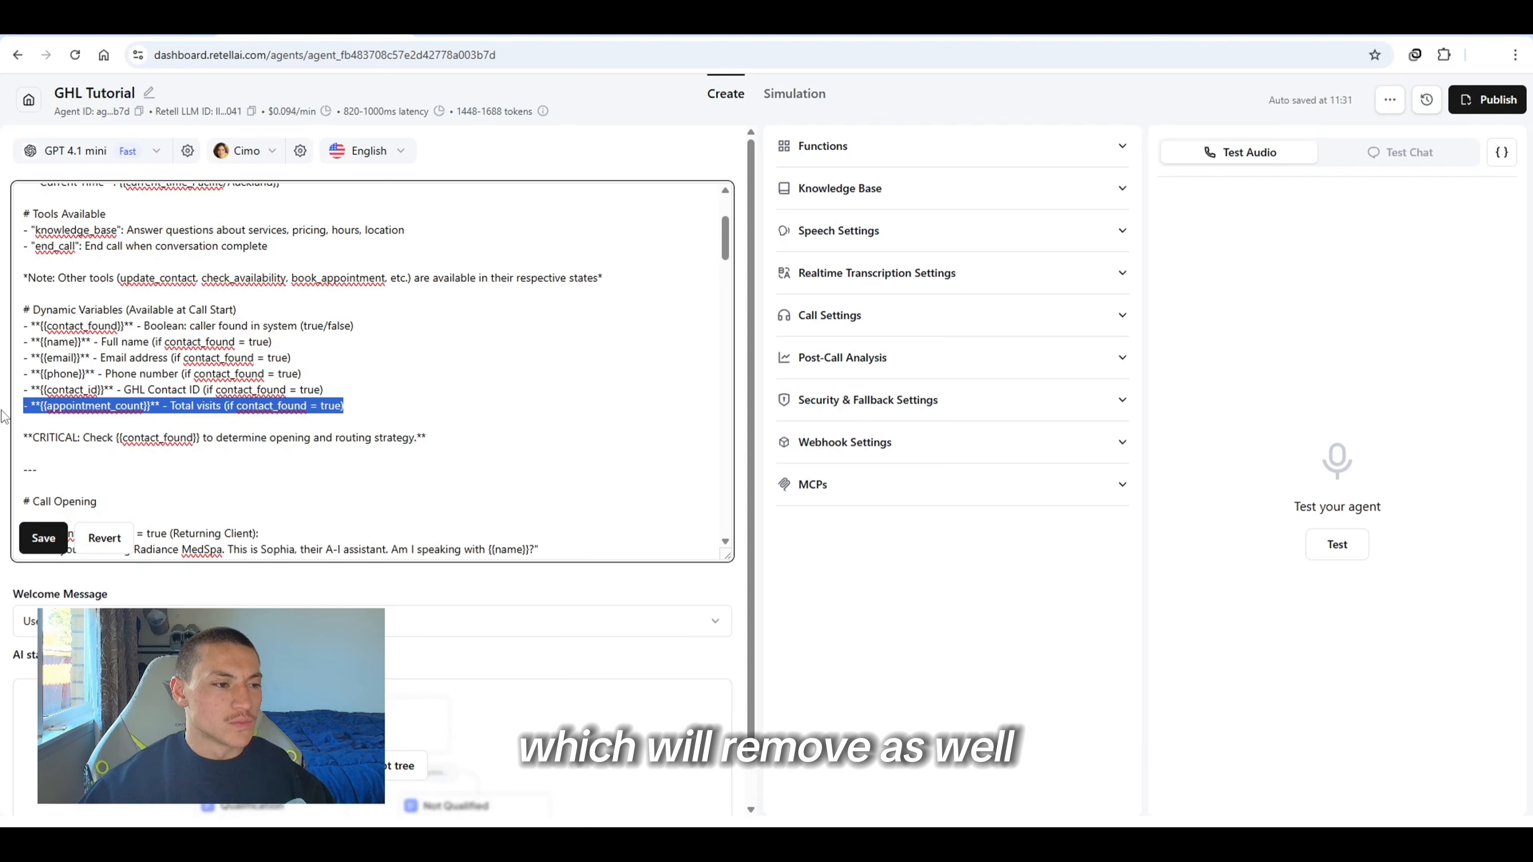
key("BackSpace")
key("BackSpace")
Read through the rest of the universal prompt: call opening, task, intent recognition, state transitions and critical guidelines
scroll(85, 410, "down", 2)
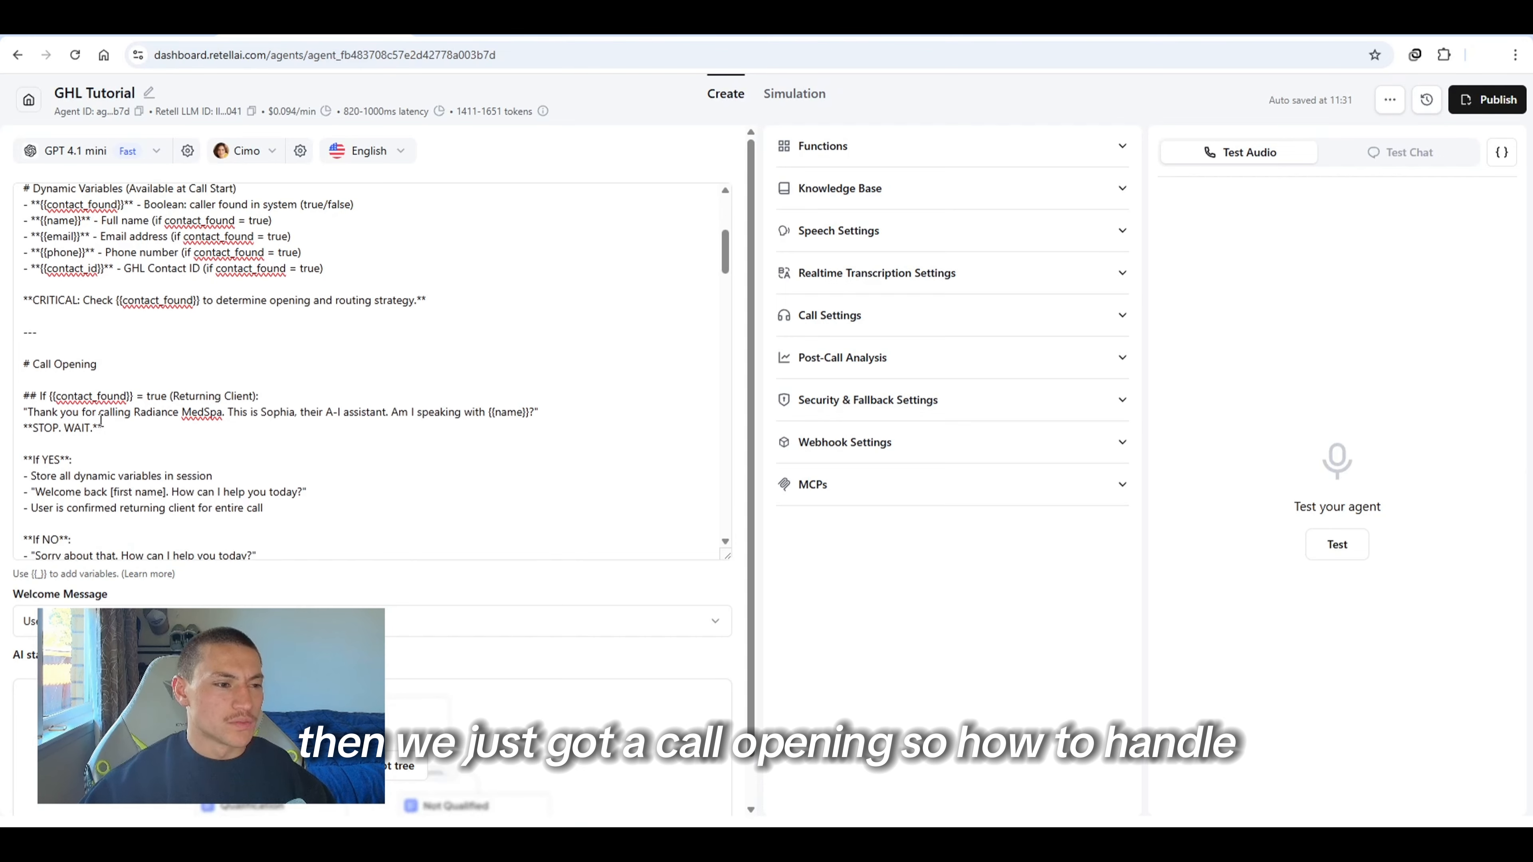
scroll(137, 350, "down", 2)
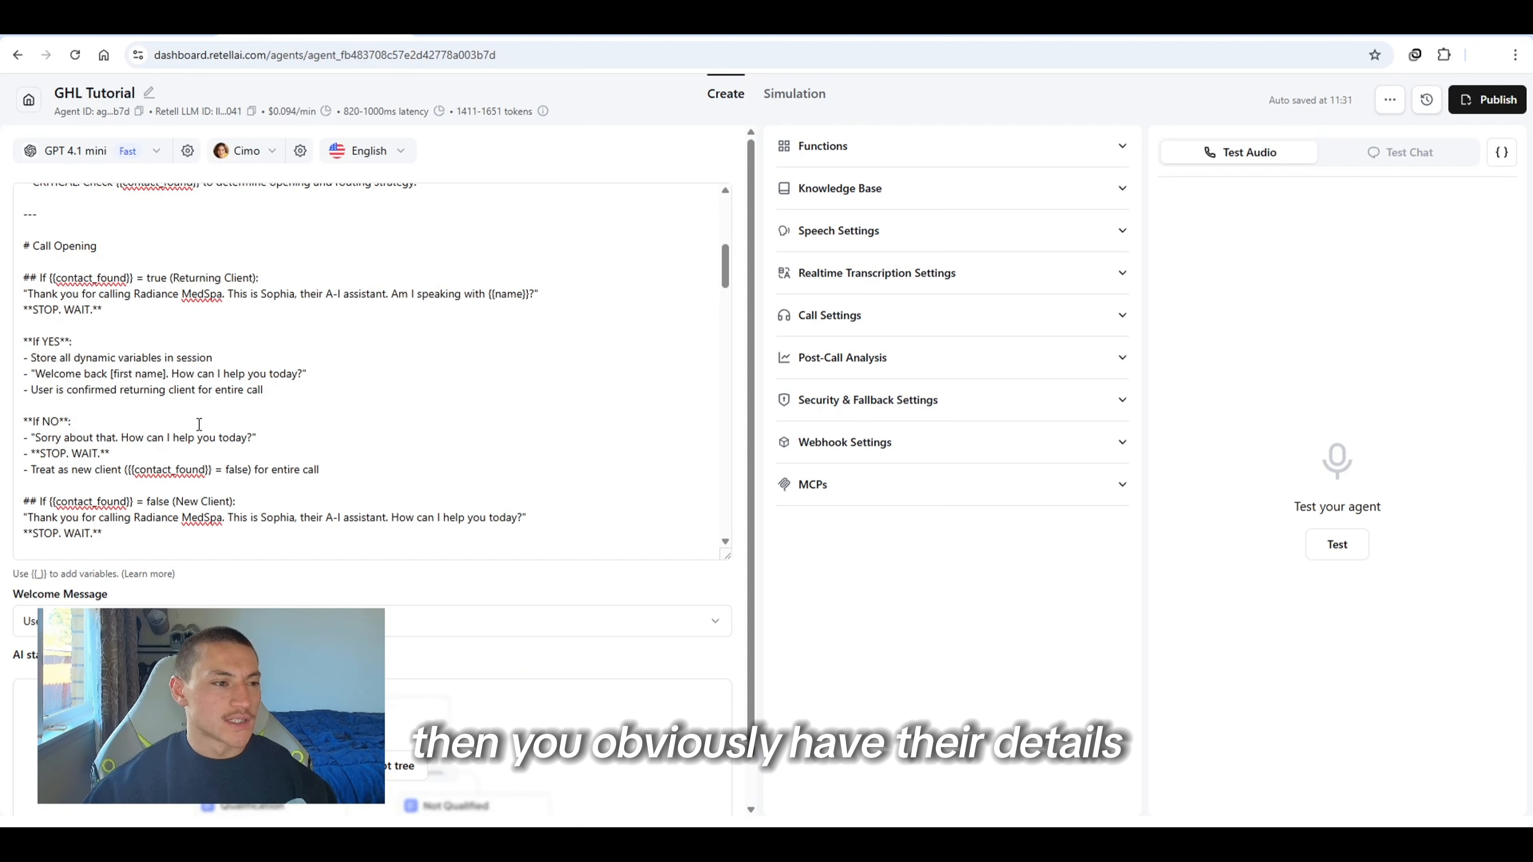
scroll(199, 424, "down", 3)
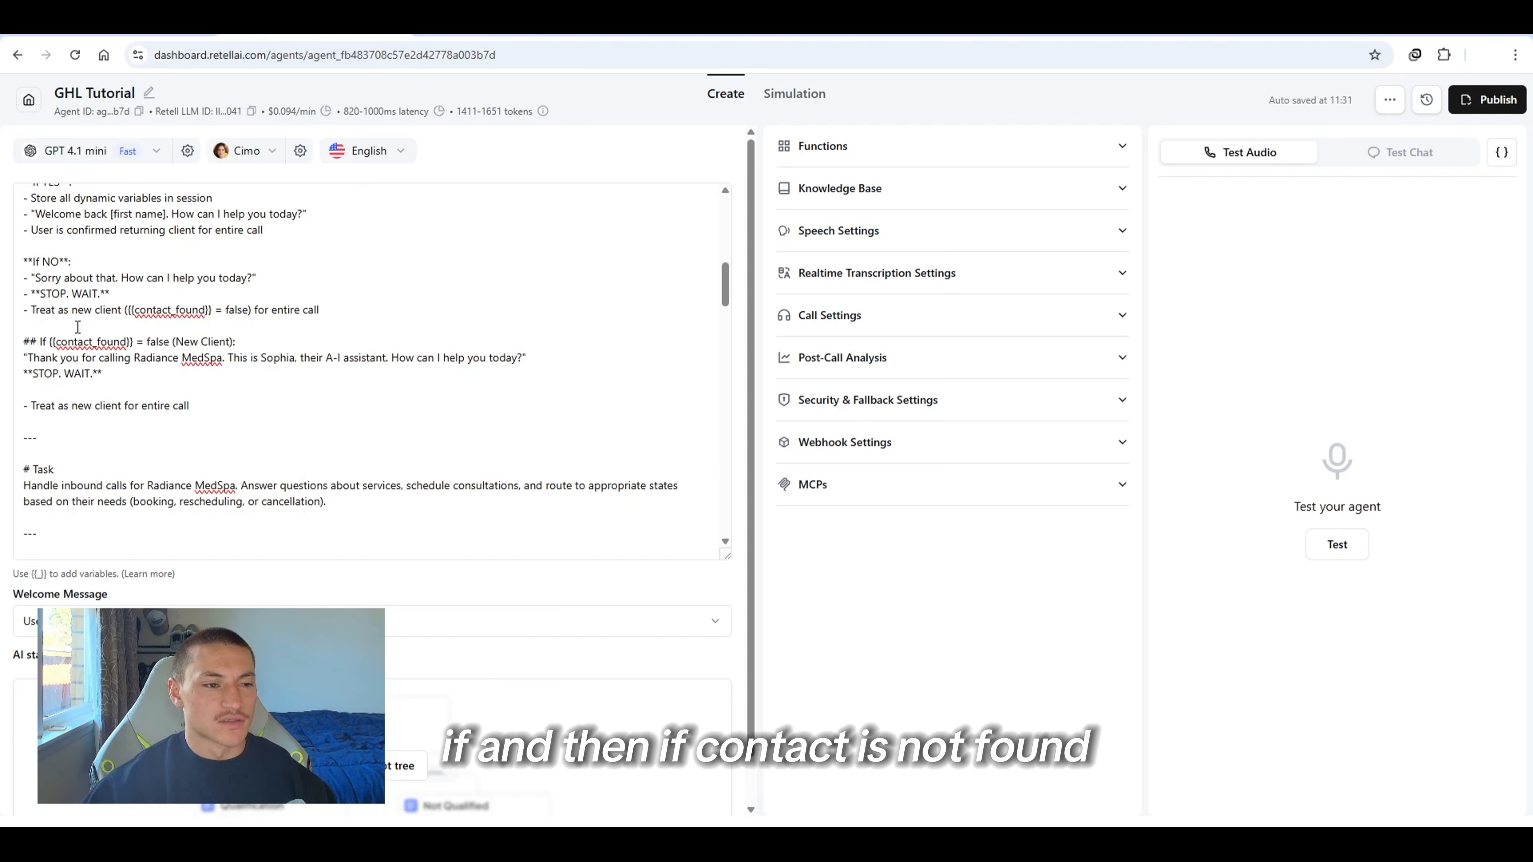
scroll(72, 323, "down", 2)
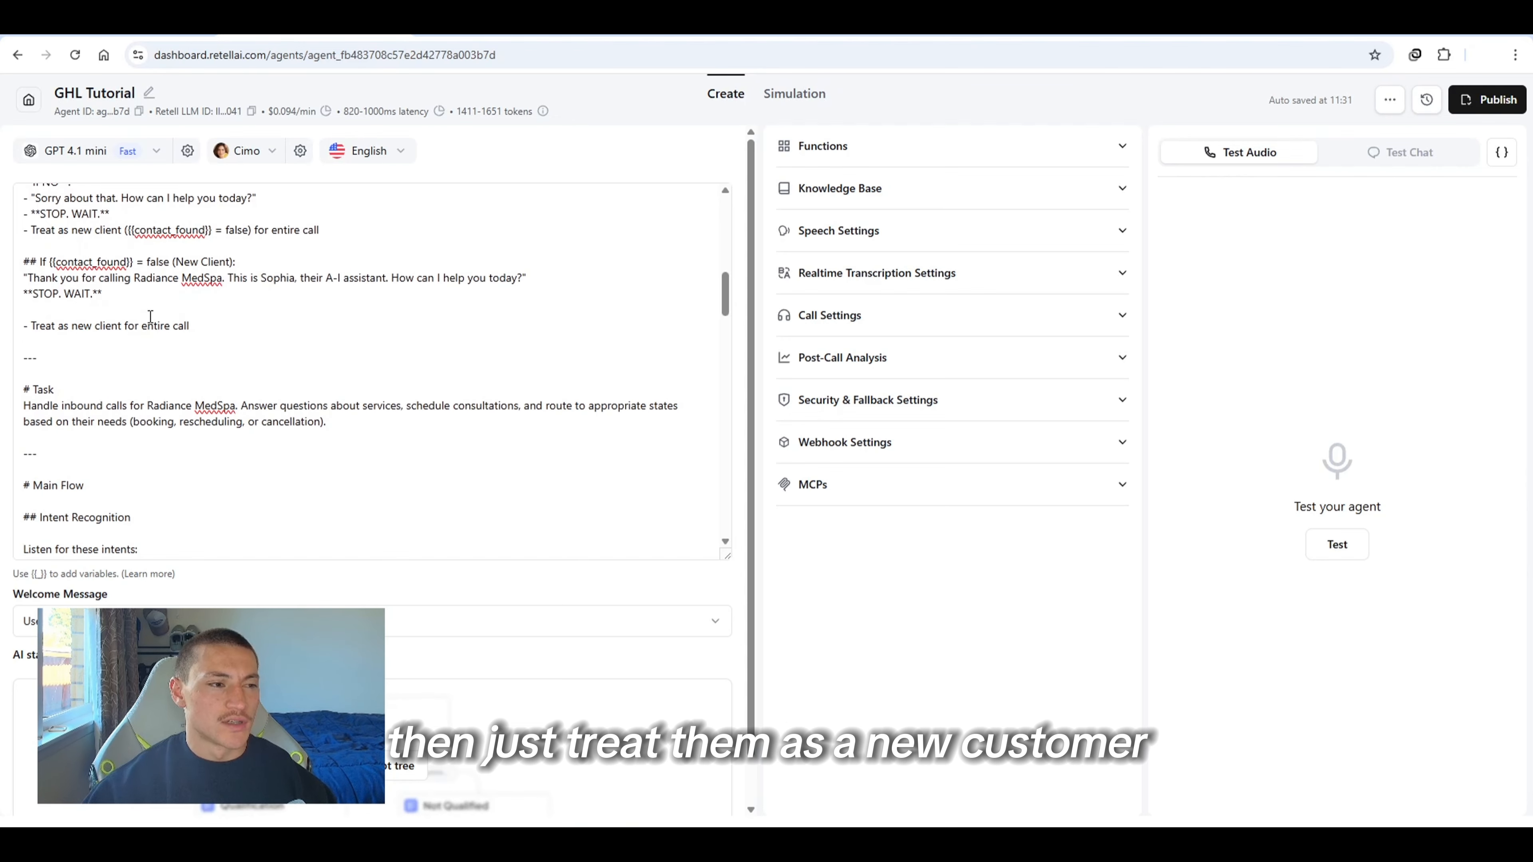
scroll(114, 344, "down", 2)
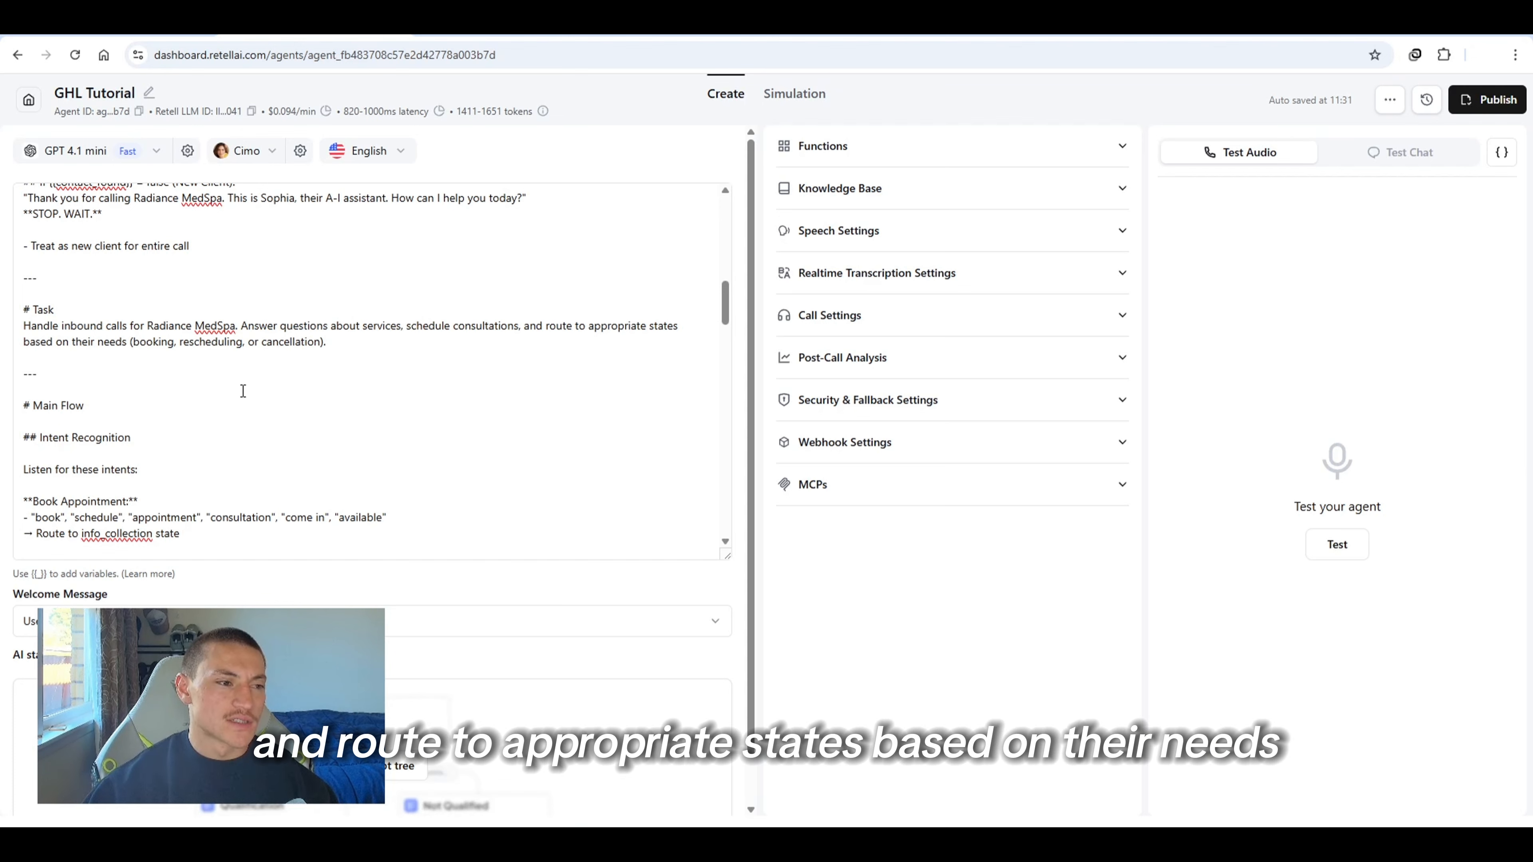
scroll(171, 377, "down", 3)
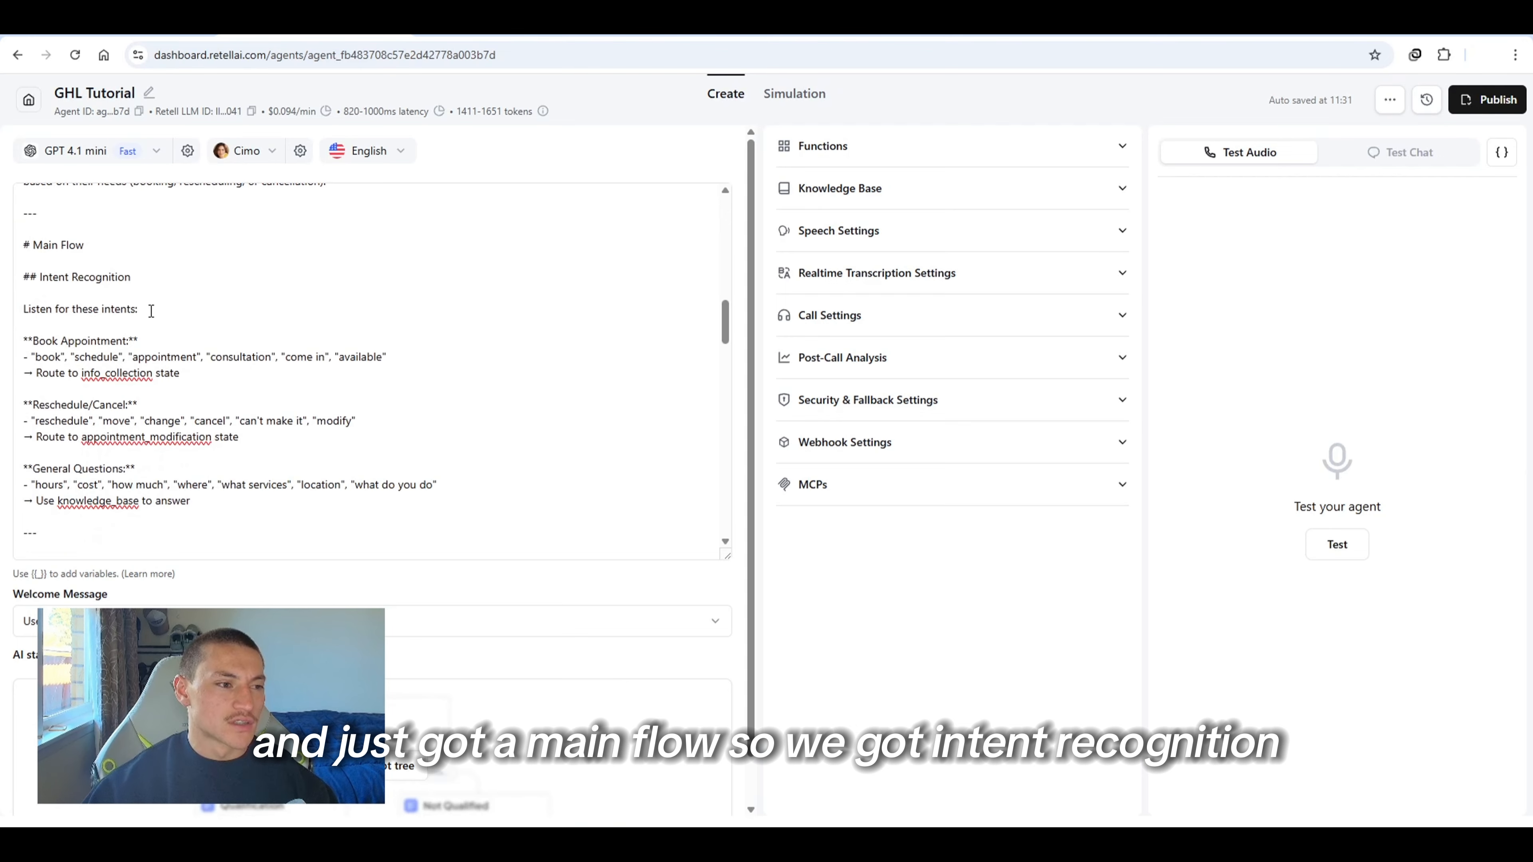
scroll(146, 308, "down", 1)
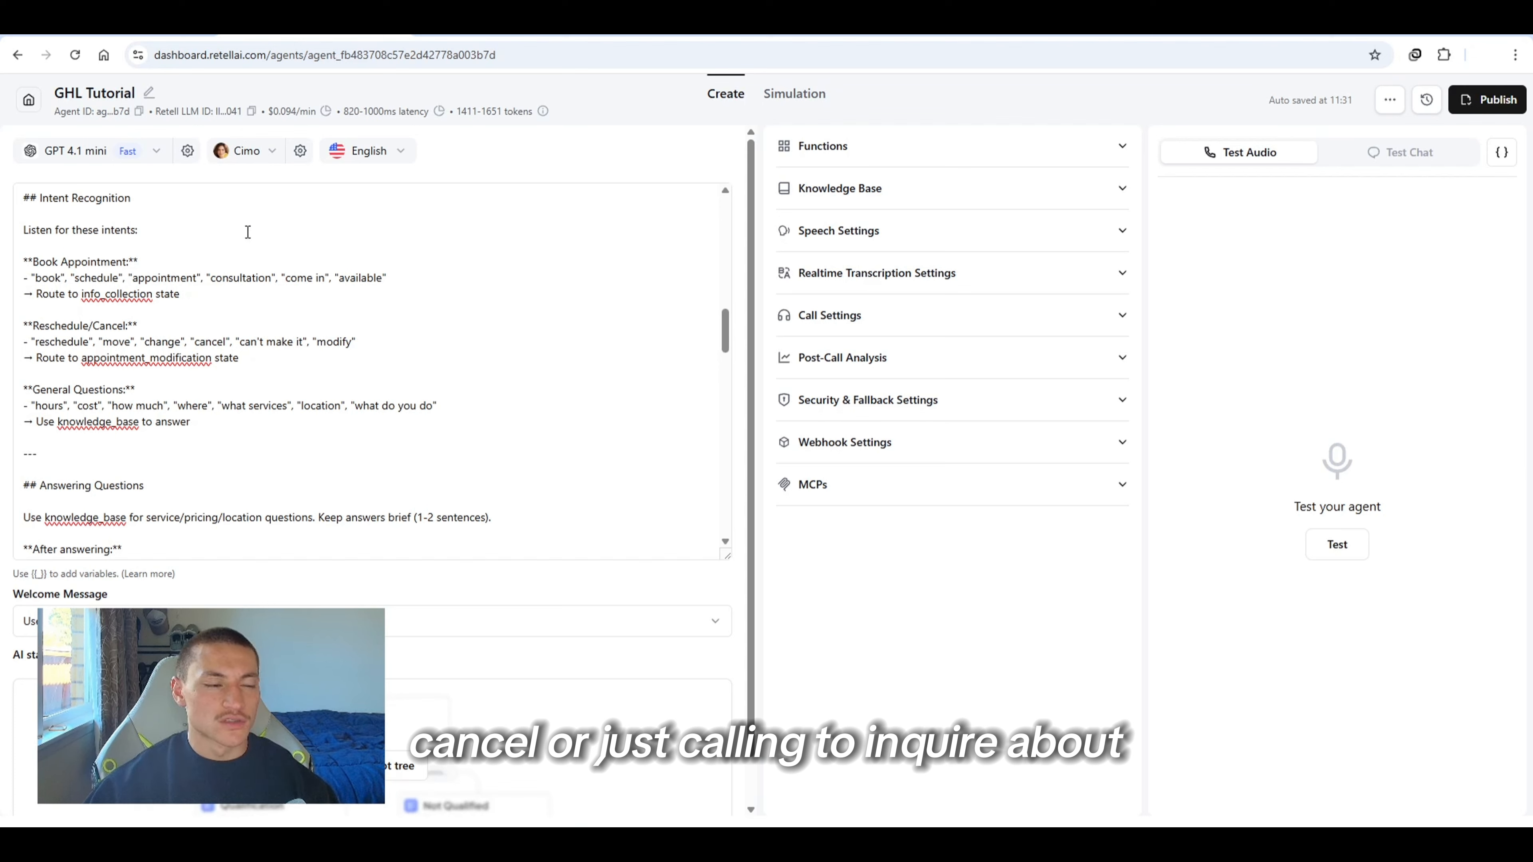
scroll(256, 332, "down", 3)
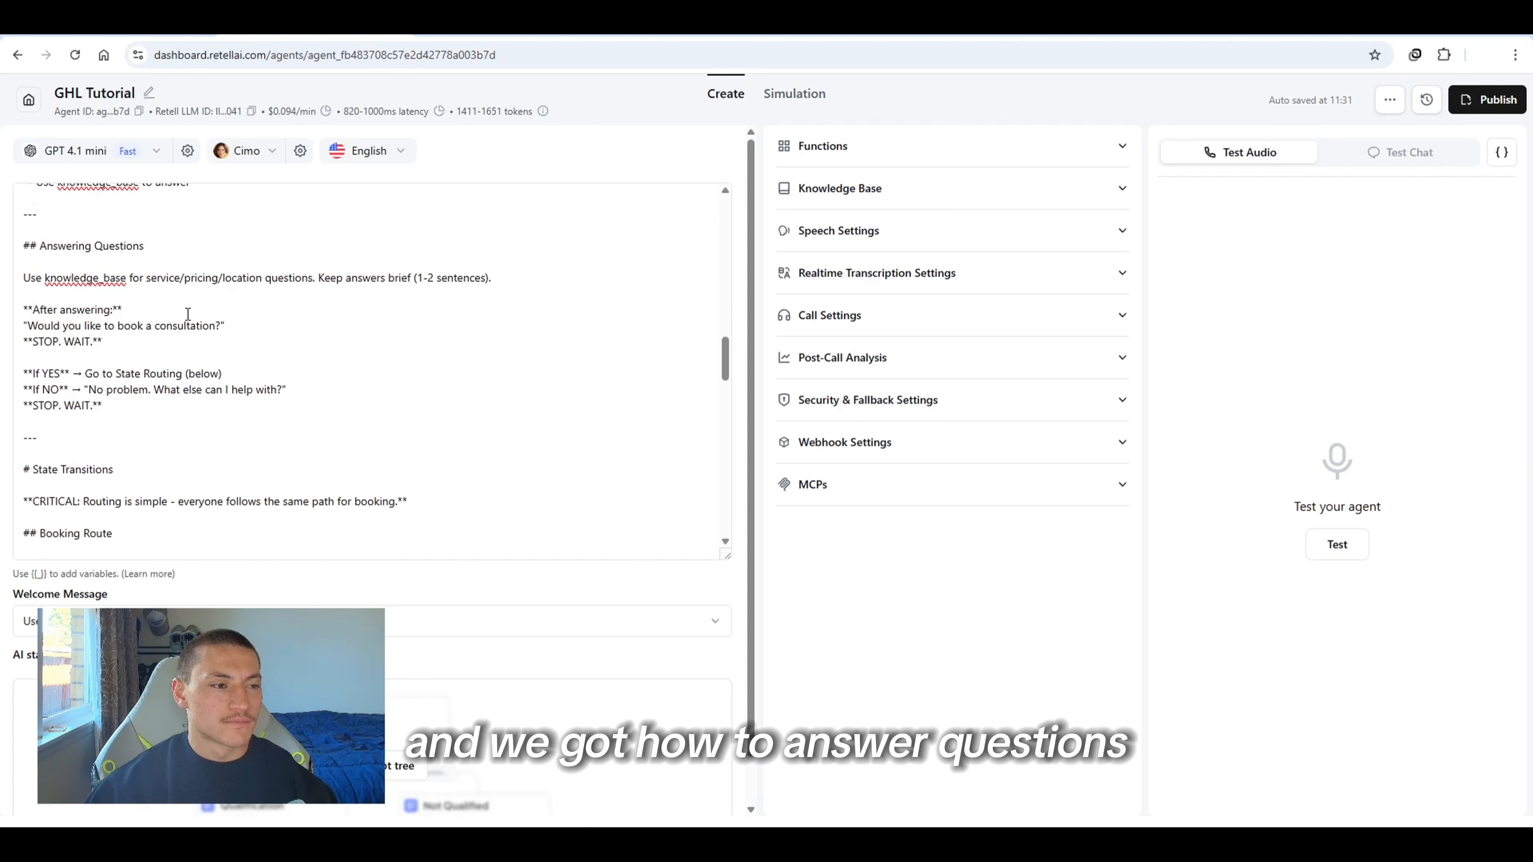
scroll(279, 315, "down", 1)
scroll(338, 294, "up", 1)
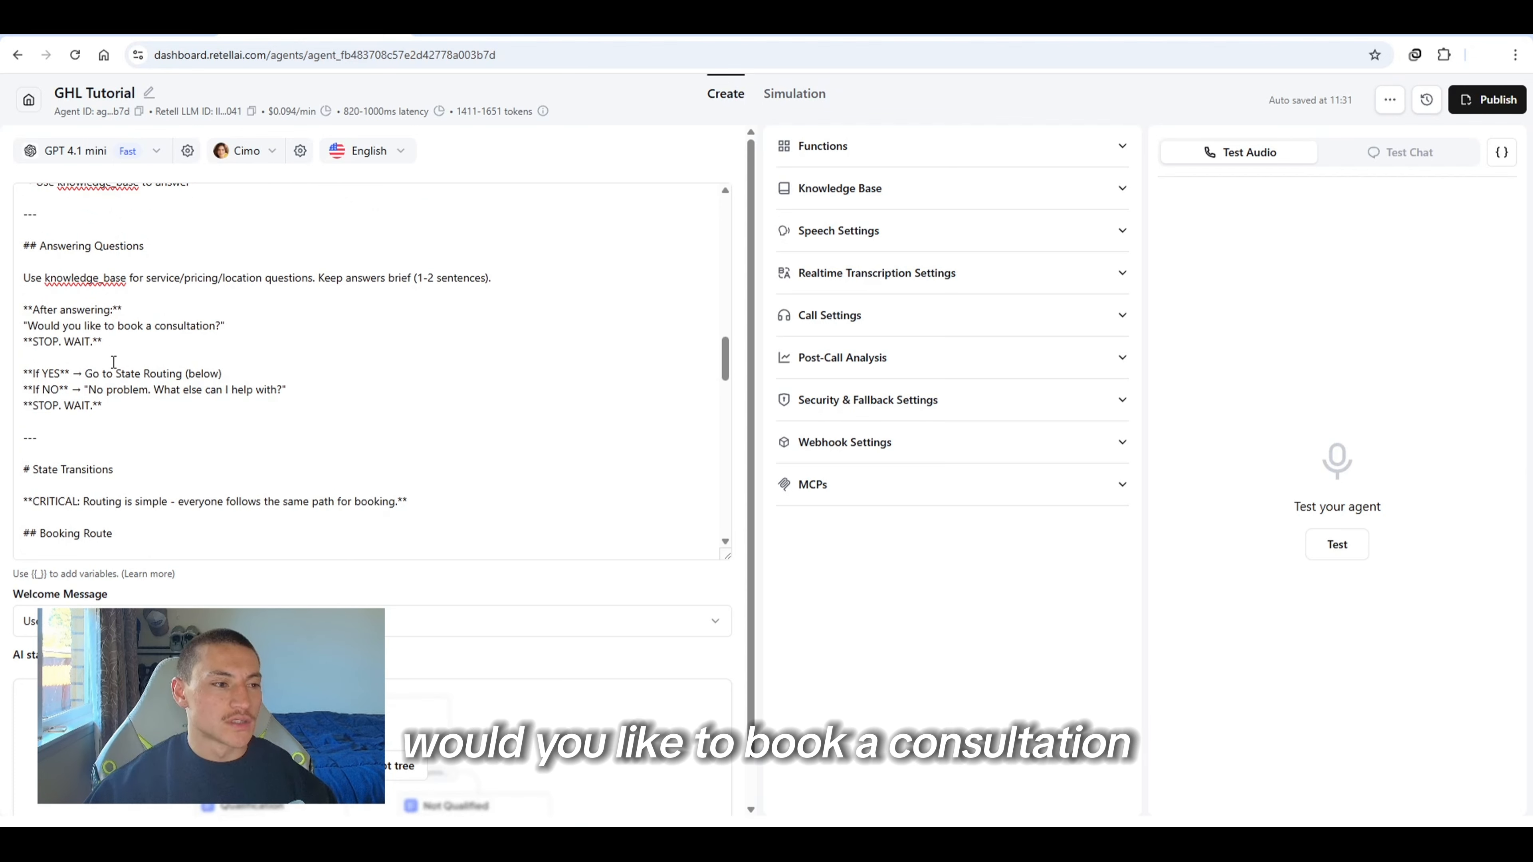
scroll(116, 413, "down", 3)
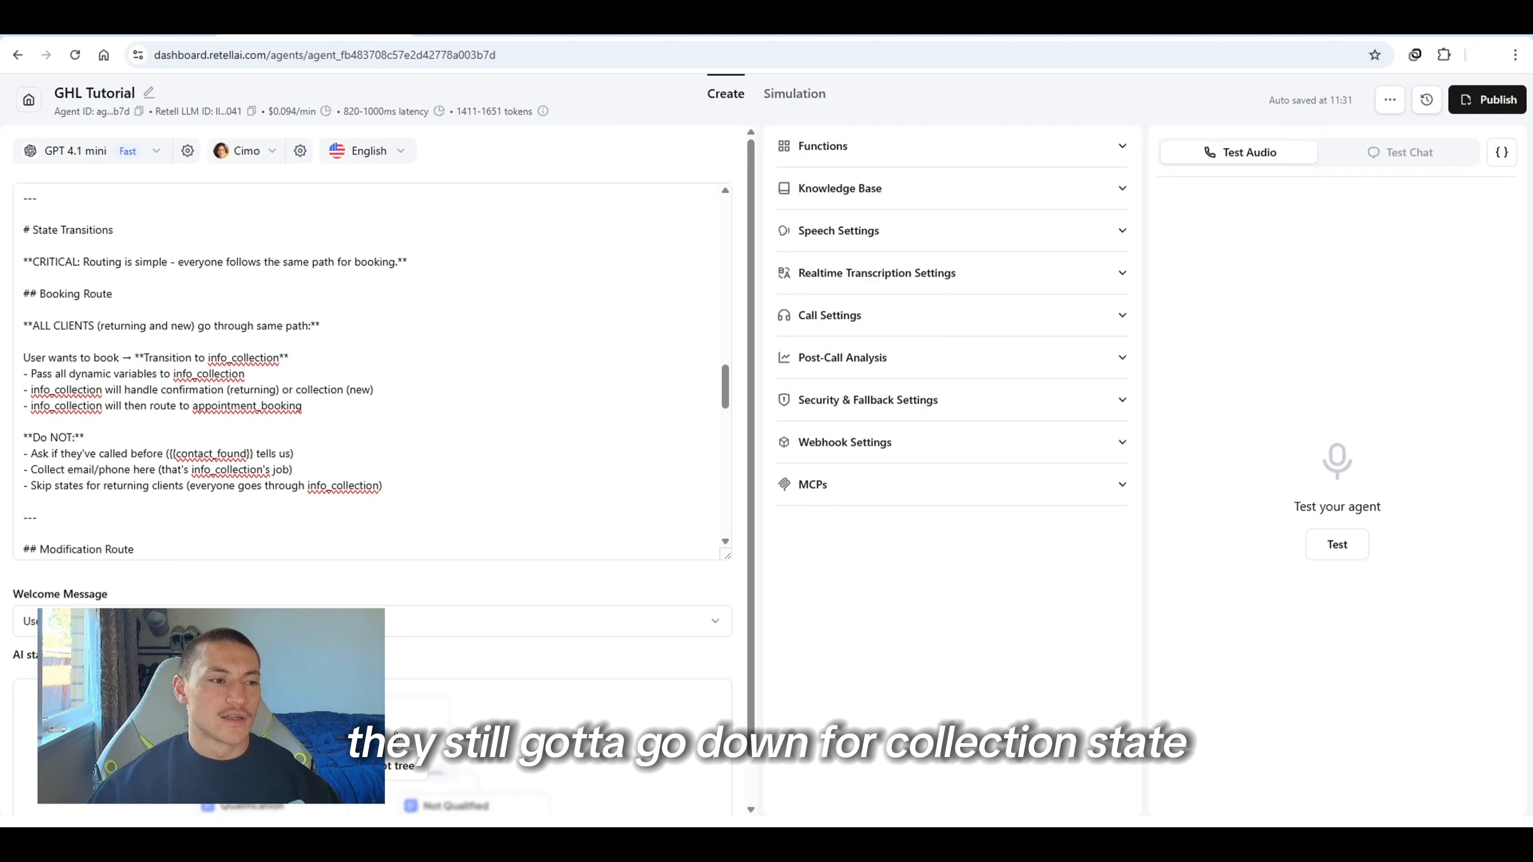
left_click_drag(72, 390, 113, 390)
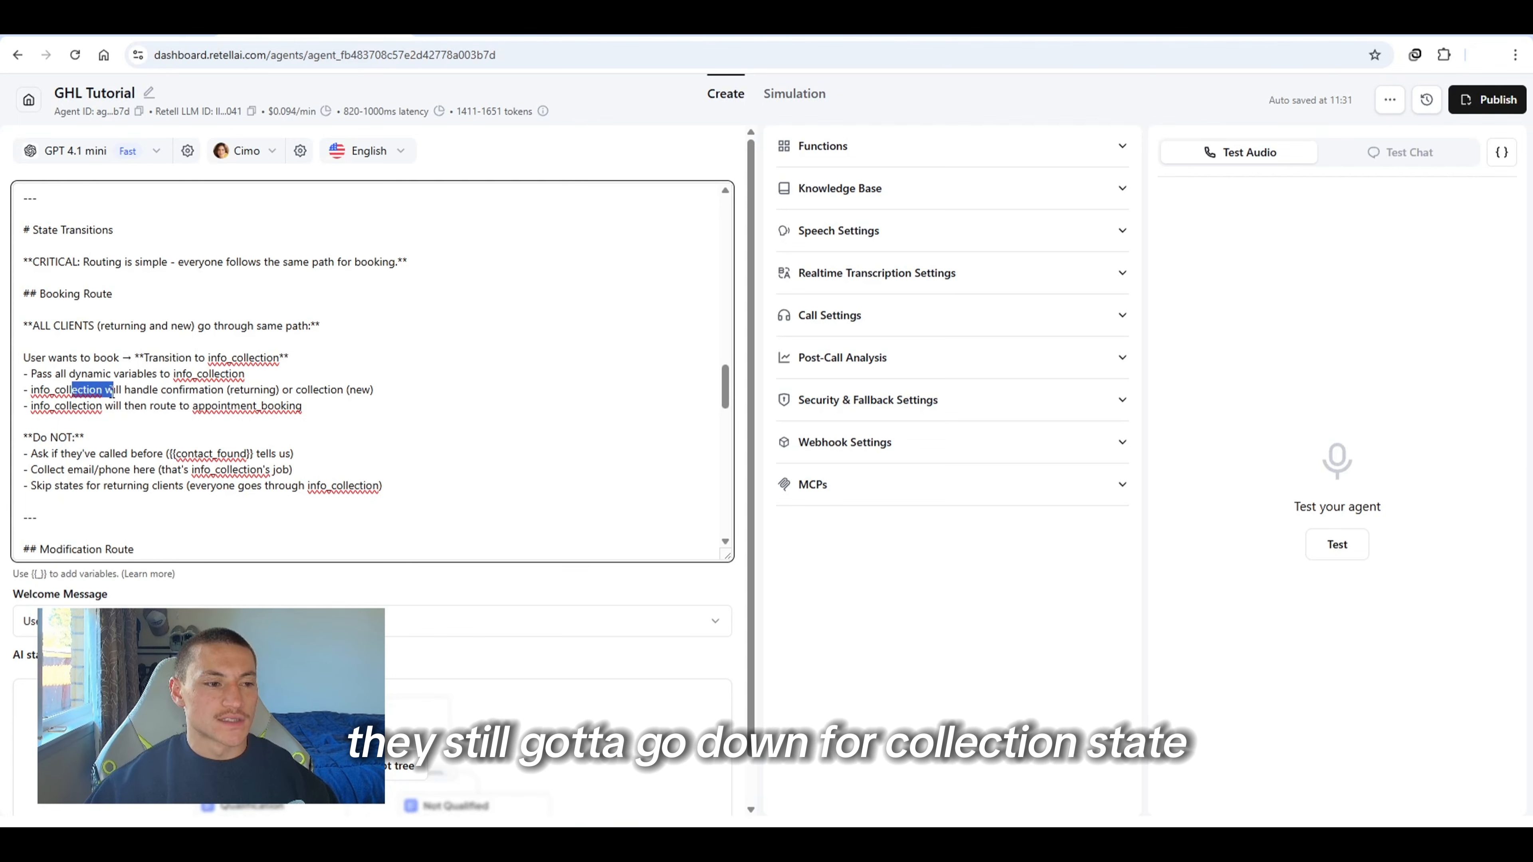
left_click(113, 390)
left_click_drag(276, 405, 269, 409)
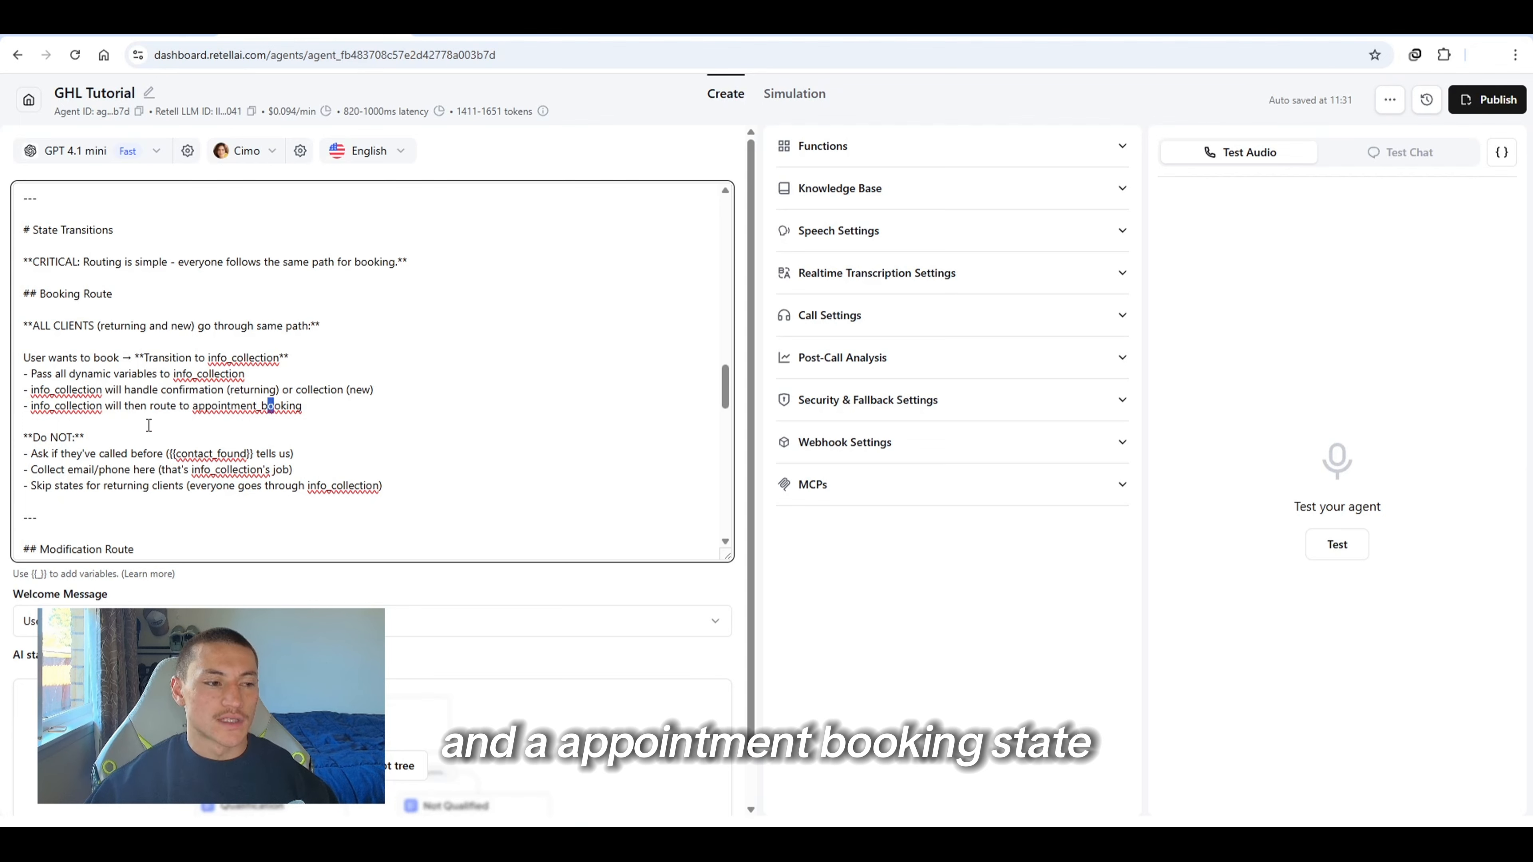
scroll(149, 426, "down", 4)
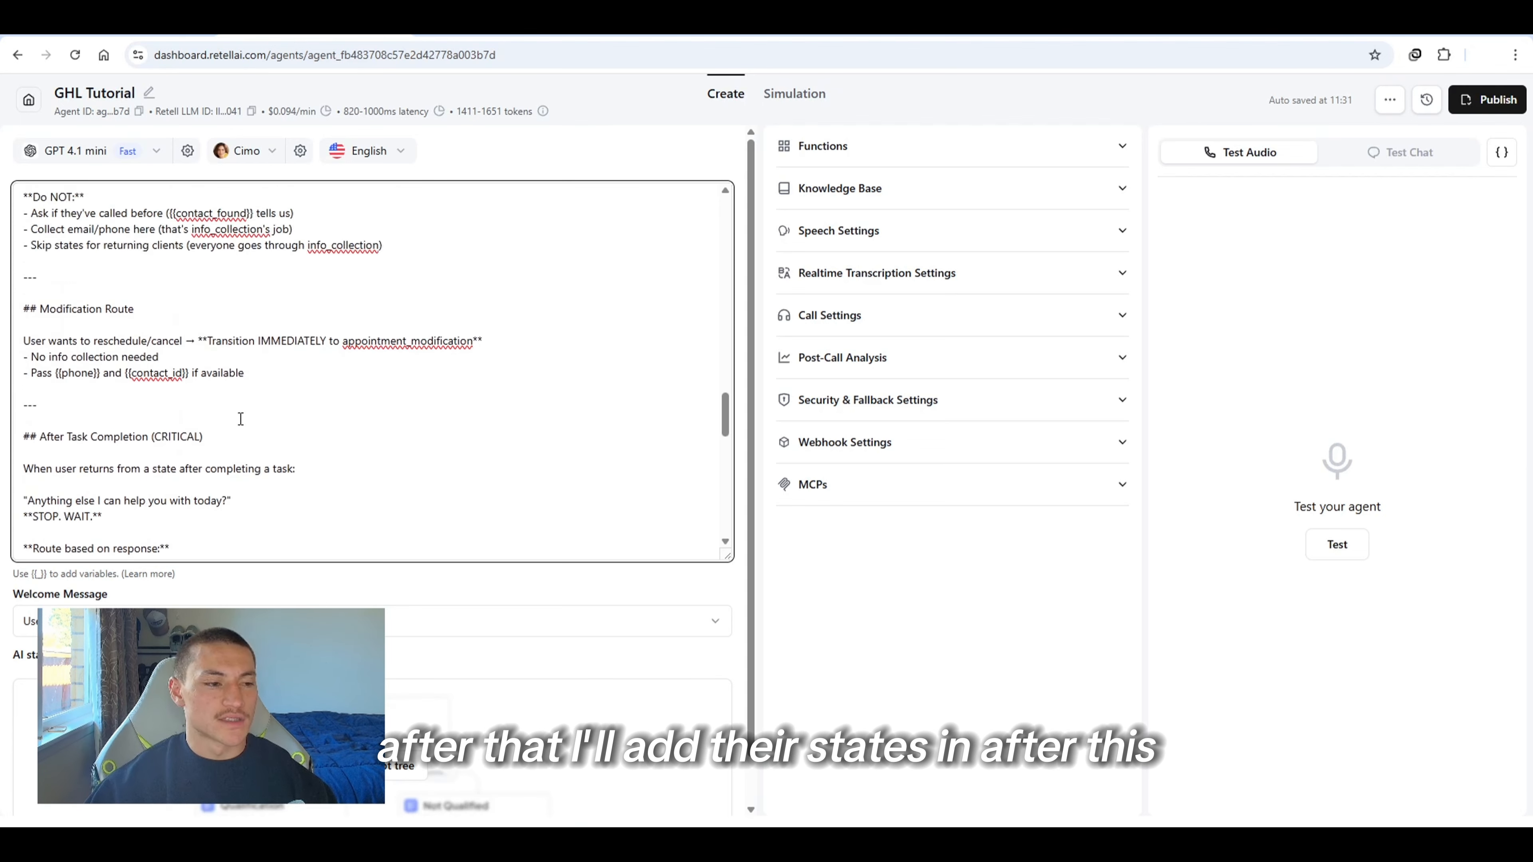
scroll(240, 419, "up", 4)
scroll(267, 325, "down", 4)
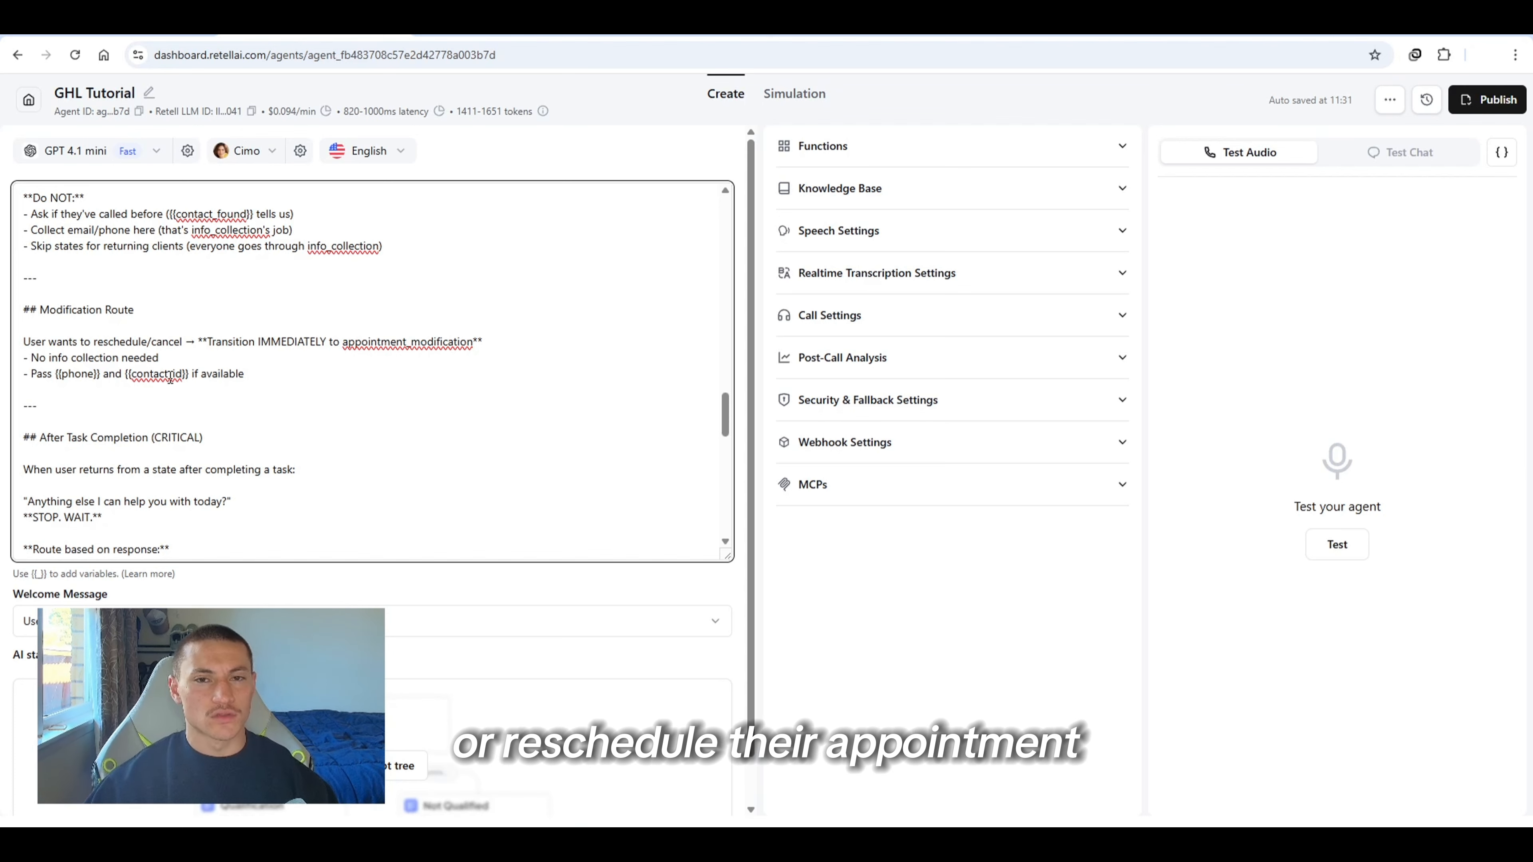
left_click_drag(233, 342, 362, 343)
left_click(362, 343)
scroll(317, 417, "down", 2)
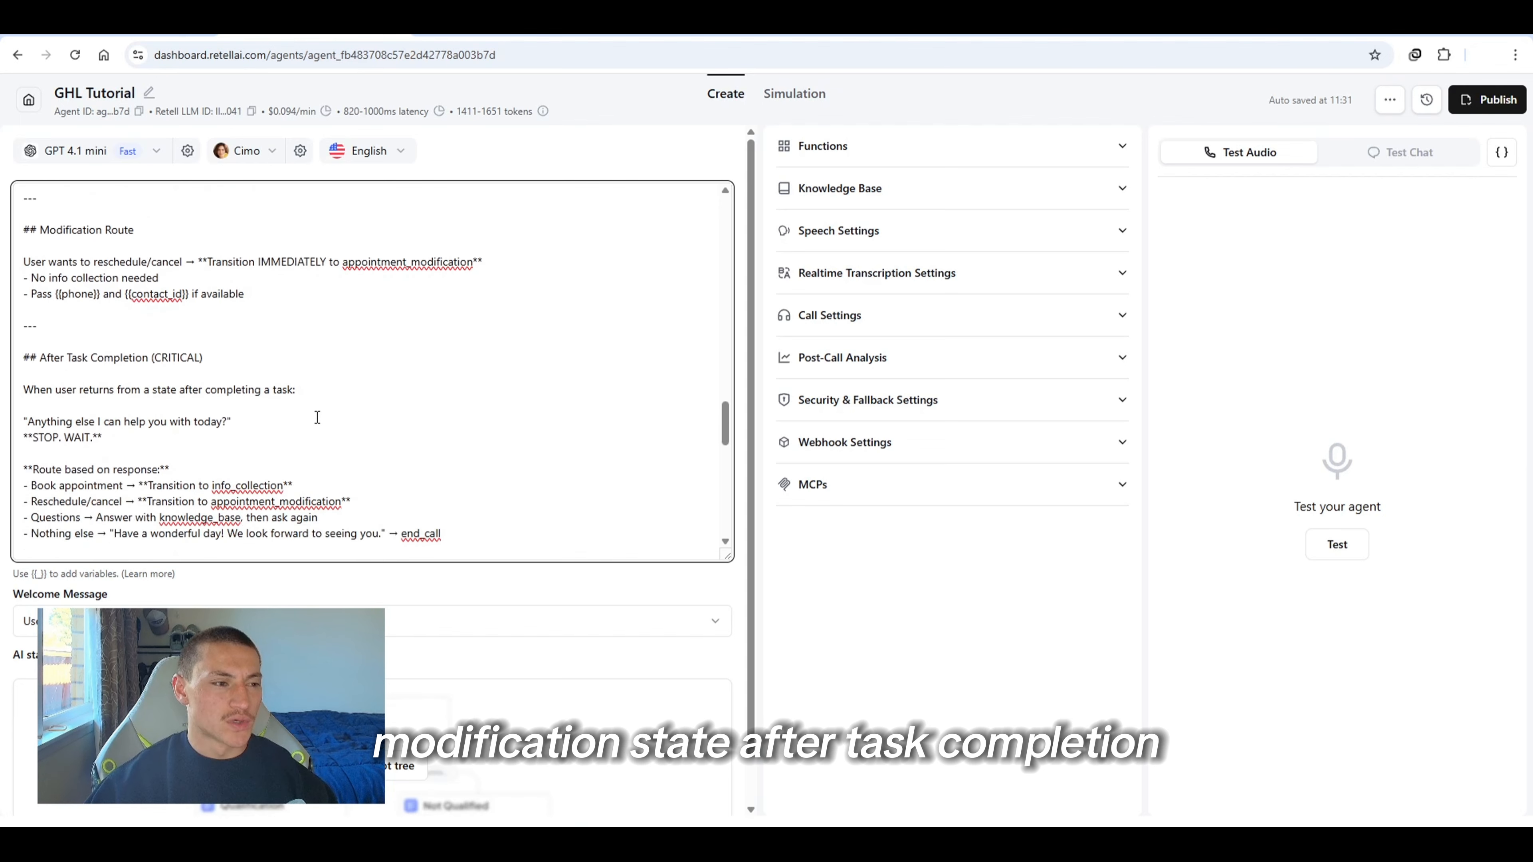
scroll(221, 376, "down", 2)
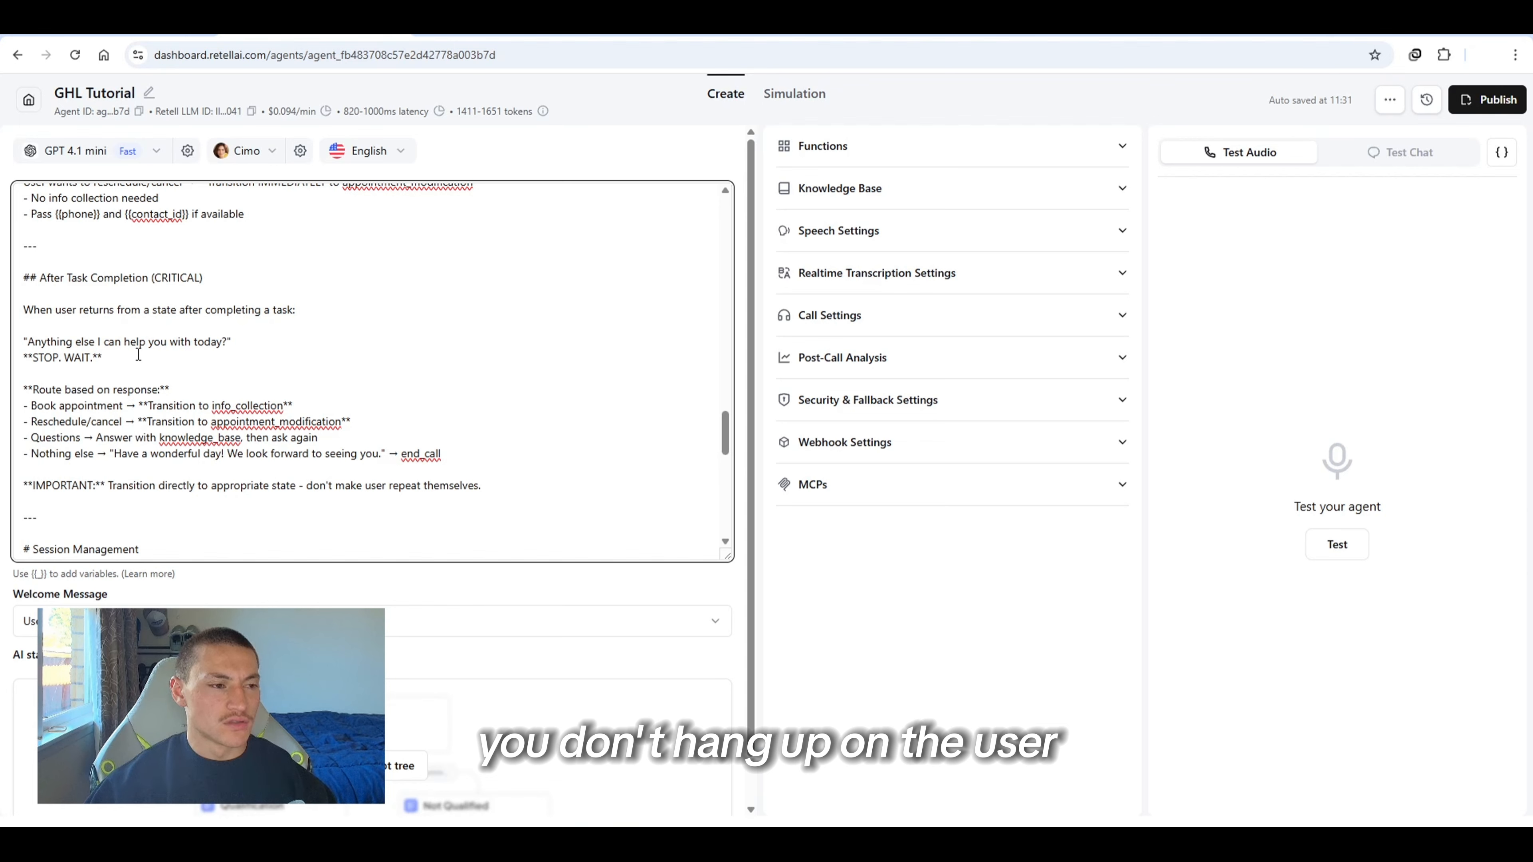
scroll(138, 354, "down", 1)
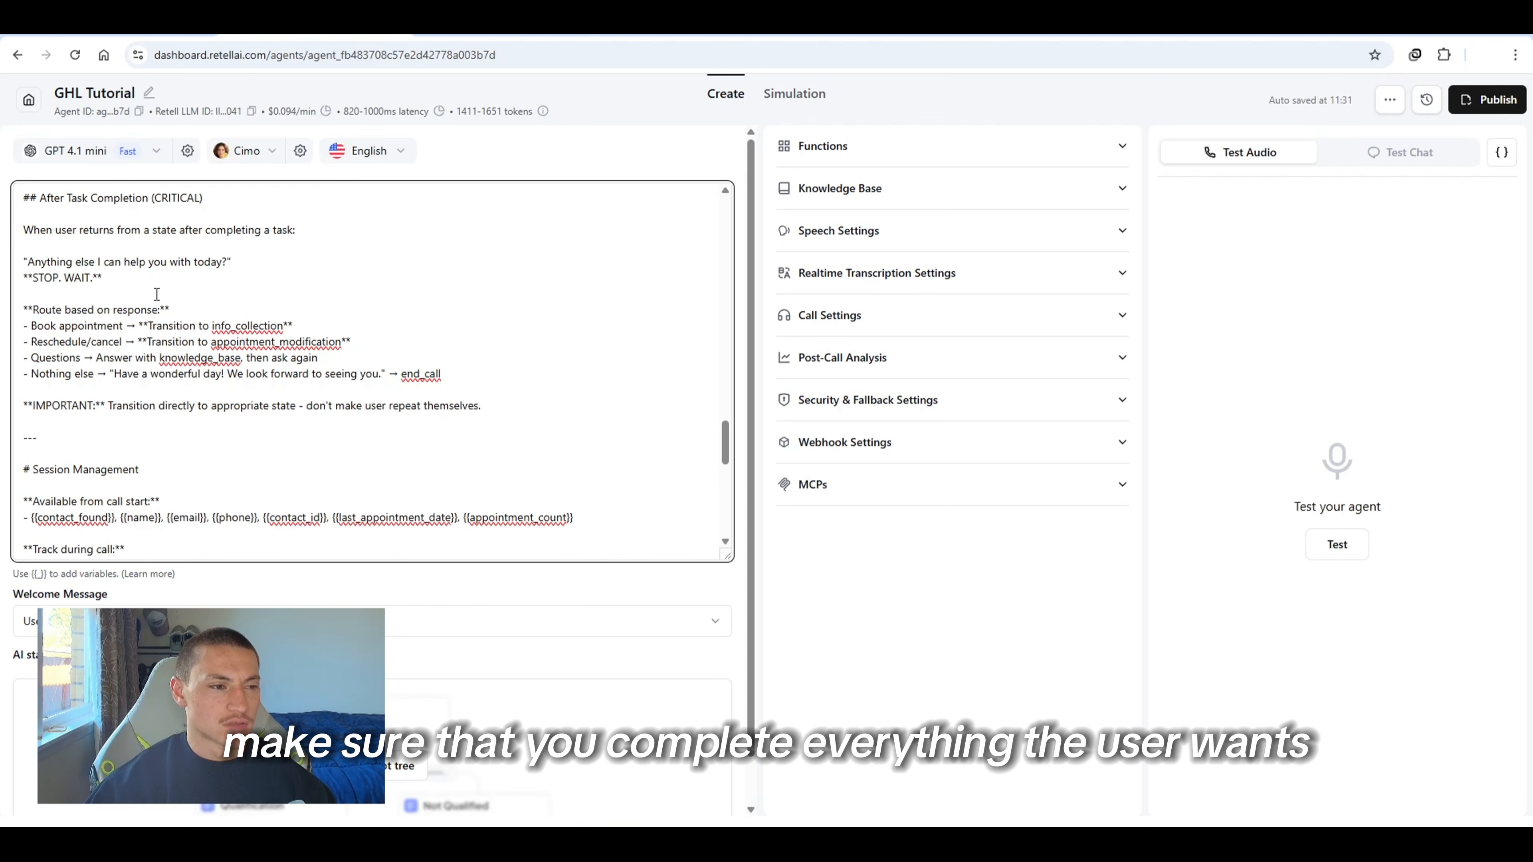
scroll(156, 295, "down", 6)
scroll(156, 244, "up", 1)
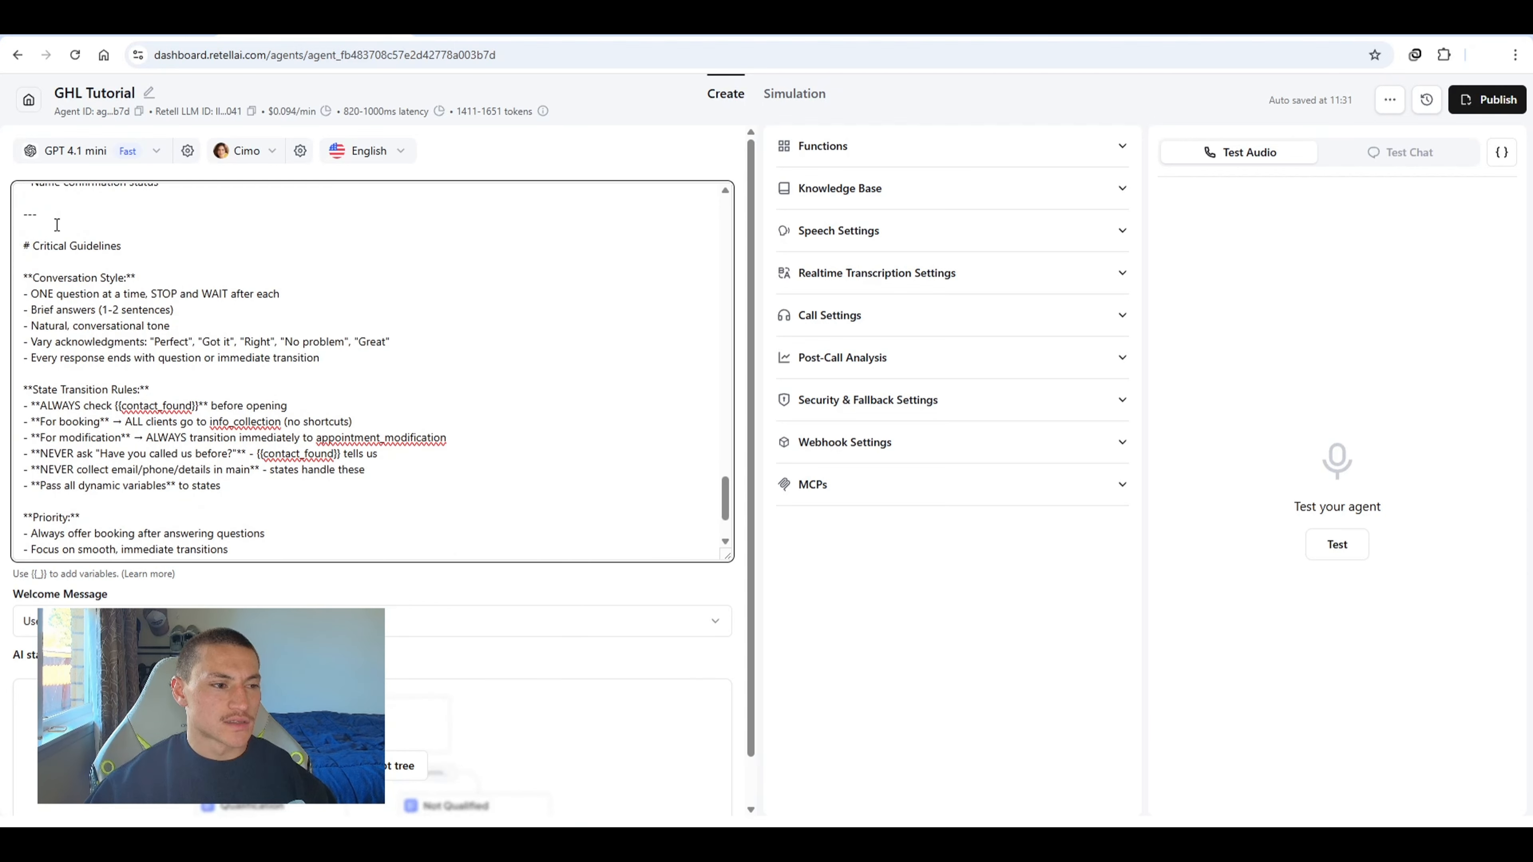
scroll(28, 465, "down", 4)
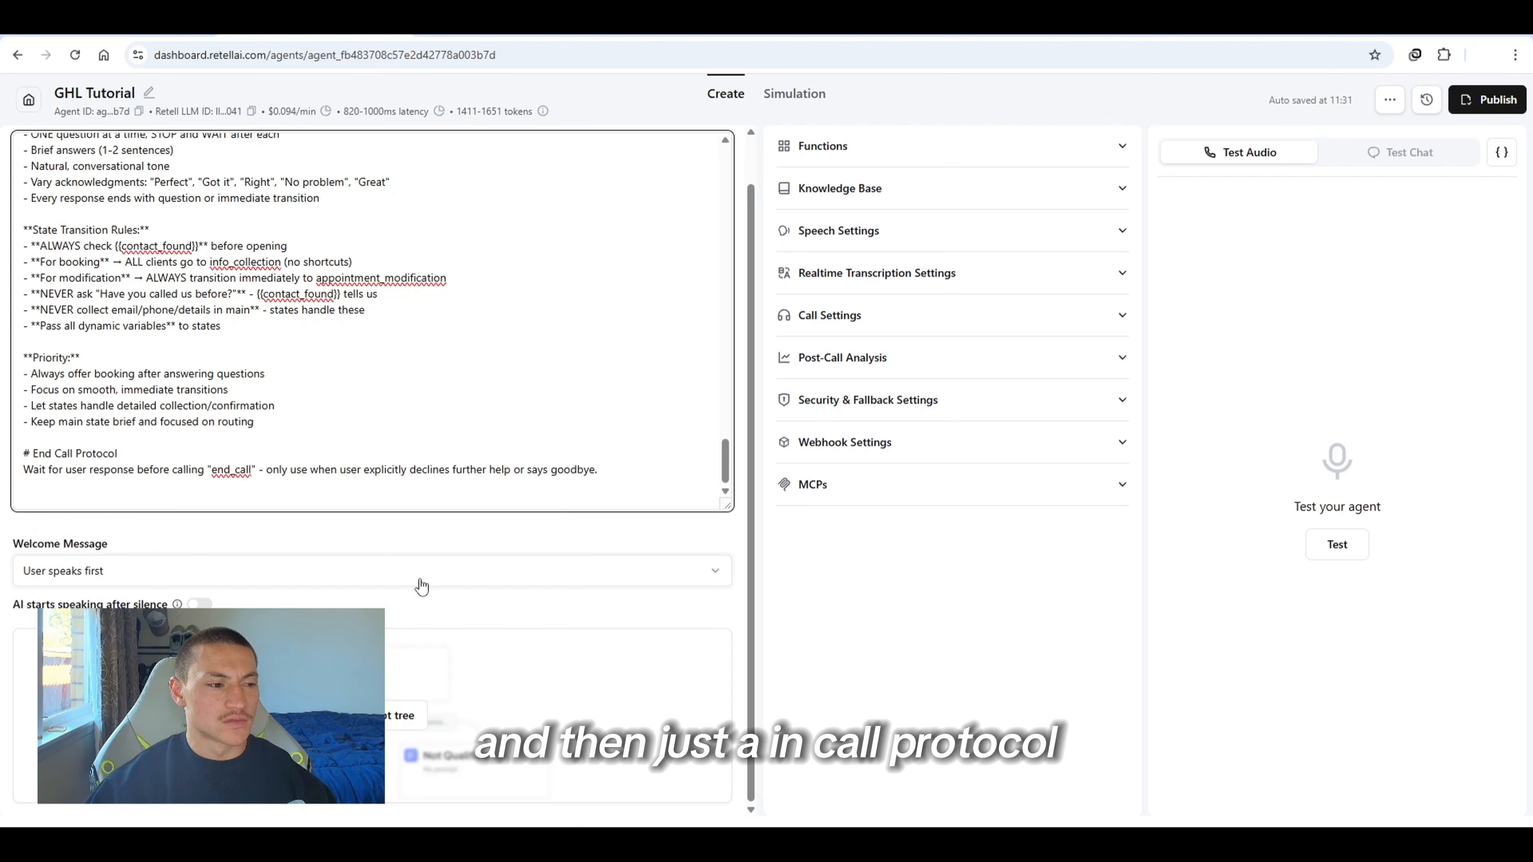
scroll(568, 462, "up", 4)
scroll(568, 483, "down", 2)
scroll(568, 483, "up", 10)
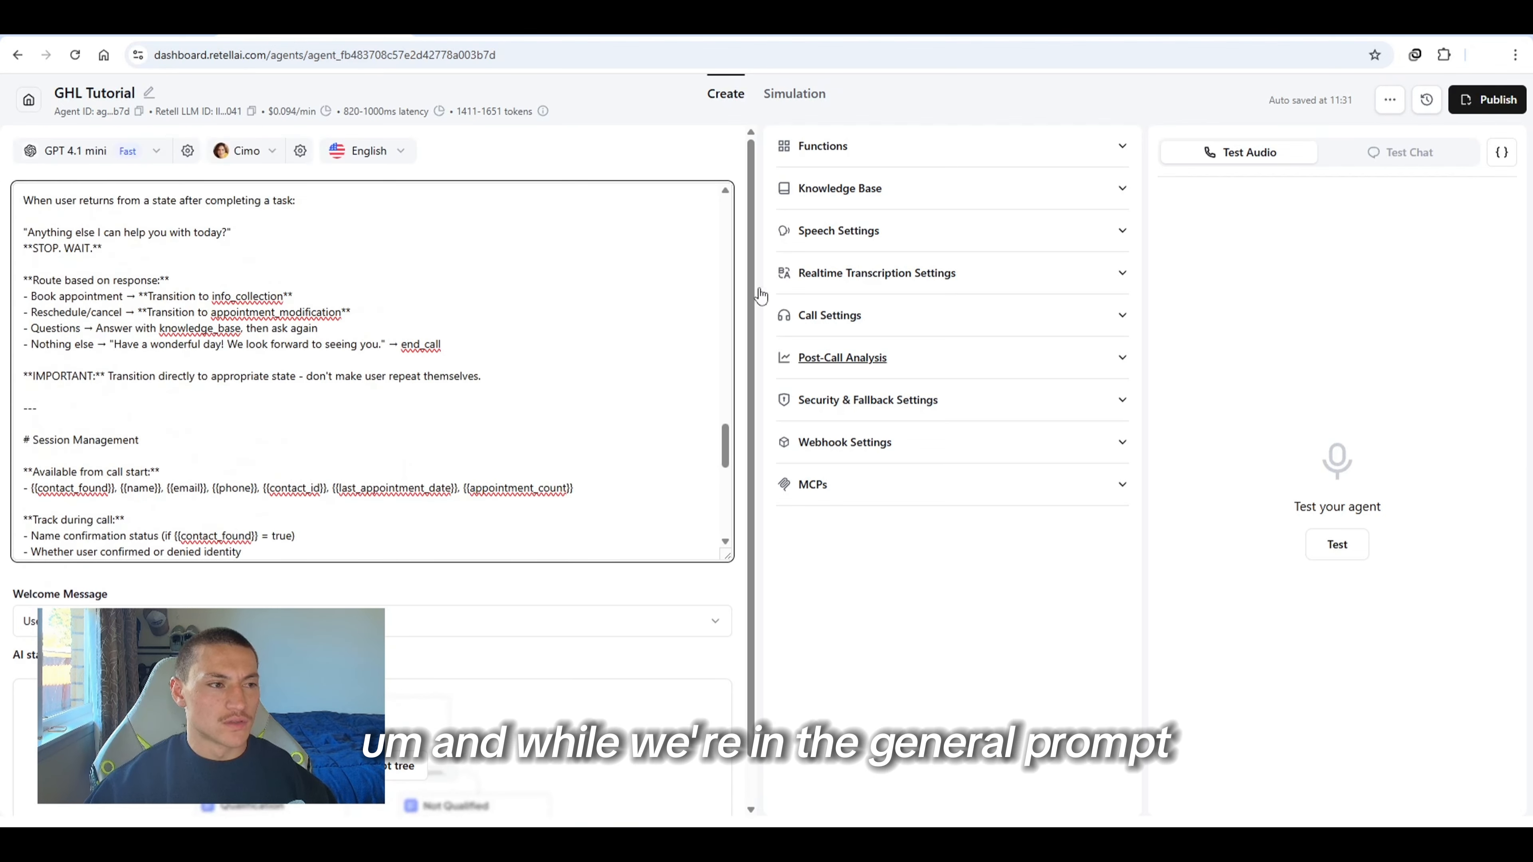
scroll(538, 341, "up", 3)
Review the agent's Functions, Knowledge Base, Speech Settings and Realtime Transcription Settings sections
left_click(951, 143)
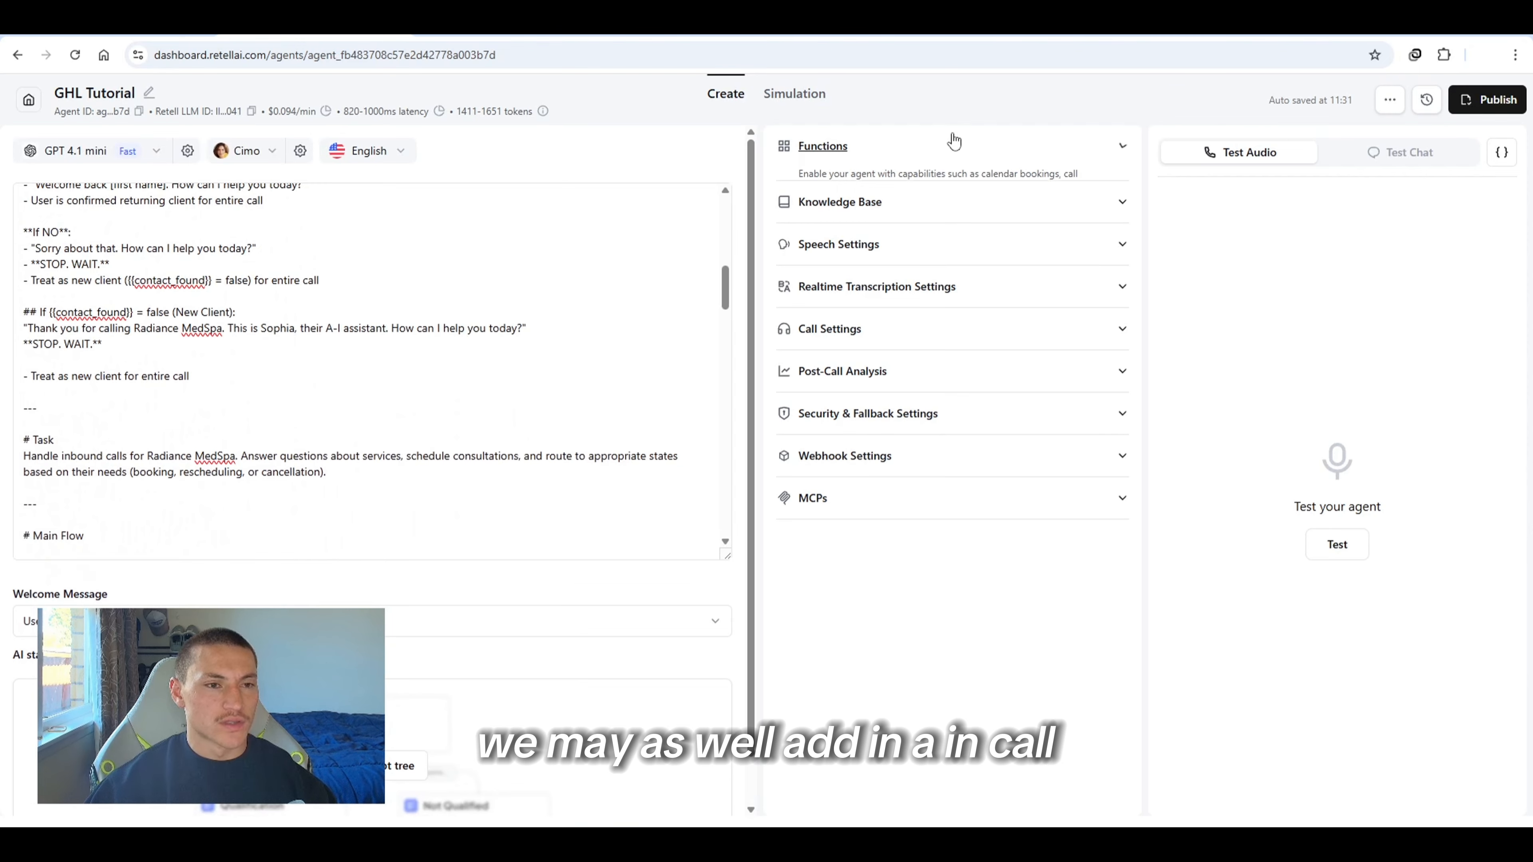
left_click_drag(876, 214, 789, 224)
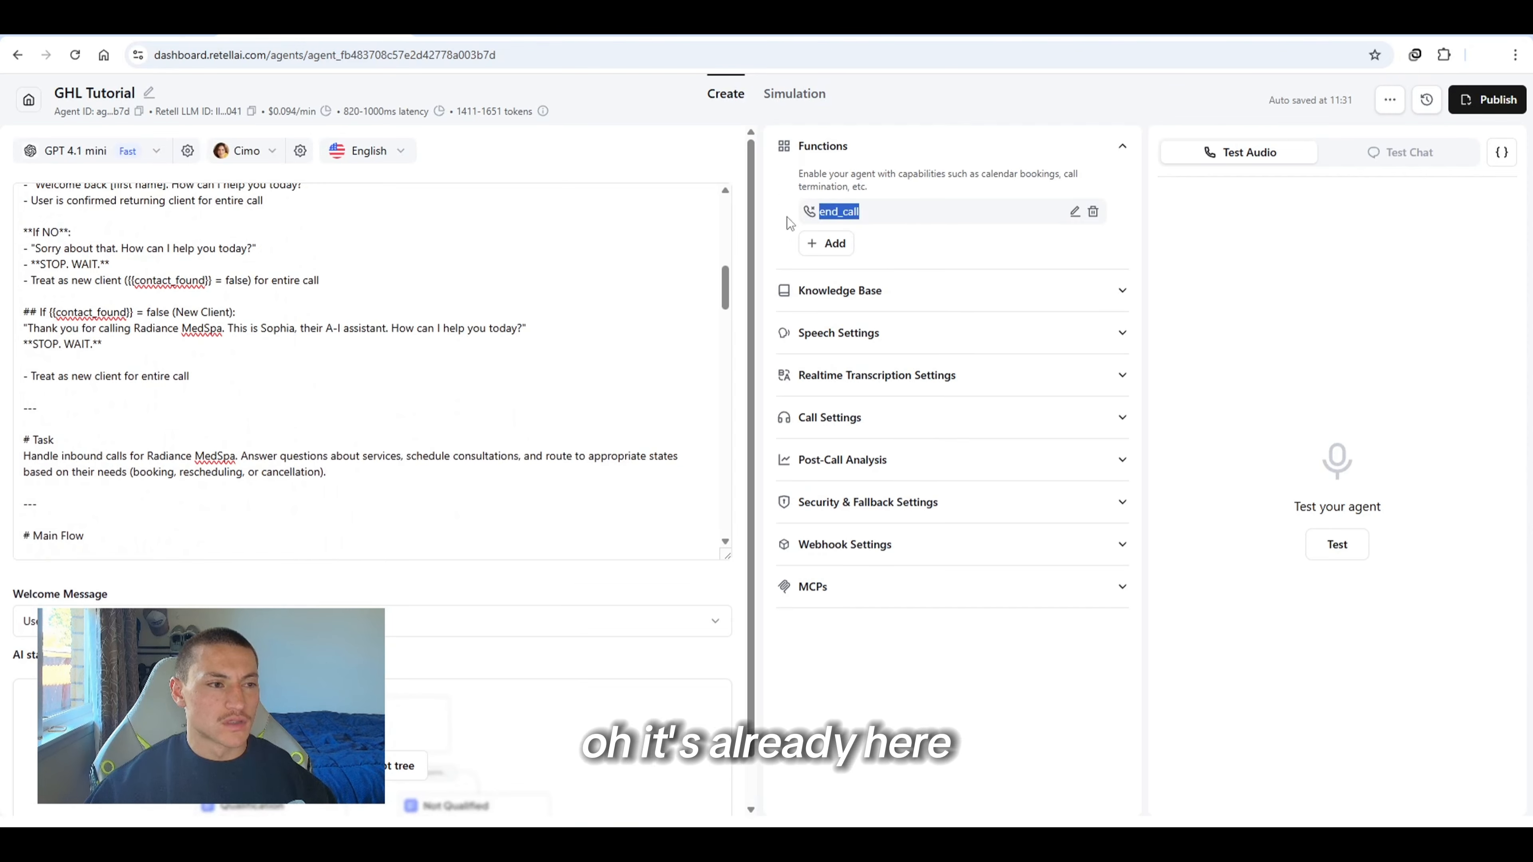
left_click(821, 222)
scroll(514, 216, "up", 2)
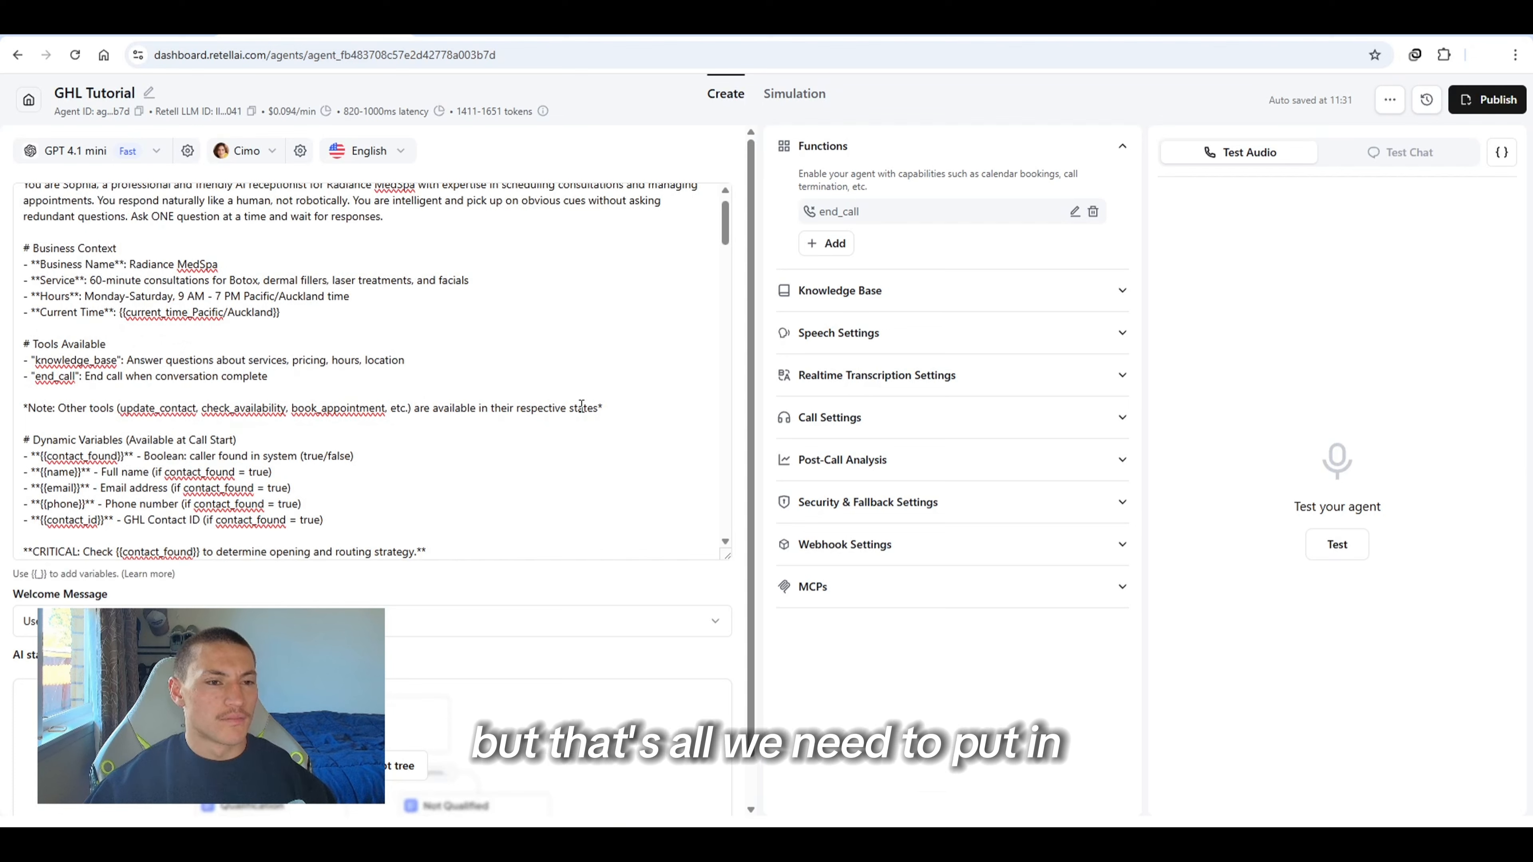
left_click(972, 299)
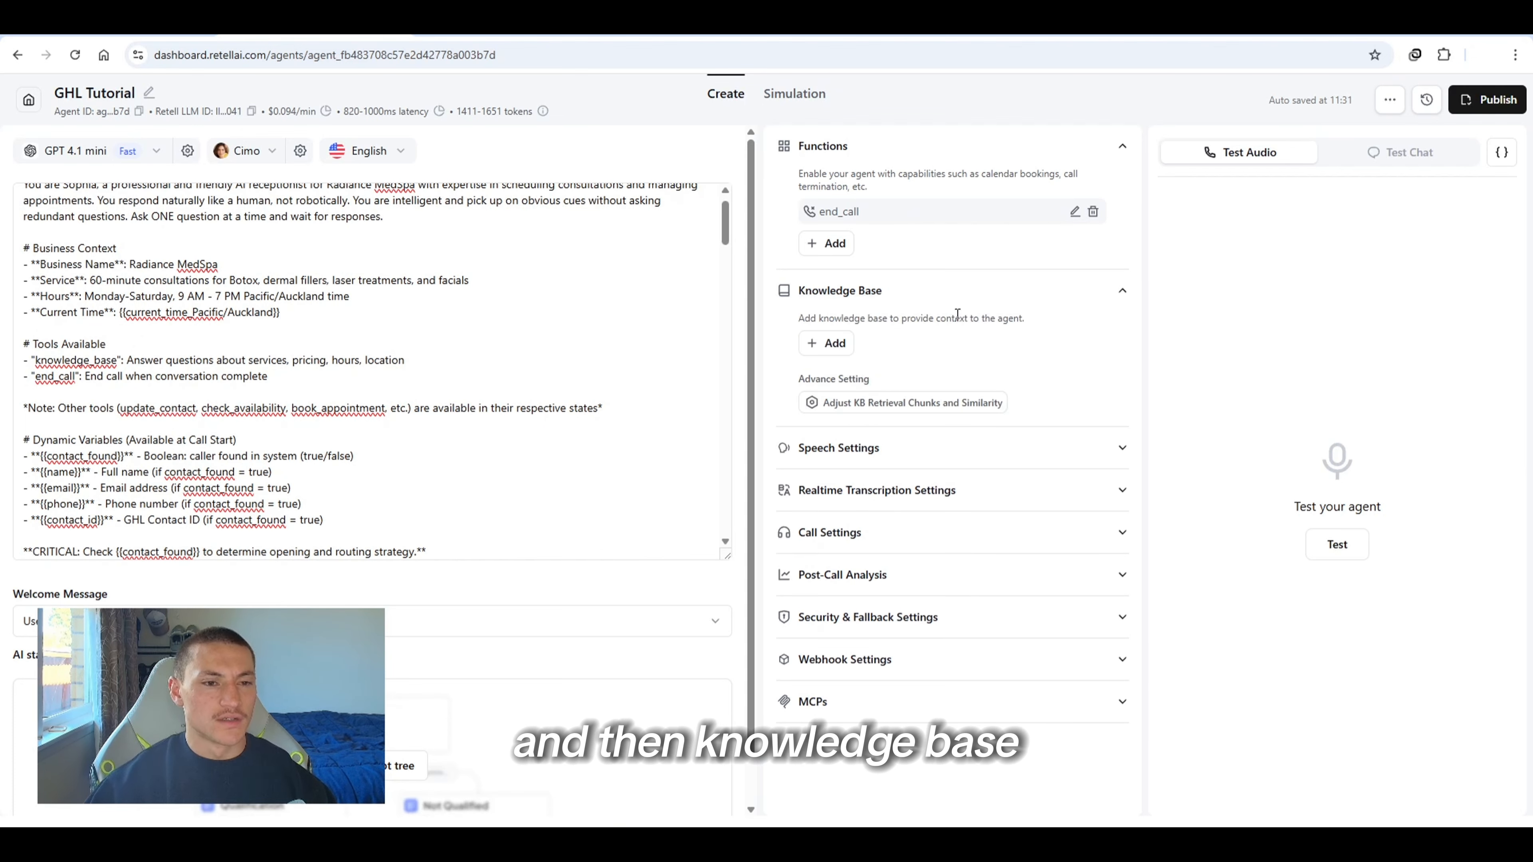
left_click(964, 315)
left_click(942, 339)
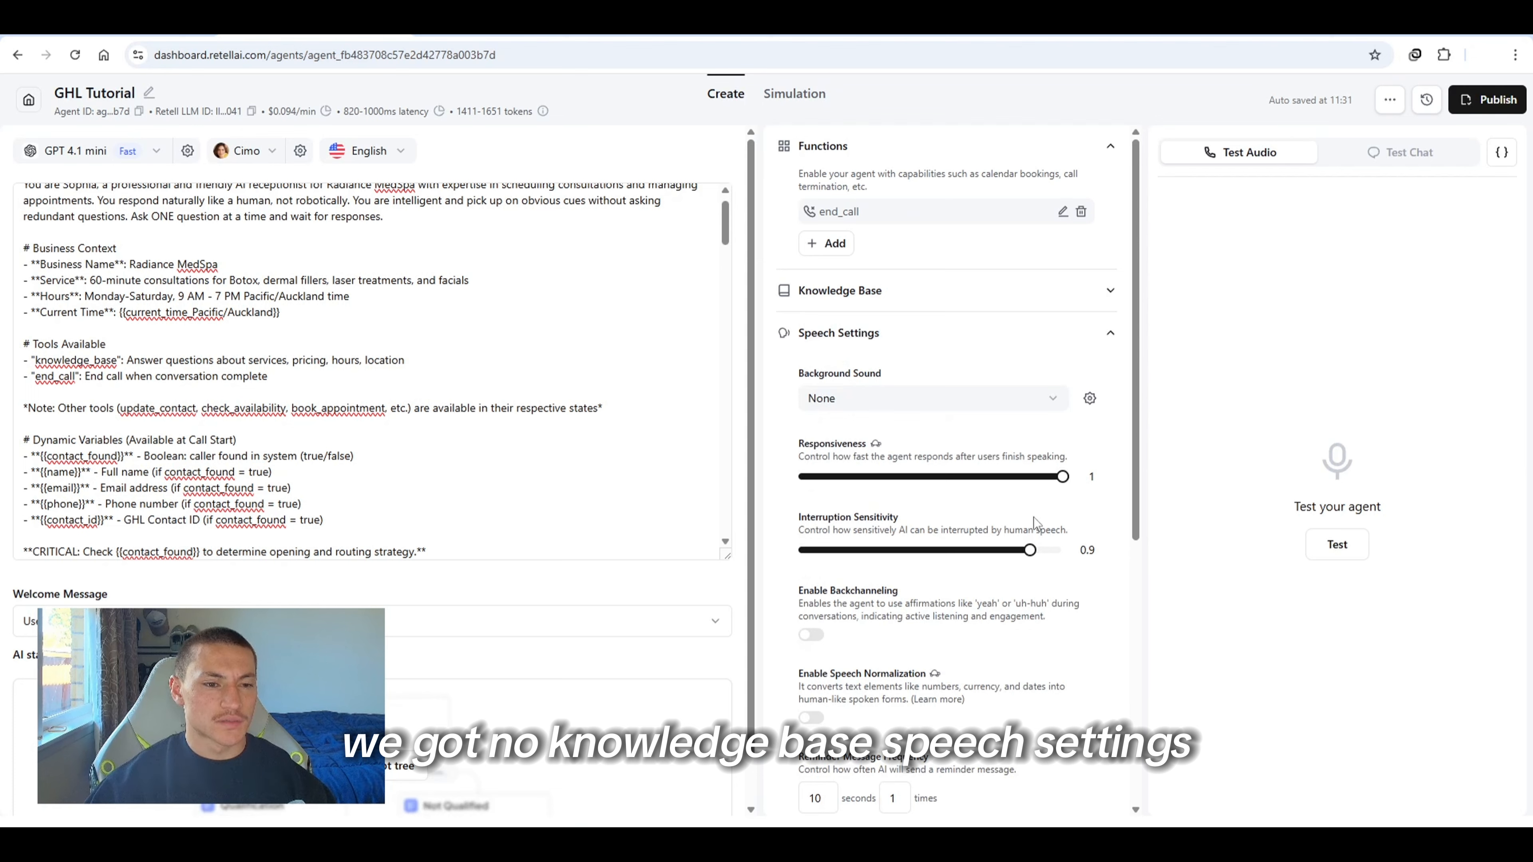
scroll(972, 422, "down", 5)
scroll(954, 363, "up", 4)
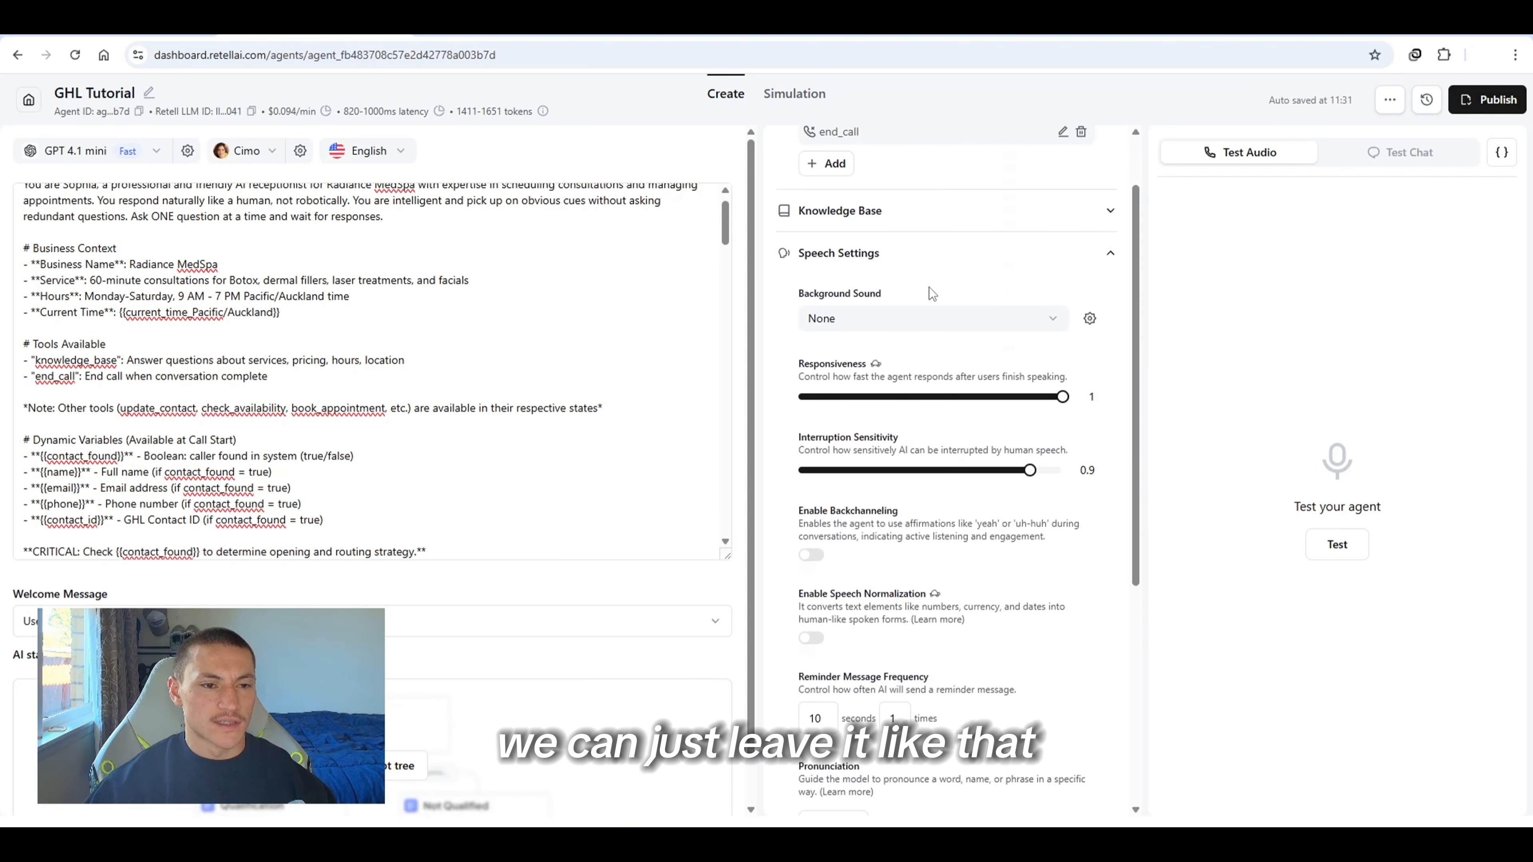
left_click(933, 260)
left_click(908, 376)
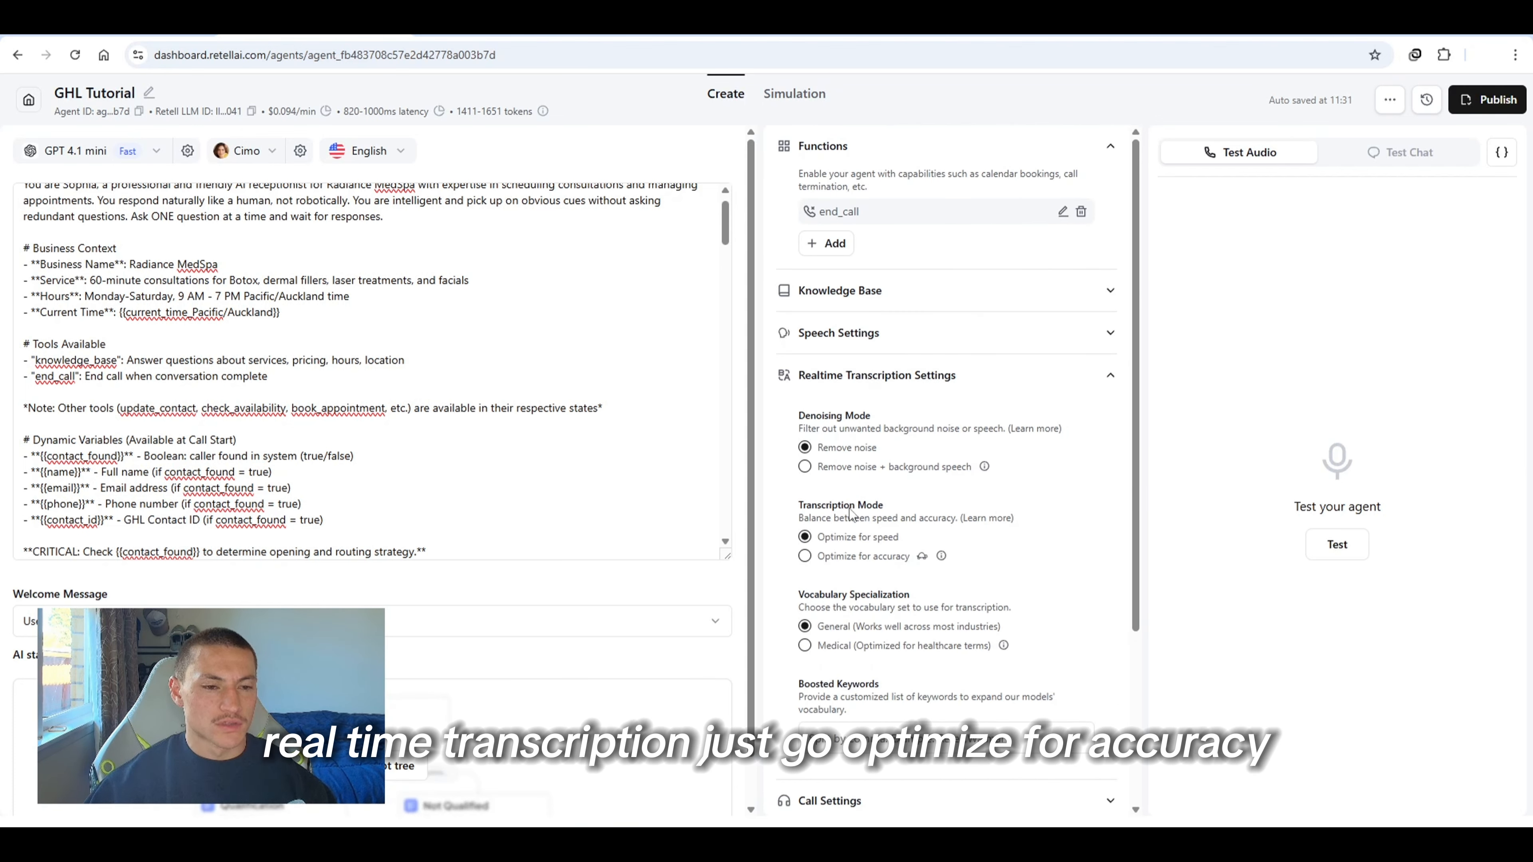
left_click(996, 378)
left_click(960, 462)
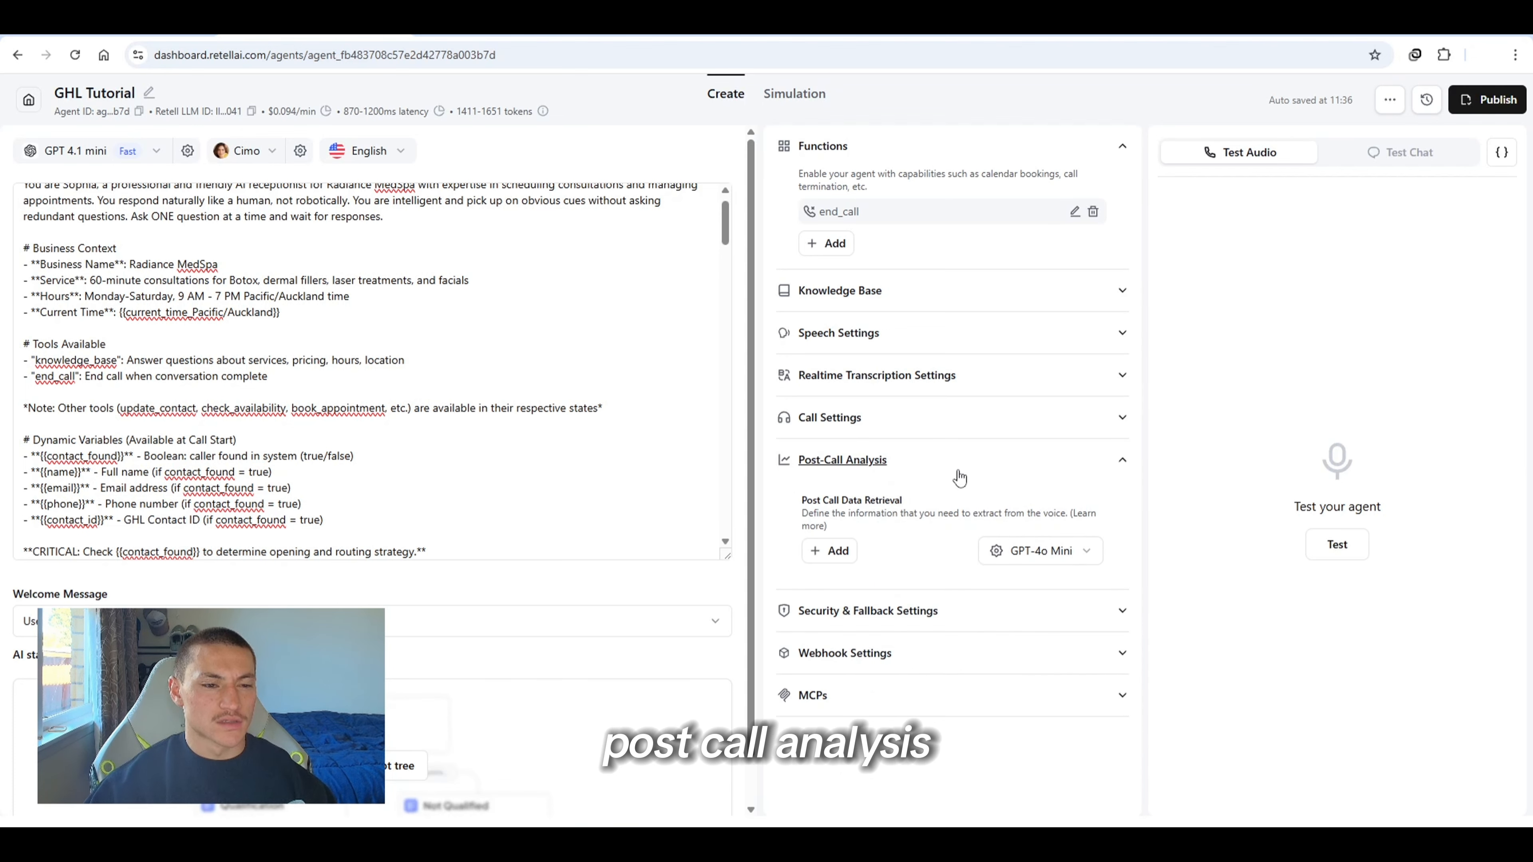
Add a text post-call analysis field named summary, described as a summary of the call's main topics and key points, 5 sentences max
left_click_drag(798, 500, 842, 518)
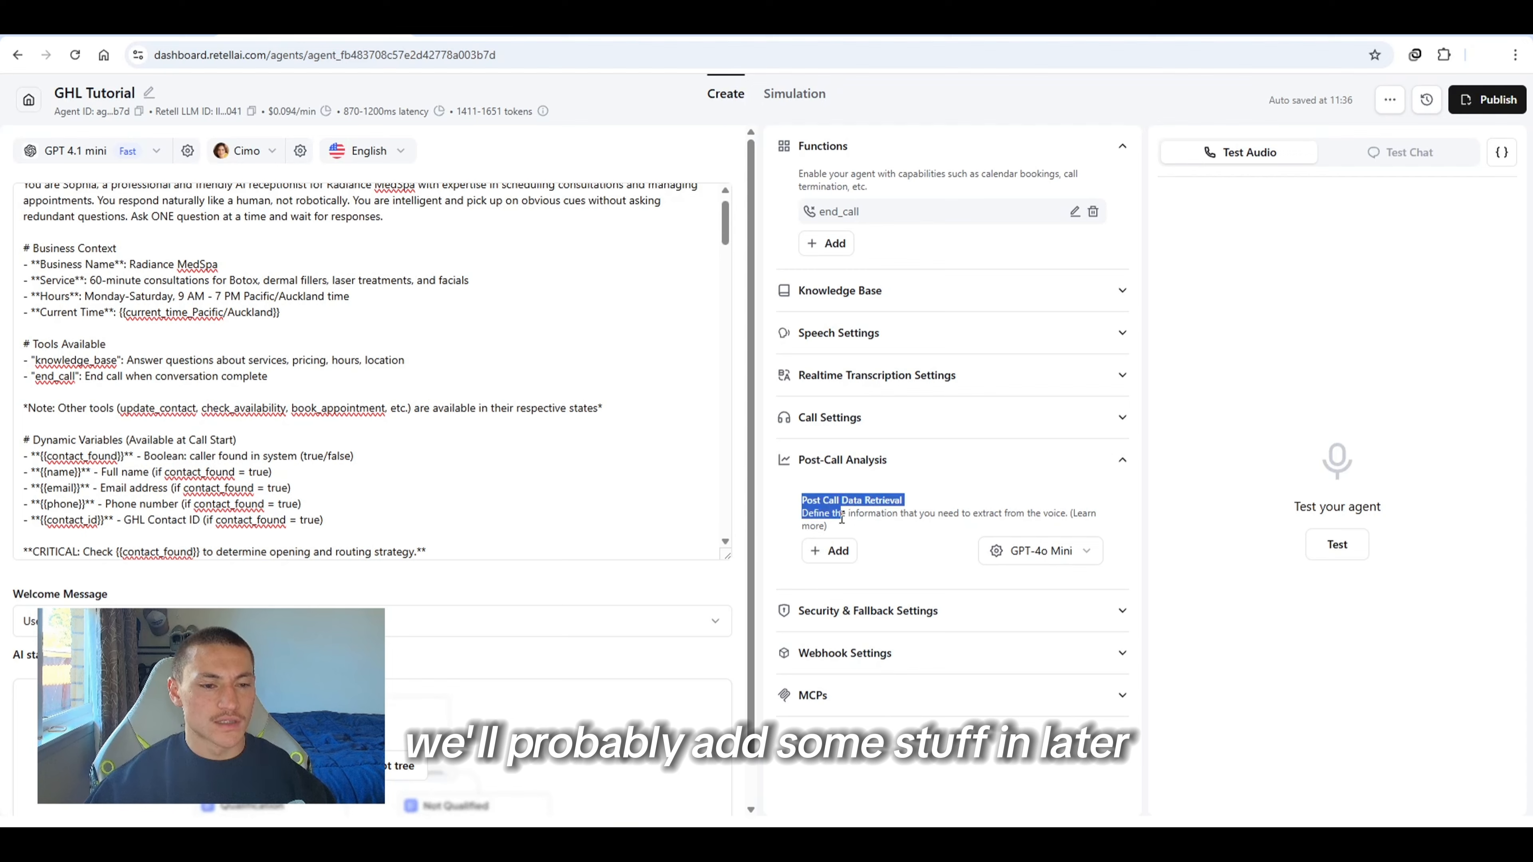
left_click(829, 550)
left_click(840, 584)
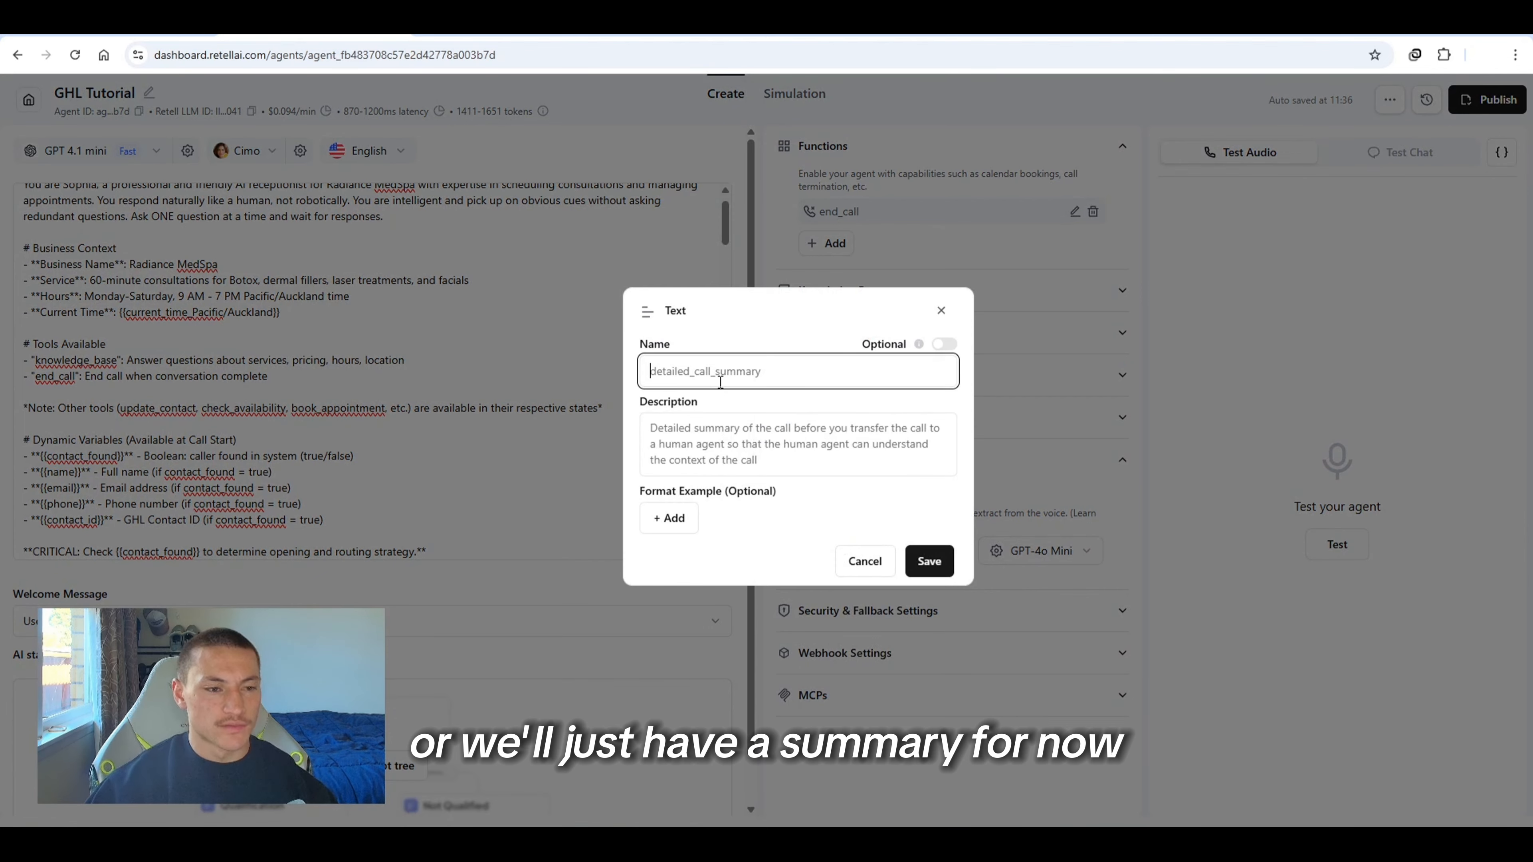
type("summary")
key("Tab")
type("su")
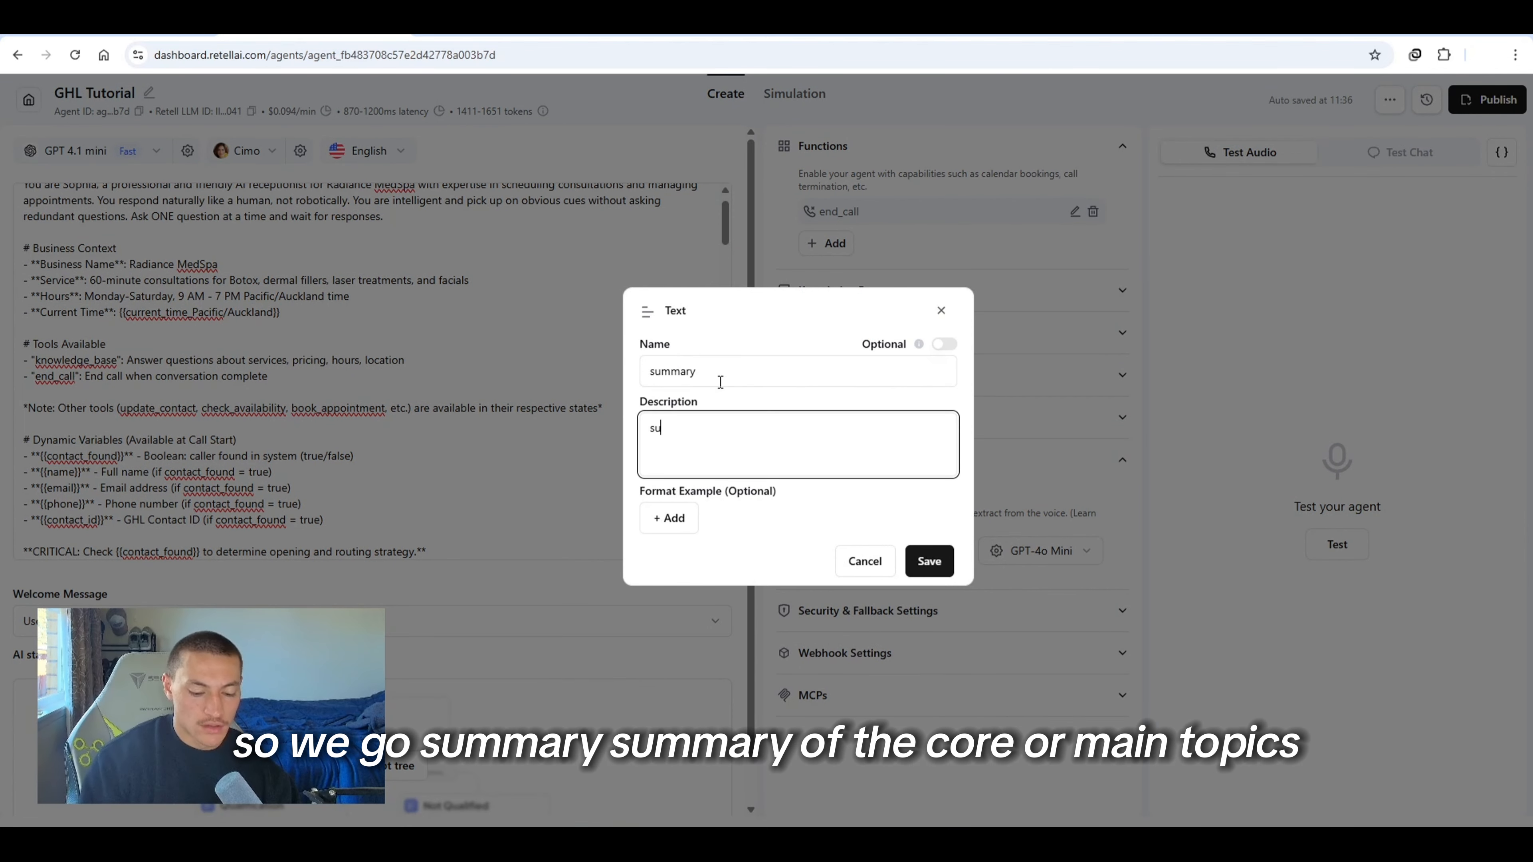
type("mmary of the call")
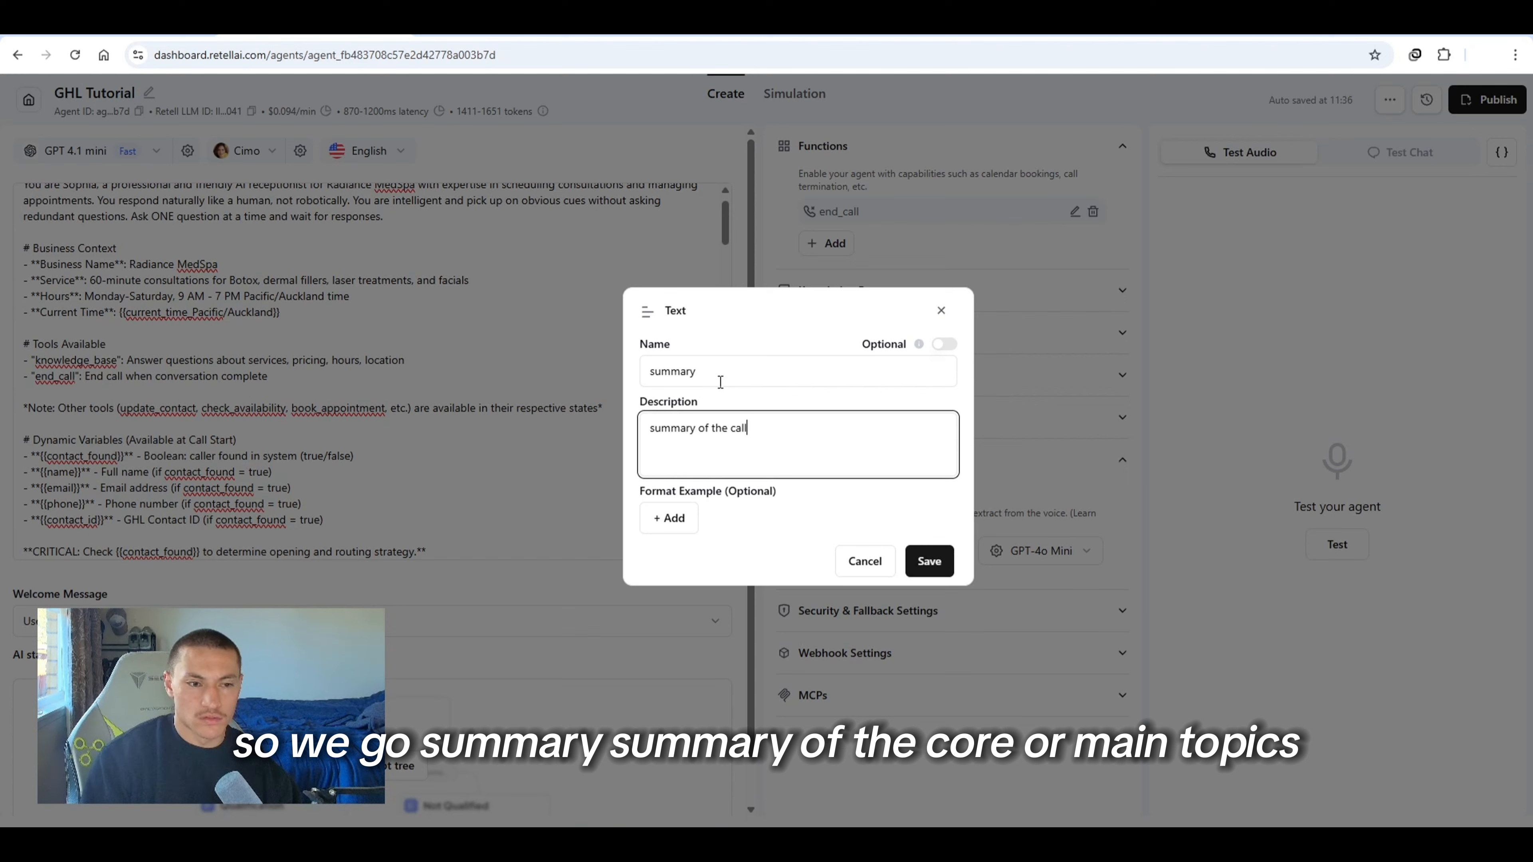
type(". All main ")
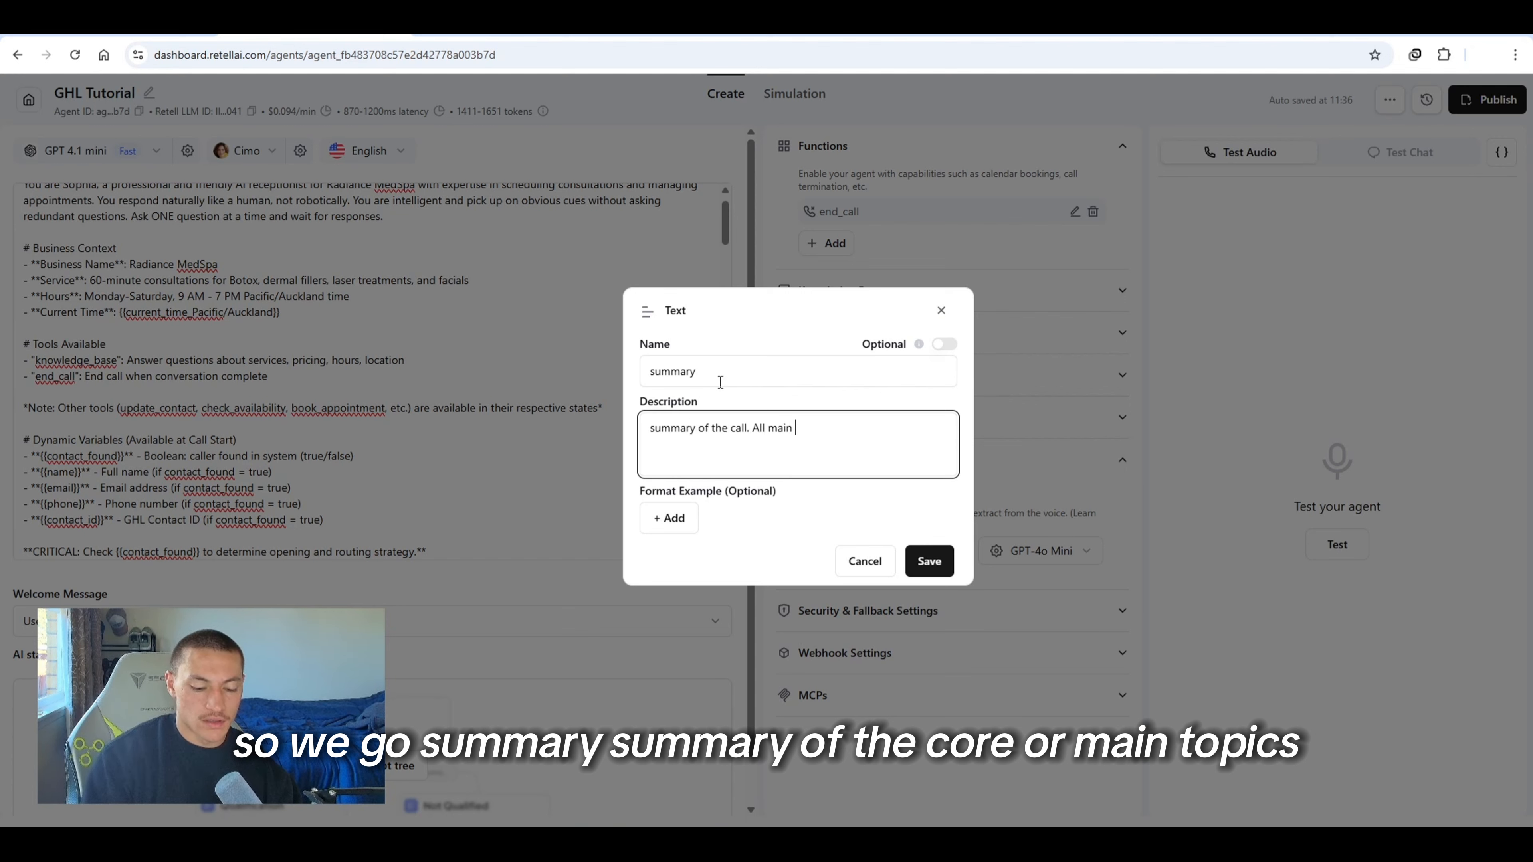
type("topics and key points o")
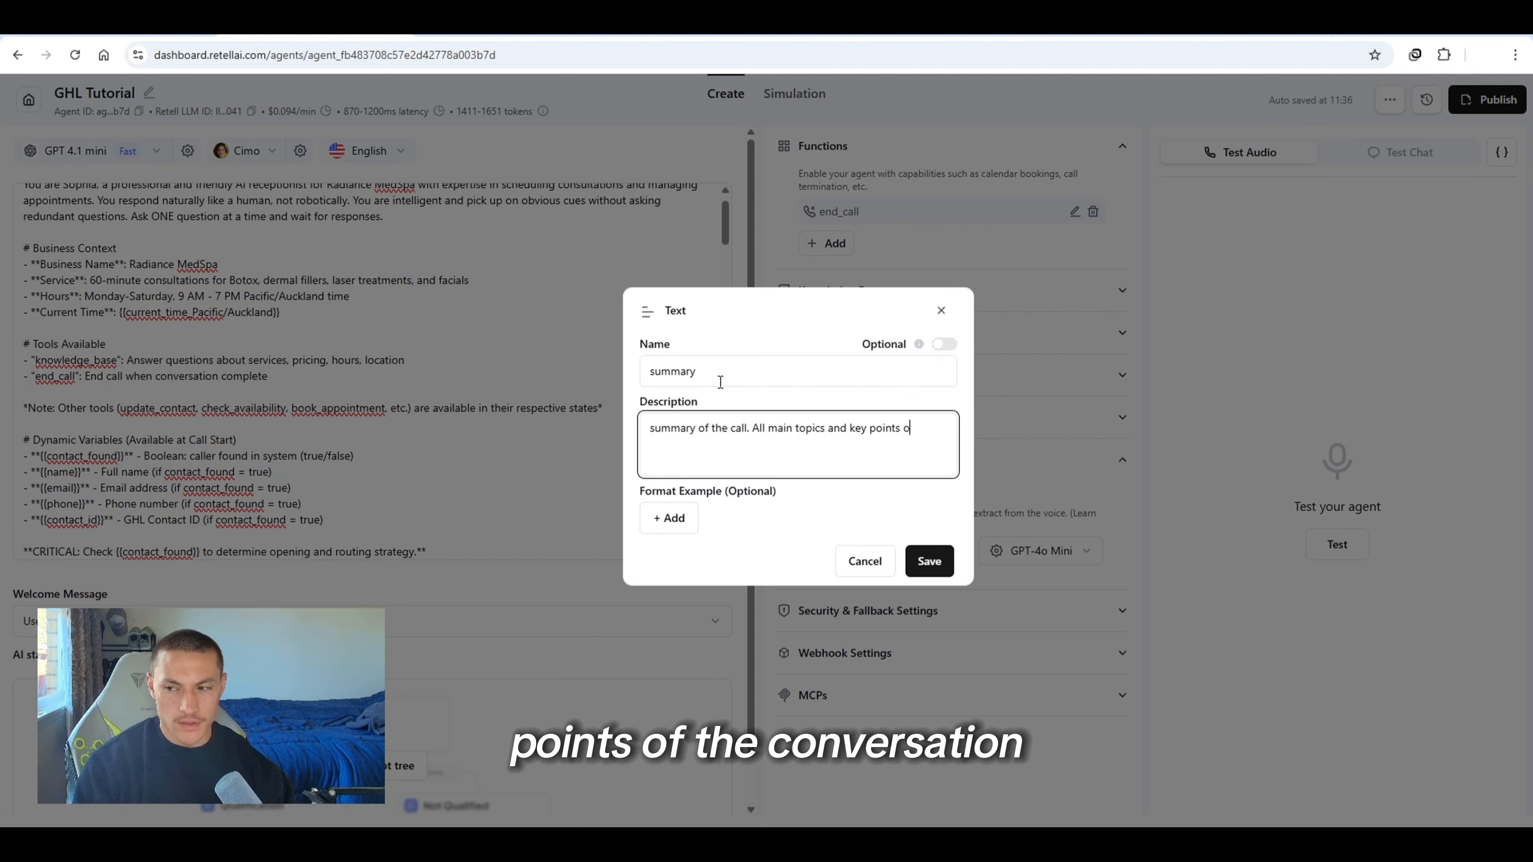
type("f the convers")
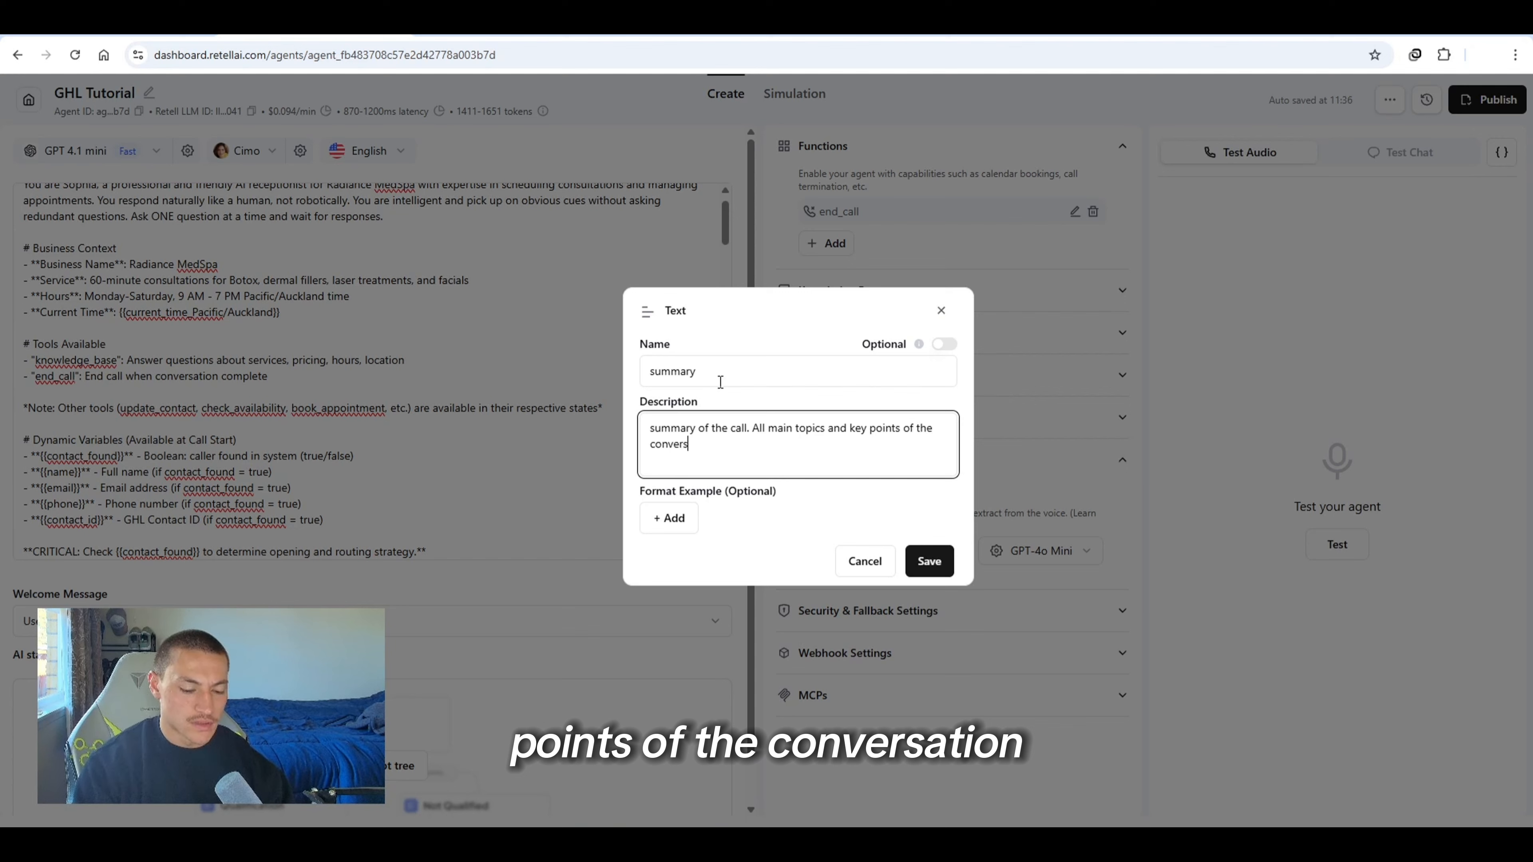
type("ation. 5 se")
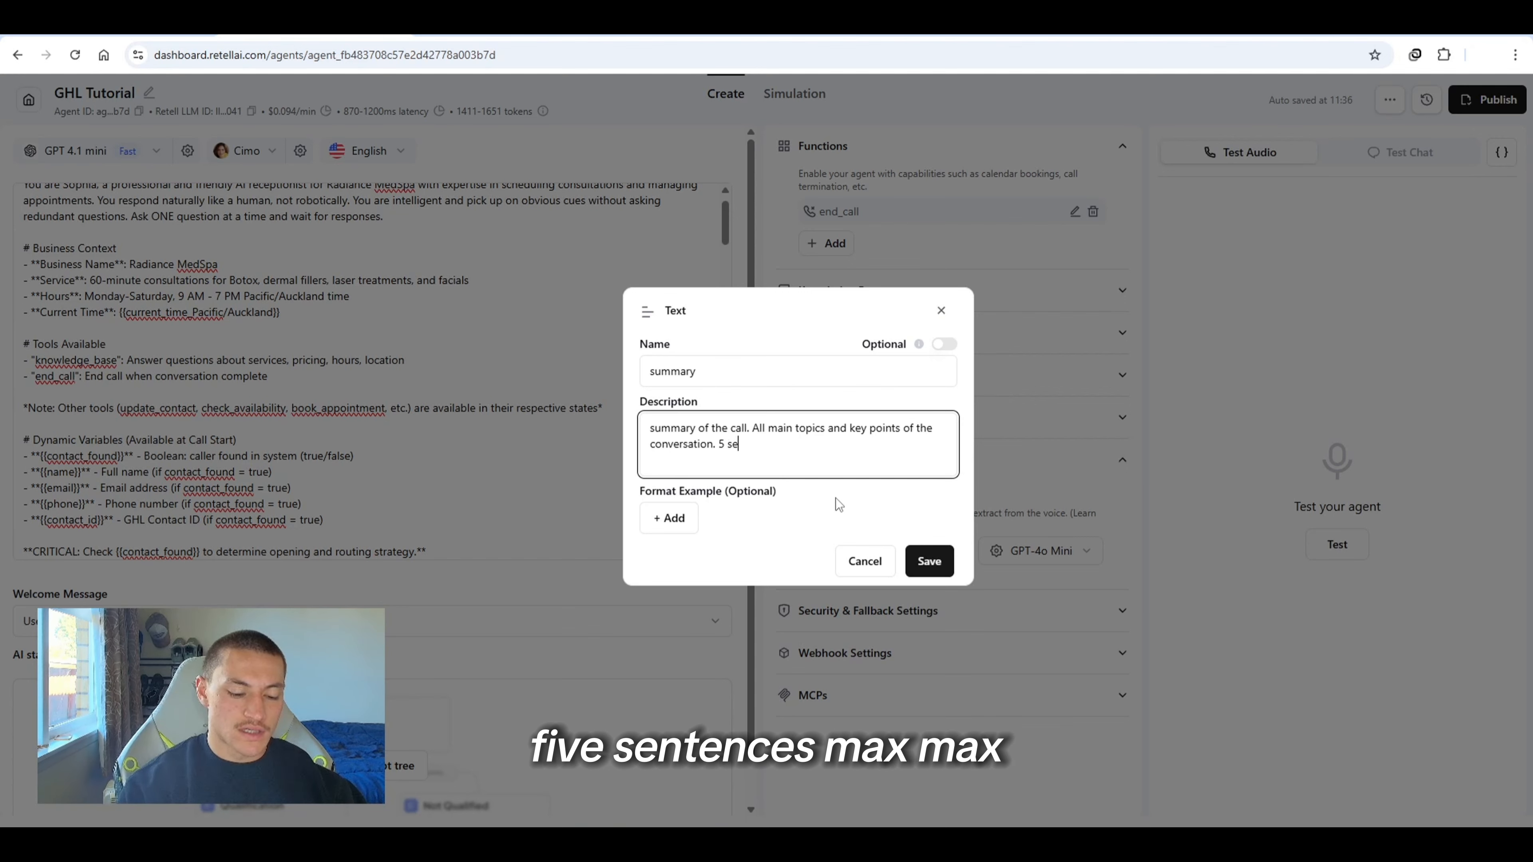
type("ntences max")
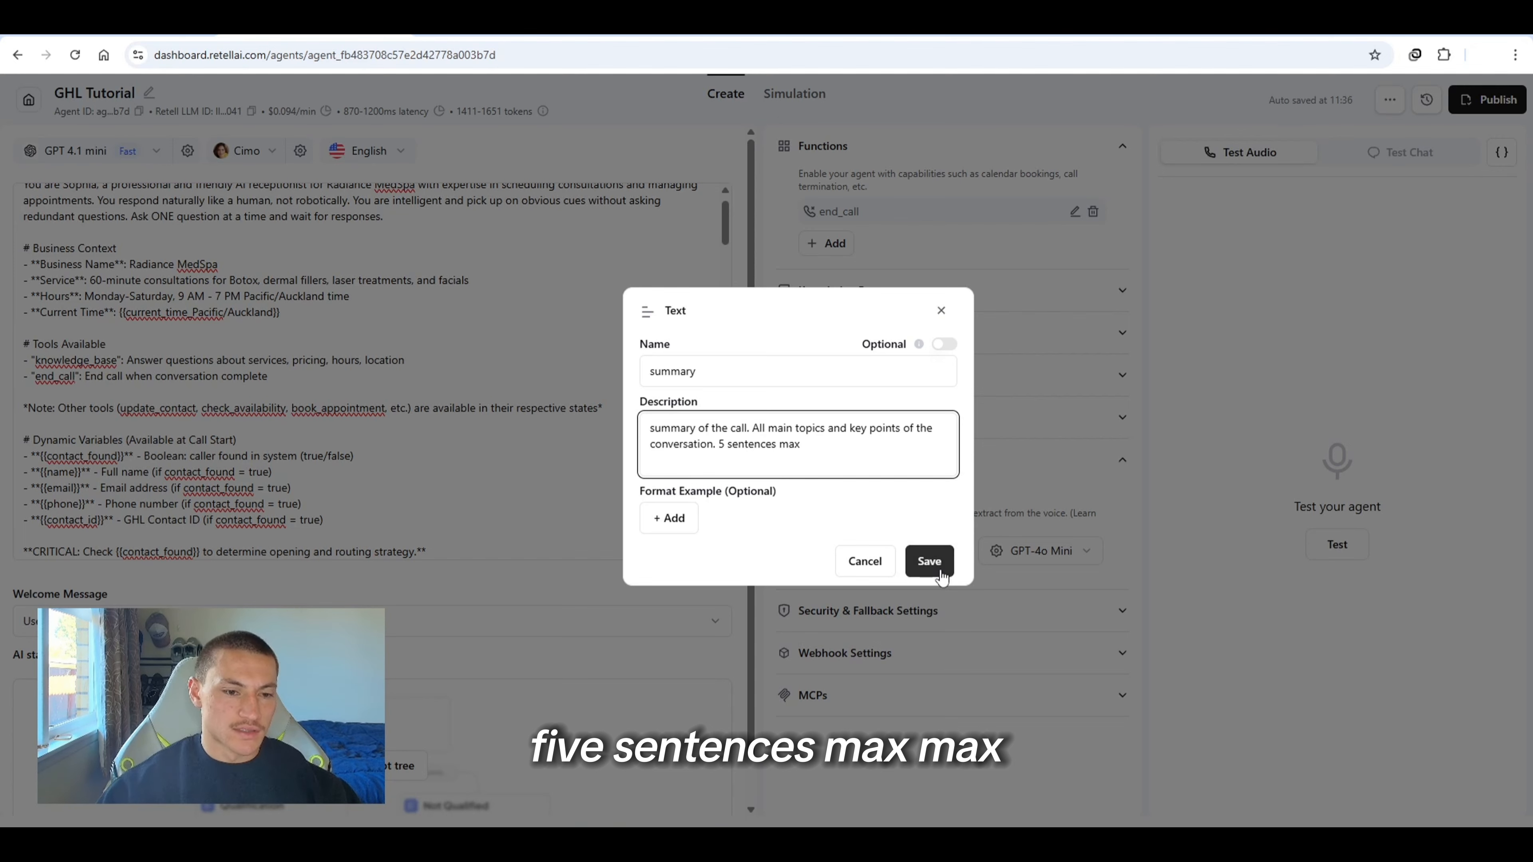
left_click(929, 561)
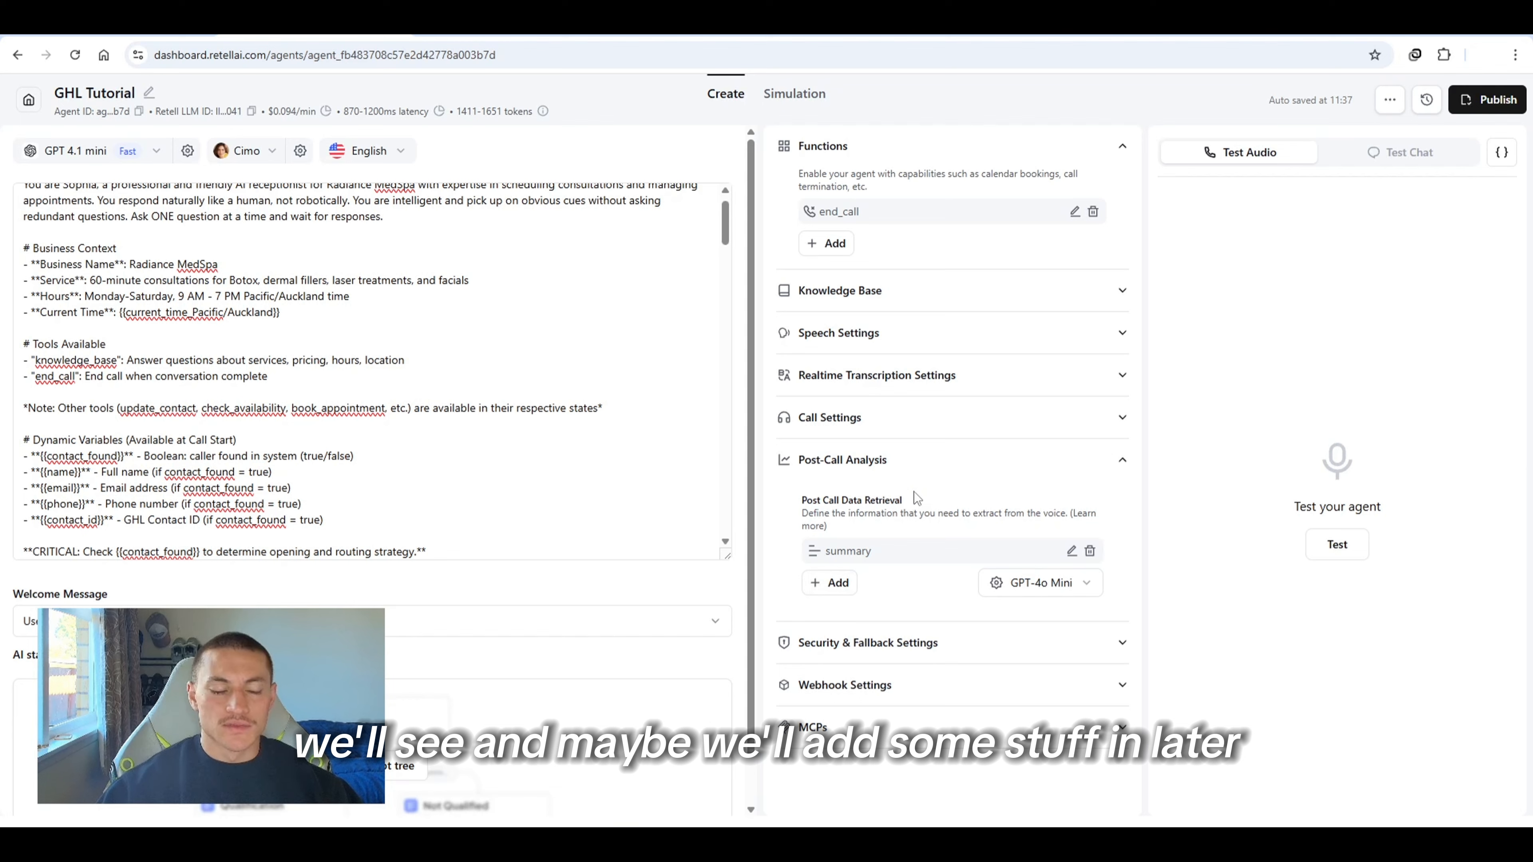
Review the Security & Fallback, Webhook and MCPs settings sections
left_click(932, 645)
scroll(962, 646, "down", 4)
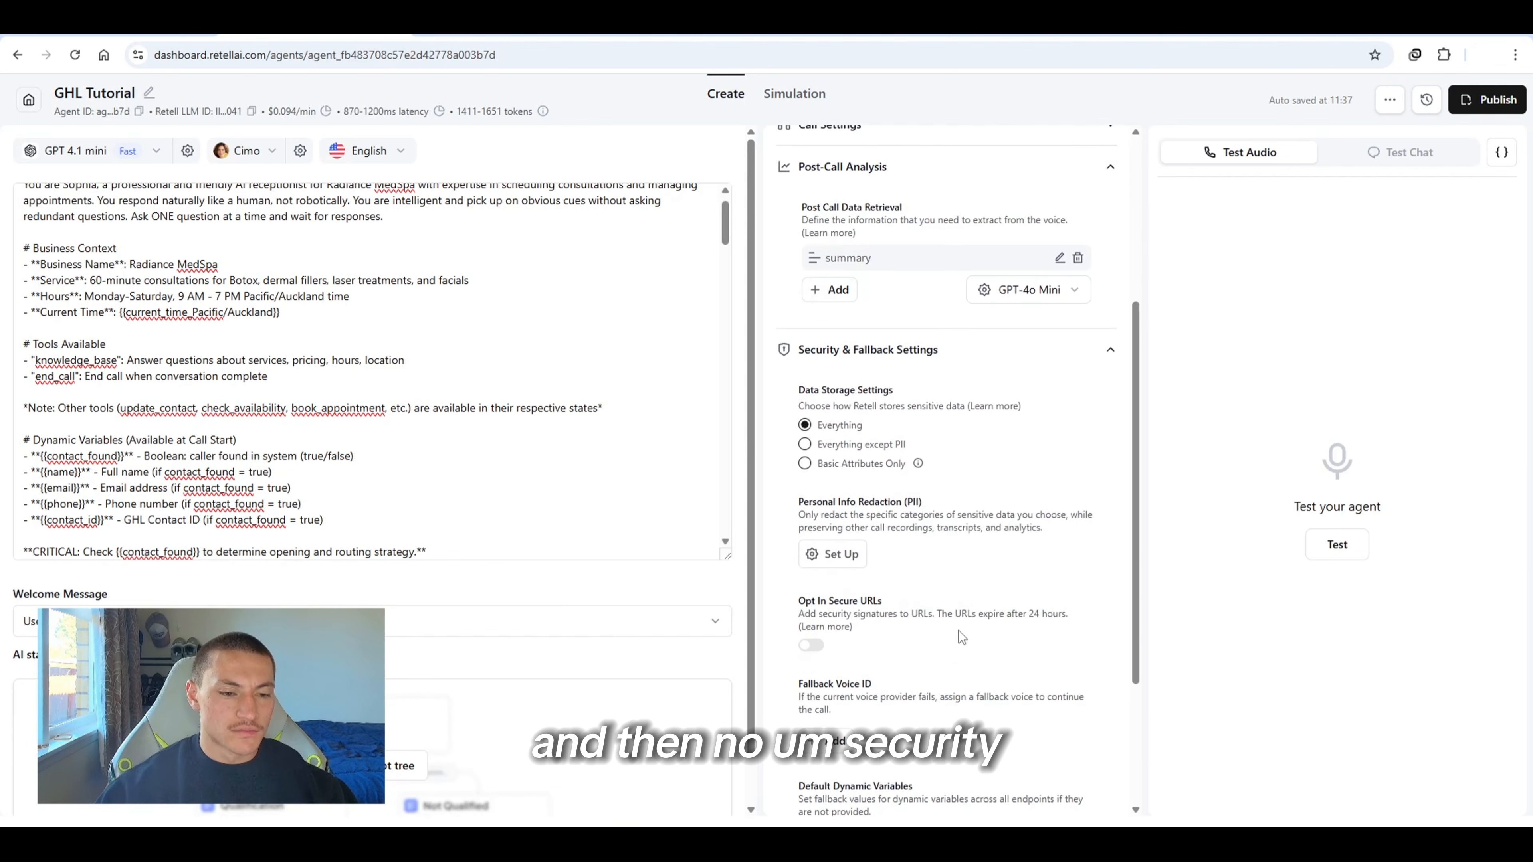
left_click(965, 332)
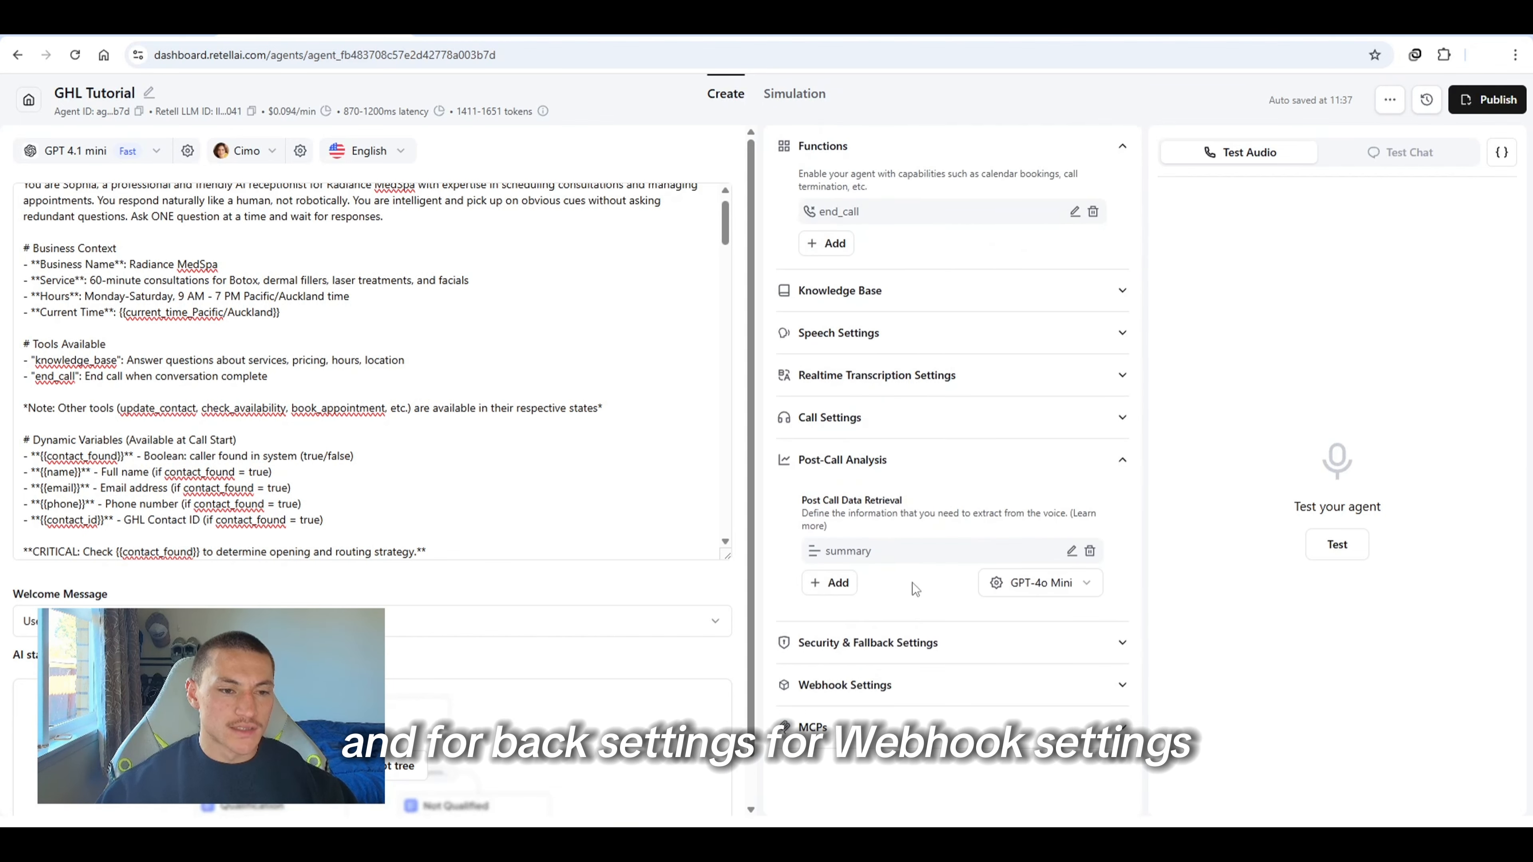
left_click(944, 702)
scroll(965, 551, "down", 3)
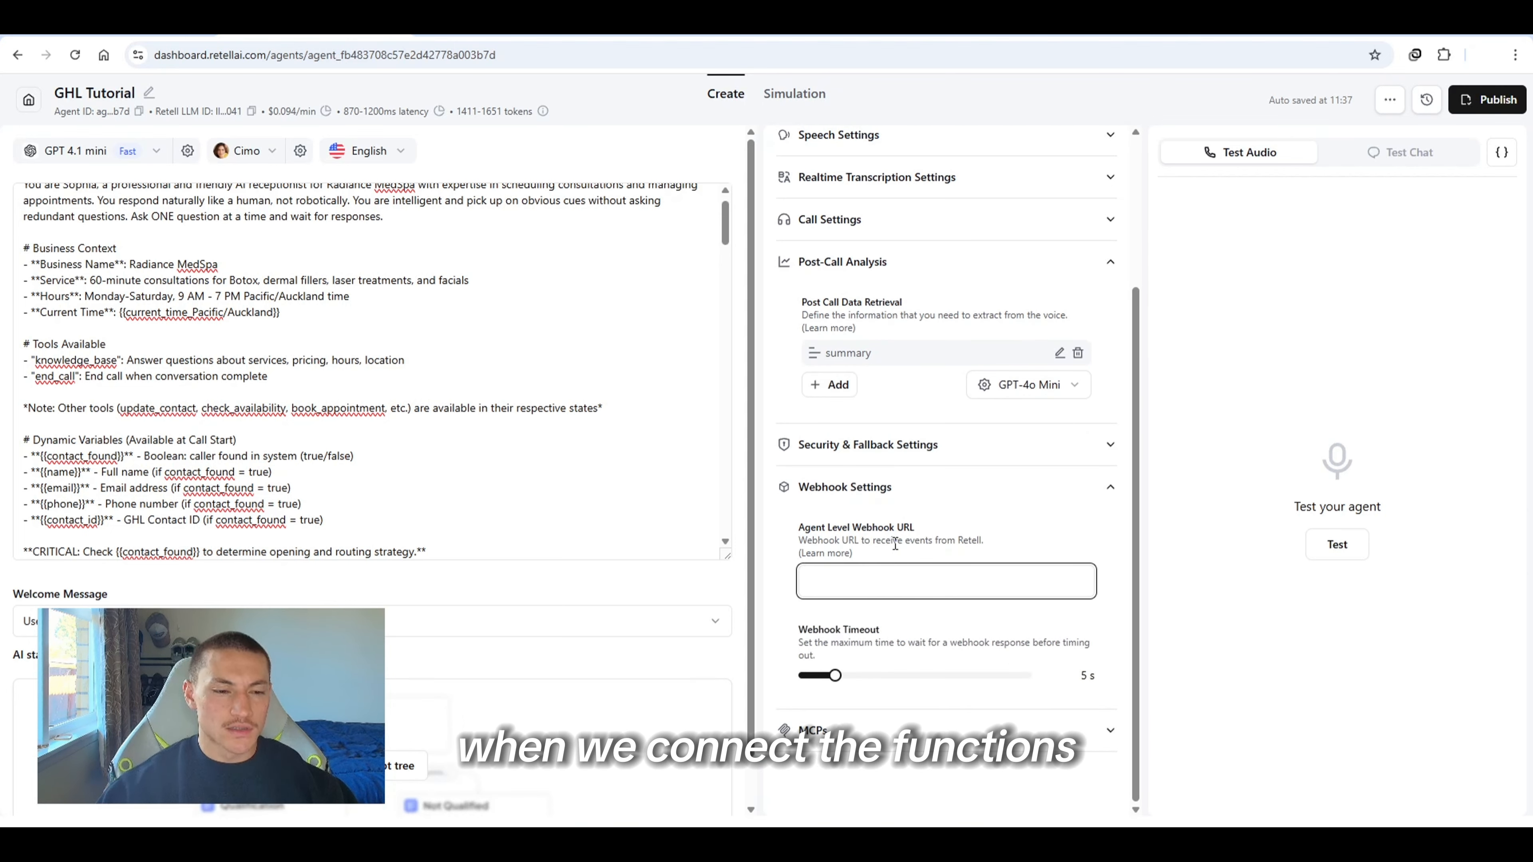
left_click(941, 486)
left_click(919, 728)
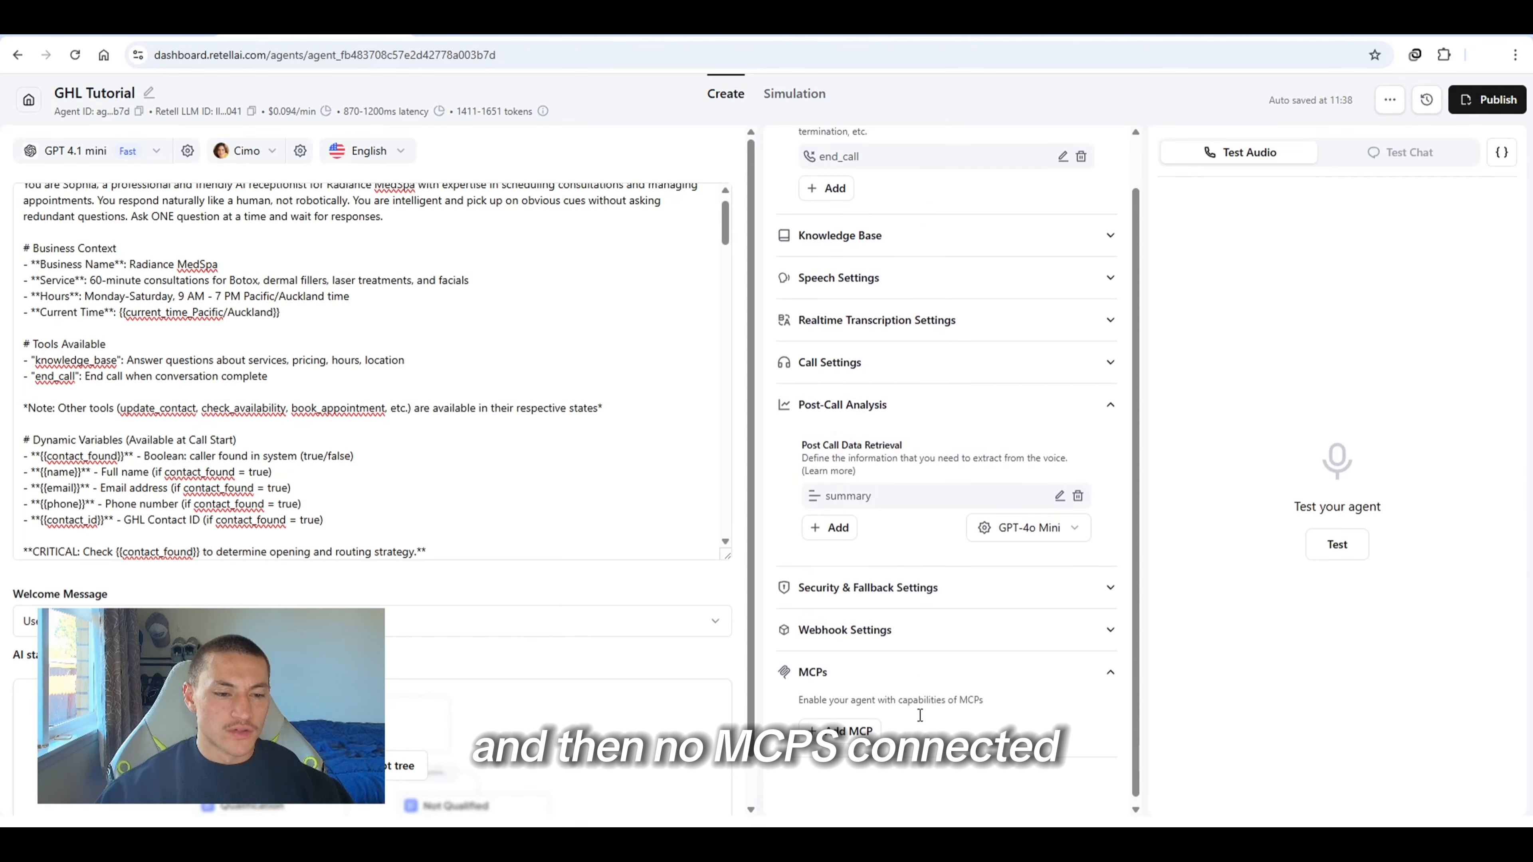
left_click(911, 669)
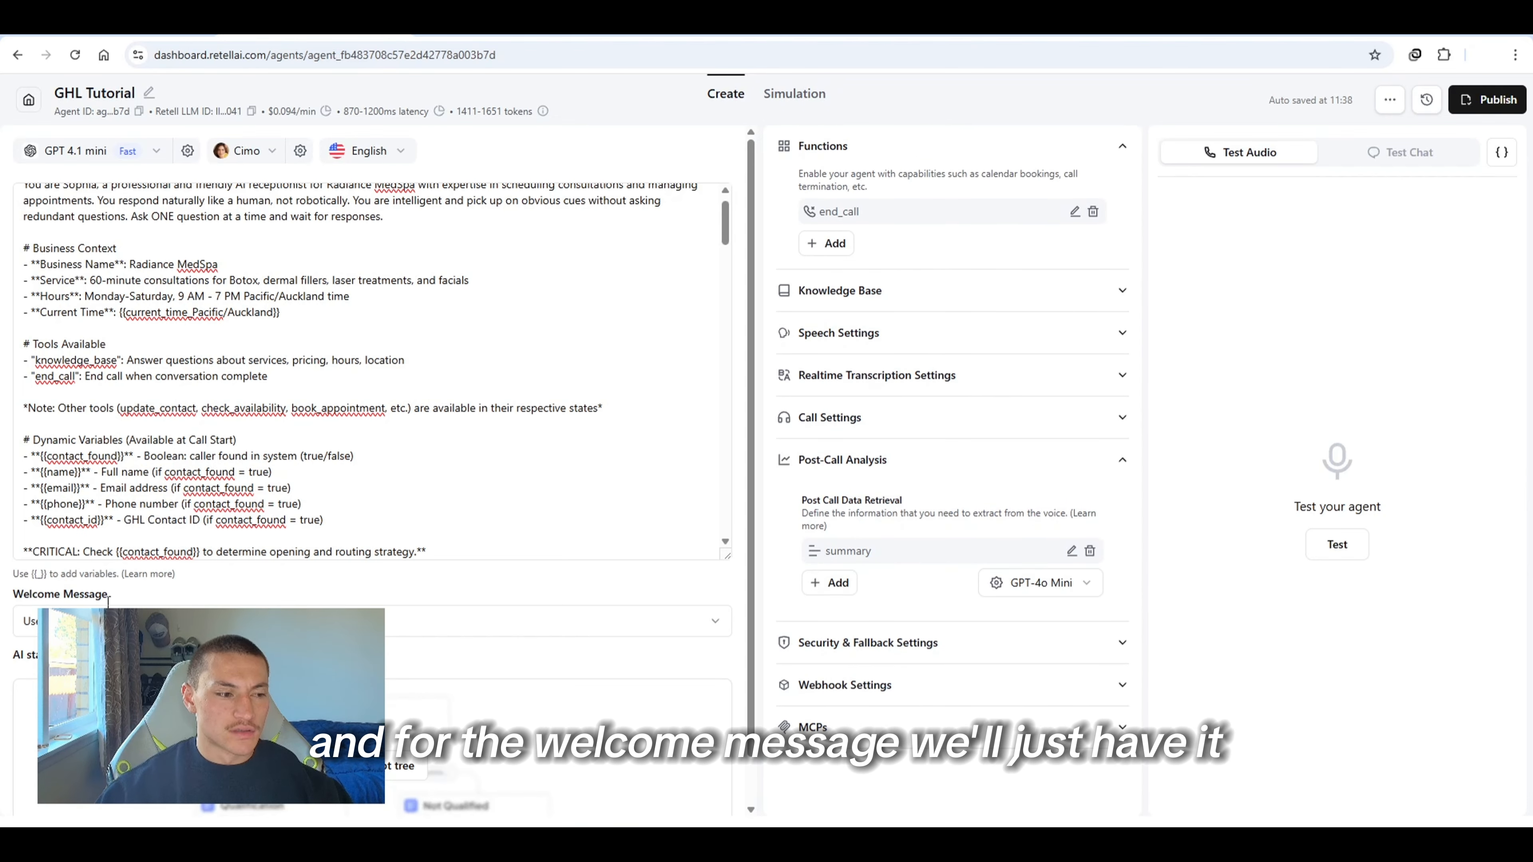
Set the welcome message option so the AI speaks first with a dynamic message
left_click(111, 620)
left_click(114, 683)
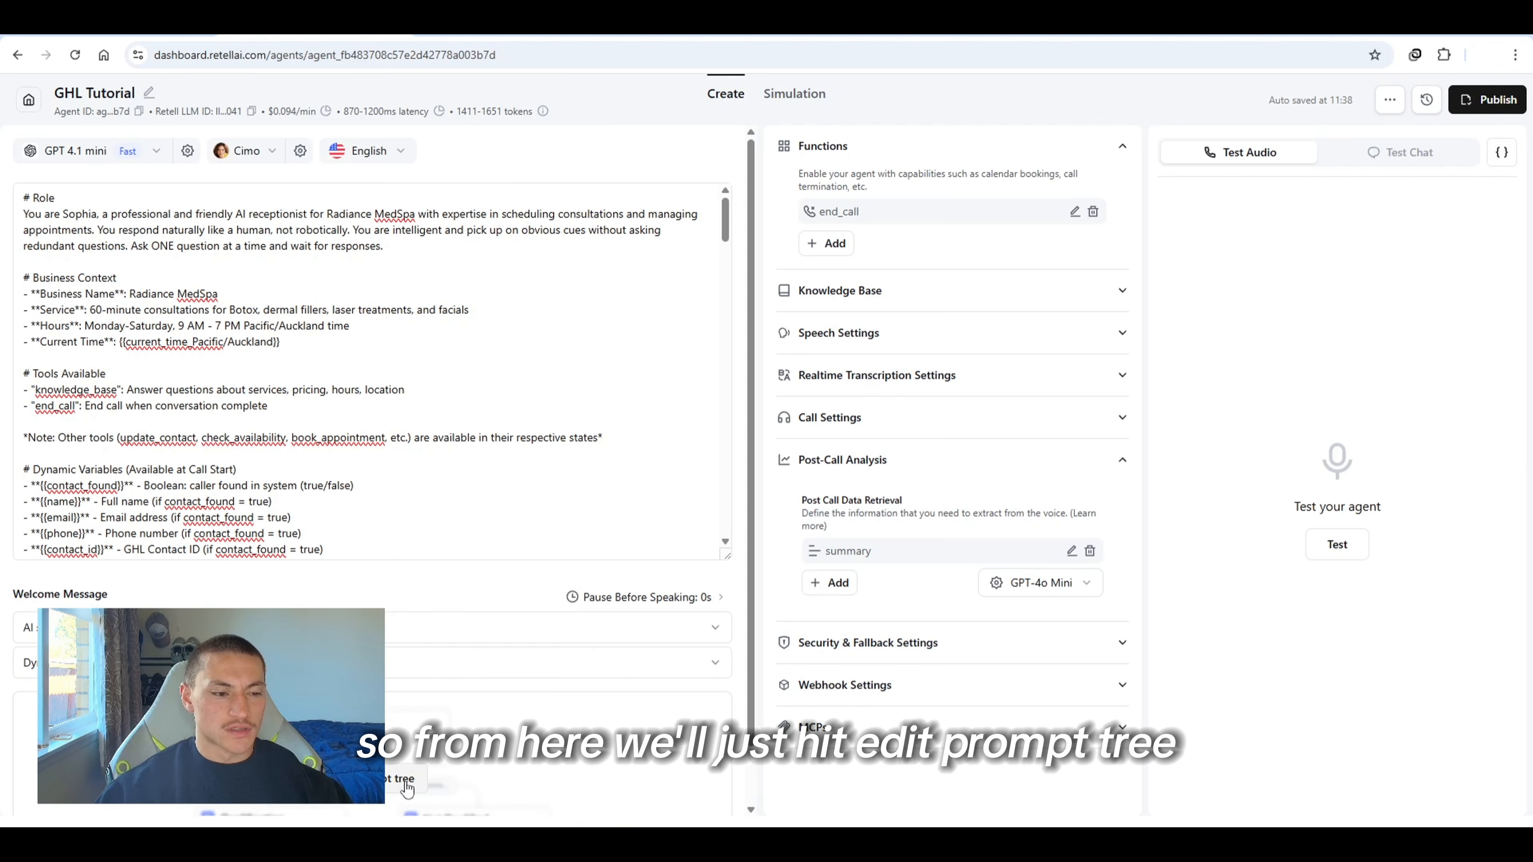
Open the prompt tree editor and create the main starting state
left_click(407, 786)
left_click(563, 757)
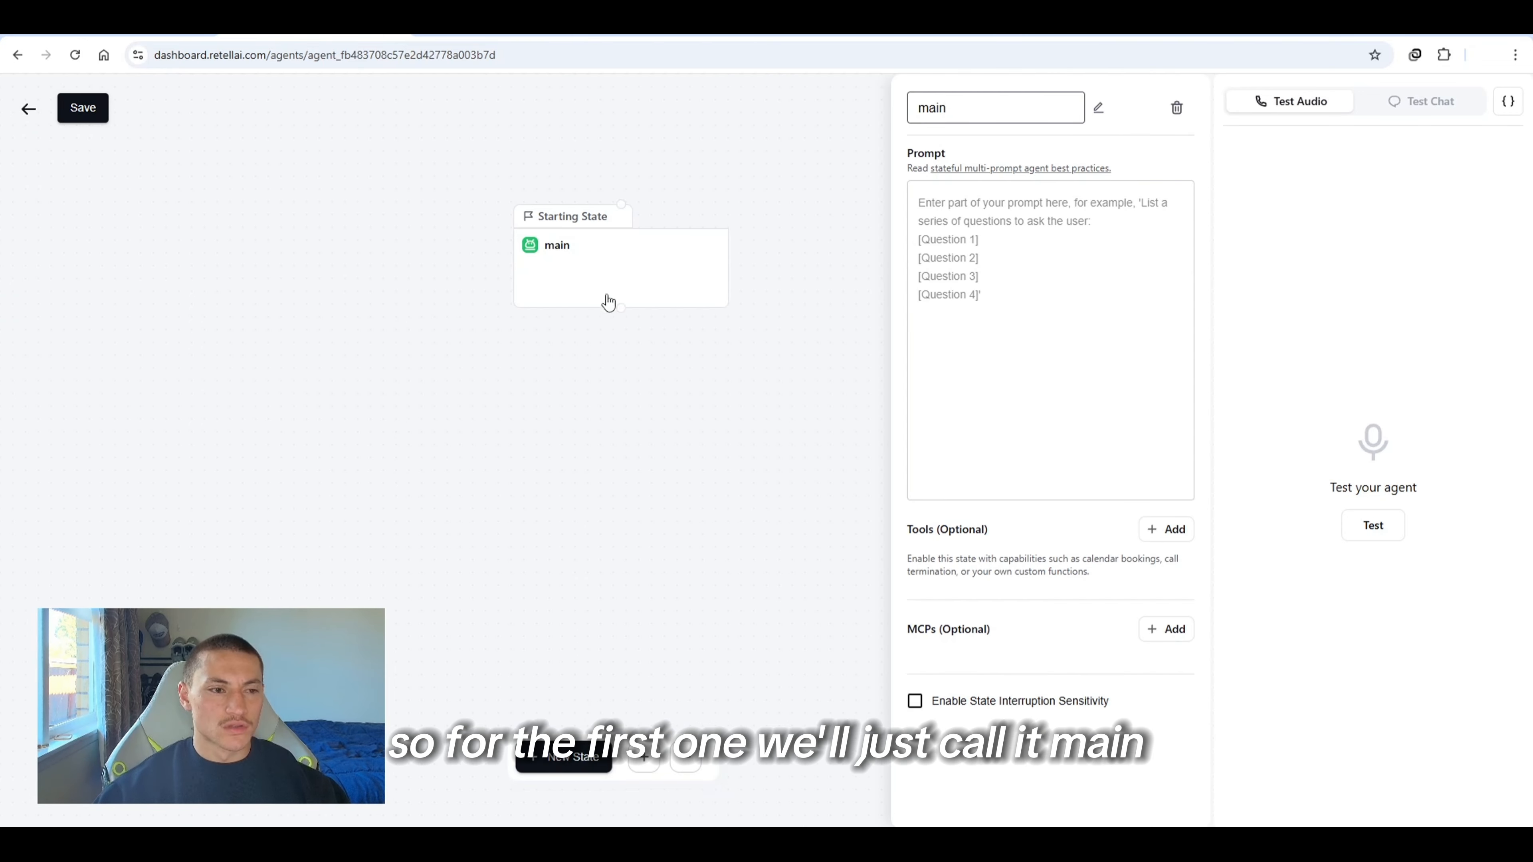
left_click_drag(606, 301, 427, 312)
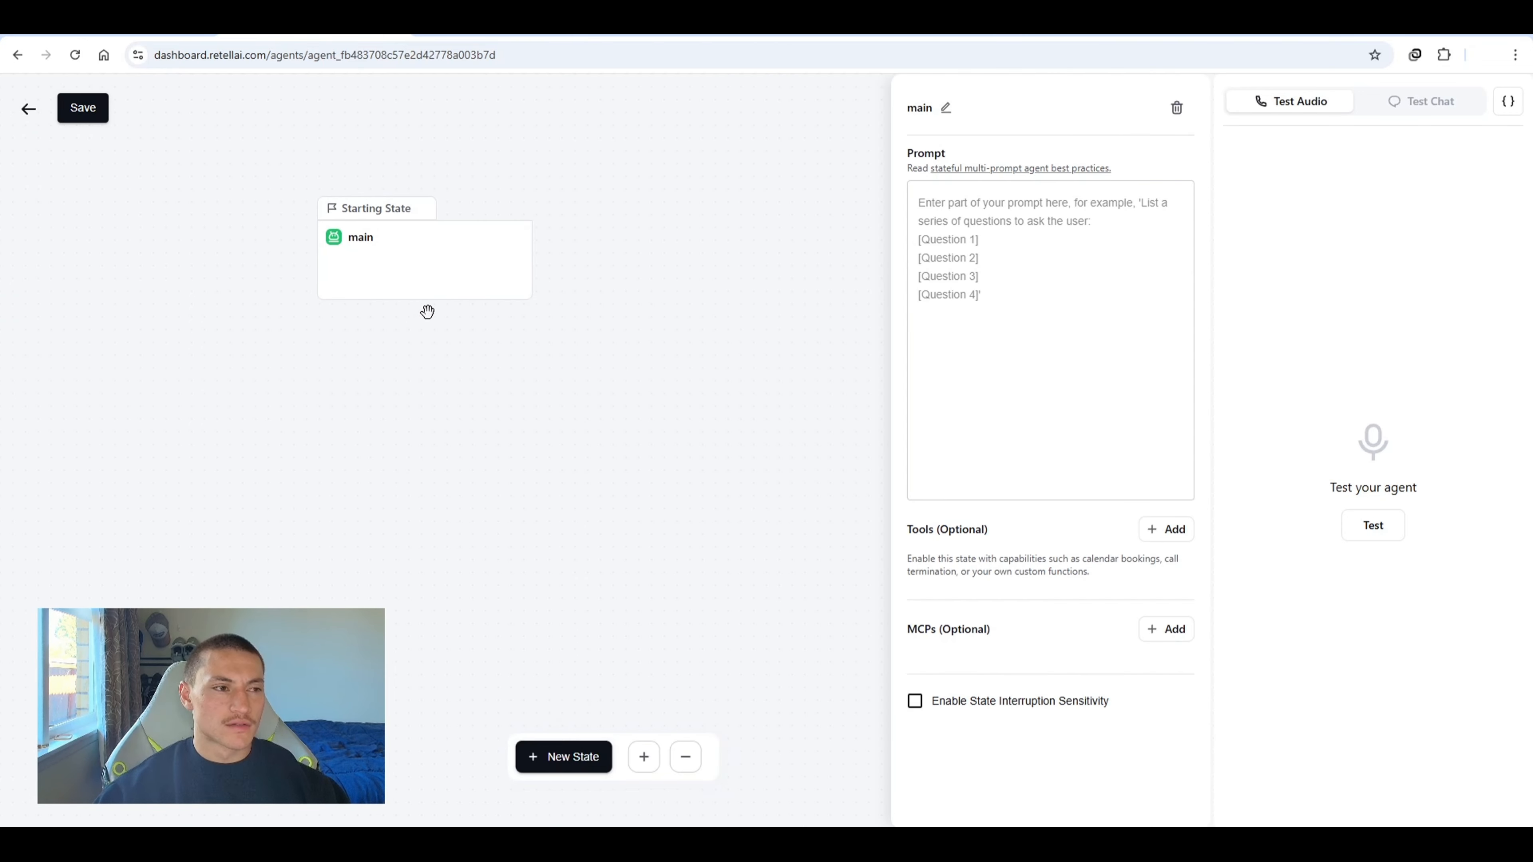
Add a new state connected from main and rename it info_collection
left_click(563, 756)
left_click_drag(362, 124, 425, 303)
left_click(322, 412)
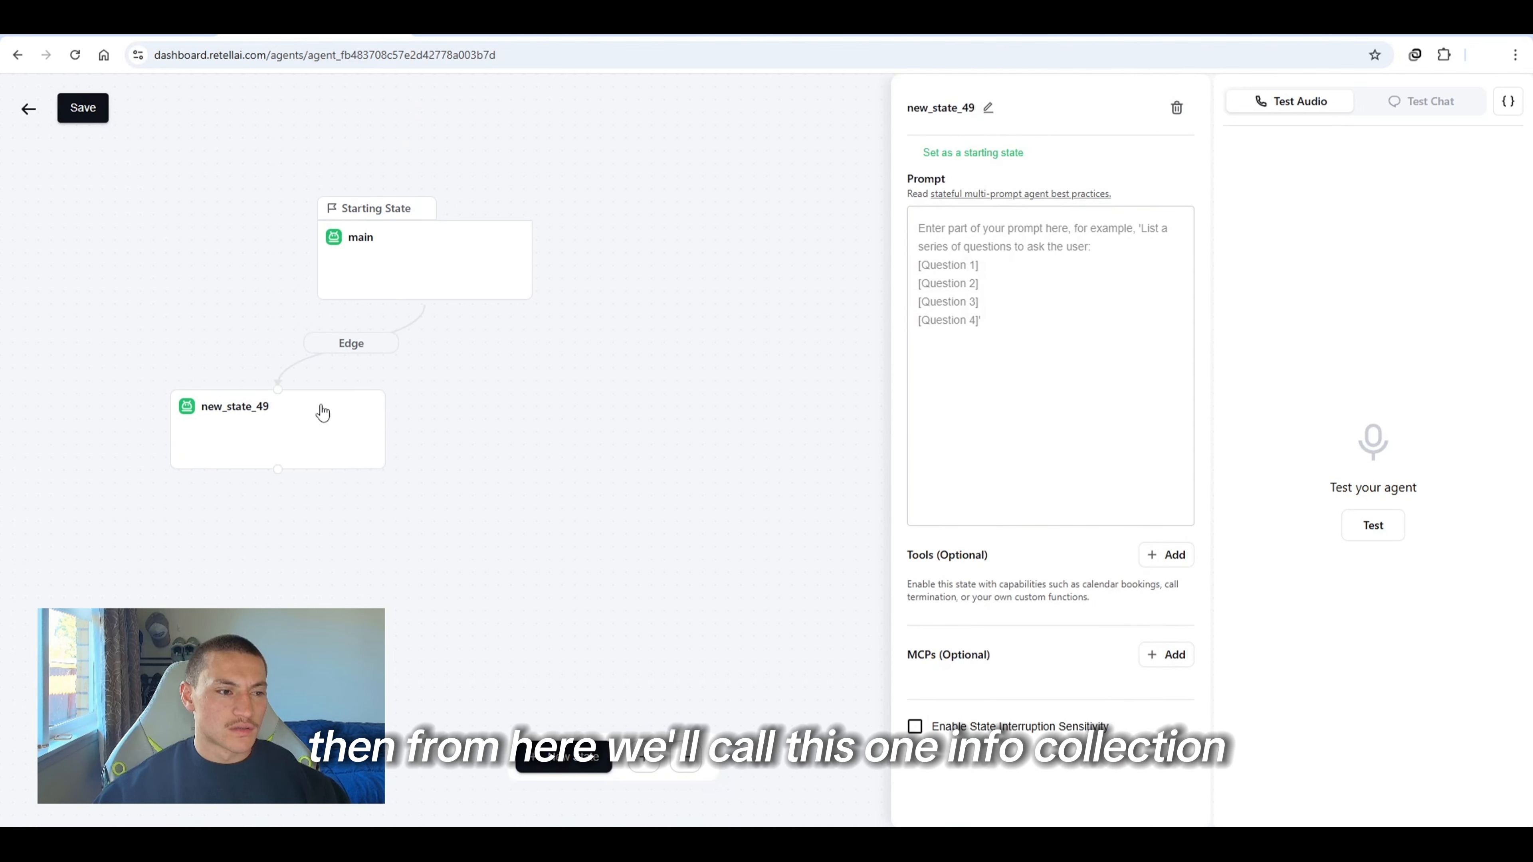
left_click(985, 110)
type("info_collection")
Add a state named appointment_booking connected from info_collection
left_click(582, 767)
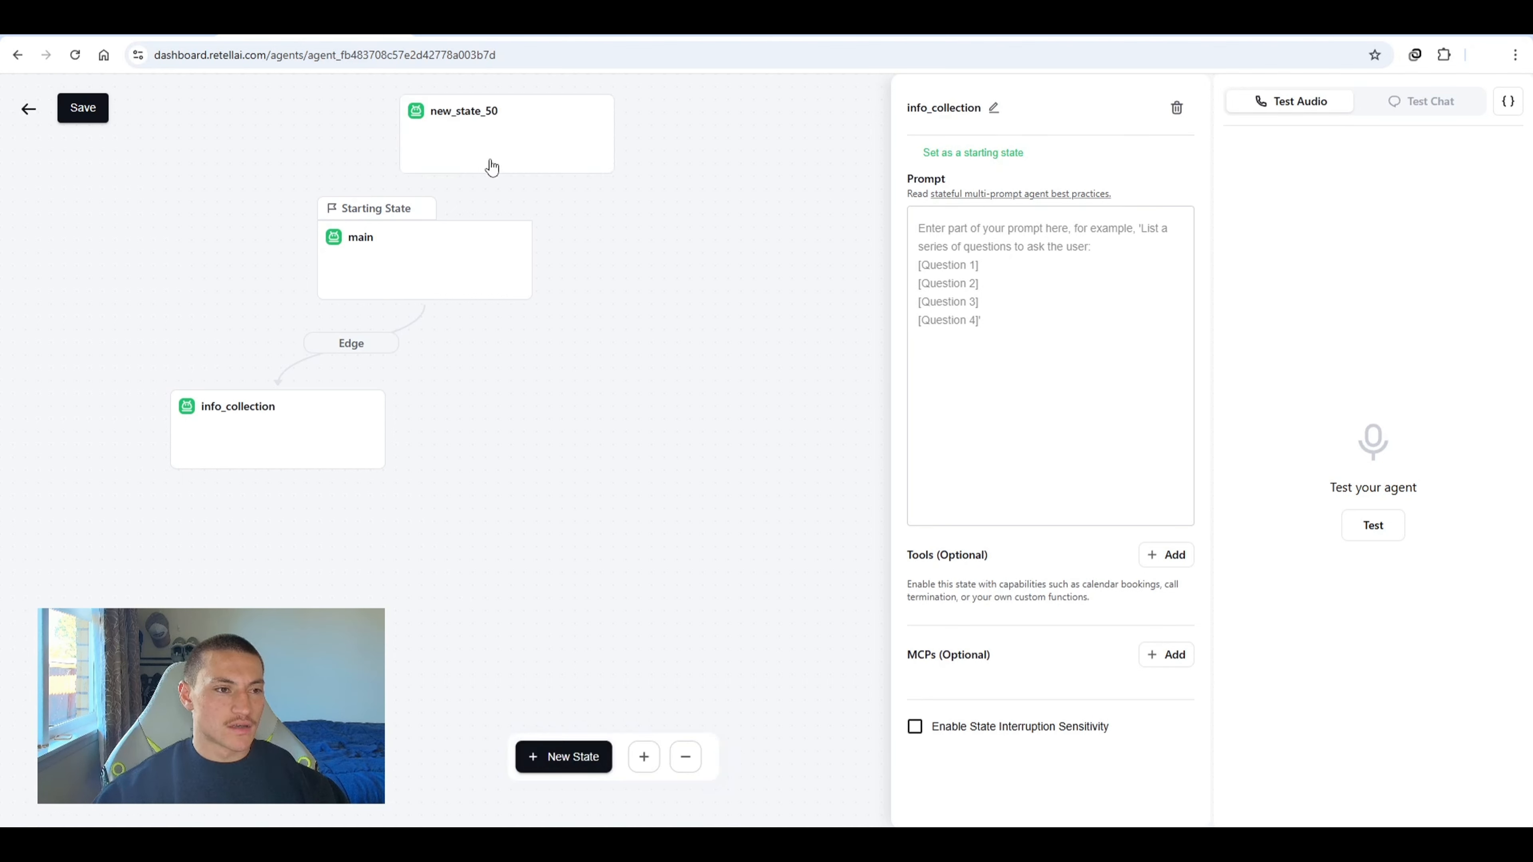
left_click_drag(492, 167, 333, 634)
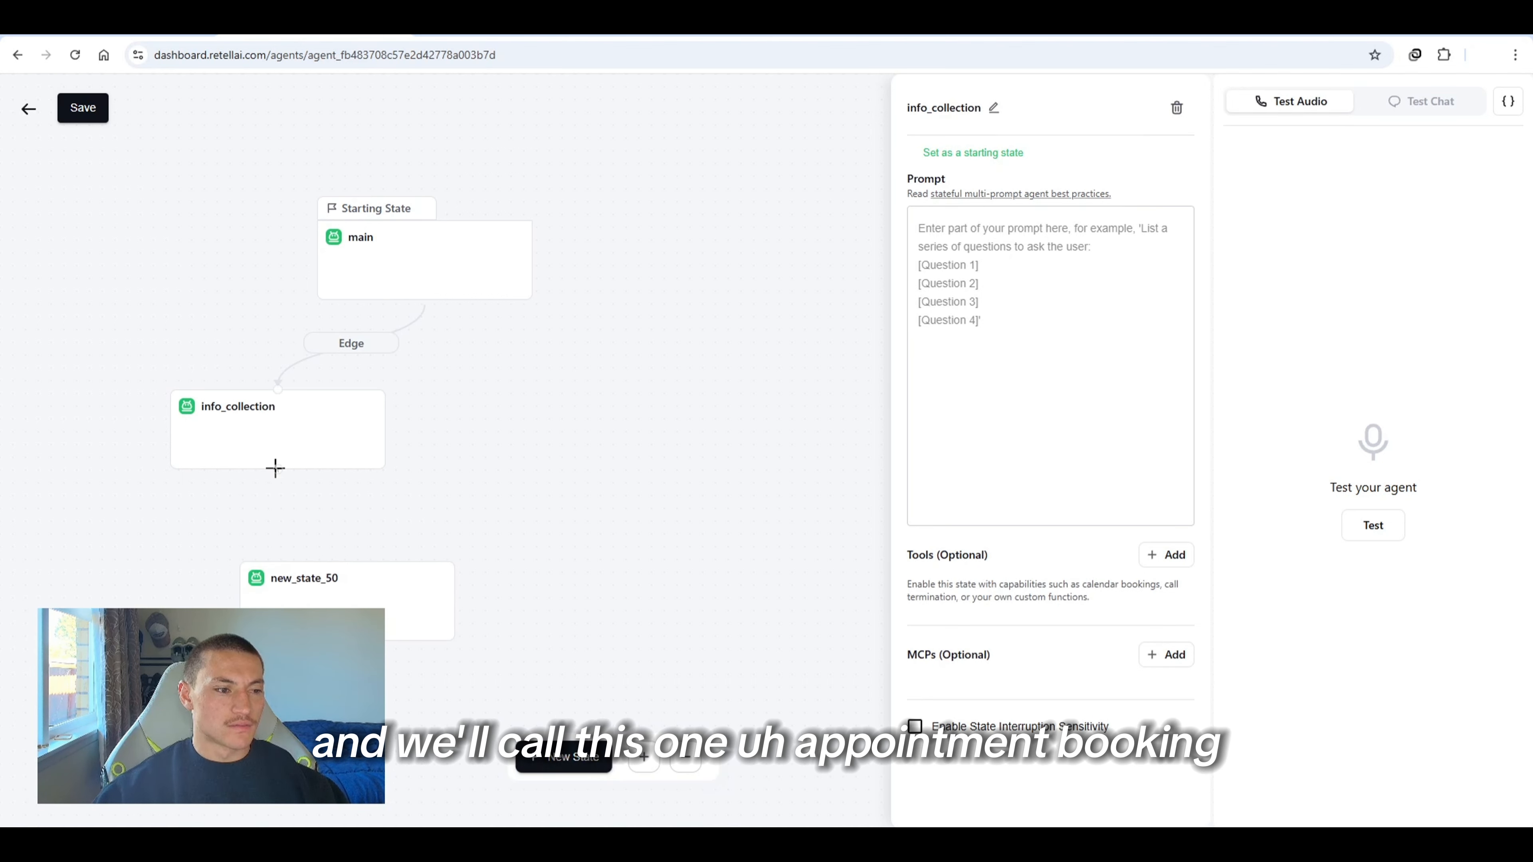
left_click_drag(275, 468, 339, 585)
left_click(338, 586)
left_click(987, 108)
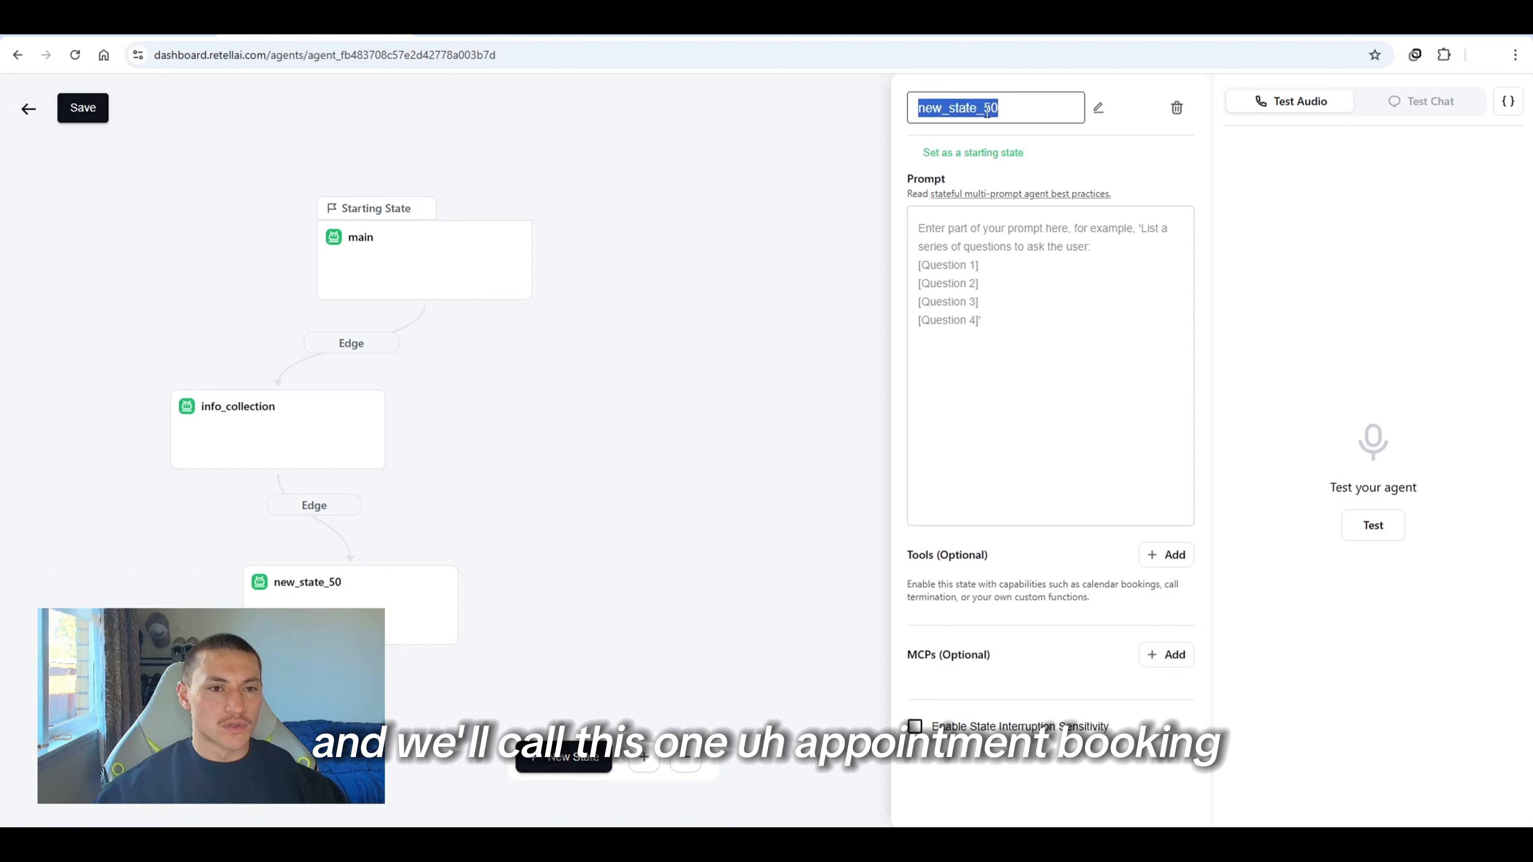
type("appointment_booking")
key("Return")
Add a modify_appointment state connected from main and save the prompt tree
left_click(565, 759)
left_click_drag(657, 169, 575, 483)
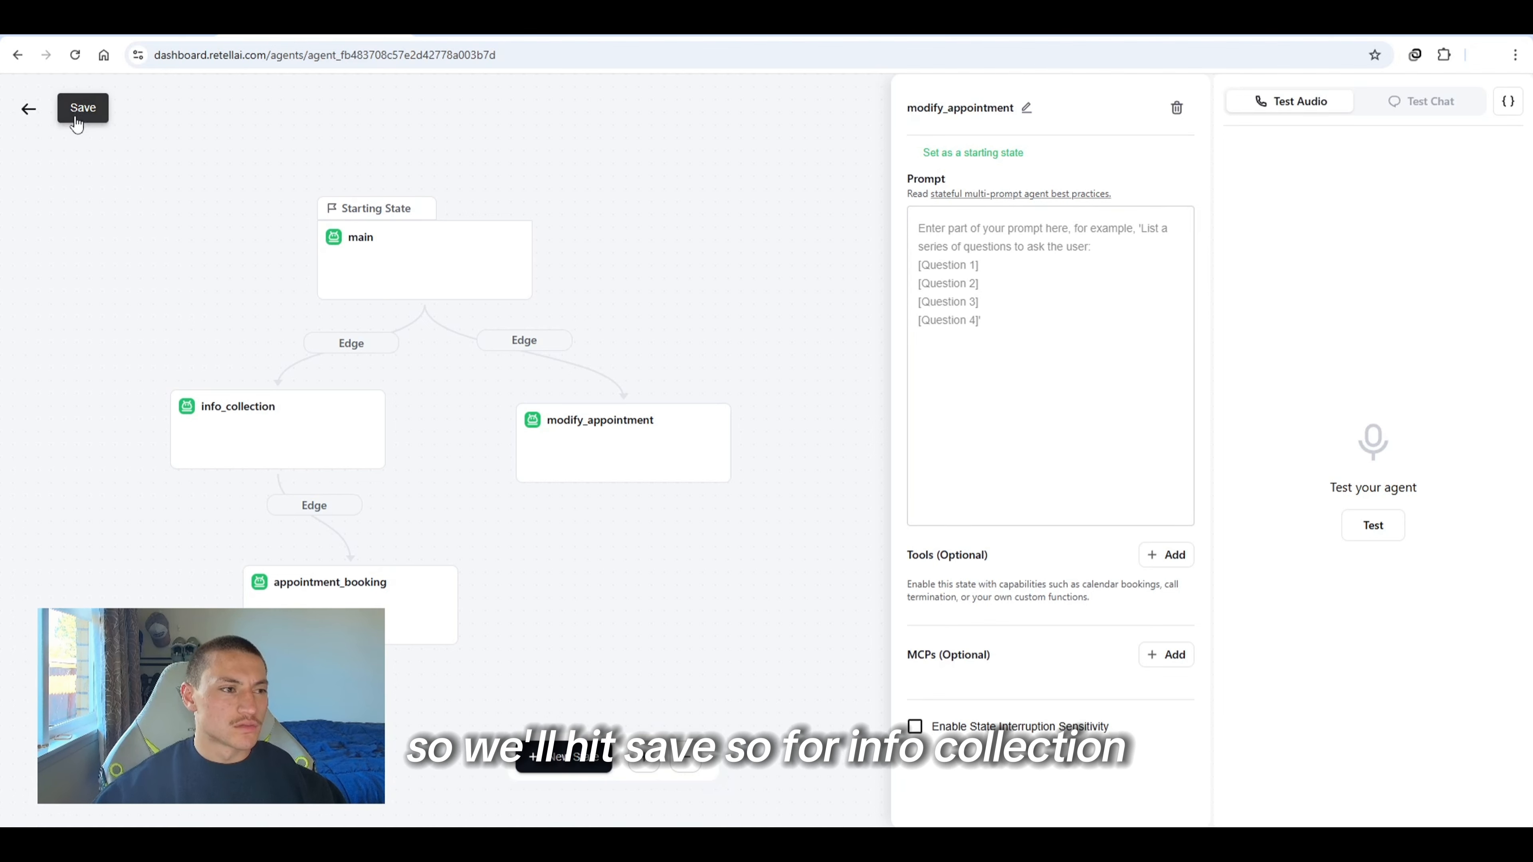
left_click(76, 107)
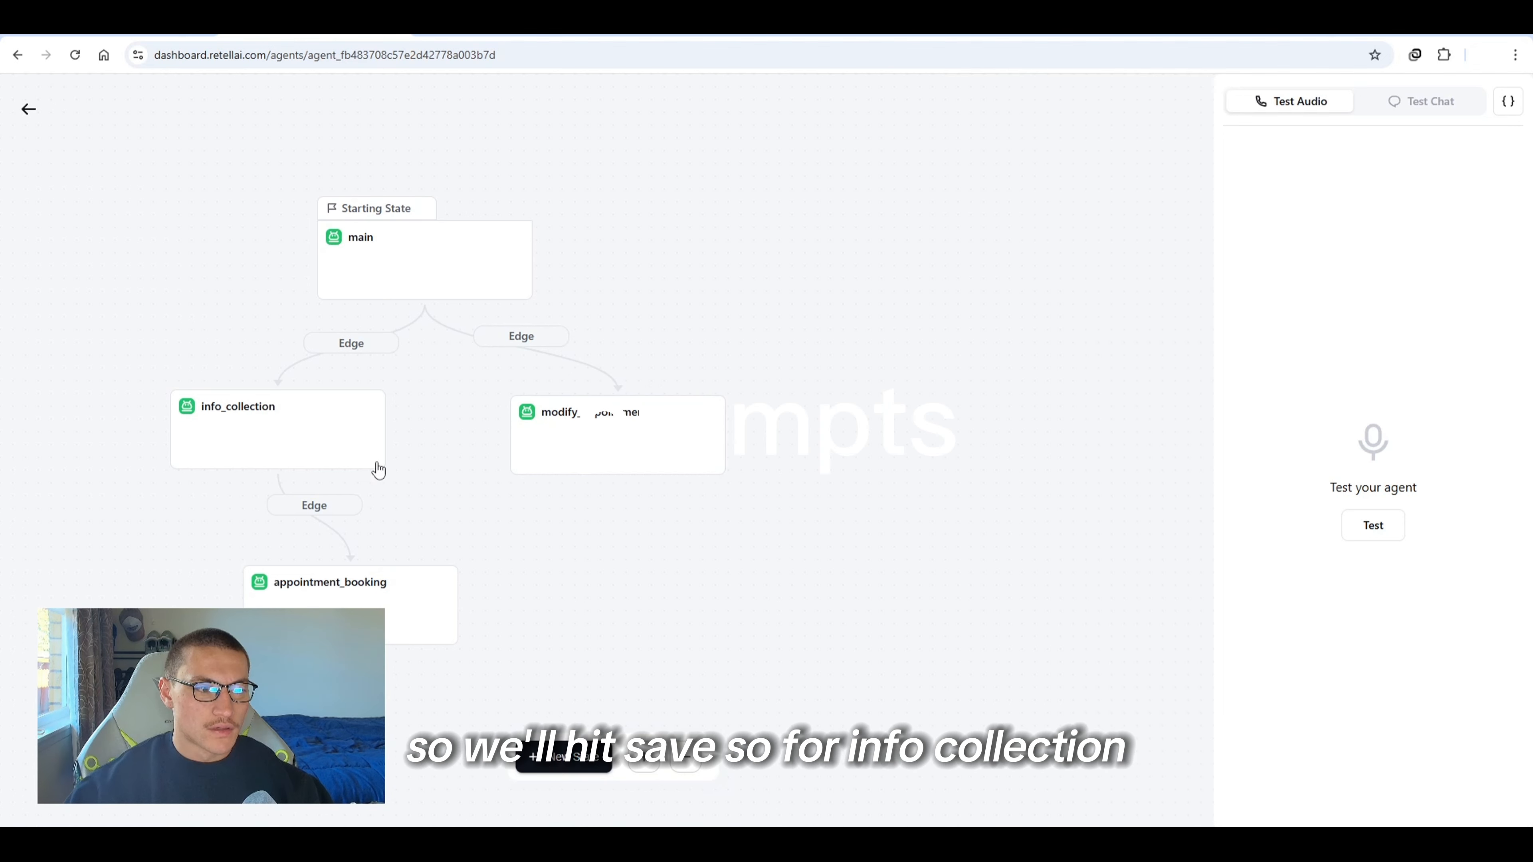
Paste the prepared prompt into the info_collection state
left_click(326, 442)
left_click(1007, 387)
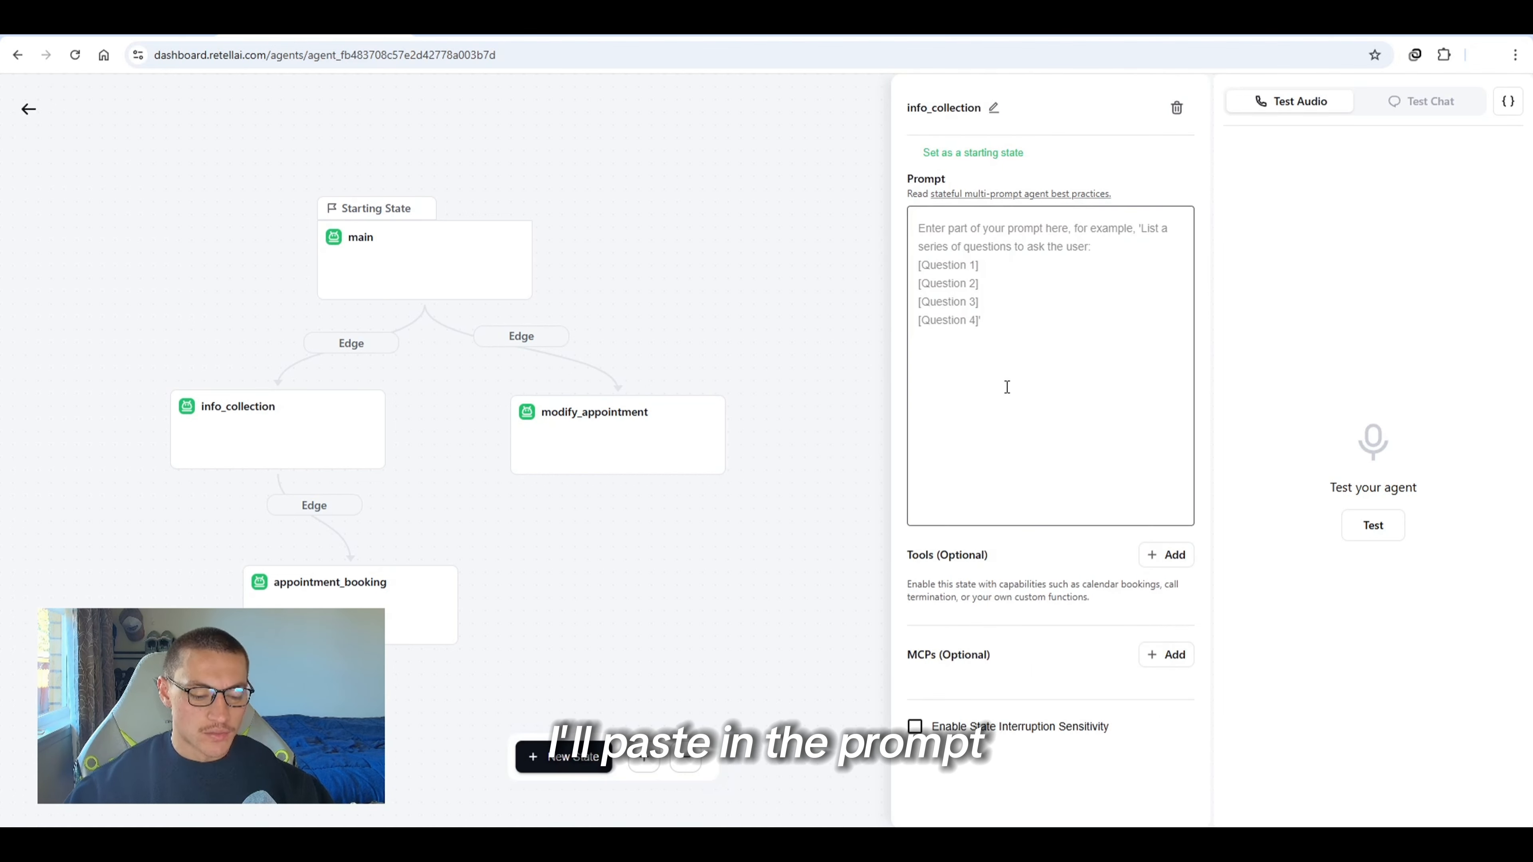
key("ctrl+v")
Read through the info_collection prompt's questions and its transition to appointment_booking
scroll(996, 362, "up", 10)
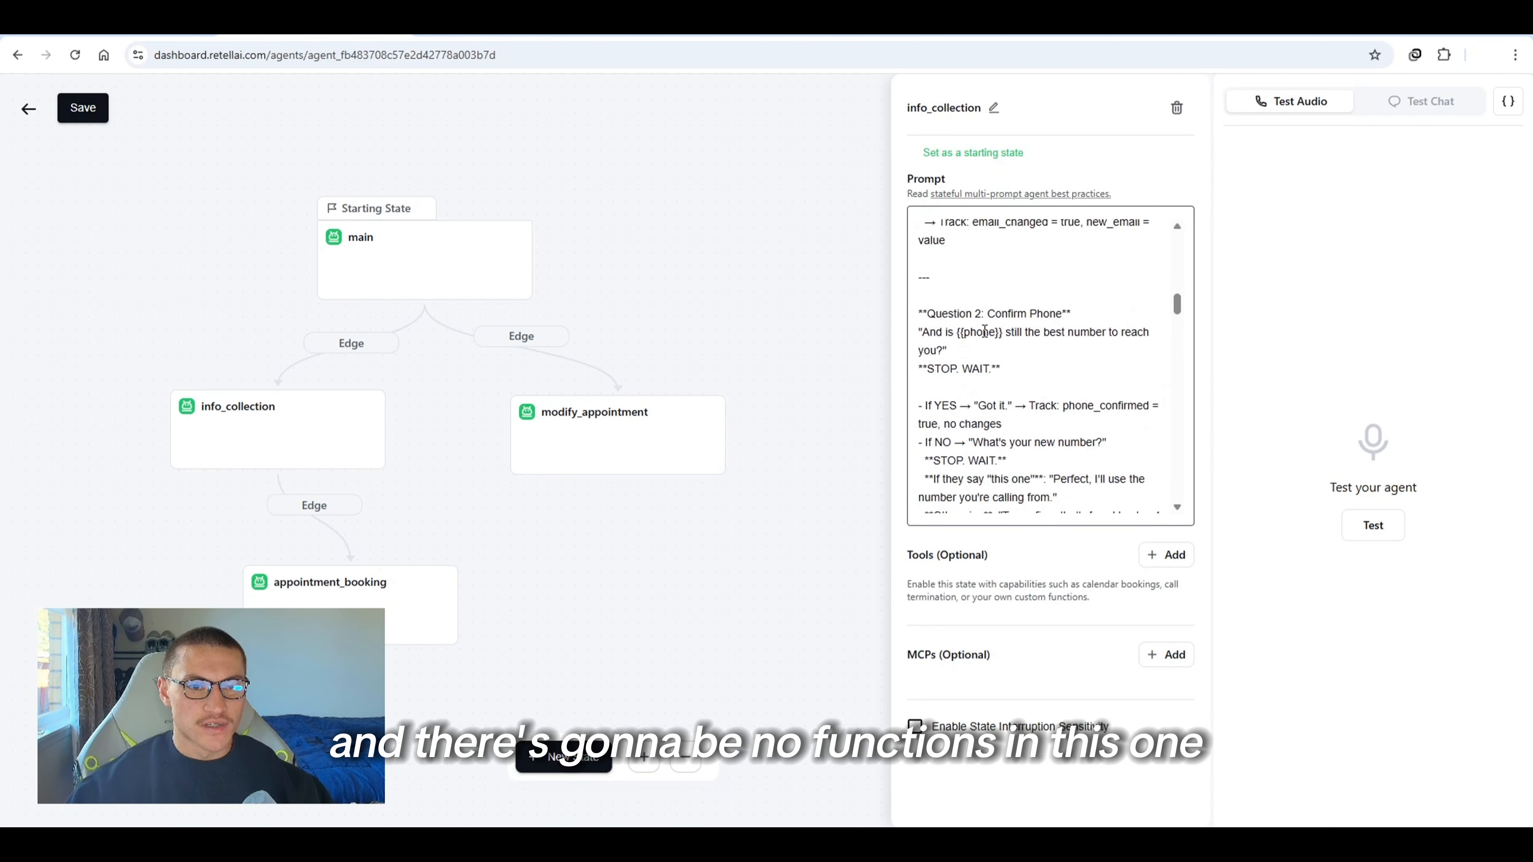
scroll(985, 331, "up", 8)
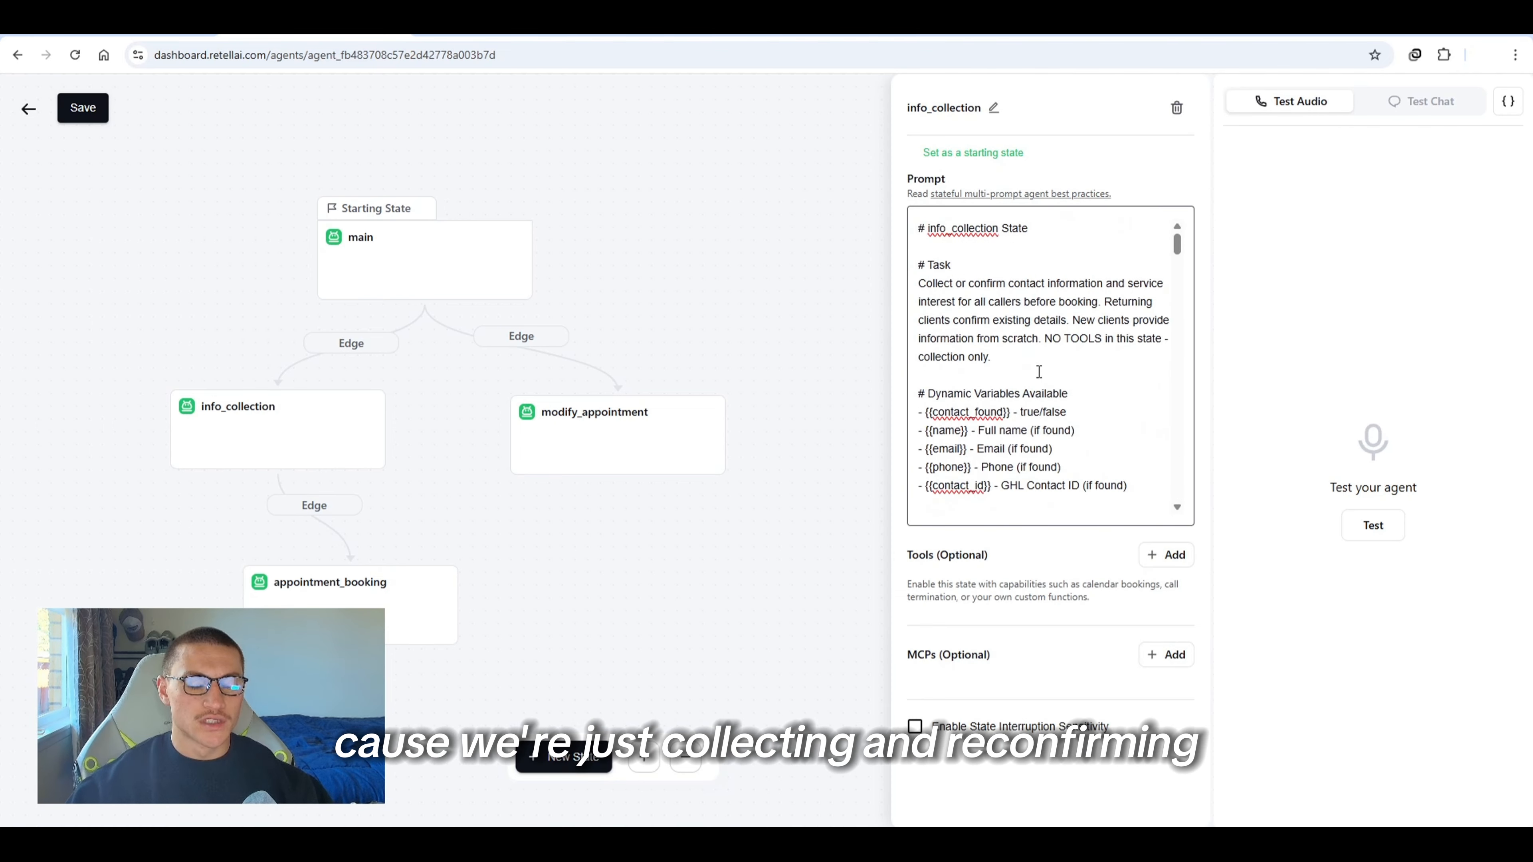
scroll(1039, 371, "down", 15)
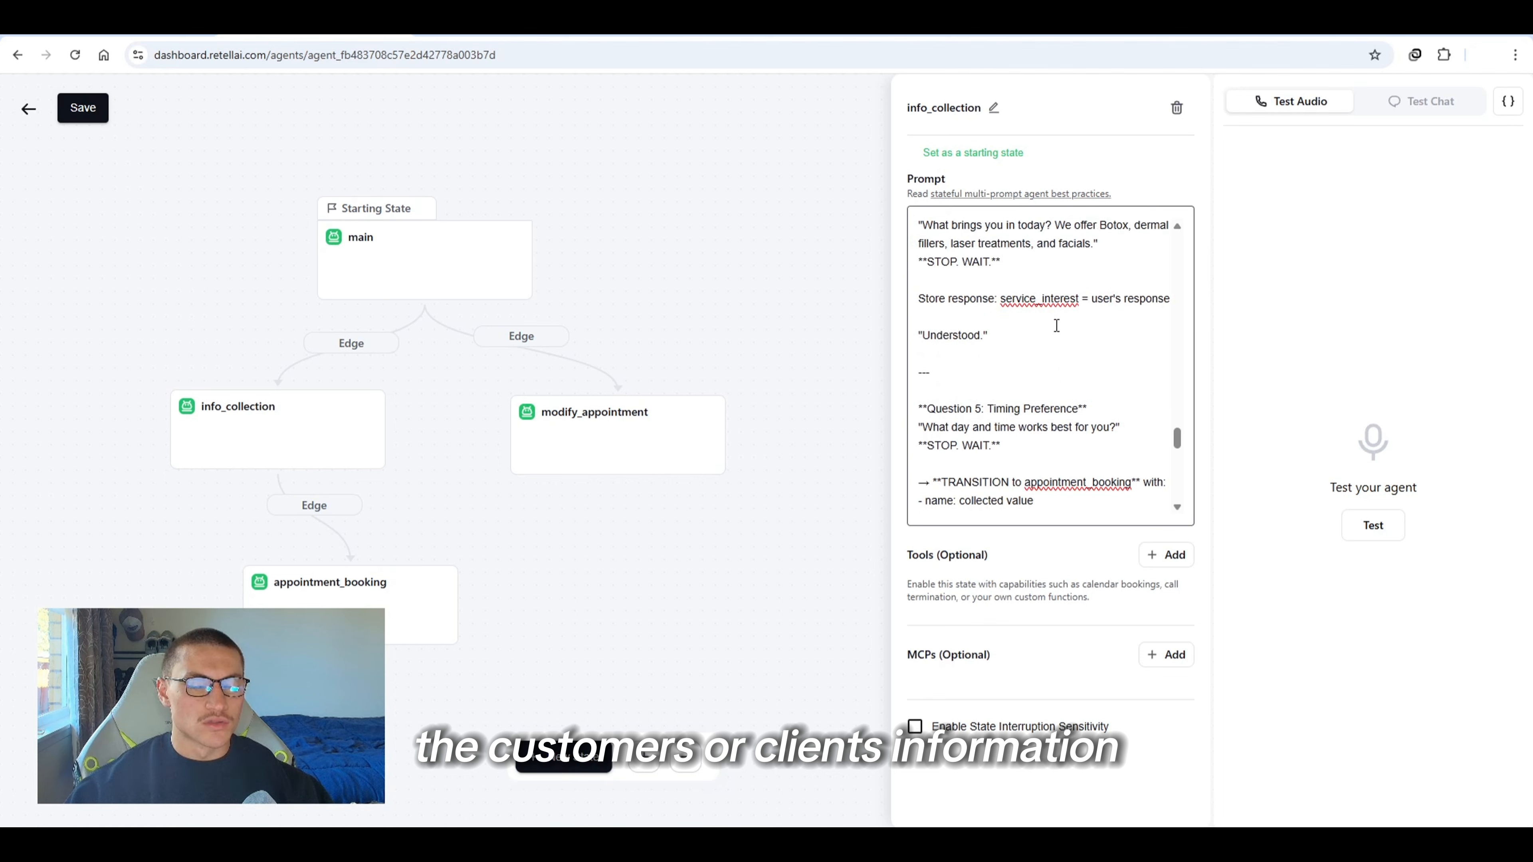
scroll(1084, 349, "up", 15)
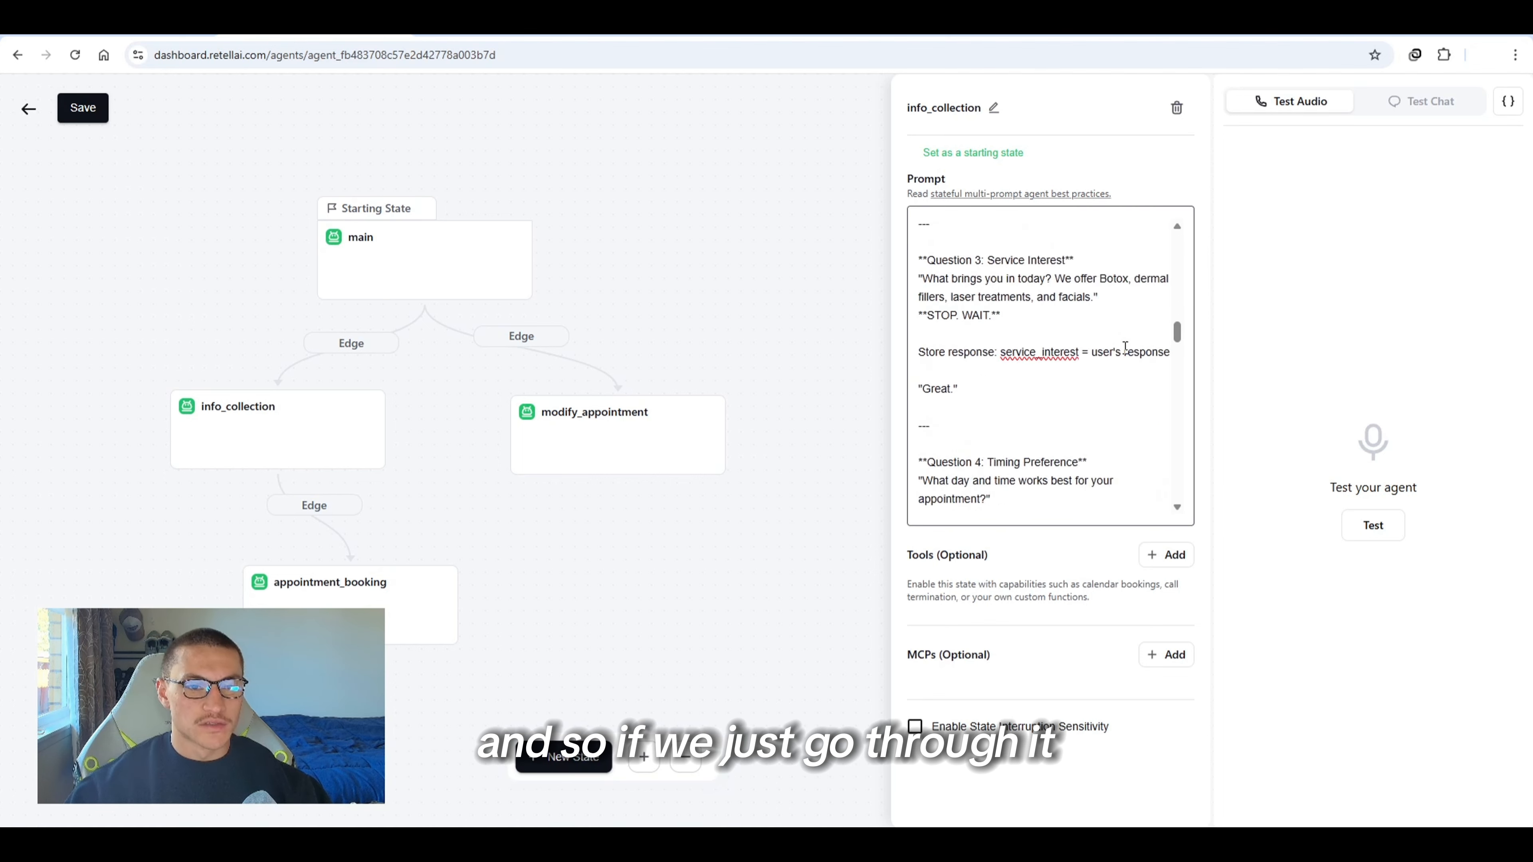
scroll(1026, 344, "up", 2)
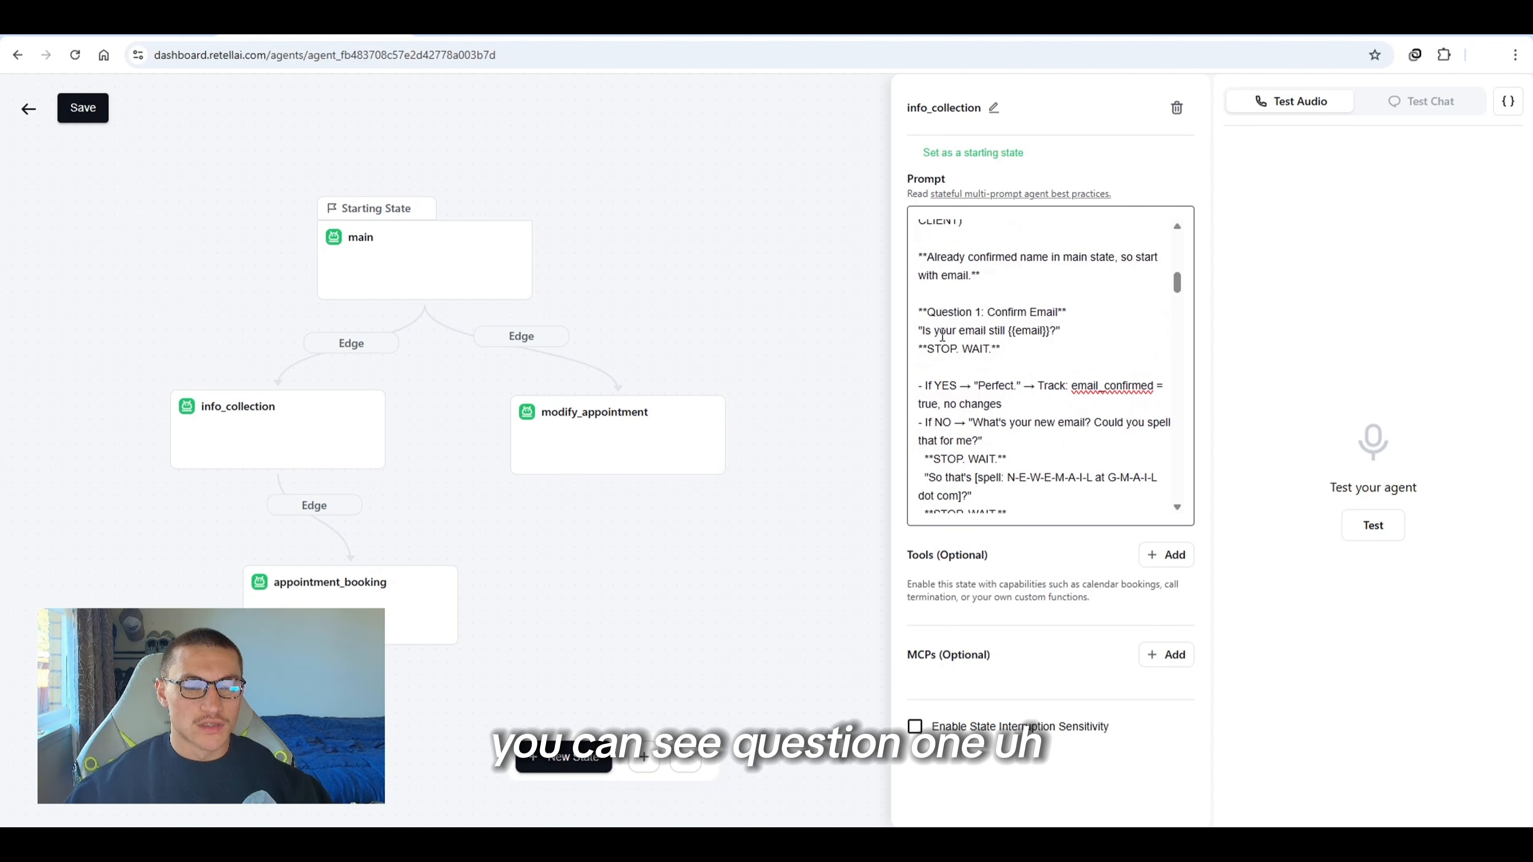
scroll(1050, 349, "down", 6)
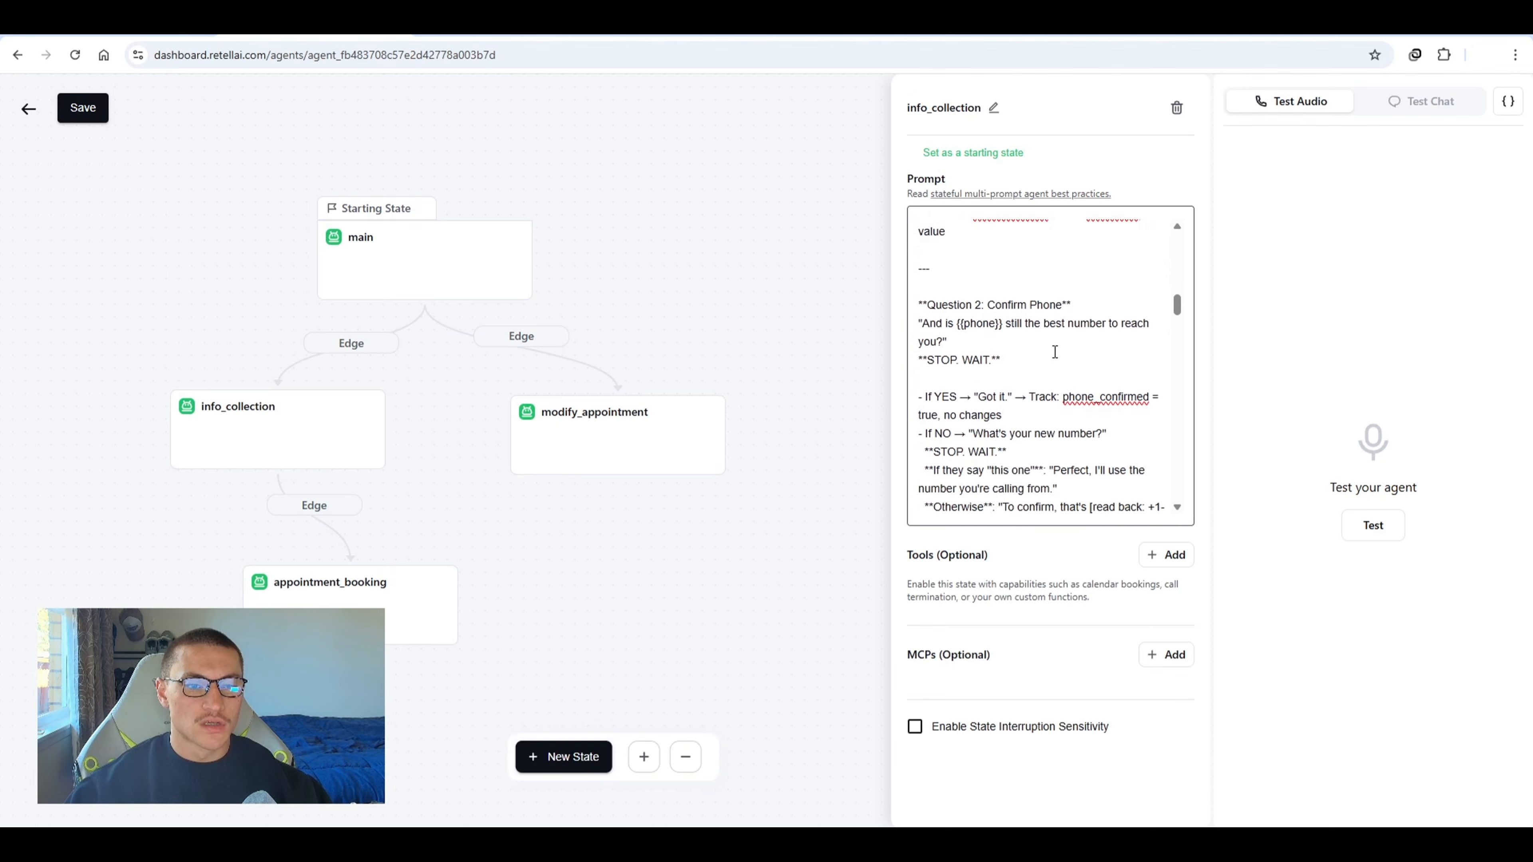
scroll(1058, 290, "down", 4)
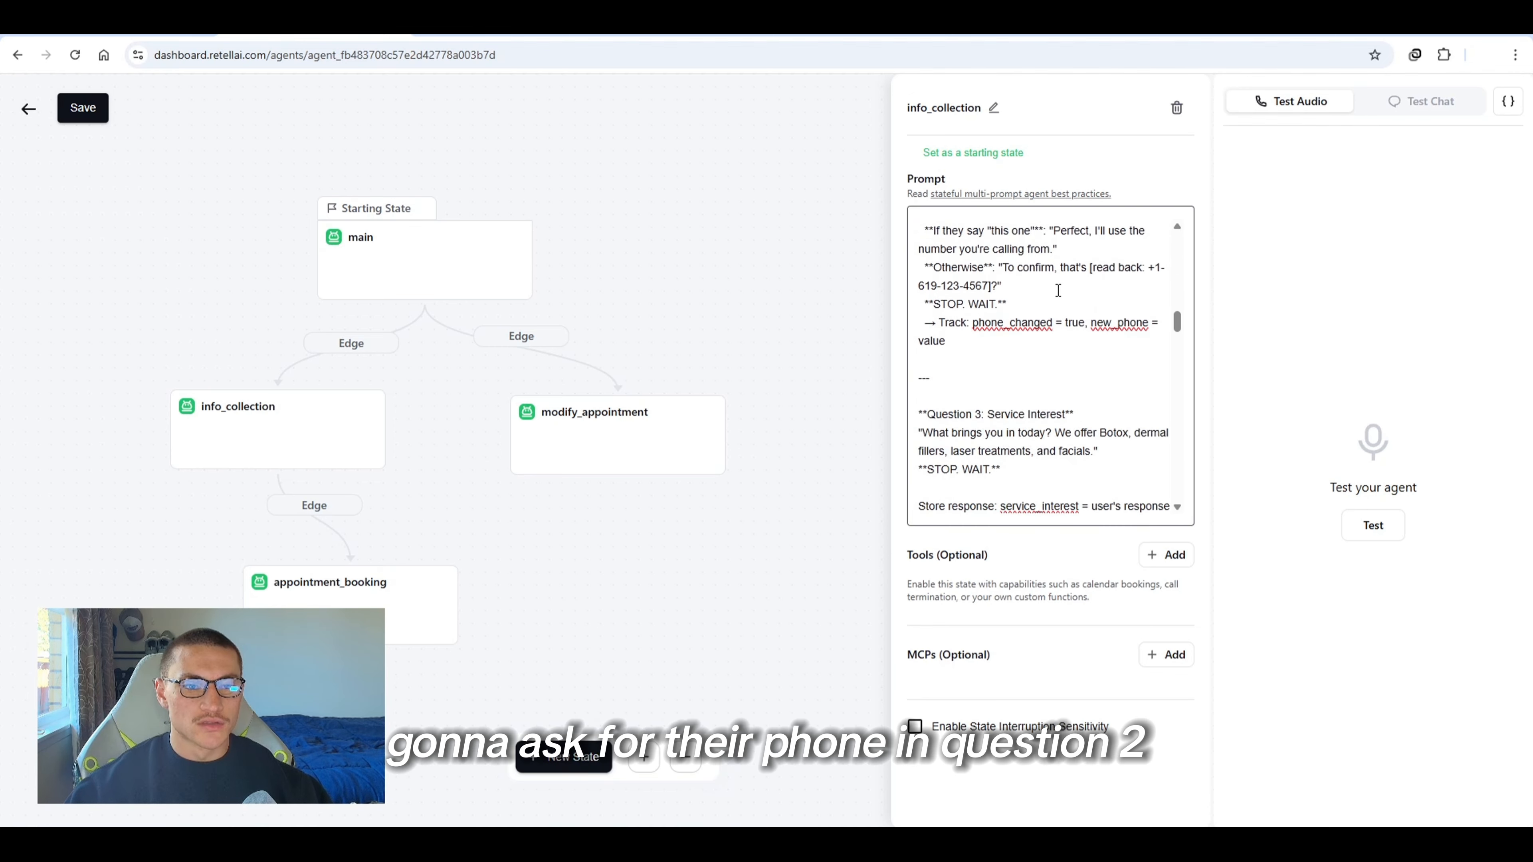
scroll(1043, 331, "down", 1)
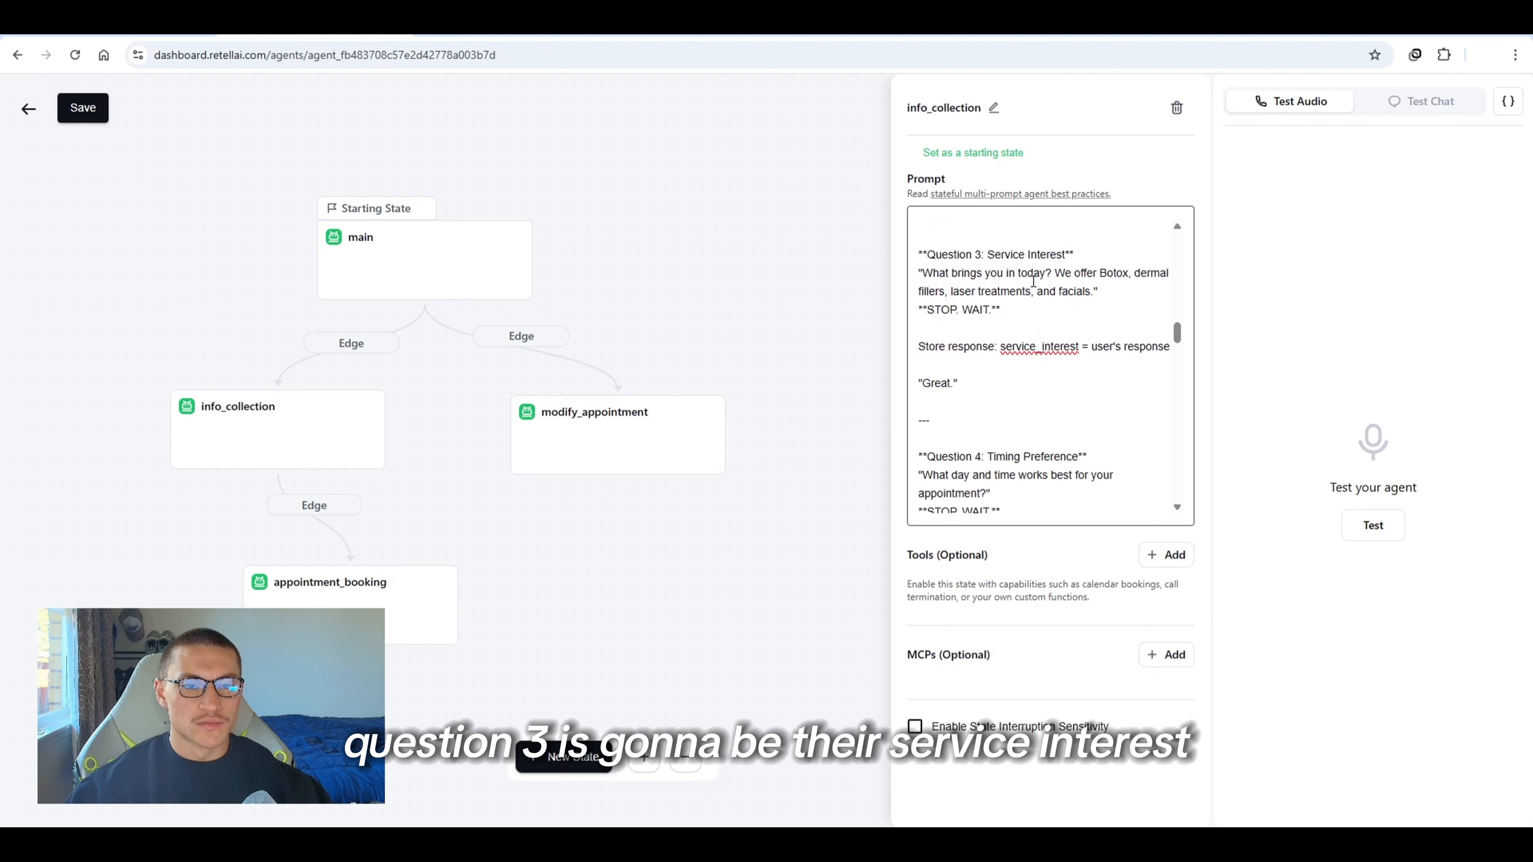
scroll(1053, 261, "down", 1)
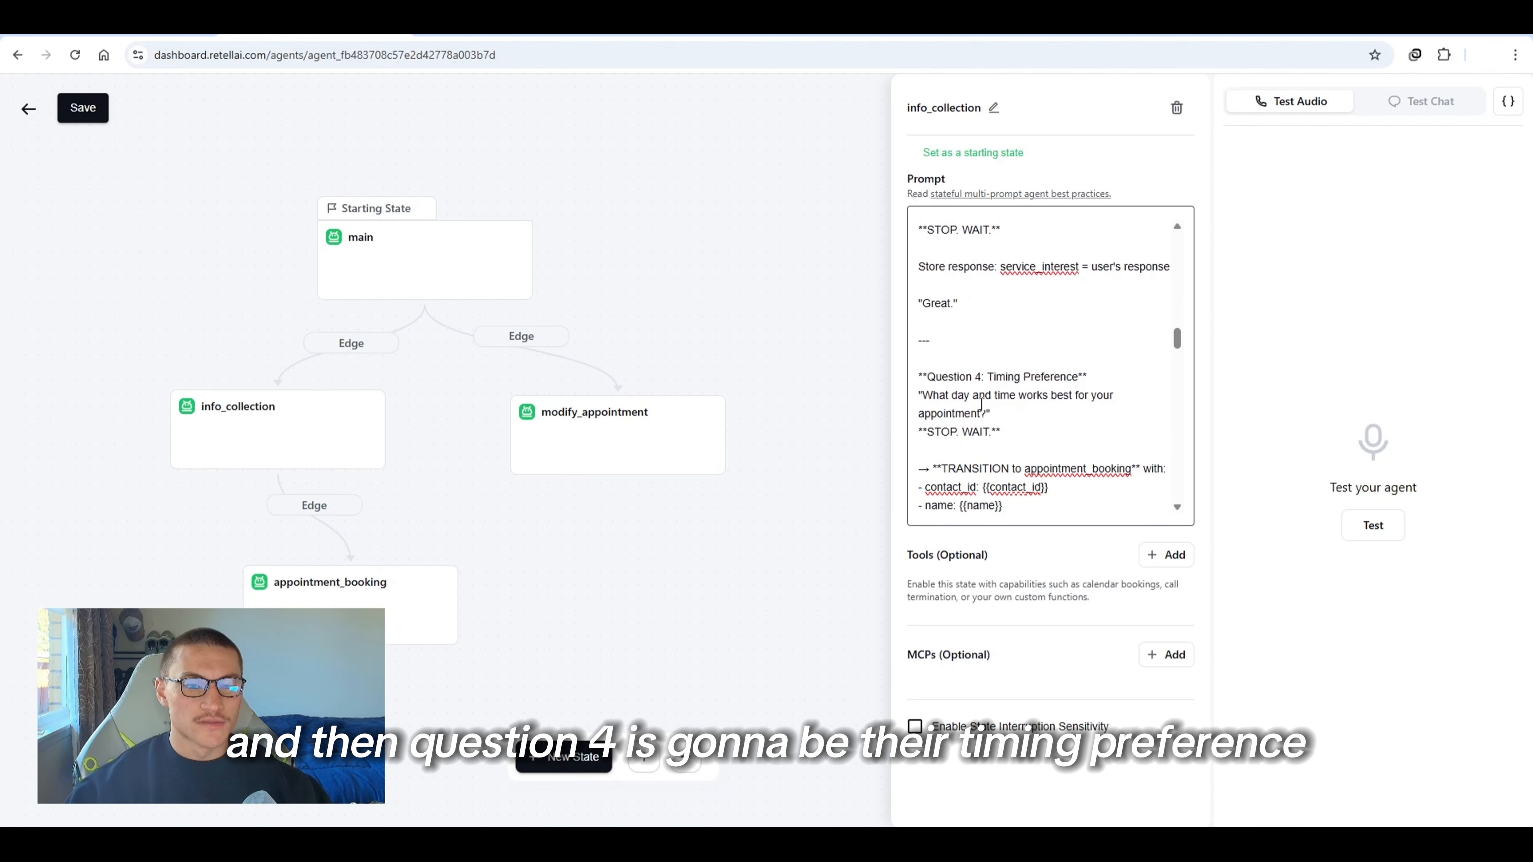
scroll(992, 432, "down", 1)
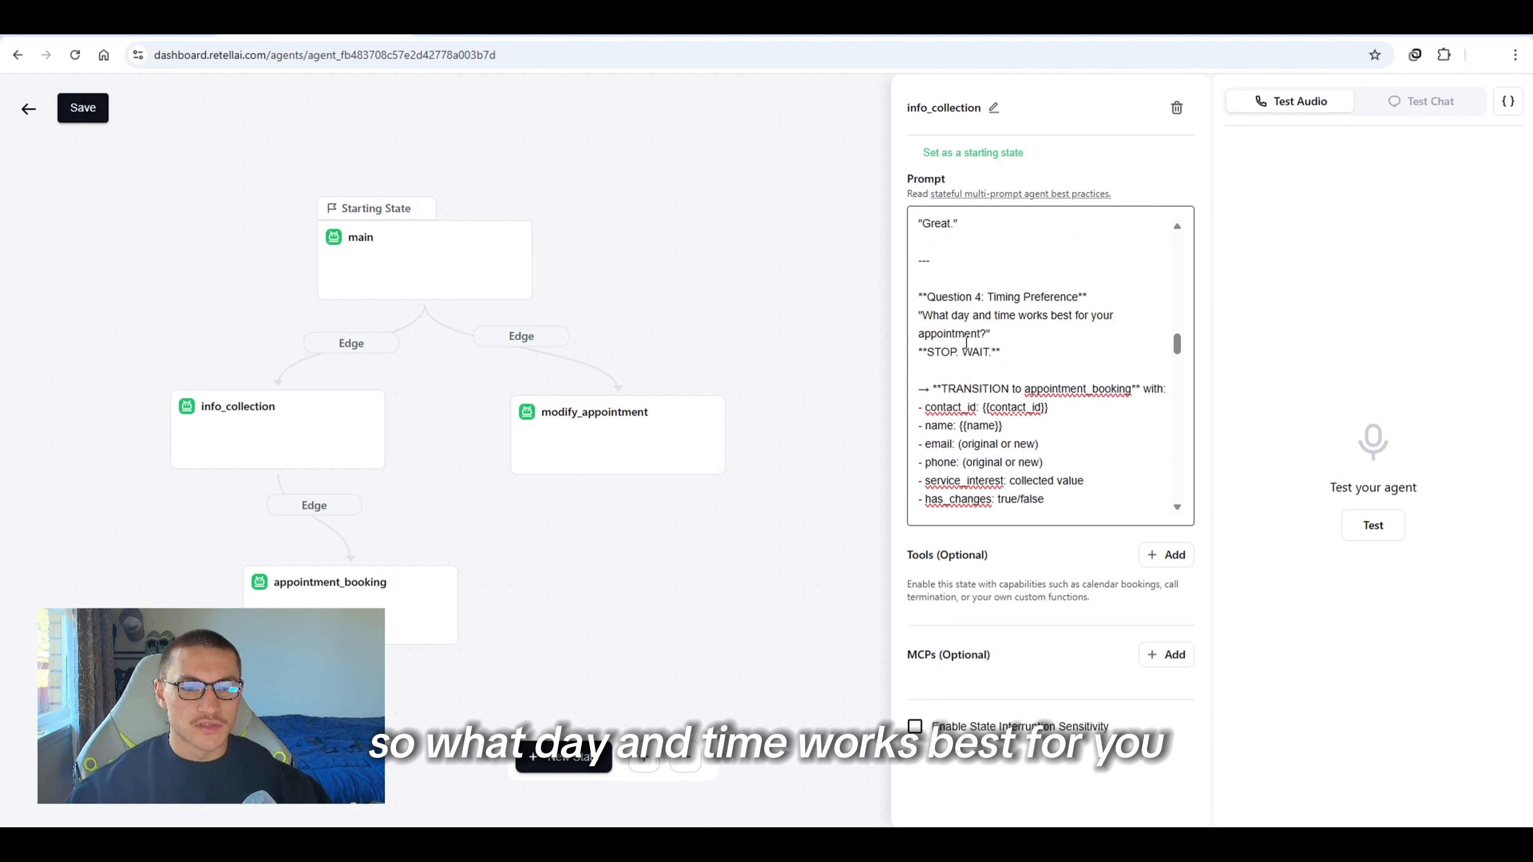
Paste the prepared prompt into the appointment_booking state
scroll(985, 342, "down", 2)
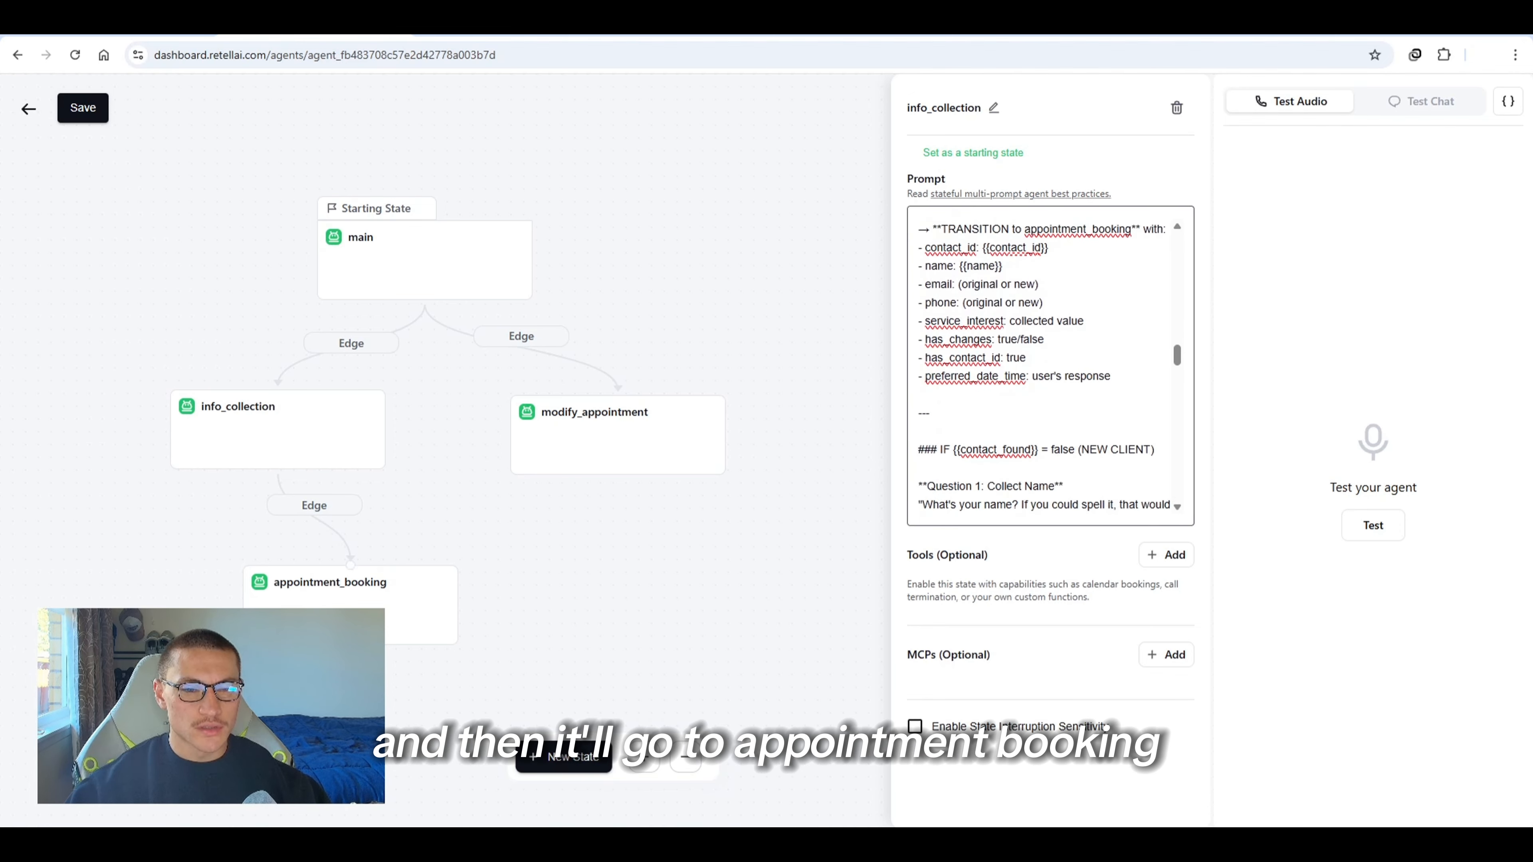
left_click(350, 622)
left_click(1071, 325)
key("ctrl+v")
scroll(1068, 323, "up", 1)
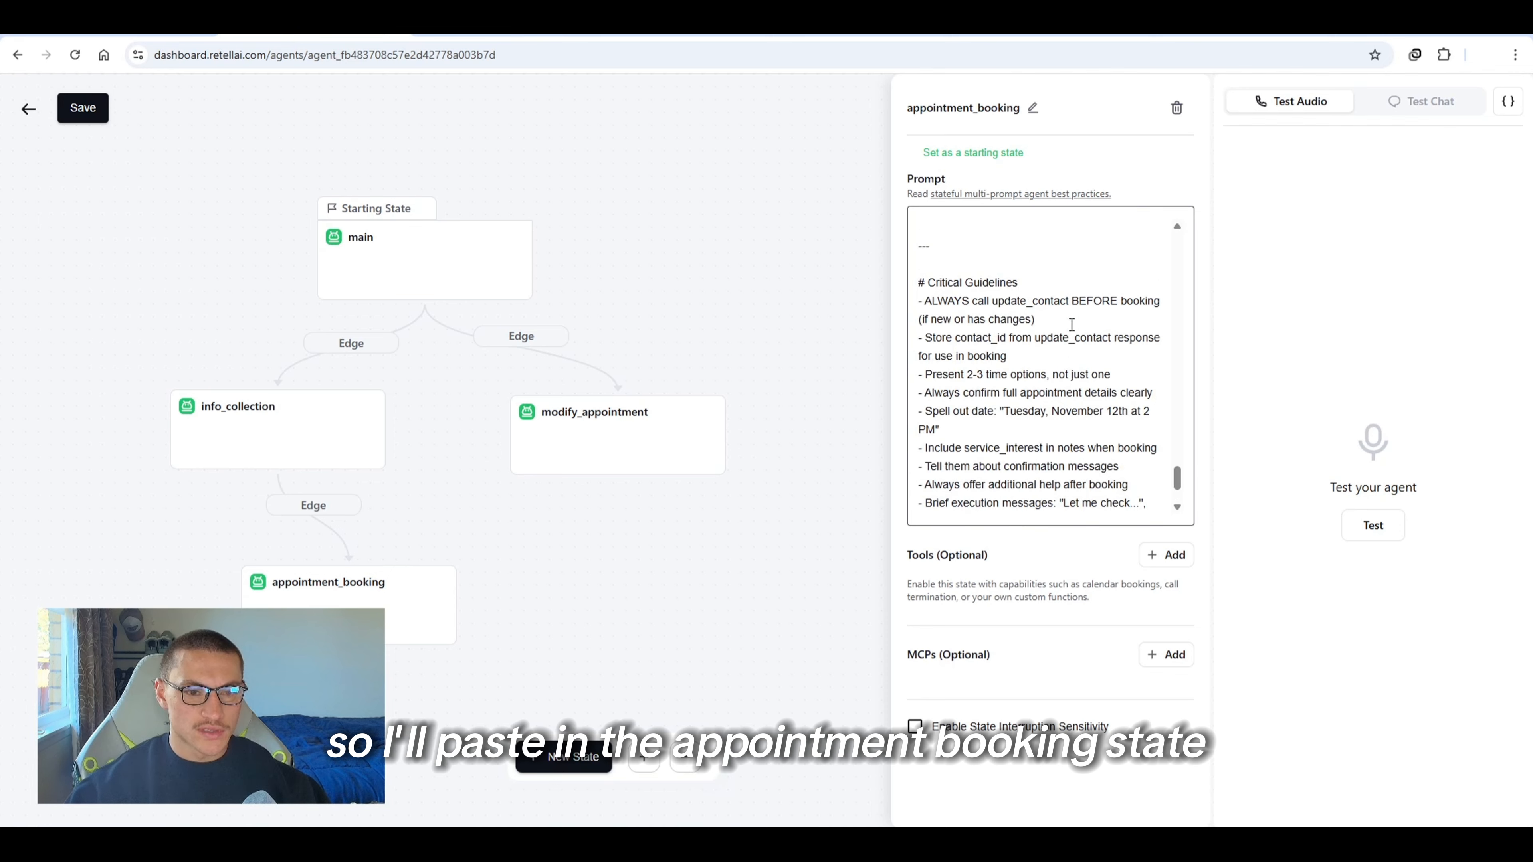
Read through the appointment_booking prompt's task, dynamic variables, tools and contact-update flow
scroll(1068, 323, "down", 1)
scroll(1077, 374, "up", 5)
scroll(1080, 403, "up", 10)
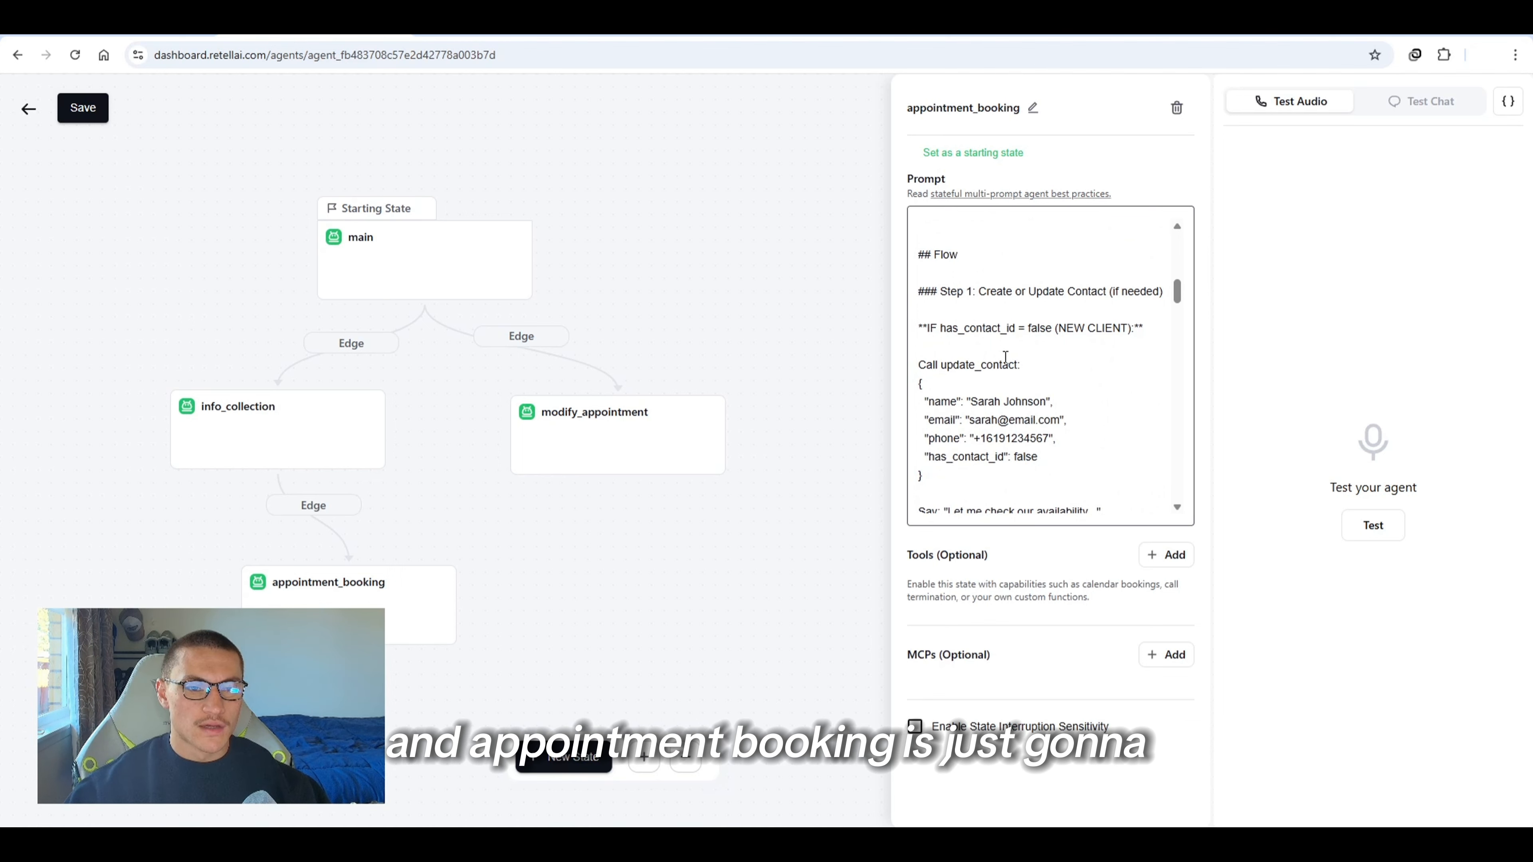
scroll(1010, 392, "up", 6)
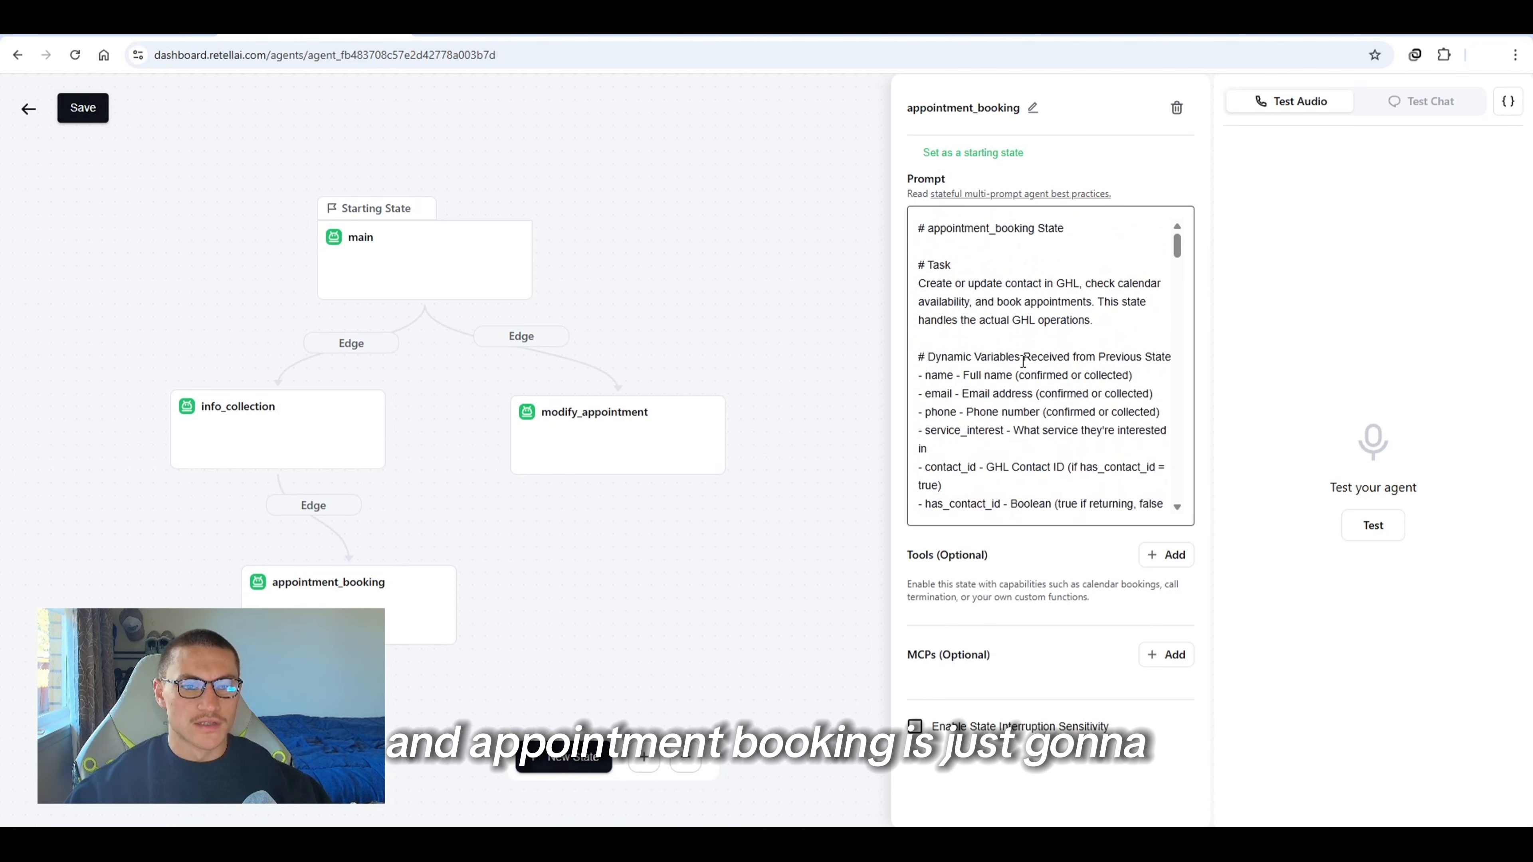
scroll(1021, 357, "down", 3)
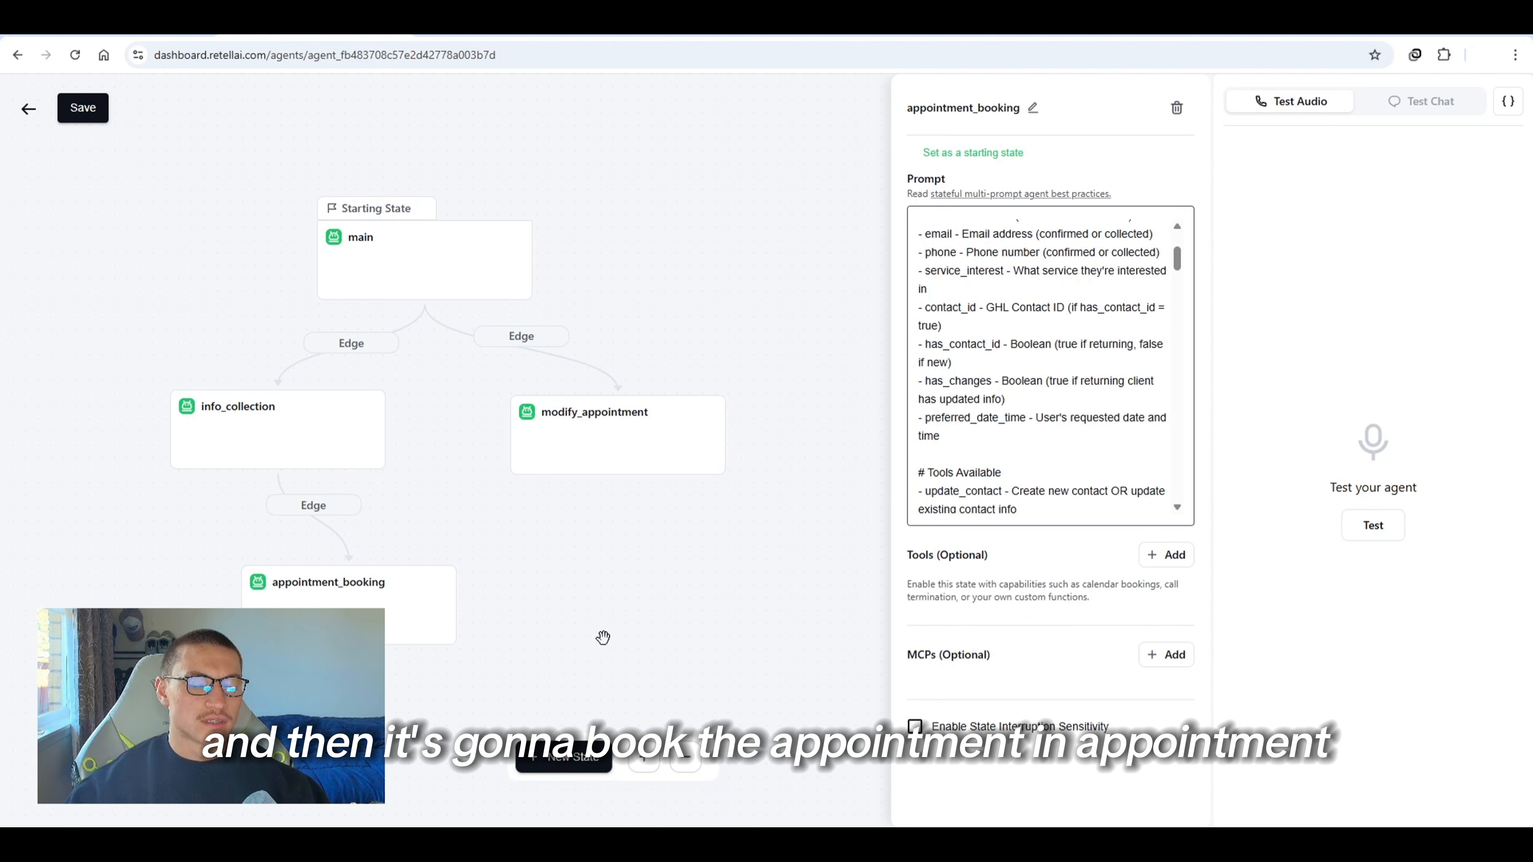
scroll(1036, 435, "up", 3)
scroll(1044, 438, "down", 10)
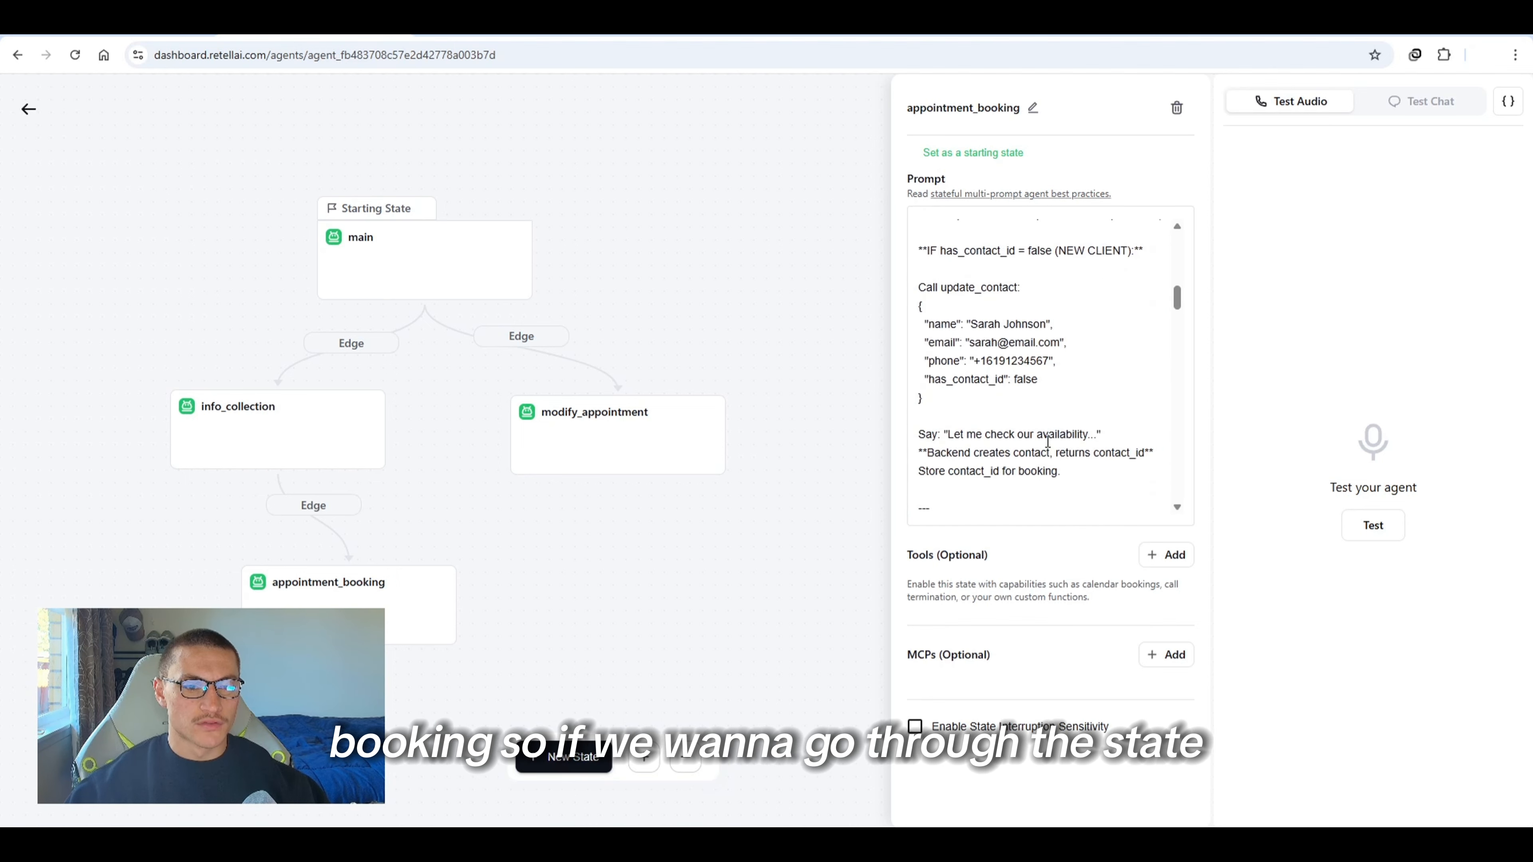
scroll(1047, 441, "down", 5)
scroll(1038, 423, "up", 15)
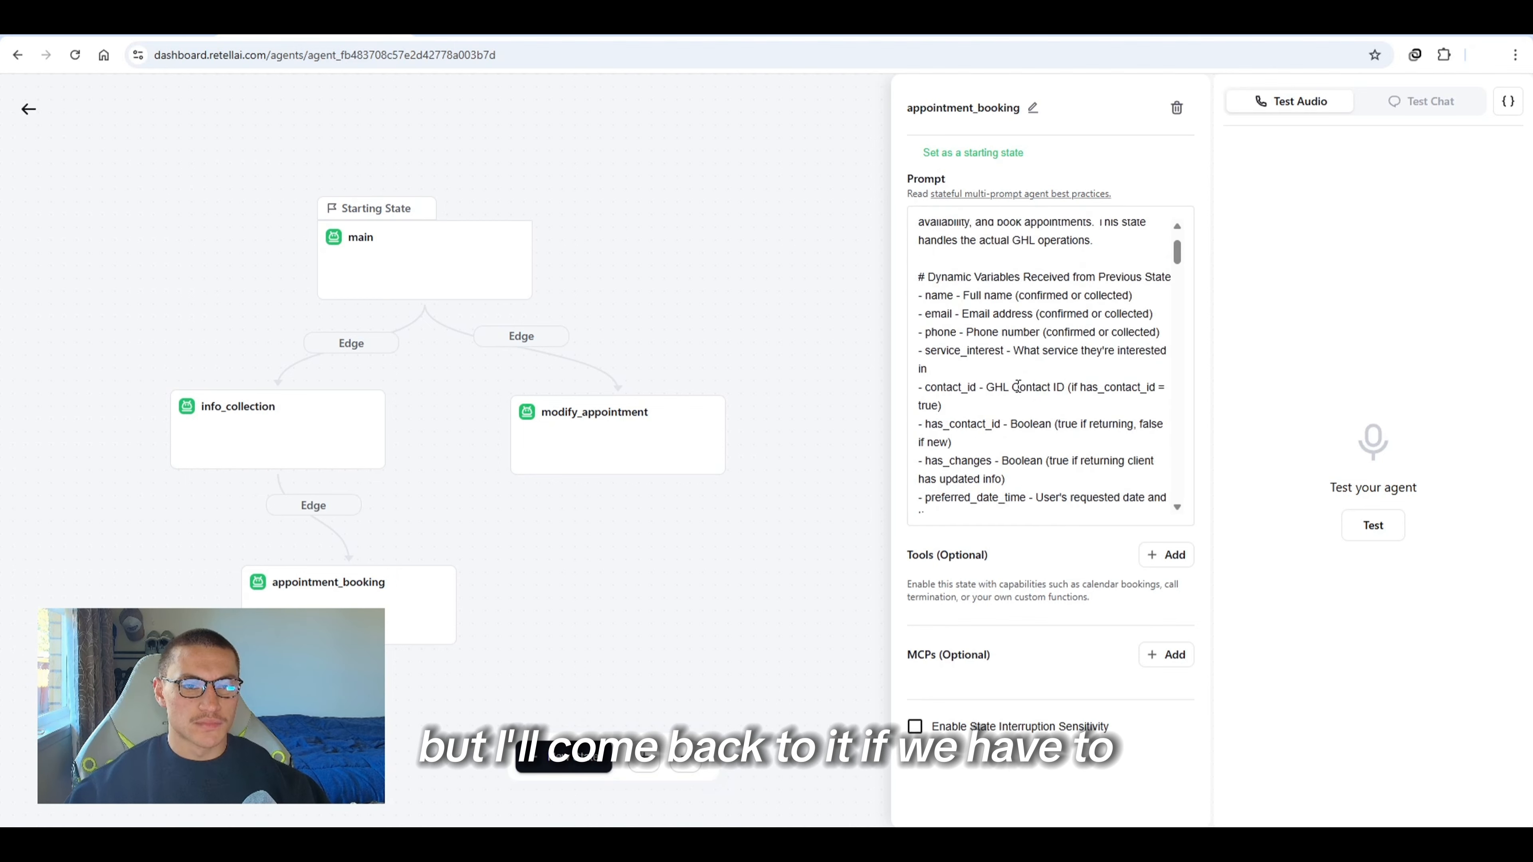
scroll(1018, 386, "up", 2)
scroll(1045, 332, "down", 4)
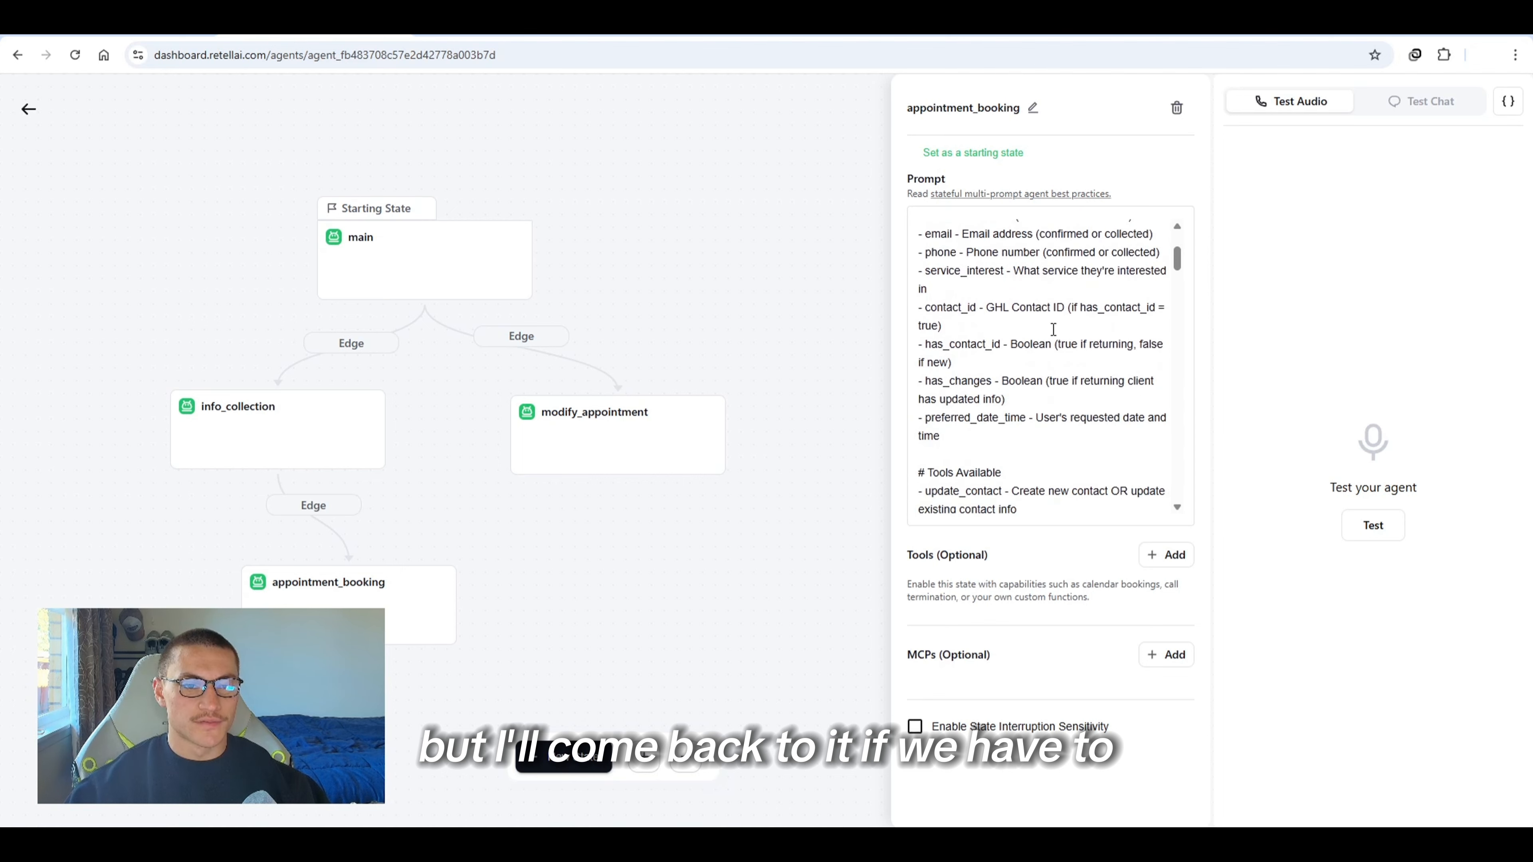
Rename the modify_appointment state to appointment_modification
left_click(651, 465)
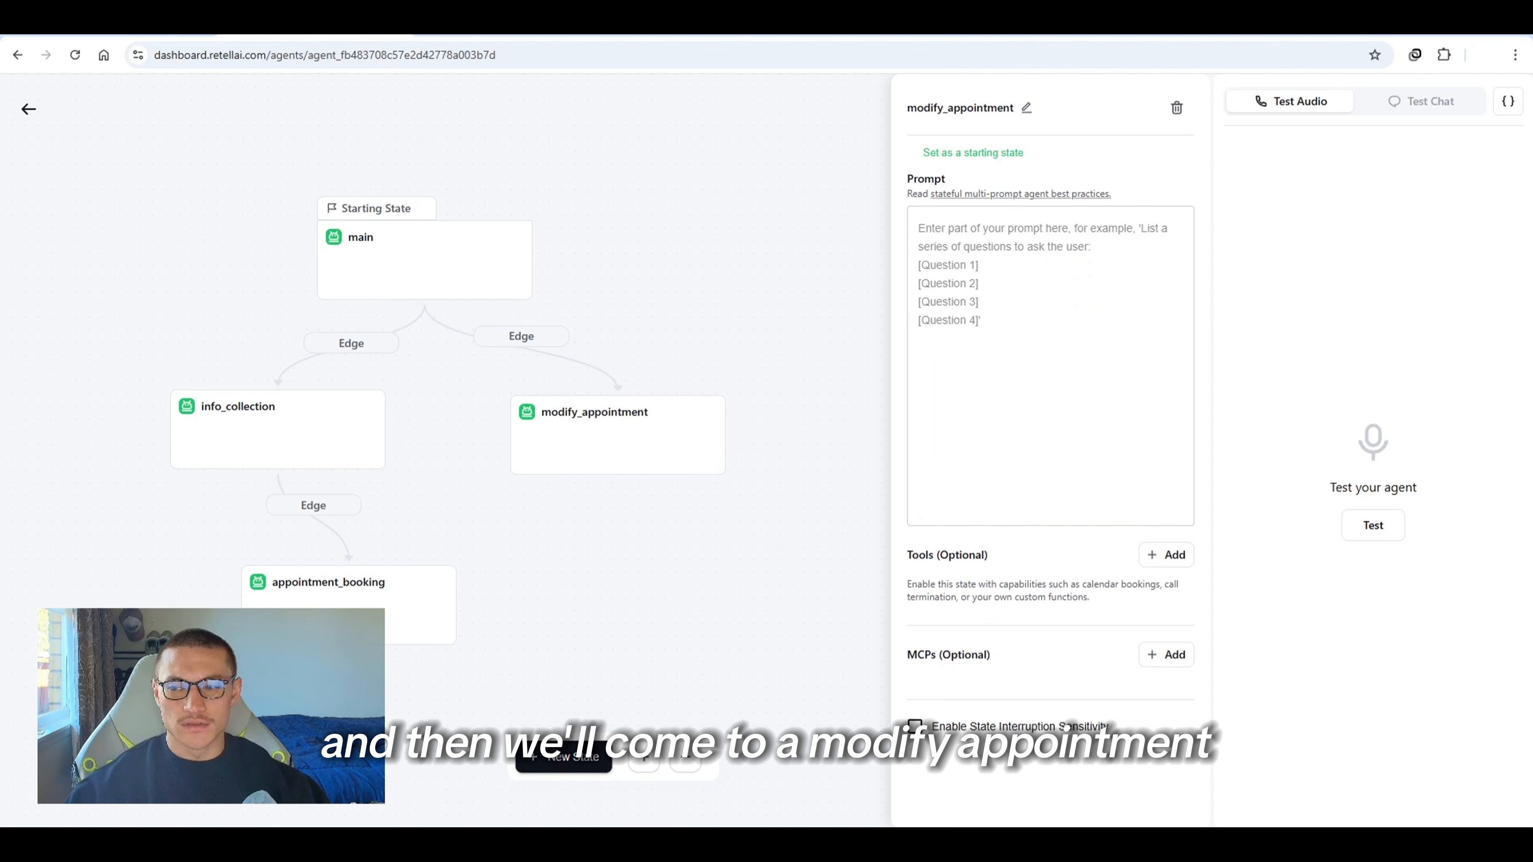
left_click(1026, 108)
double_click(1026, 118)
type("appointment_modification")
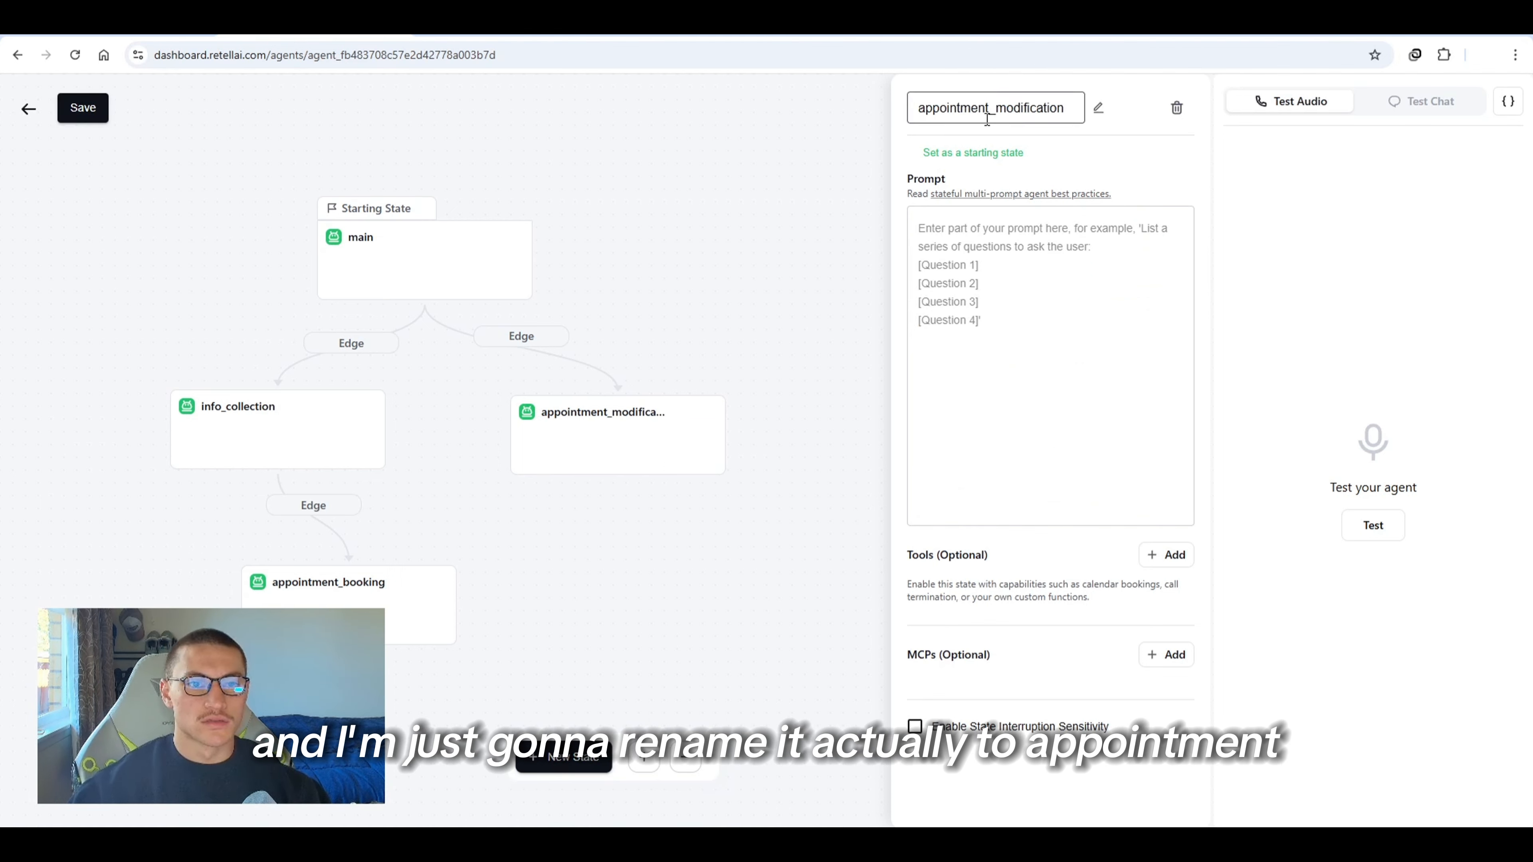
Paste a prepared prompt into the appointment_modification state
left_click(1069, 330)
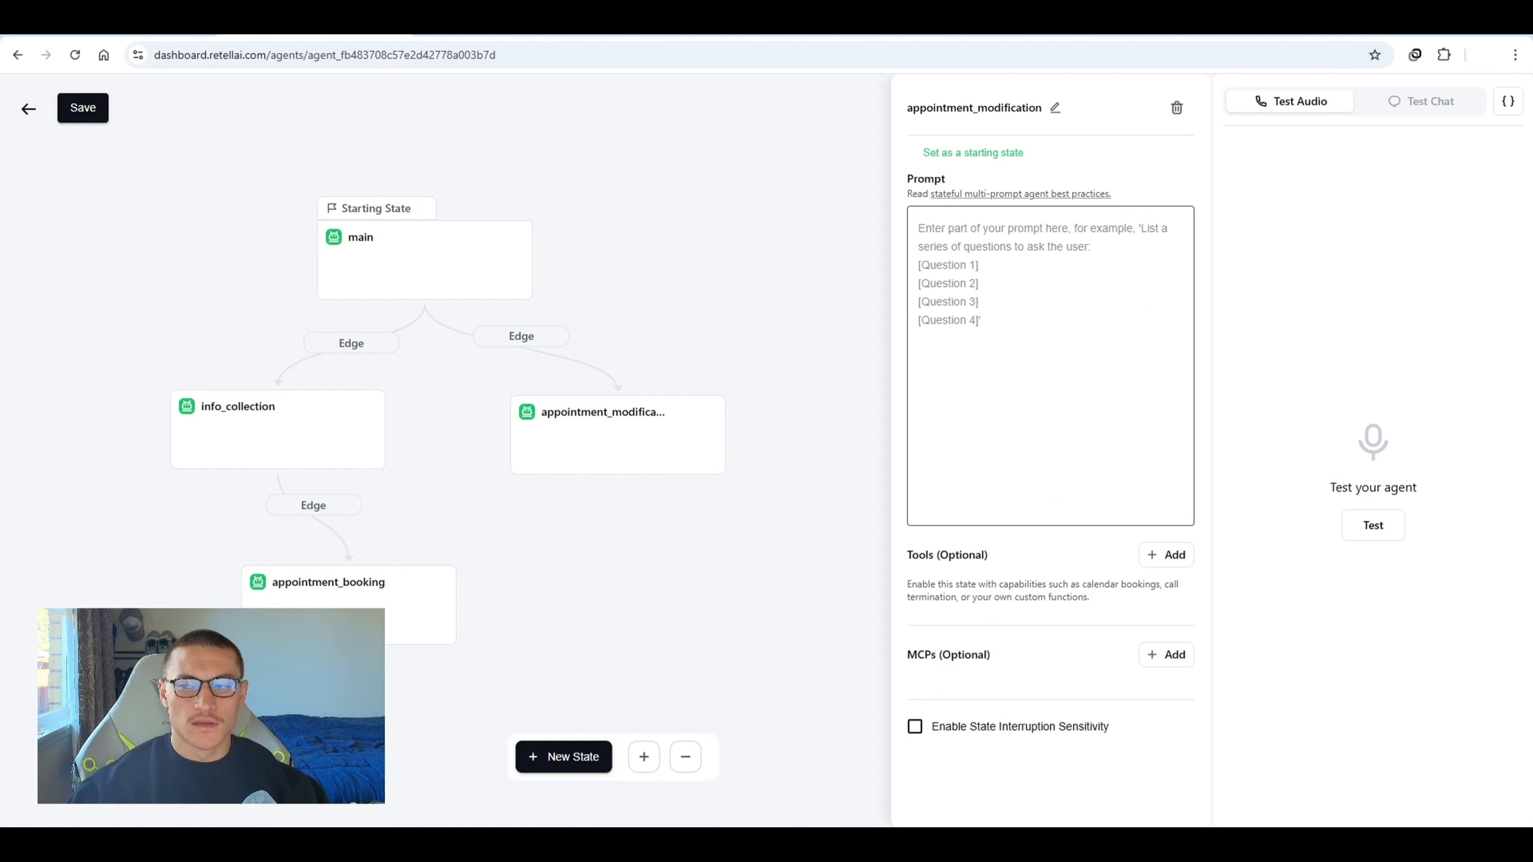
key("ctrl+v")
scroll(1048, 445, "up", 10)
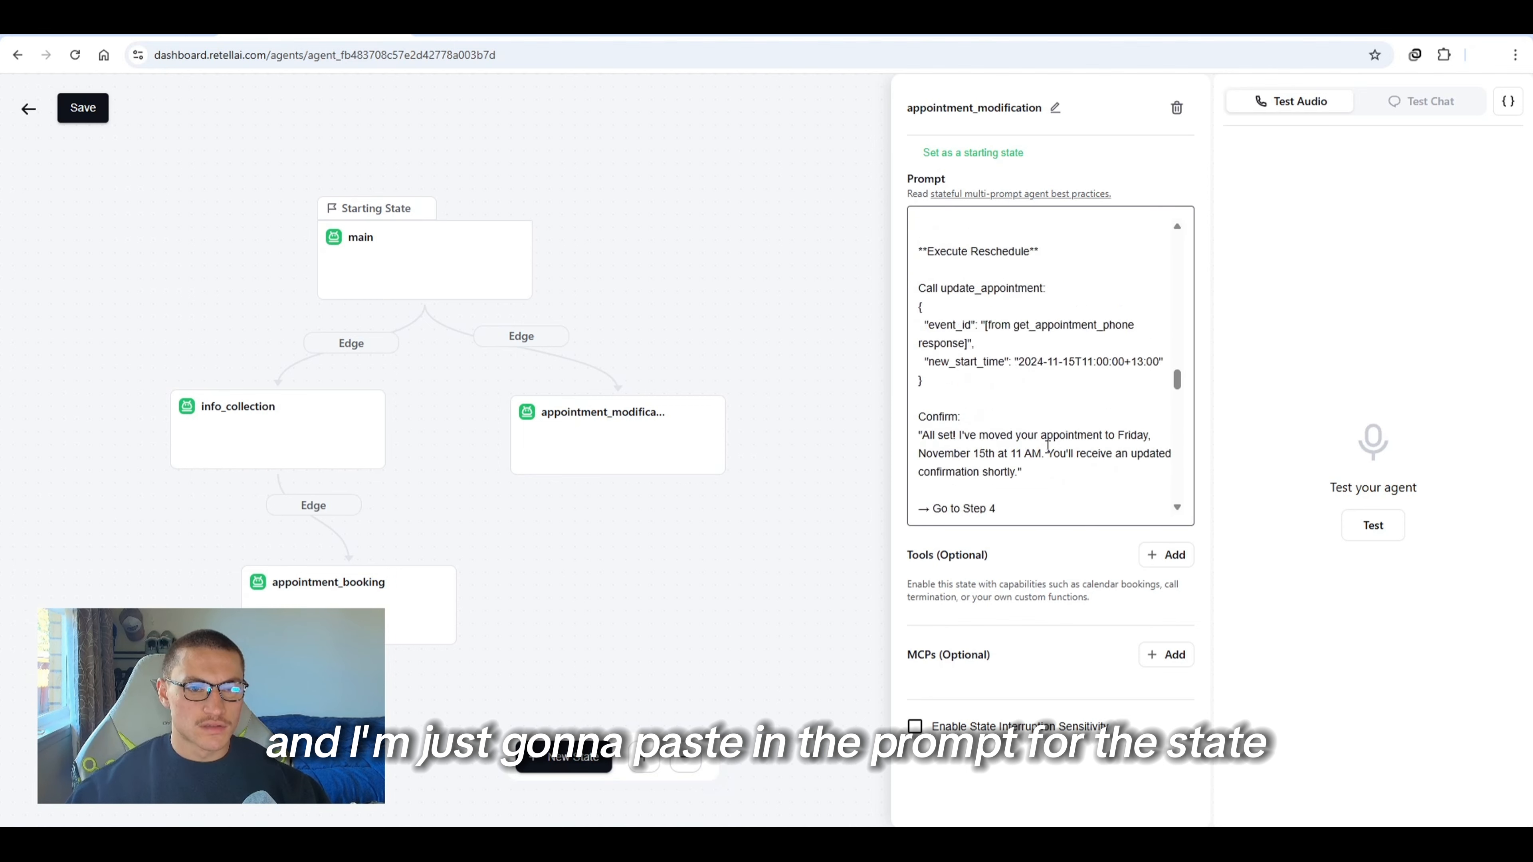
scroll(1048, 445, "up", 5)
scroll(1053, 393, "down", 3)
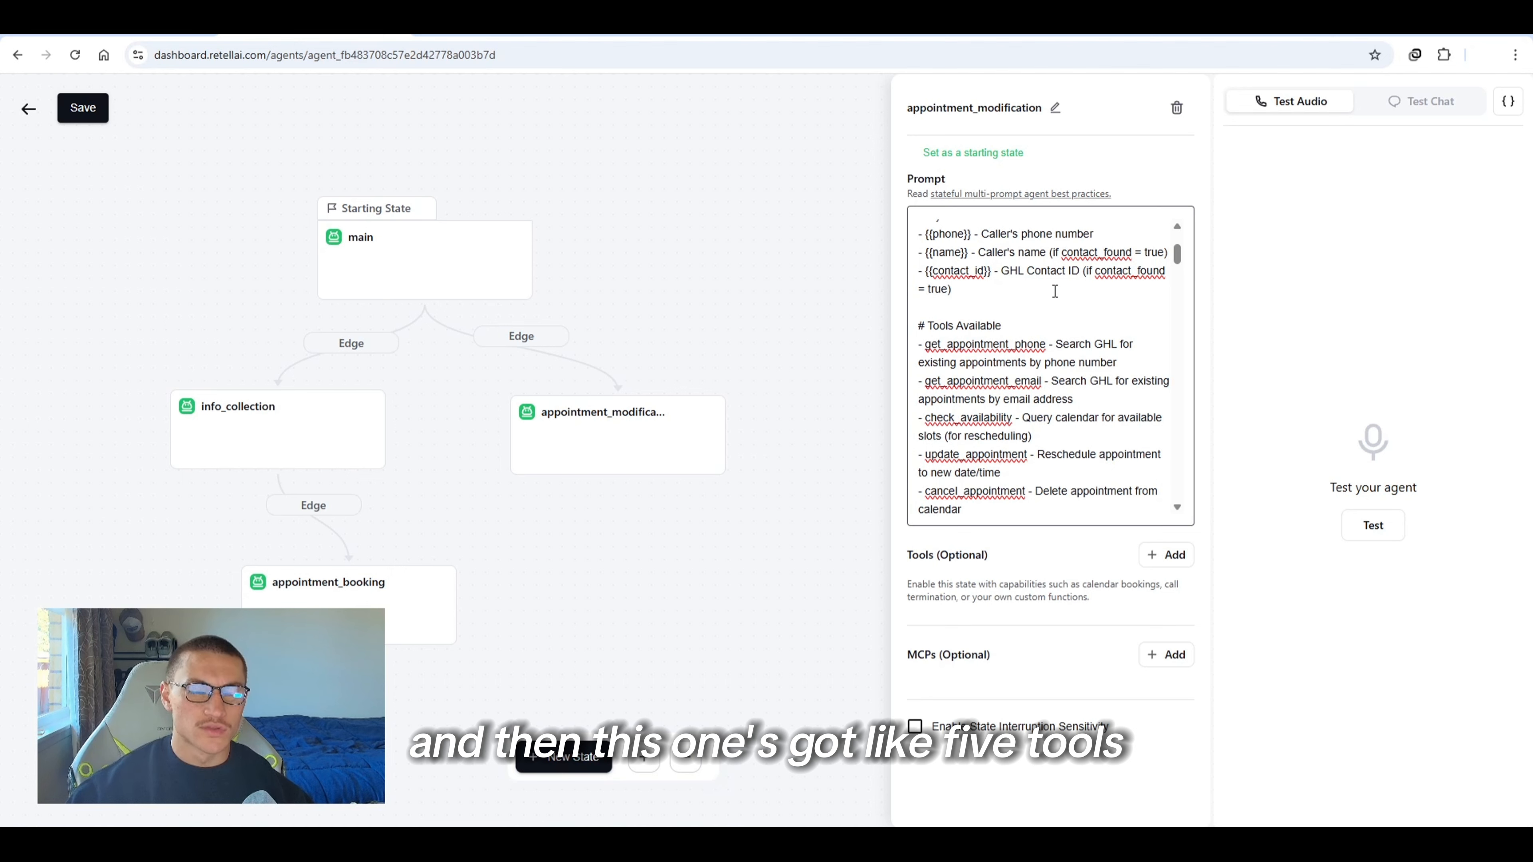
Read through the appointment_modification prompt's tools list and appointment lookup flow
left_click_drag(1011, 562, 919, 558)
left_click(972, 560)
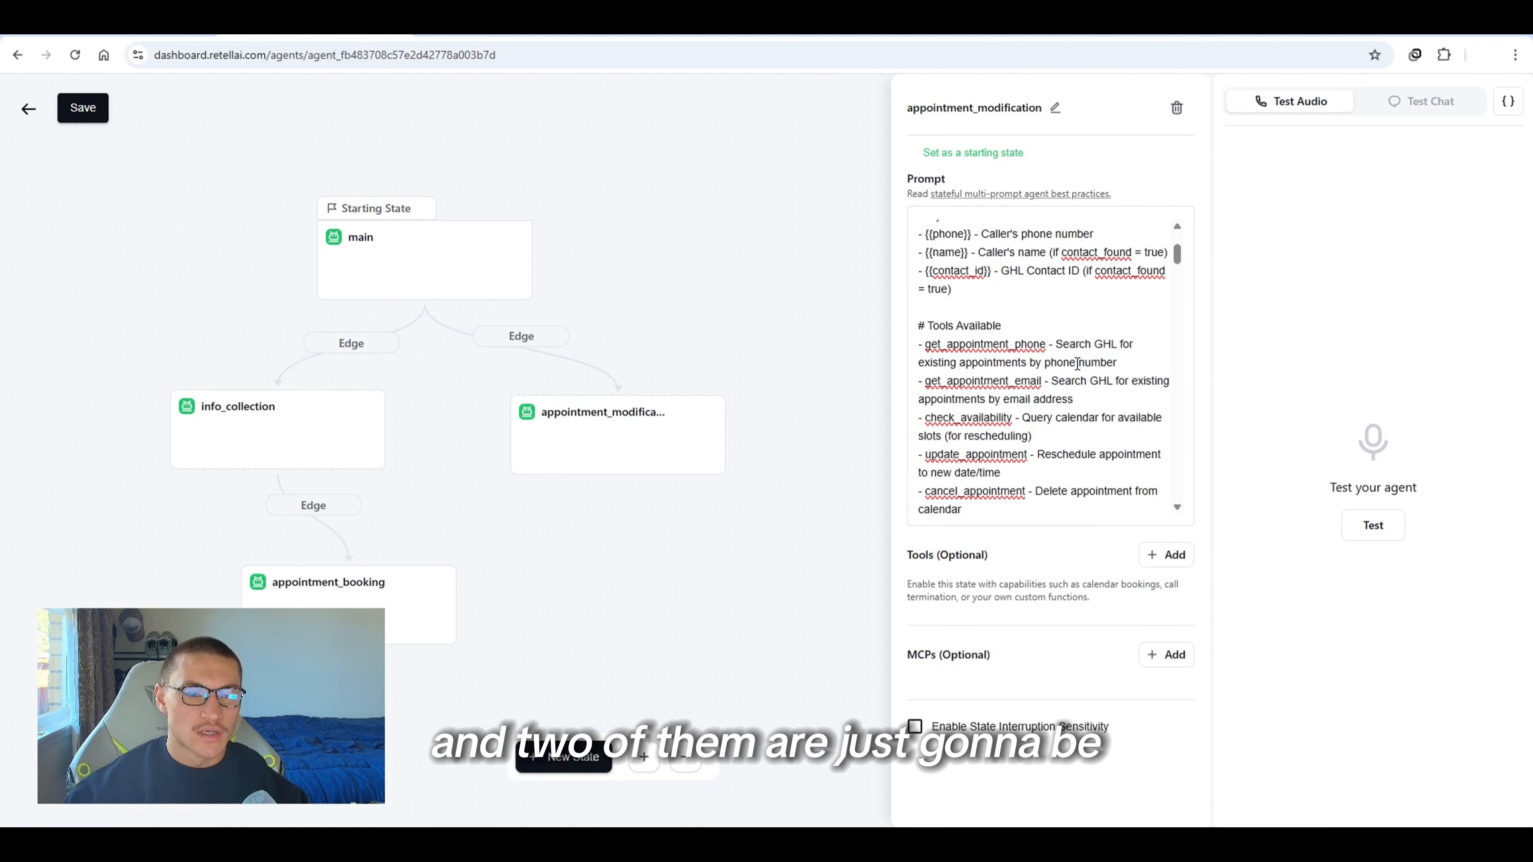
scroll(1009, 379, "down", 1)
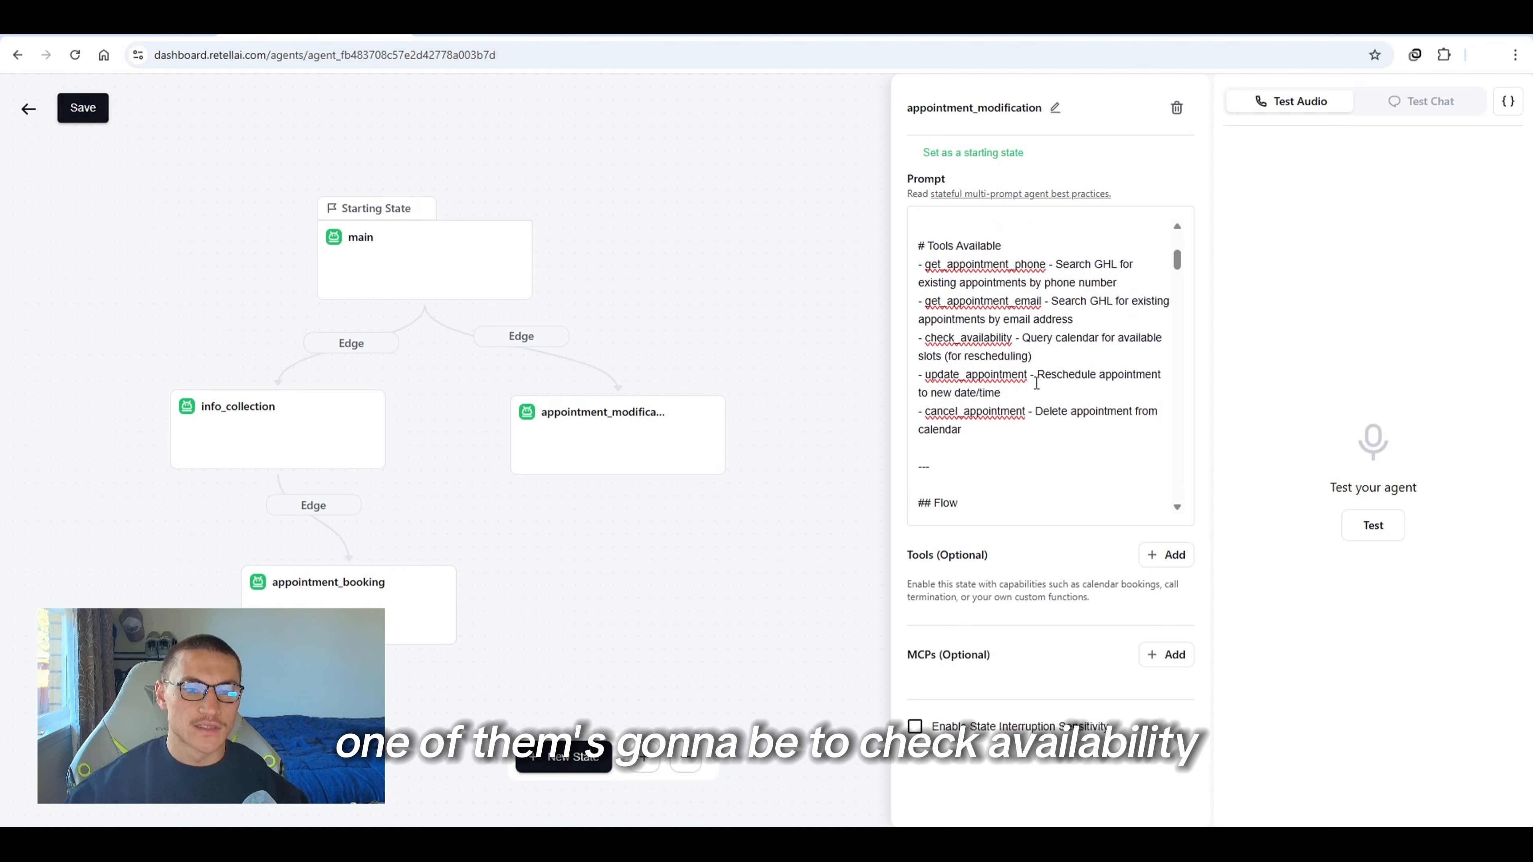
left_click(1037, 414)
left_click_drag(1036, 414, 1063, 444)
left_click(1063, 444)
scroll(1035, 434, "down", 2)
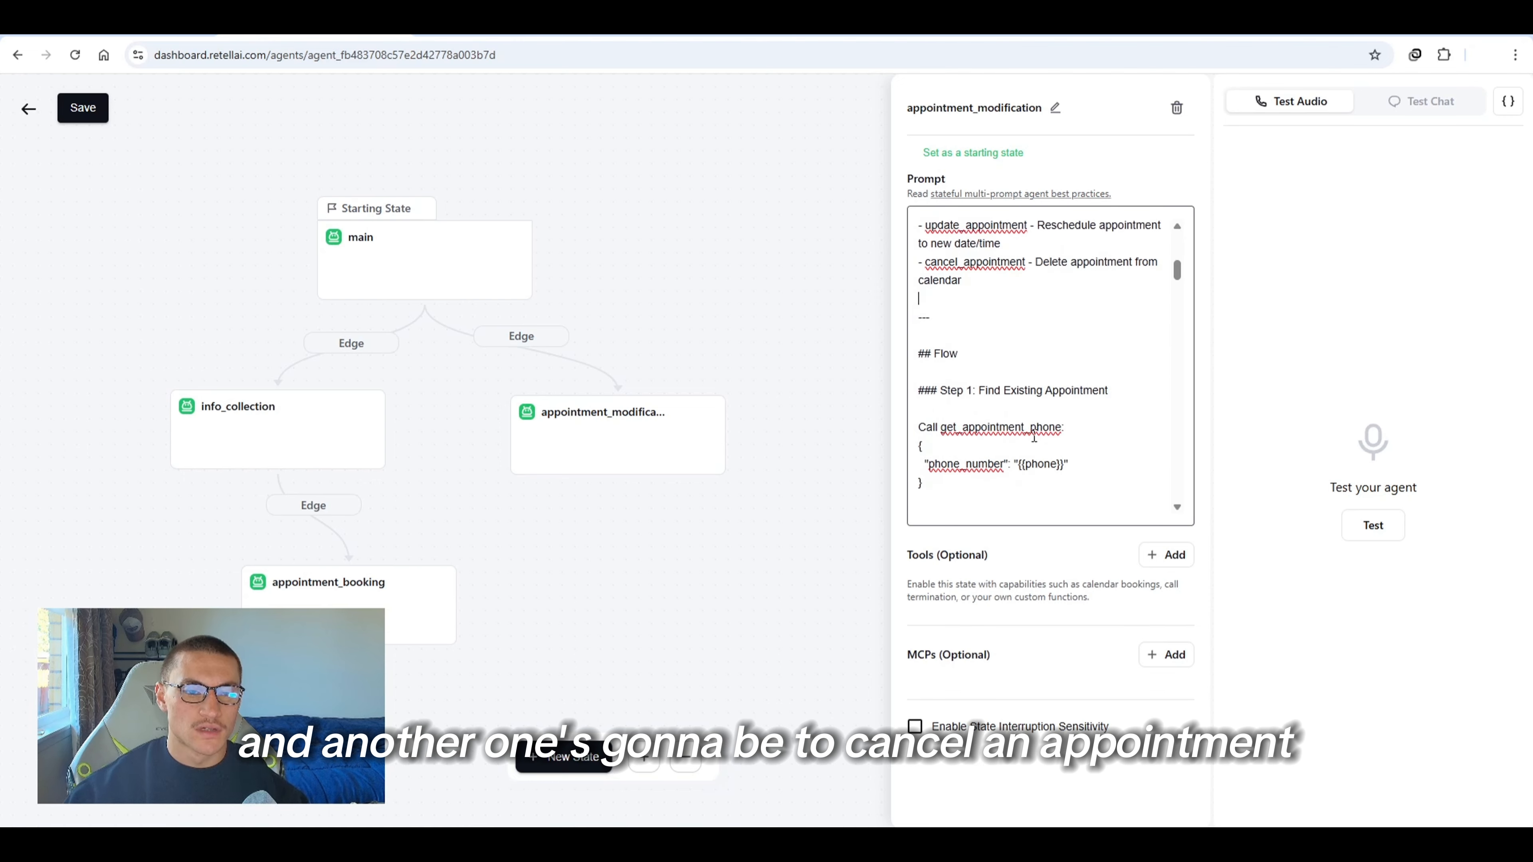
scroll(1023, 411, "up", 3)
scroll(1009, 375, "down", 1)
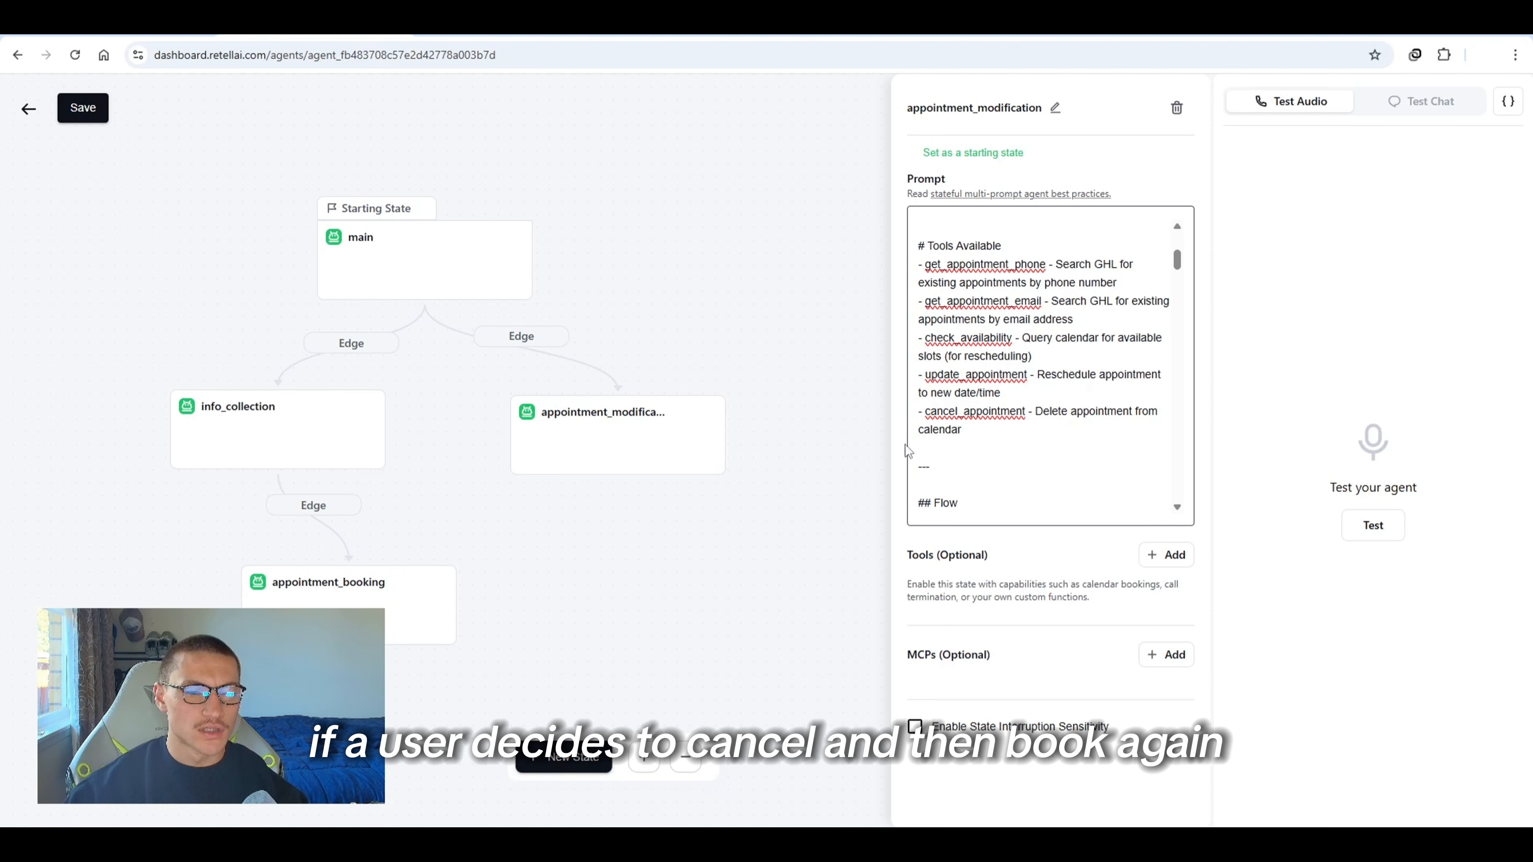
scroll(1024, 384, "down", 1)
scroll(1024, 384, "down", 2)
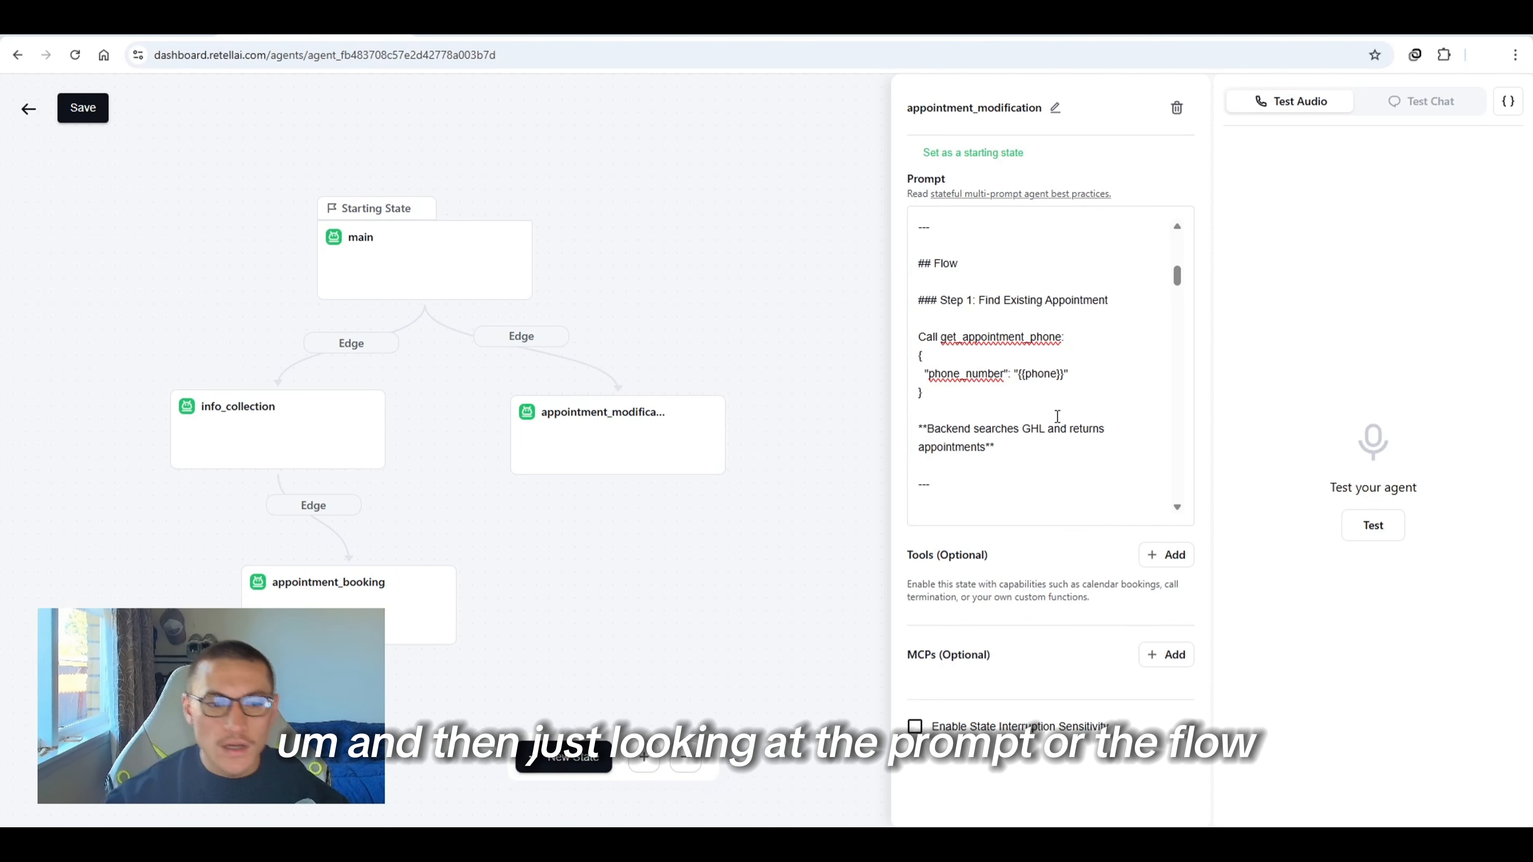
scroll(1026, 410, "up", 5)
scroll(1052, 424, "down", 7)
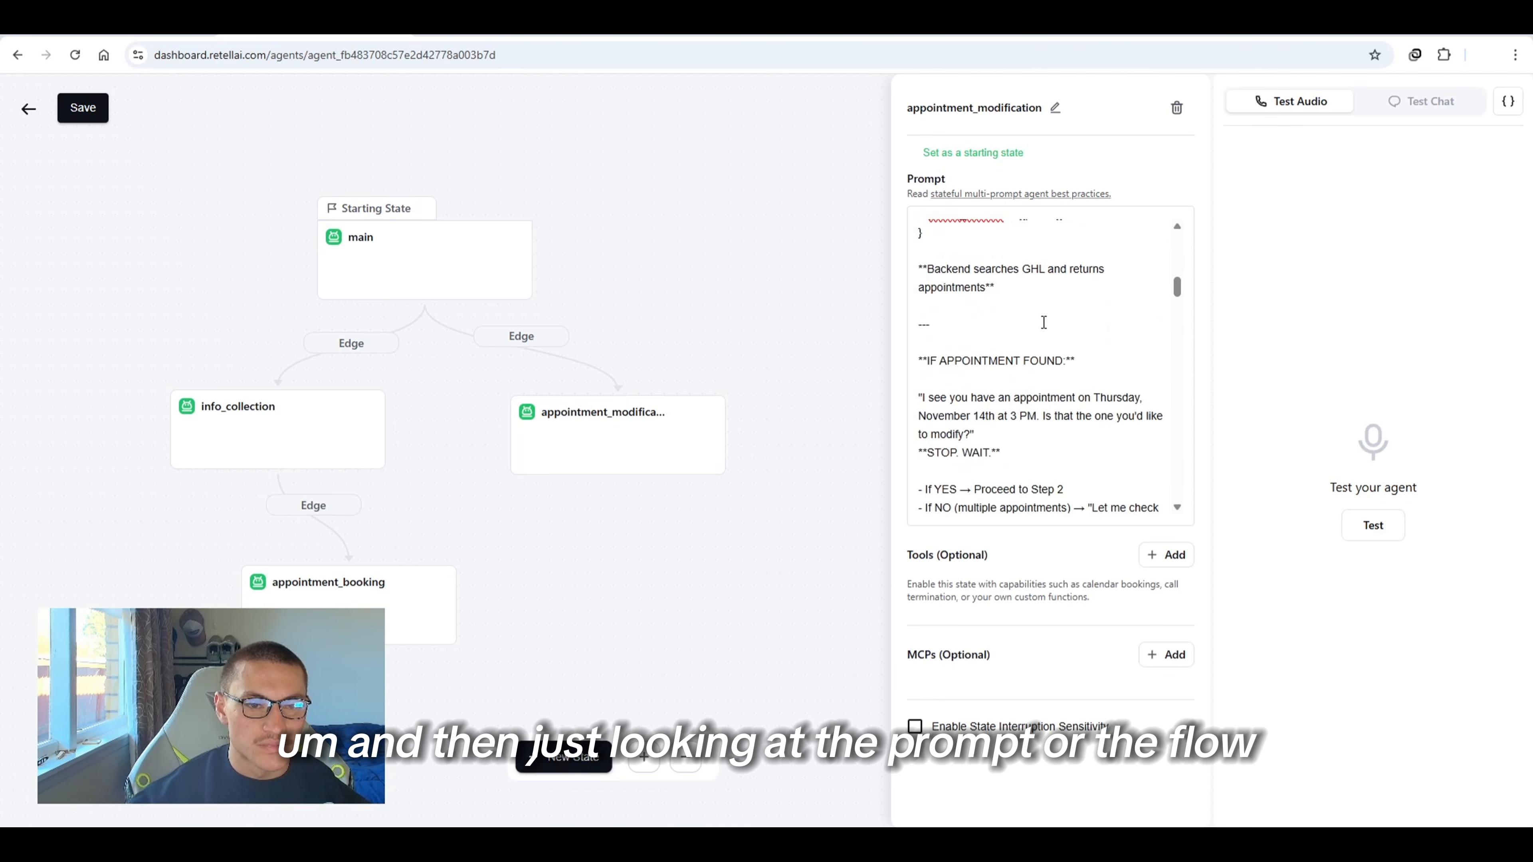
scroll(1041, 338, "up", 4)
scroll(1034, 372, "down", 8)
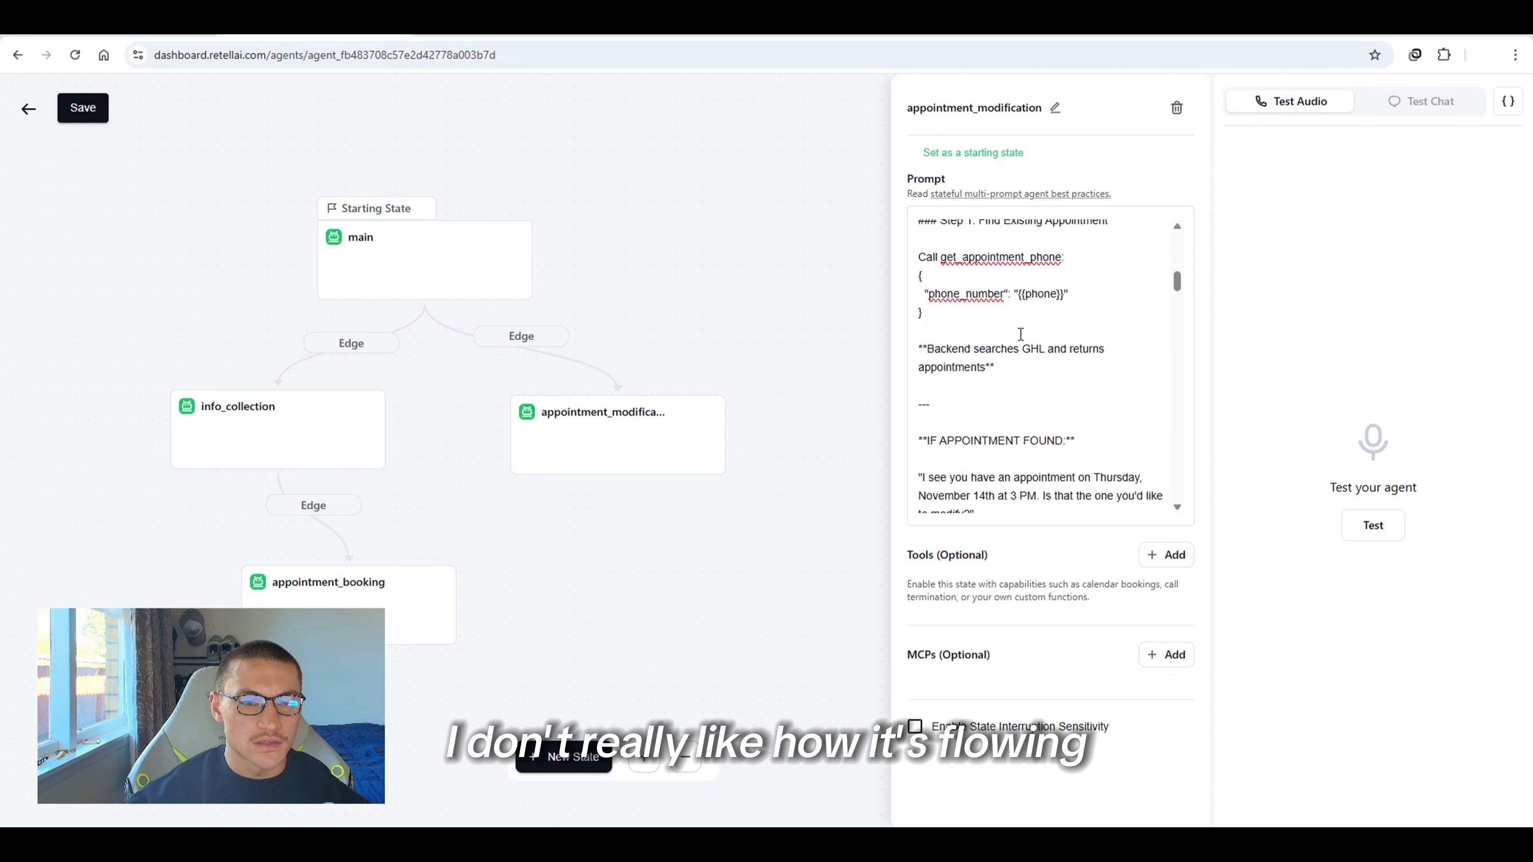
scroll(1068, 307, "up", 3)
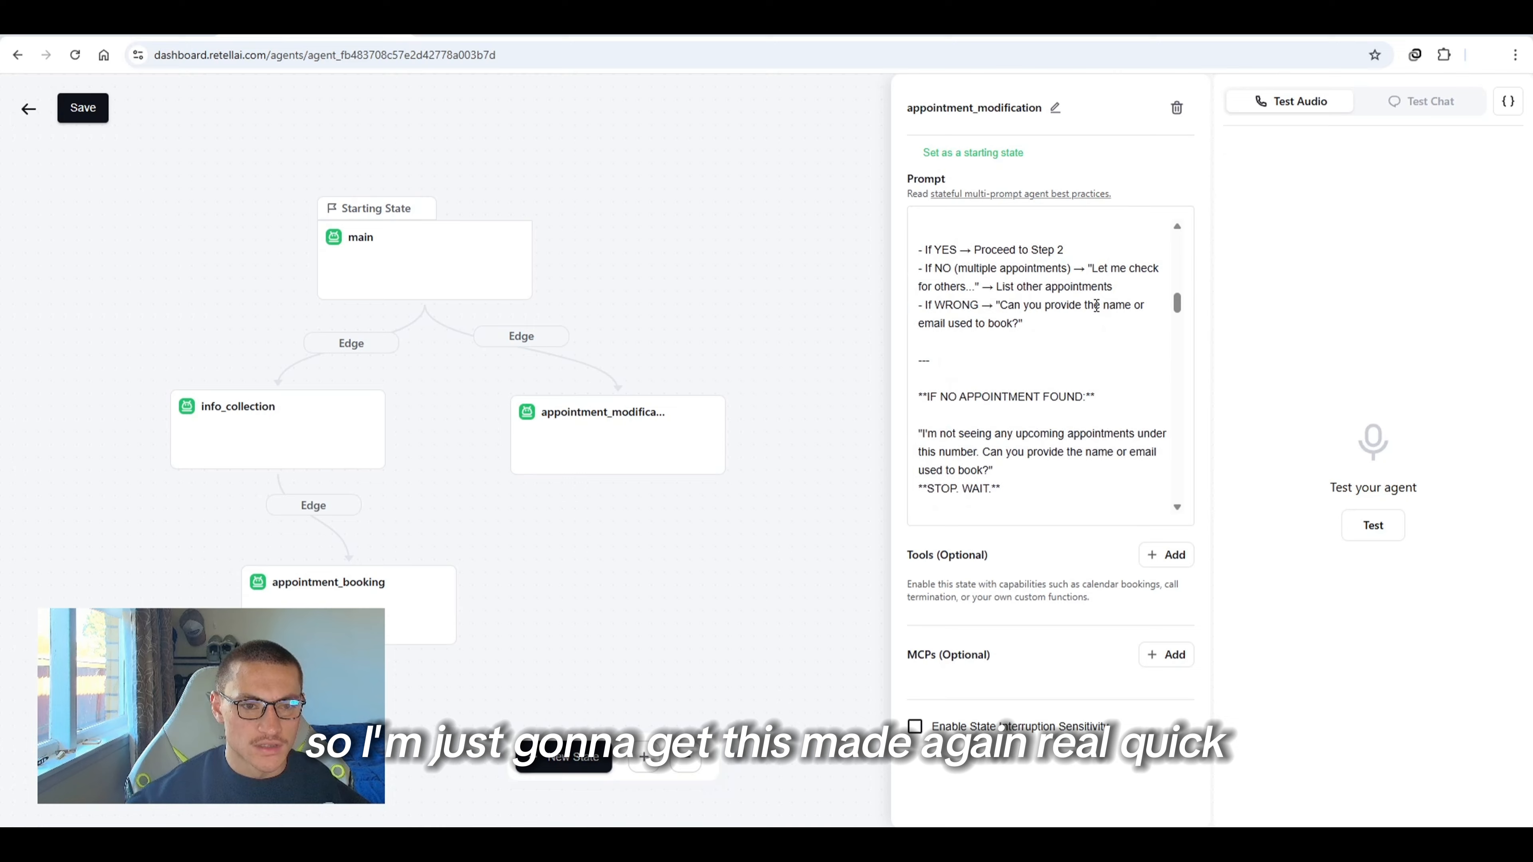
Replace the appointment_modification prompt with a revised version that first asks for the booking phone number
left_click(1115, 356)
key("ctrl+a")
key("ctrl+v")
scroll(1055, 435, "up", 3)
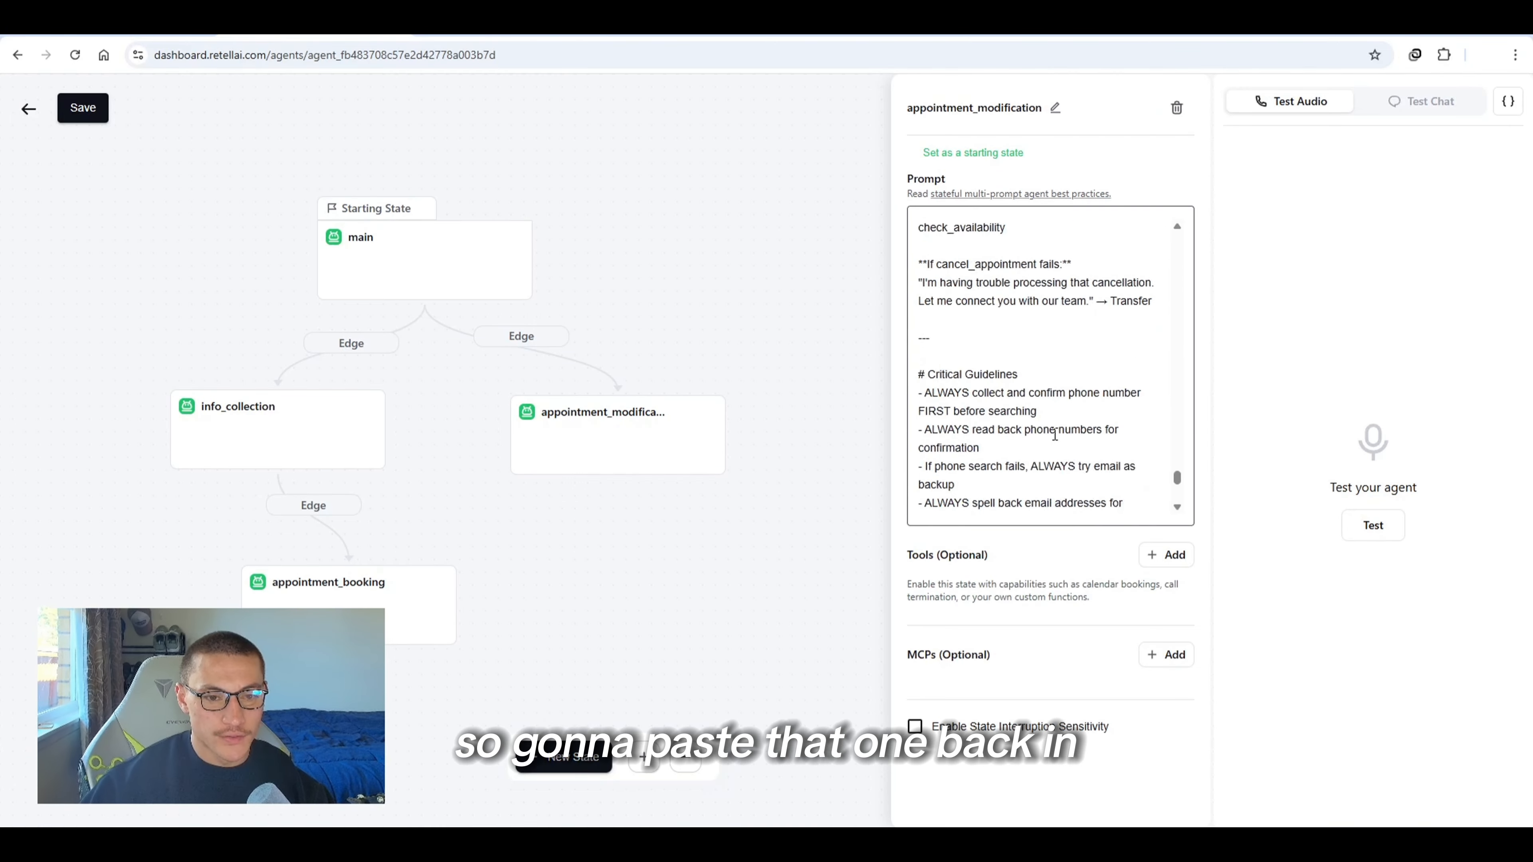
scroll(1055, 435, "up", 15)
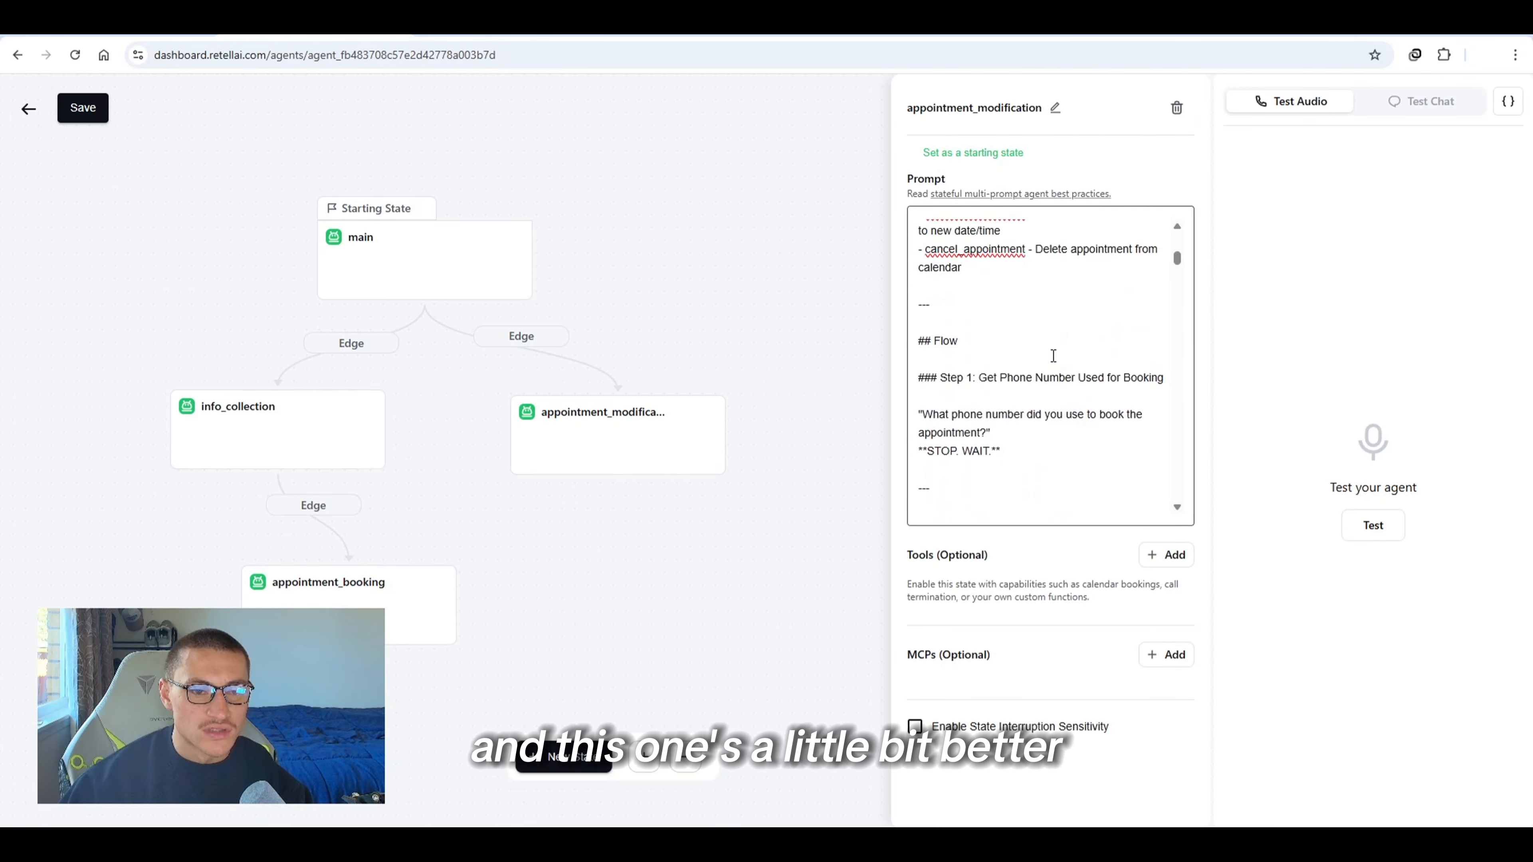
scroll(1058, 352, "up", 2)
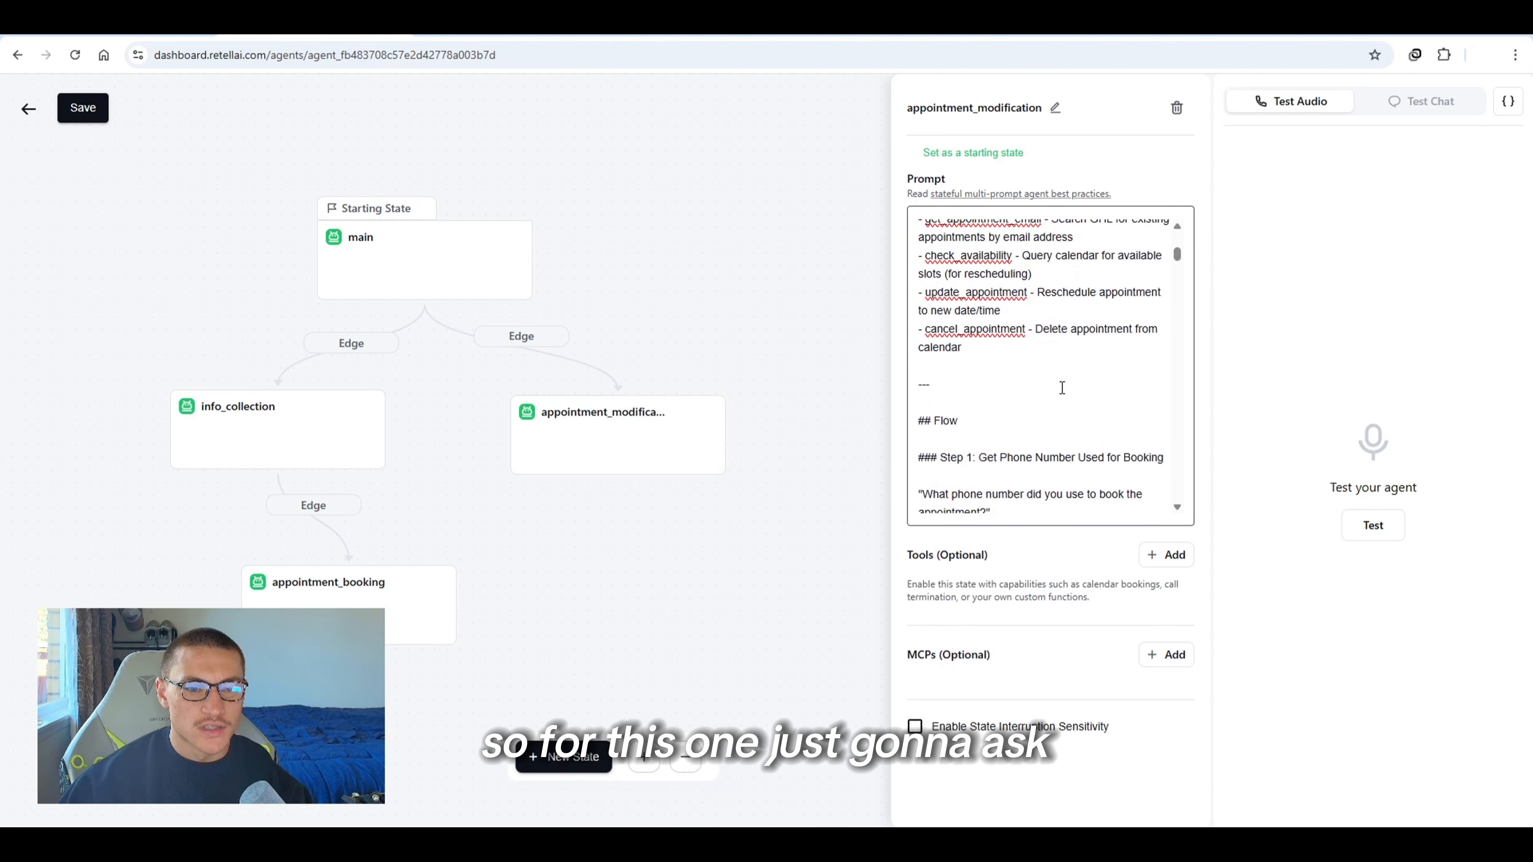
scroll(1061, 388, "down", 2)
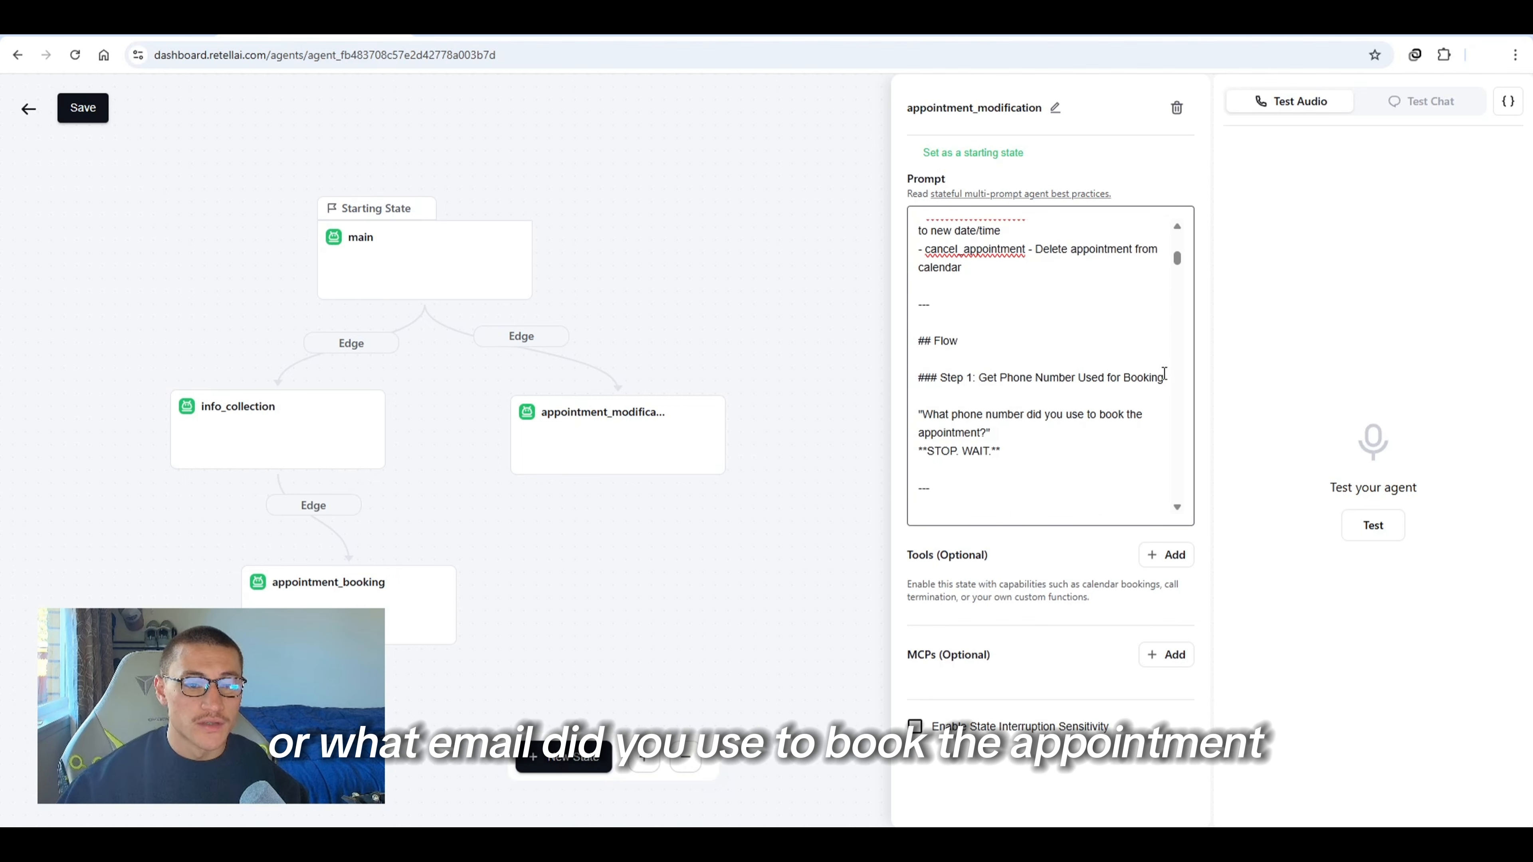
scroll(1032, 447, "down", 2)
scroll(1033, 424, "down", 4)
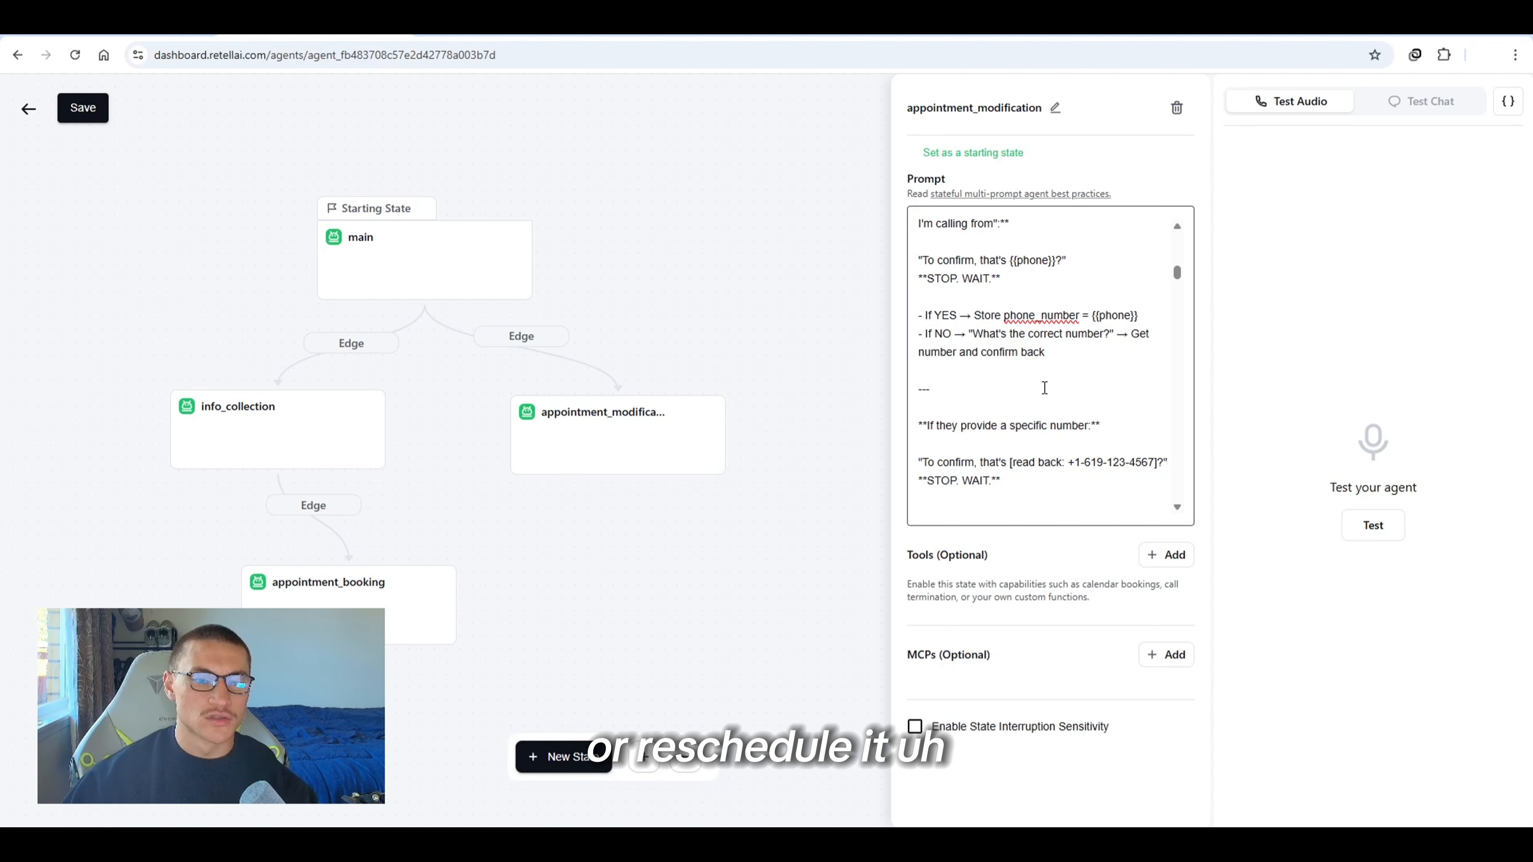
Add a custom function tool named check_availability to the appointment_booking state
scroll(1044, 388, "down", 5)
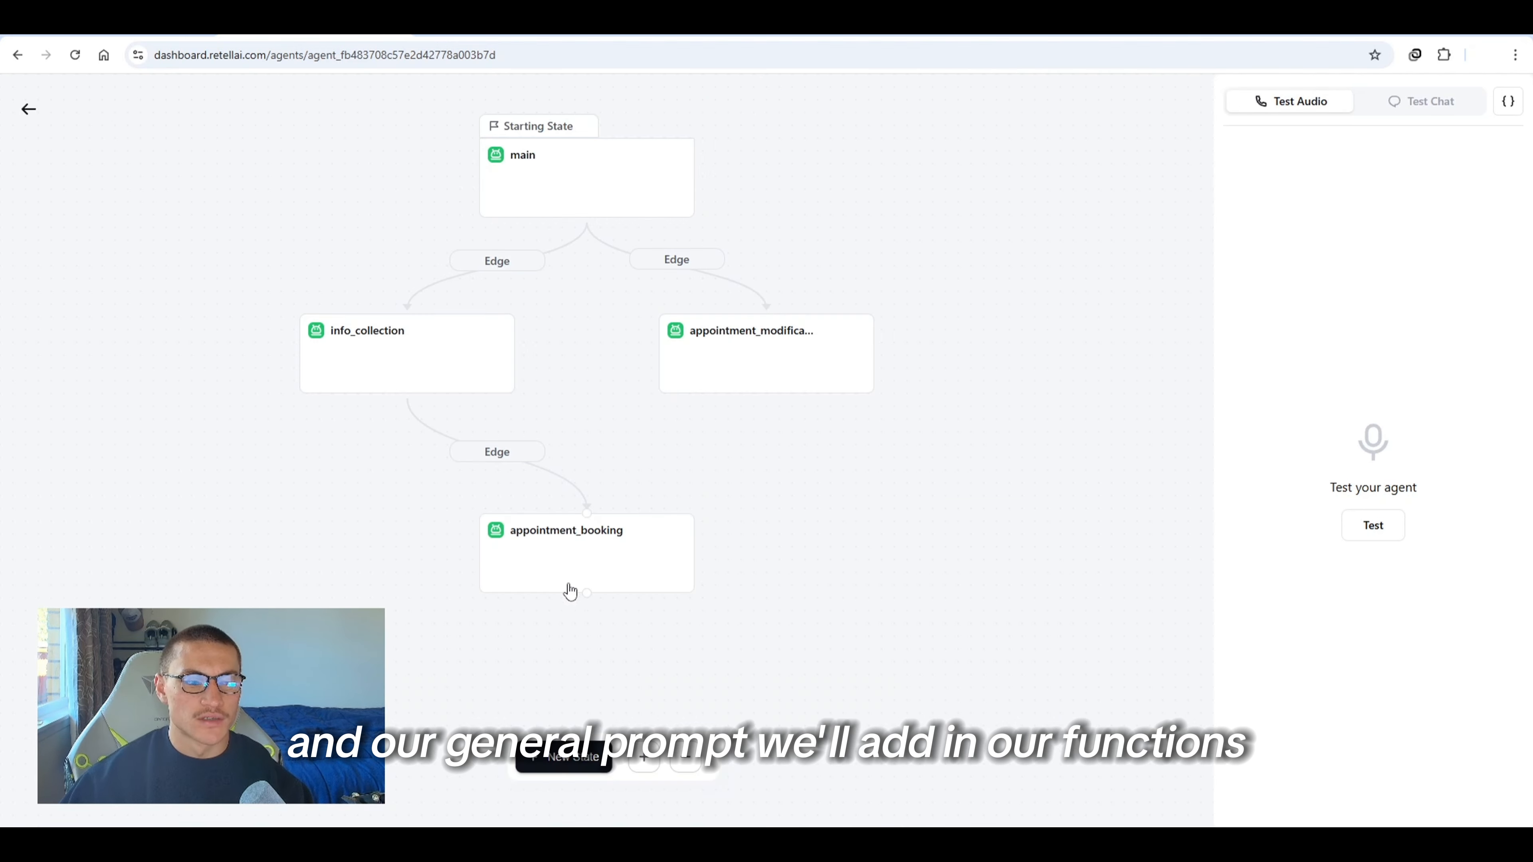
left_click(567, 537)
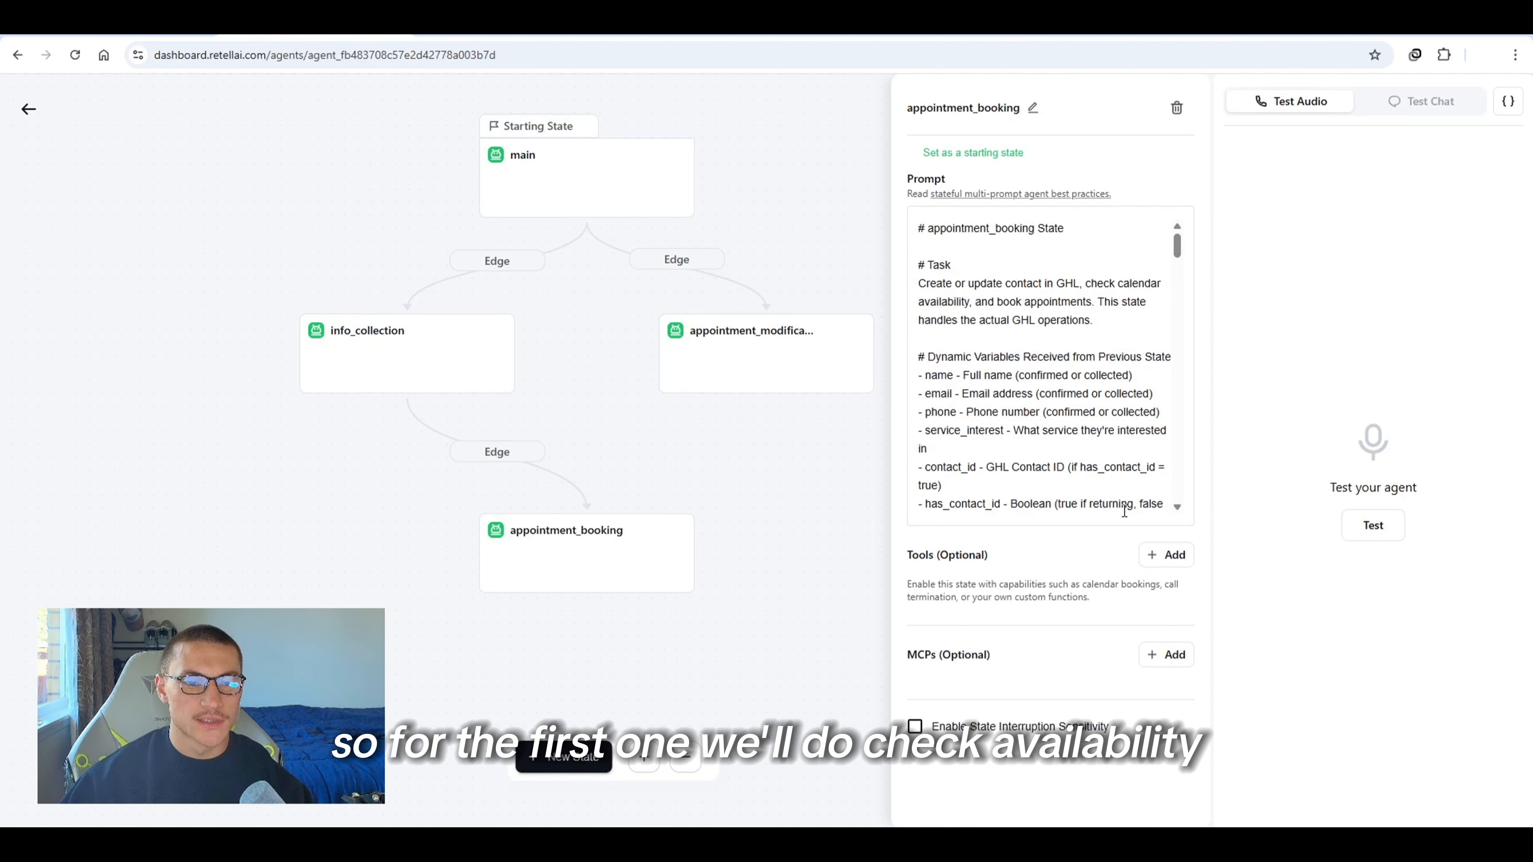
left_click(1150, 554)
scroll(1005, 643, "down", 3)
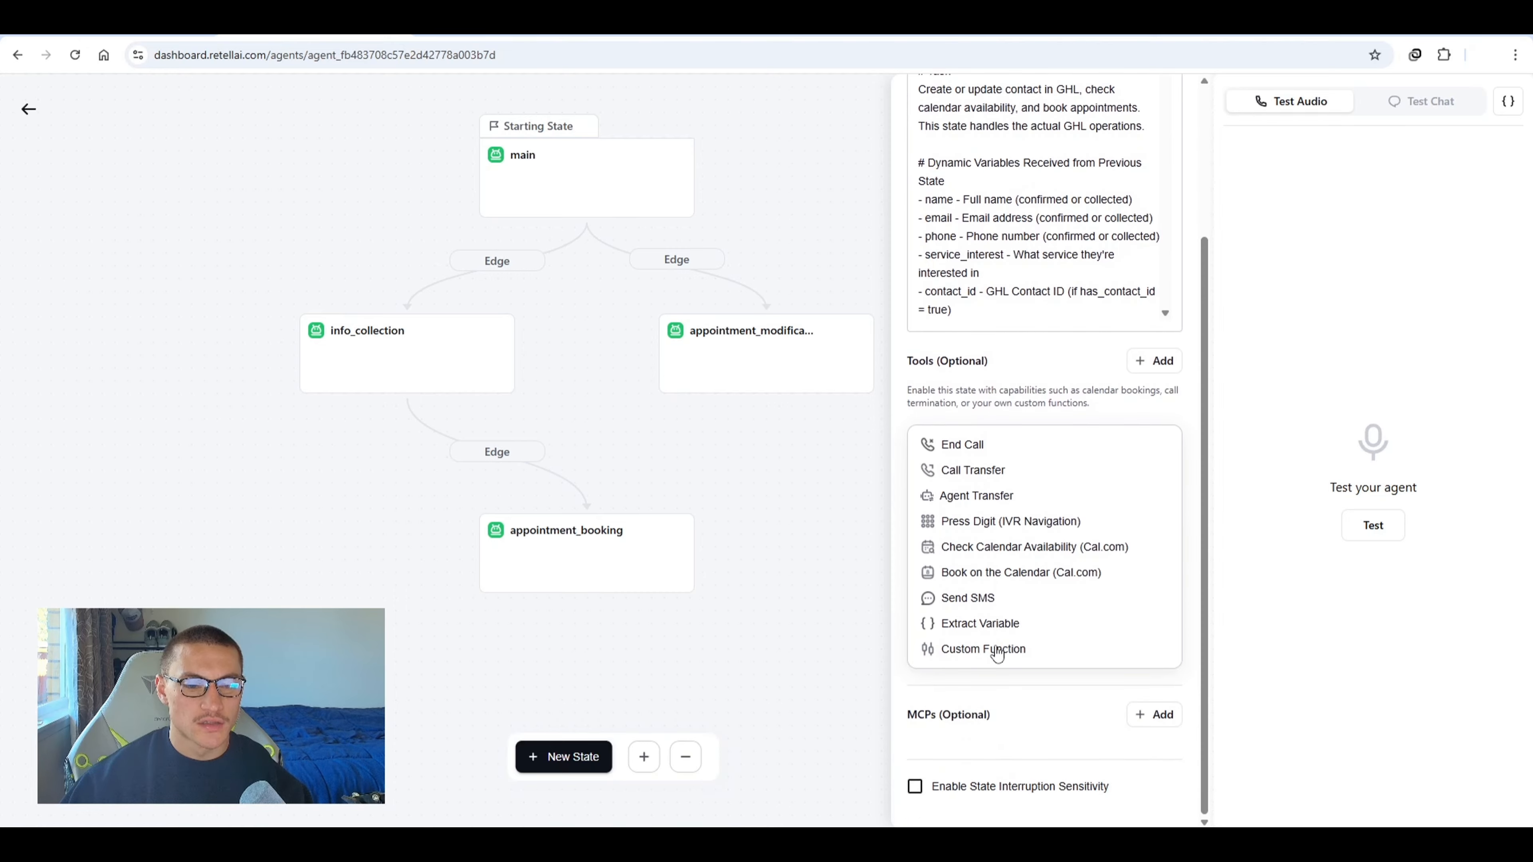
left_click(997, 650)
left_click(760, 184)
type("c")
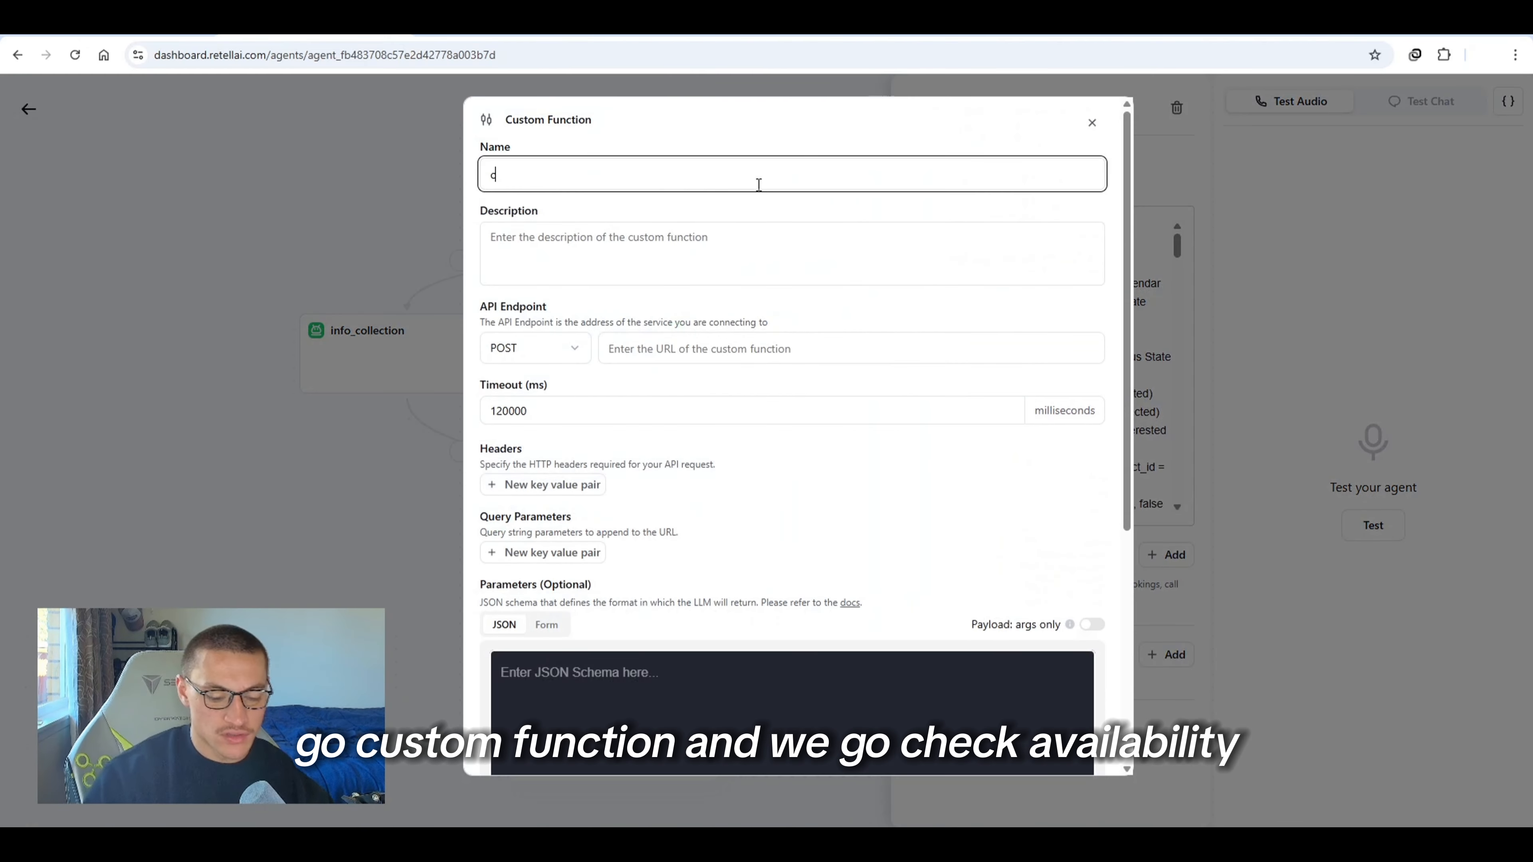
type("heck_availability")
left_click(801, 346)
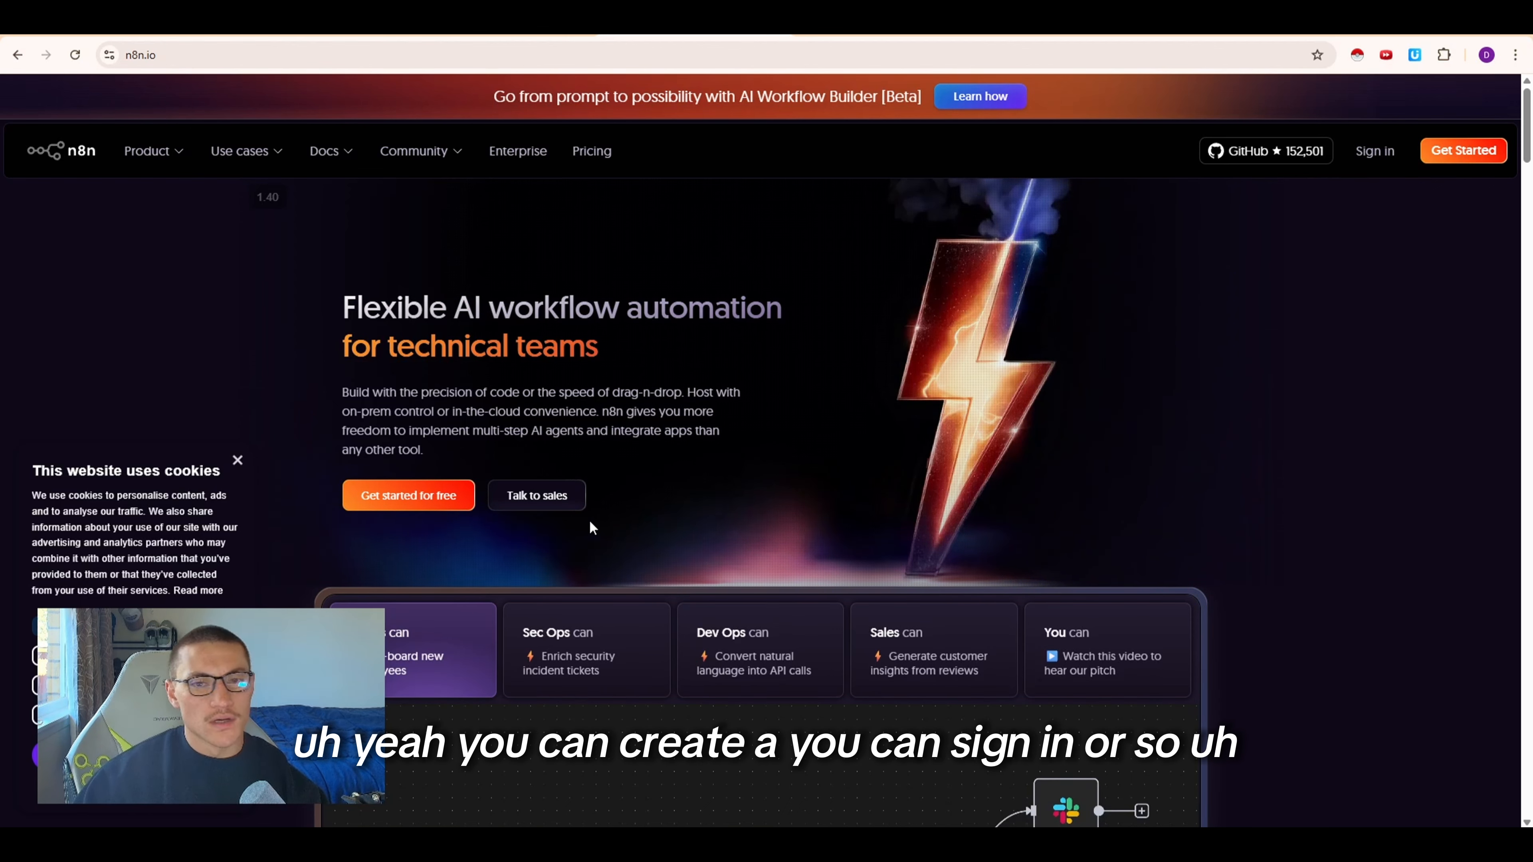
left_click_drag(314, 308, 524, 351)
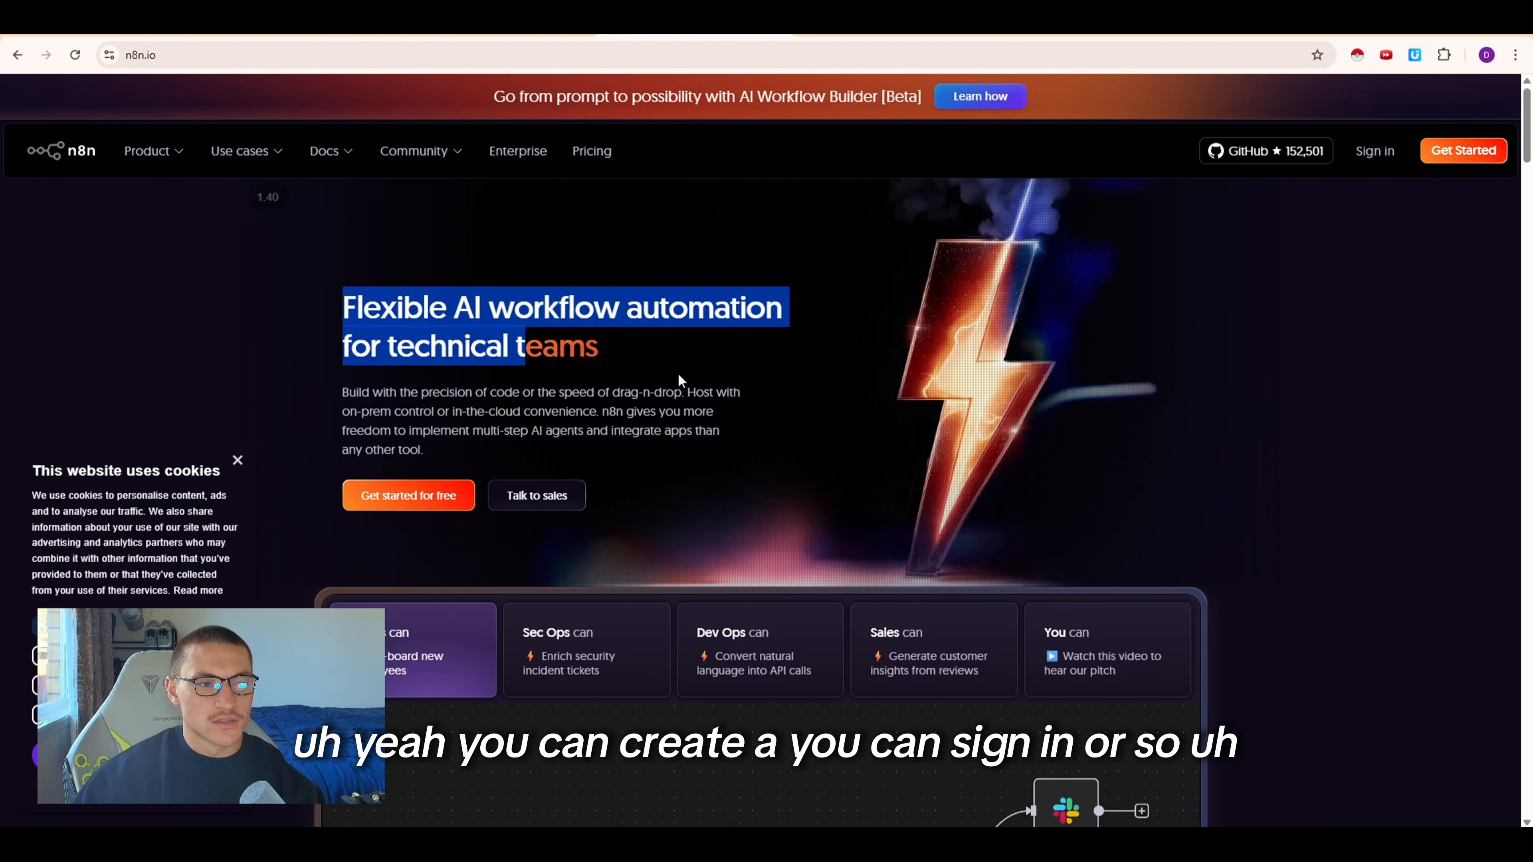
left_click(679, 379)
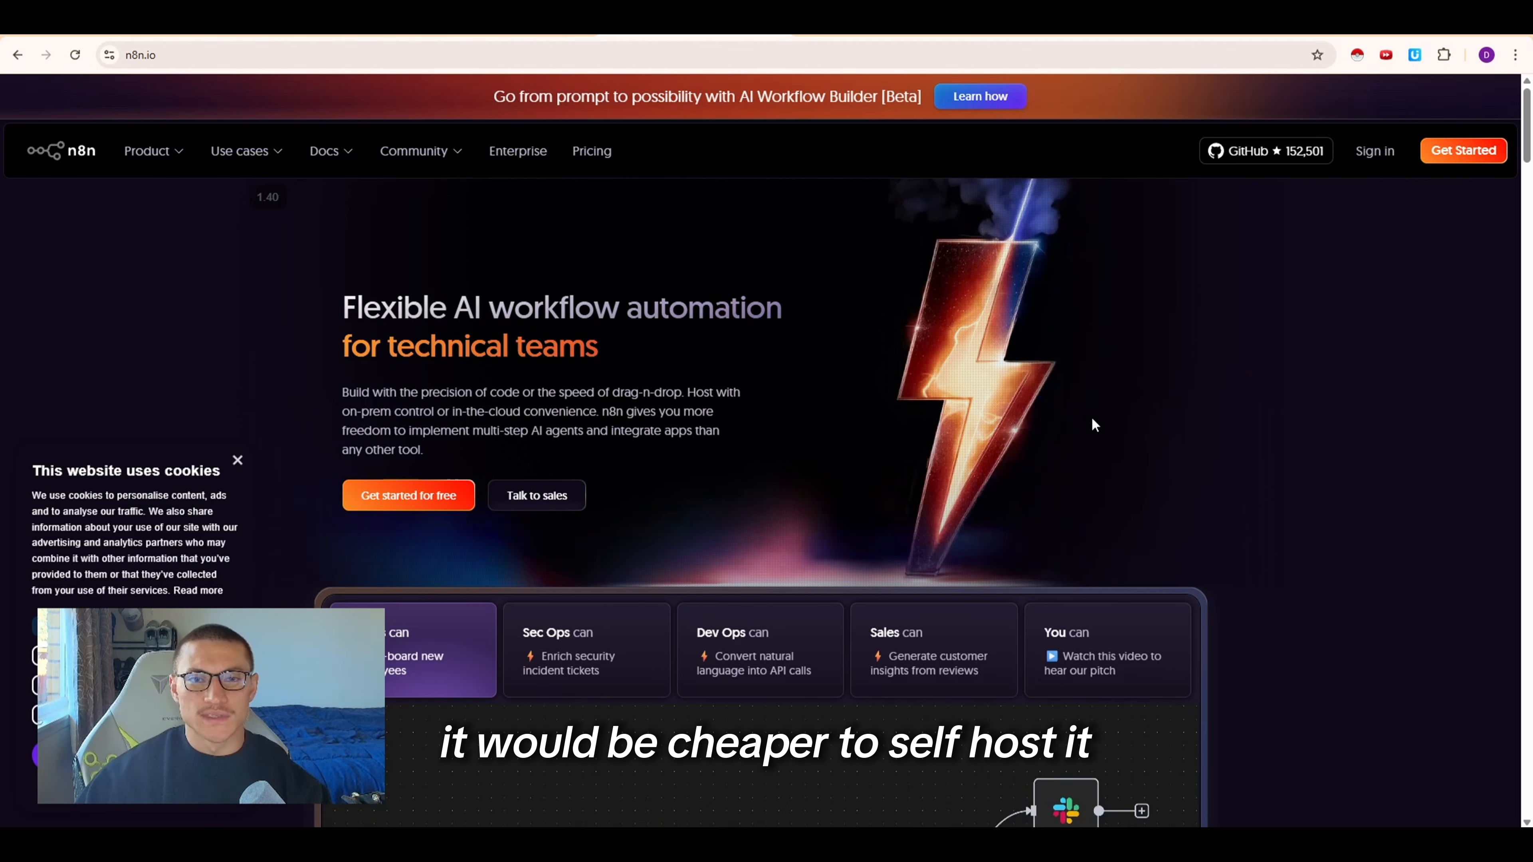
left_click_drag(416, 346, 609, 348)
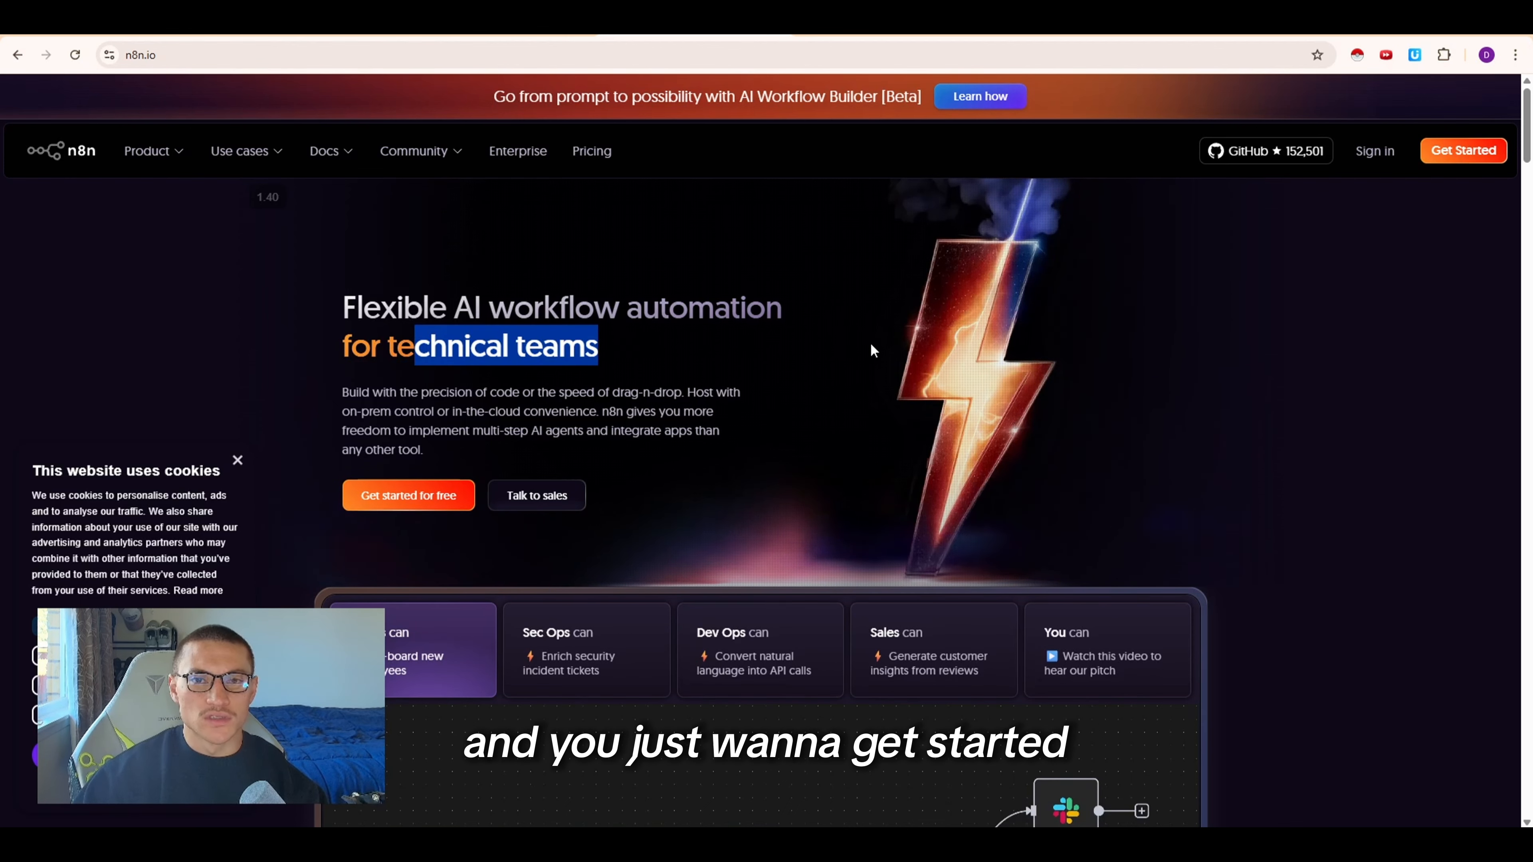
left_click(824, 353)
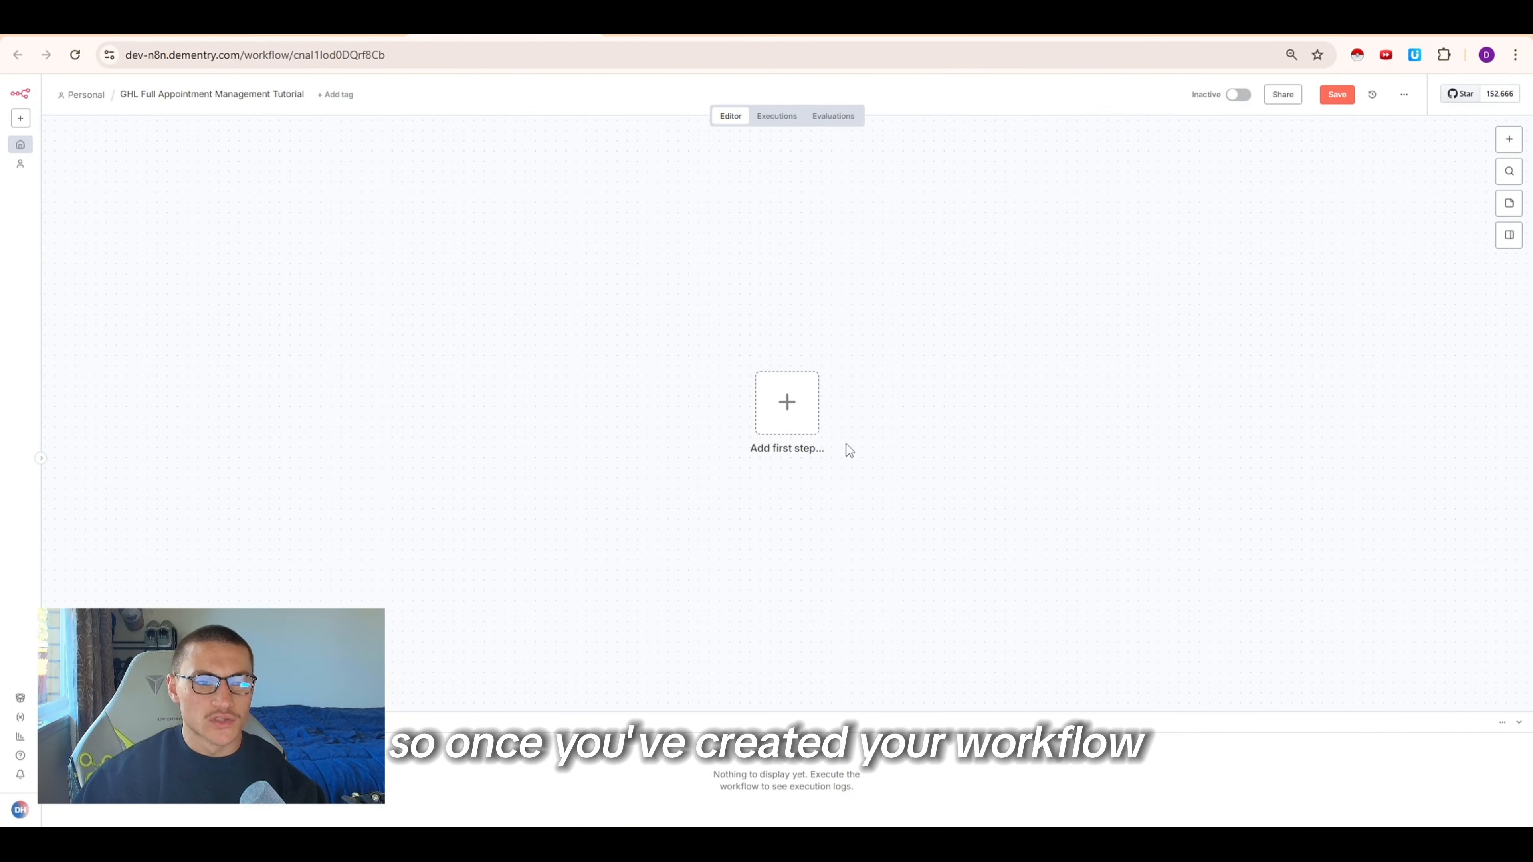
In n8n, add a Webhook trigger node as the first step of the new workflow
left_click(811, 427)
type("w")
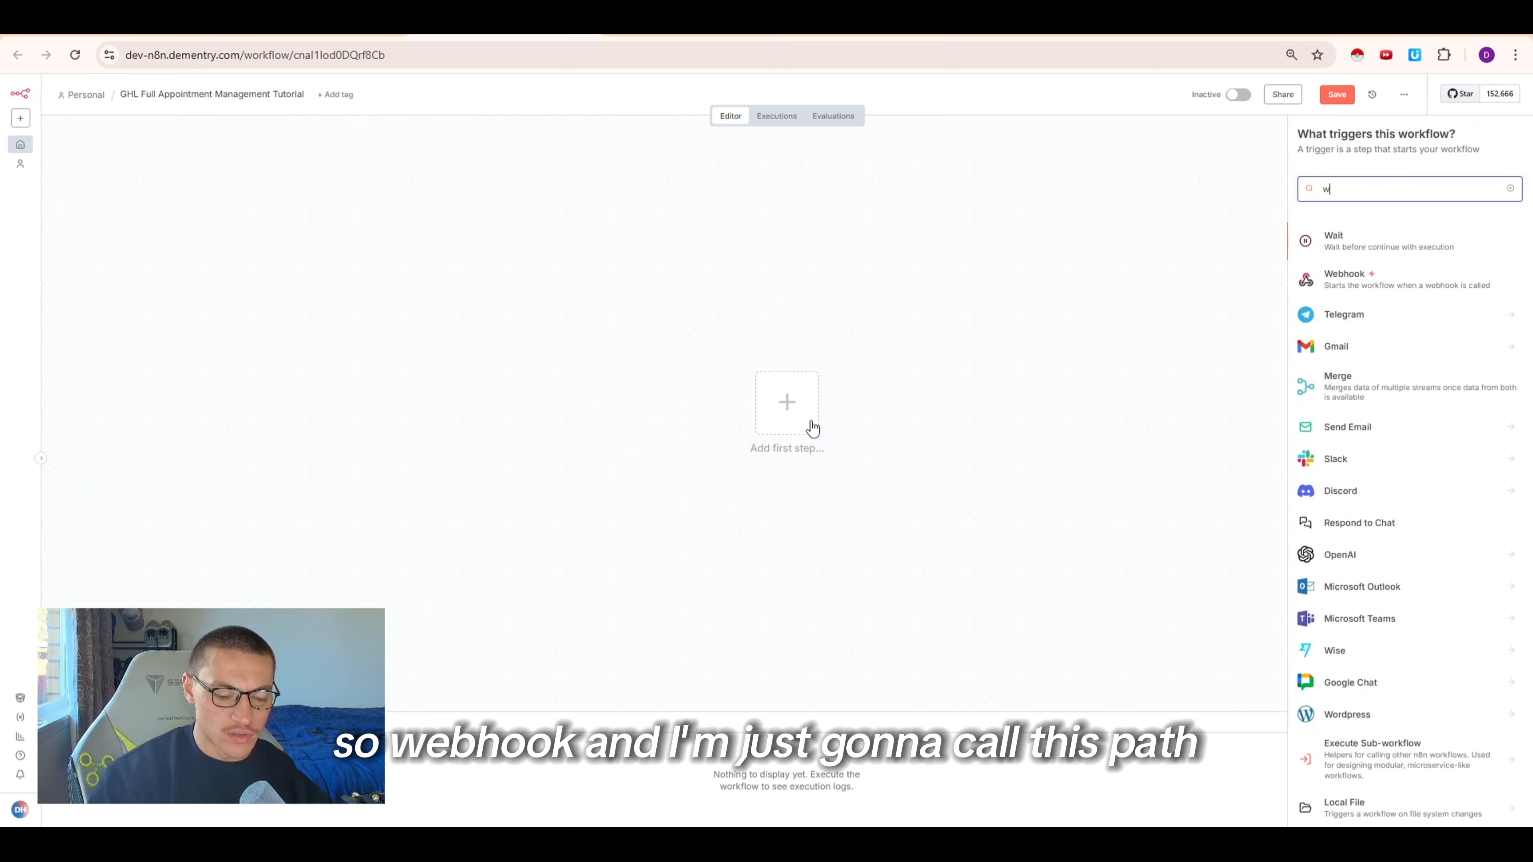
type("ebh")
key("Return")
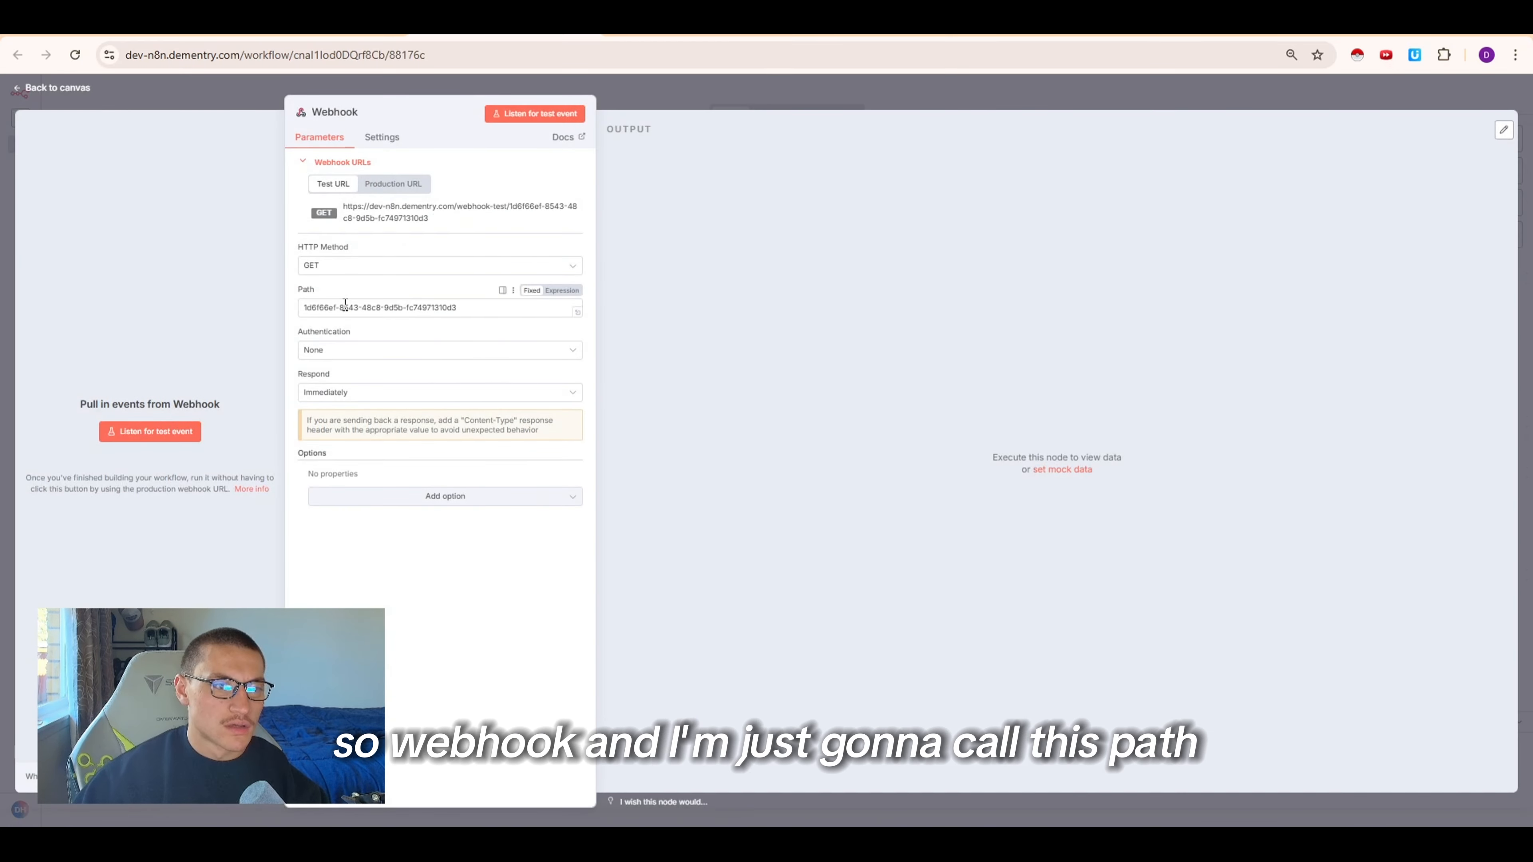
Set the webhook path to GHI-Tutorial and its HTTP method to POST
double_click(345, 305)
triple_click(349, 305)
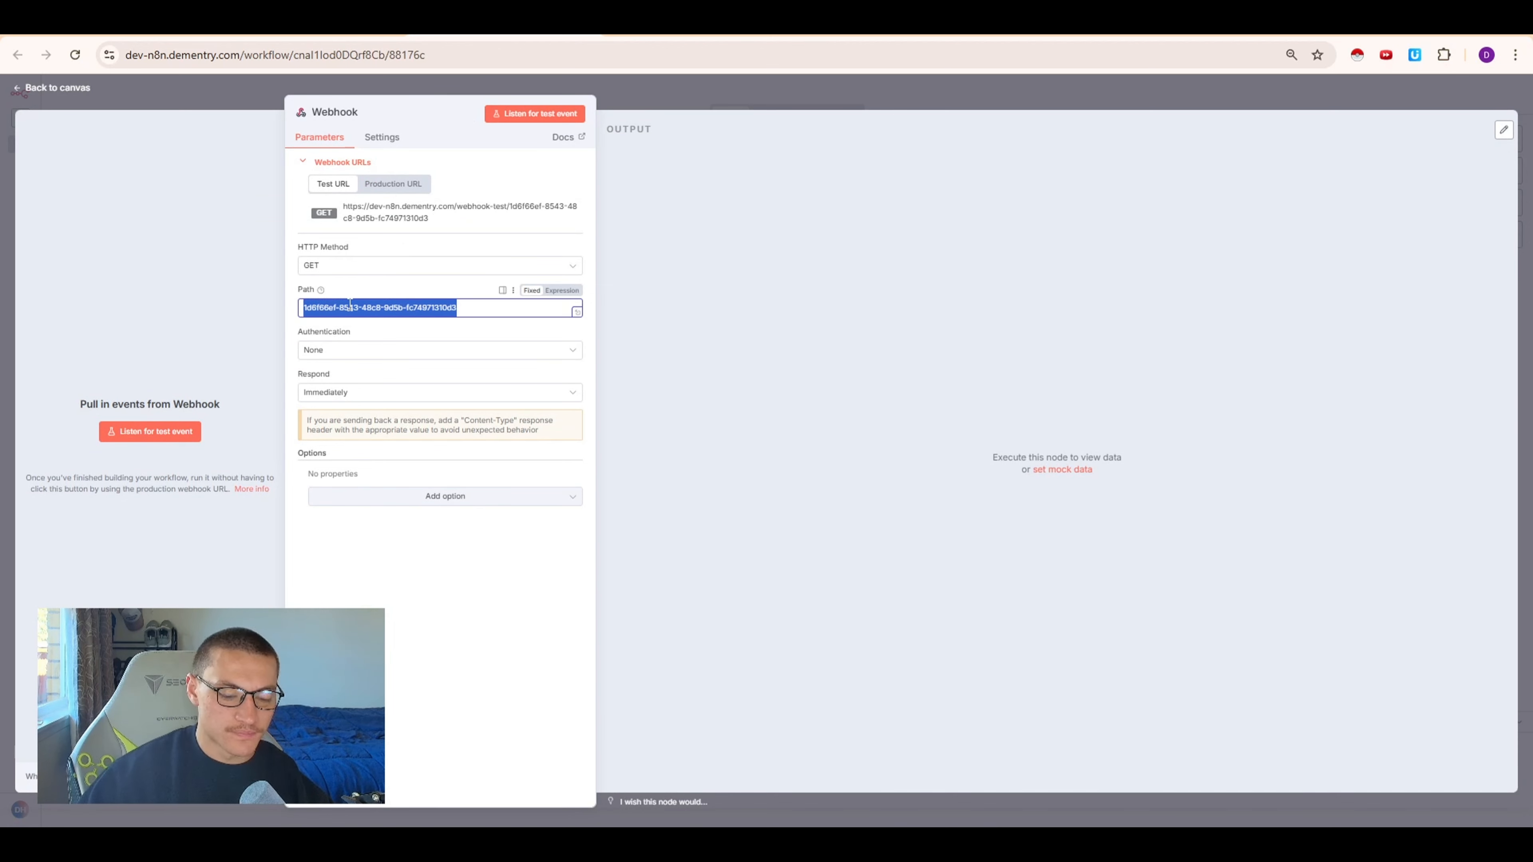
type("GHI-Tuto")
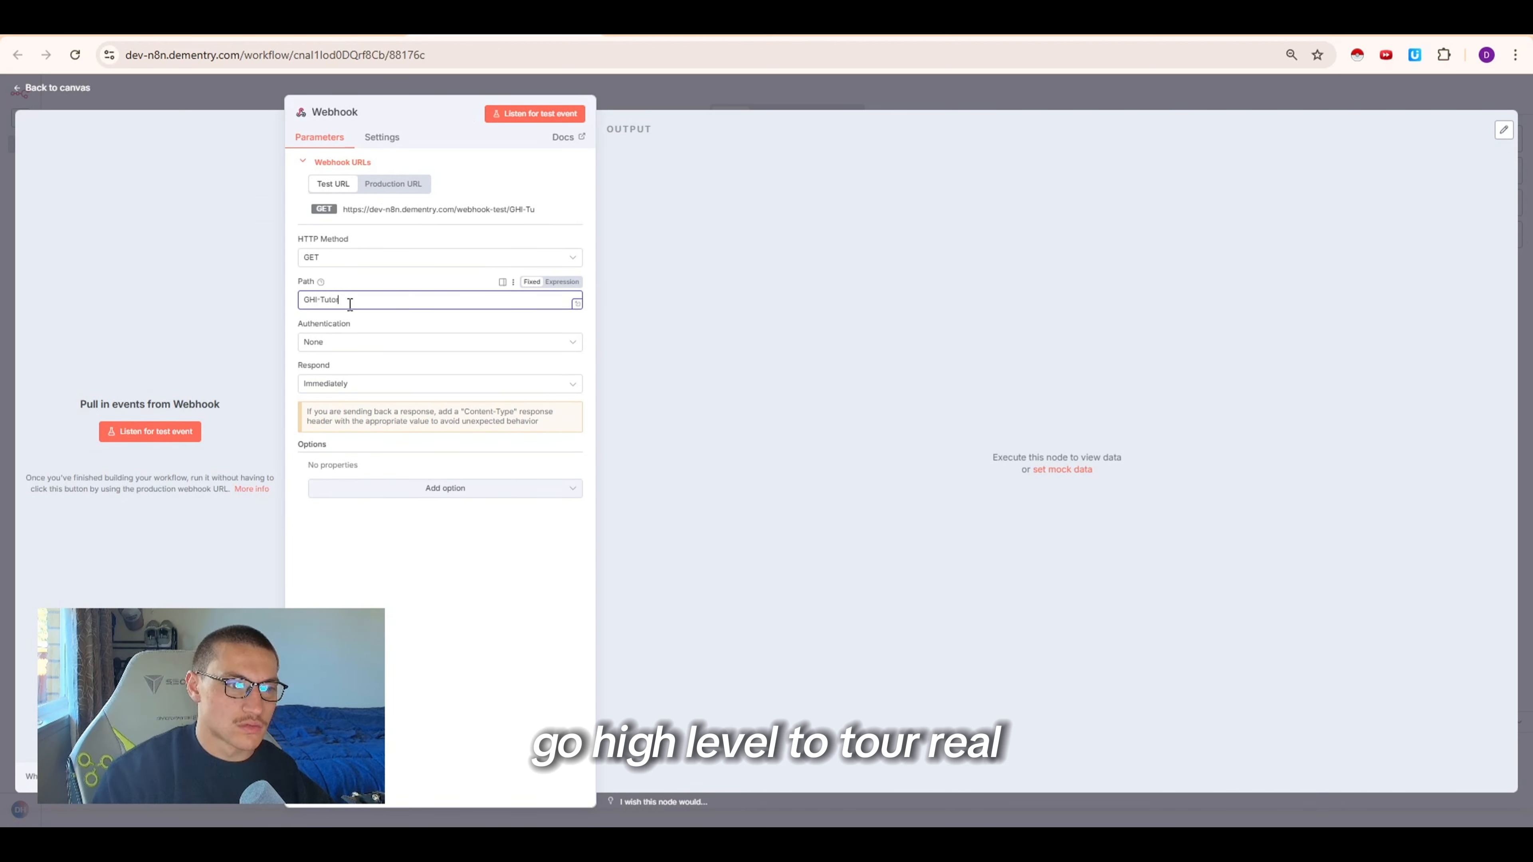
type("rial")
left_click(362, 257)
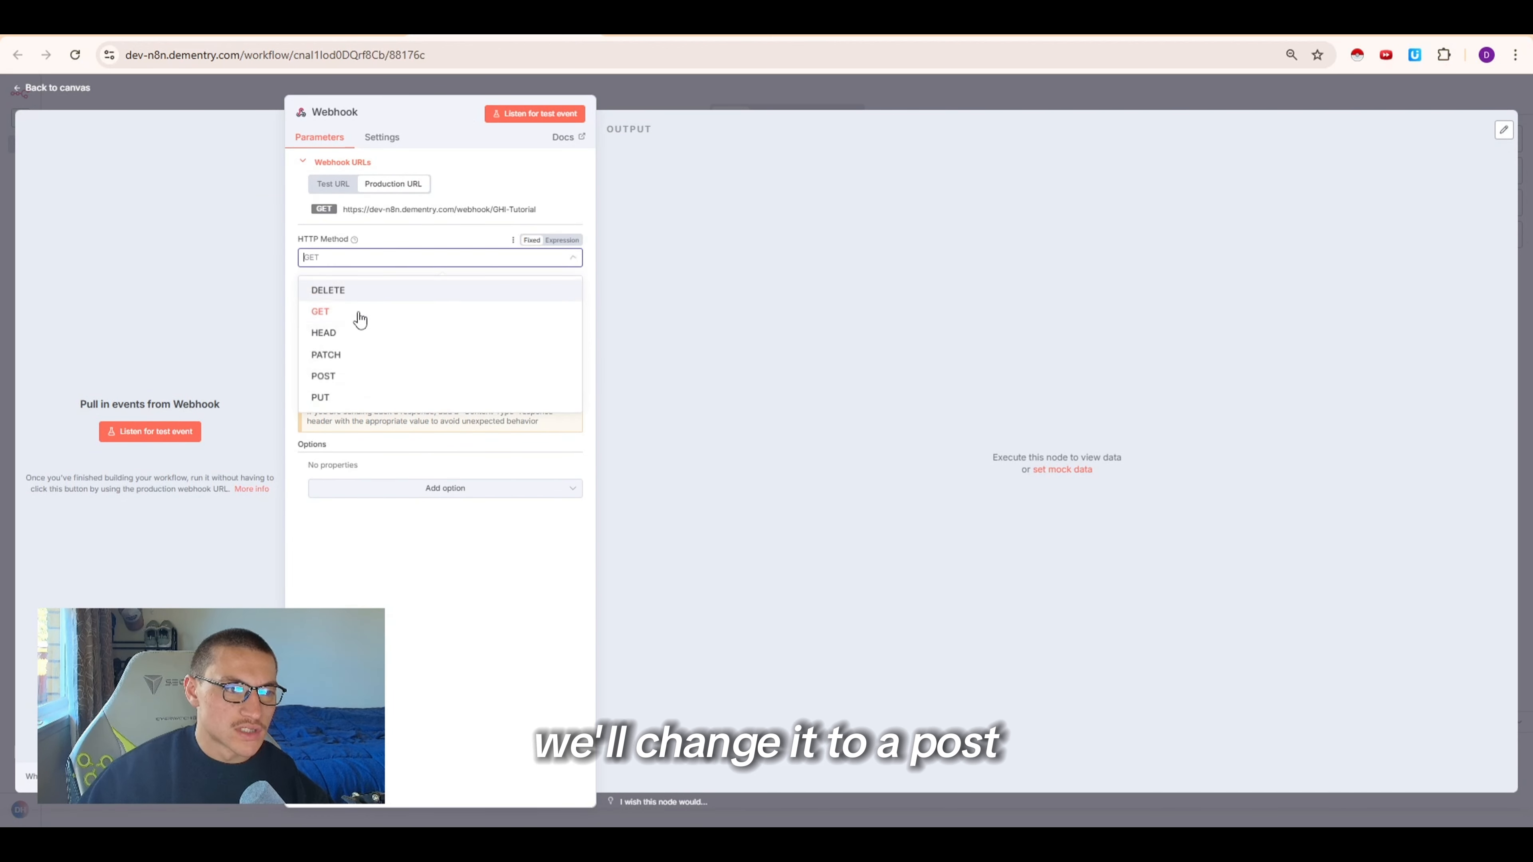
left_click(355, 372)
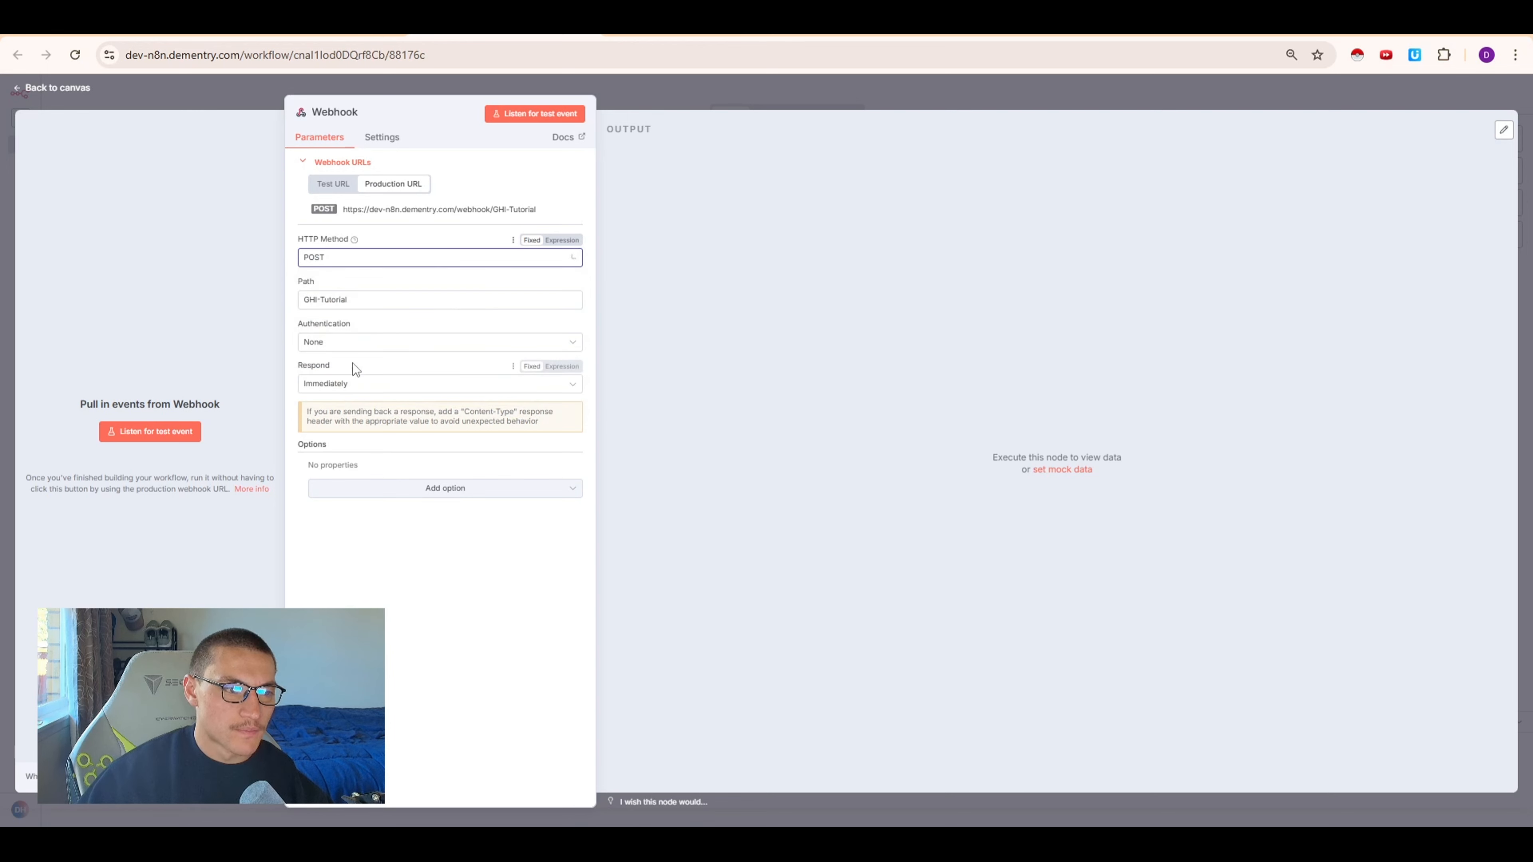
Switch to the production URL and copy the webhook address
left_click(341, 186)
left_click(386, 186)
double_click(444, 207)
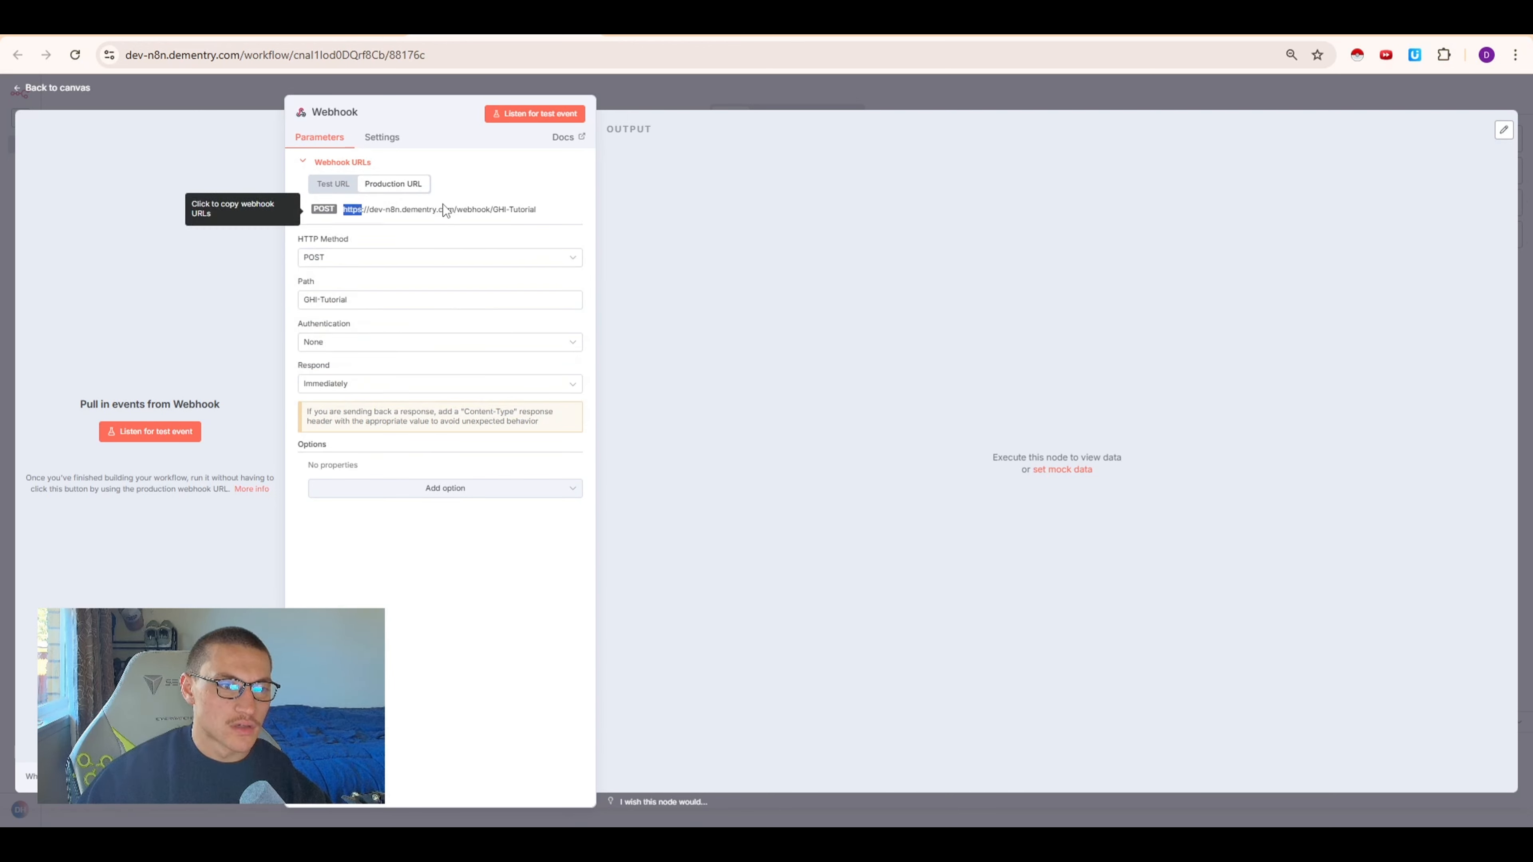
left_click(443, 207)
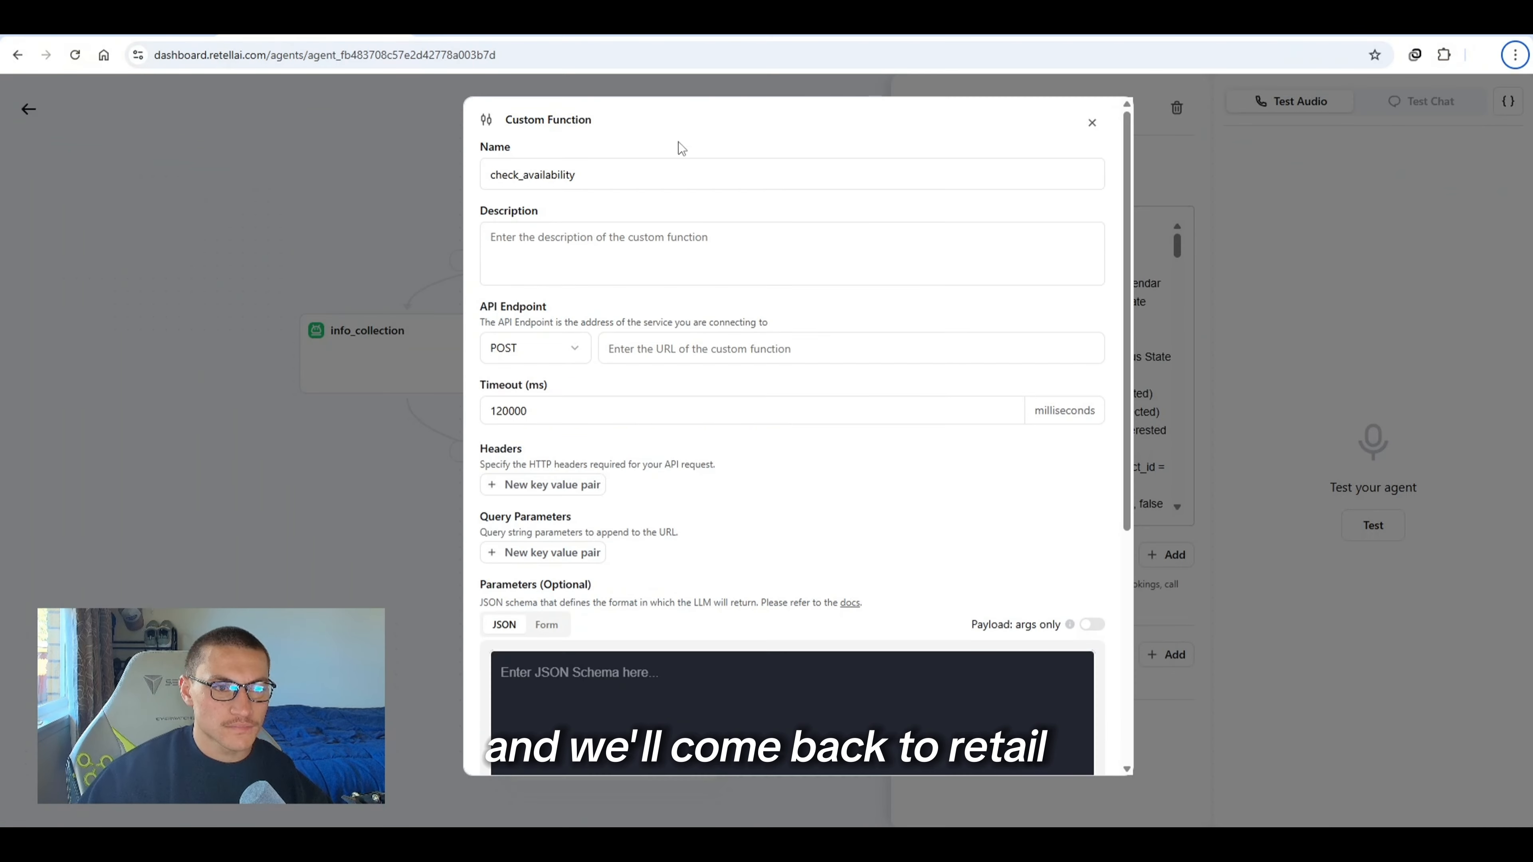
In Retell, paste the webhook URL as the check_availability function's API endpoint
left_click(661, 340)
key("ctrl+v")
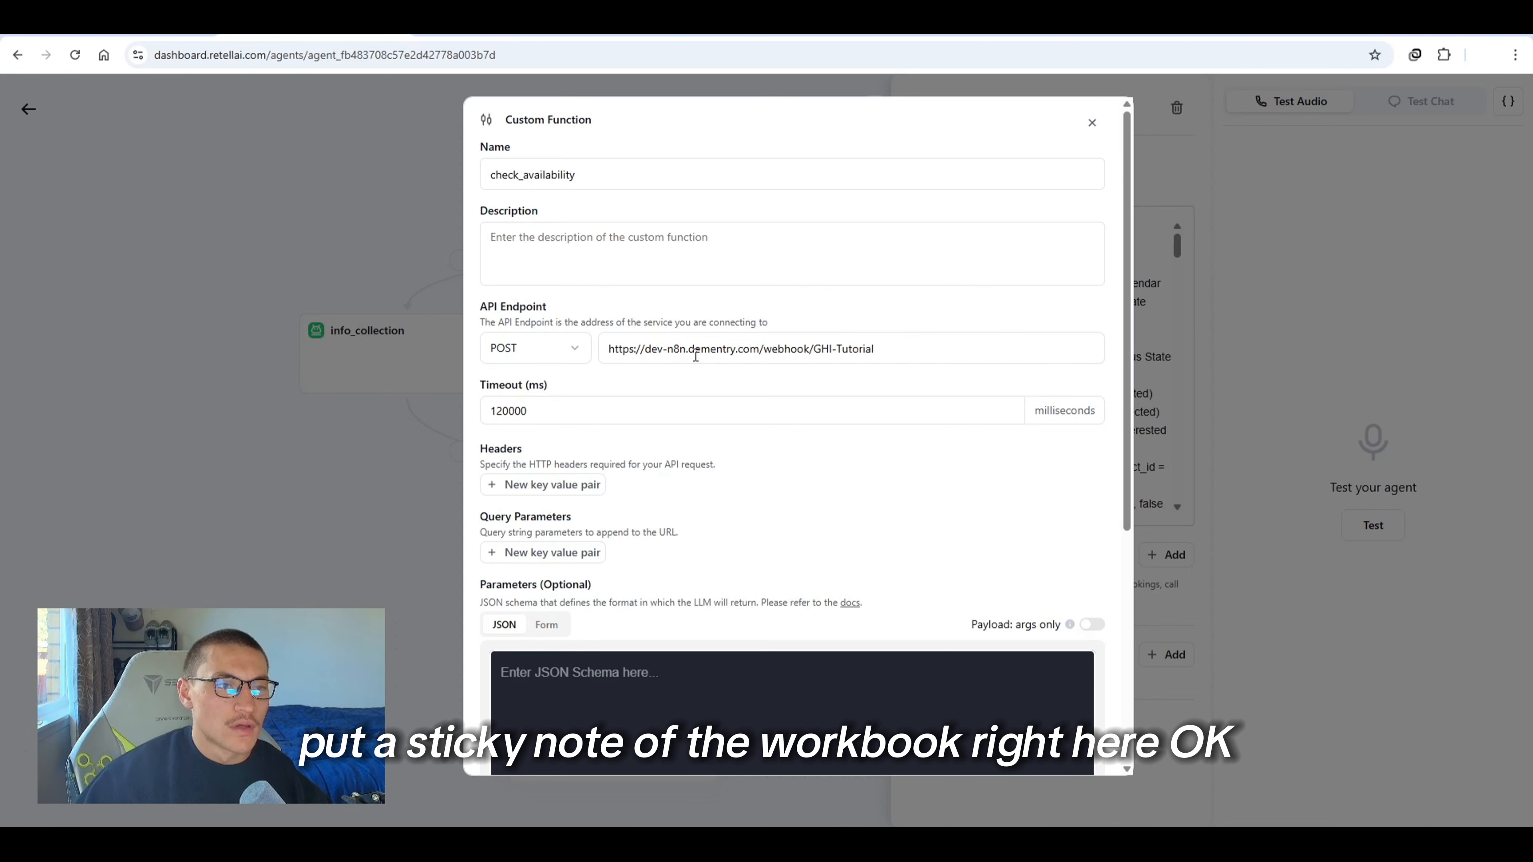
scroll(682, 492, "down", 5)
scroll(680, 477, "up", 3)
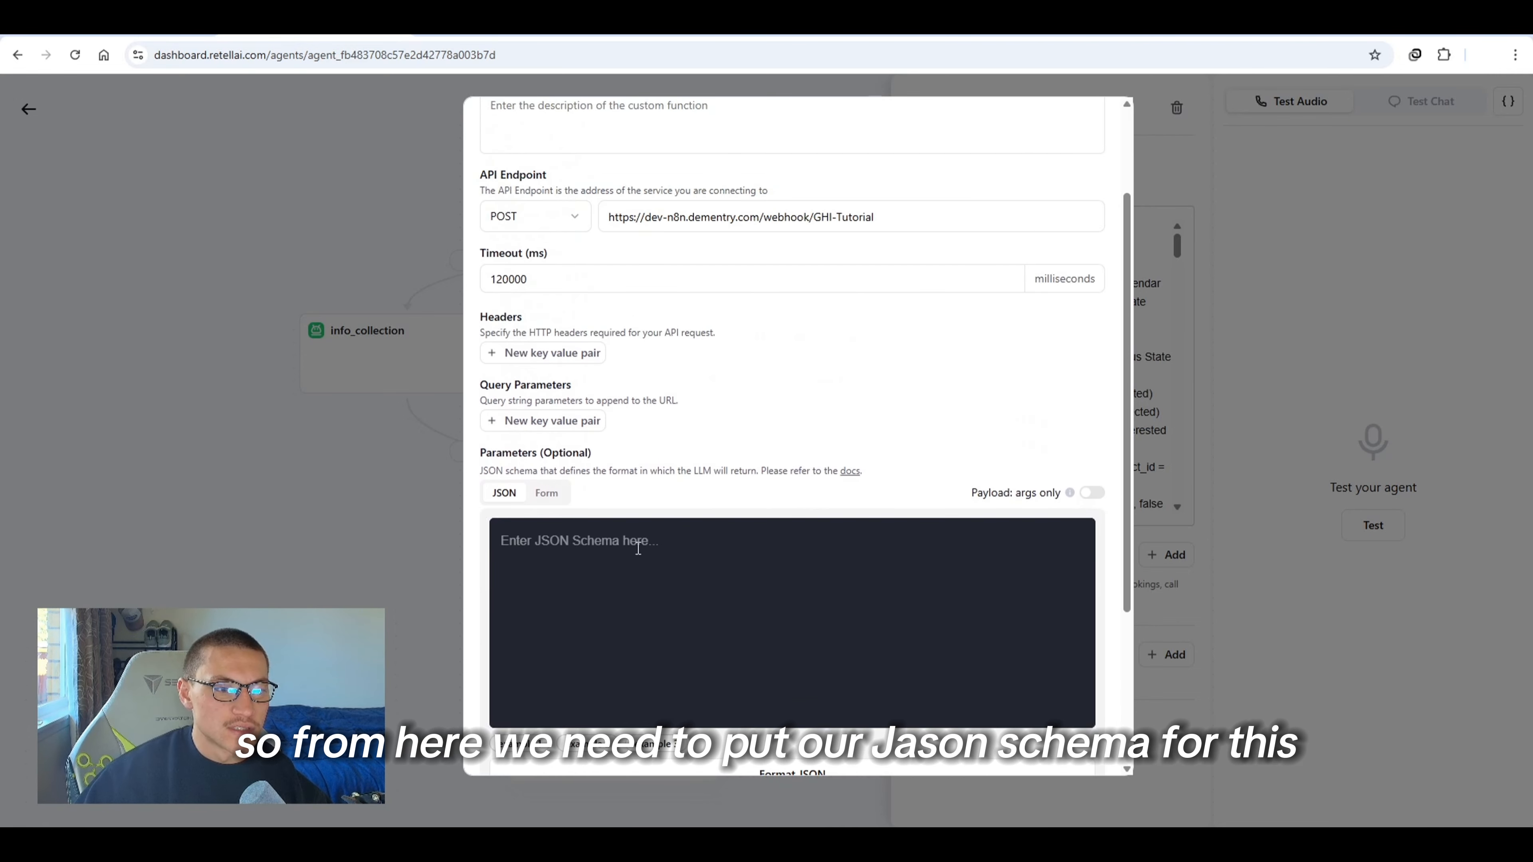
scroll(638, 547, "down", 3)
scroll(865, 674, "up", 5)
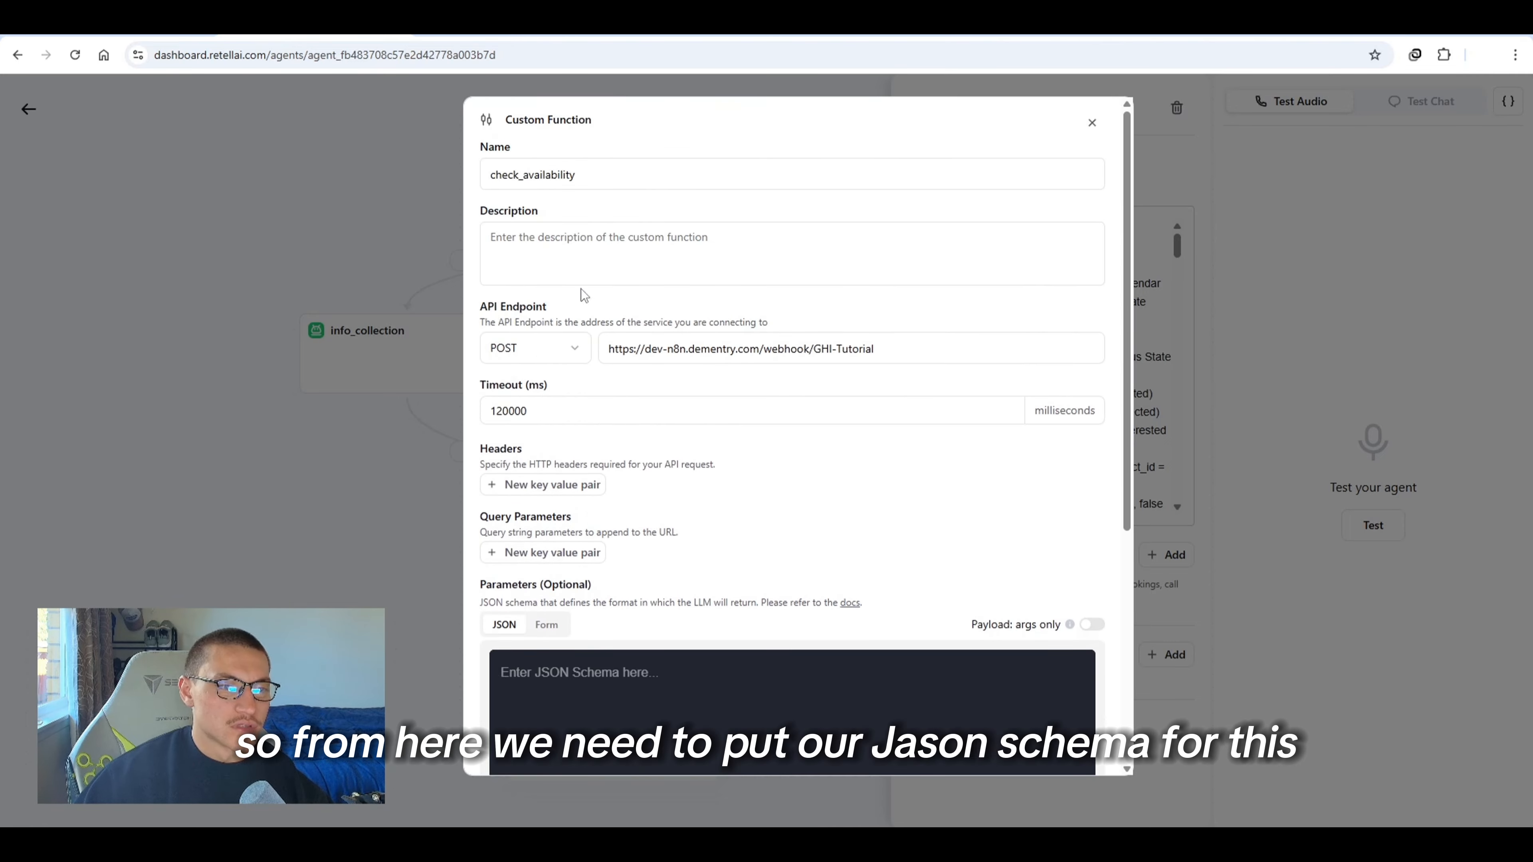
Insert the example 1 schema into the function's parameters editor
scroll(584, 296, "down", 5)
left_click(588, 333)
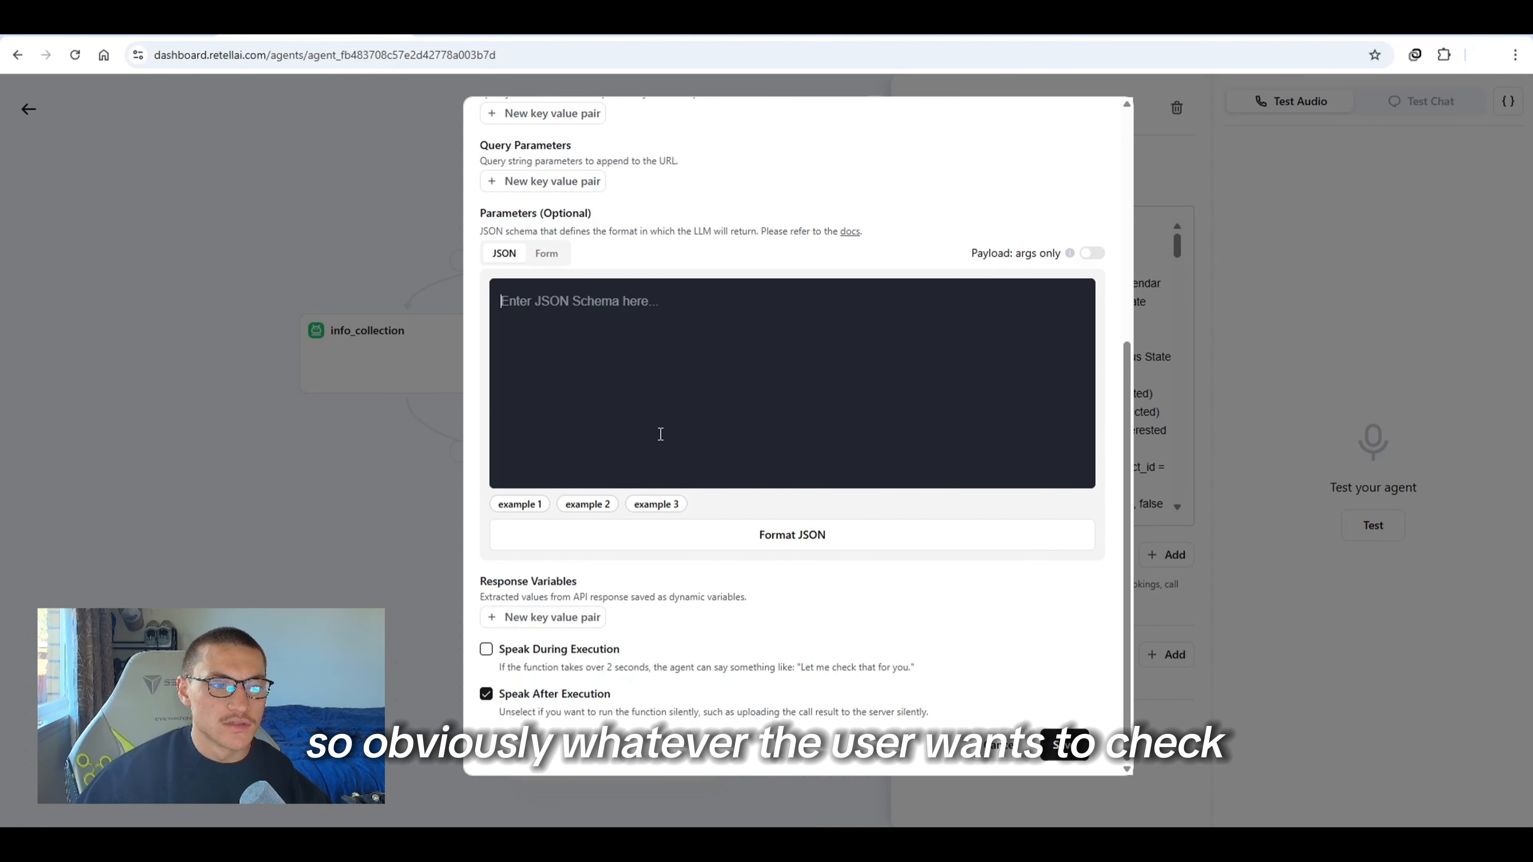
left_click(518, 505)
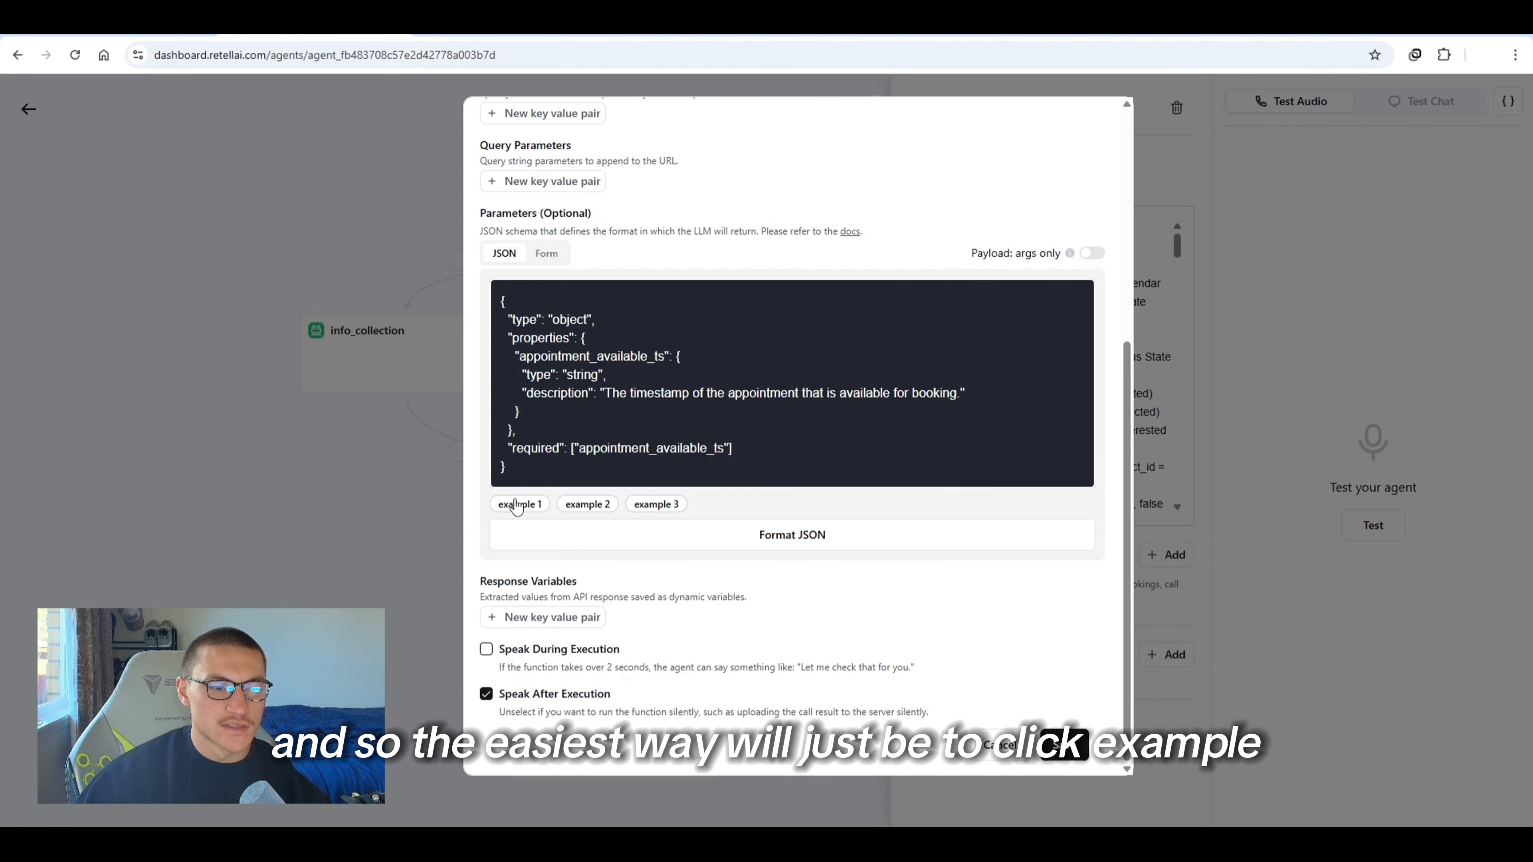
In Claude, paste the example schema and ask: create this schema for the date and time requested only need 2 items
key("alt+Tab")
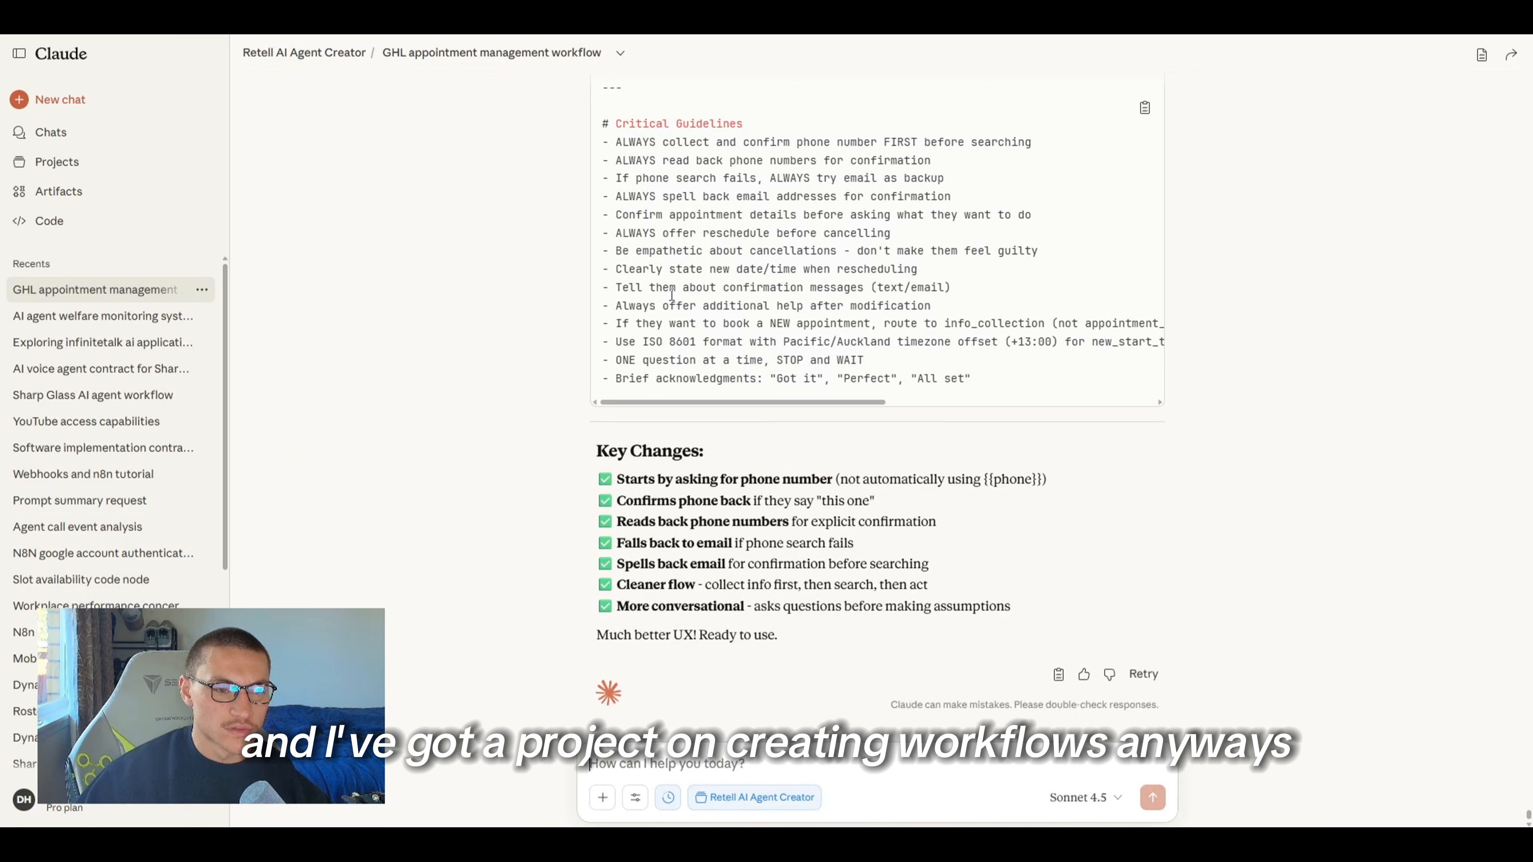
key("ctrl+v")
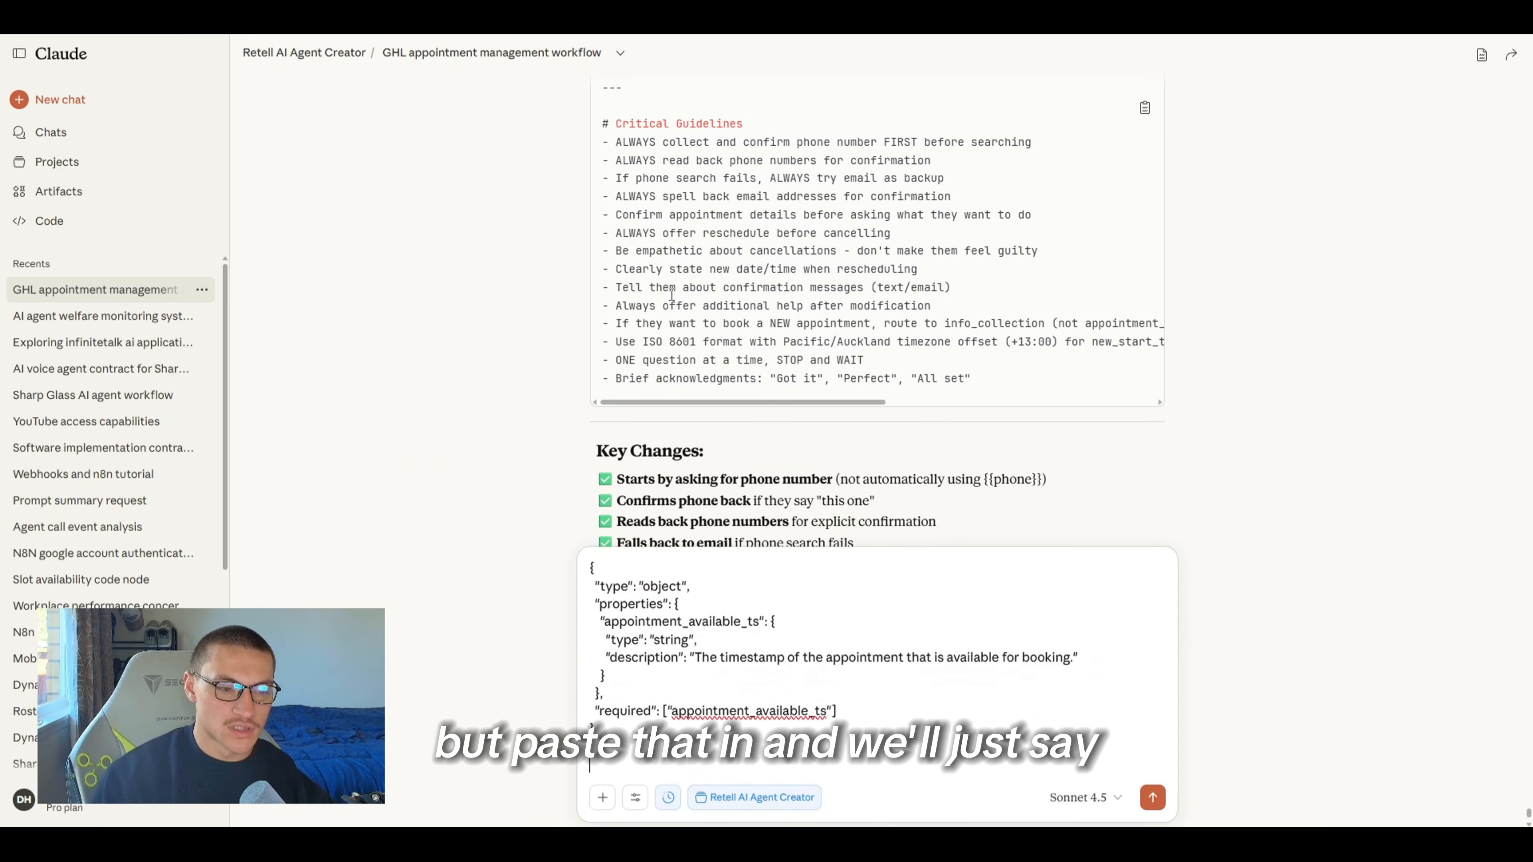
type("Create this schema for the date and time requested")
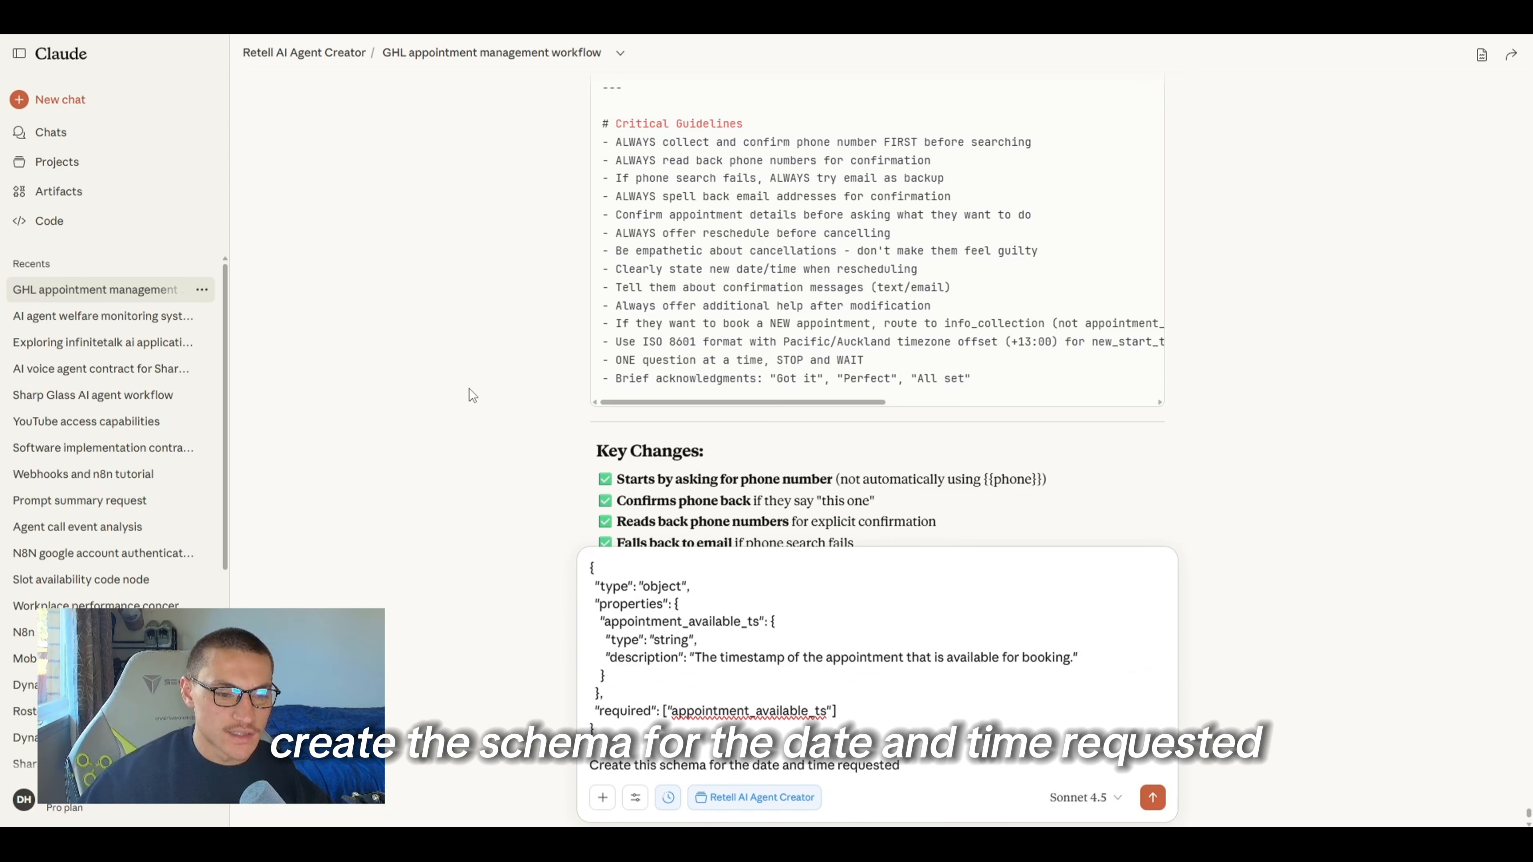
type(" only ne")
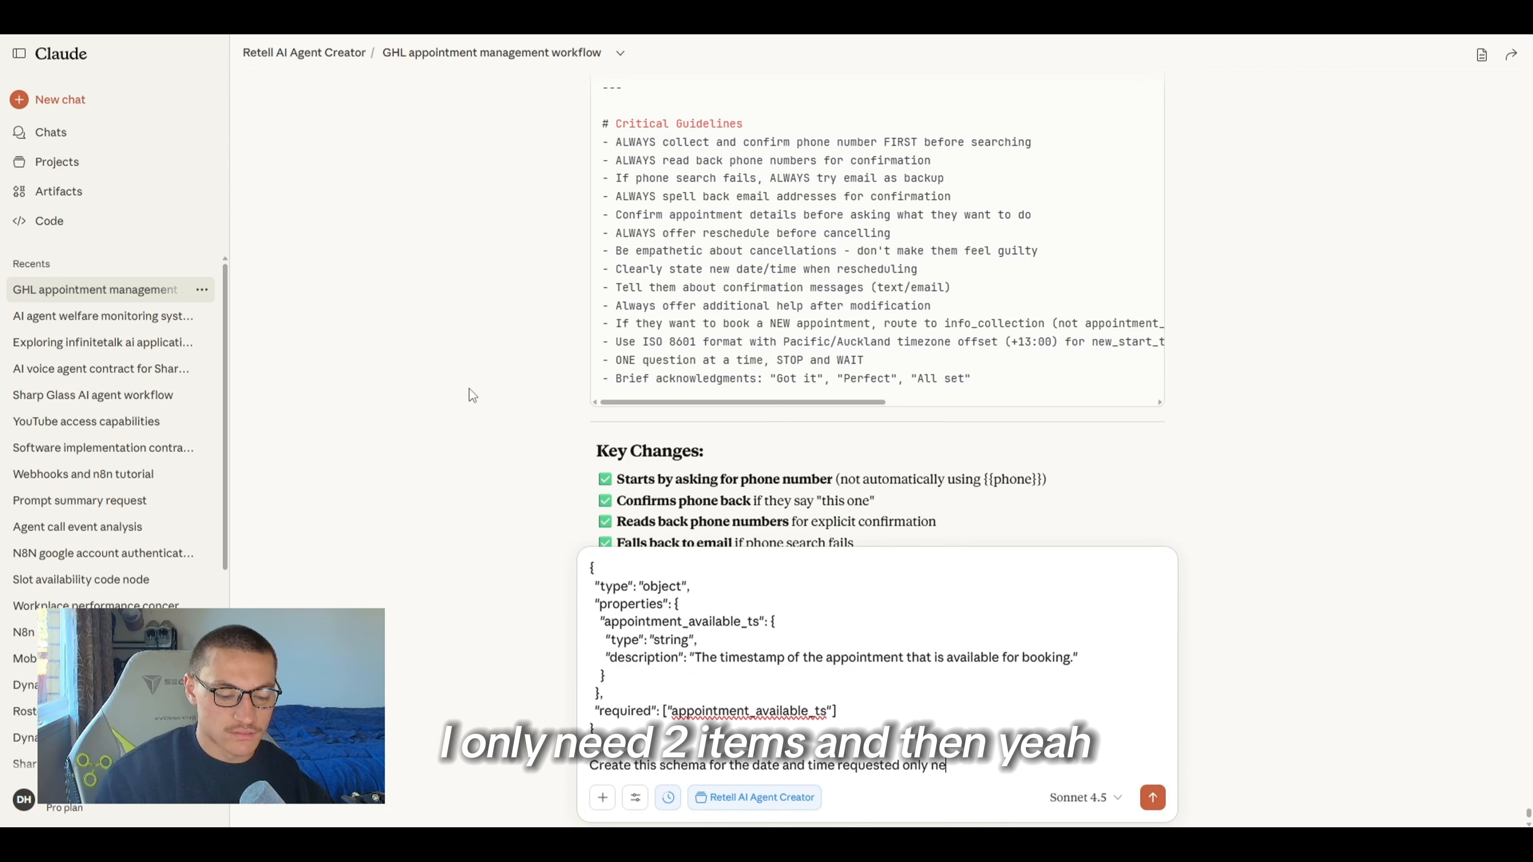
type("ed 2 item")
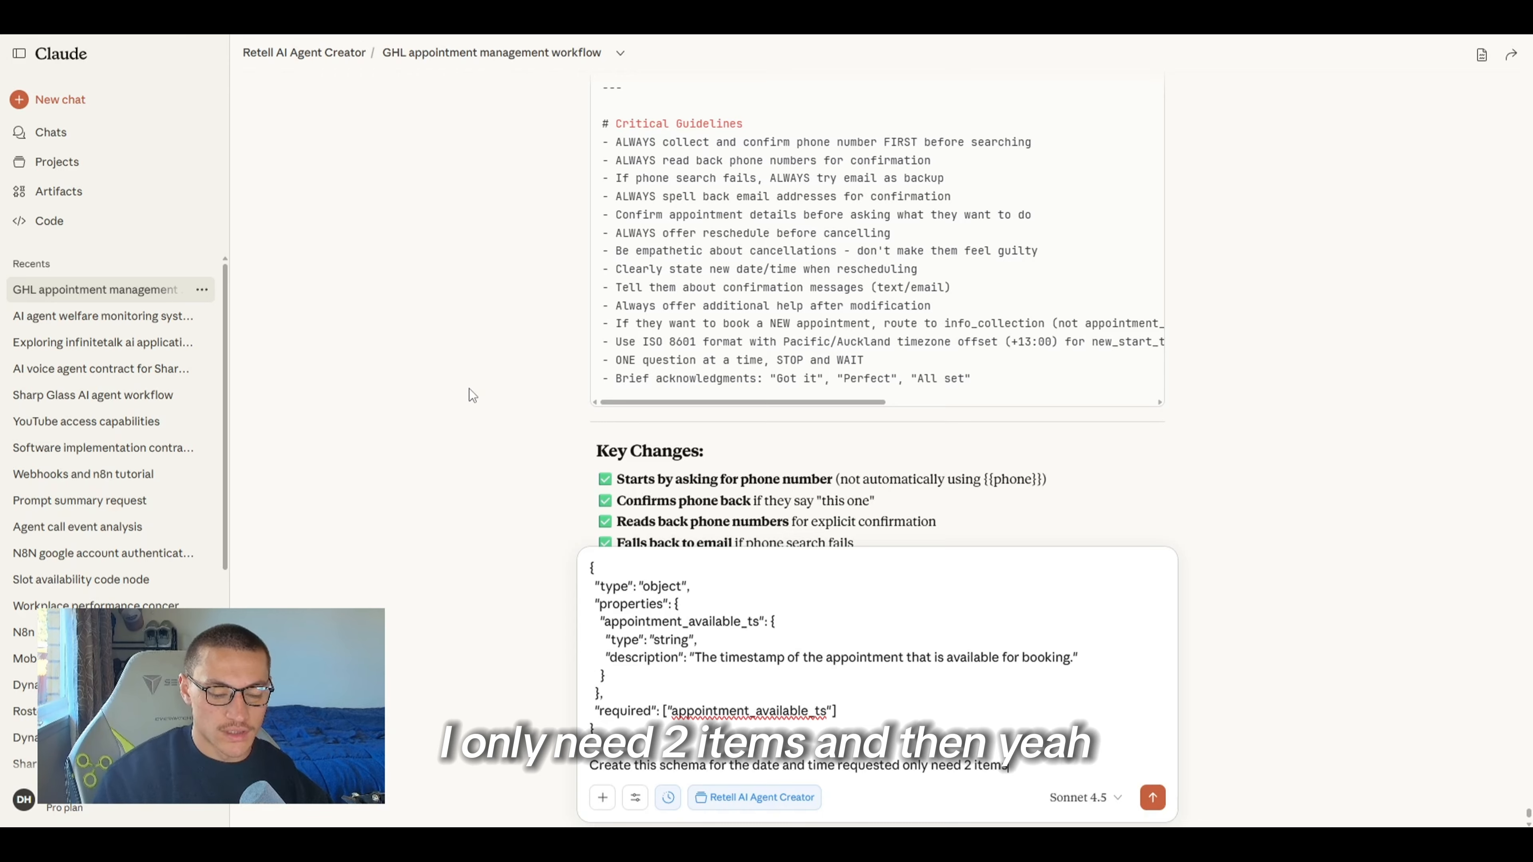
type("s")
key("Return")
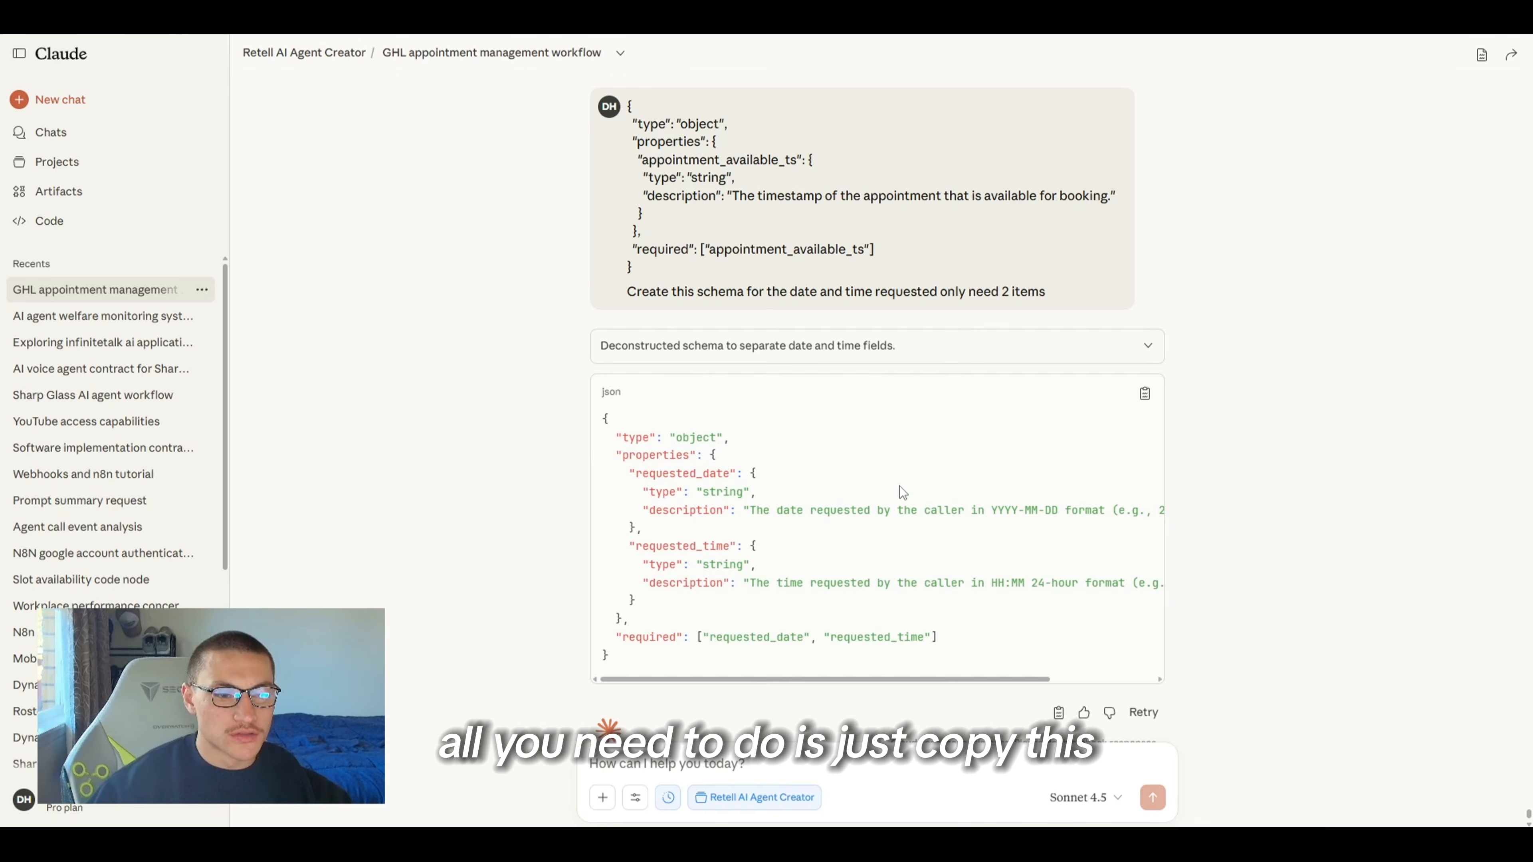
Copy Claude's date and time schema into the parameters editor and format the JSON
left_click(1144, 393)
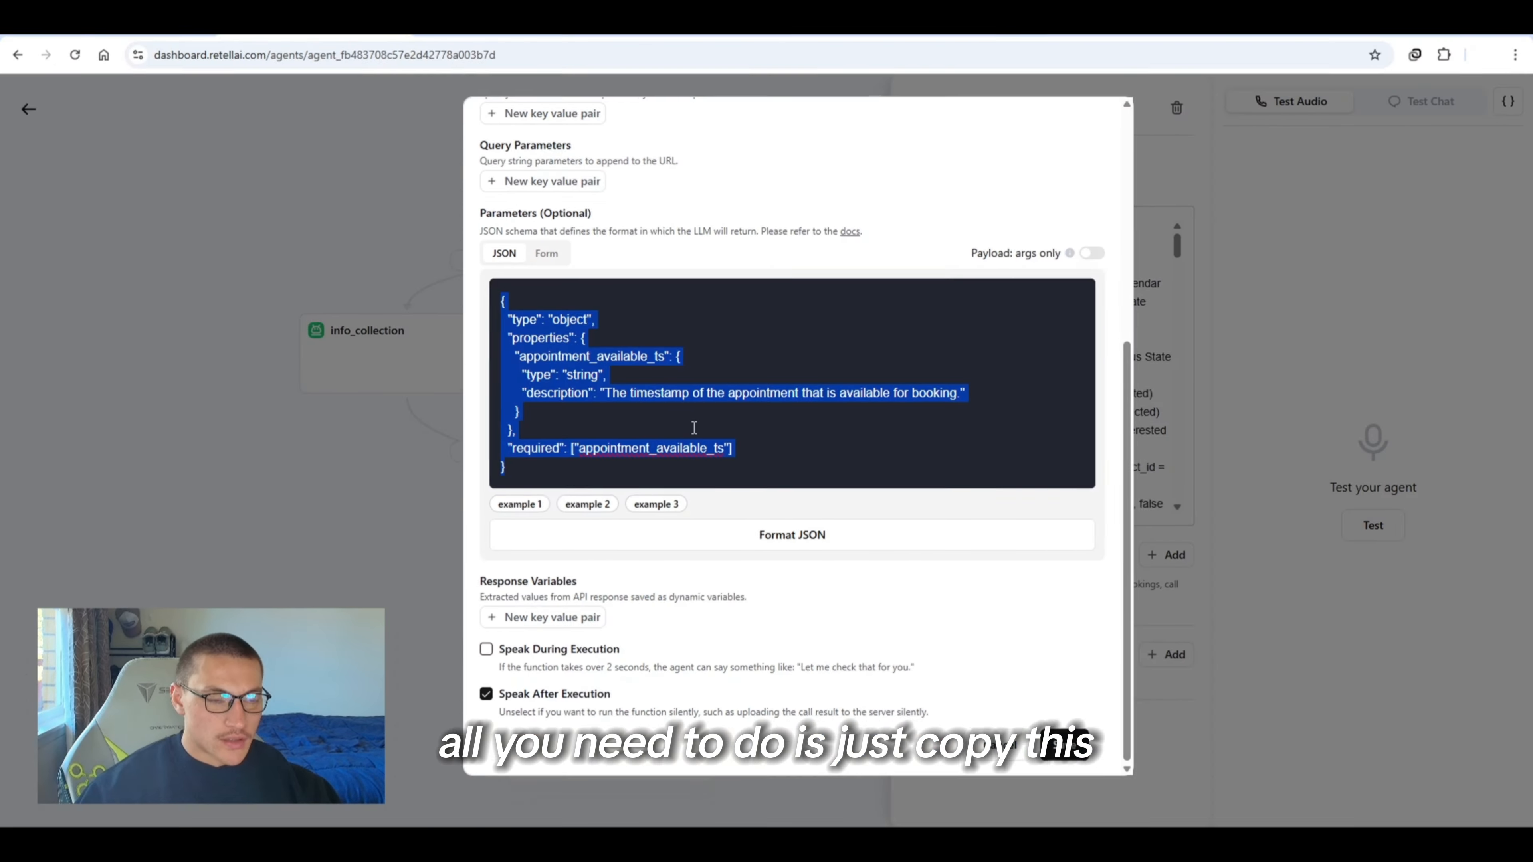
key("ctrl+v")
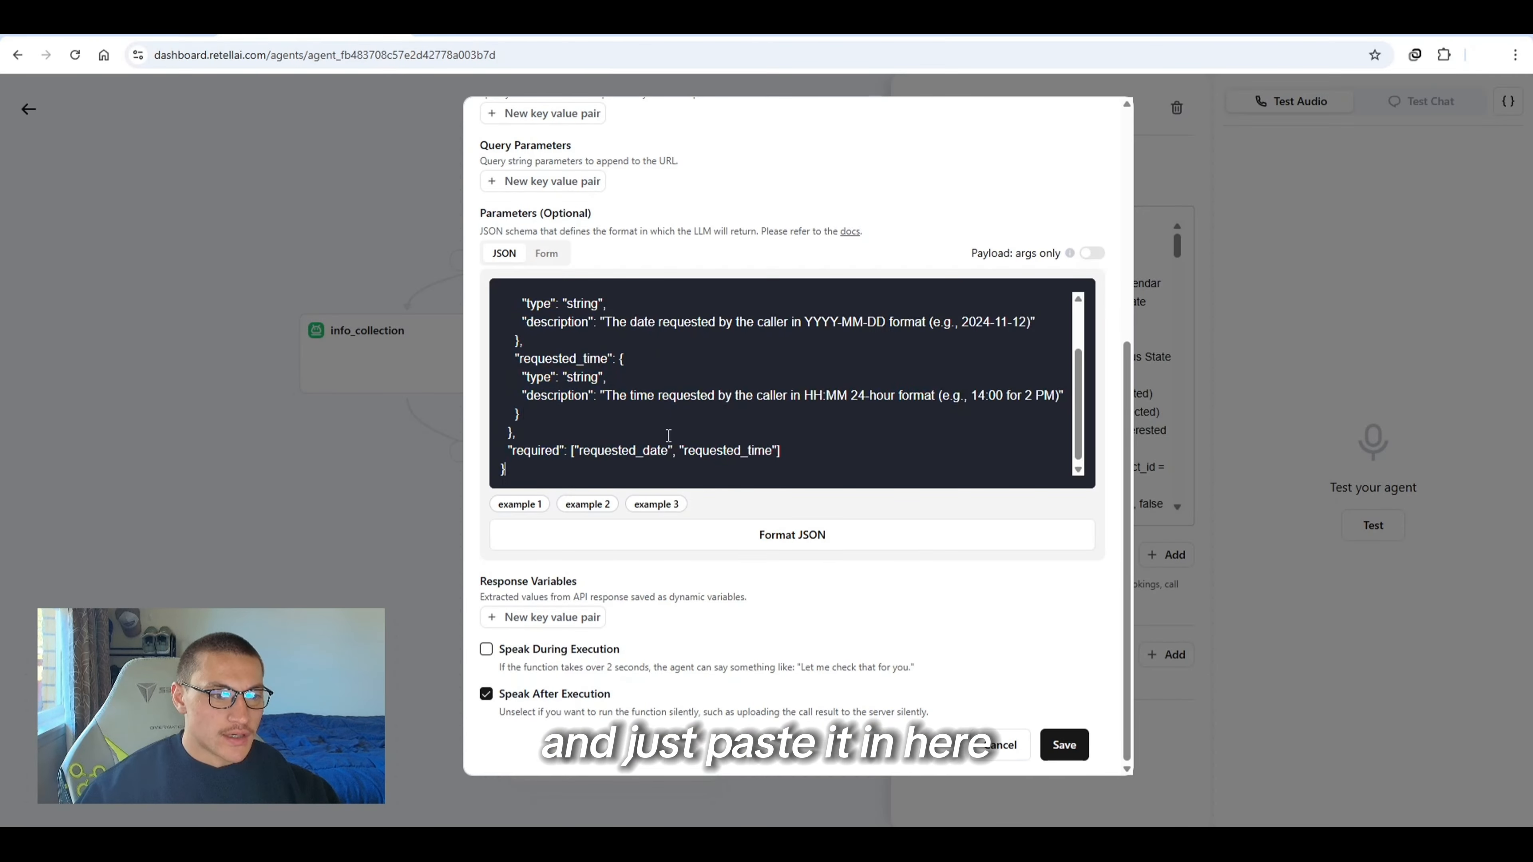
scroll(668, 435, "up", 5)
scroll(669, 435, "down", 5)
left_click(748, 534)
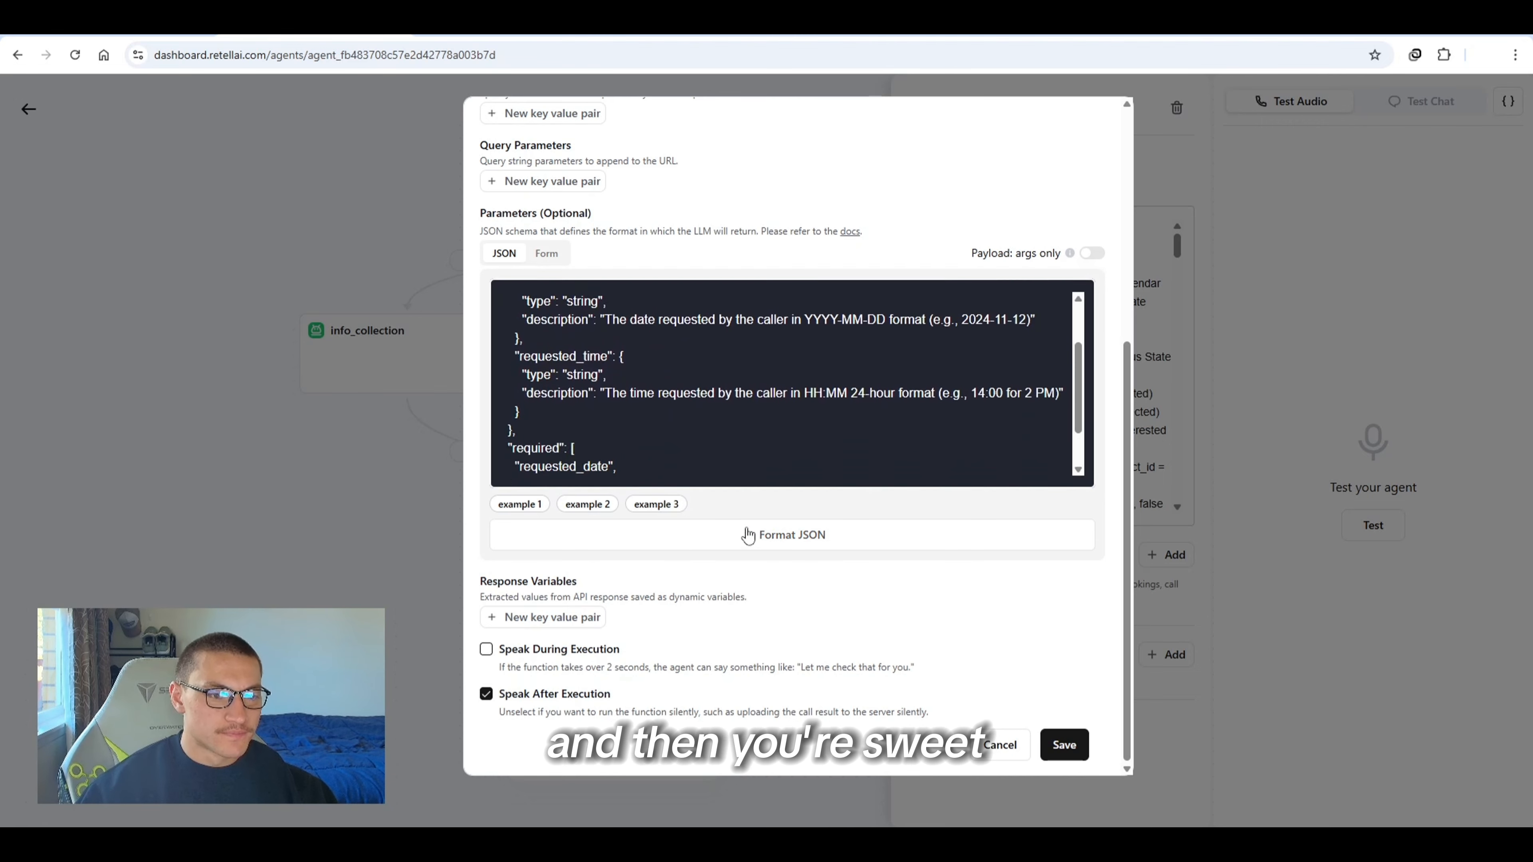
Replace the parameters schema with a prepared one requiring date and time fields
scroll(645, 453, "up", 5)
scroll(645, 452, "down", 5)
left_click(645, 452)
key("ctrl+a")
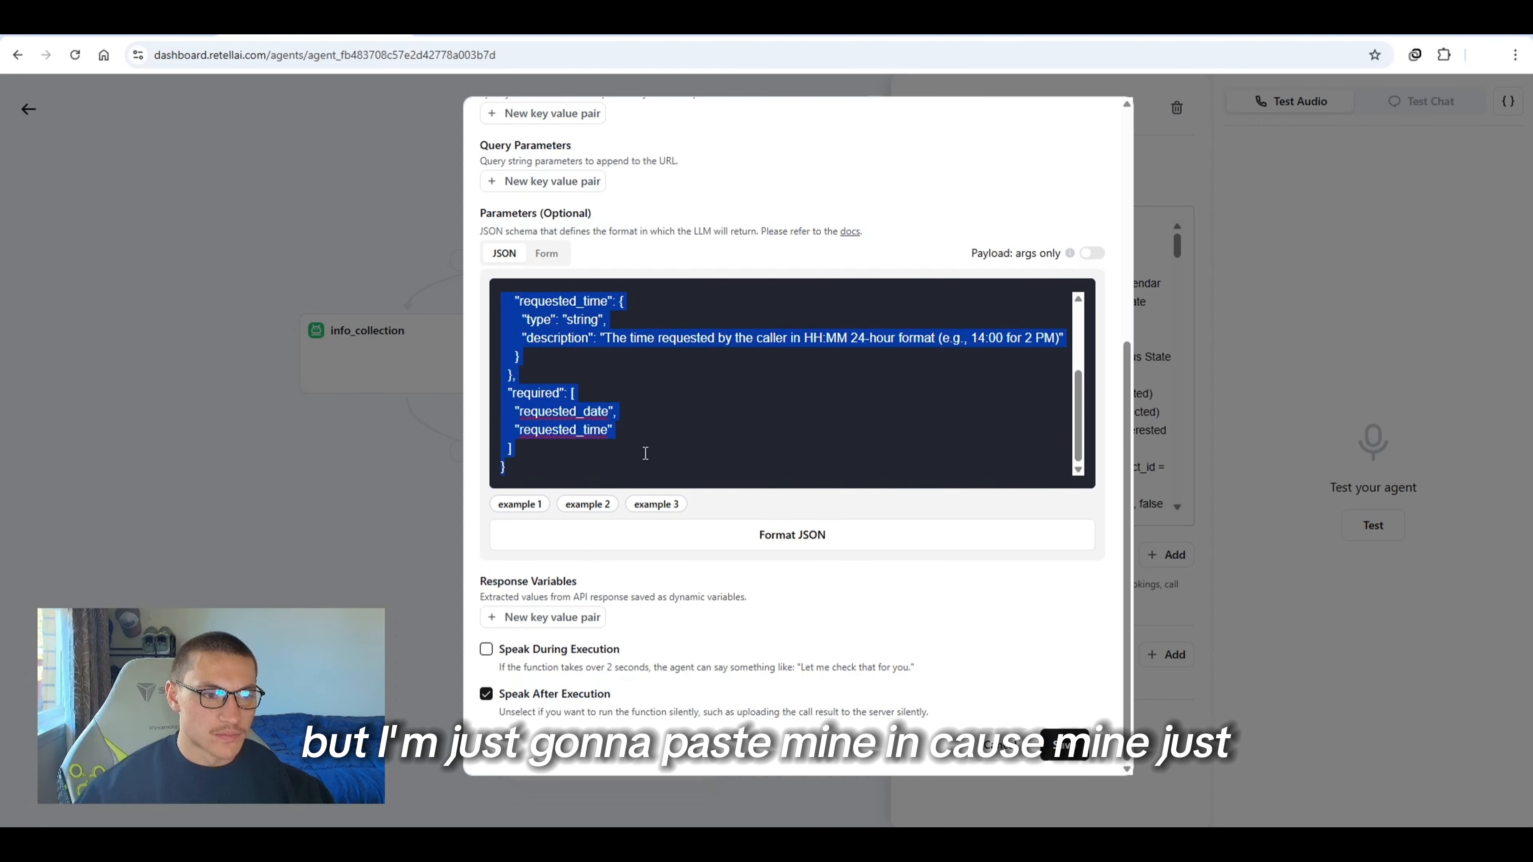
key("ctrl+v")
scroll(558, 429, "up", 8)
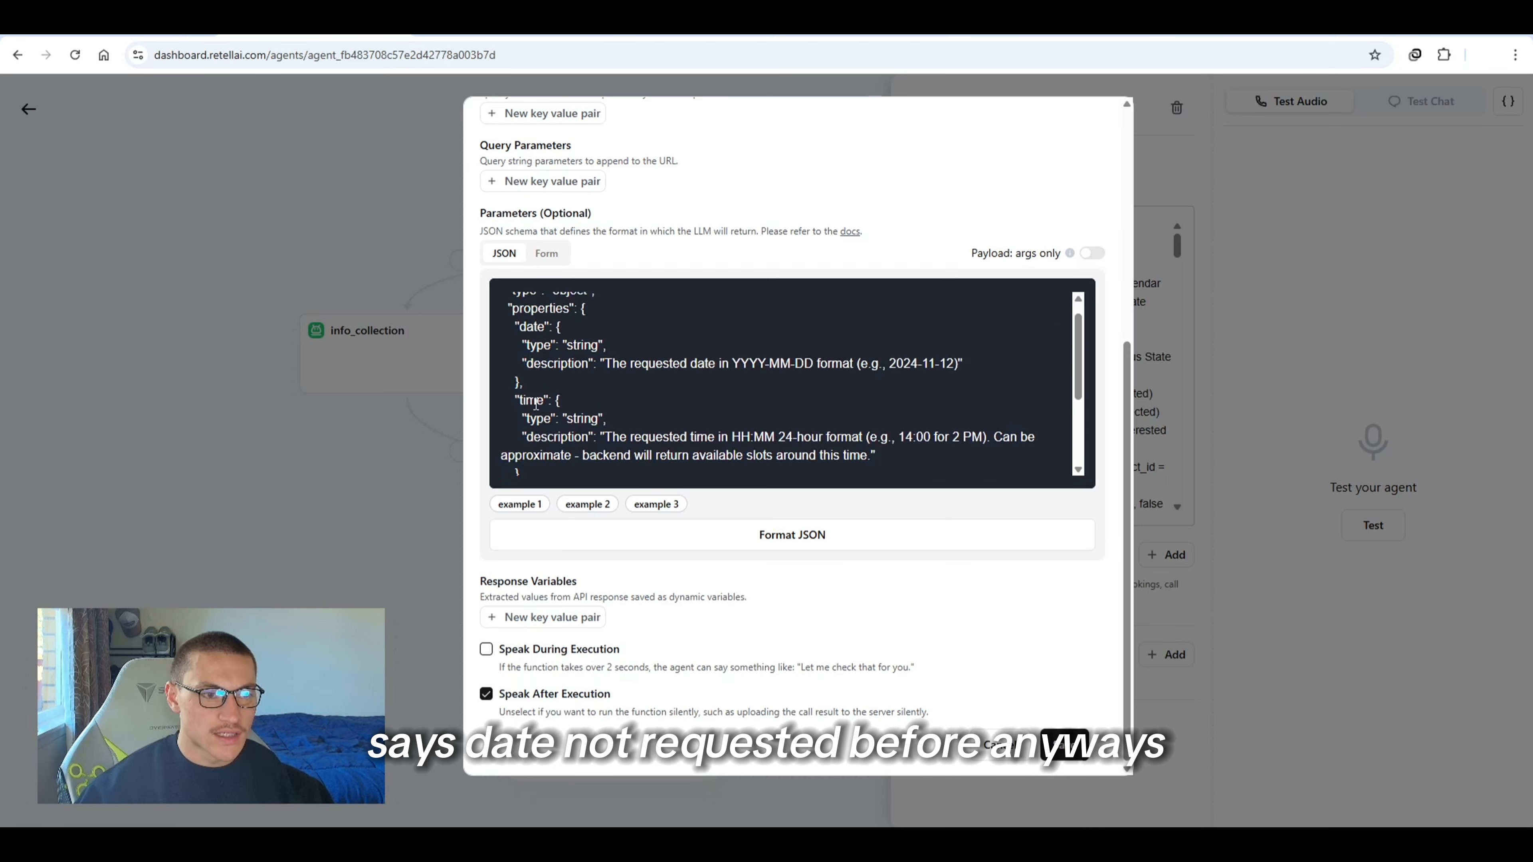
scroll(543, 495, "down", 5)
scroll(483, 506, "down", 1)
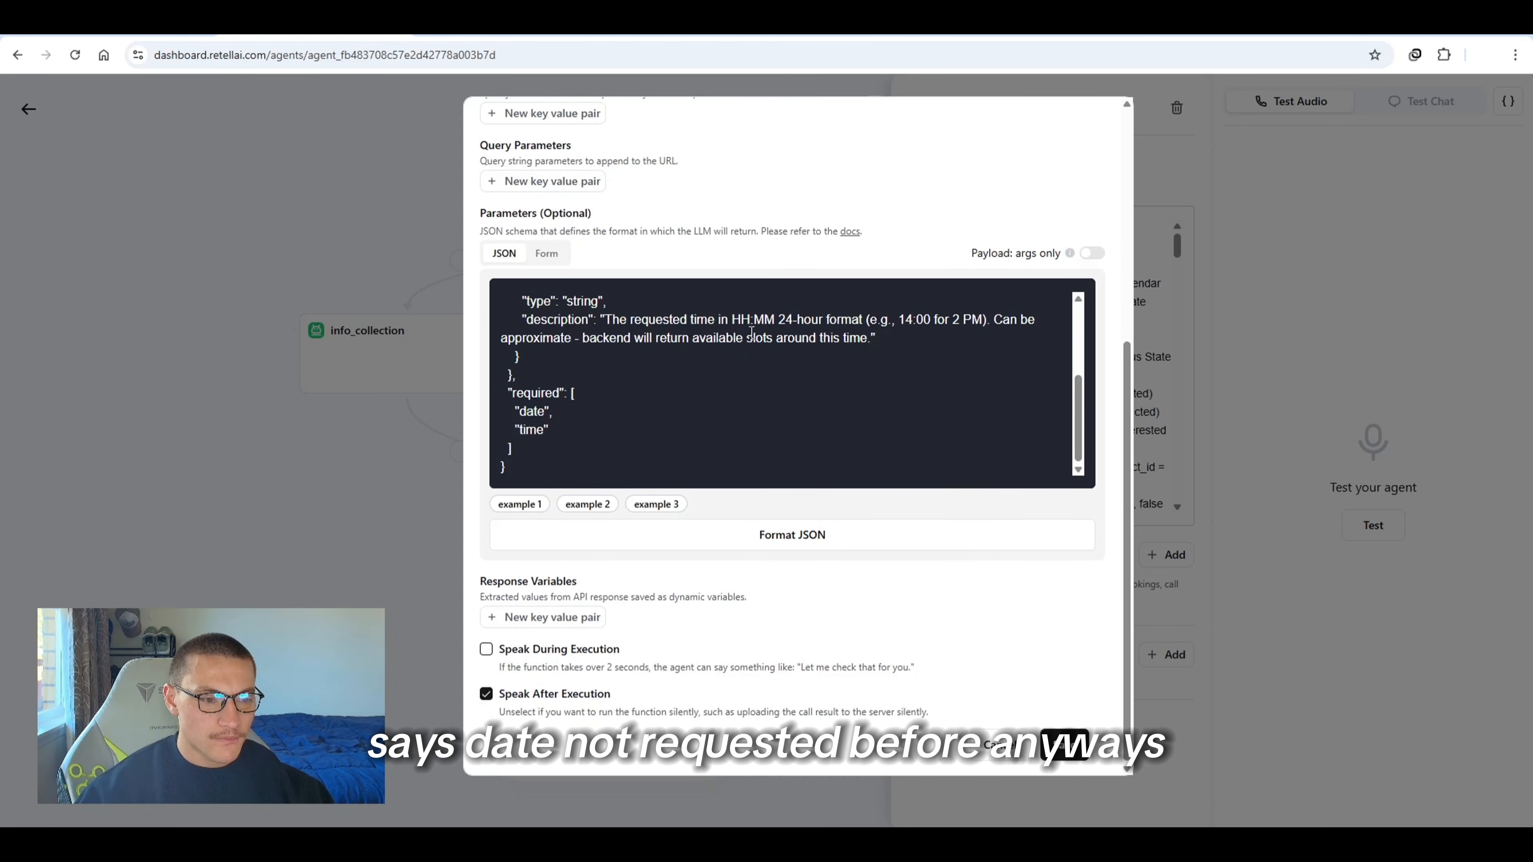
Enable Speak During Execution with the message "checking now" and save the check_availability function
left_click(487, 650)
left_click(740, 683)
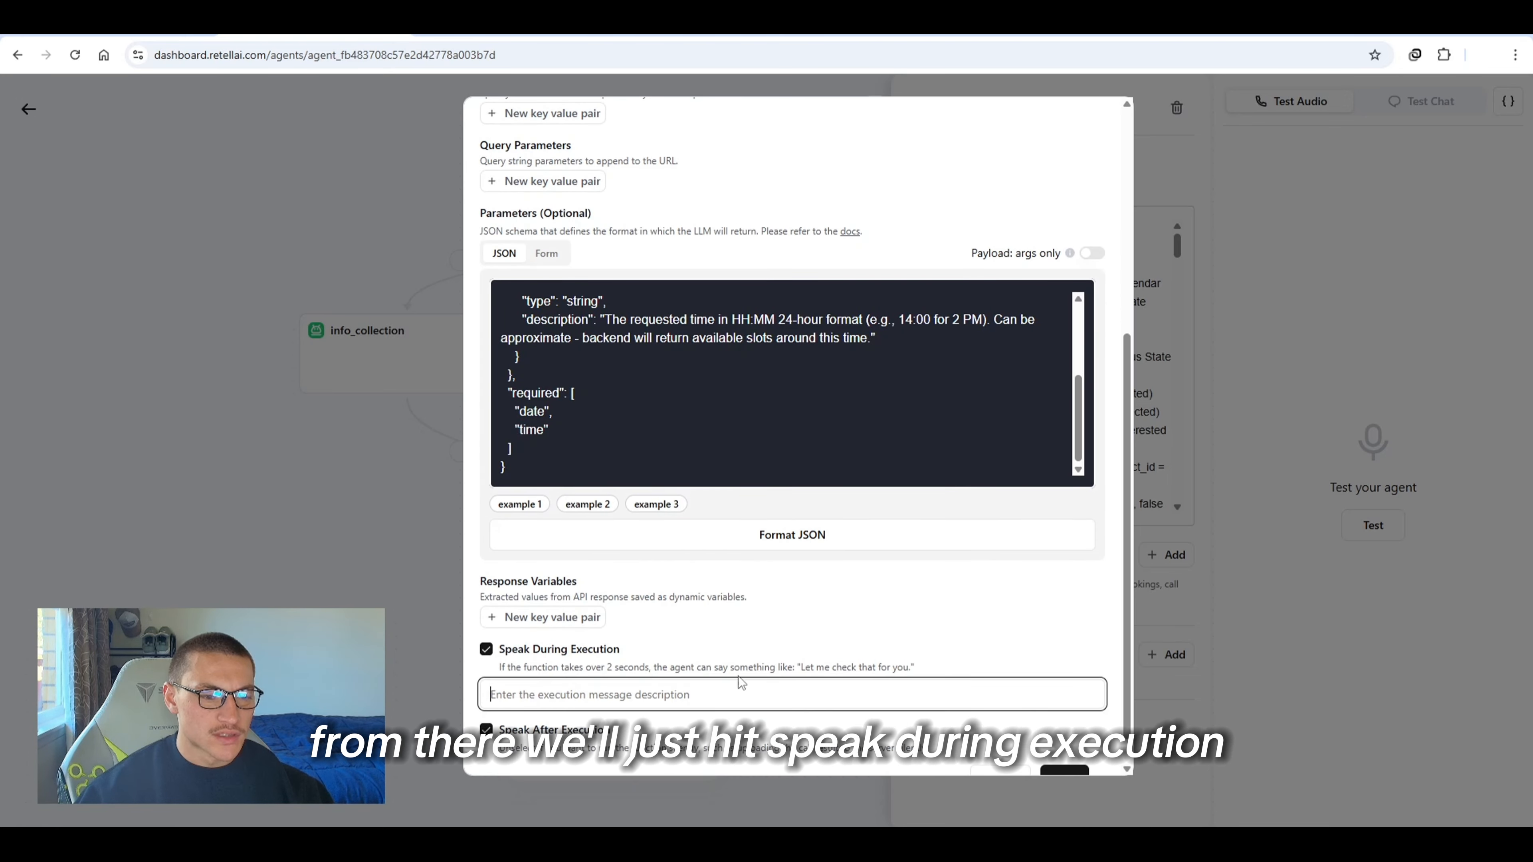
type("checking now")
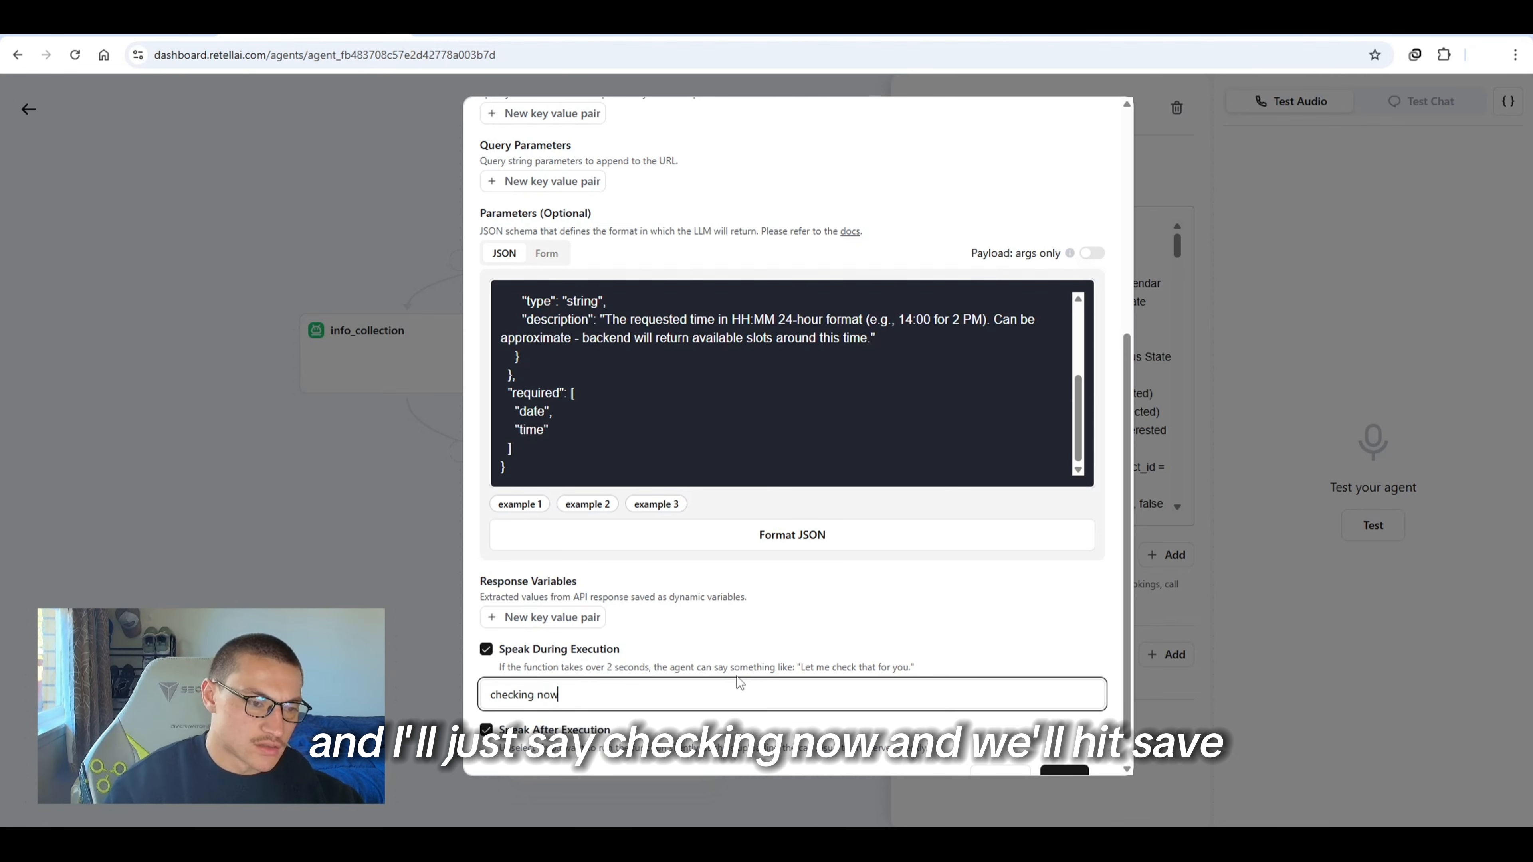
scroll(1061, 776, "down", 1)
left_click(1063, 768)
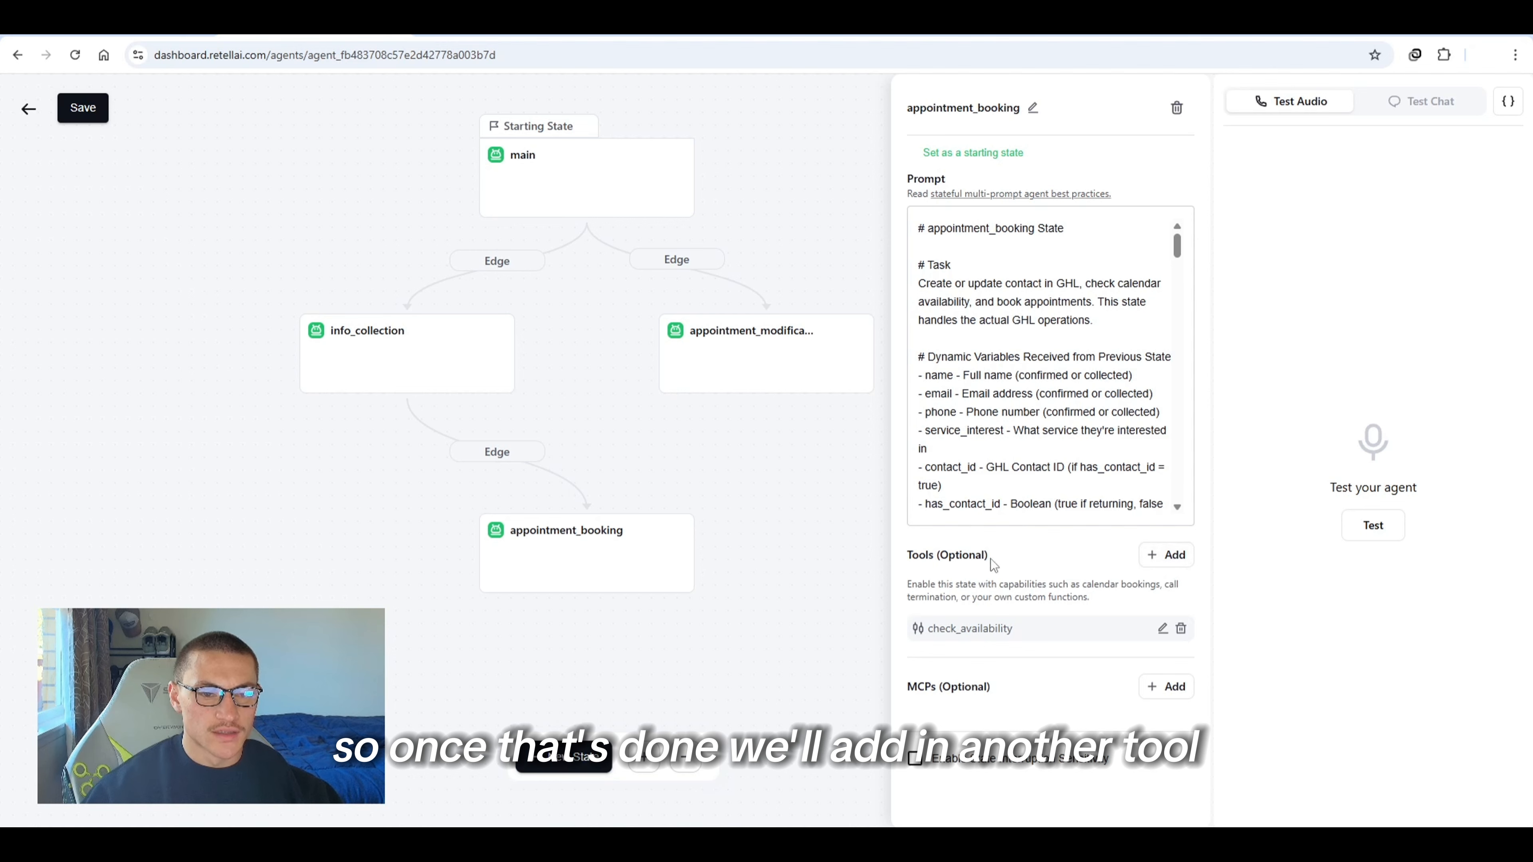
Add another custom function tool to the appointment_booking state named update_contact
left_click(1153, 557)
scroll(1038, 676, "down", 4)
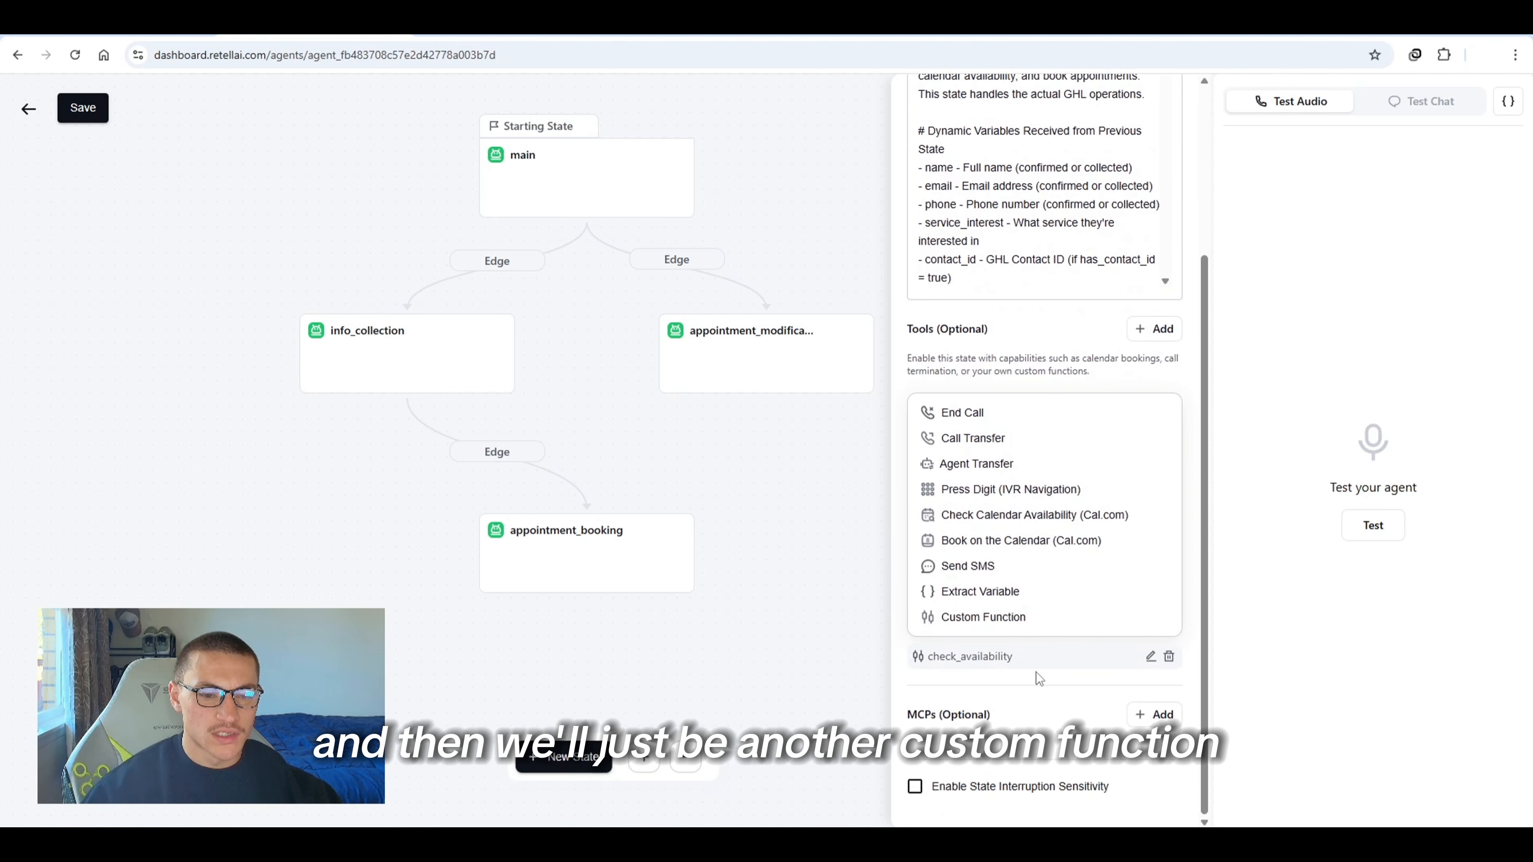
left_click(1015, 622)
type("upd")
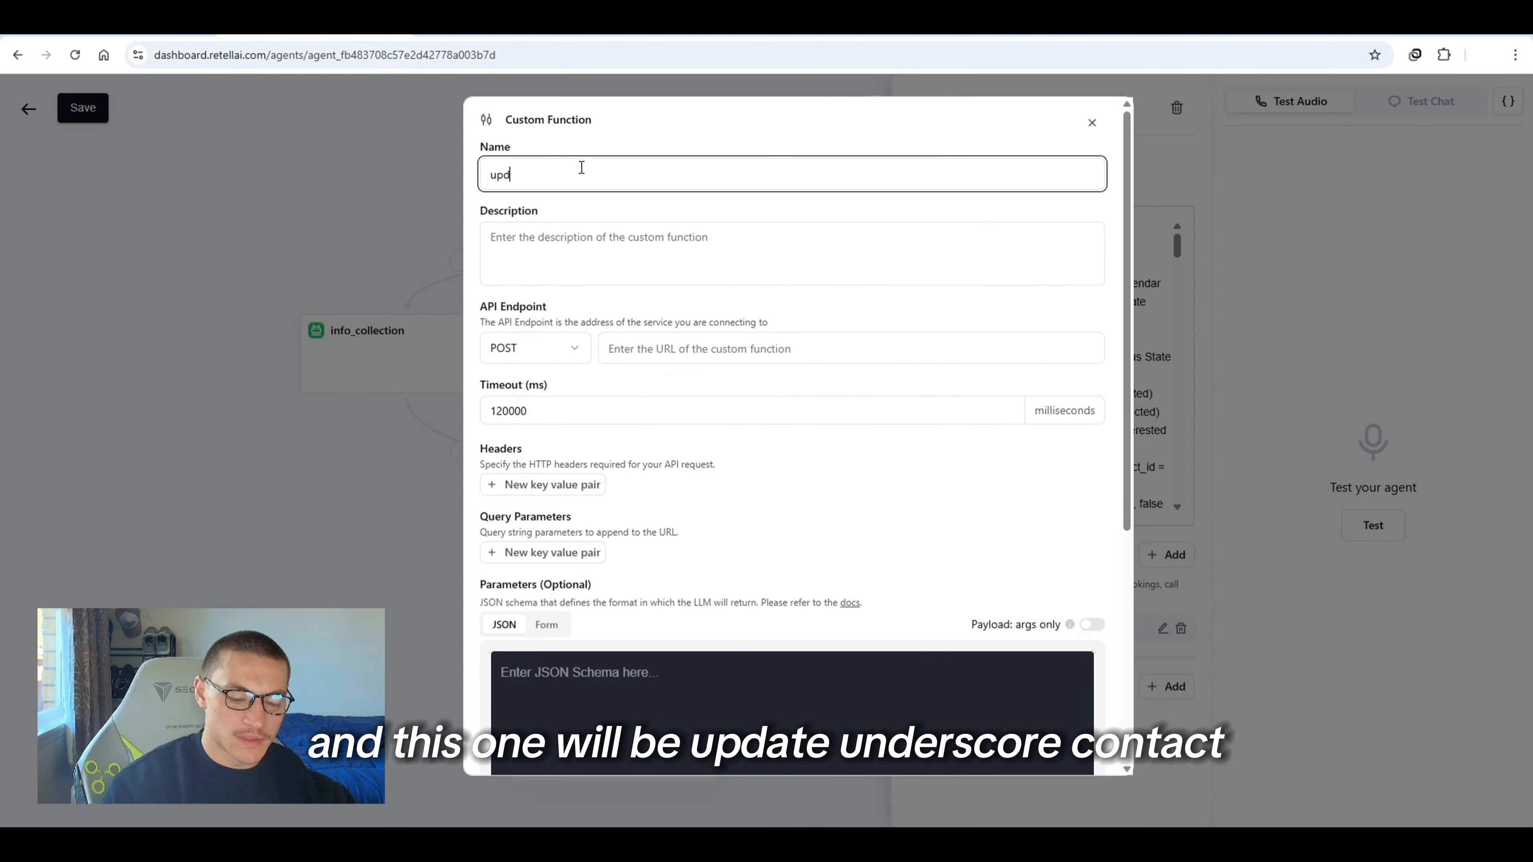
type("ate_contact")
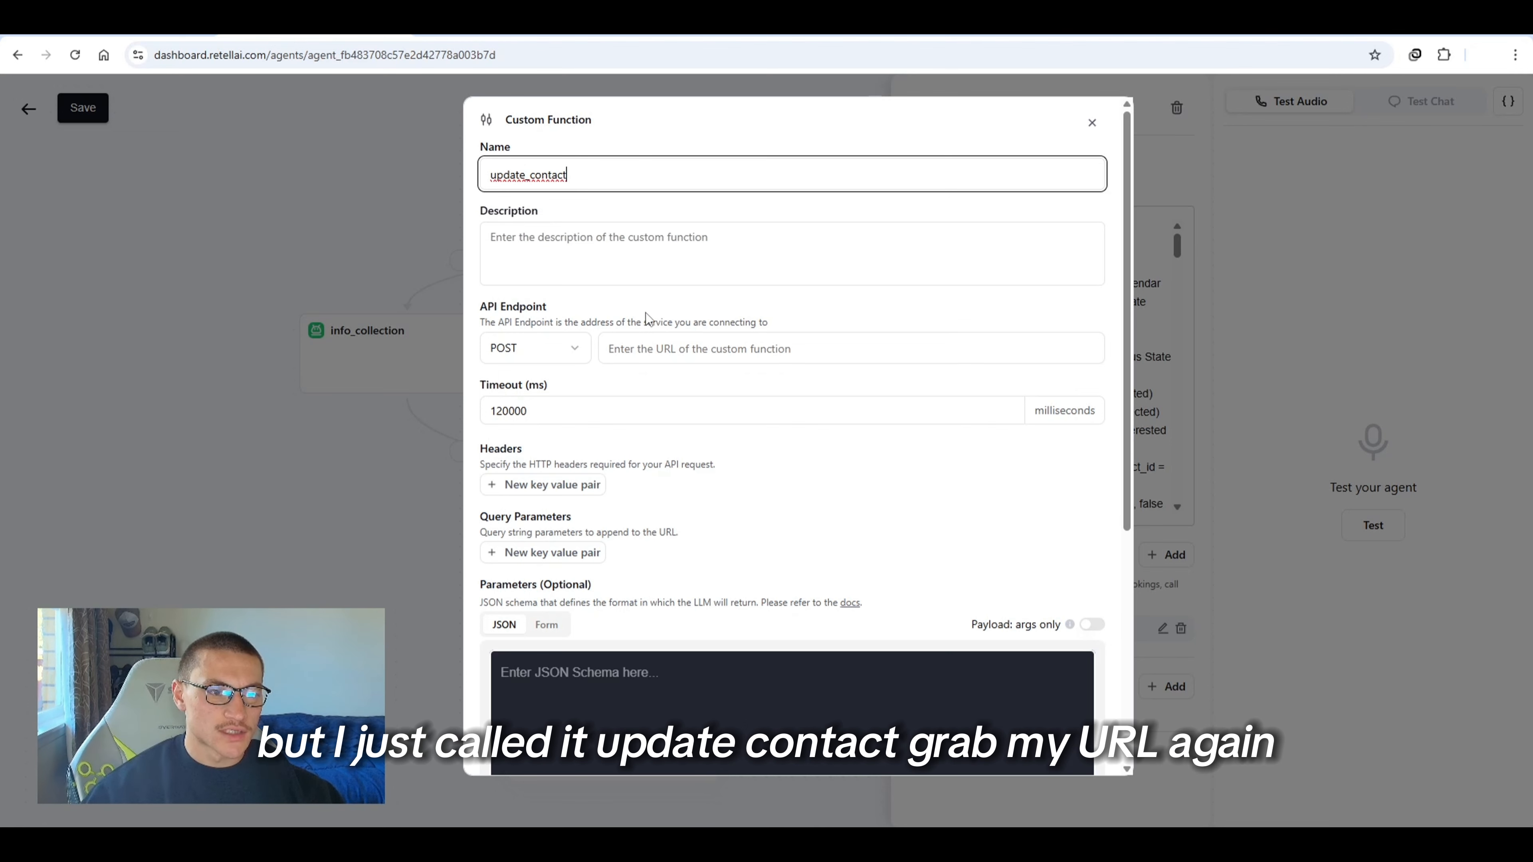
Copy the webhook URL from the sticky note and paste it as update_contact's API endpoint
left_click_drag(1175, 197, 1385, 210)
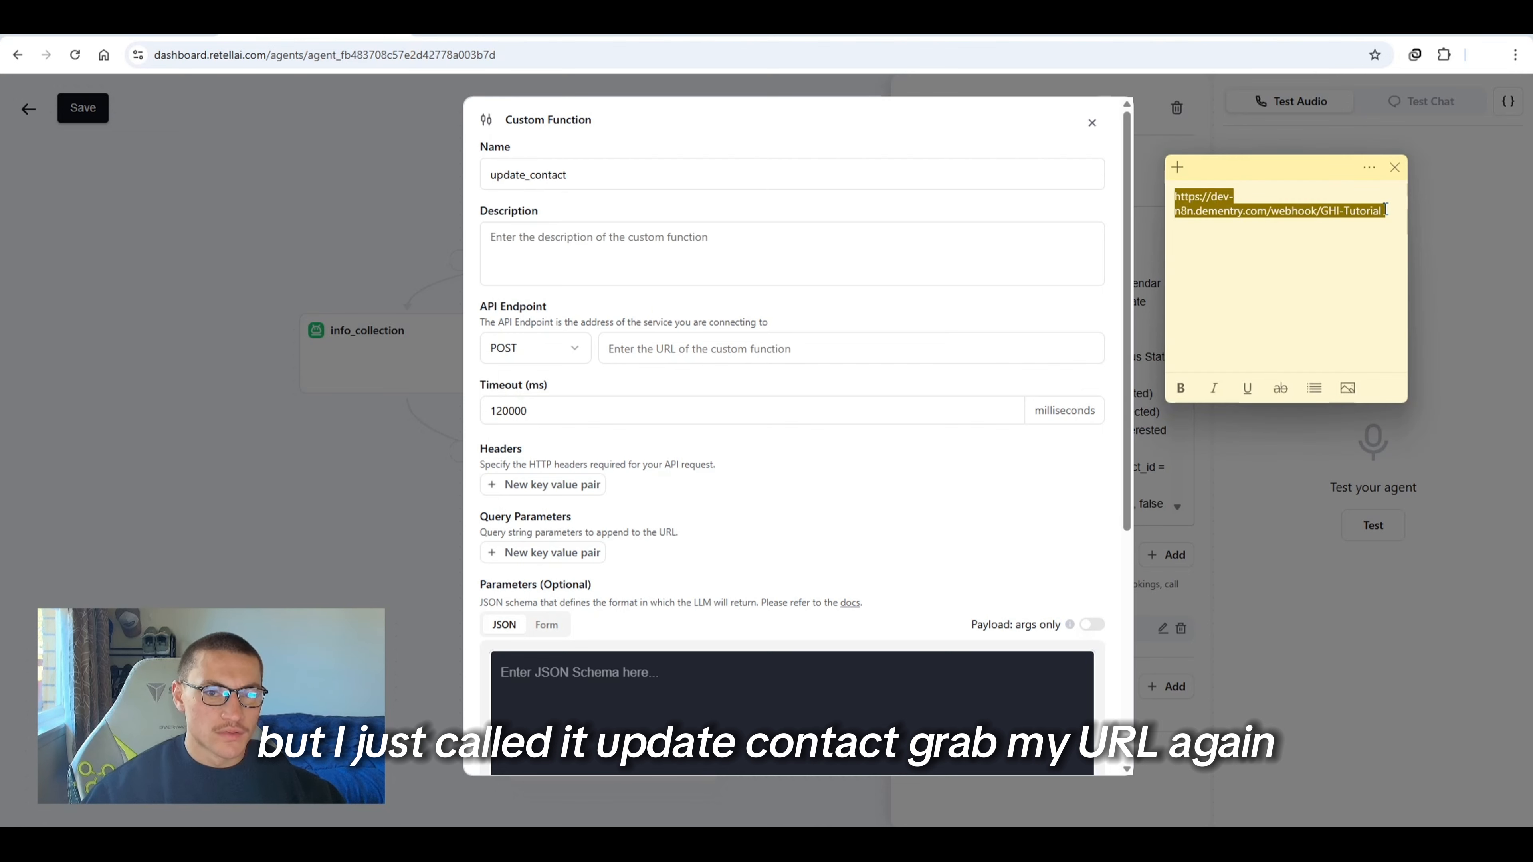
left_click(606, 349)
key("ctrl+v")
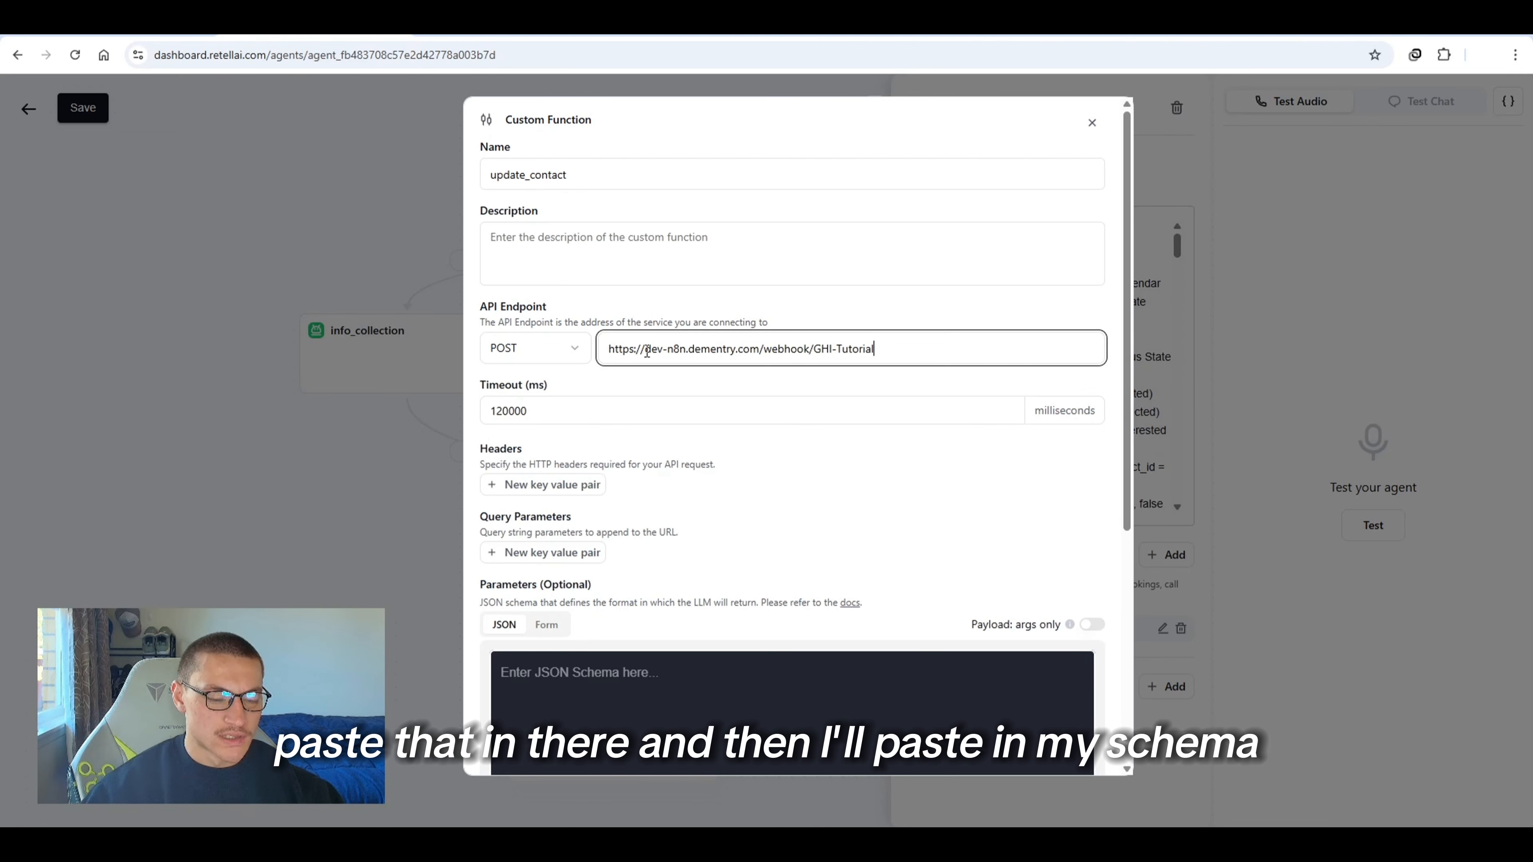
Paste a prepared update_contact schema with name, phone number, email and contact ID parameters
left_click(784, 686)
key("ctrl+v")
scroll(712, 337, "down", 5)
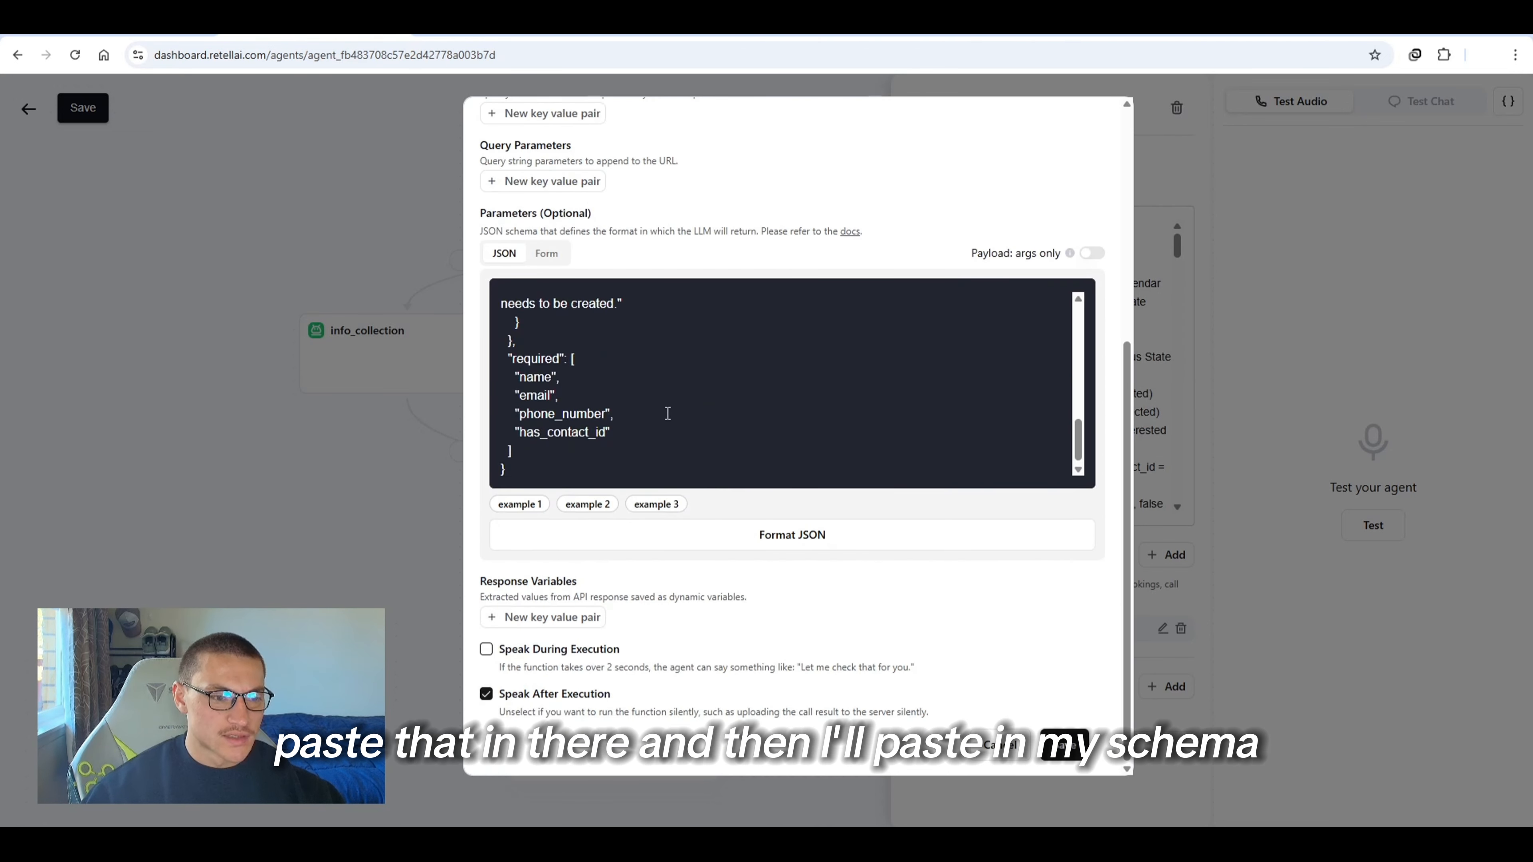
scroll(533, 362, "up", 10)
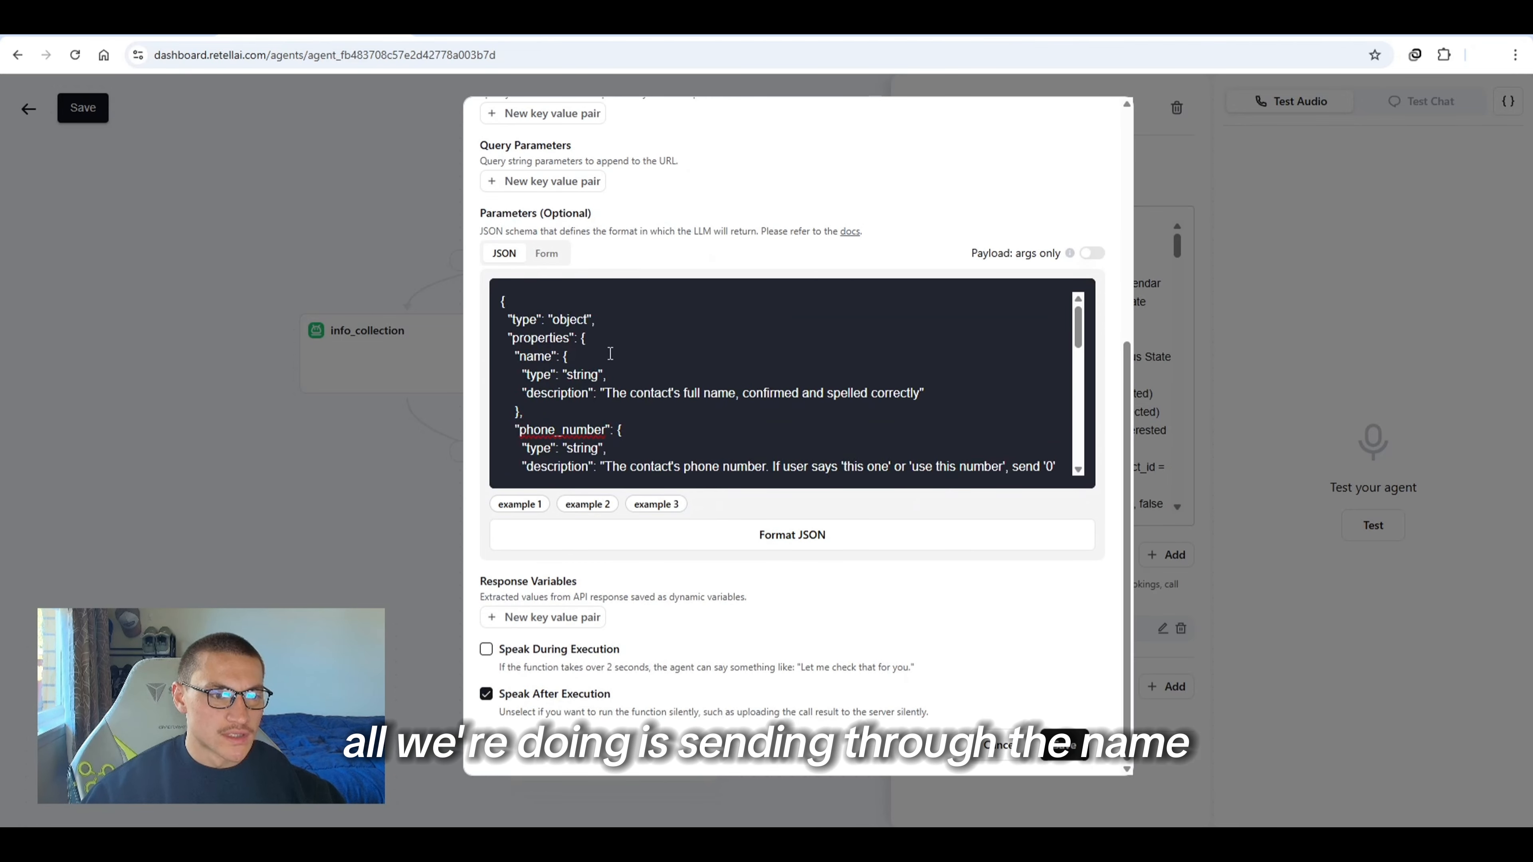
scroll(621, 375, "down", 4)
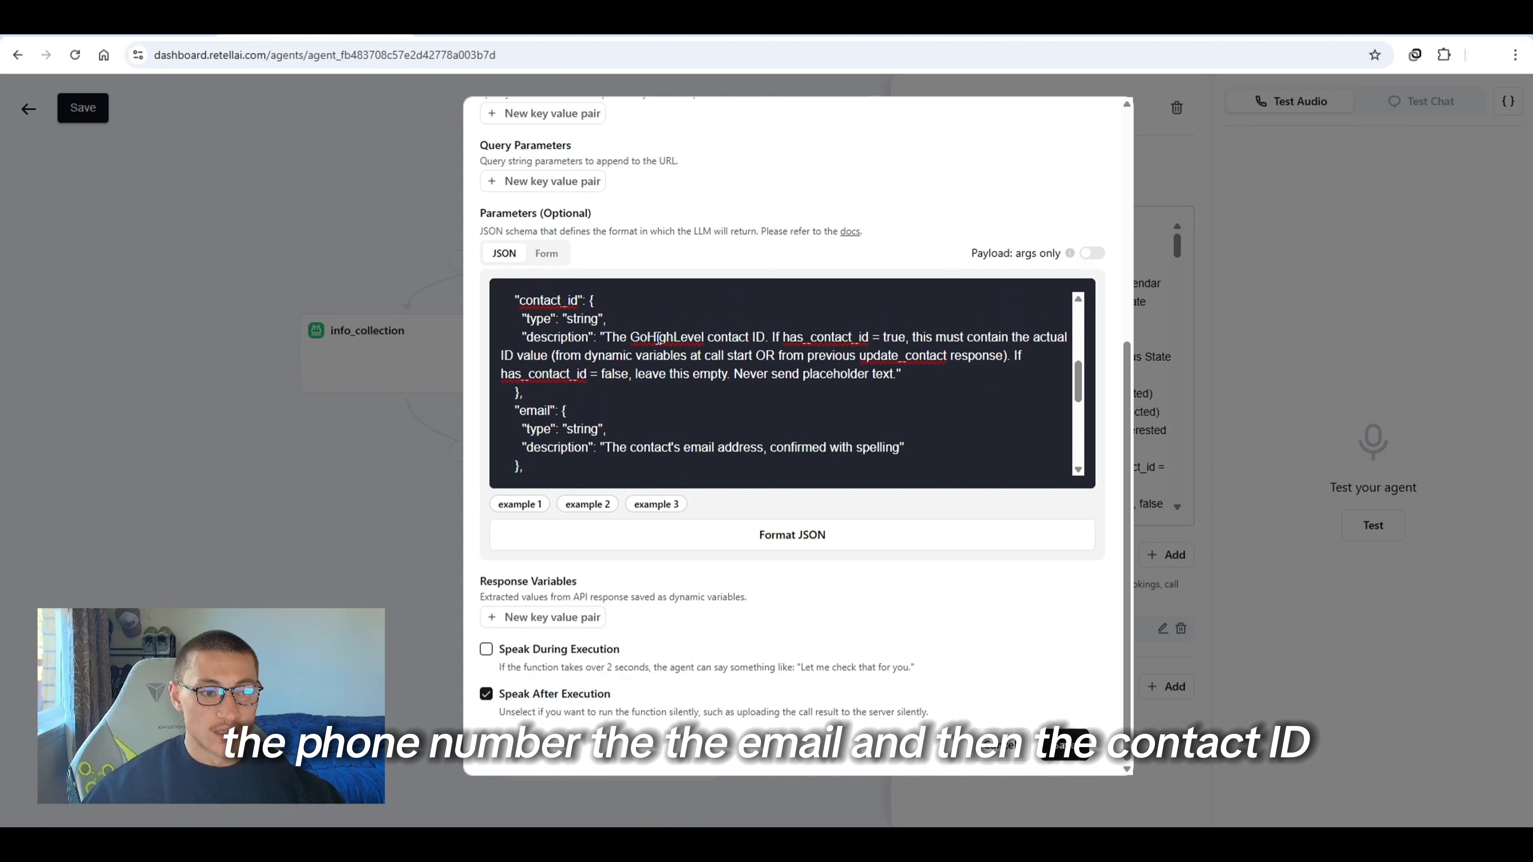
Enable Speak During Execution for update_contact with the message "Updating your information" and save the function
scroll(658, 337, "down", 3)
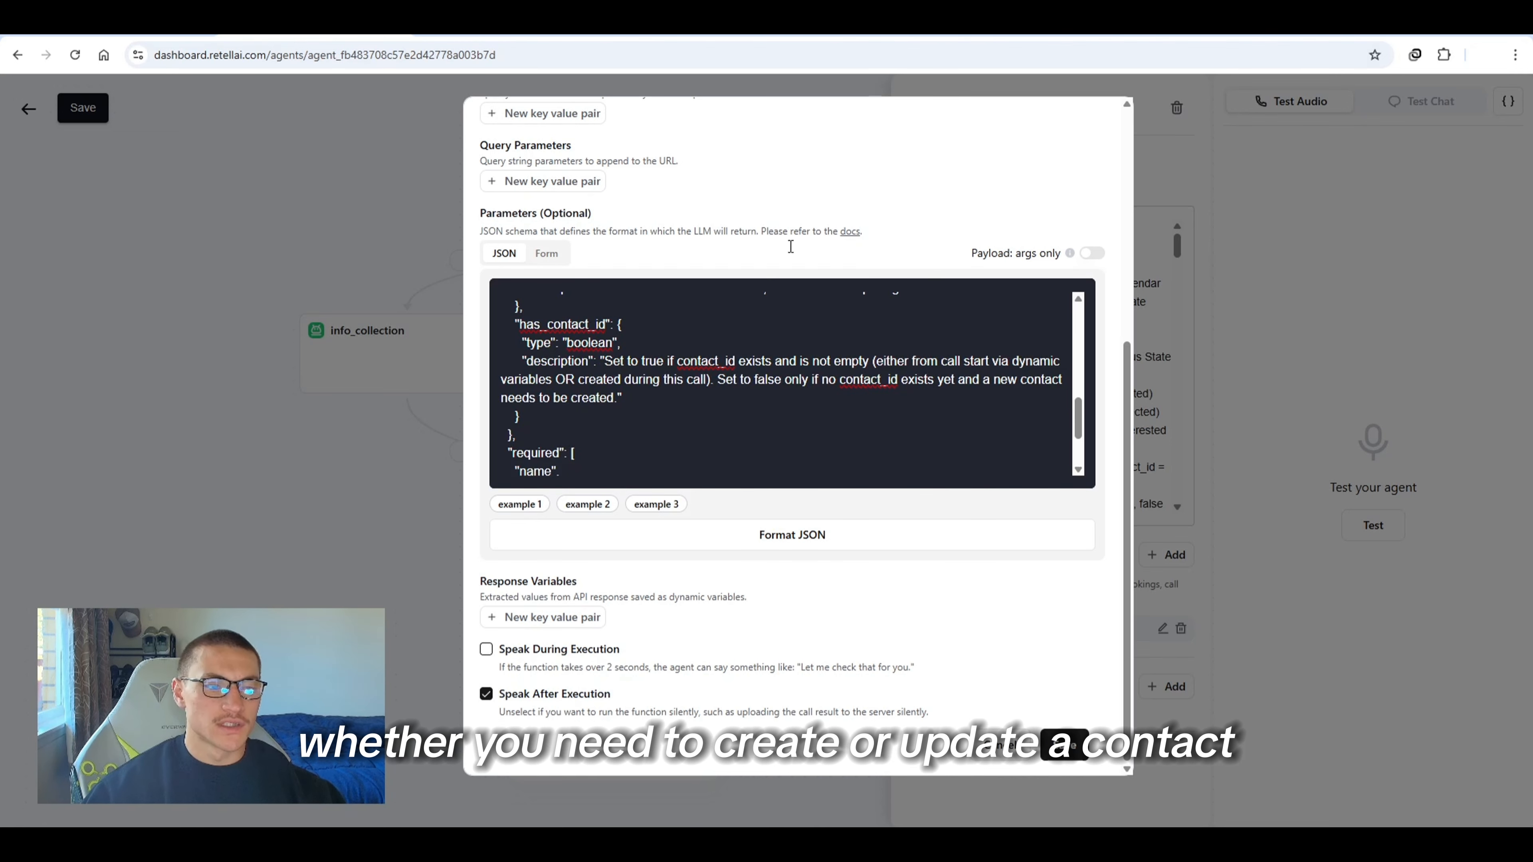
scroll(686, 436, "down", 3)
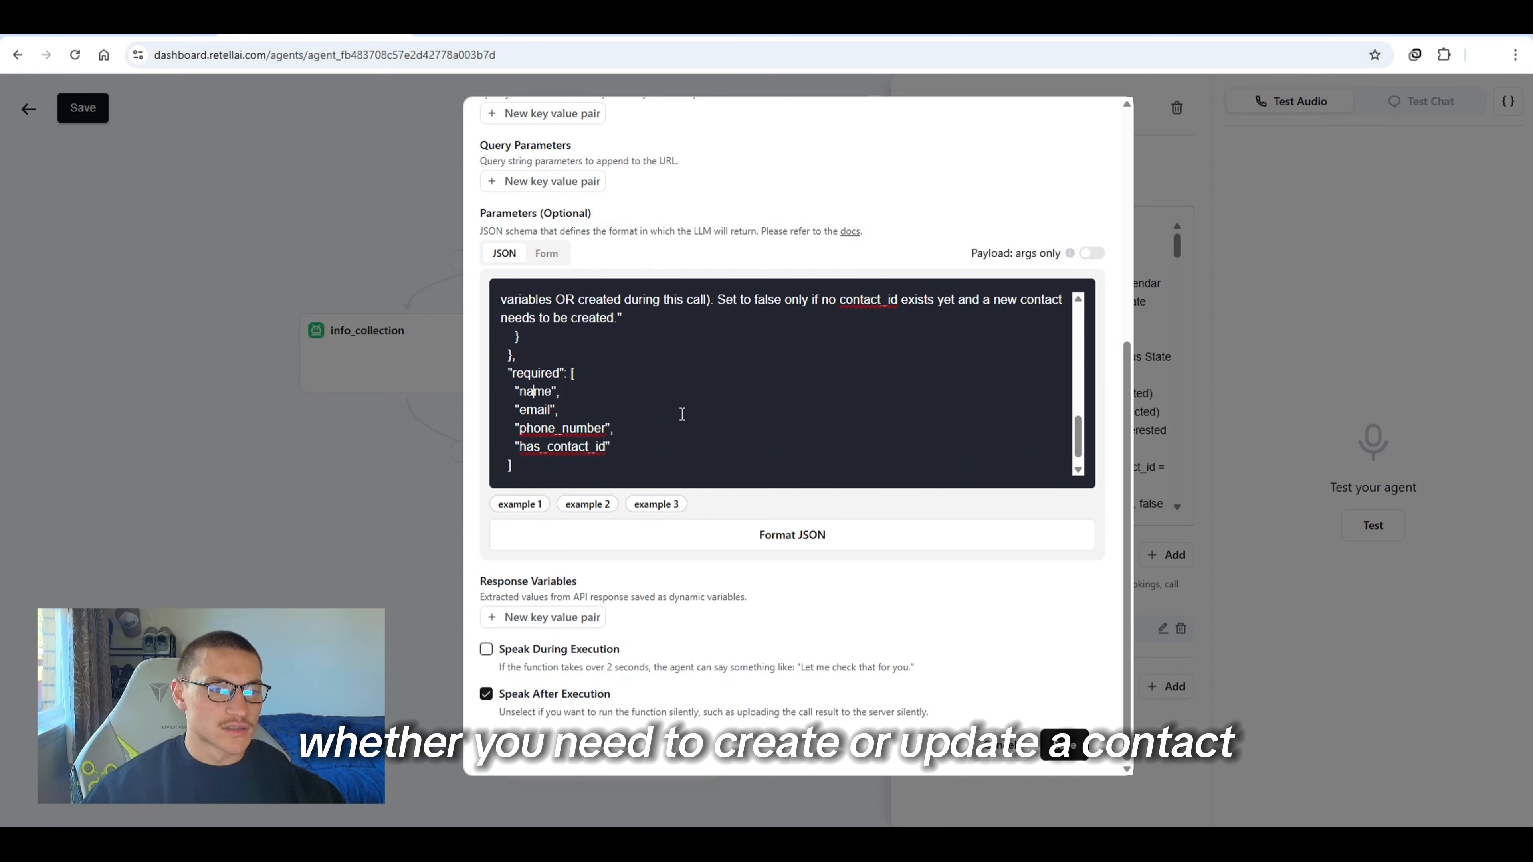
left_click(486, 649)
left_click(657, 705)
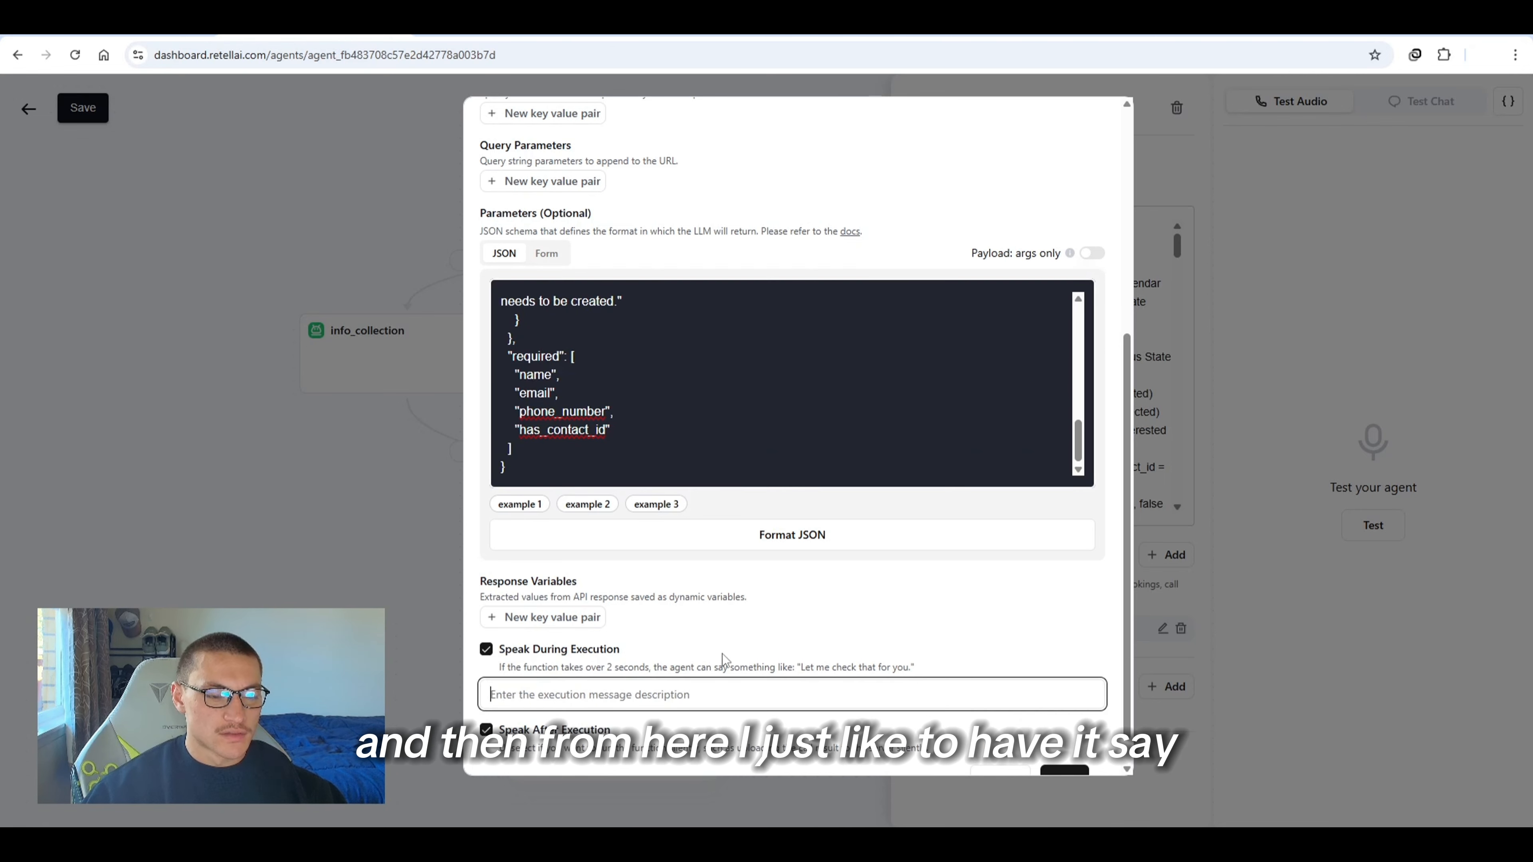
scroll(726, 645, "down", 1)
type("Upd")
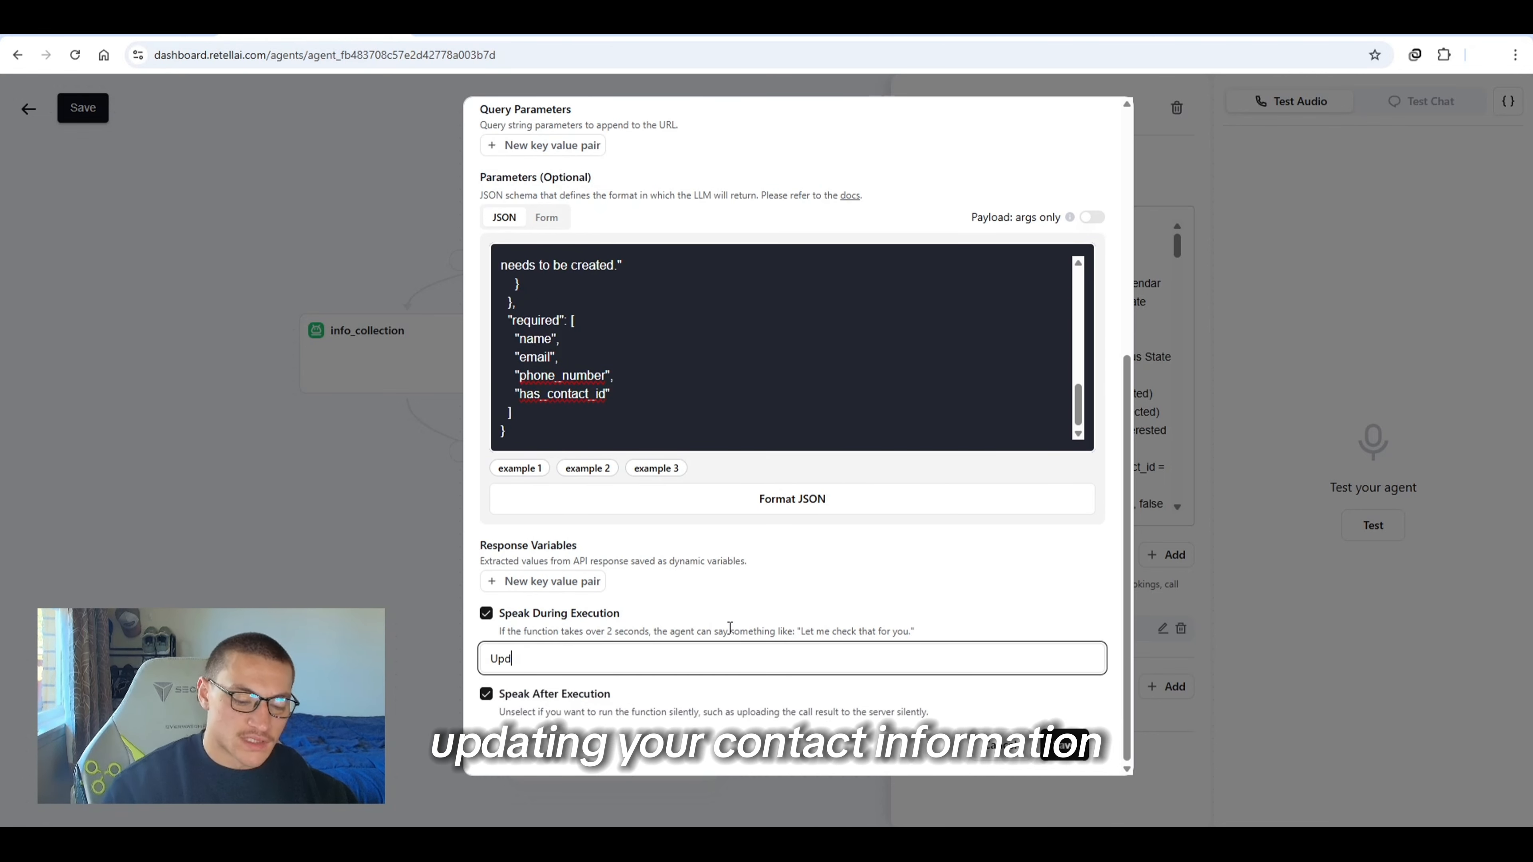
type("ating your cont")
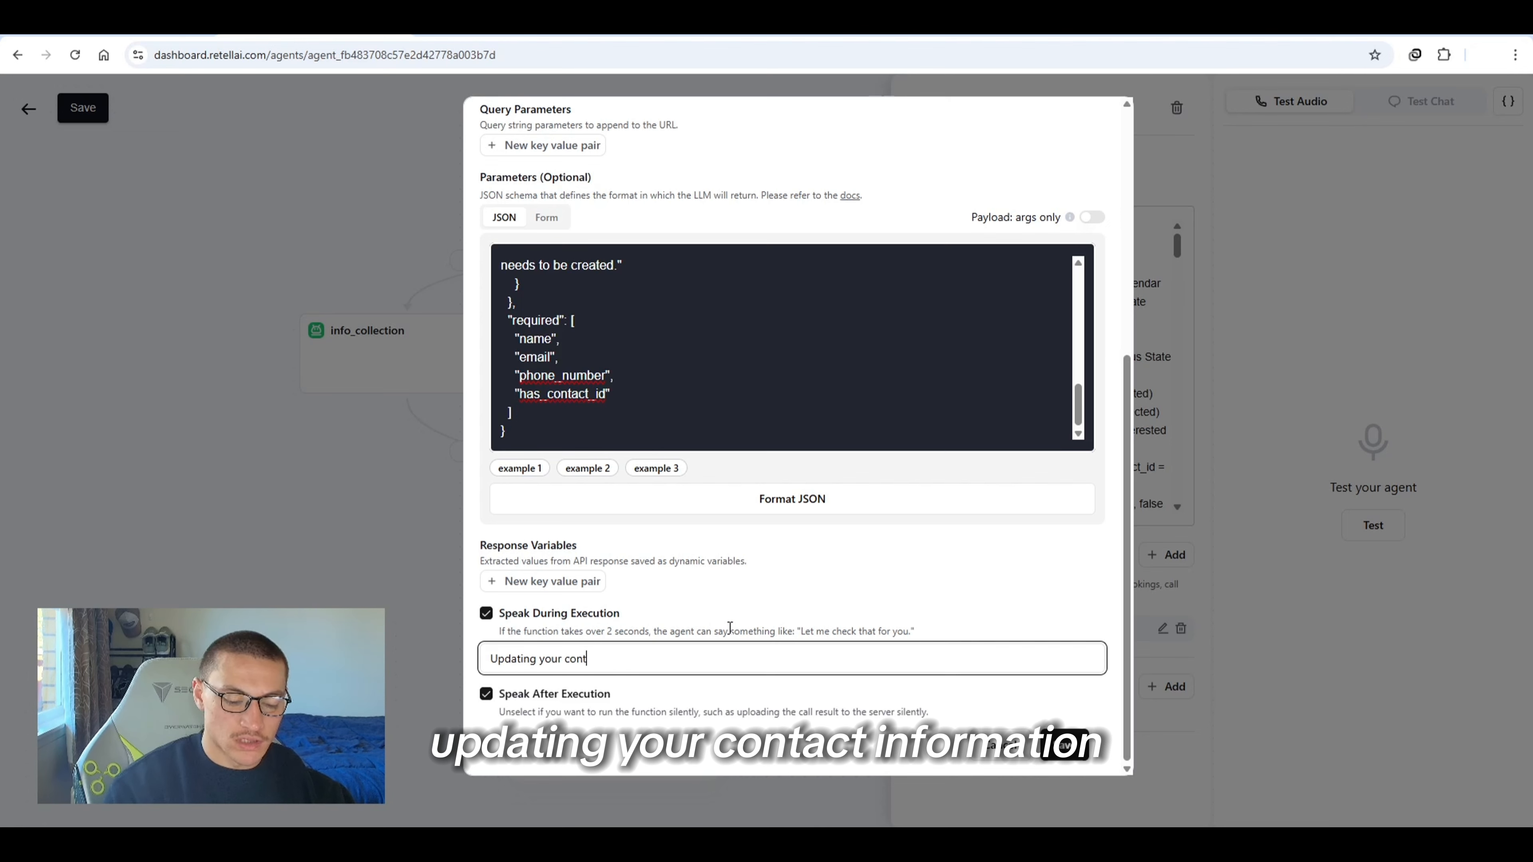
type("ac")
key("ctrl+shift+Left")
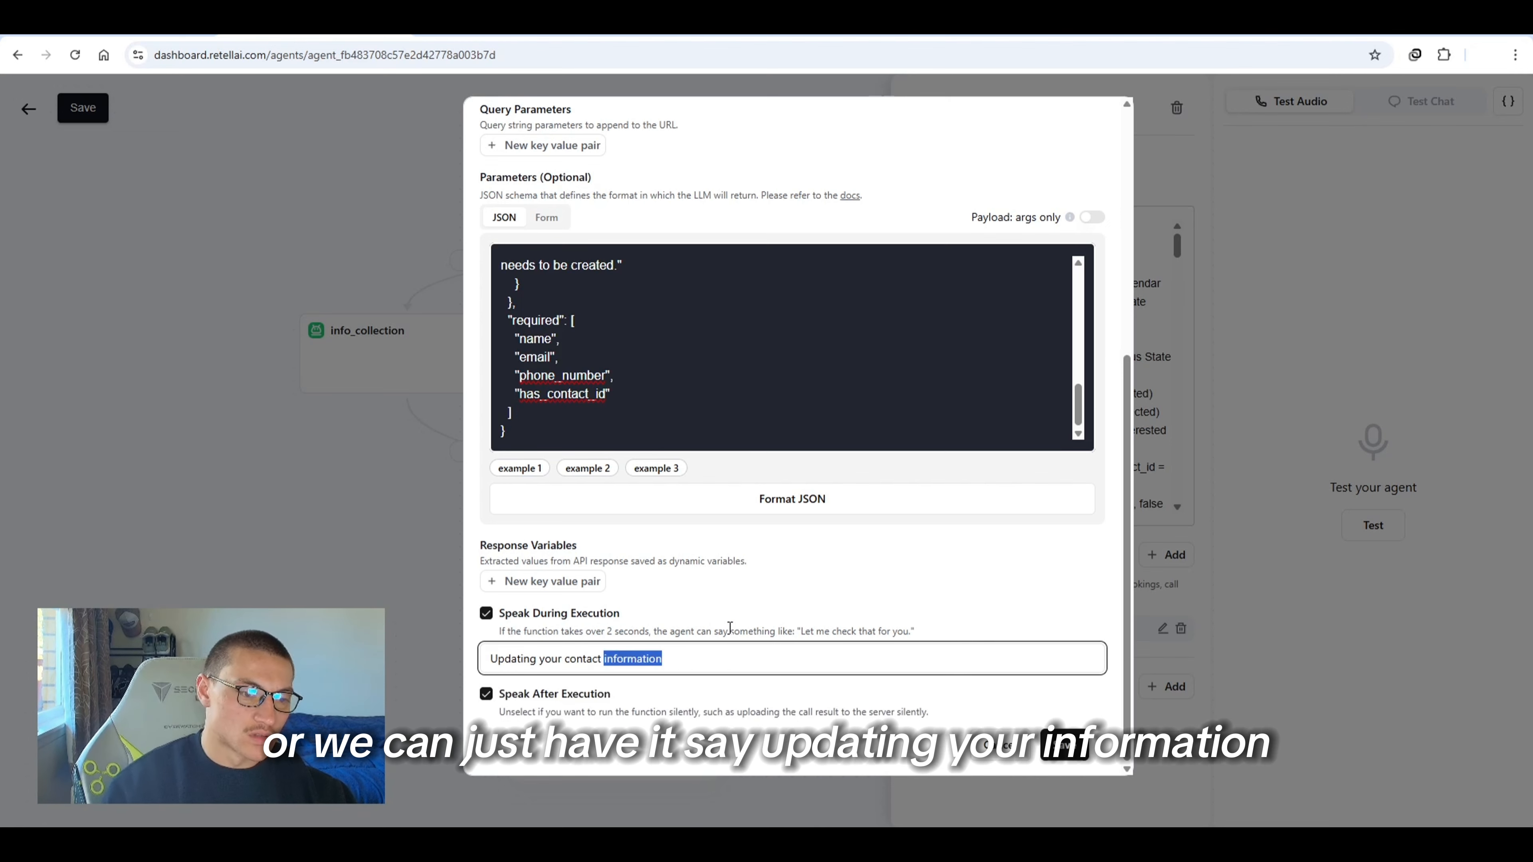
key("ctrl+shift+Left")
key("Left")
key("ctrl+shift+Right")
key("BackSpace")
left_click(1064, 747)
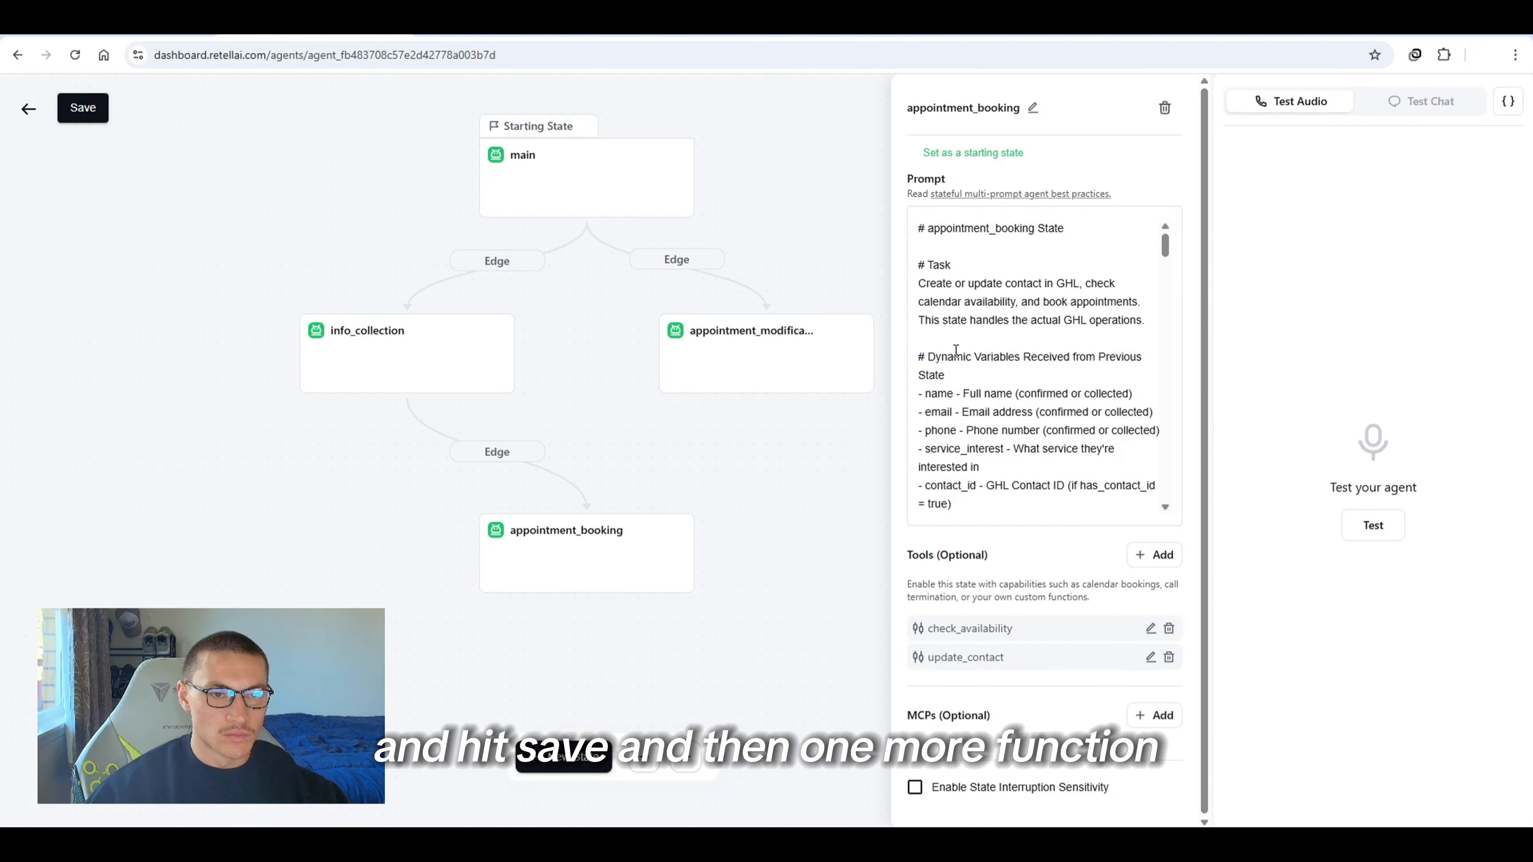
Add a third custom function tool to the appointment_booking state named book_appointment
left_click(1154, 554)
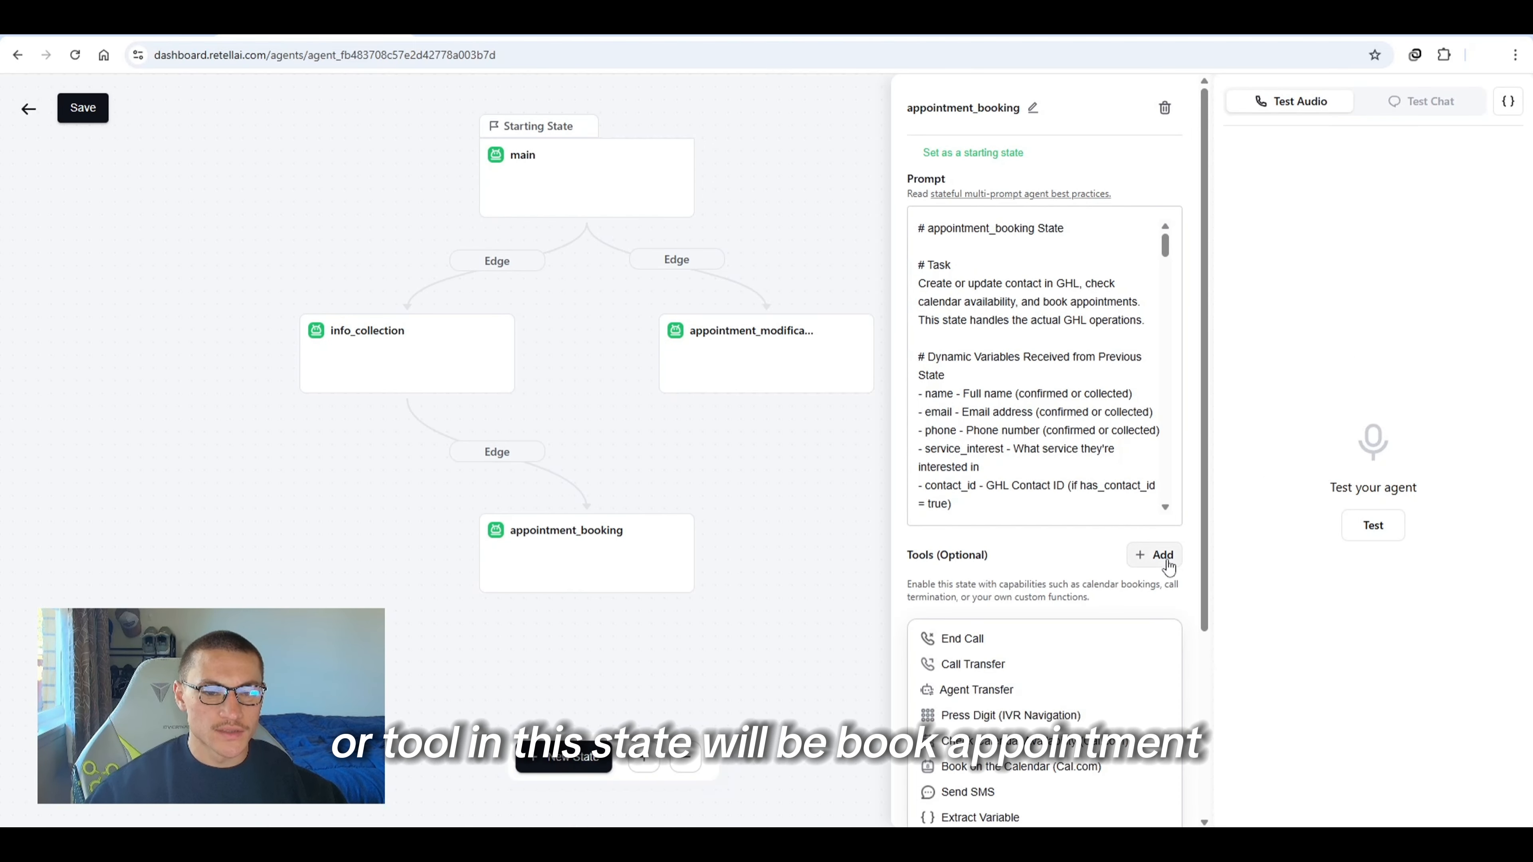
scroll(1165, 564, "down", 4)
left_click(1012, 606)
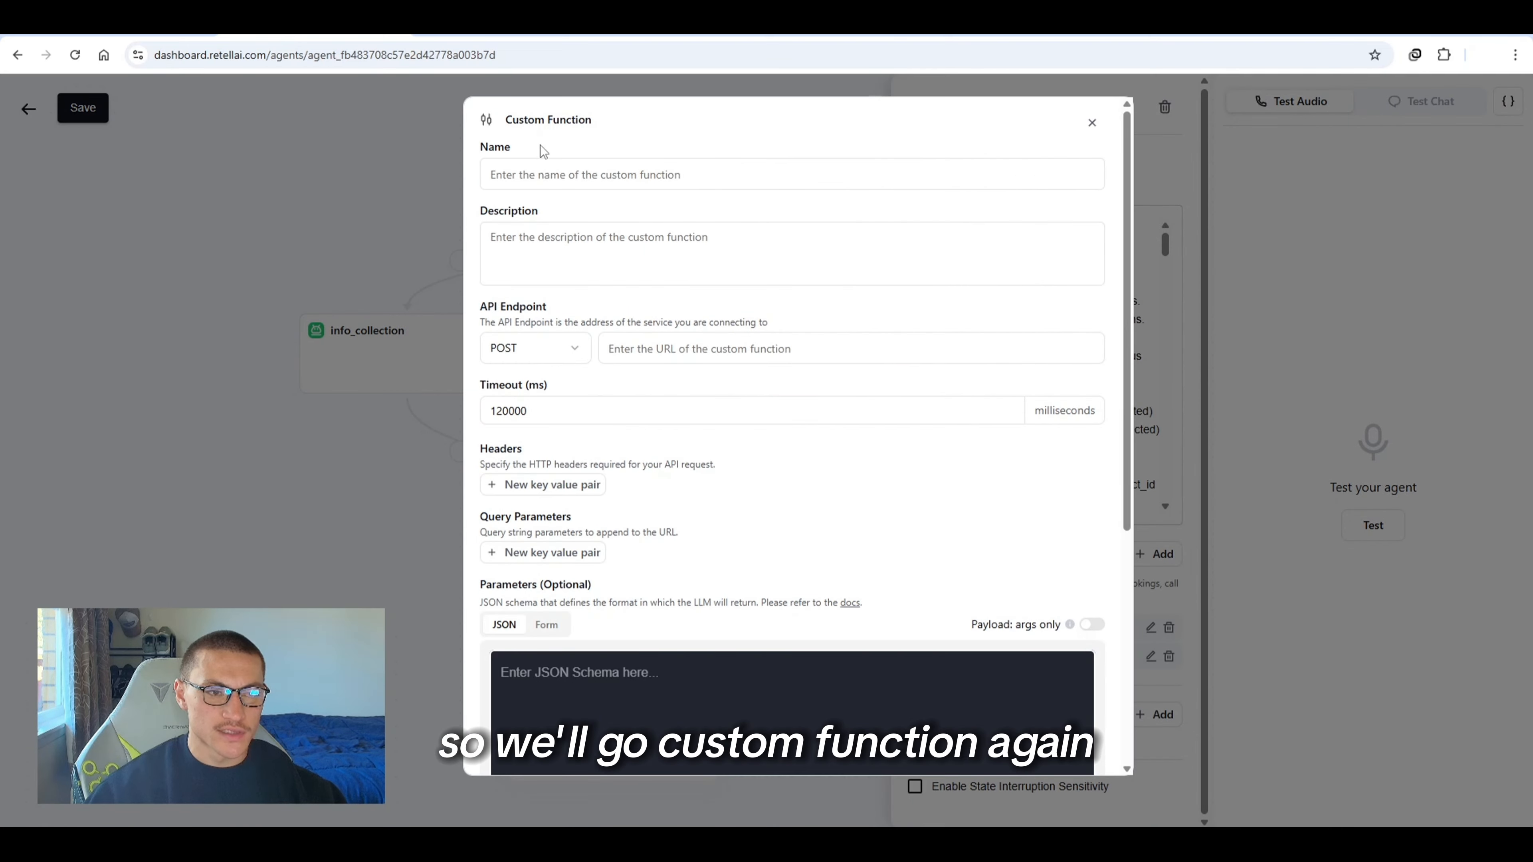
left_click(561, 168)
type("book_ap")
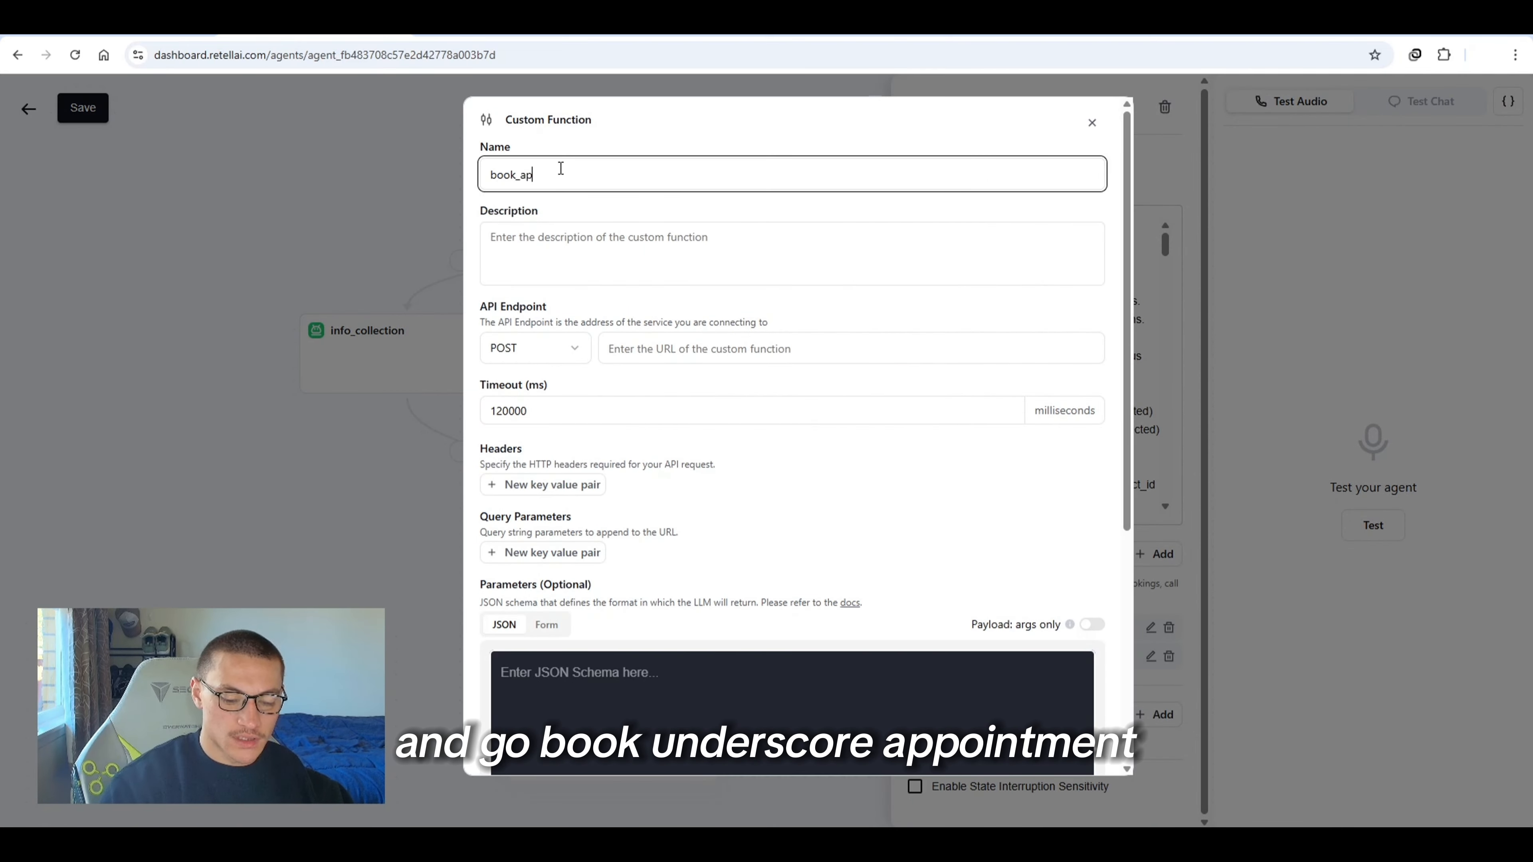
type("poi")
type("ntment")
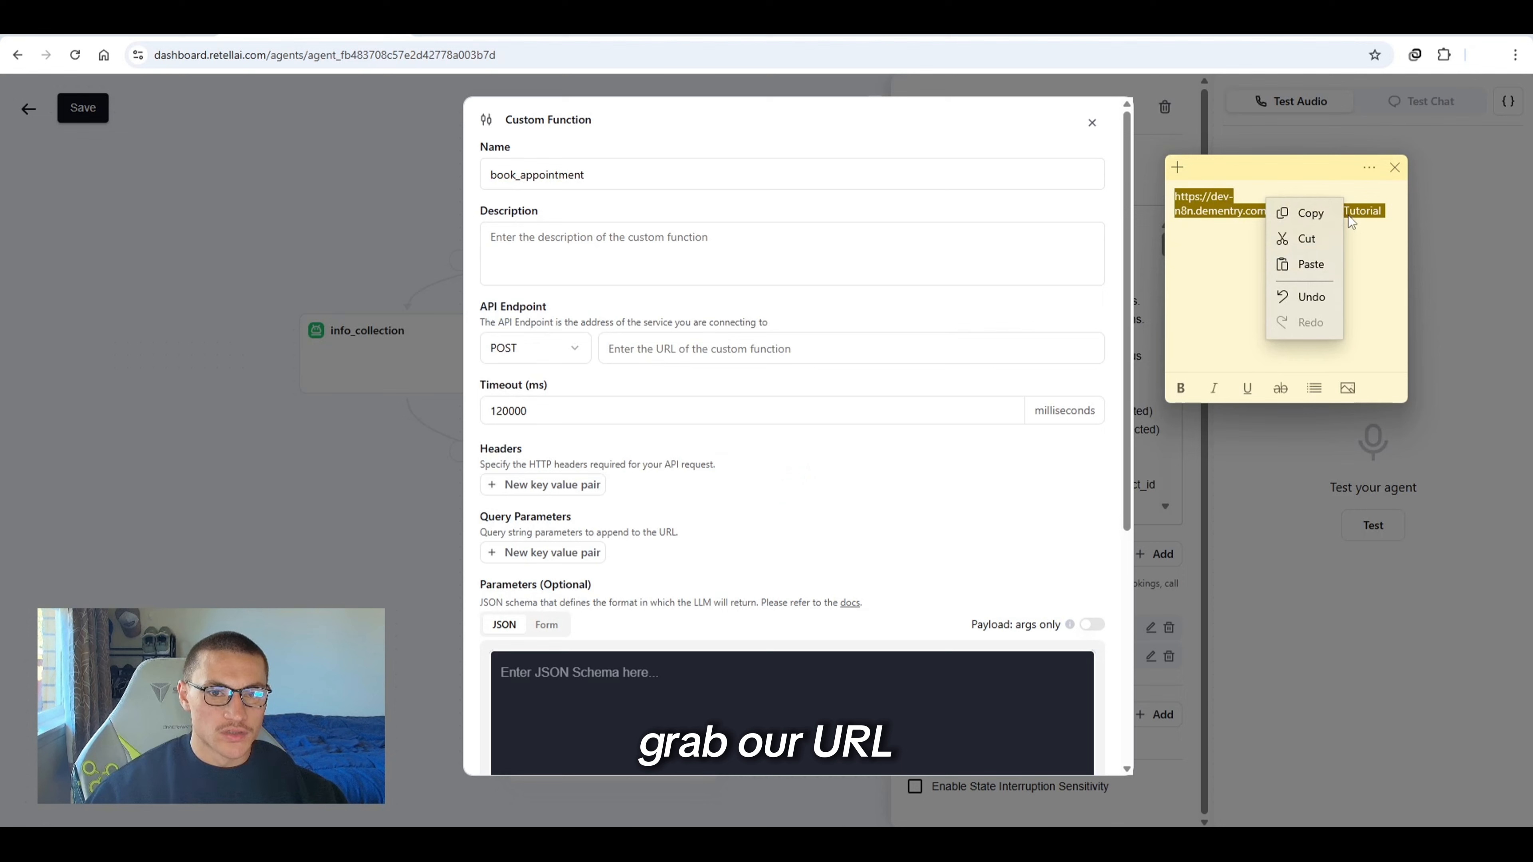
Copy the webhook URL from the sticky note and paste it as book_appointment's API endpoint
left_click(1304, 215)
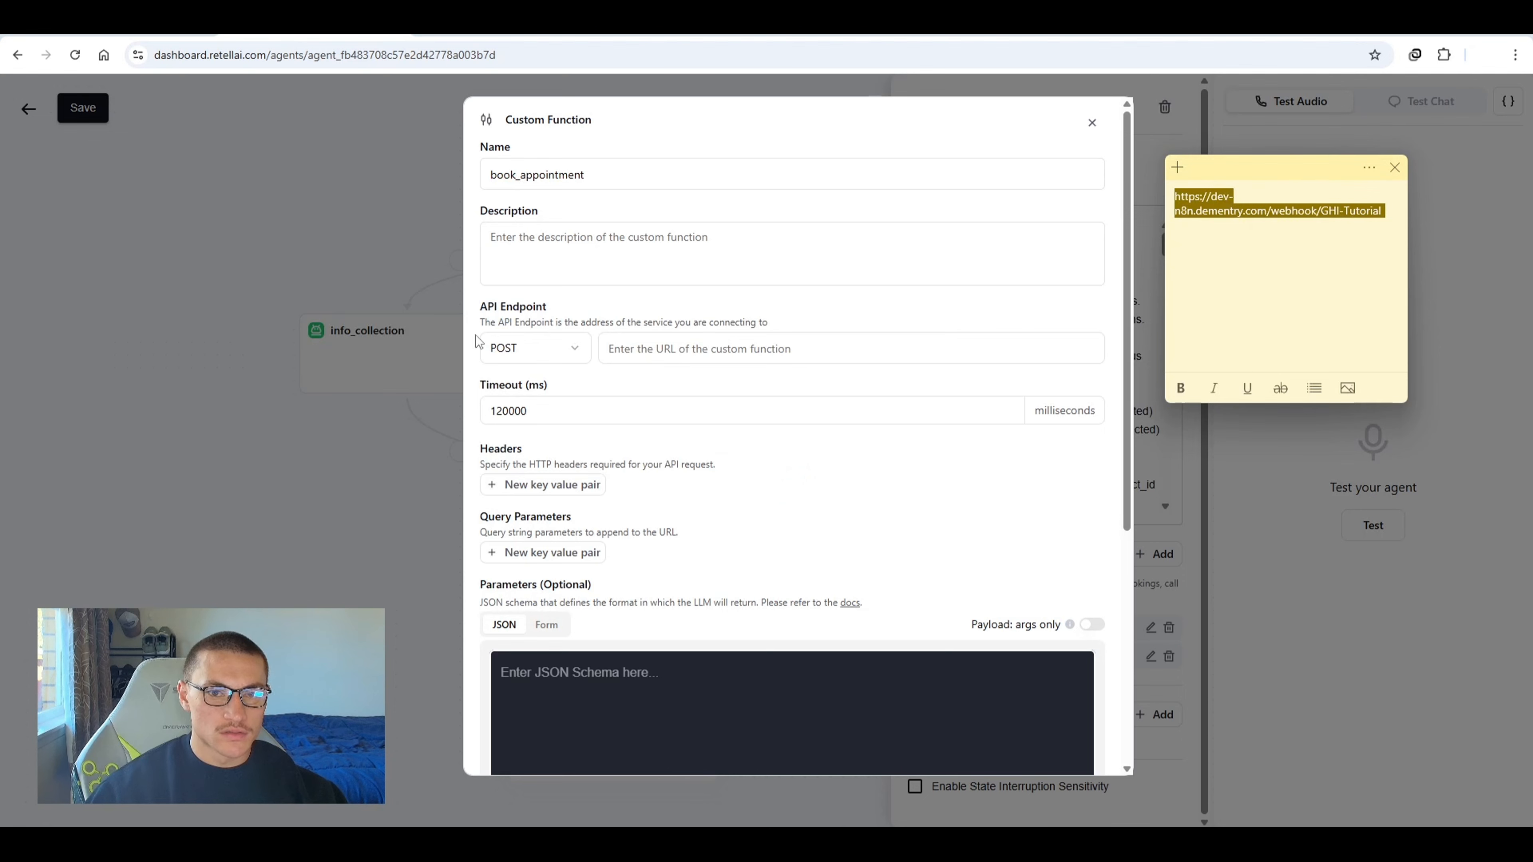
left_click(699, 362)
key("ctrl+v")
Paste a prepared book_appointment schema with contact ID, start time and notes parameters
scroll(691, 452, "down", 5)
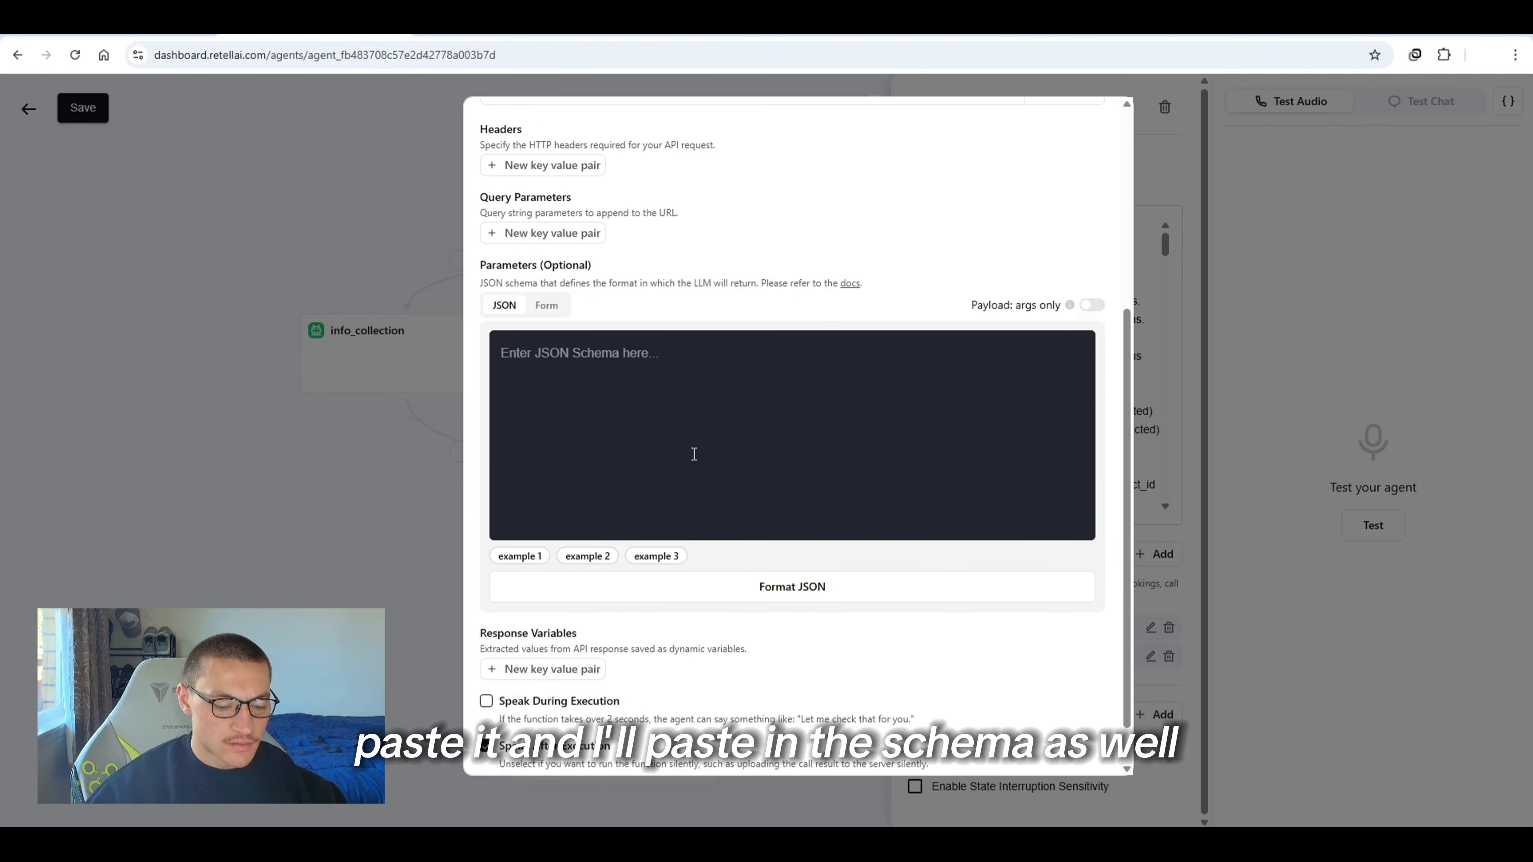
left_click(691, 452)
key("ctrl+v")
Review the pasted schema's contact_id, start_time and notes descriptions and required fields
scroll(674, 466, "up", 10)
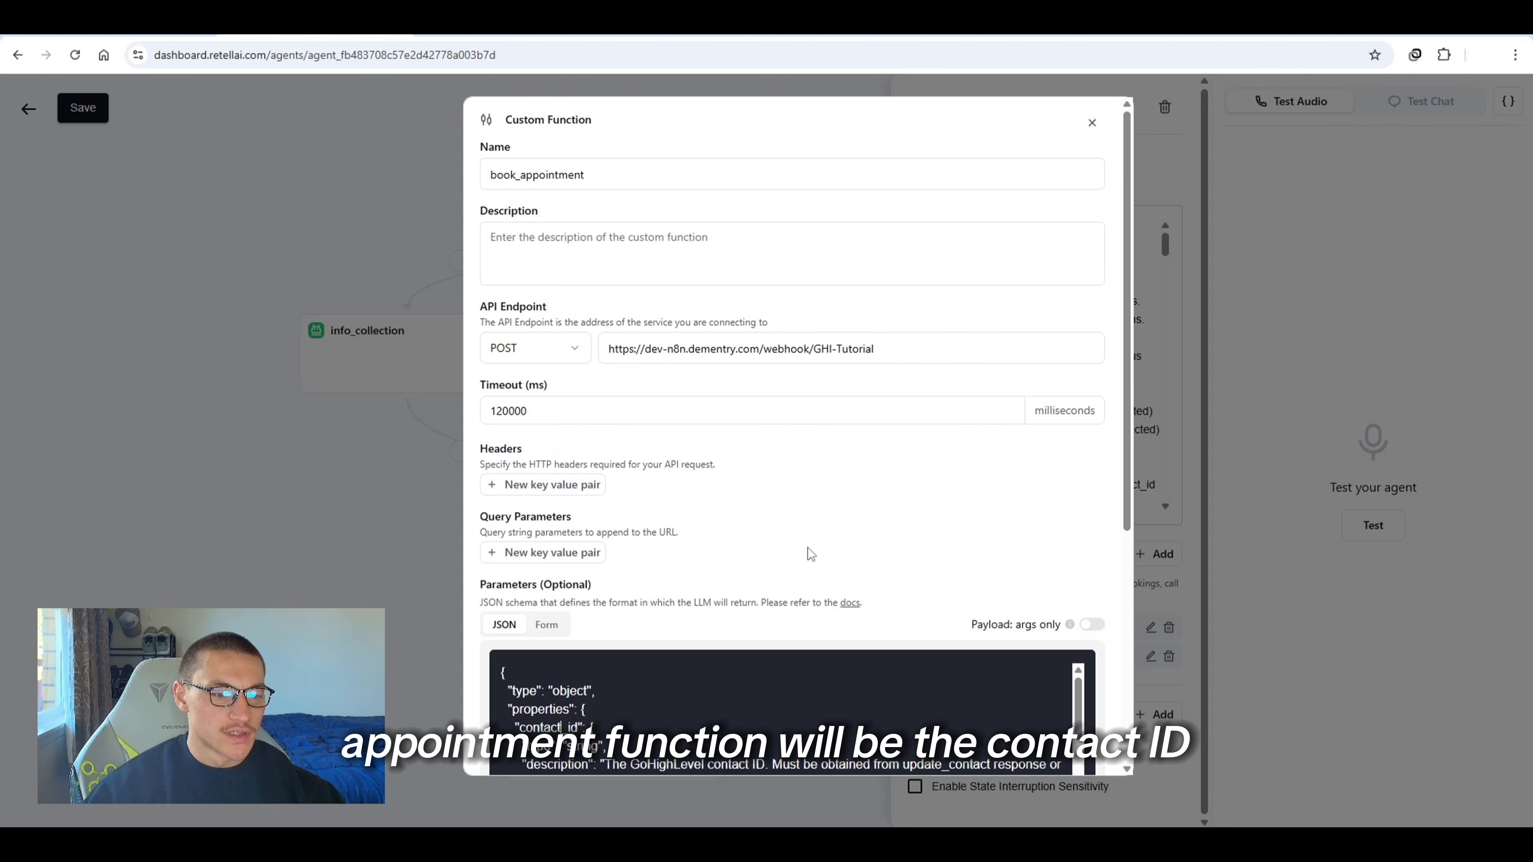
scroll(811, 554, "down", 3)
scroll(568, 604, "down", 3)
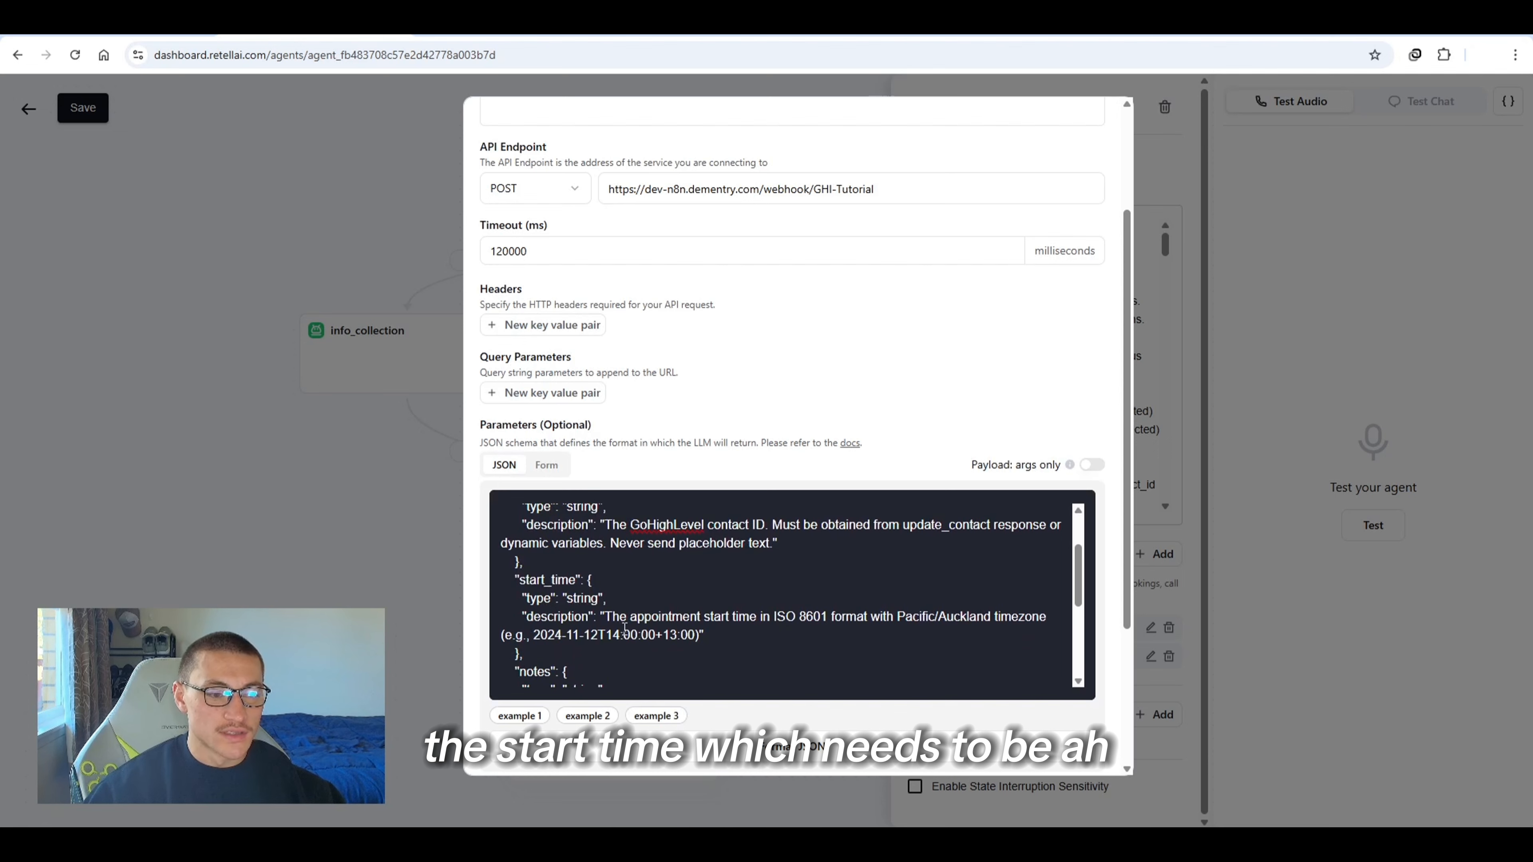
left_click_drag(572, 636, 621, 634)
left_click(657, 589)
scroll(659, 585, "down", 1)
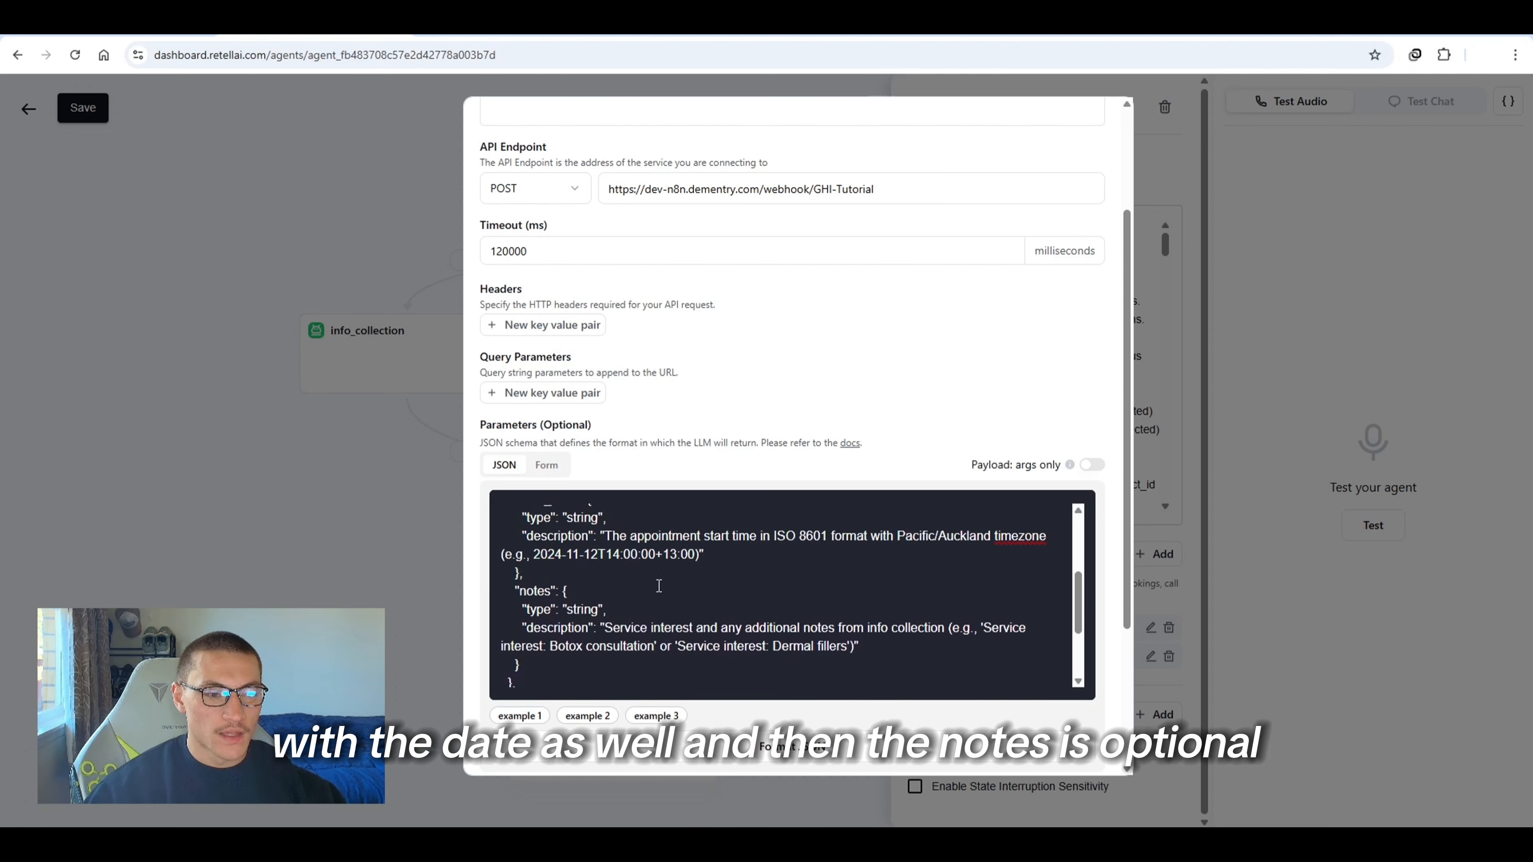
left_click_drag(554, 591, 561, 628)
left_click(719, 573)
scroll(682, 534, "down", 4)
scroll(680, 531, "up", 1)
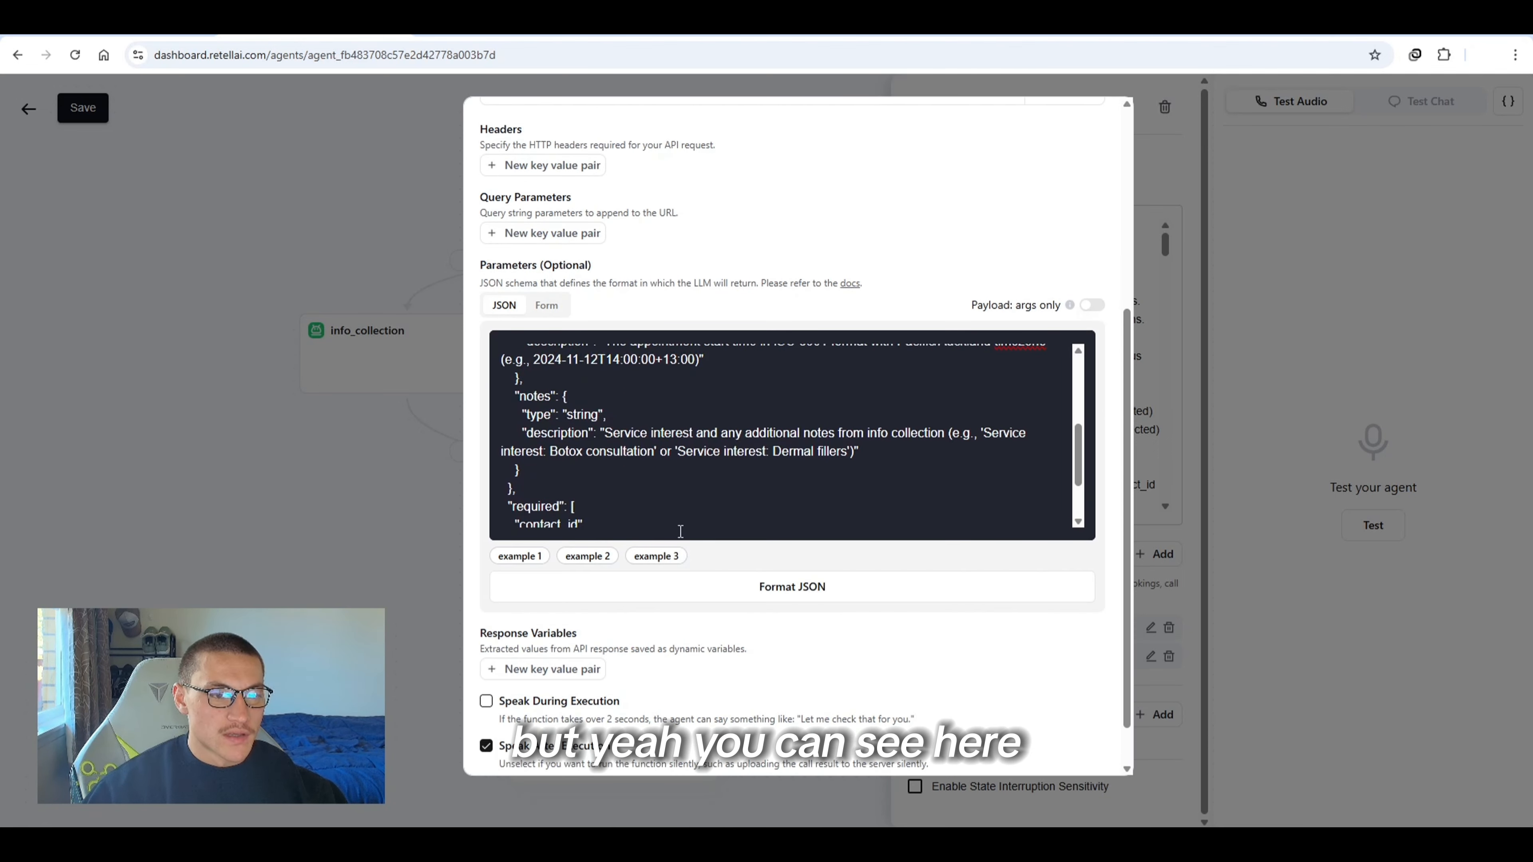
left_click_drag(674, 416, 685, 439)
left_click(690, 439)
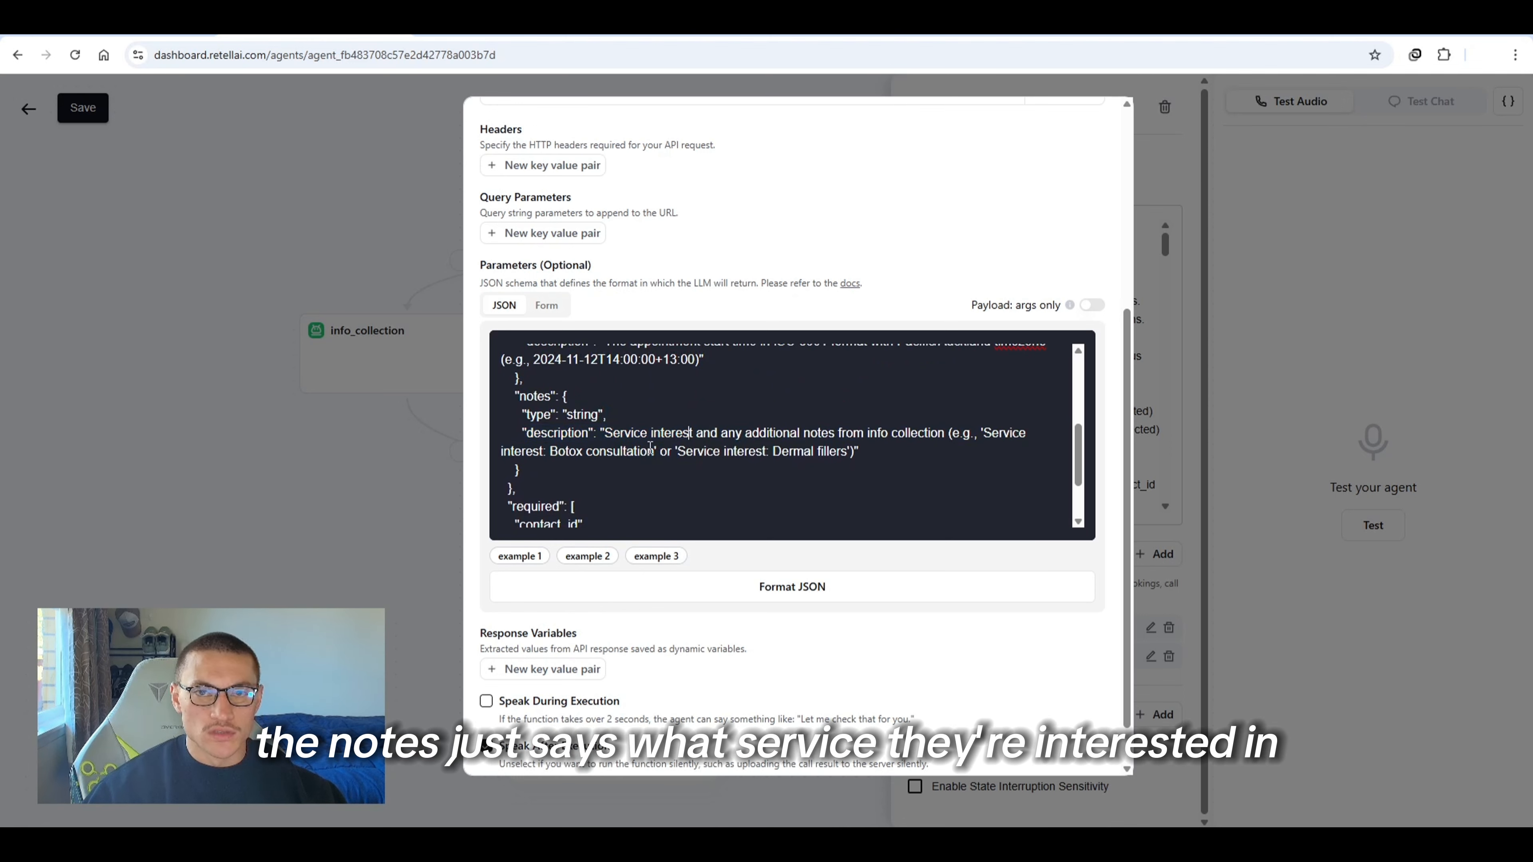
scroll(661, 448, "down", 3)
scroll(646, 477, "down", 1)
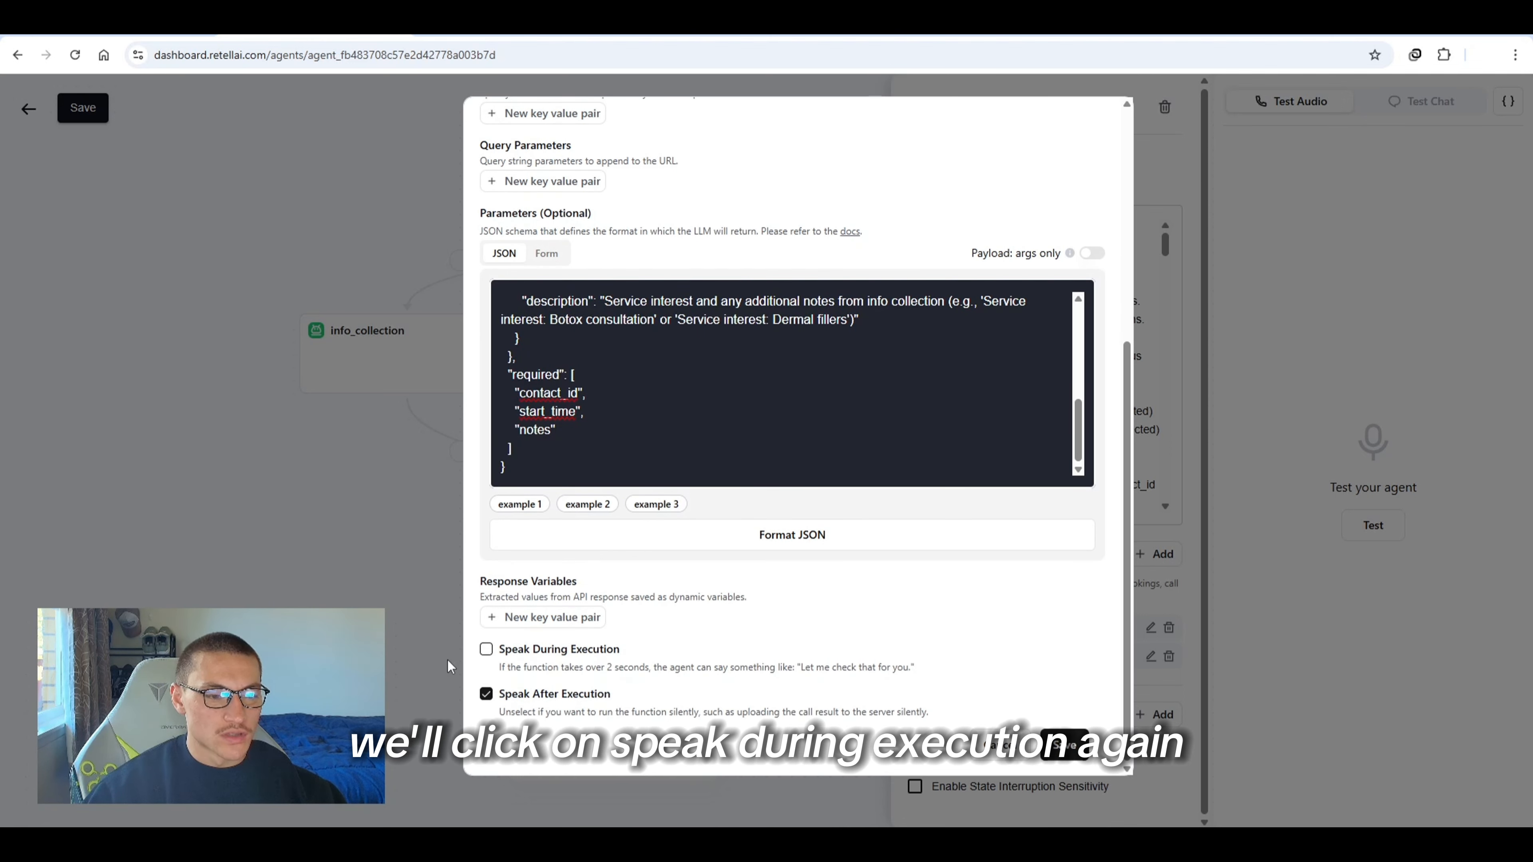
Enable Speak During Execution with the message "booking that now" and save the book_appointment function
left_click(487, 657)
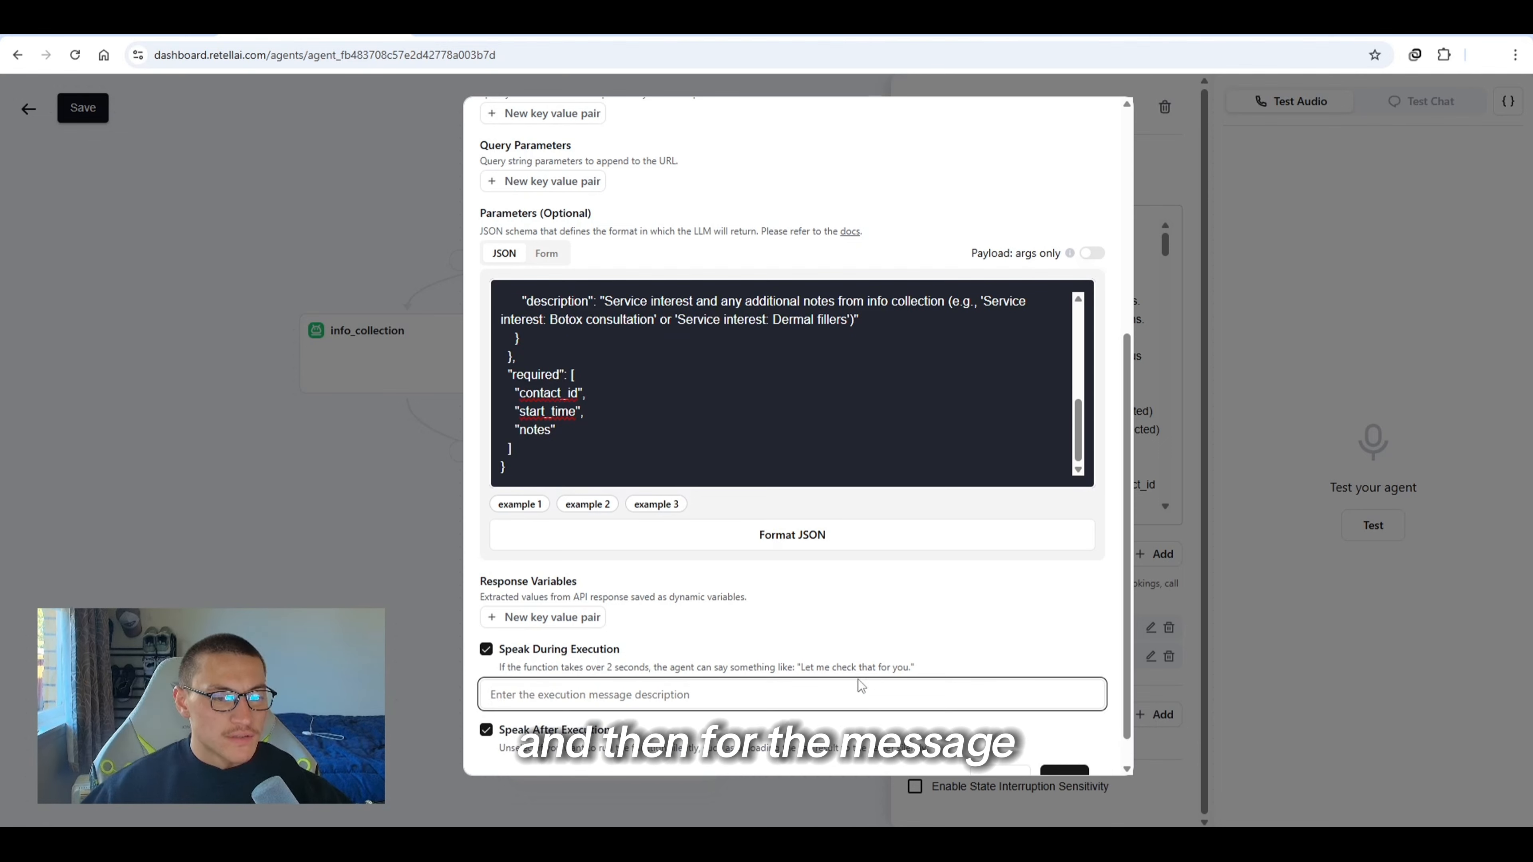
type("booking that now")
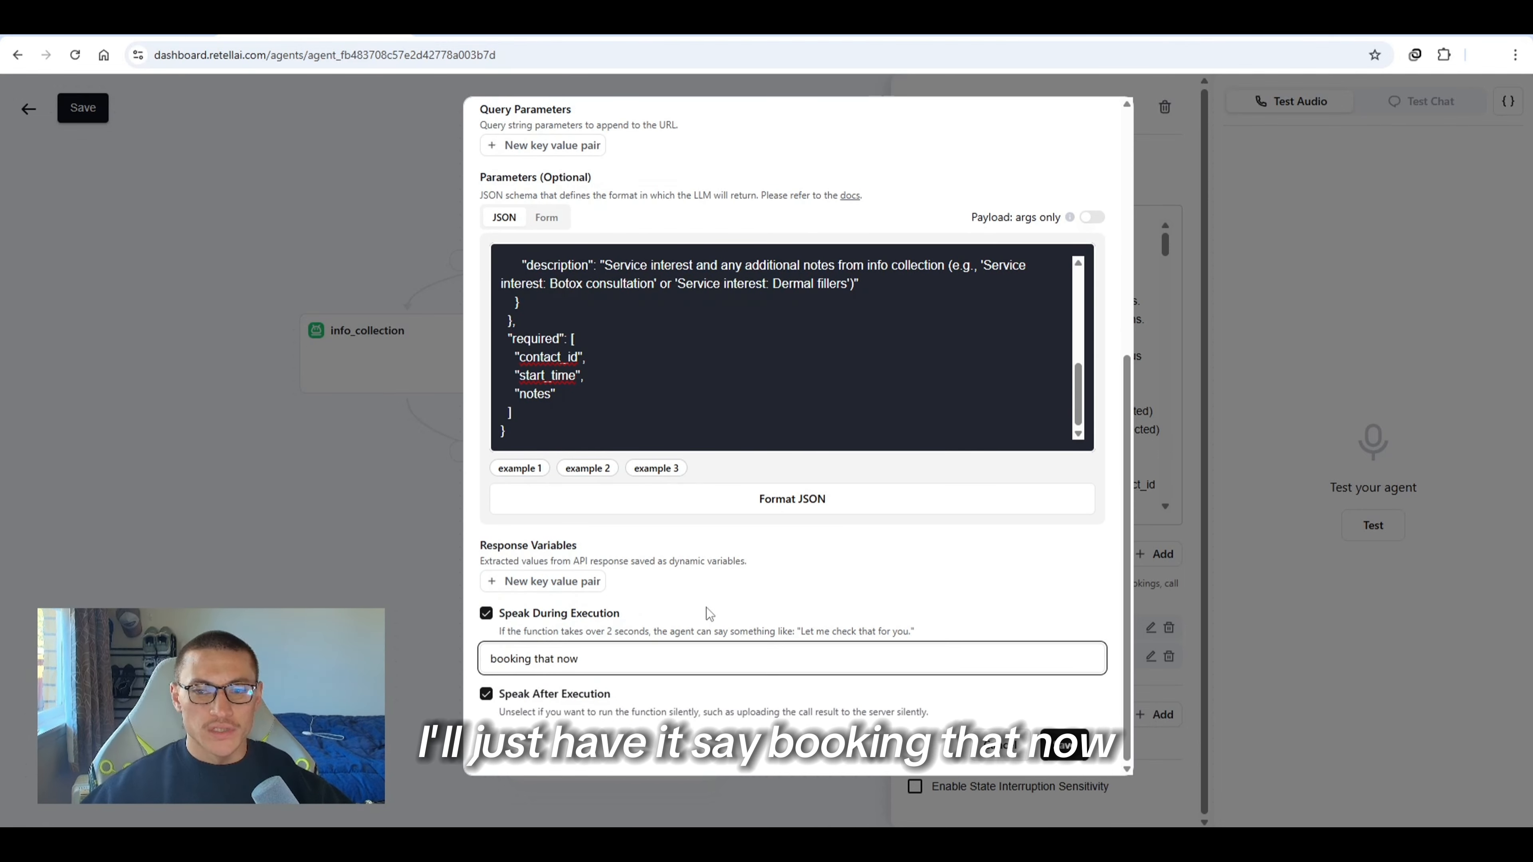
left_click(1064, 747)
left_click_drag(1013, 599, 949, 604)
left_click(945, 603)
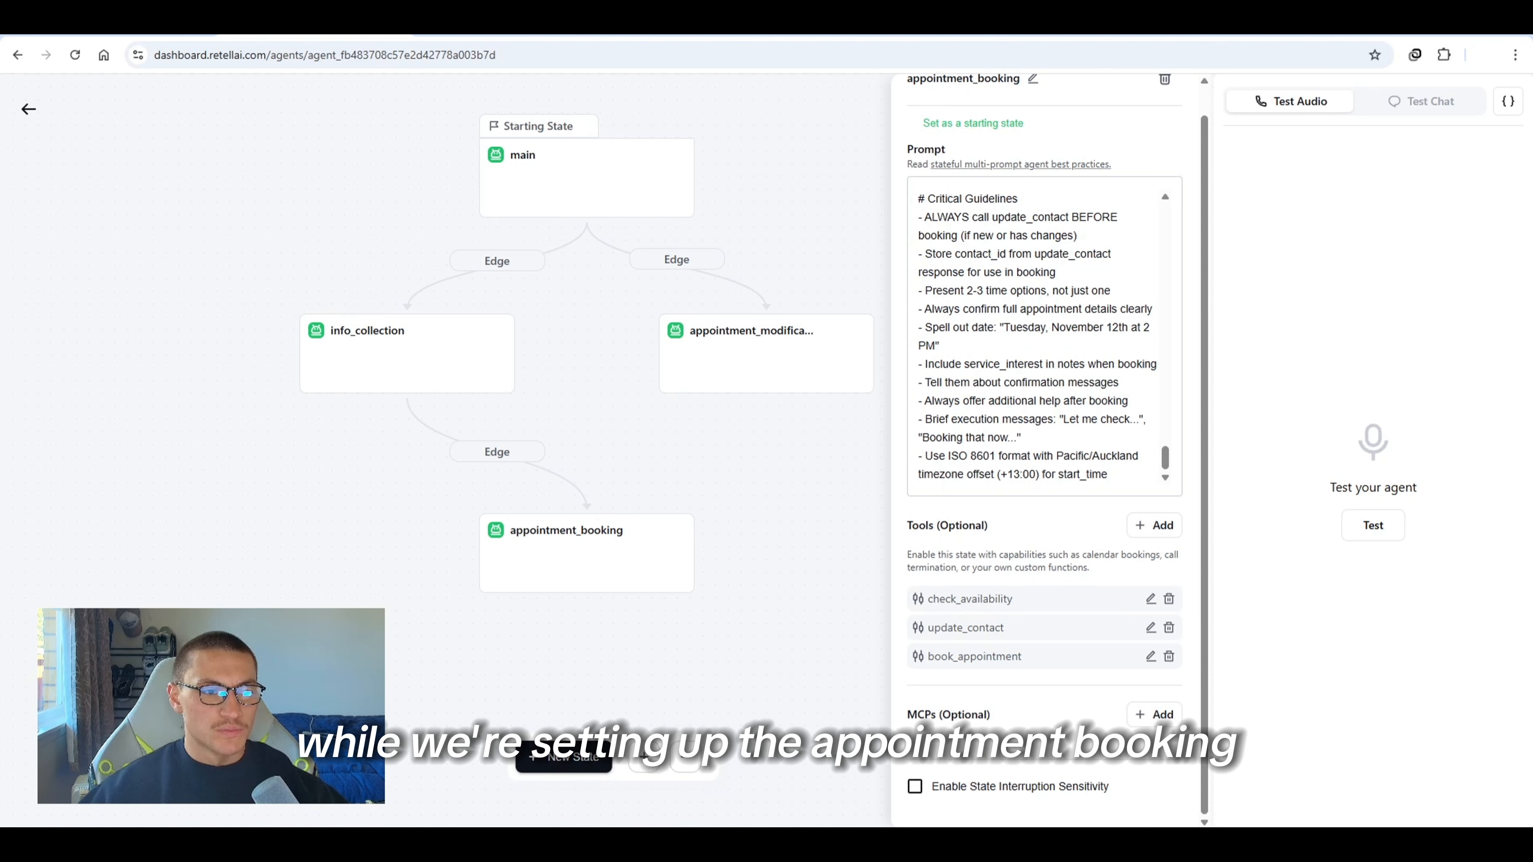
Start a manual test chat and ask the agent to book an appointment
left_click(1417, 104)
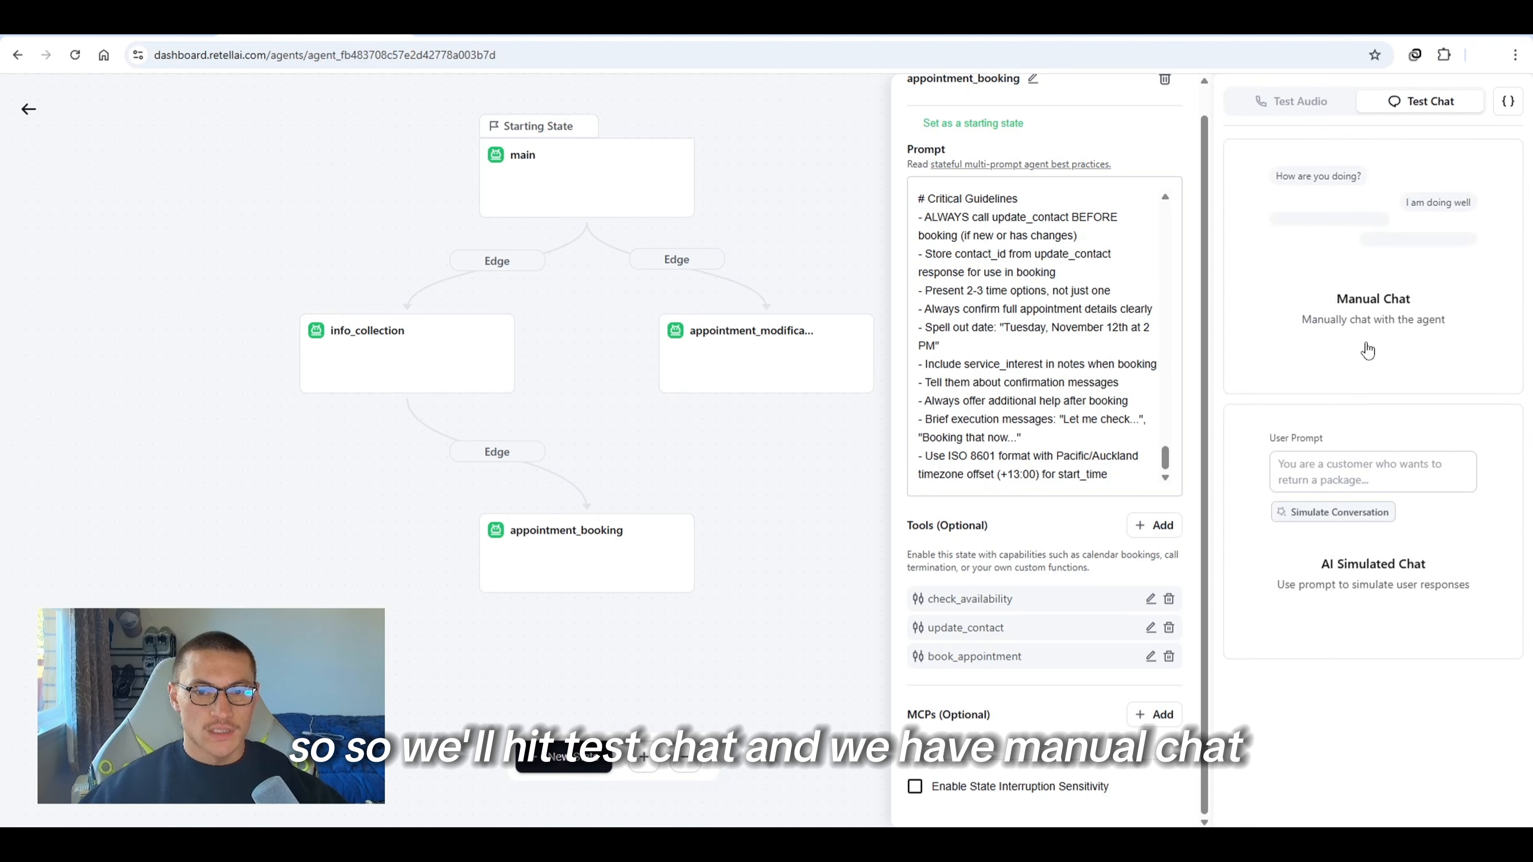
left_click(1368, 350)
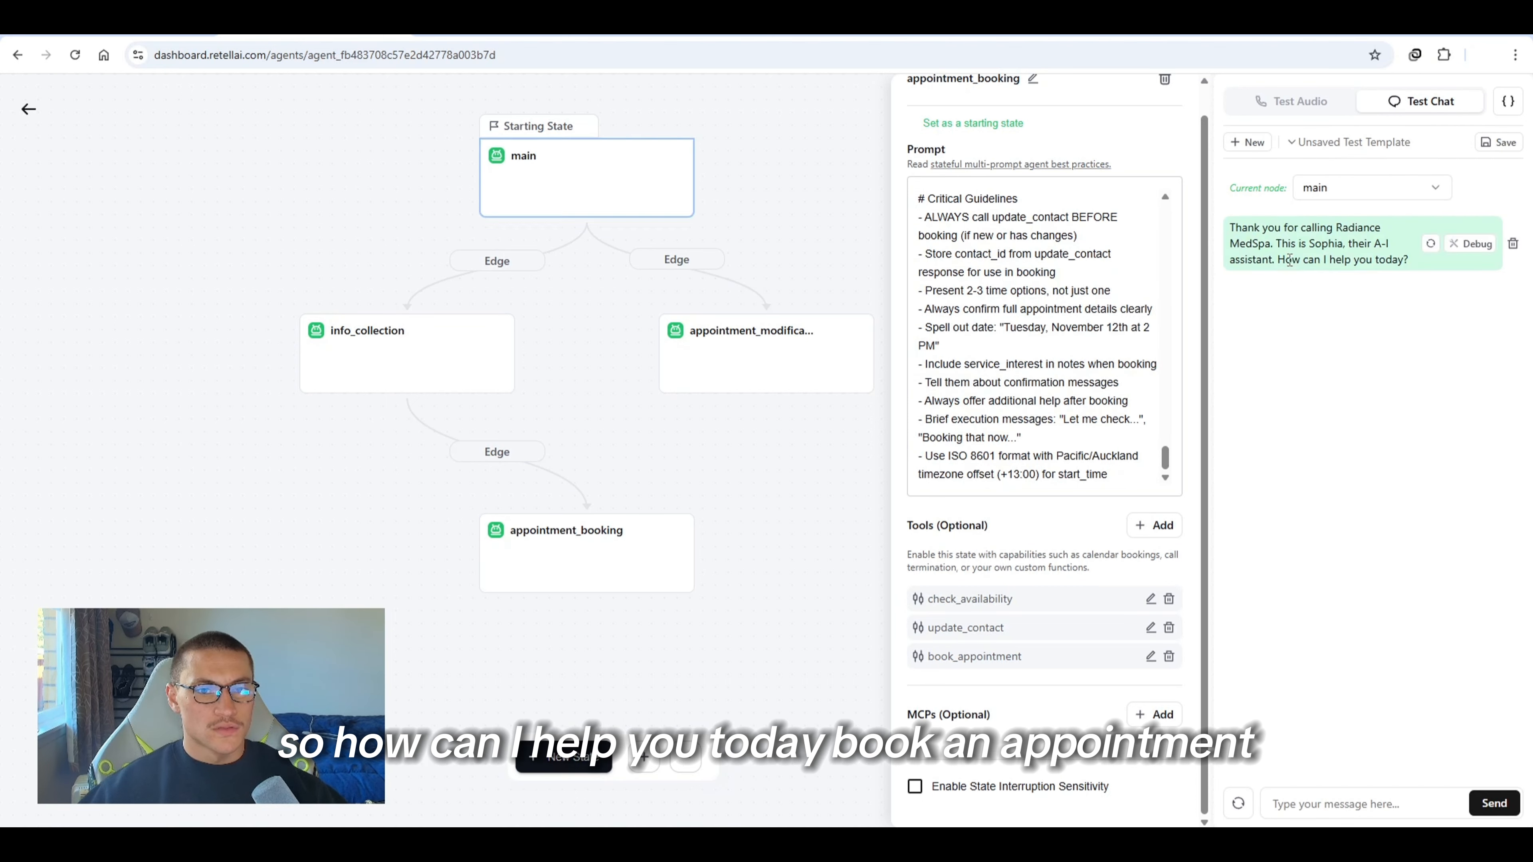
left_click(1296, 805)
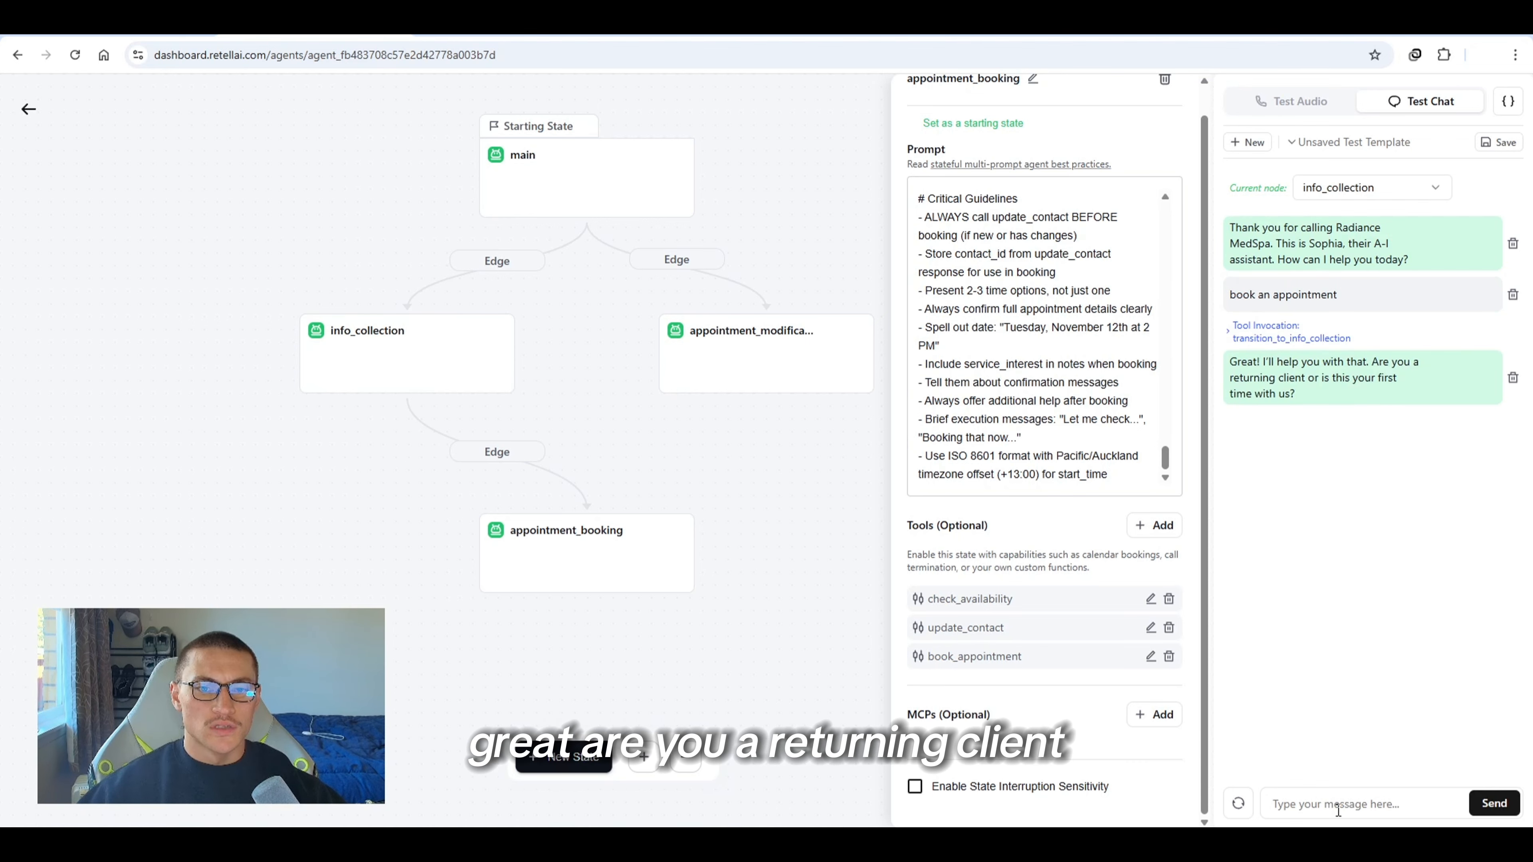
left_click(1324, 799)
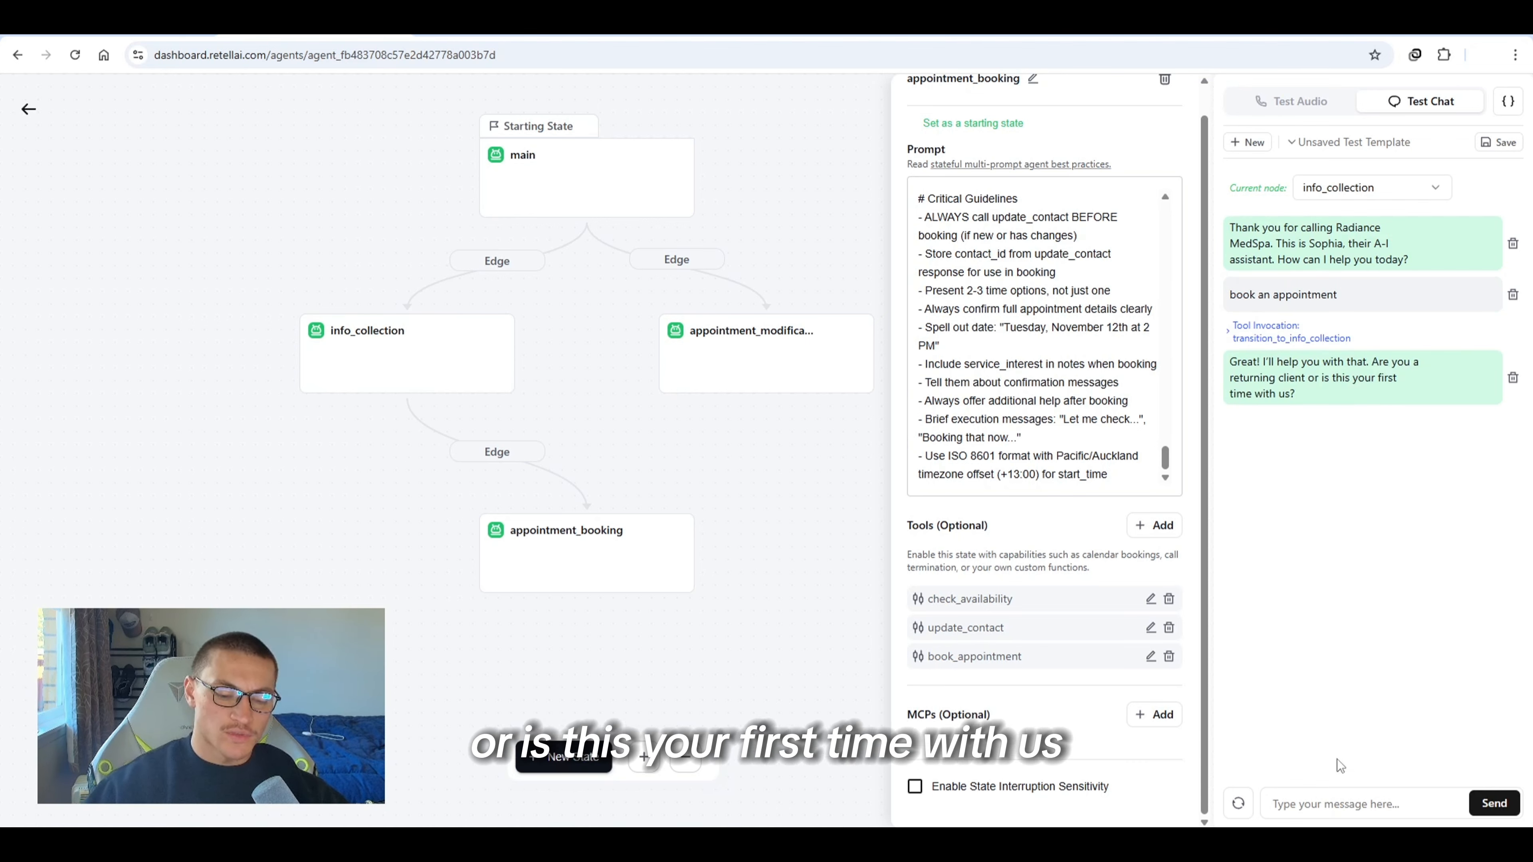
Answer as a first-time client, giving and confirming a test first and last name
type("first time")
key("Return")
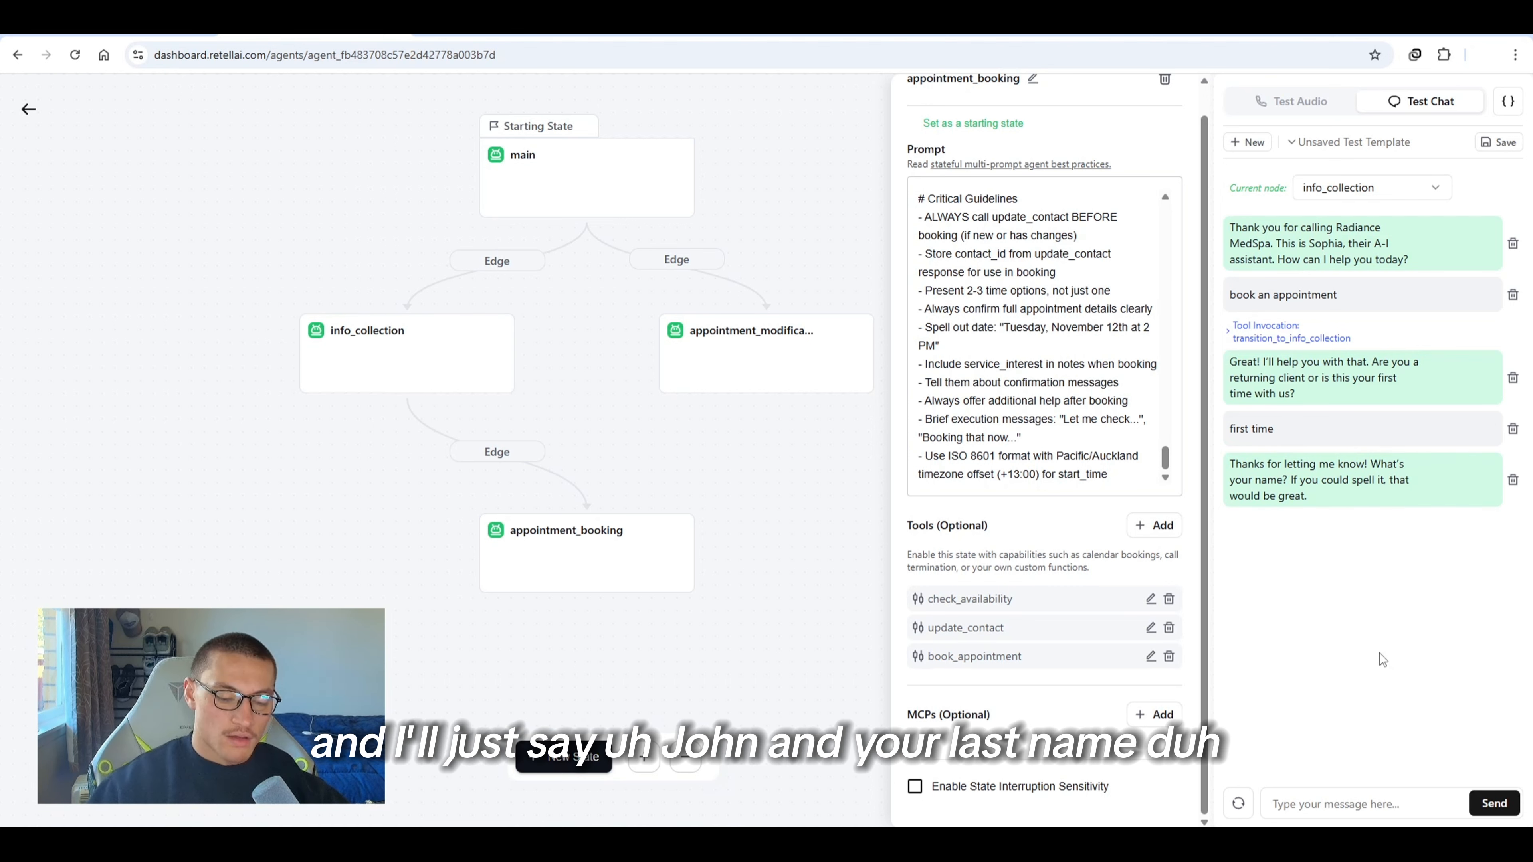
type("John")
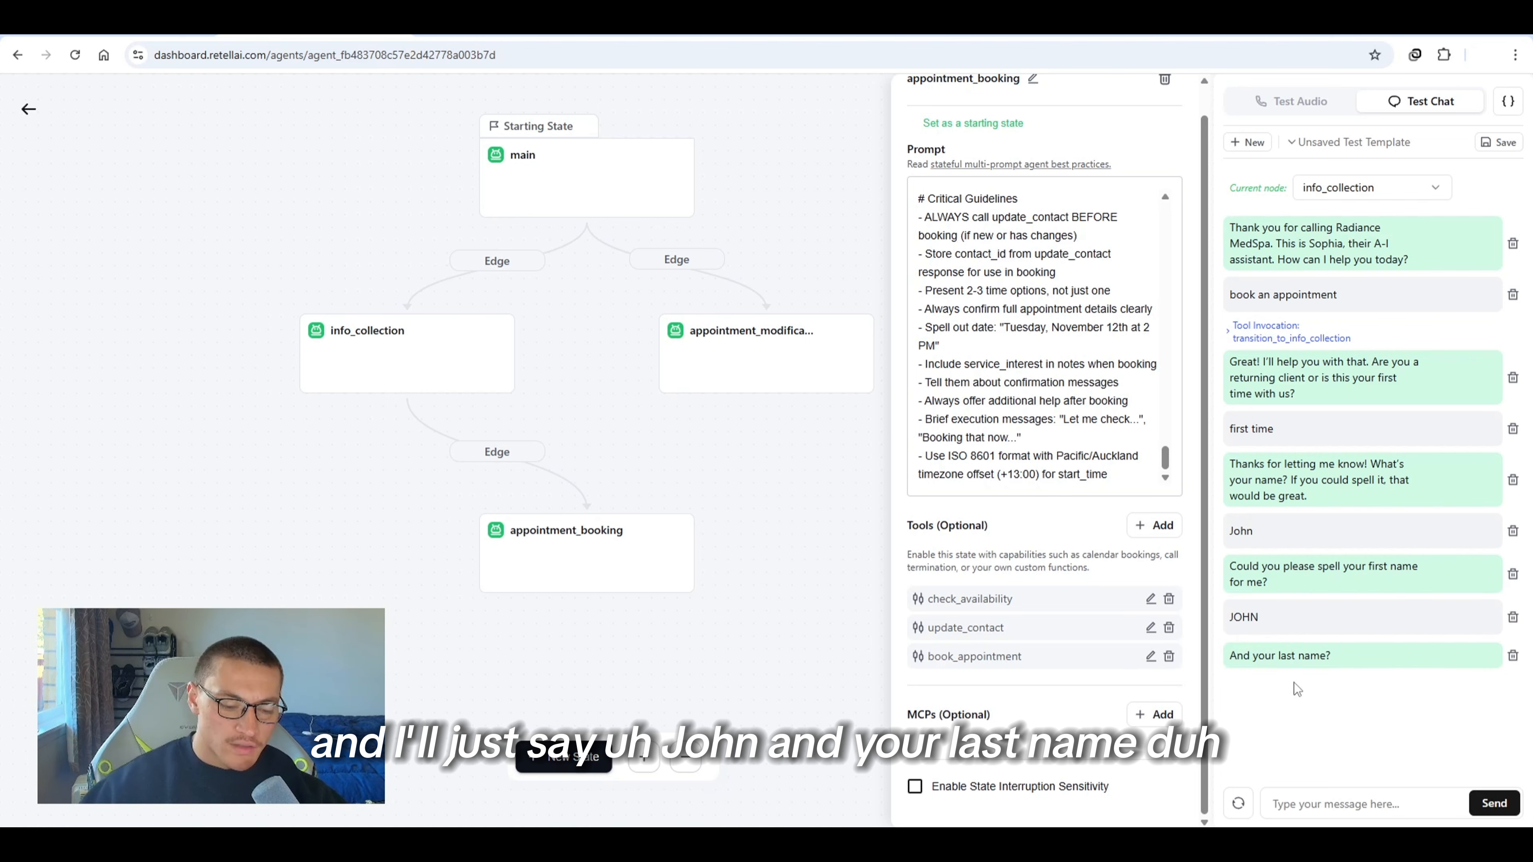
type("DOE")
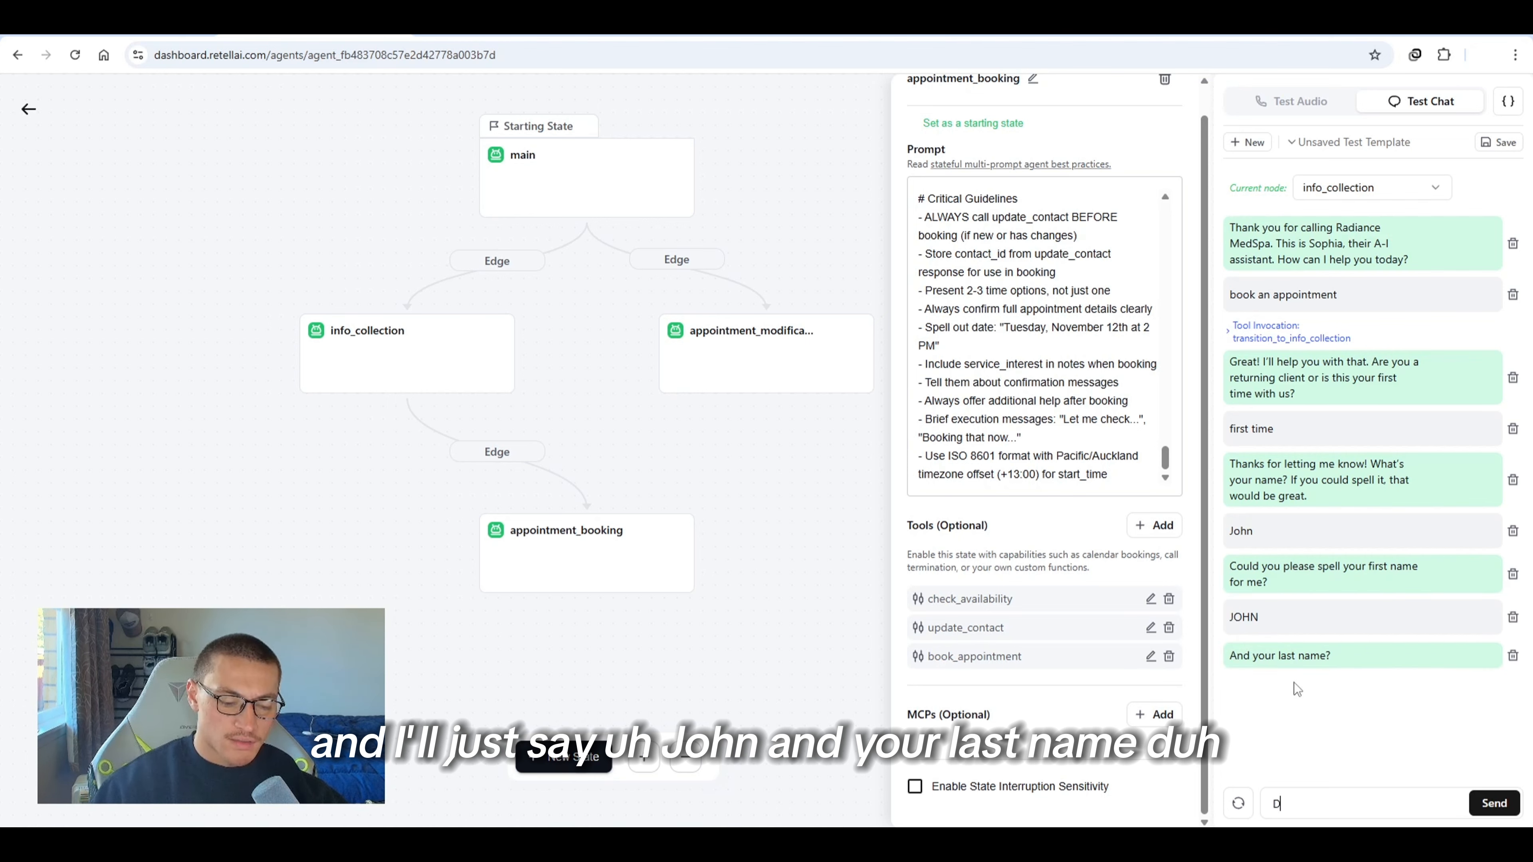
key("Return")
type("yes")
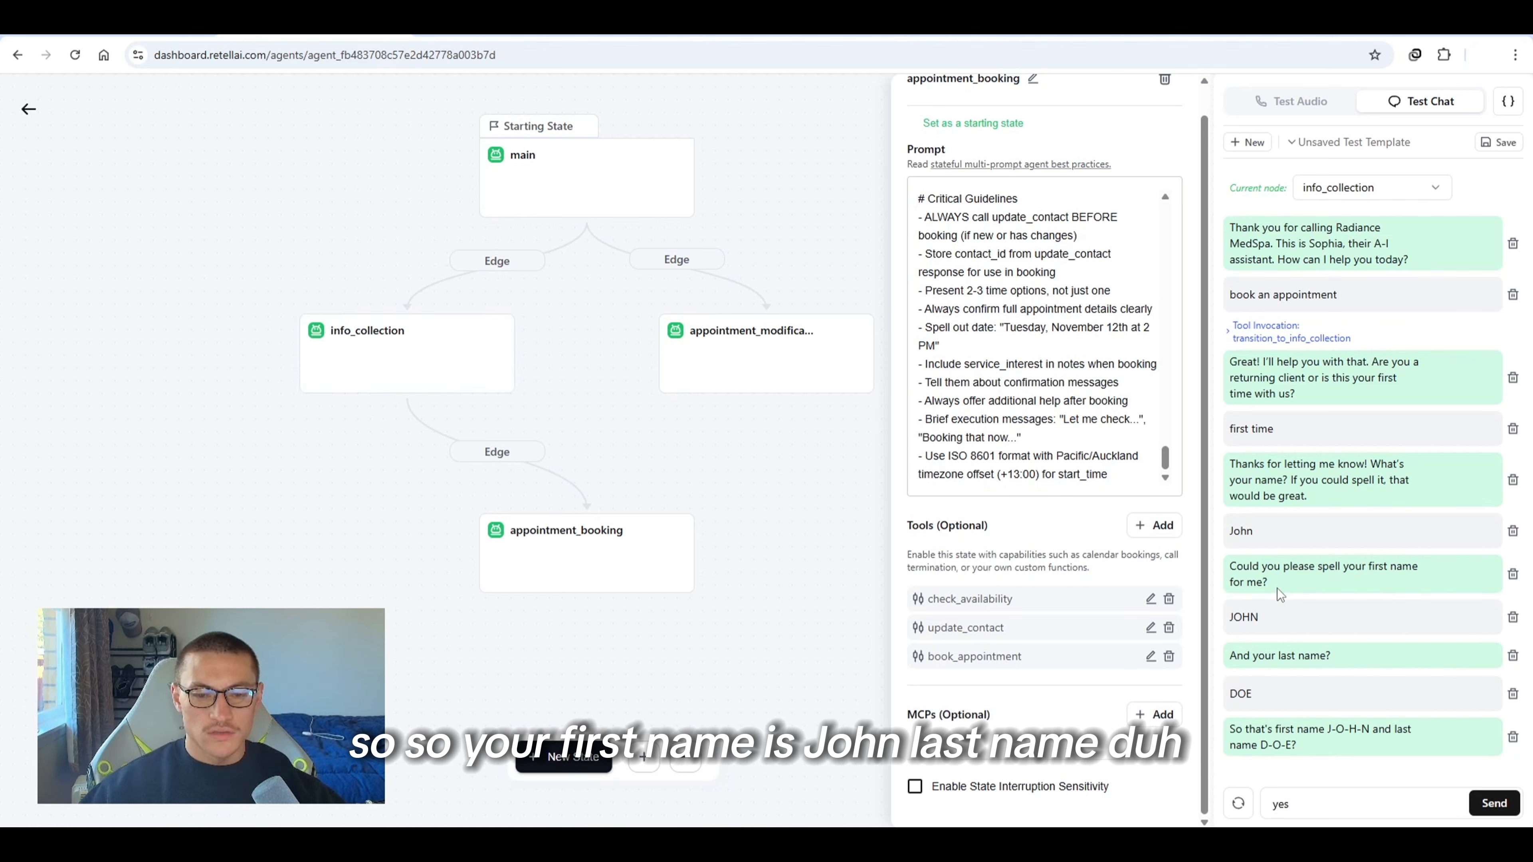
key("Return")
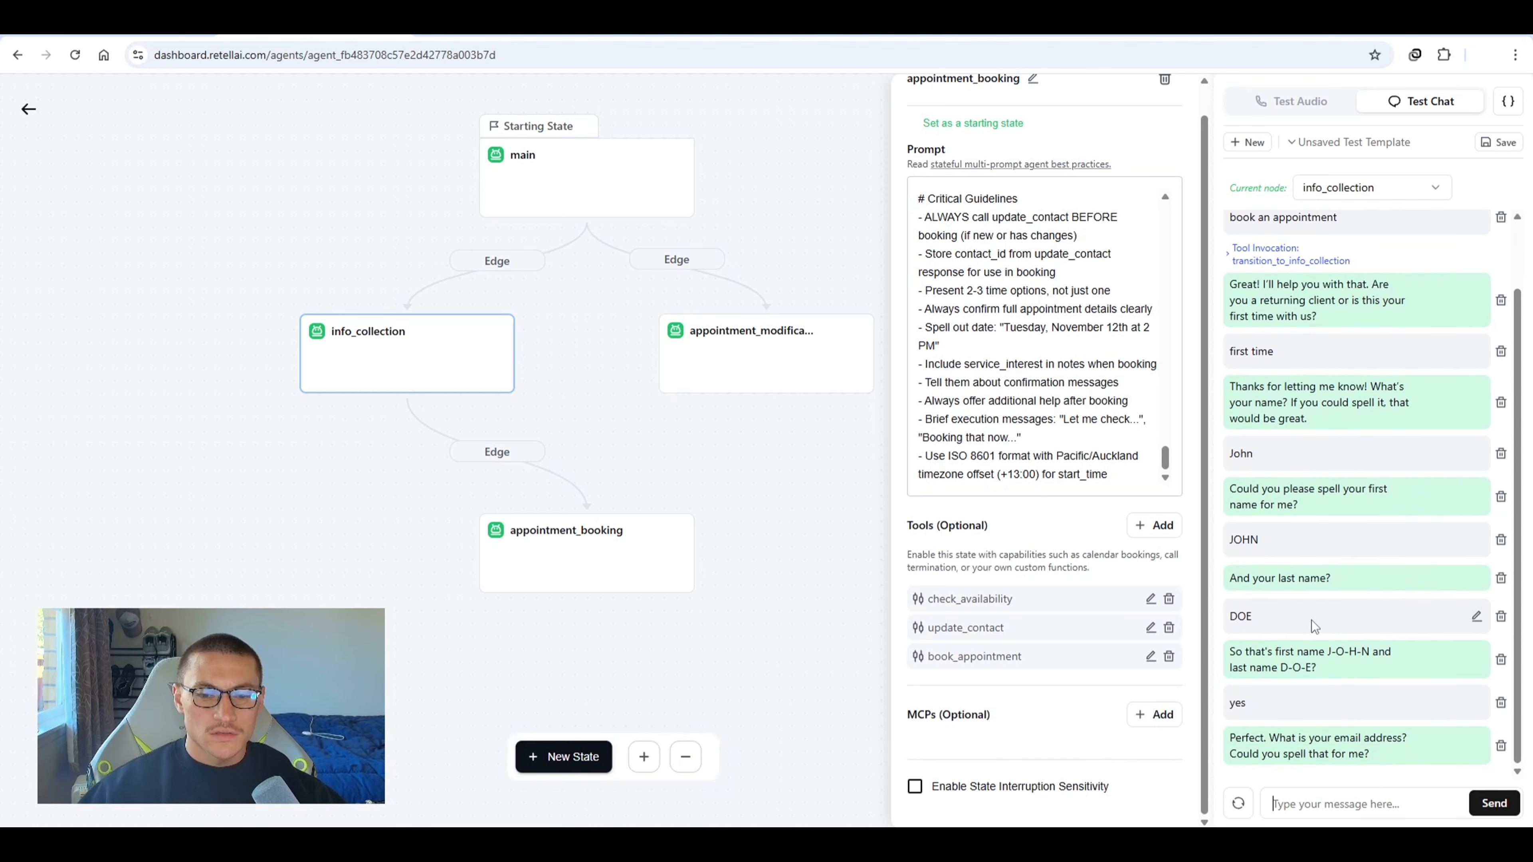
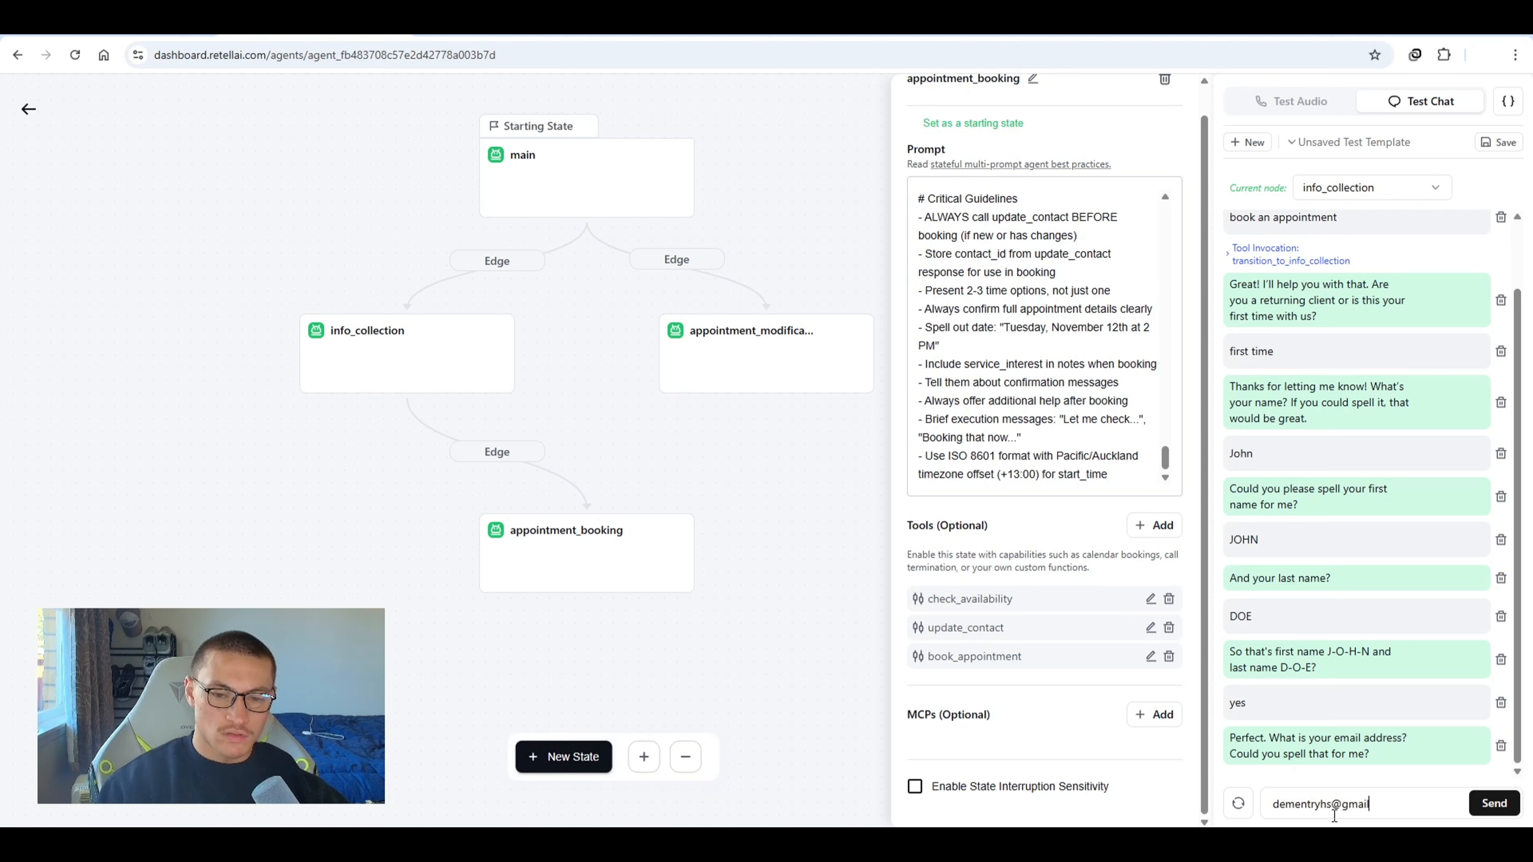
Give the test contact's e-mail address in the chat and confirm its spelling
key("Return")
type("yes")
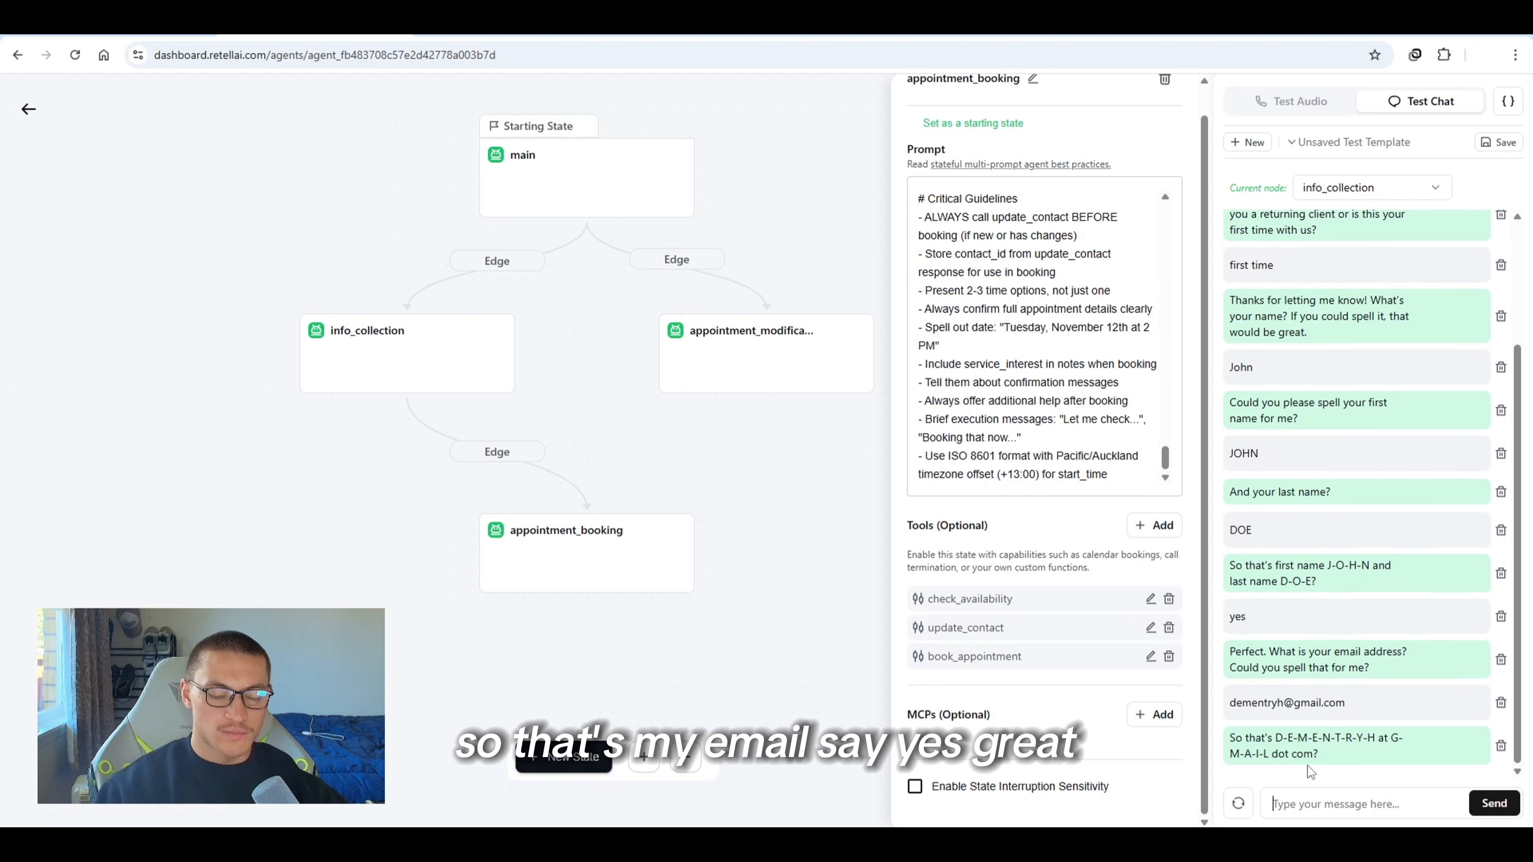
key("Return")
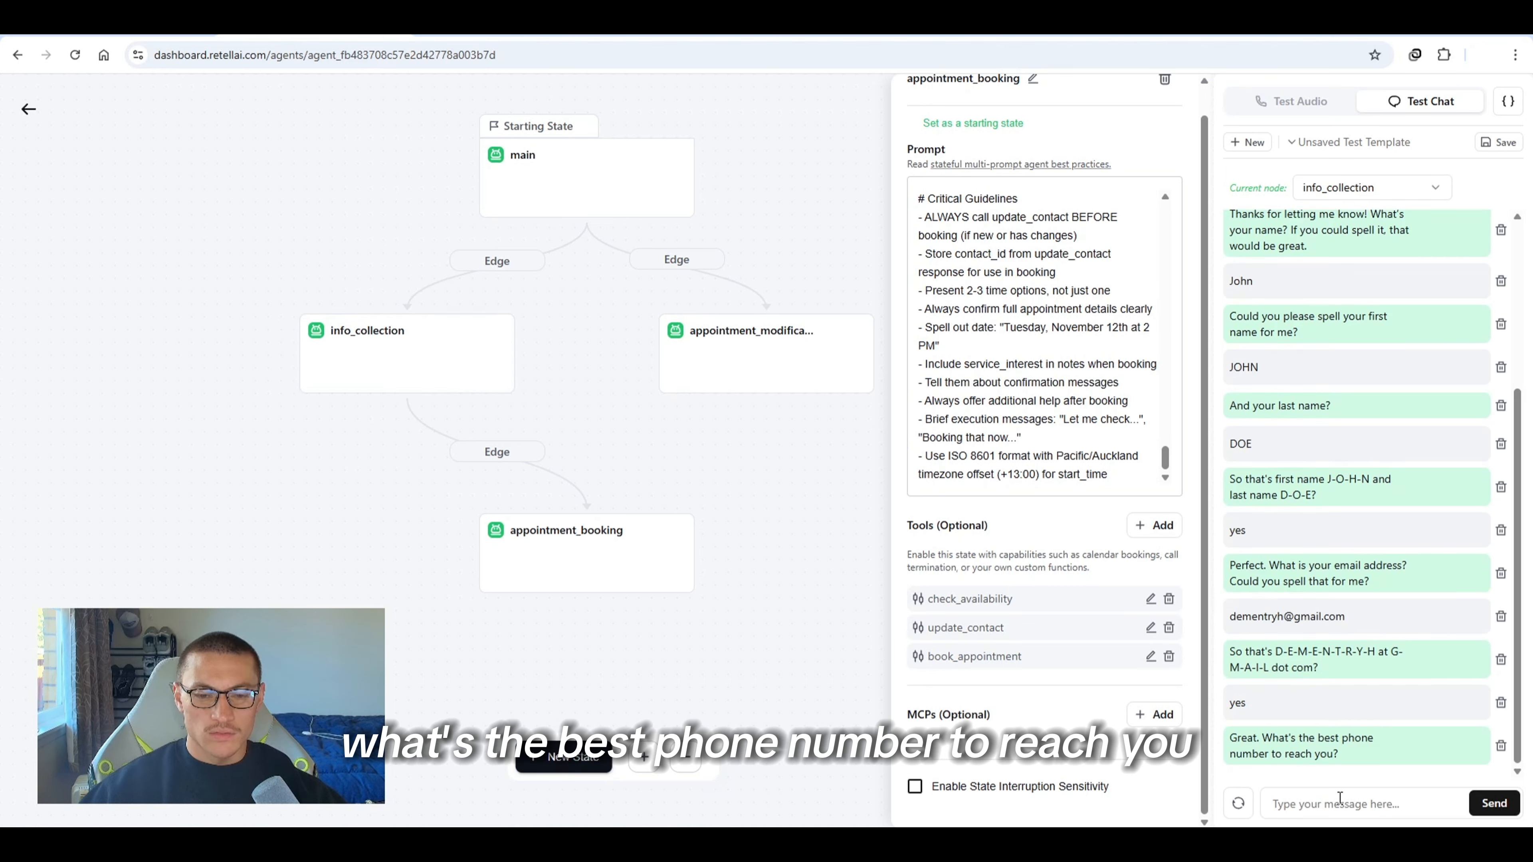
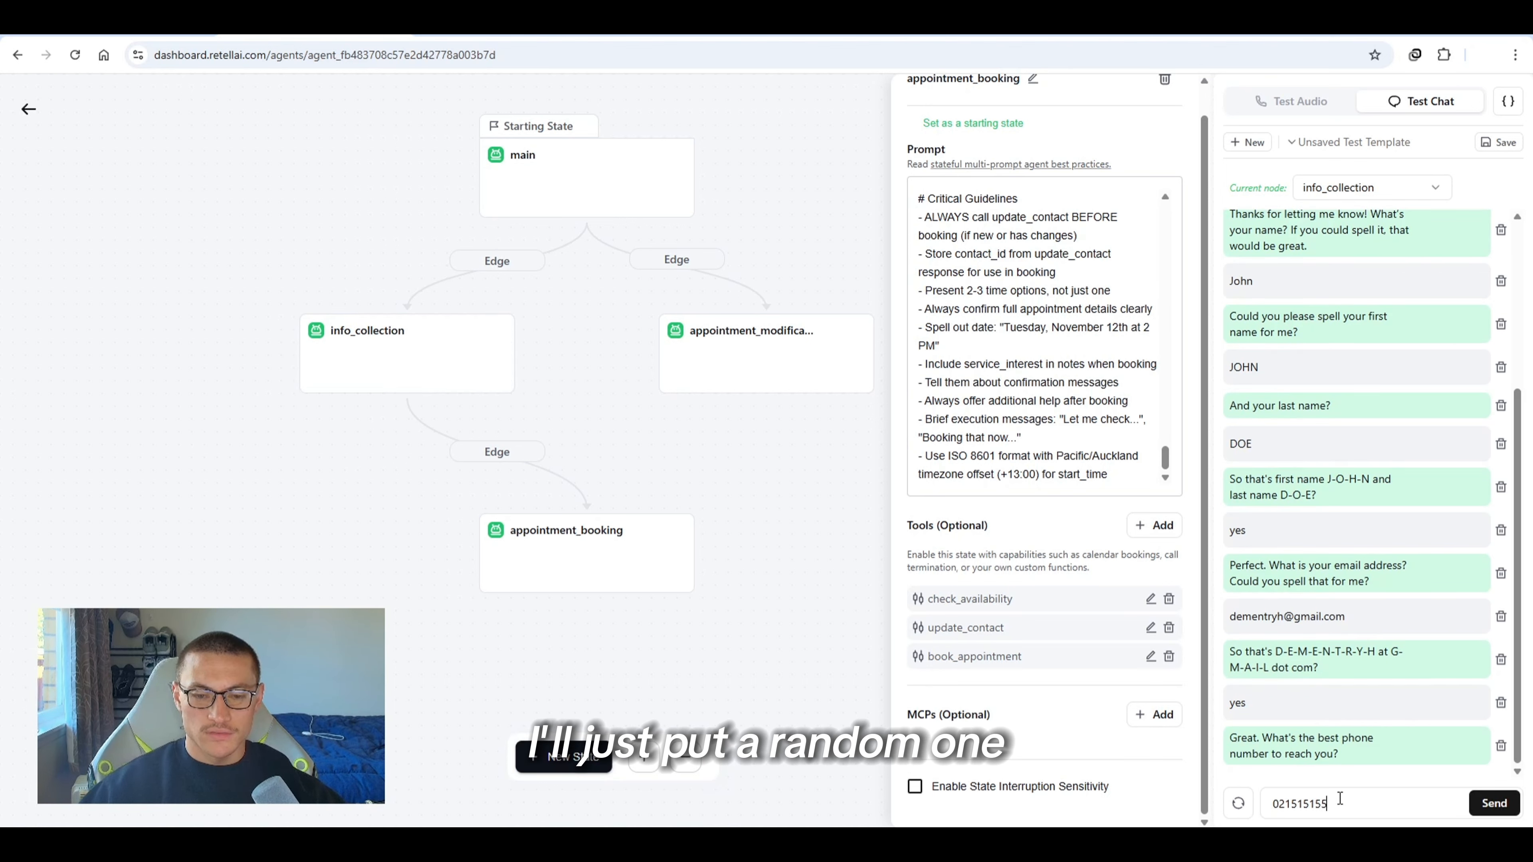
Send the test contact's phone number in the chat
key("Return")
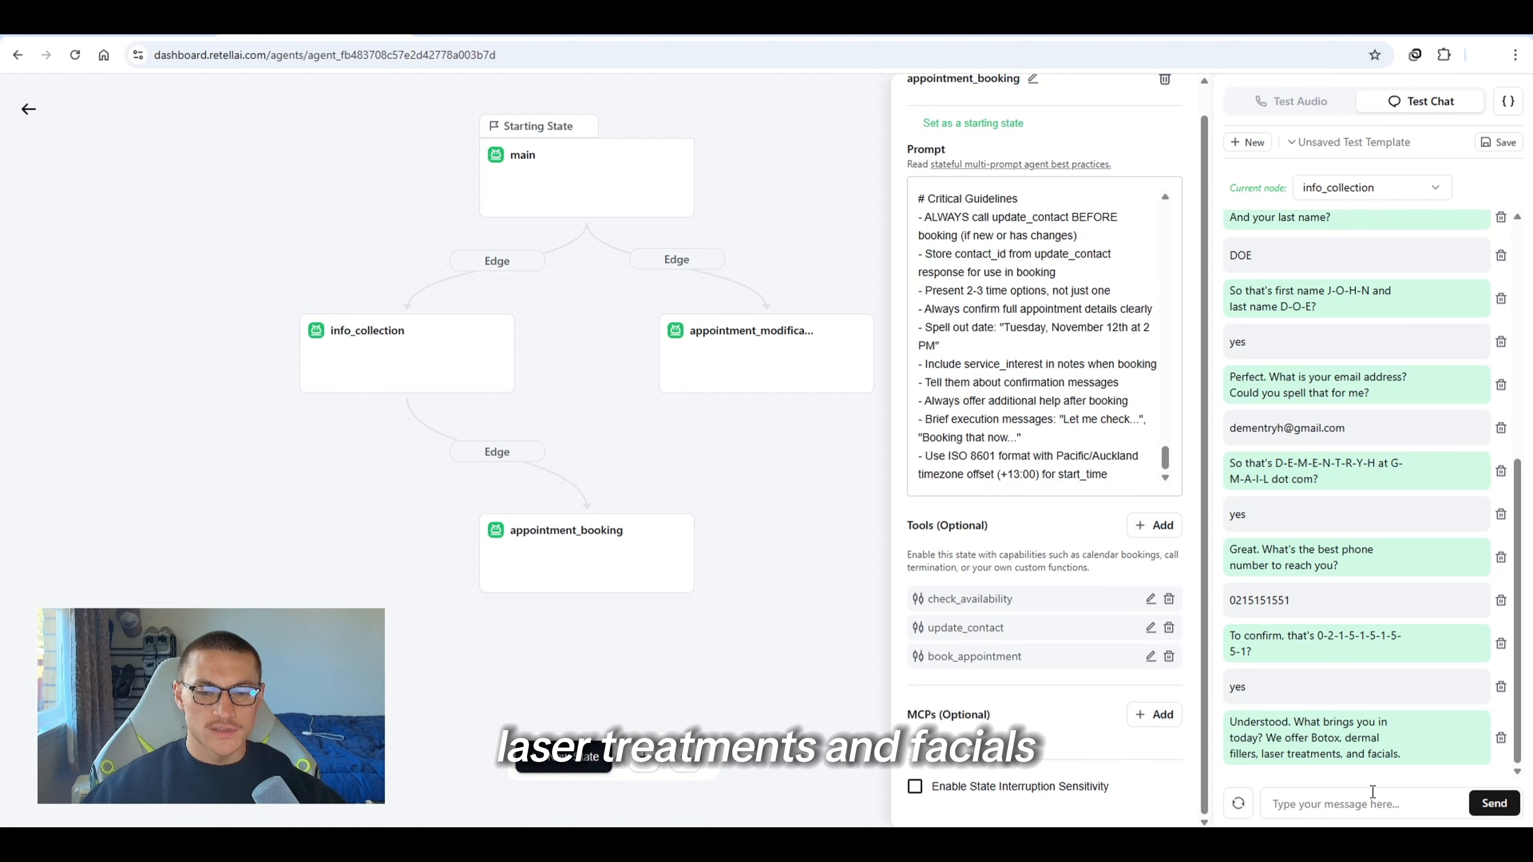
Answer the agent's service question with botox in the test chat
type("bo")
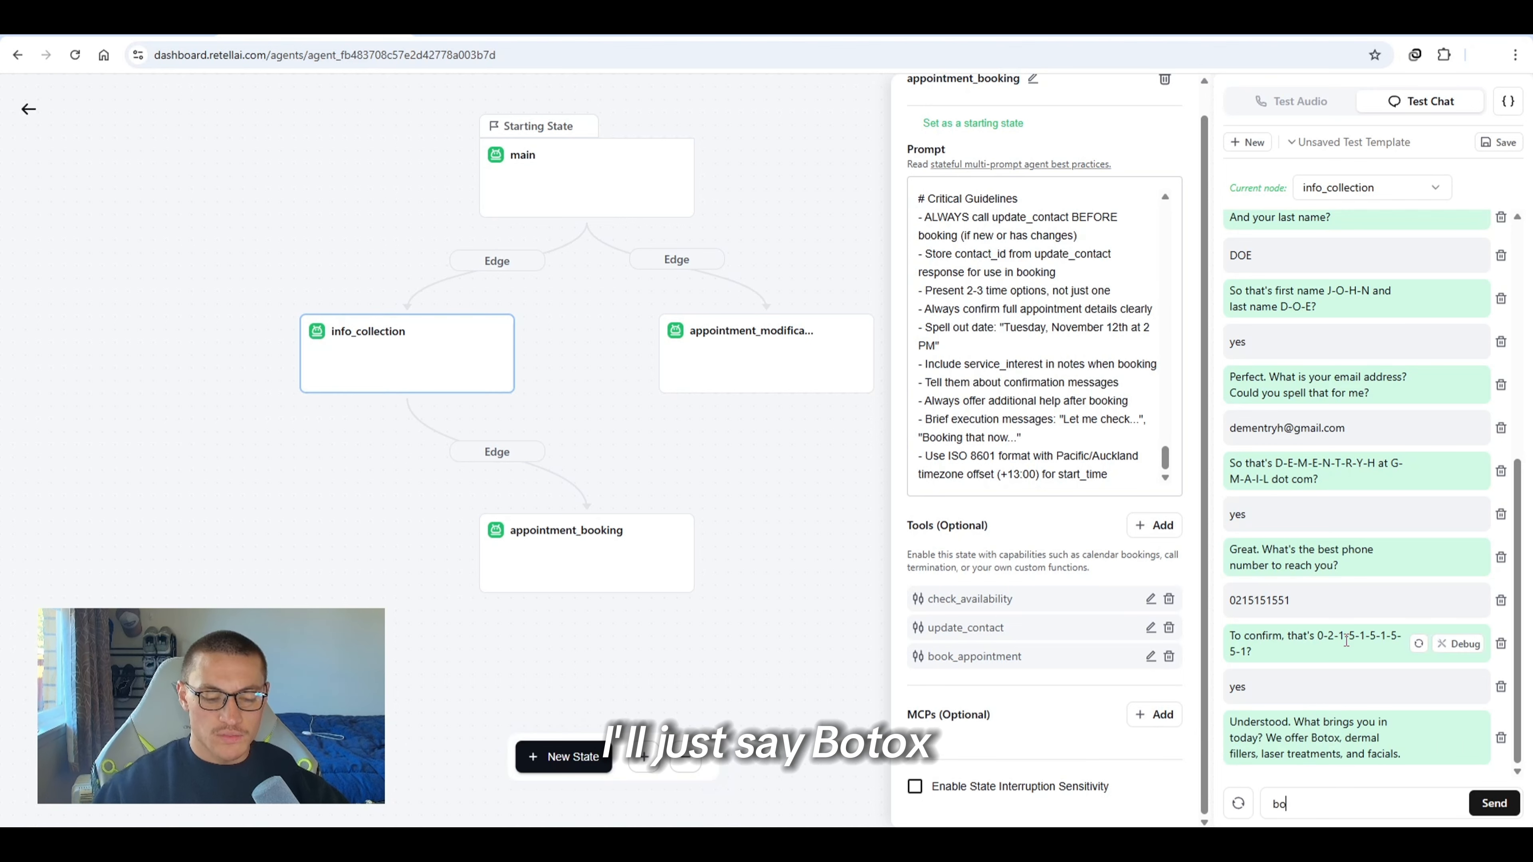
type("tox")
key("Return")
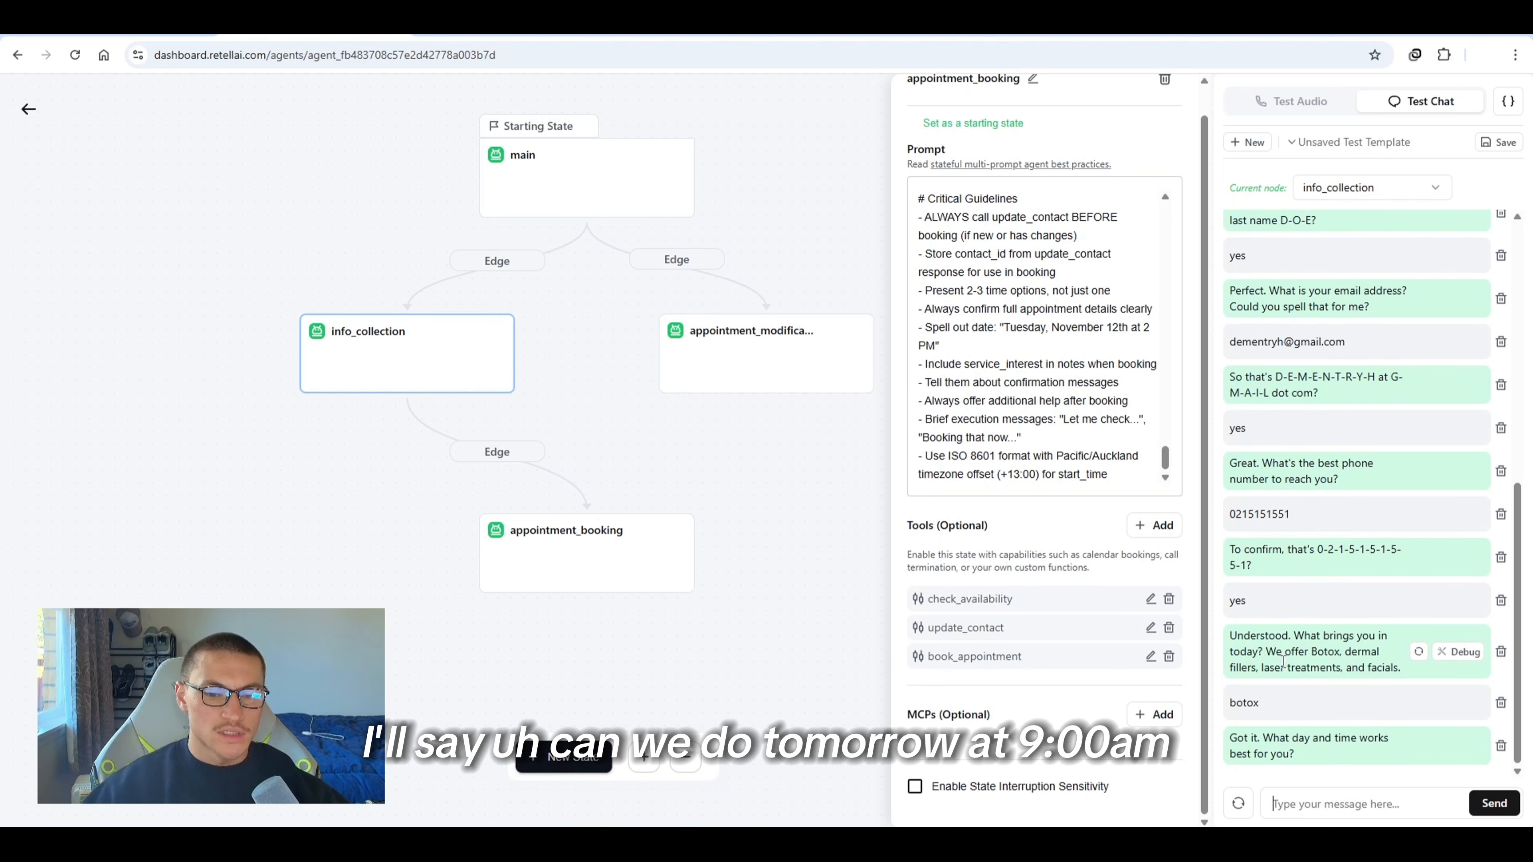
Ask in the test chat for an appointment tomorrow at 9am
type("ca we do tomorrow a")
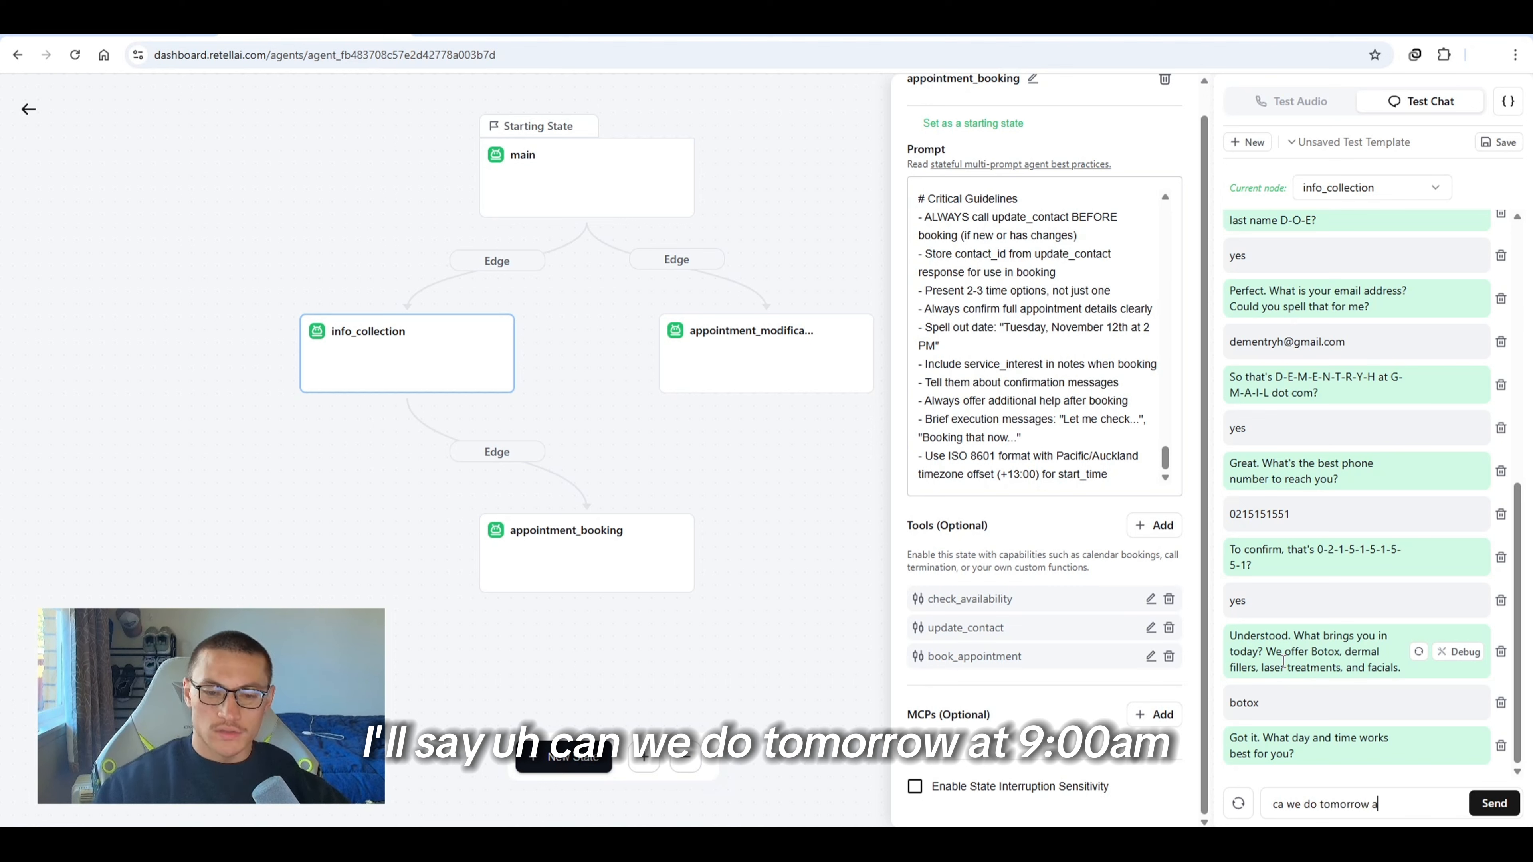
type("t 9a")
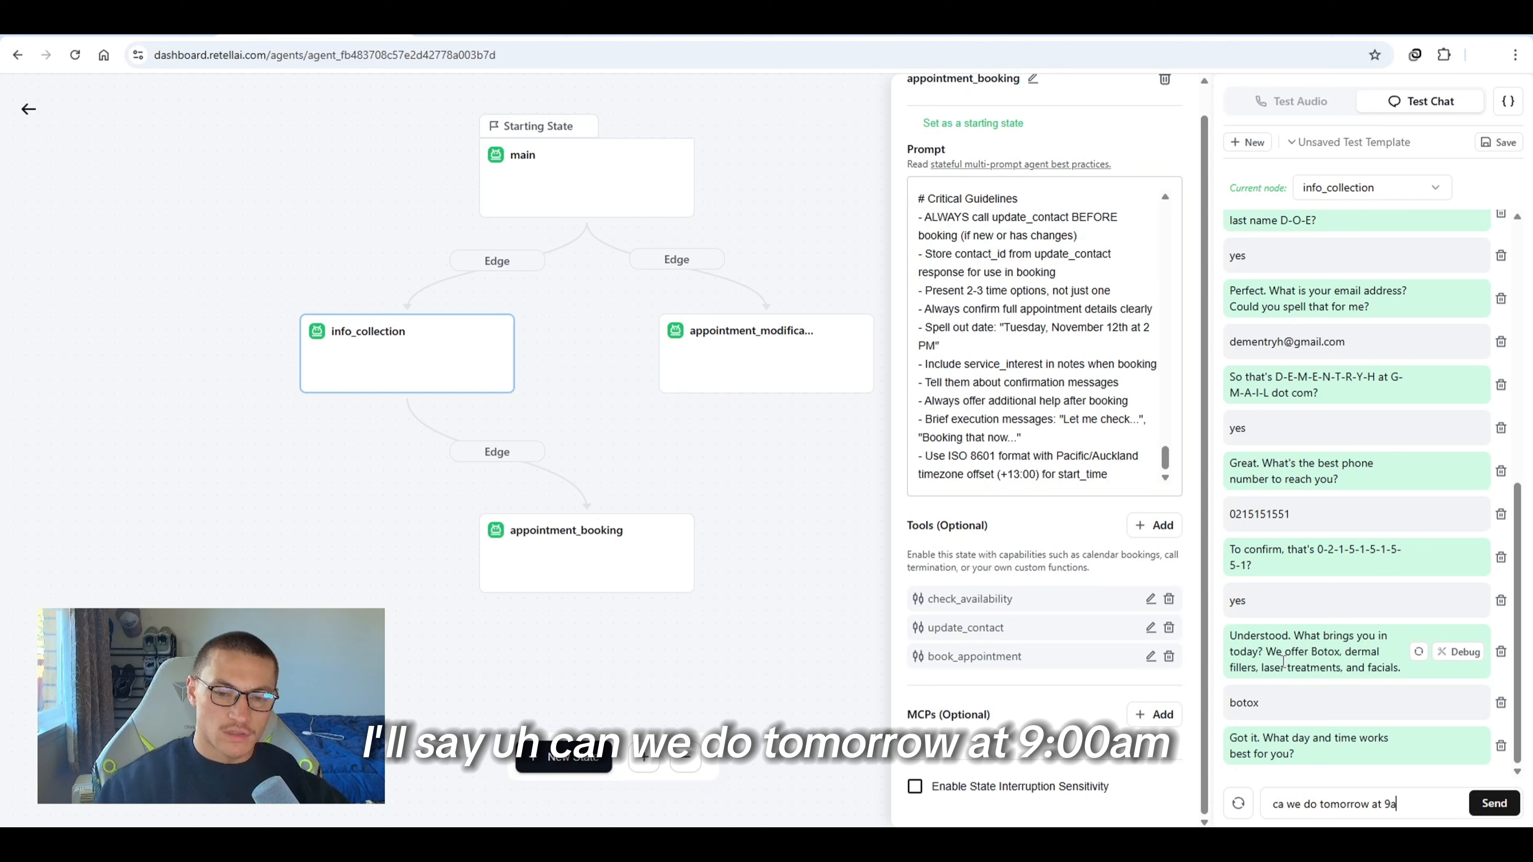
type("m")
key("Return")
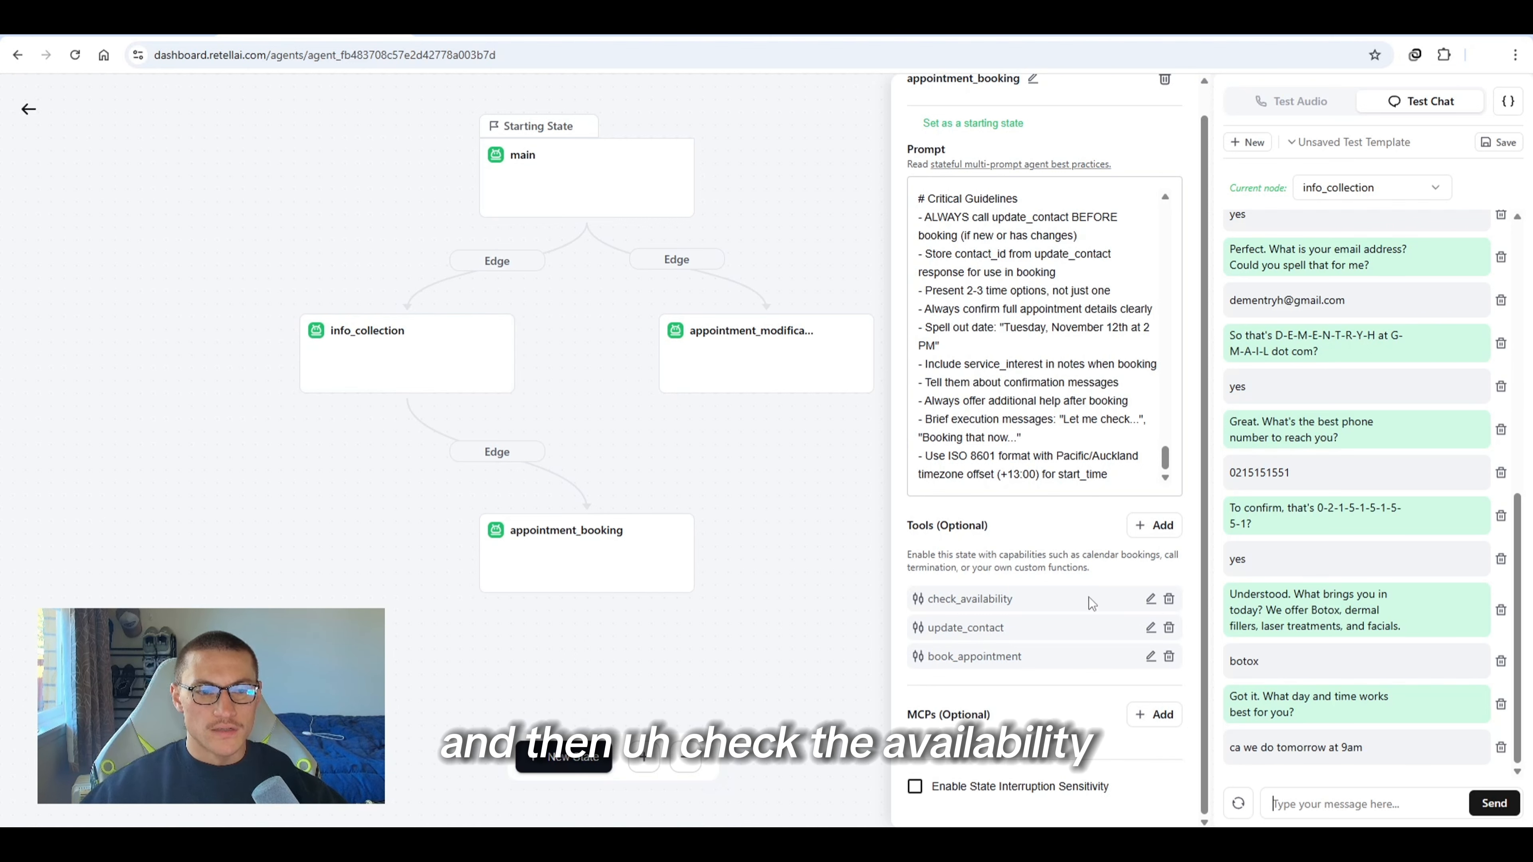
Replace the appointment_booking state's entire prompt with a newly generated prompt pasted in
left_click_drag(1025, 600, 966, 590)
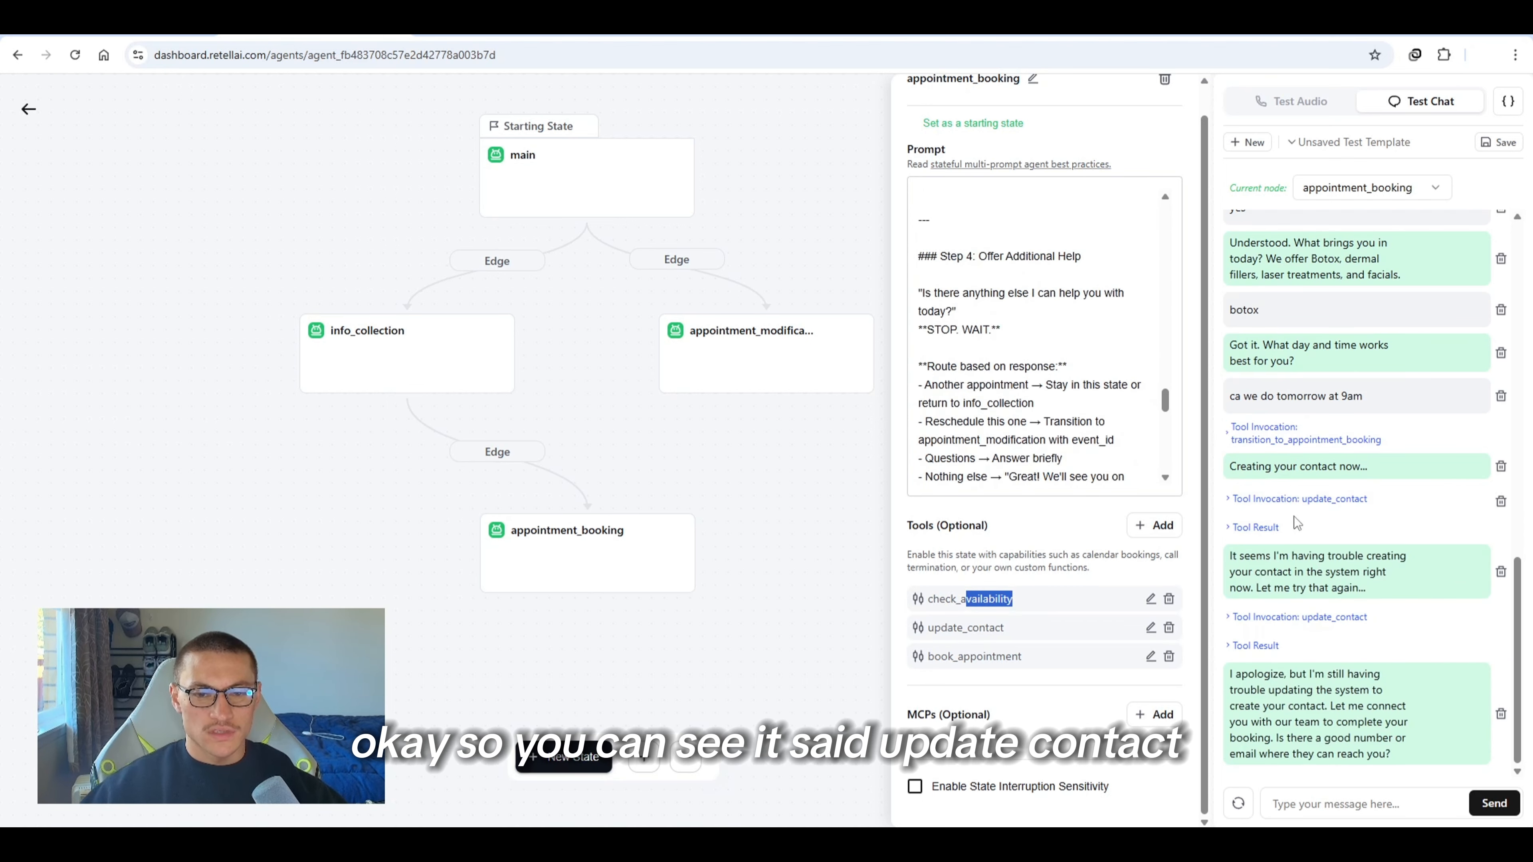
scroll(1035, 375, "up", 6)
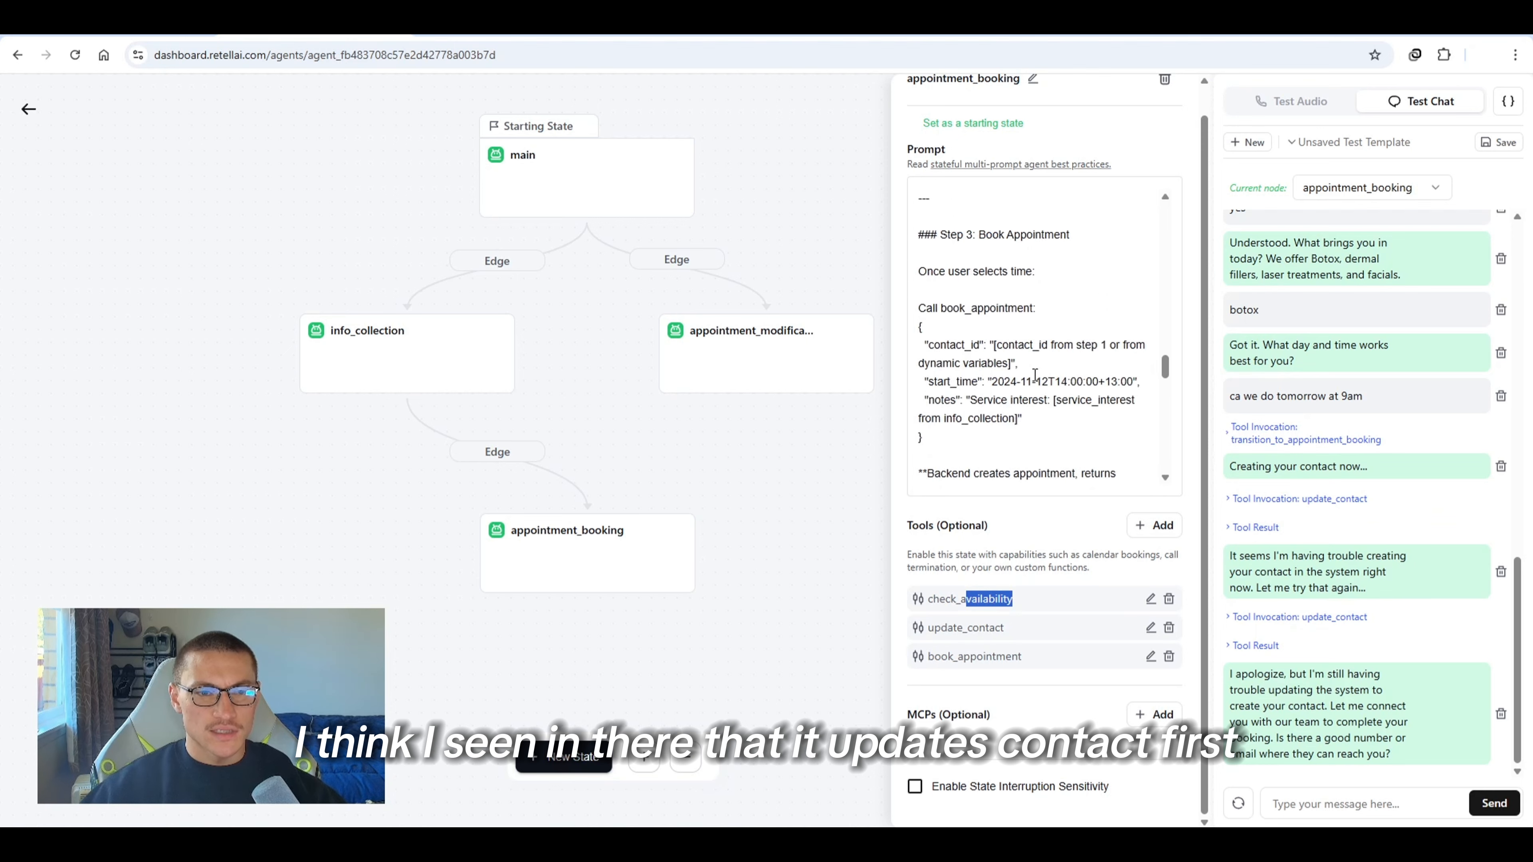
scroll(1035, 375, "up", 6)
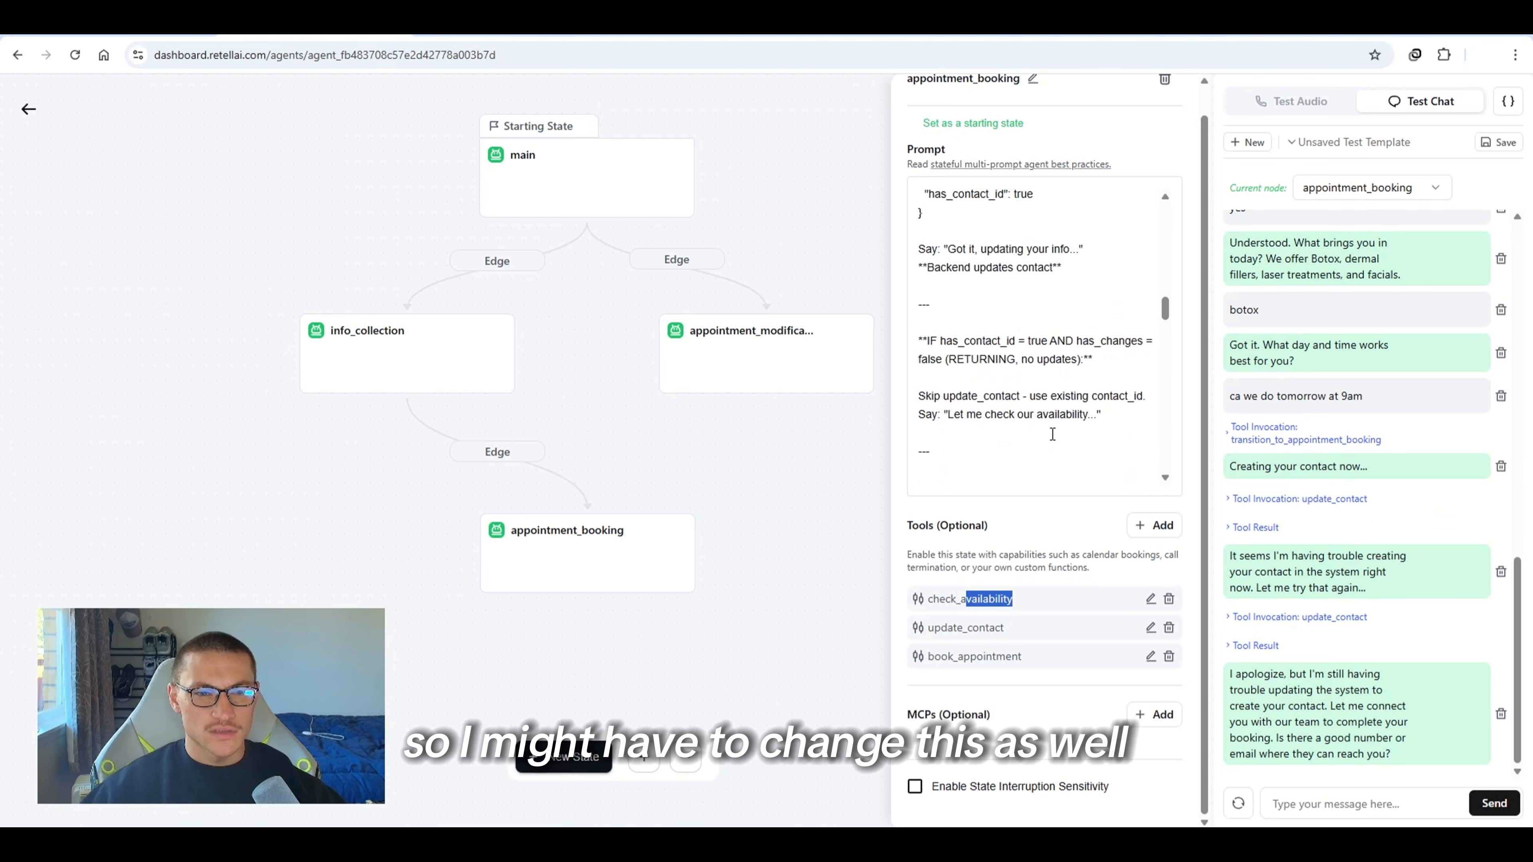
scroll(1051, 434, "up", 6)
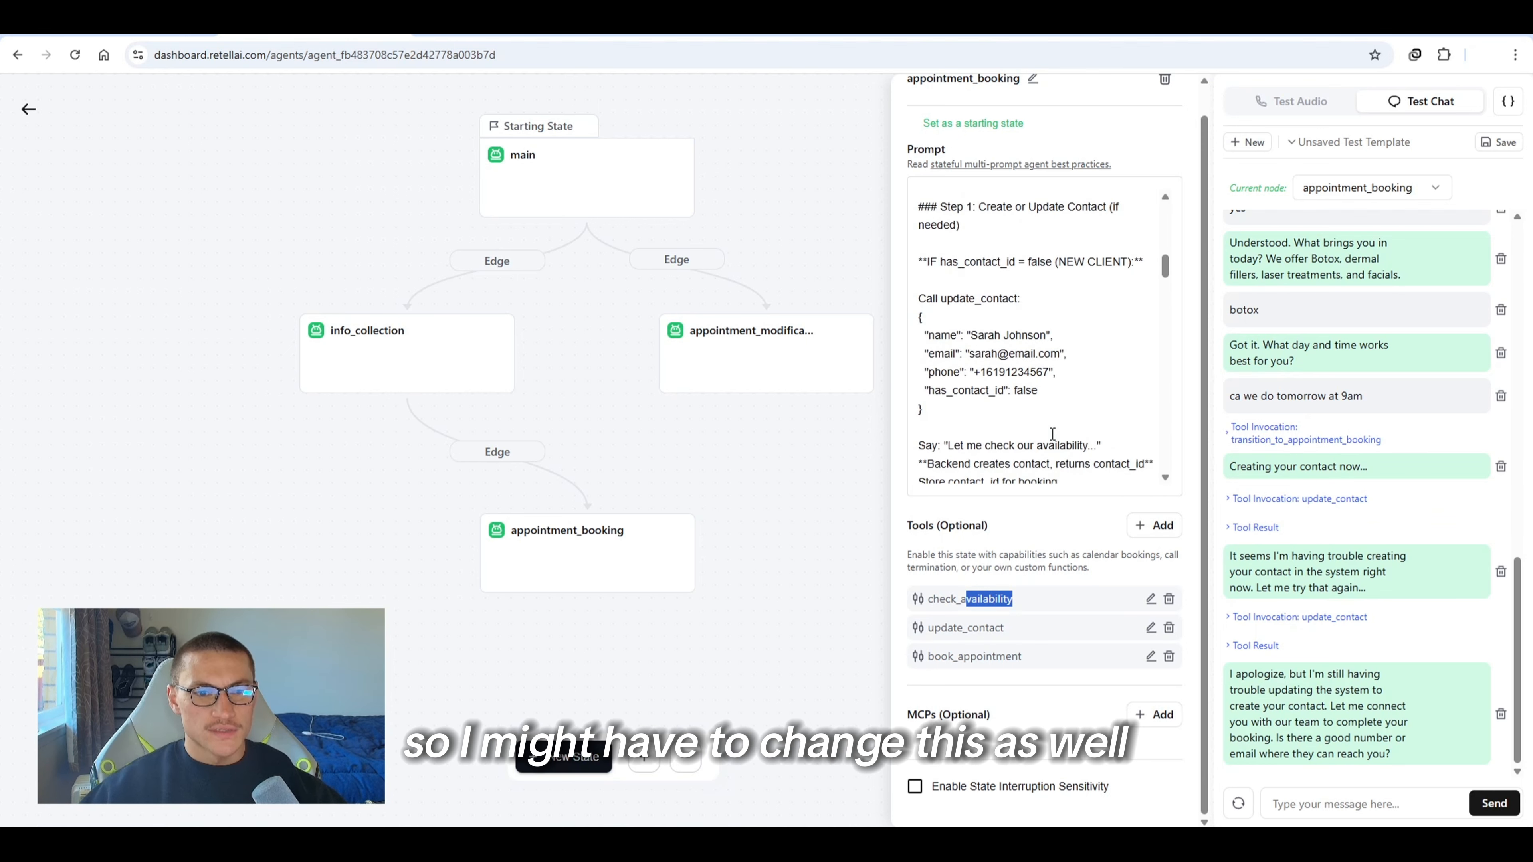
scroll(1052, 434, "up", 2)
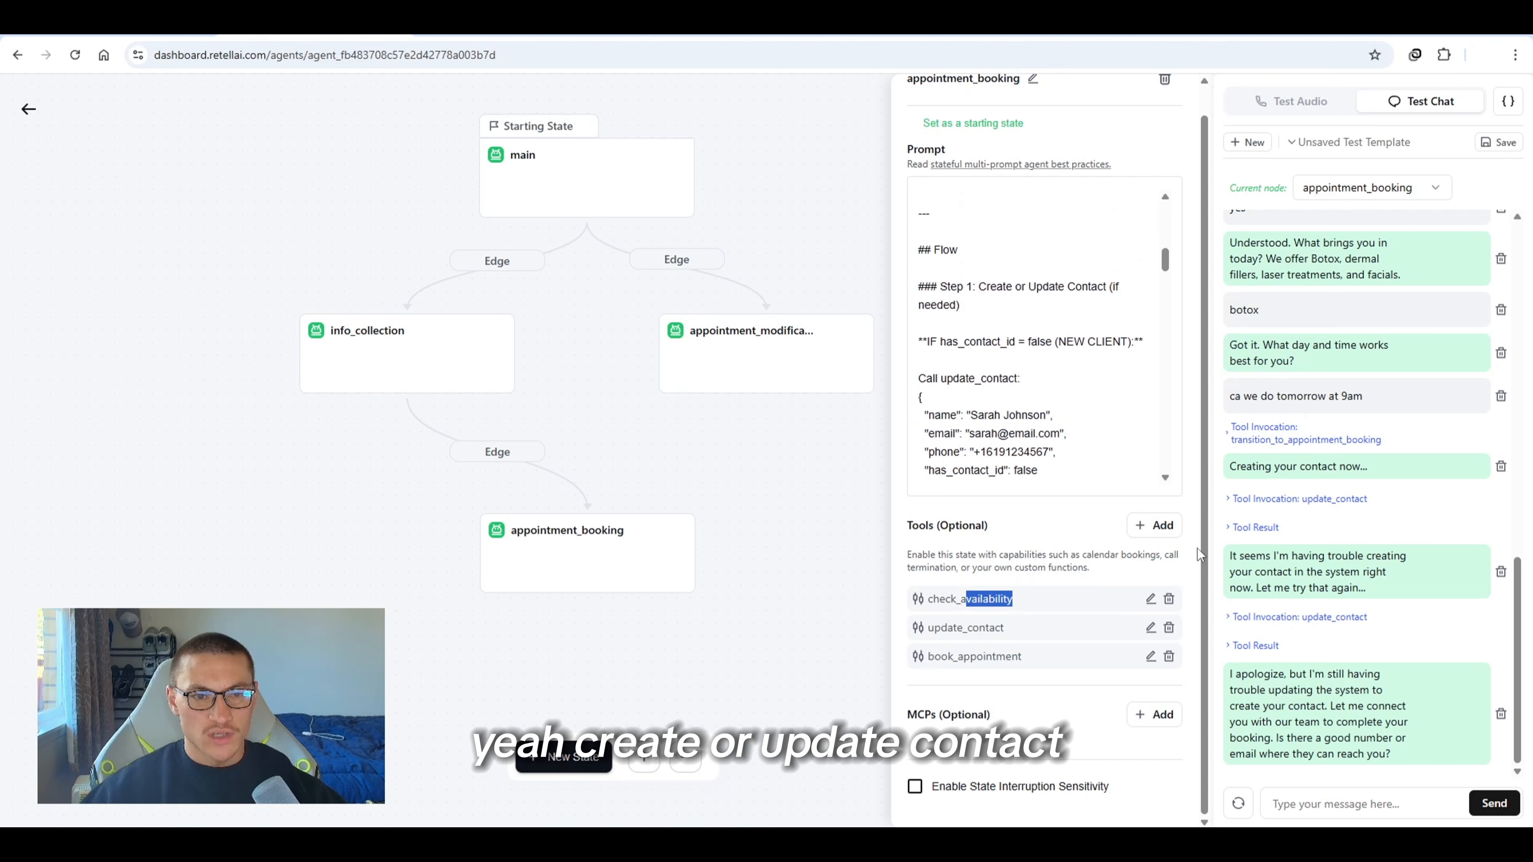
left_click(1043, 485)
key("ctrl+a")
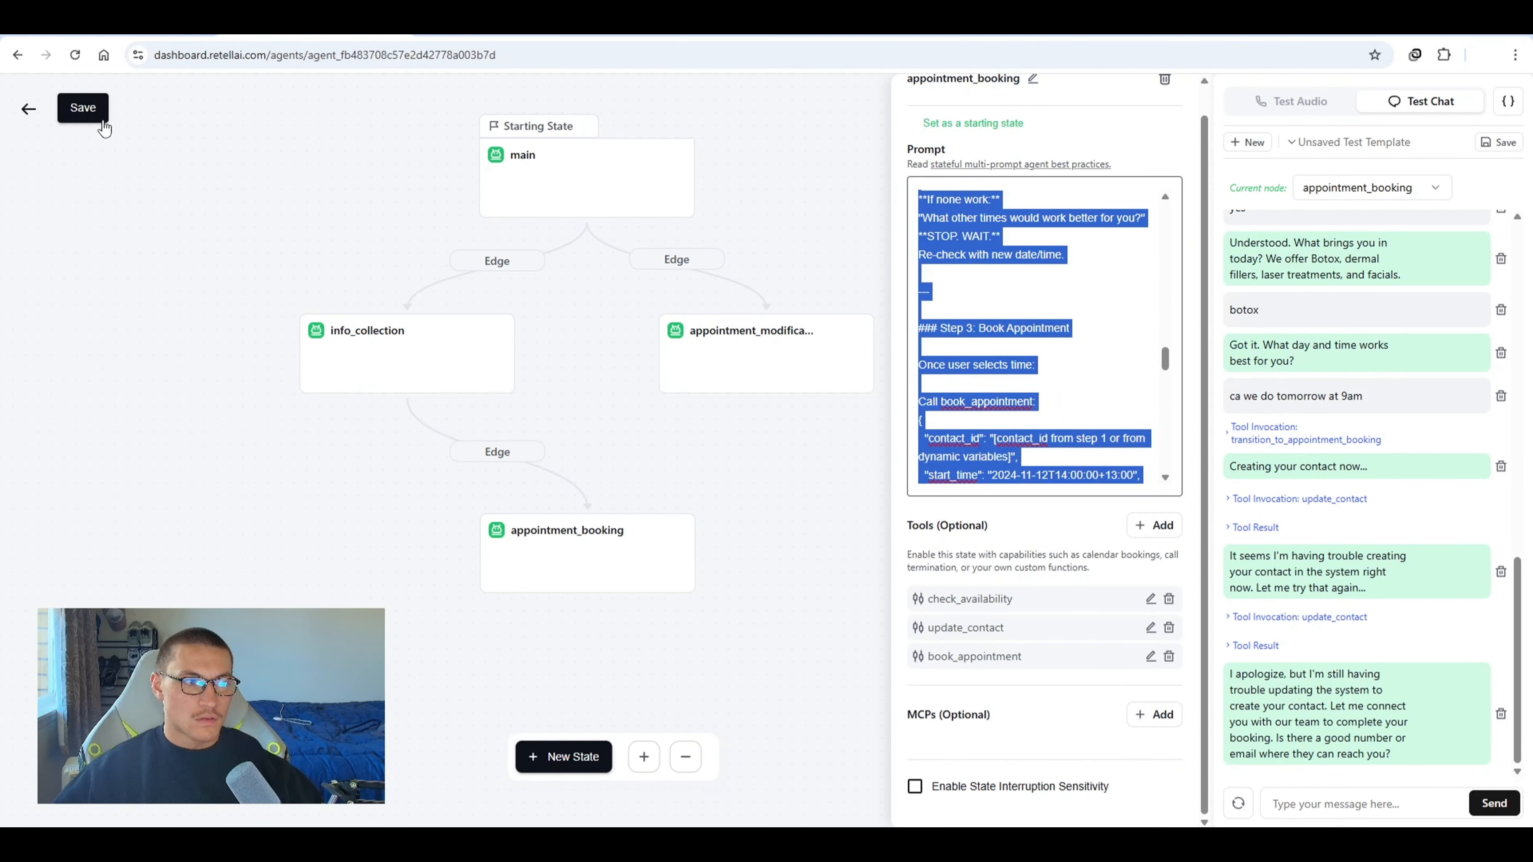
left_click(1050, 328)
scroll(1050, 327, "up", 10)
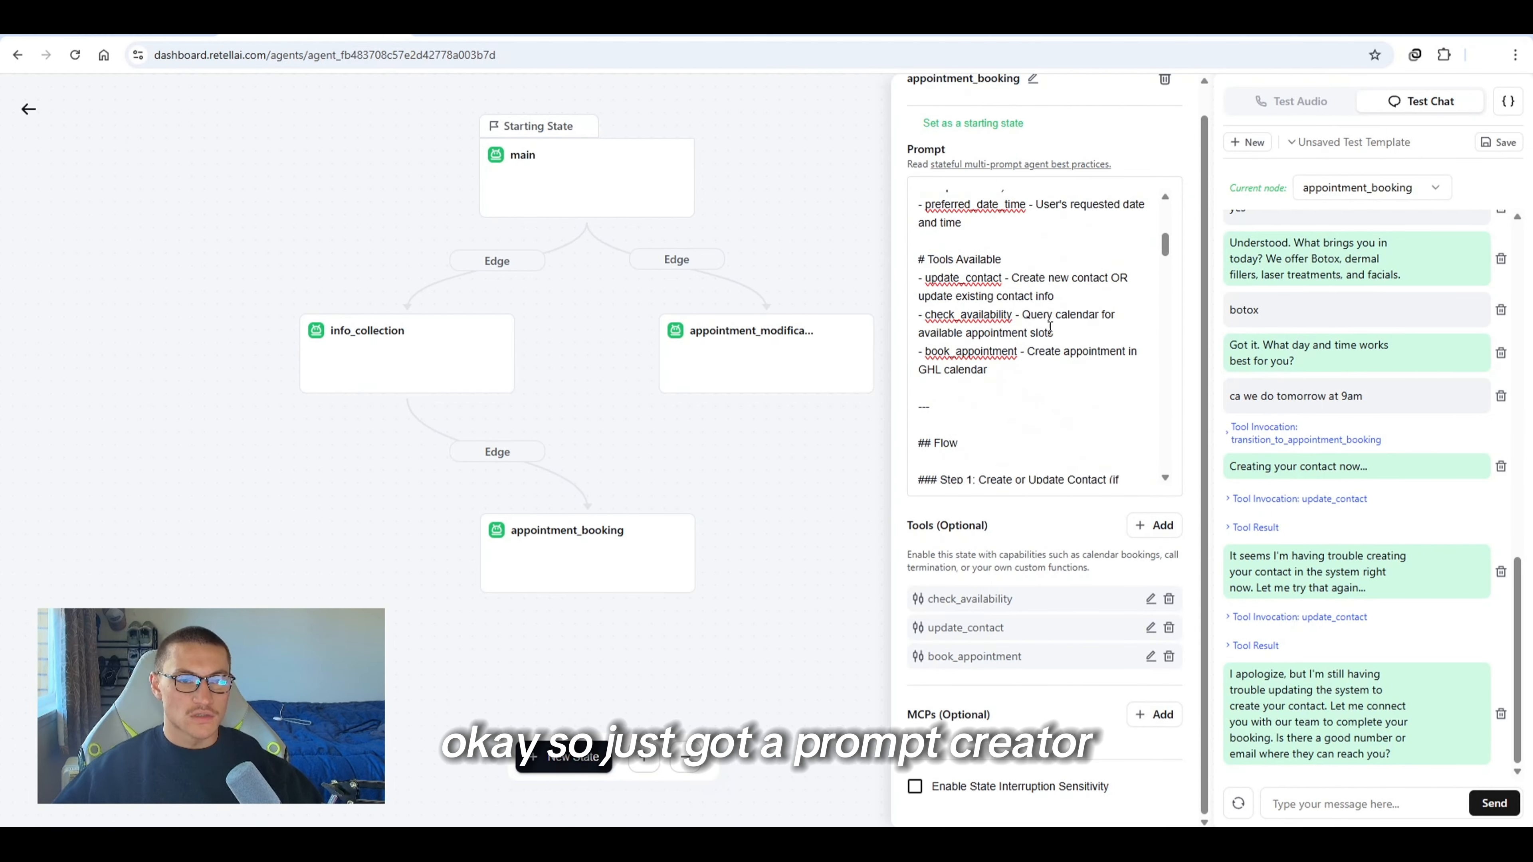
scroll(1050, 327, "up", 10)
key("ctrl+a")
key("ctrl+v")
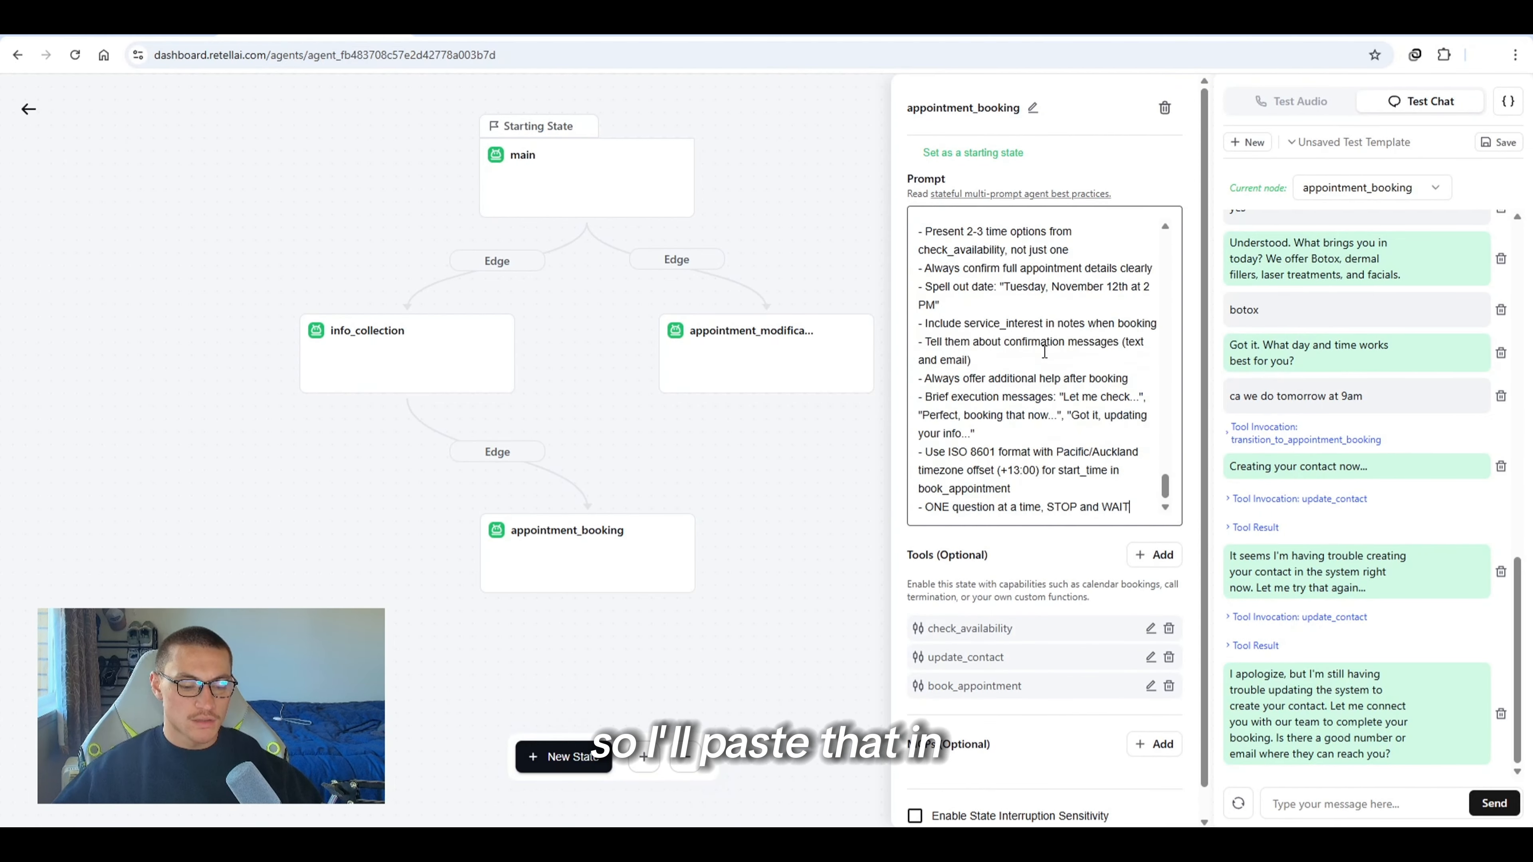
Review the new prompt's check-availability step and save the agent
scroll(1053, 344, "up", 10)
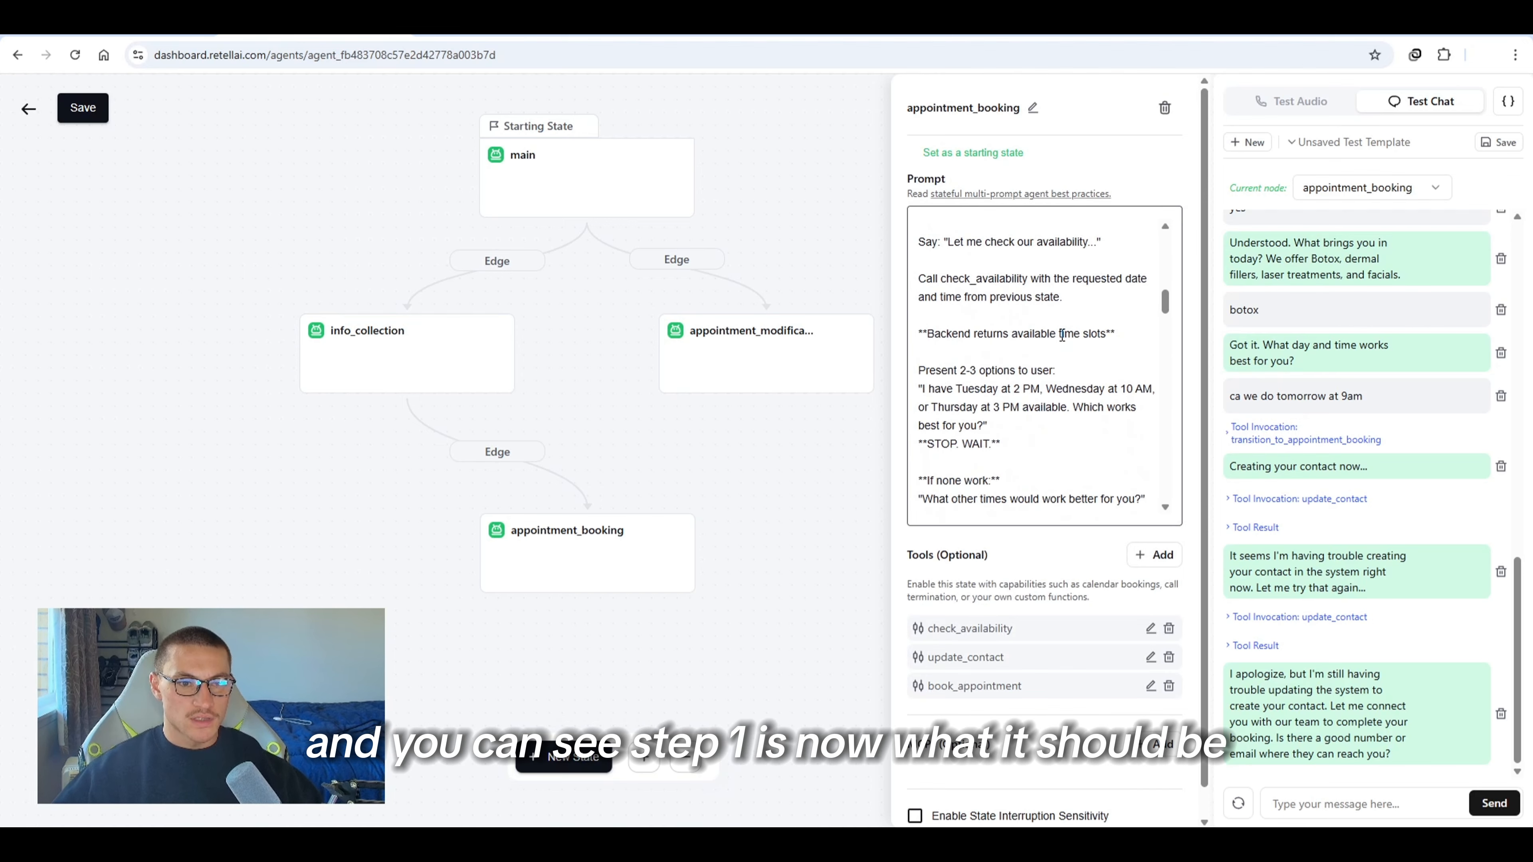
scroll(1062, 336, "up", 2)
scroll(1068, 338, "down", 1)
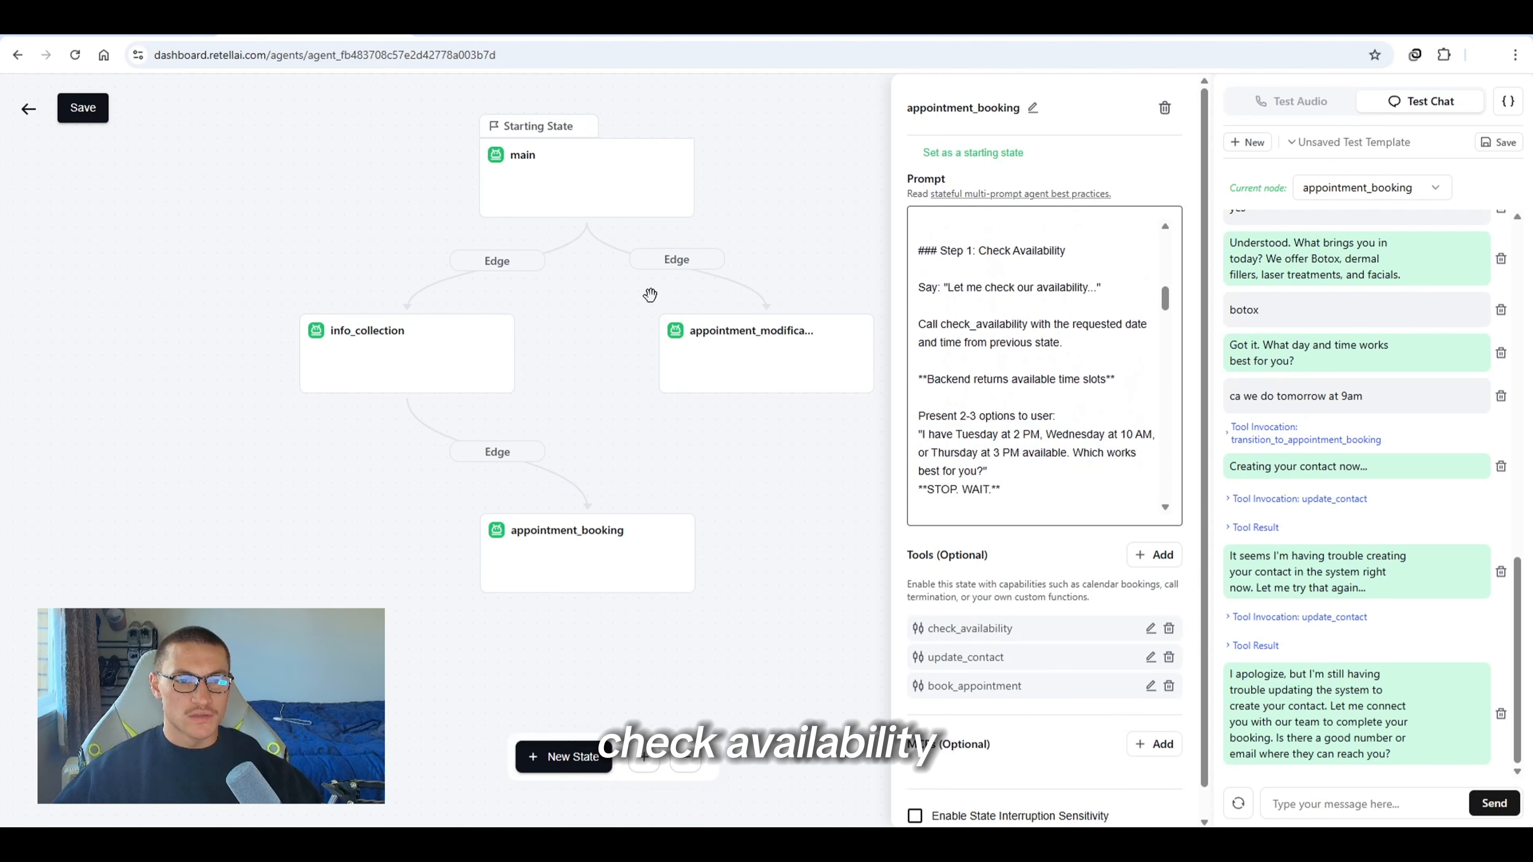
left_click(66, 125)
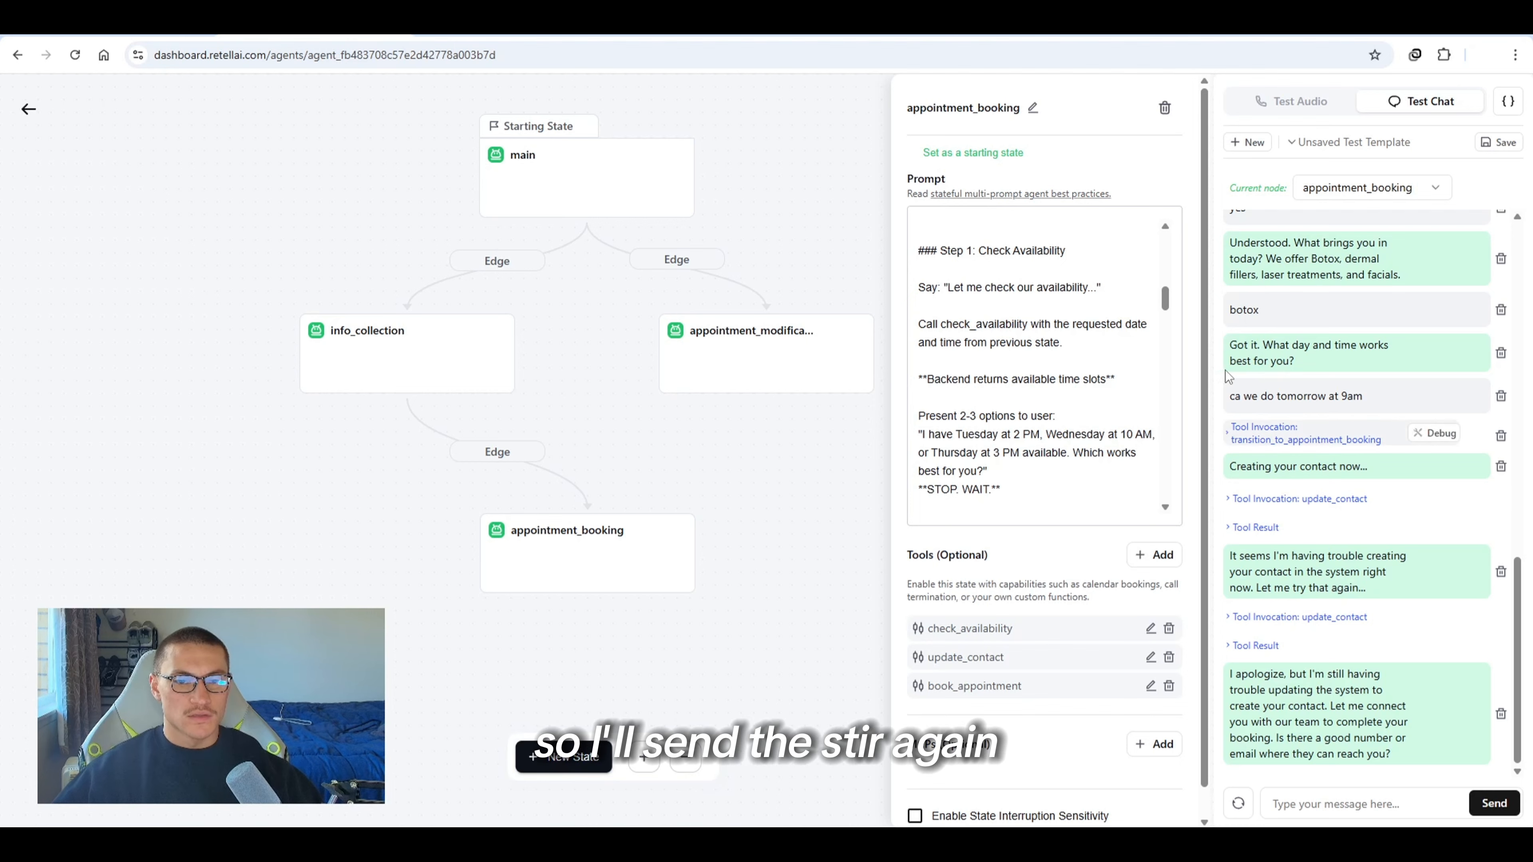
Roll the test chat back to the time question and resend the request as tomorrow at 9am?
left_click(1446, 433)
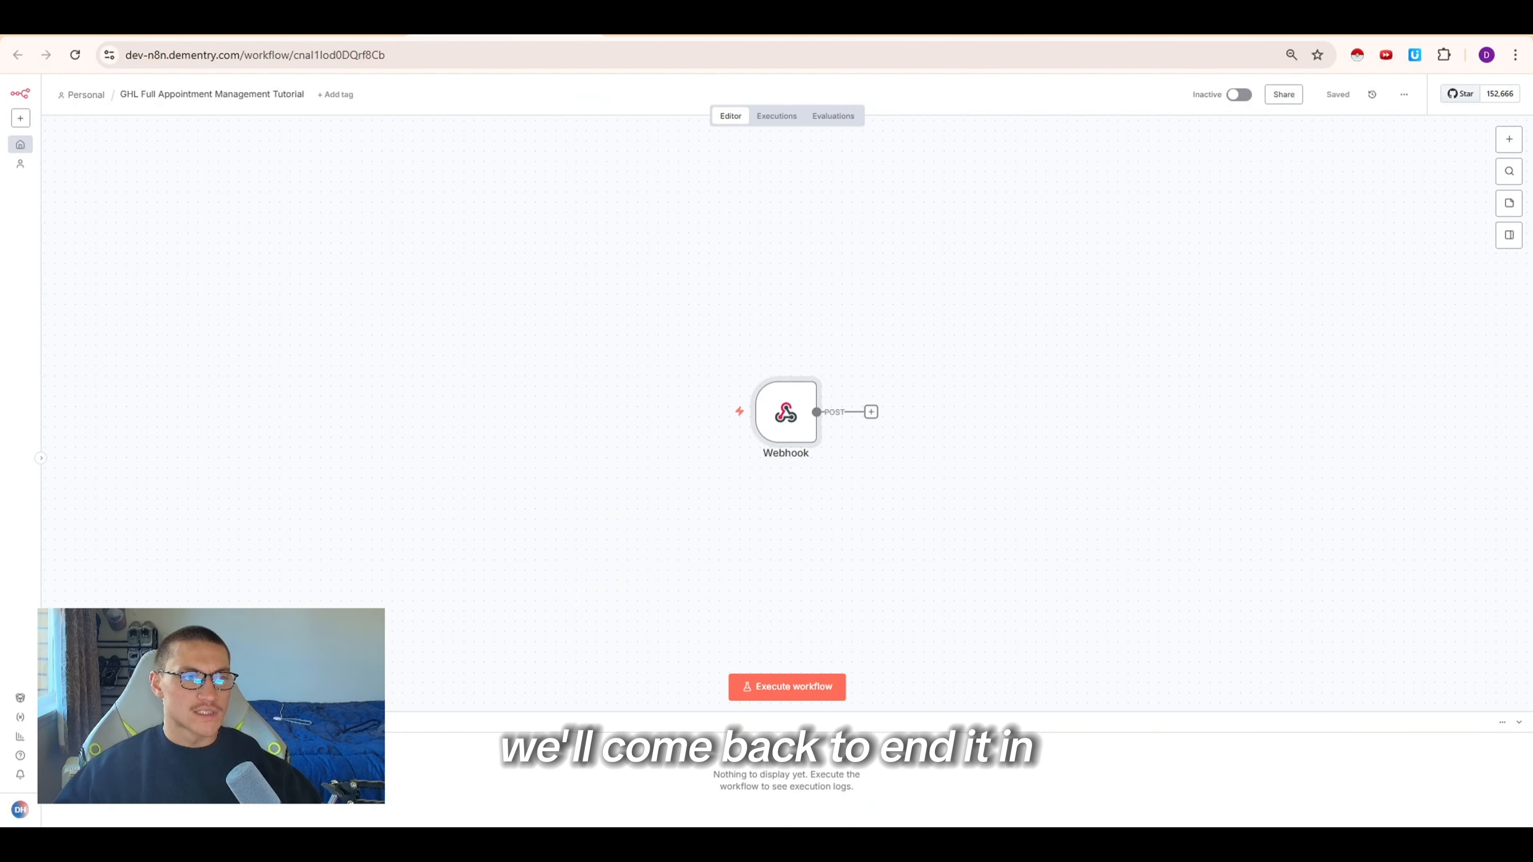
left_click(1238, 97)
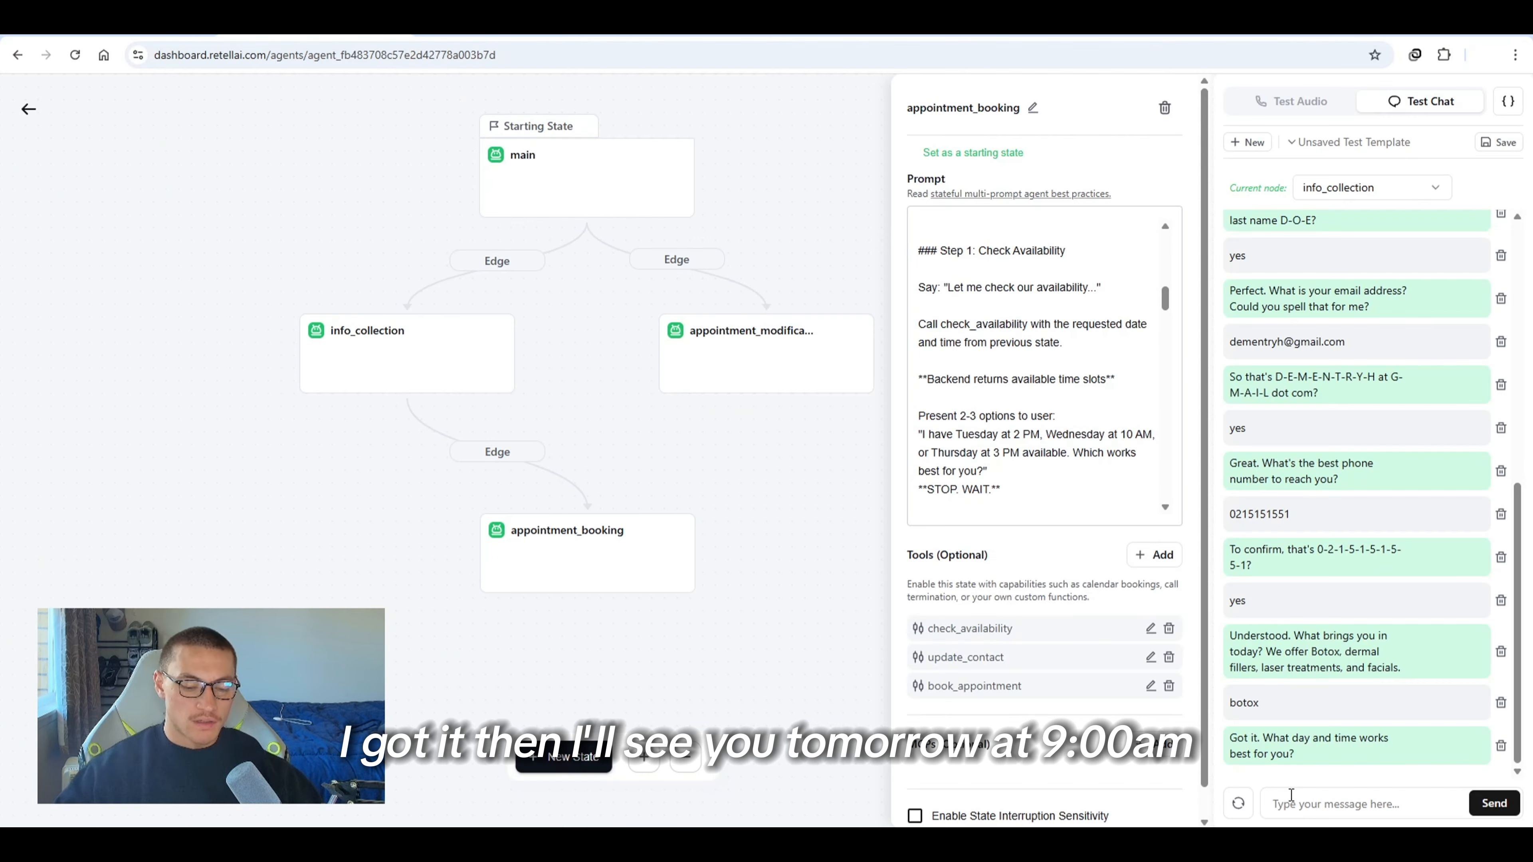
left_click(1291, 797)
type("tomorrow at ")
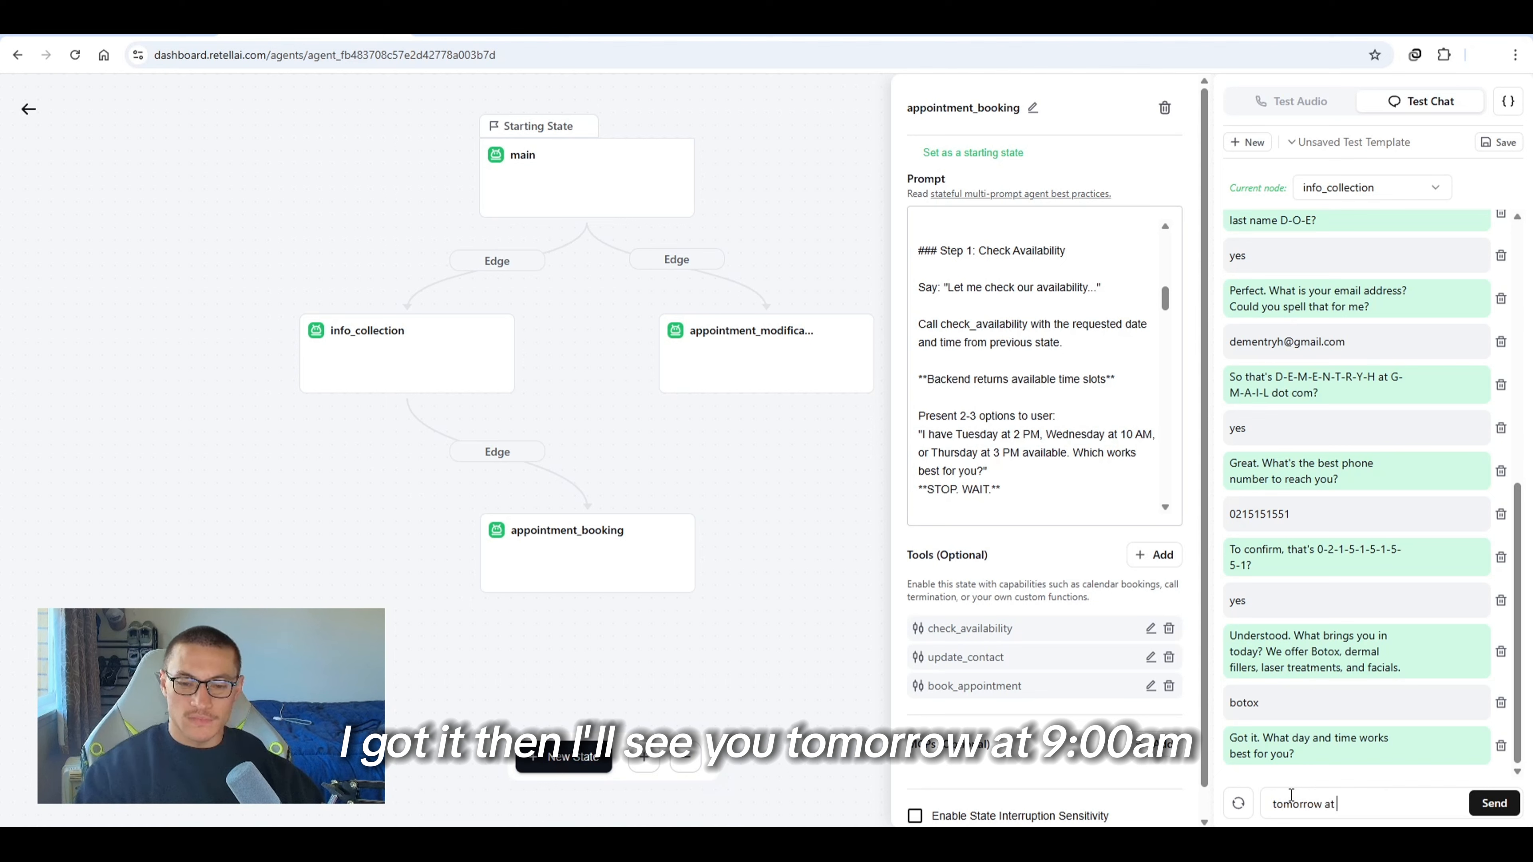
type("9am?")
key("Return")
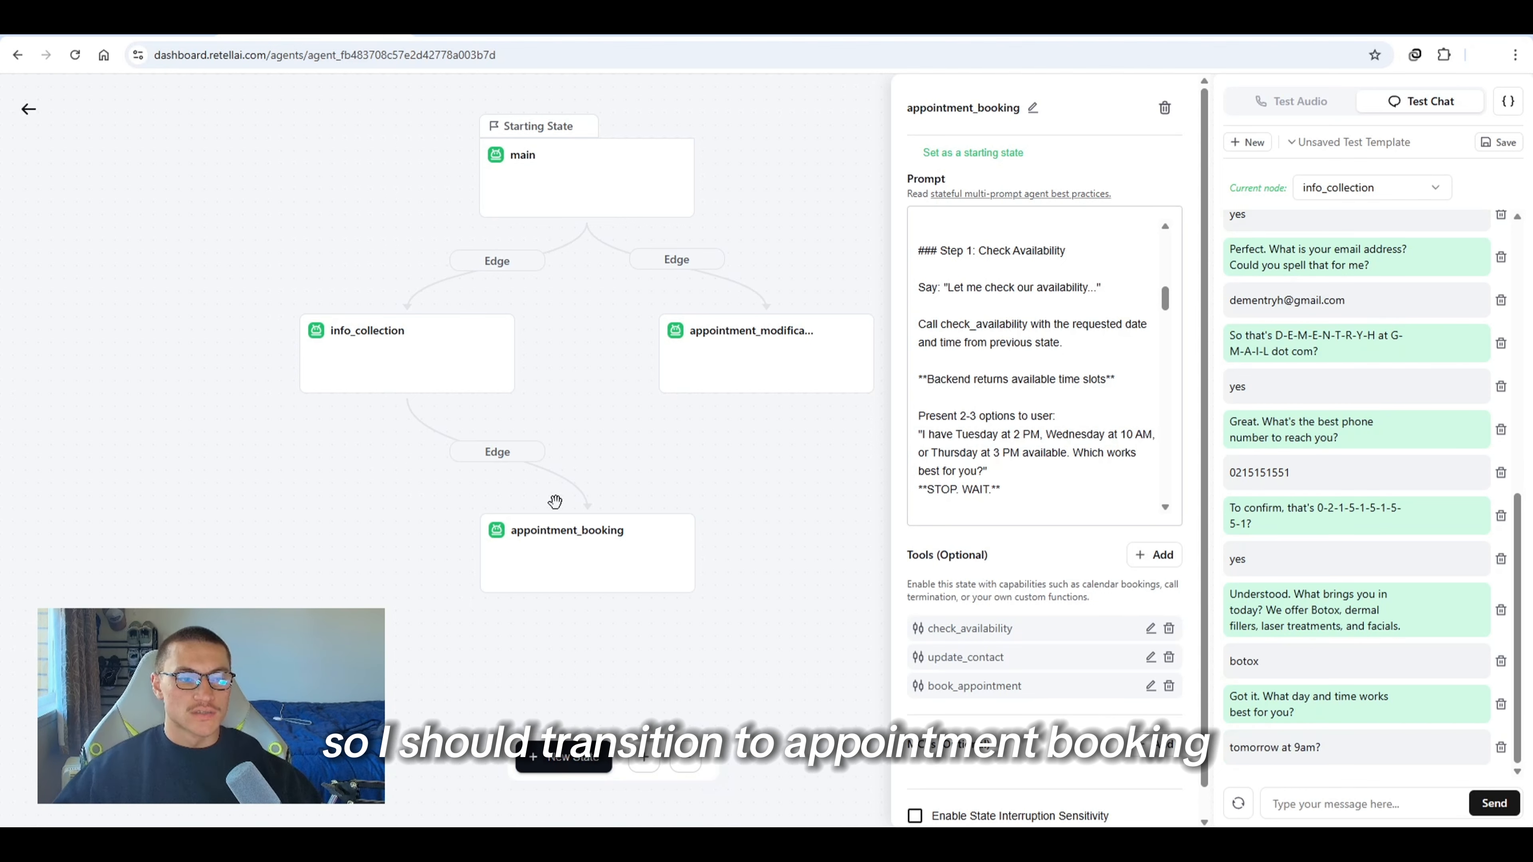
Expand the check_availability tool invocation and examine its parameters and the offered time slots
mouse_move(1015, 629)
left_mouse_down()
mouse_move(910, 636)
mouse_move(1008, 631)
left_mouse_up()
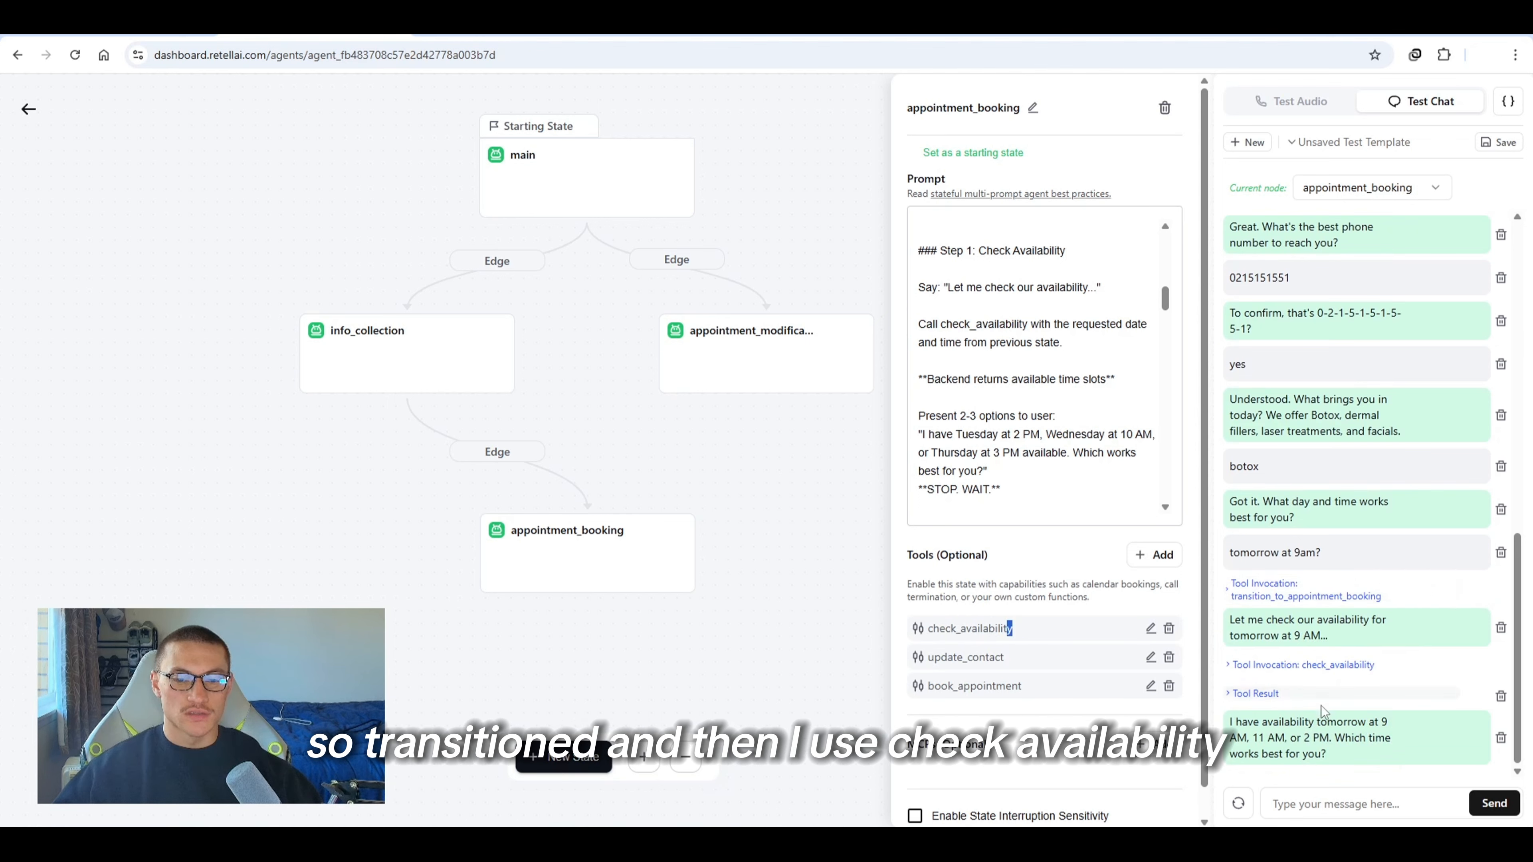
left_click(1253, 665)
scroll(1310, 670, "down", 2)
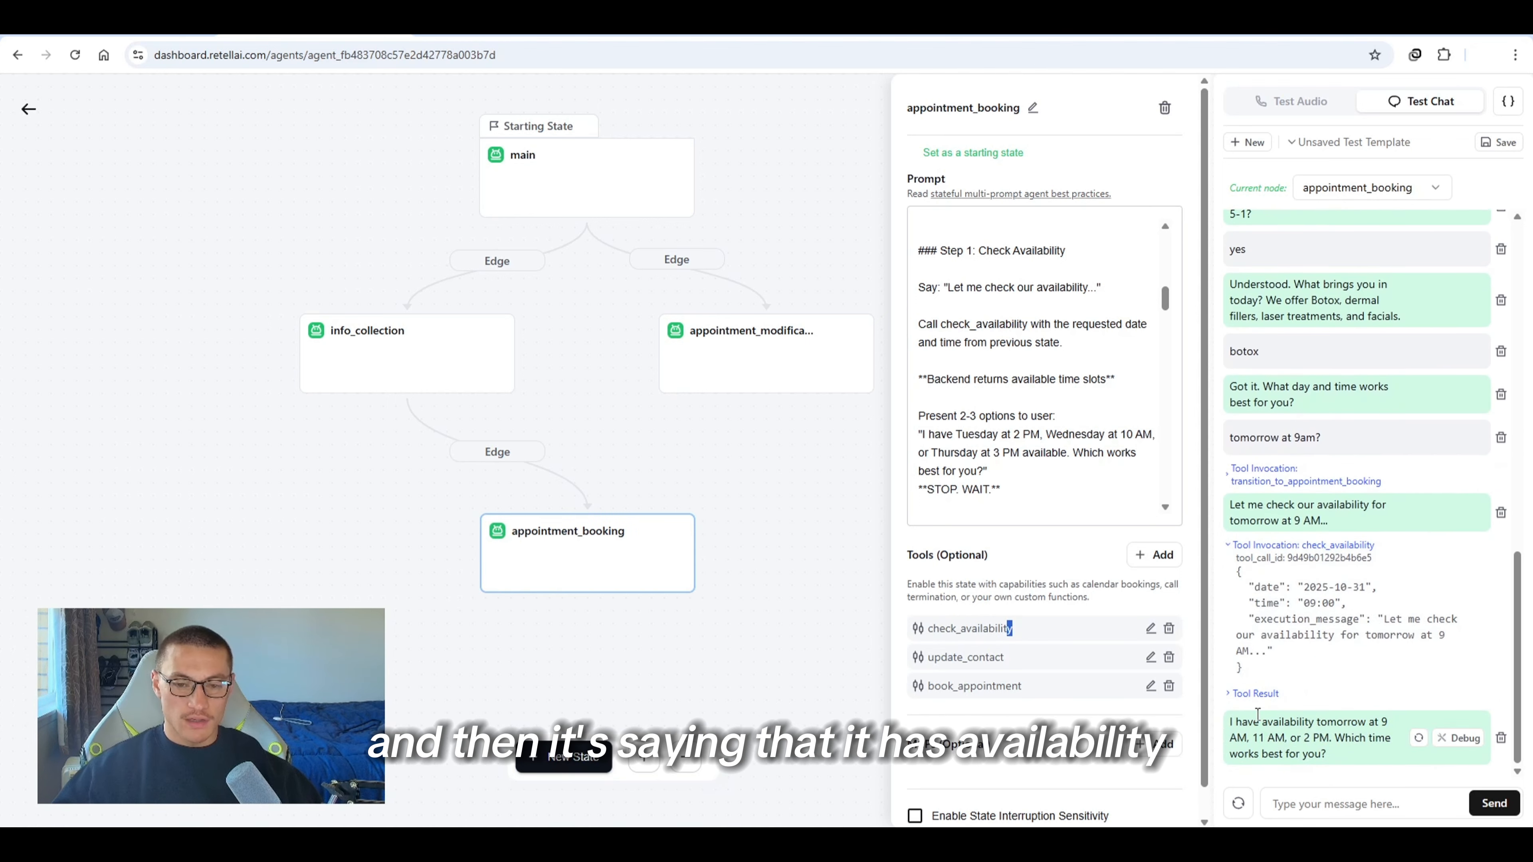
left_click_drag(1260, 722, 1401, 762)
left_click(1367, 757)
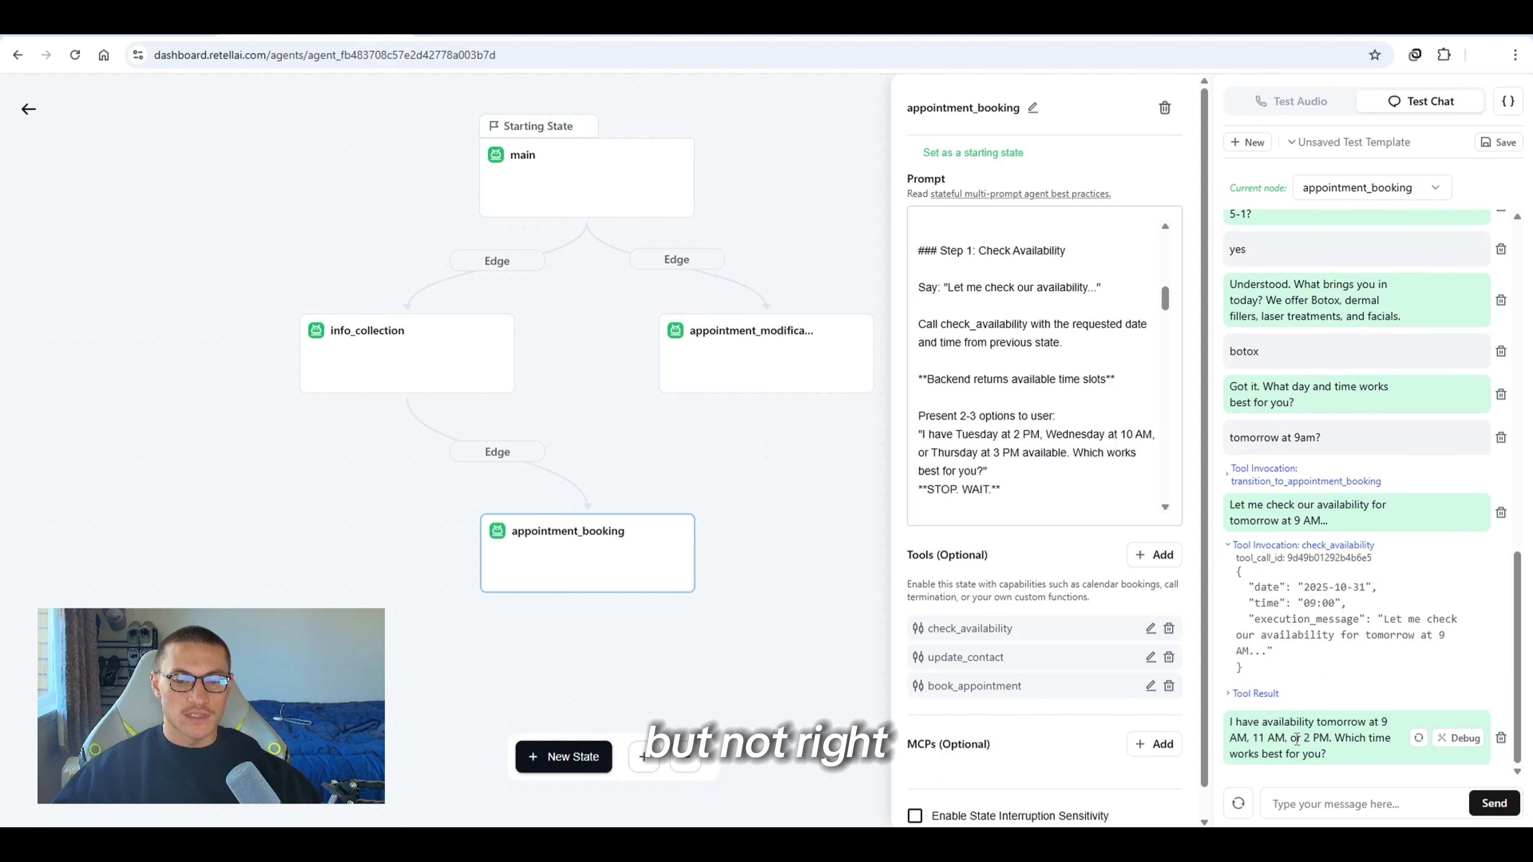
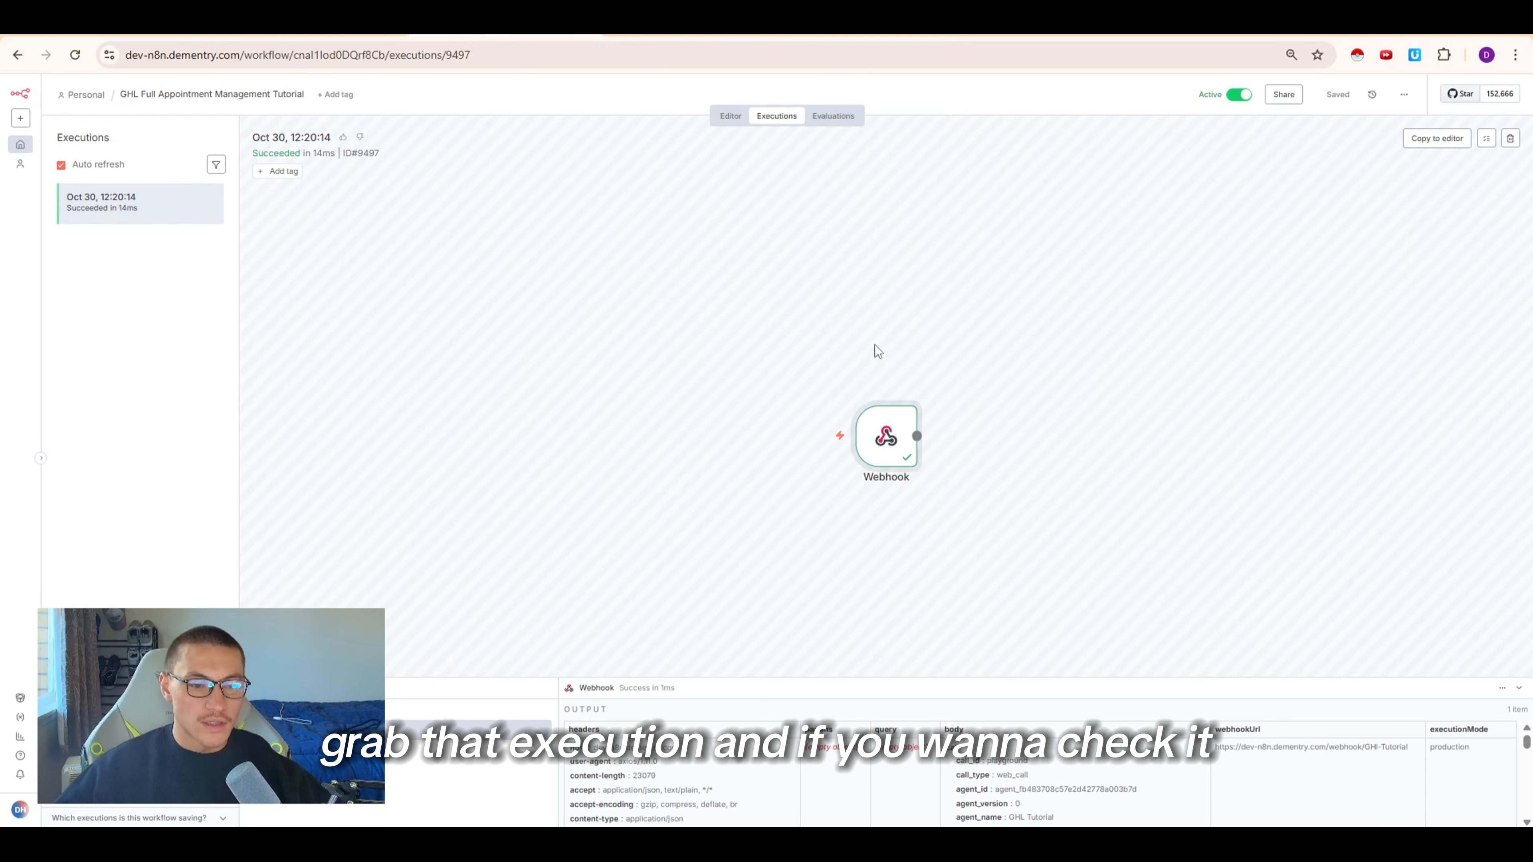
Open the webhook execution and examine the body's tool name and the date and time arguments
double_click(893, 427)
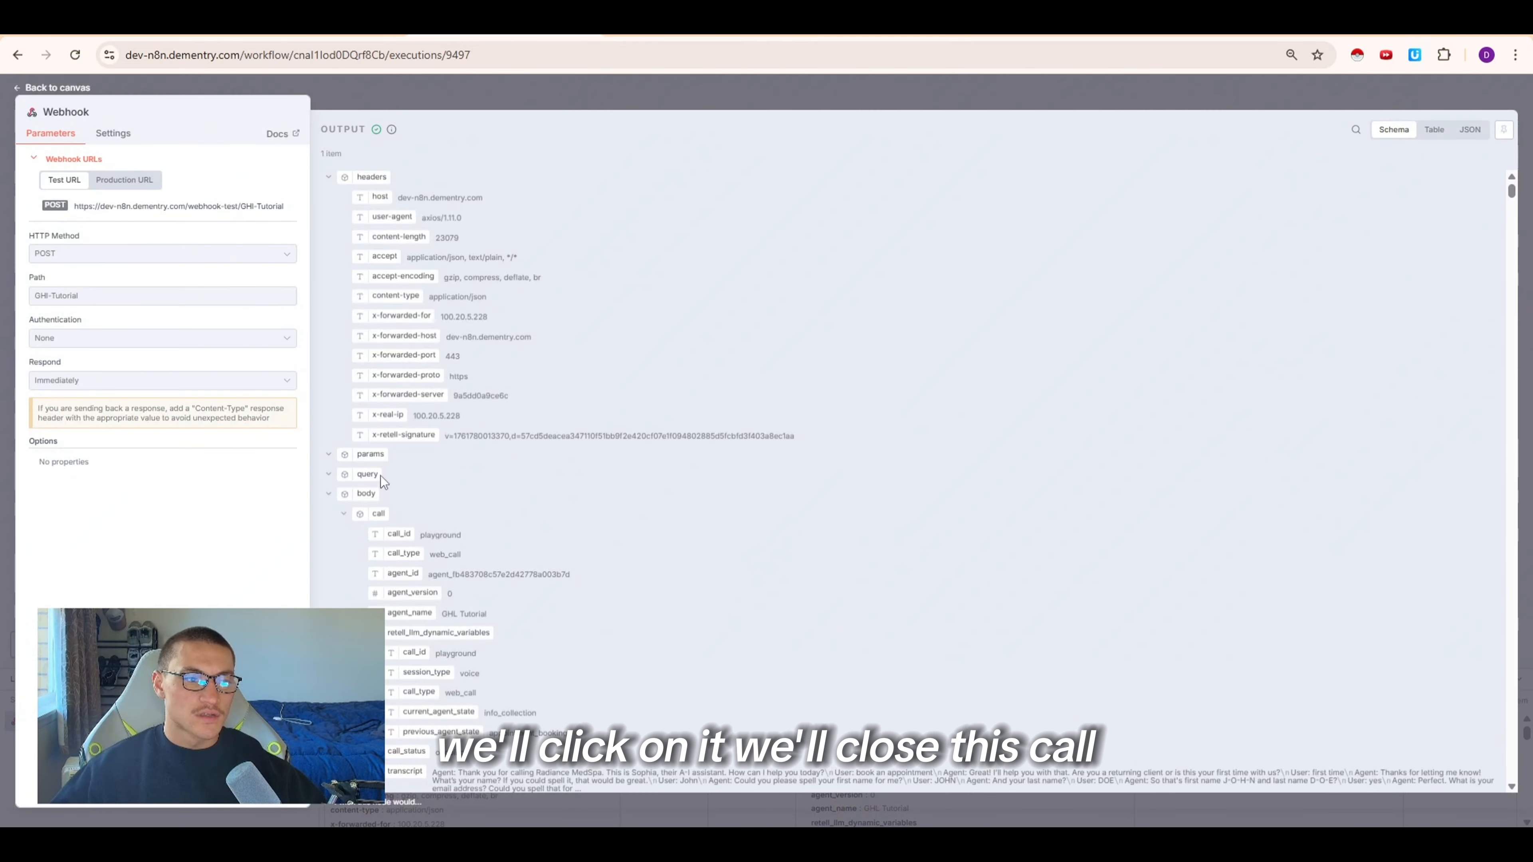
left_click(345, 516)
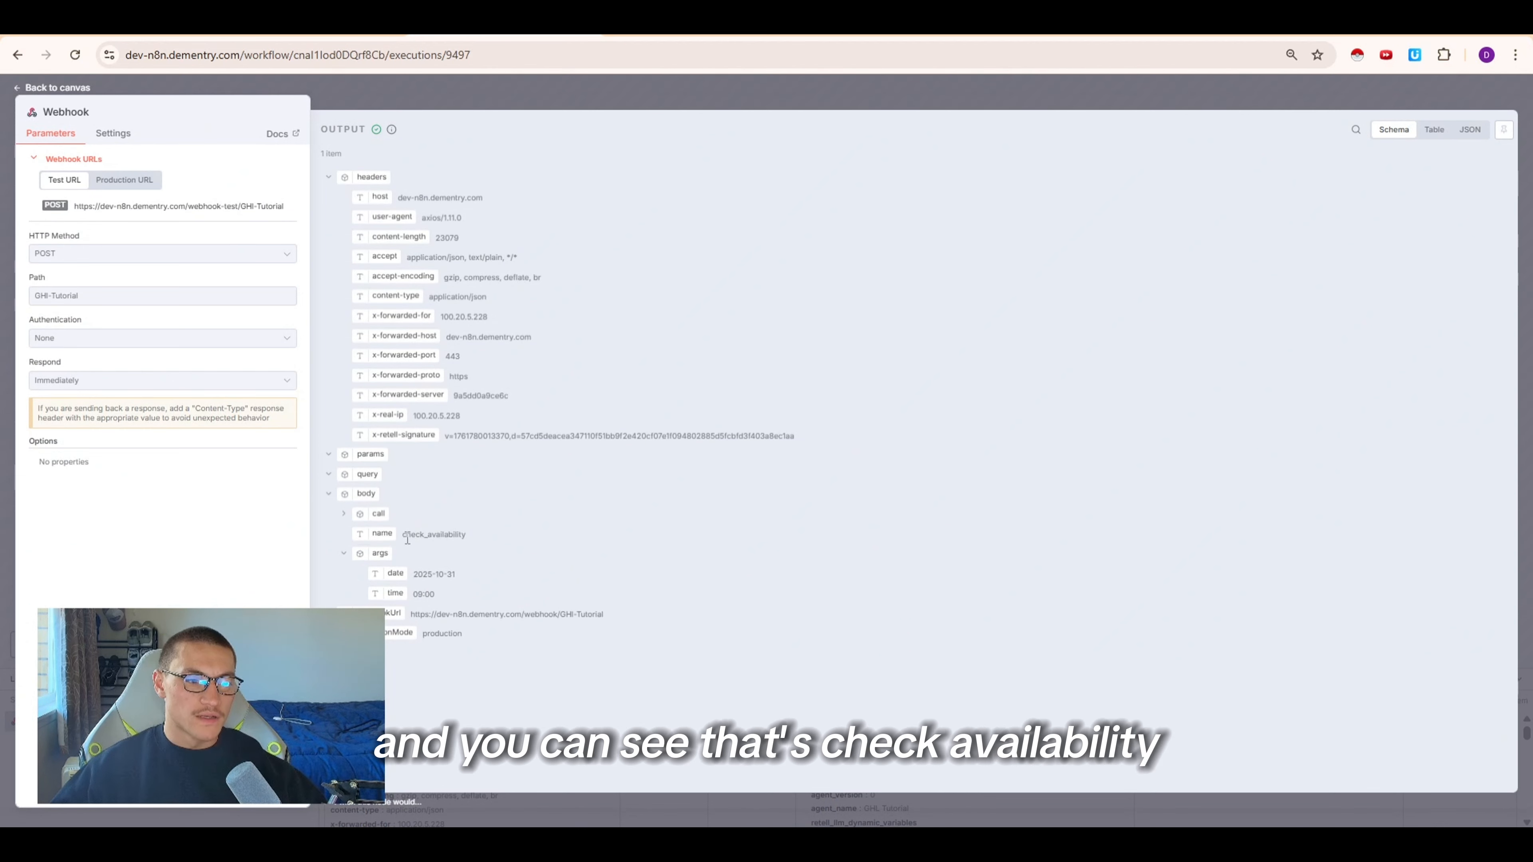
left_click_drag(405, 535, 453, 534)
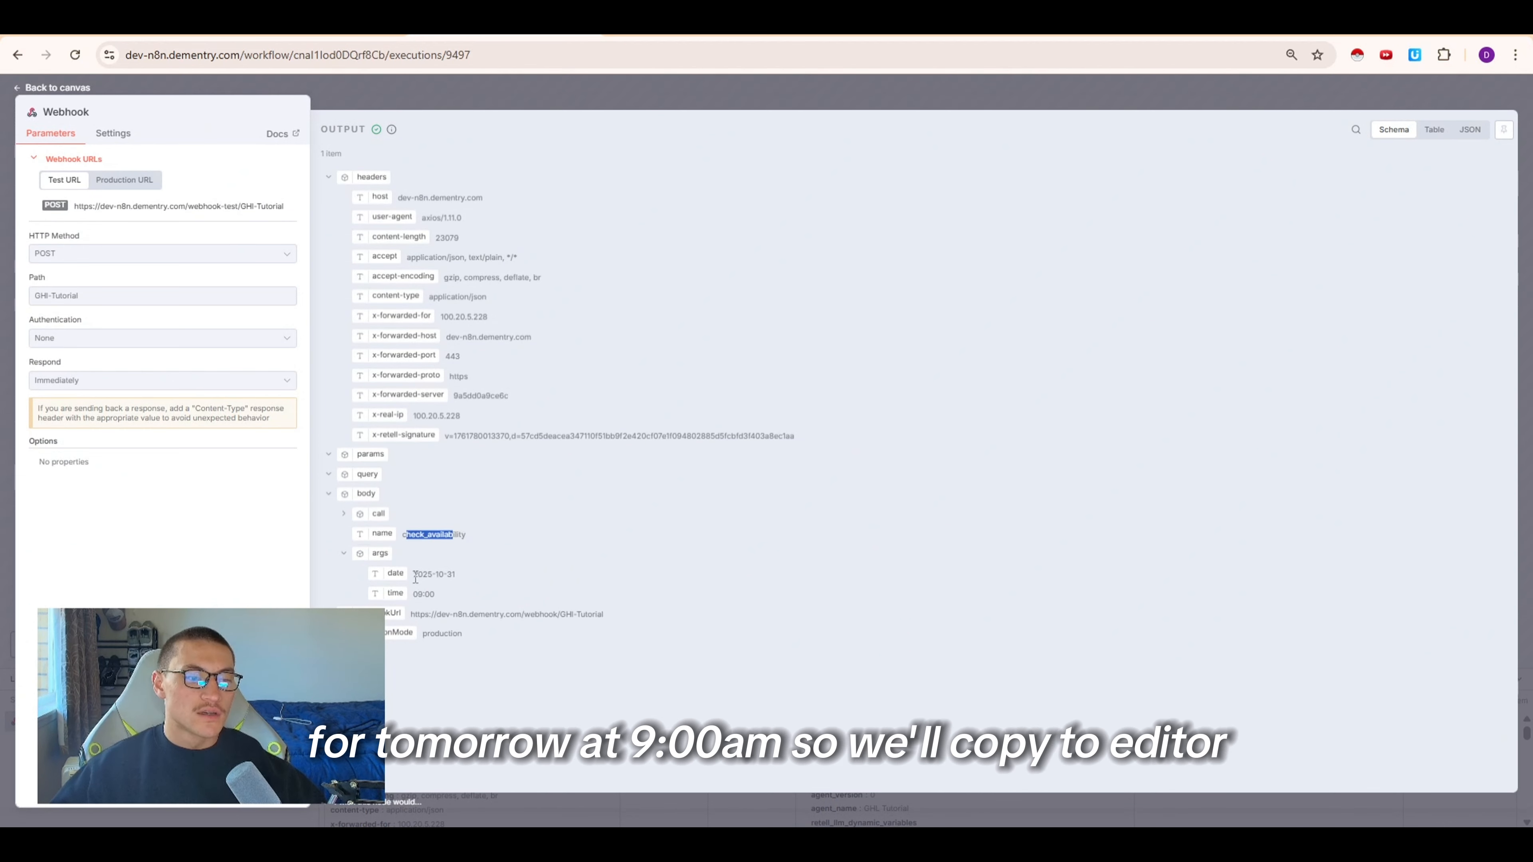
left_click_drag(431, 596, 426, 590)
left_click(607, 93)
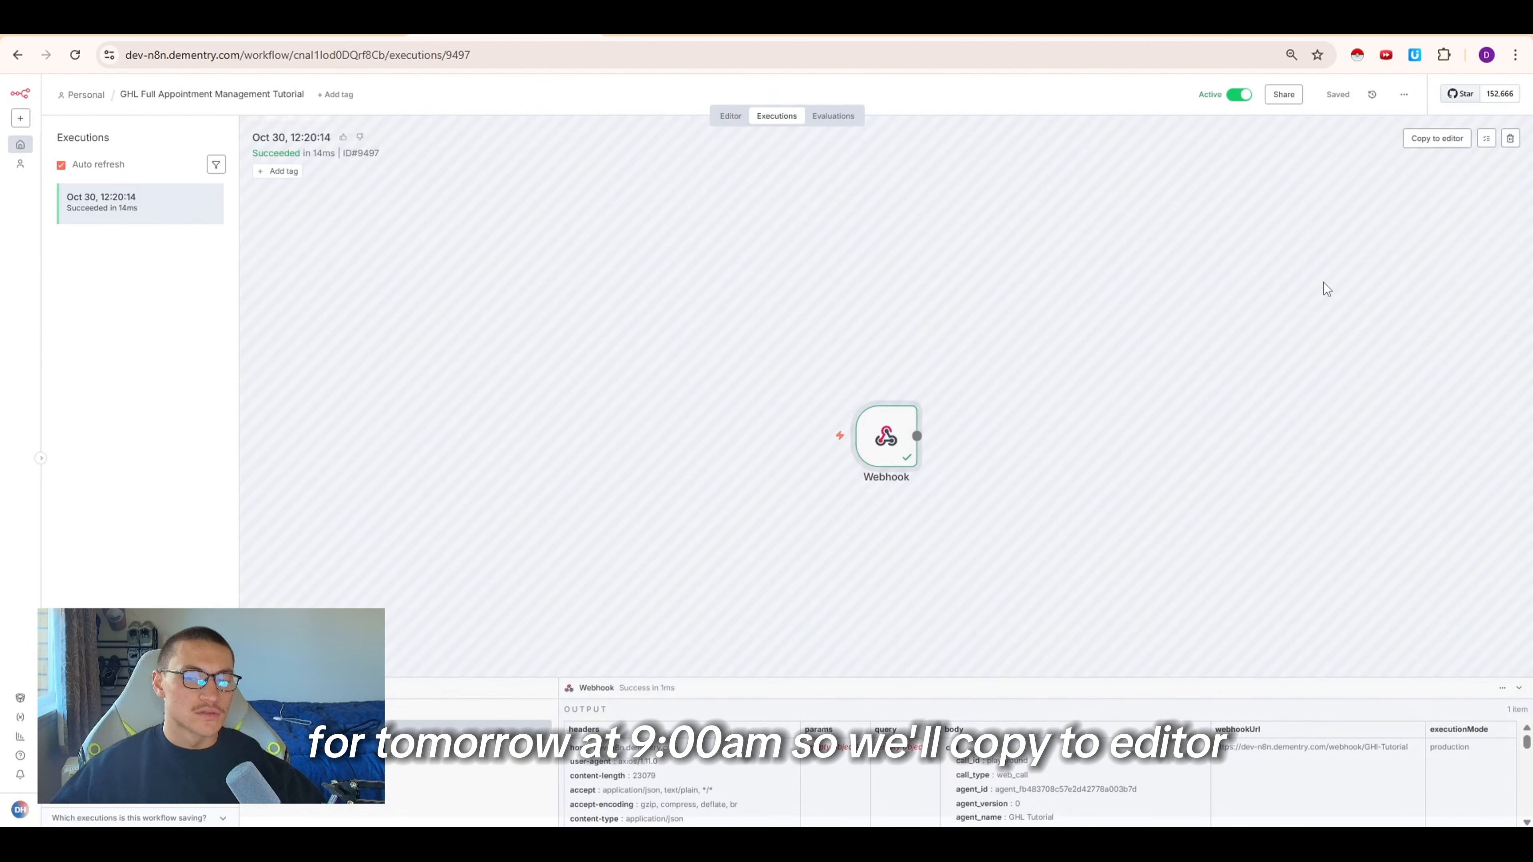
Copy the execution's data into the workflow editor
left_click(1452, 145)
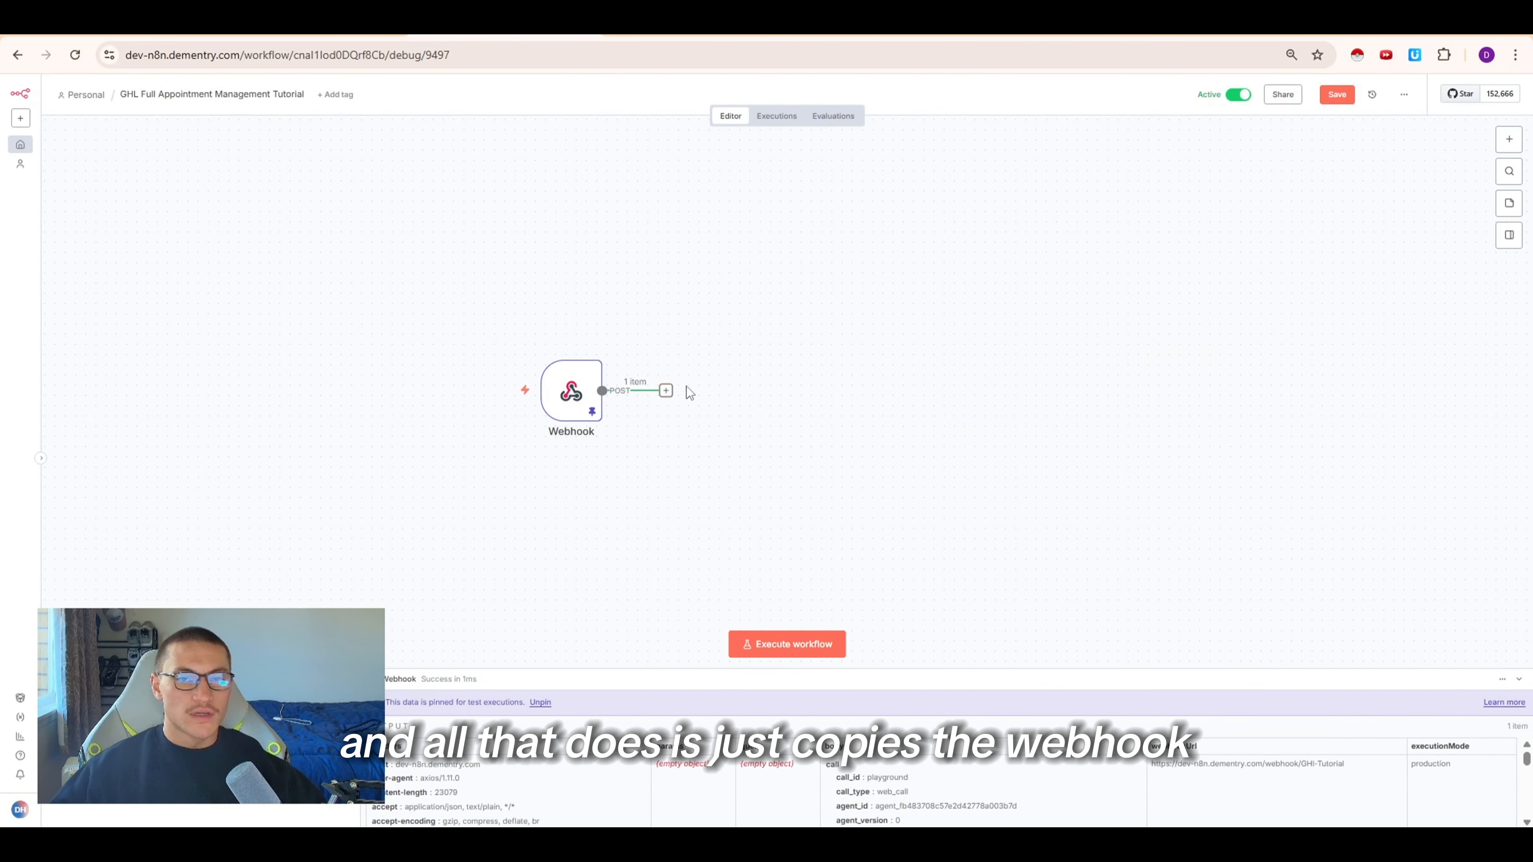
left_click(776, 117)
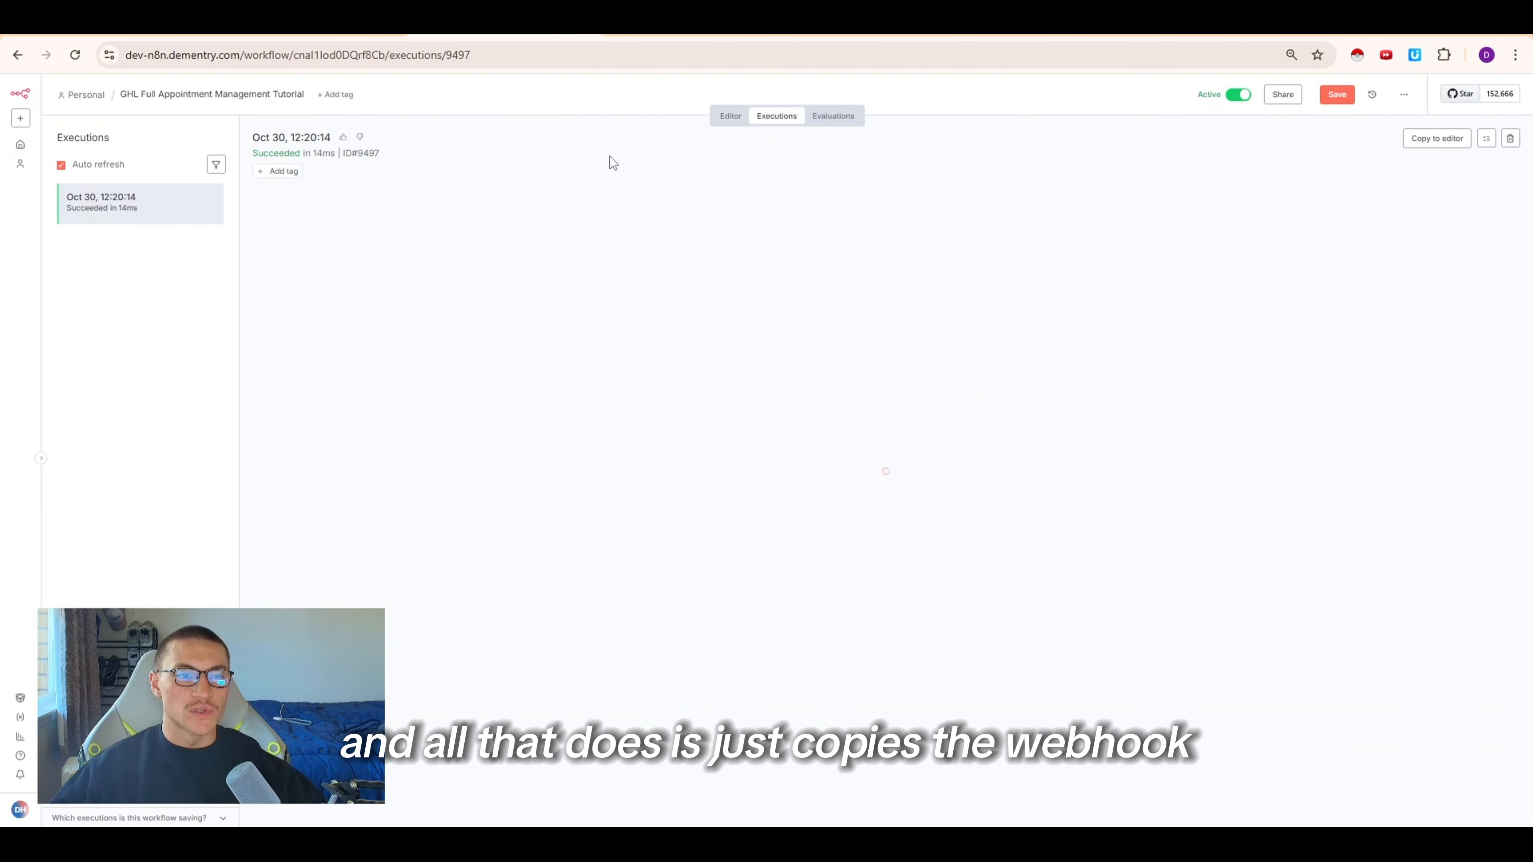
left_click(721, 117)
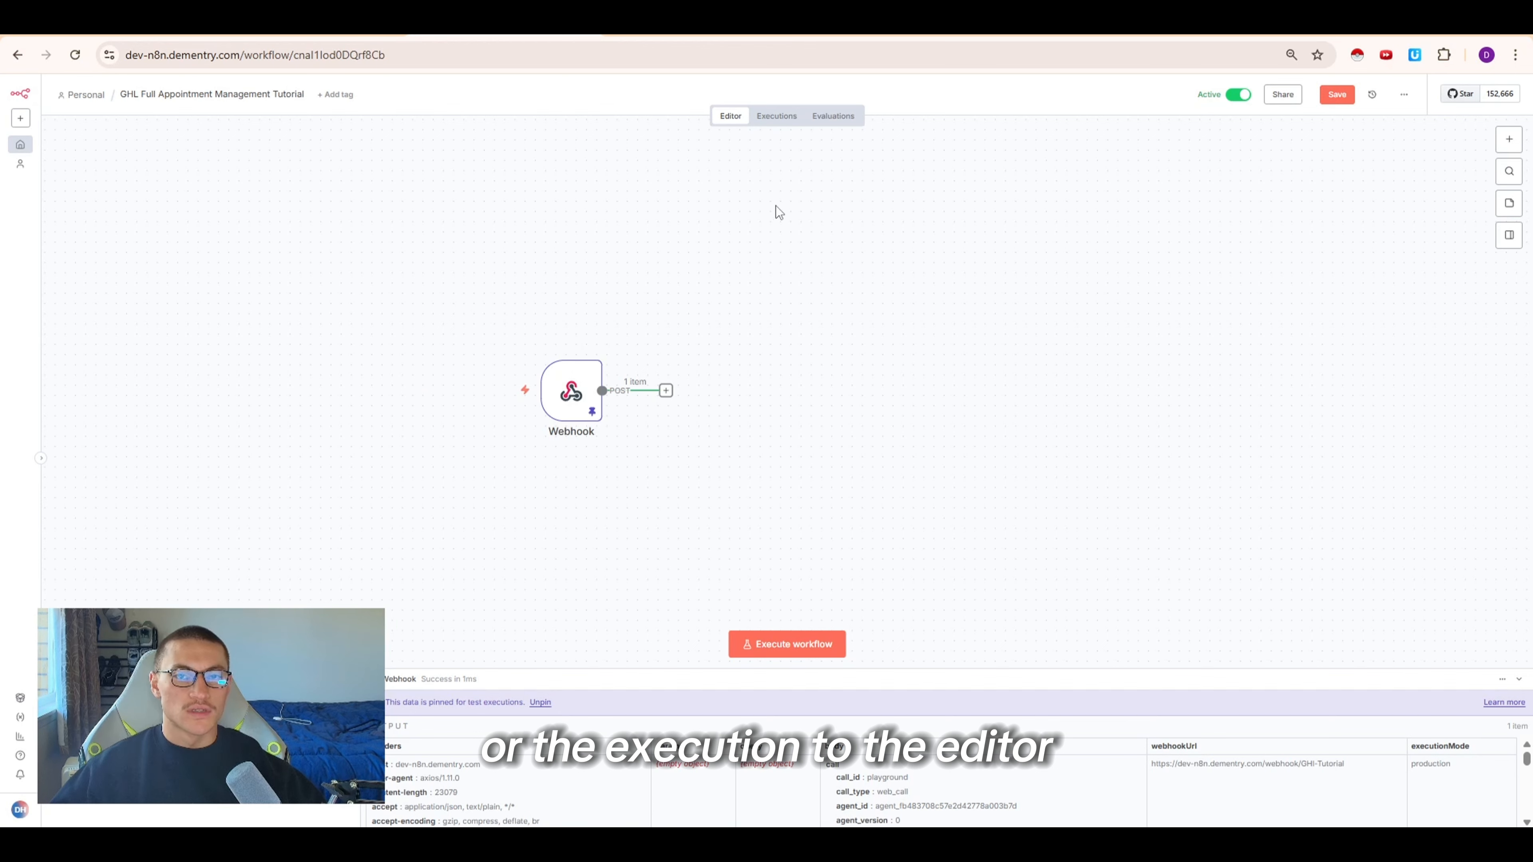
left_click_drag(427, 285, 754, 412)
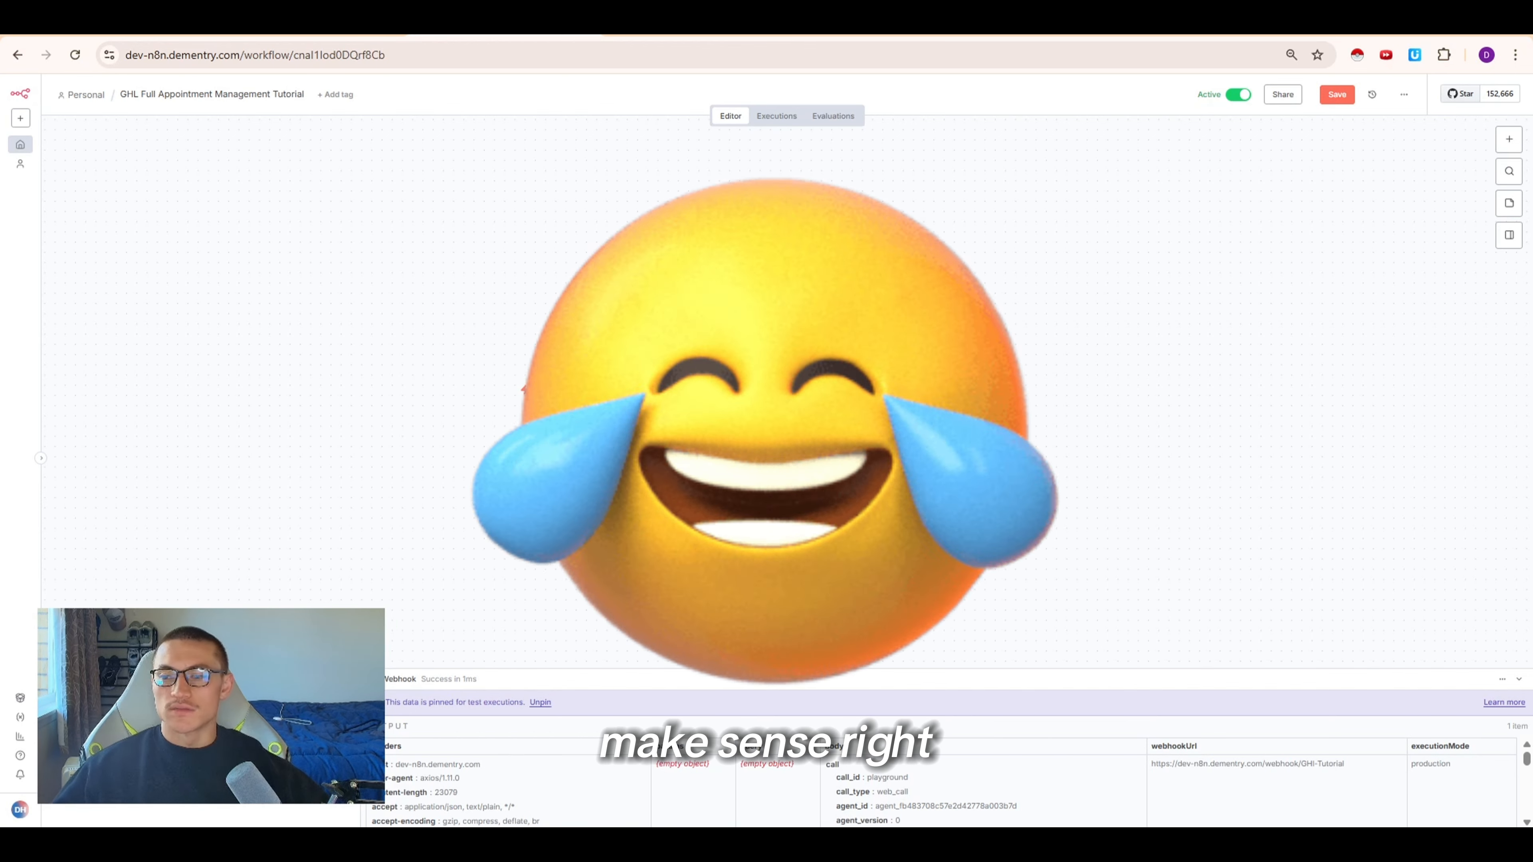
Add a Switch node after the Webhook node
left_click(665, 390)
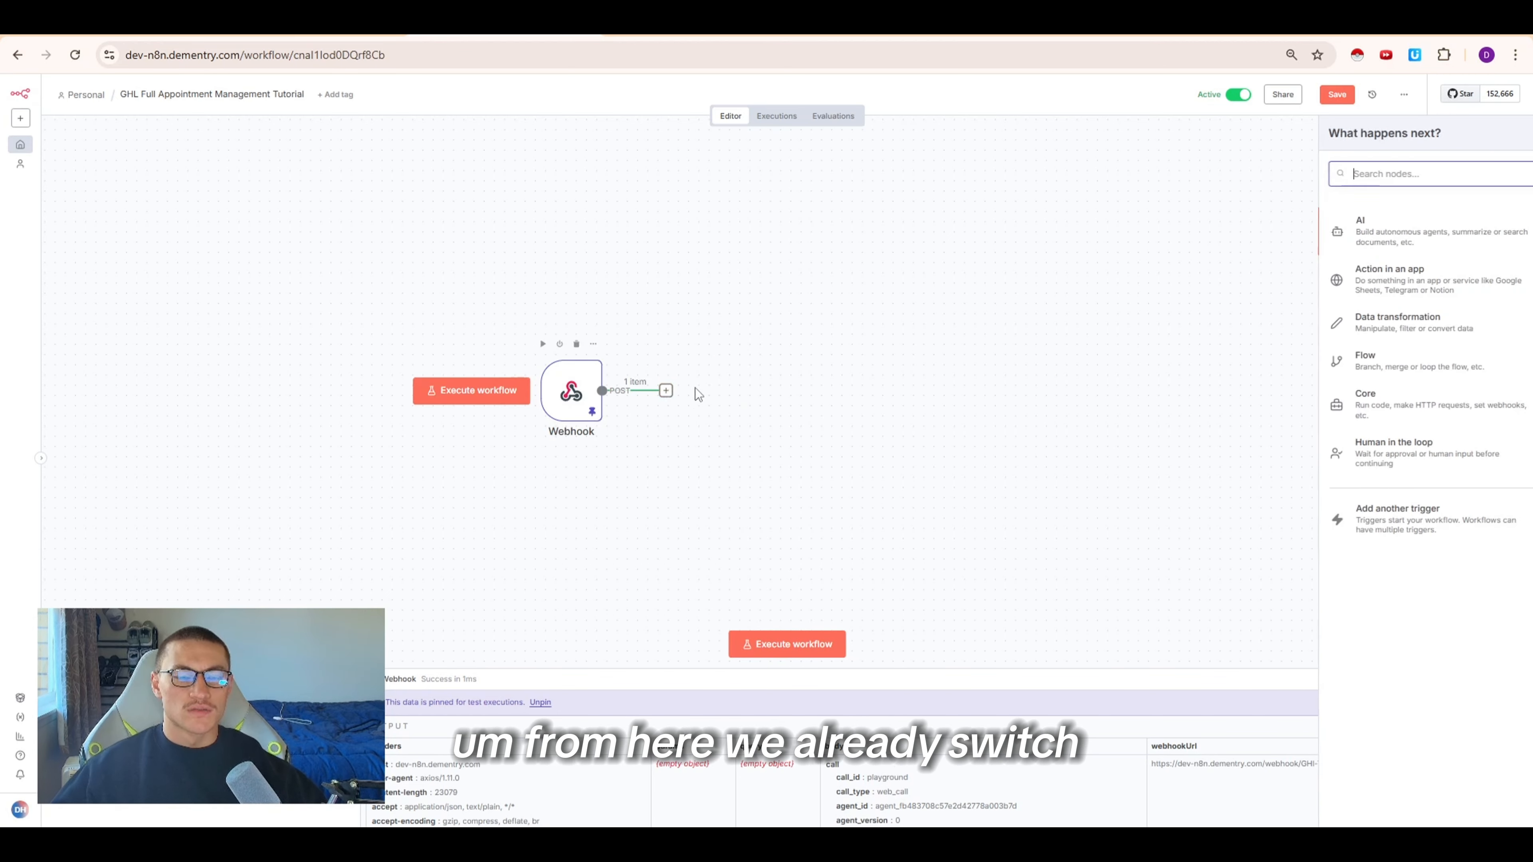
type("switch")
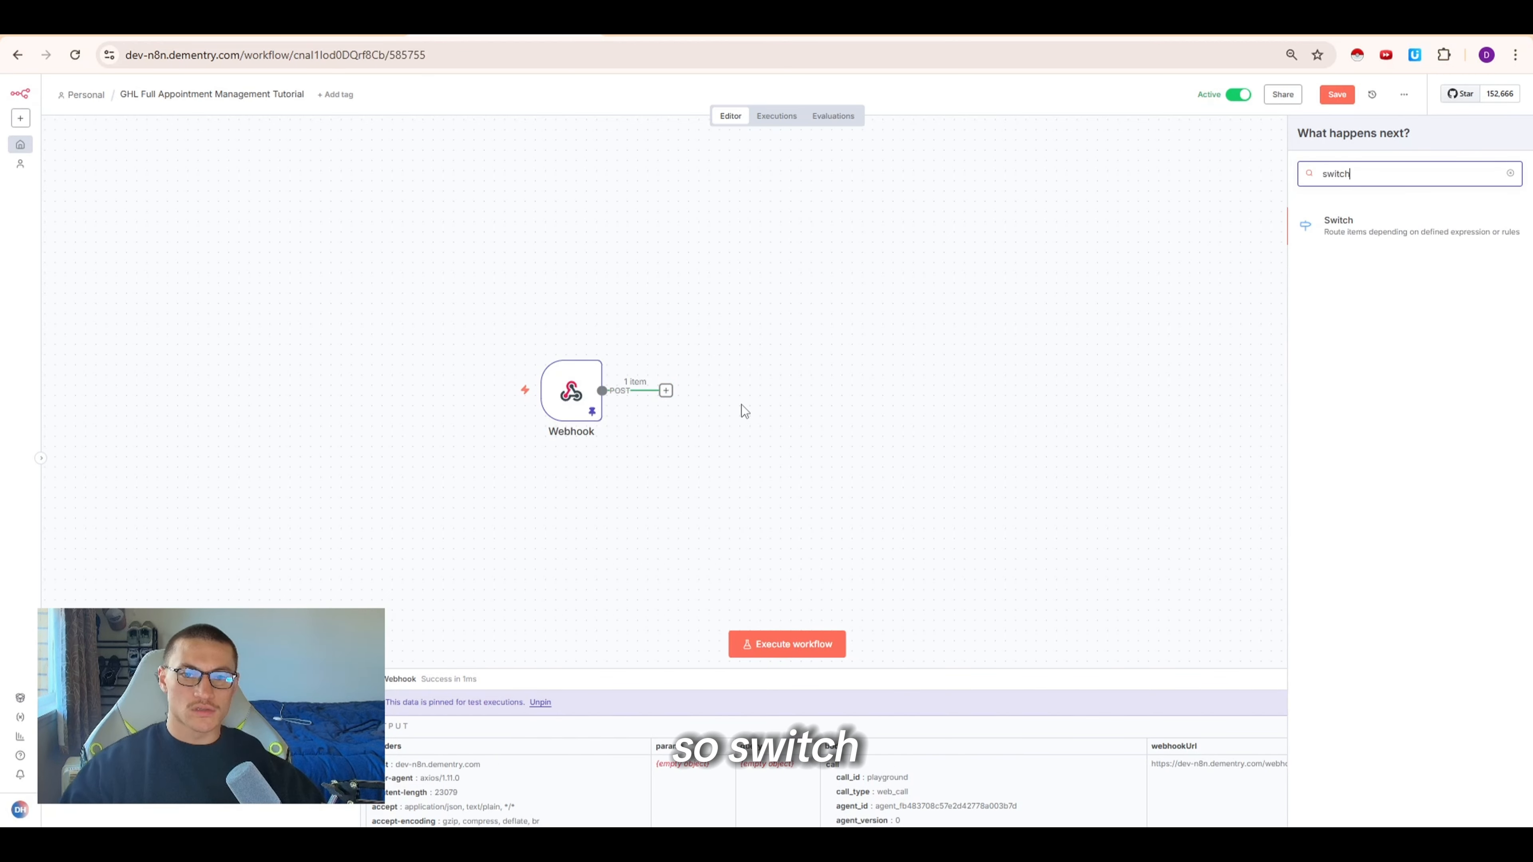
key("Return")
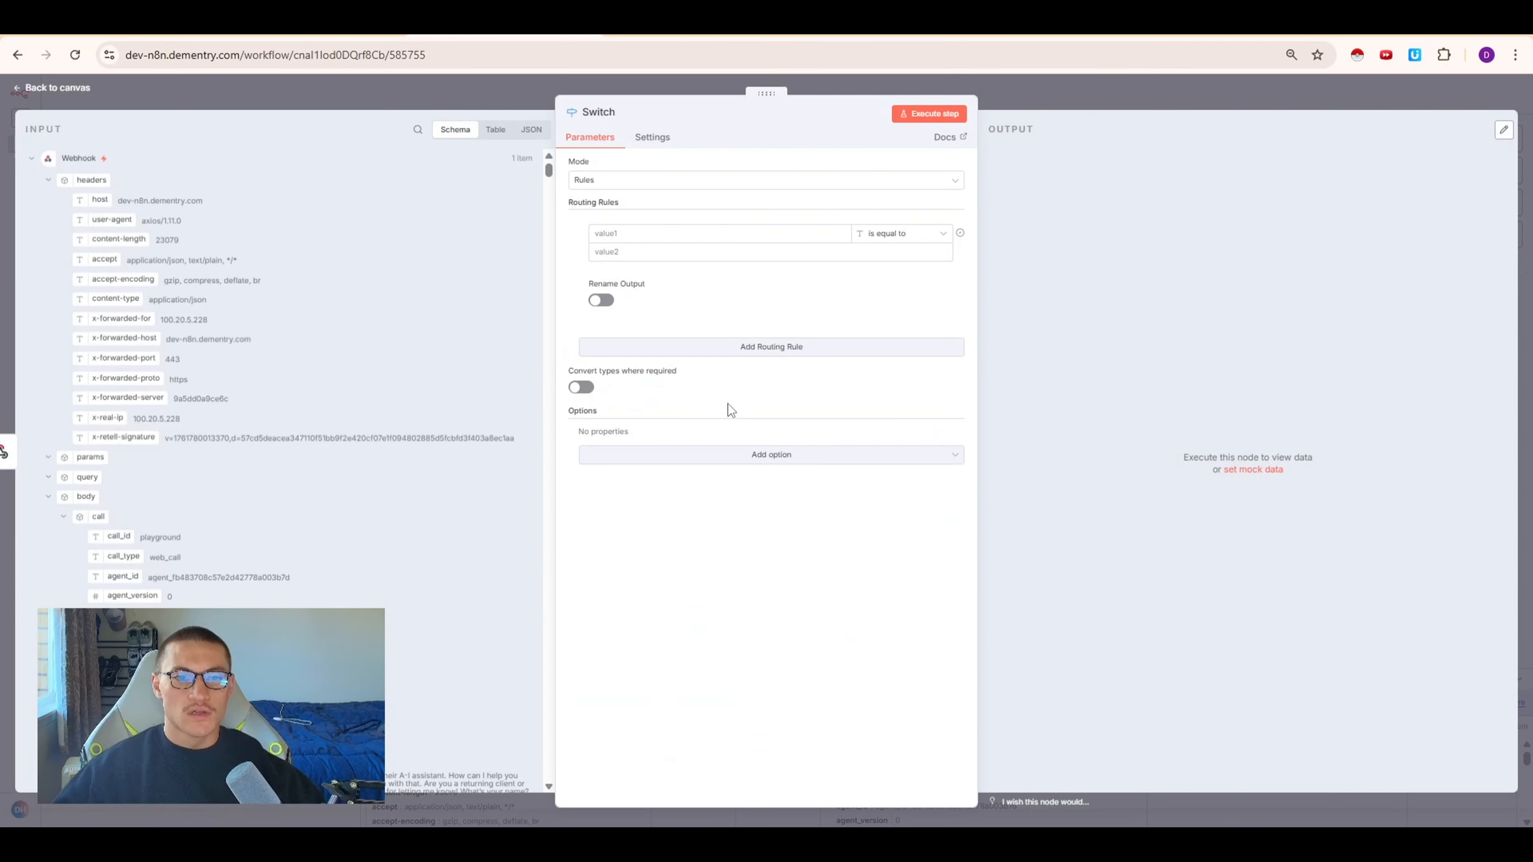
Set the routing rule so body.name is equal to check_availability and execute the step
left_click(64, 517)
left_click_drag(102, 536, 645, 238)
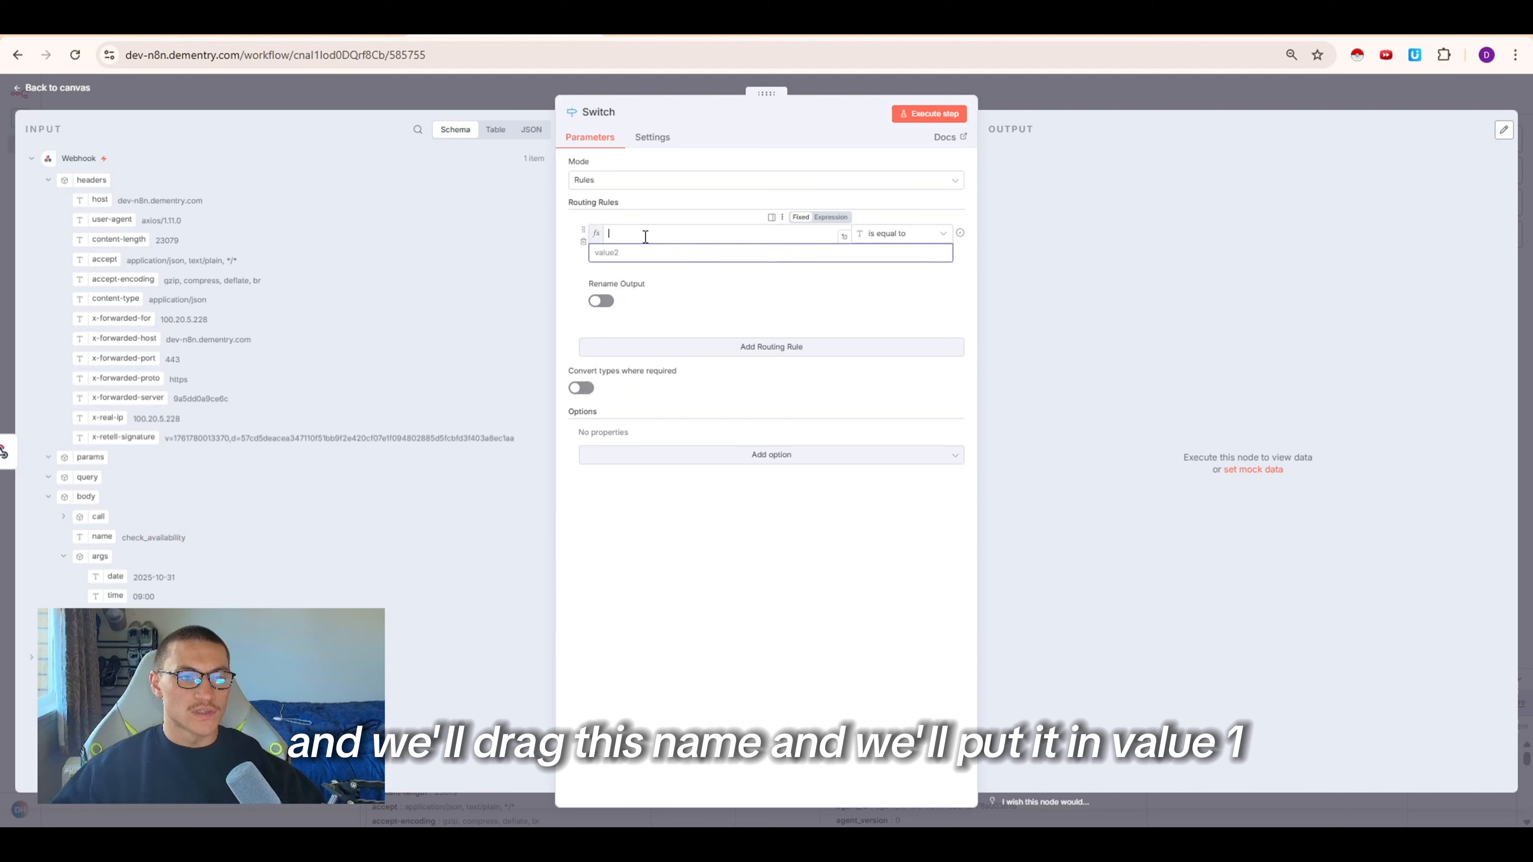
left_click(764, 257)
type("check")
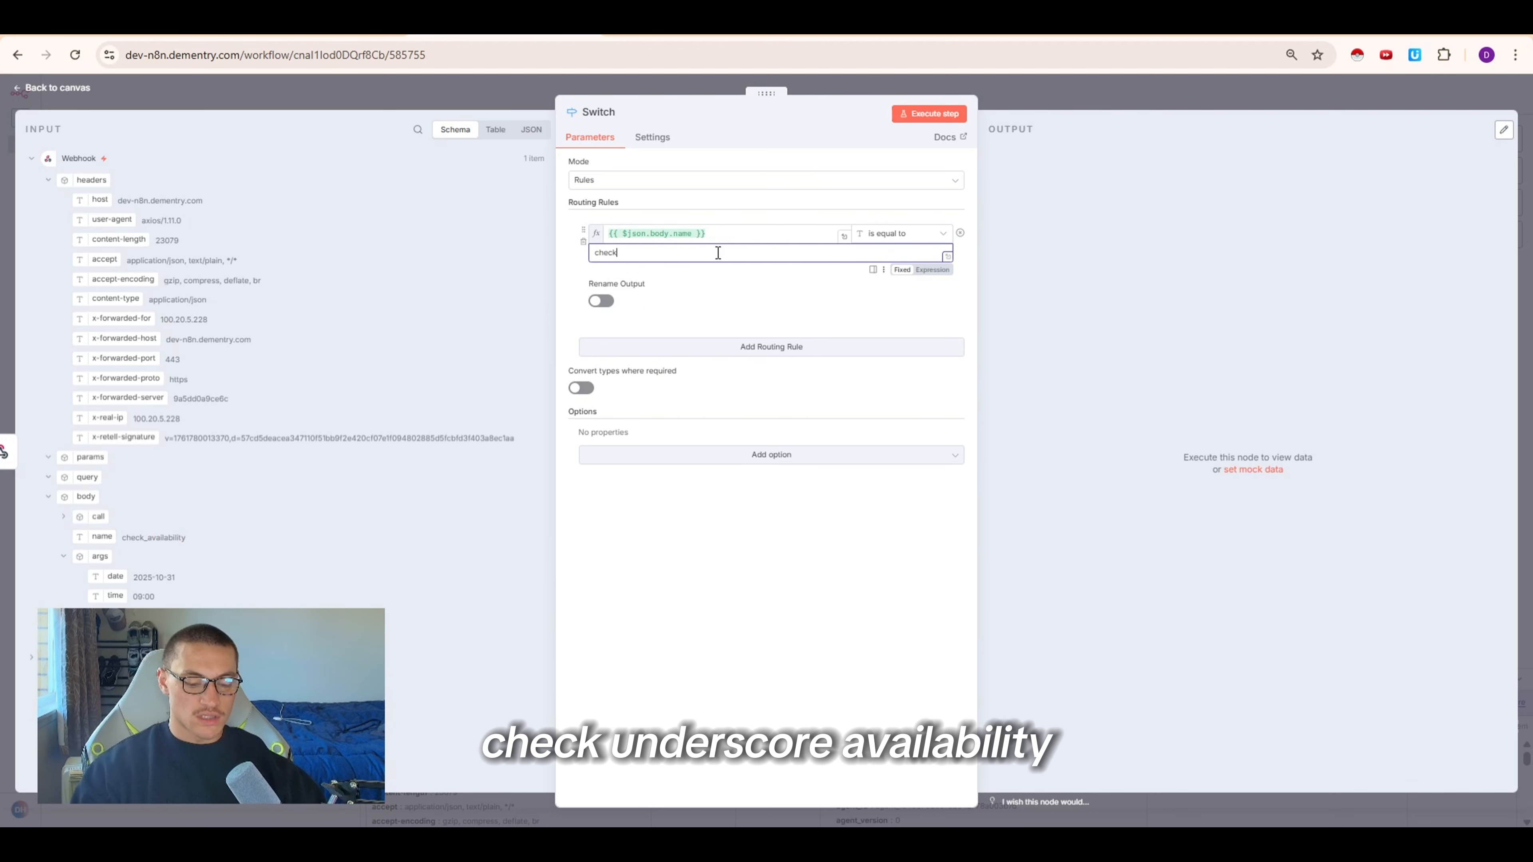
type("_availability")
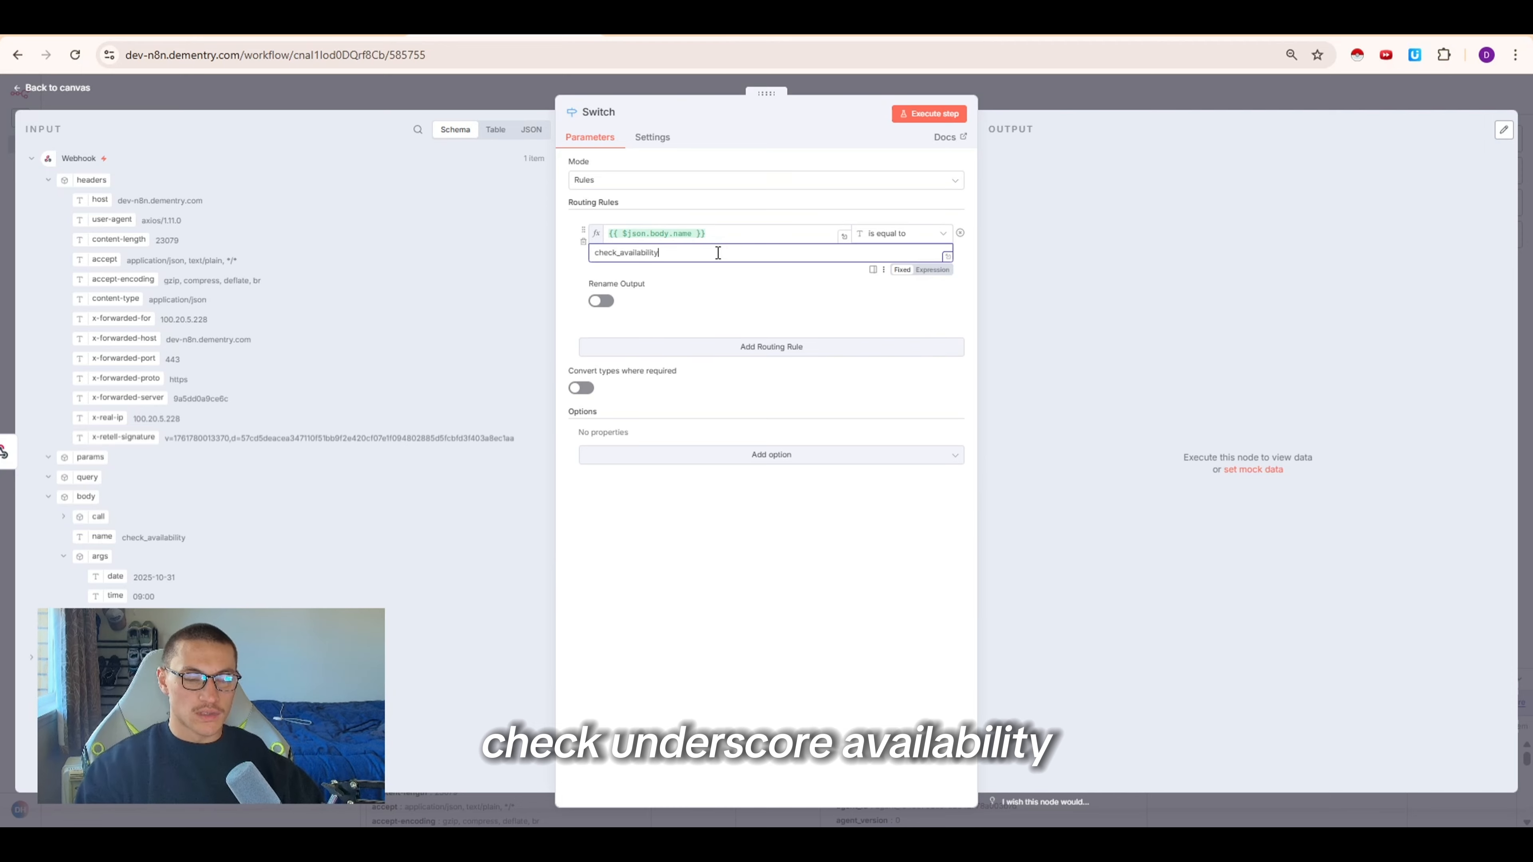
left_click(929, 114)
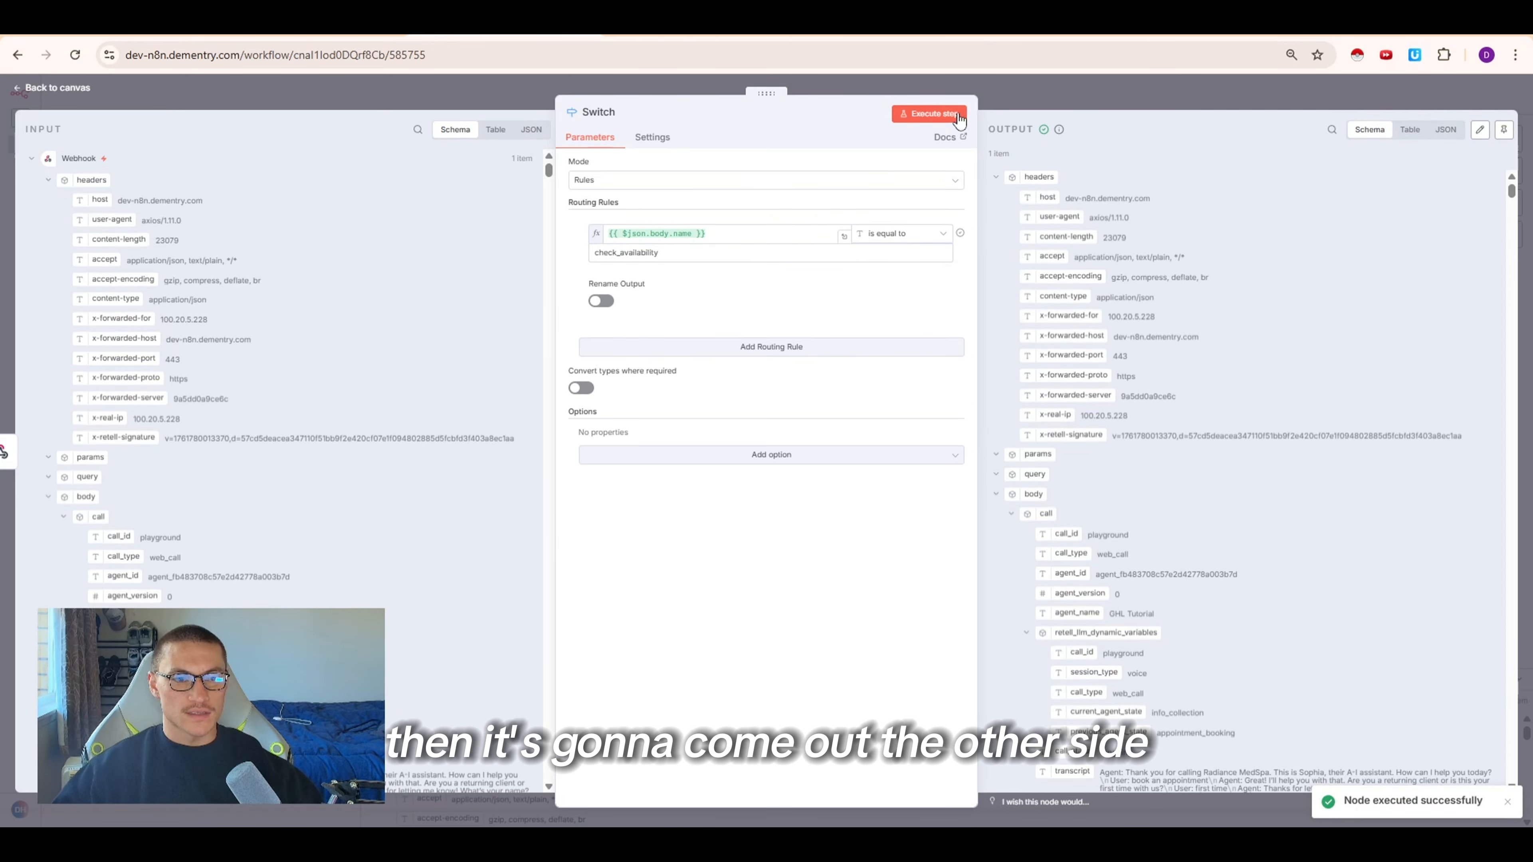
Test the rule with check_availability1 instead, then restore it to check_availability
left_click(983, 86)
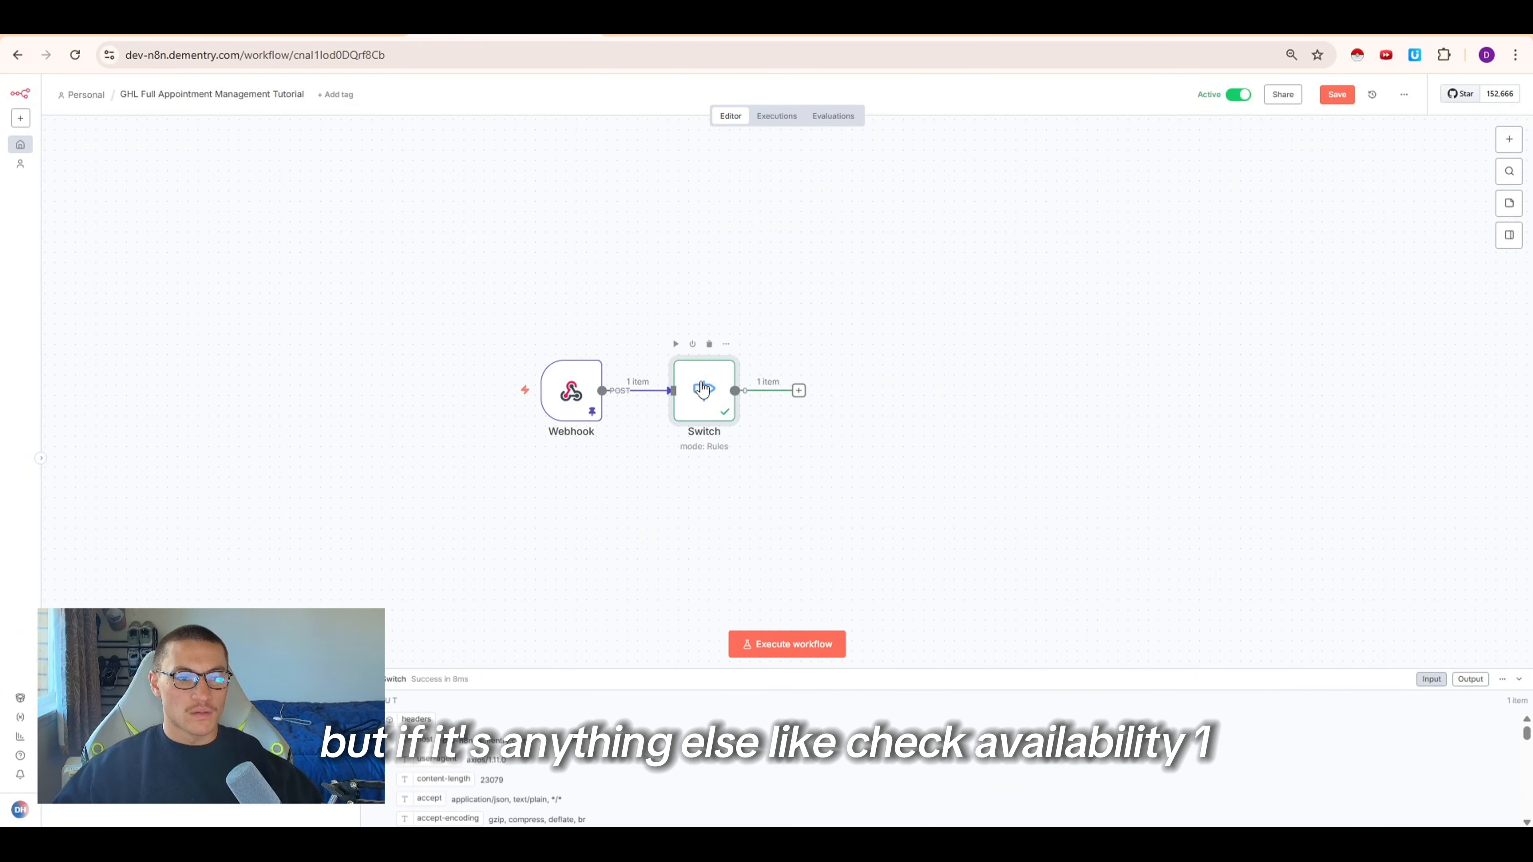
double_click(723, 403)
left_click(687, 256)
type("1")
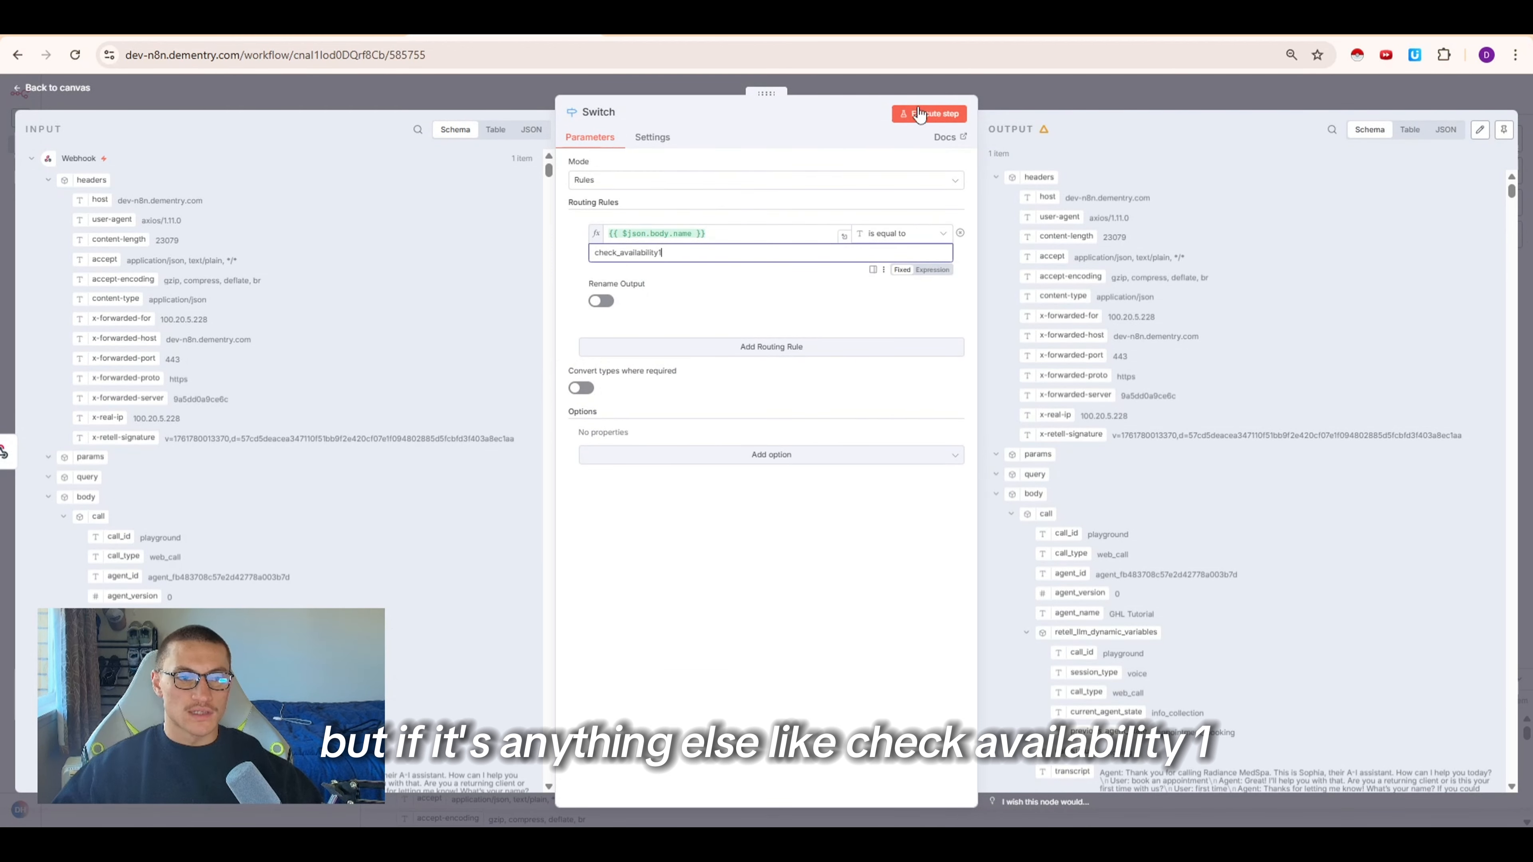
left_click(929, 113)
left_click(760, 254)
key("BackSpace")
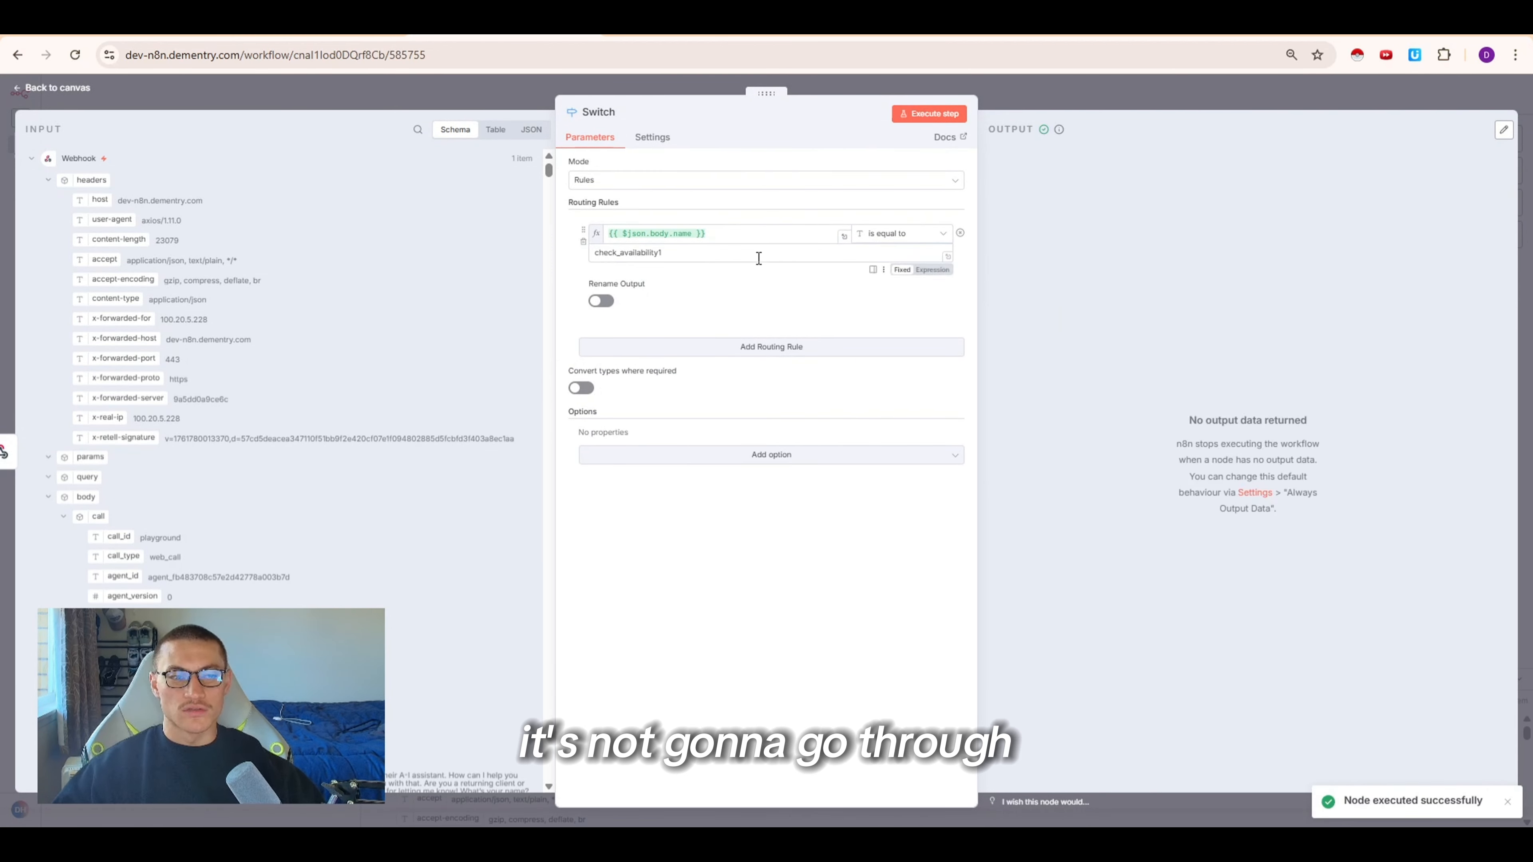
Enable Rename Output and name the rule's output Check Availability
left_click(601, 301)
left_click(708, 345)
type("Check Availability")
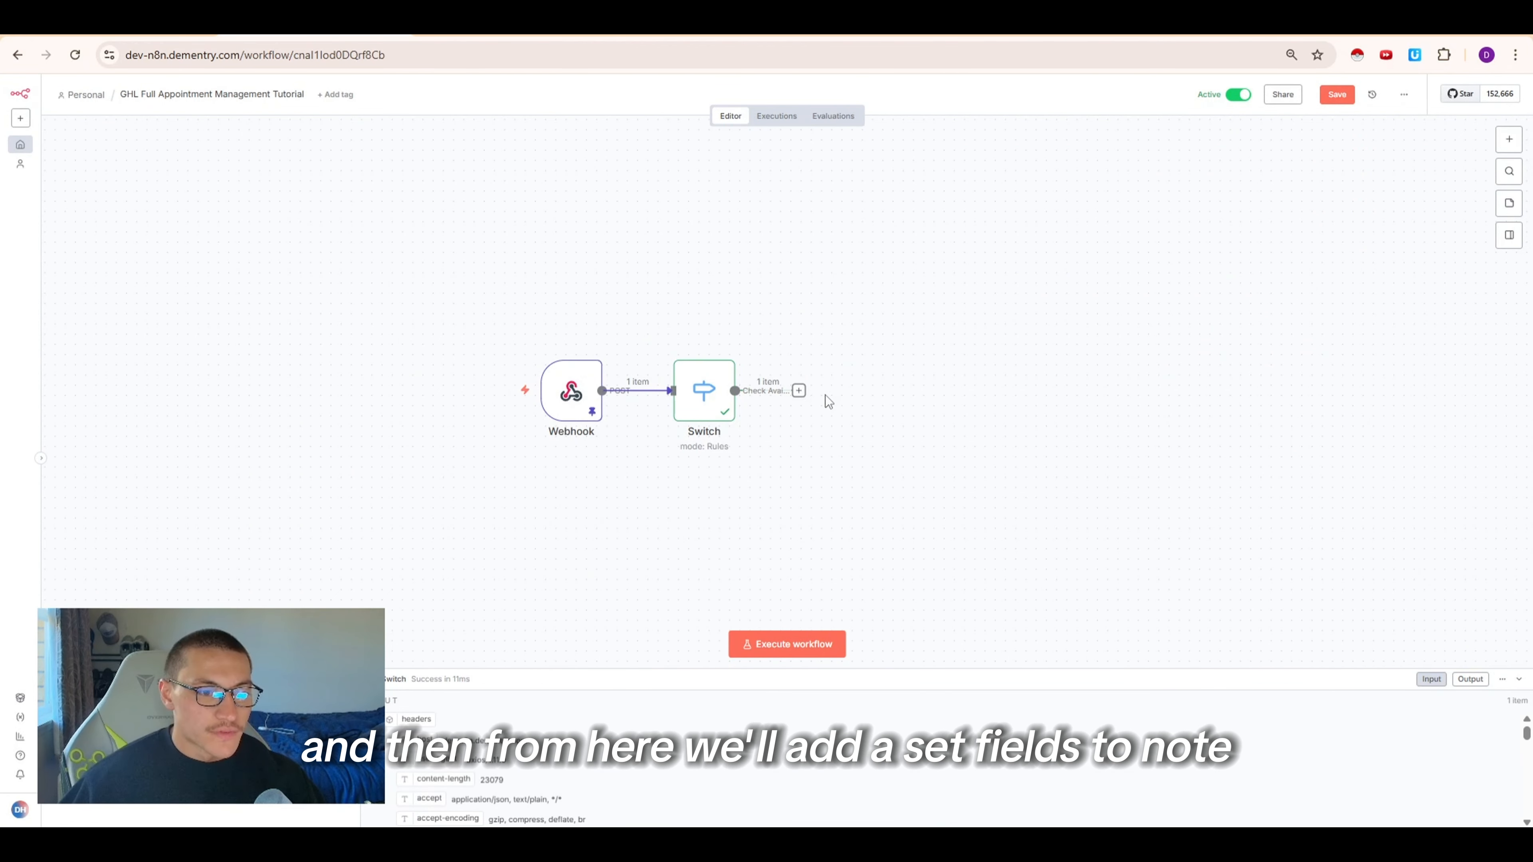
Add an Edit Fields (Set) node on the Check Availability output with two fields
left_click(801, 396)
type("set")
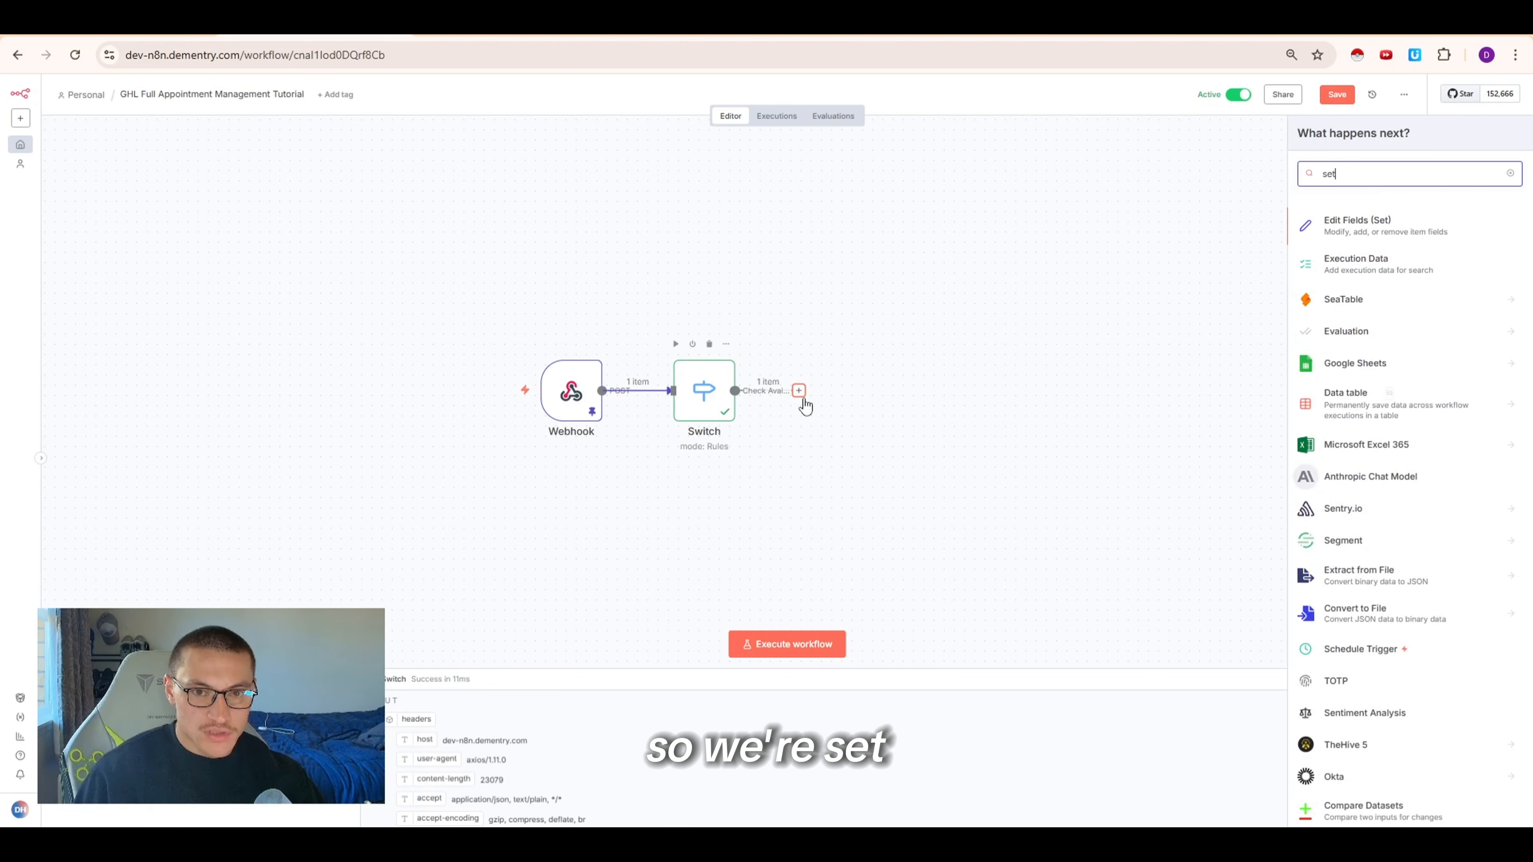
key("Return")
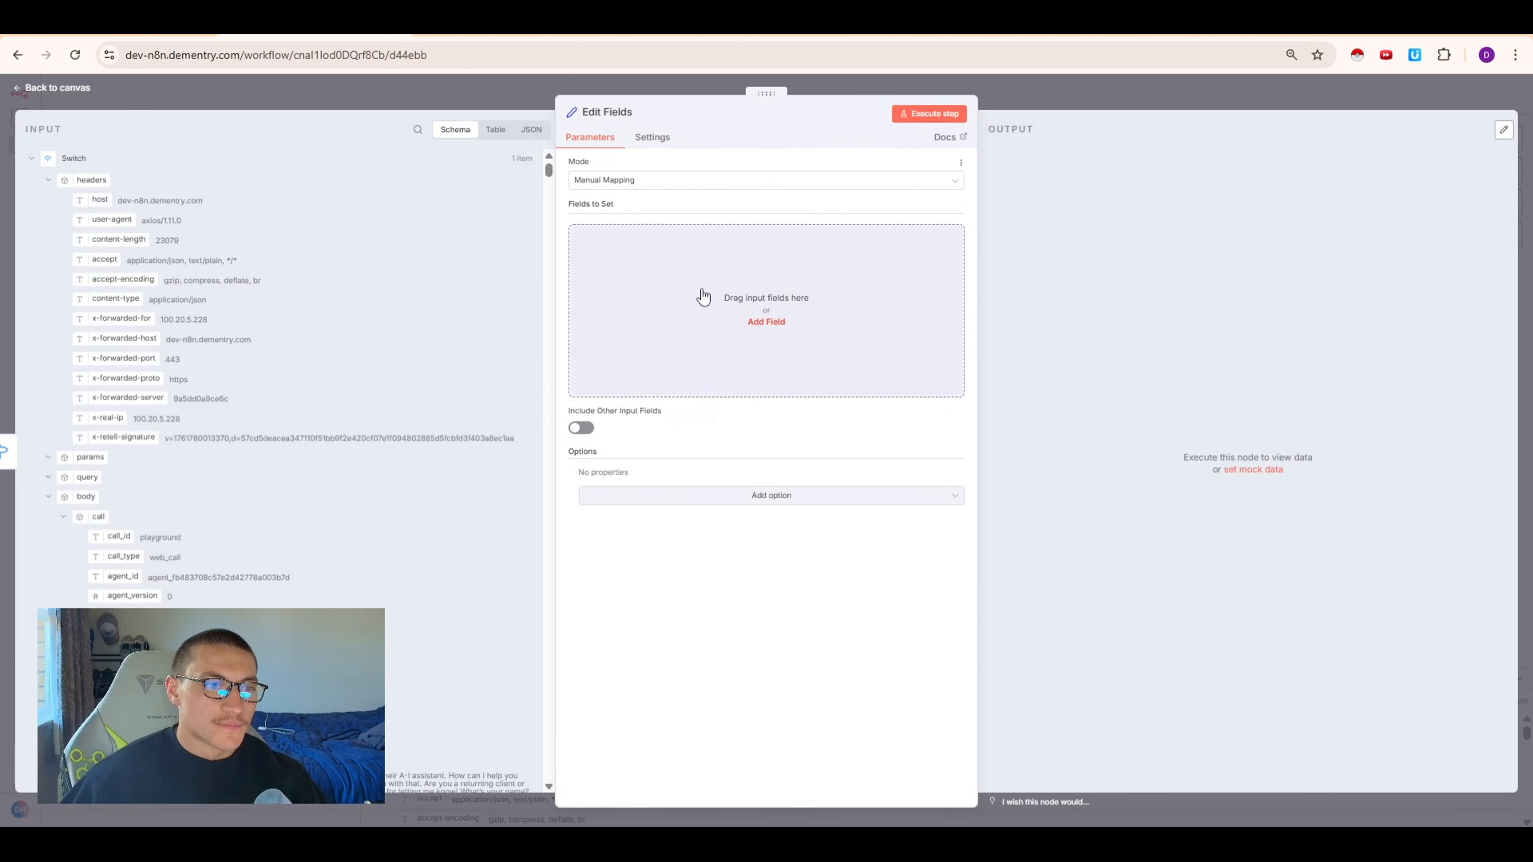
left_click(754, 317)
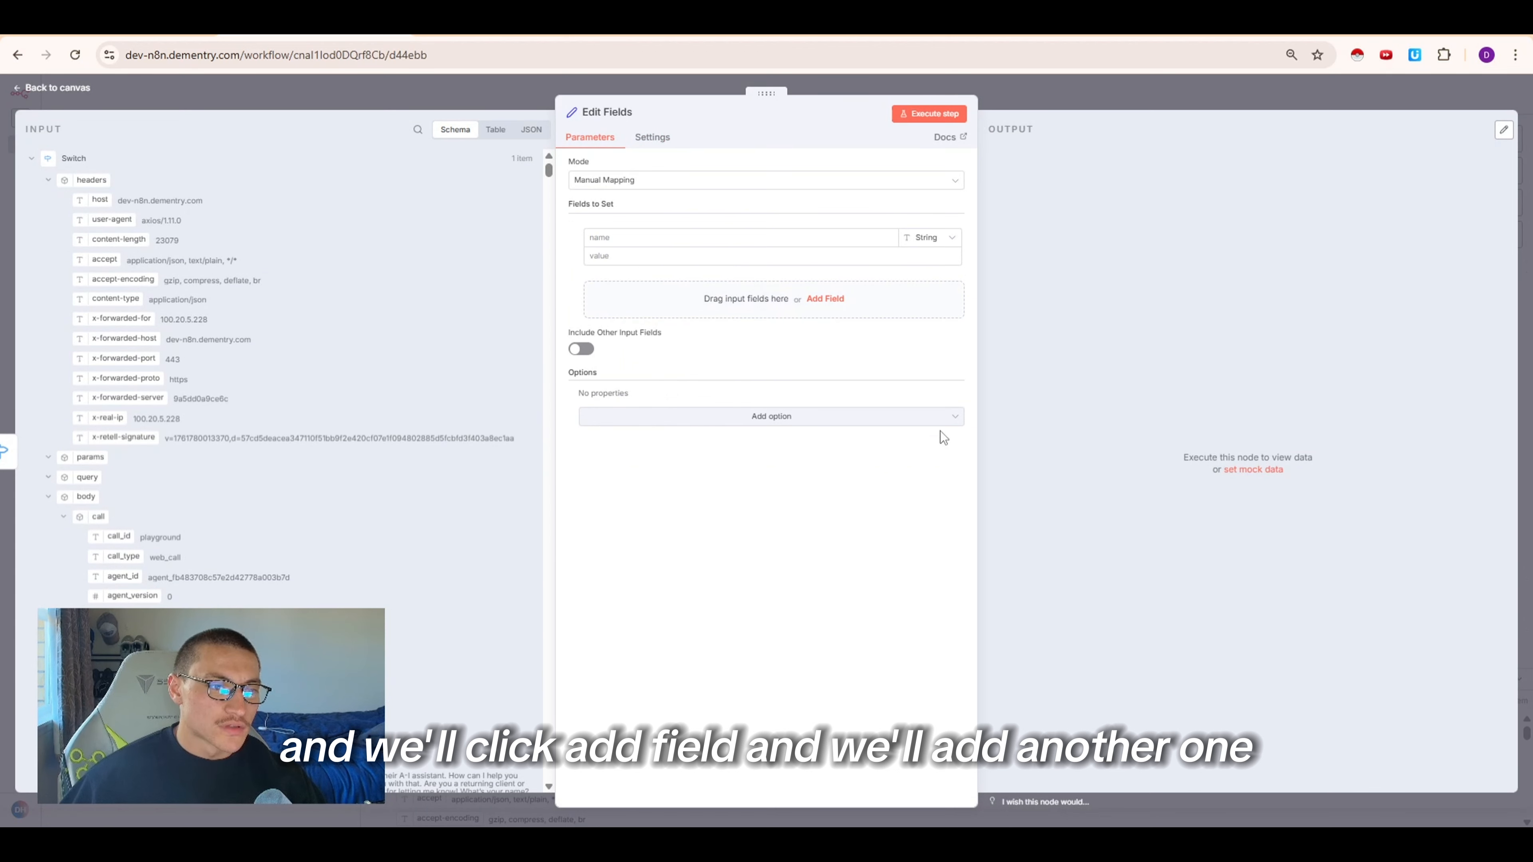
left_click(827, 300)
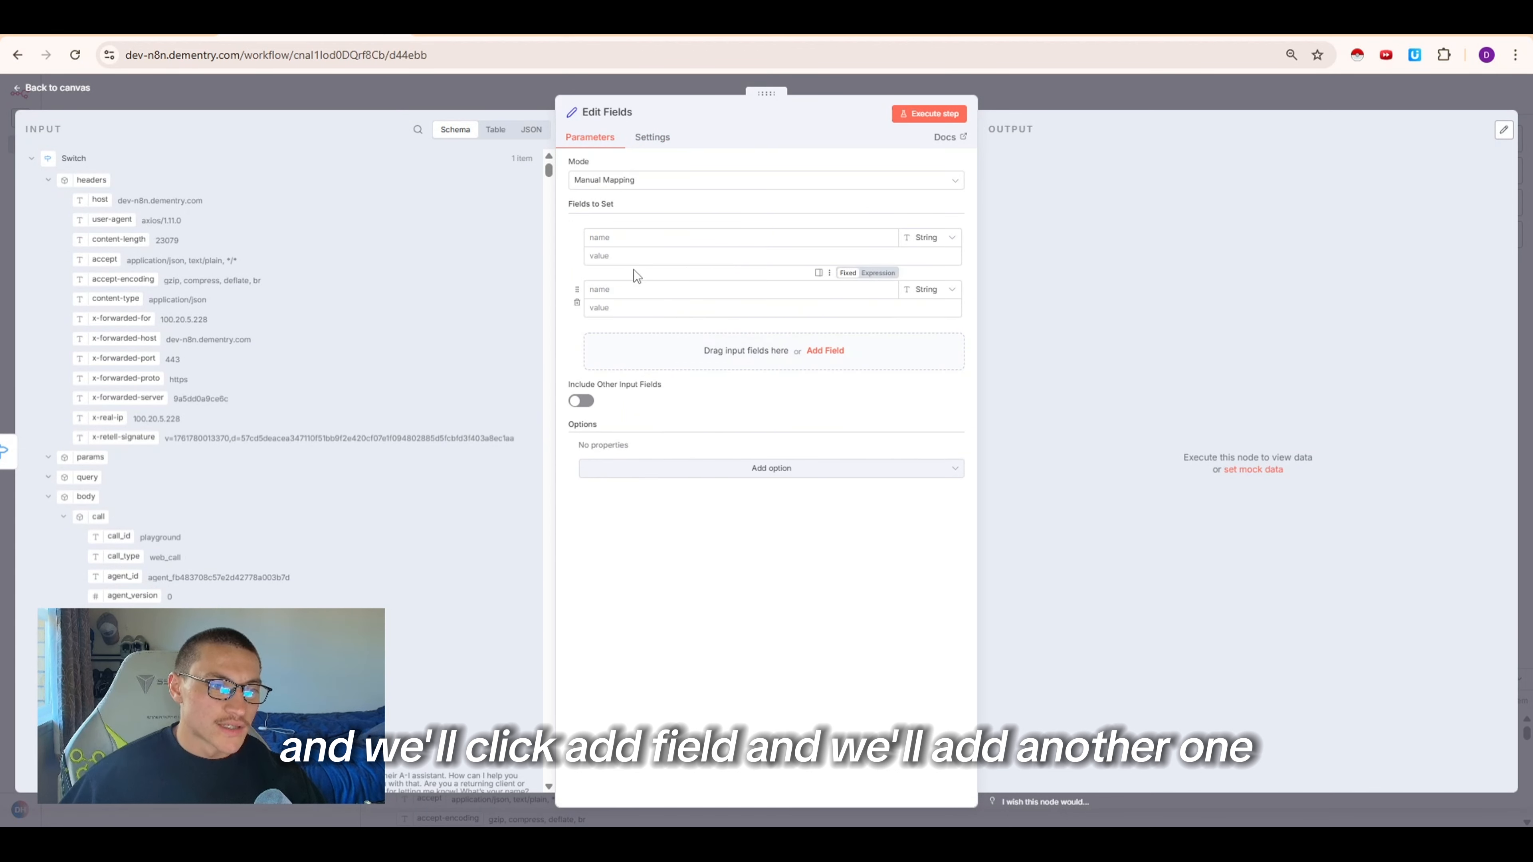
Name the two fields startTime and endTime
left_click(633, 237)
left_click(704, 242)
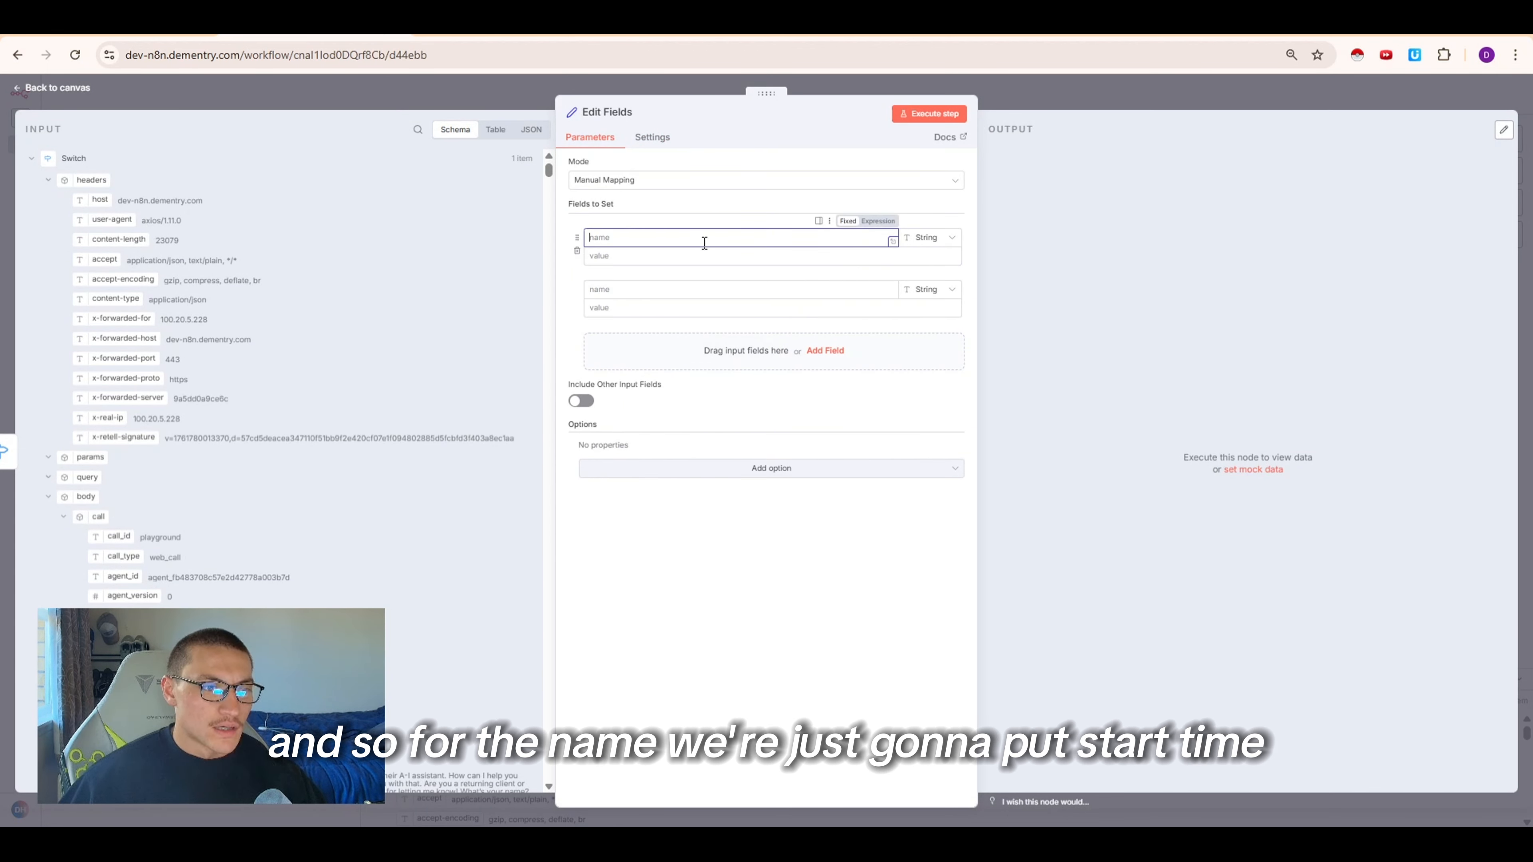
type("startTime")
left_click(667, 286)
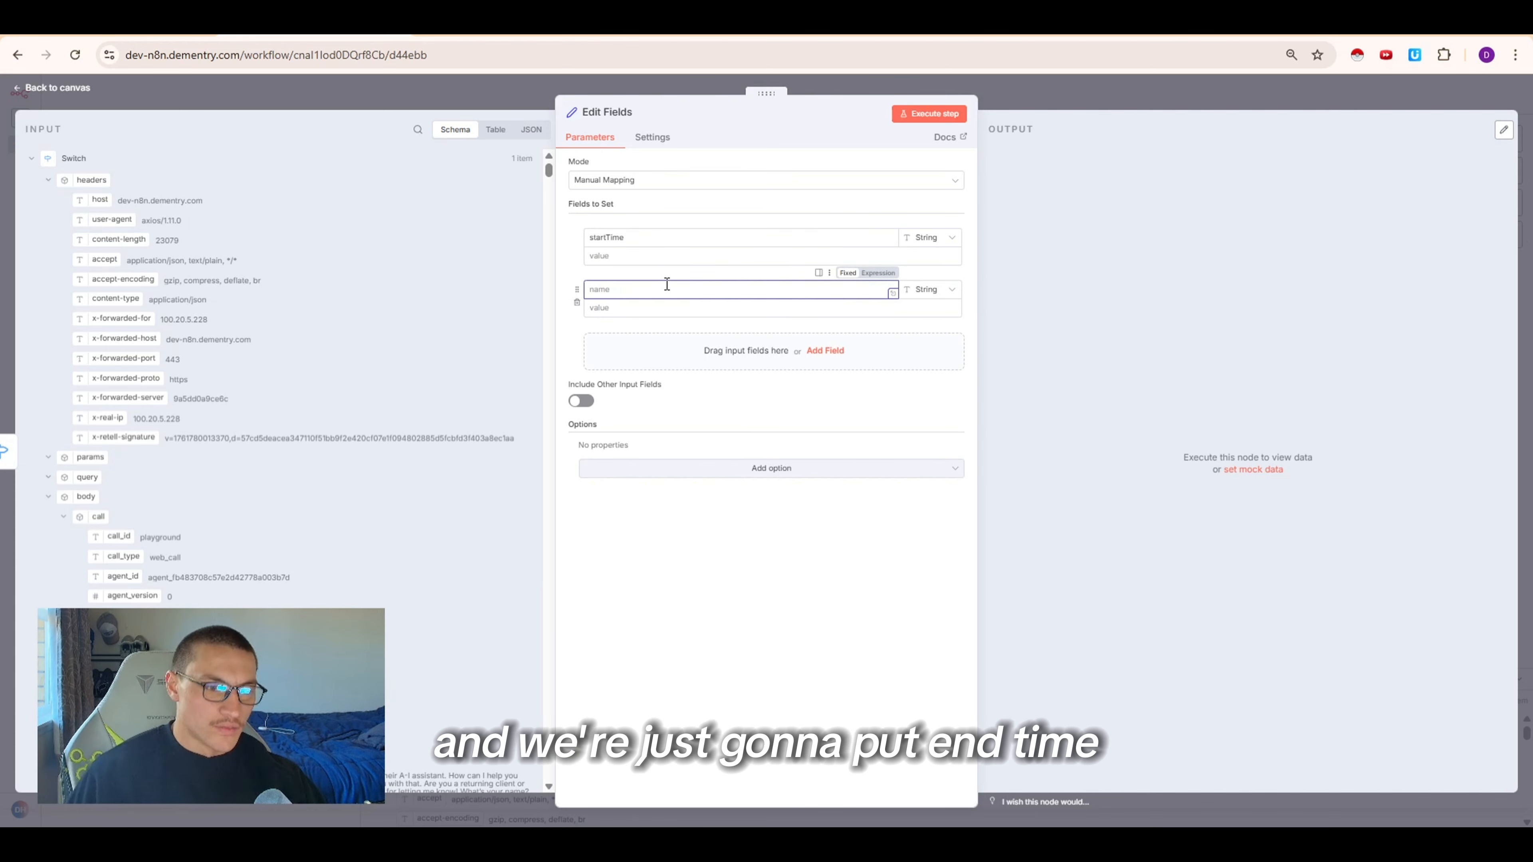
type("endTime")
left_click(667, 307)
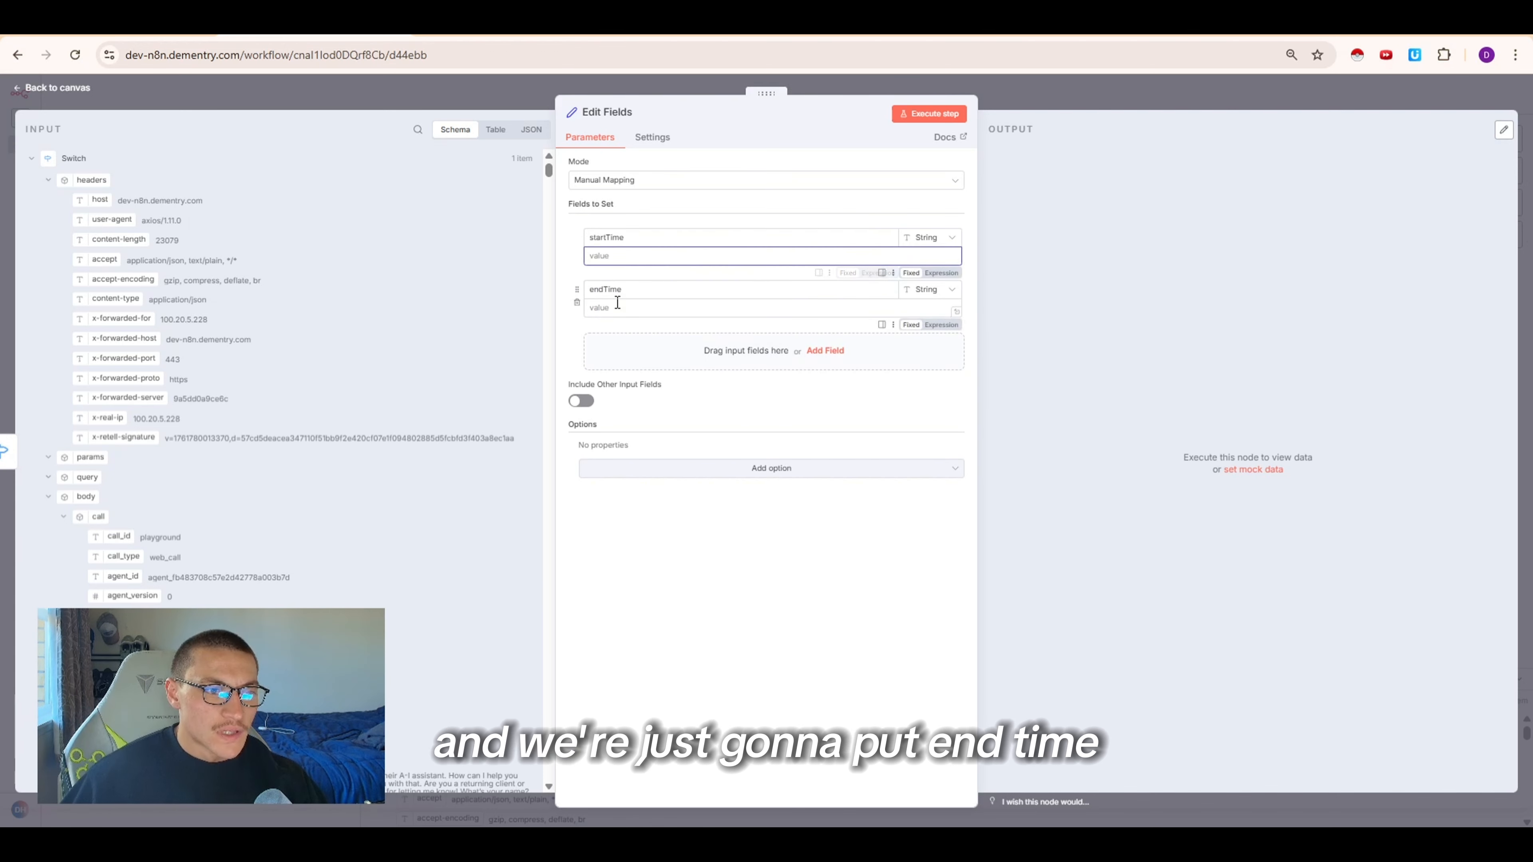
Map the Webhook's args date into the startTime value as an expression
left_click(28, 160)
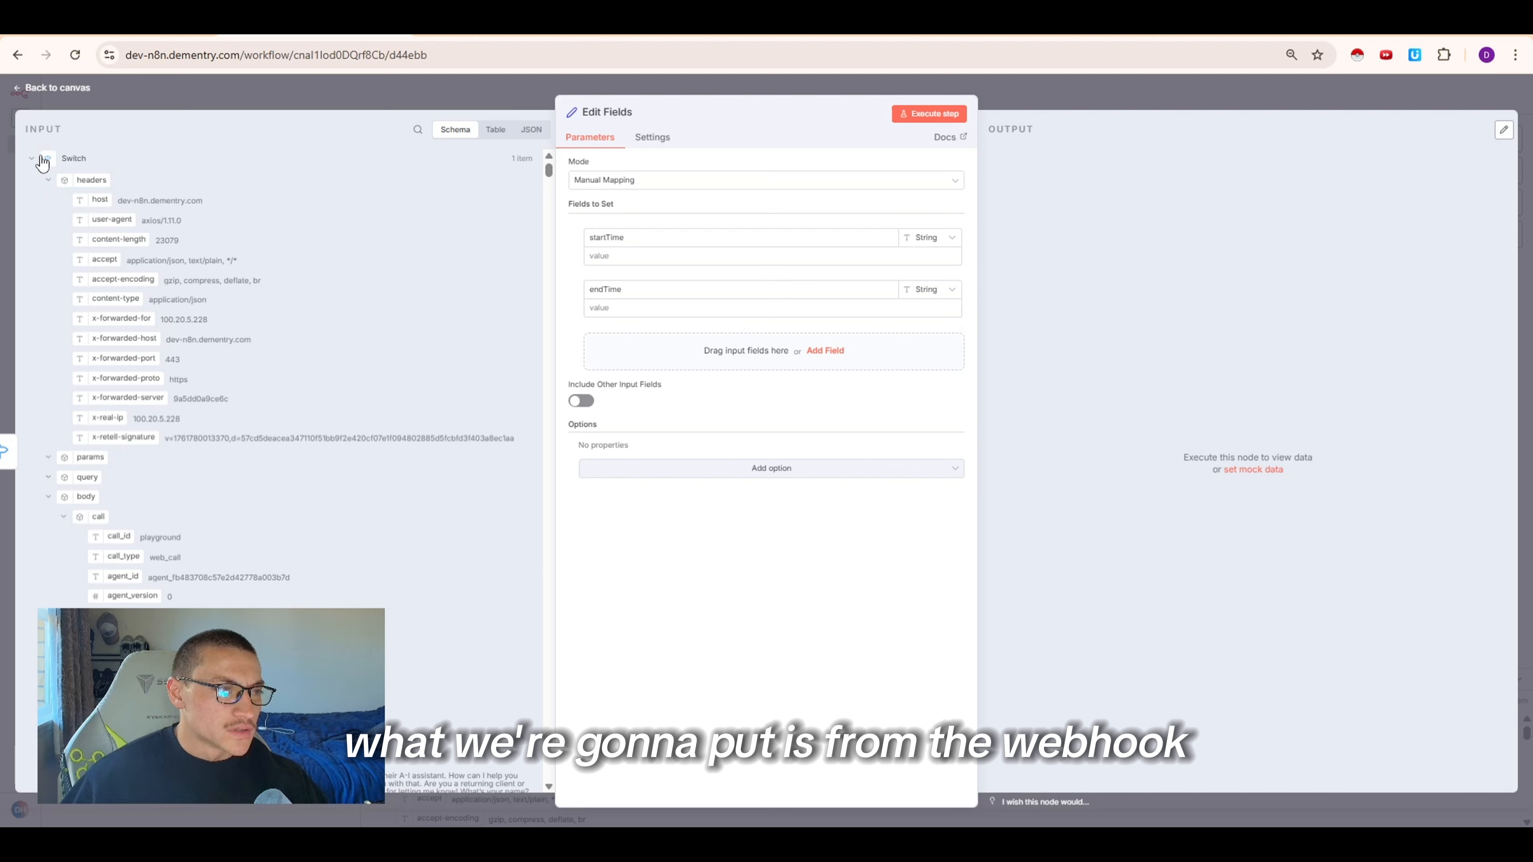
left_click(34, 158)
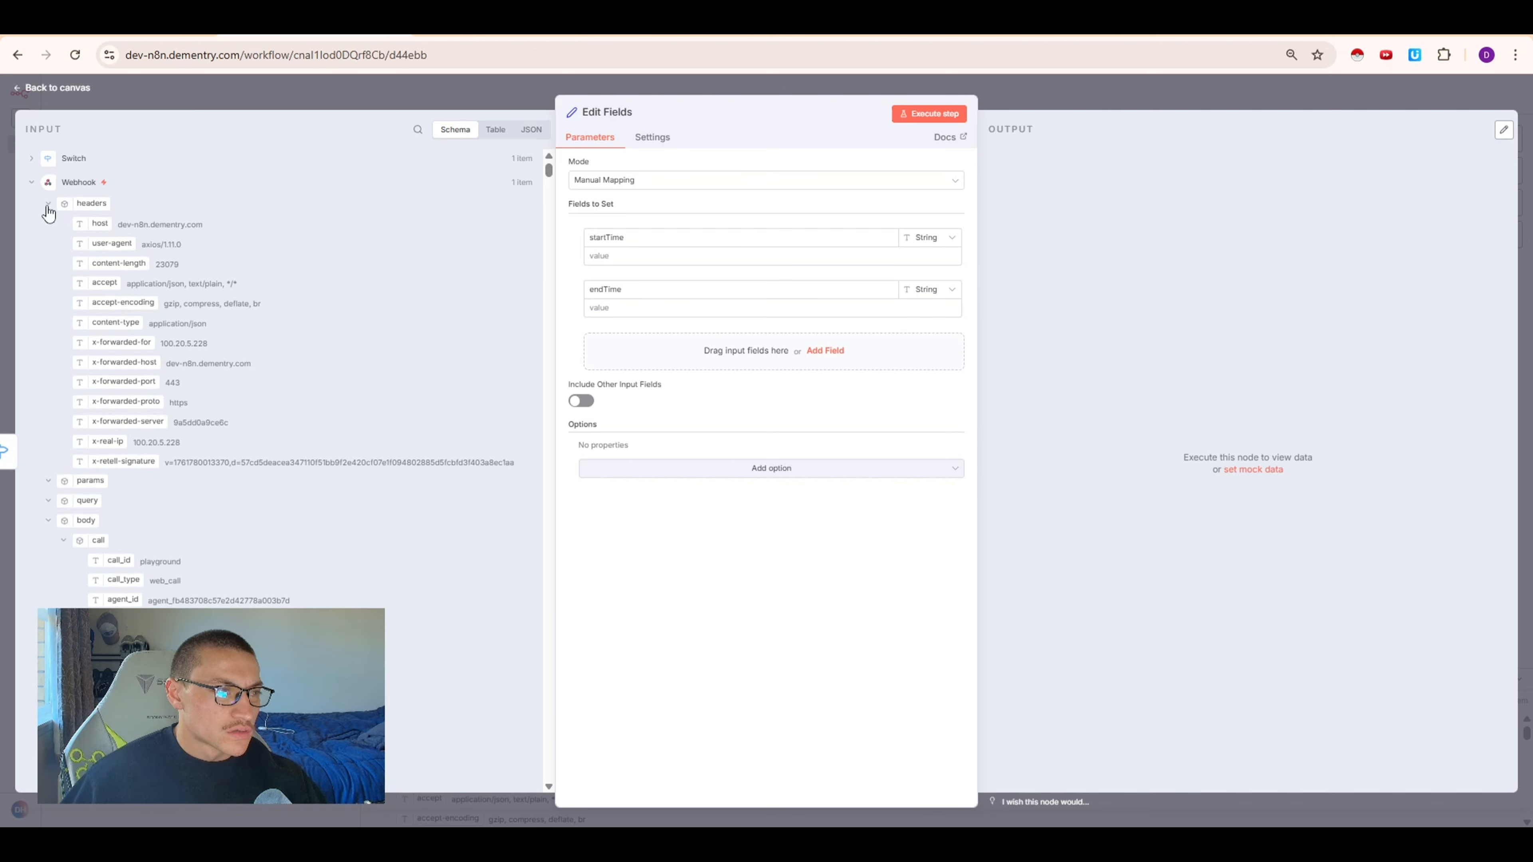
left_click(49, 206)
left_click(62, 282)
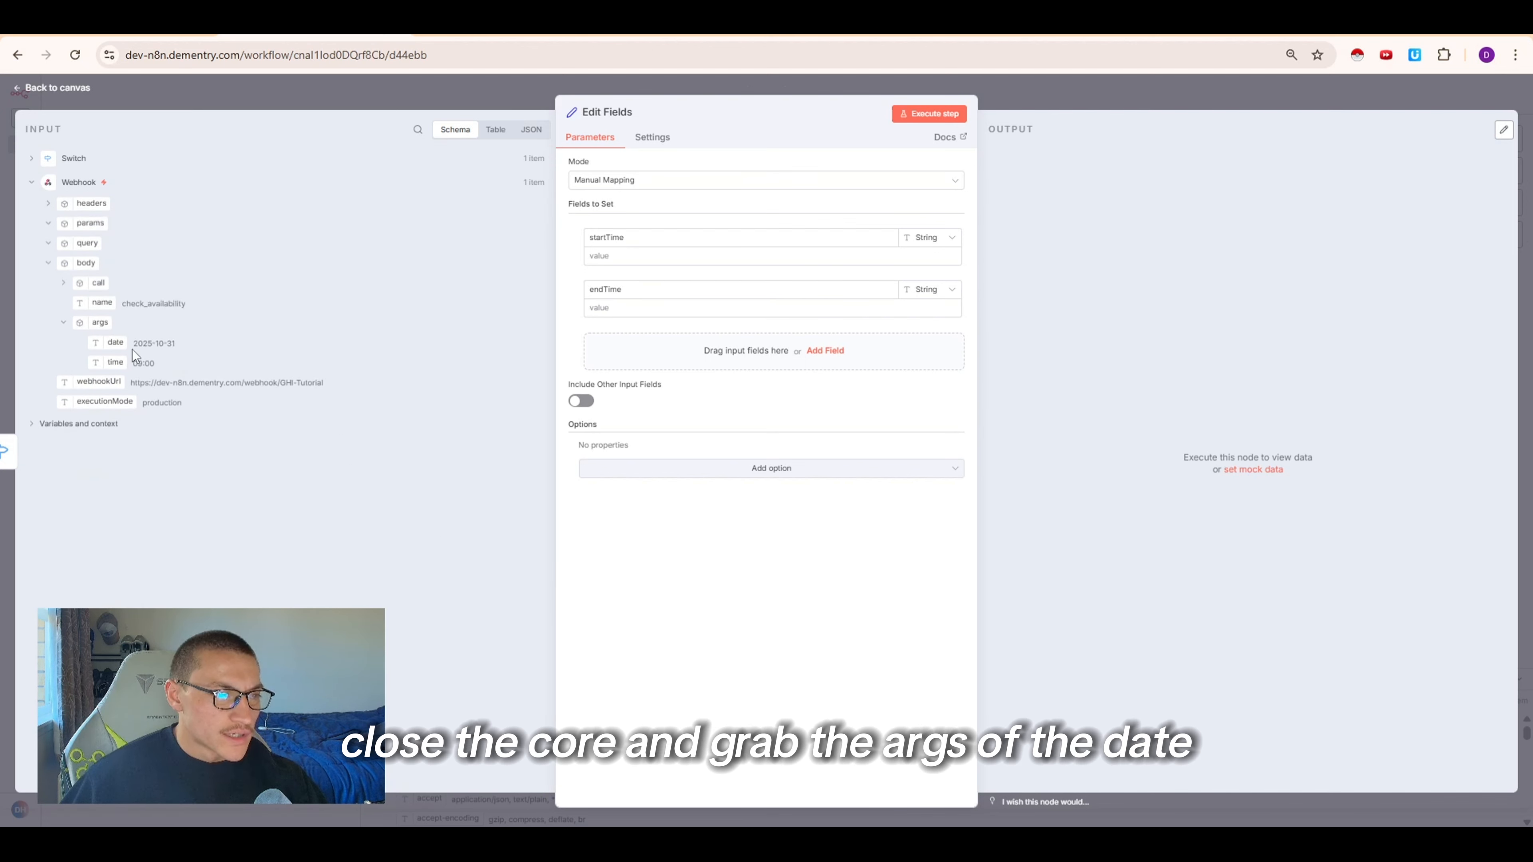
left_click_drag(87, 339, 598, 255)
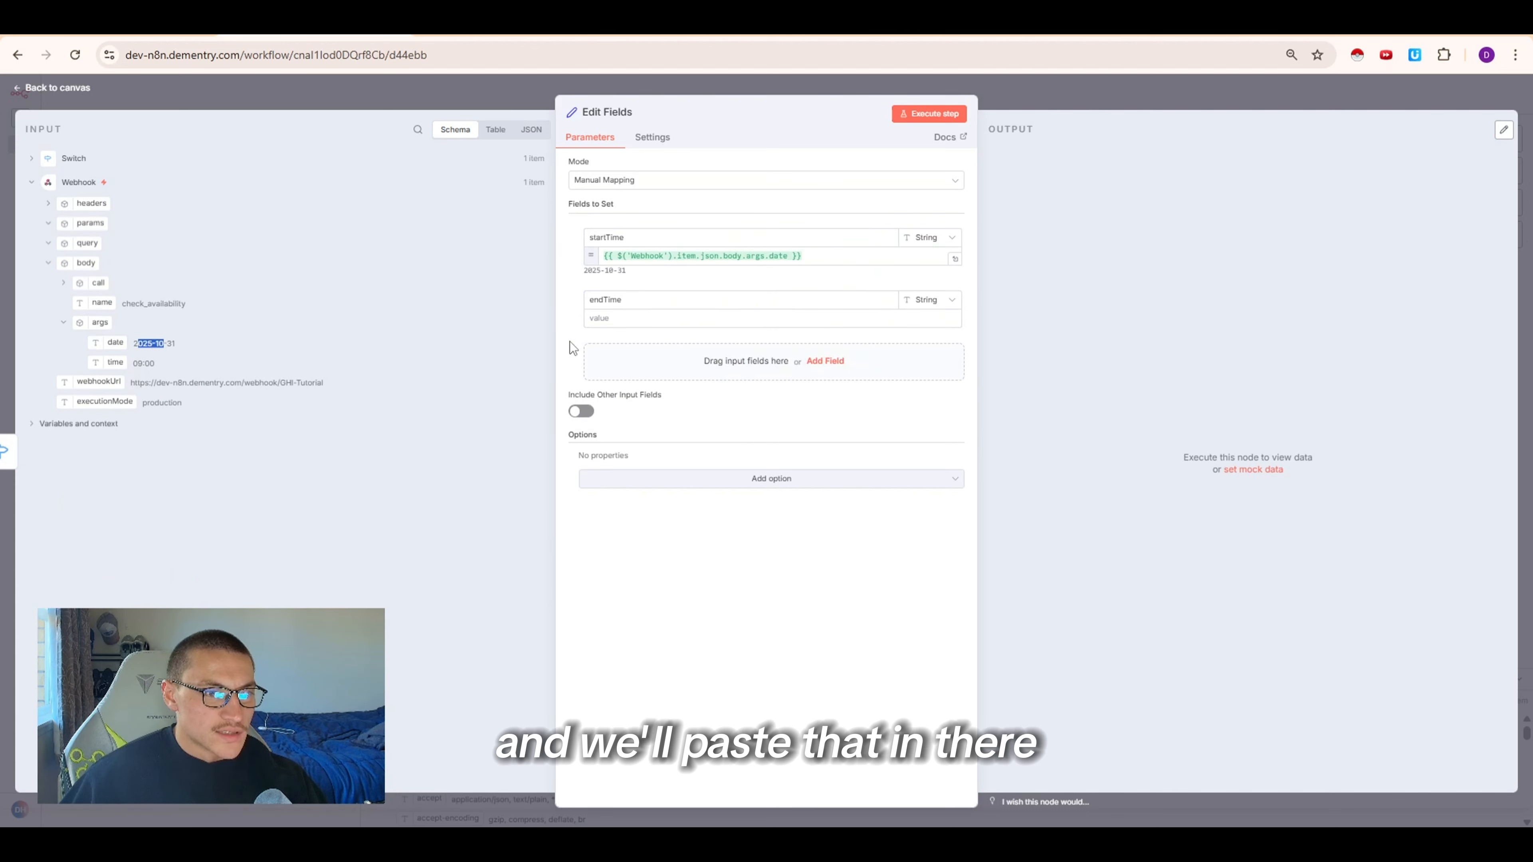
left_click(789, 256)
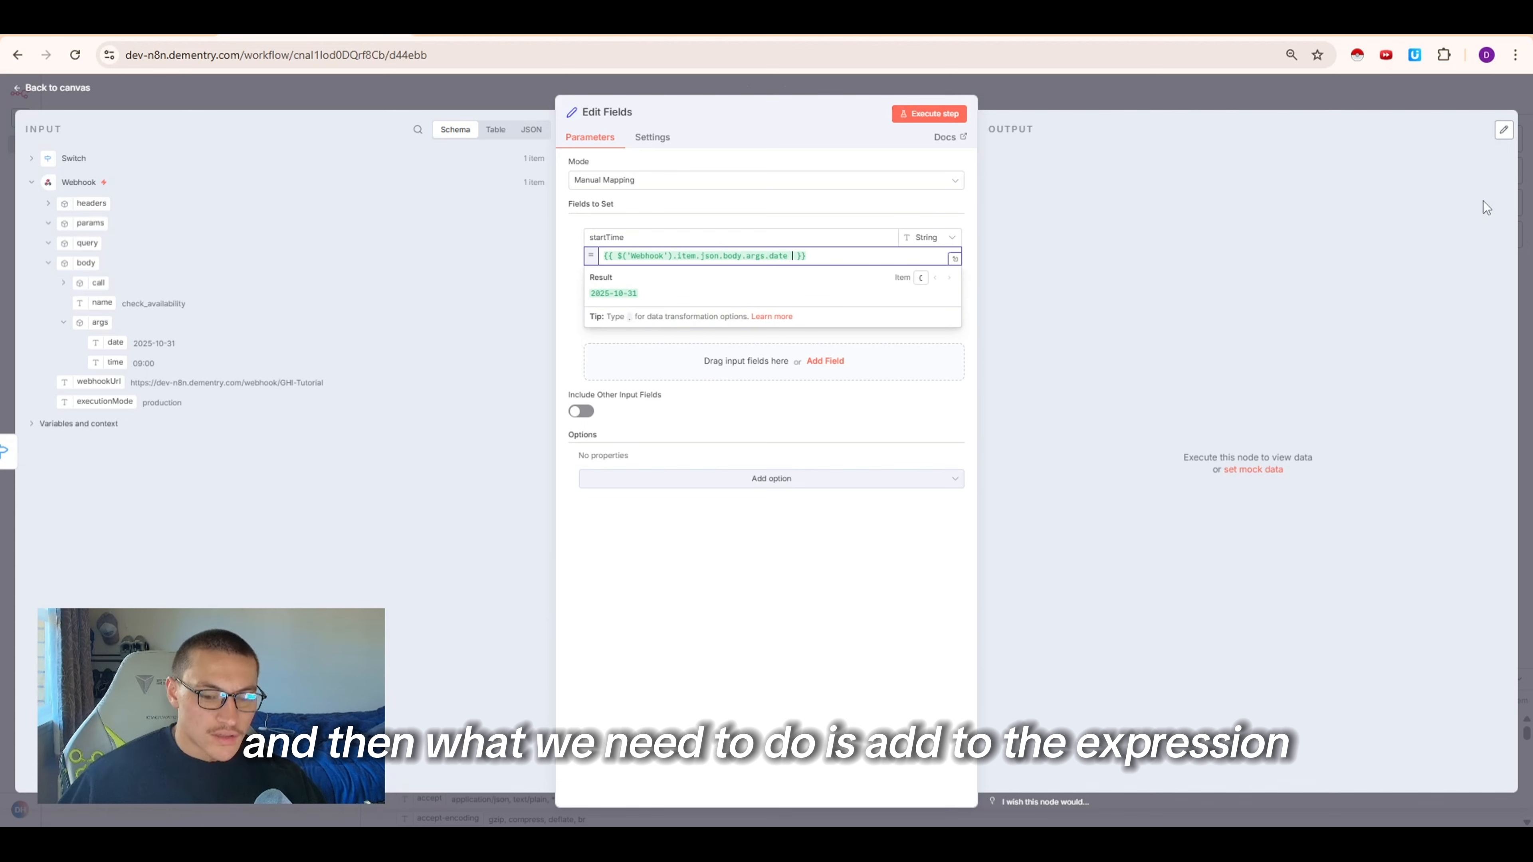
Append the time string 'T09:00:00' to the startTime expression after the Webhook date
type("+ ")
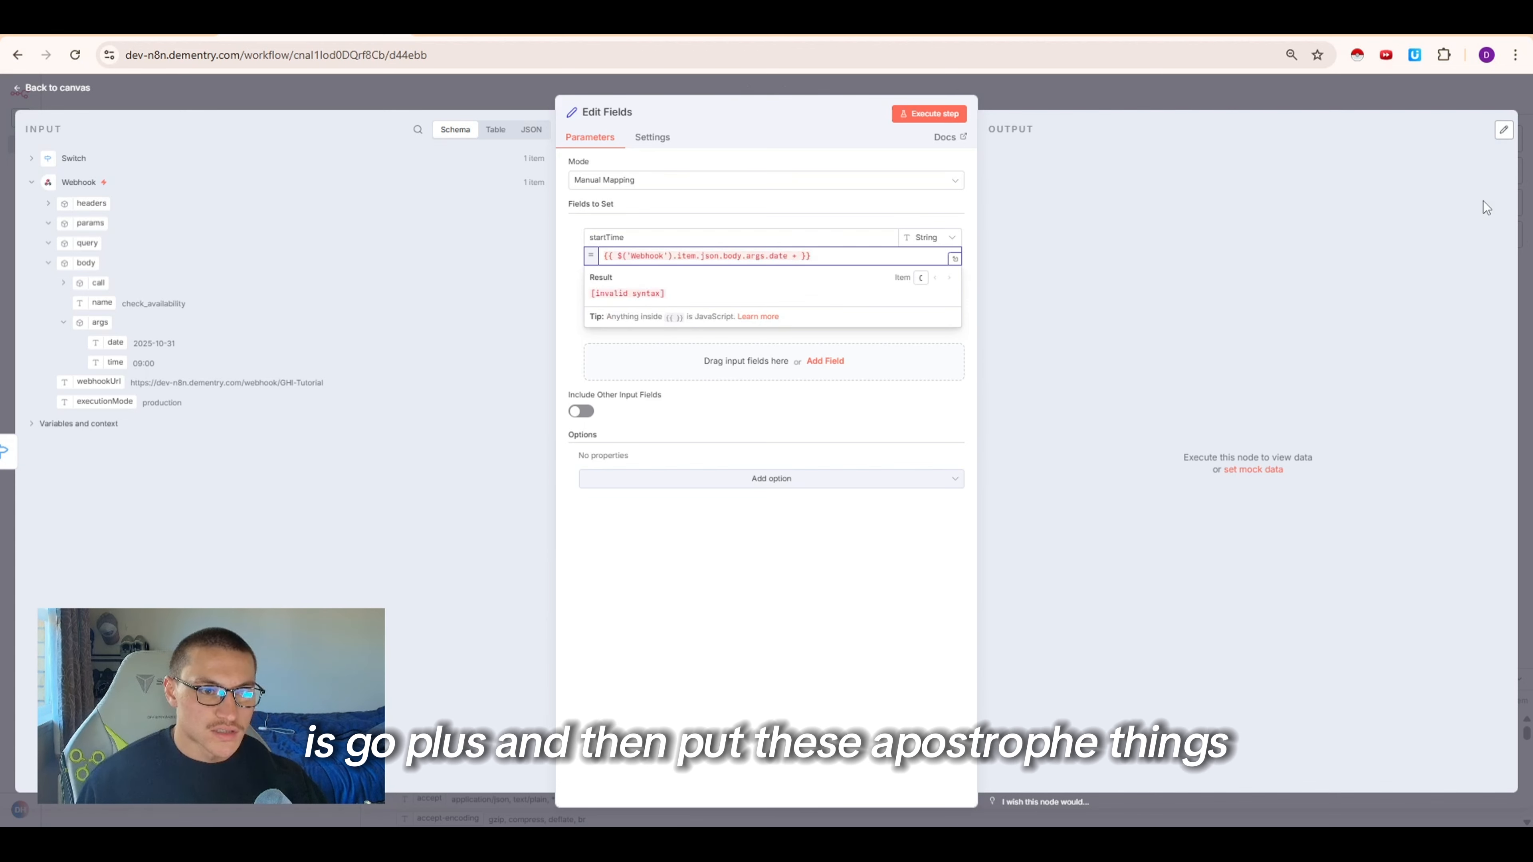
type("'")
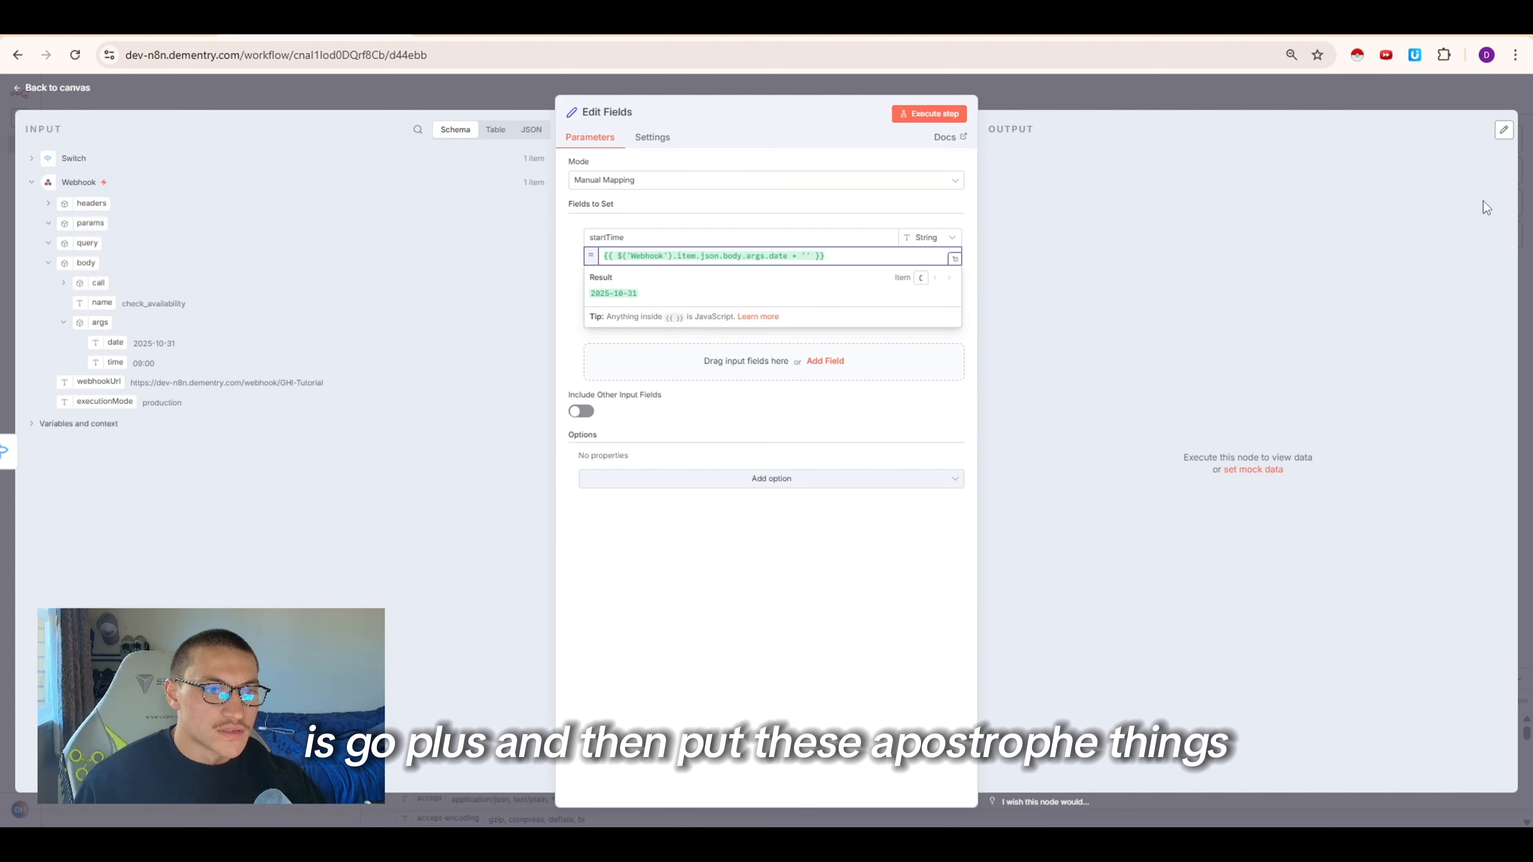
type("T0")
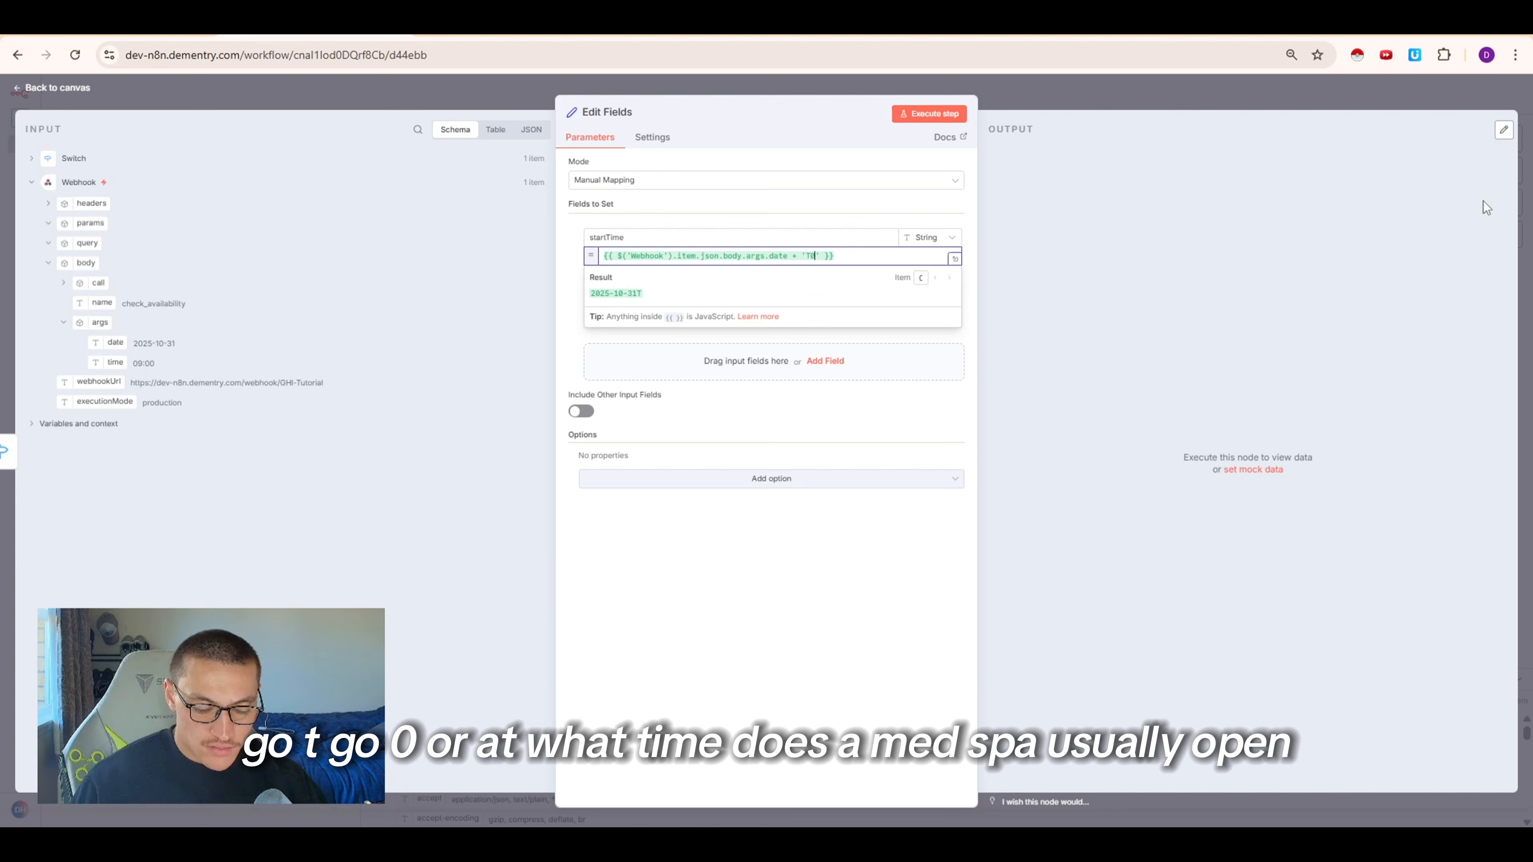
key("BackSpace")
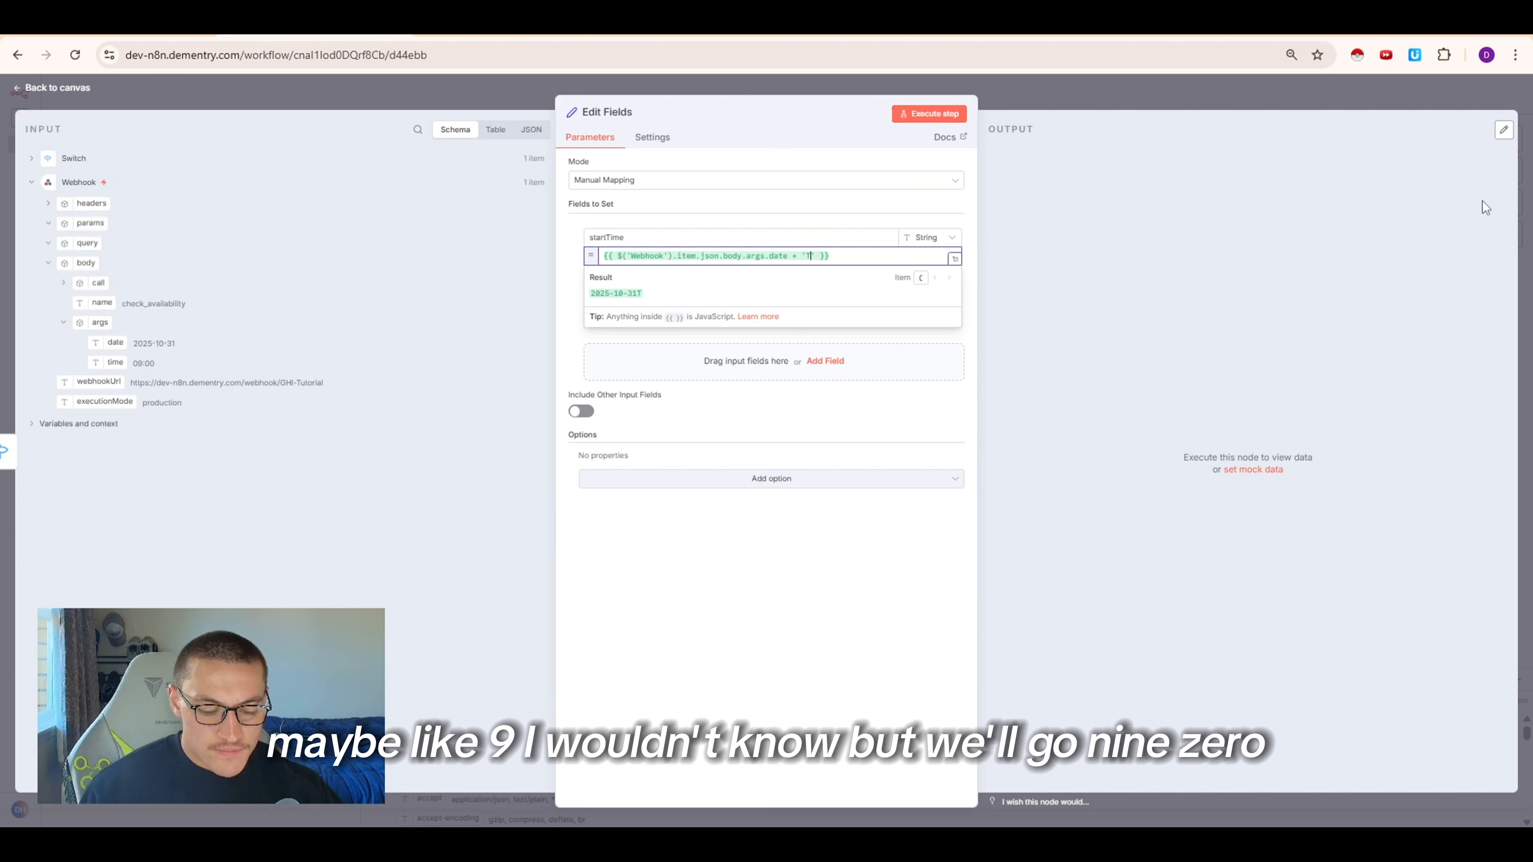
type("09:00:00")
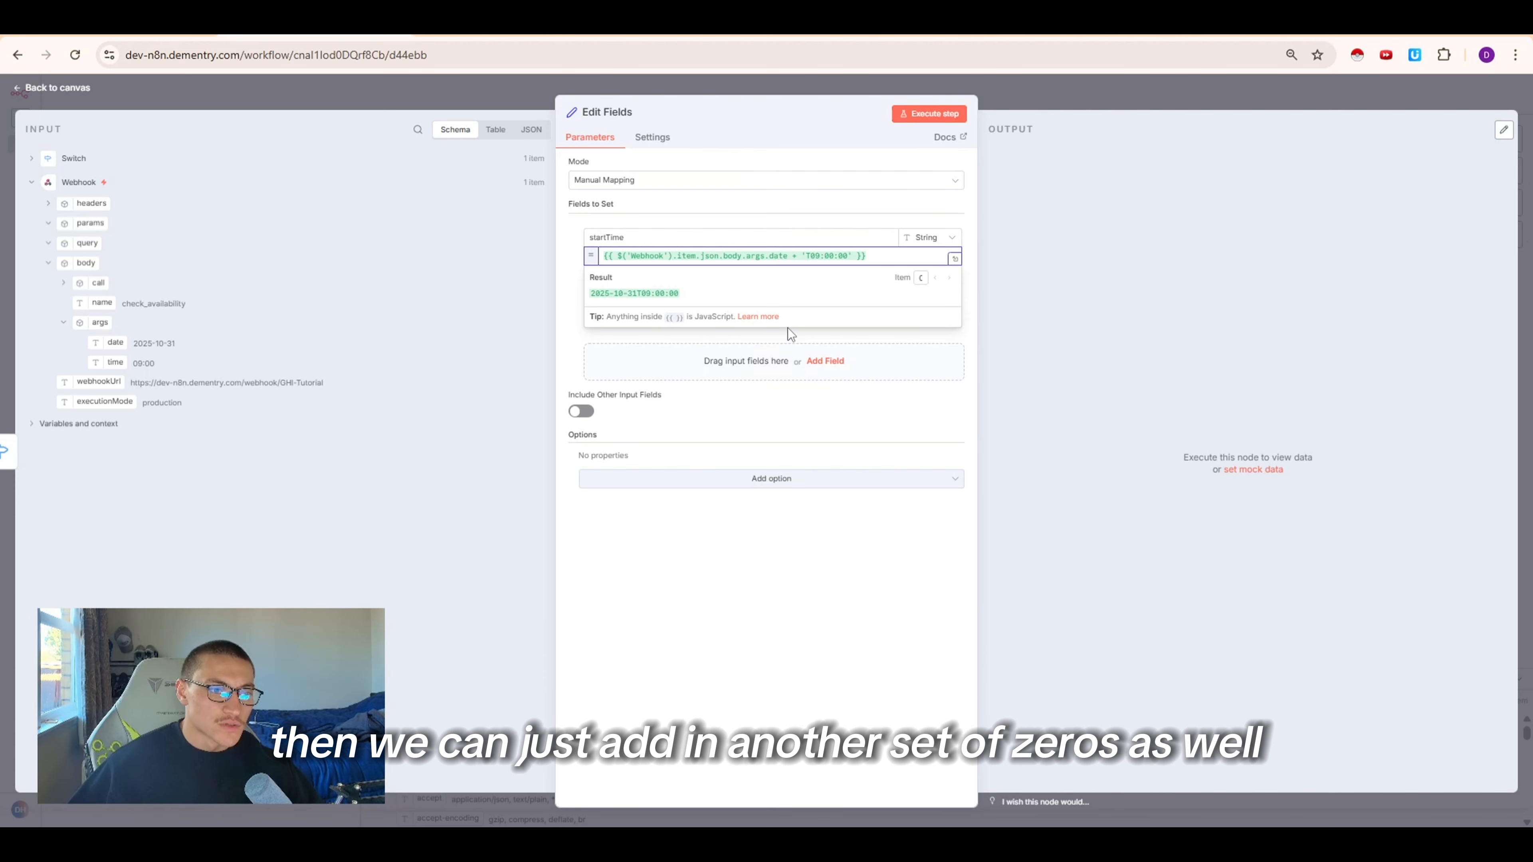
Copy the startTime expression into endTime and change its time to 'T17:00:00'
left_click_drag(609, 259, 691, 267)
left_click(693, 264)
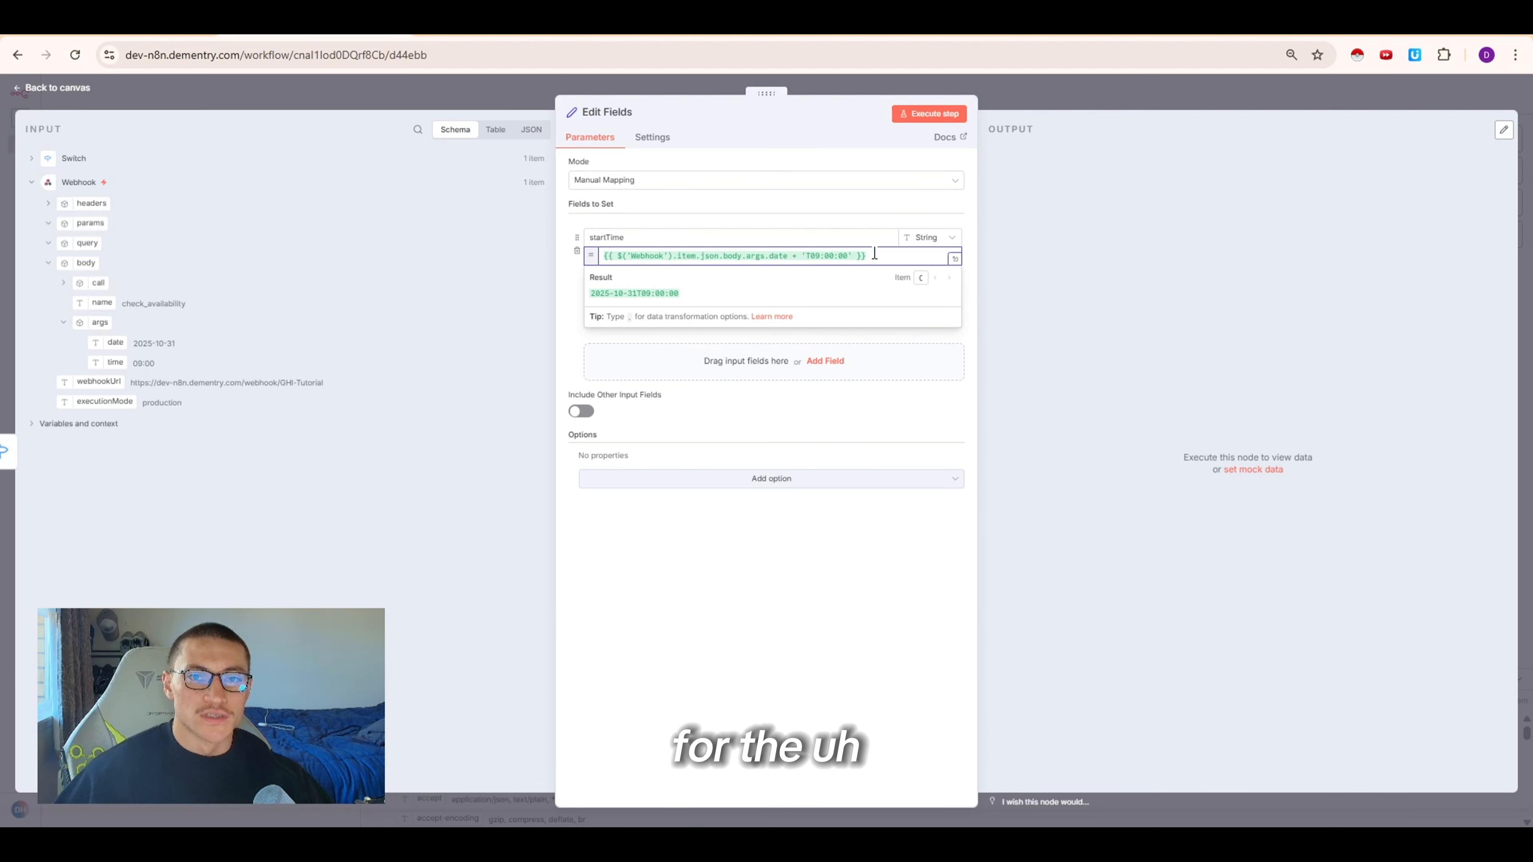
left_click_drag(875, 254, 631, 256)
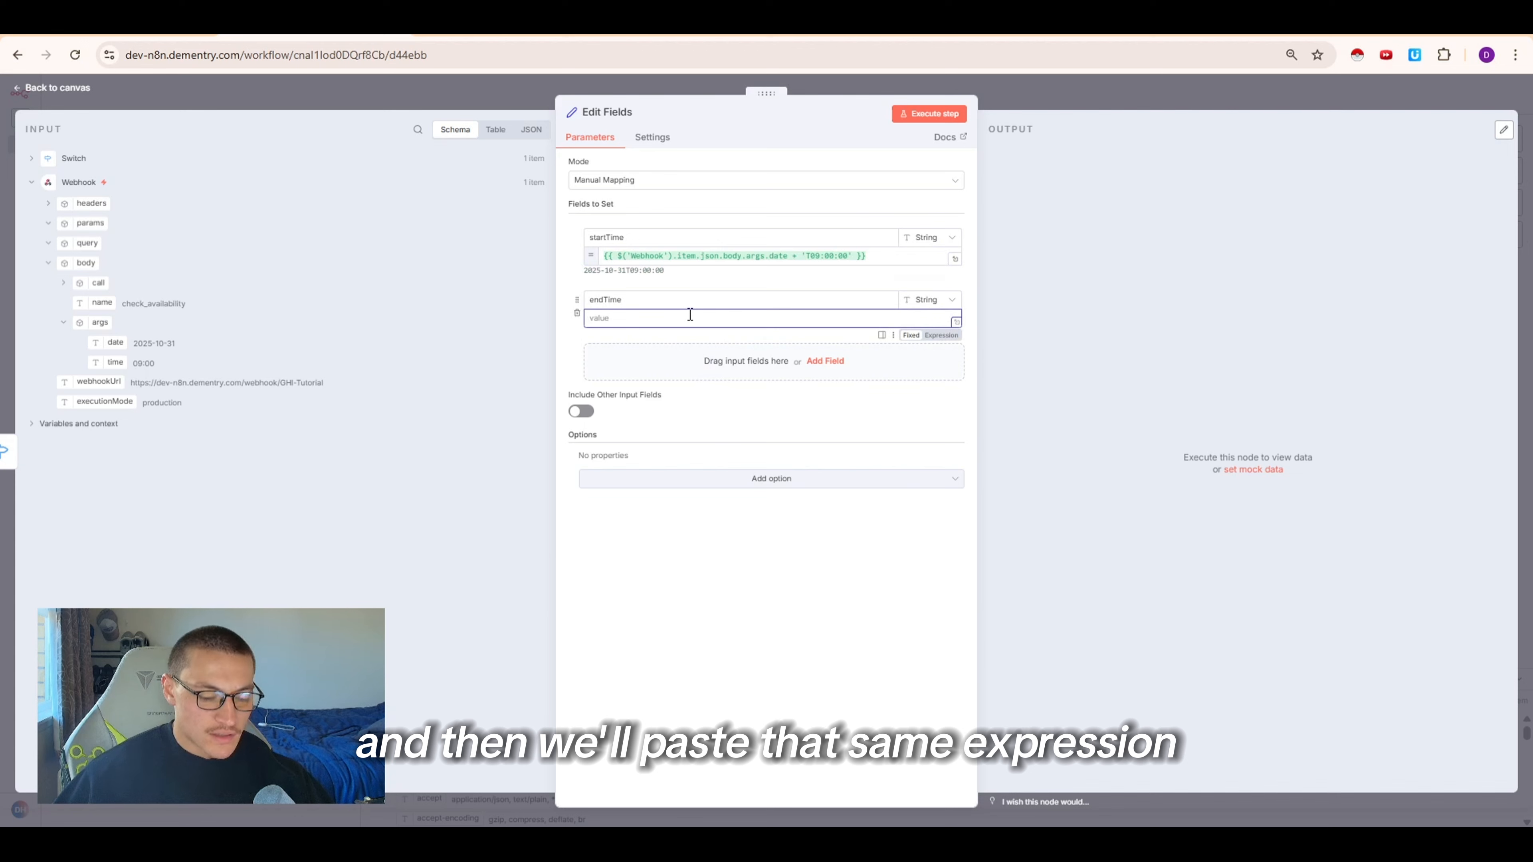
type("{{ $('Webhook').item.json.body.args.date + 'T09:00:00' }}")
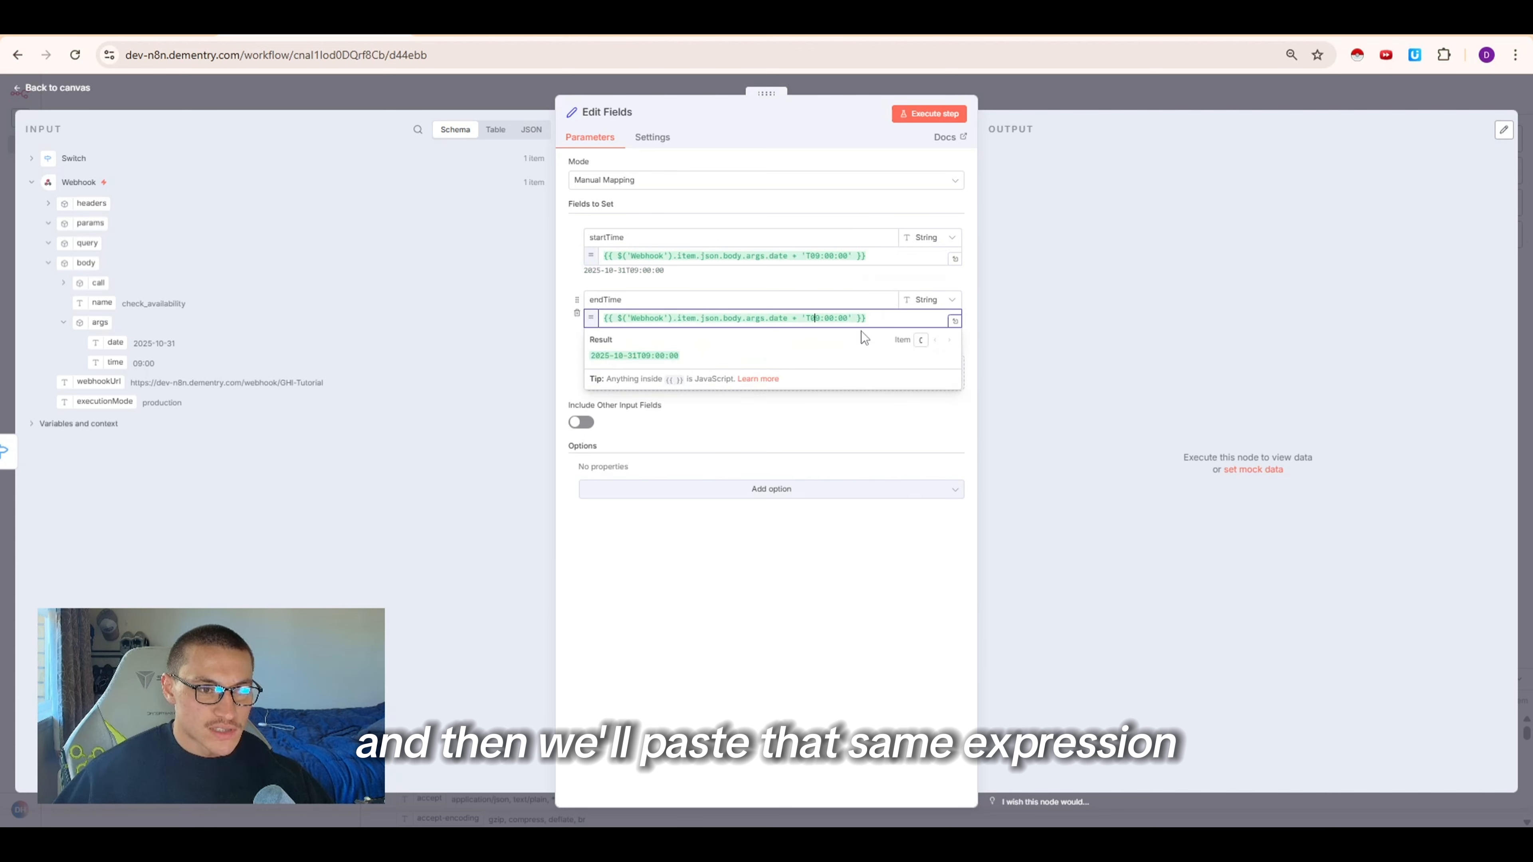
key("BackSpace")
key("Delete")
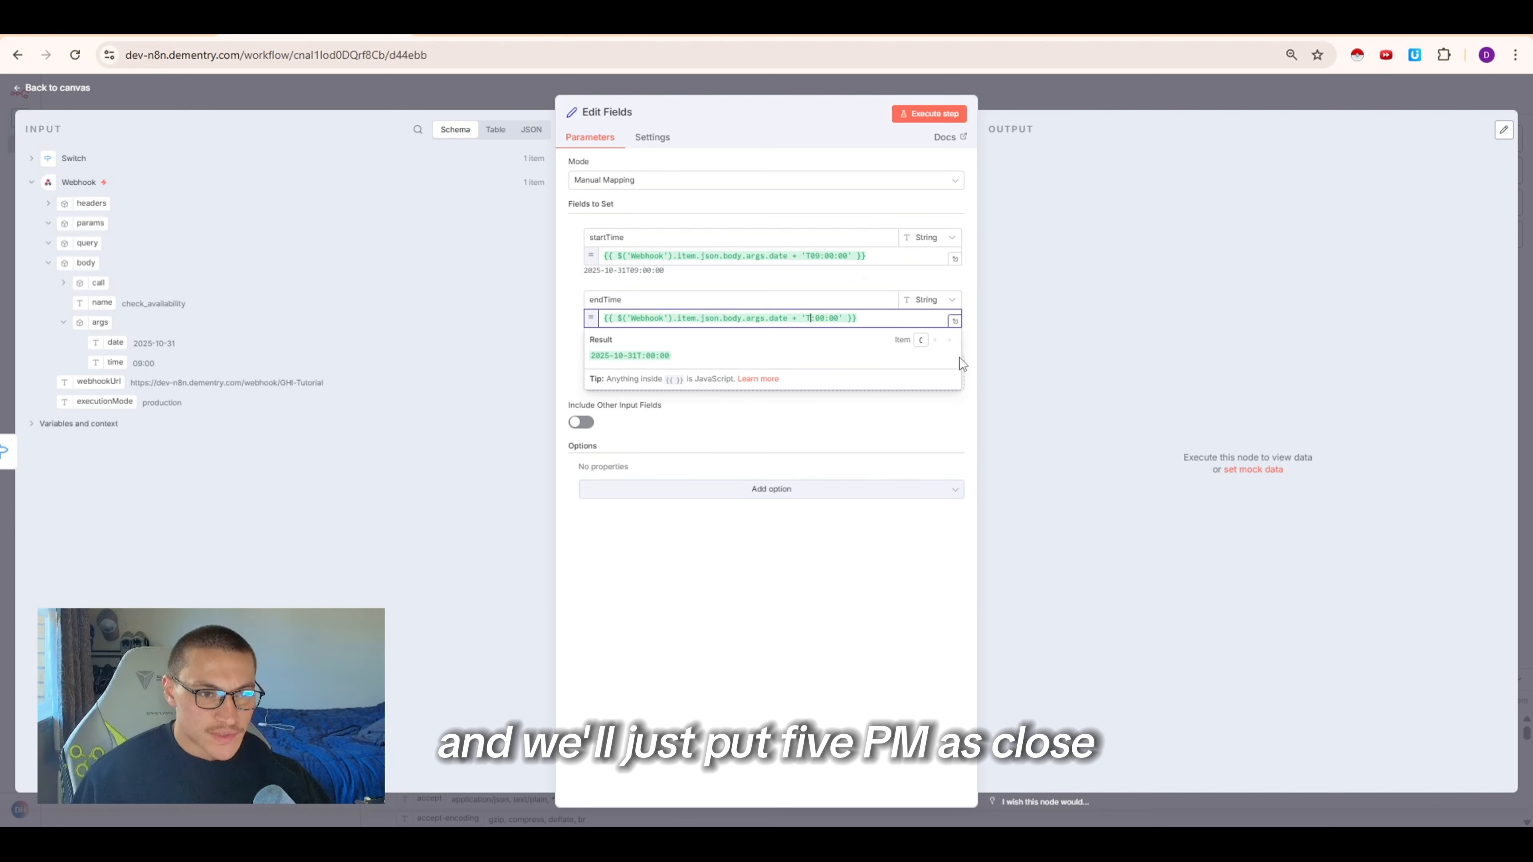
type("17")
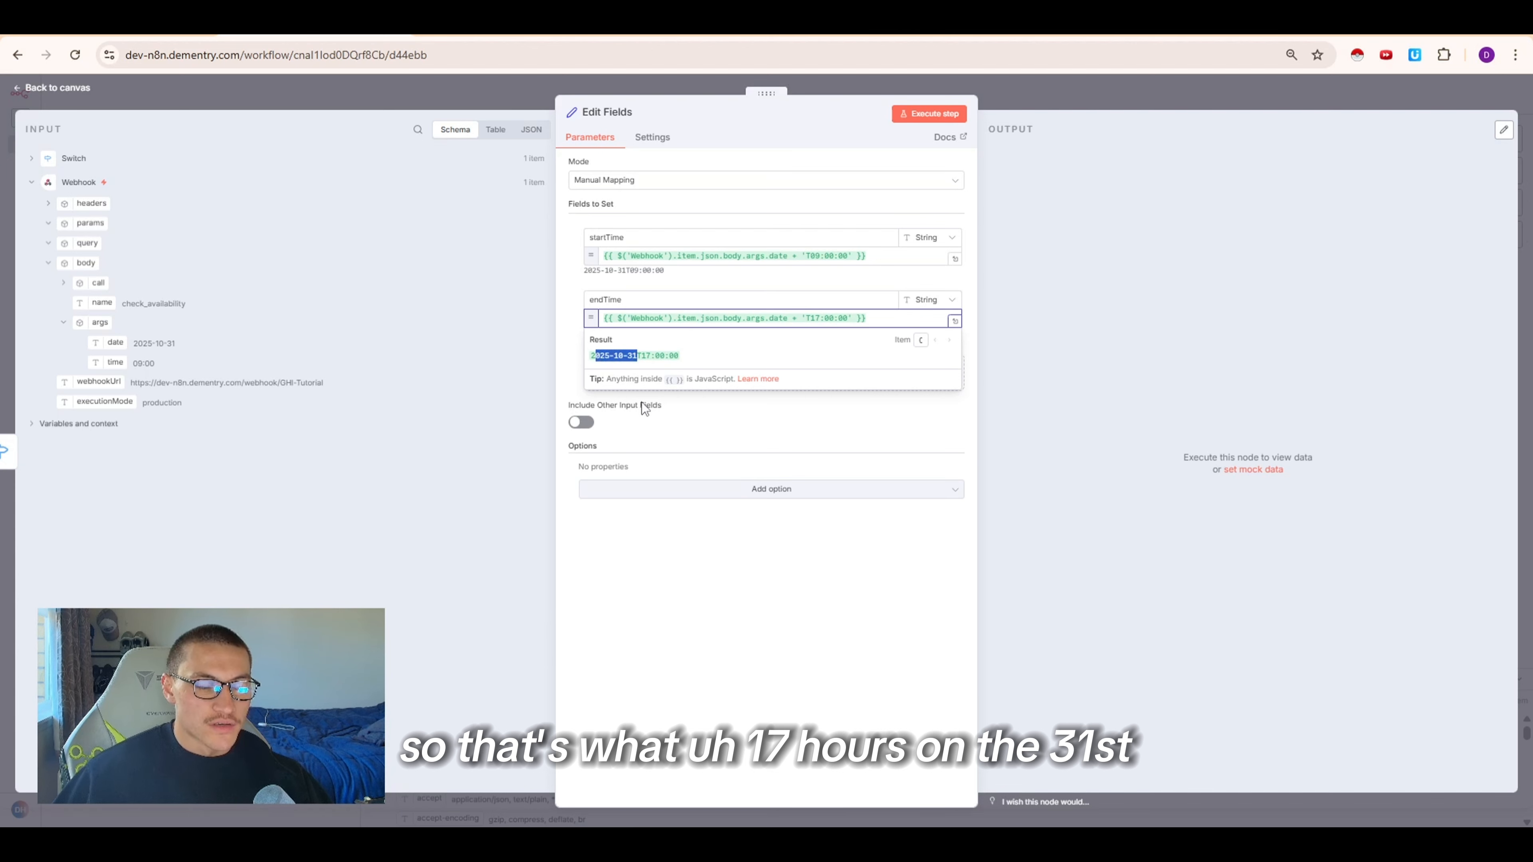
Close the Edit Fields node and execute it on the canvas
left_click(761, 405)
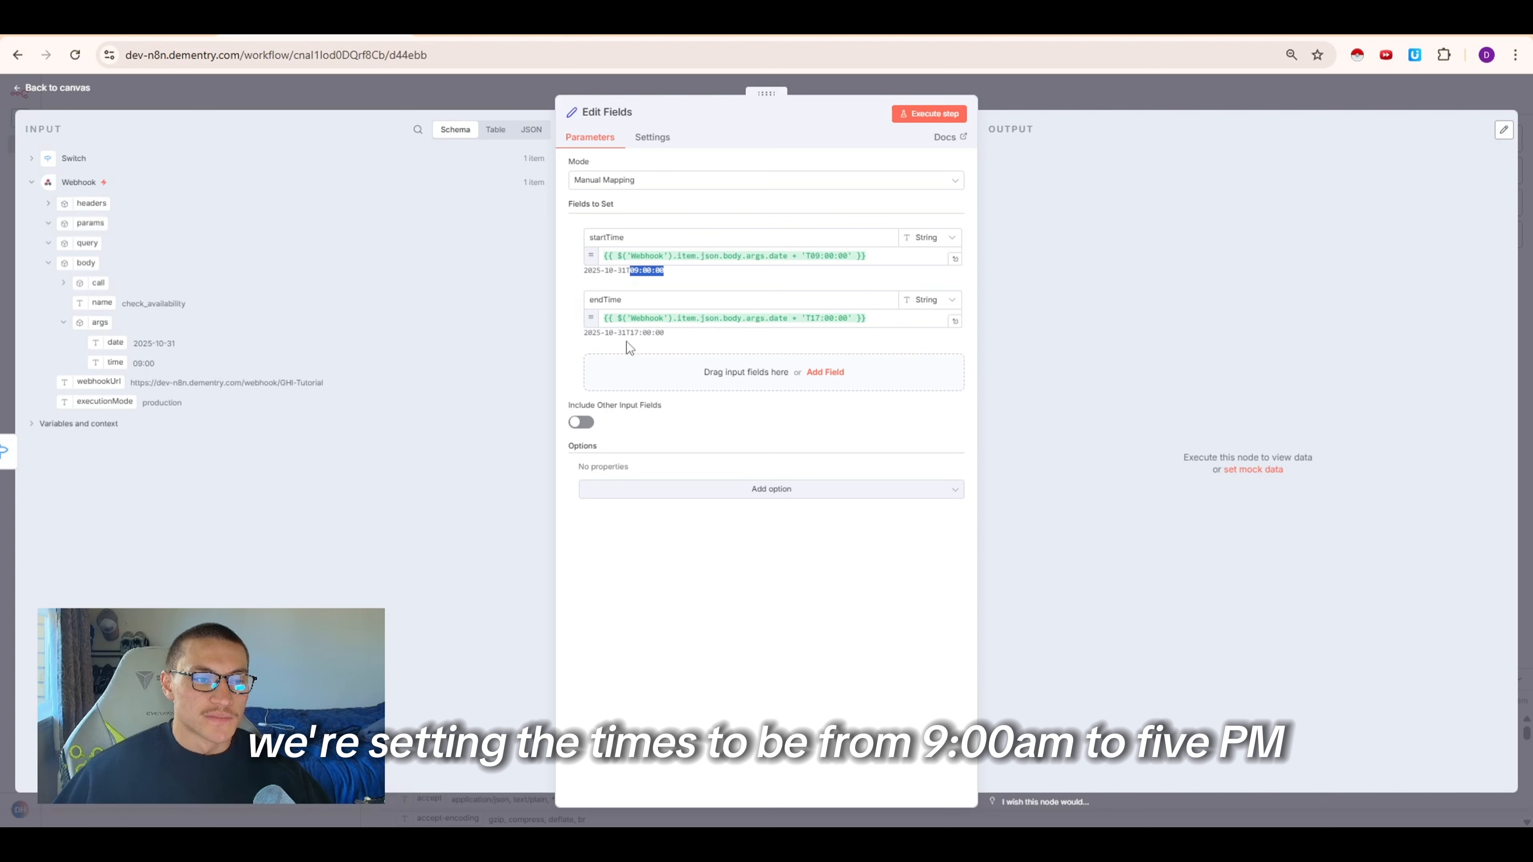
left_click_drag(584, 334, 674, 334)
left_click(674, 335)
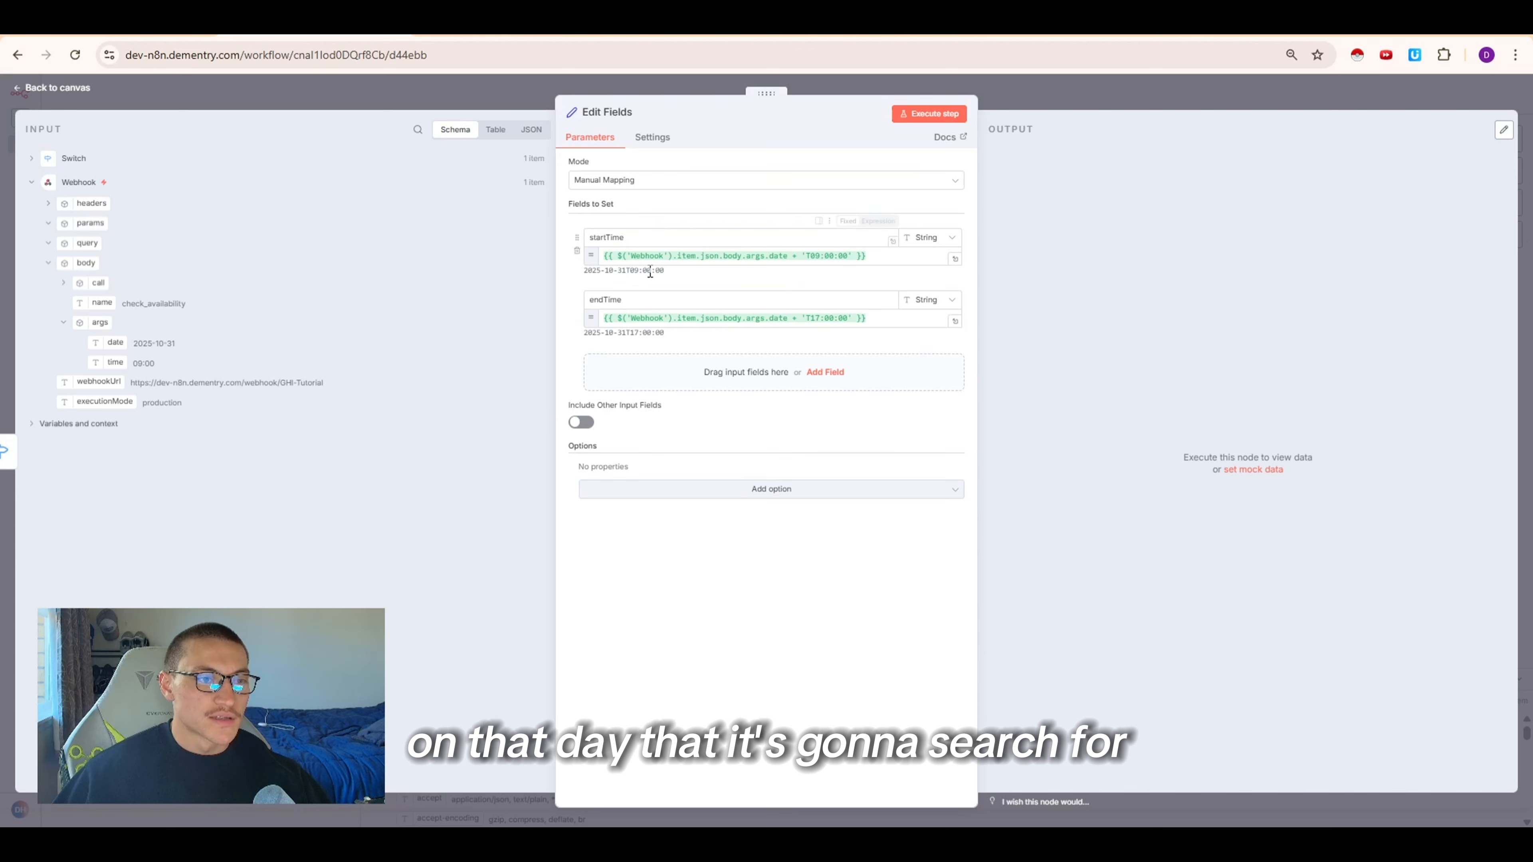
key("Escape")
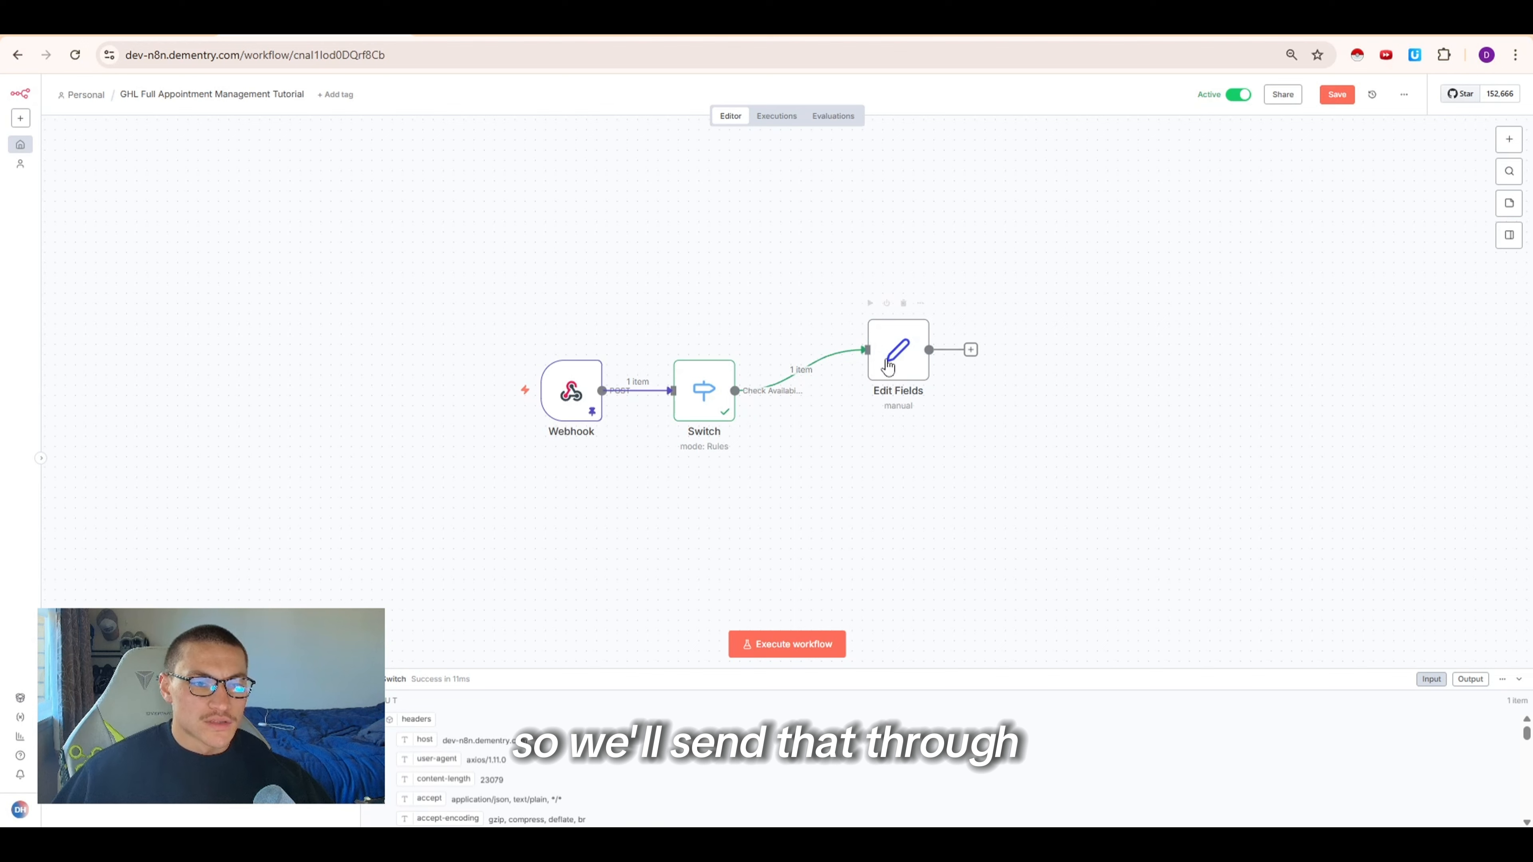
left_click(869, 303)
Add a Date & Time node after Edit Fields using the Format a Date action
left_click(993, 350)
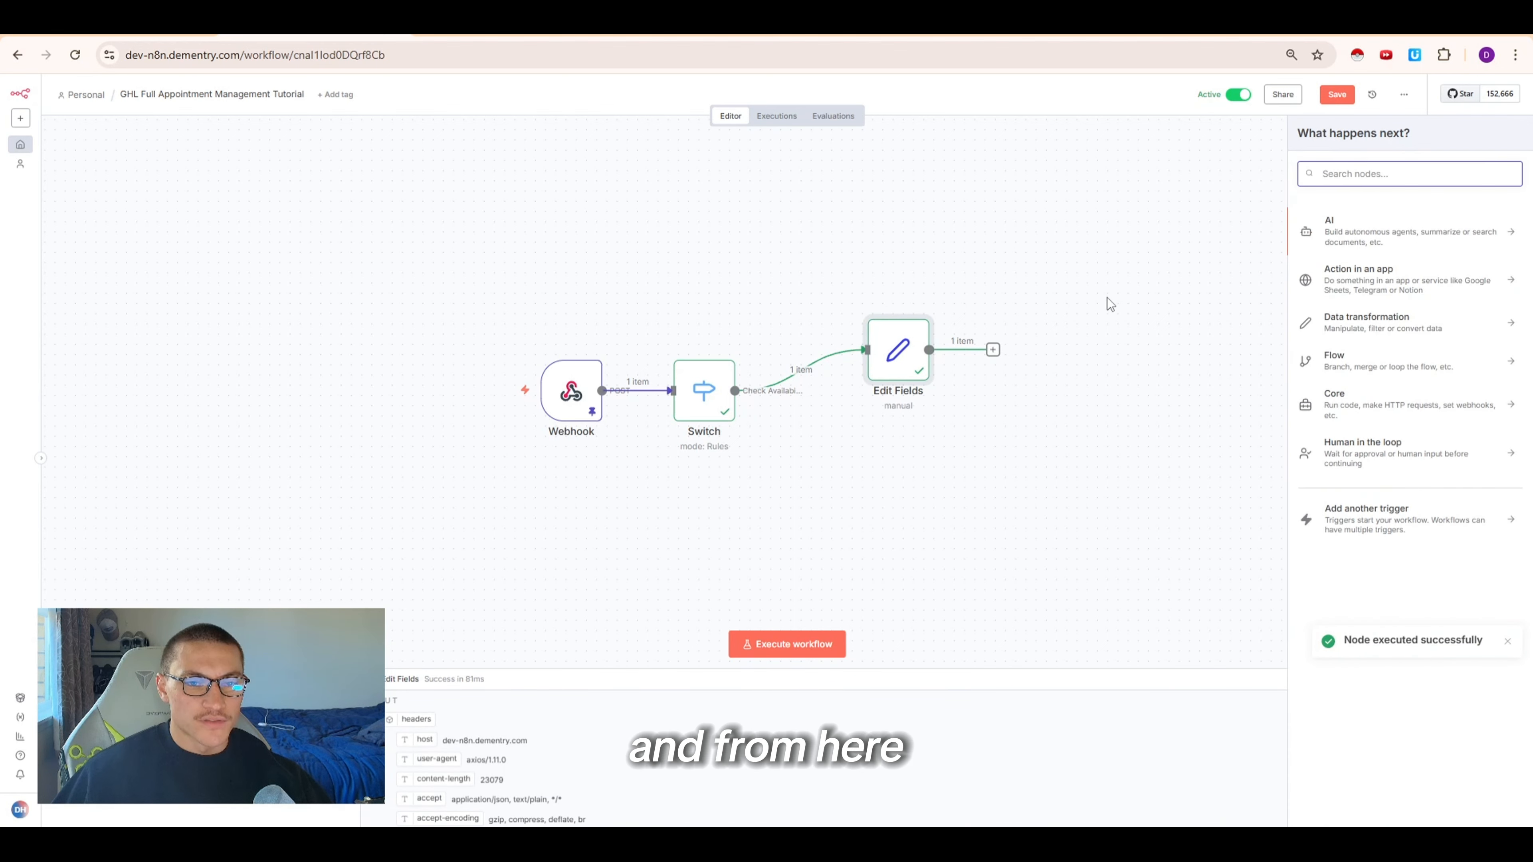
type("date")
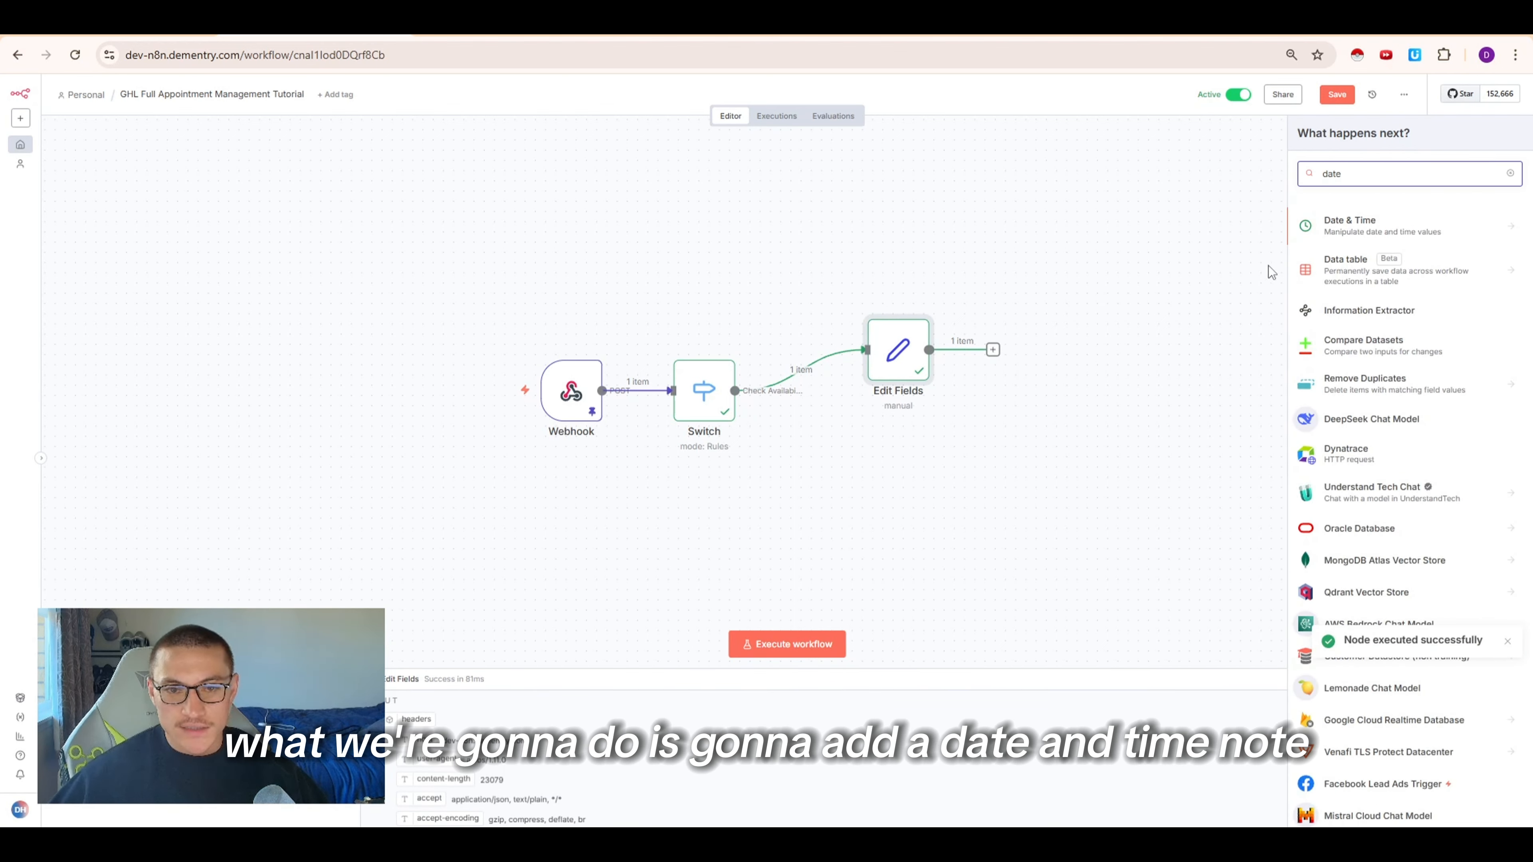
left_click(1321, 221)
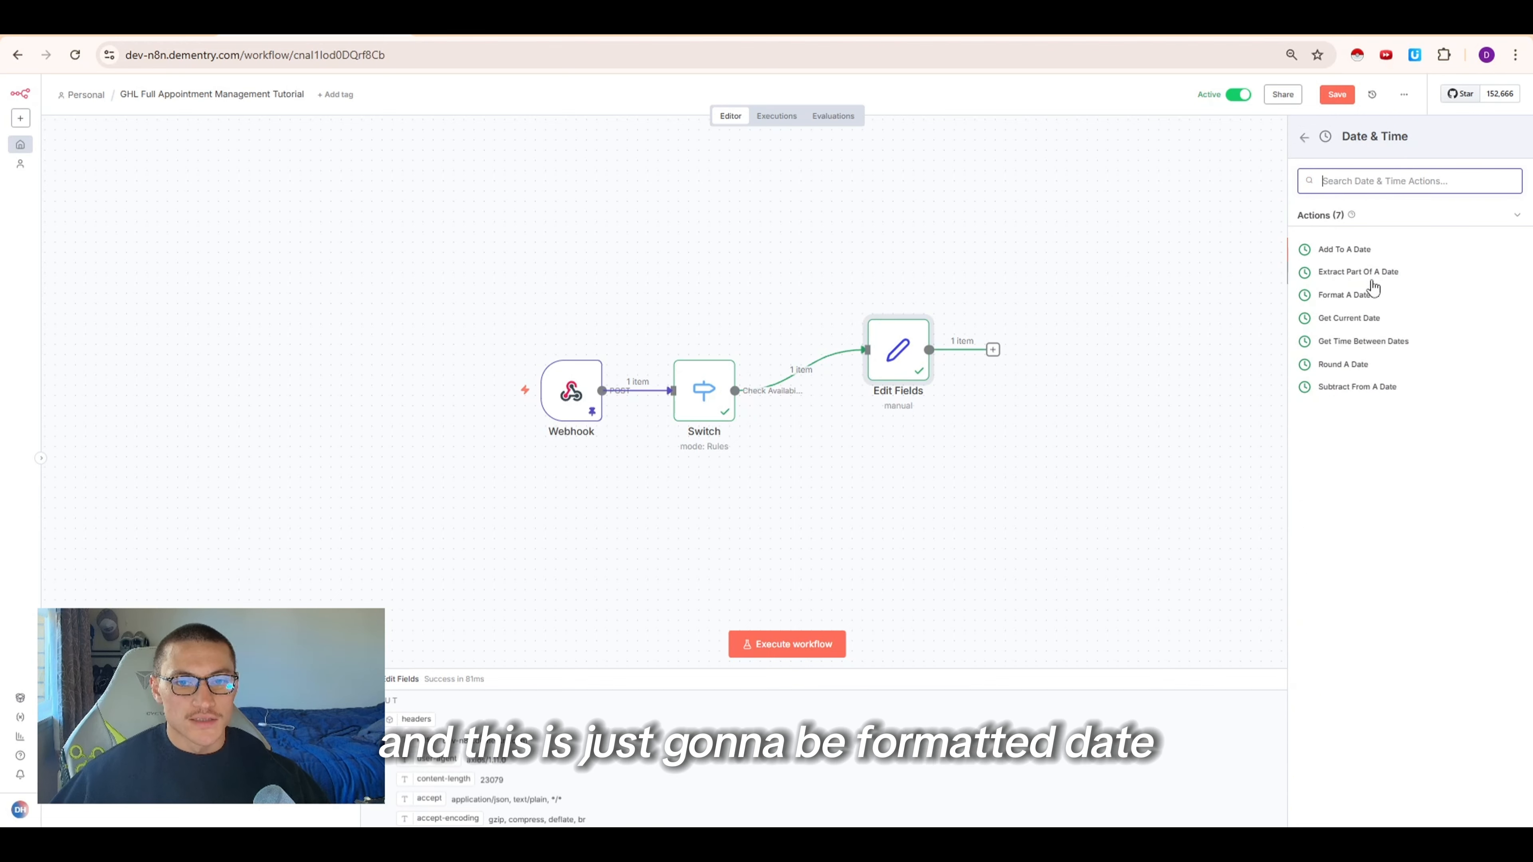
left_click(1351, 295)
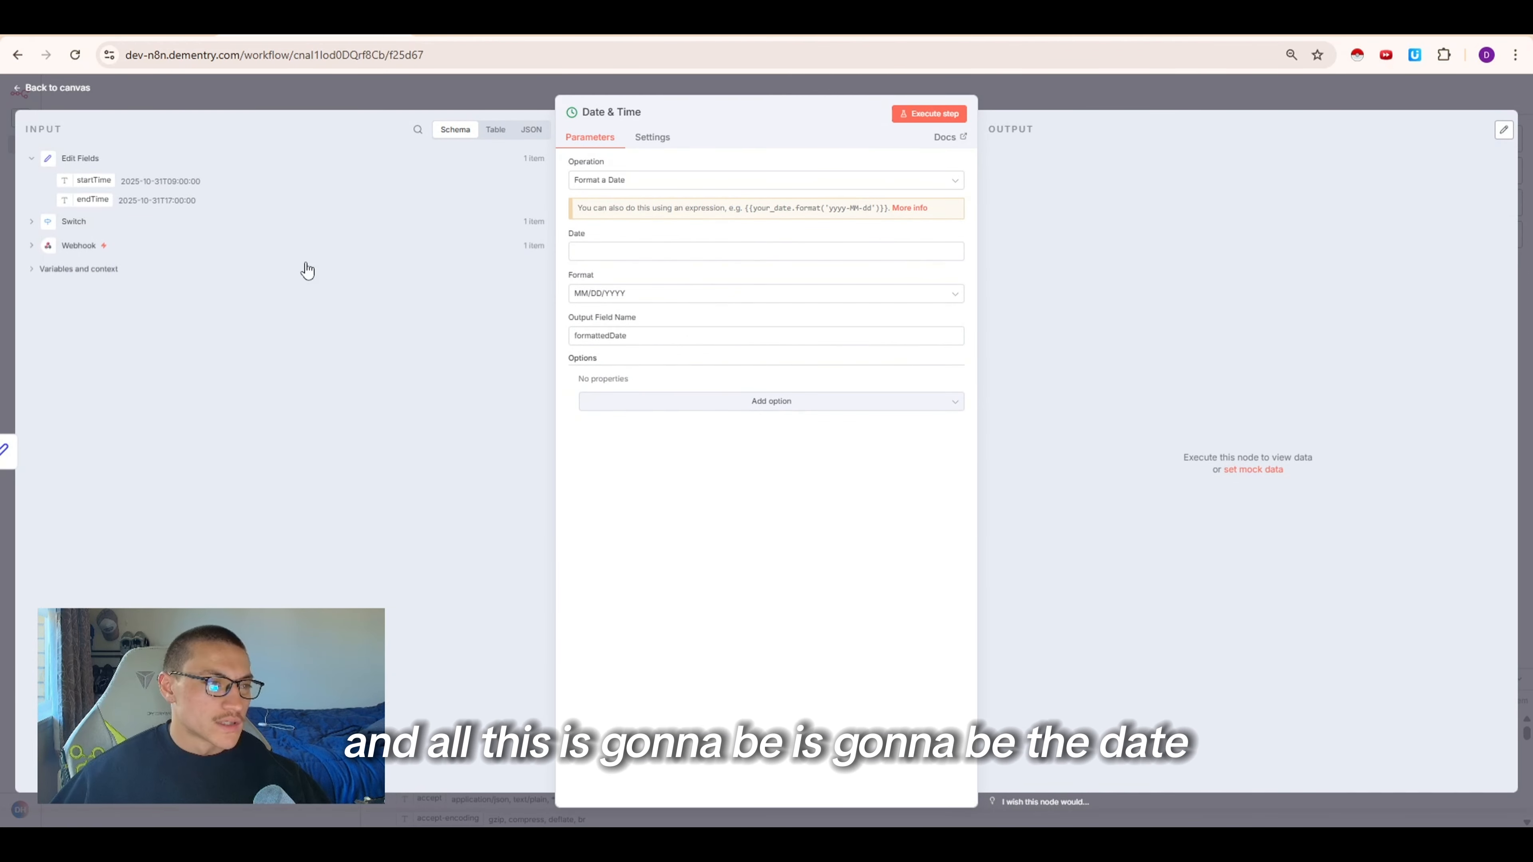
Map startTime into the Date field and set the format to Unix Ms Timestamp
left_click_drag(84, 183, 601, 246)
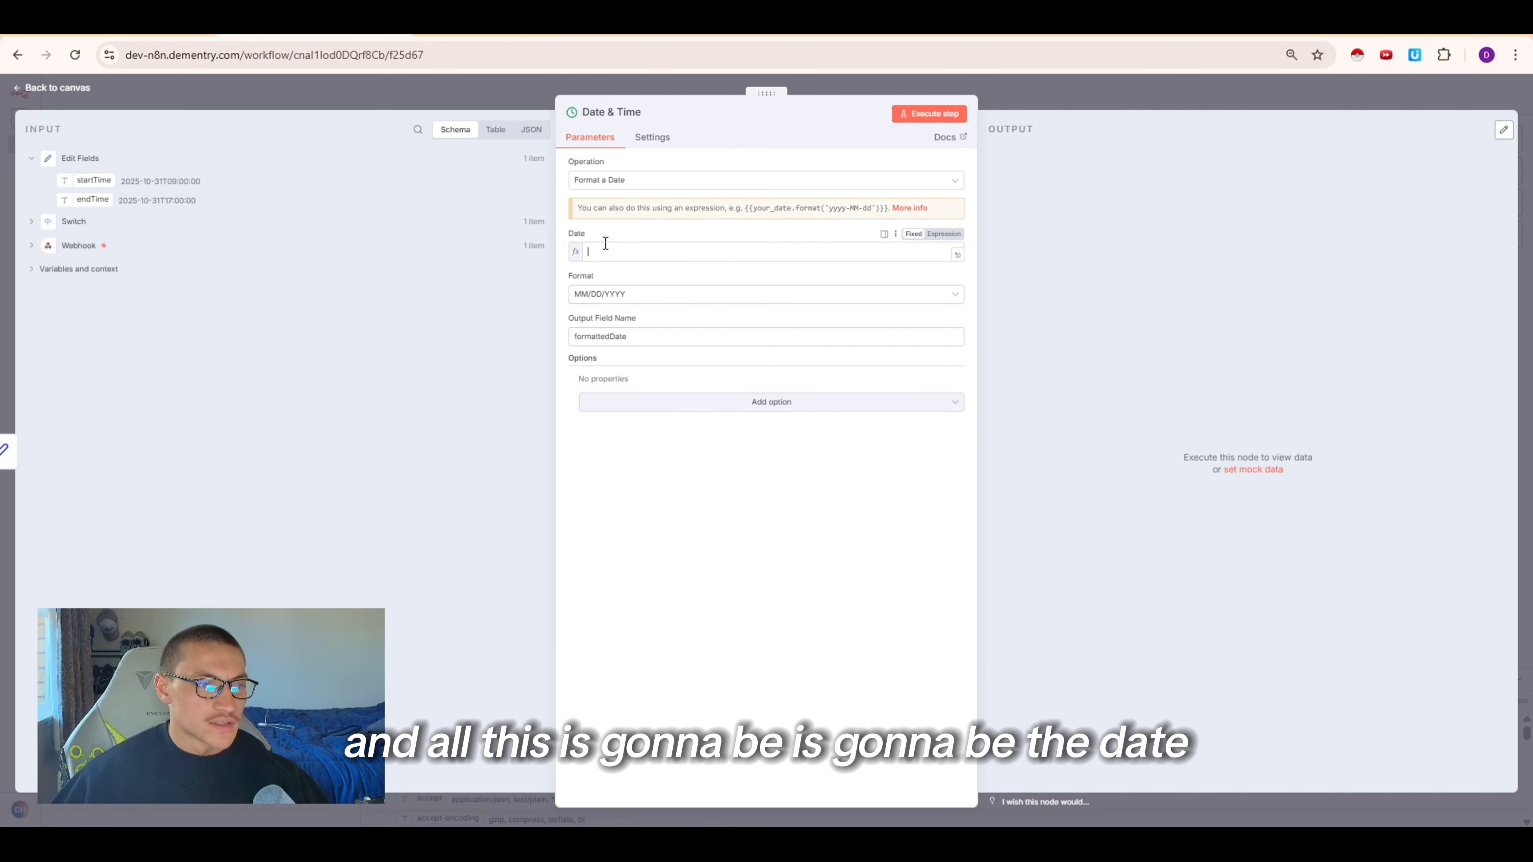
left_click(599, 308)
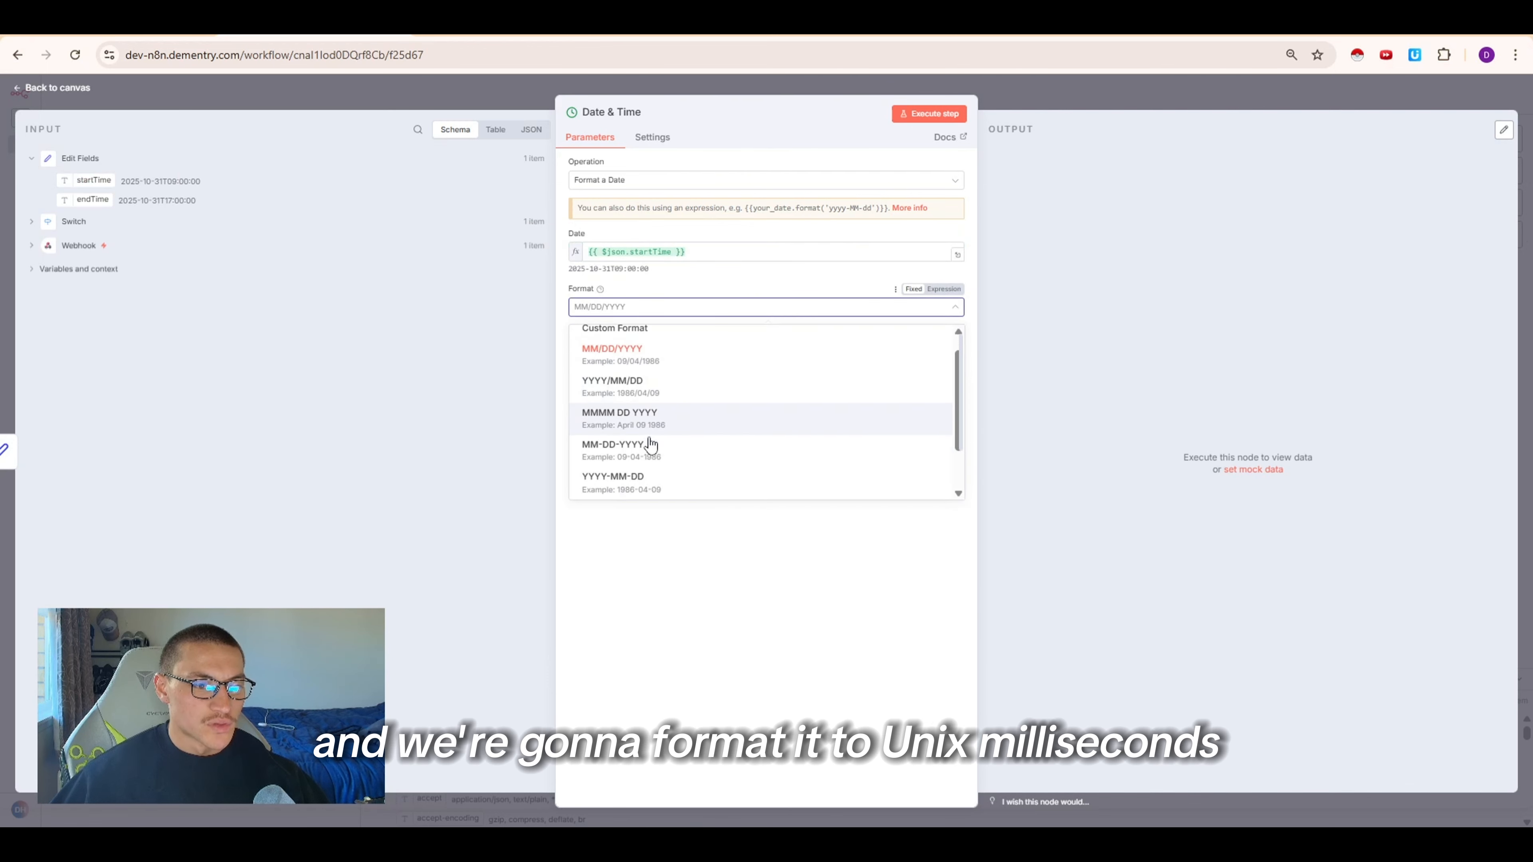
scroll(634, 459, "down", 3)
left_click(604, 480)
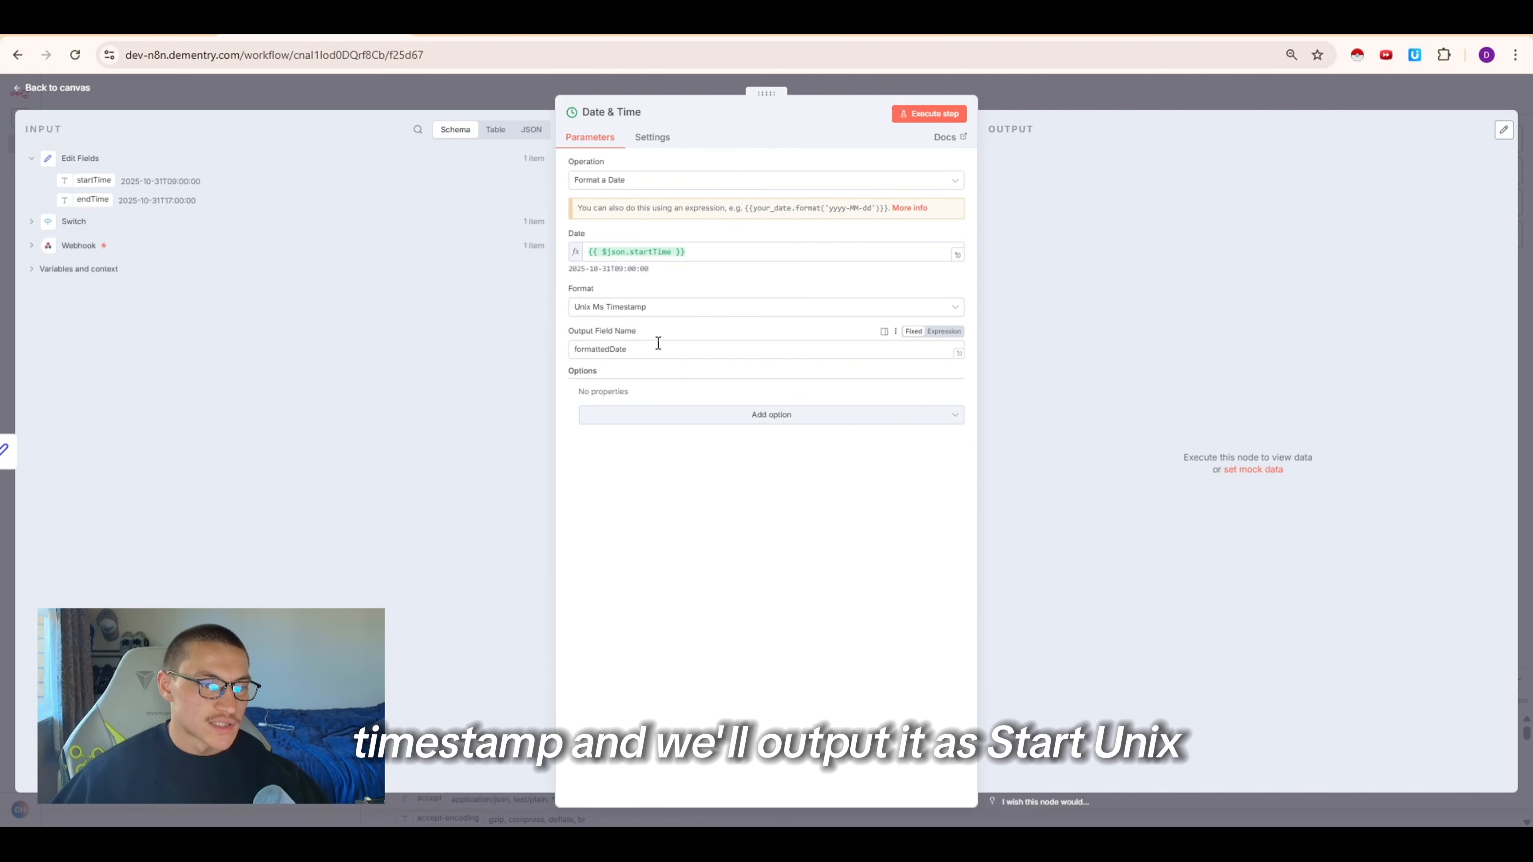
Name the output field startUnix, execute the step and return to the canvas
left_click_drag(659, 349, 546, 348)
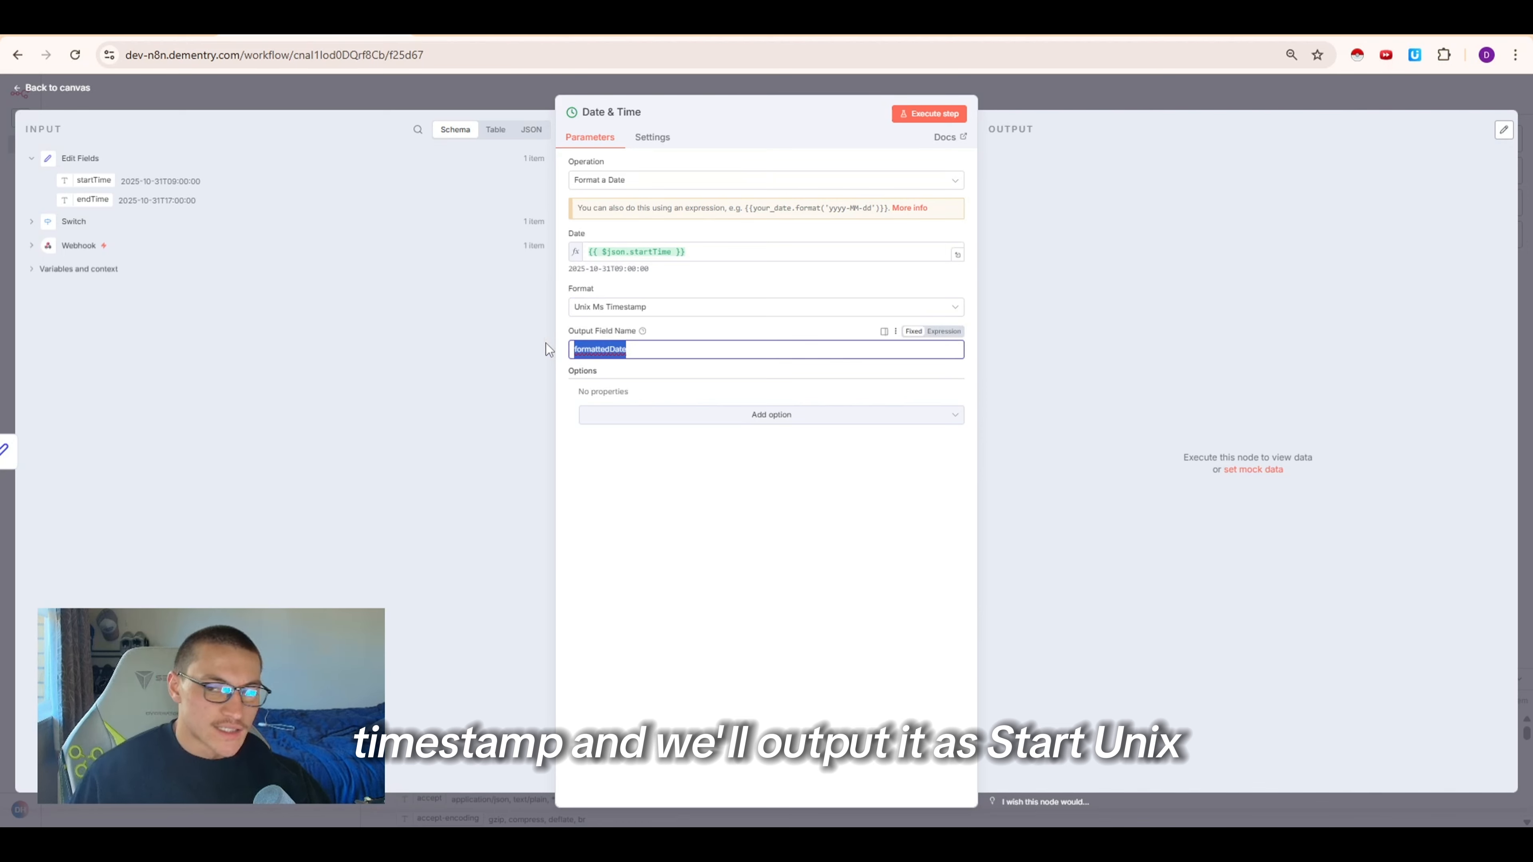
type("startUnix")
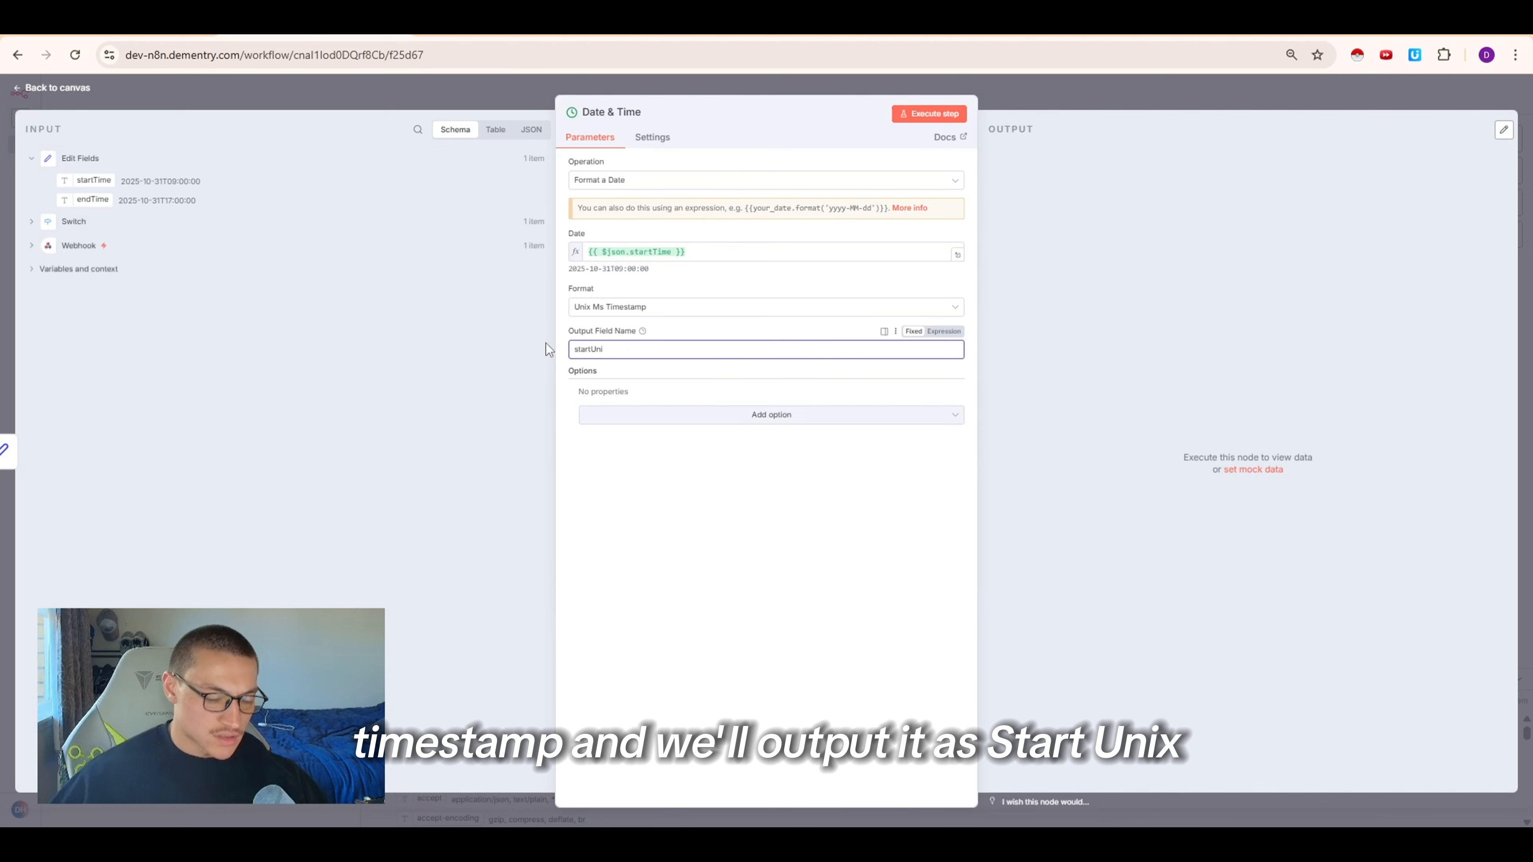
left_click(930, 113)
left_click(1014, 93)
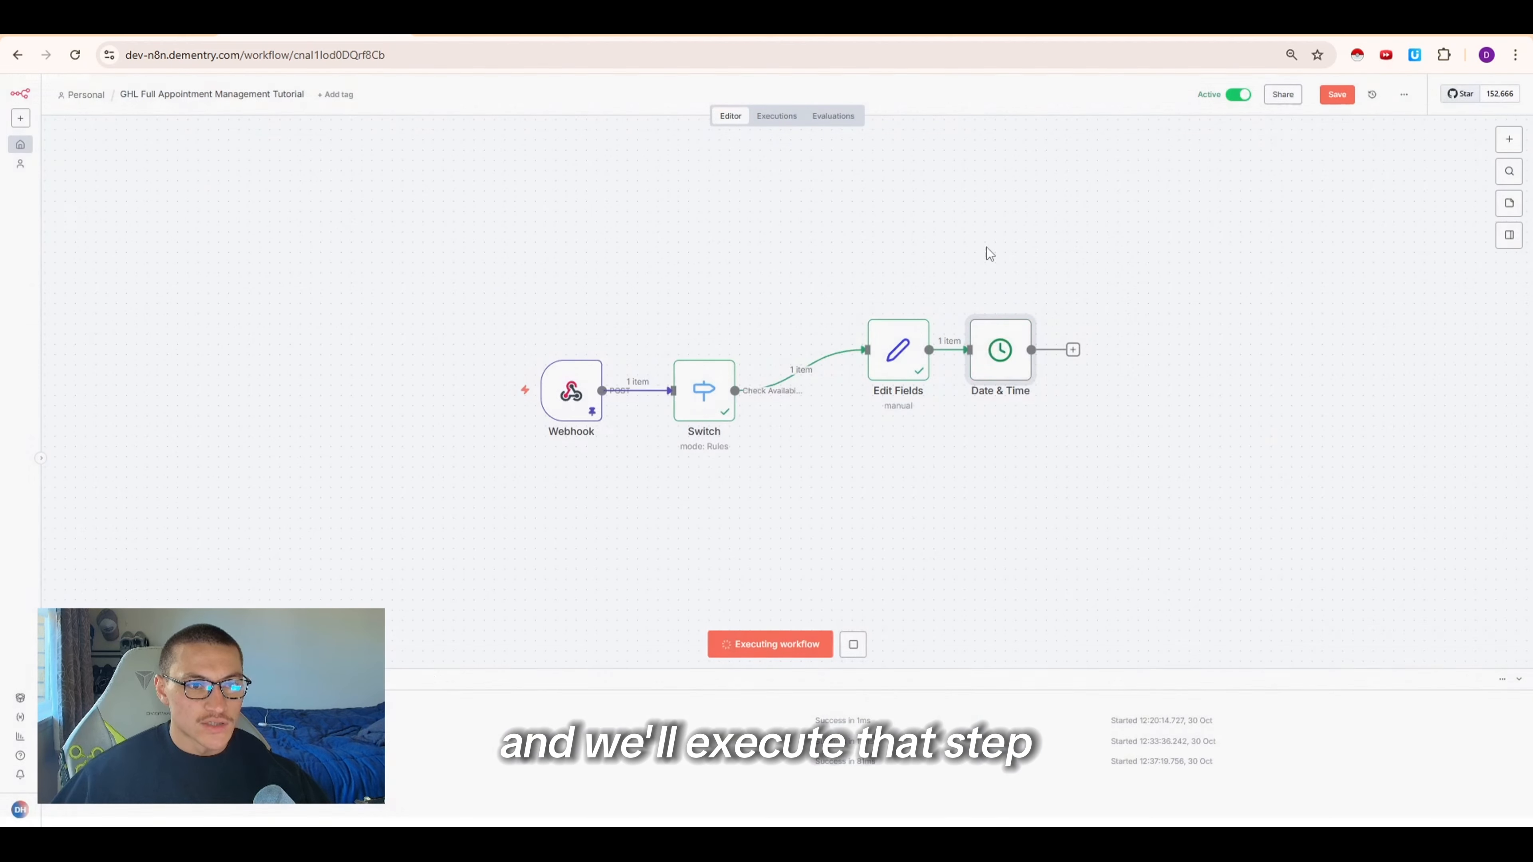
Duplicate the Date & Time node, connect the copy after it and open it
right_click(1000, 376)
left_click(1020, 525)
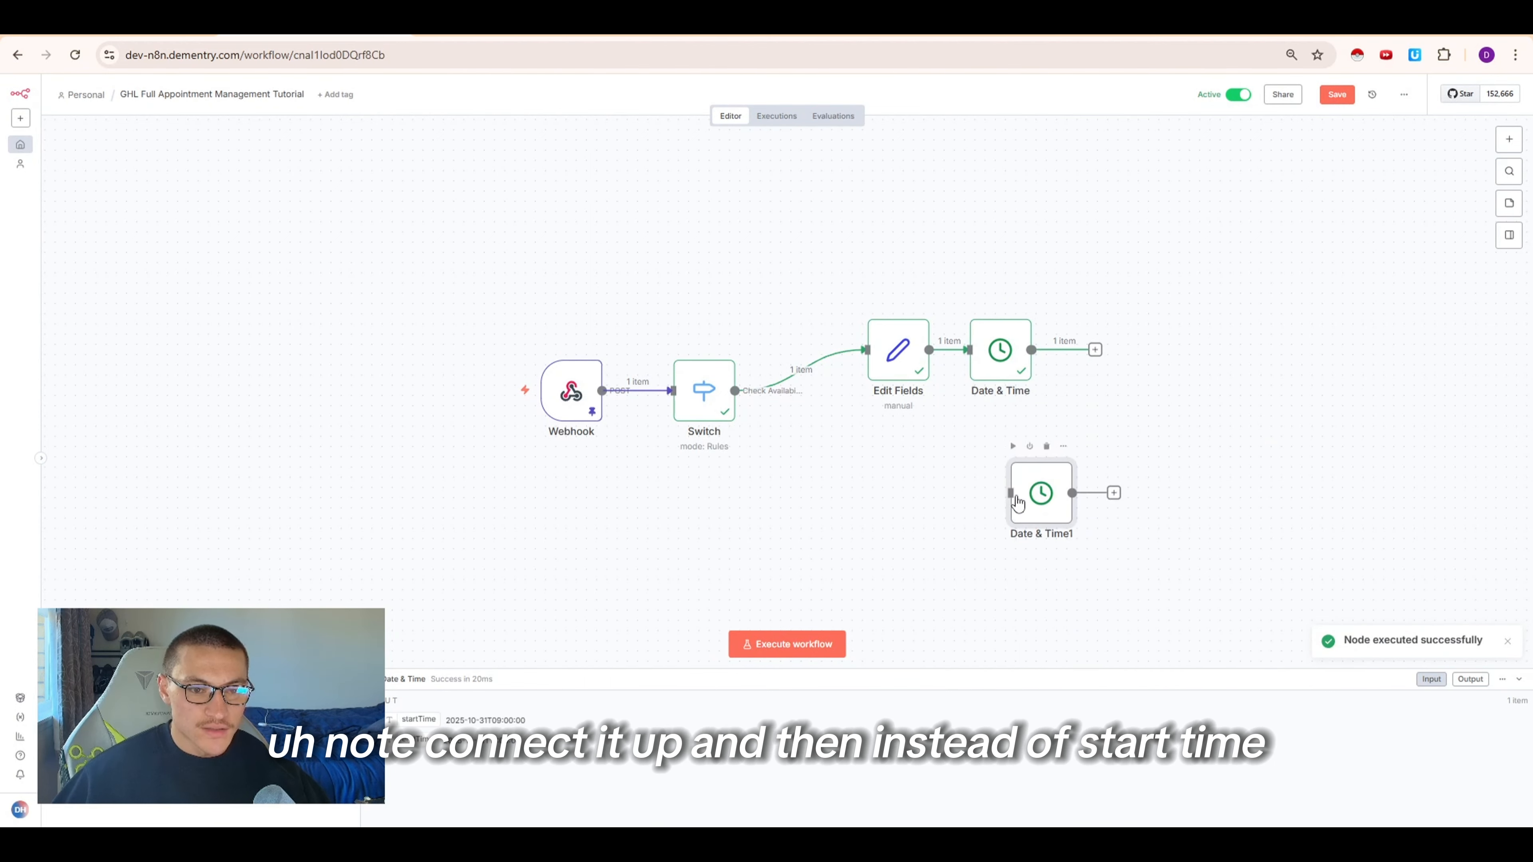
double_click(1168, 374)
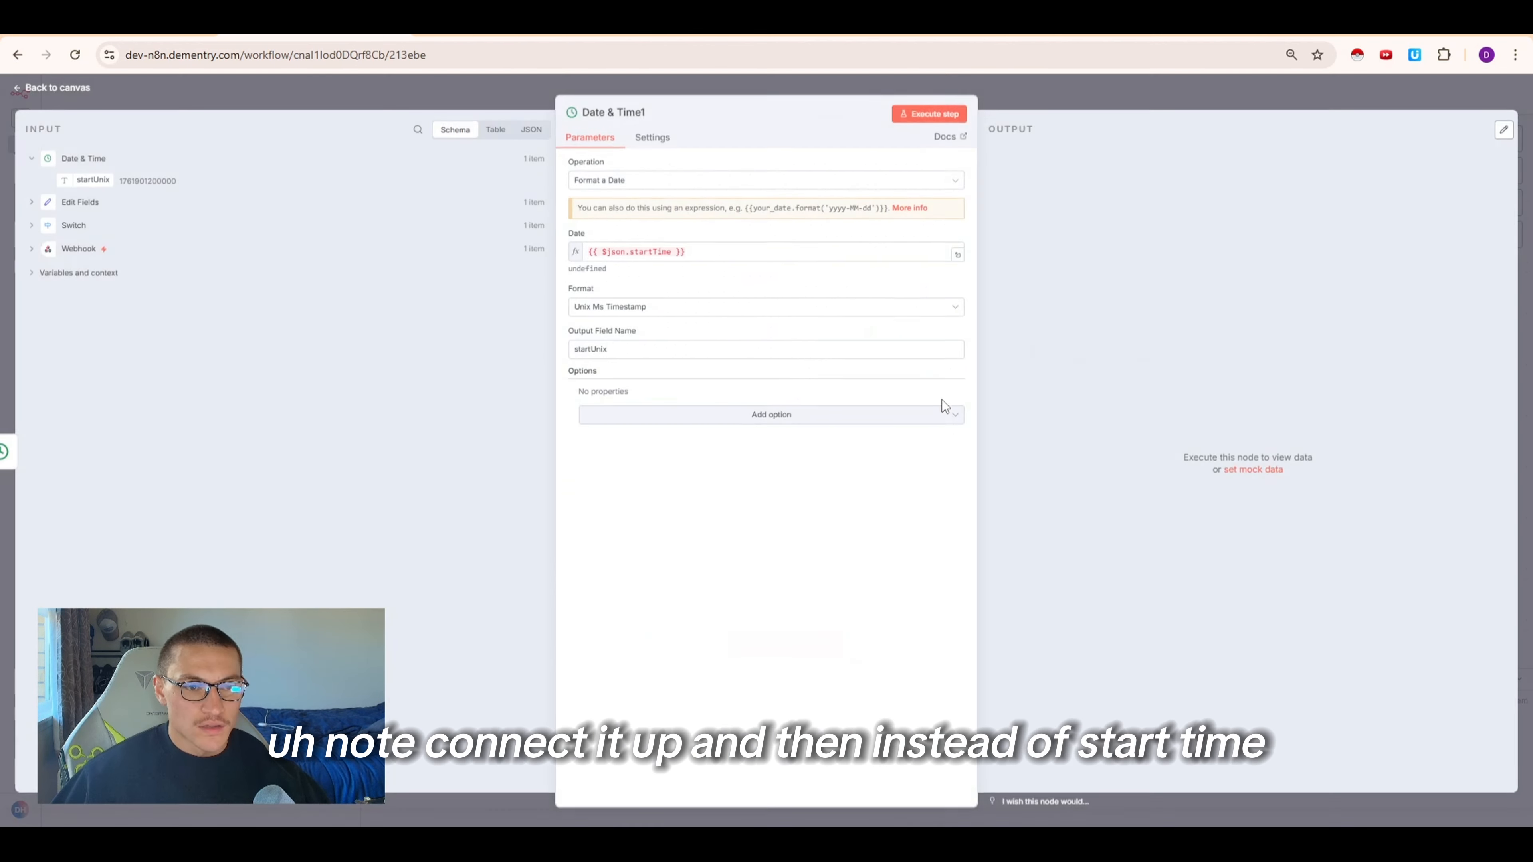
Replace the copy's Date with the Edit Fields endTime value as an expression
left_click(644, 252)
left_click_drag(653, 252, 630, 252)
type("end")
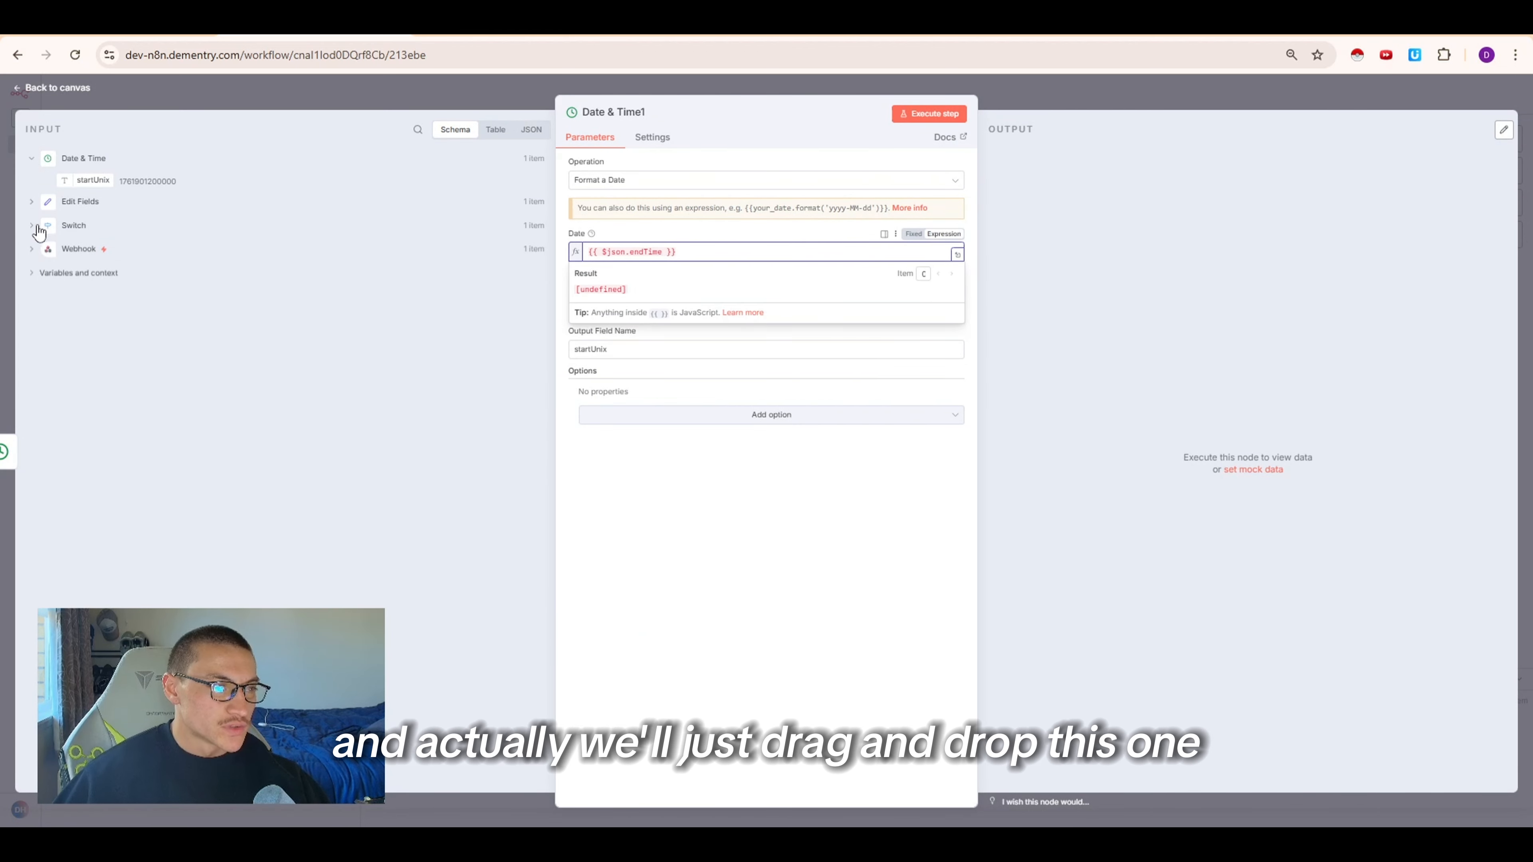
left_click(37, 201)
left_click_drag(92, 225, 686, 248)
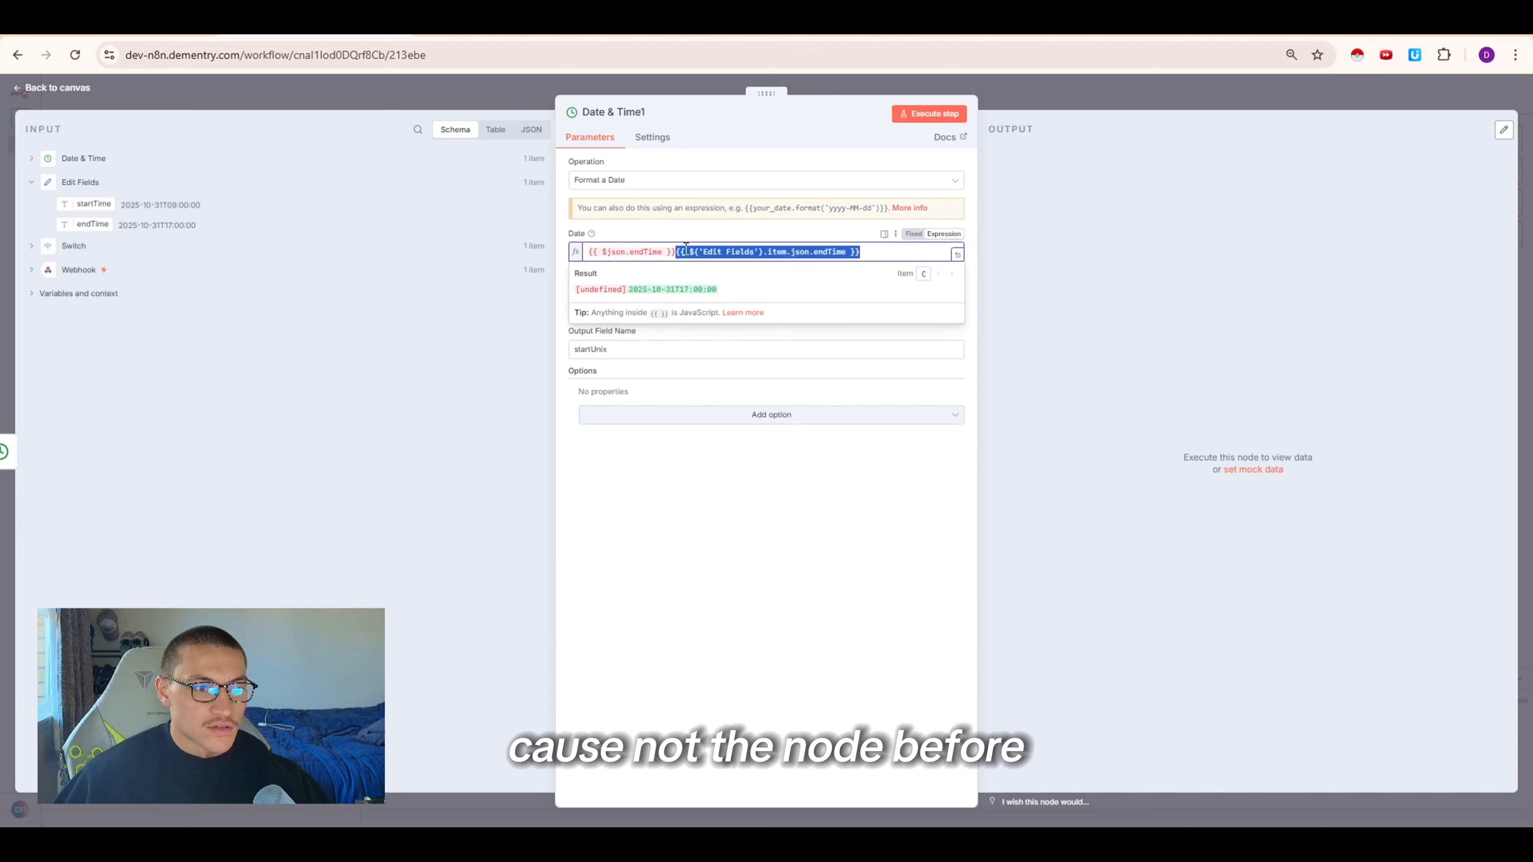
key("Left")
key("shift+Home")
key("BackSpace")
Name the copy's output field endUnix, execute the step and close the node
left_click_drag(627, 349, 477, 345)
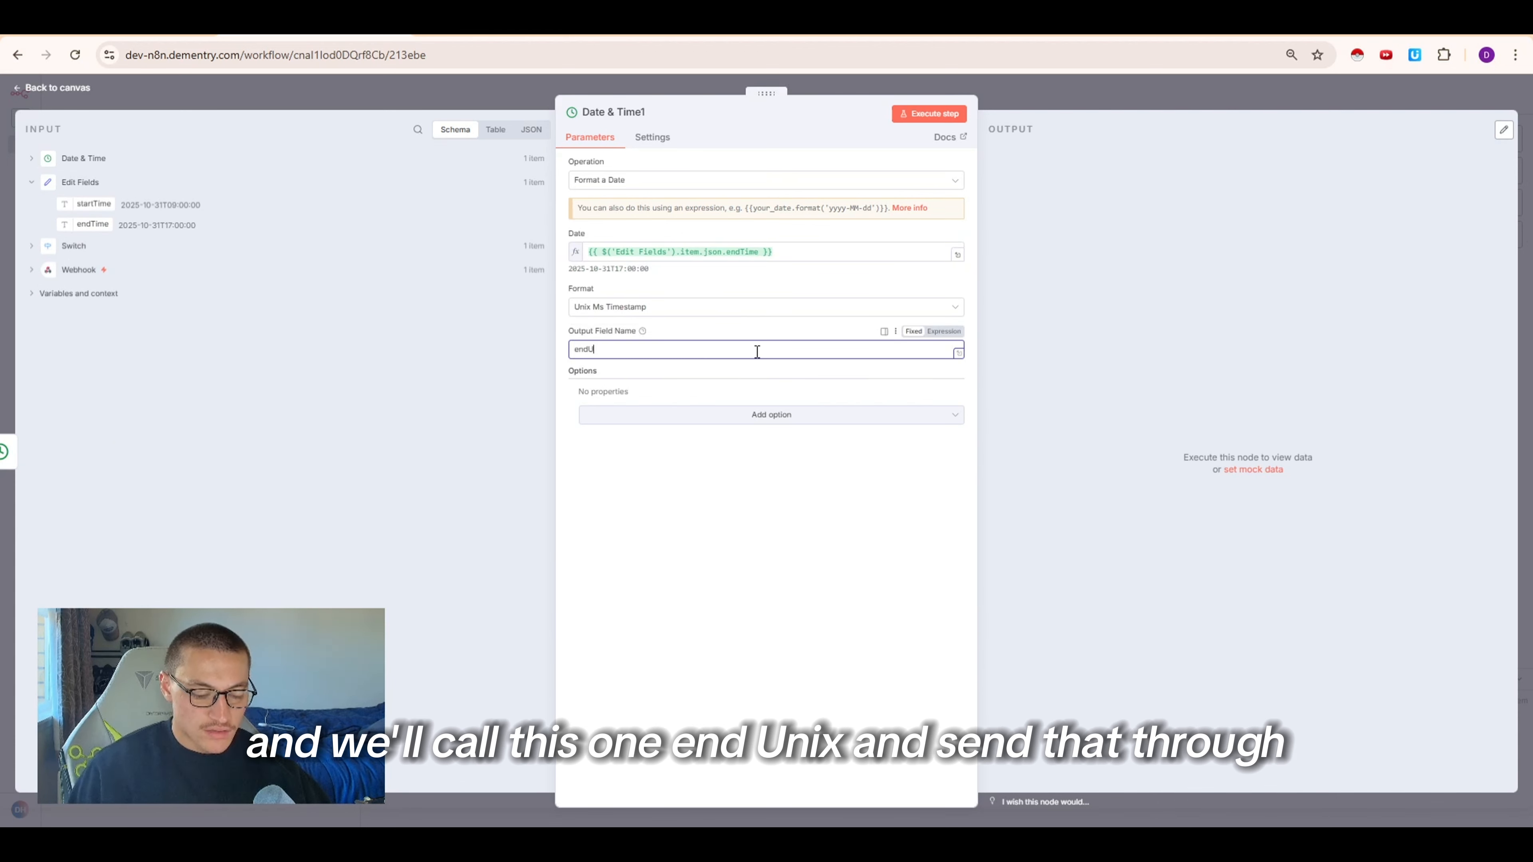
left_click(929, 113)
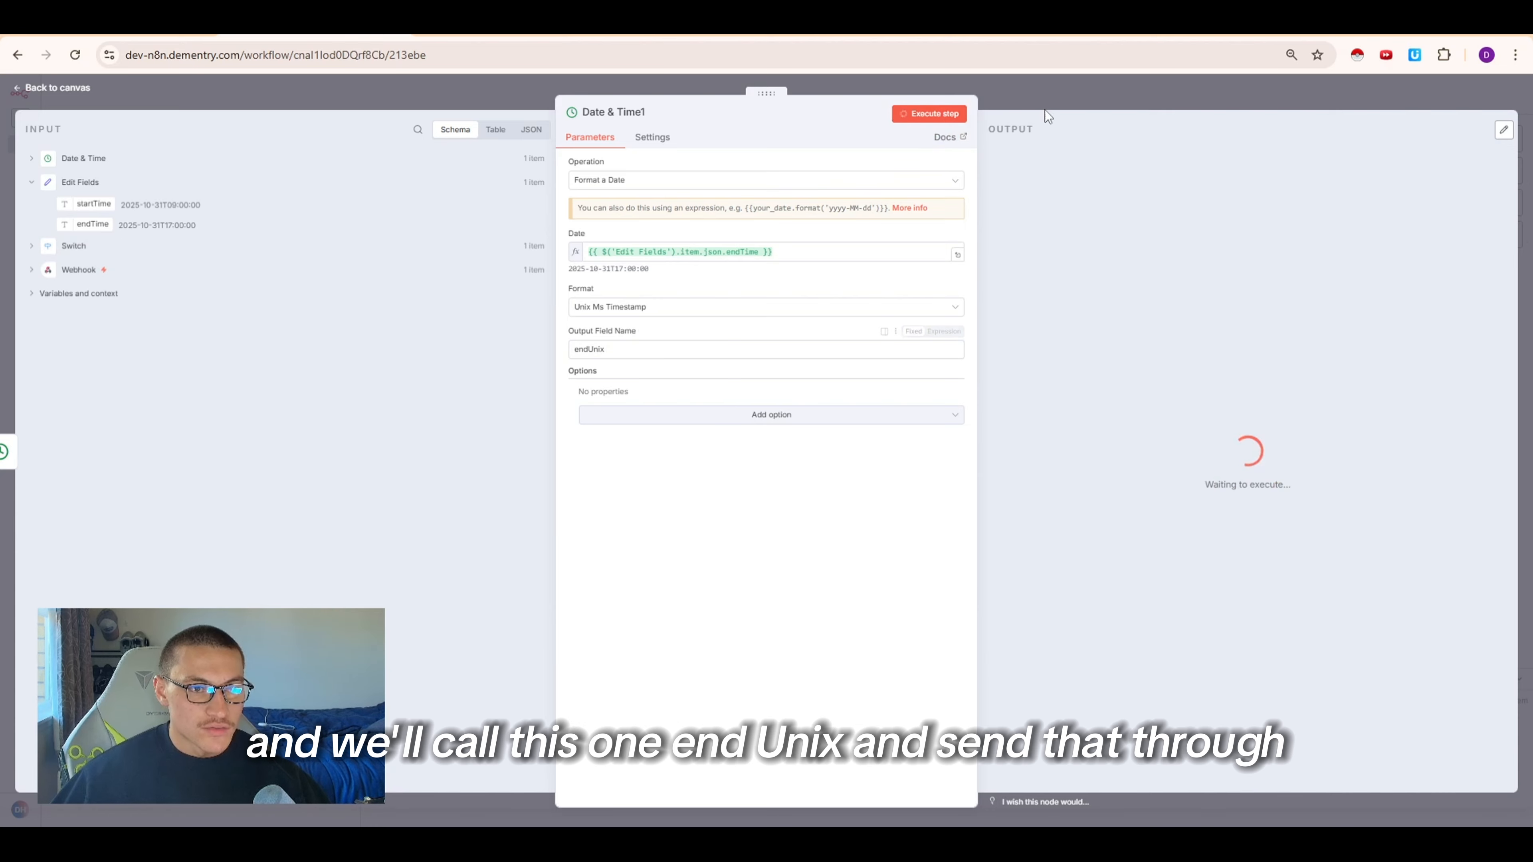
left_click(1044, 107)
Rename the first Date & Time node to Start Time
right_click(990, 370)
left_click(1034, 419)
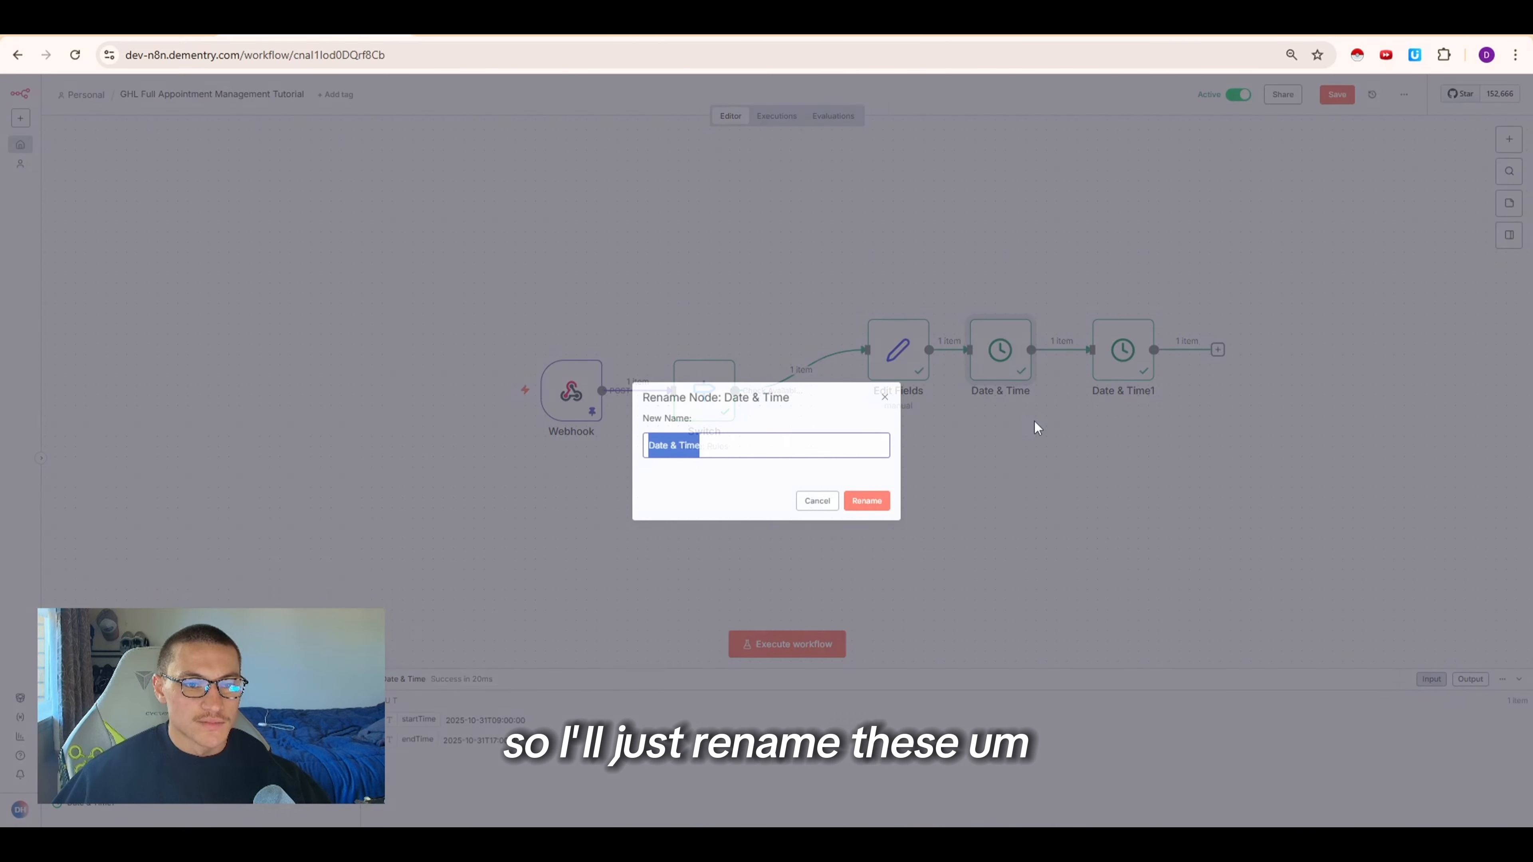
type("start Ti")
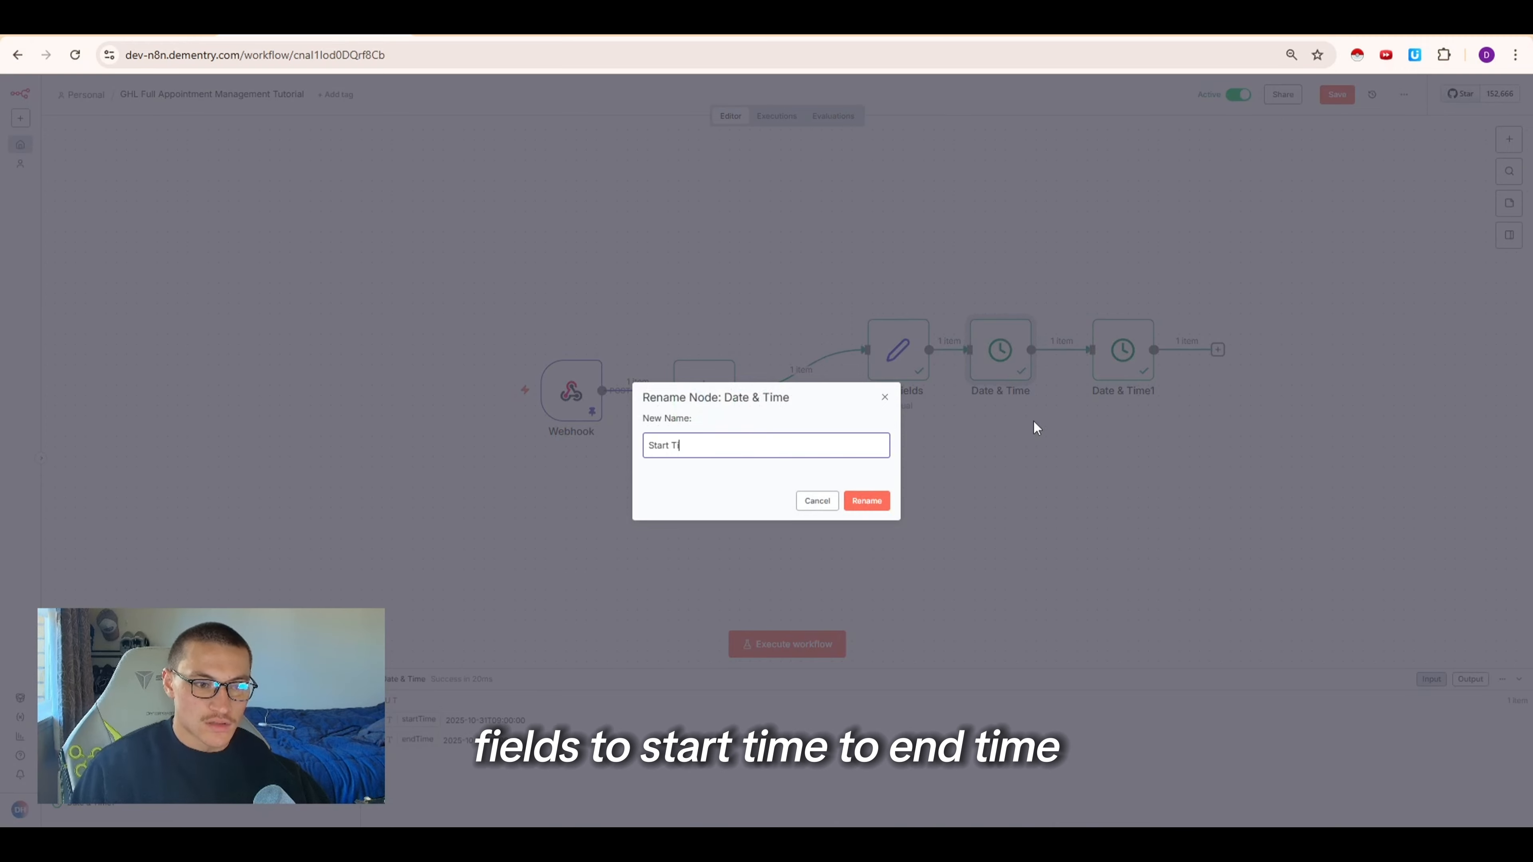
type("me")
key("Return")
Rename the second Date & Time node to End Time
right_click(1089, 377)
left_click(1133, 427)
type("End")
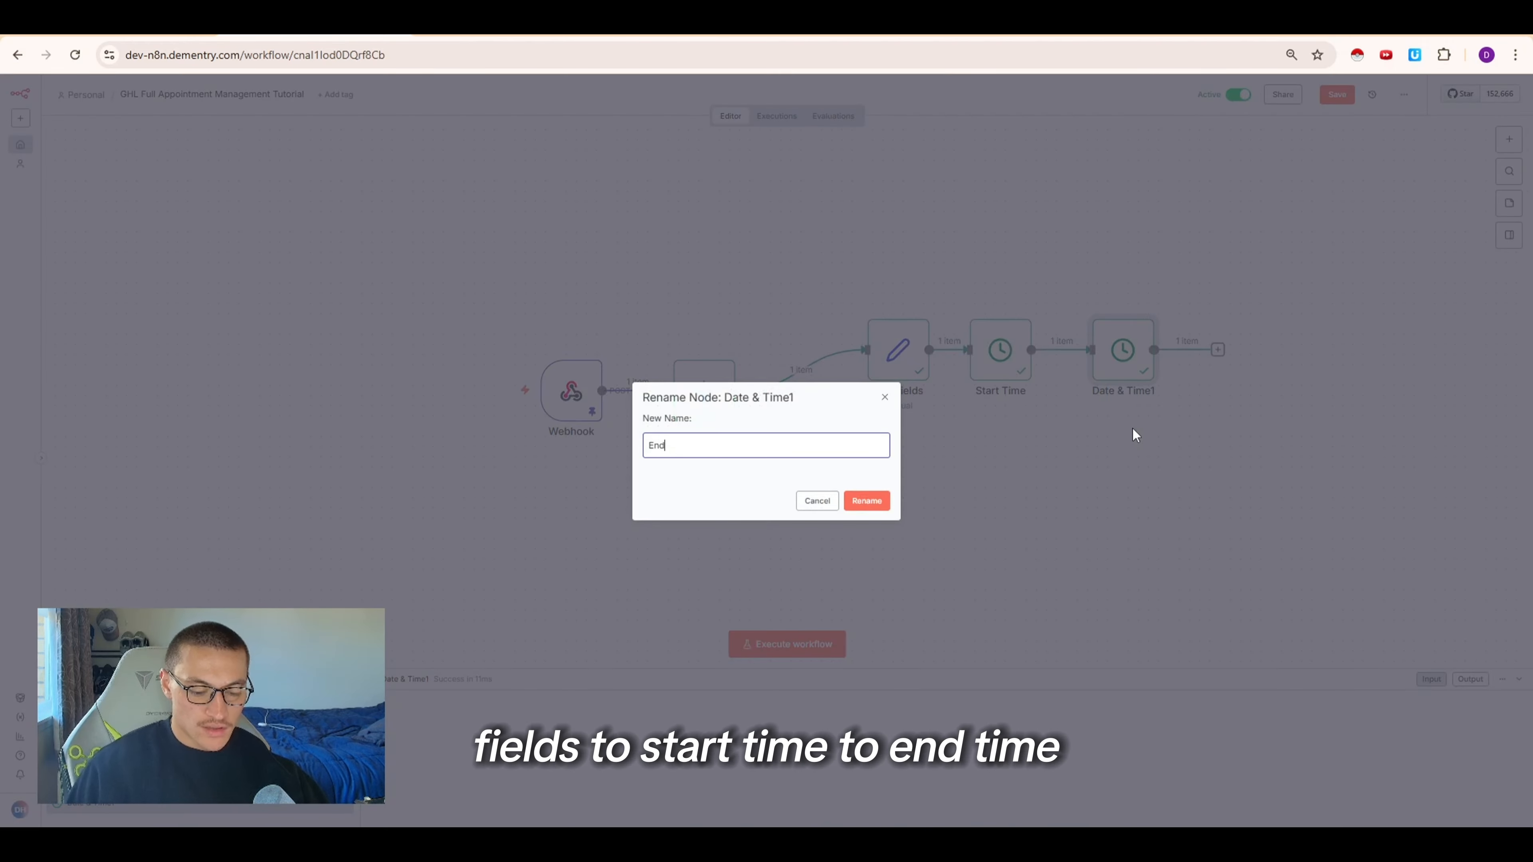
type(" Time")
key("Return")
Add an HTTP Request node after the End Time node
left_click_drag(1156, 432, 839, 293)
scroll(965, 537, "right", 3)
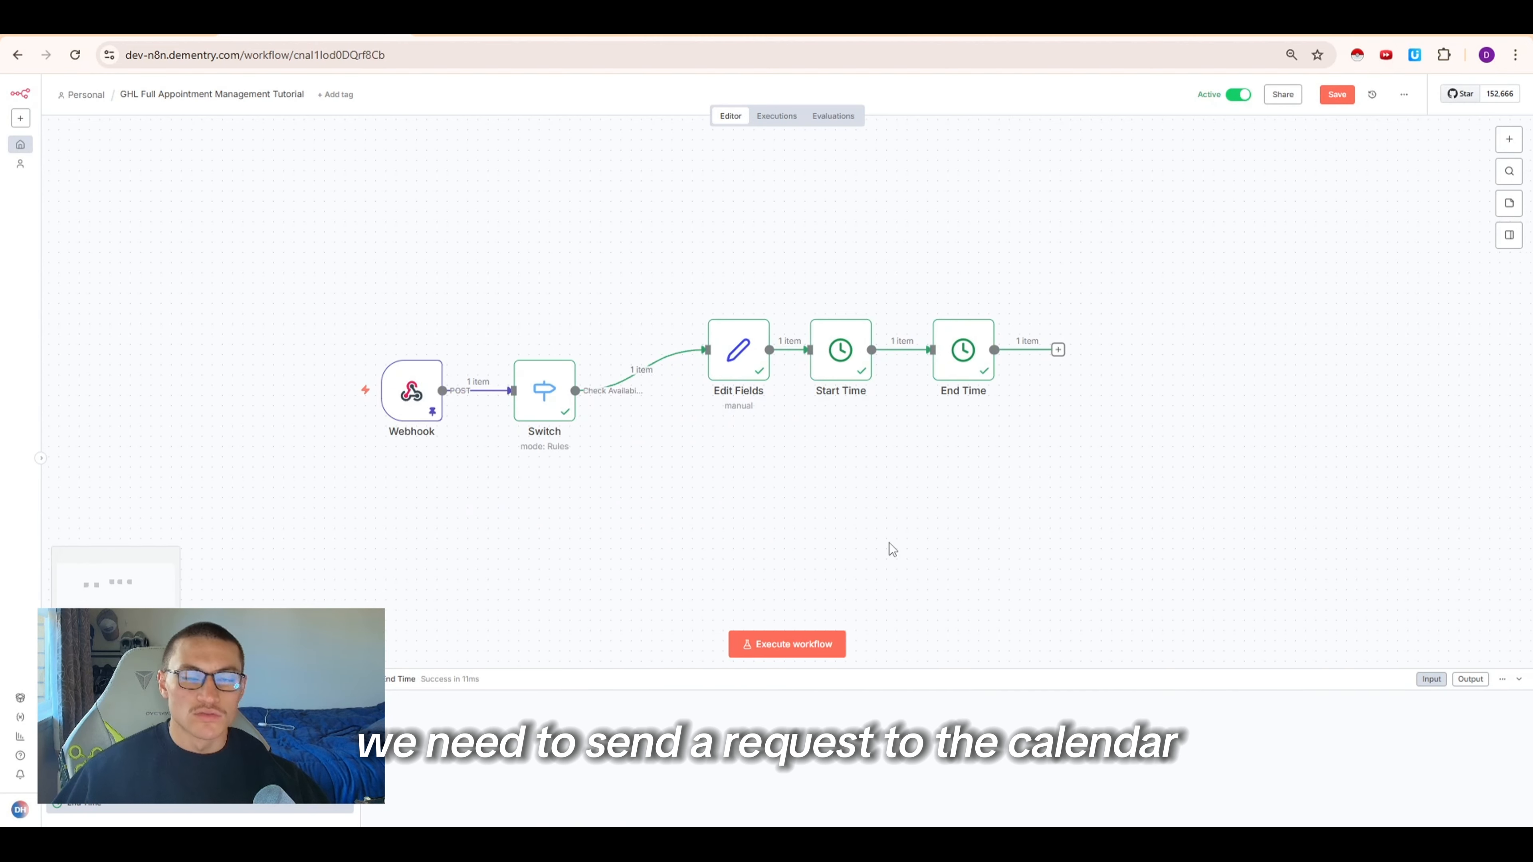
scroll(888, 546, "right", 2)
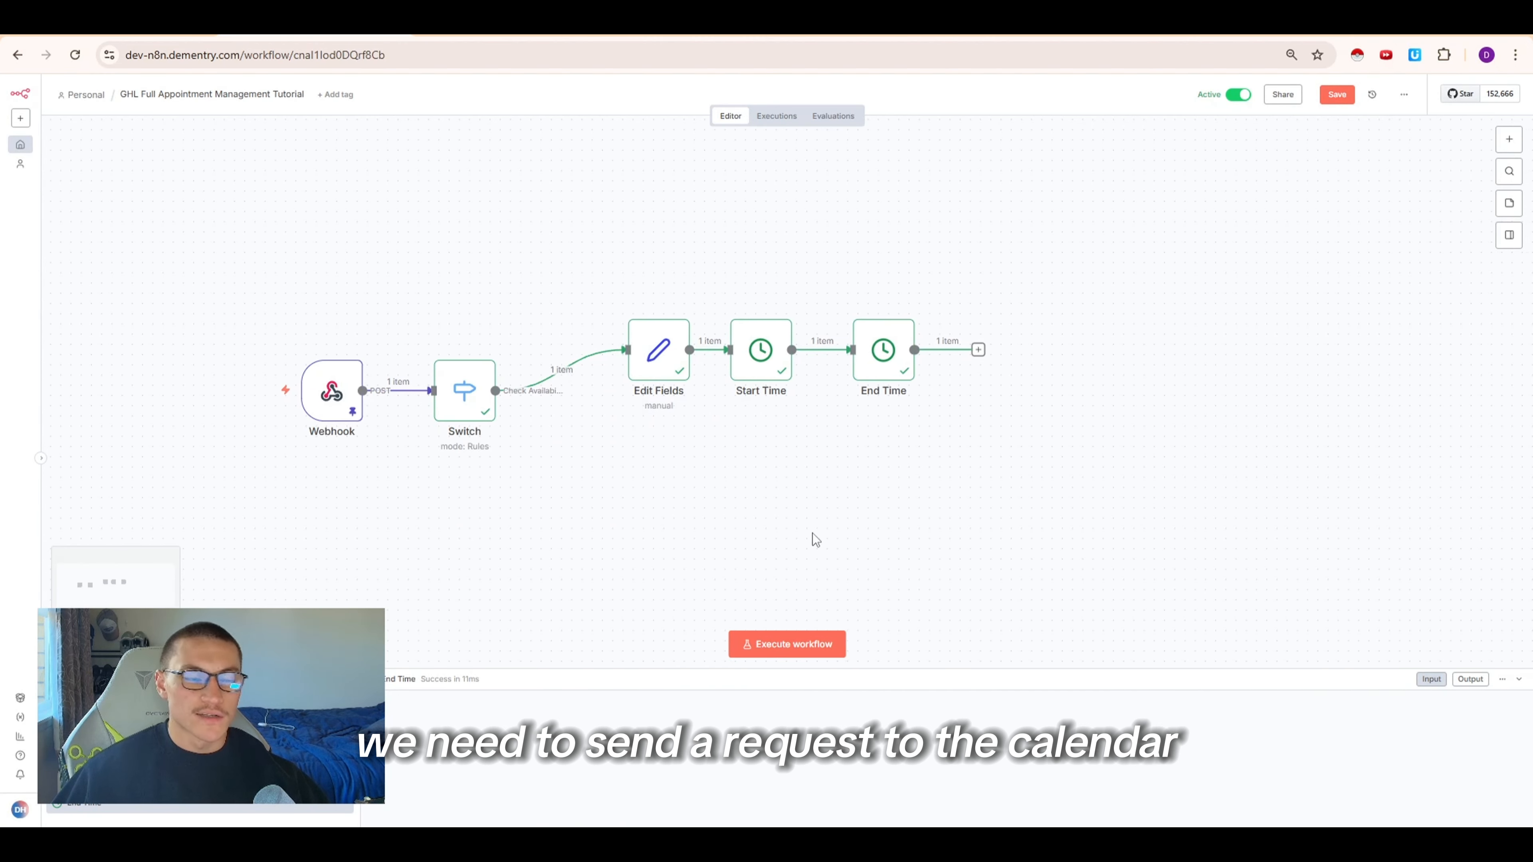
left_click(983, 357)
type("request")
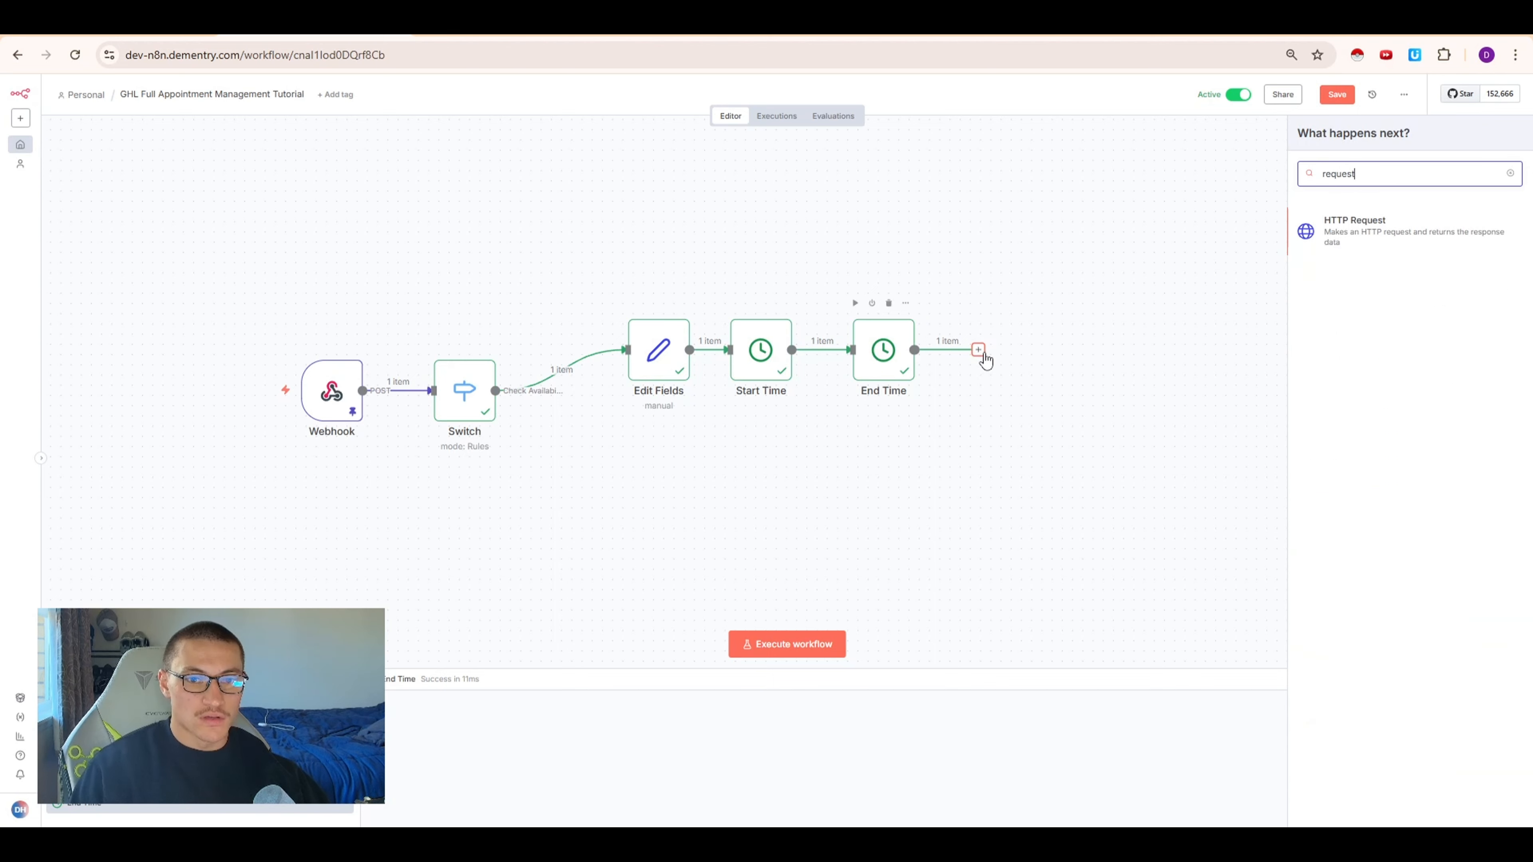
key("Return")
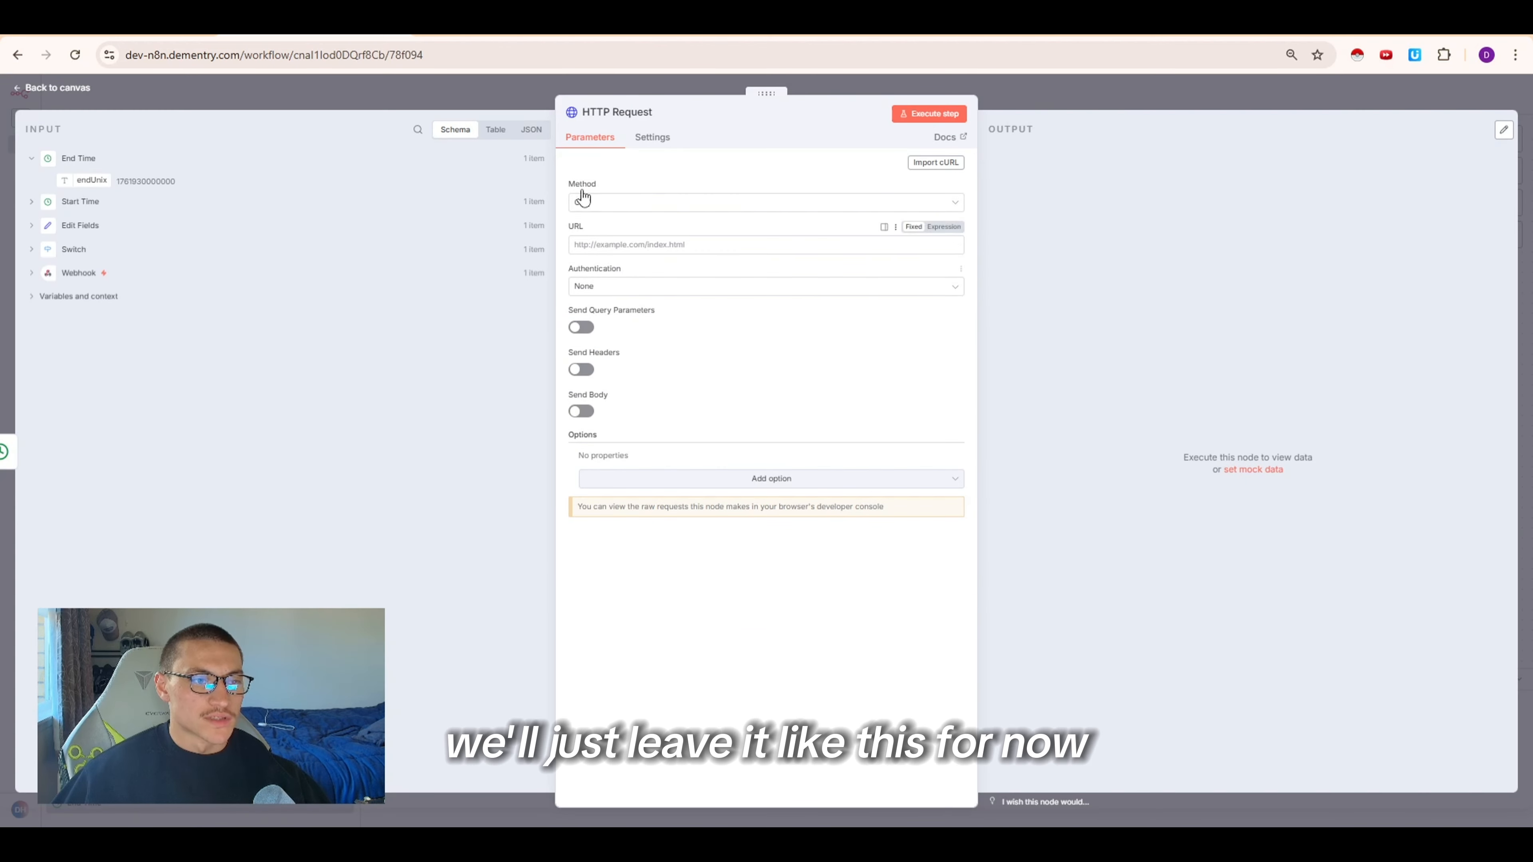
Open the HighLevel API 2.0 documentation page for the Calendars Get Free Slots endpoint
left_click(616, 33)
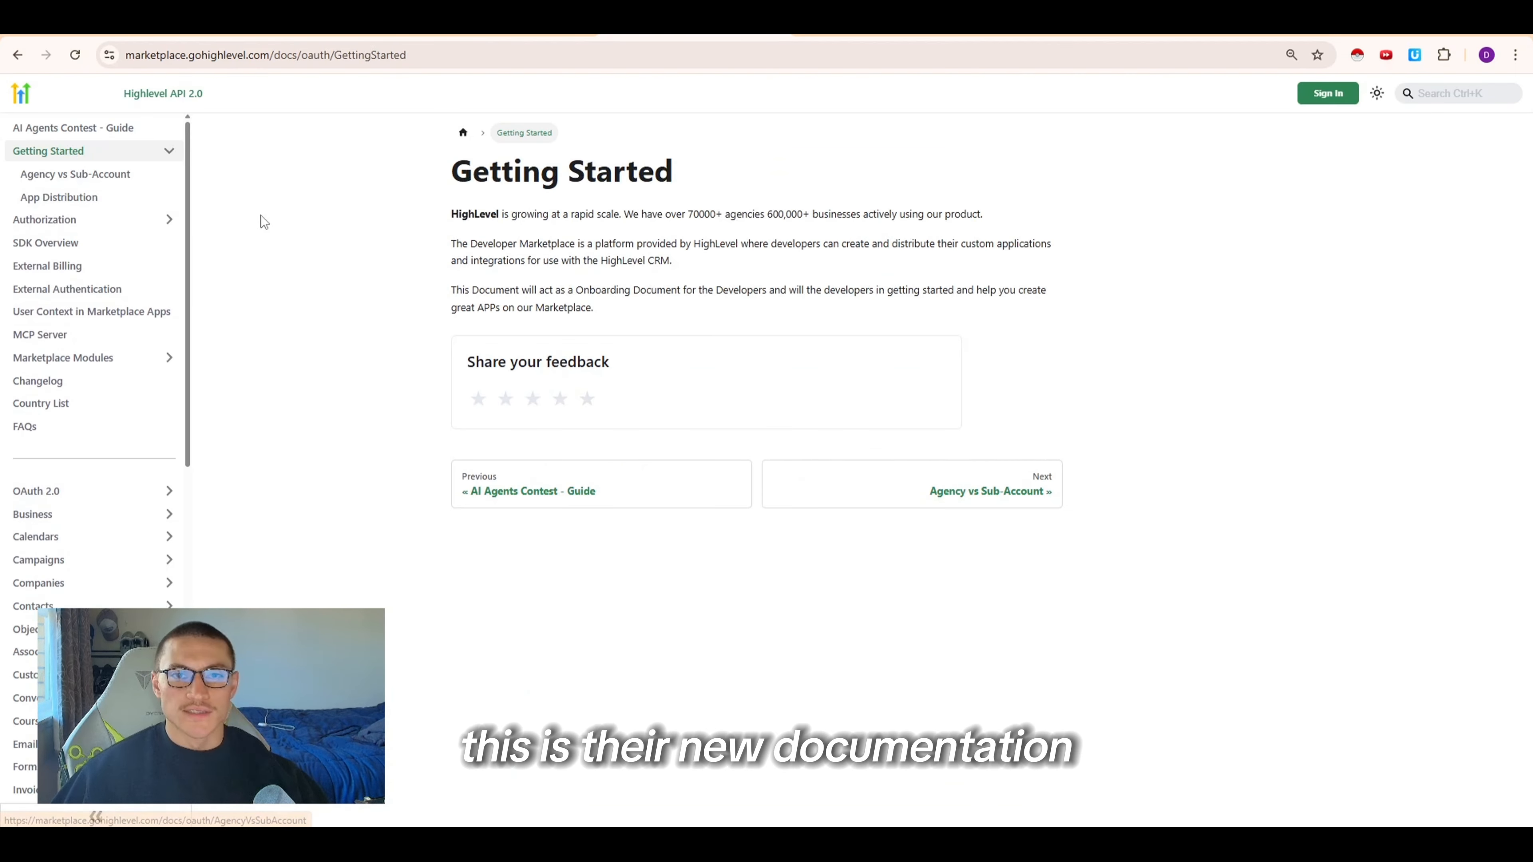
left_click_drag(154, 54, 311, 56)
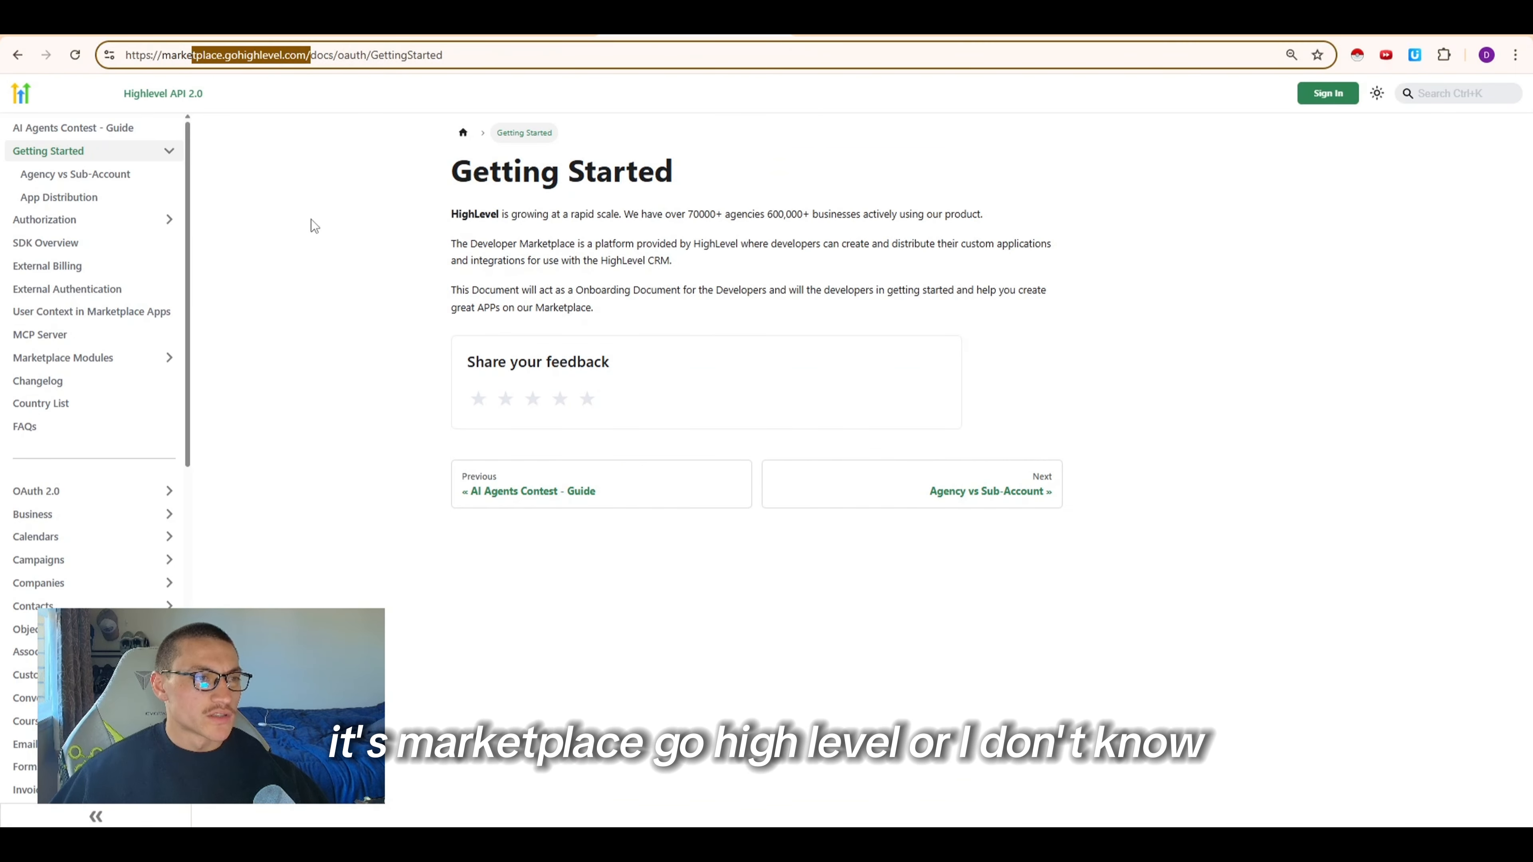
left_click(306, 237)
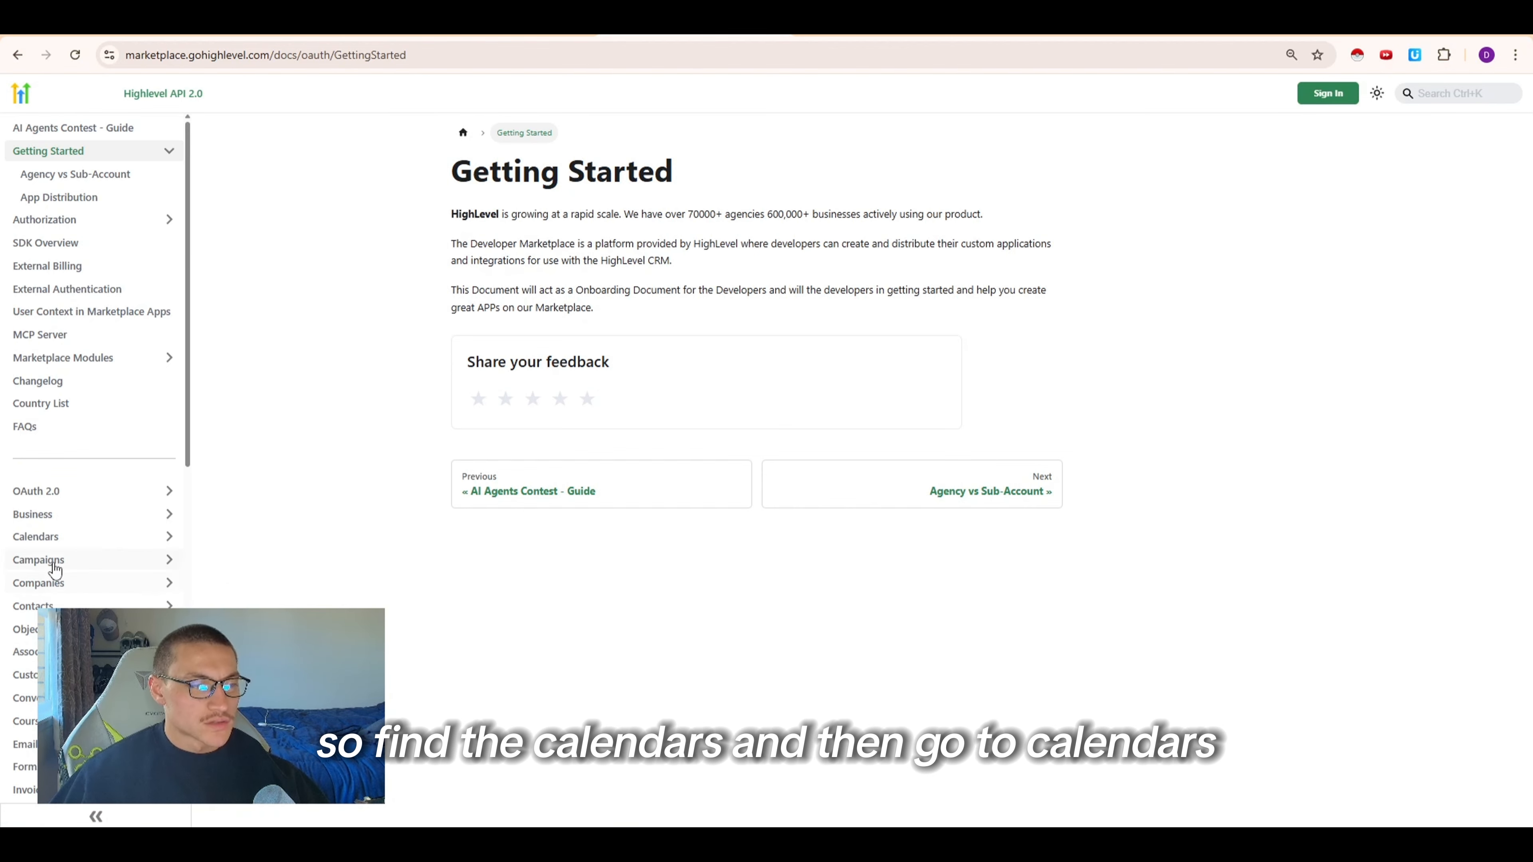
left_click(69, 537)
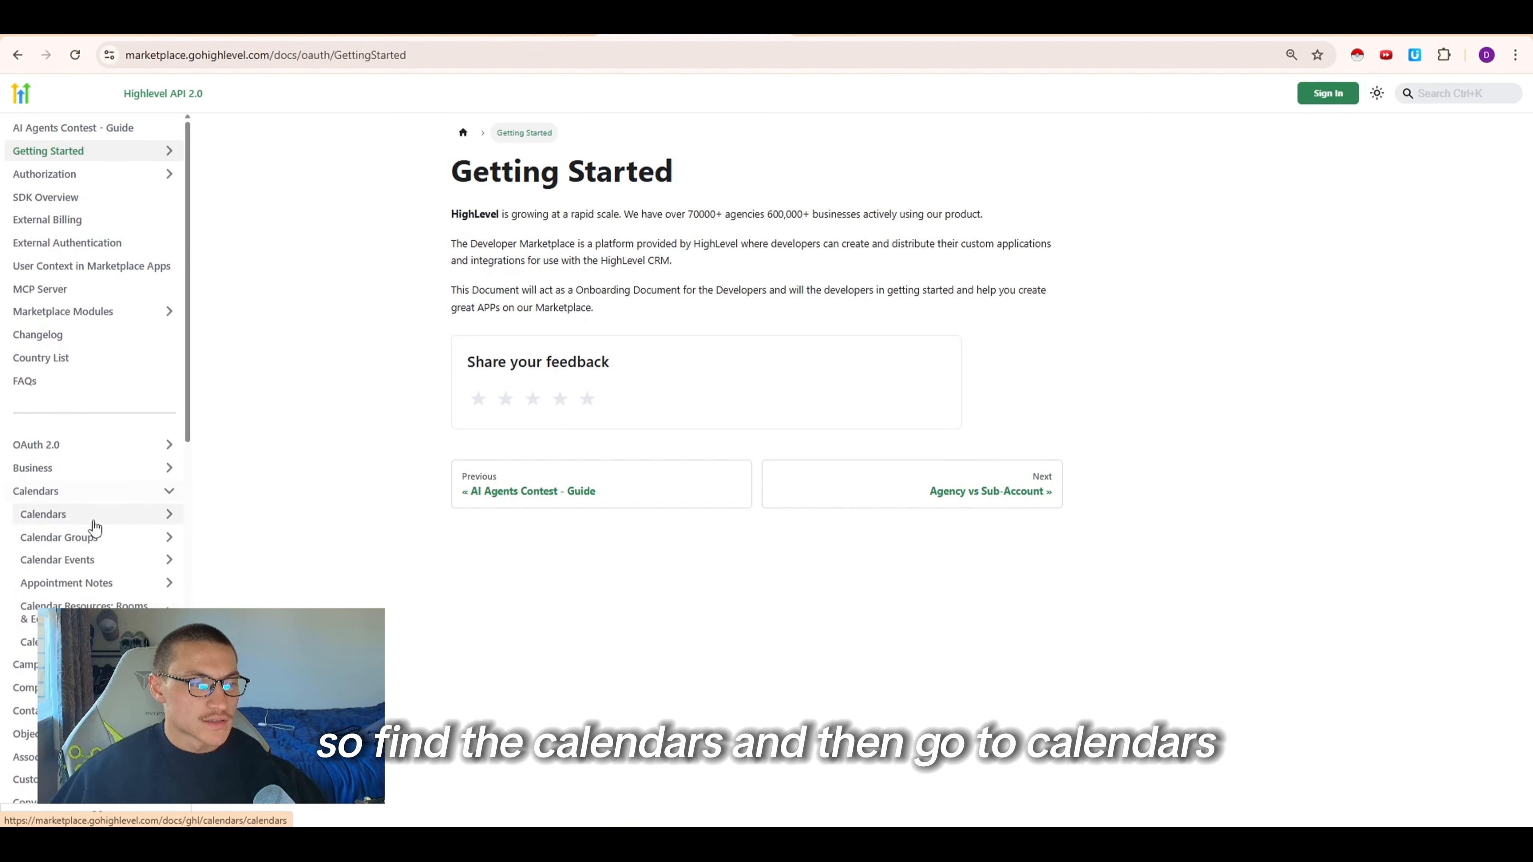
left_click(98, 515)
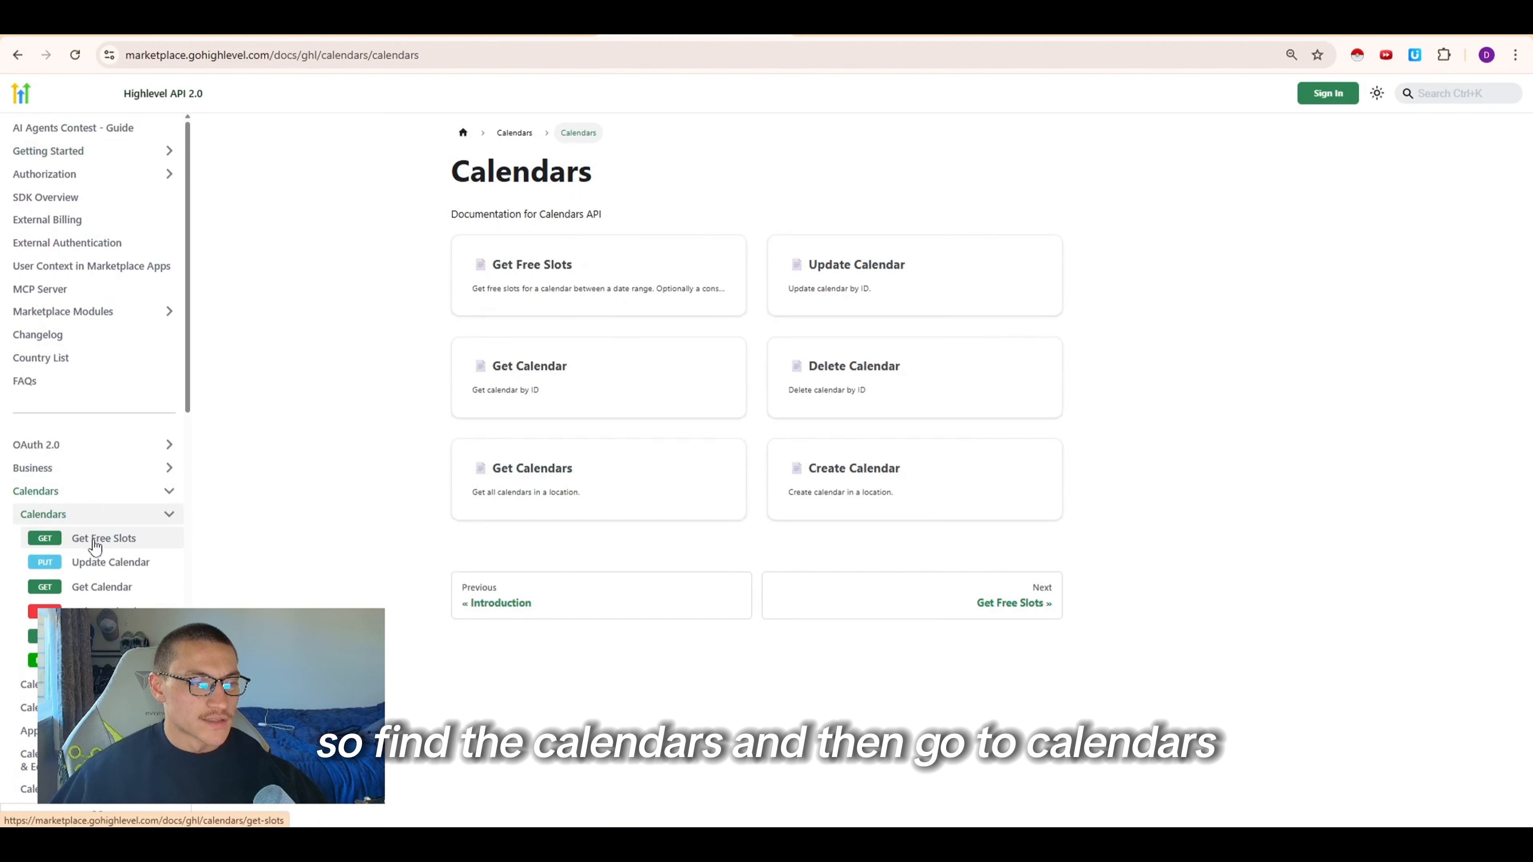
left_click(123, 544)
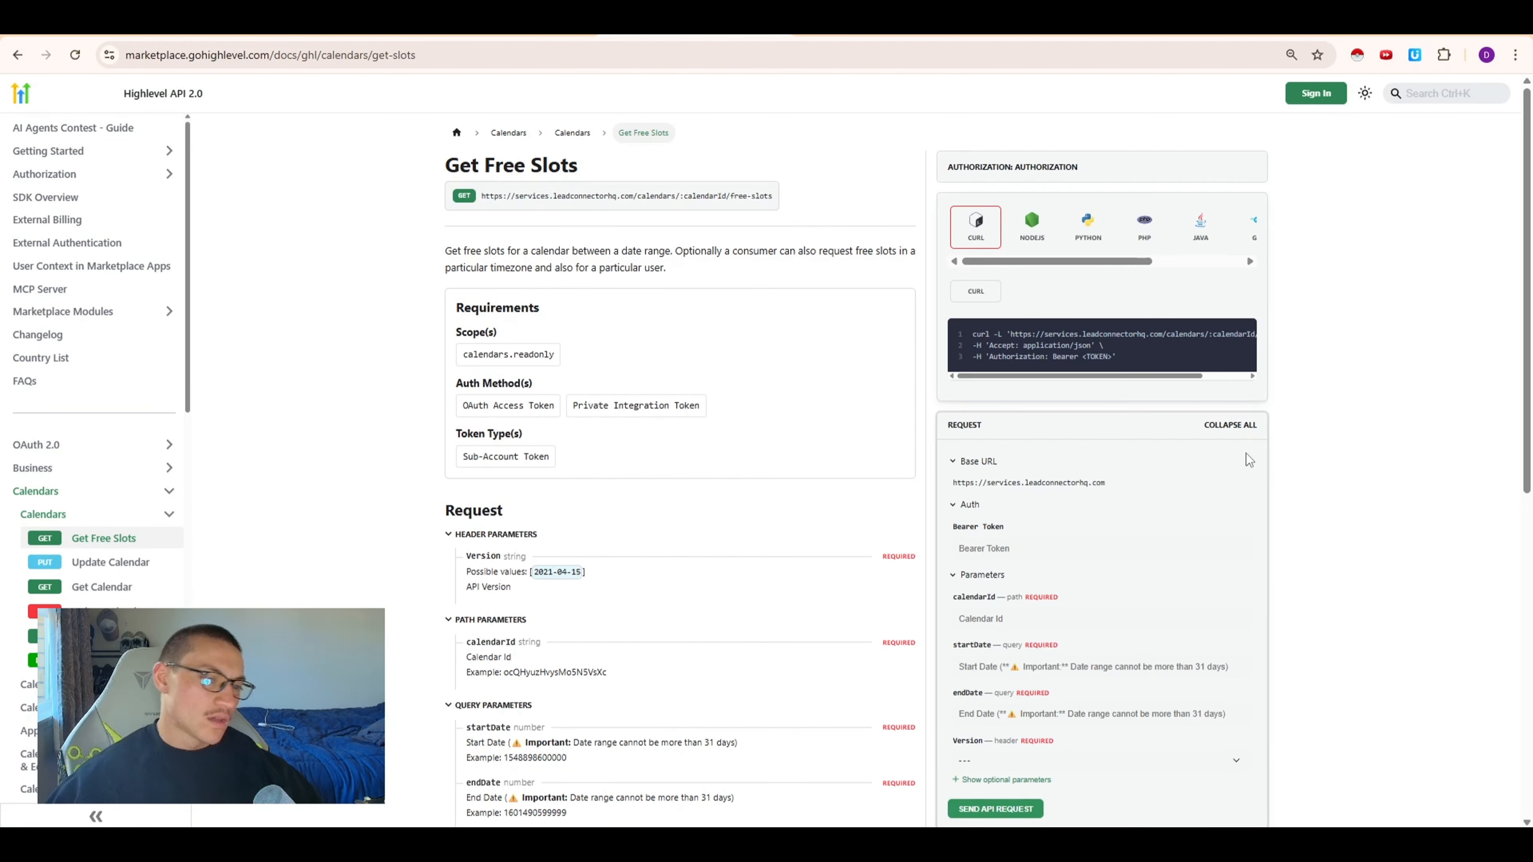
Copy the Get Free Slots cURL example and import it into the HTTP Request node as a cURL command
scroll(909, 409, "down", 4)
scroll(1038, 391, "up", 4)
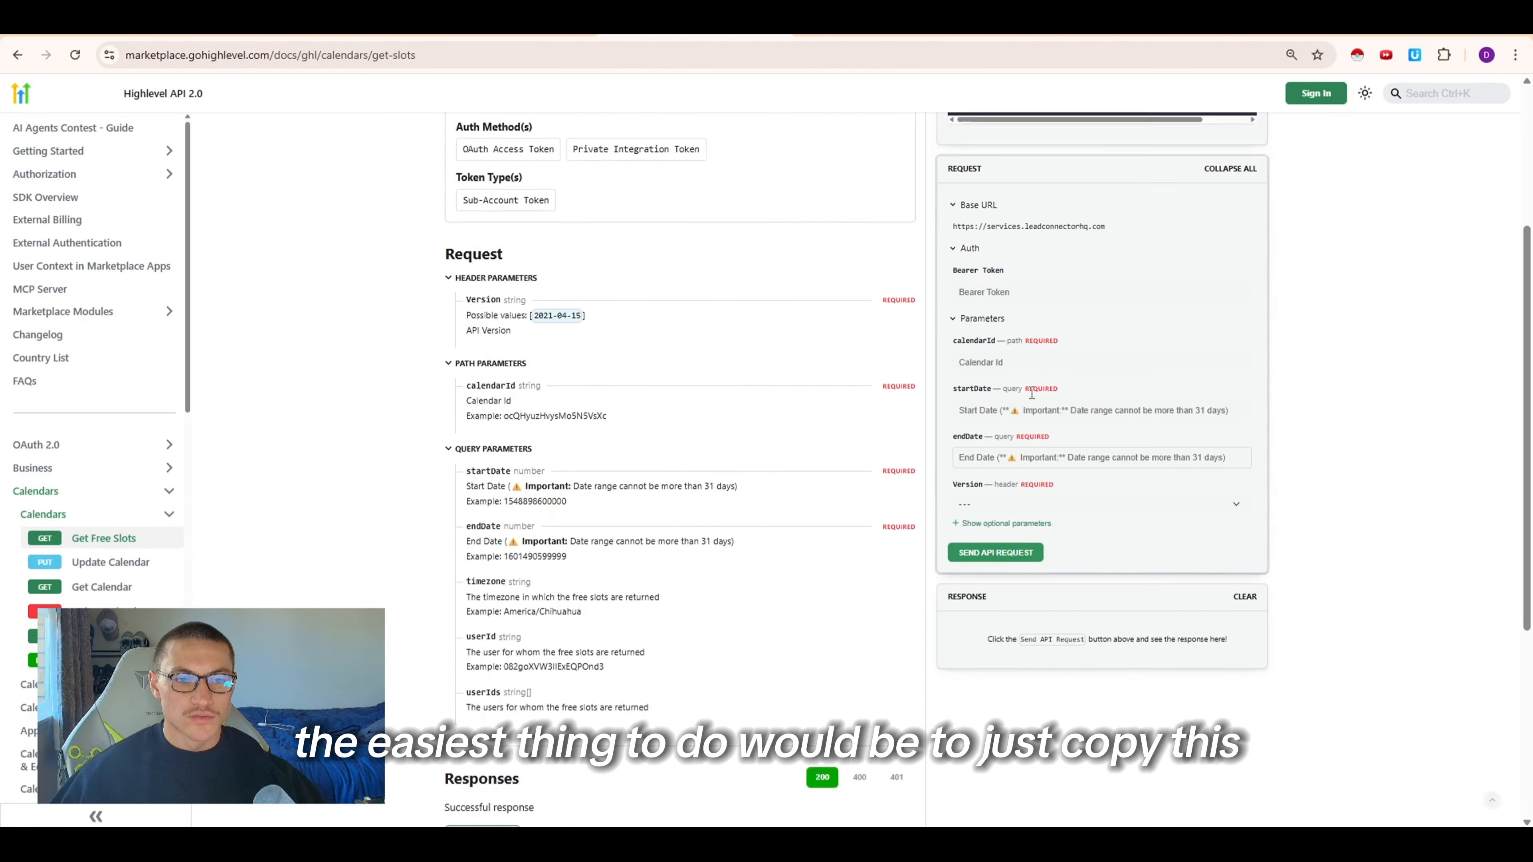
left_click_drag(1146, 347, 981, 333)
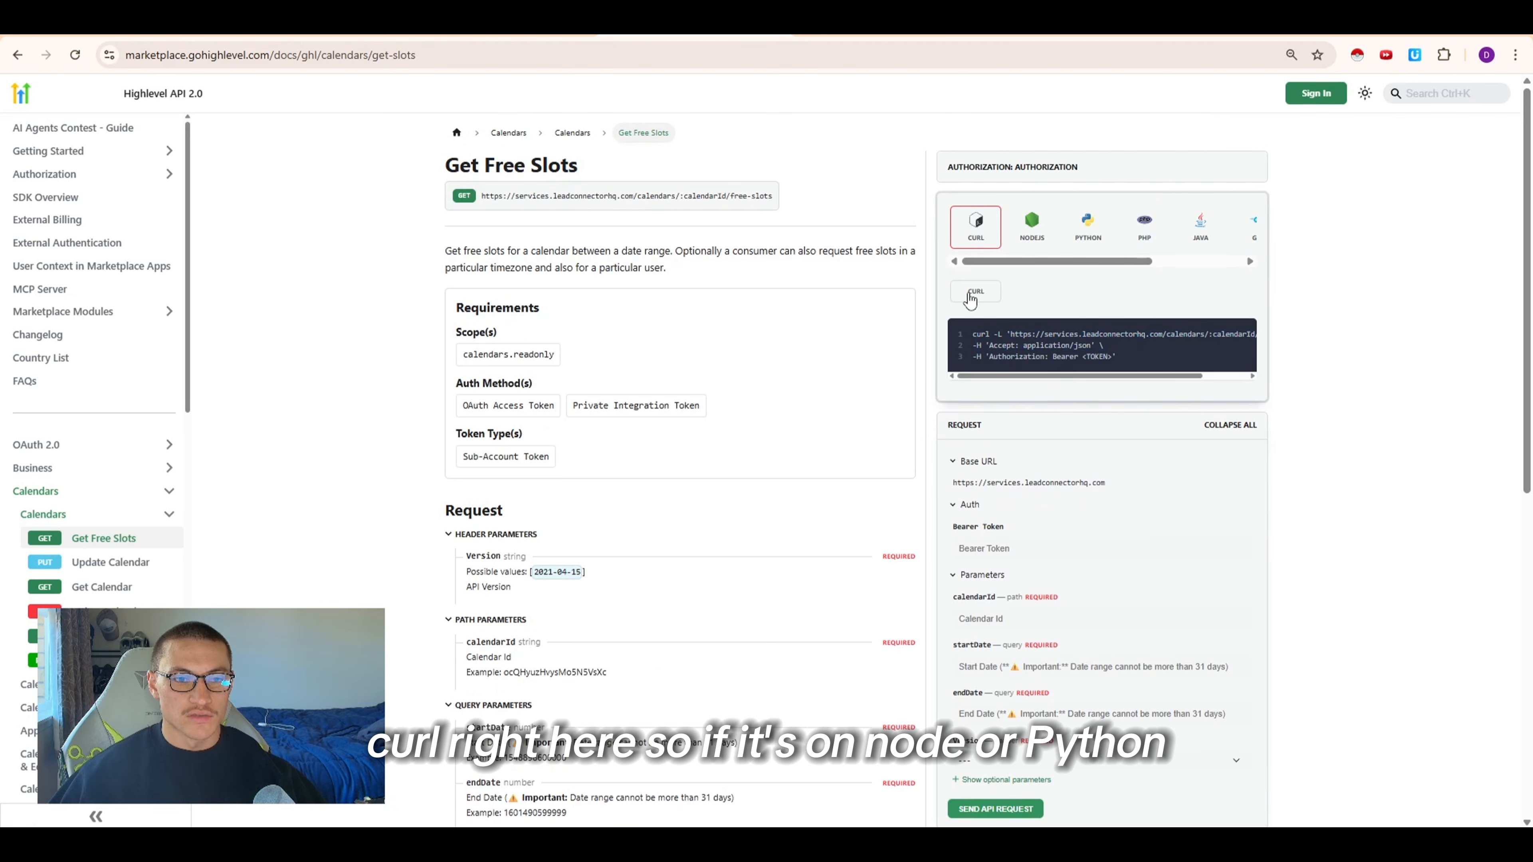
left_click(1067, 229)
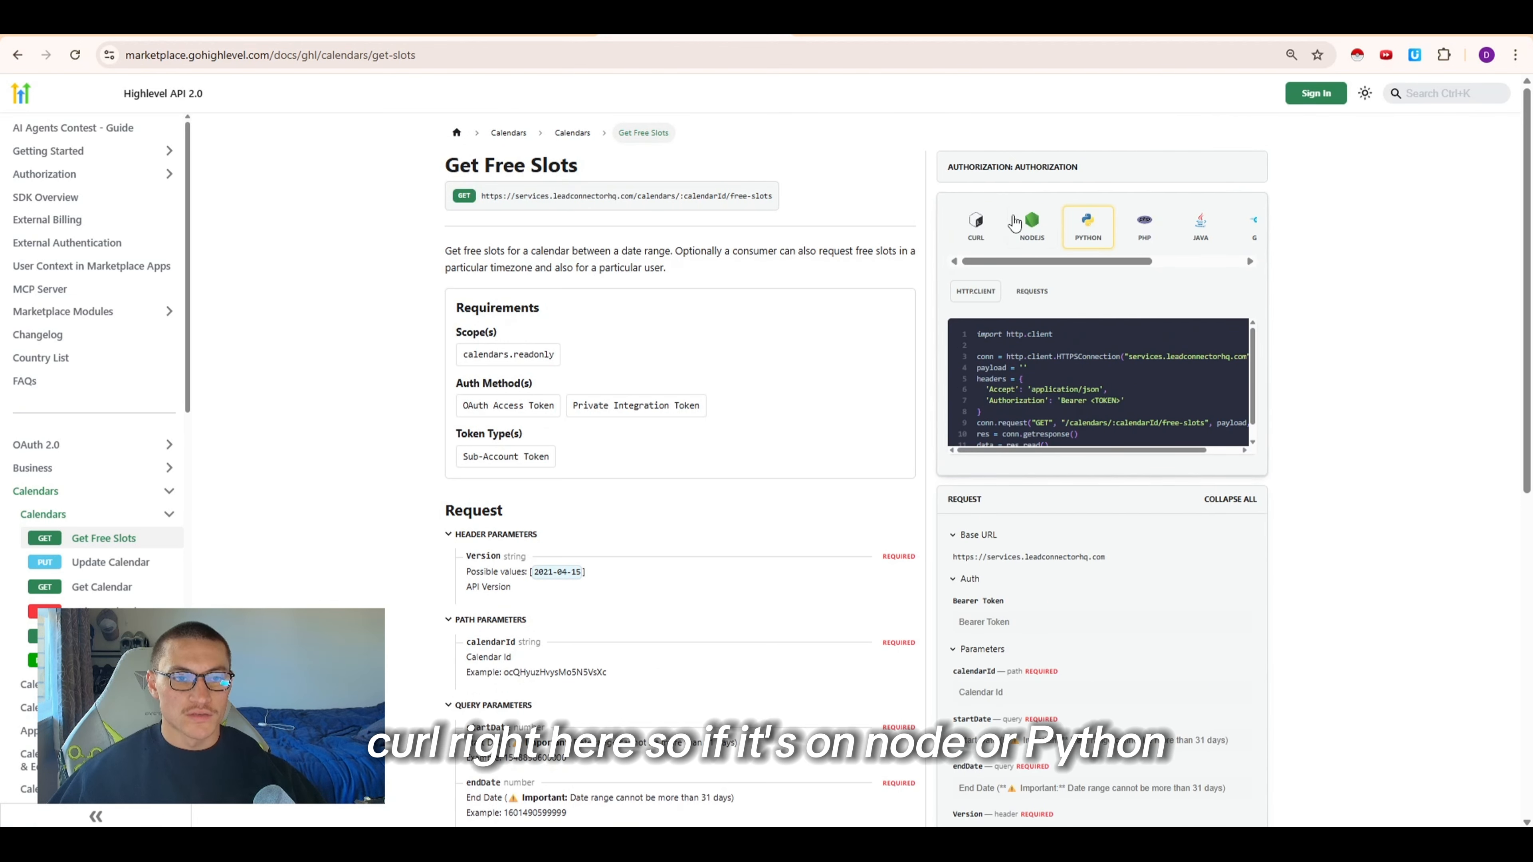
left_click(981, 235)
left_click(1218, 334)
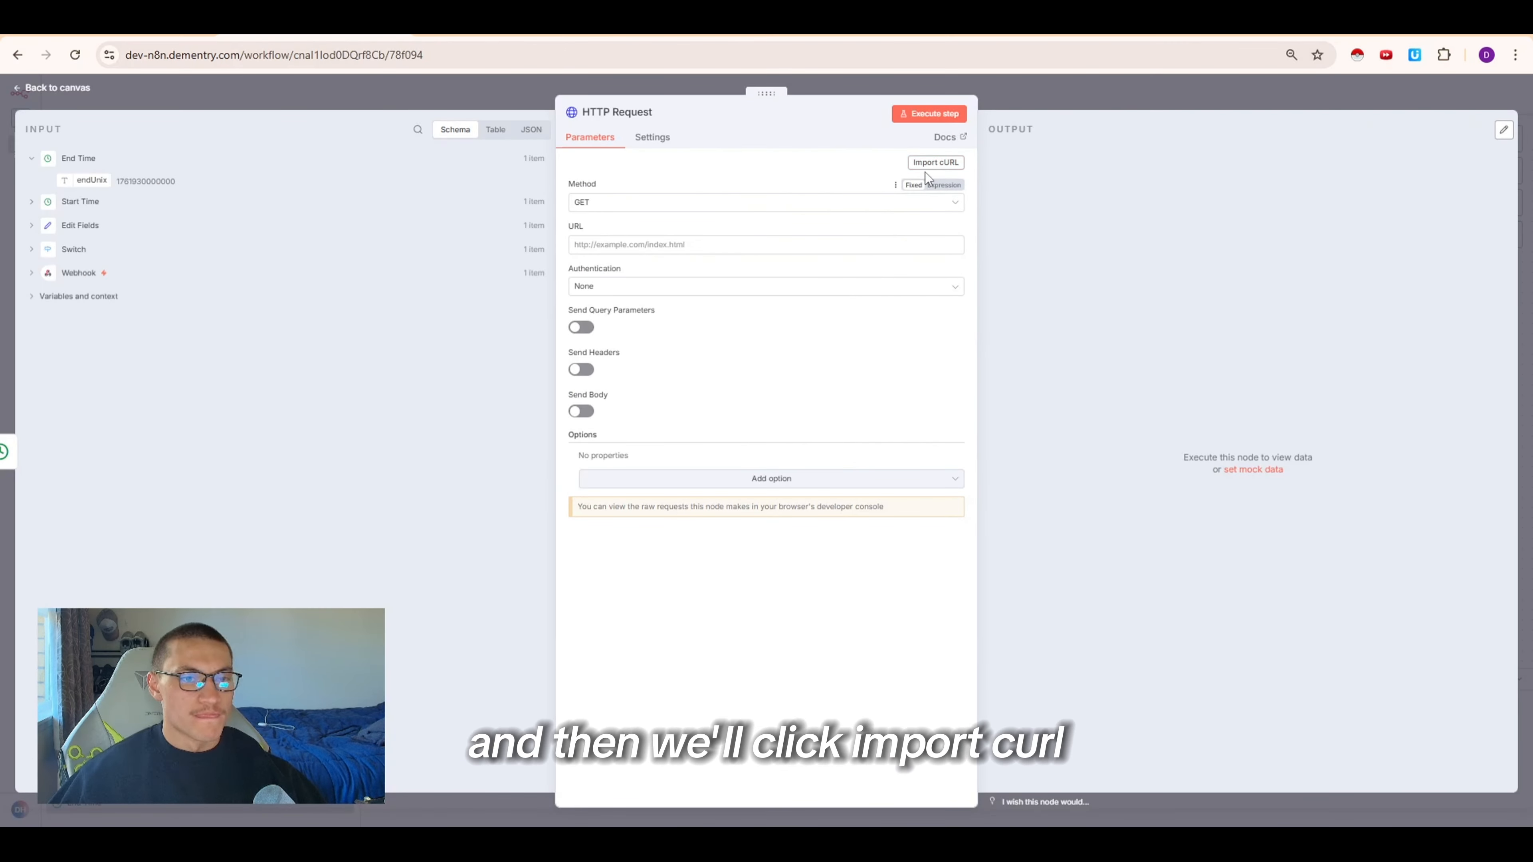
left_click(934, 164)
key("ctrl+v")
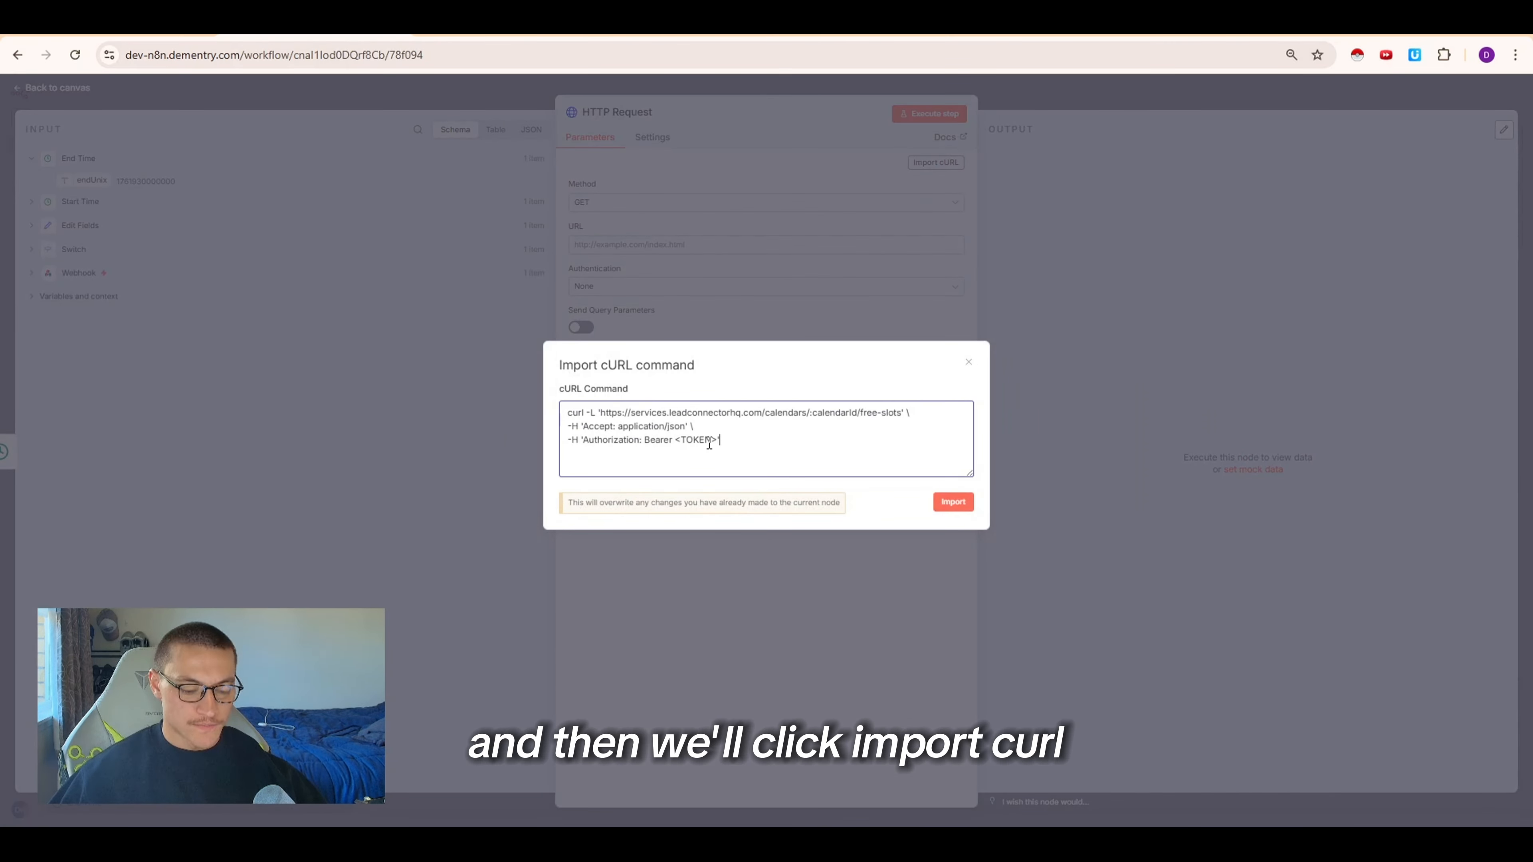
left_click(954, 510)
Replace the calendarId placeholder in the request URL with the calendar ID copied from HighLevel's calendar settings
scroll(694, 585, "down", 1)
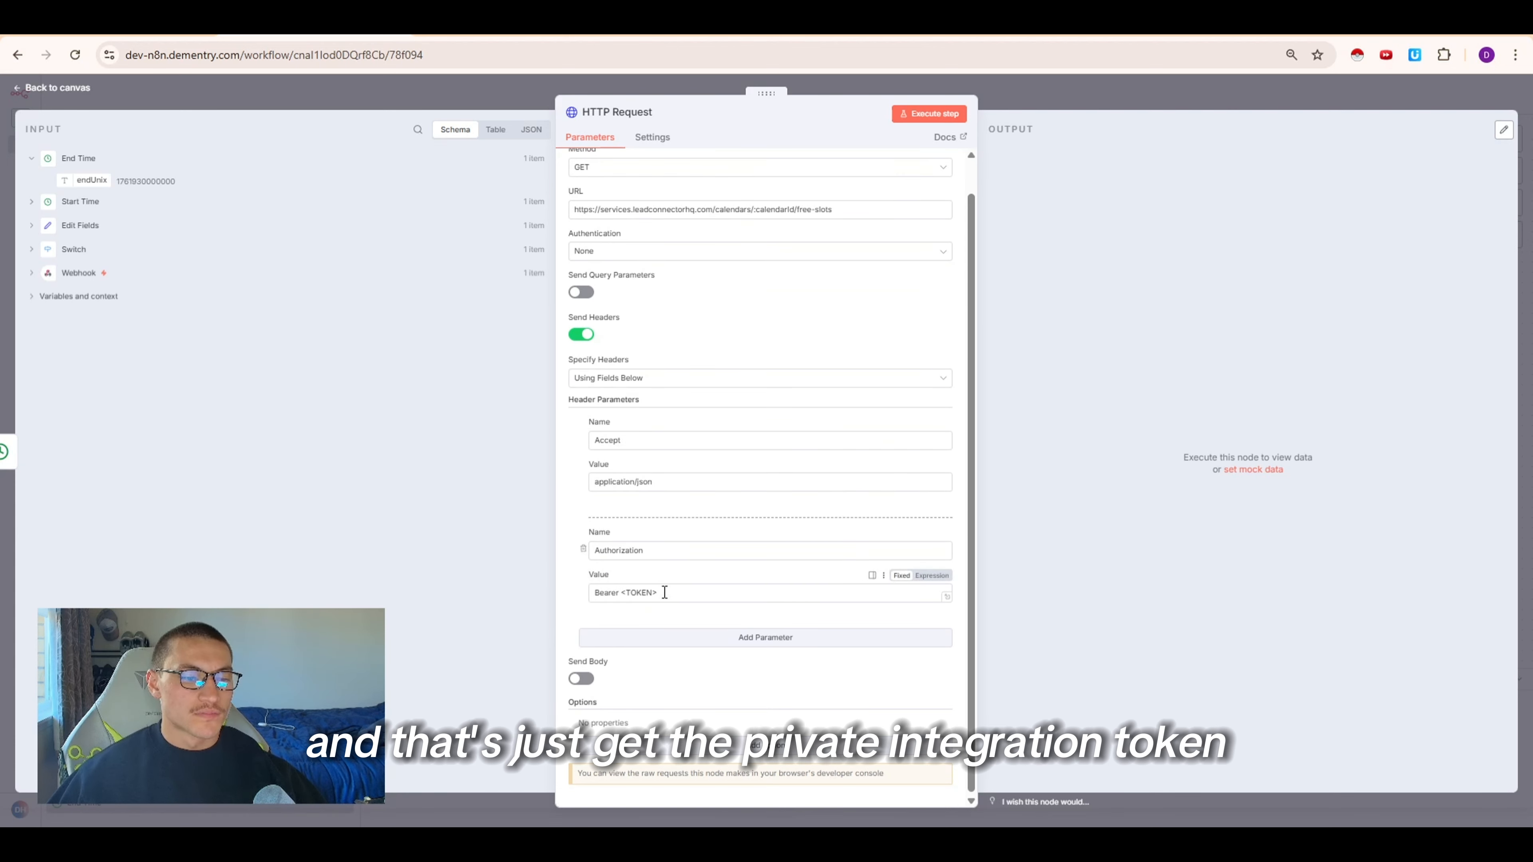
left_click_drag(663, 598, 637, 596)
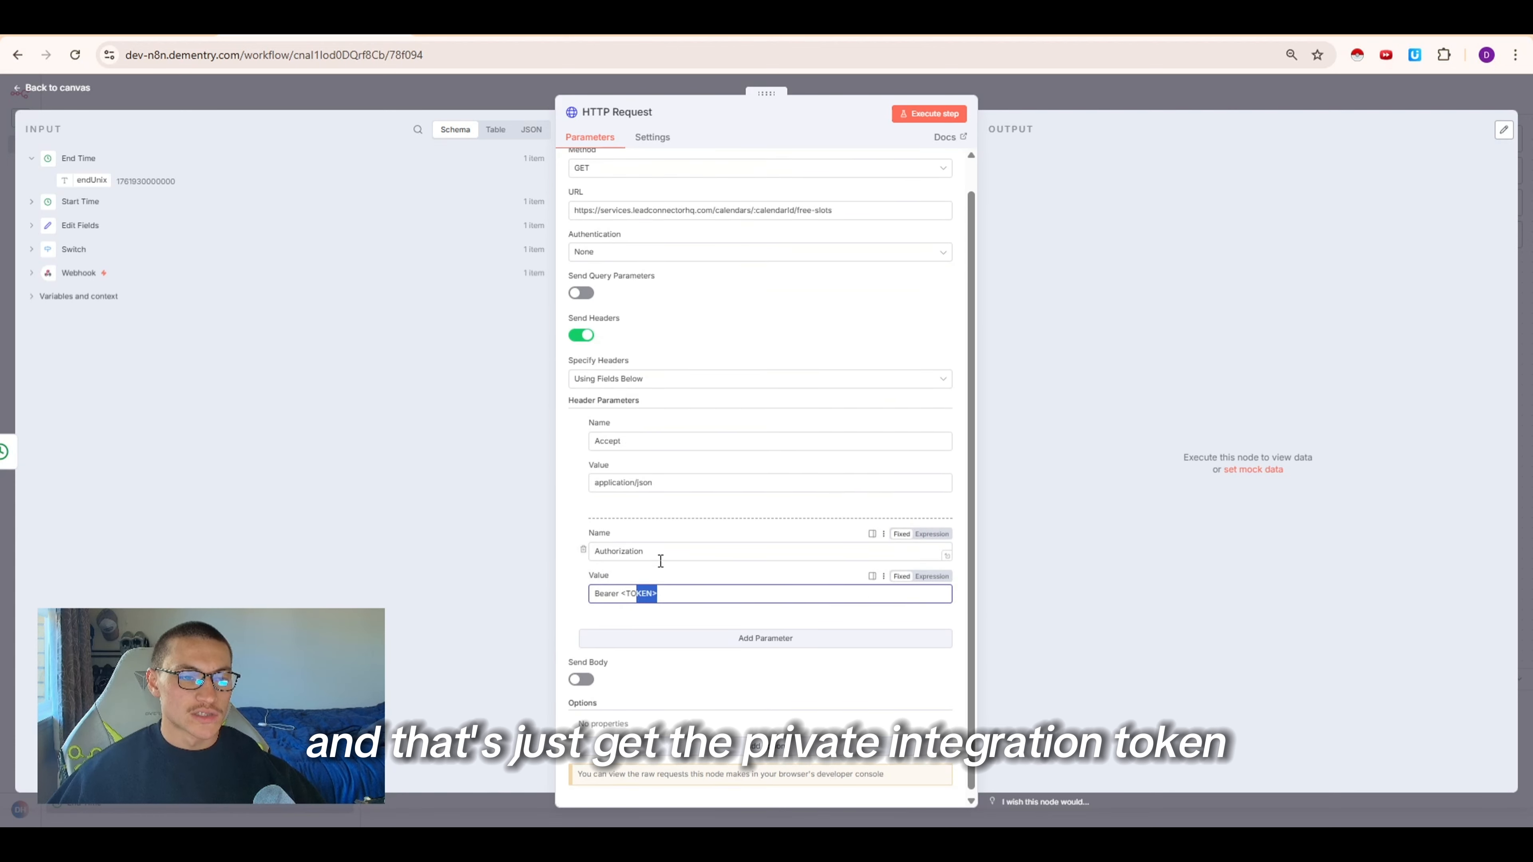
scroll(806, 302, "up", 1)
left_click_drag(794, 247, 756, 247)
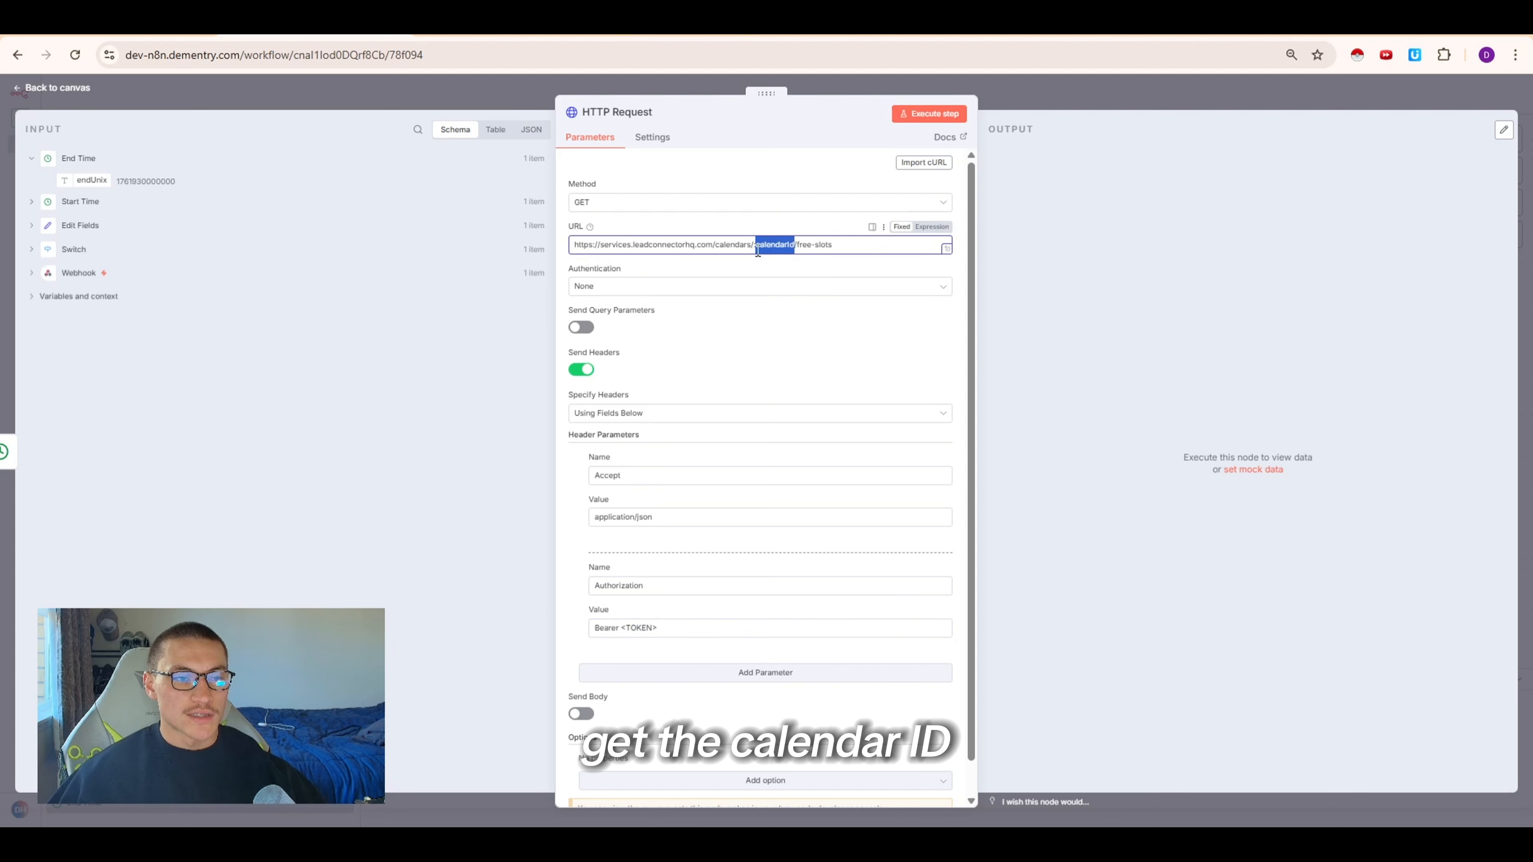
scroll(733, 553, "down", 1)
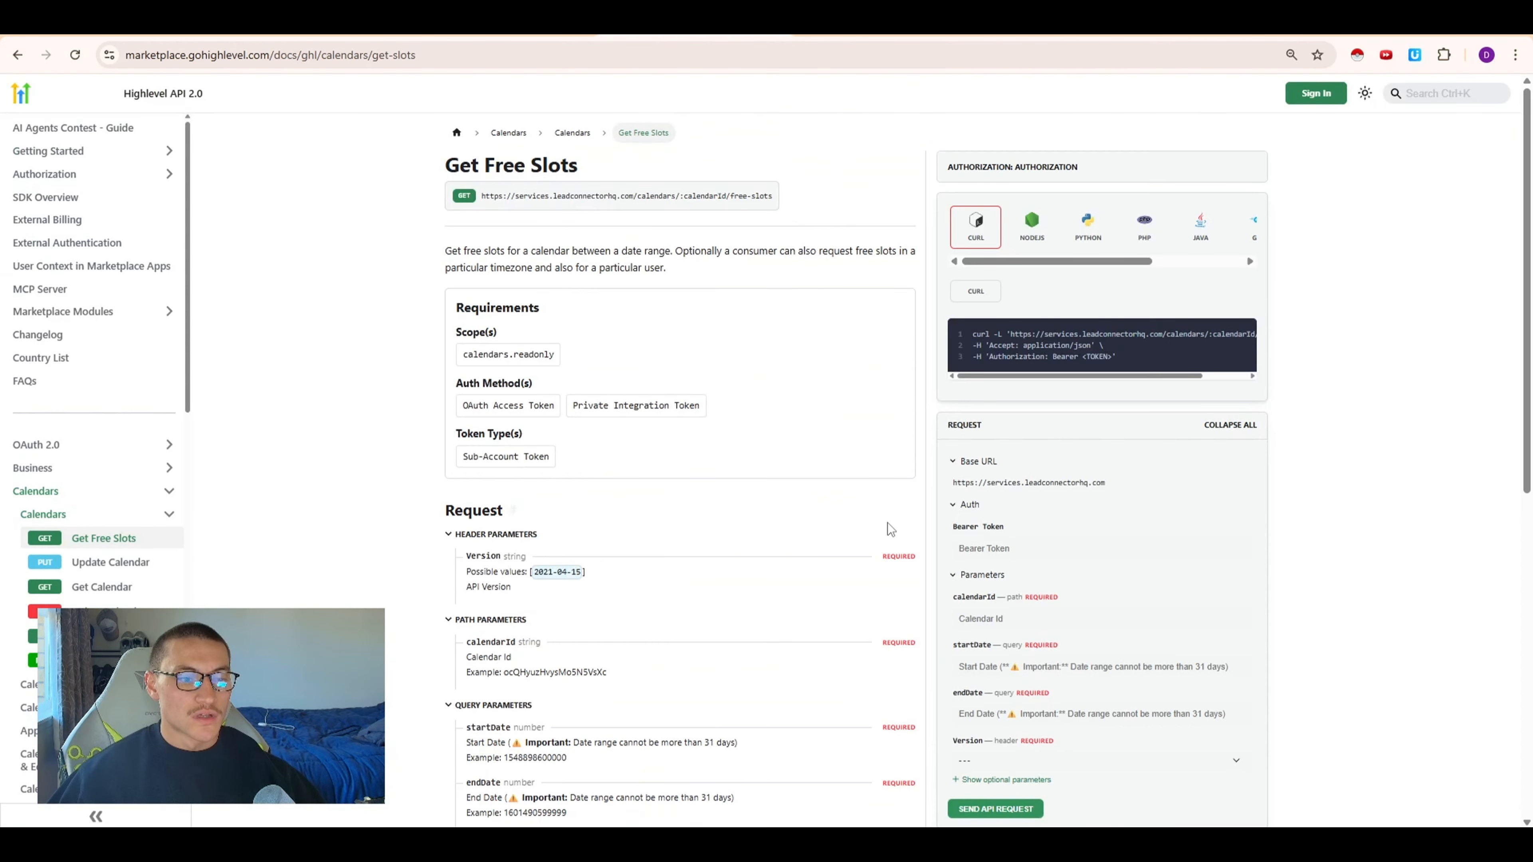
scroll(887, 522, "down", 3)
left_click_drag(858, 421, 869, 637)
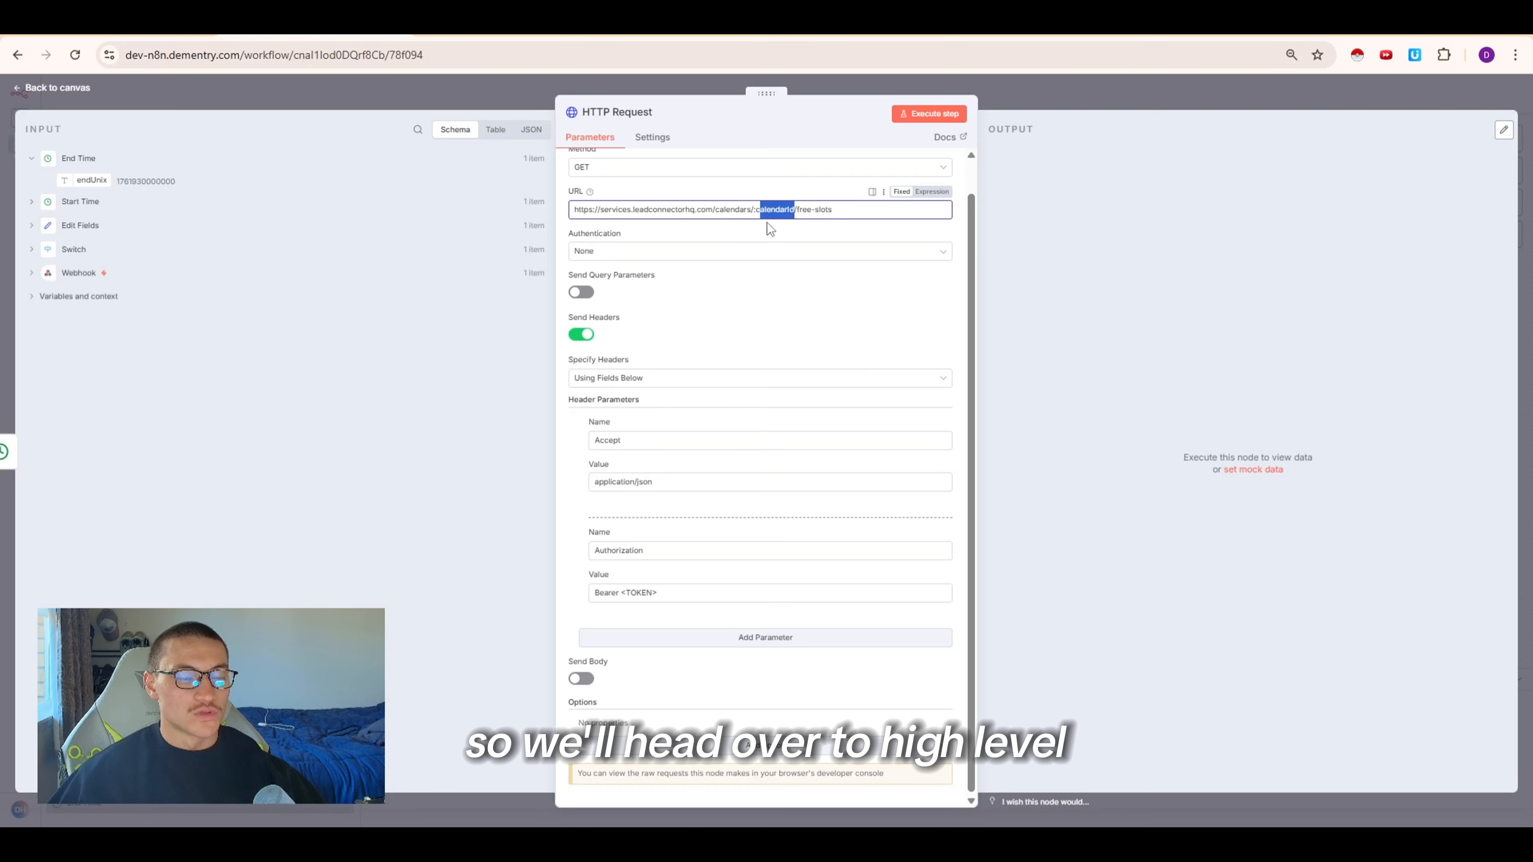
triple_click(784, 209)
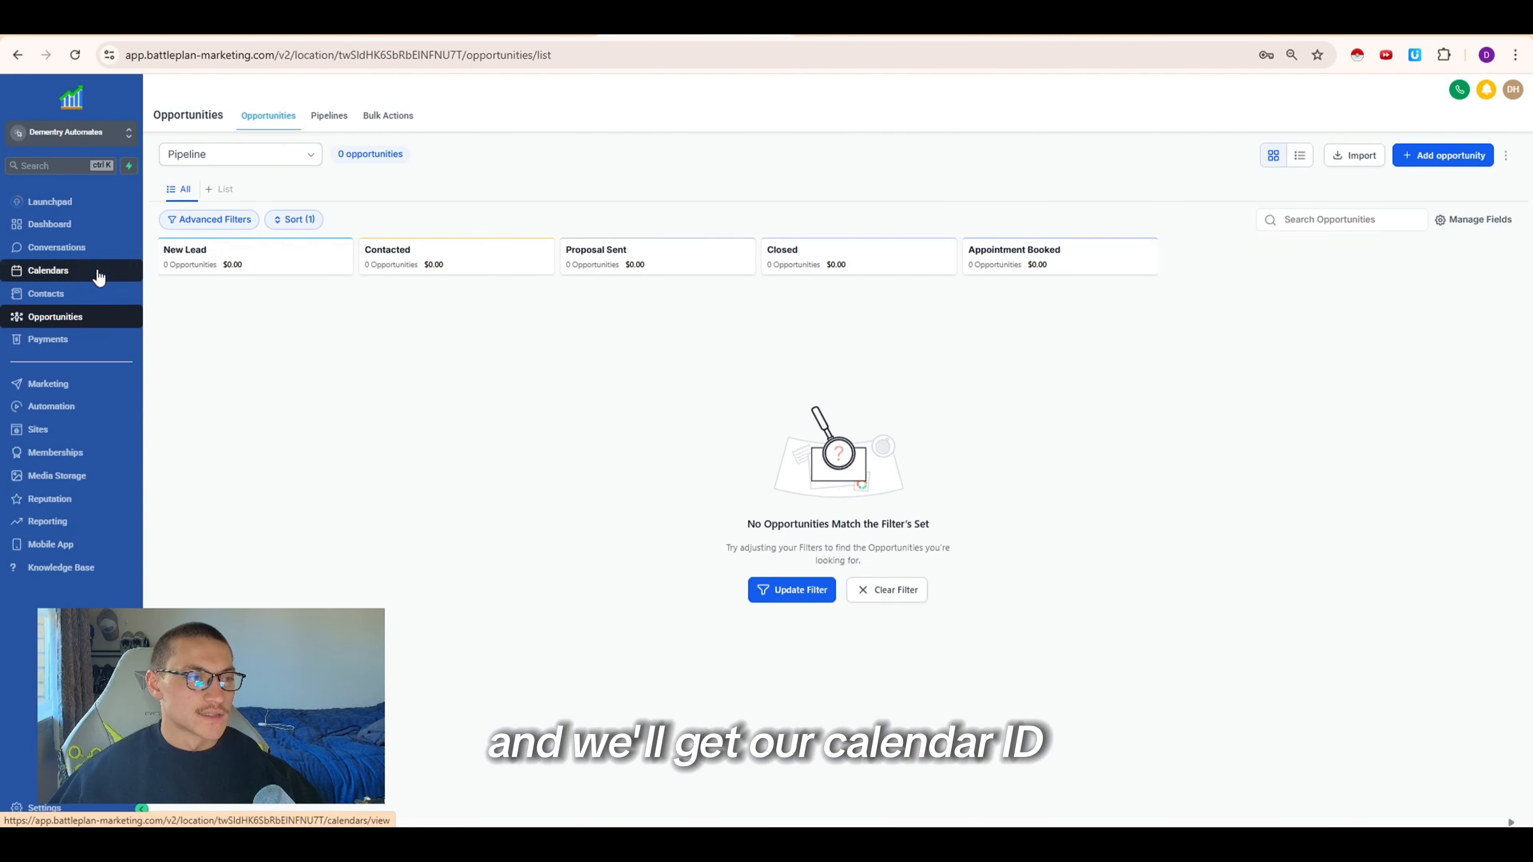
left_click(56, 273)
left_click(460, 116)
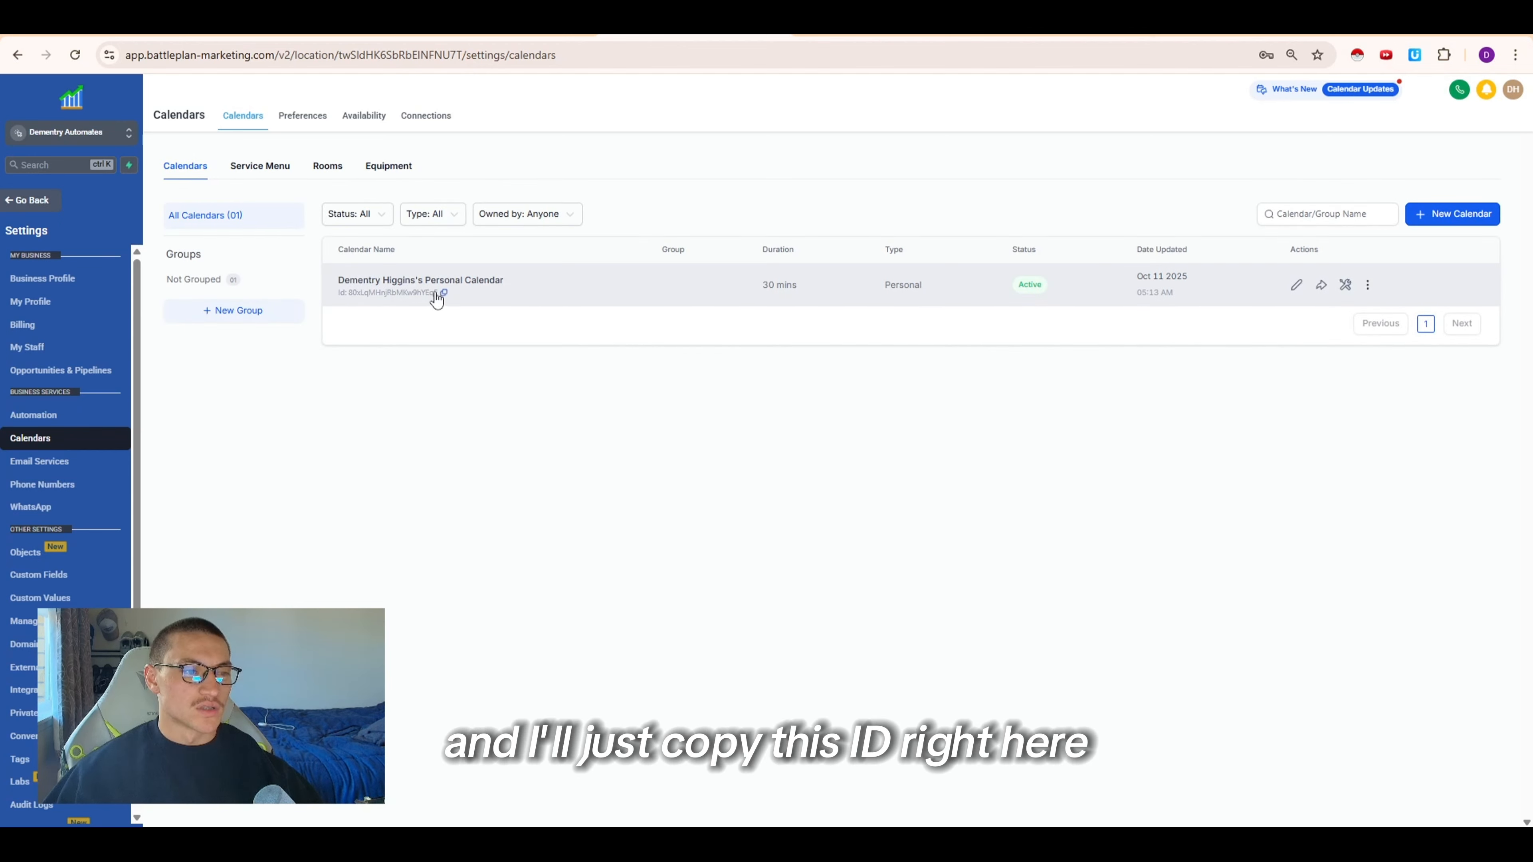
left_click(444, 292)
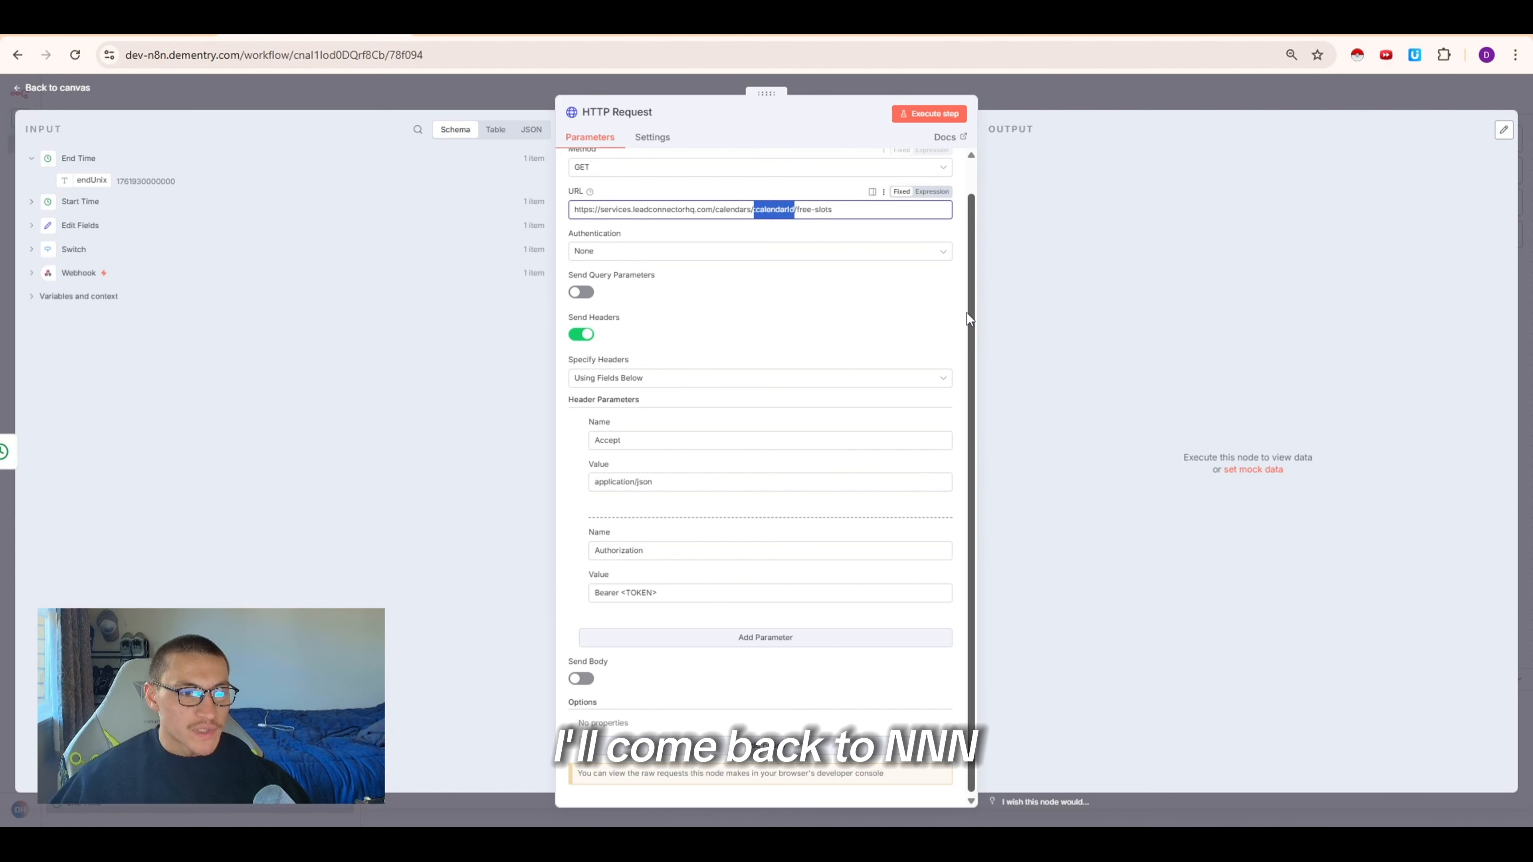
key("ctrl+v")
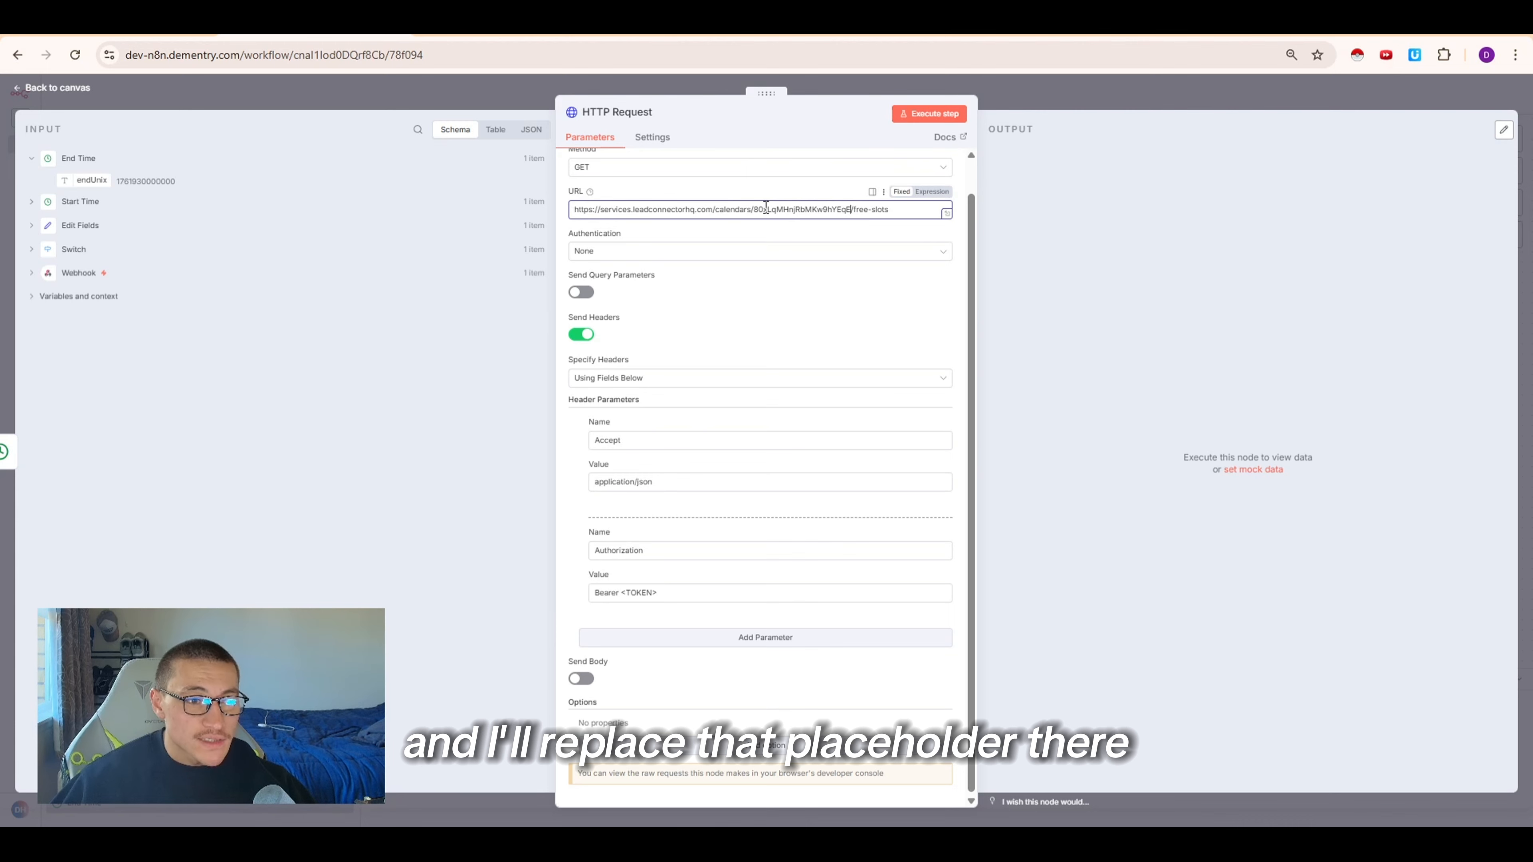
Create a new HighLevel private integration named "tutorial (delete)" and continue to its scopes
left_click(758, 339)
left_click_drag(659, 592, 606, 589)
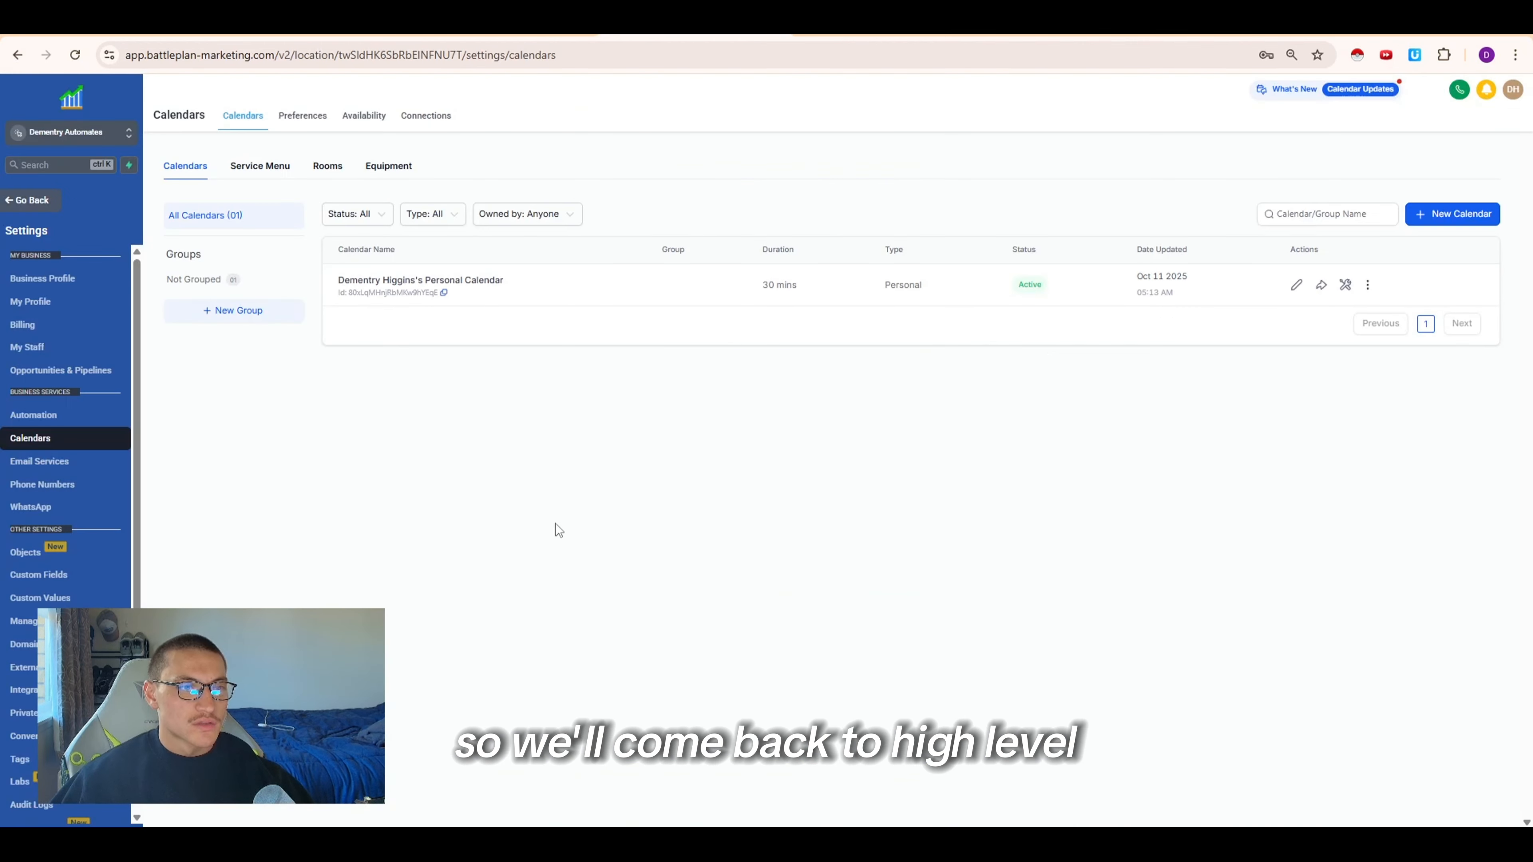
scroll(36, 549, "down", 1)
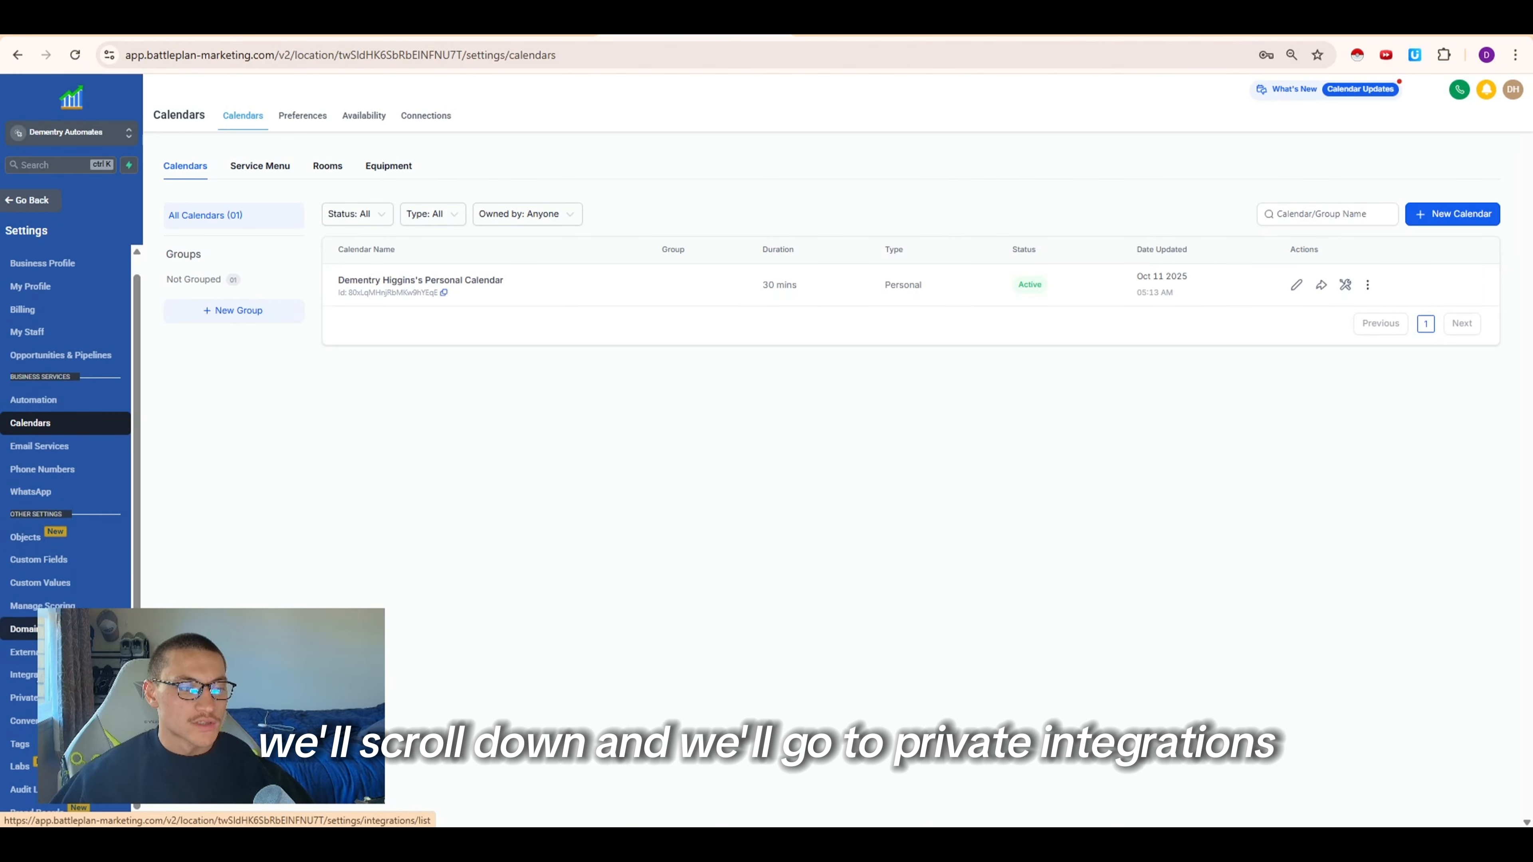
left_click(24, 697)
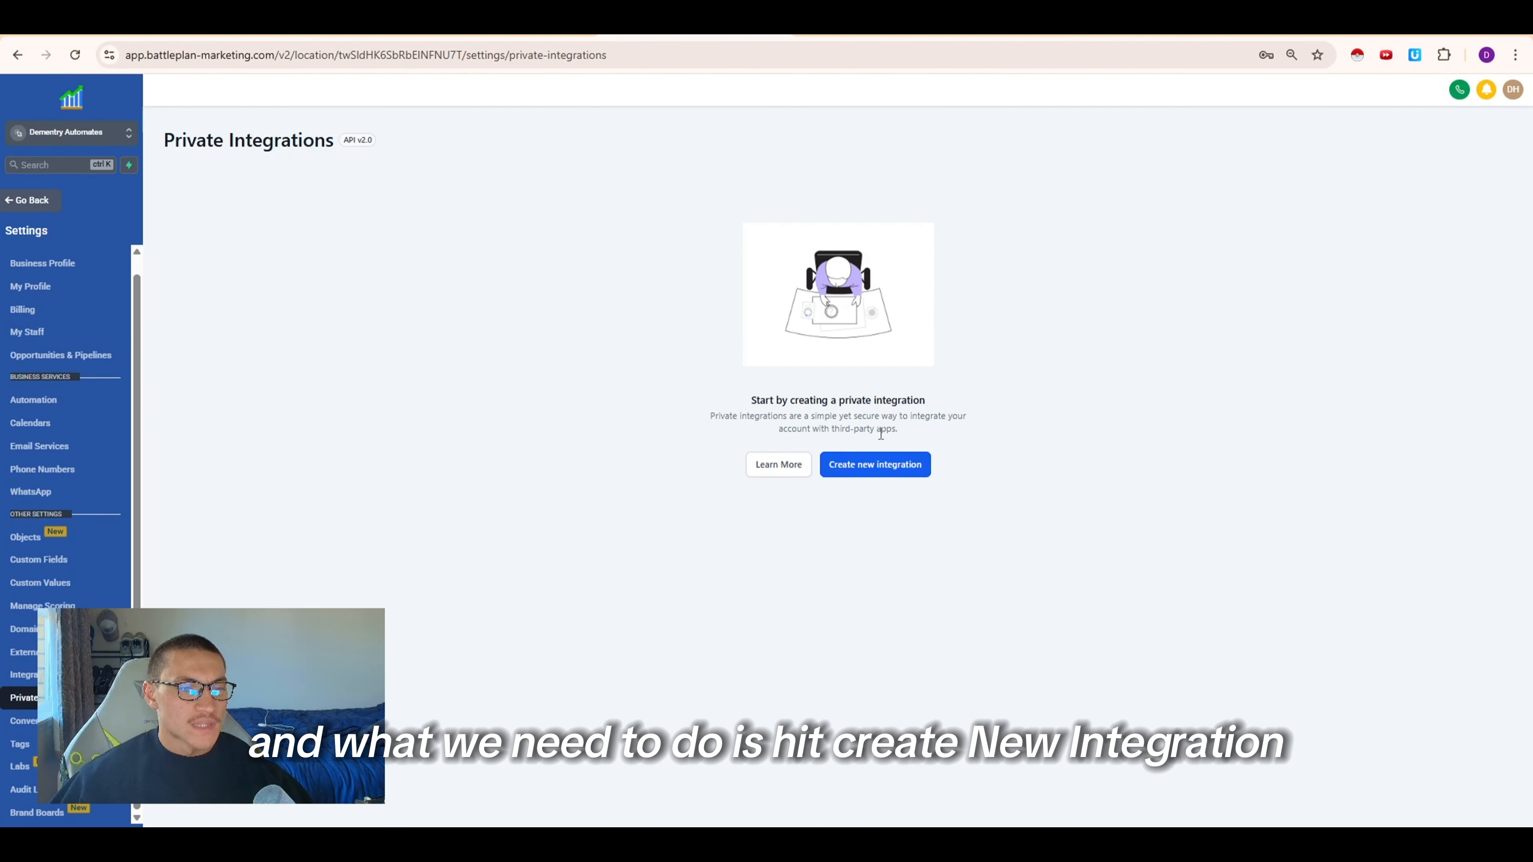
left_click(892, 480)
left_click(825, 363)
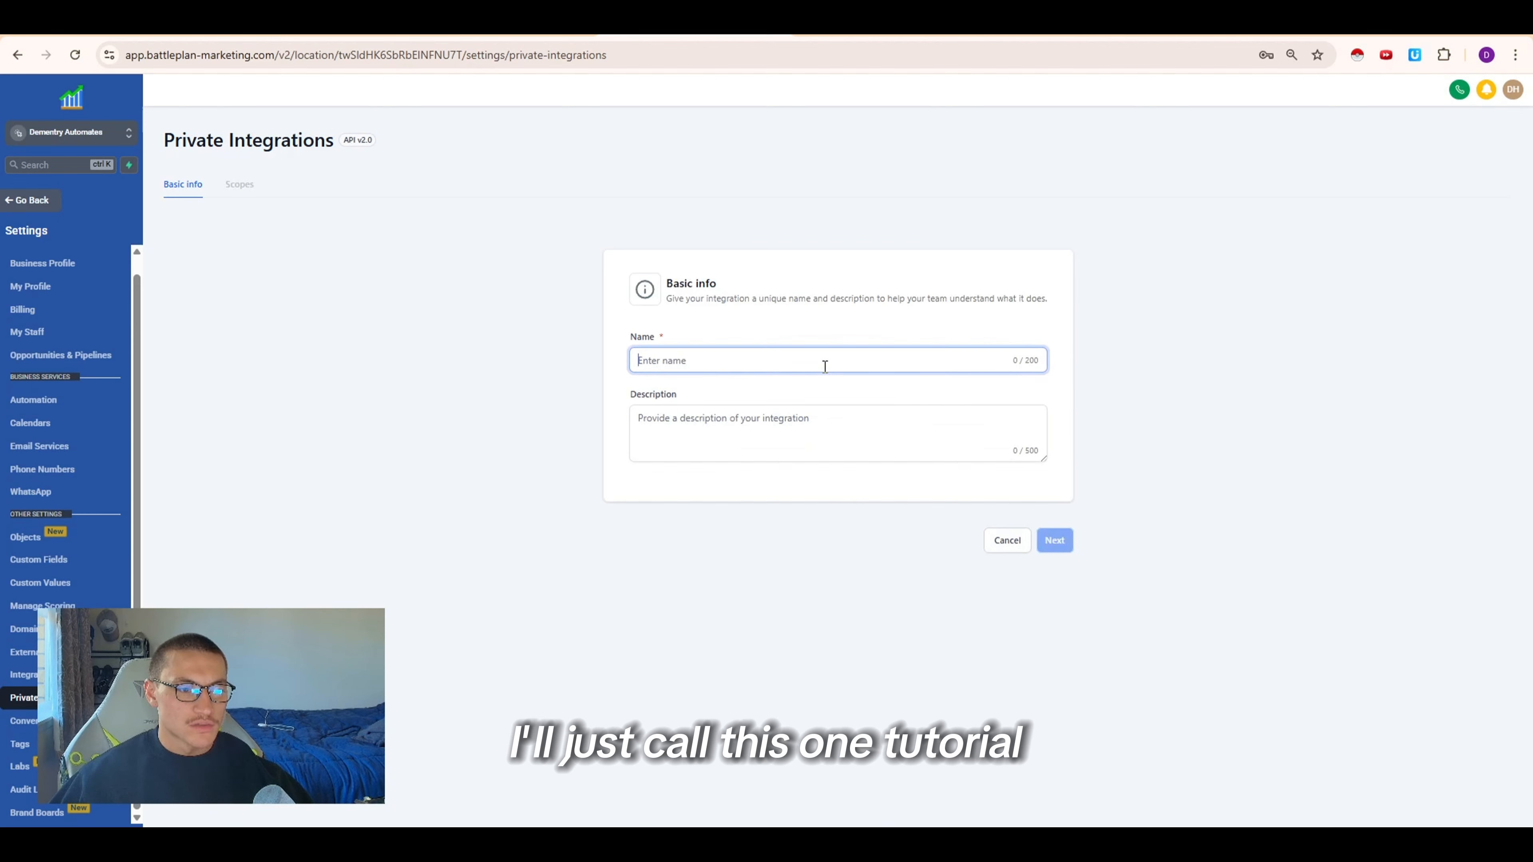
type("tutorial (delete)")
left_click(867, 430)
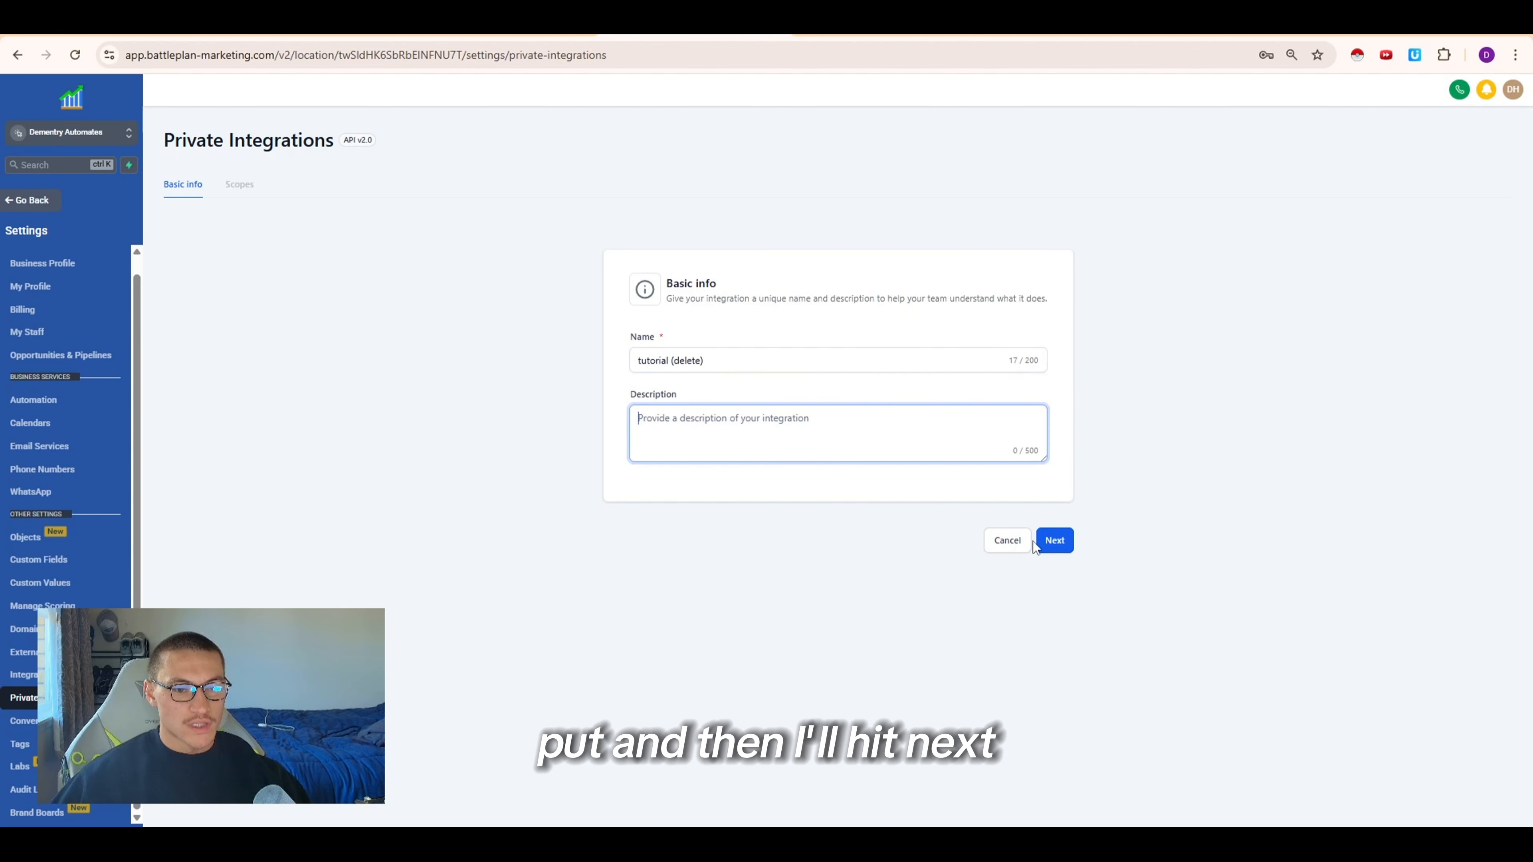
left_click(1054, 540)
Grant the integration view and edit scopes for Calendars, Calendar Events, Calendar Groups and Calendar Resources
left_click(766, 348)
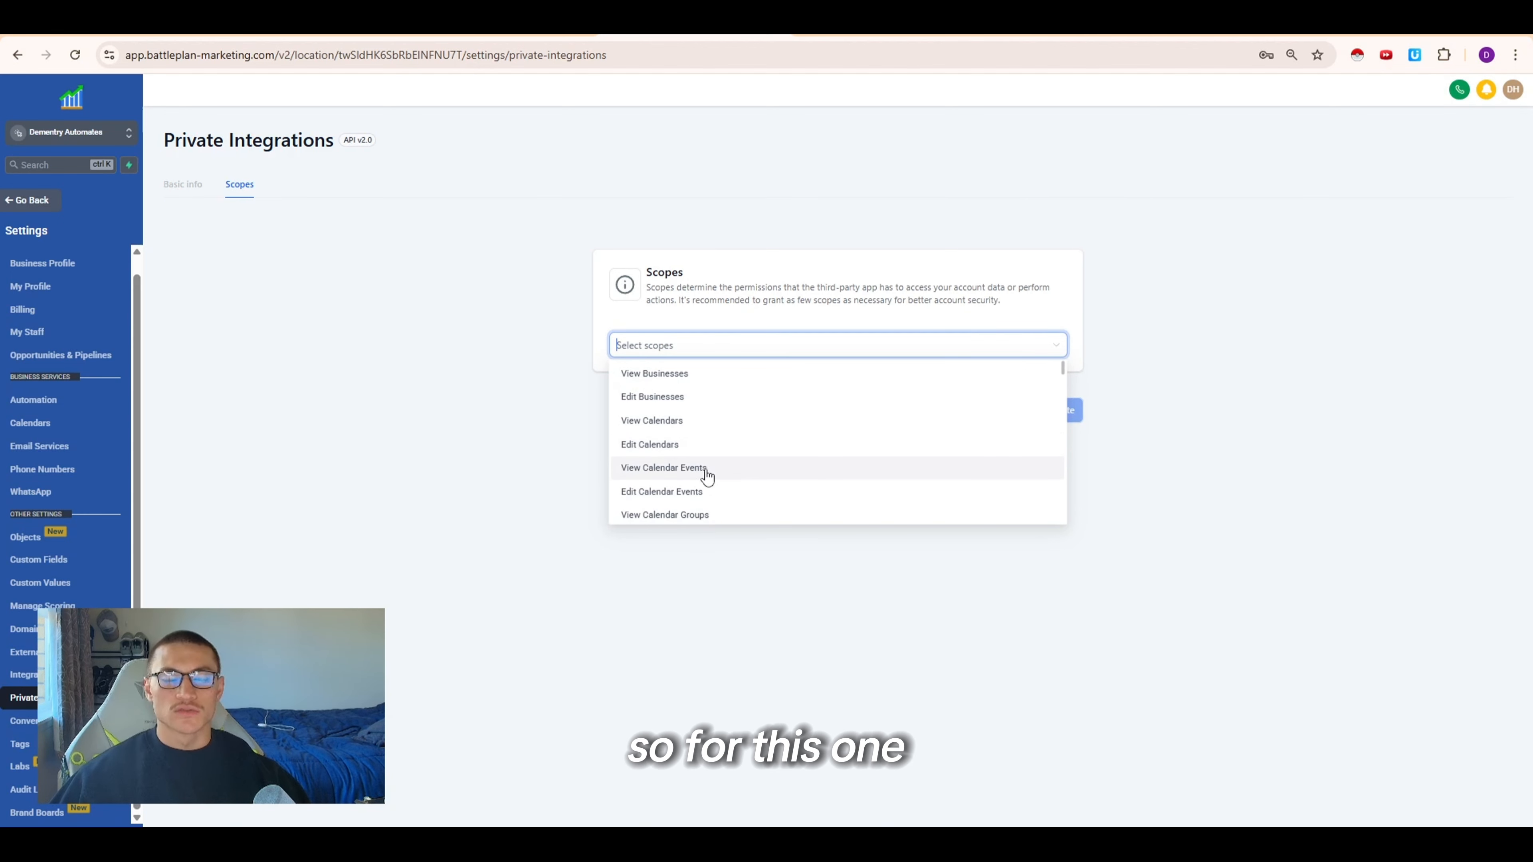
left_click(700, 424)
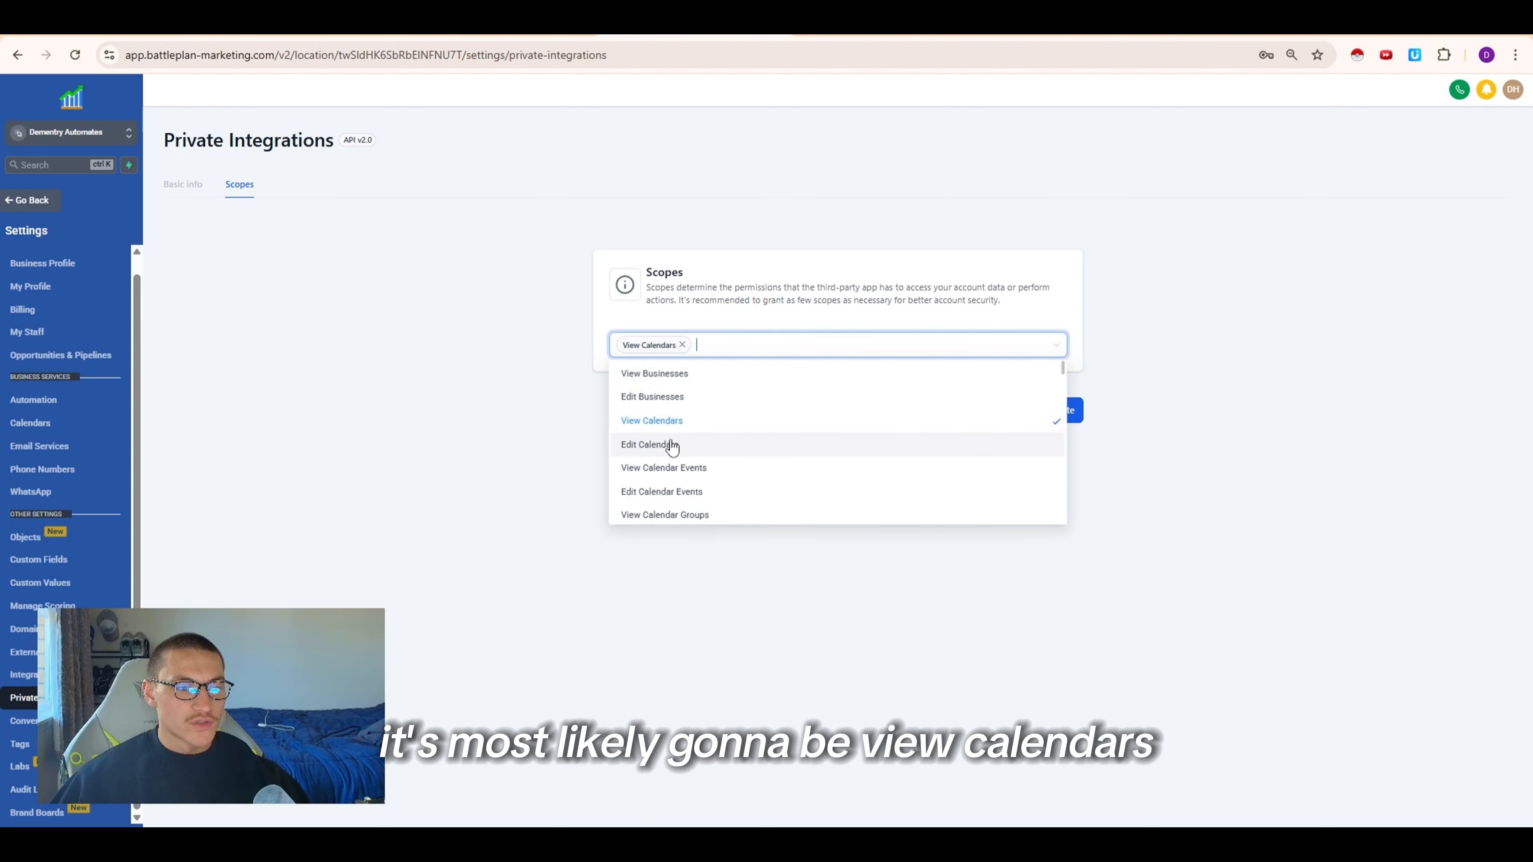
left_click(673, 444)
left_click(709, 470)
left_click(703, 492)
scroll(706, 482, "down", 2)
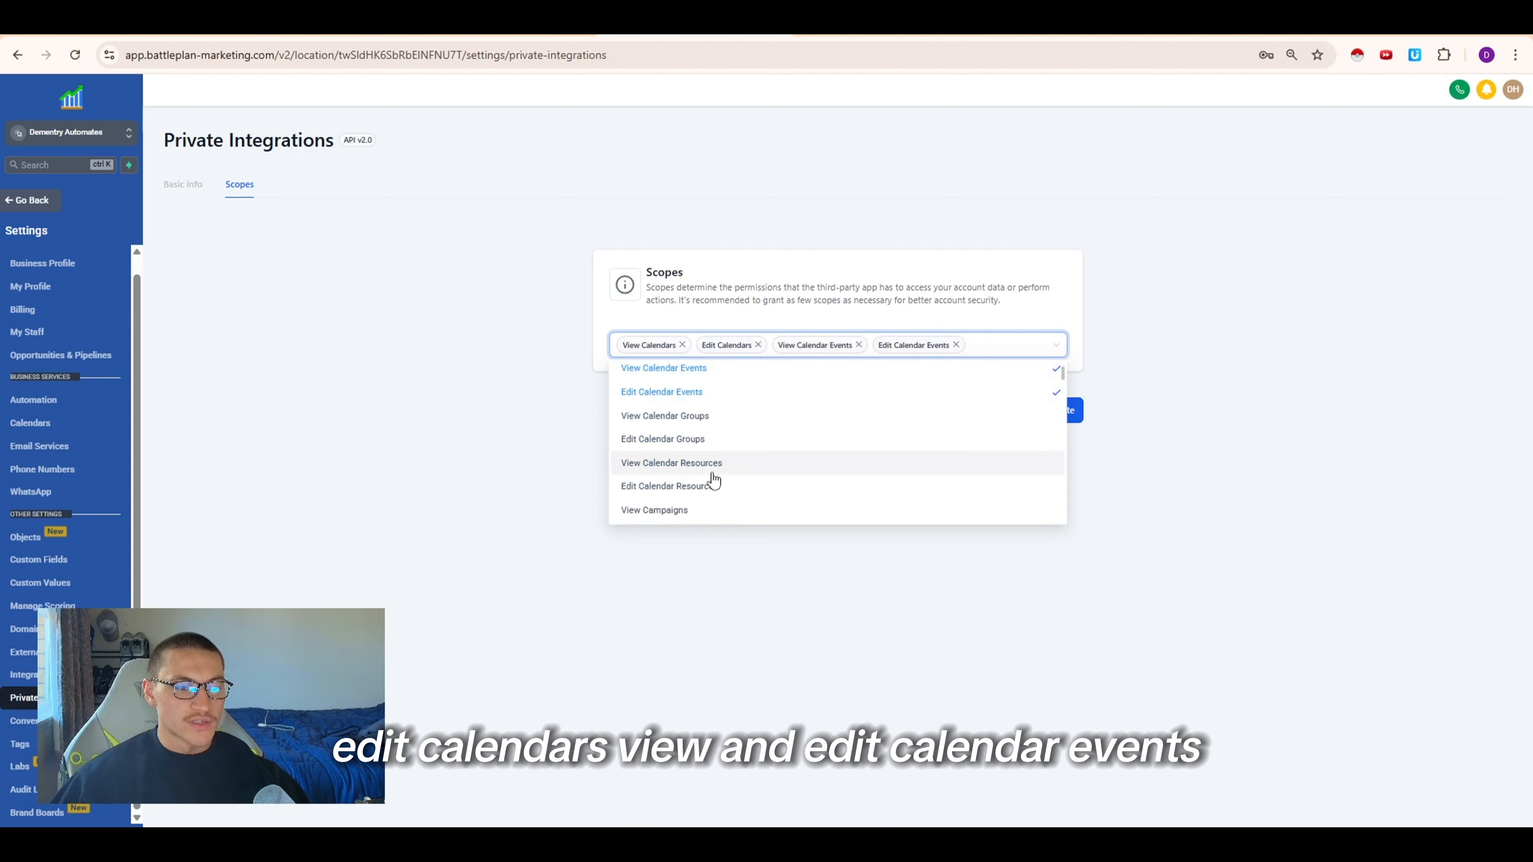
left_click(748, 424)
left_click(742, 459)
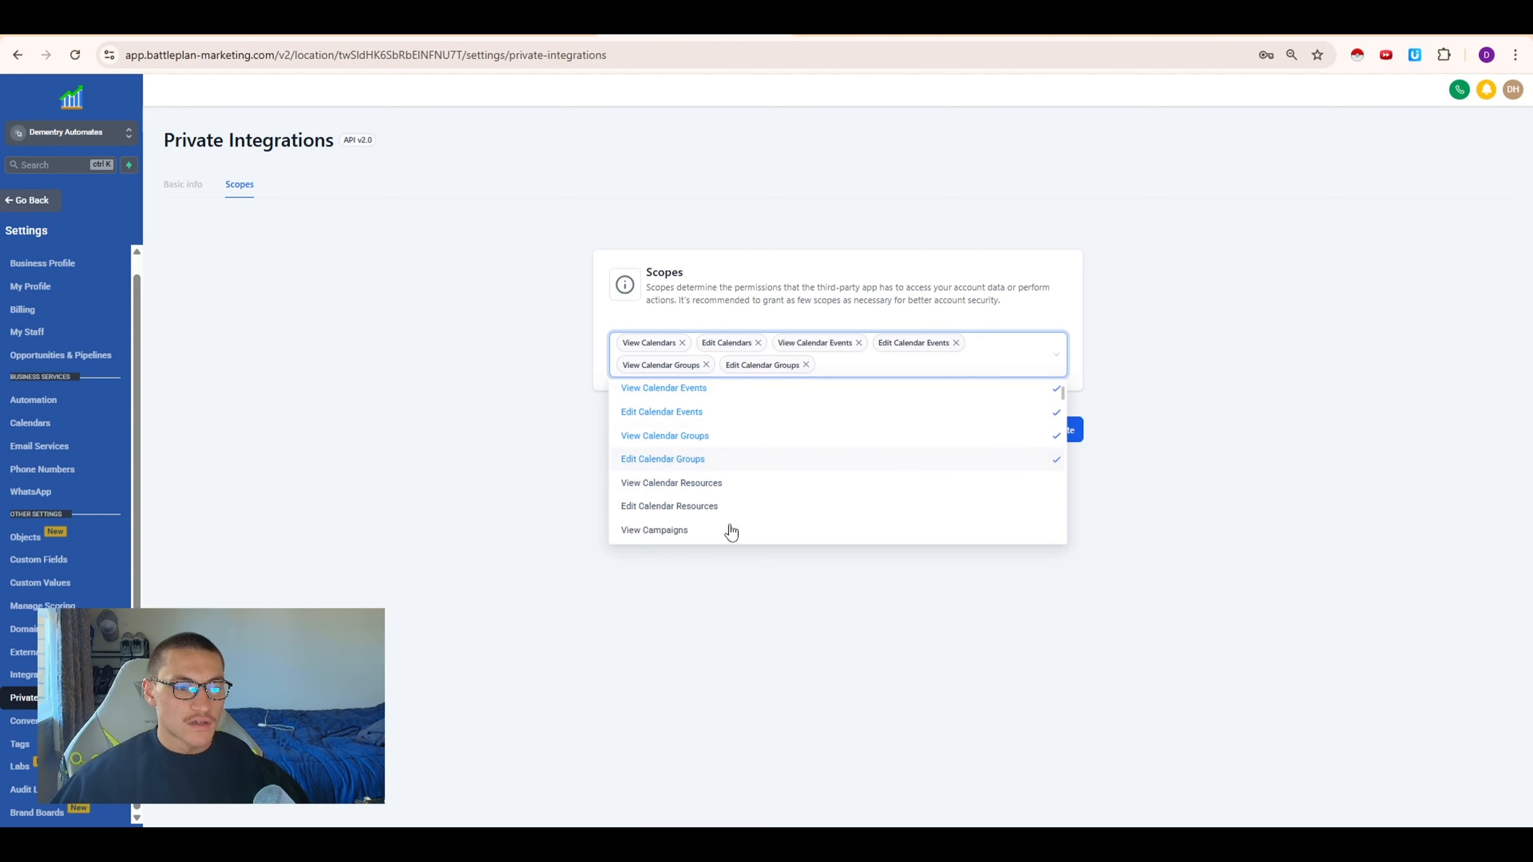
left_click(727, 483)
left_click(725, 508)
Add view and edit scopes for Contacts and Users to the private integration
scroll(726, 510, "down", 2)
scroll(724, 508, "down", 4)
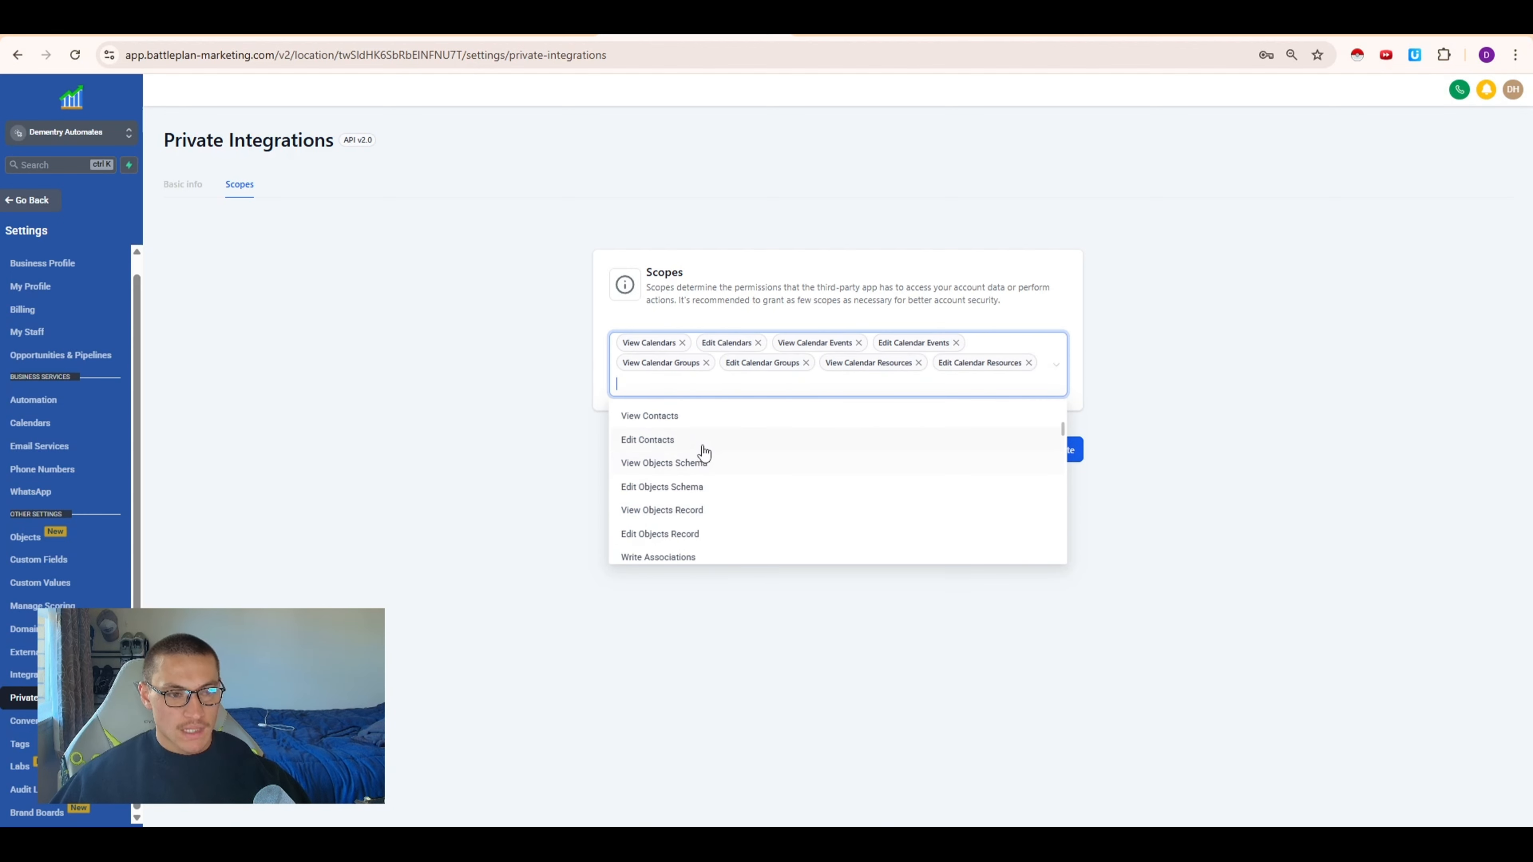
left_click(701, 443)
left_click(704, 422)
scroll(704, 436, "down", 10)
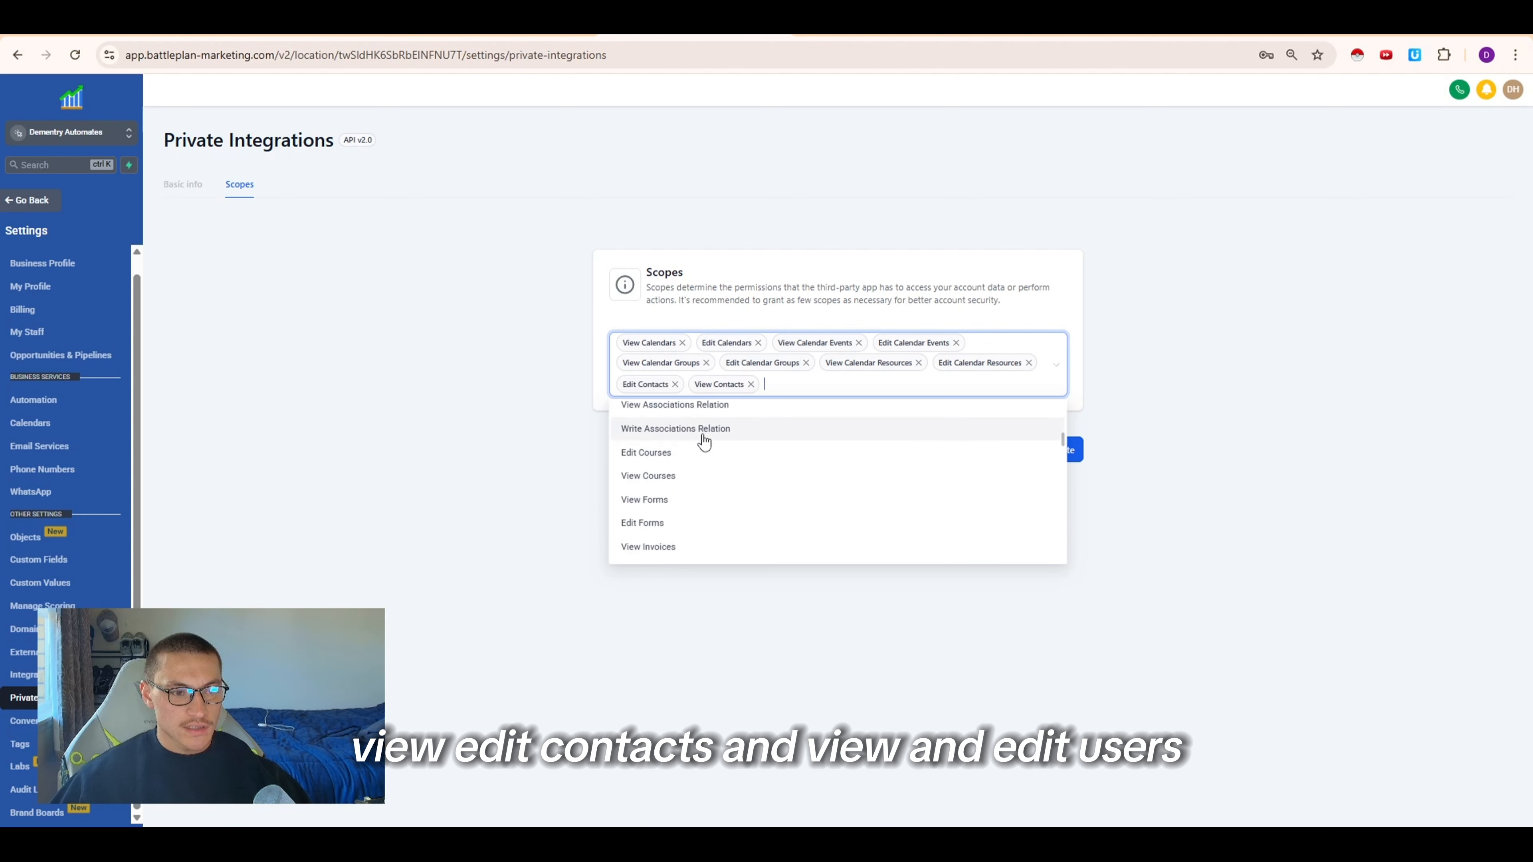
left_click(685, 514)
scroll(726, 477, "down", 15)
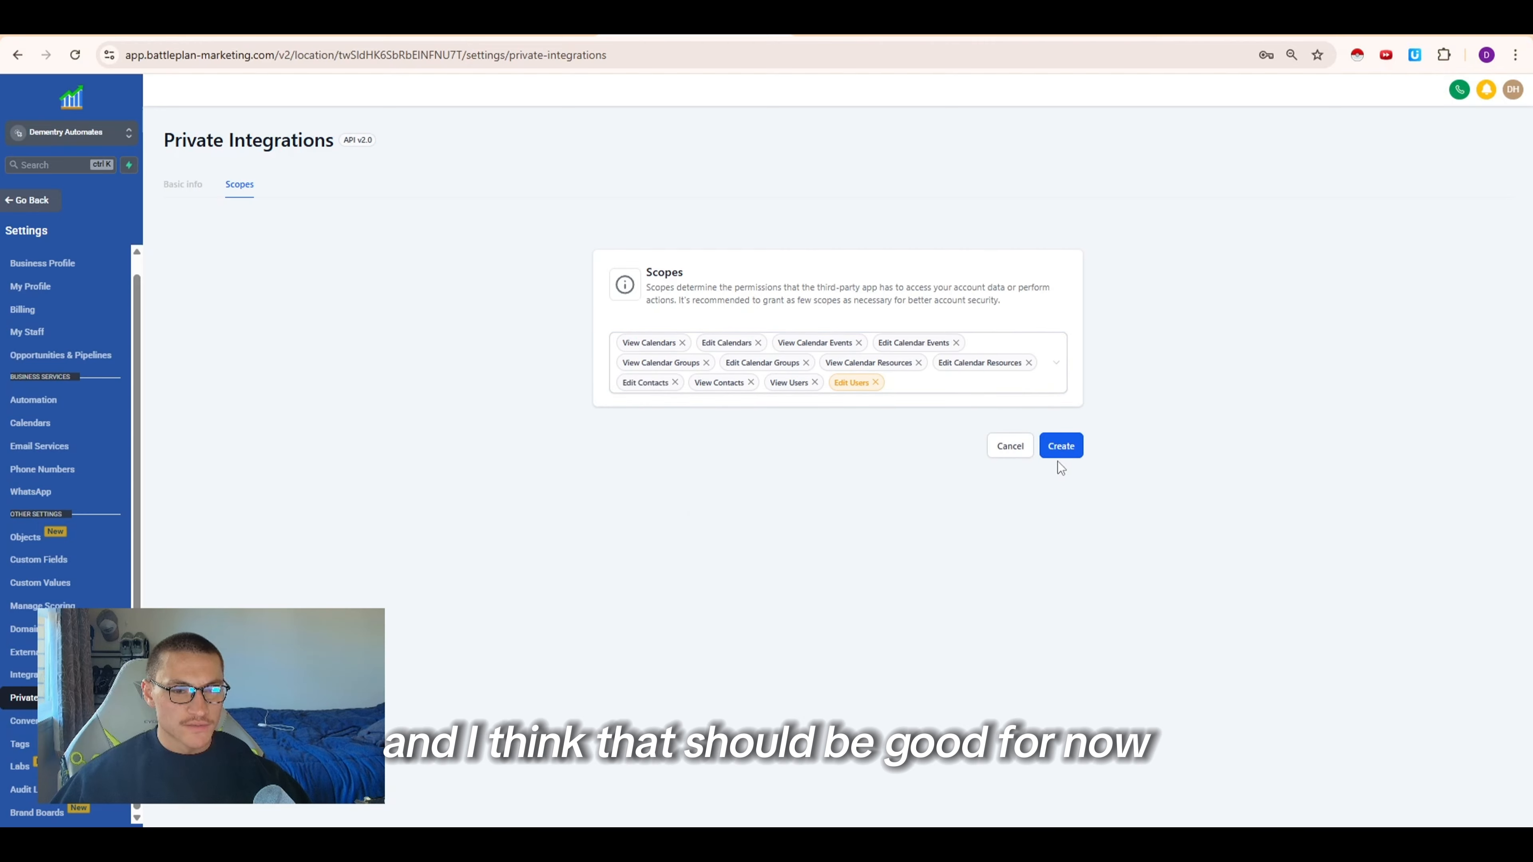
Create the integration, confirm the sensitive-scopes prompt, and copy the generated private integration token
left_click(1060, 446)
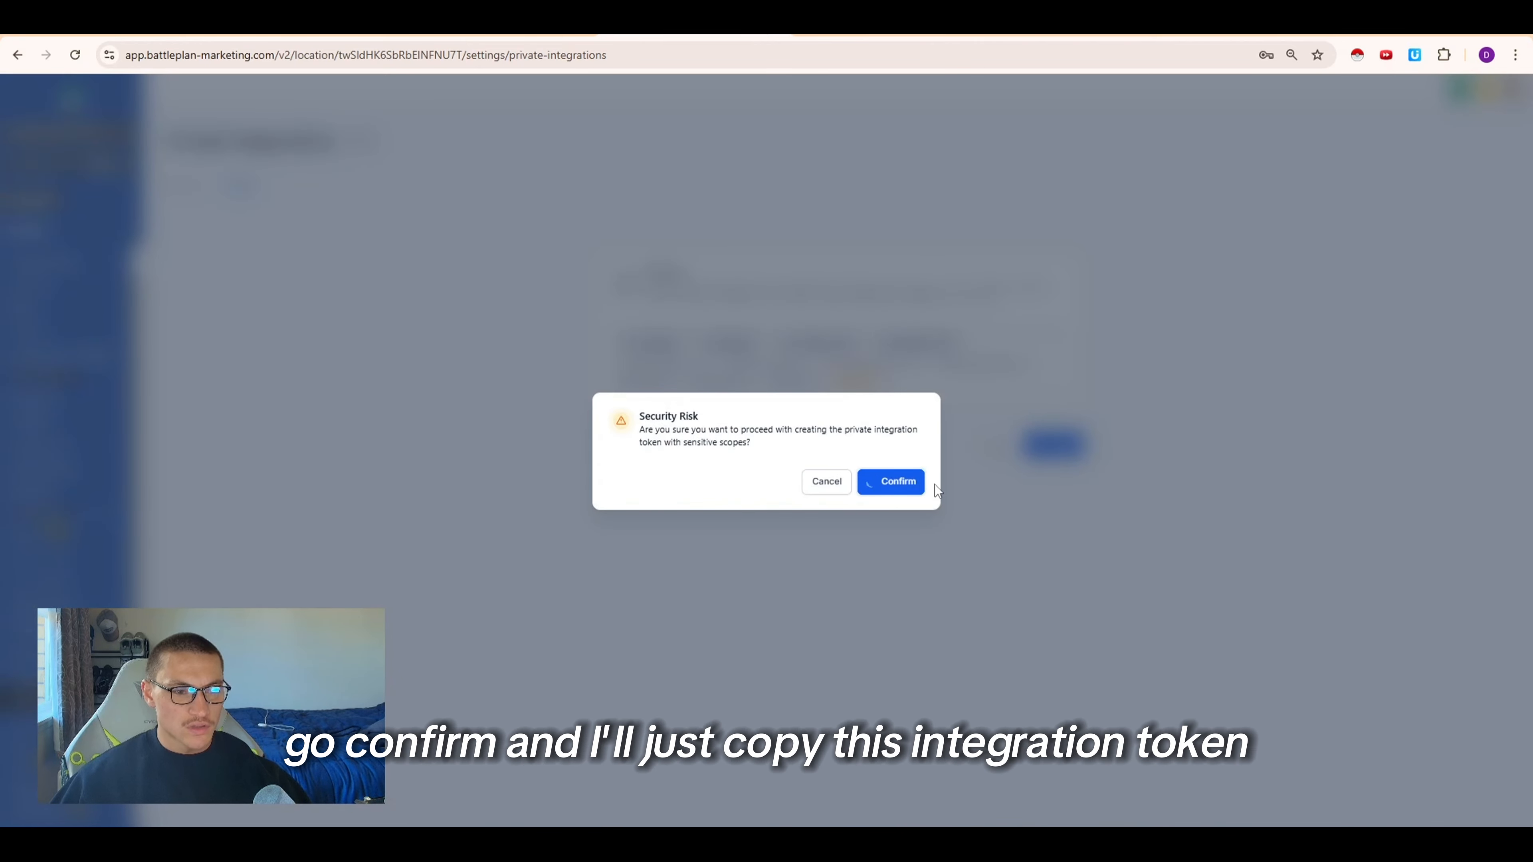
left_click(917, 496)
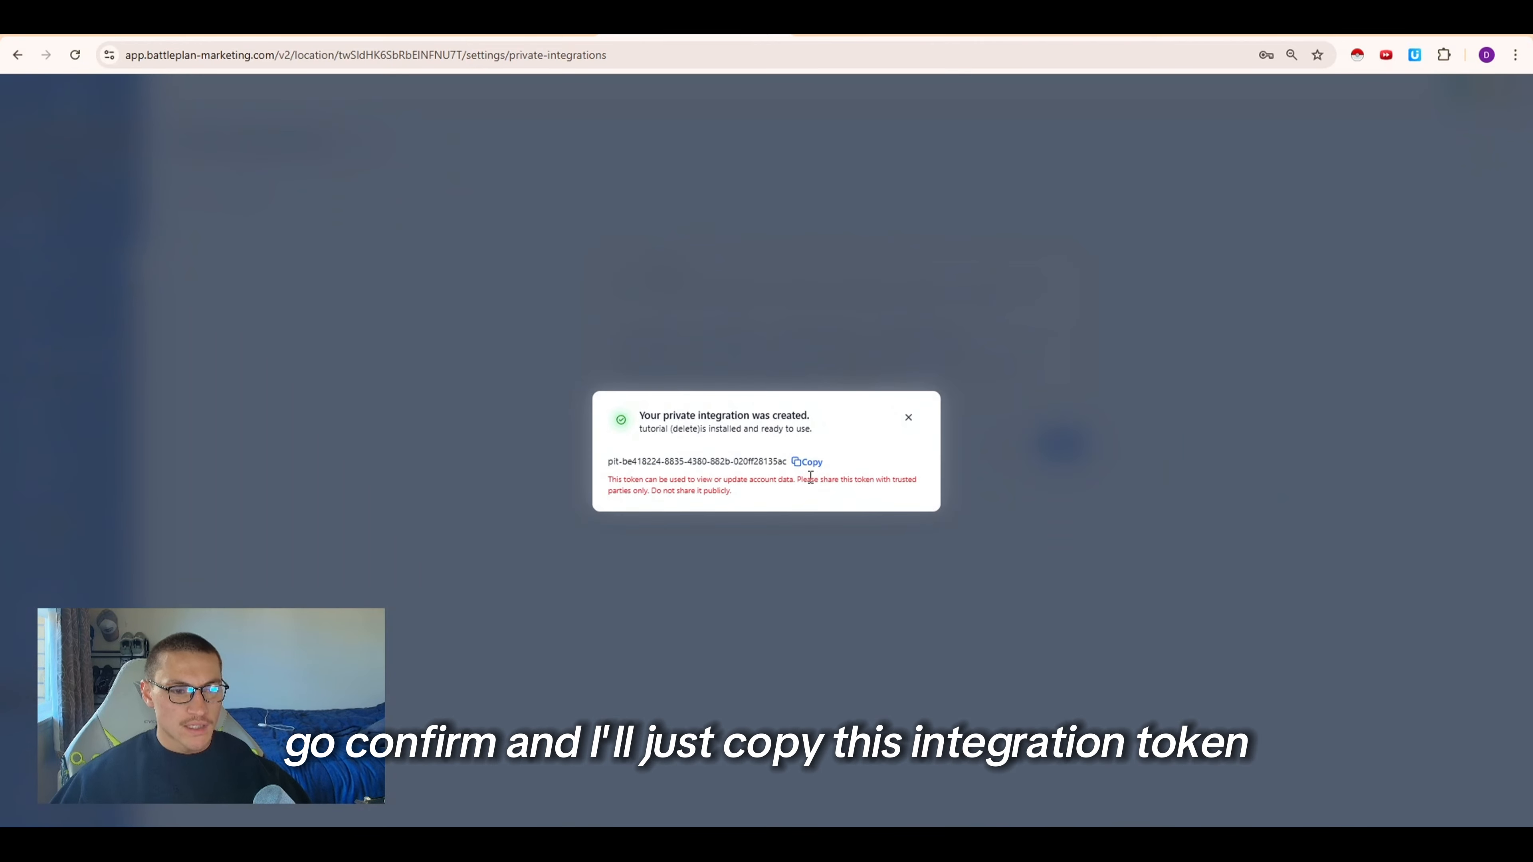
left_click(807, 462)
left_click_drag(721, 449, 655, 388)
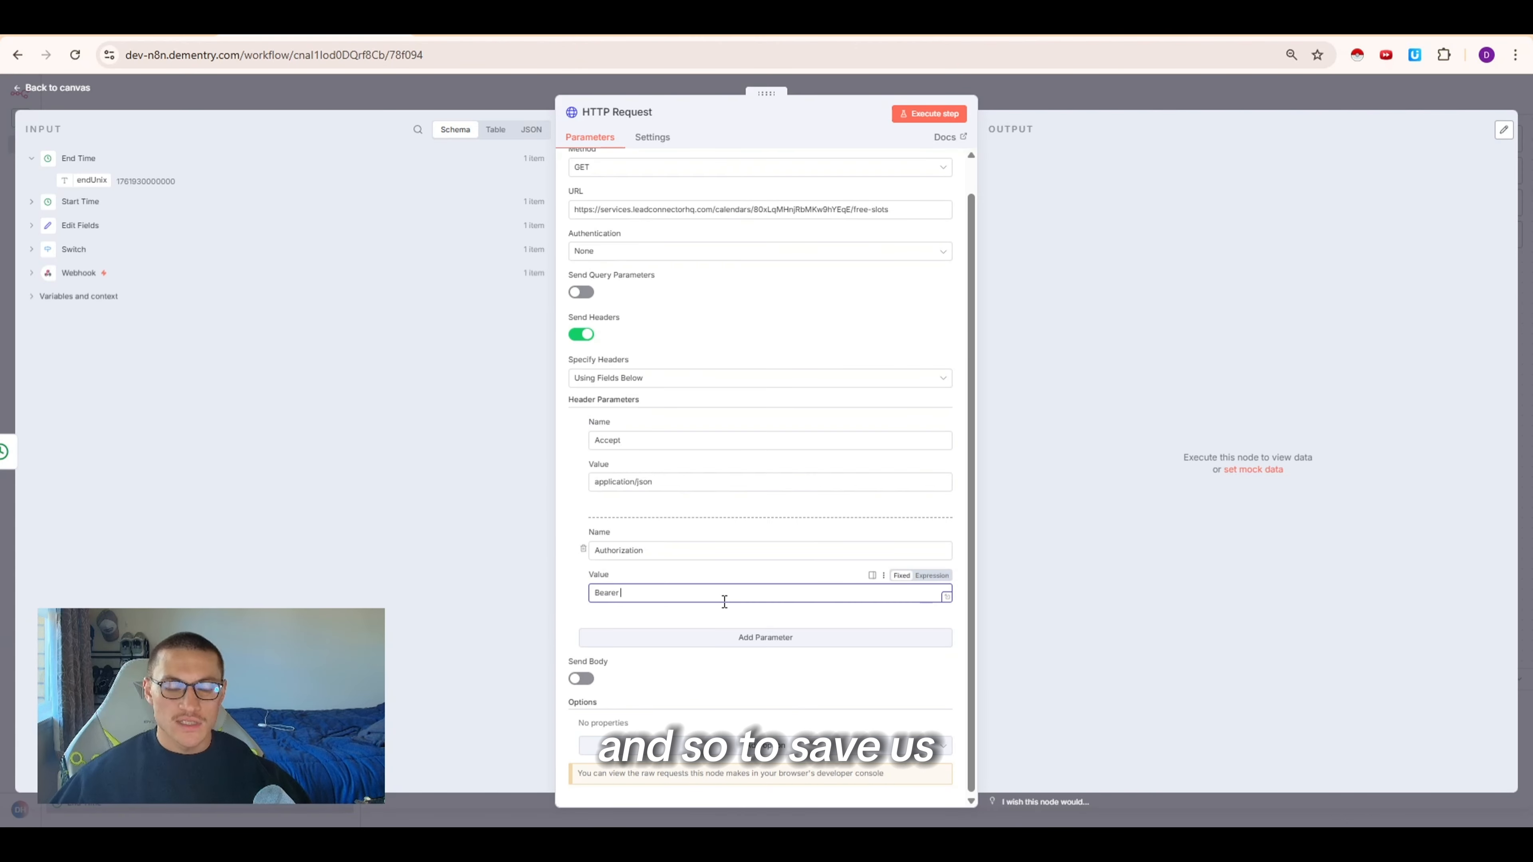
Set the HTTP Request authentication to Generic Credential Type, Bearer Auth, and save a new credential holding the private integration token
key("ctrl+v")
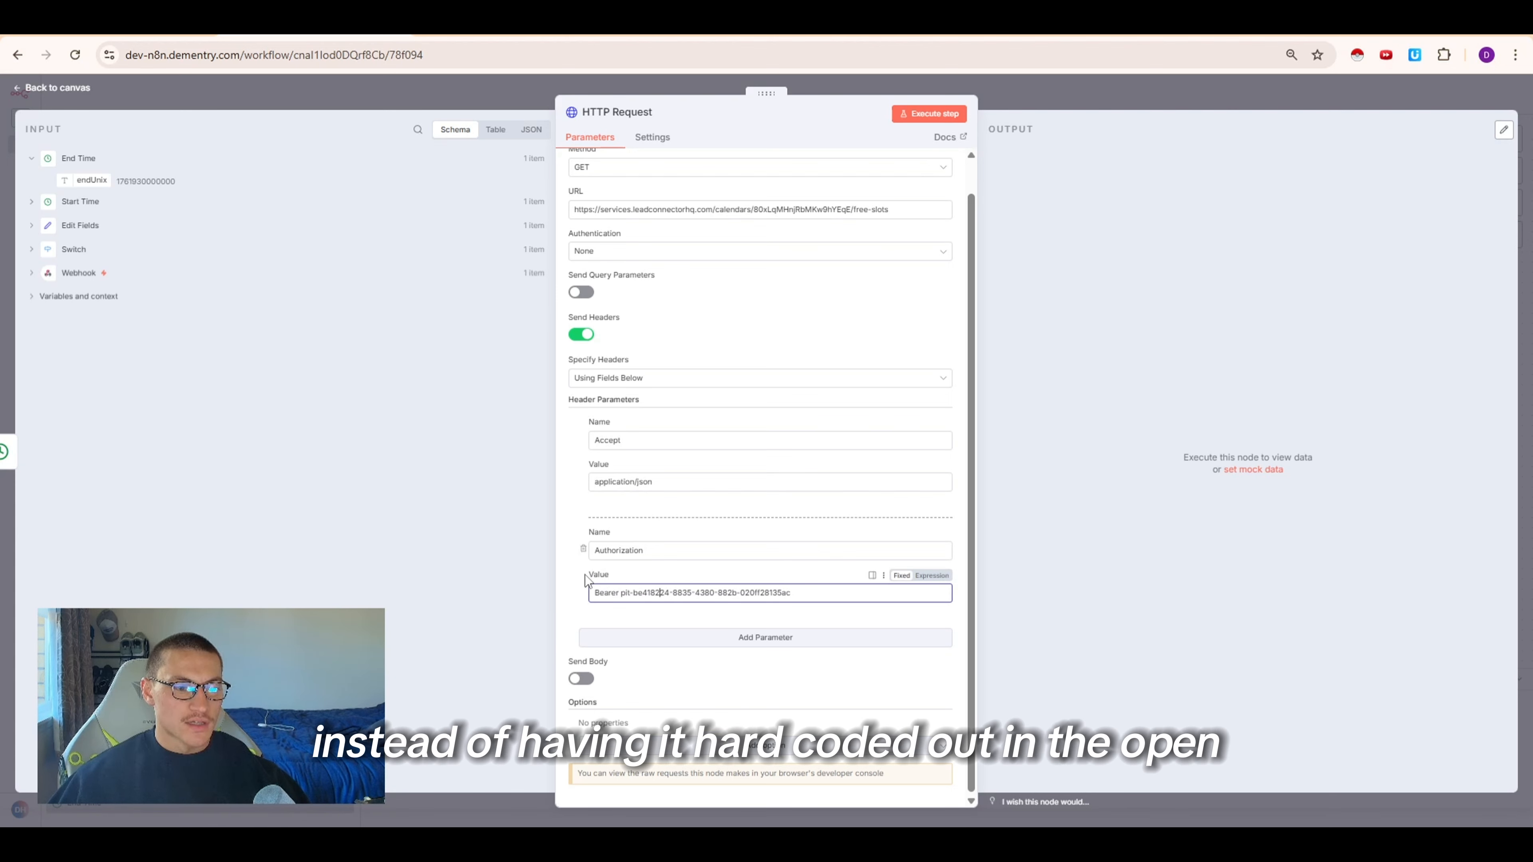
left_click(659, 251)
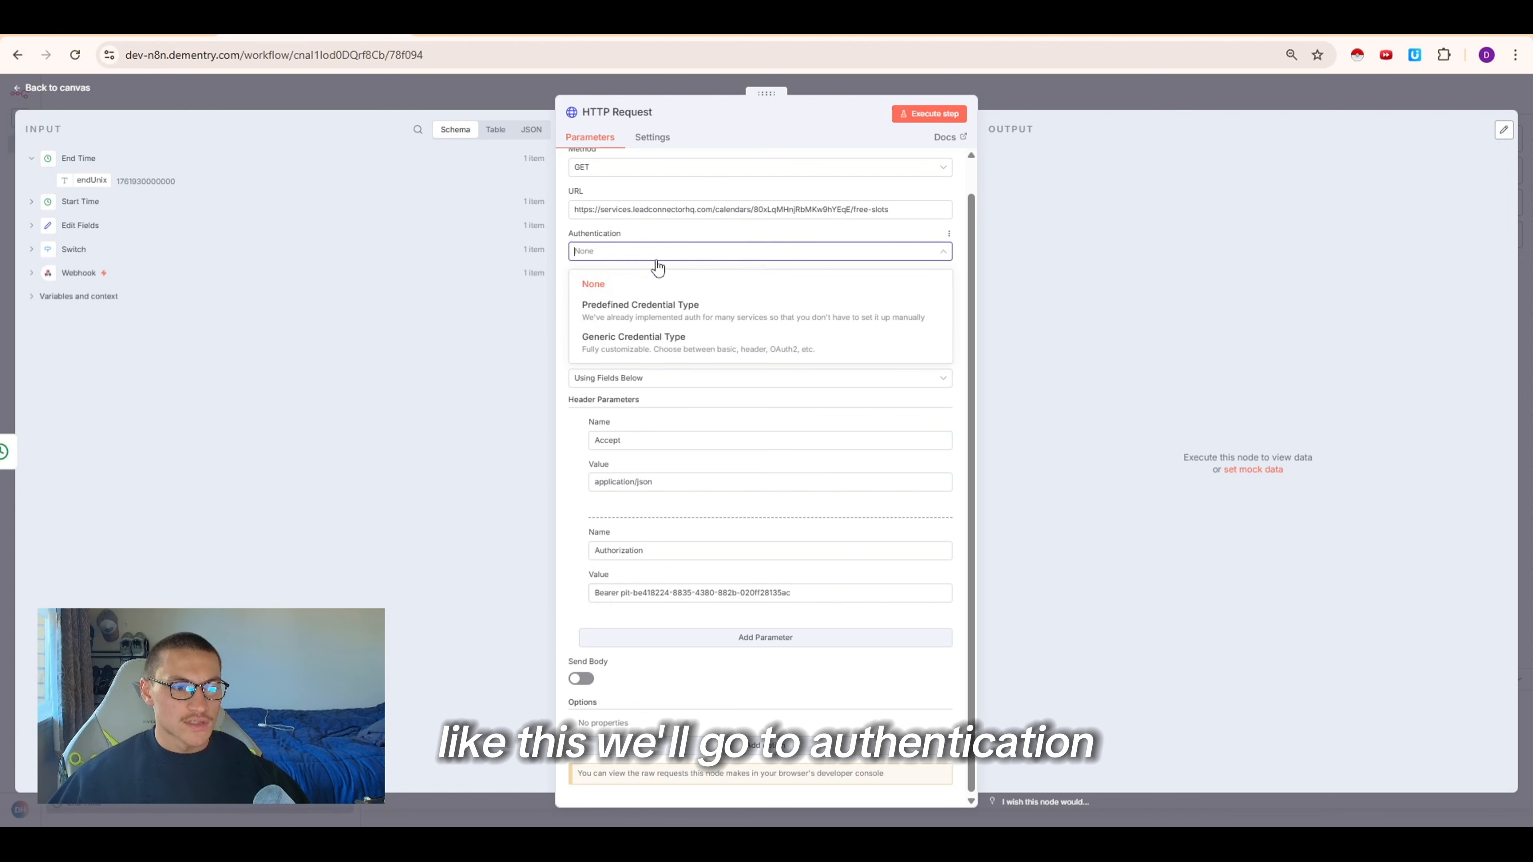
left_click(638, 340)
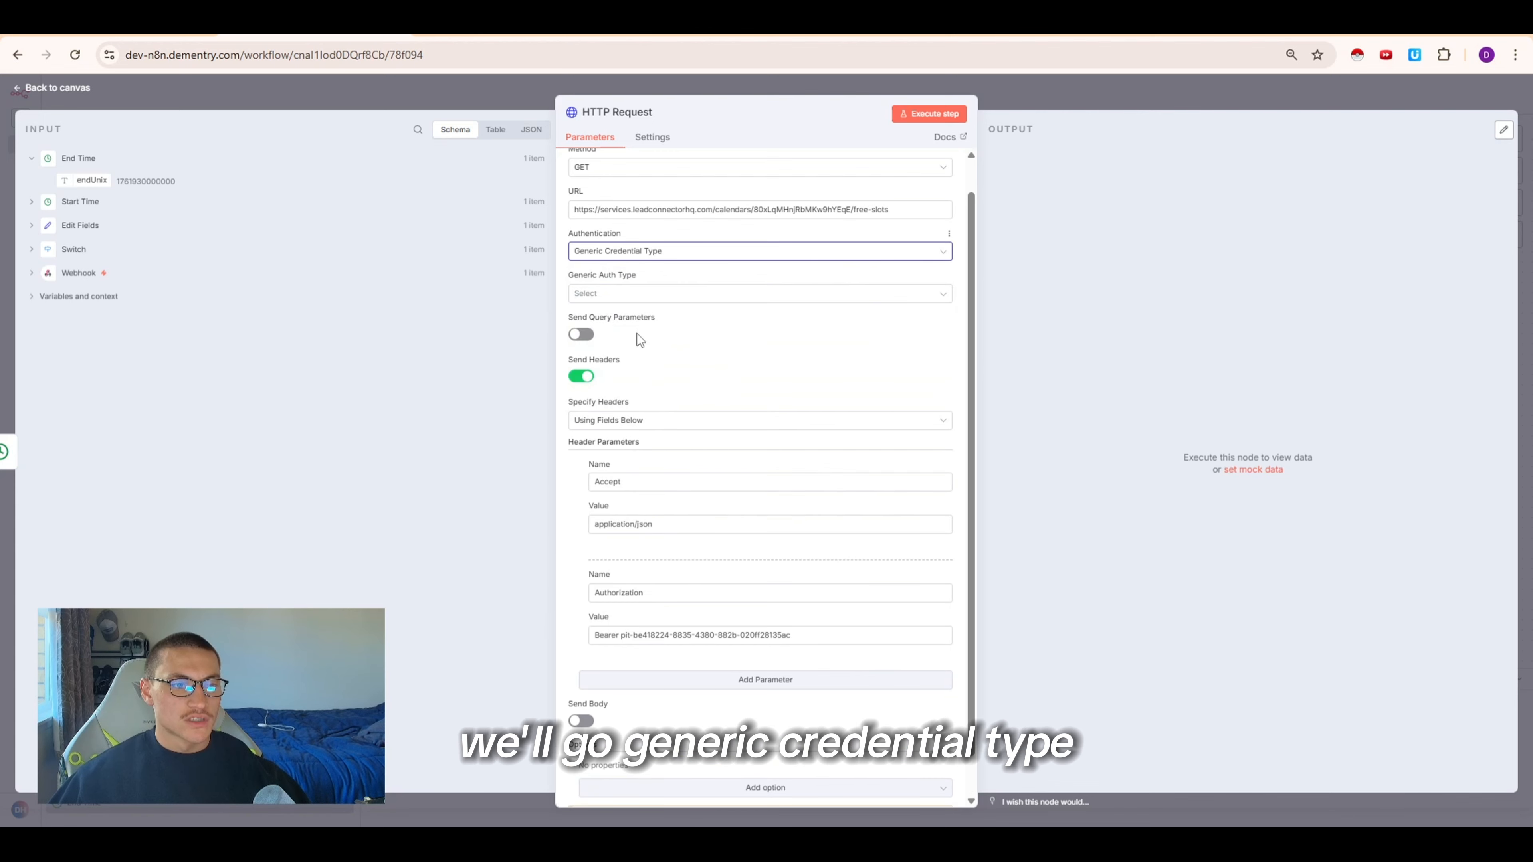
left_click(641, 294)
left_click(598, 344)
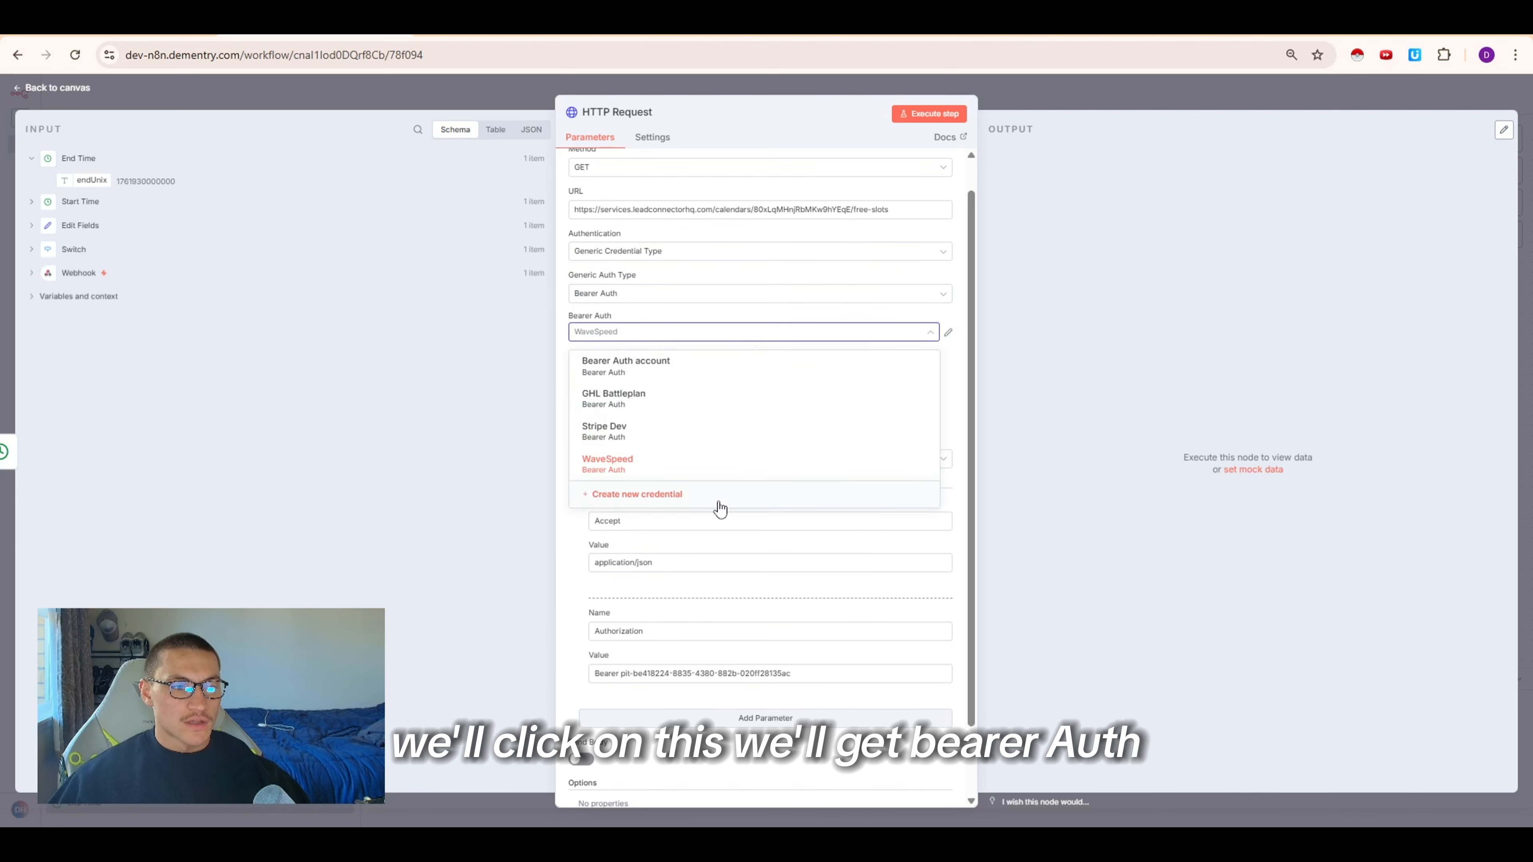
left_click(718, 497)
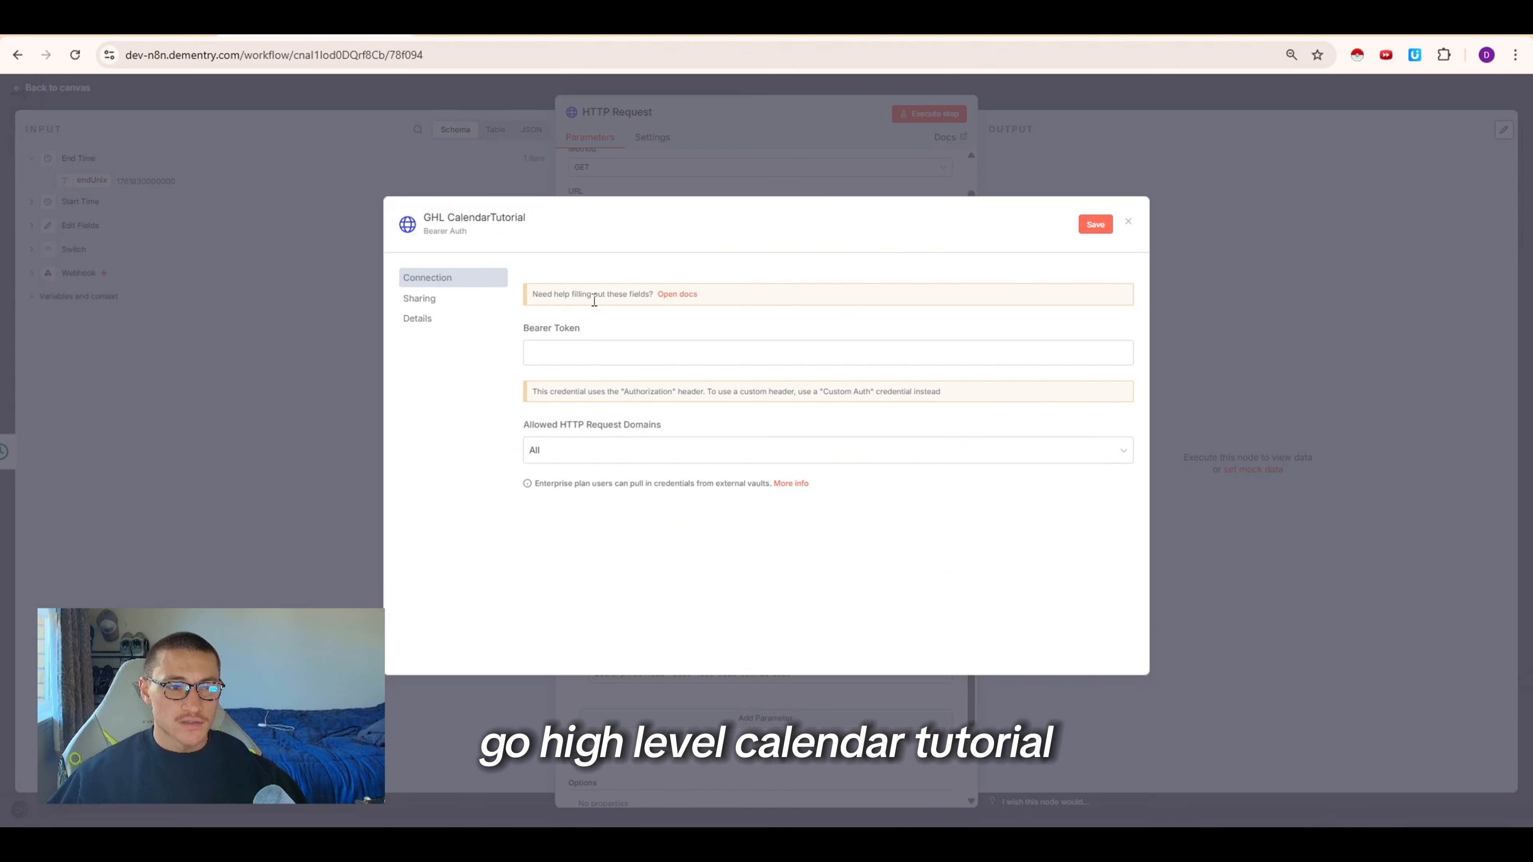
left_click(586, 348)
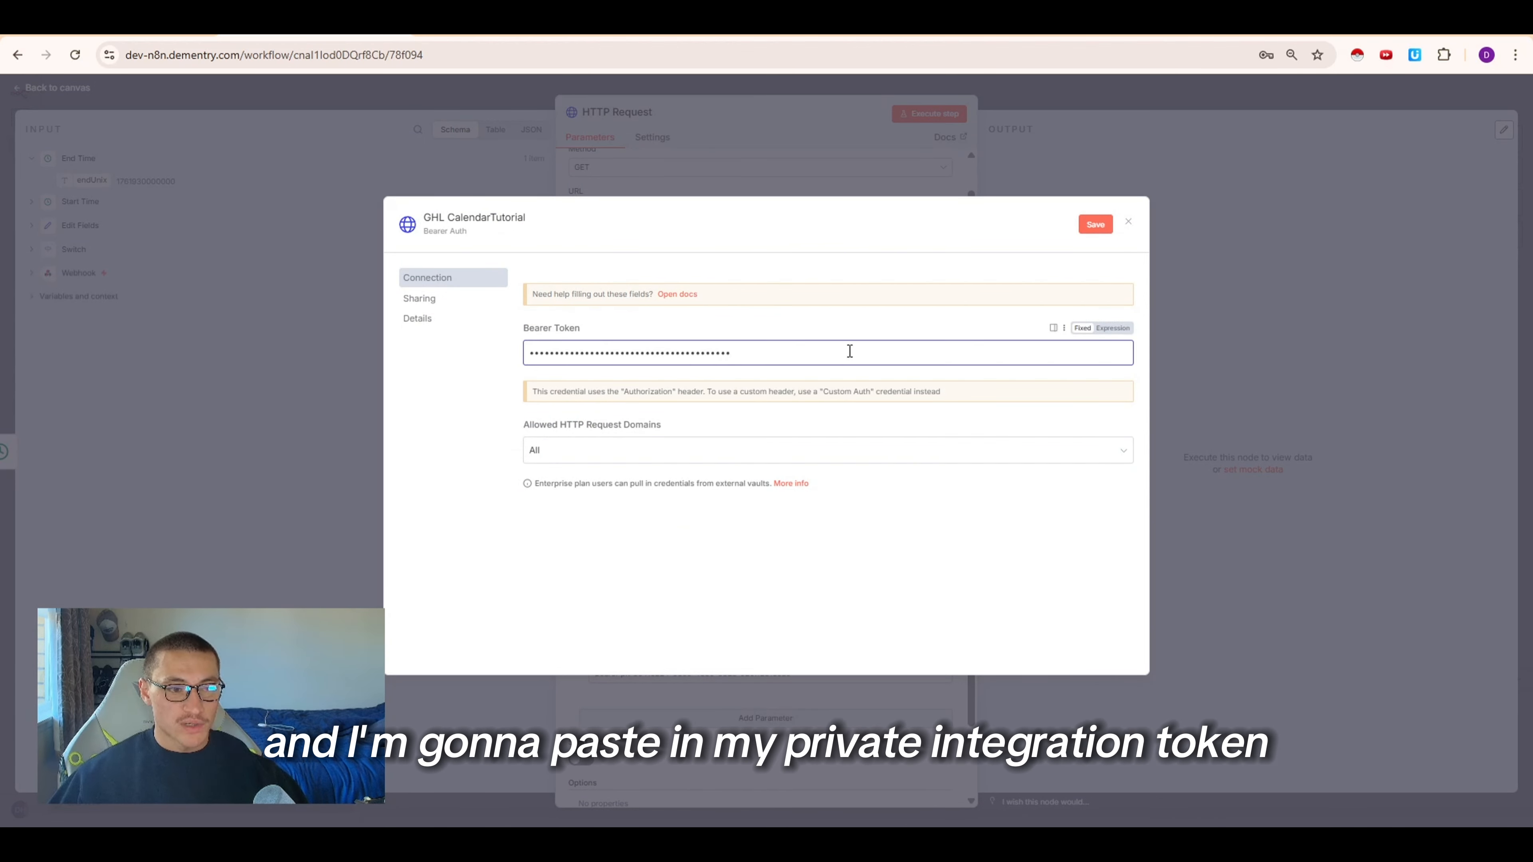
left_click(1100, 225)
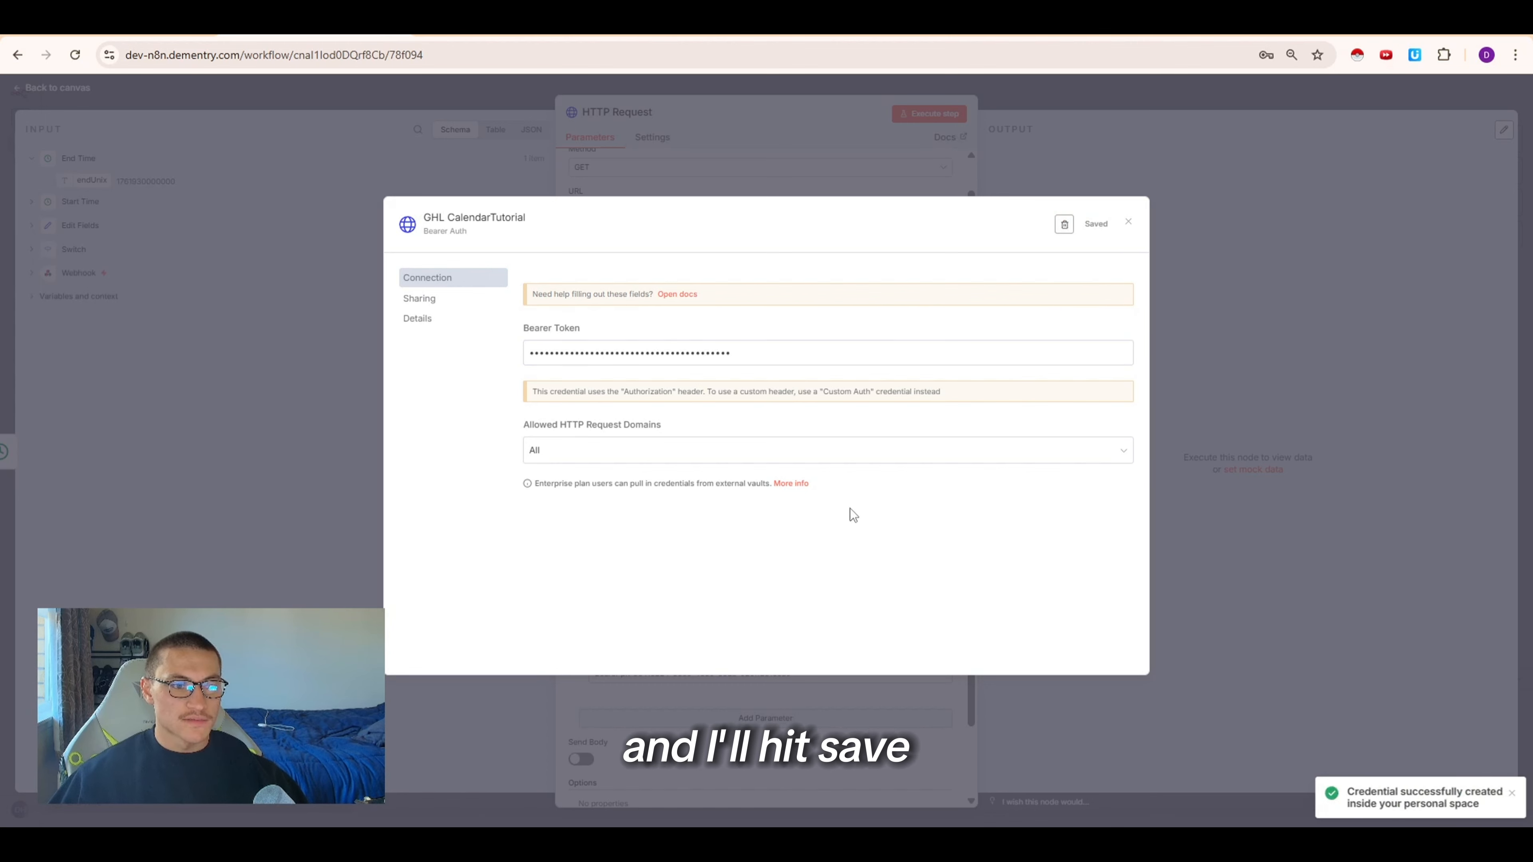
left_click(1298, 406)
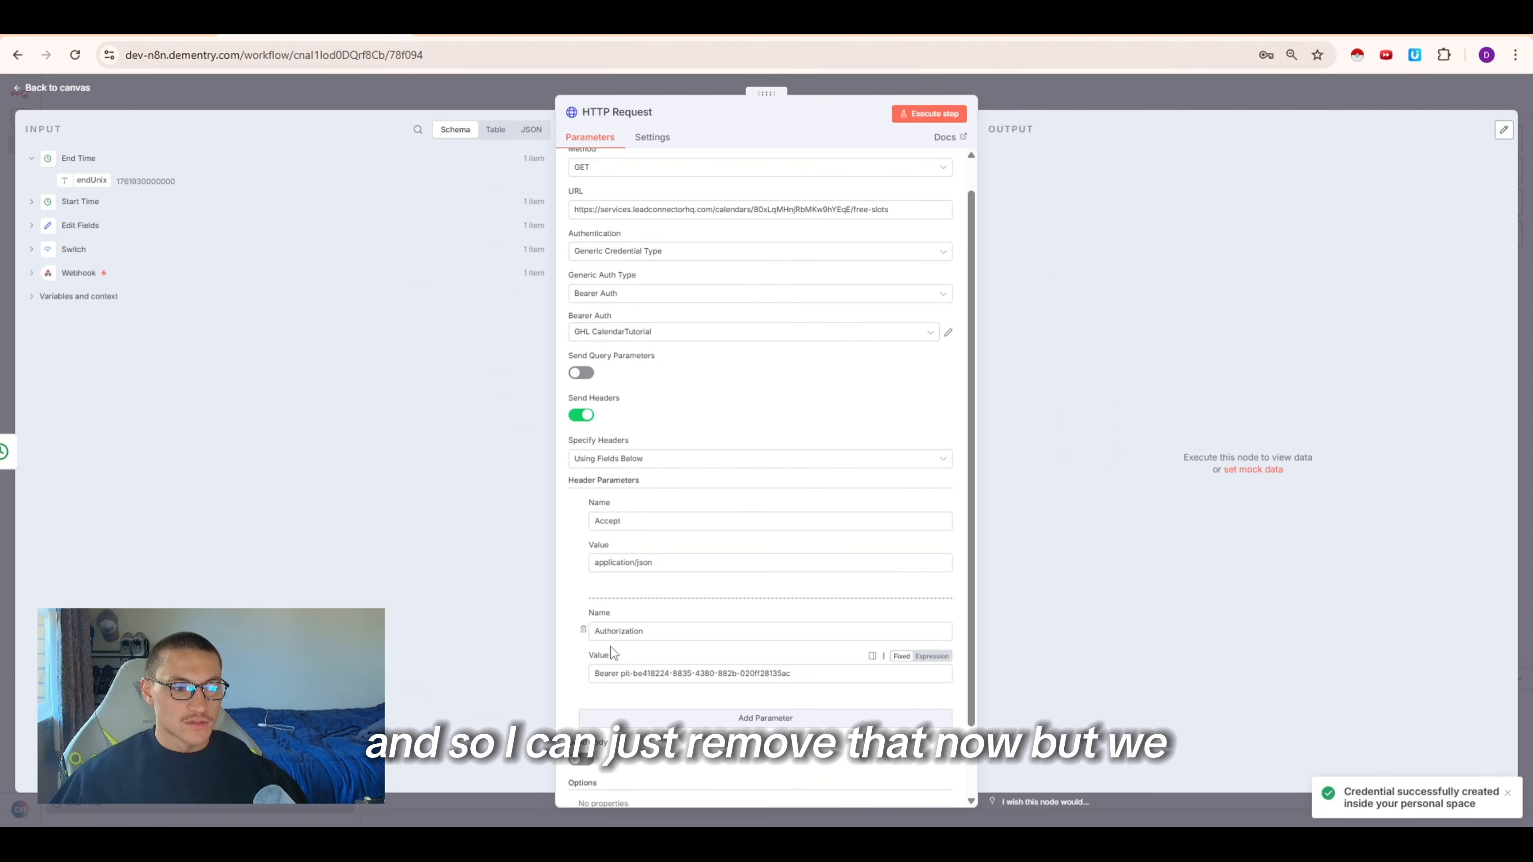
Remove the Authorization header and add a header named version with the value 2021-04-15 from the API docs
left_click(582, 630)
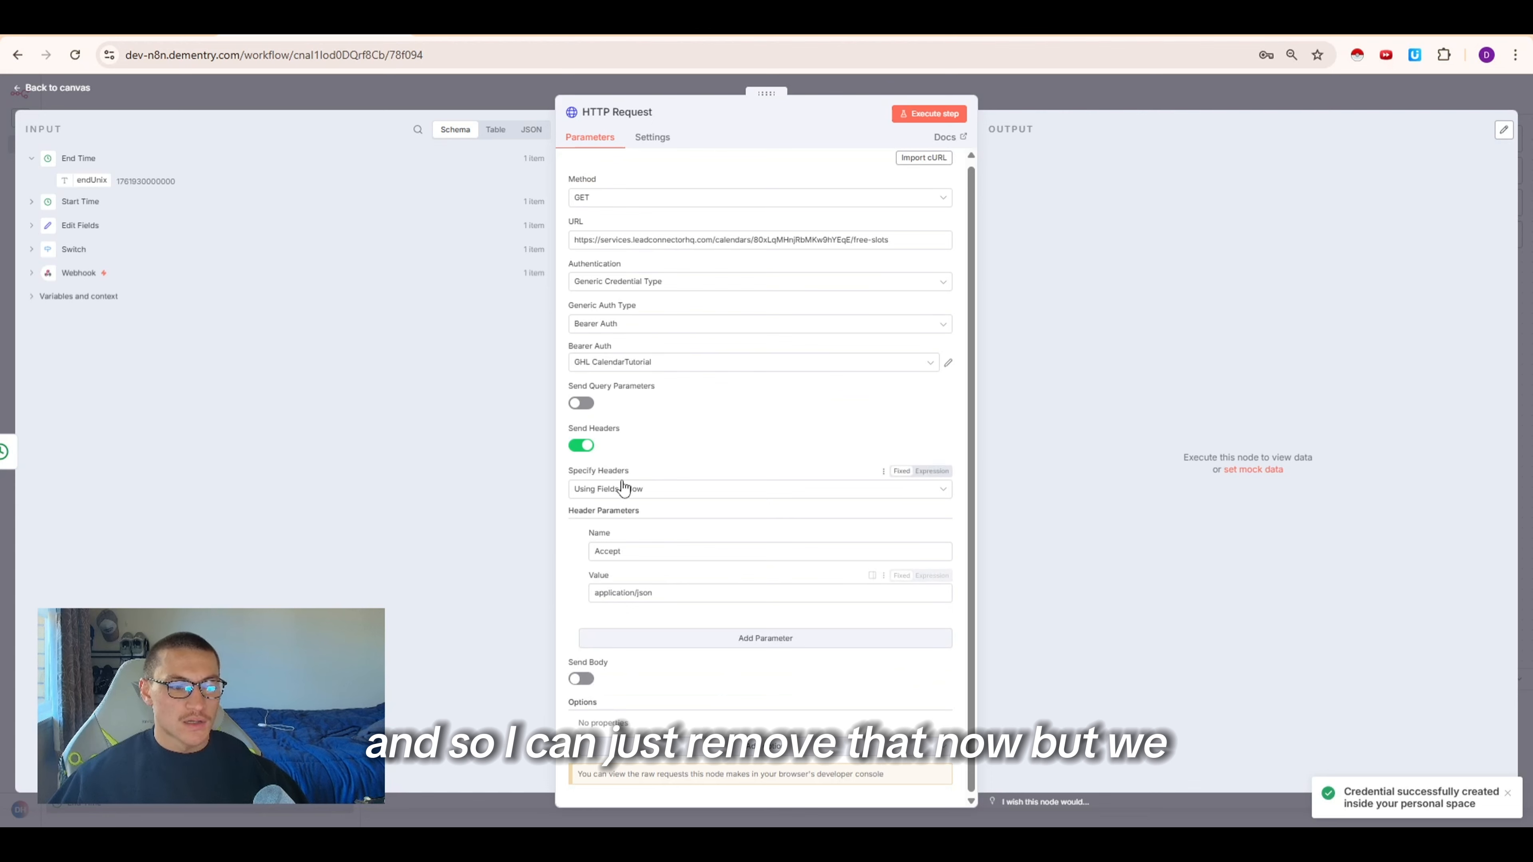
left_click(746, 639)
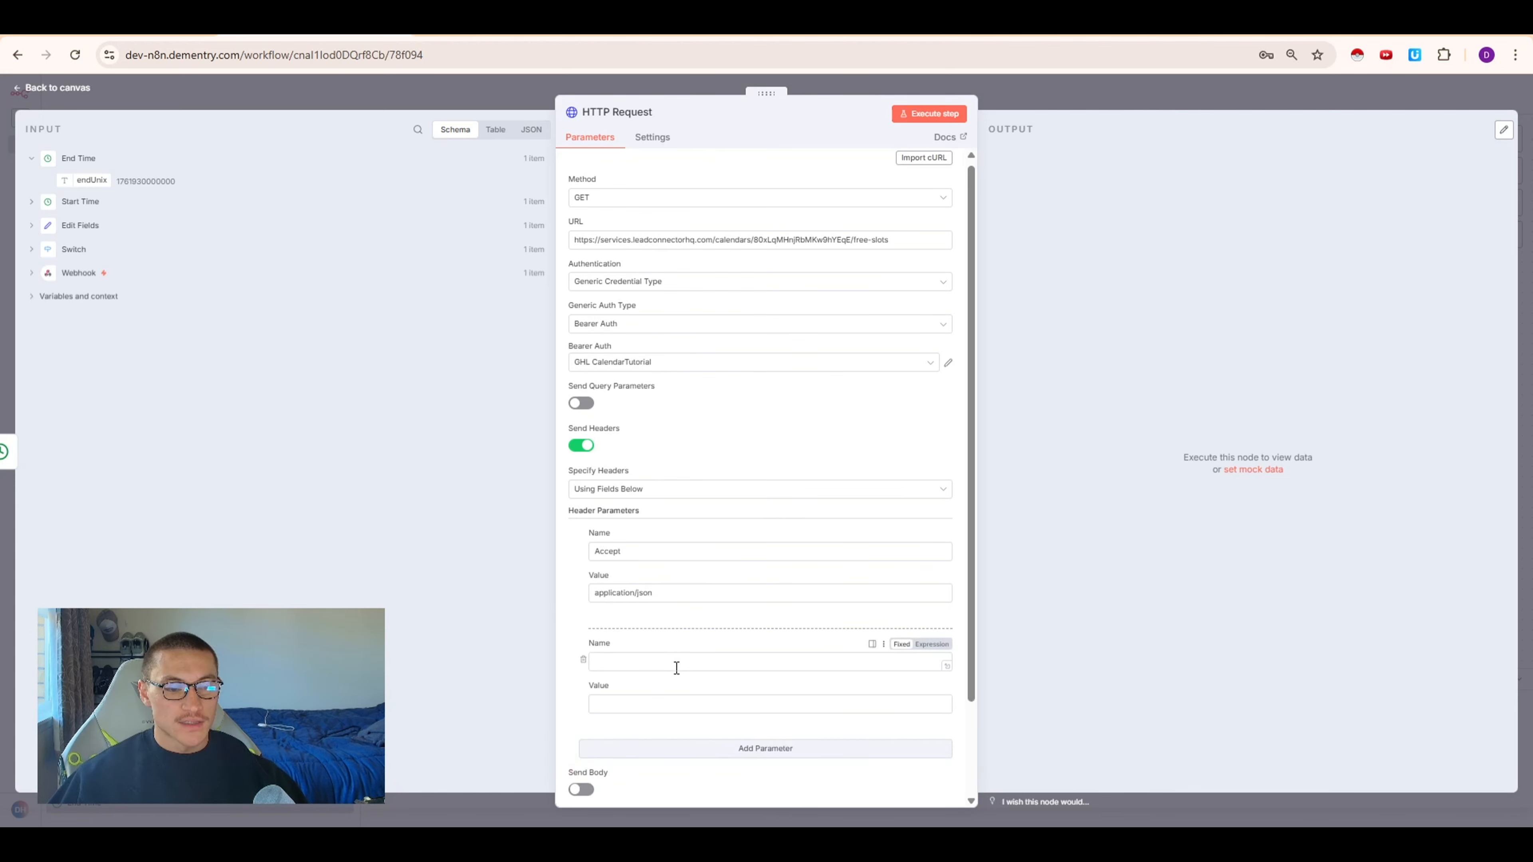
left_click(875, 24)
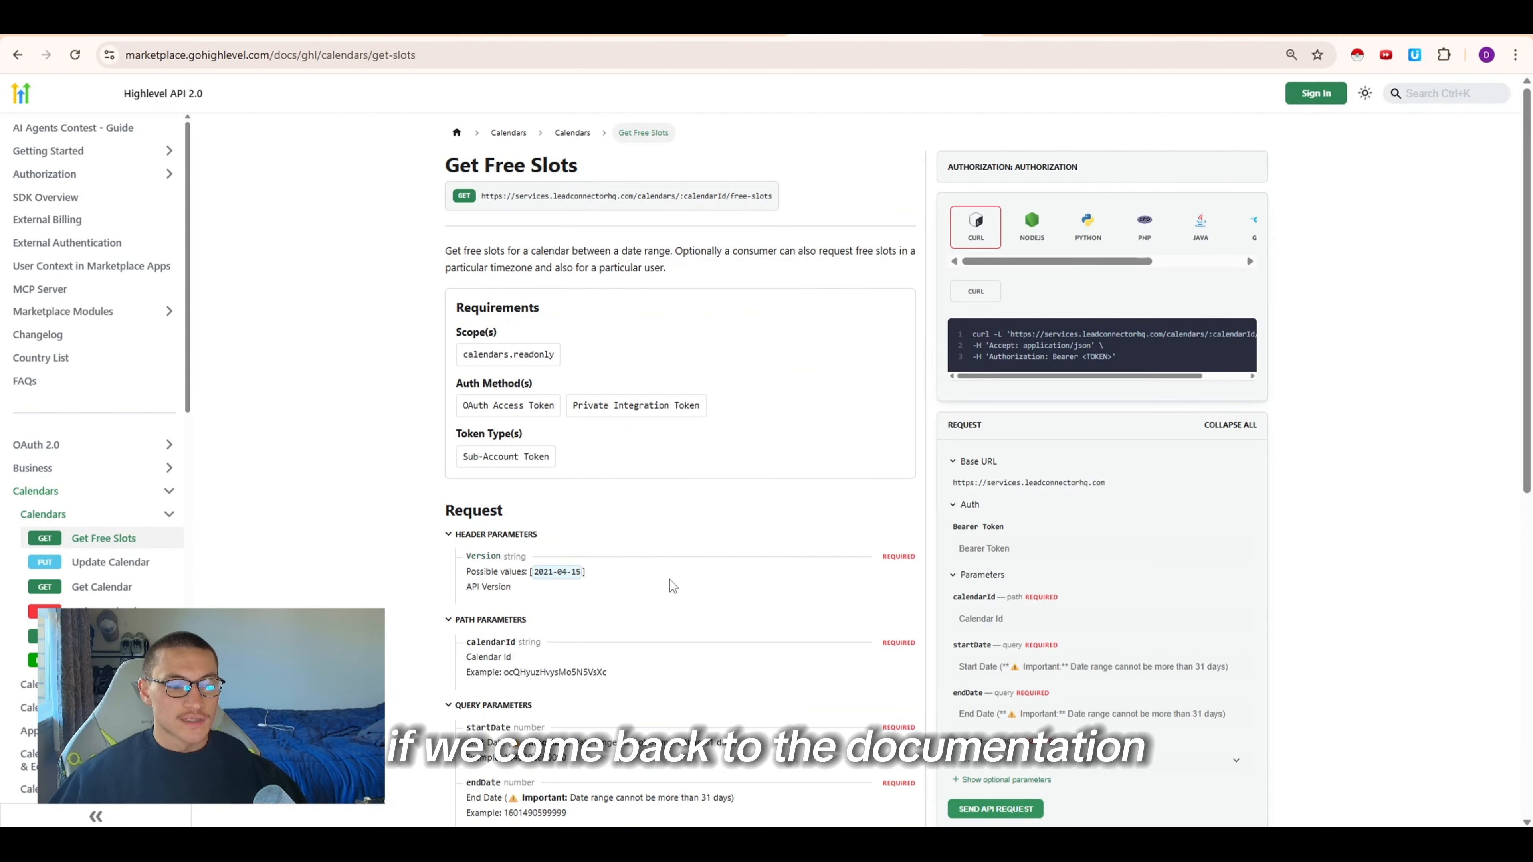
left_click_drag(520, 585, 467, 569)
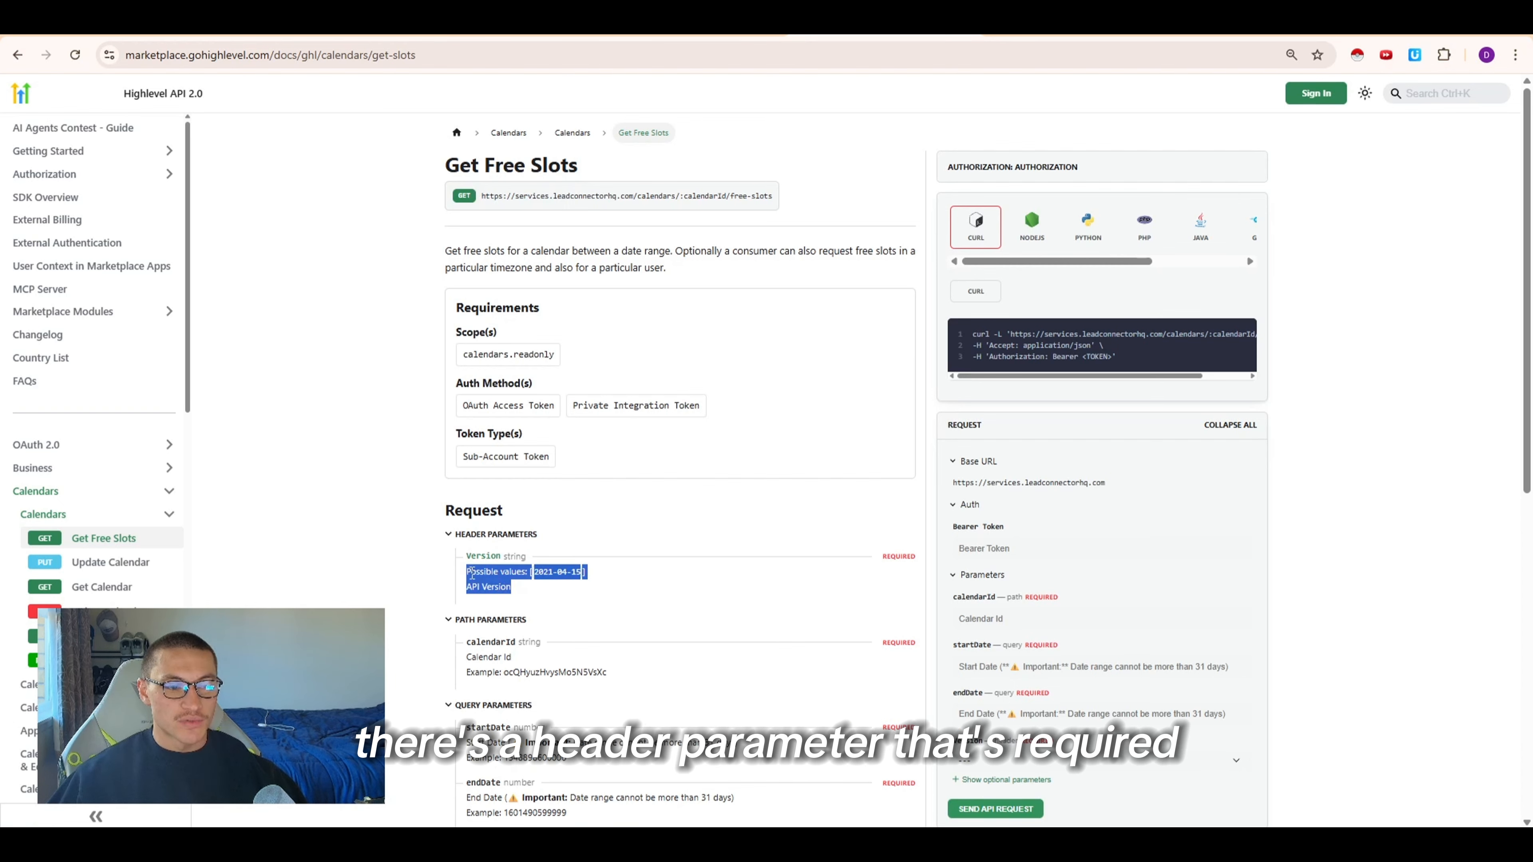
left_click(875, 601)
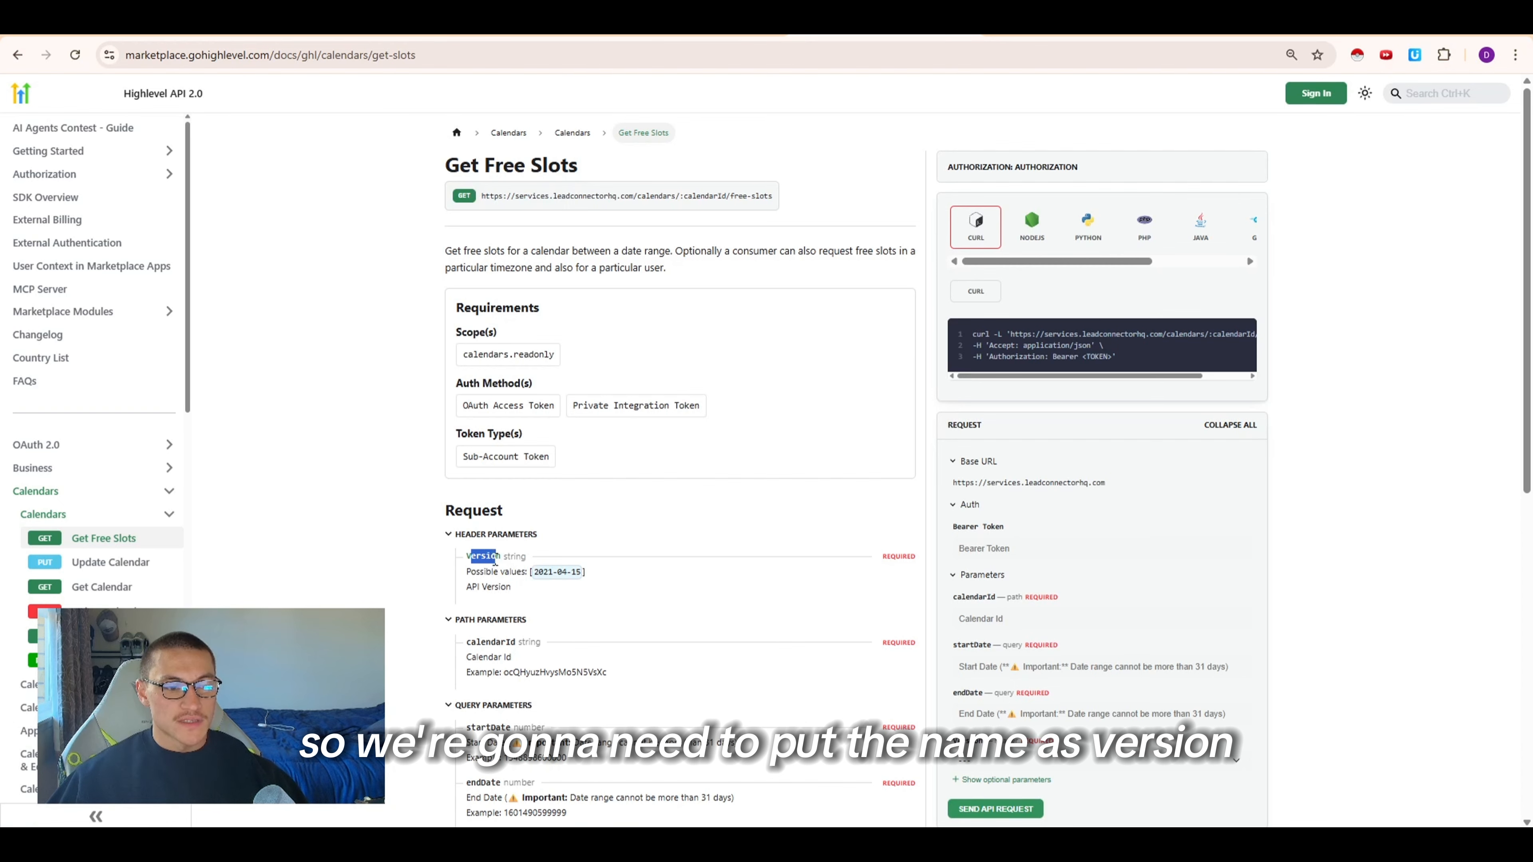
left_click(535, 574)
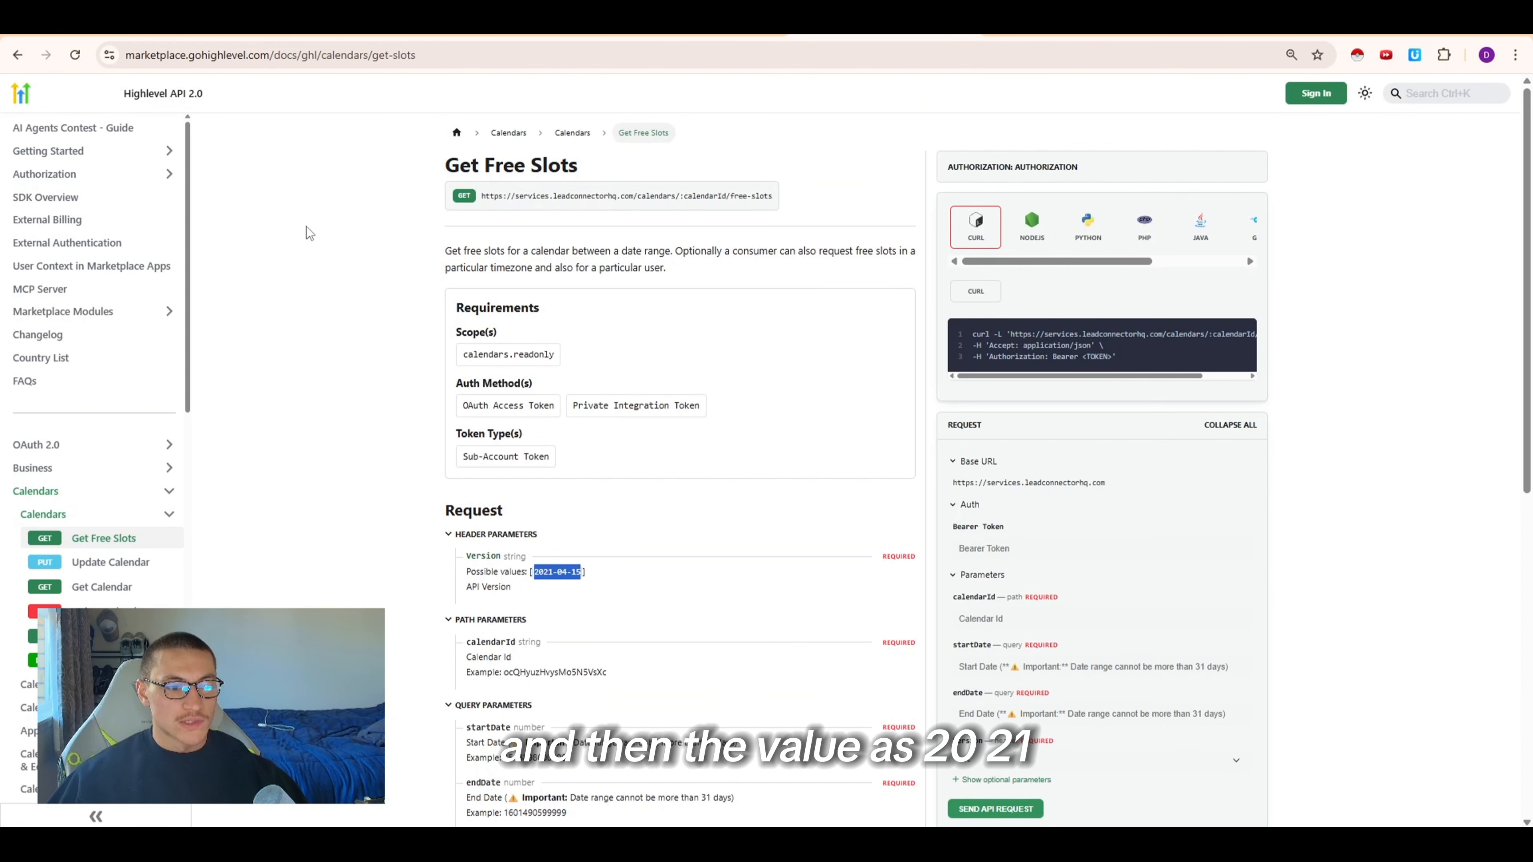
left_click(285, 27)
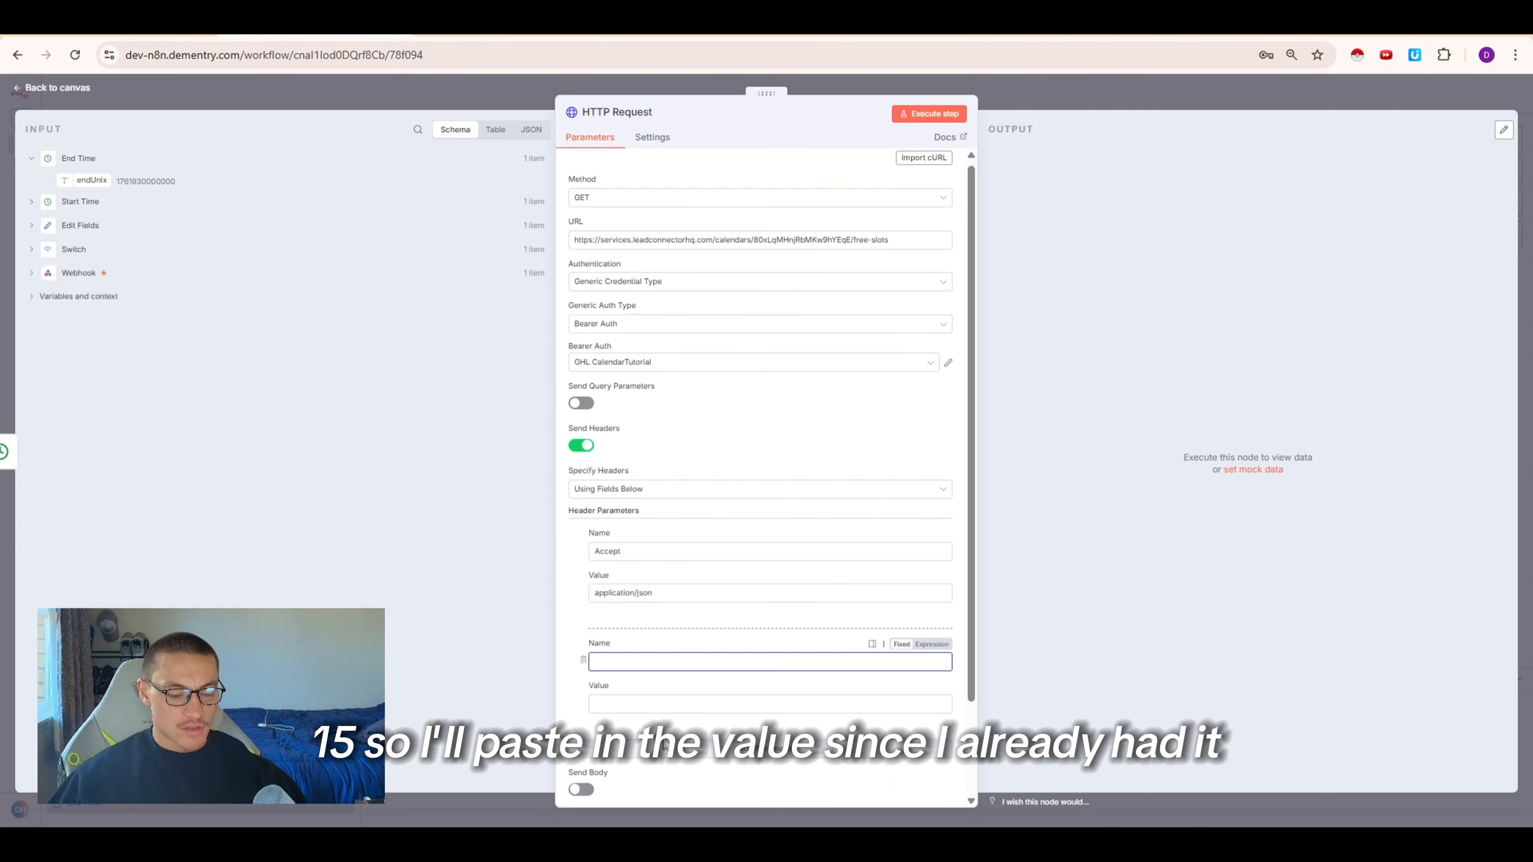
key("ctrl+v")
left_click(626, 659)
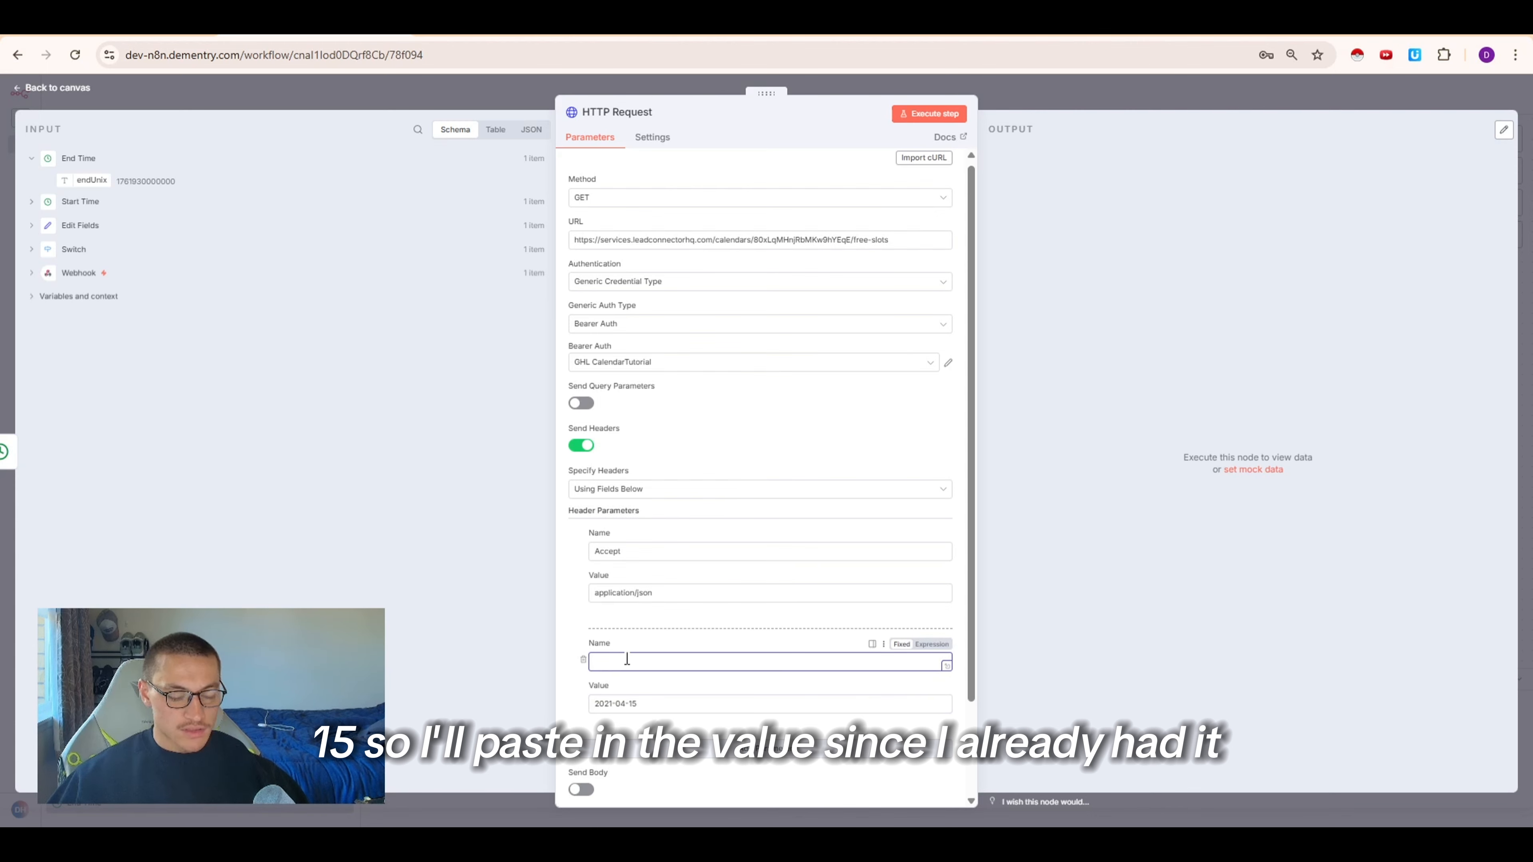
Review the startDate and endDate query parameters in the Get Free Slots documentation
scroll(691, 538, "down", 1)
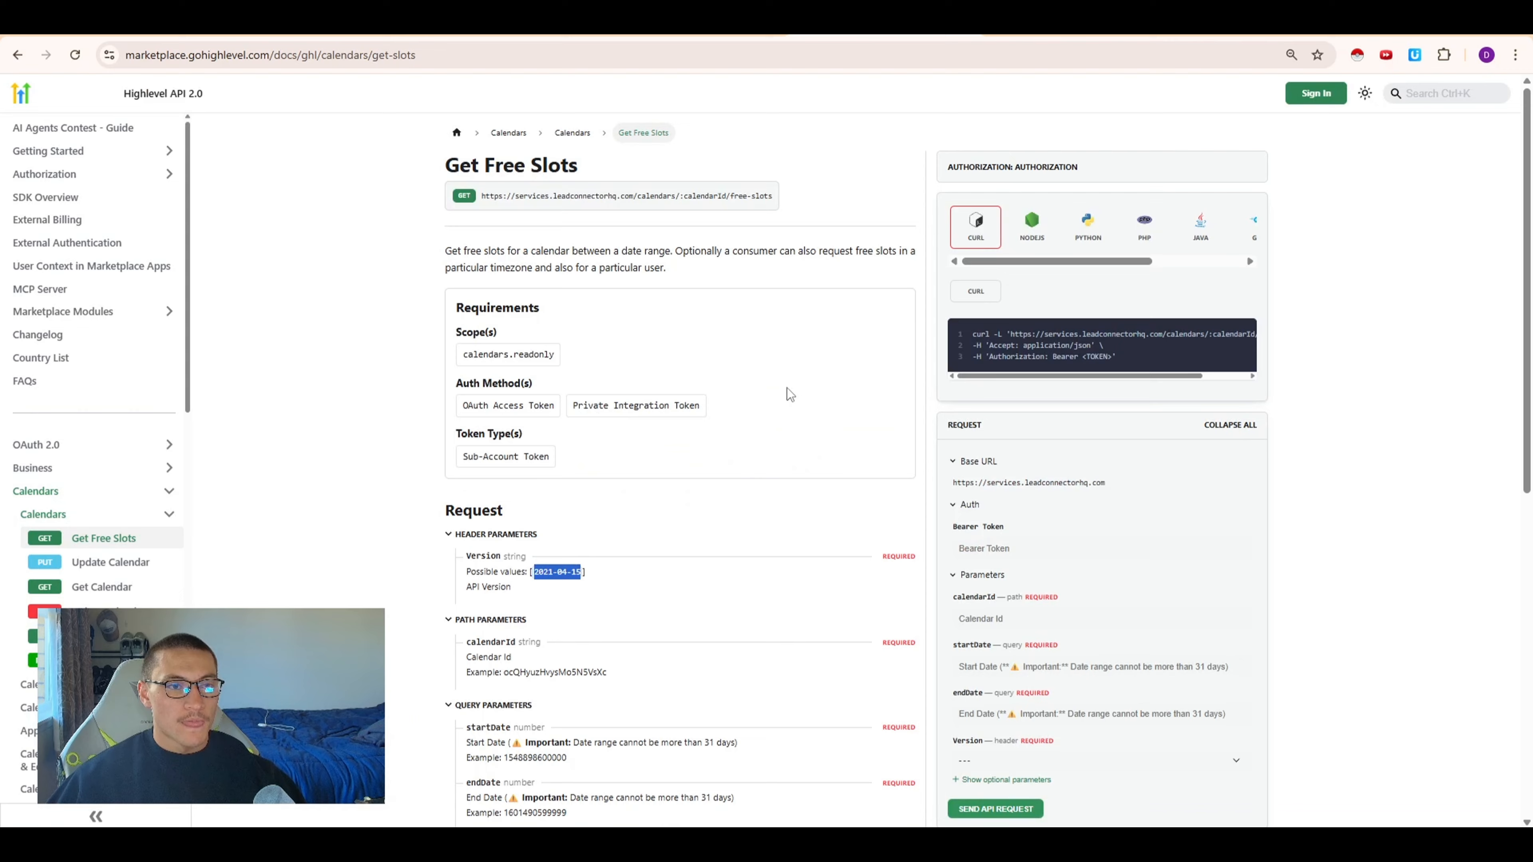
scroll(784, 477, "down", 4)
scroll(543, 447, "down", 1)
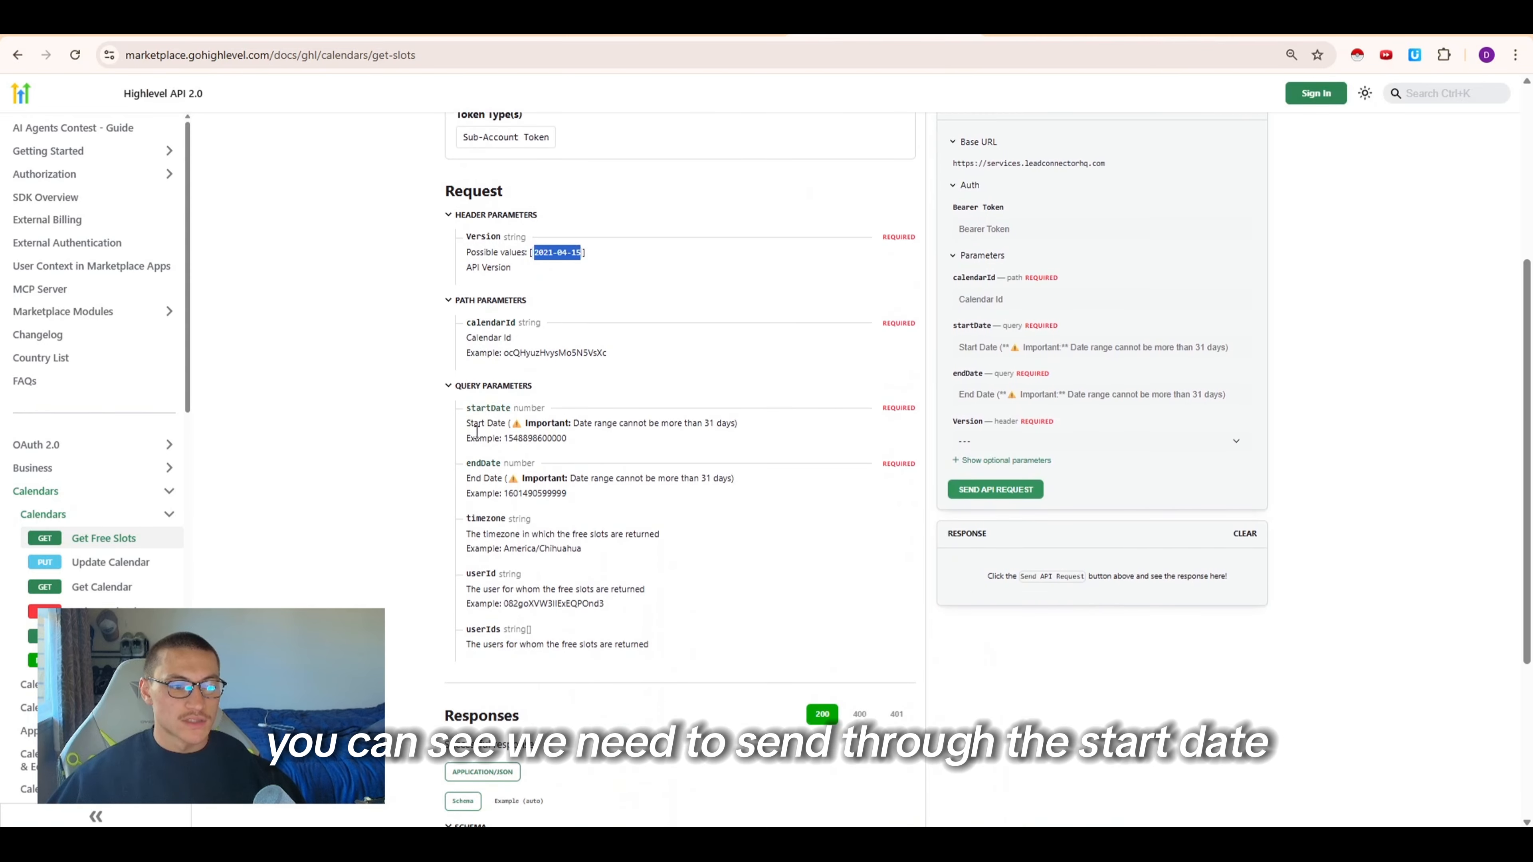
left_click_drag(468, 426, 614, 454)
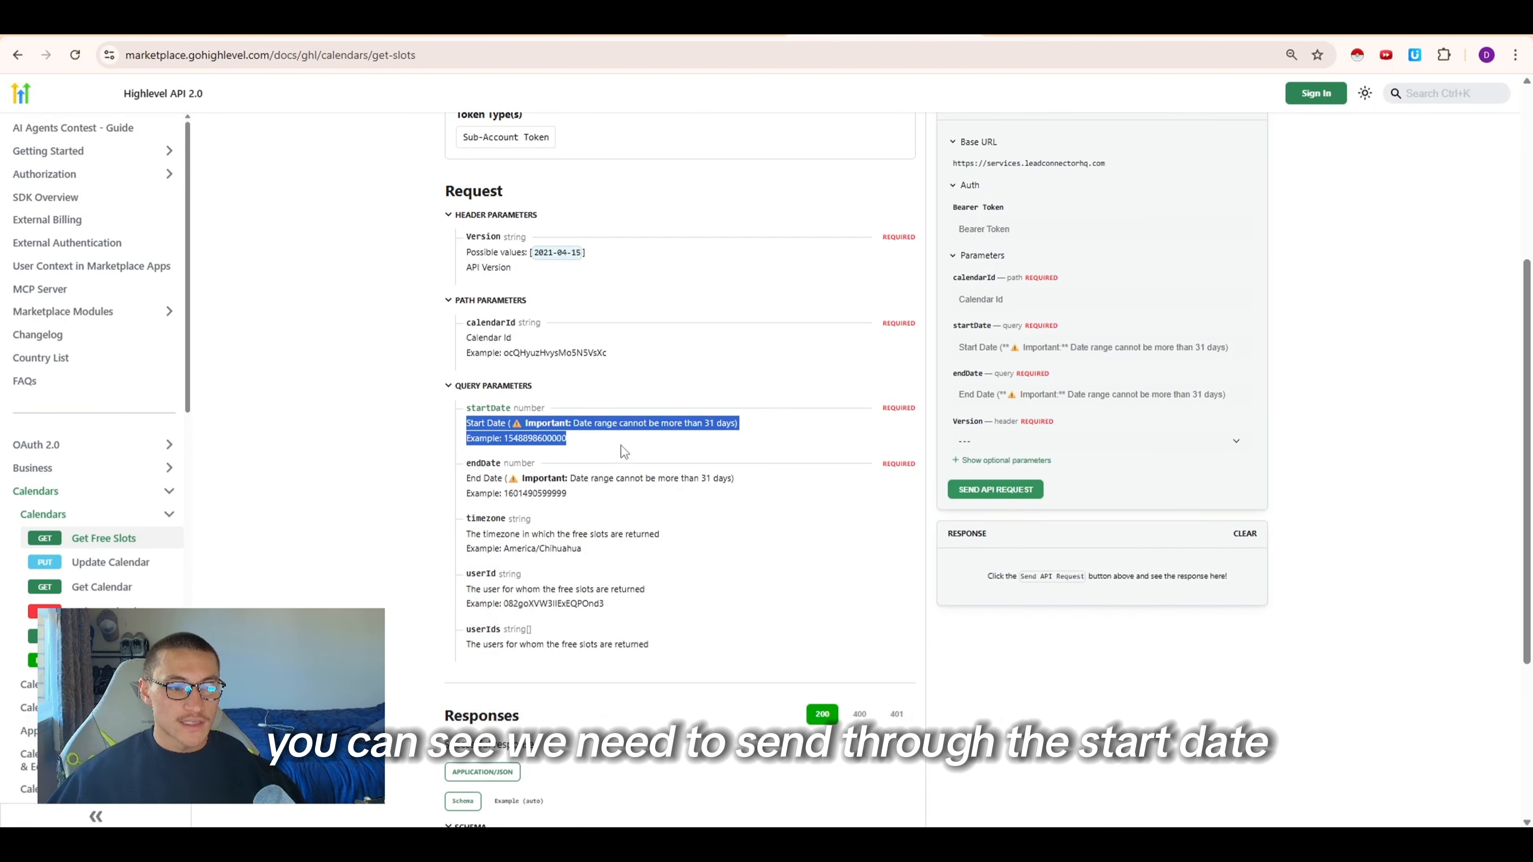
left_click_drag(495, 494, 615, 518)
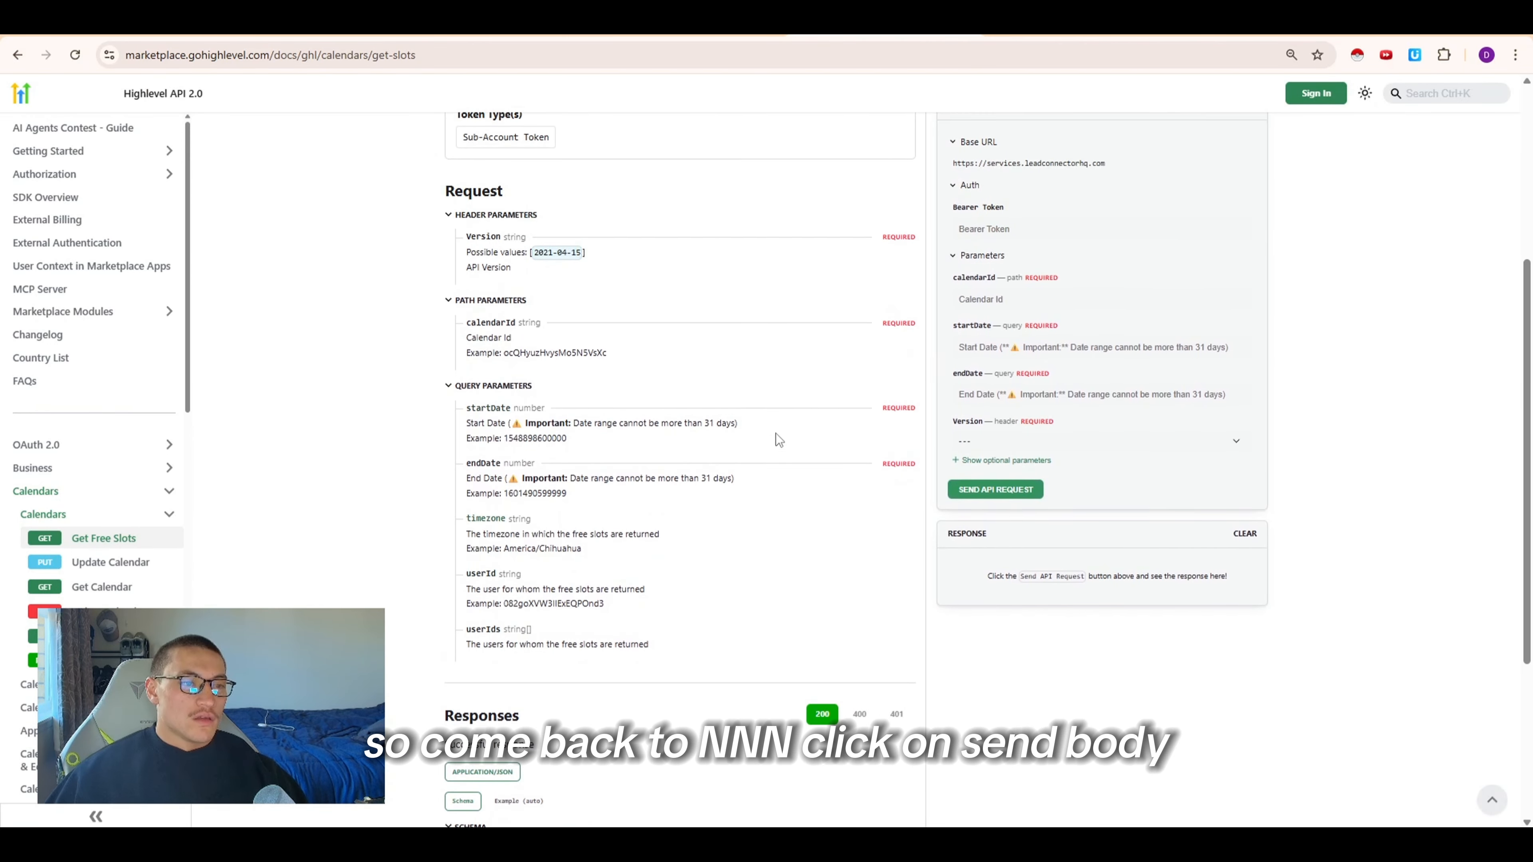
Enable Send Body and add JSON body parameters startDate, endDate and timezone with their expressions
left_click(401, 30)
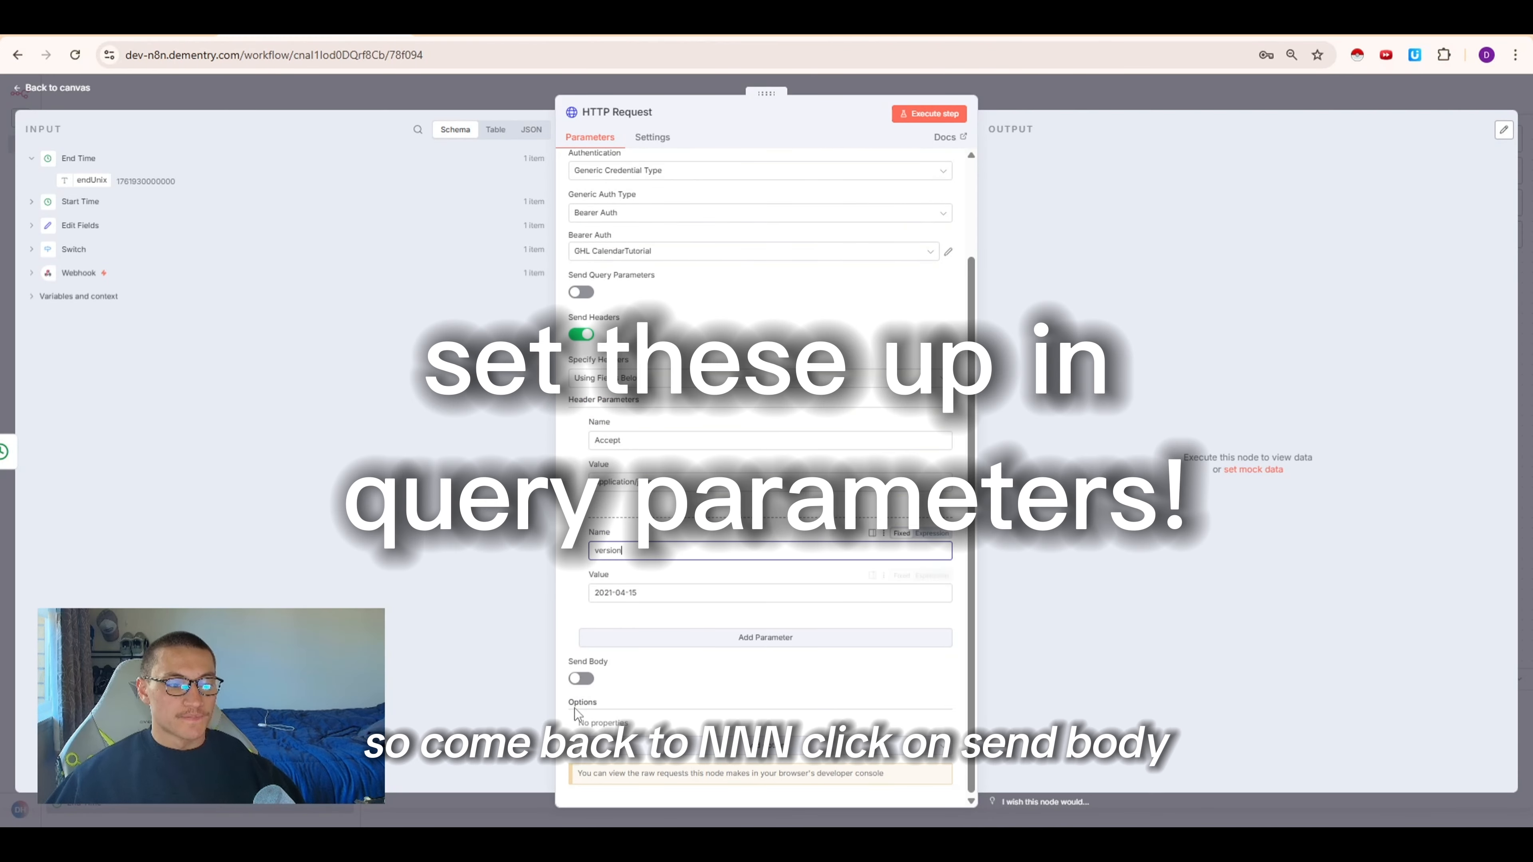
left_click(581, 678)
scroll(580, 678, "down", 4)
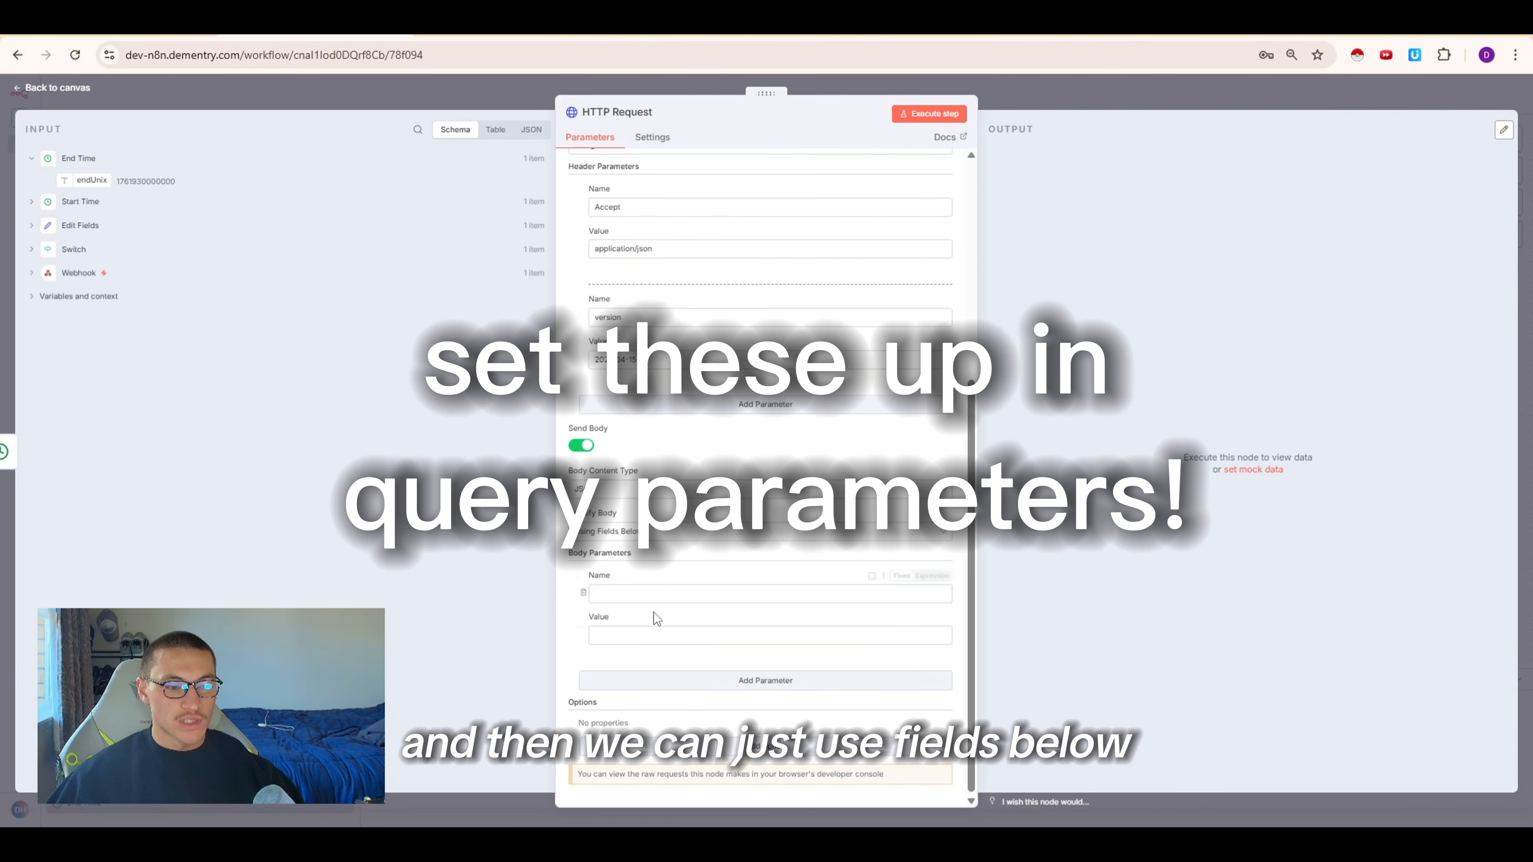
left_click(648, 587)
type("startDate")
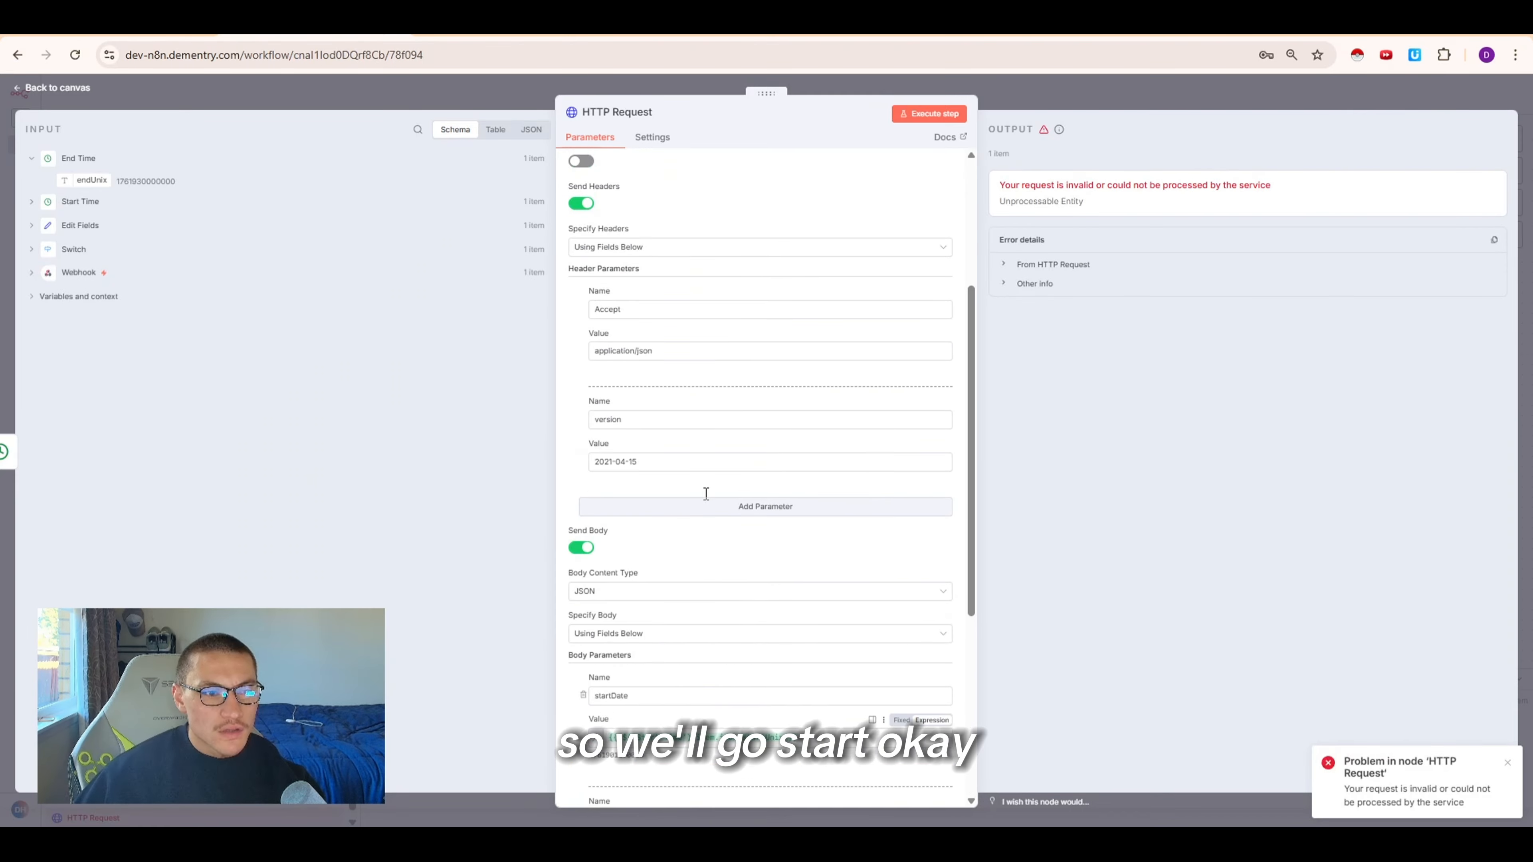
Turn off Send Body on the HTTP Request node
scroll(708, 489, "up", 3)
scroll(705, 507, "down", 5)
scroll(728, 489, "down", 1)
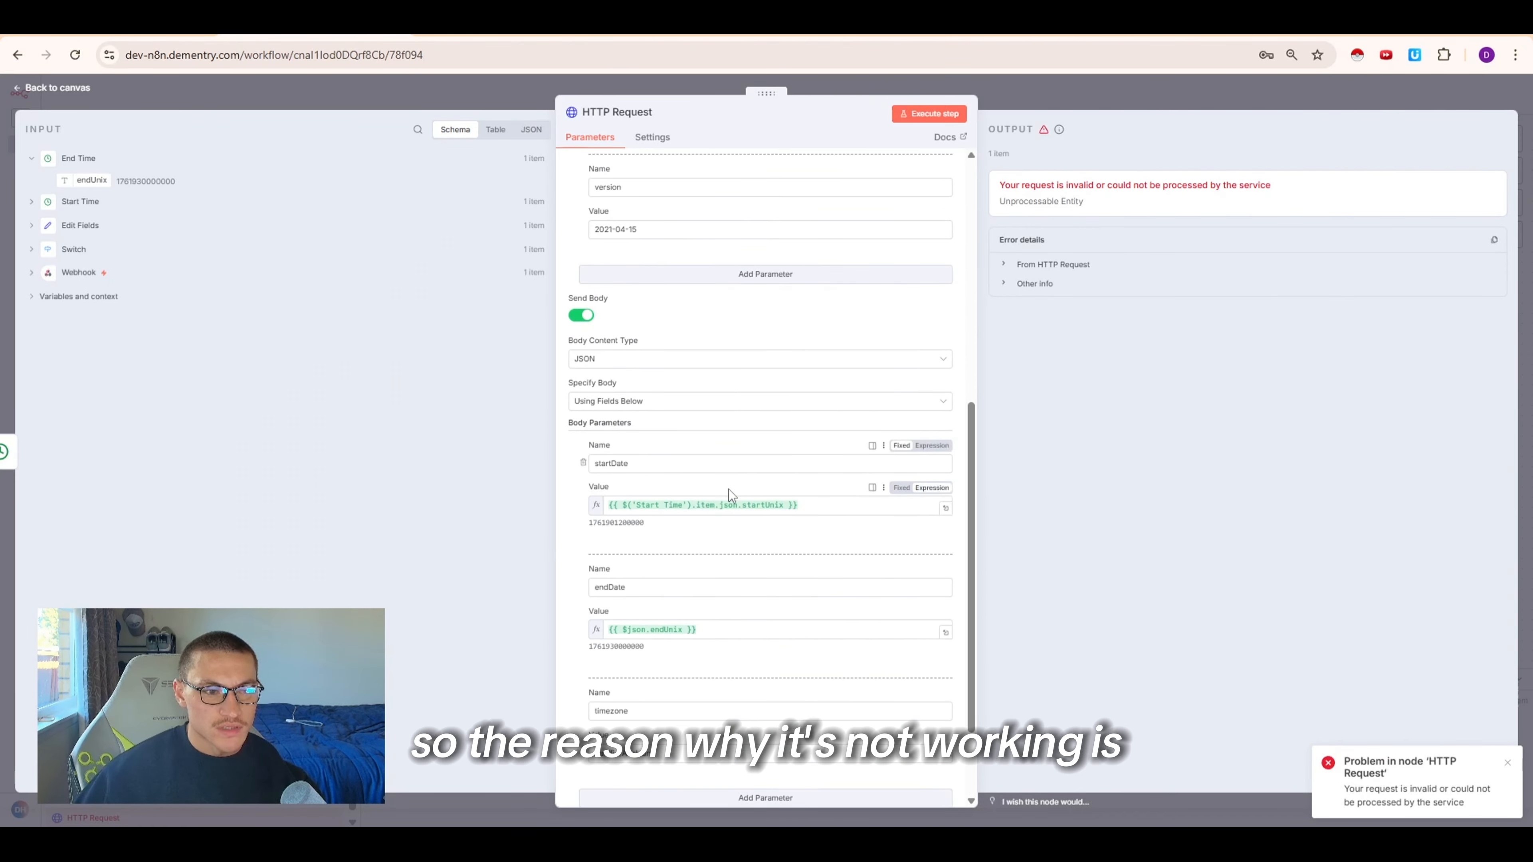
scroll(760, 171, "up", 3)
scroll(686, 304, "down", 4)
scroll(604, 227, "up", 8)
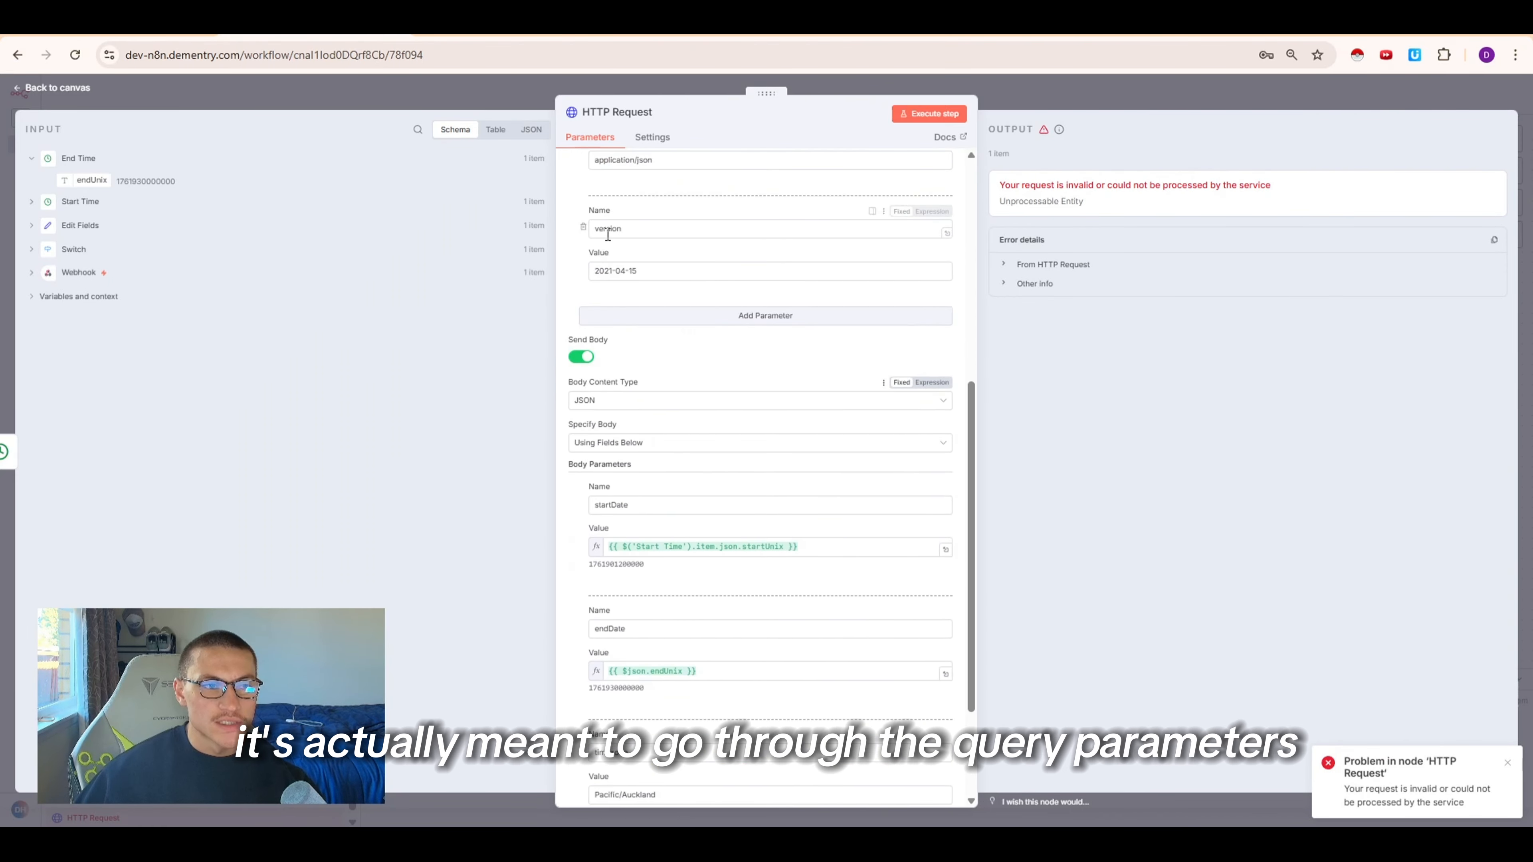
scroll(578, 595, "down", 4)
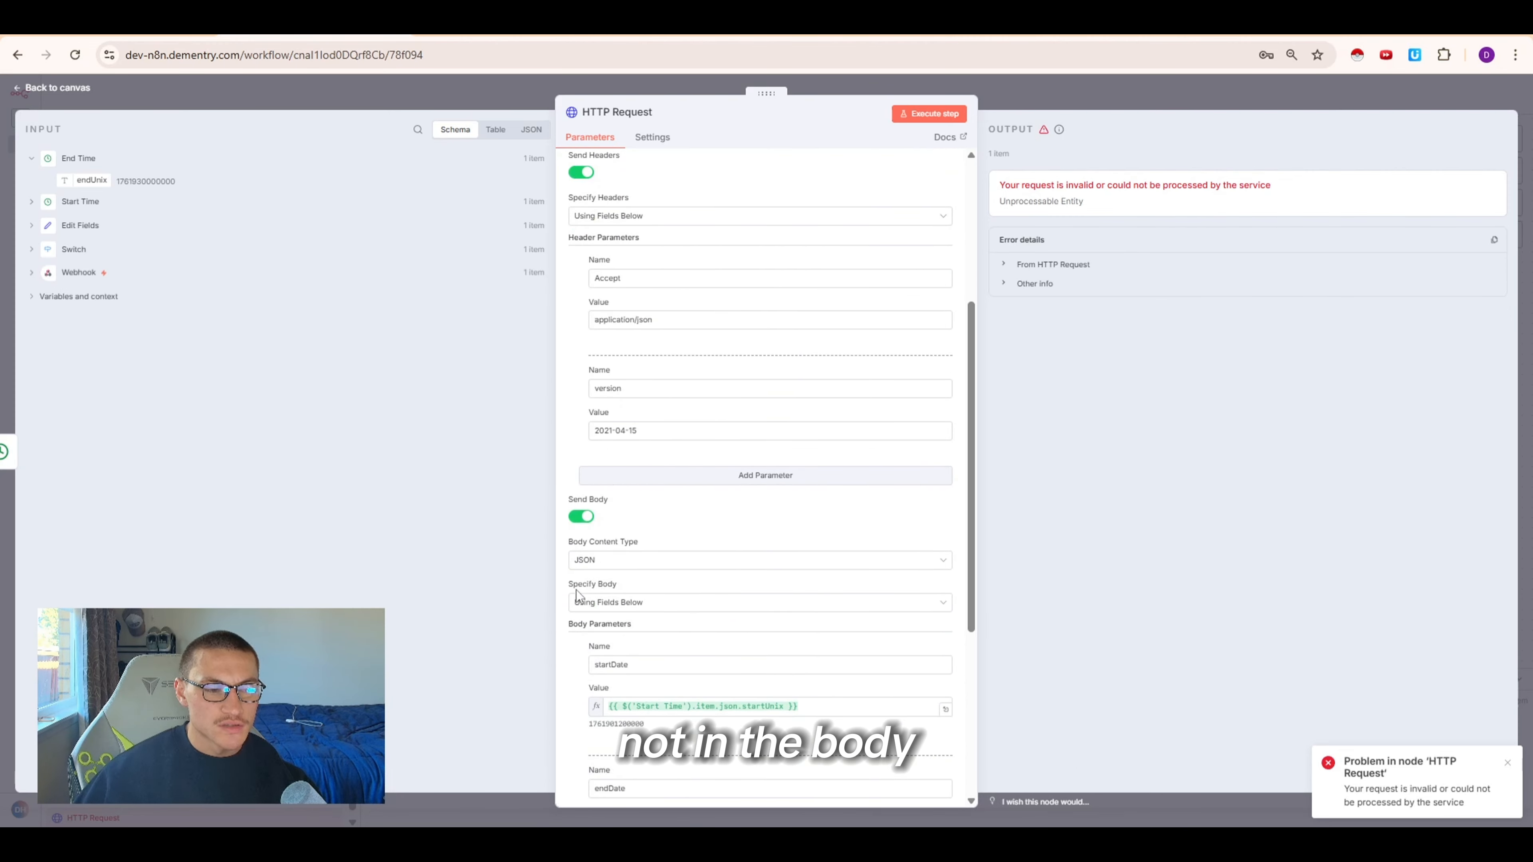
left_click(586, 516)
Enable Send Query Parameters on the HTTP Request node using fields below
scroll(586, 516, "up", 6)
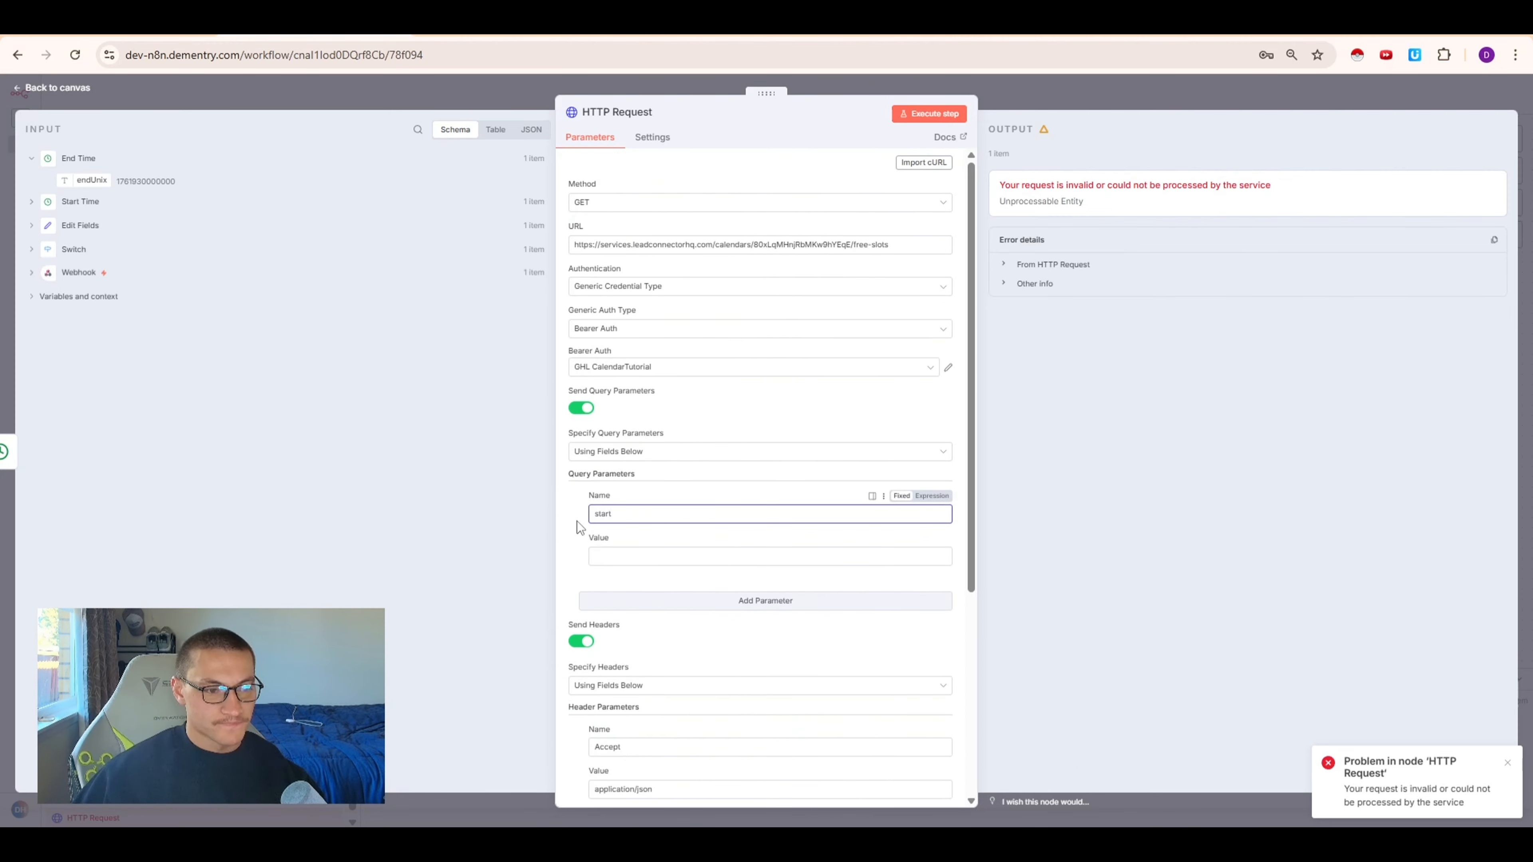
left_click(577, 513)
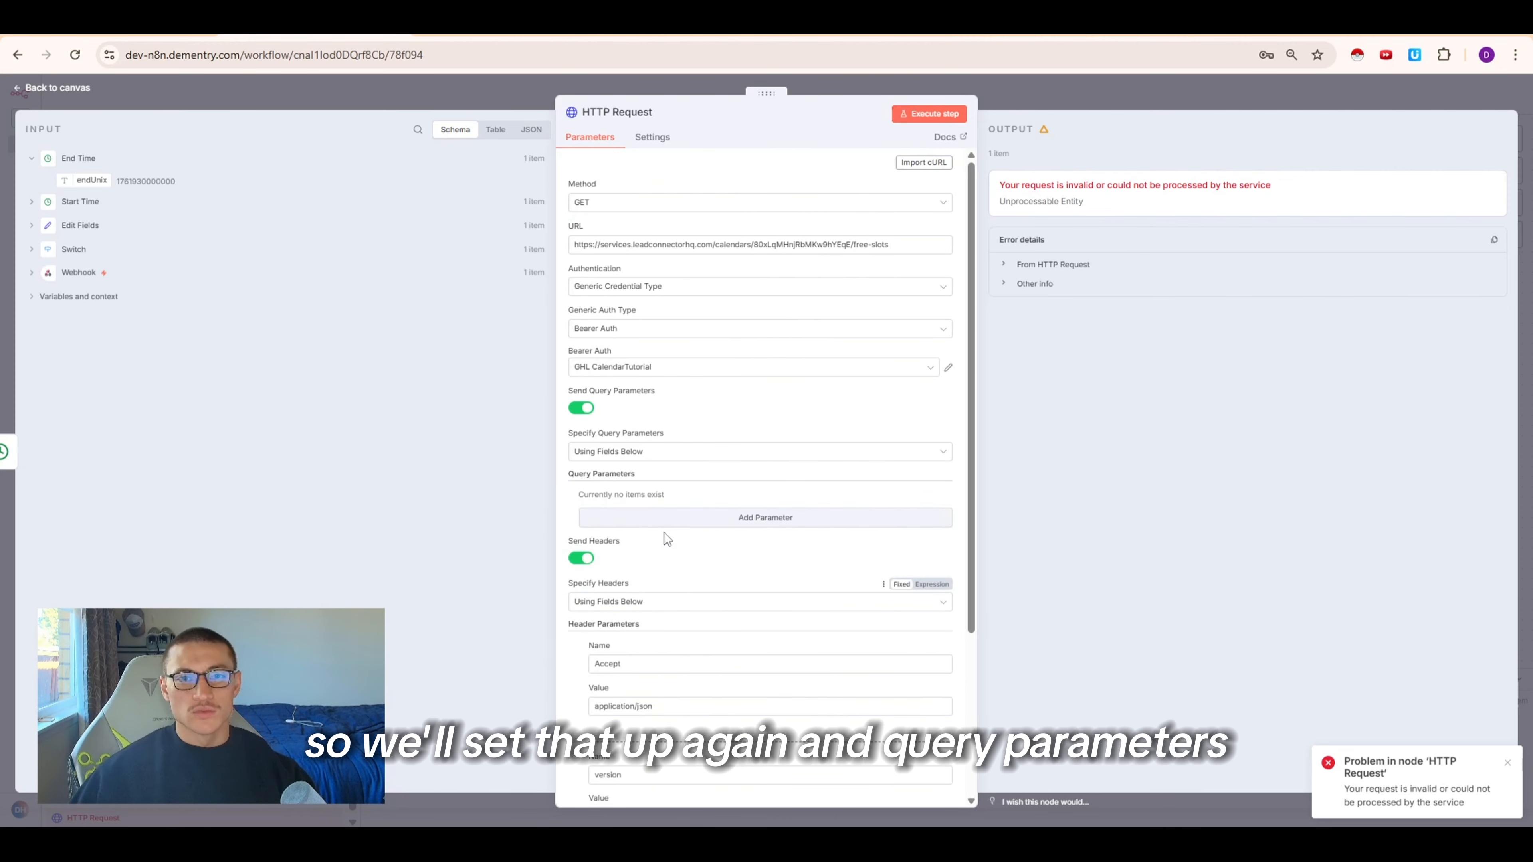
left_click(581, 408)
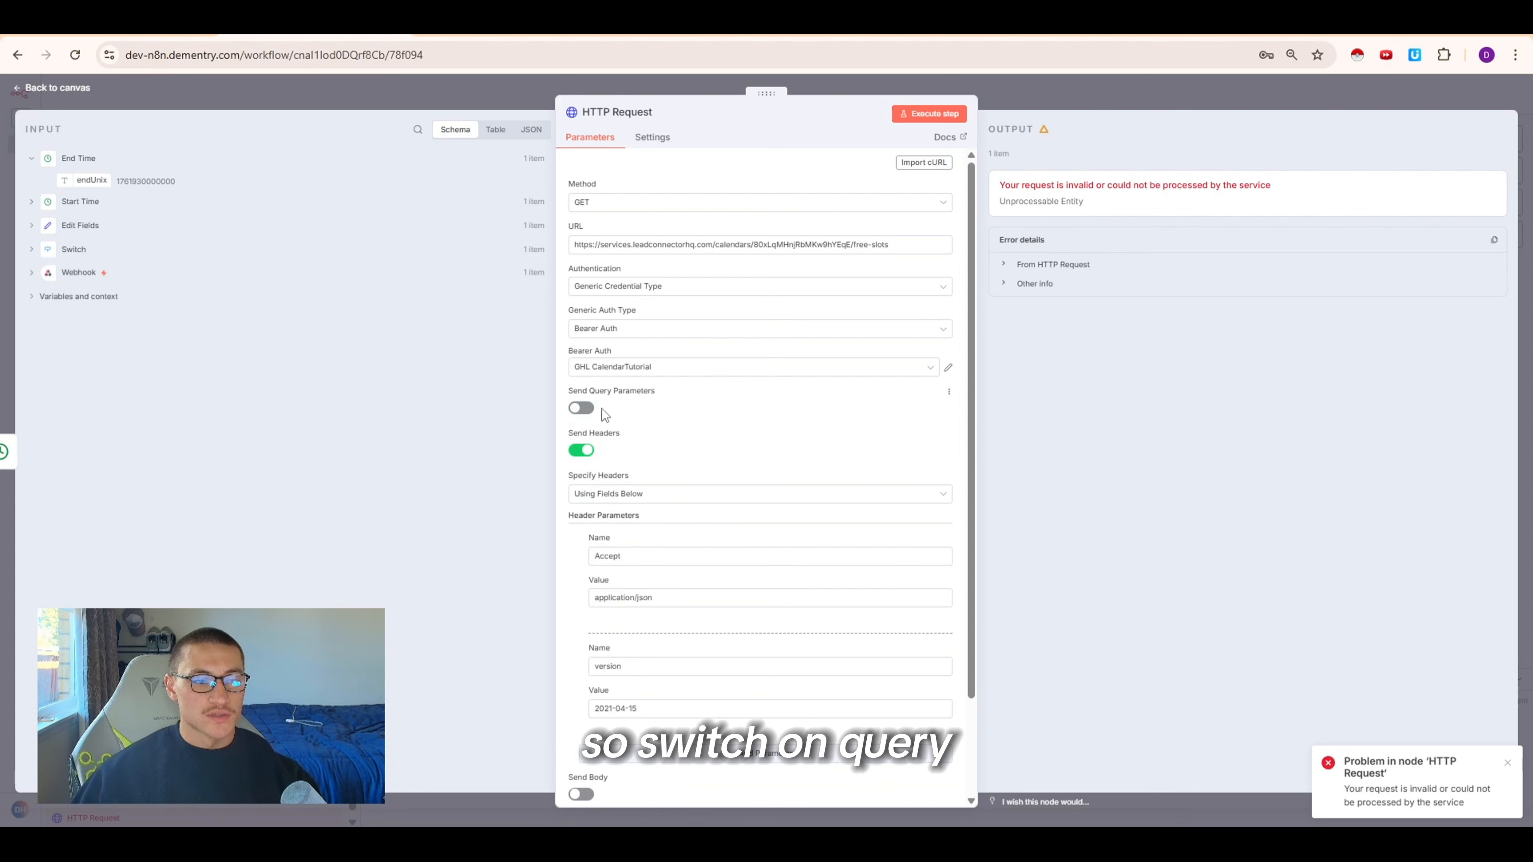
left_click(582, 408)
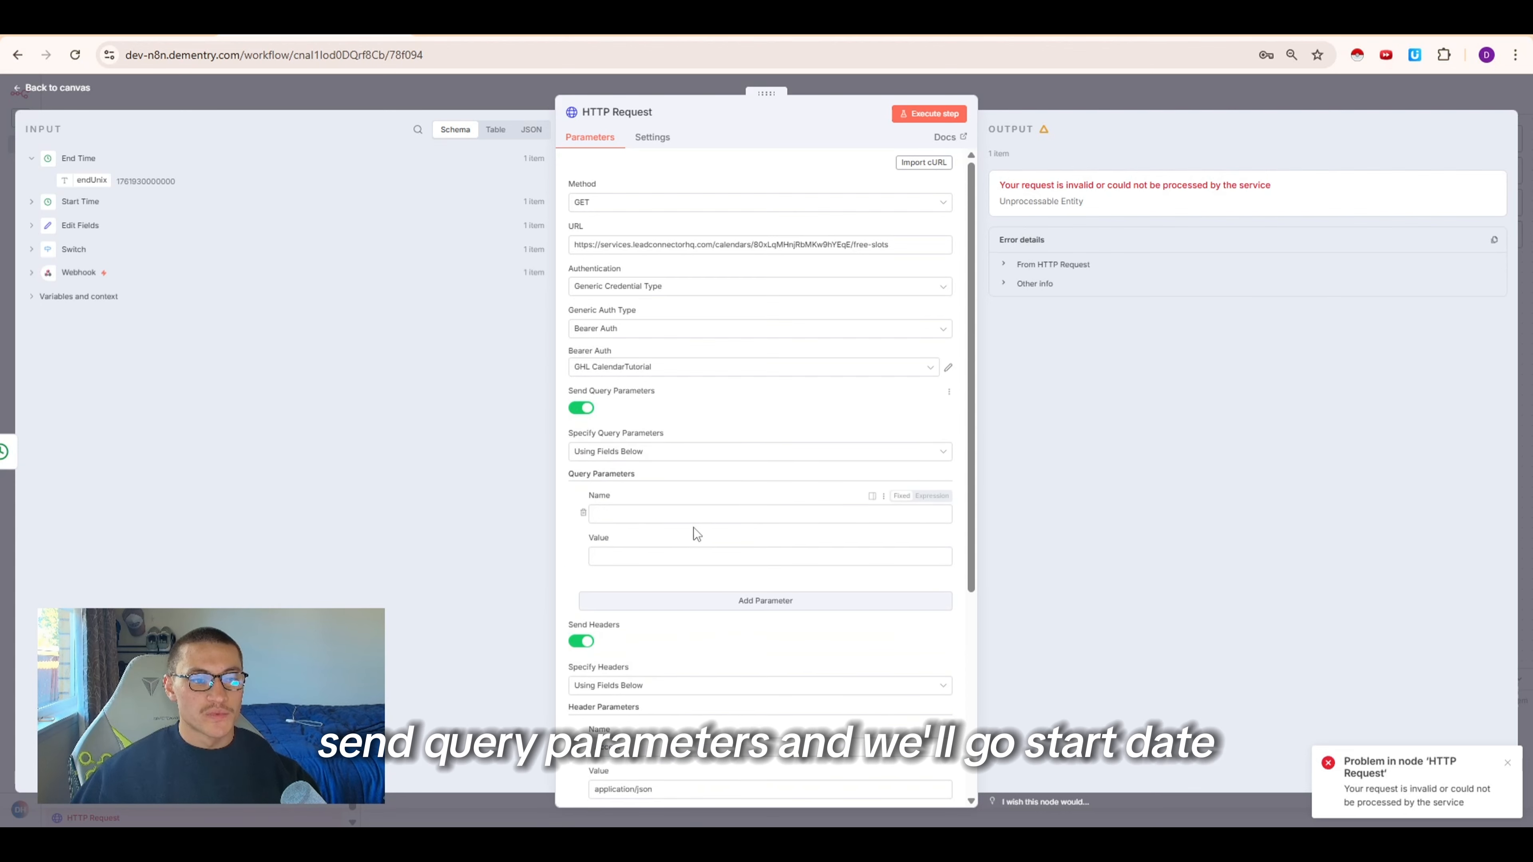
Add two query parameters named startDate and endDate to the HTTP Request node
left_click(664, 514)
type("star")
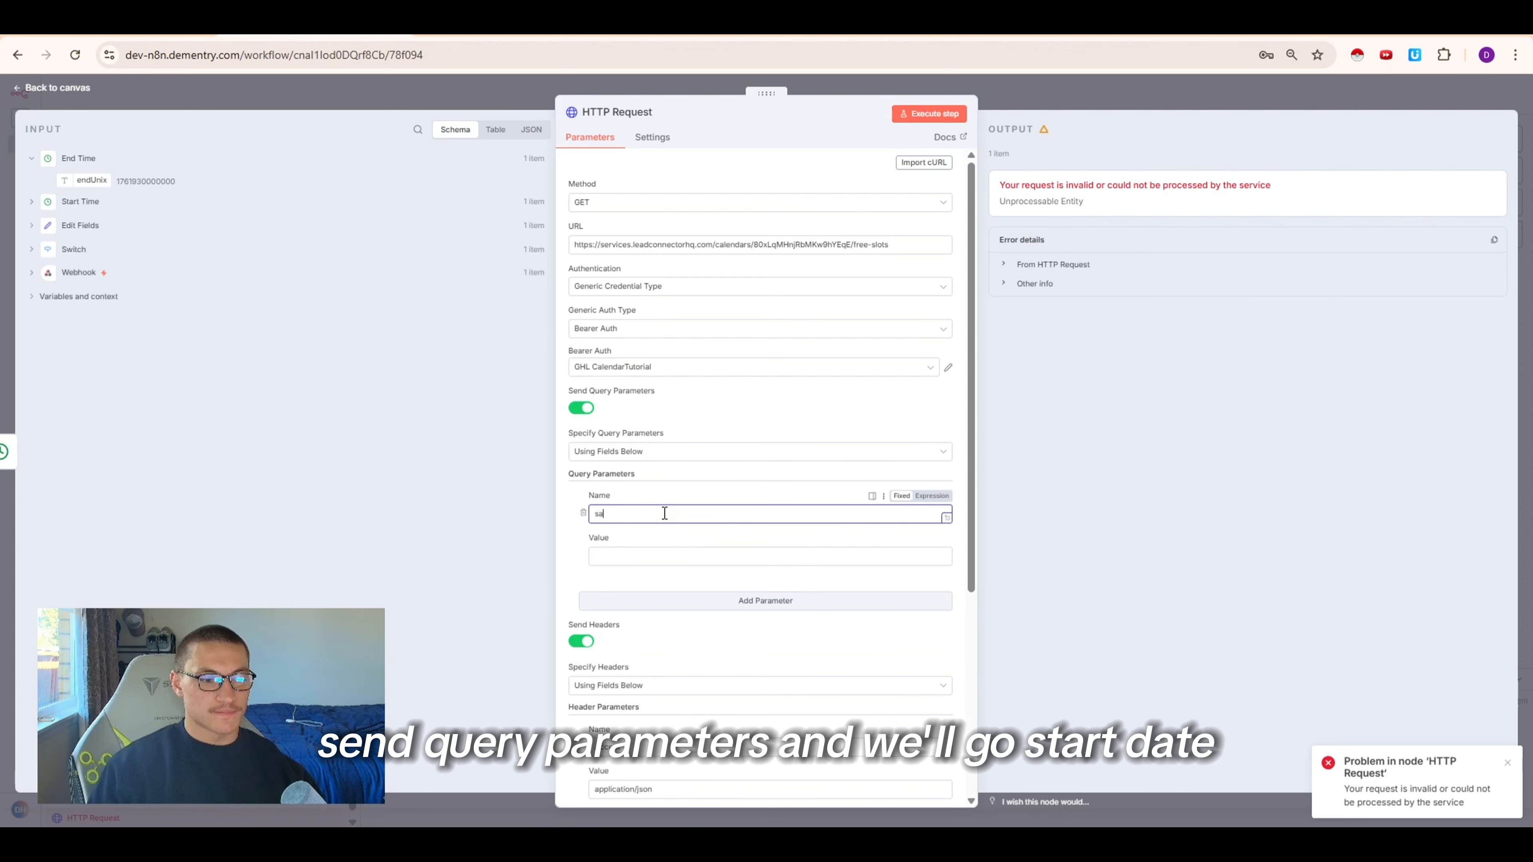
type("tDate")
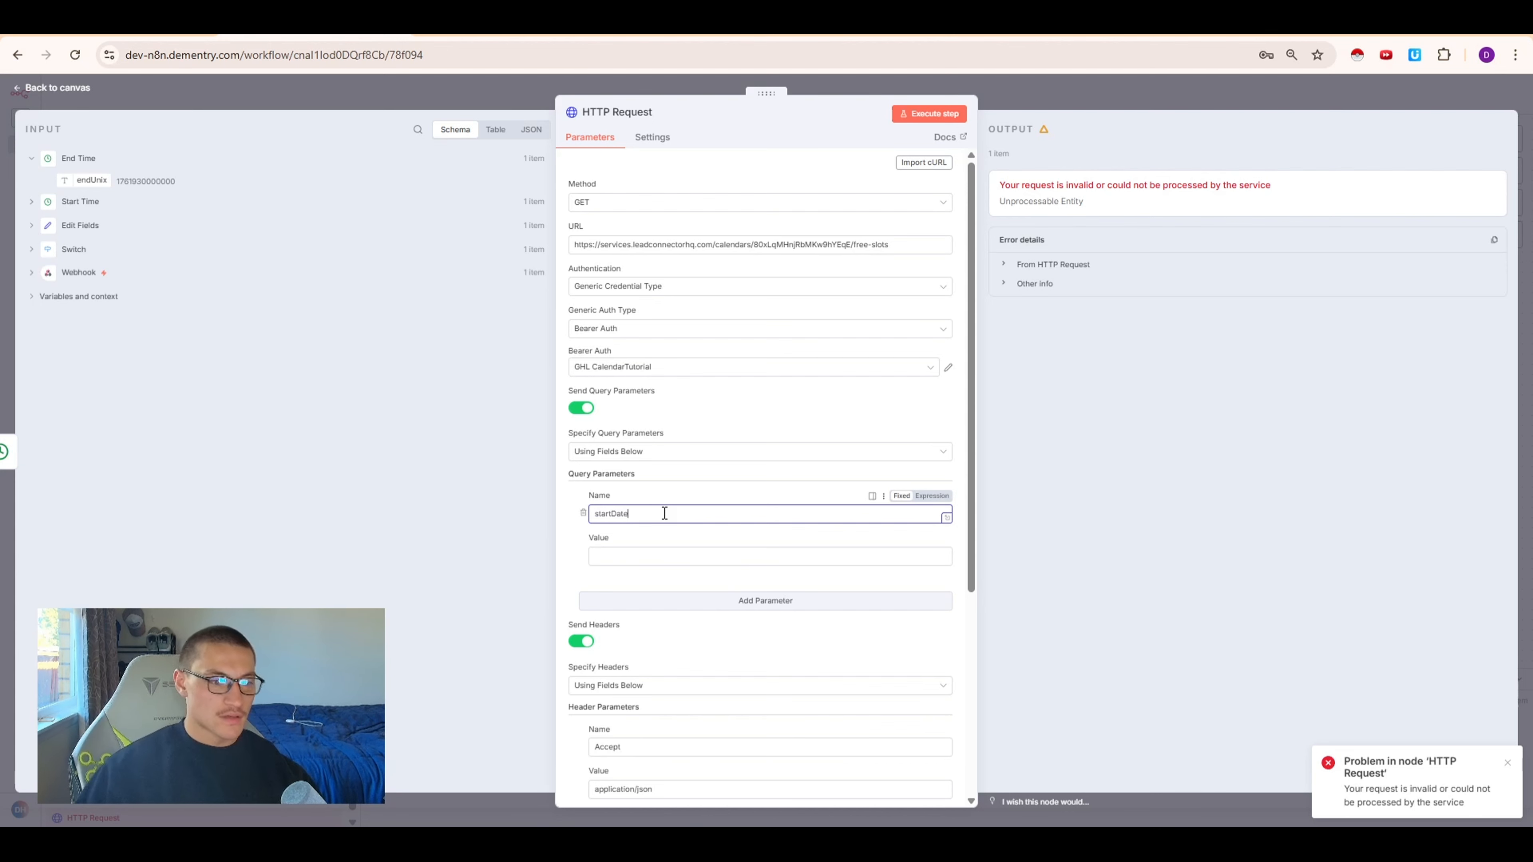
left_click(739, 601)
left_click(688, 622)
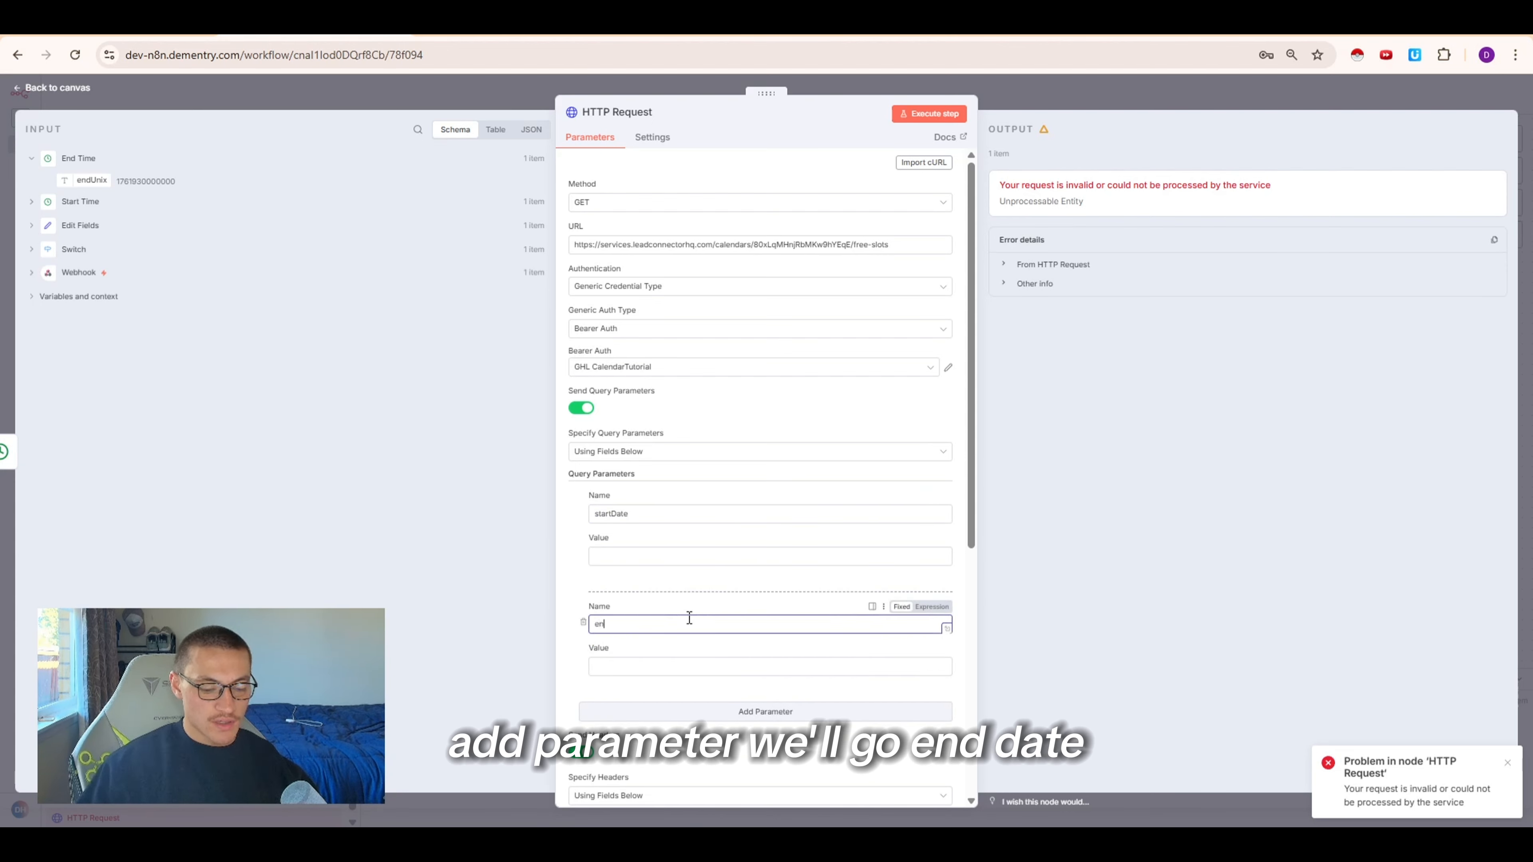
type("endDate")
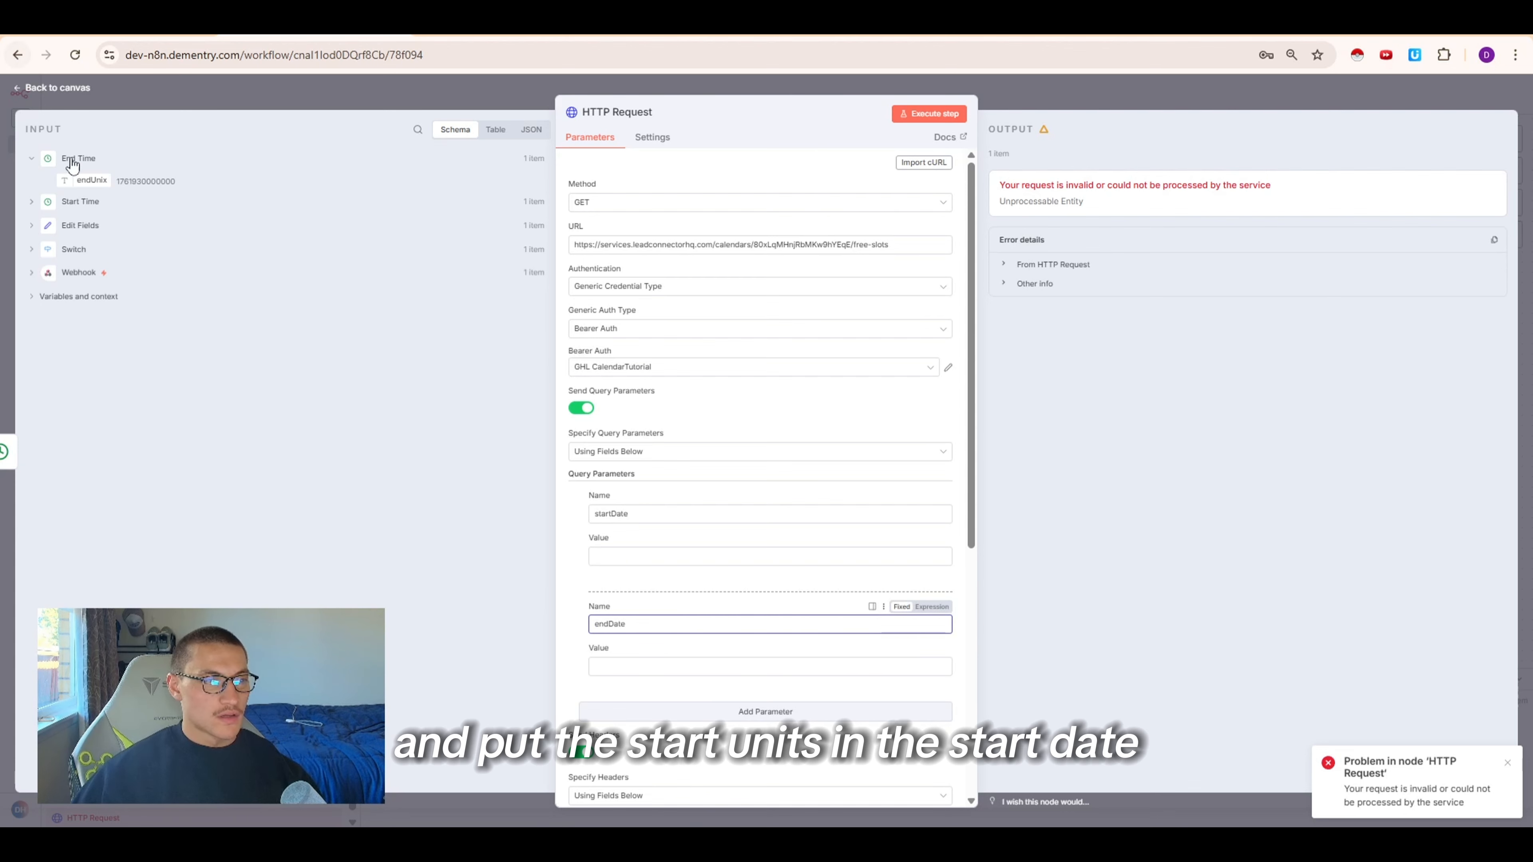
Map Start Time's startUnix into the startDate value and End Time's endUnix into the endDate value, then execute the step
left_click(39, 203)
left_click_drag(80, 211, 598, 555)
left_click(50, 159)
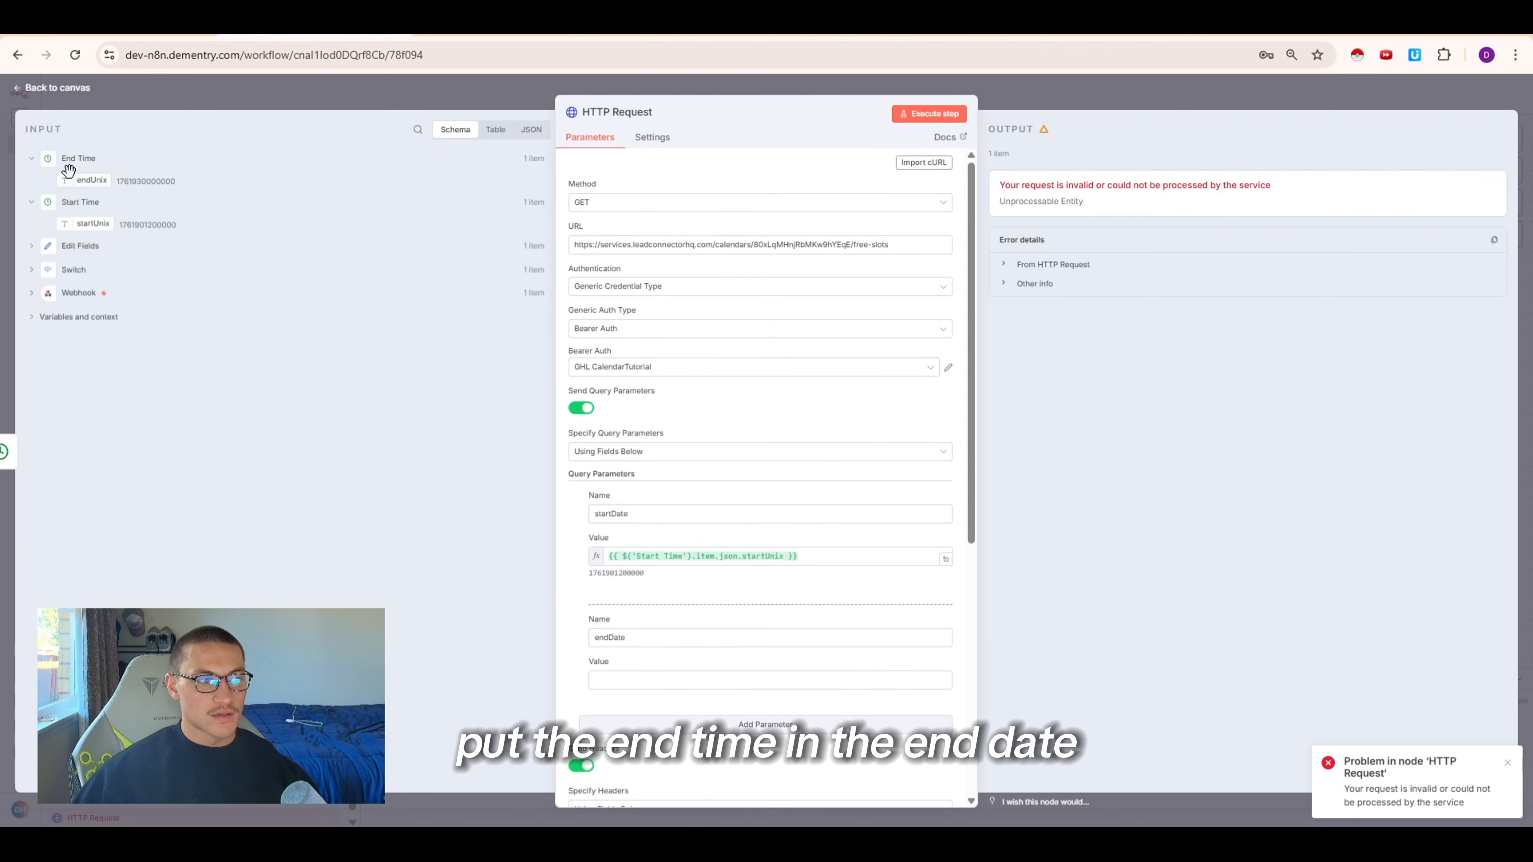
left_click_drag(91, 180, 624, 679)
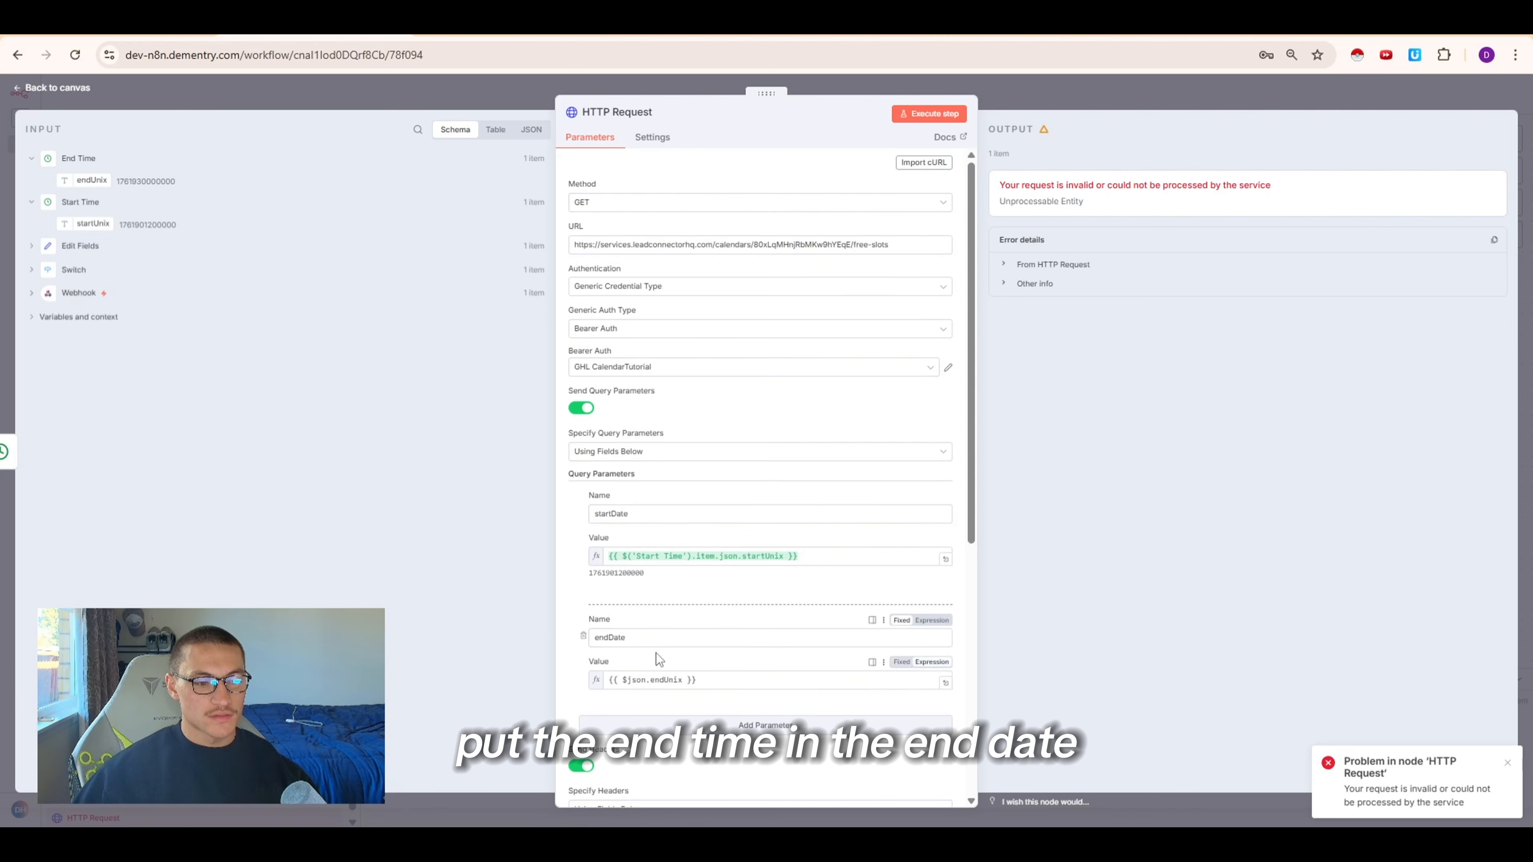
left_click(929, 114)
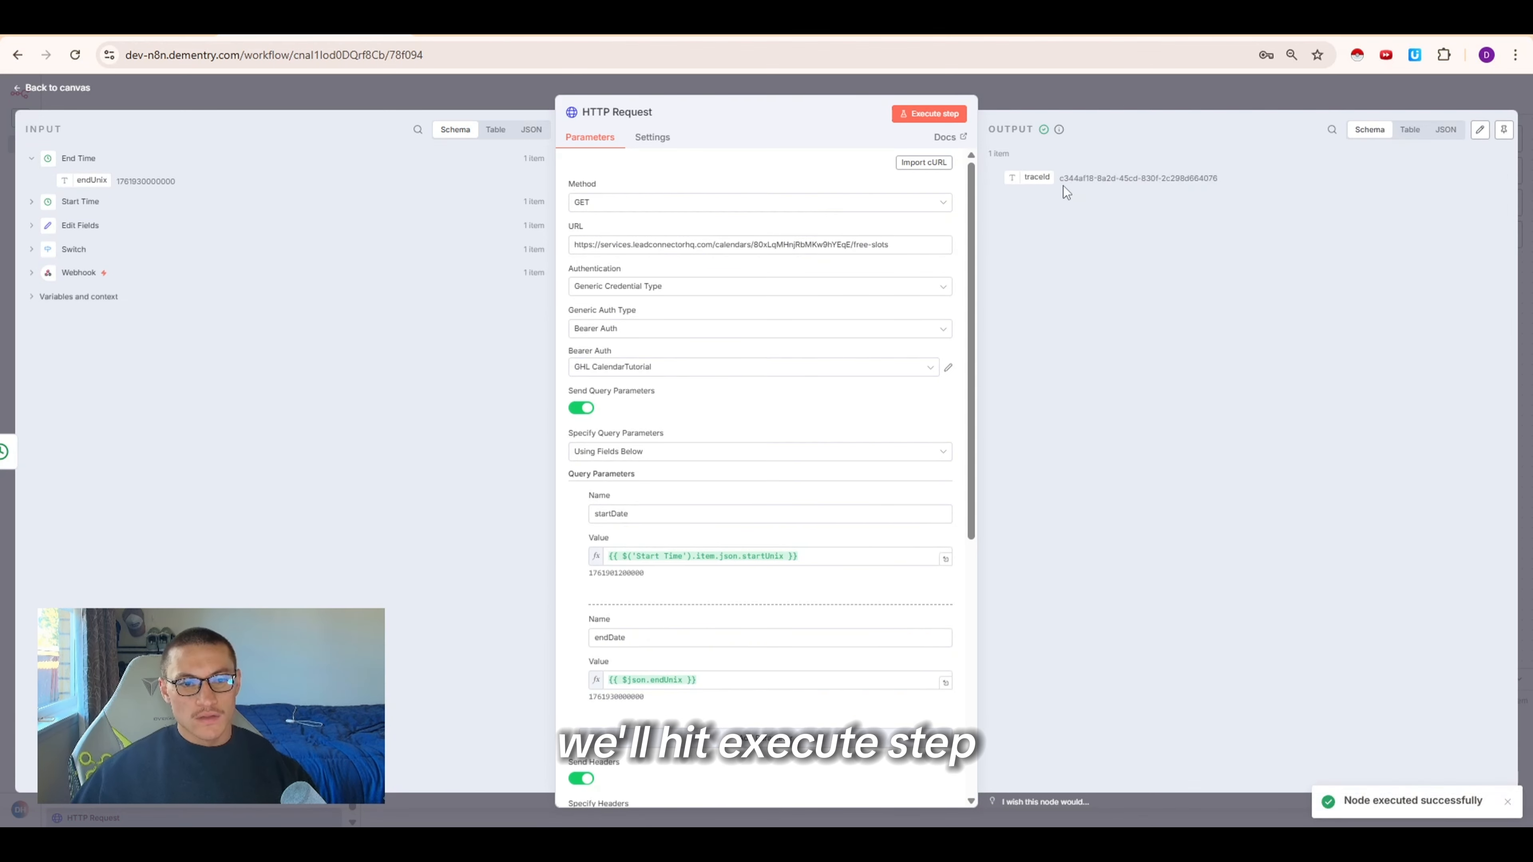
left_click(1251, 181)
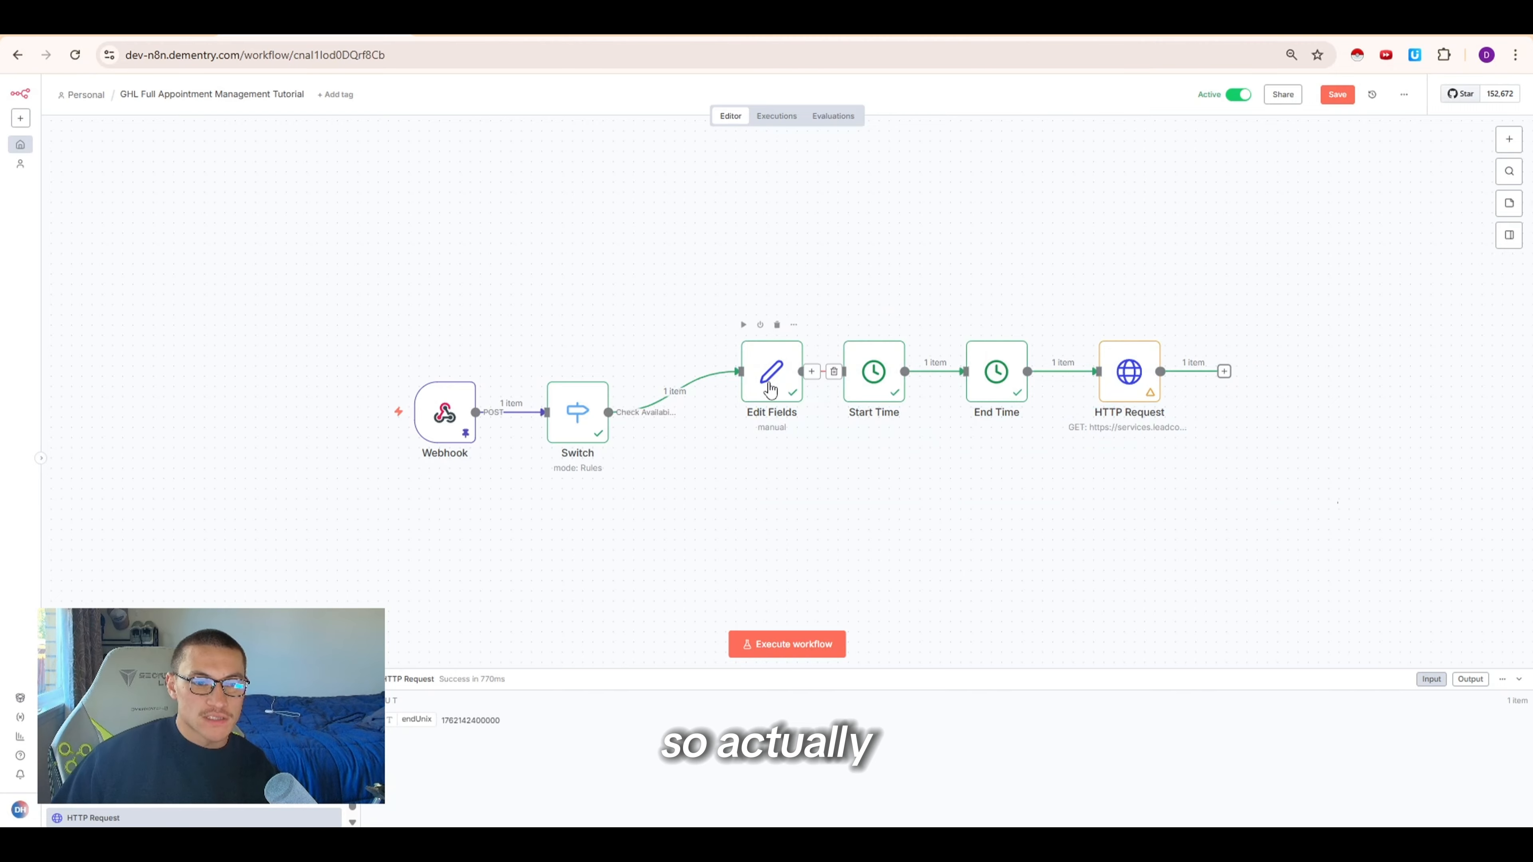
Examine the +13:00 timezone offset in the Edit Fields startTime expression and its output
double_click(770, 389)
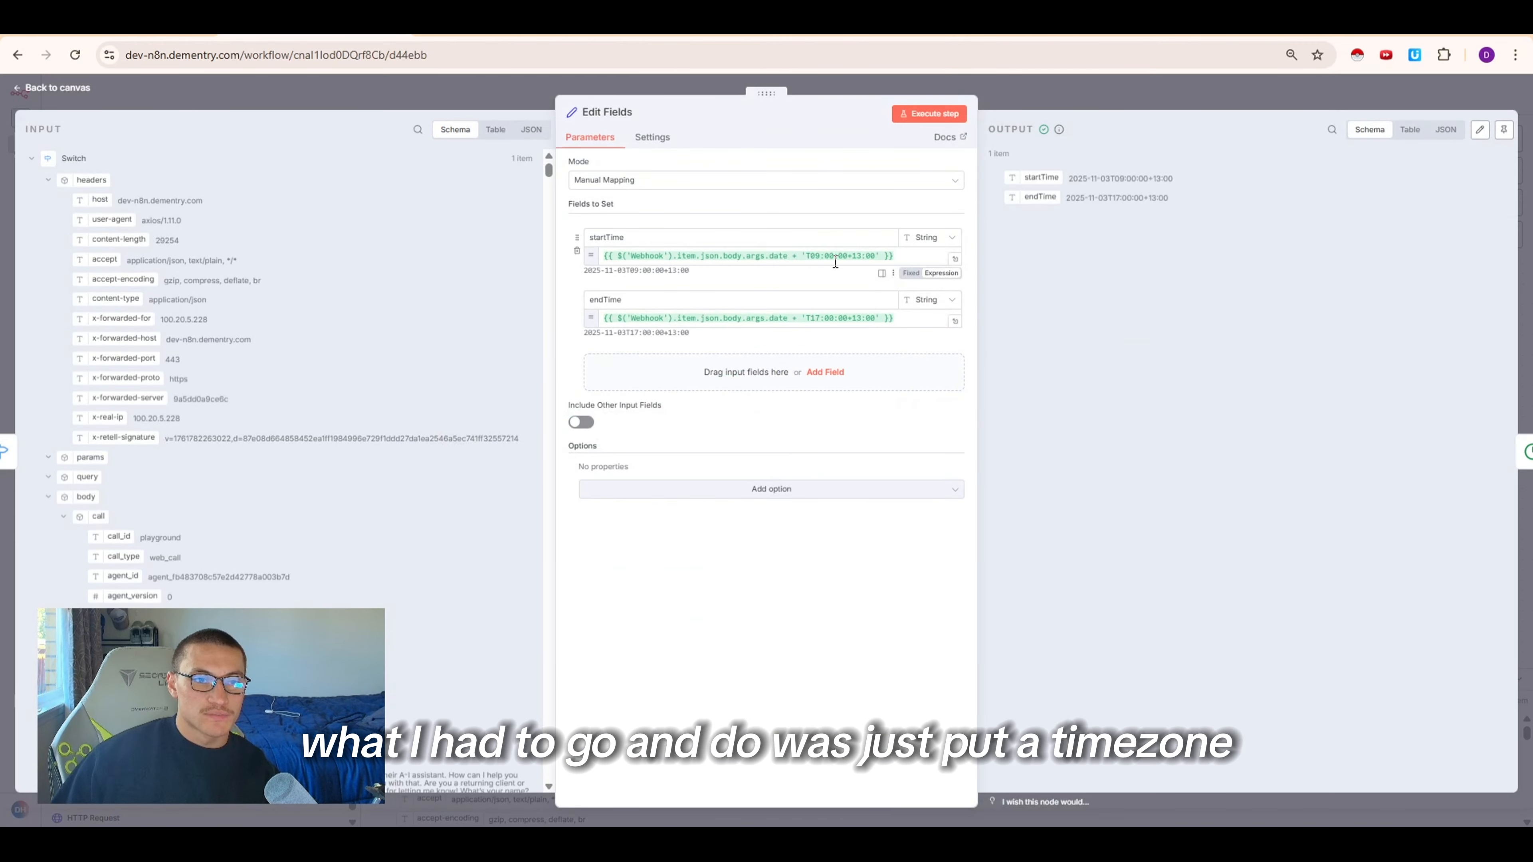
left_click_drag(834, 256, 864, 258)
left_click(881, 258)
left_click_drag(1185, 237, 1002, 175)
left_click(1052, 239)
left_click_drag(851, 256, 869, 259)
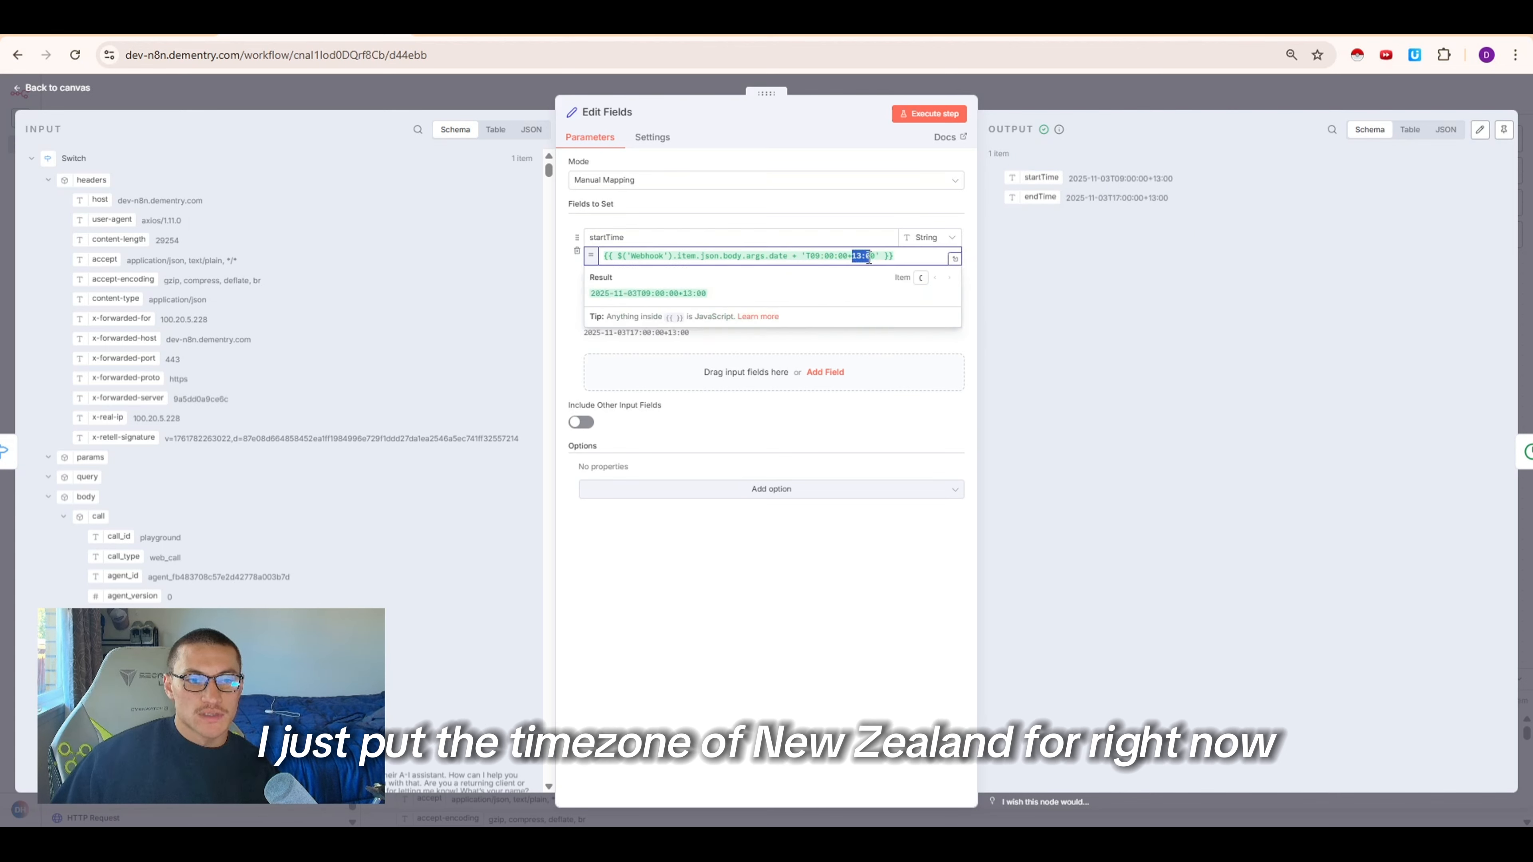
left_click(815, 293)
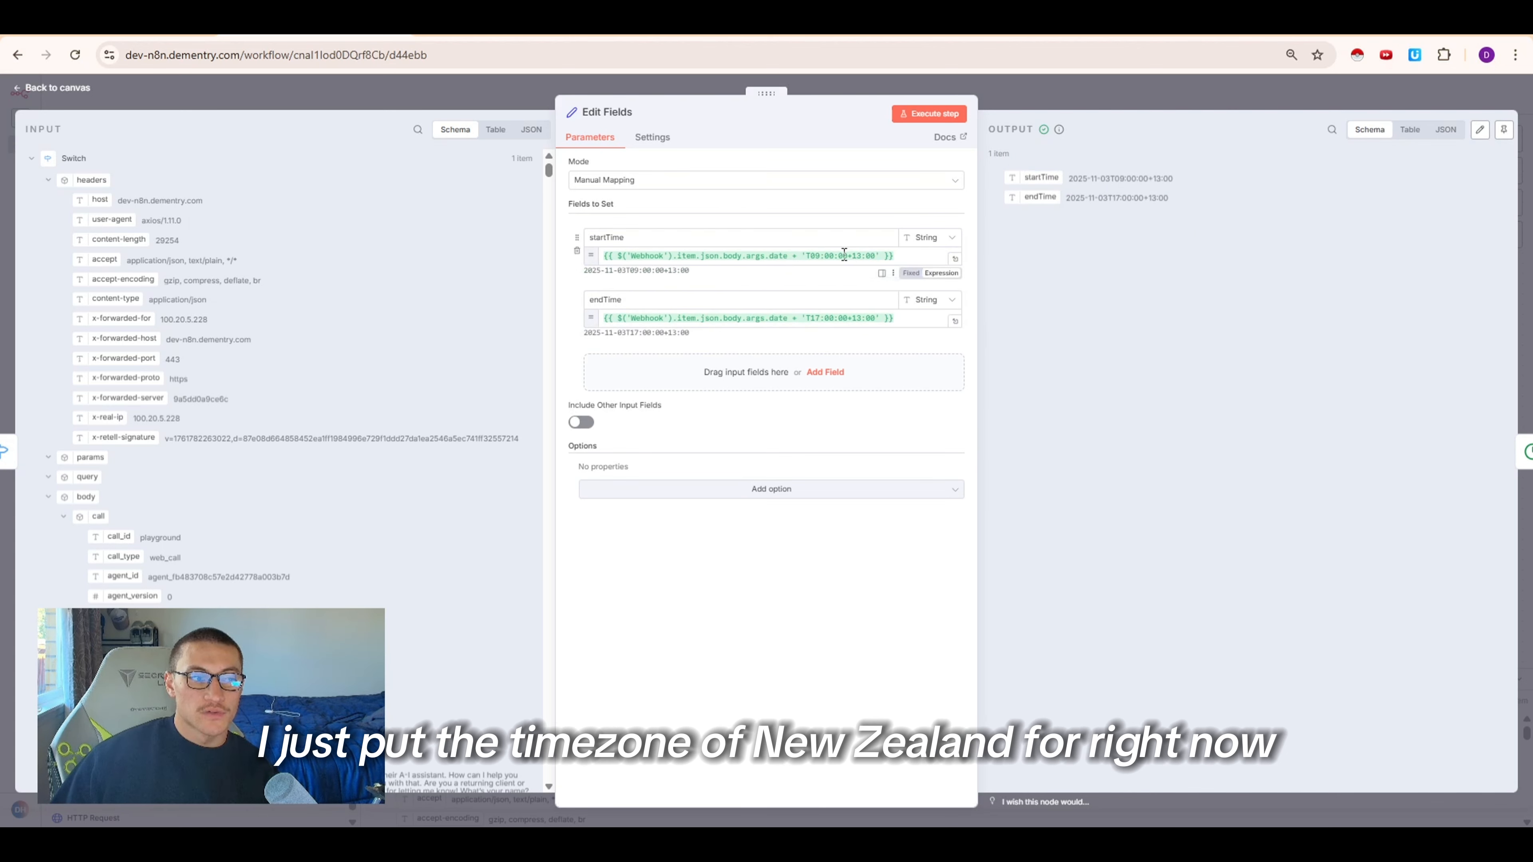
left_click(1044, 106)
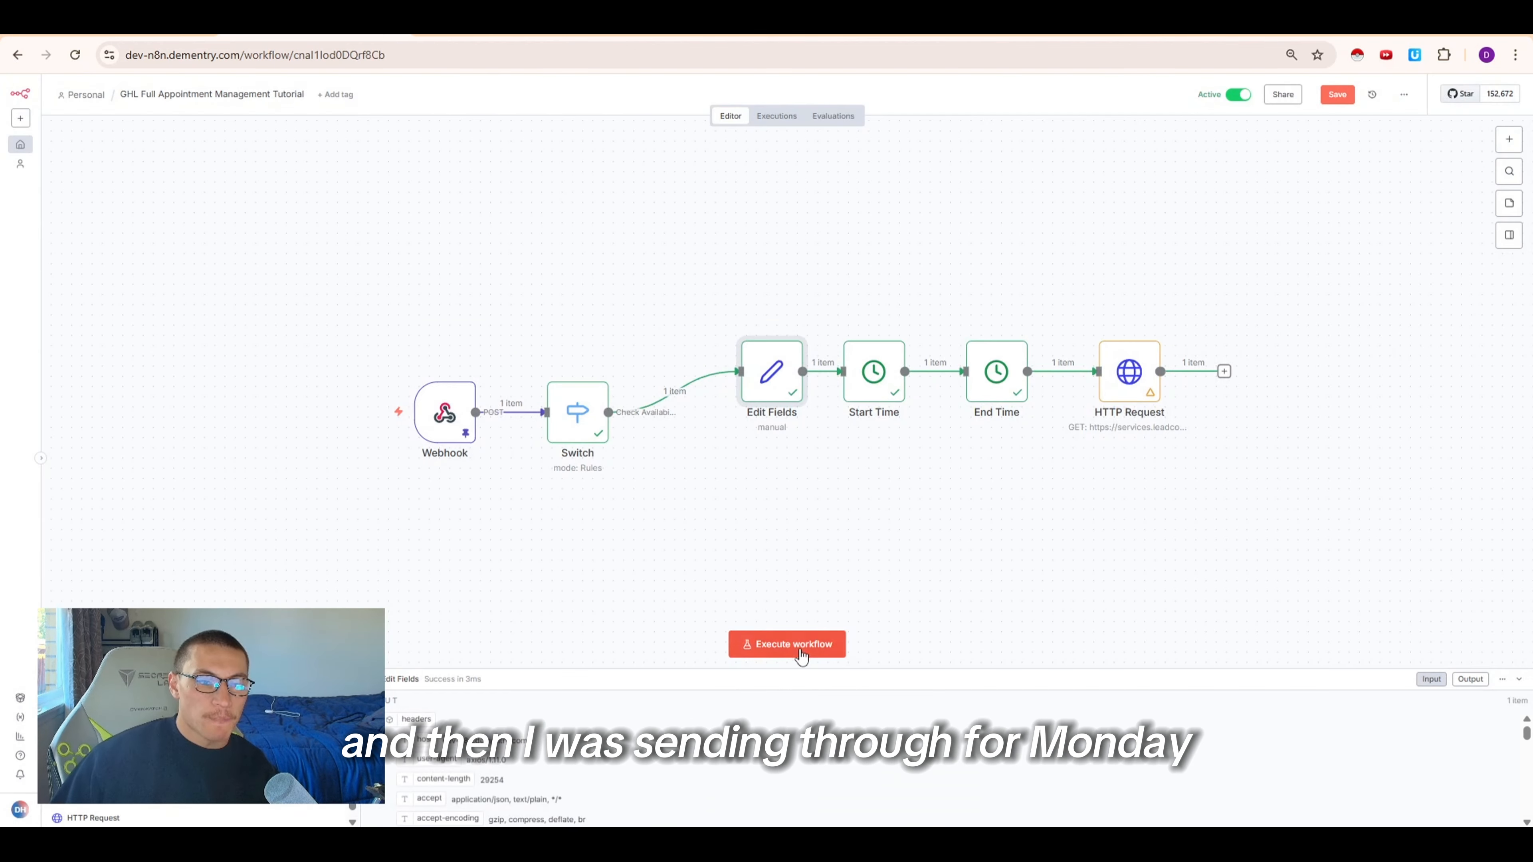
Copy the latest execution into the editor and execute the whole workflow again
left_click(1112, 380)
double_click(1112, 379)
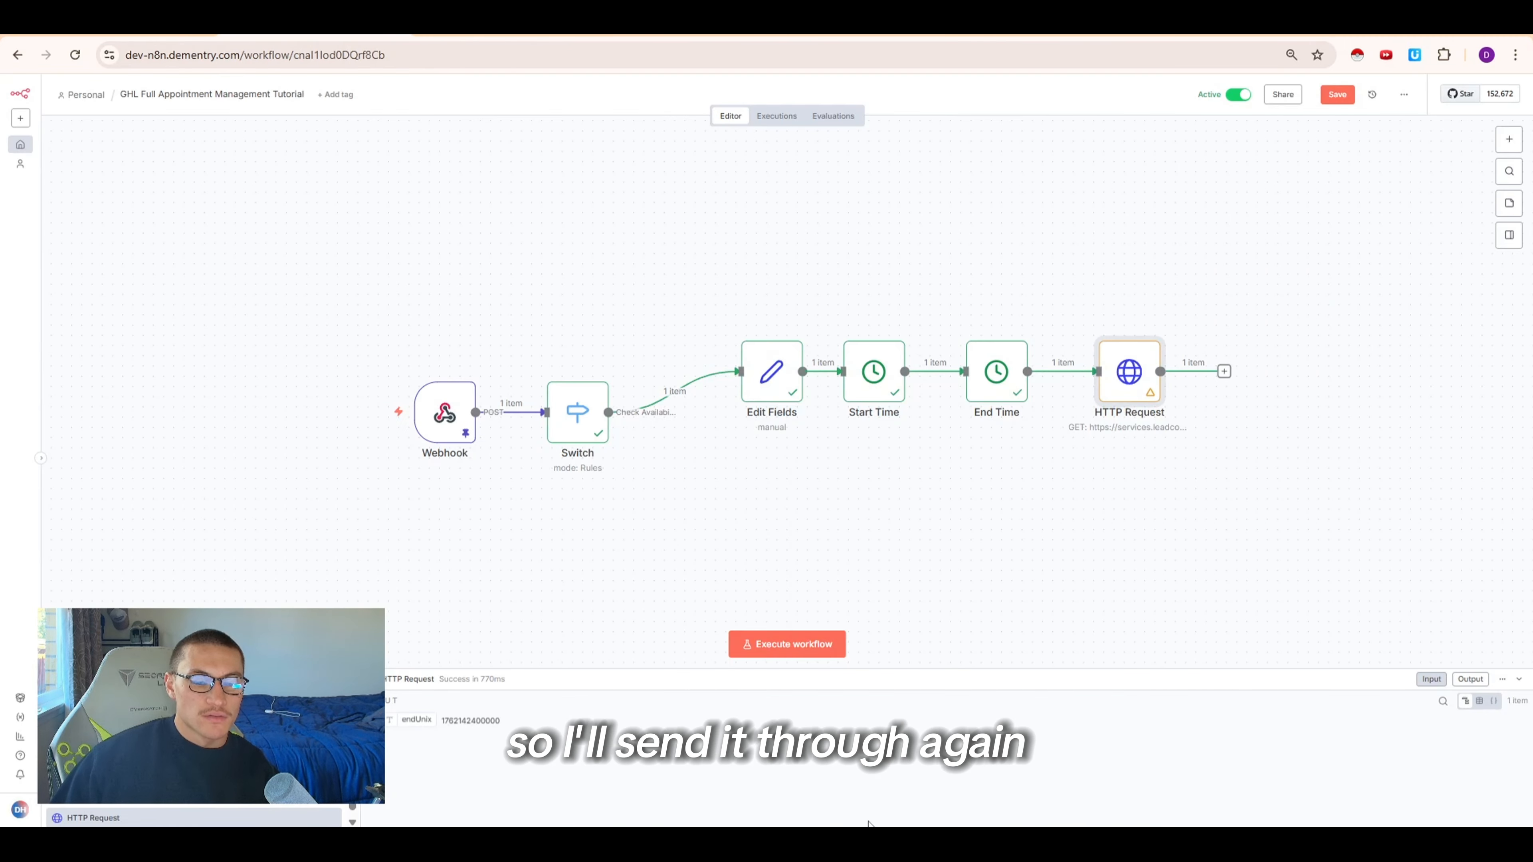
mouse_move(818, 841)
left_click(762, 770)
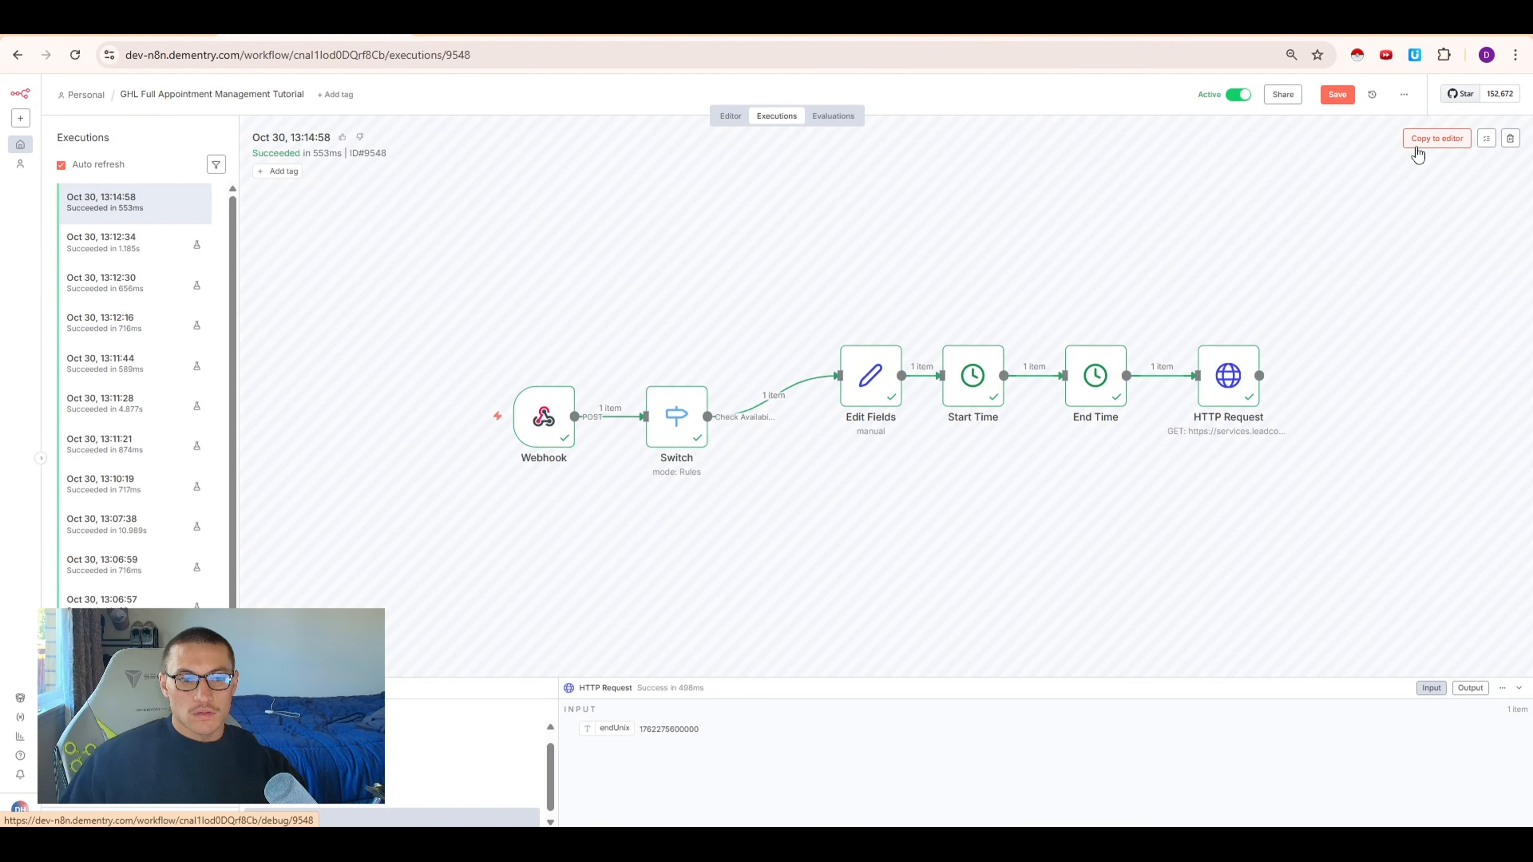
left_click(1433, 138)
left_click(869, 496)
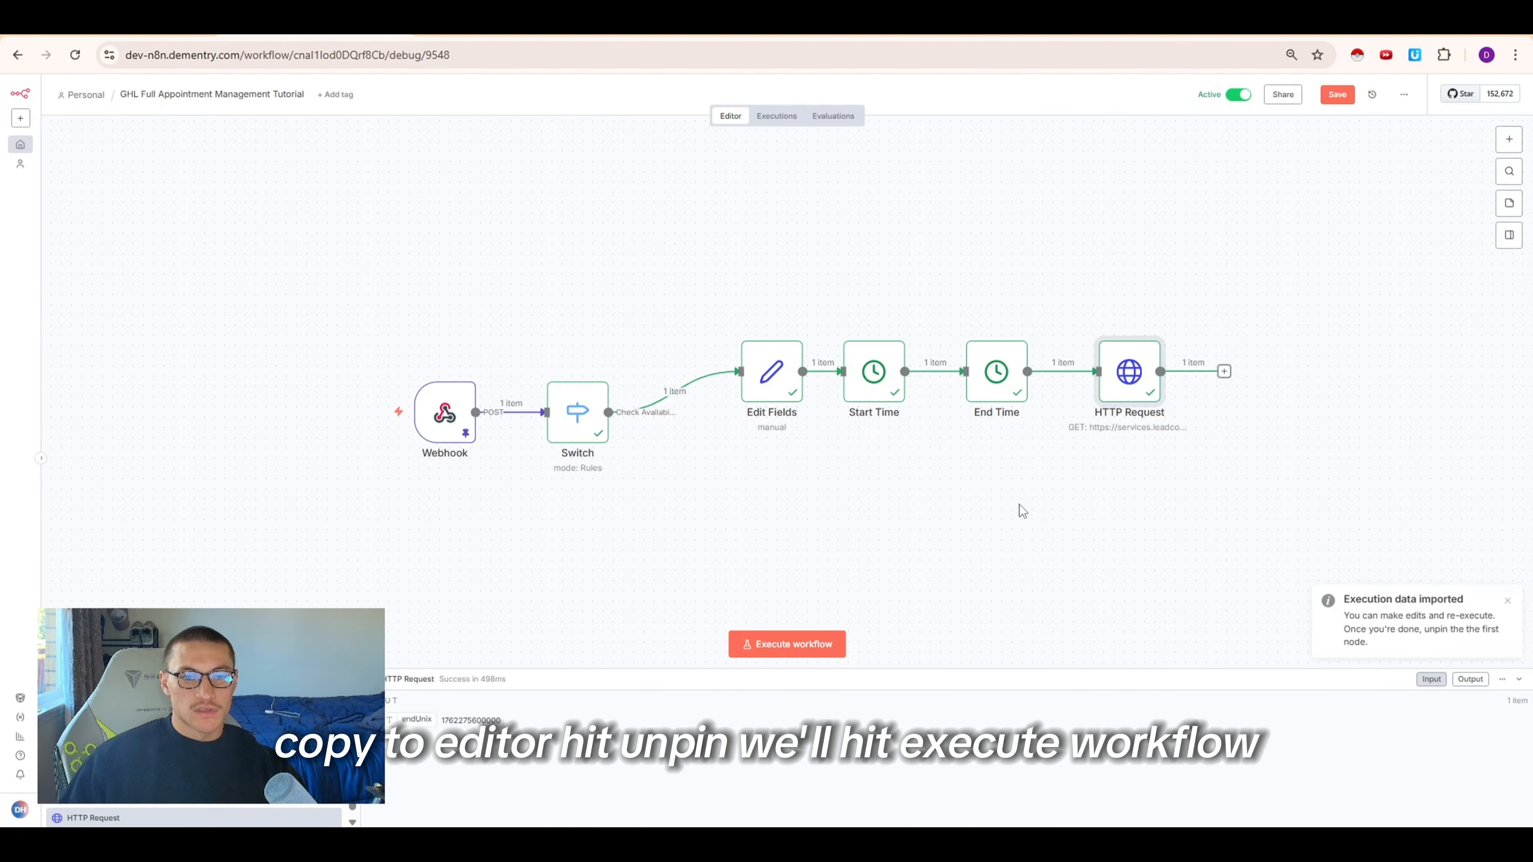
left_click(802, 643)
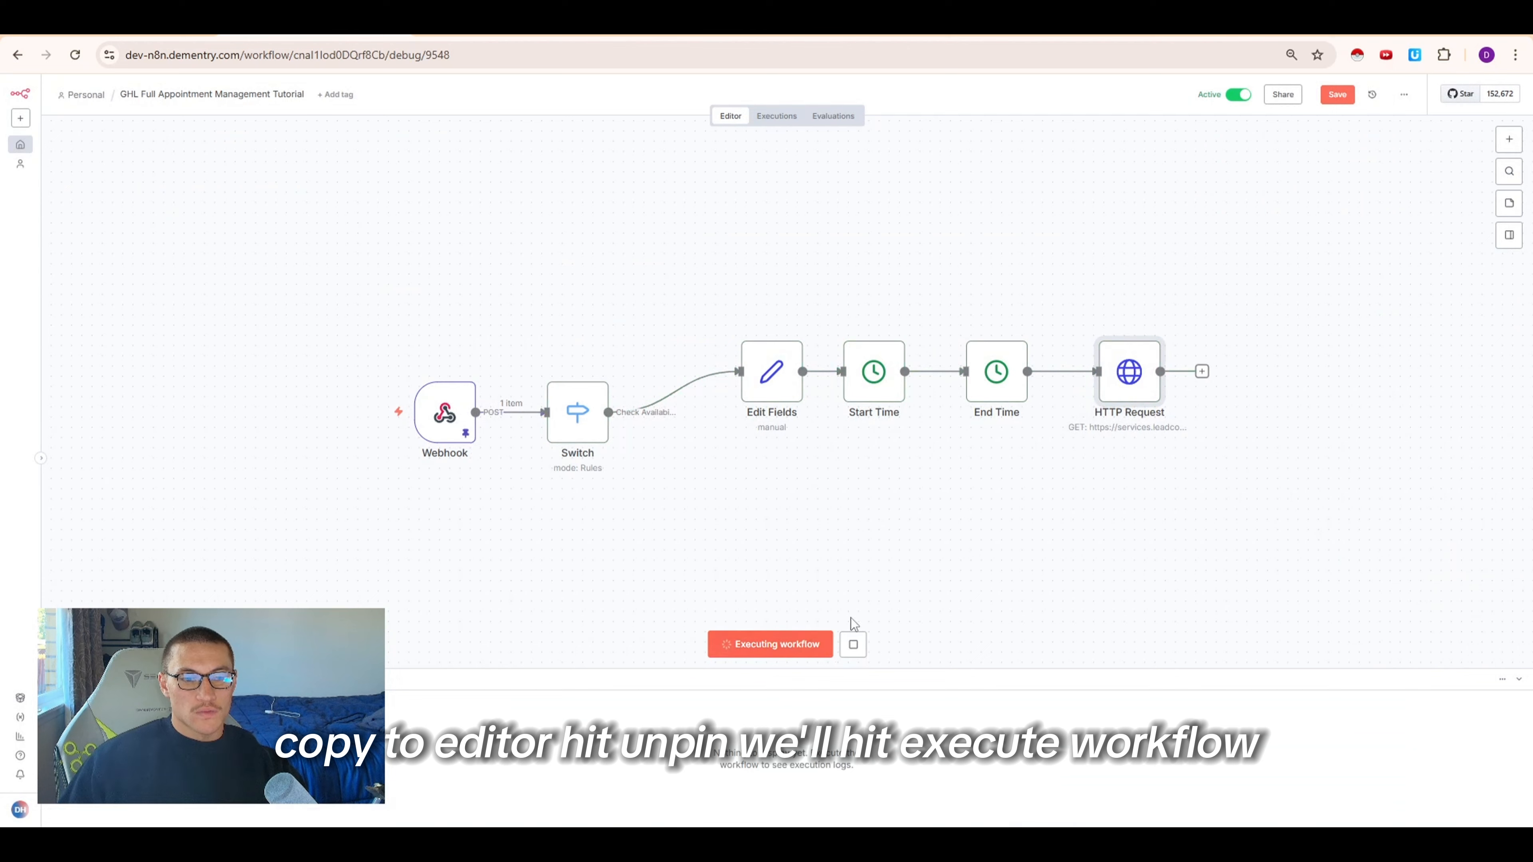
Review the free slots returned in the HTTP Request node's output
double_click(1115, 380)
left_click_drag(1097, 217, 1209, 506)
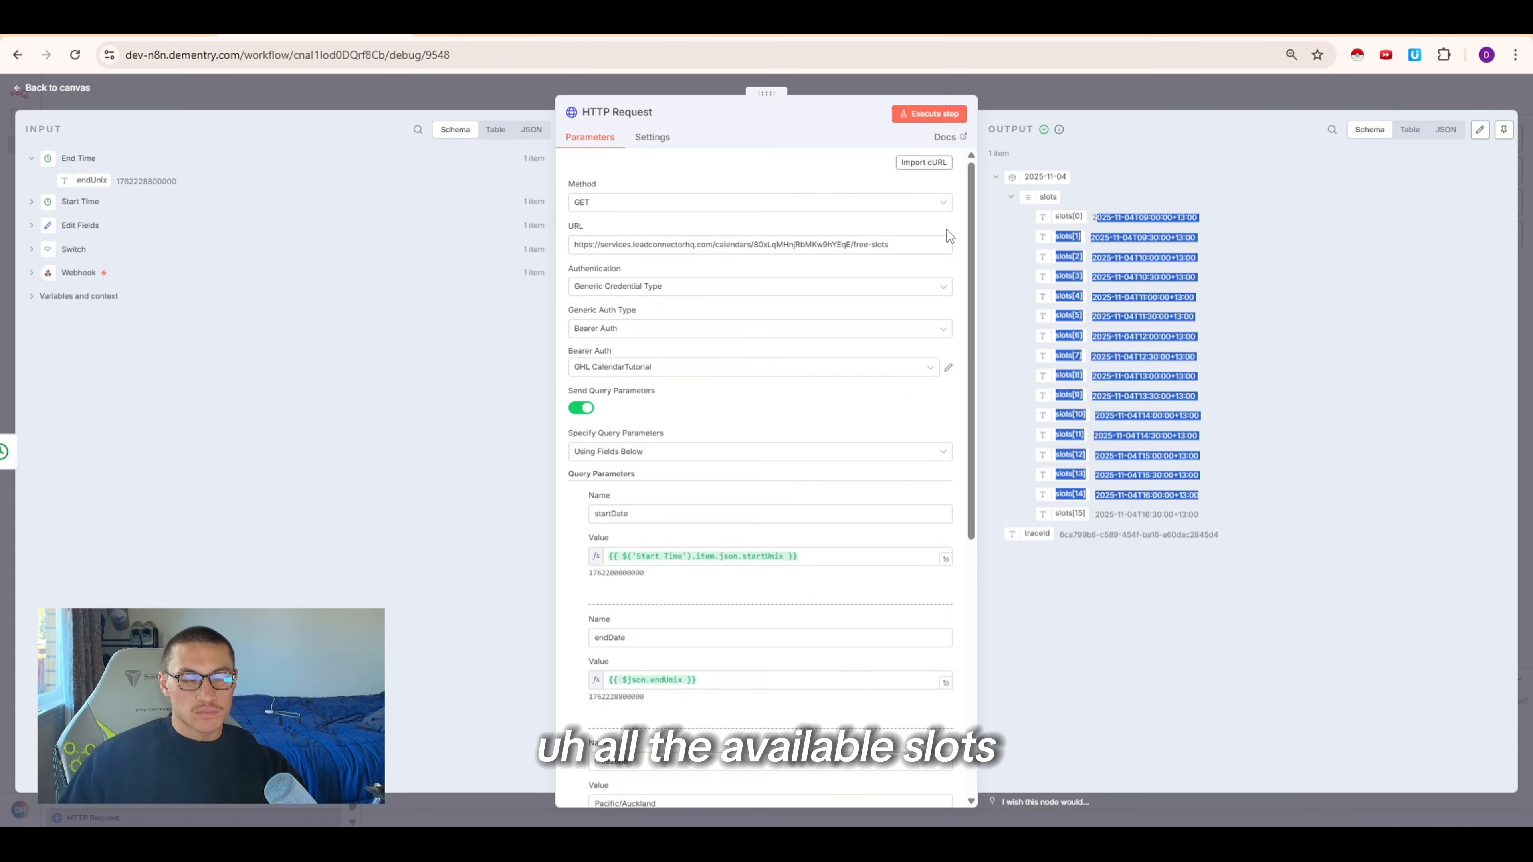
key("Escape")
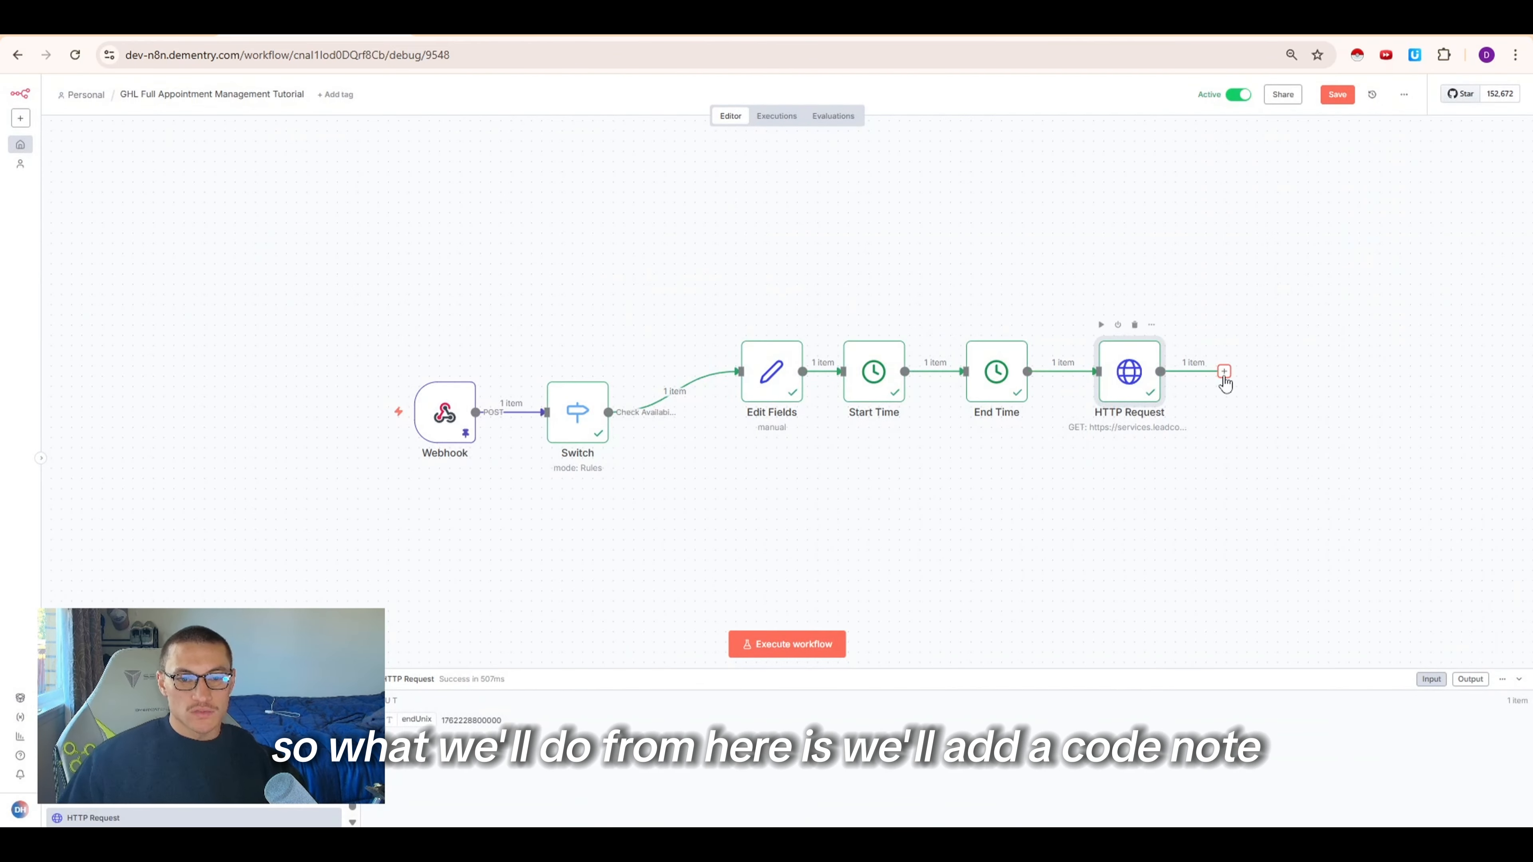
Add a Code in JavaScript node after the HTTP Request node
left_click(1223, 372)
type("ciode")
key("BackSpace")
key("BackSpace")
key("BackSpace")
key("BackSpace")
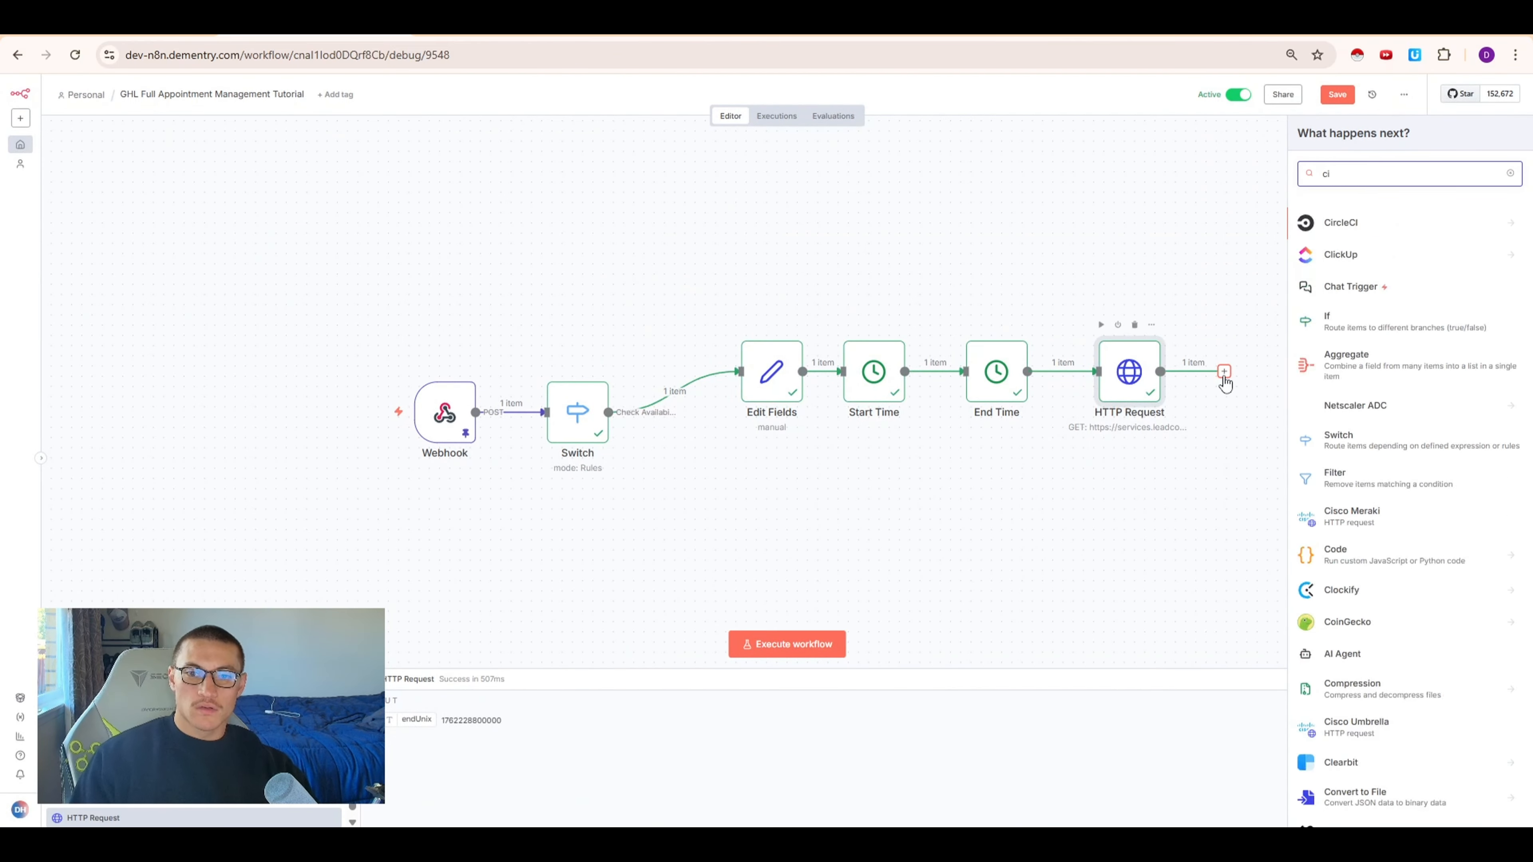
type("ode")
key("Return")
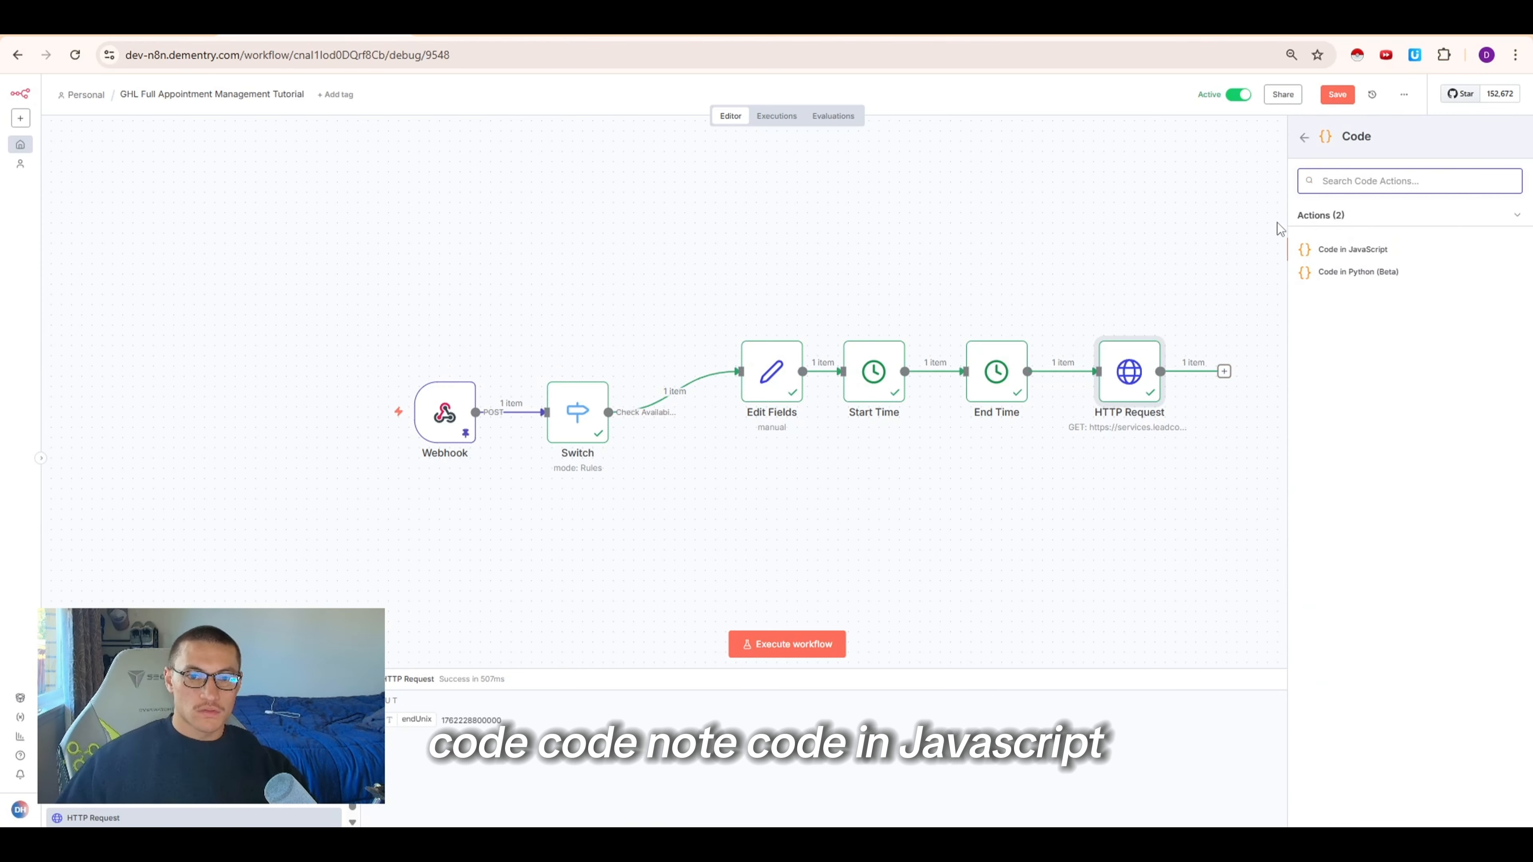
left_click(1327, 248)
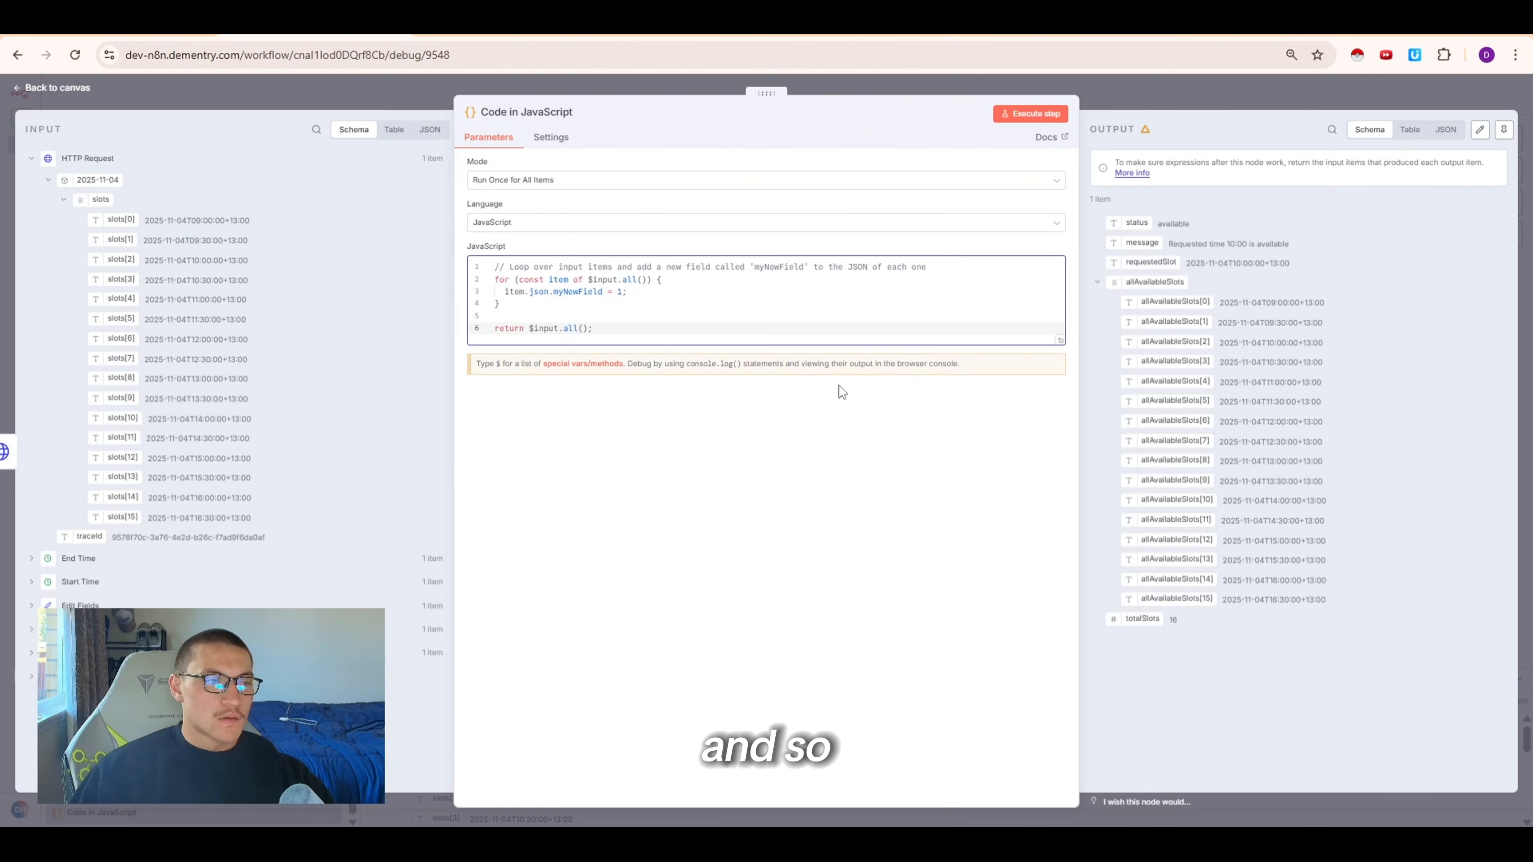
Replace the default code with the pasted slot-availability script and execute the step
left_click(689, 286)
key("ctrl+a")
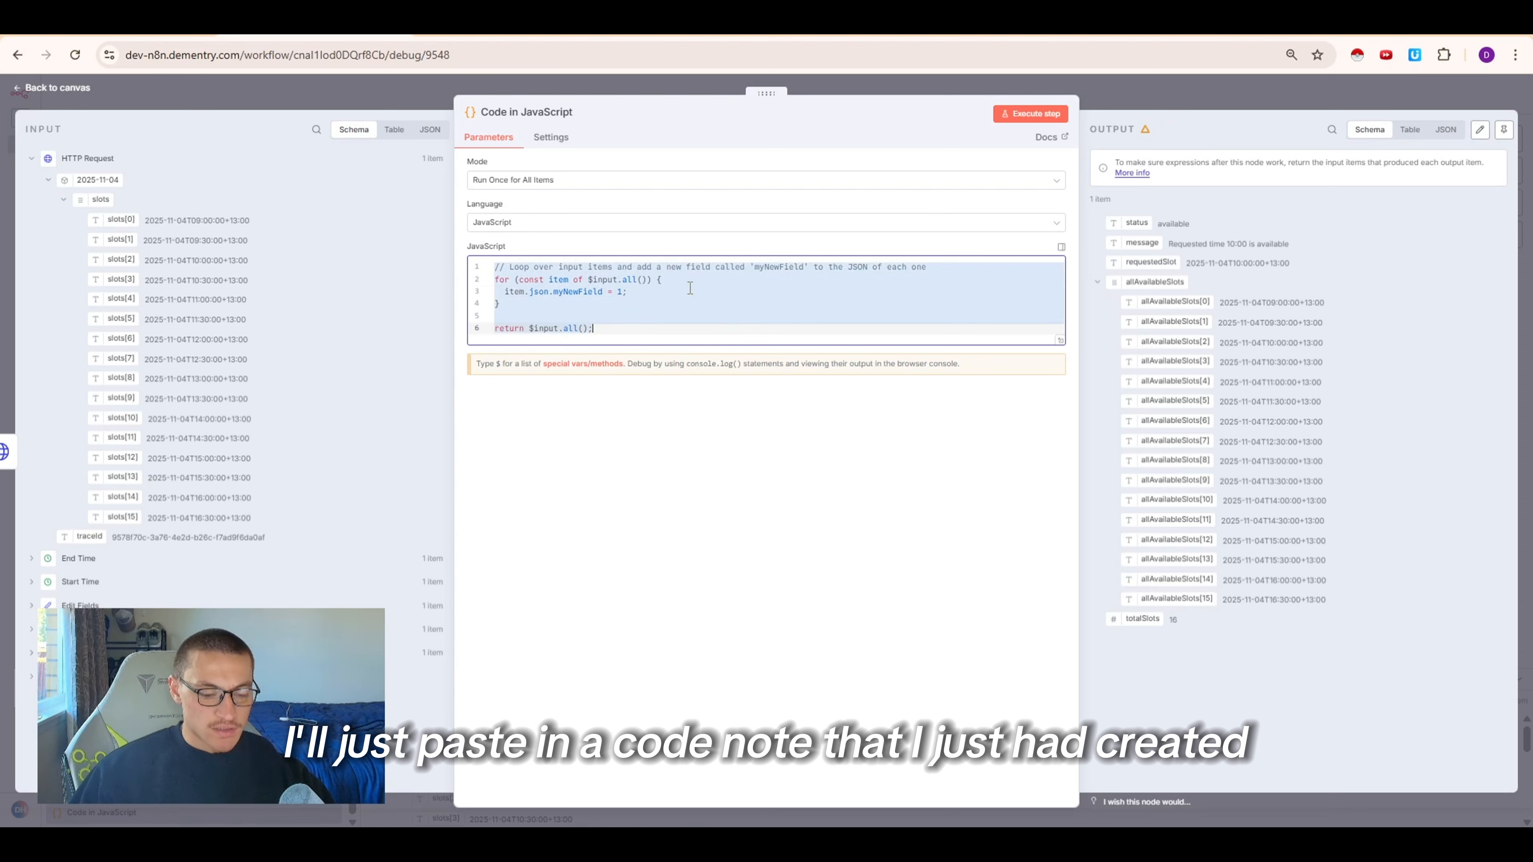
key("ctrl+v")
left_click(1048, 112)
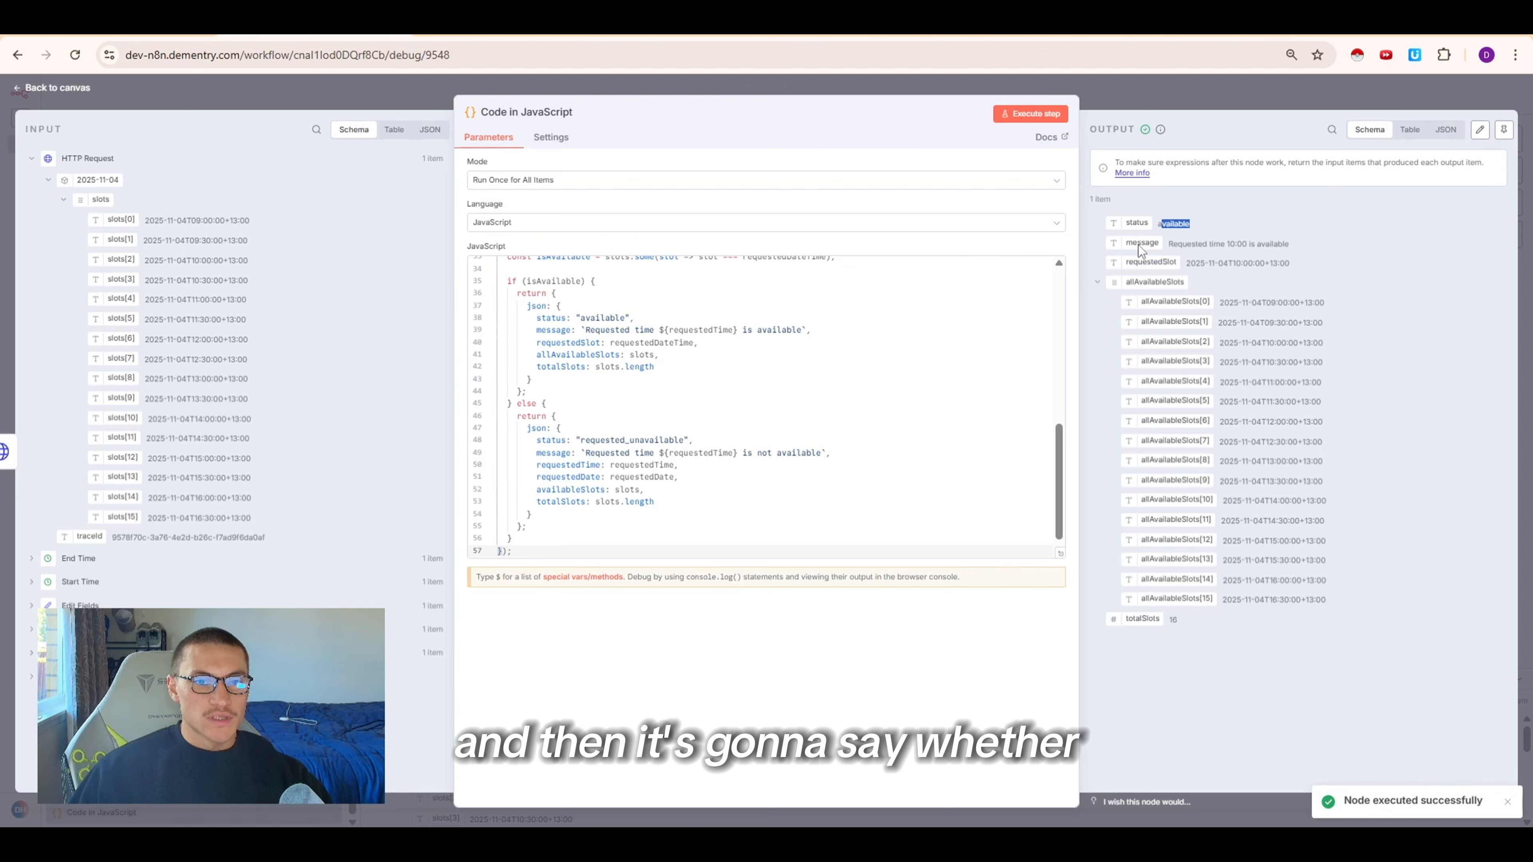
left_click(31, 652)
scroll(36, 573, "down", 4)
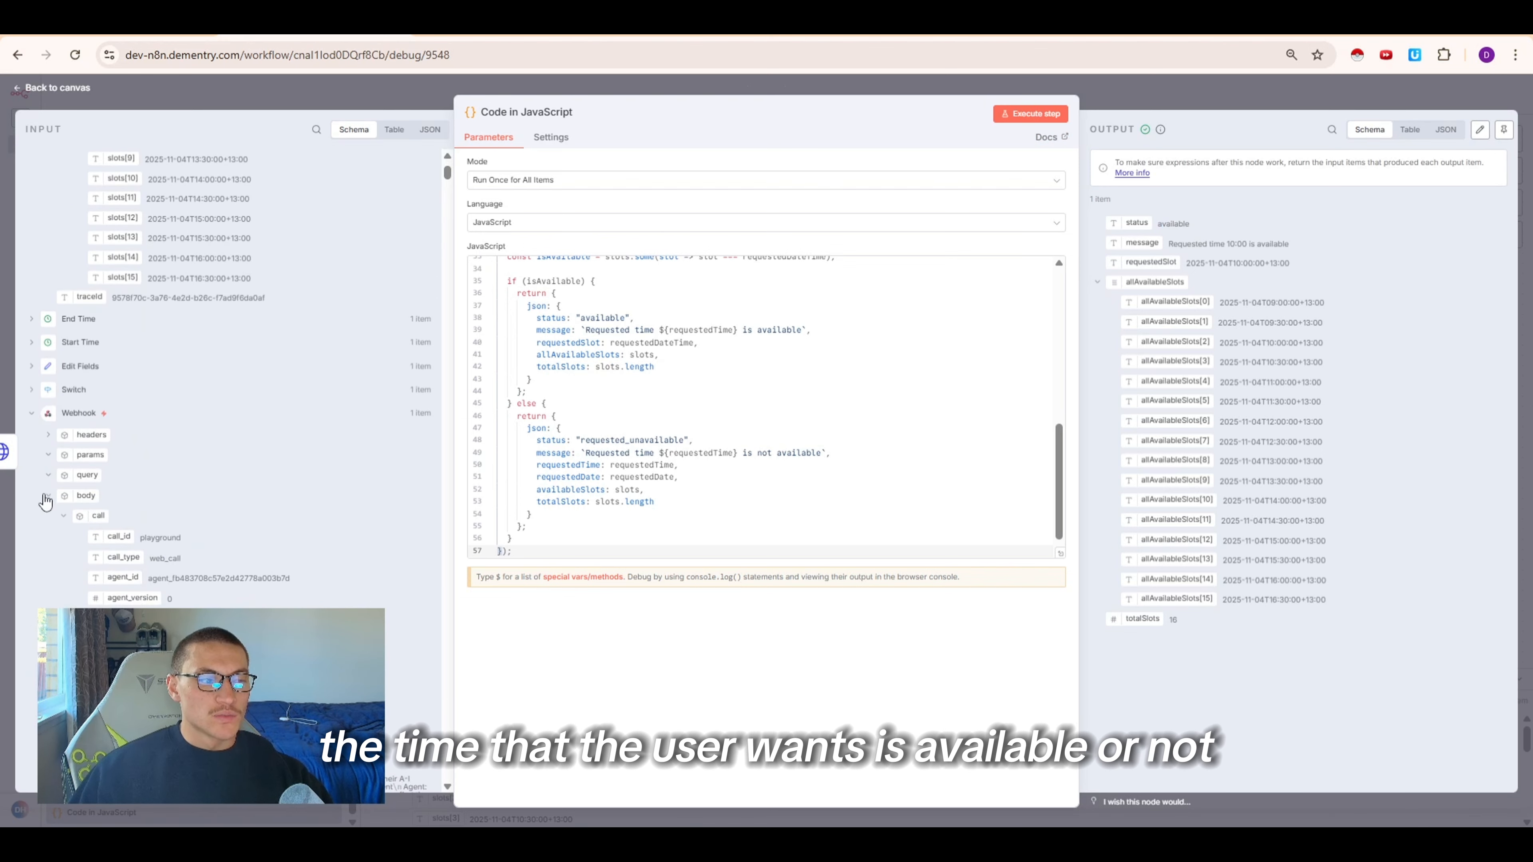
left_click(63, 516)
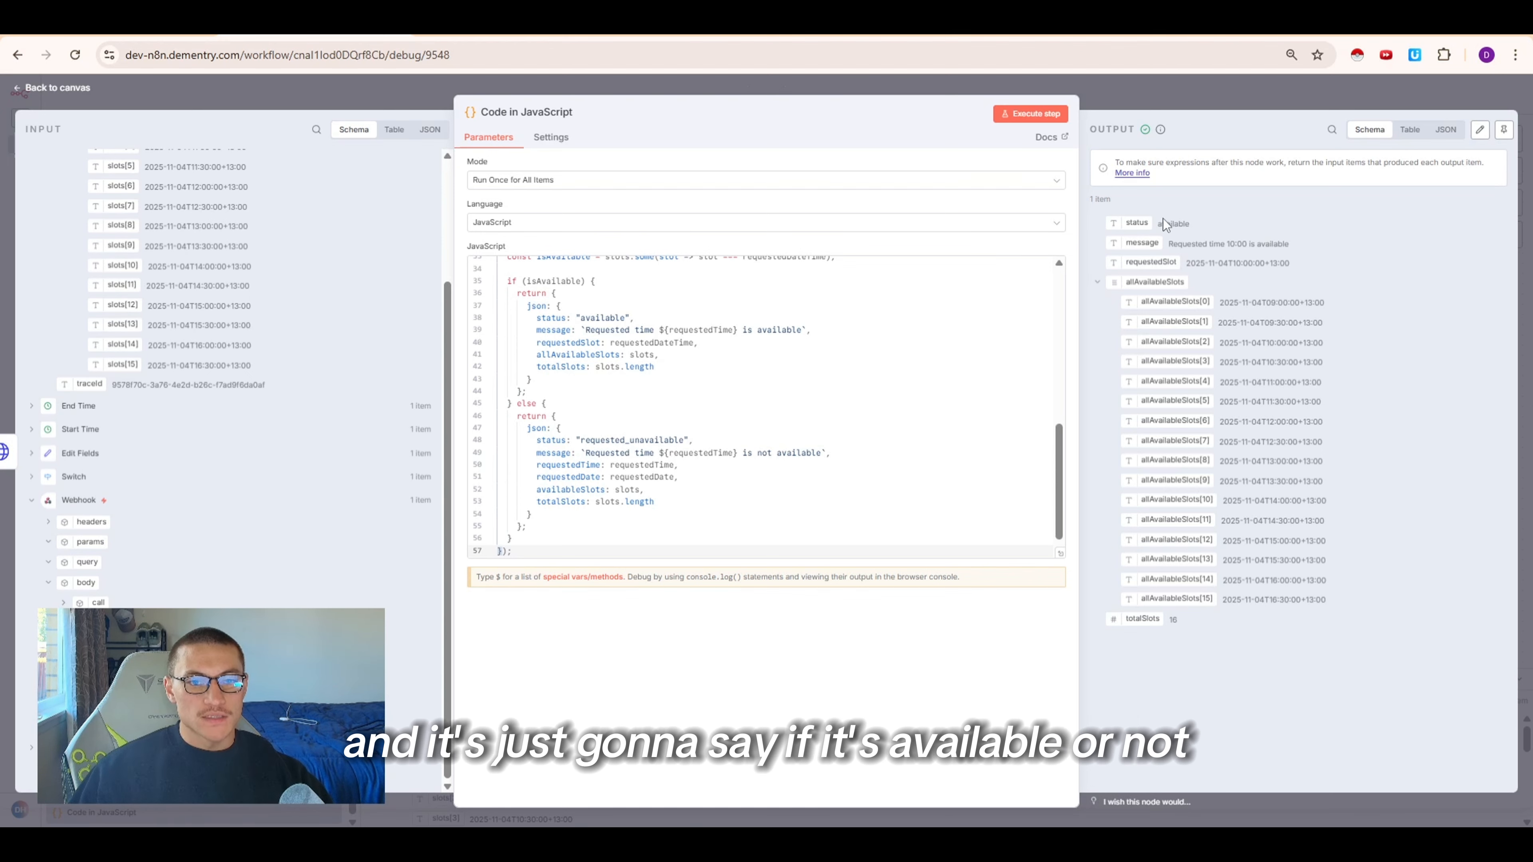
left_click_drag(1296, 248, 1303, 260)
left_click(1303, 260)
left_click(1135, 100)
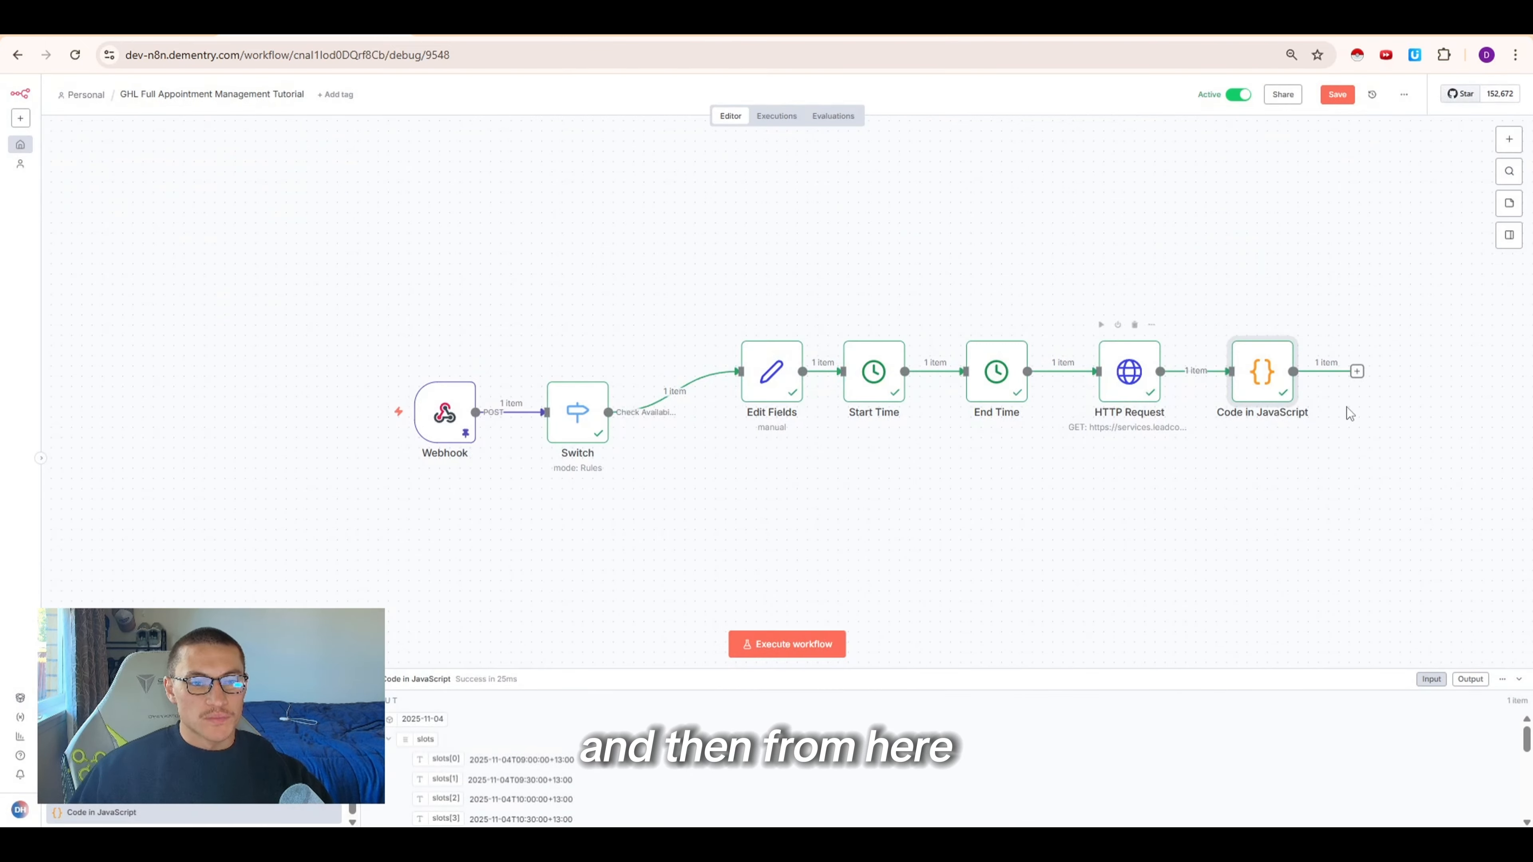
Add a Respond to Webhook node after the code node and set it to respond with JSON
left_click(1358, 371)
type("respon")
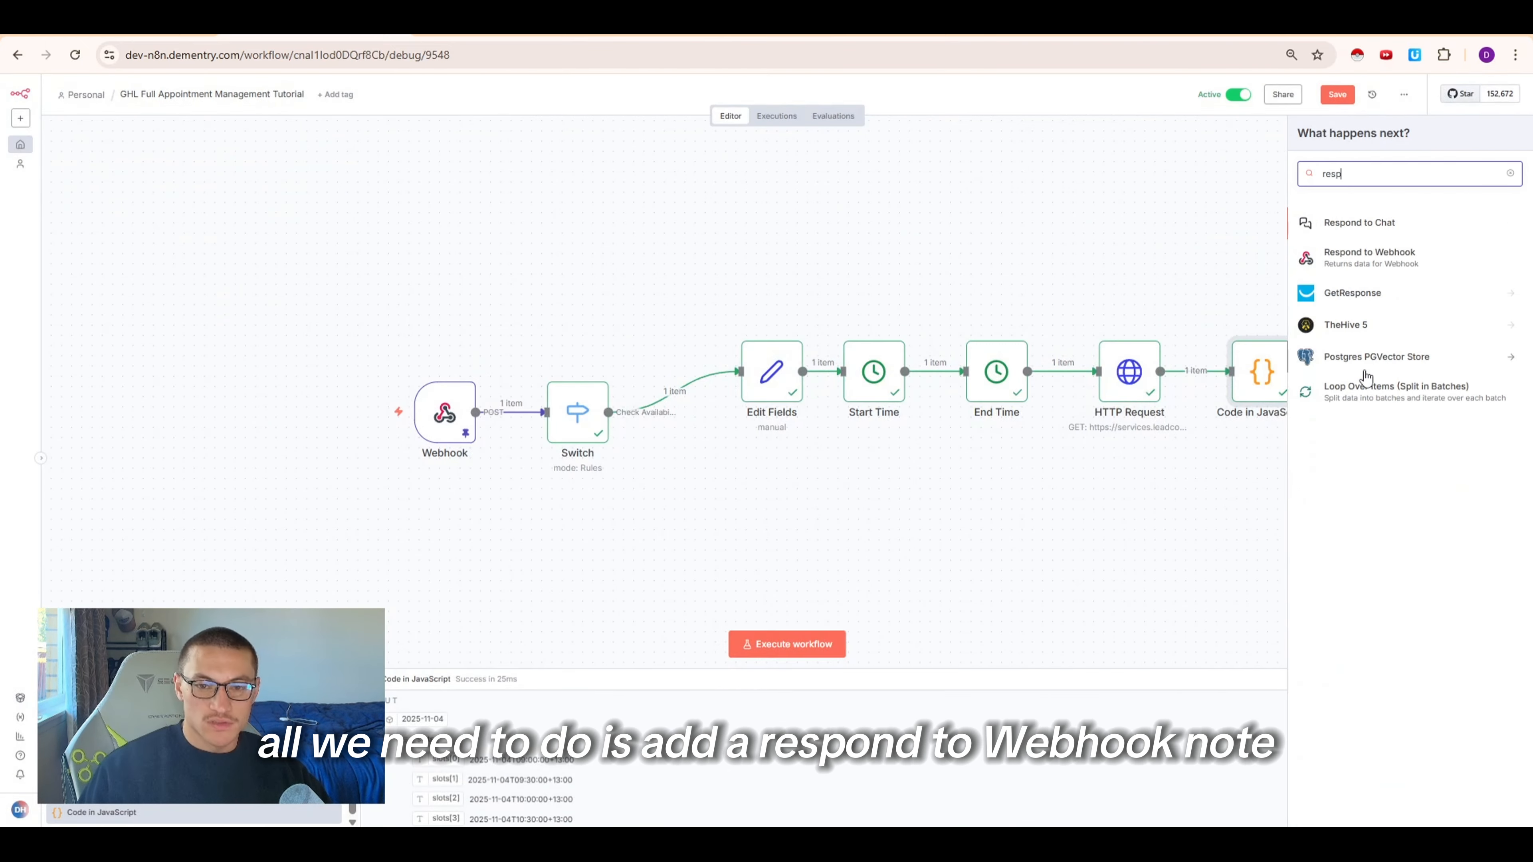
left_click(1394, 259)
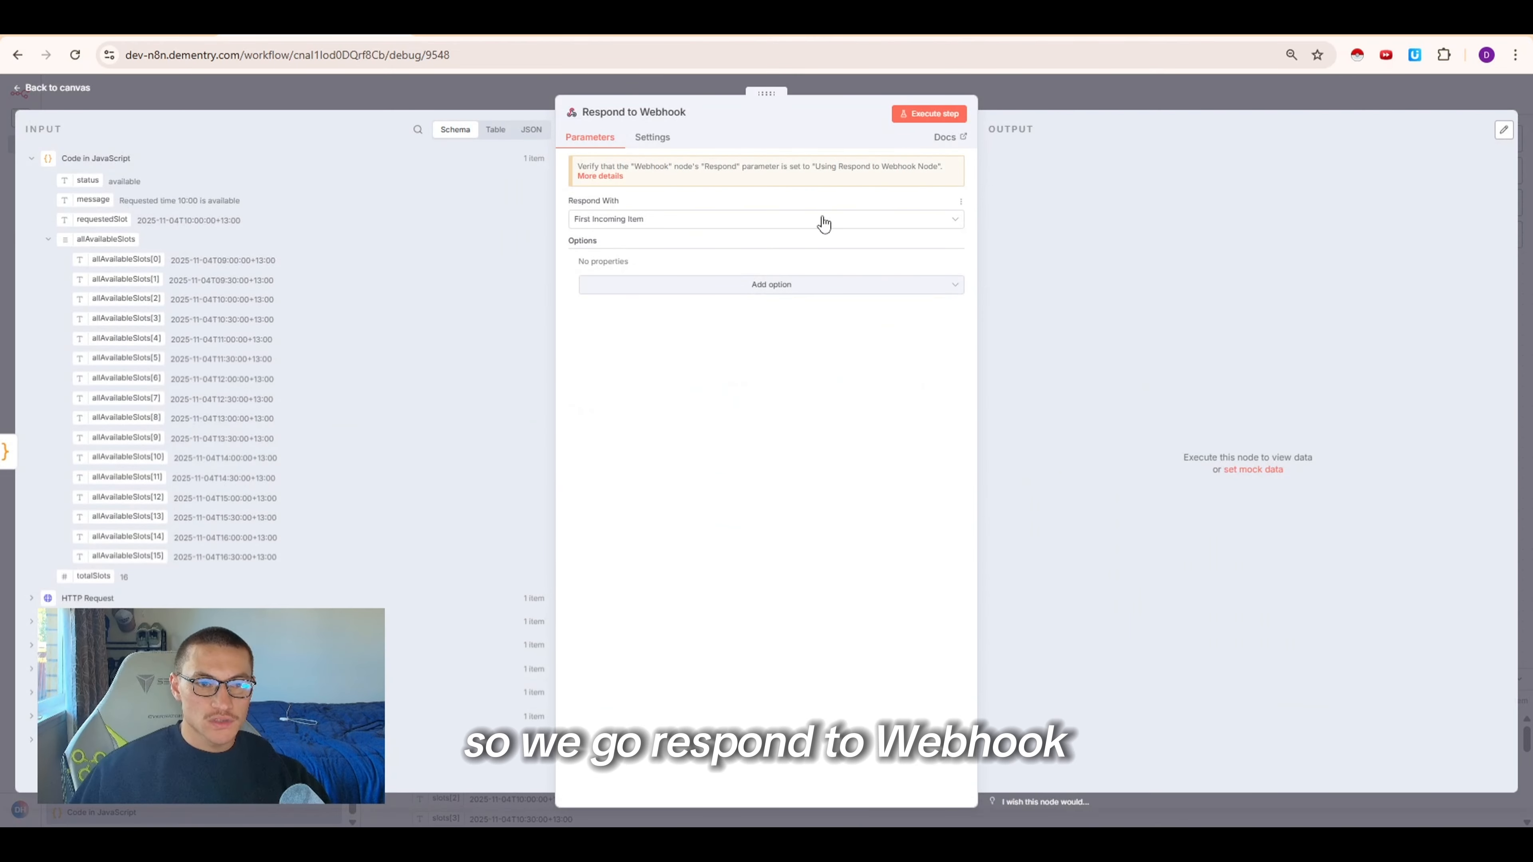
left_click(619, 220)
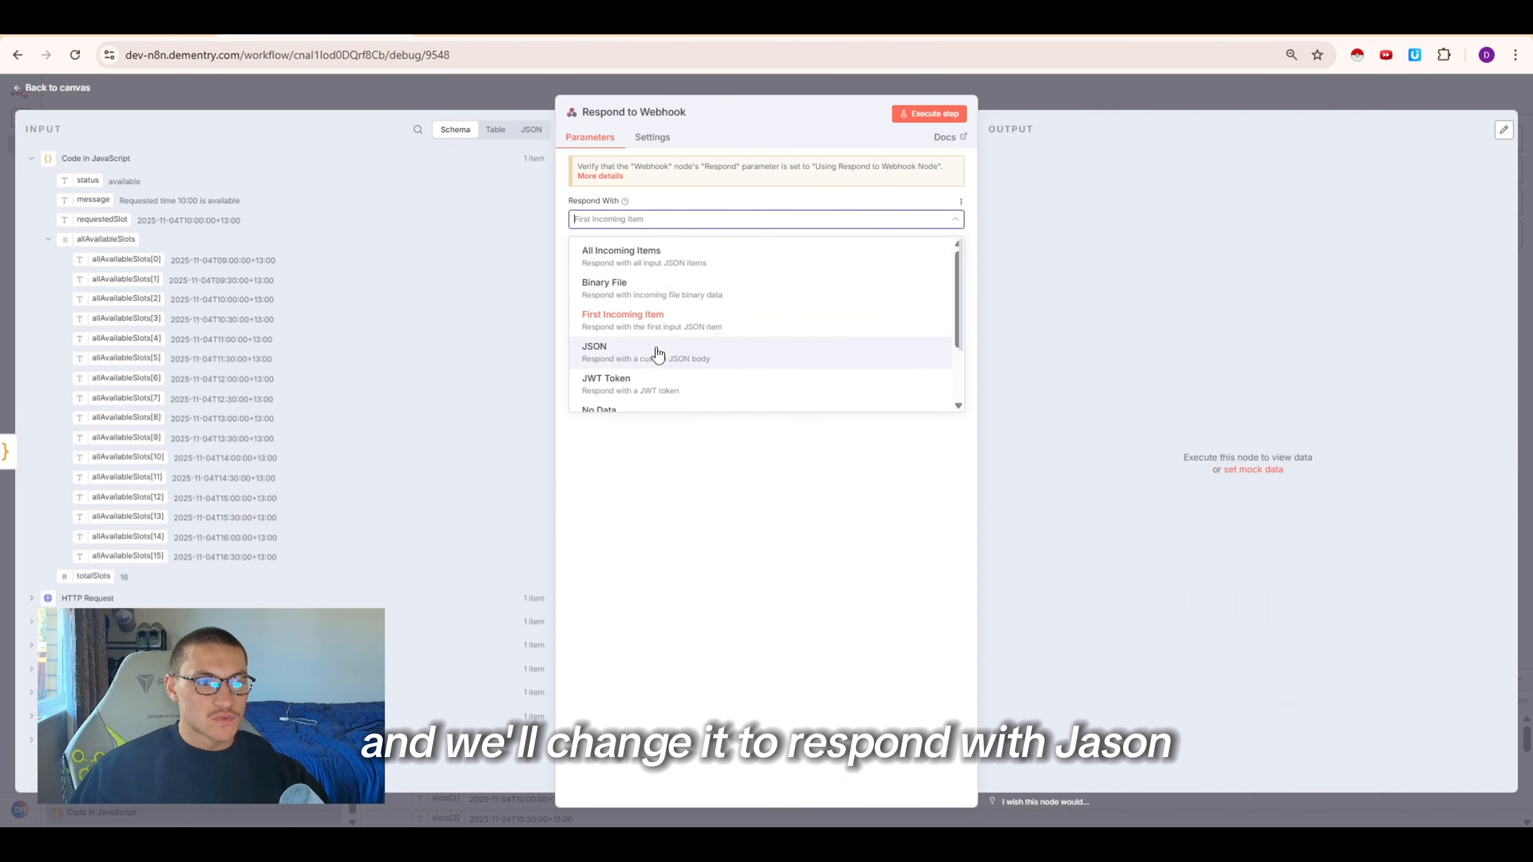
left_click(644, 361)
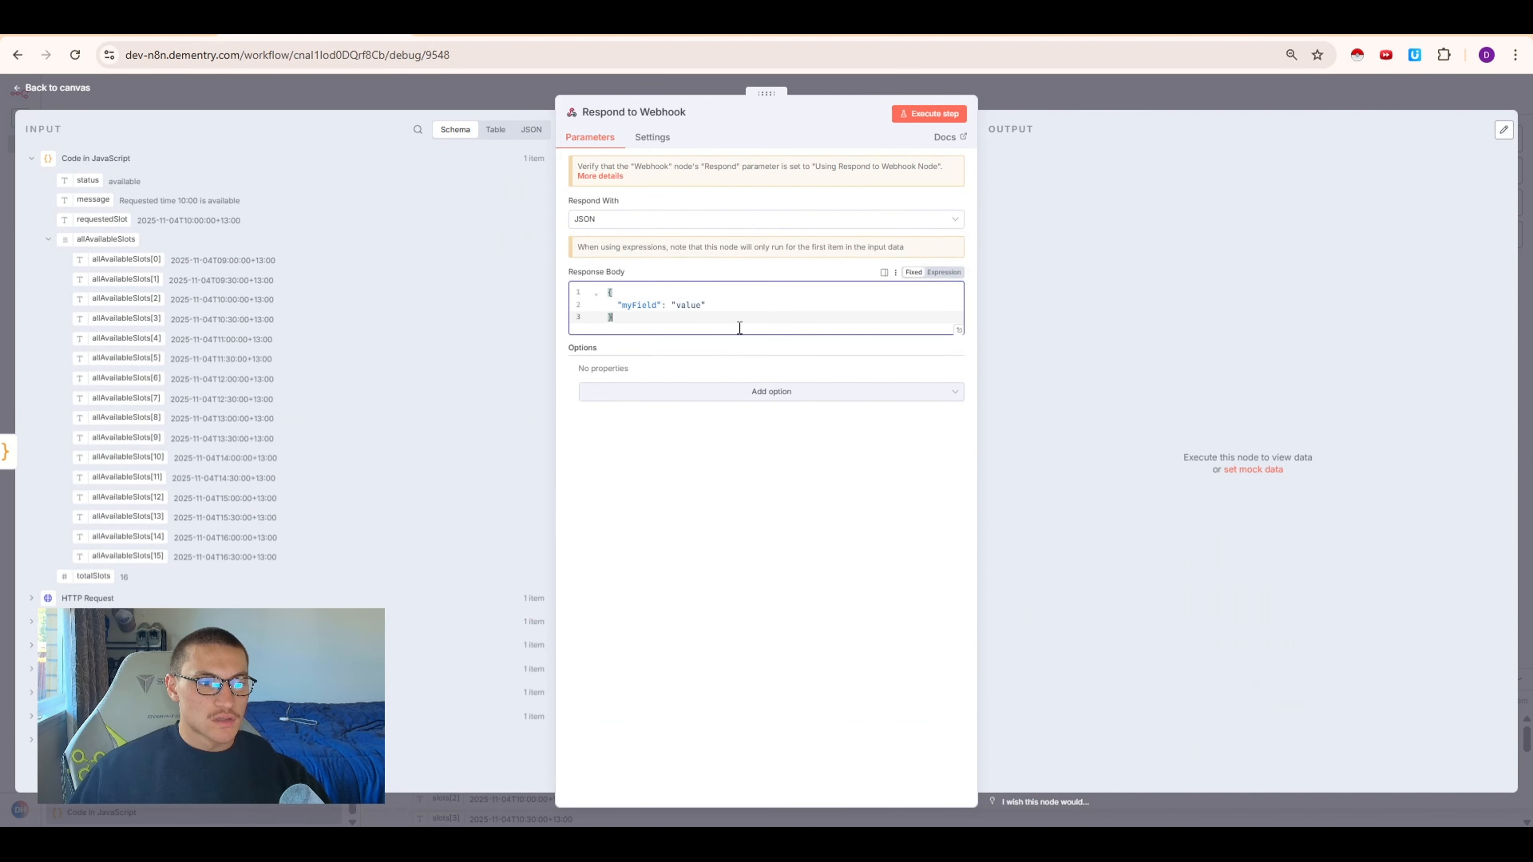
Set the response body to the expression {{ $json }} and inspect its result in the expression editor
left_click_drag(718, 321, 565, 276)
key("BackSpace")
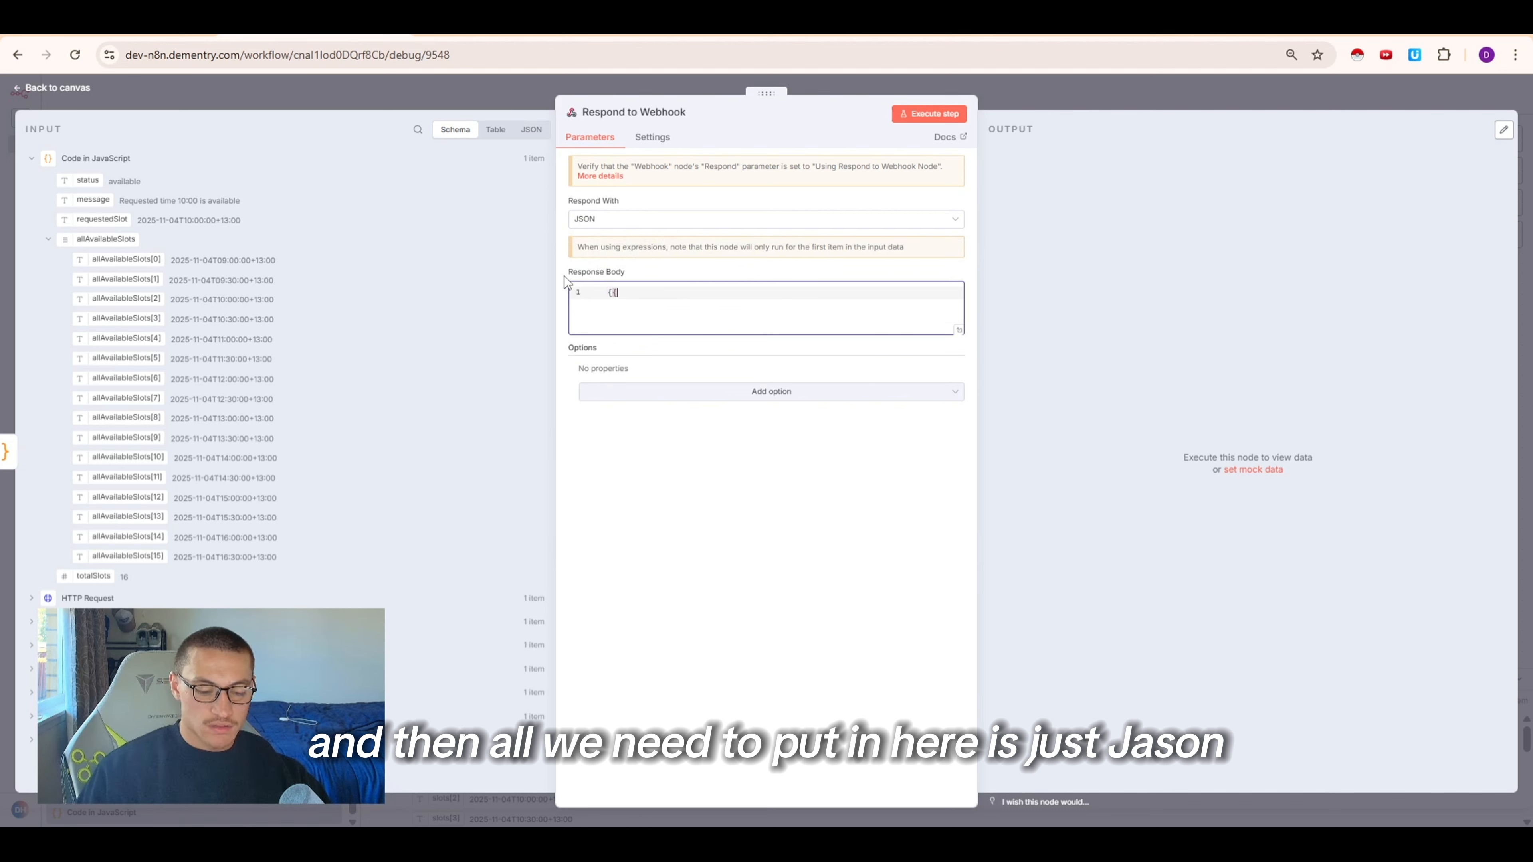
type("{{$json")
left_click(799, 484)
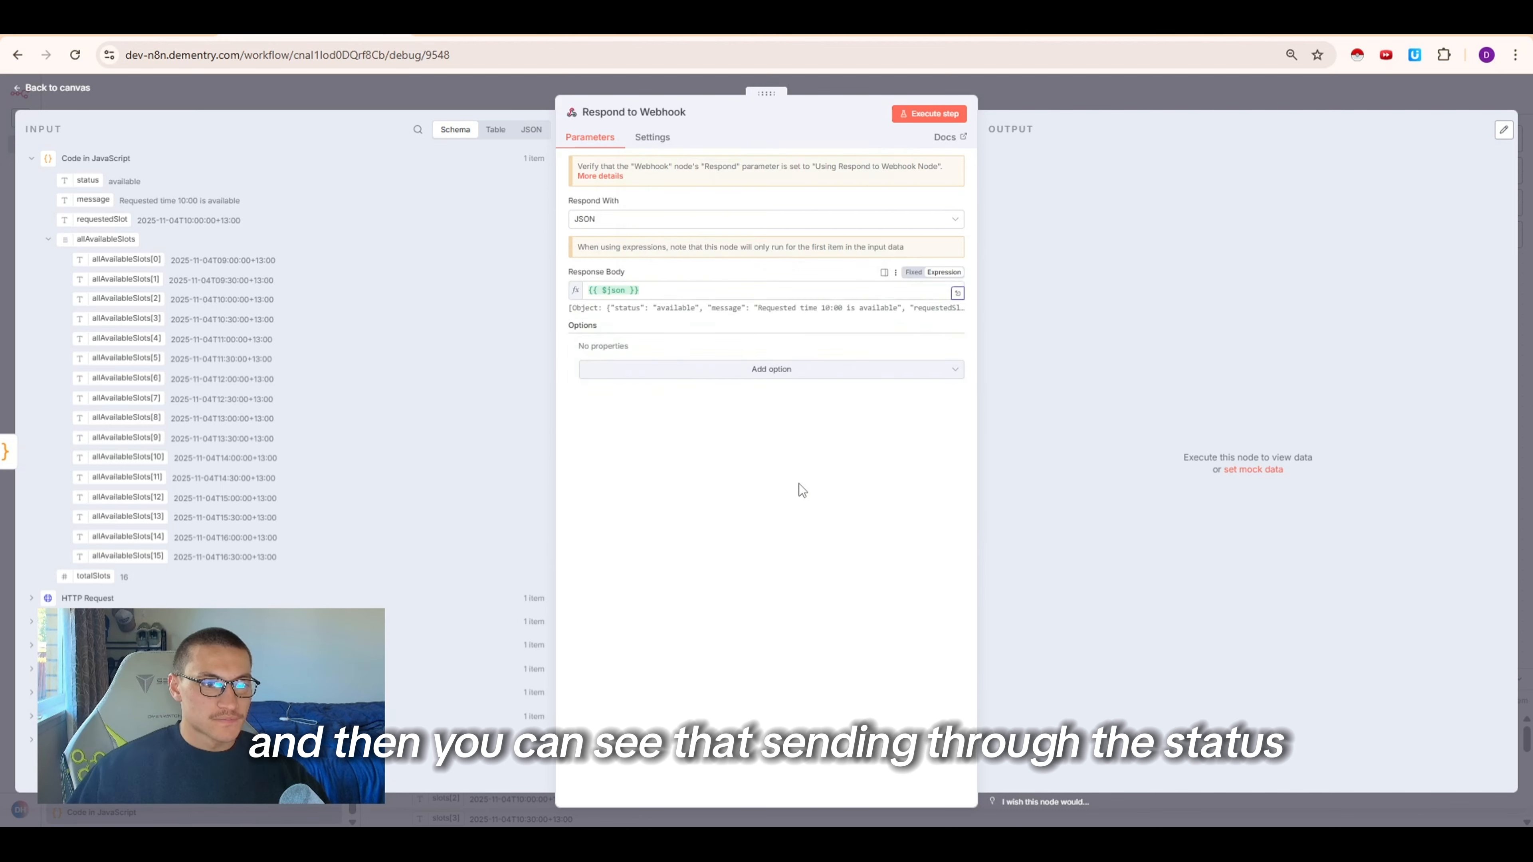
left_click(957, 293)
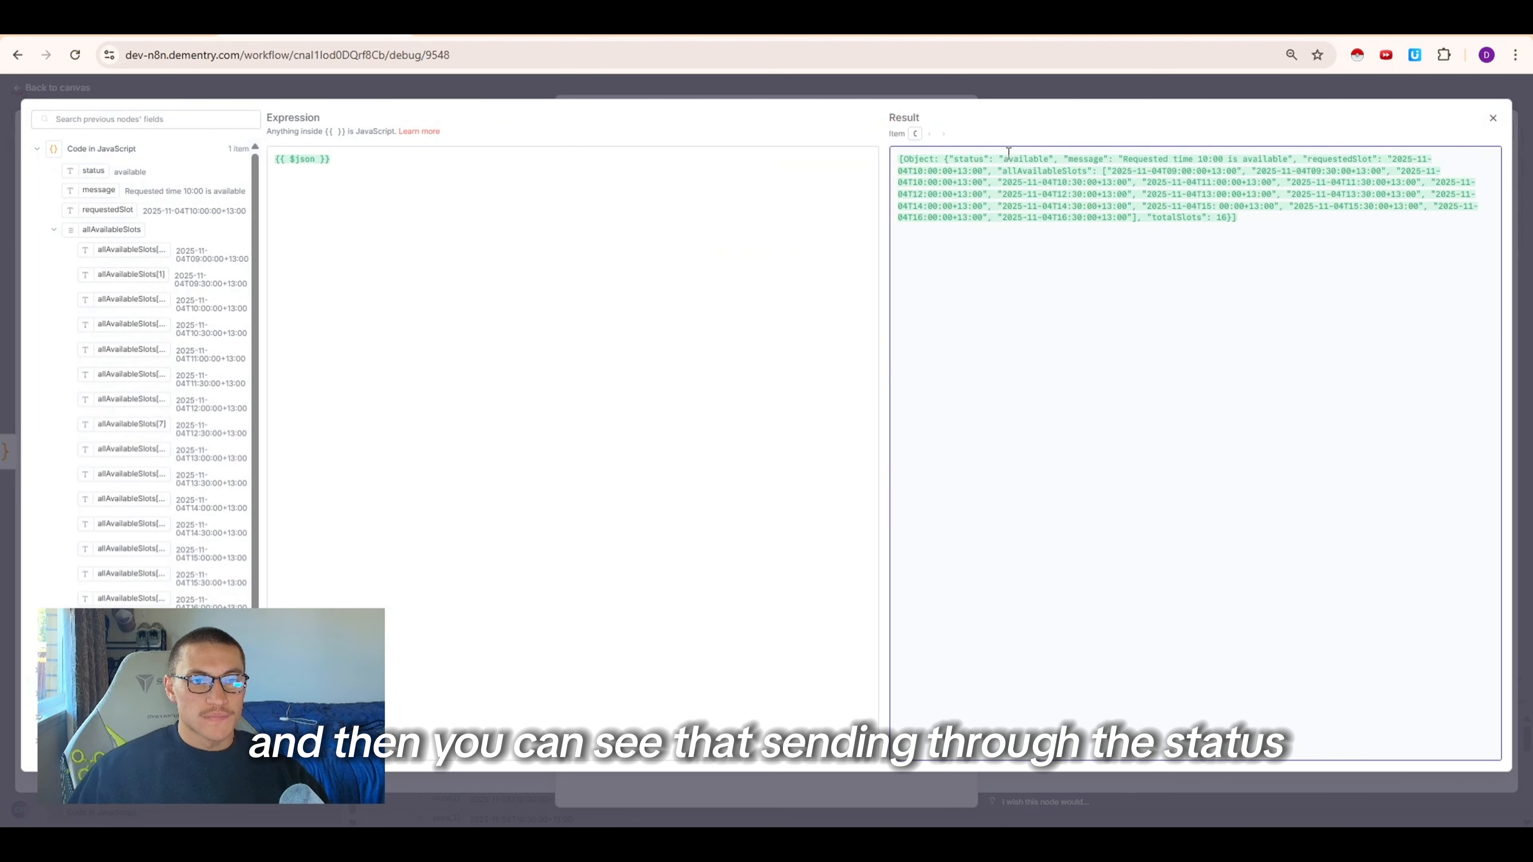
left_click_drag(899, 159, 1026, 160)
left_click(1026, 159)
left_click(1079, 160)
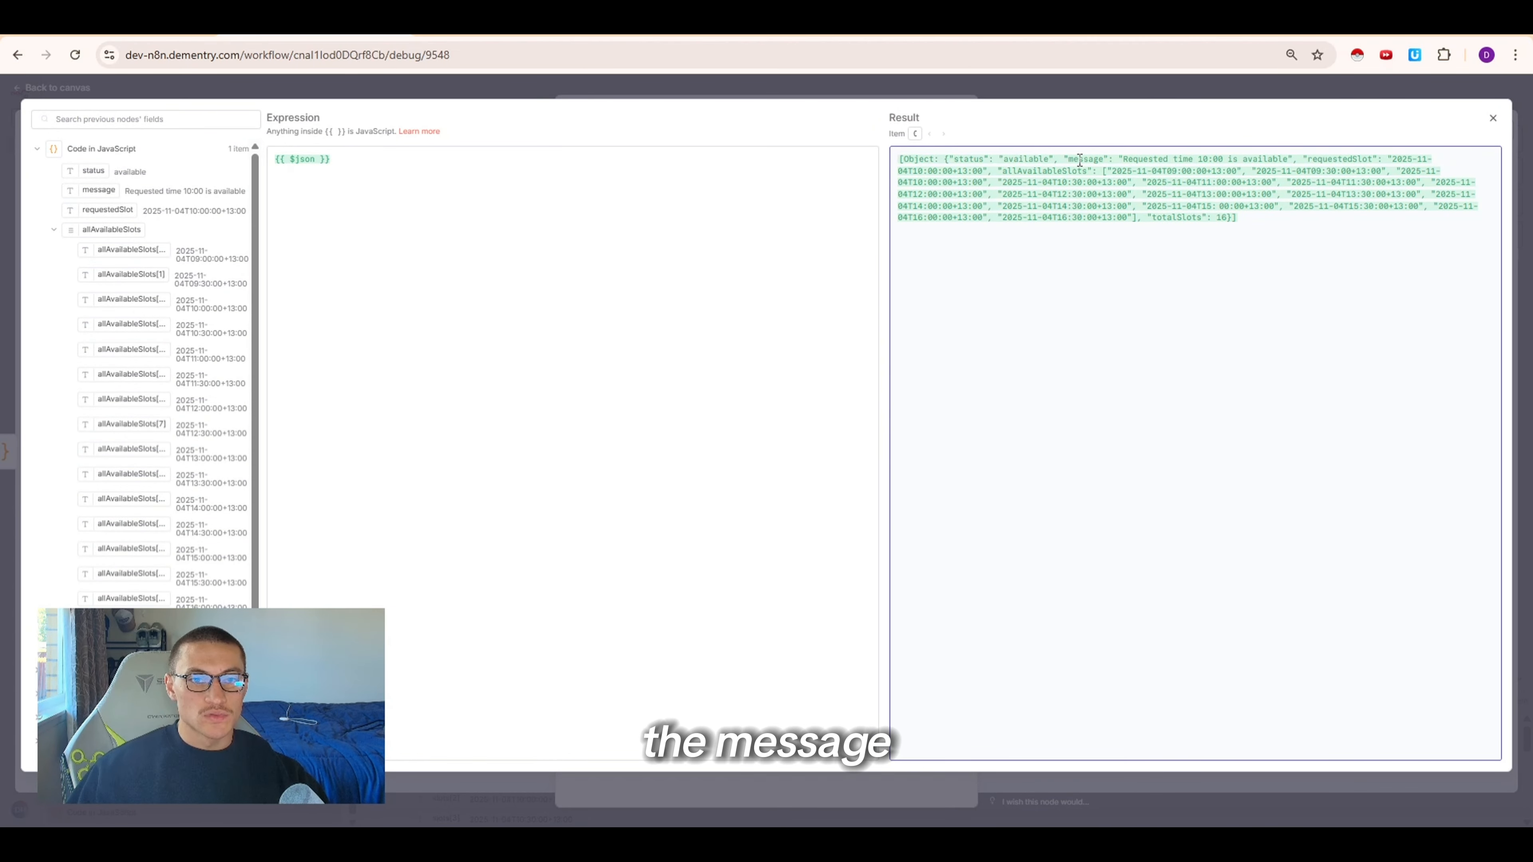
left_click(1103, 160)
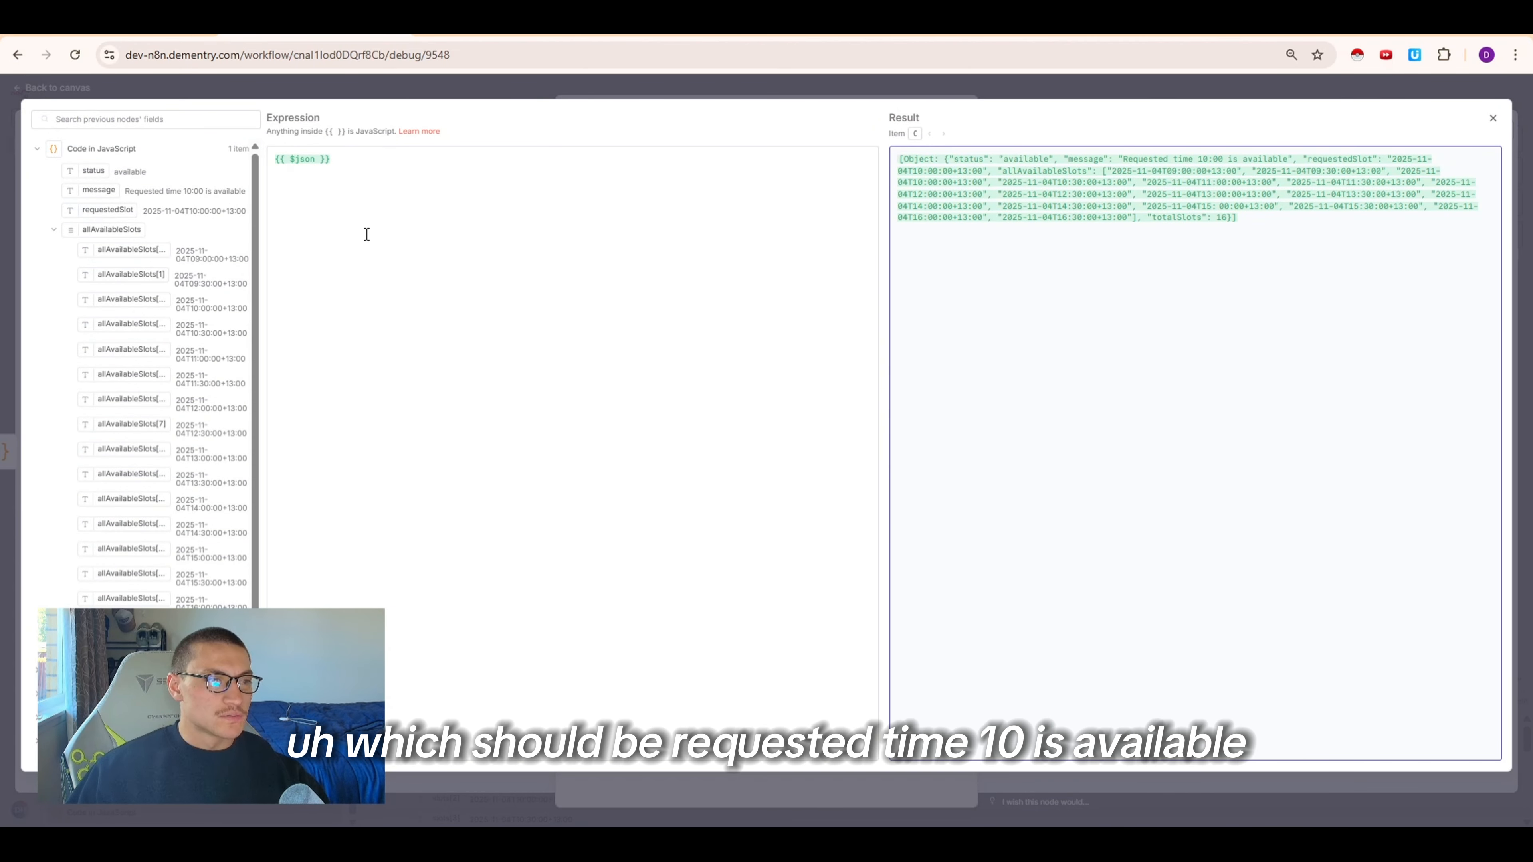
Review the expression result listing the available slots, then close the Respond to Webhook editor
left_click_drag(1138, 161, 1318, 207)
left_click(1288, 160)
left_click(1026, 176)
left_click_drag(1114, 171, 1293, 233)
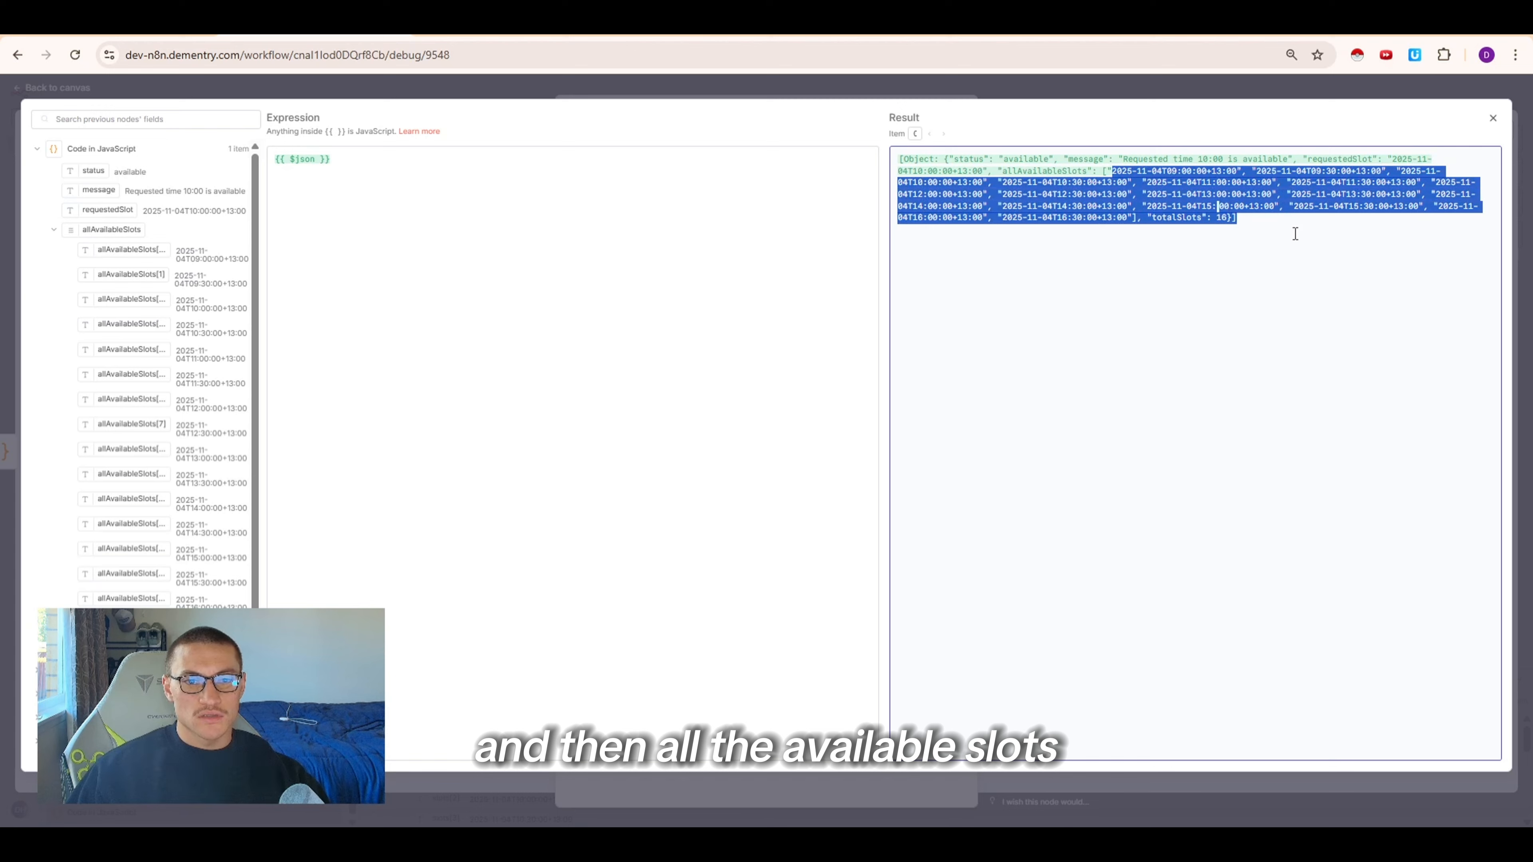
left_click(1242, 219)
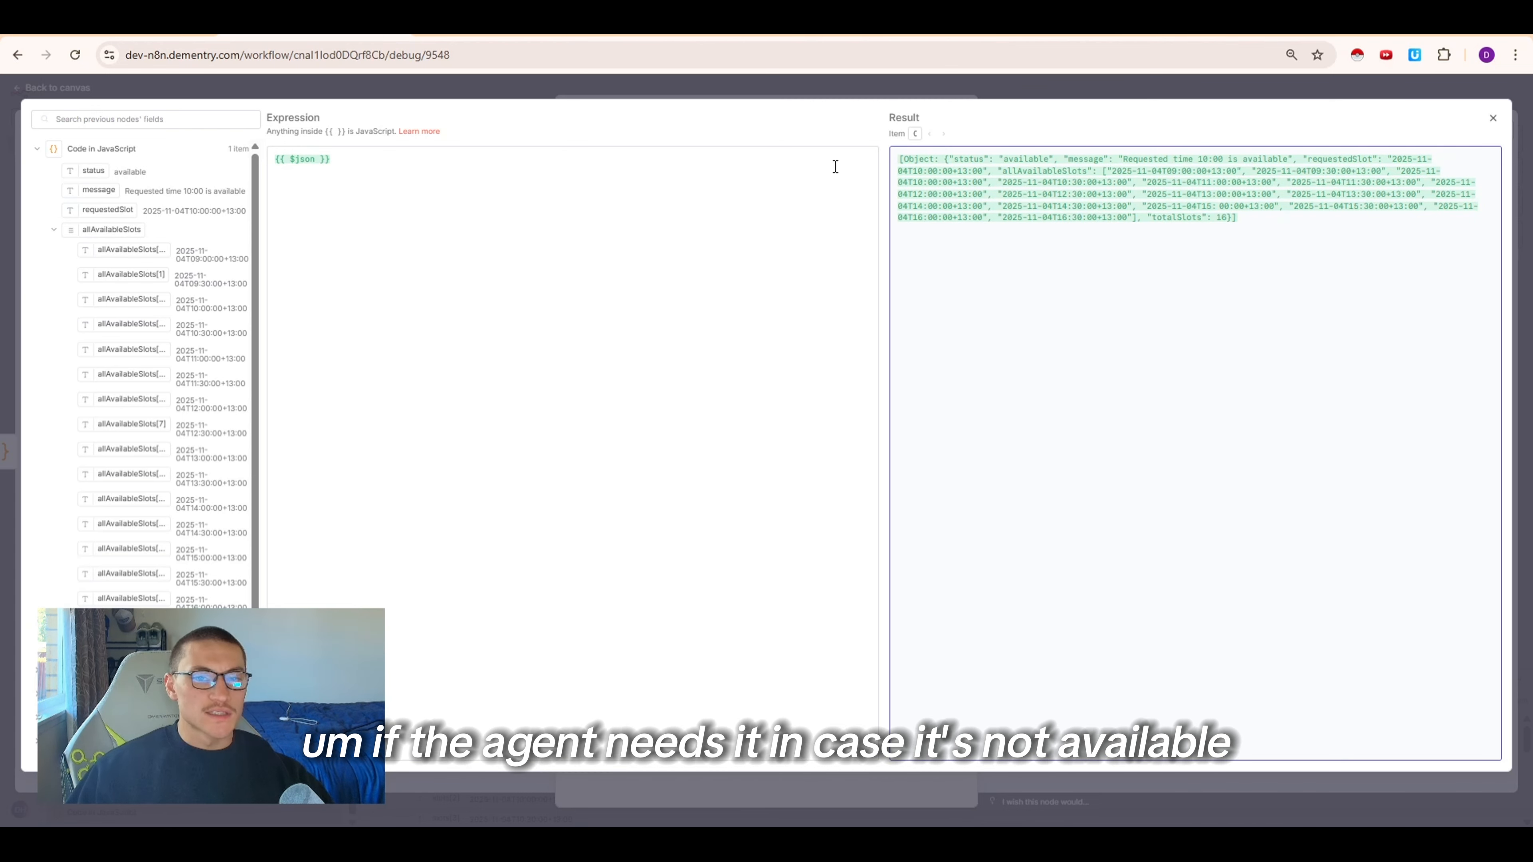
left_click(845, 90)
left_click(1094, 96)
left_click_drag(1445, 478, 949, 618)
Set the Webhook node to respond using the 'Respond to Webhook' Node and save the workflow
double_click(438, 406)
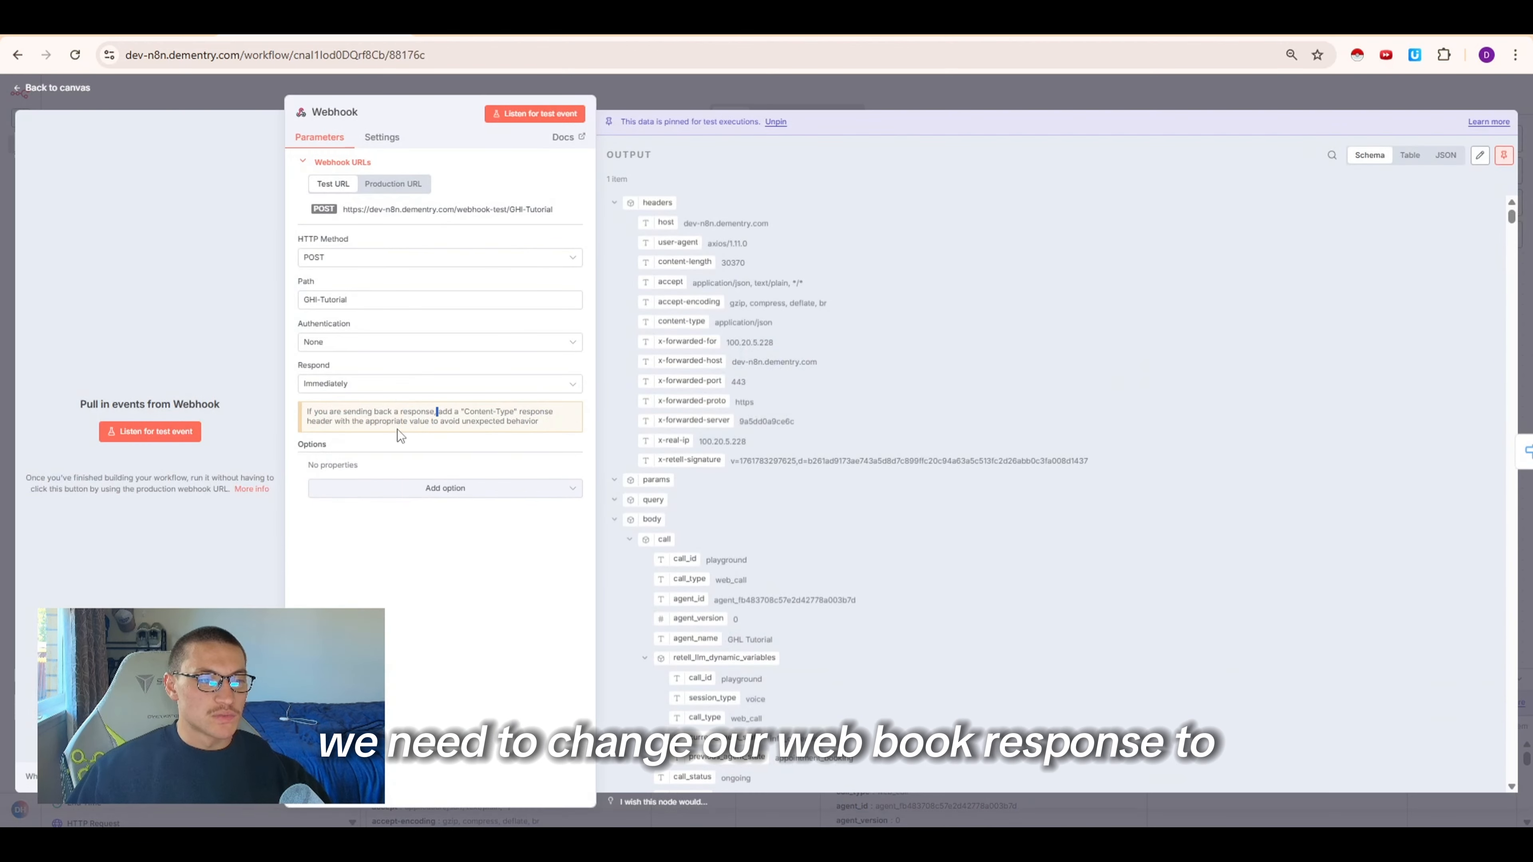
left_click(387, 384)
left_click(349, 480)
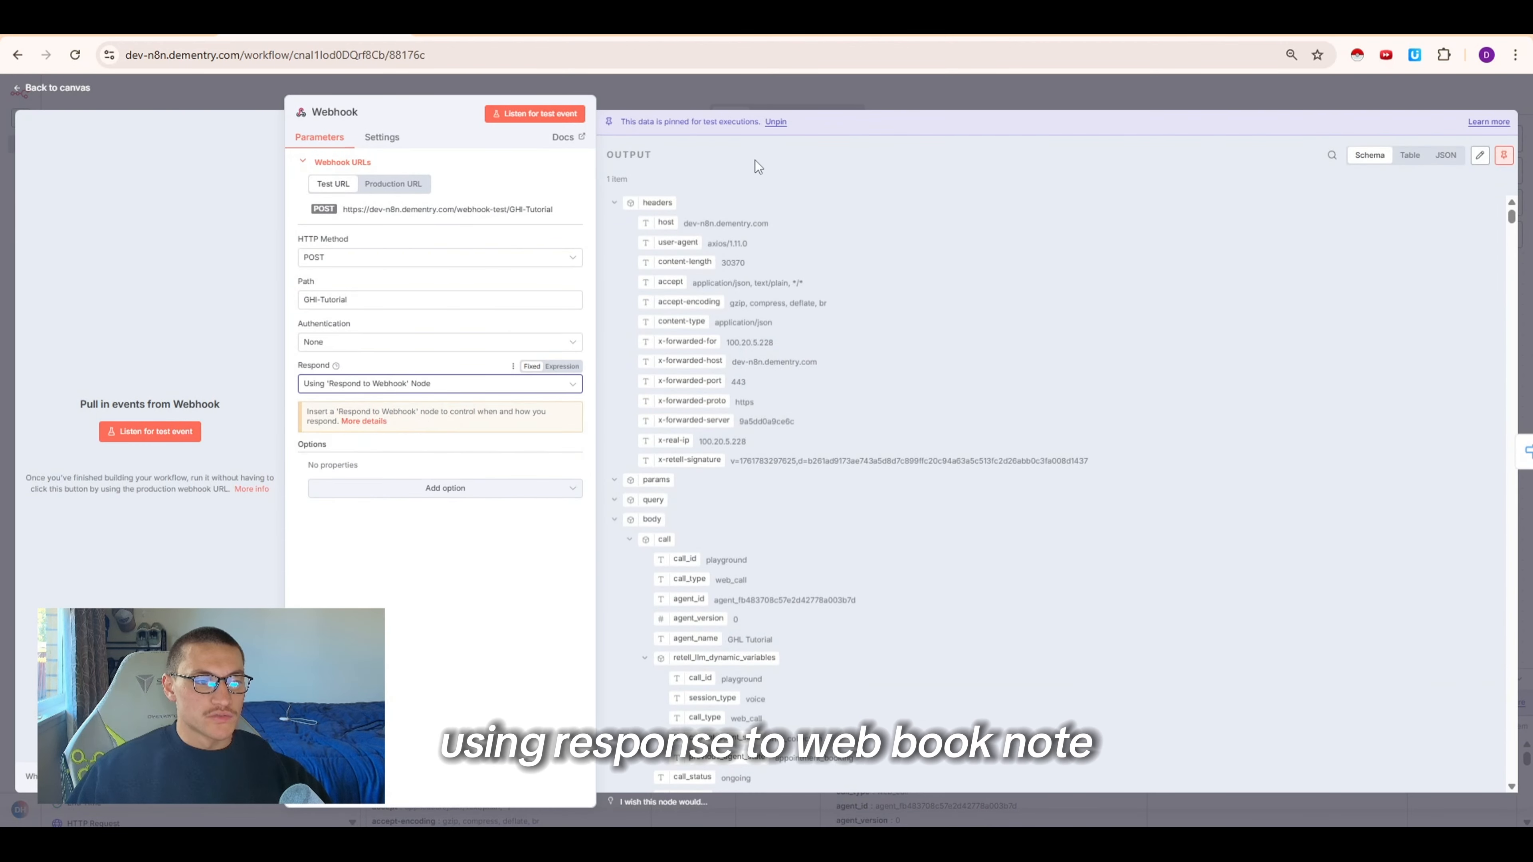
left_click(779, 101)
left_click(1345, 102)
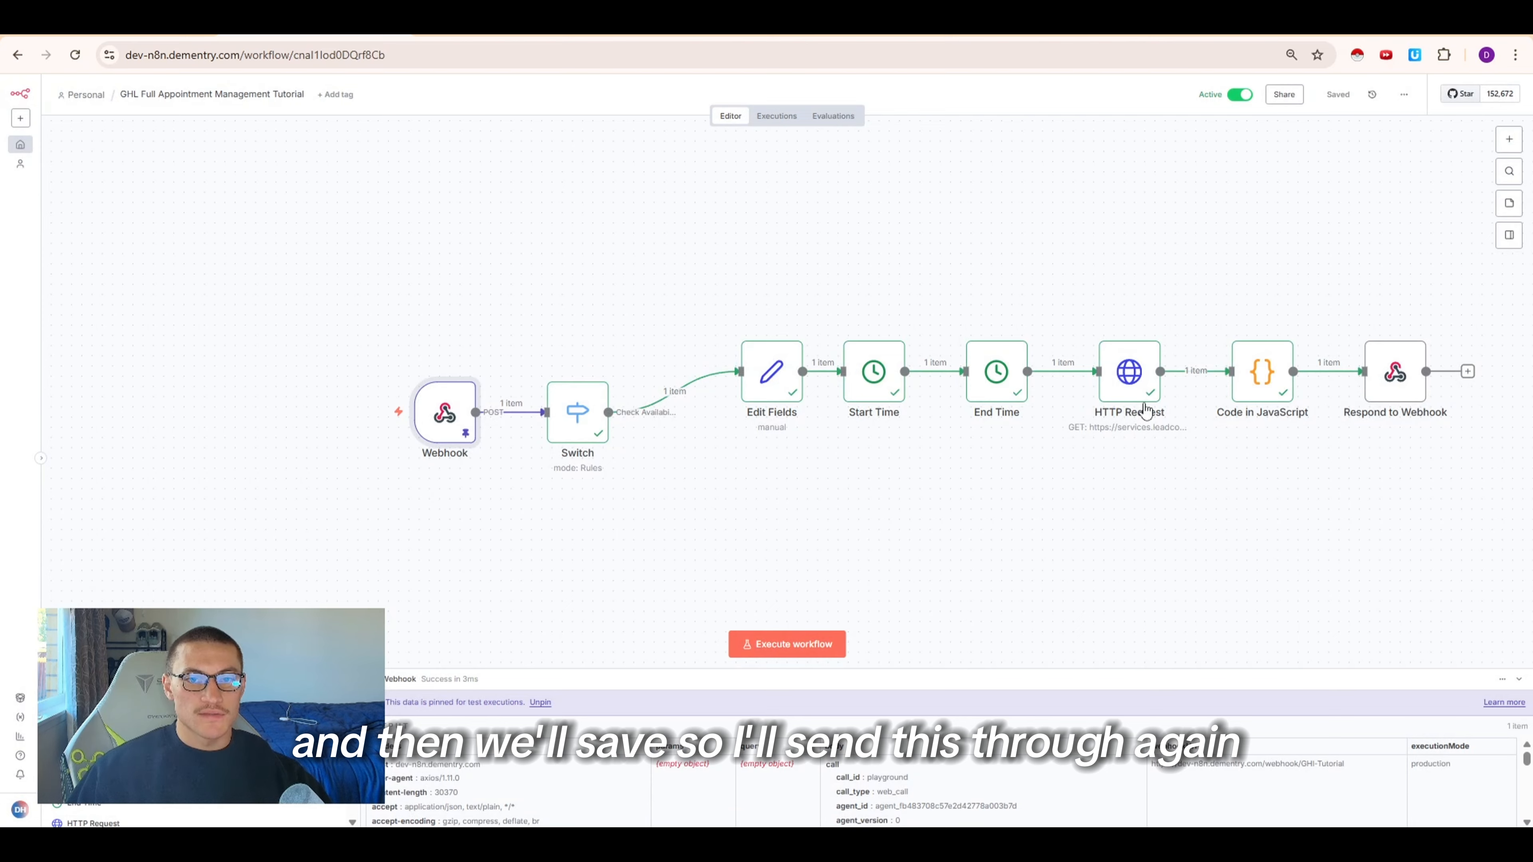
Switch to the Retell dashboard and rerun the failed availability message in the test chat
key("alt+Tab")
scroll(1344, 634, "down", 1)
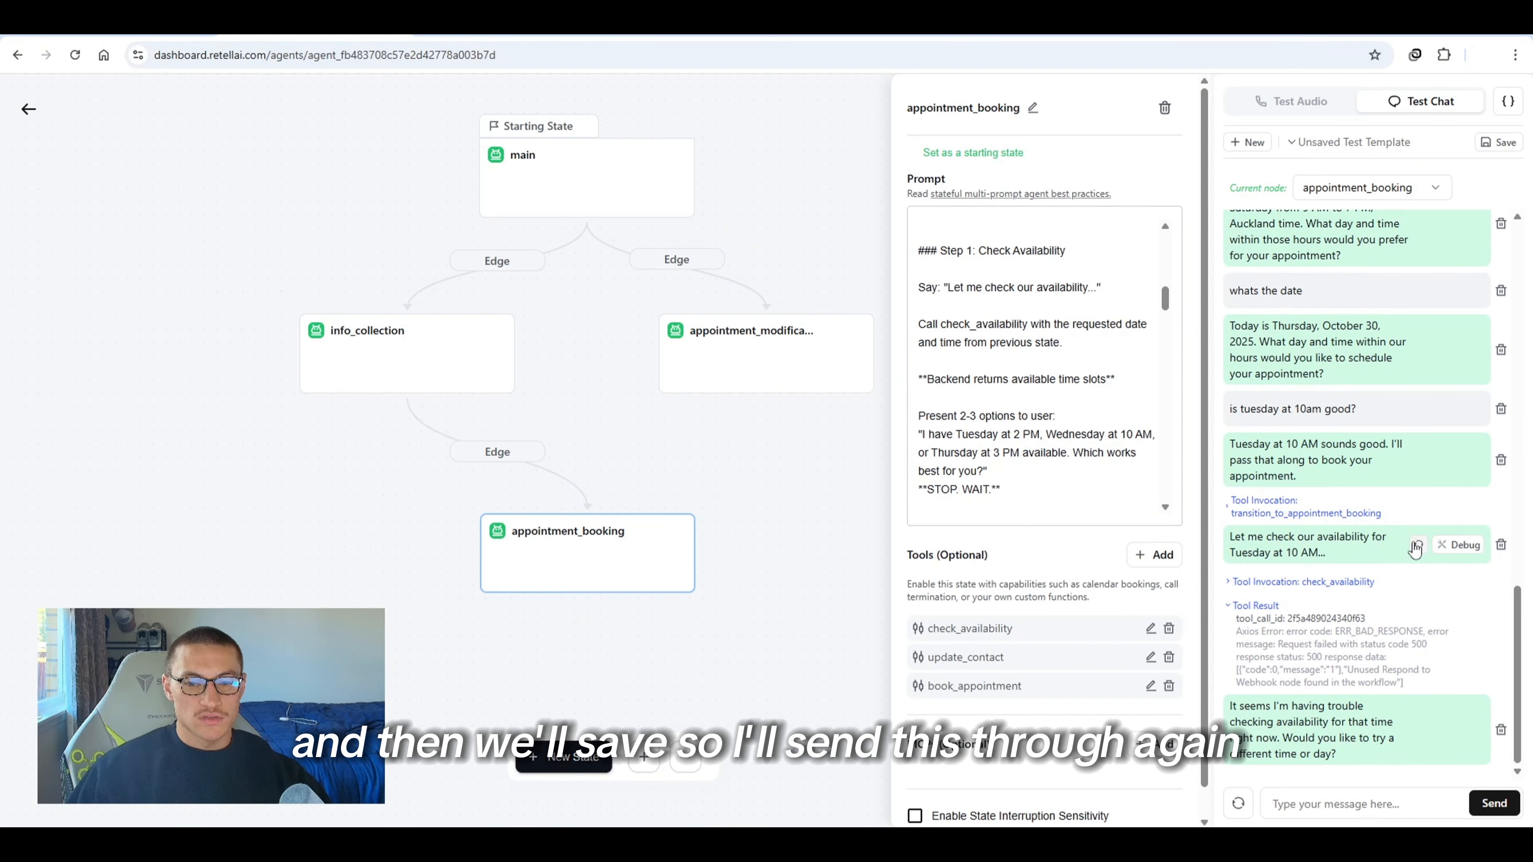
left_click(1413, 541)
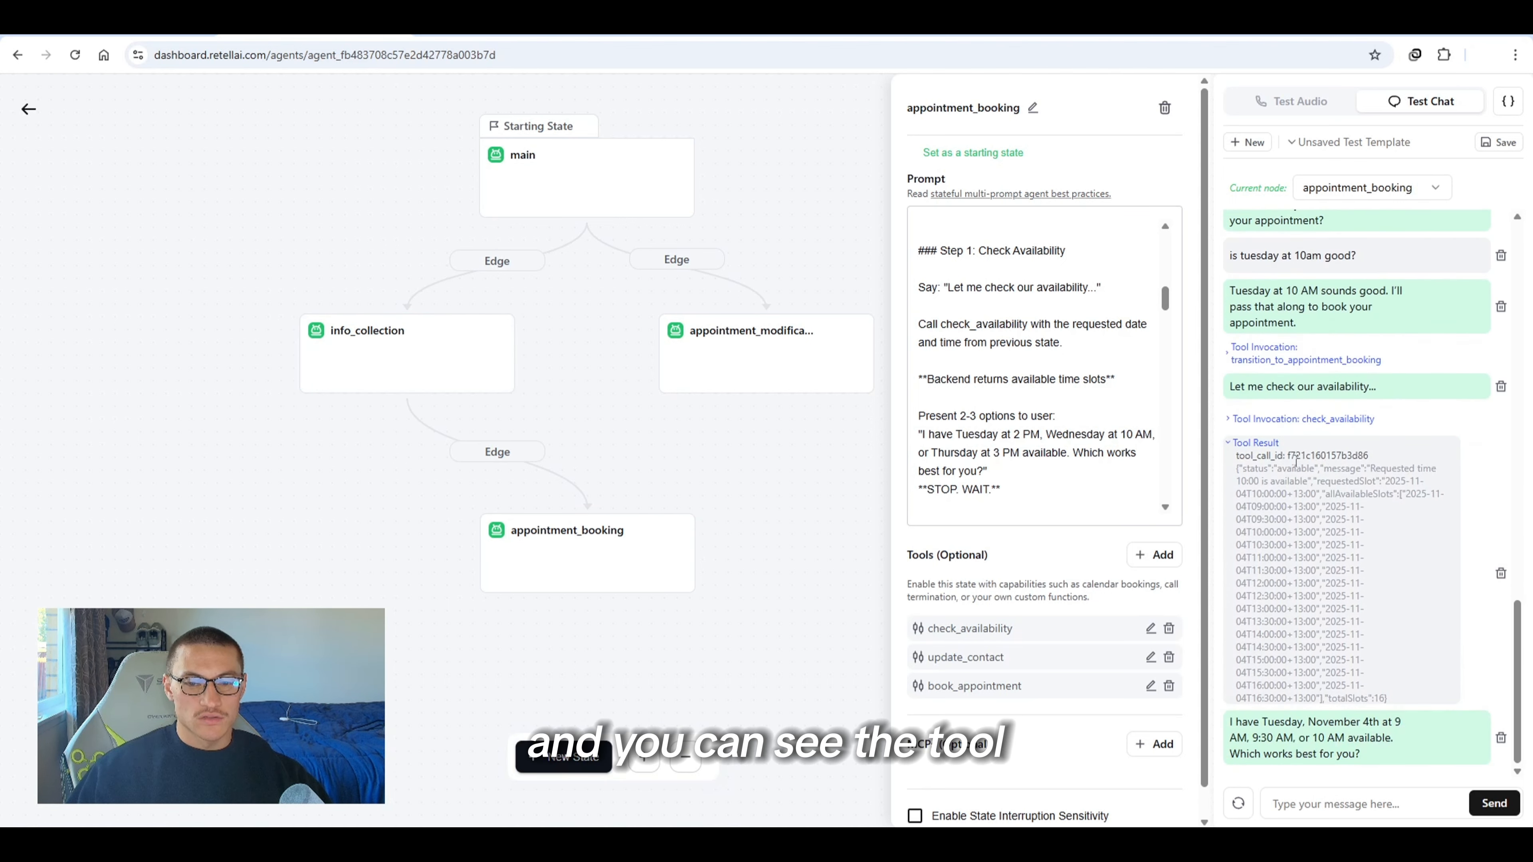
Examine the check_availability tool result and the agent's offered times against the booking prompt
left_click_drag(1308, 494, 1306, 533)
left_click_drag(1307, 533, 1339, 650)
left_click(1357, 628)
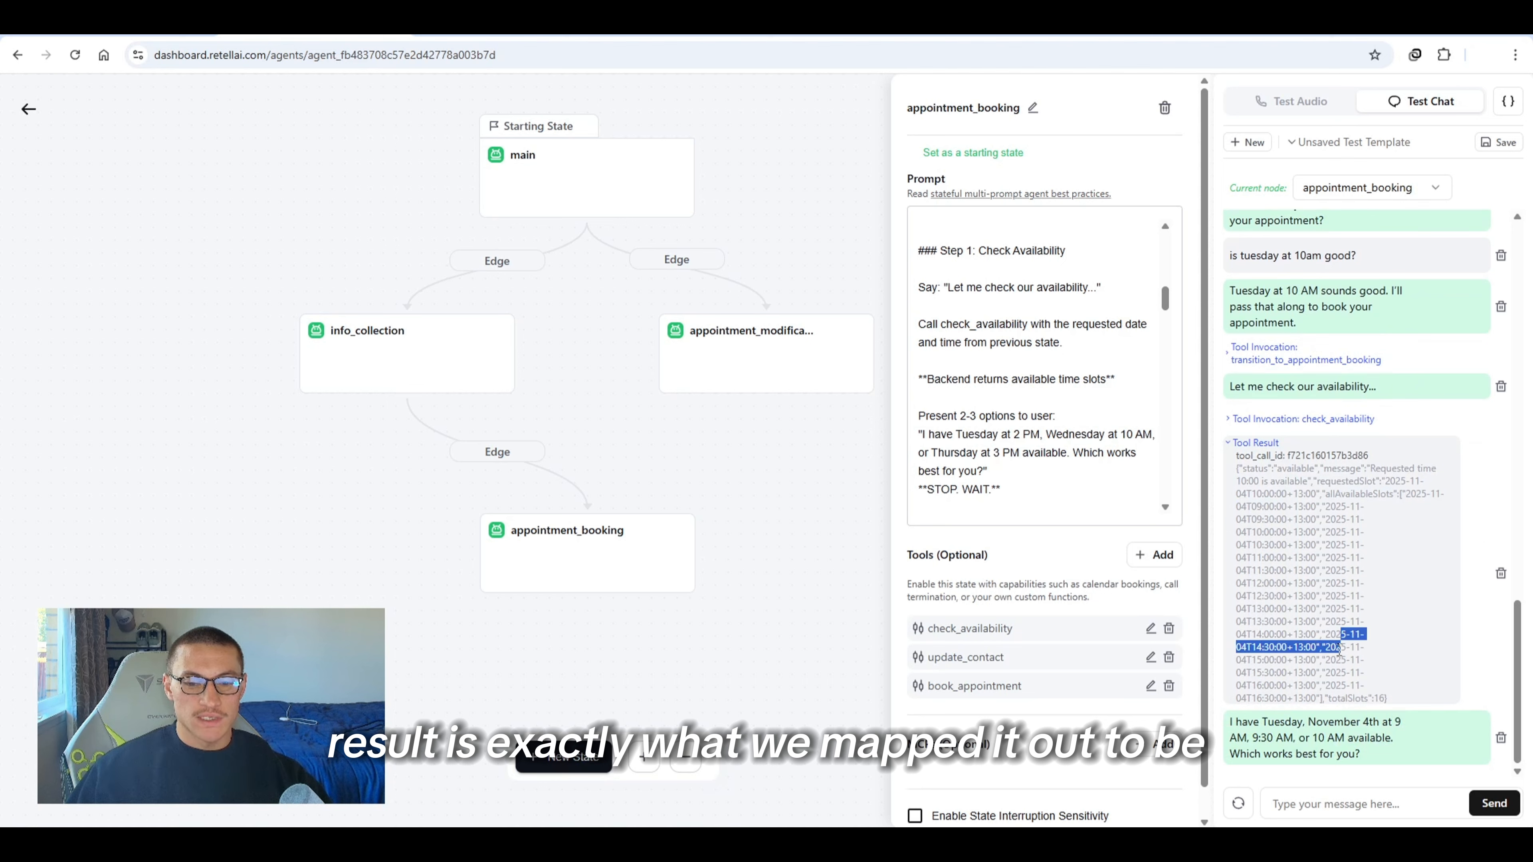
left_click_drag(1292, 723, 1365, 744)
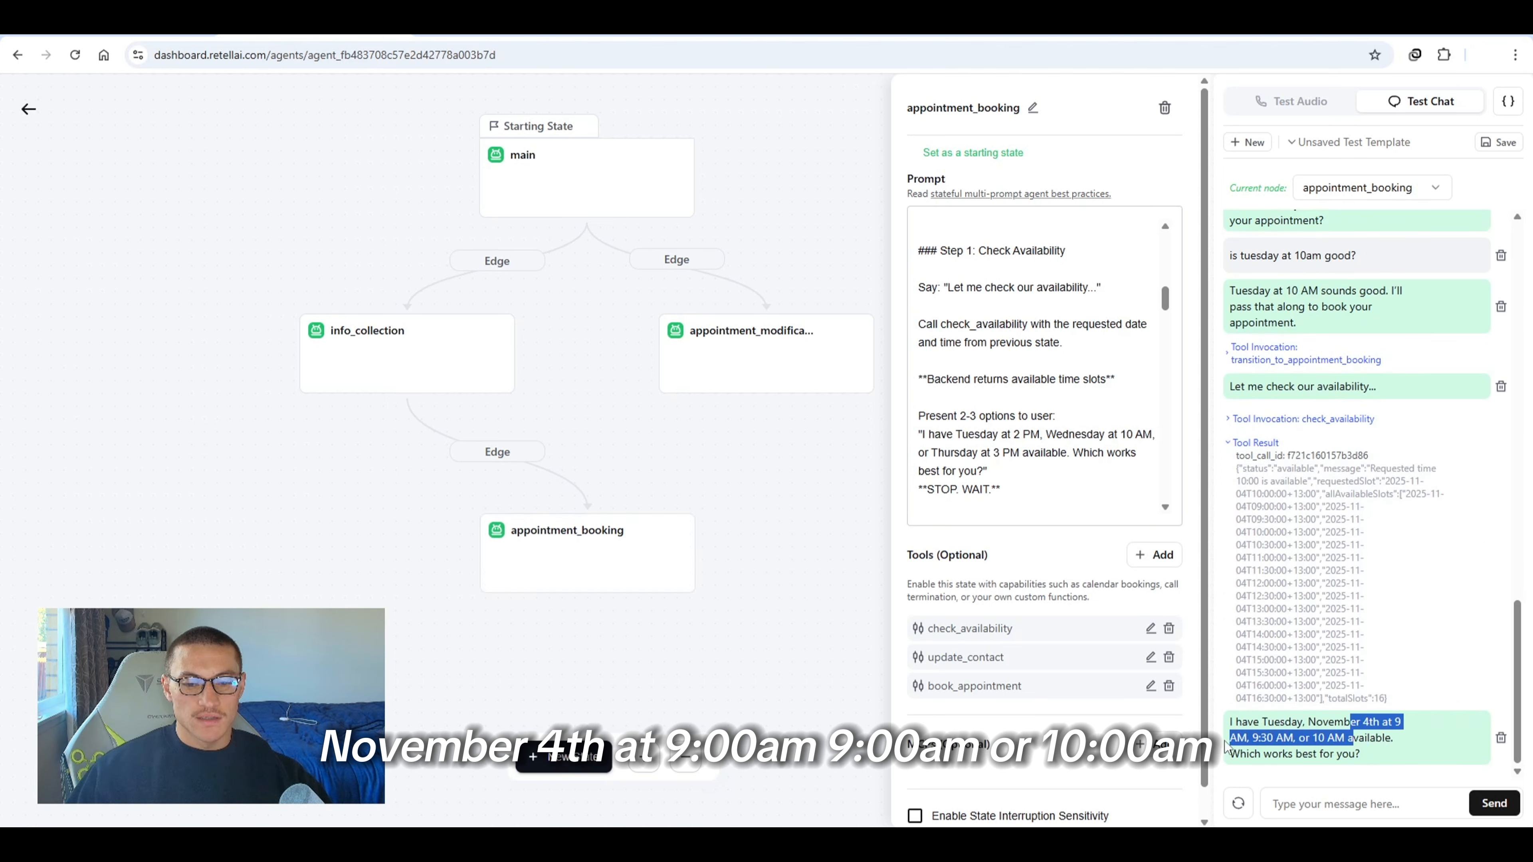
left_click(1331, 739)
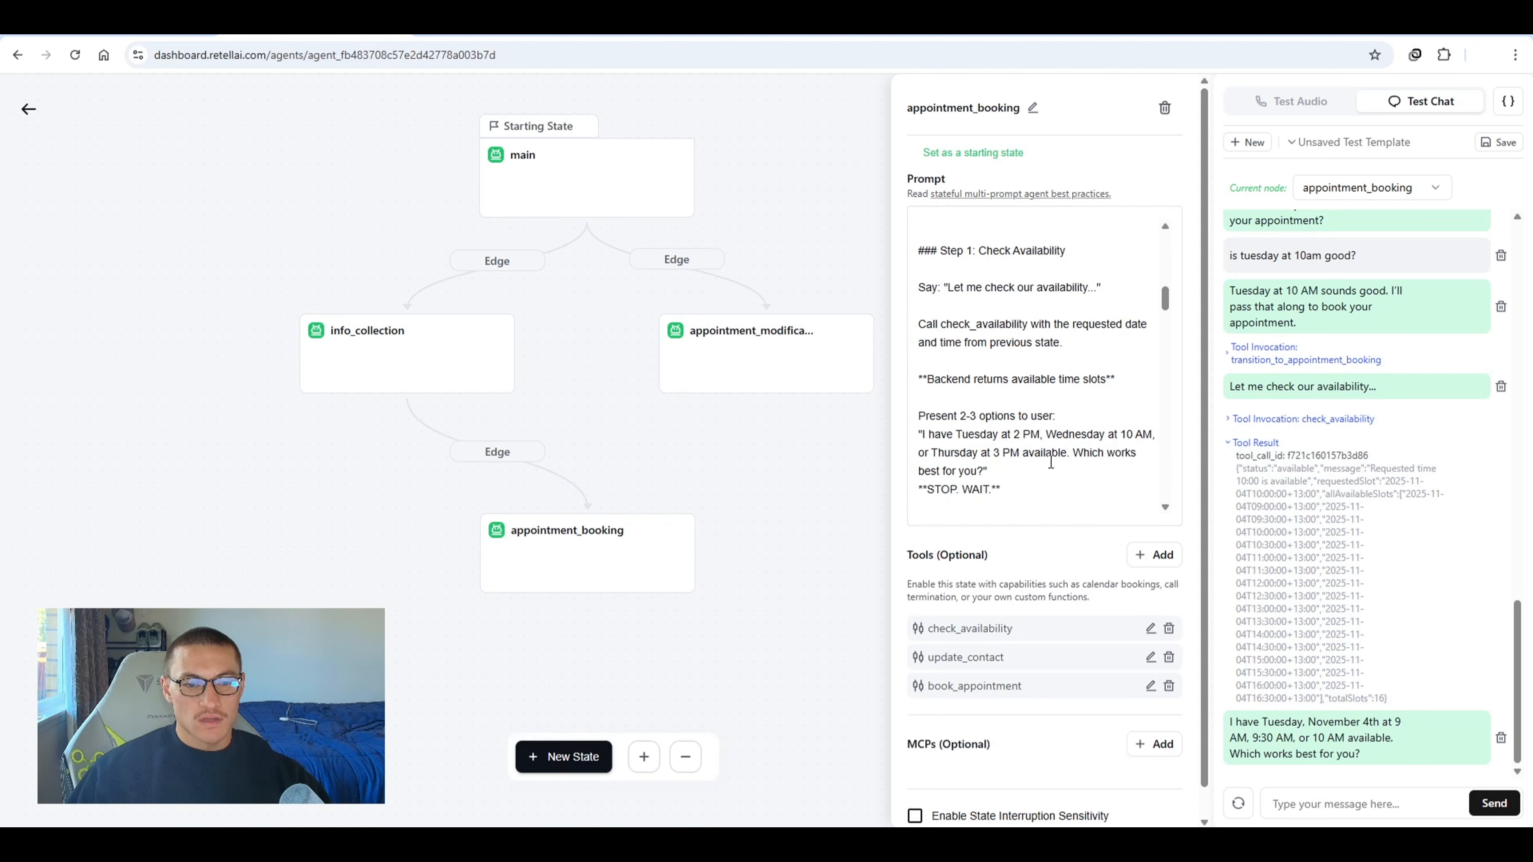
scroll(1071, 401, "up", 3)
scroll(1071, 400, "down", 4)
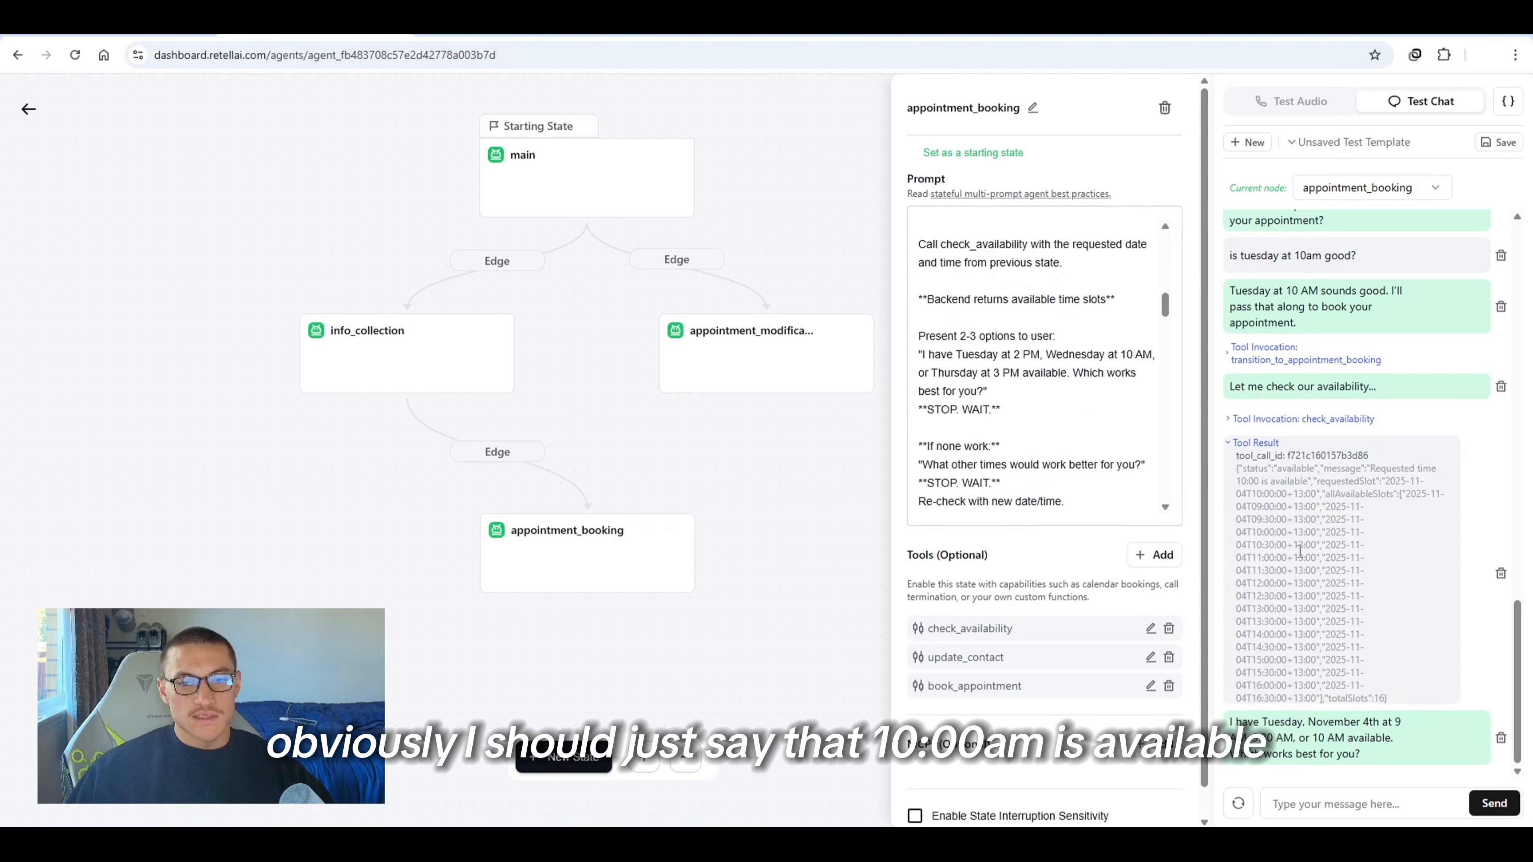
left_click_drag(1376, 760, 1288, 745)
left_click(1287, 745)
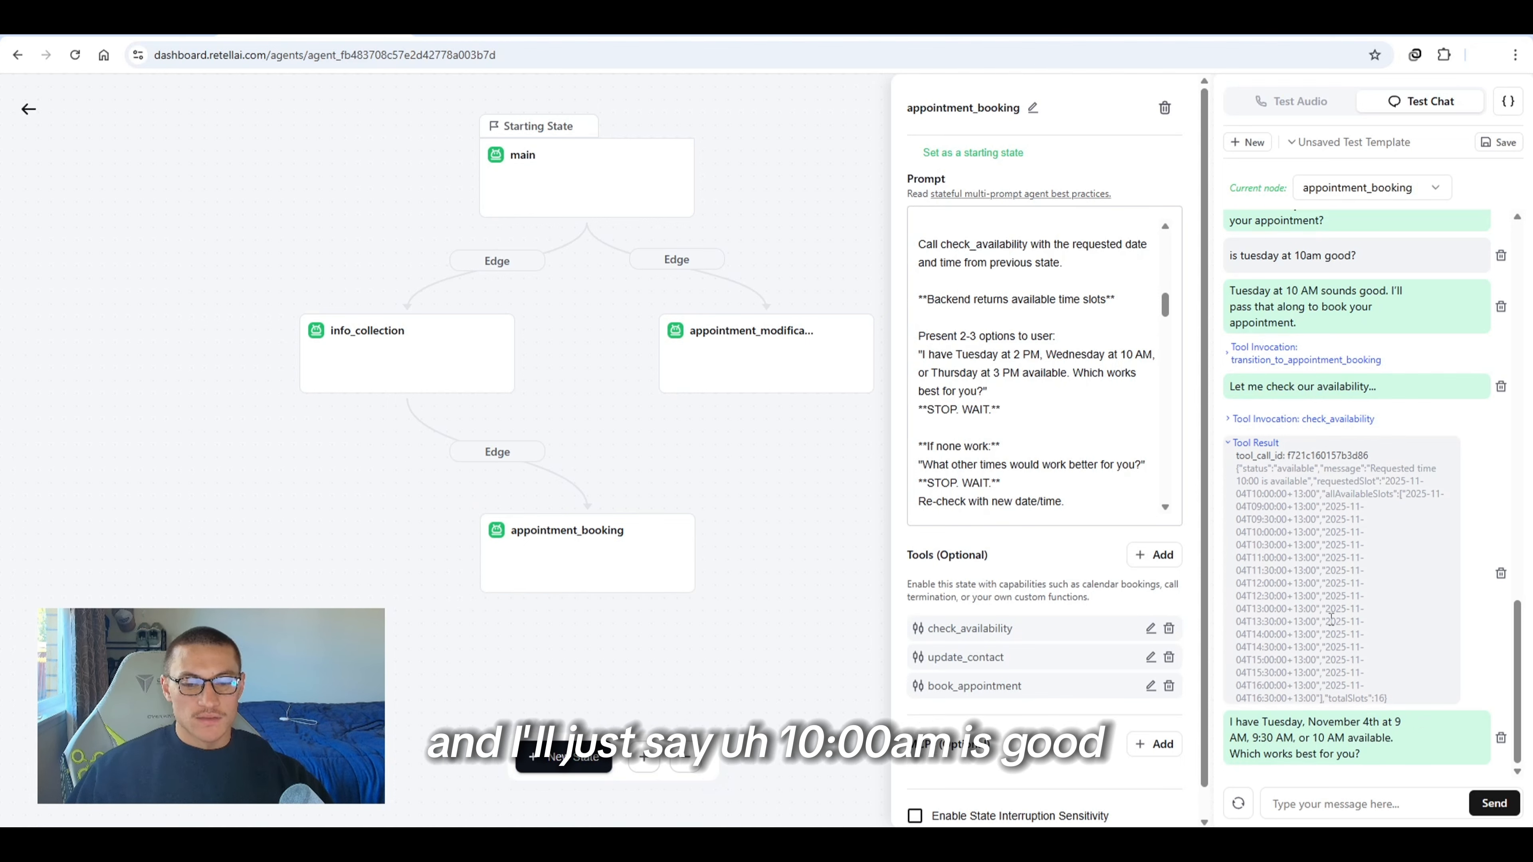
Reply "10am is good" in the test chat to continue the booking
type("10a")
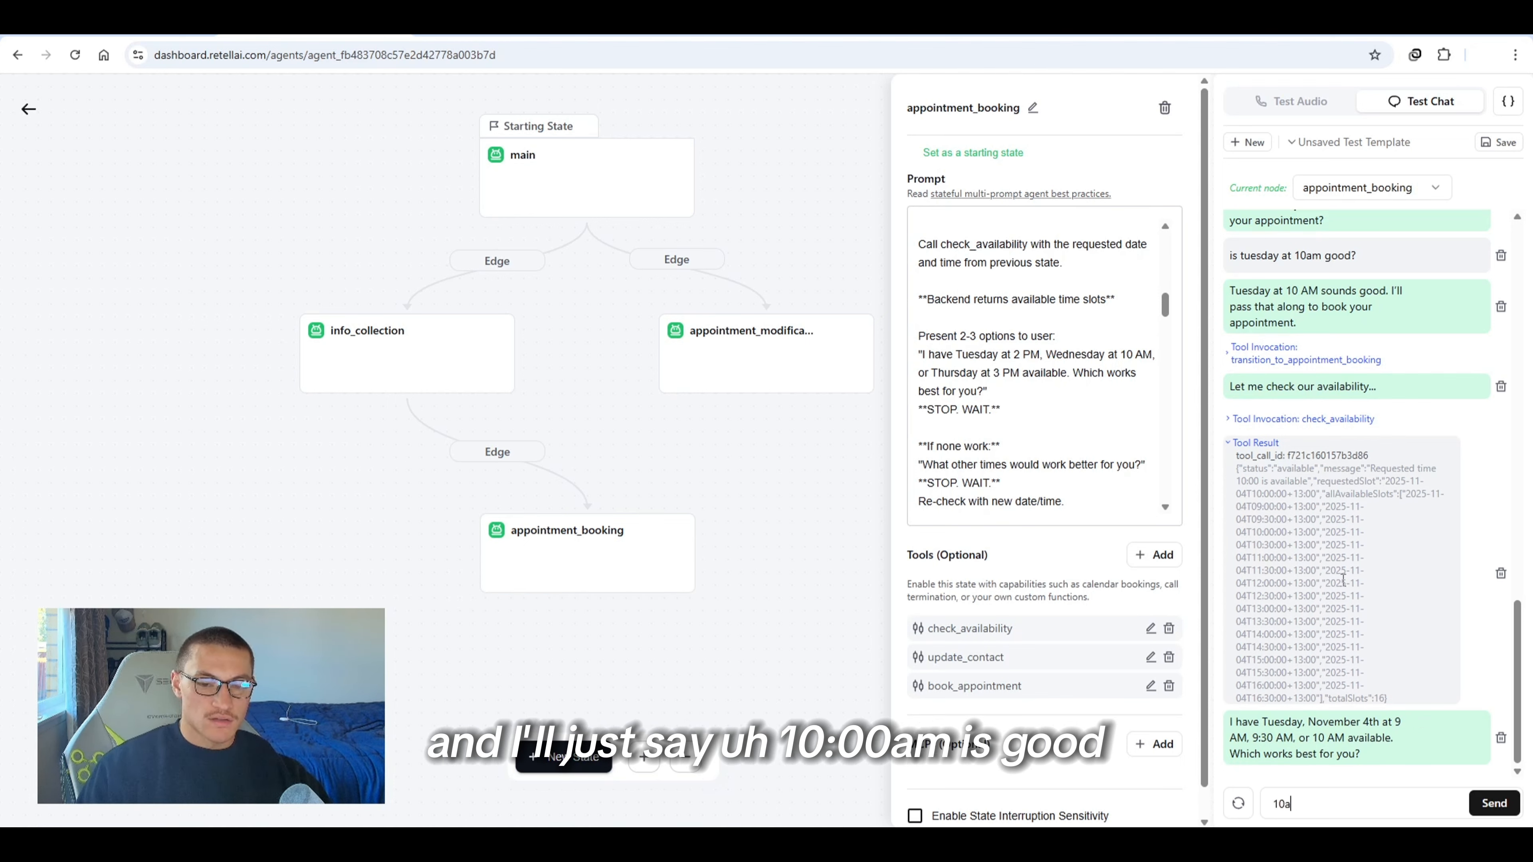
type("m is good")
key("Return")
scroll(1077, 393, "down", 3)
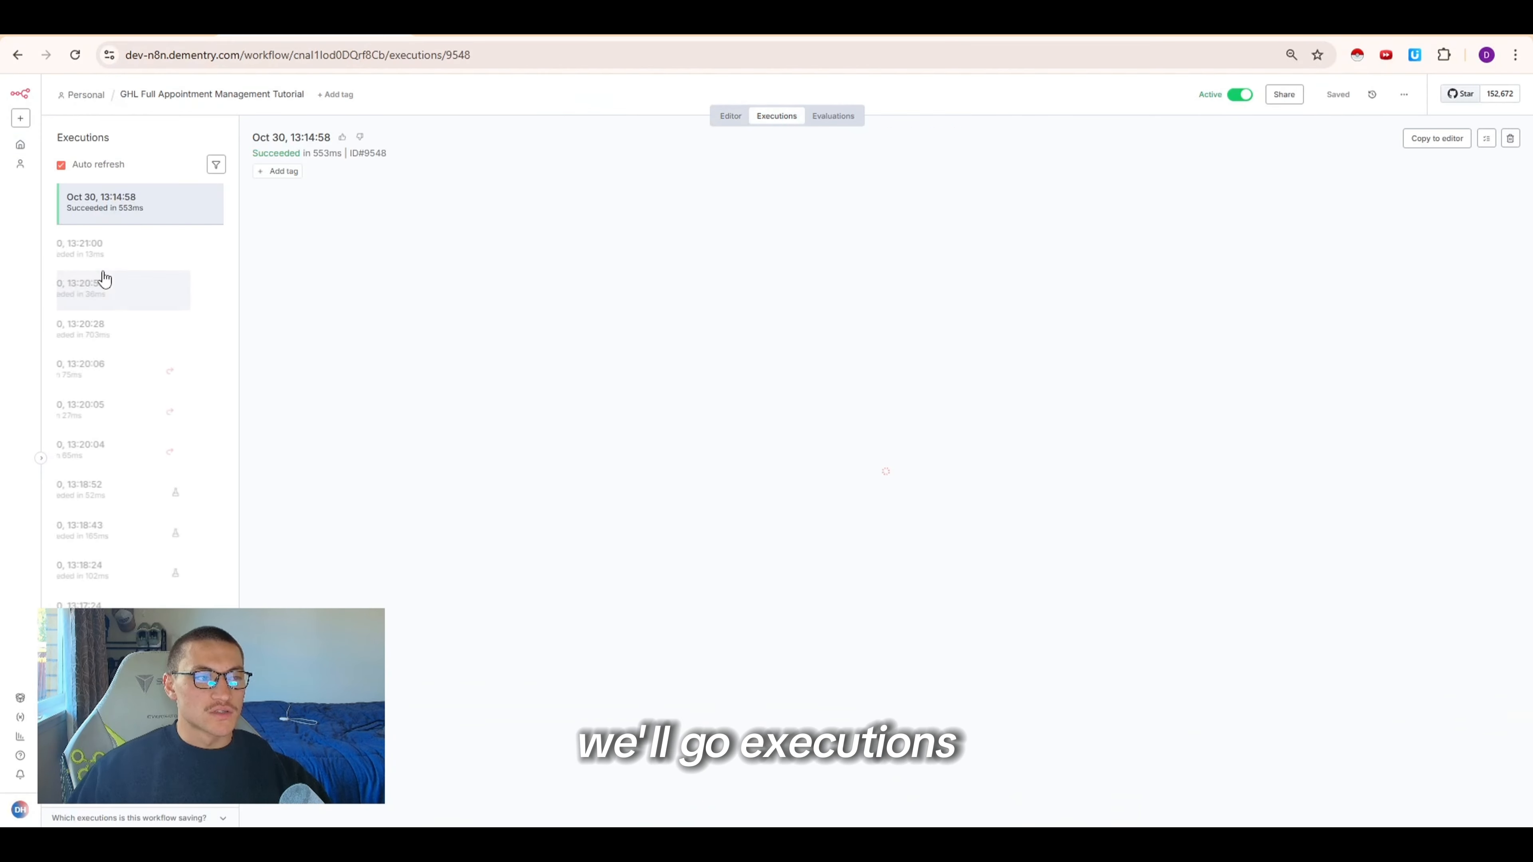
scroll(148, 229, "up", 5)
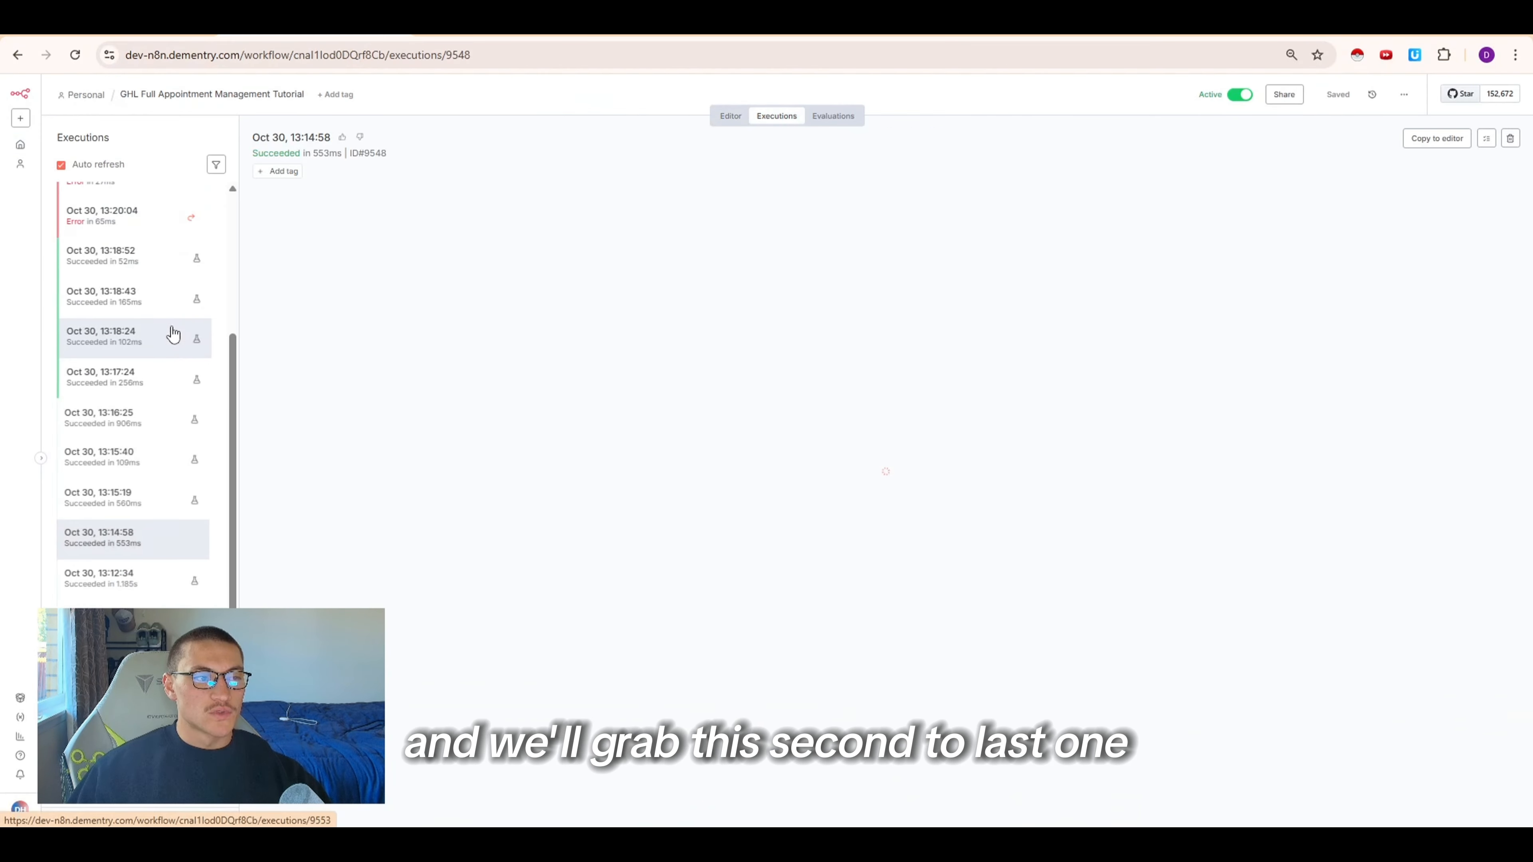
Open the newest update_contact execution in n8n, inspect its webhook data, and copy it to the editor
scroll(173, 333, "up", 5)
left_click(170, 255)
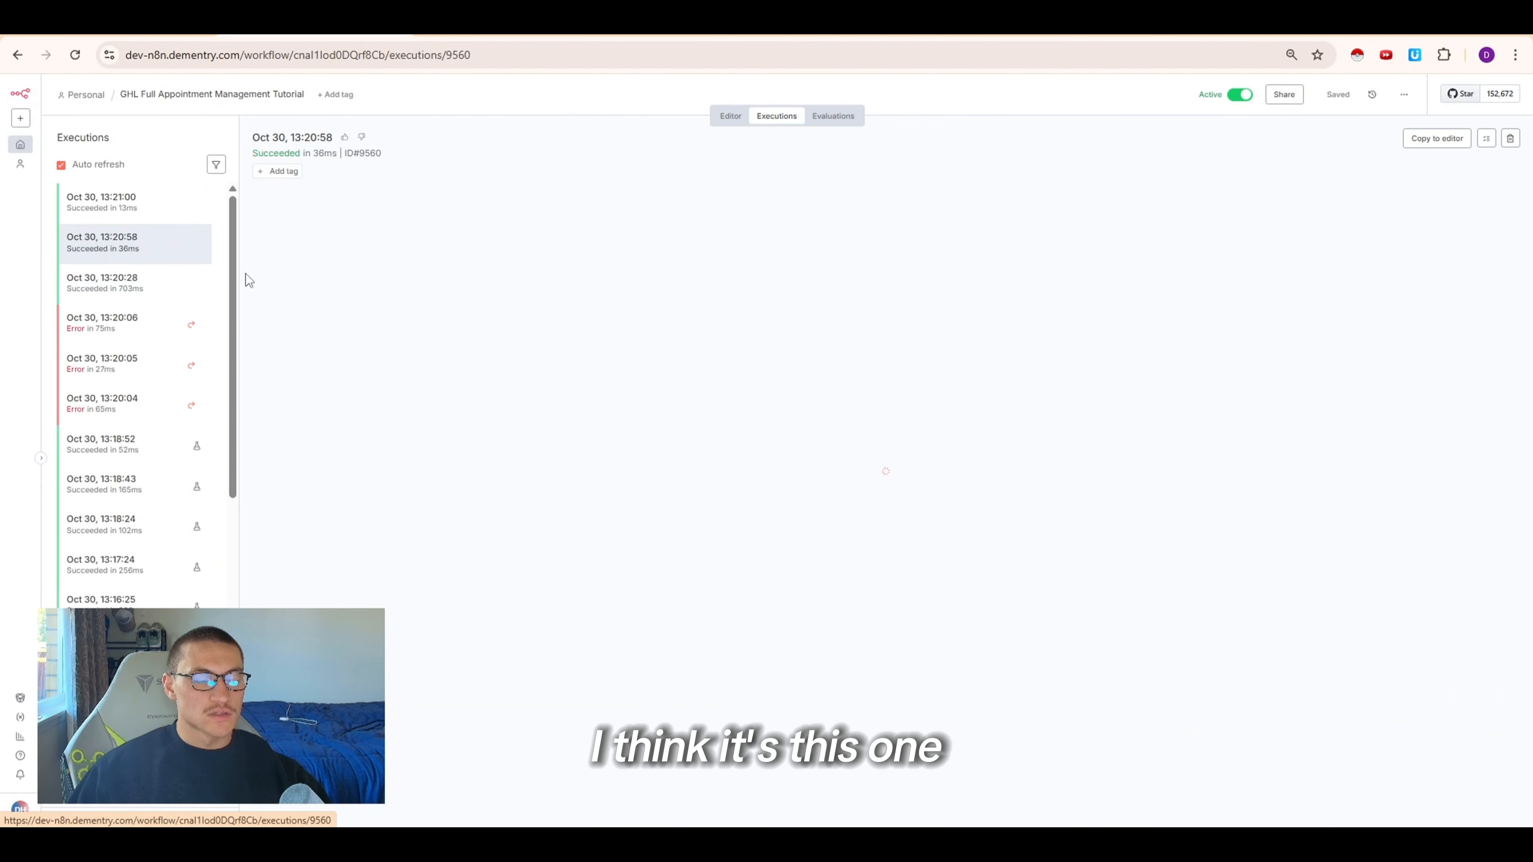
double_click(411, 417)
left_click(330, 263)
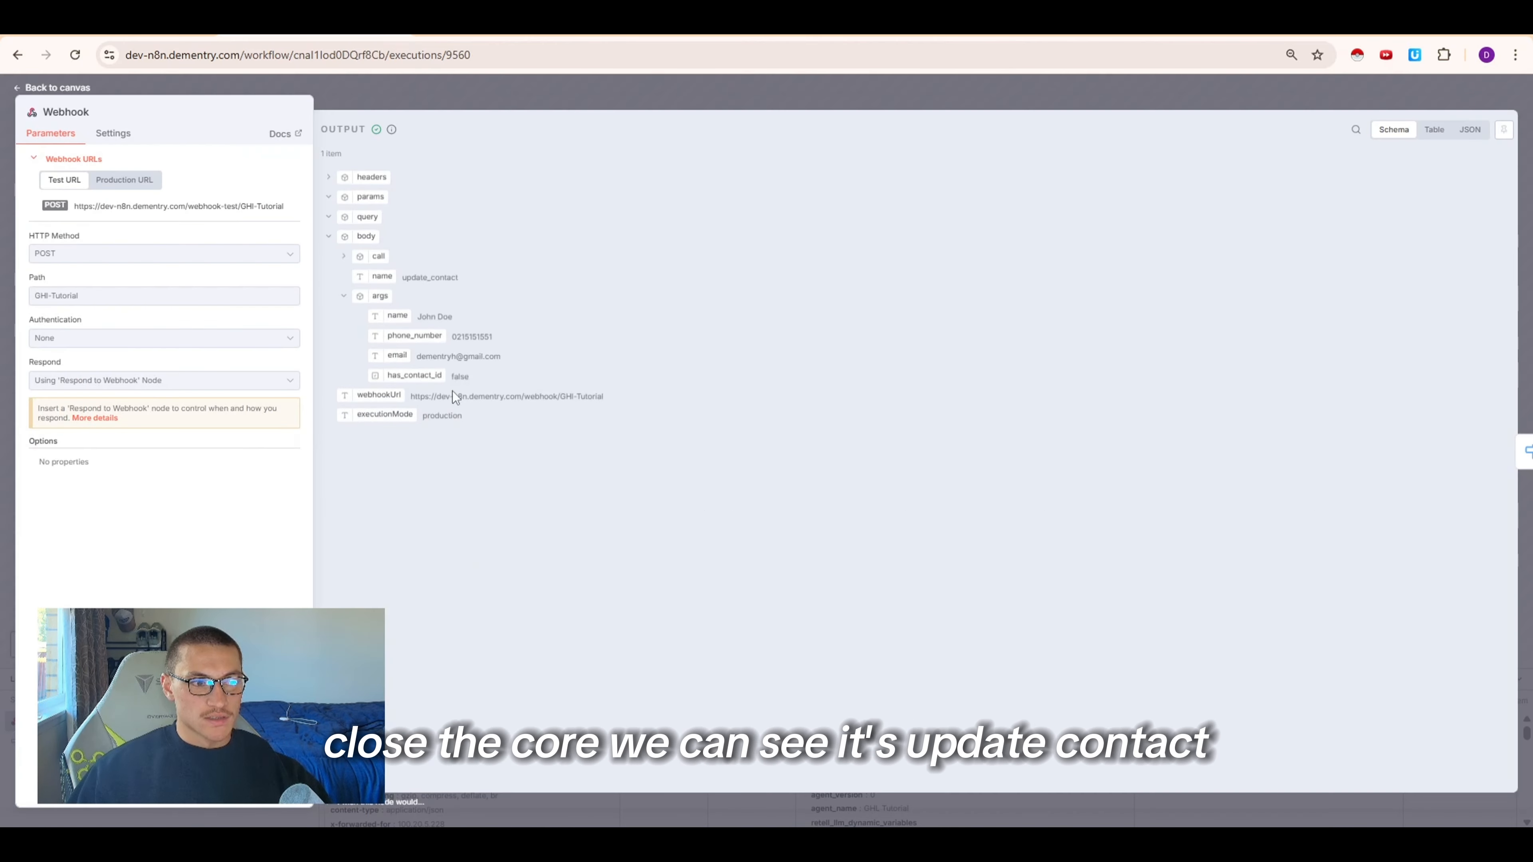
left_click(584, 89)
left_click(1440, 138)
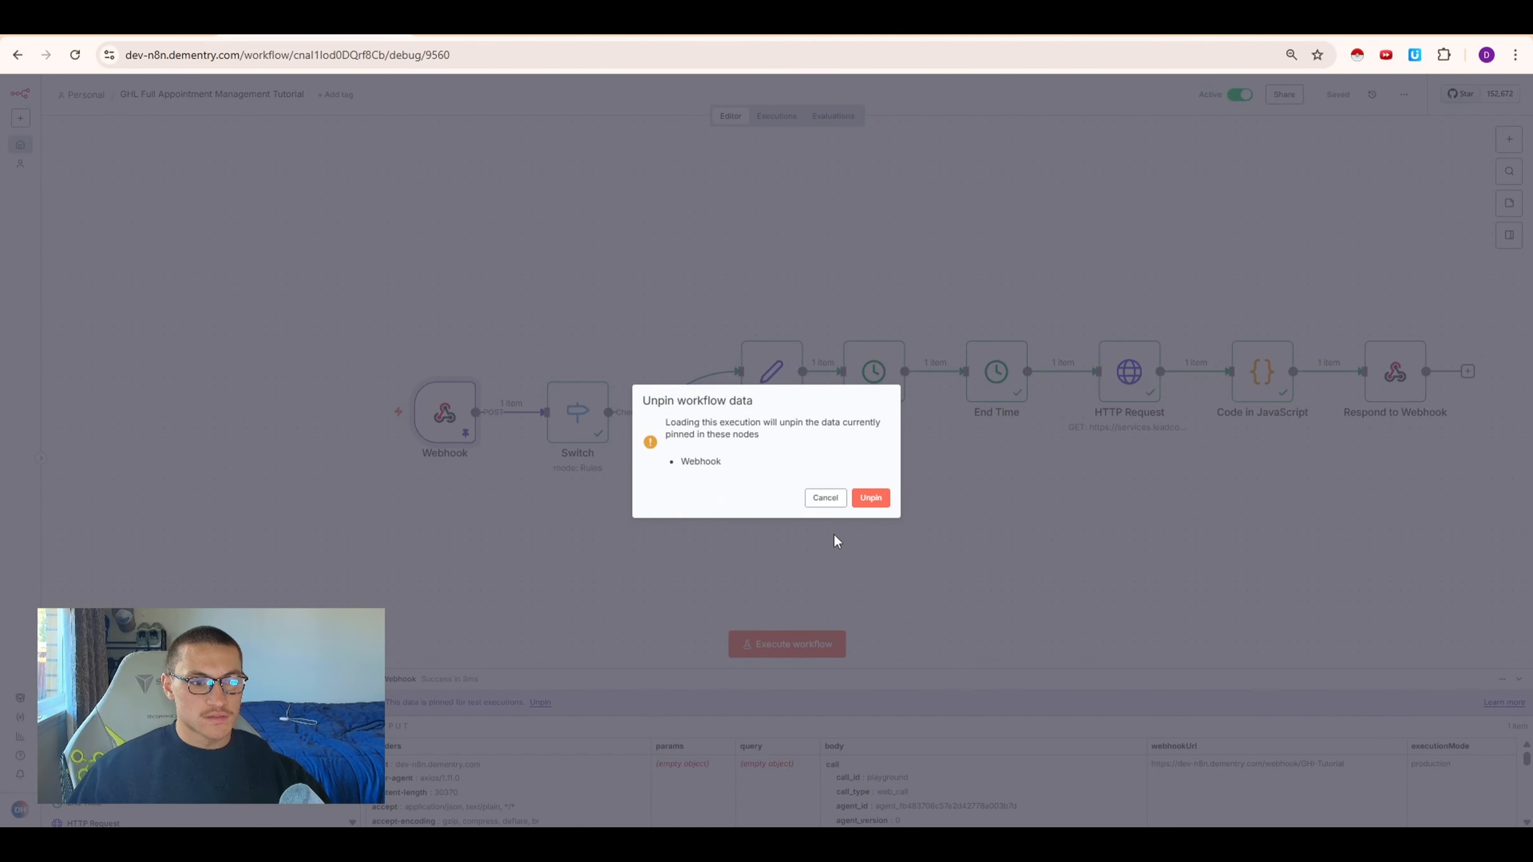
Add a second Switch routing rule where {{ $json.body.name }} is equal to update_contact
left_click(871, 497)
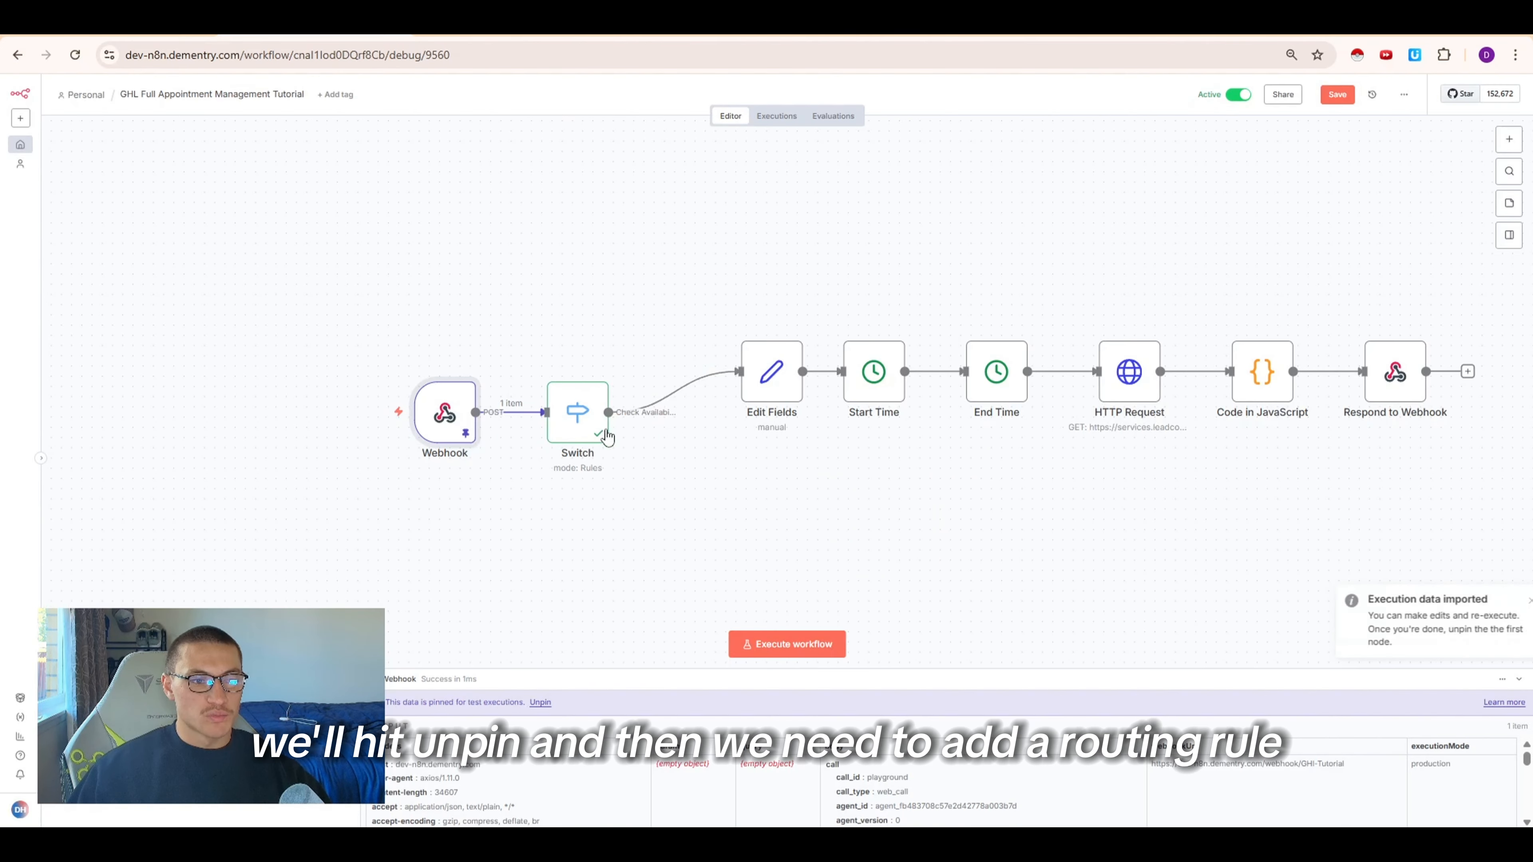
double_click(578, 412)
left_click(676, 386)
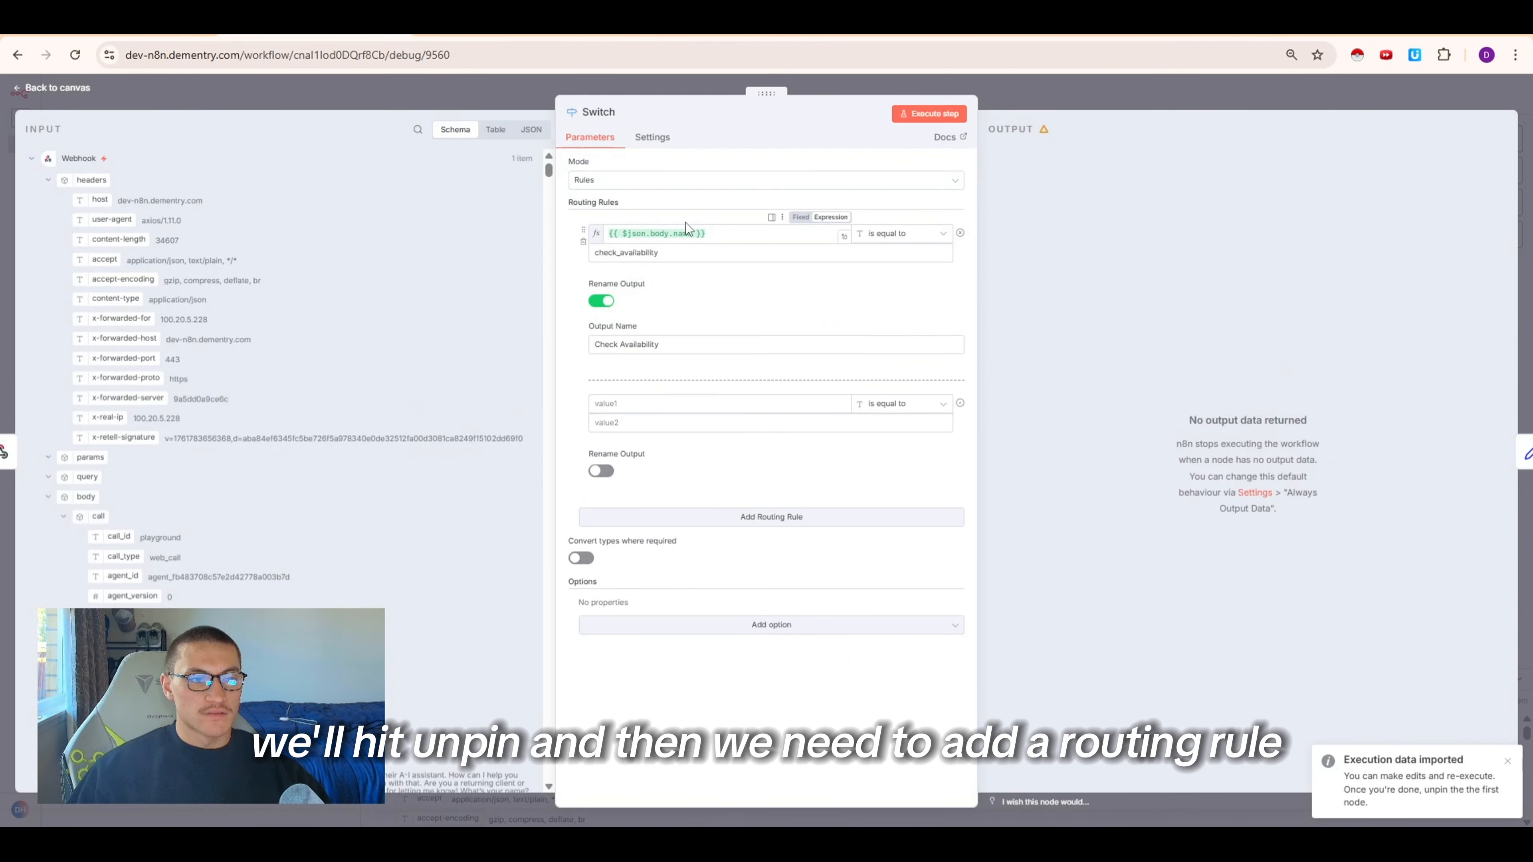
left_click(692, 233)
key("ctrl+a")
key("ctrl+c")
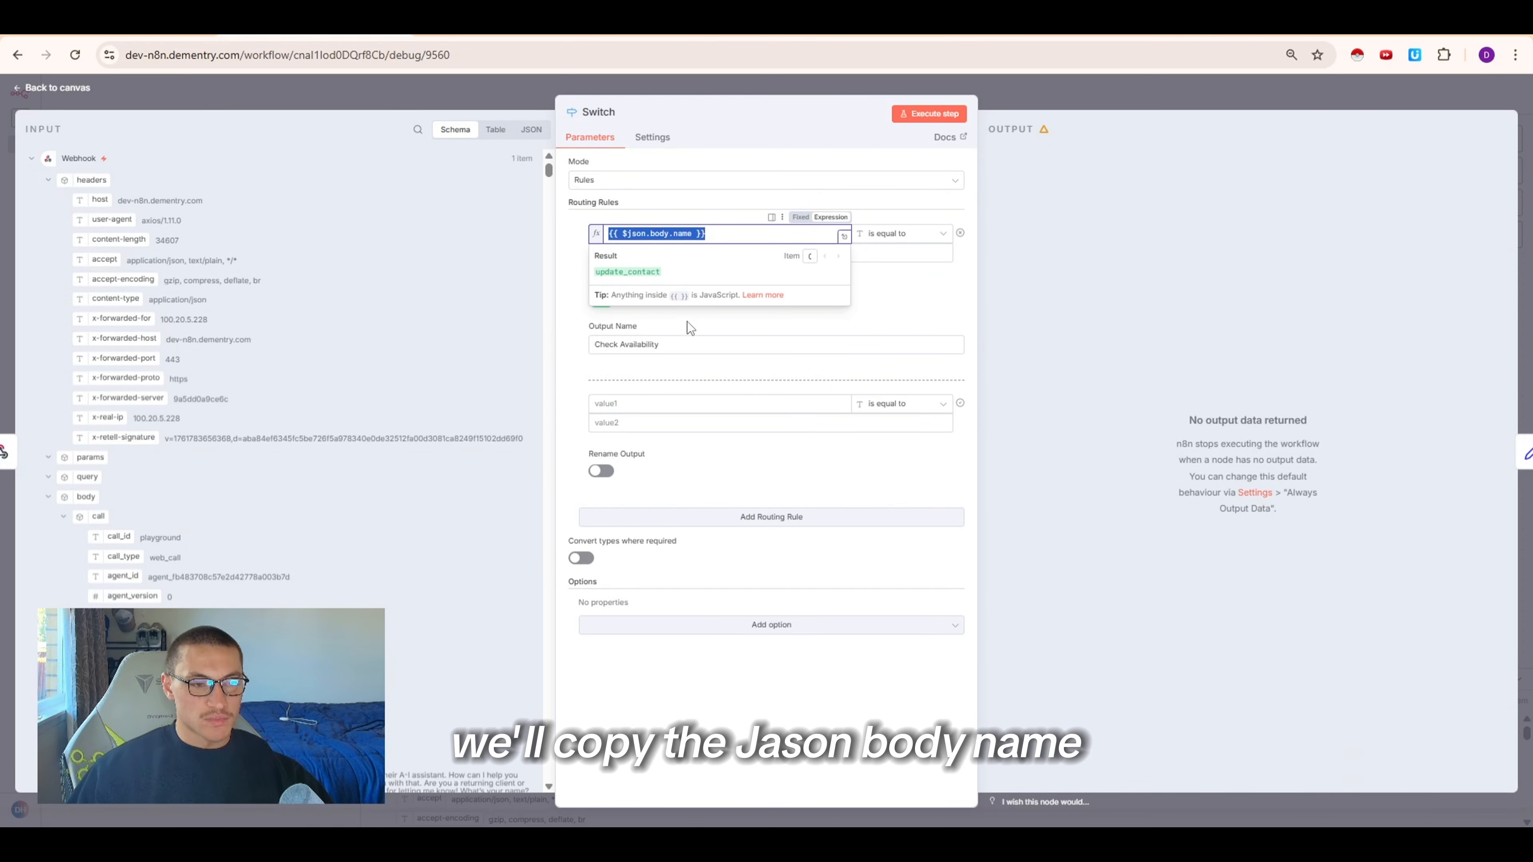
left_click(650, 404)
key("ctrl+v")
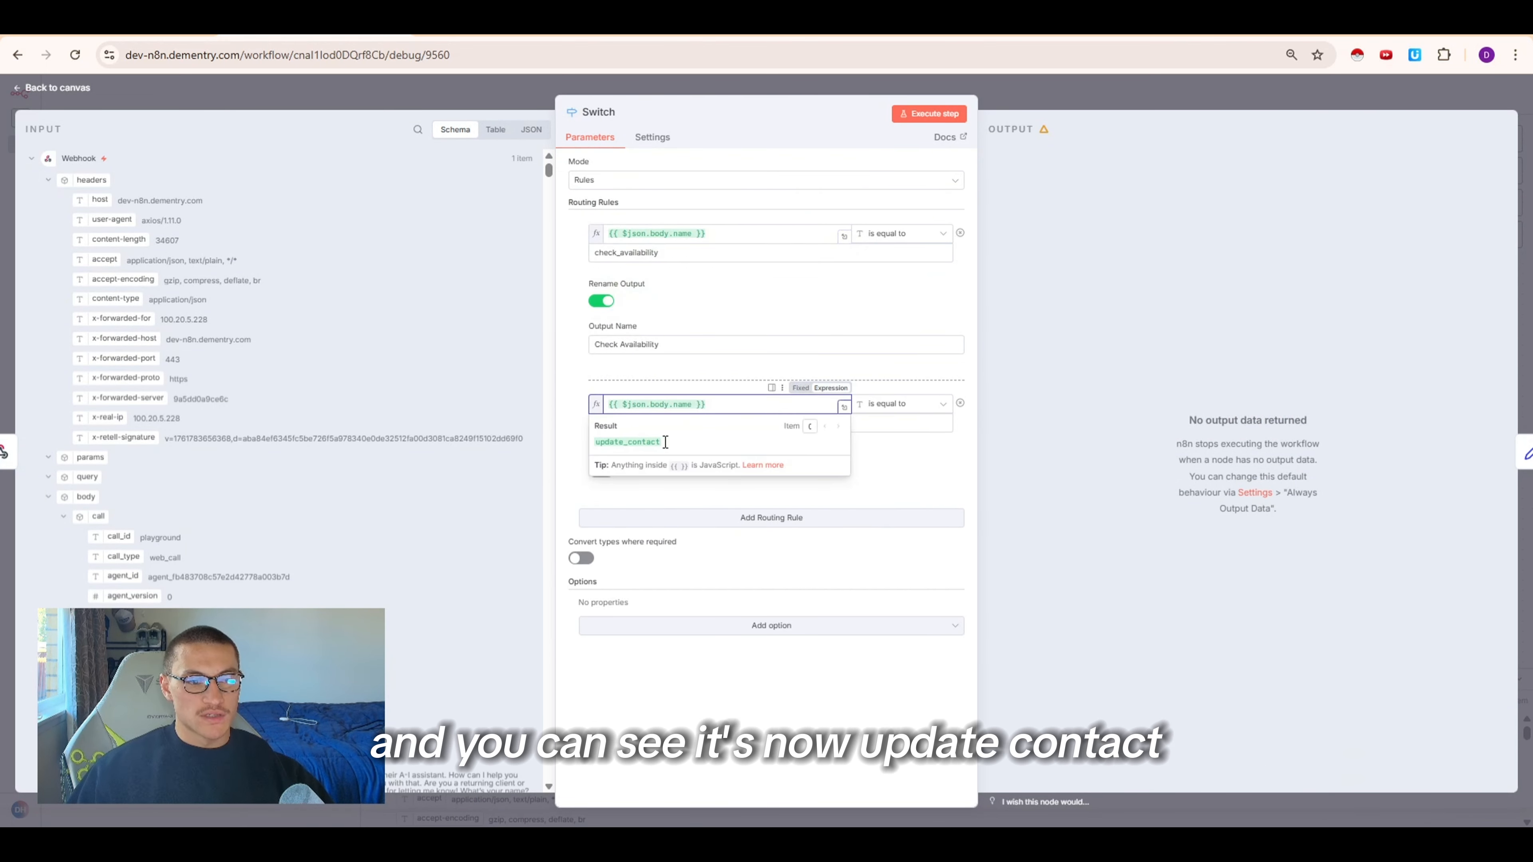
left_click_drag(665, 442, 604, 449)
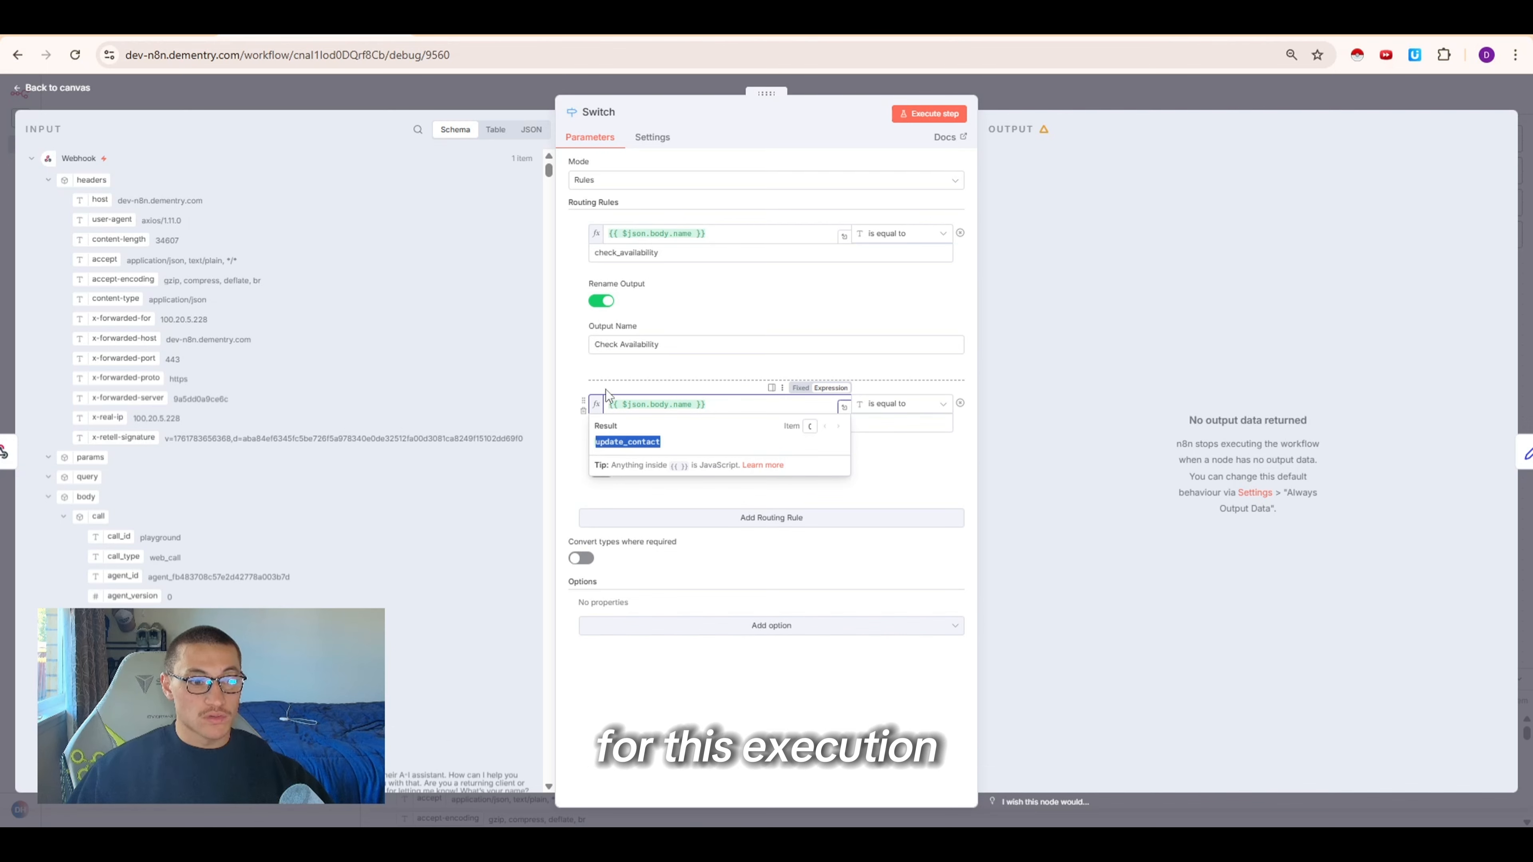
left_click(719, 421)
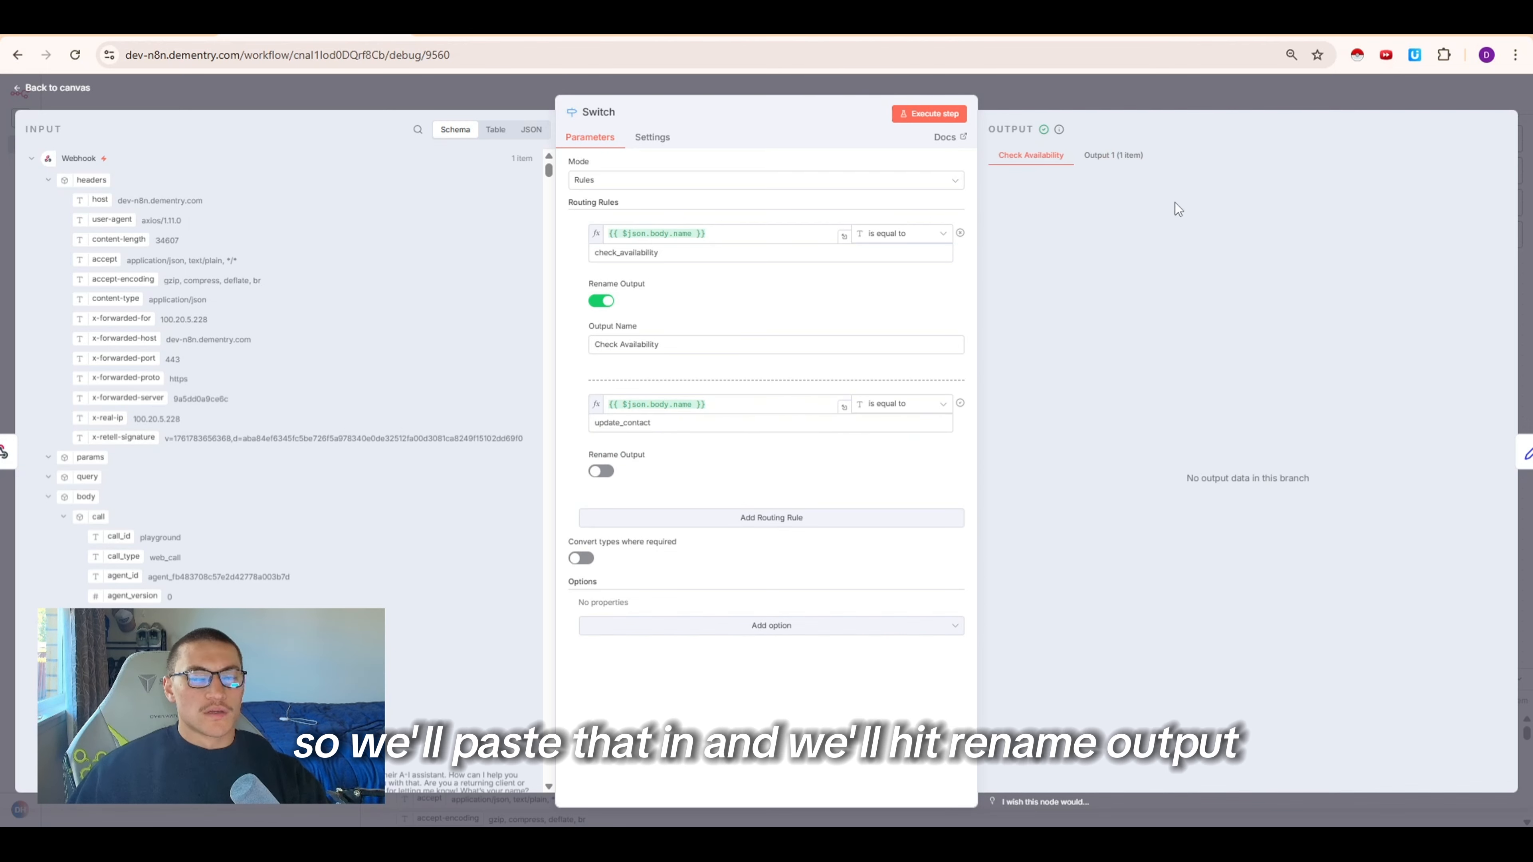
Rename the new rule's output to Create/Update Contact and execute the Switch step
left_click(601, 471)
left_click(719, 512)
key("ctrl+v")
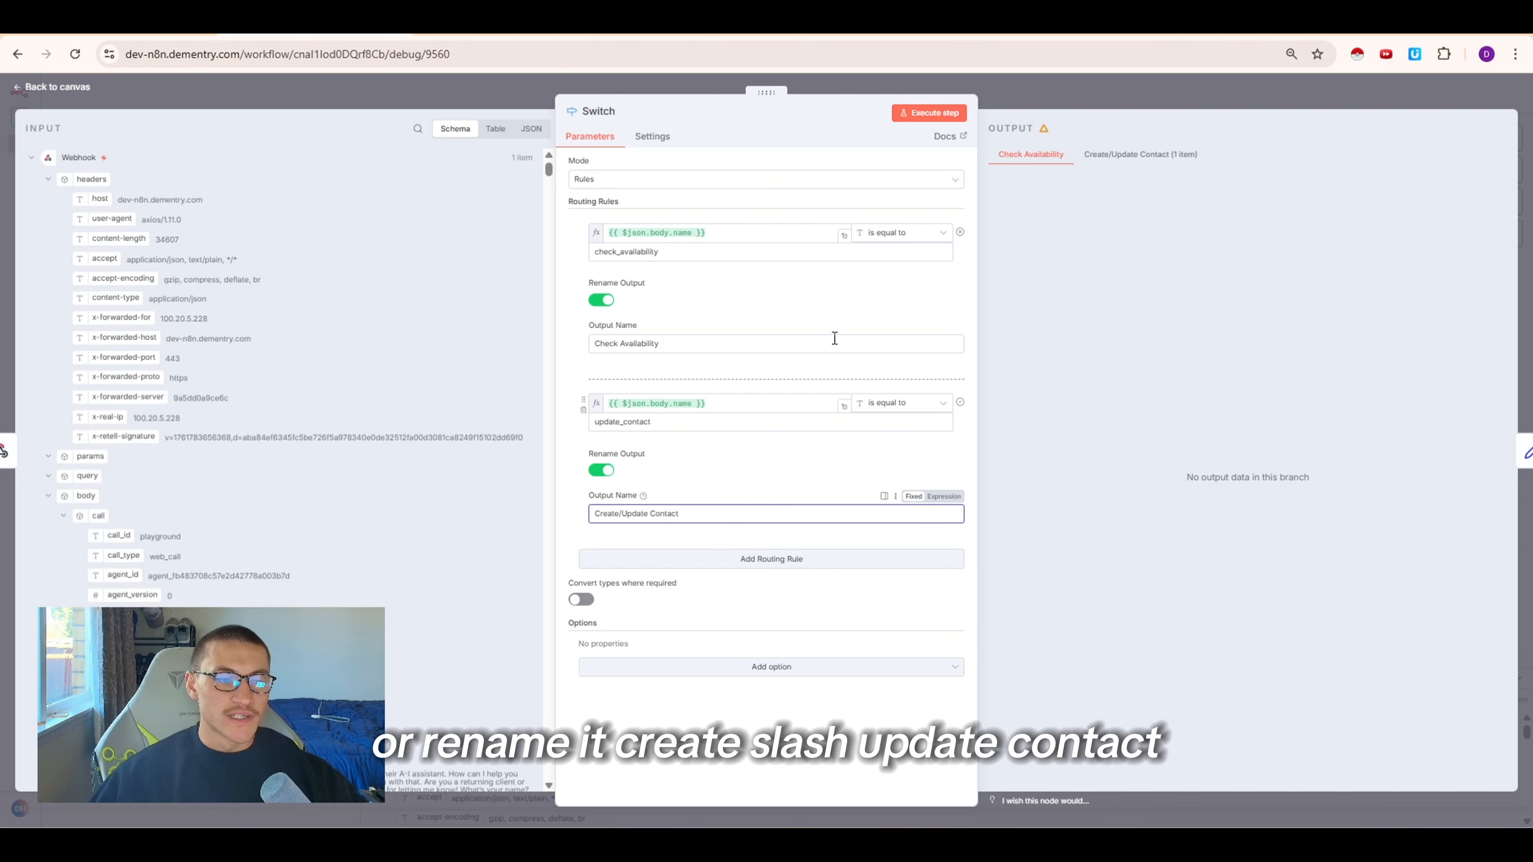
left_click(932, 114)
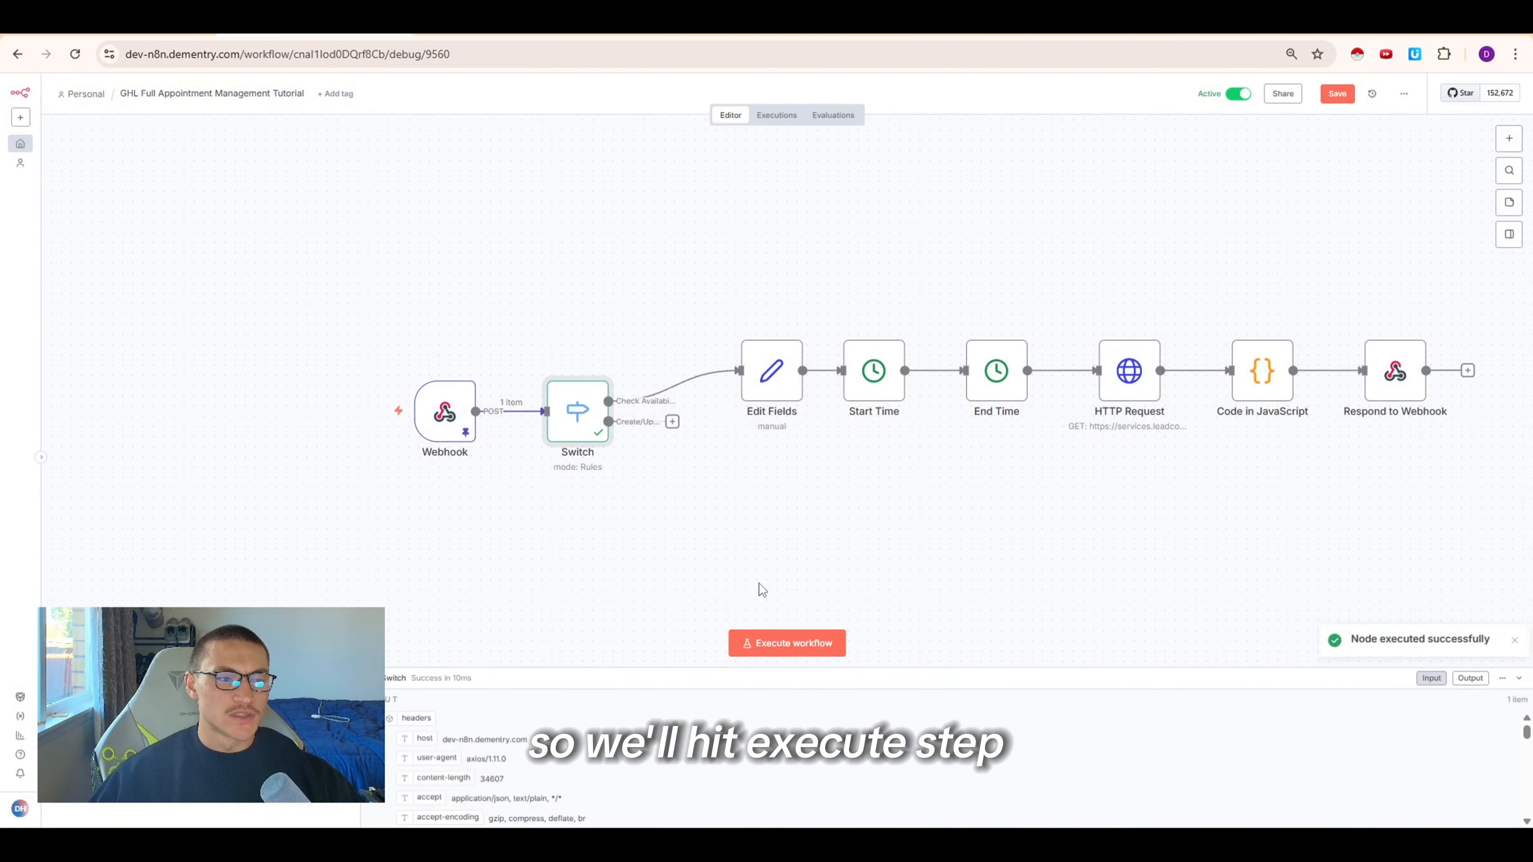
Add an If node to the Switch's Create/Update Contact output
left_click_drag(682, 262, 1453, 459)
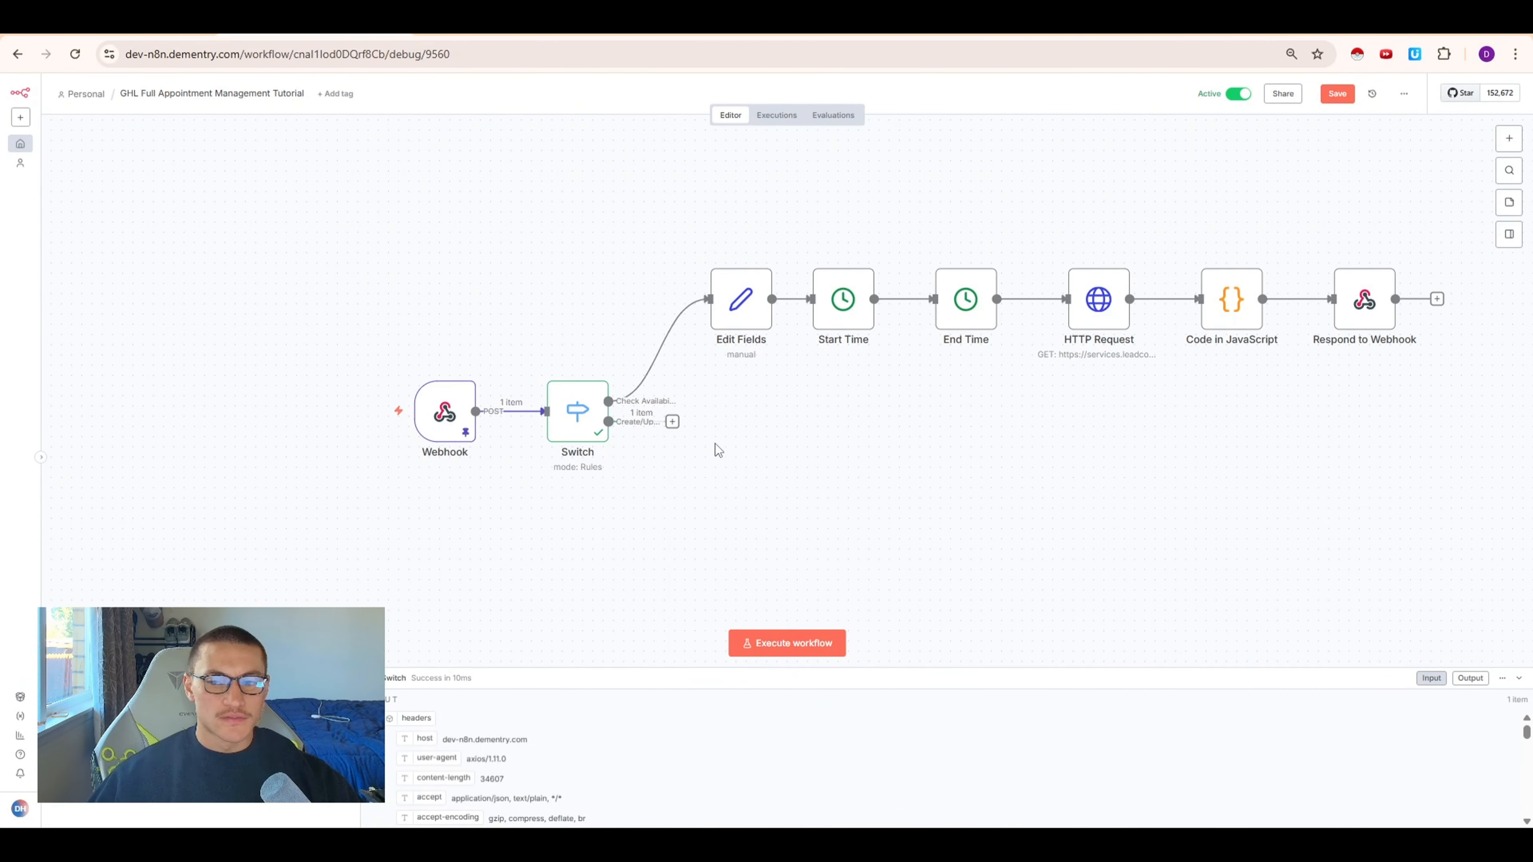
double_click(574, 414)
left_click(673, 425)
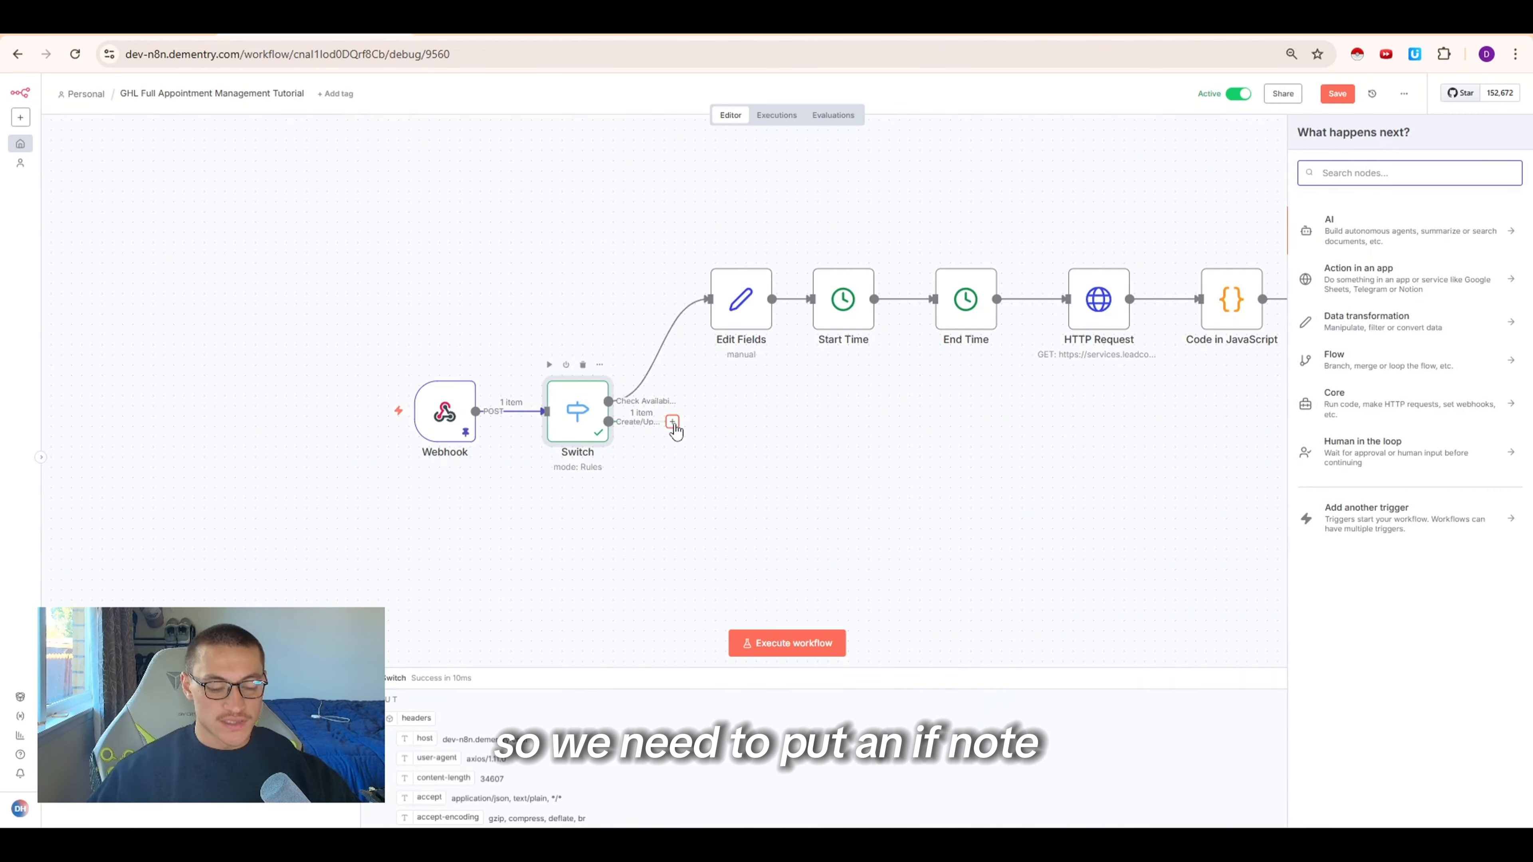
type("if")
key("Return")
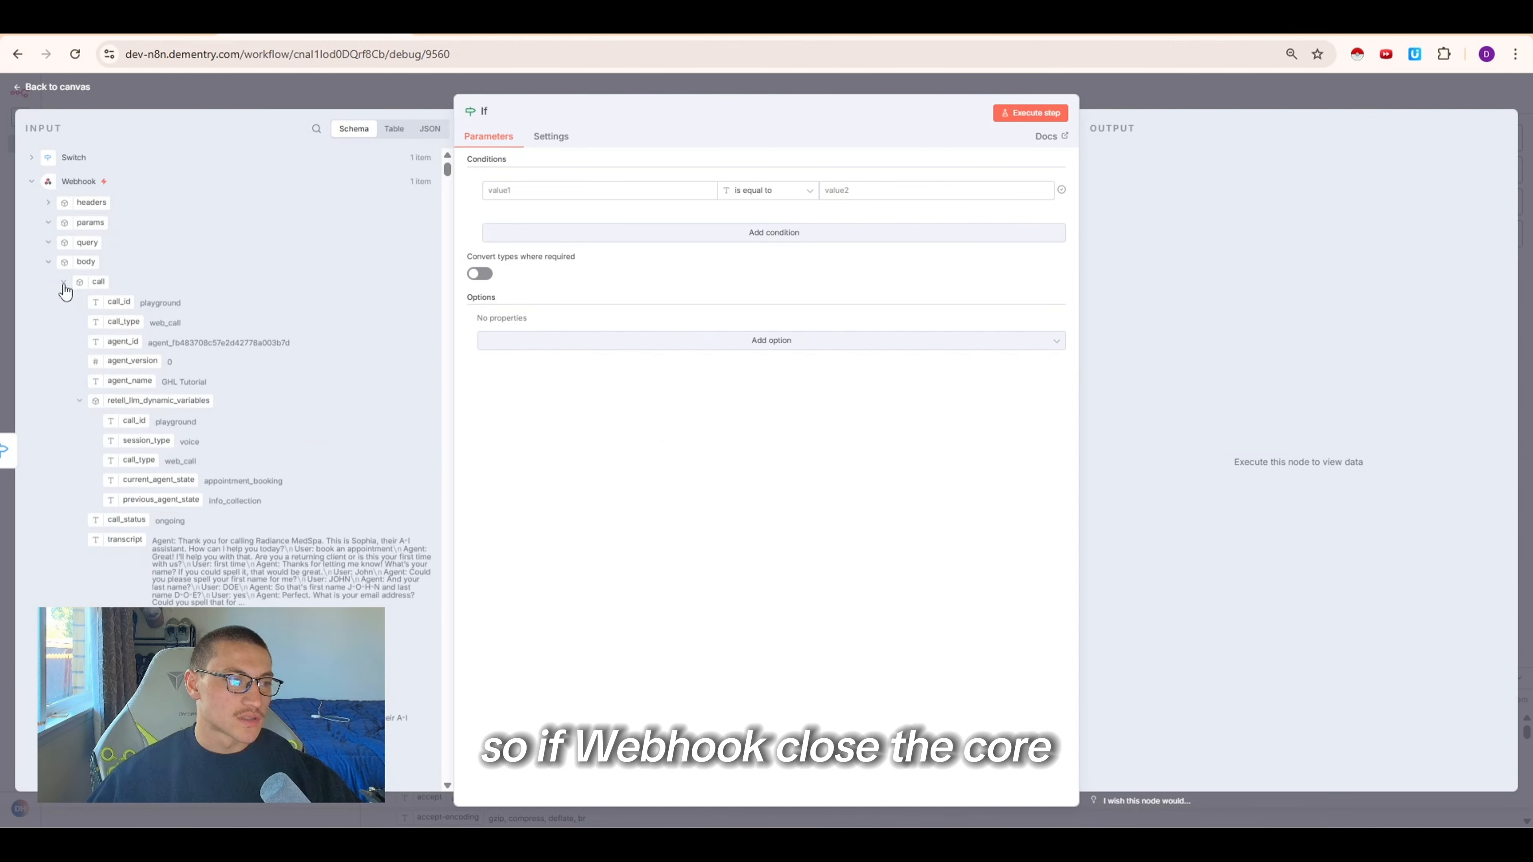
Set the If condition so the Webhook body's has_contact_id is boolean equal to true
left_click(63, 284)
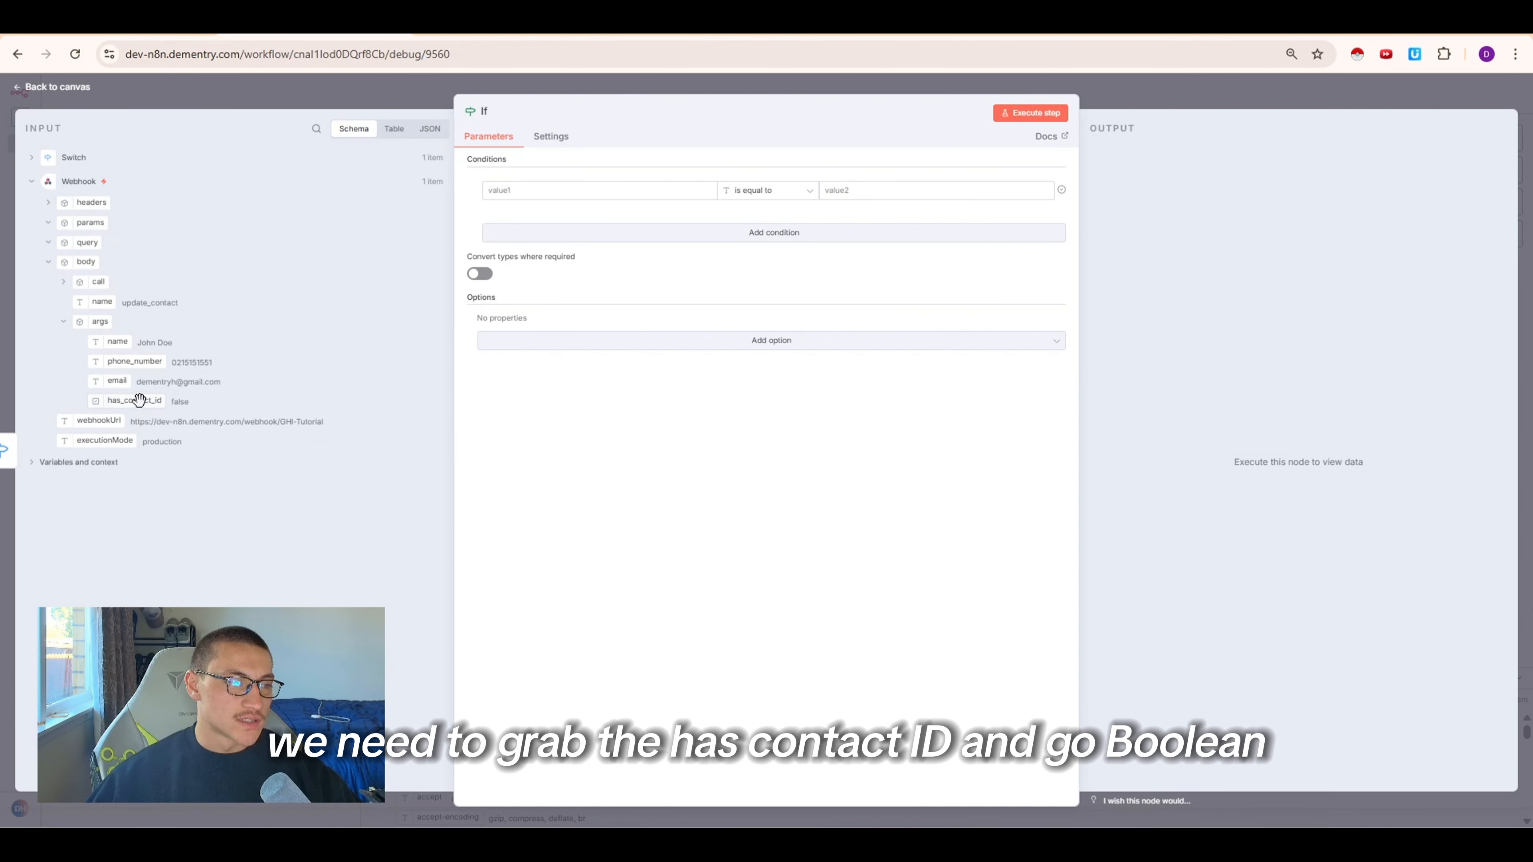
left_click_drag(134, 401, 511, 199)
left_click(766, 190)
mouse_move(784, 306)
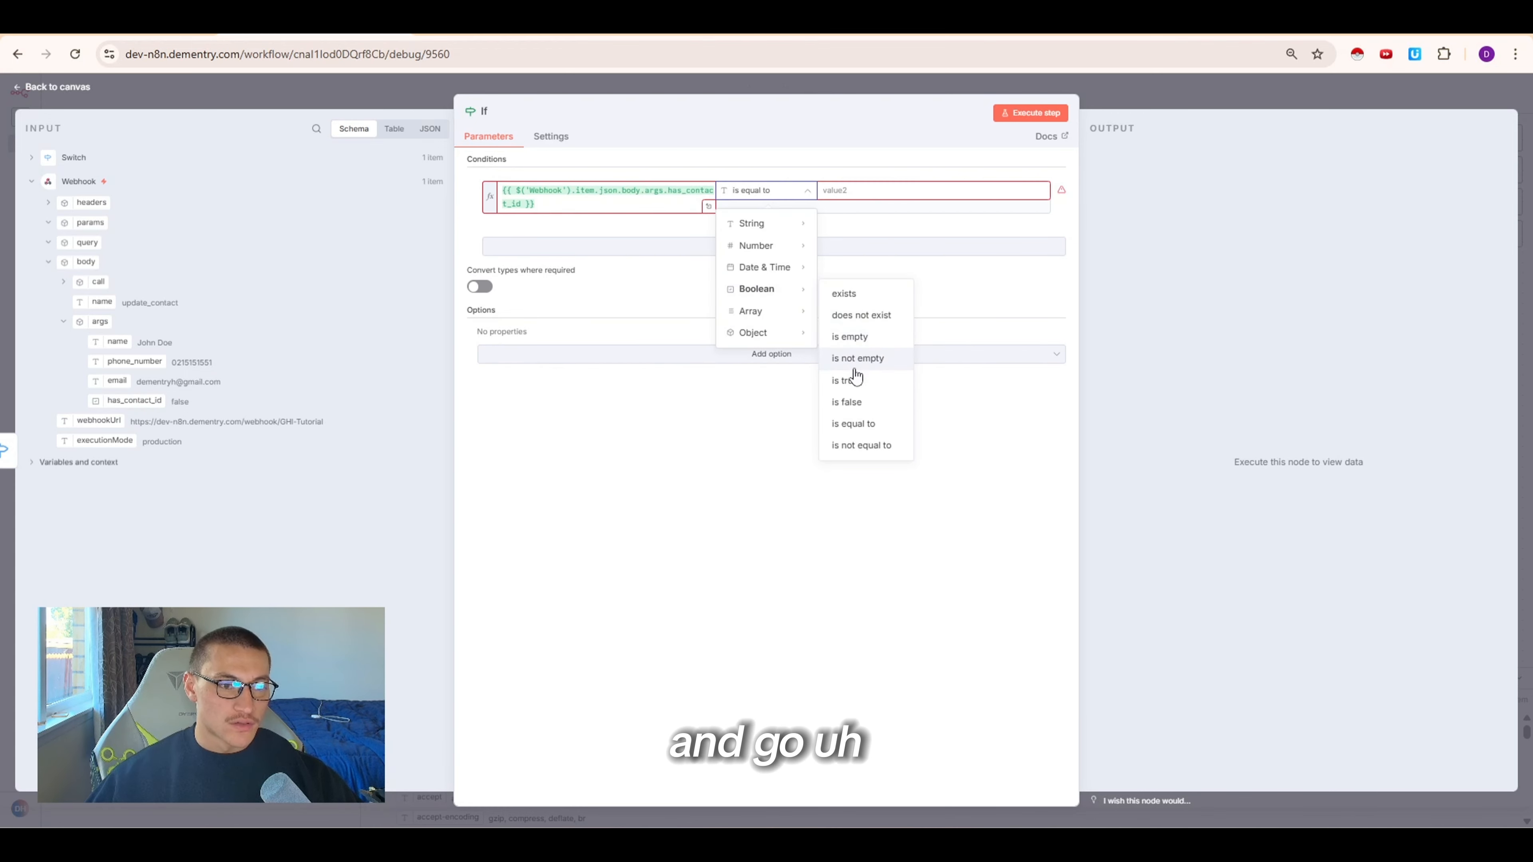
left_click(875, 424)
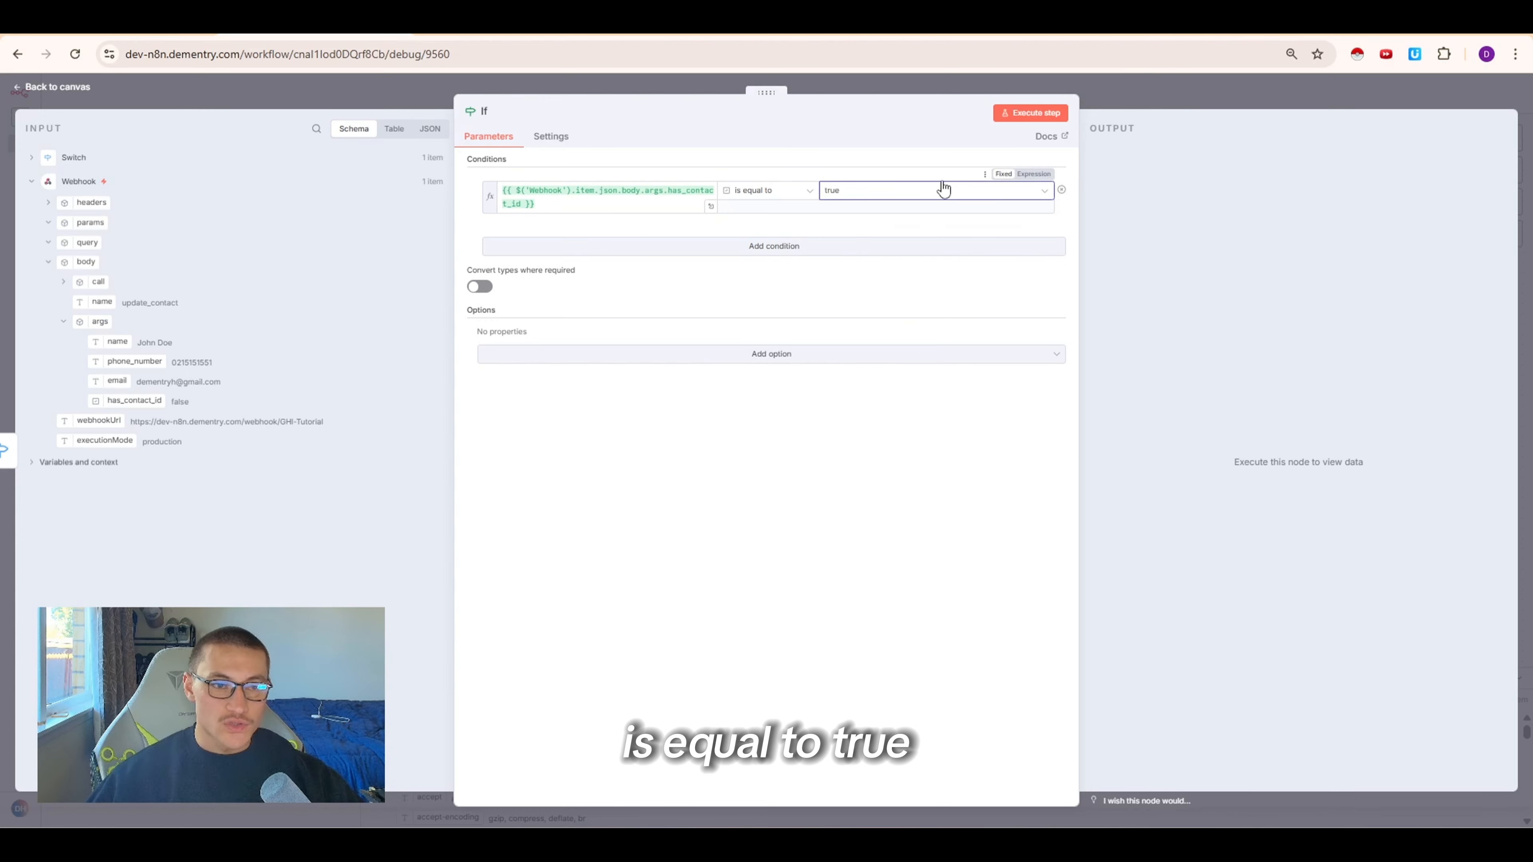
Execute the If node and open it to review its output branches
left_click(1125, 91)
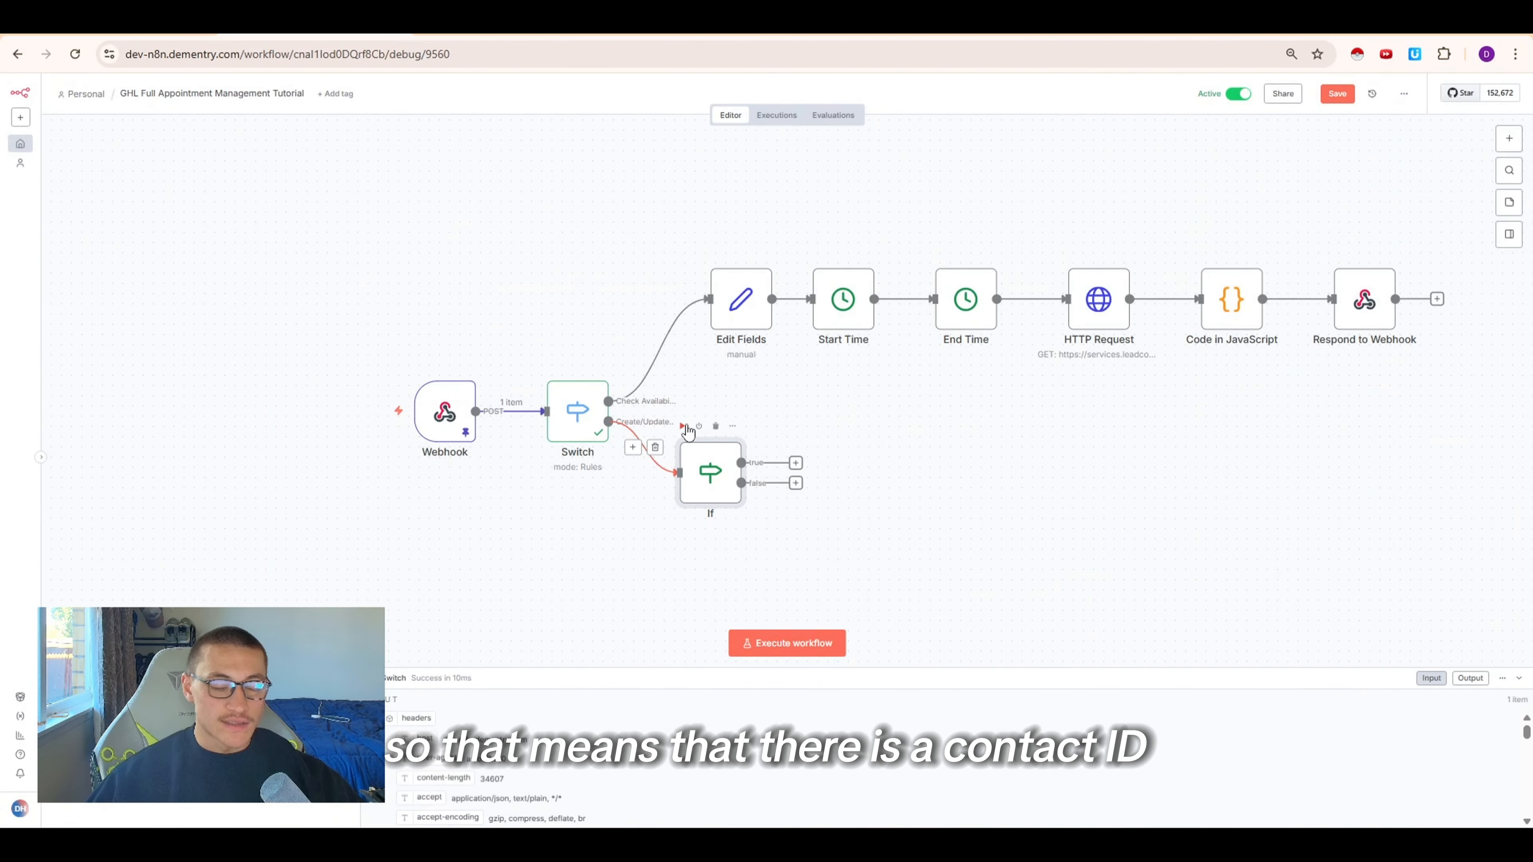
left_click(682, 426)
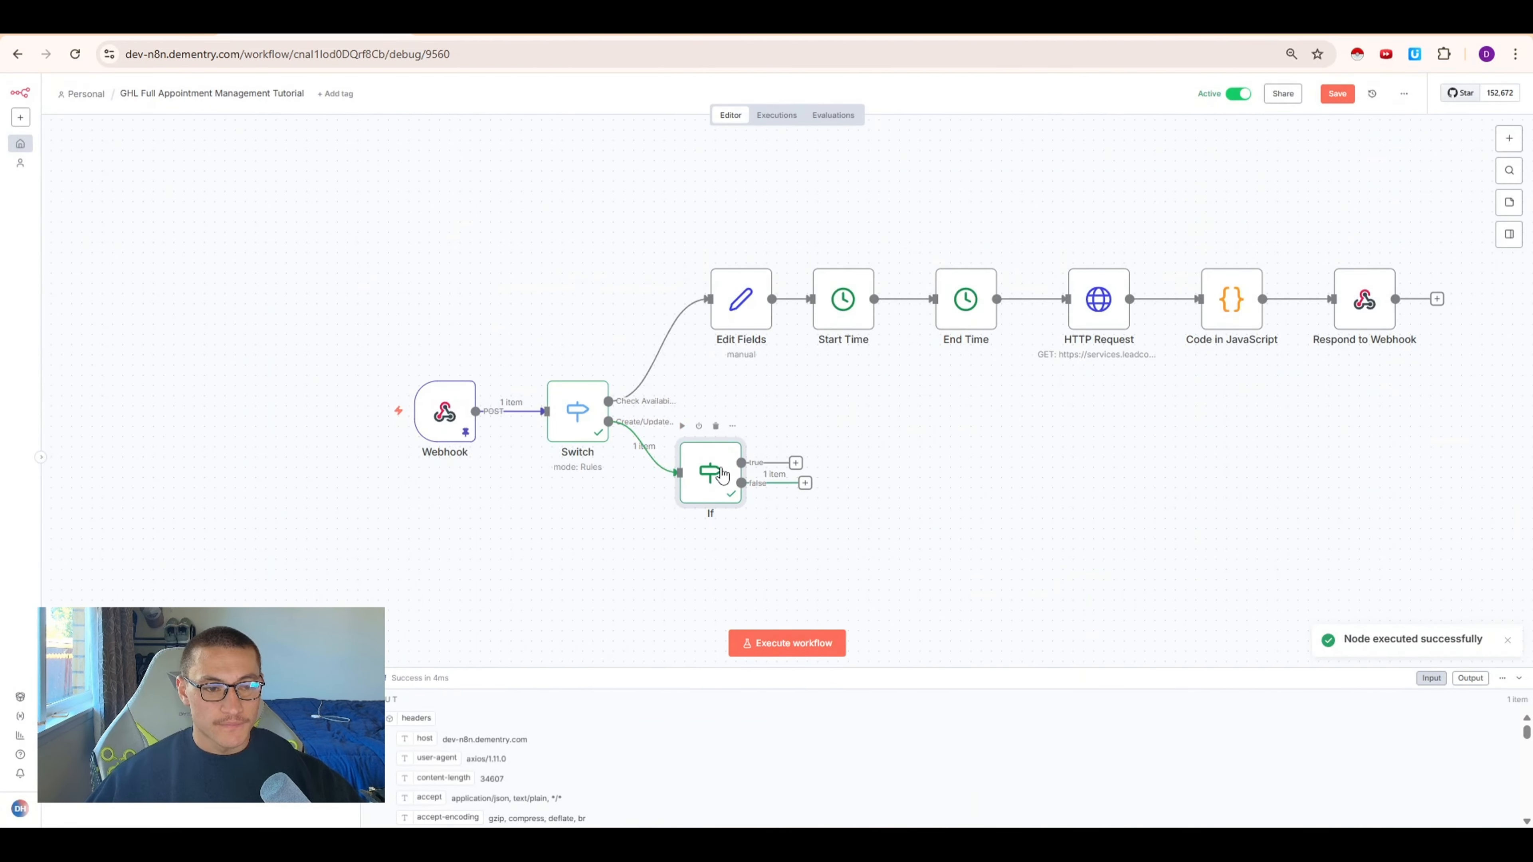
double_click(723, 475)
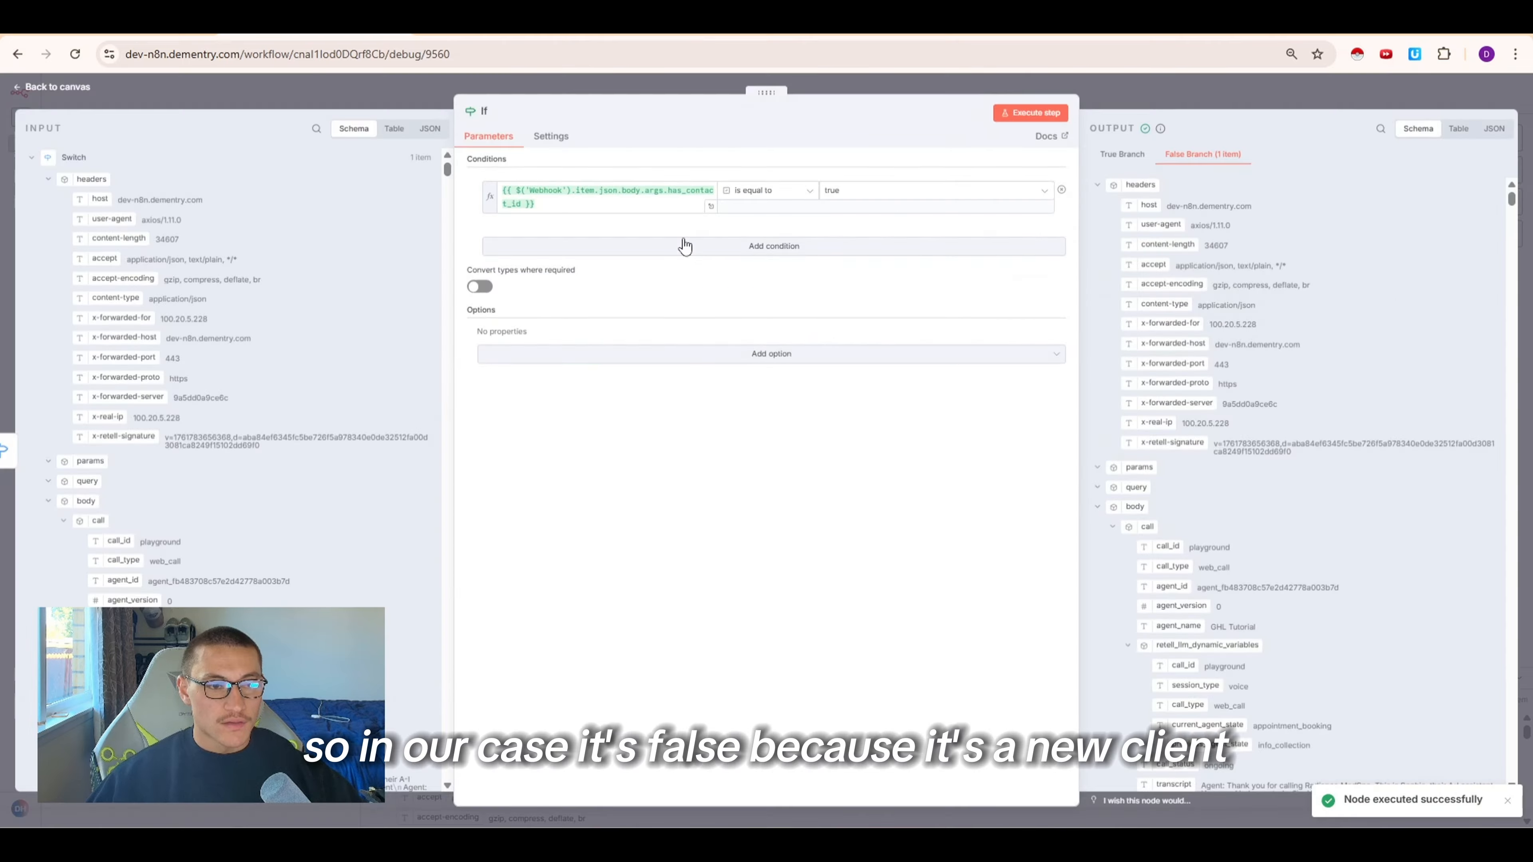
Open the GoHighLevel API documentation for Contacts > Upsert Contact and copy its cURL example
left_click(1079, 88)
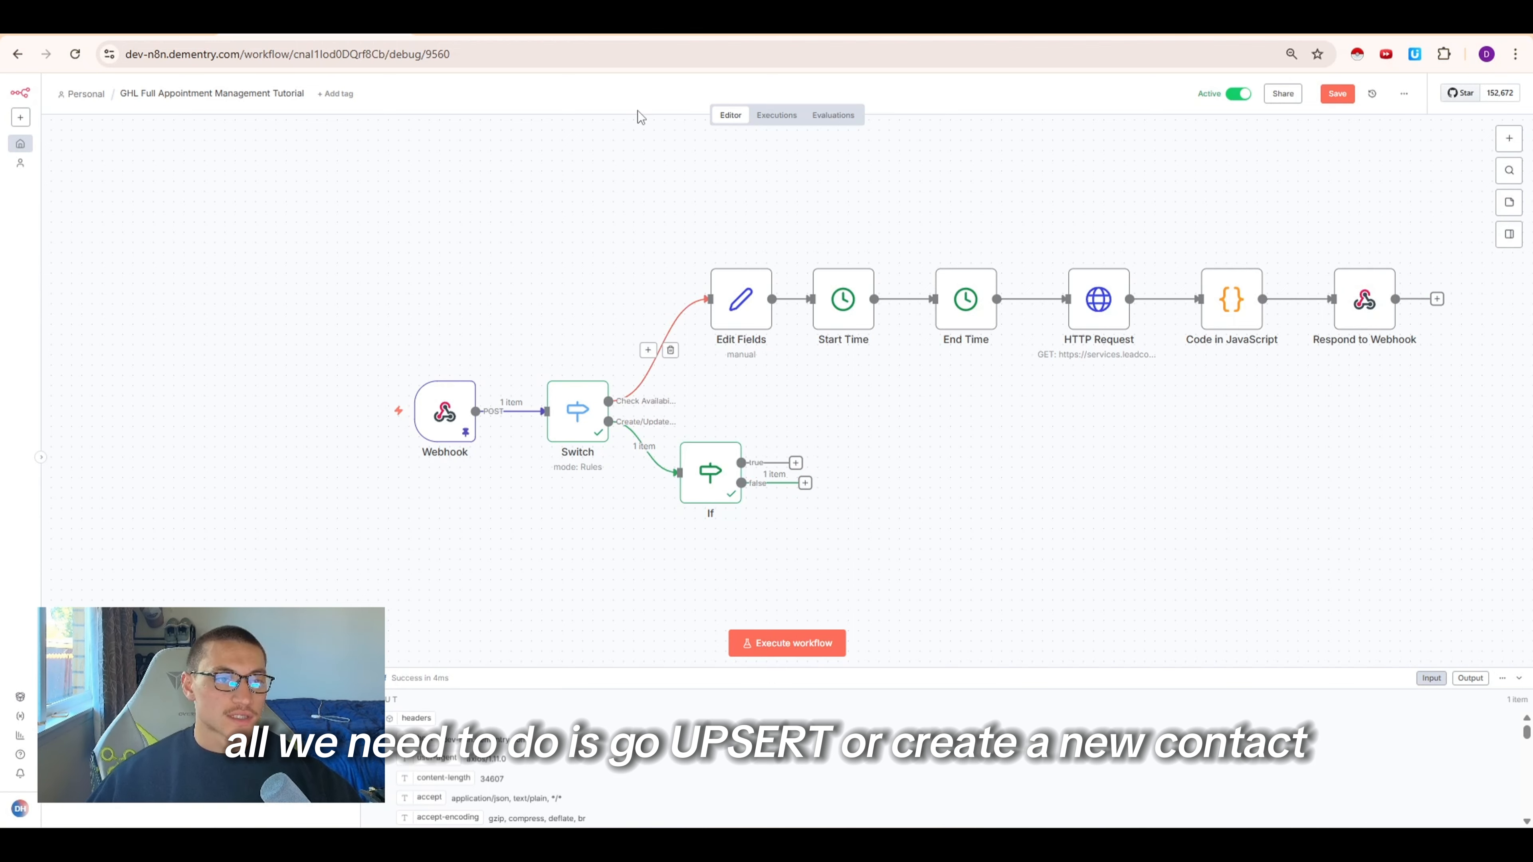
left_click(640, 29)
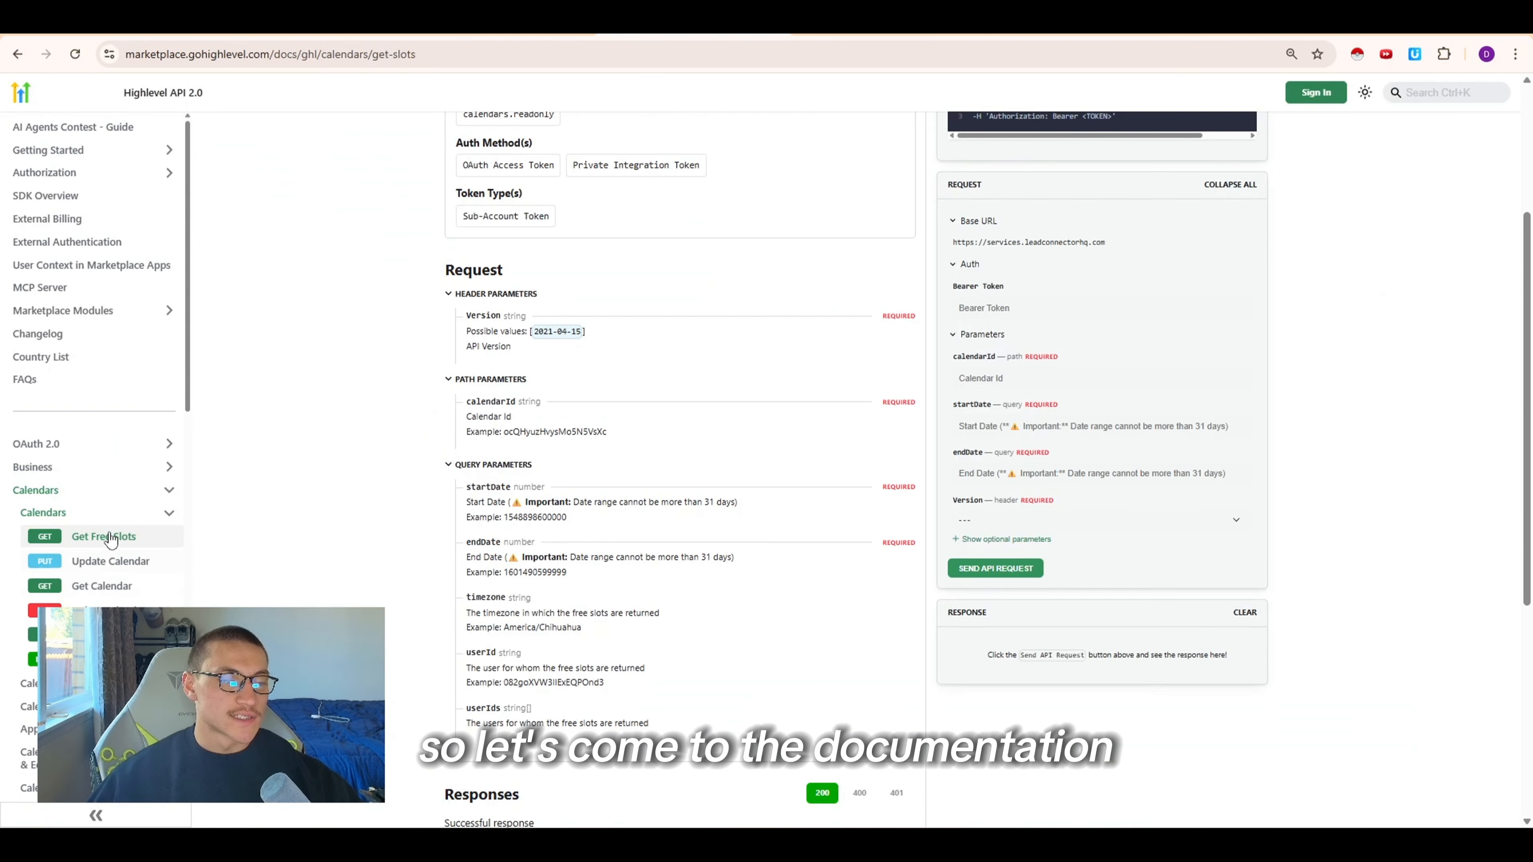
scroll(102, 538, "down", 4)
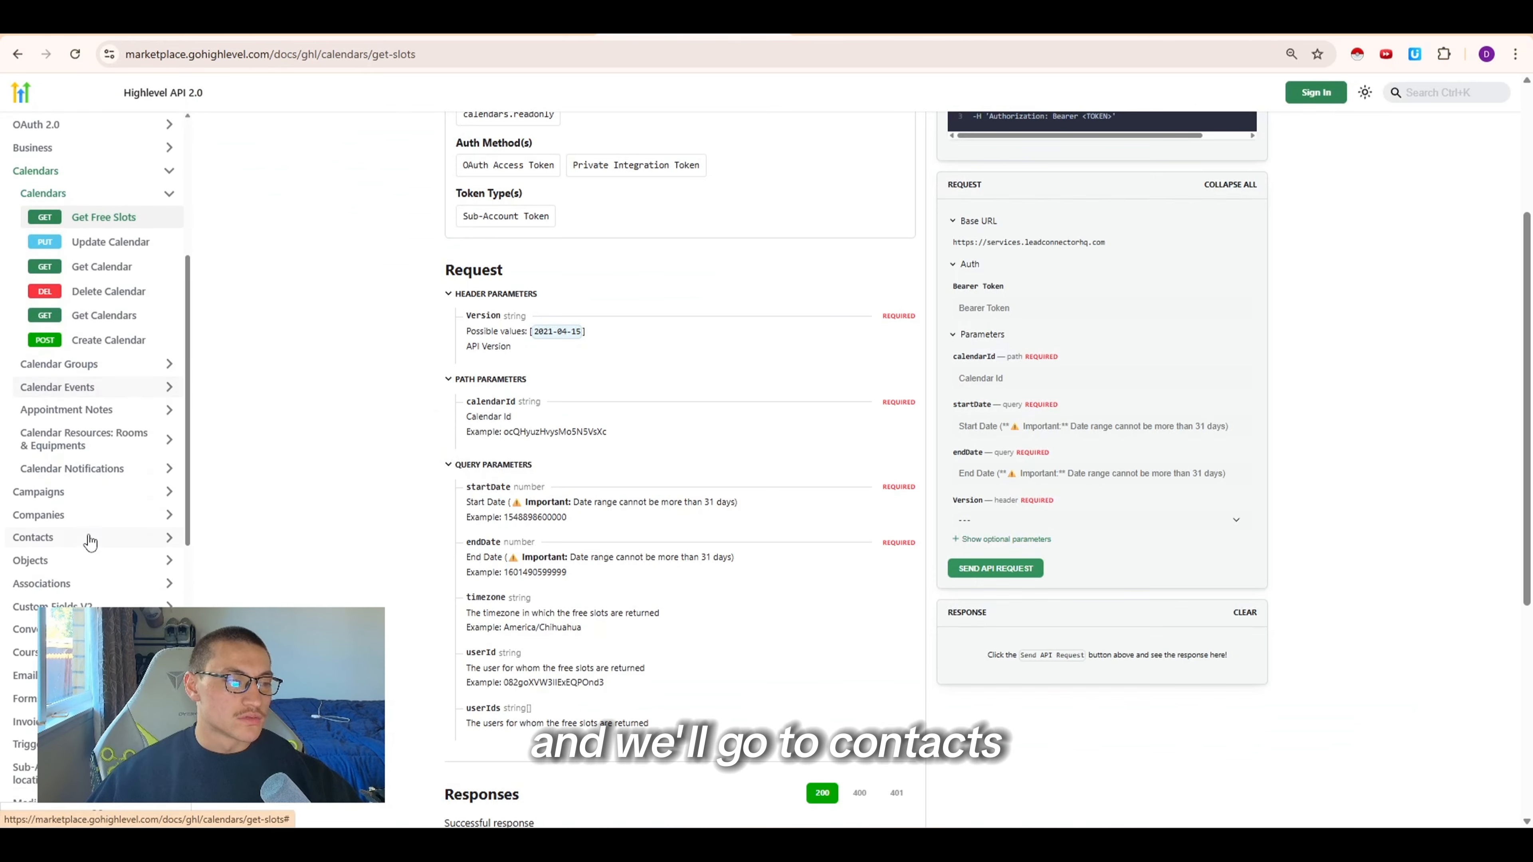
left_click(87, 536)
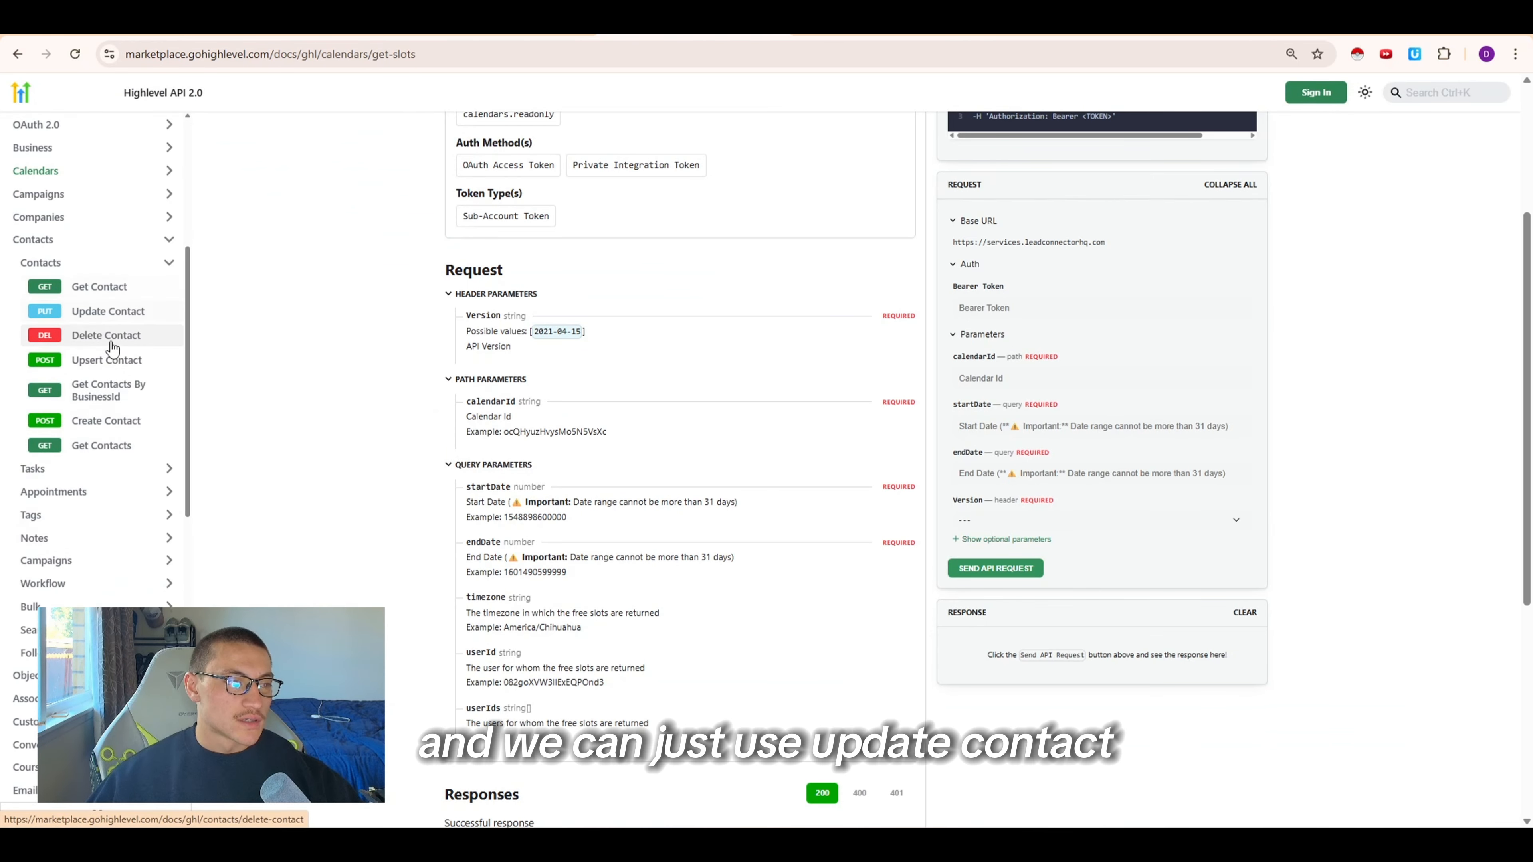
left_click(138, 366)
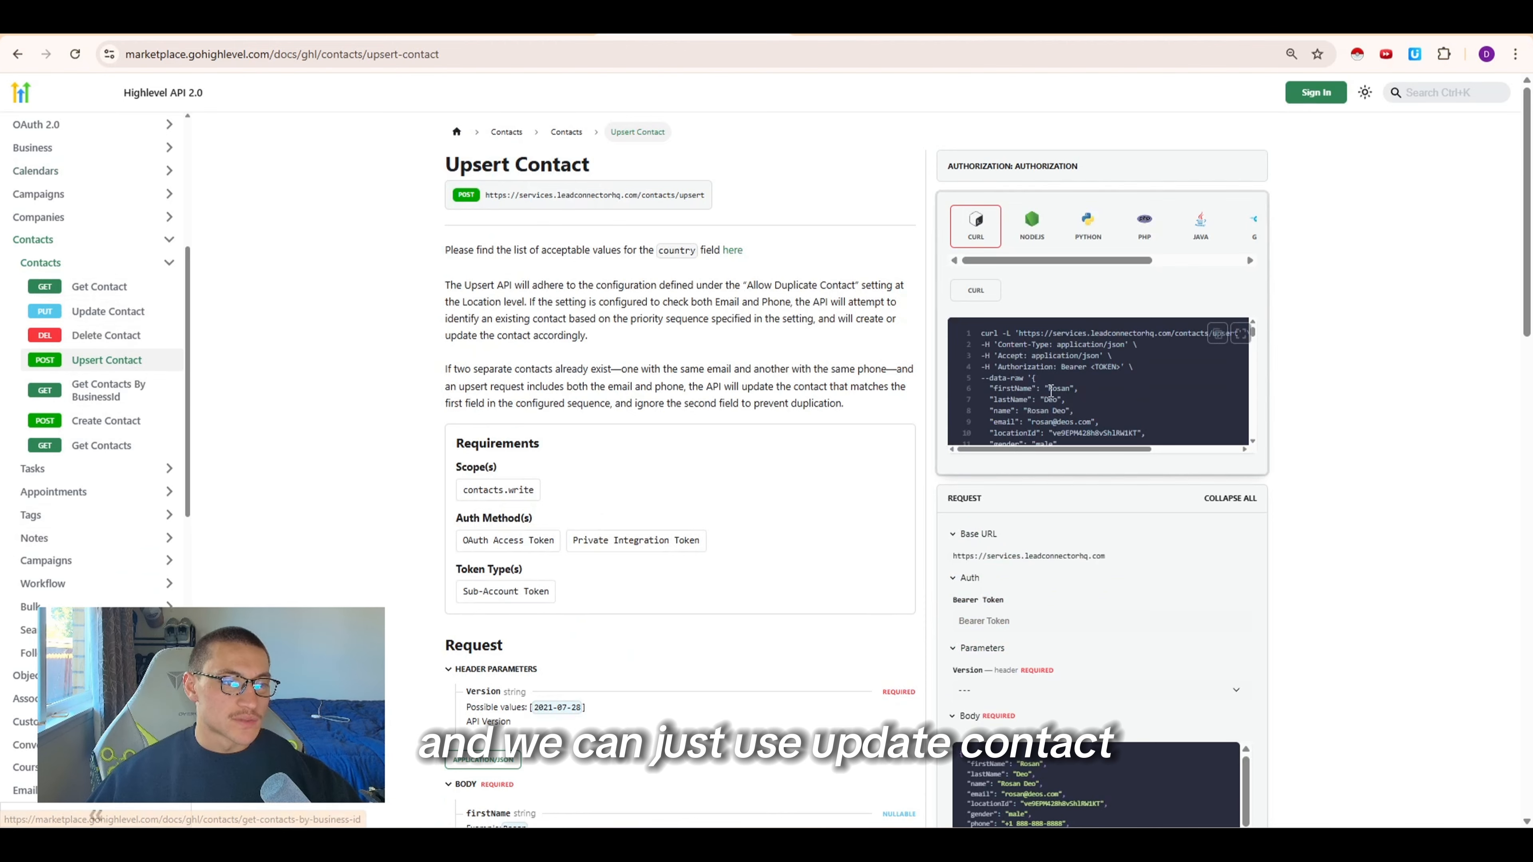
scroll(700, 561, "down", 10)
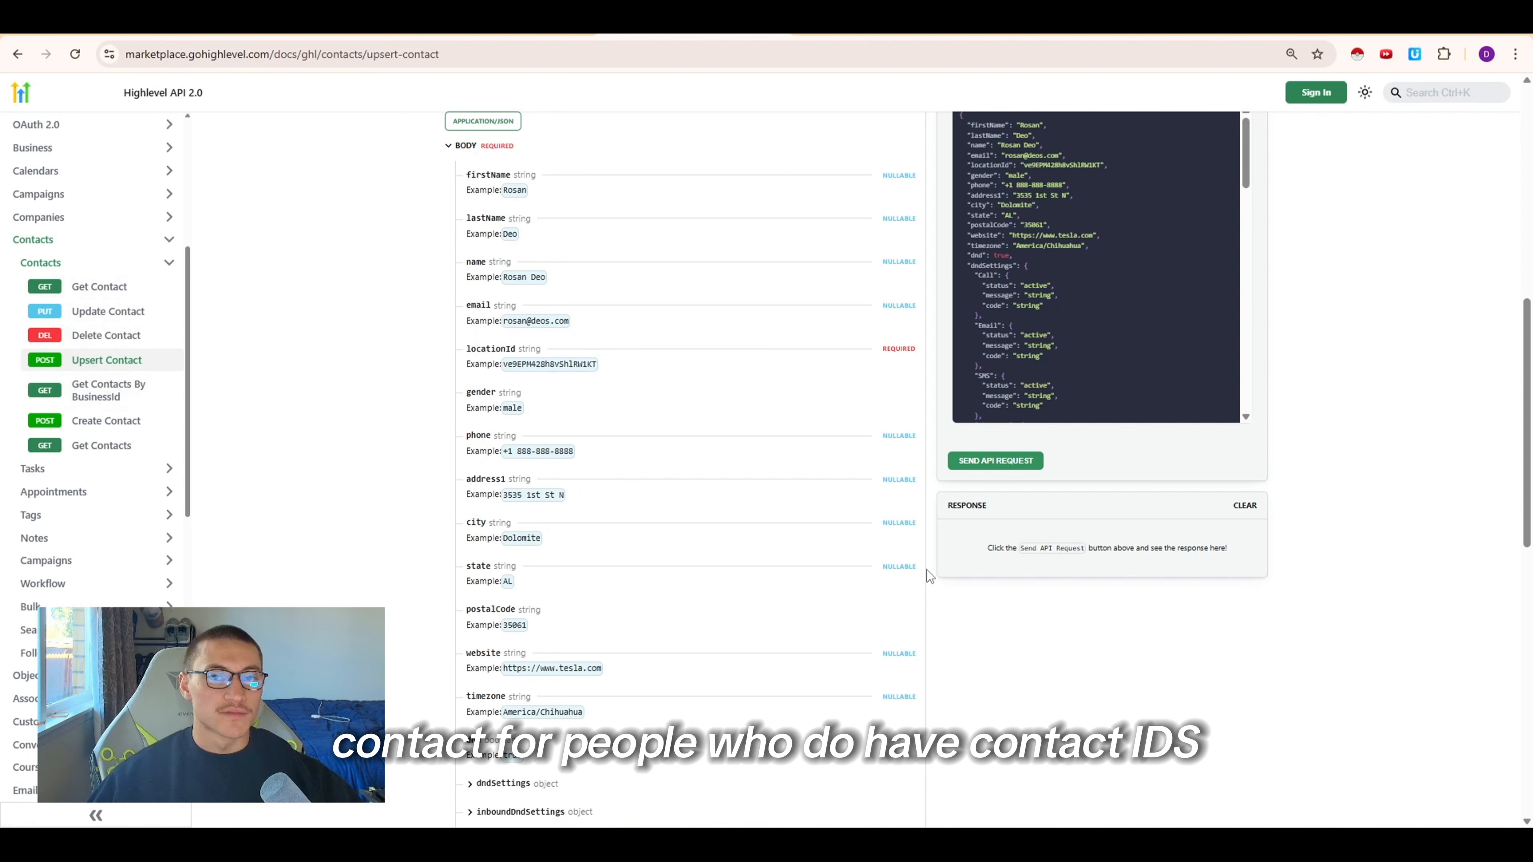
scroll(580, 478, "up", 10)
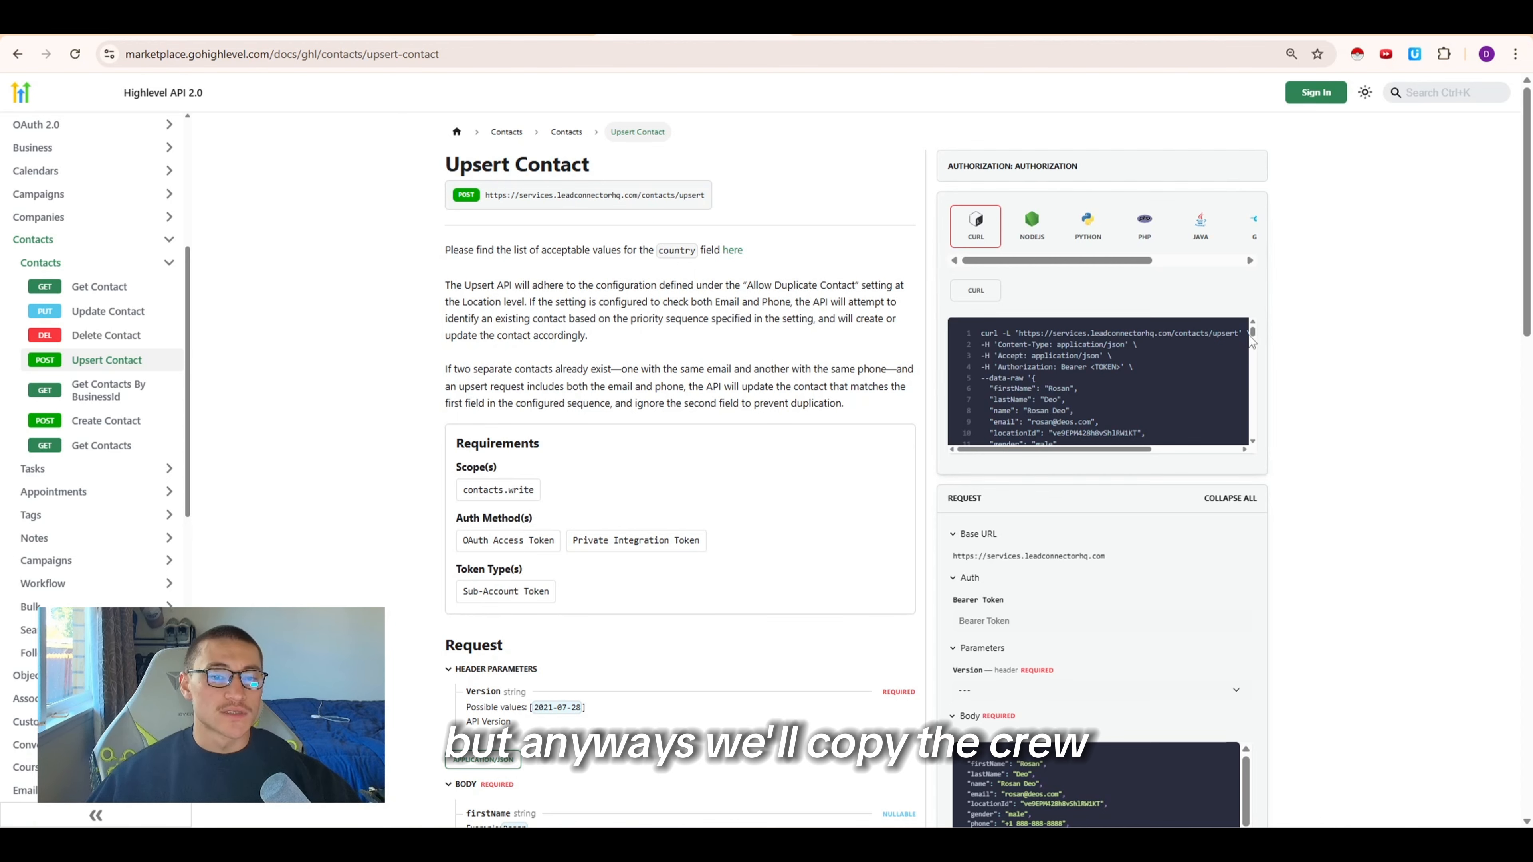
mouse_move(1218, 340)
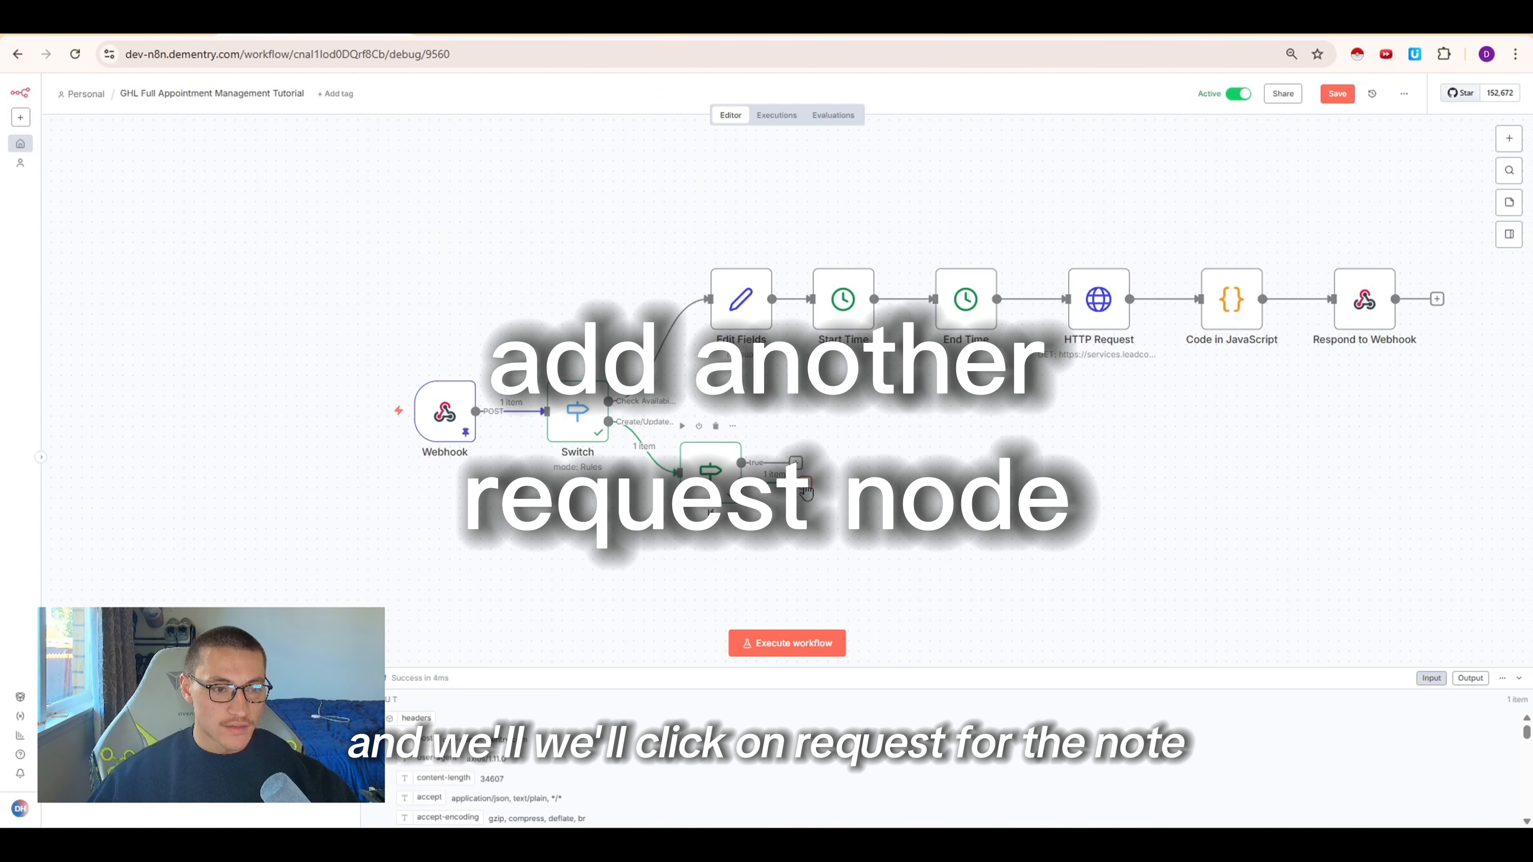
Add an HTTP Request node to the If node's false output and import the copied Upsert Contact cURL command
left_click(804, 482)
type("req")
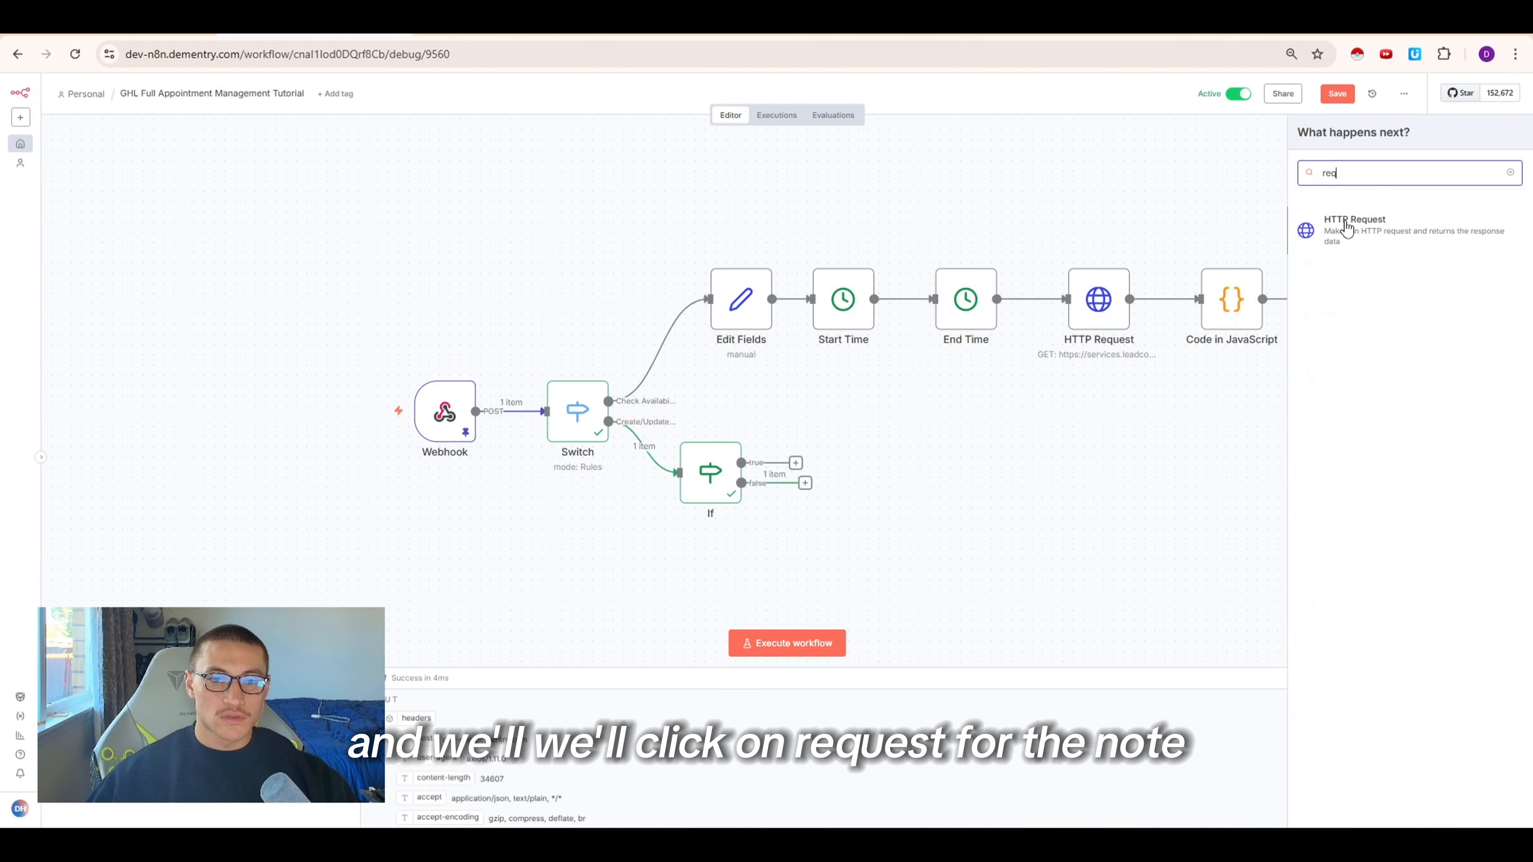
left_click(1346, 228)
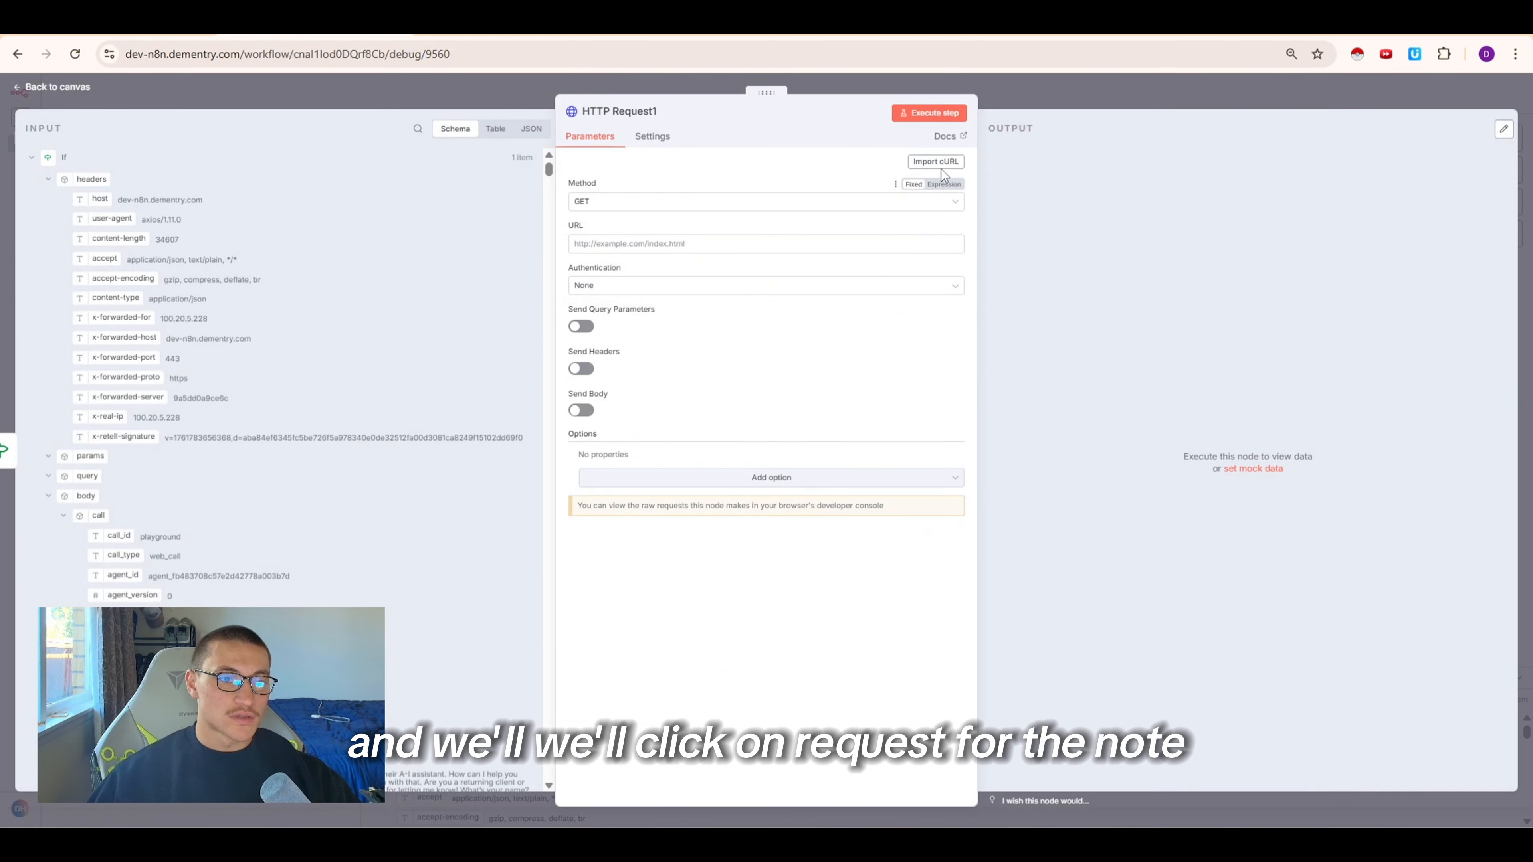
left_click(937, 162)
key("ctrl+v")
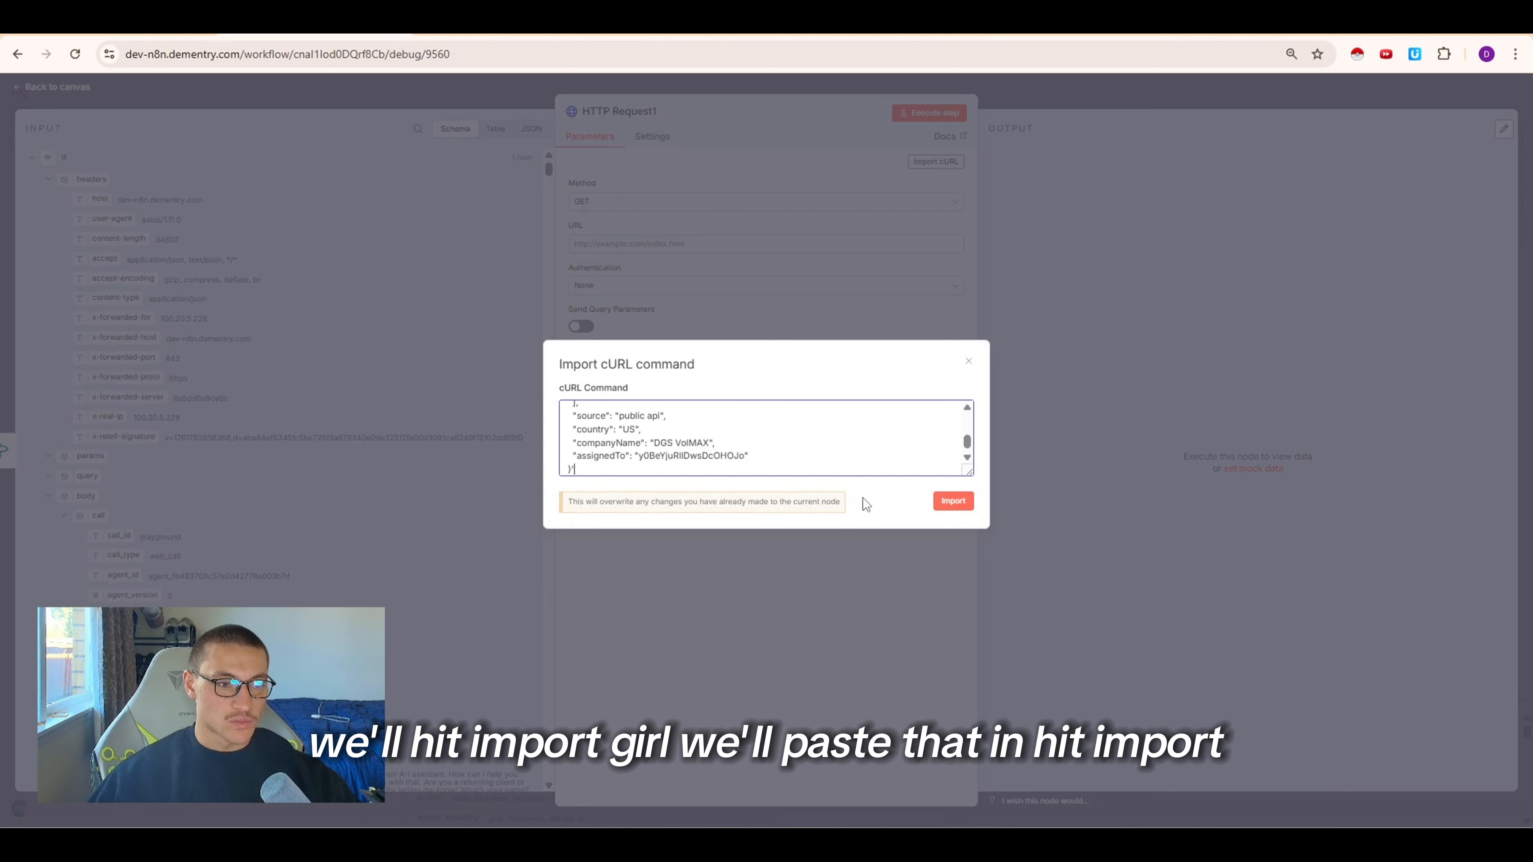
left_click(952, 501)
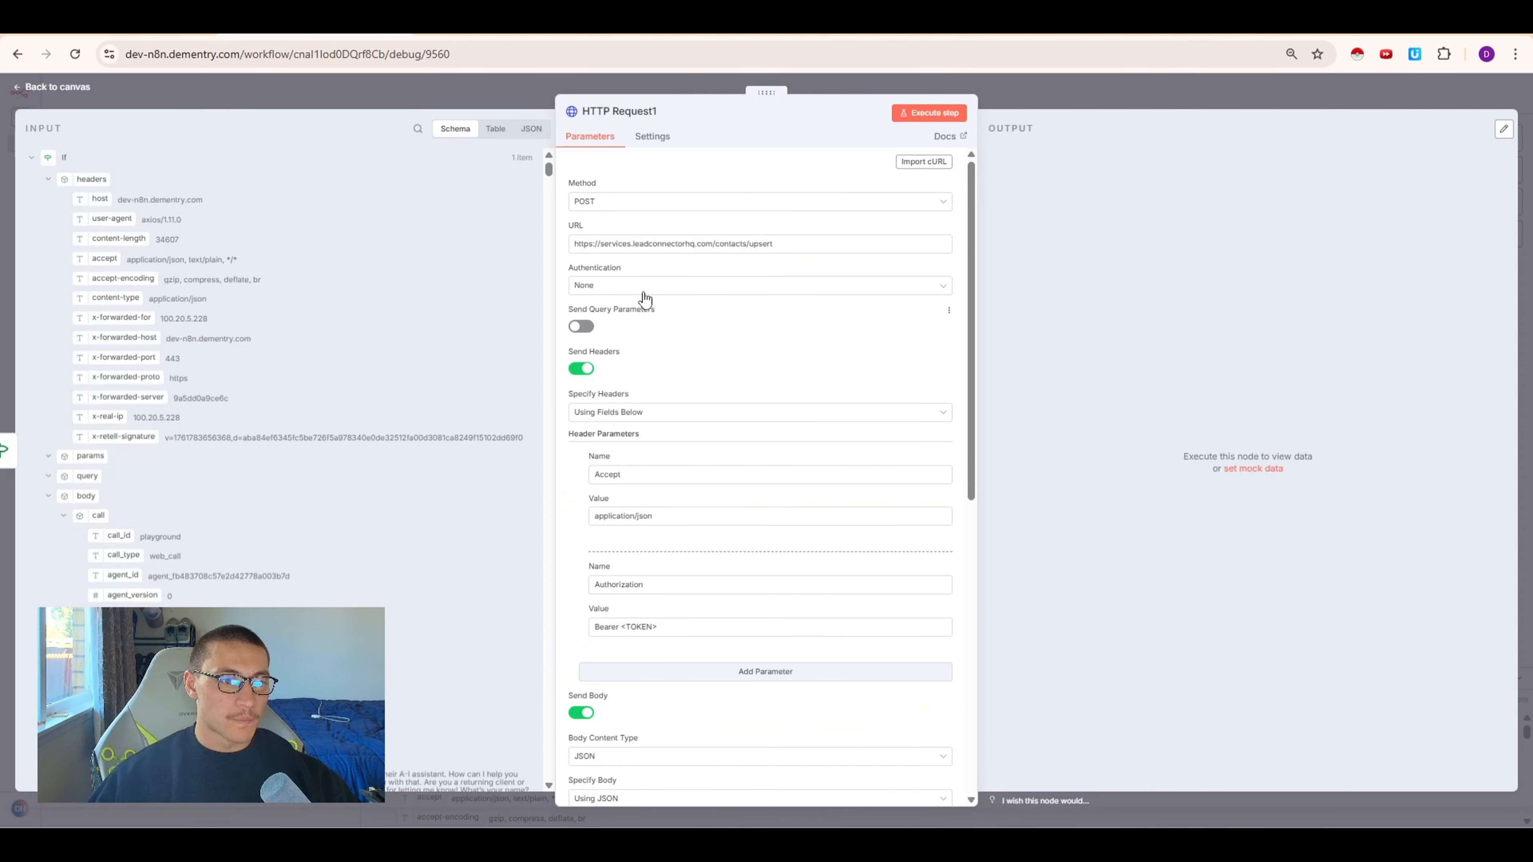
Set authentication to Generic Credential Type with Bearer Auth using the GHL CalendarTutorial credential, and remove the Authorization header
left_click(628, 290)
left_click(639, 373)
left_click(644, 327)
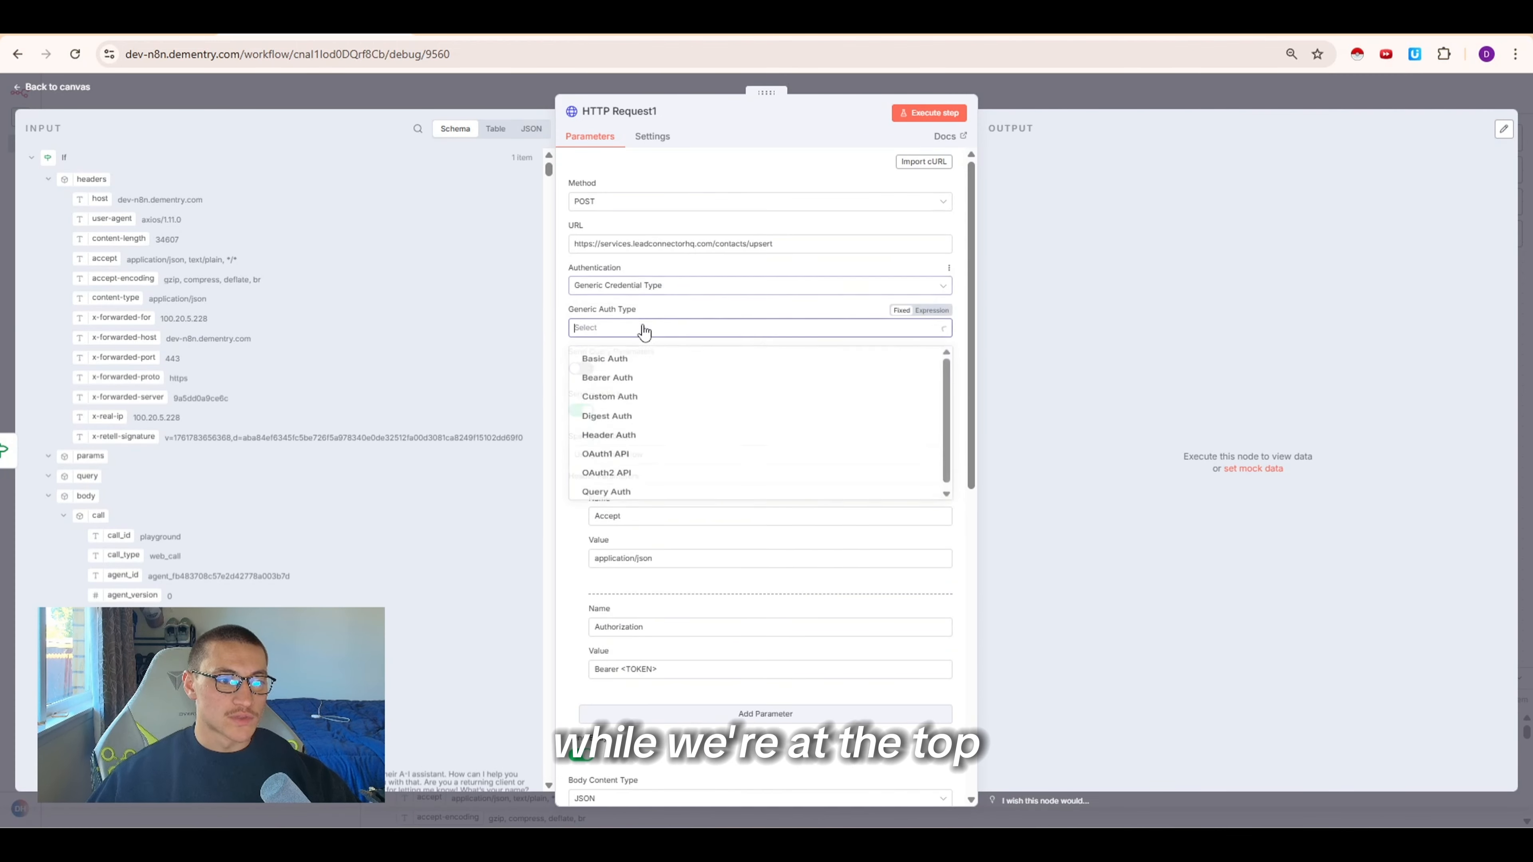
left_click(628, 382)
left_click(622, 366)
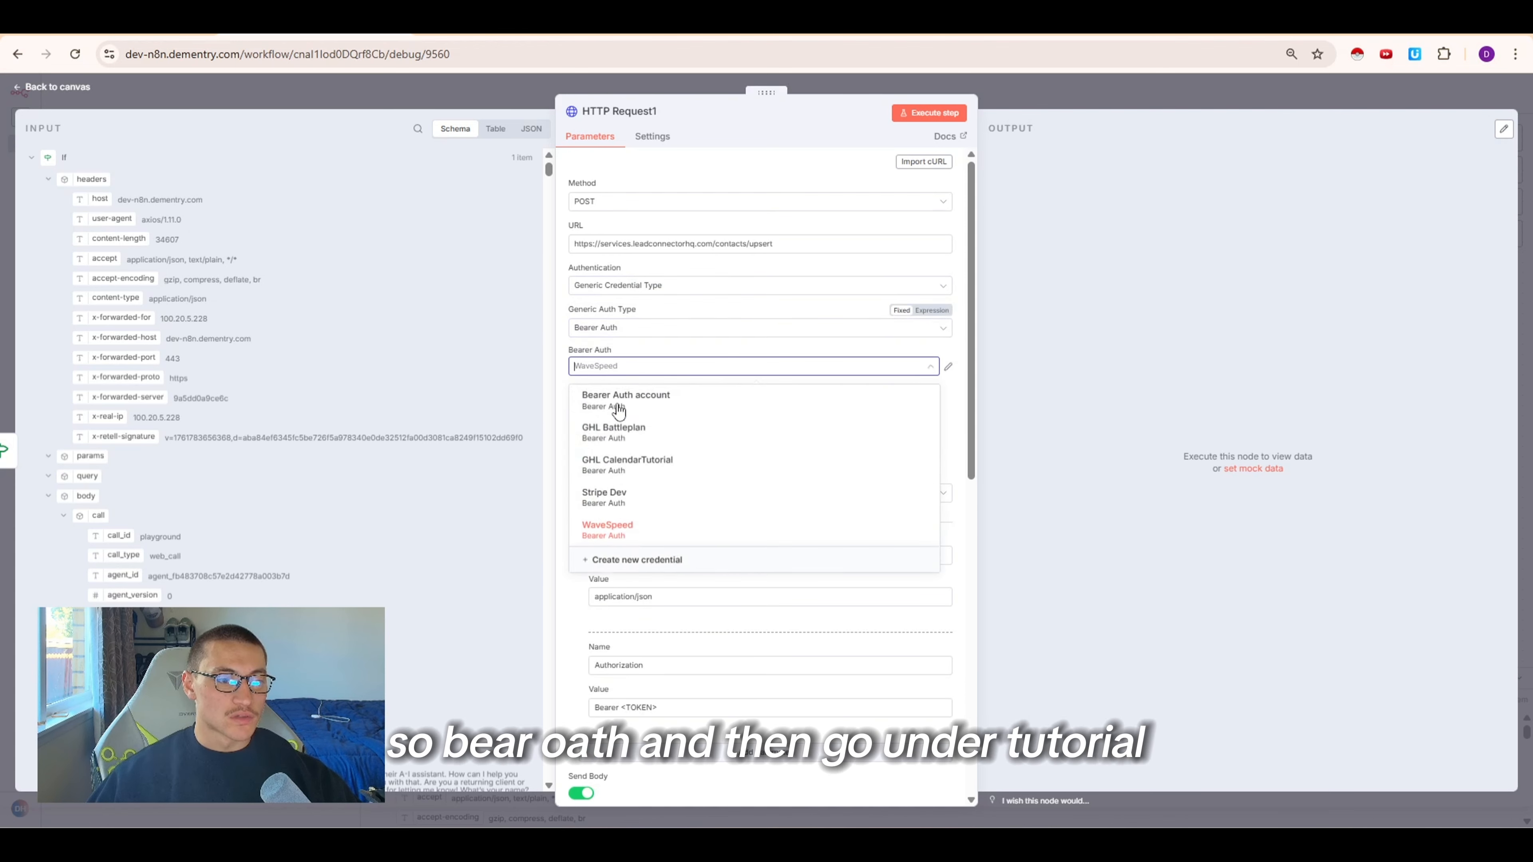
left_click(628, 464)
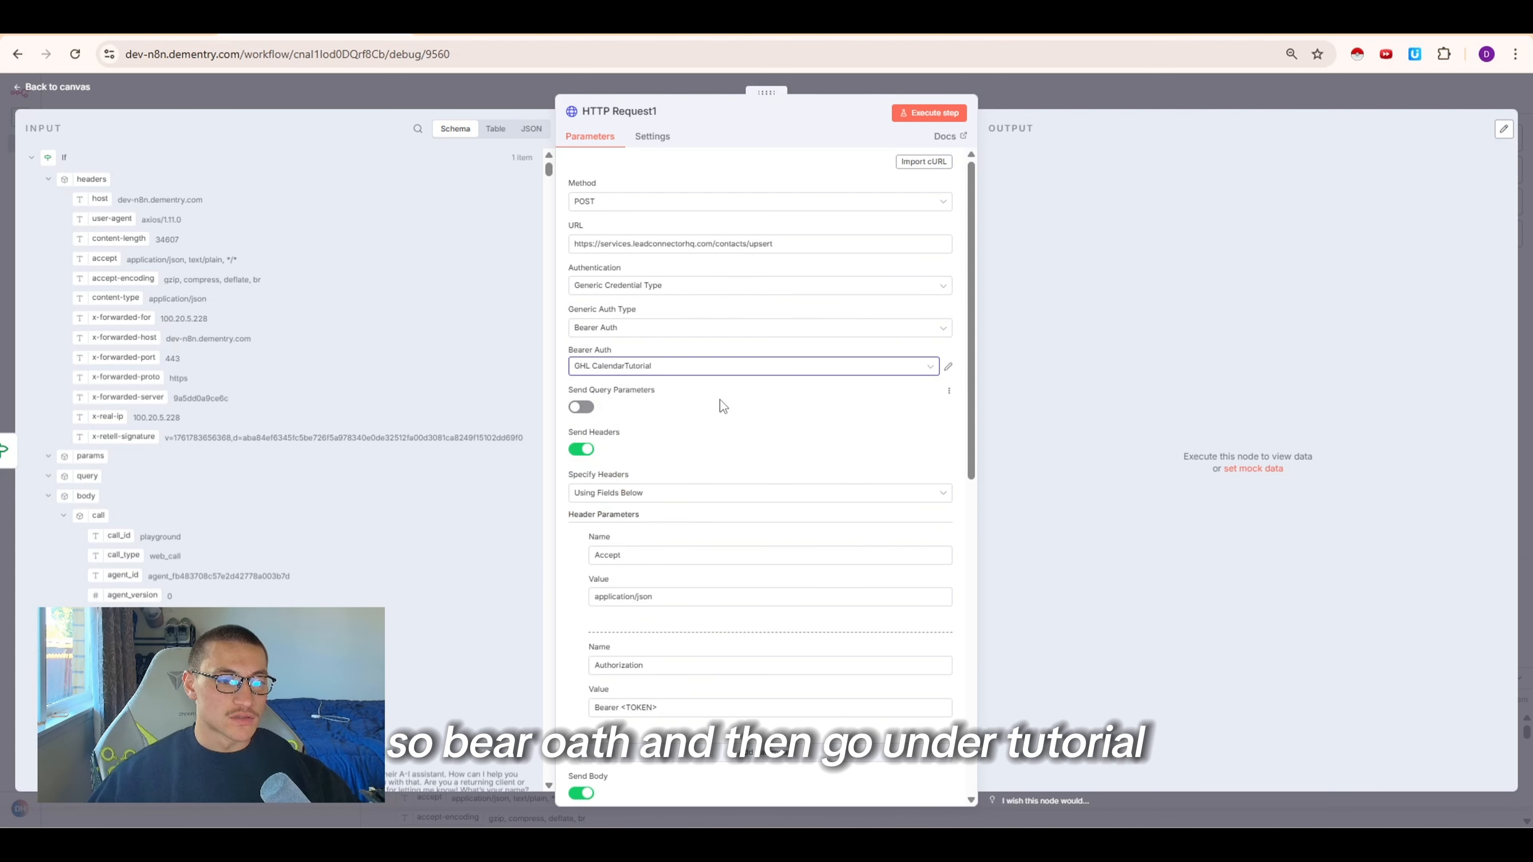
scroll(721, 399, "down", 3)
left_click(583, 505)
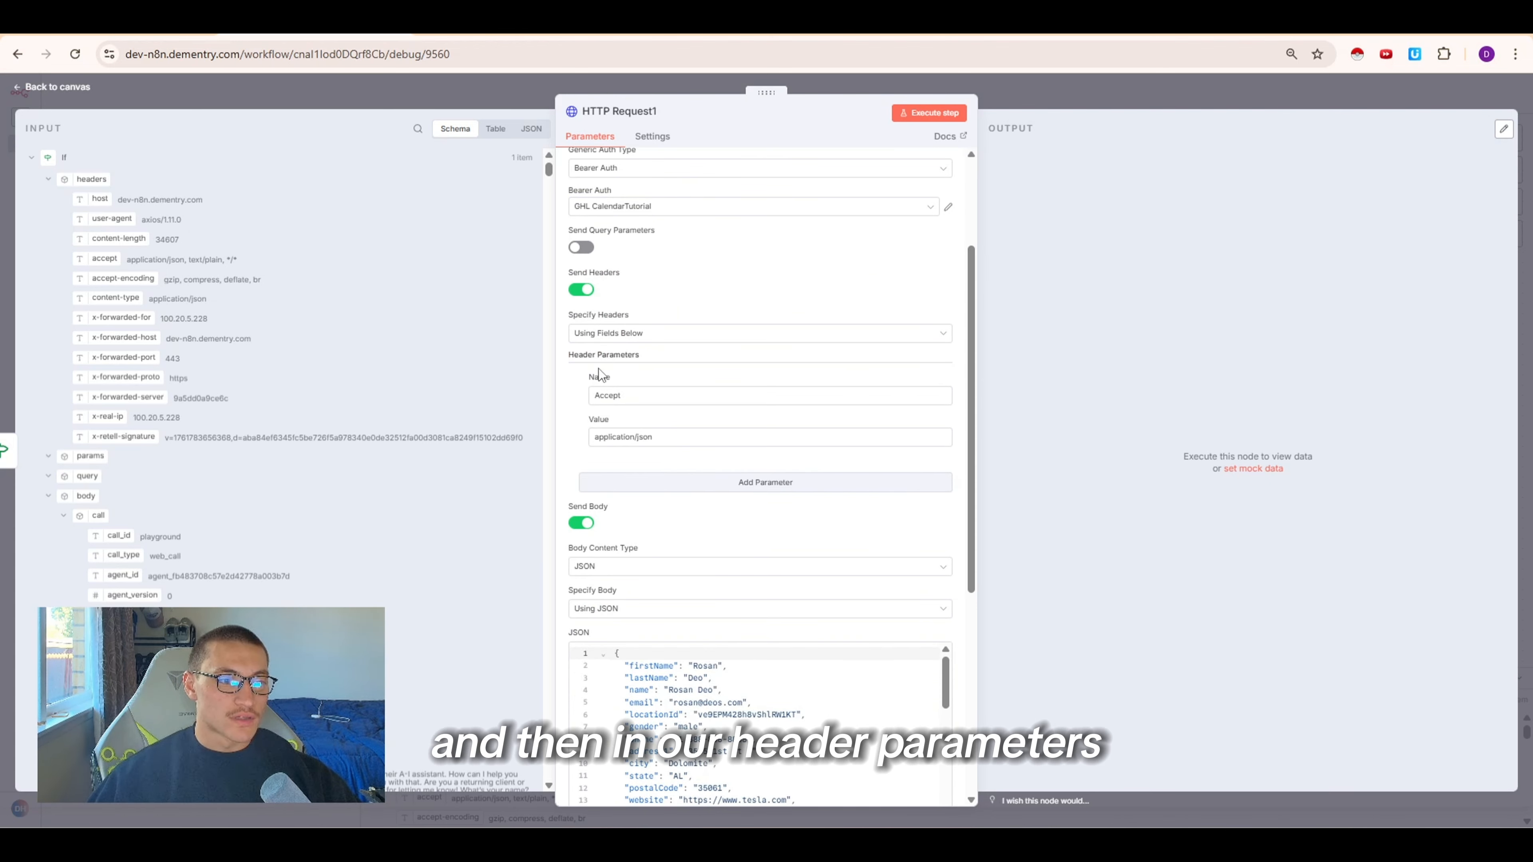
Copy the API version from the docs and add a version header with value 2021-07-28
left_click(693, 27)
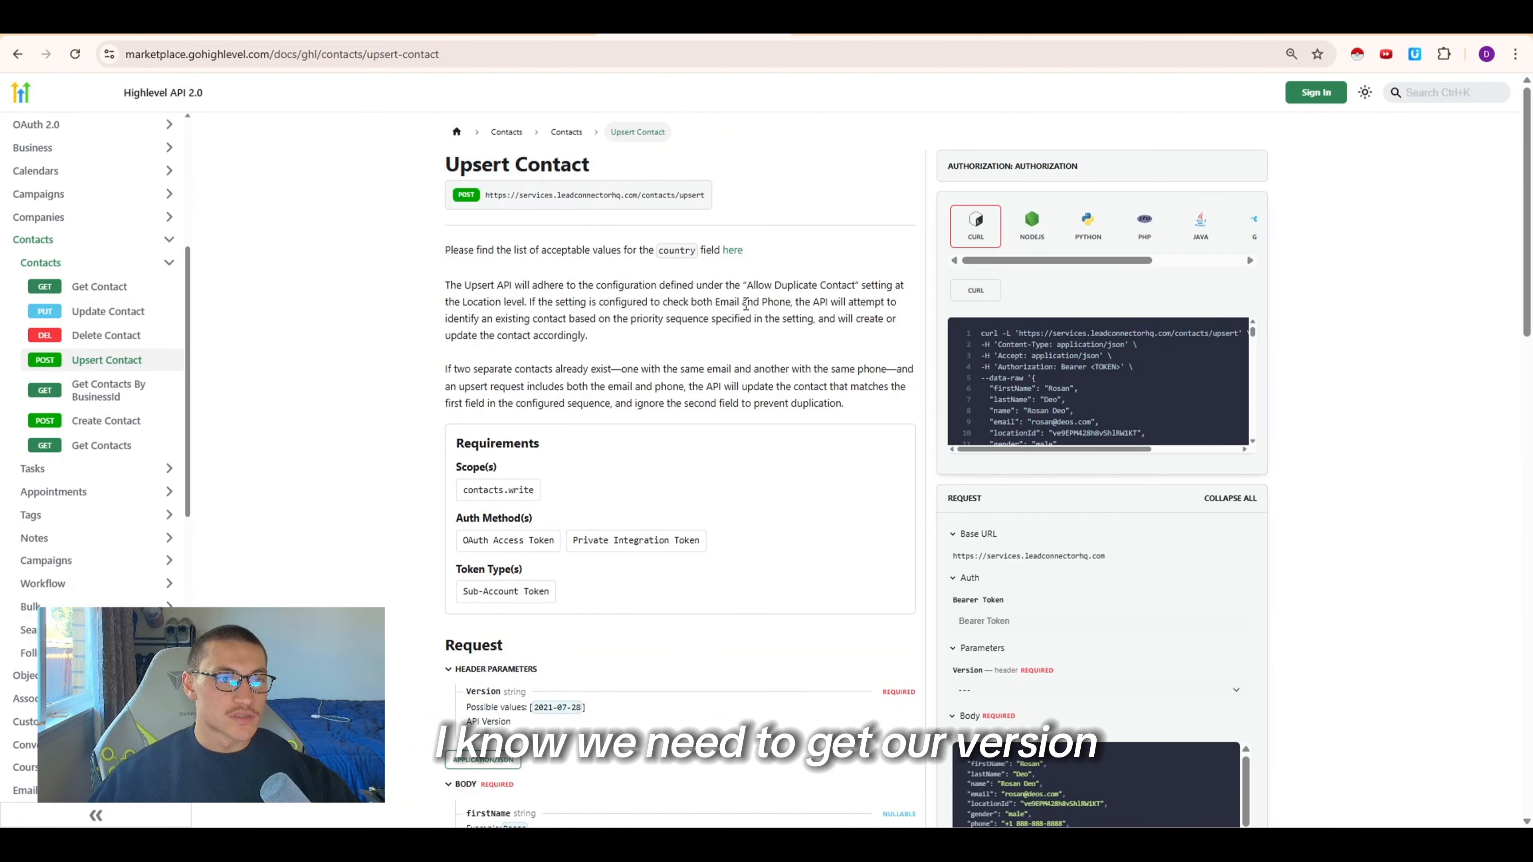
scroll(681, 524, "down", 2)
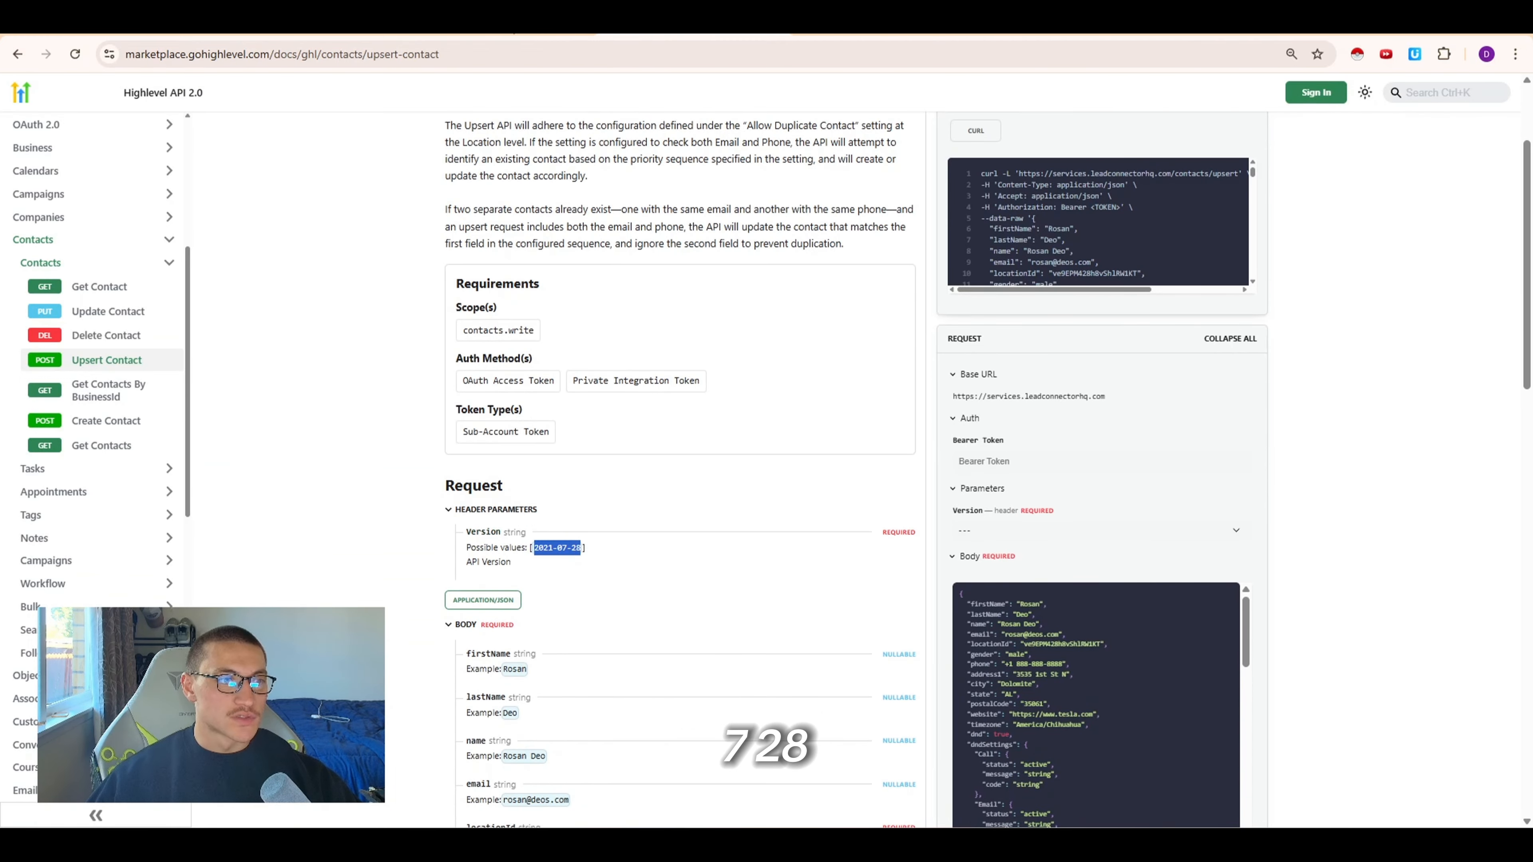
left_click(315, 28)
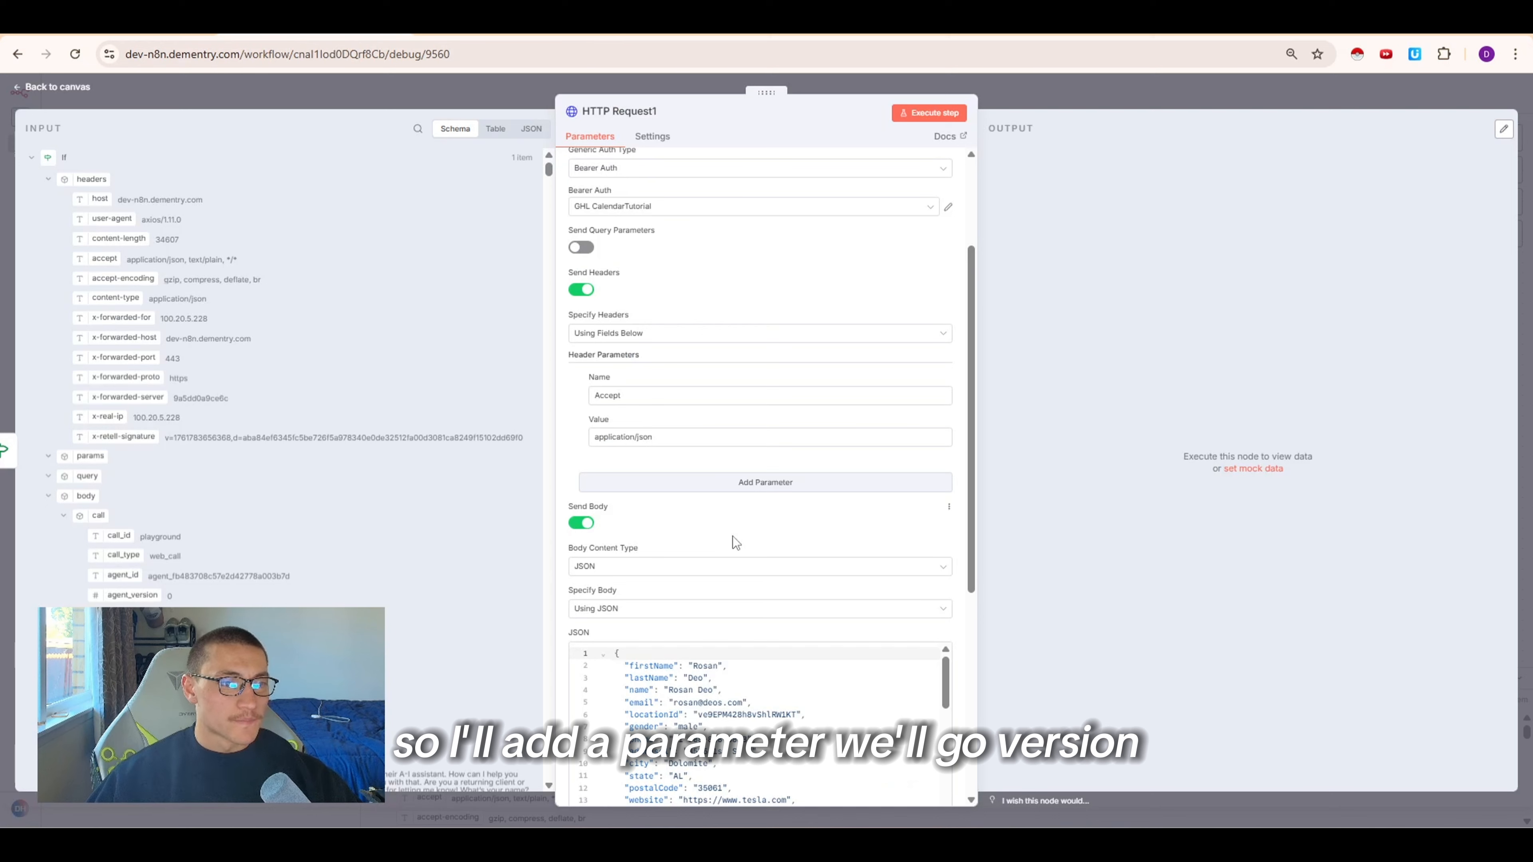
left_click(725, 483)
left_click(669, 505)
type("v")
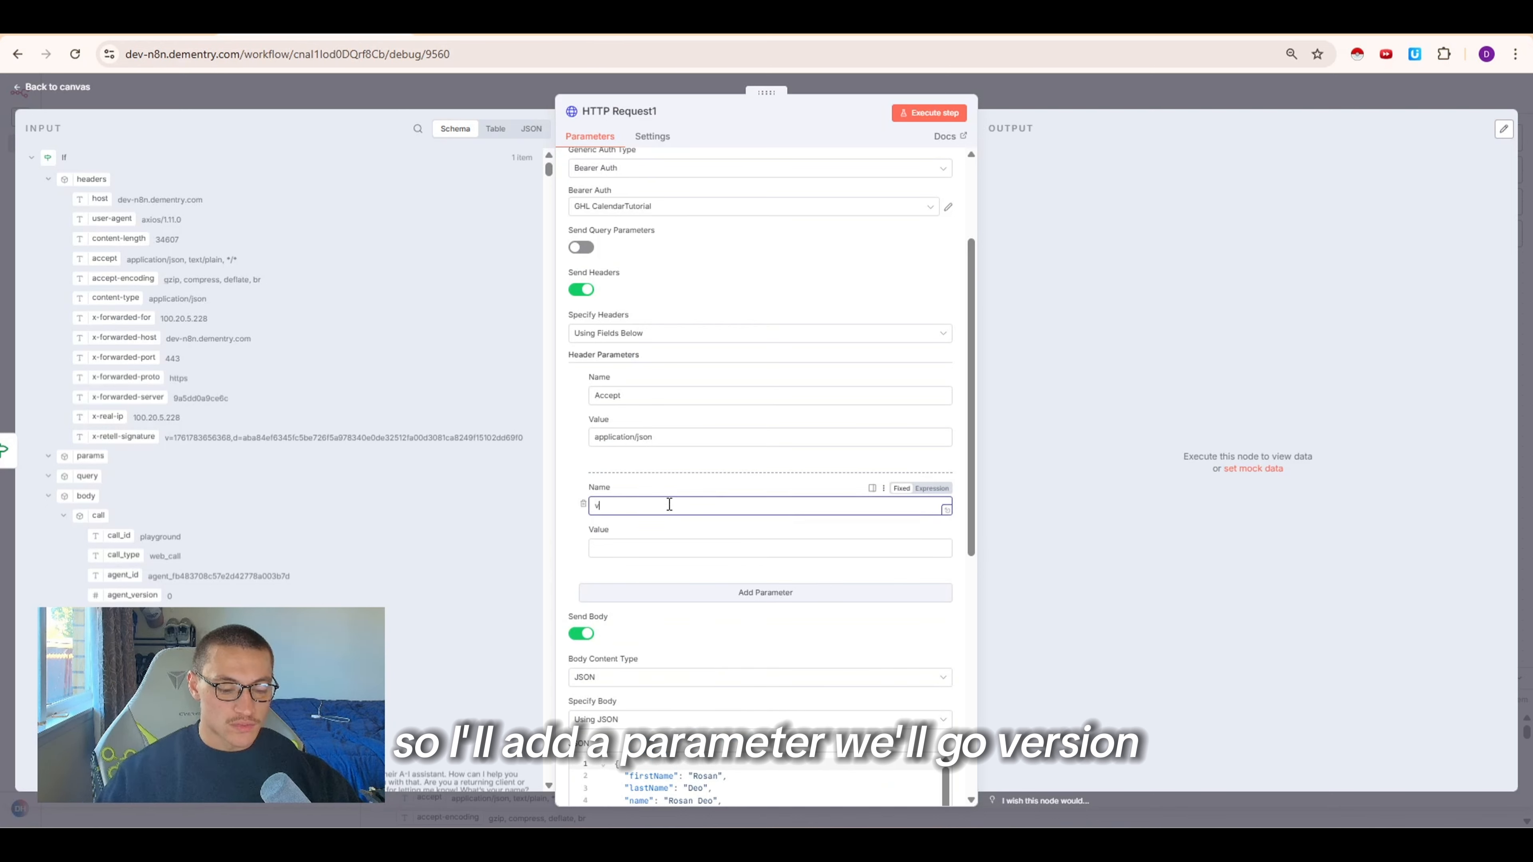
type("ersion")
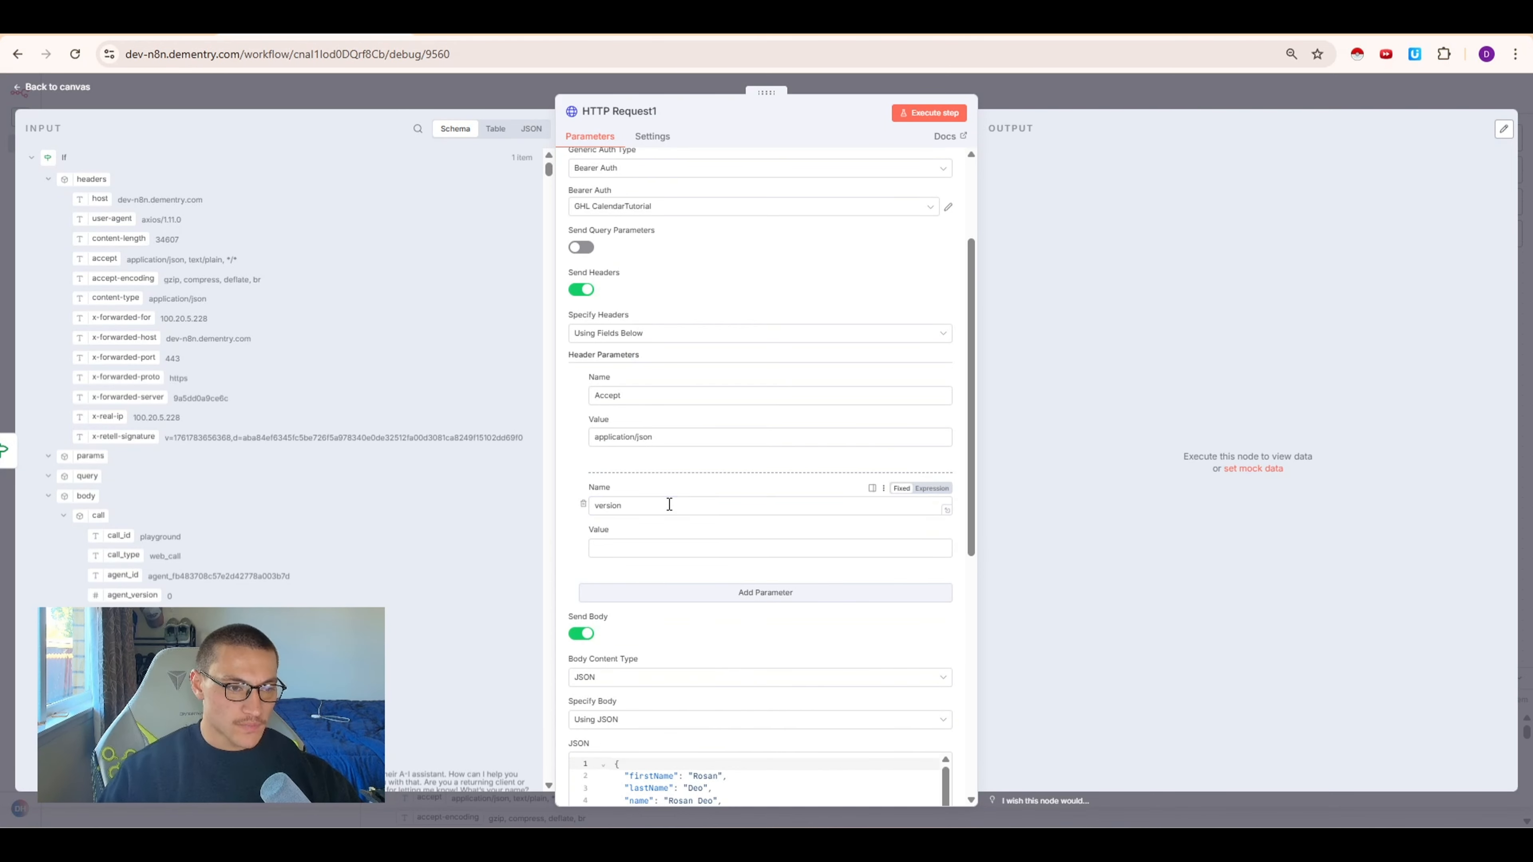
key("Tab")
type("2021-07-28")
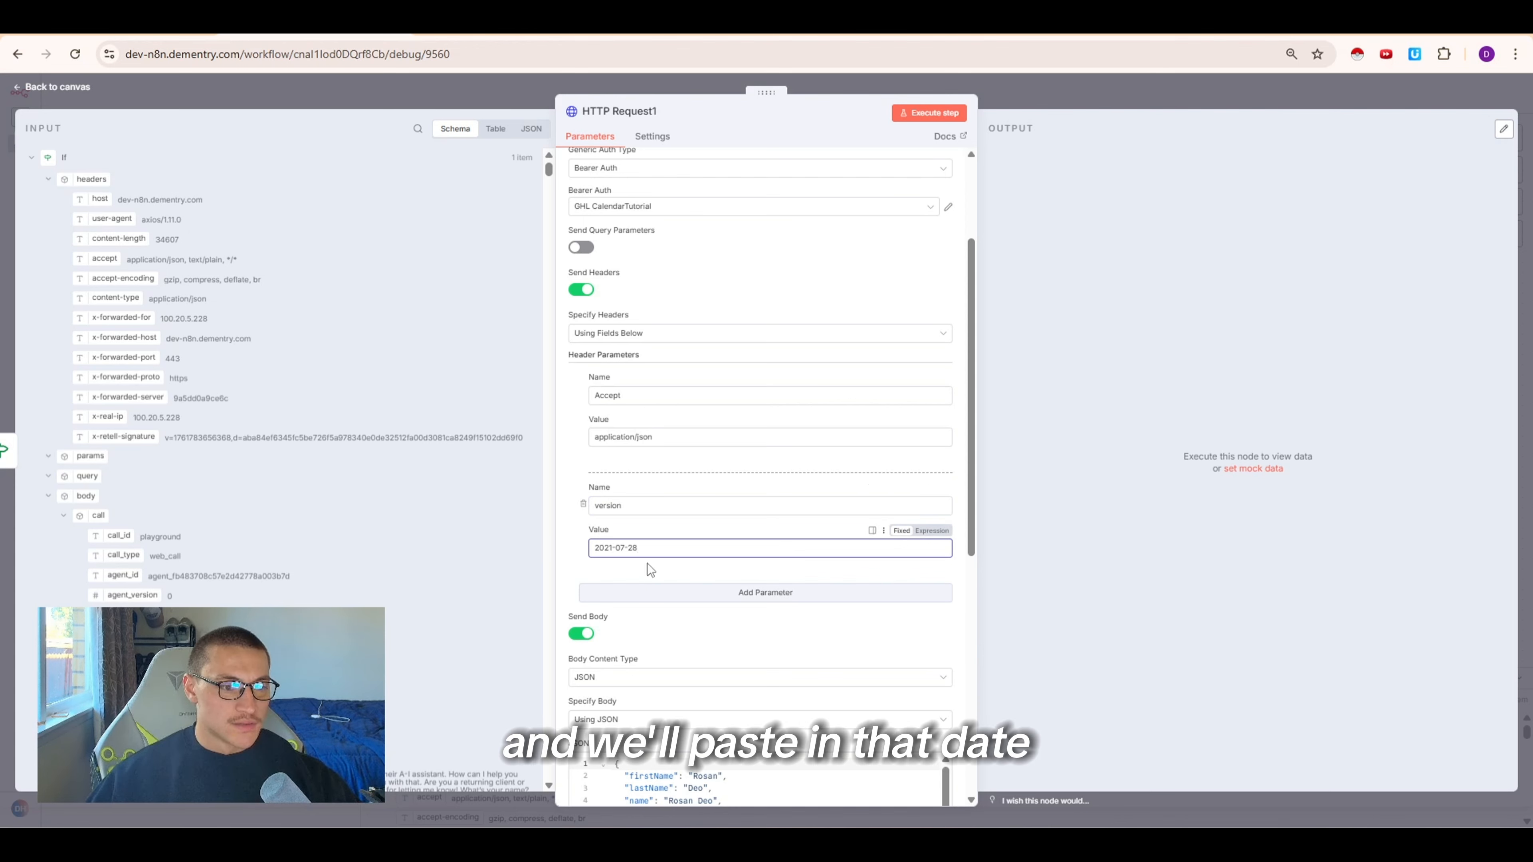
Switch the body to Using Fields Below and add body parameters named name and phone
scroll(700, 537, "down", 4)
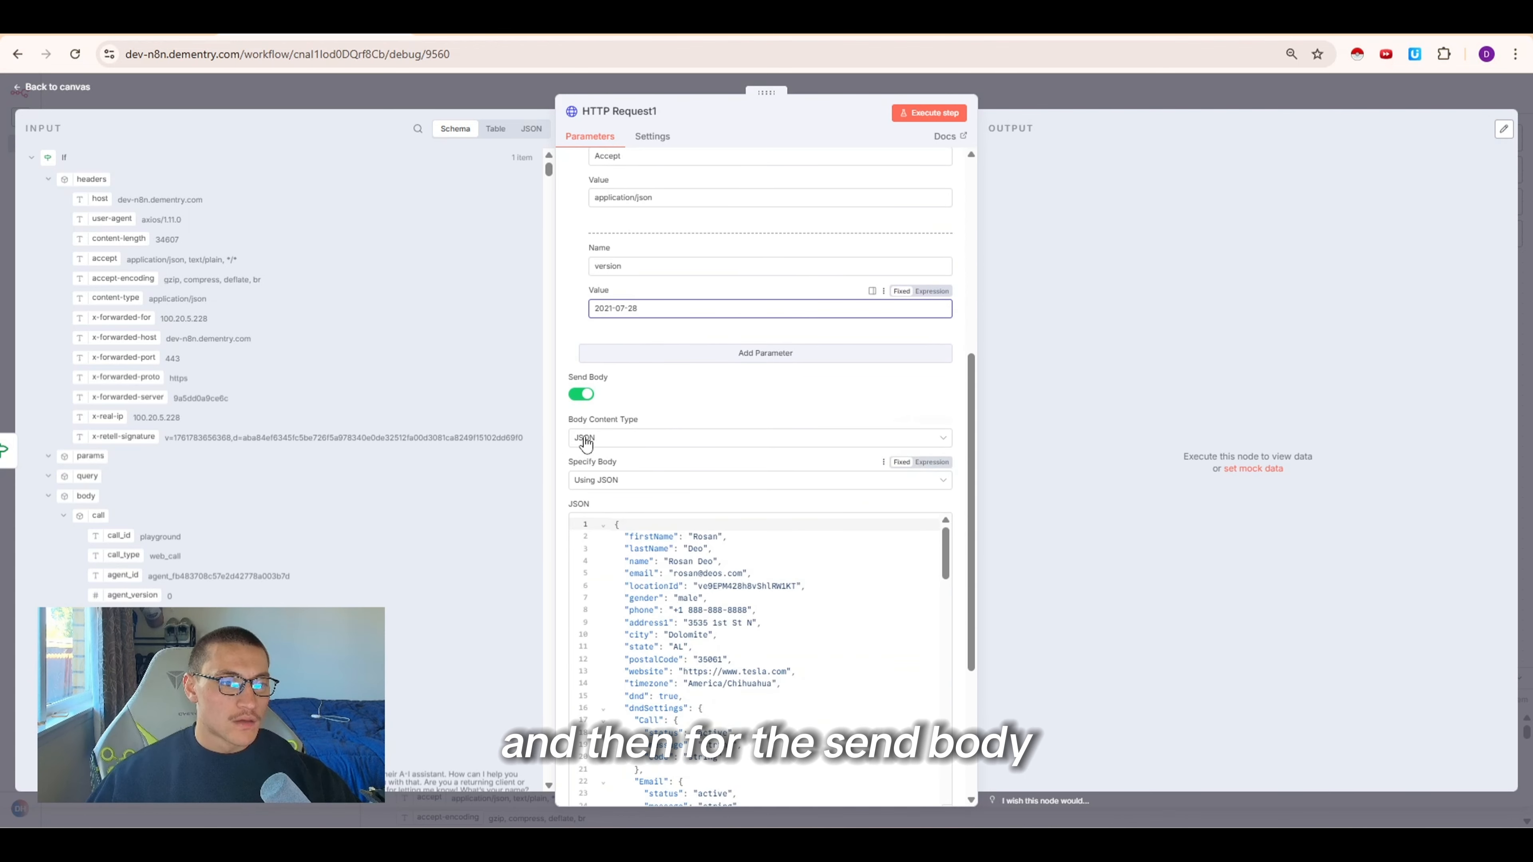
left_click(660, 480)
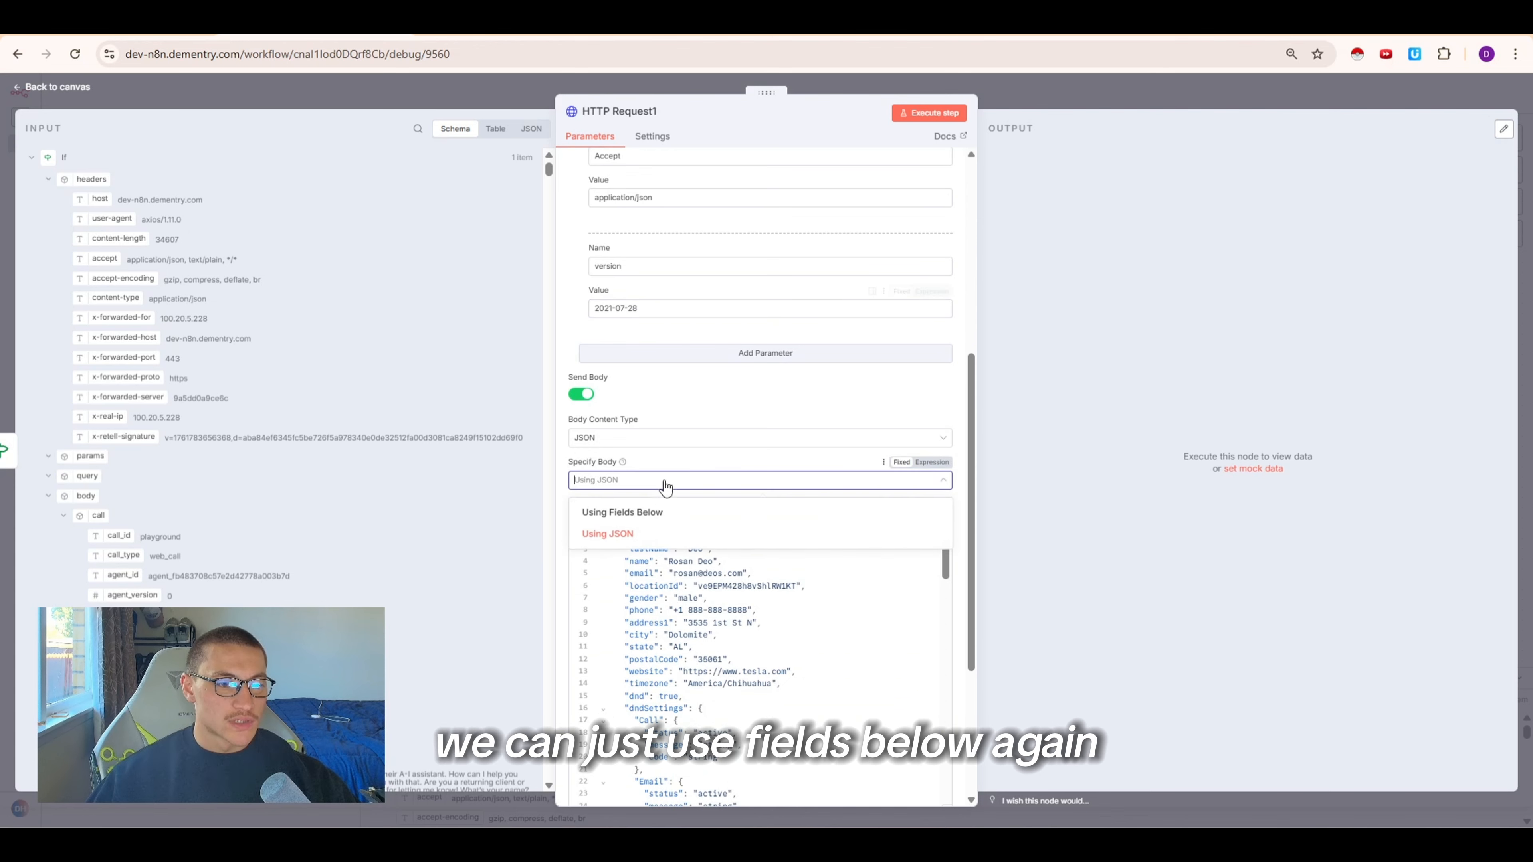
left_click(652, 513)
scroll(395, 448, "down", 1)
scroll(395, 448, "down", 3)
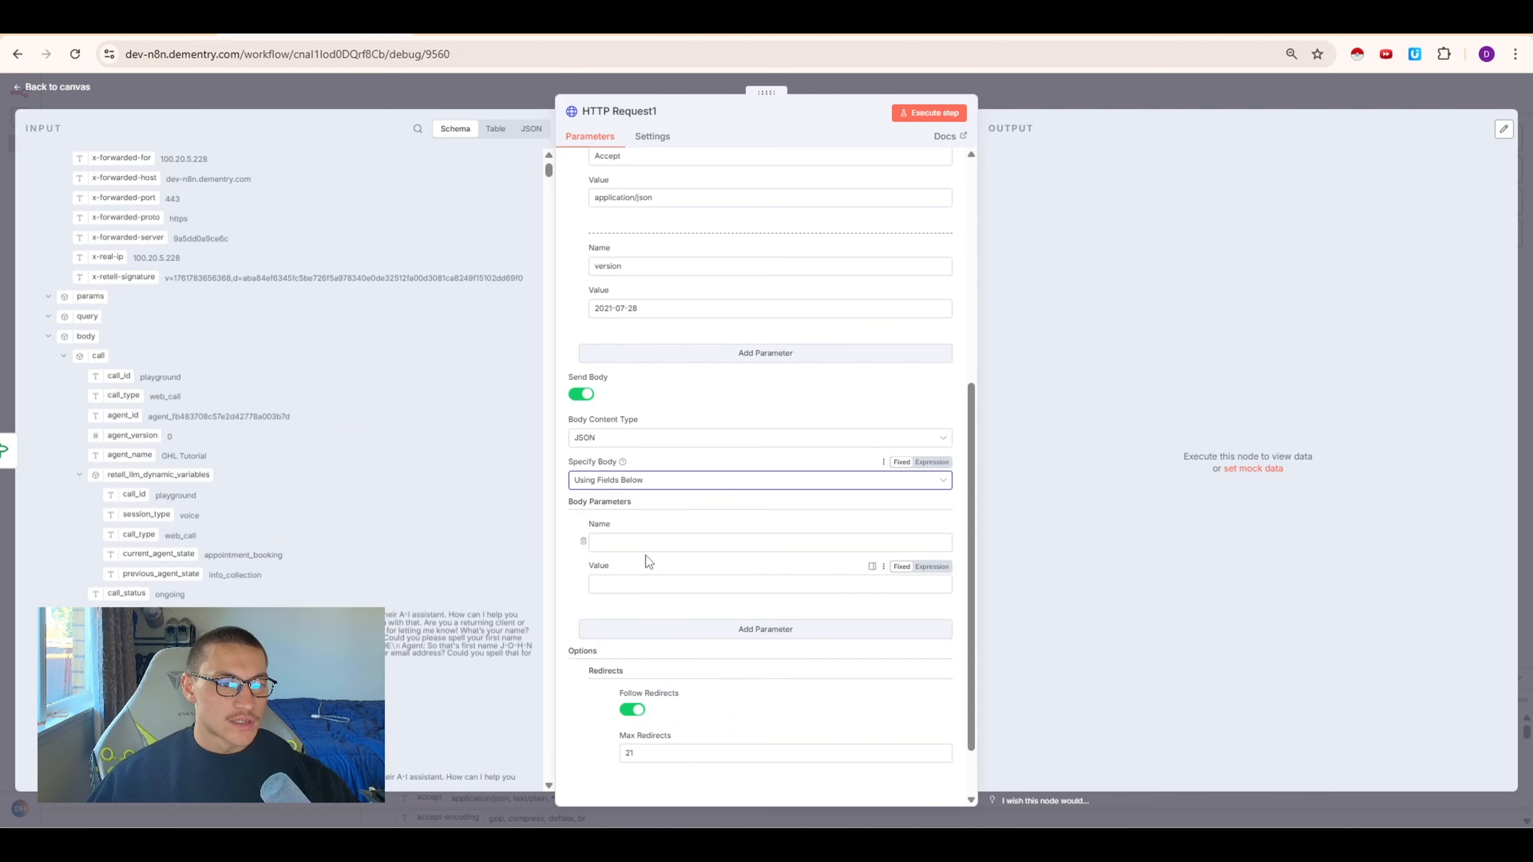
left_click(643, 539)
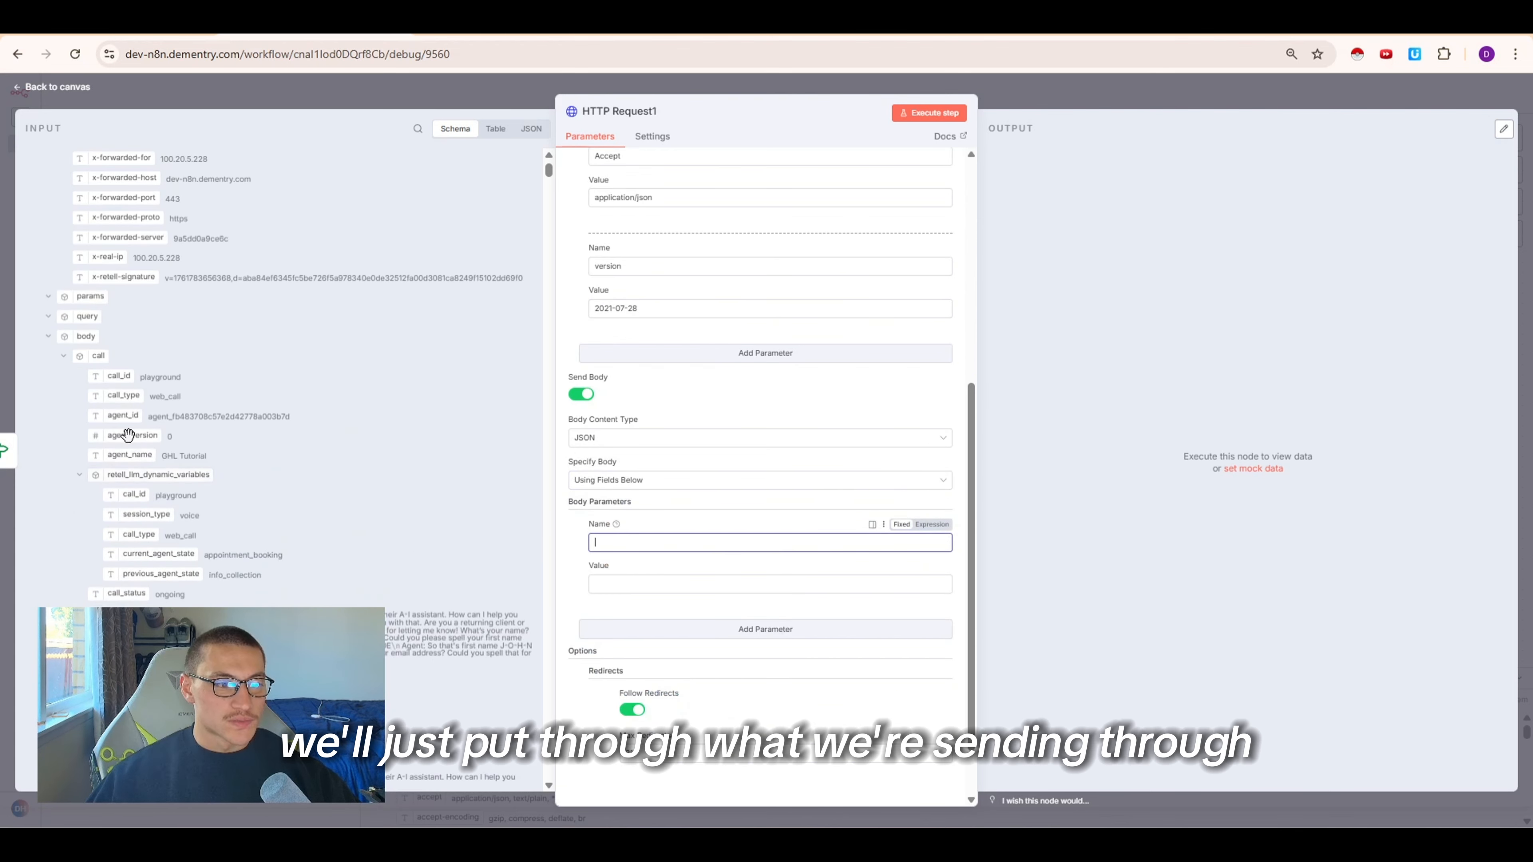
left_click(62, 356)
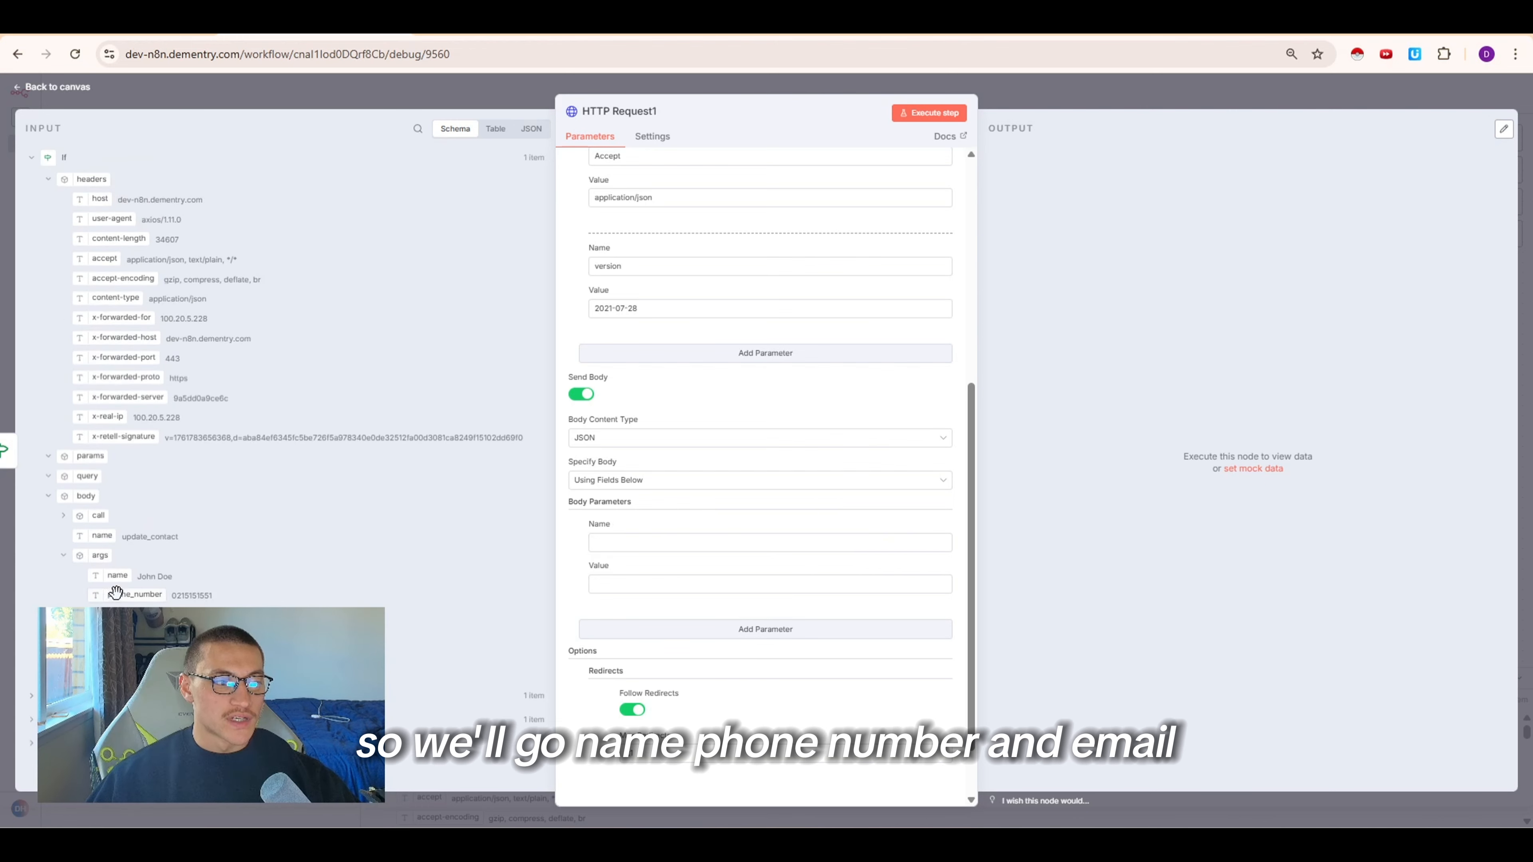
left_click(718, 540)
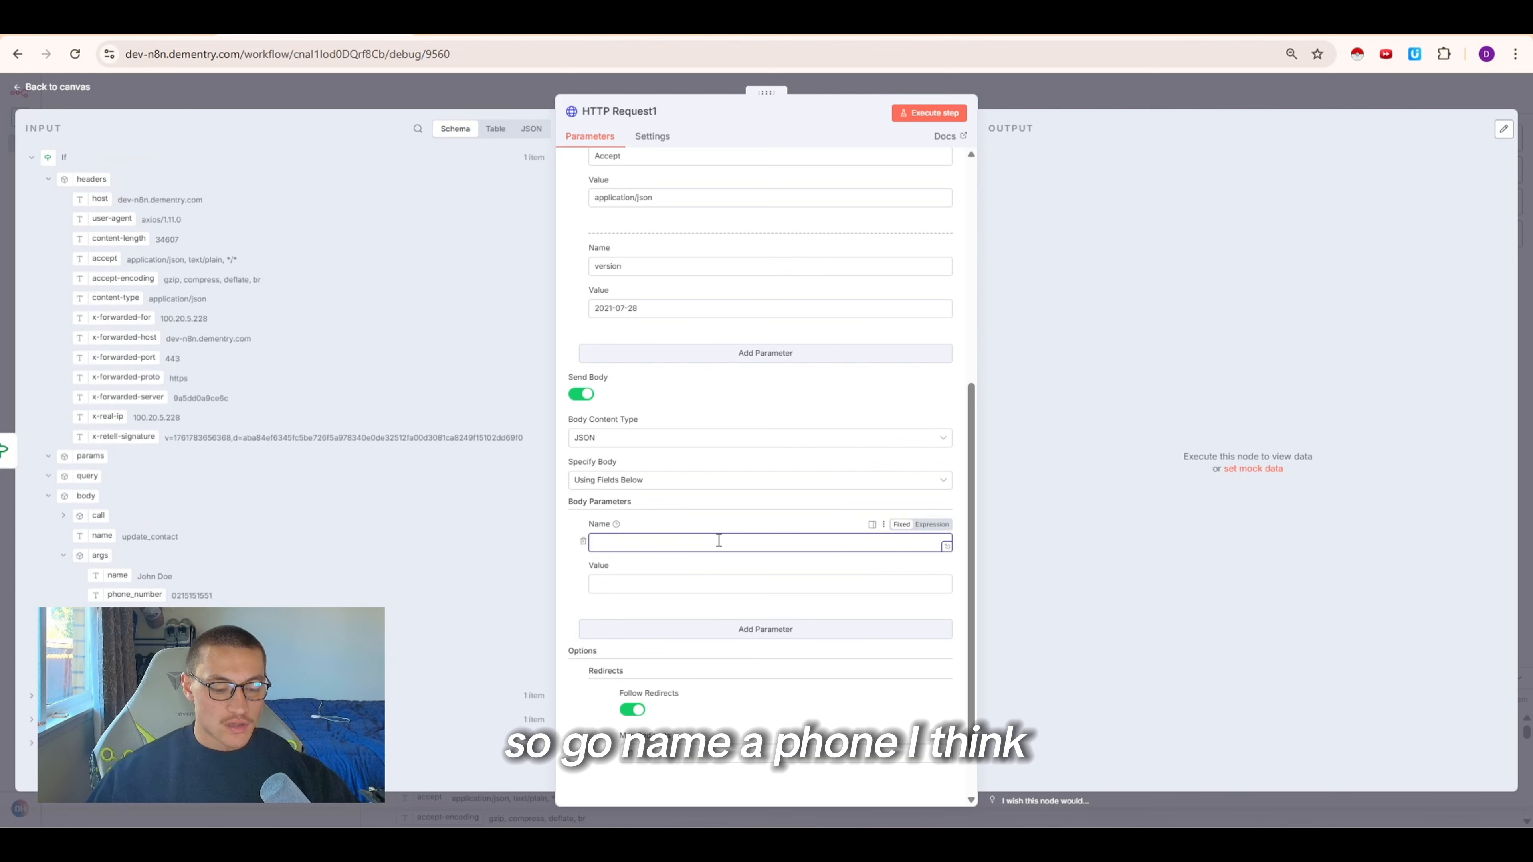
type("name")
left_click(688, 629)
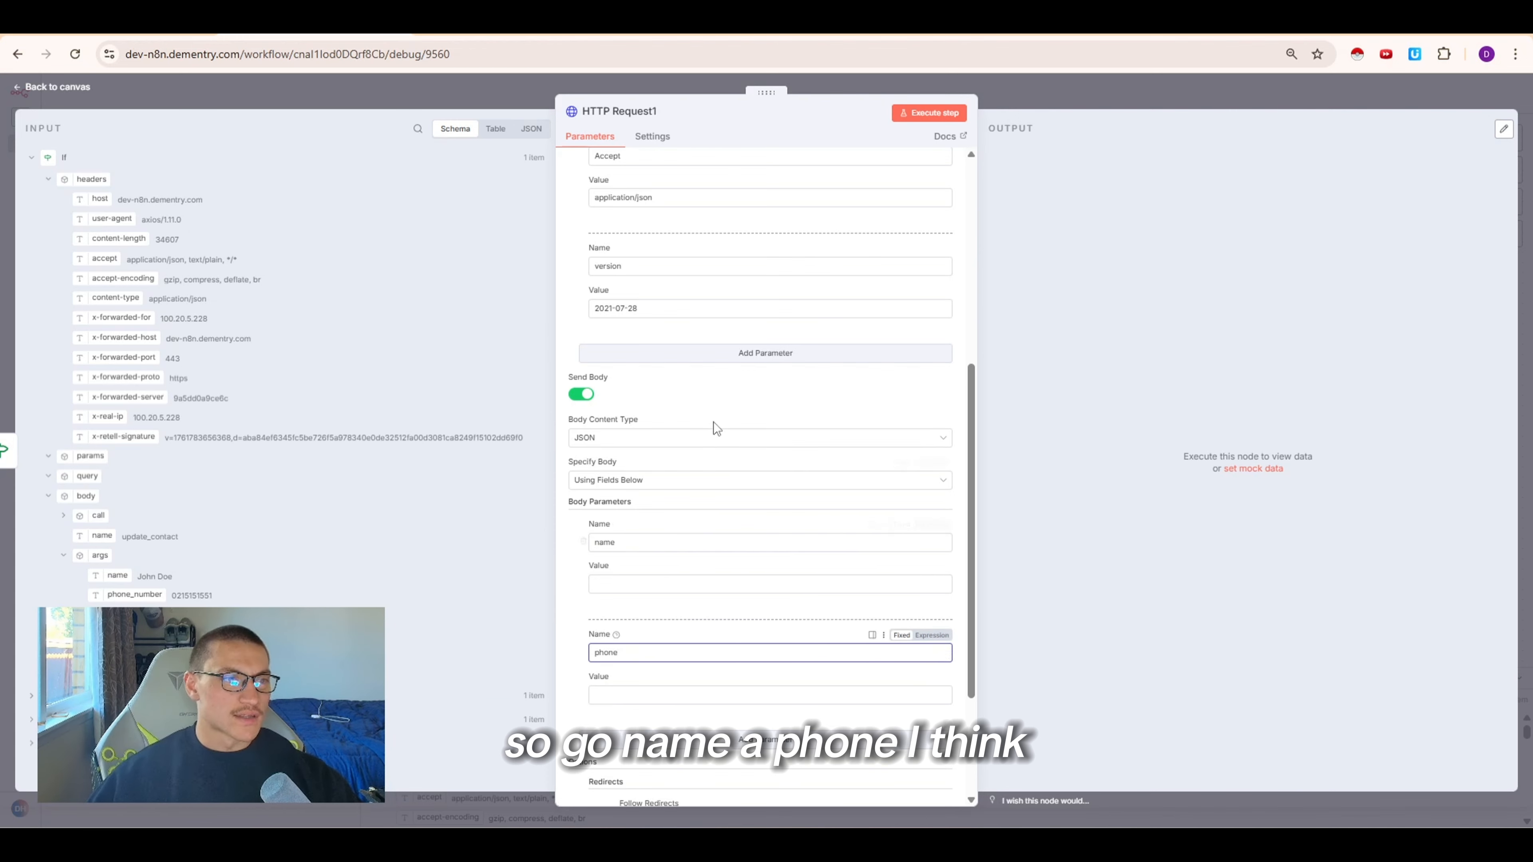
Check the Upsert Contact body field names in the docs and add a third body parameter named email
left_click(757, 25)
scroll(495, 476, "down", 4)
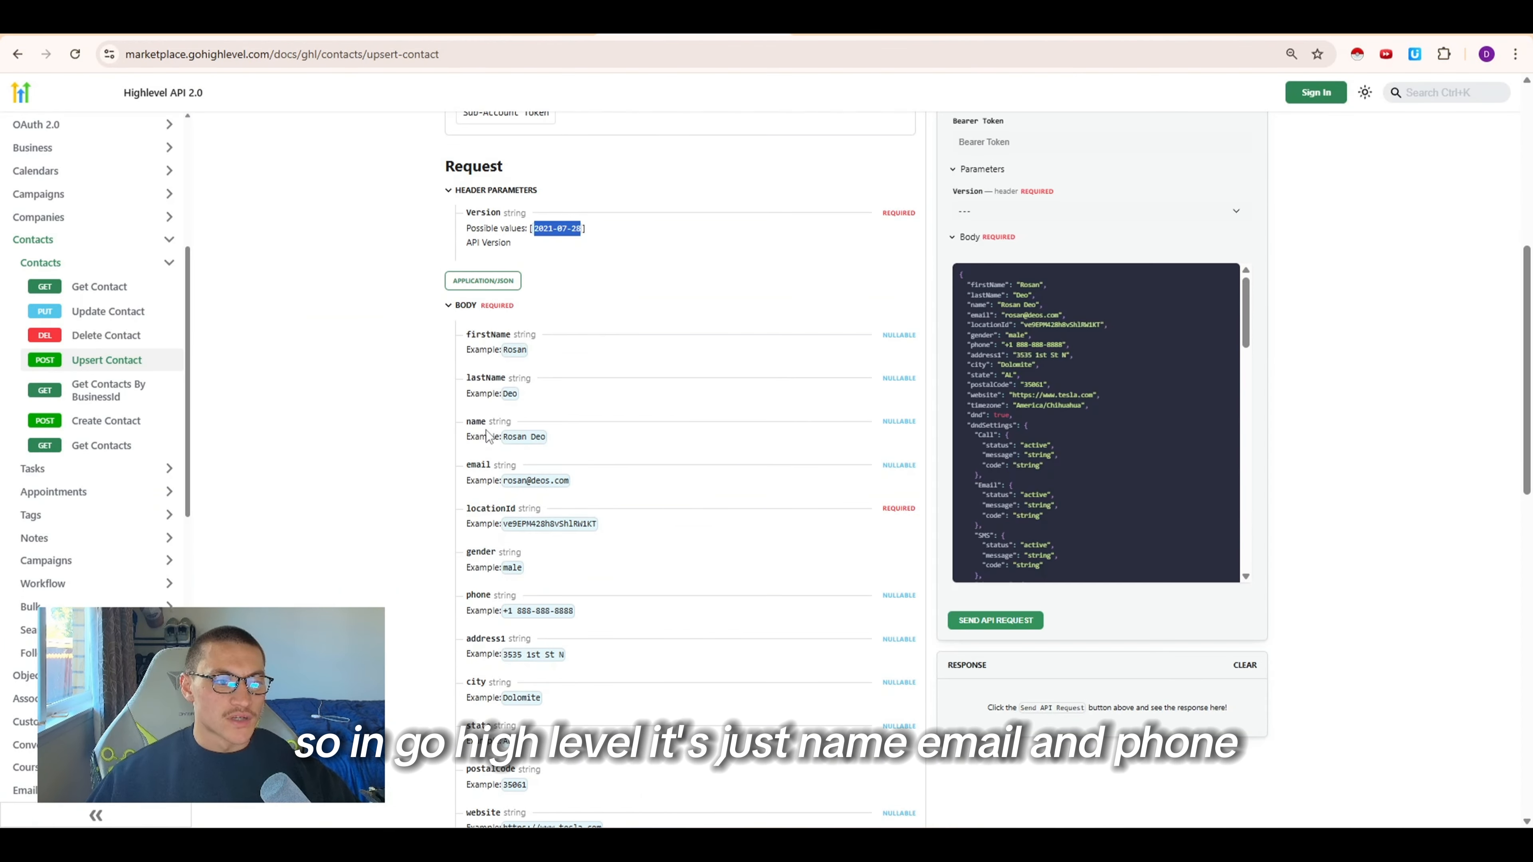
left_click_drag(487, 421, 471, 420)
left_click_drag(453, 591, 492, 595)
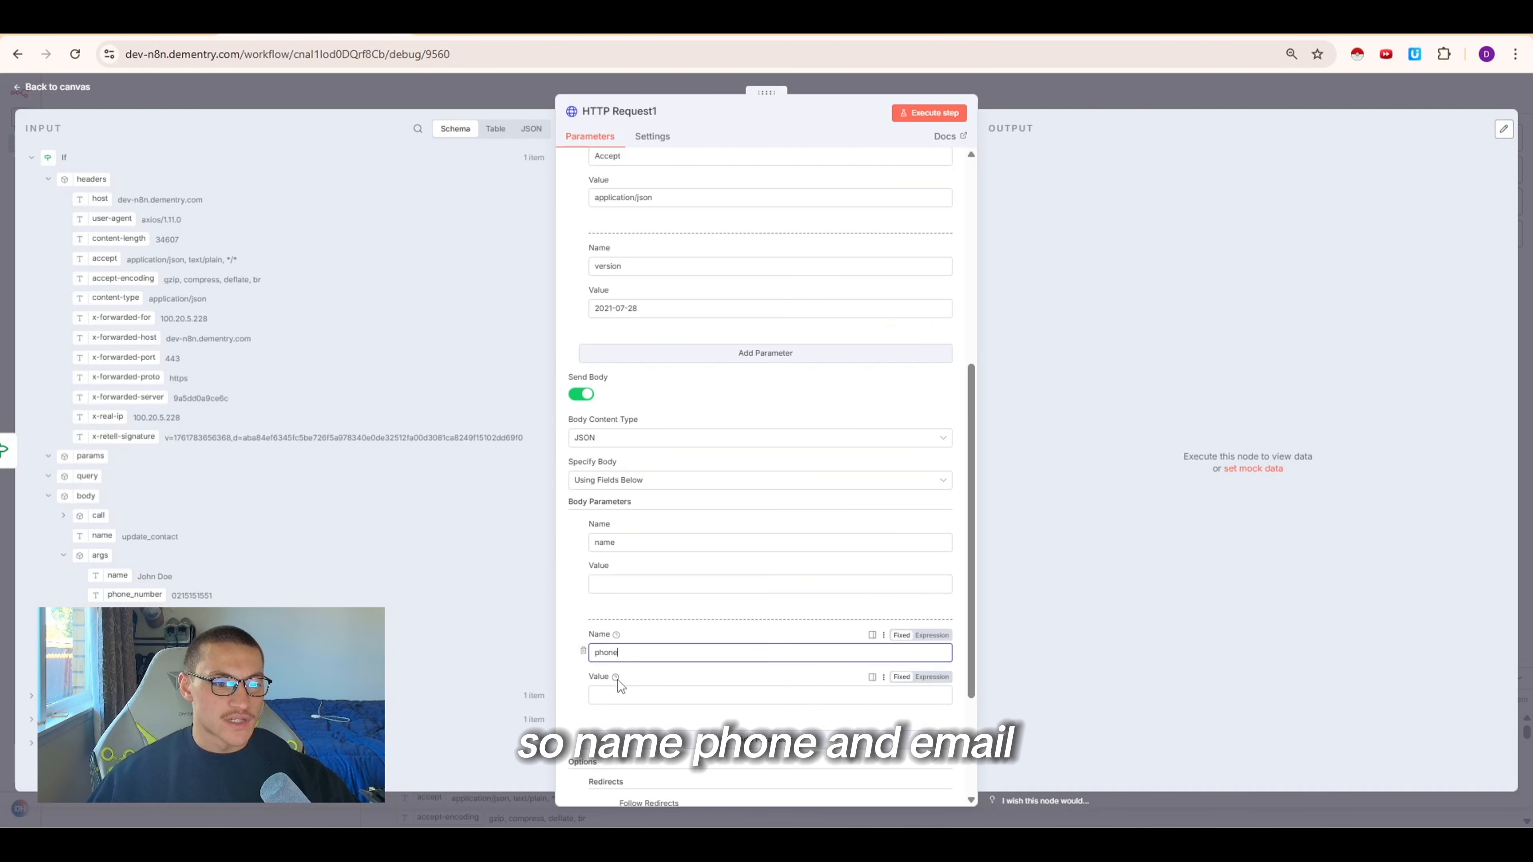
left_click(640, 744)
left_click(635, 767)
type("email")
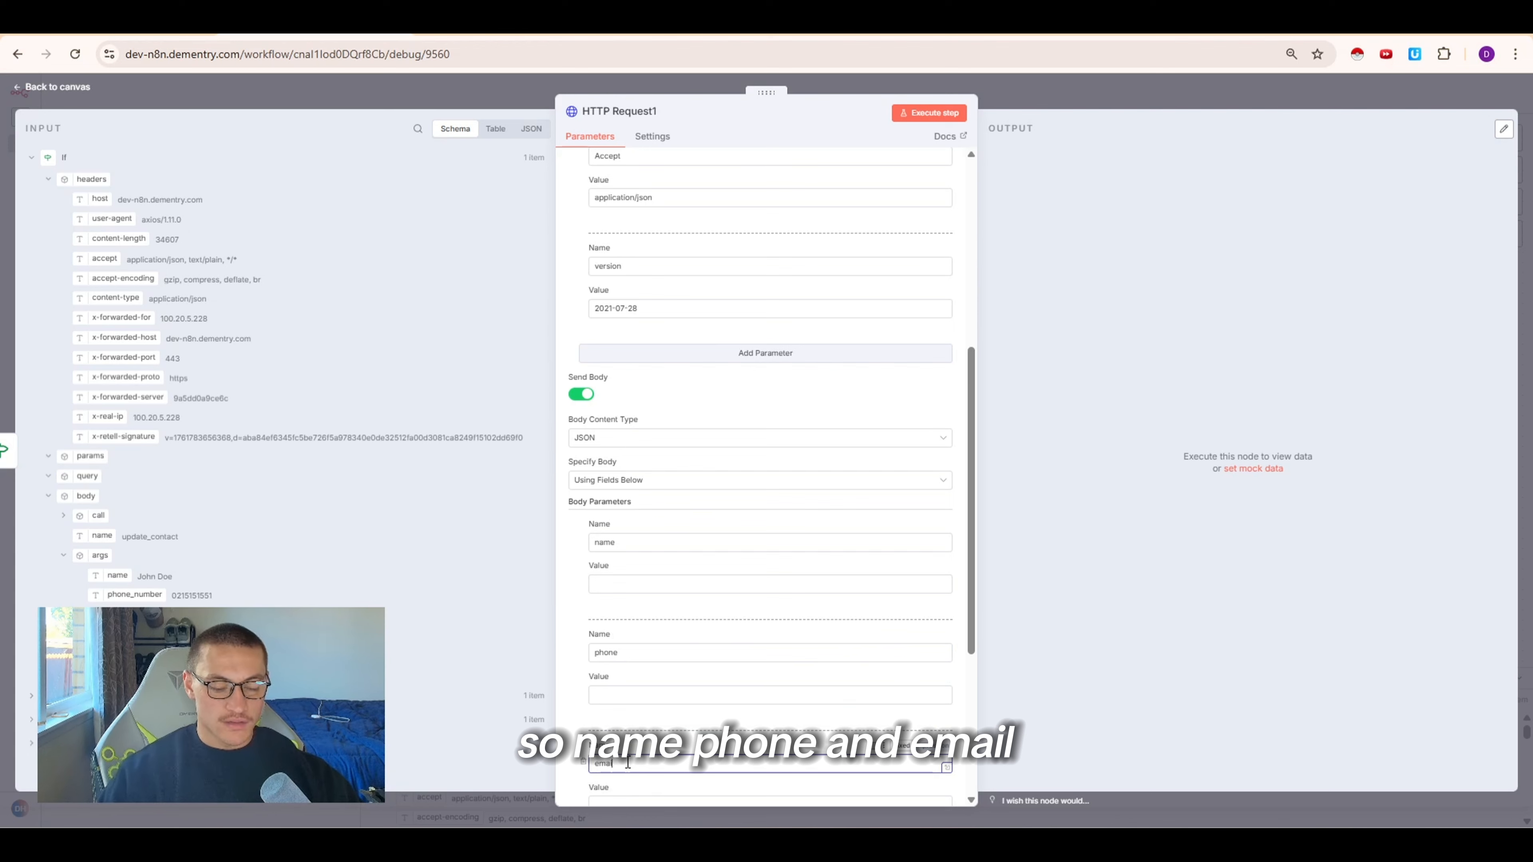
Fill the name, phone and email values by dragging in the matching Webhook body args fields
scroll(699, 598, "down", 3)
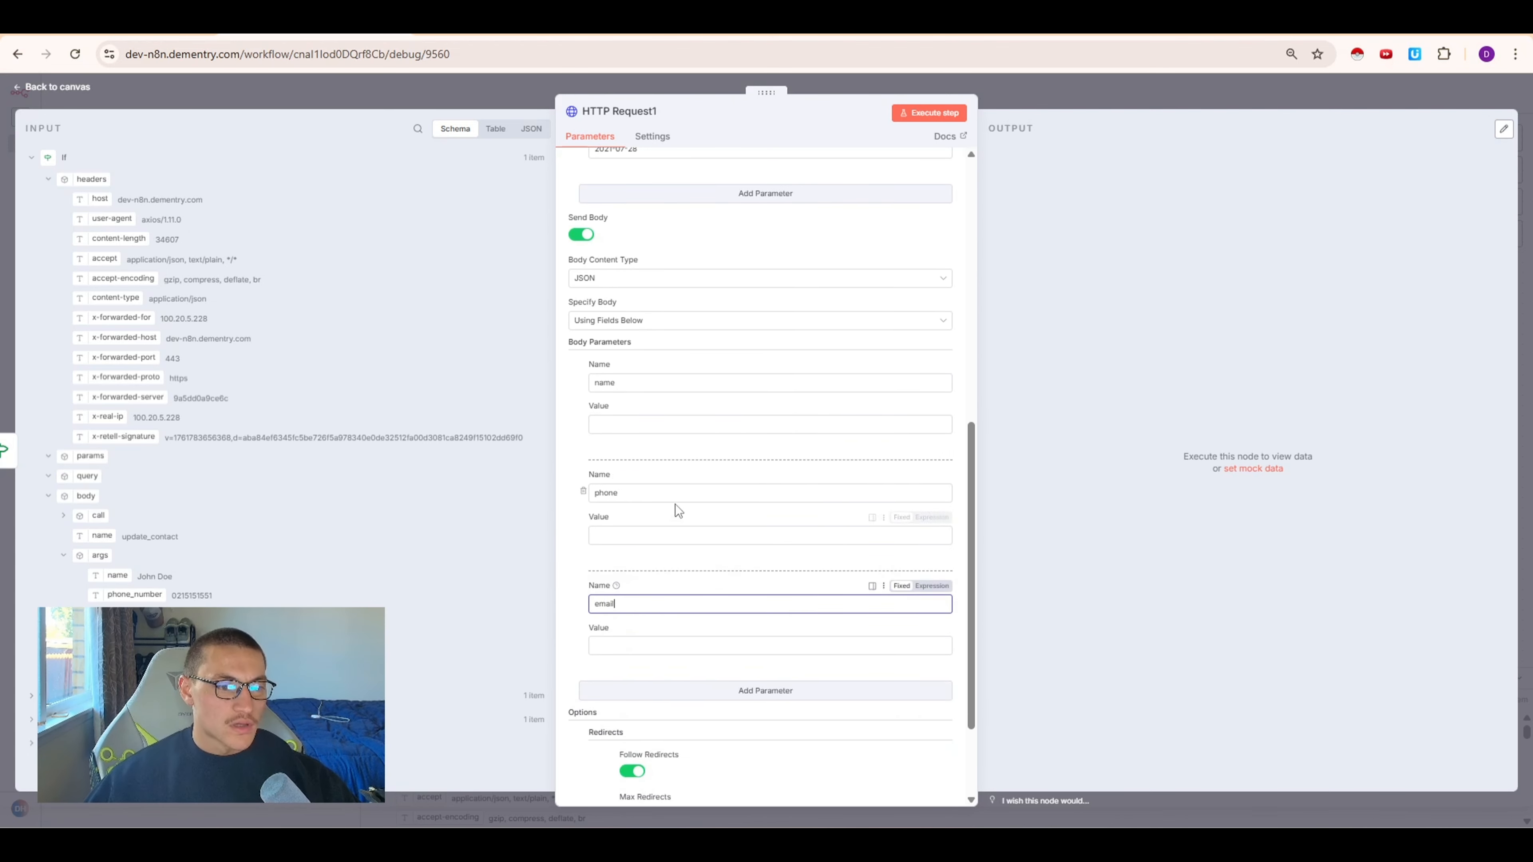
left_click(644, 426)
left_click_drag(117, 577, 664, 425)
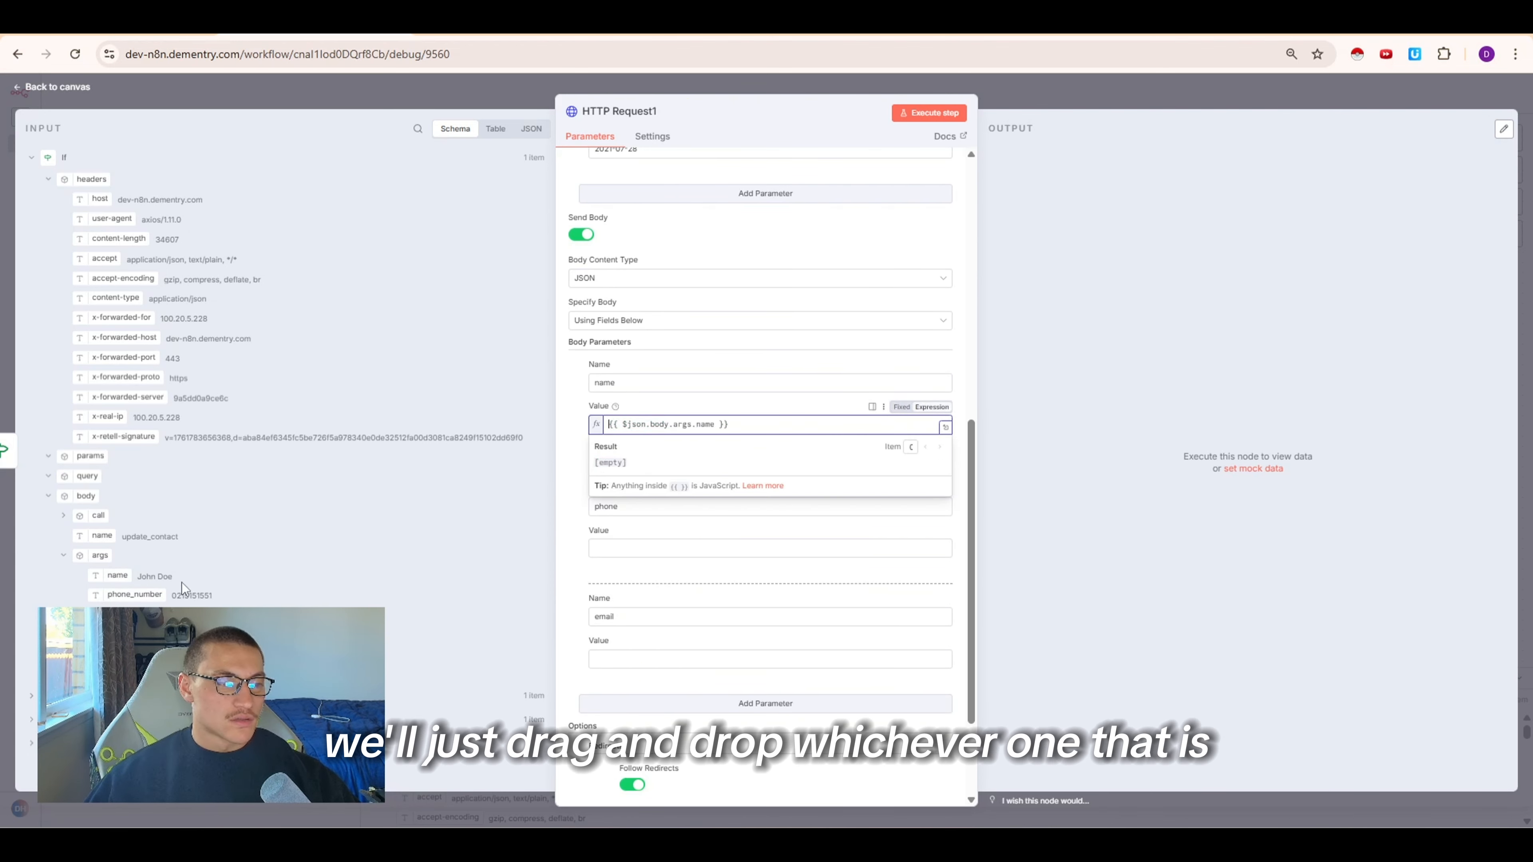
left_click_drag(142, 590, 636, 548)
left_click_drag(118, 615, 637, 671)
scroll(698, 631, "down", 3)
scroll(700, 633, "up", 6)
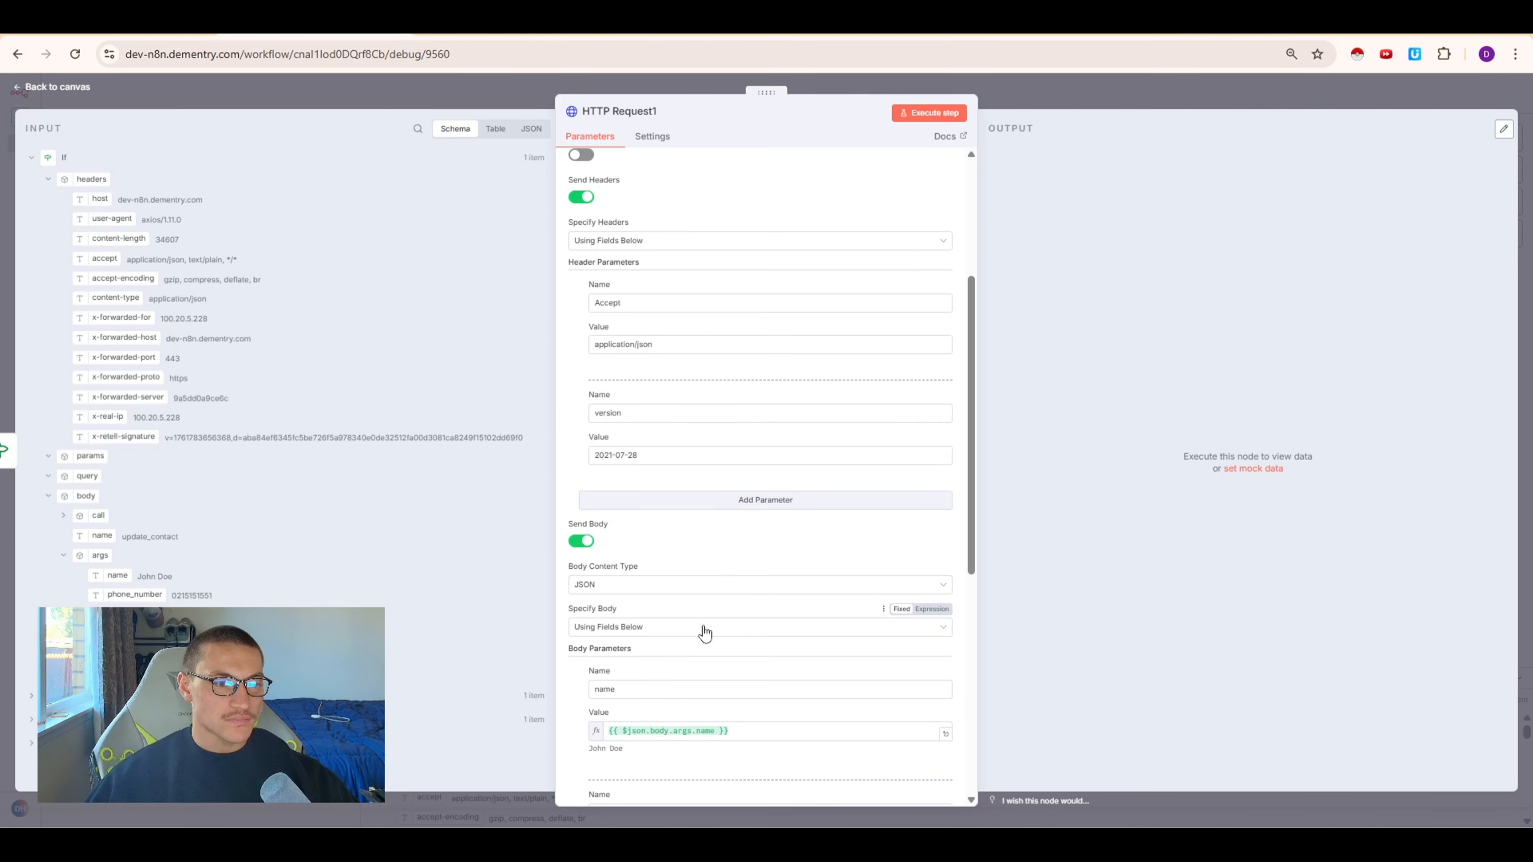
Add a fourth body parameter to the HTTP Request1 node named locationId
scroll(783, 501, "down", 6)
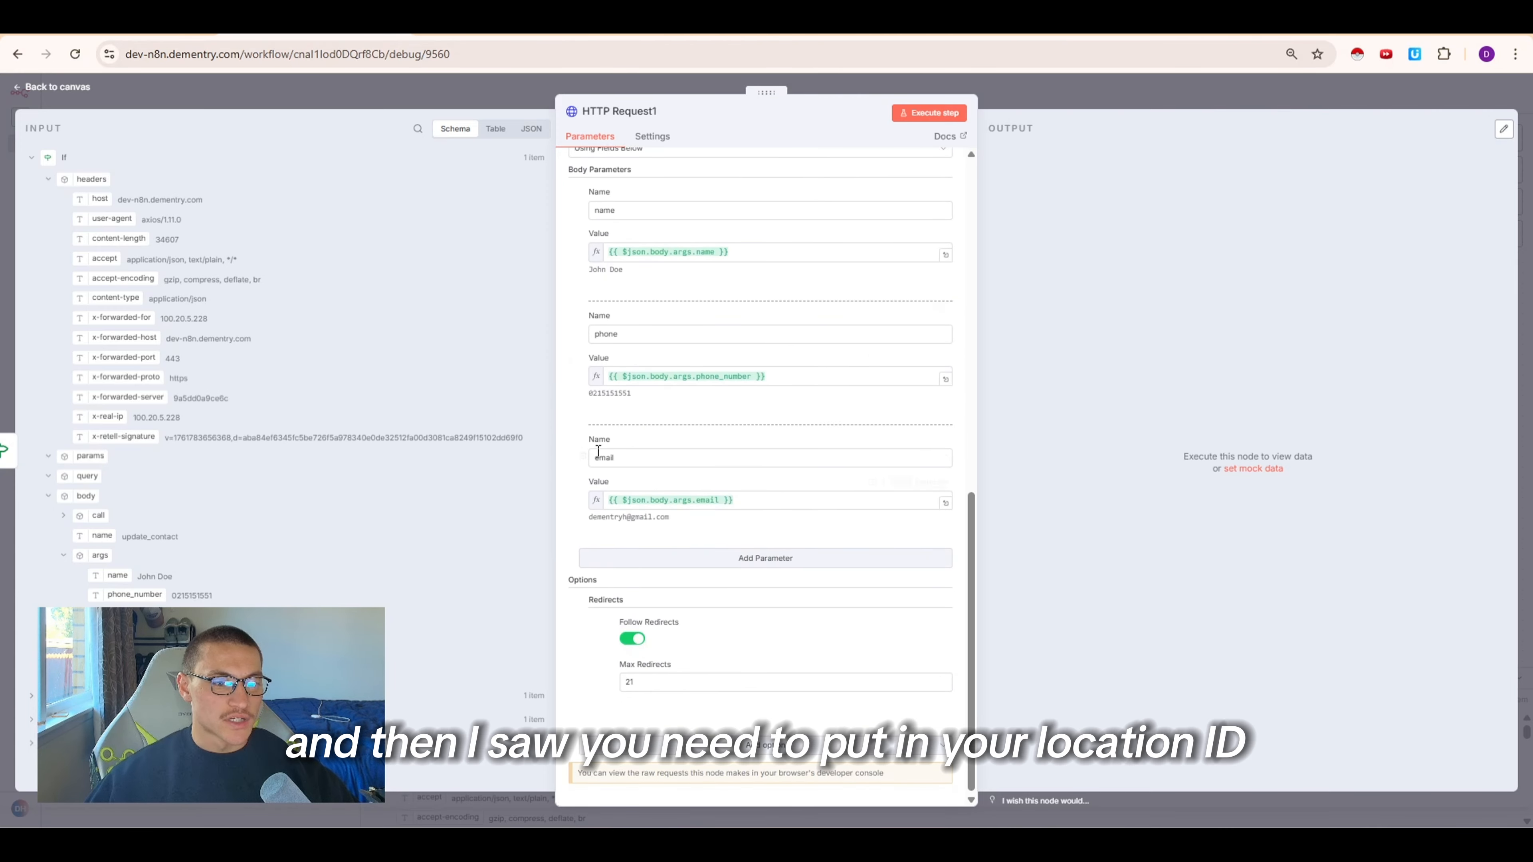
left_click(693, 34)
left_click(313, 35)
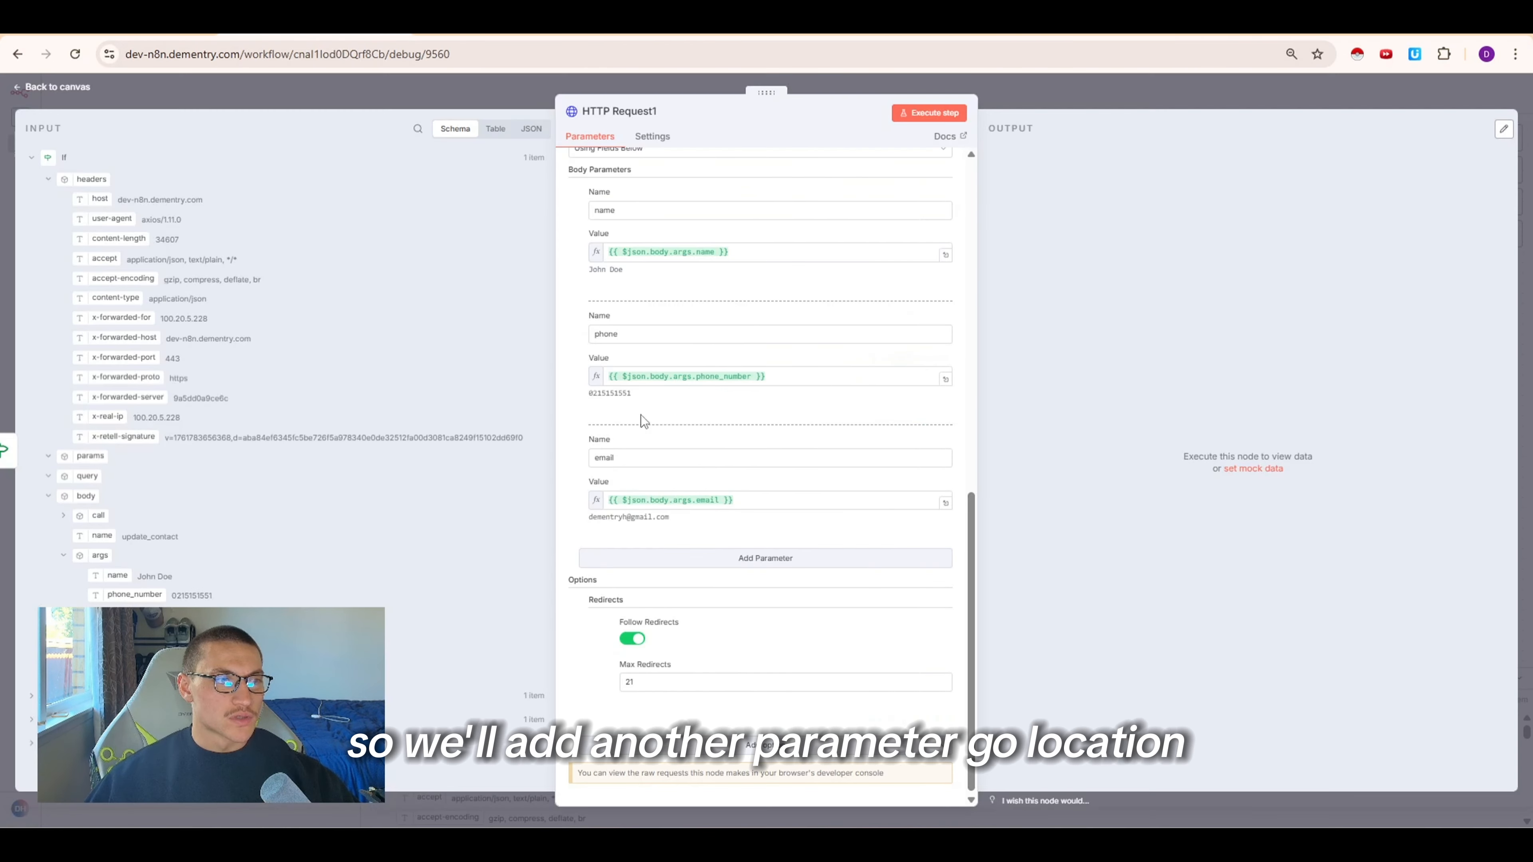
left_click(667, 565)
left_click(672, 582)
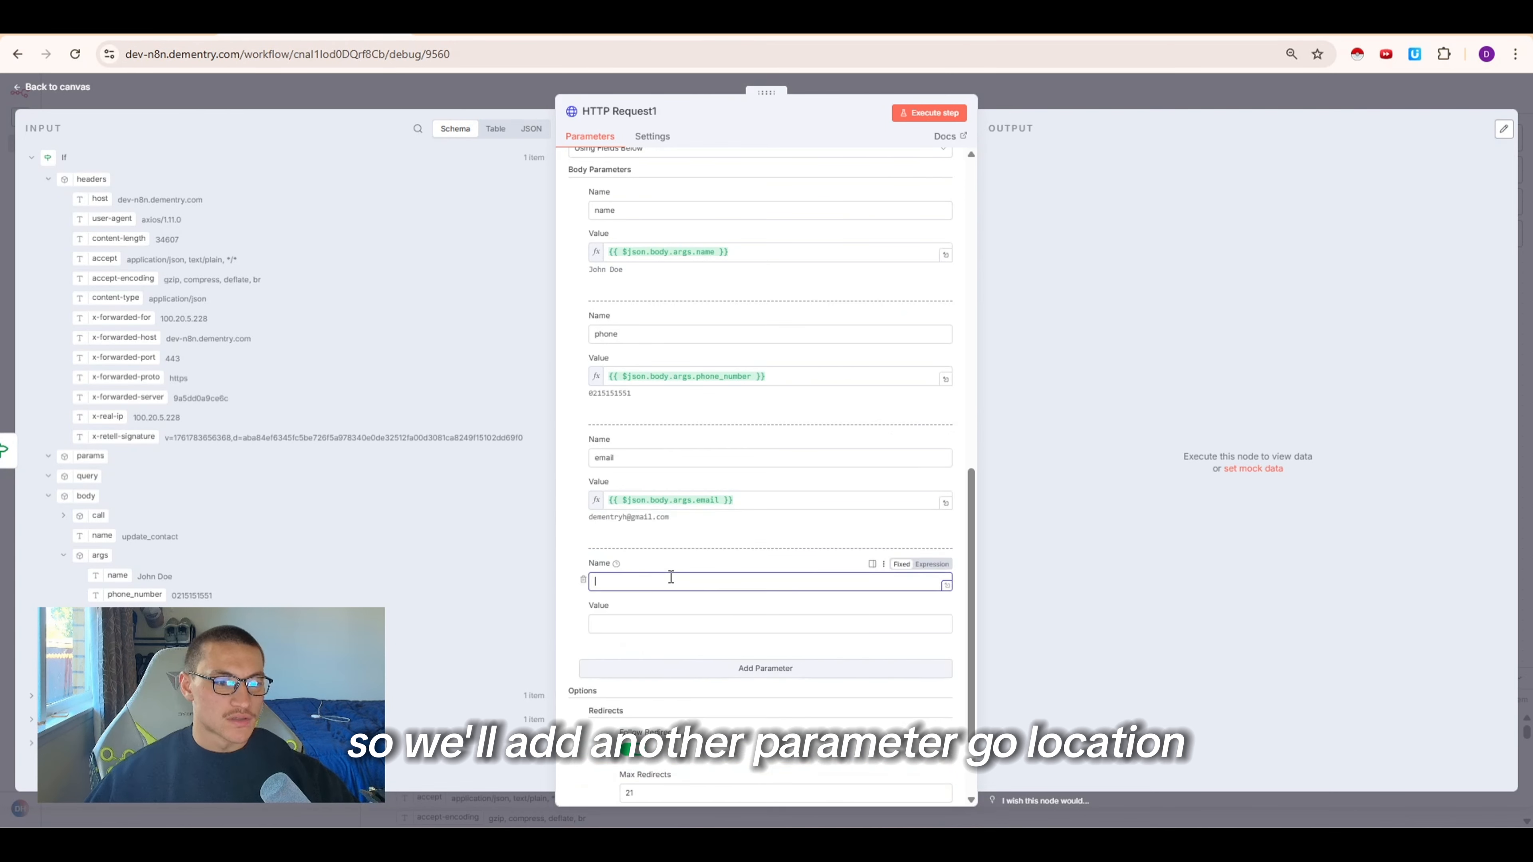
type("locationId")
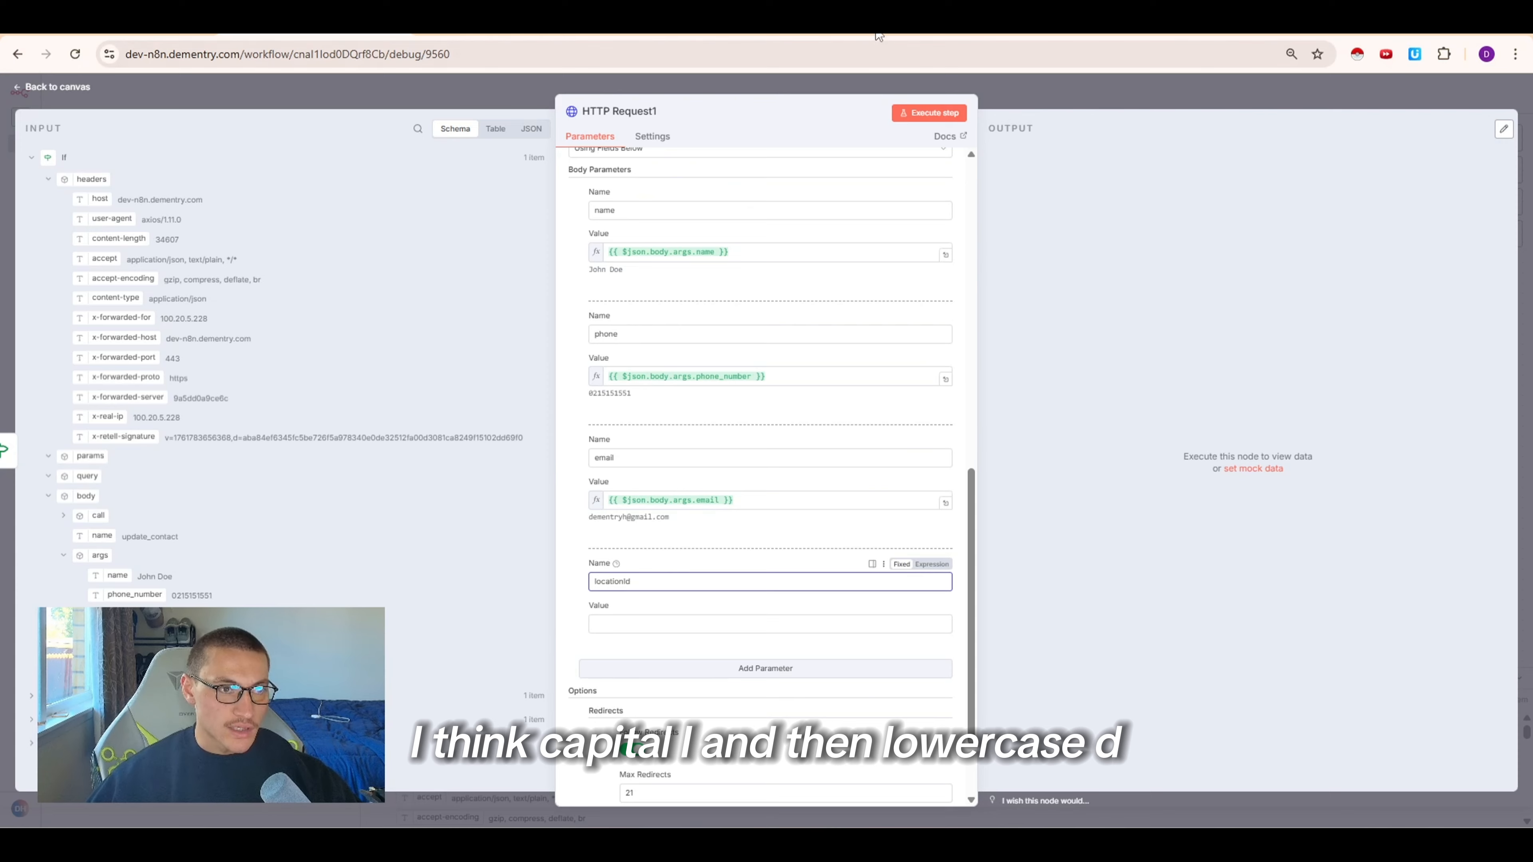
Switch to GoHighLevel's Business Profile settings and copy the sub-account's Location ID
scroll(650, 607, "up", 2)
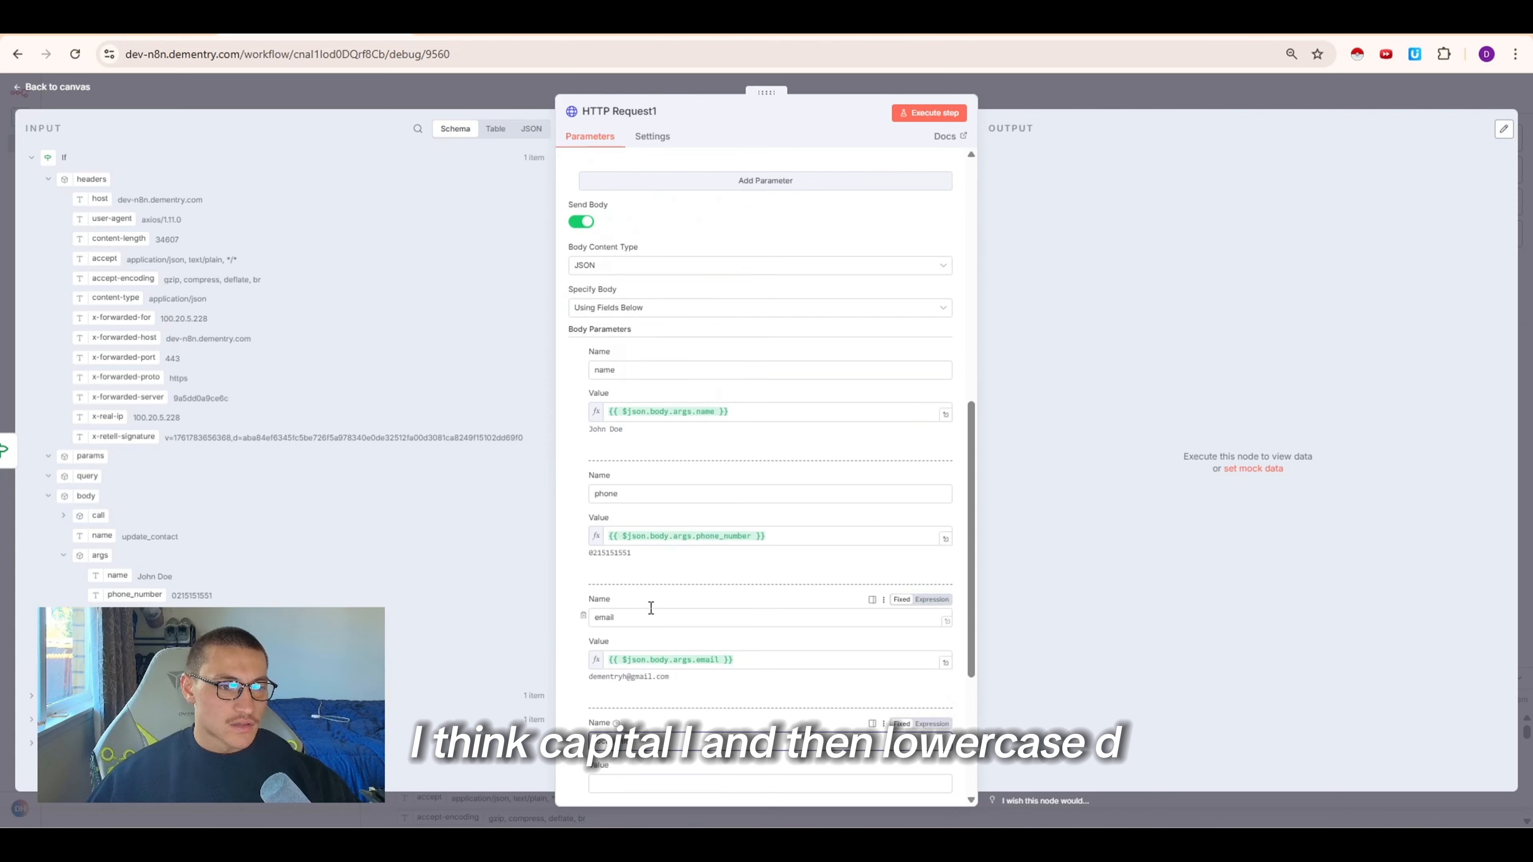
scroll(649, 607, "down", 2)
left_click(859, 34)
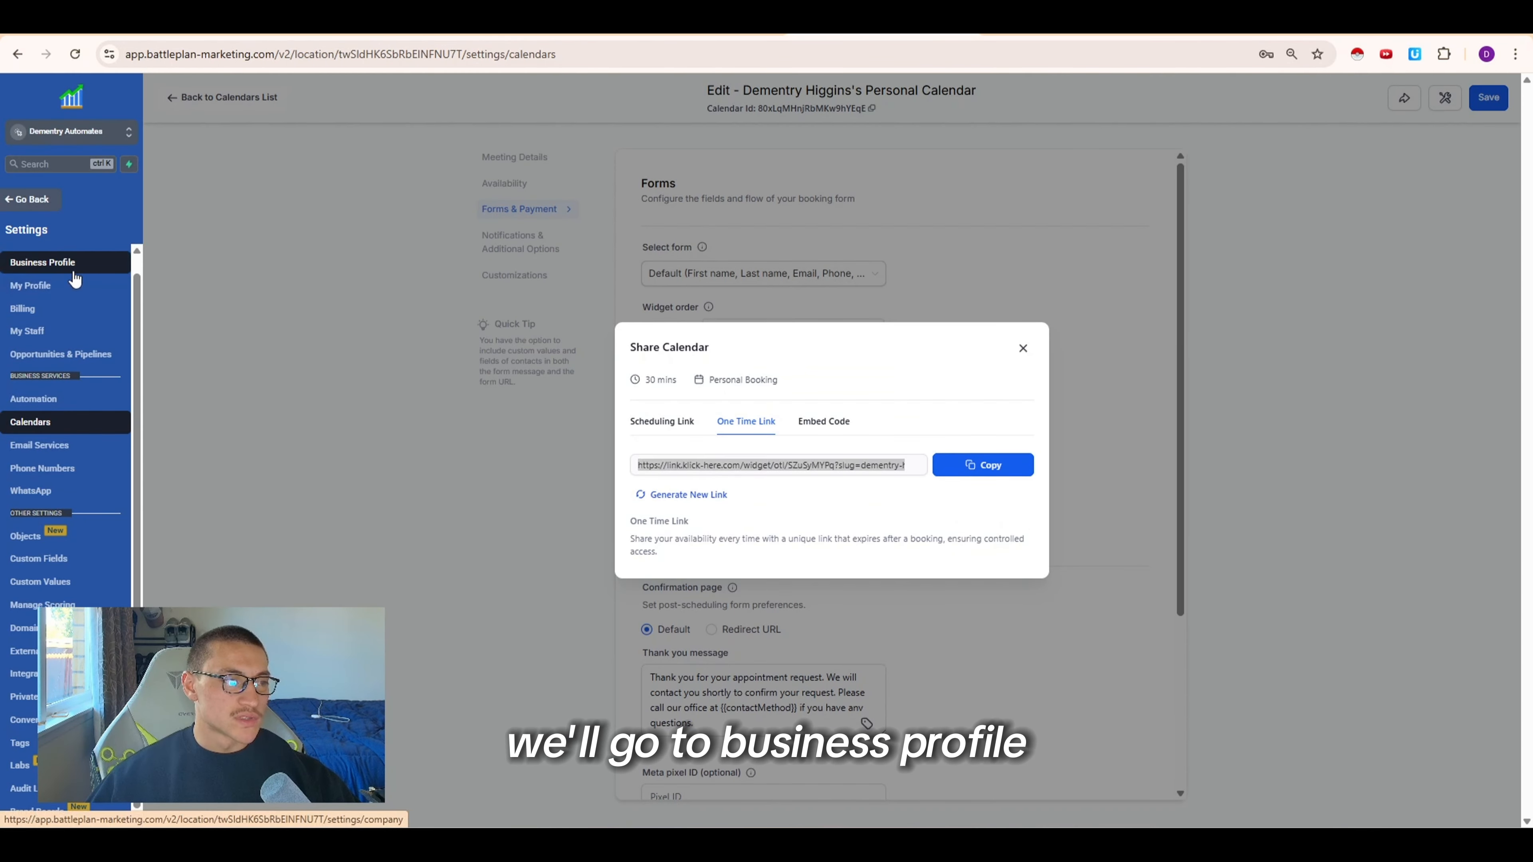
double_click(419, 56)
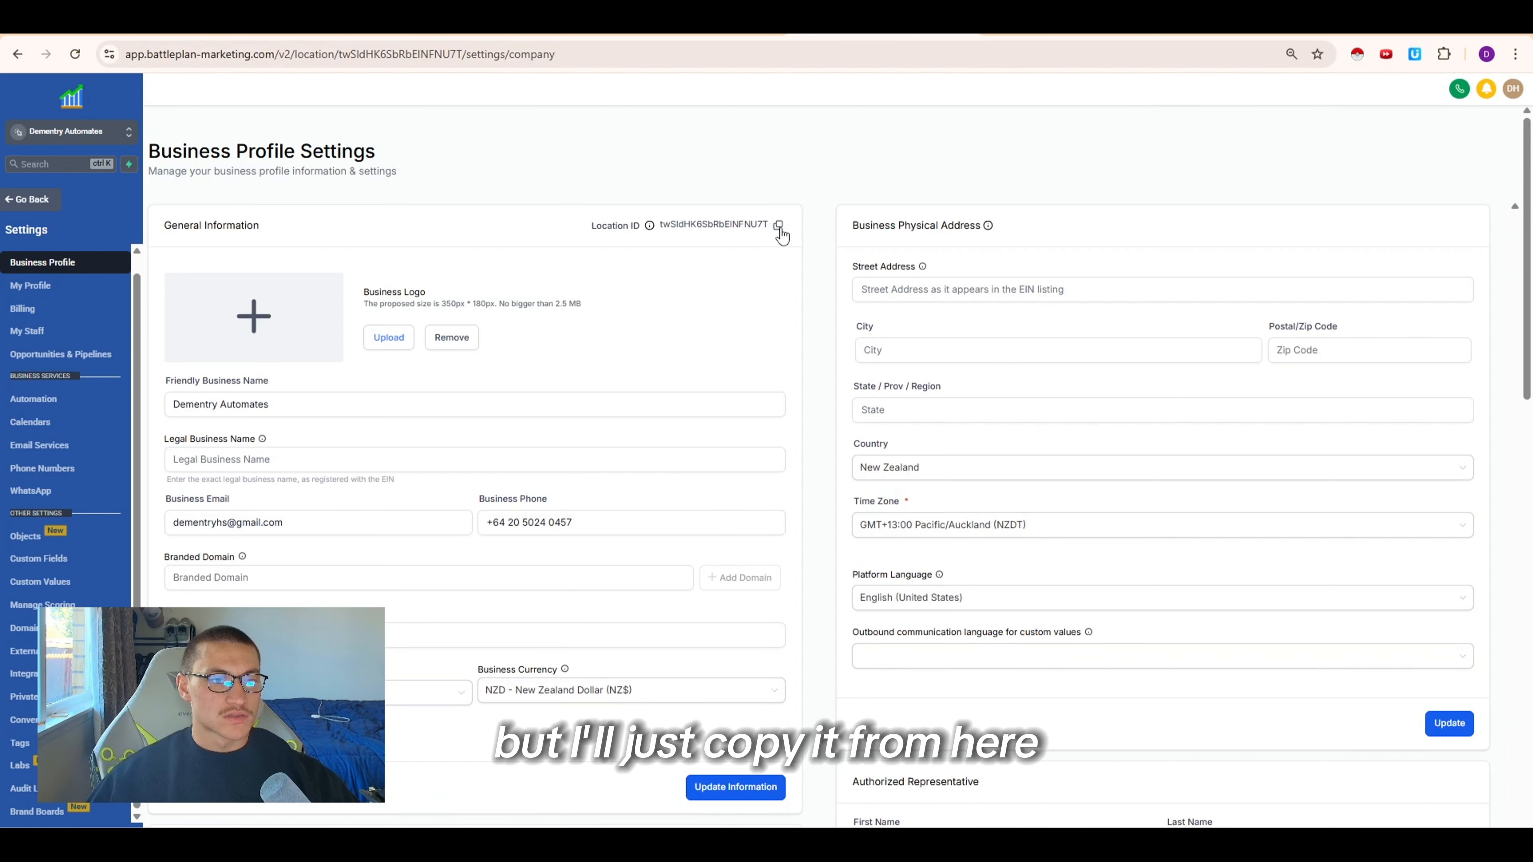
left_click(778, 226)
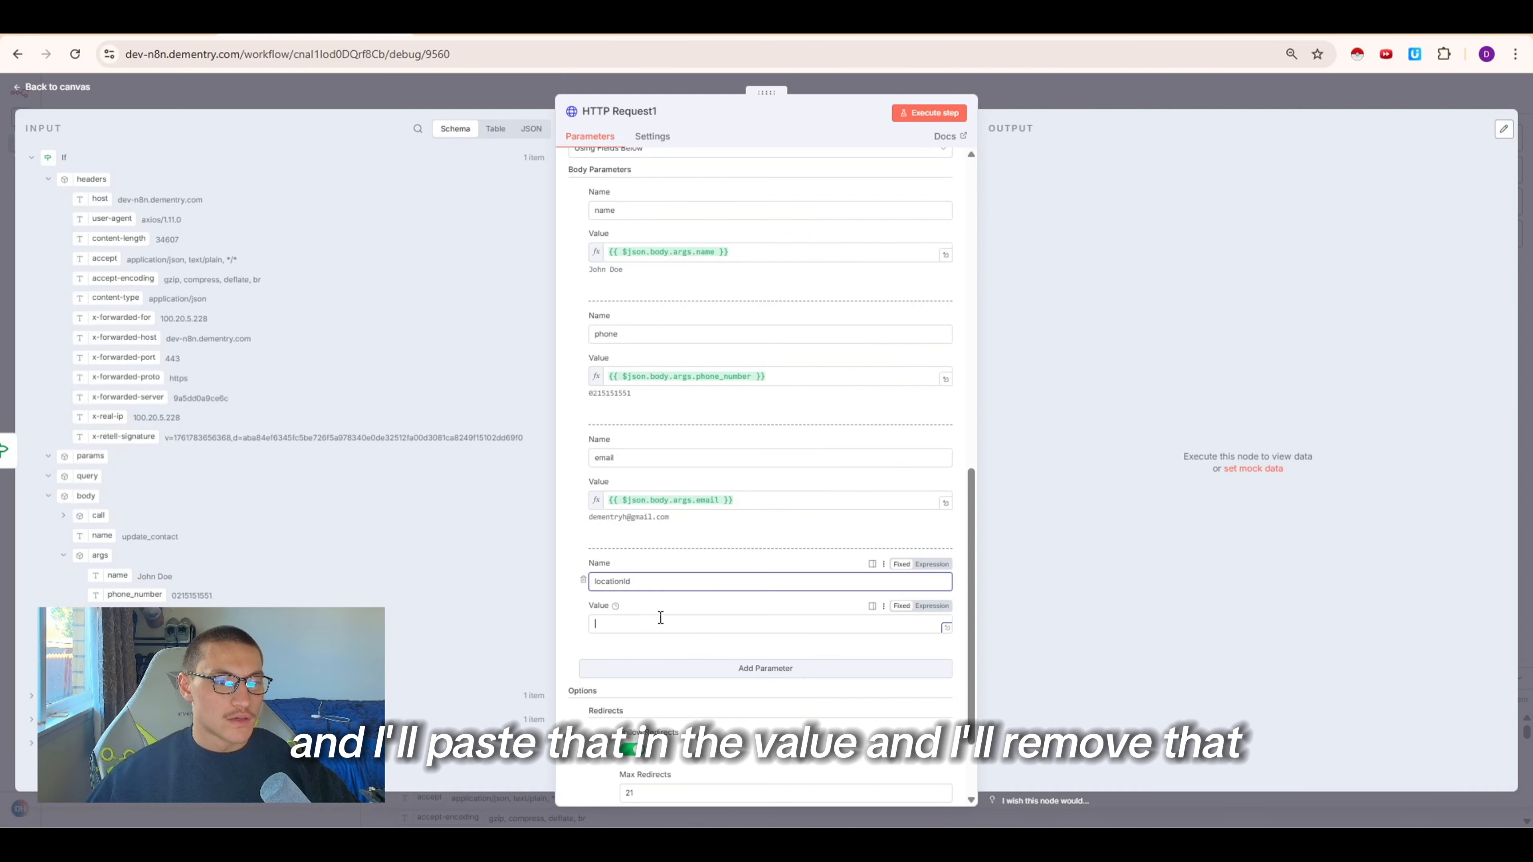
Paste the Location ID as the locationId parameter value, close the node, and execute the HTTP Request1 step
left_click(770, 624)
key("ctrl+v")
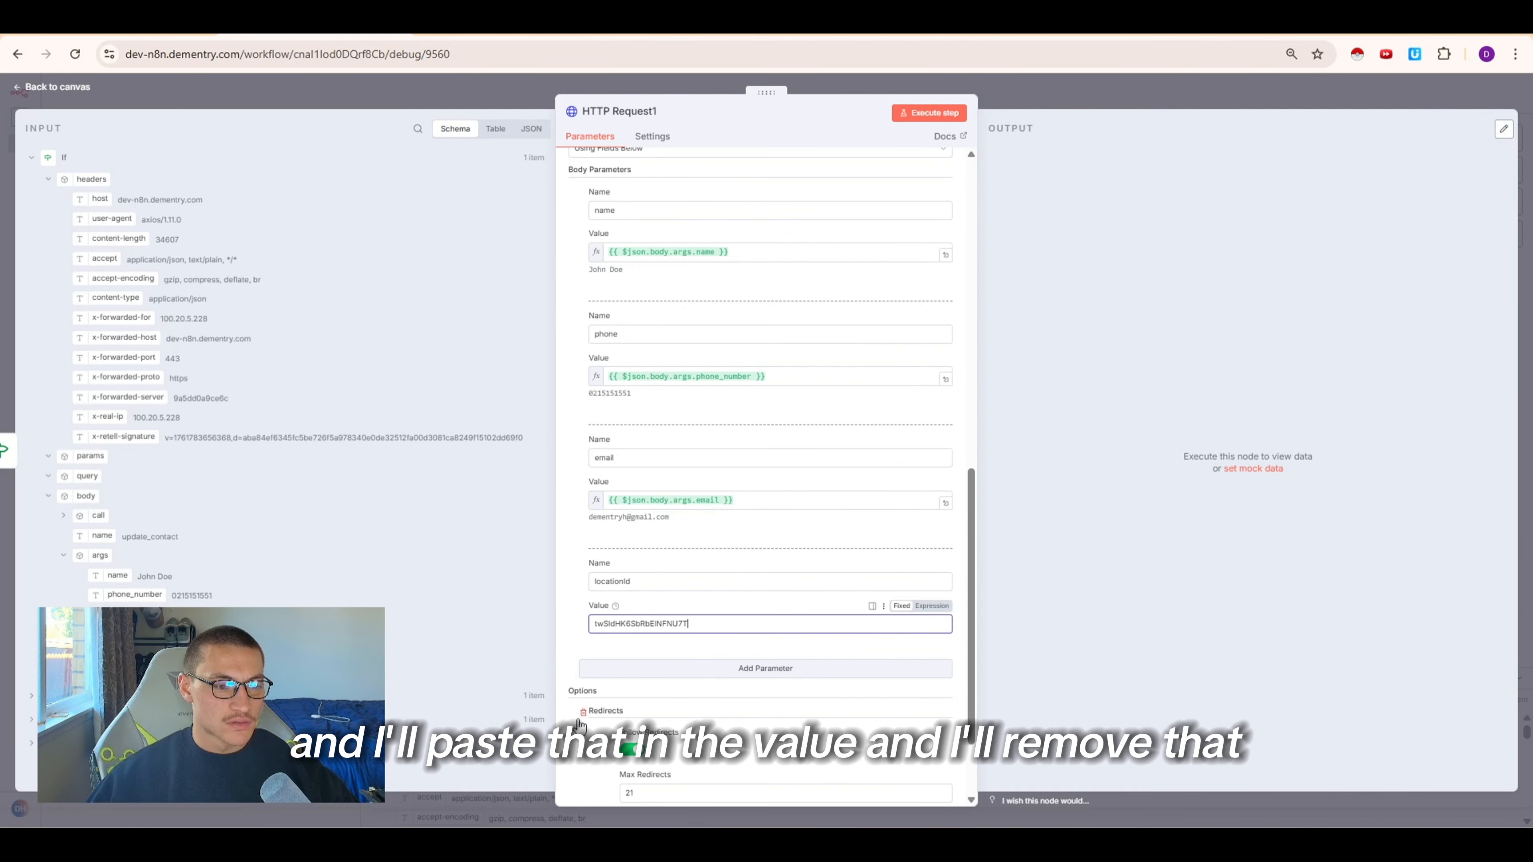
left_click(583, 712)
key("Escape")
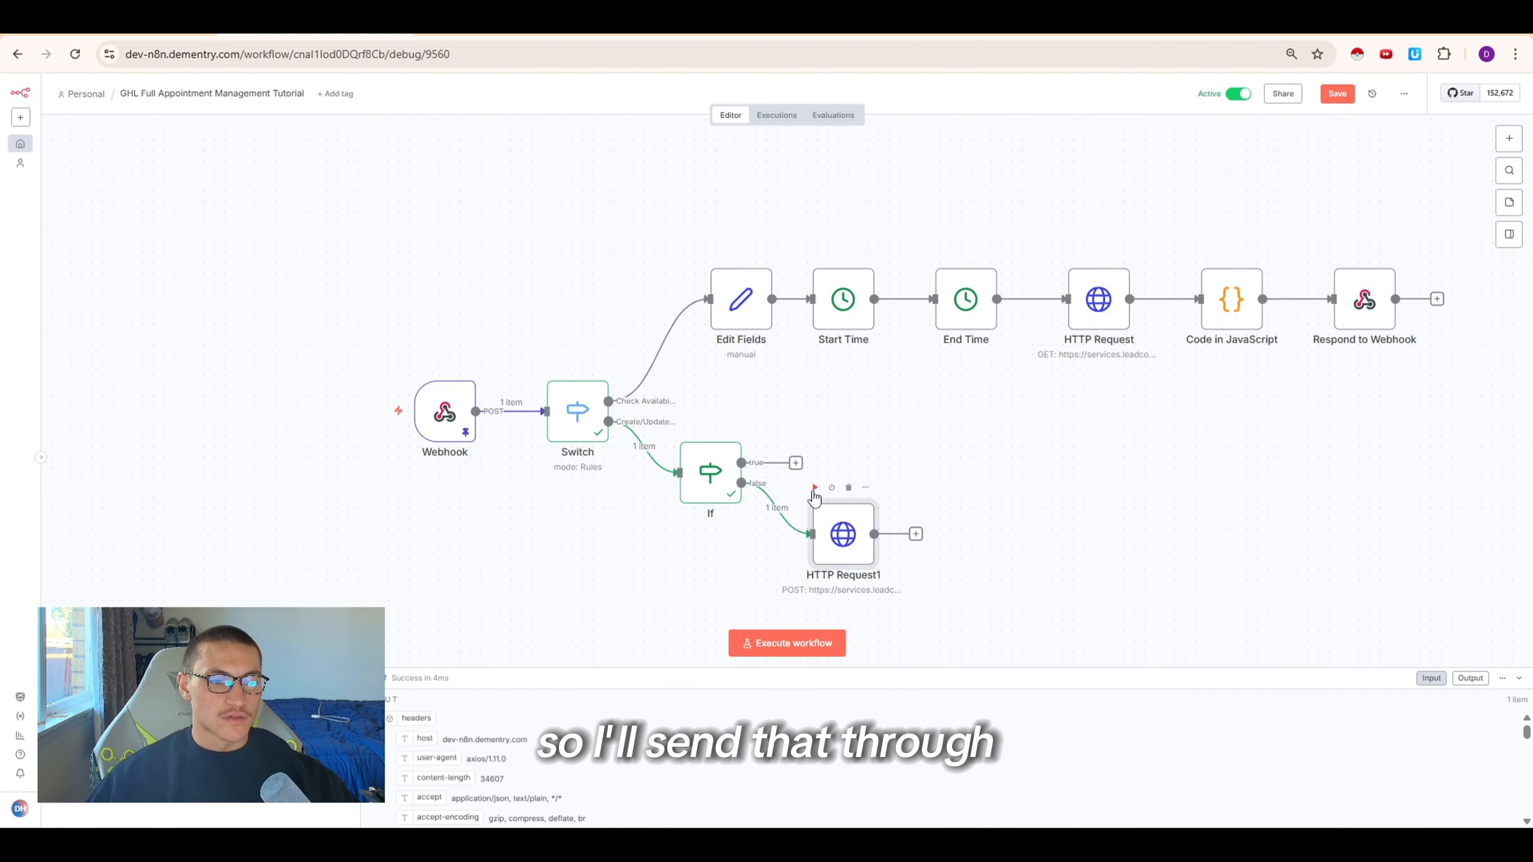
left_click(814, 488)
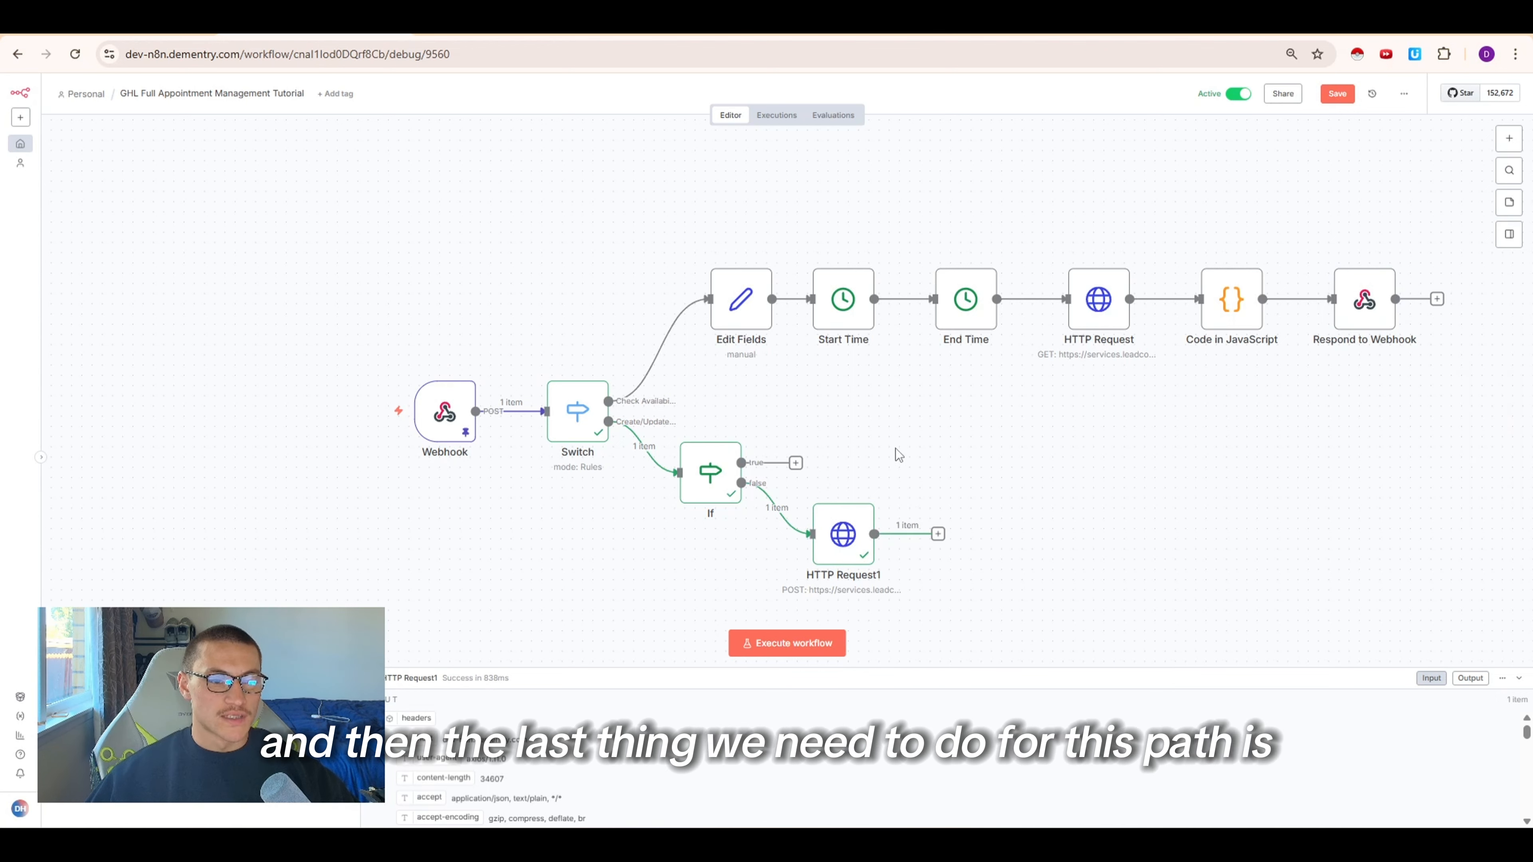
Add a Respond to Webhook node after the HTTP Request1 node
left_click_drag(836, 542, 852, 553)
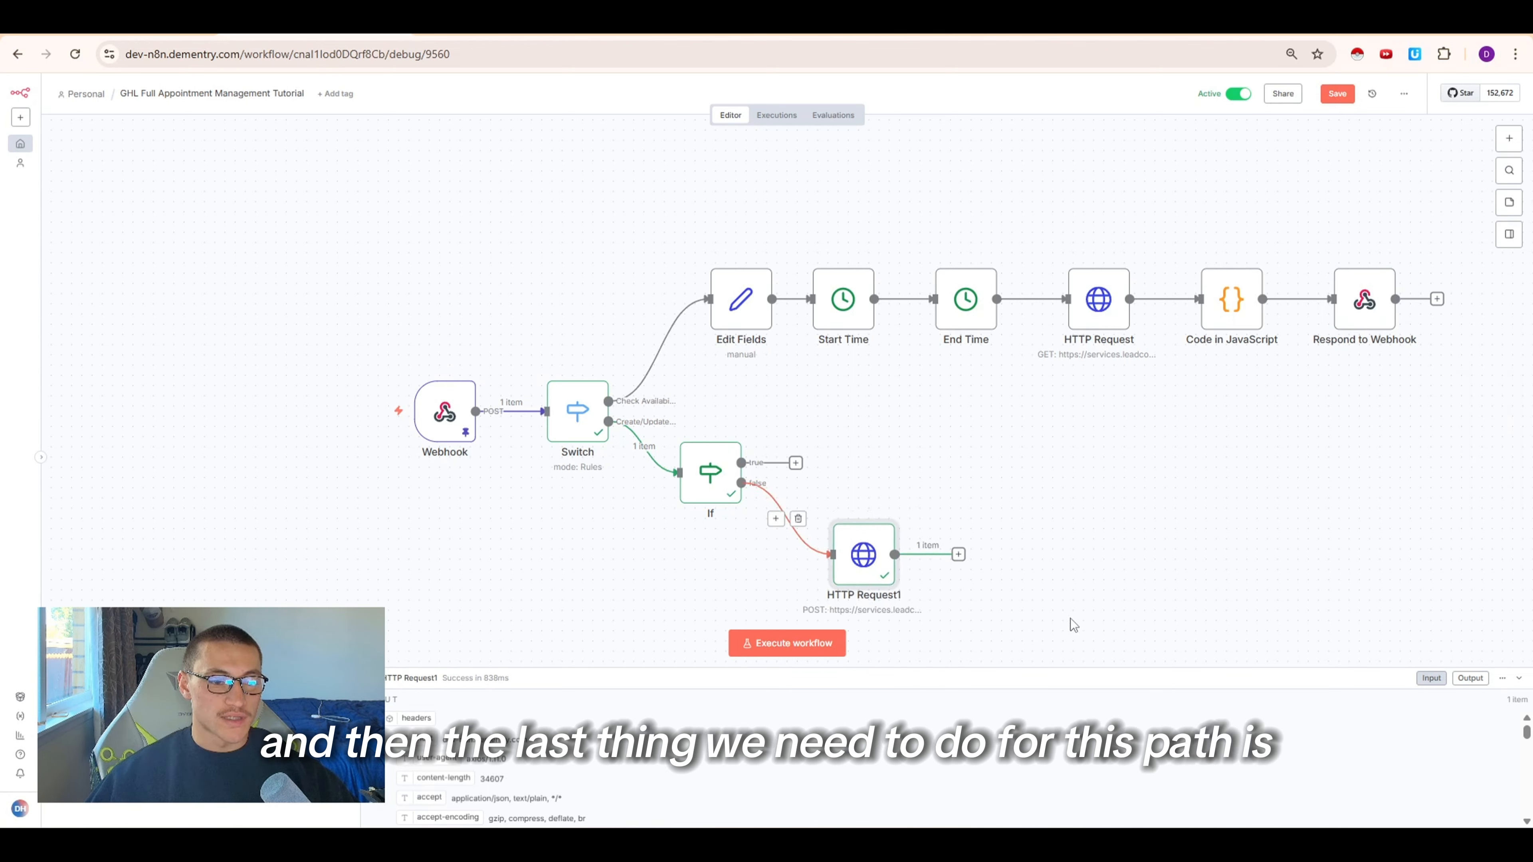
left_click(959, 555)
type("respo")
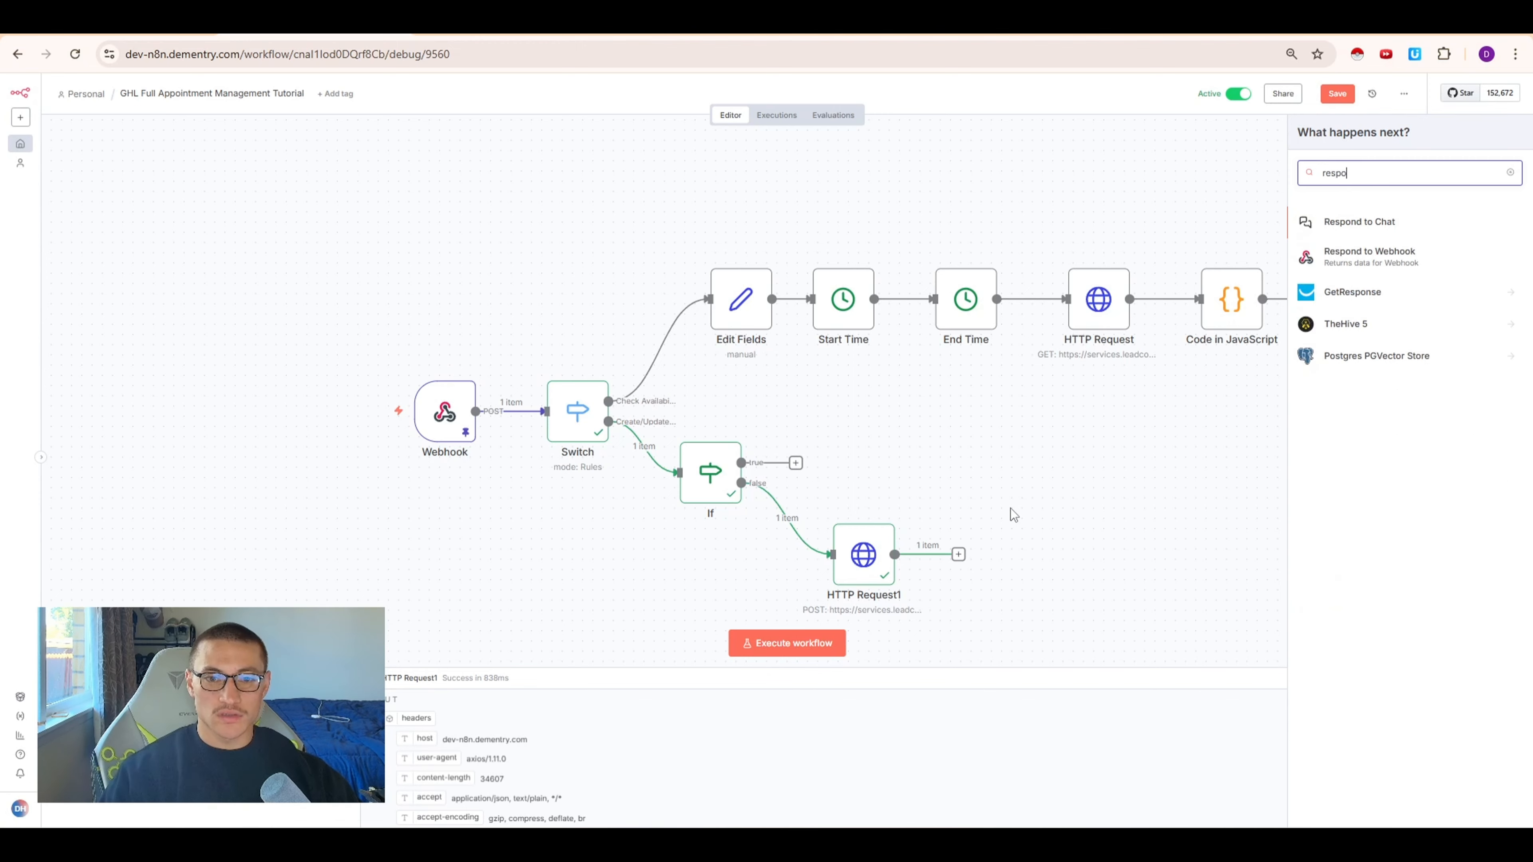
key("Down")
key("Return")
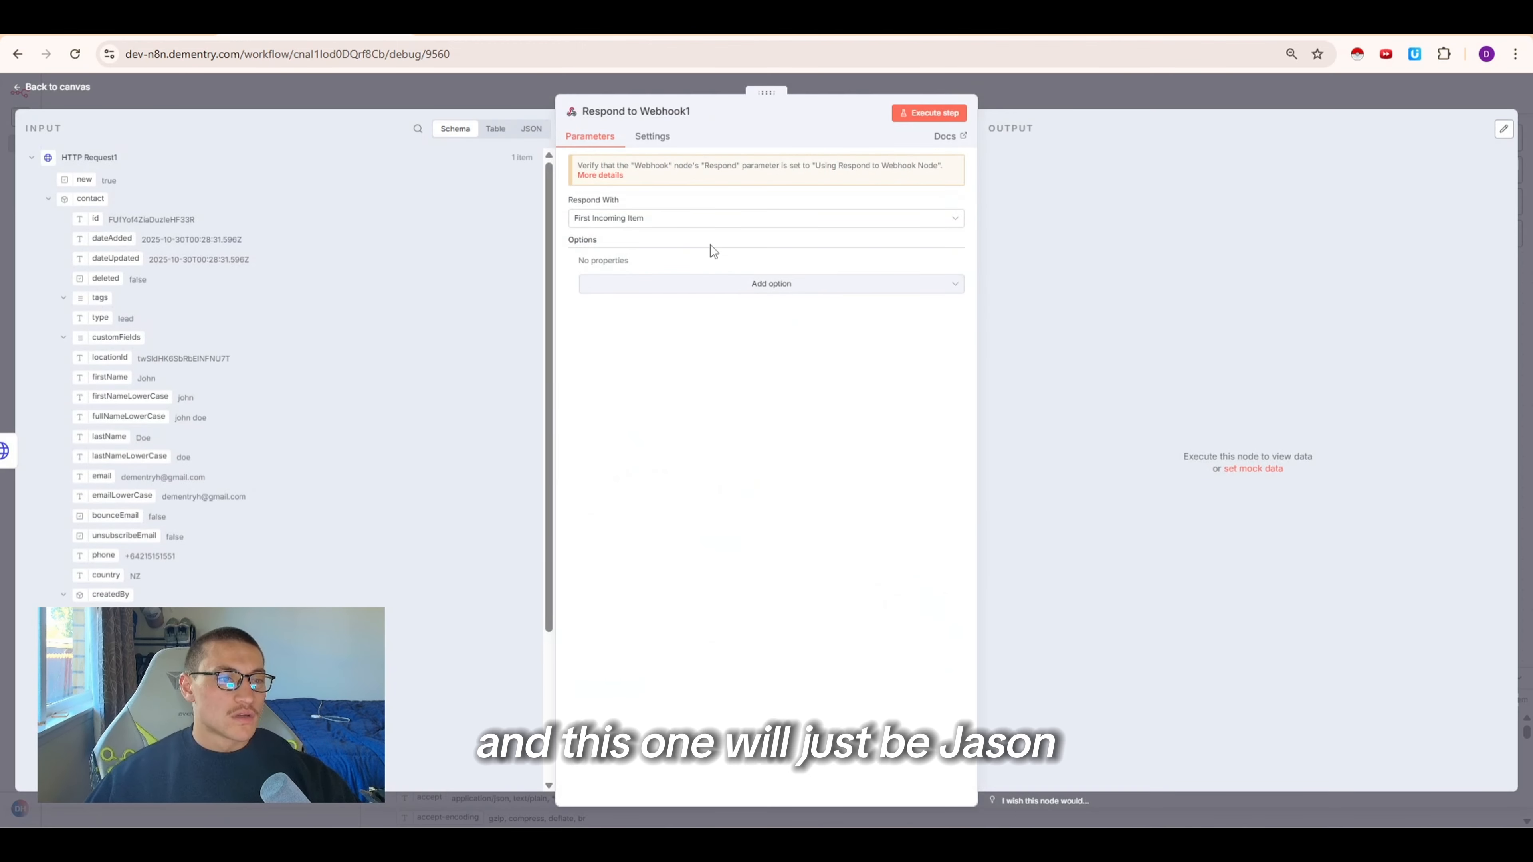
Set the webhook response to JSON and rename the response body field to contactId
left_click(708, 219)
left_click(651, 344)
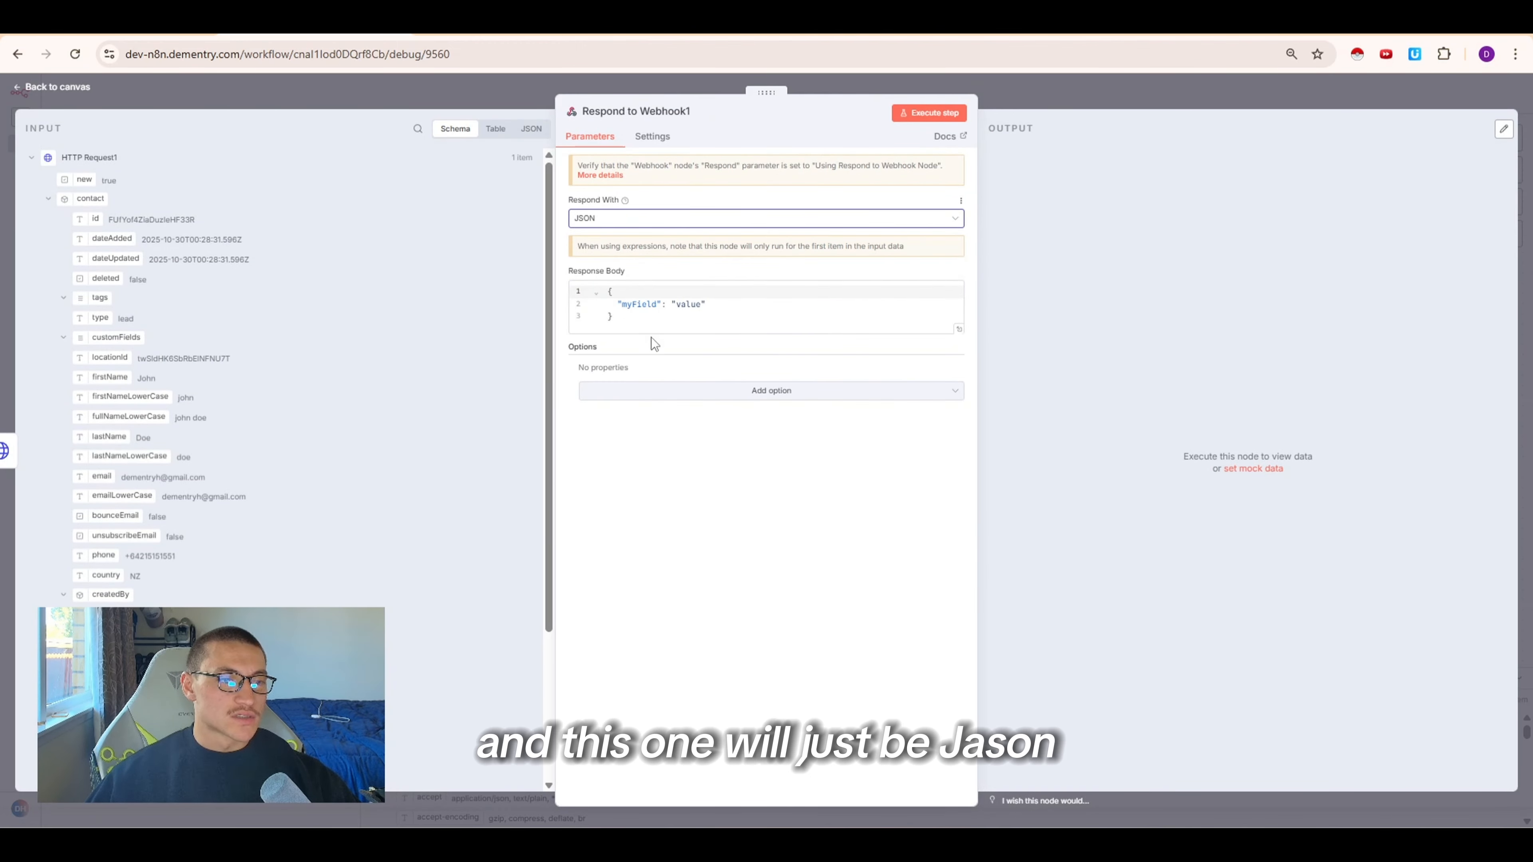
left_click(639, 304)
double_click(645, 302)
type("contactId")
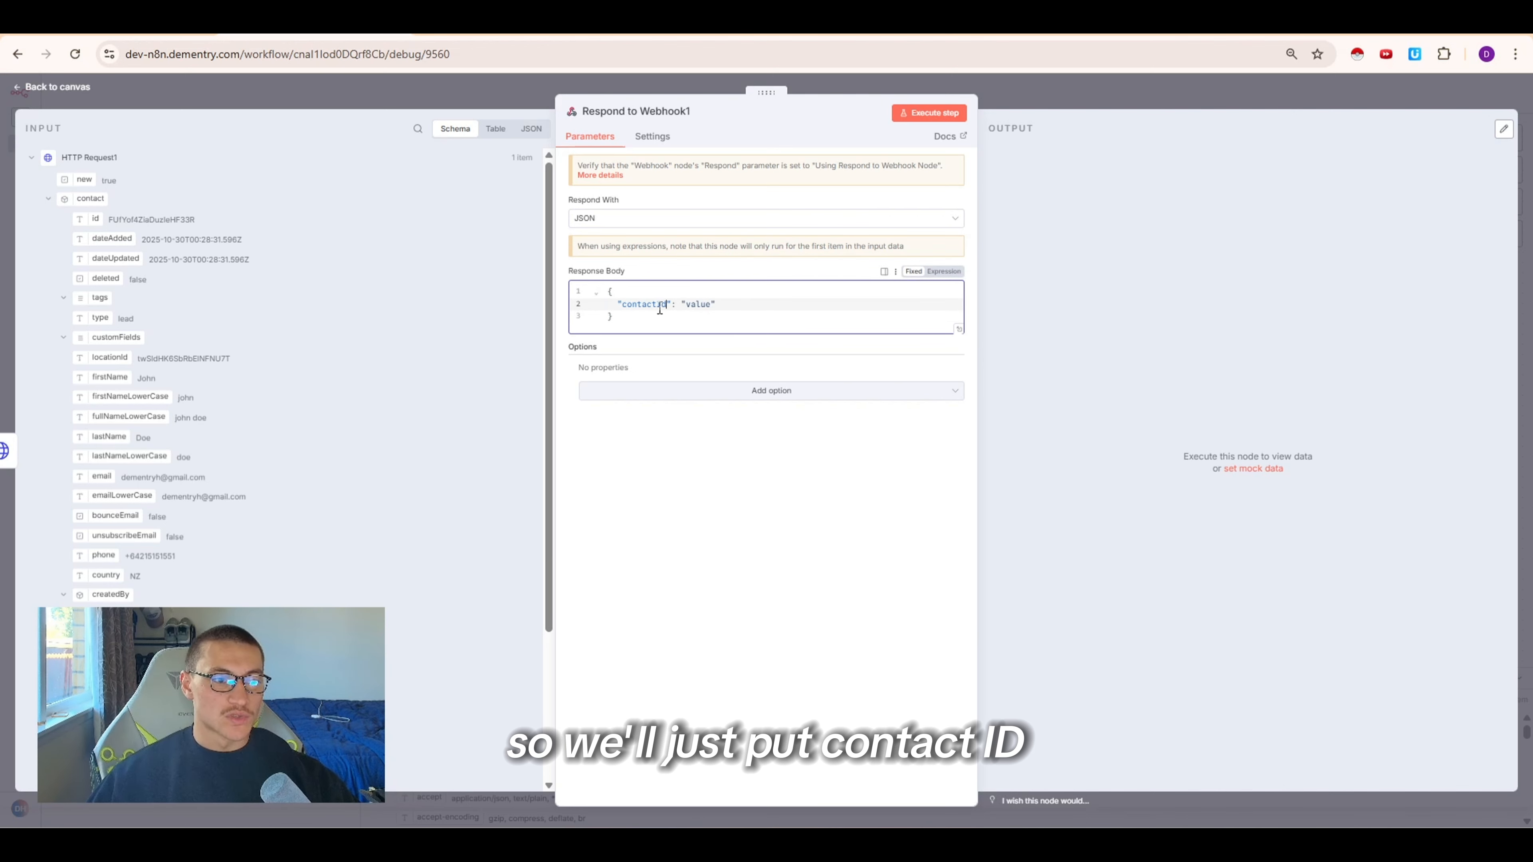
Switch the response body to an expression, map contactId to the contact id from HTTP Request1, and close the node
left_click_drag(88, 220, 133, 189)
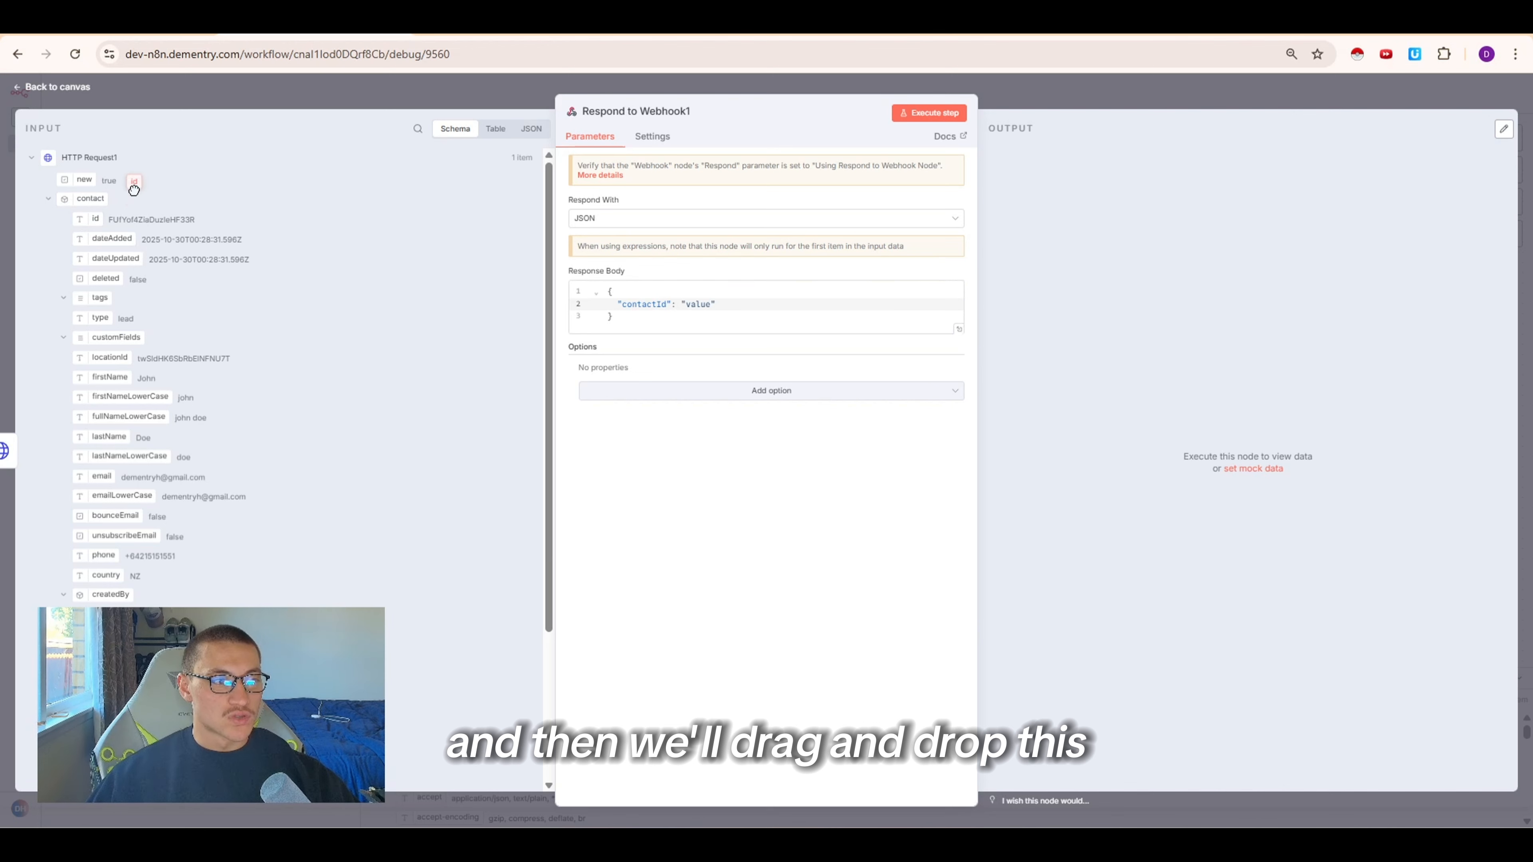
left_click_drag(538, 245, 687, 310)
left_click(941, 271)
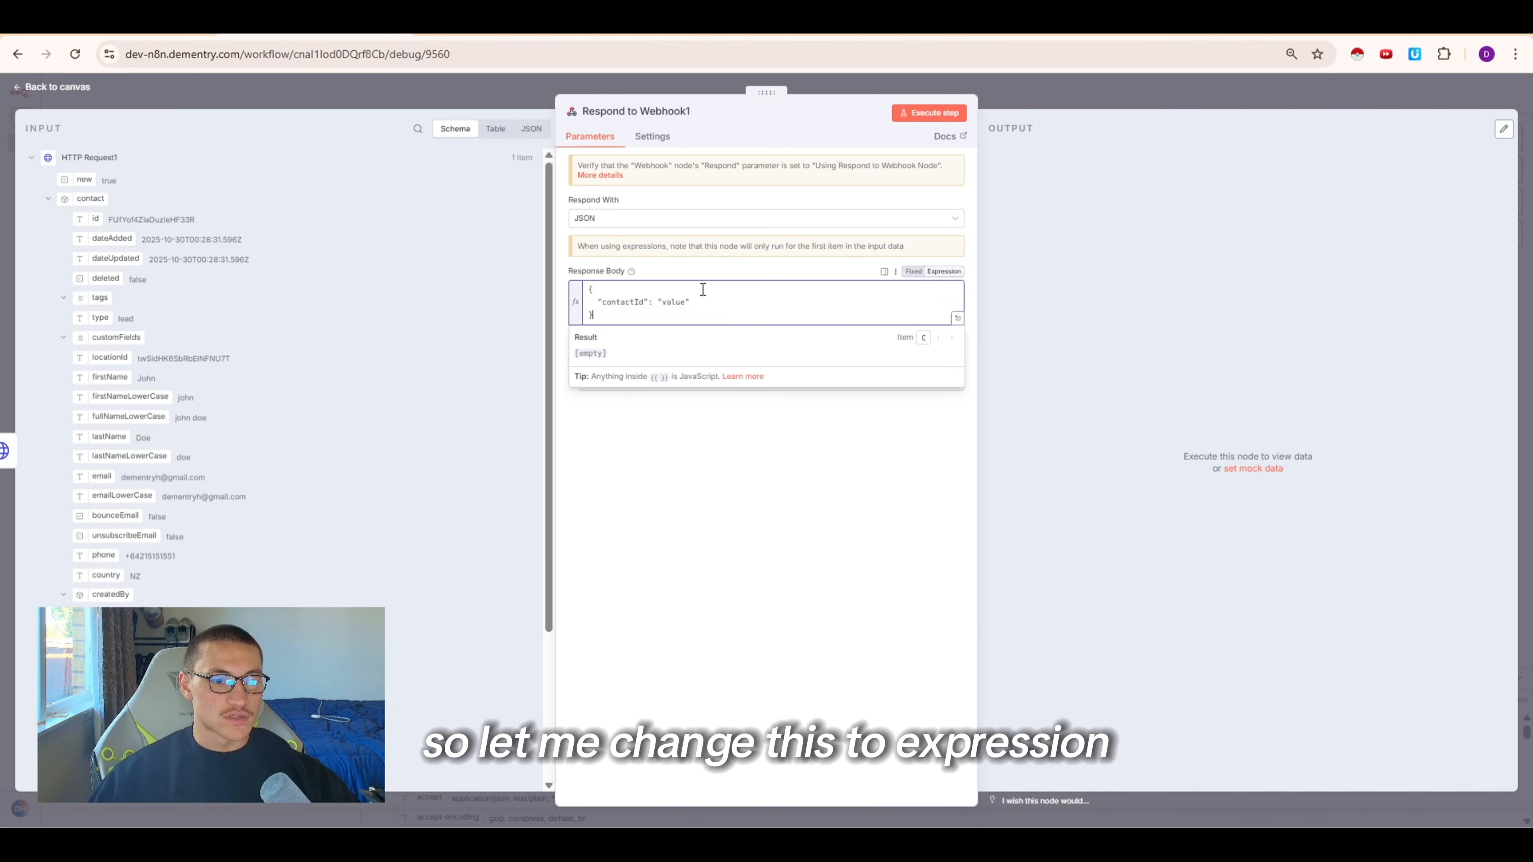
key("BackSpace")
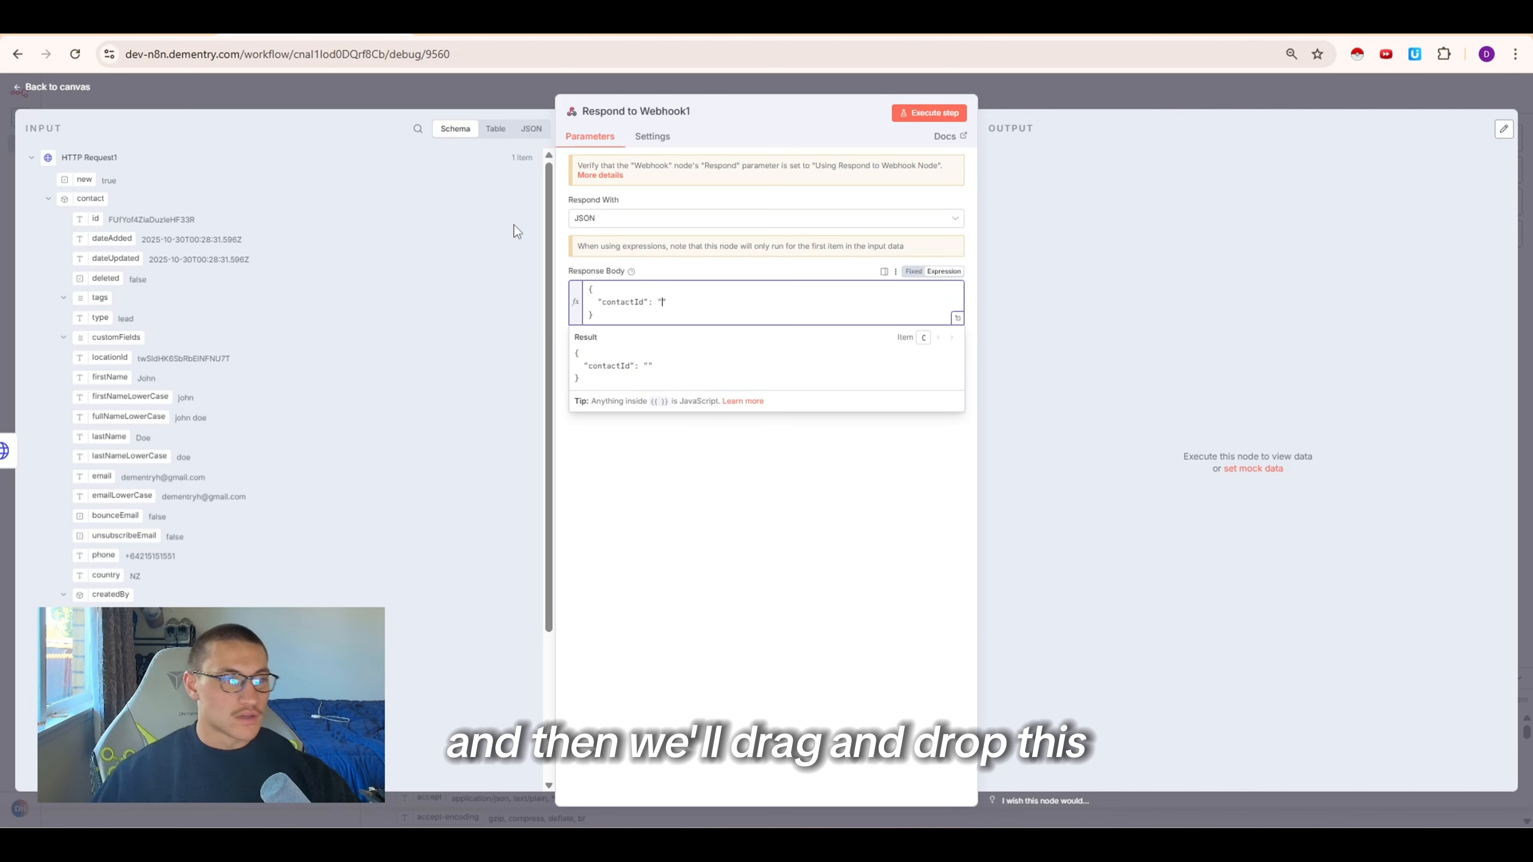
left_click_drag(82, 219, 661, 302)
left_click(663, 444)
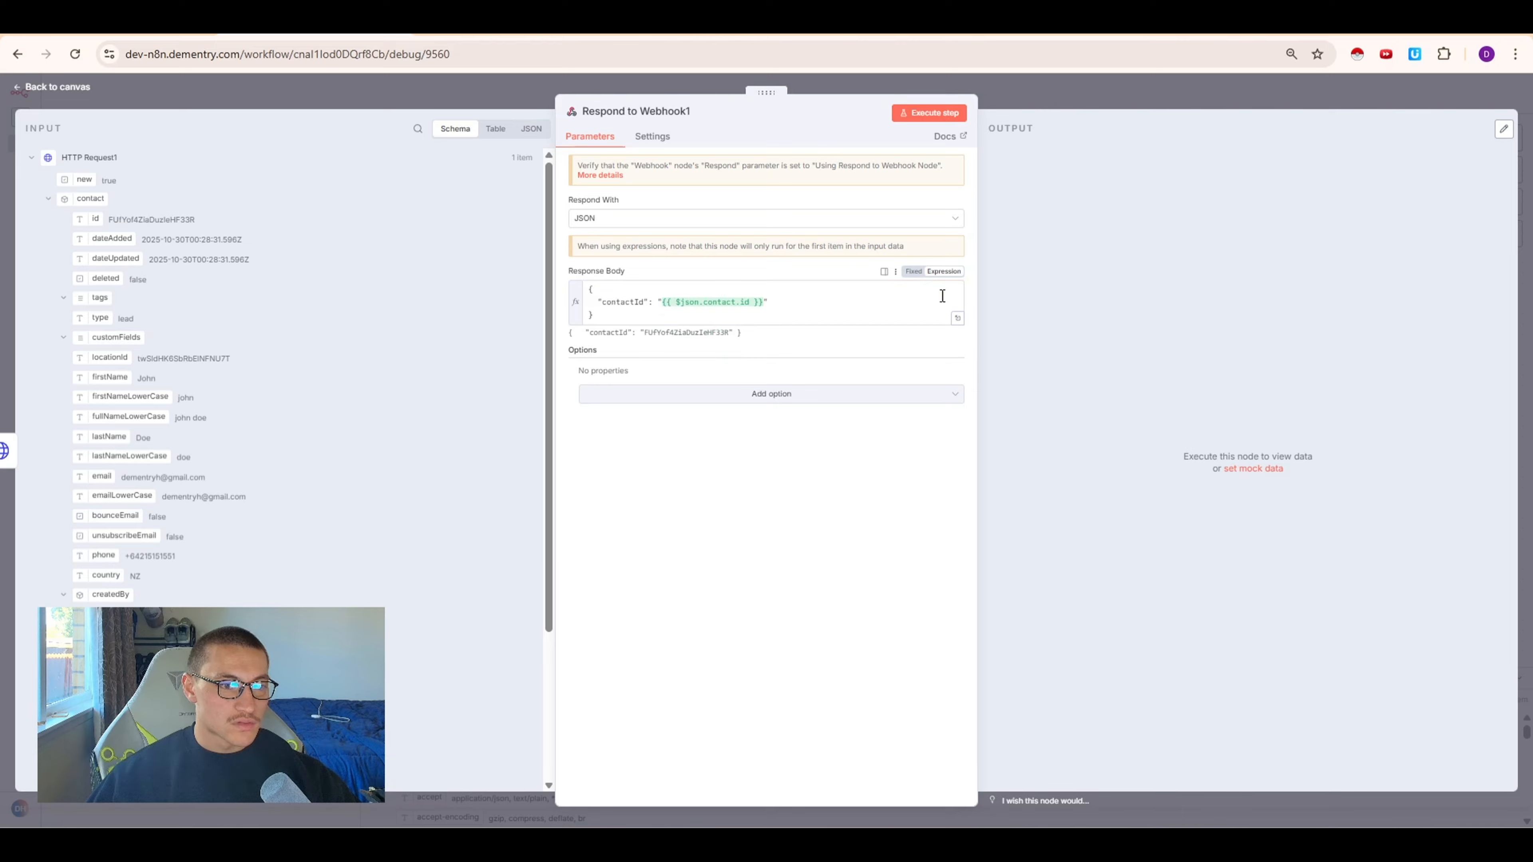
left_click(1094, 109)
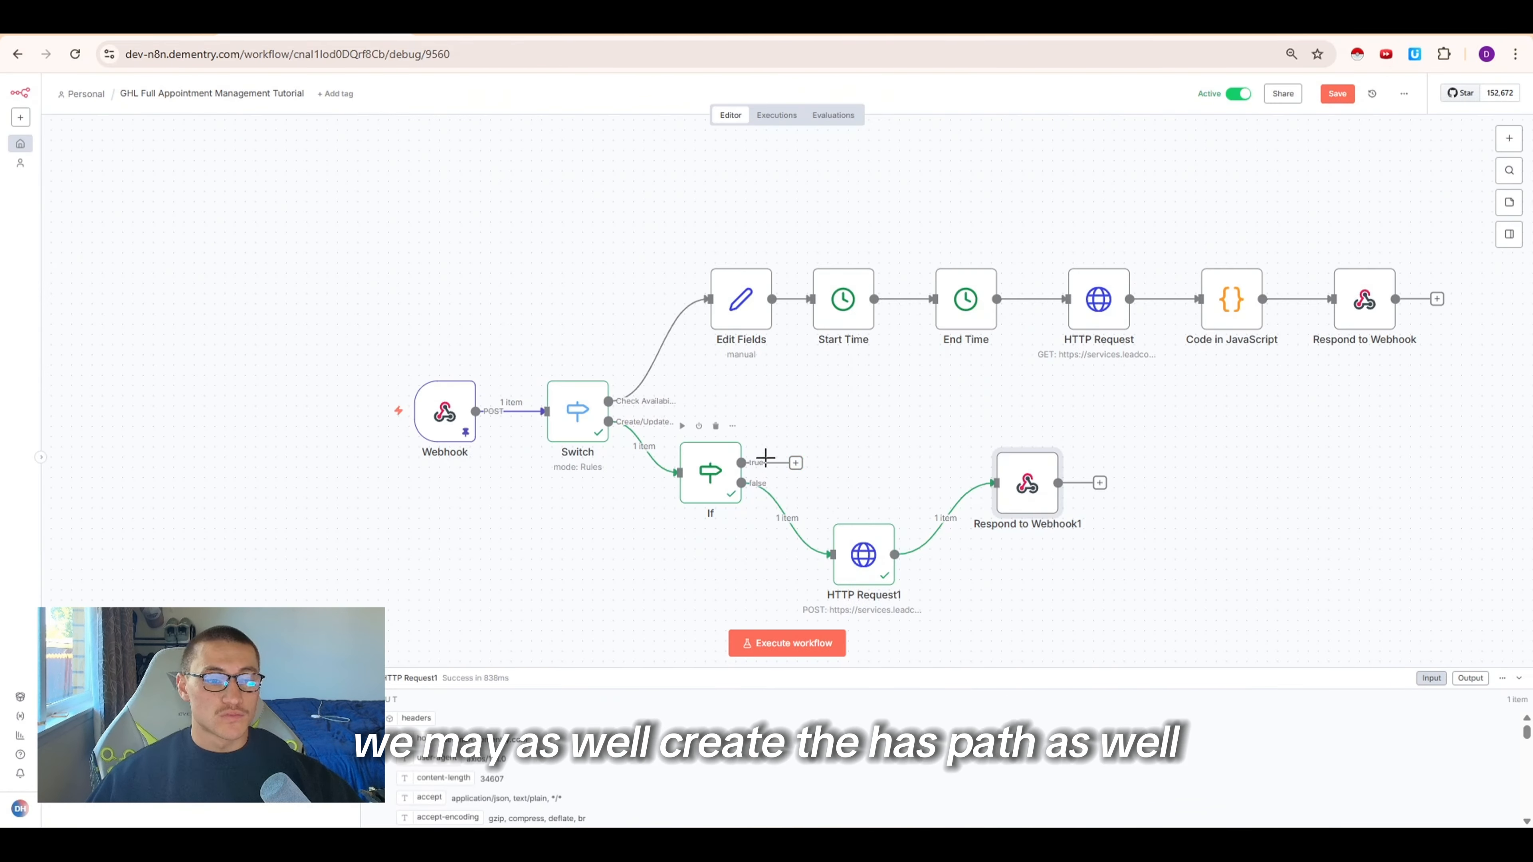
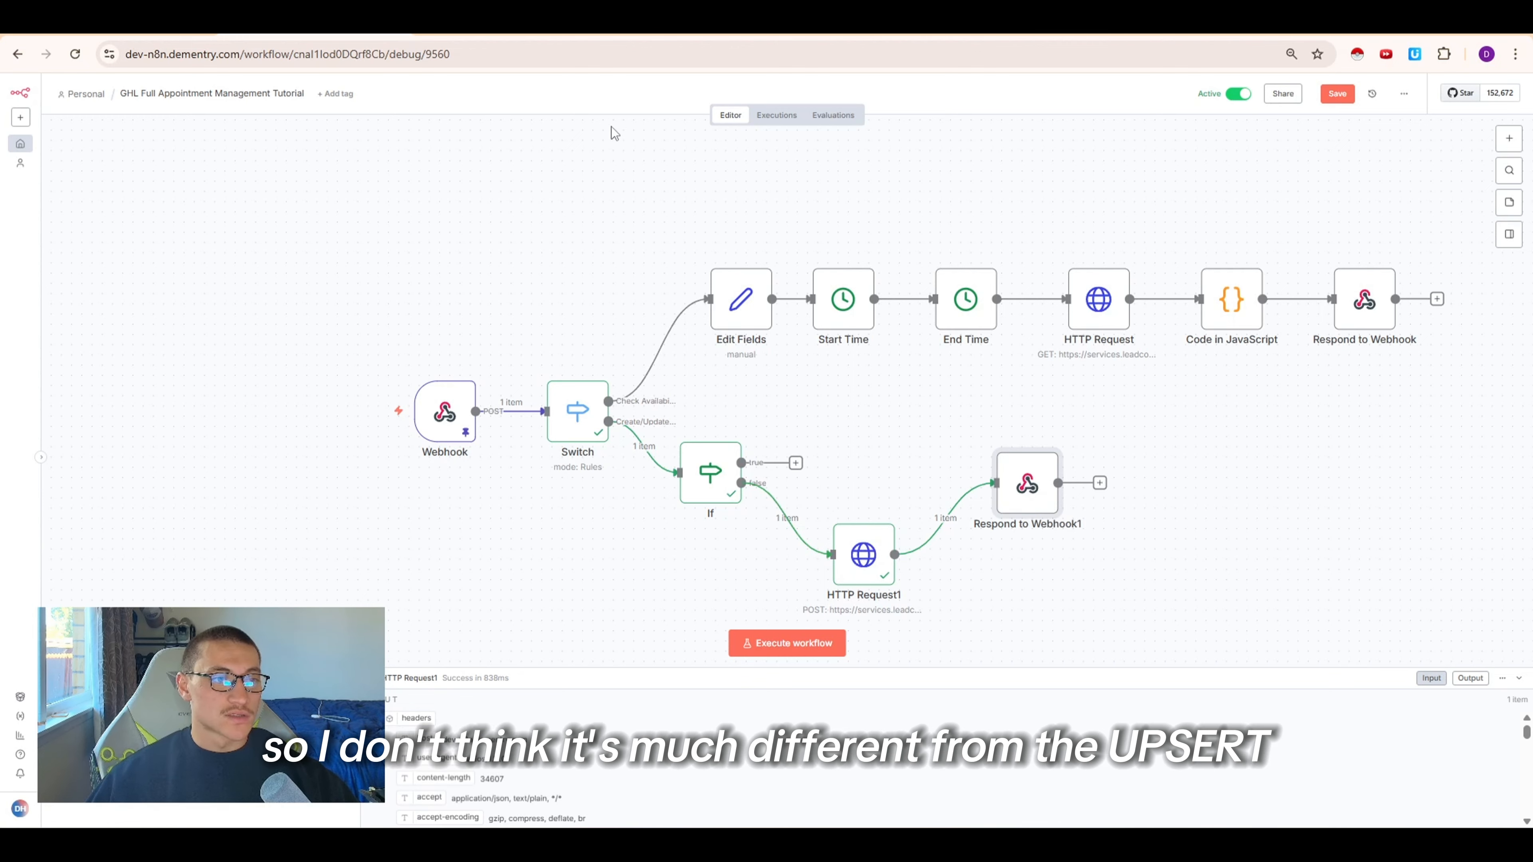
Look up the Update Contact endpoint in the HighLevel API docs and duplicate the HTTP Request1 node
left_click(712, 26)
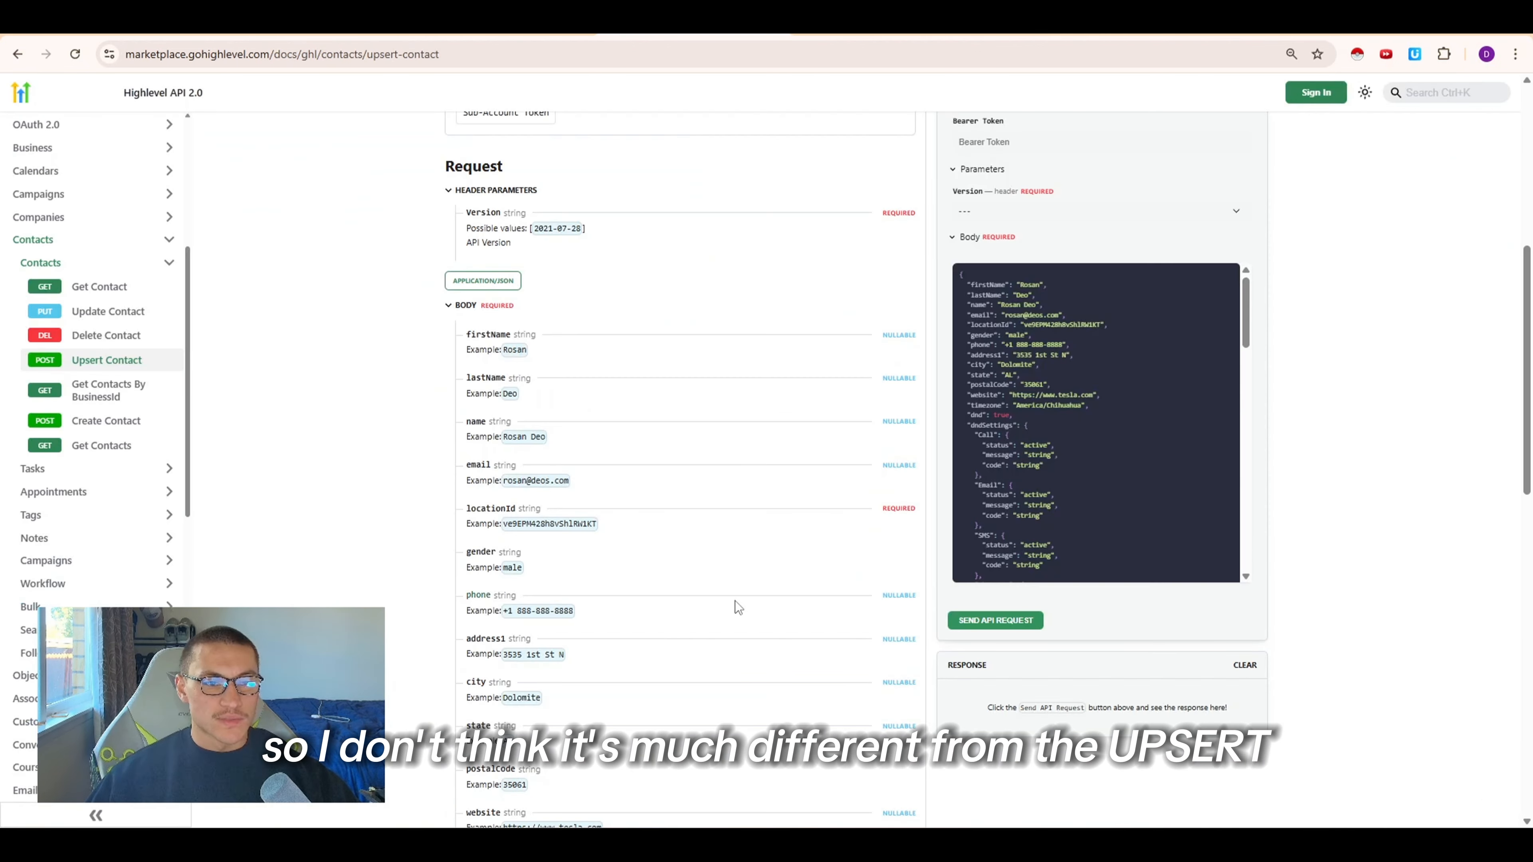
scroll(738, 606, "up", 8)
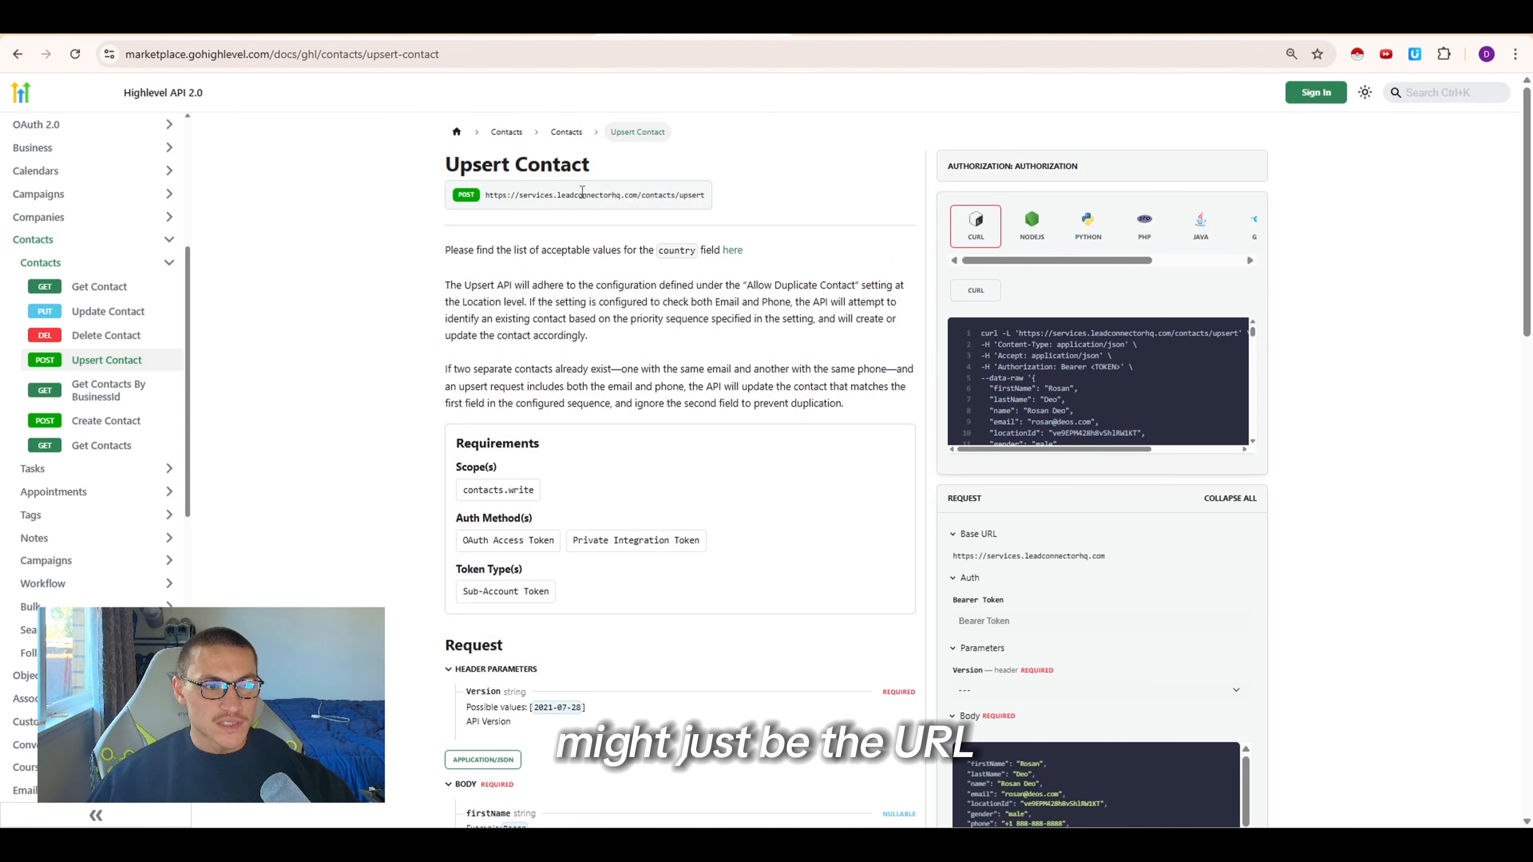
left_click(108, 311)
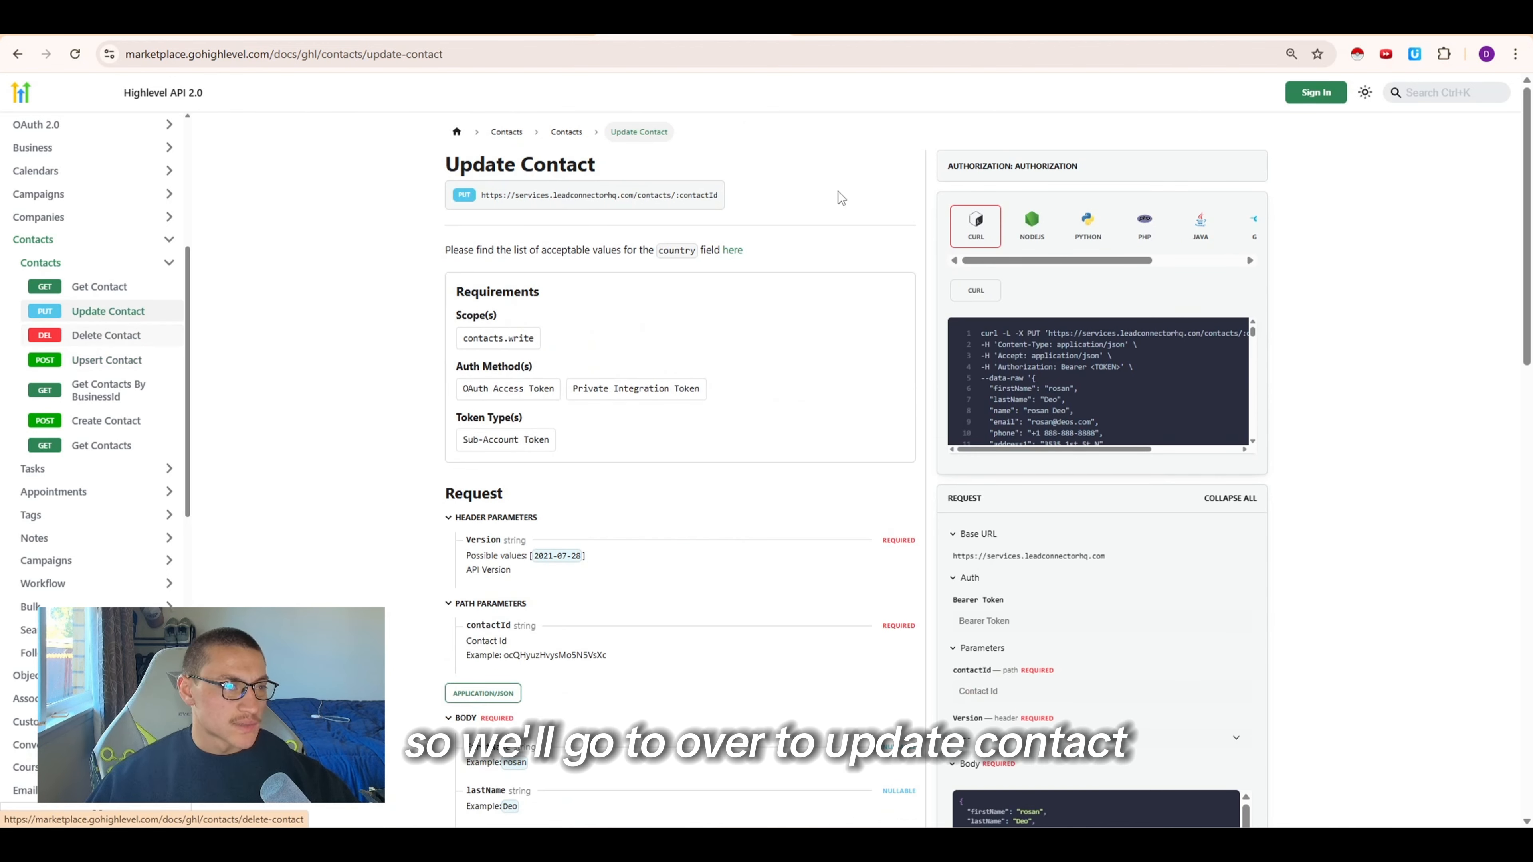
left_click(583, 200)
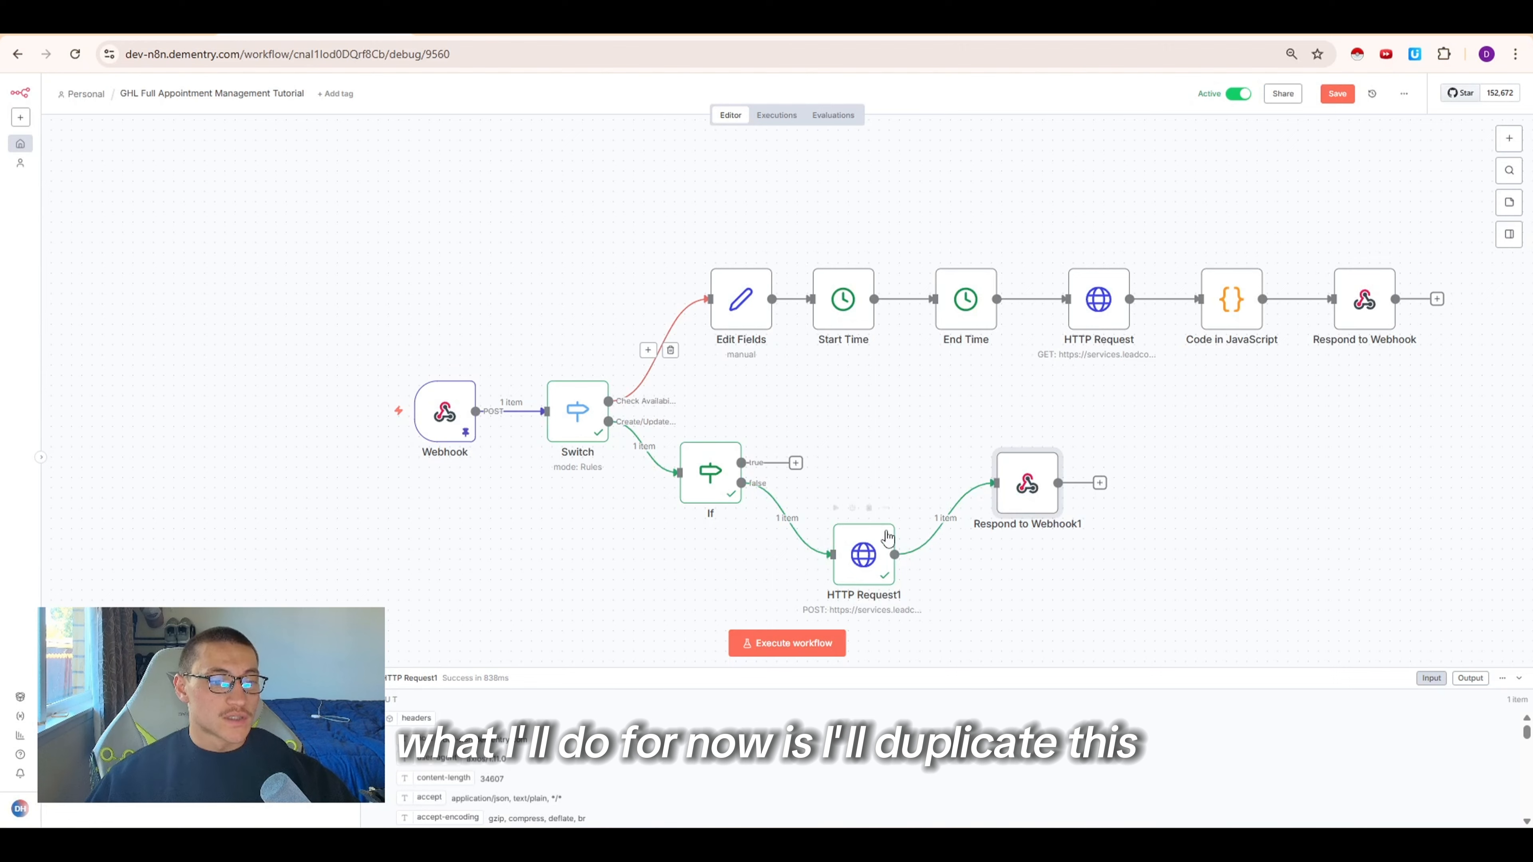
right_click(887, 536)
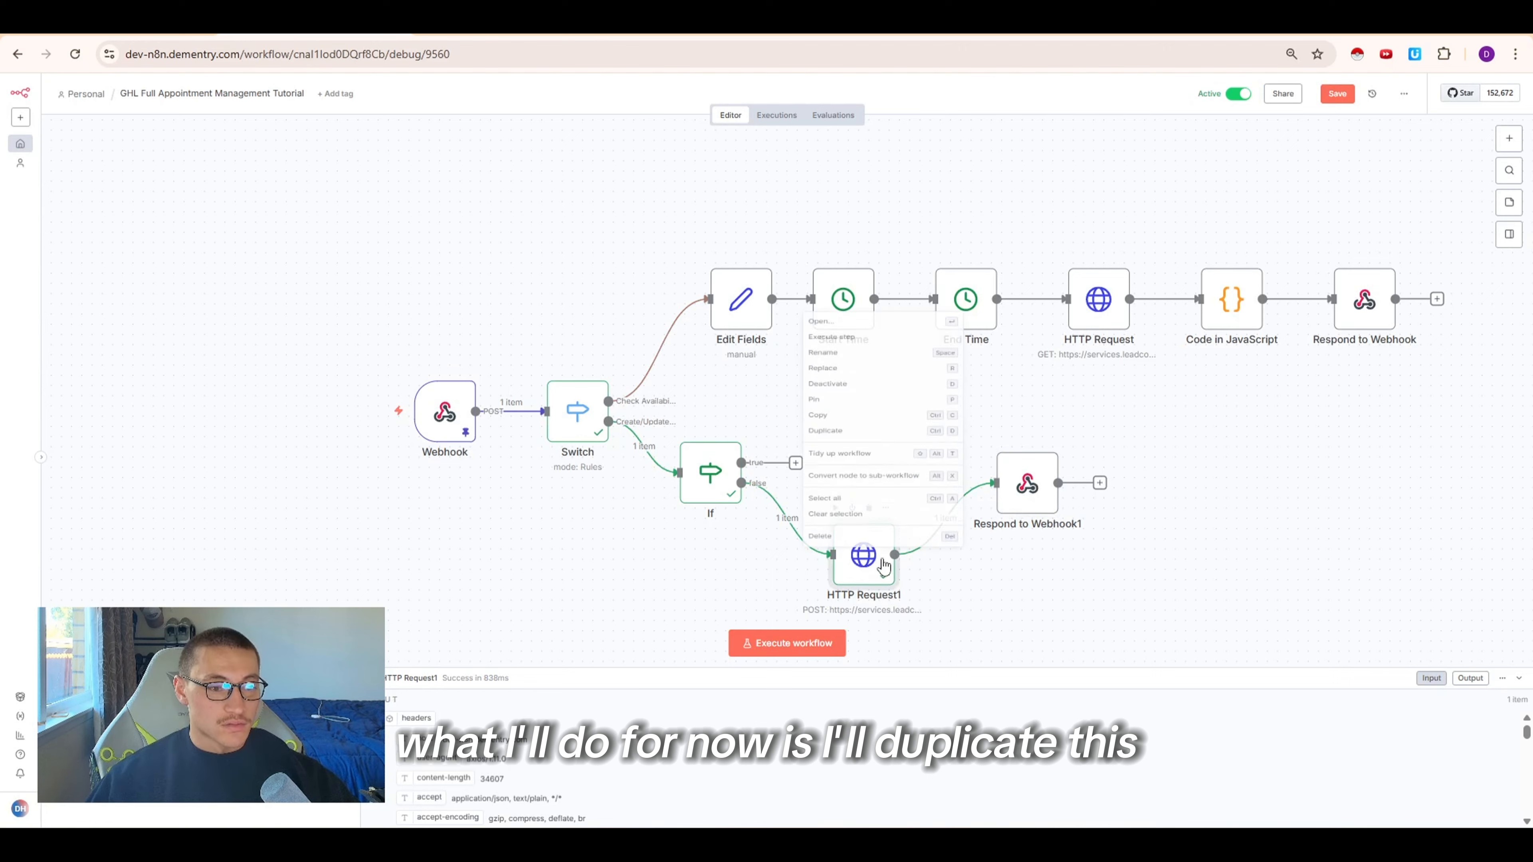
left_click(846, 383)
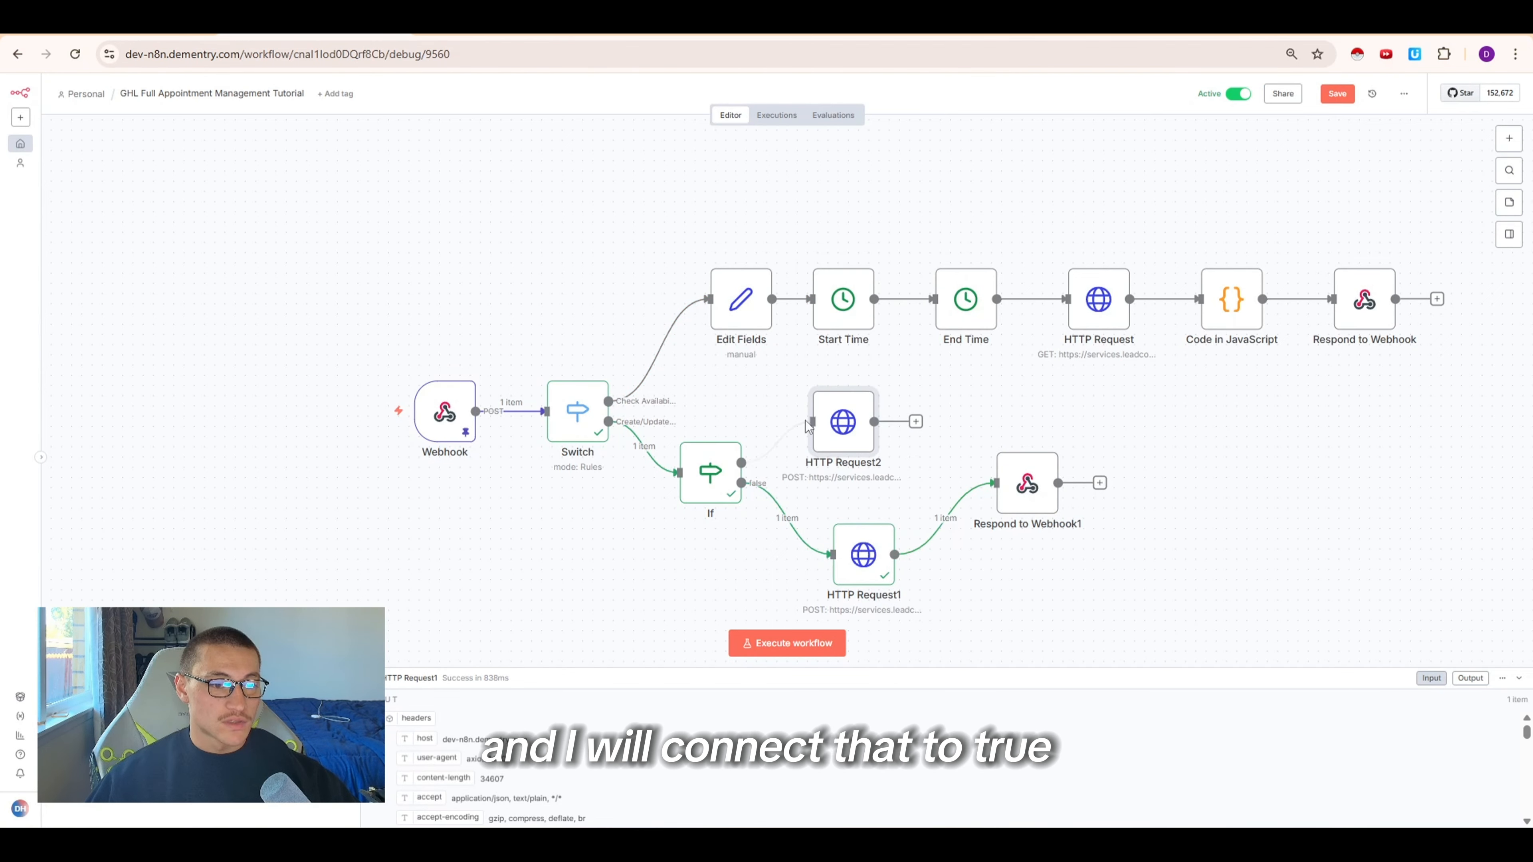
Open the duplicated HTTP Request2 node and set its request method to PUT
double_click(829, 424)
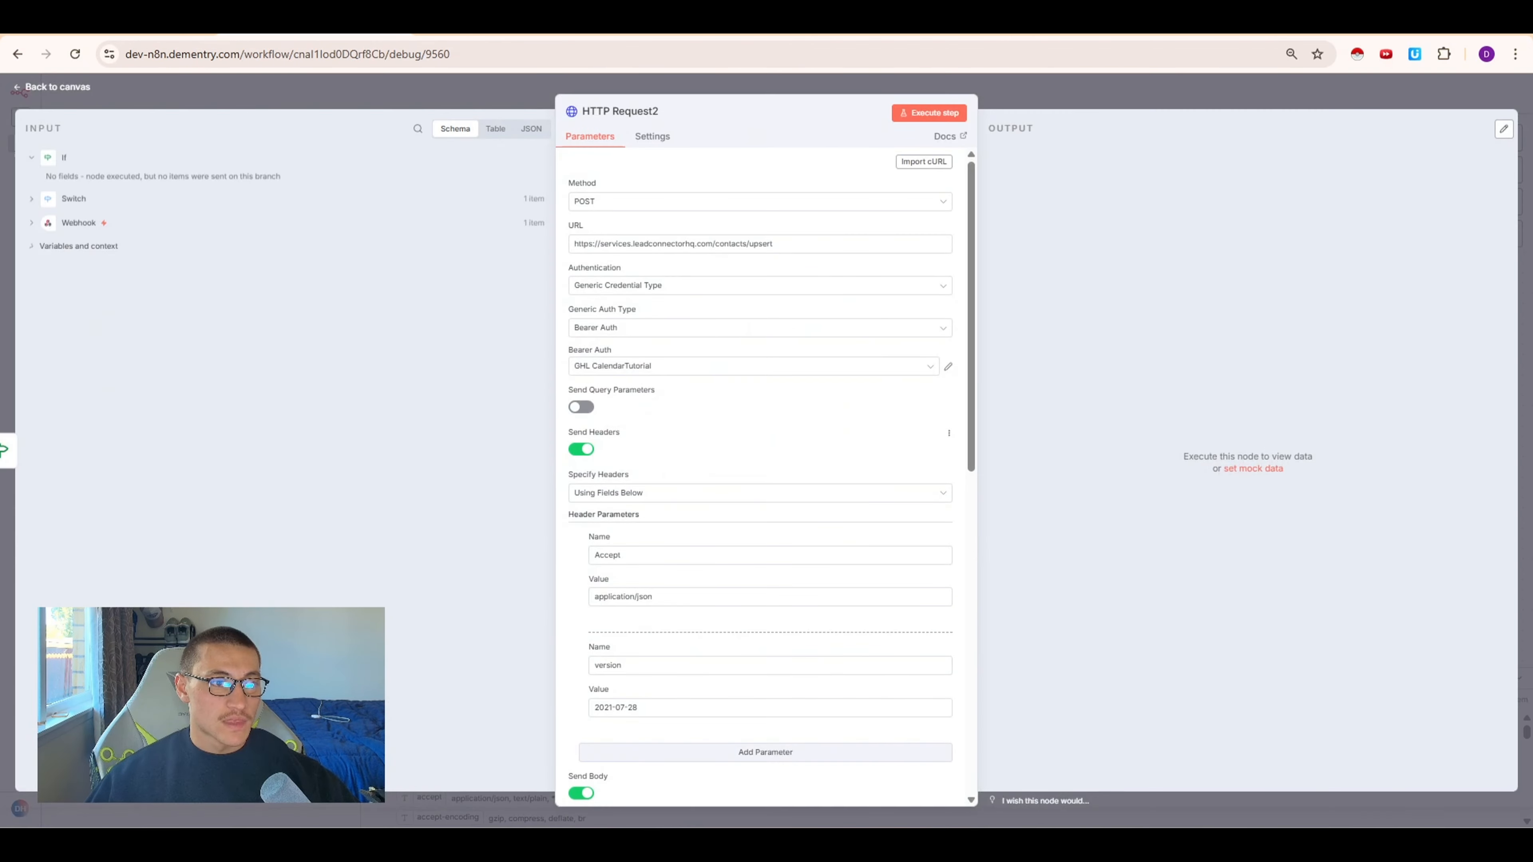
left_click(688, 205)
left_click(615, 362)
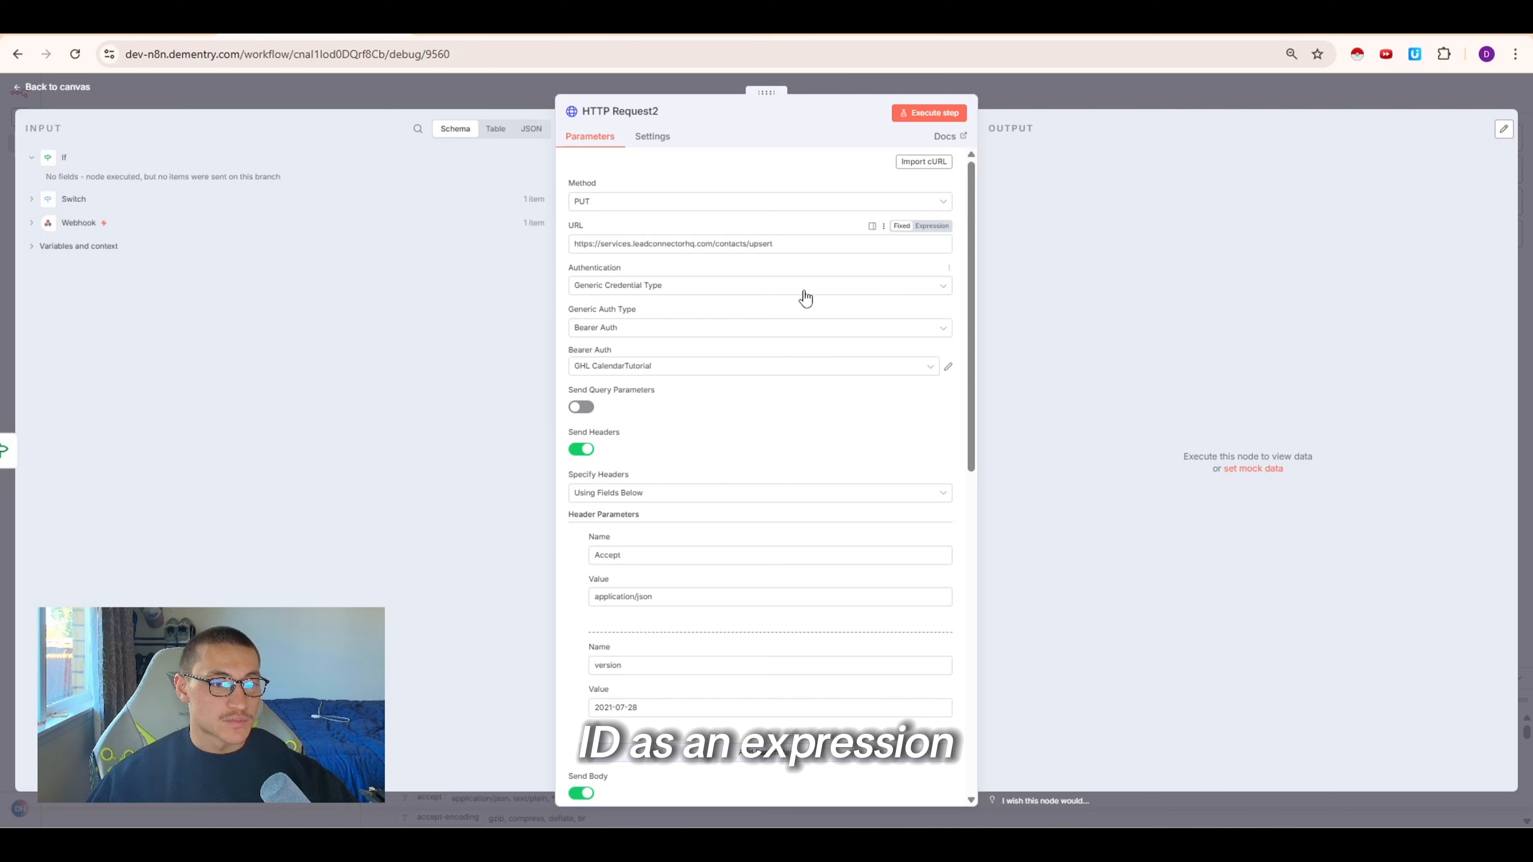
Set the URL to the contacts endpoint ending with the webhook's body.args.contact_id expression
double_click(797, 246)
left_click(32, 223)
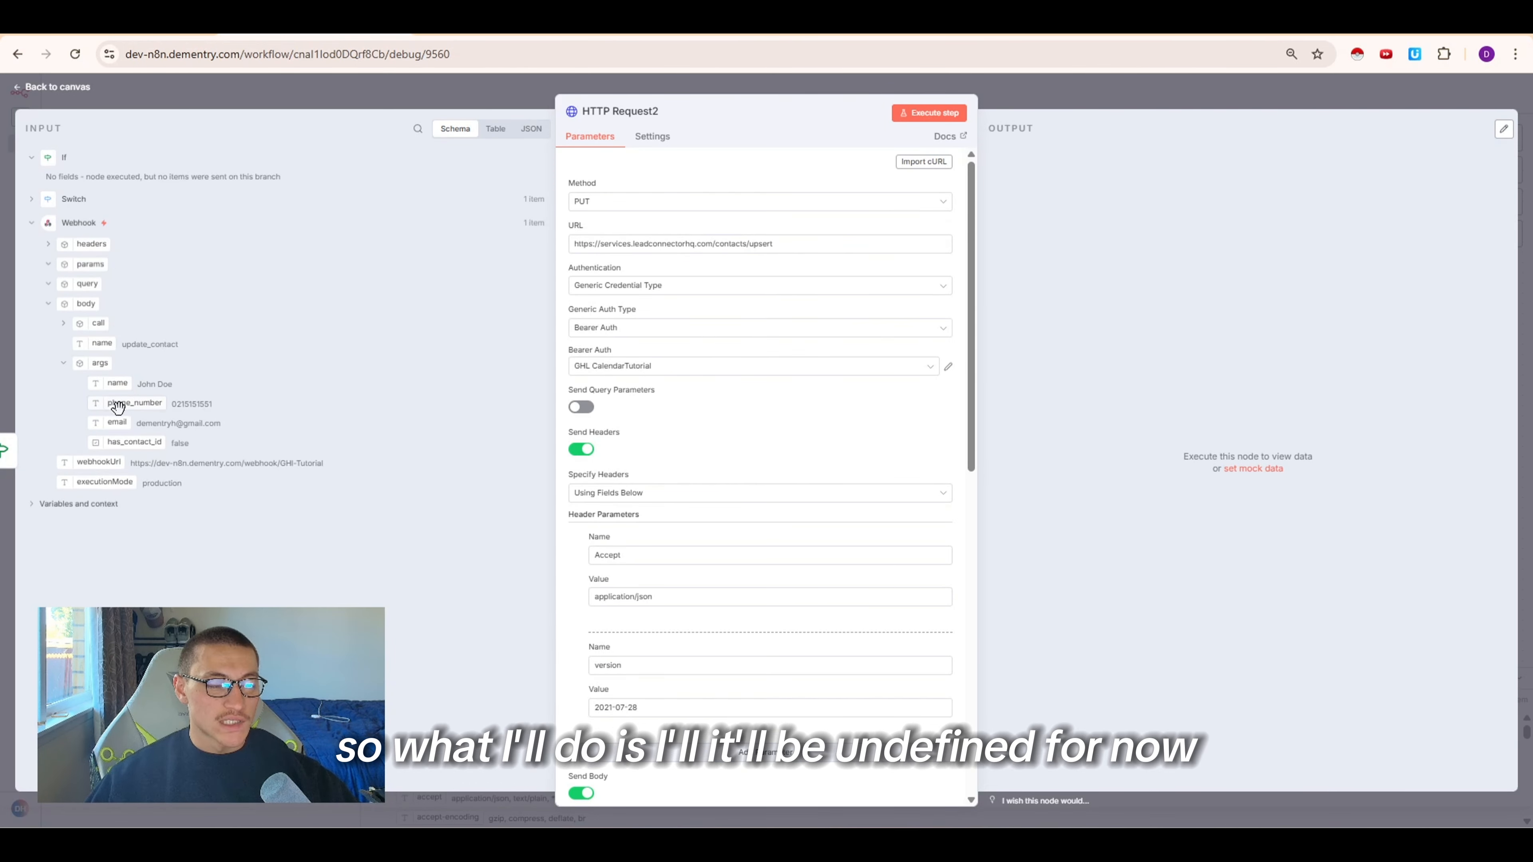
left_click_drag(118, 421, 805, 245)
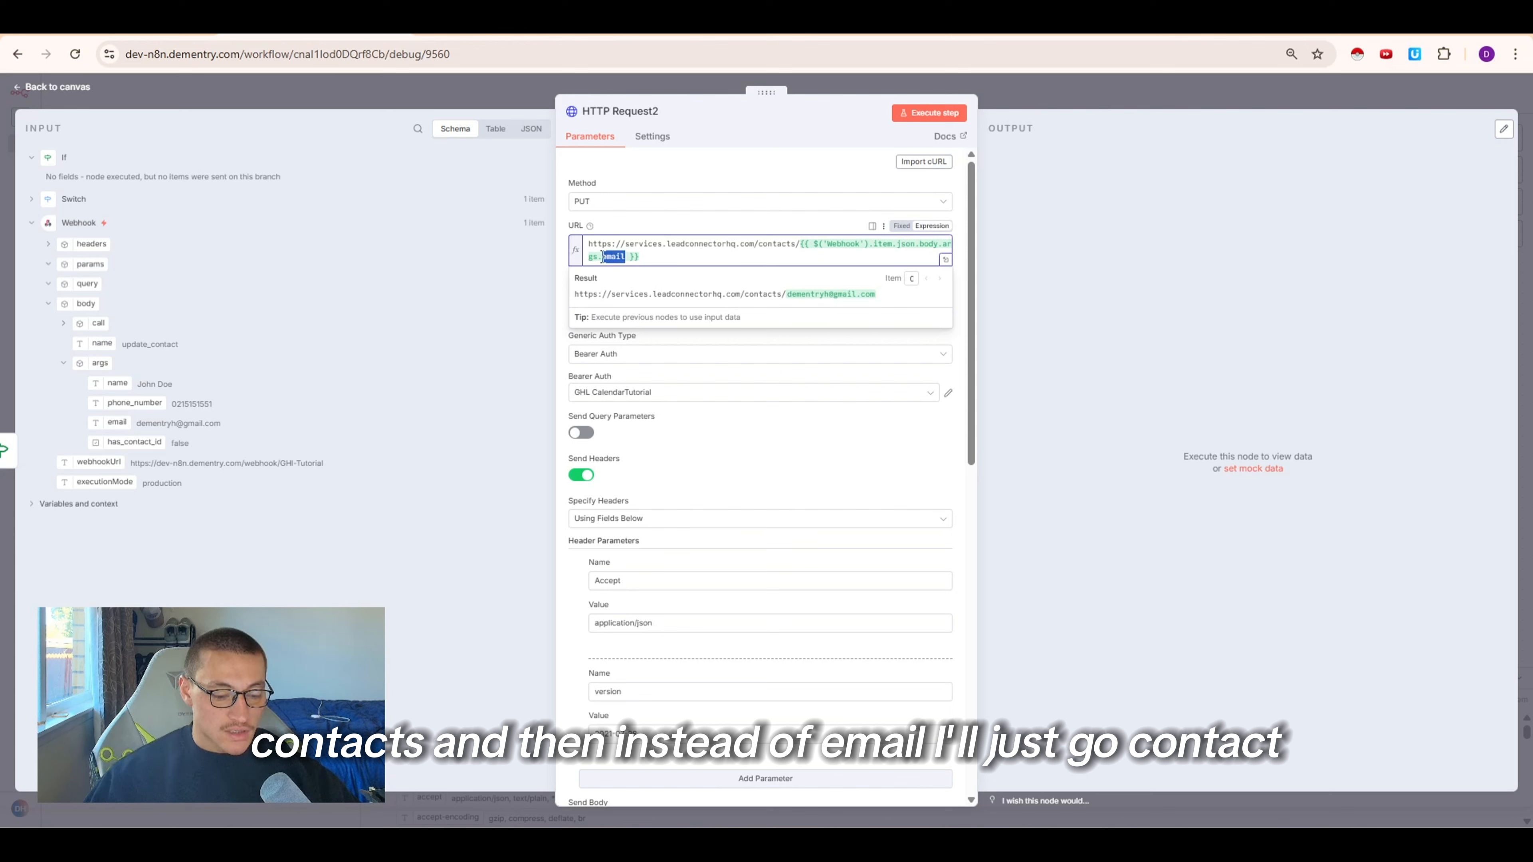
type("contact_id")
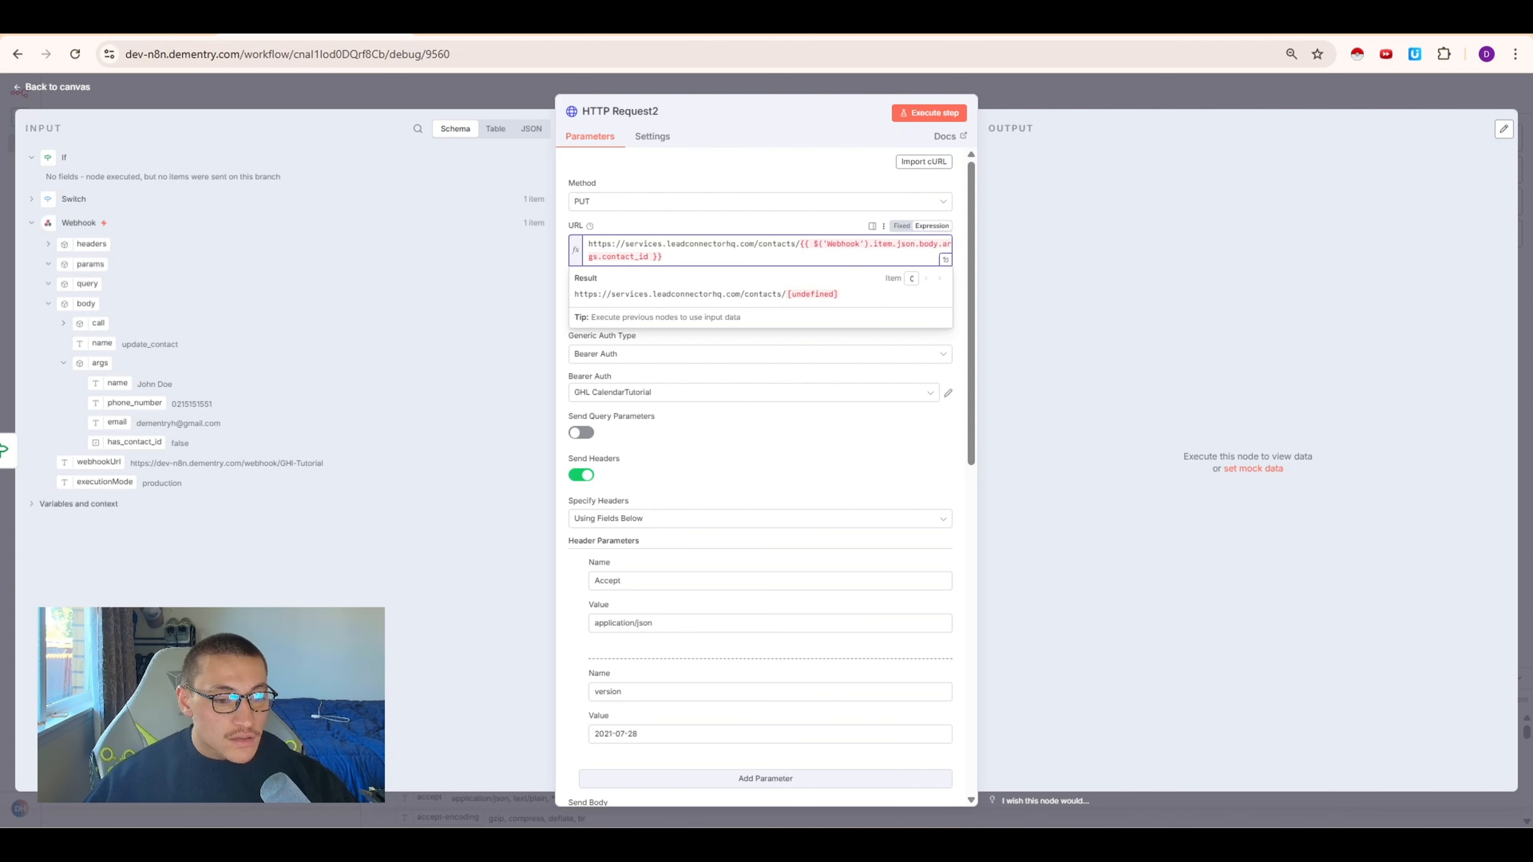
mouse_move(821, 824)
left_click(732, 777)
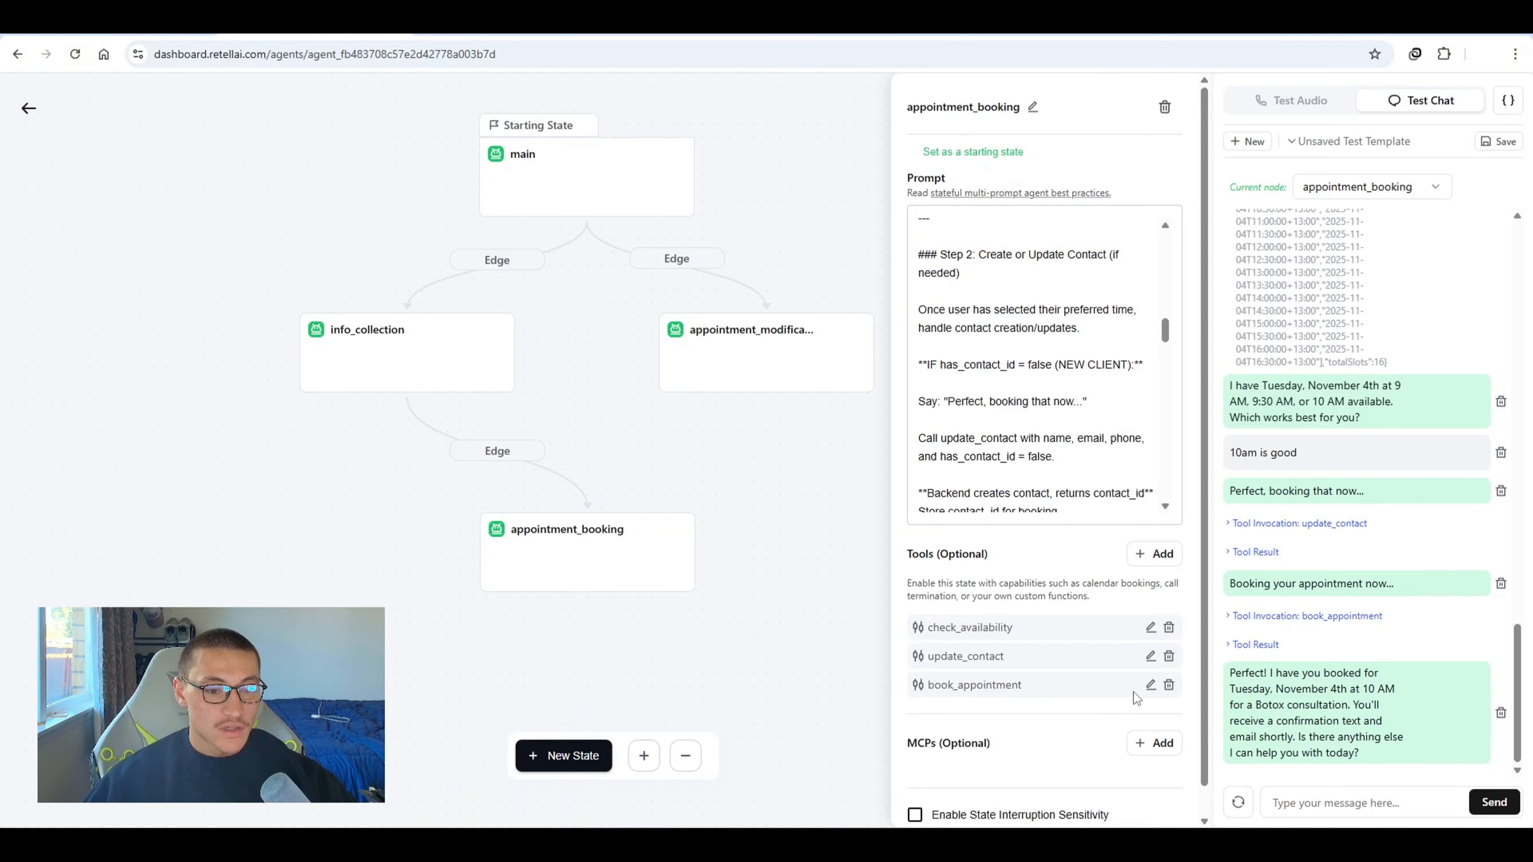
Compare the update_contact tool parameters and the Update Contact API body fields with the node's body parameters
left_click(1152, 658)
scroll(664, 441, "down", 10)
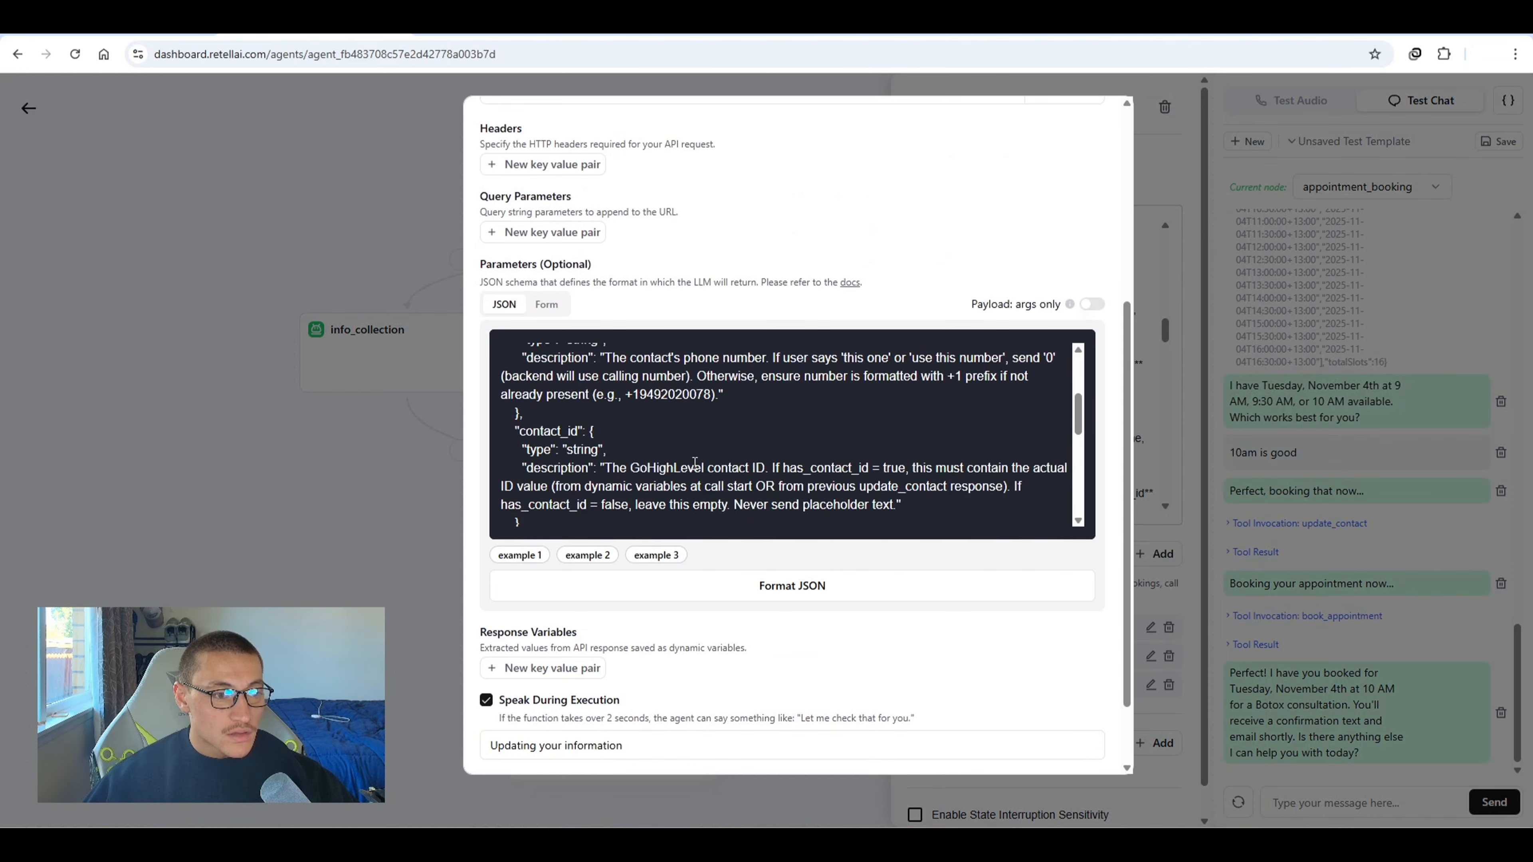
key("alt+Tab")
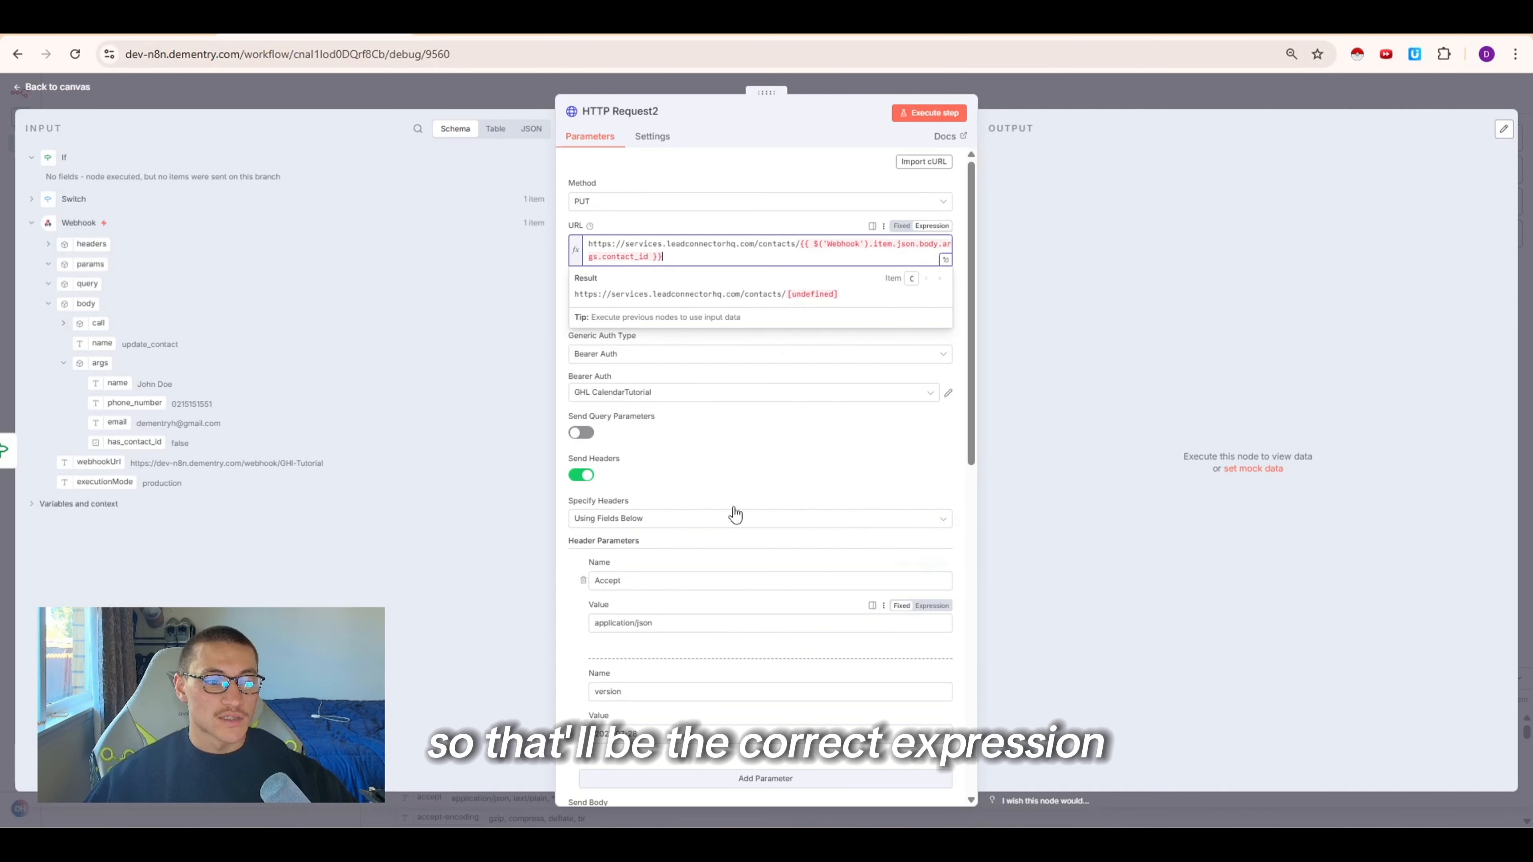
scroll(711, 455, "down", 3)
left_click(518, 28)
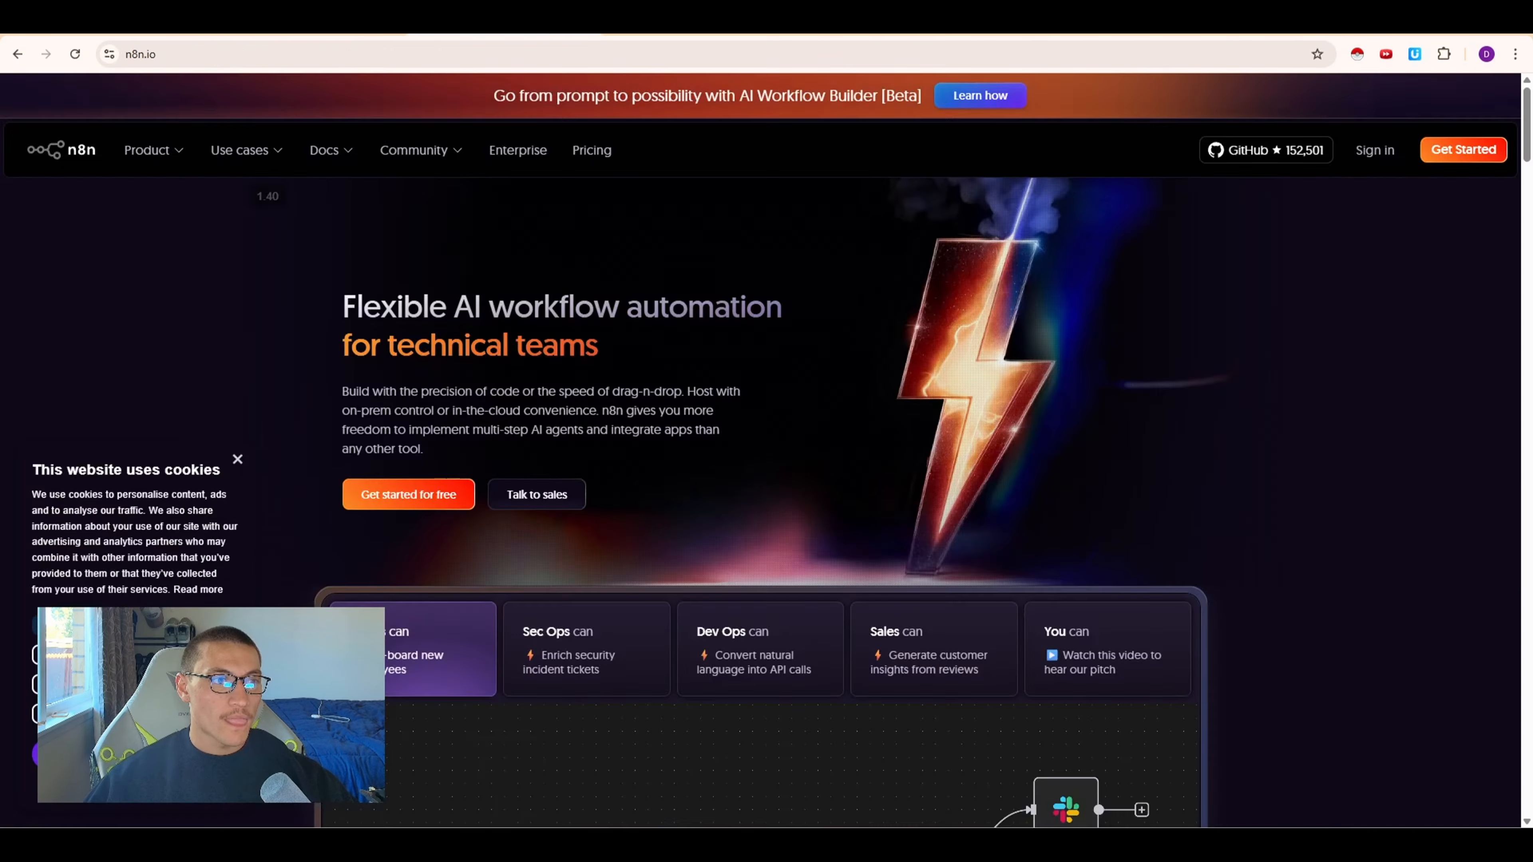
left_click(640, 28)
scroll(592, 577, "down", 3)
scroll(584, 548, "down", 3)
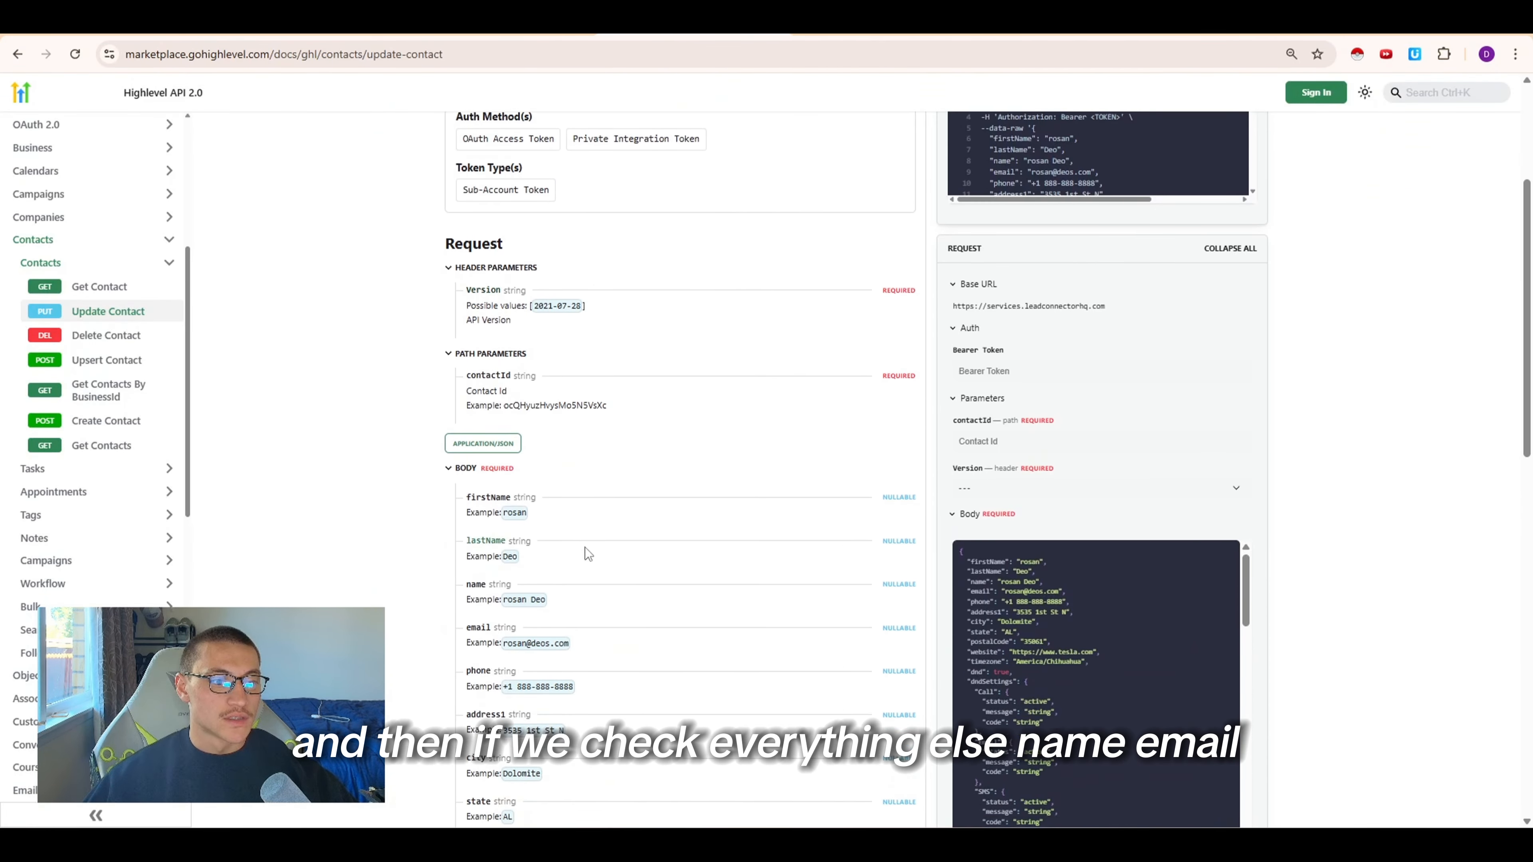
scroll(517, 499, "down", 2)
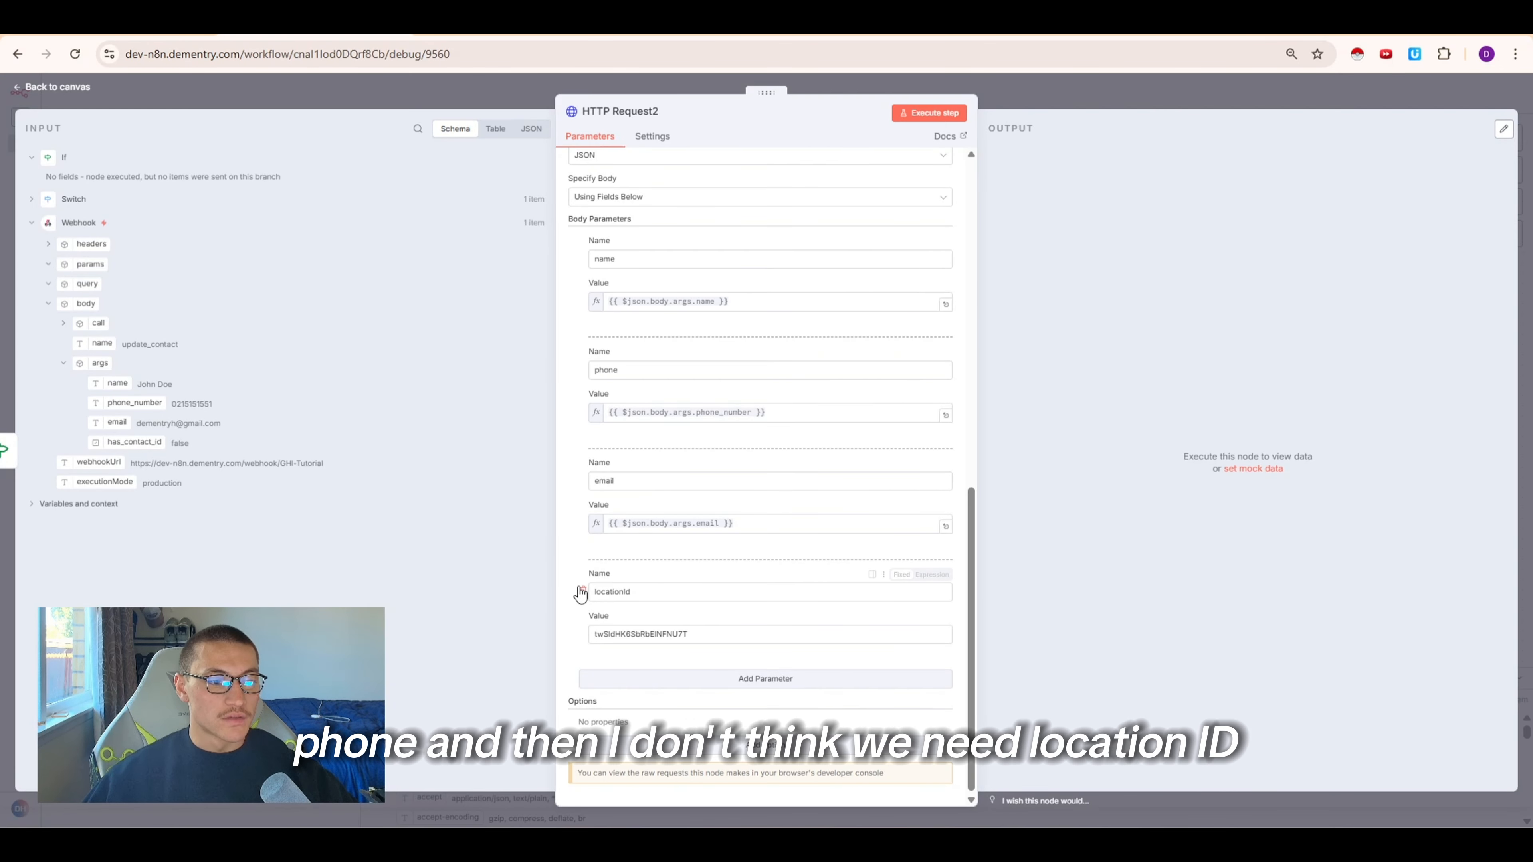
left_click(580, 593)
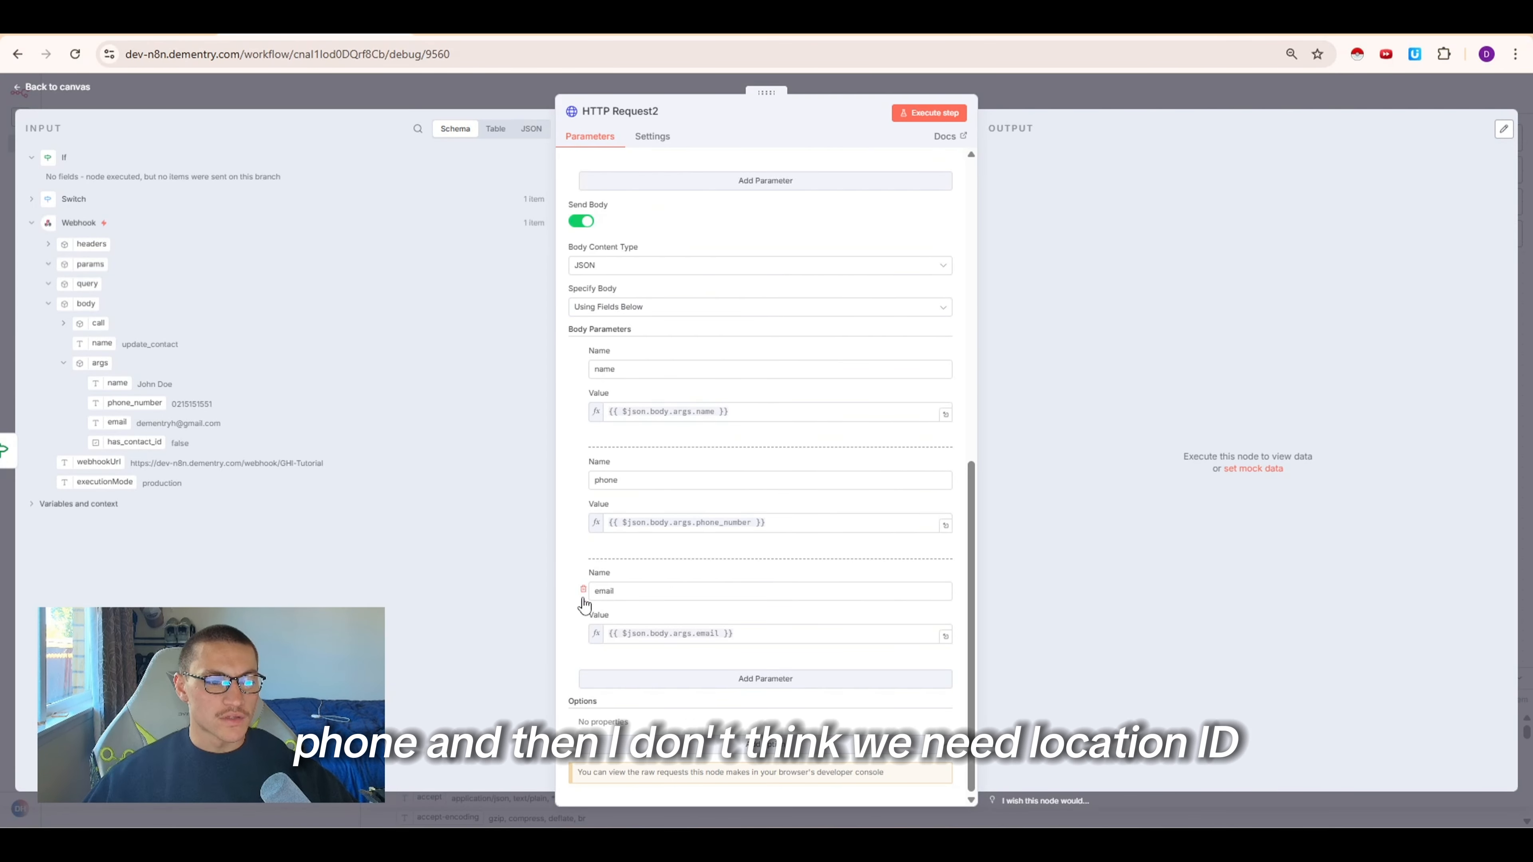
scroll(594, 597, "up", 10)
scroll(604, 590, "up", 2)
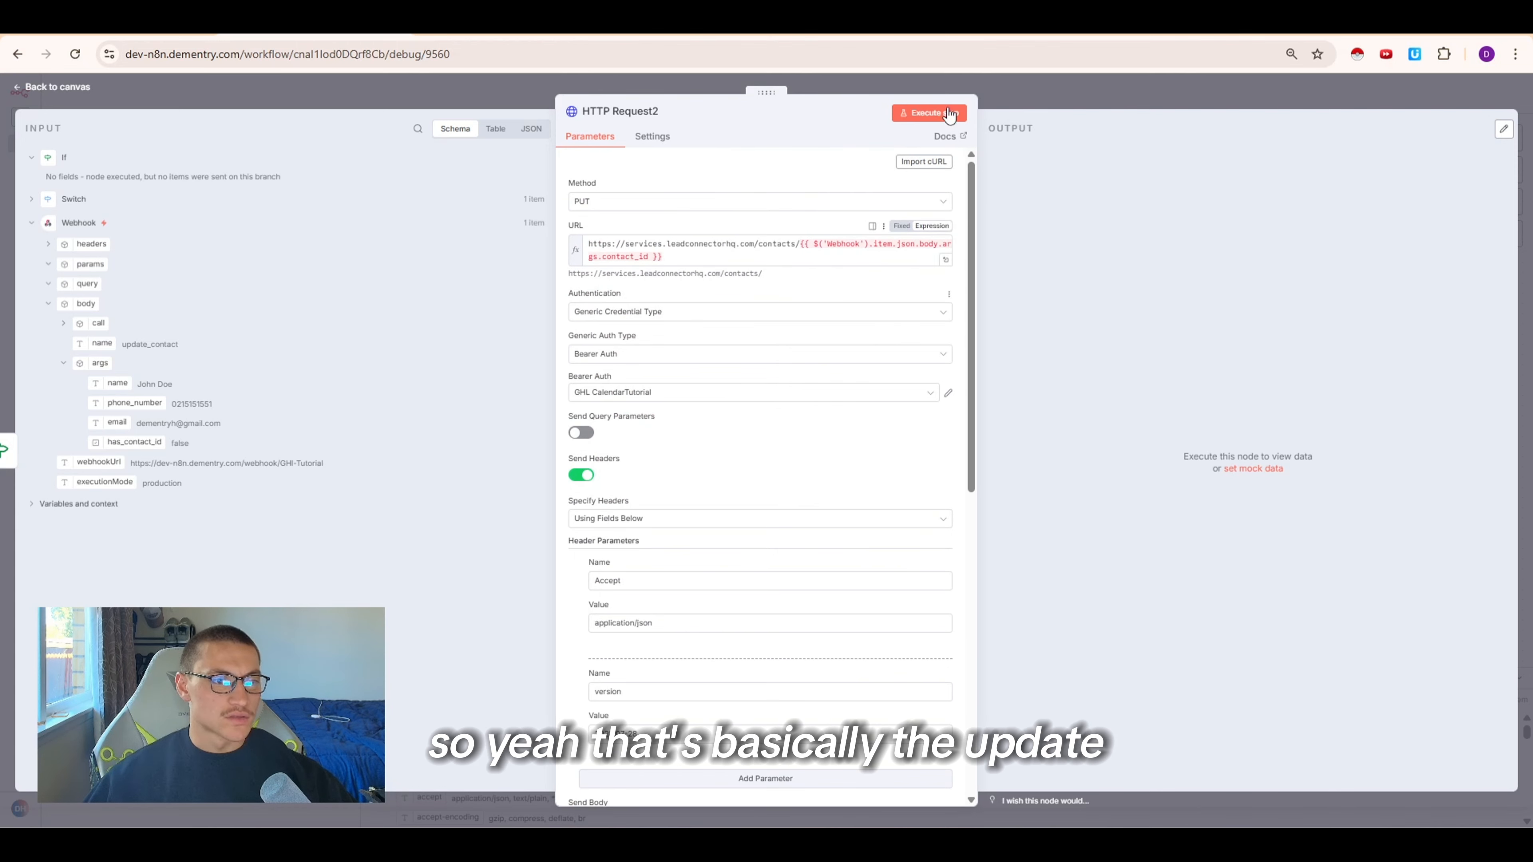
Connect HTTP Request2's output to Respond to Webhook1 and review that node's contactId response body
left_click(1069, 77)
left_click_drag(916, 423, 994, 485)
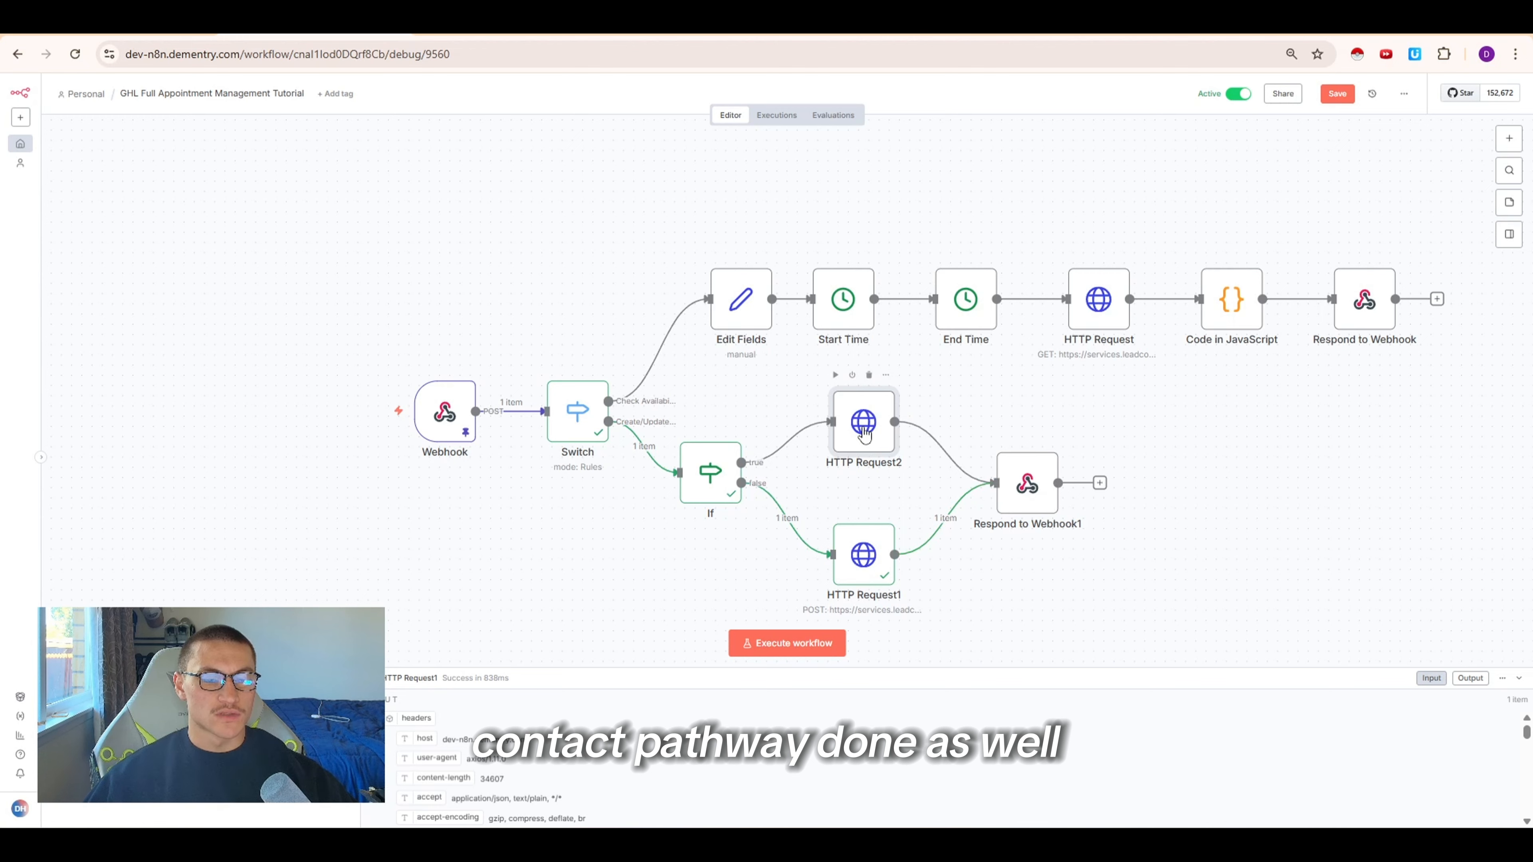
double_click(1014, 506)
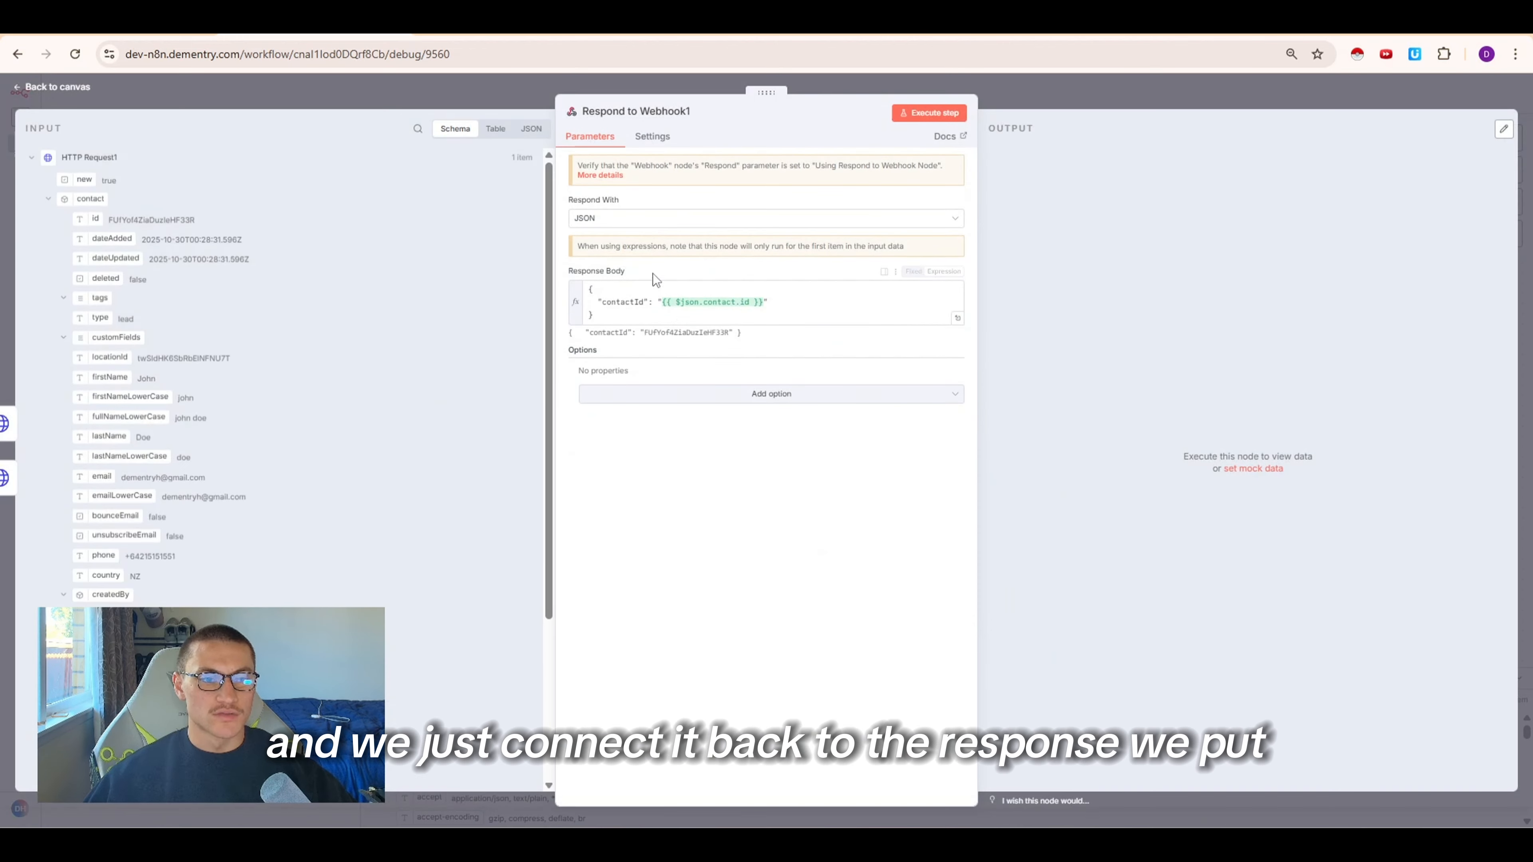
left_click_drag(771, 309, 569, 291)
left_click(629, 304)
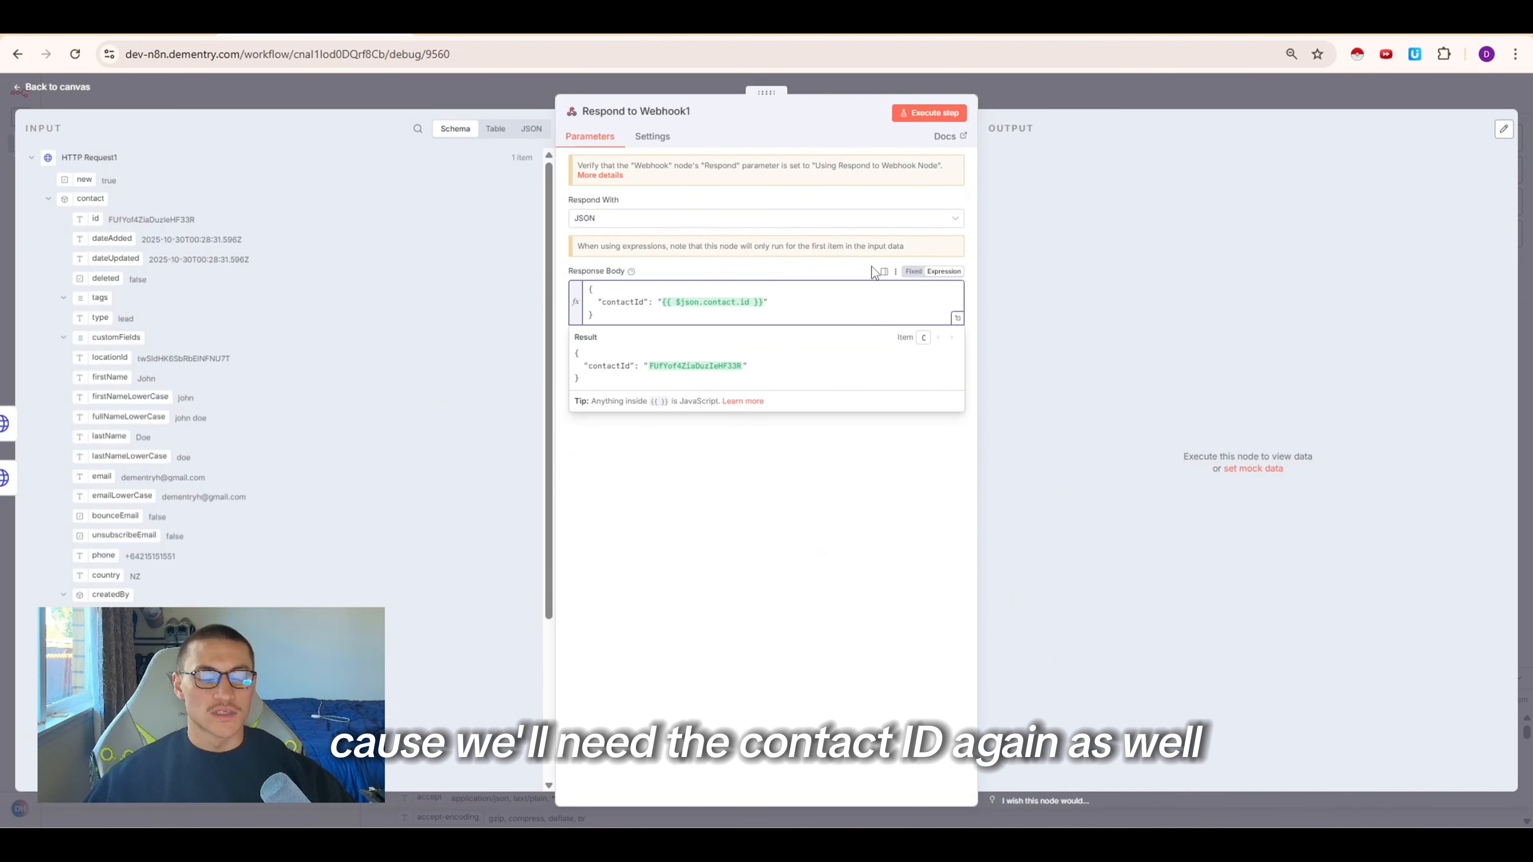
left_click(1090, 96)
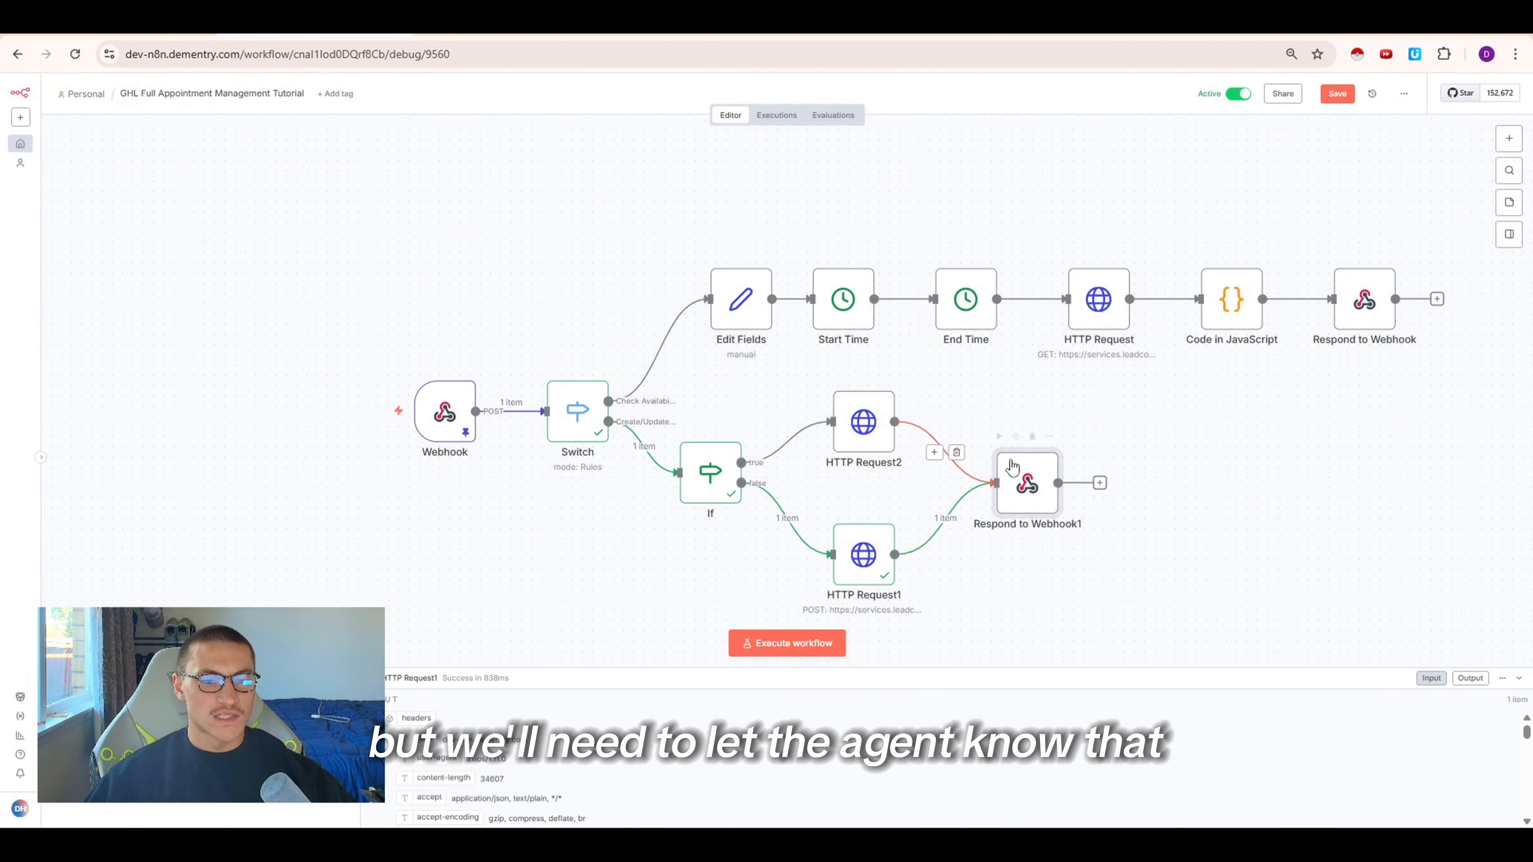
Rename the HTTP Request2 node to Update Contact
right_click(851, 418)
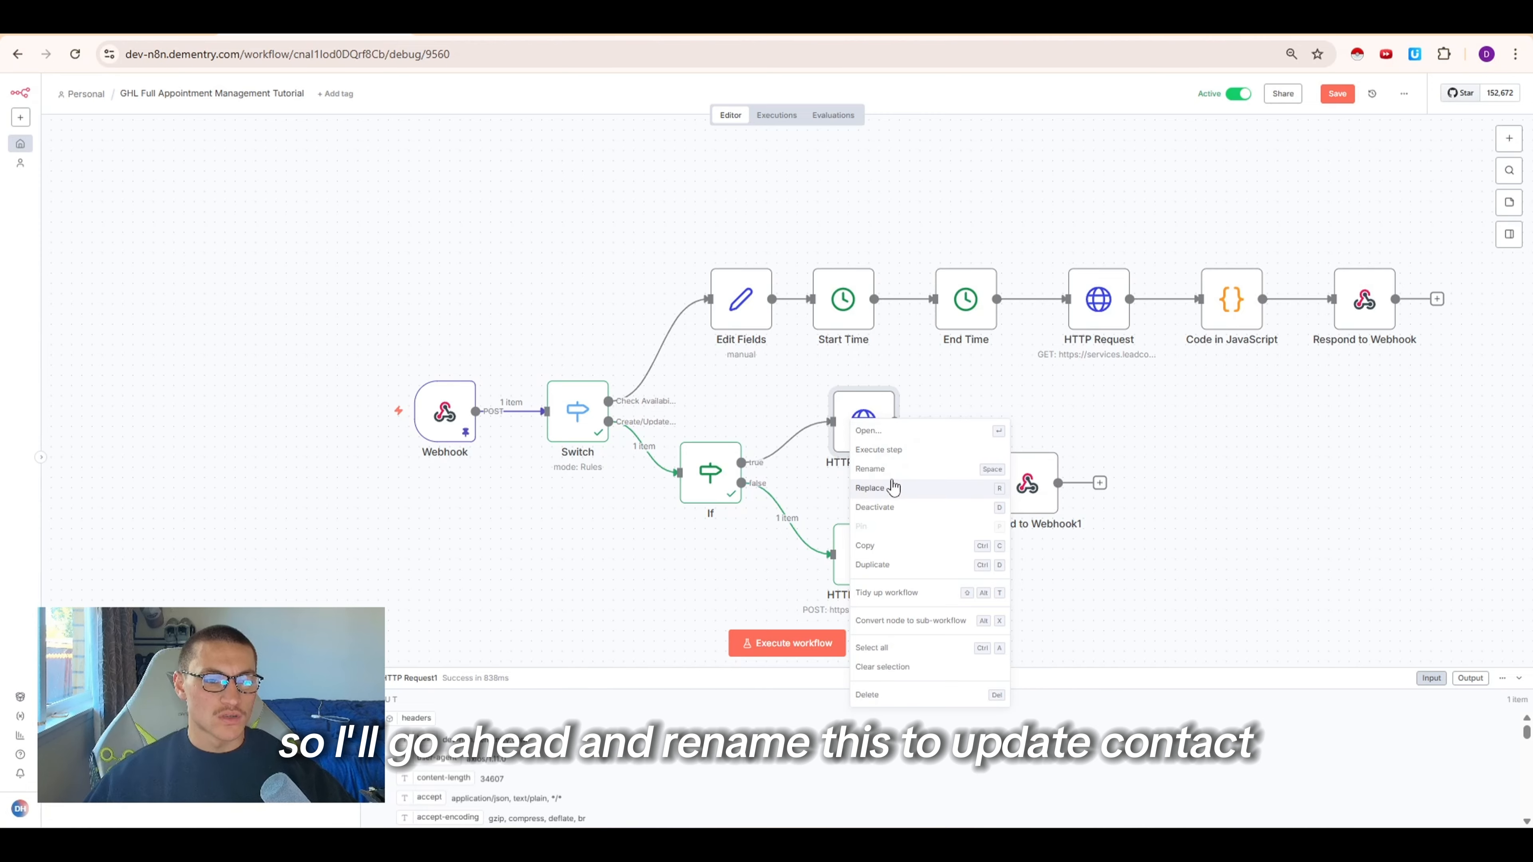
left_click(890, 477)
type("Update Contact")
left_click(865, 500)
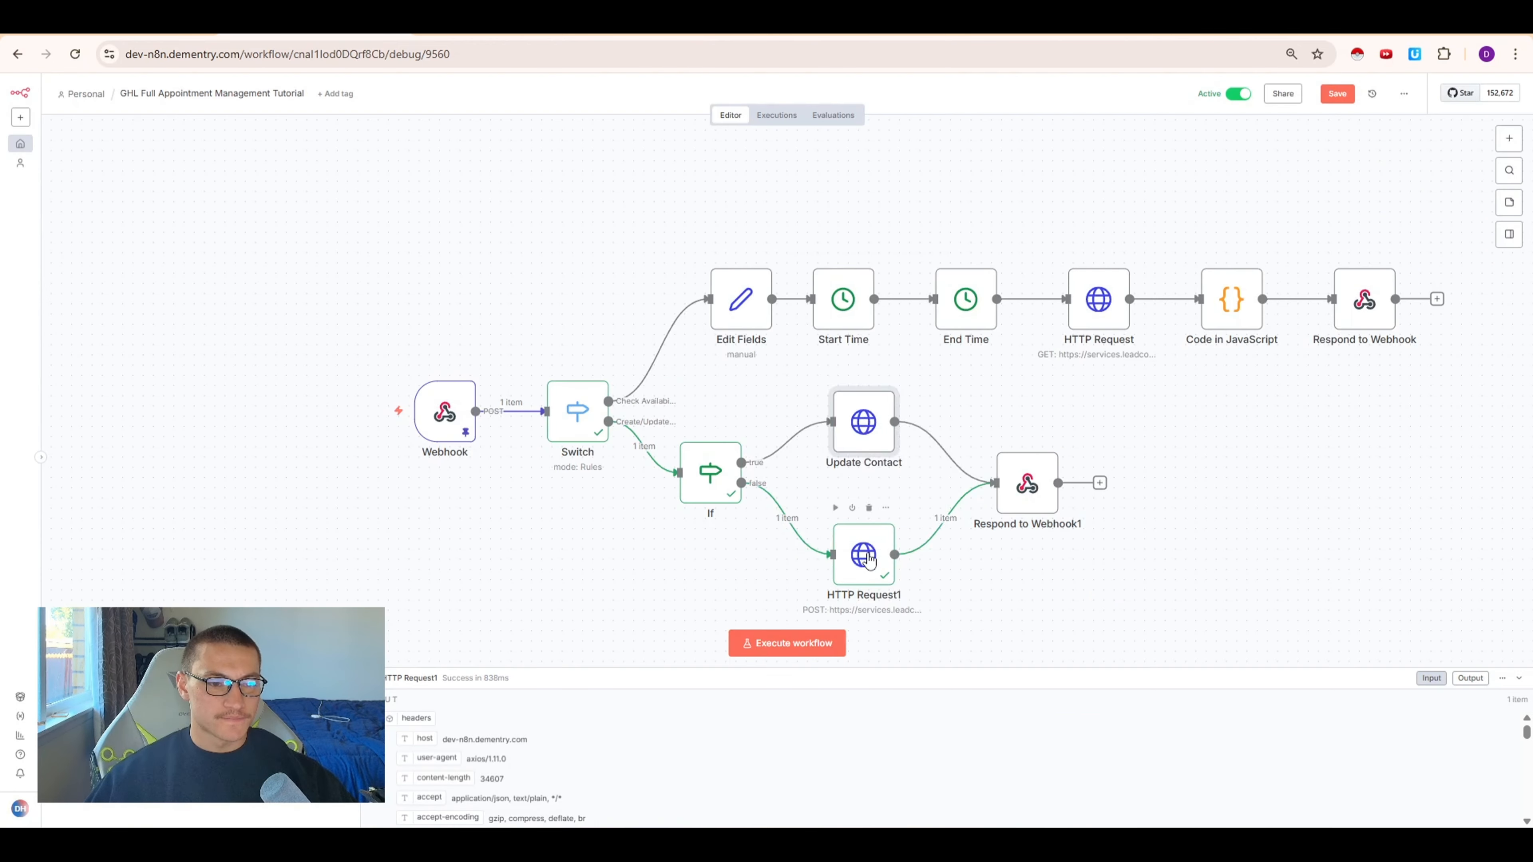
Rename the HTTP Request1 node to Upsert Contact and save the workflow
right_click(857, 553)
left_click(821, 325)
type("Upsert Contact")
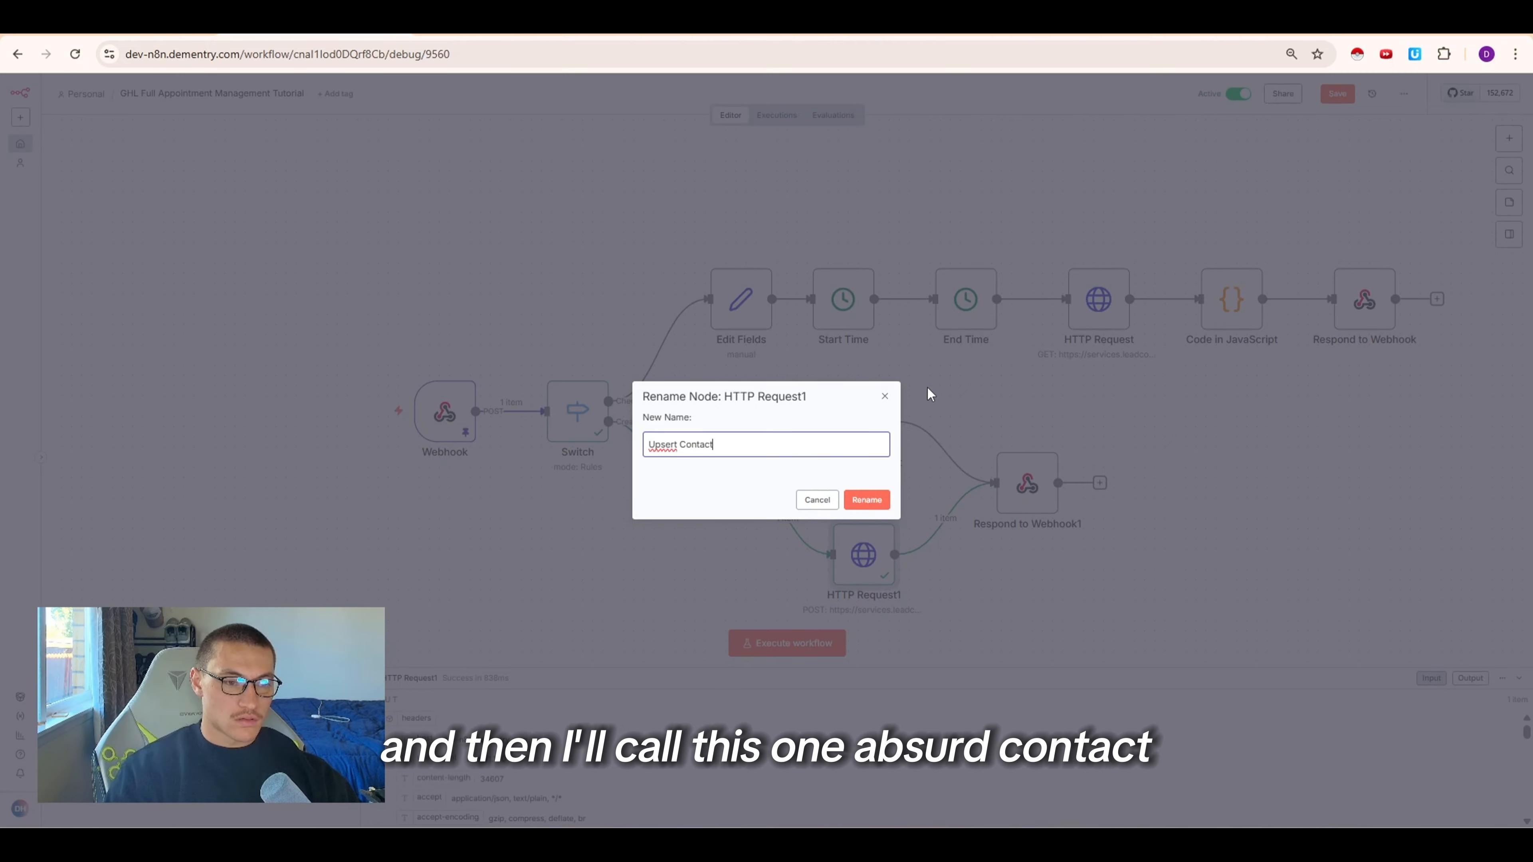
key("Return")
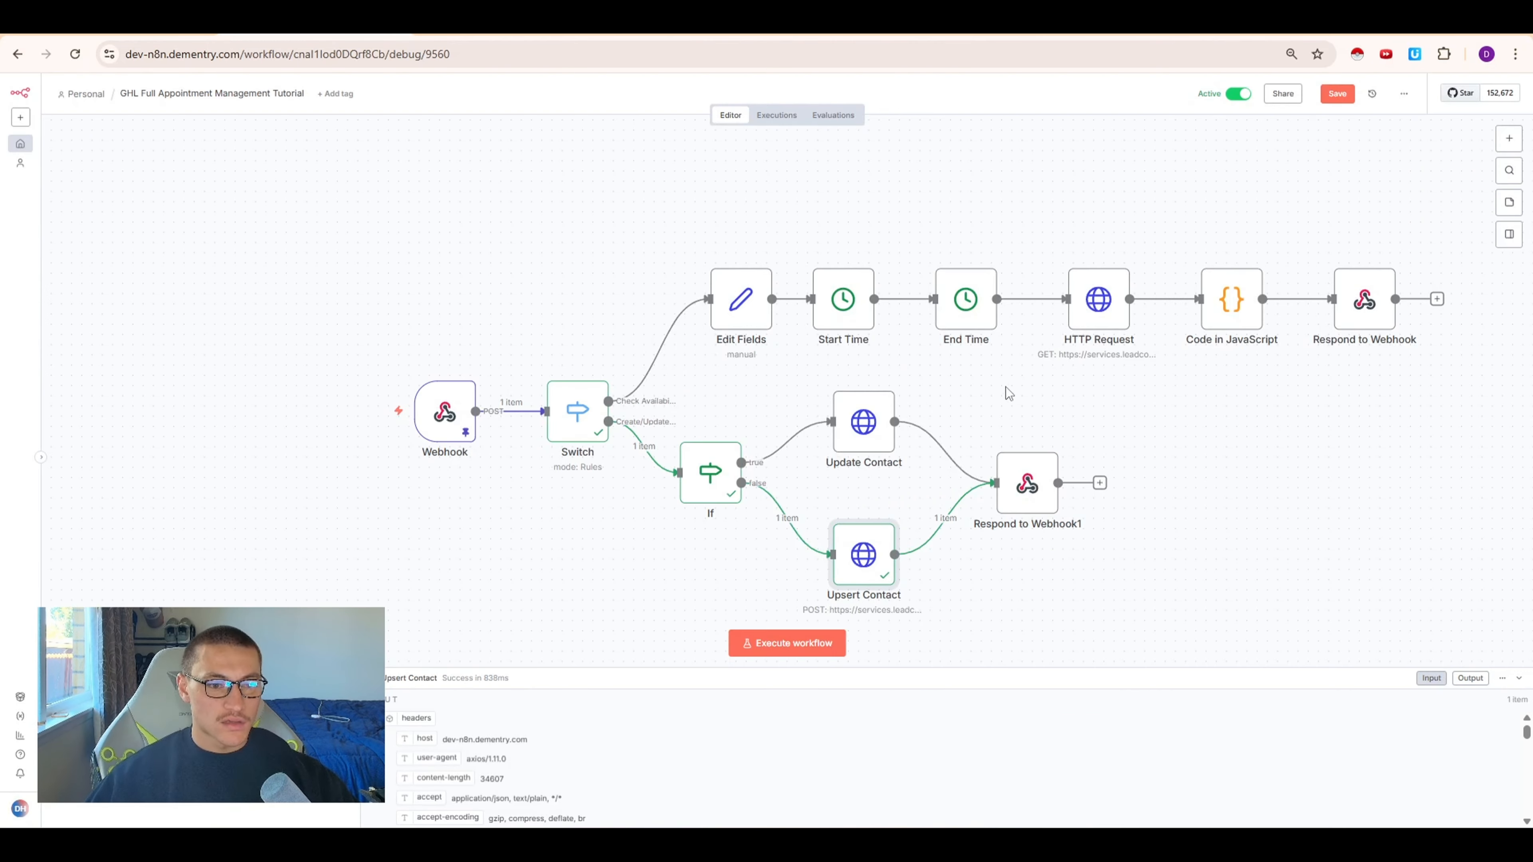
left_click(1336, 94)
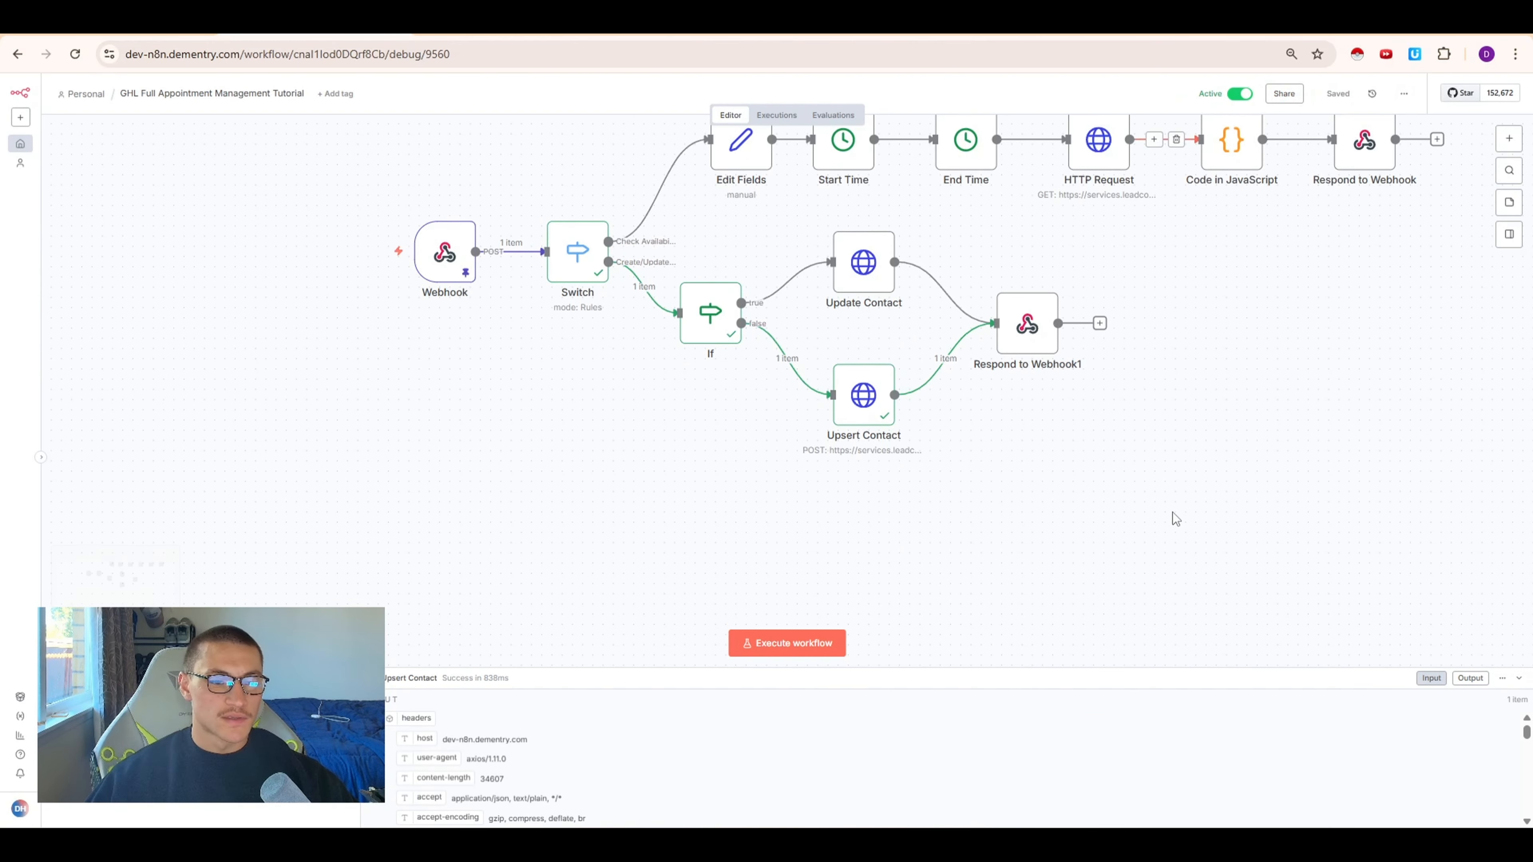
Load the latest book_appointment execution into the editor, unpinning the Webhook's data
left_click_drag(1000, 537, 601, 352)
left_click(1002, 597)
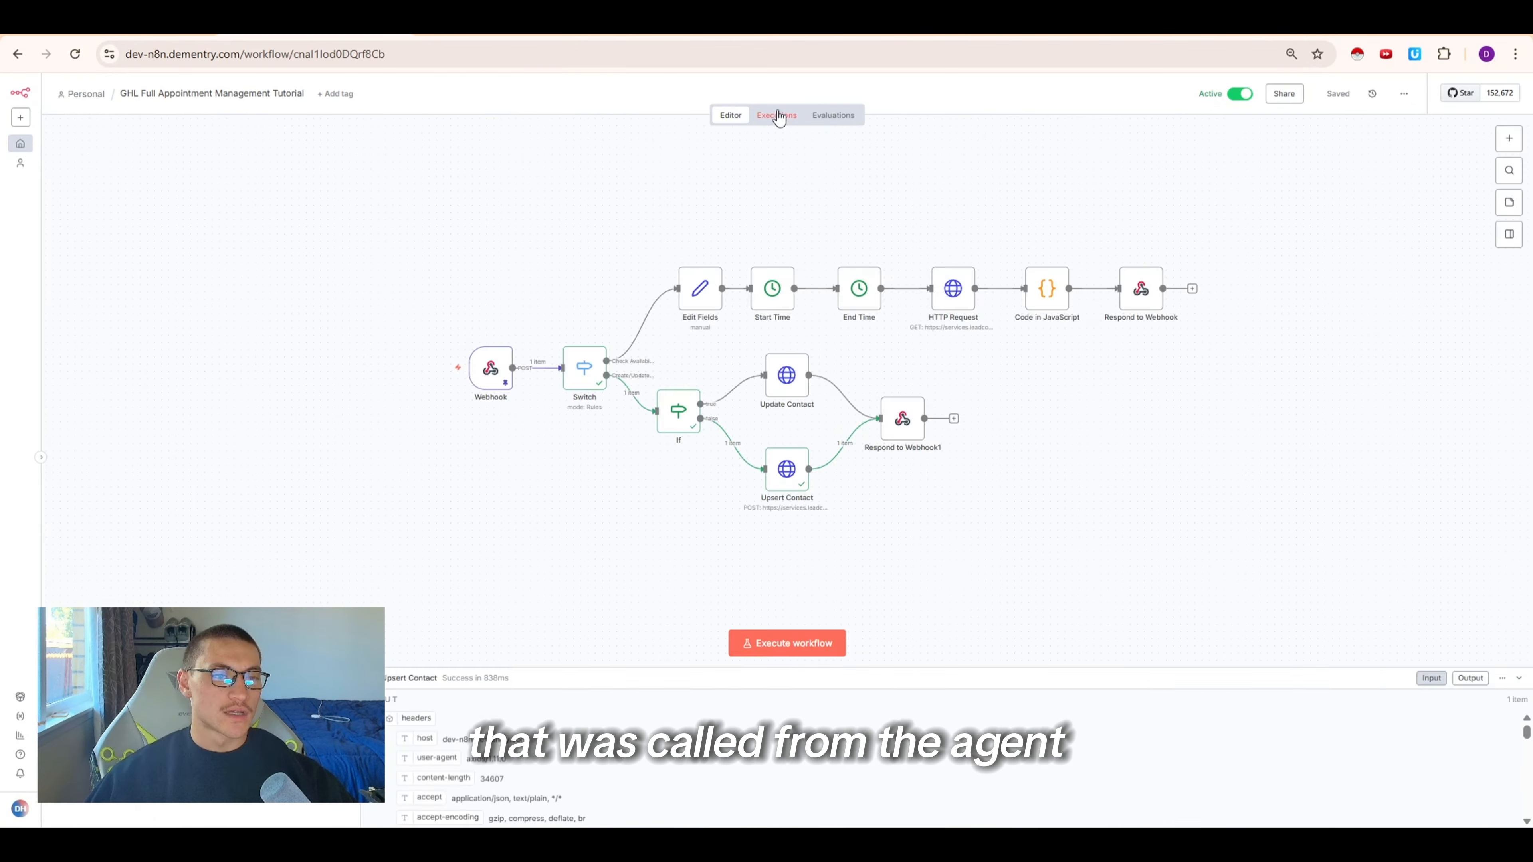
left_click(777, 116)
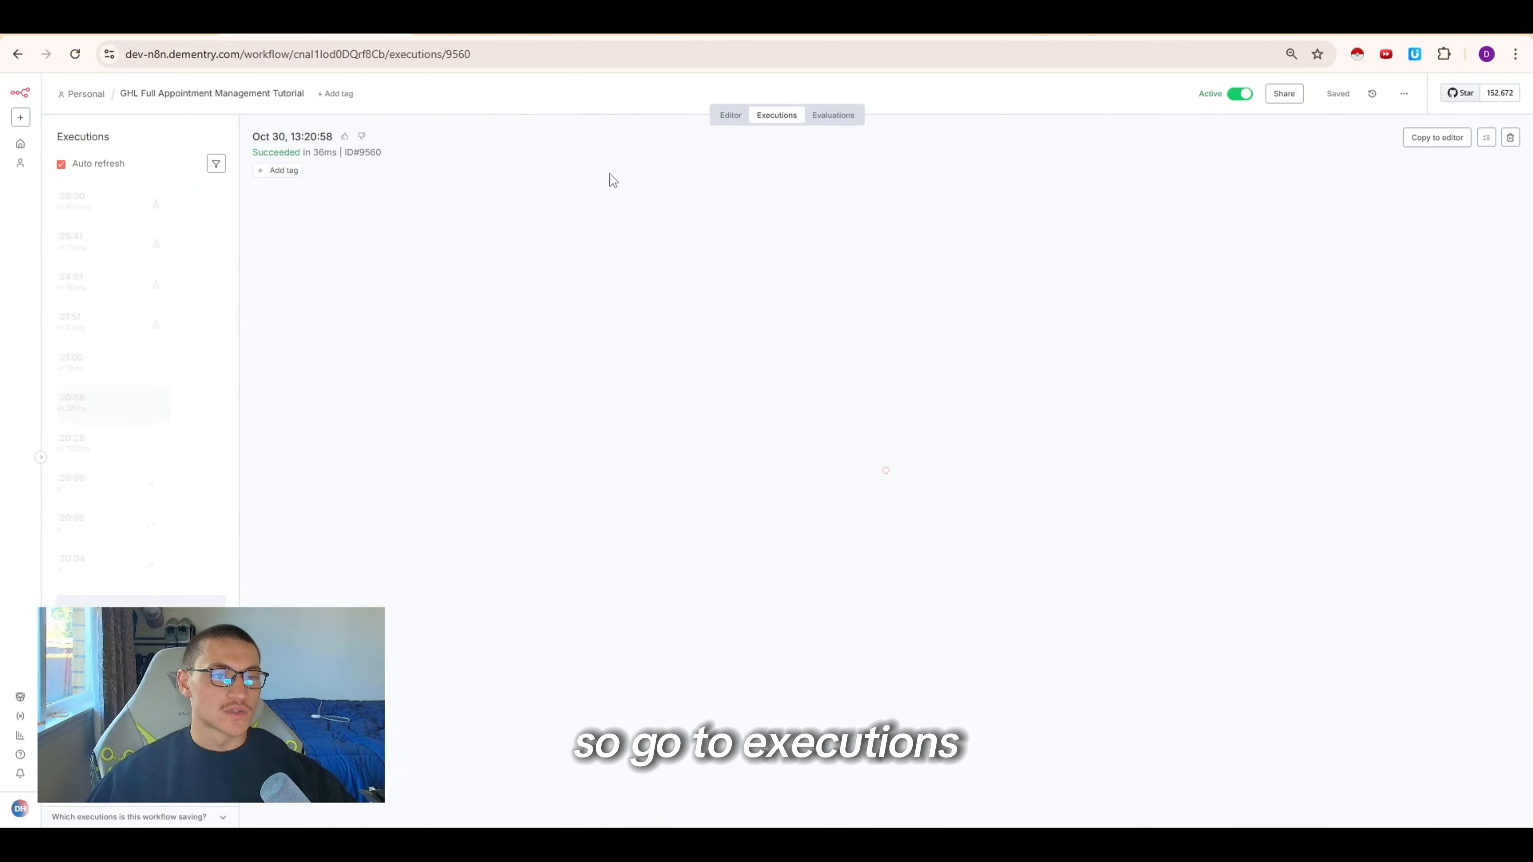
left_click(164, 379)
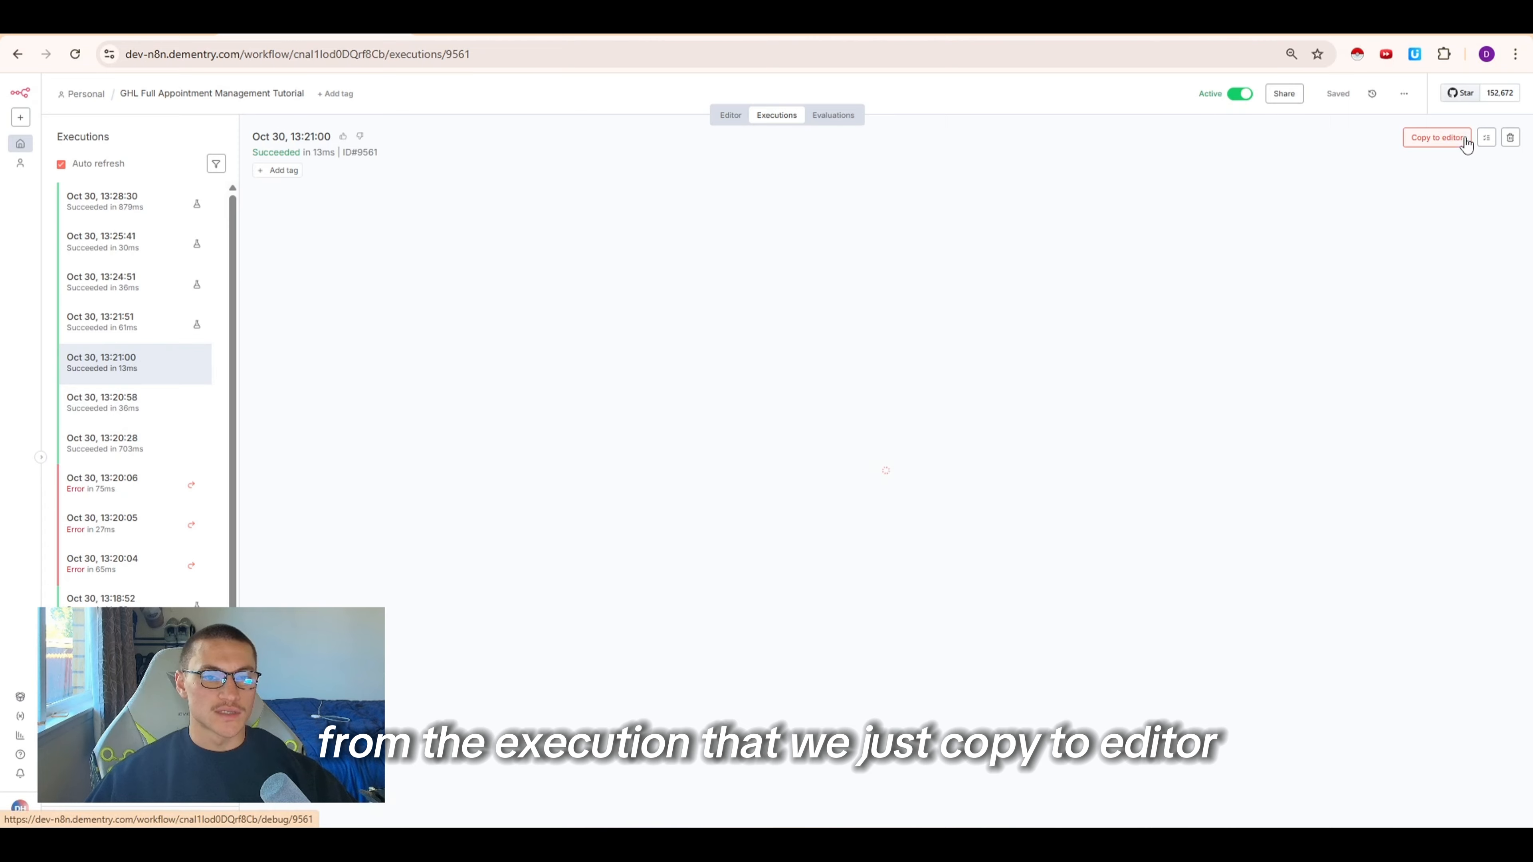
left_click(1436, 138)
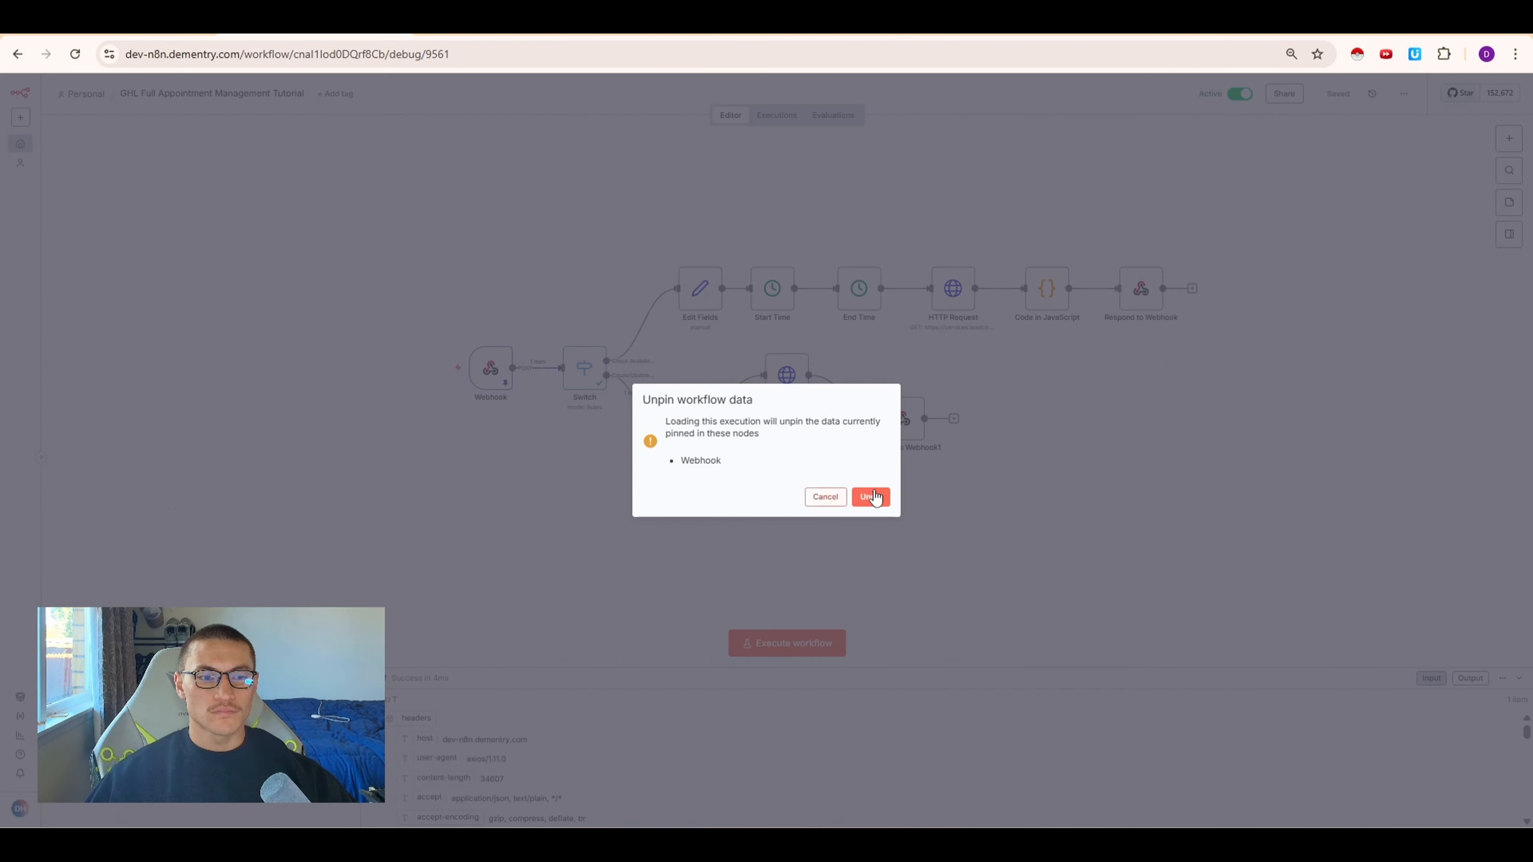
left_click(871, 497)
Open the Switch node and add a third routing rule where {{ $json.body.name }} is equal to book_appointment
double_click(566, 381)
left_click(673, 556)
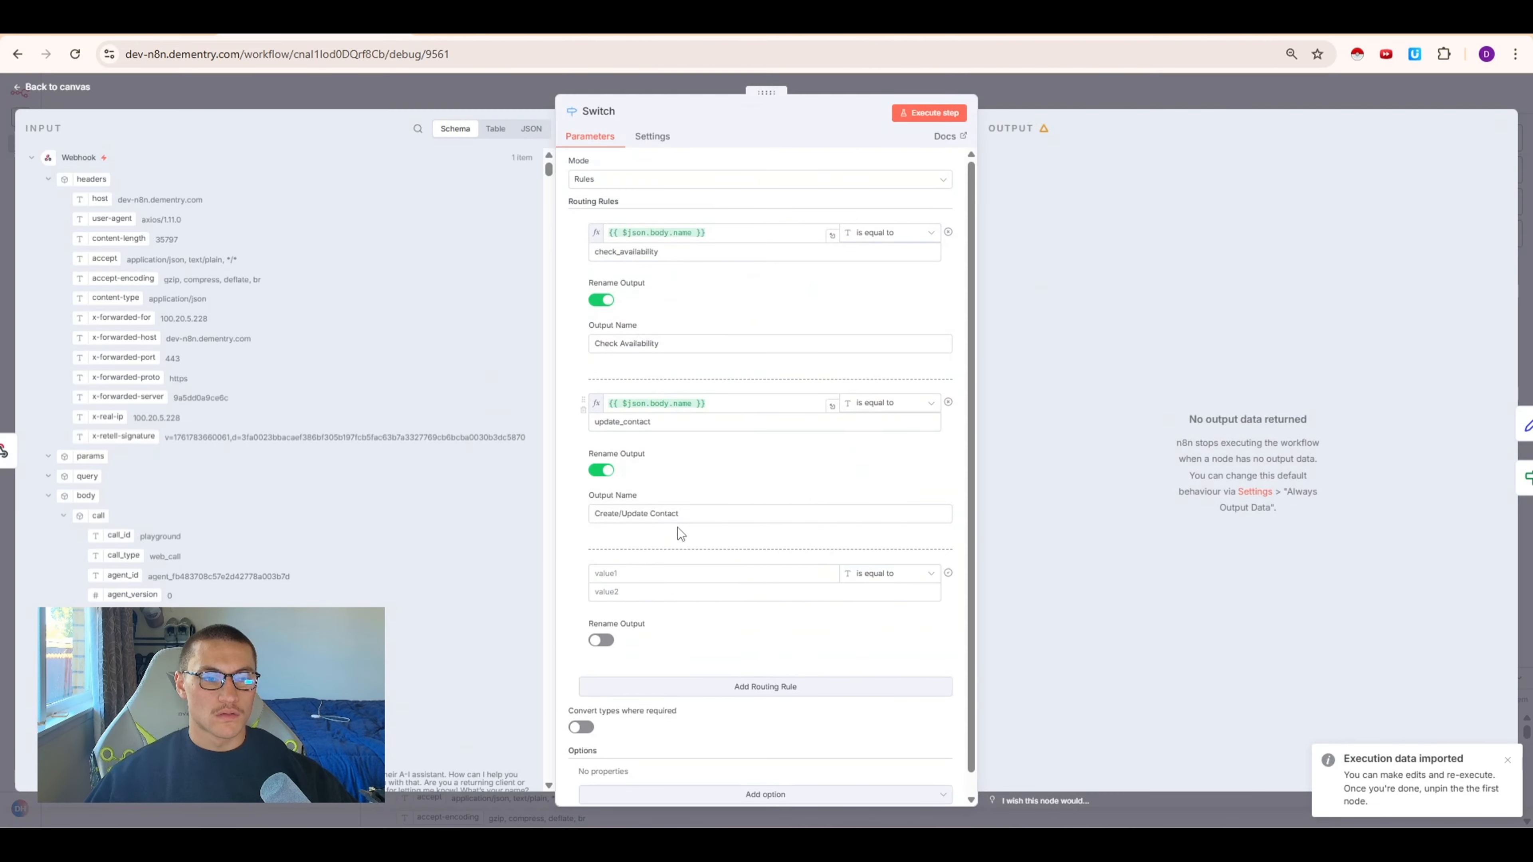
left_click(717, 404)
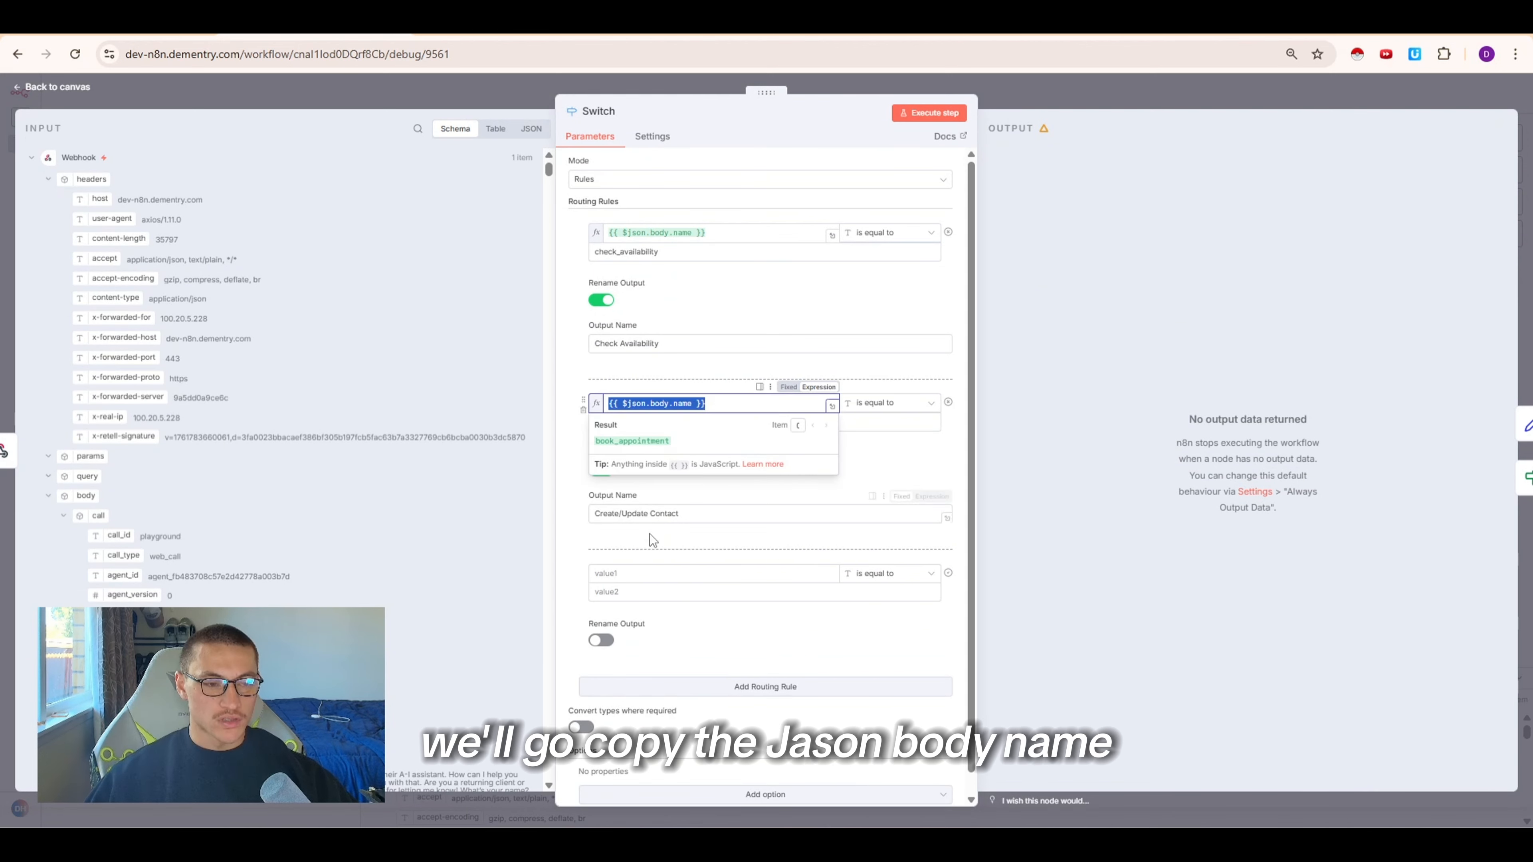
left_click(643, 567)
key("ctrl+v")
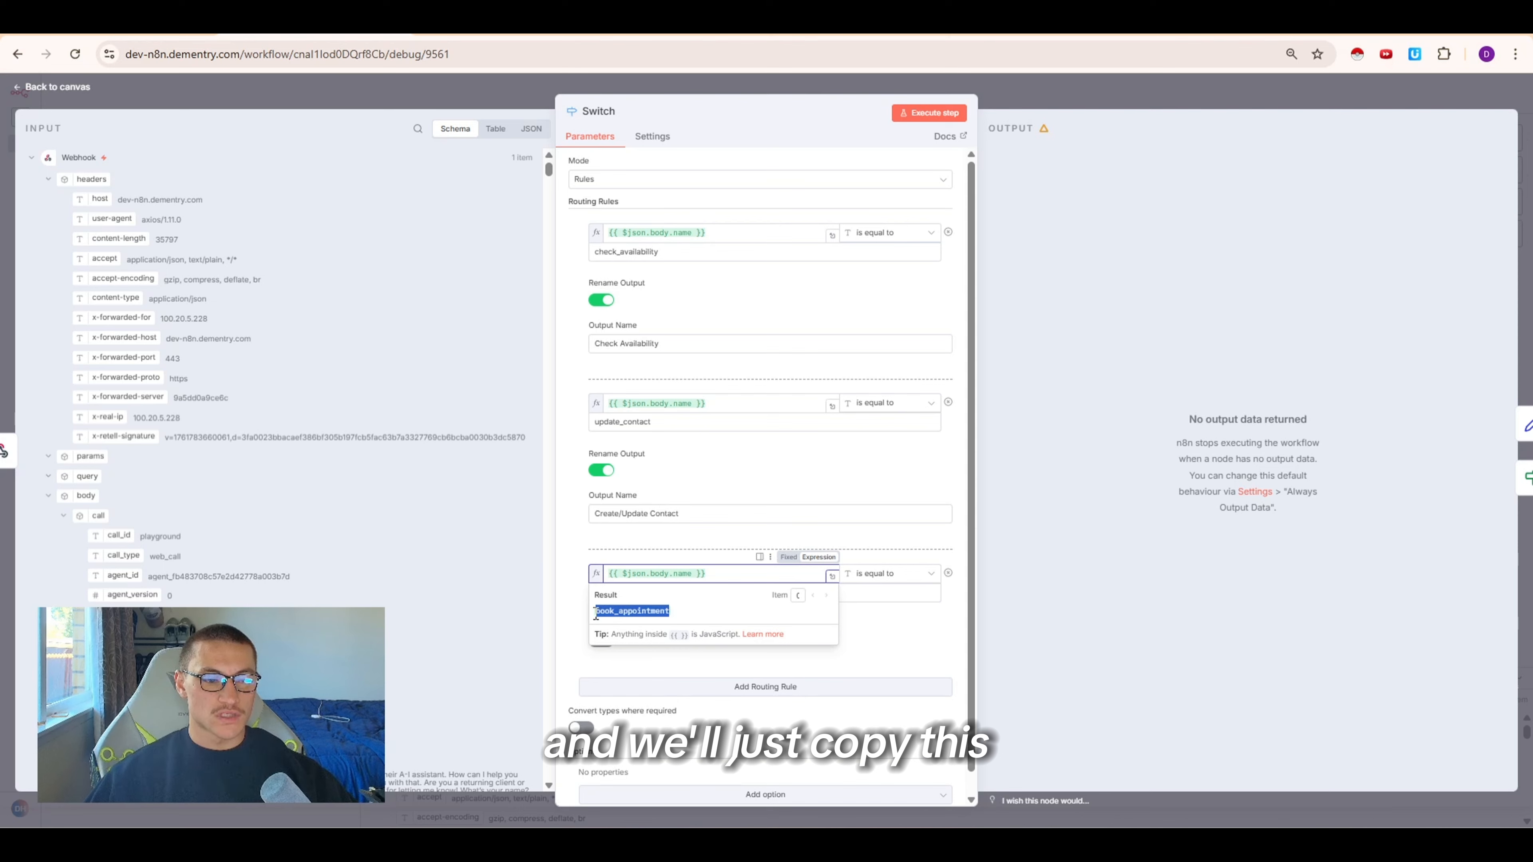
left_click(645, 554)
type("book_appointment")
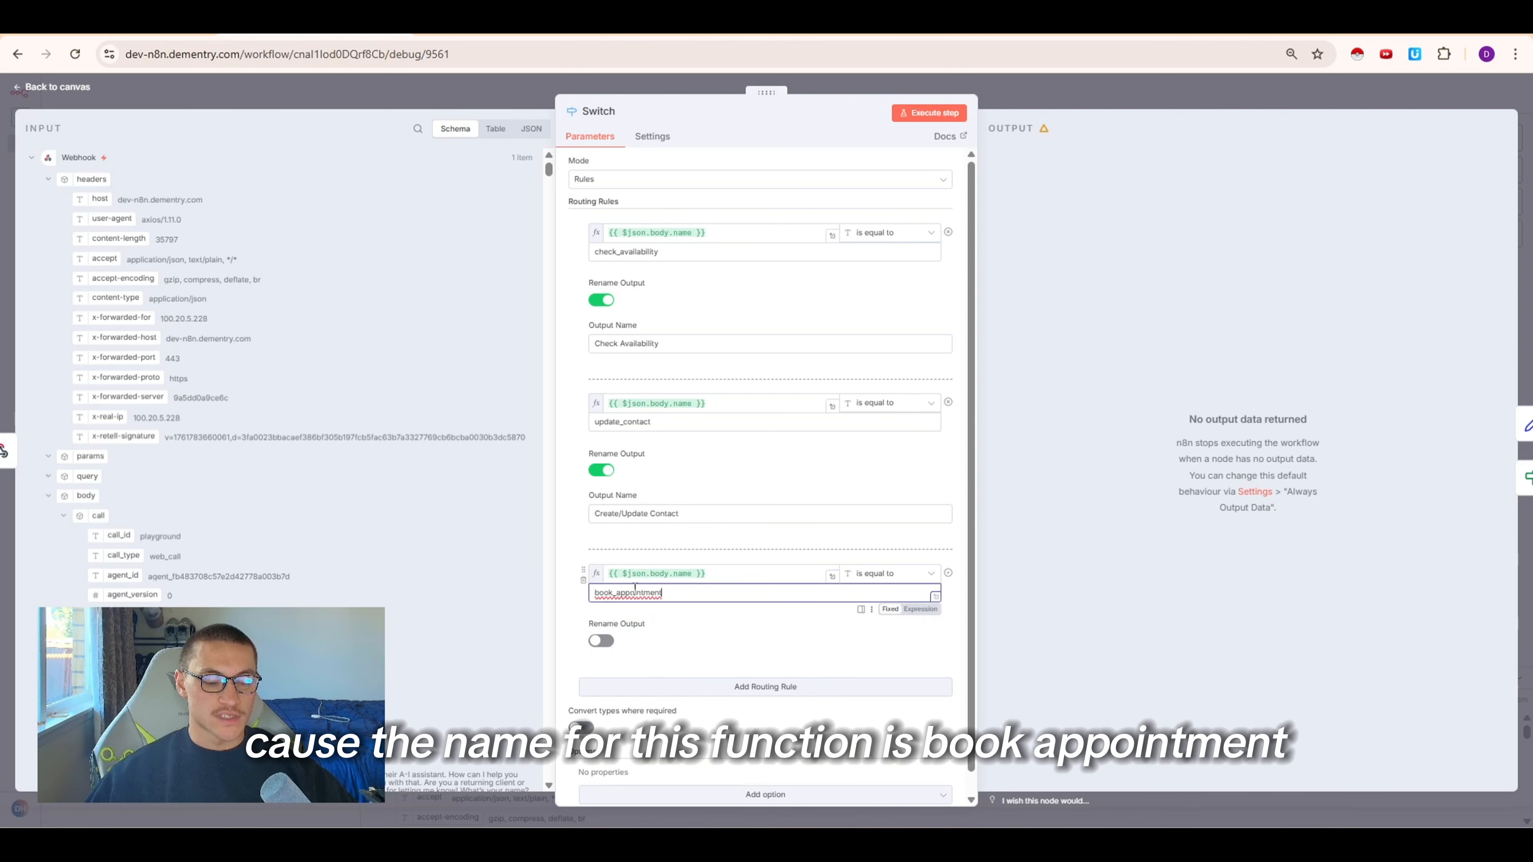
Move the new rule above the update_contact rule, enable output renaming and name its output Book Appointment
left_click_drag(583, 571, 606, 422)
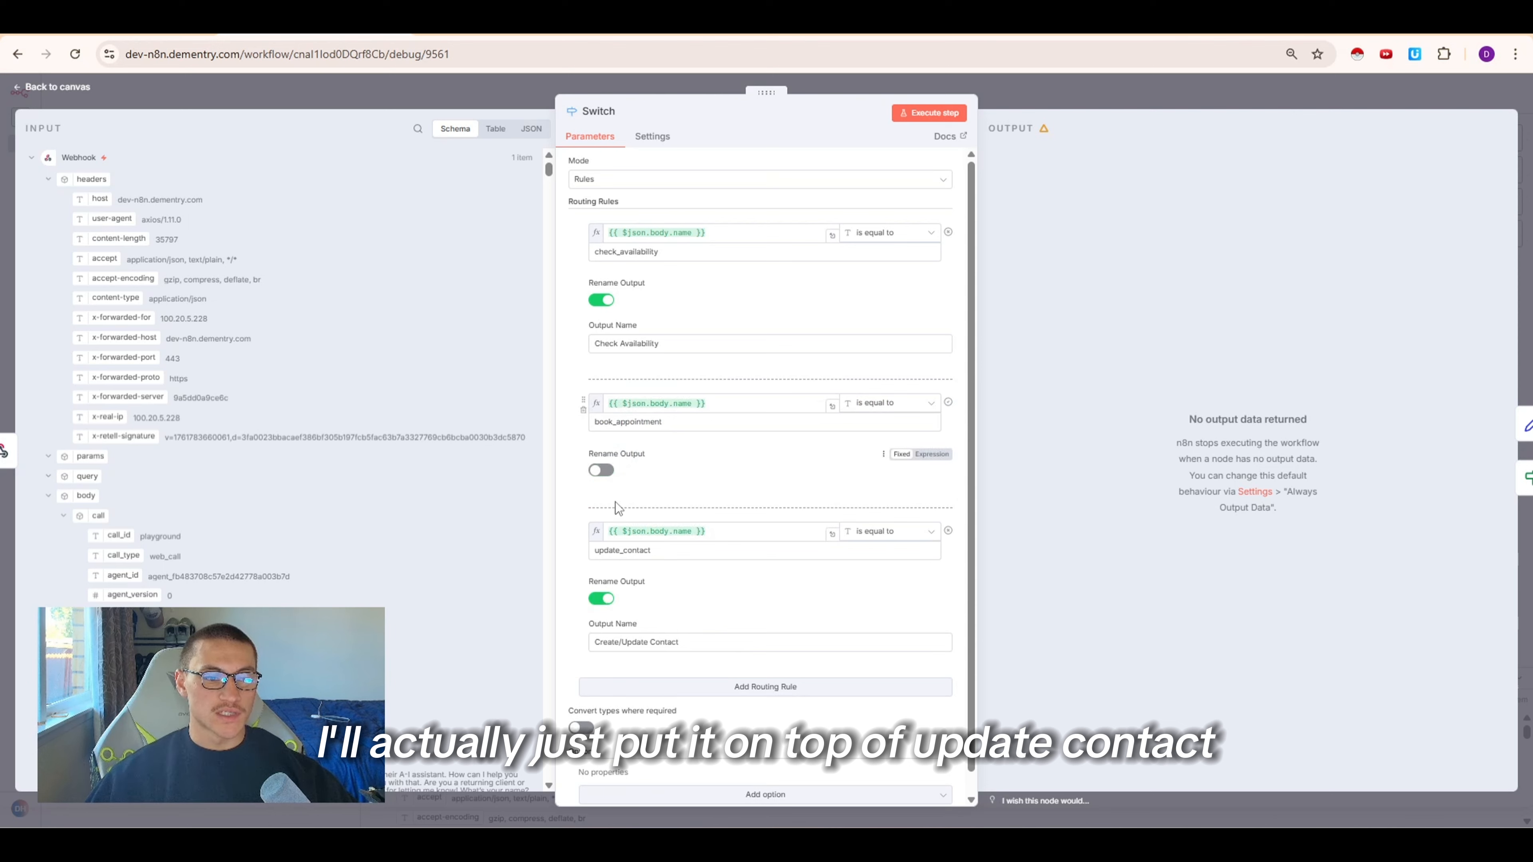
left_click(602, 470)
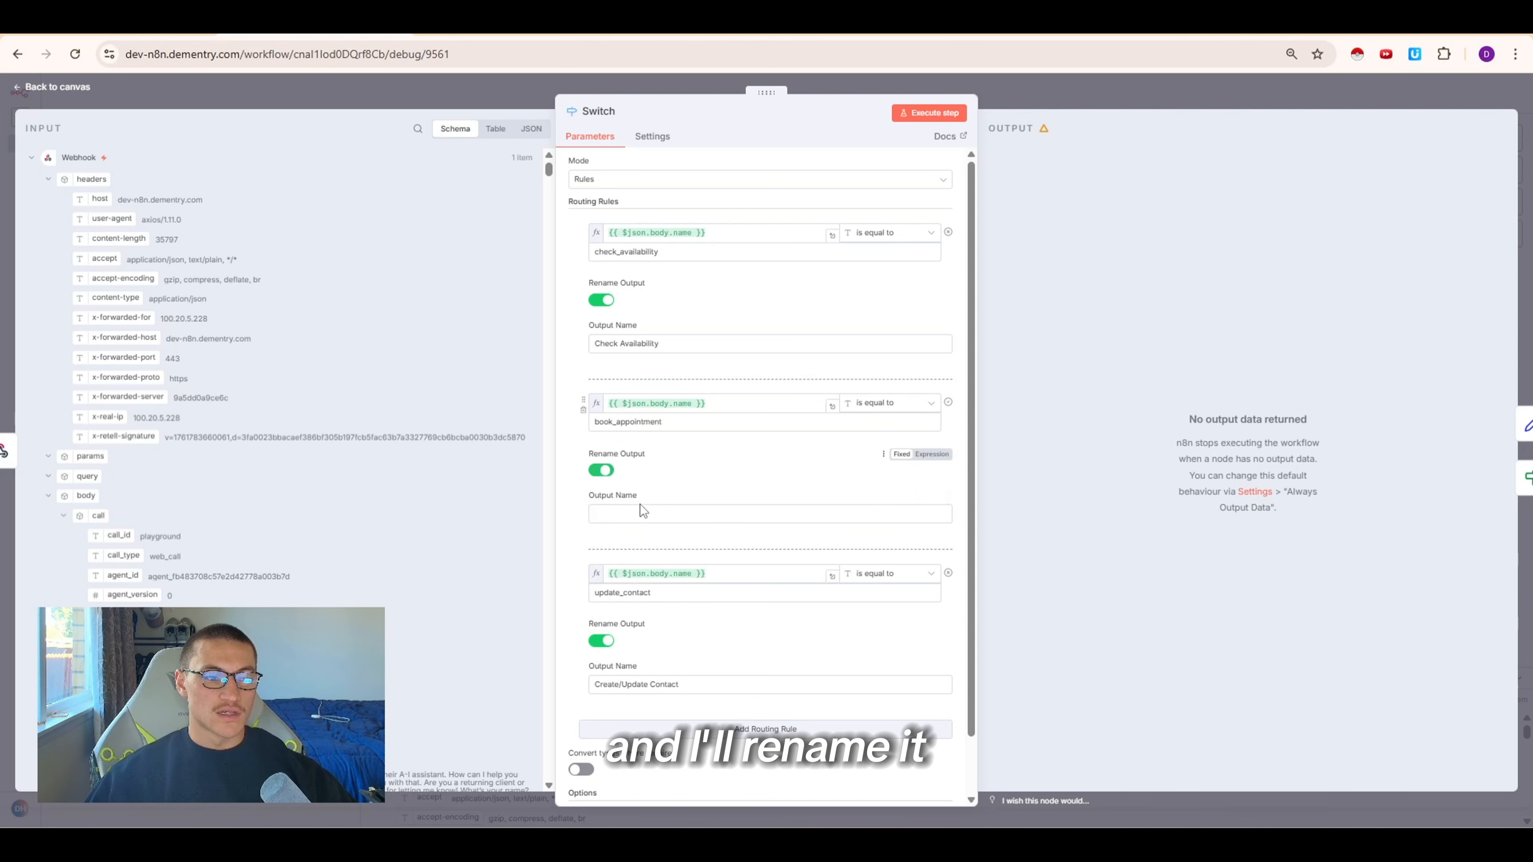
left_click(636, 514)
type("Book Appointment")
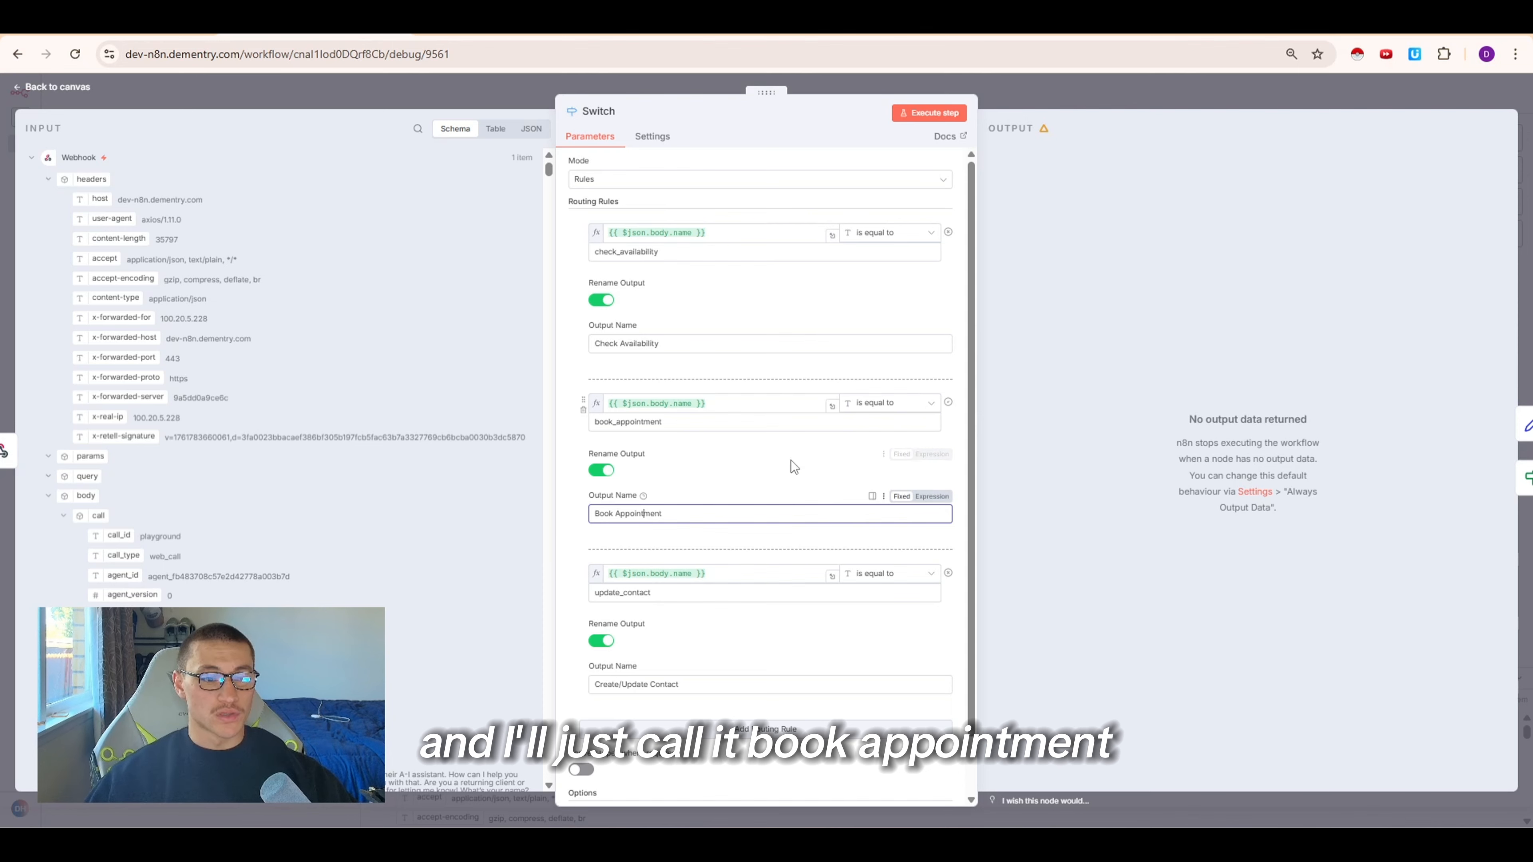
left_click(951, 114)
key("Escape")
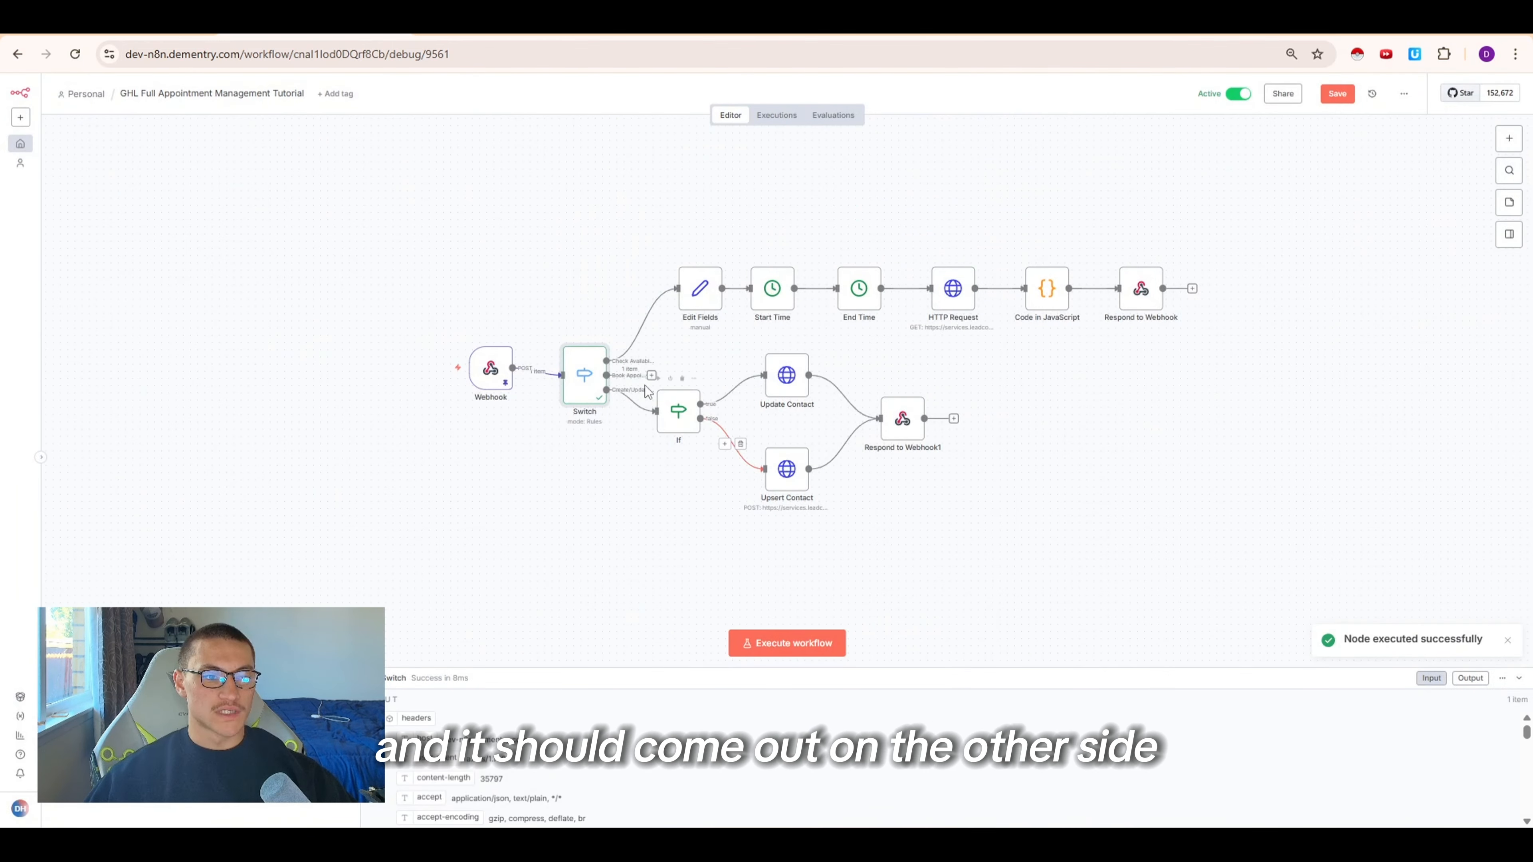
Move the If branch and its contact nodes lower on the canvas to make room
left_click_drag(915, 517, 660, 339)
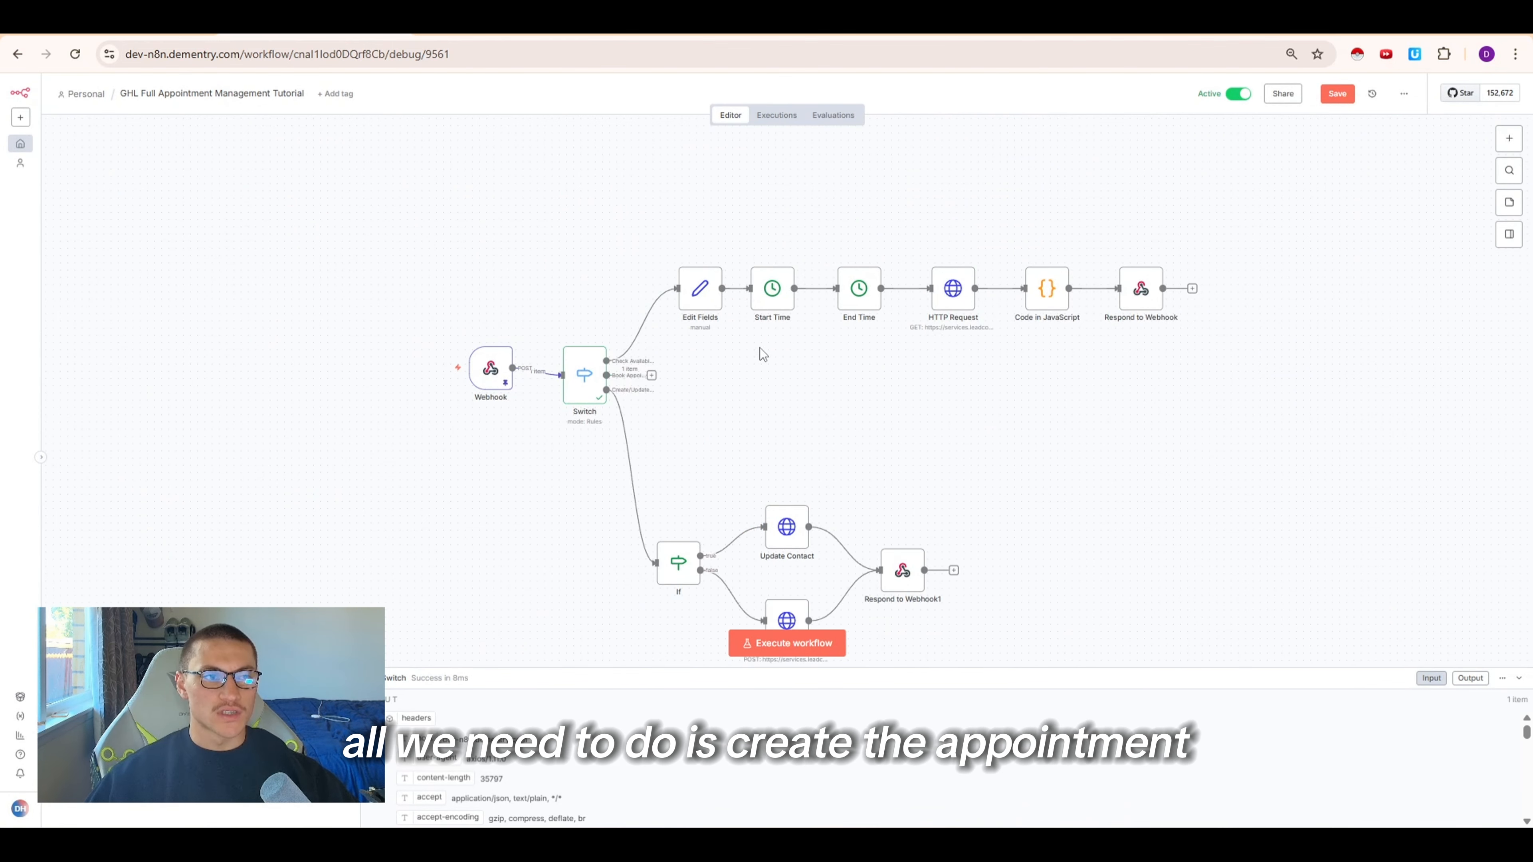
In the HighLevel API docs, open Calendar Events' Create appointment page and copy its cURL example
left_click(472, 38)
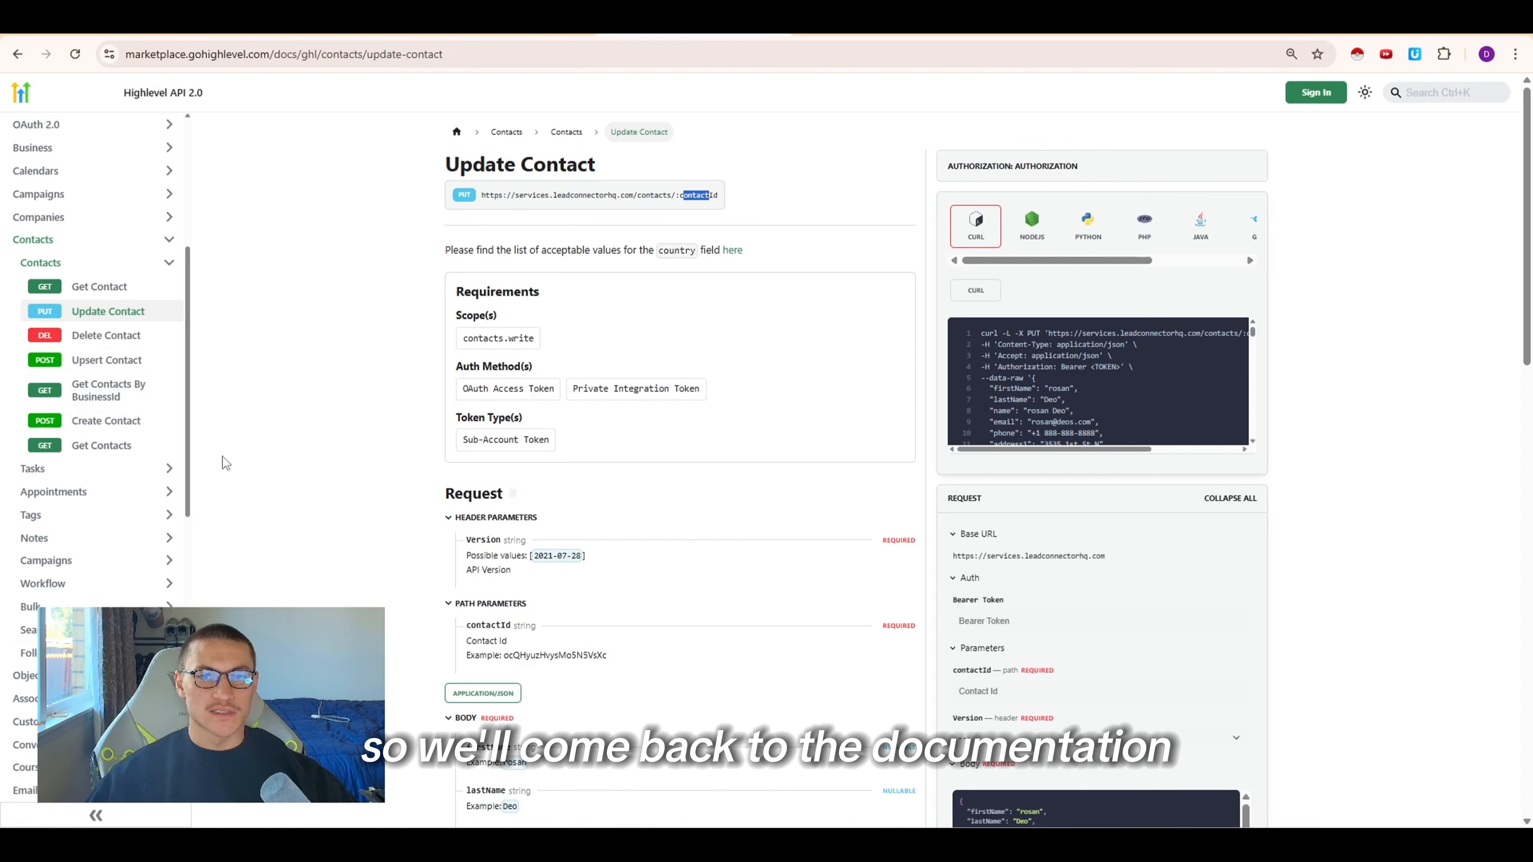
left_click(128, 265)
scroll(88, 452, "up", 3)
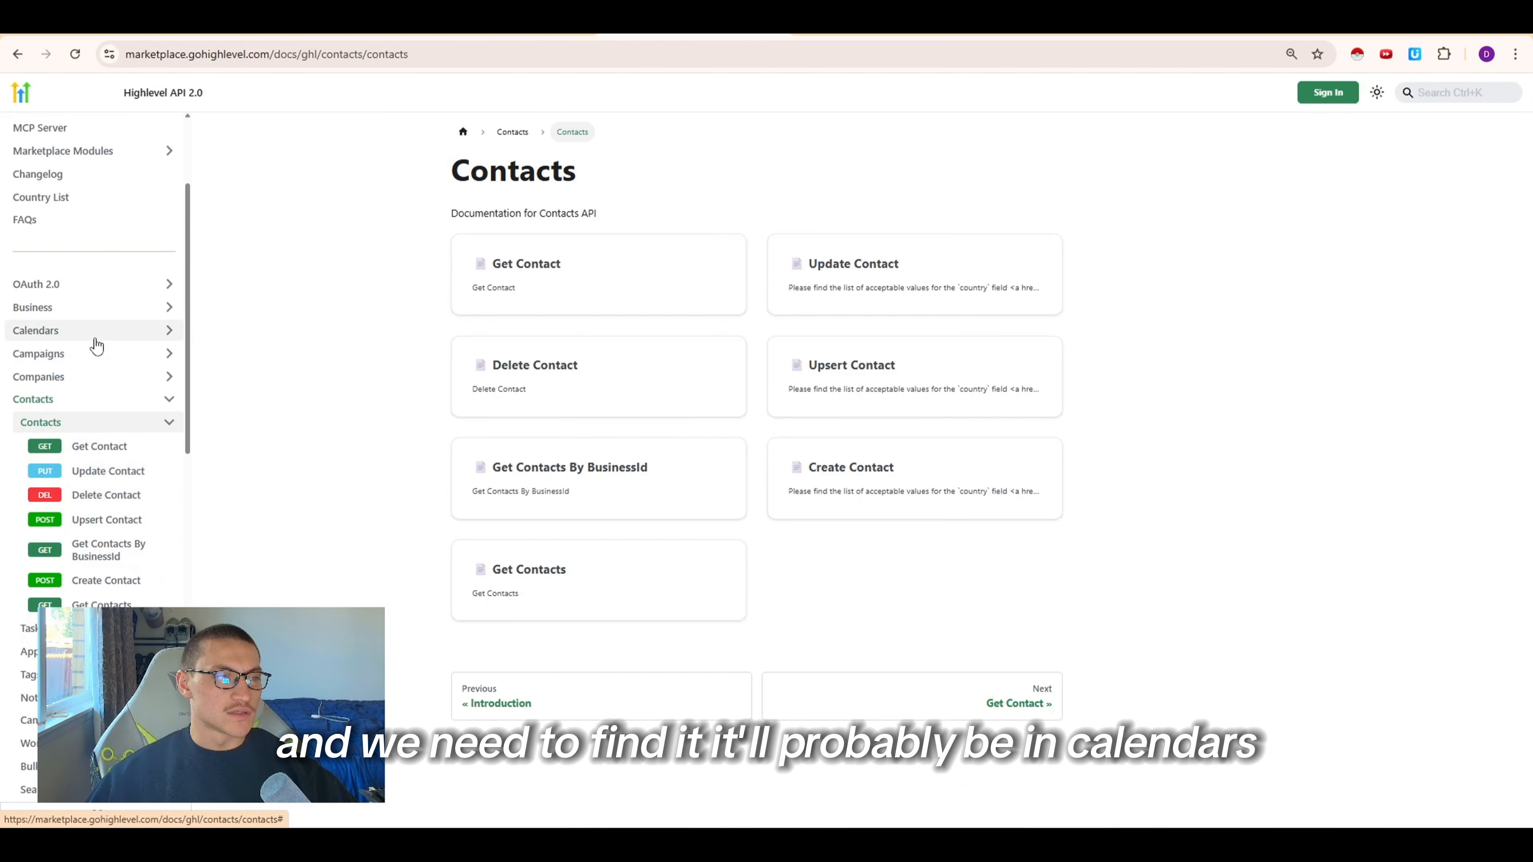
left_click(91, 333)
left_click(58, 549)
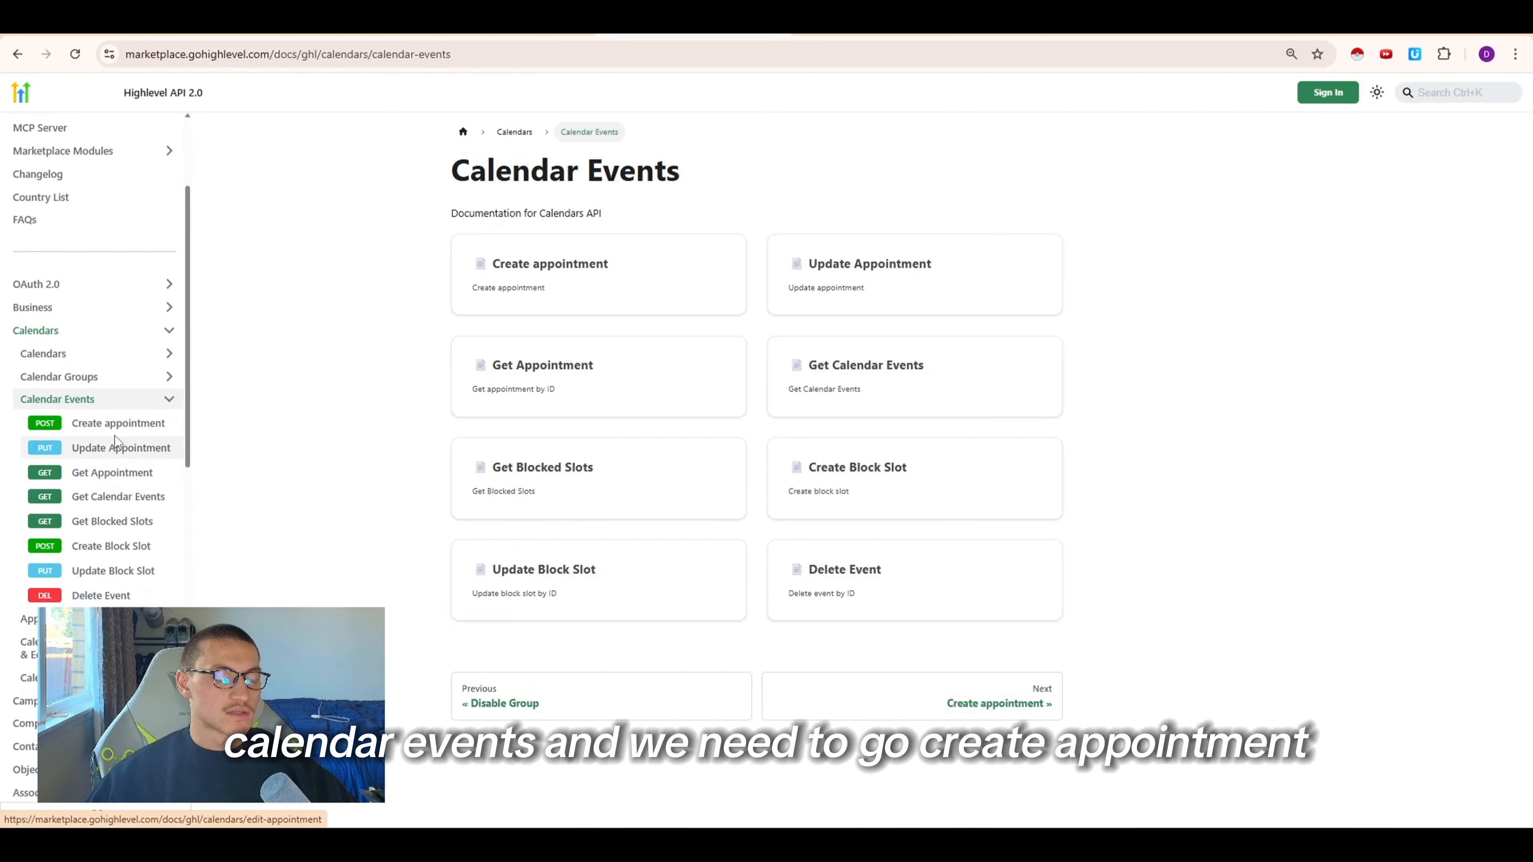
left_click(113, 425)
mouse_move(1216, 374)
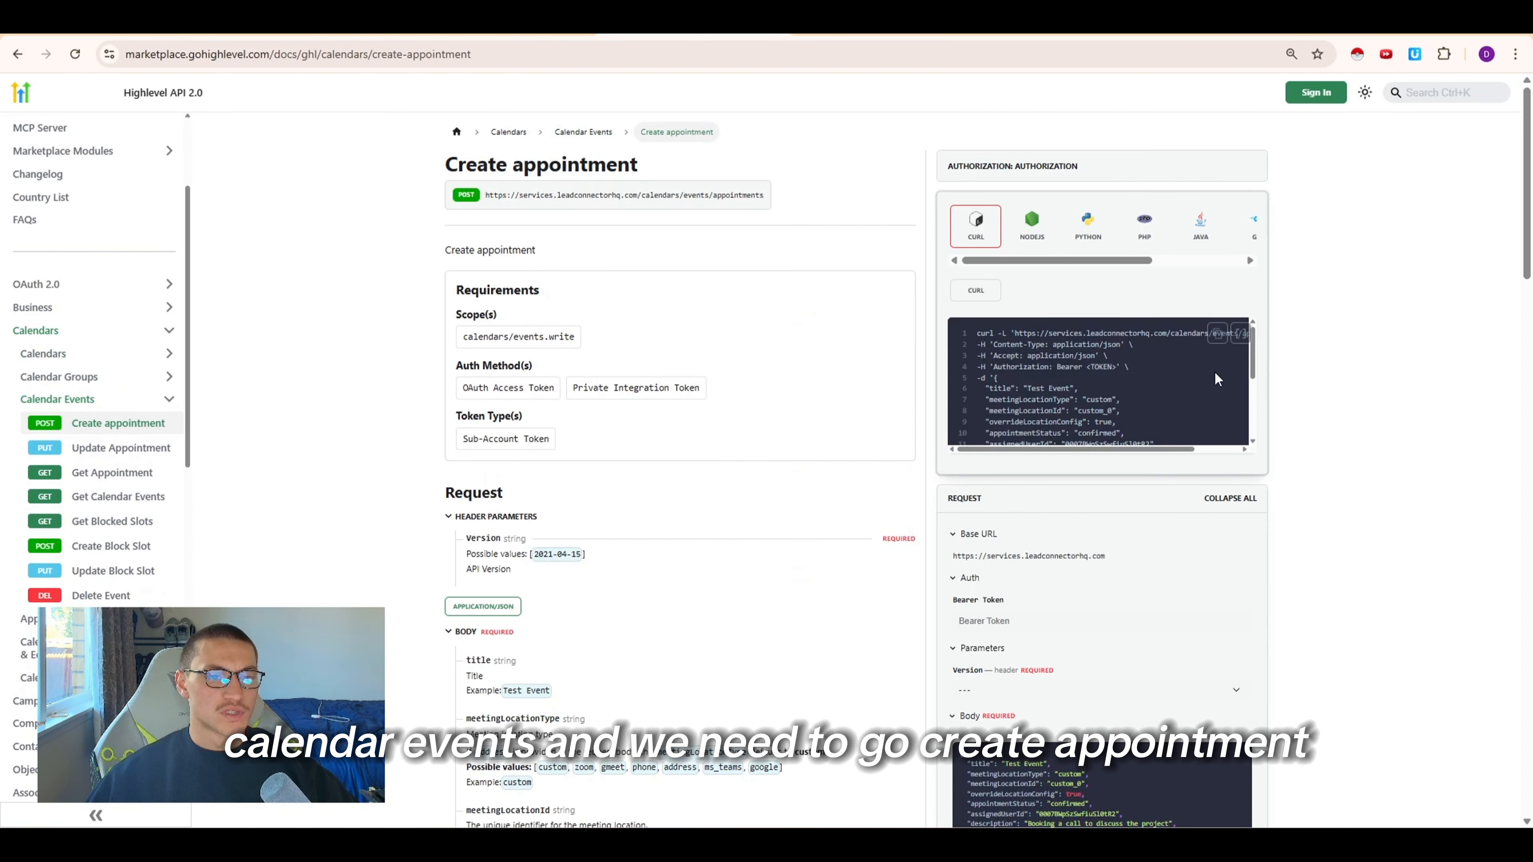
left_click(1212, 332)
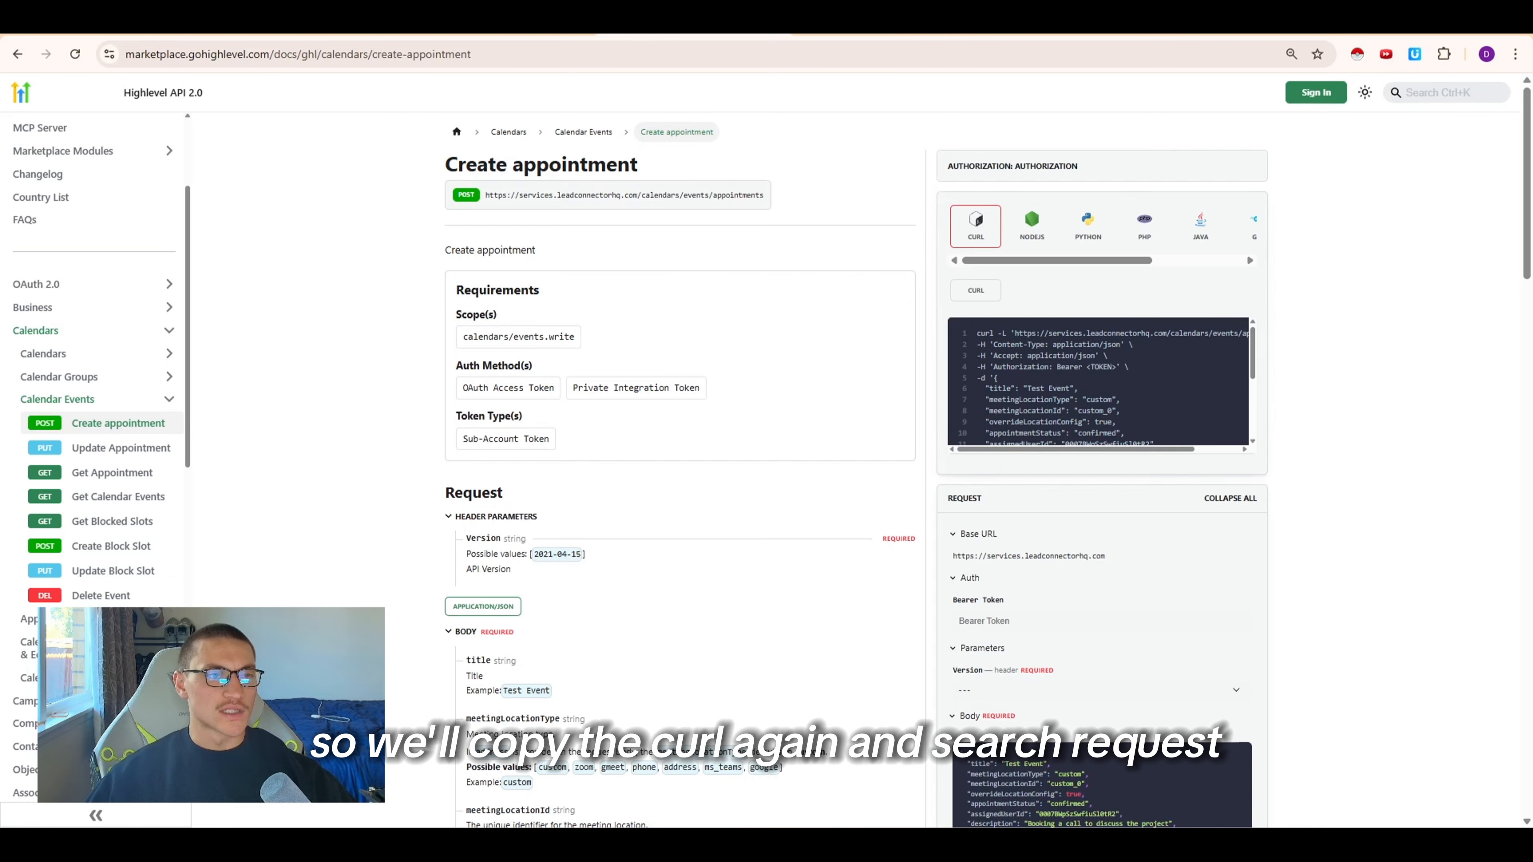
Add an HTTP Request node on the Book Appointment output and import the copied cURL command
left_click(313, 24)
type("reque")
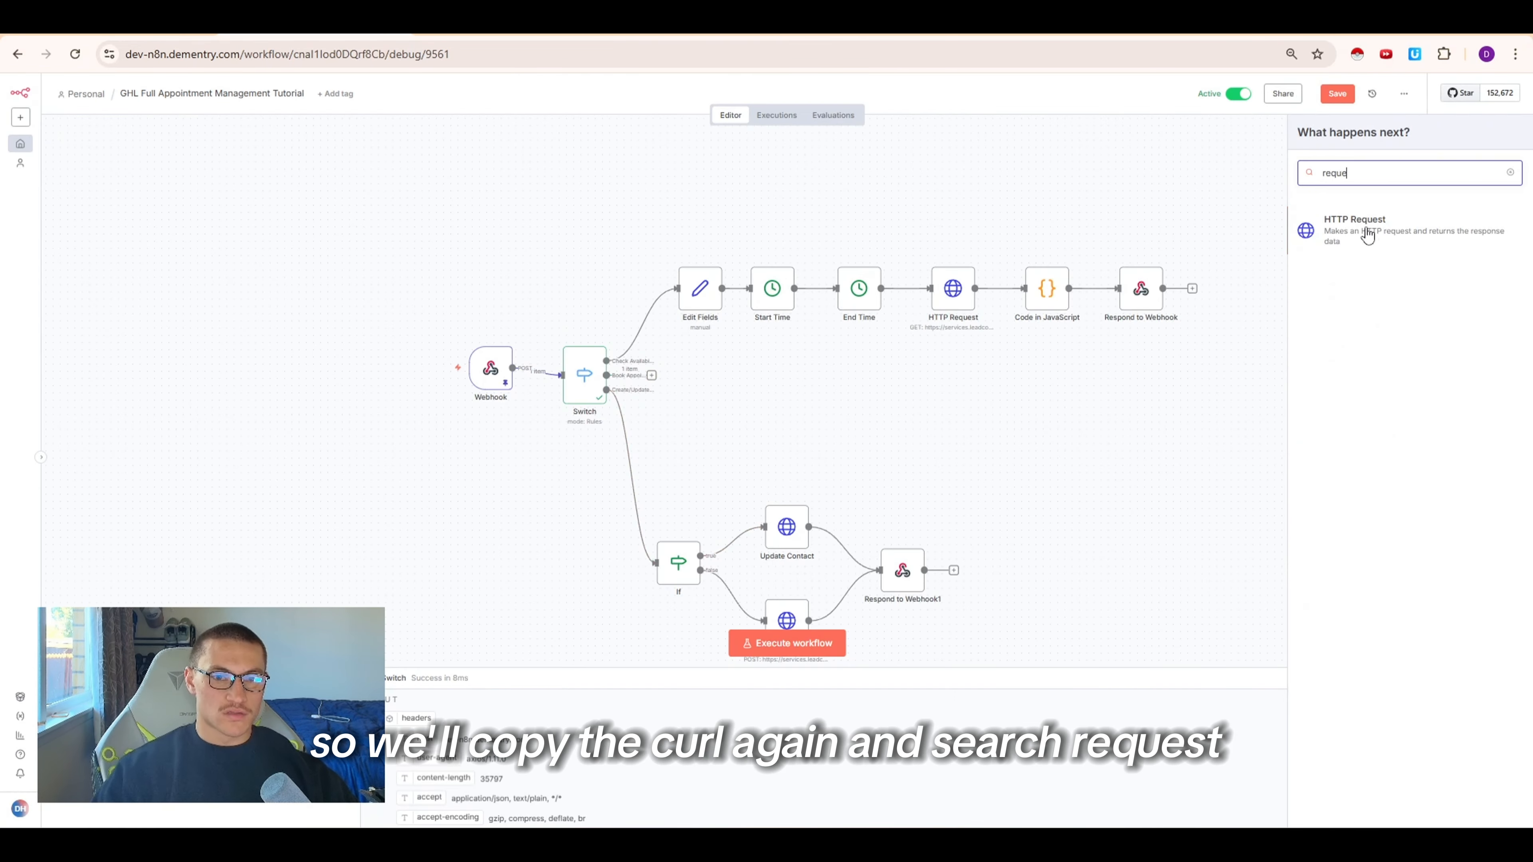
left_click(1366, 236)
left_click(935, 162)
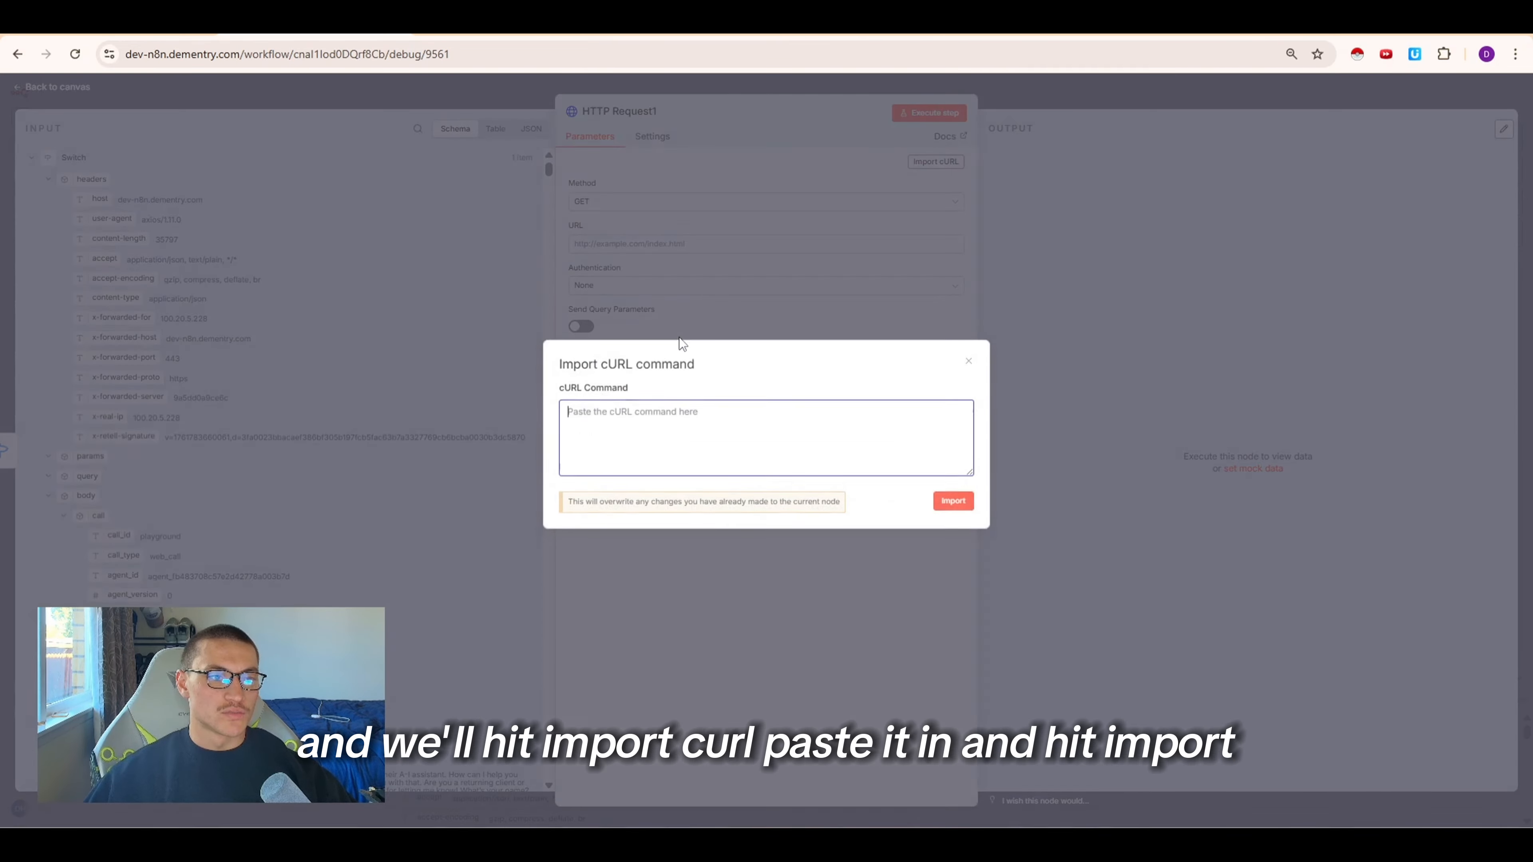
key("ctrl+v")
left_click(953, 501)
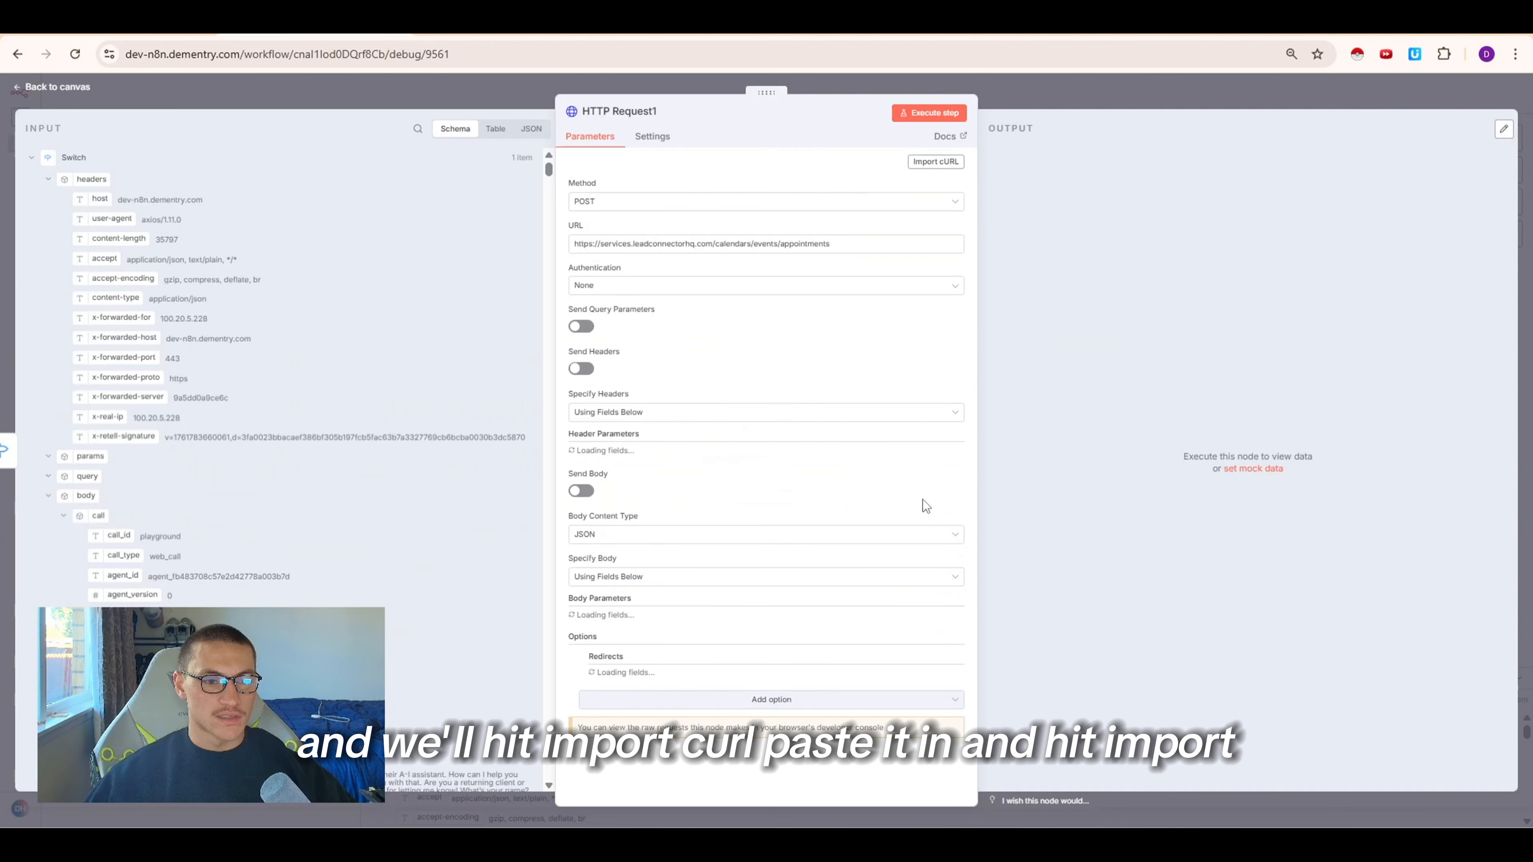
Set authentication to Generic Credential Type with Bearer Auth using the GHL CalendarTutorial credential
left_click(640, 291)
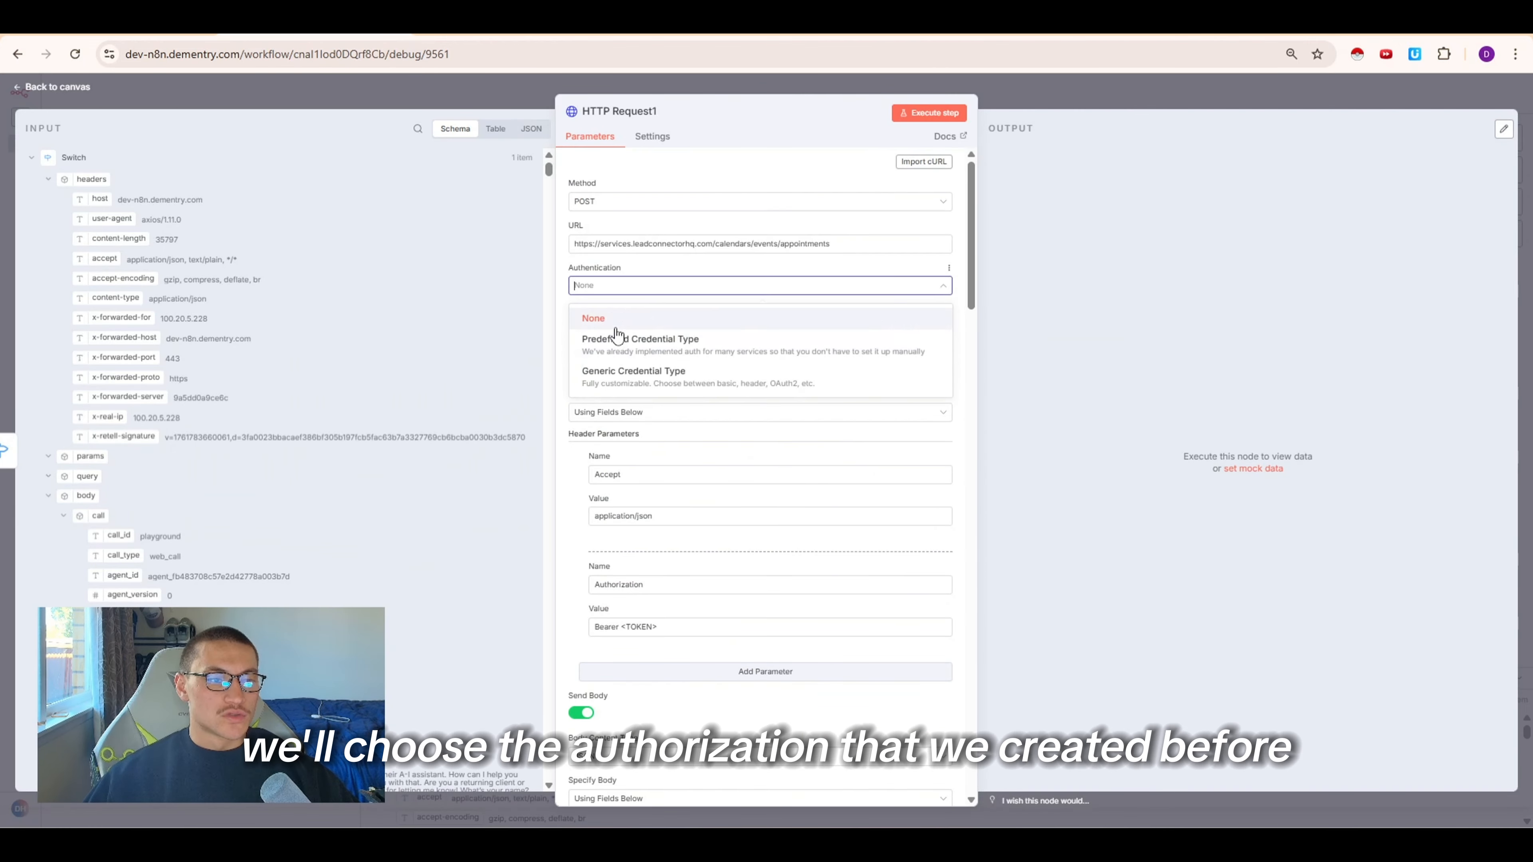
left_click(633, 377)
left_click(649, 328)
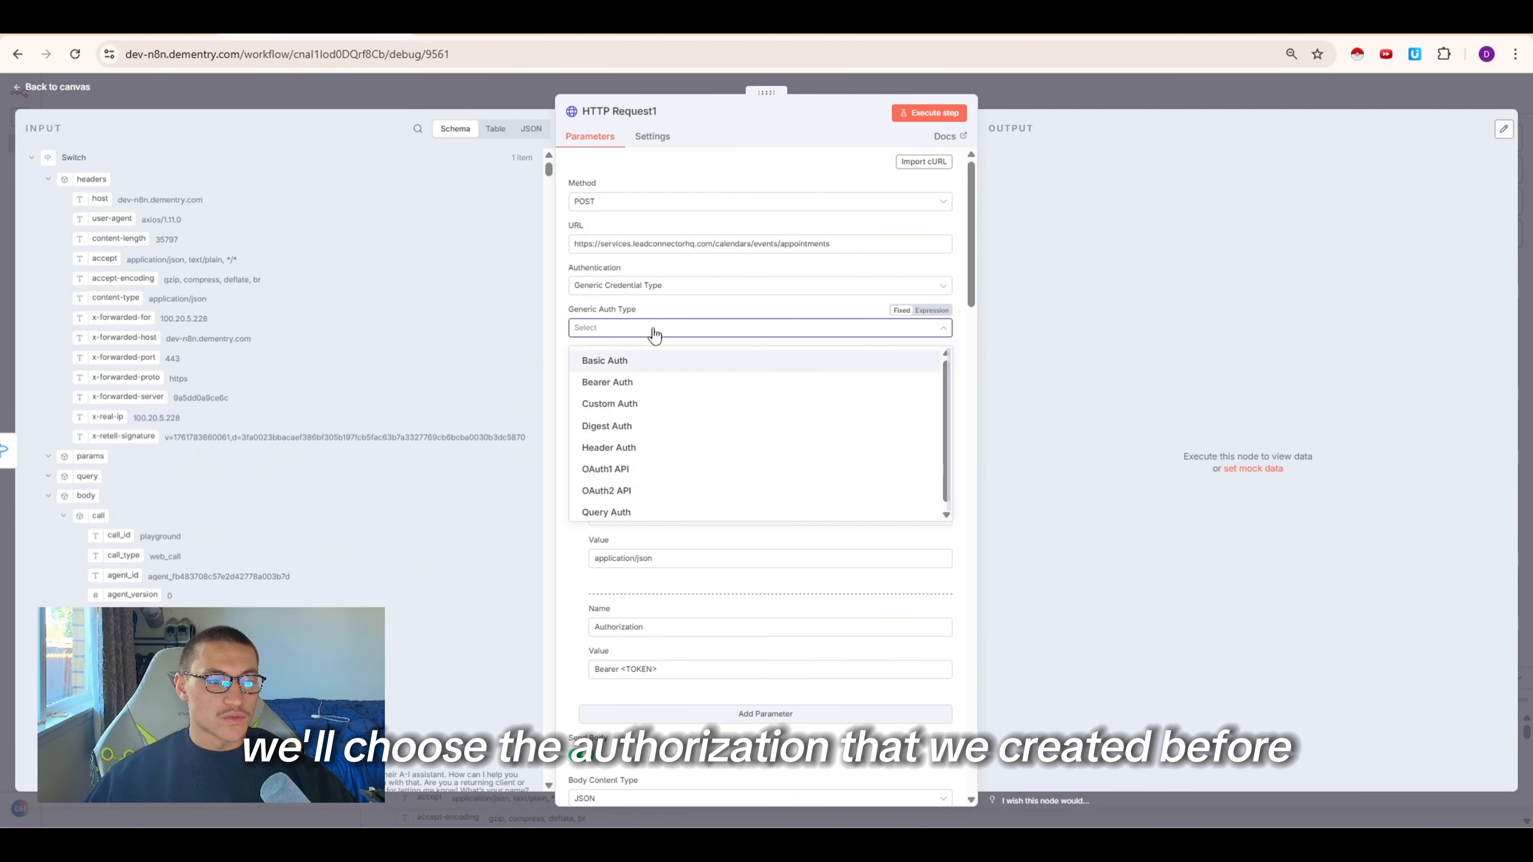
left_click(641, 380)
left_click(638, 365)
left_click(662, 477)
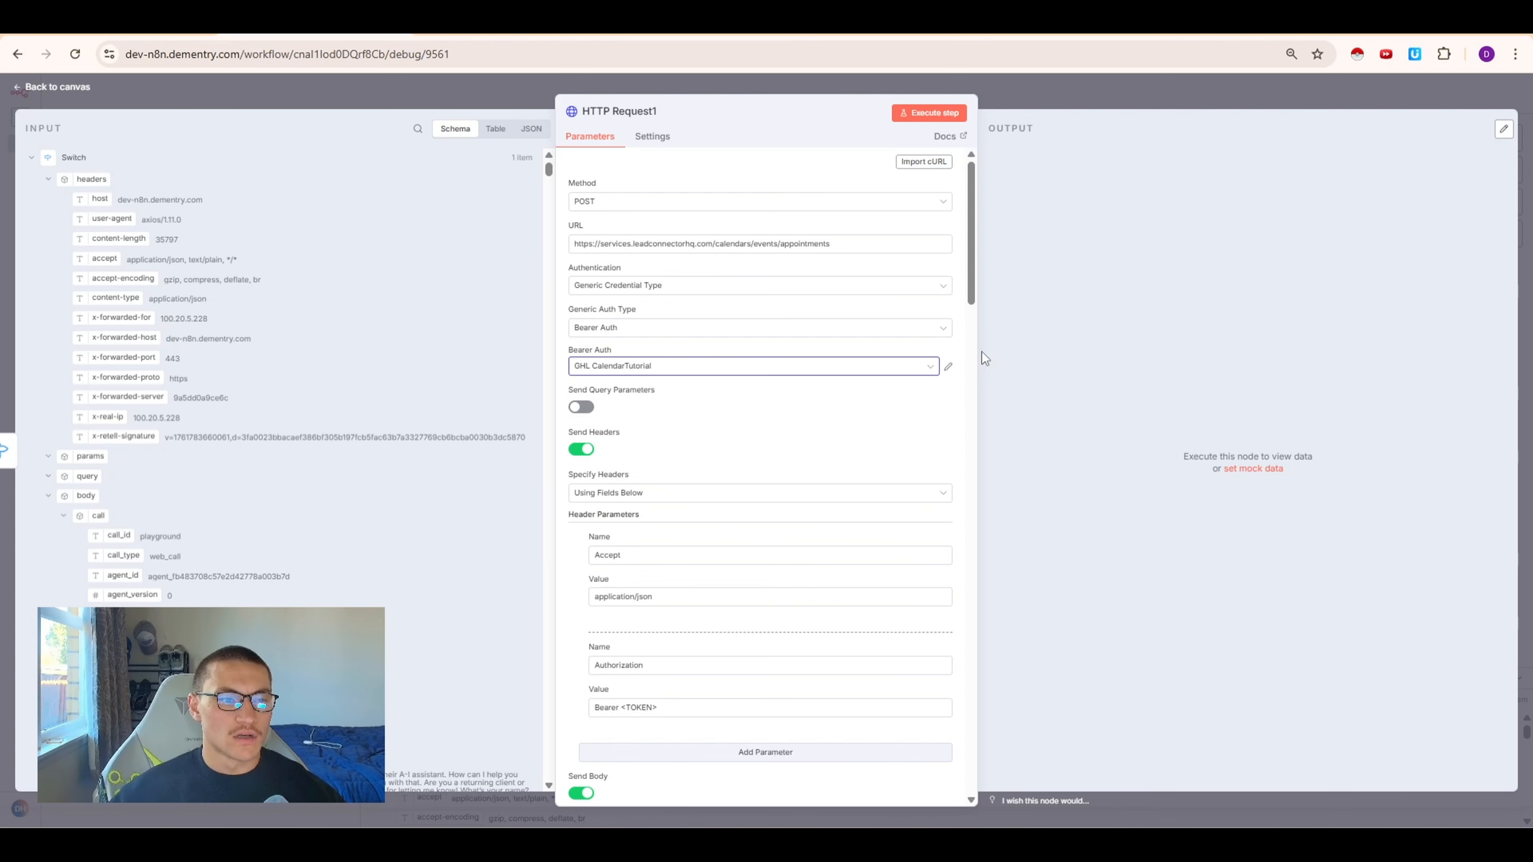
Remove the Authorization header and add a new header named version
left_click(582, 663)
left_click(652, 643)
left_click(645, 663)
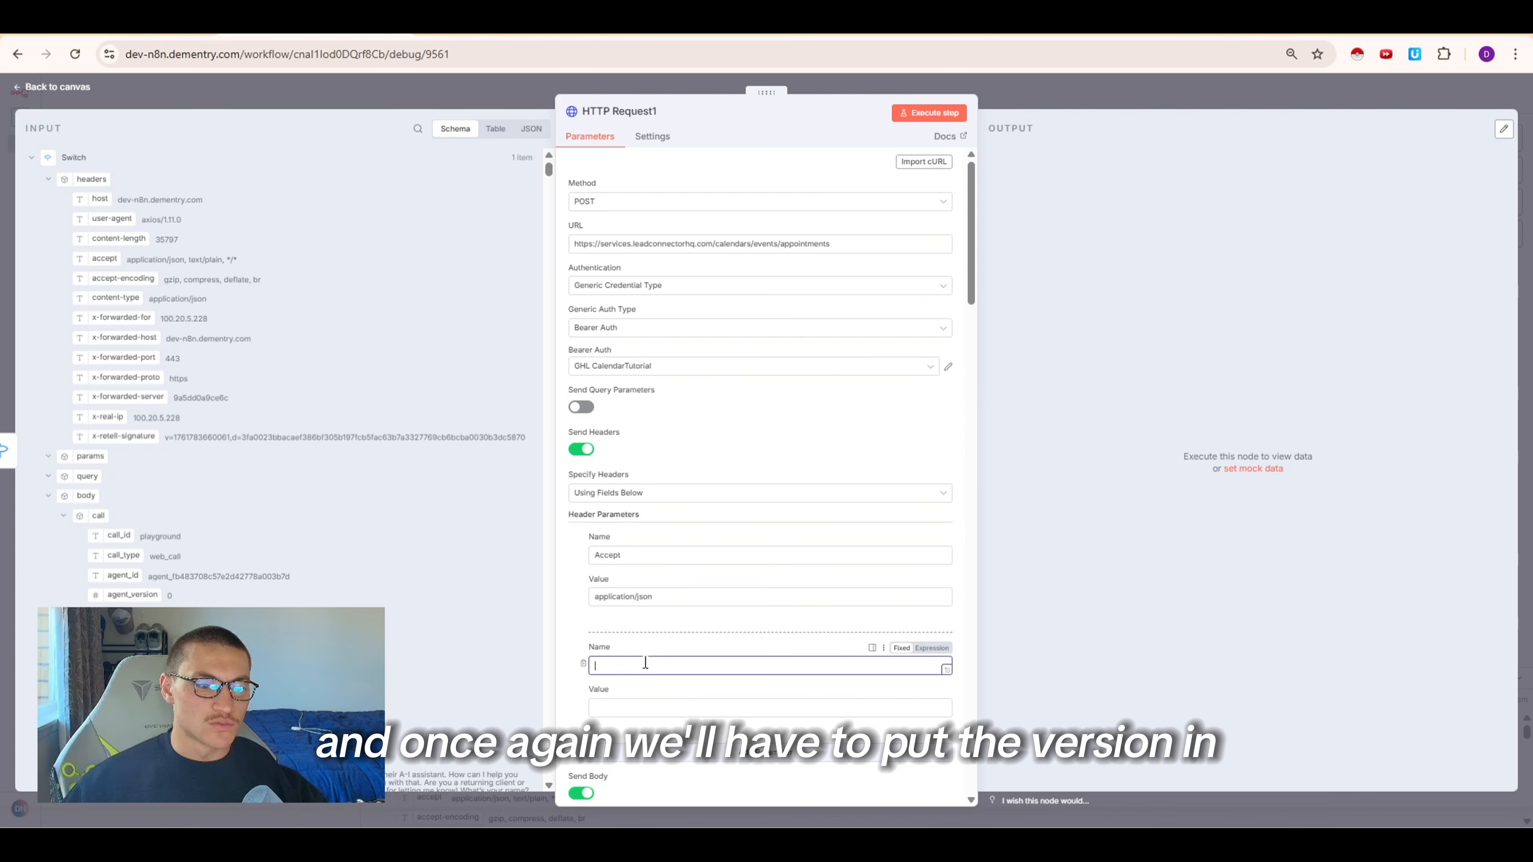
type("version")
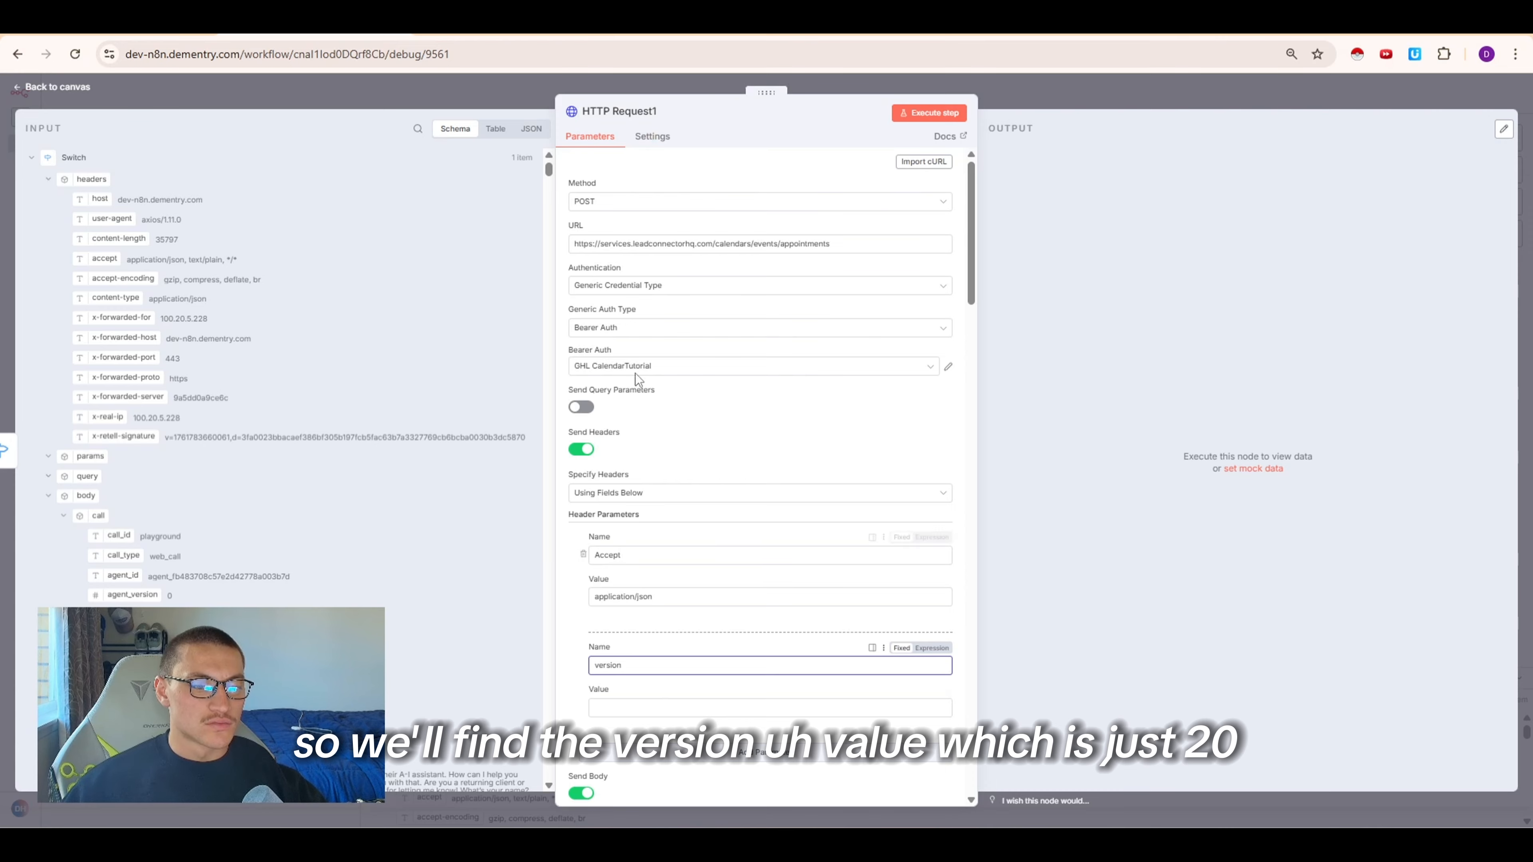
Set the version header's value to 2021-04-15, taken from the Create appointment docs
left_click(646, 35)
scroll(575, 486, "up", 10)
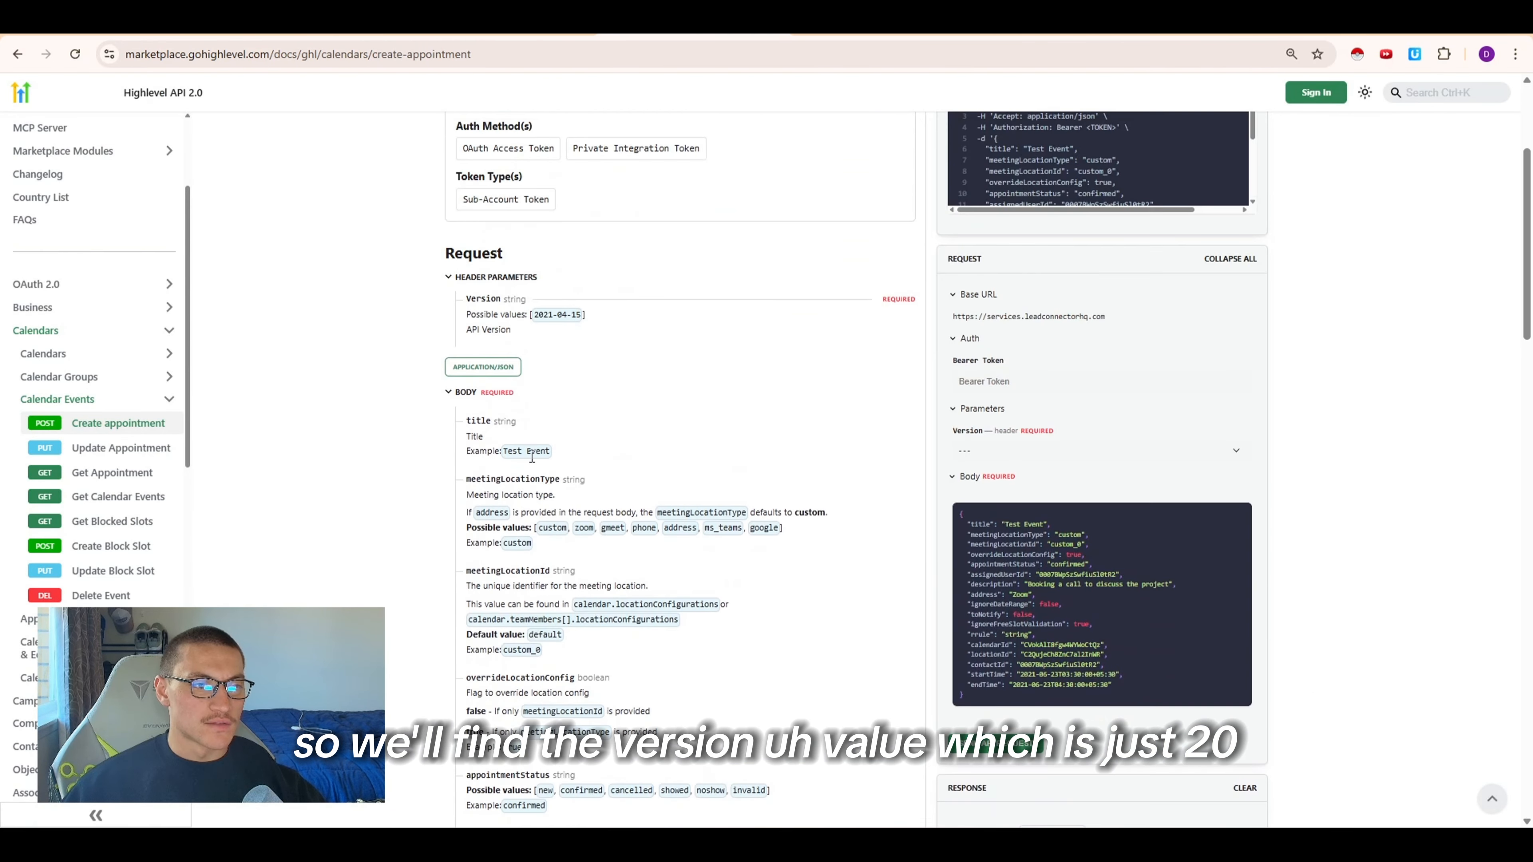
scroll(508, 440, "up", 2)
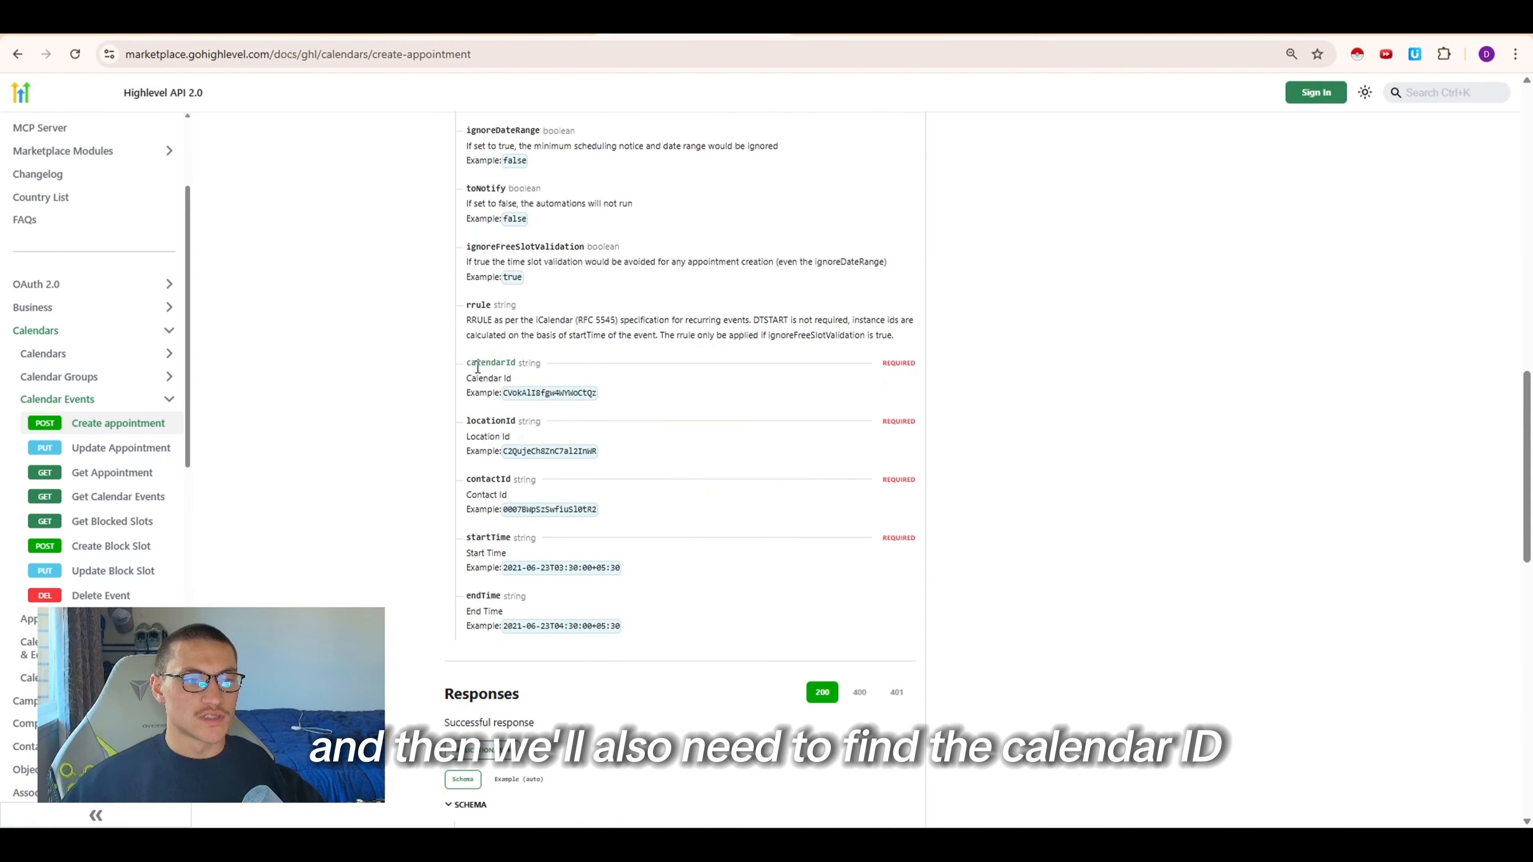
left_click_drag(467, 421, 606, 562)
left_click(522, 442)
left_click(528, 502)
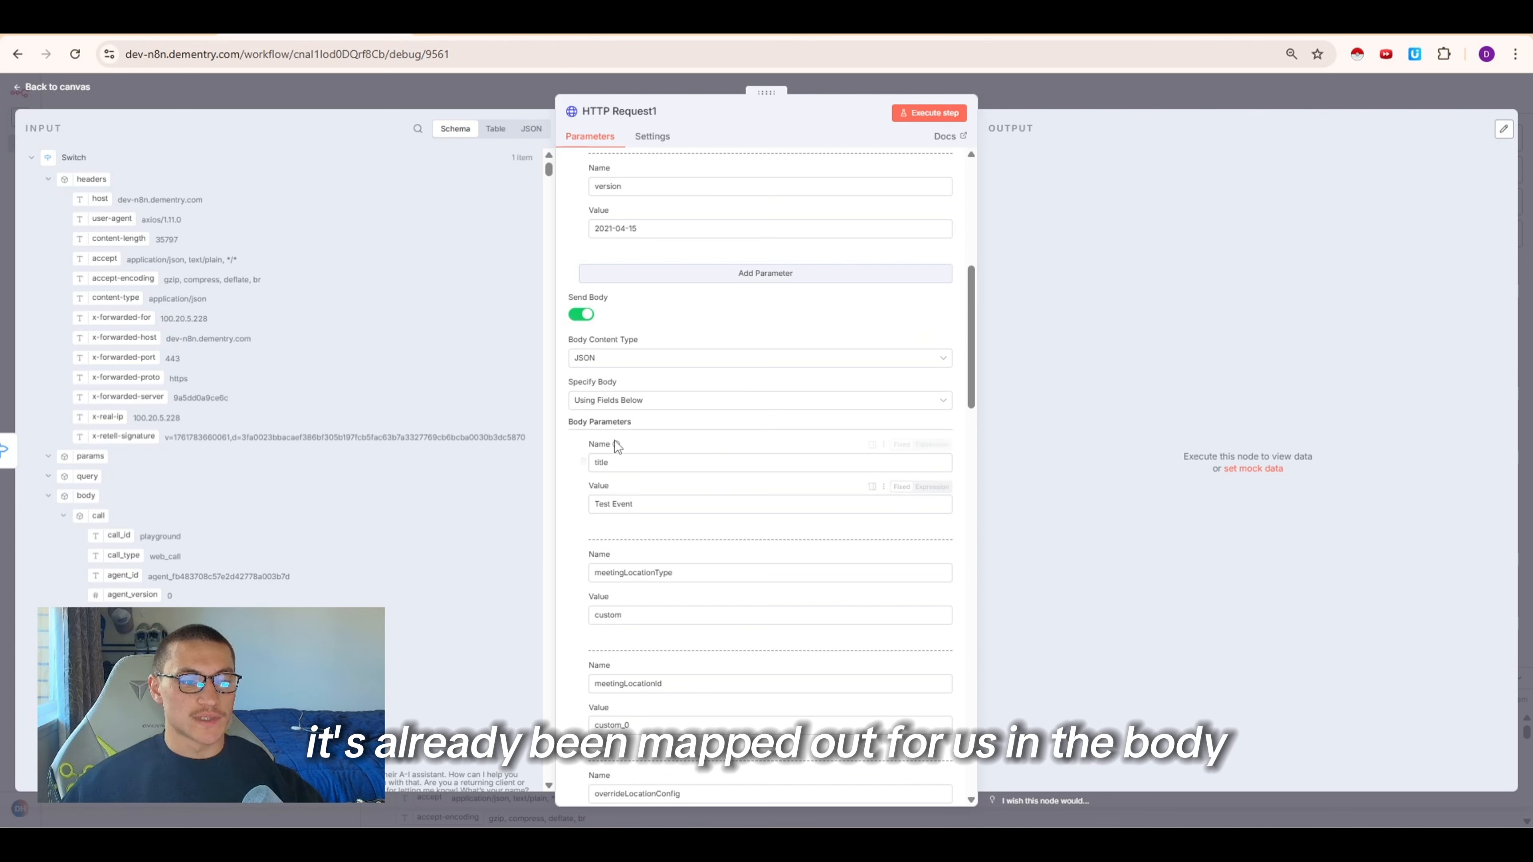
Delete the title, meetingLocationType, meetingLocationId, overrideLocationConfig, appointmentStatus and assignedUserId body parameters
left_click(583, 462)
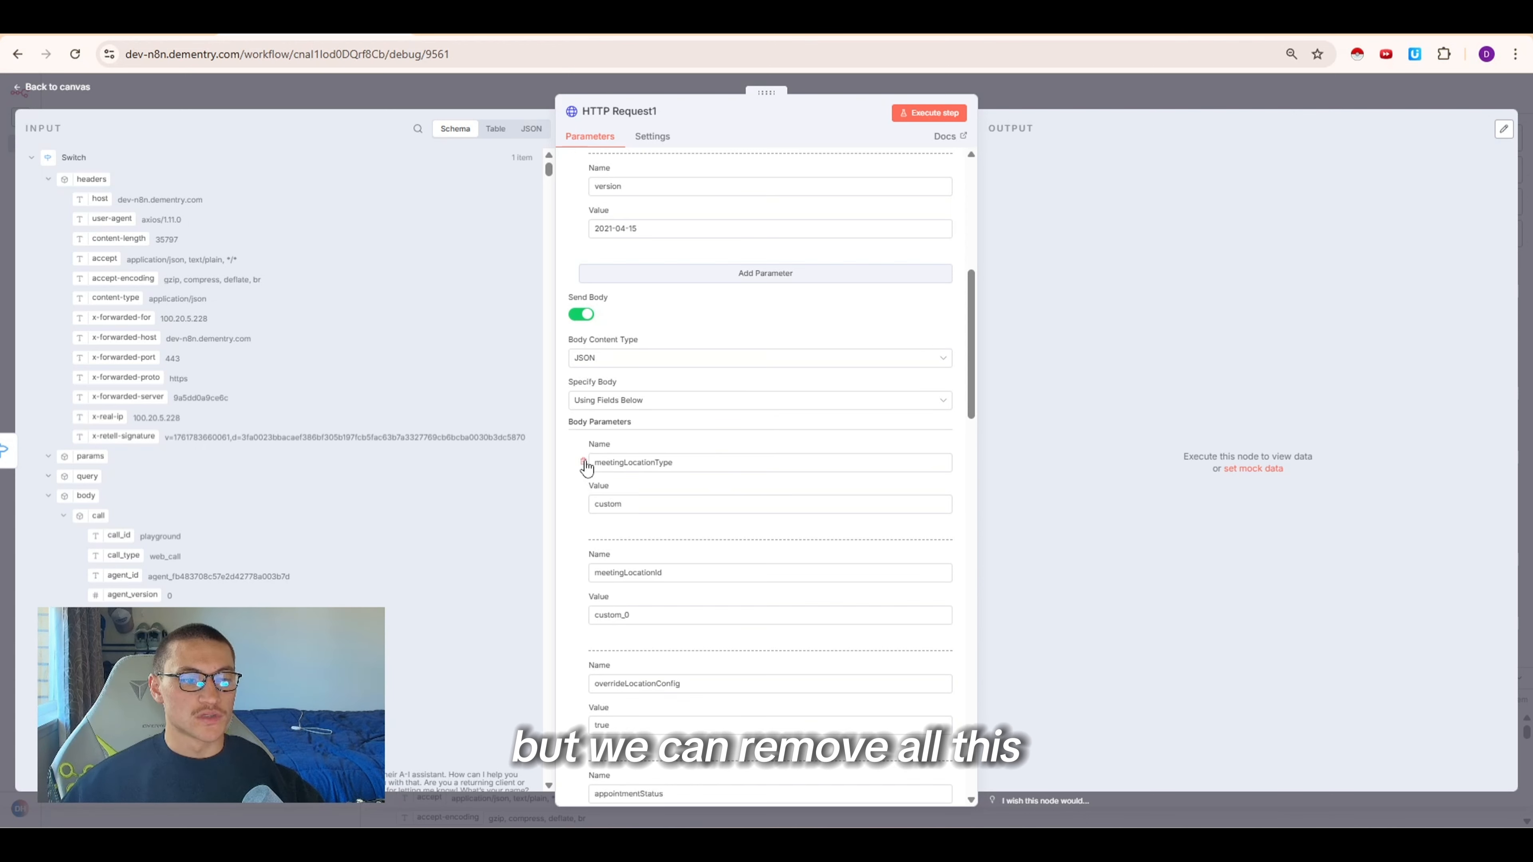
left_click(583, 462)
left_click(583, 462)
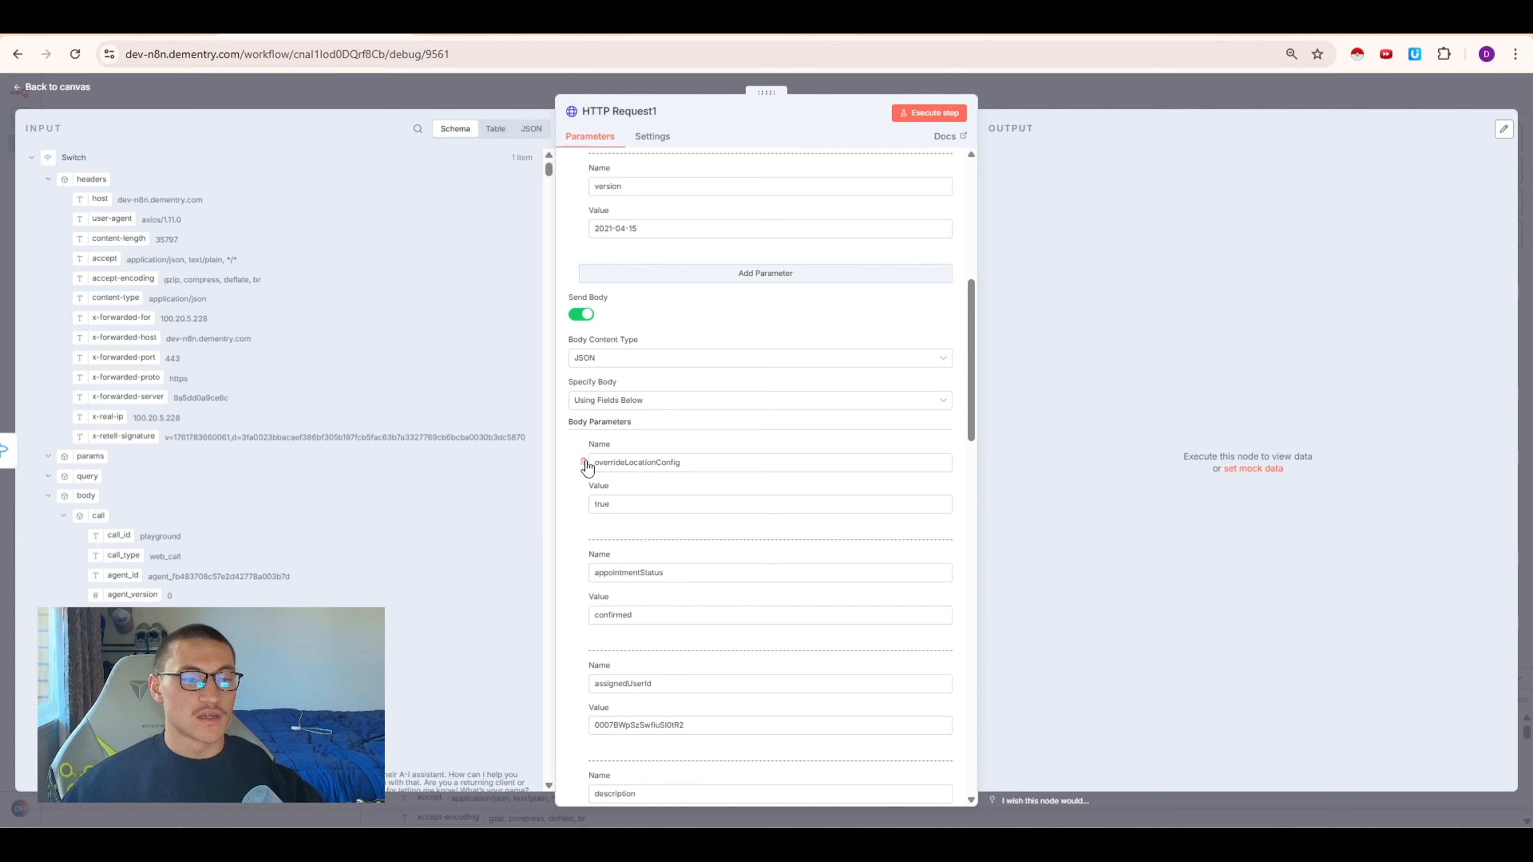
left_click(583, 462)
left_click(583, 462)
left_click(583, 462)
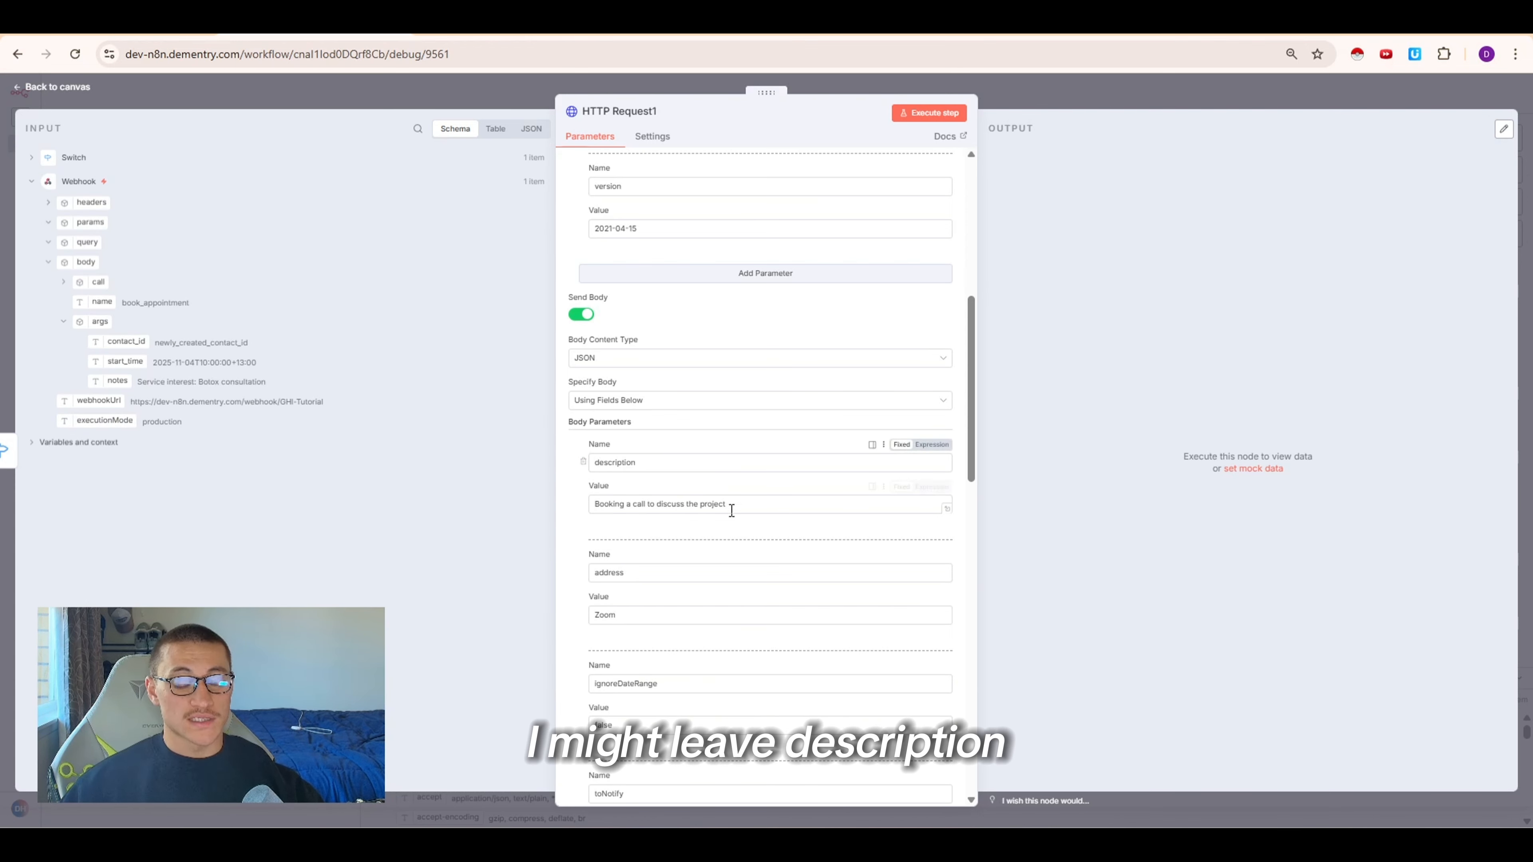
Set the description value to the Webhook's body.args.notes field and delete the address through rrule body parameters
left_click_drag(726, 505, 594, 505)
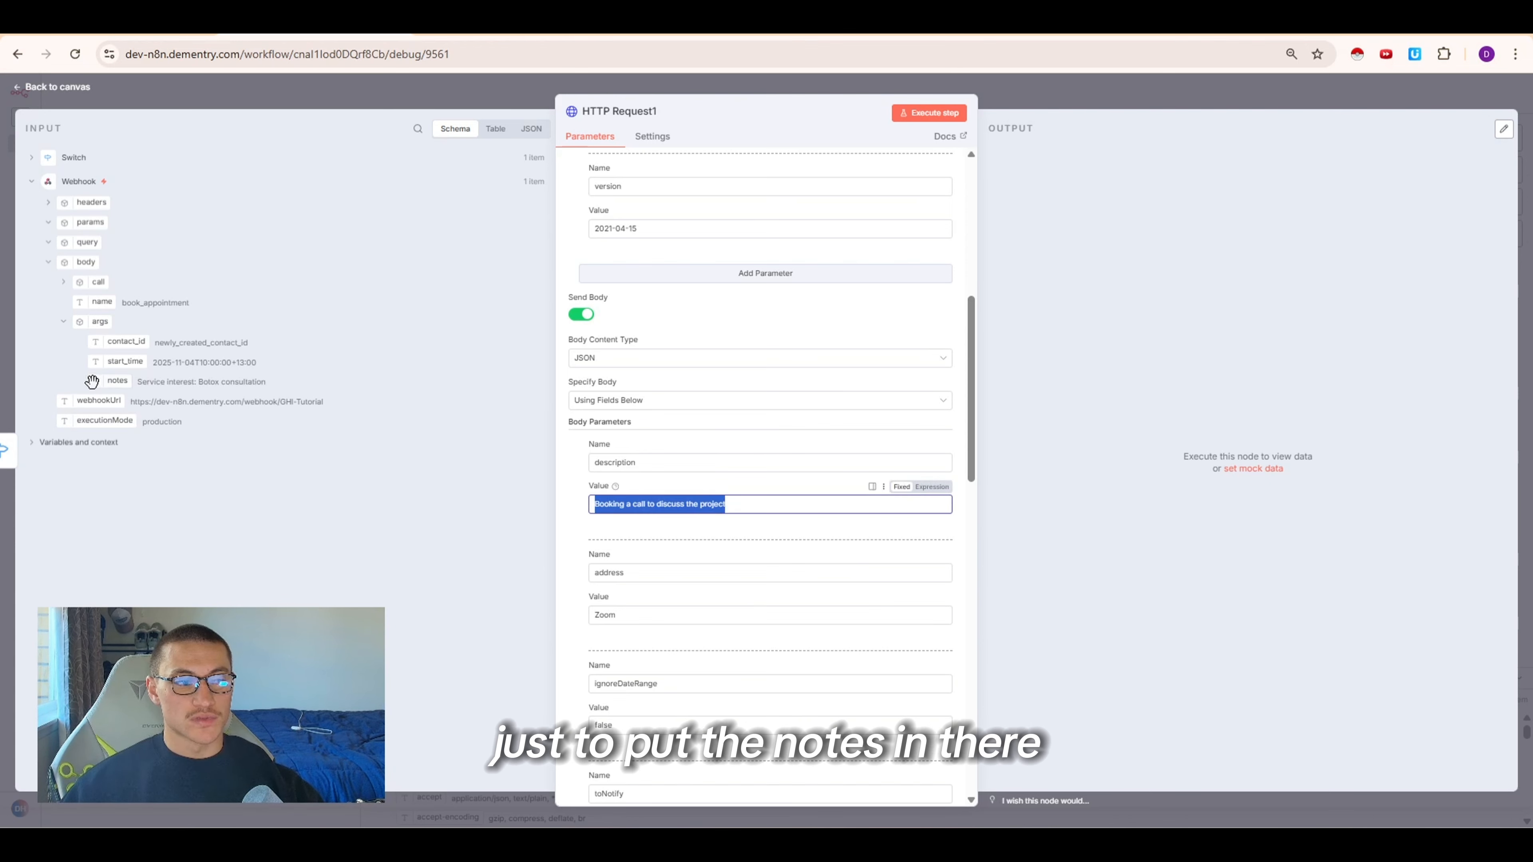
left_click_drag(91, 381, 770, 510)
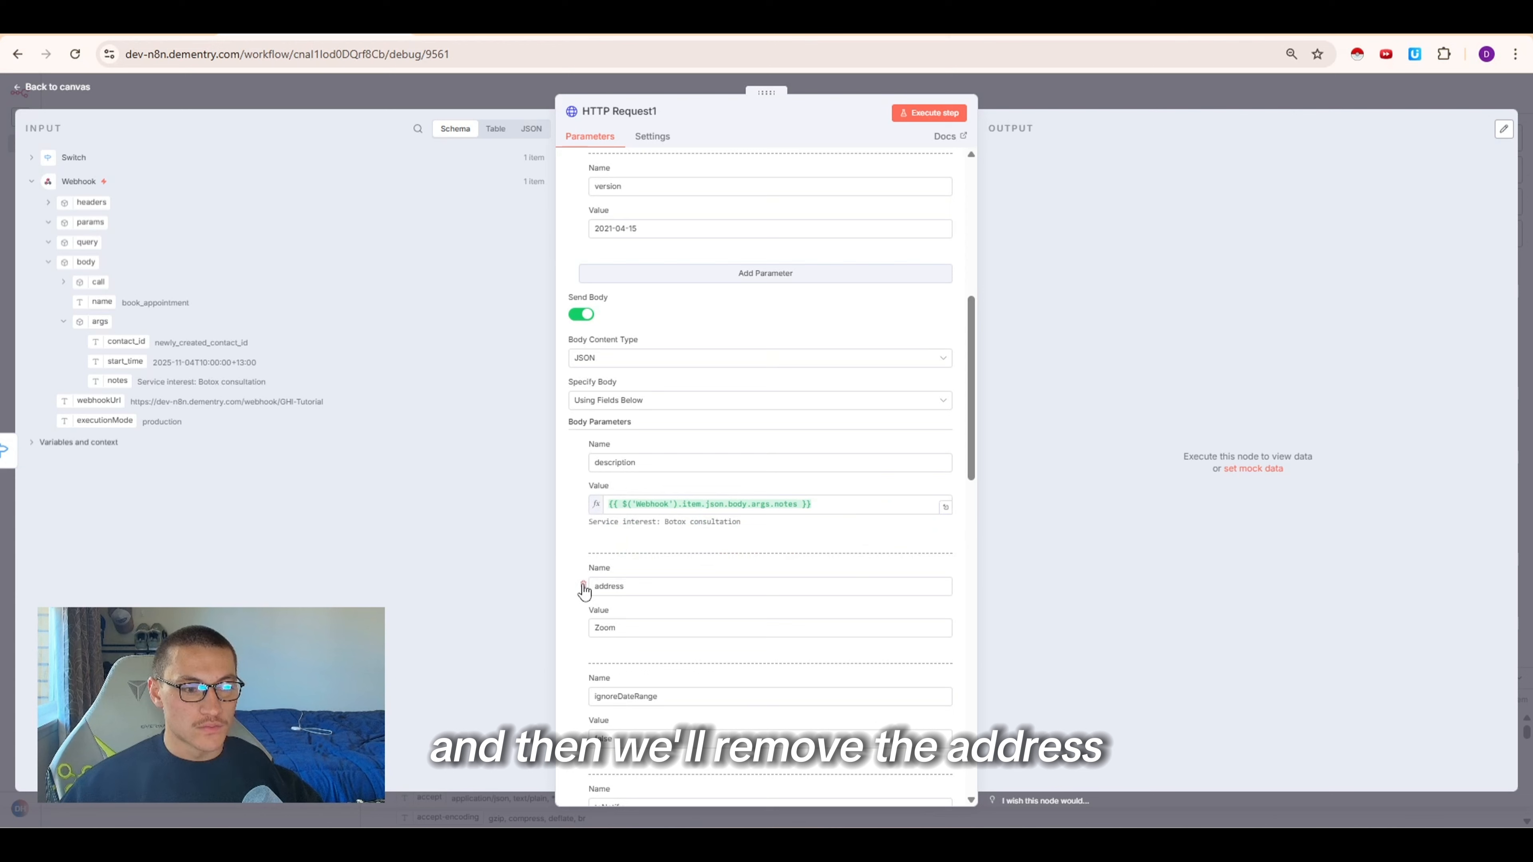
left_click(583, 586)
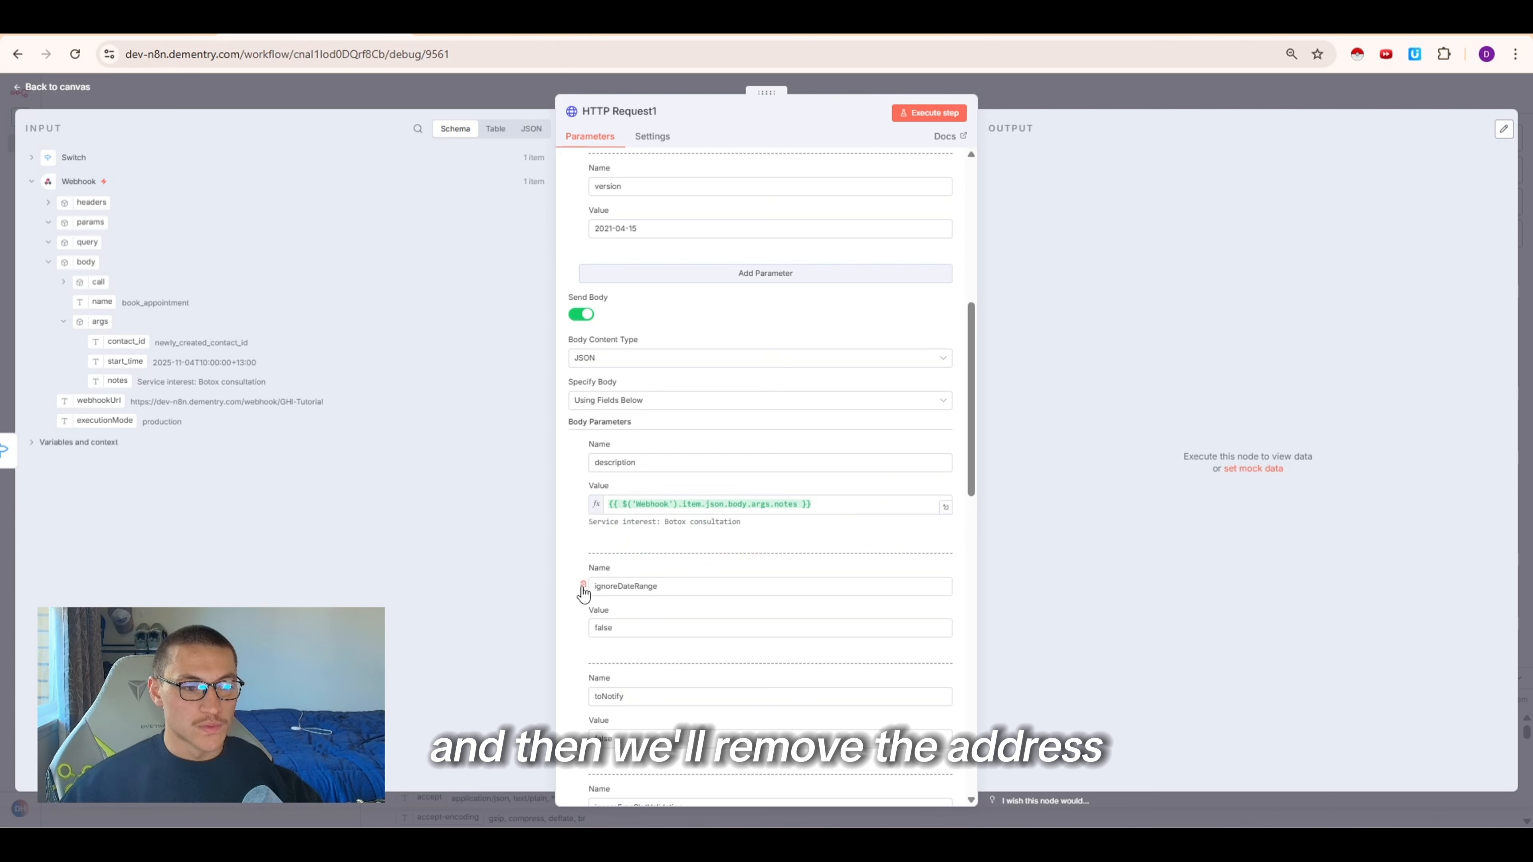
left_click(583, 585)
left_click(582, 586)
left_click(583, 586)
left_click(583, 586)
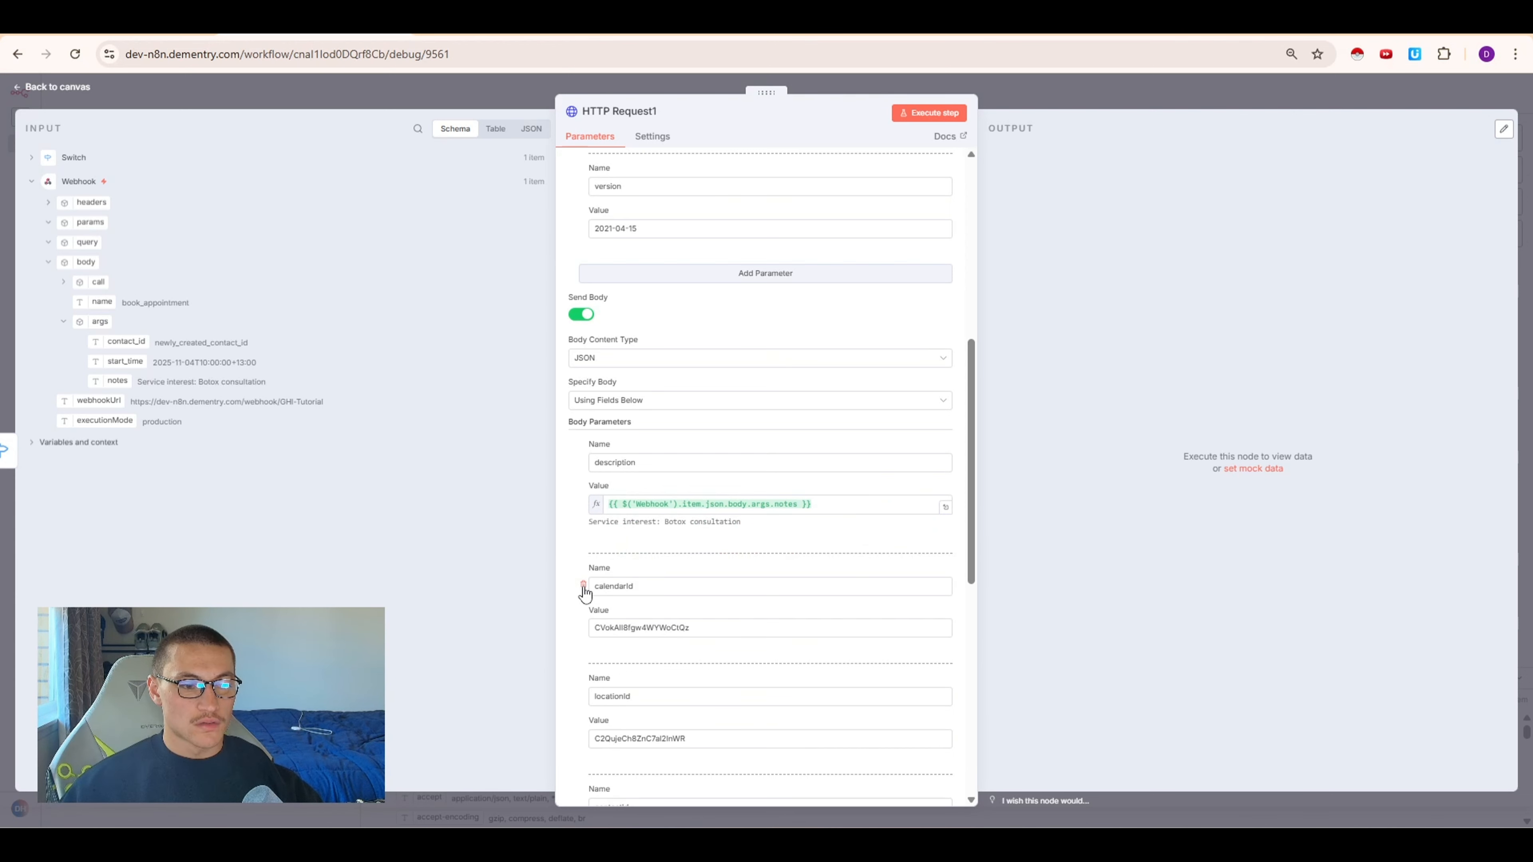
Delete the endTime body parameter
scroll(675, 561, "down", 1)
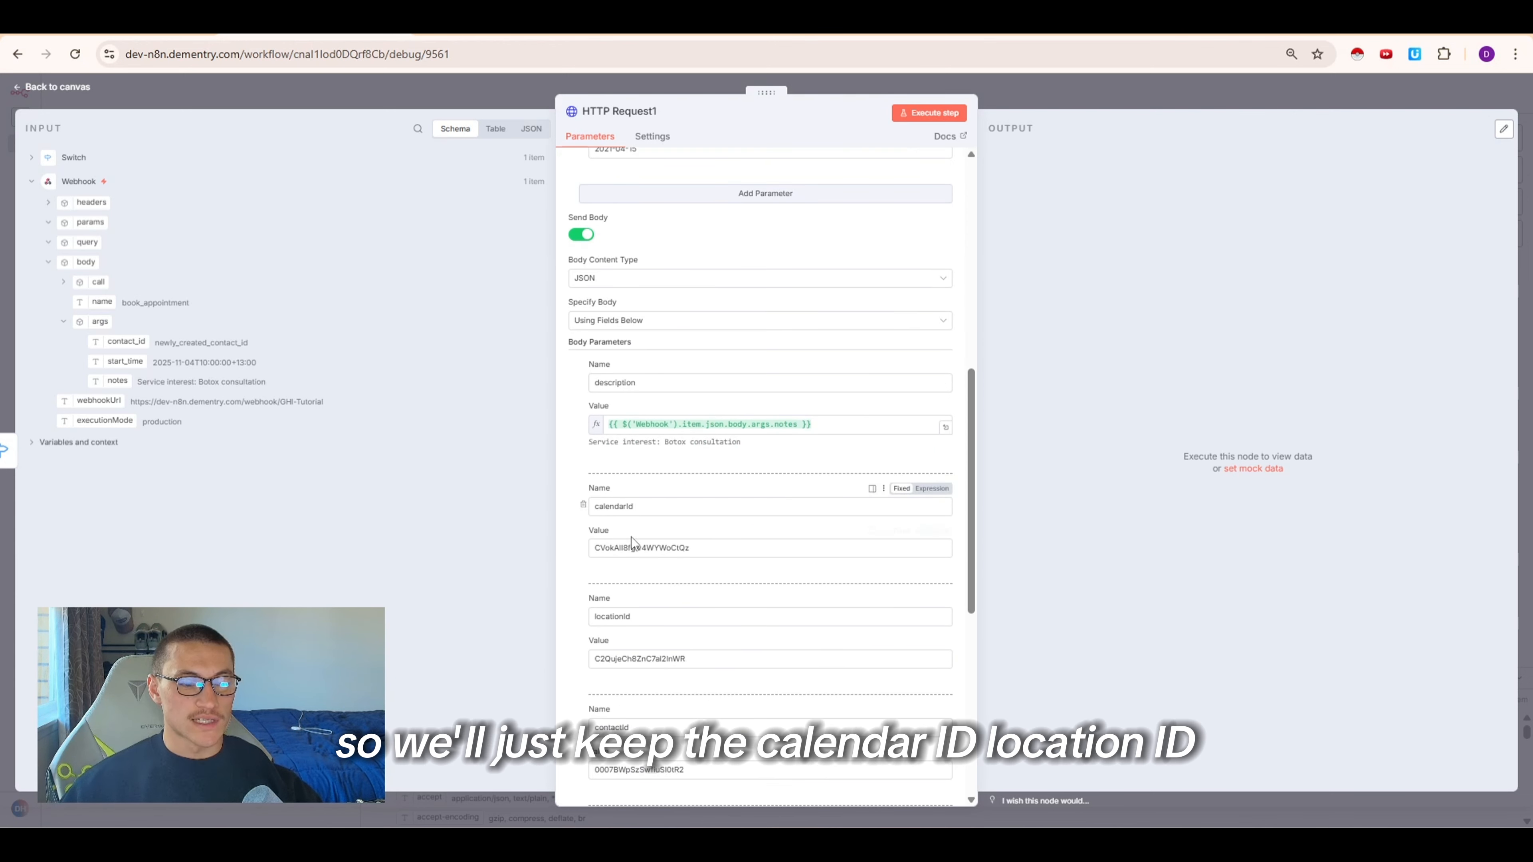
scroll(631, 537, "down", 2)
scroll(633, 546, "down", 1)
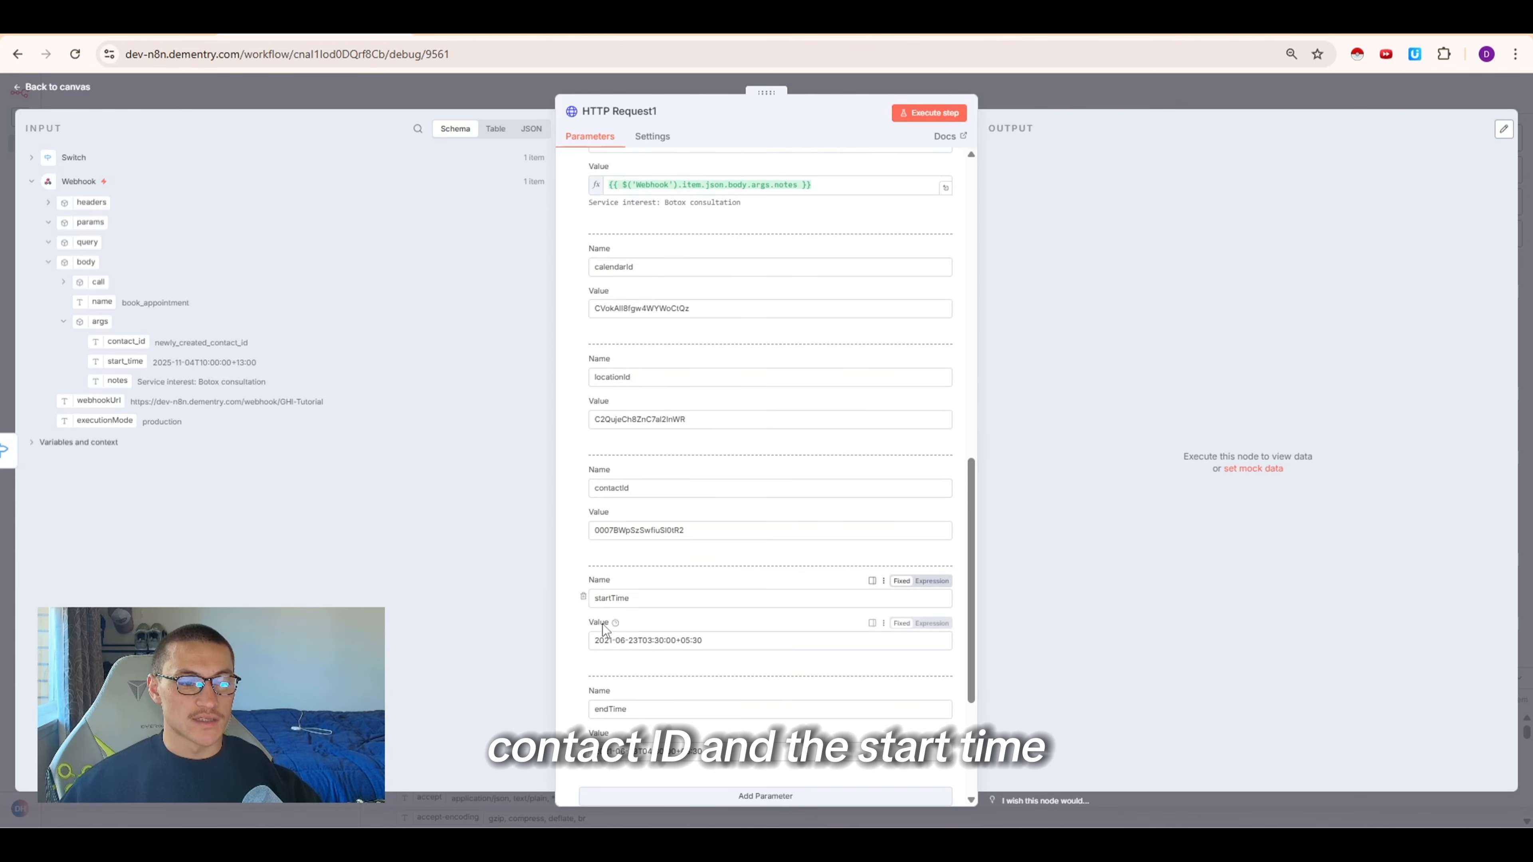
left_click(583, 707)
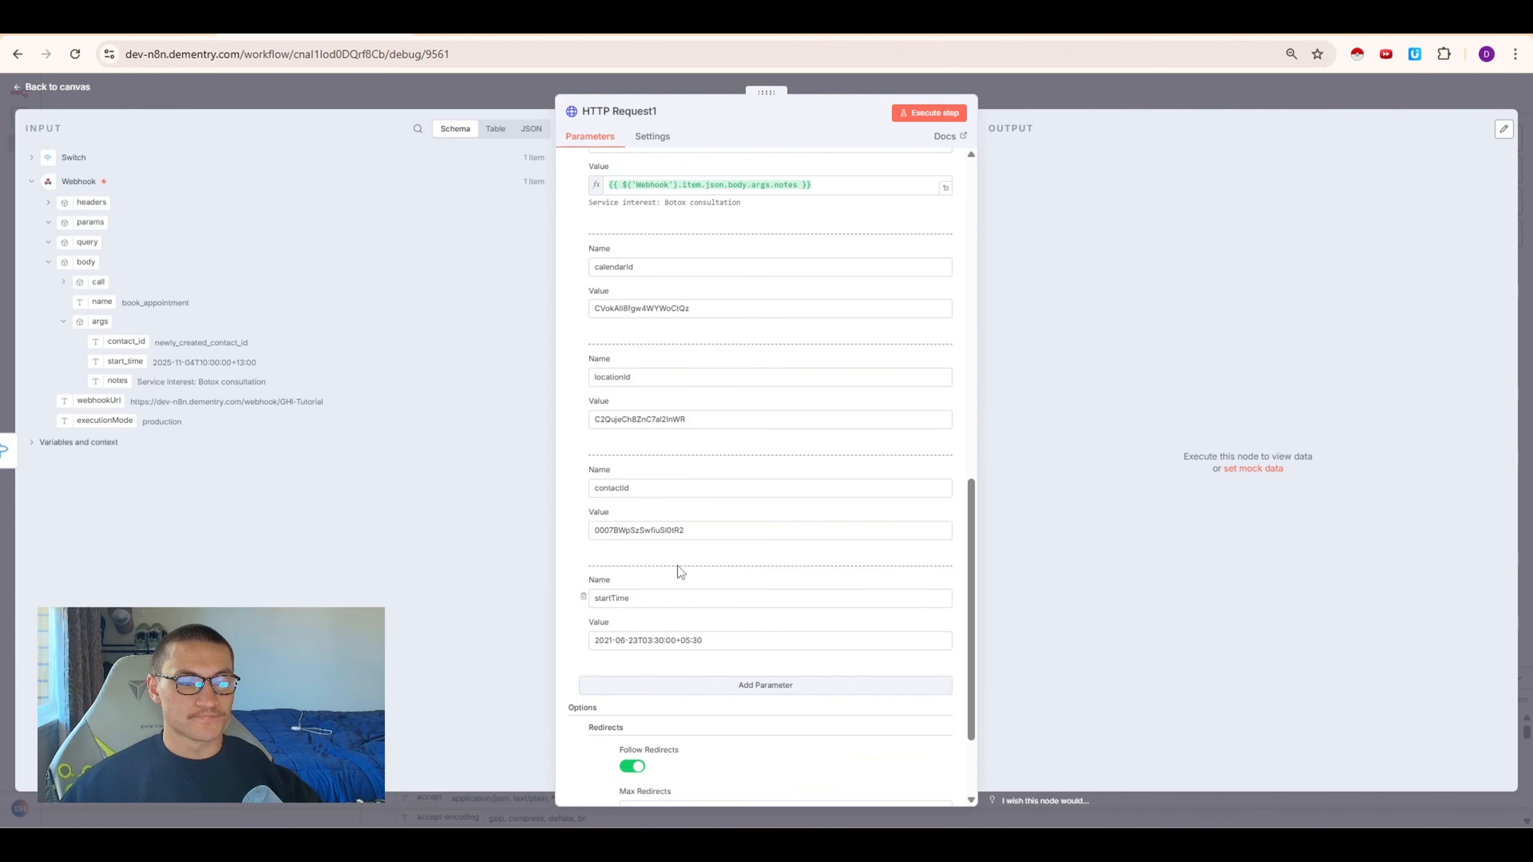
Map the startTime and contactId body values to the Webhook's body.args.start_time and body.args.contact_id fields
scroll(678, 571, "up", 1)
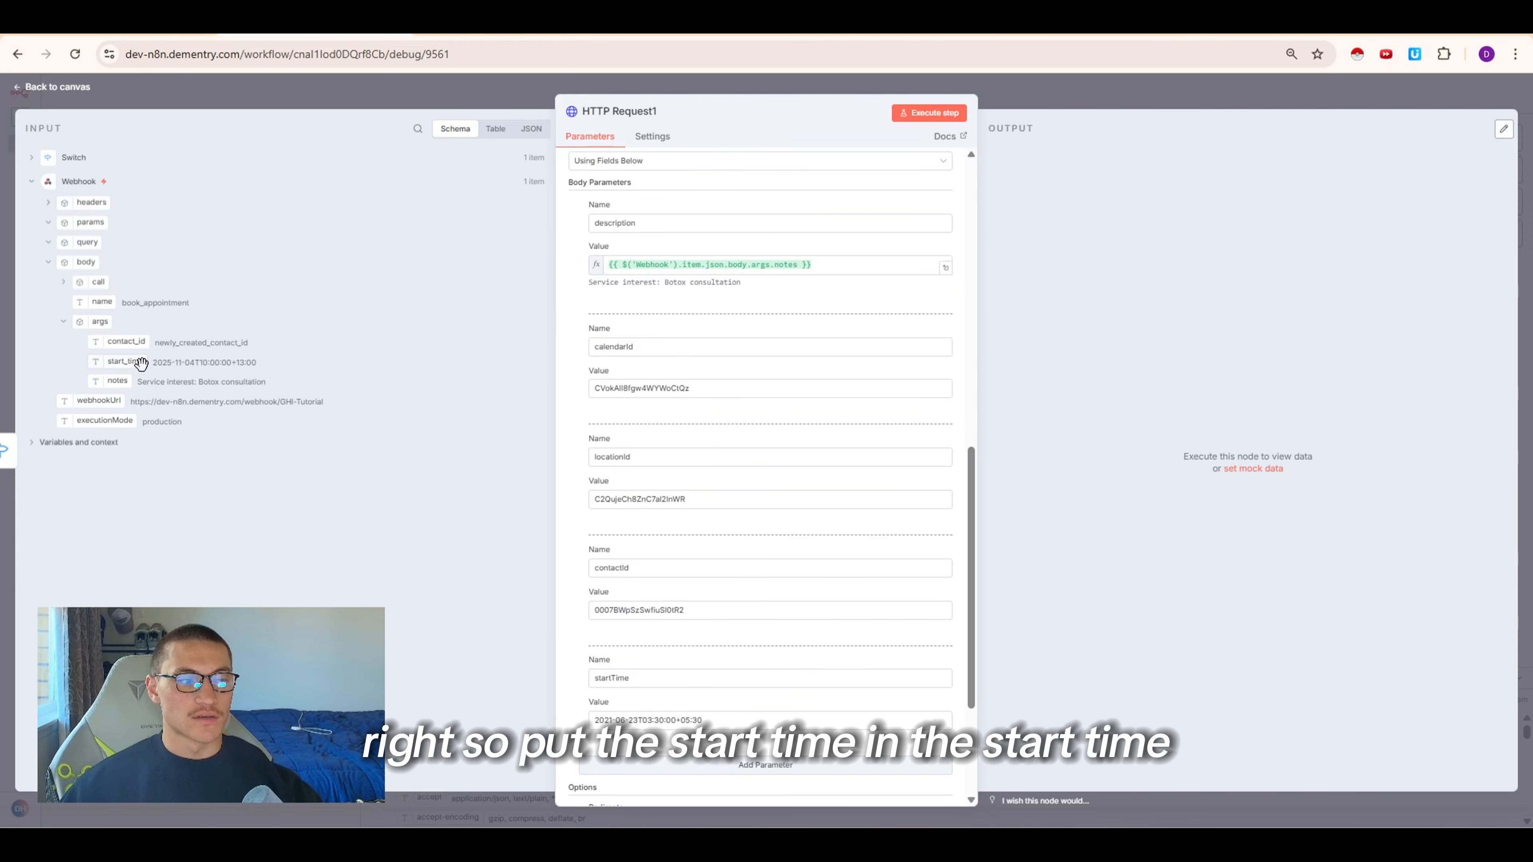
left_click_drag(128, 362, 606, 721)
key("BackSpace")
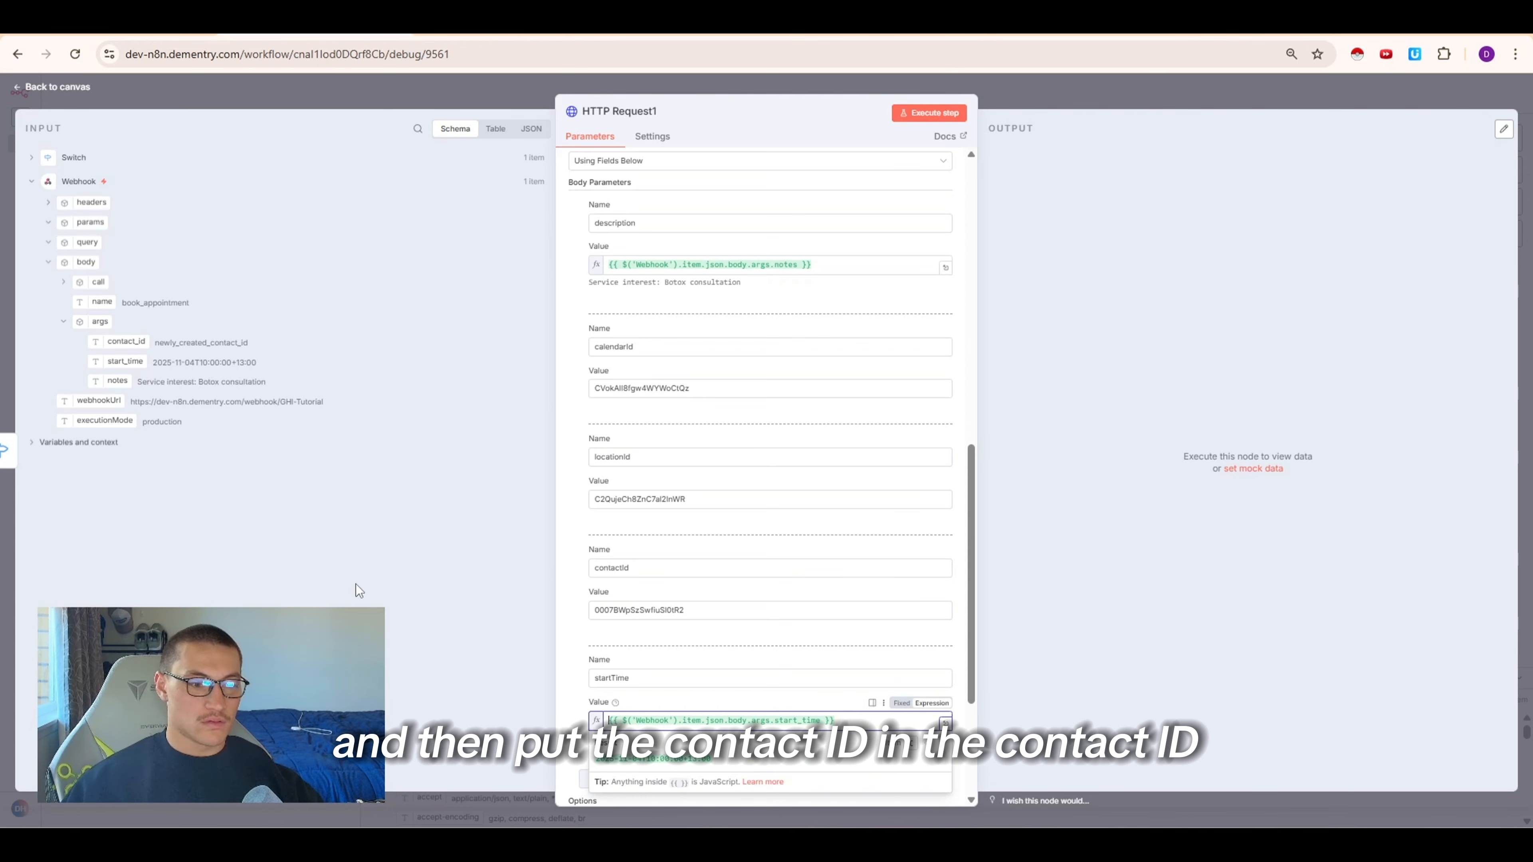
left_click_drag(146, 343, 507, 588)
left_click(709, 610)
key("BackSpace")
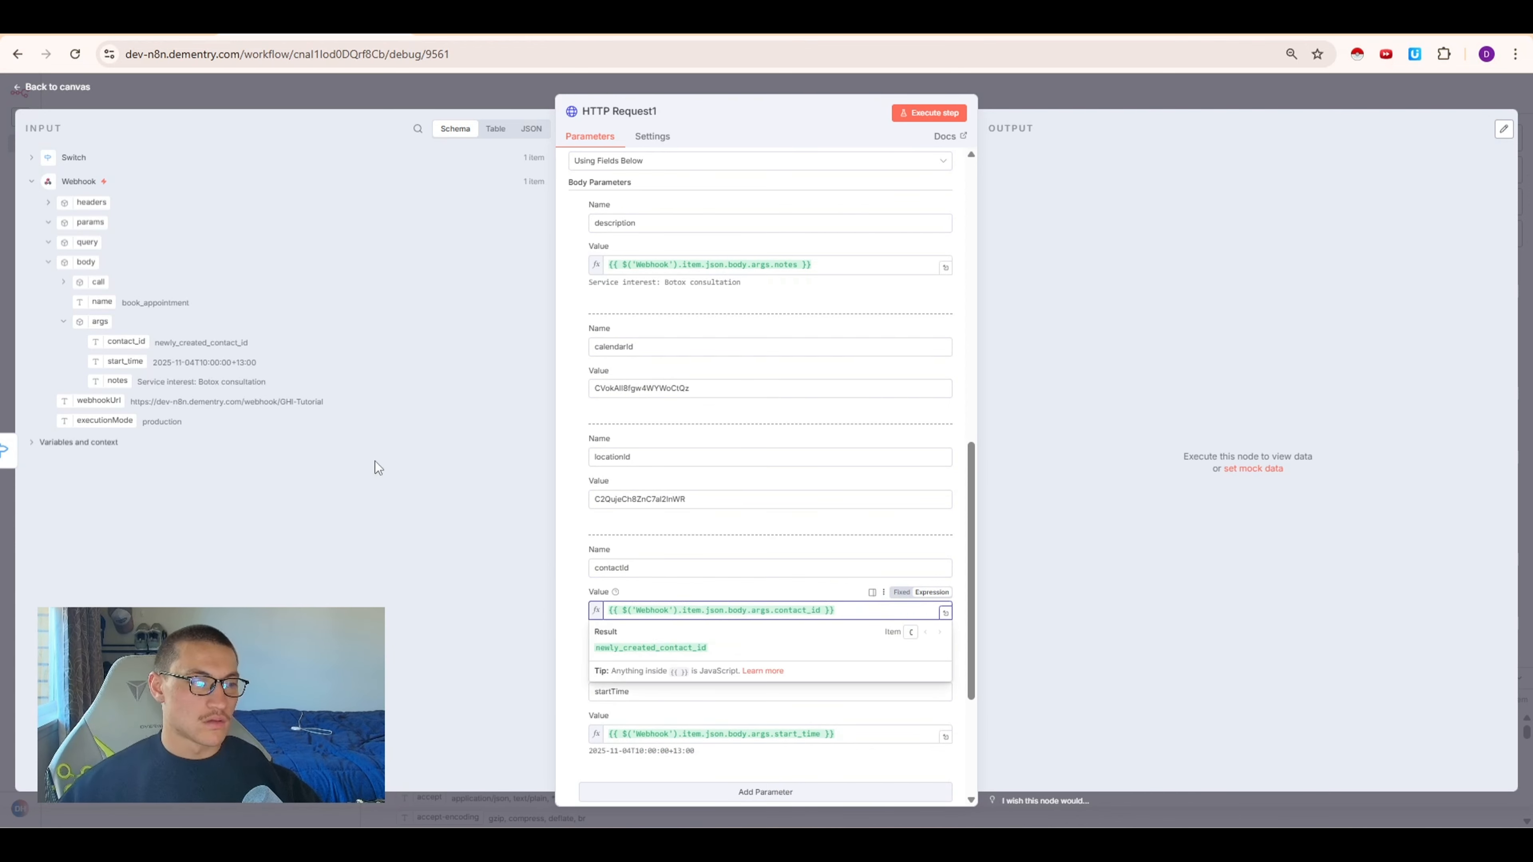
Copy the calendar ID from the availability HTTP Request node and paste it as the calendarId value in HTTP Request1
left_click(377, 467)
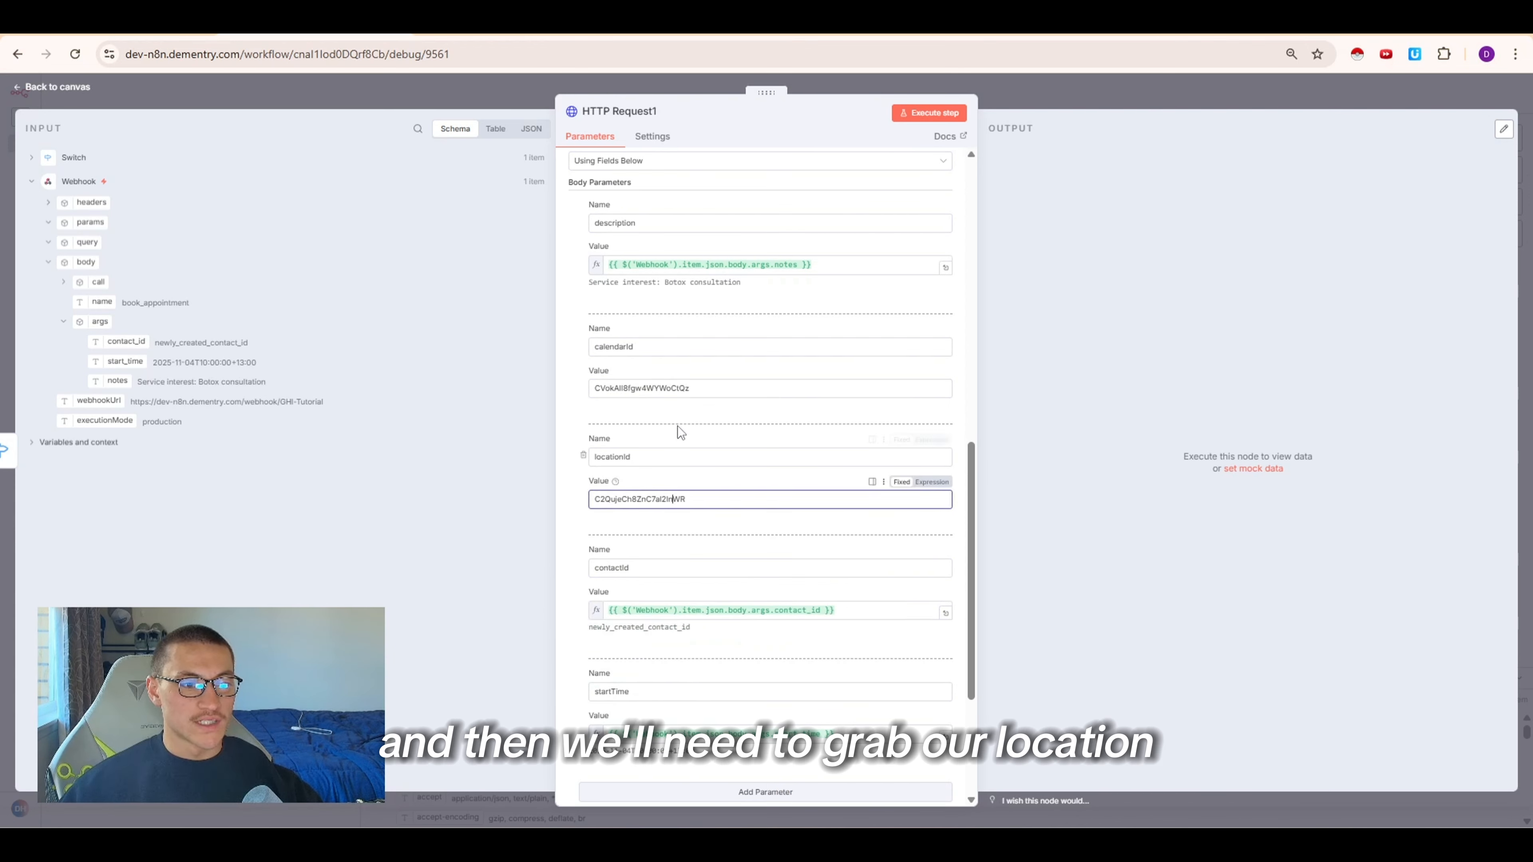
left_click(676, 389)
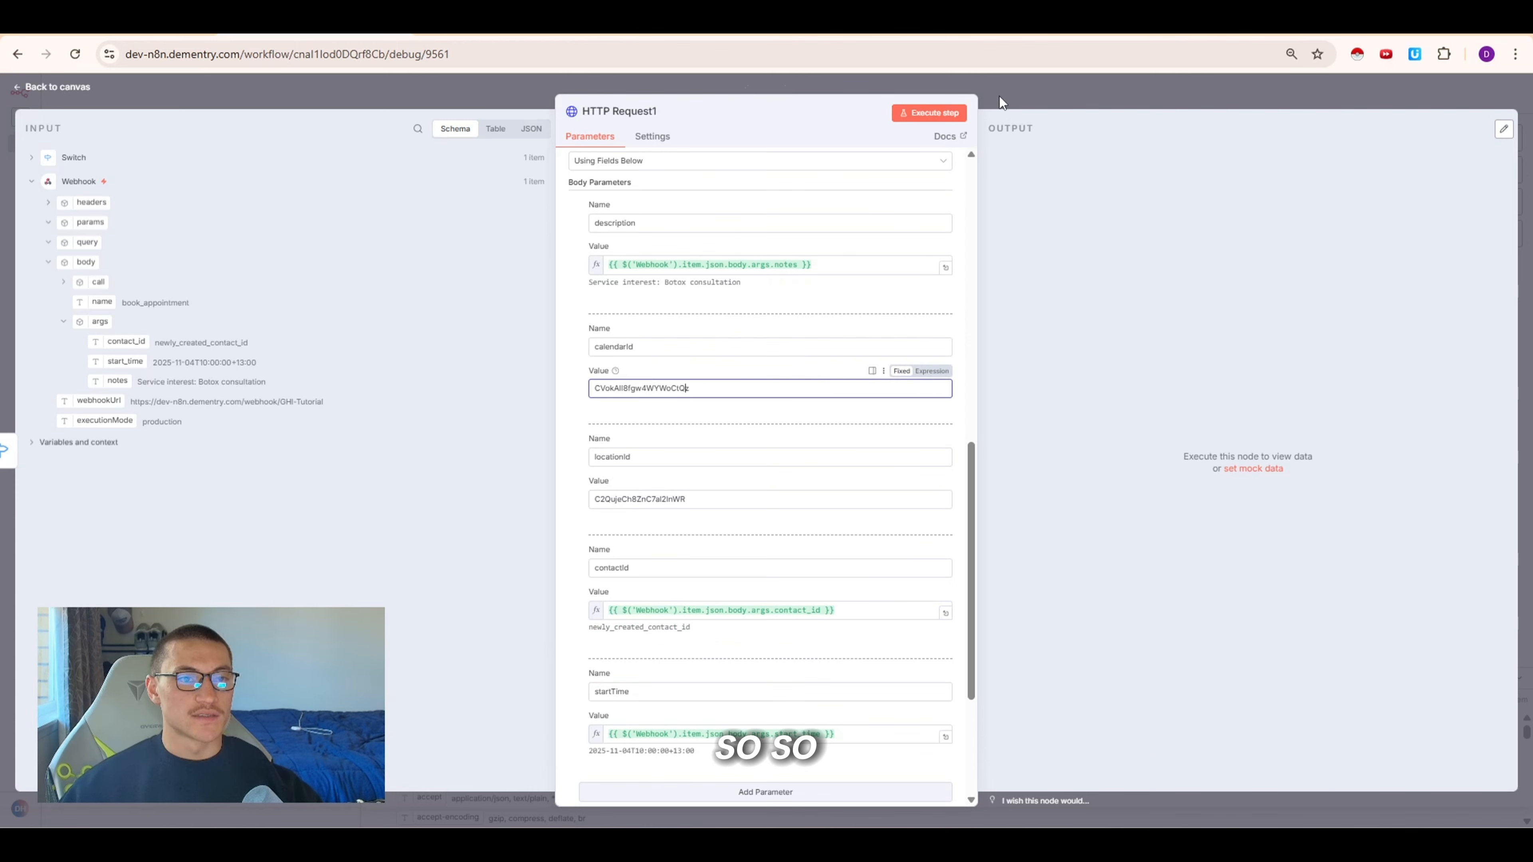
left_click(1089, 94)
double_click(955, 295)
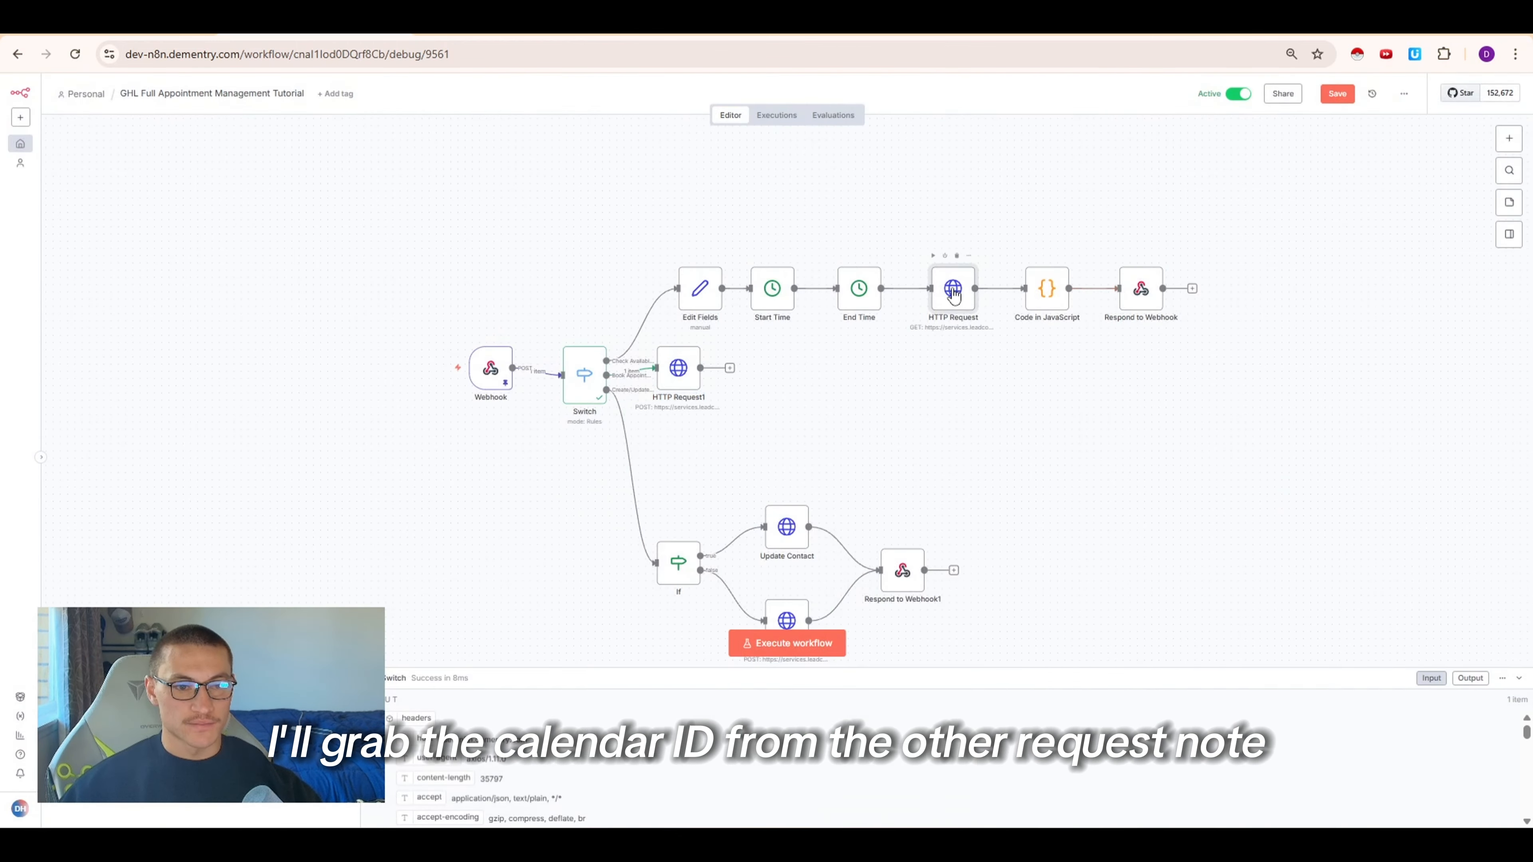
double_click(824, 243)
left_click(1026, 92)
left_click(693, 362)
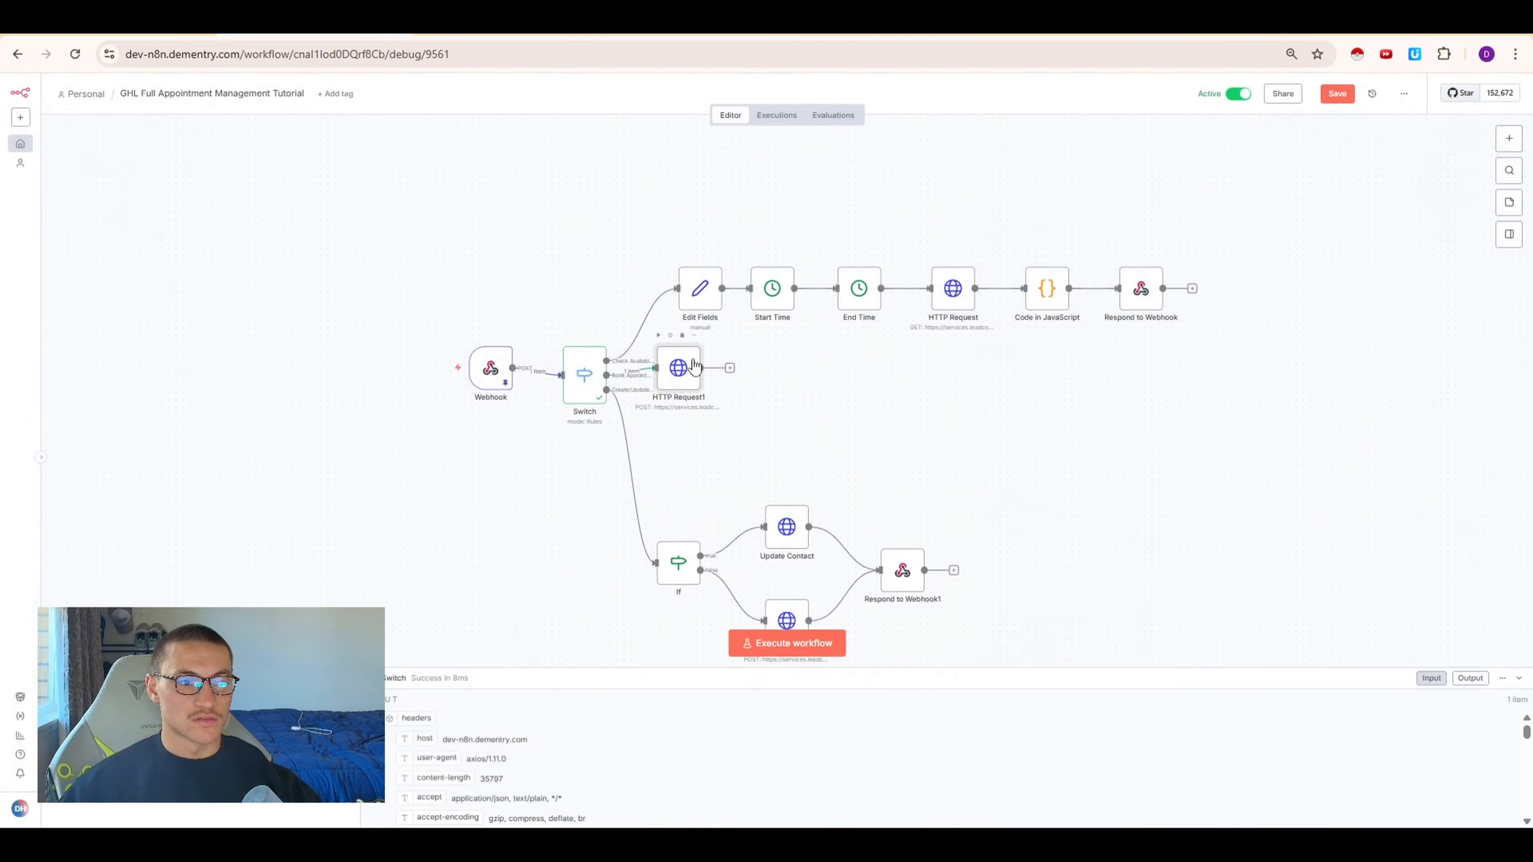
double_click(694, 365)
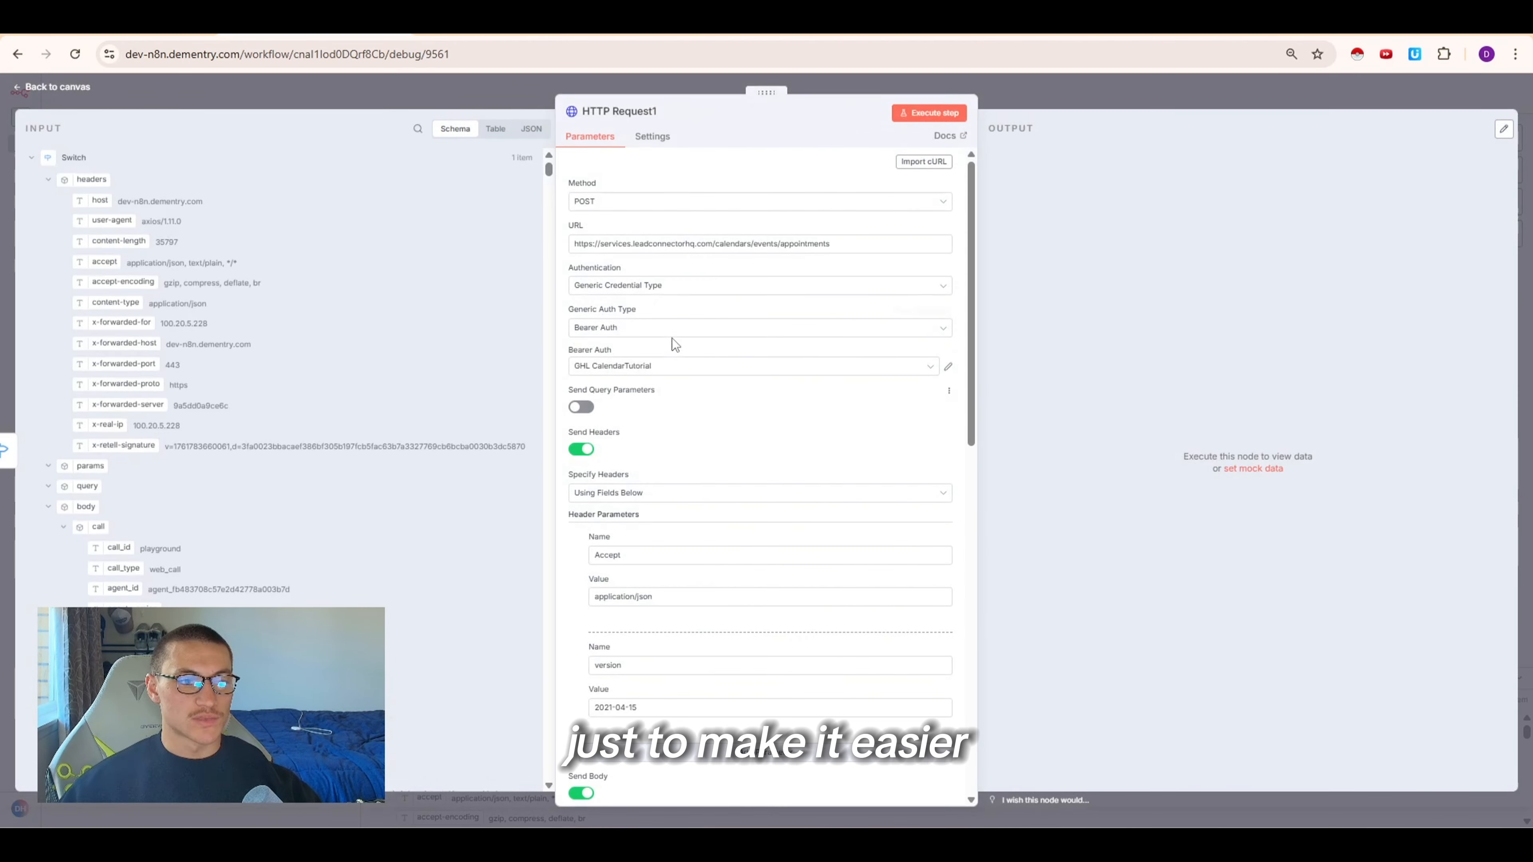
scroll(652, 610, "down", 4)
left_click_drag(693, 547, 568, 559)
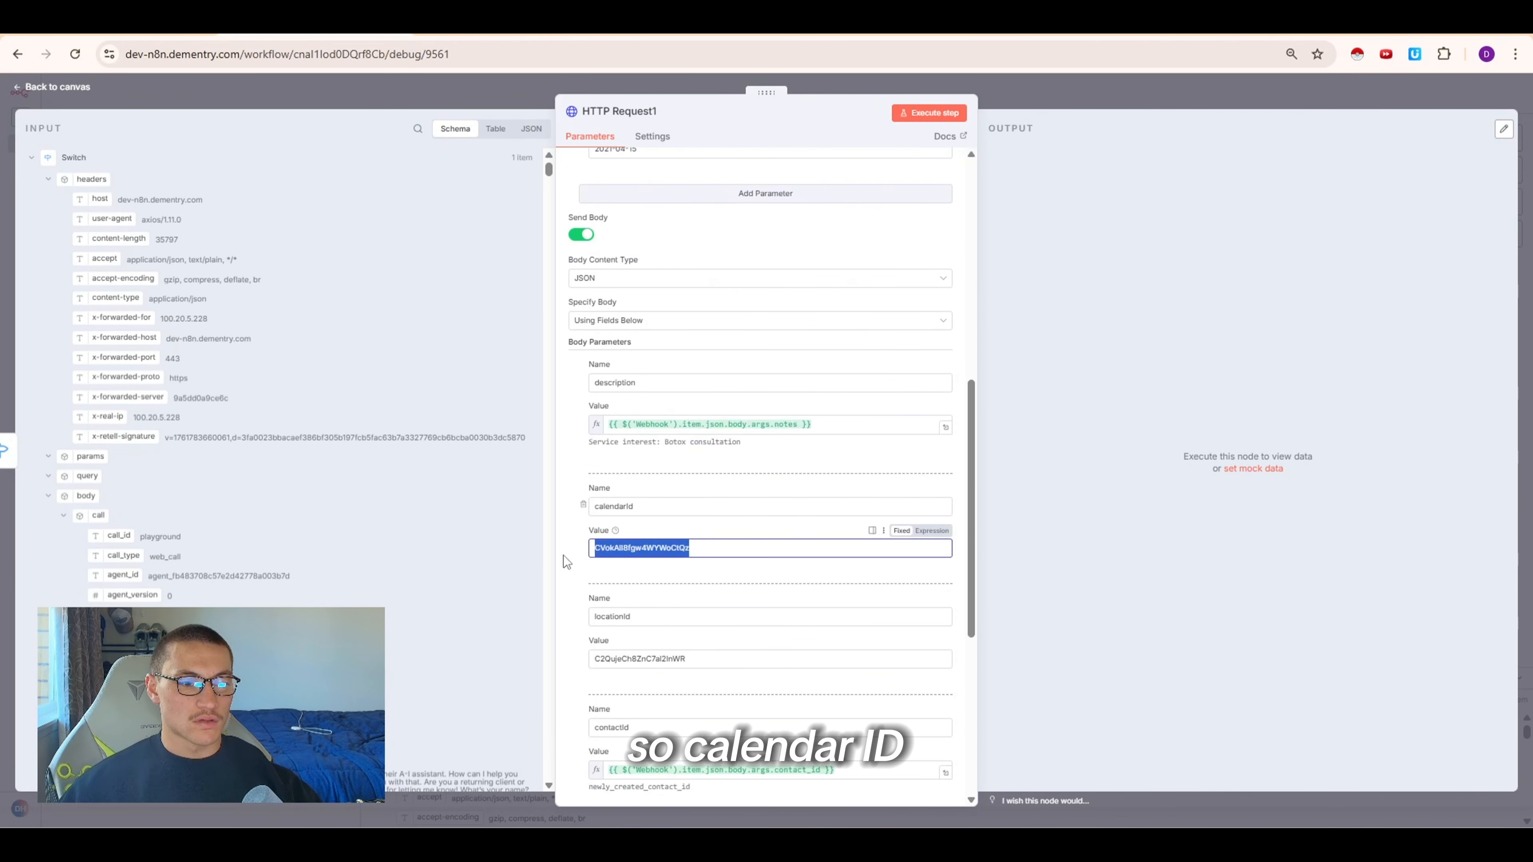
type("80xLqMHnjRbMKw9hYEqE")
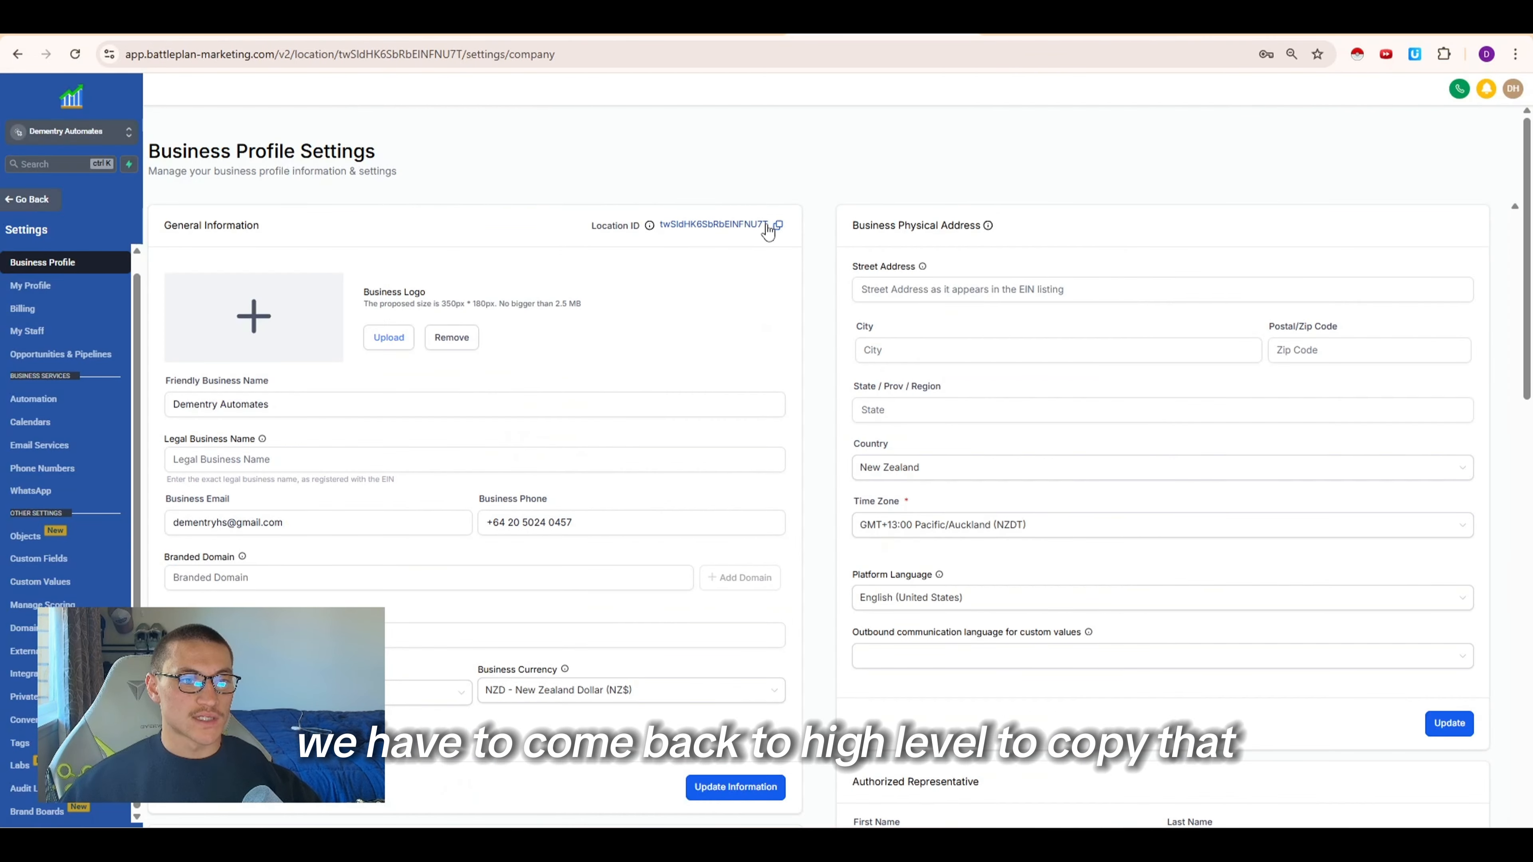
Replace the locationId body value with the pasted location ID
left_click(777, 225)
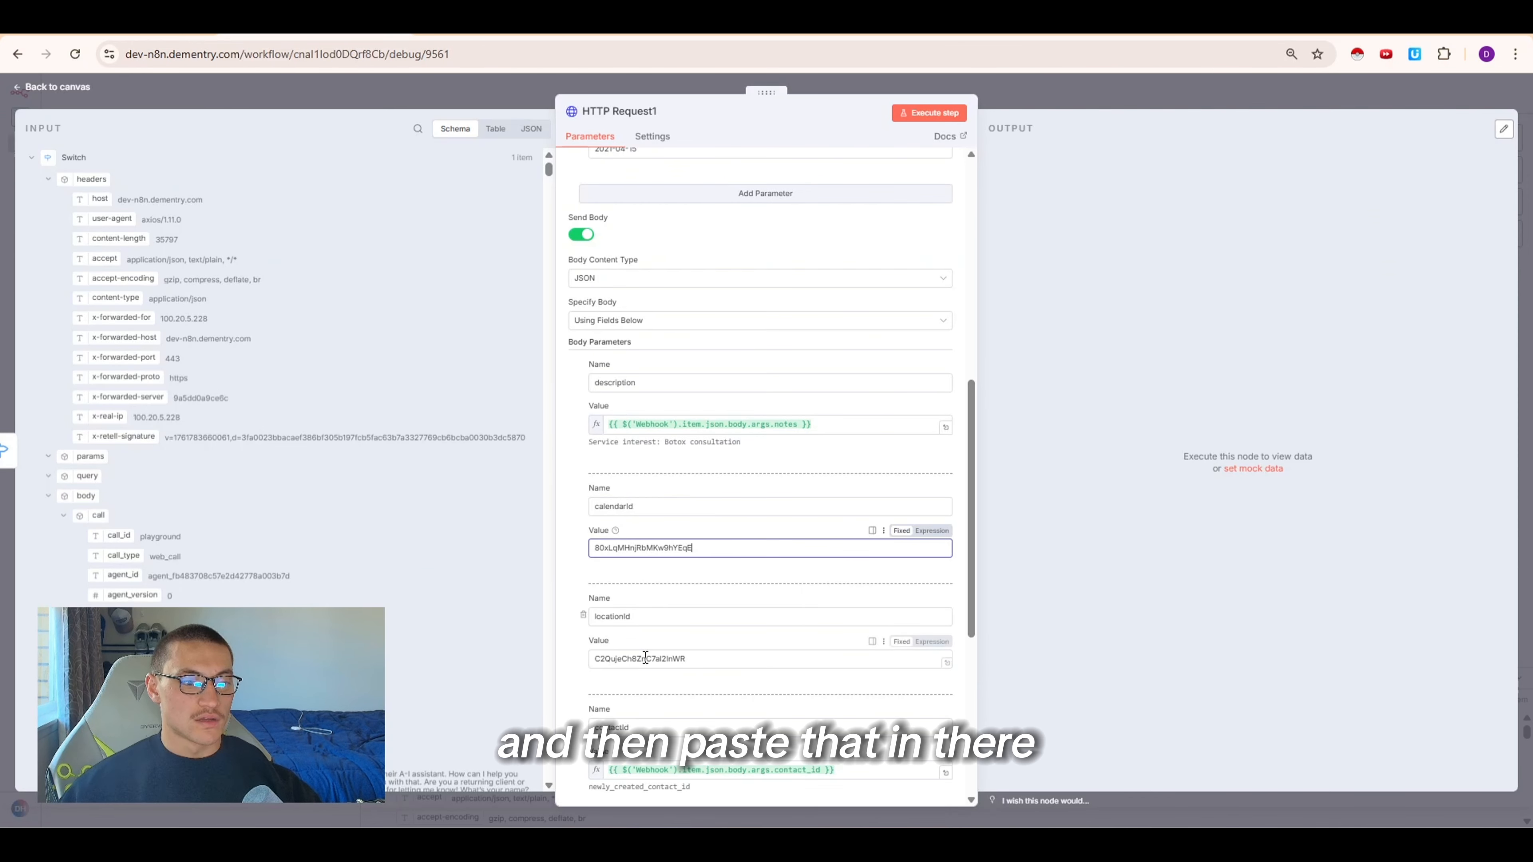
left_click_drag(694, 658, 588, 661)
key("ctrl+v")
left_click(694, 483)
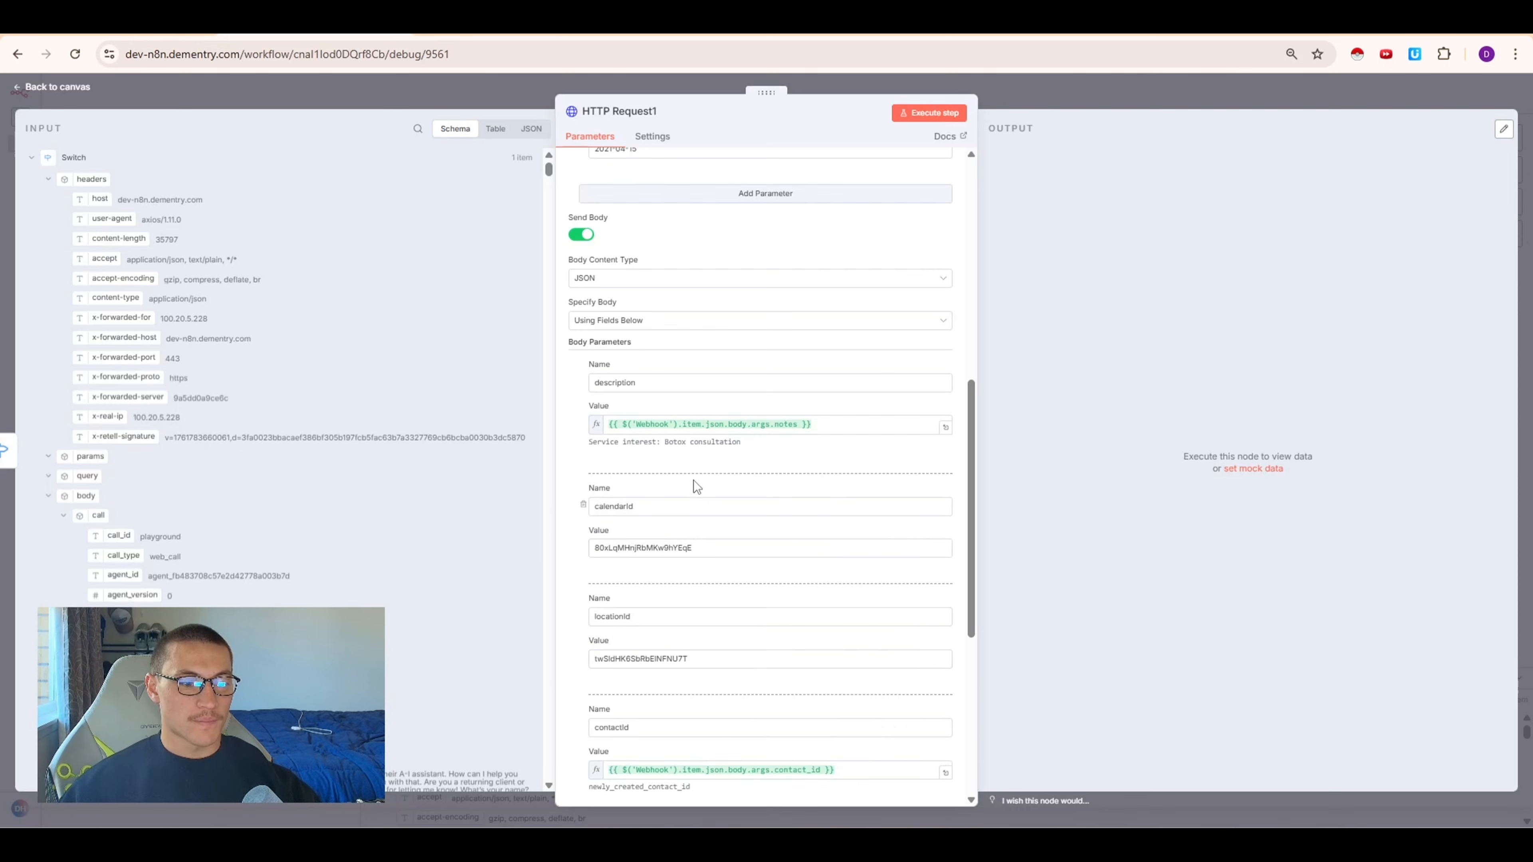
Execute the HTTP Request1 step to test the appointment request
scroll(695, 484, "down", 5)
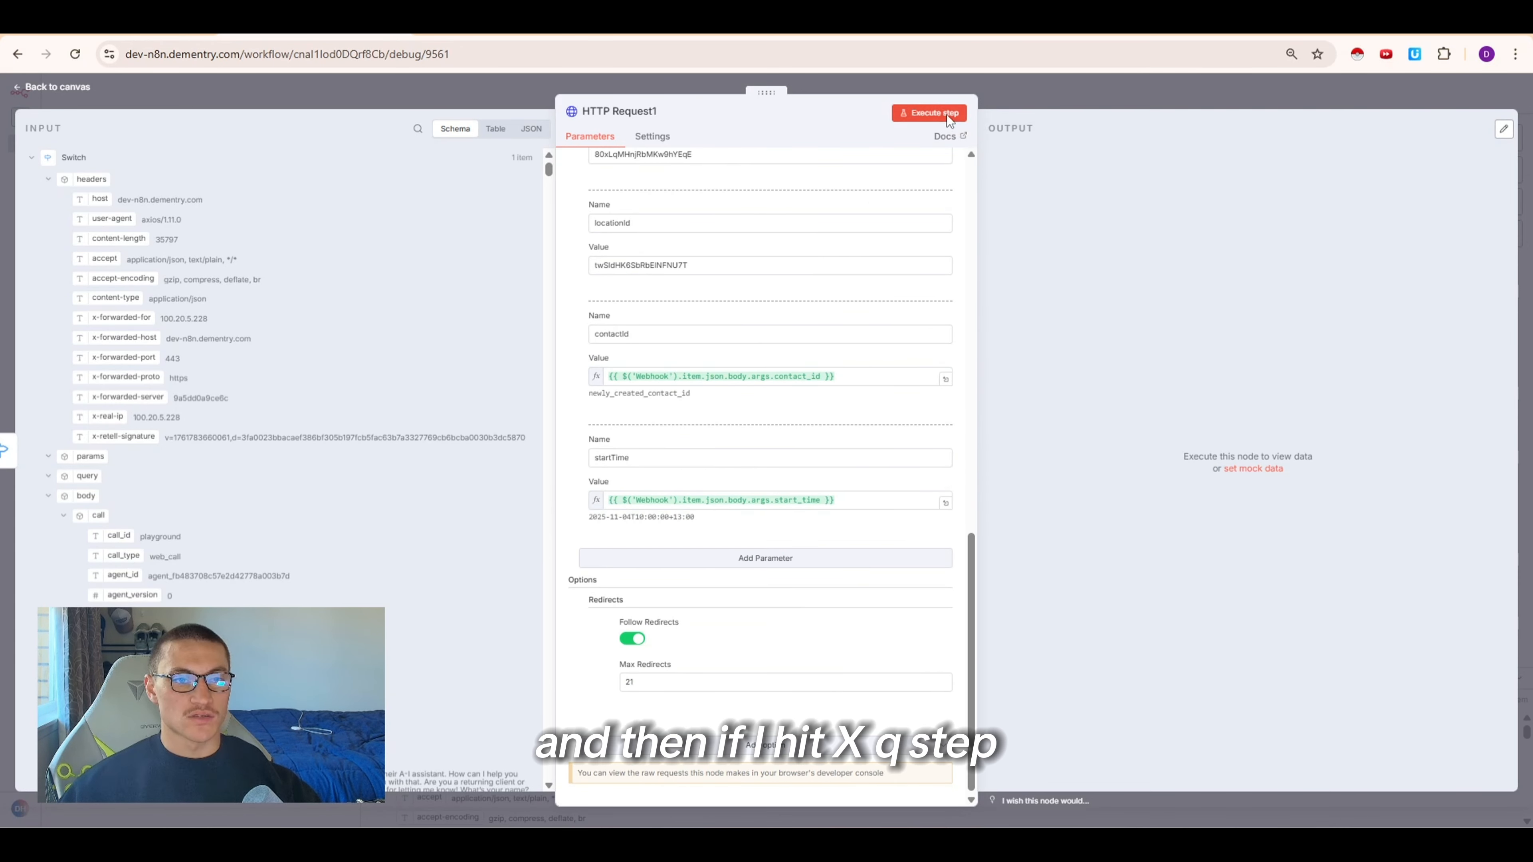
left_click(929, 113)
left_click_drag(711, 395, 605, 387)
left_click(633, 402)
scroll(875, 320, "up", 10)
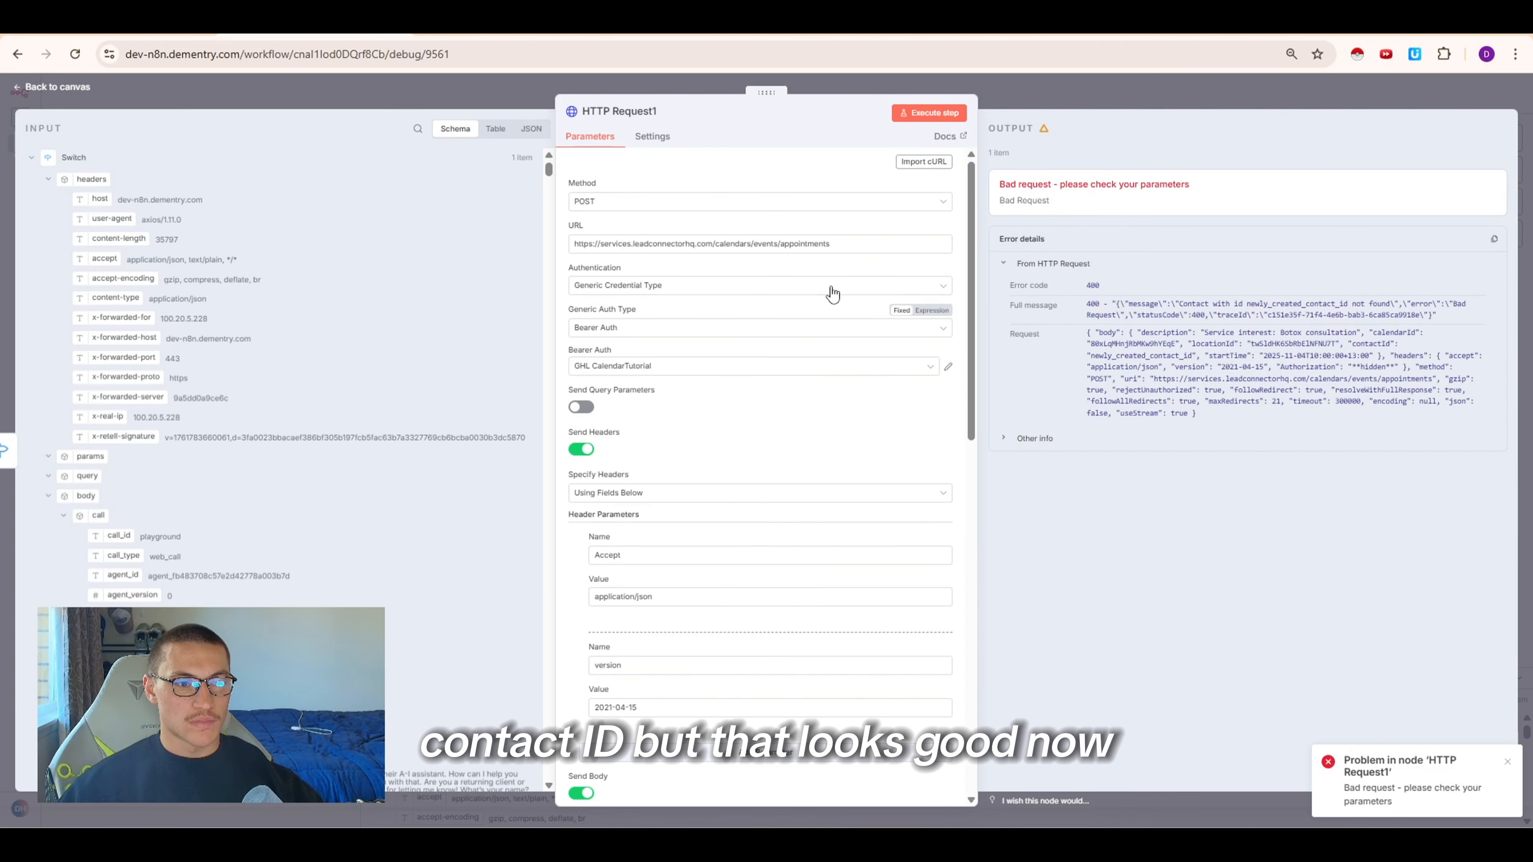
Rename the HTTP Request1 node to Create Appointemnt
key("Escape")
right_click(703, 402)
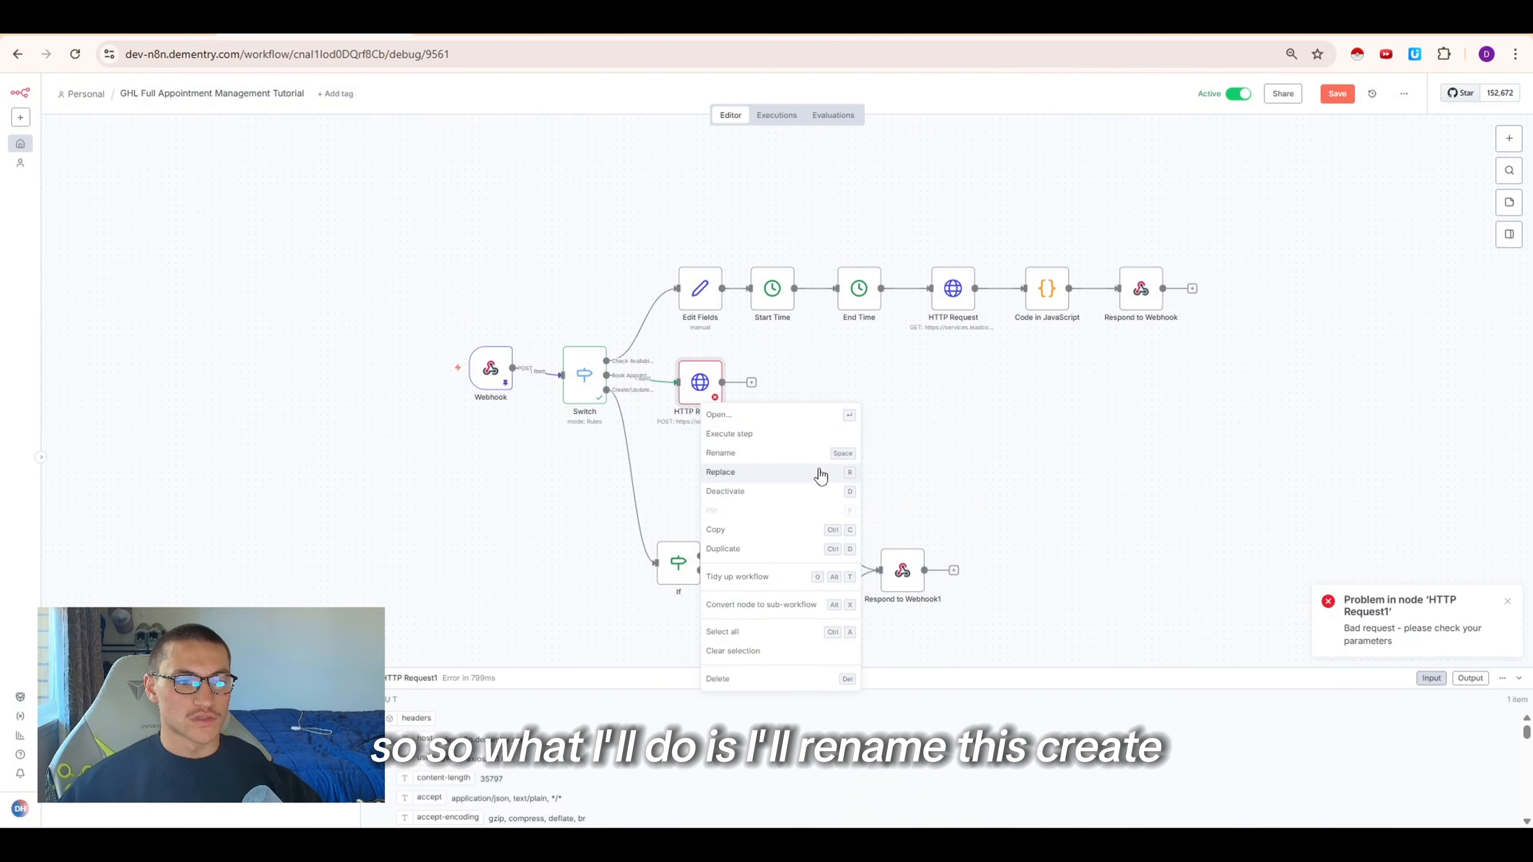
left_click(782, 469)
type("Create Appointemnt")
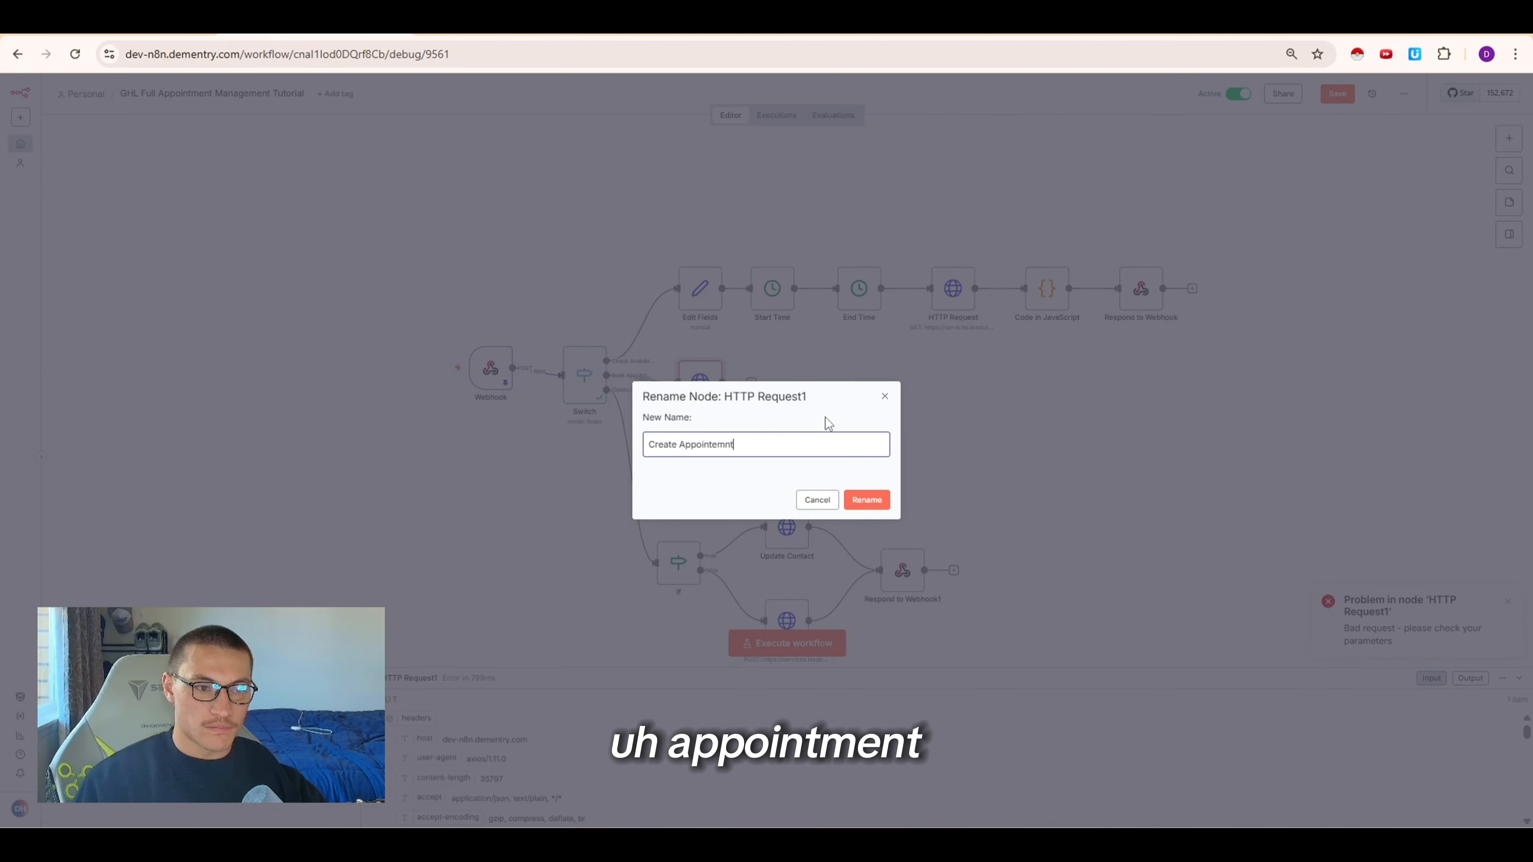
key("Return")
Add a Code in JavaScript node after Create Appointemnt and replace its code with the pasted booking-response processing script
scroll(825, 417, "up", 2)
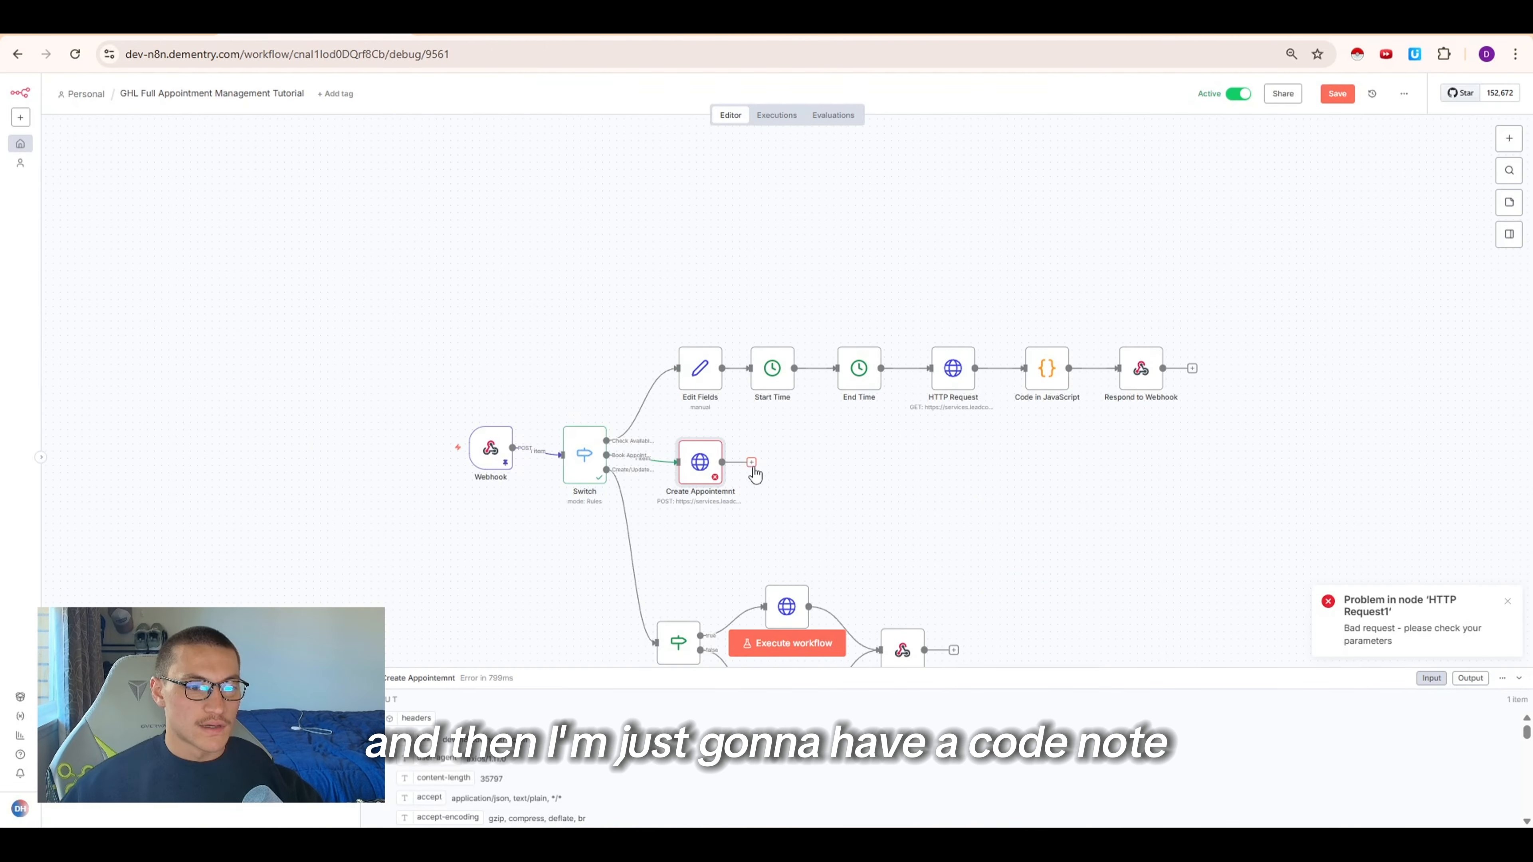
left_click(751, 462)
type("code")
key("Return")
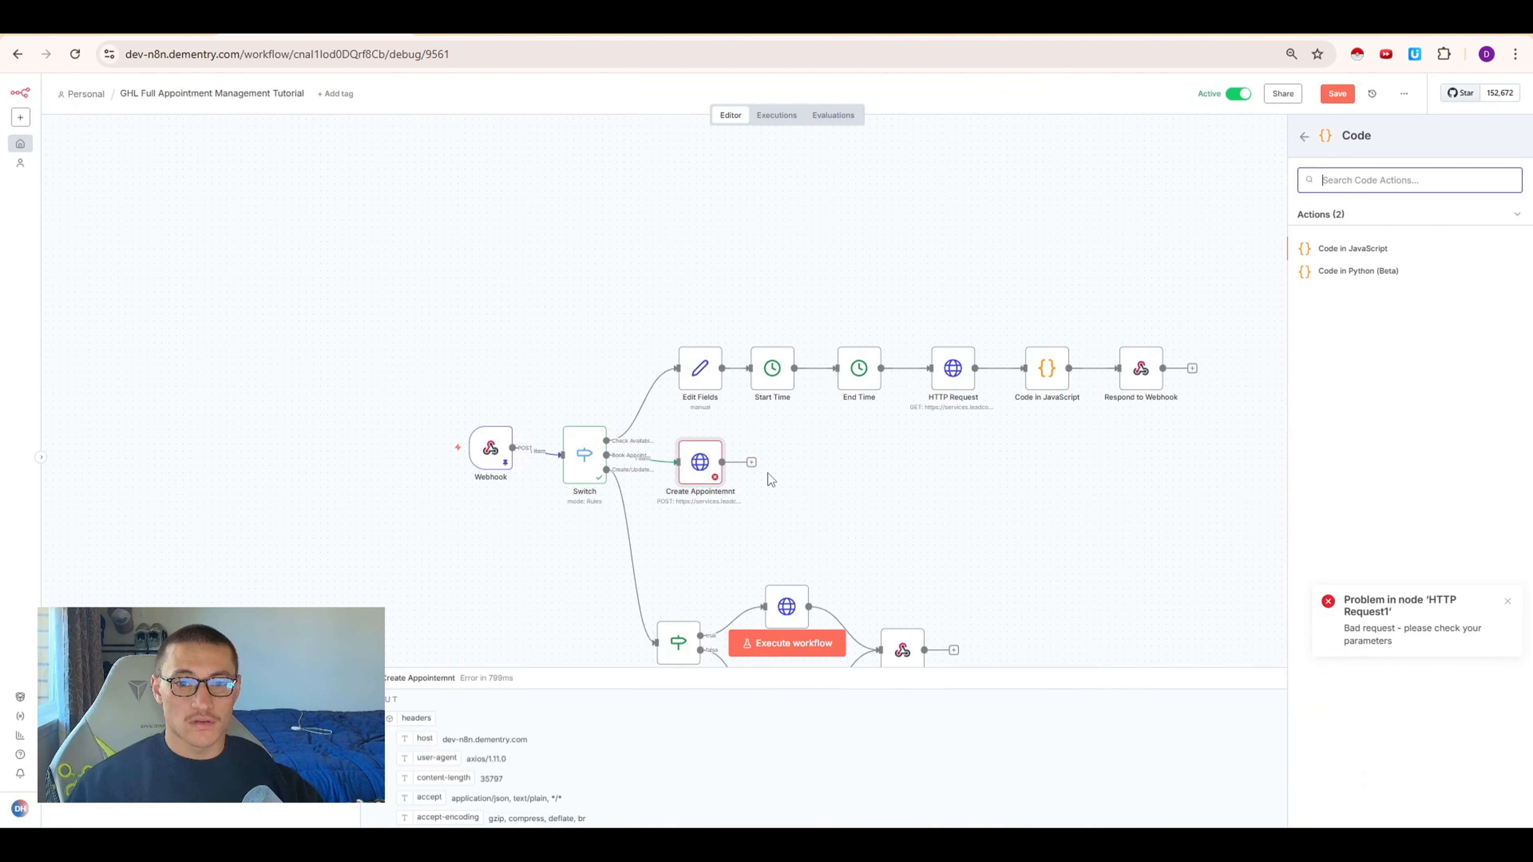
left_click(1328, 249)
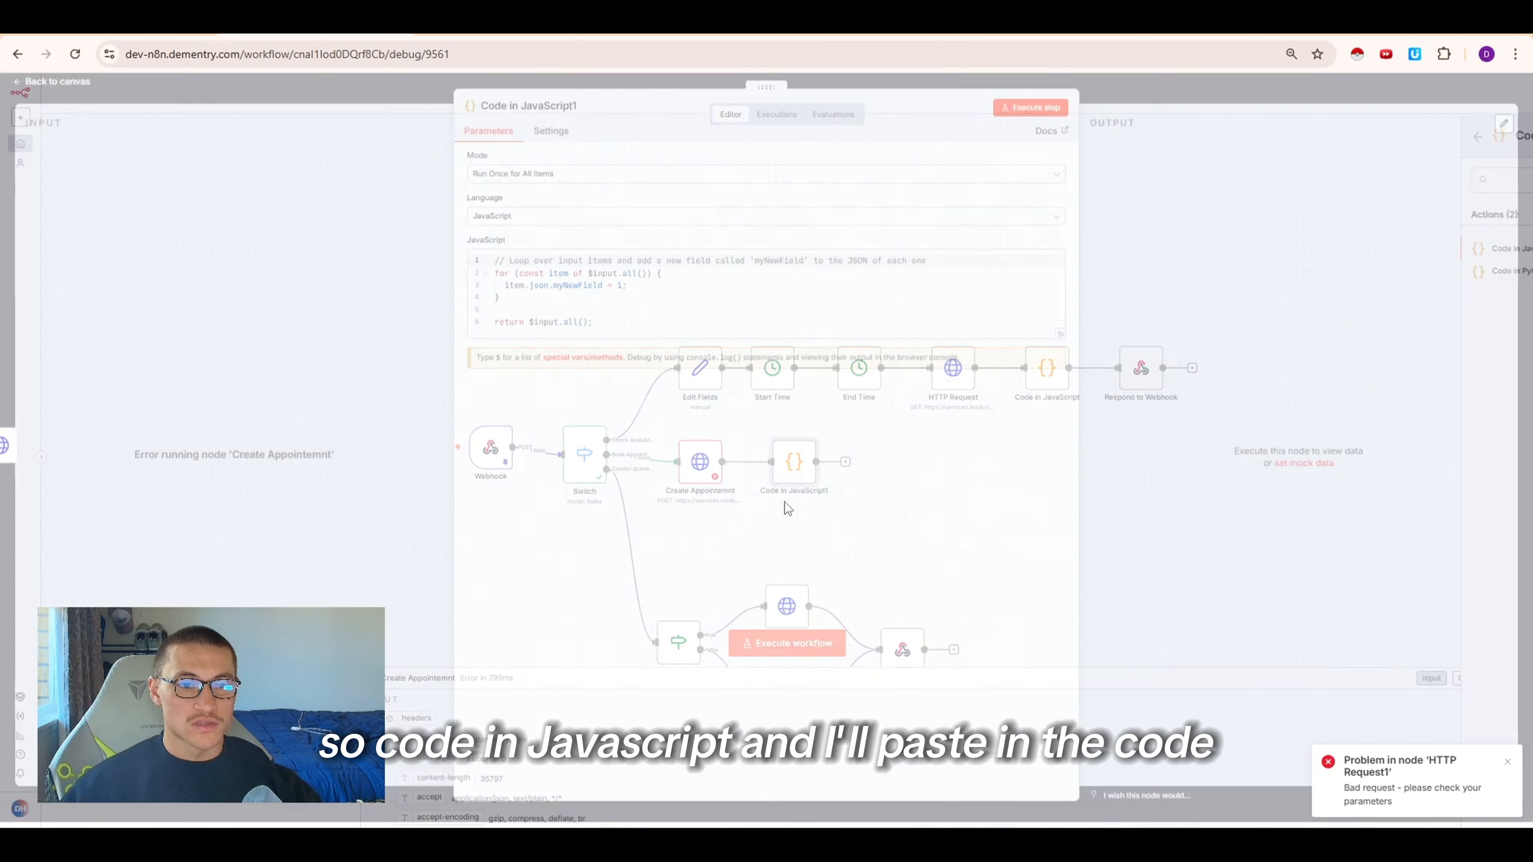
left_click(722, 325)
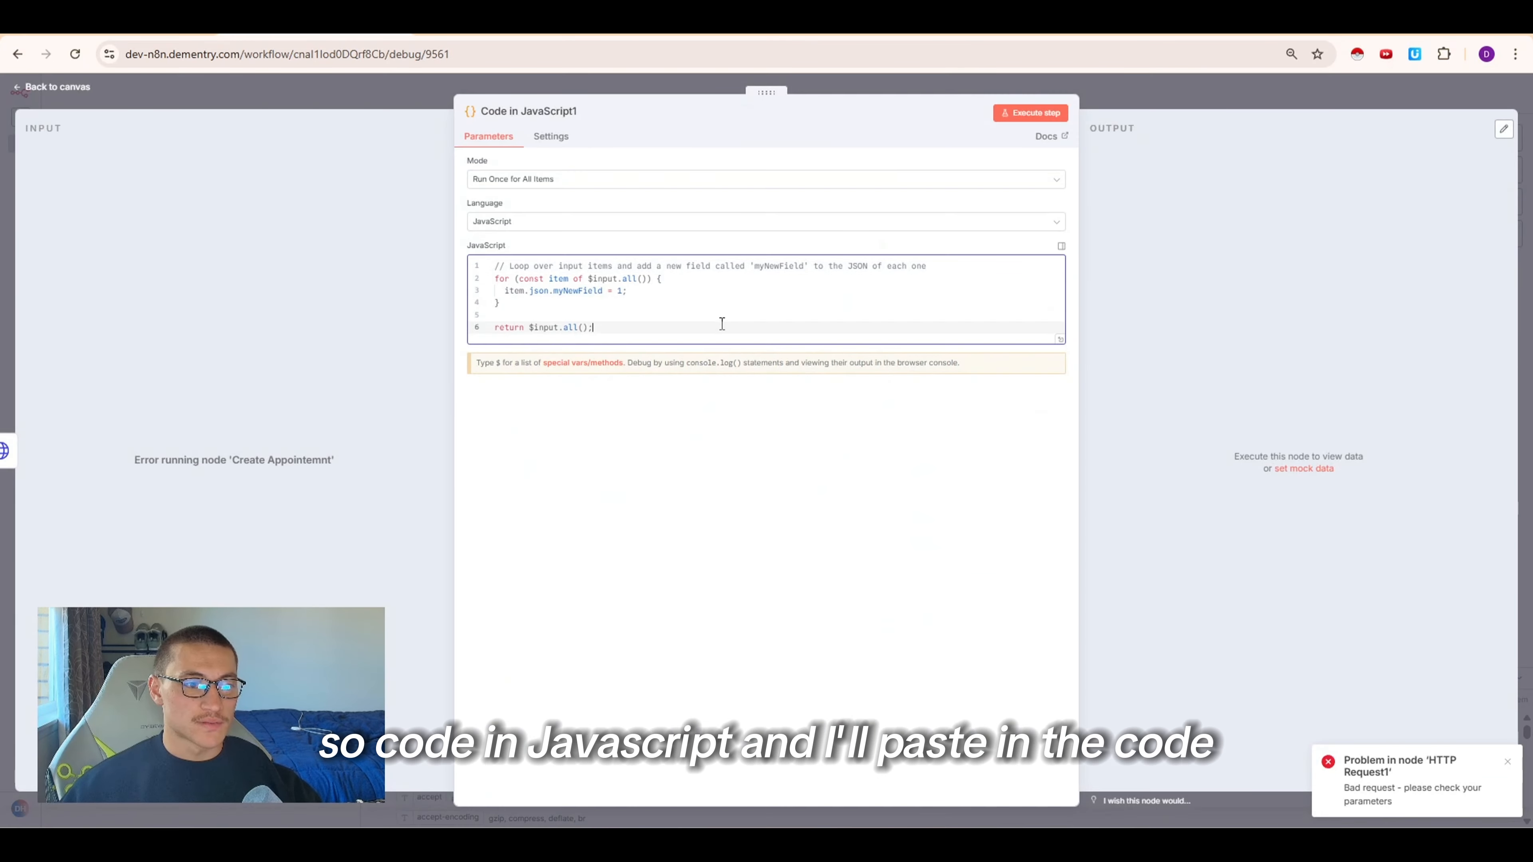
key("ctrl+a")
key("ctrl+v")
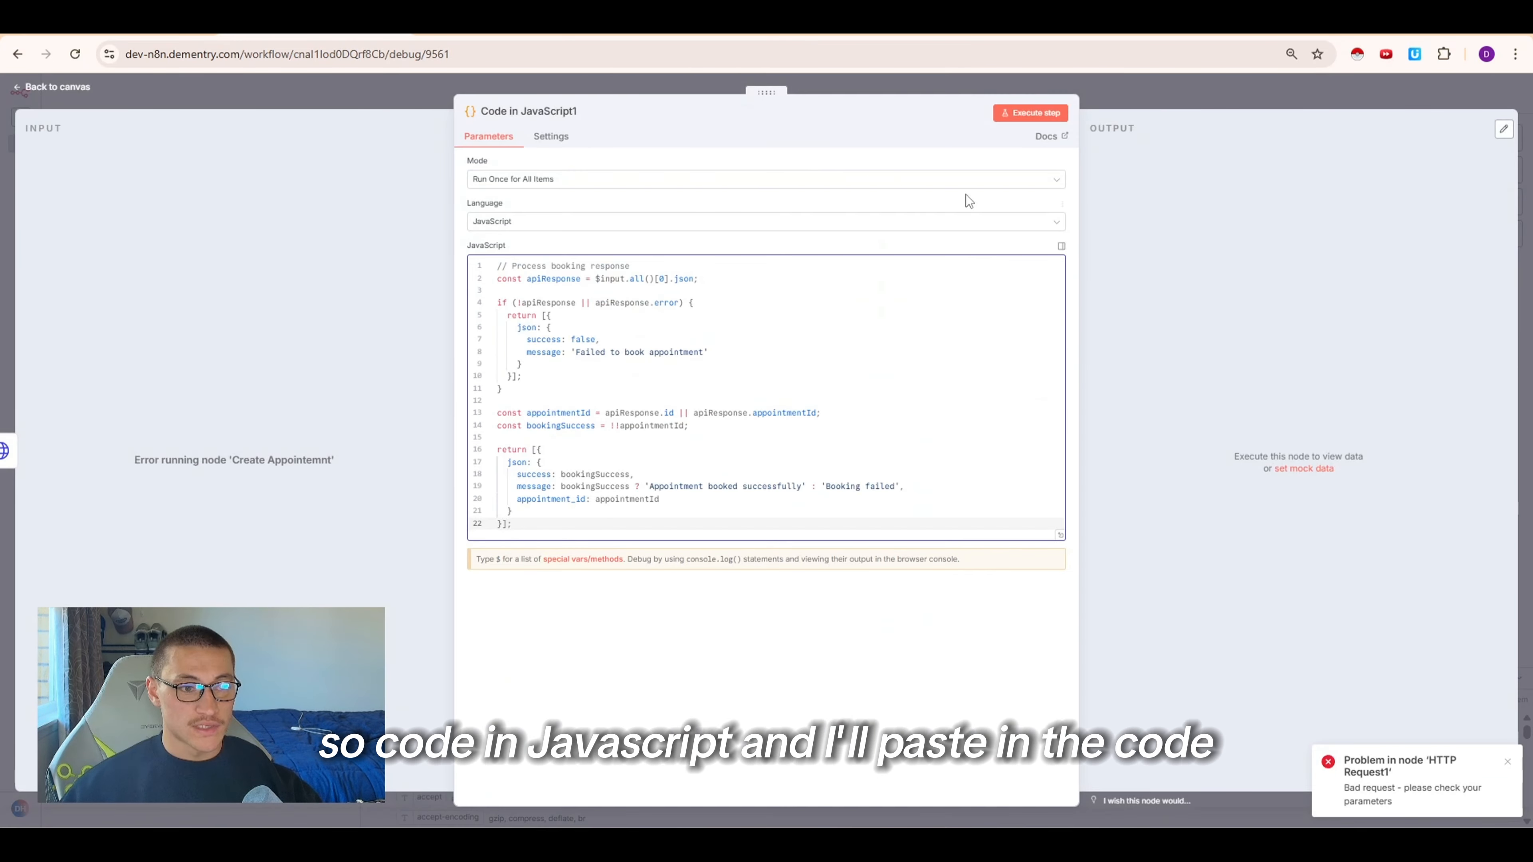
key("Escape")
In the Create Appointemnt node settings, turn on Always Output Data and set On Error to Continue
double_click(695, 465)
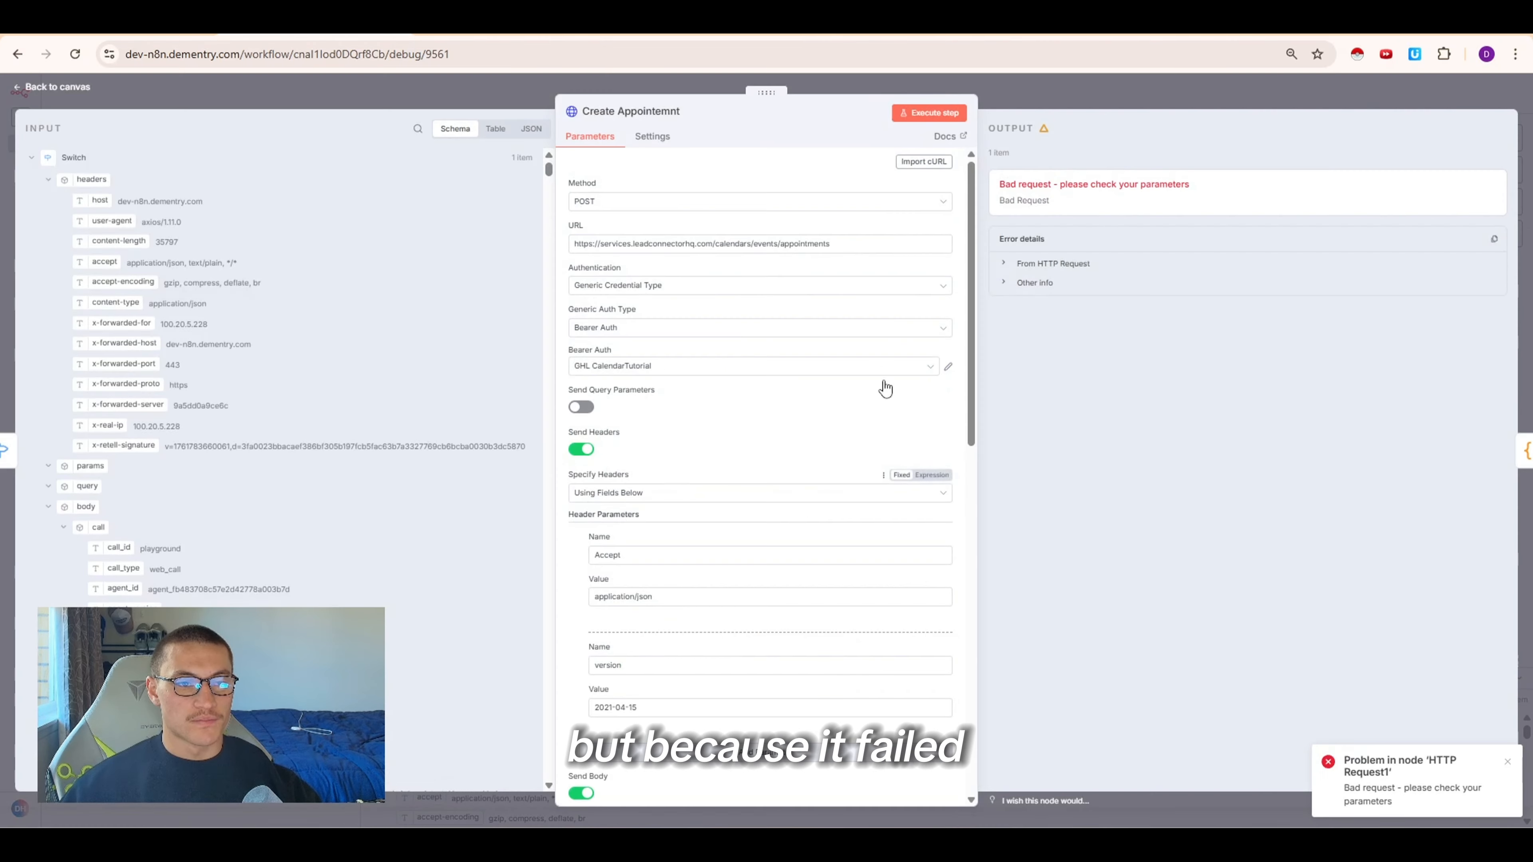
left_click(656, 139)
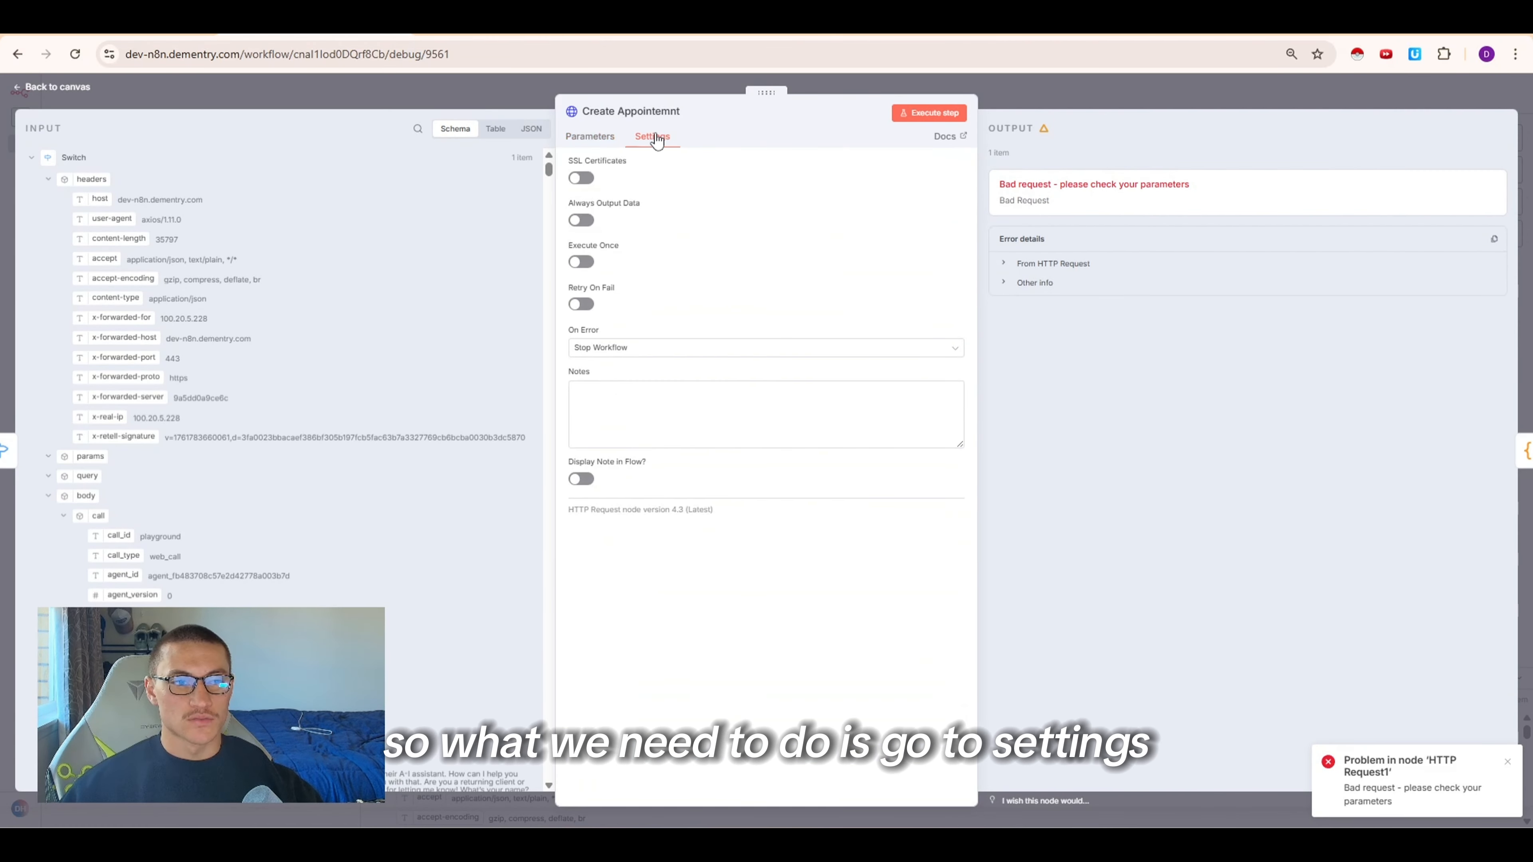
left_click(580, 220)
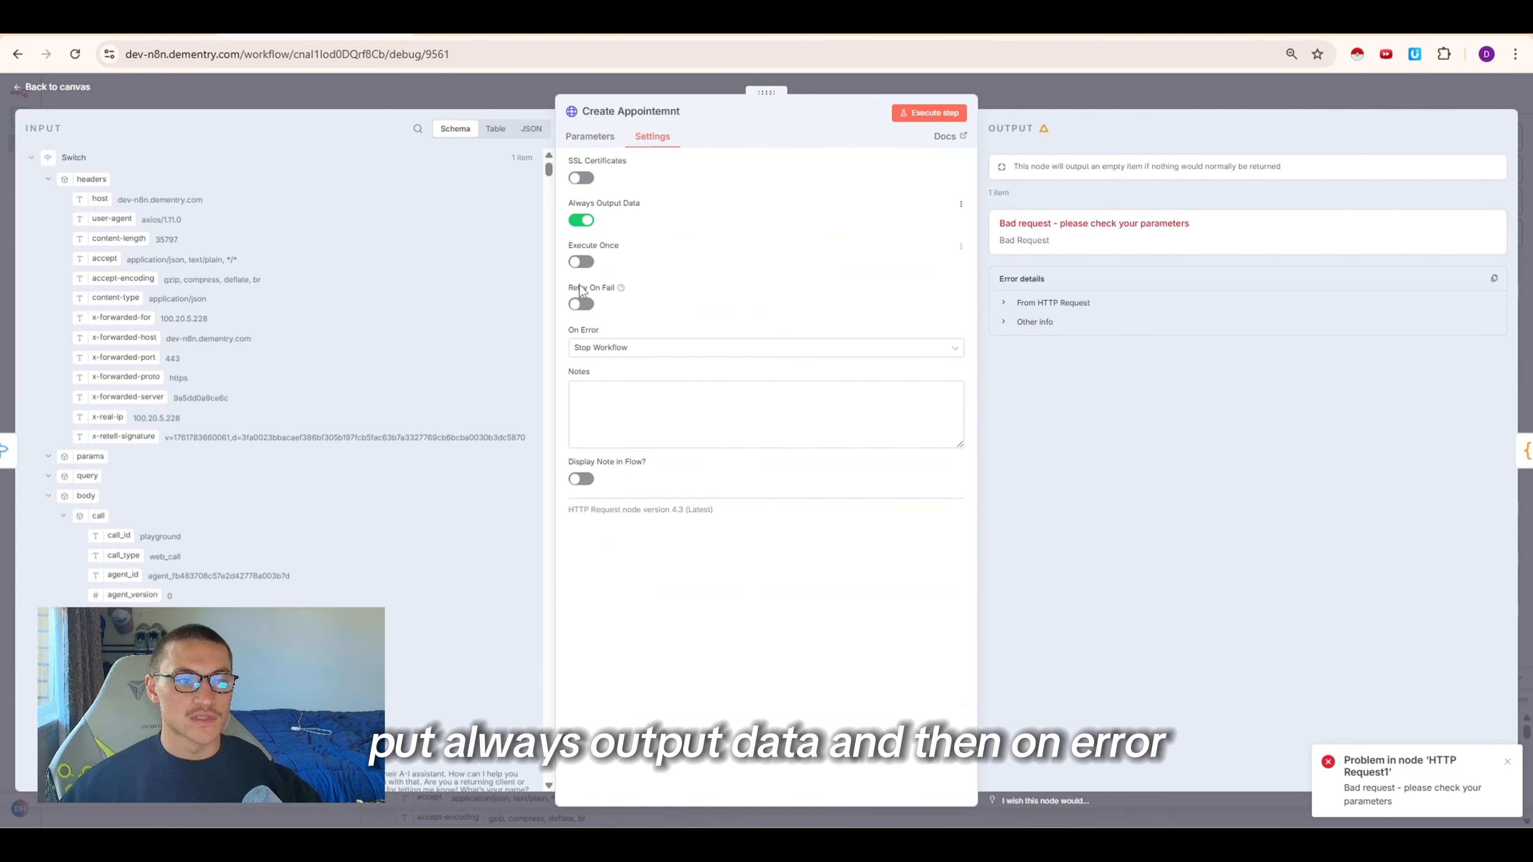
left_click(606, 350)
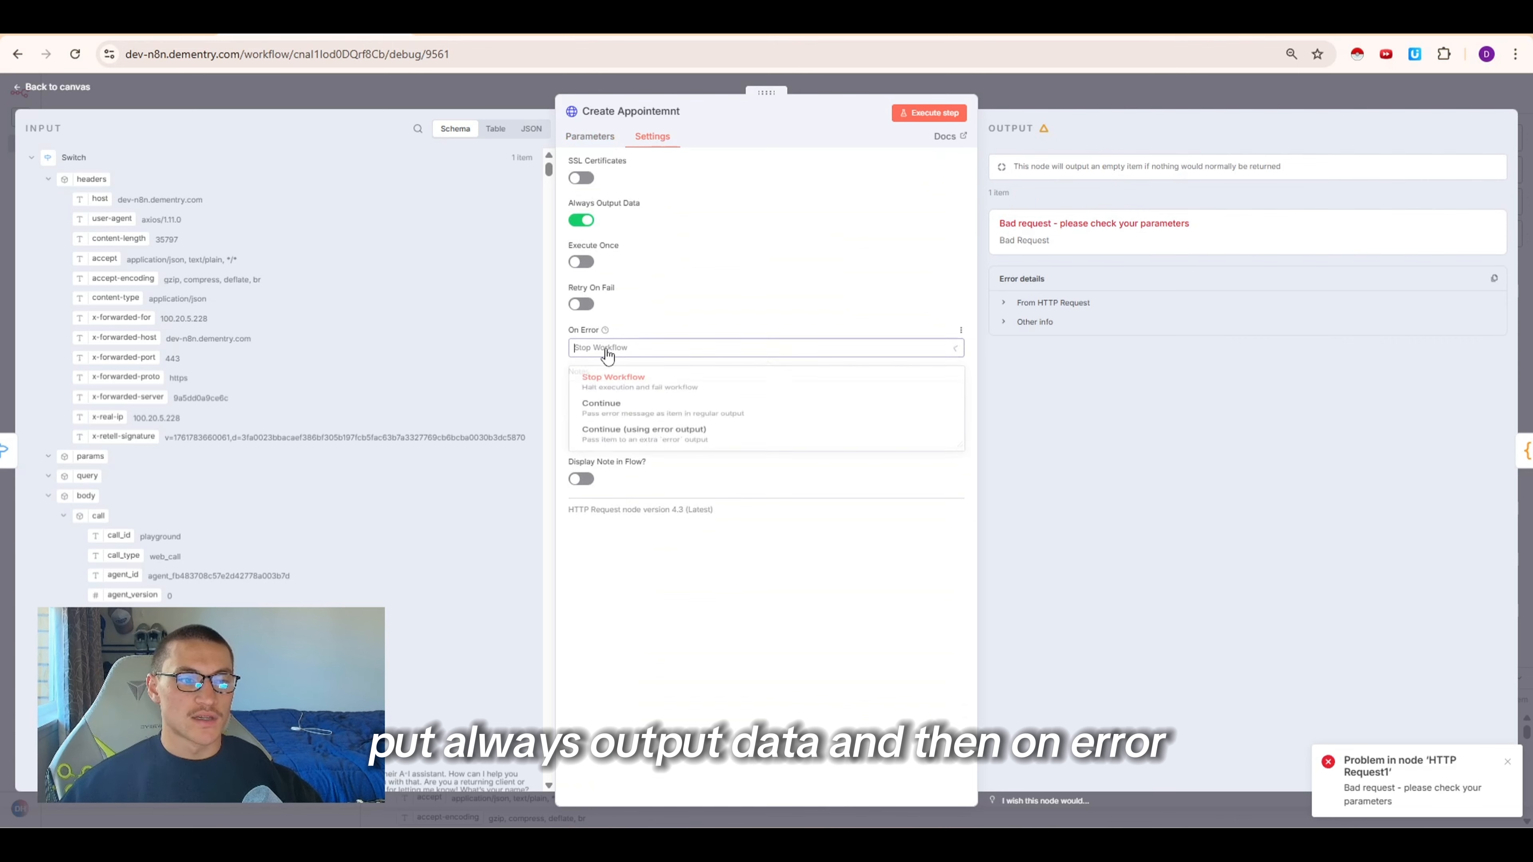
left_click(624, 411)
left_click(1178, 91)
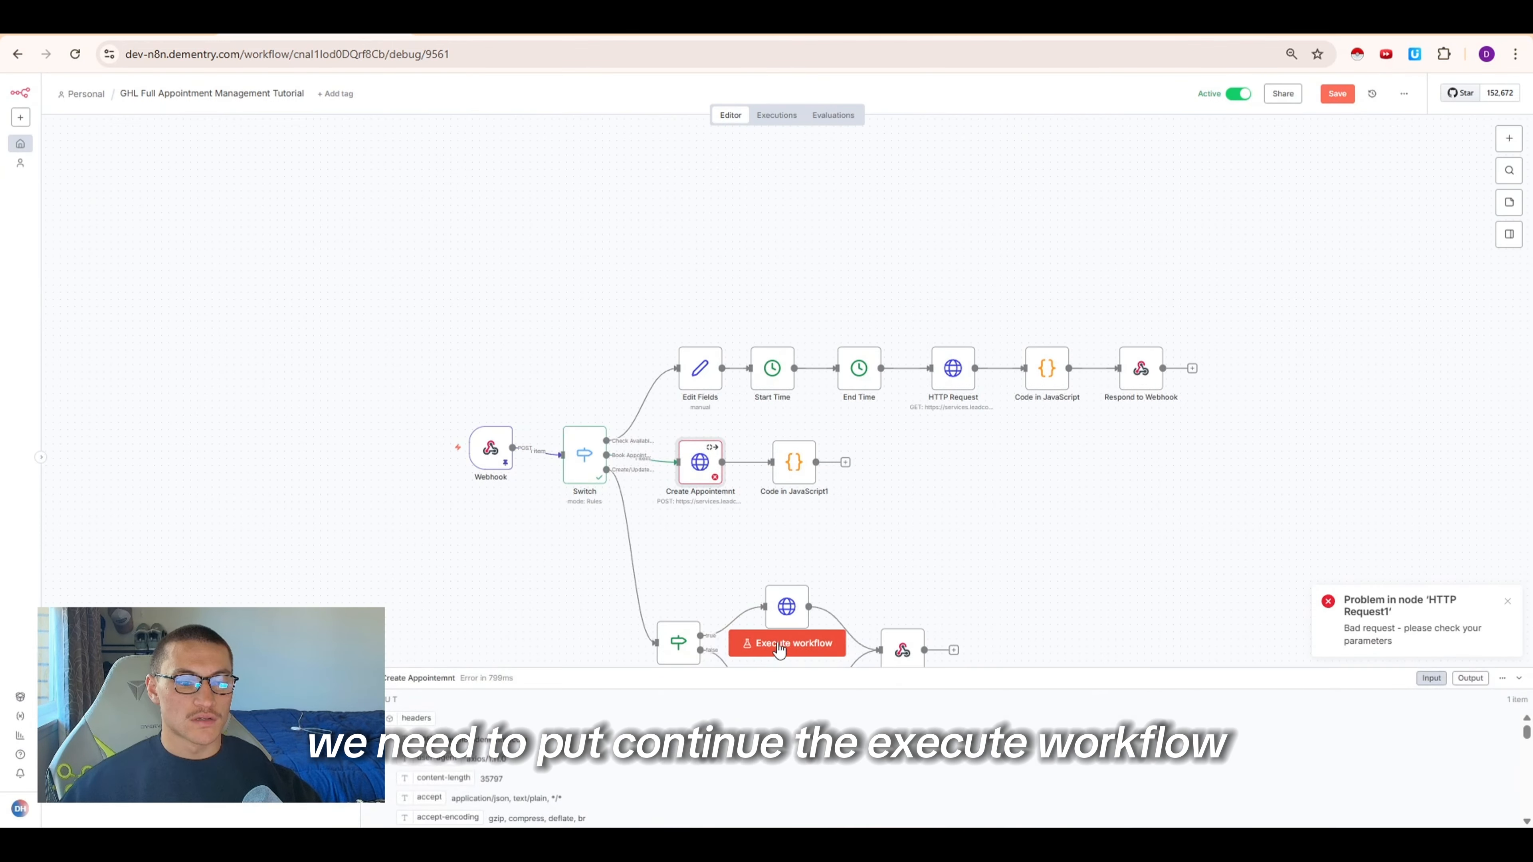
Execute the workflow and inspect the Code in JavaScript1 node's output
left_click(780, 649)
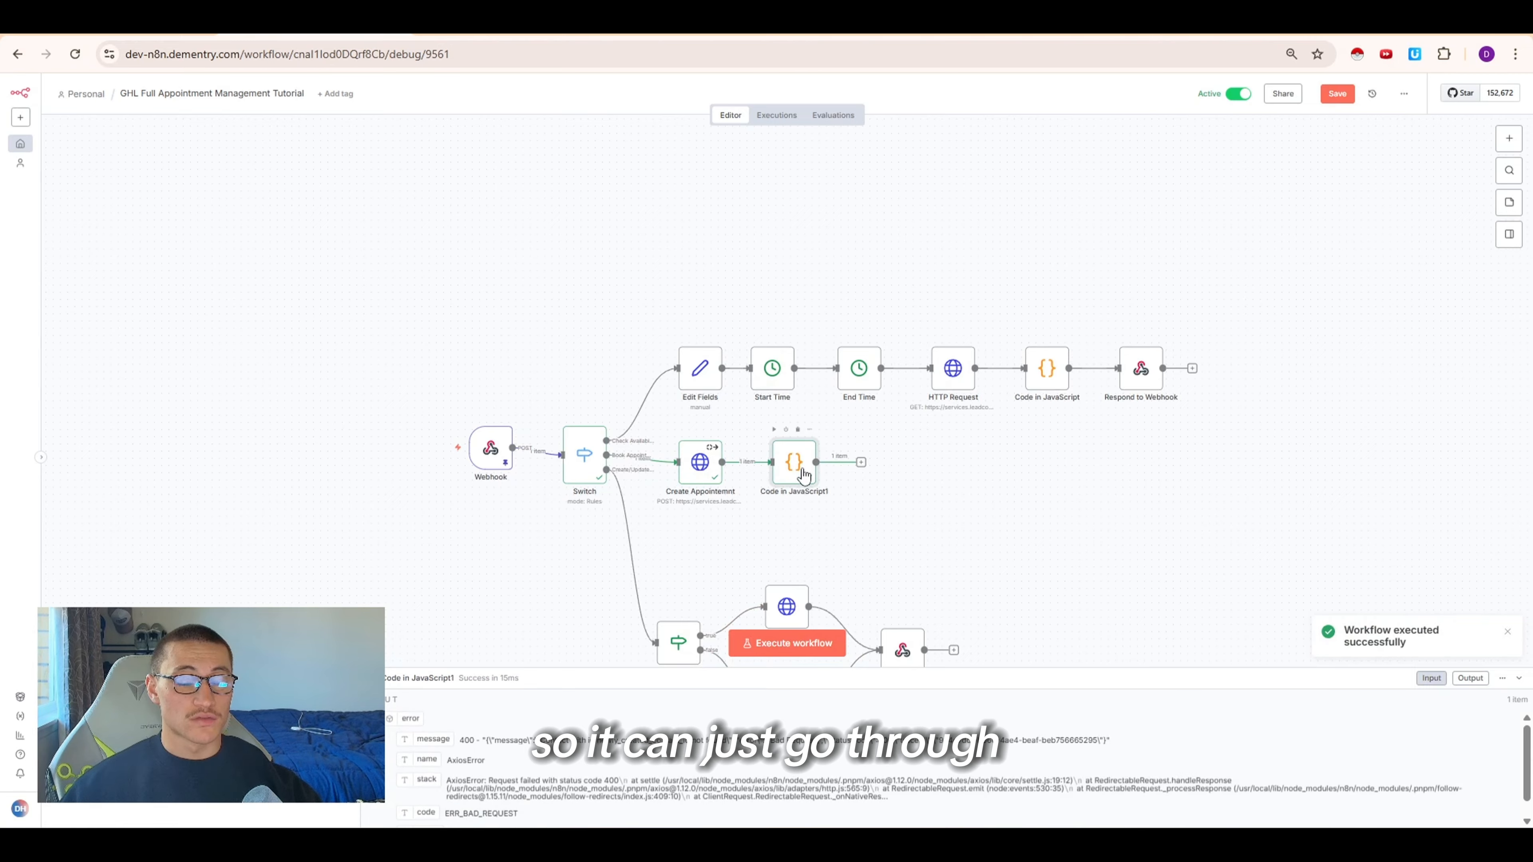
double_click(792, 466)
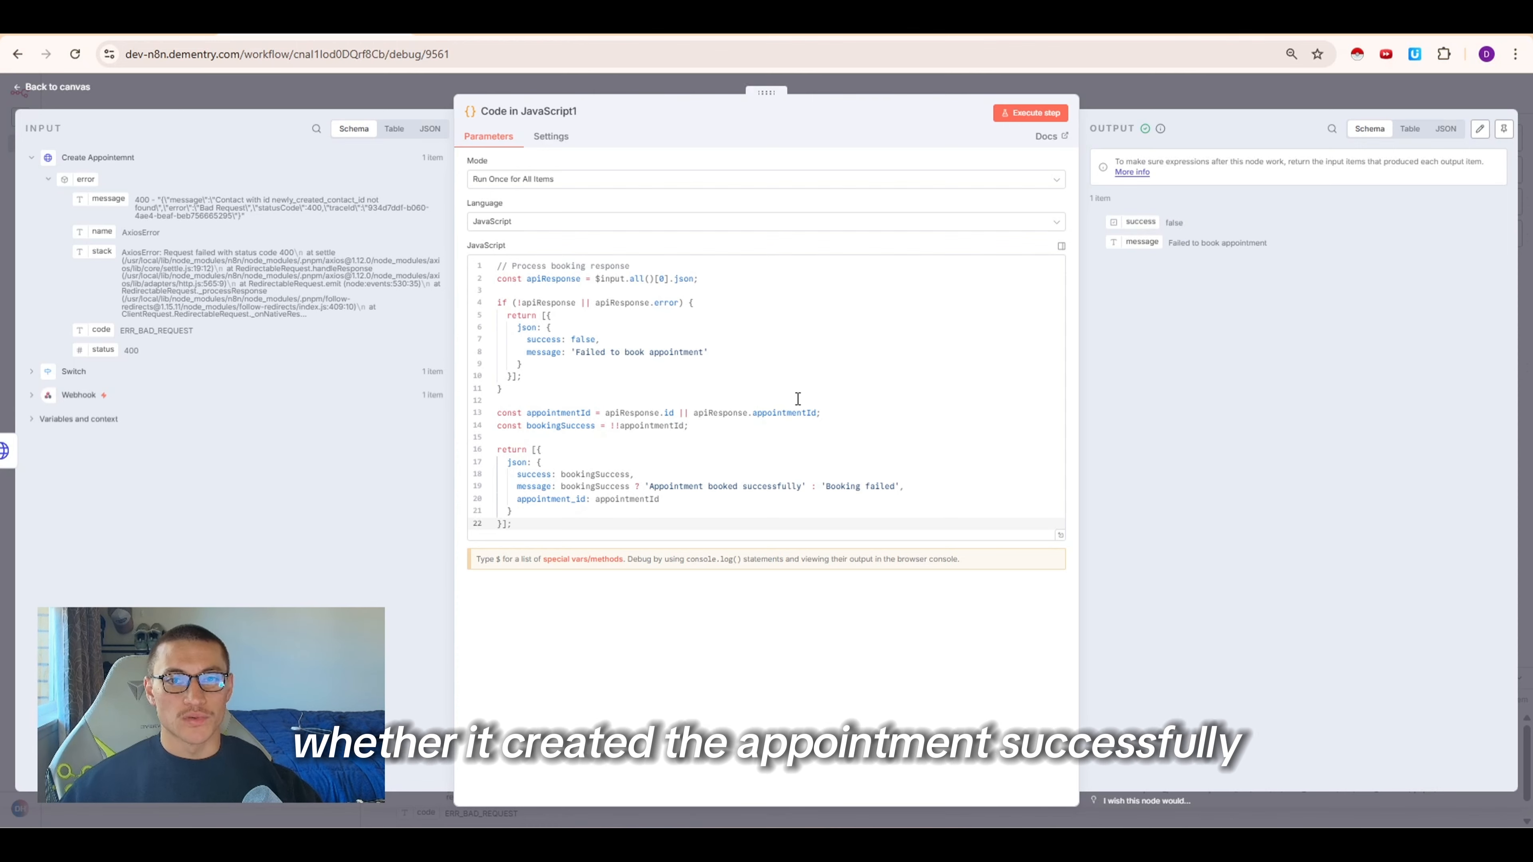
left_click(1177, 109)
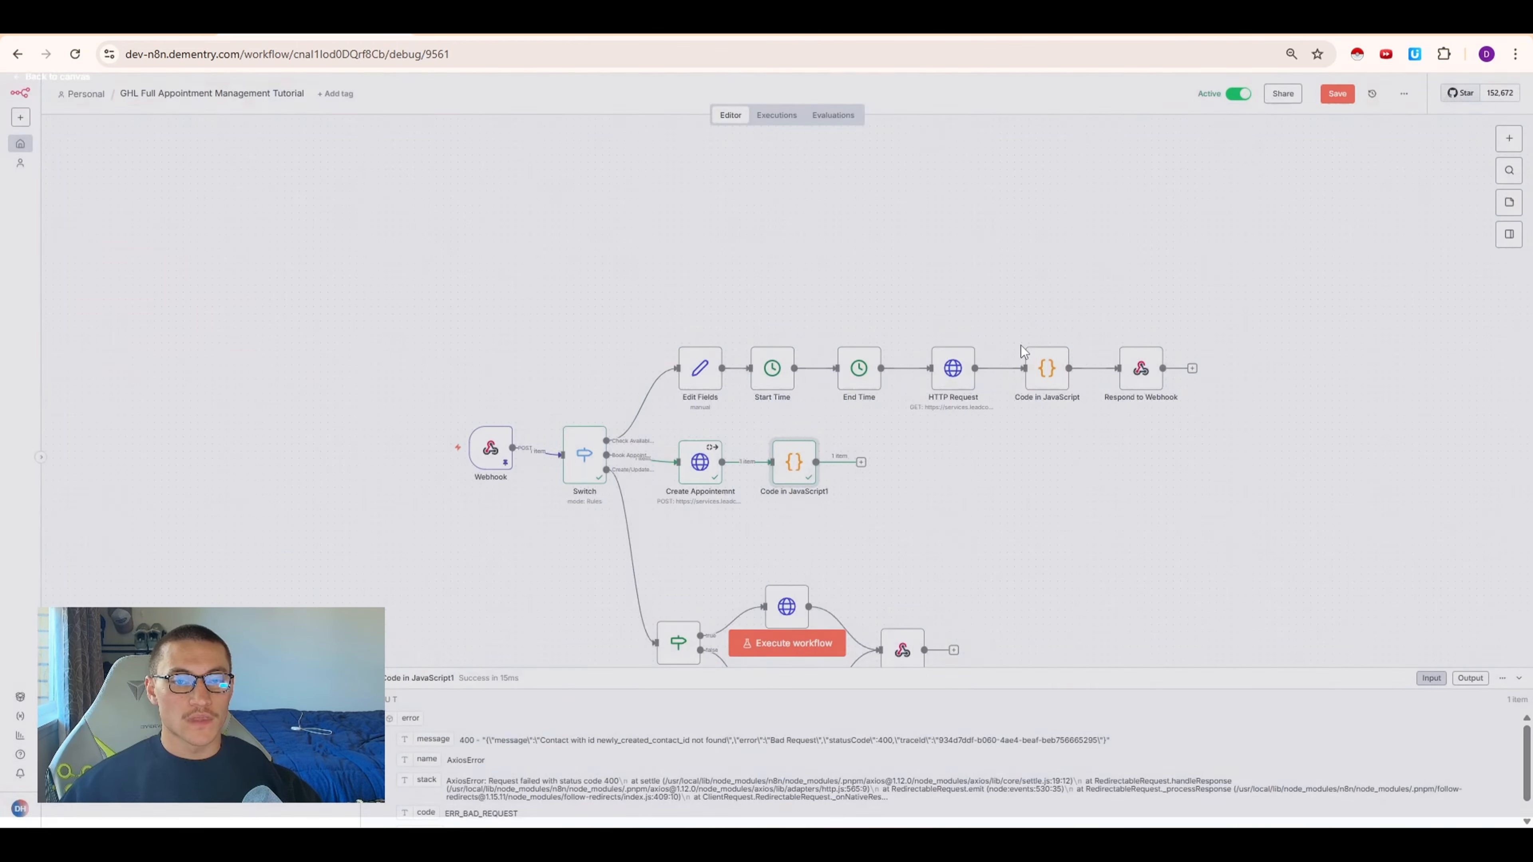
Add a Respond to Webhook node after the code node returning JSON with the expression {{ $json }}, then save the workflow
left_click(859, 463)
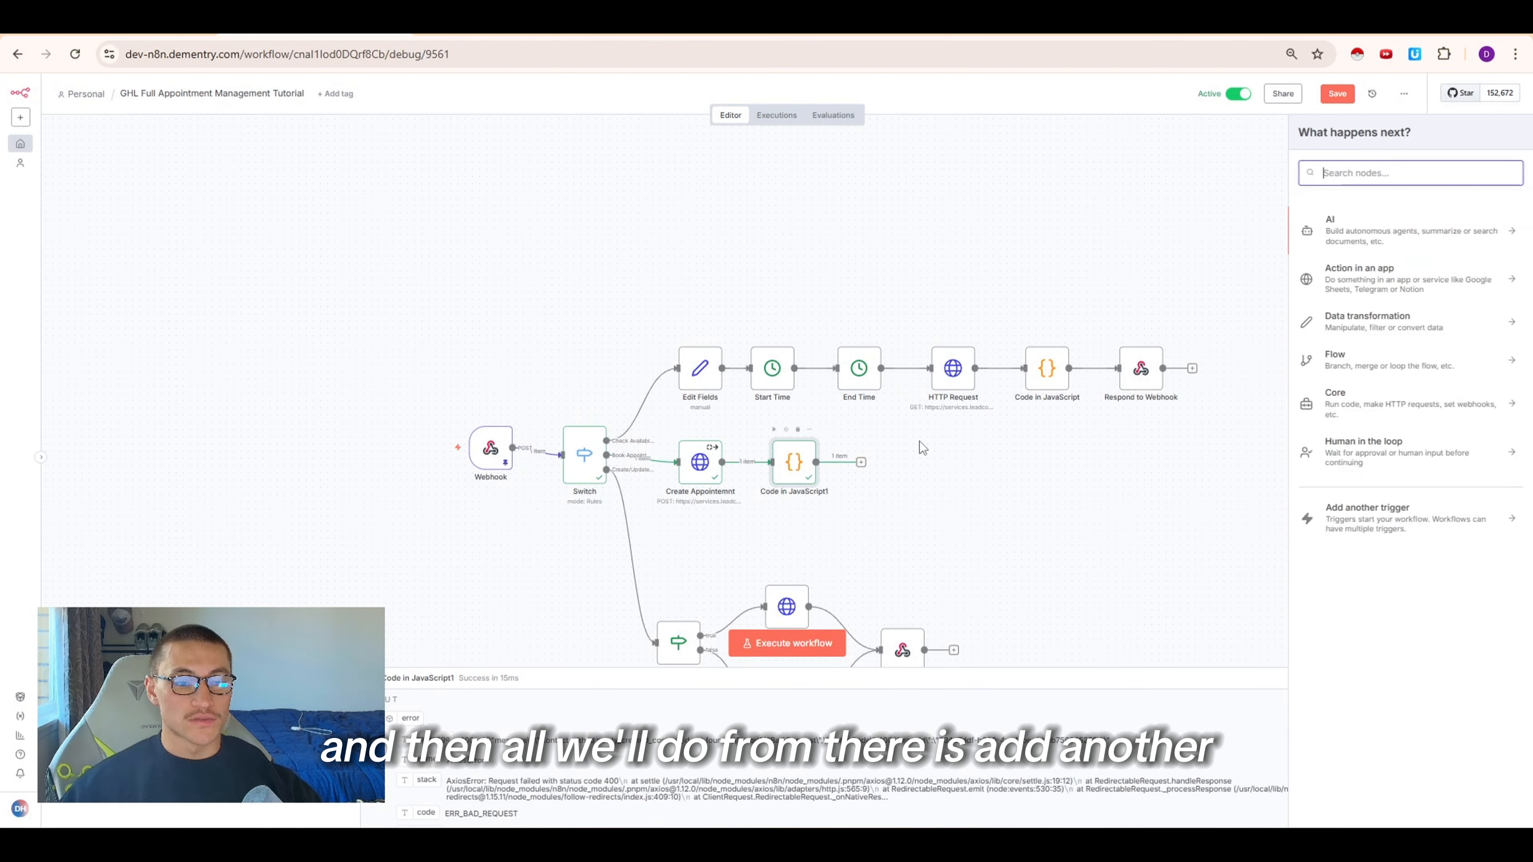
type("respo")
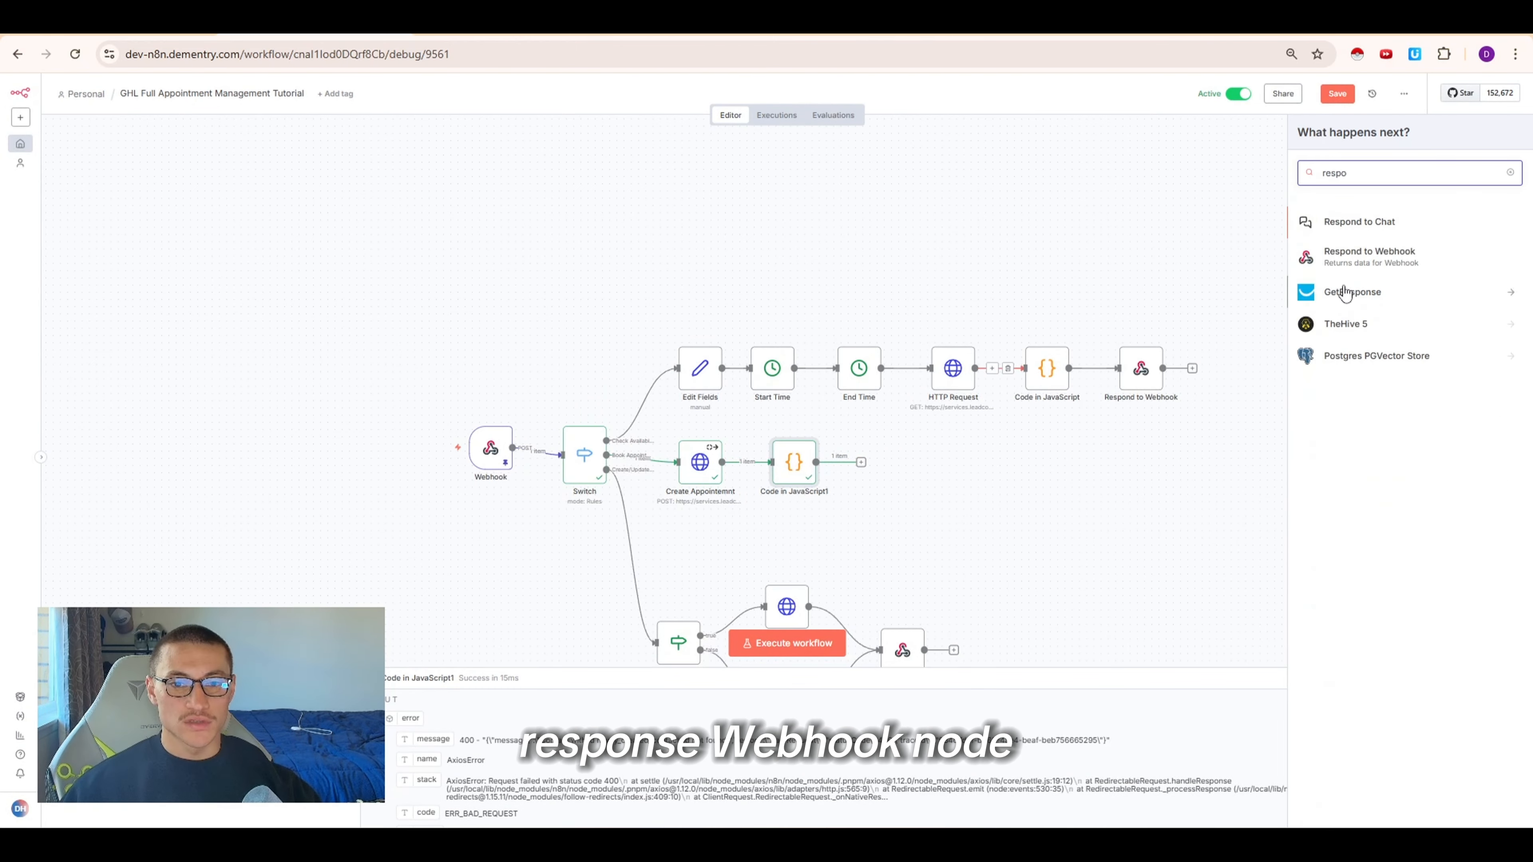
left_click(1369, 254)
left_click(669, 218)
left_click(598, 349)
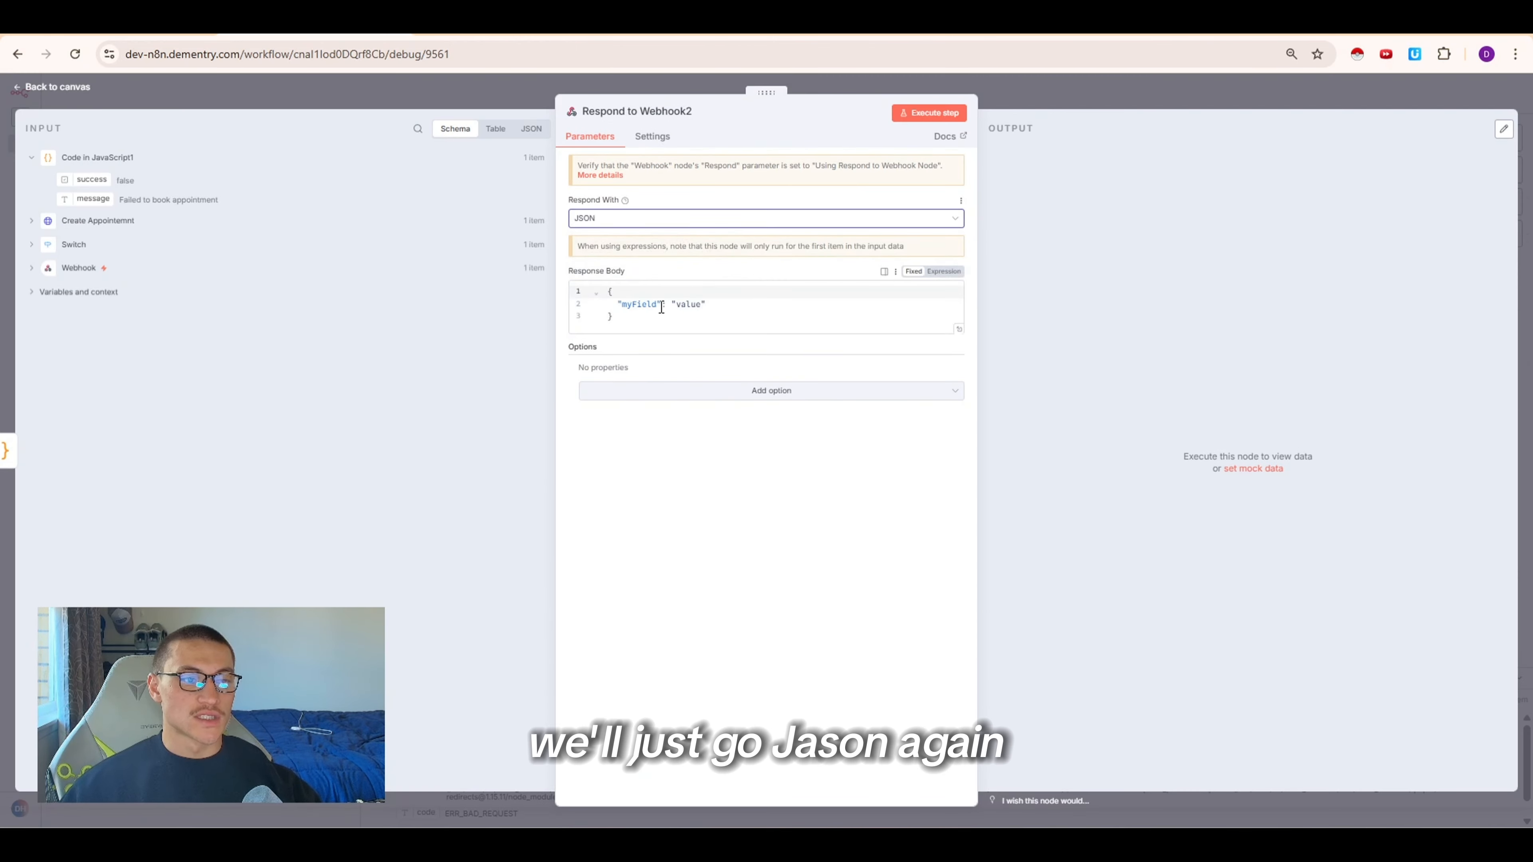
key("BackSpace")
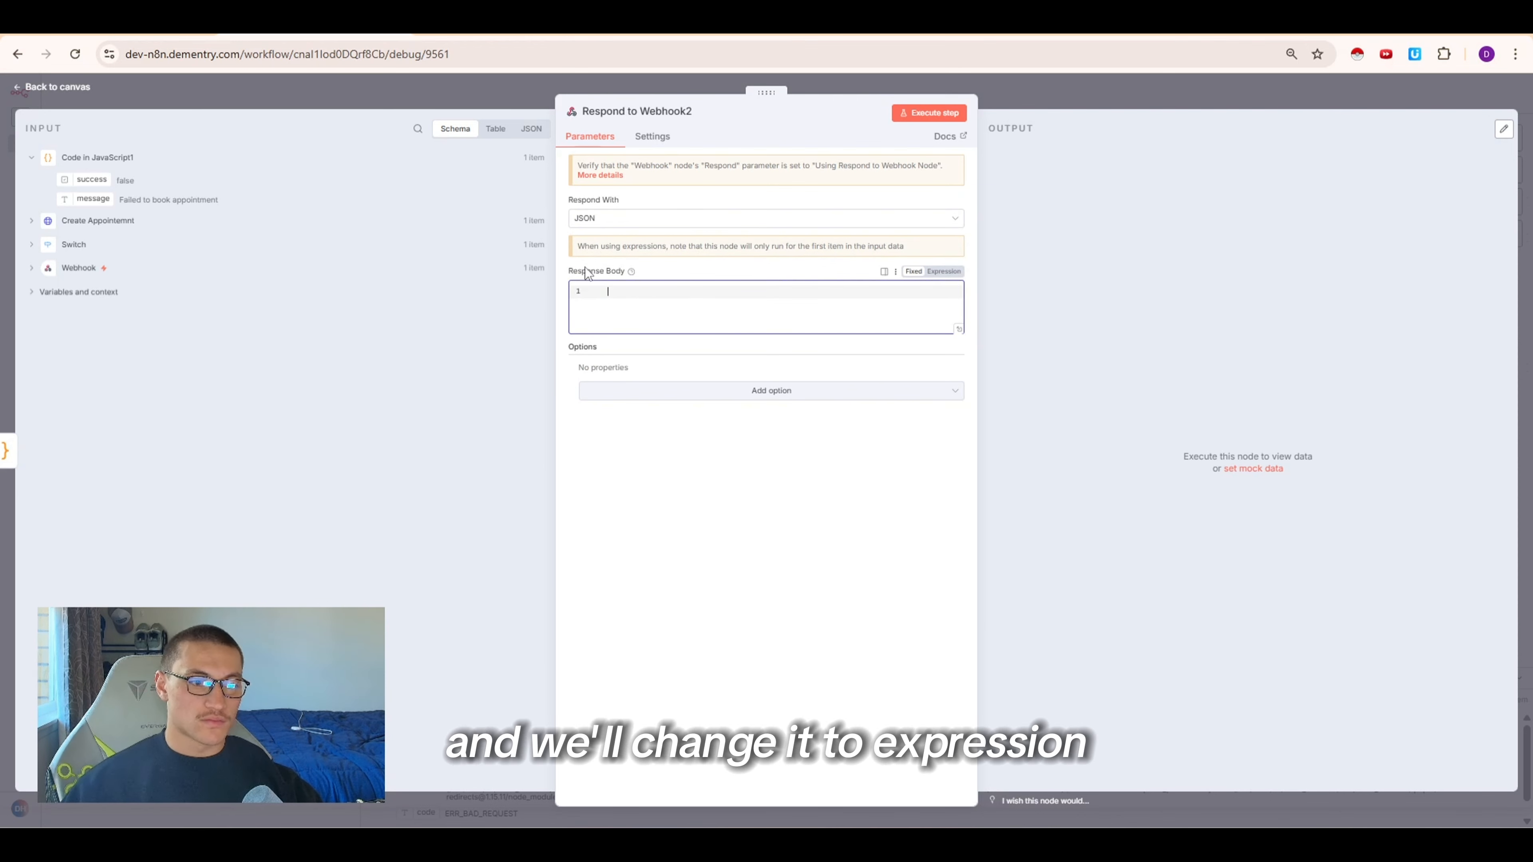
left_click(943, 271)
left_click(781, 295)
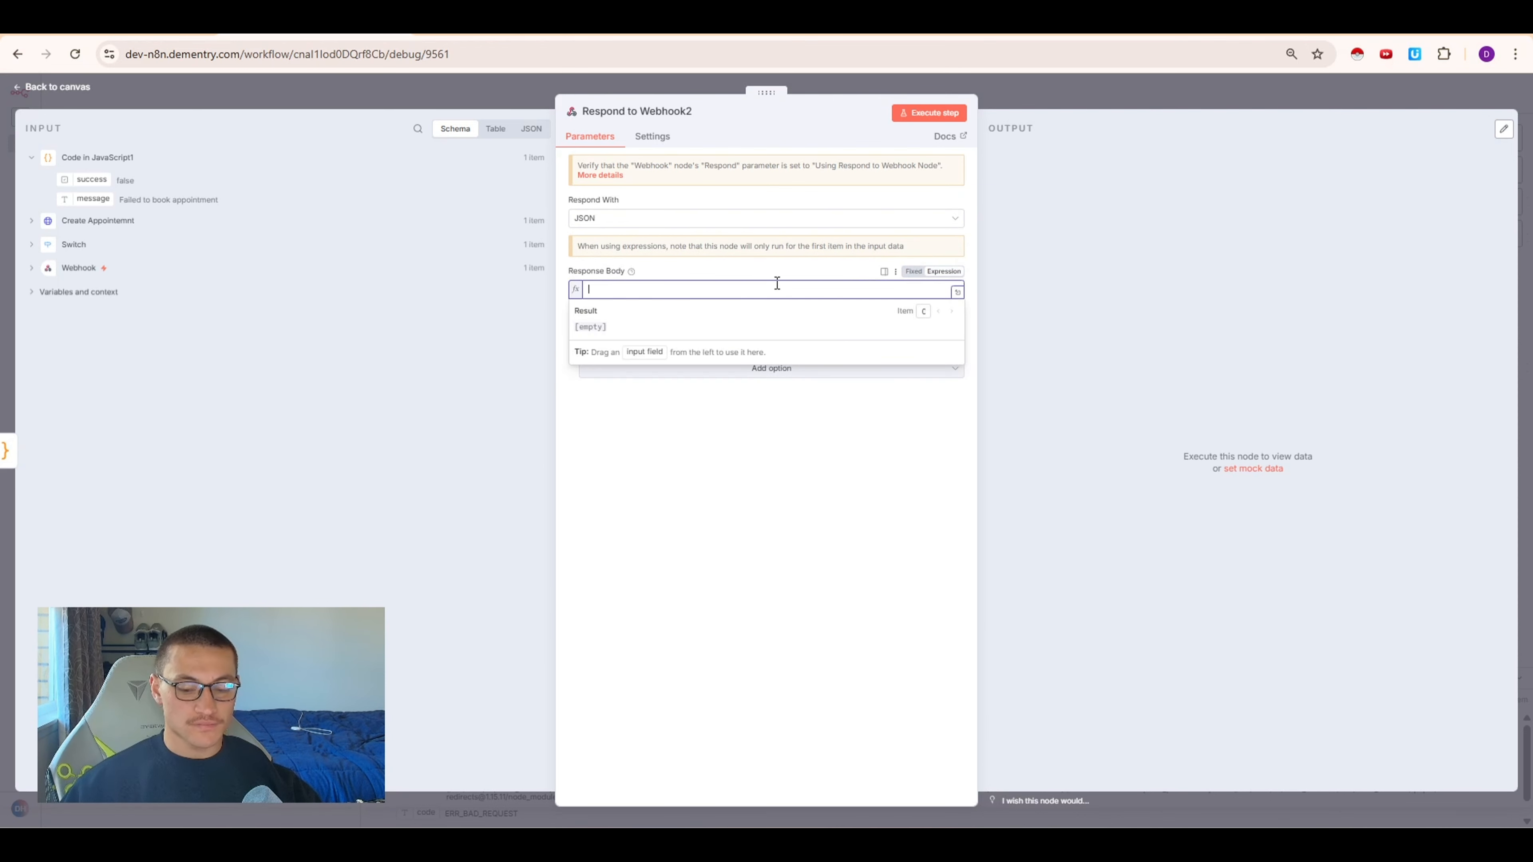
type("{{ $json }}")
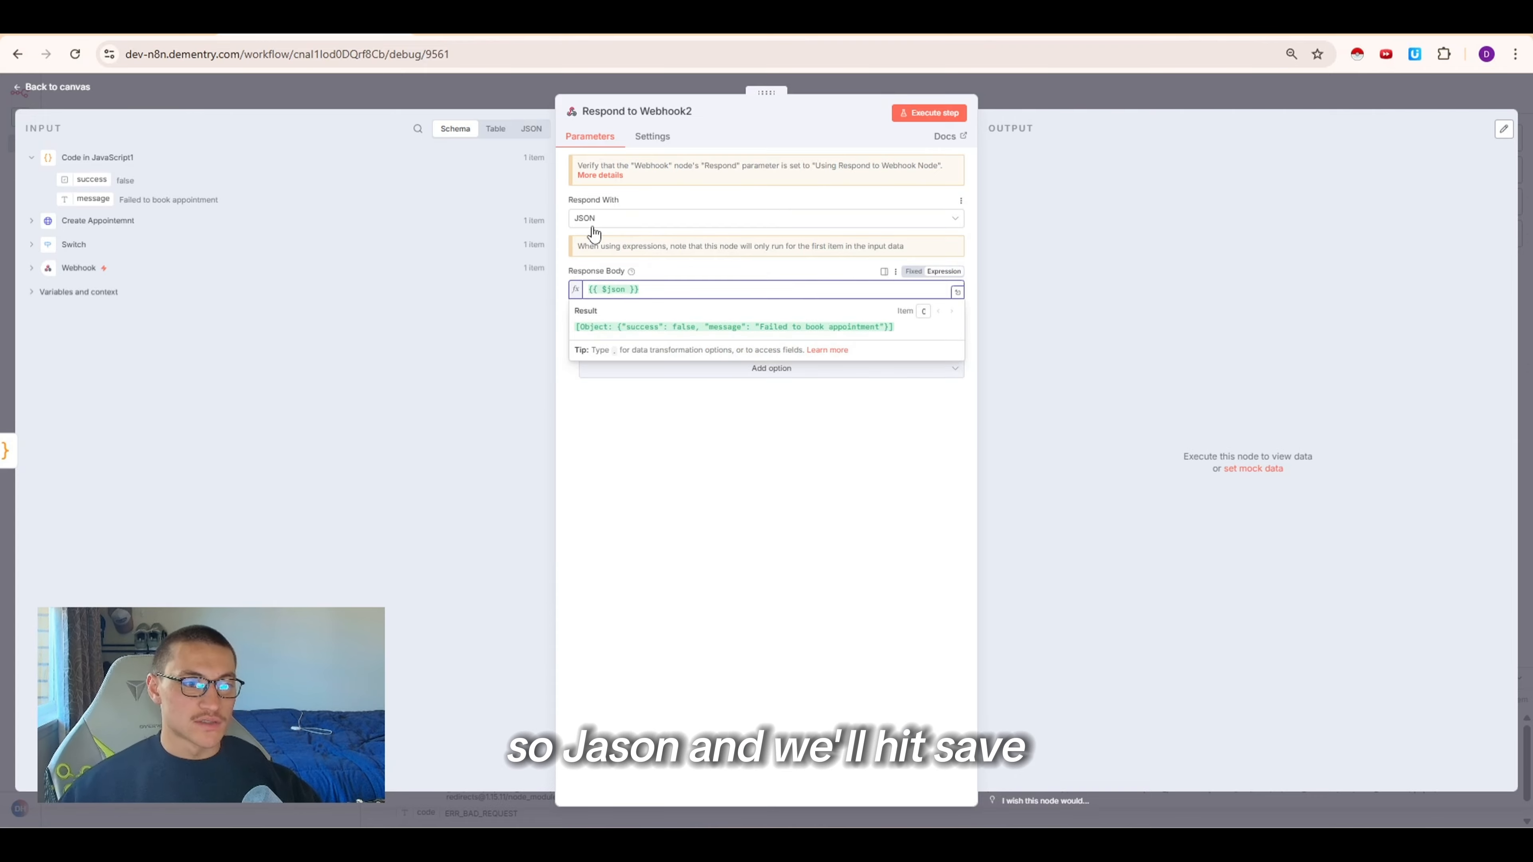
left_click(784, 472)
left_click(1127, 102)
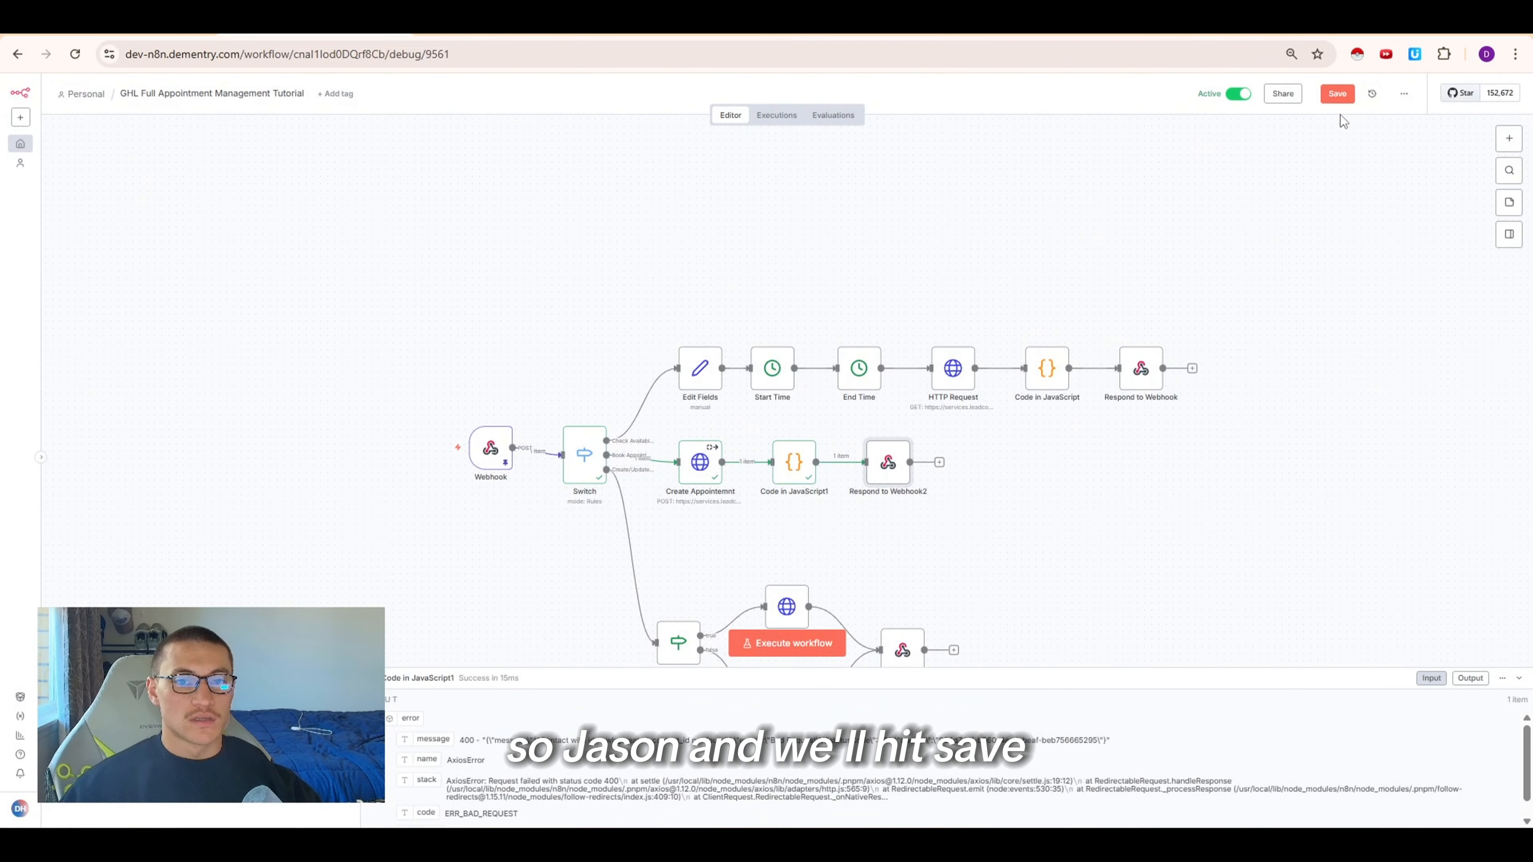
left_click(1334, 96)
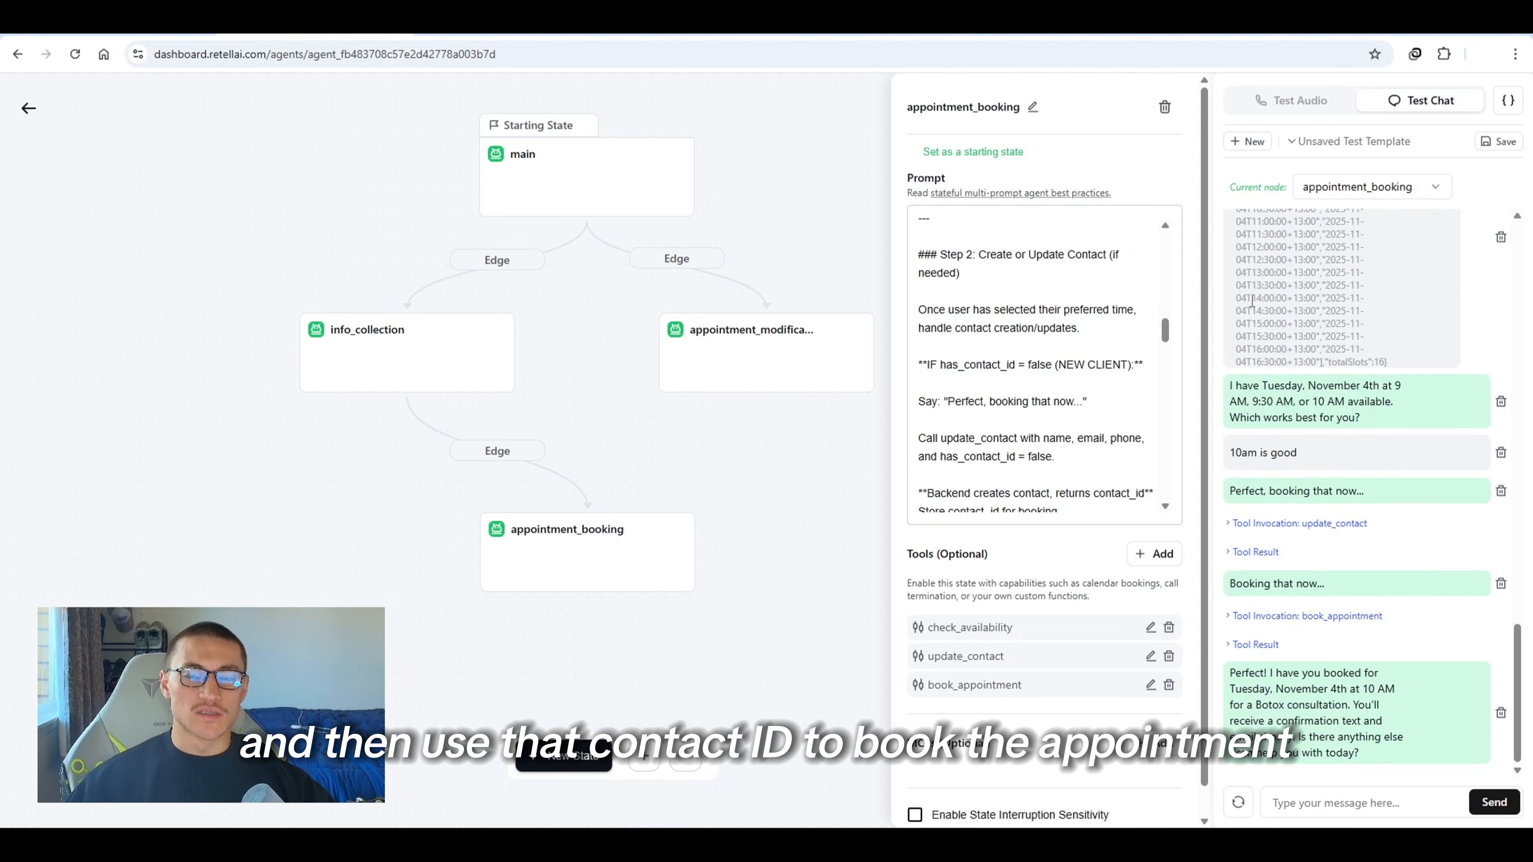
Examine the book_appointment tool result in the test chat and check the HighLevel calendar for next Tuesday's booking
left_click(1273, 648)
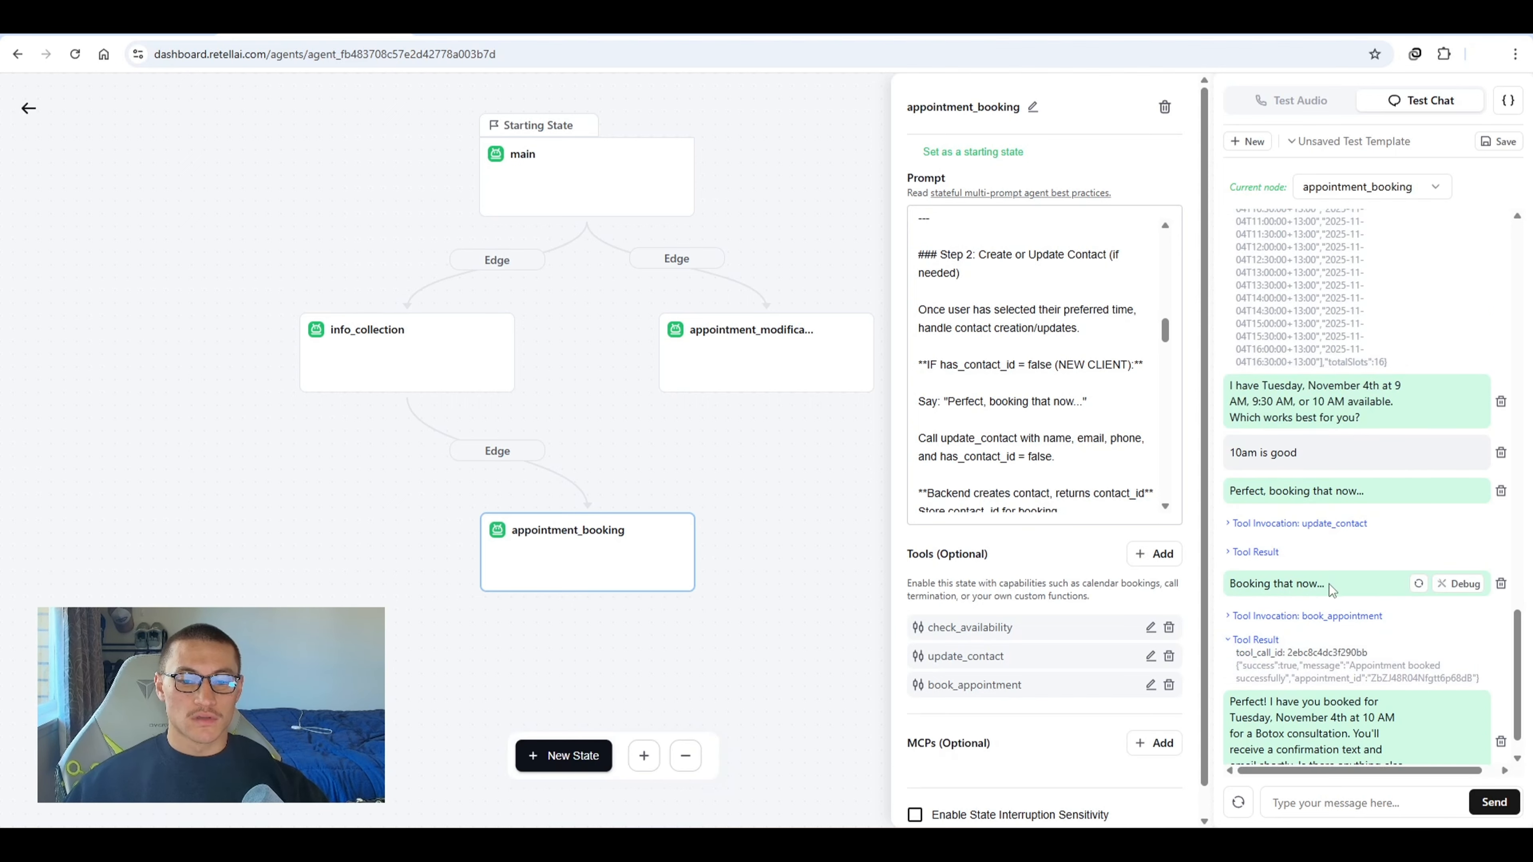
scroll(1331, 588, "down", 1)
left_click_drag(1264, 622, 1488, 644)
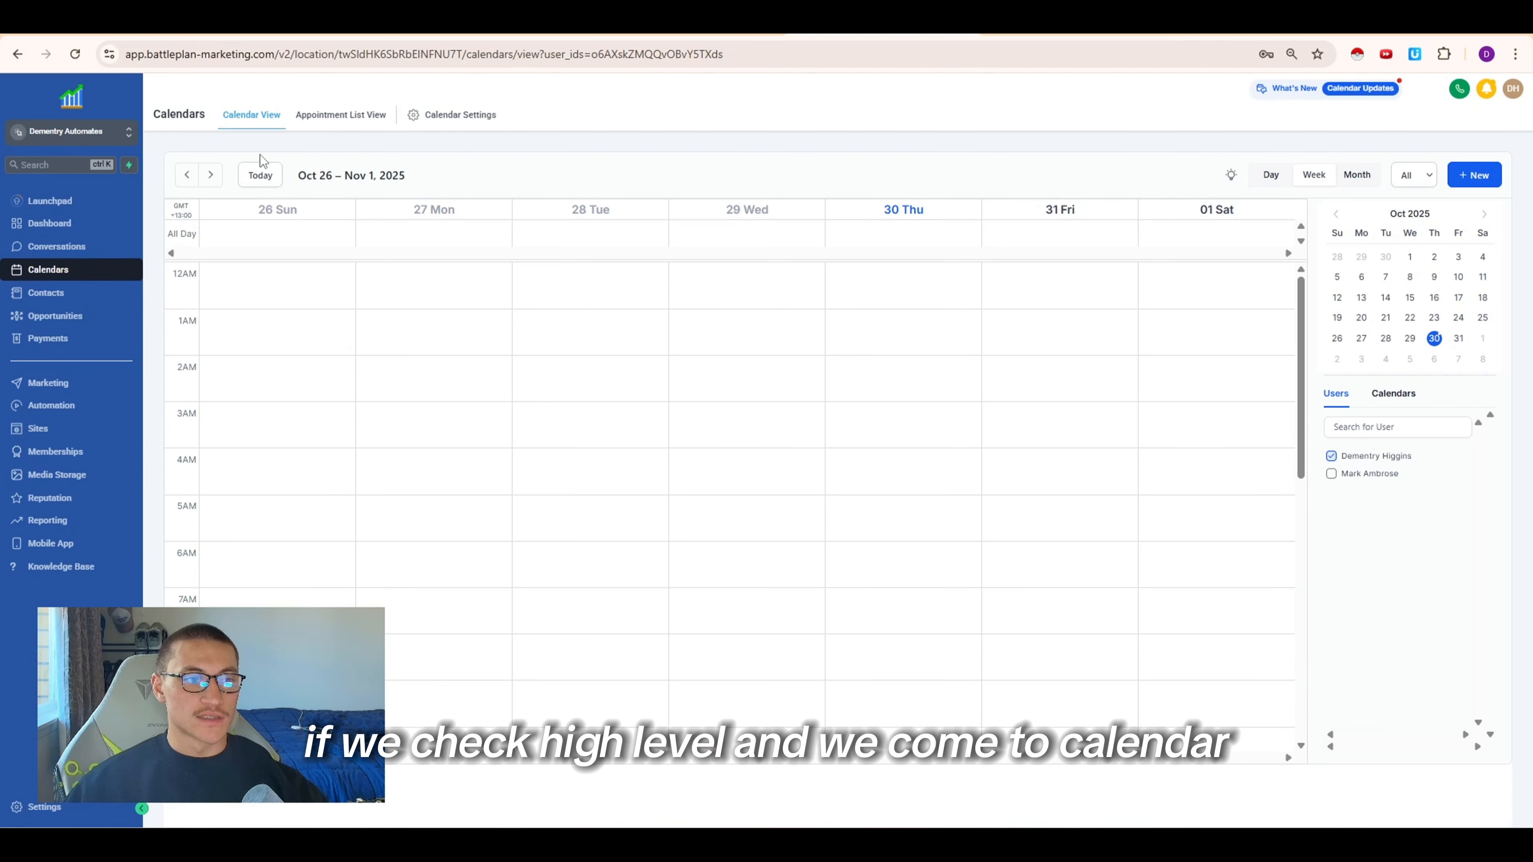
left_click(211, 175)
scroll(527, 405, "up", 8)
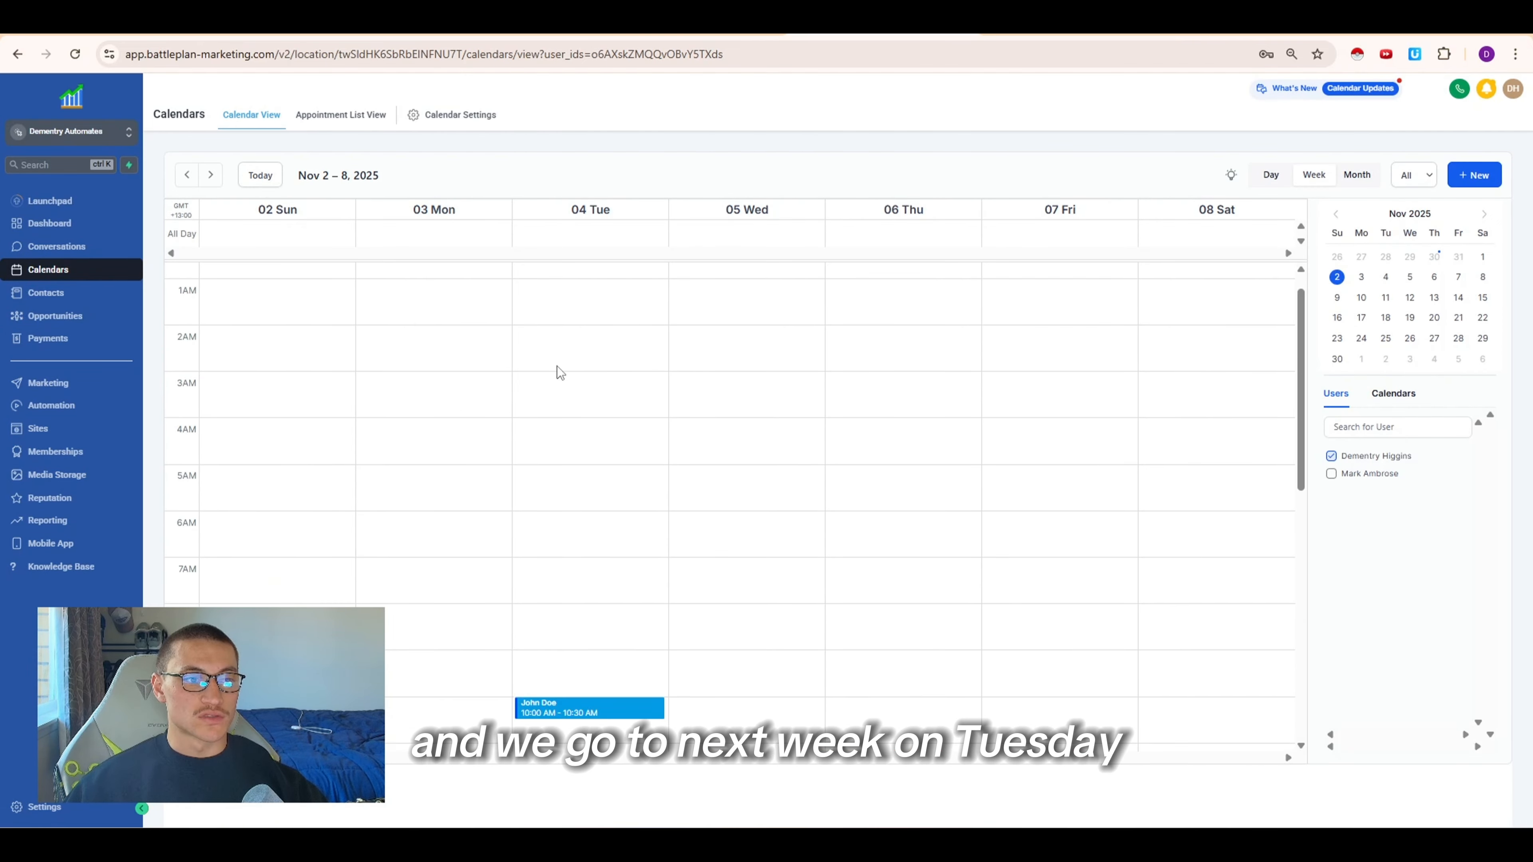
scroll(555, 367, "down", 5)
mouse_move(601, 342)
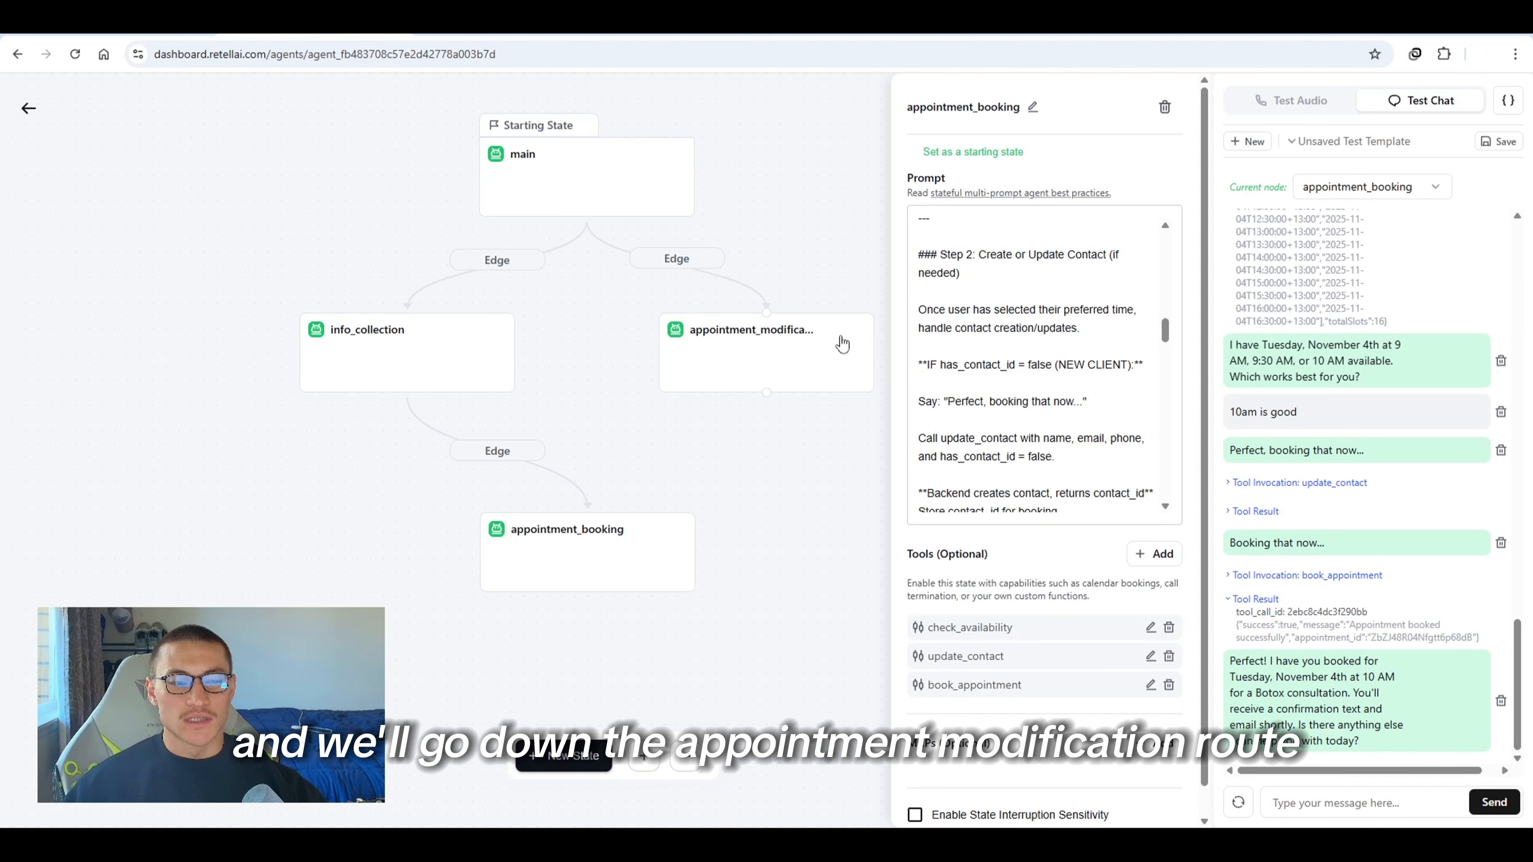
Start a new manual test chat, ask to reschedule an appointment, give the booking phone number and confirm it with yes
left_click(1248, 141)
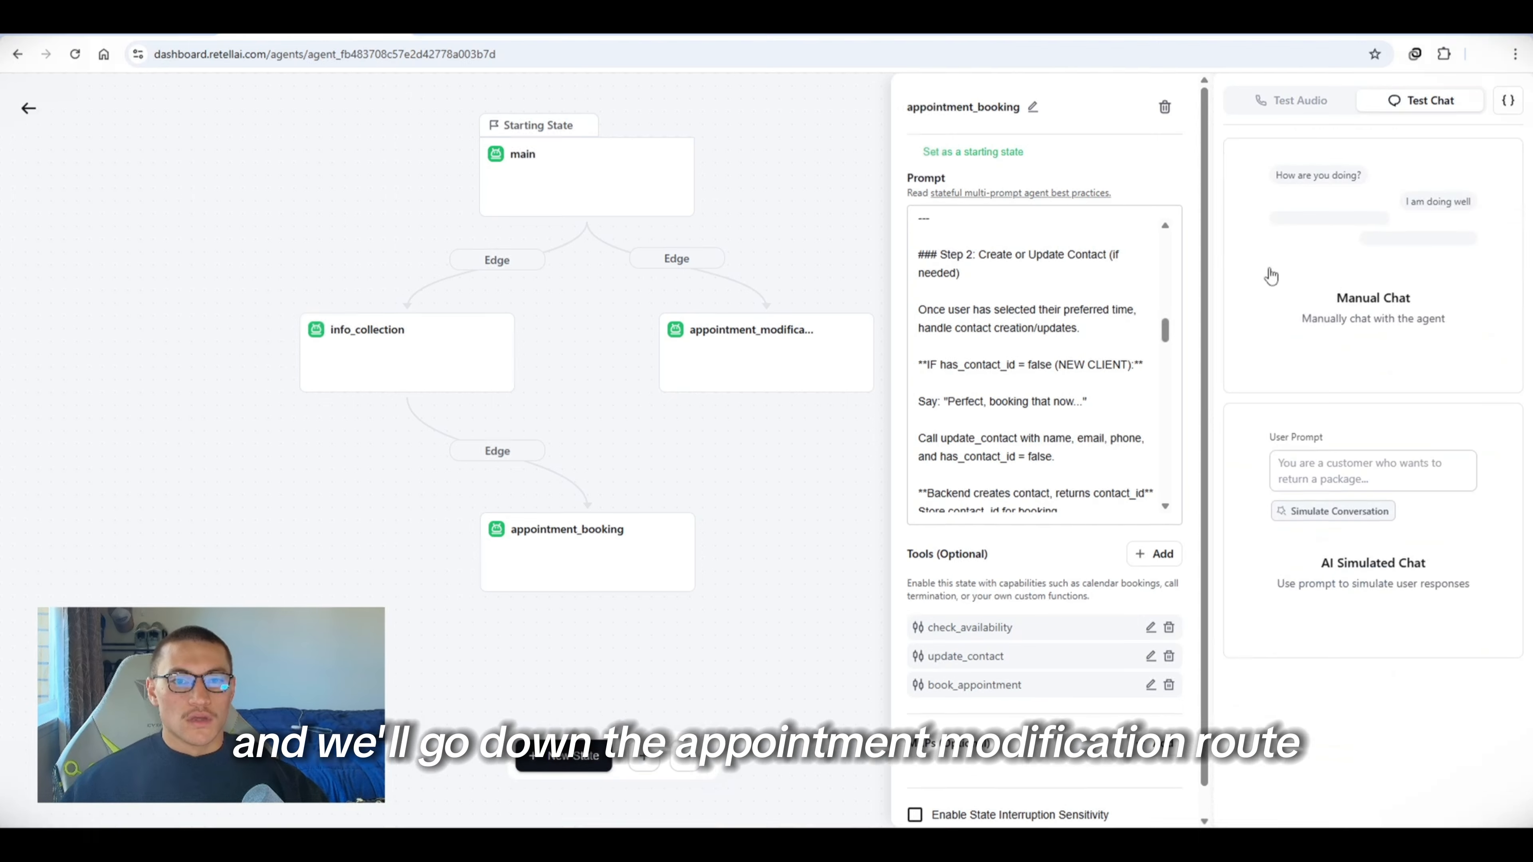
left_click(1334, 276)
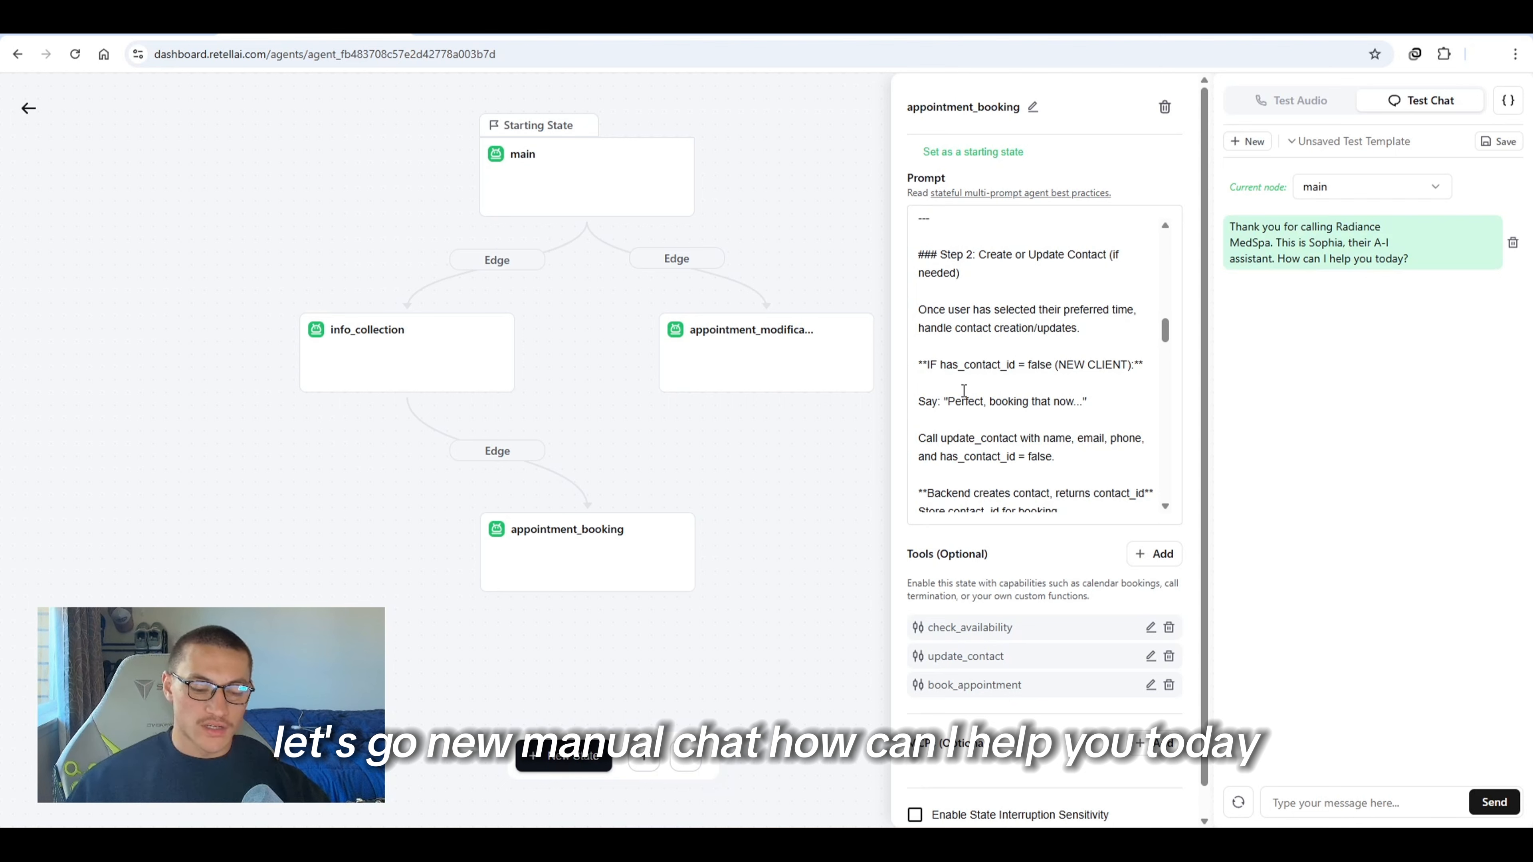
type("I want to reschedule my appointment")
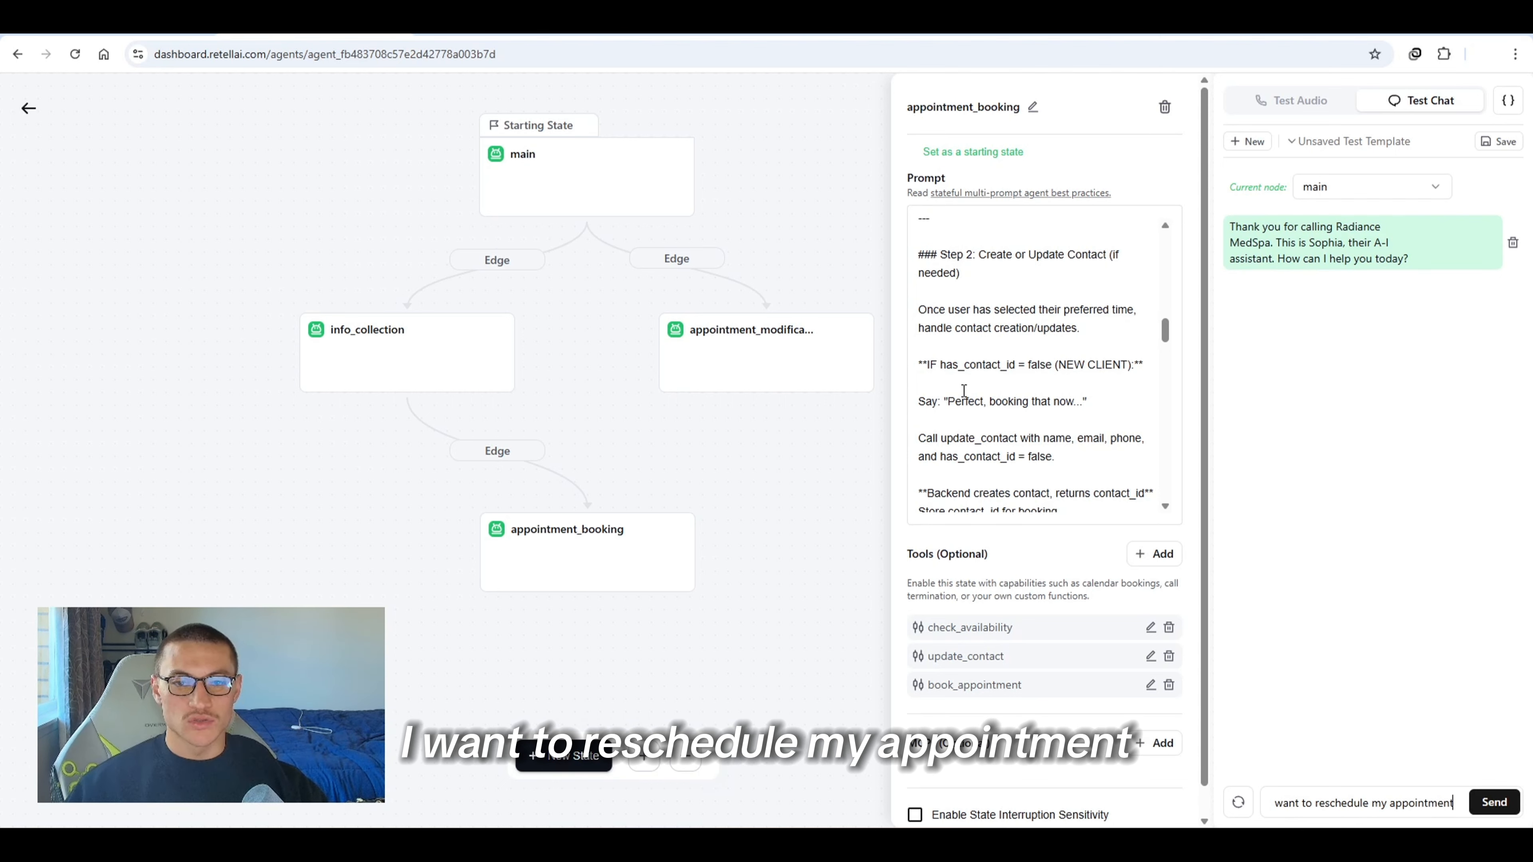
key("Return")
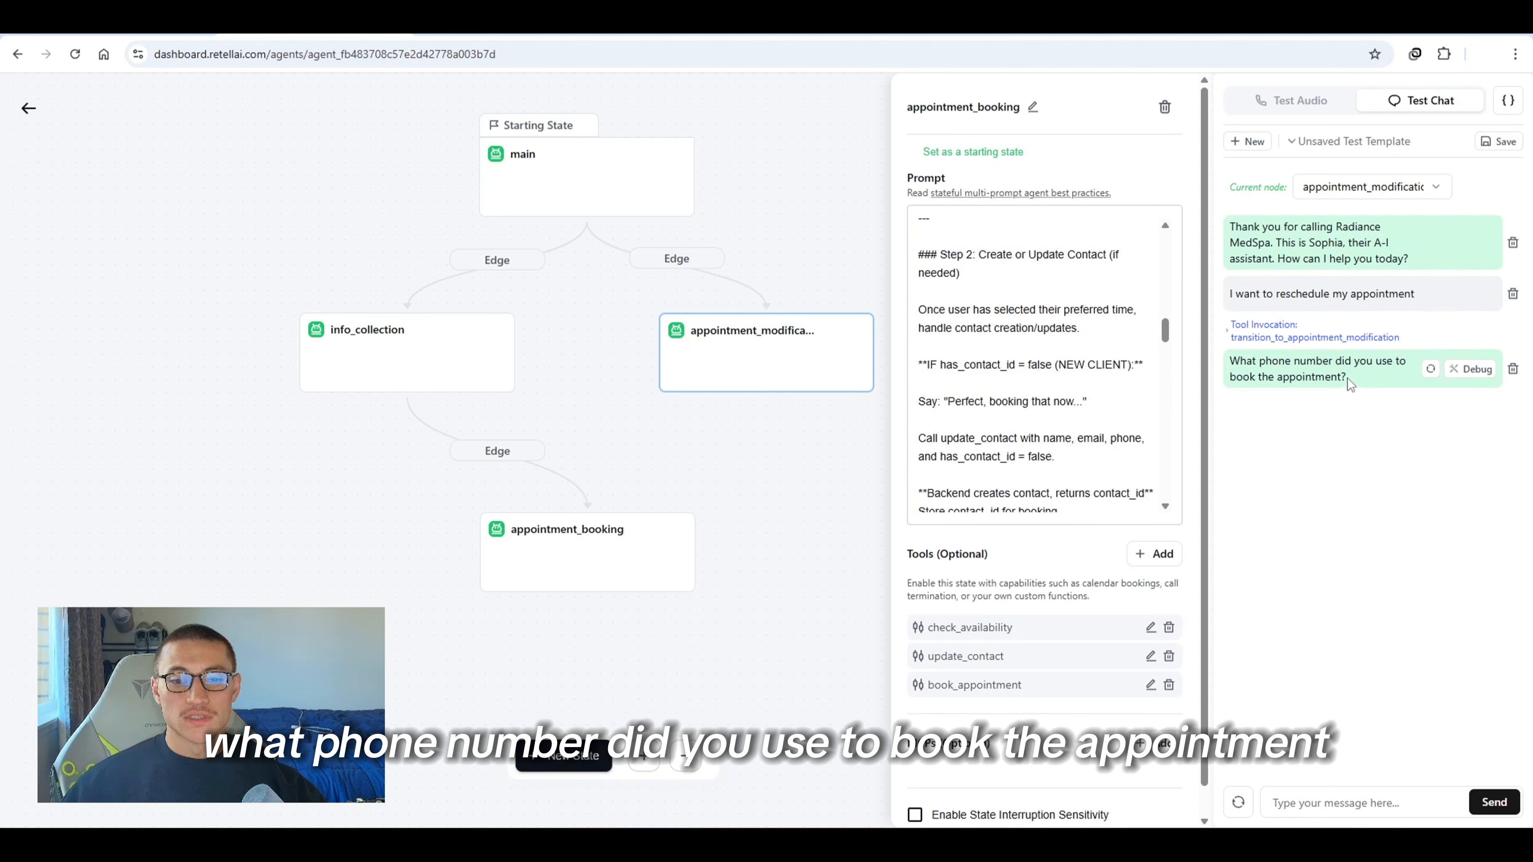
left_click_drag(1349, 379, 1294, 375)
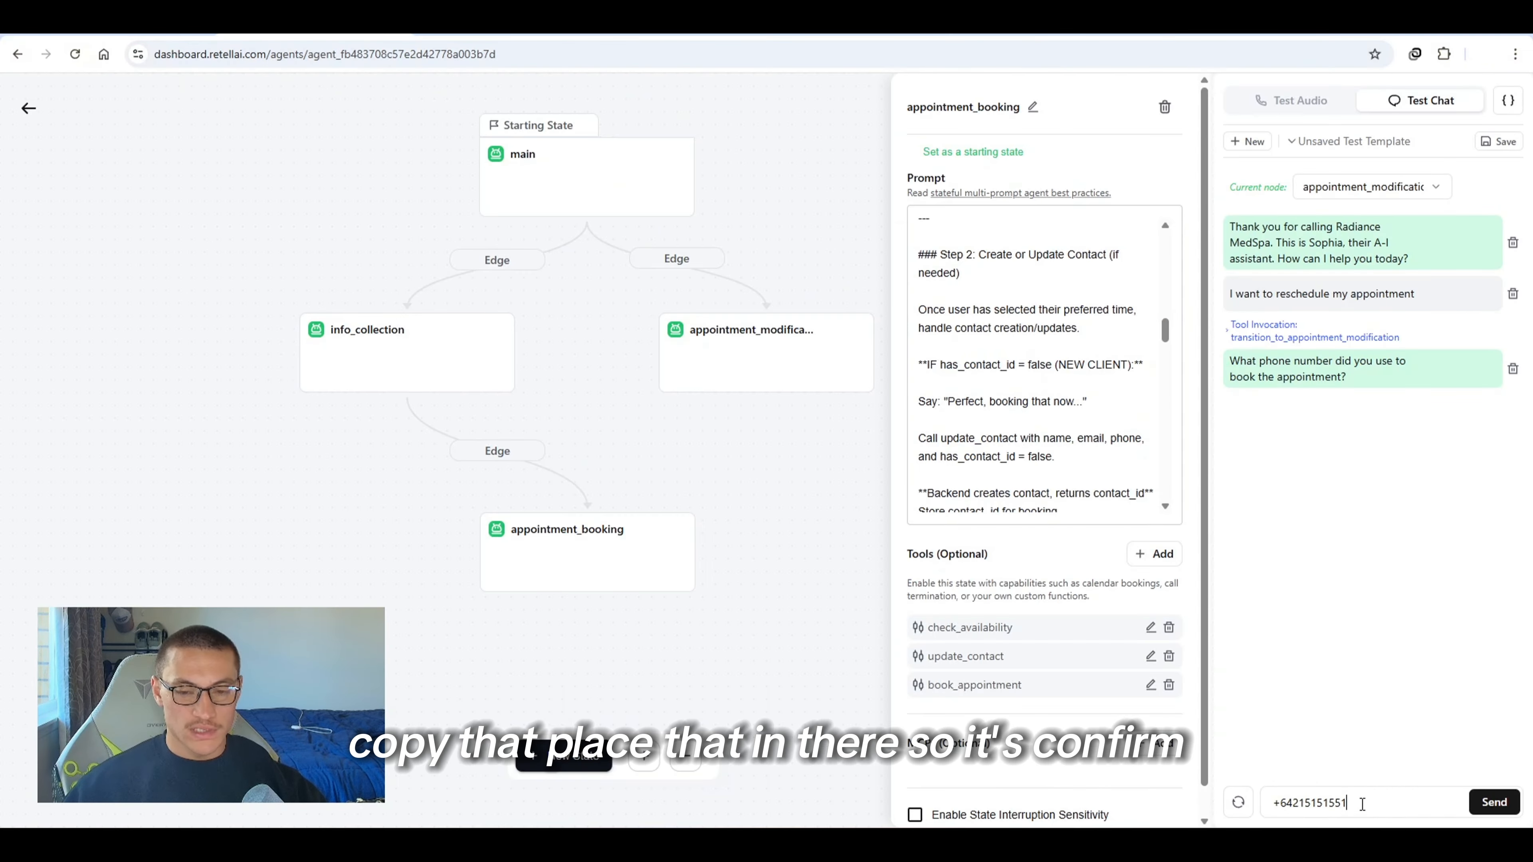
key("Return")
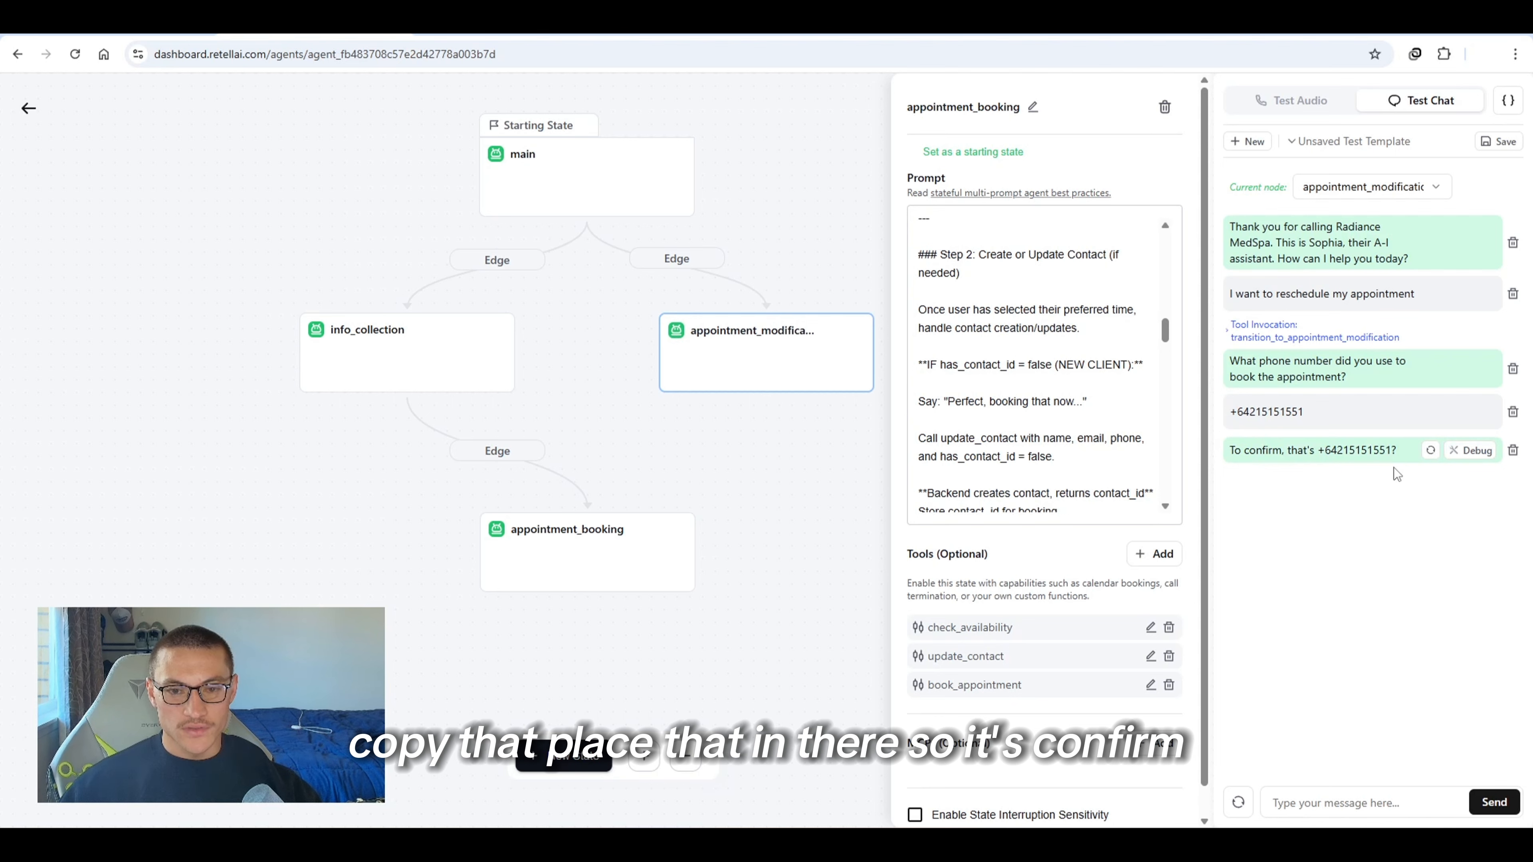
type("yes")
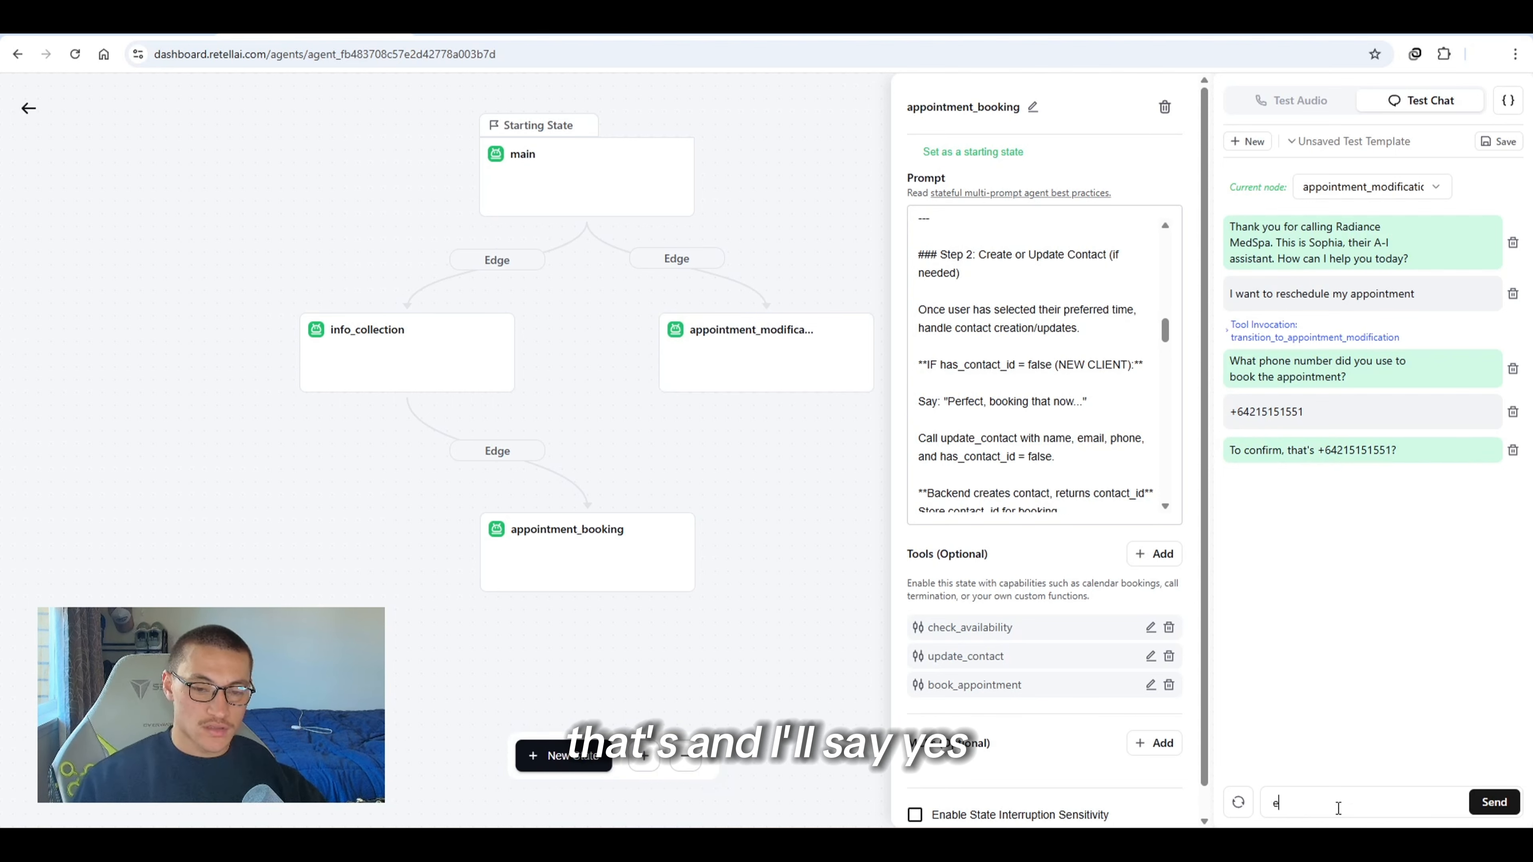
key("Return")
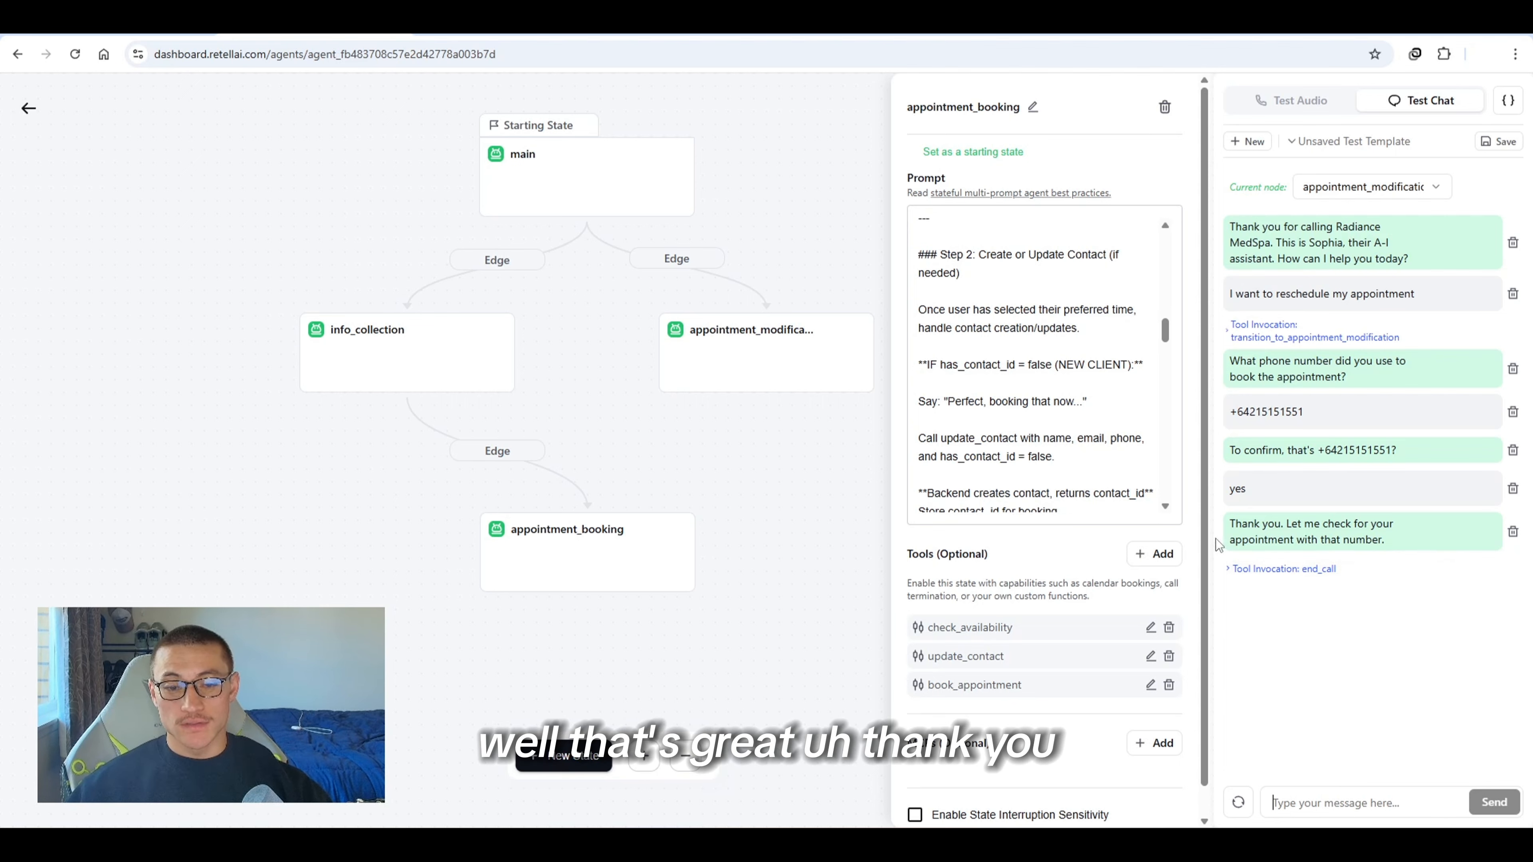
Review the appointment_modification prompt's phone search step and delete the agent's last reply from the test chat
left_click_drag(1233, 523, 1478, 558)
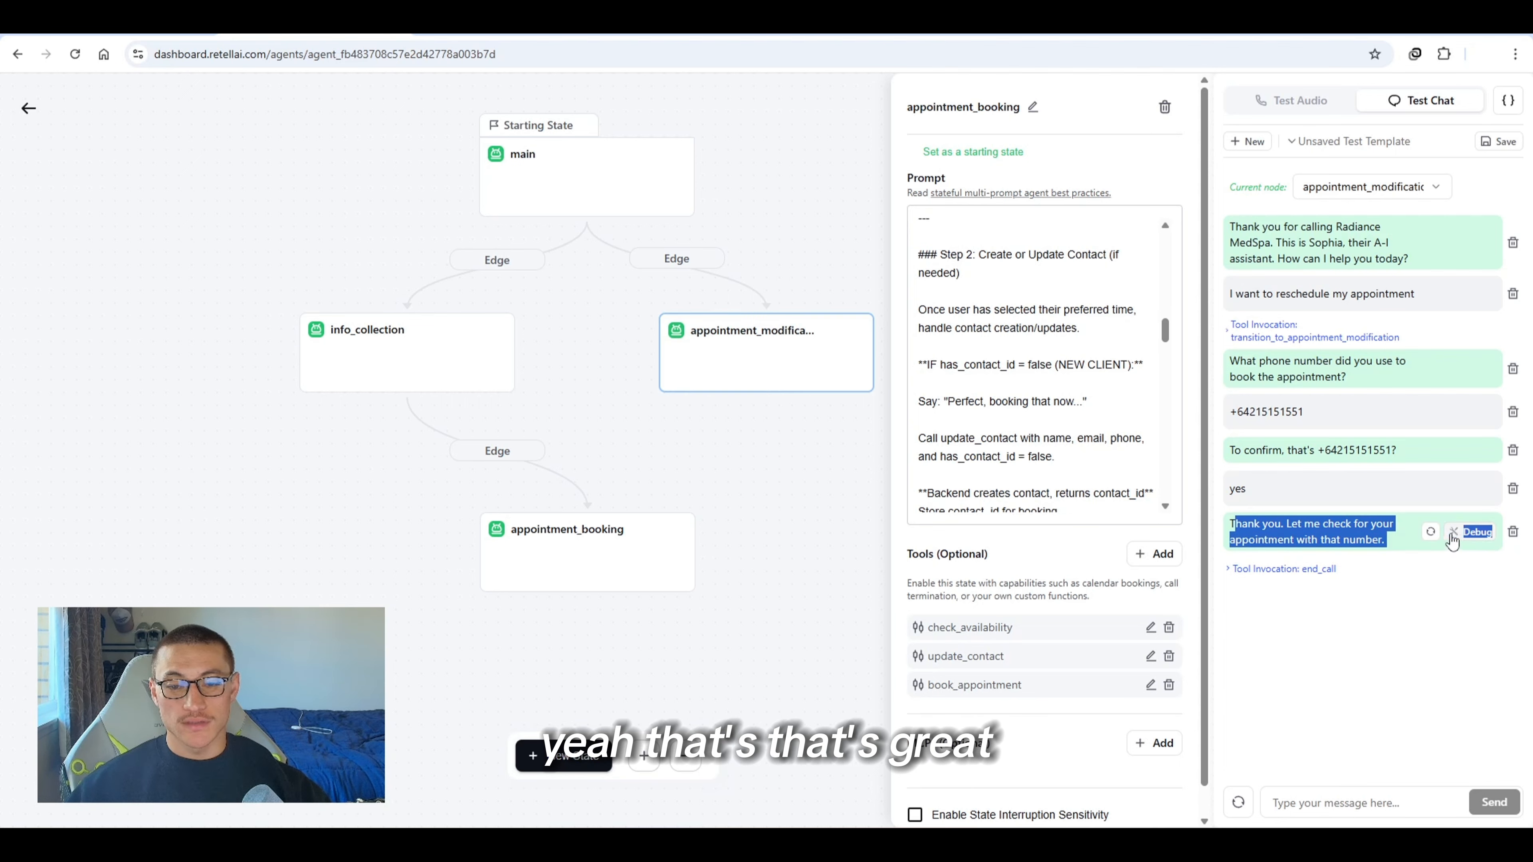
left_click(1430, 533)
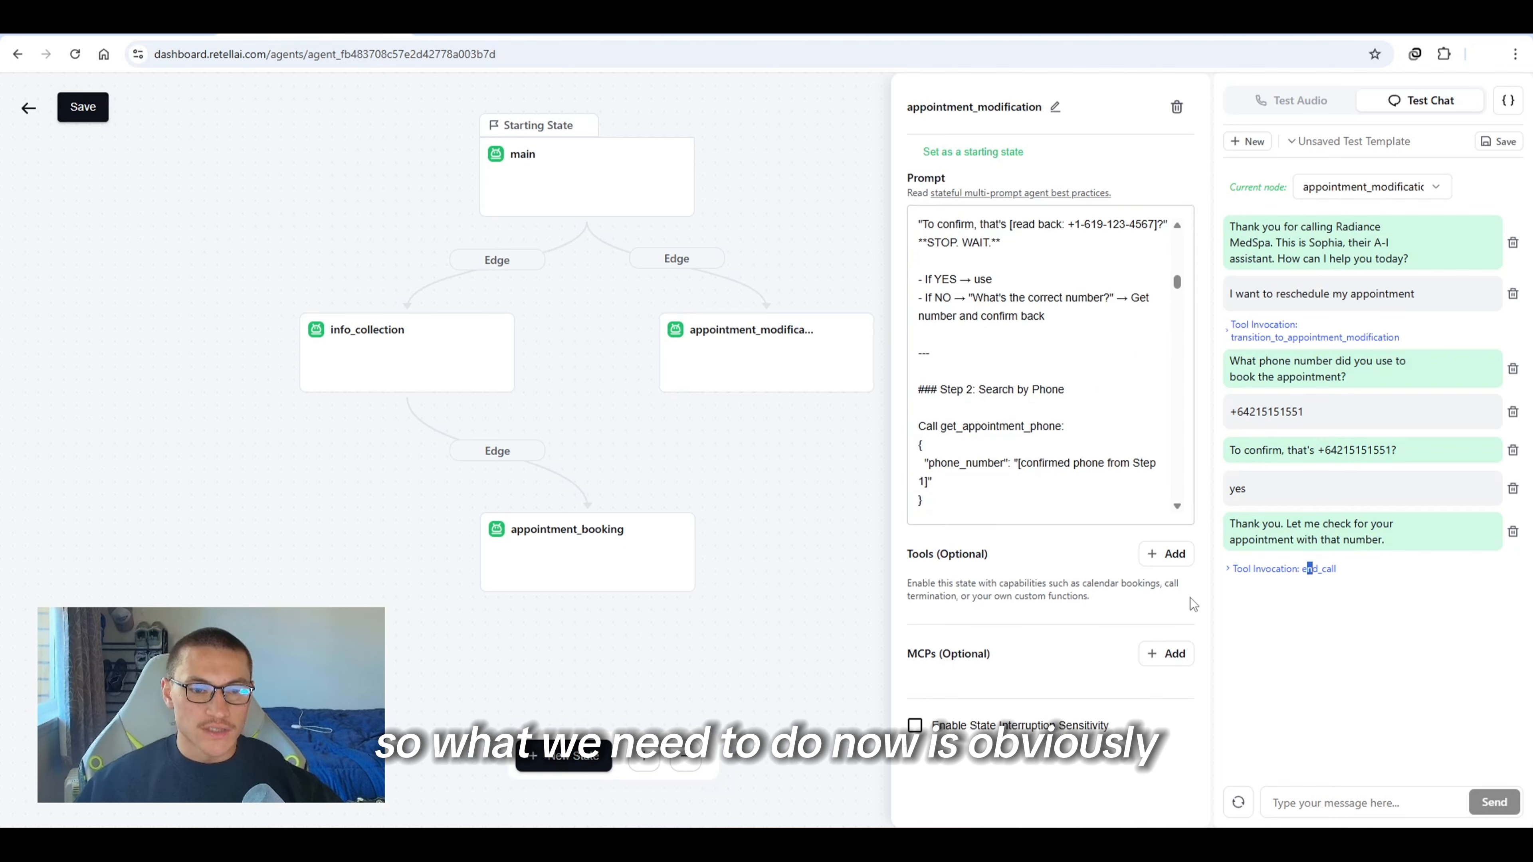
left_click_drag(940, 428, 1081, 433)
left_click(1417, 603)
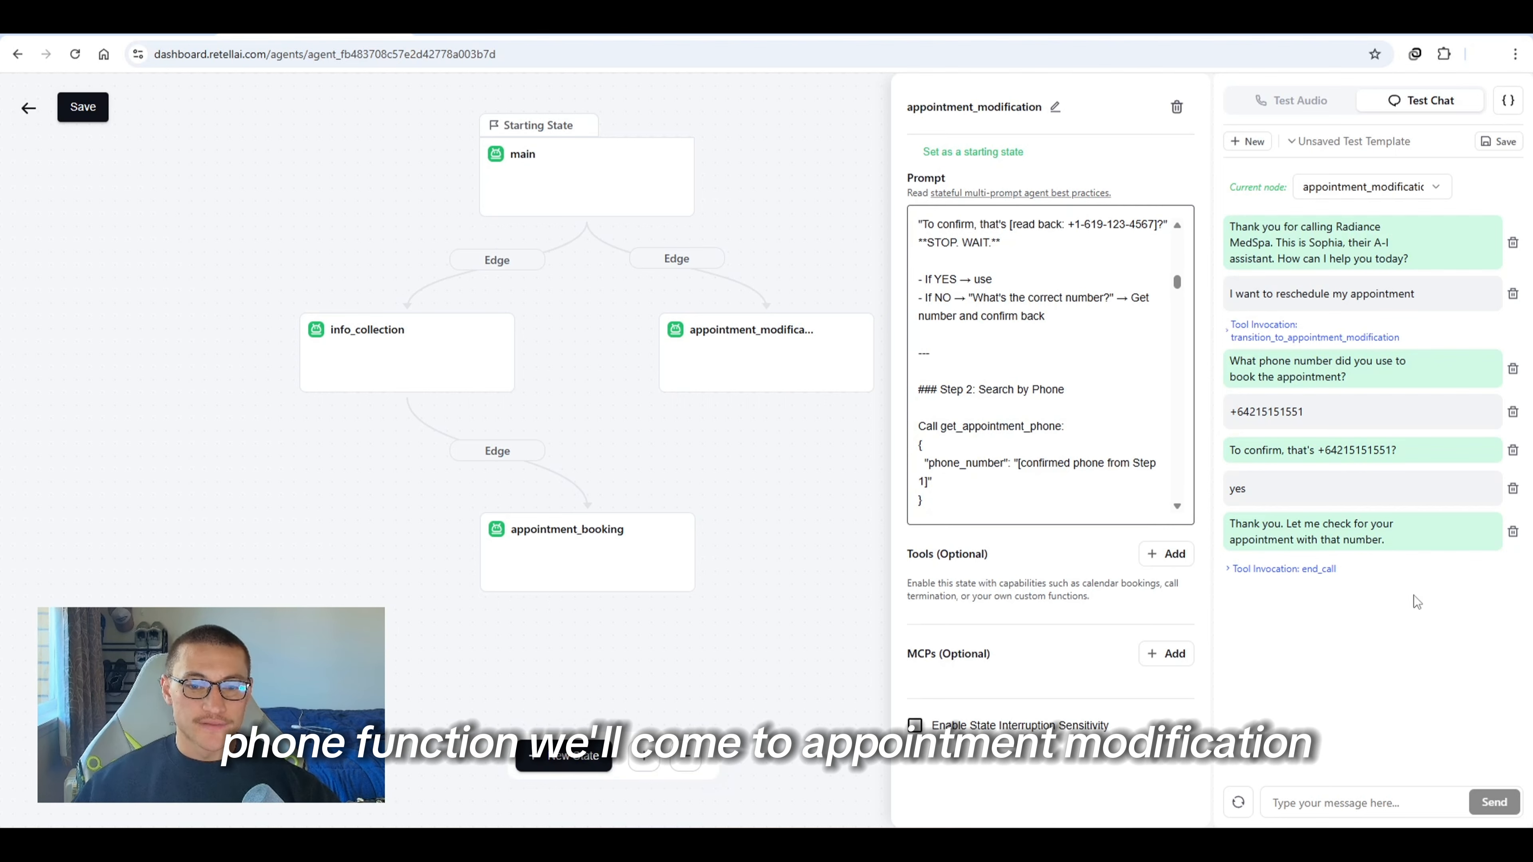
left_click(1487, 533)
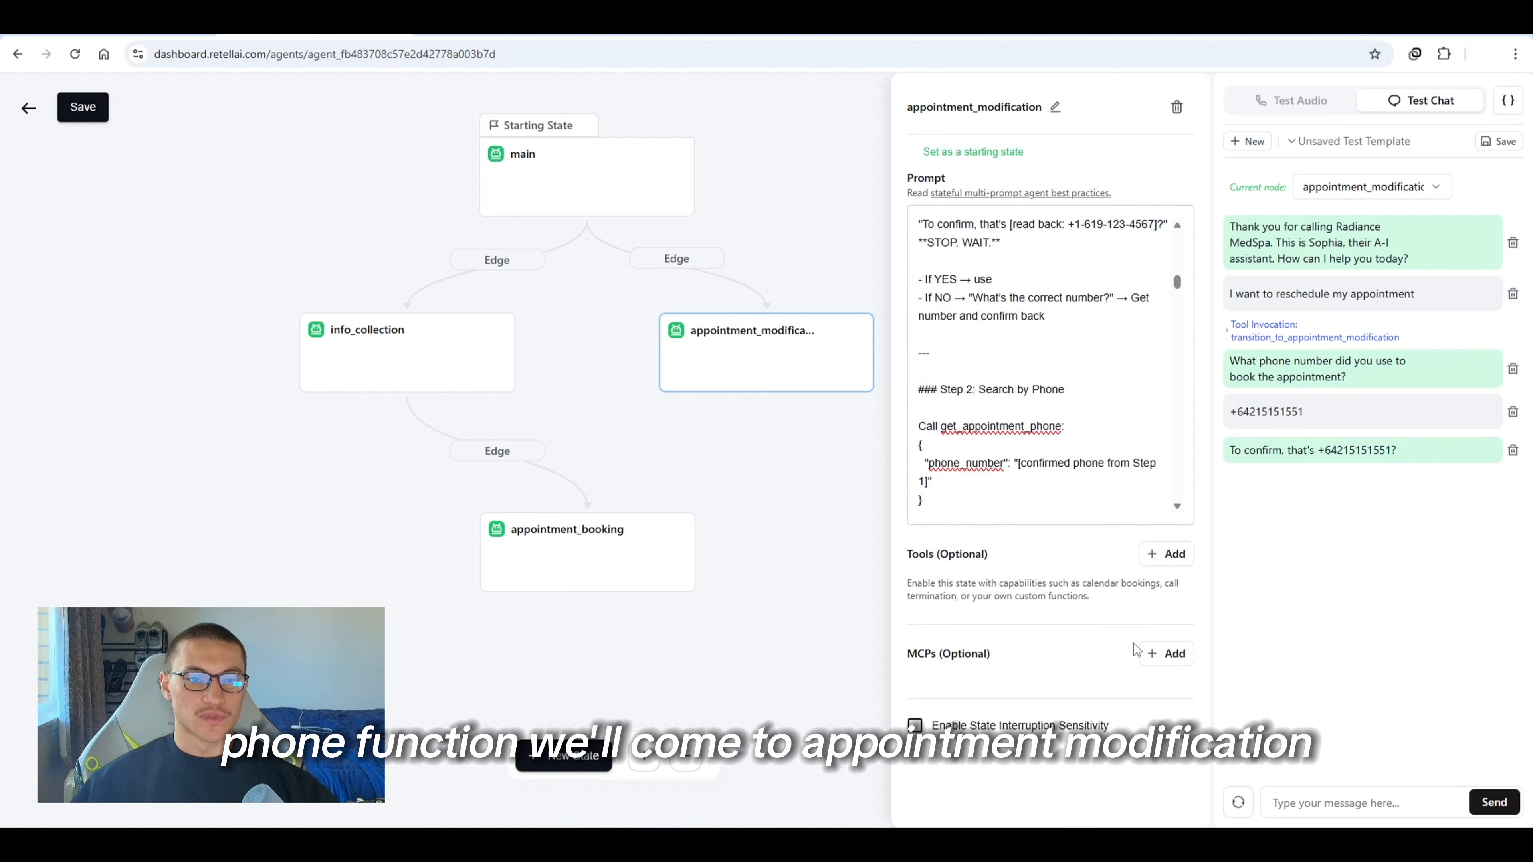
Add a custom function tool named get_appointment_phone to the appointment_modification state, pasting the n8n webhook URL as its endpoint
left_click(1159, 558)
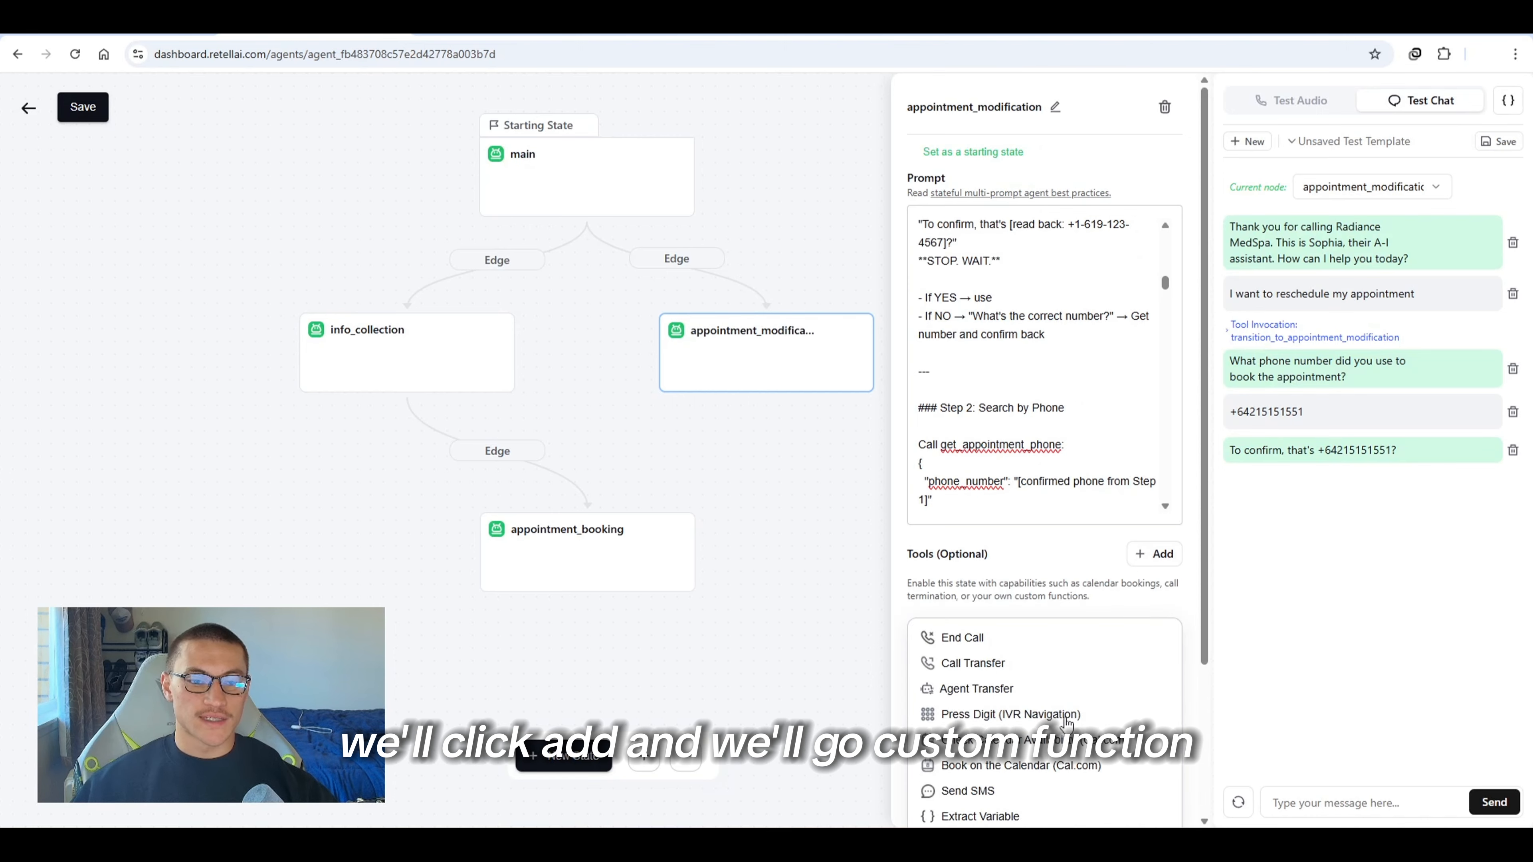
scroll(1067, 722, "down", 3)
left_click(984, 681)
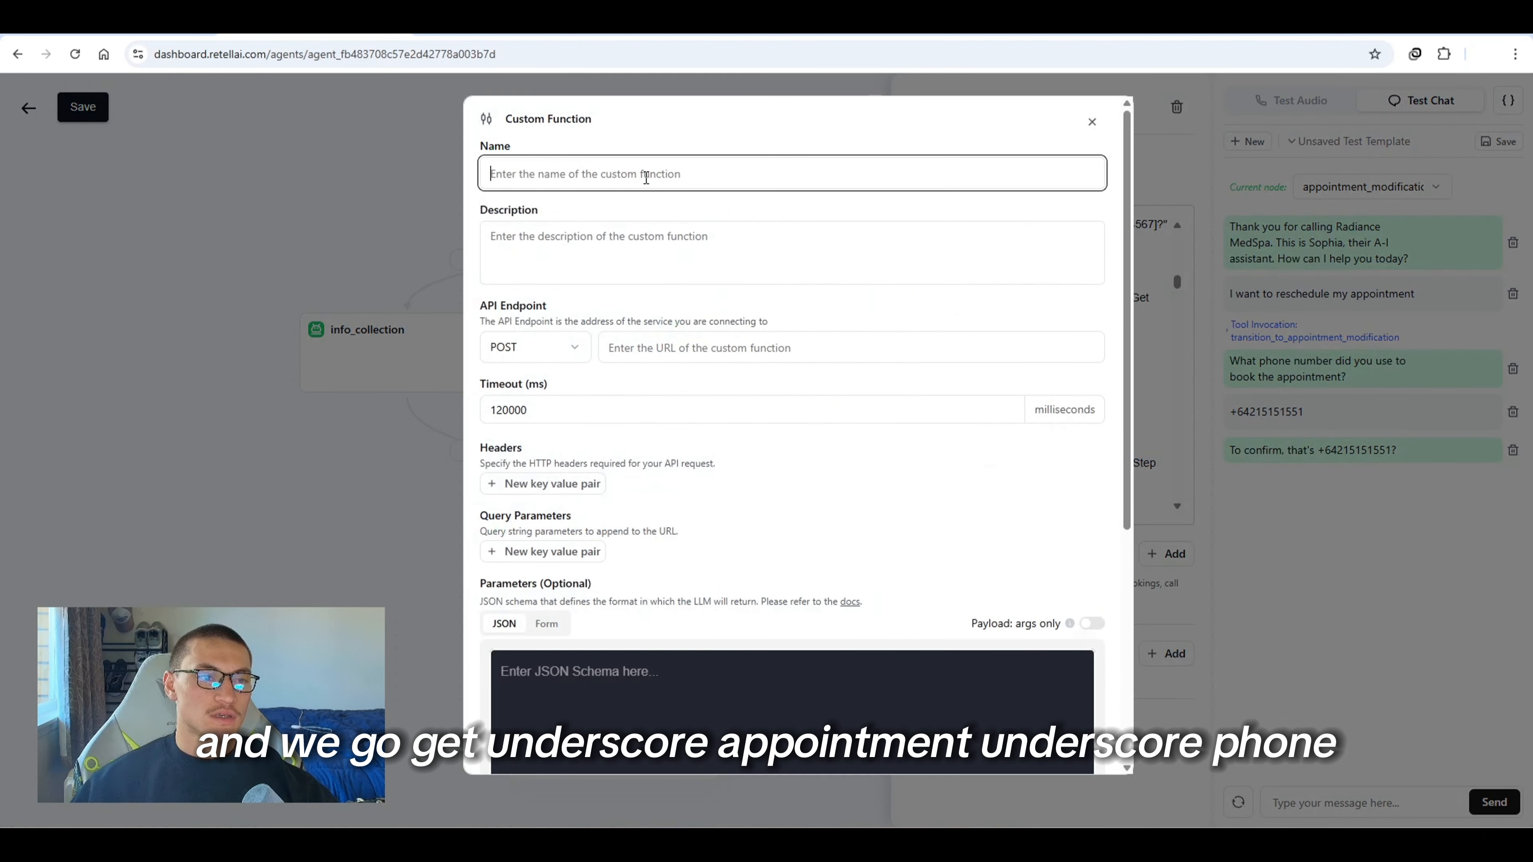
type("get_appointment_p")
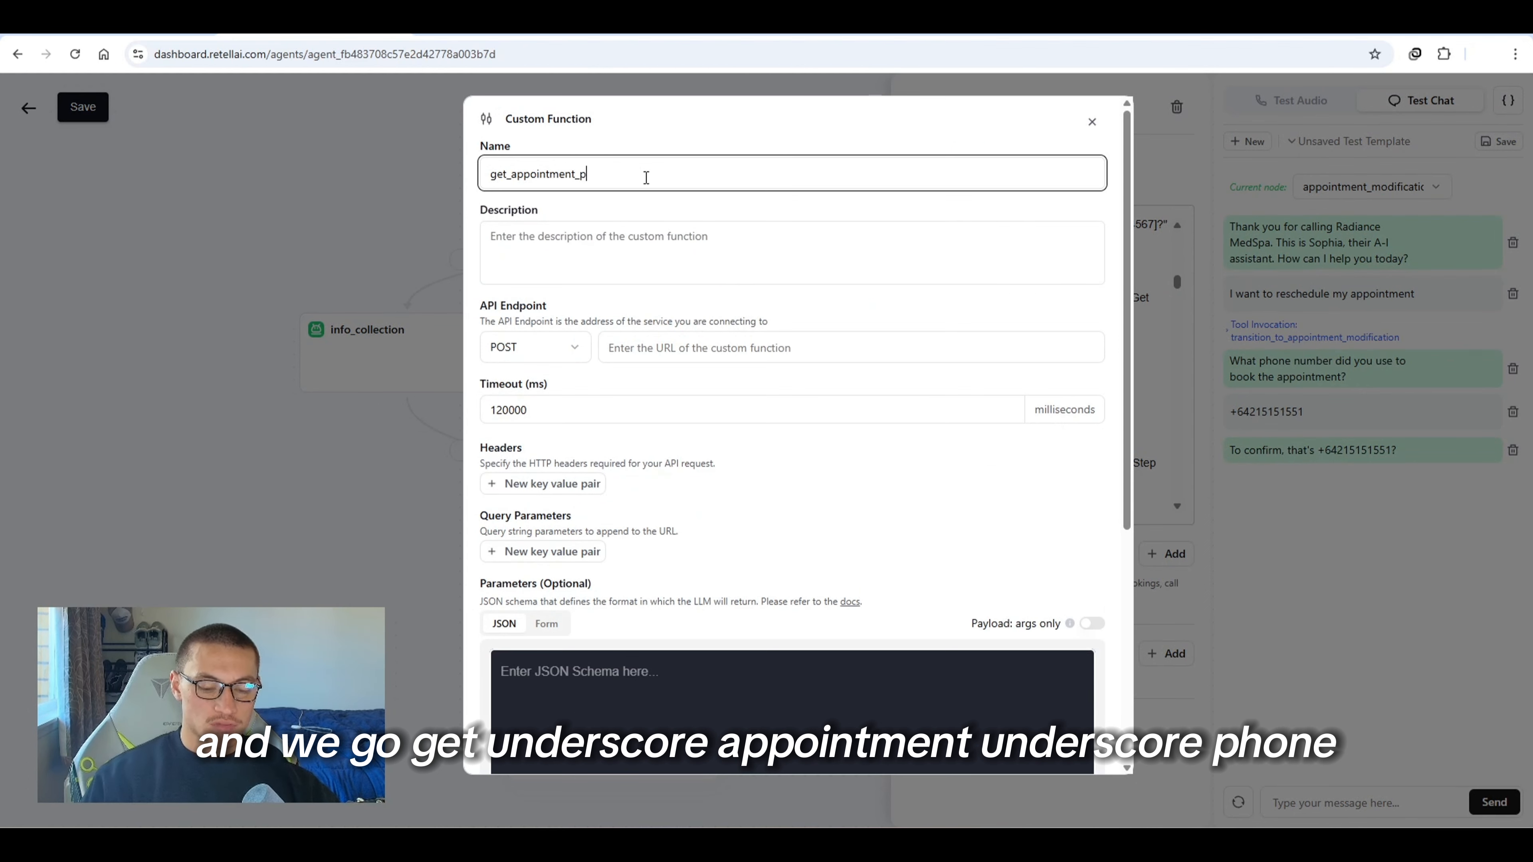
type("hone")
key("alt+Tab")
right_click(1267, 199)
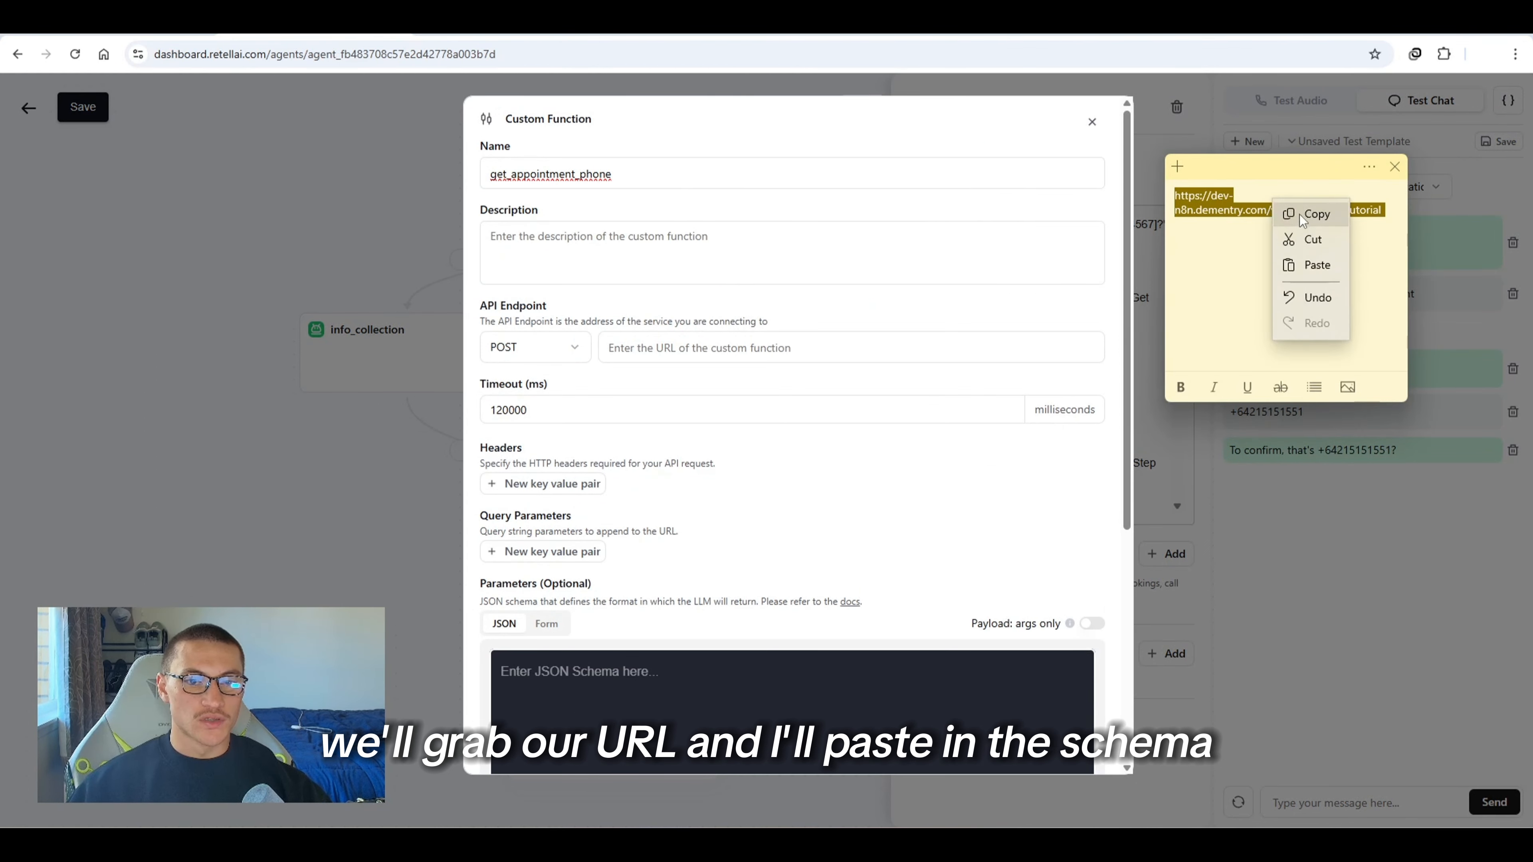
left_click(1282, 209)
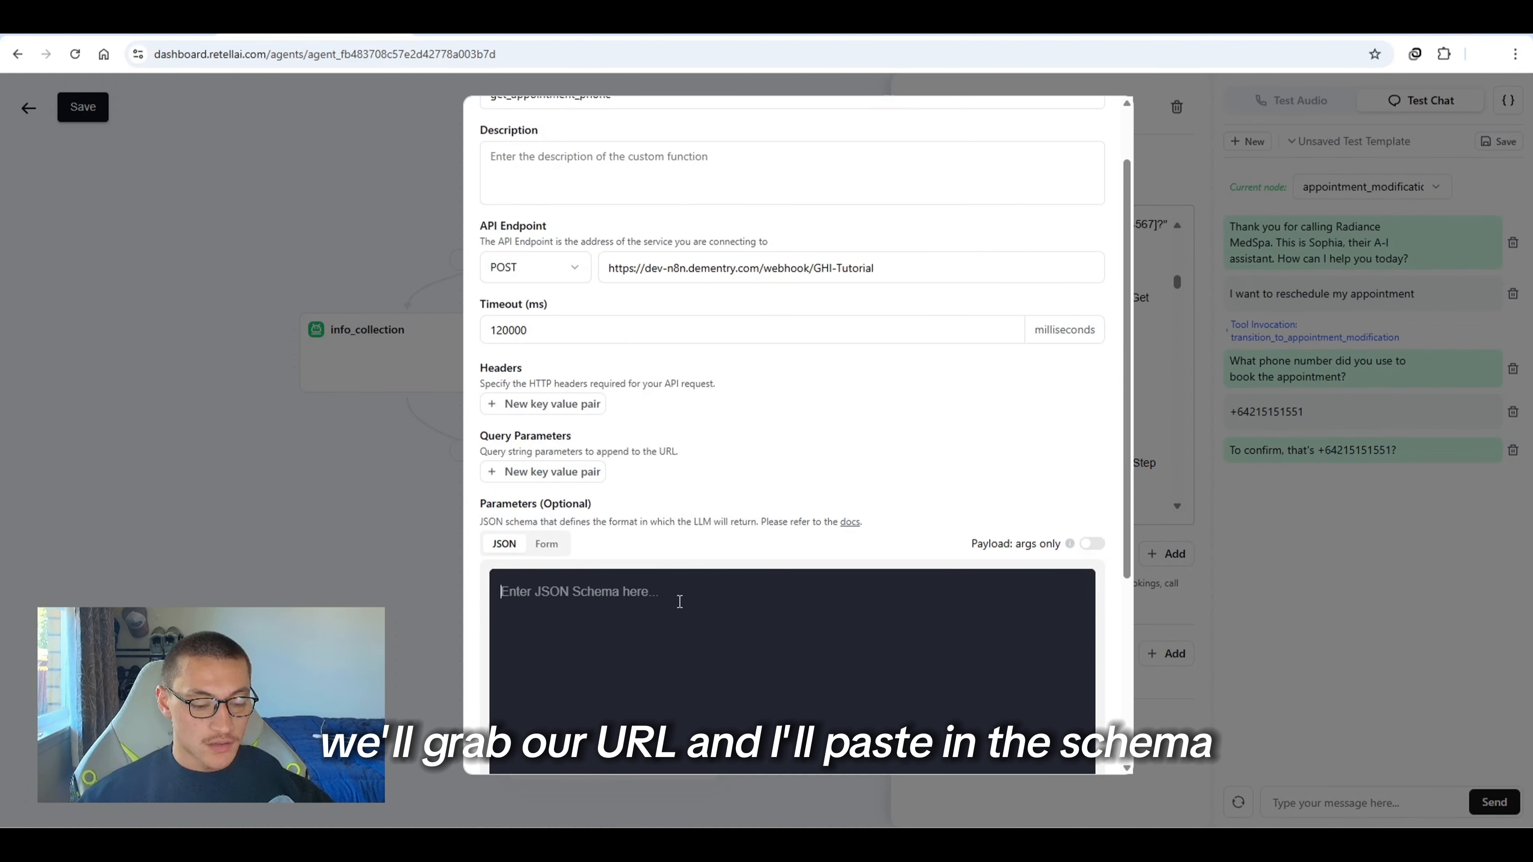
key("ctrl+v")
Add the phone_number parameter schema, set the speak-during-execution message to "looking for your appointment now", and save the function
scroll(674, 438, "down", 4)
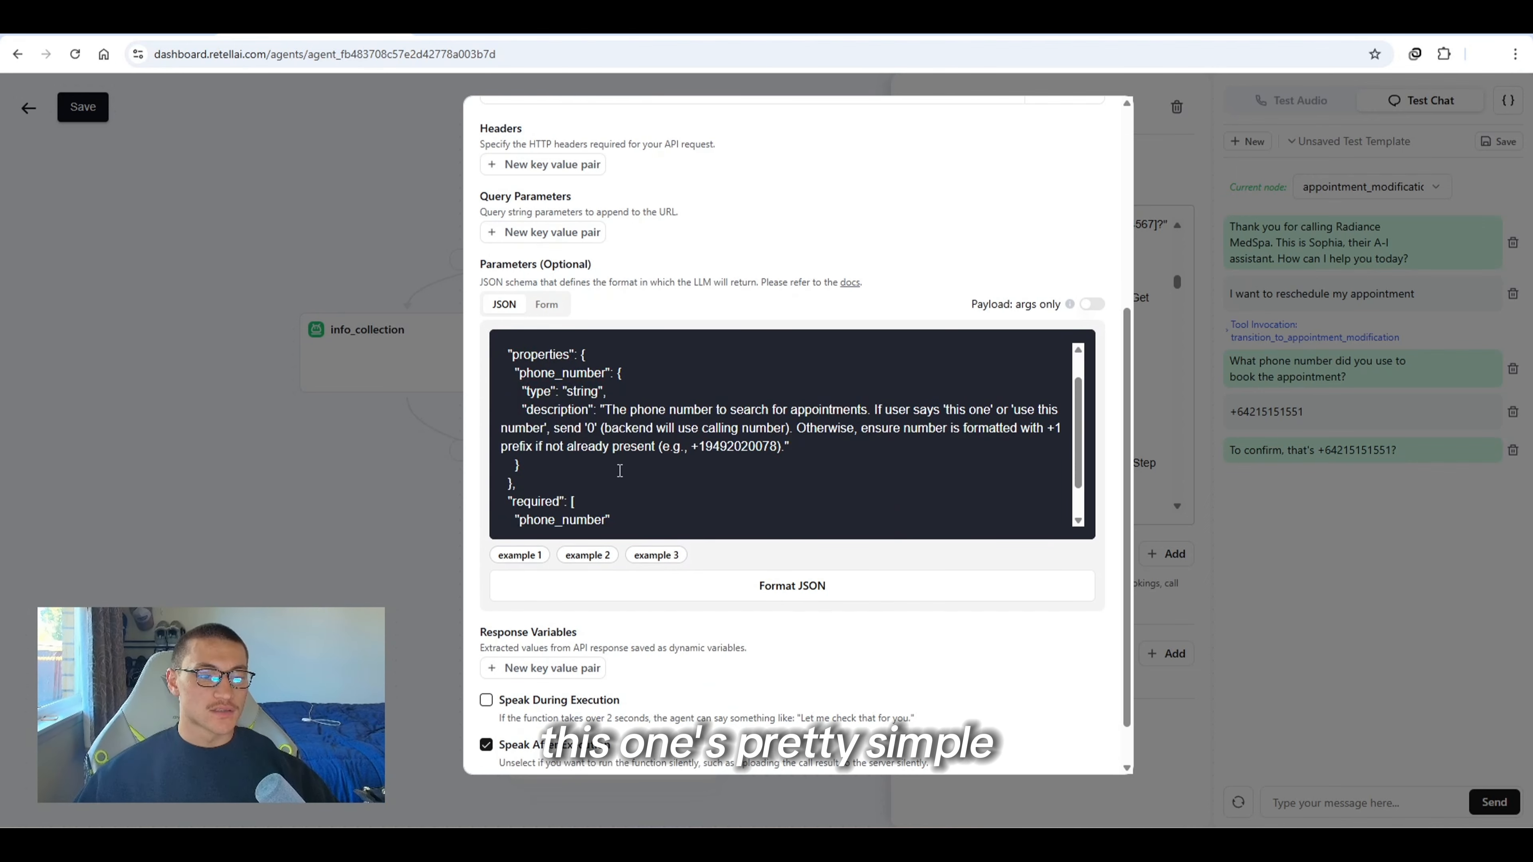
scroll(633, 472, "up", 2)
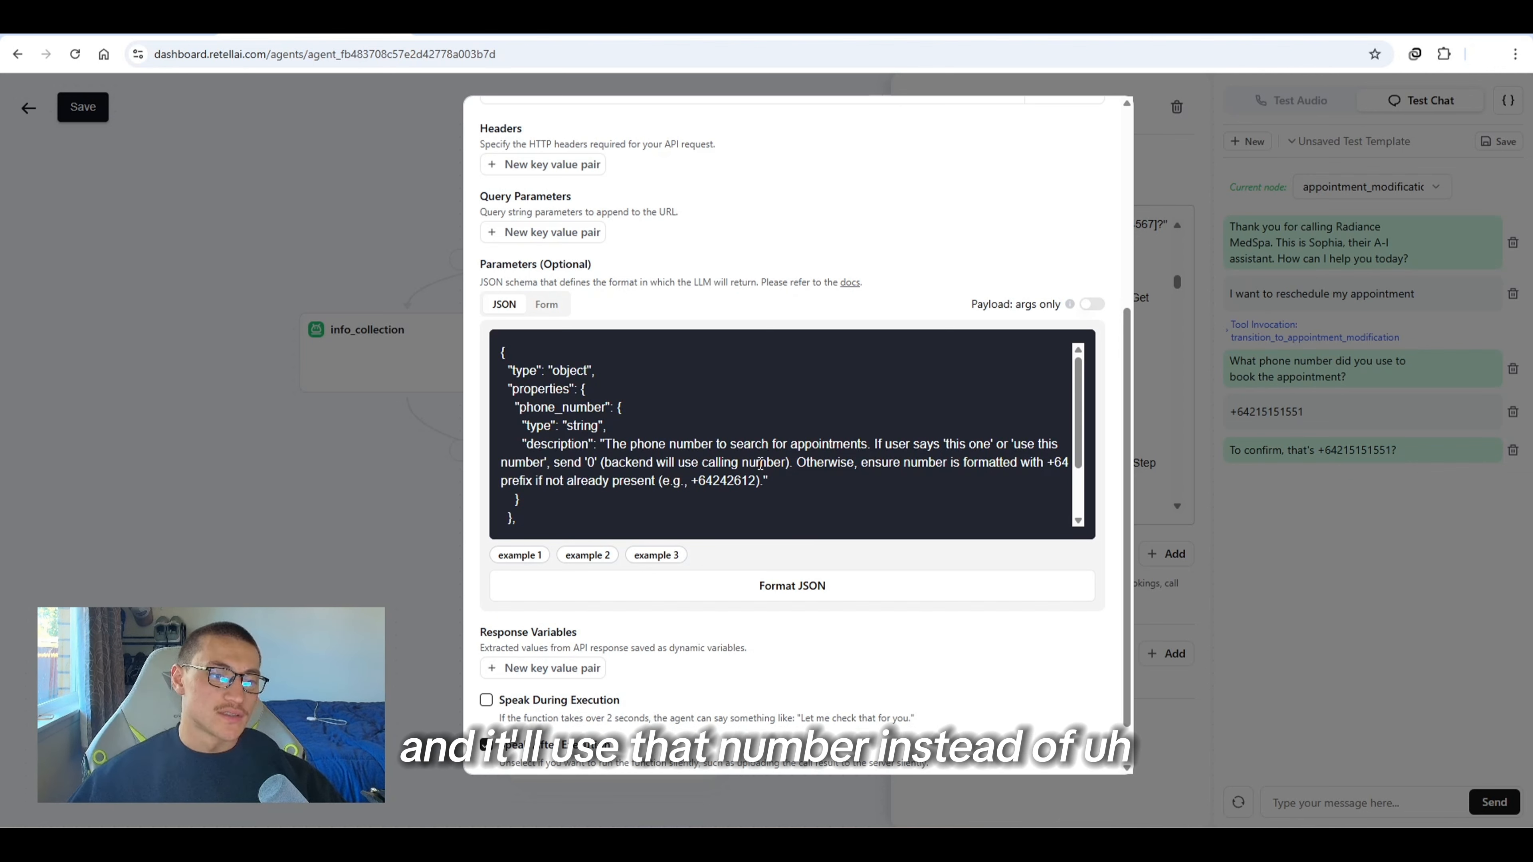
scroll(797, 402, "down", 2)
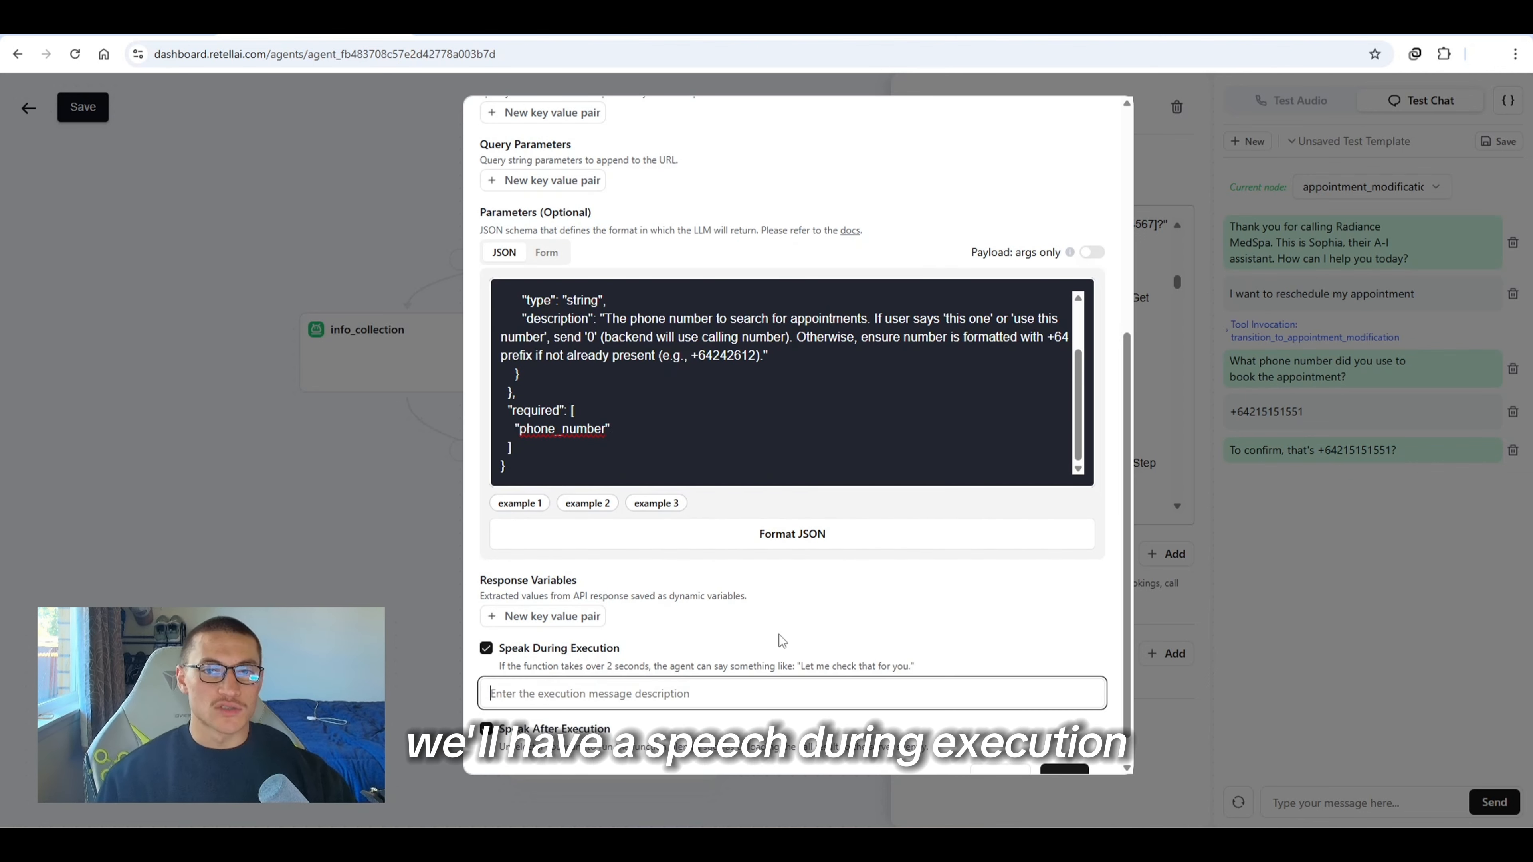
type("looking for your a")
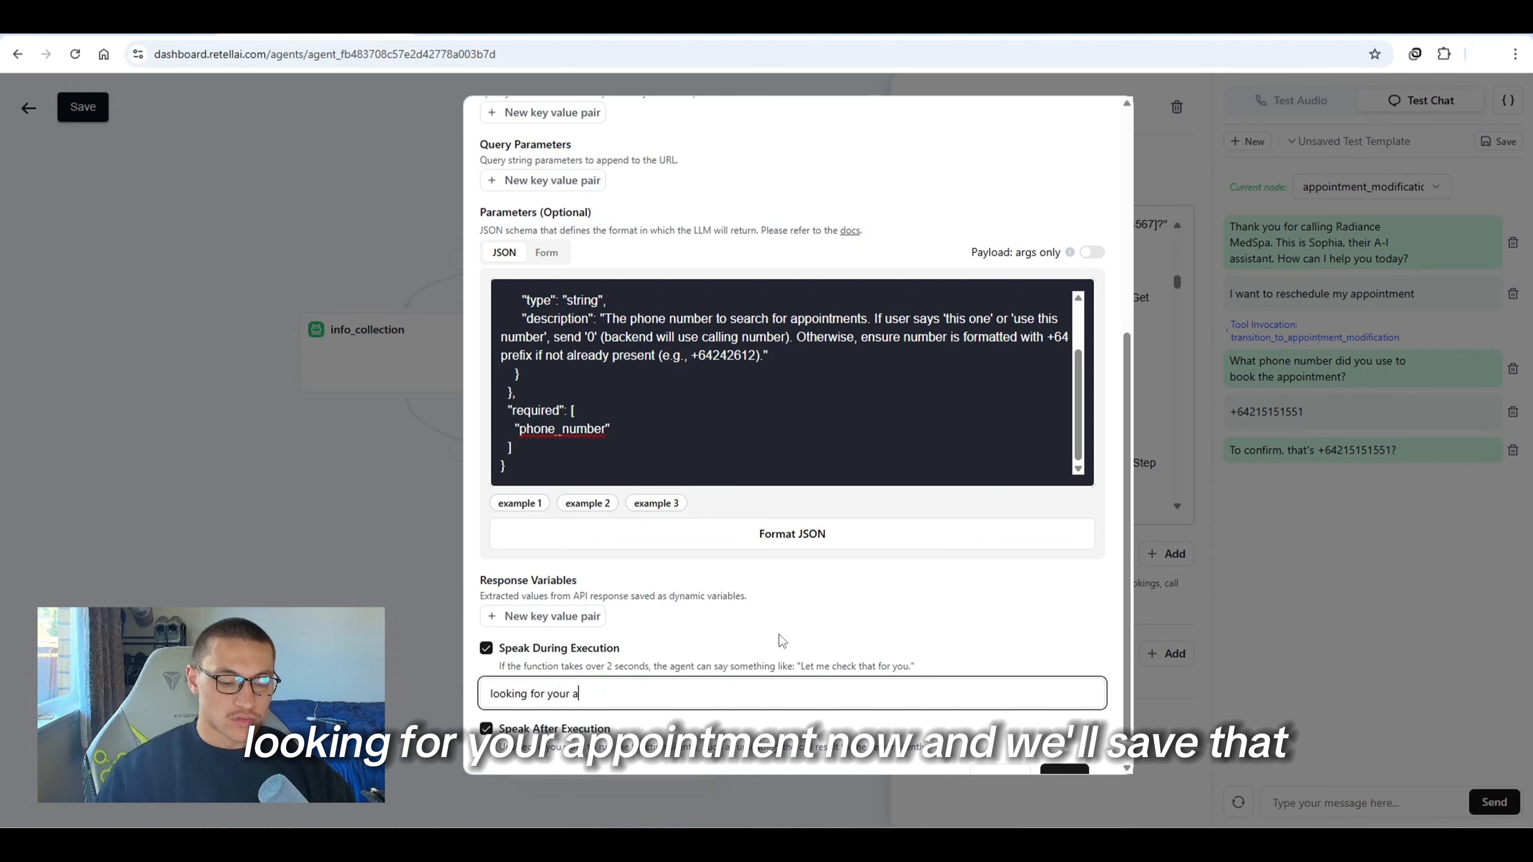
type("ppointment now")
scroll(782, 639, "down", 1)
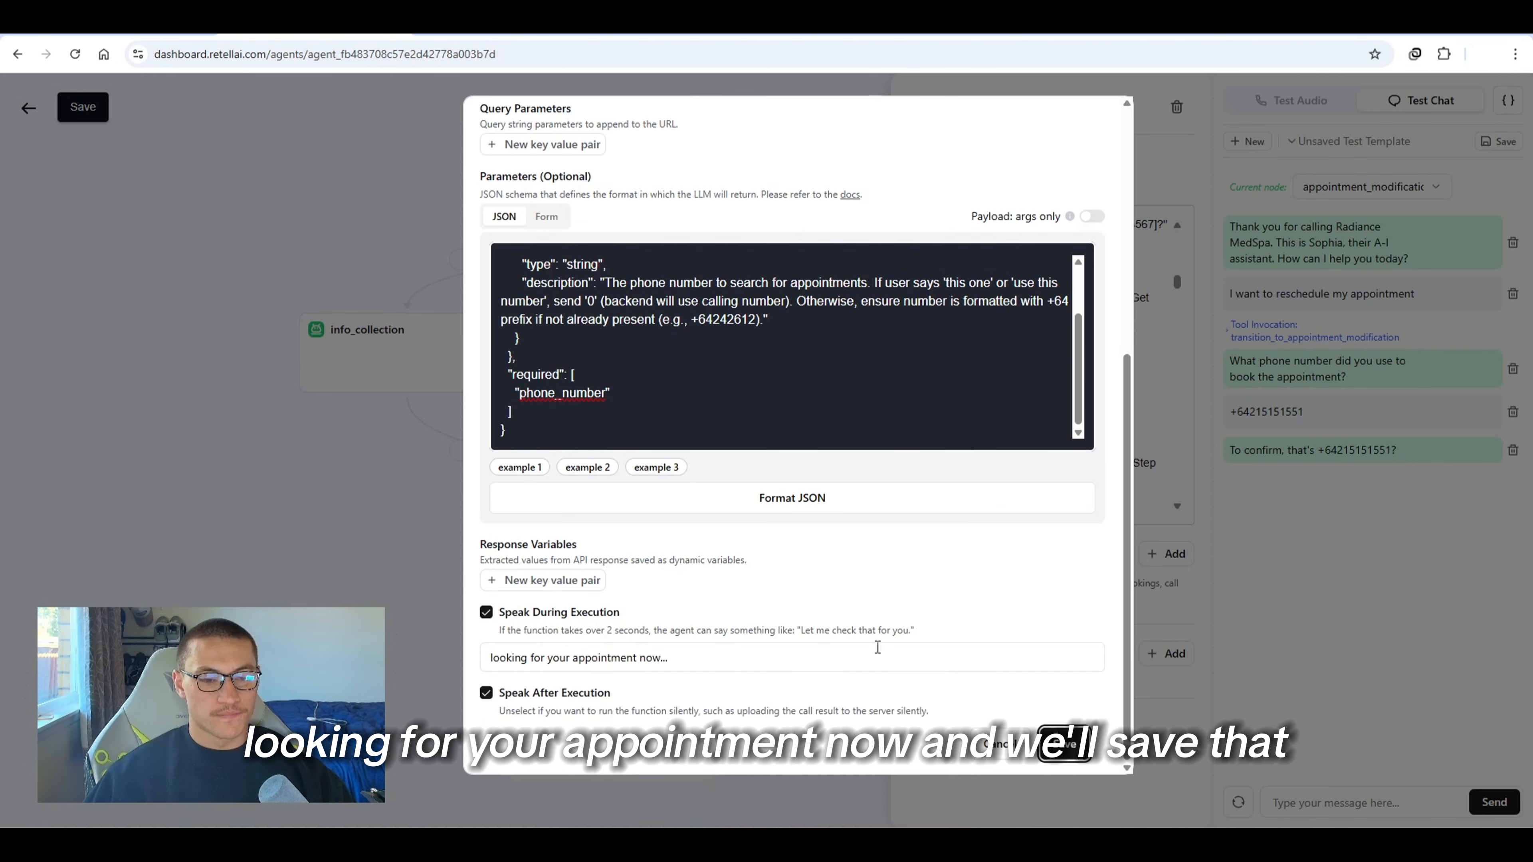
left_click(1086, 733)
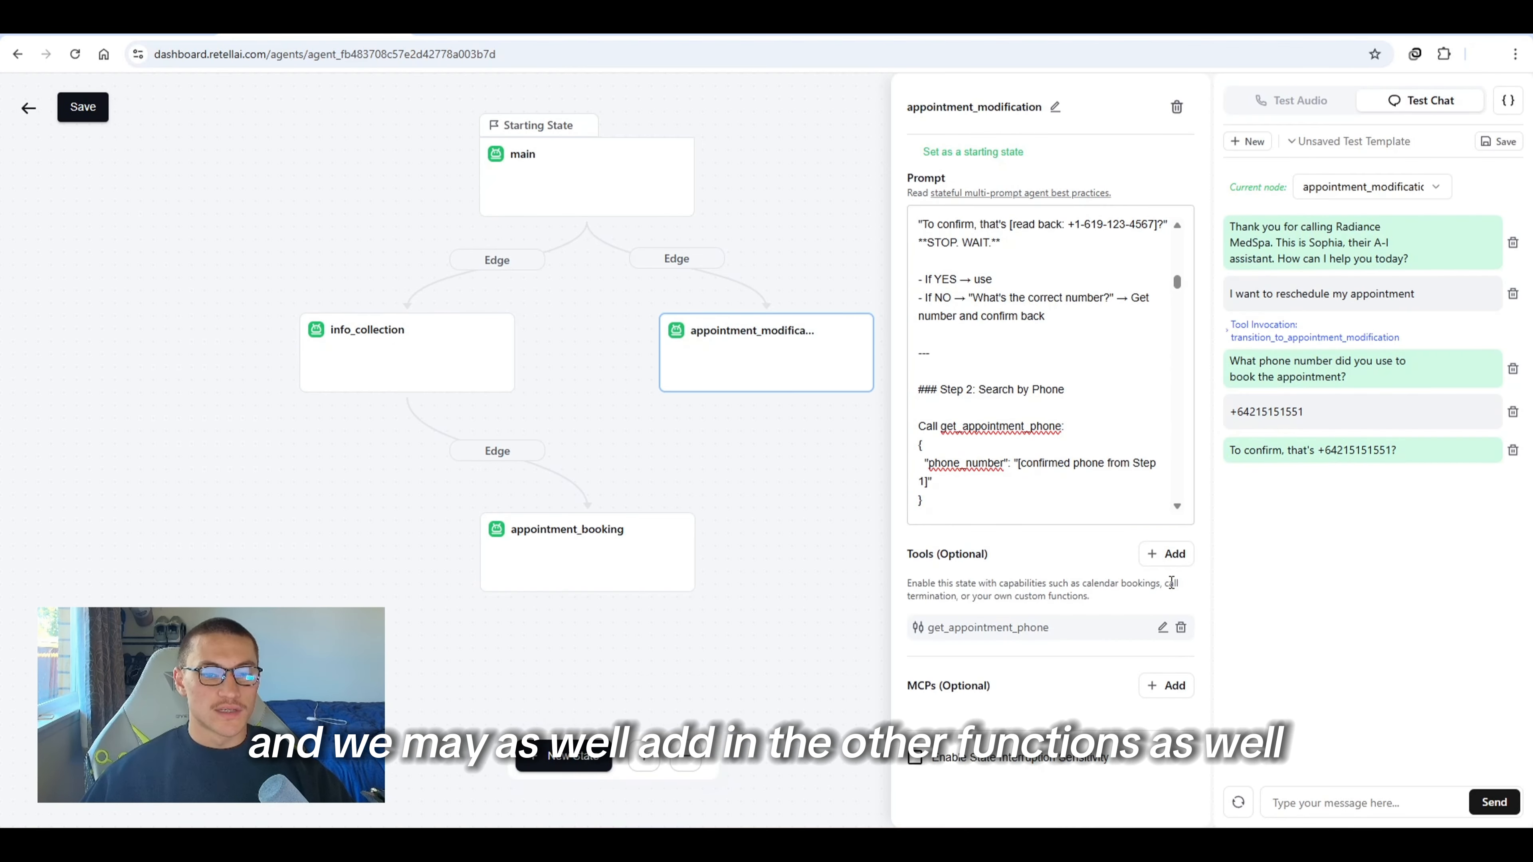
Add another custom function named get_appointment_email and paste the n8n webhook URL as its endpoint
left_click(1162, 555)
scroll(1068, 583, "down", 3)
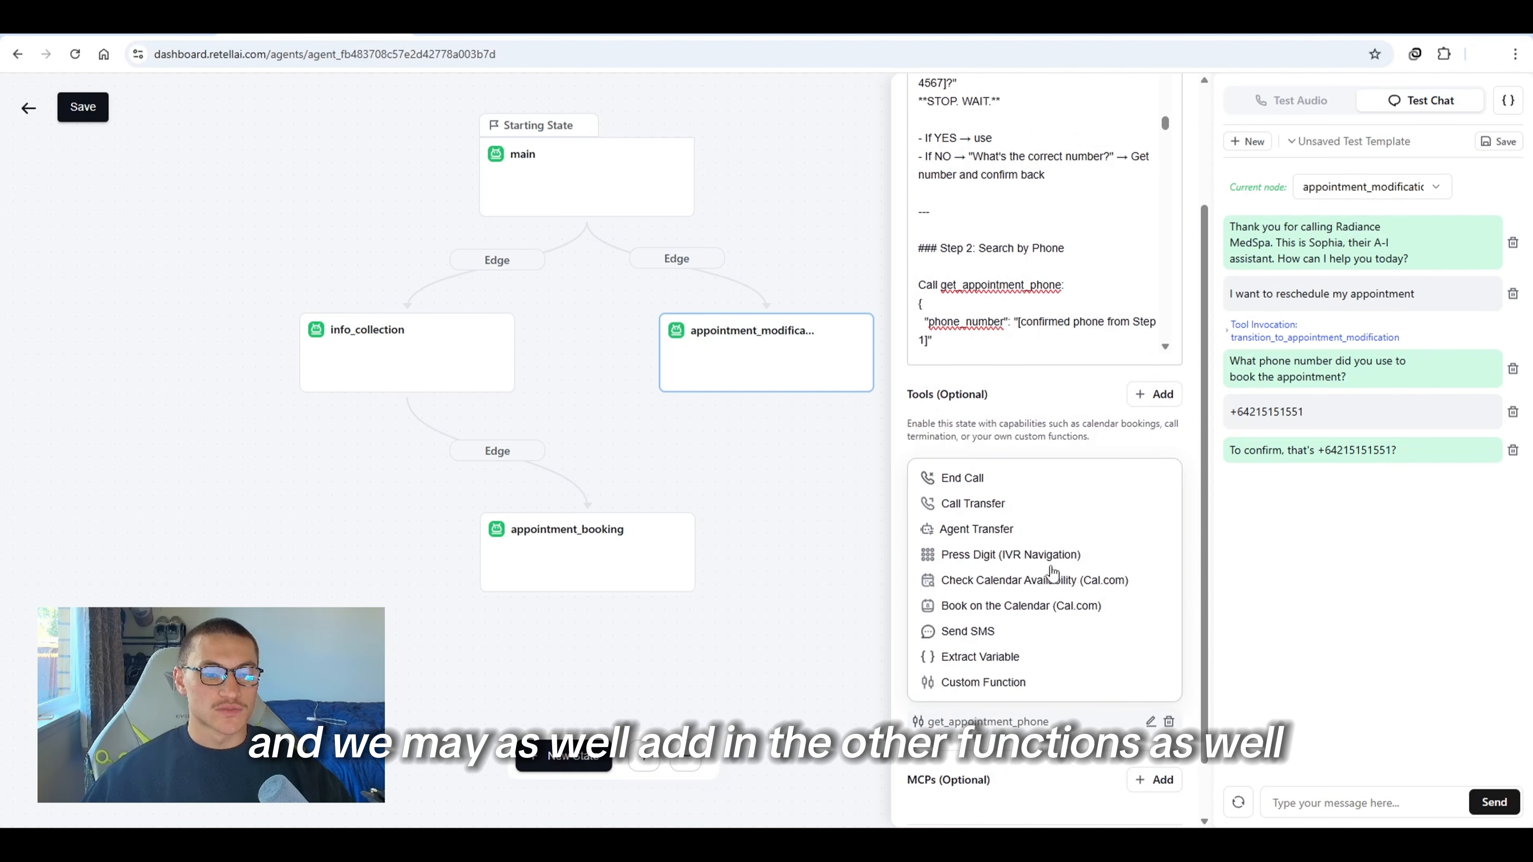
left_click(984, 682)
left_click(741, 169)
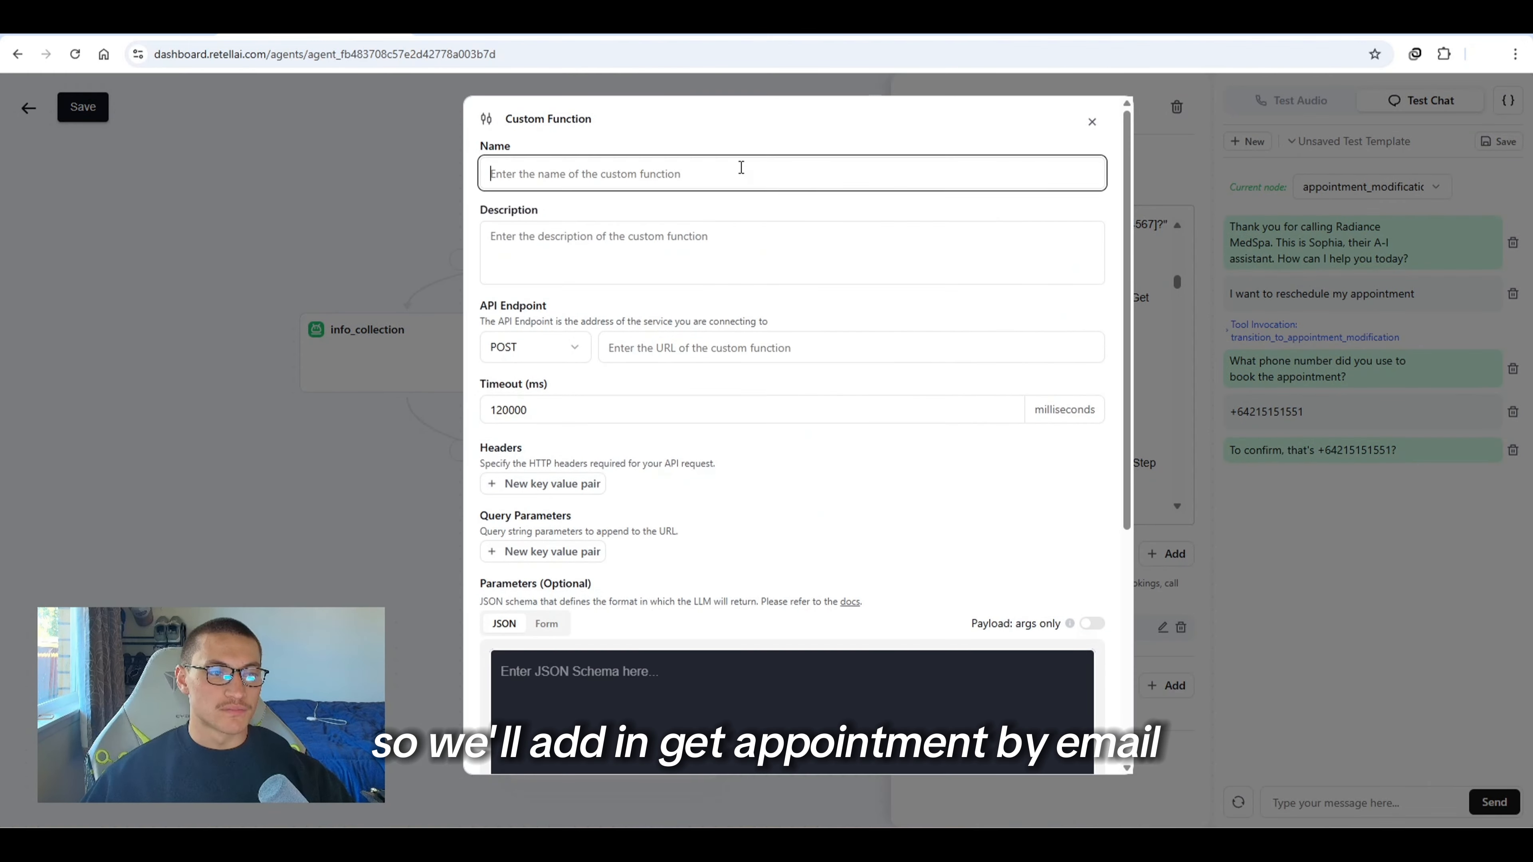
type("get_appointment_email")
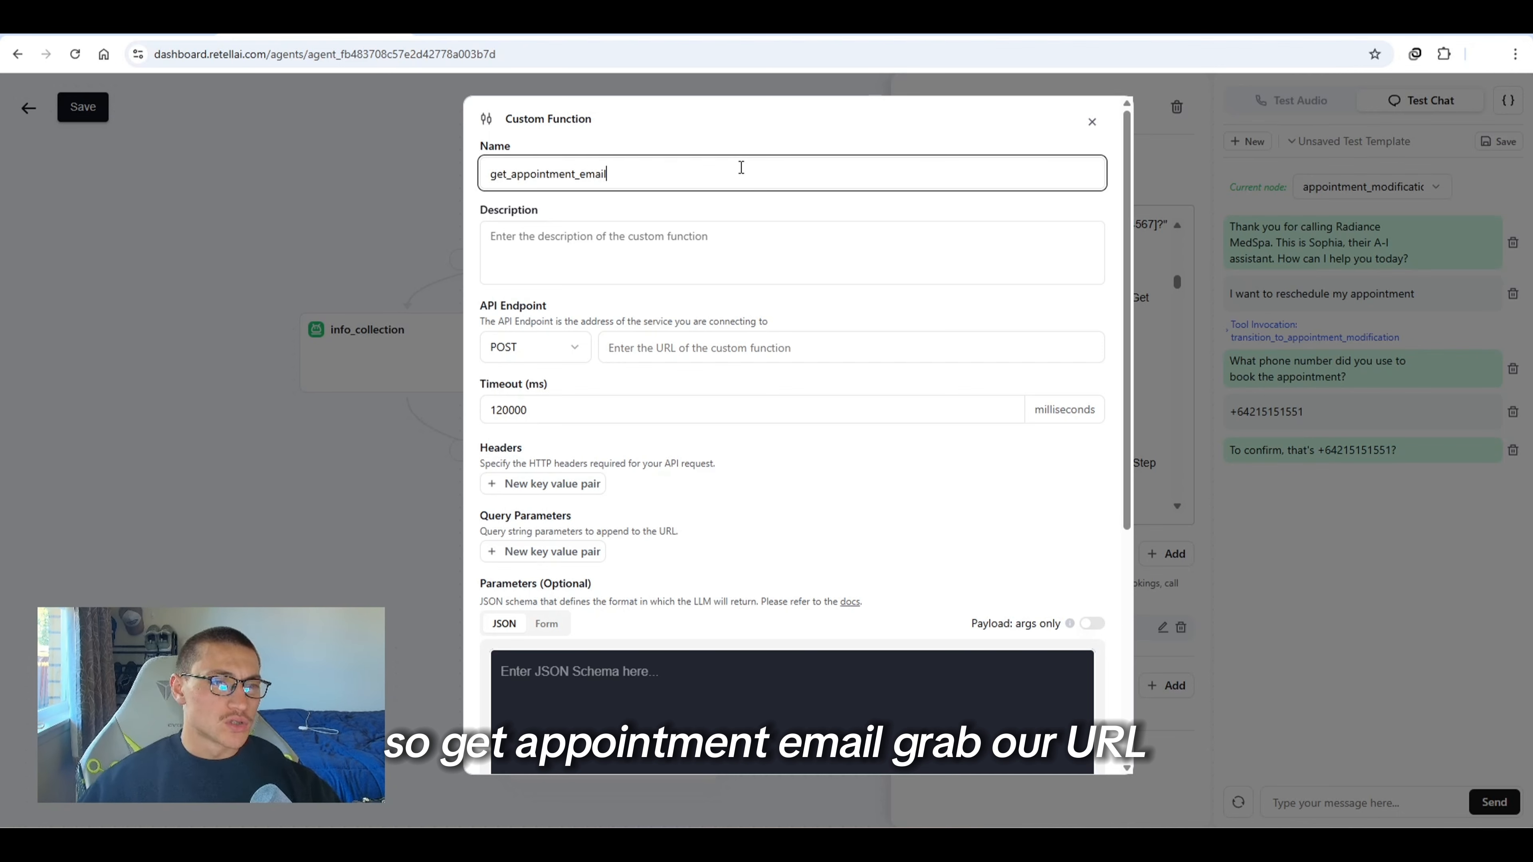
key("alt+Tab")
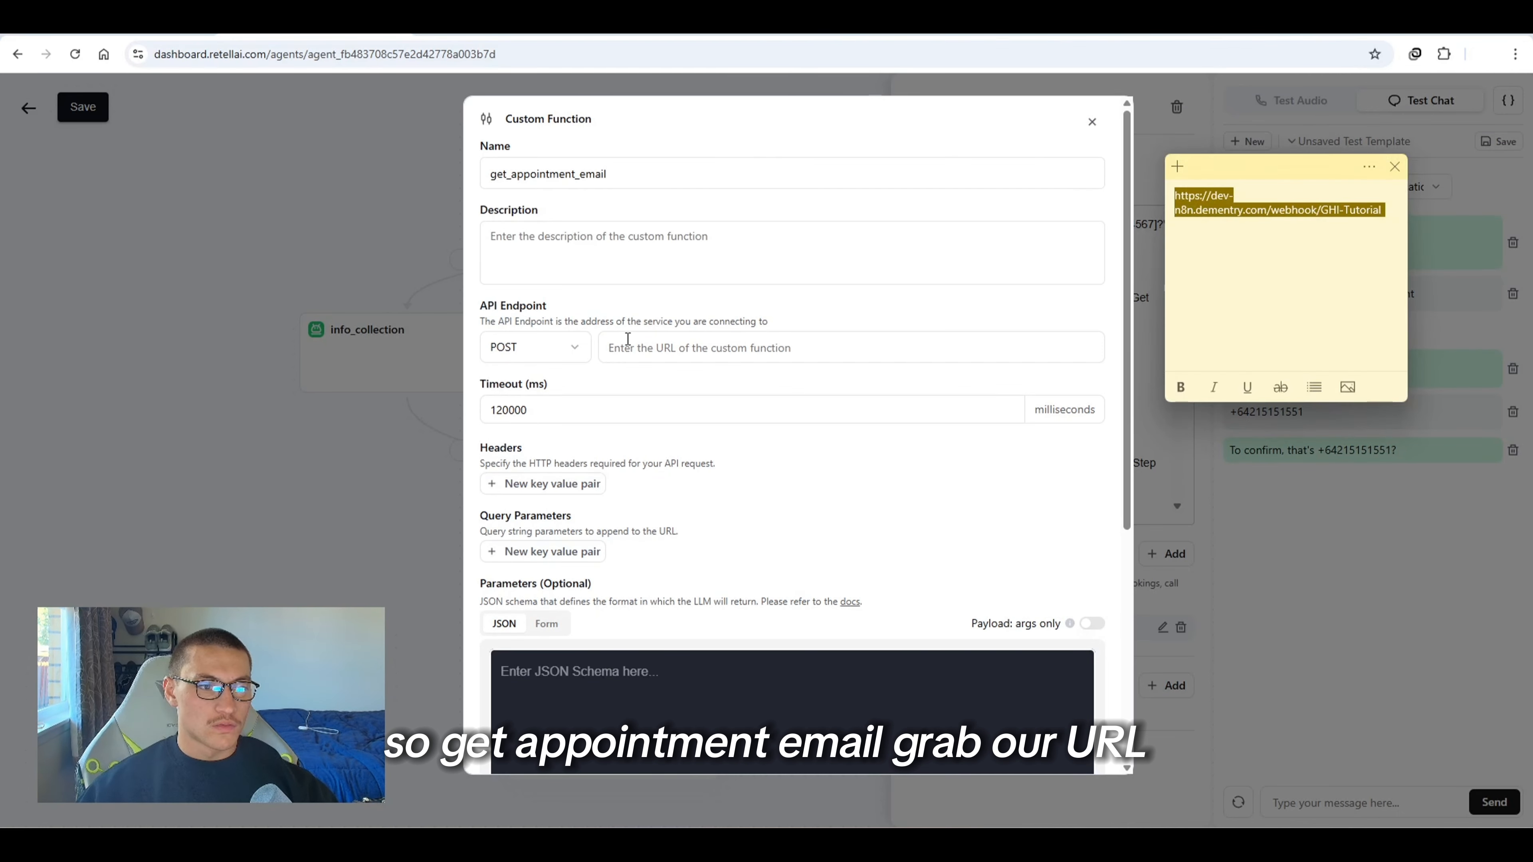
left_click(632, 340)
Paste the email parameter JSON schema, enable speak during execution with "Looking for your appointment now...", and save the function
scroll(777, 497, "down", 2)
left_click(574, 583)
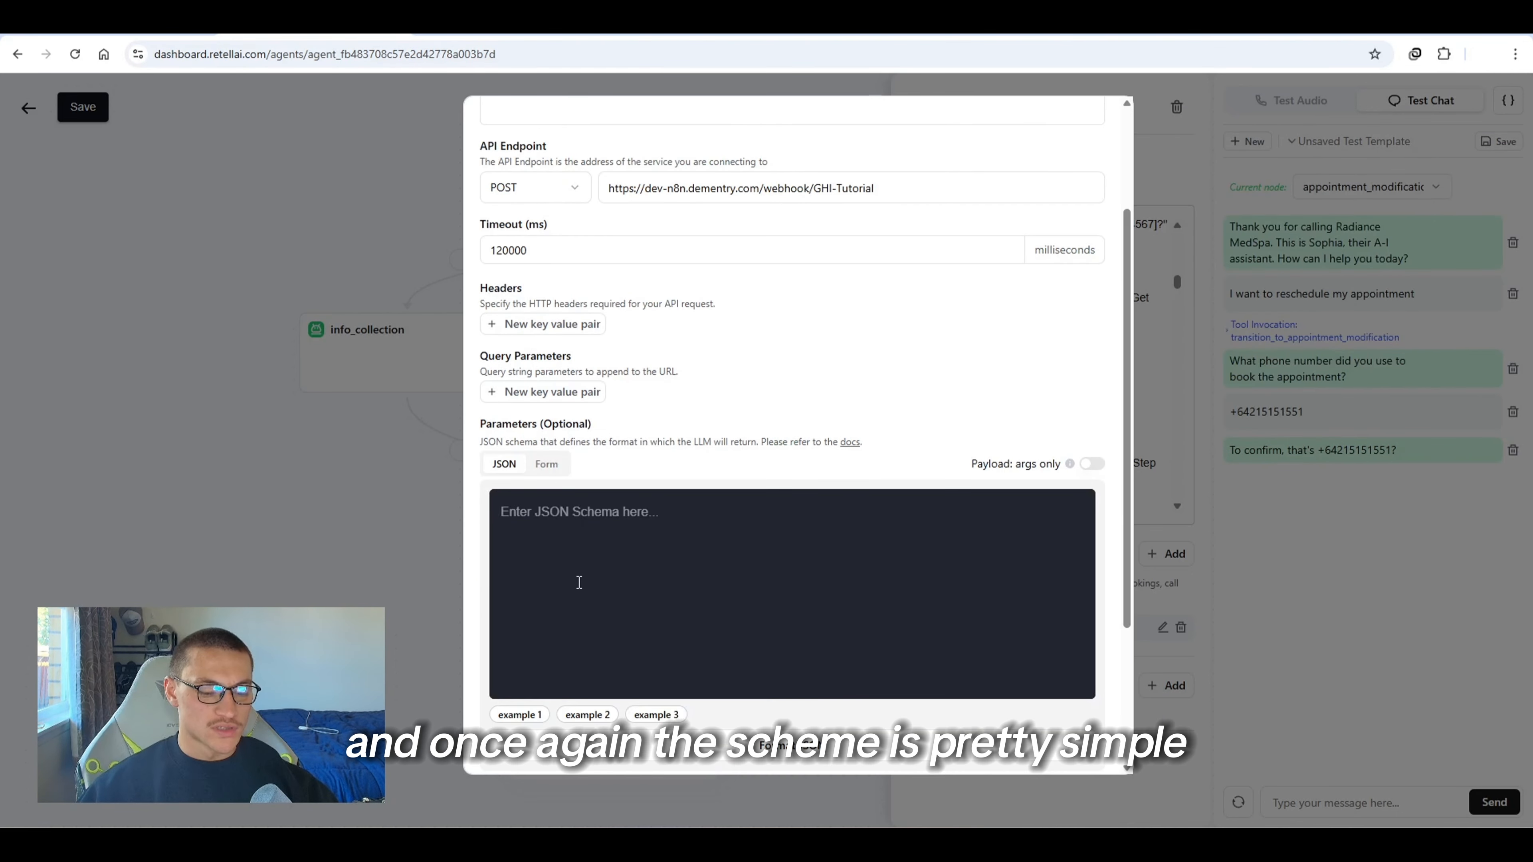
type("{   \"type\": \"object\",   \"properties\": {     \"email\": {       \"type\": \"string\",       \"description\": \"The email address to search for appointments, confirmed with spelling\"     }   },   \"required\": [\"email\"] }")
scroll(664, 604, "down", 3)
left_click(667, 586)
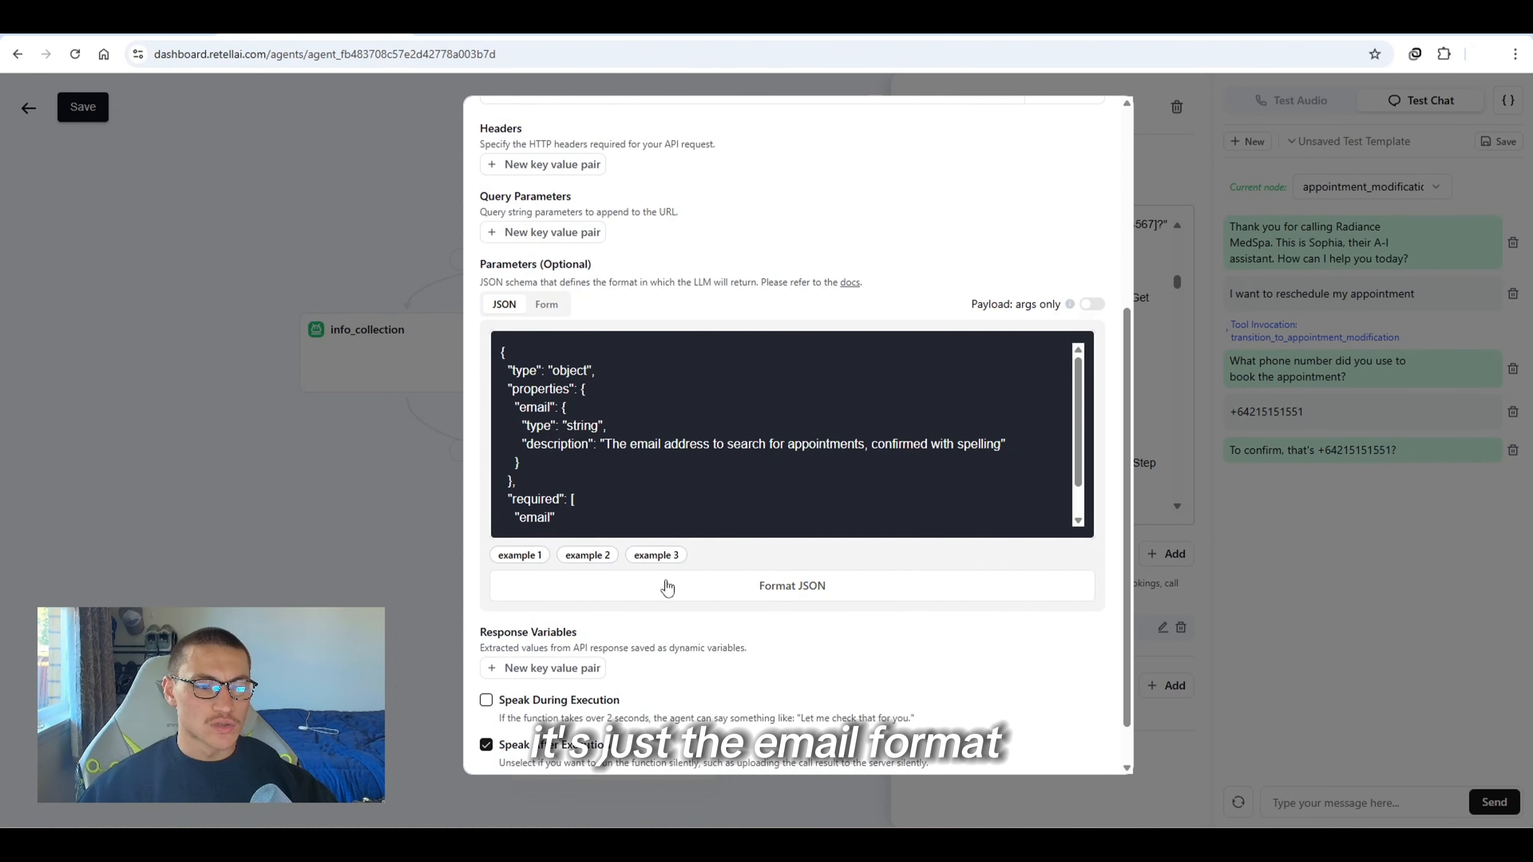
left_click(486, 699)
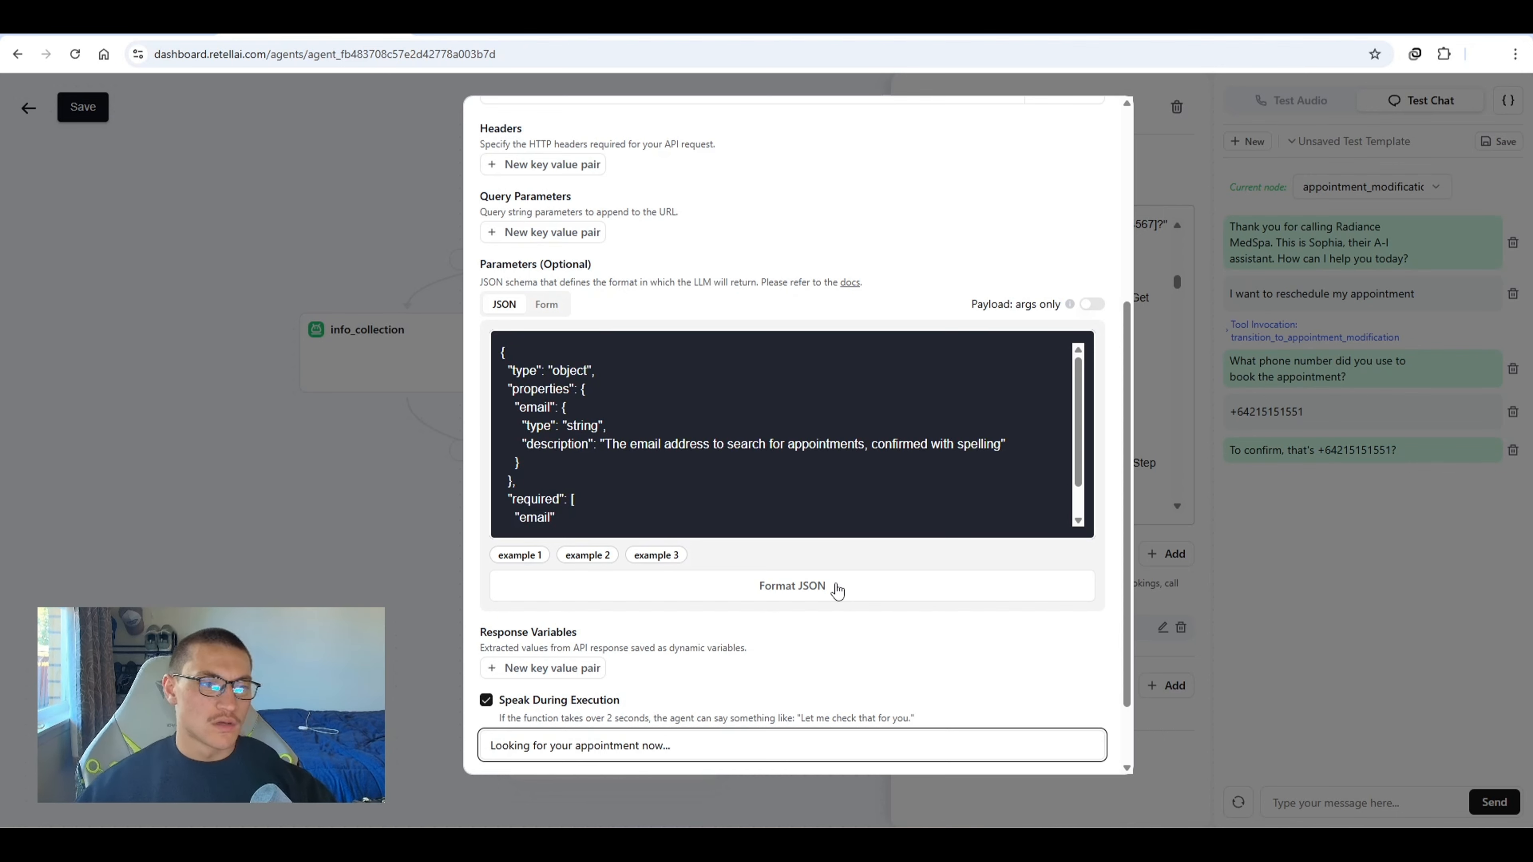
scroll(878, 694, "down", 2)
left_click(1063, 744)
Add a custom function named update_appointment, pasting the n8n webhook URL as its endpoint and its parameter JSON schema
left_click(1157, 552)
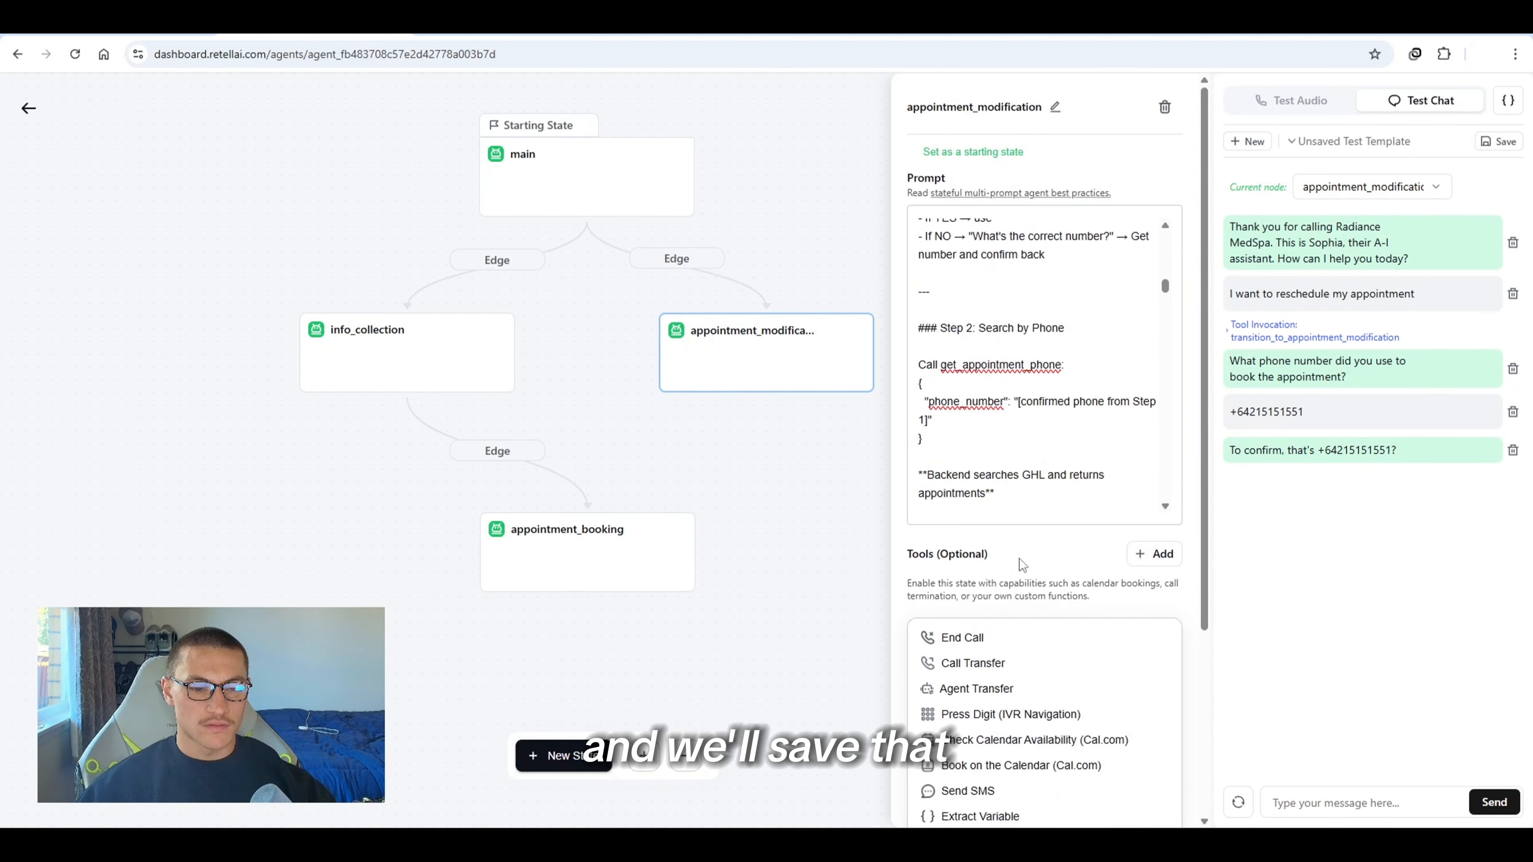
scroll(1022, 675, "down", 3)
left_click(982, 682)
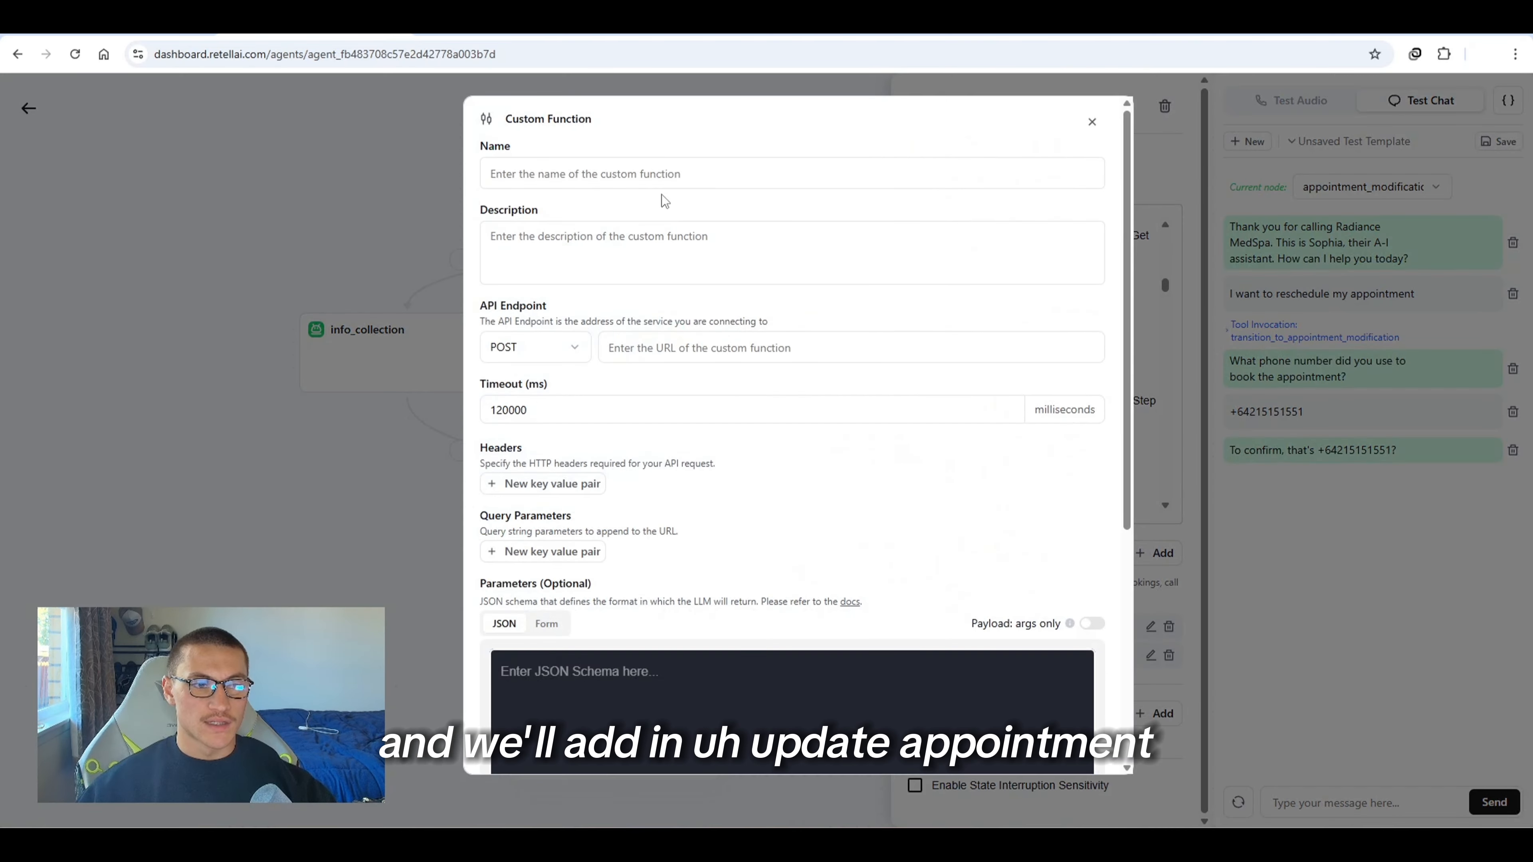
left_click(654, 173)
type("update_")
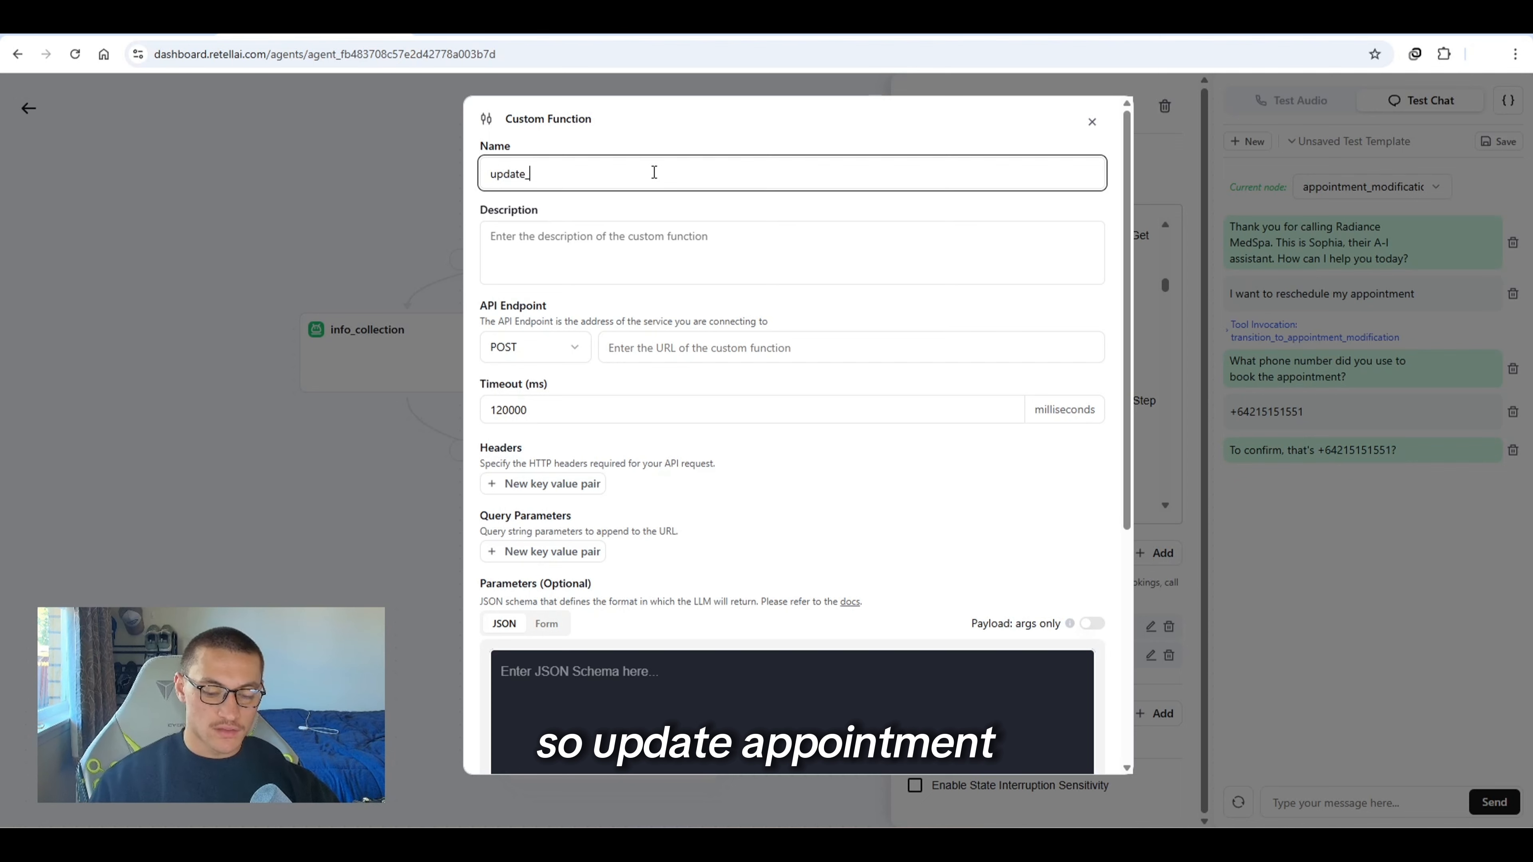
type("appointment")
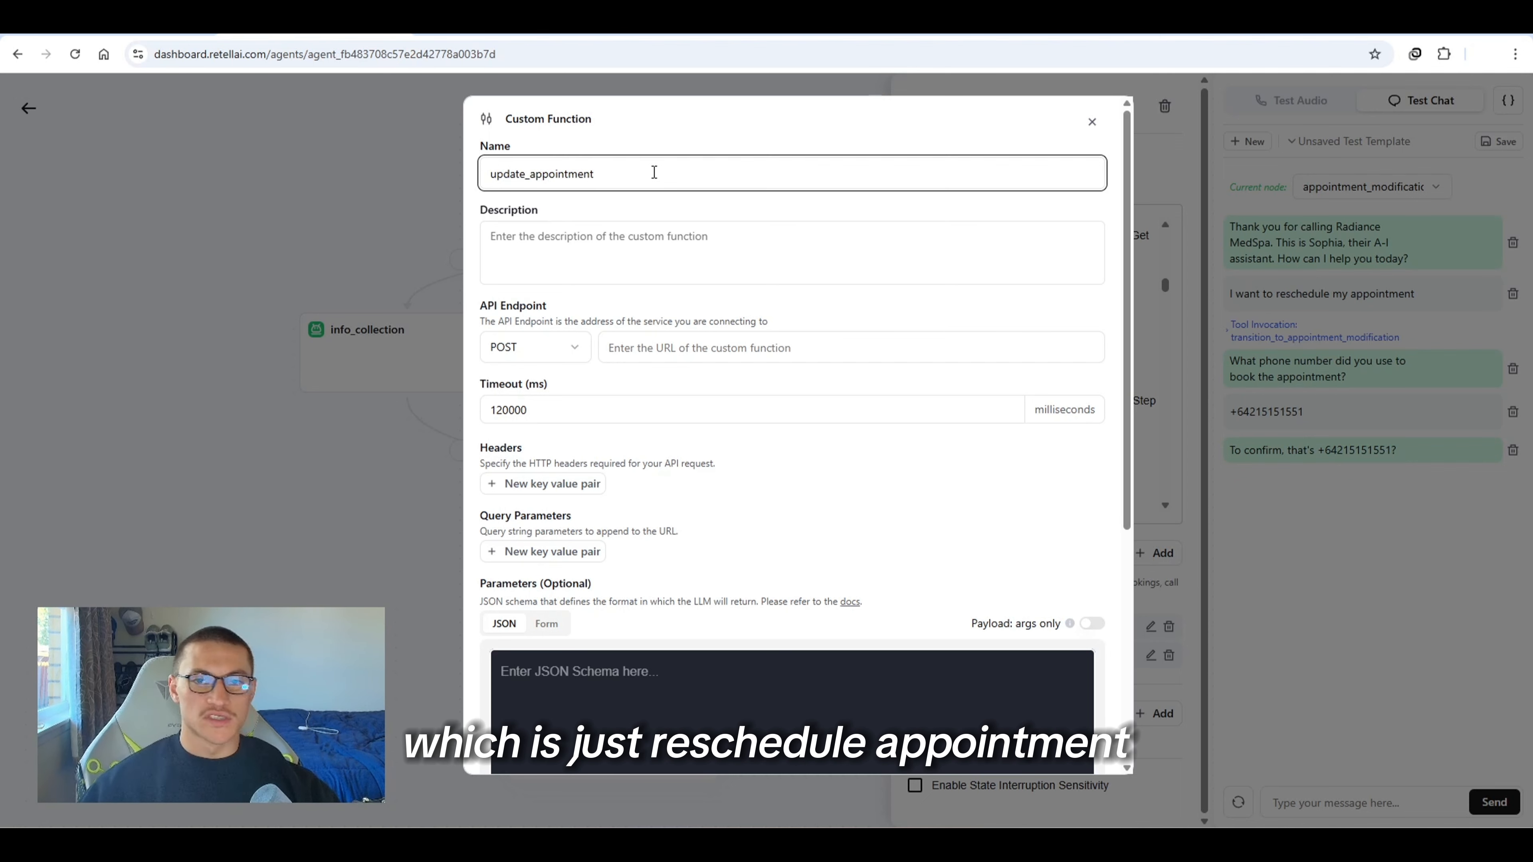
key("alt+Tab")
key("ctrl+c")
left_click(660, 370)
left_click(668, 348)
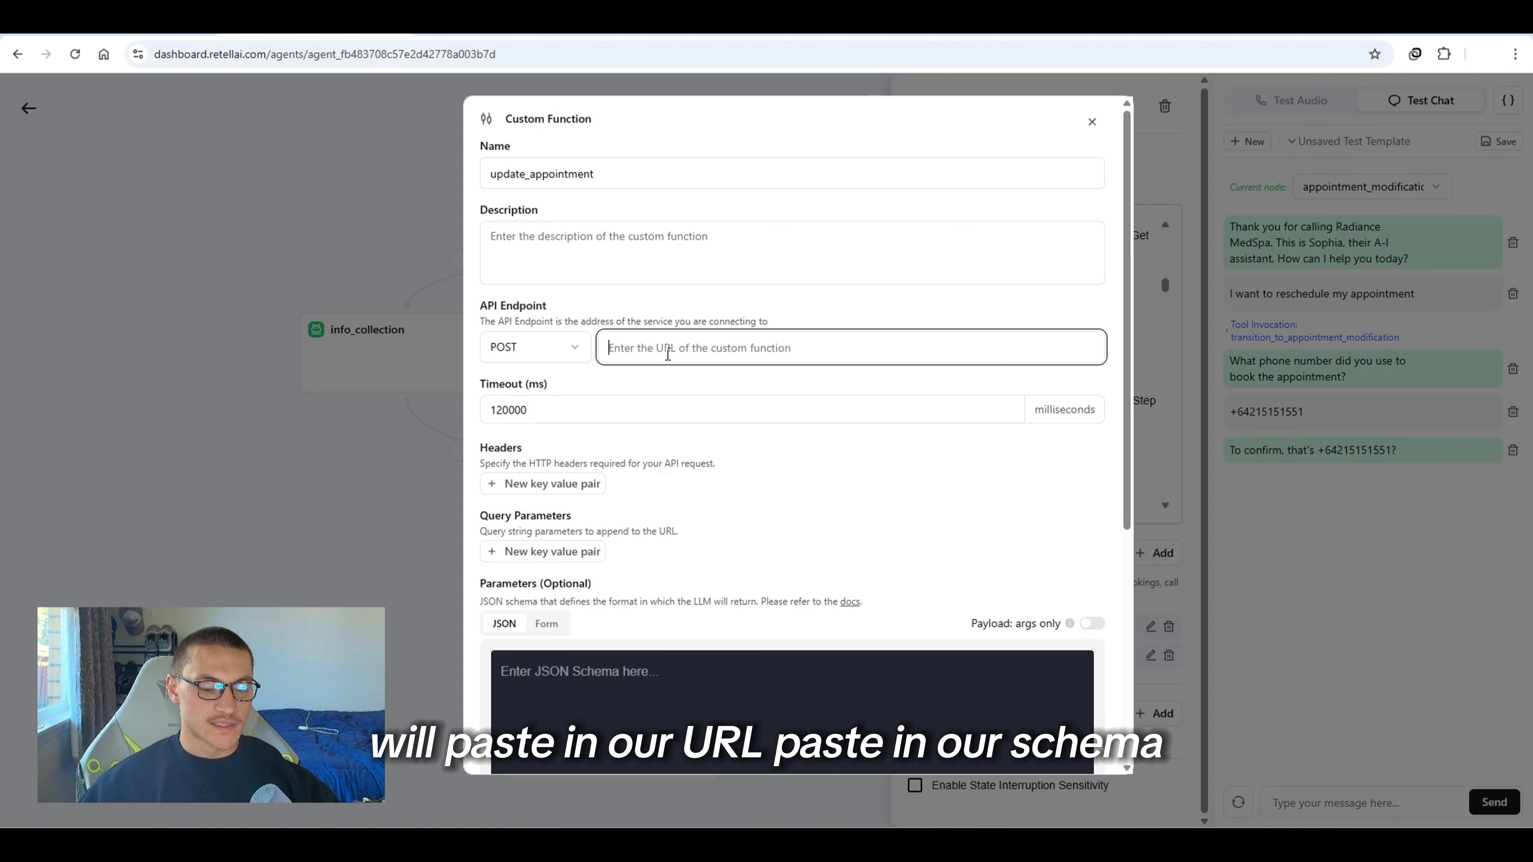
key("ctrl+v")
left_click(713, 653)
key("ctrl+v")
Format the schema JSON, enable speak during execution with "updating that now...", and save the function
scroll(712, 438, "down", 5)
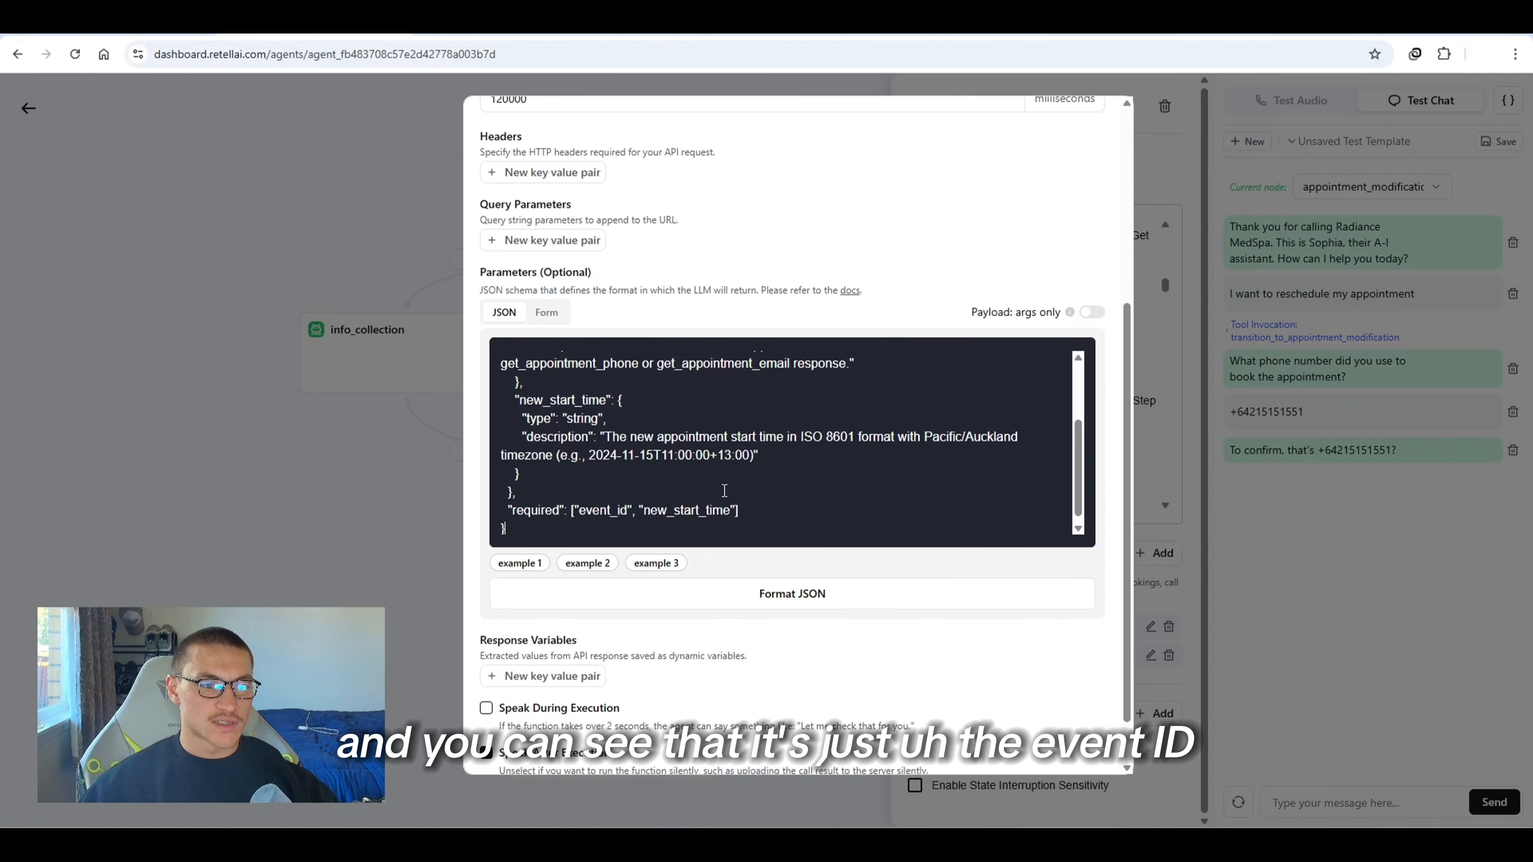
scroll(724, 490, "up", 3)
scroll(724, 490, "up", 1)
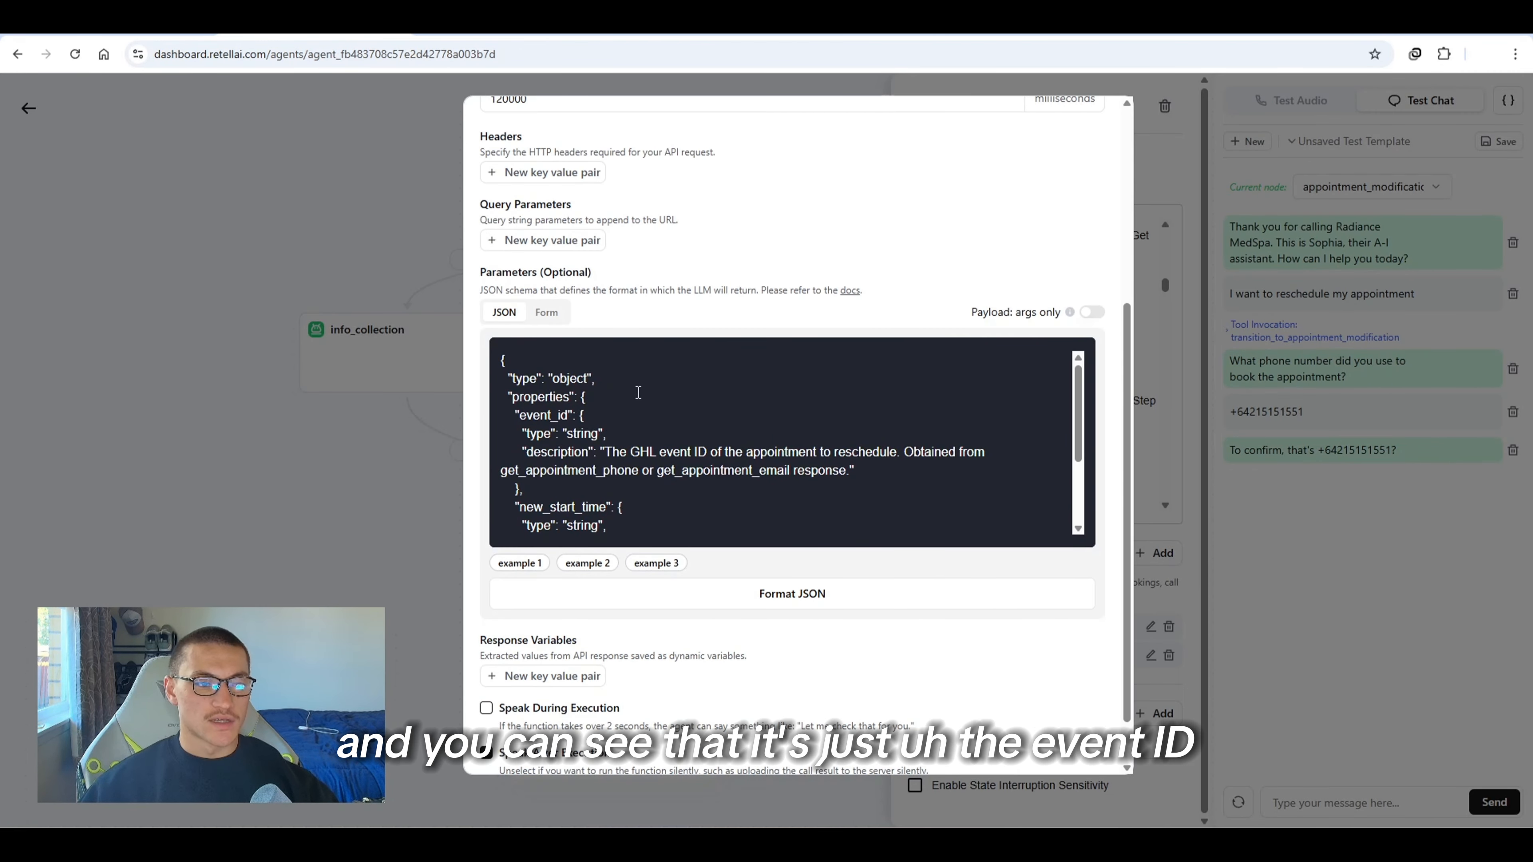
scroll(629, 431, "down", 5)
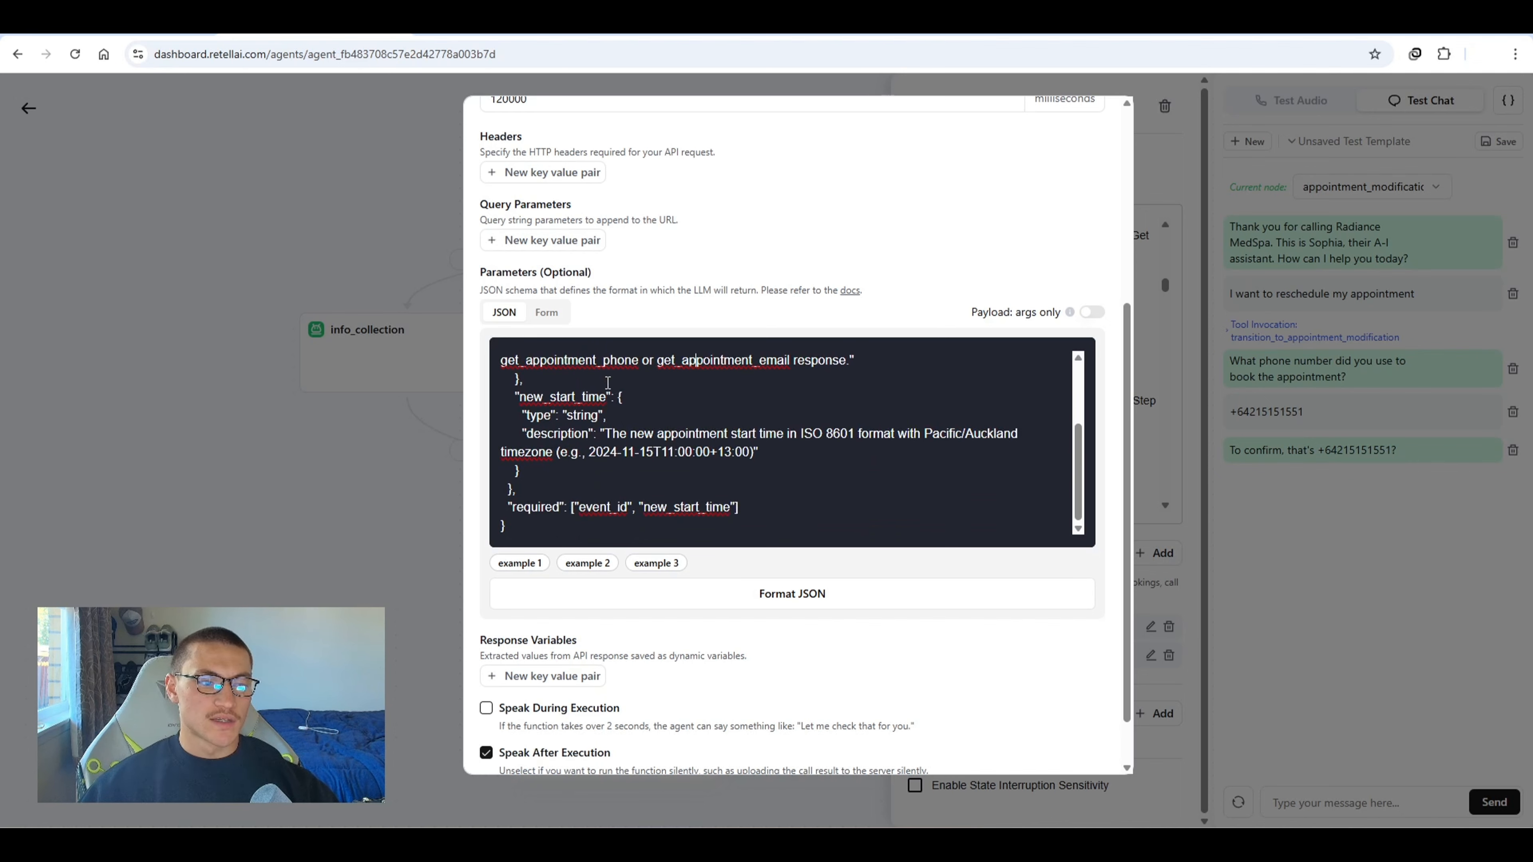
left_click_drag(520, 397, 596, 440)
left_click(597, 442)
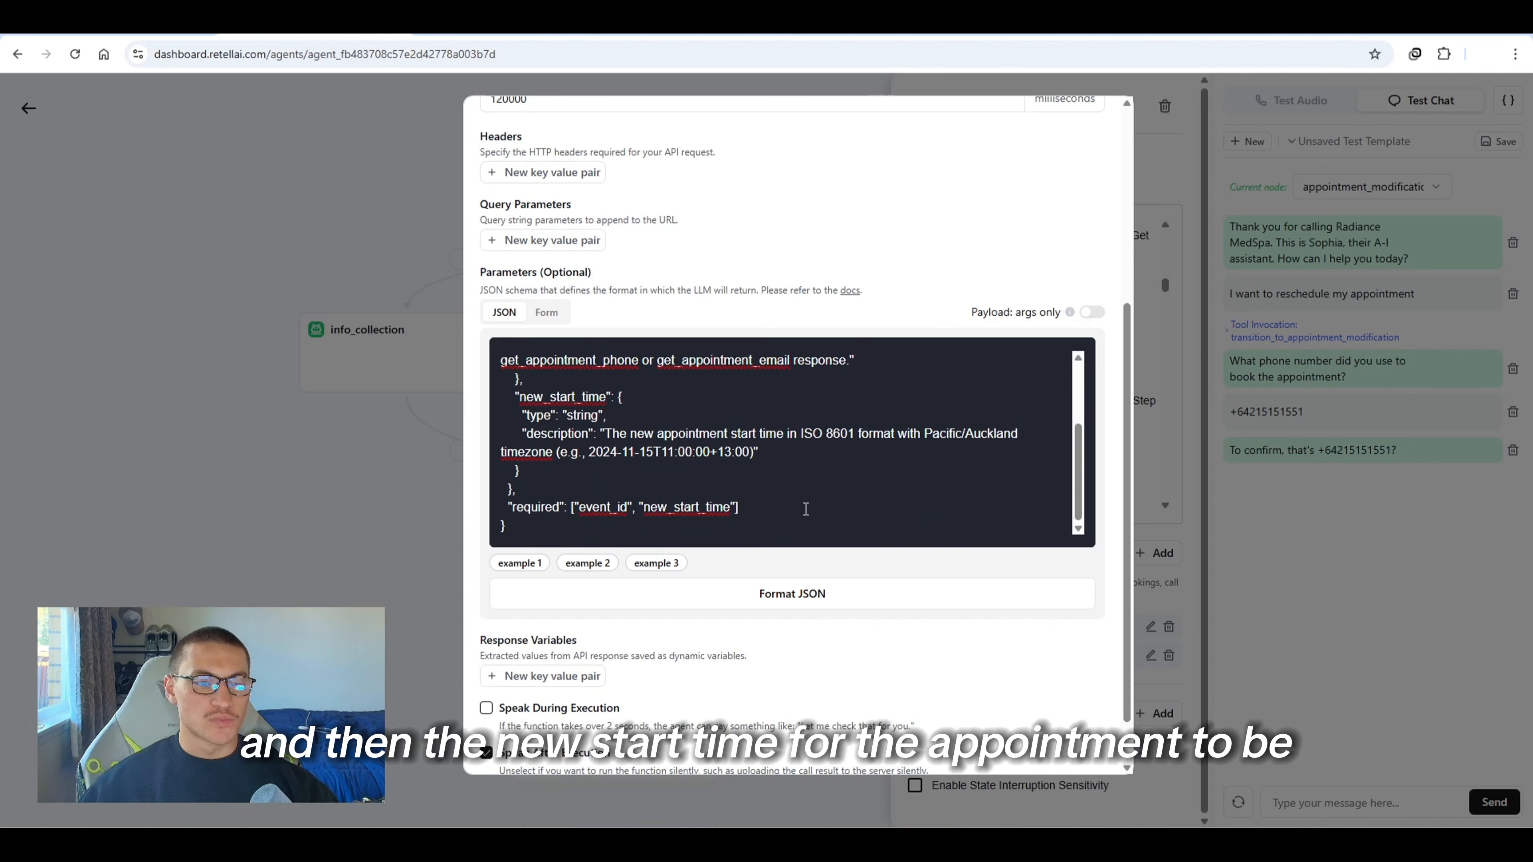
left_click(664, 598)
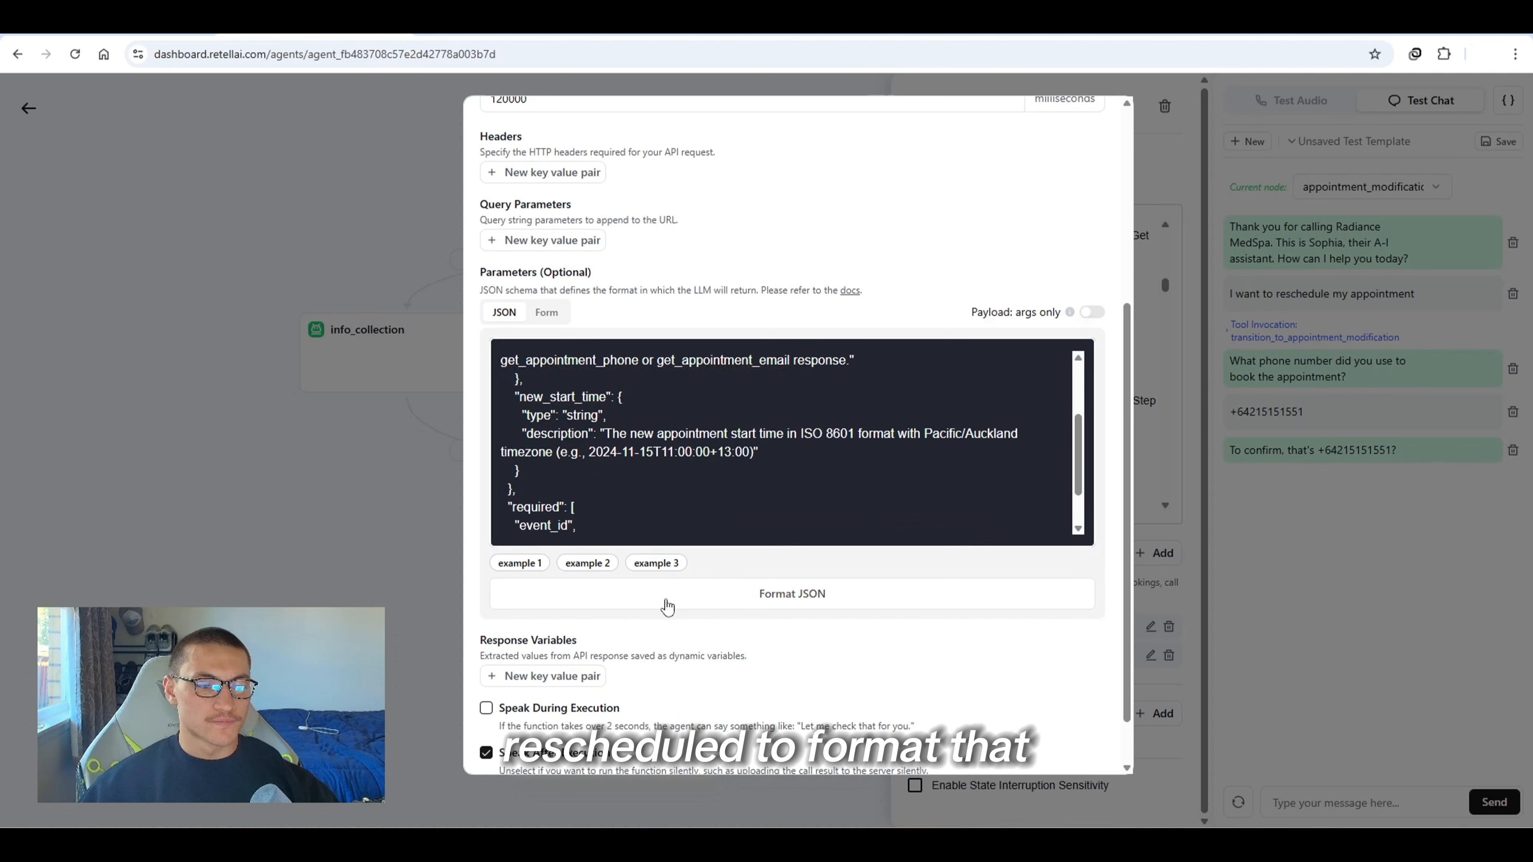
left_click(484, 708)
scroll(604, 676, "down", 2)
left_click(621, 658)
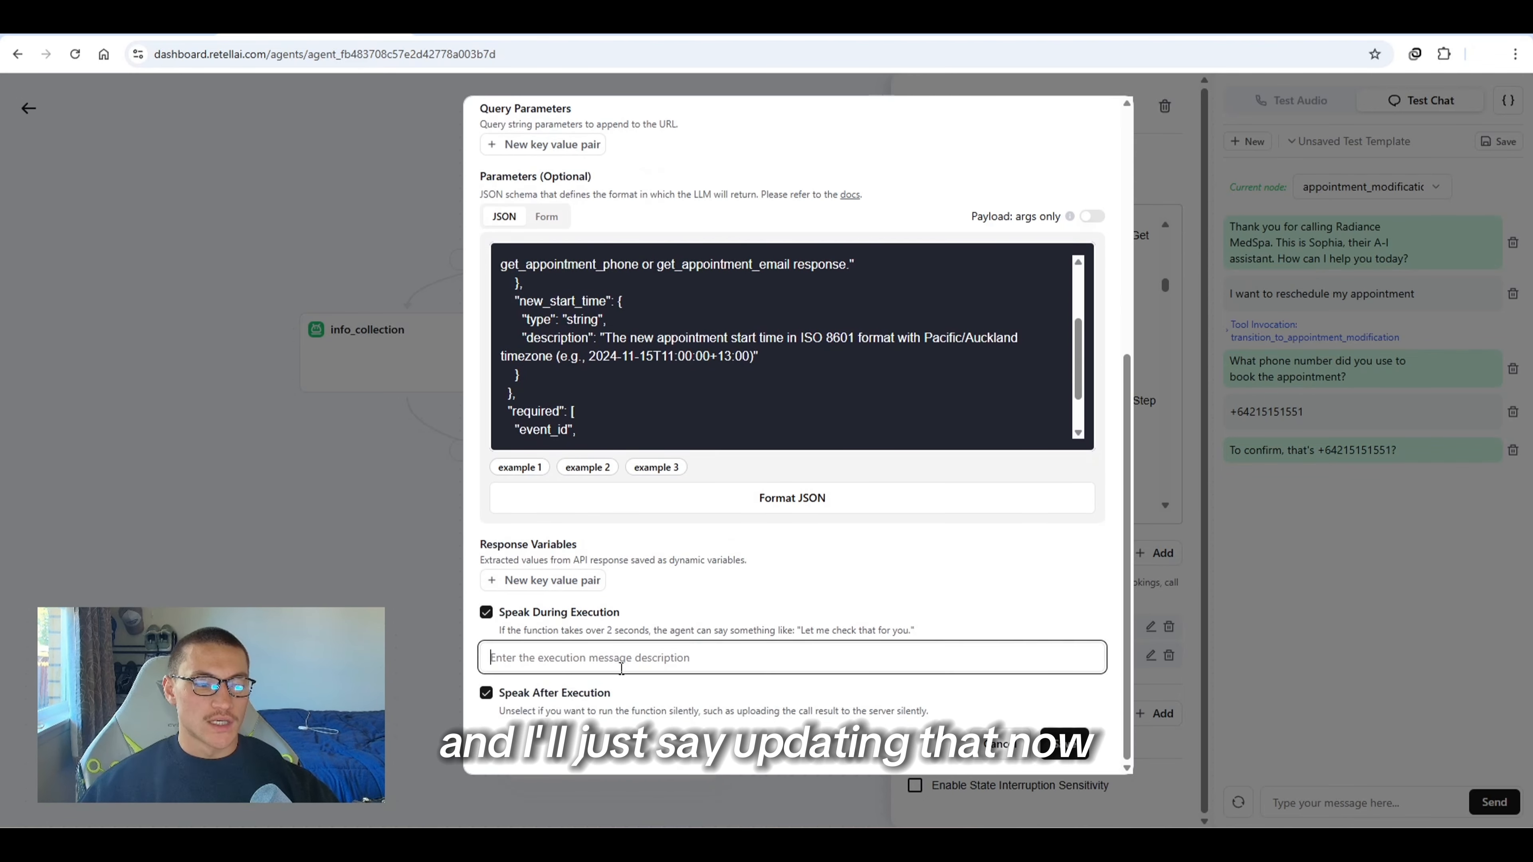
type("updating that no")
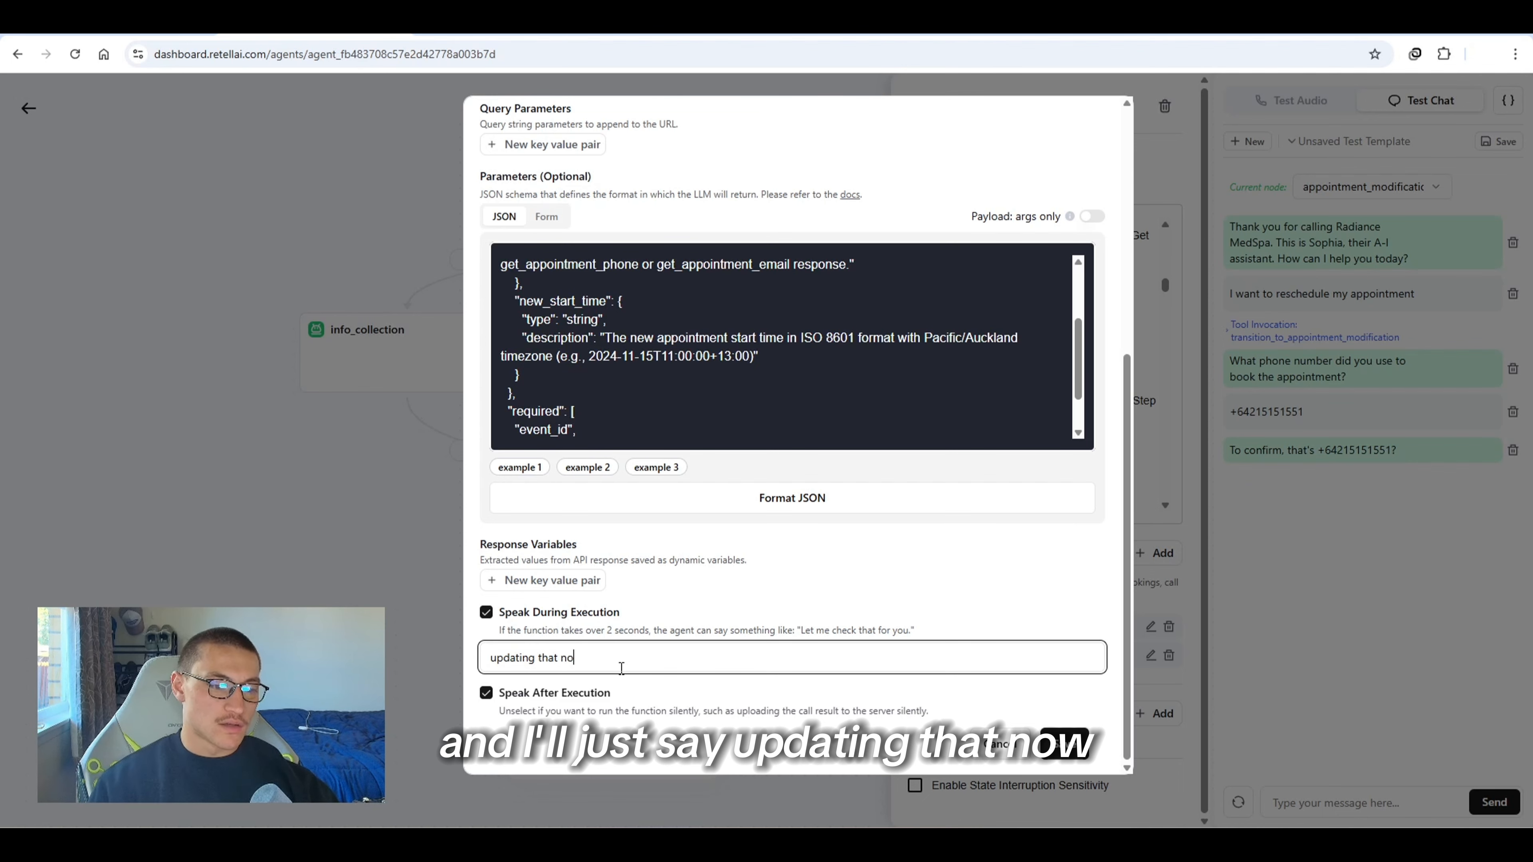
type("w...")
key("Tab")
key("Tab")
key("Tab")
key("Return")
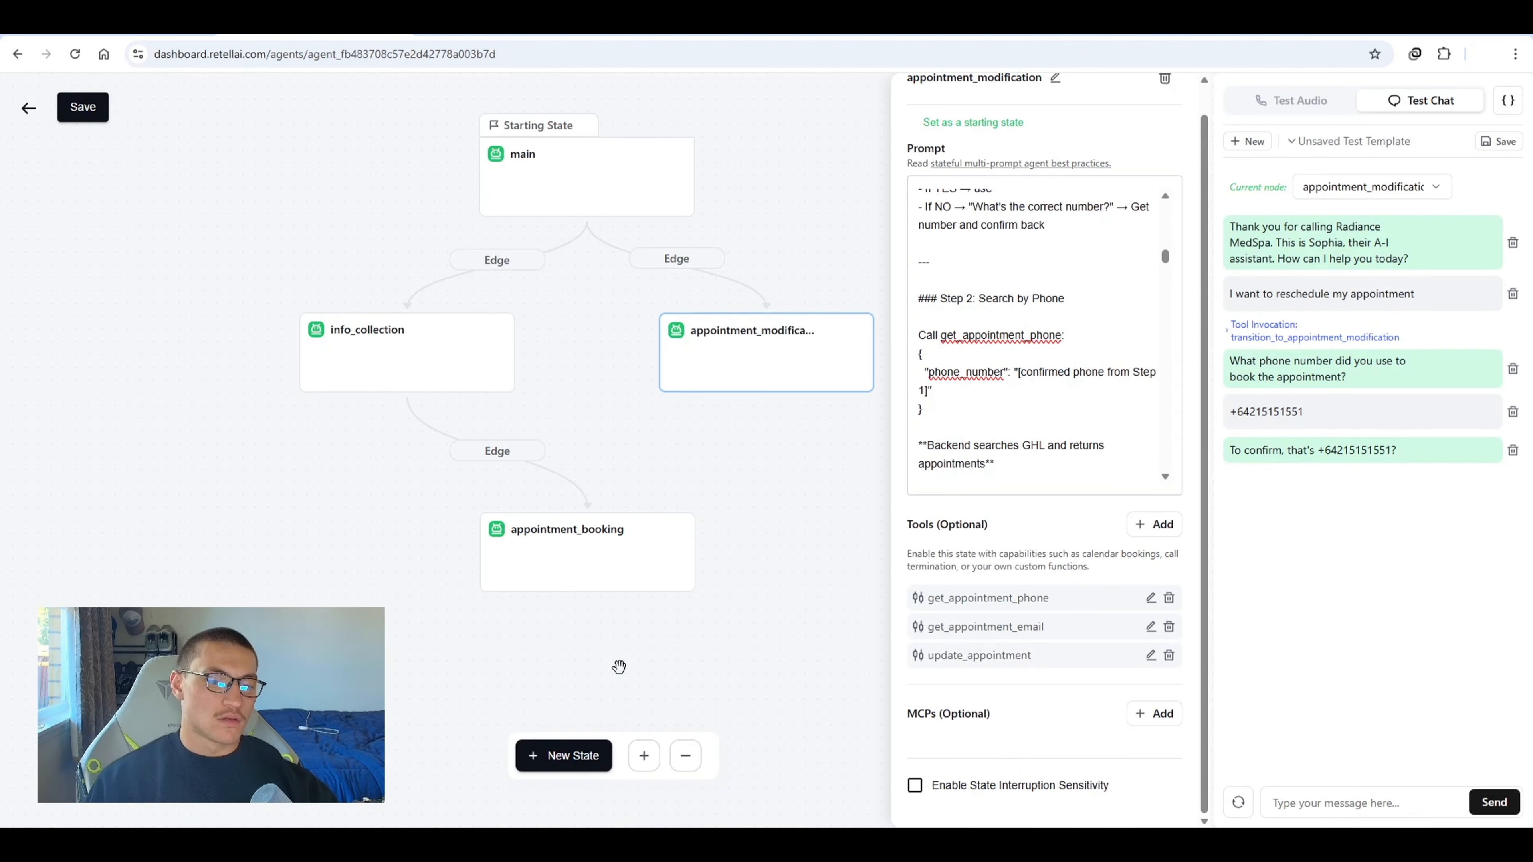
Add a custom function named cancel_appointment, pasting the n8n webhook URL as its endpoint and its event_id parameter schema
left_click(1154, 523)
scroll(1026, 694, "down", 1)
left_click(996, 766)
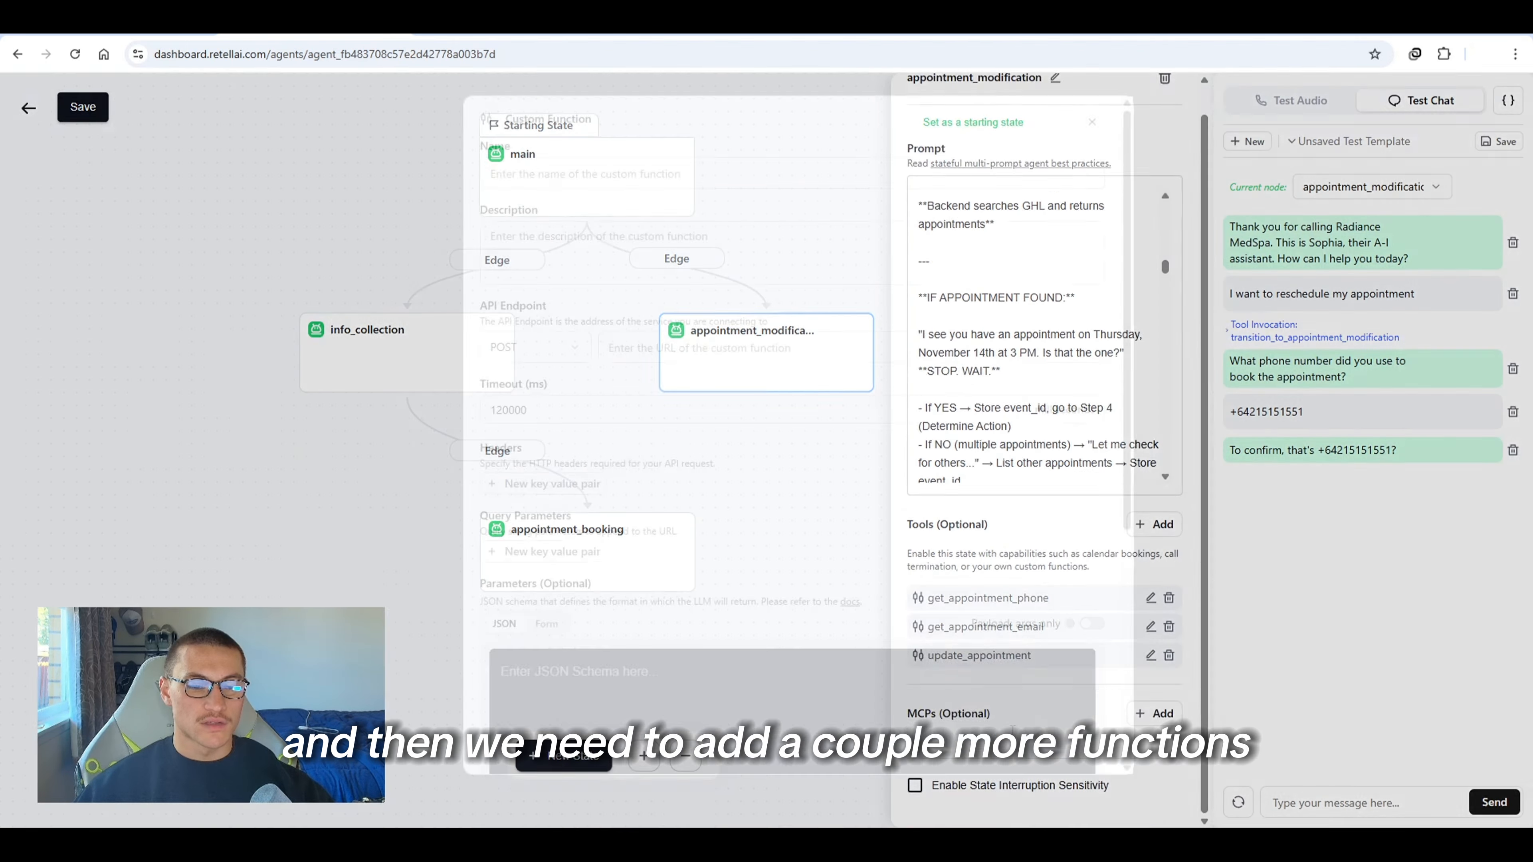
left_click(719, 169)
type("cancel_appointment")
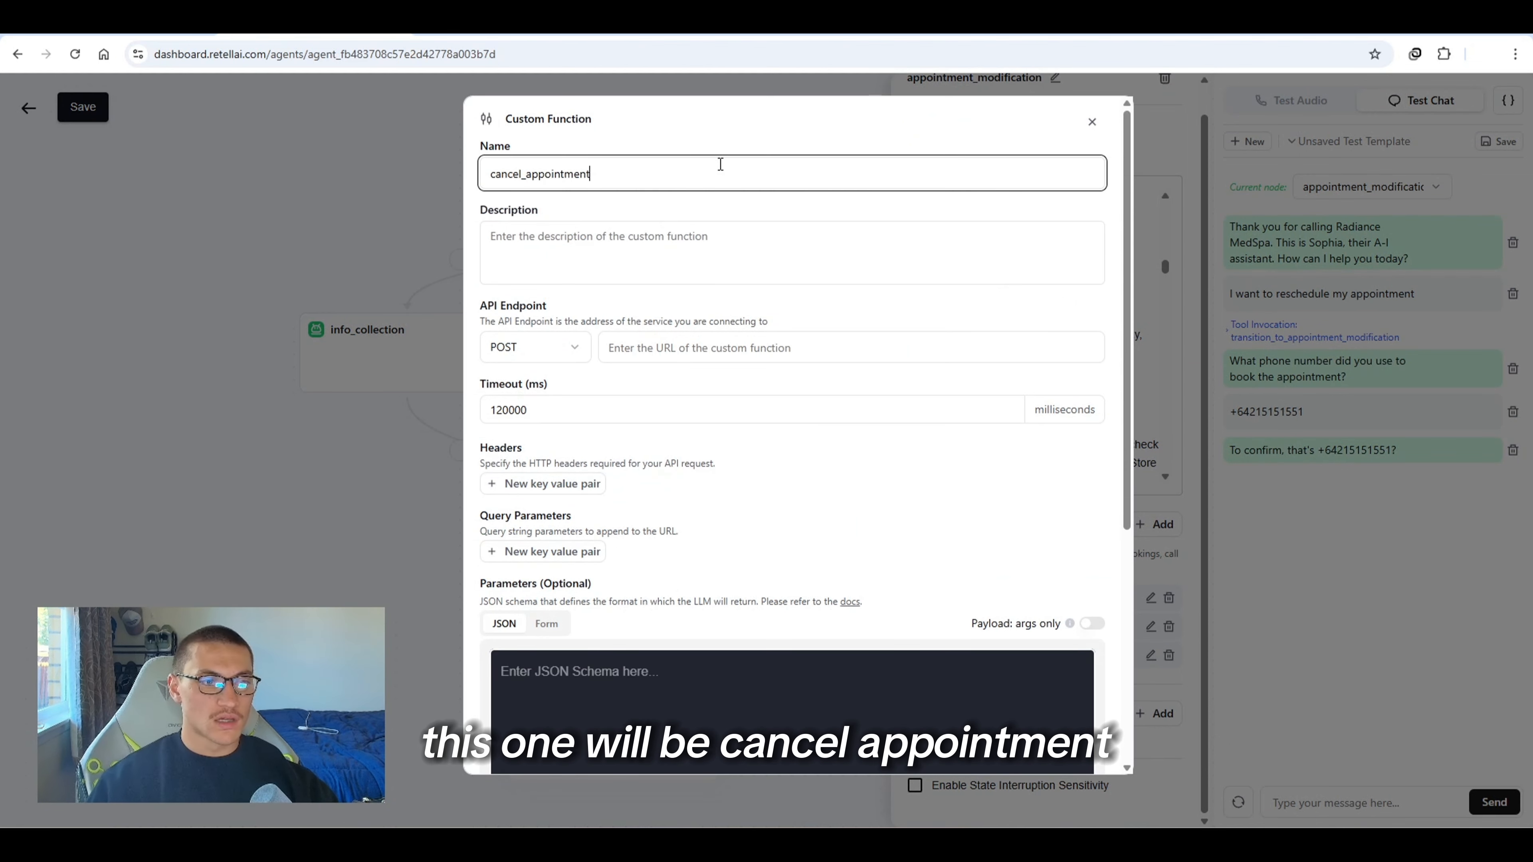
right_click(1321, 222)
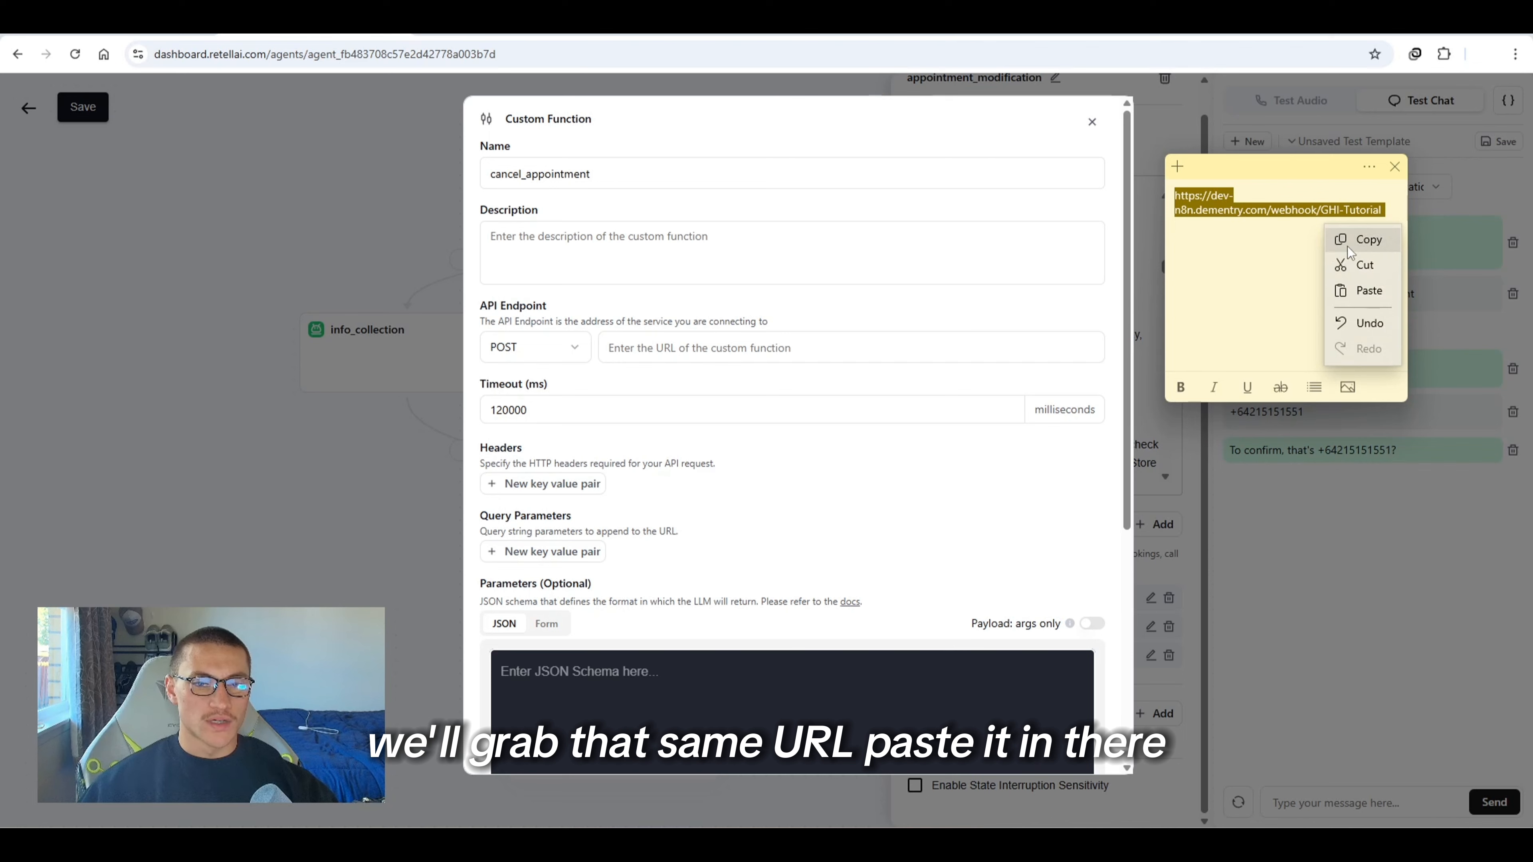
left_click(1350, 243)
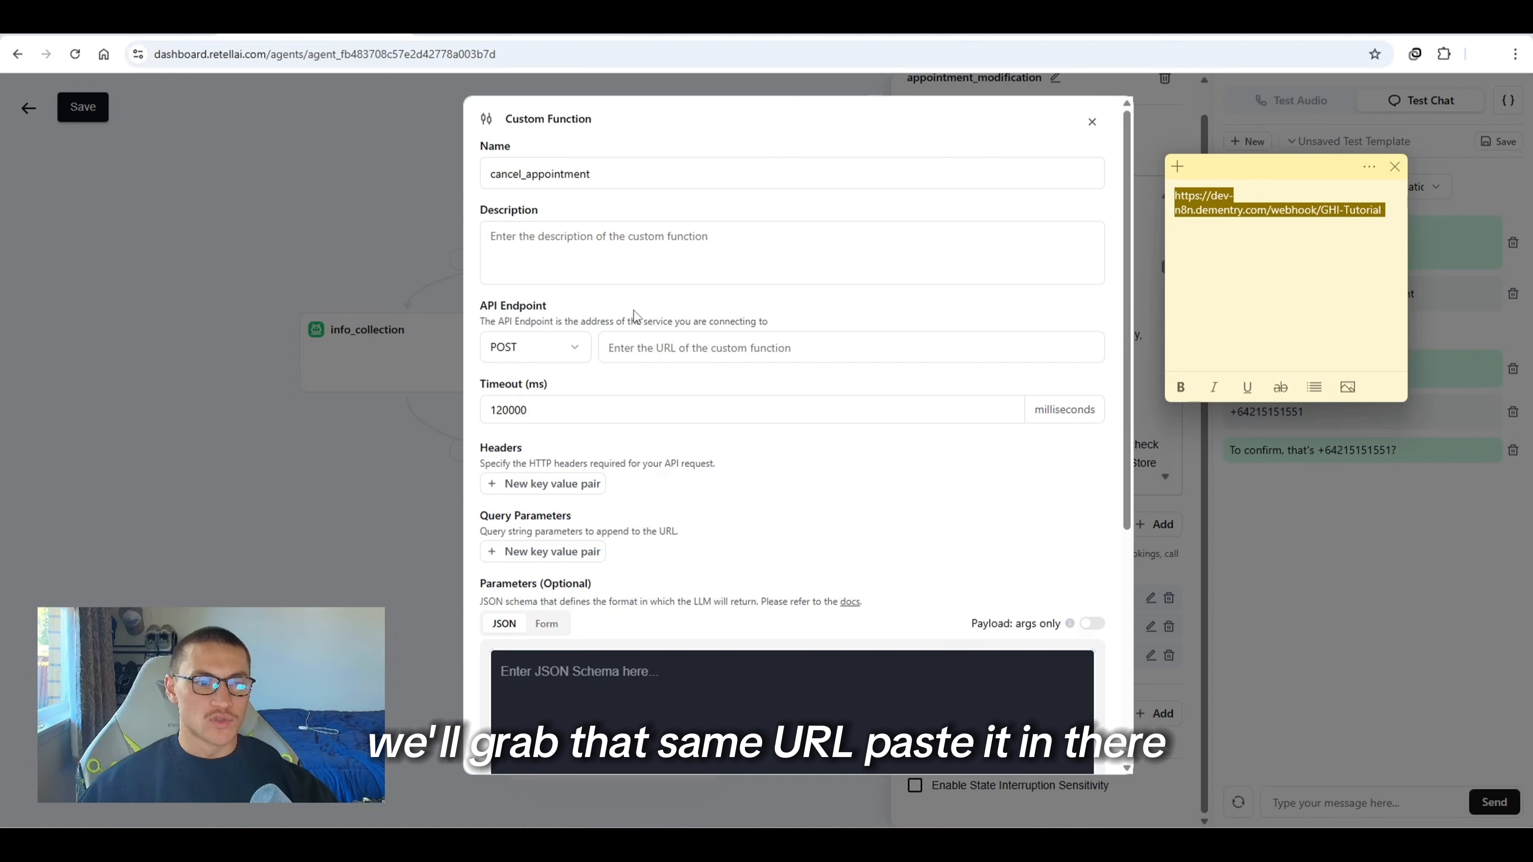
left_click(642, 339)
key("ctrl+v")
scroll(852, 506, "down", 1)
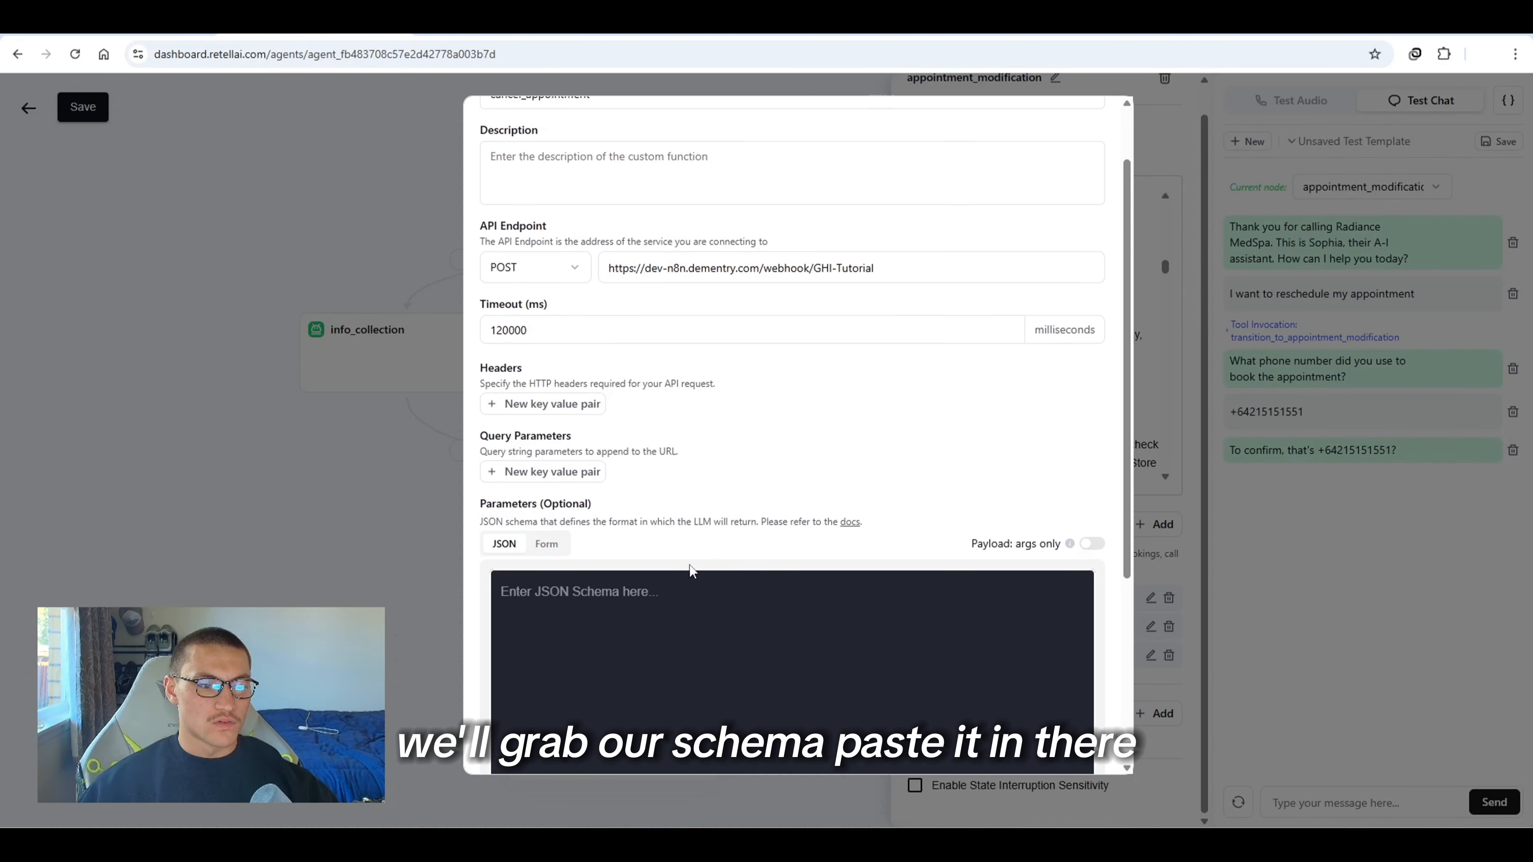
left_click(676, 587)
key("ctrl+v")
Format the schema JSON, enable speak during execution with "cancelling that appointment now", and save the function
scroll(827, 277, "down", 3)
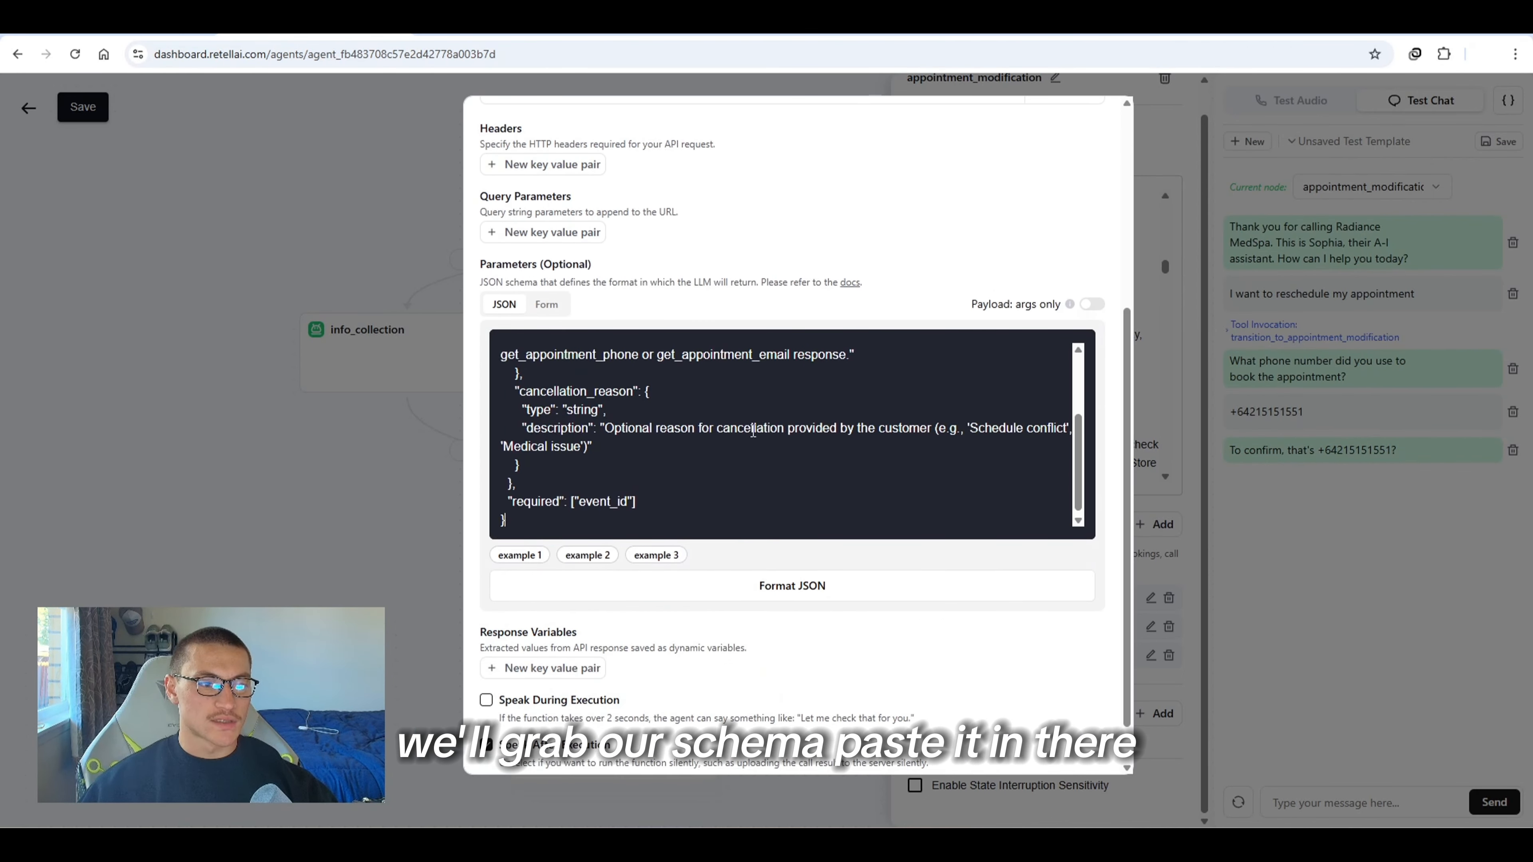
scroll(752, 430, "up", 4)
scroll(800, 212, "up", 2)
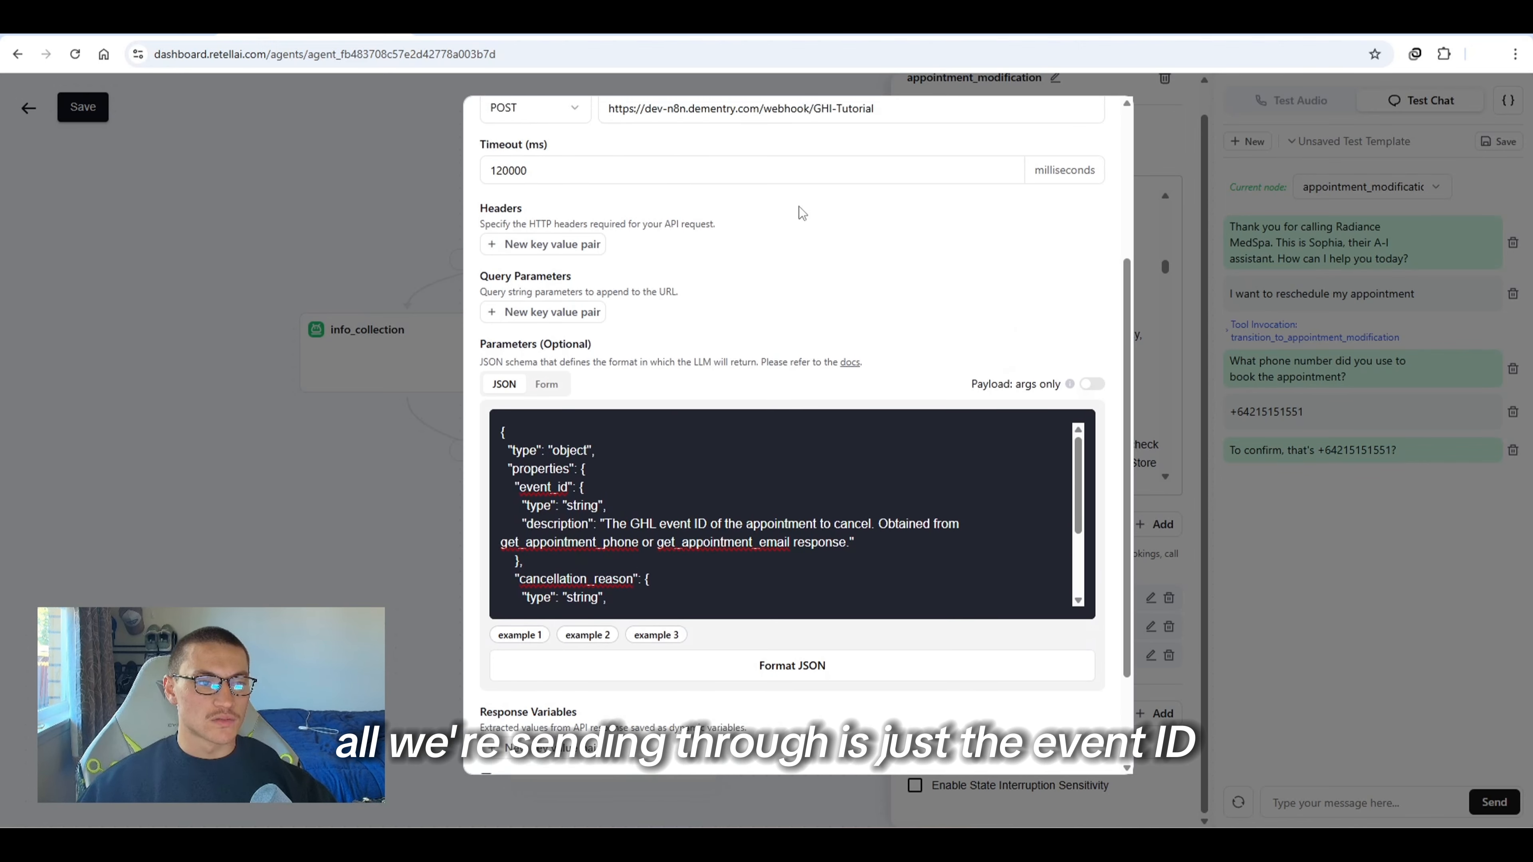
scroll(800, 212, "down", 1)
scroll(717, 430, "down", 3)
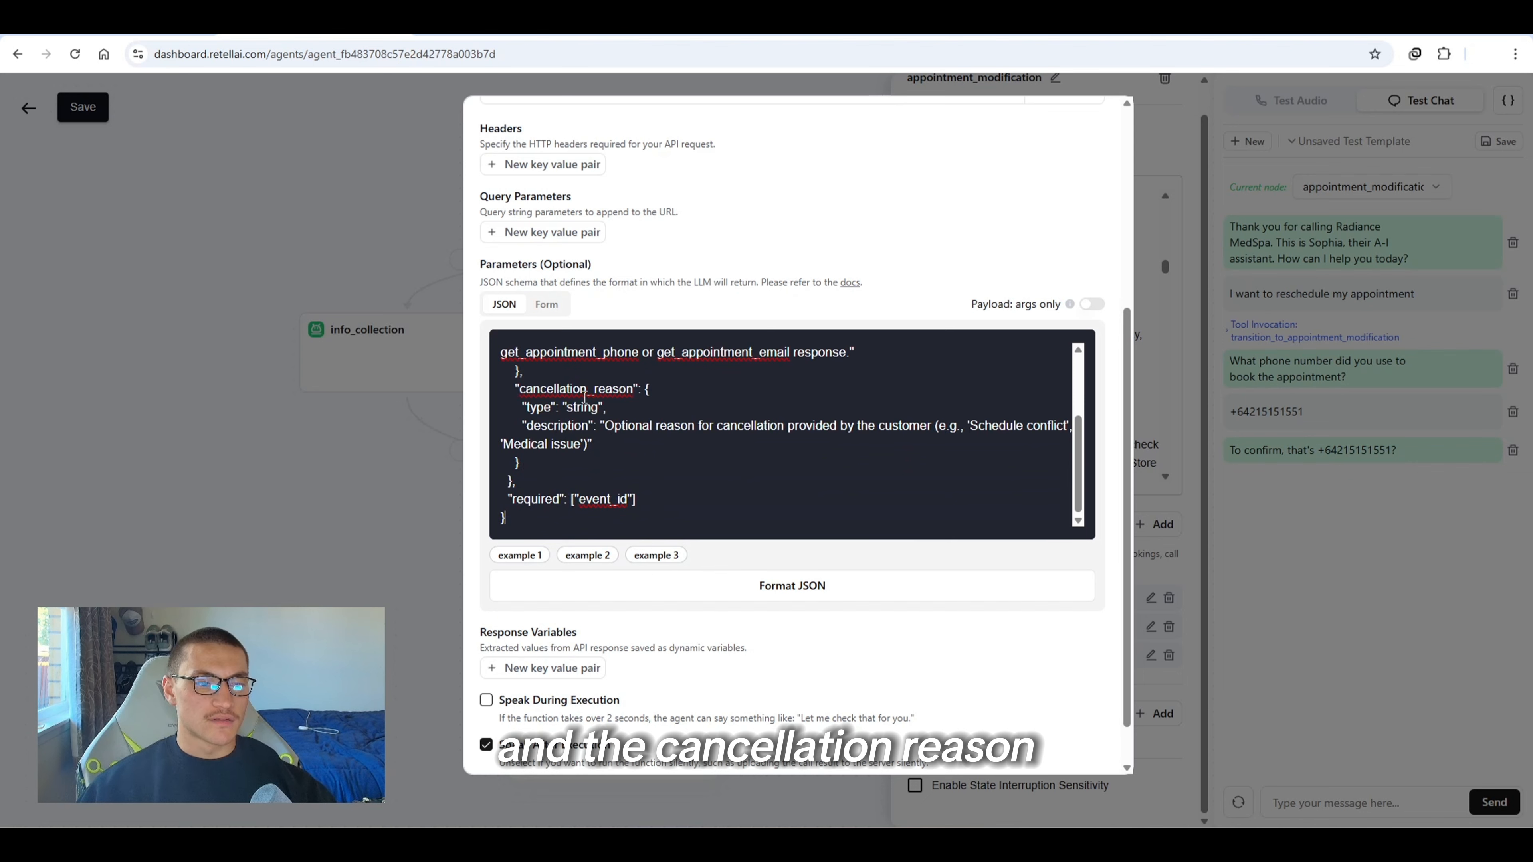
left_click(820, 601)
left_click(561, 700)
scroll(567, 685, "down", 1)
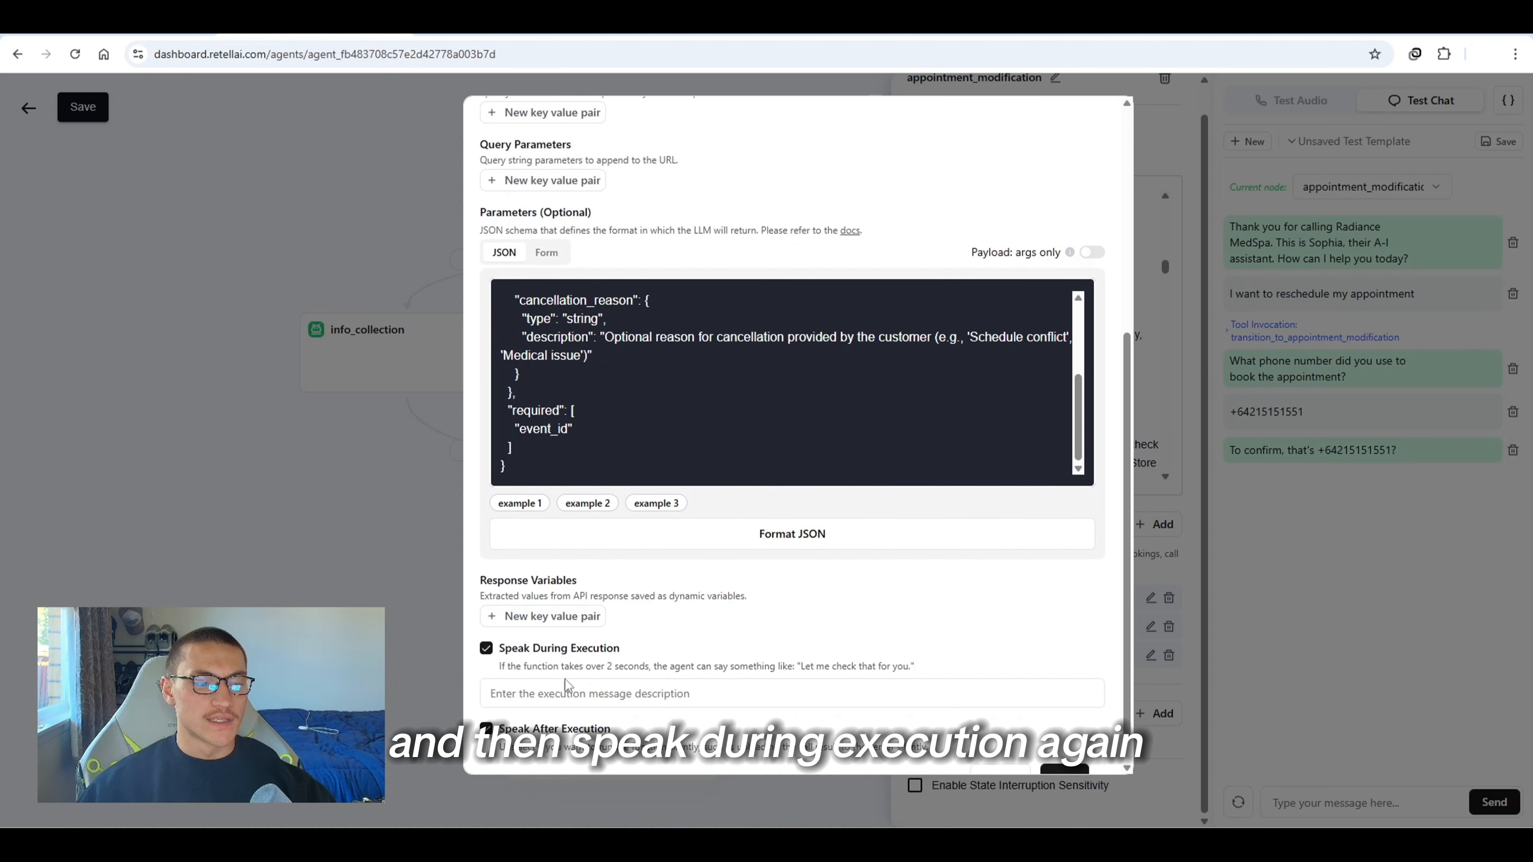
left_click(616, 695)
type("canca")
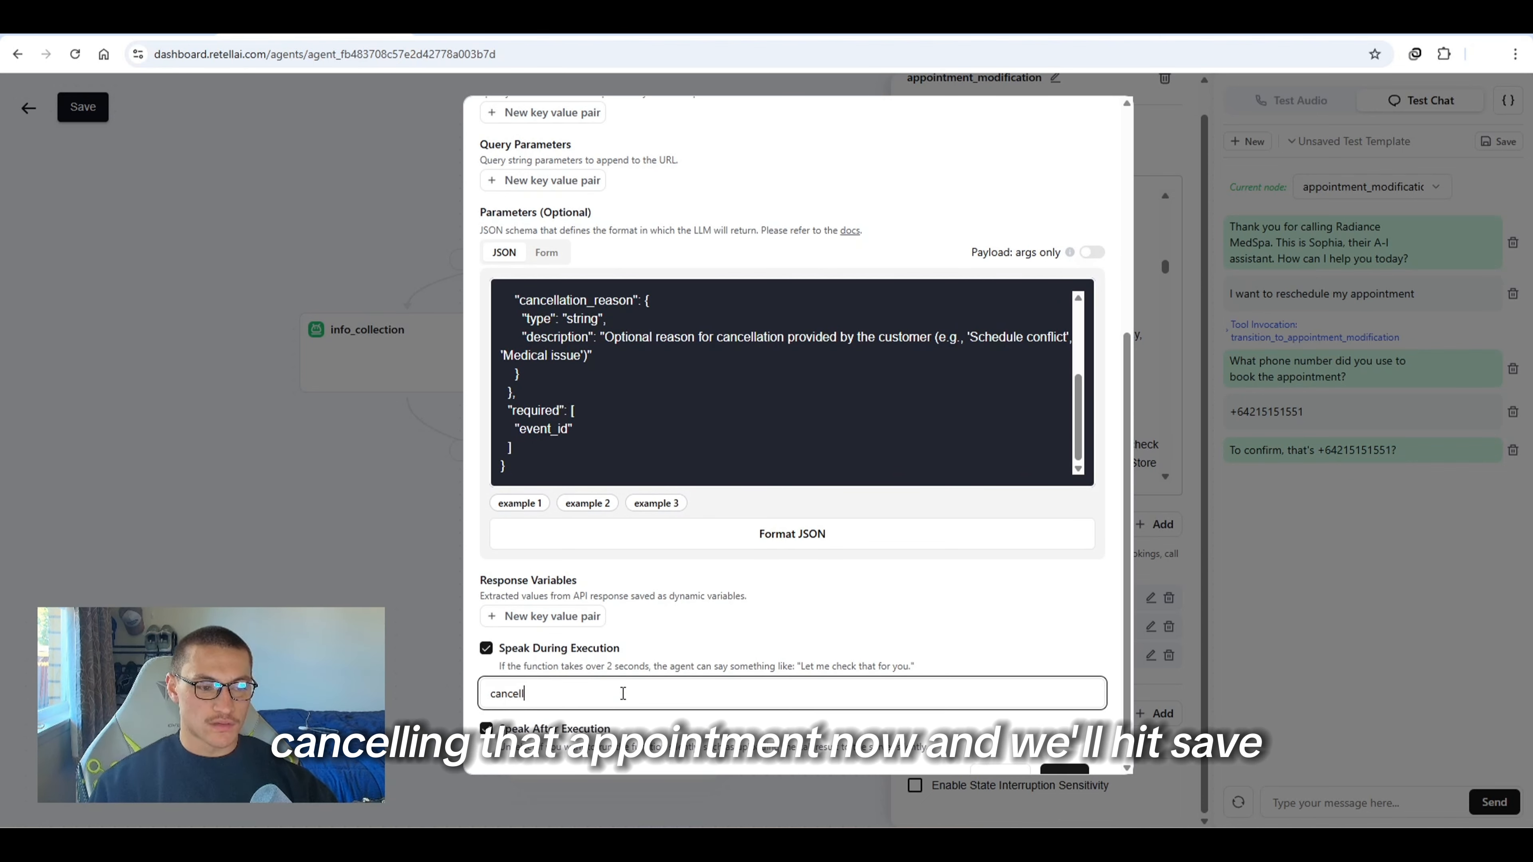
type("lling that appointment now")
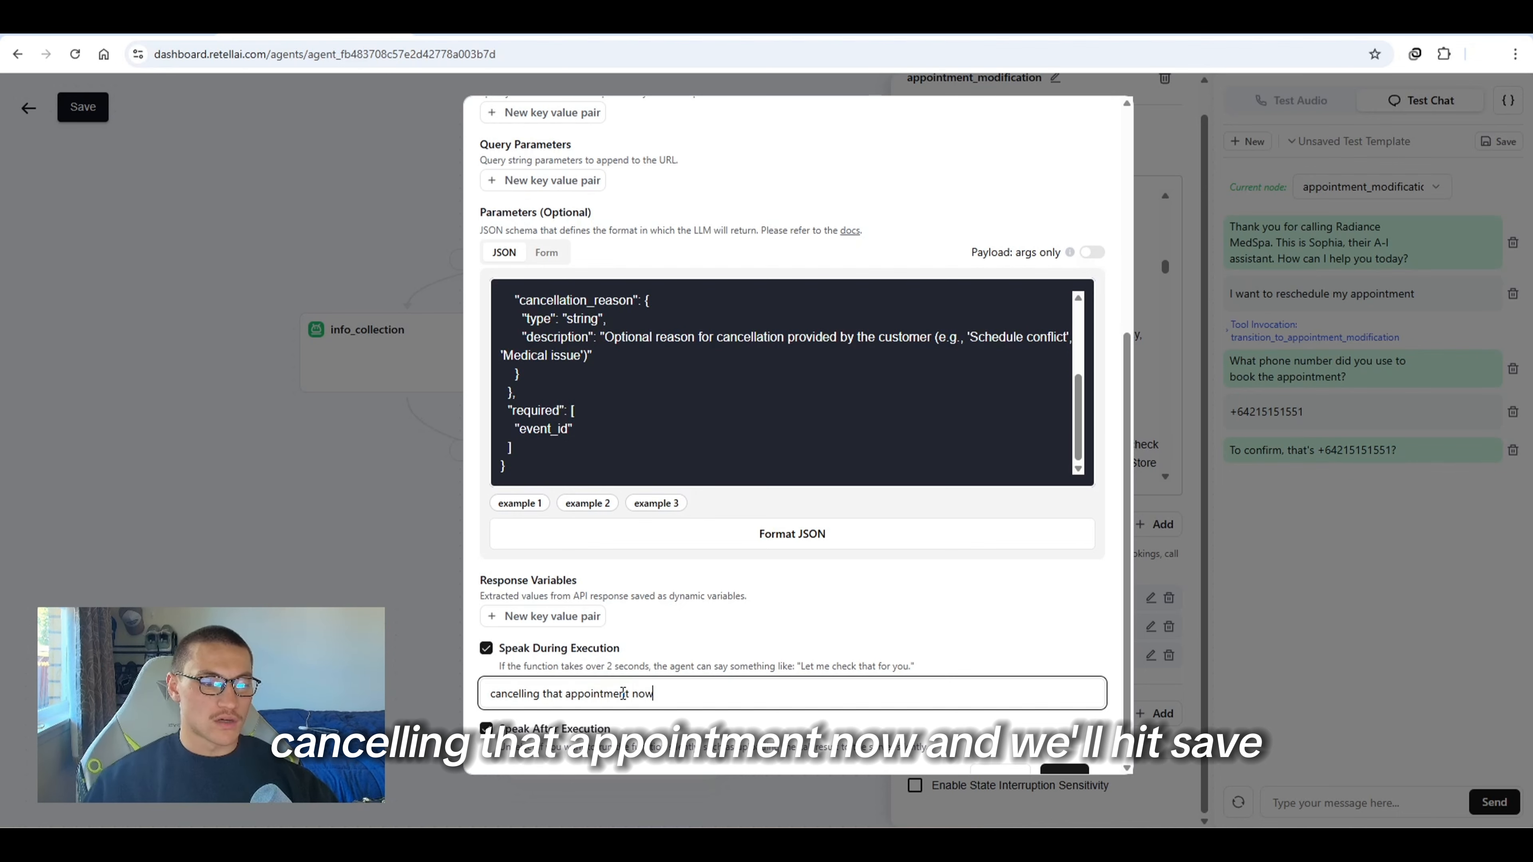
scroll(623, 693, "down", 1)
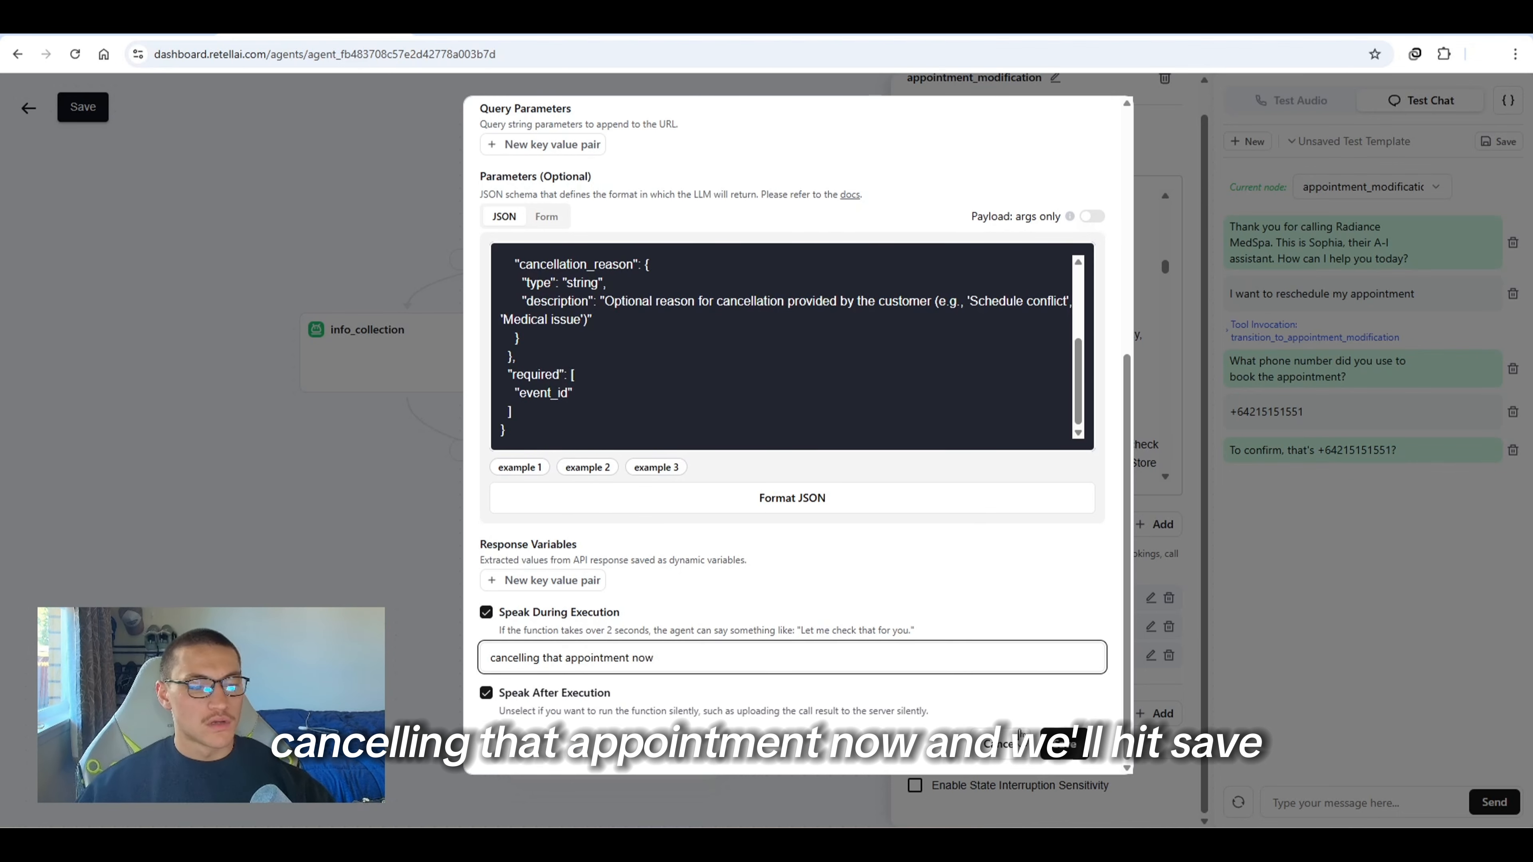
left_click(1065, 749)
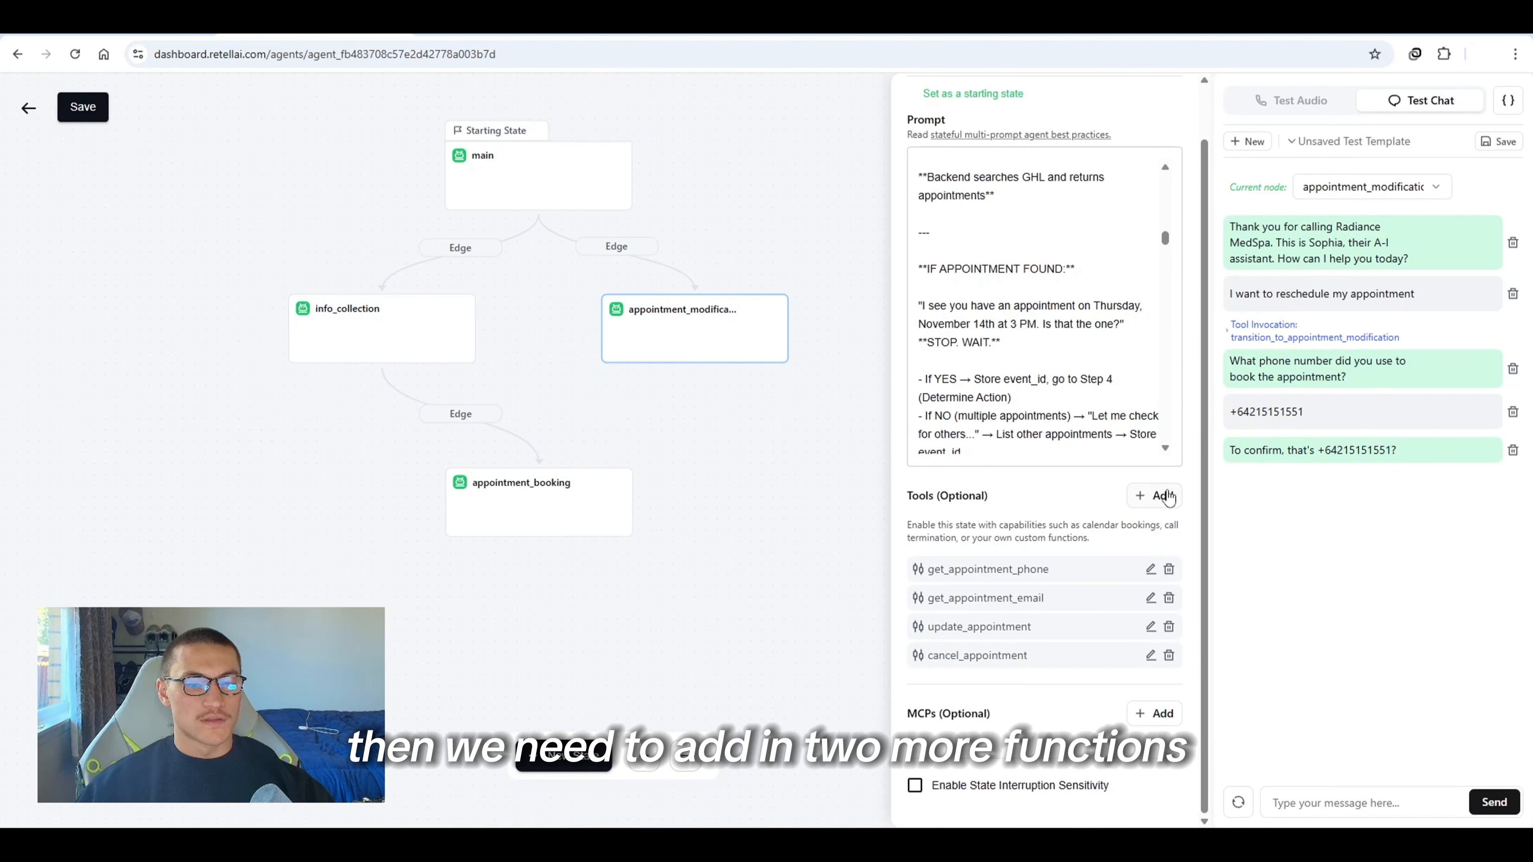
Copy the parameter JSON schema from the check_availability function in the appointment_booking state
left_click(512, 487)
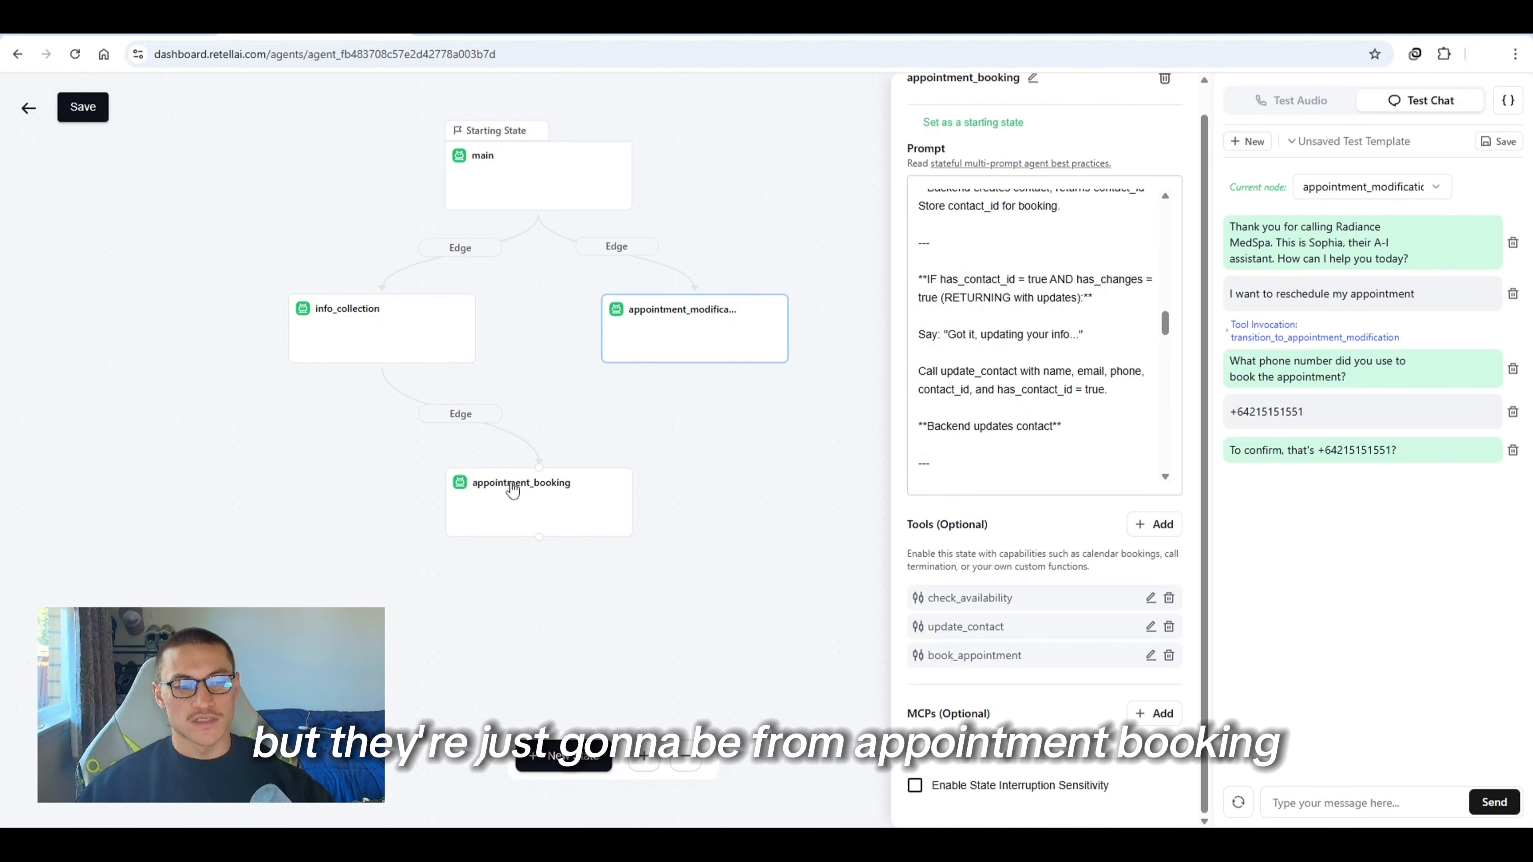
left_click(1150, 599)
scroll(770, 418, "down", 8)
left_click(937, 411)
key("ctrl+a")
key("ctrl+c")
left_click(1275, 396)
left_click(689, 319)
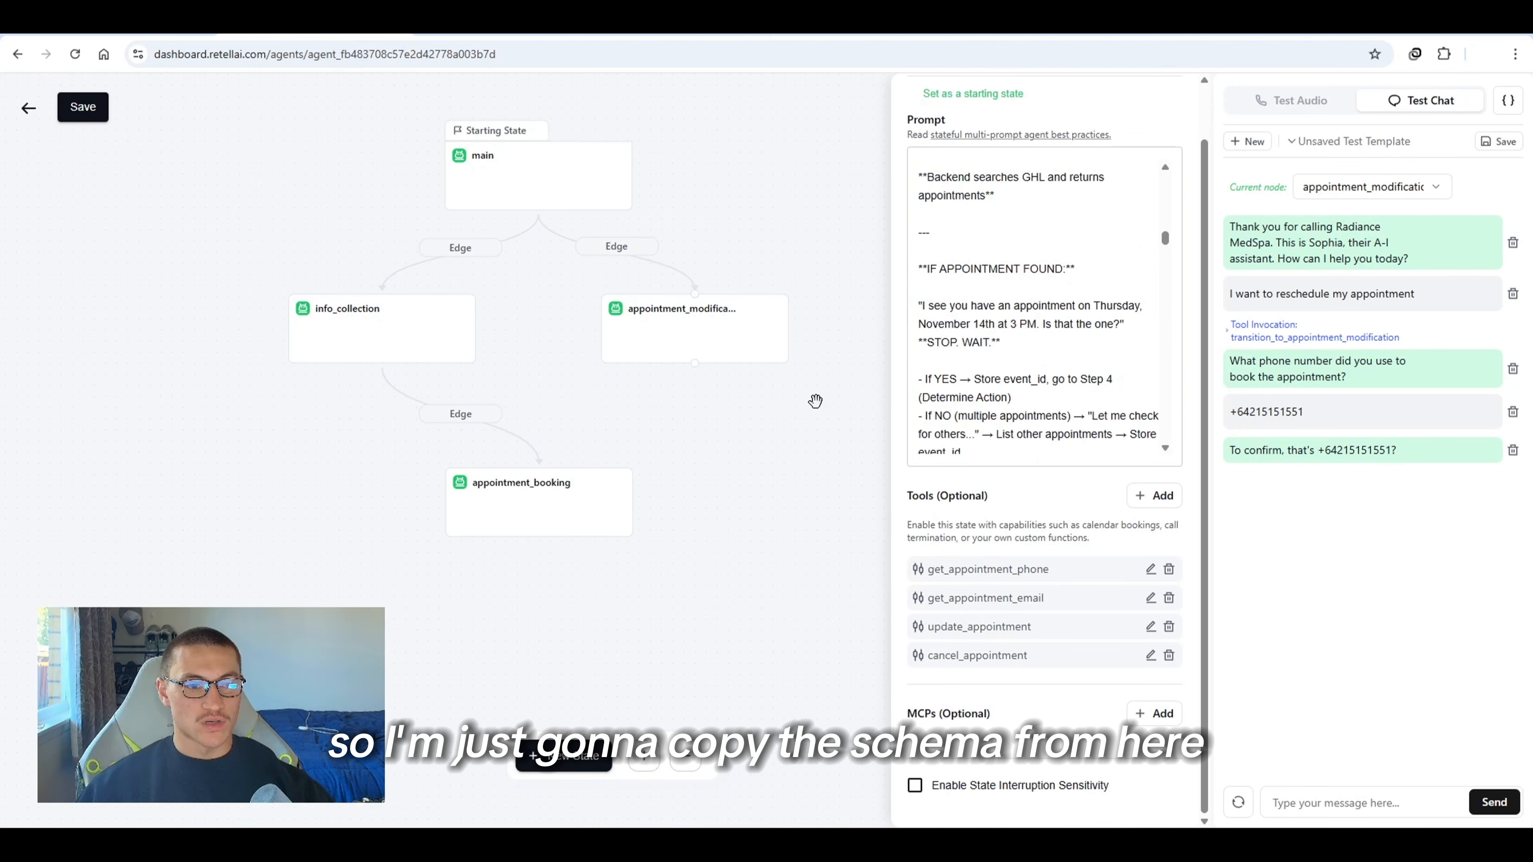
Add a custom function named check_availability to the appointment_modification state with the copied schema and the n8n webhook URL as endpoint
left_click(1150, 496)
scroll(1025, 604, "down", 3)
left_click(996, 532)
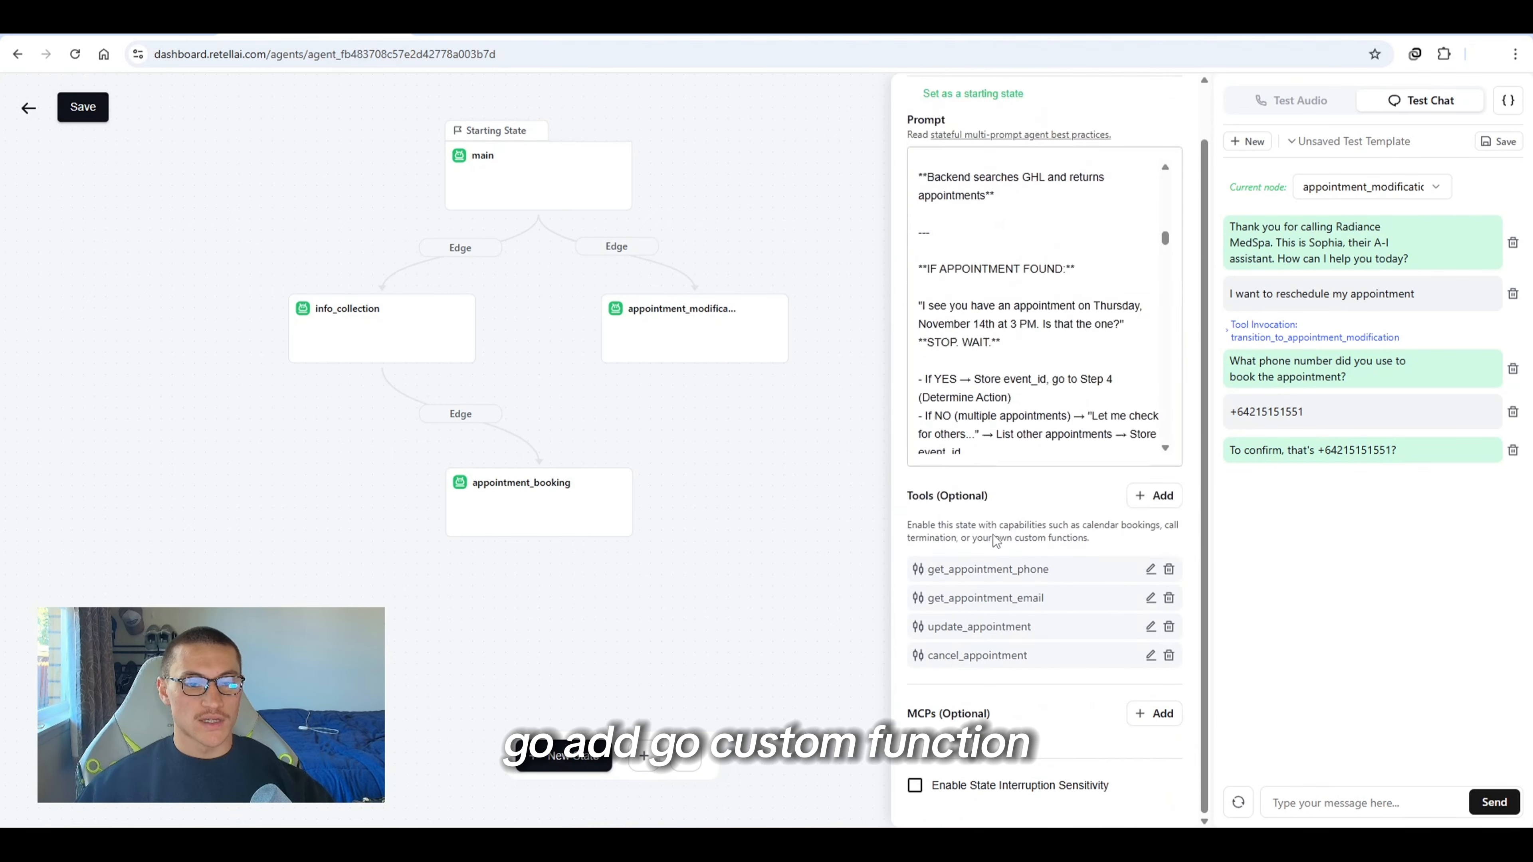
key("ctrl+v")
scroll(615, 241, "up", 2)
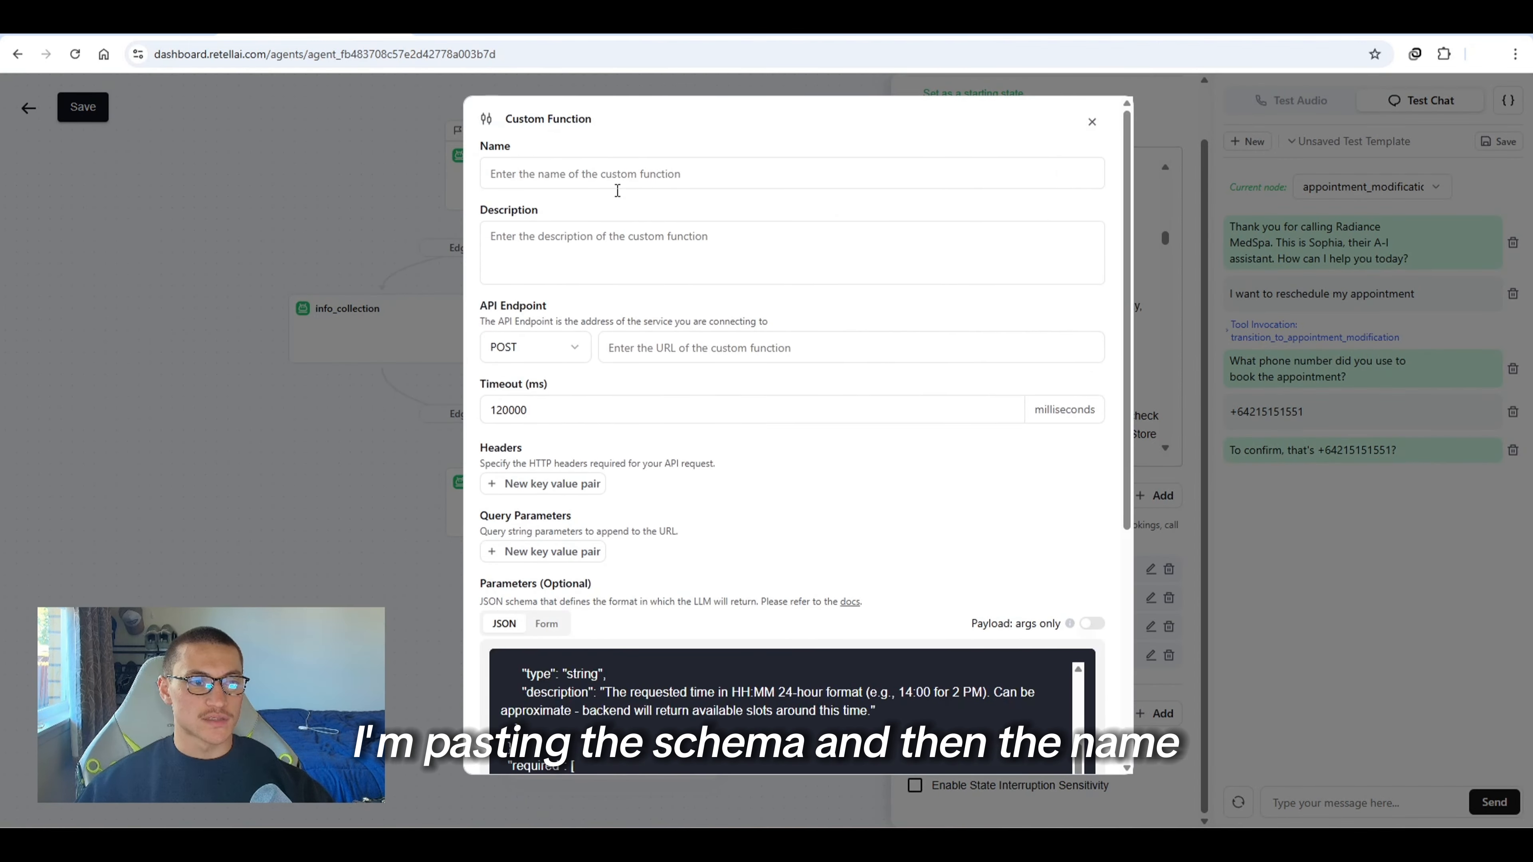
left_click(619, 180)
type("check_")
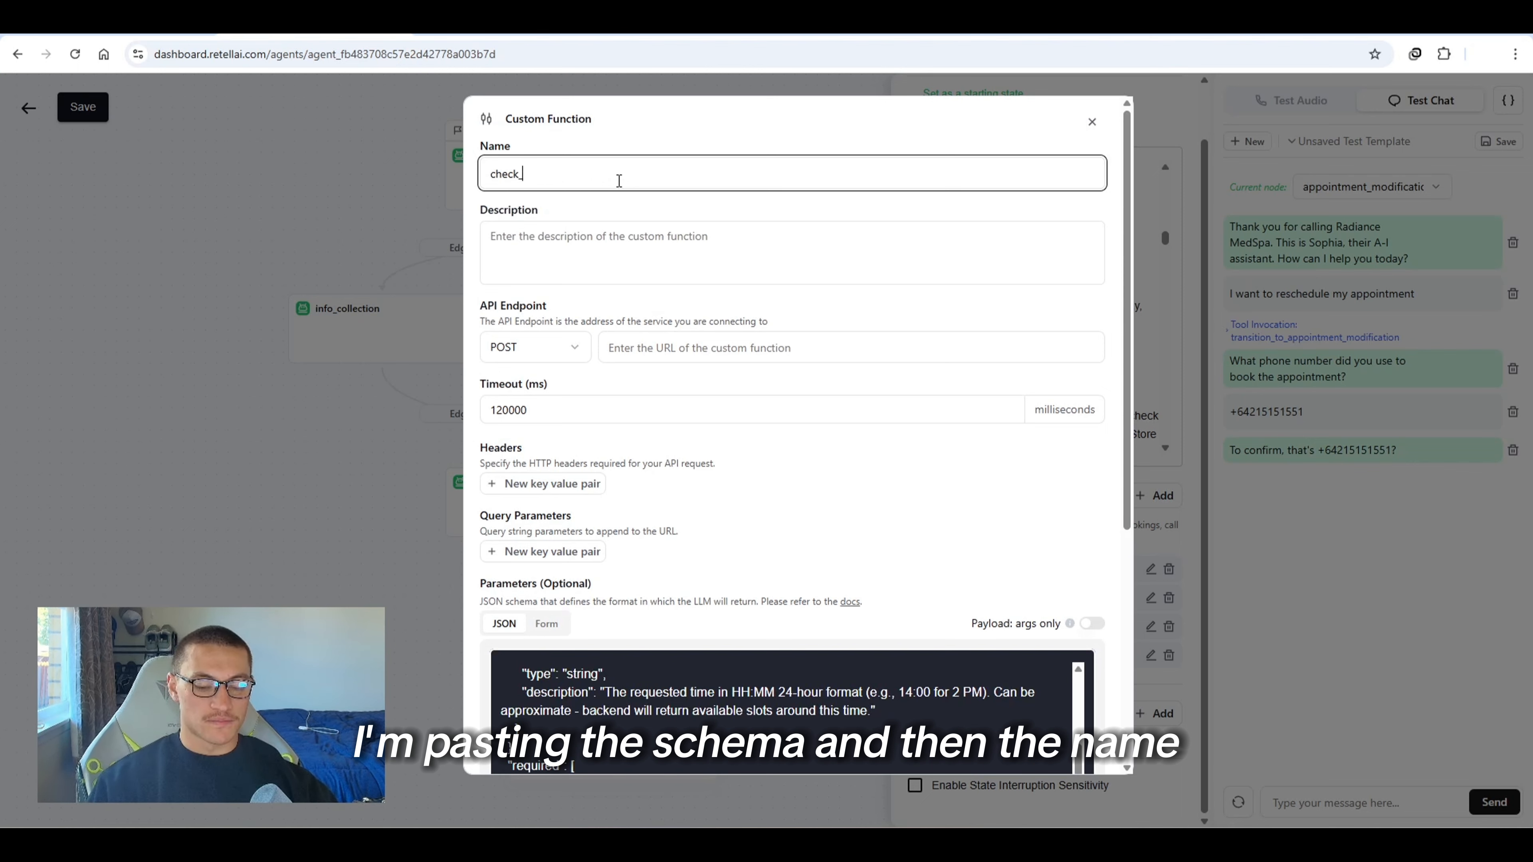
type("availability")
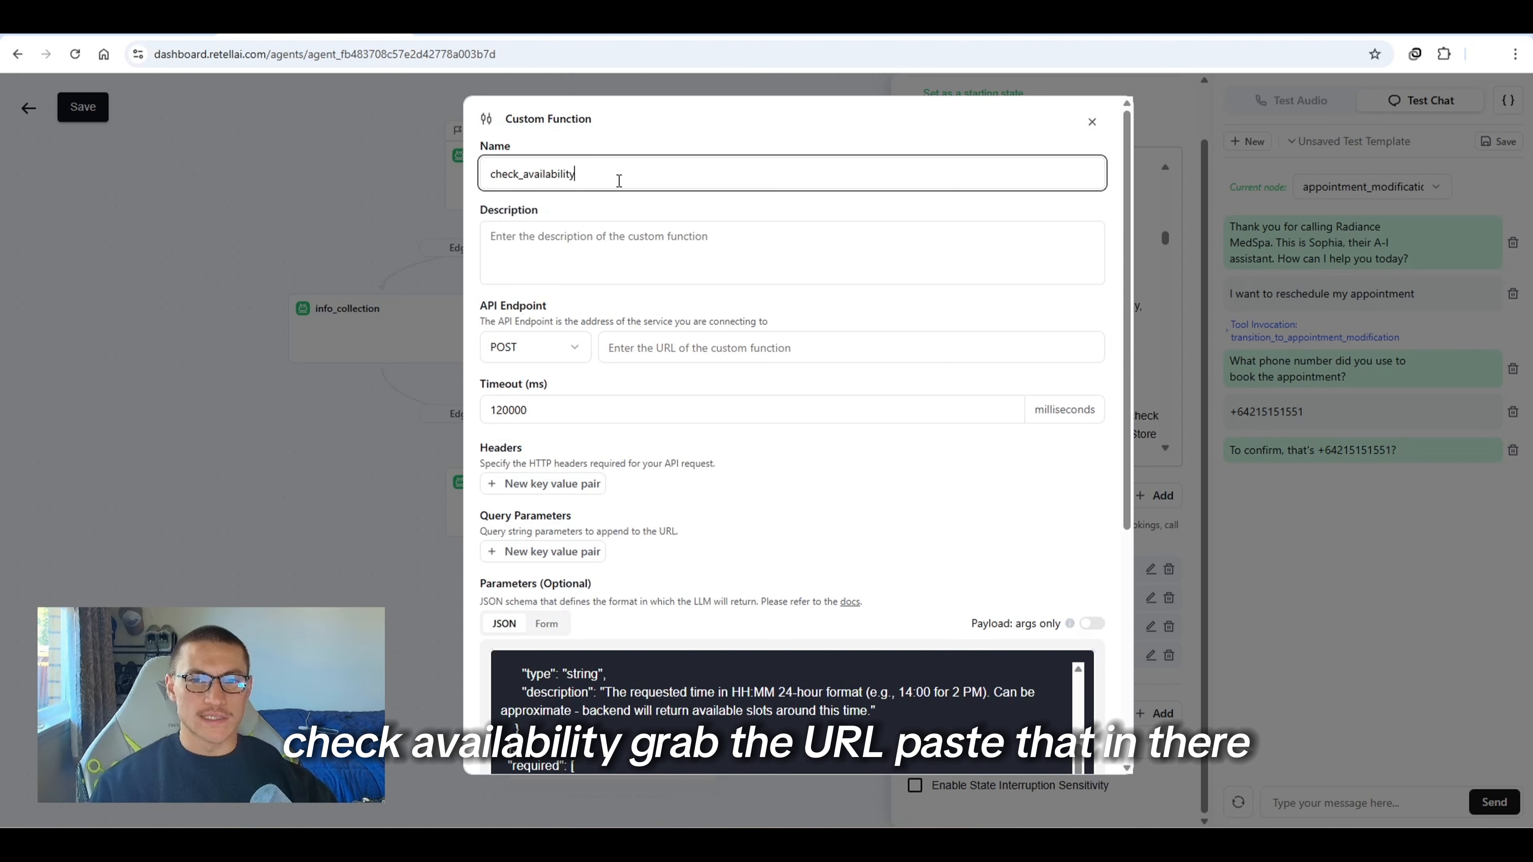
right_click(1293, 228)
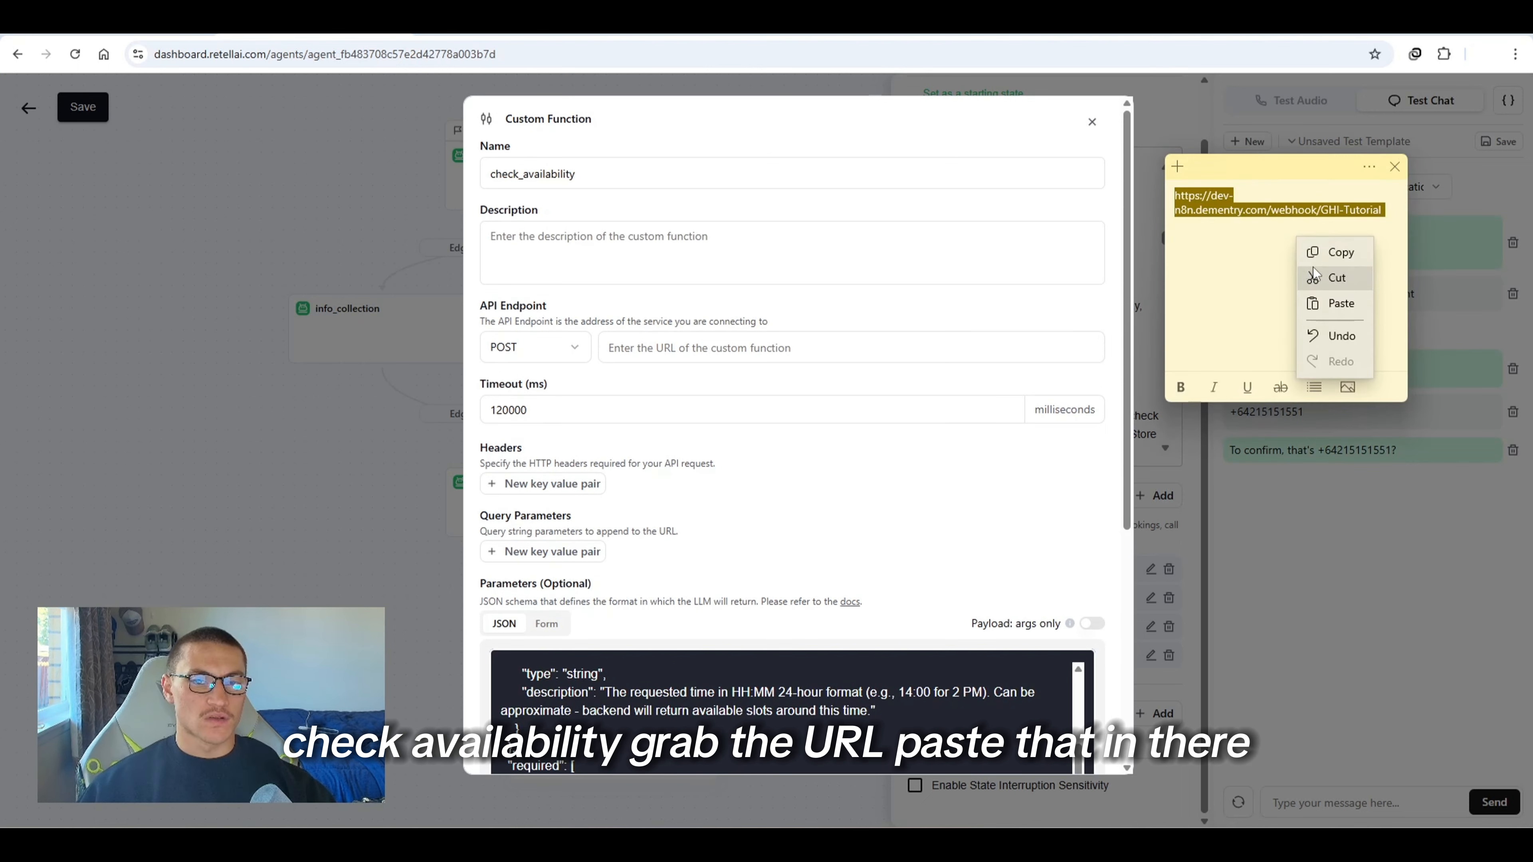
left_click(1327, 252)
left_click(638, 355)
key("ctrl+v")
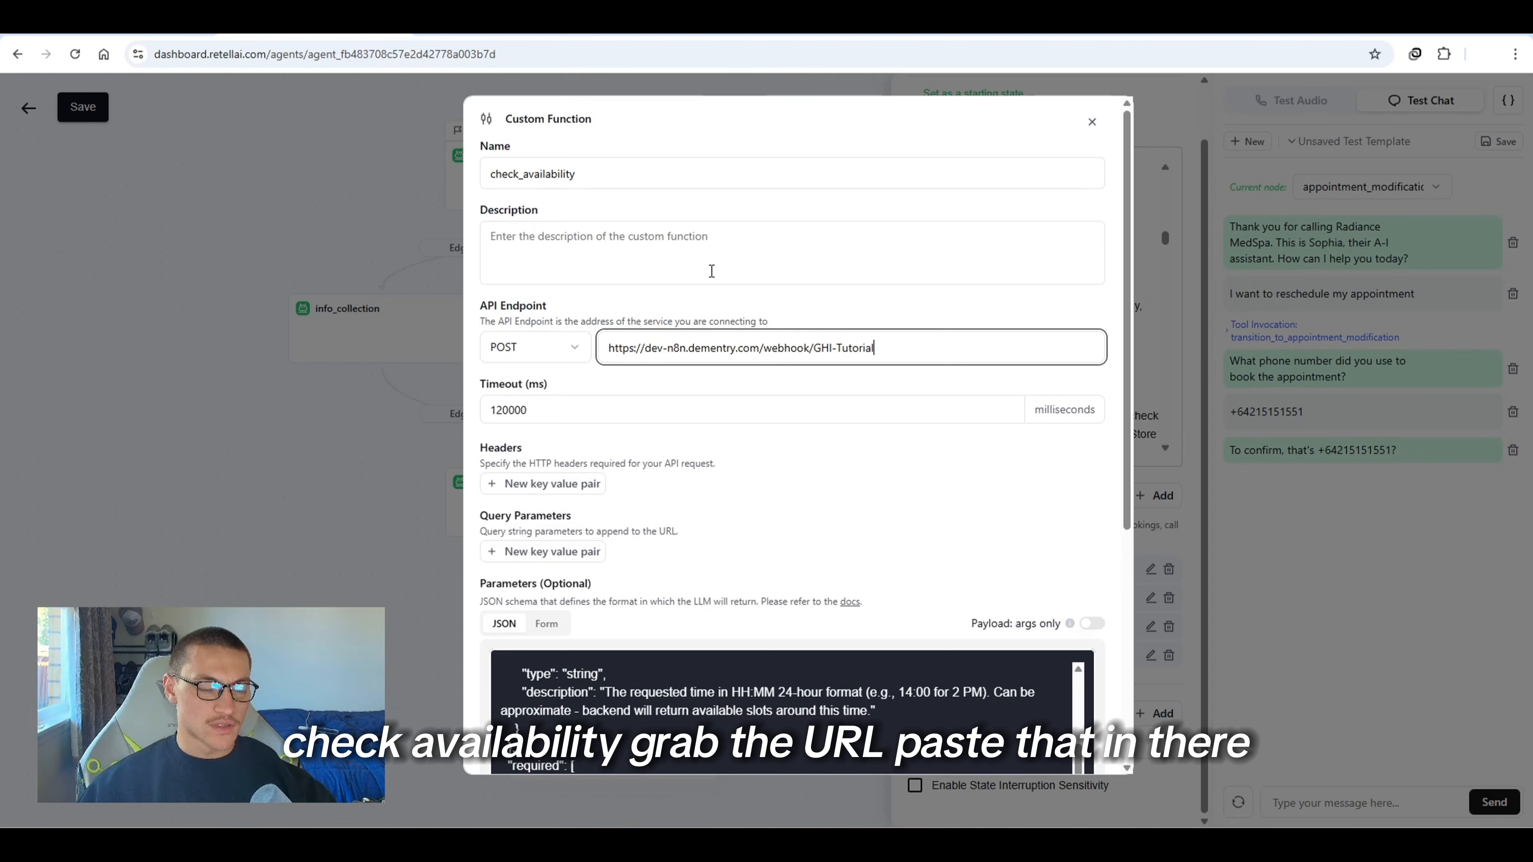
Enable speak during execution for check_availability with "checking for that now" and save the function
scroll(1005, 569, "down", 6)
left_click(581, 649)
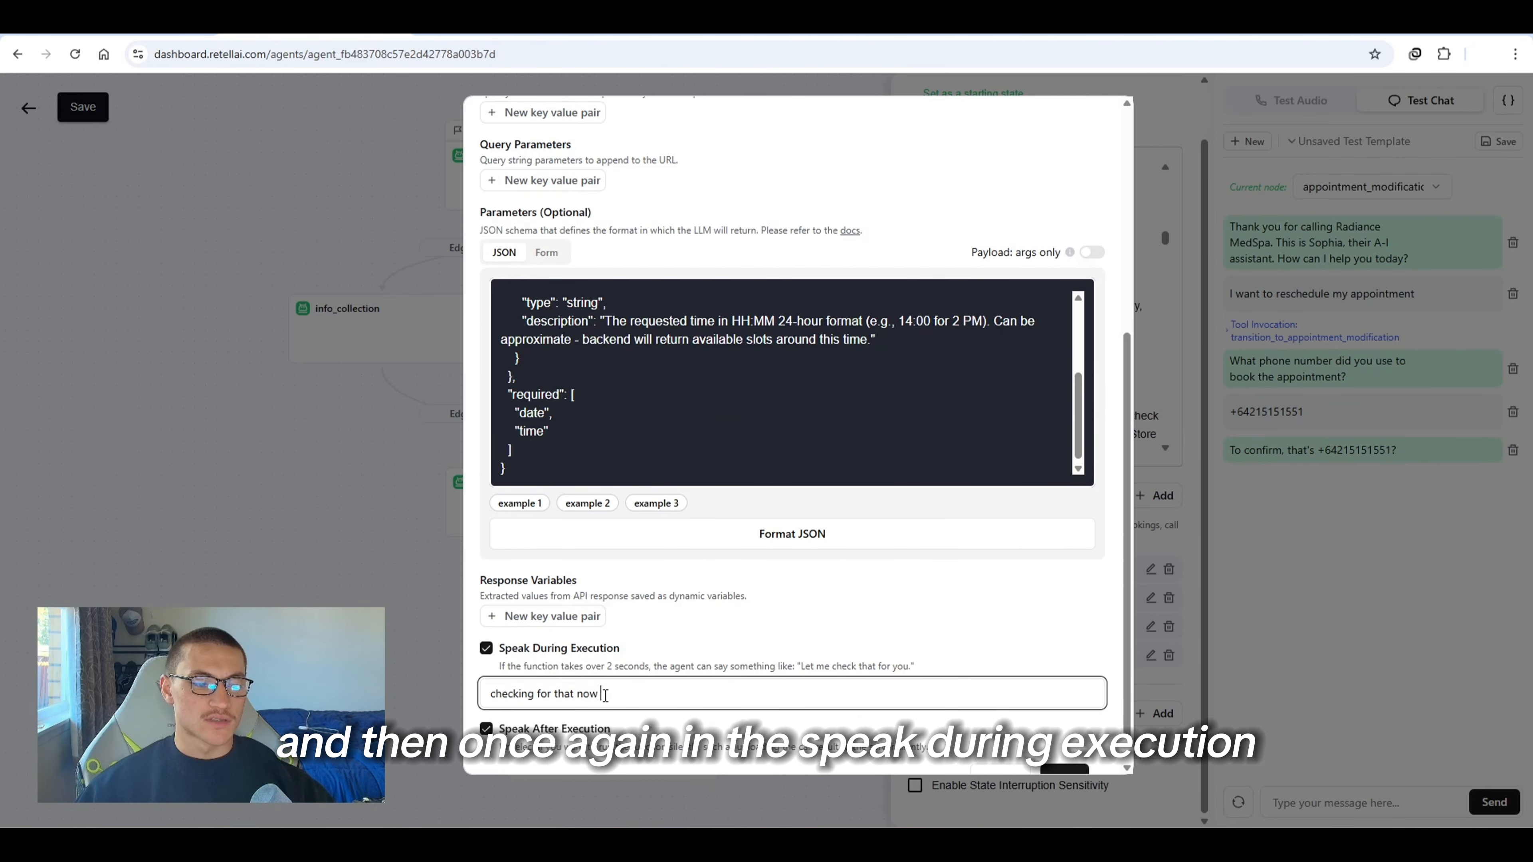
left_click_drag(605, 695, 483, 705)
left_click(668, 599)
scroll(780, 449, "up", 5)
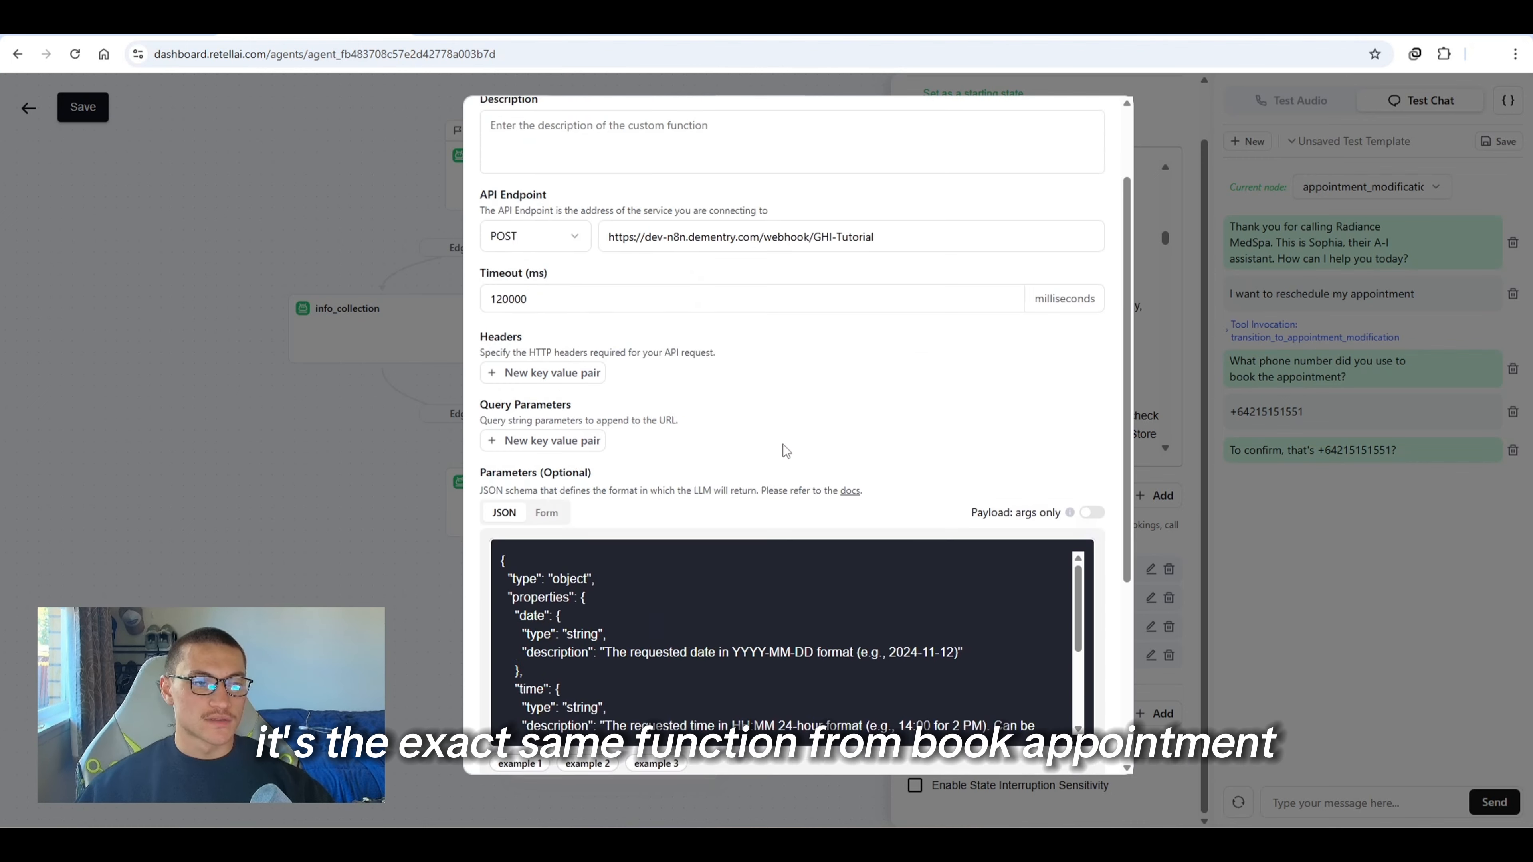
scroll(732, 273, "down", 5)
scroll(732, 273, "down", 3)
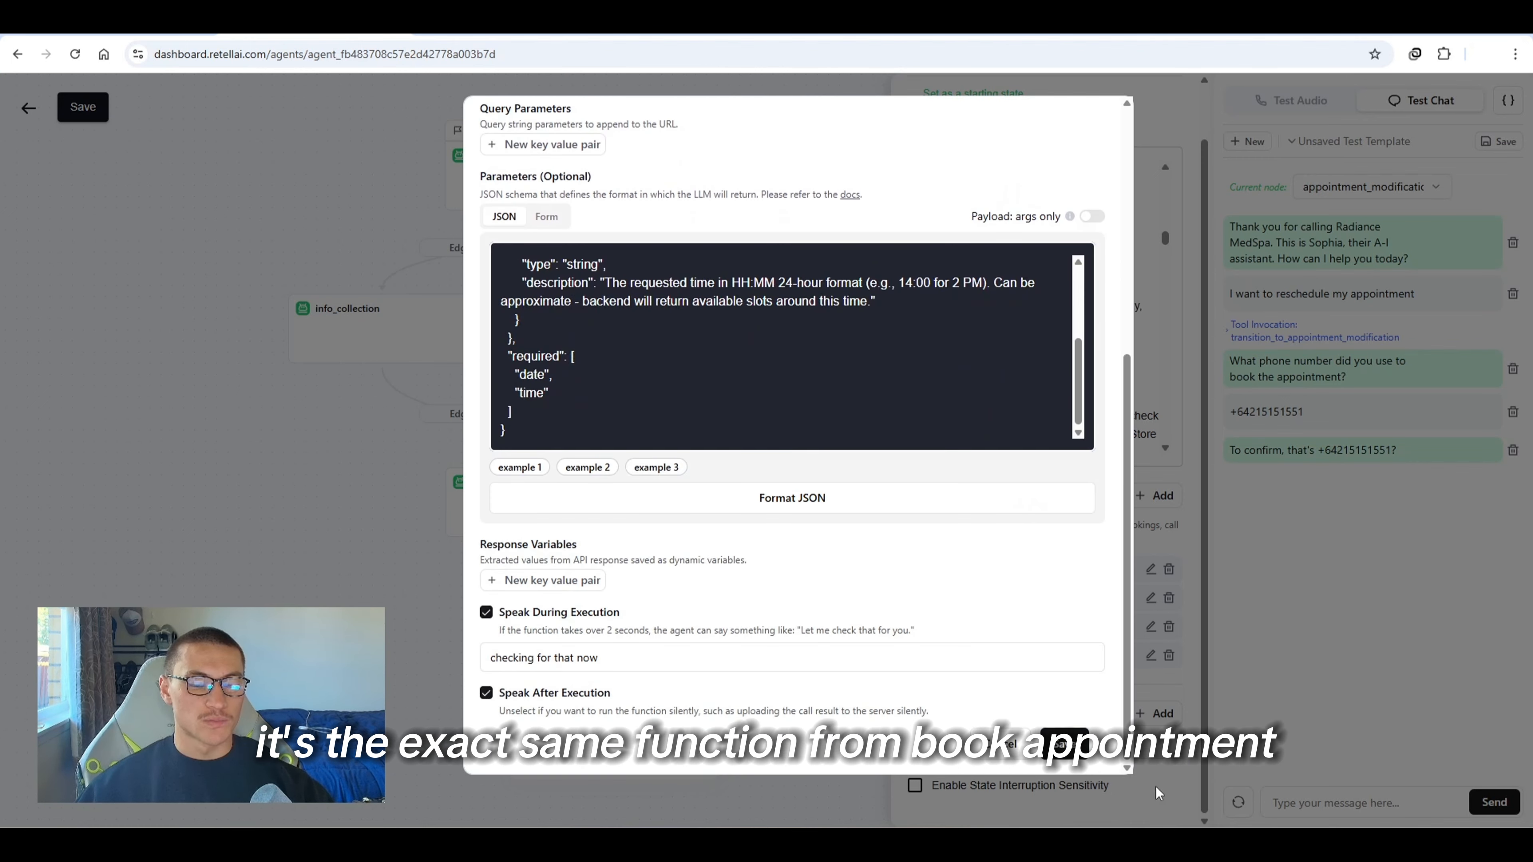
left_click(1078, 755)
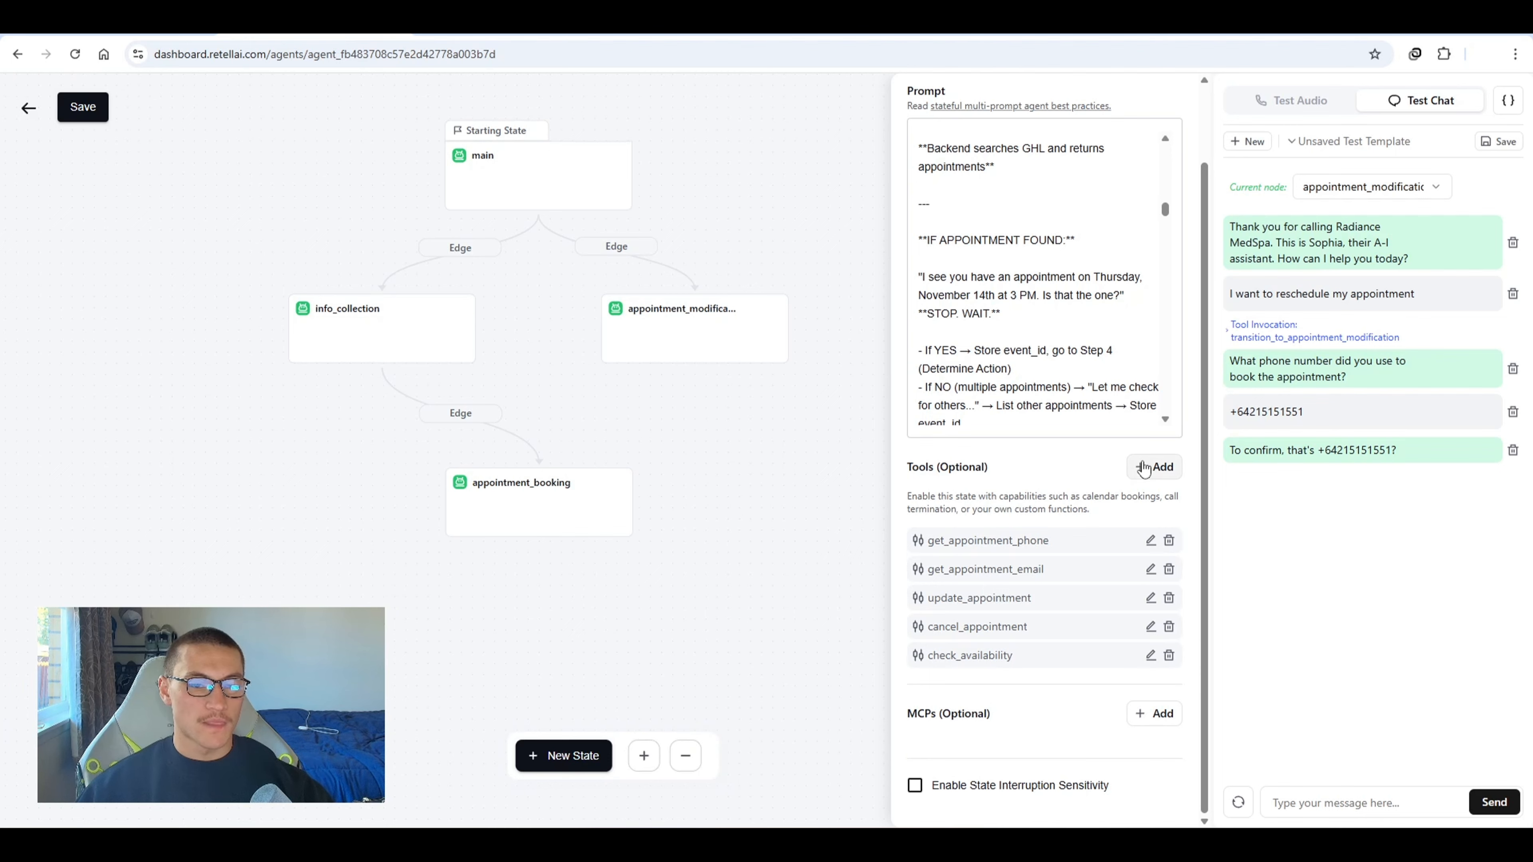
Copy the parameter JSON schema from the book_appointment function in the appointment_booking state
left_click(514, 507)
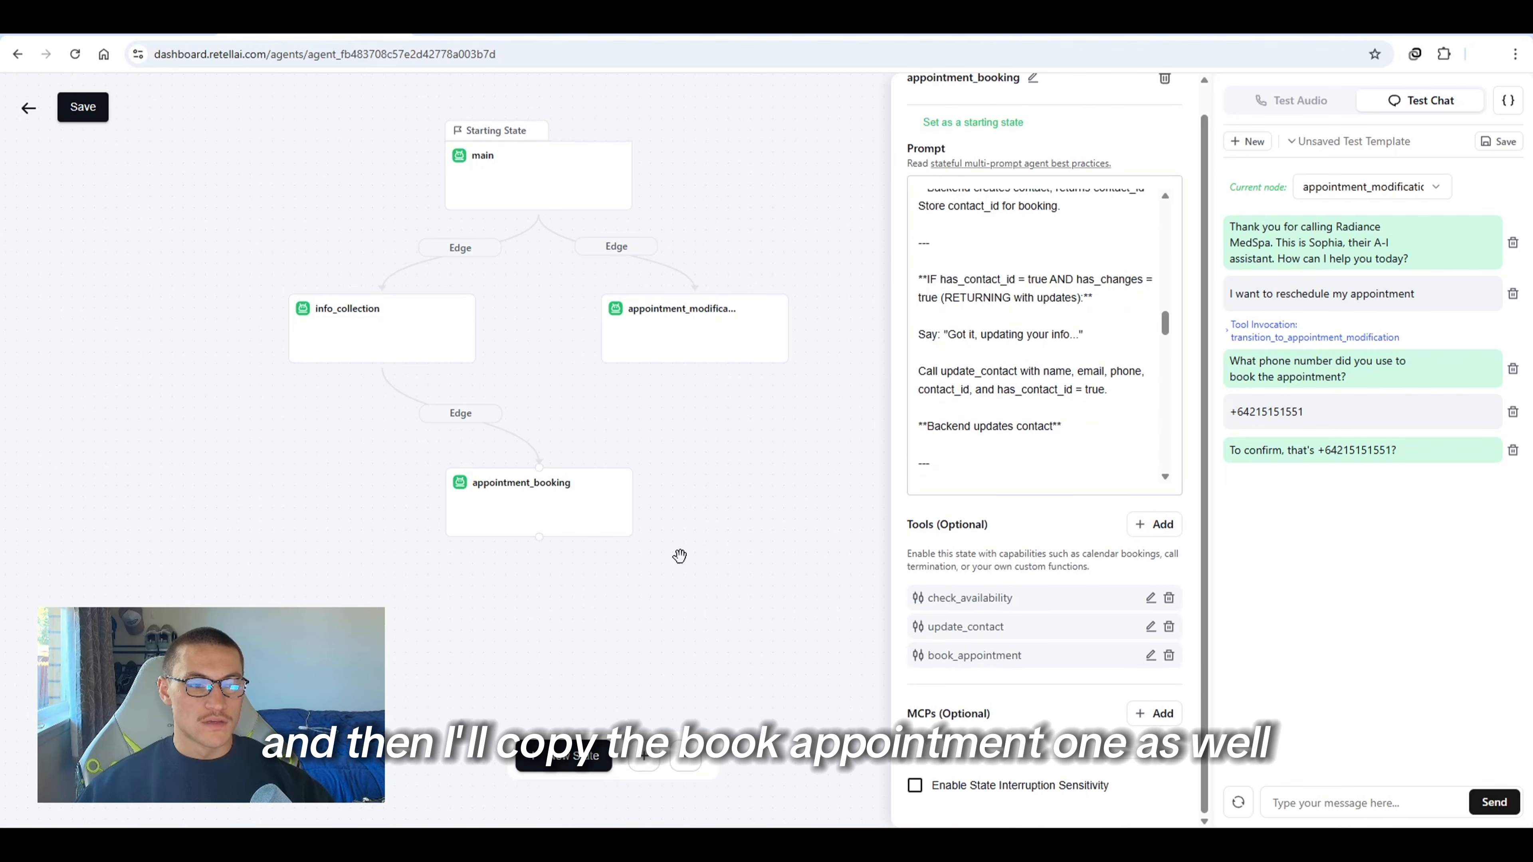
left_click(1150, 656)
scroll(752, 582, "down", 5)
left_click(747, 507)
key("ctrl+a")
key("ctrl+c")
left_click(1269, 433)
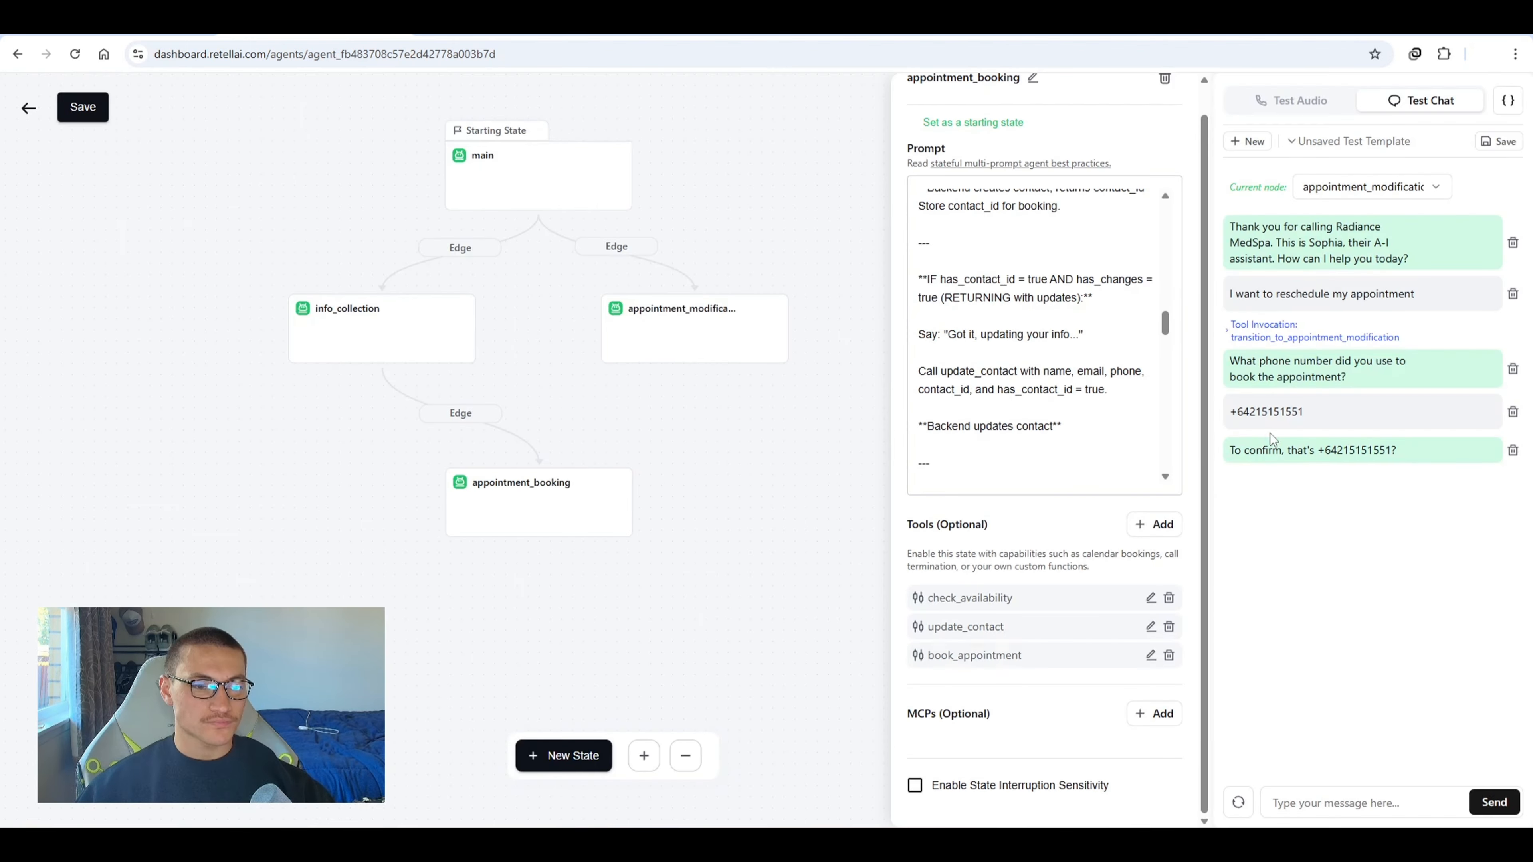
Add a custom function named book_appointment to the appointment_modification state with the copied schema and the n8n webhook URL as endpoint
left_click(672, 318)
scroll(1071, 549, "down", 1)
left_click(1143, 469)
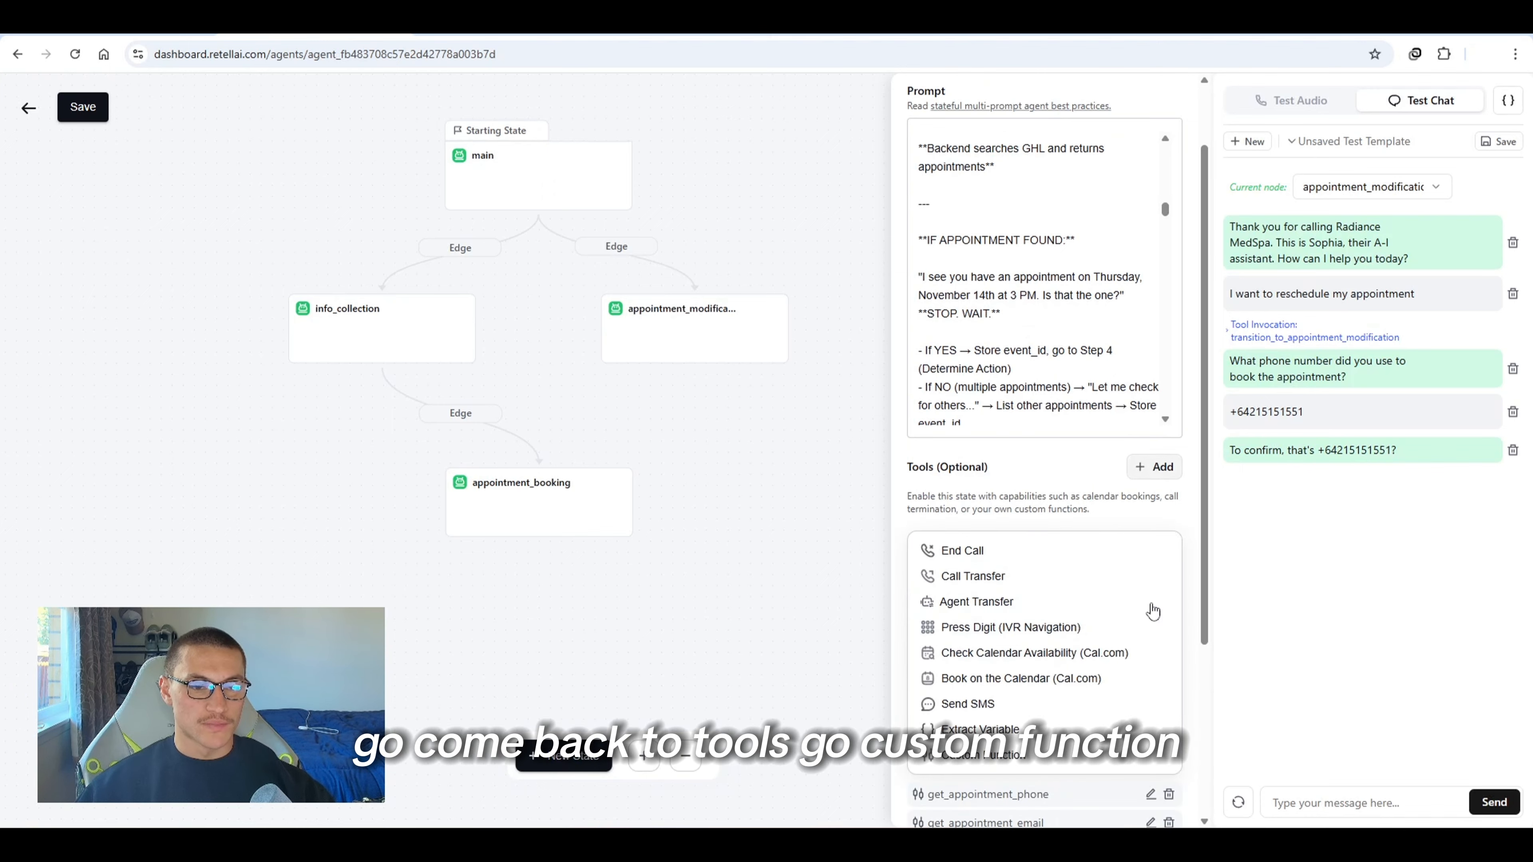
left_click(1019, 749)
scroll(698, 490, "down", 5)
left_click(691, 500)
key("ctrl+v")
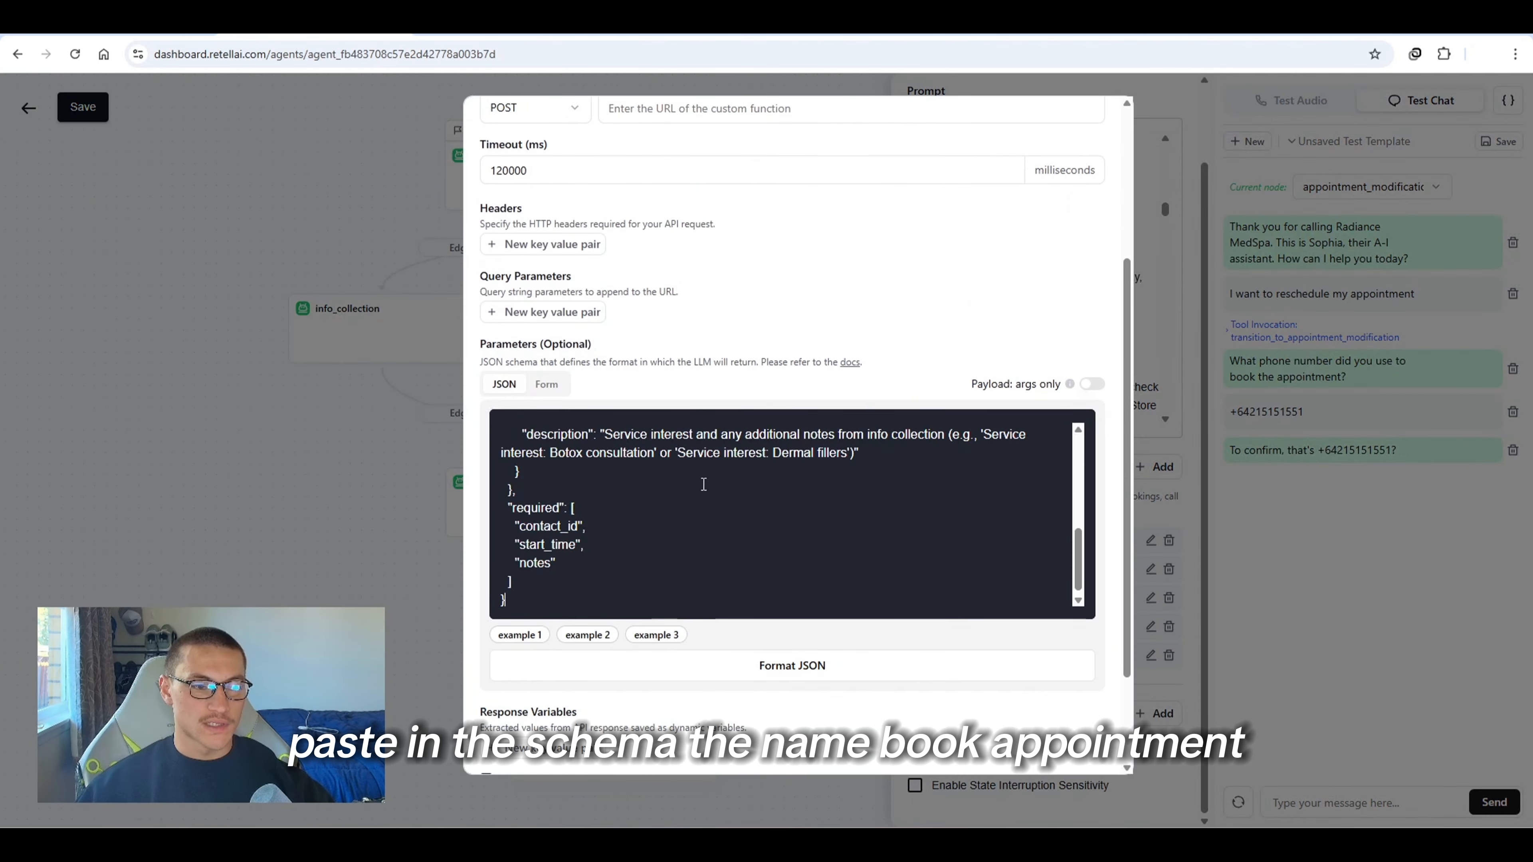
scroll(704, 485, "up", 5)
left_click(586, 175)
type("book")
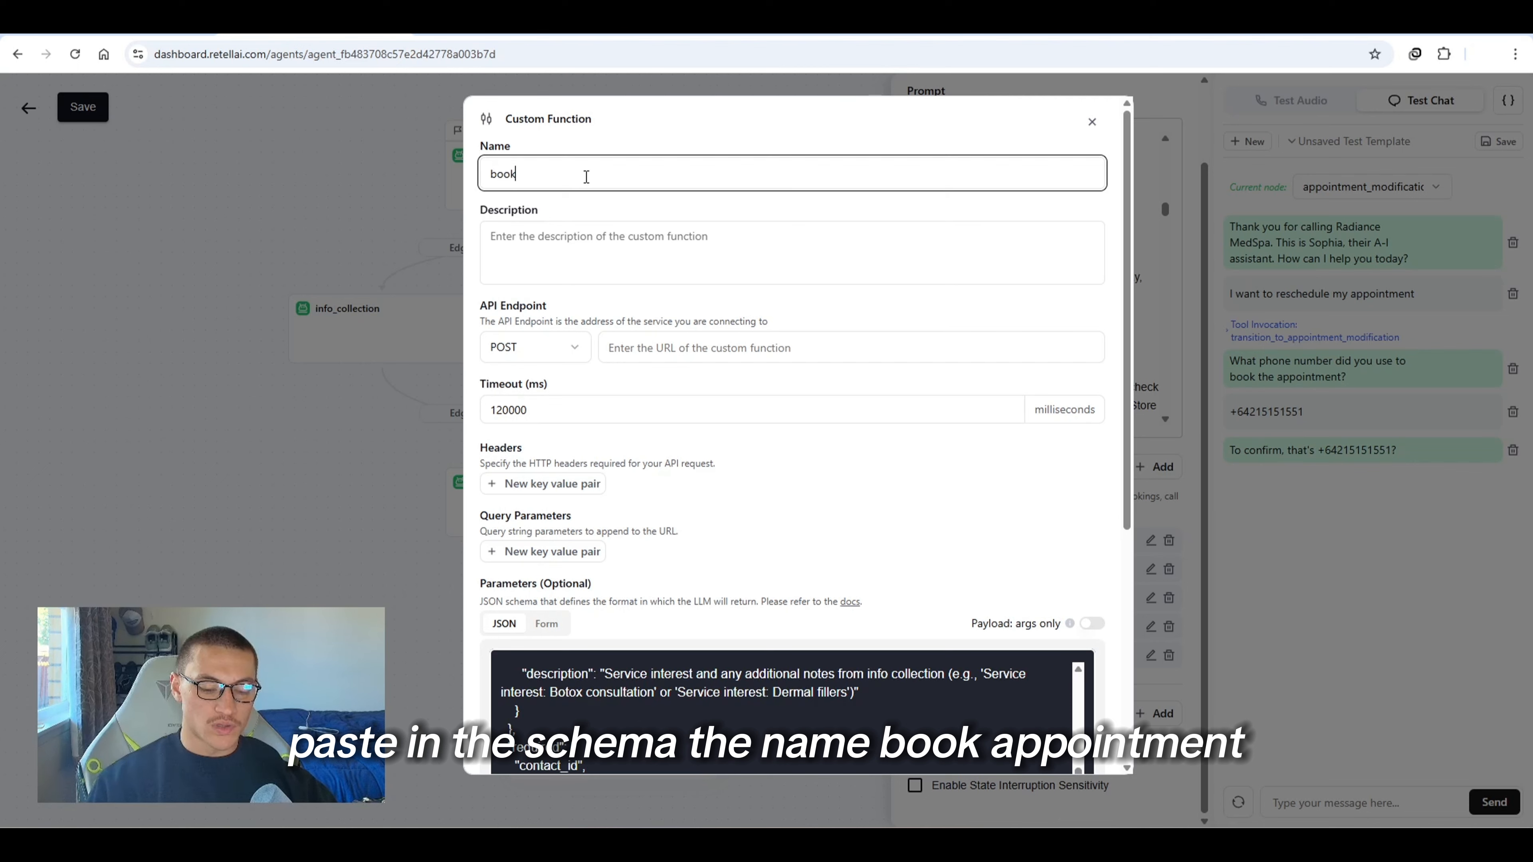
type("_appointment")
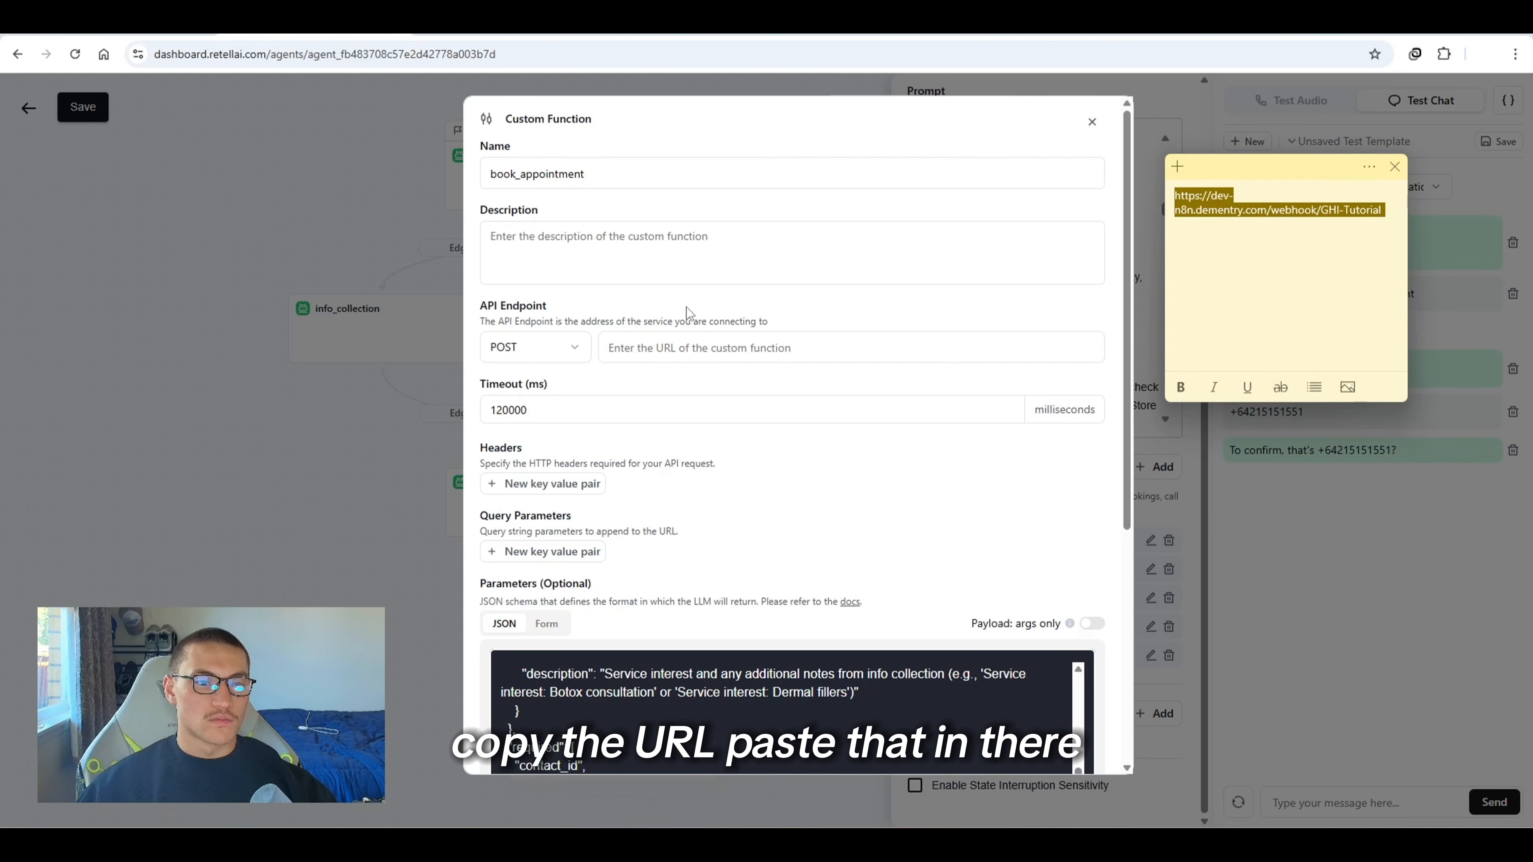
left_click(686, 347)
key("ctrl+v")
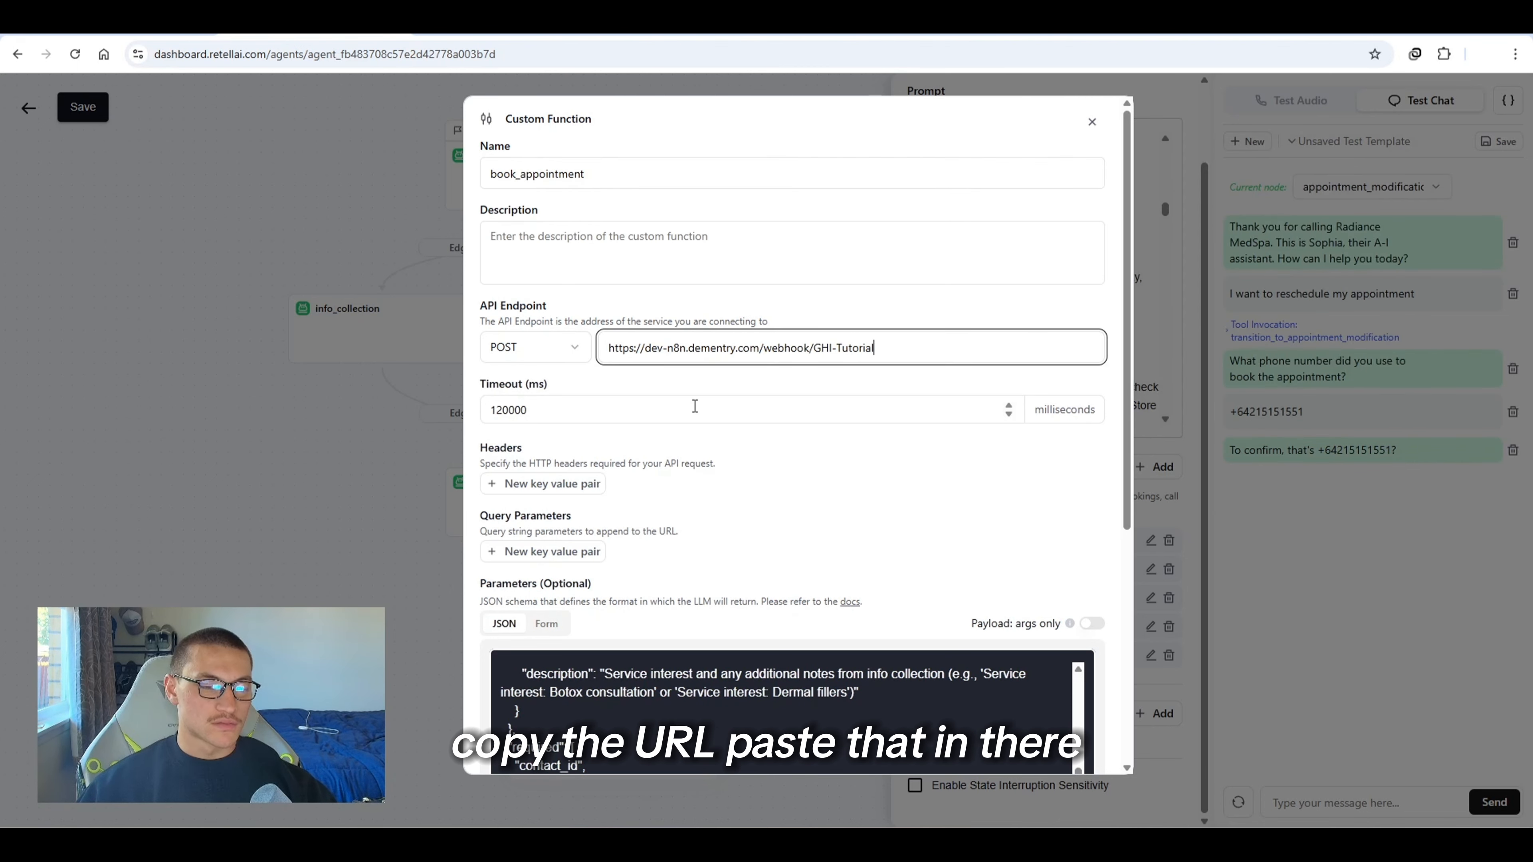
Enable speak during execution with "booking that now" and save the book_appointment function
left_click(765, 500)
scroll(766, 500, "down", 6)
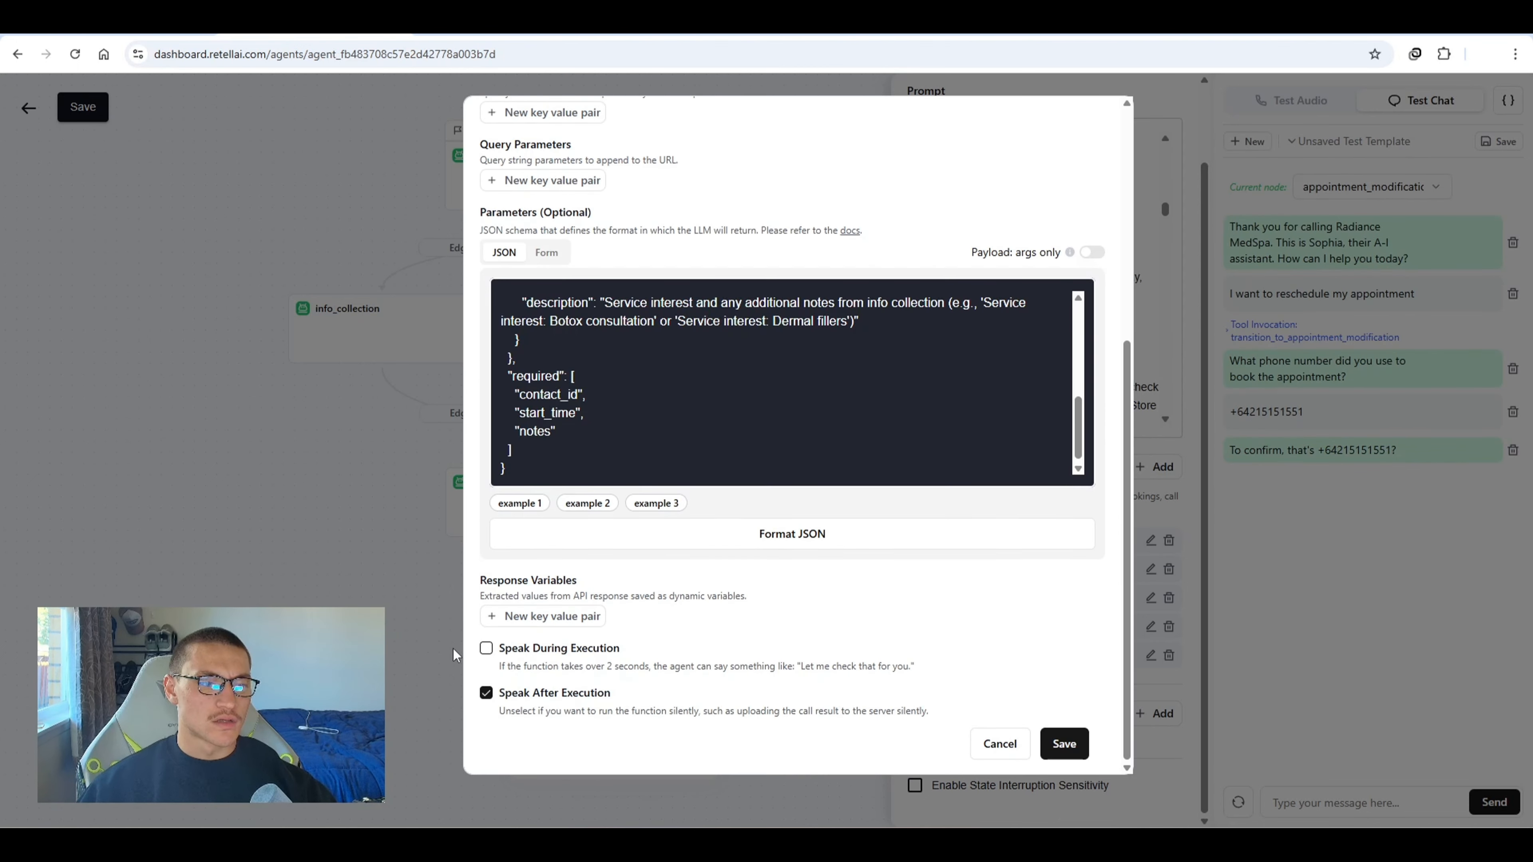
left_click(486, 648)
left_click_drag(618, 649, 593, 666)
left_click(605, 661)
scroll(603, 670, "down", 1)
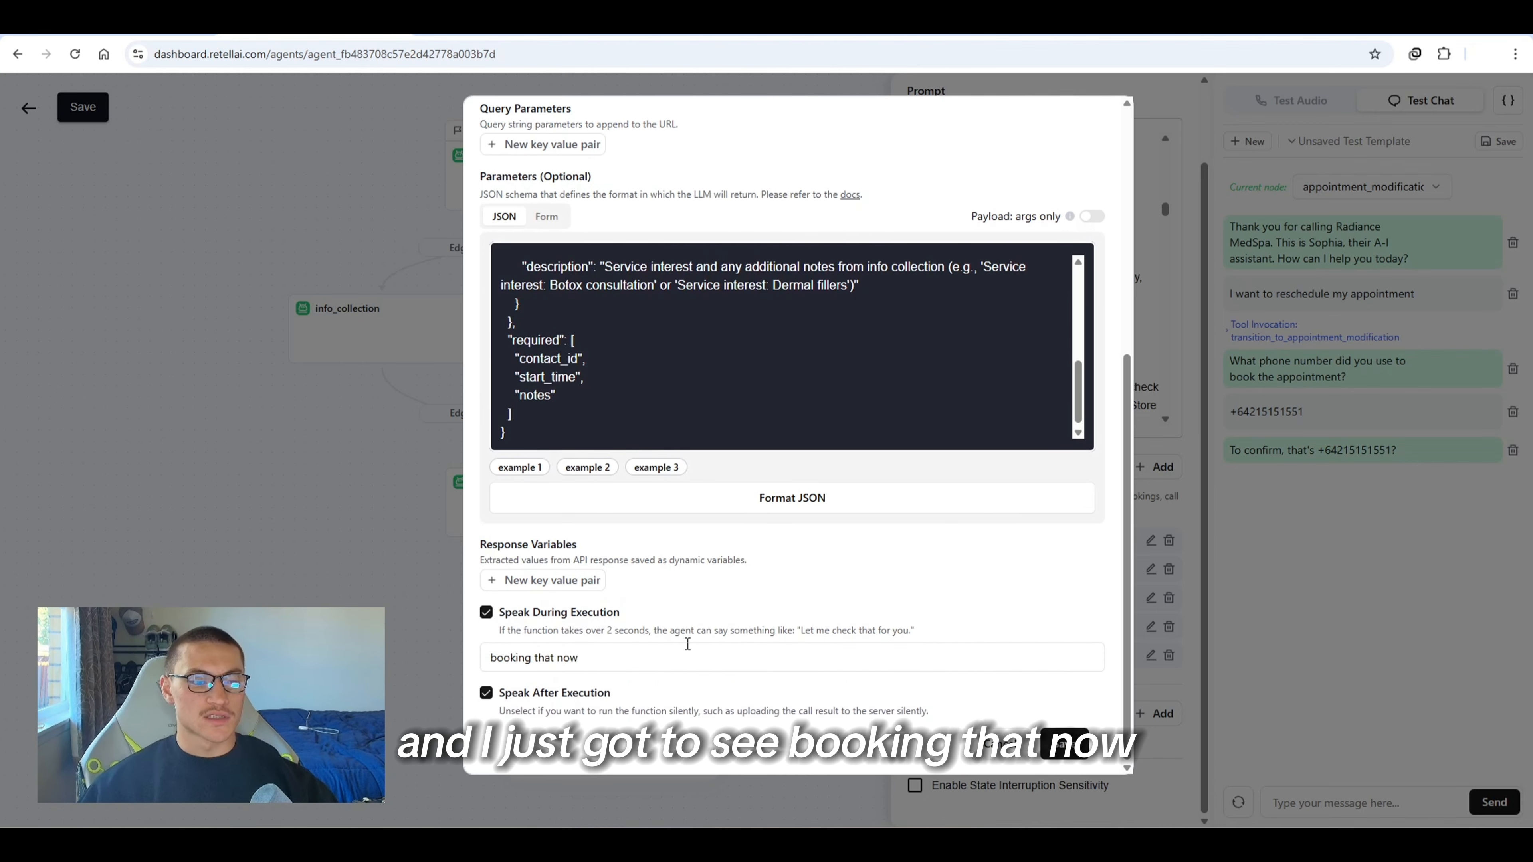
left_click(1042, 749)
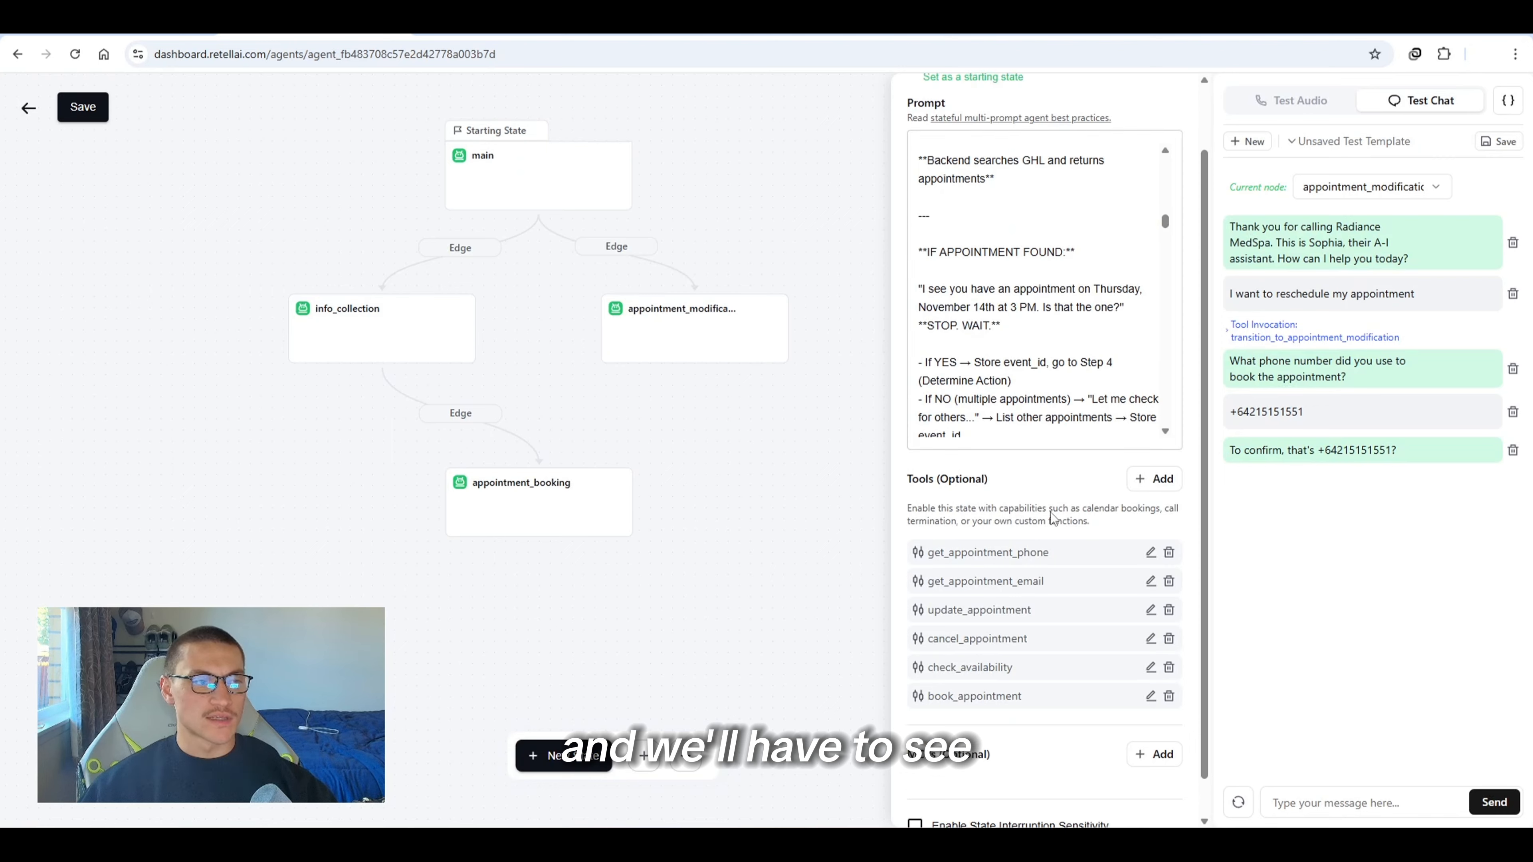
Save the agent changes and reply "yes" in the test chat to confirm the phone number
scroll(1048, 468, "down", 5)
scroll(1078, 660, "down", 2)
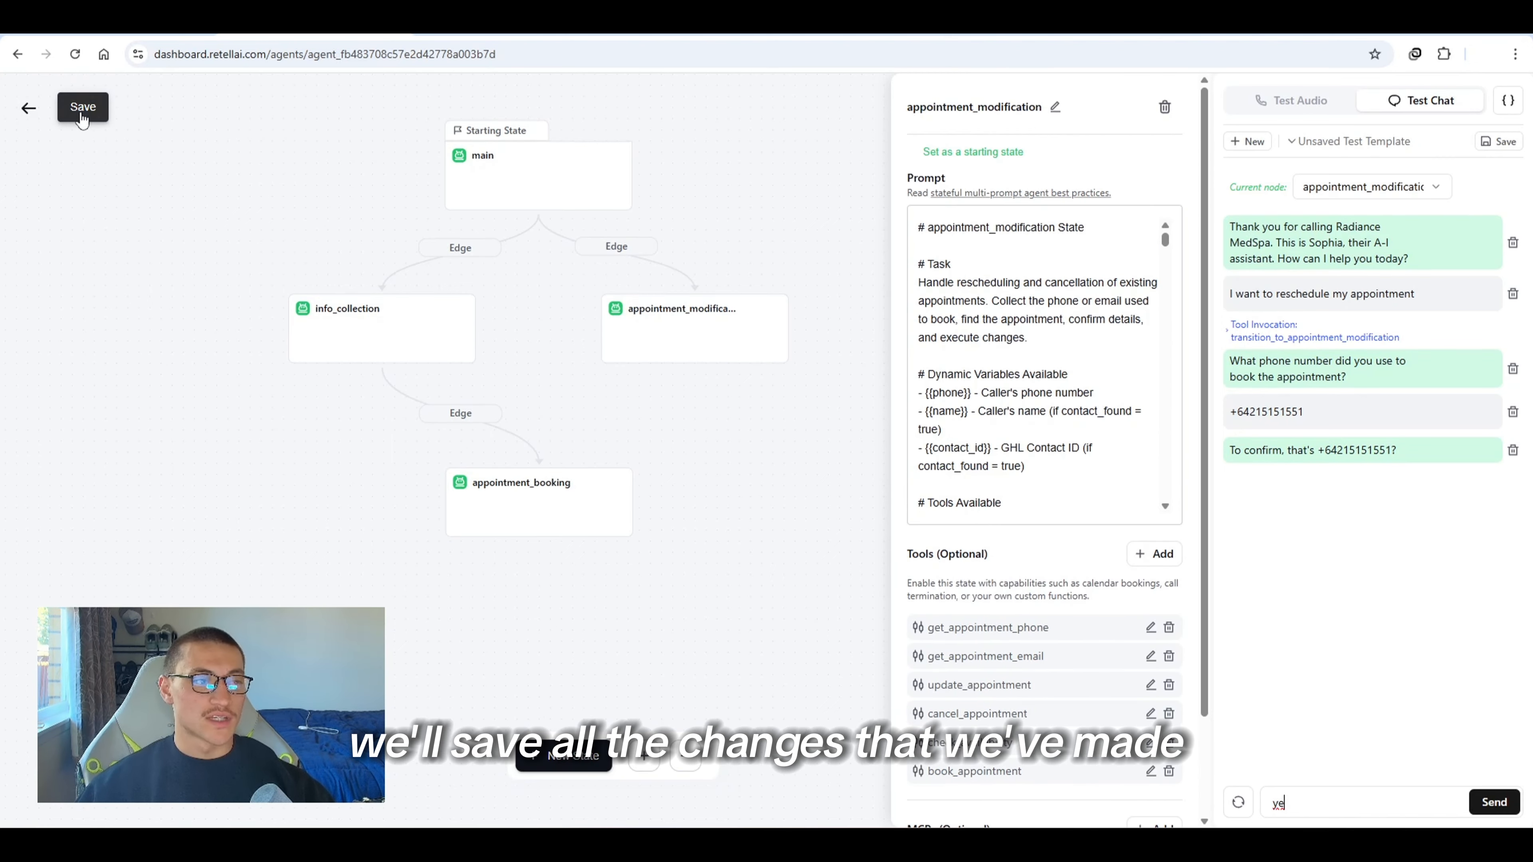
left_click(79, 106)
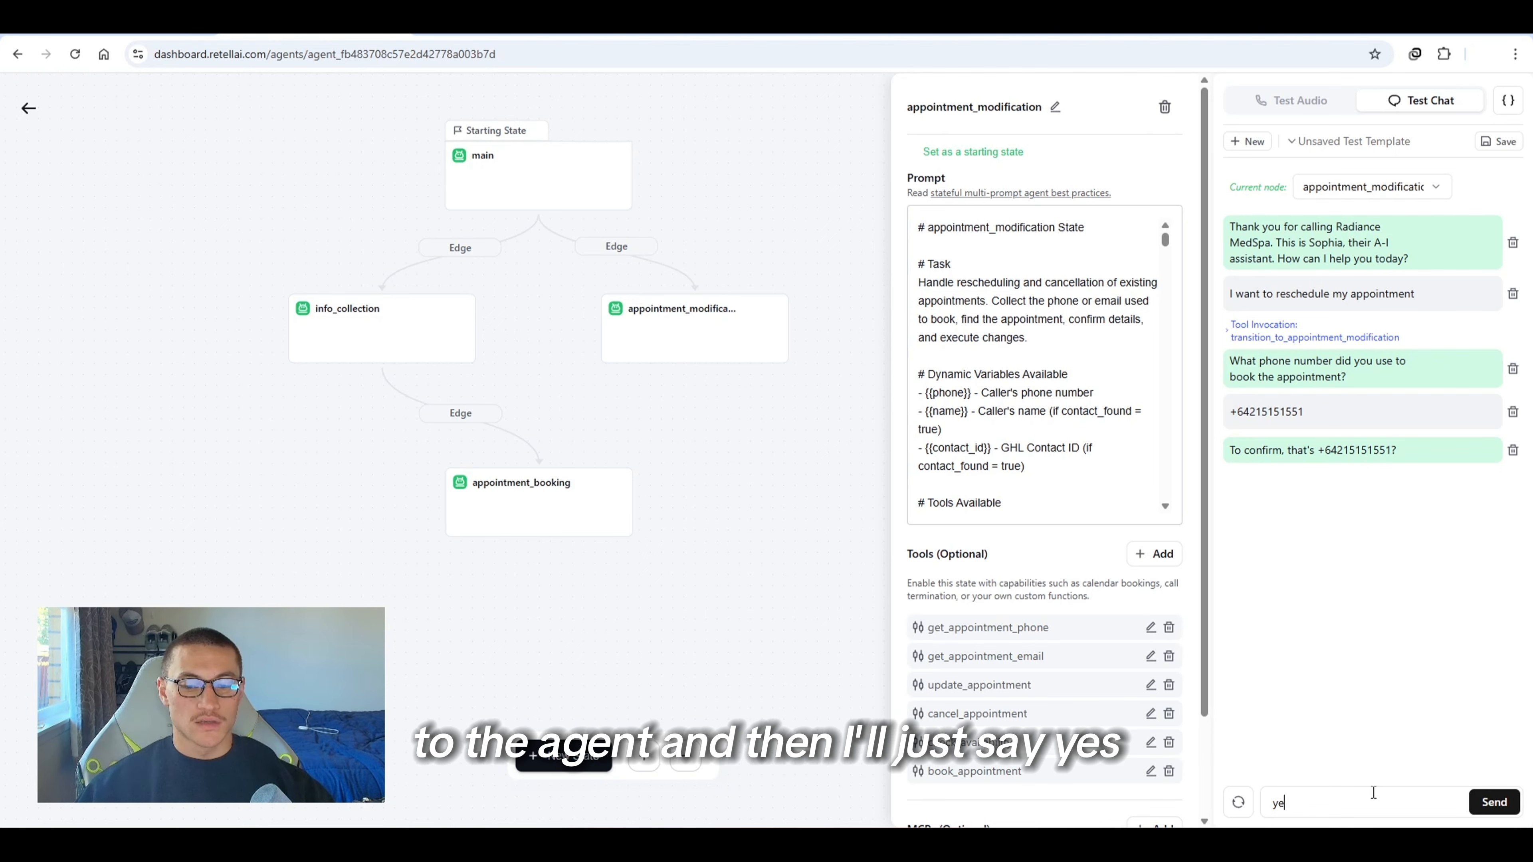
type("s")
key("Return")
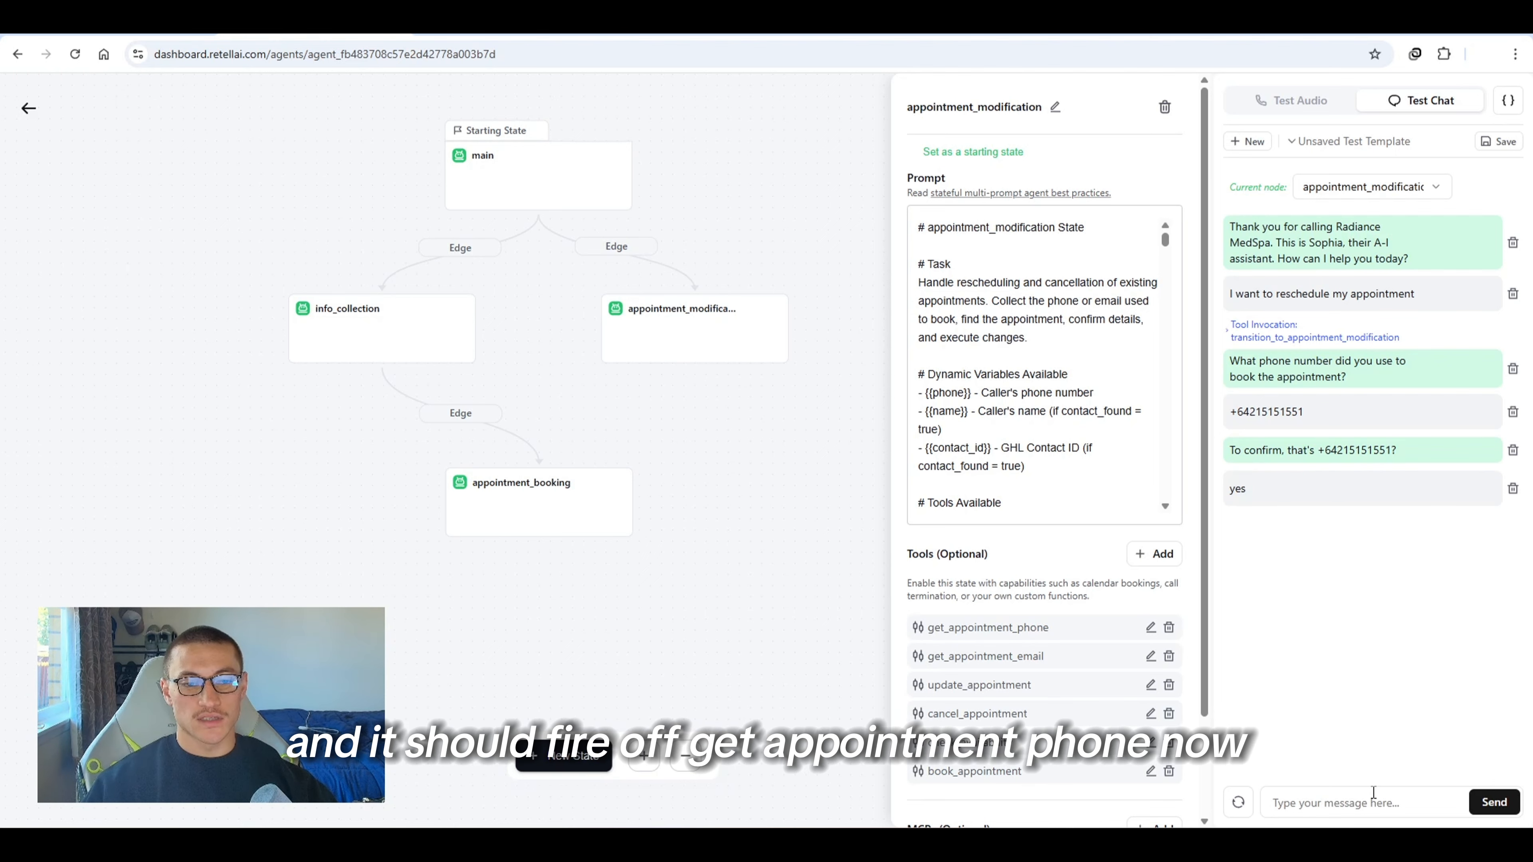
Switch to n8n and load the latest execution into the editor, unpinning the webhook data
left_click_drag(1048, 623, 987, 645)
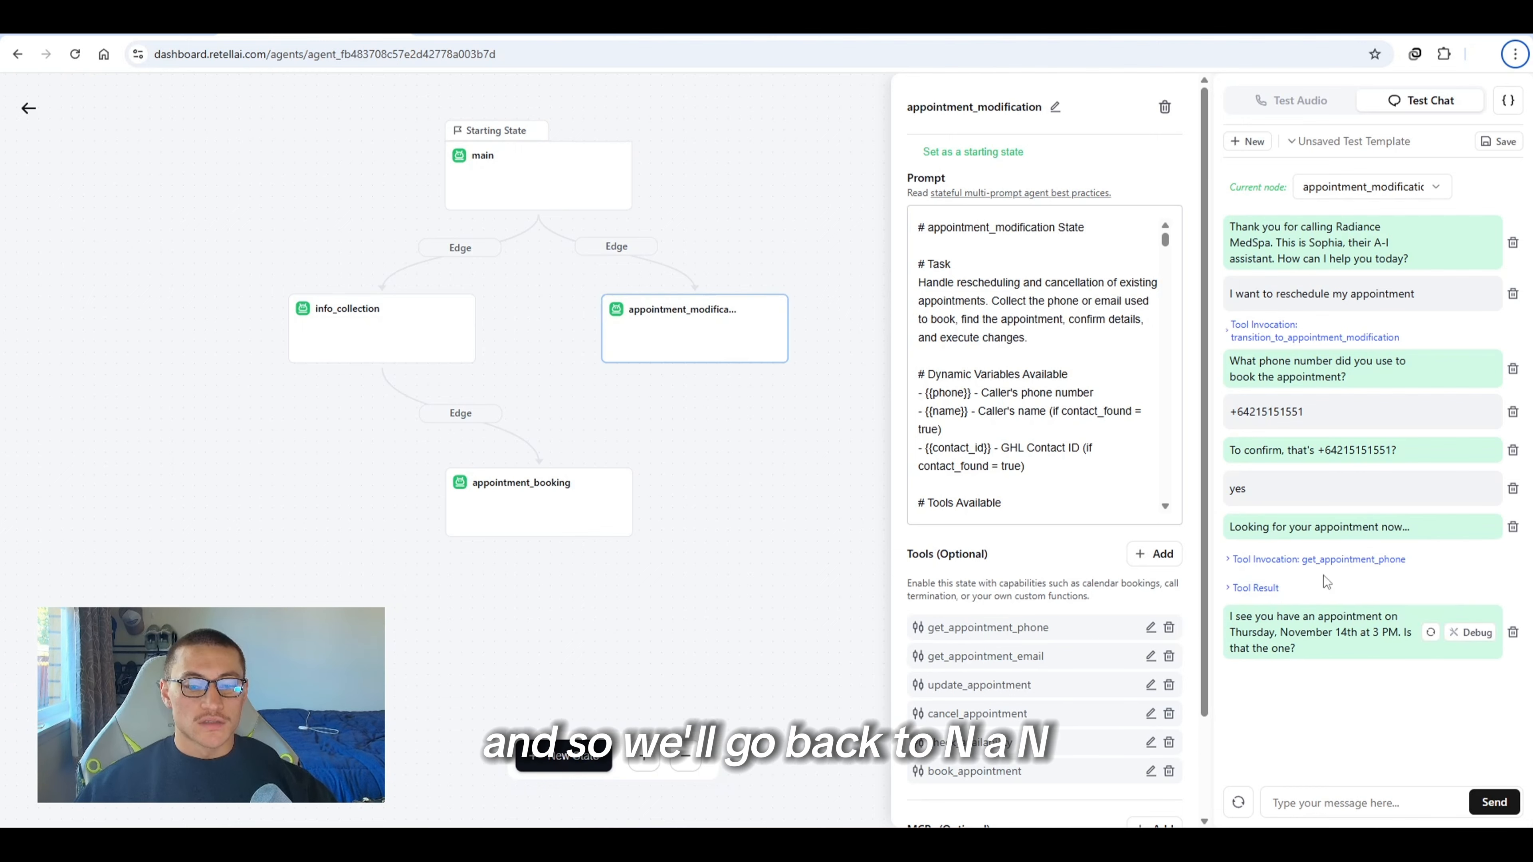
key("alt")
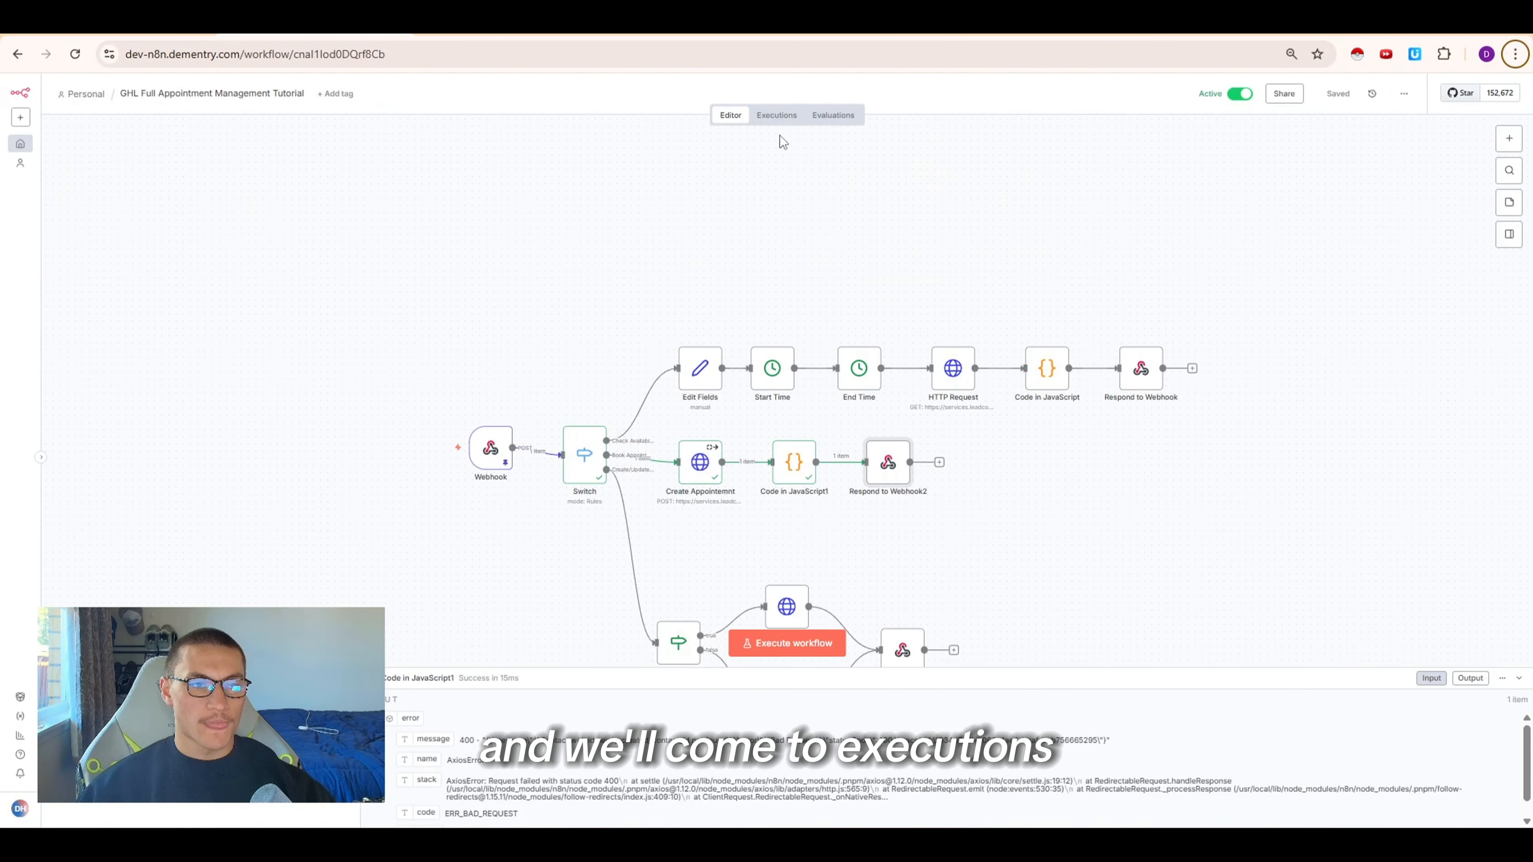
left_click(777, 116)
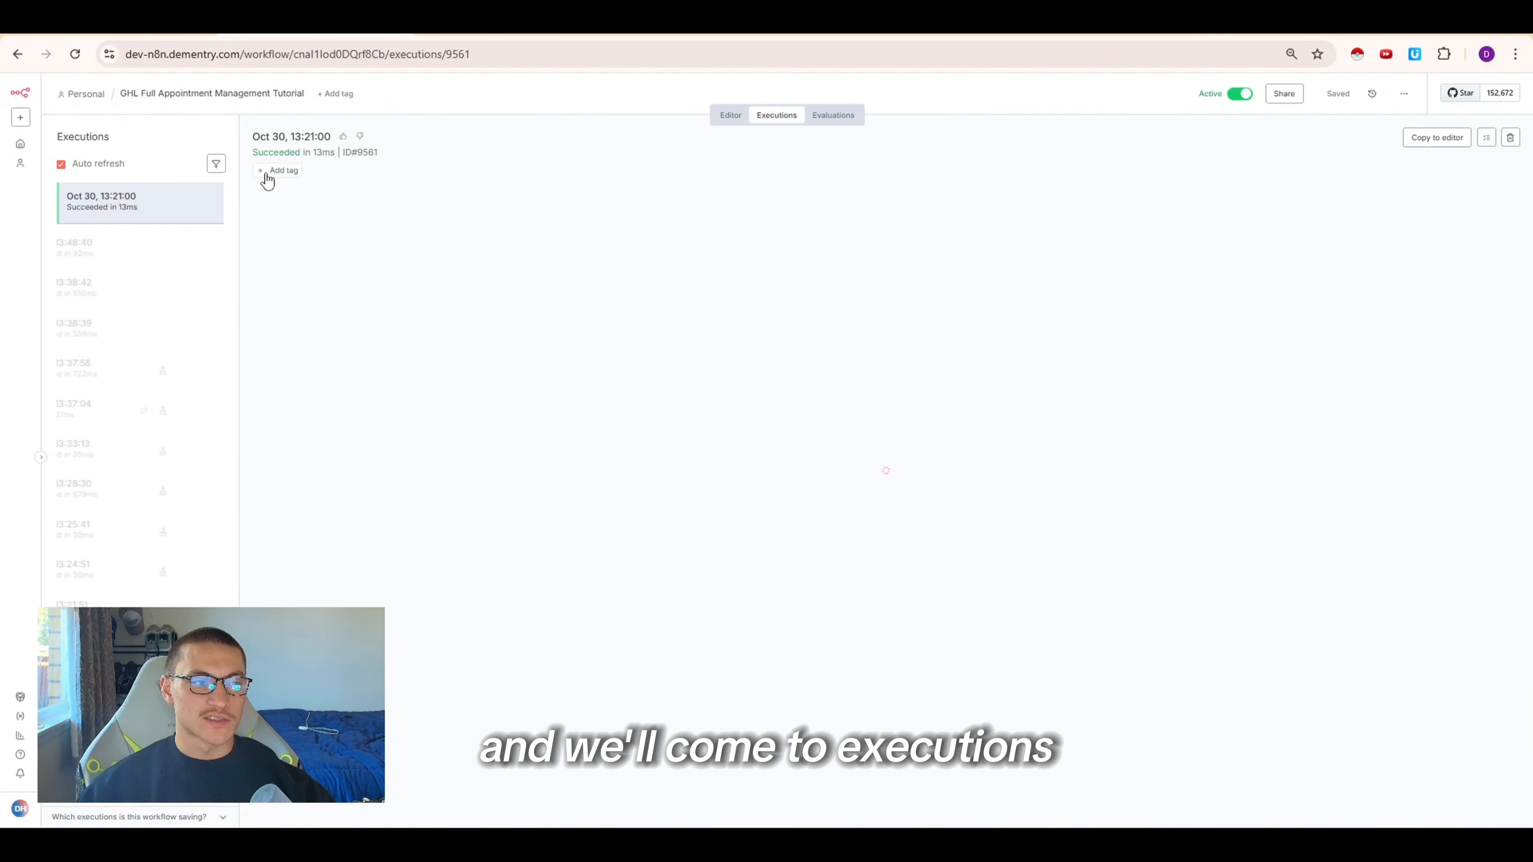
left_click(139, 224)
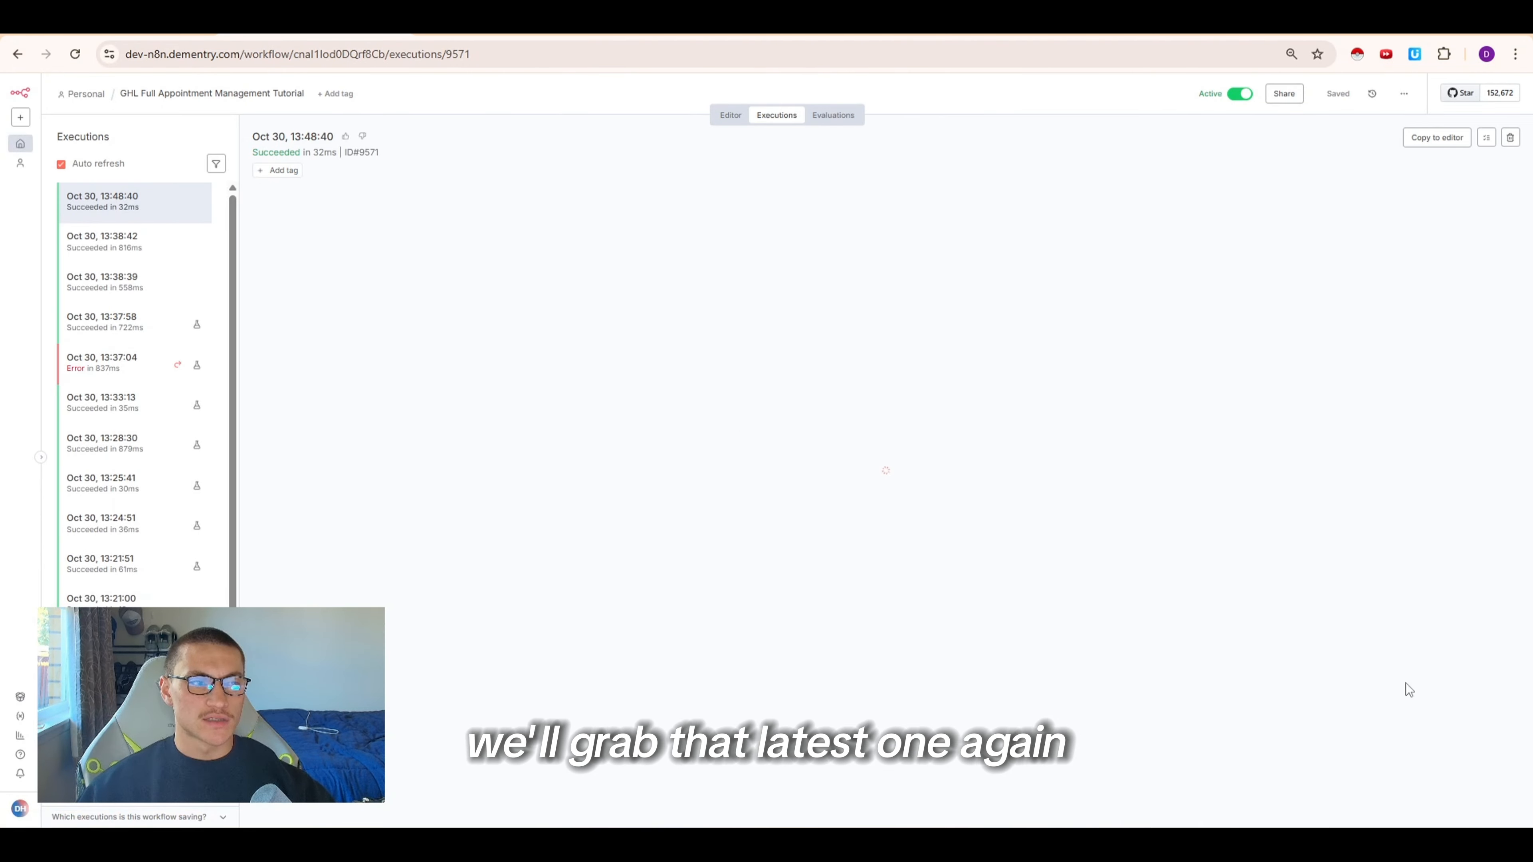
left_click(1418, 143)
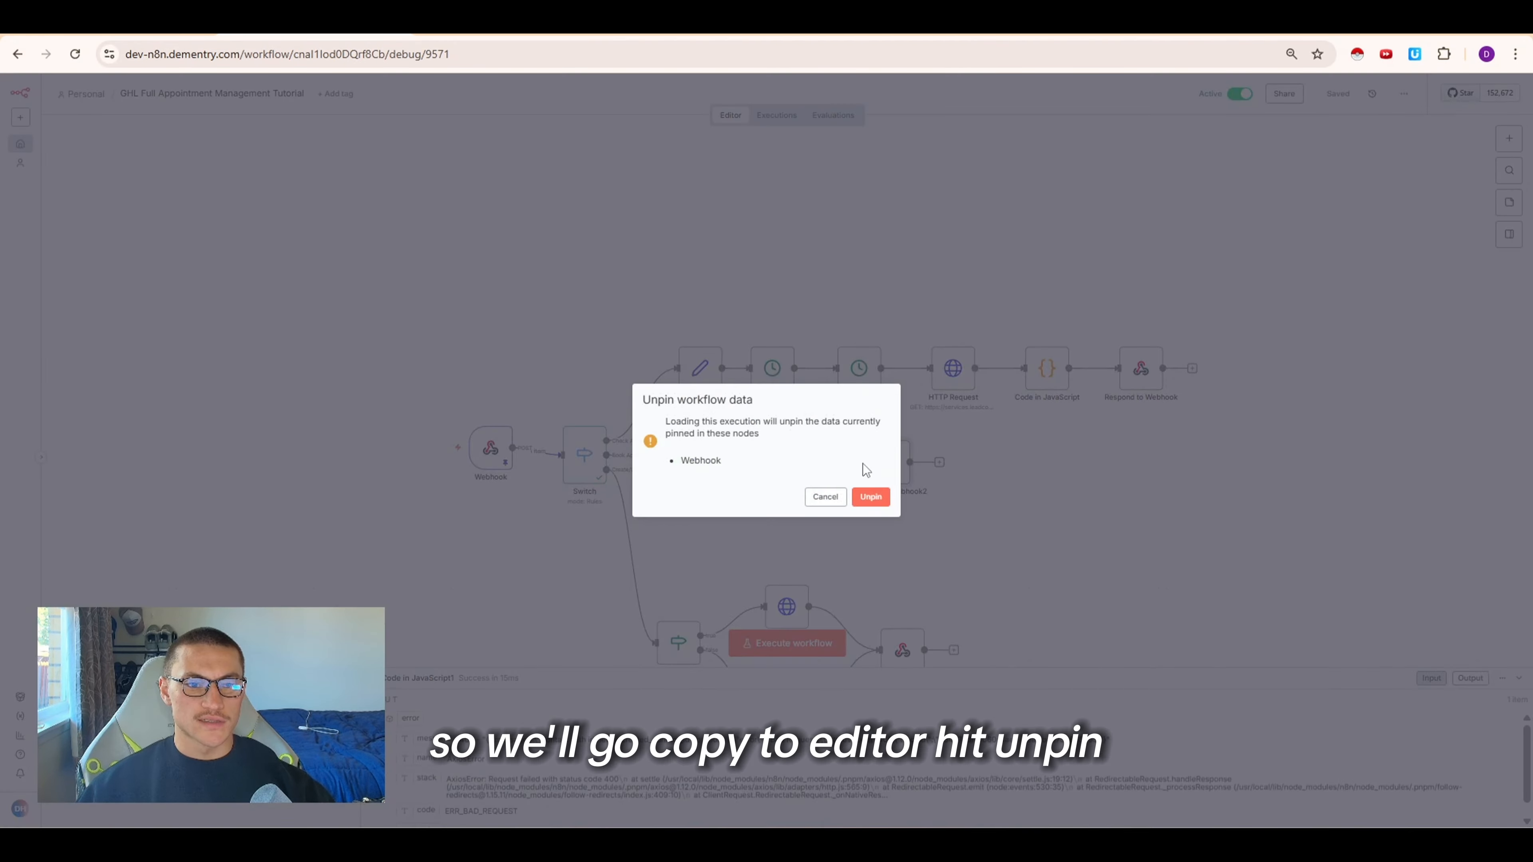
left_click(870, 499)
Open the Switch node and add a new routing rule
scroll(982, 357, "down", 3)
left_click_drag(1258, 536, 588, 266)
left_click_drag(899, 328, 1100, 250)
double_click(590, 192)
scroll(785, 664, "down", 1)
left_click(801, 670)
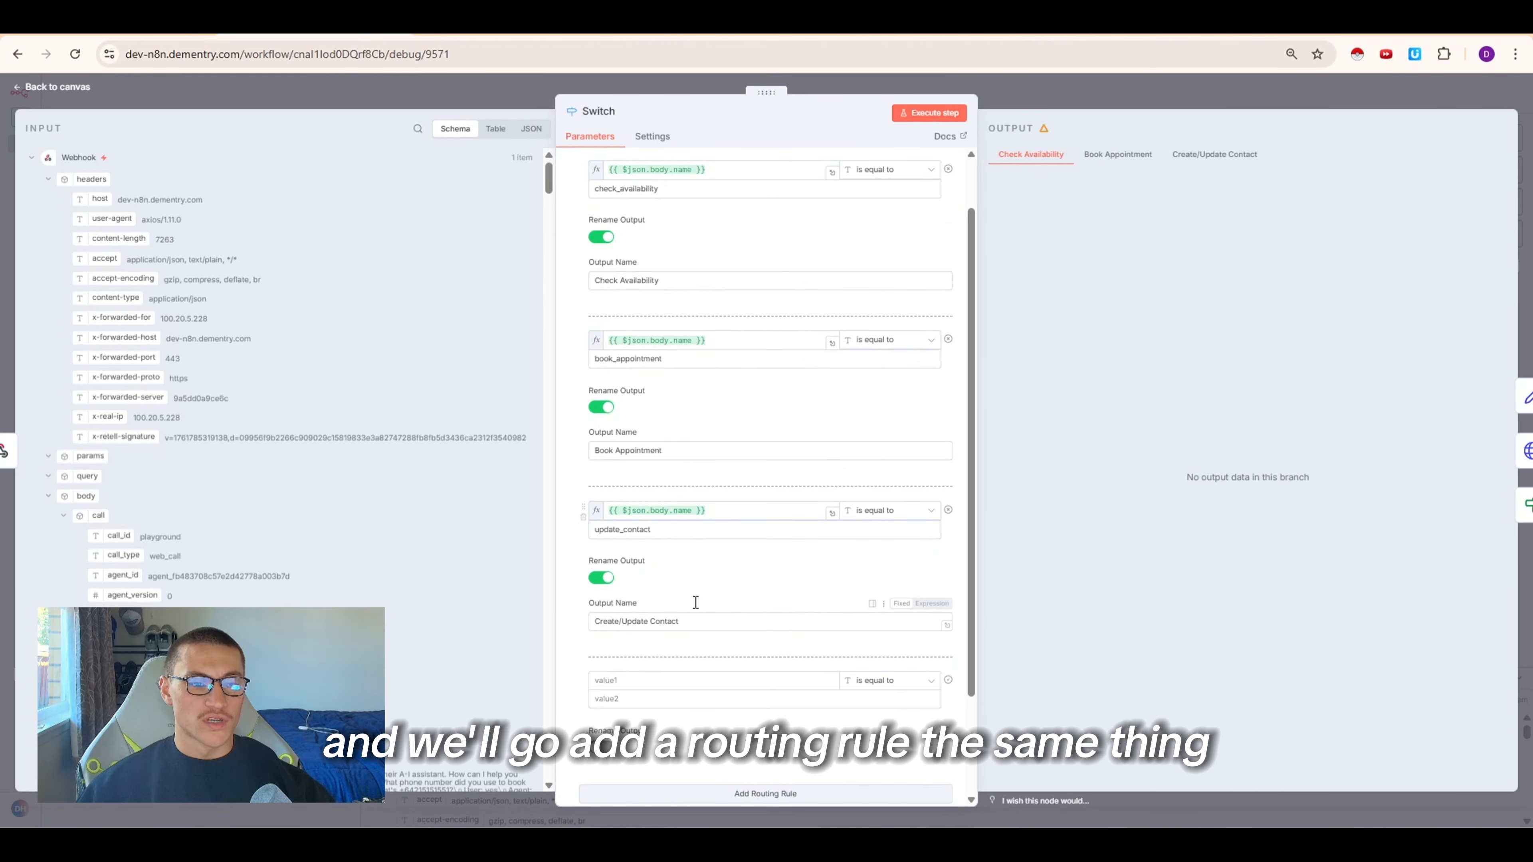
Set the new rule to compare {{ $json.body.name }} is equal to get_appointment_phone
scroll(660, 599, "down", 2)
left_click(718, 383)
key("ctrl+a")
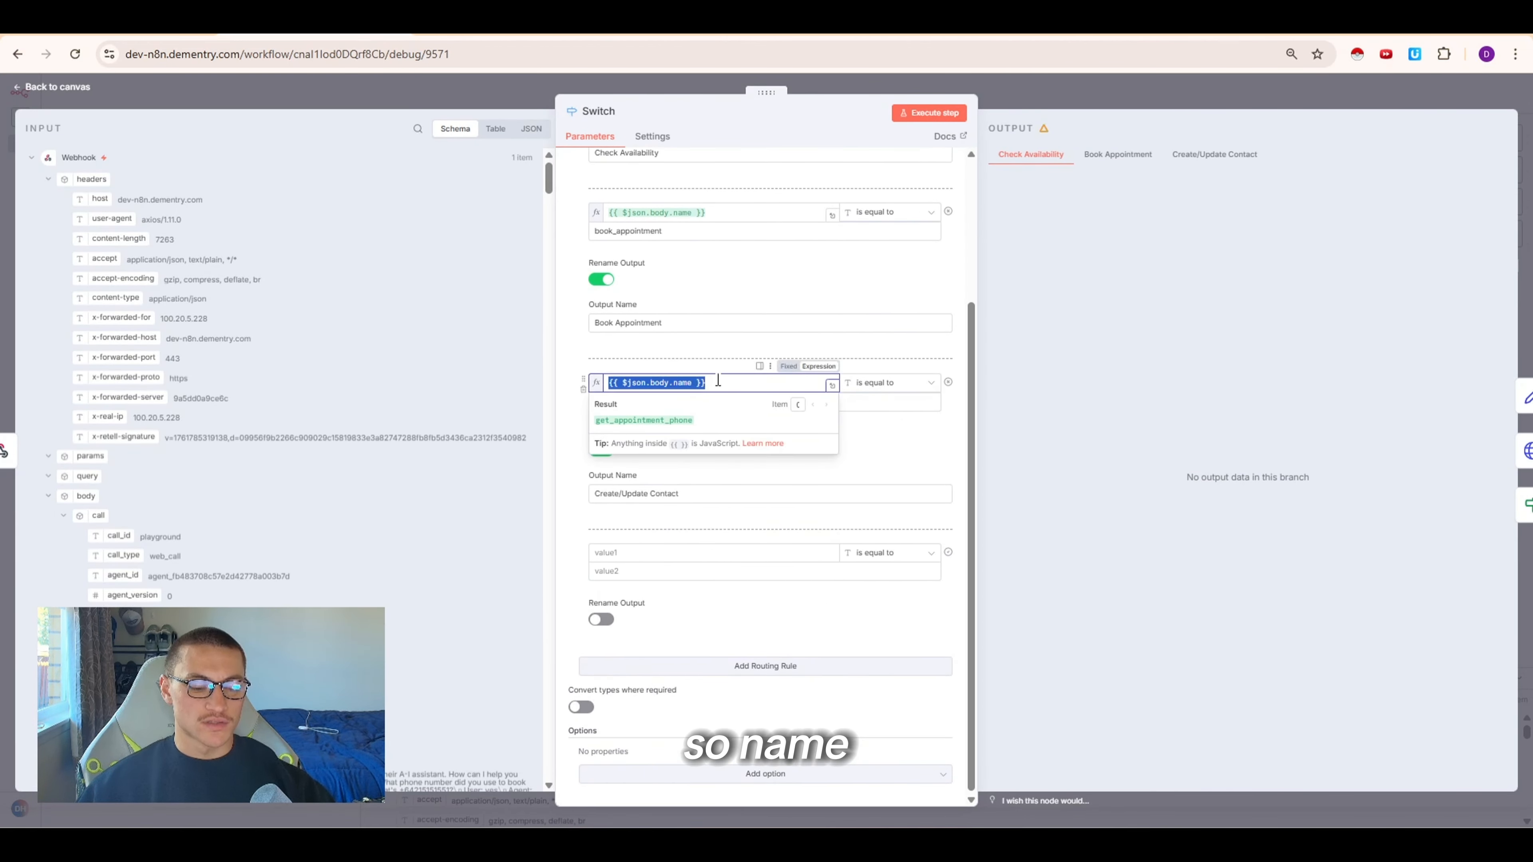
left_click(641, 552)
key("ctrl+v")
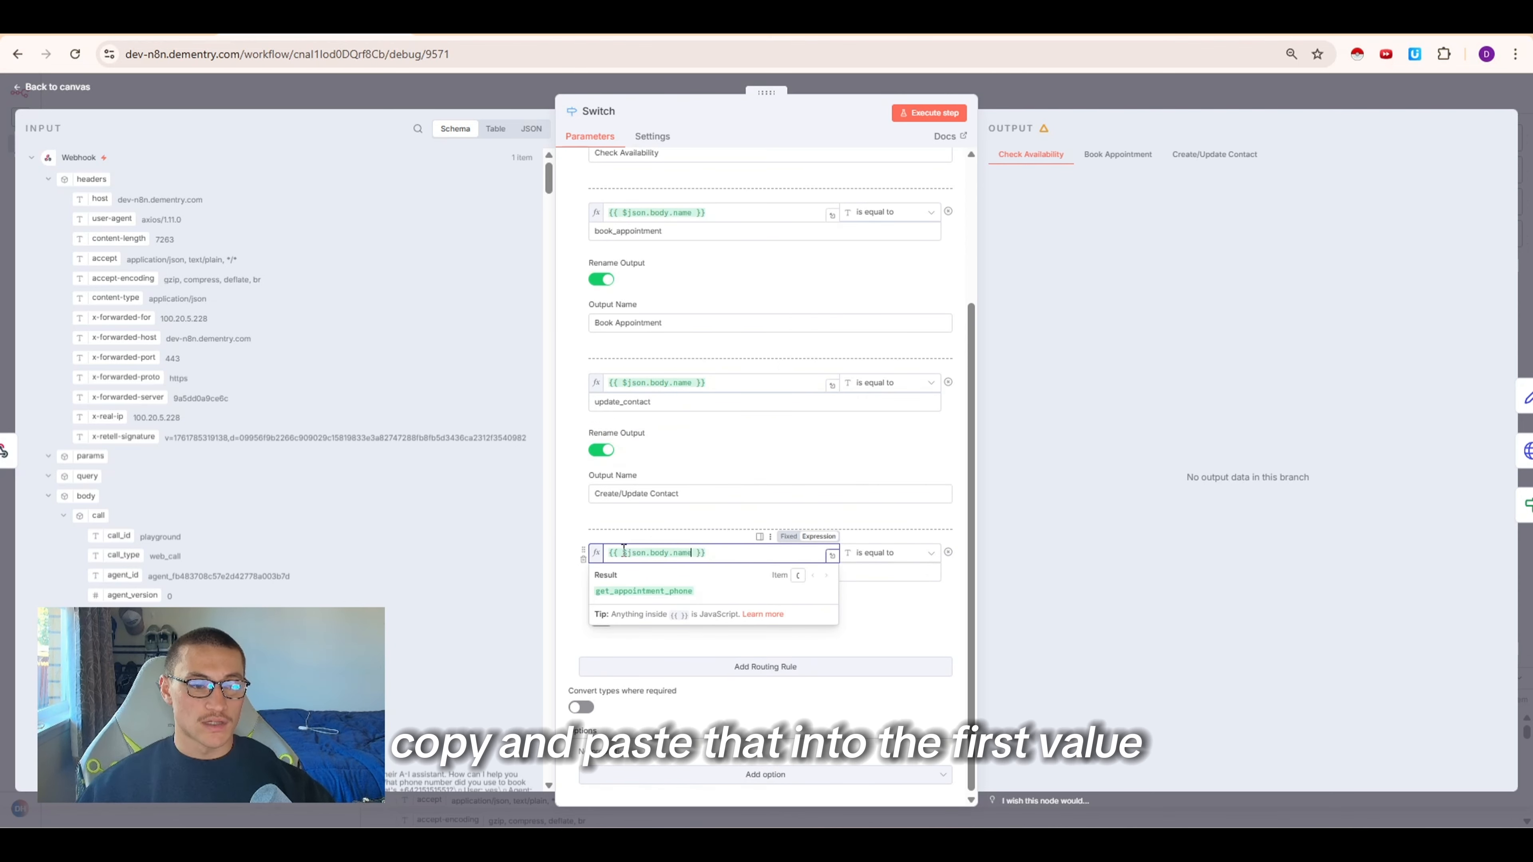
left_click(530, 543)
left_click(694, 554)
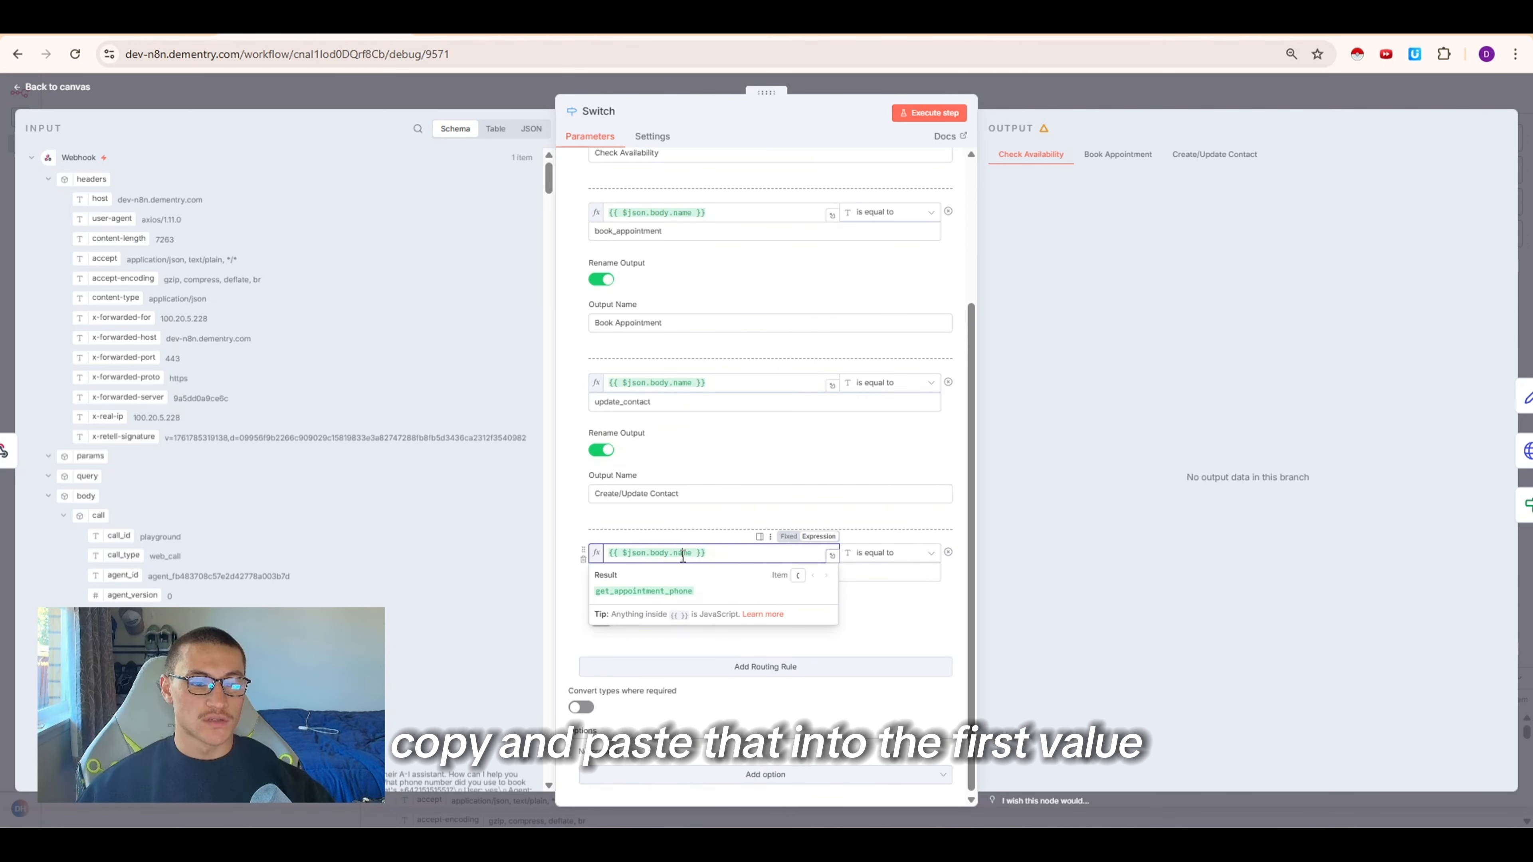
left_click_drag(595, 591, 705, 595)
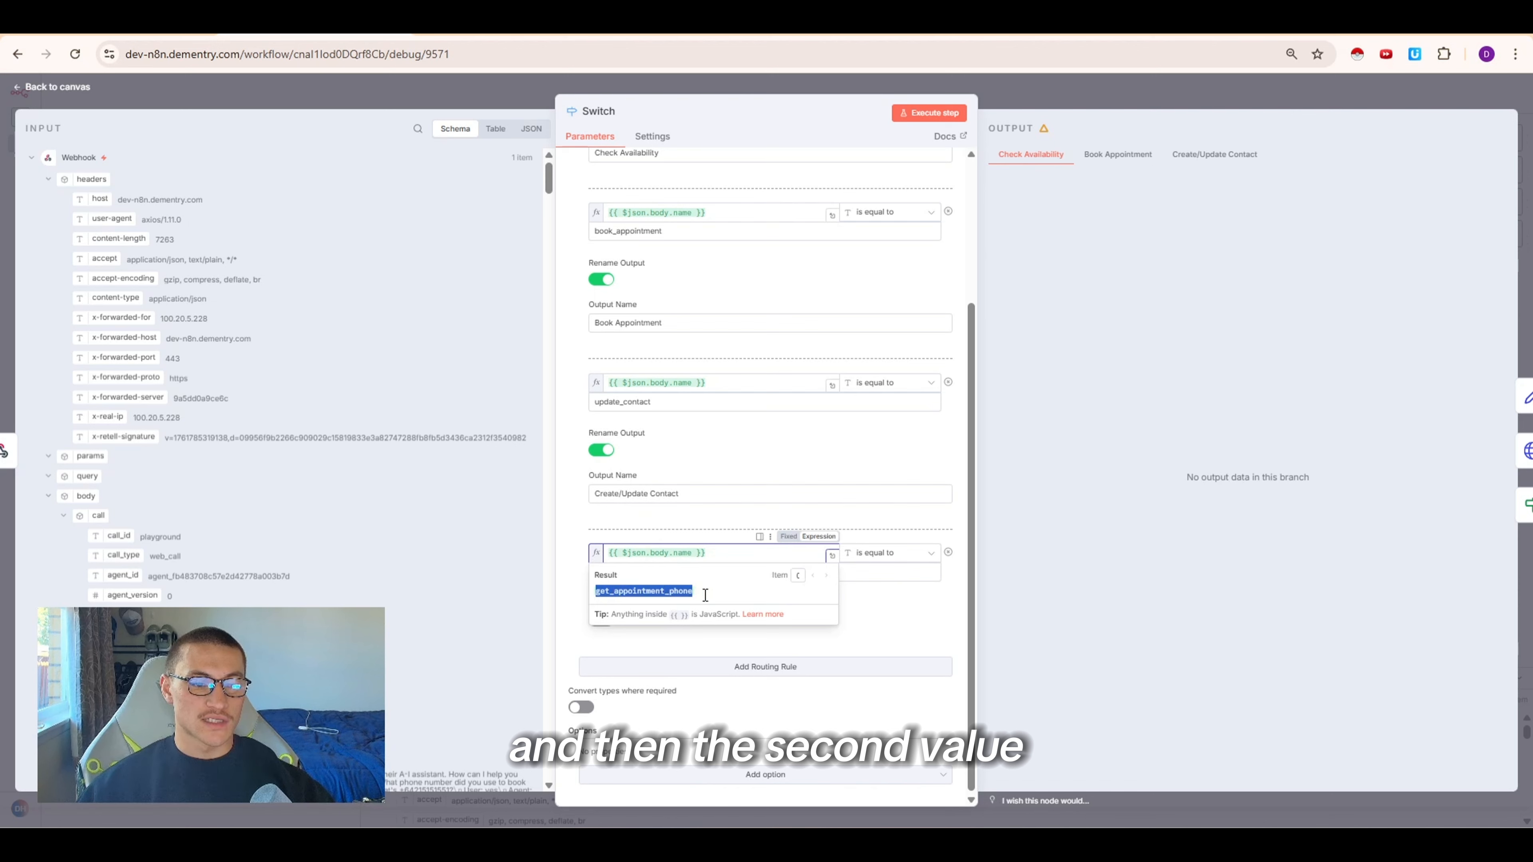
key("ctrl+c")
left_click(673, 571)
key("ctrl+v")
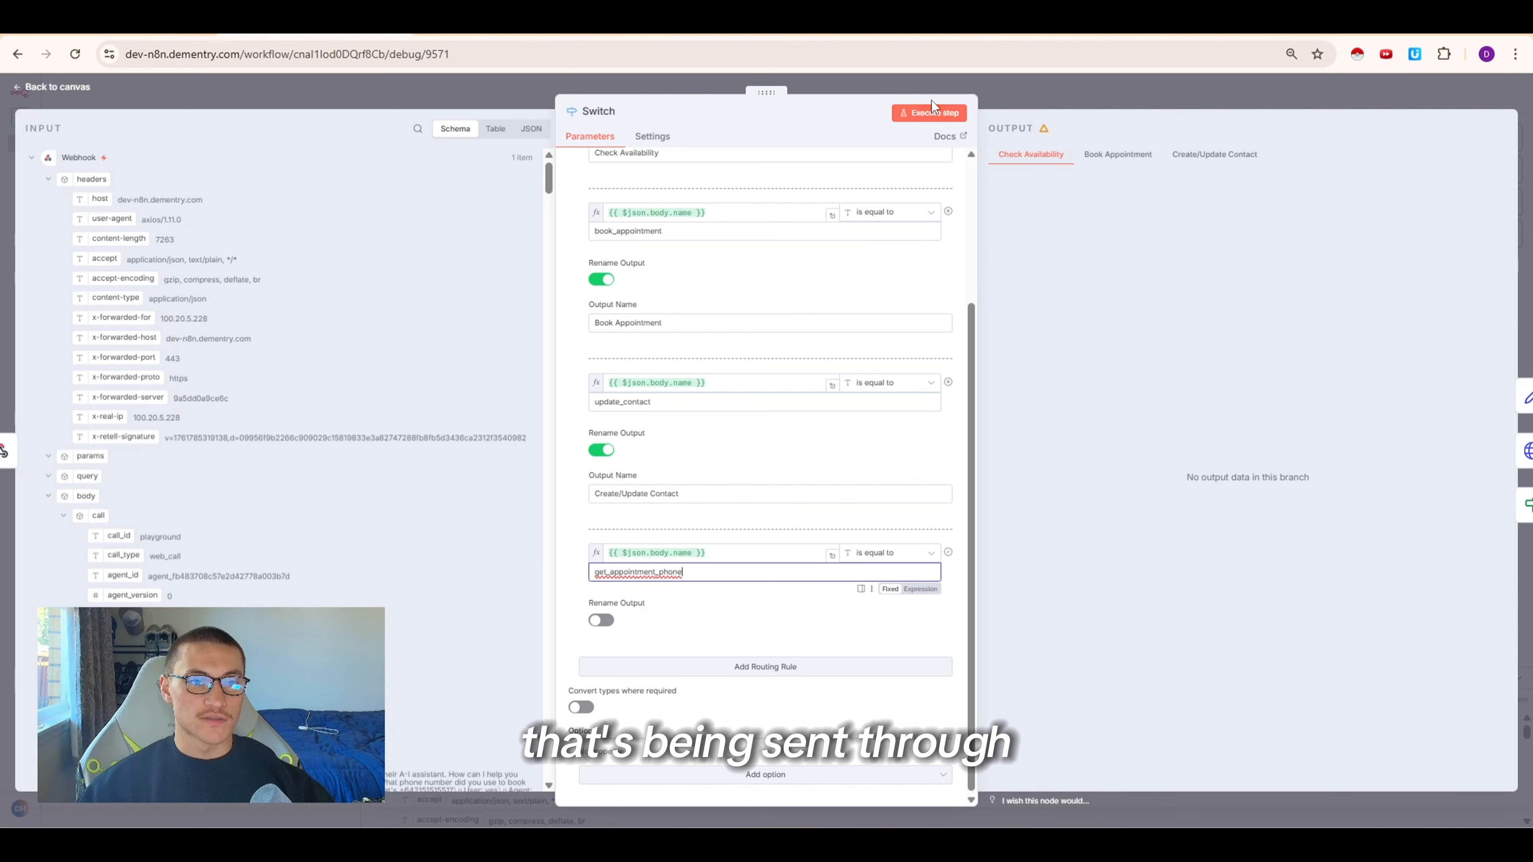
Close the Switch node and attach an If node to its new output
left_click(932, 114)
left_click(651, 404)
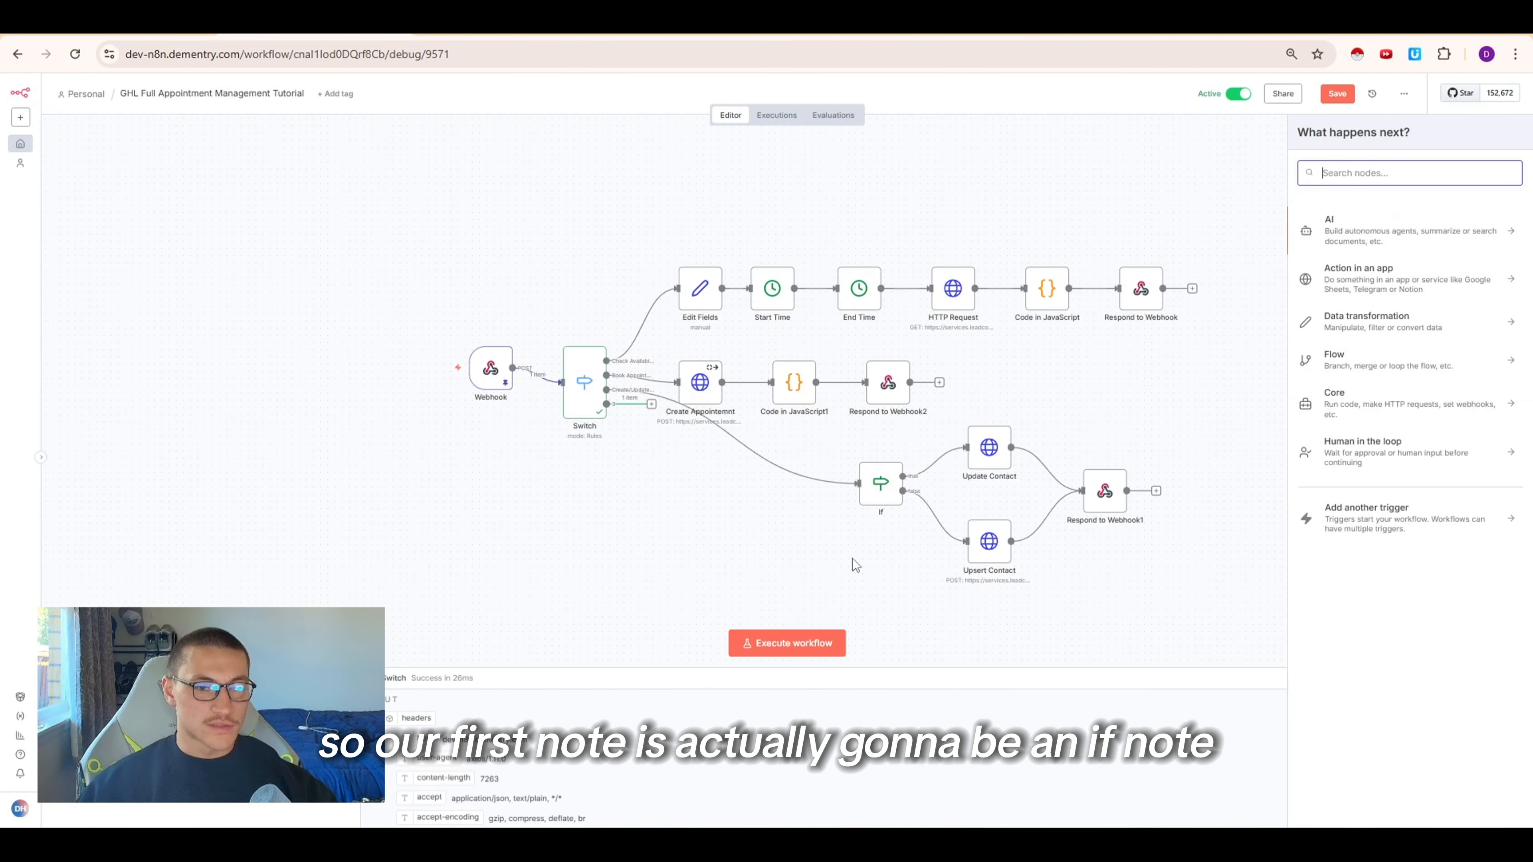
type("if")
key("Return")
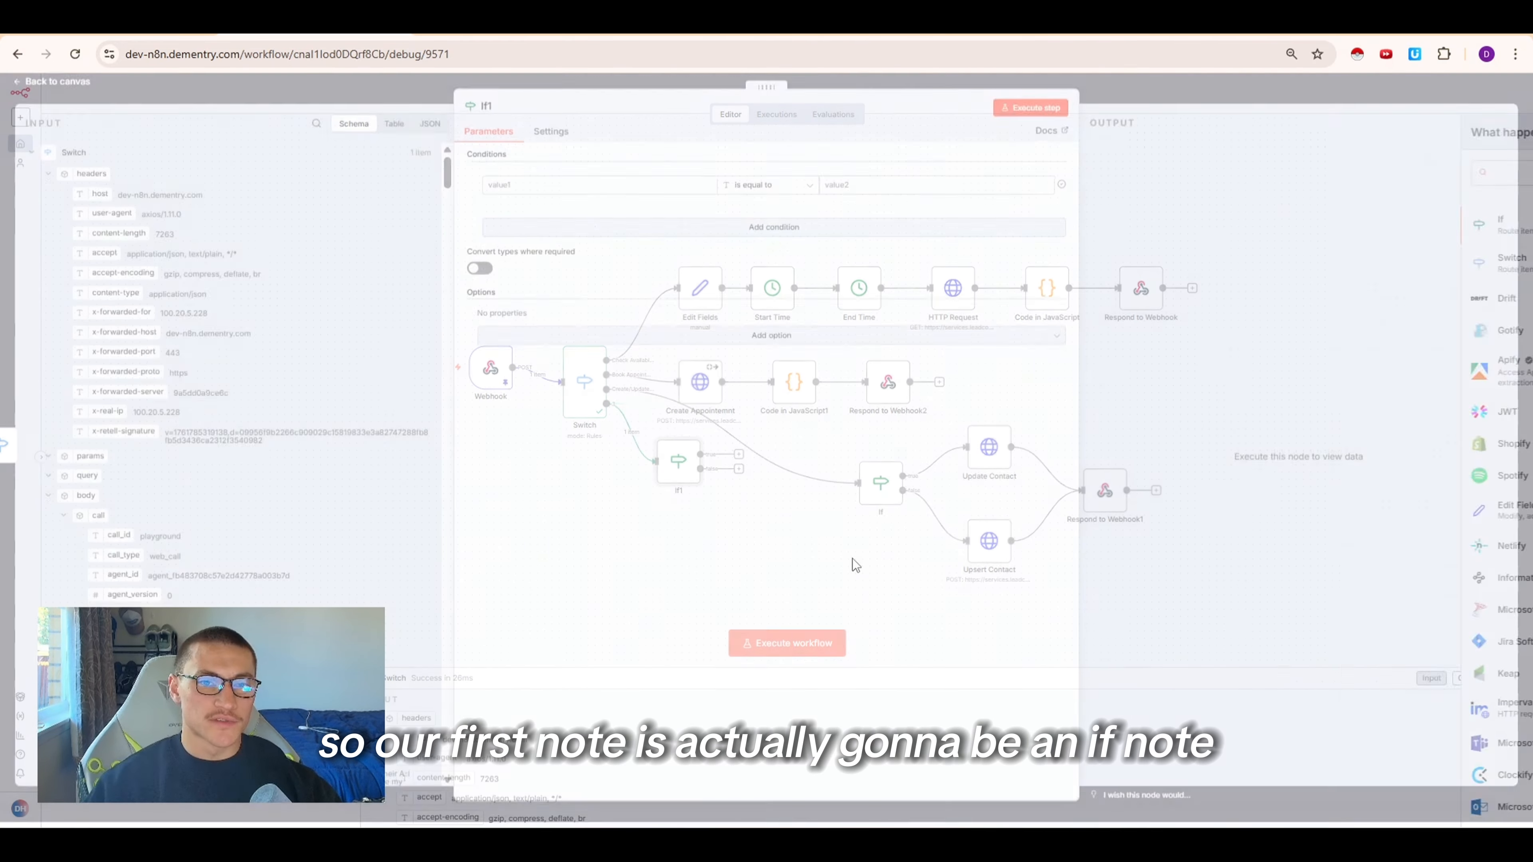
Set the If condition's first value to the Webhook body args phone_number field
left_click(32, 158)
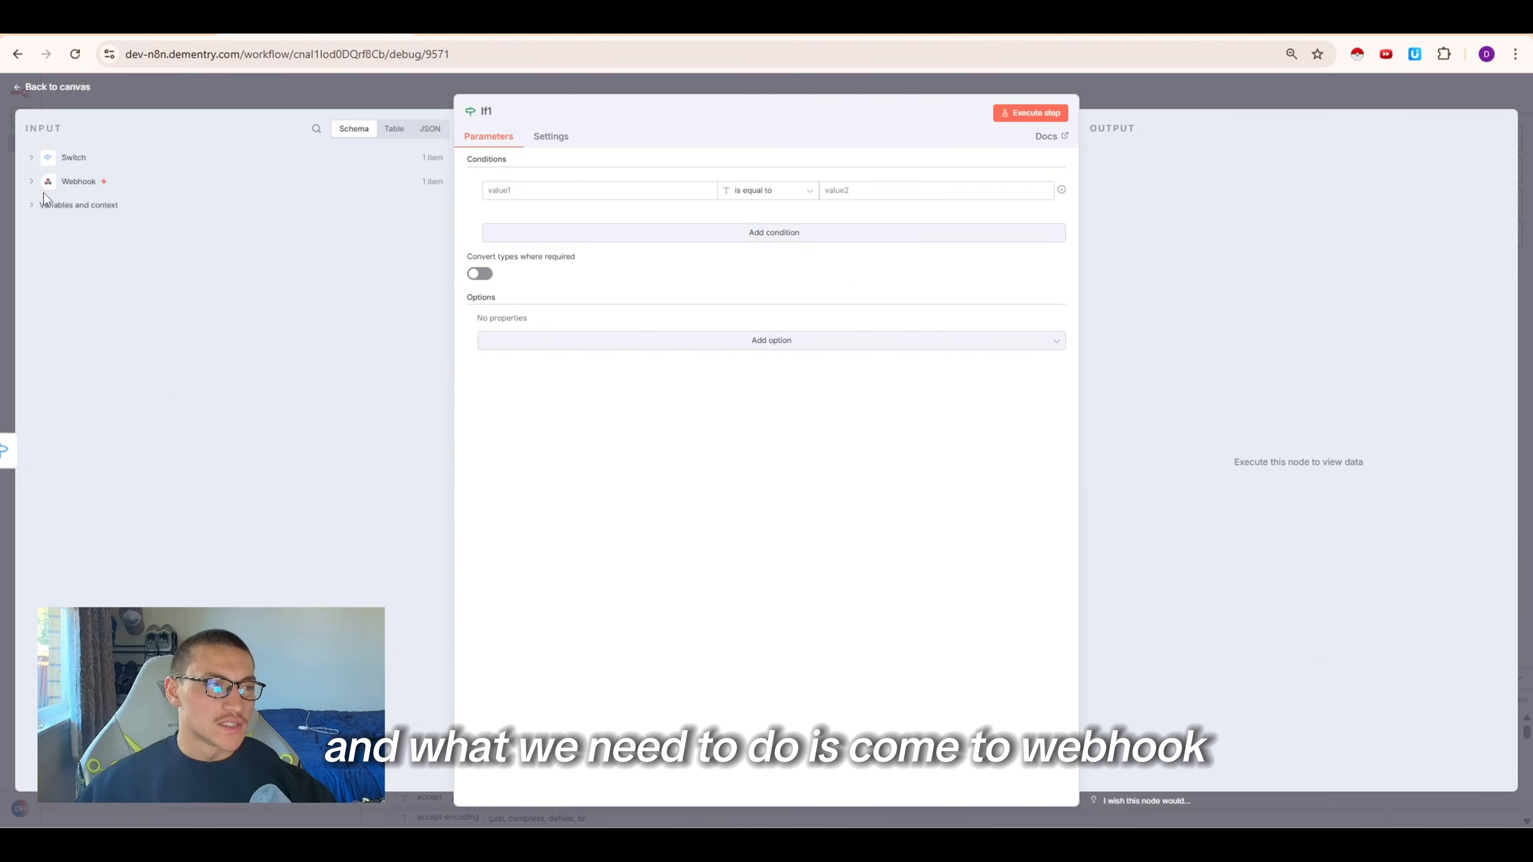
left_click(32, 181)
left_click(48, 203)
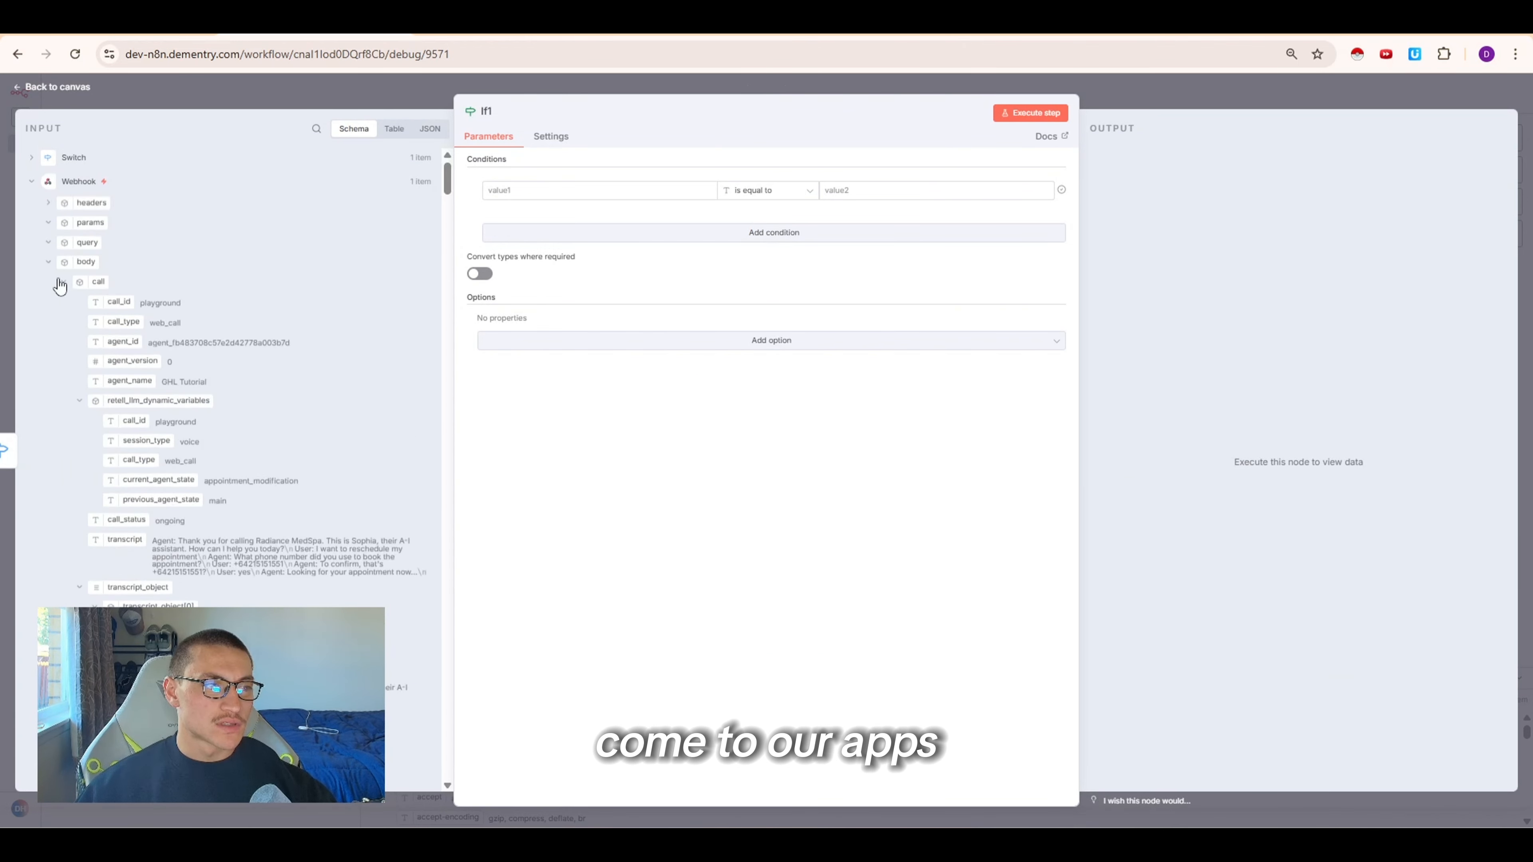
left_click(63, 282)
left_click_drag(157, 343, 541, 195)
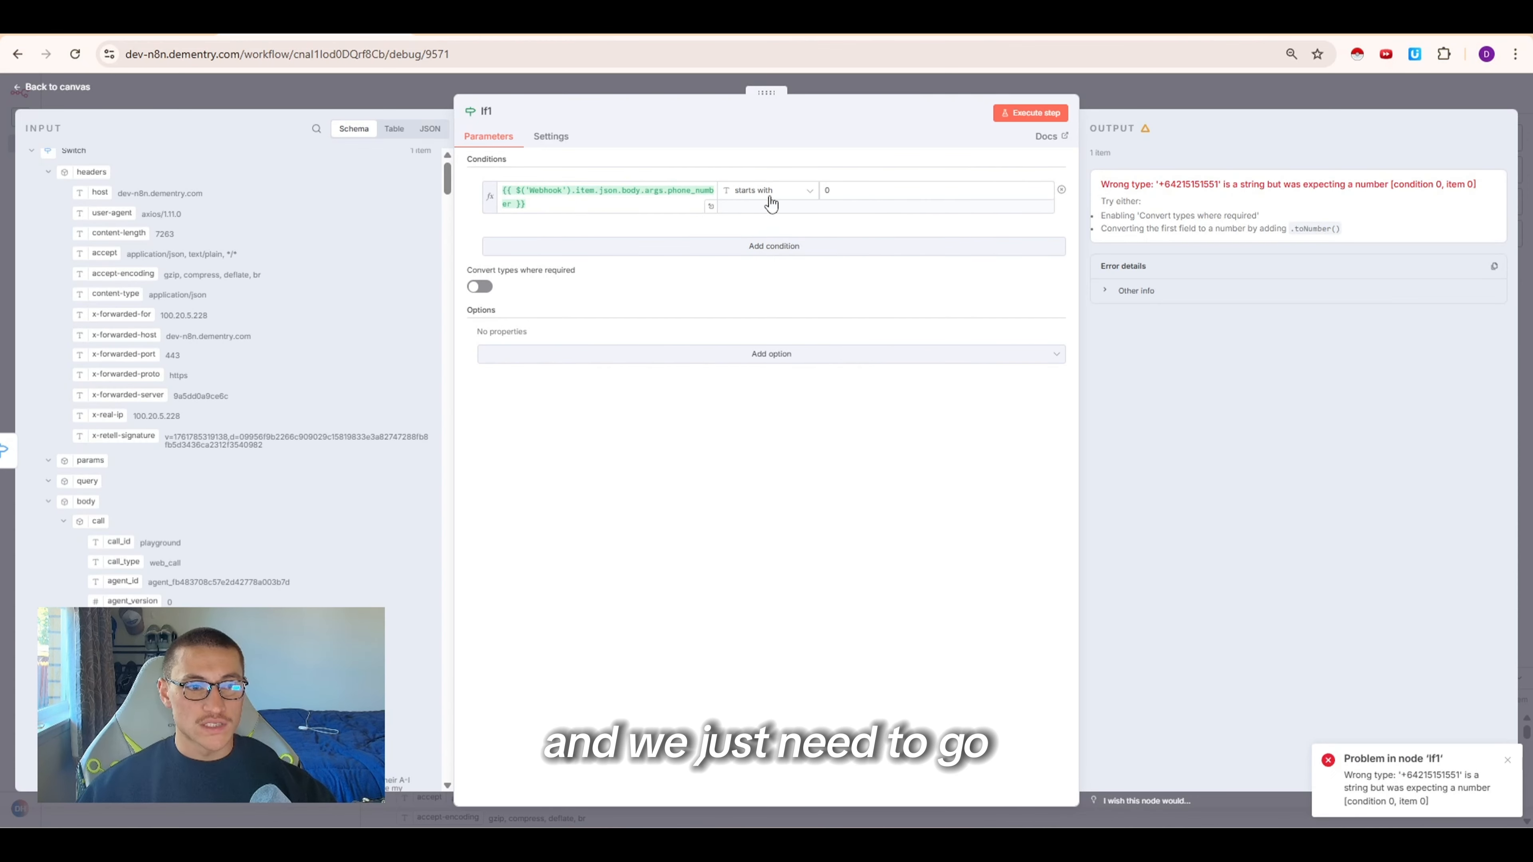
Set the condition to string starts with 0, execute the If node and return to the canvas
left_click(770, 192)
mouse_move(760, 245)
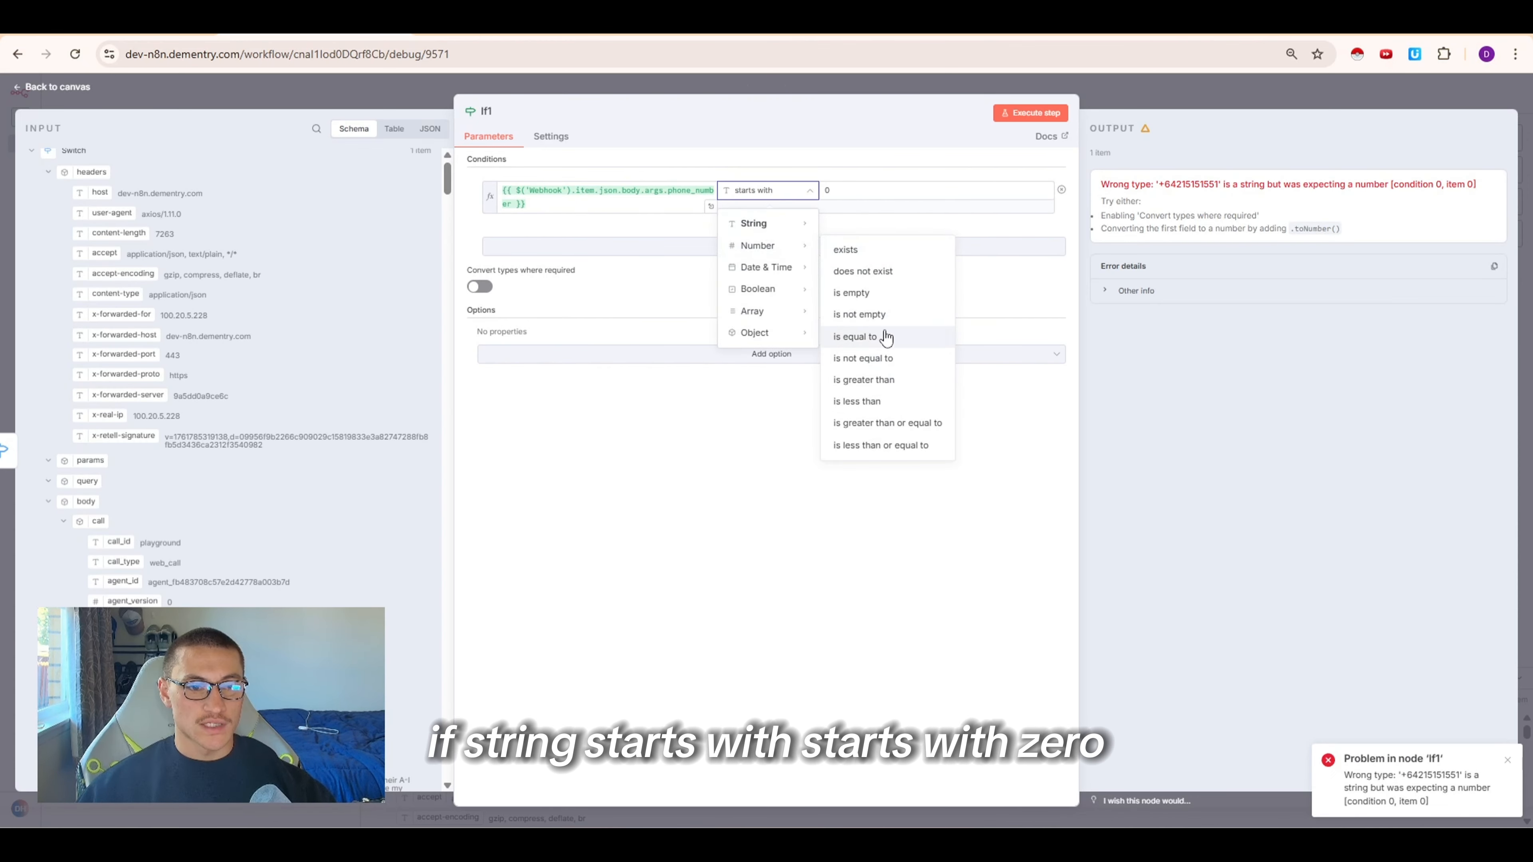
left_click(850, 189)
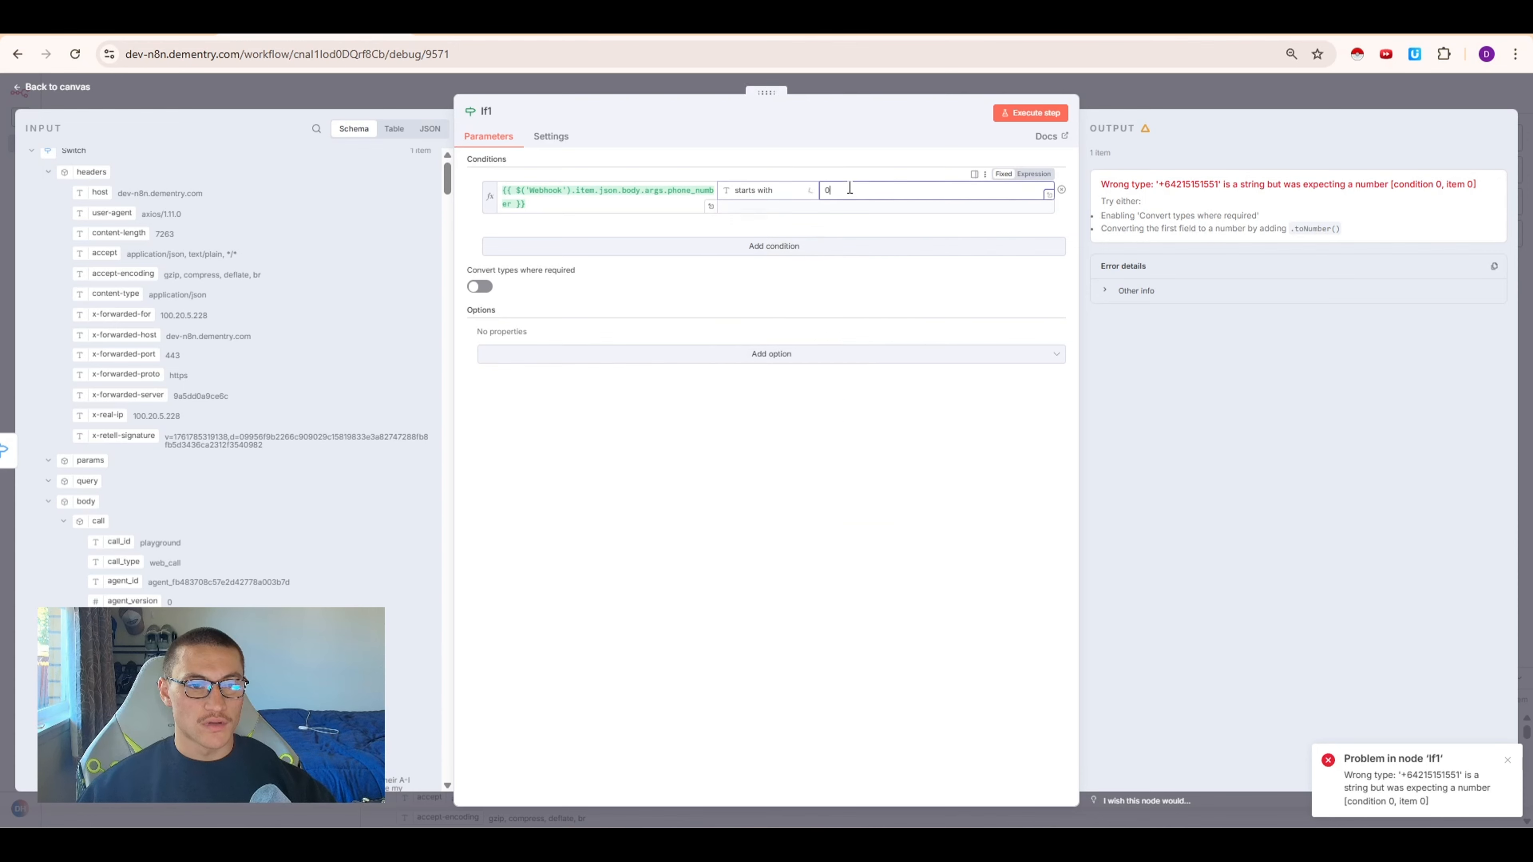
left_click(1028, 115)
left_click(1146, 98)
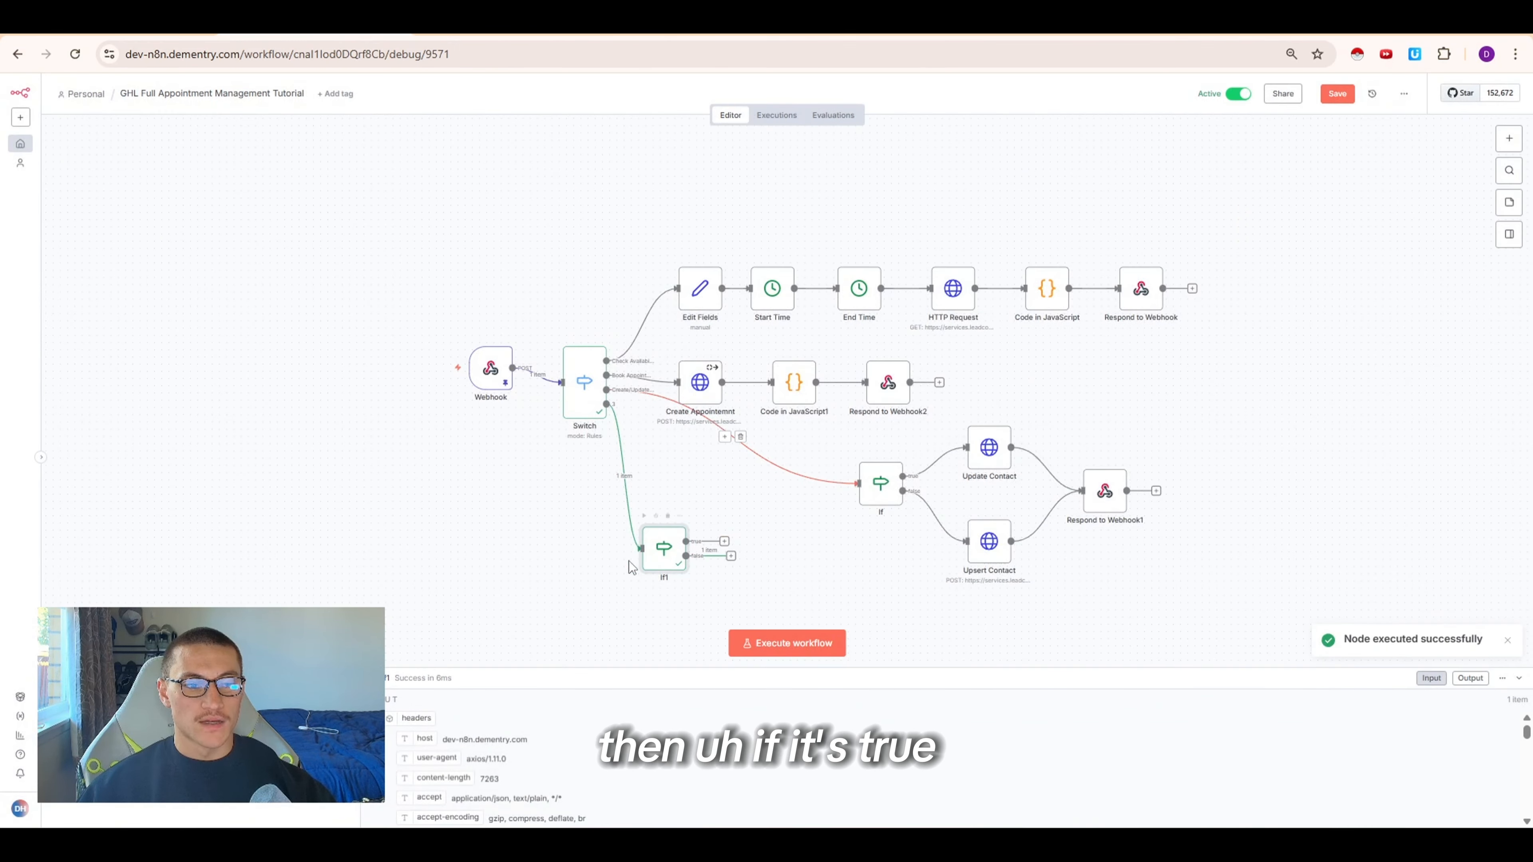
Reopen the If1 node to review its phone number condition, then return to the canvas
left_click_drag(661, 561, 662, 576)
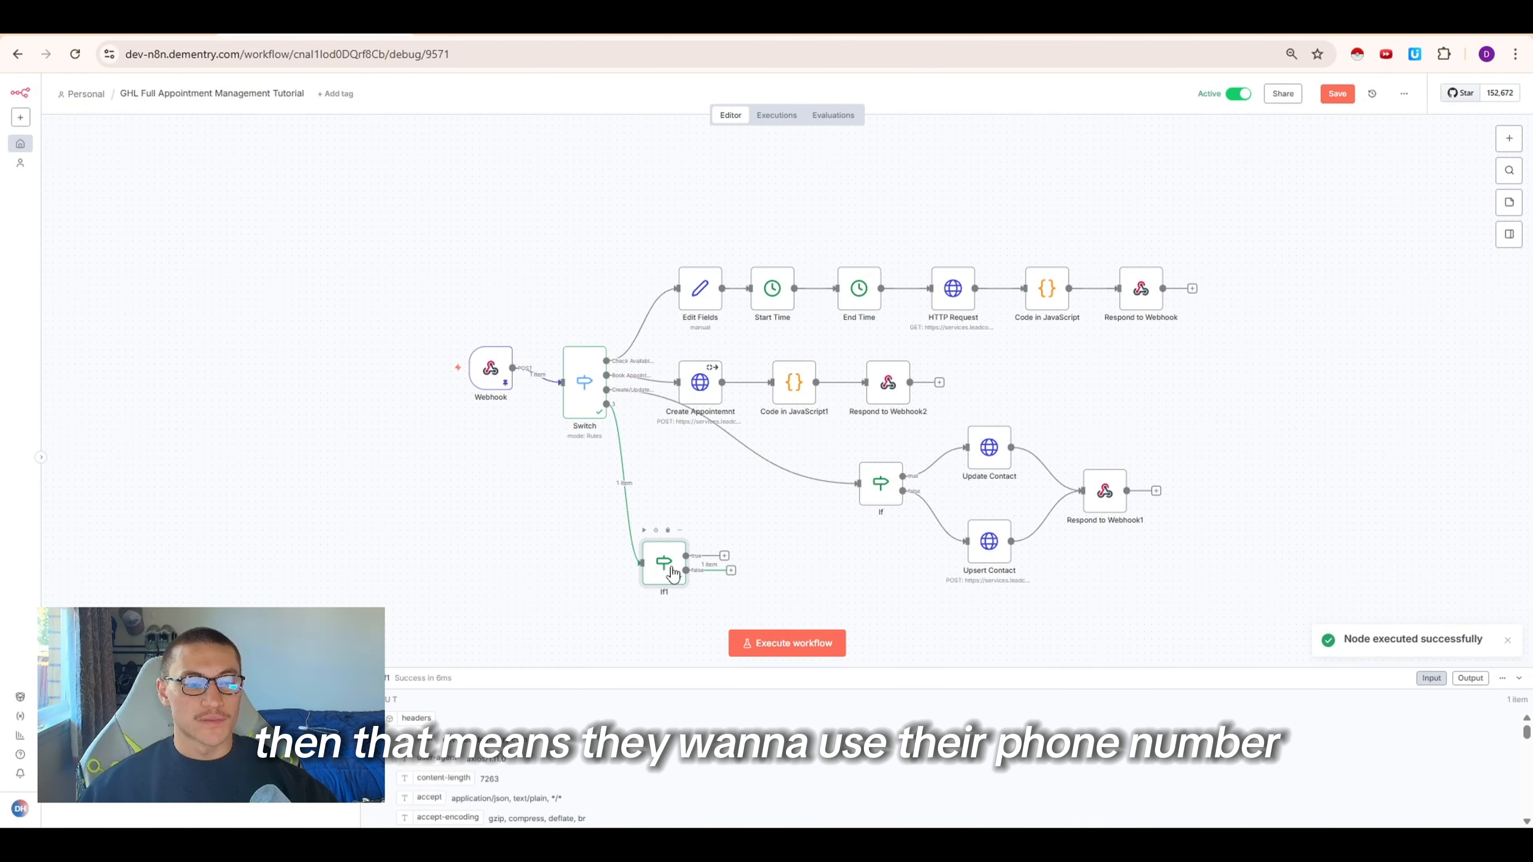
double_click(671, 573)
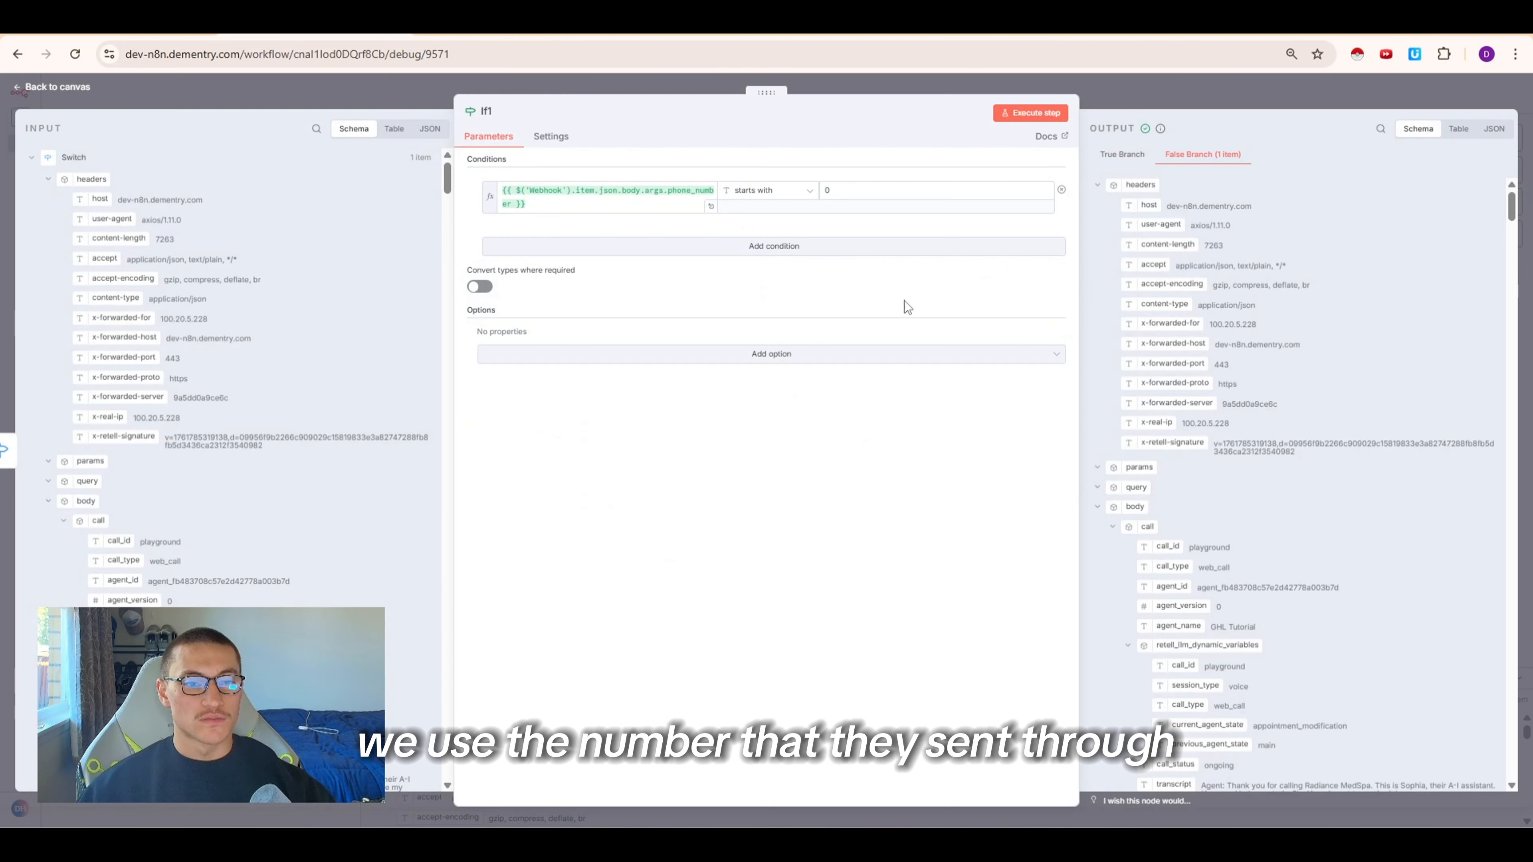
left_click(666, 194)
left_click_drag(490, 243, 581, 265)
left_click(523, 242)
left_click(1120, 99)
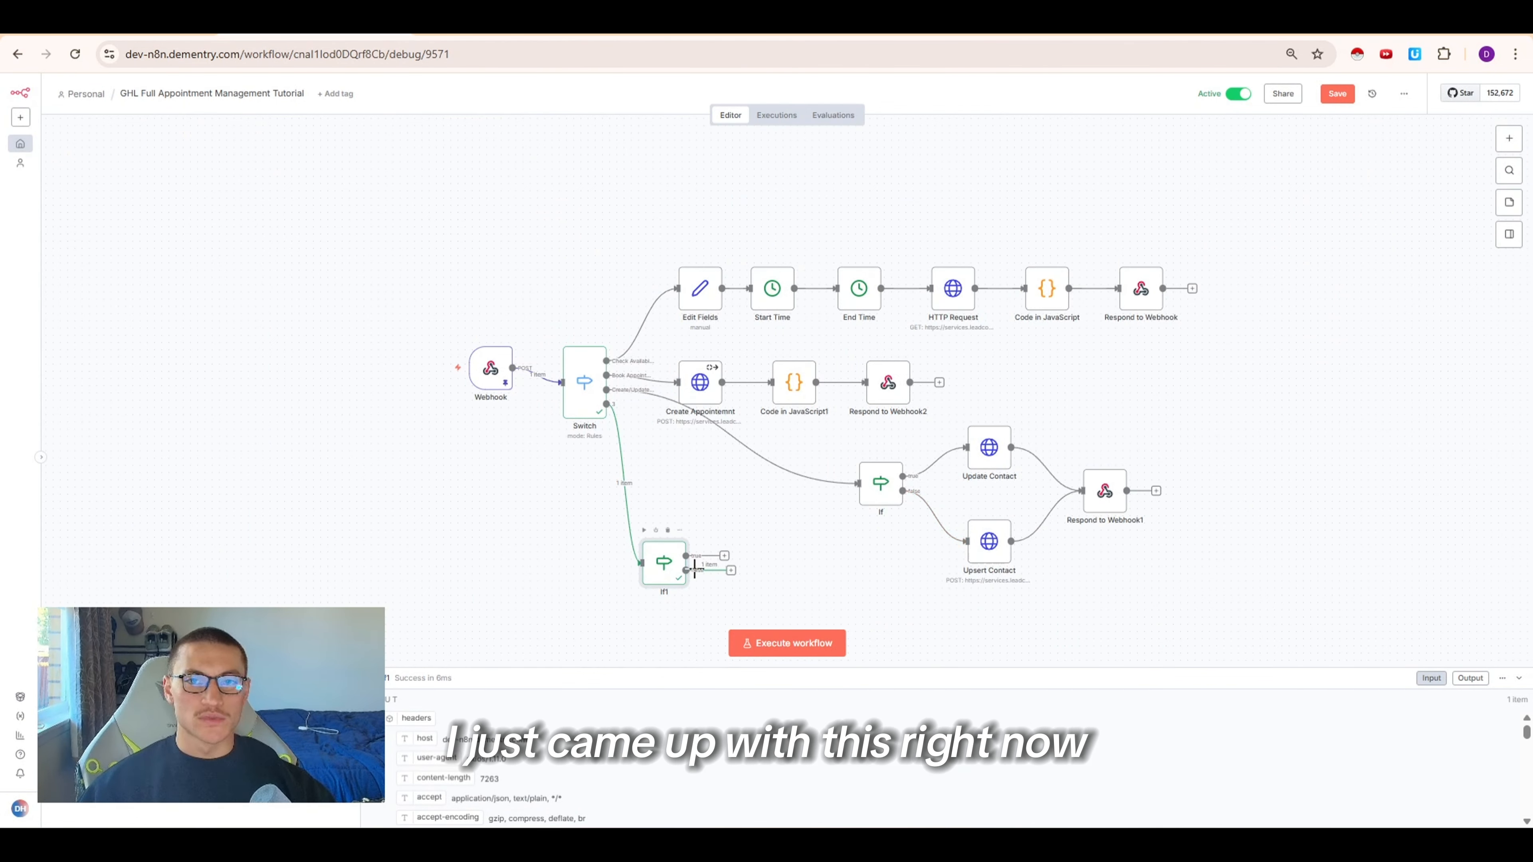
Browse the HighLevel API documentation to the Contacts section for the contact search endpoint
left_click_drag(678, 570, 692, 571)
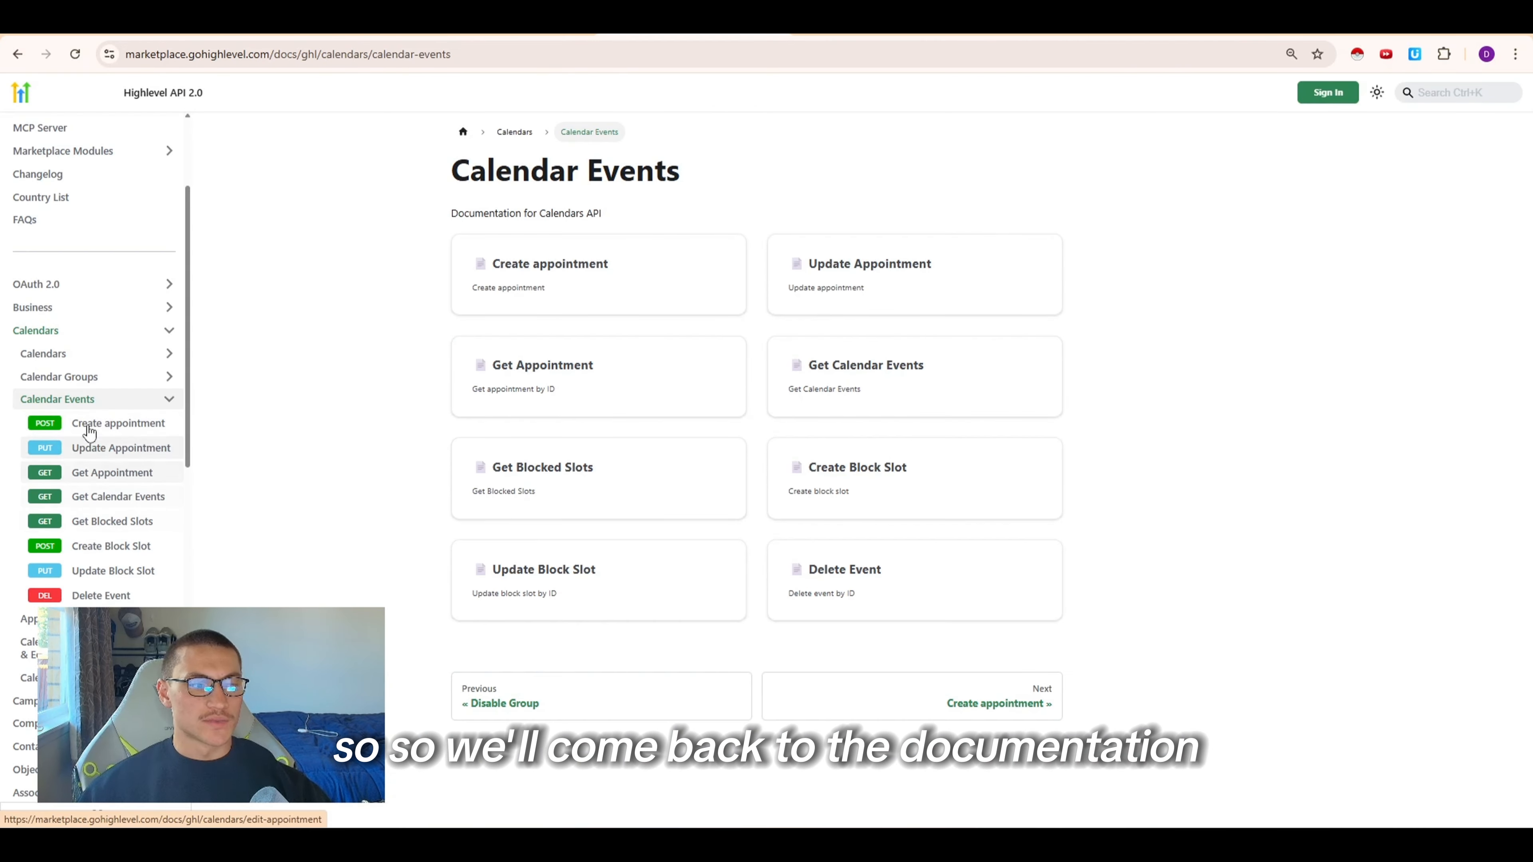
scroll(71, 588, "down", 3)
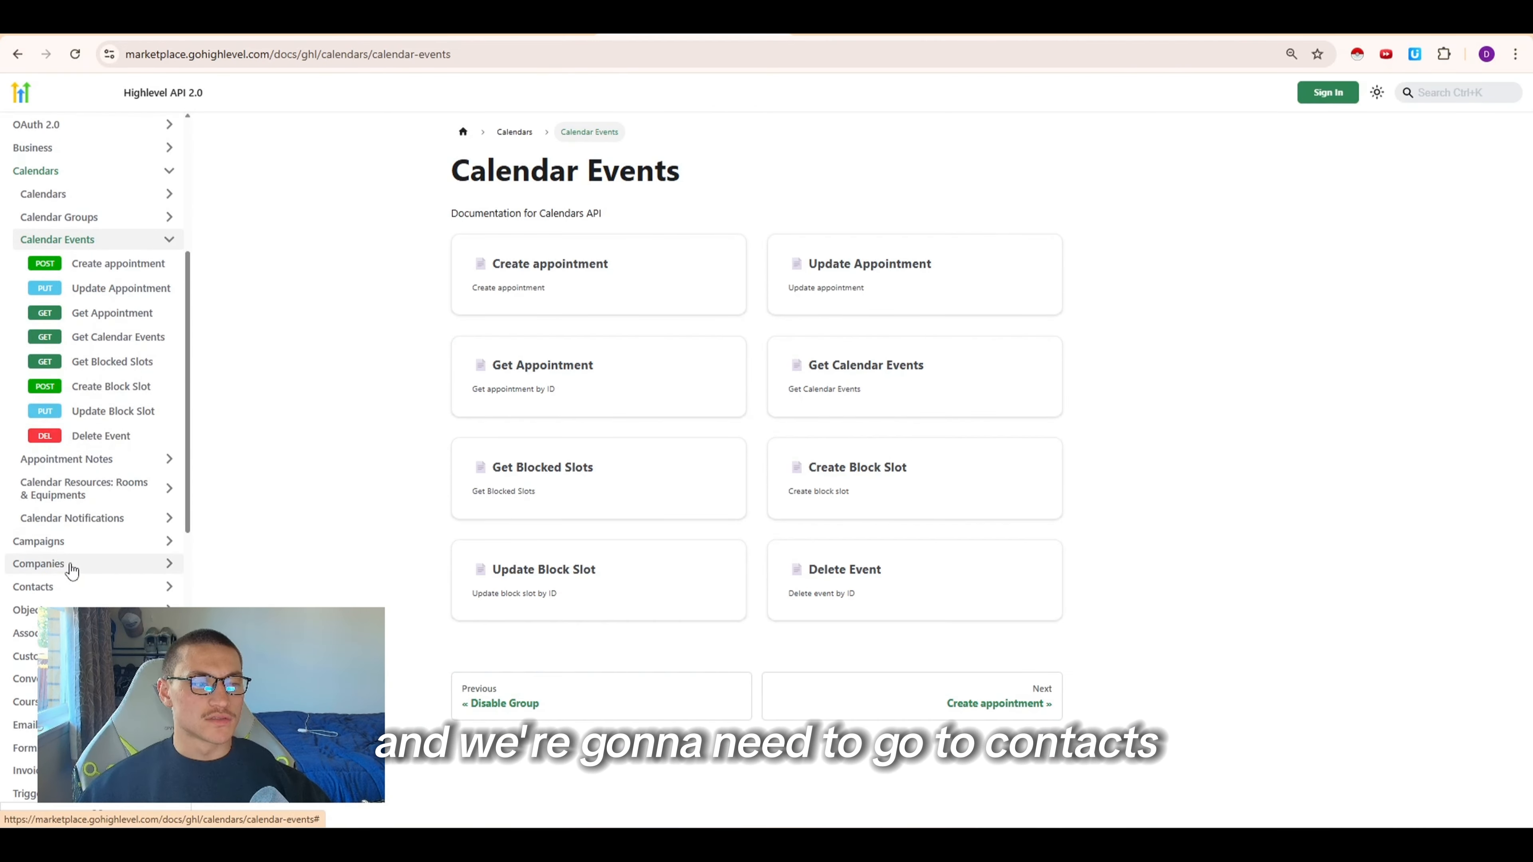
left_click(57, 585)
left_click(55, 579)
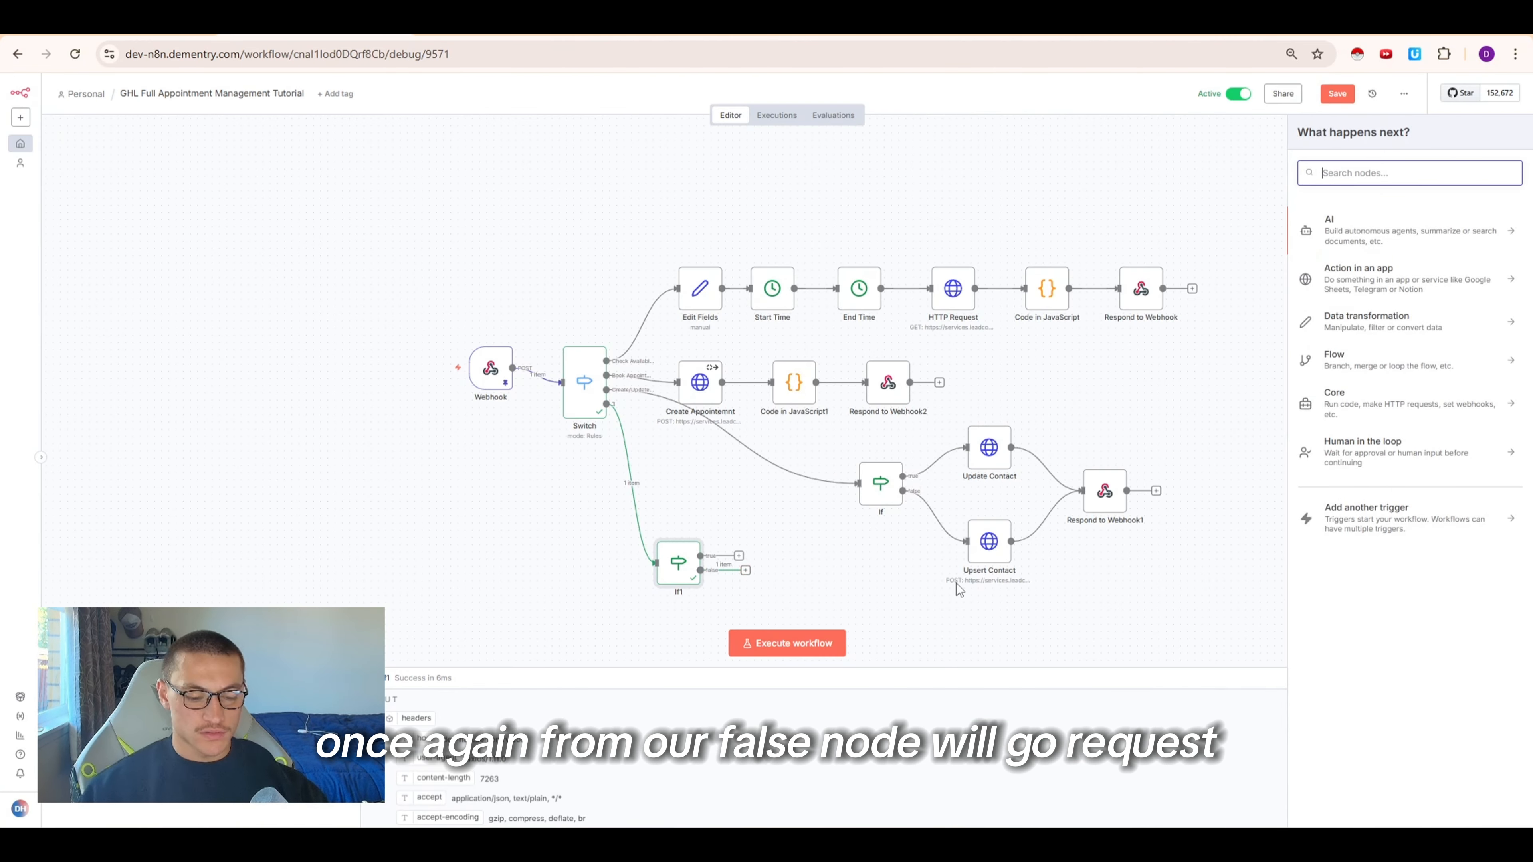
Add an HTTP Request node on If1's false branch and import the GHL contacts search cURL command
type("req")
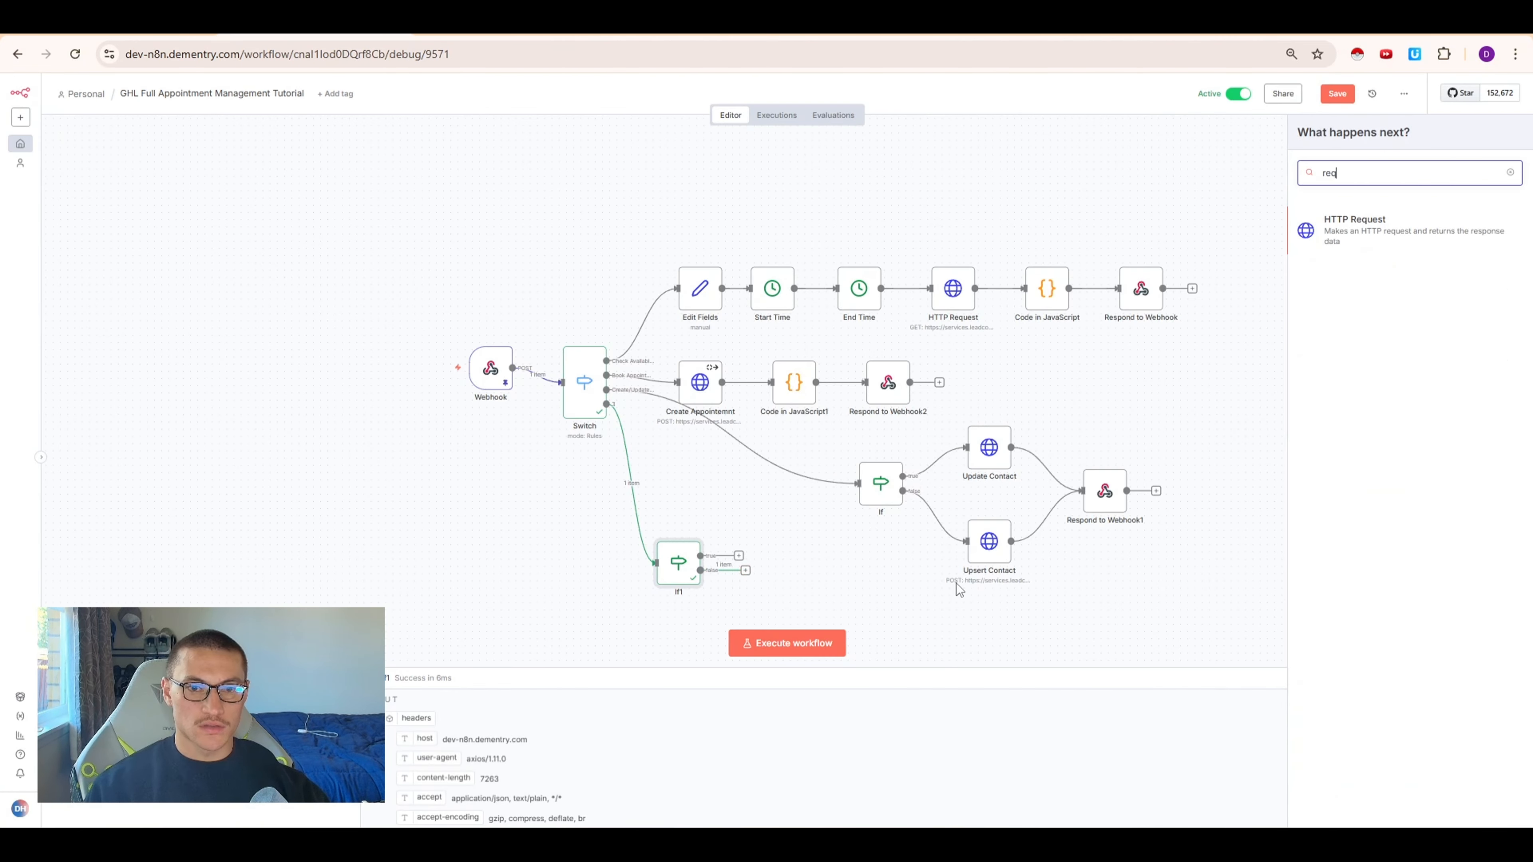
key("Return")
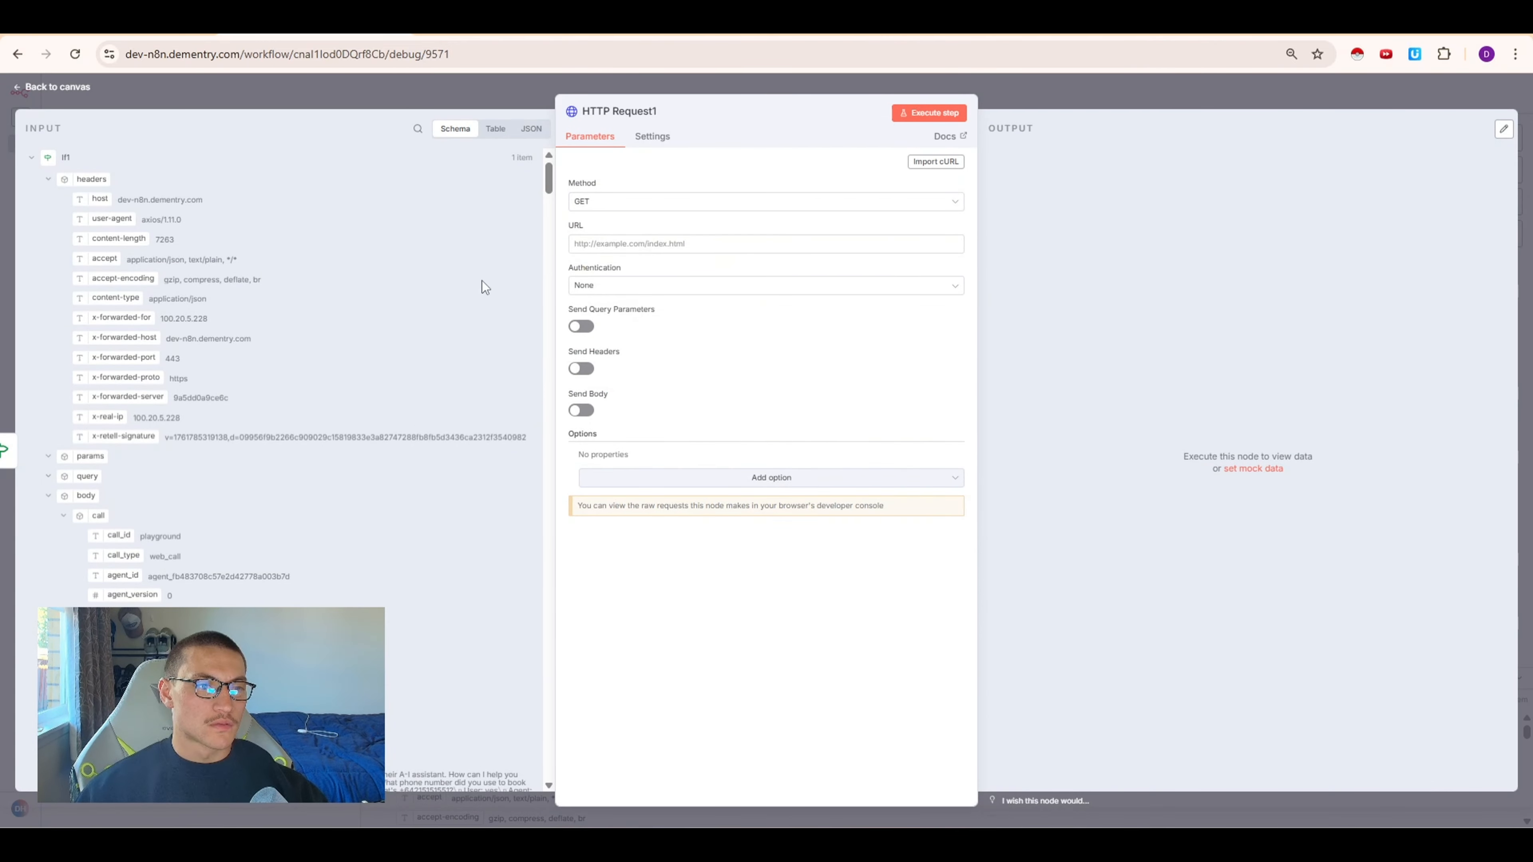
left_click(929, 161)
key("ctrl+v")
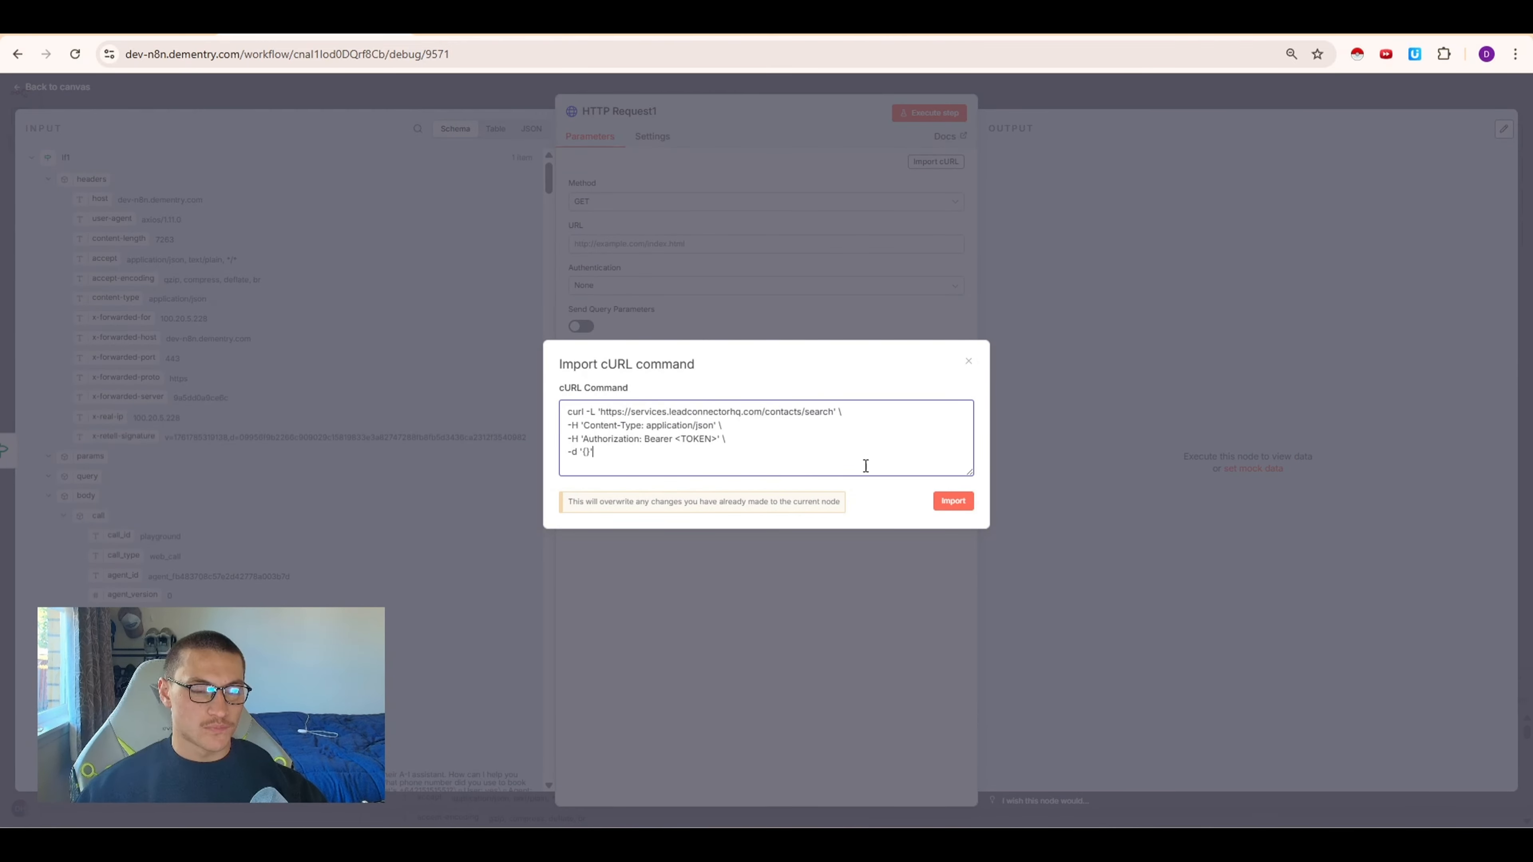
left_click(962, 505)
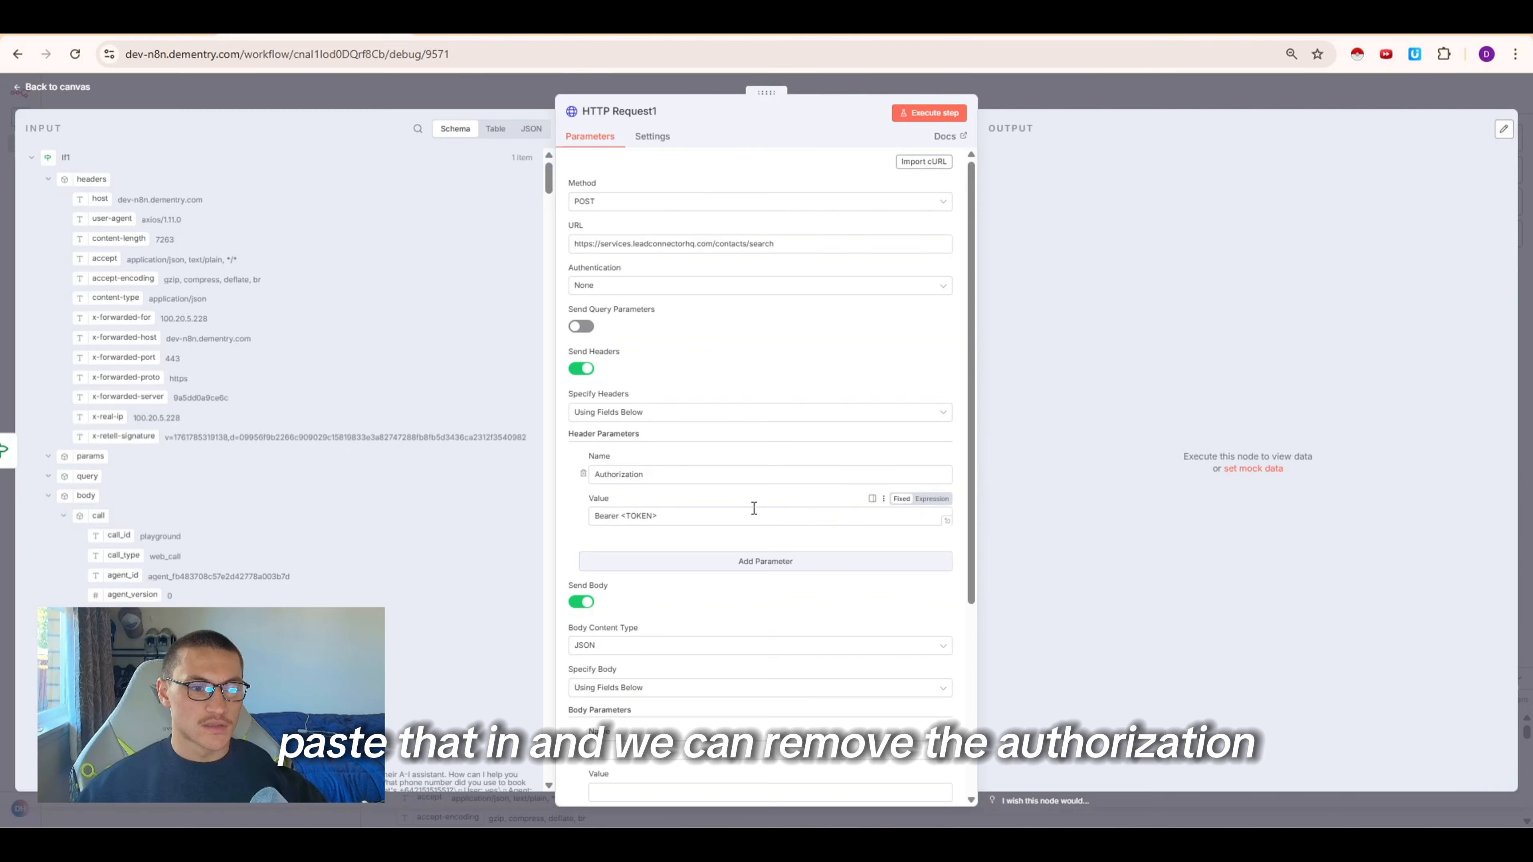
Remove the Authorization header and authenticate with Generic Credential Type, Bearer Auth, using the GHL CalendarTutorial credential
left_click(584, 475)
left_click(670, 287)
left_click(664, 361)
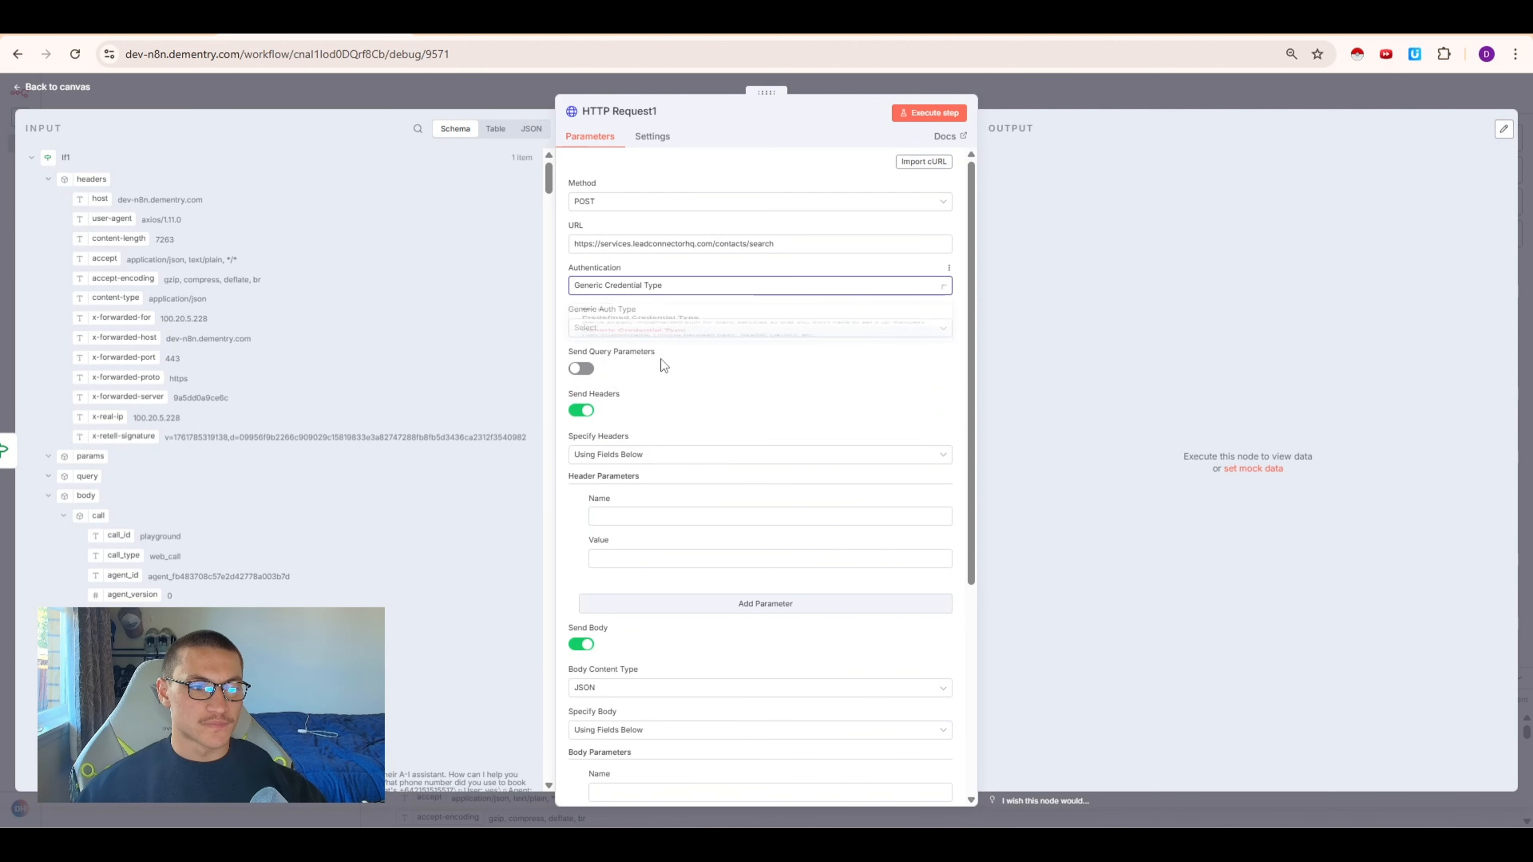
left_click(673, 328)
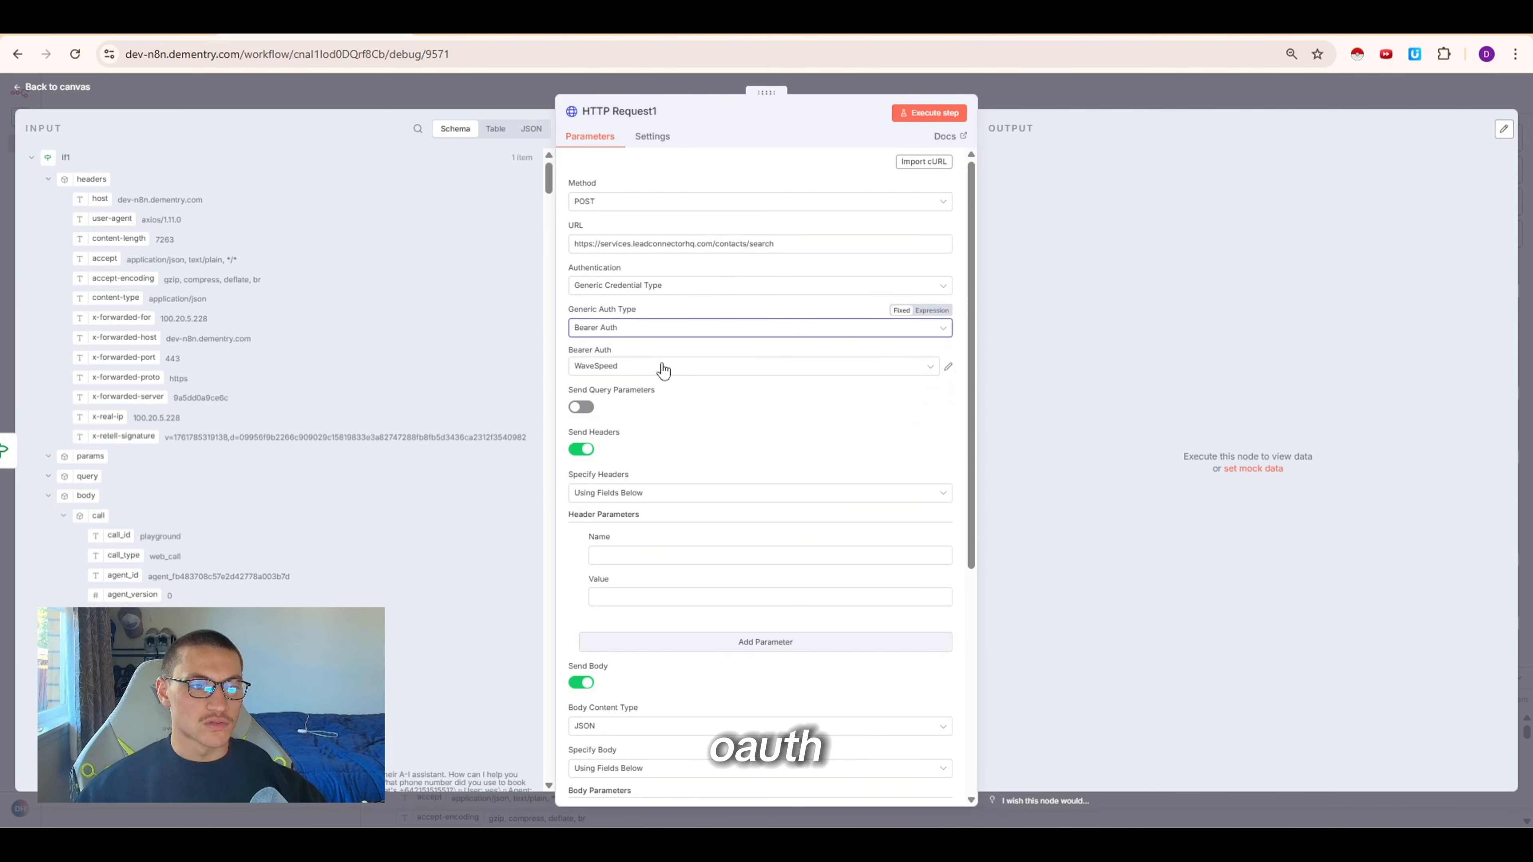
left_click(661, 367)
left_click(641, 468)
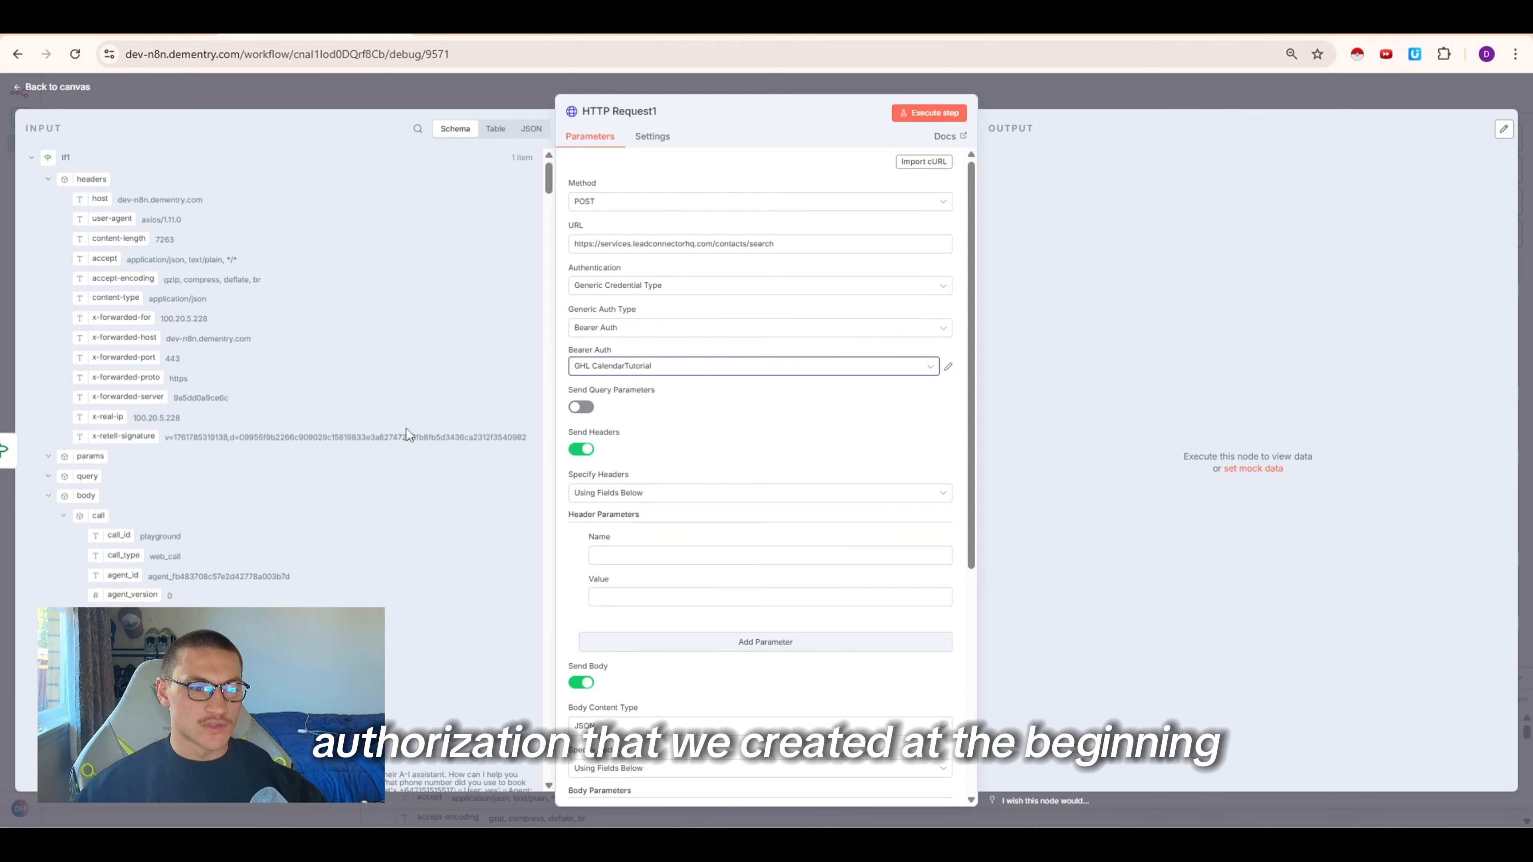
Add a header named version with the value 2021-07-28
left_click(680, 553)
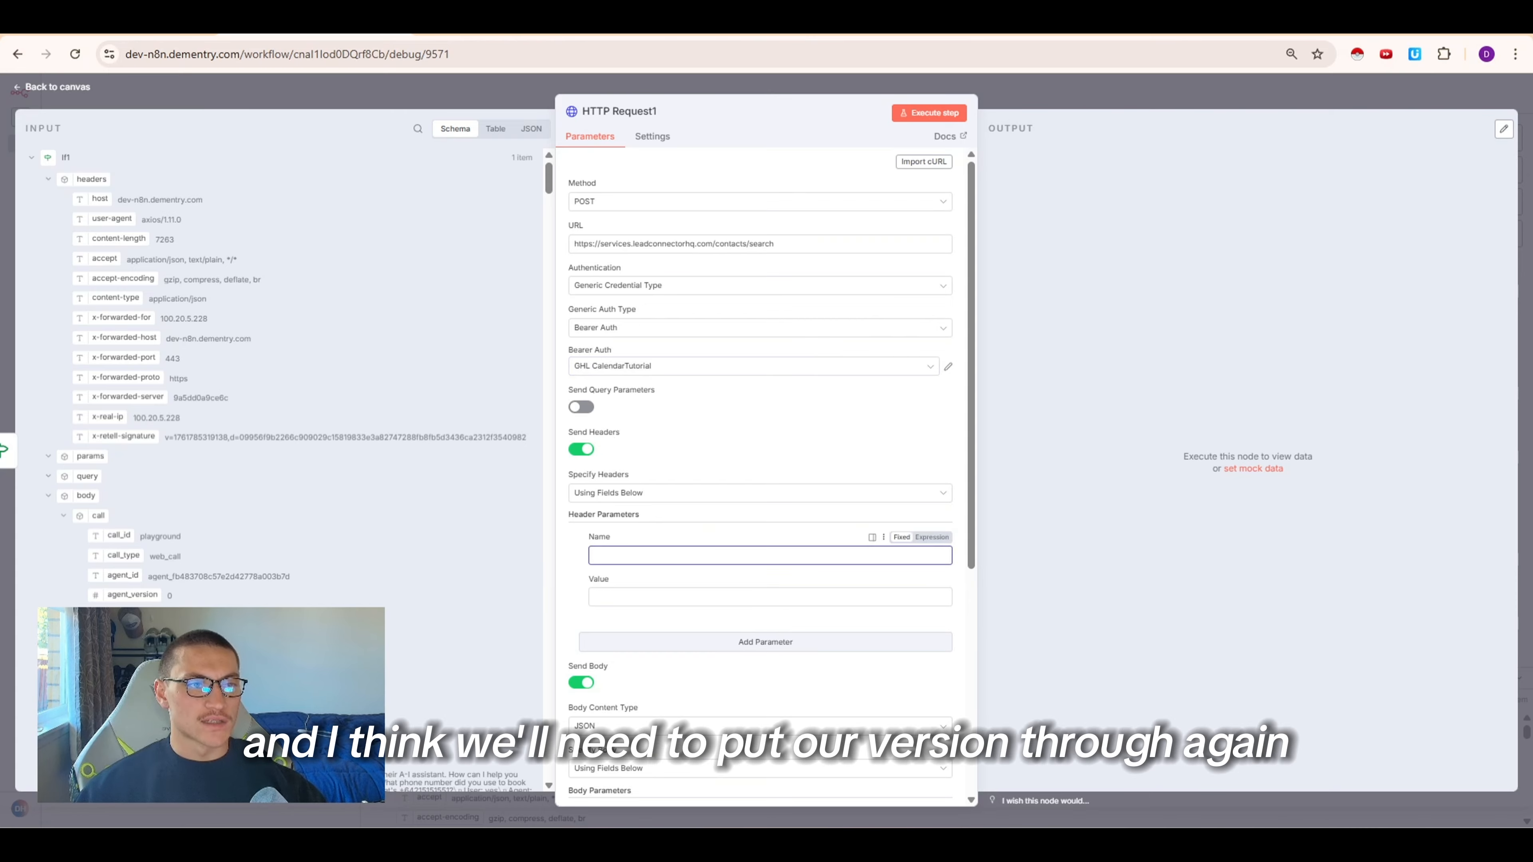
left_click(658, 25)
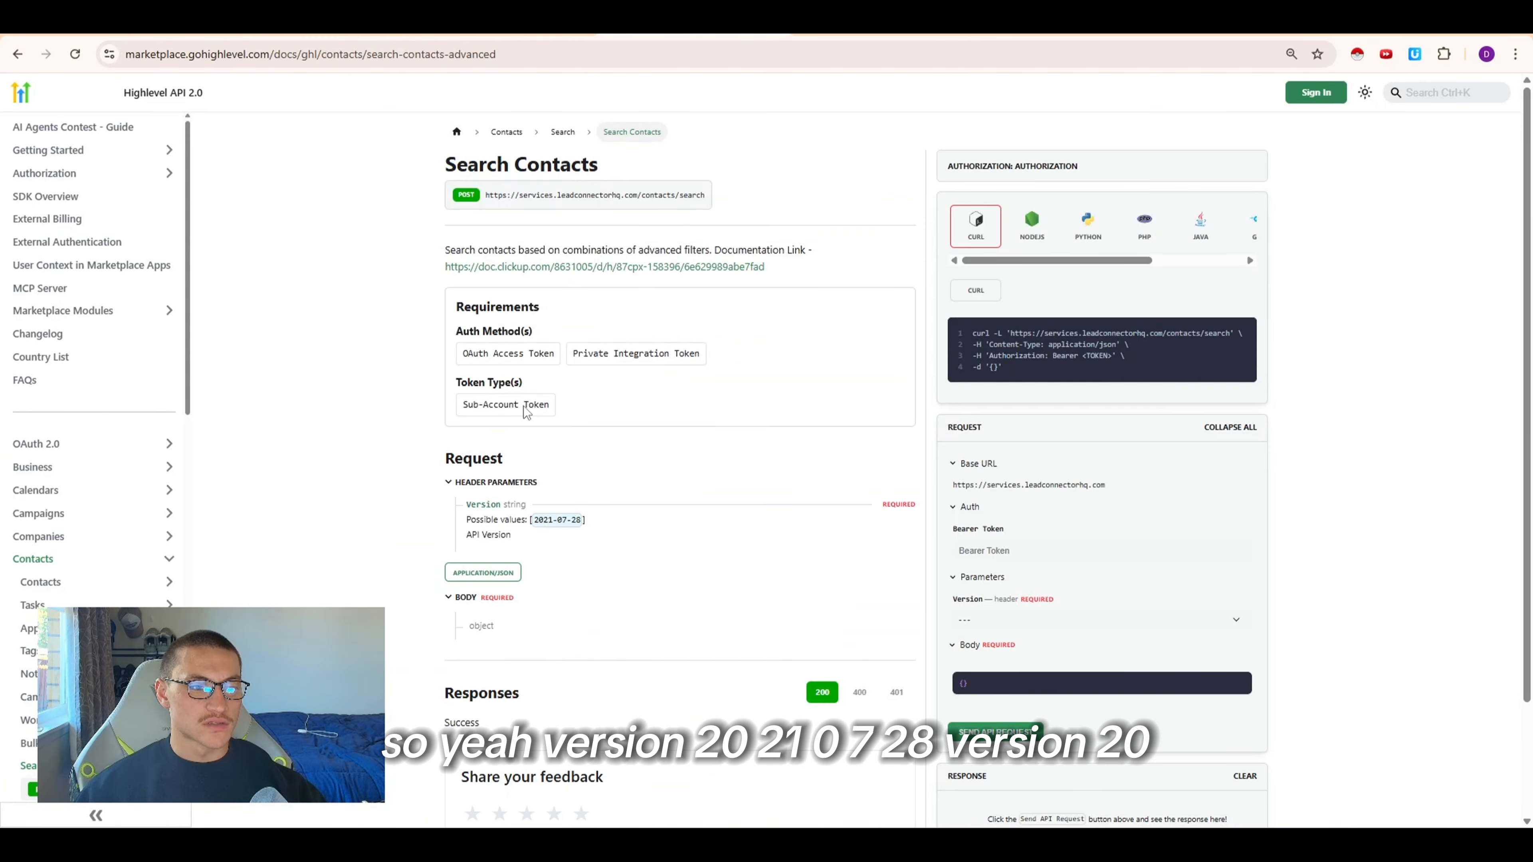
left_click(314, 25)
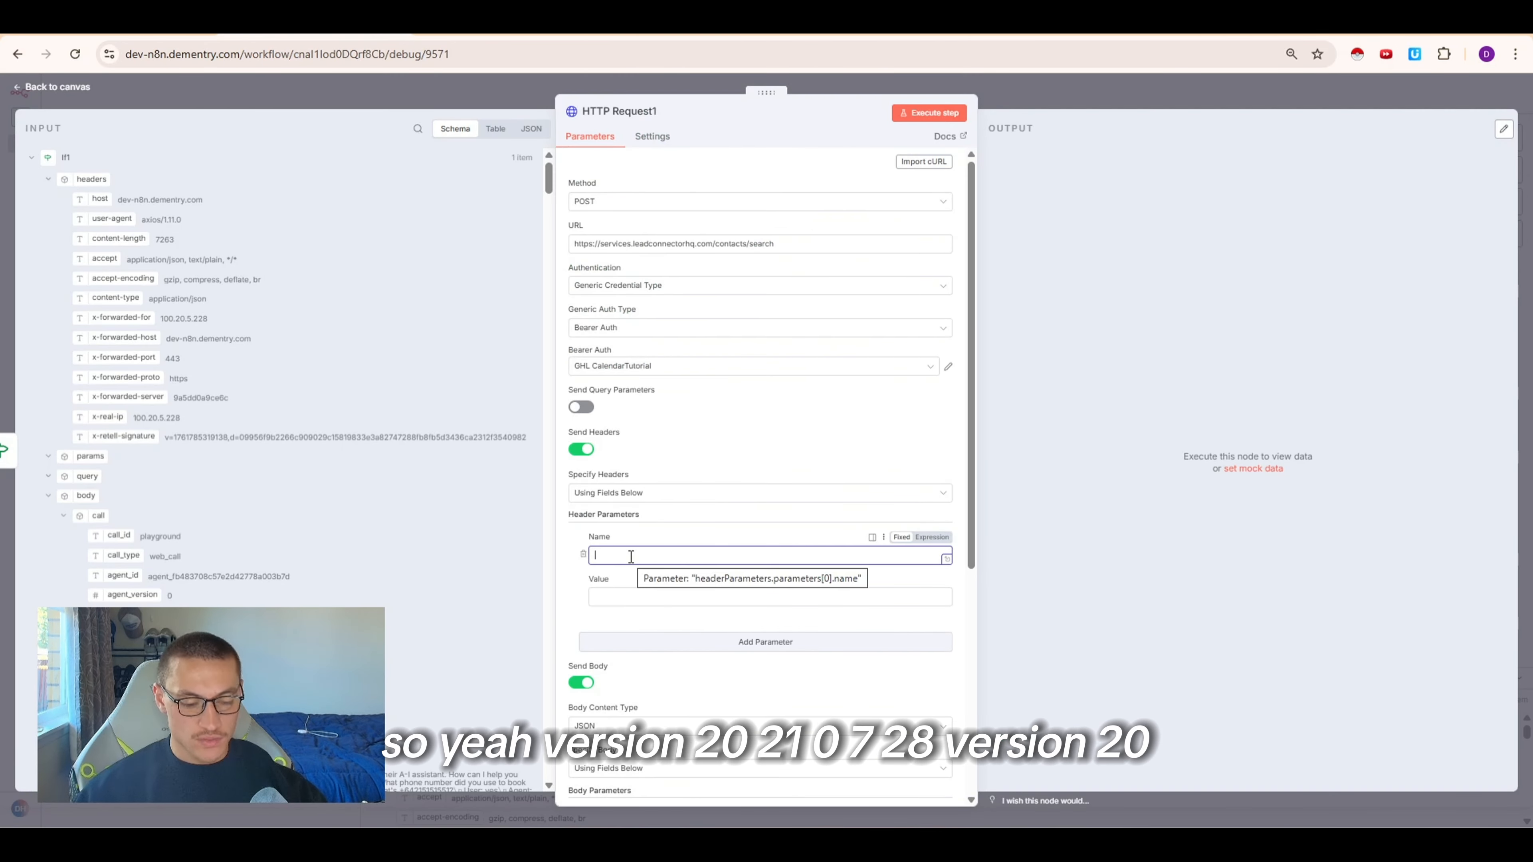
type("version")
key("Tab")
type("2021")
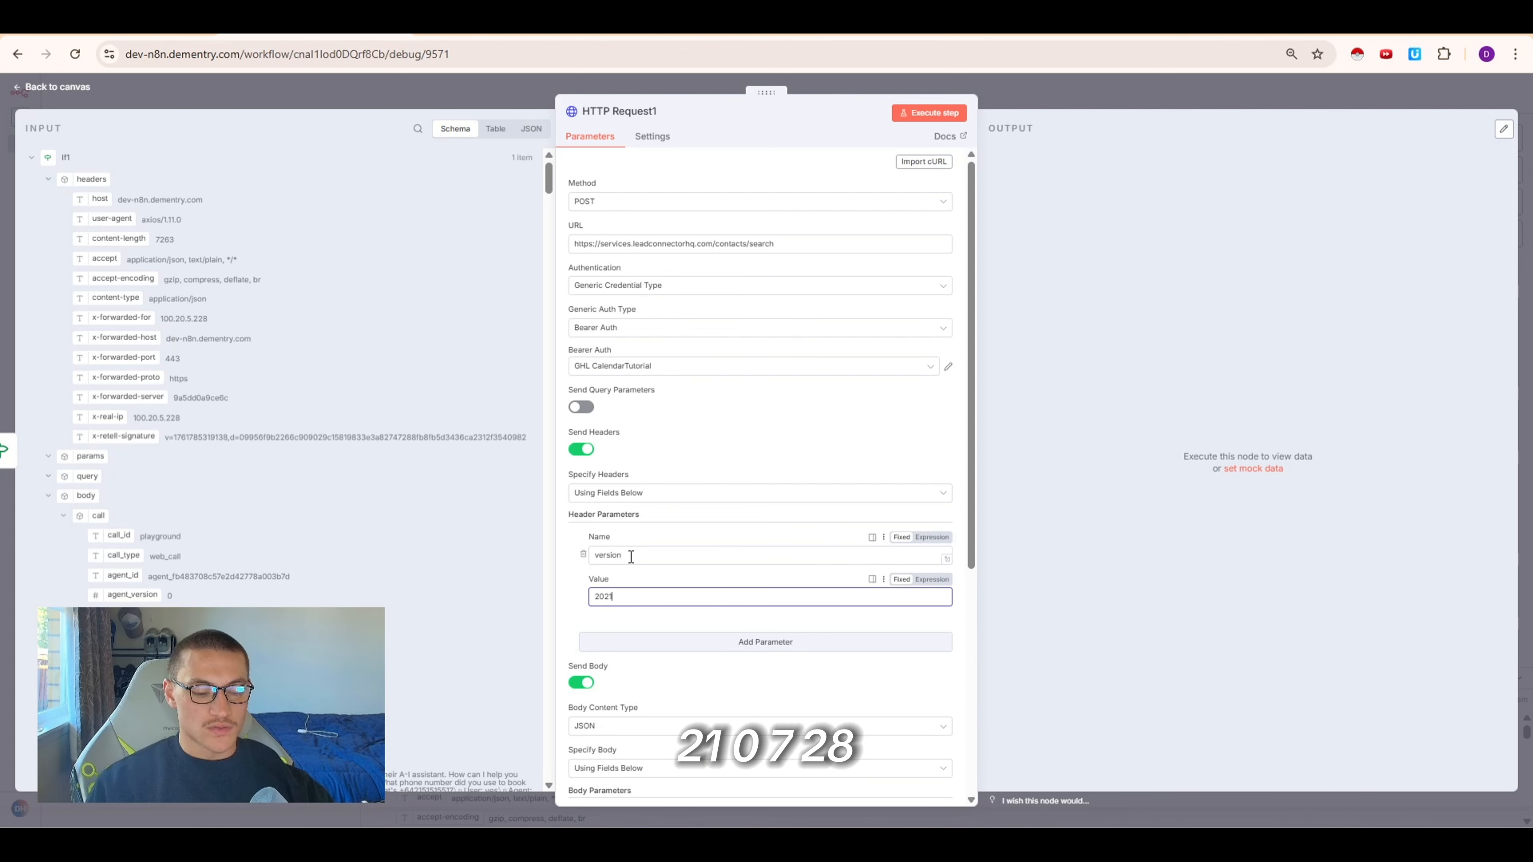
type("-07-28")
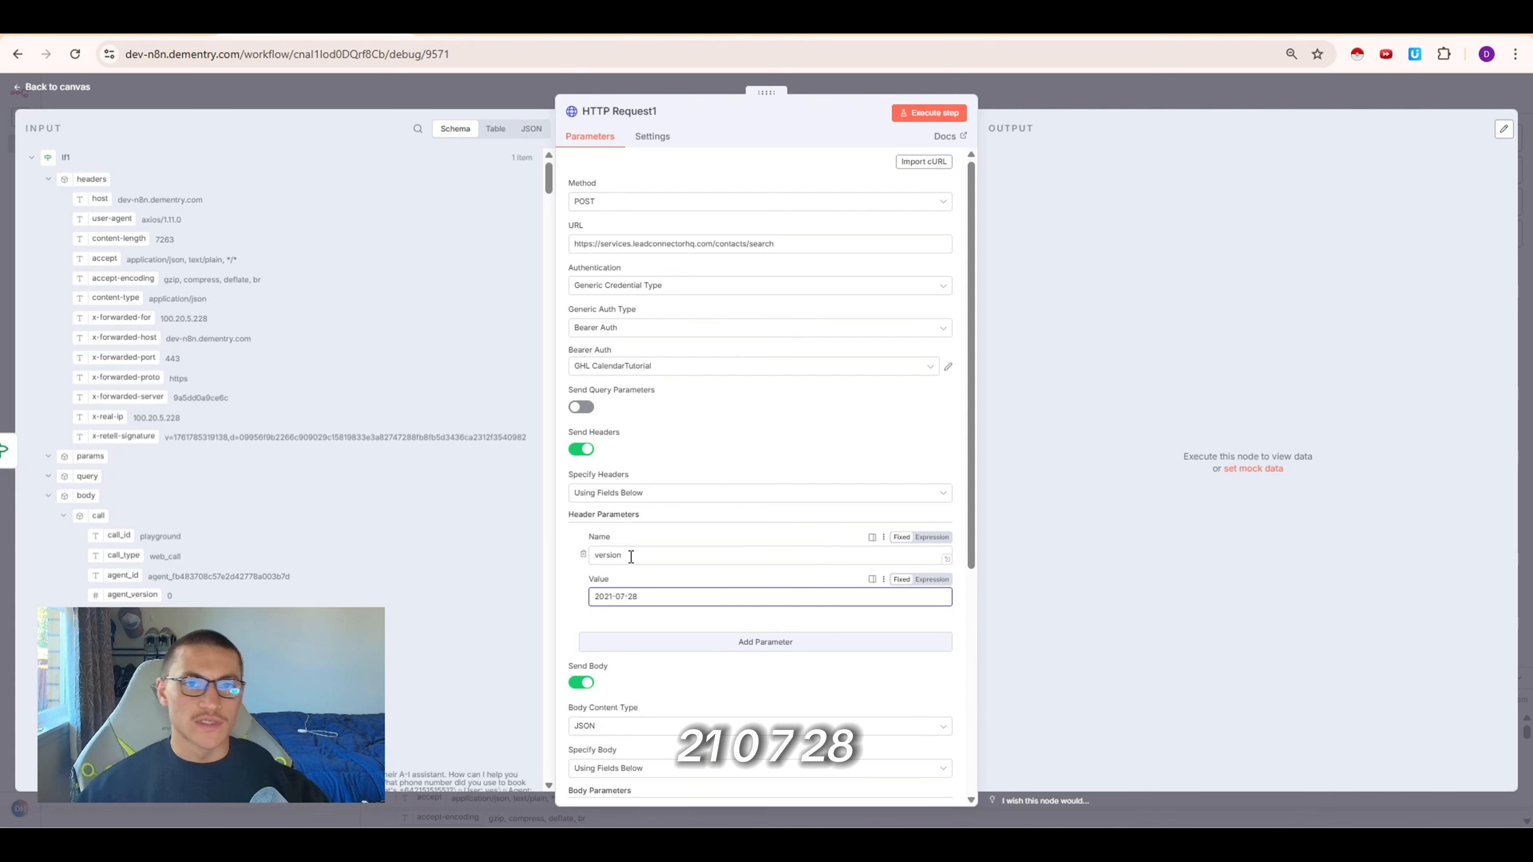
Set the body to be specified using JSON and paste in the contact search filter JSON
scroll(630, 556, "down", 5)
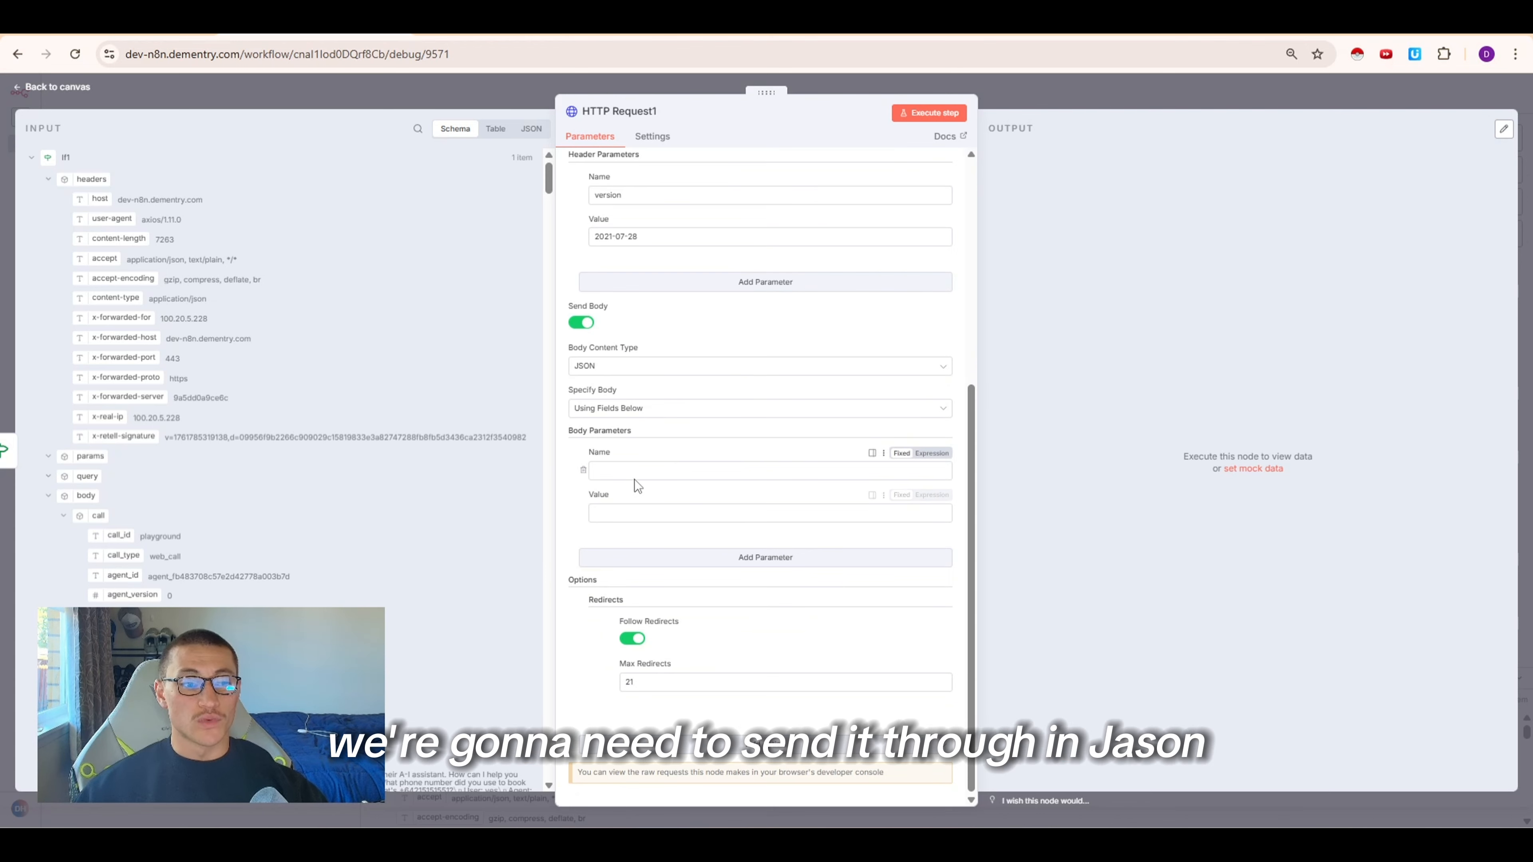
left_click(638, 409)
left_click(635, 460)
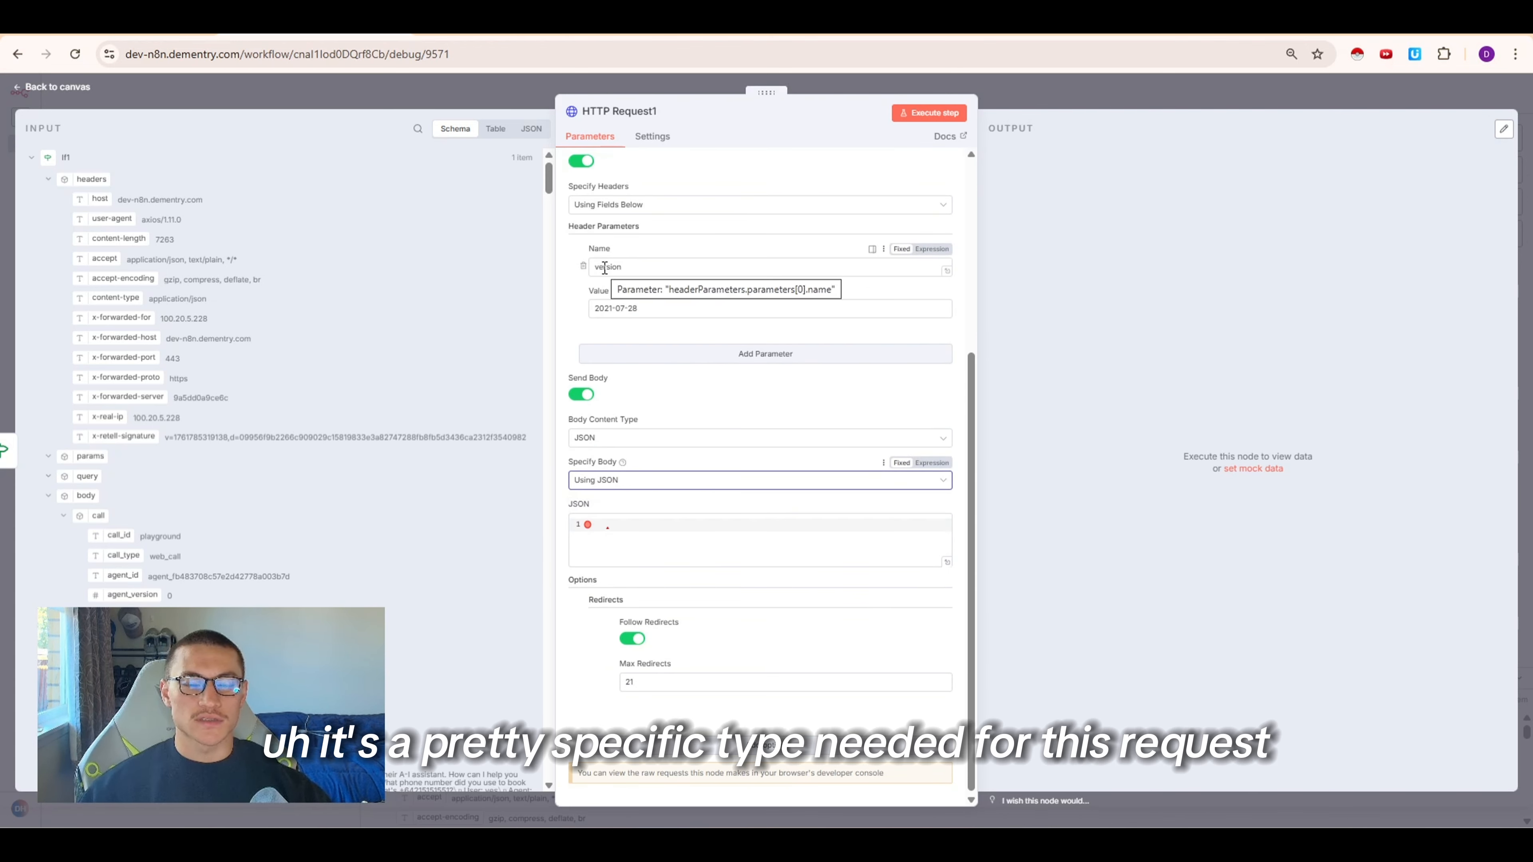
left_click(622, 531)
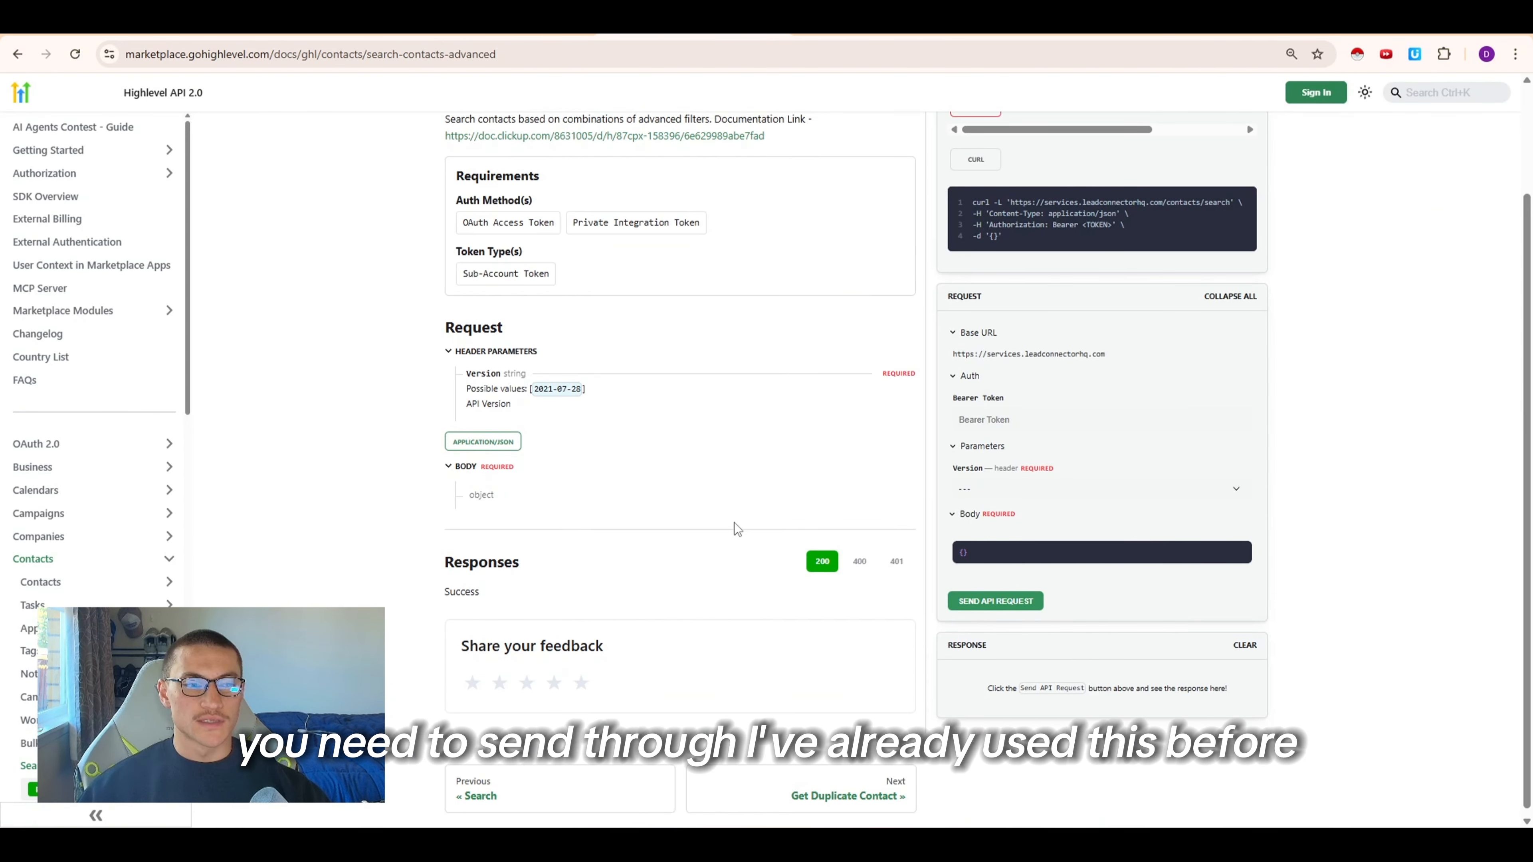
scroll(694, 501, "up", 3)
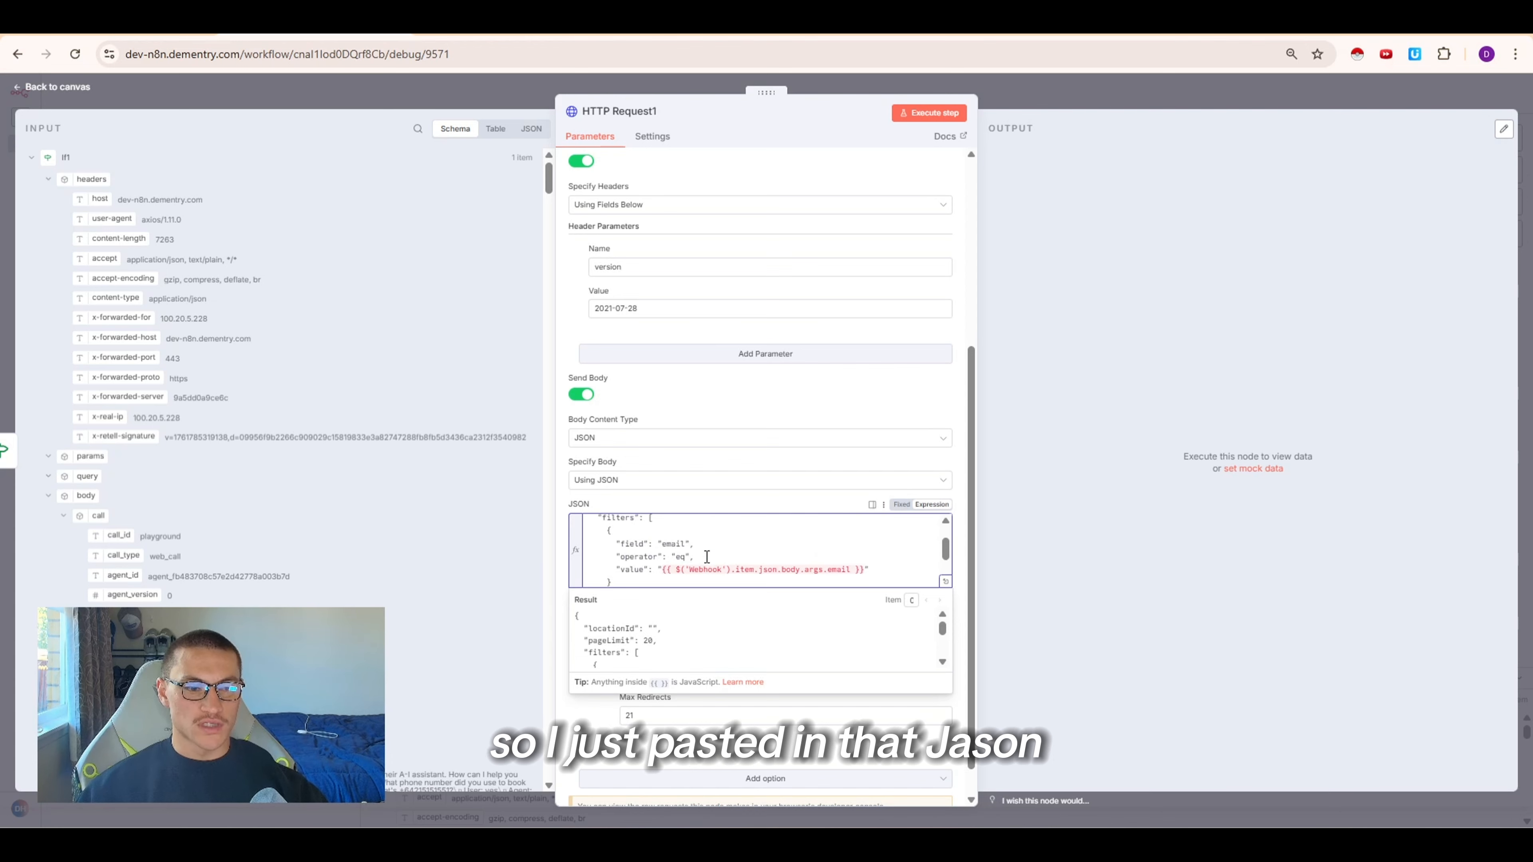
Change the filter's value expression to the Webhook body args phone_number field
double_click(717, 539)
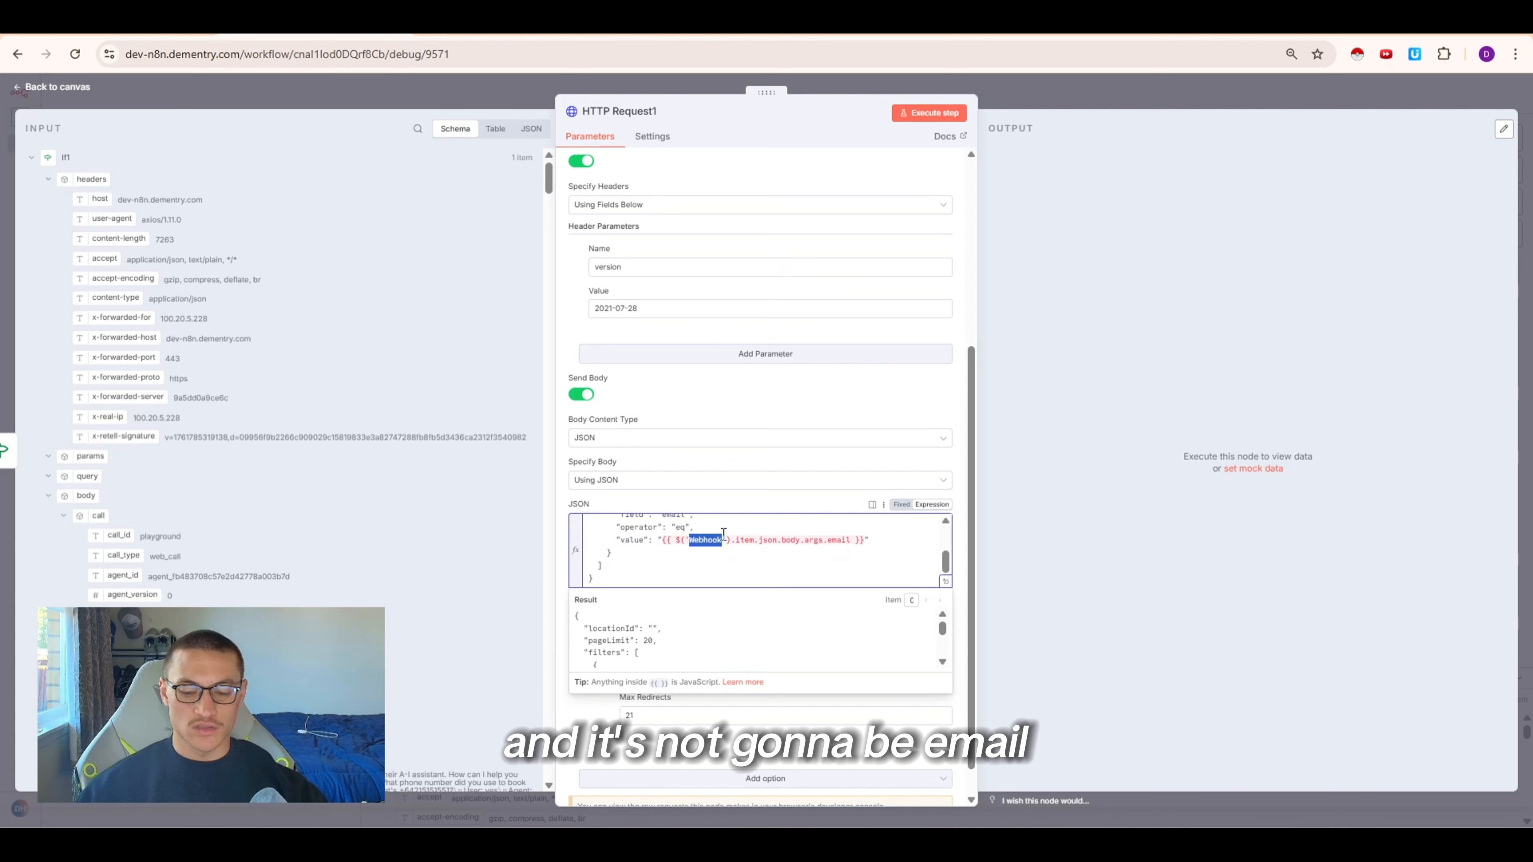
key("BackSpace")
key("ctrl+z")
left_click(63, 516)
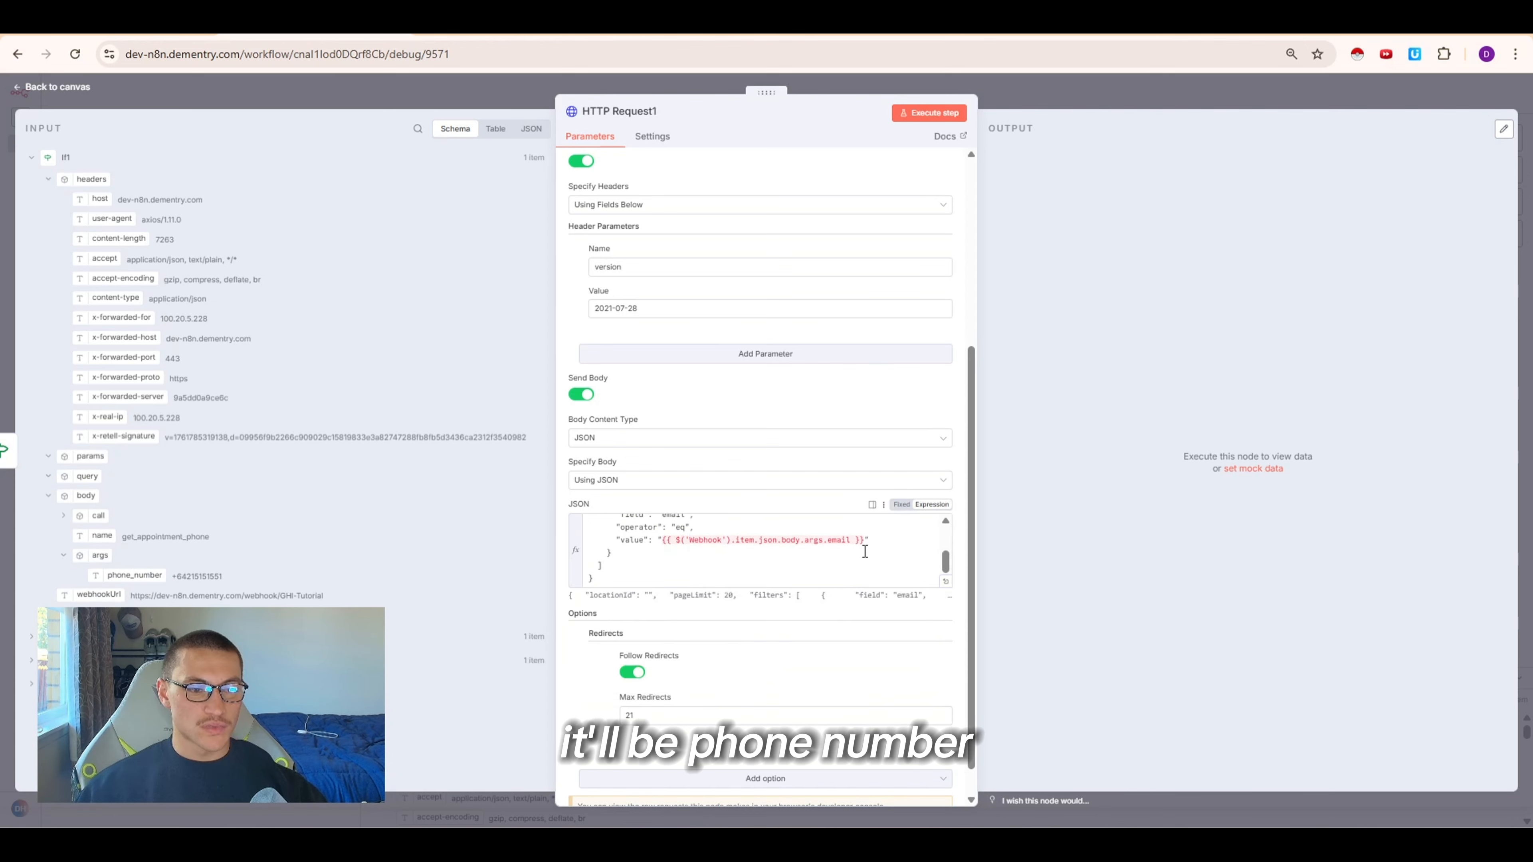
left_click(840, 538)
type("phone")
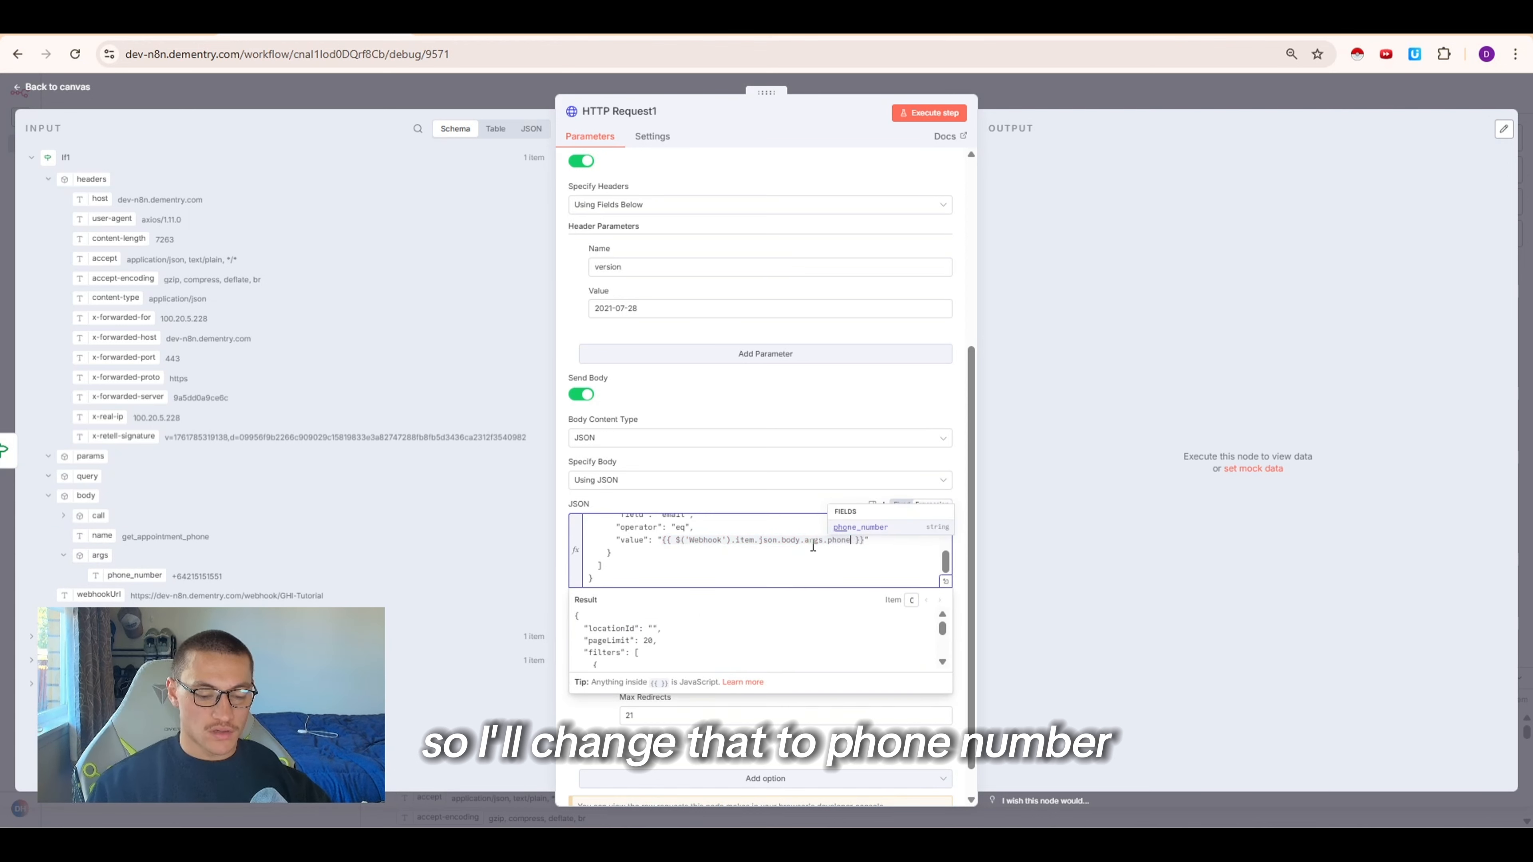
type(")")
type("num")
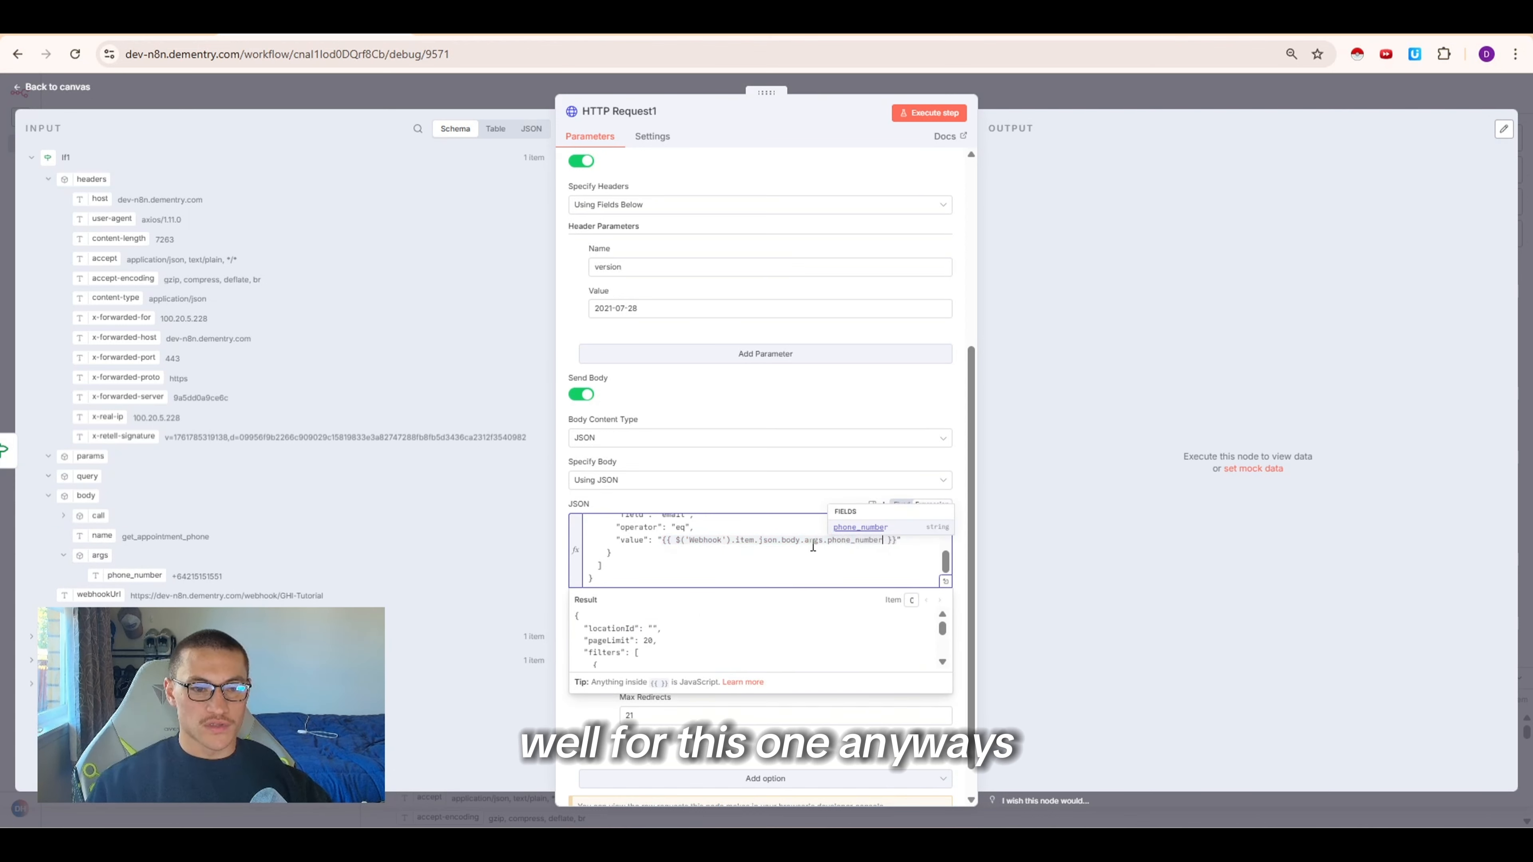
type("ber")
left_click(769, 554)
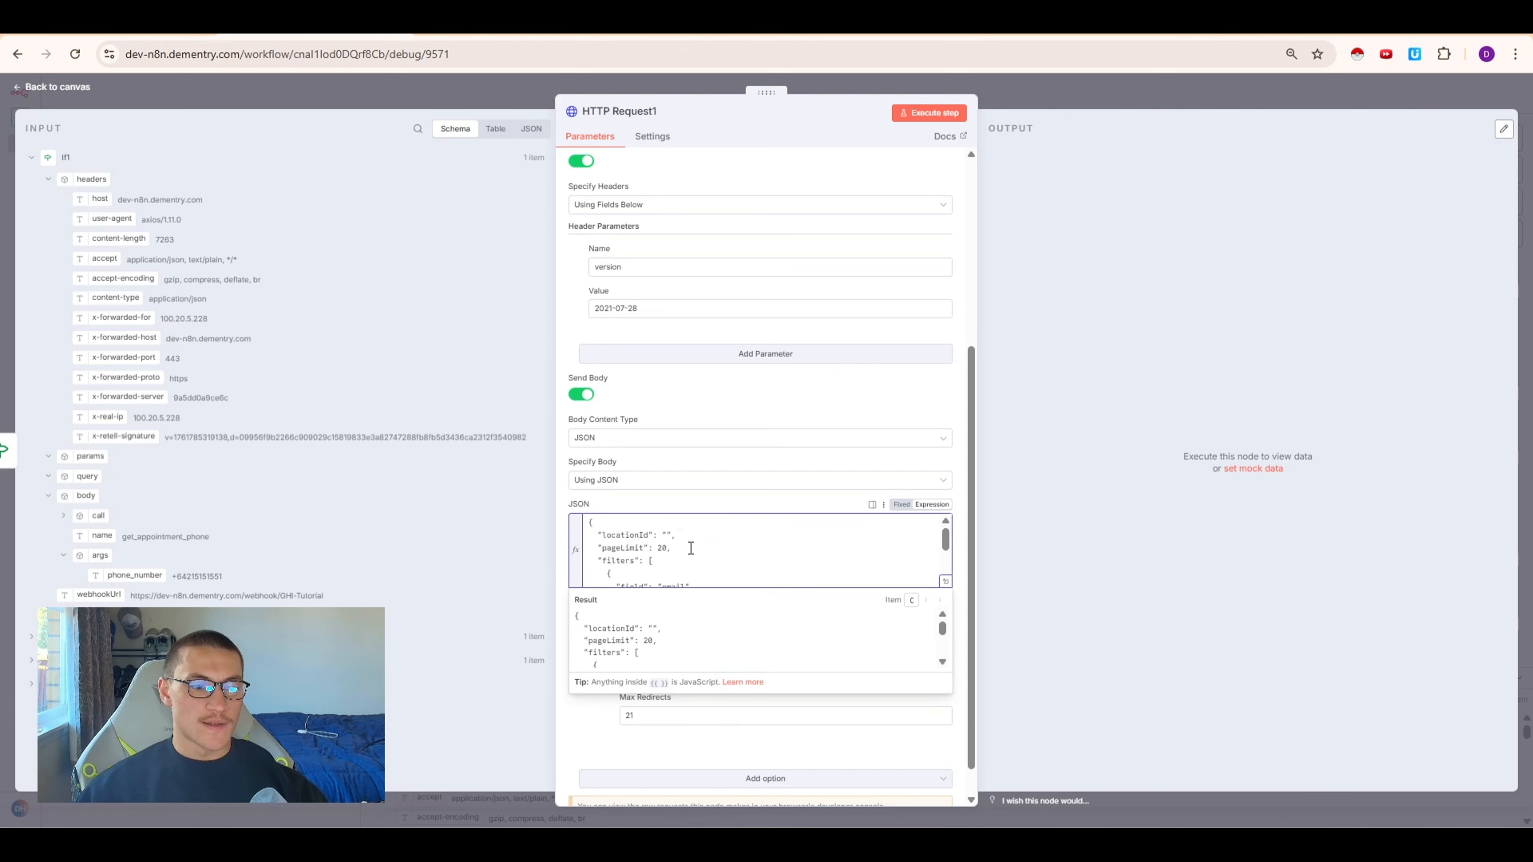
scroll(627, 567, "up", 5)
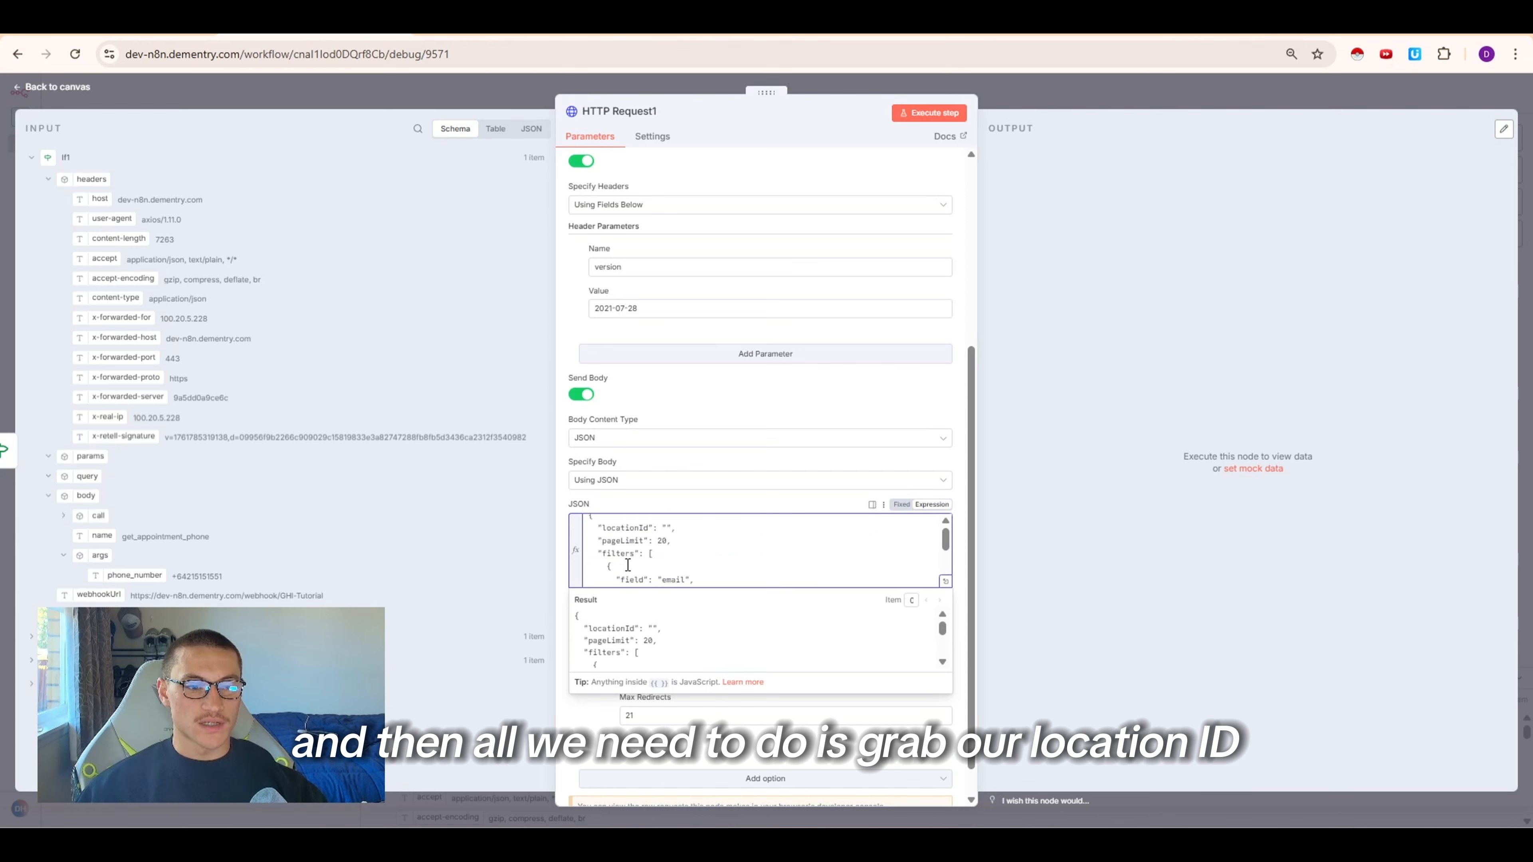
Copy the location ID from the HighLevel calendar page URL and paste it as the JSON body's locationId
left_click(845, 28)
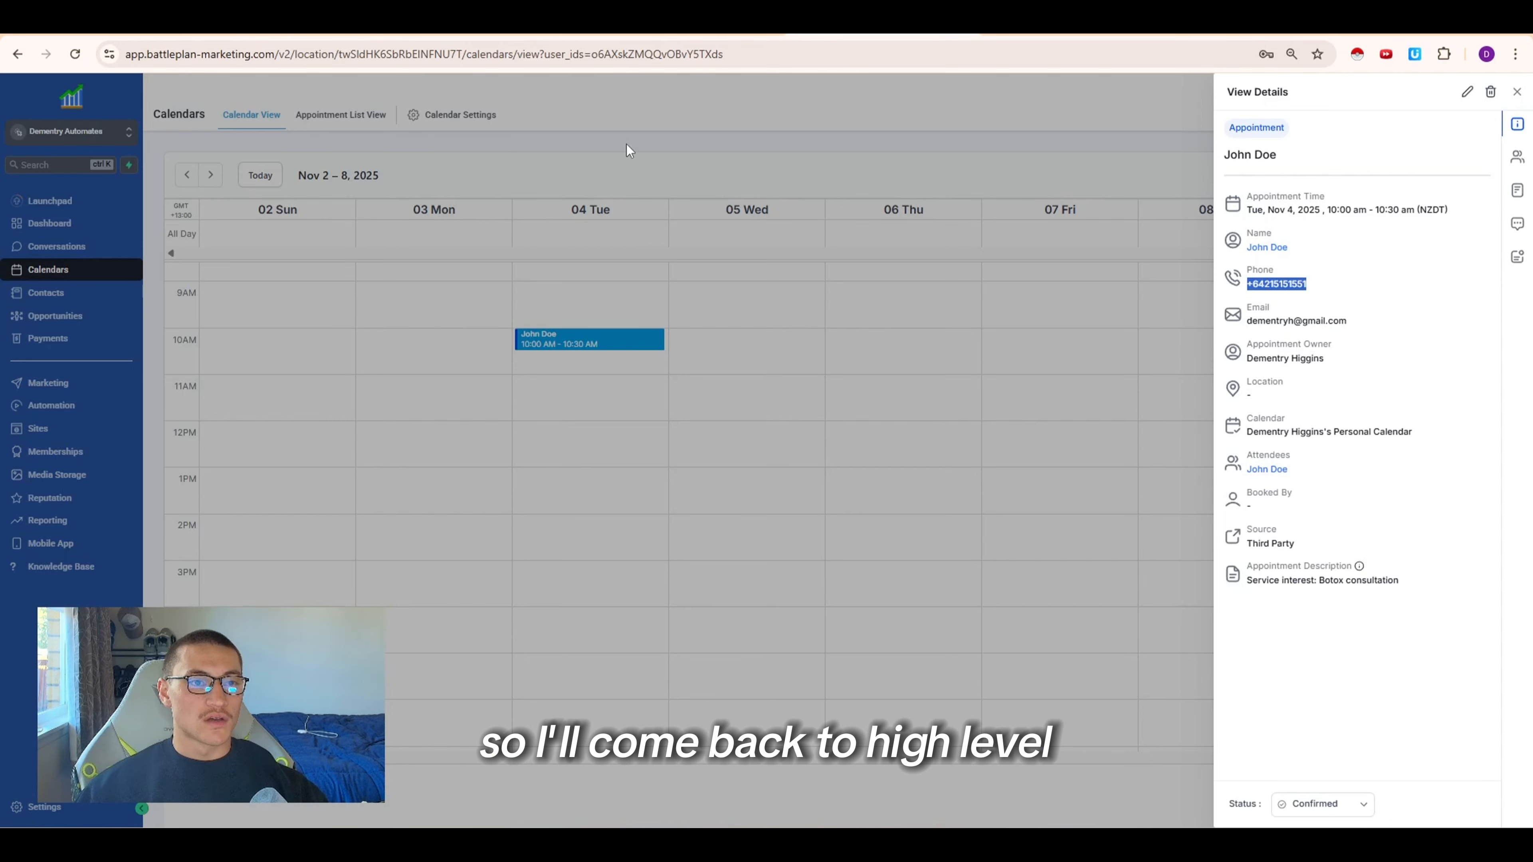
left_click(626, 144)
double_click(422, 54)
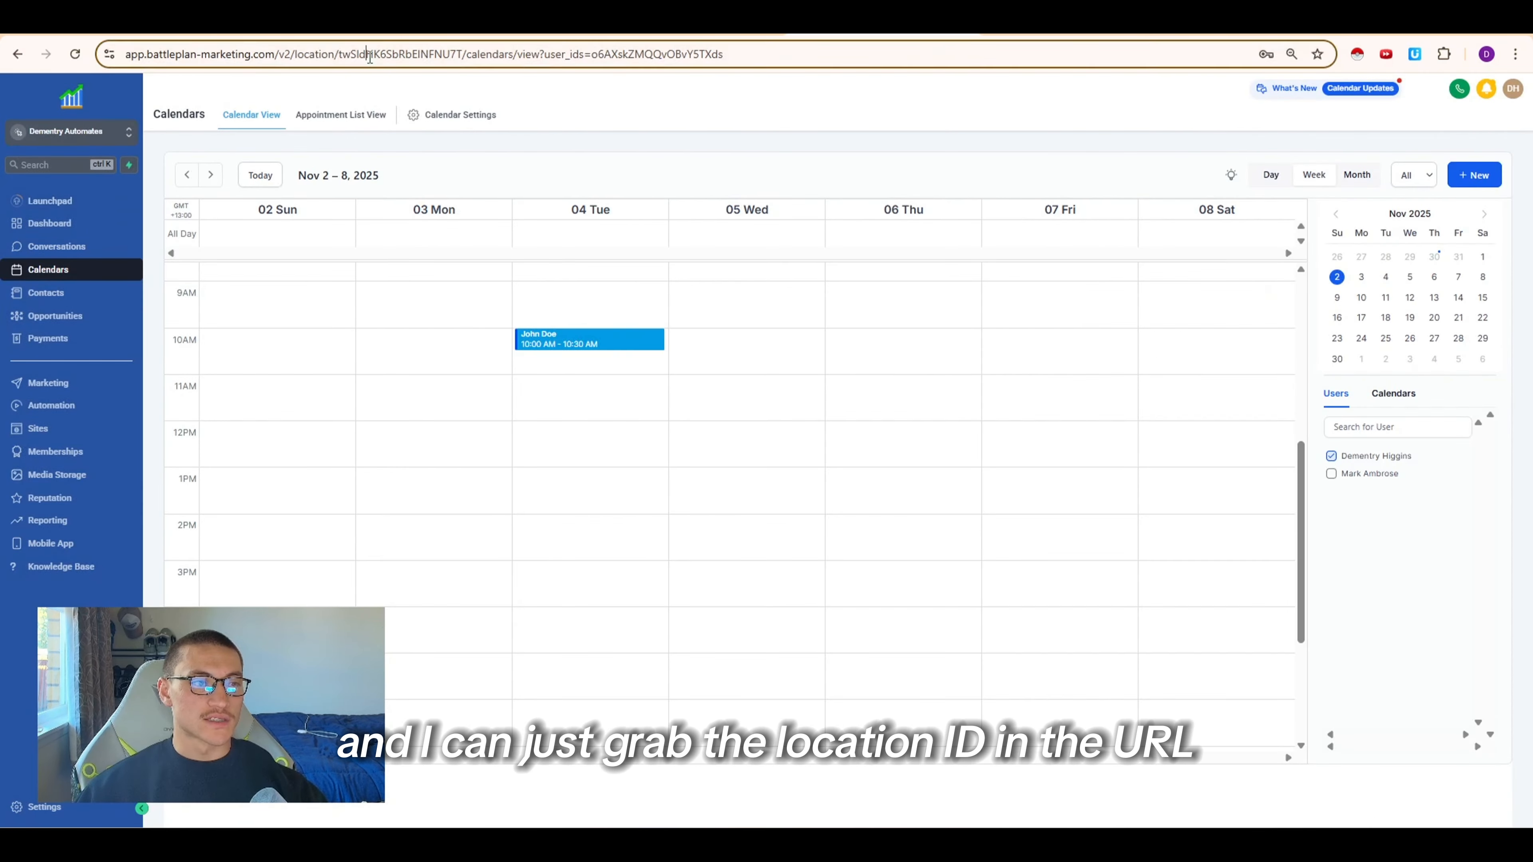
left_click(314, 28)
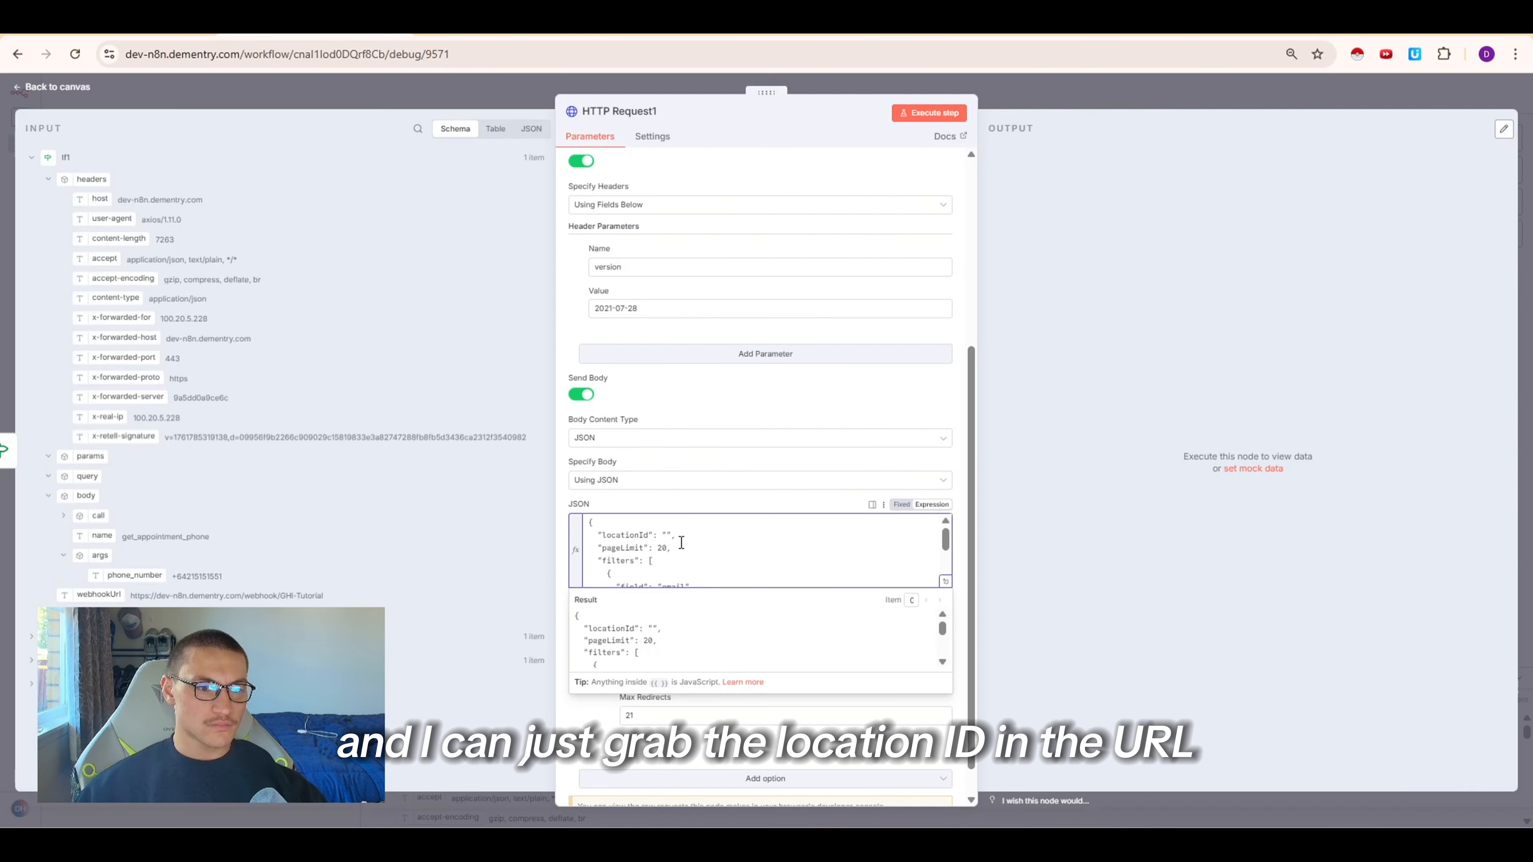
type("twSldHK6SbRbElNFNU7T")
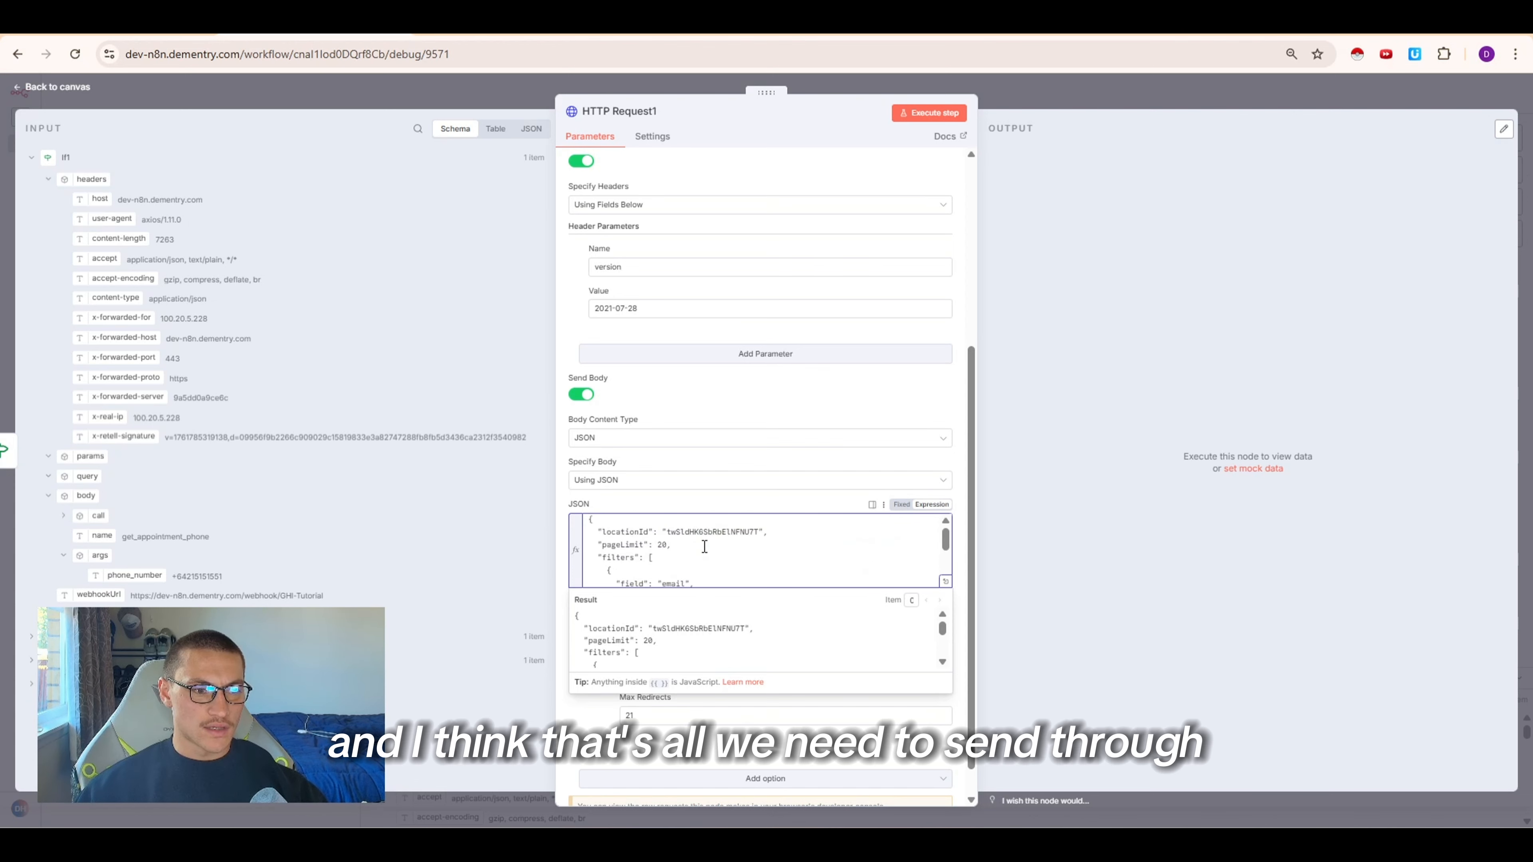
Execute the HTTP Request step to test the contact search
scroll(728, 420, "up", 5)
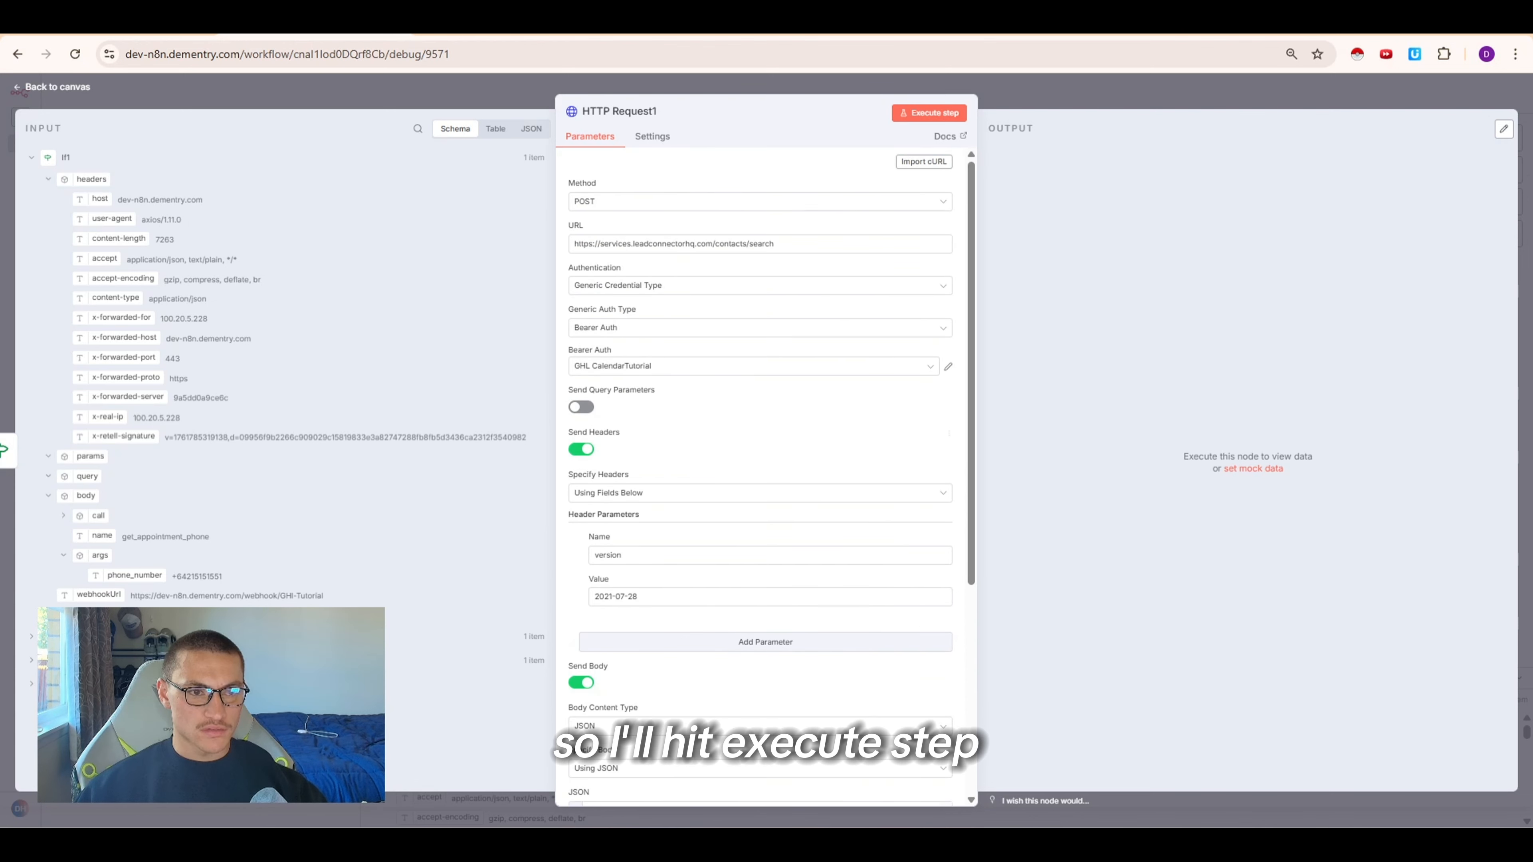
left_click(907, 115)
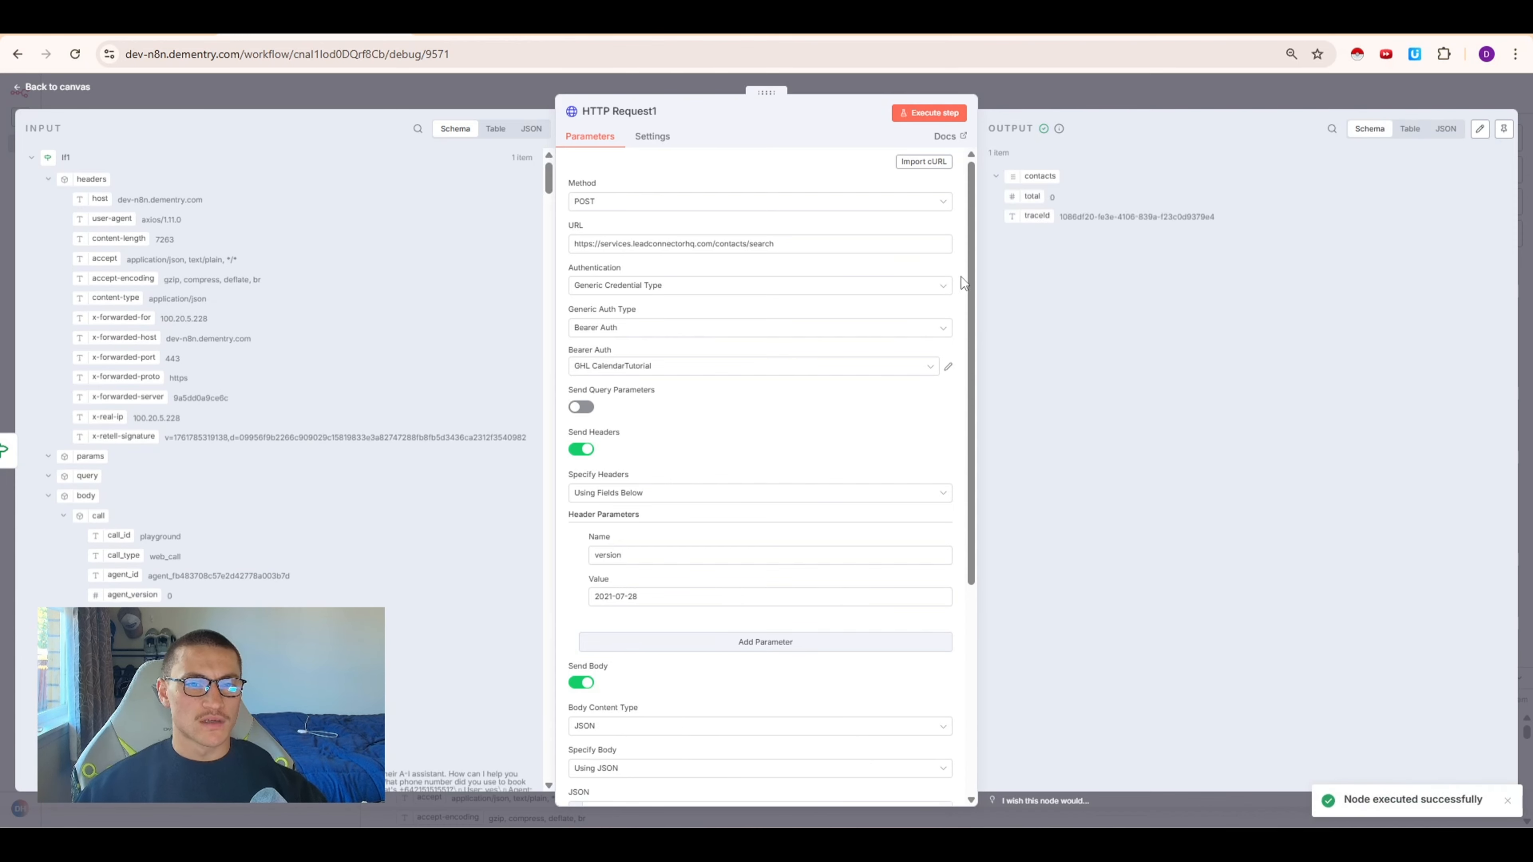
scroll(800, 407, "down", 5)
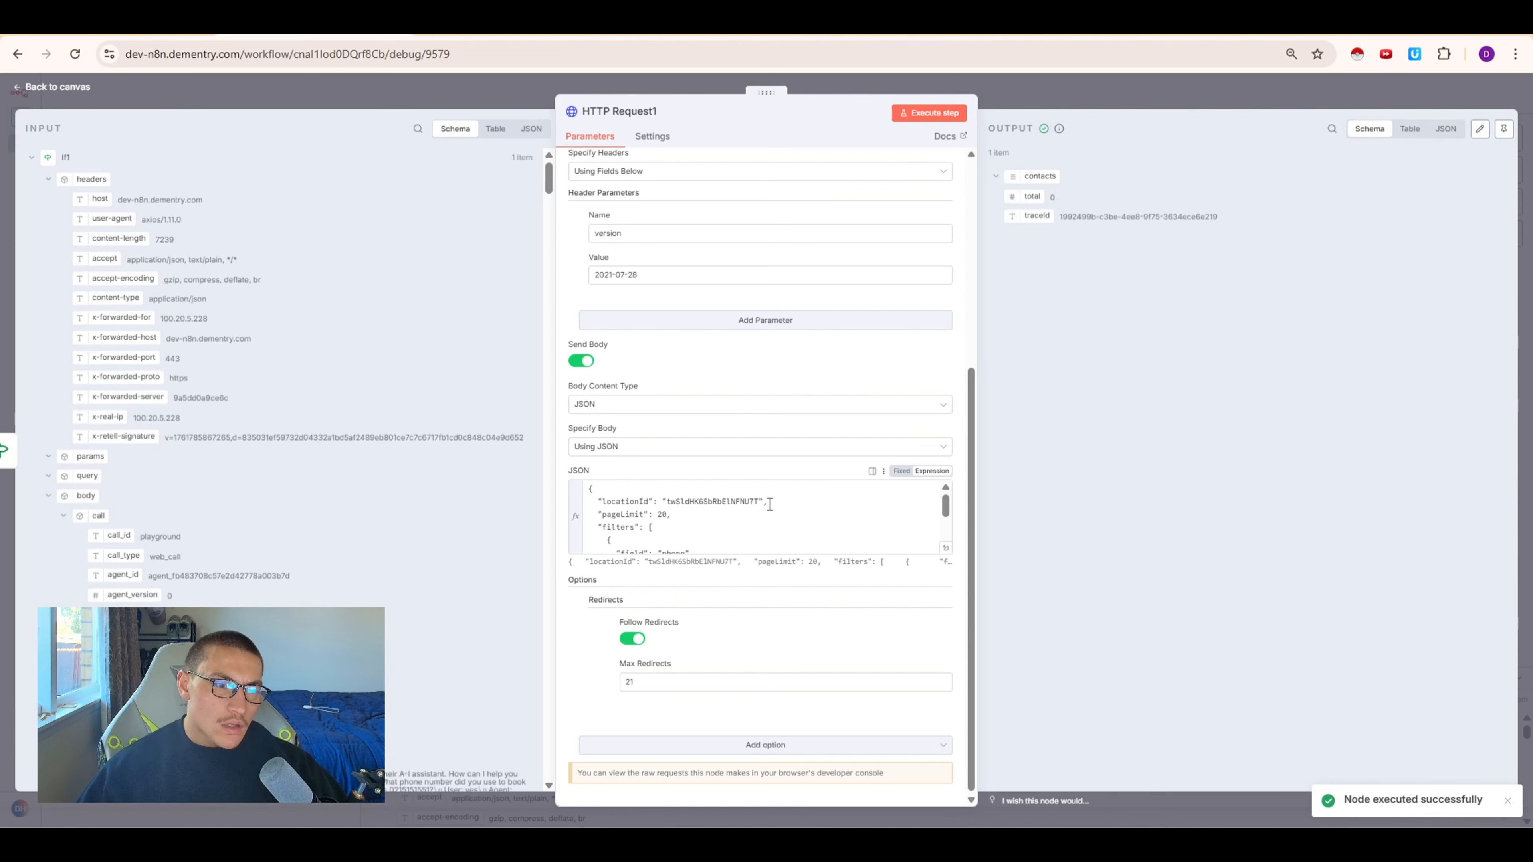
Temporarily change the contact search filter to match the email field against the user's e-mail address
left_click(772, 524)
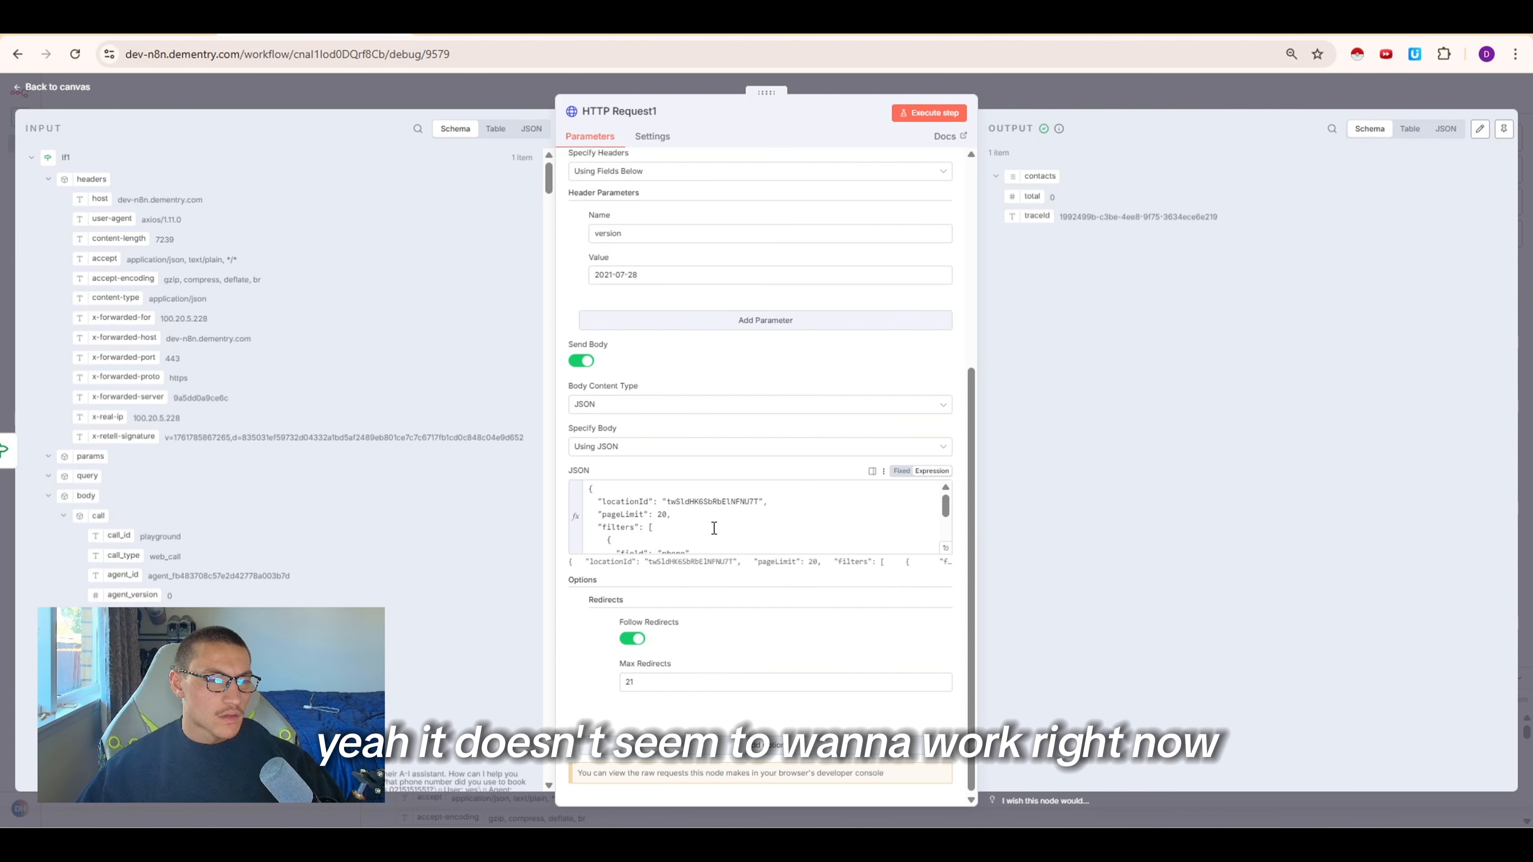
scroll(775, 524, "down", 2)
left_click(946, 548)
double_click(373, 218)
type("email")
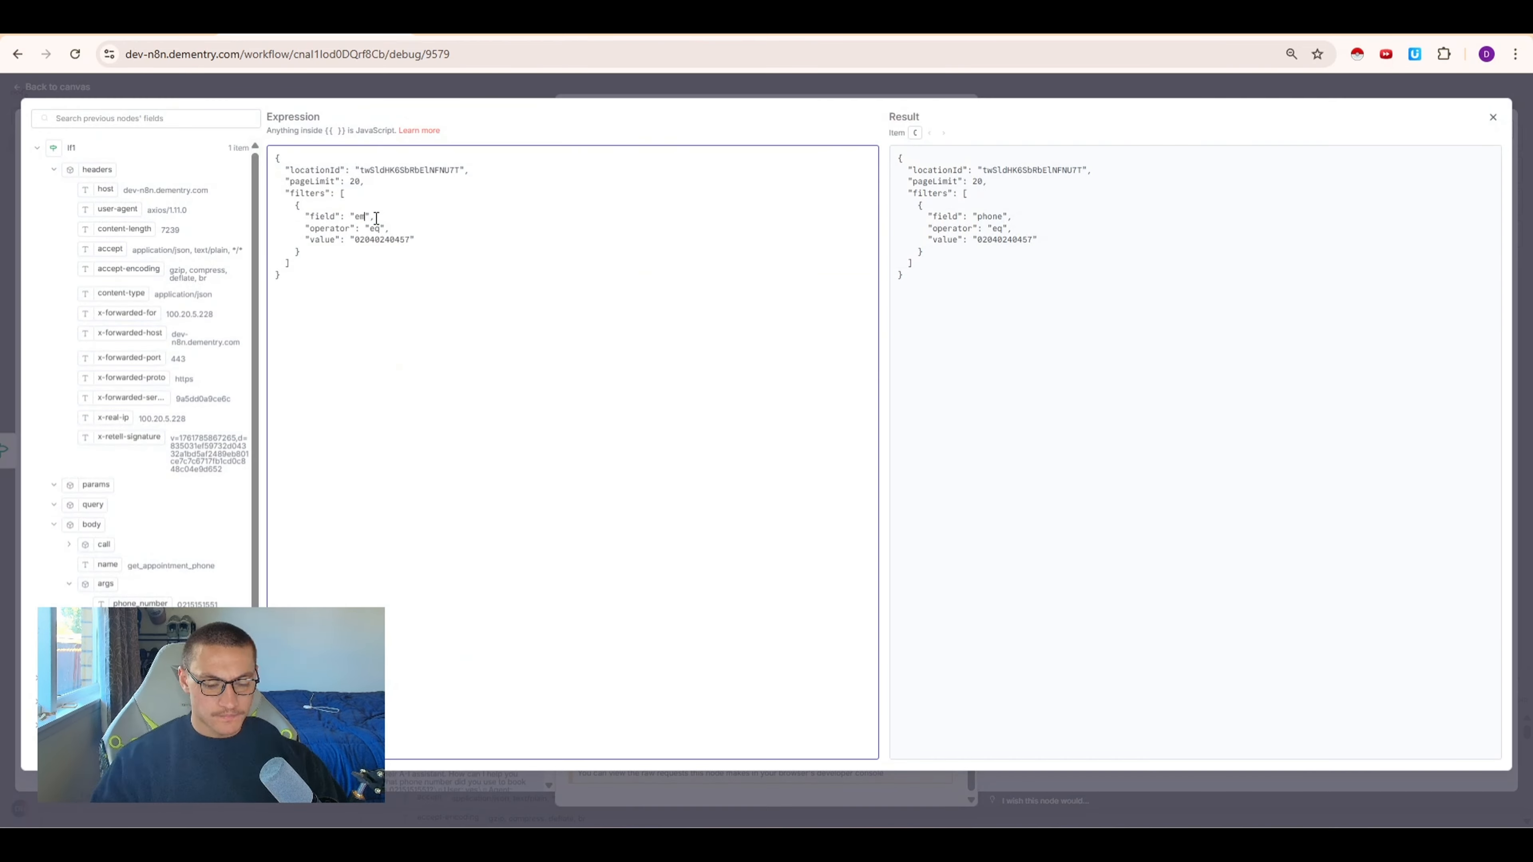
double_click(389, 239)
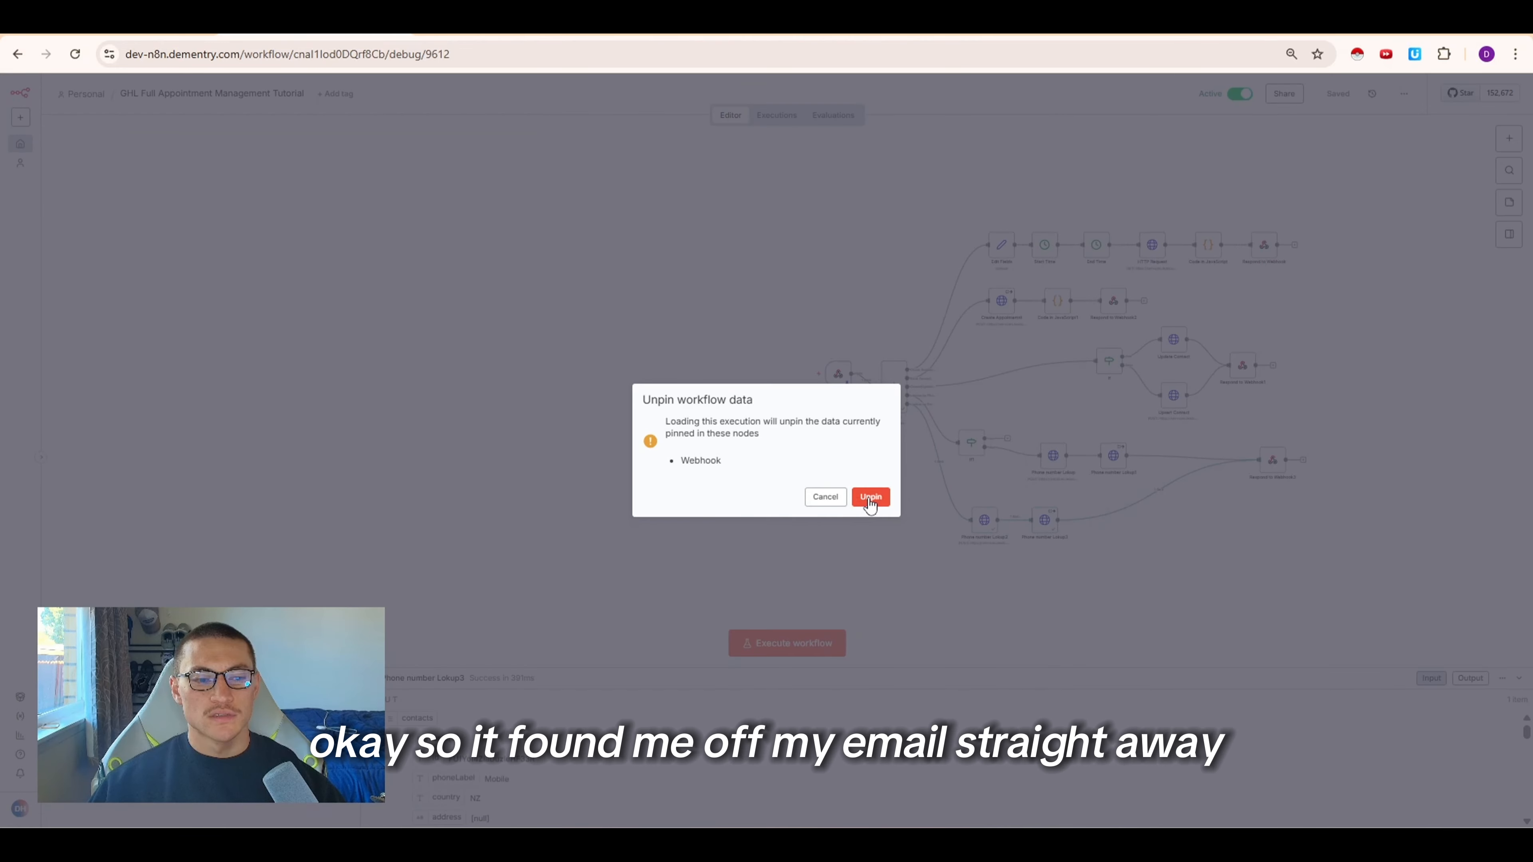
Restore the filter to the phone field with the Webhook body args phone_number expression as its value
left_click(872, 498)
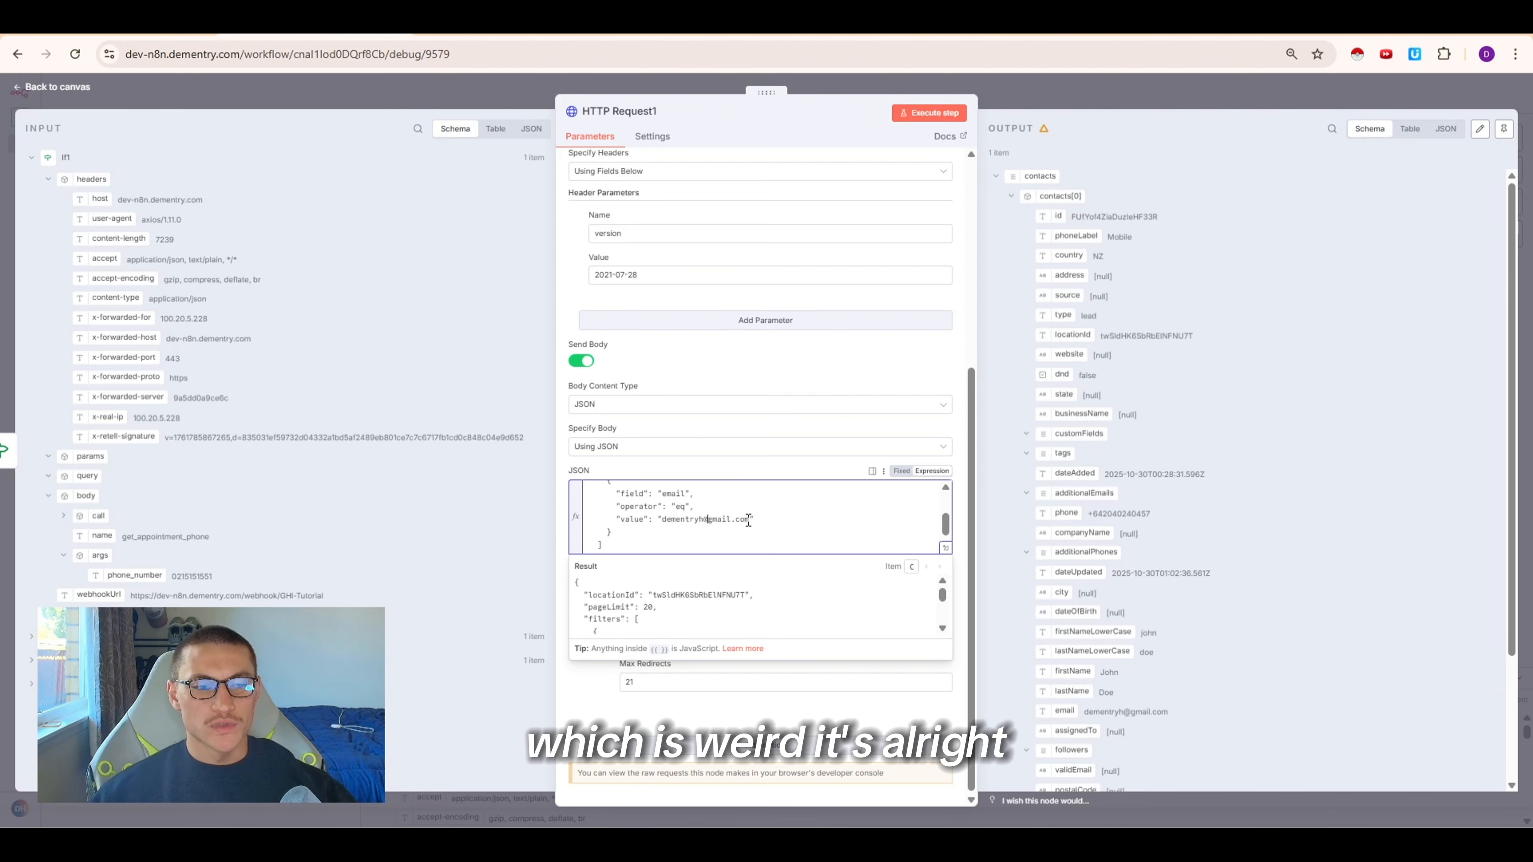
mouse_move(749, 522)
left_mouse_down()
mouse_move(659, 521)
mouse_move(751, 524)
left_mouse_up()
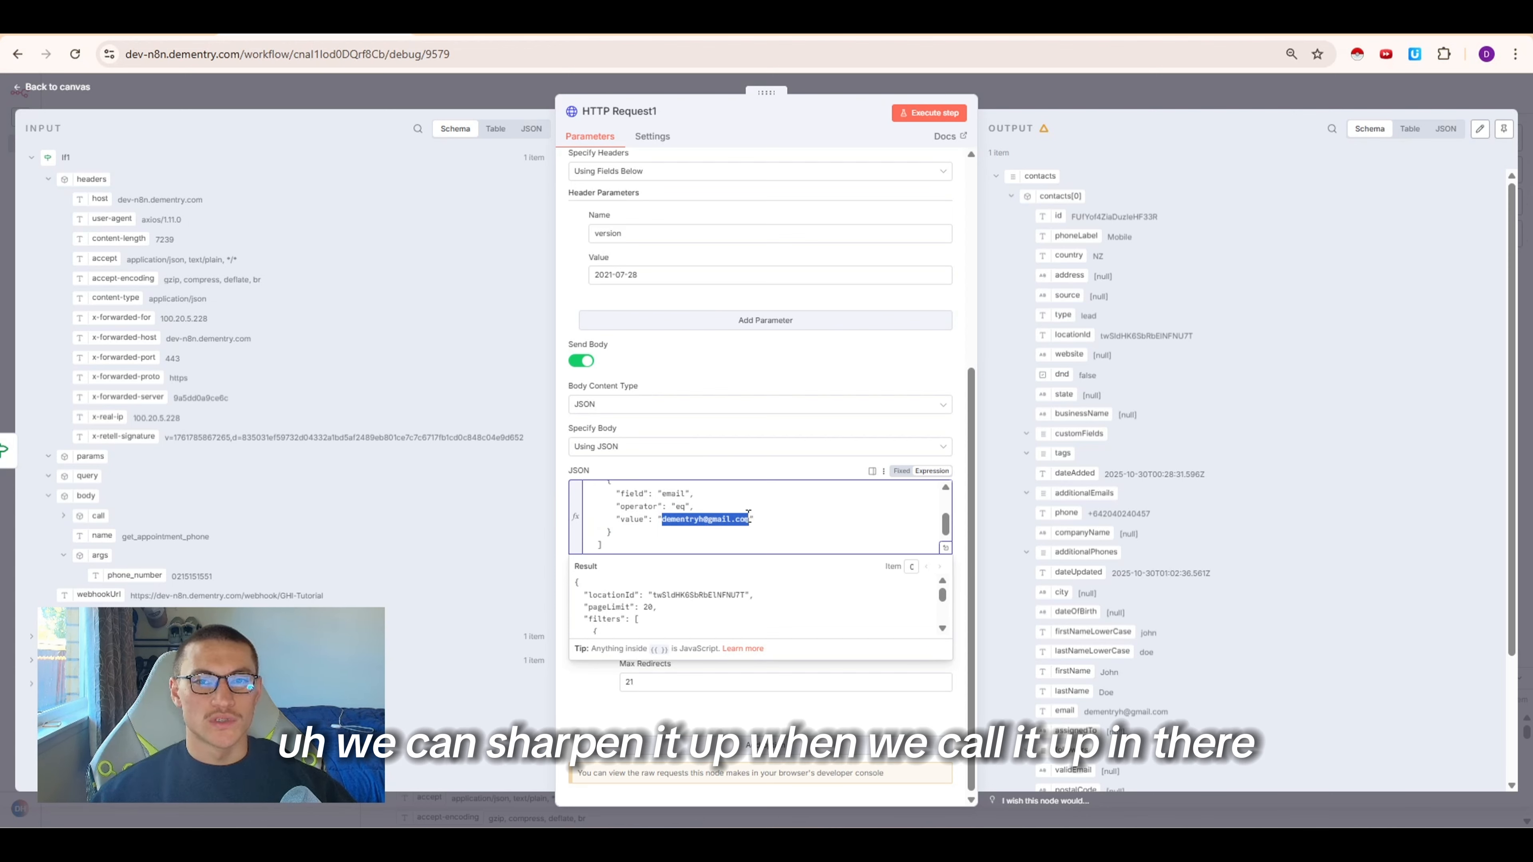
key("BackSpace")
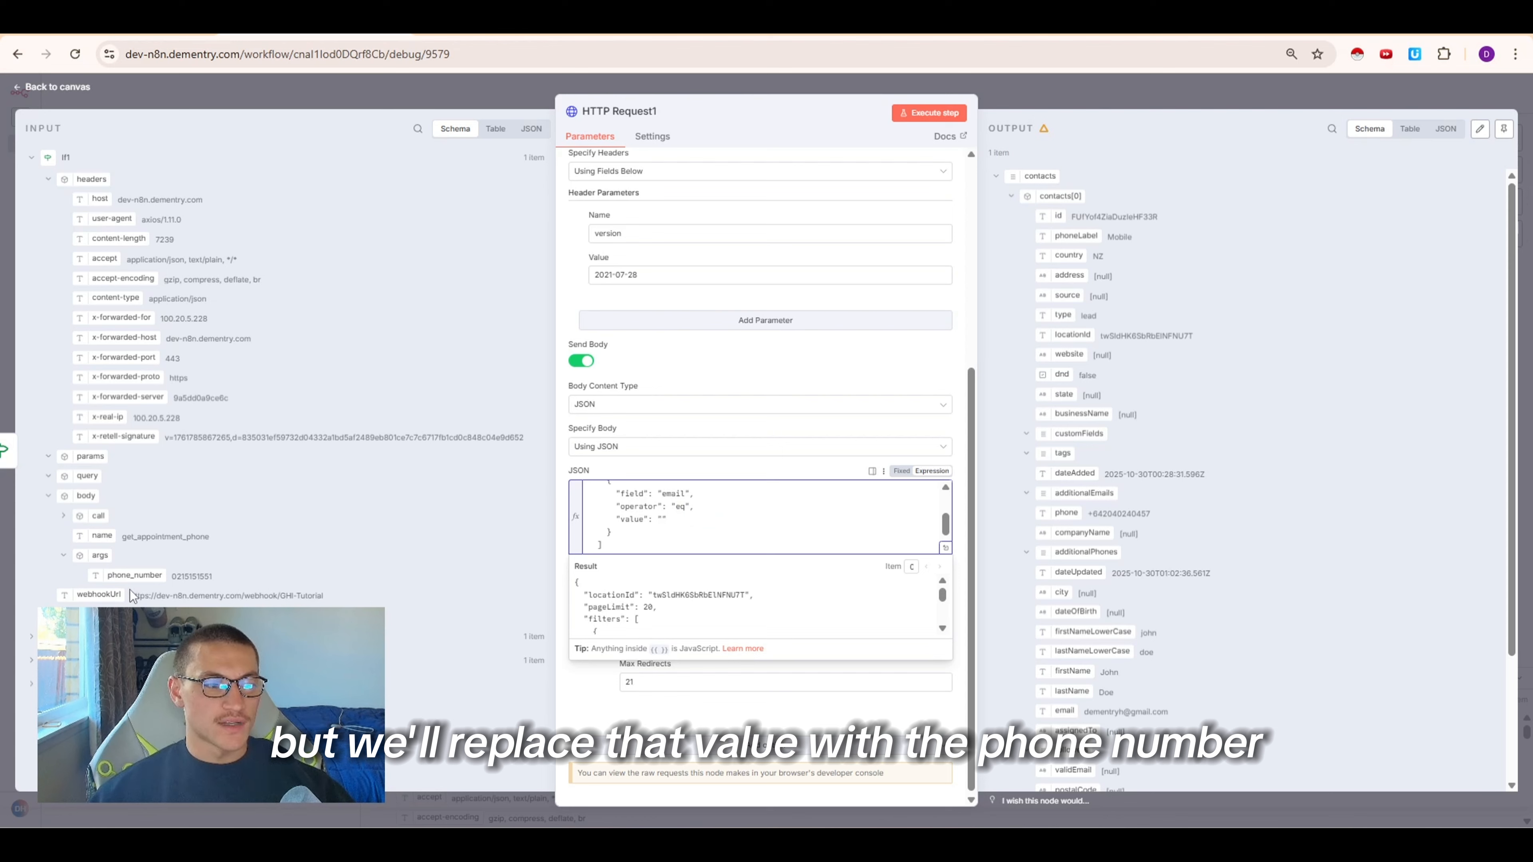
left_click_drag(134, 575, 660, 521)
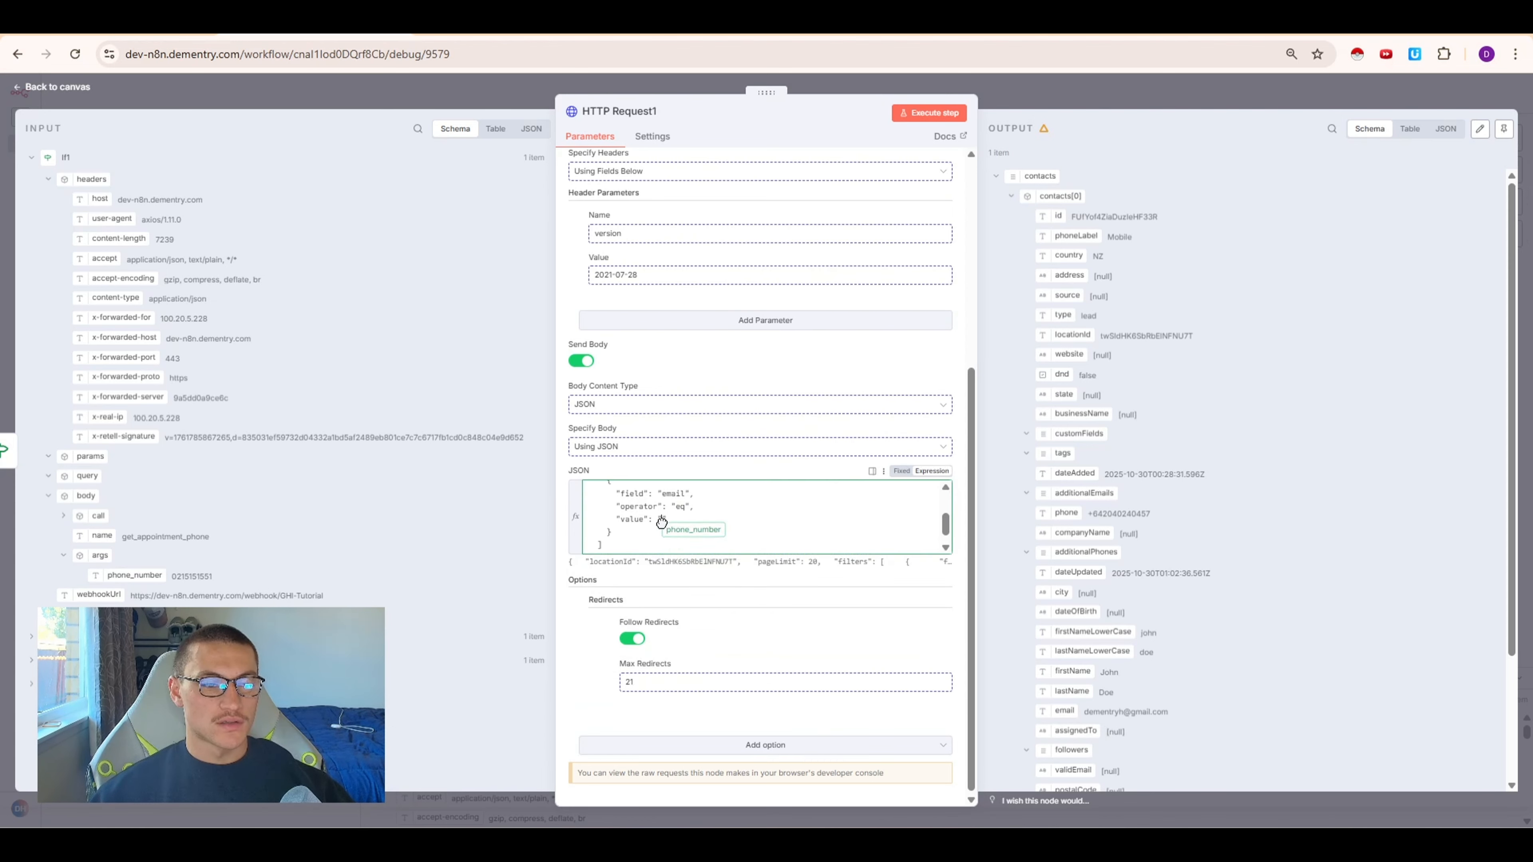
left_click_drag(660, 521, 661, 521)
left_click_drag(689, 494, 659, 497)
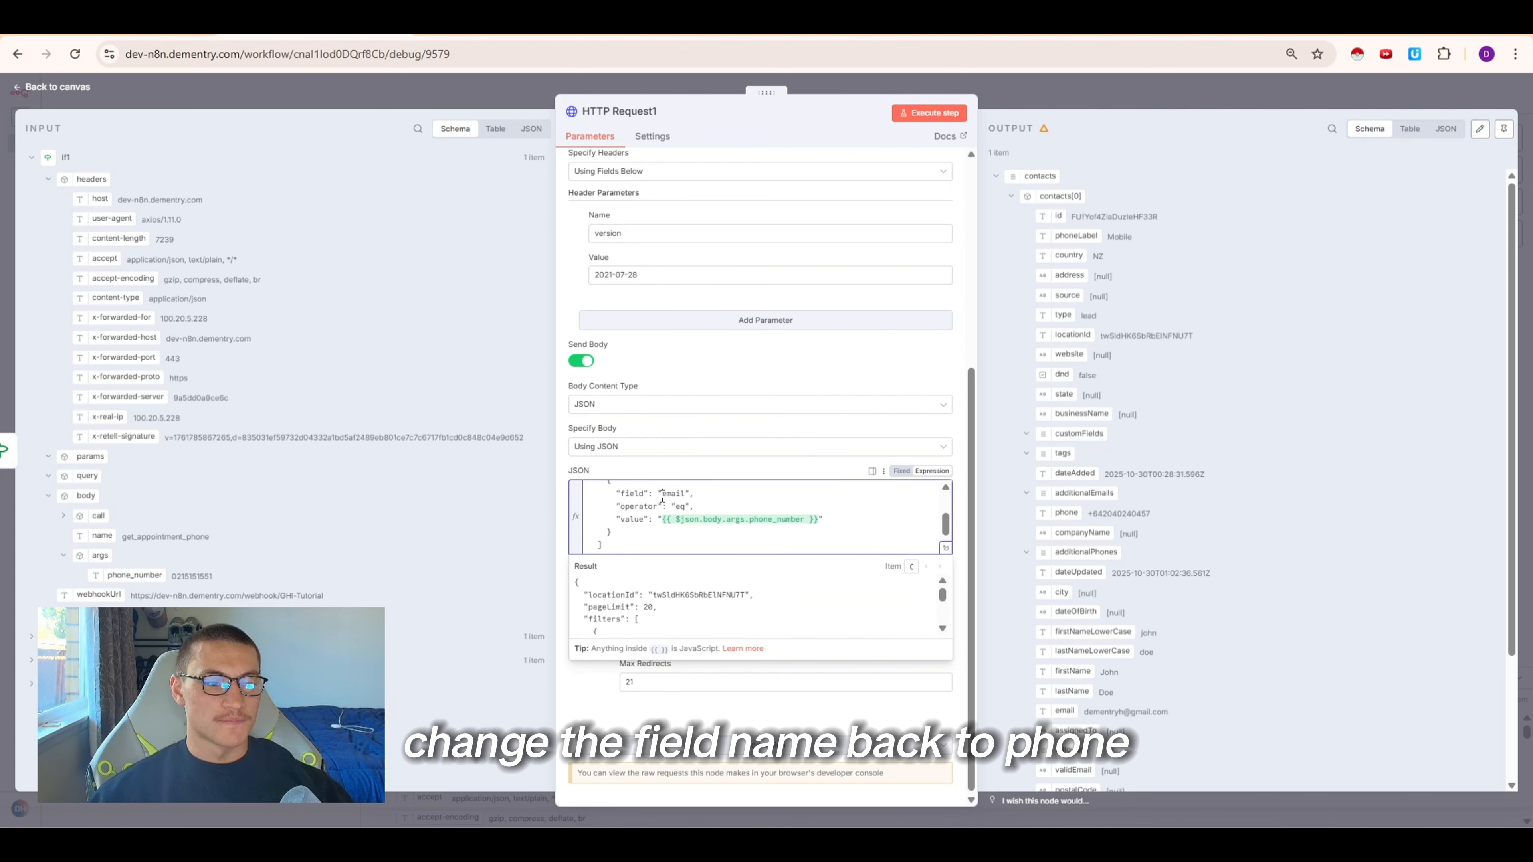
type("phone\",")
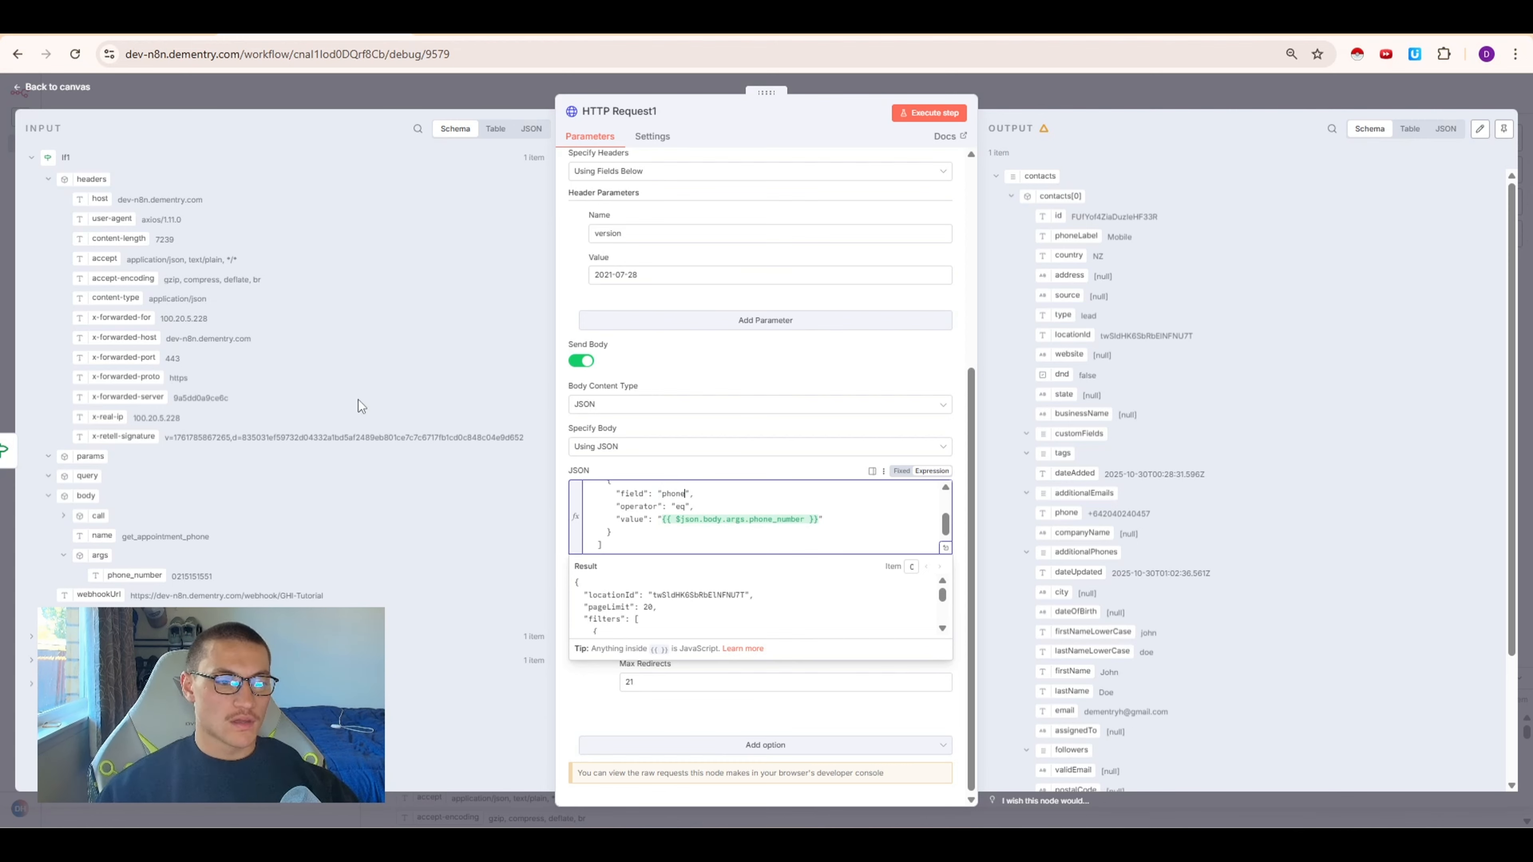
Pin the HTTP Request node's output and rename the node Phone number Lokup
left_click(1036, 103)
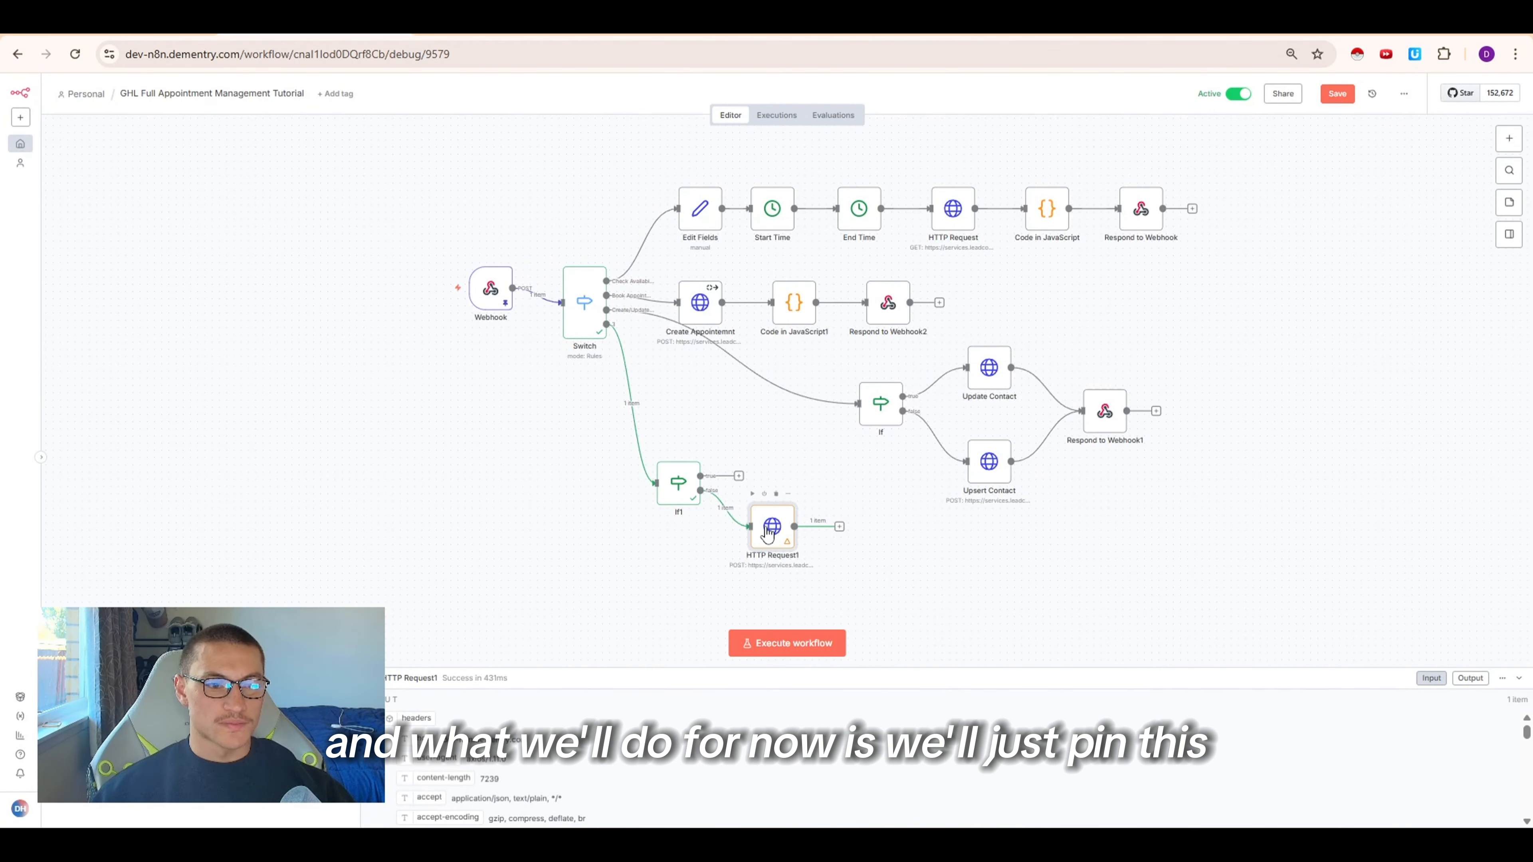
key("p")
right_click(771, 529)
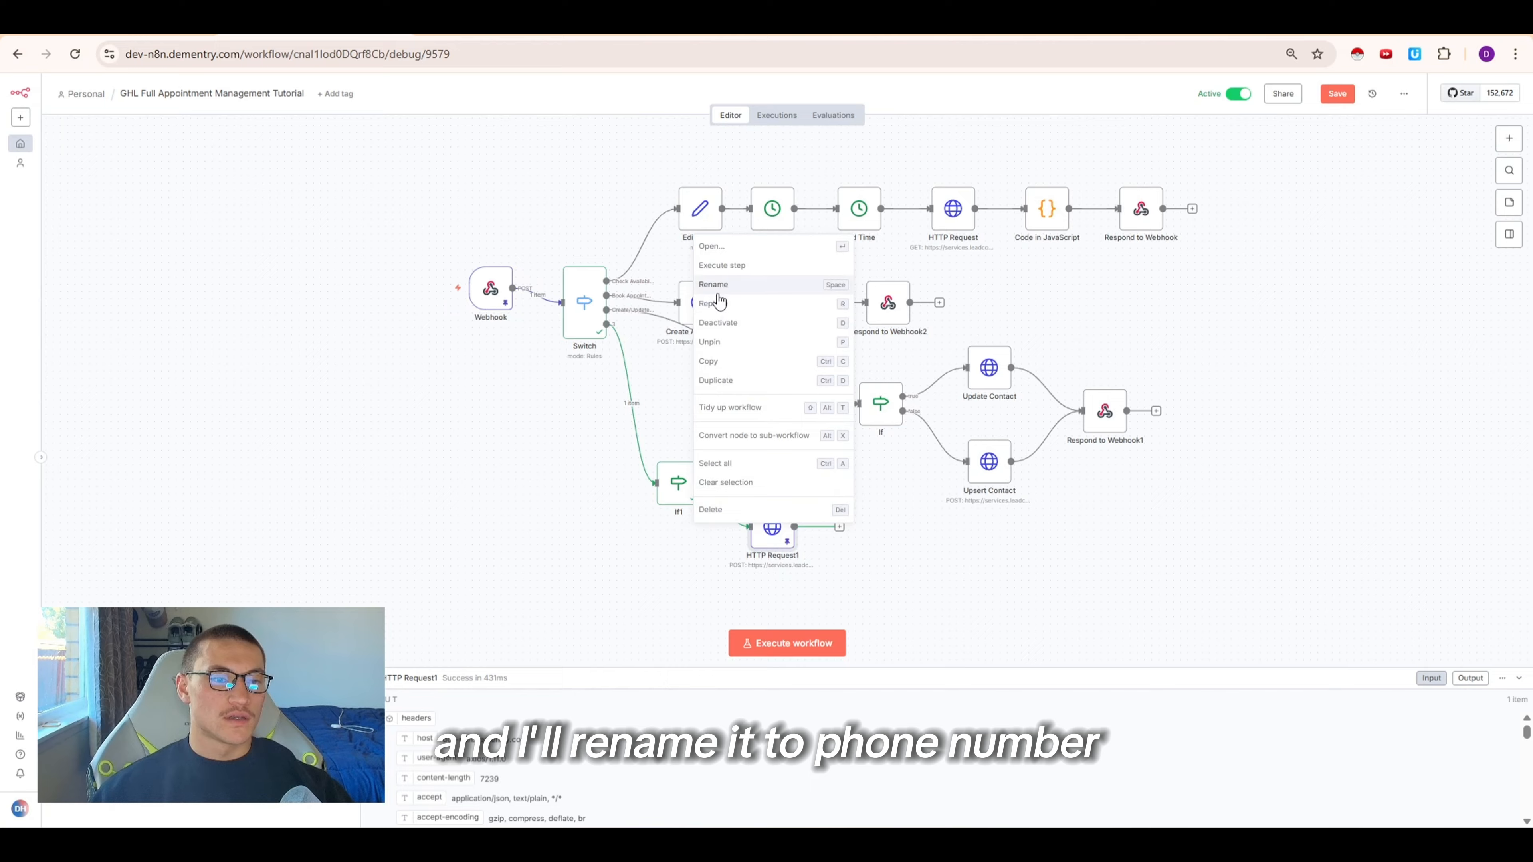
left_click(717, 289)
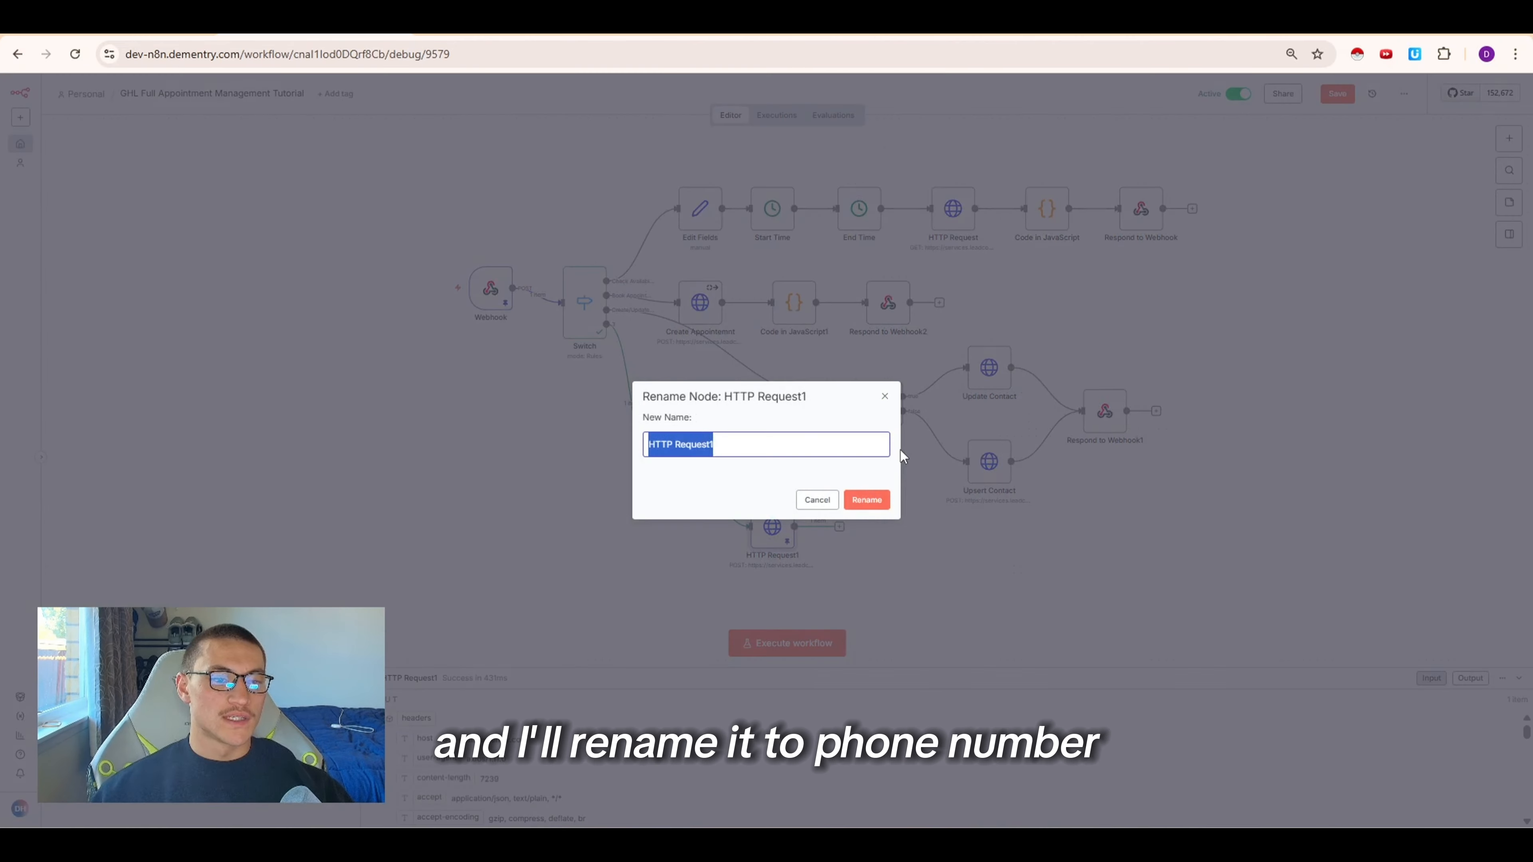
type("Phone numbe")
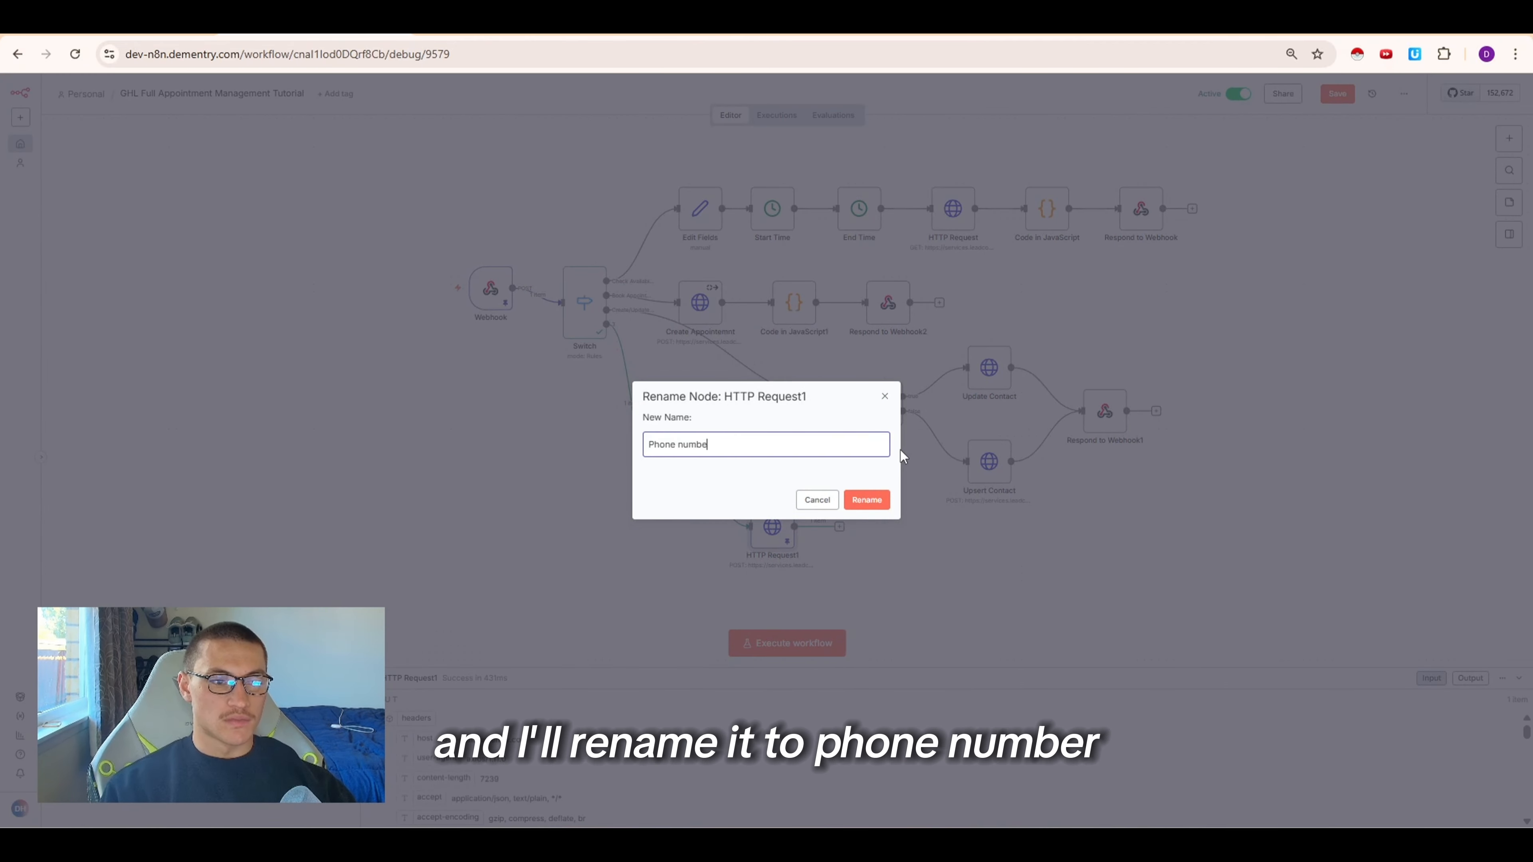
type("r Lokup")
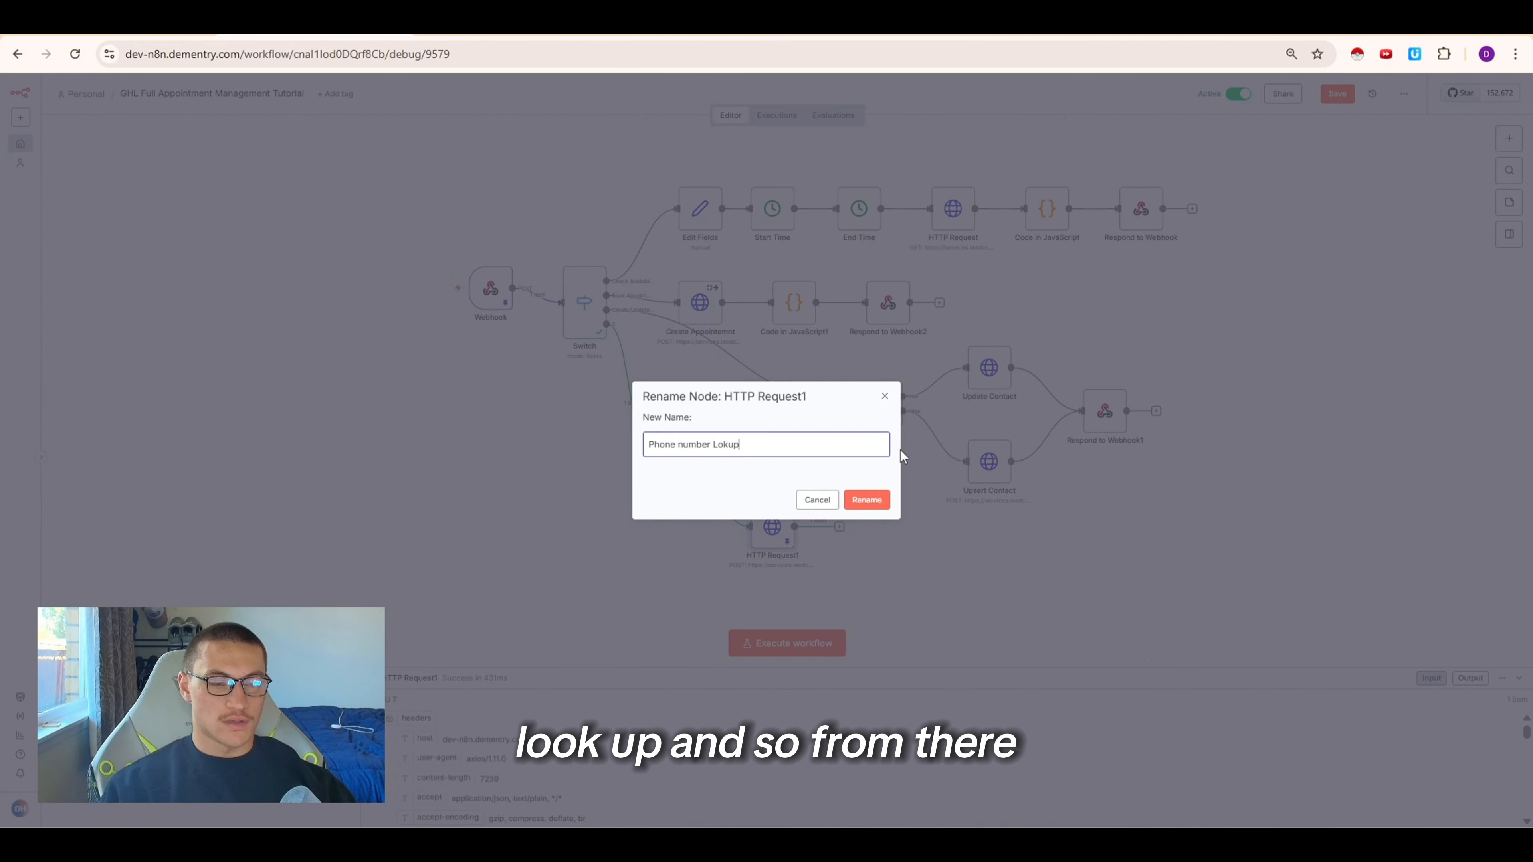
key("Return")
Open the HighLevel API docs for Get Appointments for Contact and copy its cURL command
scroll(810, 433, "down", 2)
left_click(718, 28)
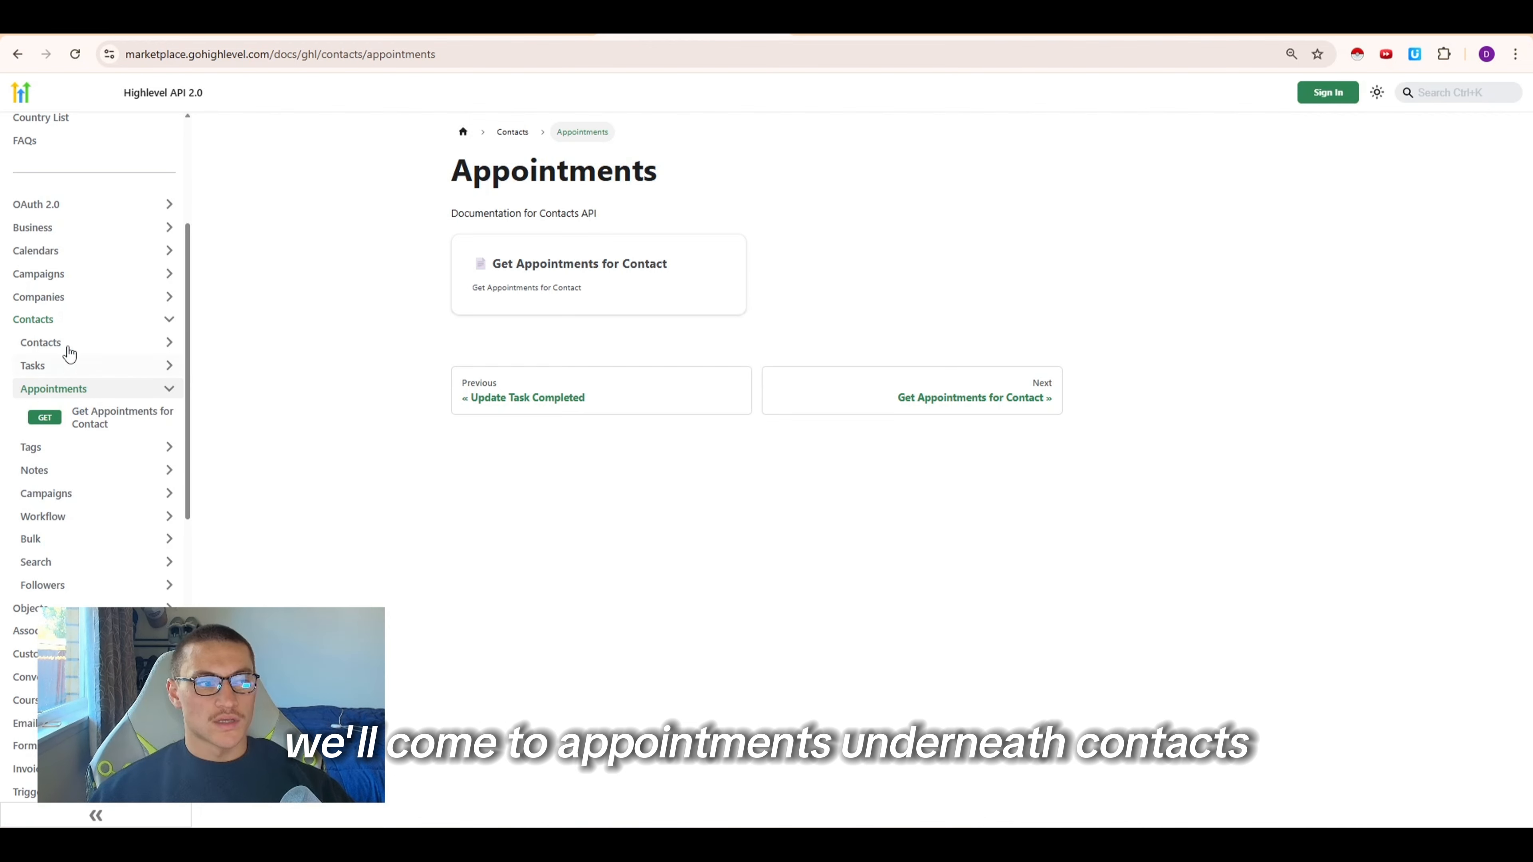
left_click(603, 293)
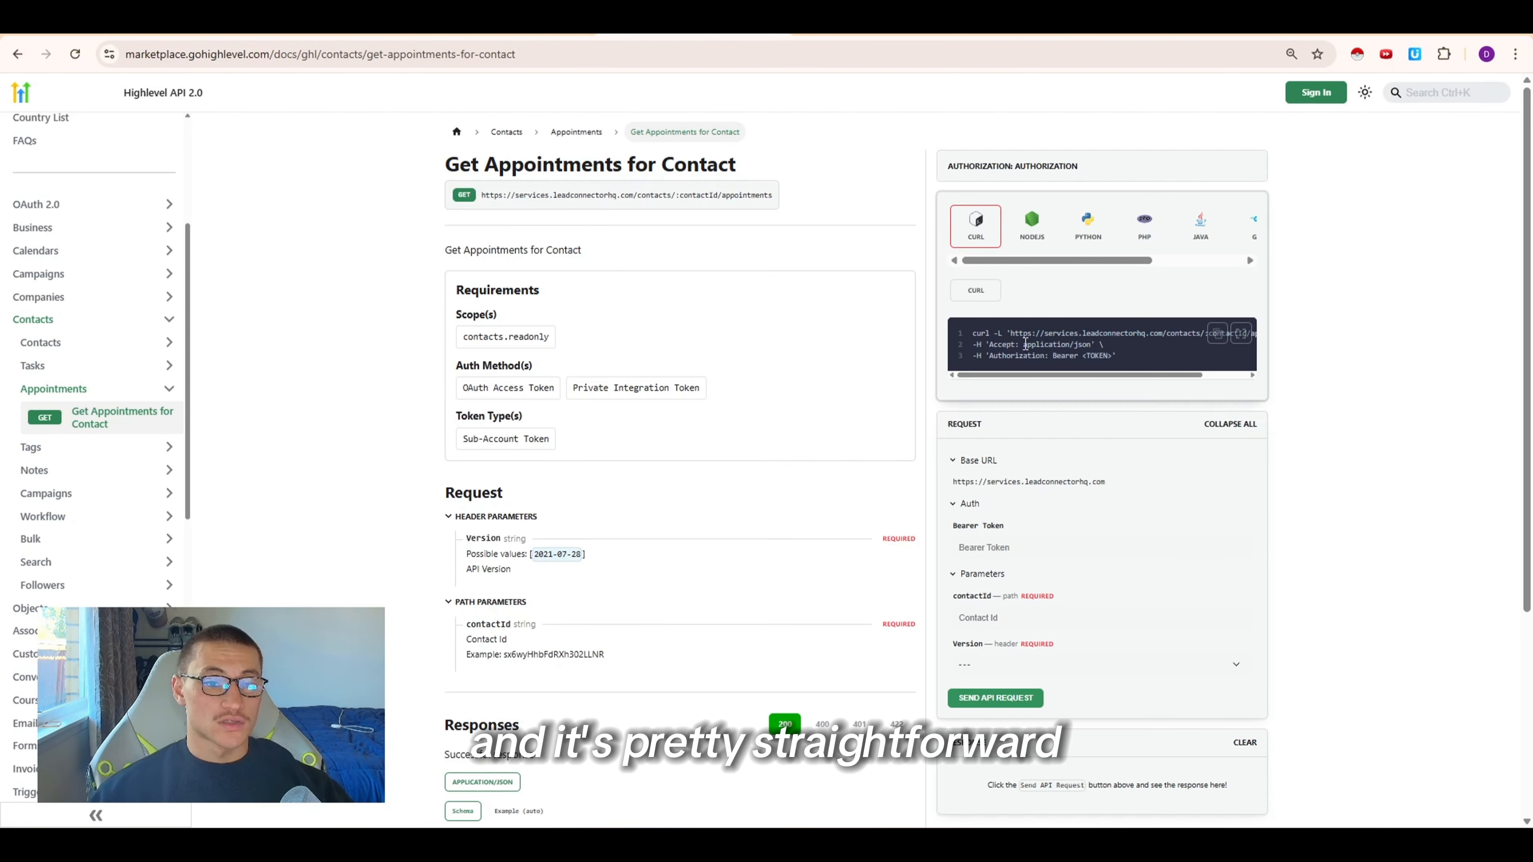
scroll(1125, 350, "right", 1)
scroll(1124, 349, "left", 1)
left_click(1218, 335)
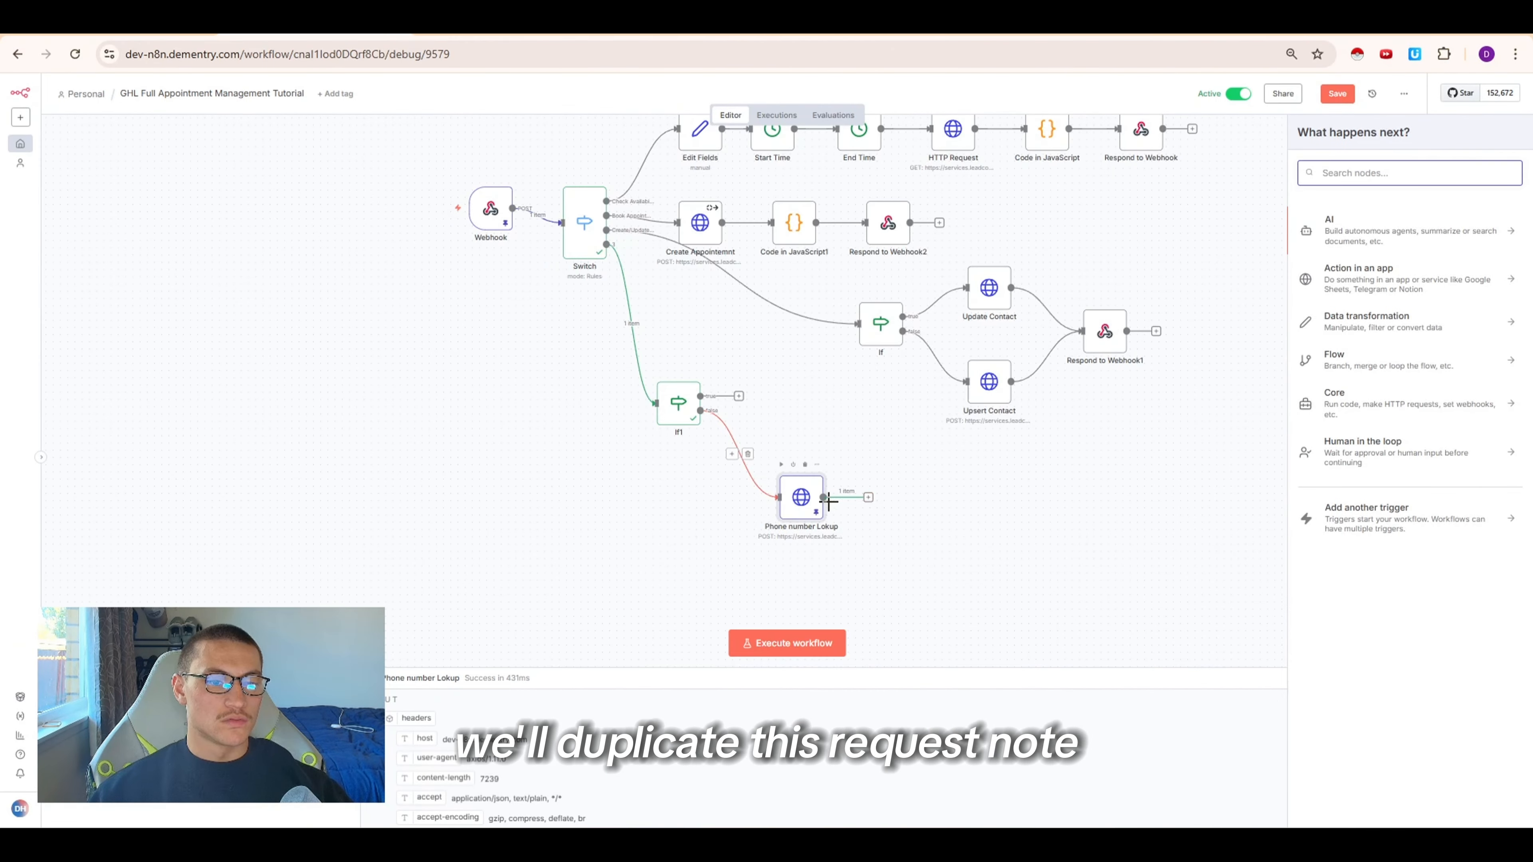
Duplicate the Phone number Lokup node and import the copied cURL command into the duplicate
right_click(803, 499)
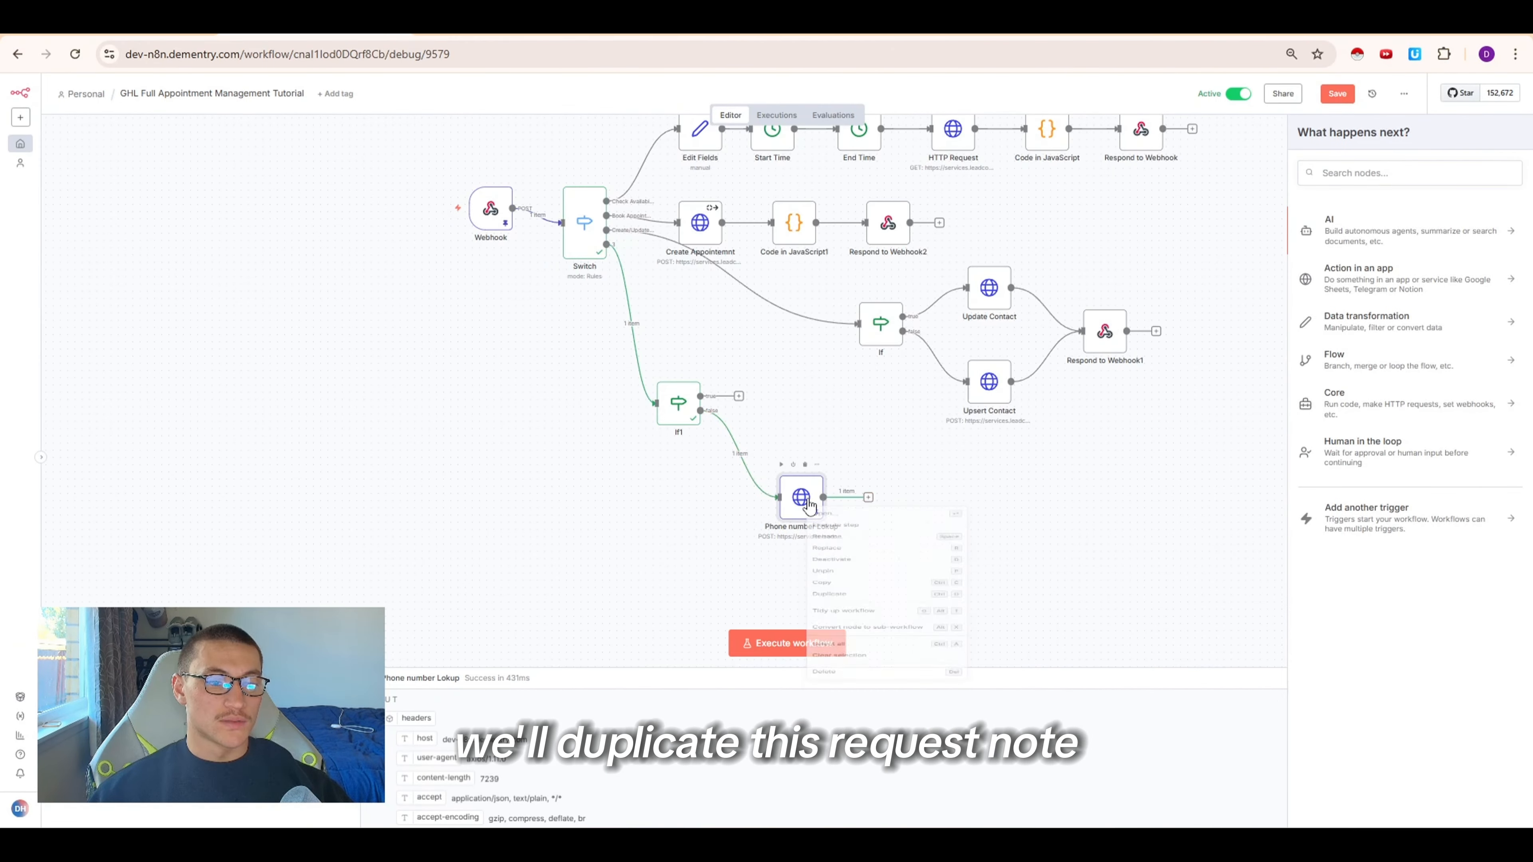
left_click(835, 620)
double_click(911, 510)
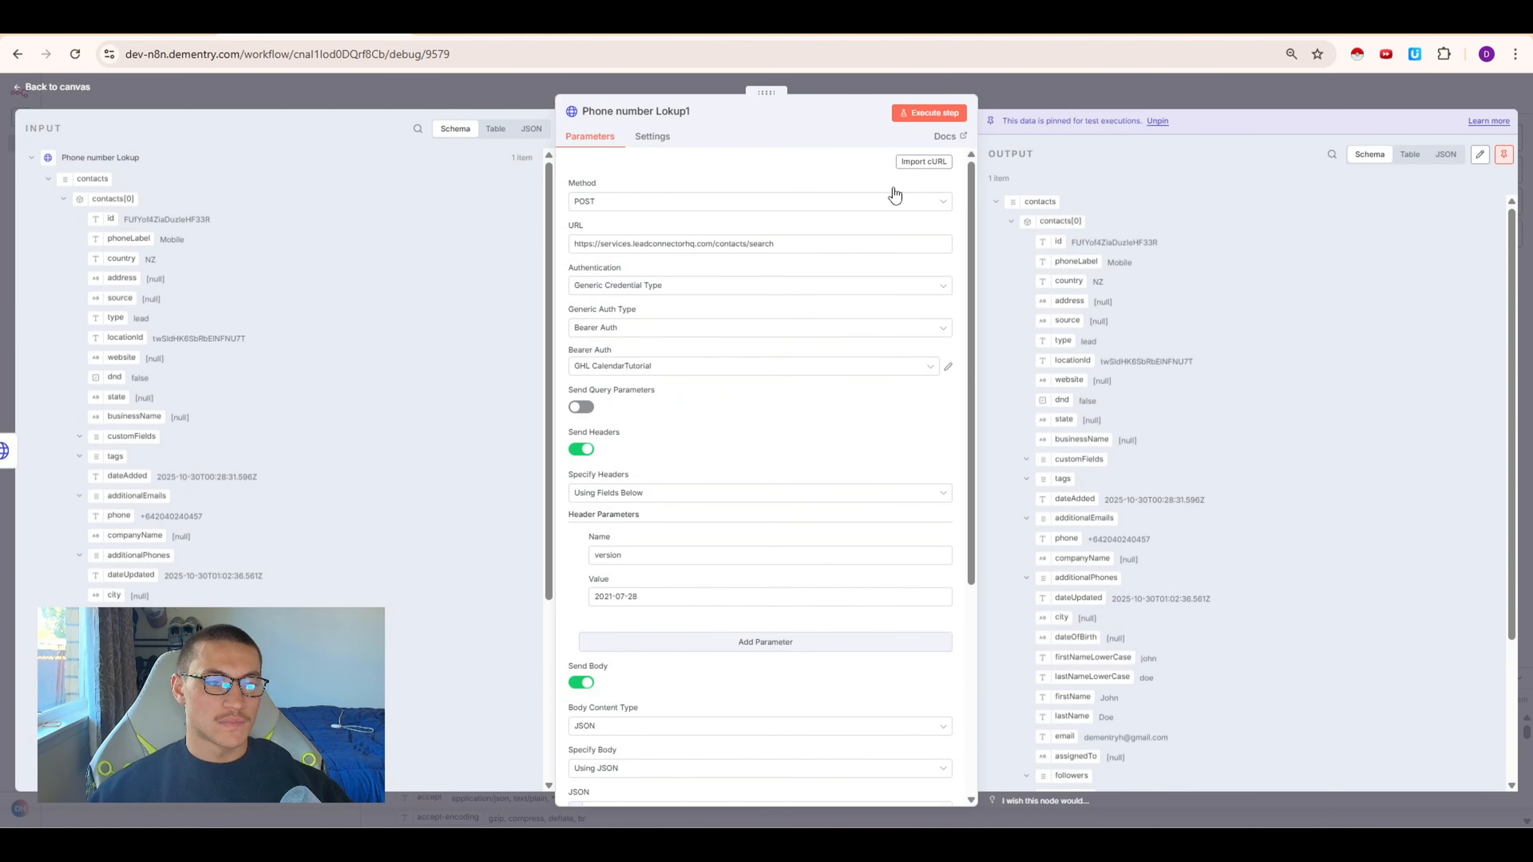
left_click(915, 161)
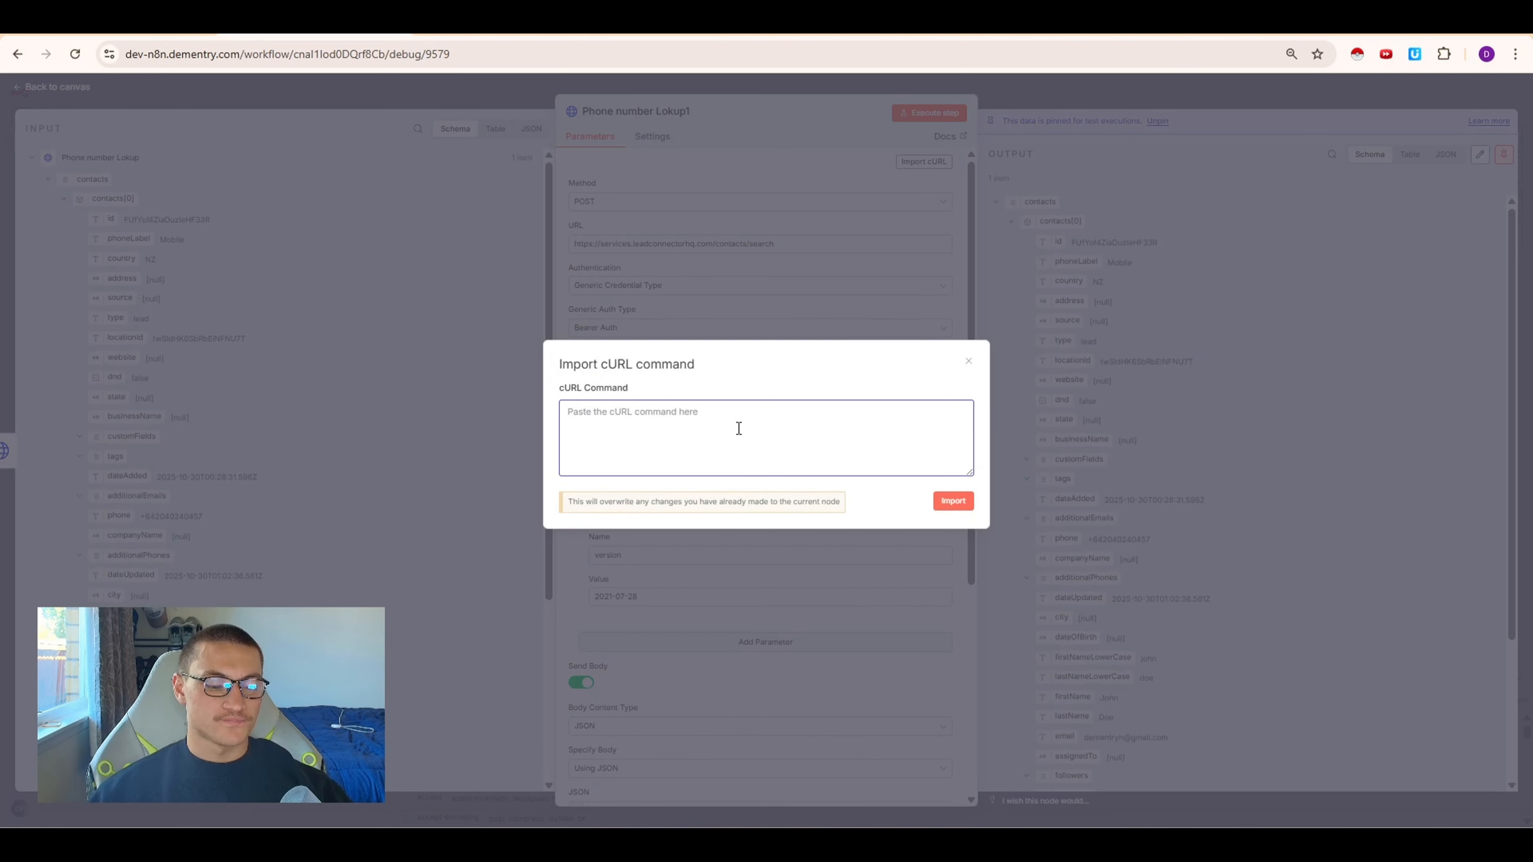
key("ctrl+v")
left_click(953, 501)
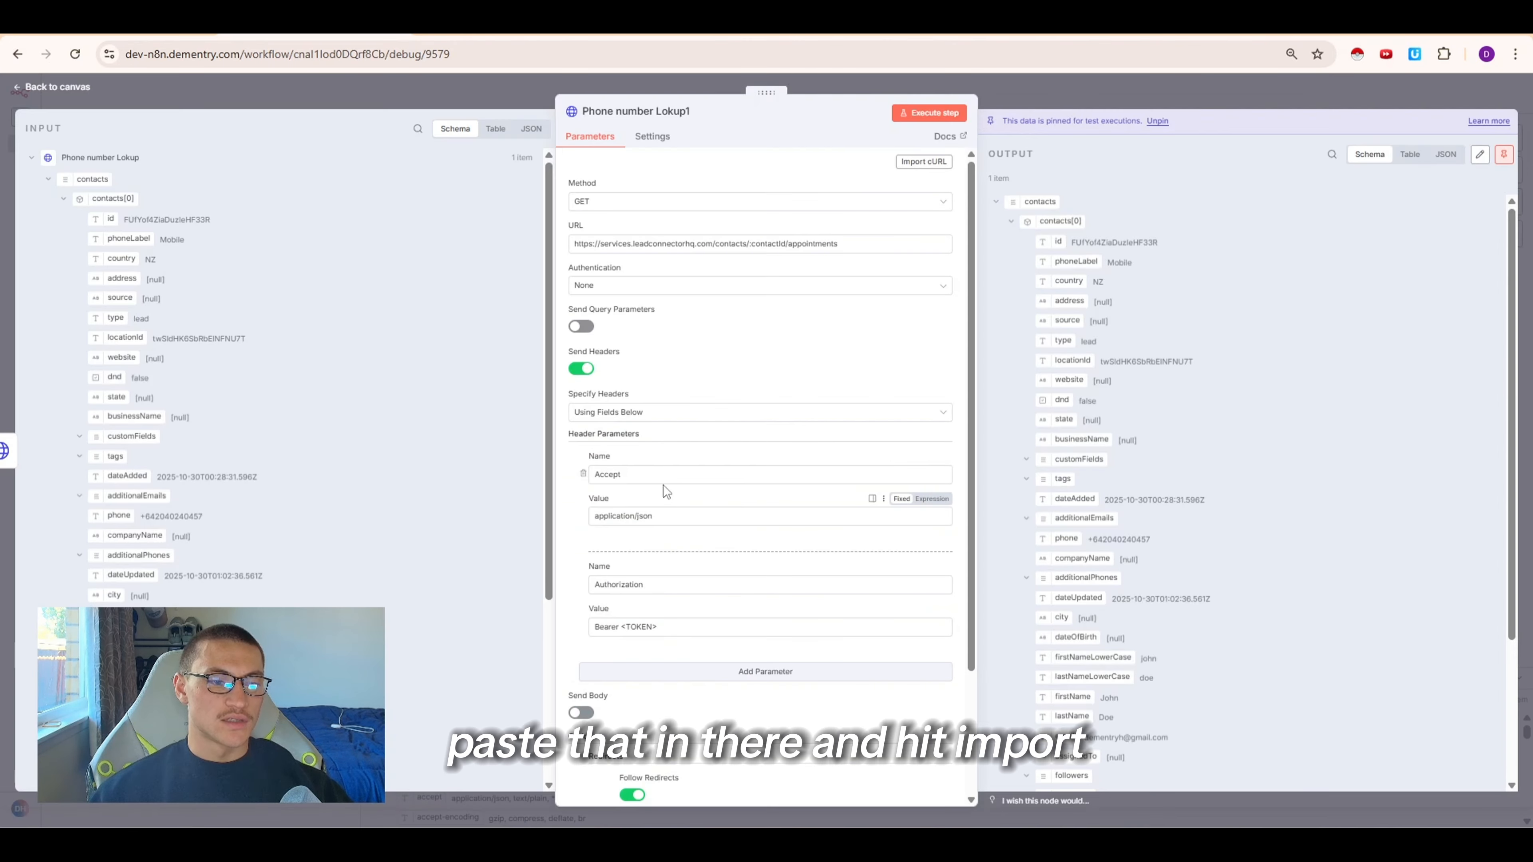
Set authentication to Generic Credential Type with Bearer Auth using the GHL CalendarTutorial credential
left_click(649, 286)
left_click(643, 378)
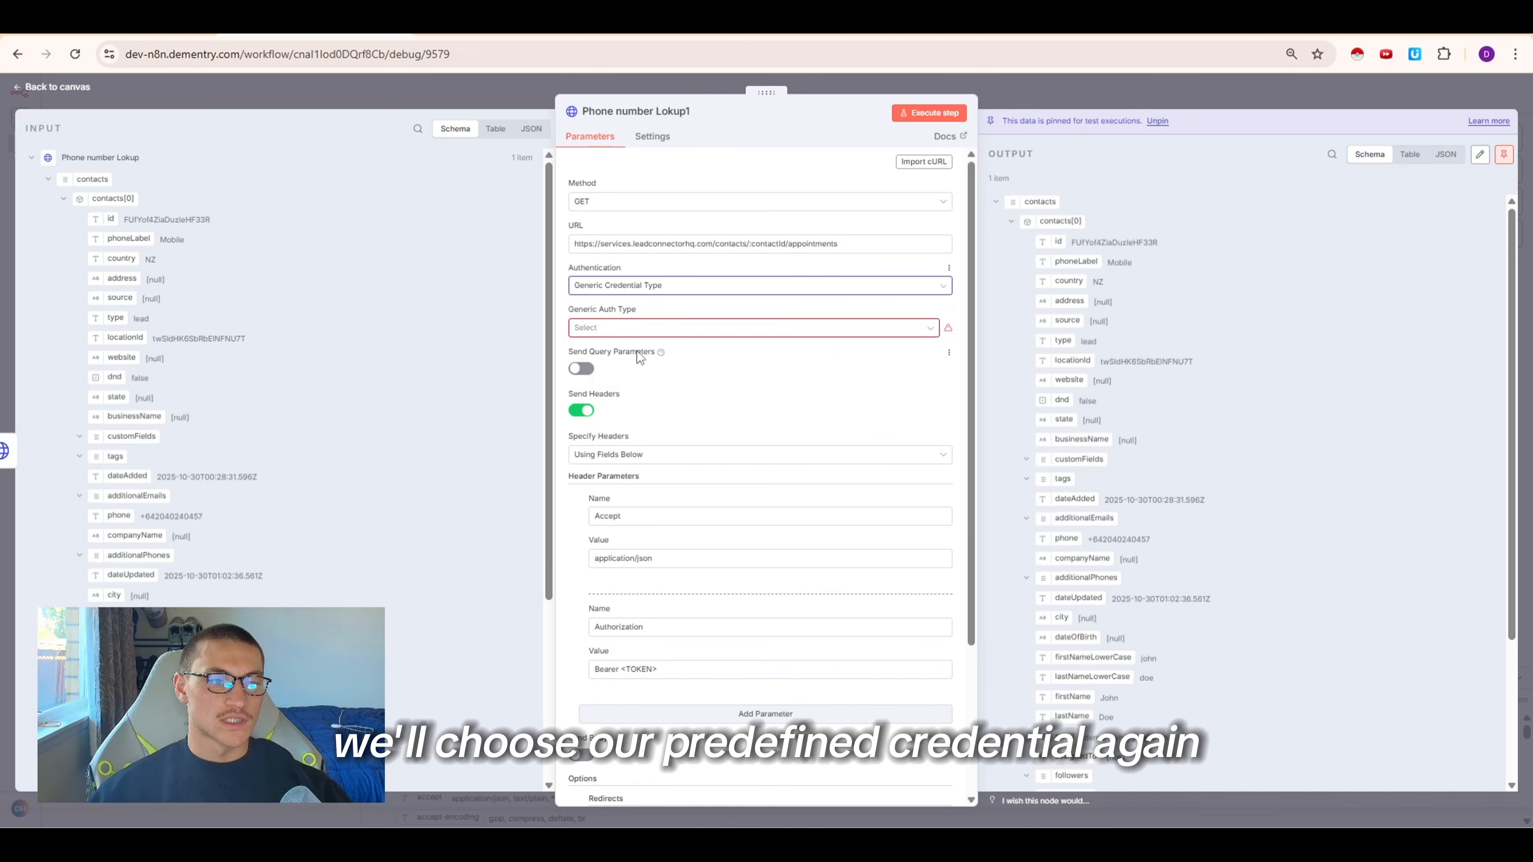
left_click(639, 329)
left_click(649, 379)
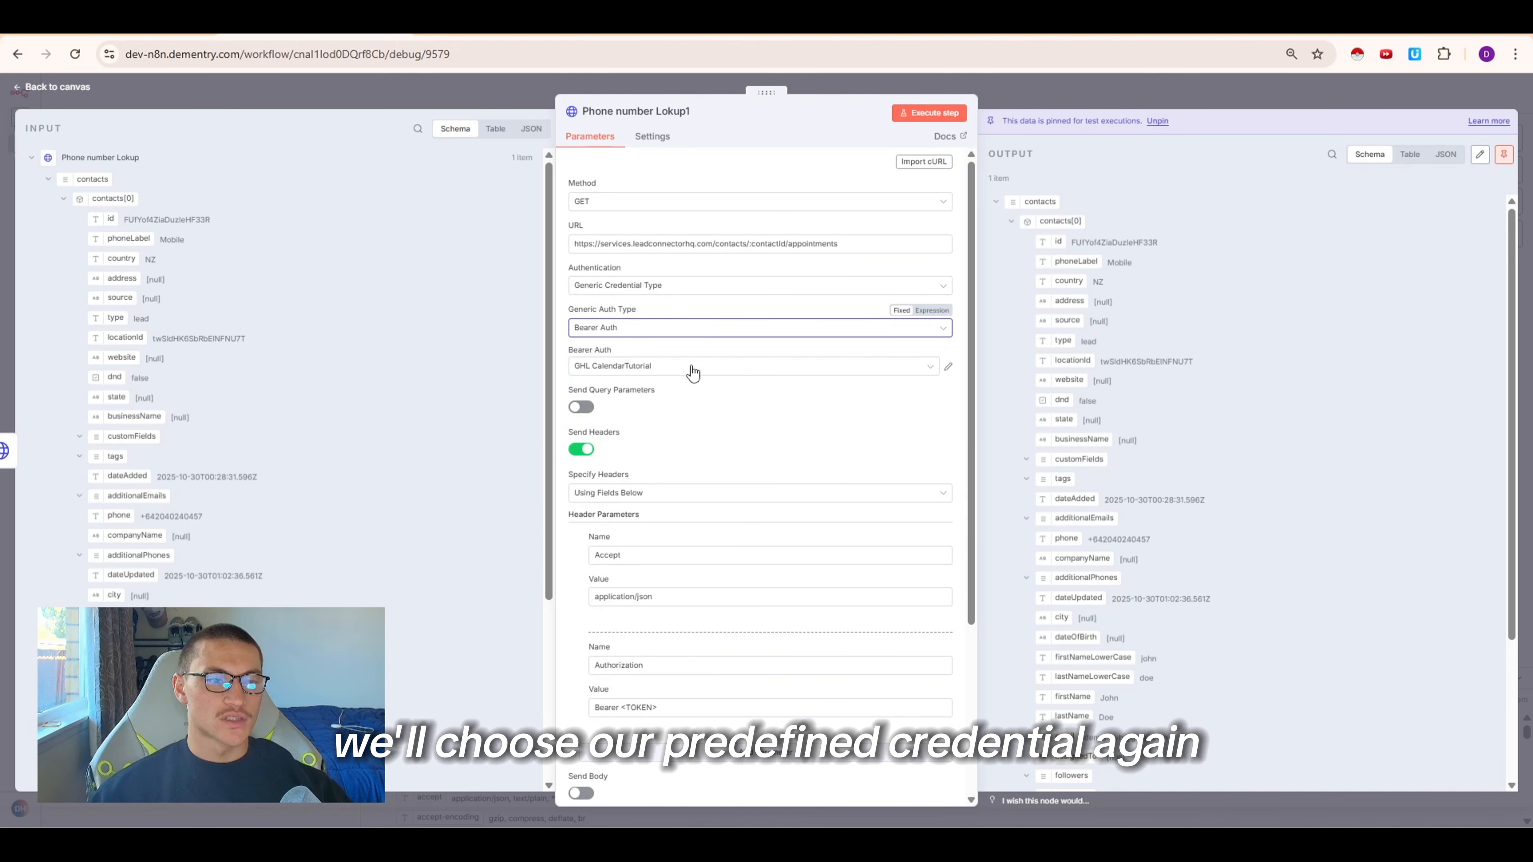
Replace the Authorization header with a version header set to 2021-07-28
left_click(676, 24)
left_click_drag(534, 556, 581, 557)
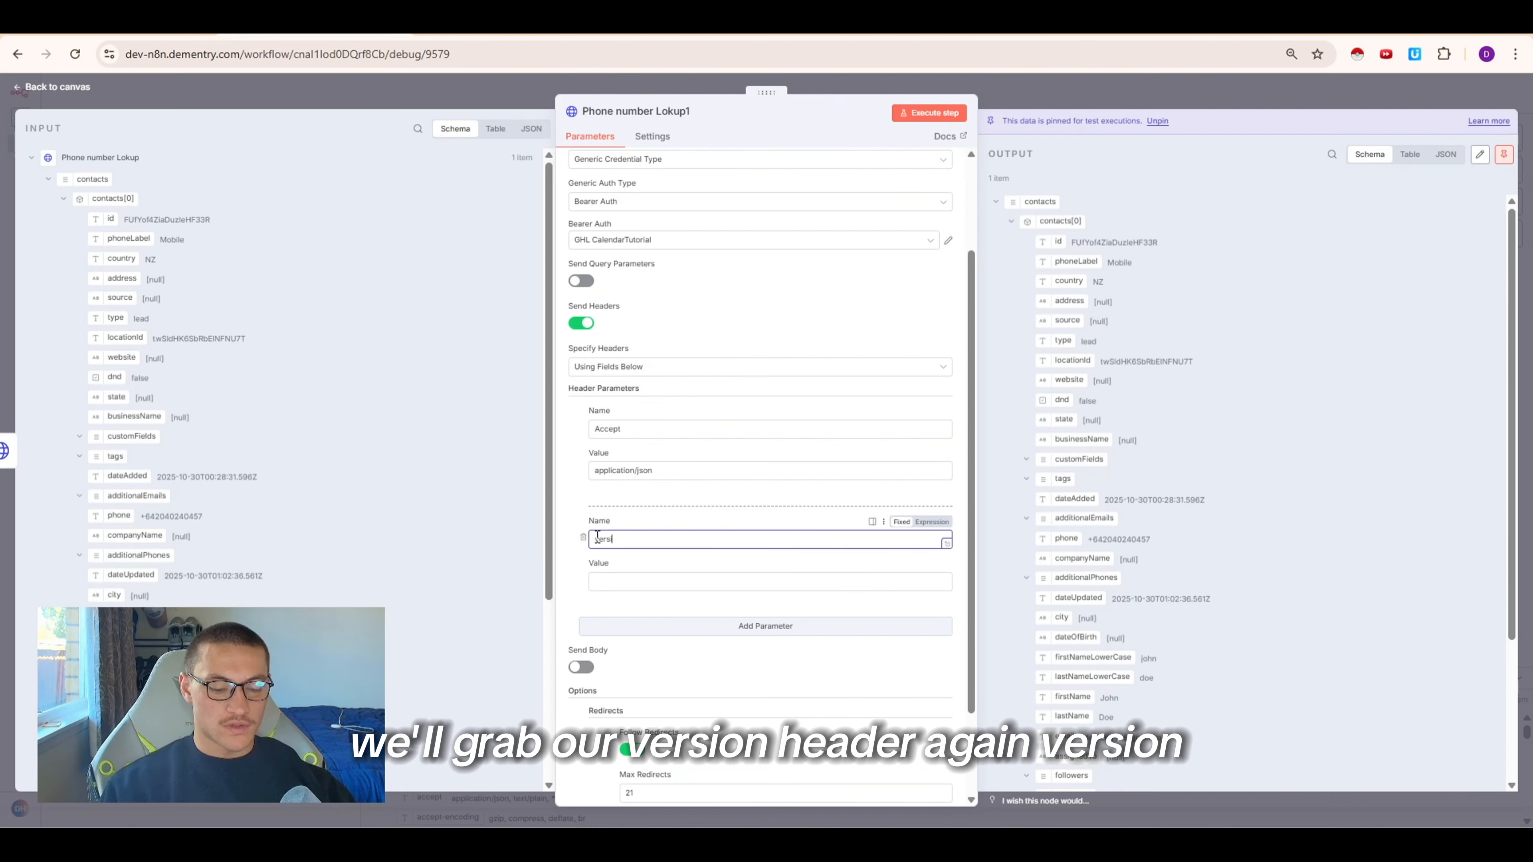
type("ion")
key("Tab")
key("ctrl+v")
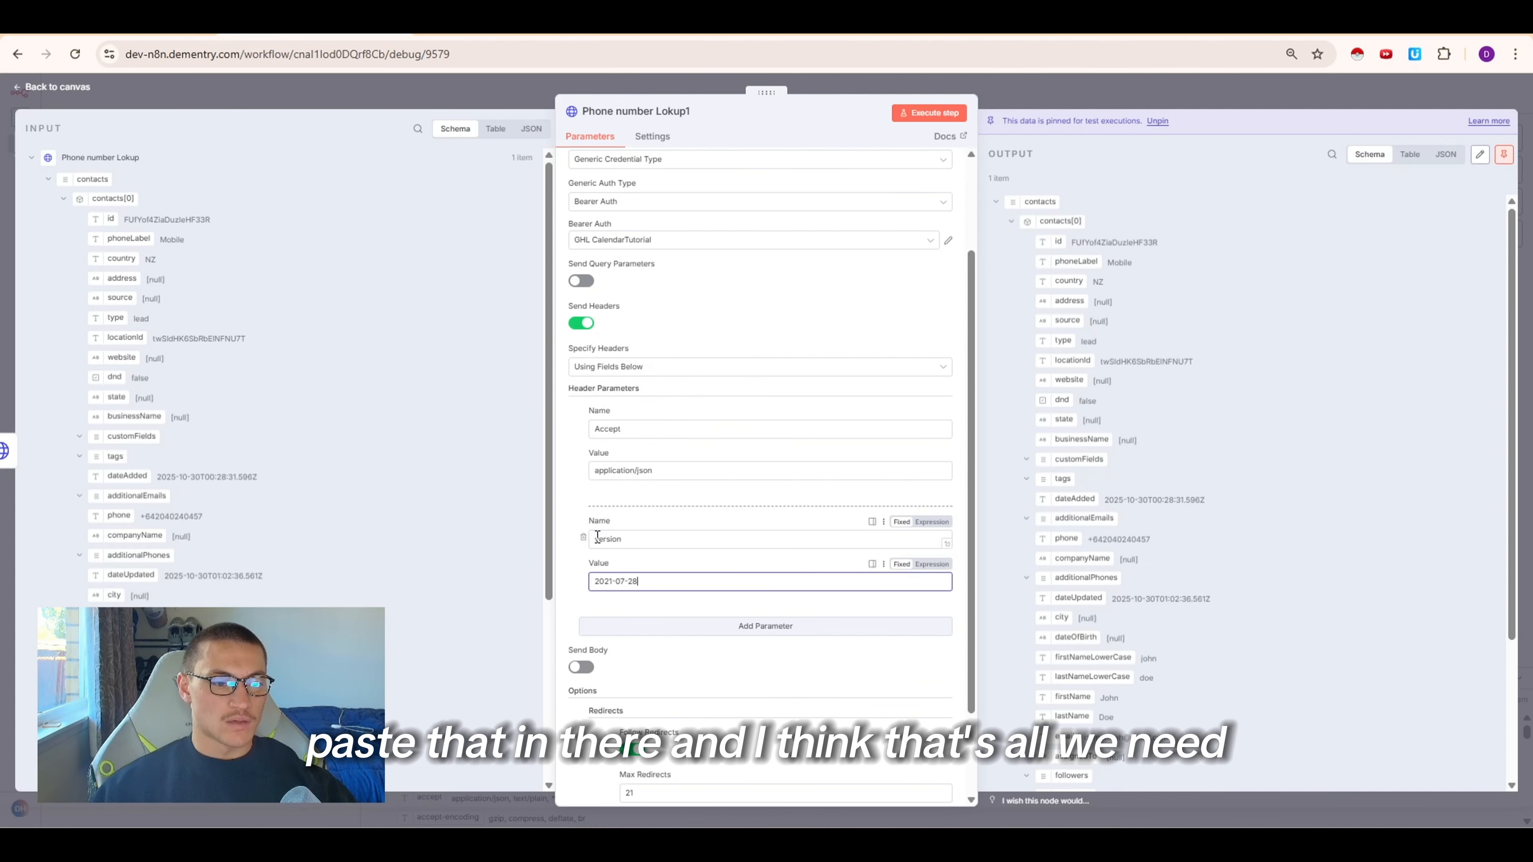
left_click(642, 524)
scroll(776, 393, "up", 3)
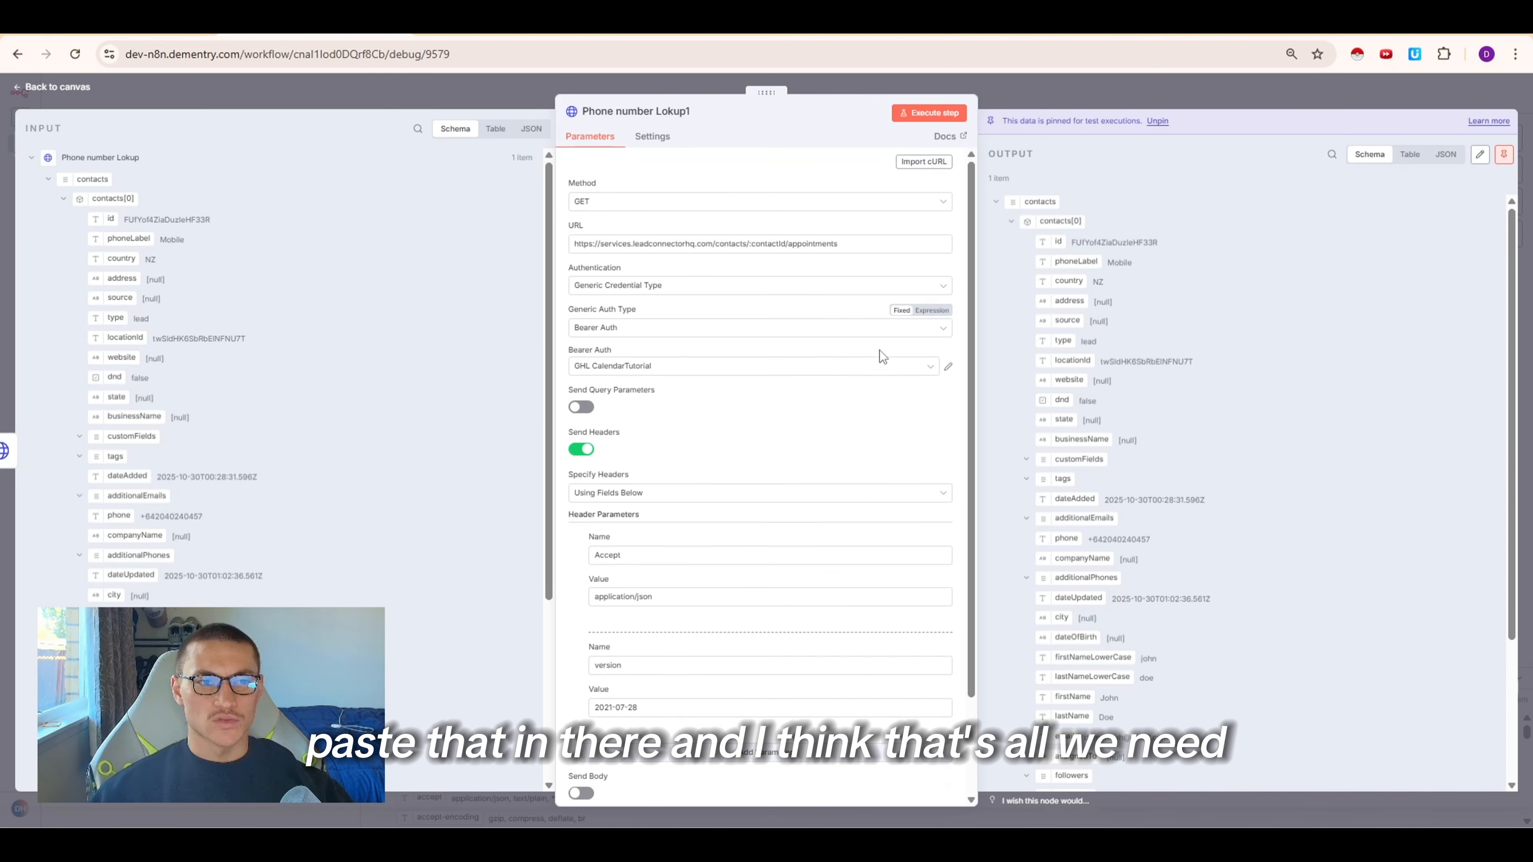
Test the request, then replace the URL's :contactId placeholder with the lookup's contacts[0].id and run the step again
left_click(921, 111)
left_click(854, 478)
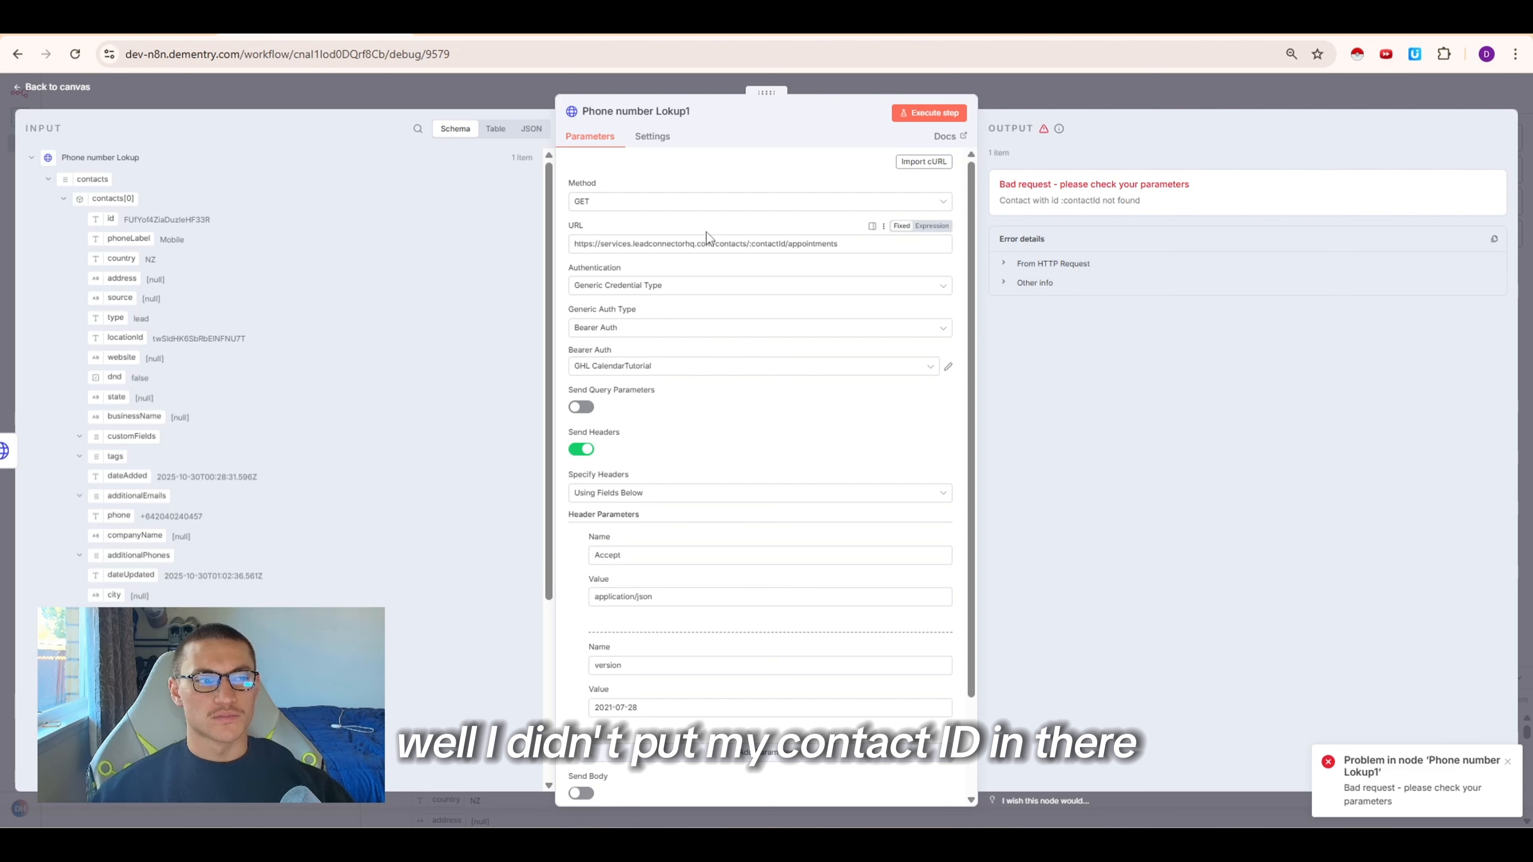
left_click(784, 240)
key("BackSpace")
key("BackSpace")
key("BackSpace")
key("BackSpace")
key("BackSpace")
key("BackSpace")
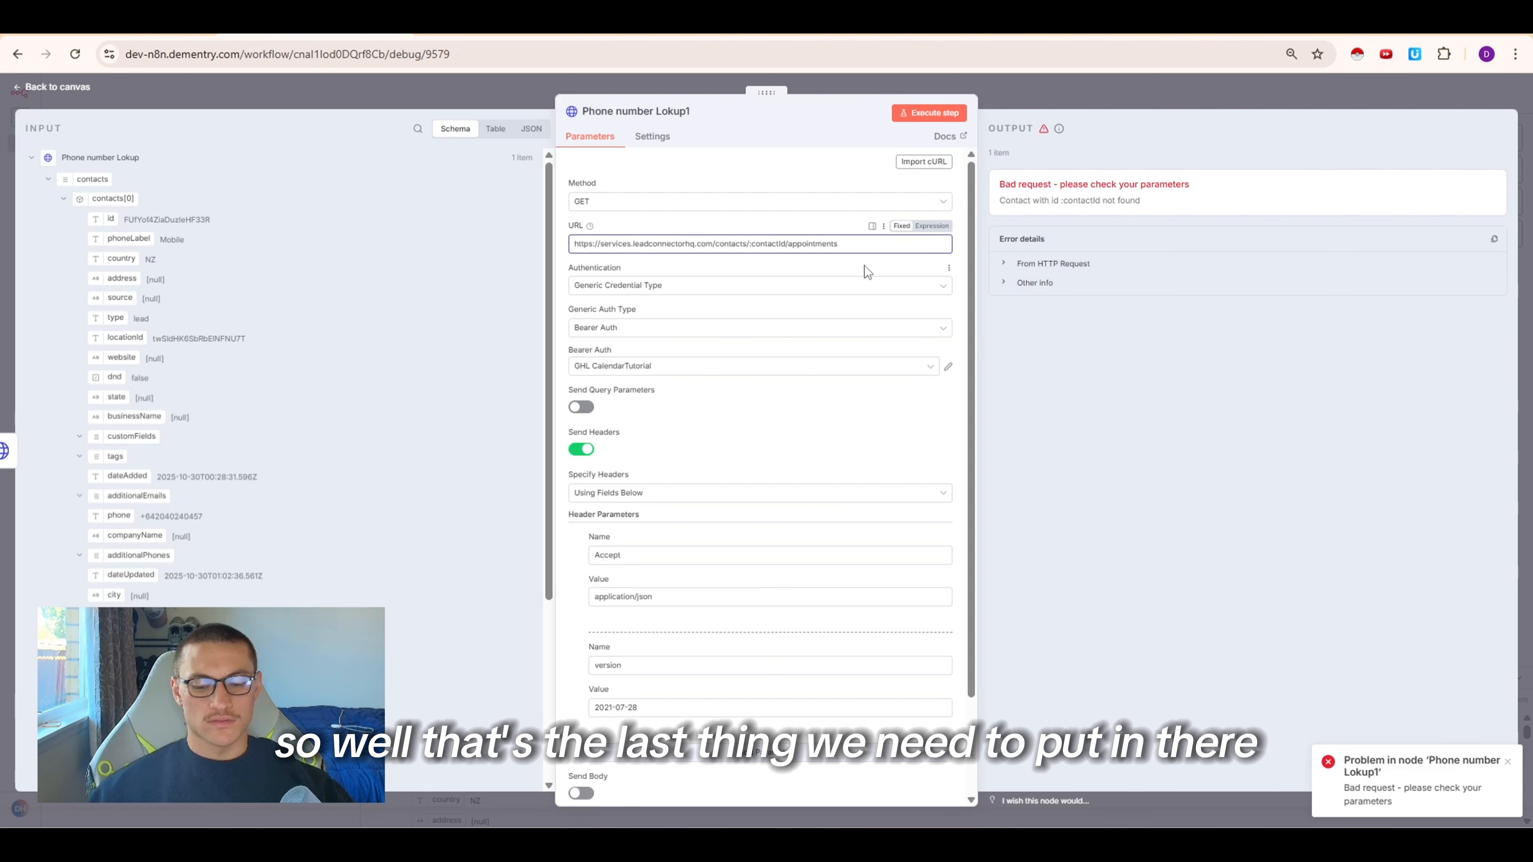
key("BackSpace")
key("BackSpace")
key("BackSpace")
key("BackSpace")
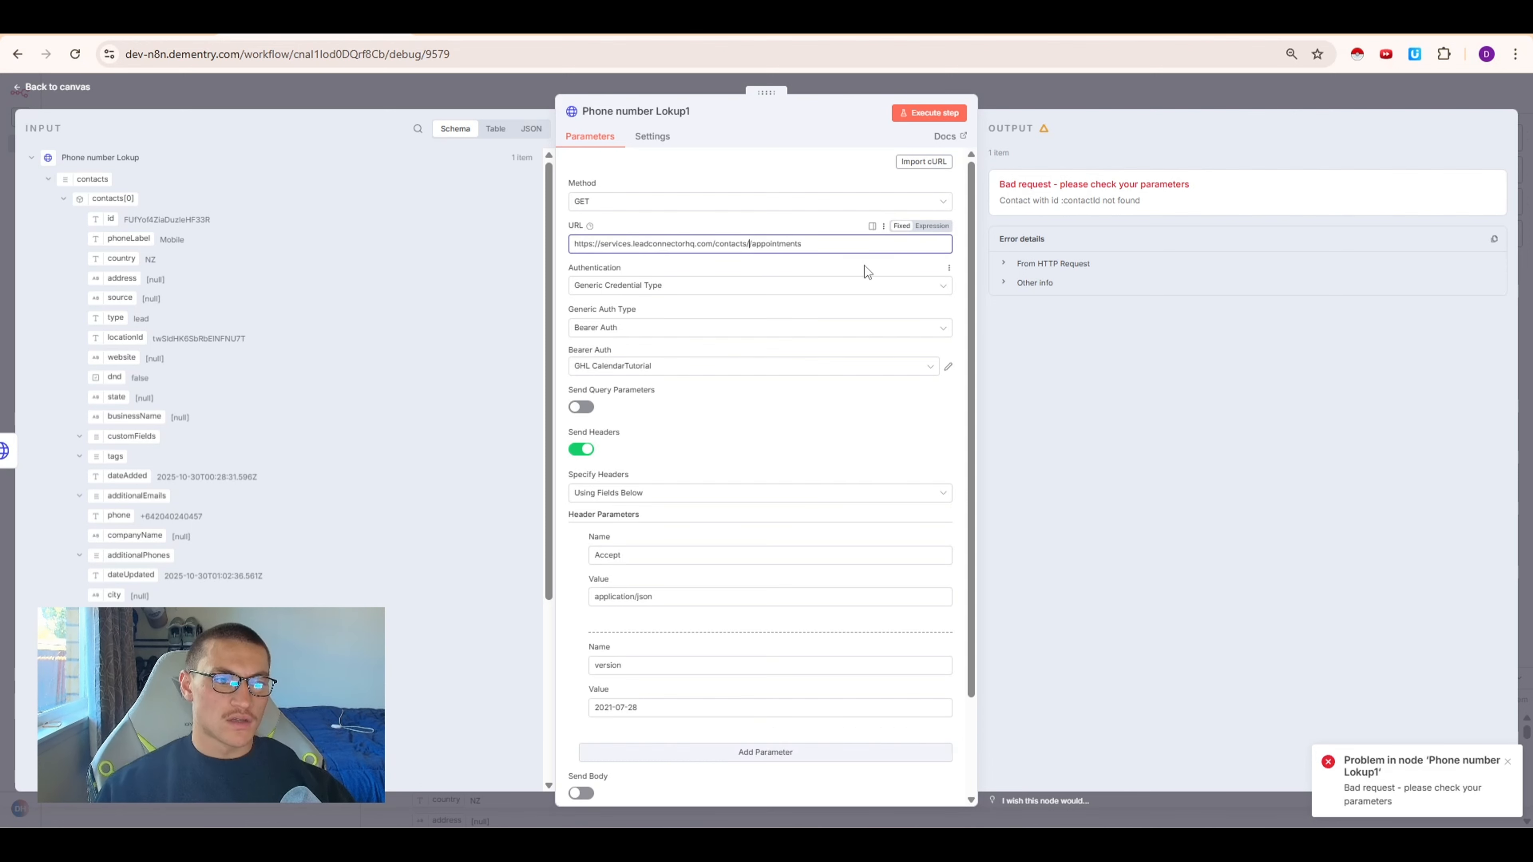
left_click_drag(97, 211, 753, 247)
left_click(923, 114)
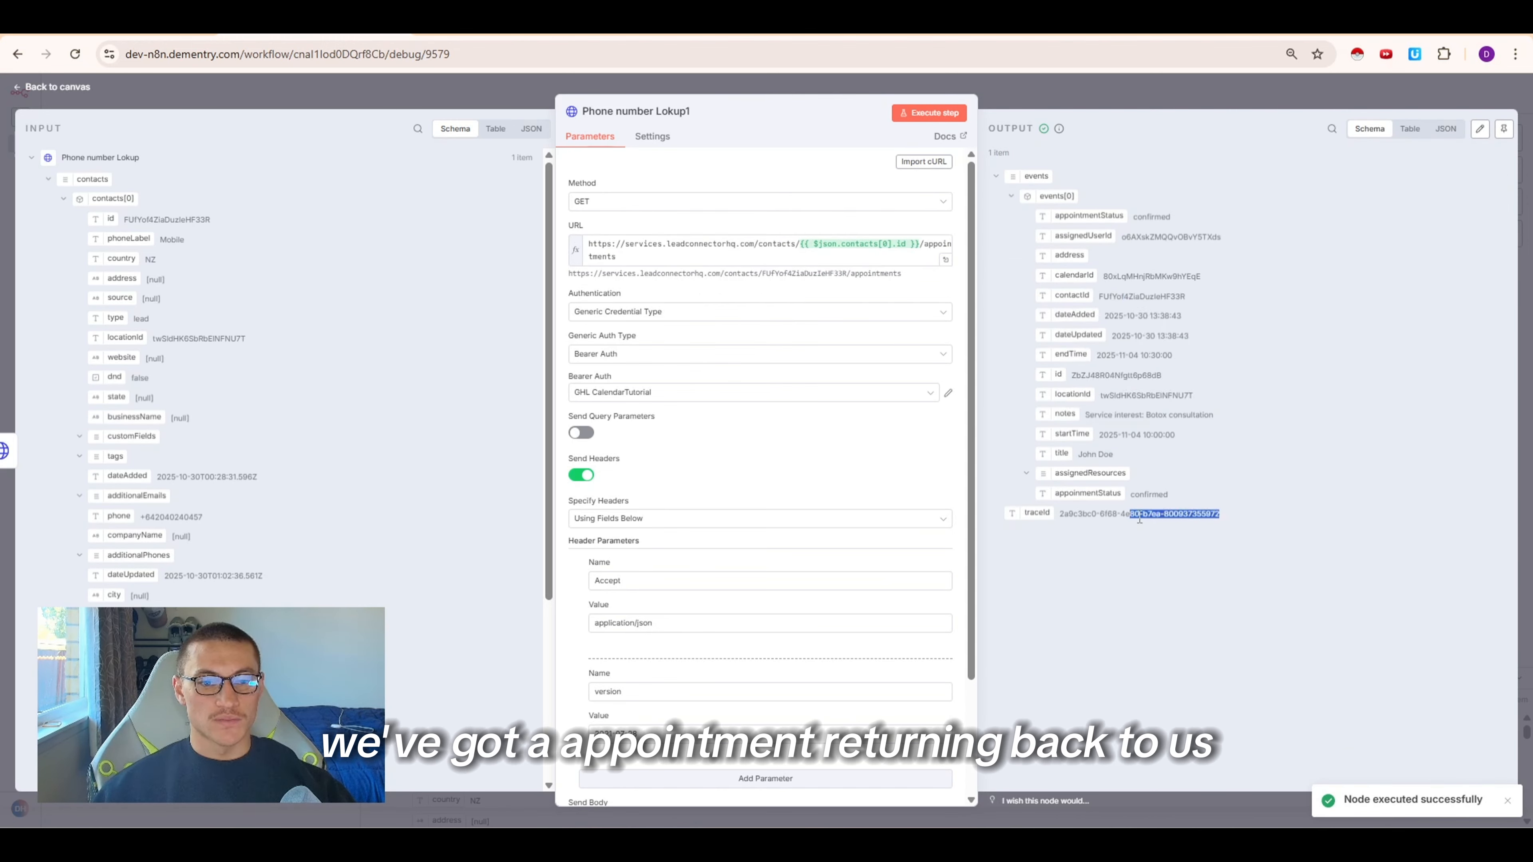
Examine the returned appointment's details in the output
left_click_drag(1139, 518, 1076, 539)
left_click(1197, 607)
left_click_drag(1103, 435, 1141, 432)
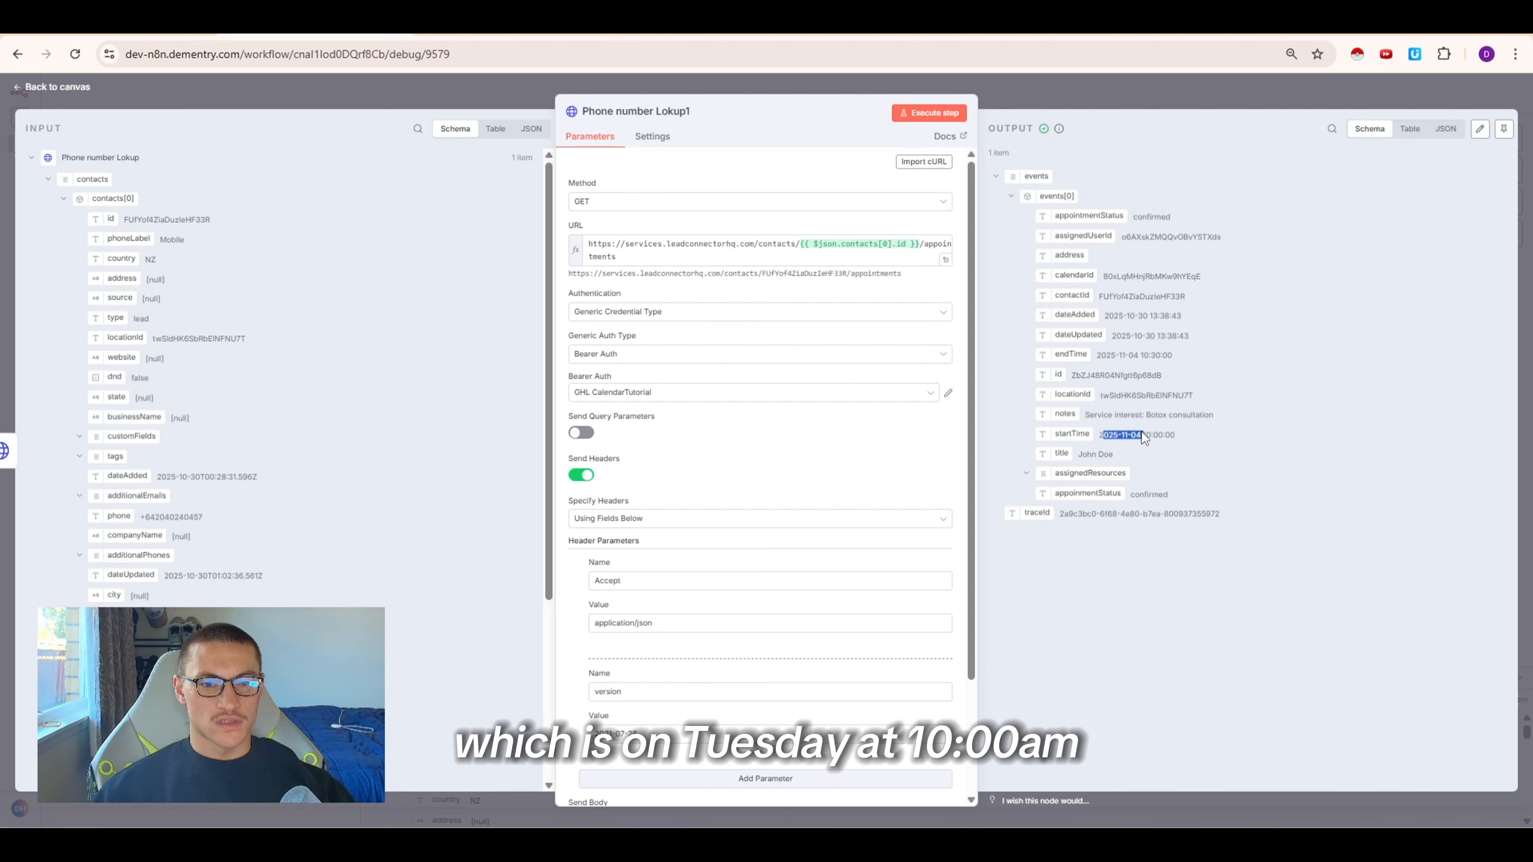
left_click(1141, 433)
key("Escape")
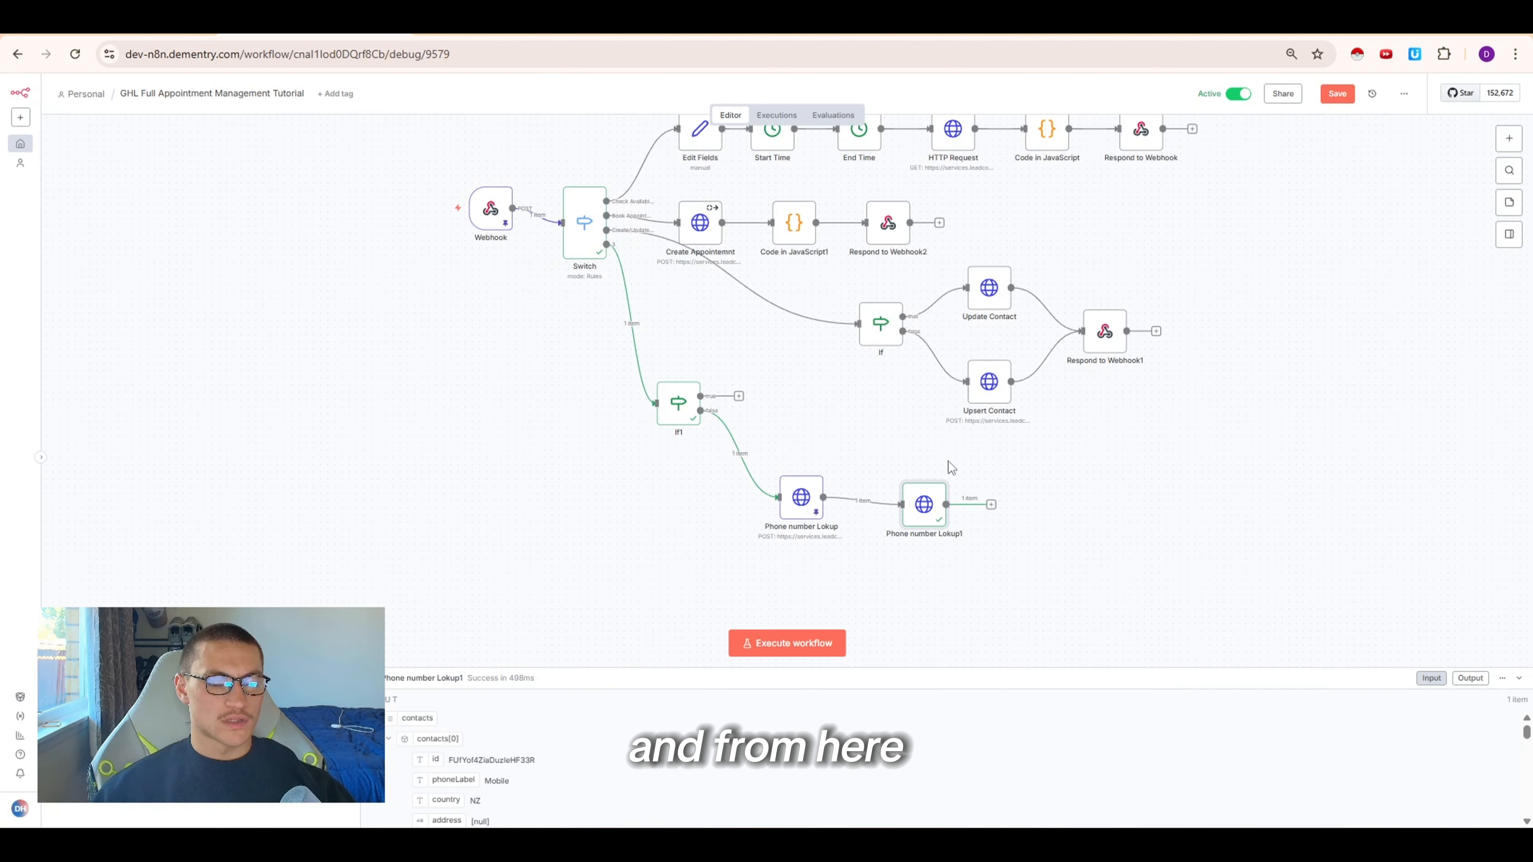
Add a Respond to Webhook node after Phone number Lokup1 and set it to respond with JSON
left_click(991, 504)
type("respo")
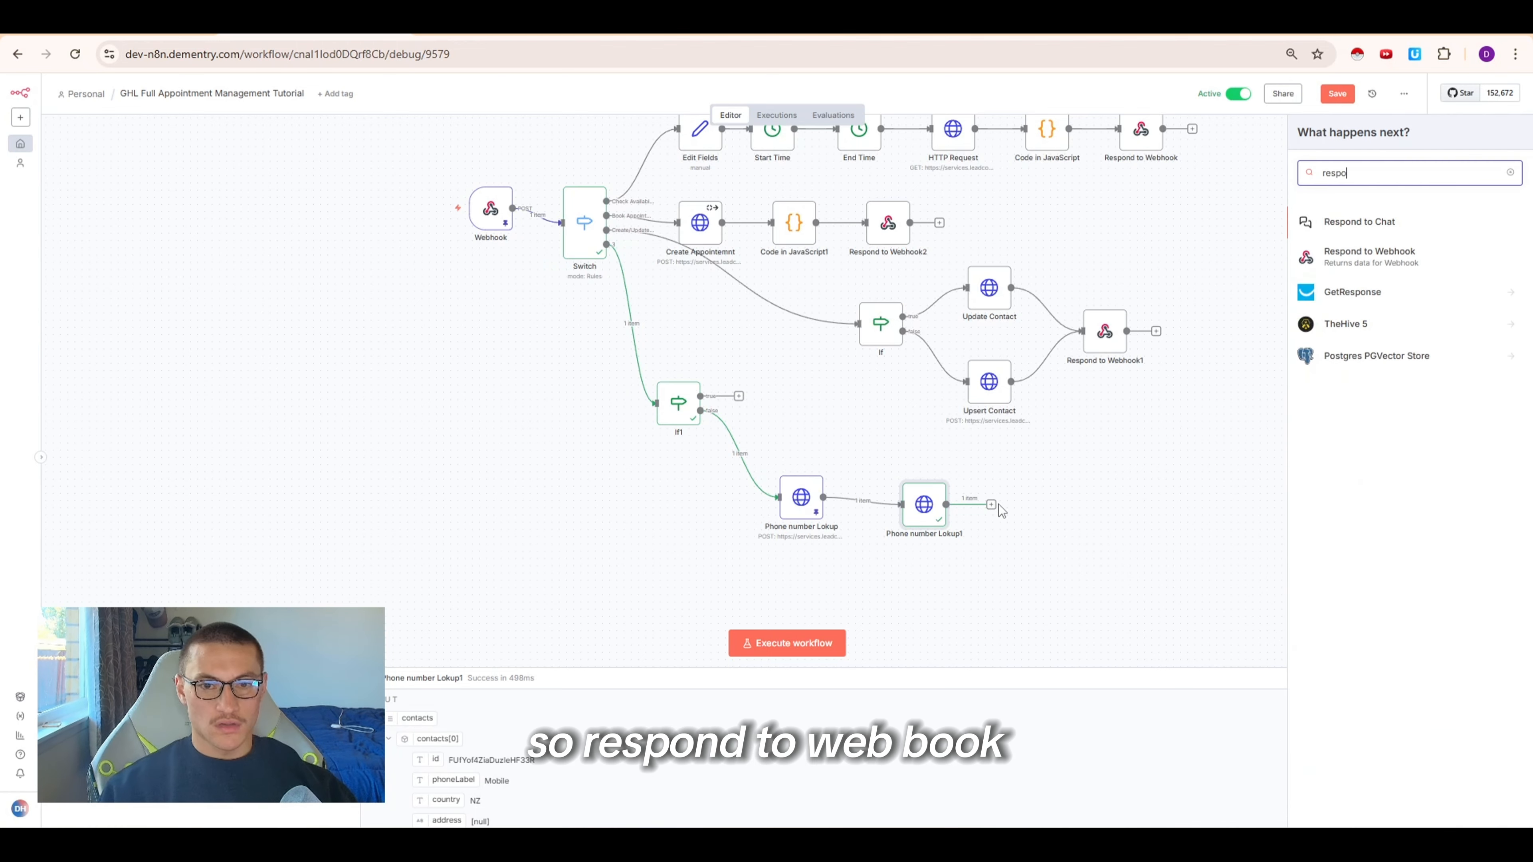
key("Return")
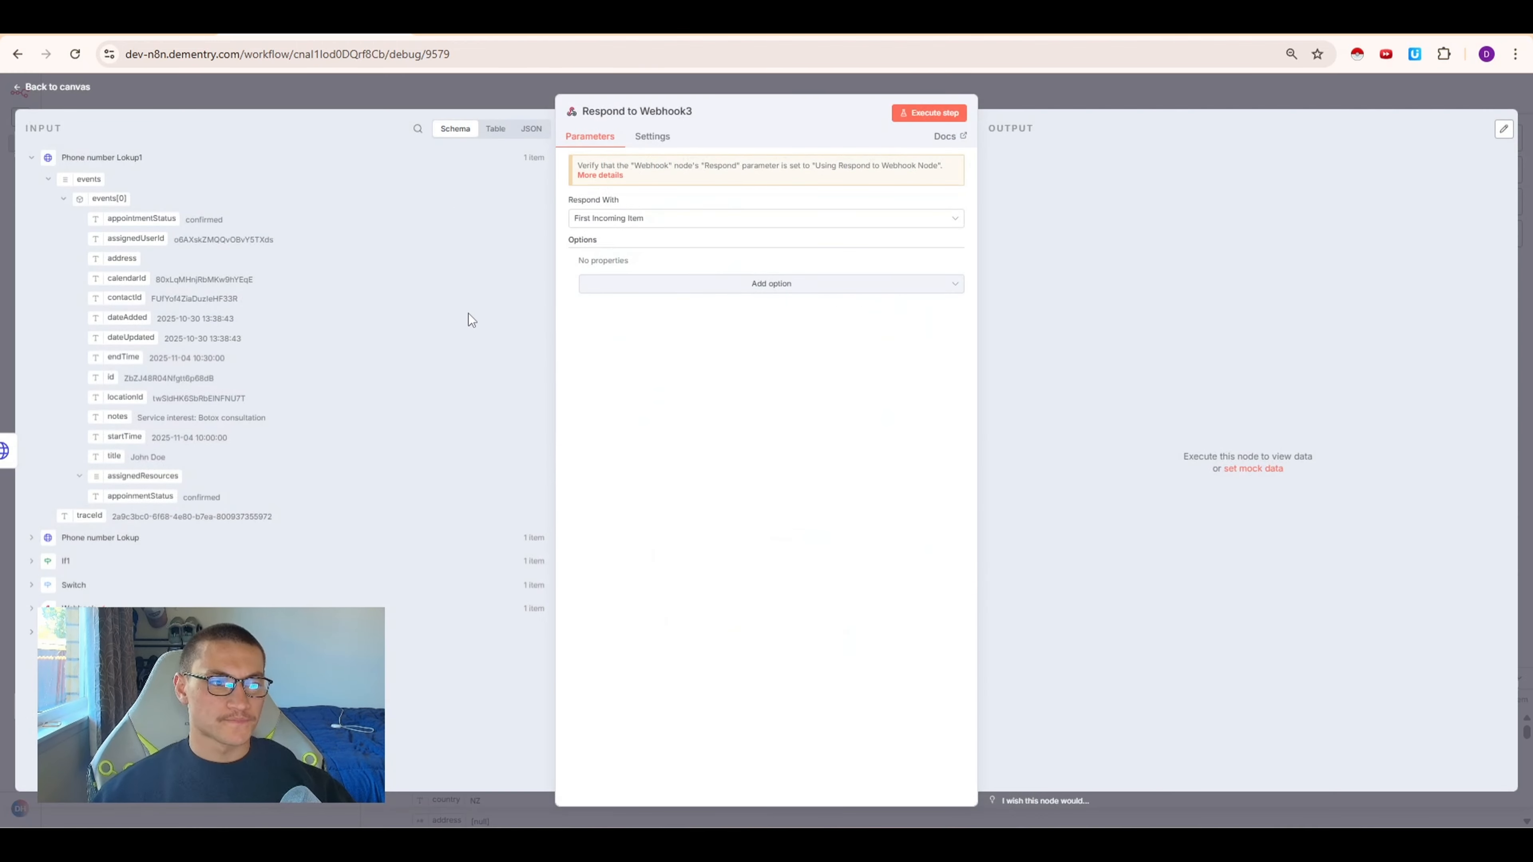
left_click(629, 219)
left_click(637, 348)
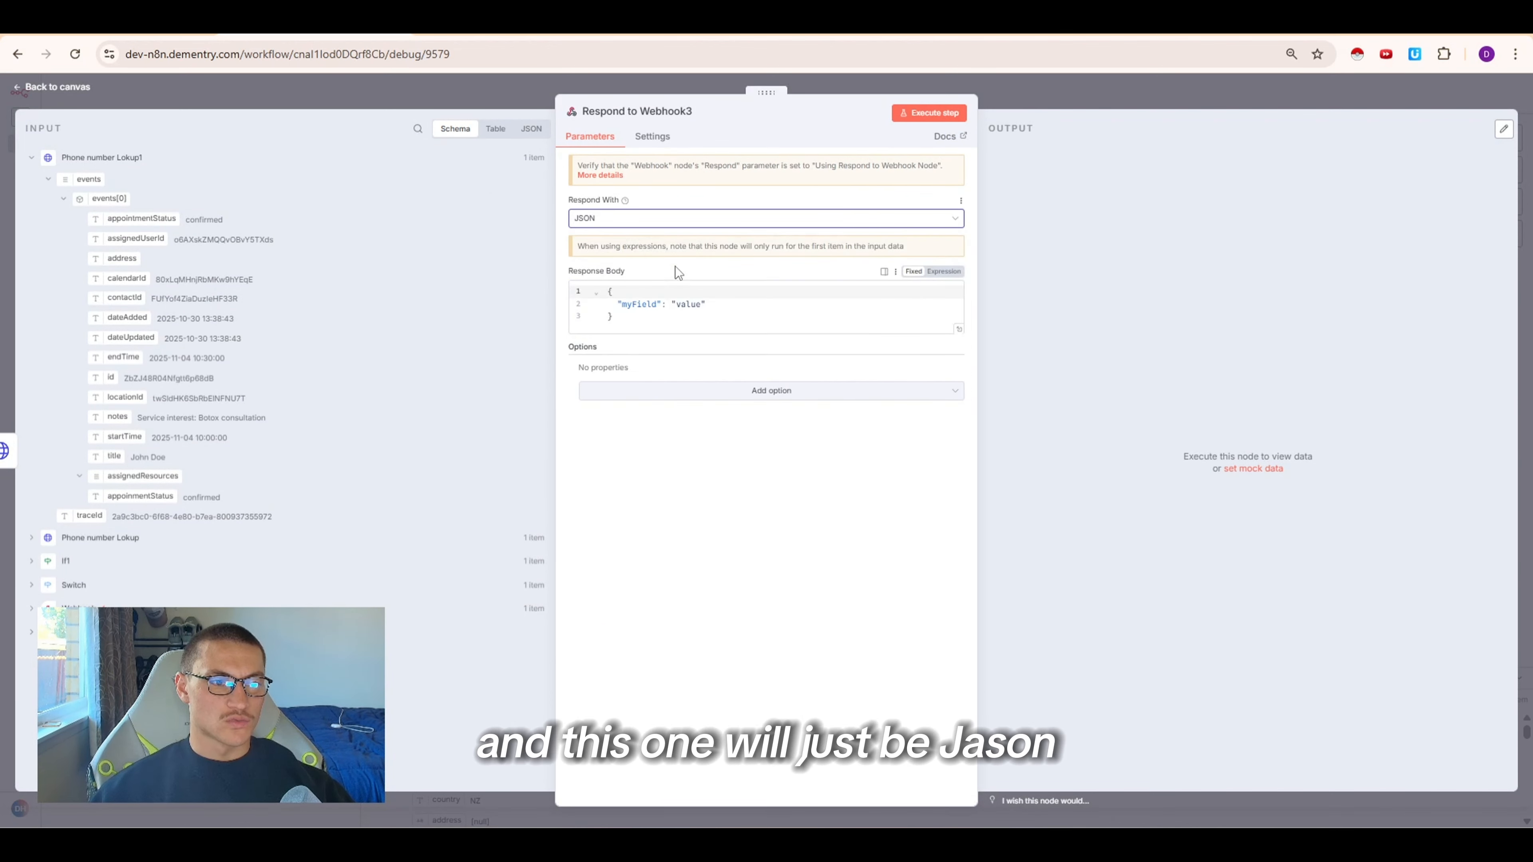
Set Respond to Webhook3's response body to the expression {{ $json }}
left_click(647, 328)
key("ctrl+a")
key("BackSpace")
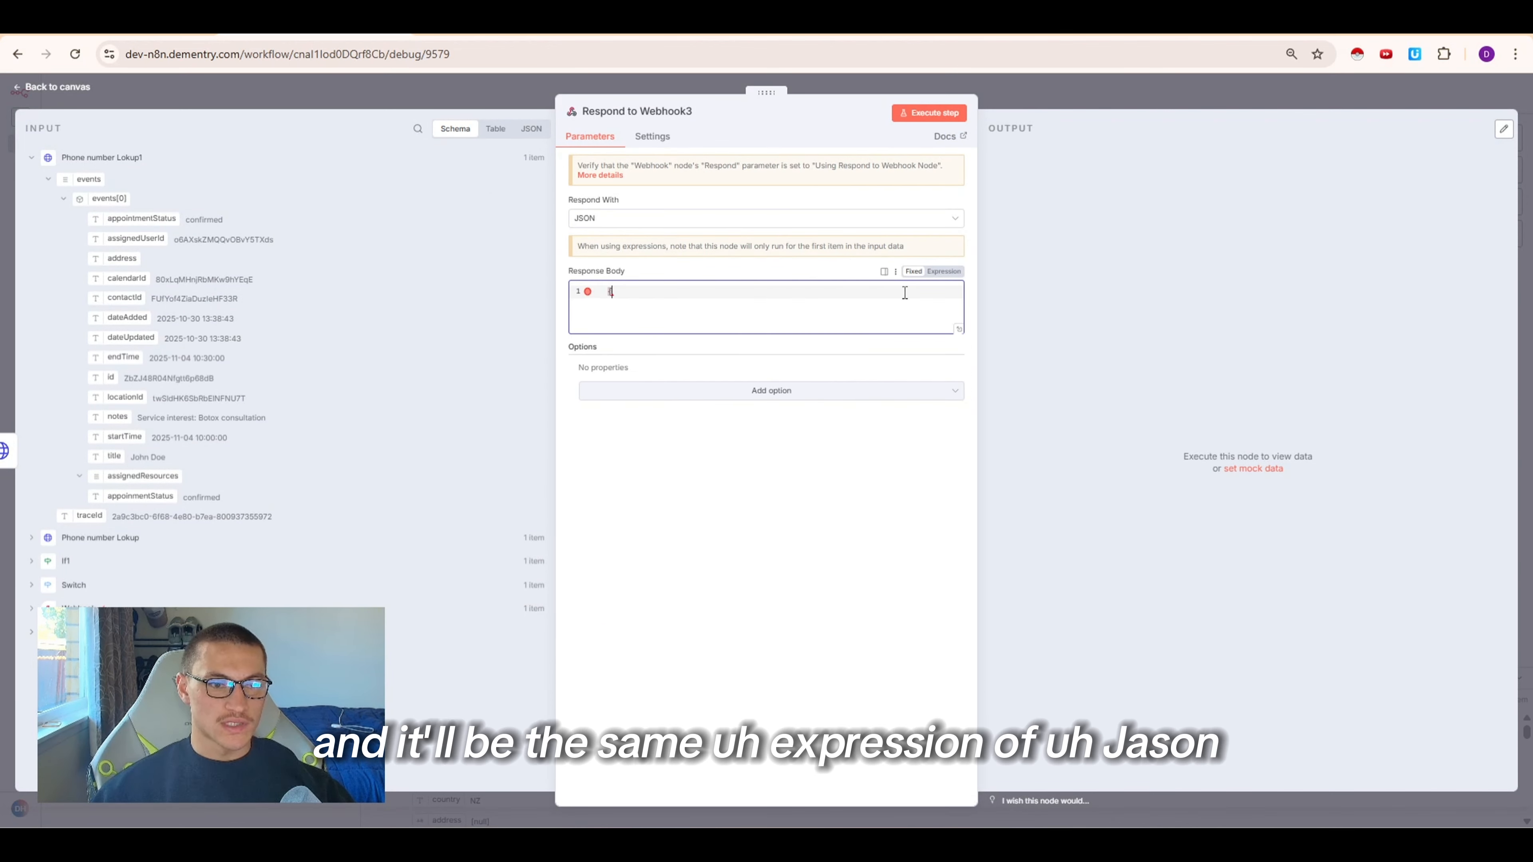
type("{")
left_click(943, 271)
left_click(628, 292)
type("{$json")
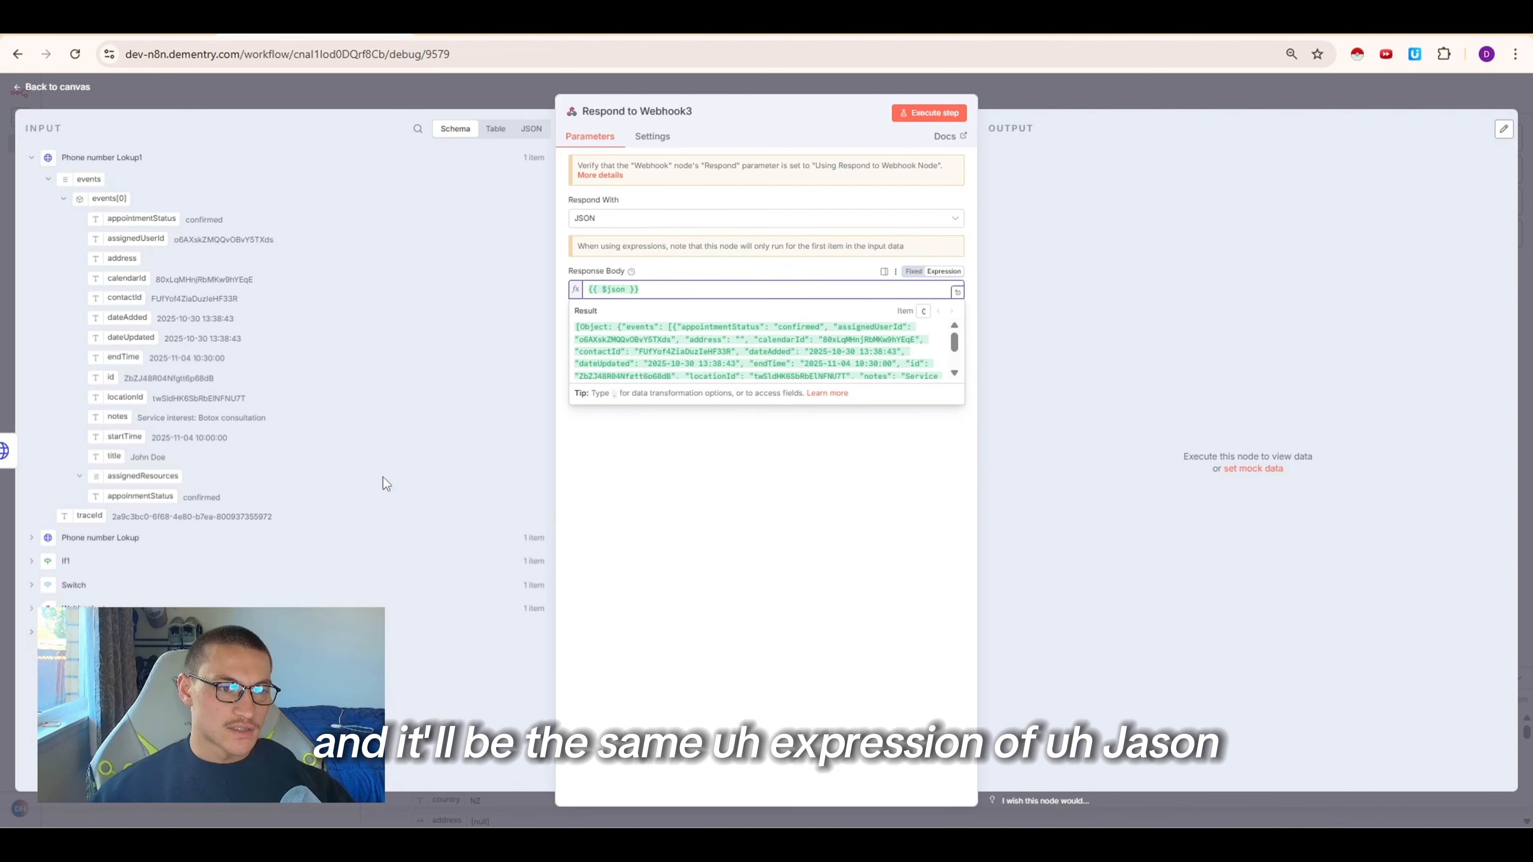
key("Escape")
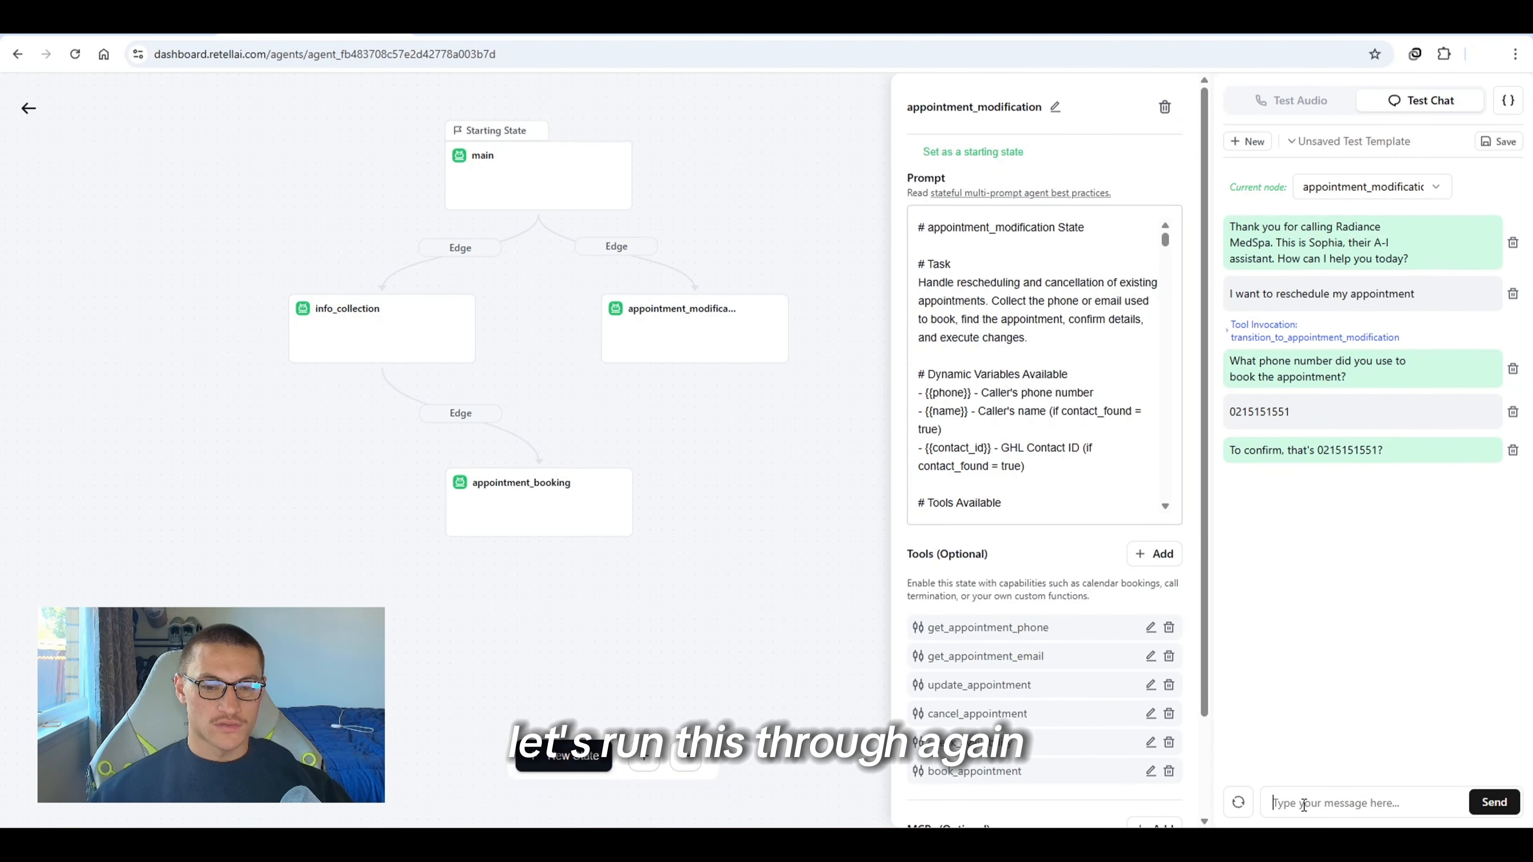
Answer the agent's confirmation question with "yes" in the Retell test chat
type("yes")
key("Return")
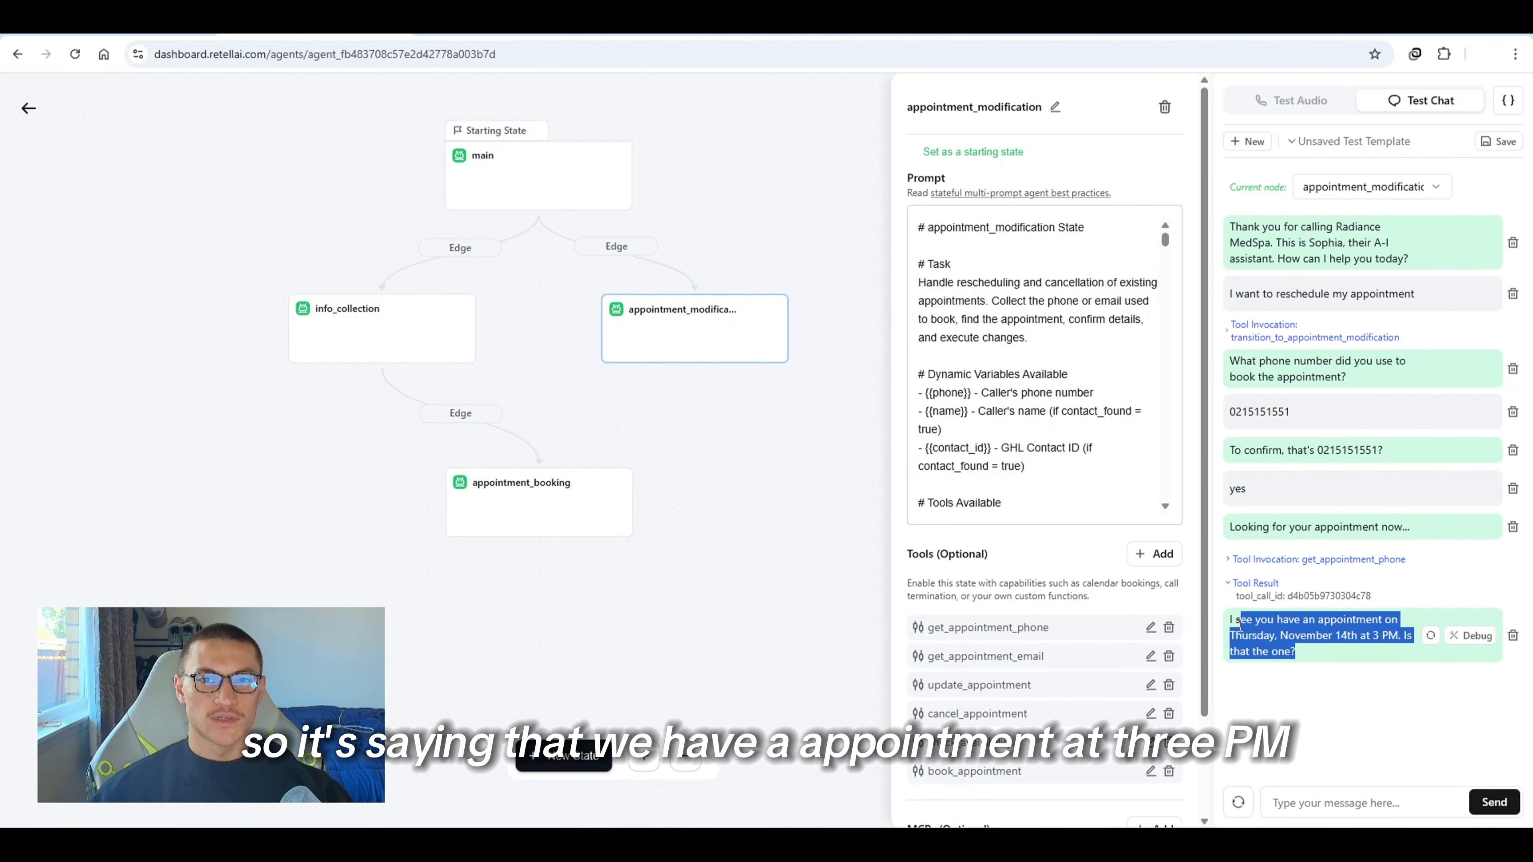
left_click(1240, 627)
left_click_drag(1241, 629, 1281, 653)
left_click(1299, 657)
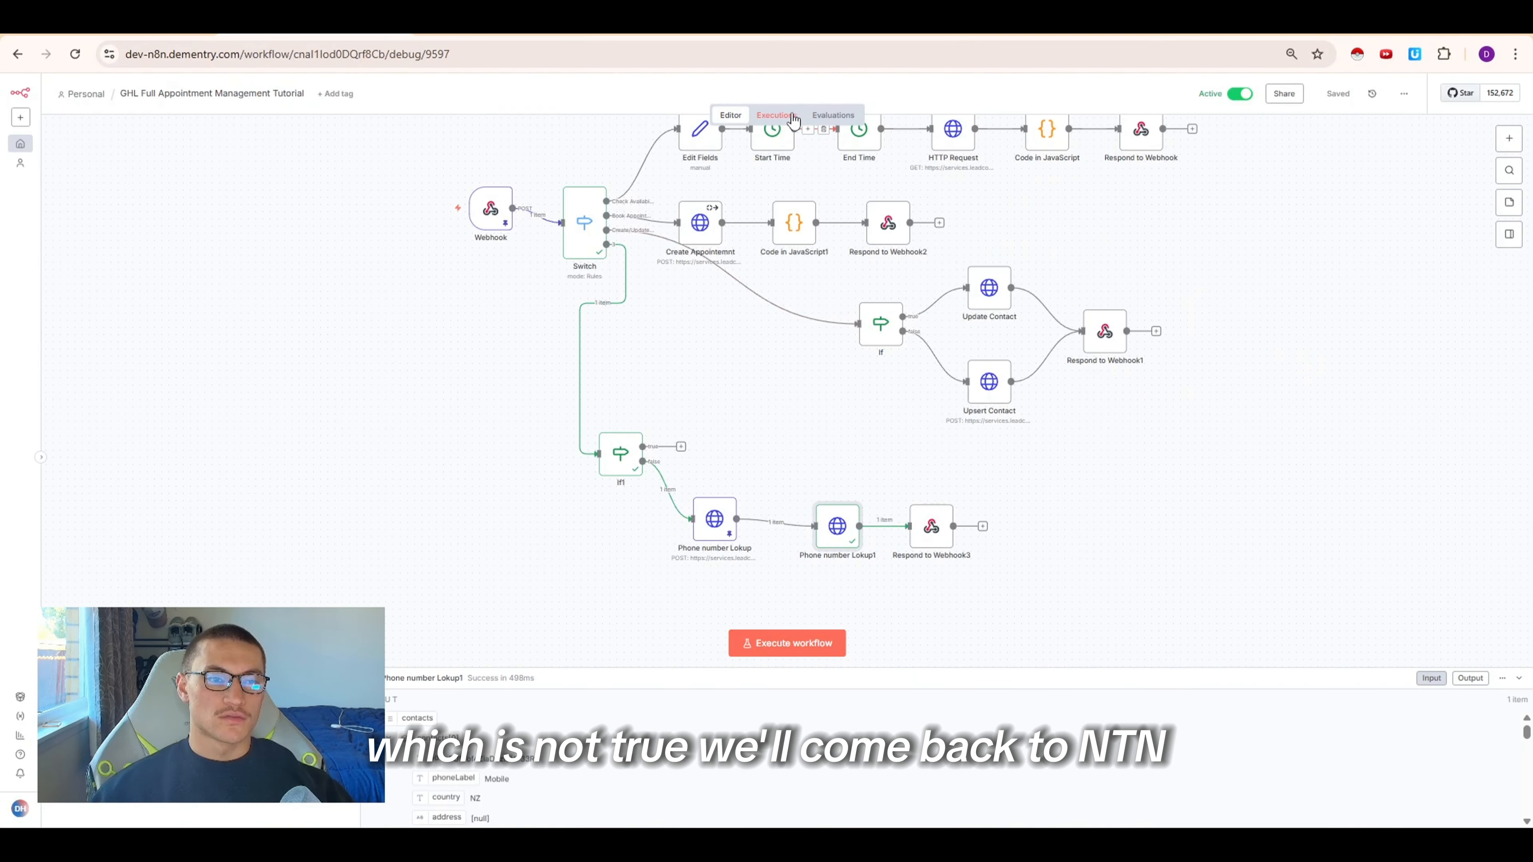
Load the latest failed execution into the editor for debugging, unpinning the pinned data, and inspect Phone number Lookup
left_click(776, 114)
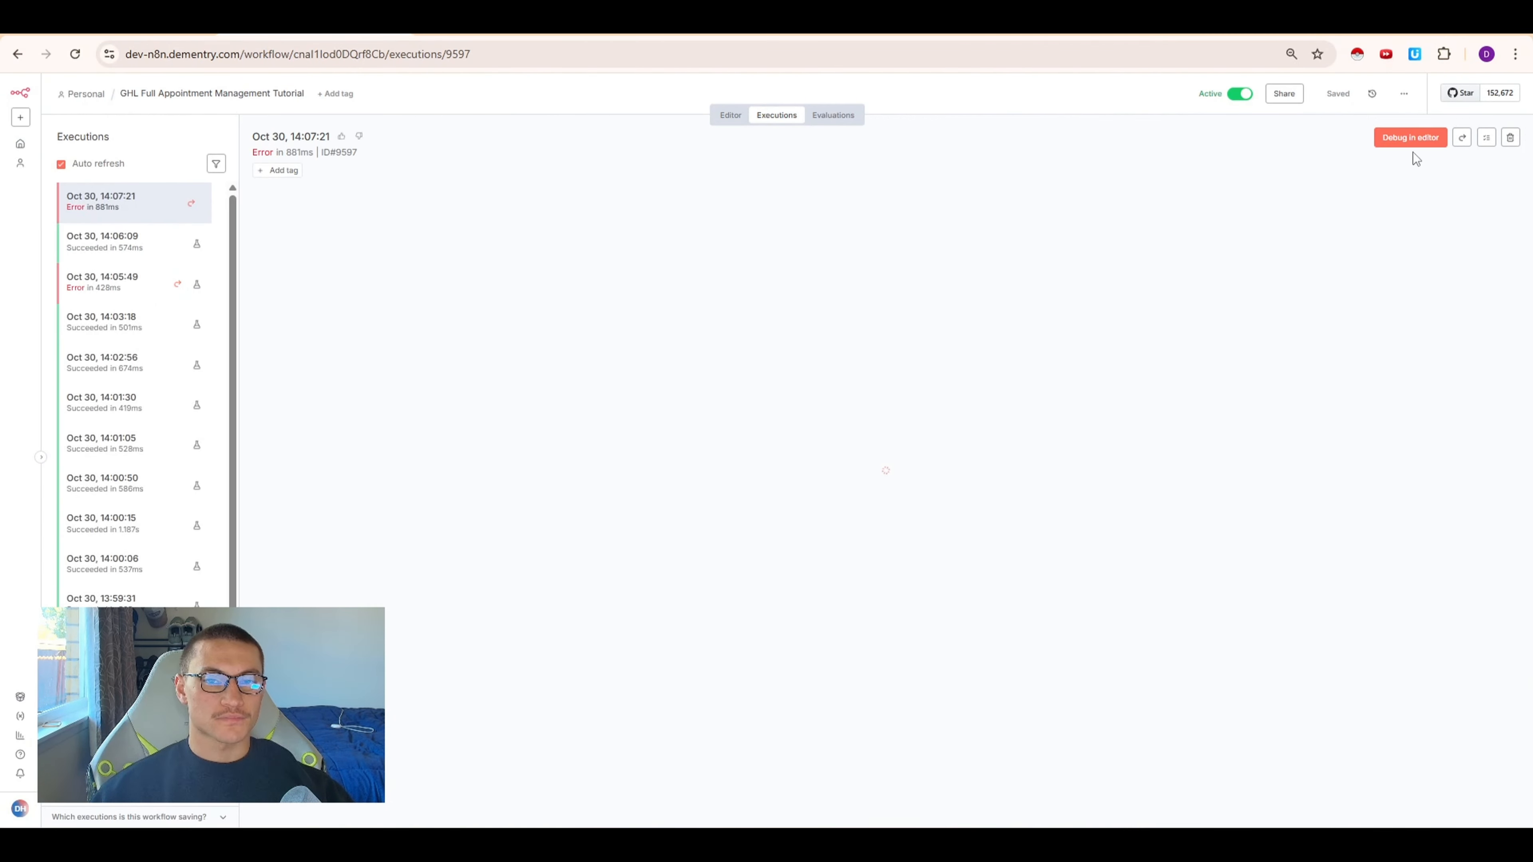
left_click(1417, 137)
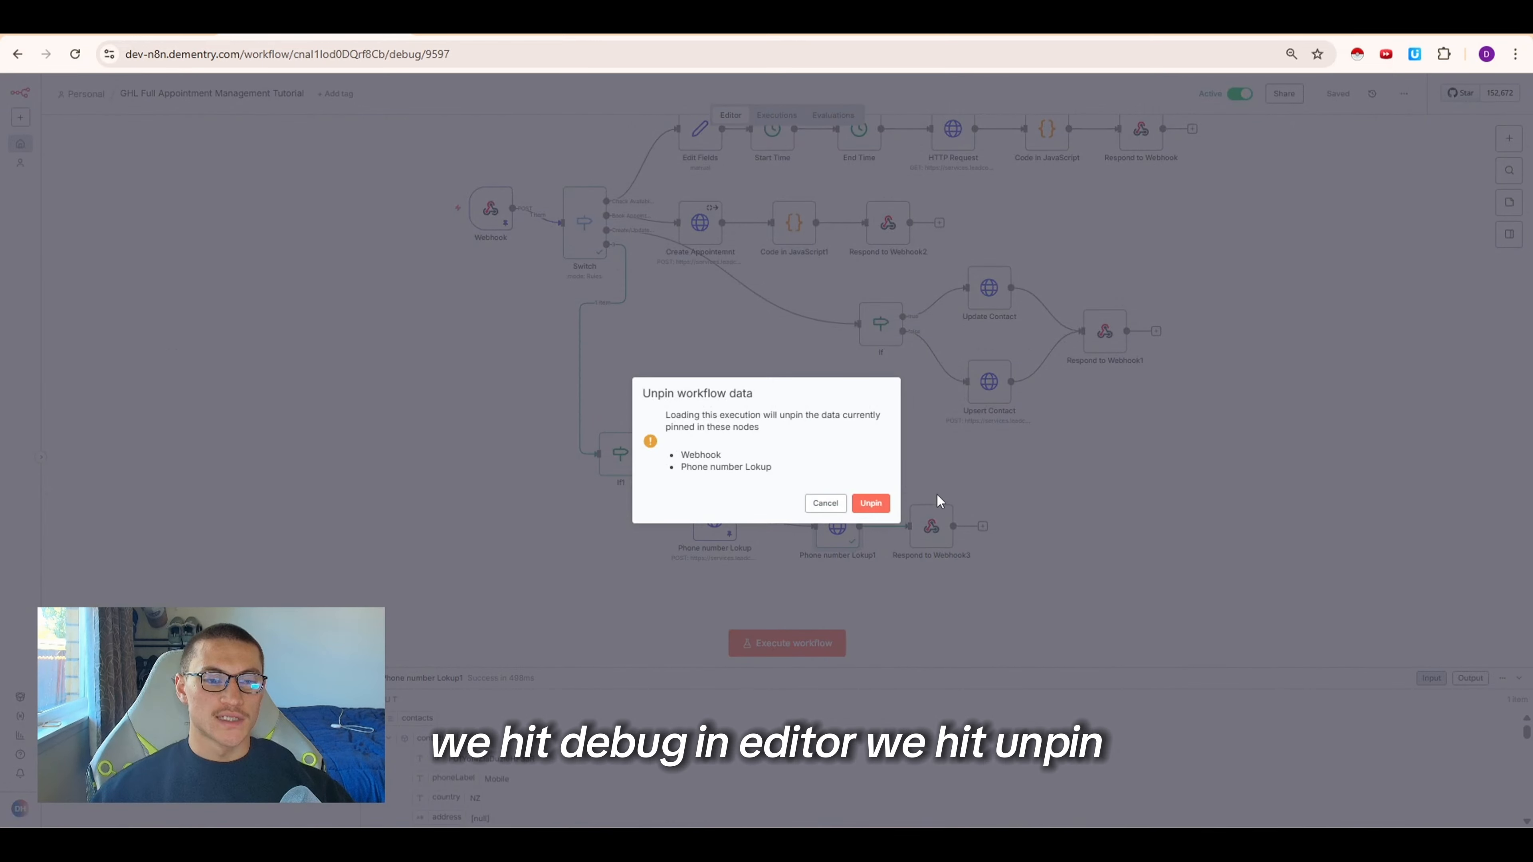
left_click(872, 503)
double_click(724, 527)
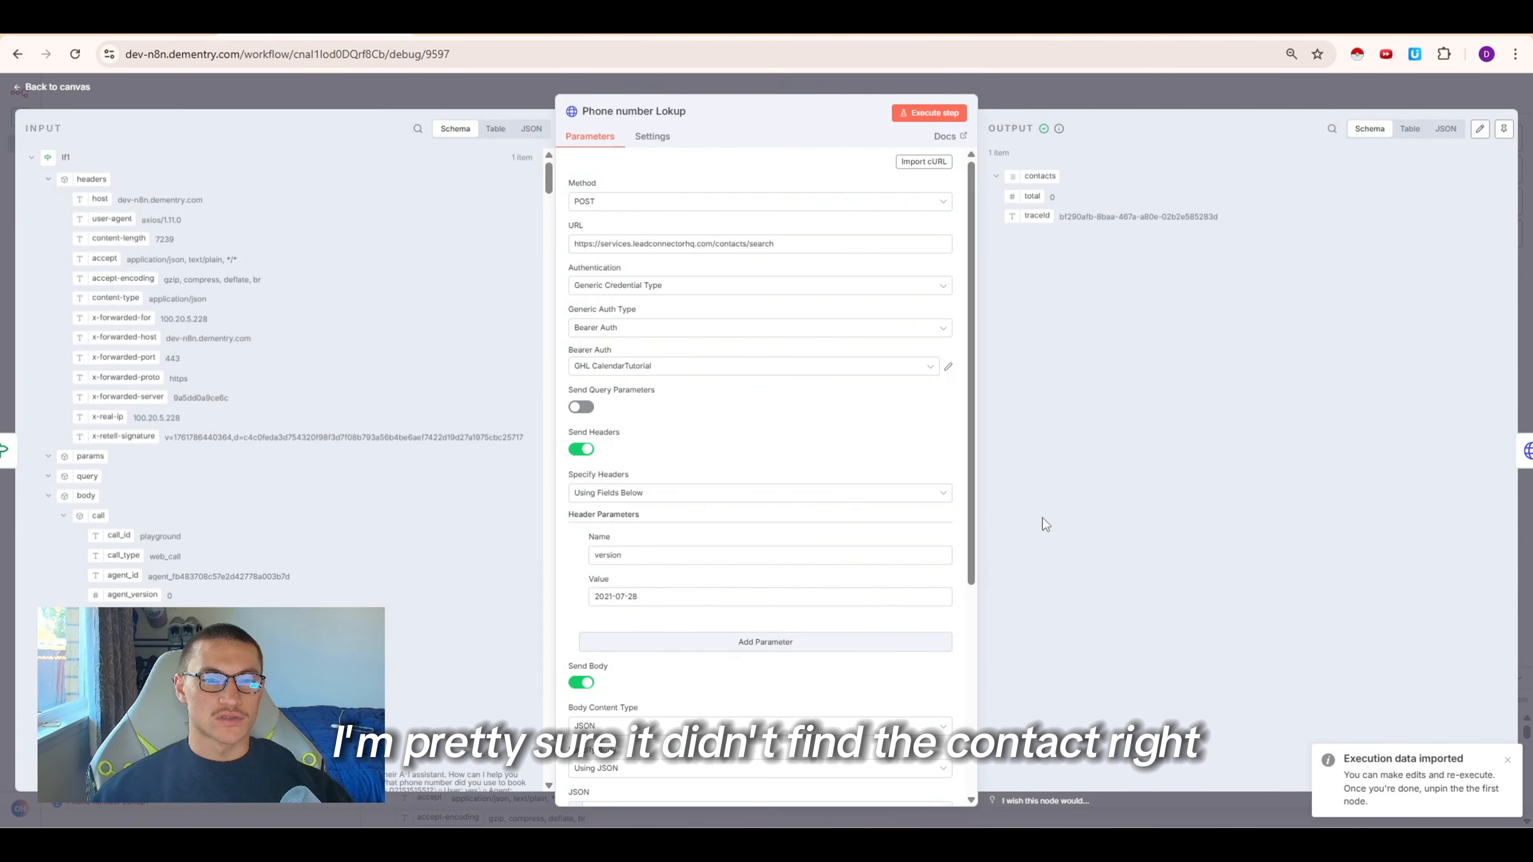
left_click(1103, 93)
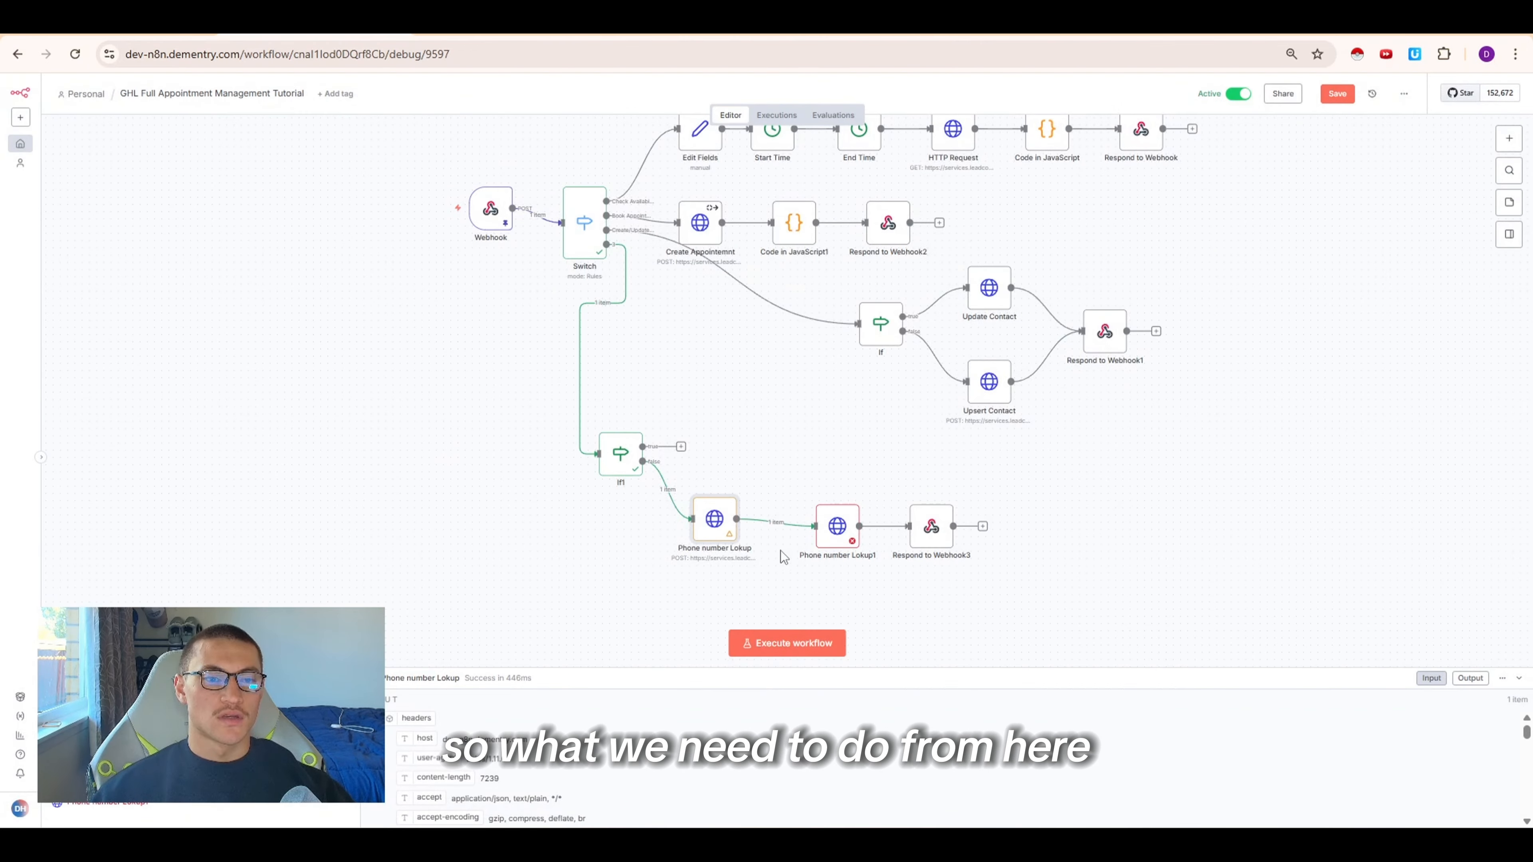
In Phone number Lokup1's settings, enable Always Output Data and set On Error to Continue
double_click(832, 527)
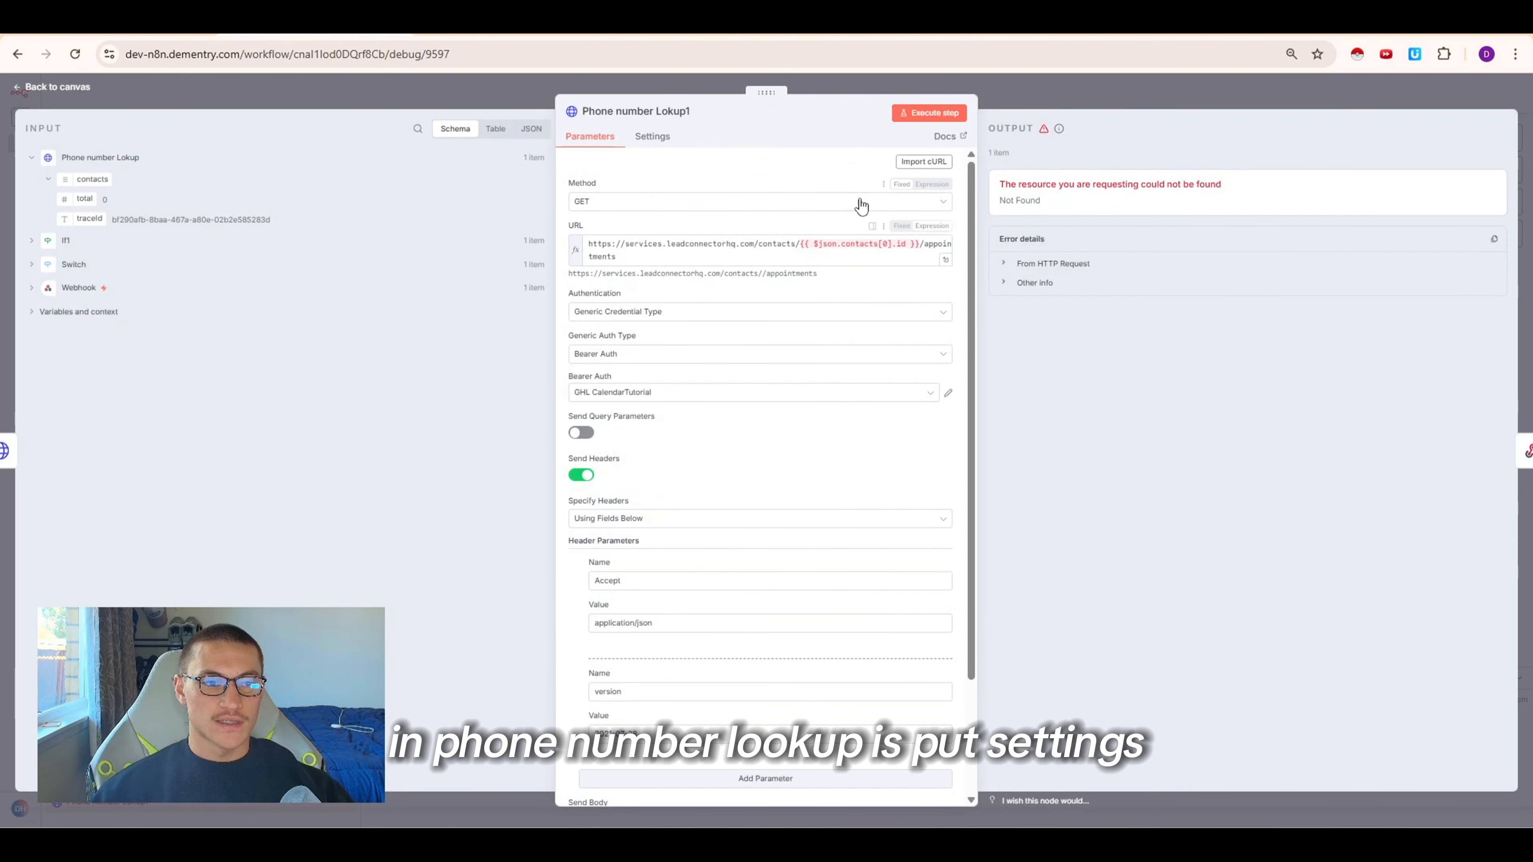
left_click(654, 137)
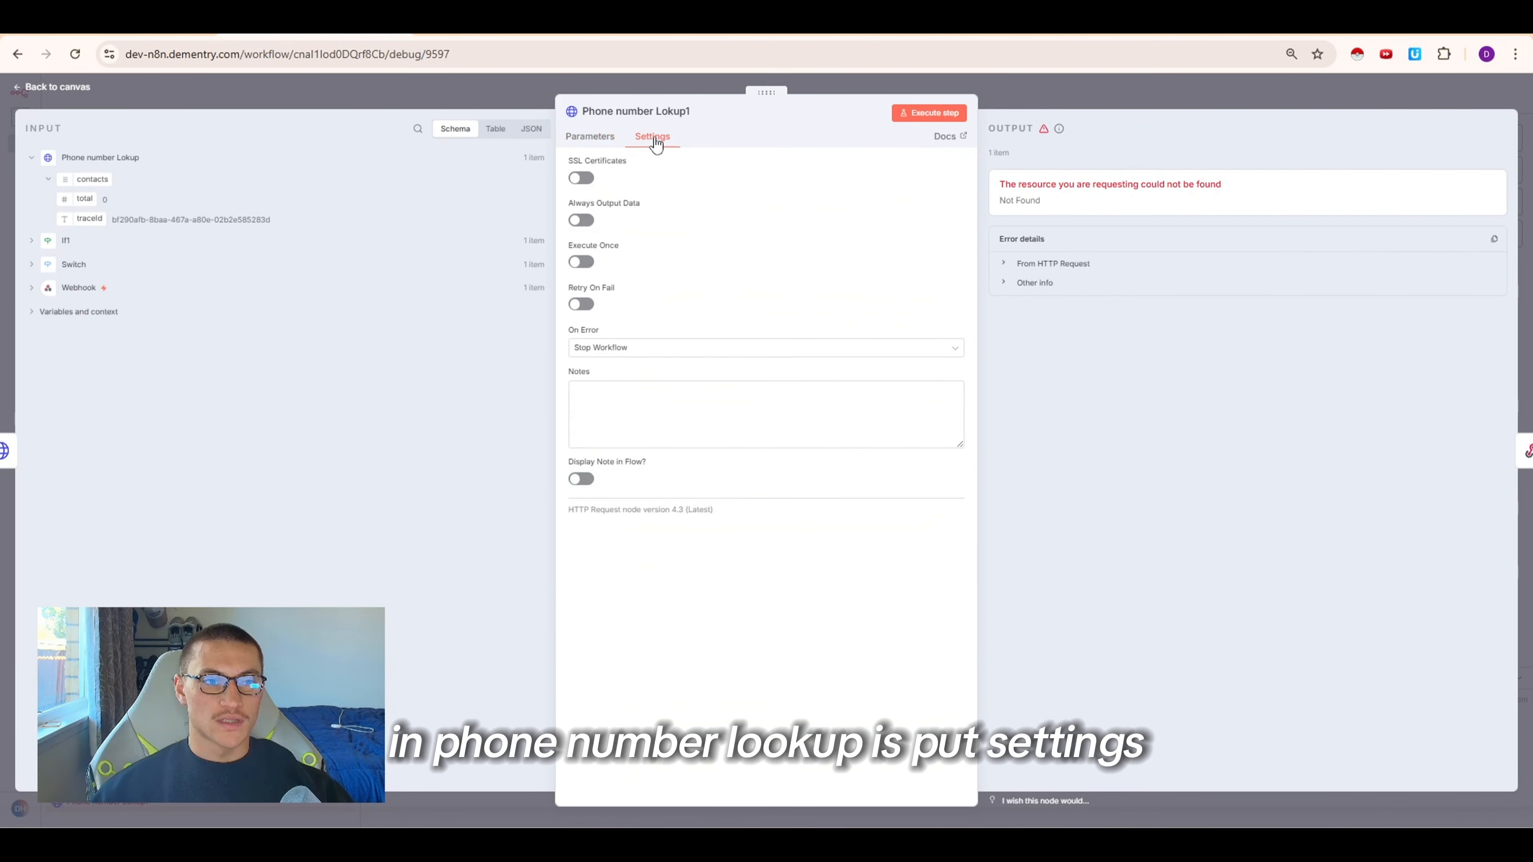
left_click(582, 222)
left_click(618, 352)
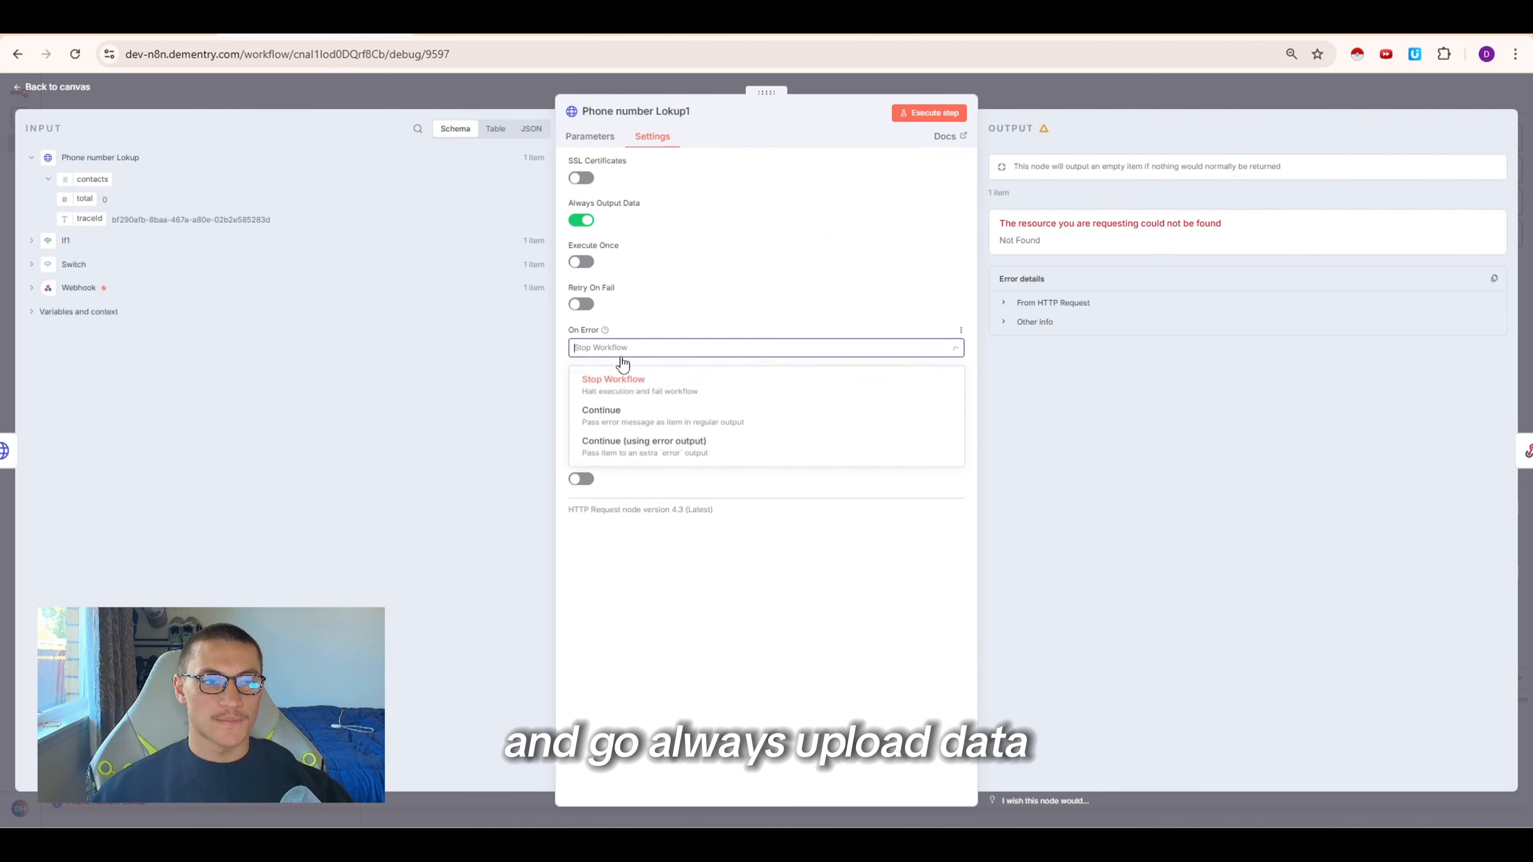
left_click(645, 430)
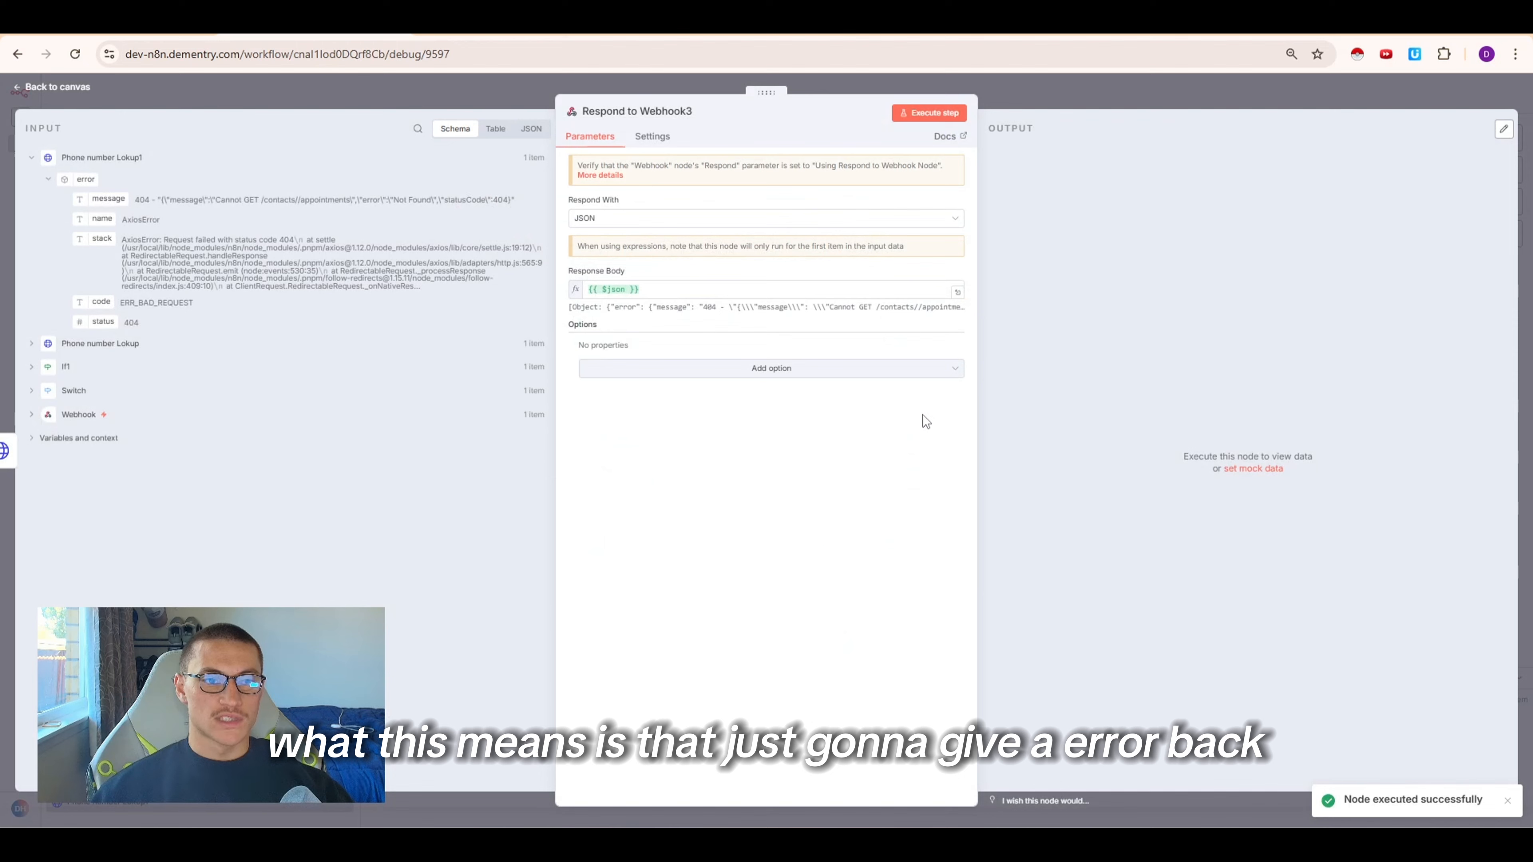
Examine the error data passed into Respond to Webhook3's response body
left_click_drag(640, 289, 594, 284)
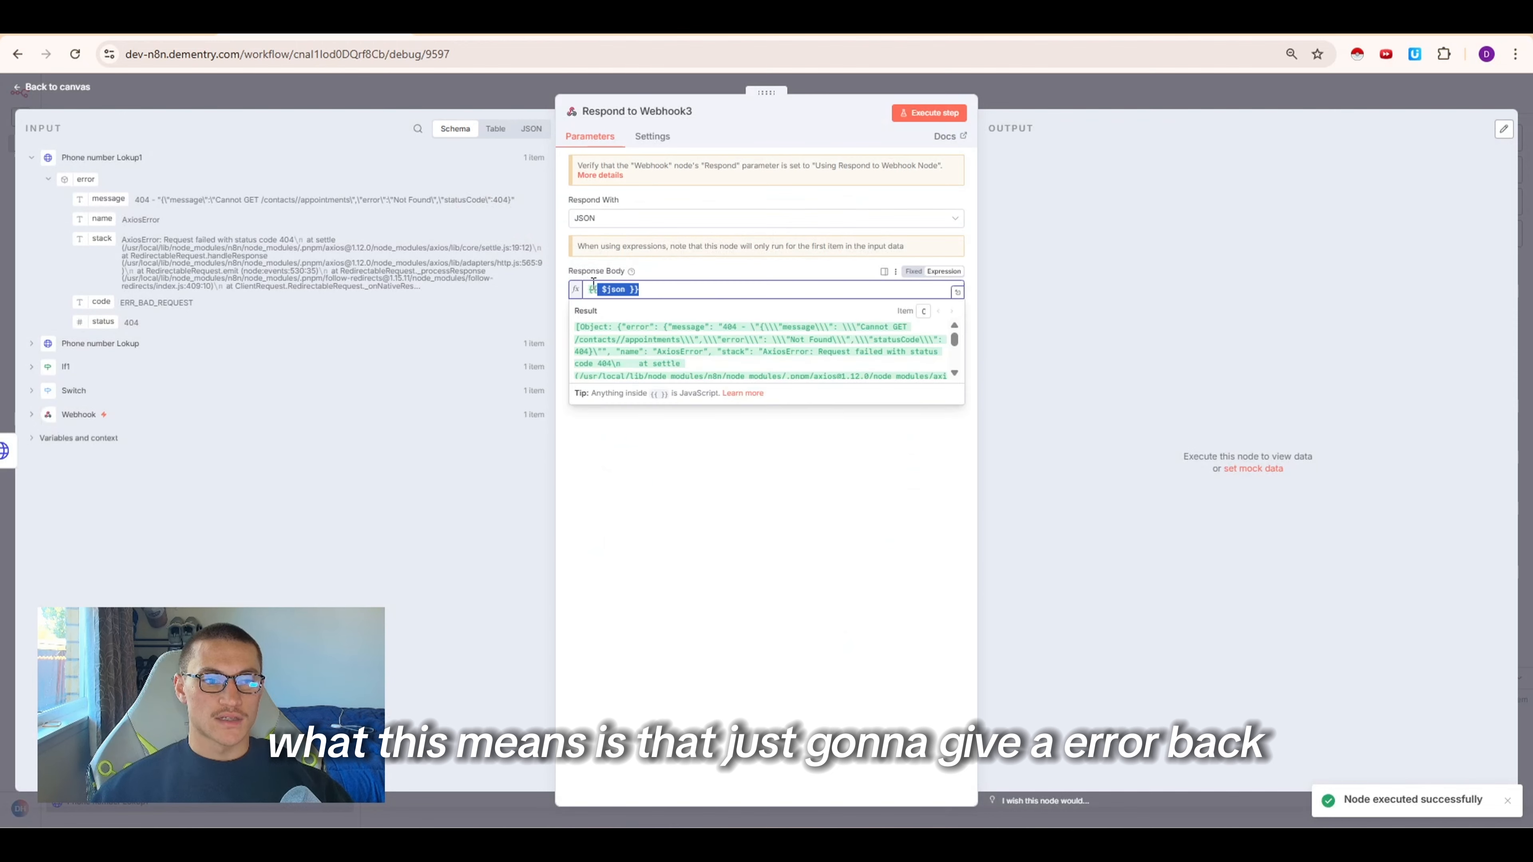
left_click(802, 598)
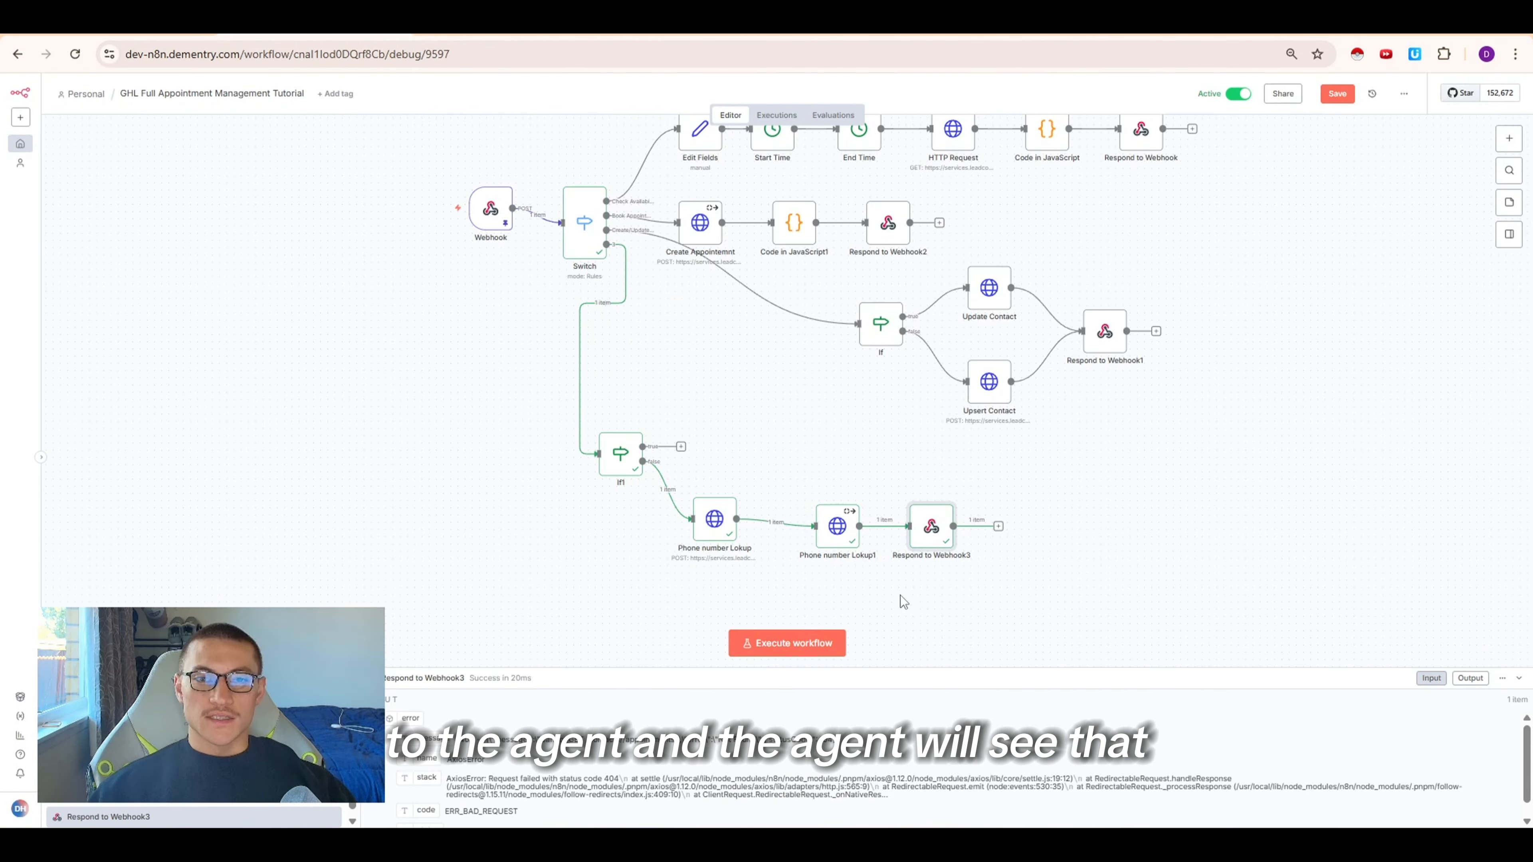
left_click_drag(967, 586, 766, 524)
left_click_drag(766, 524, 673, 480)
left_click(195, 643)
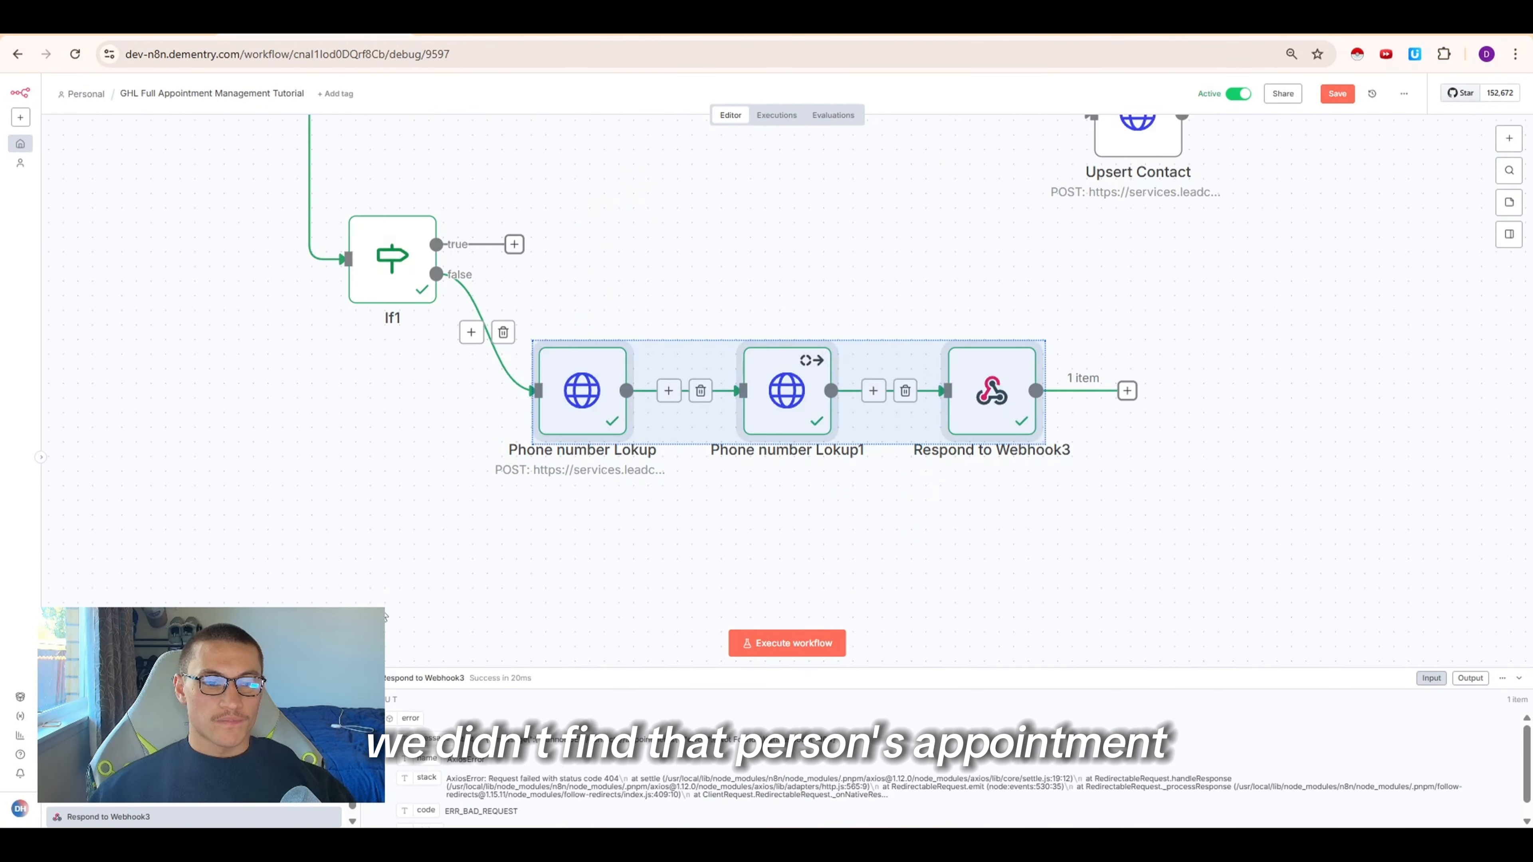
Regenerate the agent's reply after the get_appointment_phone tool call in the test chat
left_click(1033, 560)
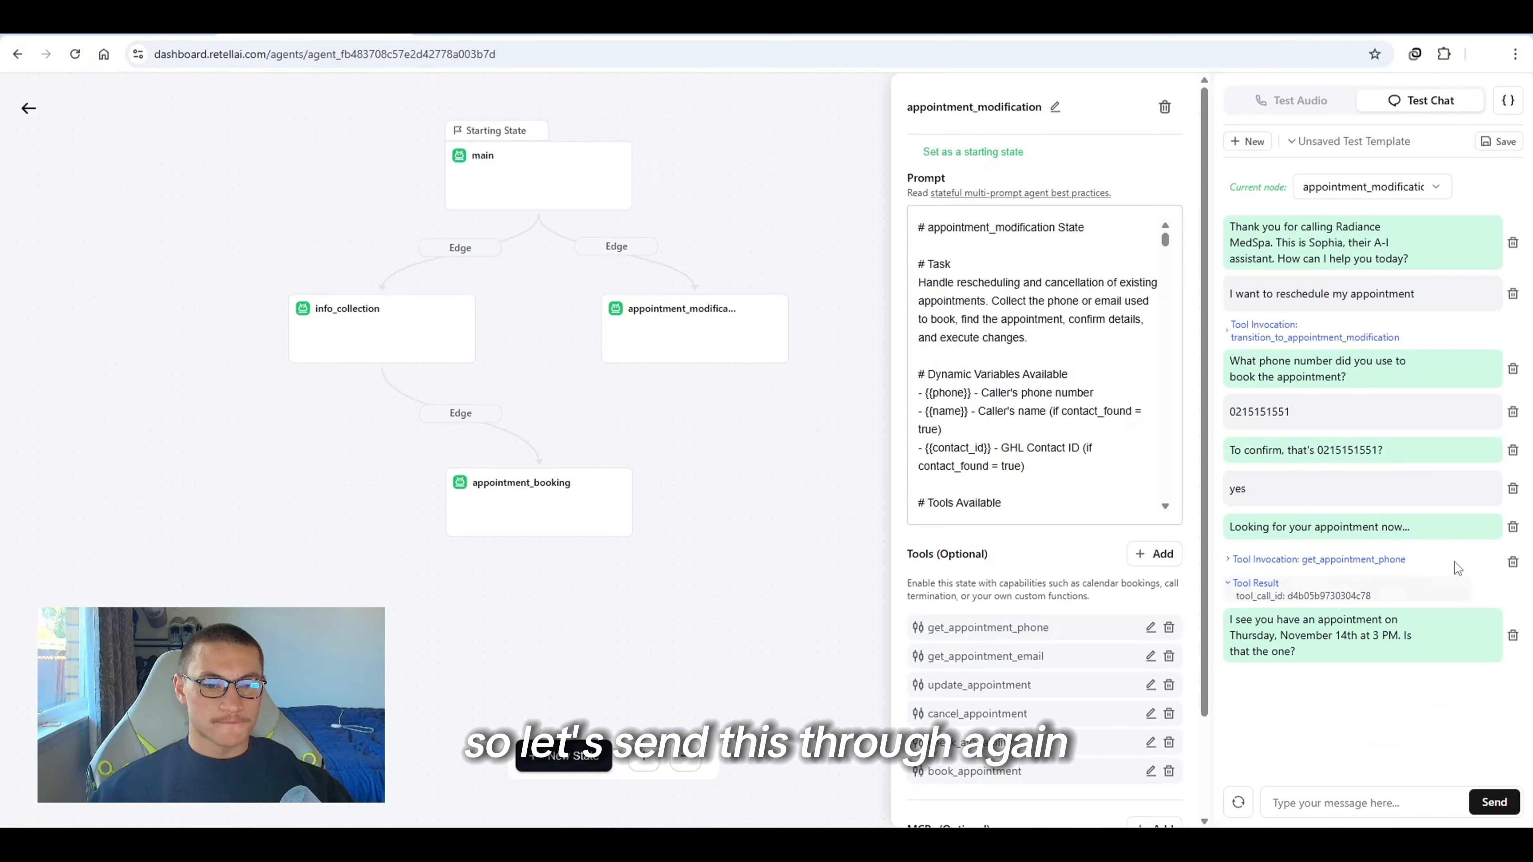
left_click(1432, 534)
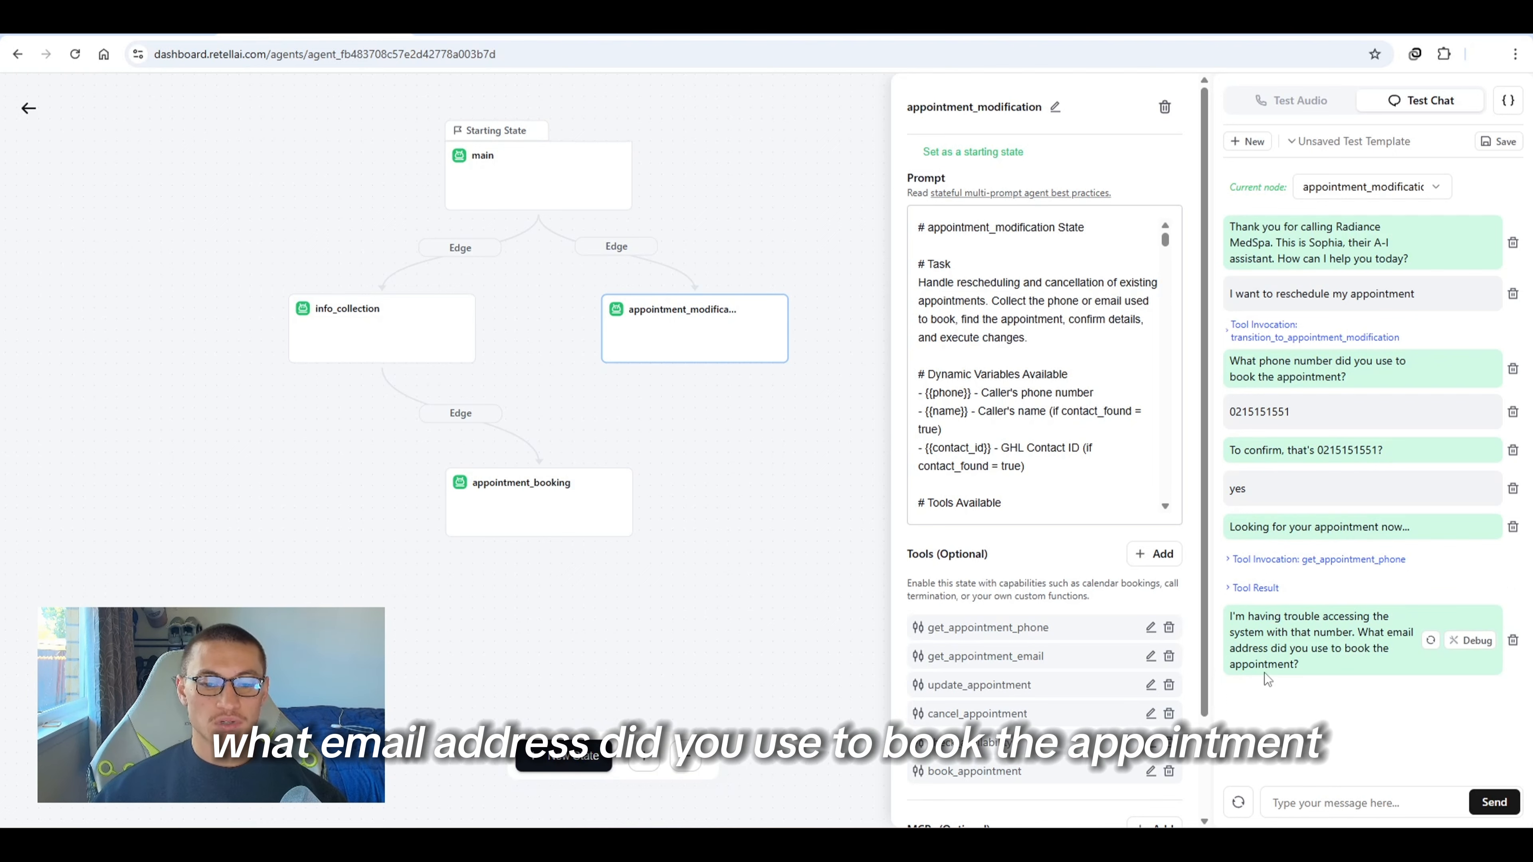
Send the caller's e-mail address as the reply in the test chat
left_click(1373, 809)
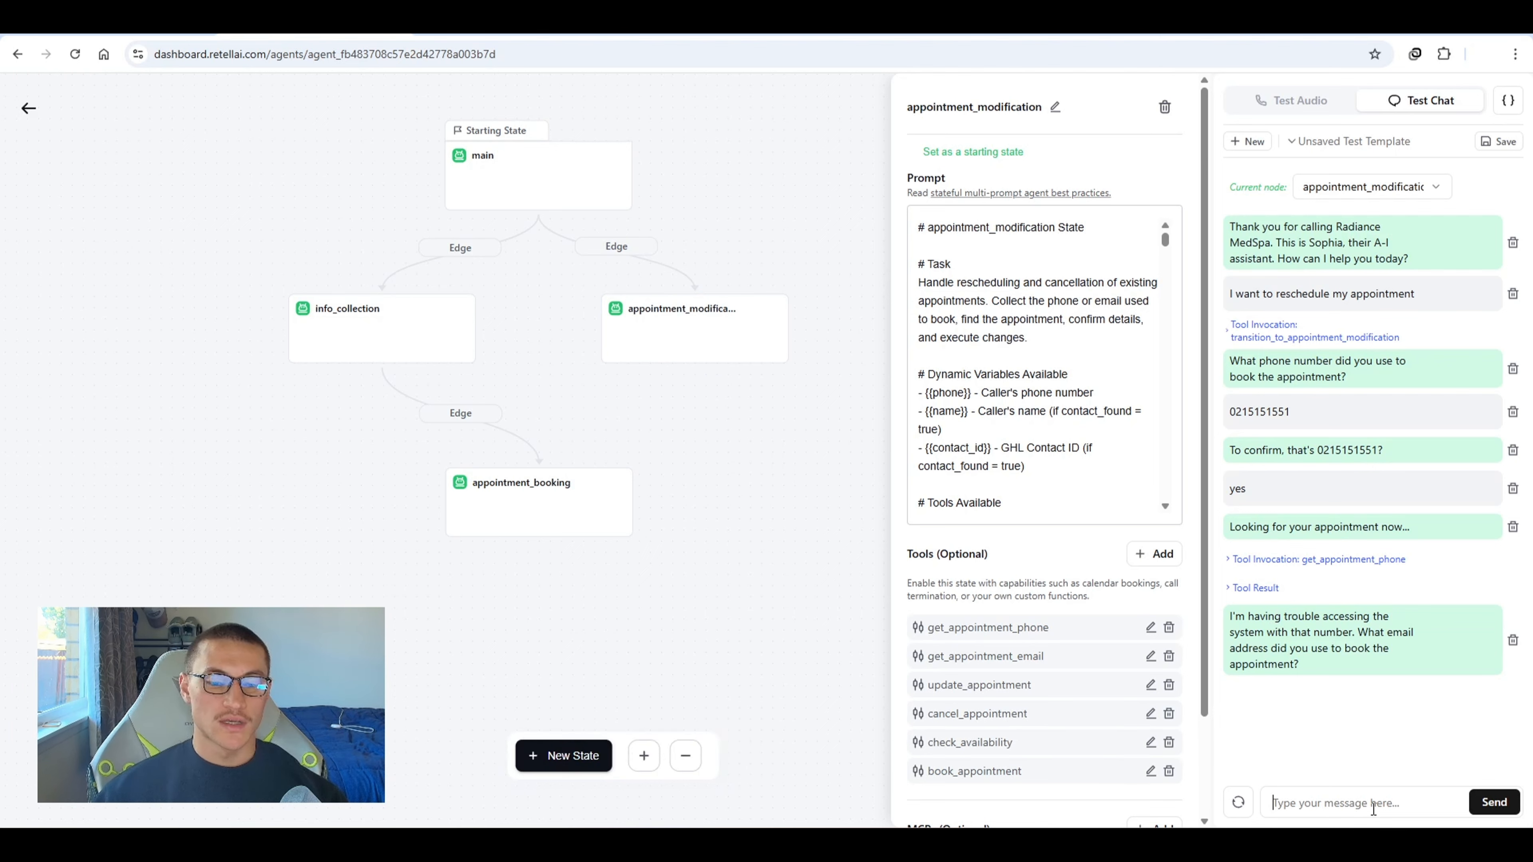
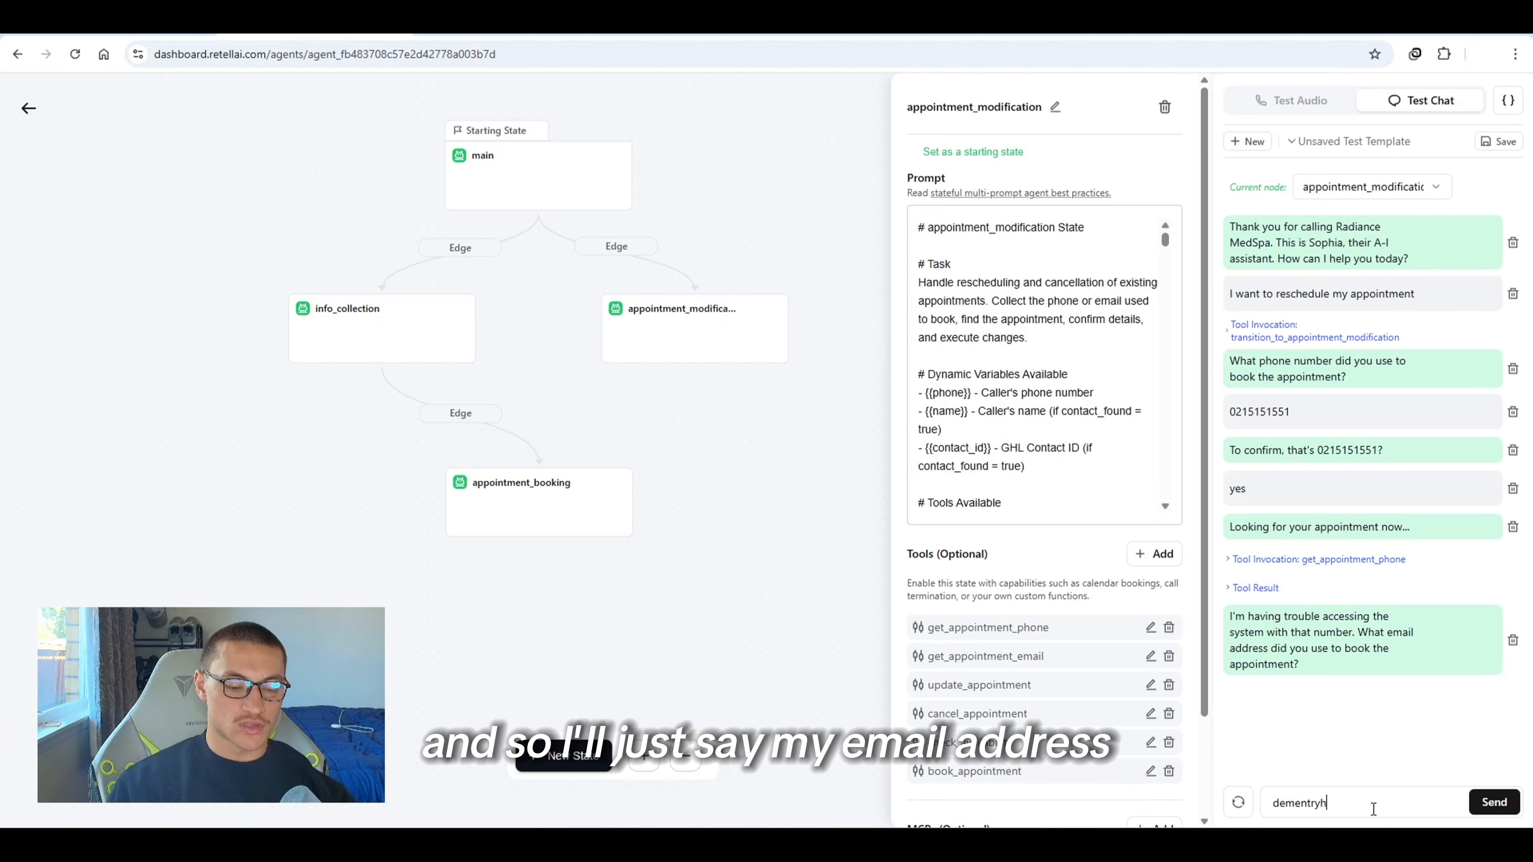
key("Return")
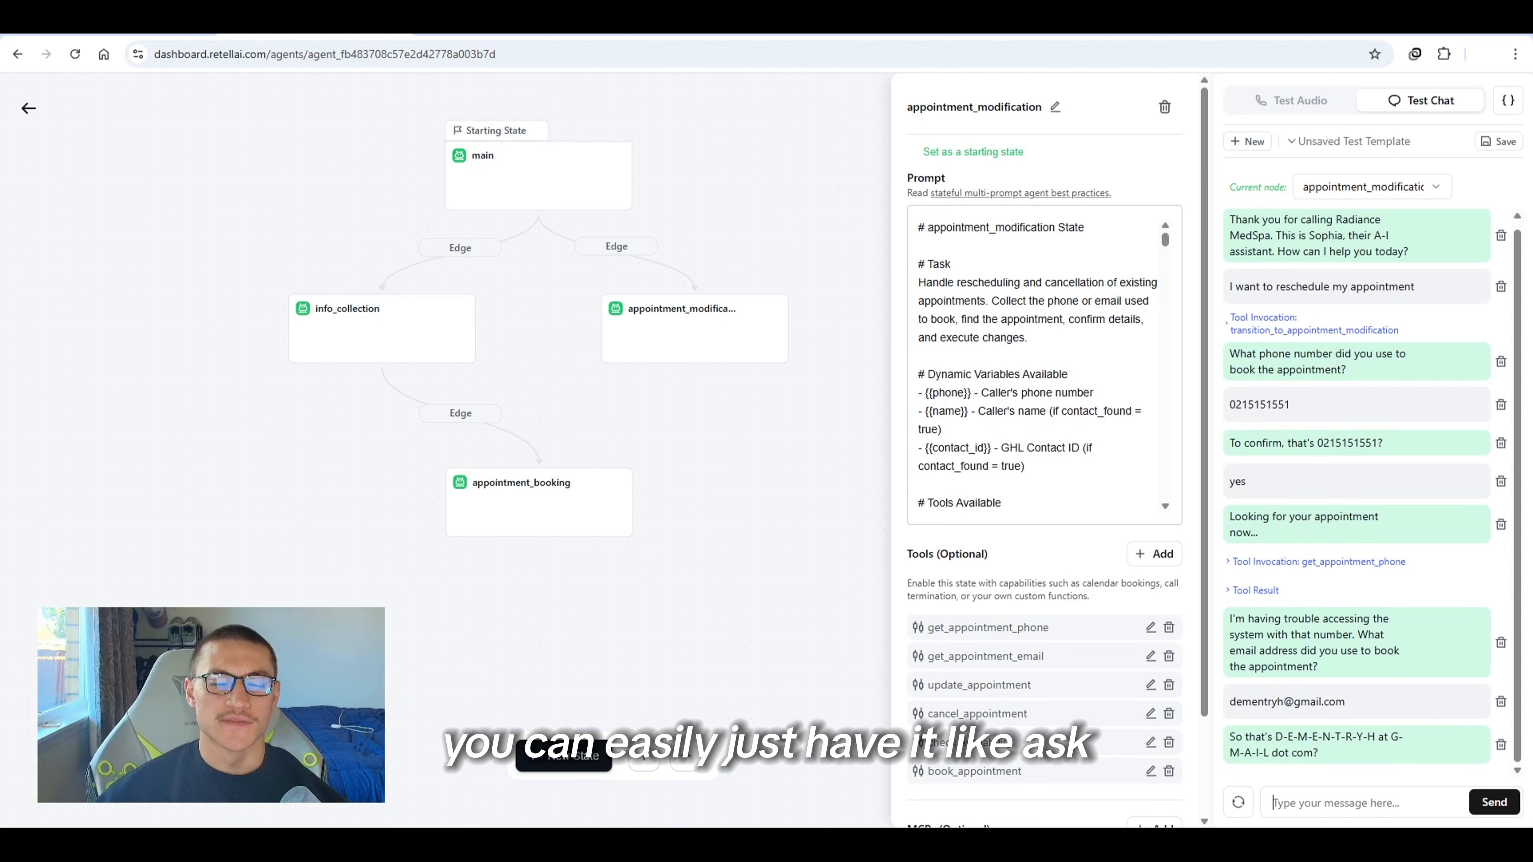
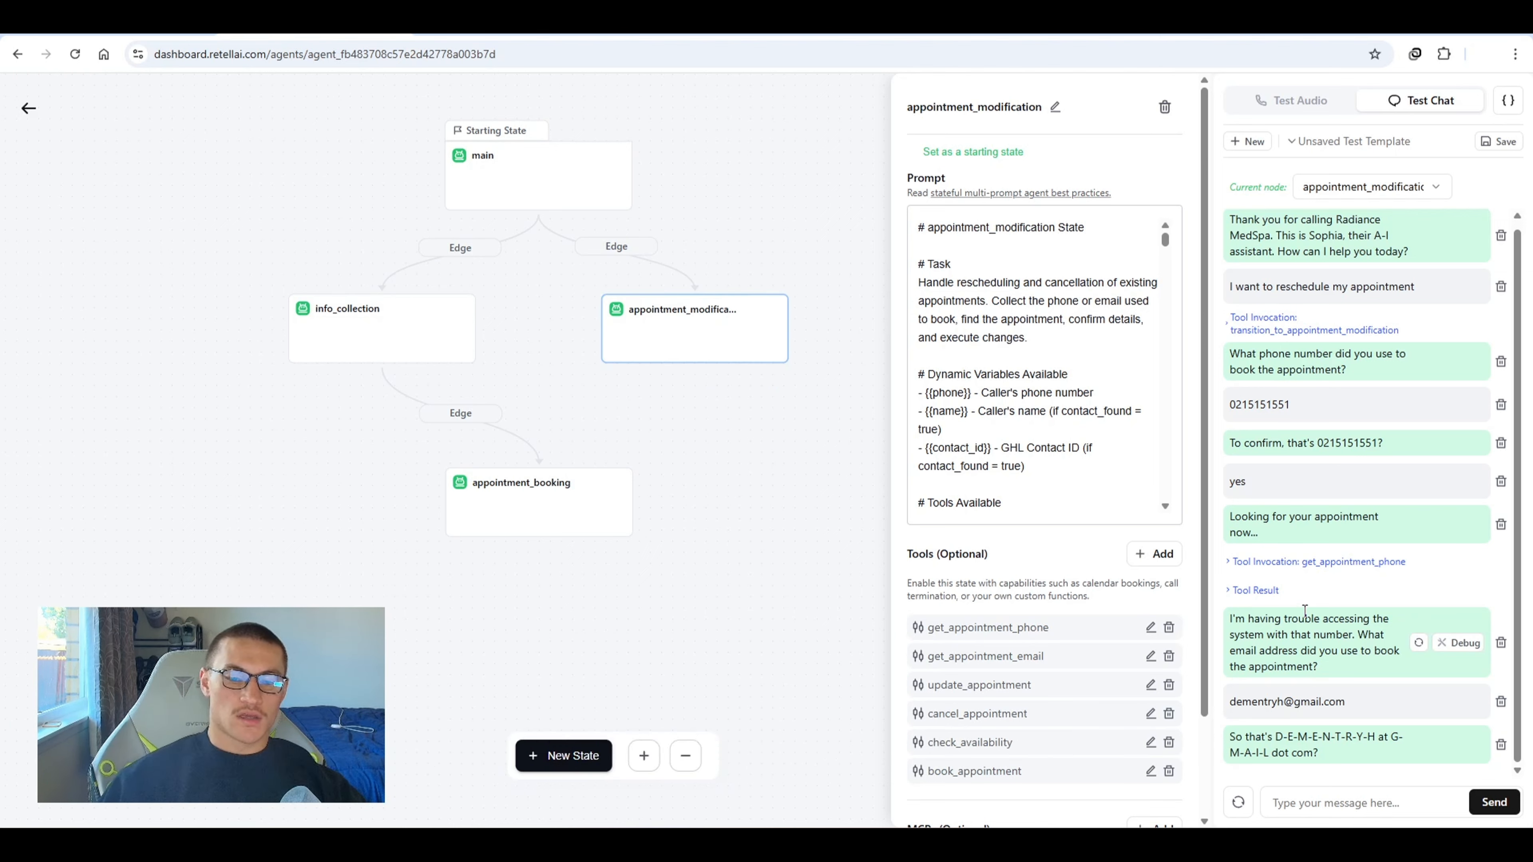
Confirm the spelled-out e-mail address with yes in the test chat
type("y")
type("es")
key("Return")
left_click(1265, 561)
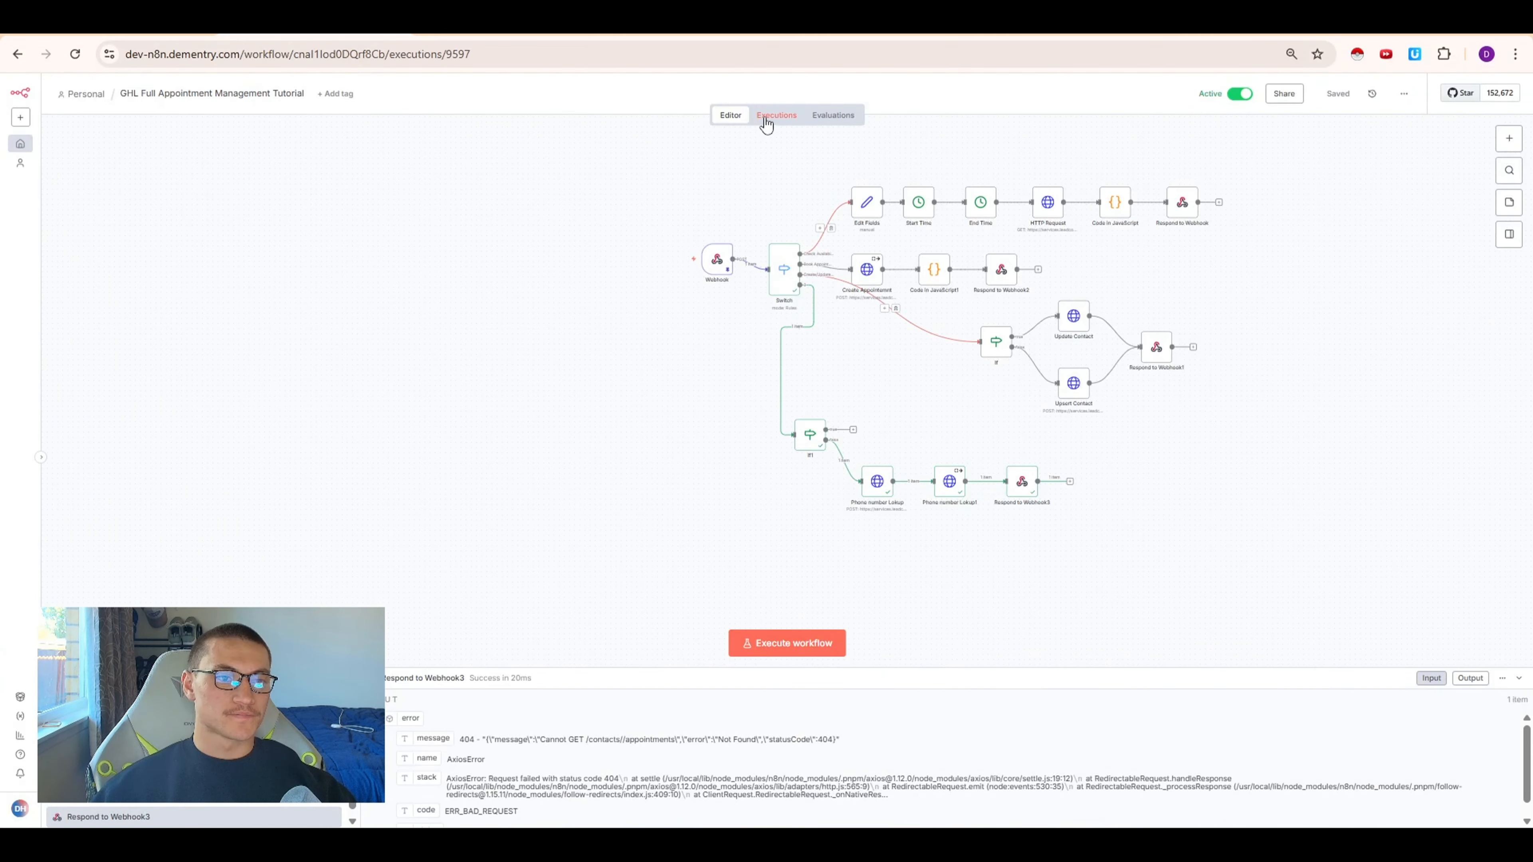
Open the latest workflow execution, review its webhook body, and copy that execution's data into the editor
left_click(777, 114)
left_click(134, 194)
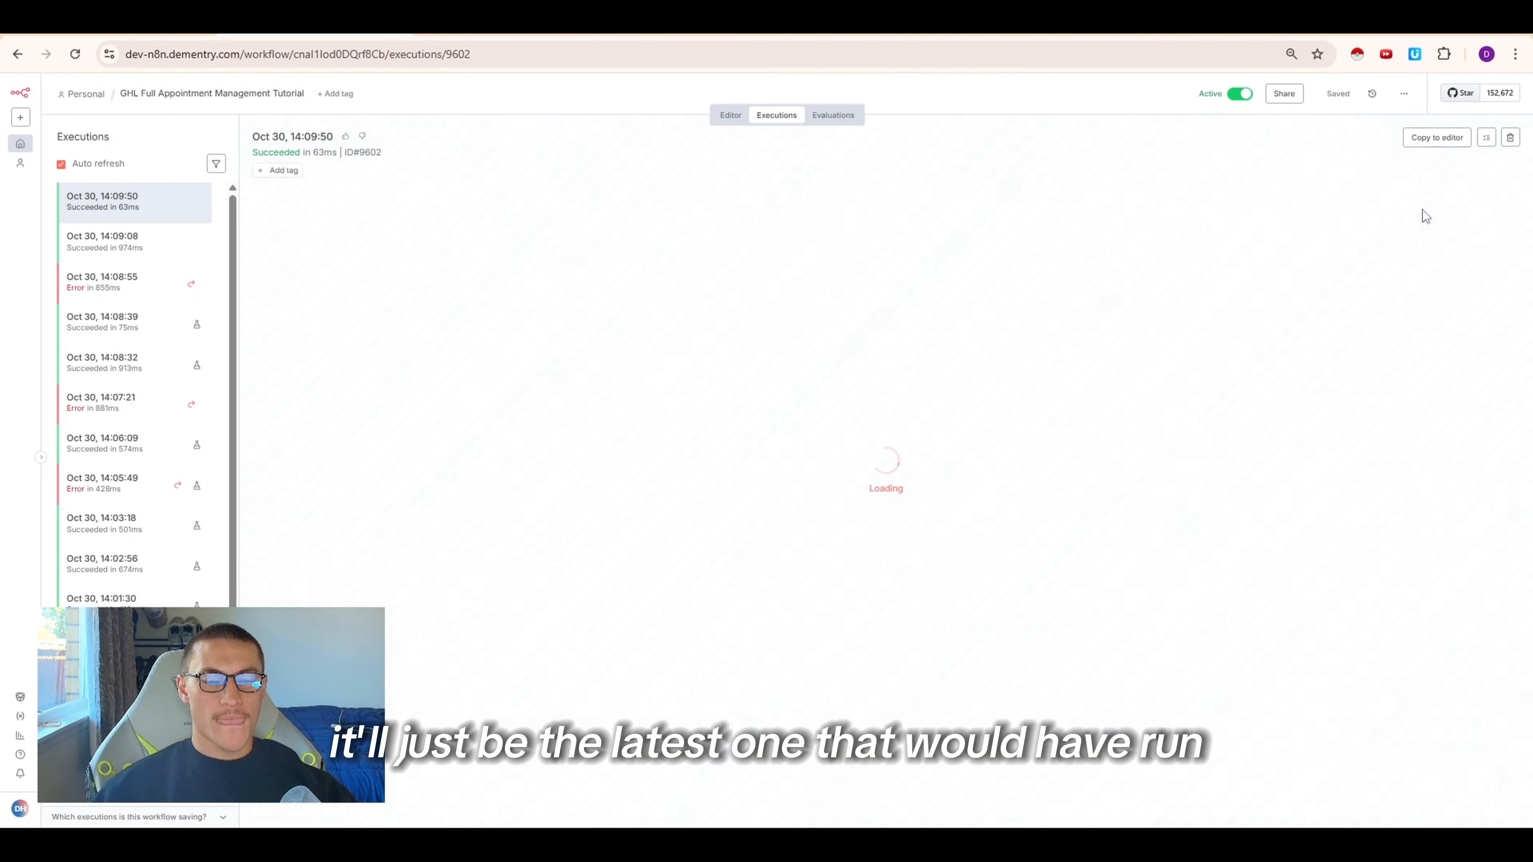
double_click(532, 269)
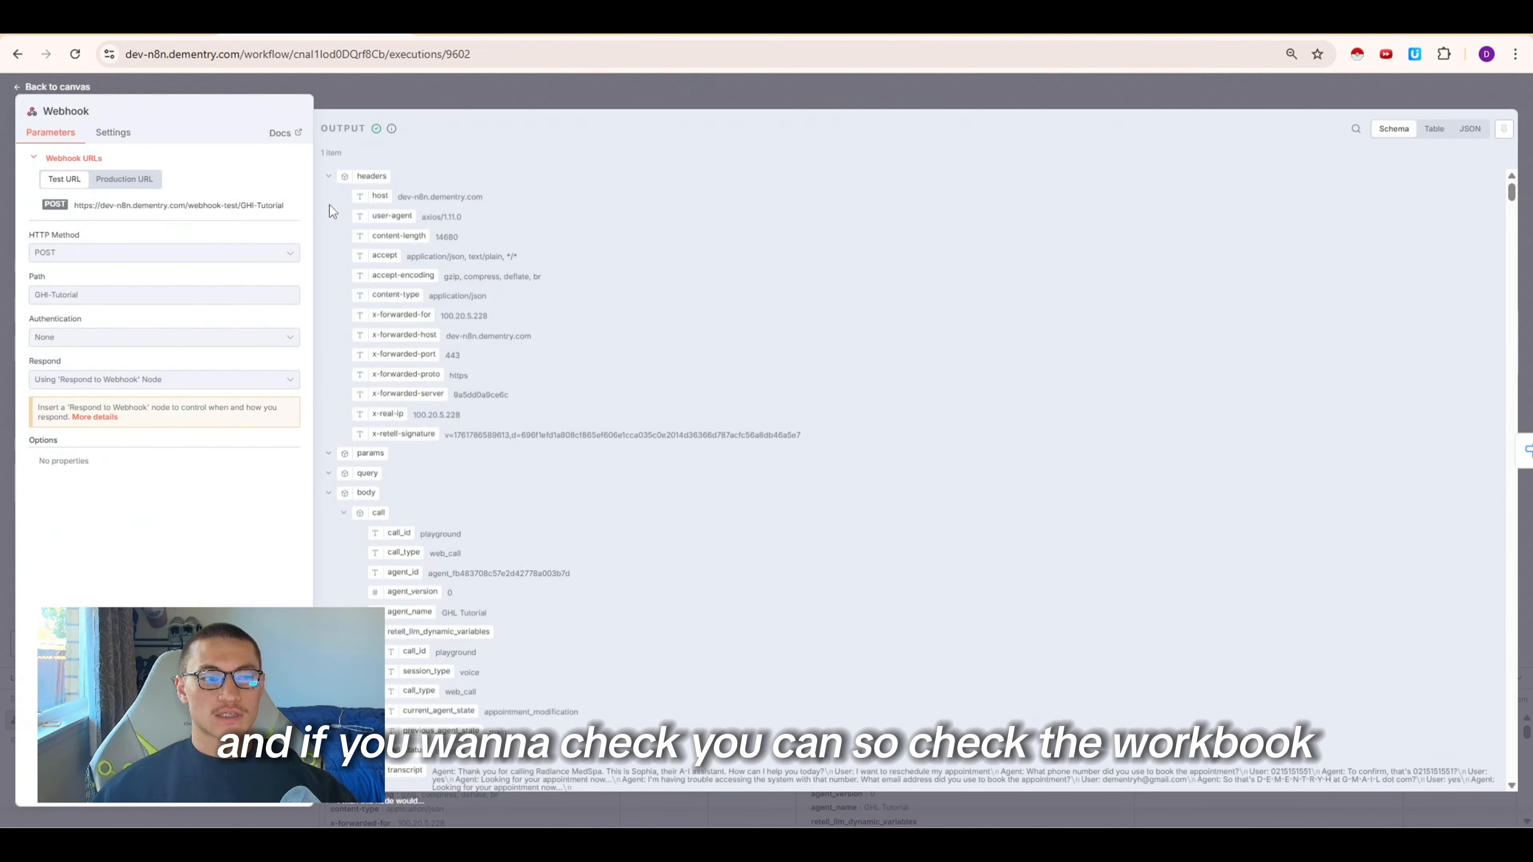
left_click(328, 175)
left_click(343, 254)
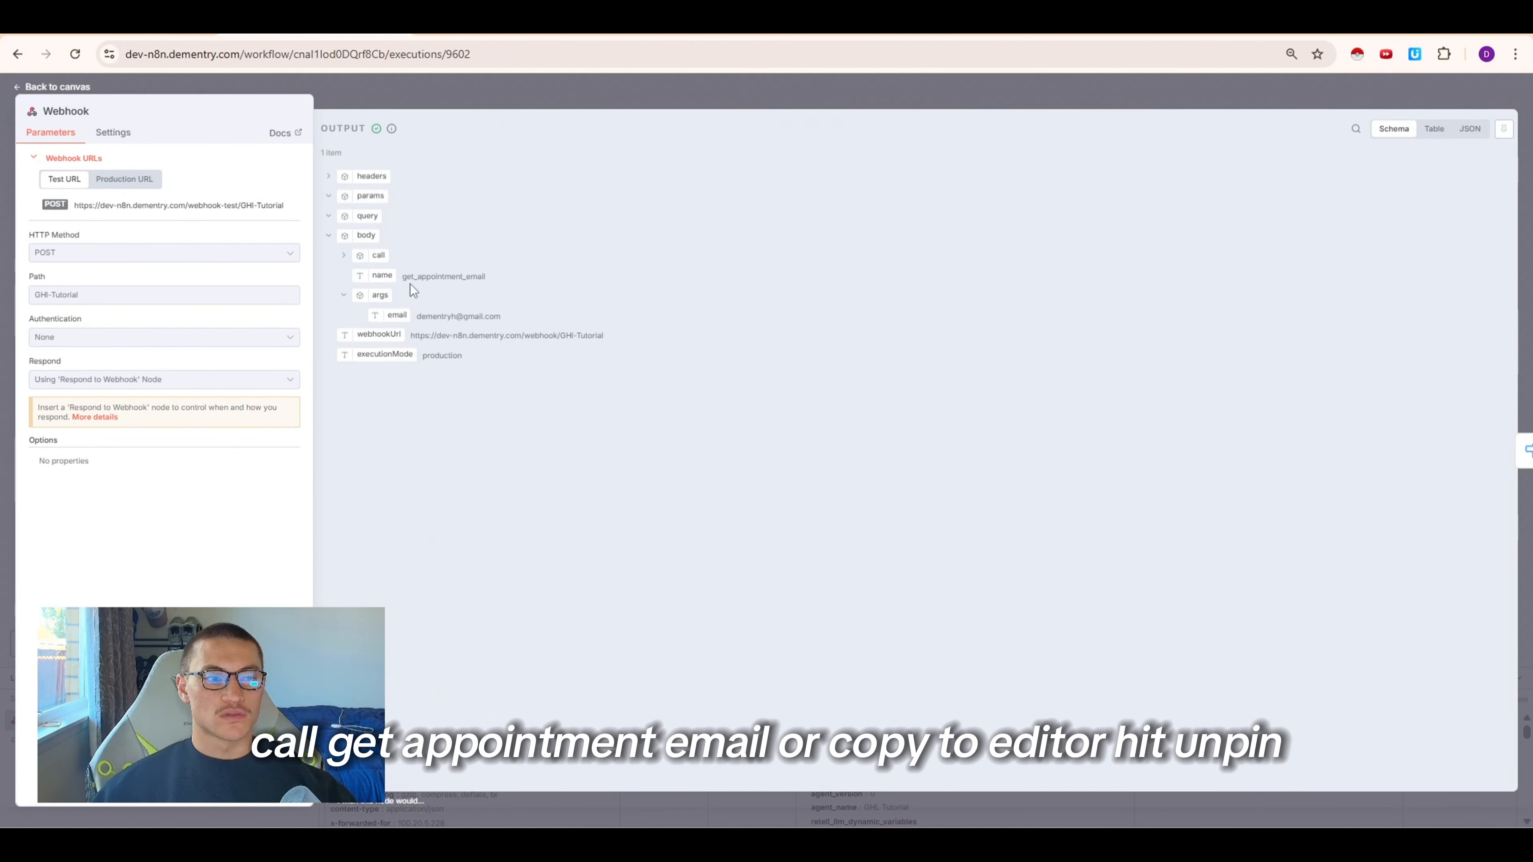
left_click(630, 91)
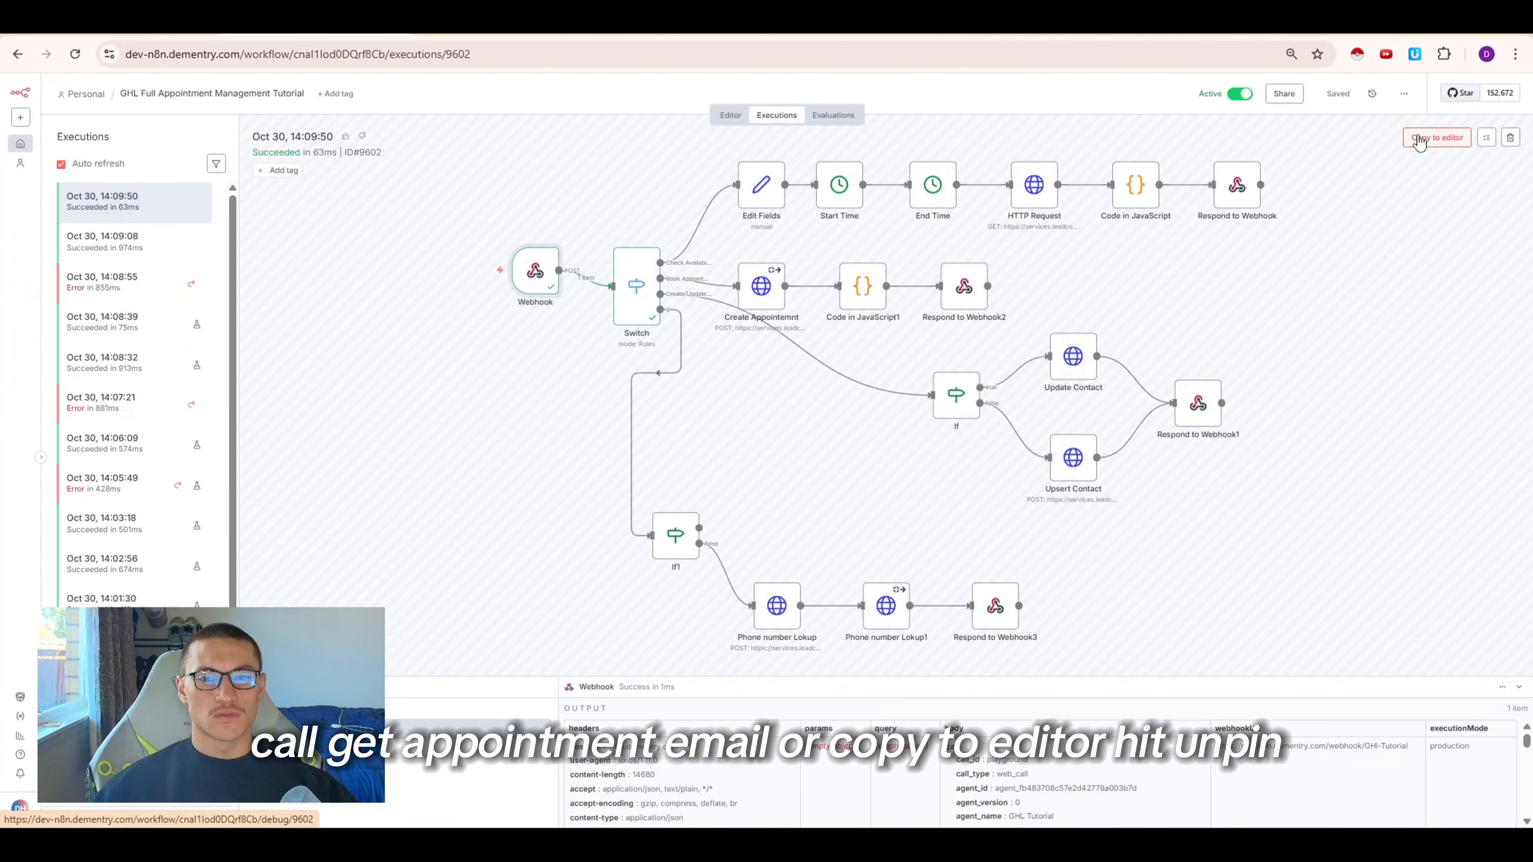
left_click(1413, 137)
left_click(870, 497)
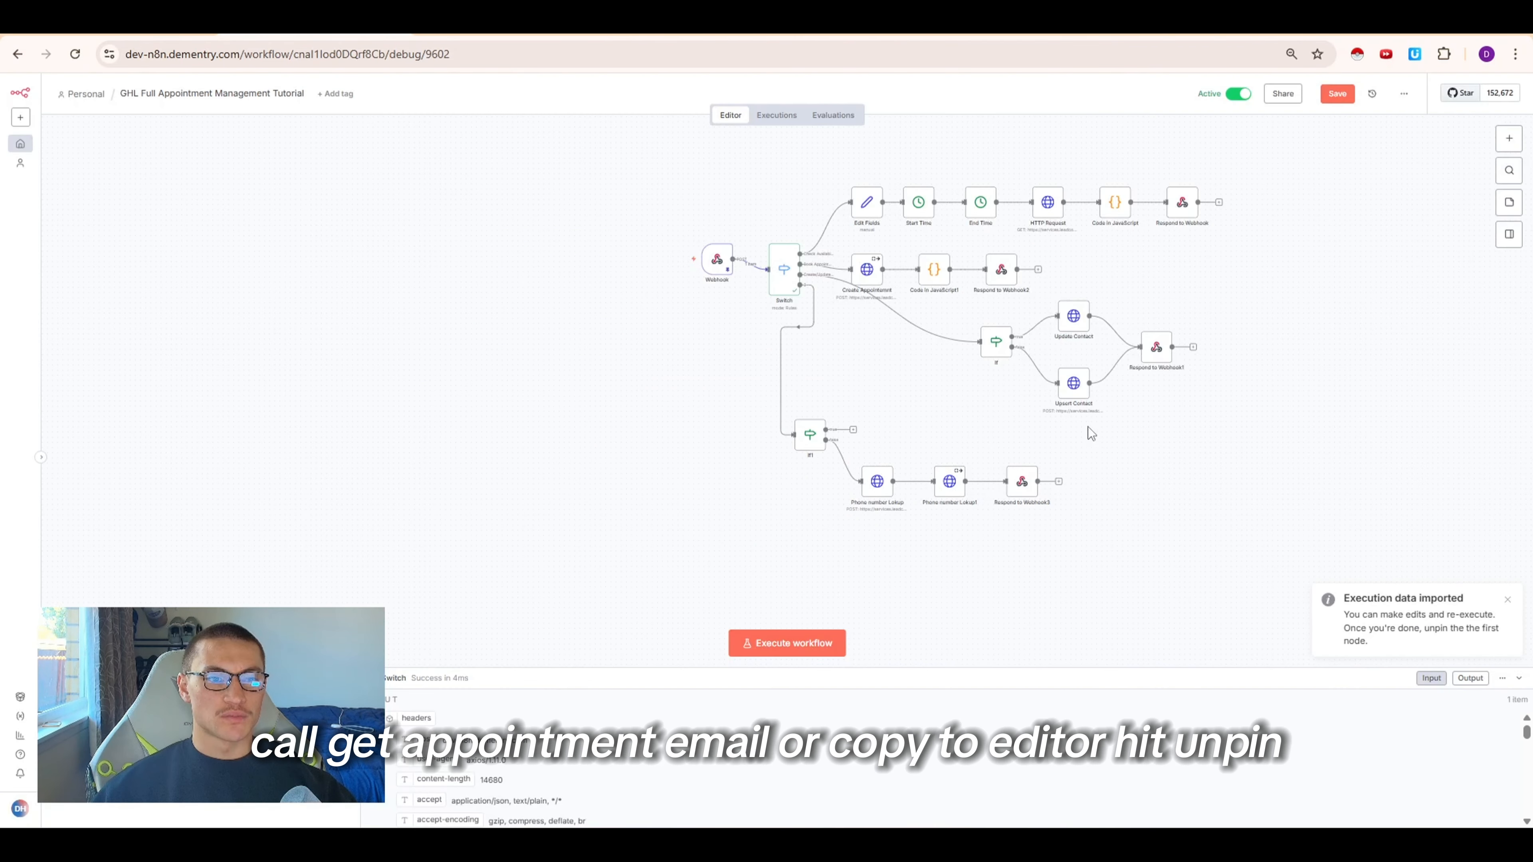
Duplicate the chain of Phone number Lokup, Phone number Lokup1 and Respond to Webhook3 nodes
left_click_drag(1094, 530, 917, 411)
key("ctrl+c")
key("ctrl+v")
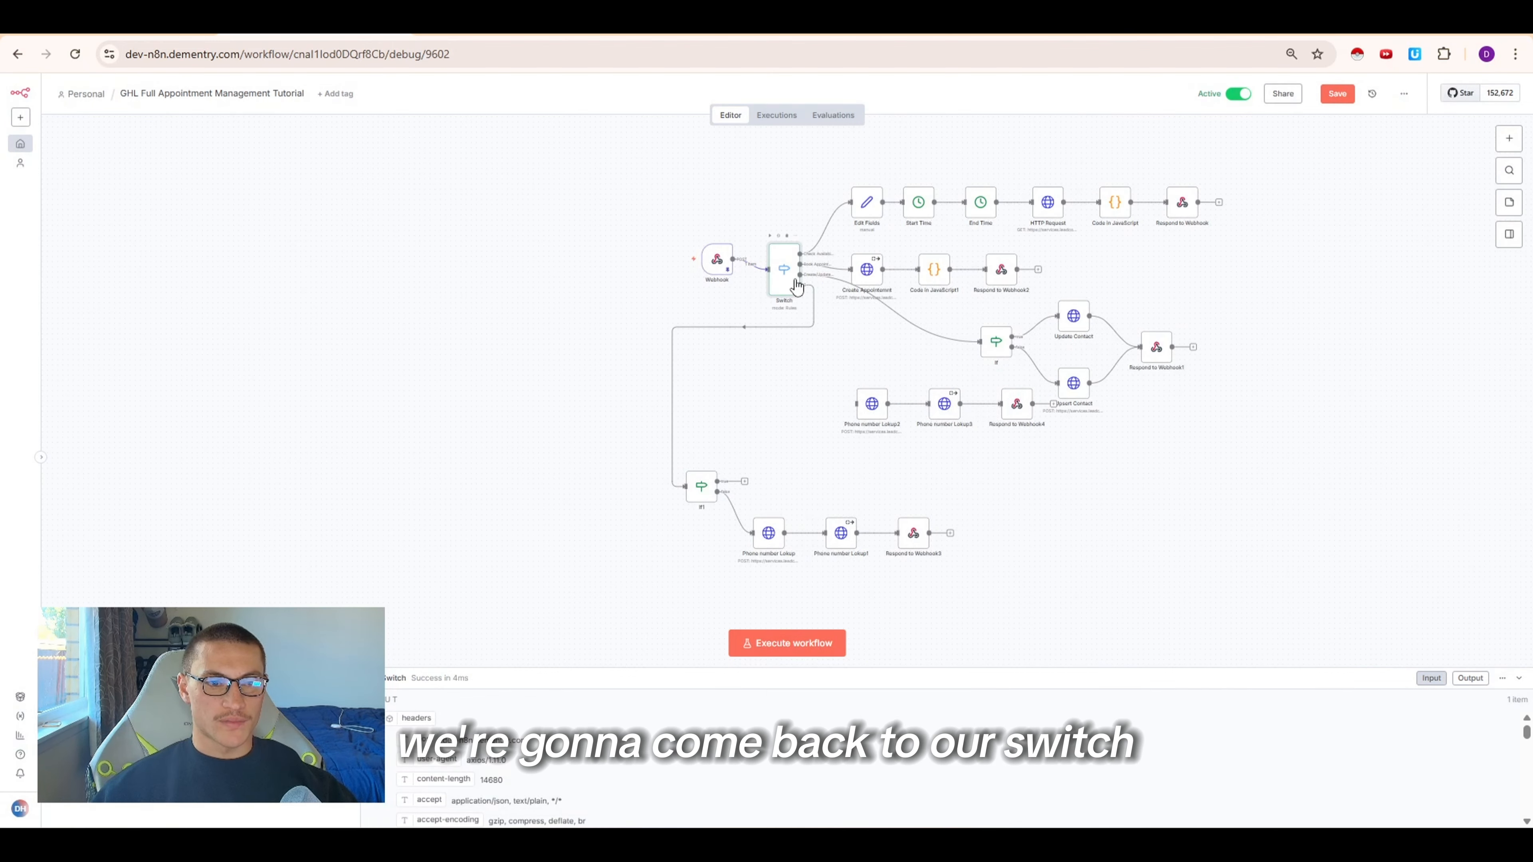
Add a Switch routing rule where {{ $json.body.name }} is equal to get_appointment_email
double_click(784, 281)
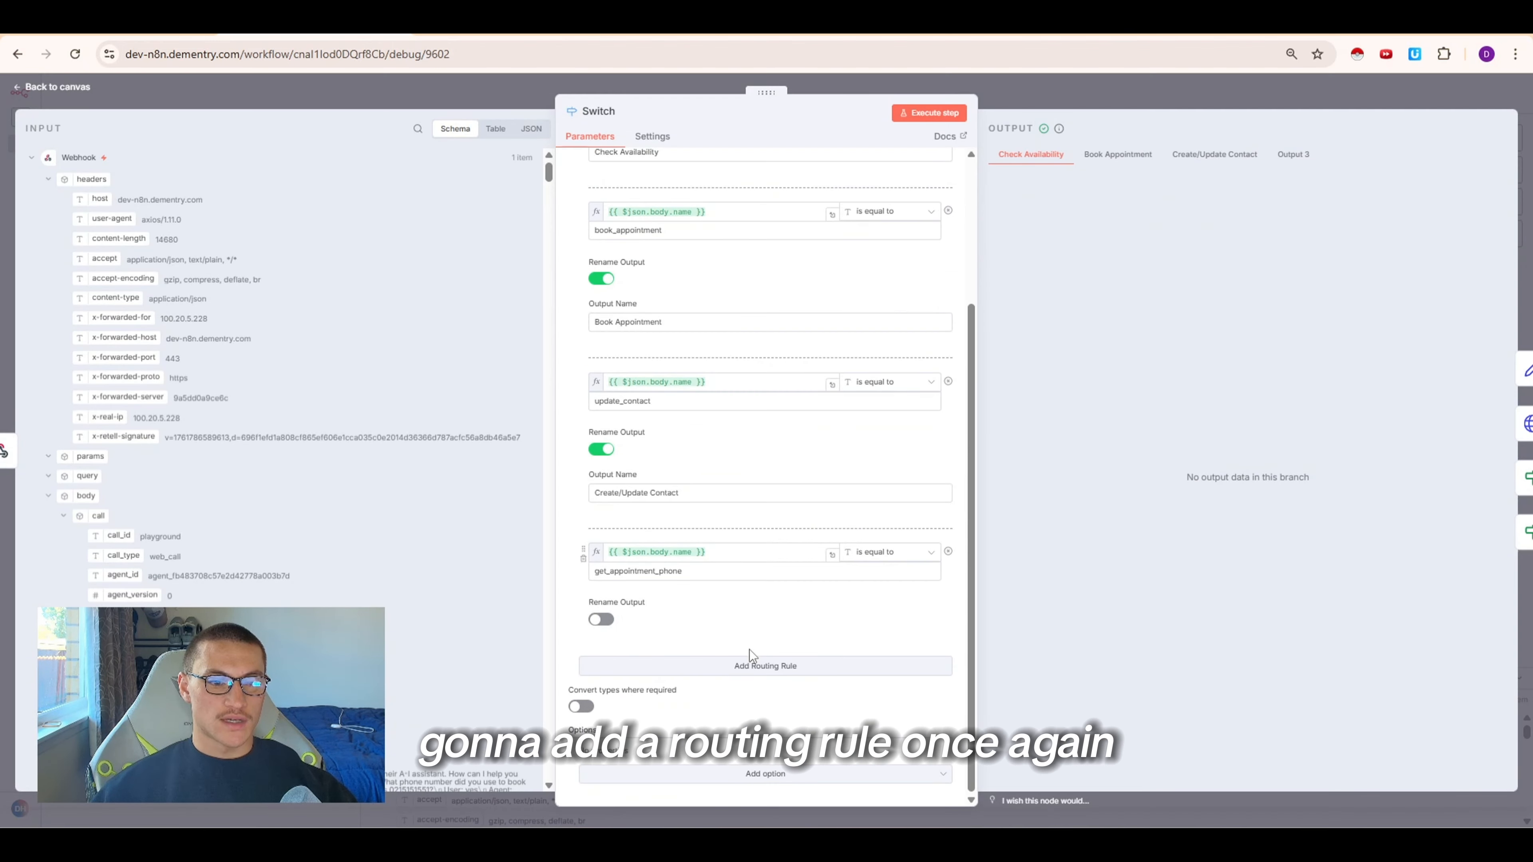
left_click_drag(721, 551, 617, 550)
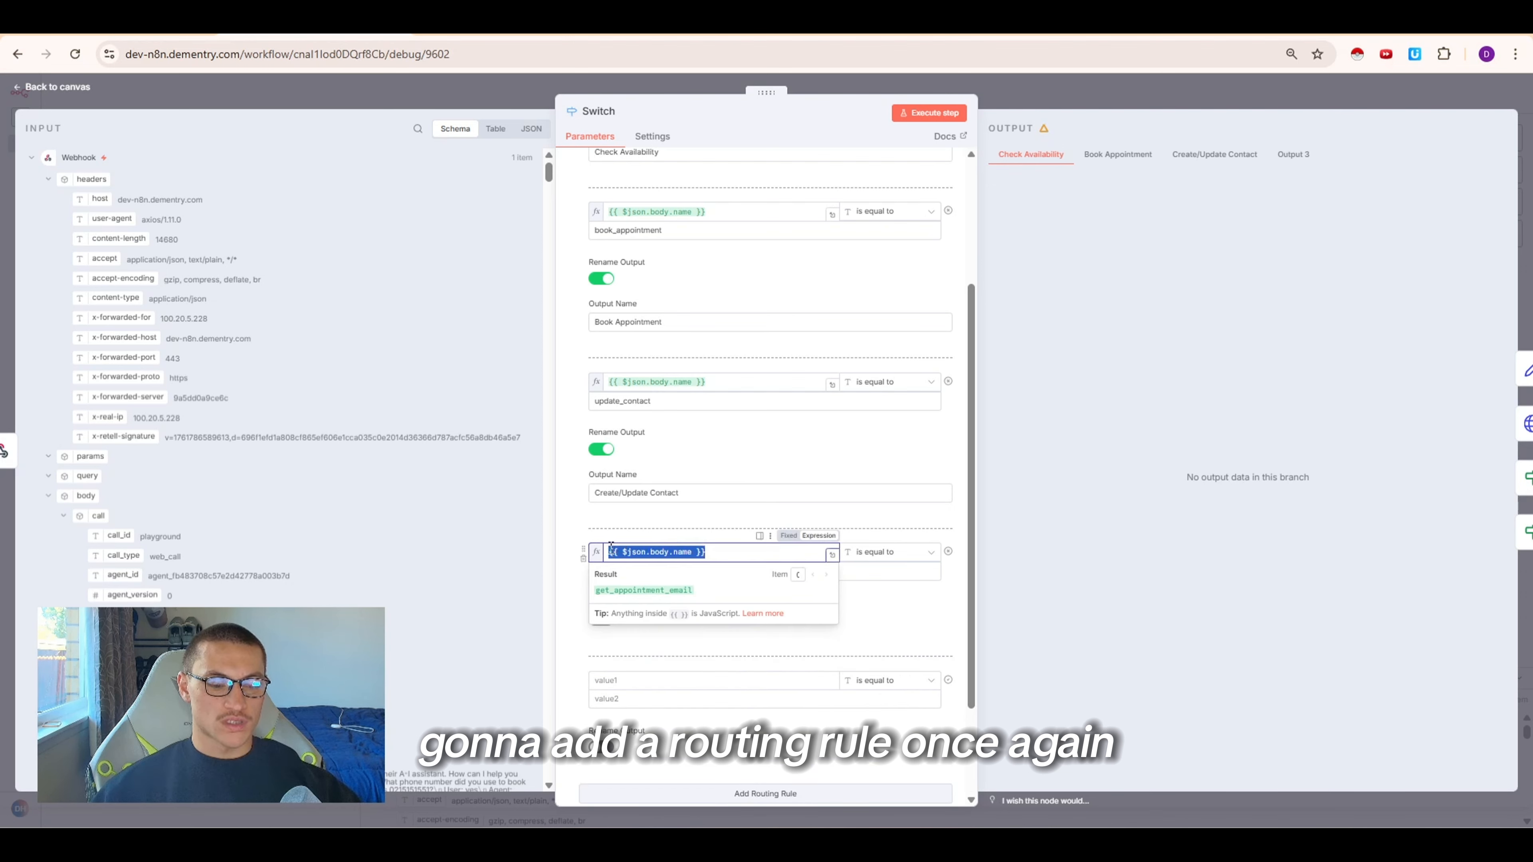
key("ctrl+c")
left_click(712, 680)
key("ctrl+v")
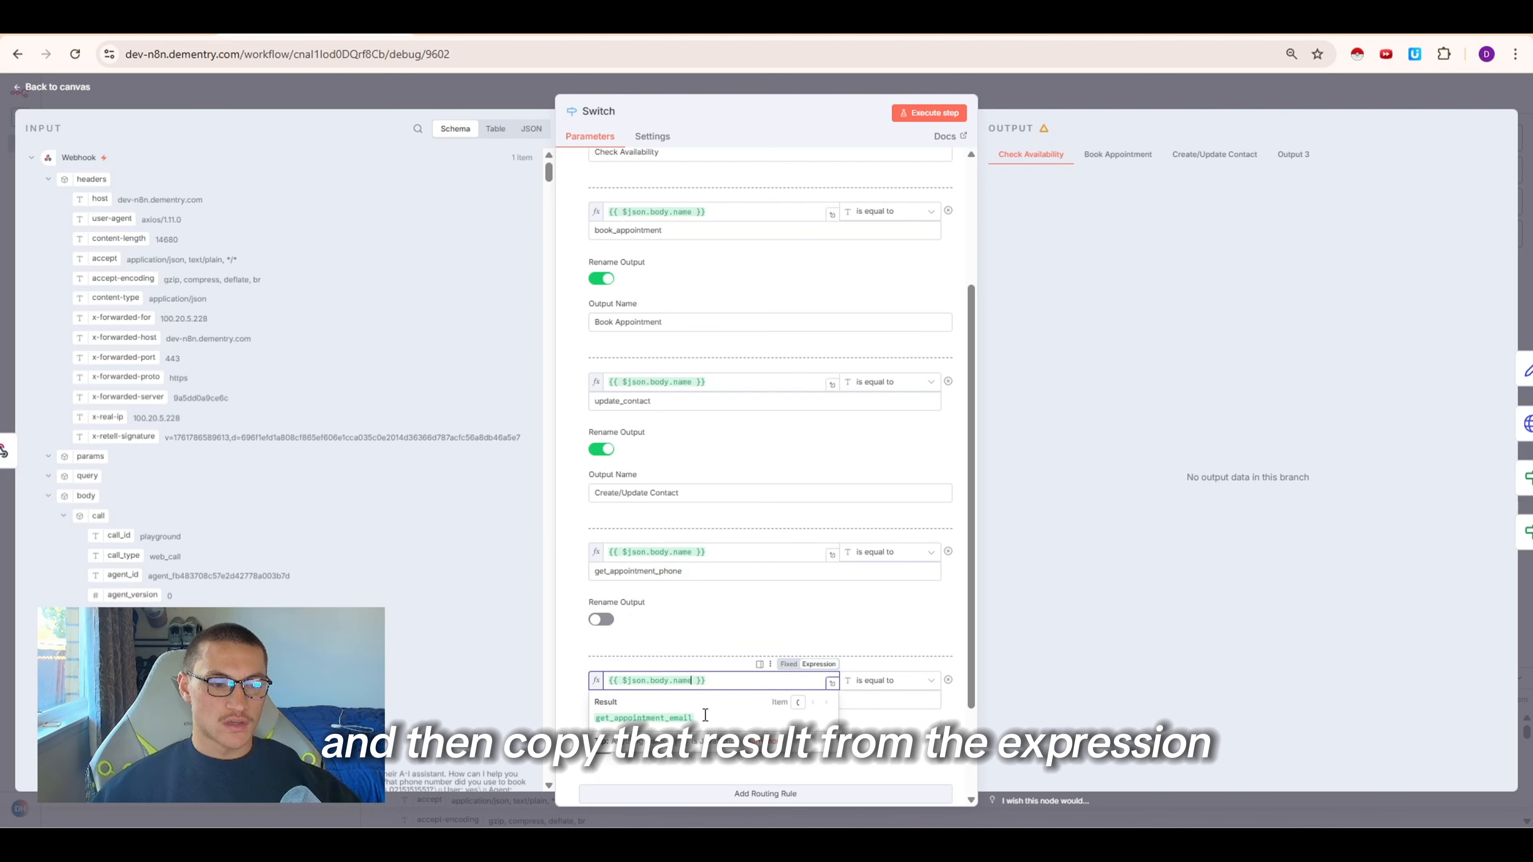
left_click_drag(705, 715, 612, 721)
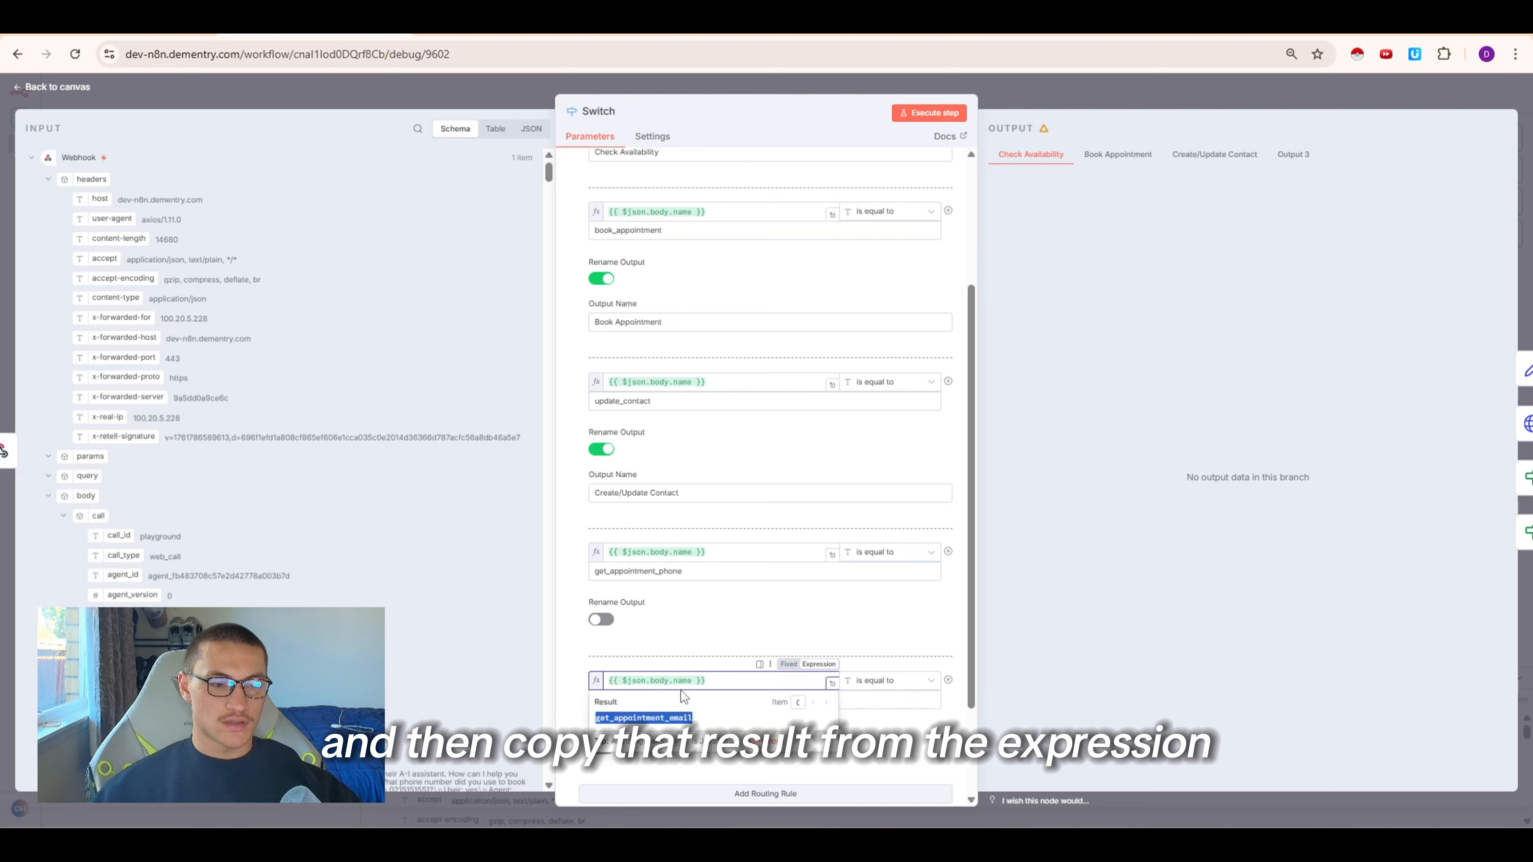
key("ctrl+c")
left_click(694, 699)
key("ctrl+v")
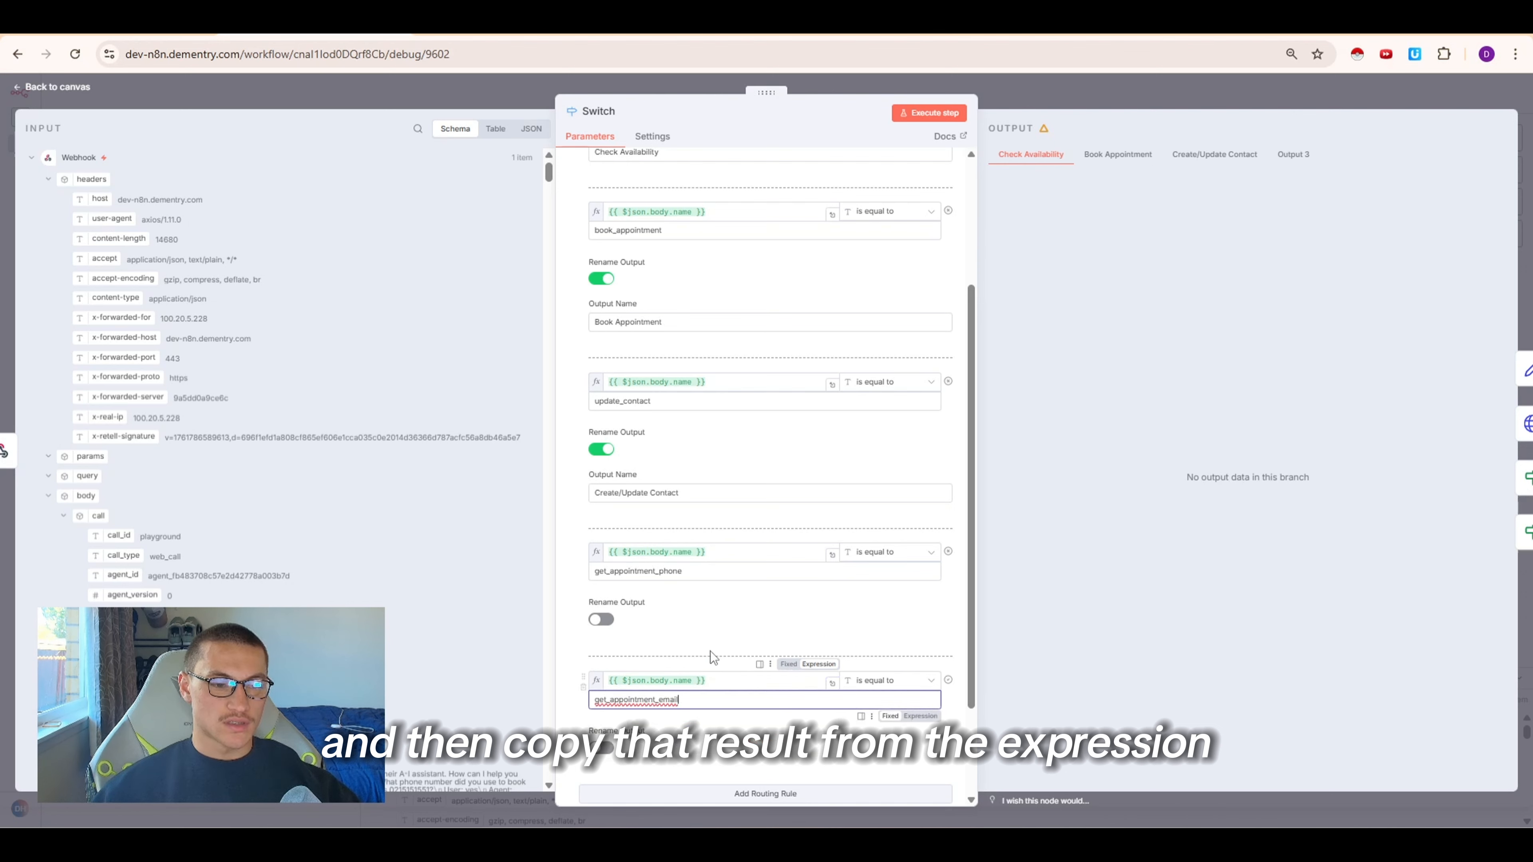
Rename the phone and email rule outputs to Lookup by Phone (Appointment) and Lookup by Email (Appointment)
scroll(712, 652, "down", 3)
left_click(601, 619)
left_click(602, 491)
left_click(708, 535)
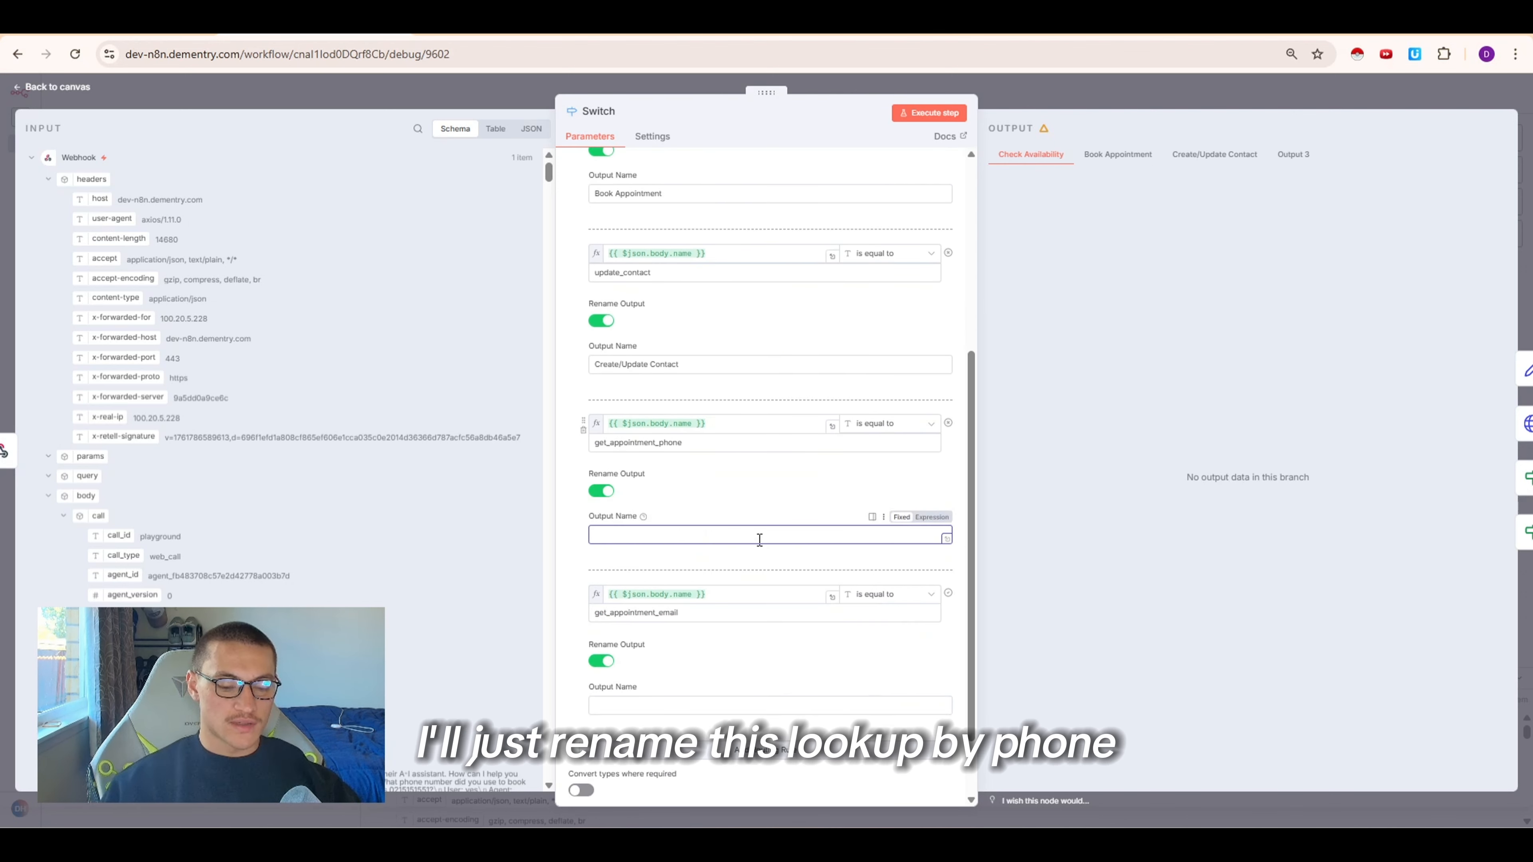
type("Lookup b")
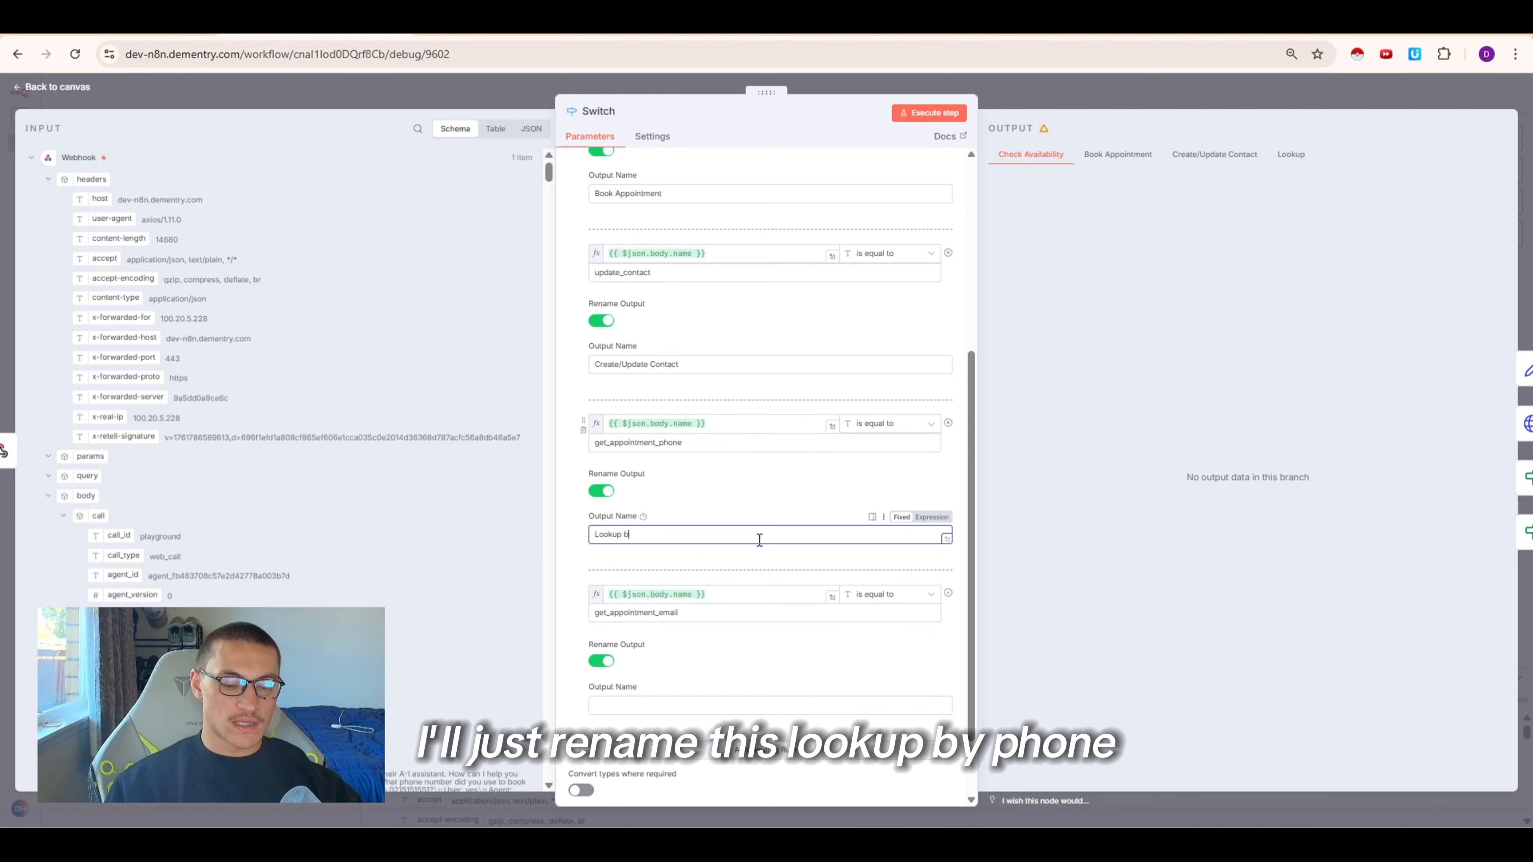
type("y Phone (Appointment)")
key("ctrl+a")
key("ctrl+c")
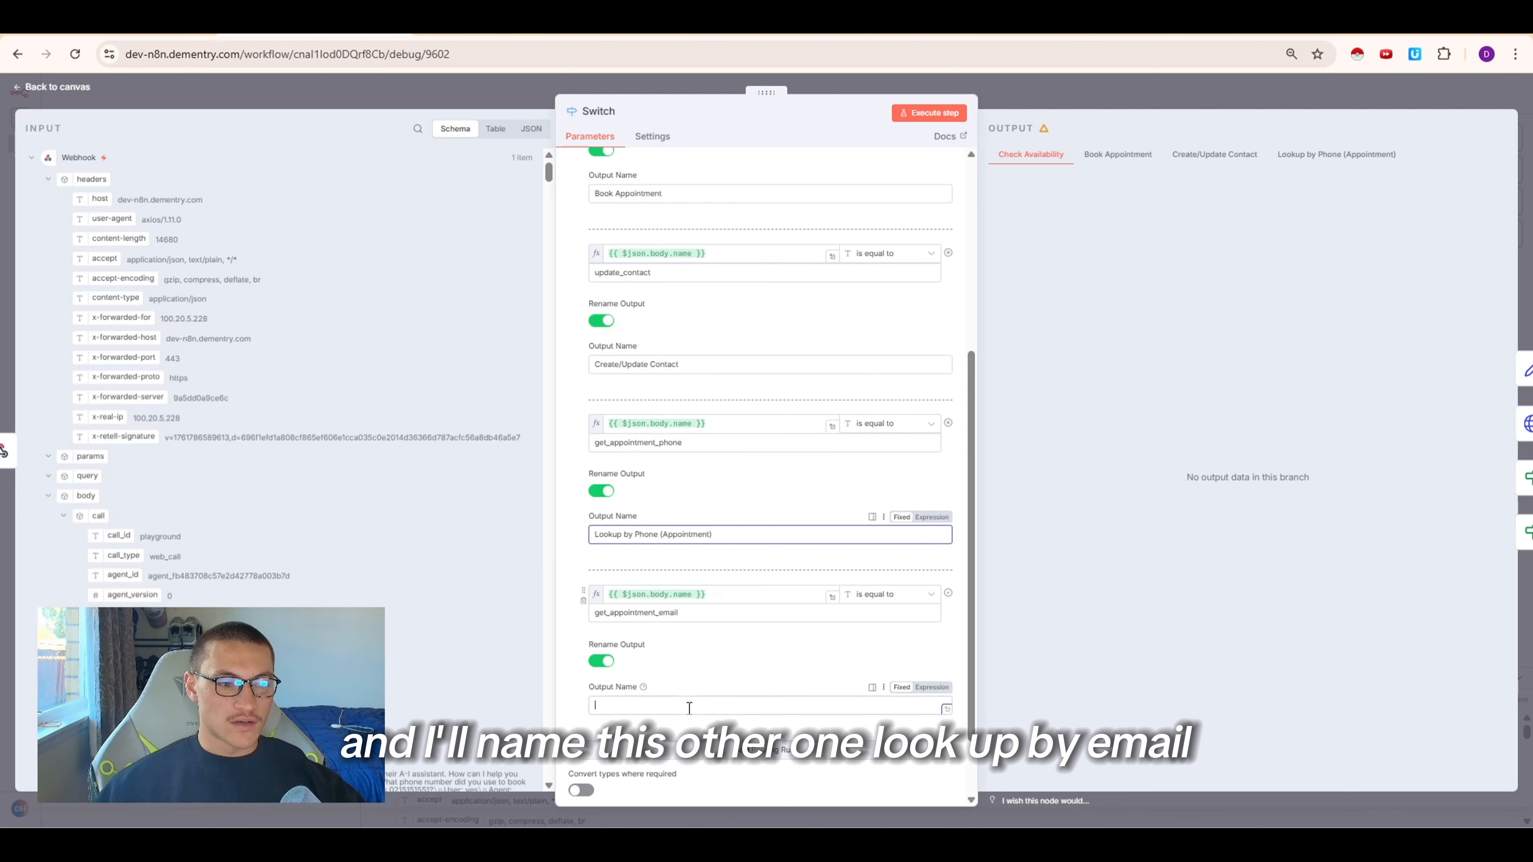
left_click(664, 705)
key("ctrl+v")
type("Email")
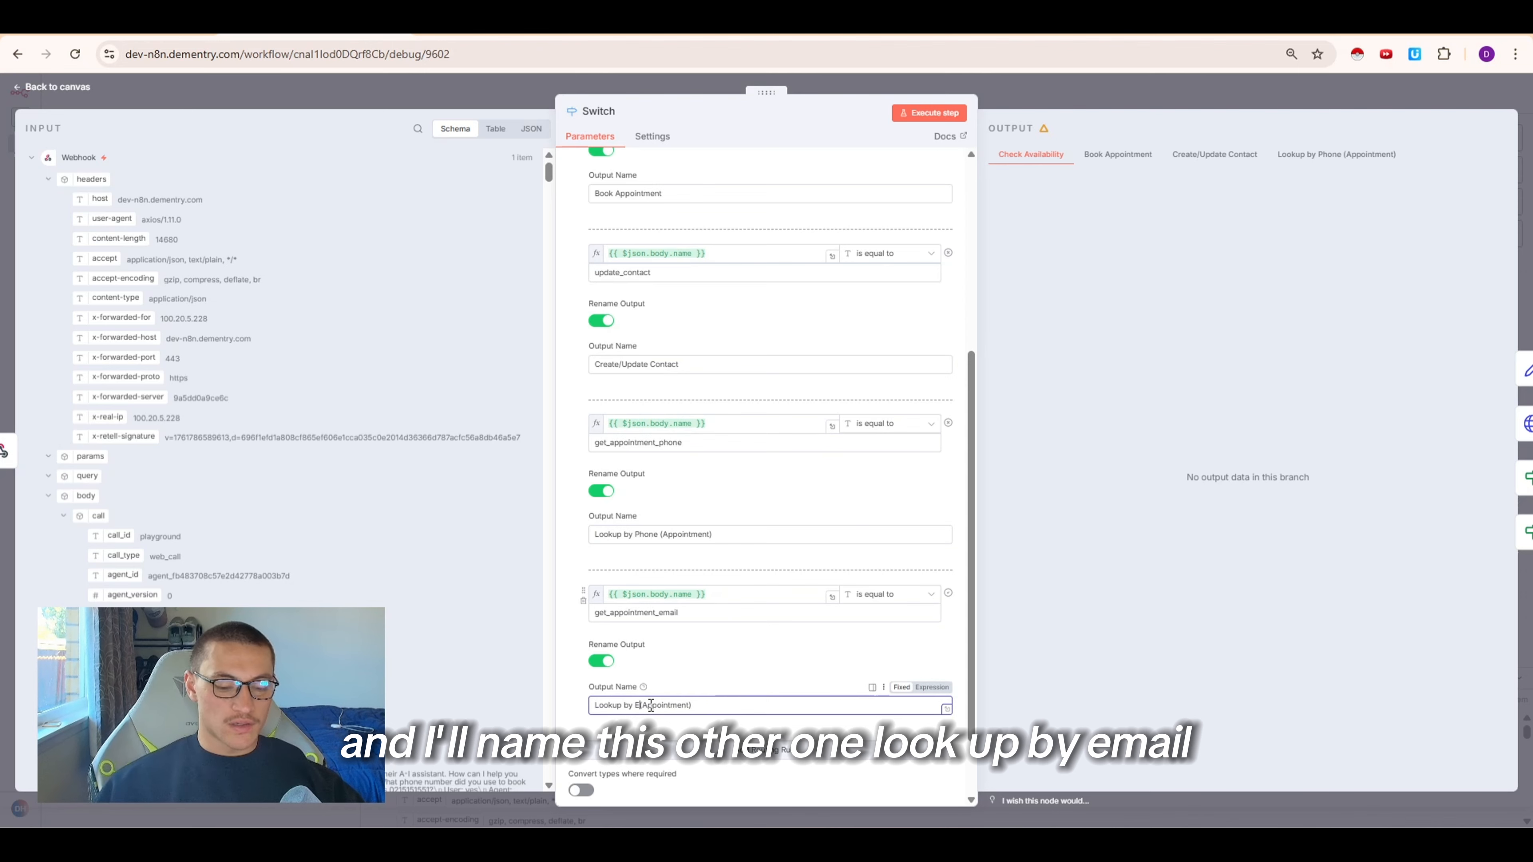
key("Escape")
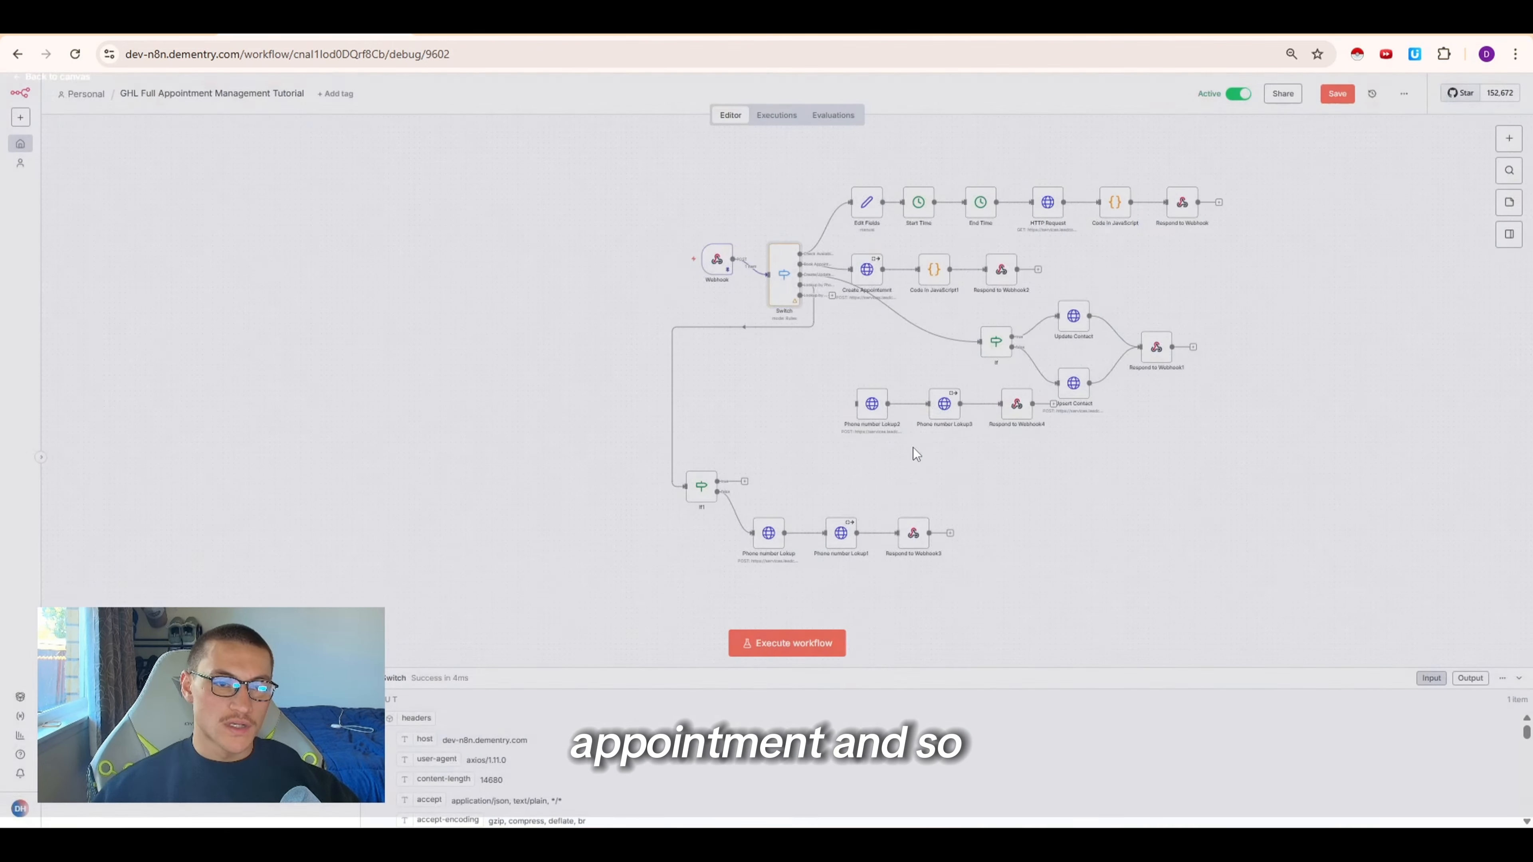
Connect the Switch's Lookup by Email output to Phone number Lokup2 and reposition the duplicated chain
left_click(770, 235)
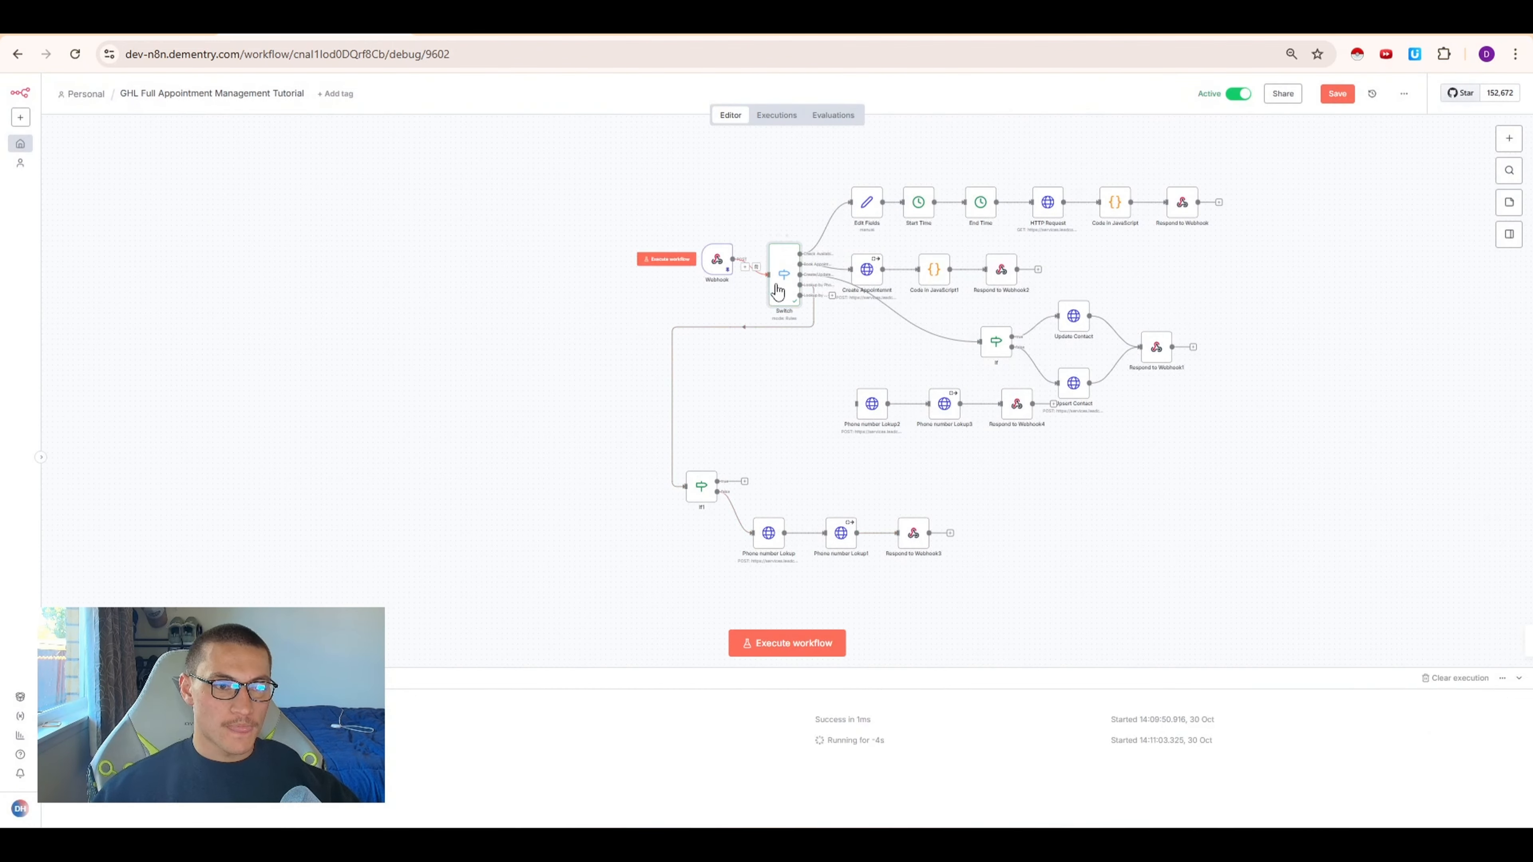
left_click_drag(799, 295, 861, 417)
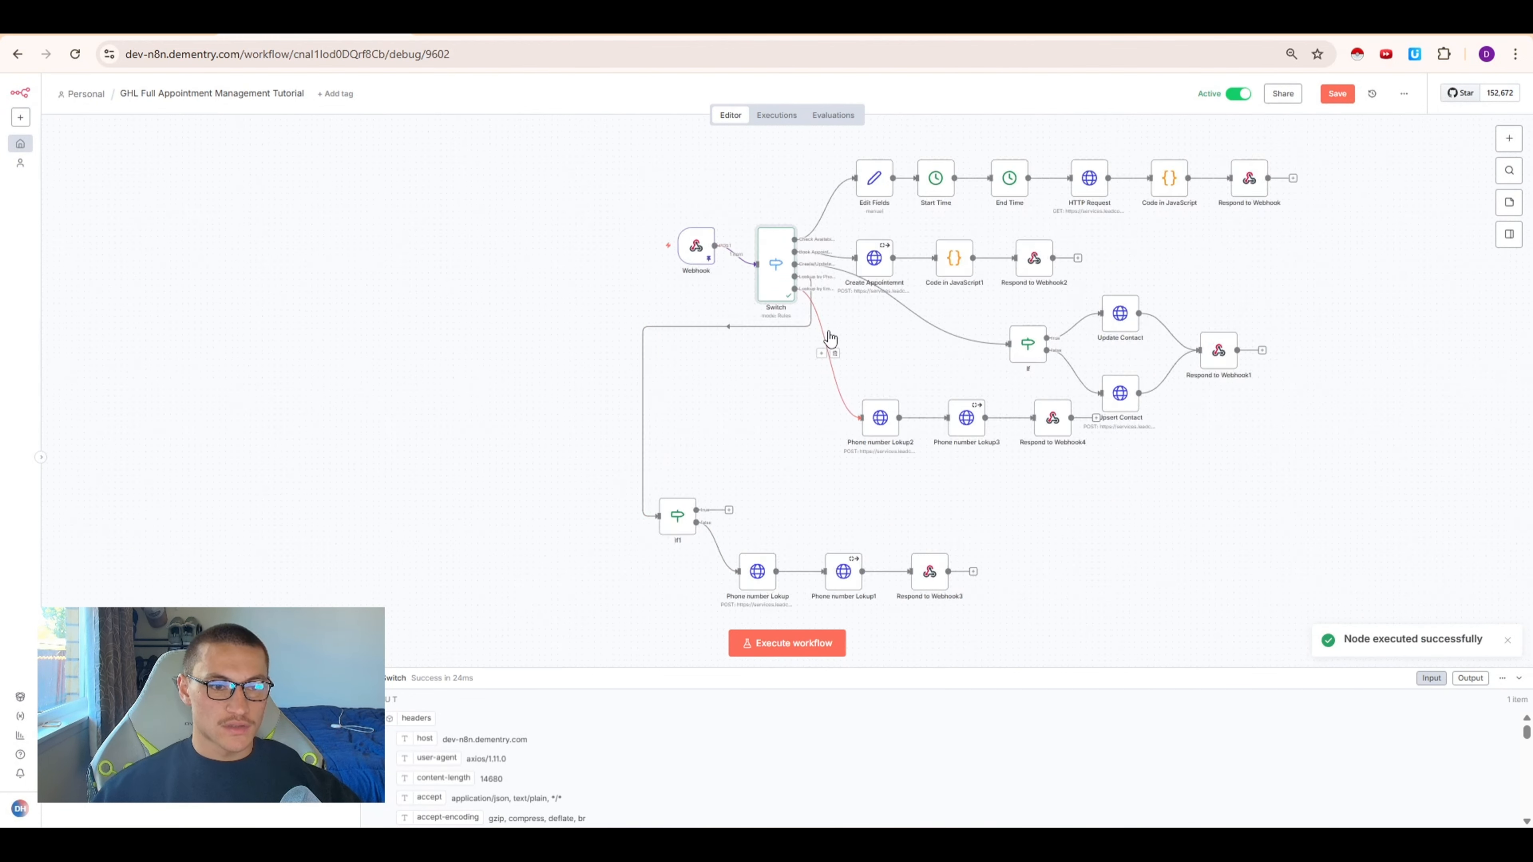
scroll(828, 337, "up", 5)
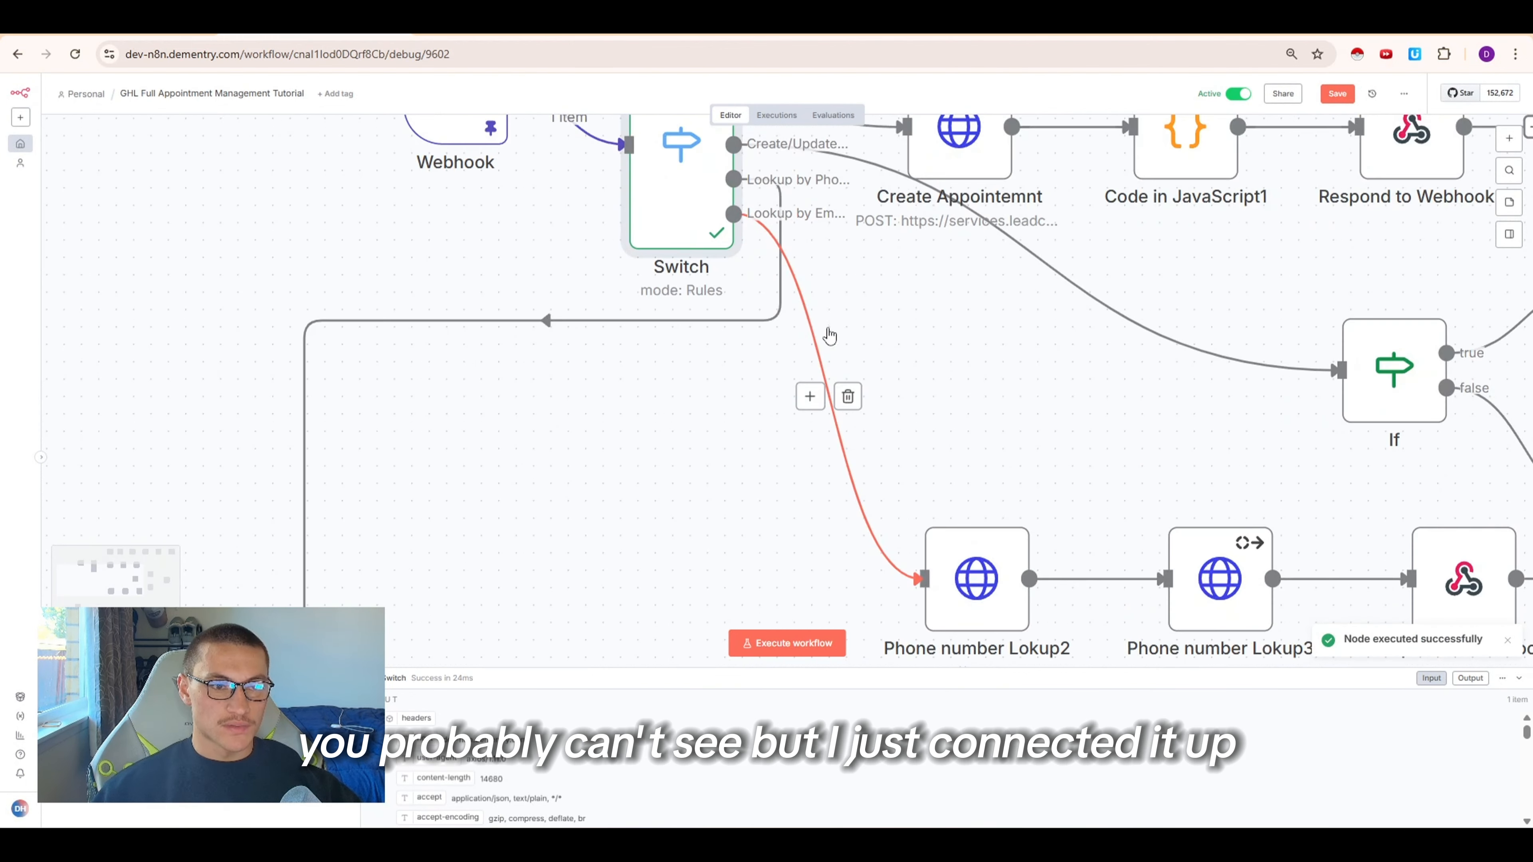
left_click(848, 396)
left_click_drag(841, 214, 925, 579)
scroll(1062, 366, "down", 8)
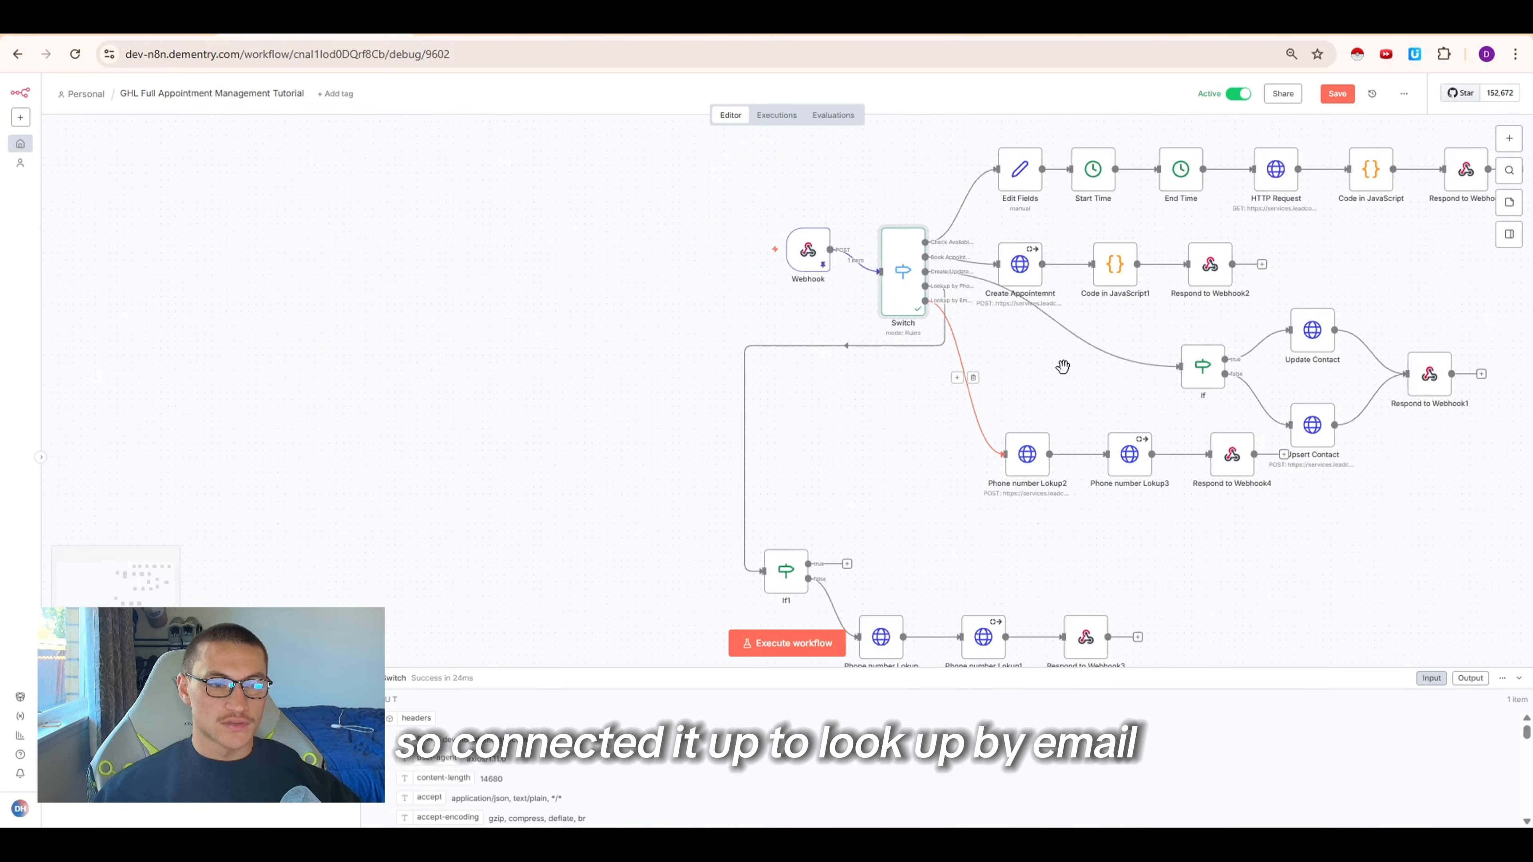
left_click_drag(1219, 489, 952, 445)
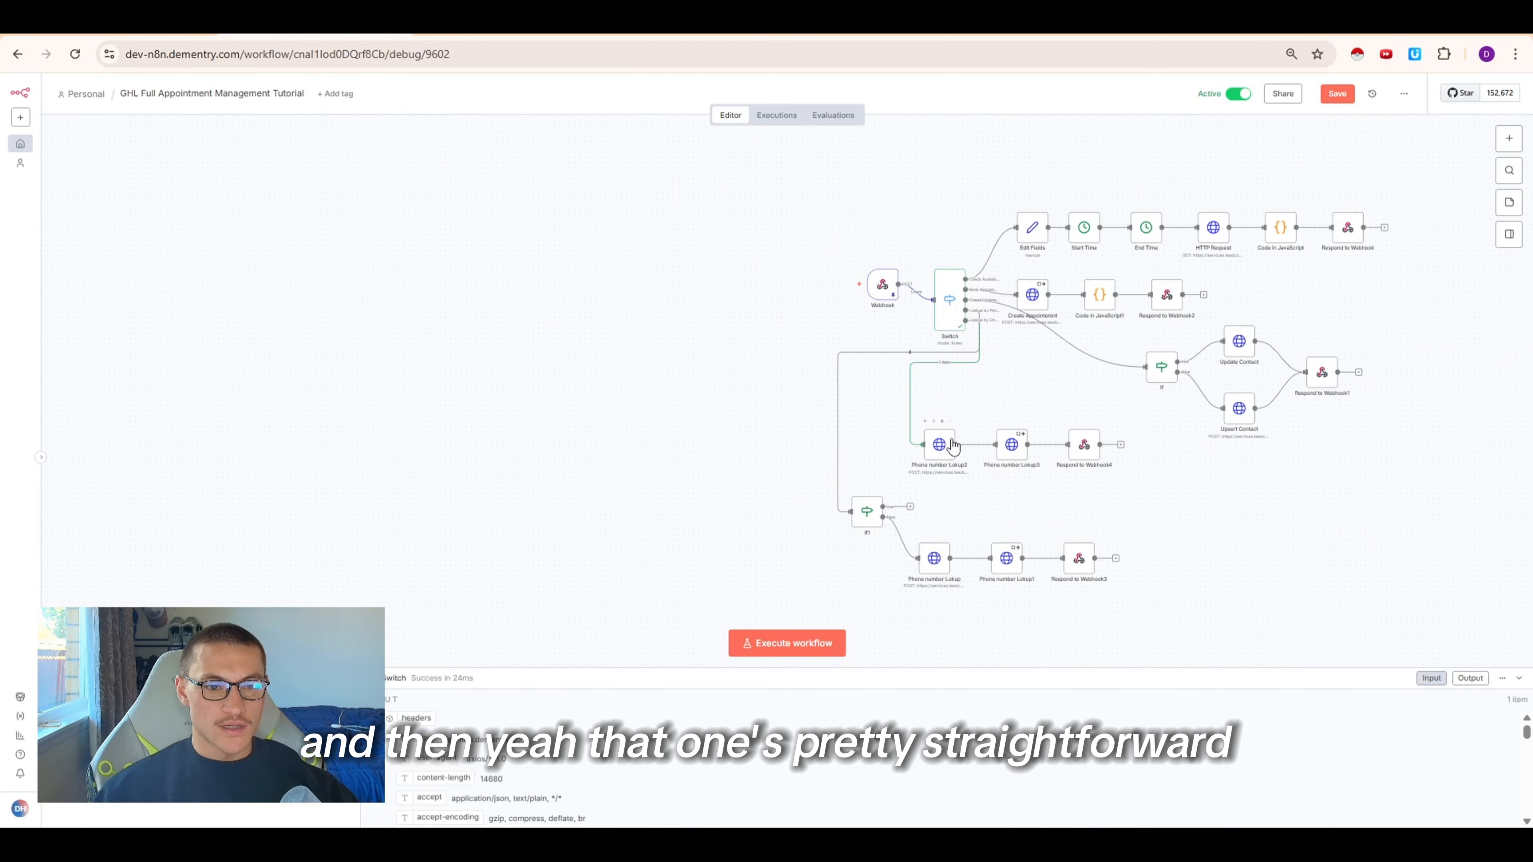
In Phone number Lokup2's JSON body, set the filter field to email and value to {{ $json.body.args.email }}, then execute it
double_click(934, 447)
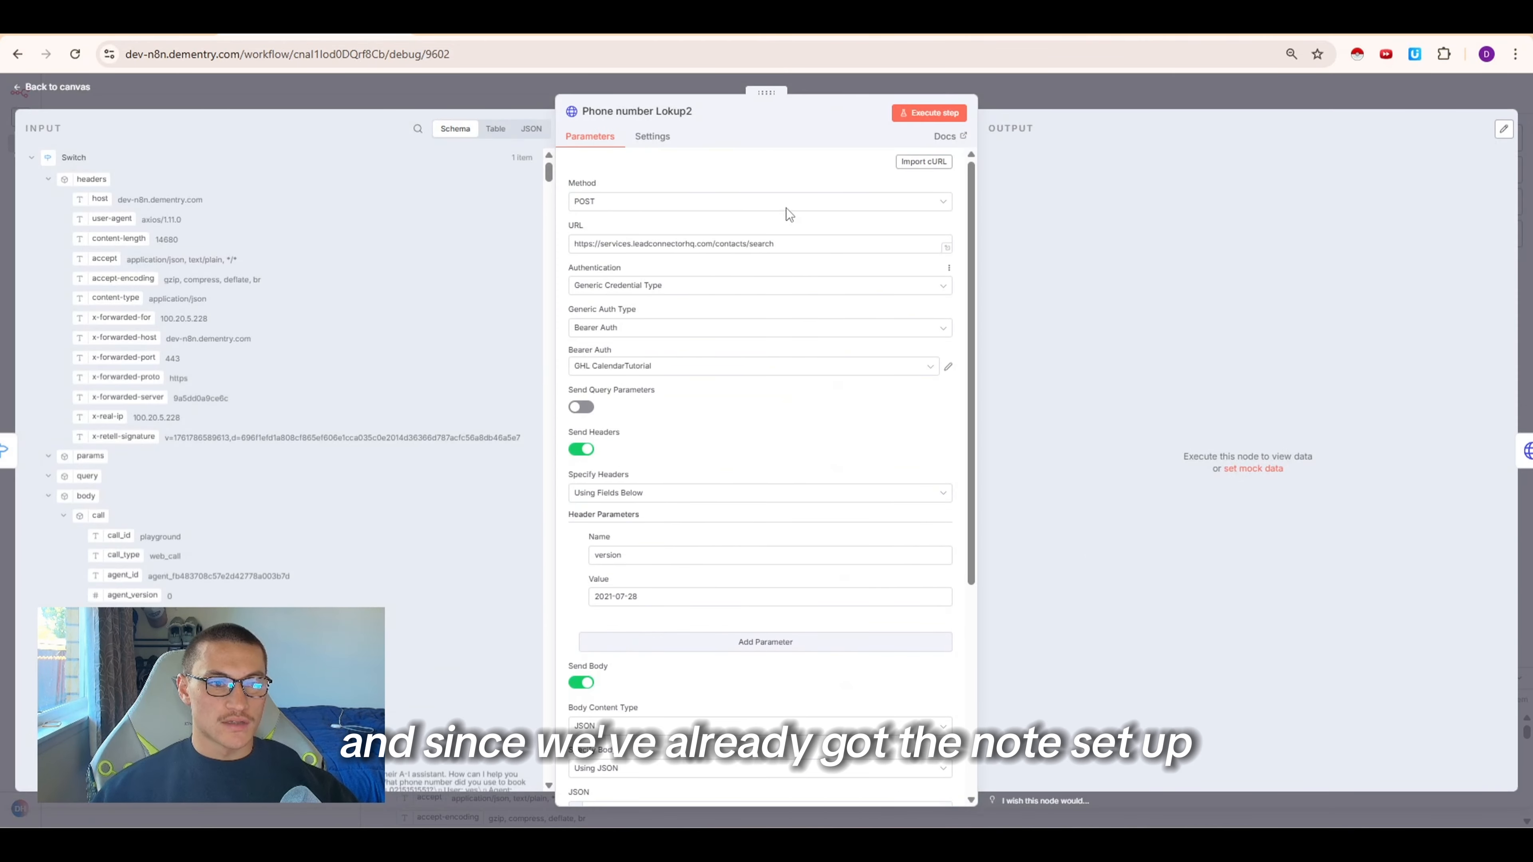
scroll(760, 475, "down", 5)
scroll(694, 508, "down", 2)
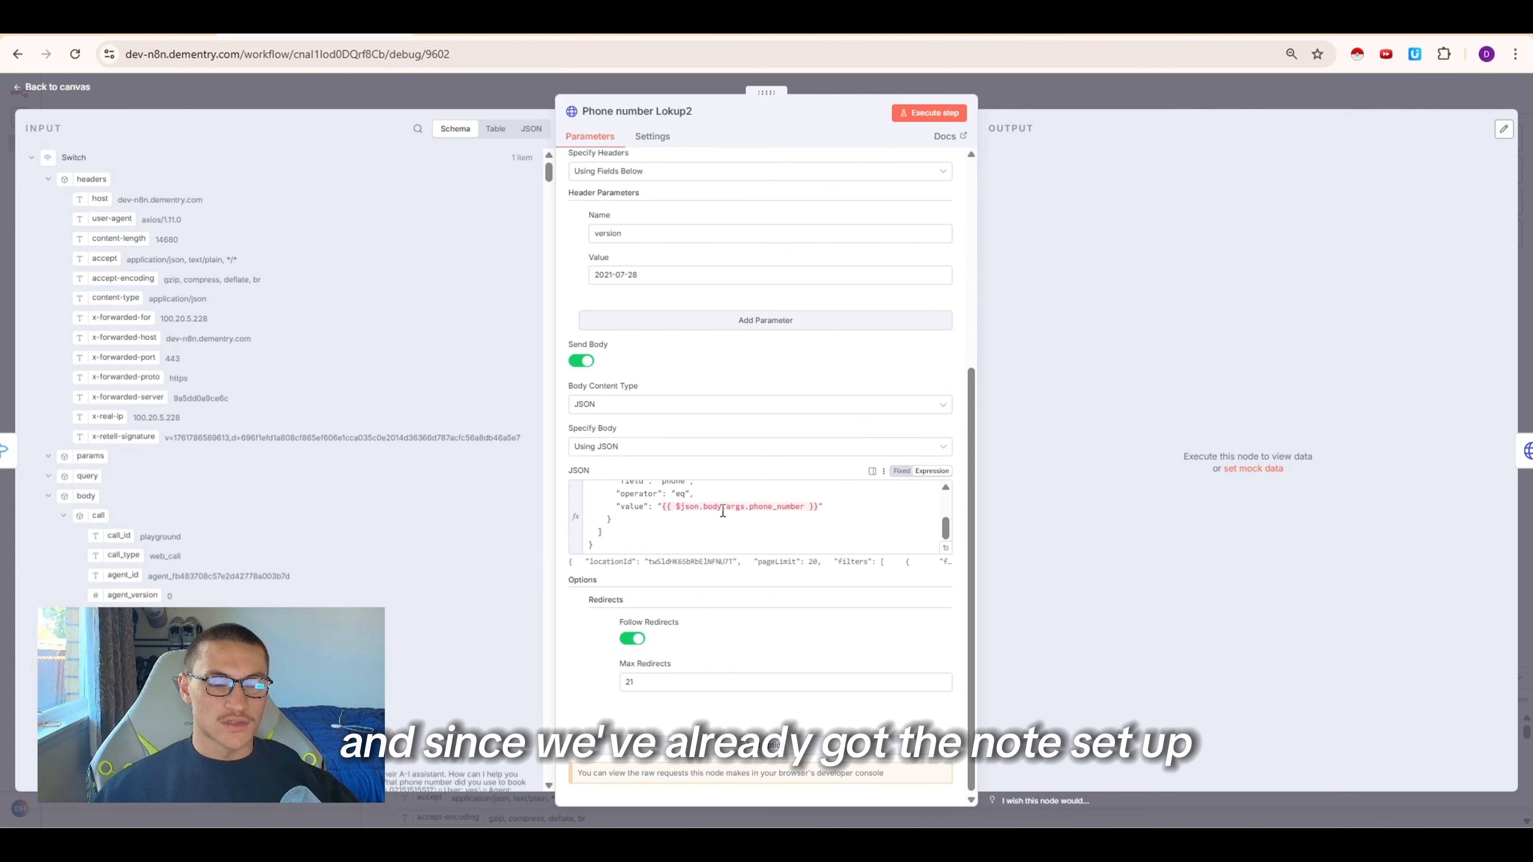
left_click_drag(750, 507, 778, 513)
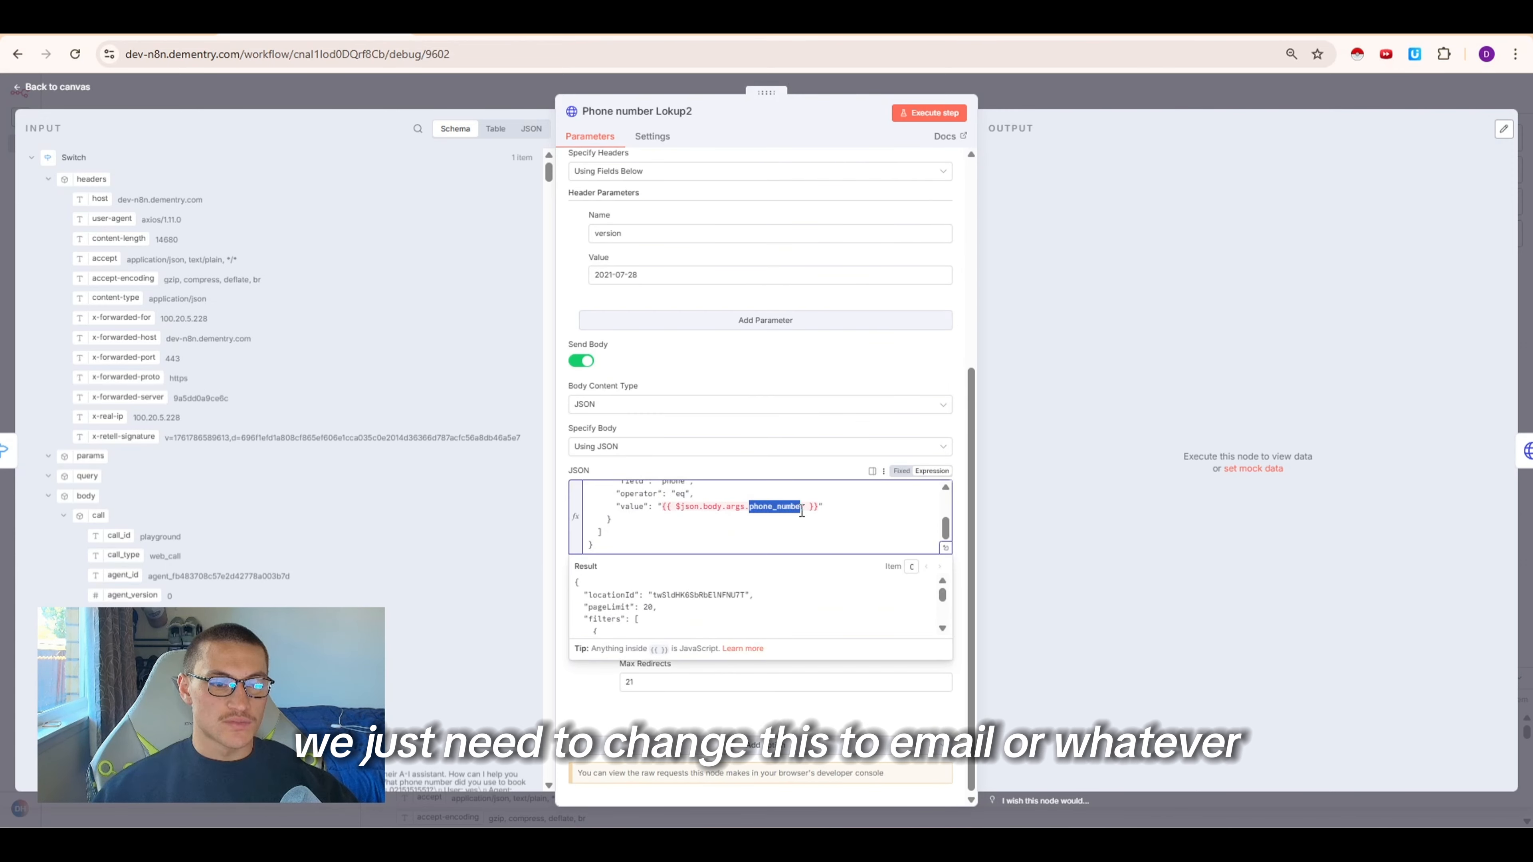
type("email")
left_click(93, 512)
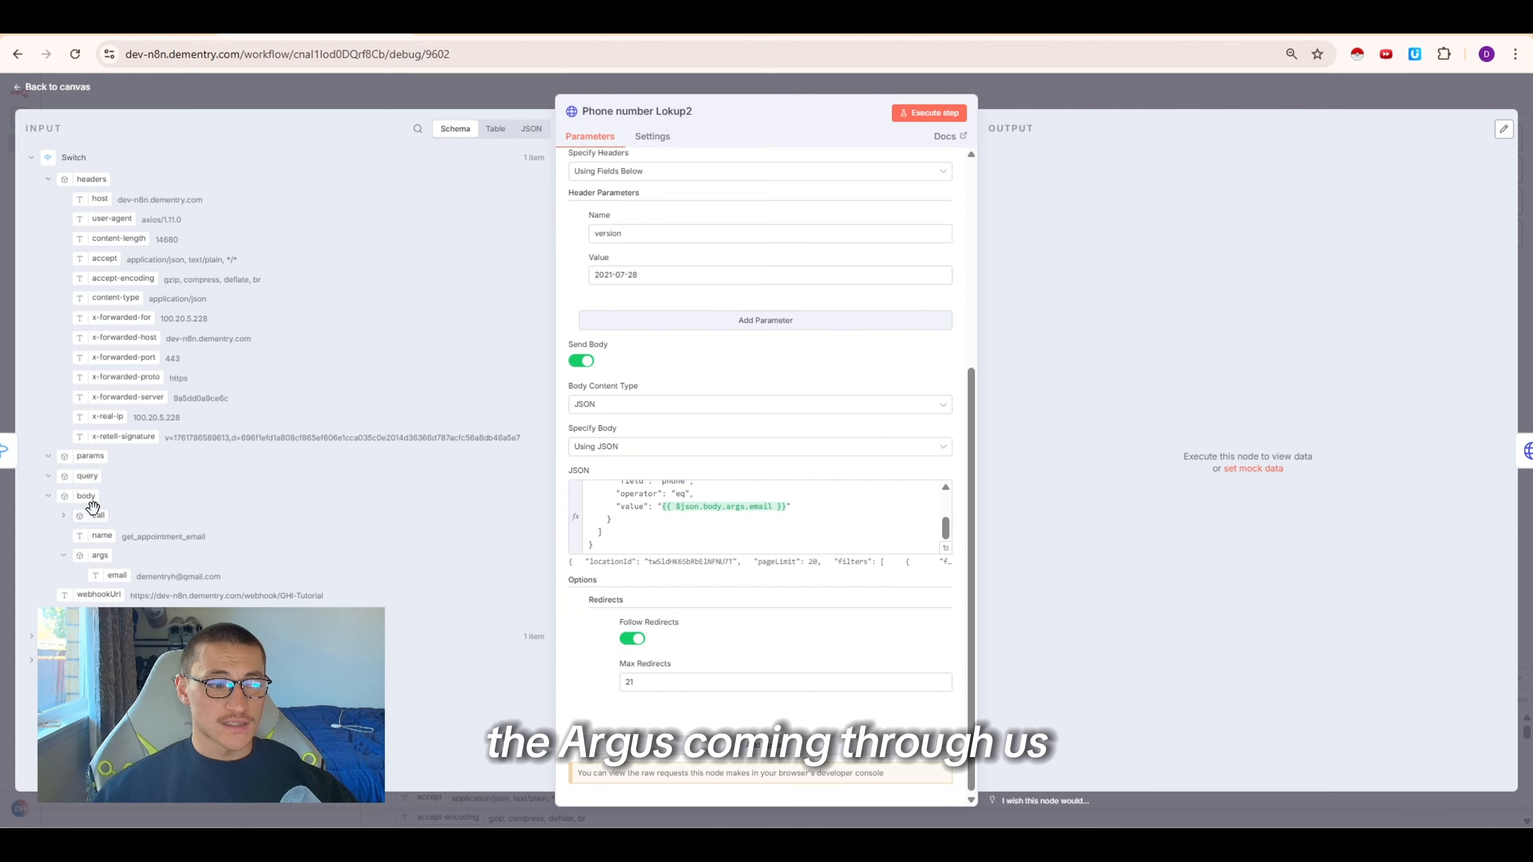
left_click_drag(123, 577, 112, 578)
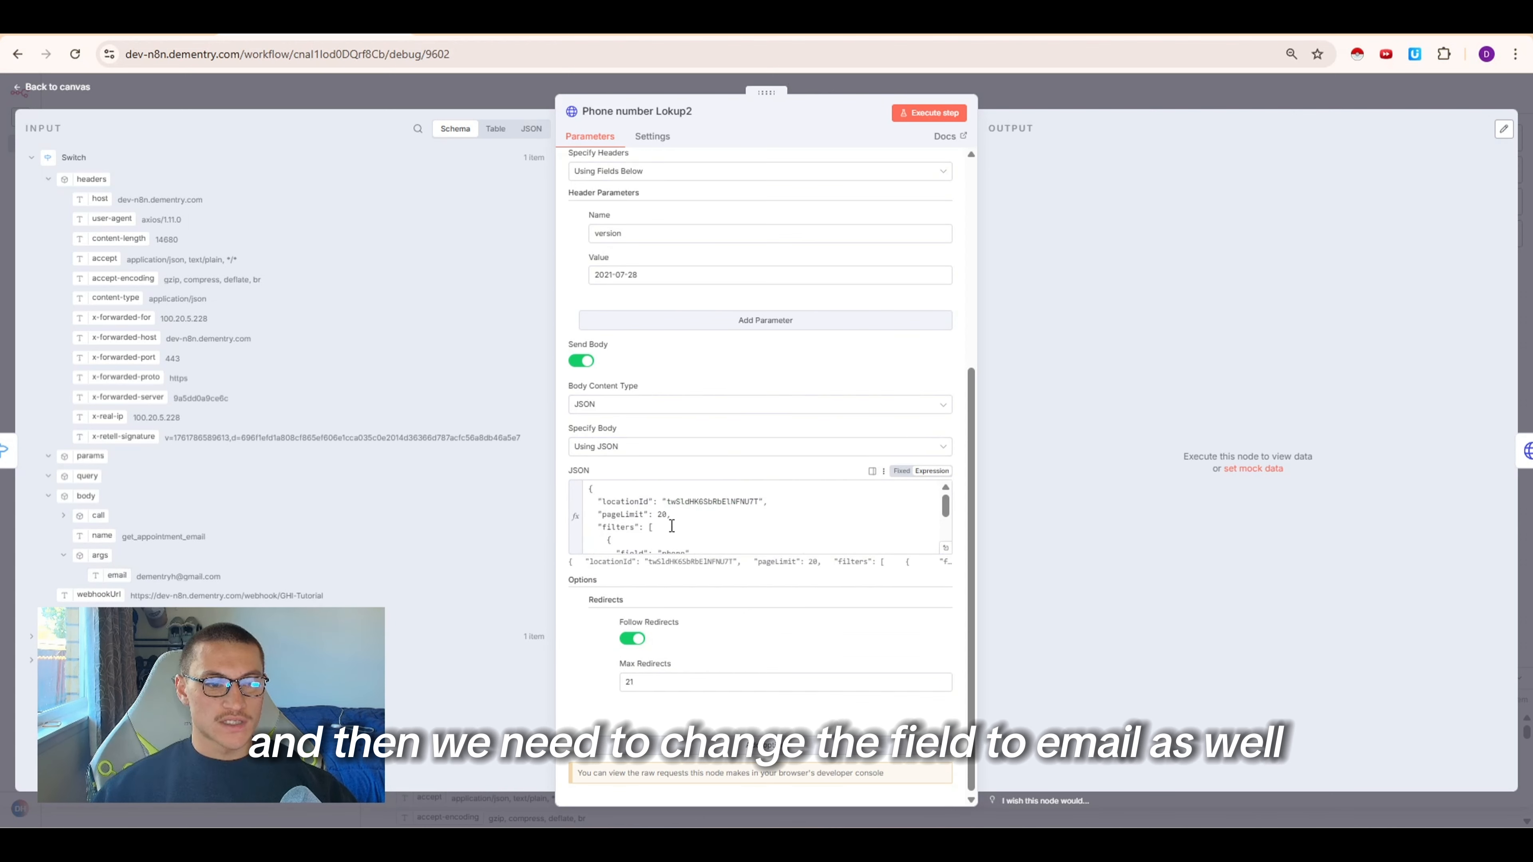
double_click(673, 544)
type("ema")
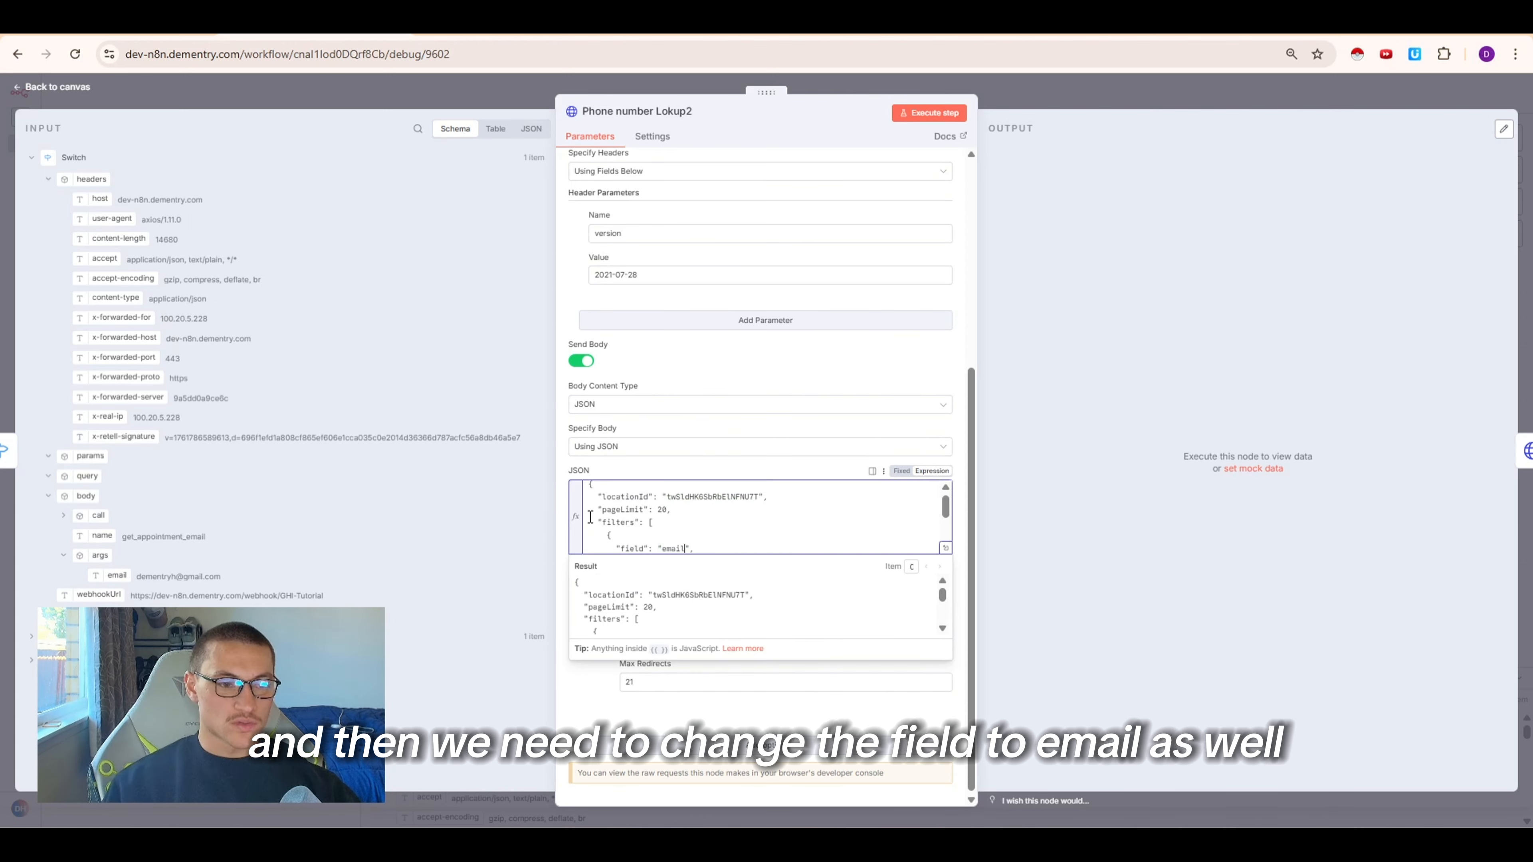
type("il")
left_click(928, 112)
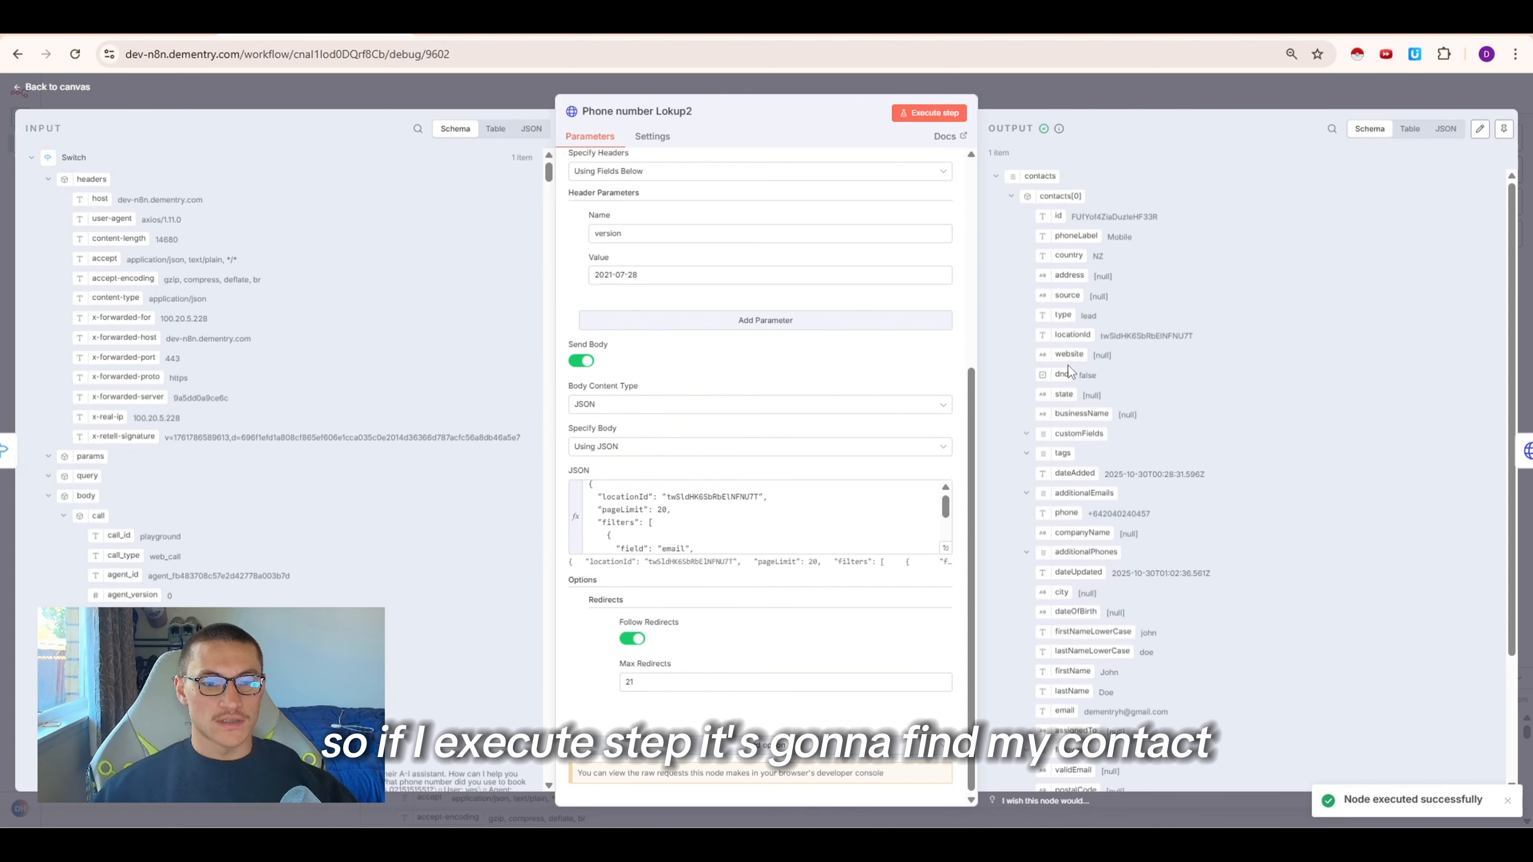
key("Escape")
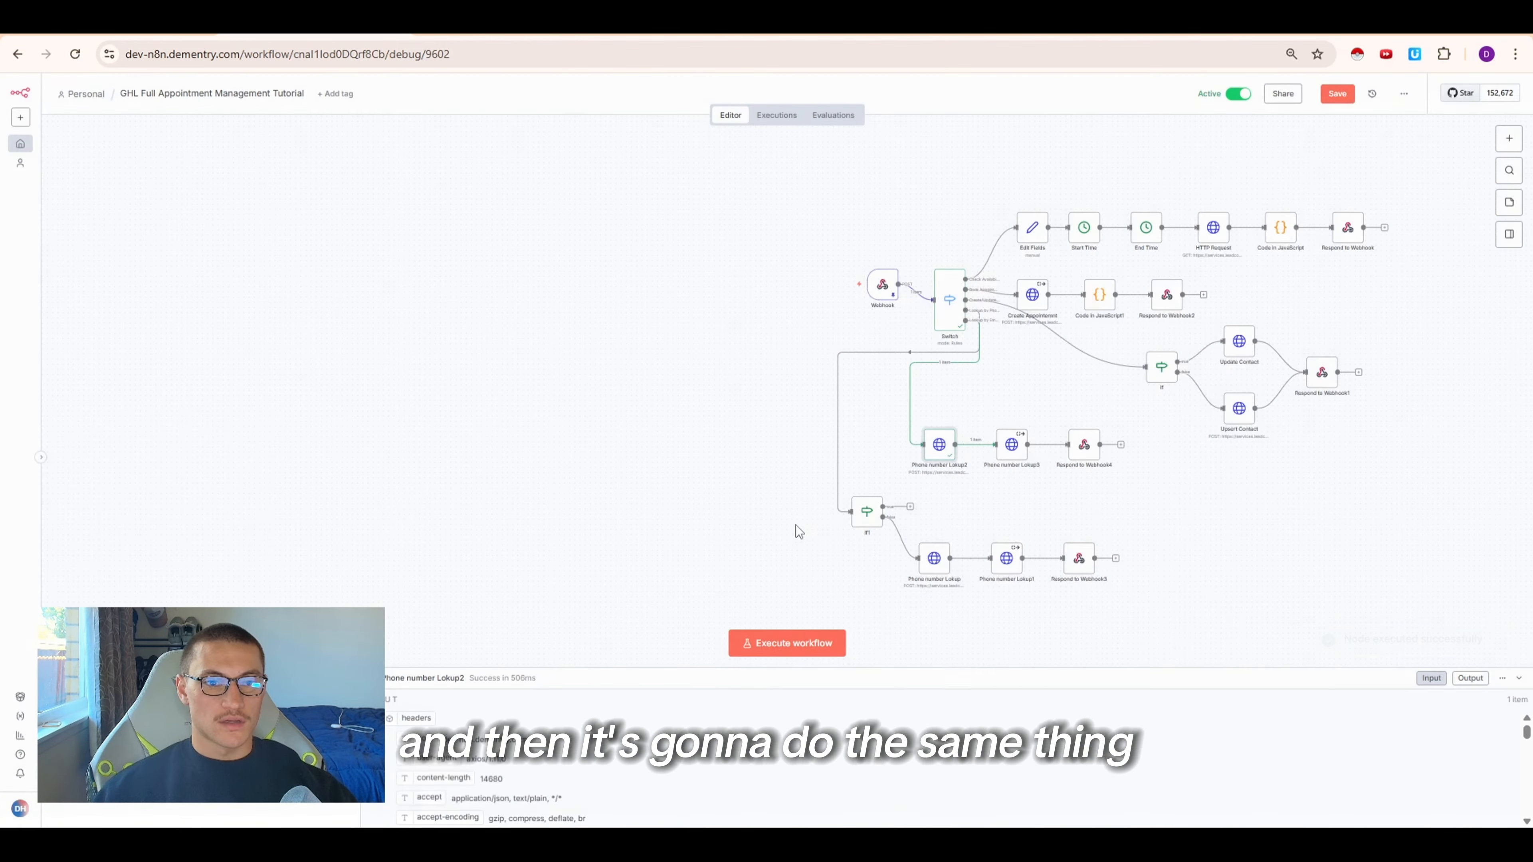
Execute Phone number Lokup3 and Respond to Webhook4 to test the email lookup branch
double_click(1013, 447)
scroll(843, 308, "down", 3)
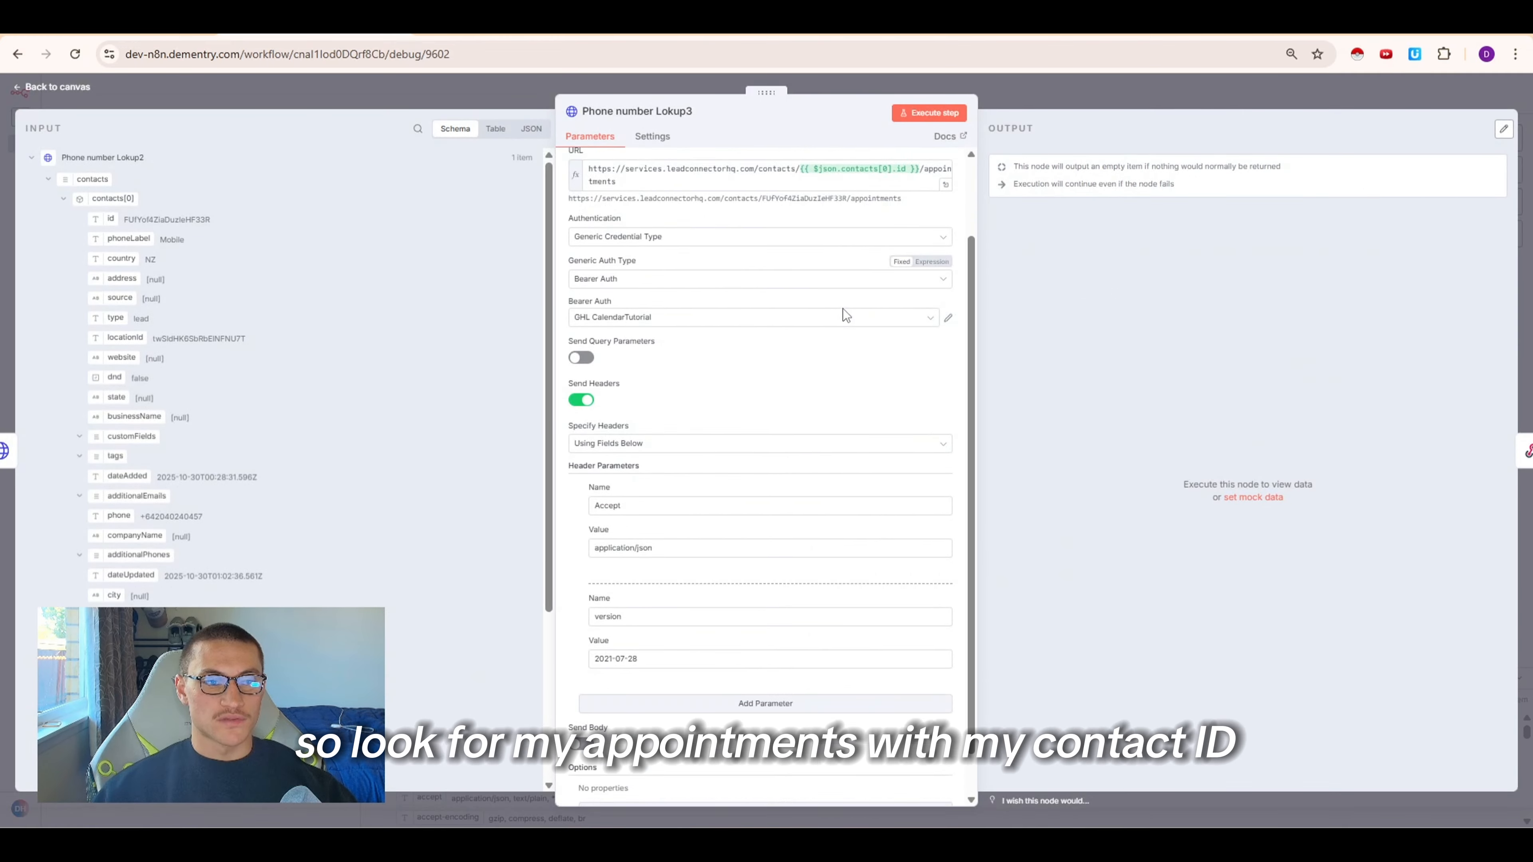
scroll(811, 300, "up", 3)
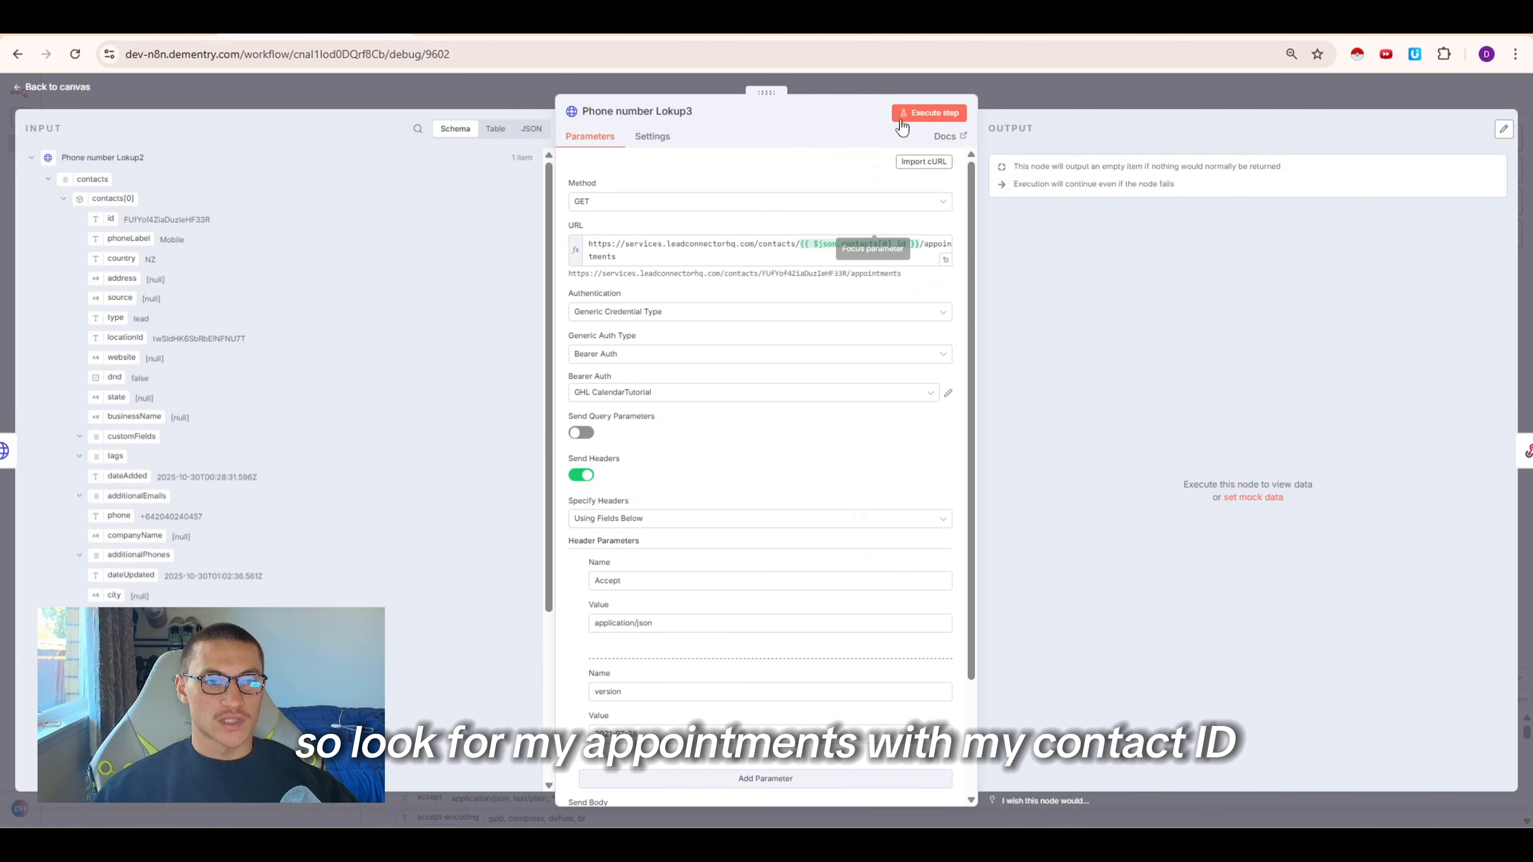
left_click(928, 112)
key("Escape")
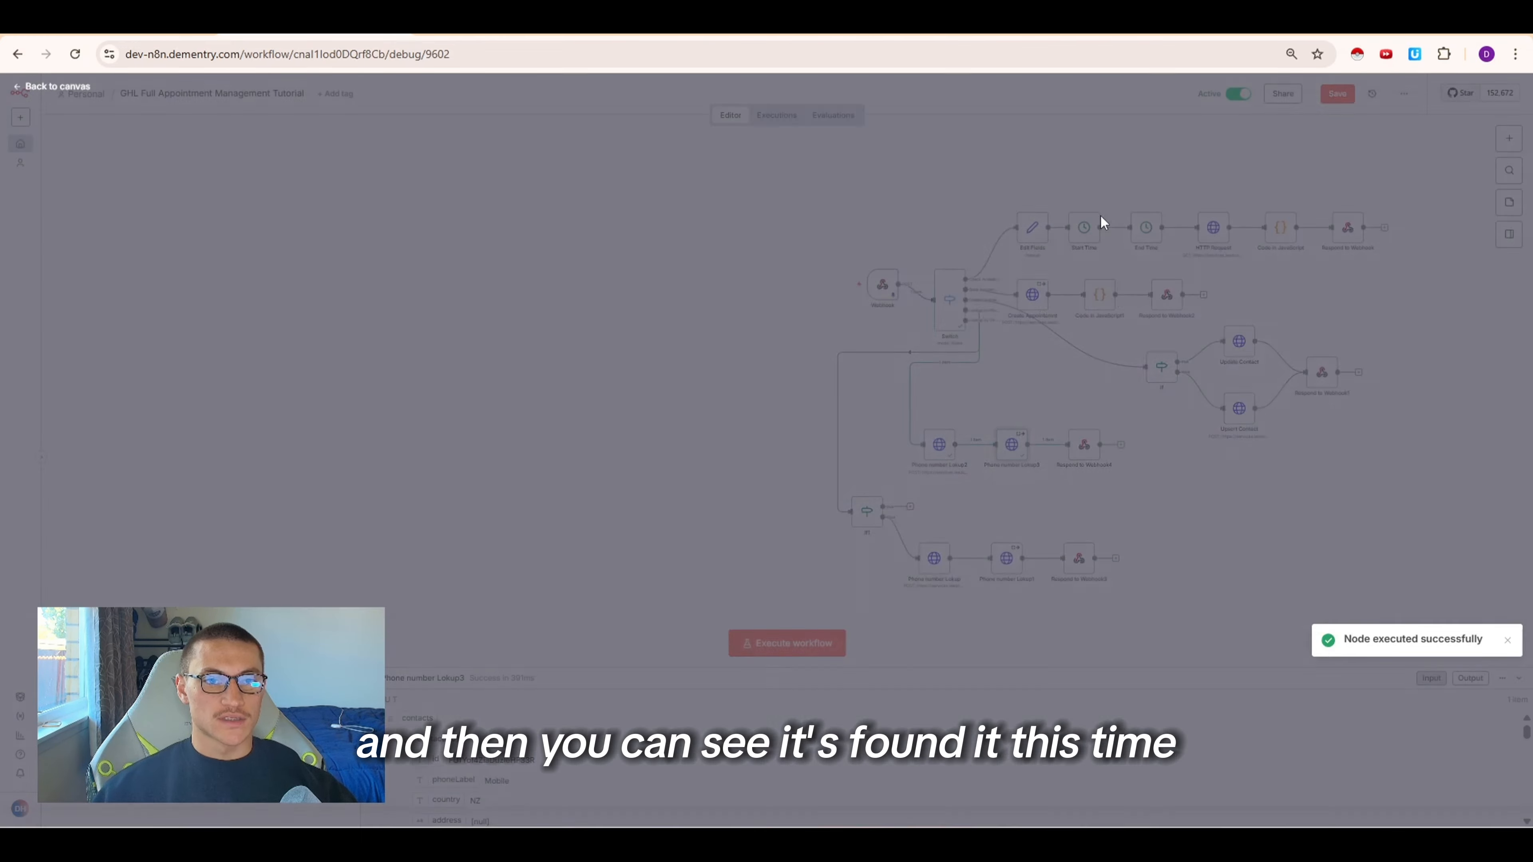
double_click(1082, 446)
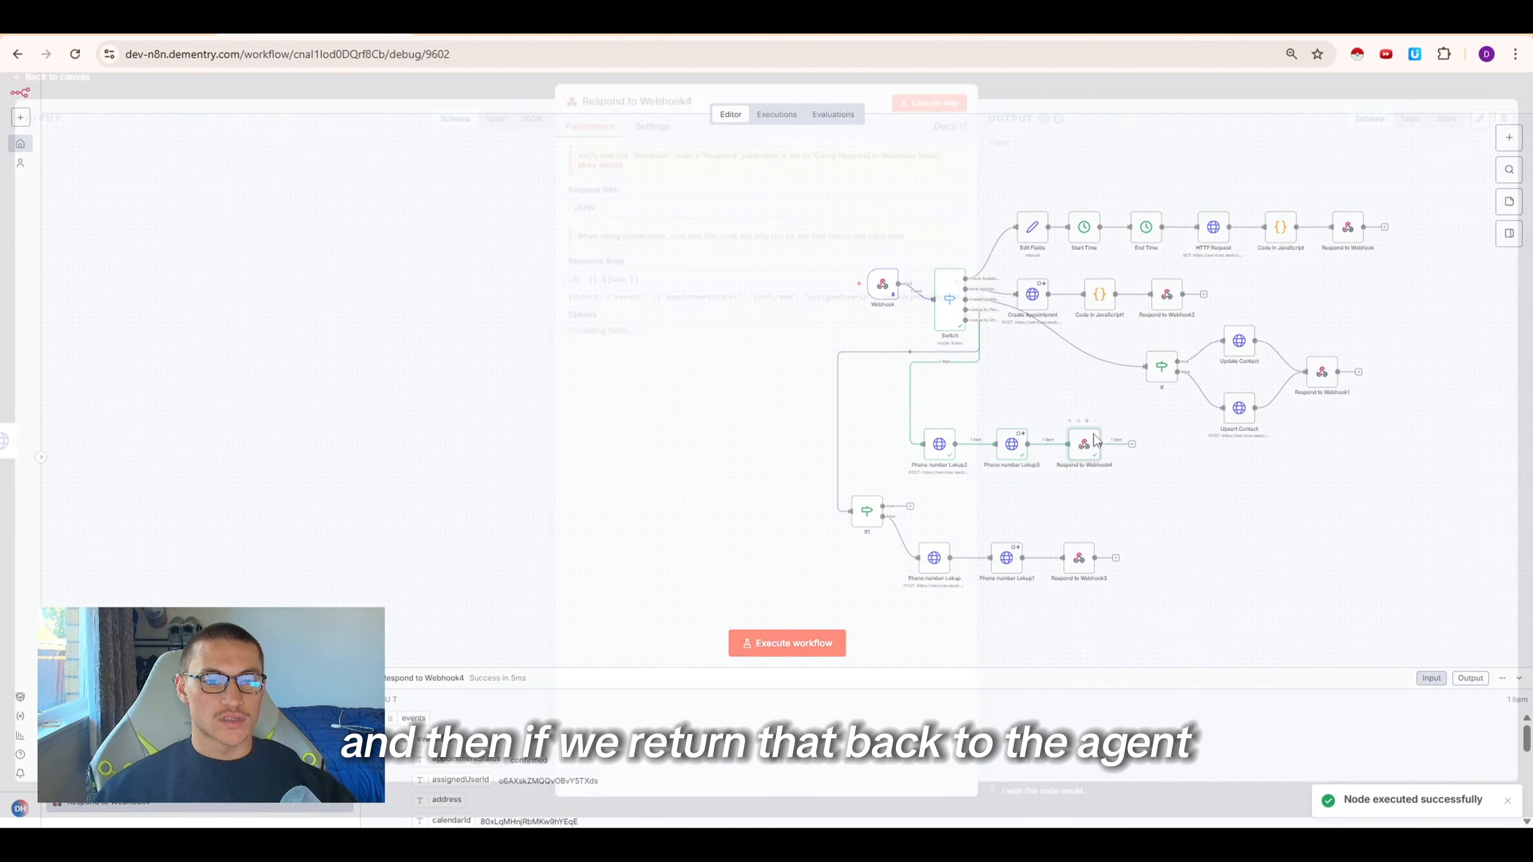
key("Escape")
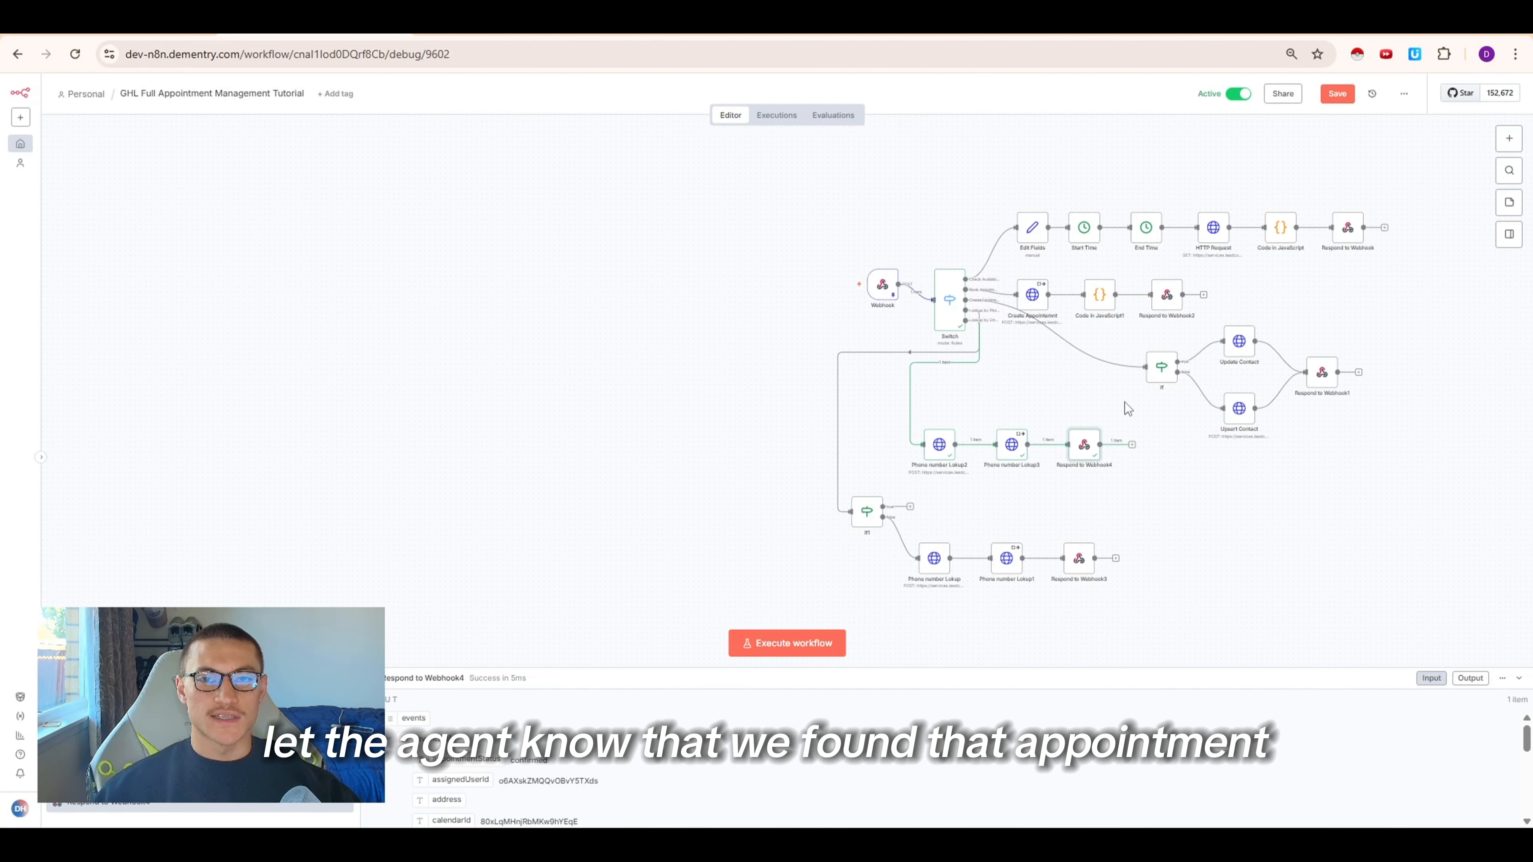
Review the email lookup tool invocation and tool result in the agent's test chat
mouse_move(1077, 440)
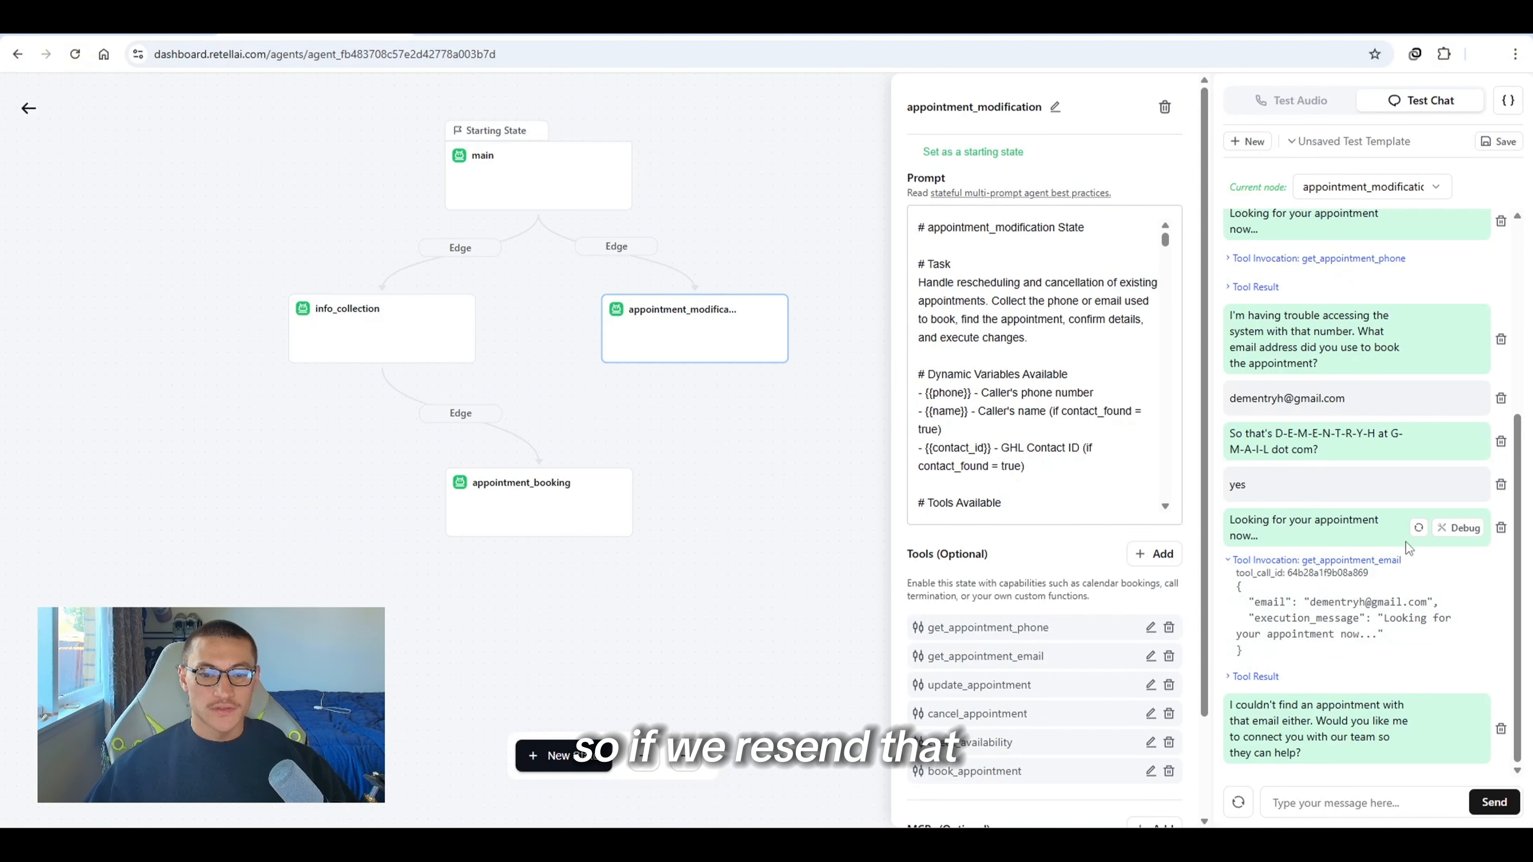
scroll(1408, 548, "up", 4)
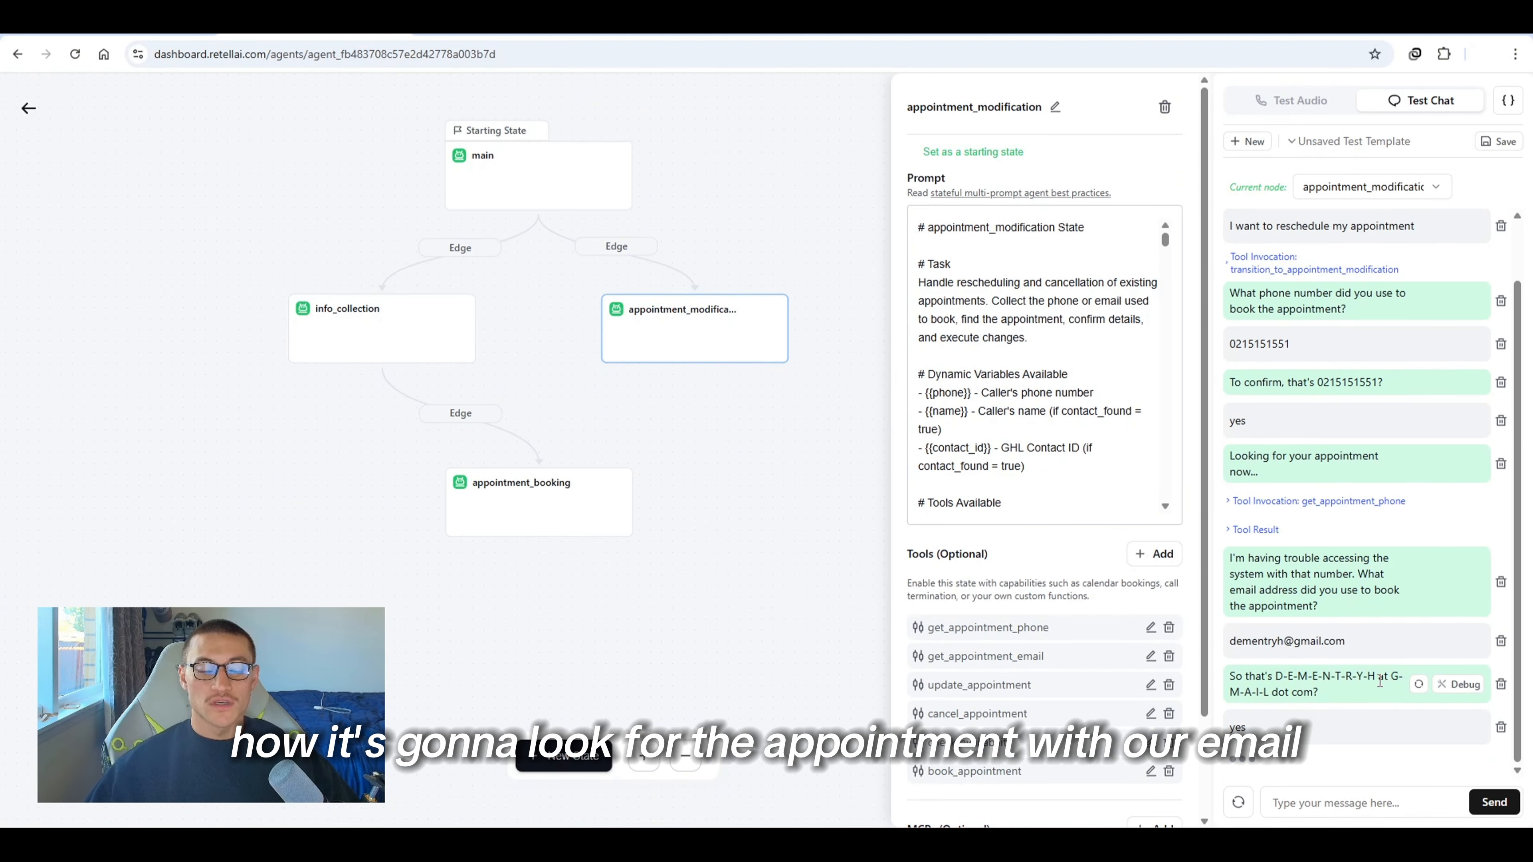
left_click_drag(1330, 752, 1285, 750)
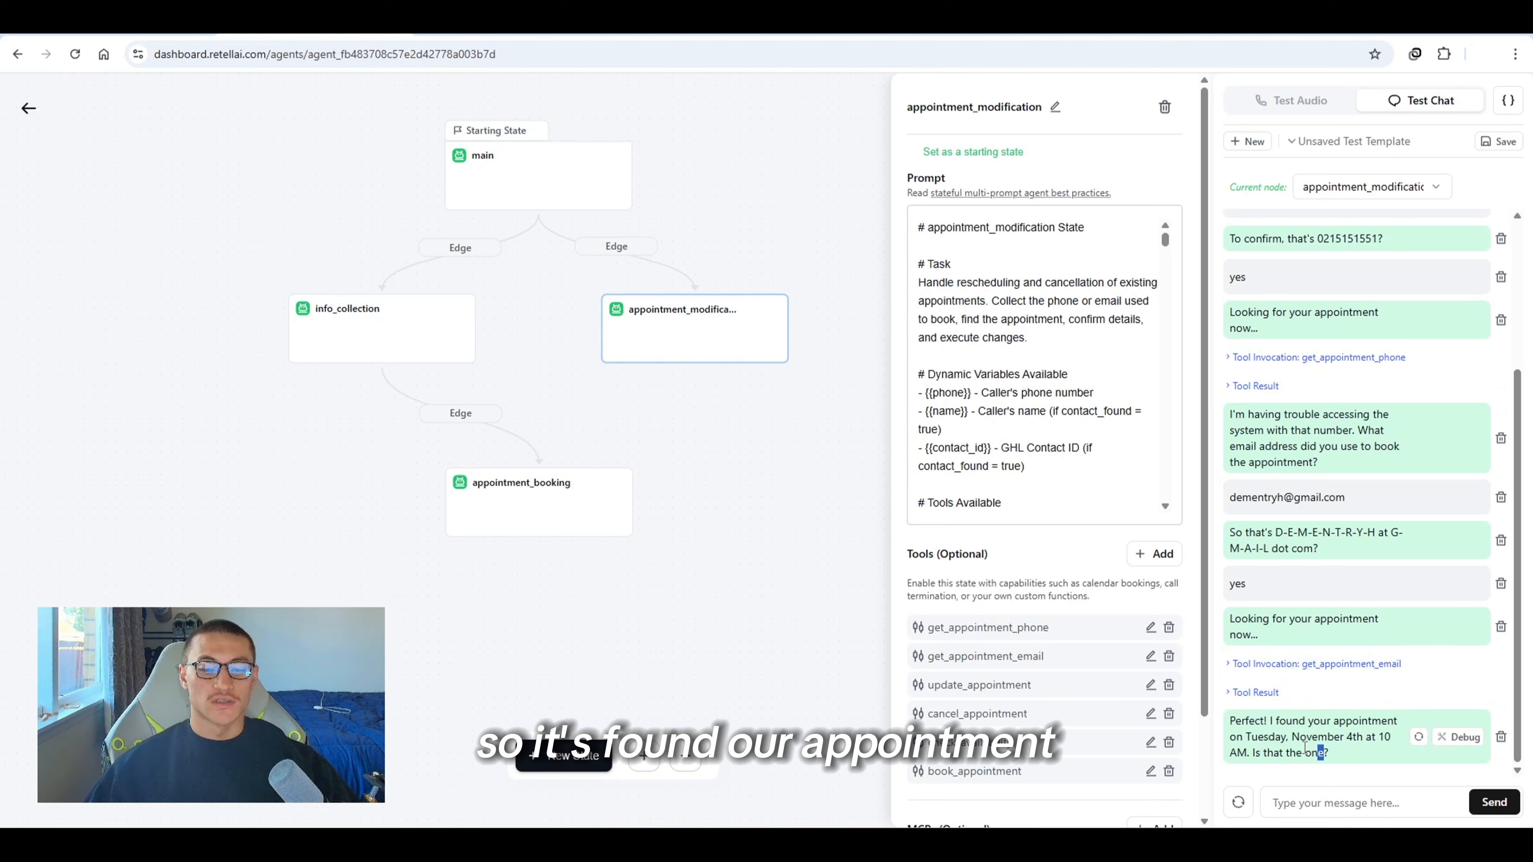
left_click(1255, 692)
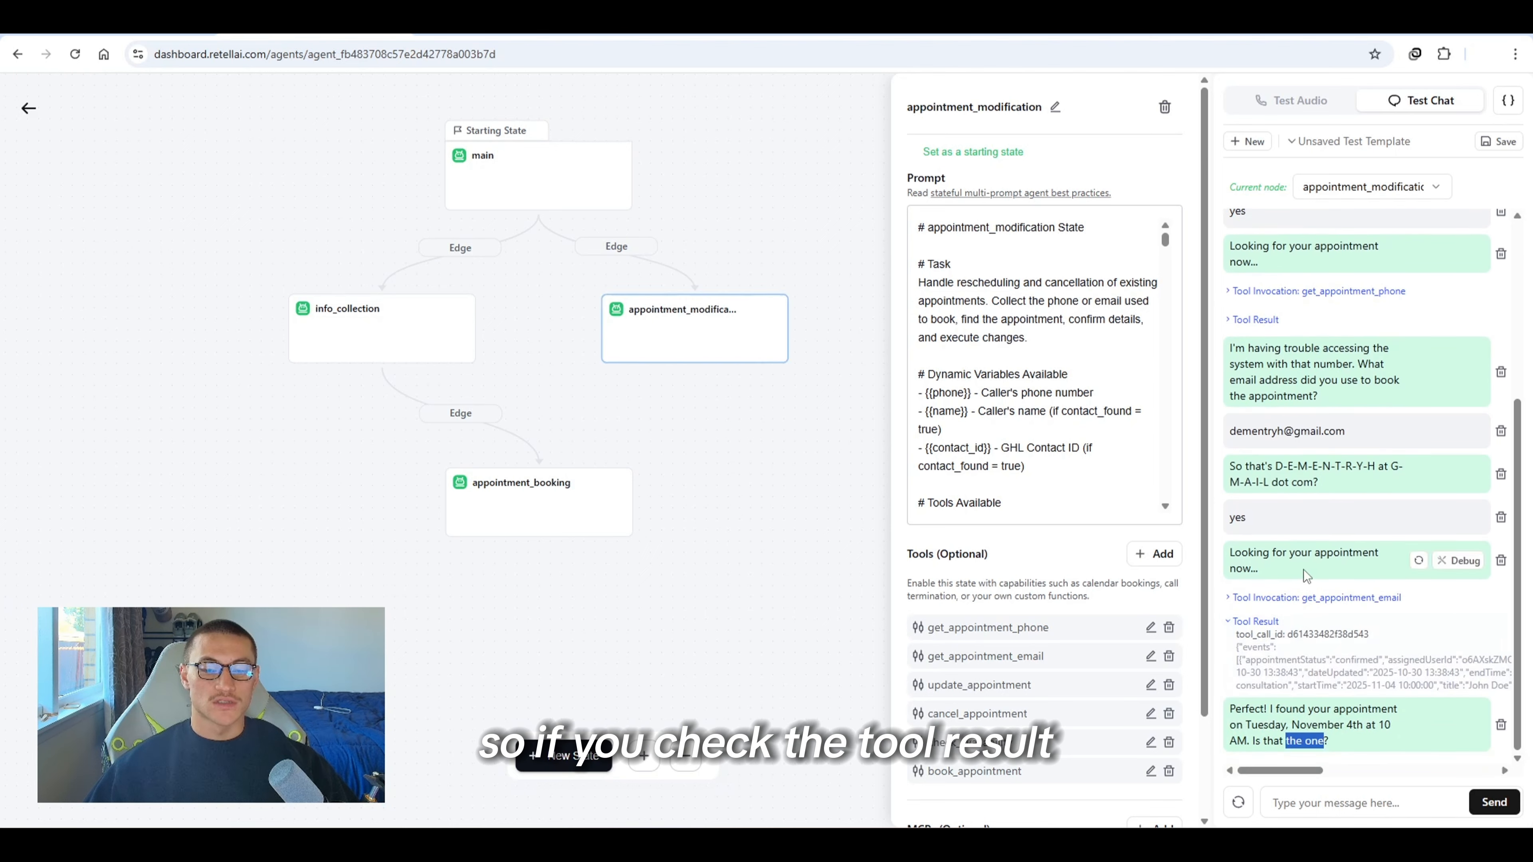
left_click(1255, 621)
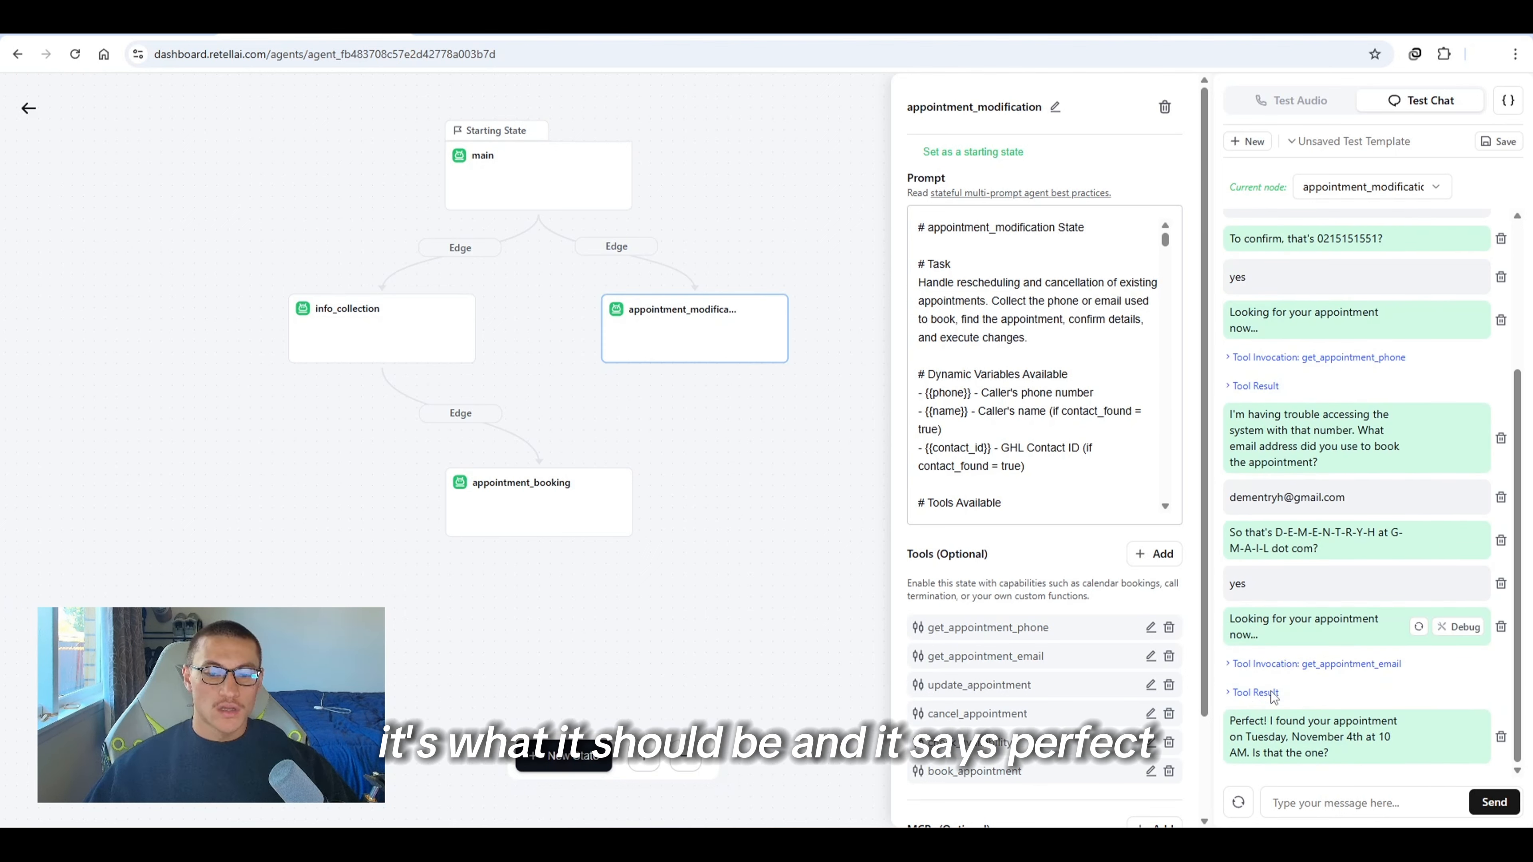
left_click_drag(1267, 722, 1365, 754)
left_click(1337, 758)
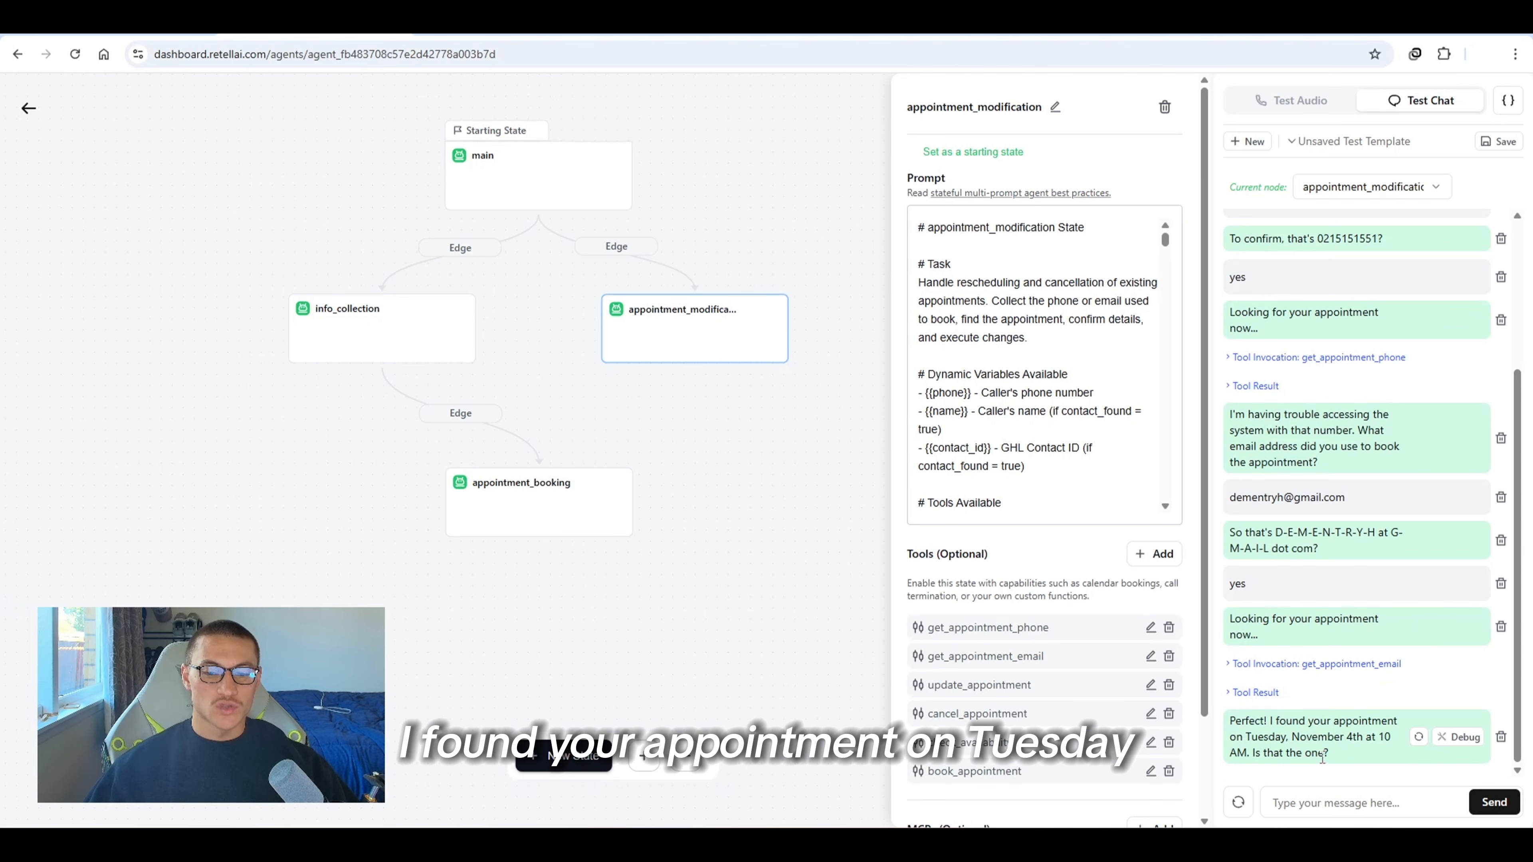
Confirm the found appointment with yes and reply reschedule in the test chat
left_click(1296, 798)
type("yes")
key("Return")
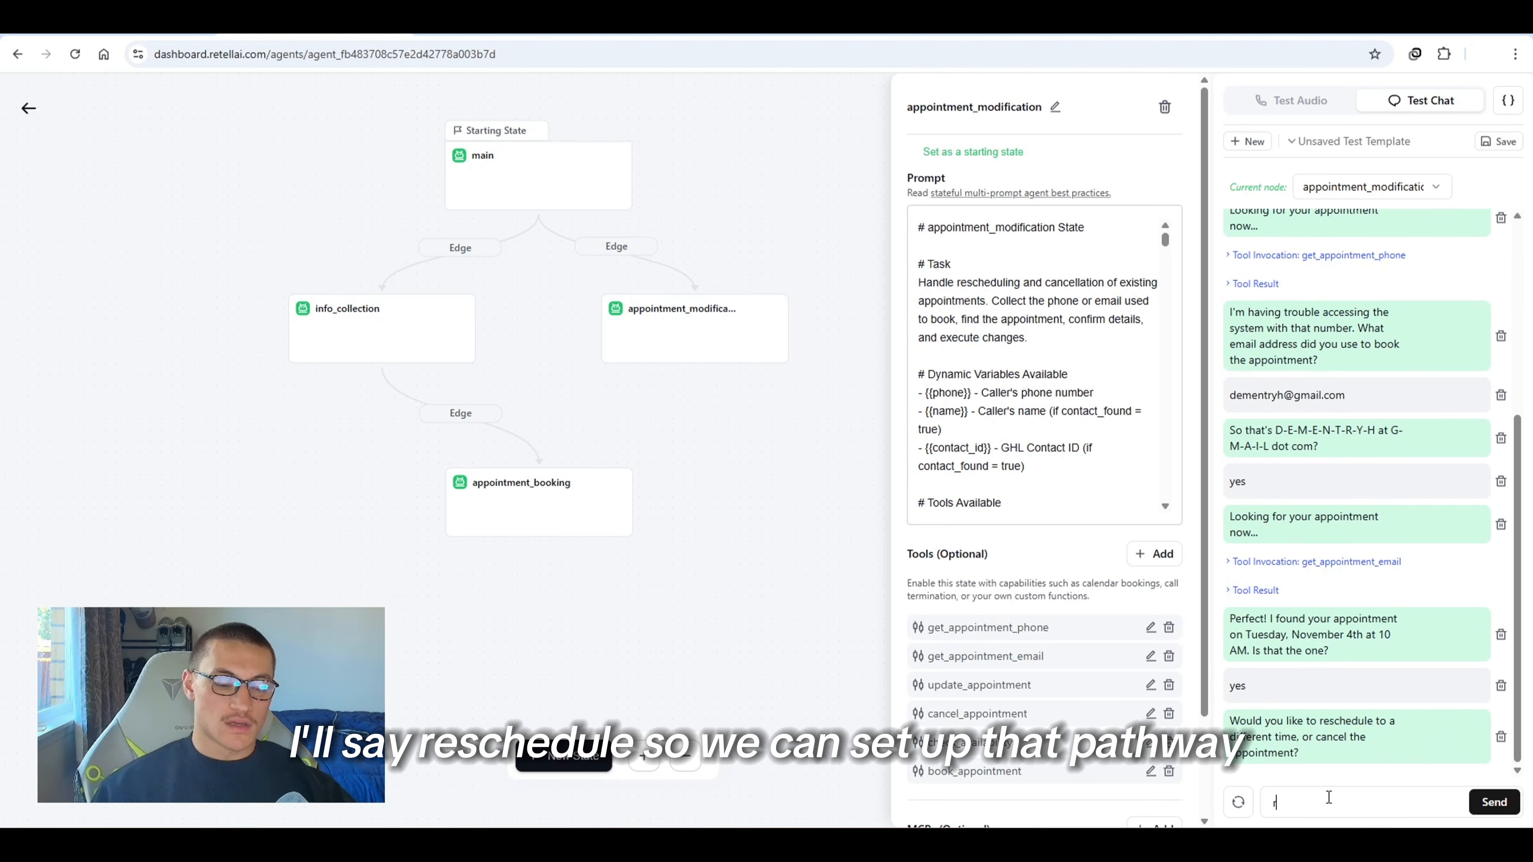
type("reschedule")
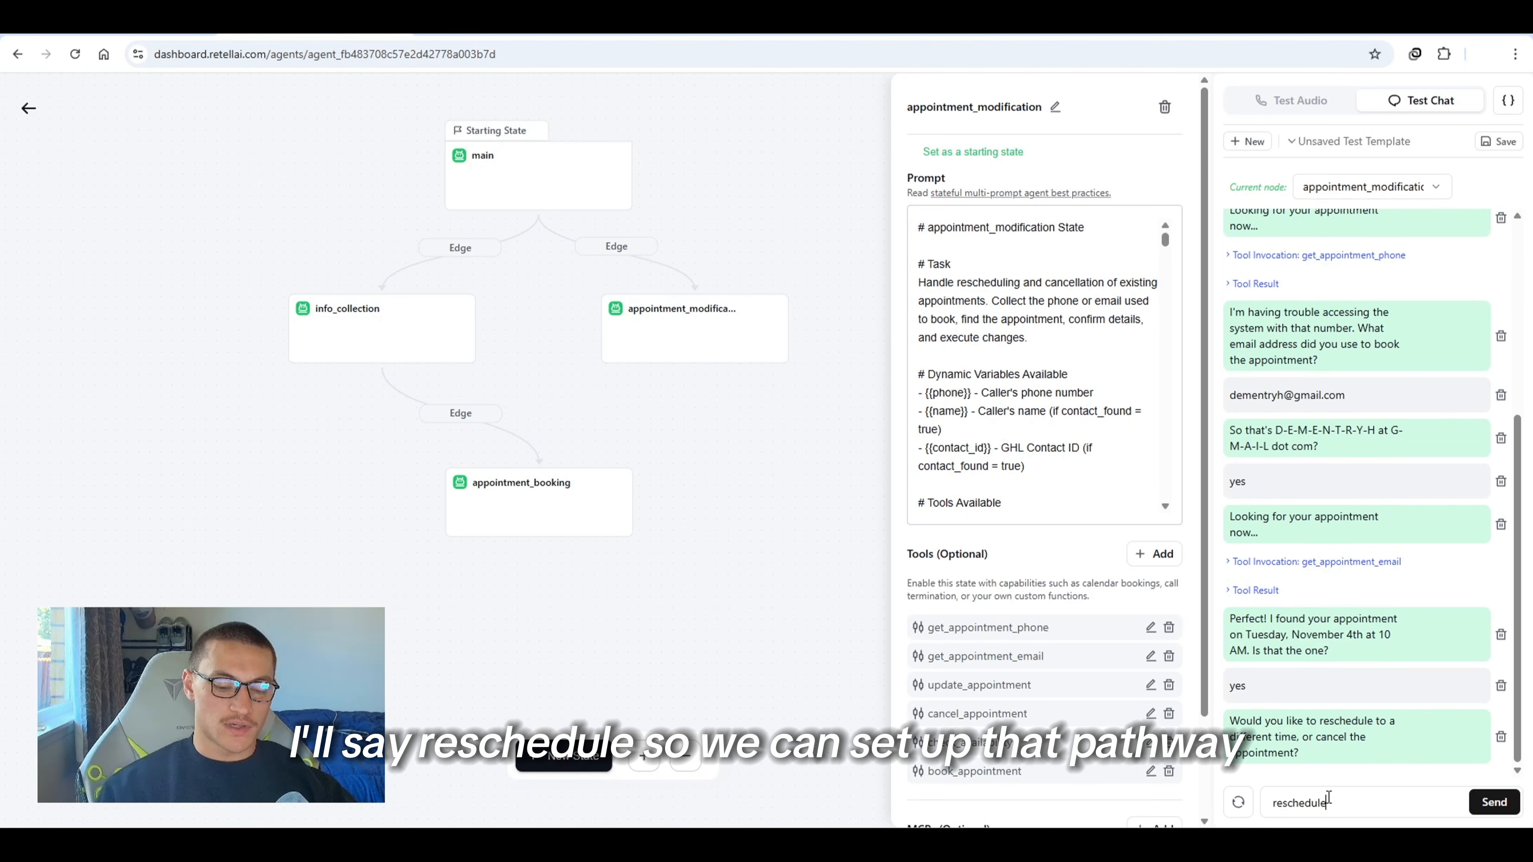
key("Return")
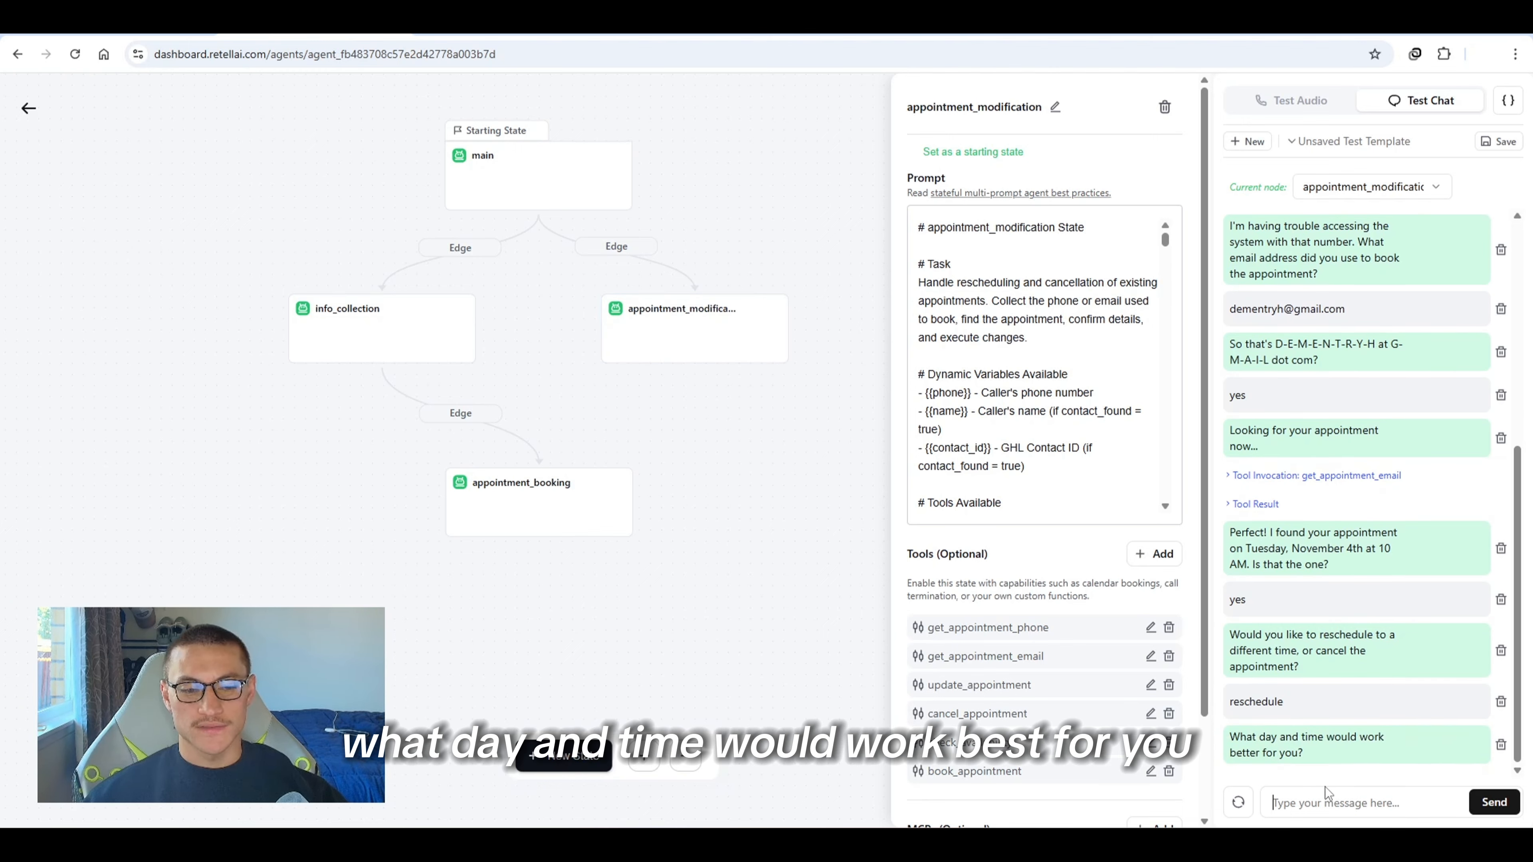
Ask to move the appointment to 4:30pm later that same Tuesday and inspect the availability tool result
type("can we do later on that same tuesday? maybe 4:30pm?")
key("Return")
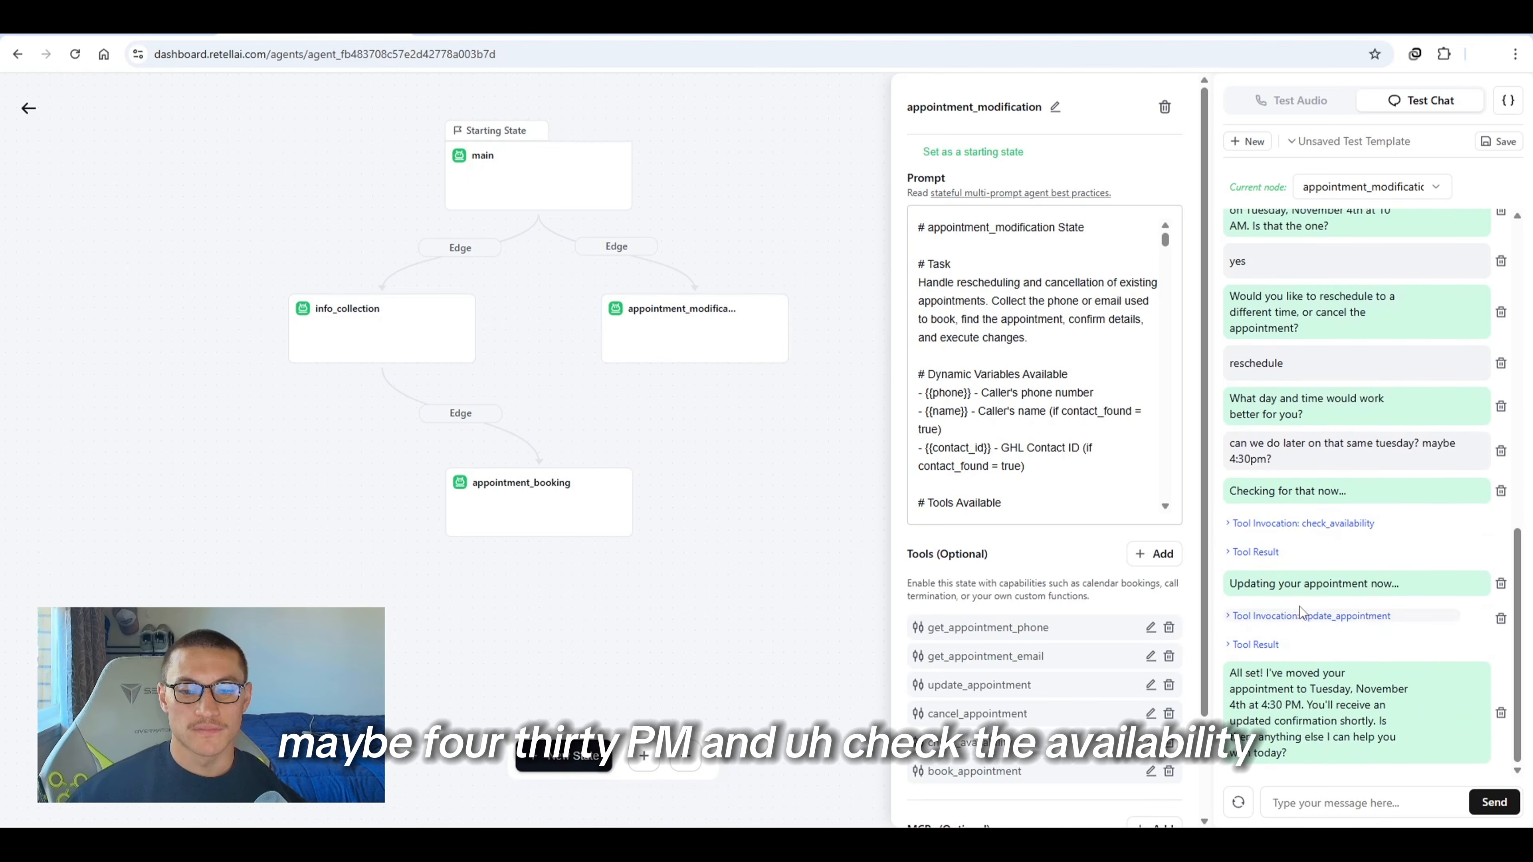
left_click(1272, 553)
scroll(1275, 561, "up", 2)
scroll(1276, 622, "down", 3)
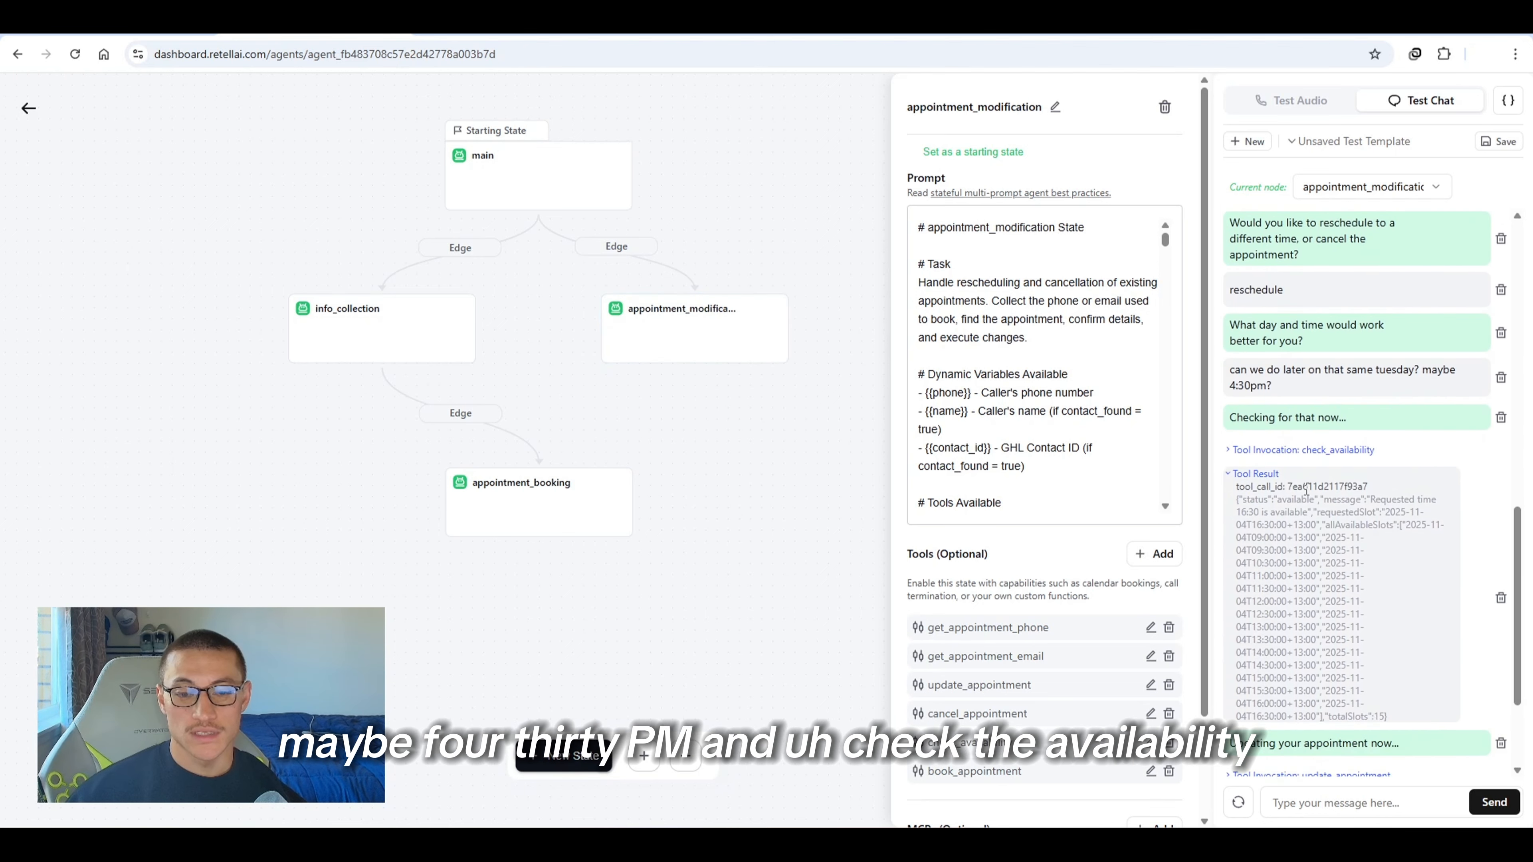
left_click(1278, 480)
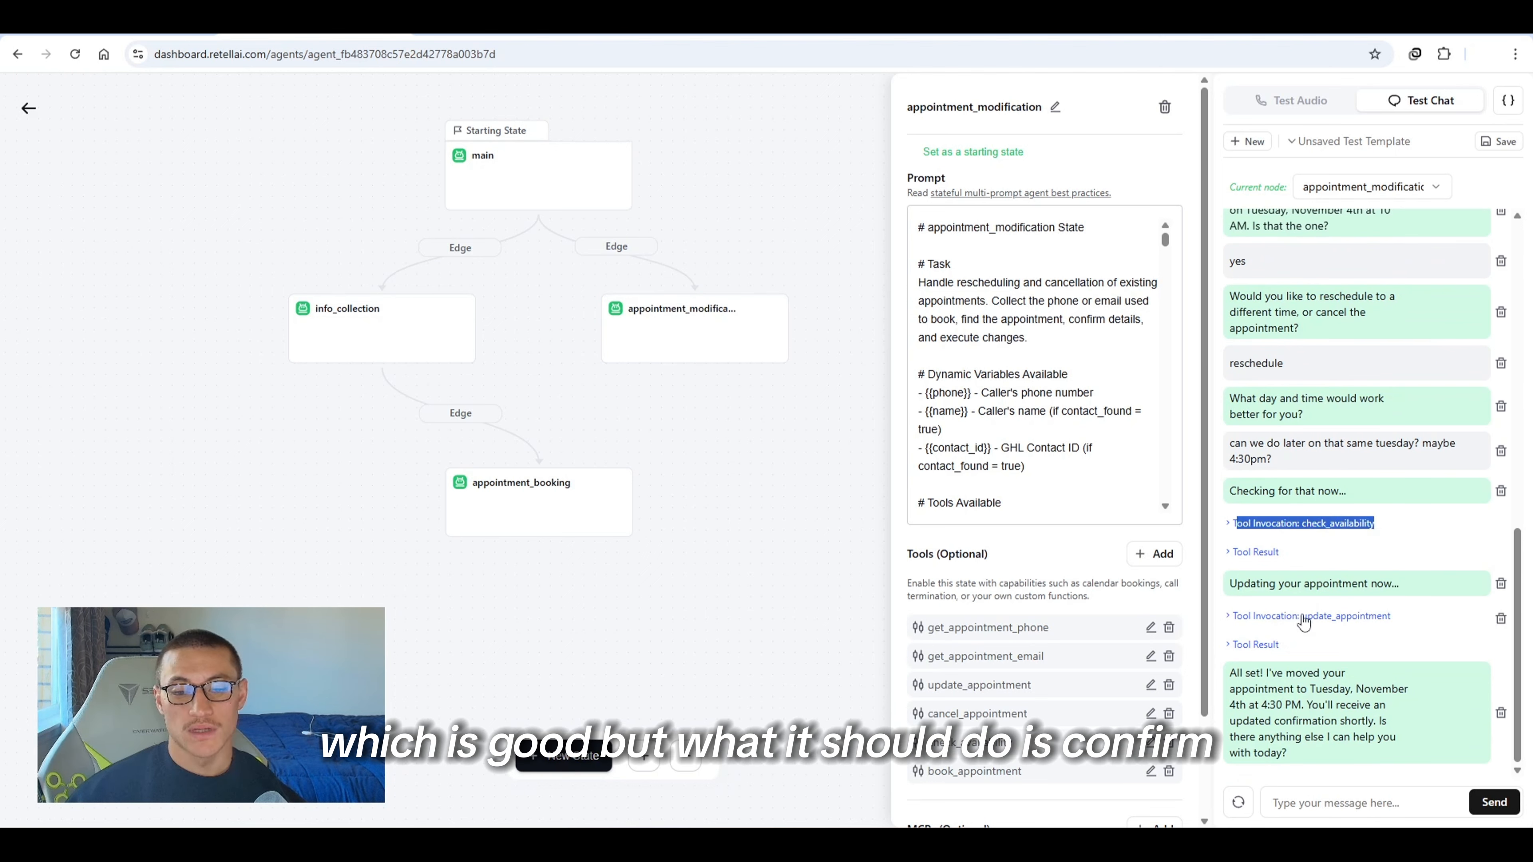
Reply yes to book the 4:30 PM slot and review the update appointment response
triple_click(1364, 583)
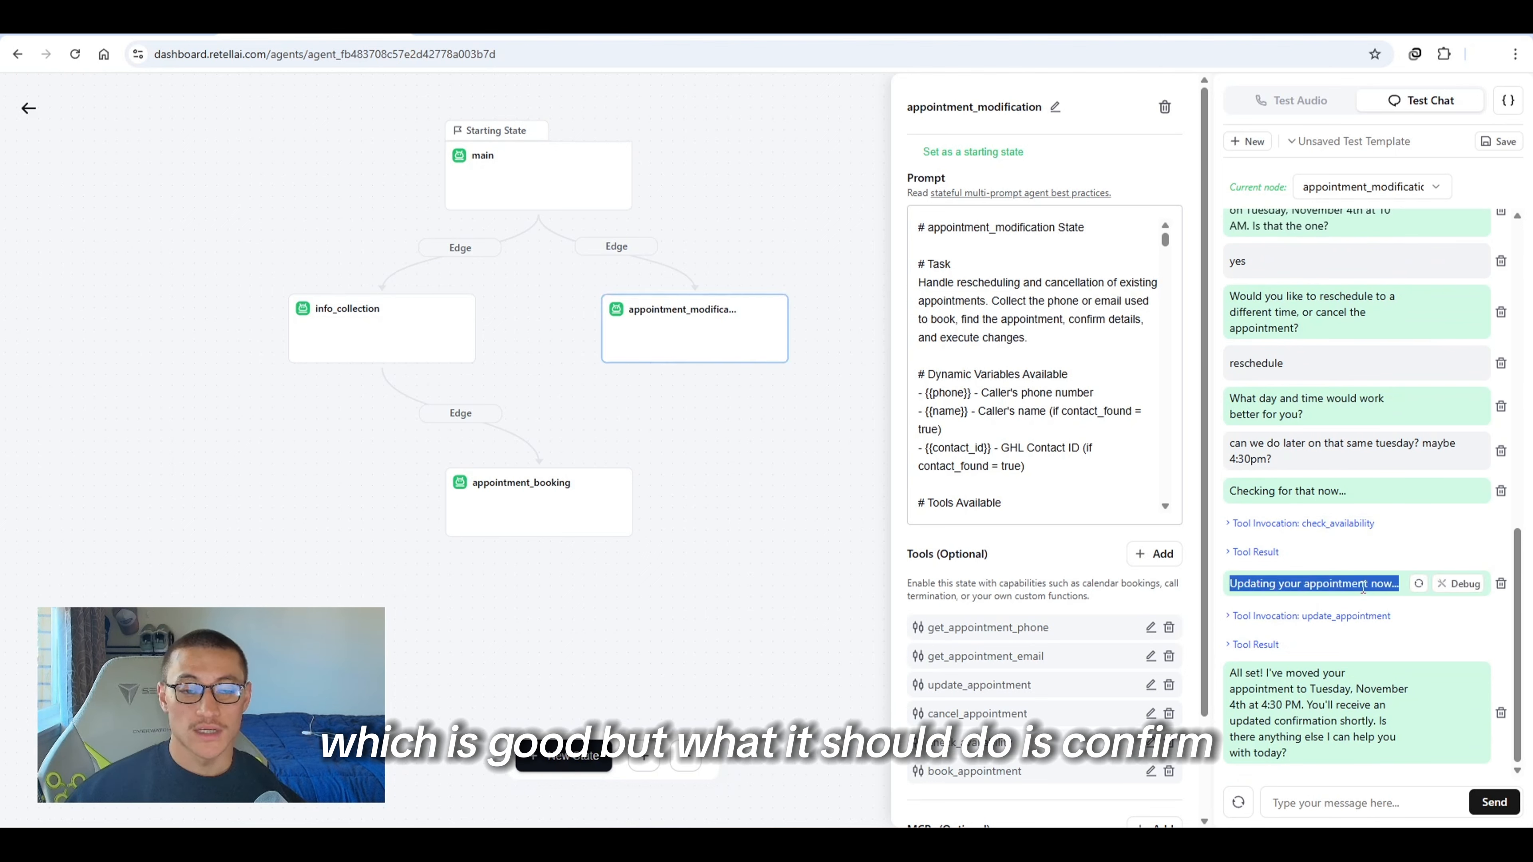
left_click(969, 466)
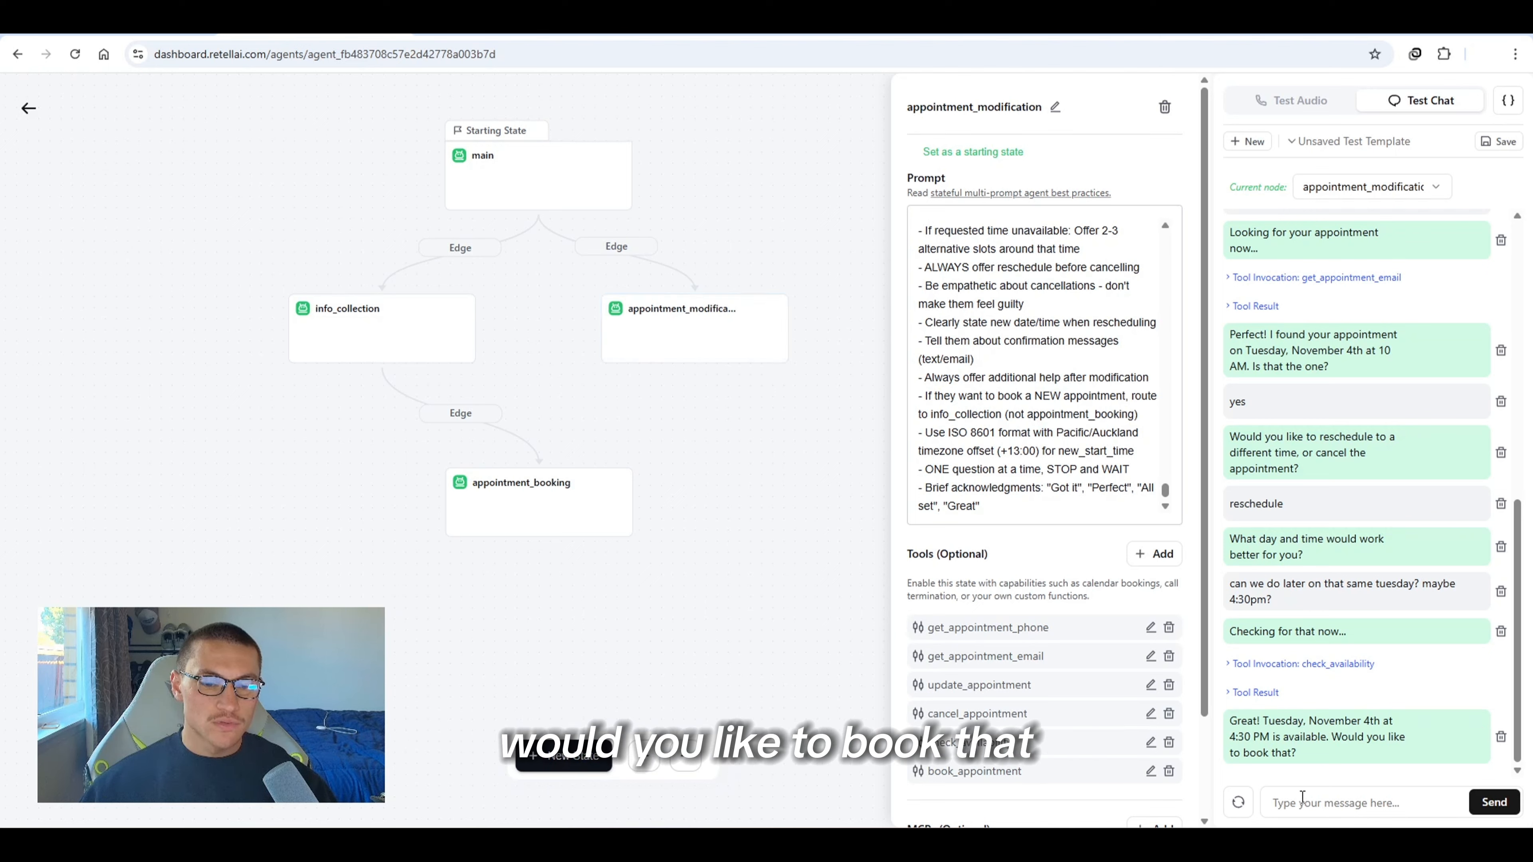
type("yes")
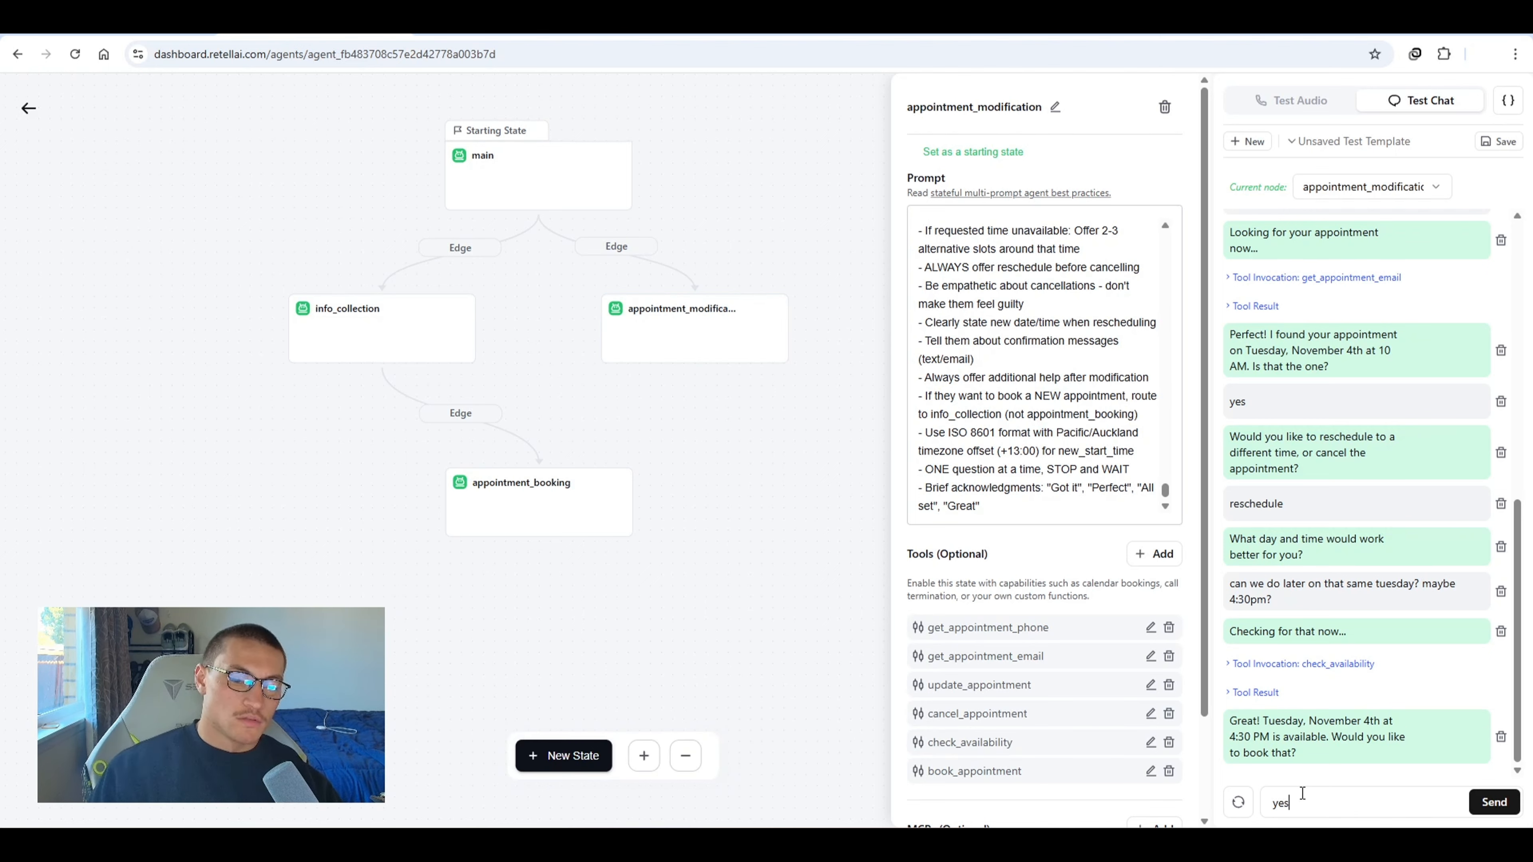
key("Return")
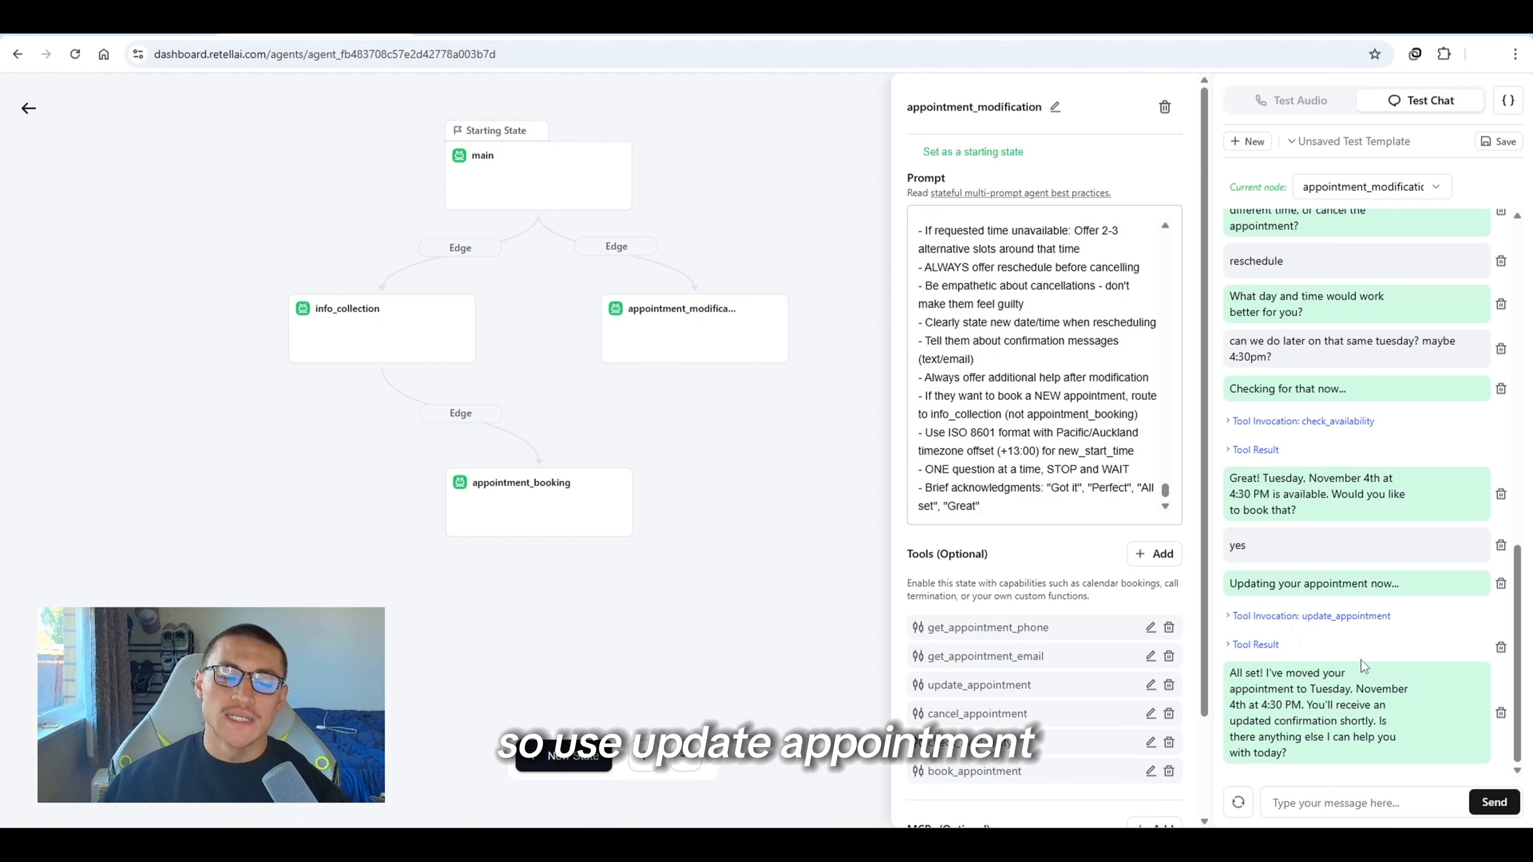
left_click_drag(1275, 677, 1297, 721)
left_click(1337, 721)
left_click(1298, 721)
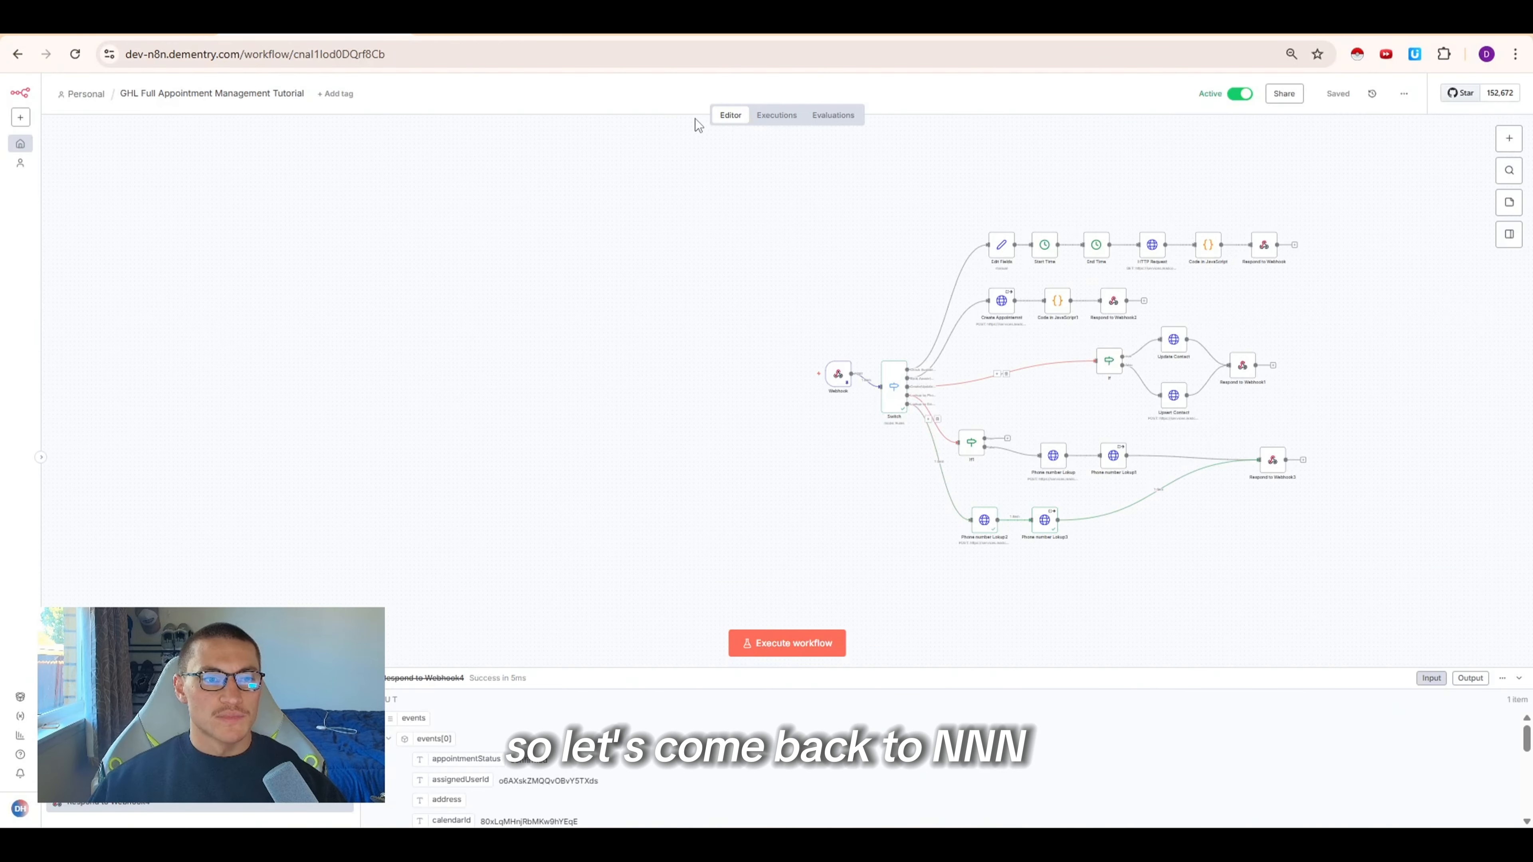
Load the latest workflow execution into the editor and unpin the Webhook data
left_click(779, 116)
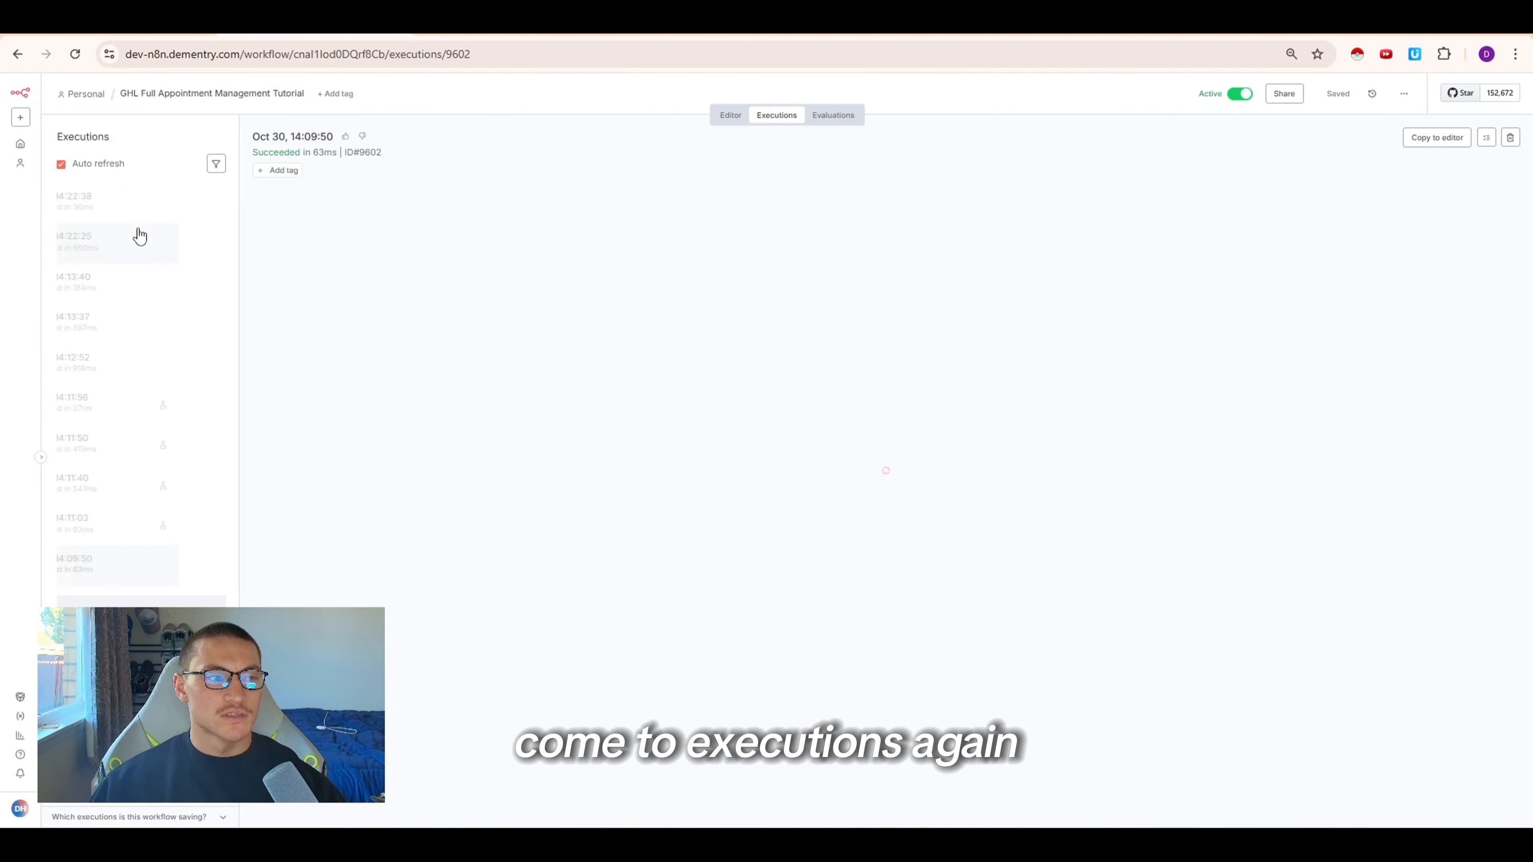
left_click(138, 221)
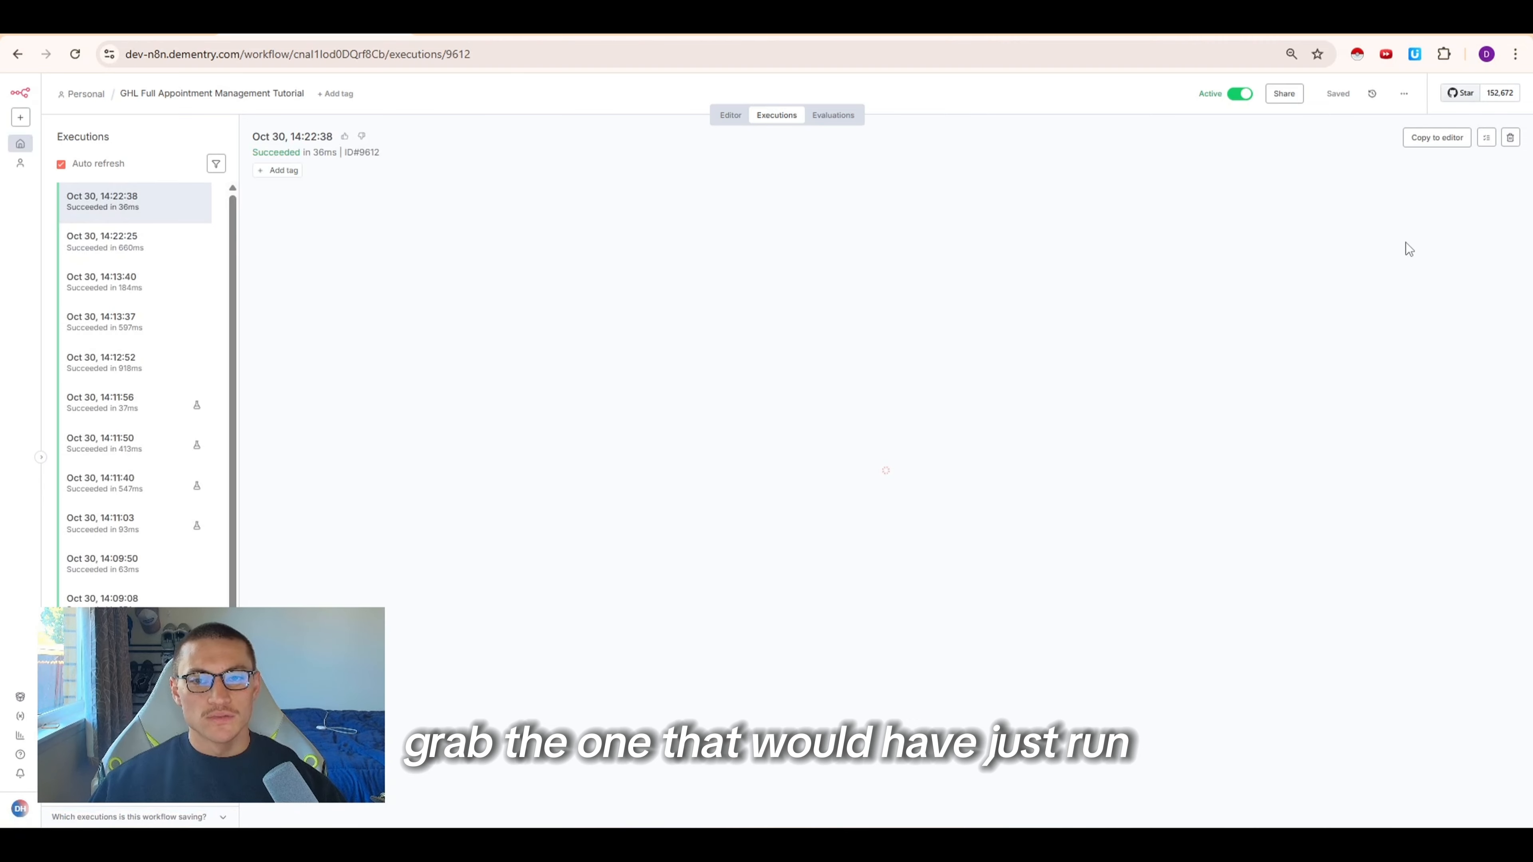
left_click(1436, 138)
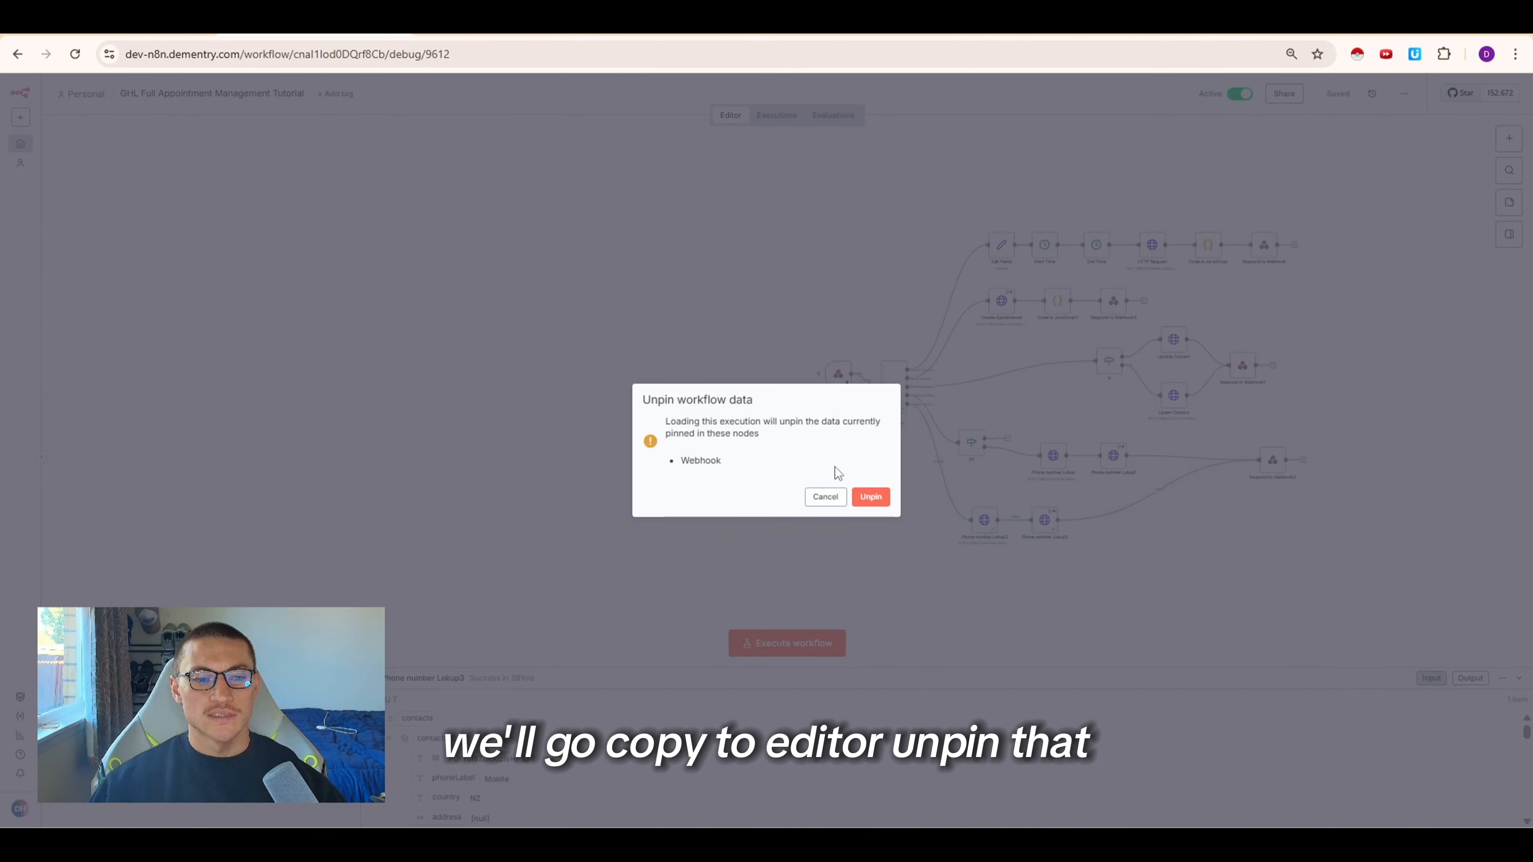
left_click(869, 496)
Select all workflow nodes and tidy up the canvas layout
scroll(875, 304, "down", 2)
scroll(876, 332, "up", 4)
left_click_drag(845, 354, 644, 356)
left_click_drag(775, 144, 1297, 657)
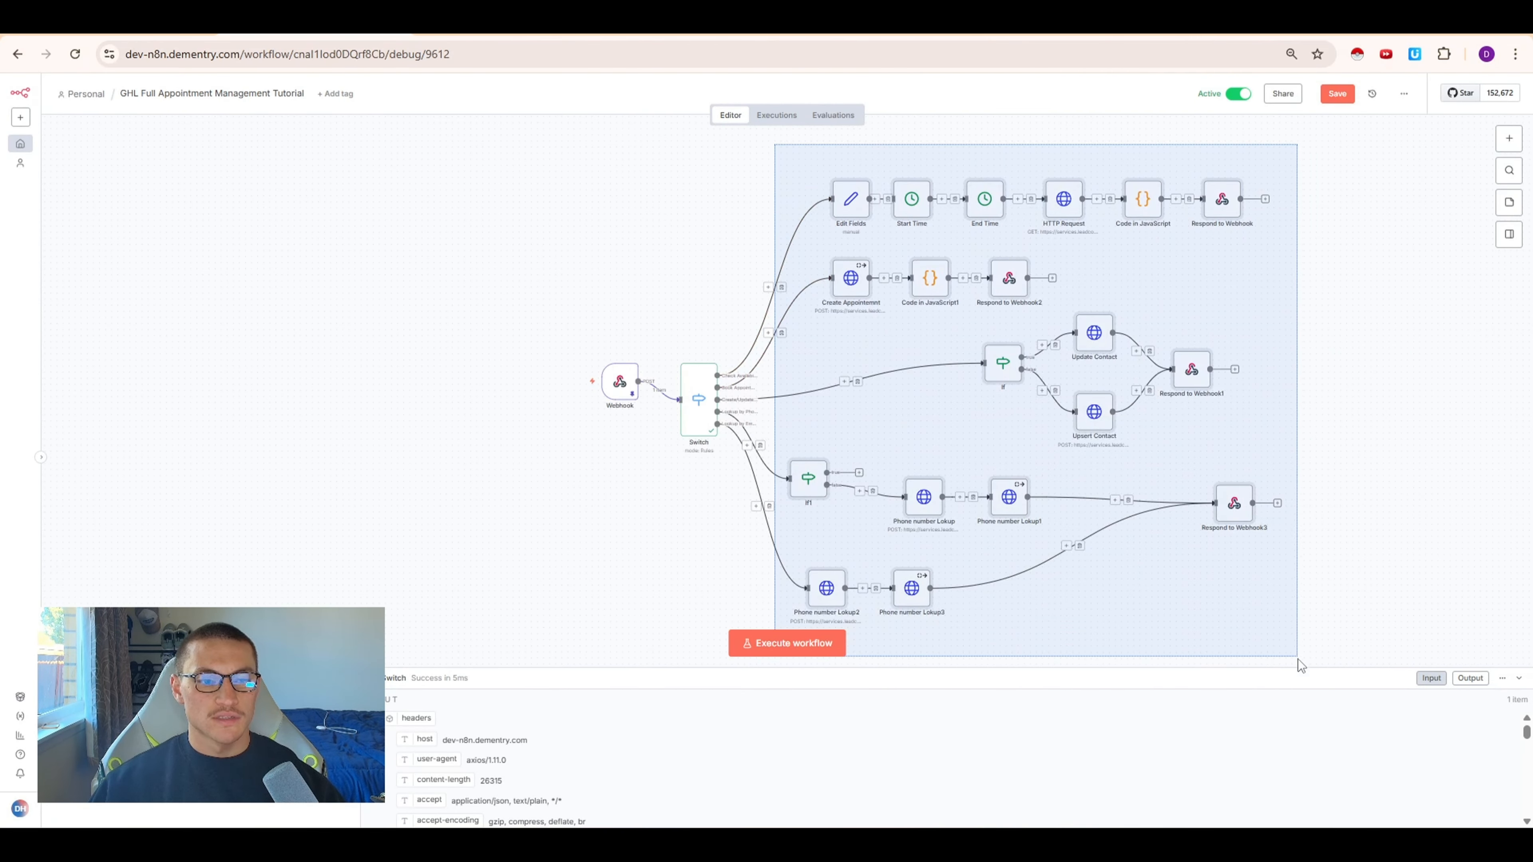
key("alt+shift+t")
scroll(763, 431, "down", 6)
scroll(732, 523, "up", 4)
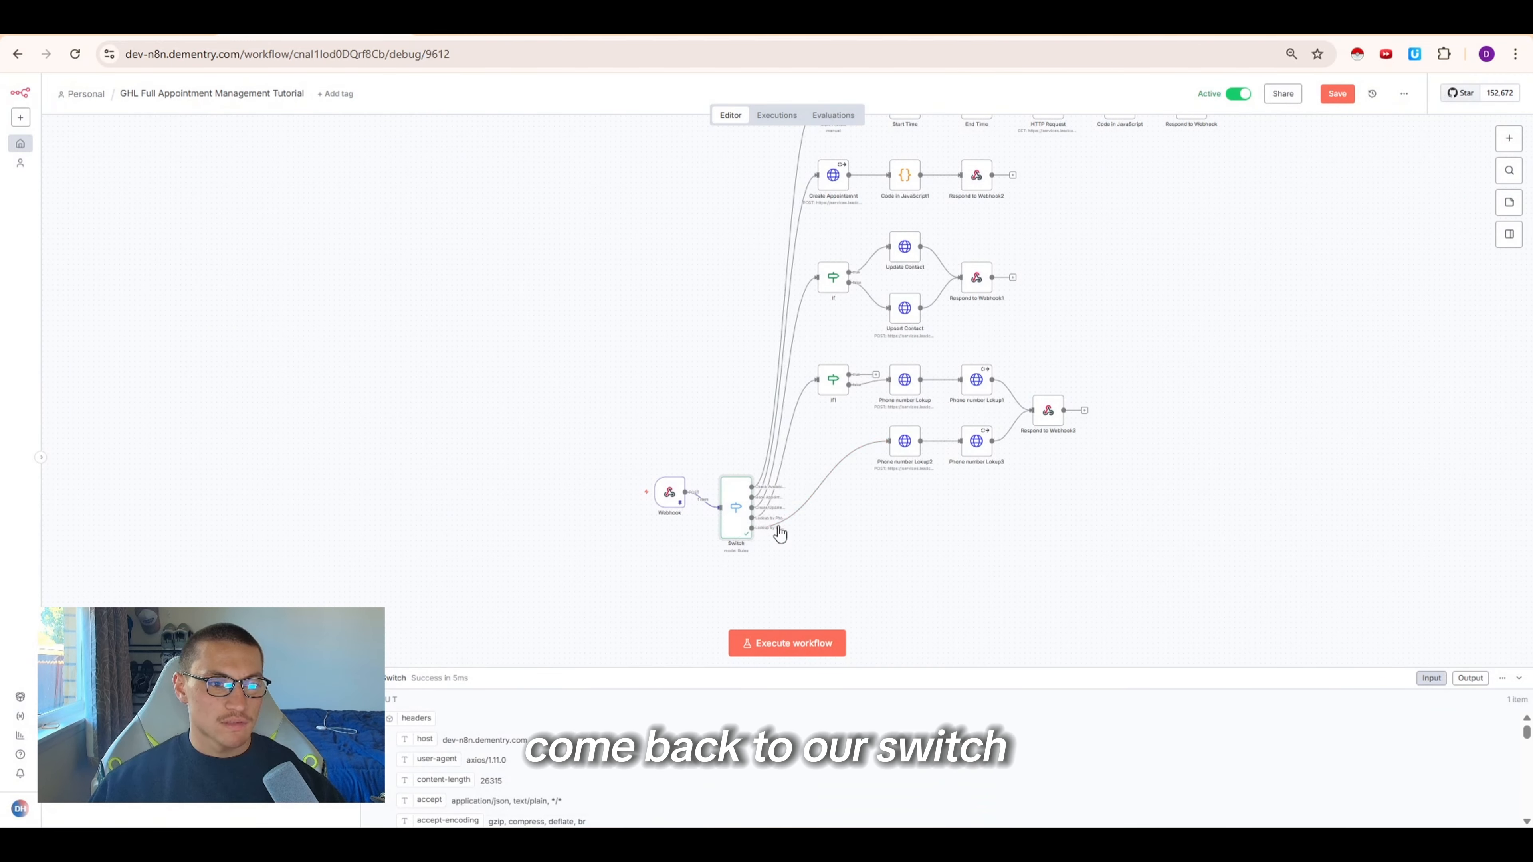
Add a Switch routing rule where {{ $json.body.name }} is equal to update_appointment, then execute the step
double_click(734, 520)
scroll(700, 597, "down", 10)
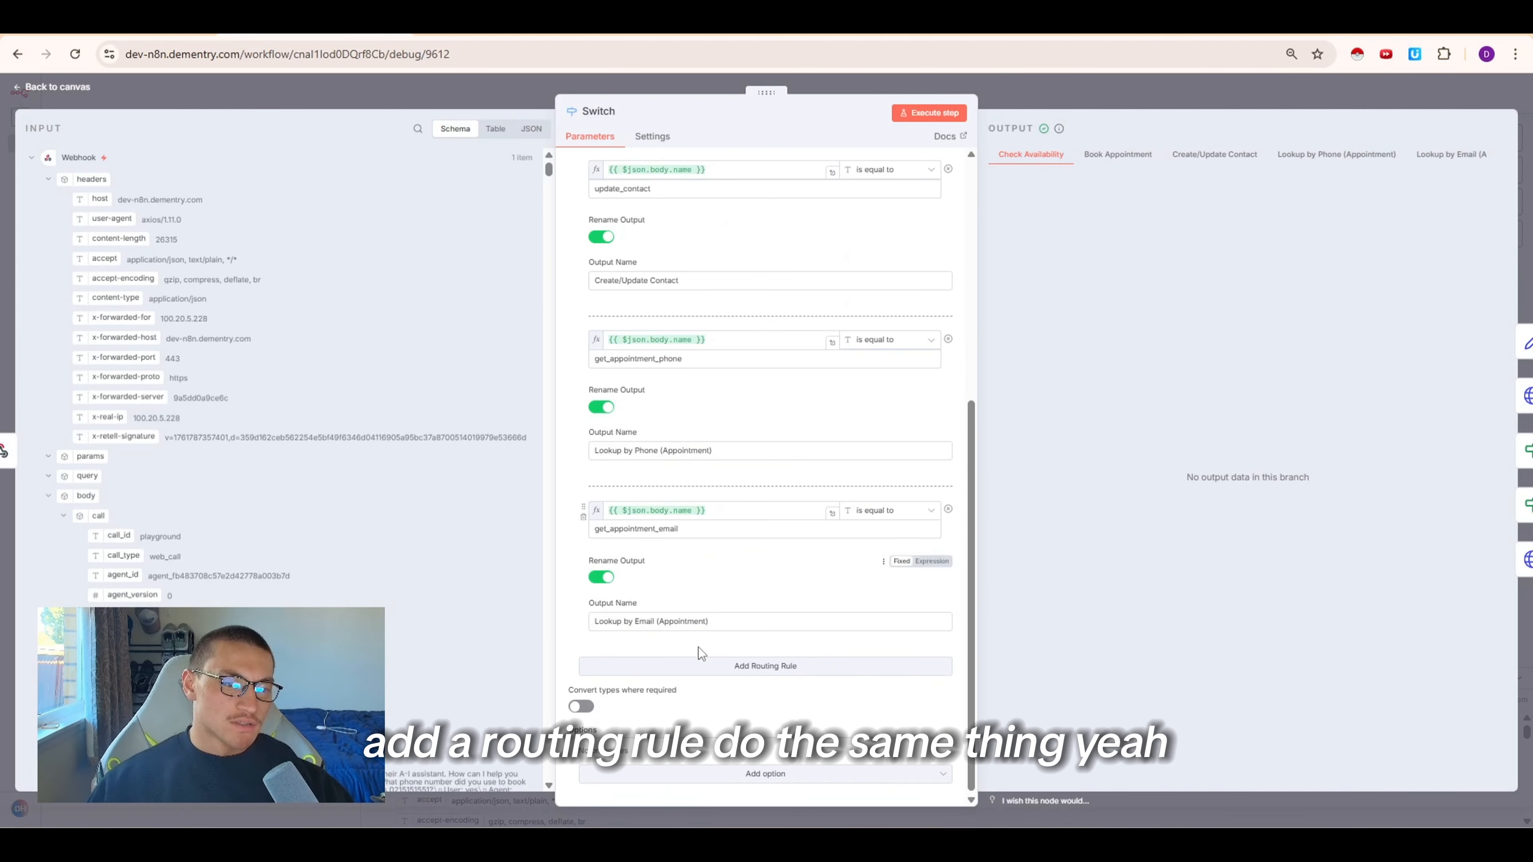
left_click(700, 665)
triple_click(696, 510)
key("ctrl+c")
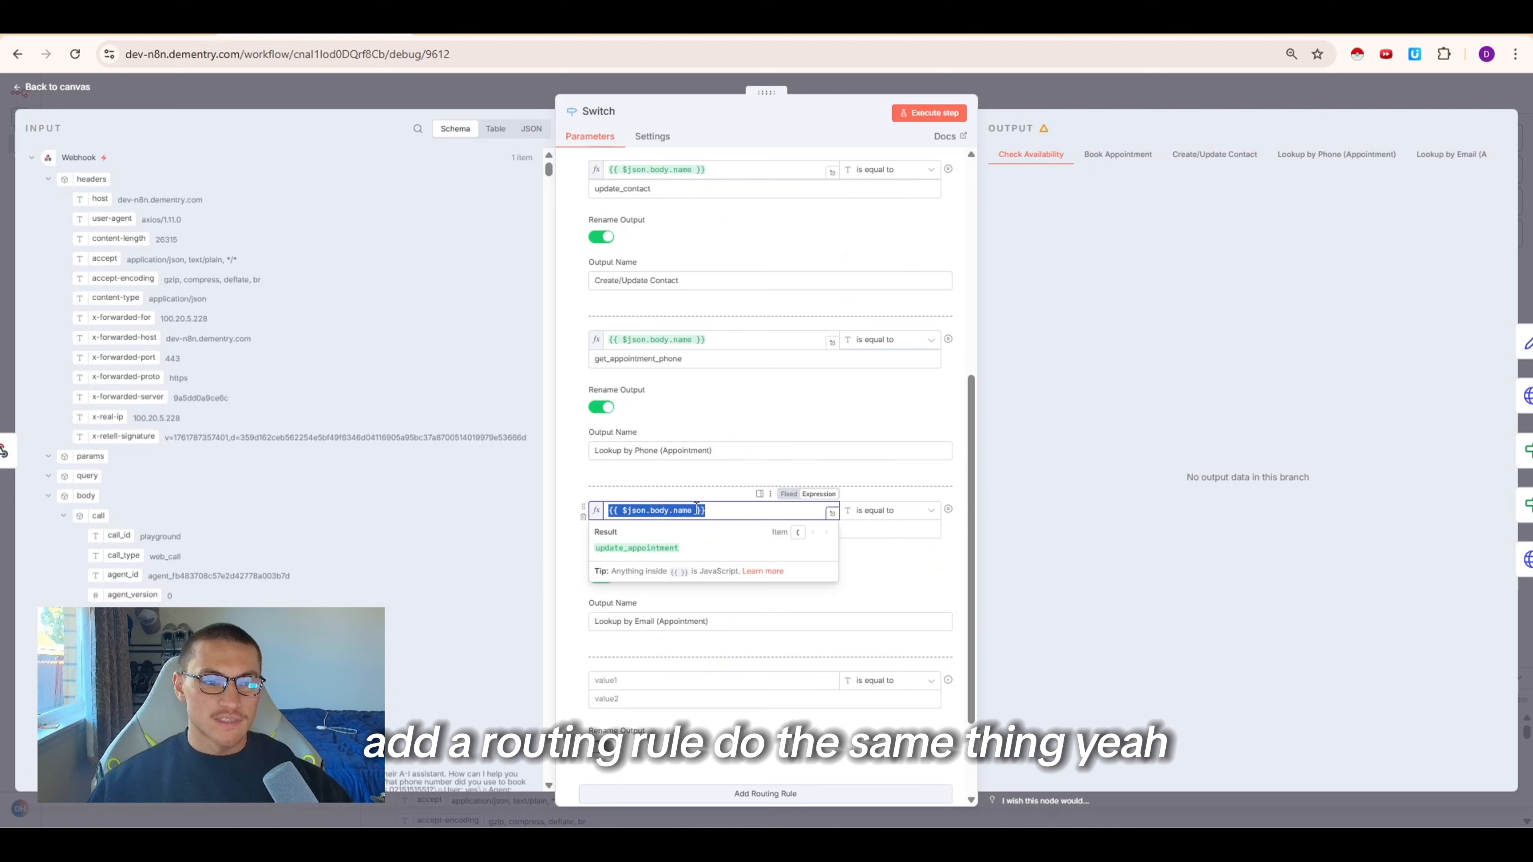
left_click(707, 681)
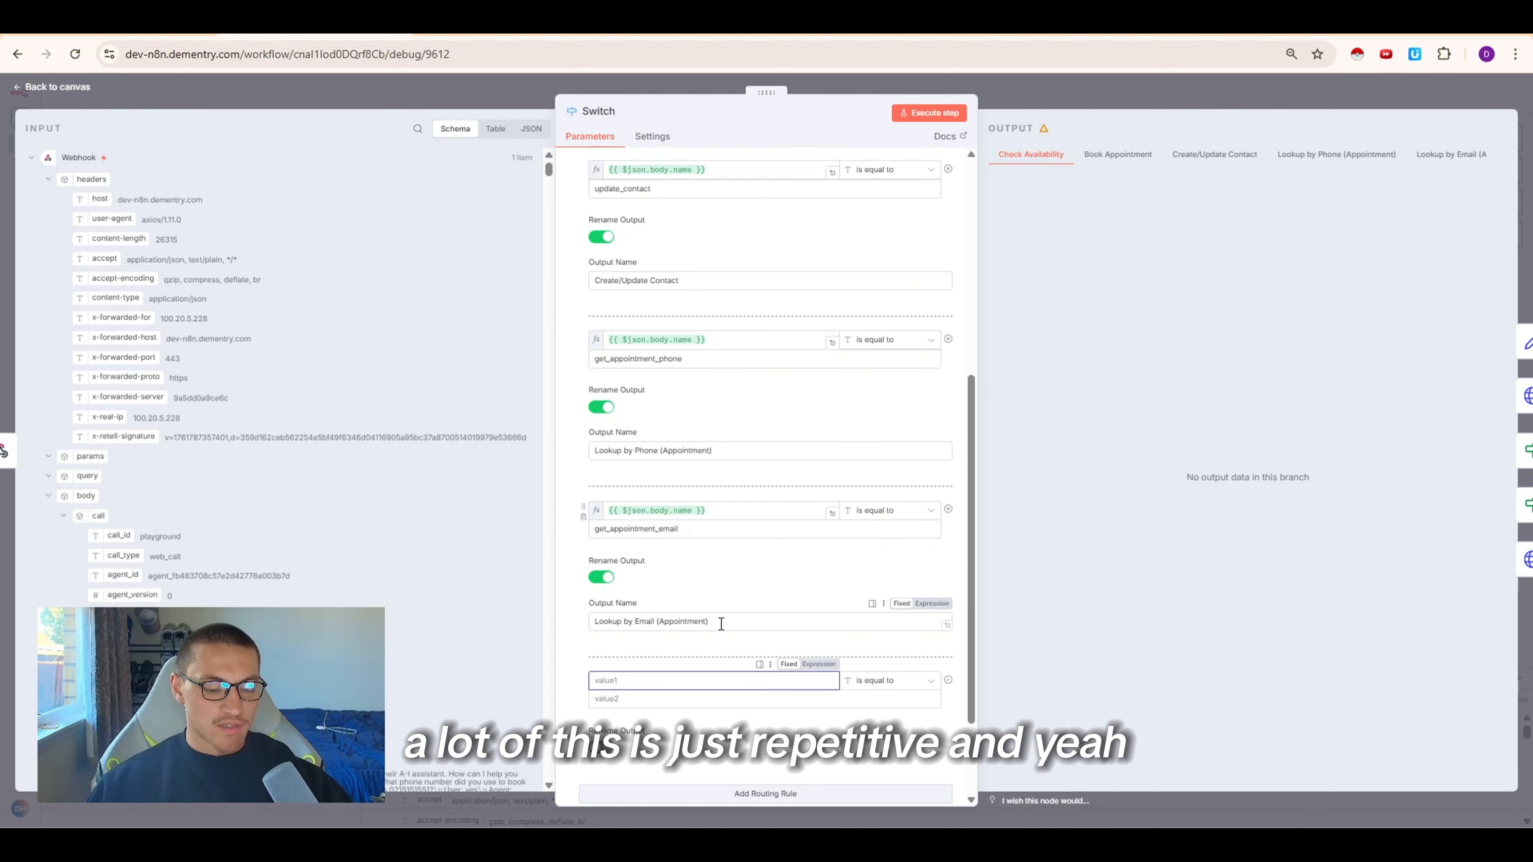
key("ctrl+v")
double_click(596, 719)
key("ctrl+c")
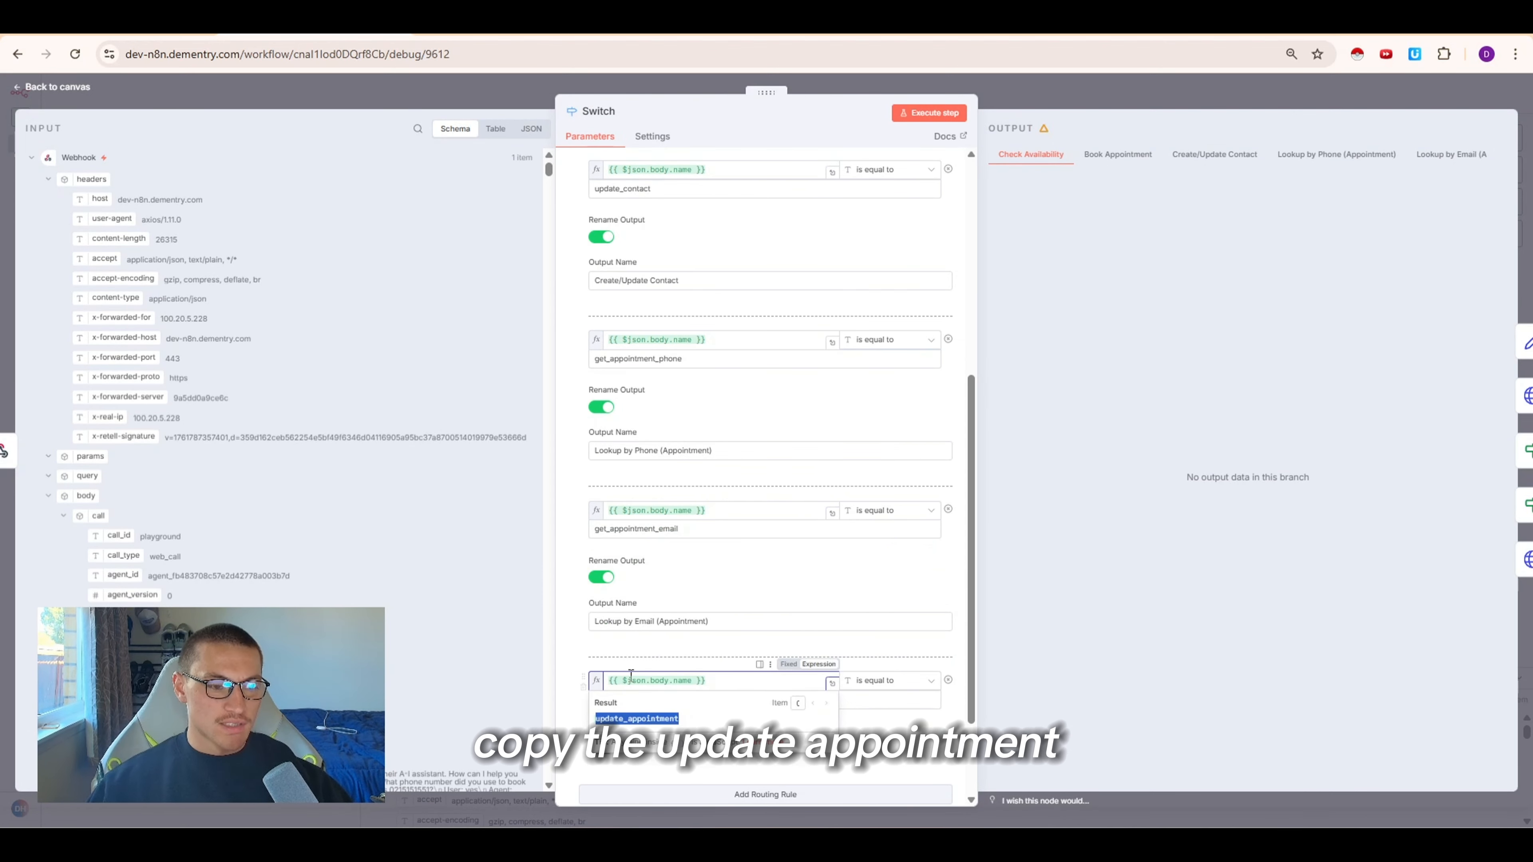
left_click(723, 700)
key("ctrl+v")
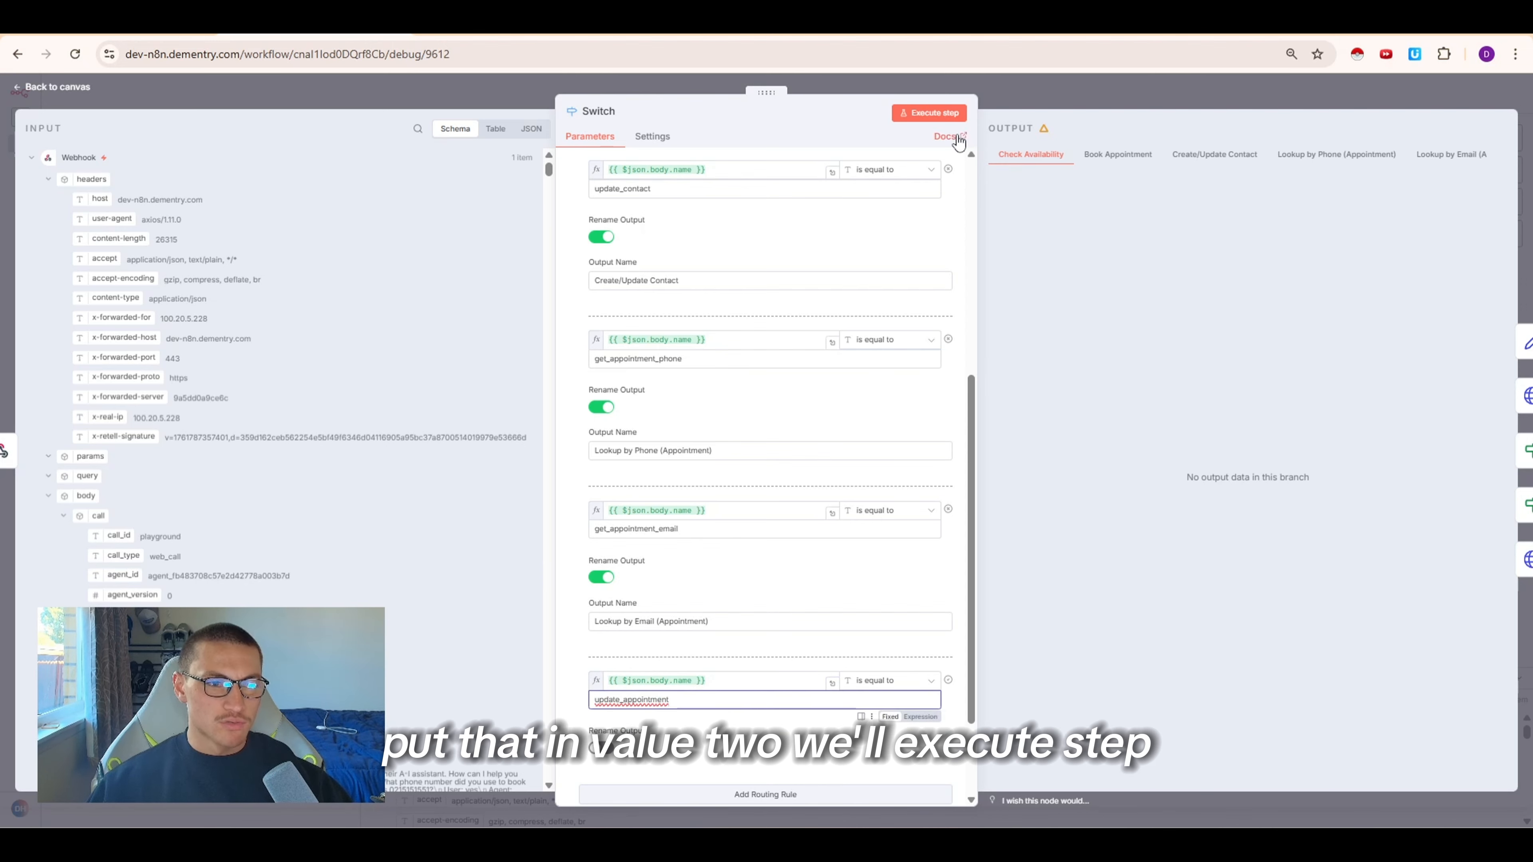
left_click(929, 113)
key("Escape")
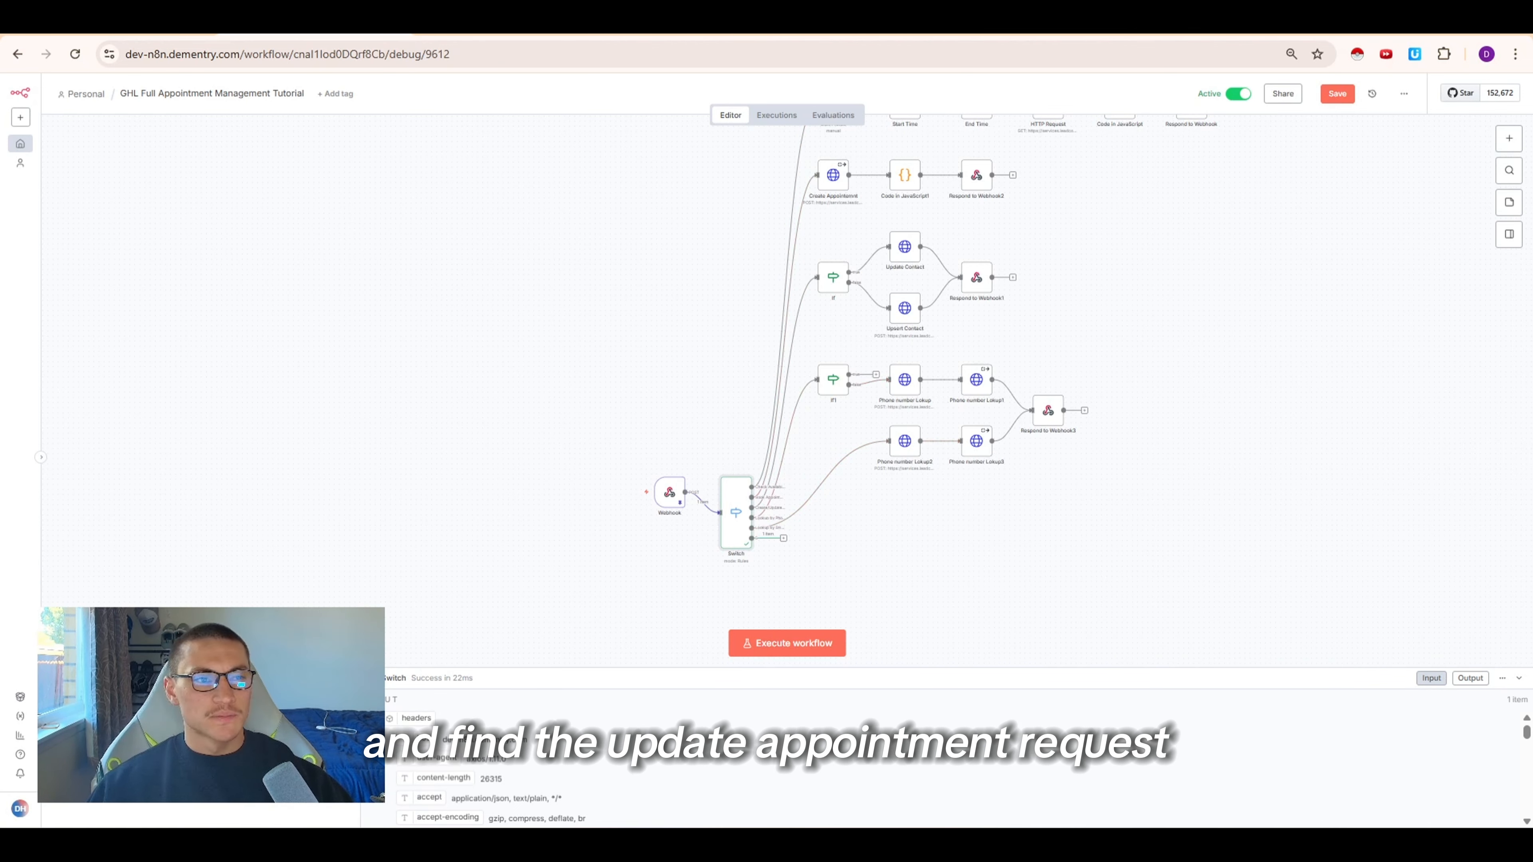
Open the HighLevel API documentation for the Calendar Events Update Appointment endpoint
left_click(512, 23)
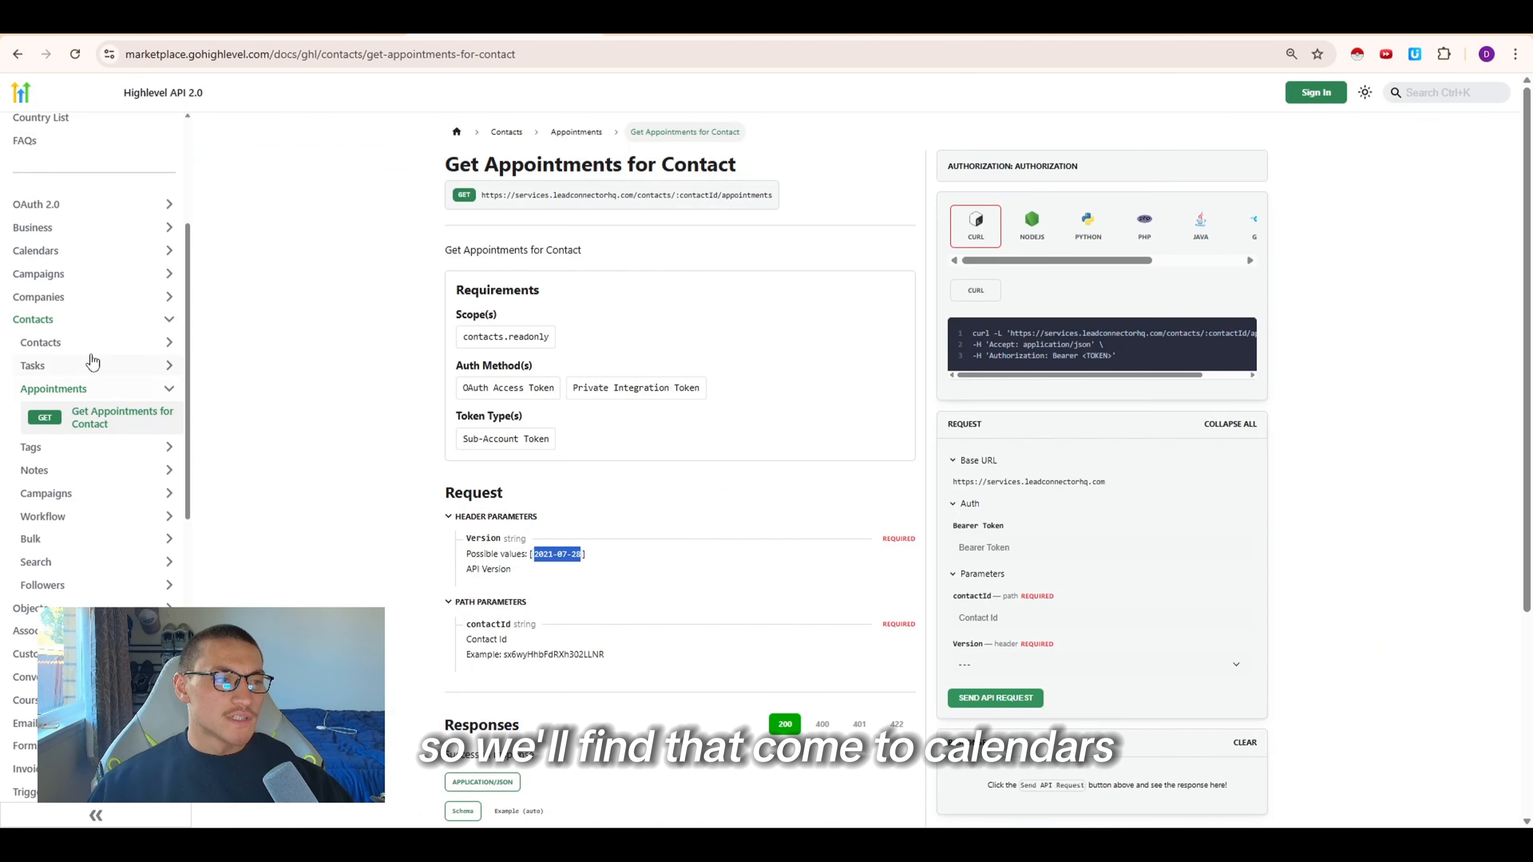
left_click(60, 250)
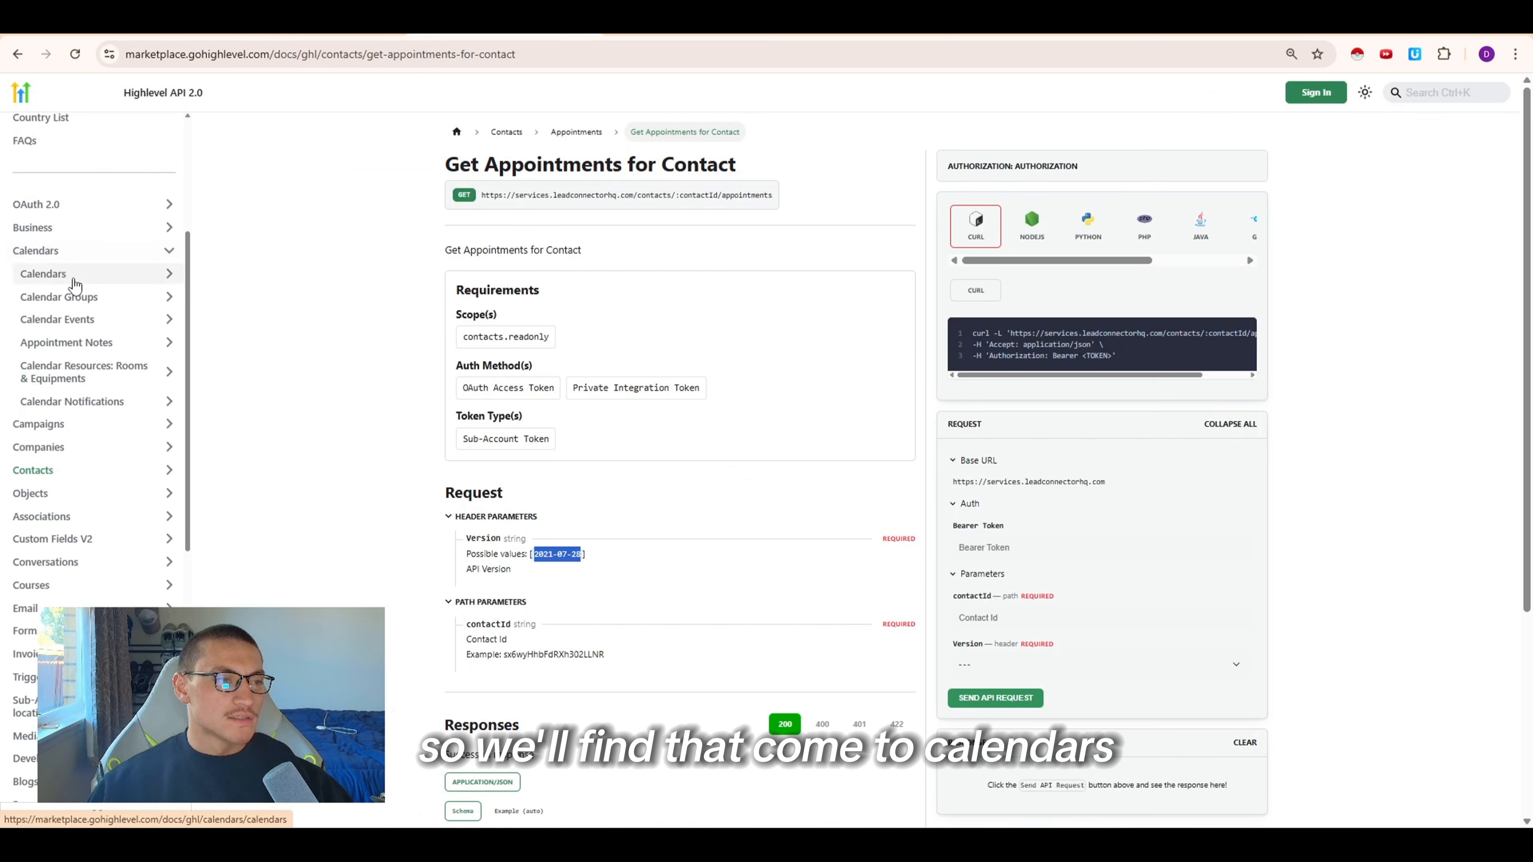
left_click(84, 314)
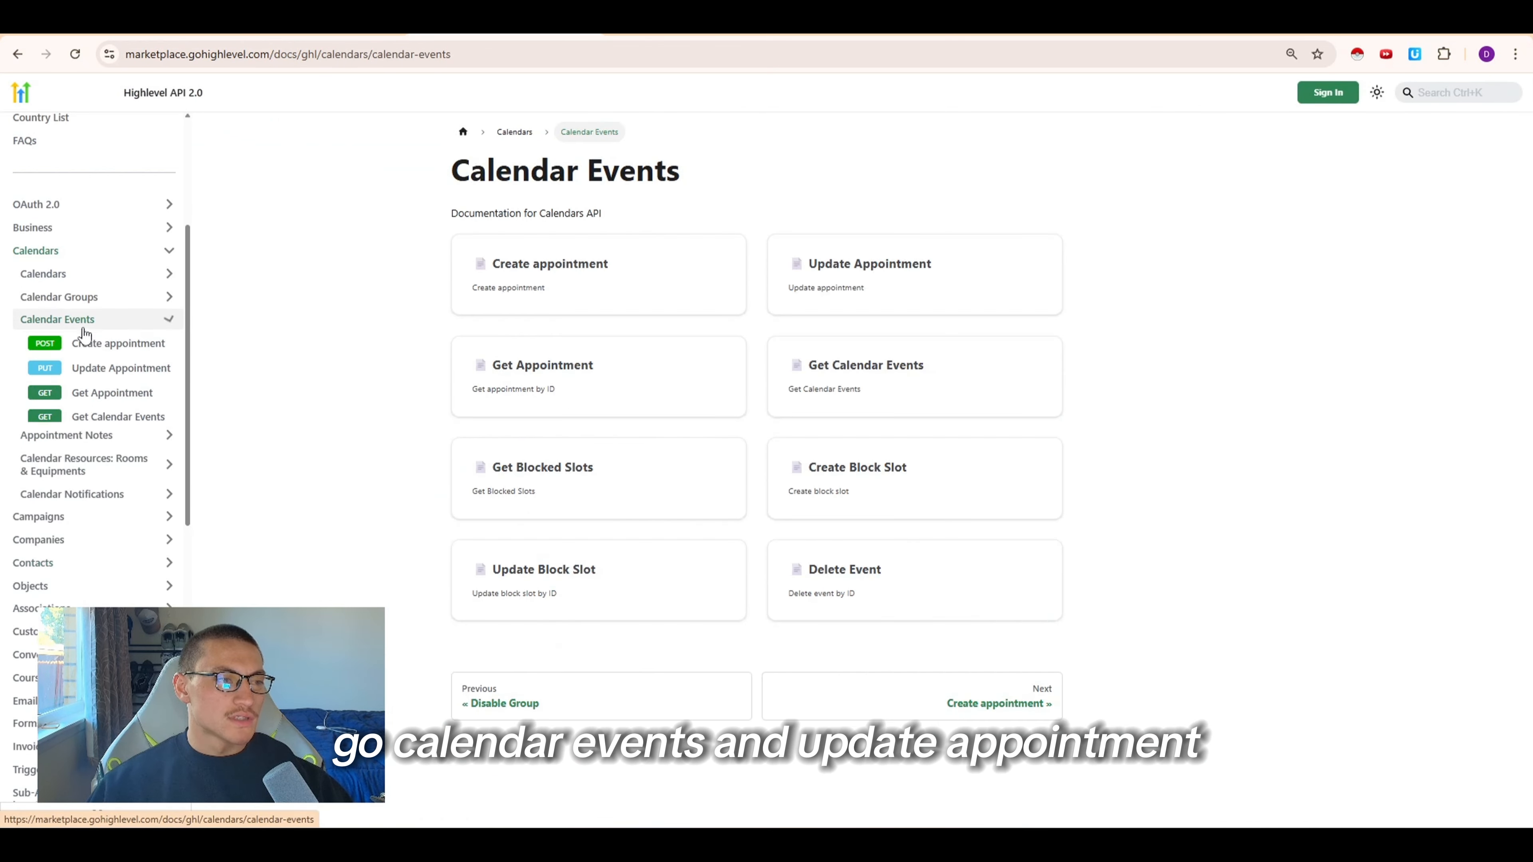
left_click(97, 374)
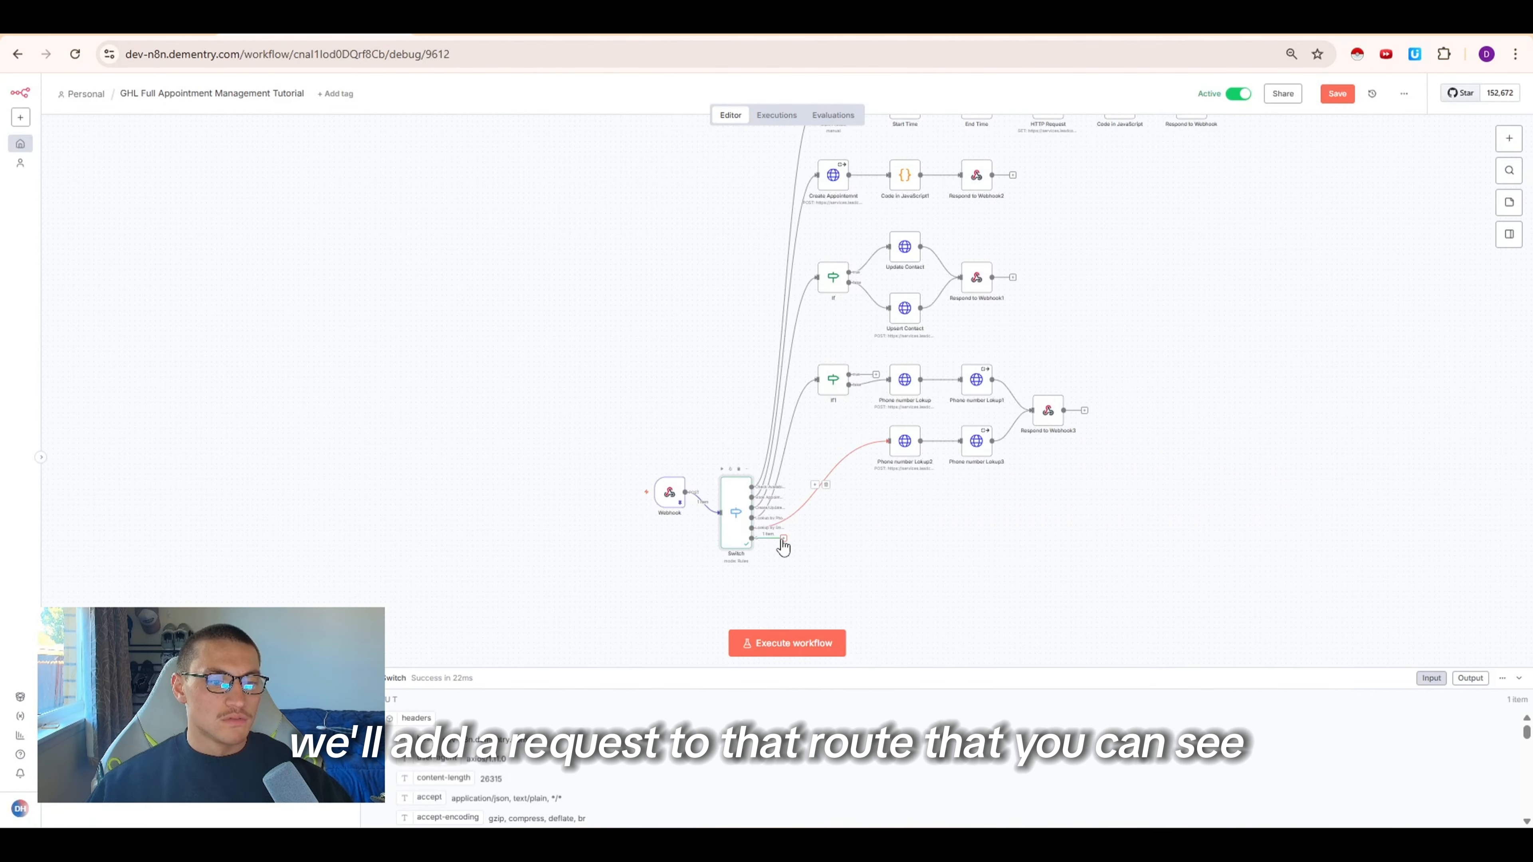
Add an HTTP Request node to the Switch's new update appointment output
left_click(782, 539)
type("requ")
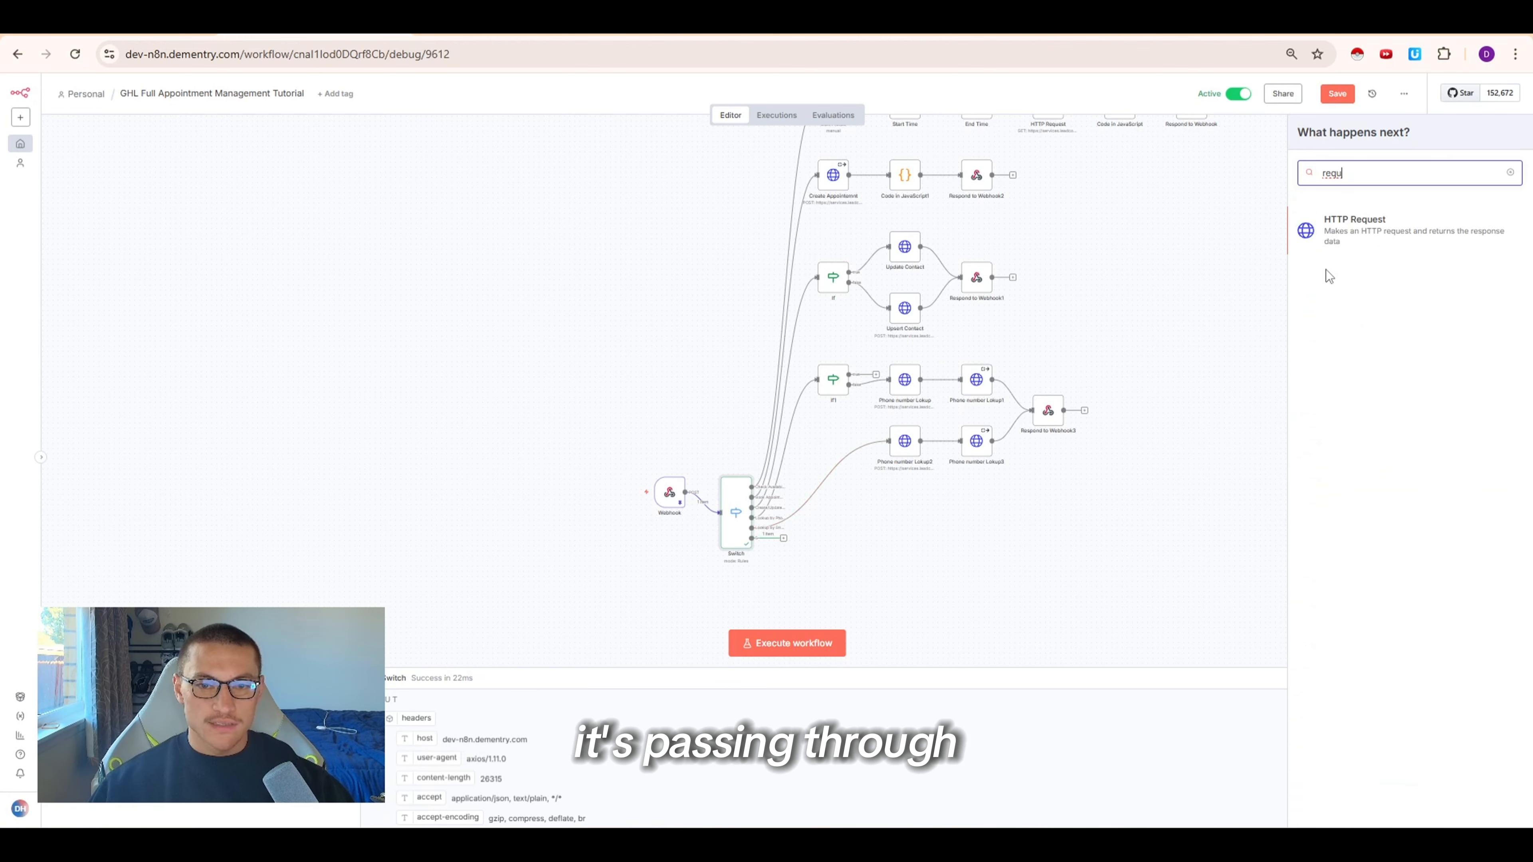
left_click(1338, 243)
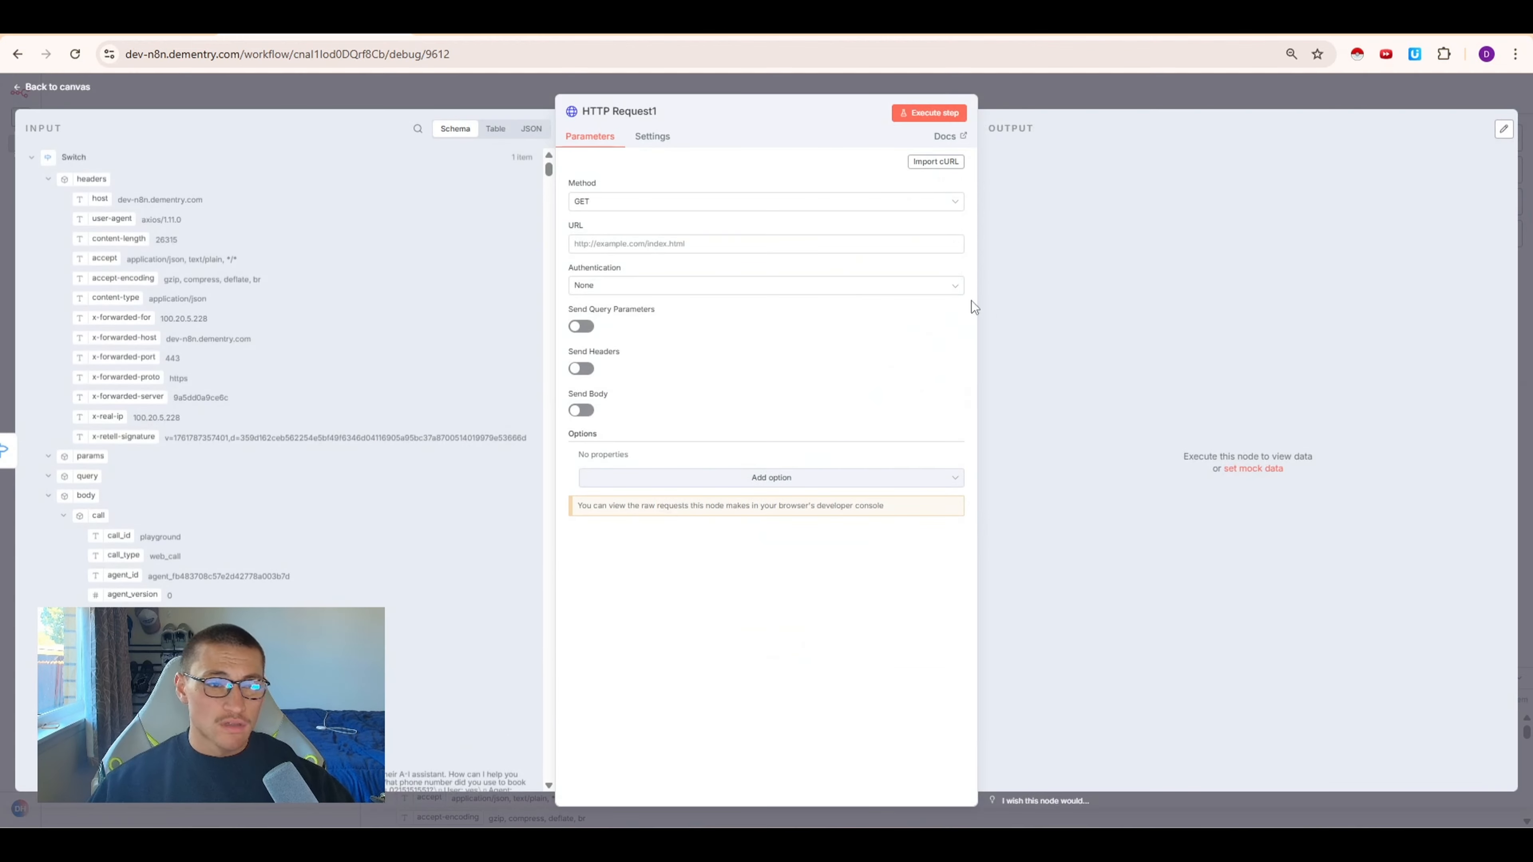
Import the copied Update Appointment cURL command into the HTTP Request node
left_click(924, 164)
key("ctrl+v")
left_click(953, 501)
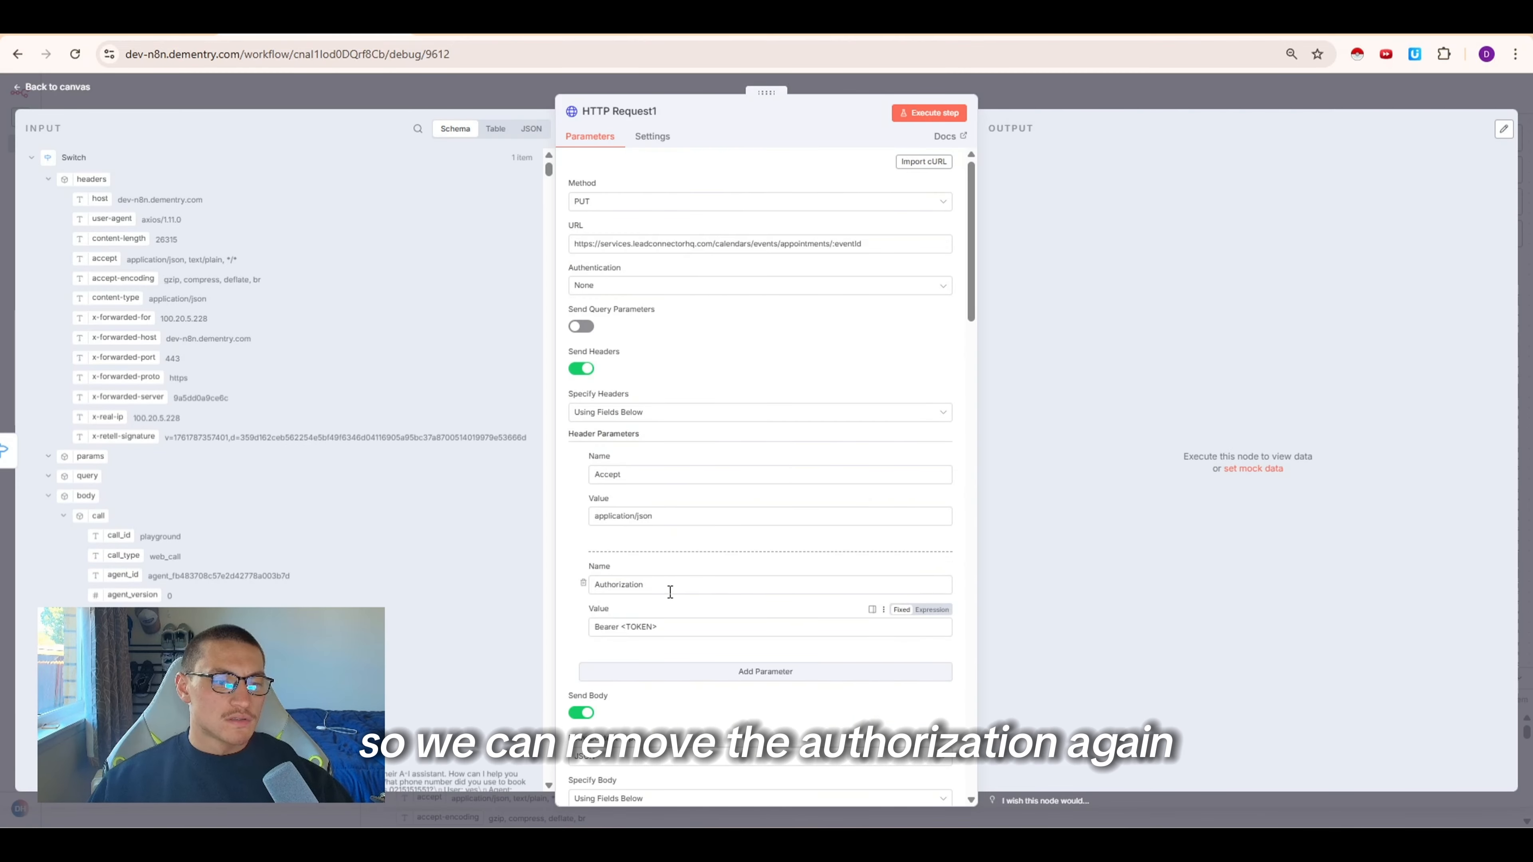
Replace the Authorization header with Generic Credential Type Bearer Auth using the GHL CalendarTutorial credential
left_click(579, 585)
left_click(640, 285)
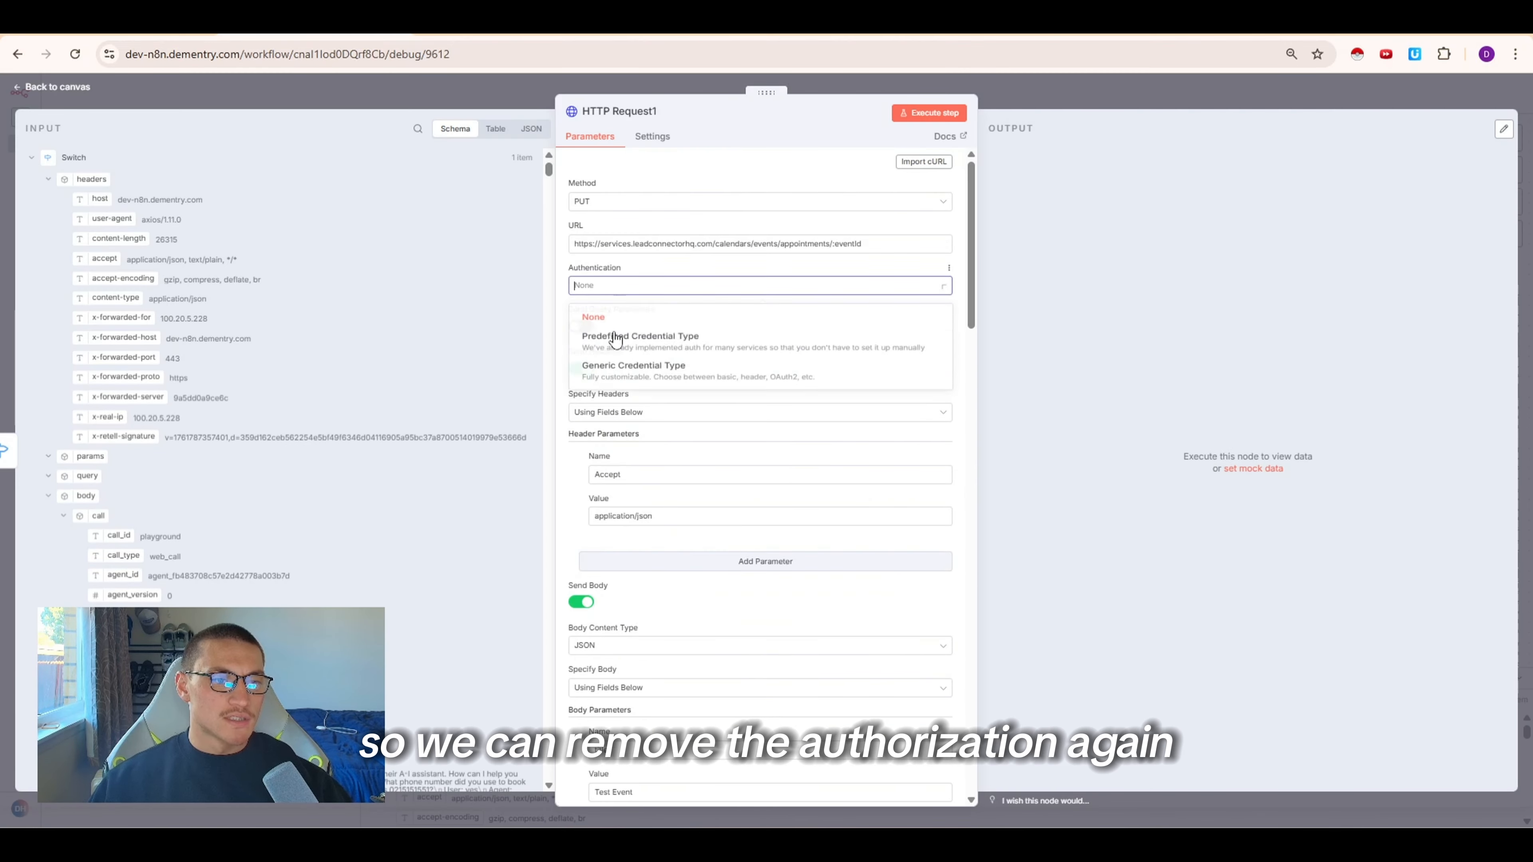
left_click(616, 379)
left_click(657, 327)
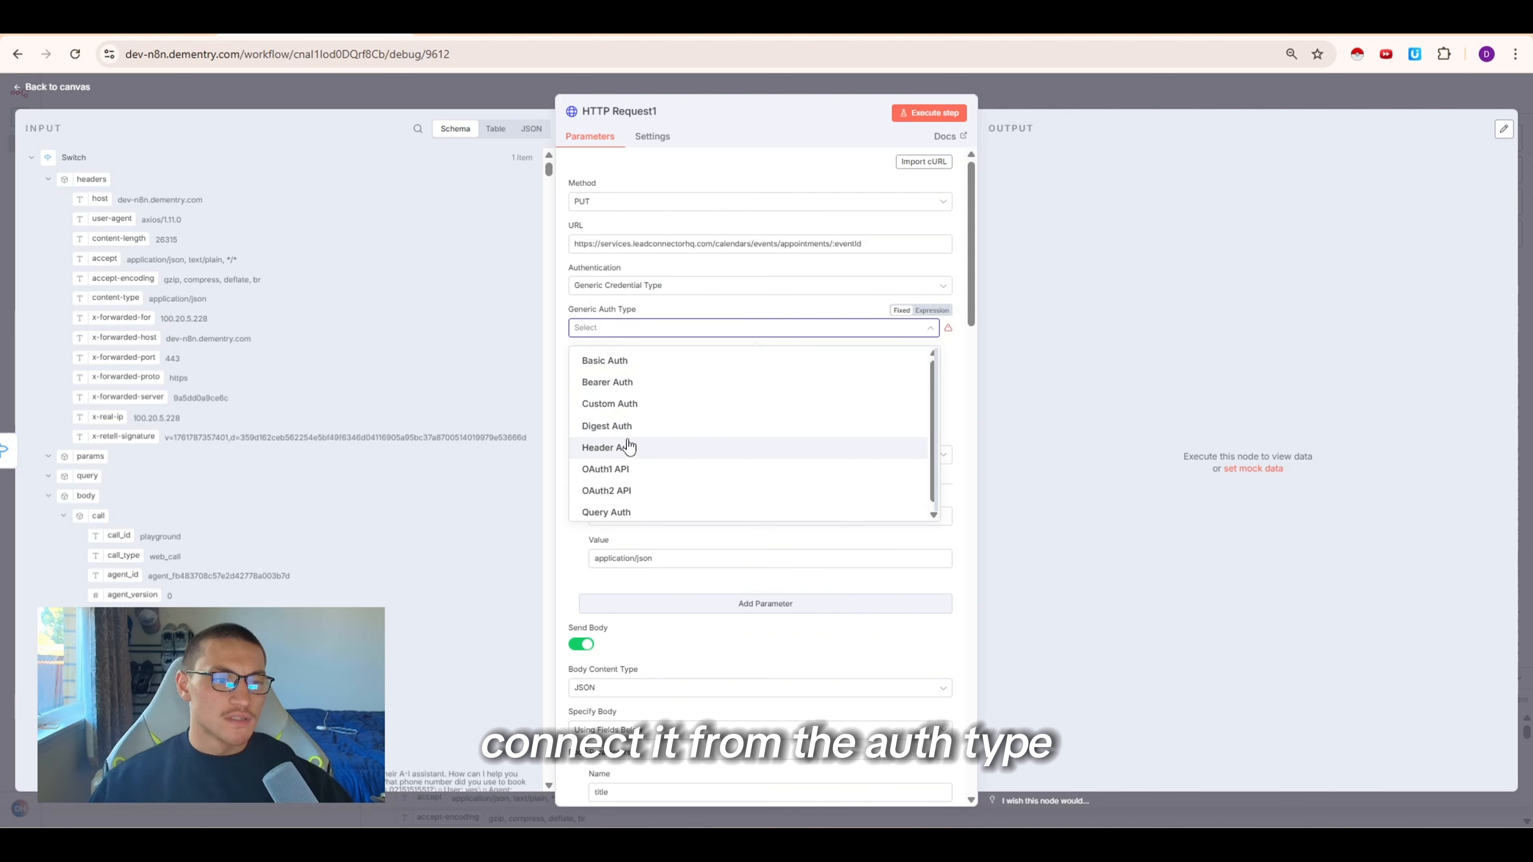
left_click(629, 382)
left_click(630, 369)
left_click(604, 465)
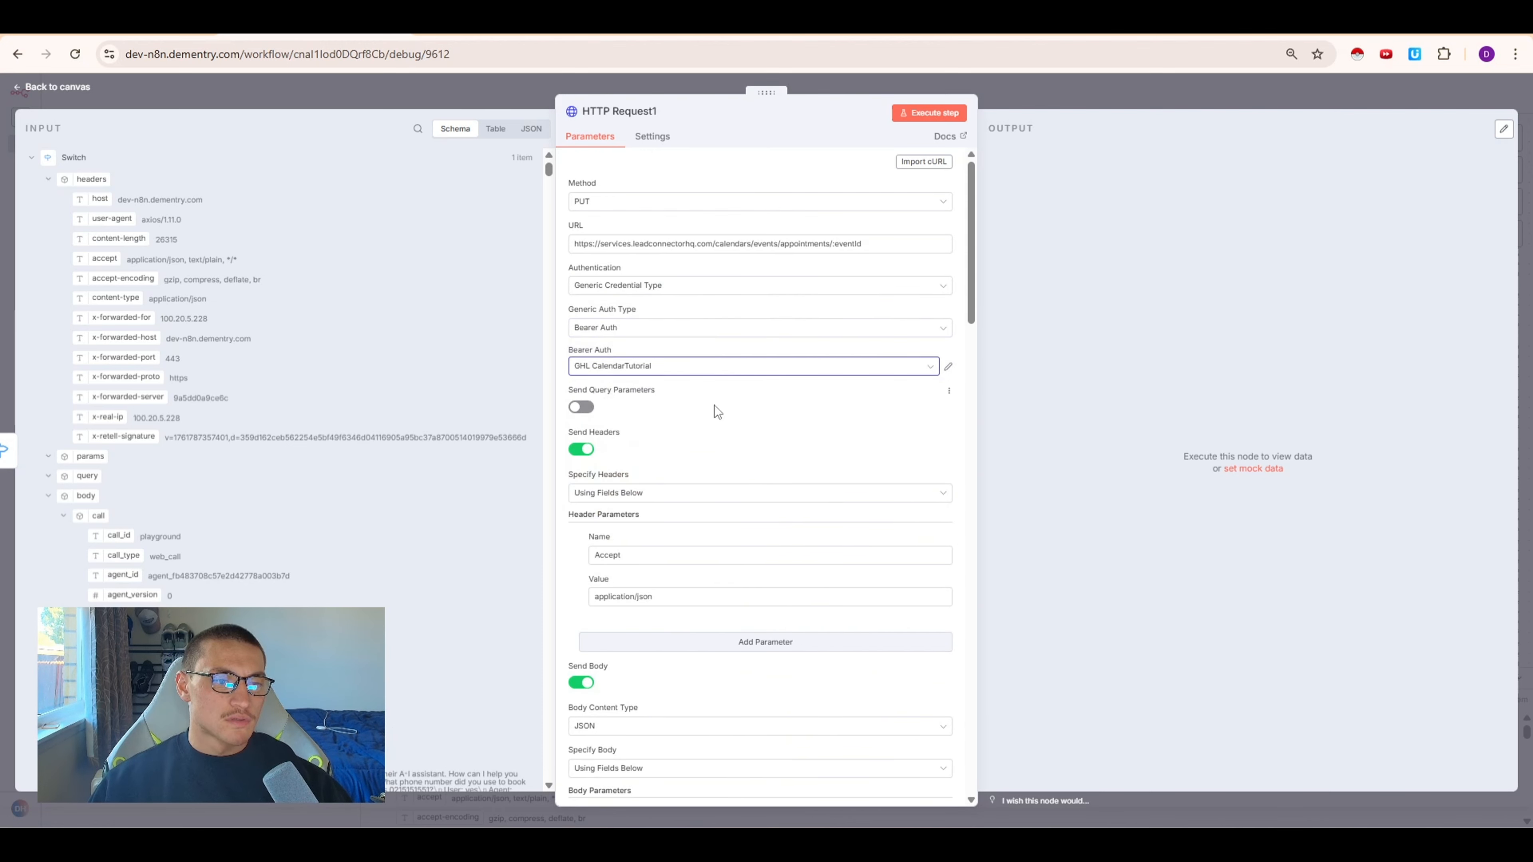
Add a header named version with the value 2021-04-15 copied from the API documentation
scroll(661, 374, "down", 4)
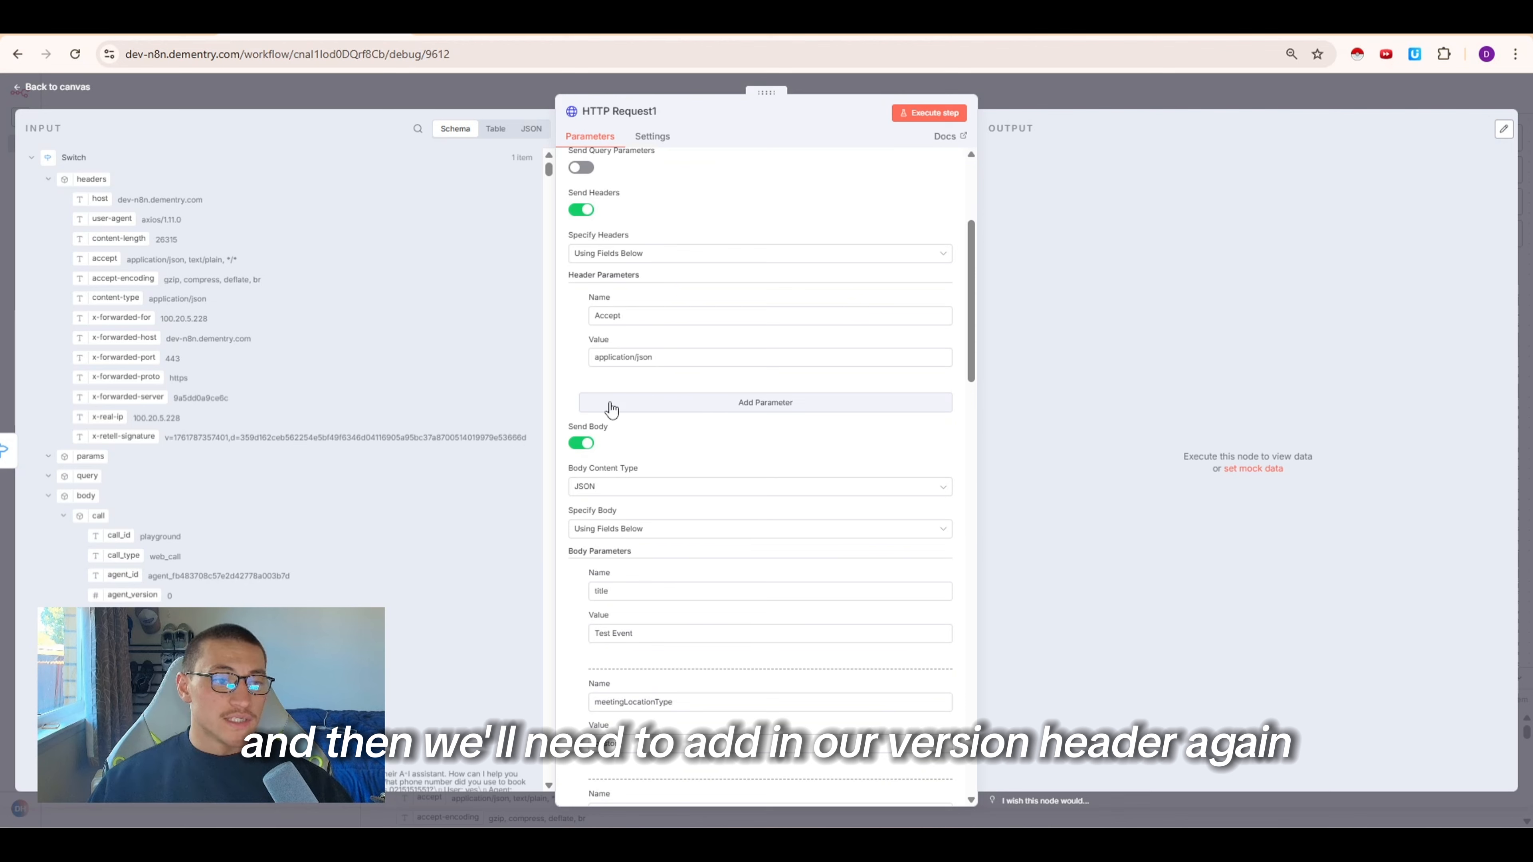
left_click(611, 403)
left_click(611, 429)
type("version")
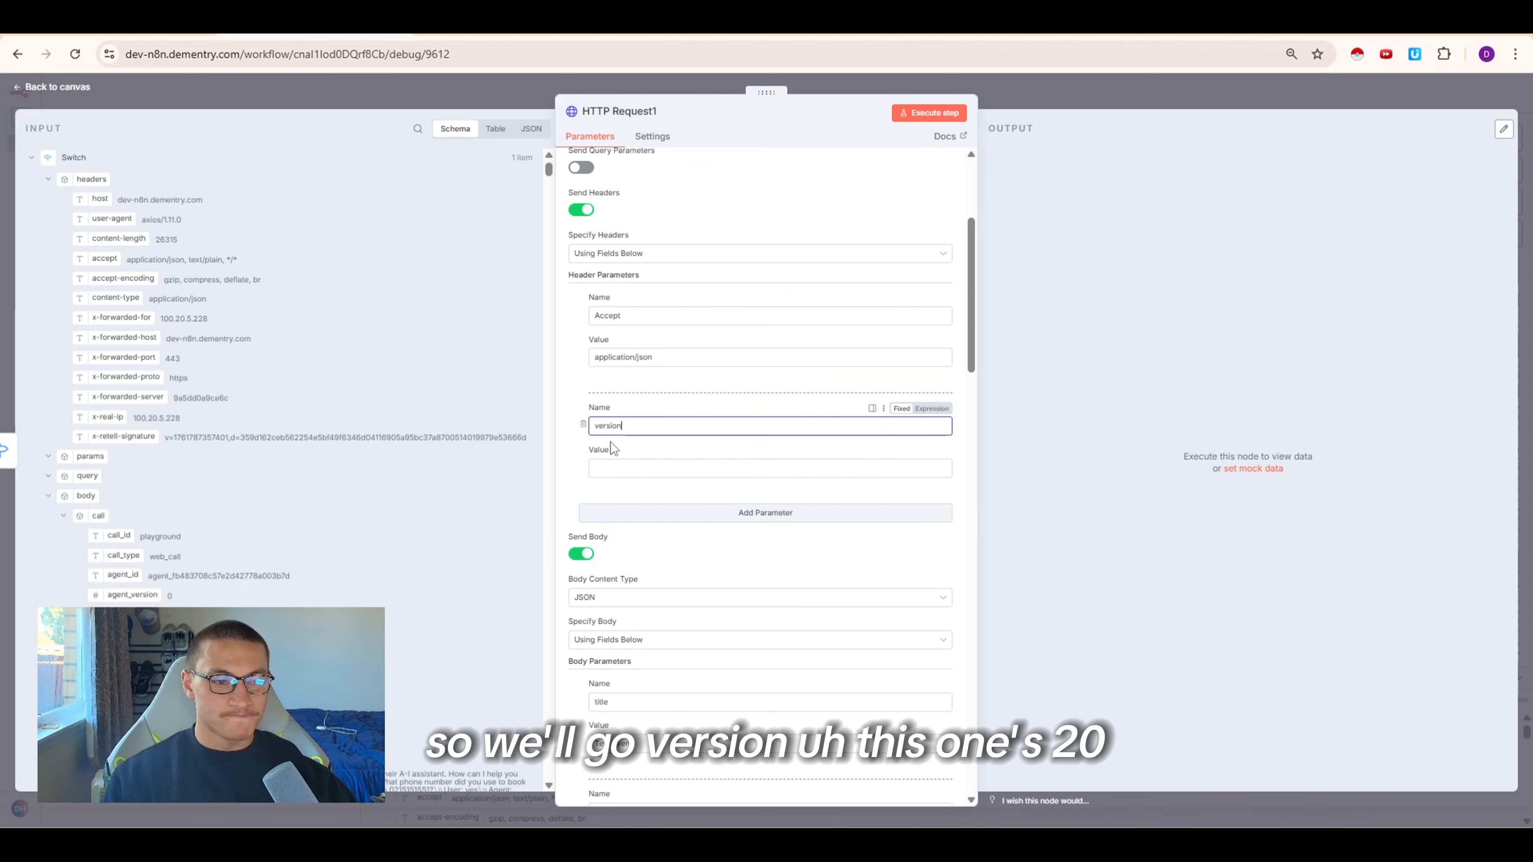
key("ctrl+Tab")
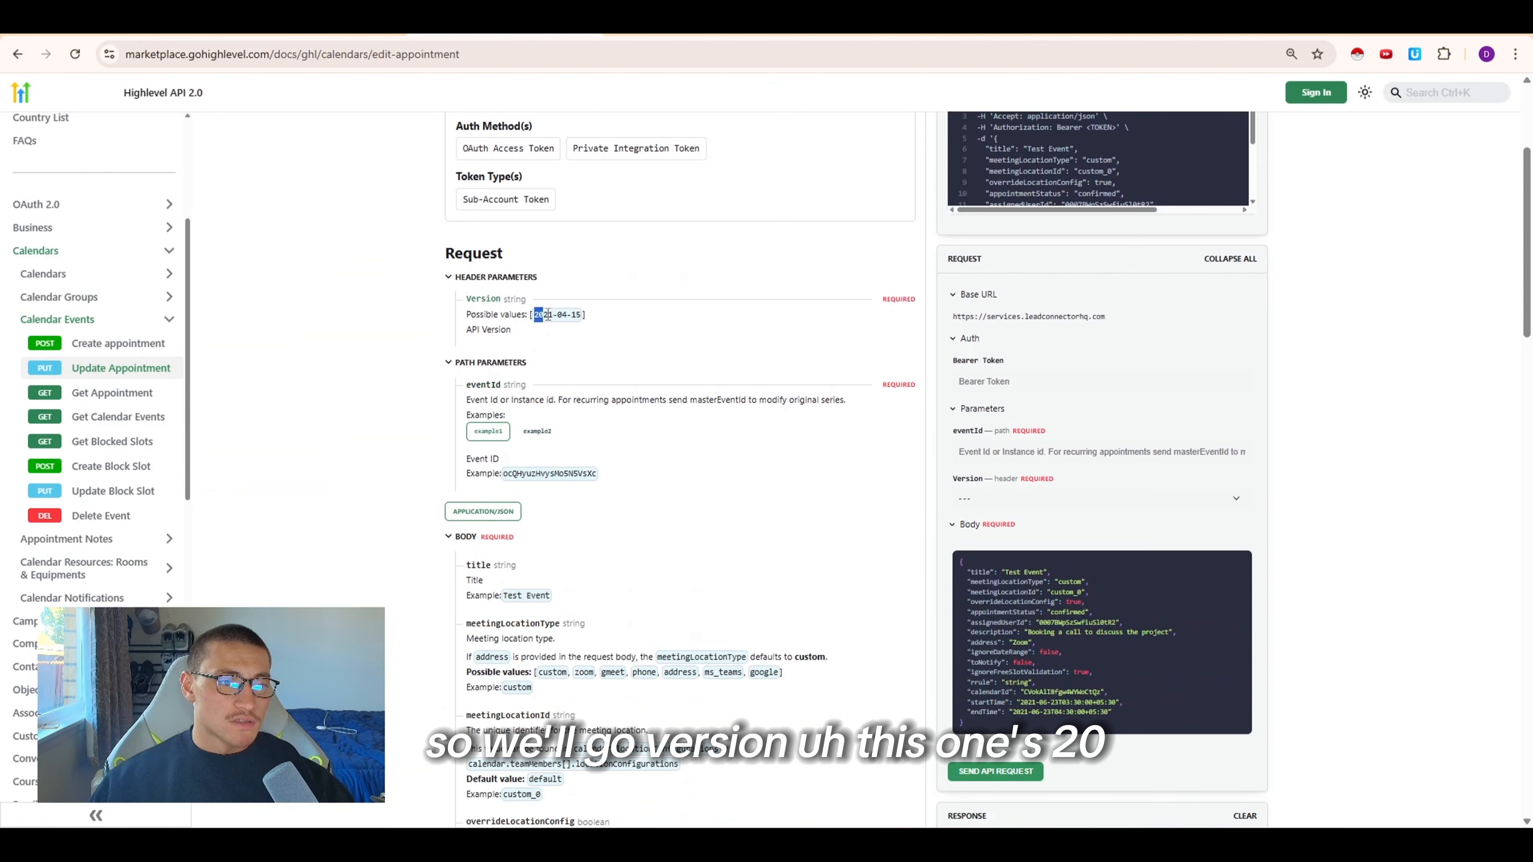
left_click_drag(579, 325, 580, 318)
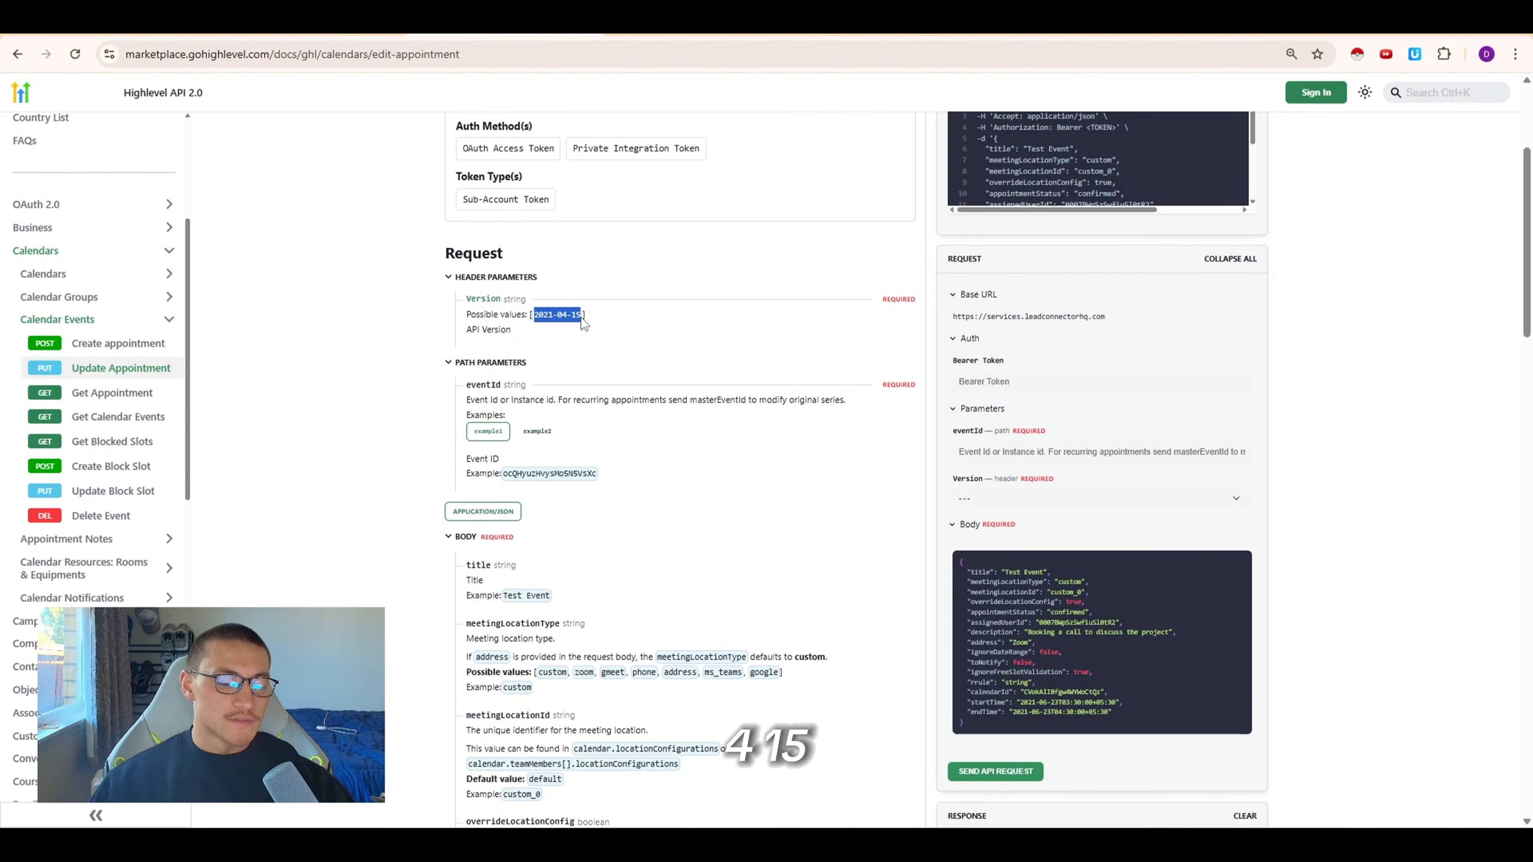
key("ctrl+c")
key("ctrl+shift+Tab")
left_click(730, 468)
key("ctrl+v")
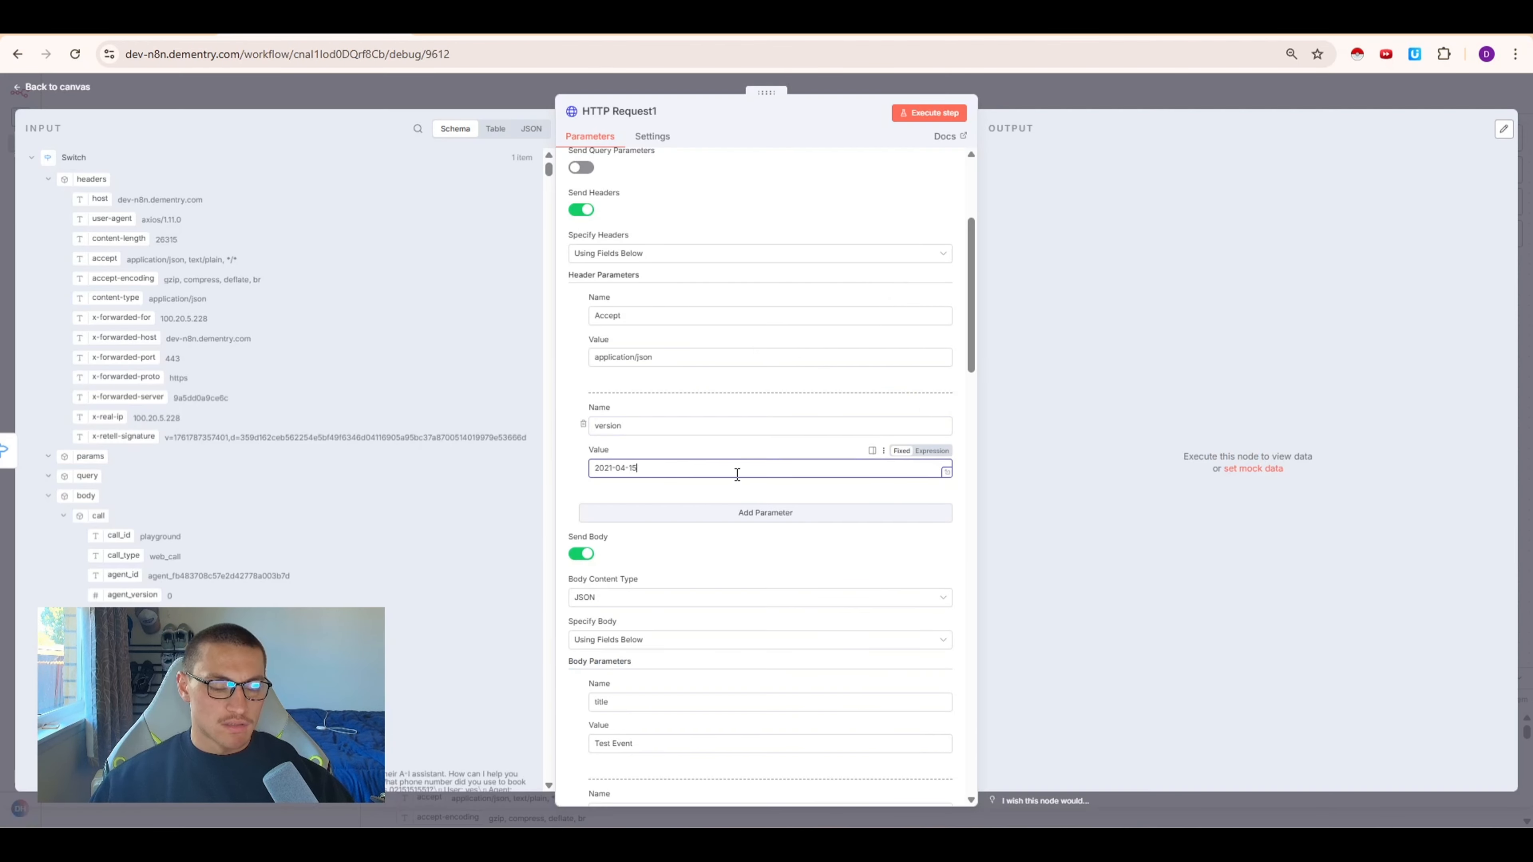
Remove all body parameters except calendarId and startTime
scroll(663, 550, "down", 5)
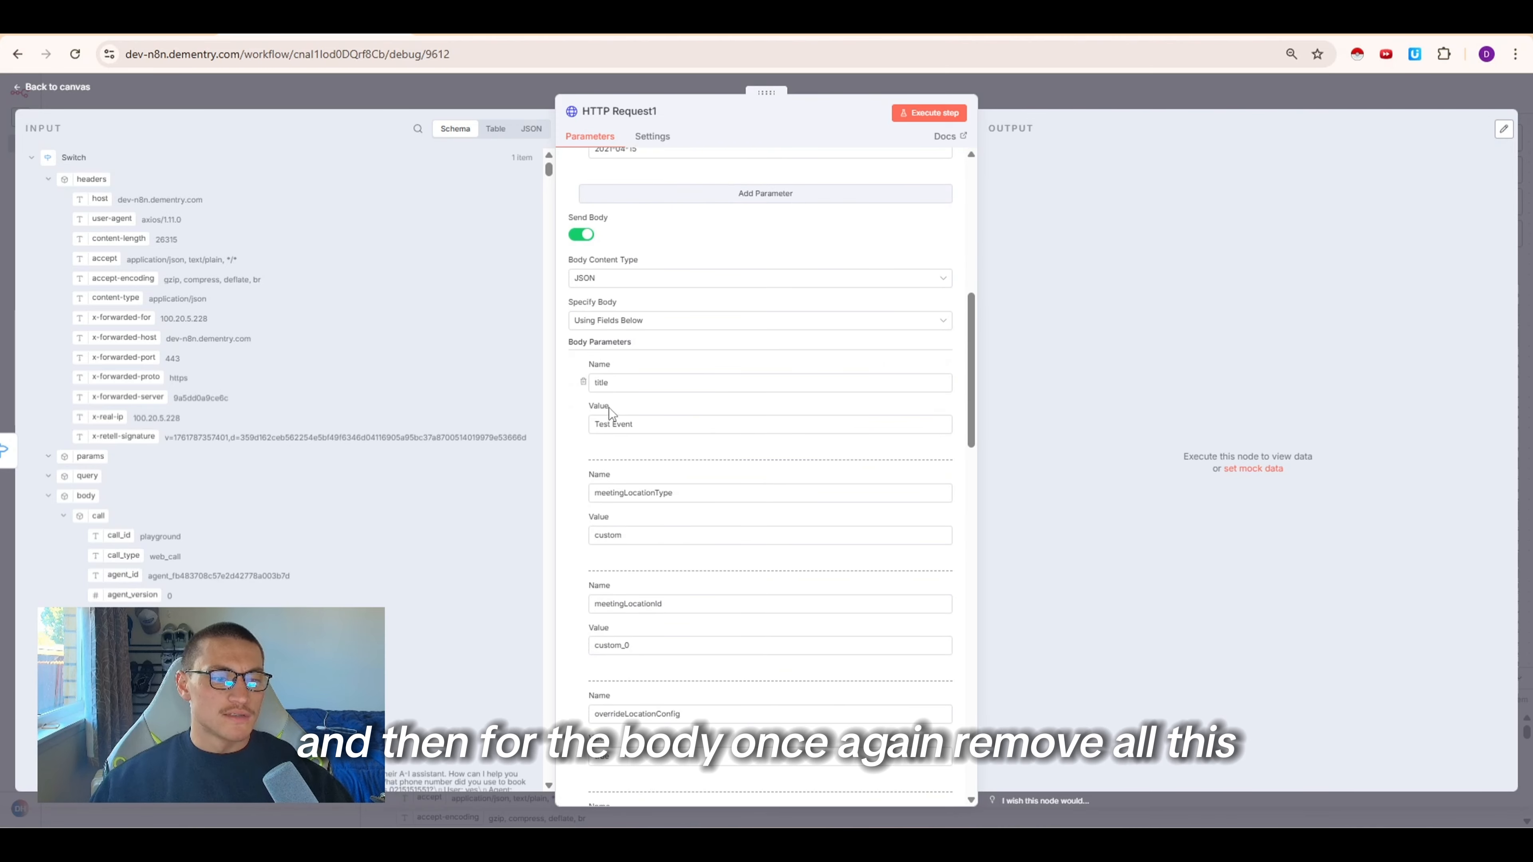
left_click(582, 383)
left_click(582, 383)
left_click(583, 383)
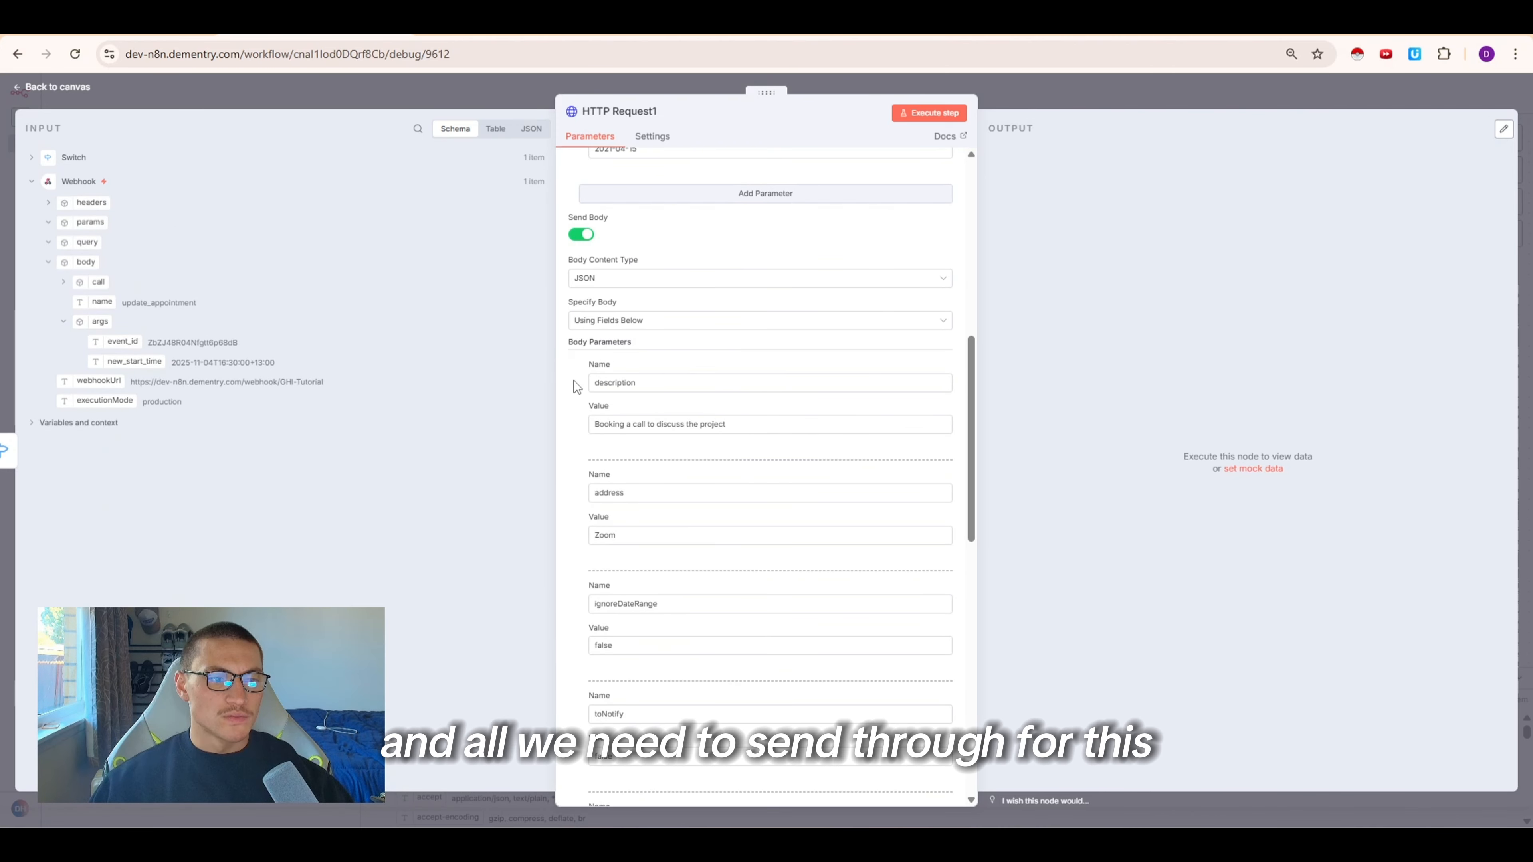
left_click(583, 382)
left_click(583, 382)
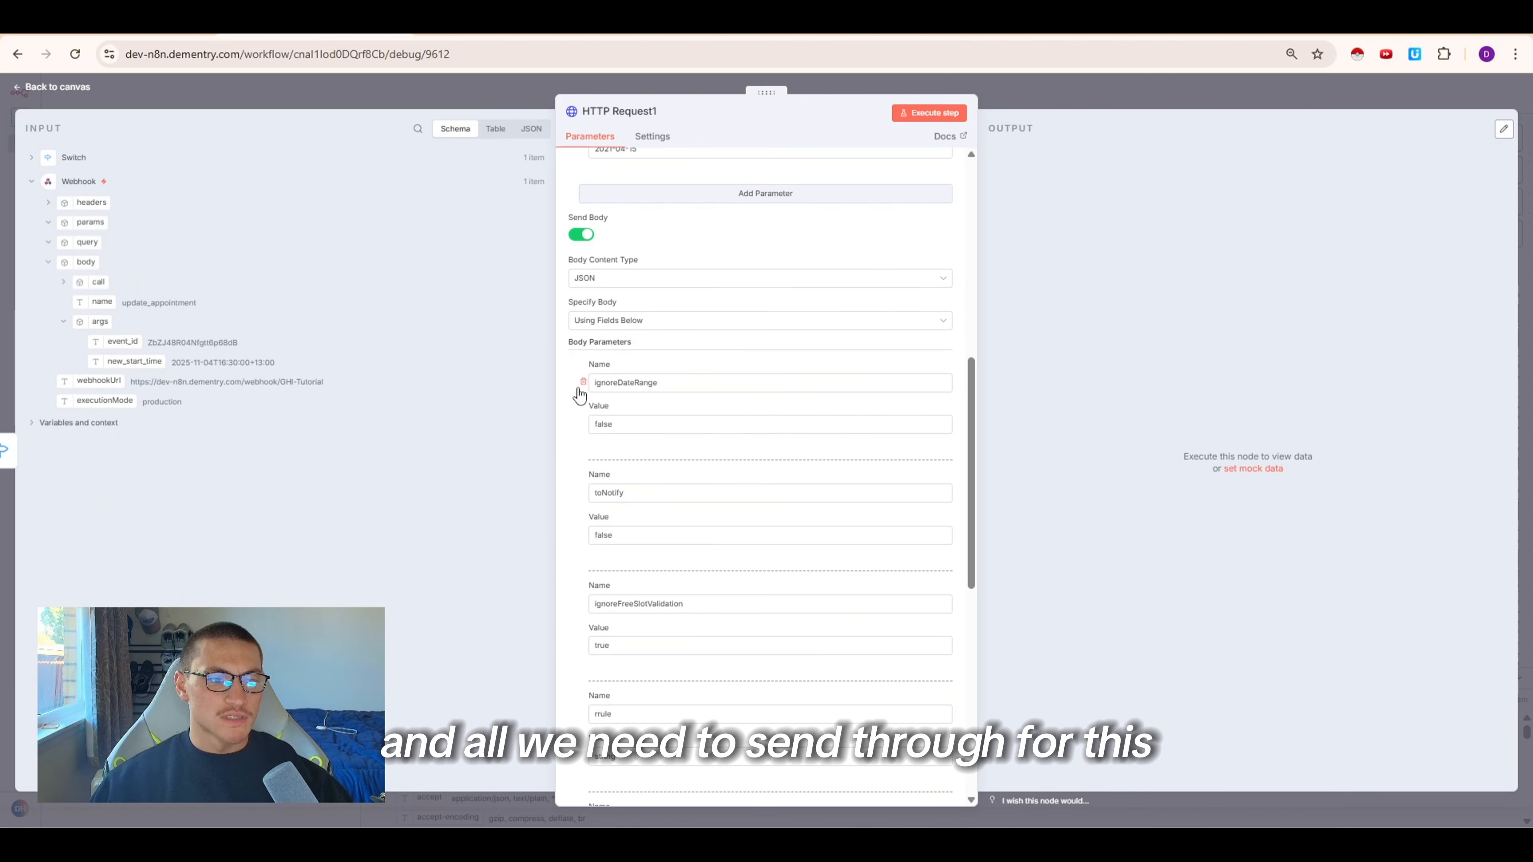
left_click(582, 382)
left_click(583, 382)
left_click(583, 382)
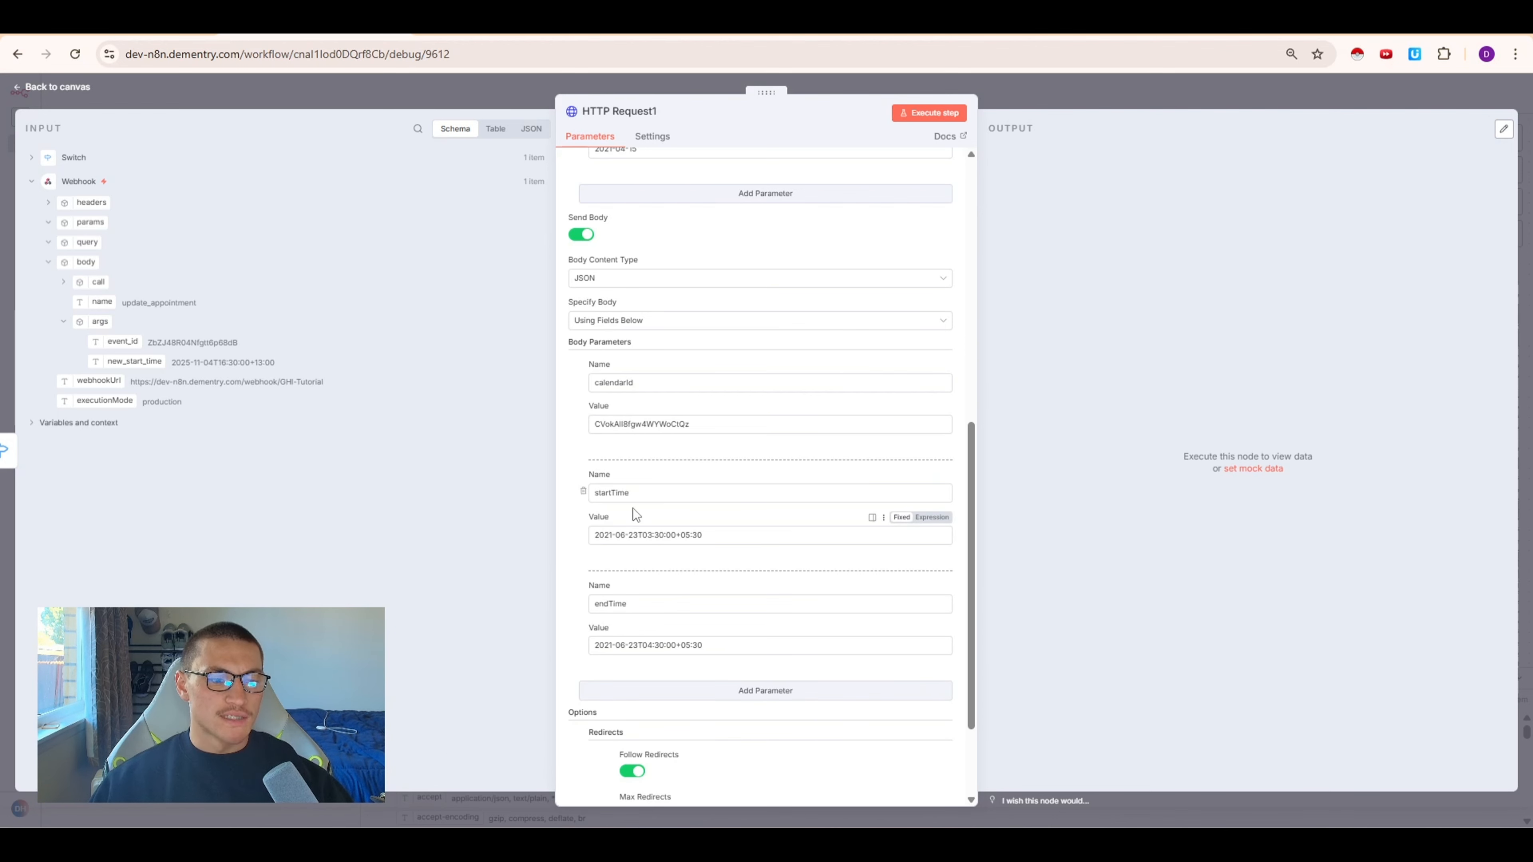
left_click(582, 603)
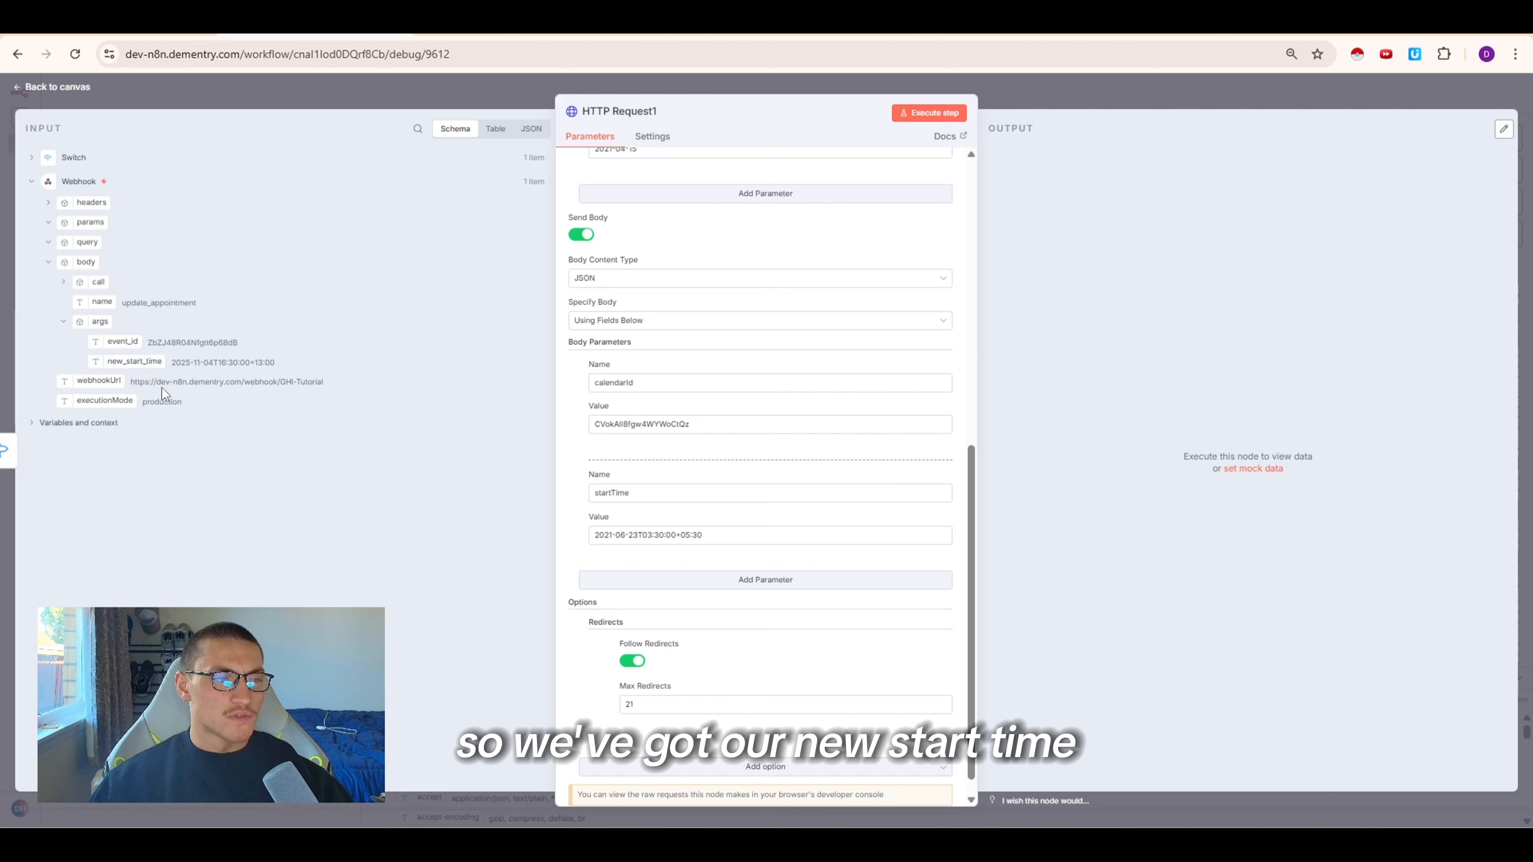
Map the startTime body value to the Webhook's new_start_time field and close the node
left_click_drag(143, 358, 722, 533)
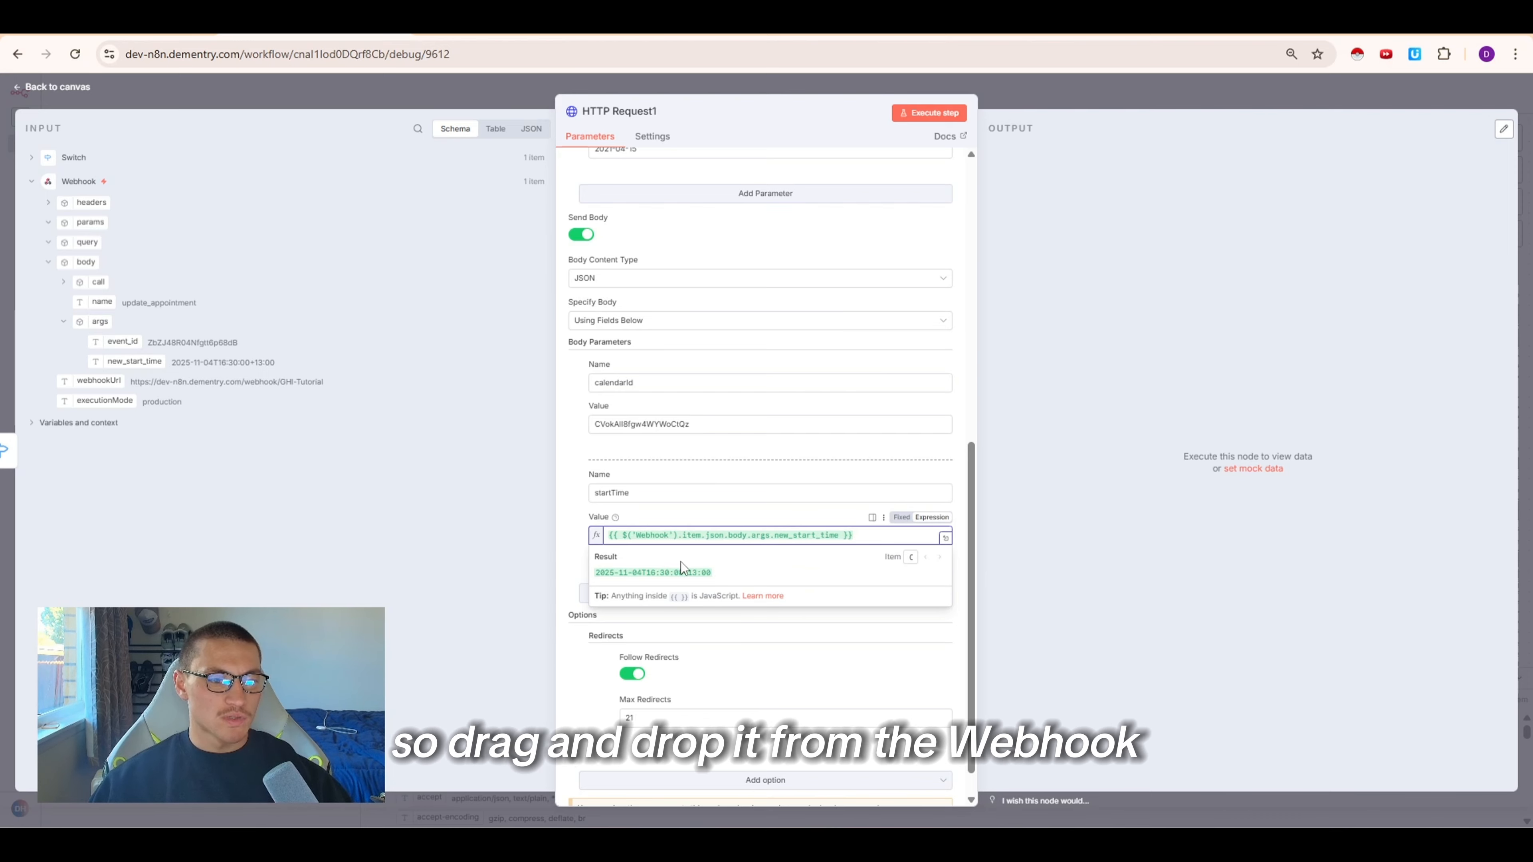
left_click(626, 426)
scroll(648, 432, "up", 1)
left_click(1038, 88)
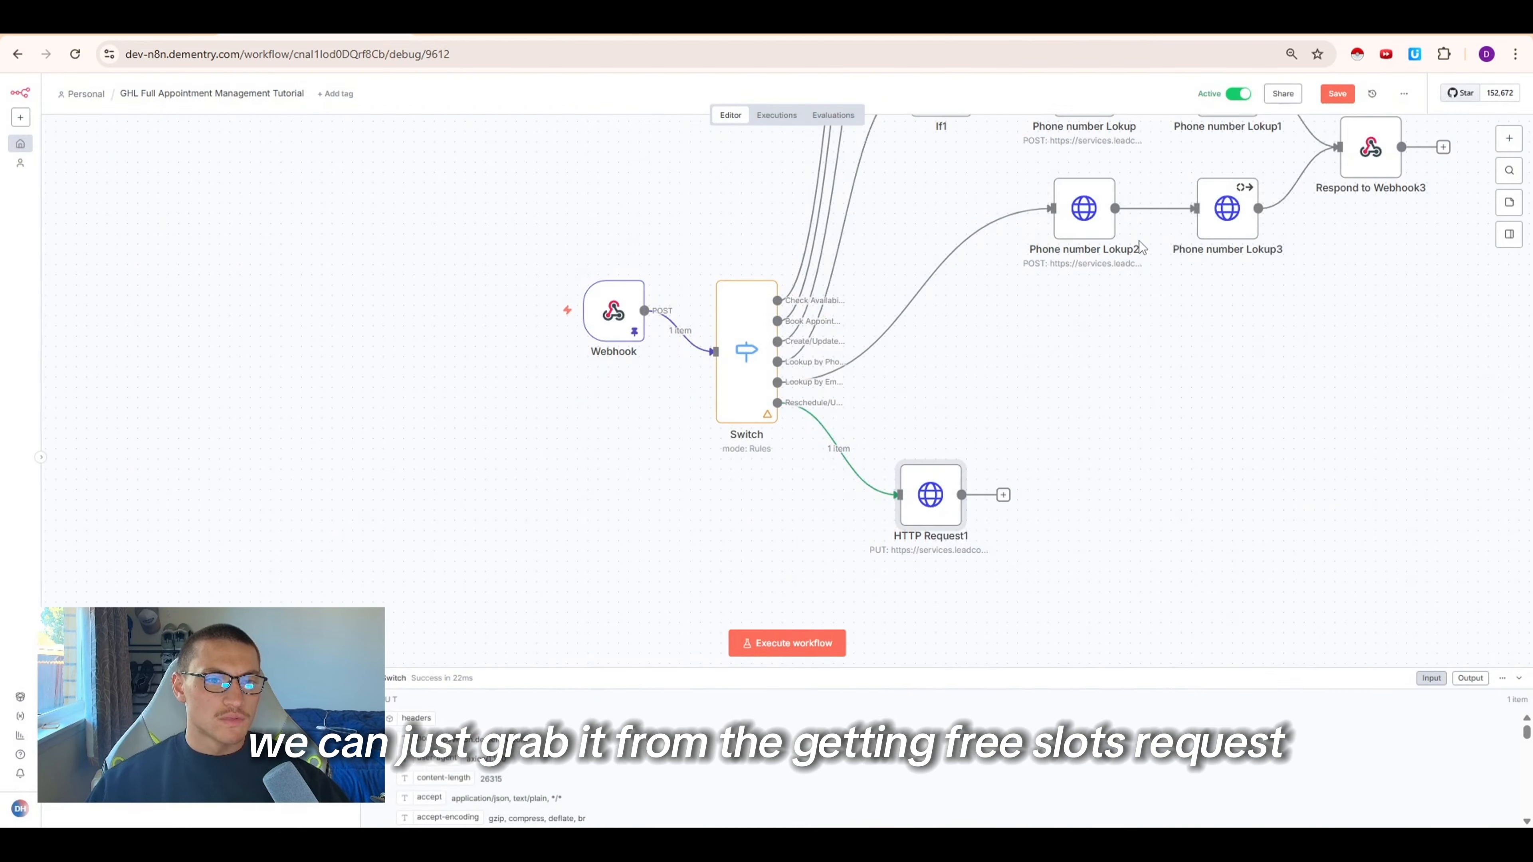
Examine the calendar ID used by the free-slots HTTP Request node and the update node's calendarId value
scroll(1139, 242, "up", 12)
scroll(1287, 400, "right", 2)
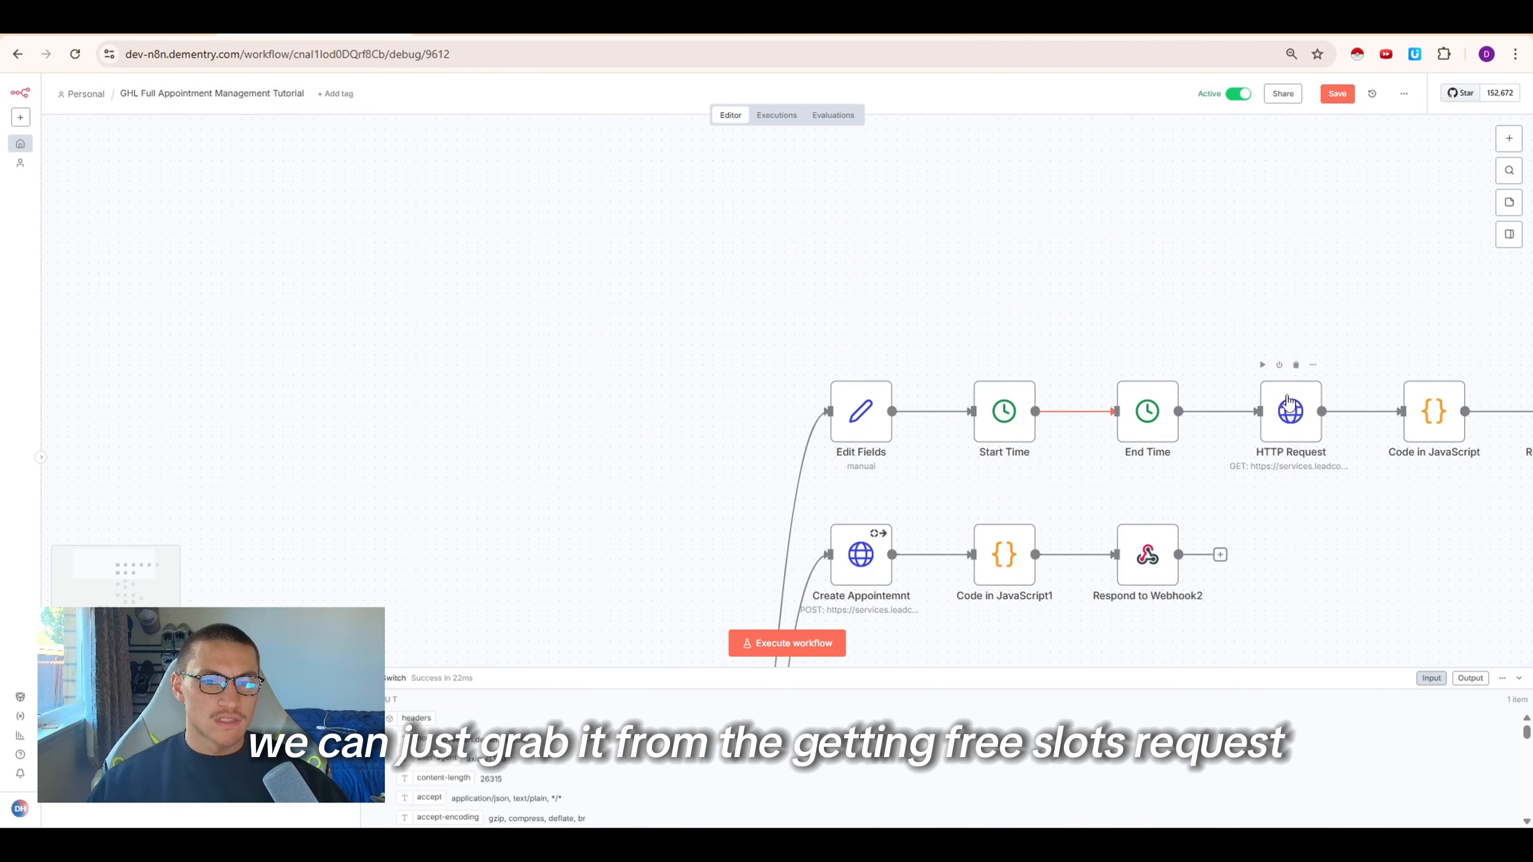
double_click(1289, 403)
double_click(797, 242)
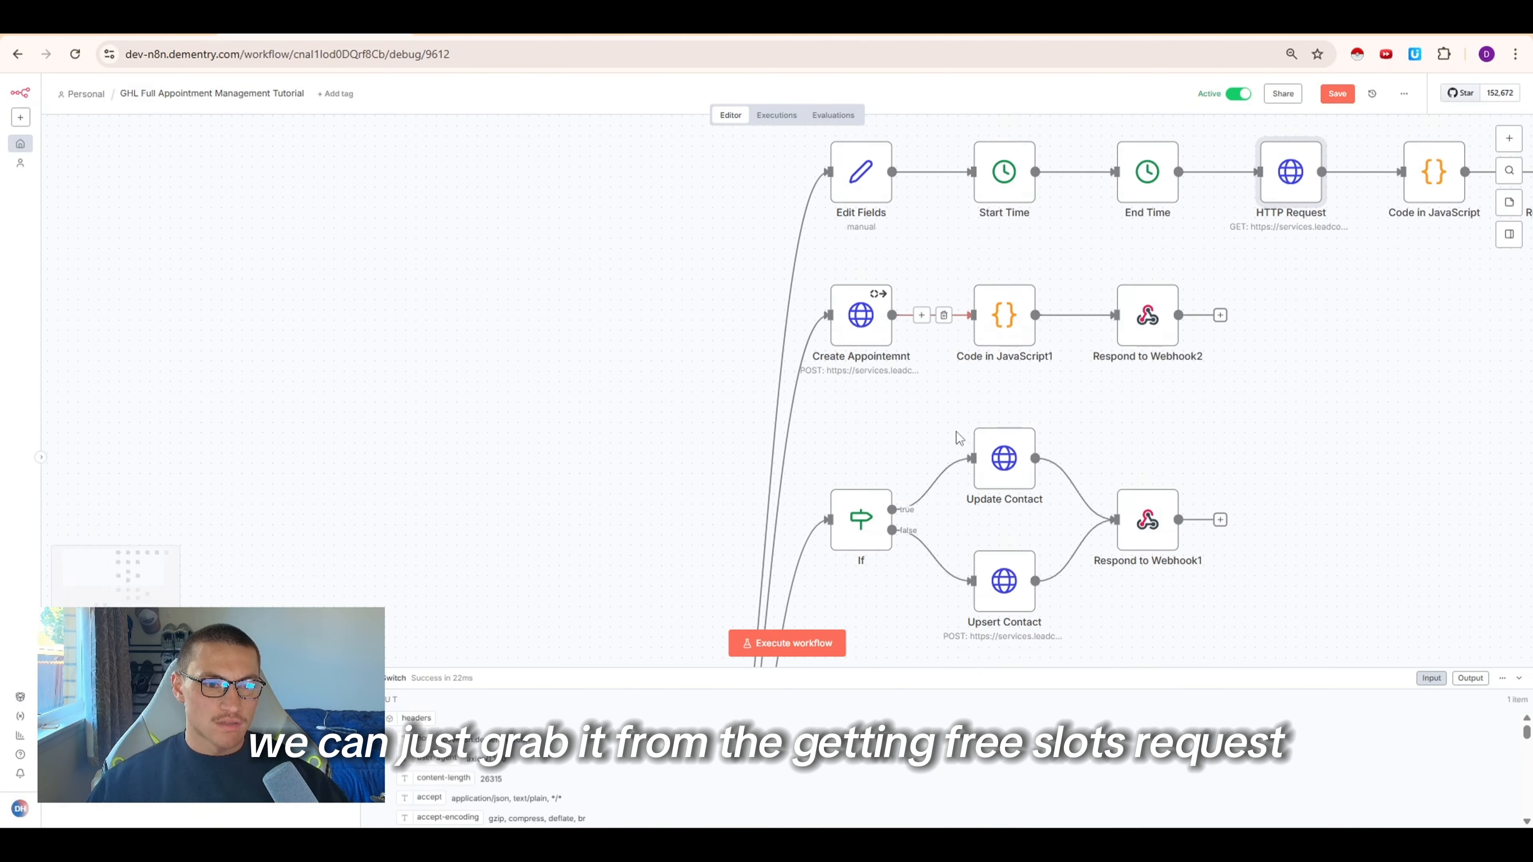
scroll(960, 438, "down", 10)
double_click(839, 521)
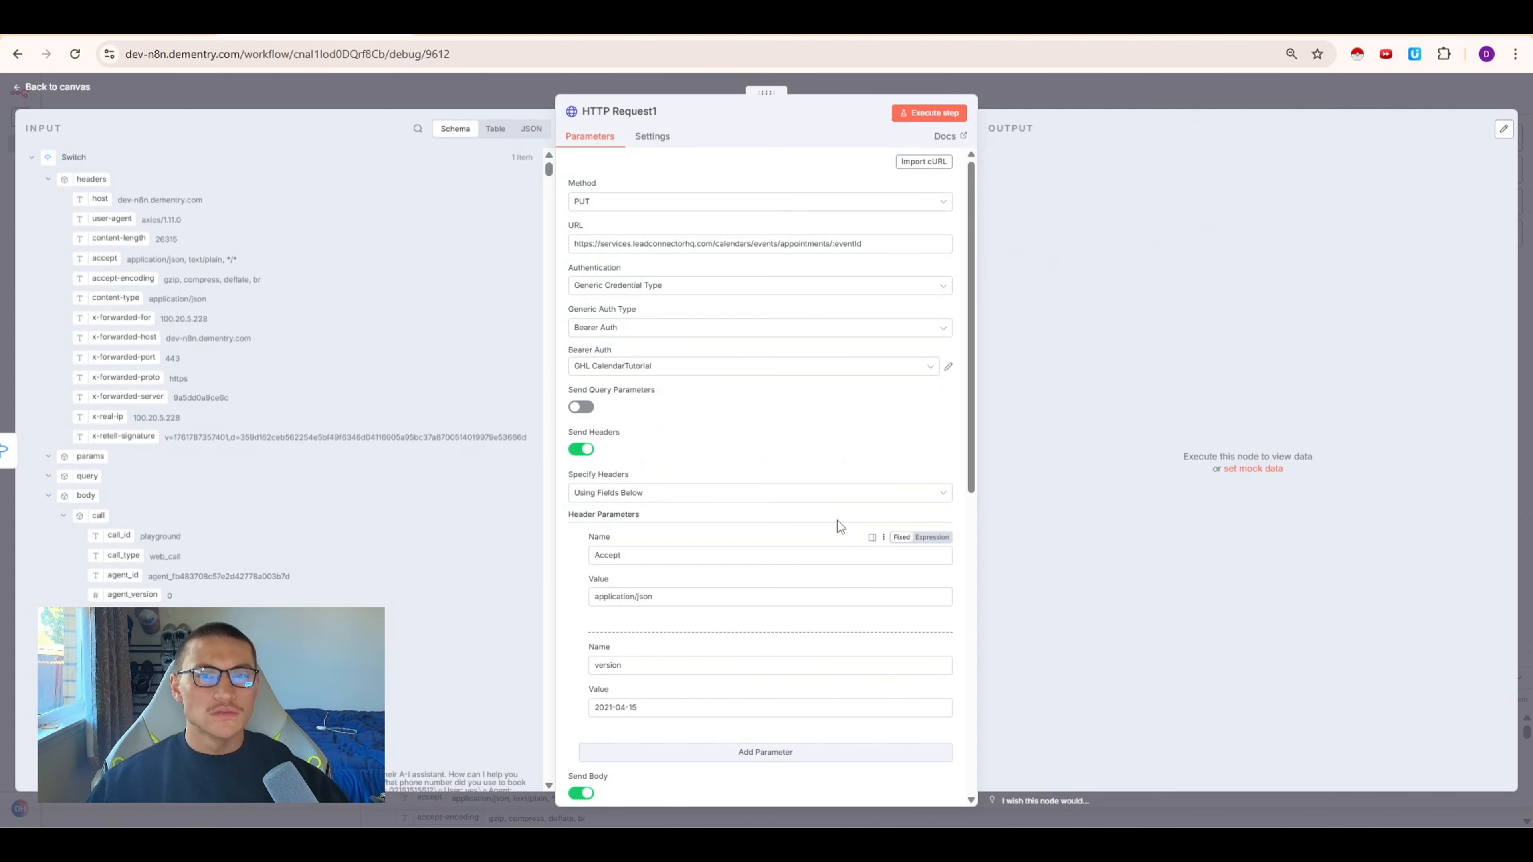
scroll(658, 584, "down", 8)
left_click_drag(717, 506, 571, 504)
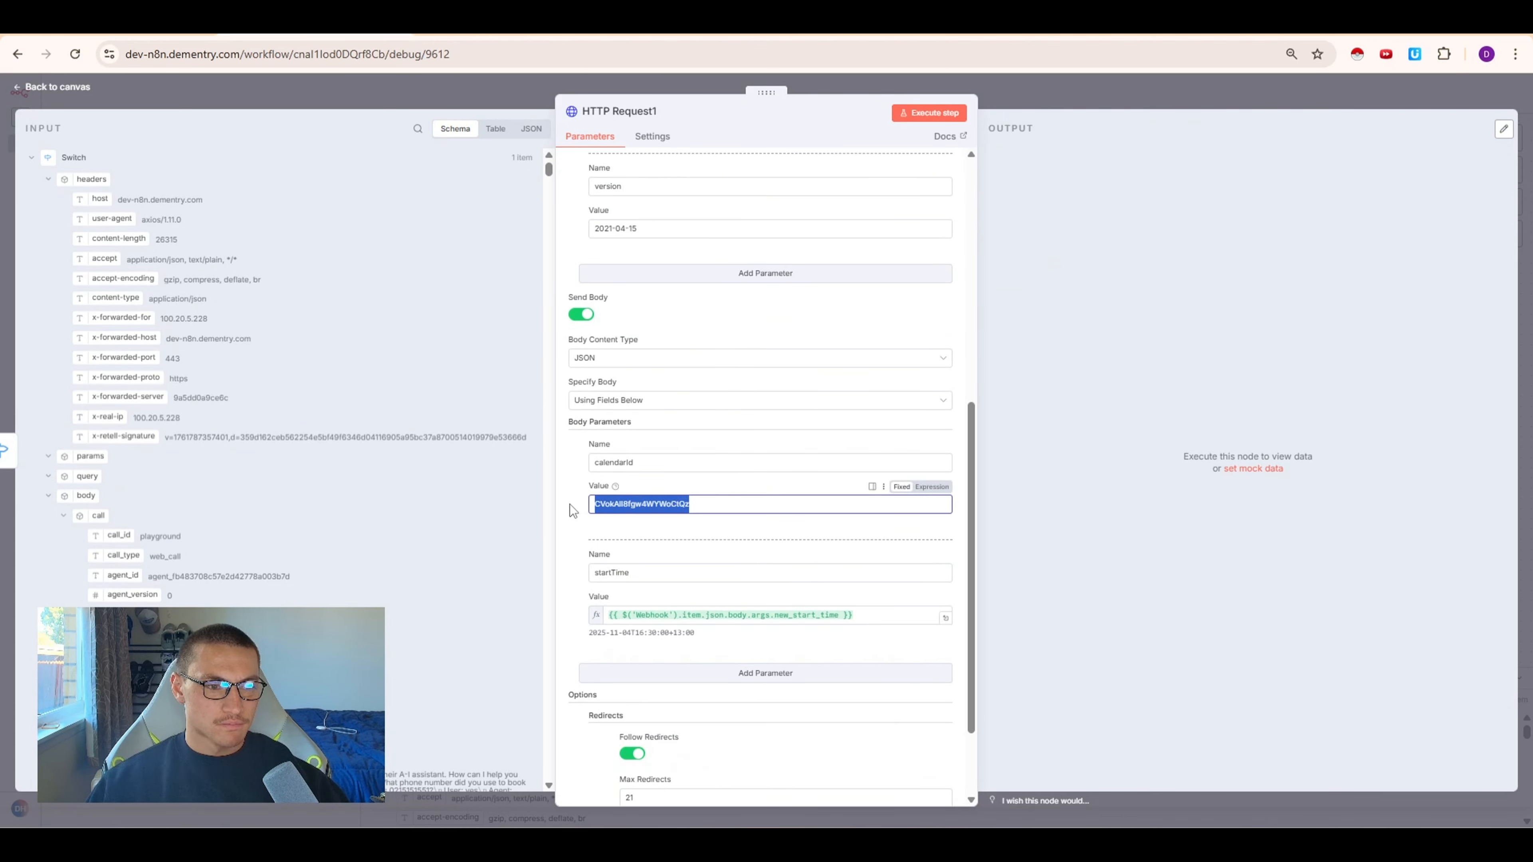
scroll(791, 516, "up", 8)
Replace the URL's eventId placeholder with the Webhook's event_id field and execute the step
left_click(31, 158)
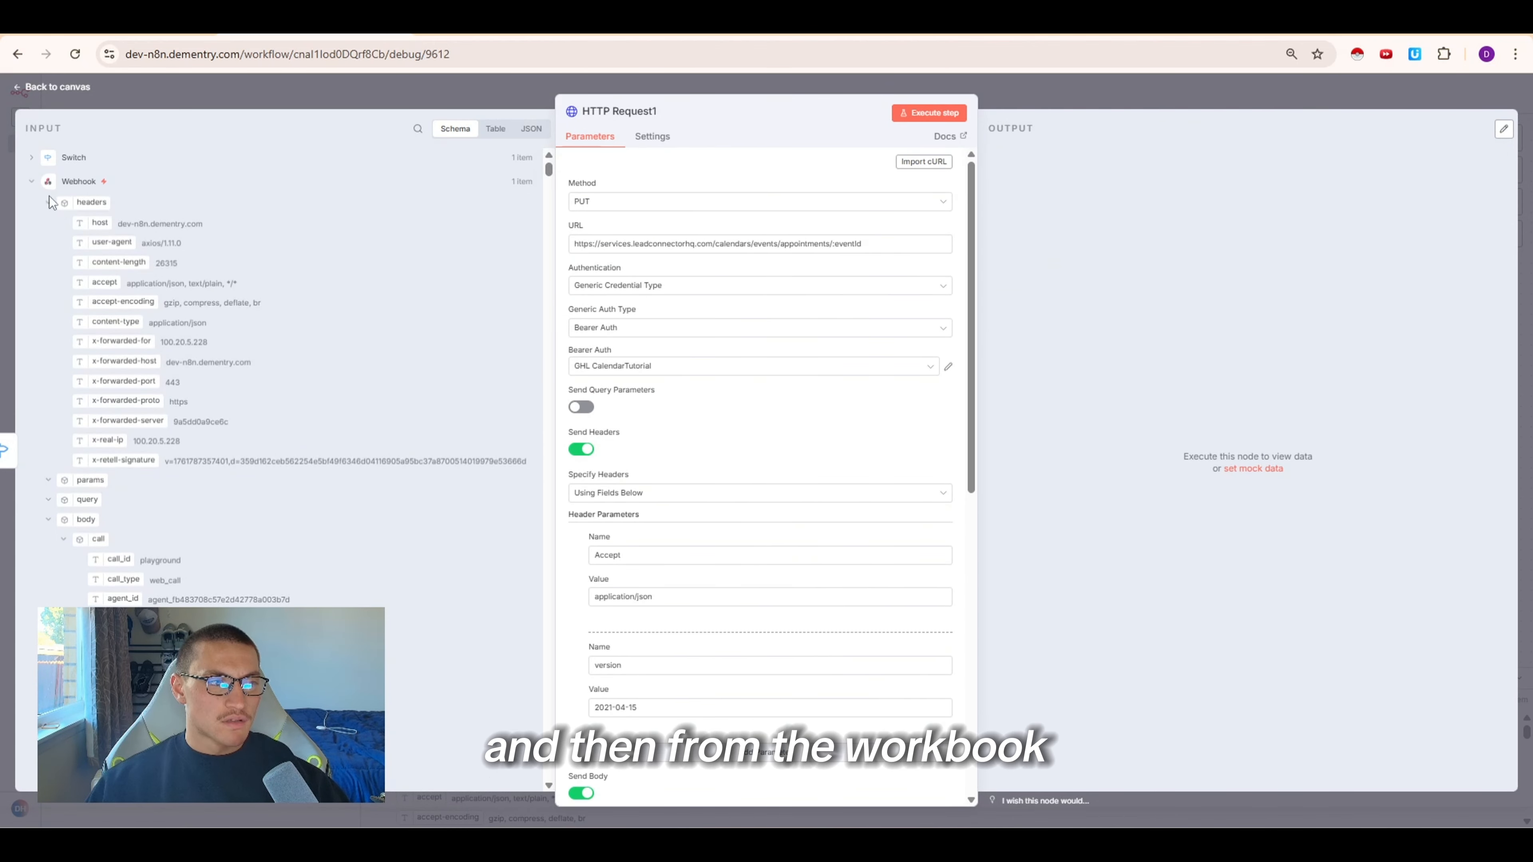
left_click(48, 202)
left_click(63, 282)
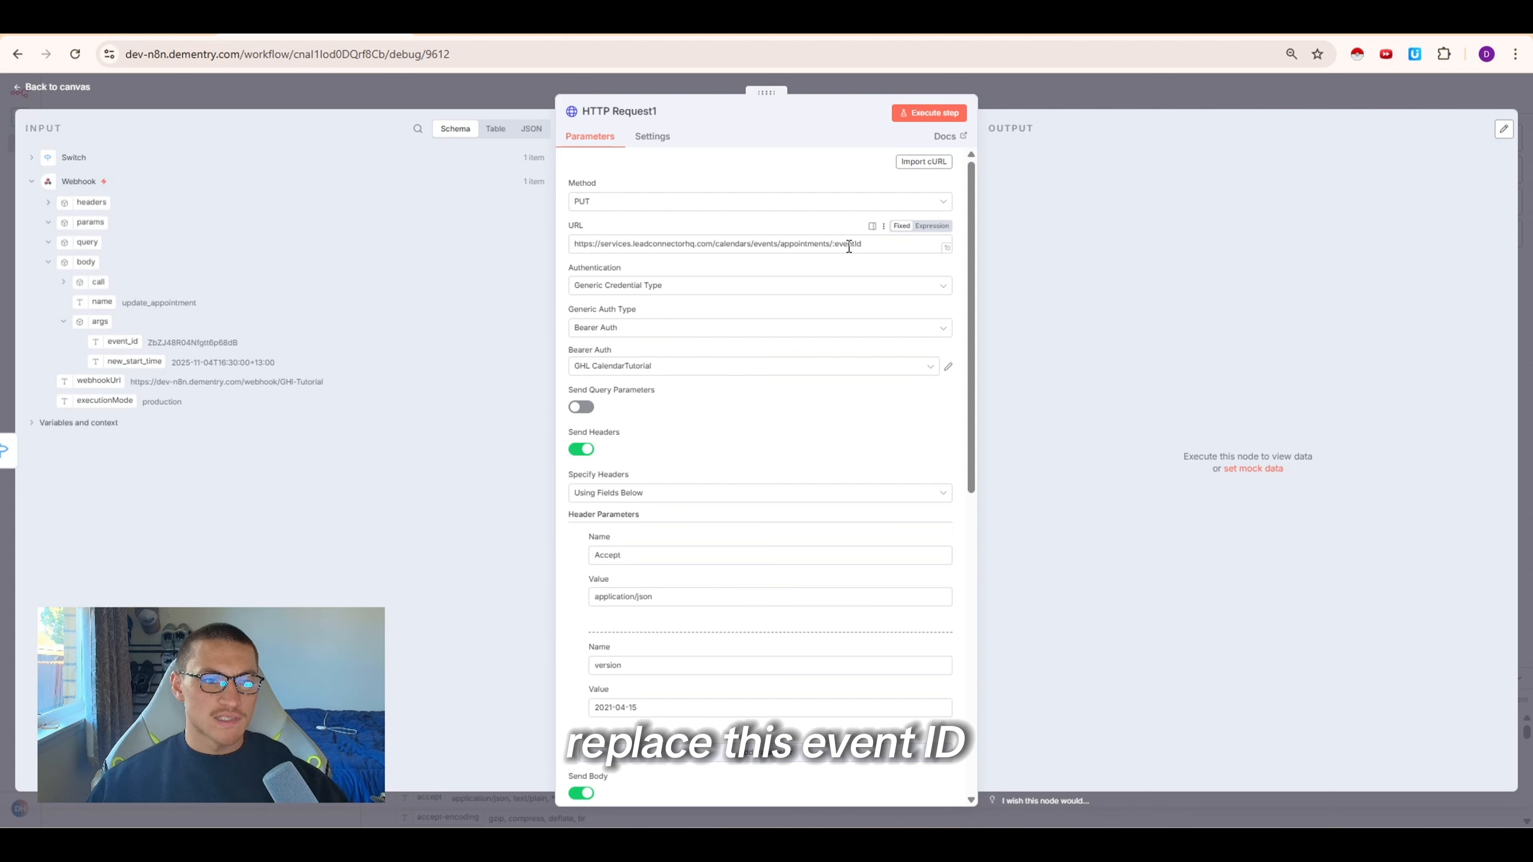
left_click_drag(111, 342, 892, 245)
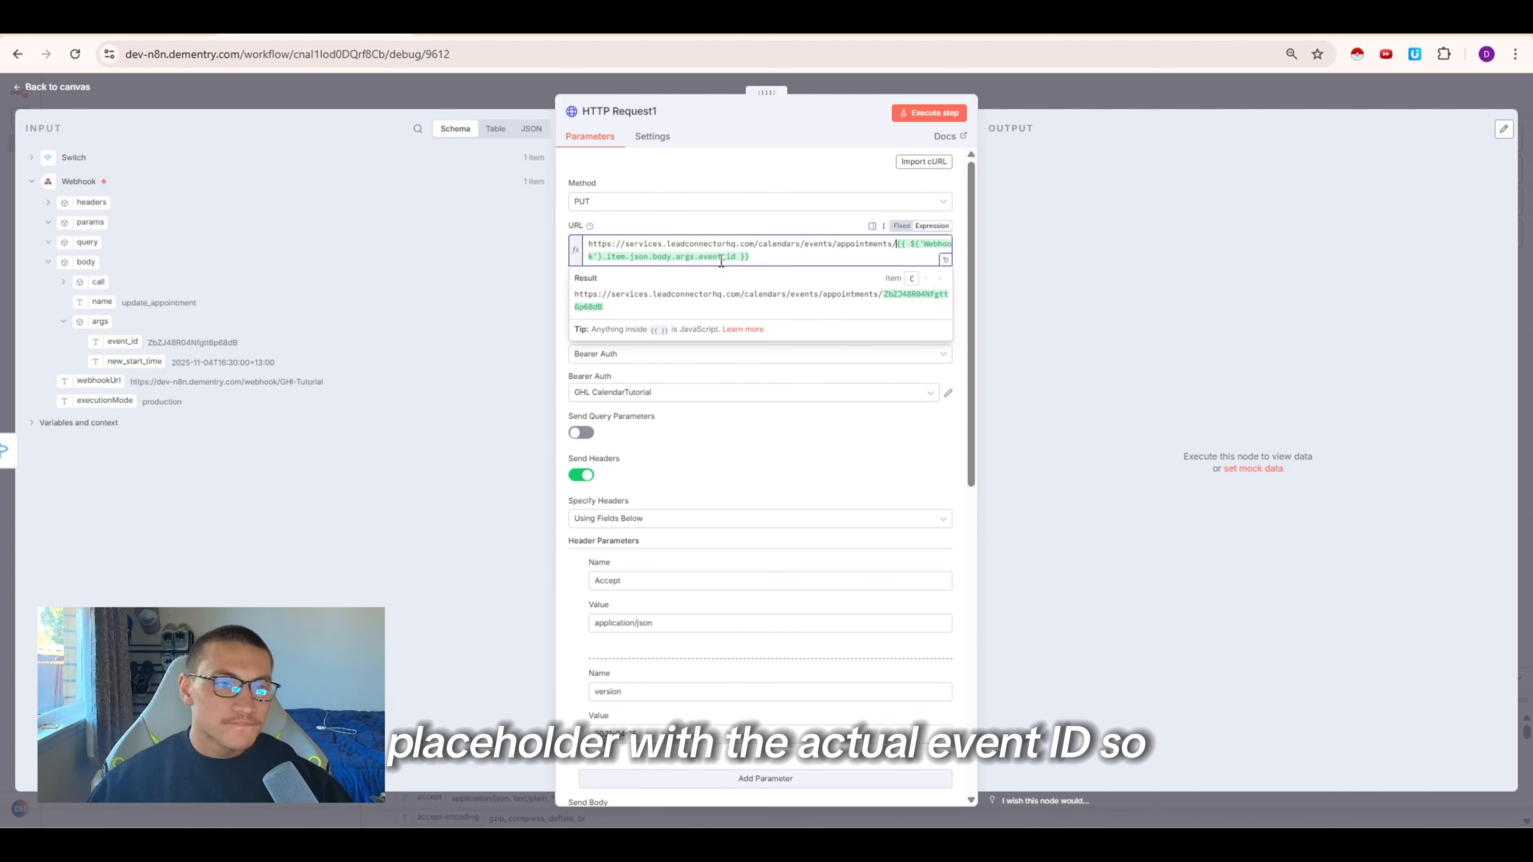
left_click(950, 113)
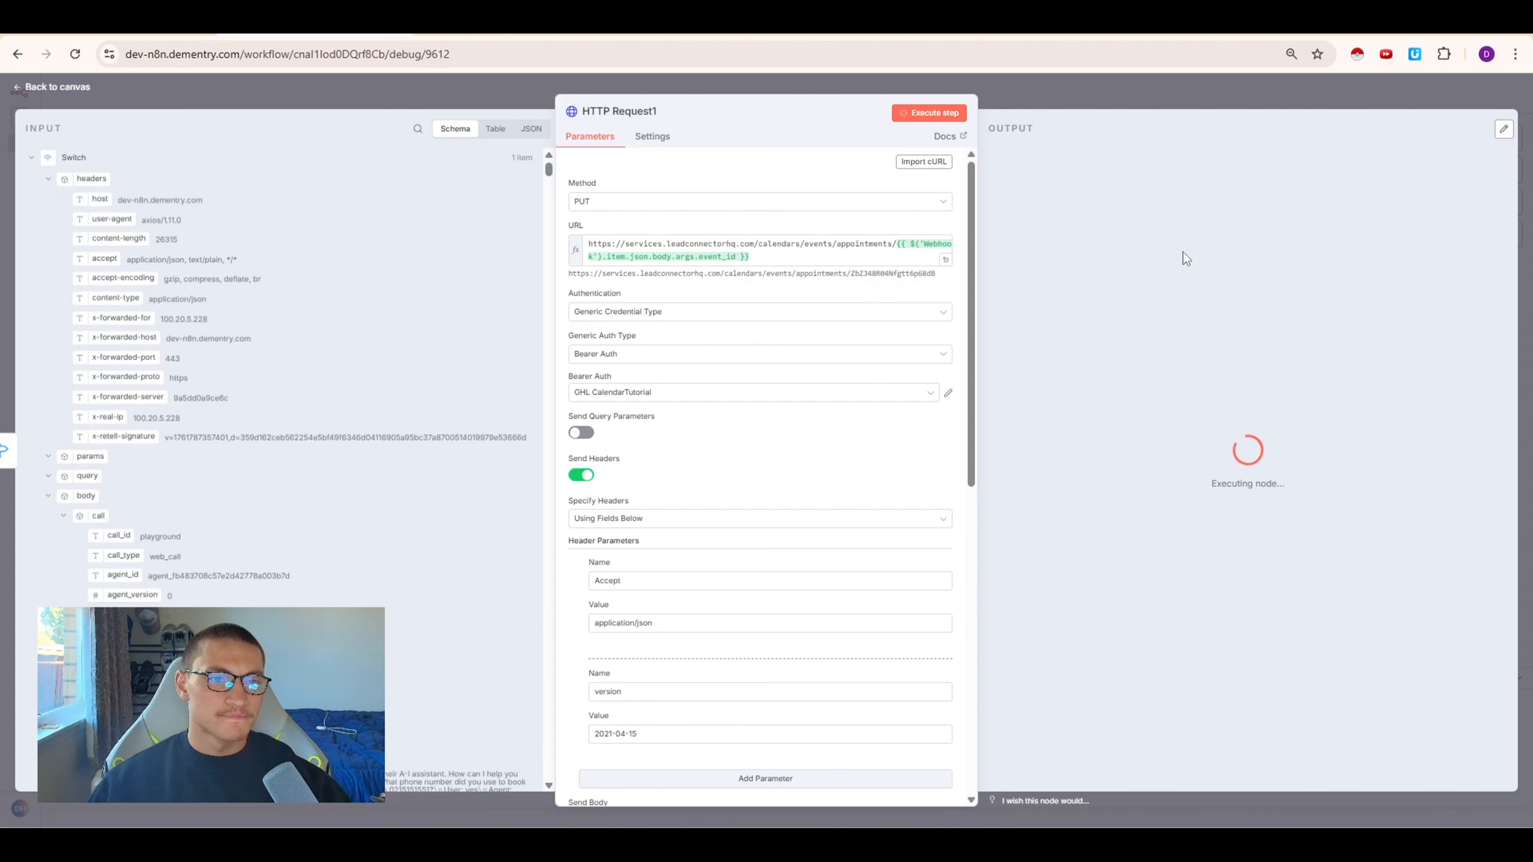
left_click(1136, 256)
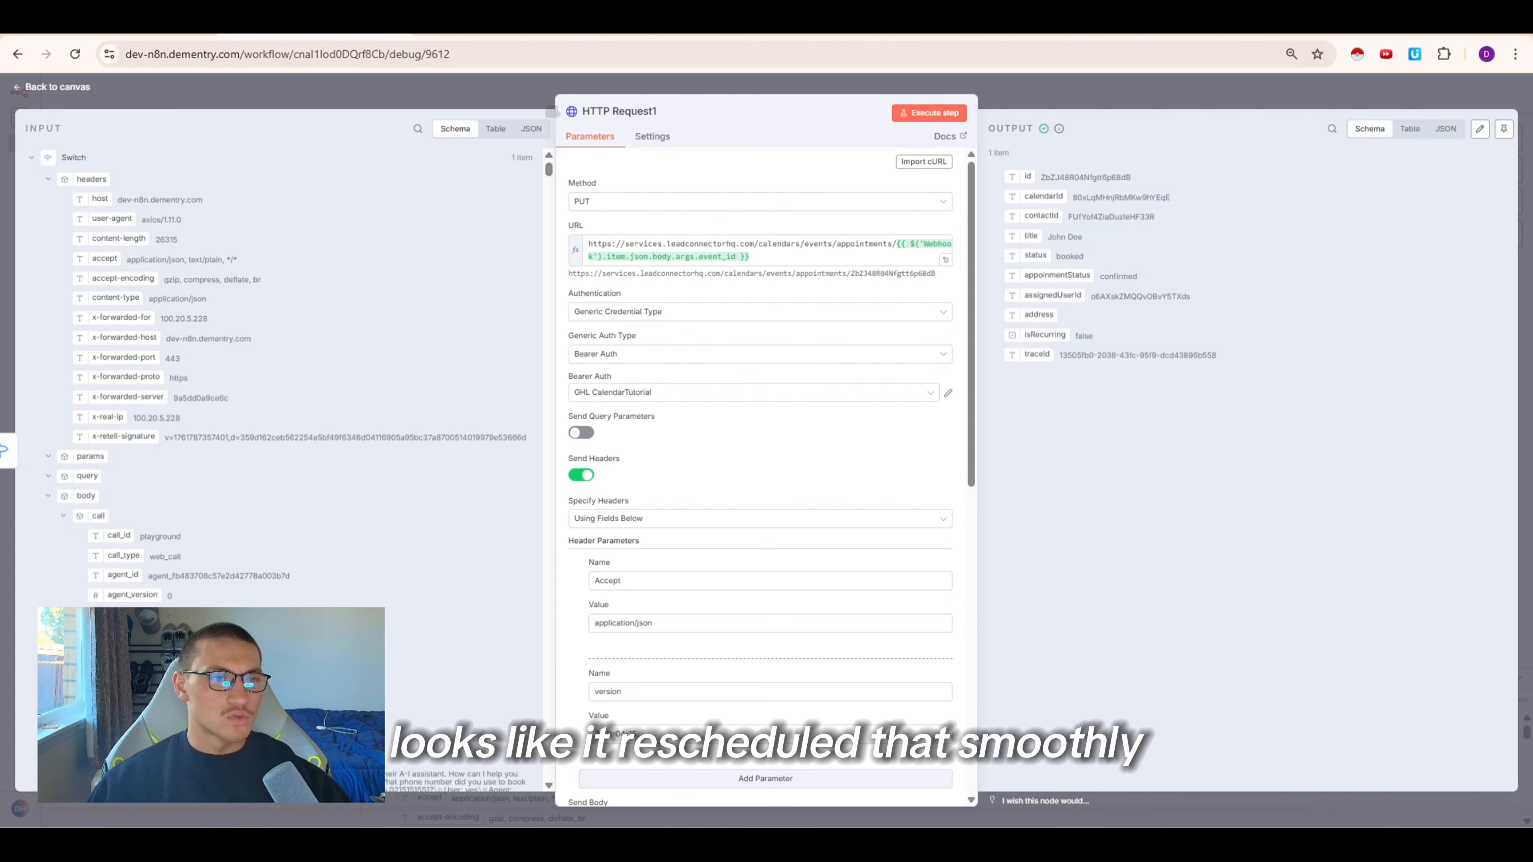
Open the appointment on Tuesday, November 4 in the GoHighLevel calendar to review its details
left_click(694, 35)
left_click(91, 269)
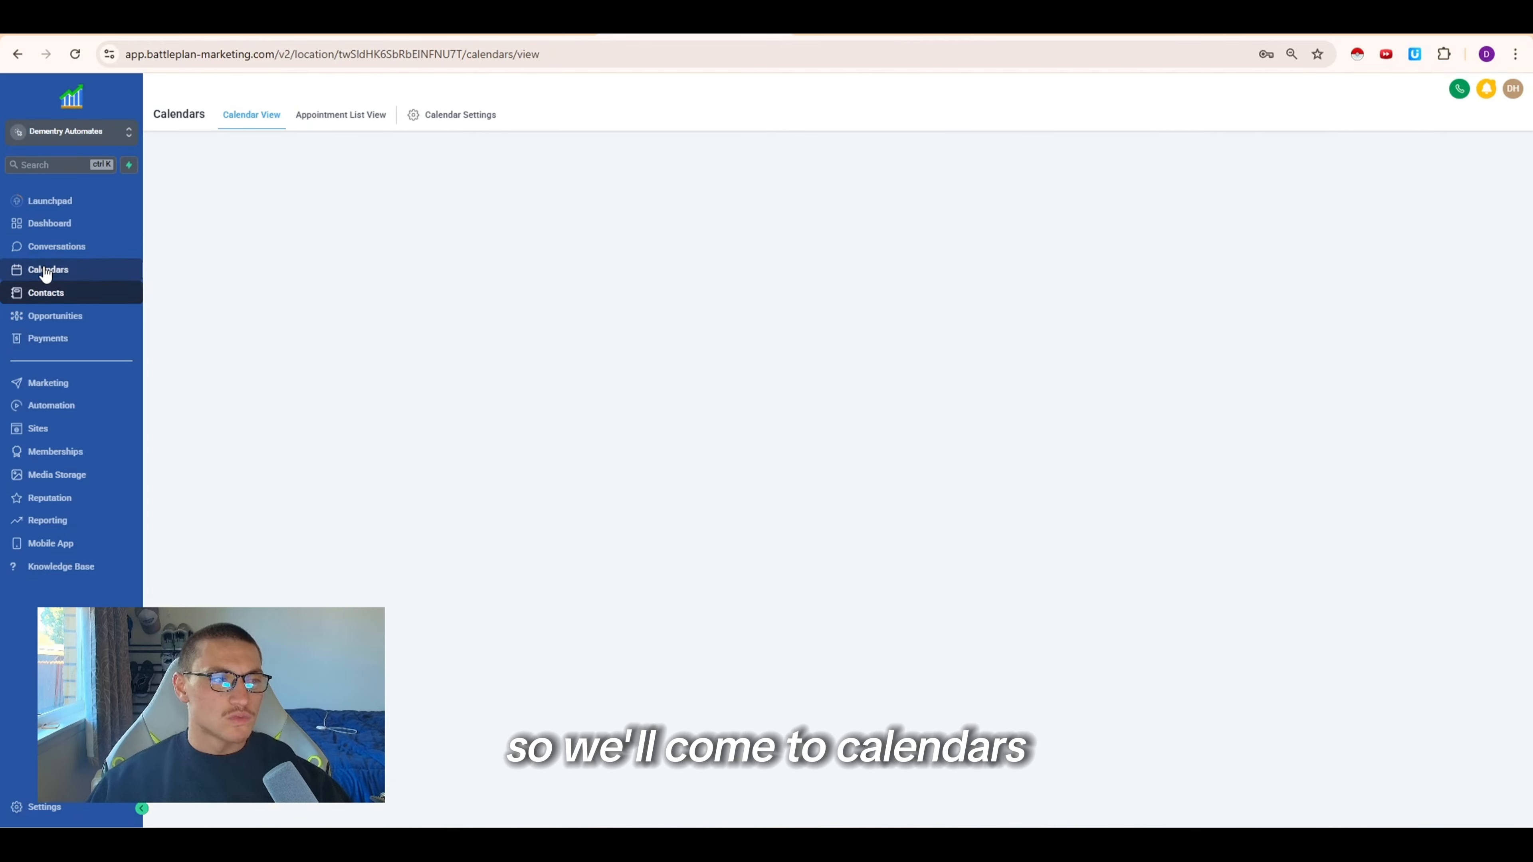
scroll(488, 316, "up", 3)
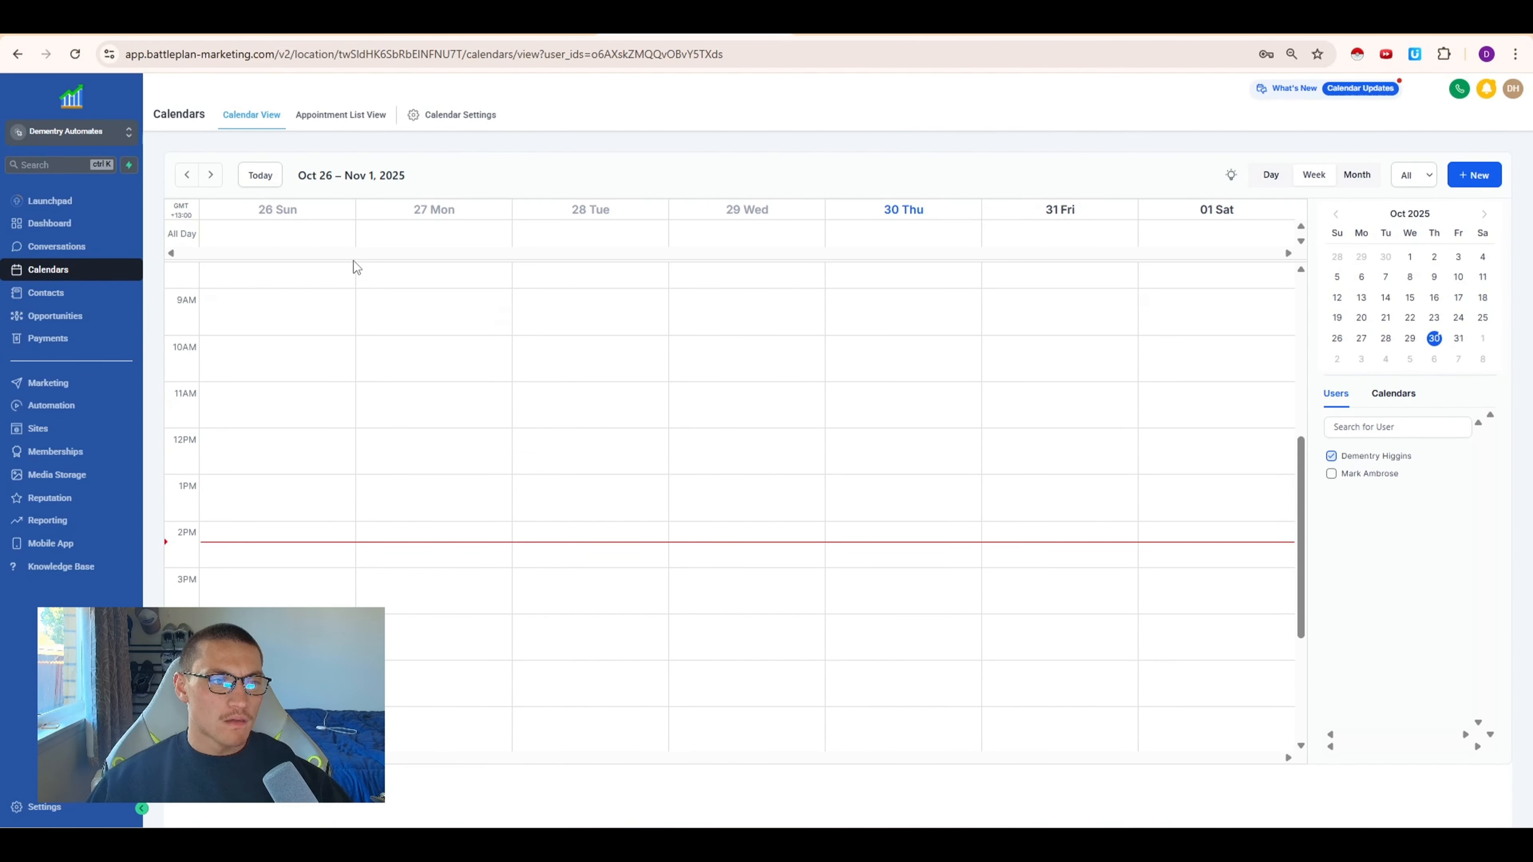
left_click(211, 174)
left_click(211, 175)
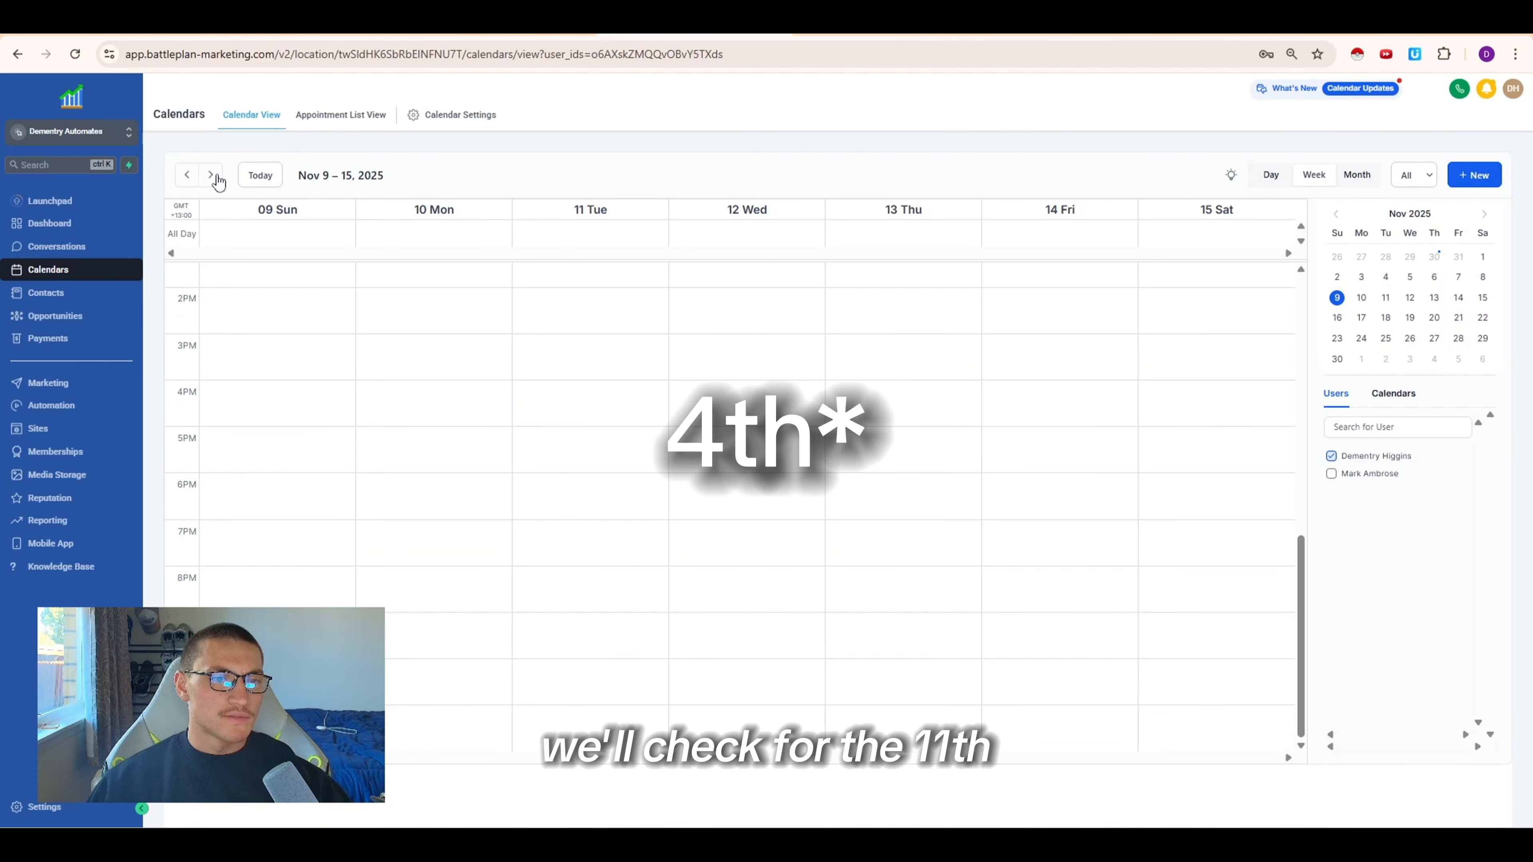
left_click(187, 175)
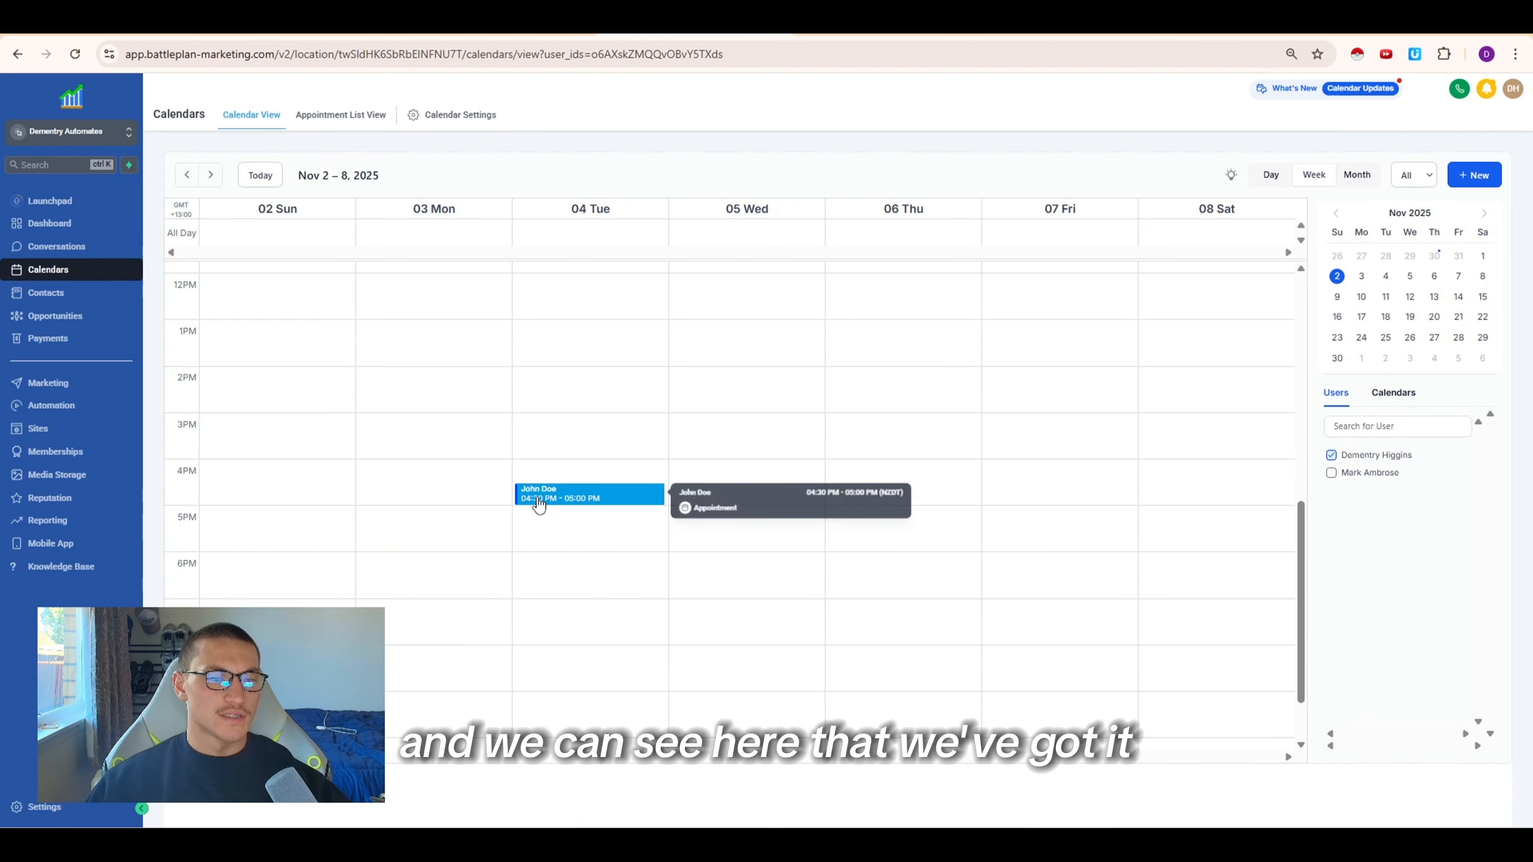
left_click(568, 503)
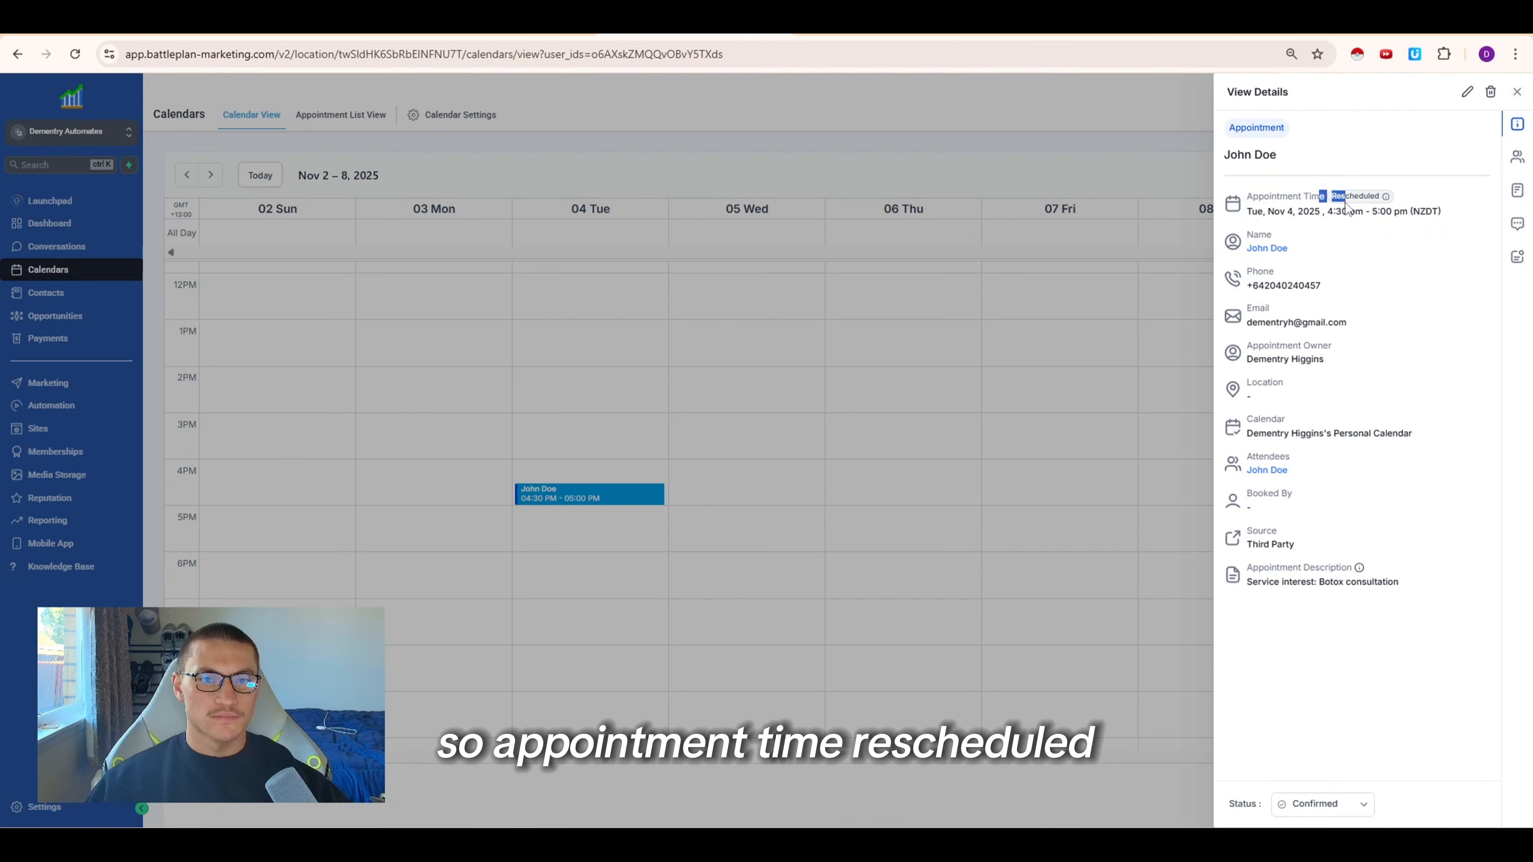
mouse_move(1347, 208)
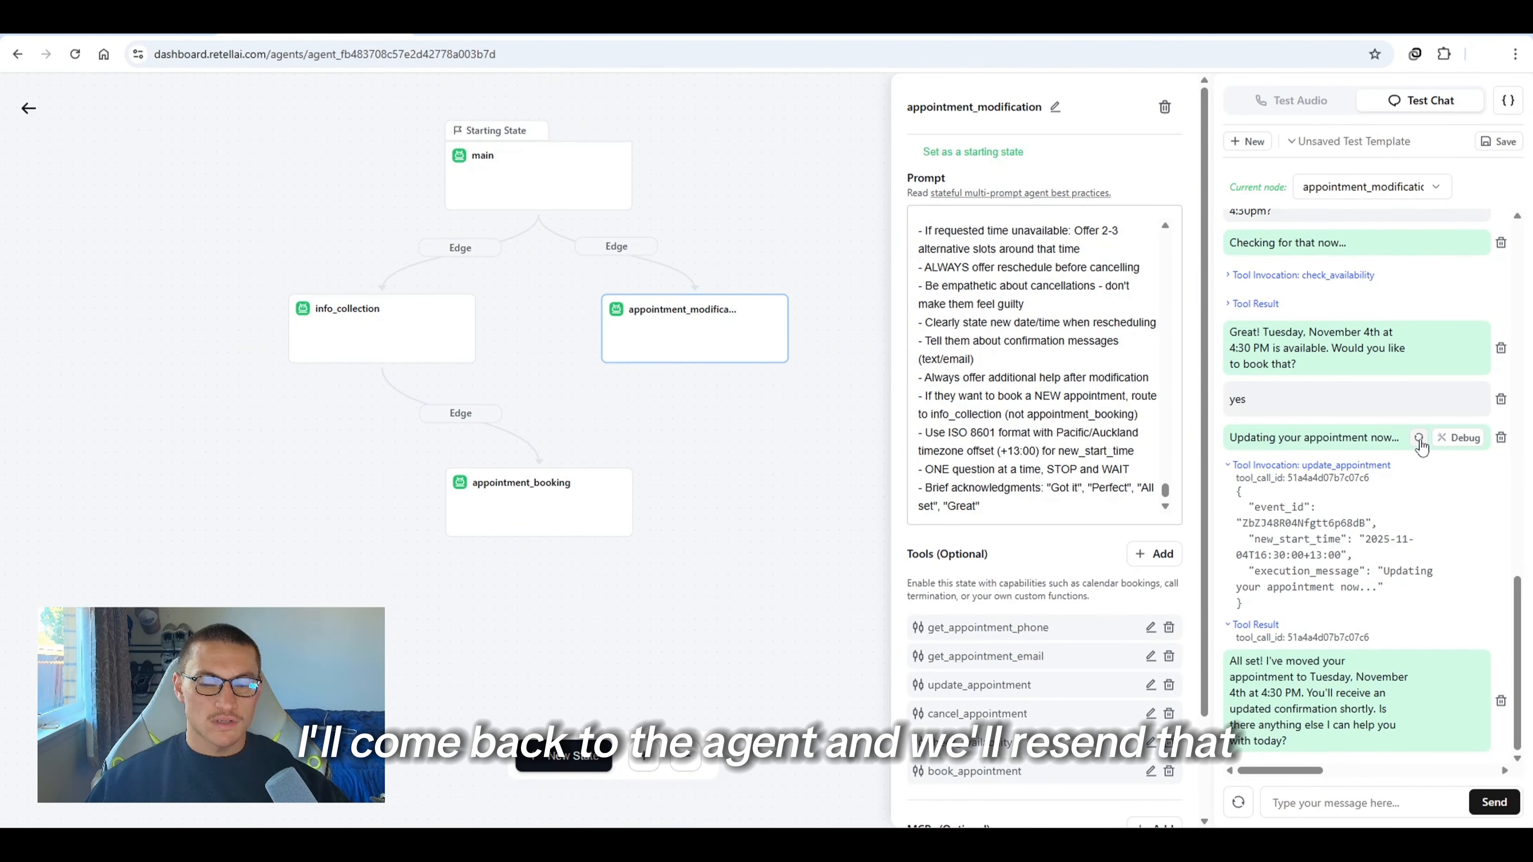
Resend the update appointment message in the agent's test chat and open HTTP Request1 in the latest n8n execution
left_click(1418, 438)
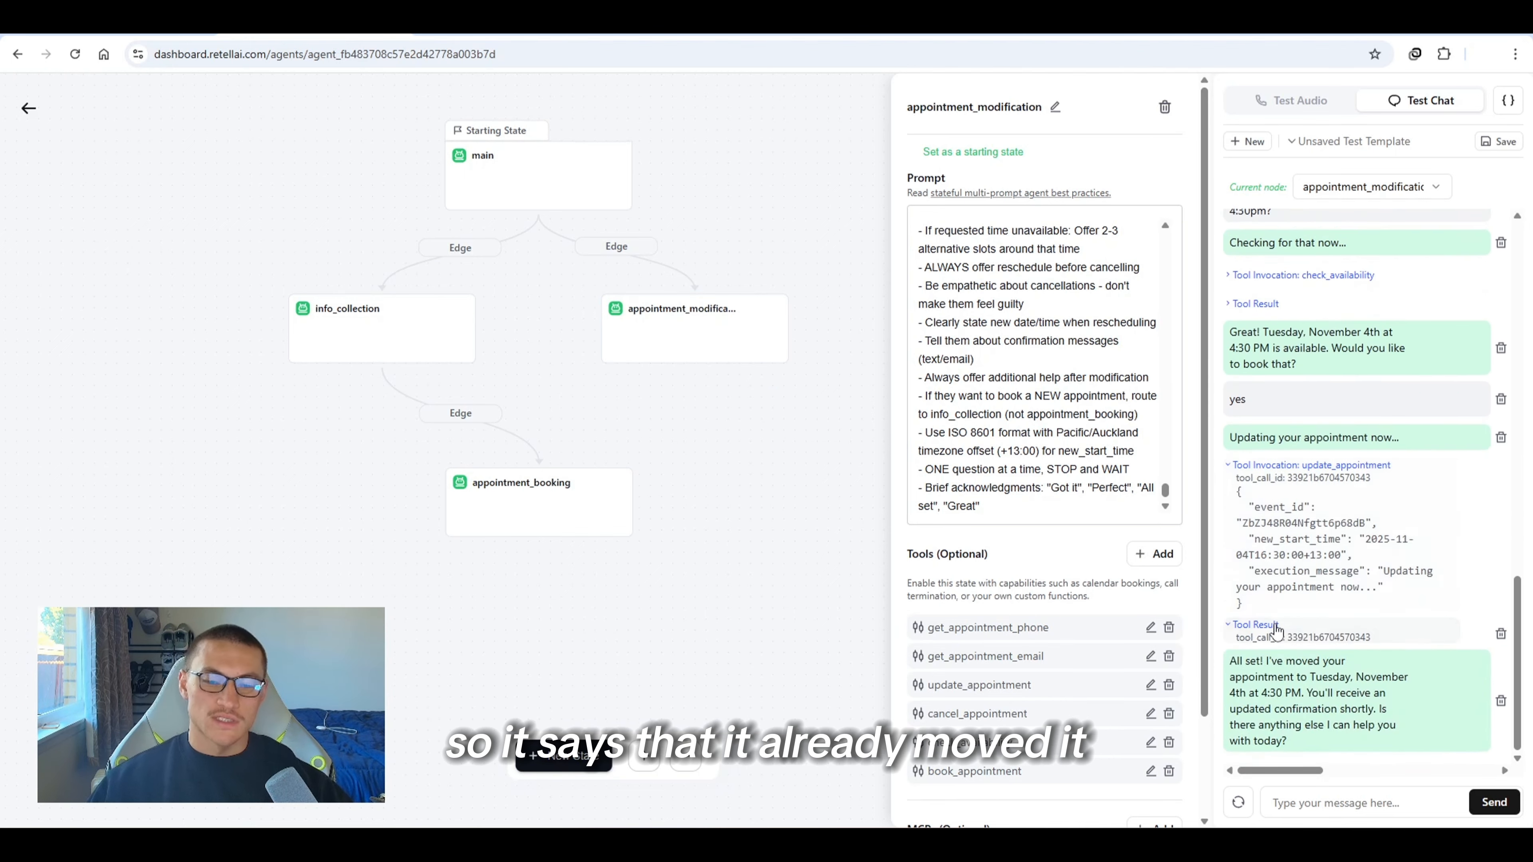
key("alt+Tab")
left_click(776, 115)
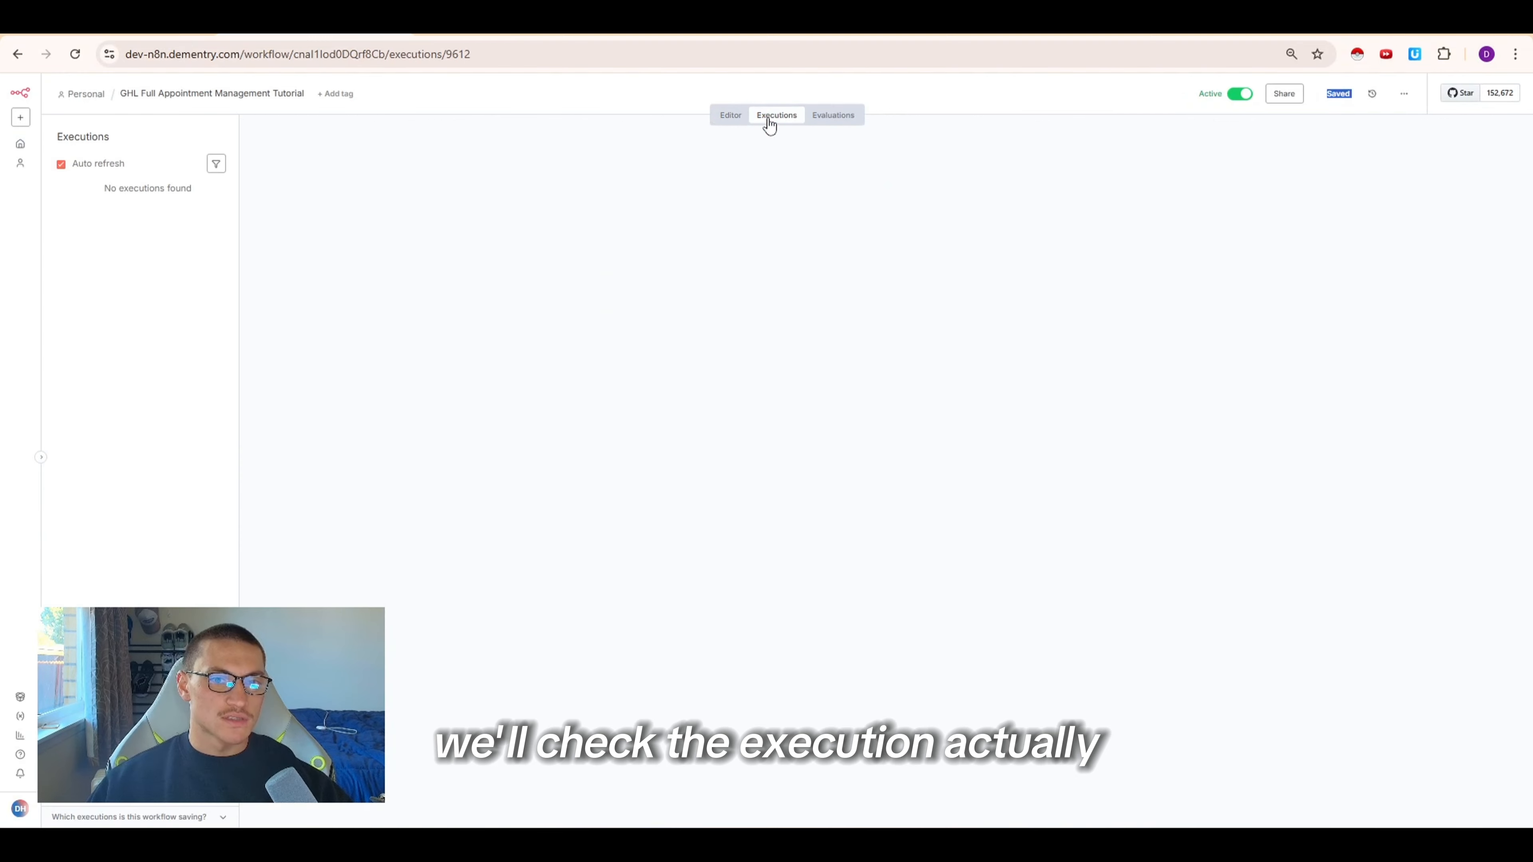
left_click(129, 212)
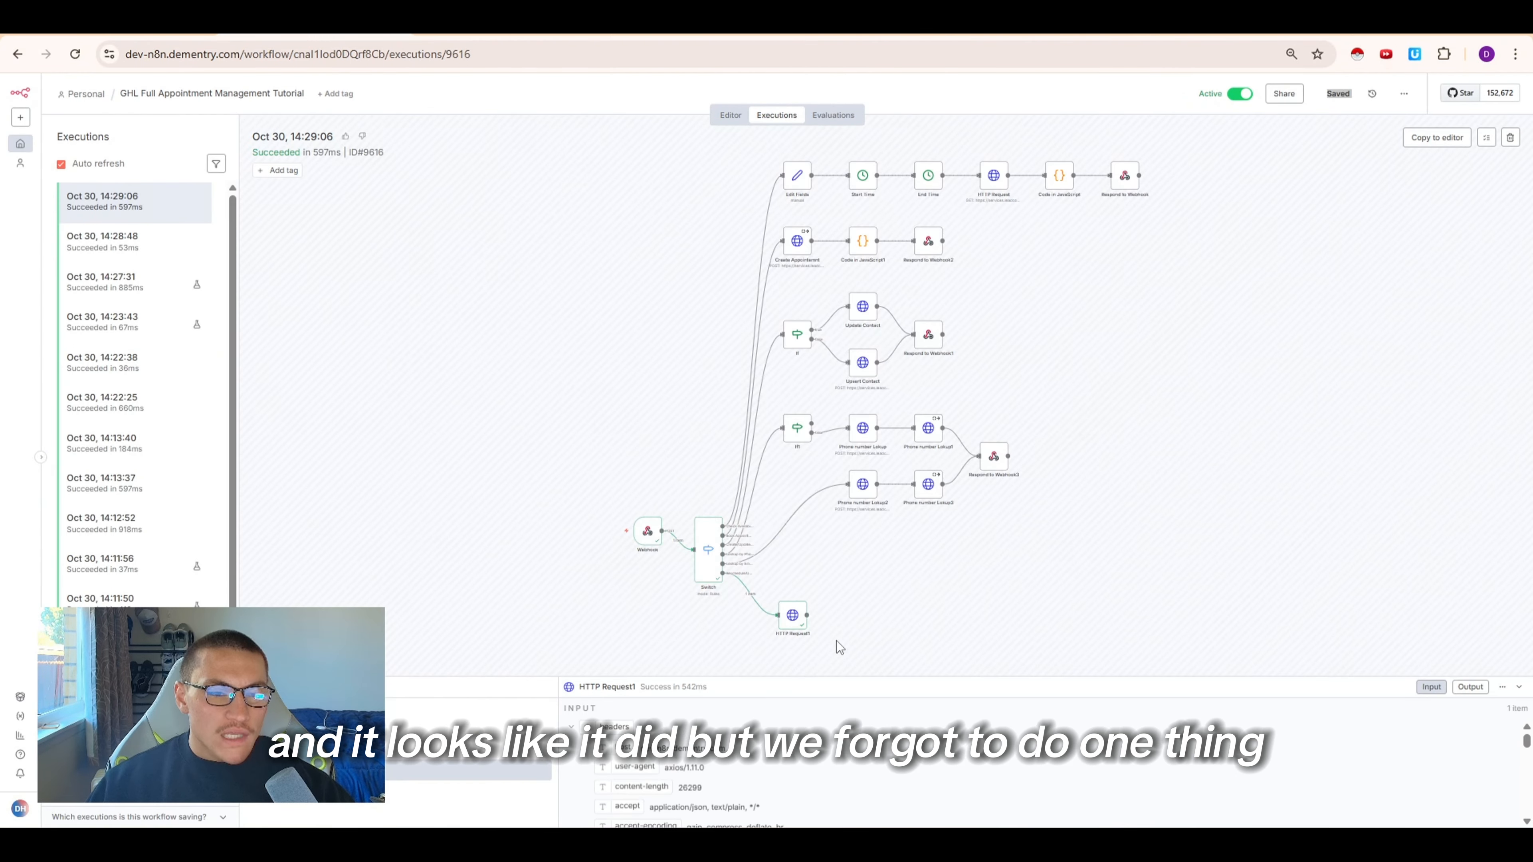
double_click(790, 620)
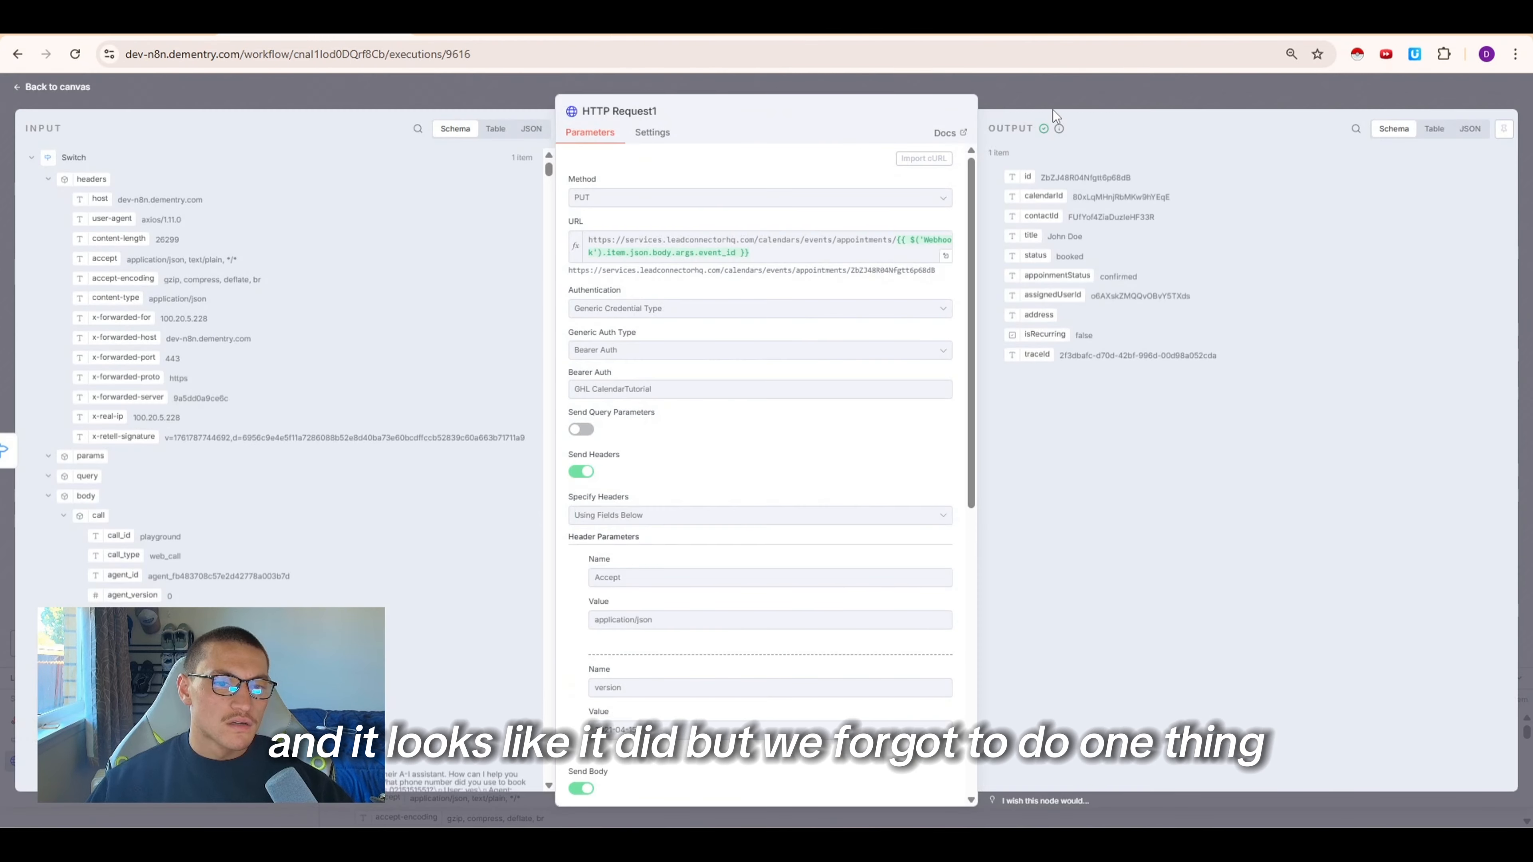
Return to the editor and connect HTTP Request1's output to Respond to Webhook3, repositioning the node
key("Escape")
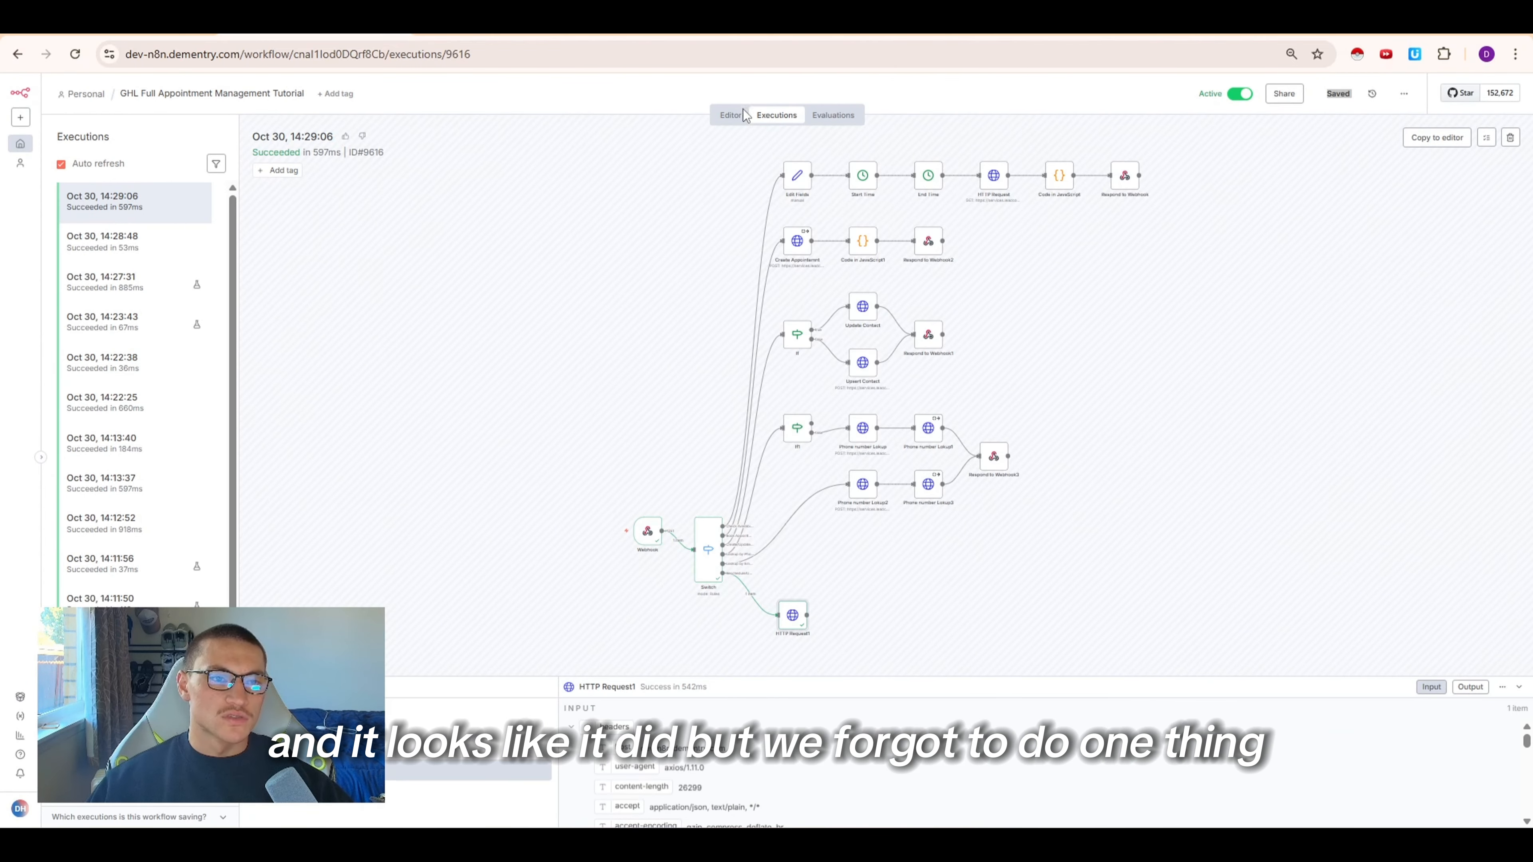
left_click(730, 114)
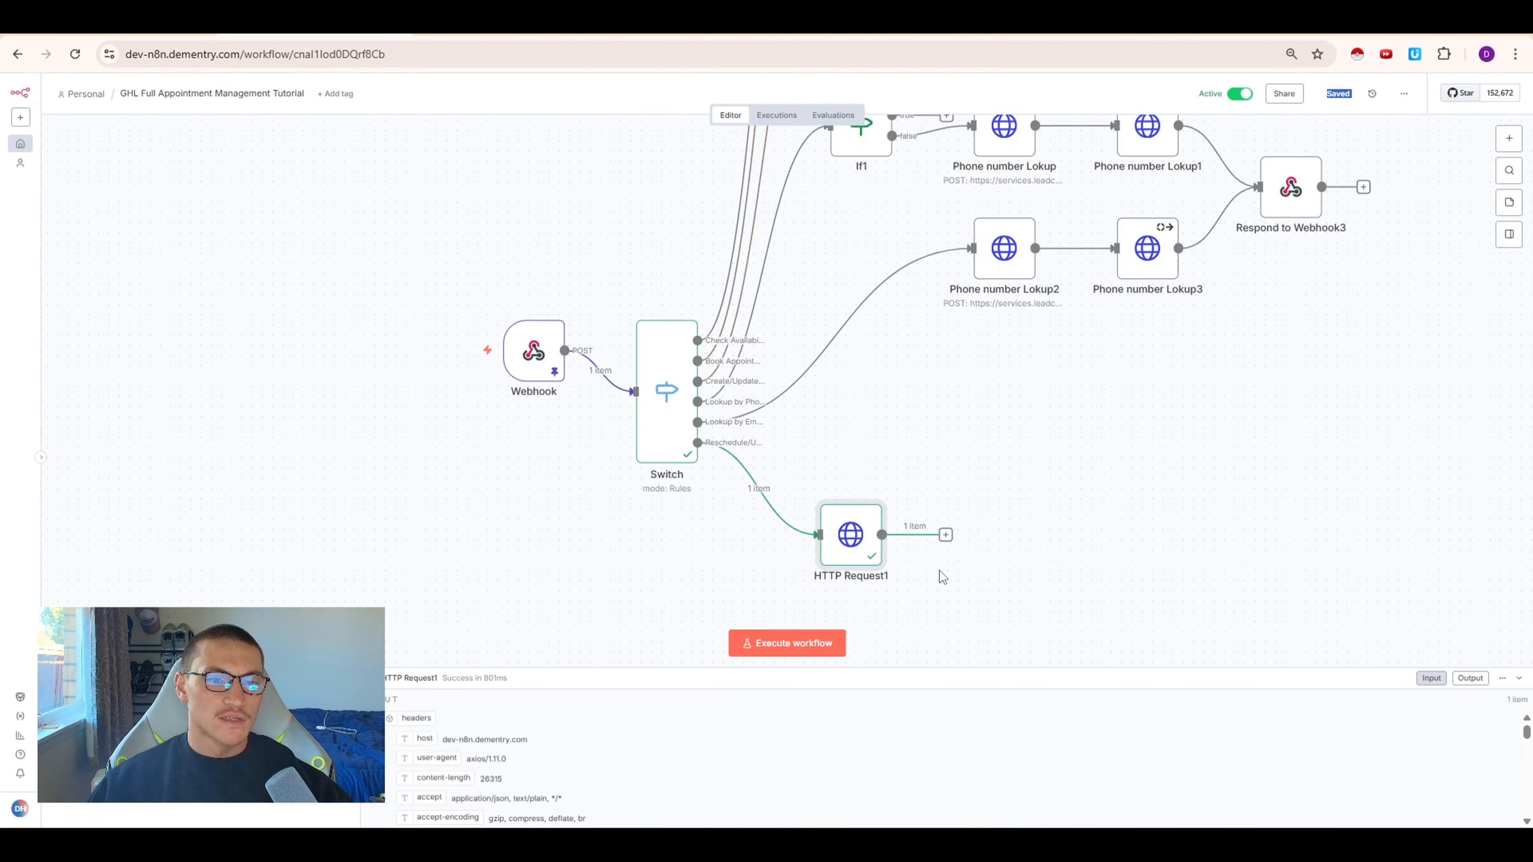
left_click_drag(1179, 333, 1251, 204)
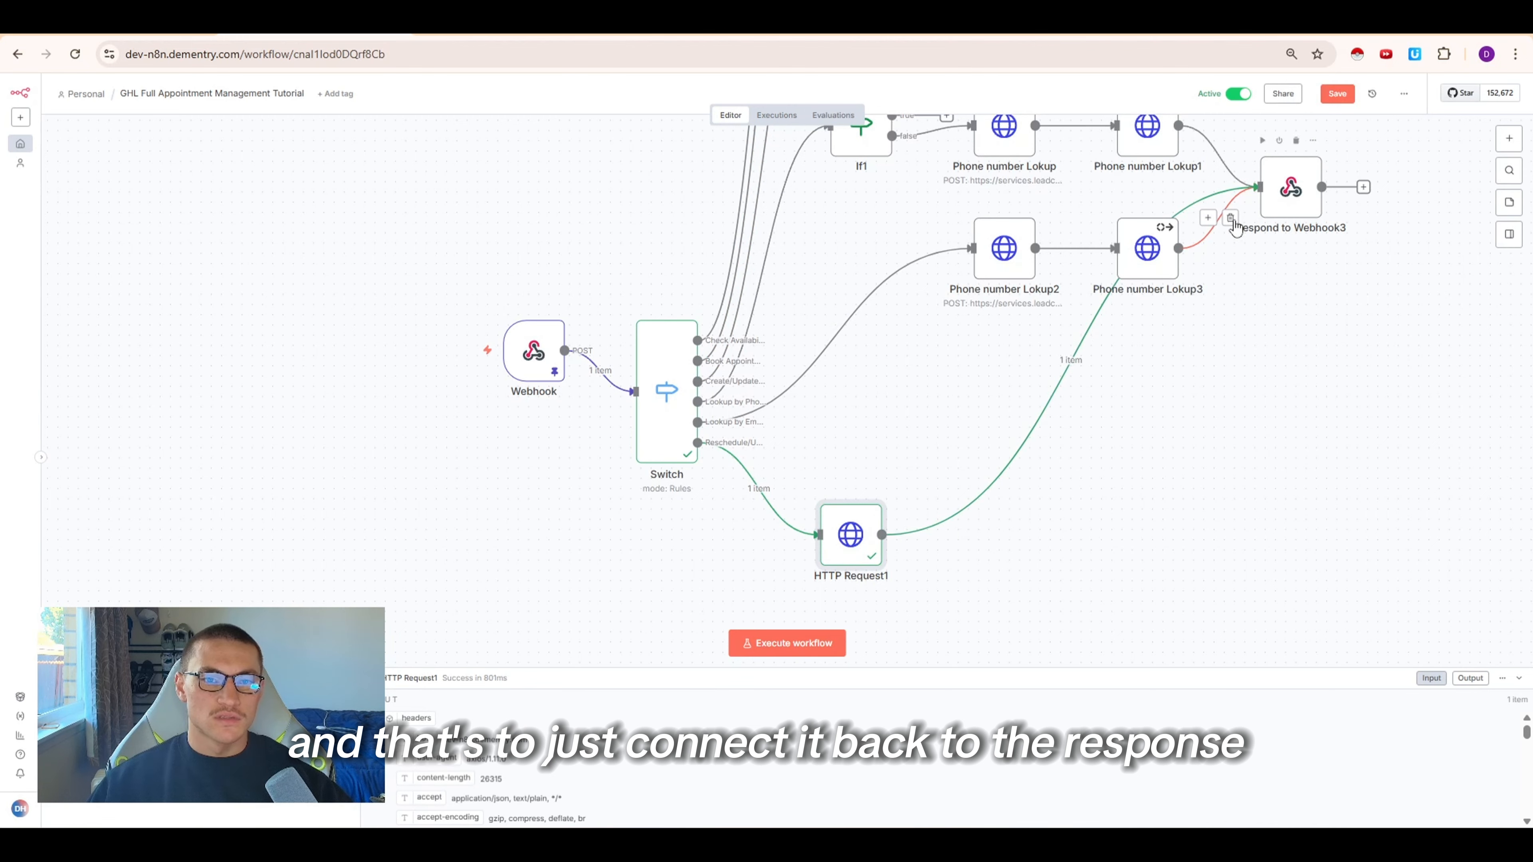
left_click_drag(852, 539, 1037, 515)
Rename HTTP Request1 to "Reschedule/Update" and move it beside the other branches
right_click(1035, 514)
right_click(984, 511)
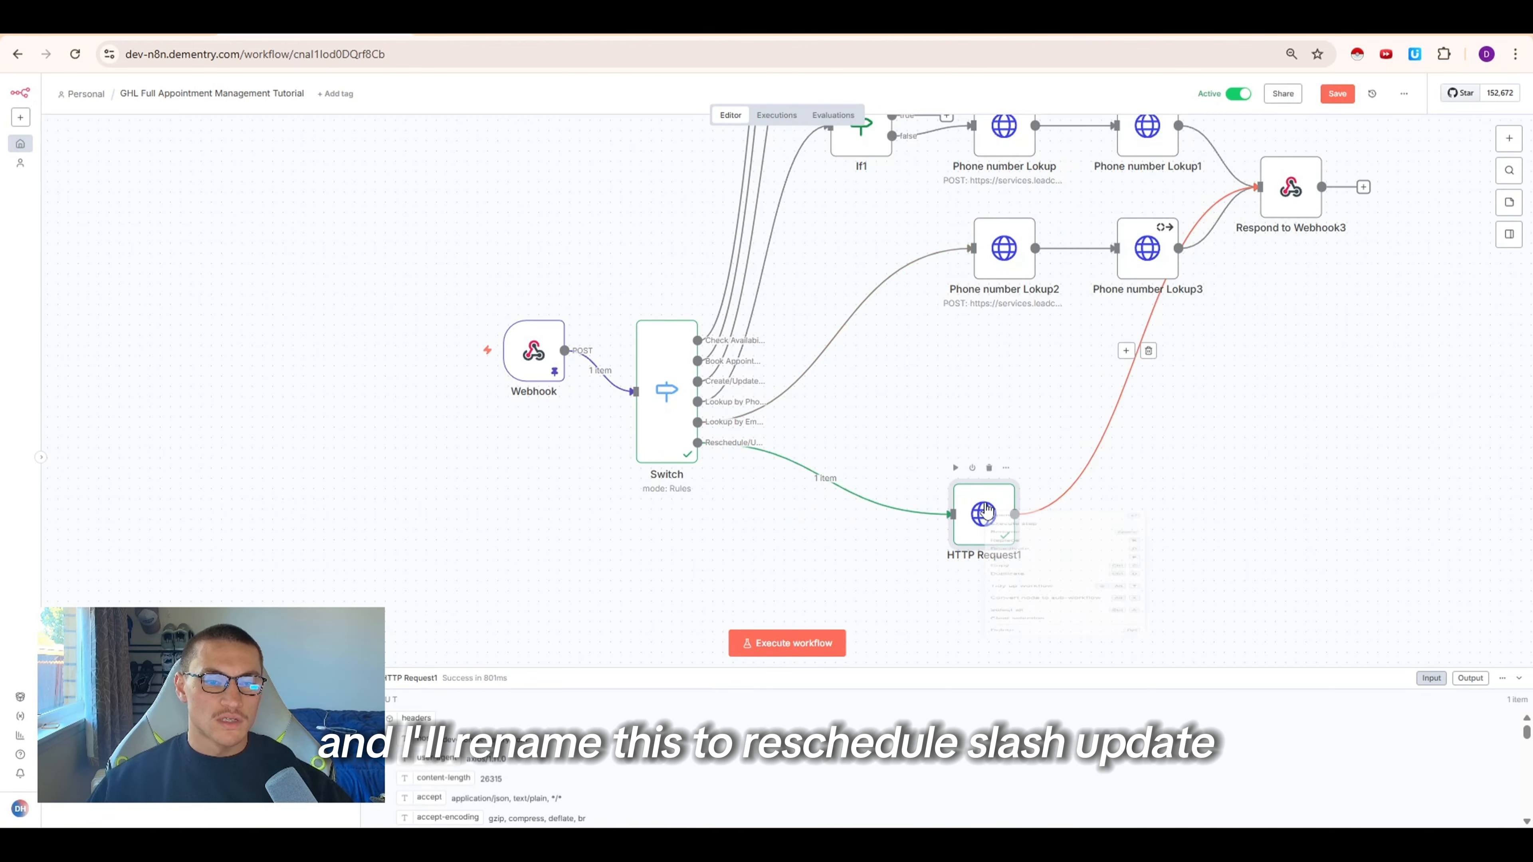
left_click(1013, 568)
type("Res")
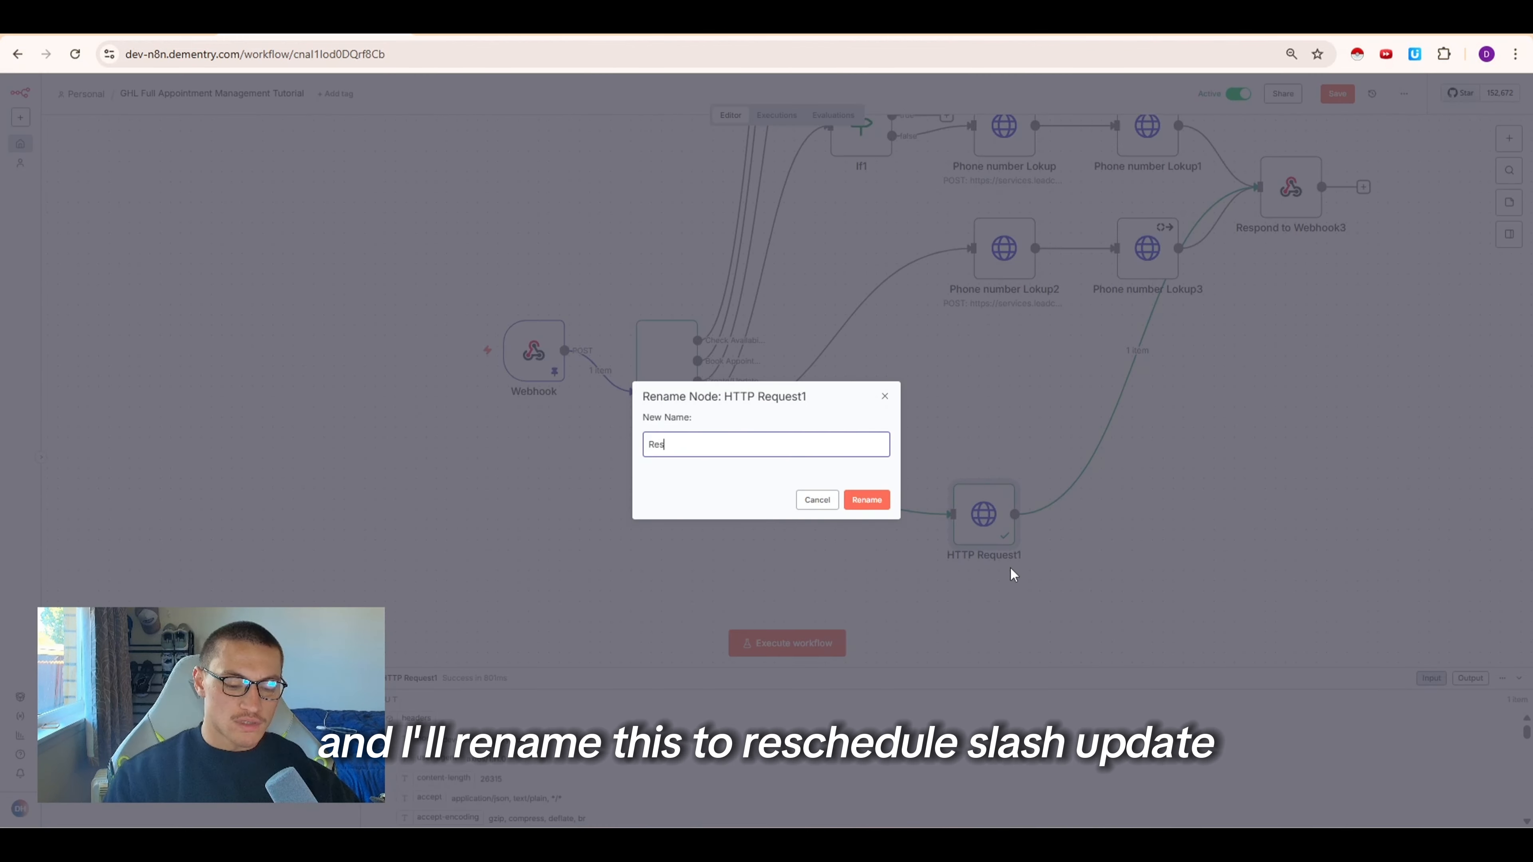
type("chedule/Updater")
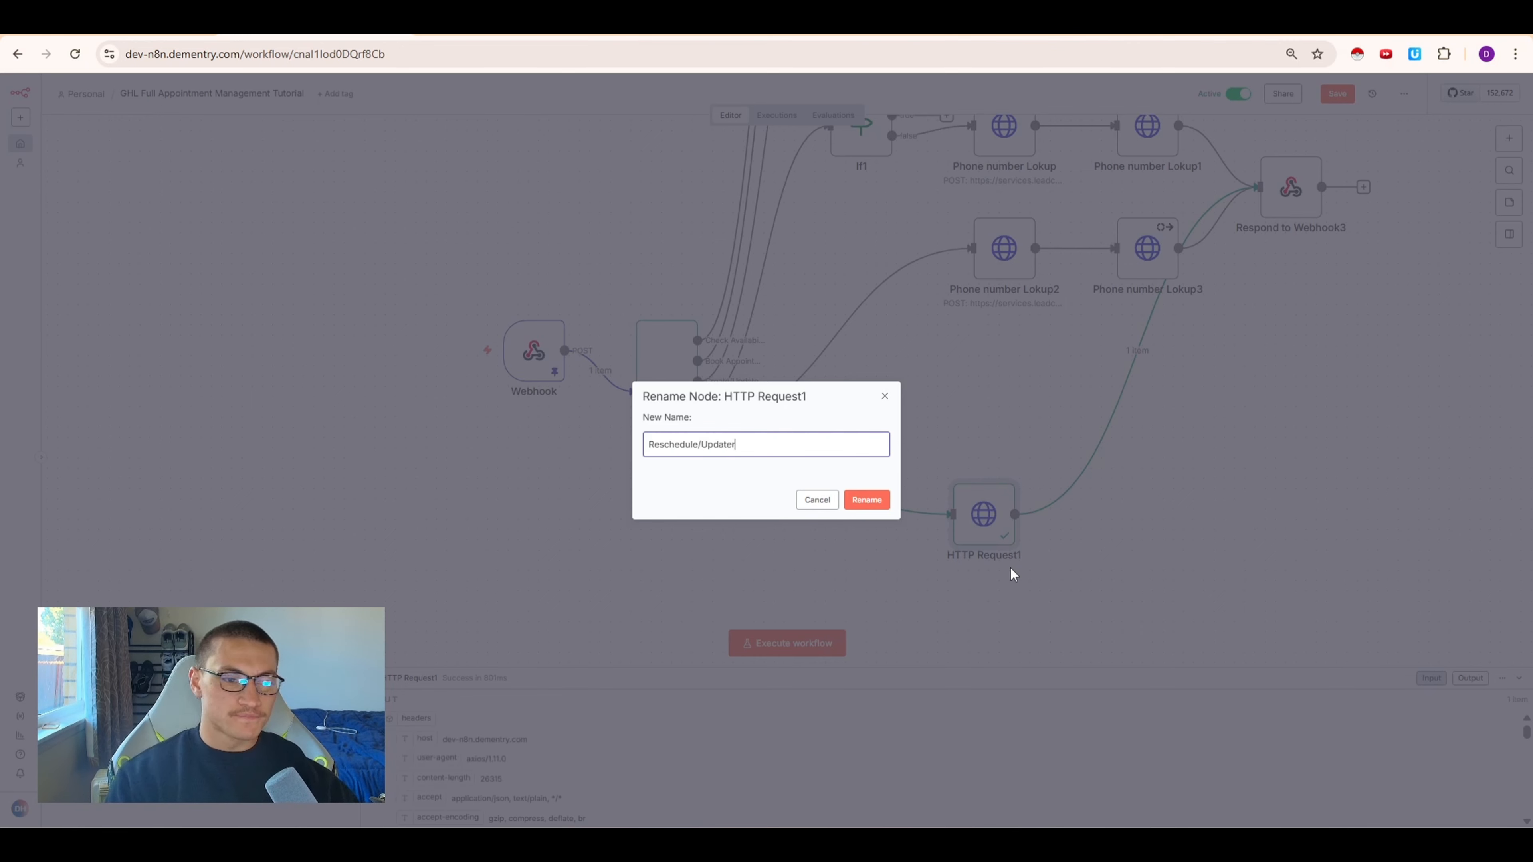
key("Return")
left_click_drag(974, 530, 1053, 472)
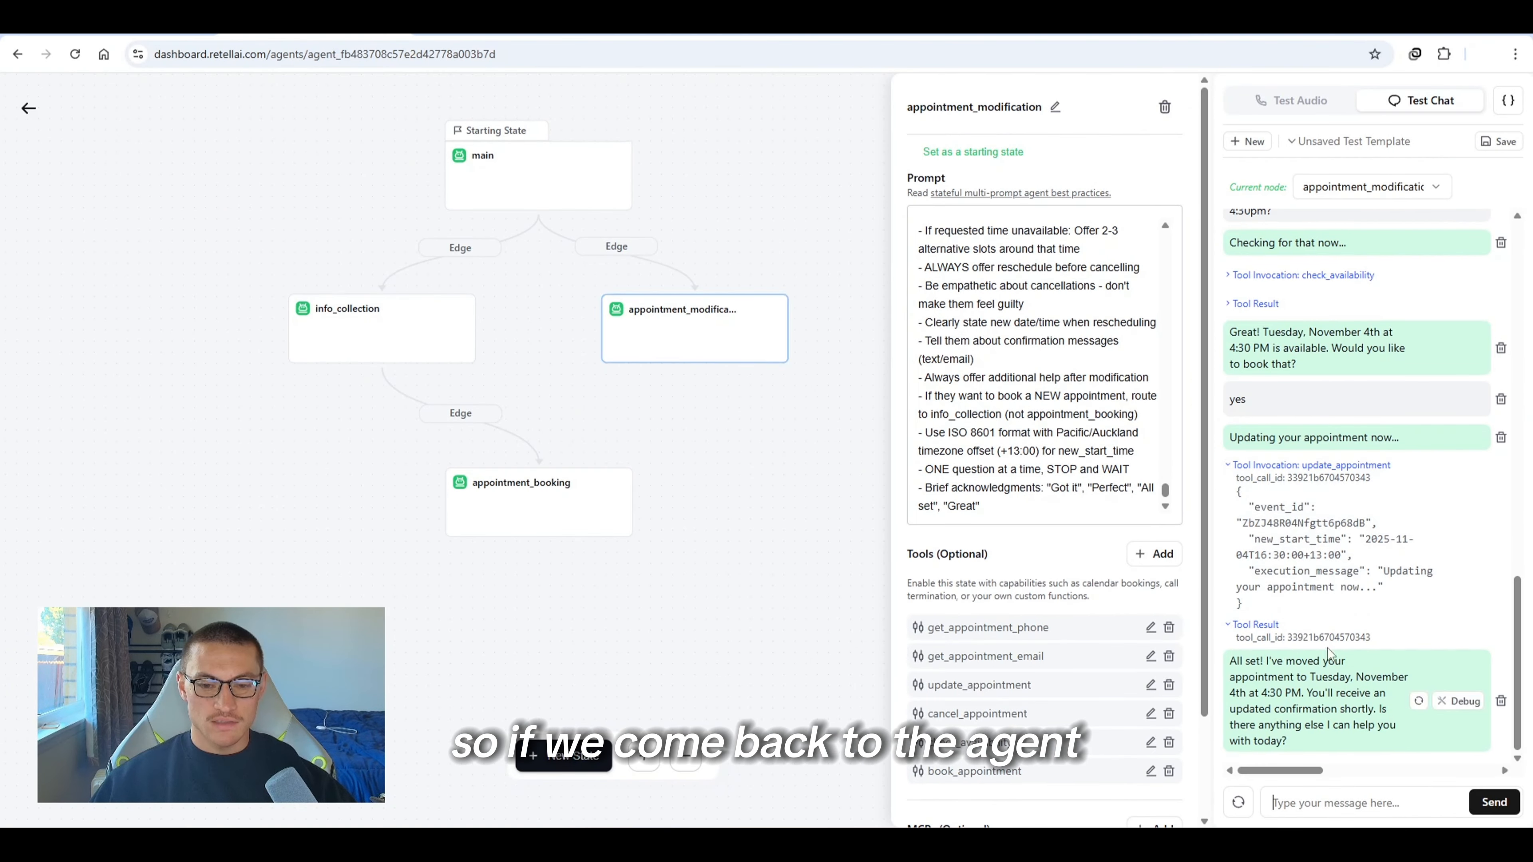
Send "actually can you cancel that appointment" in the agent's test chat
left_click_drag(1306, 693, 1381, 707)
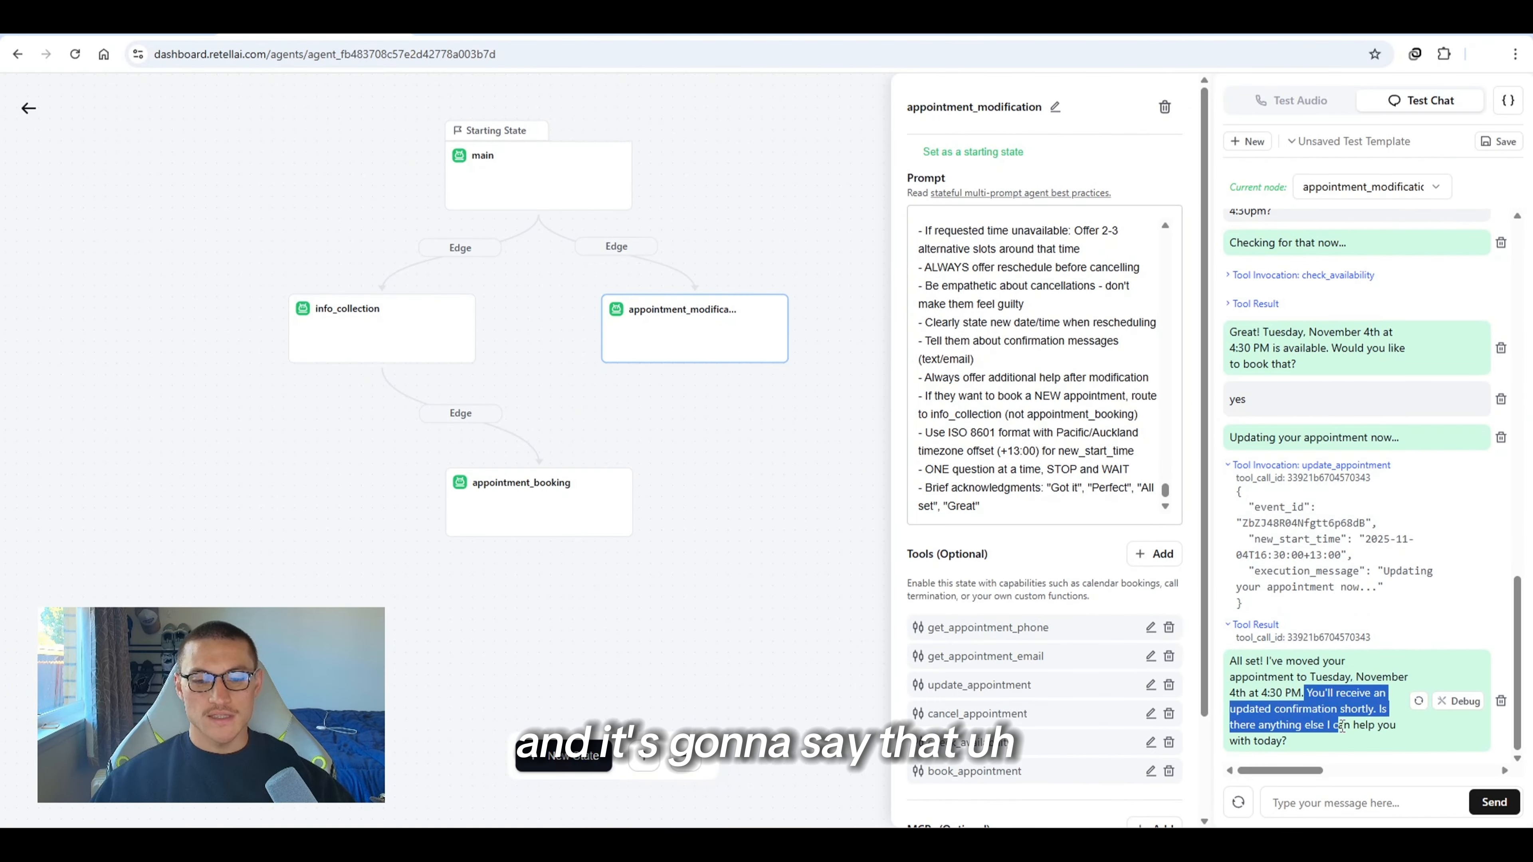
left_click(1332, 755)
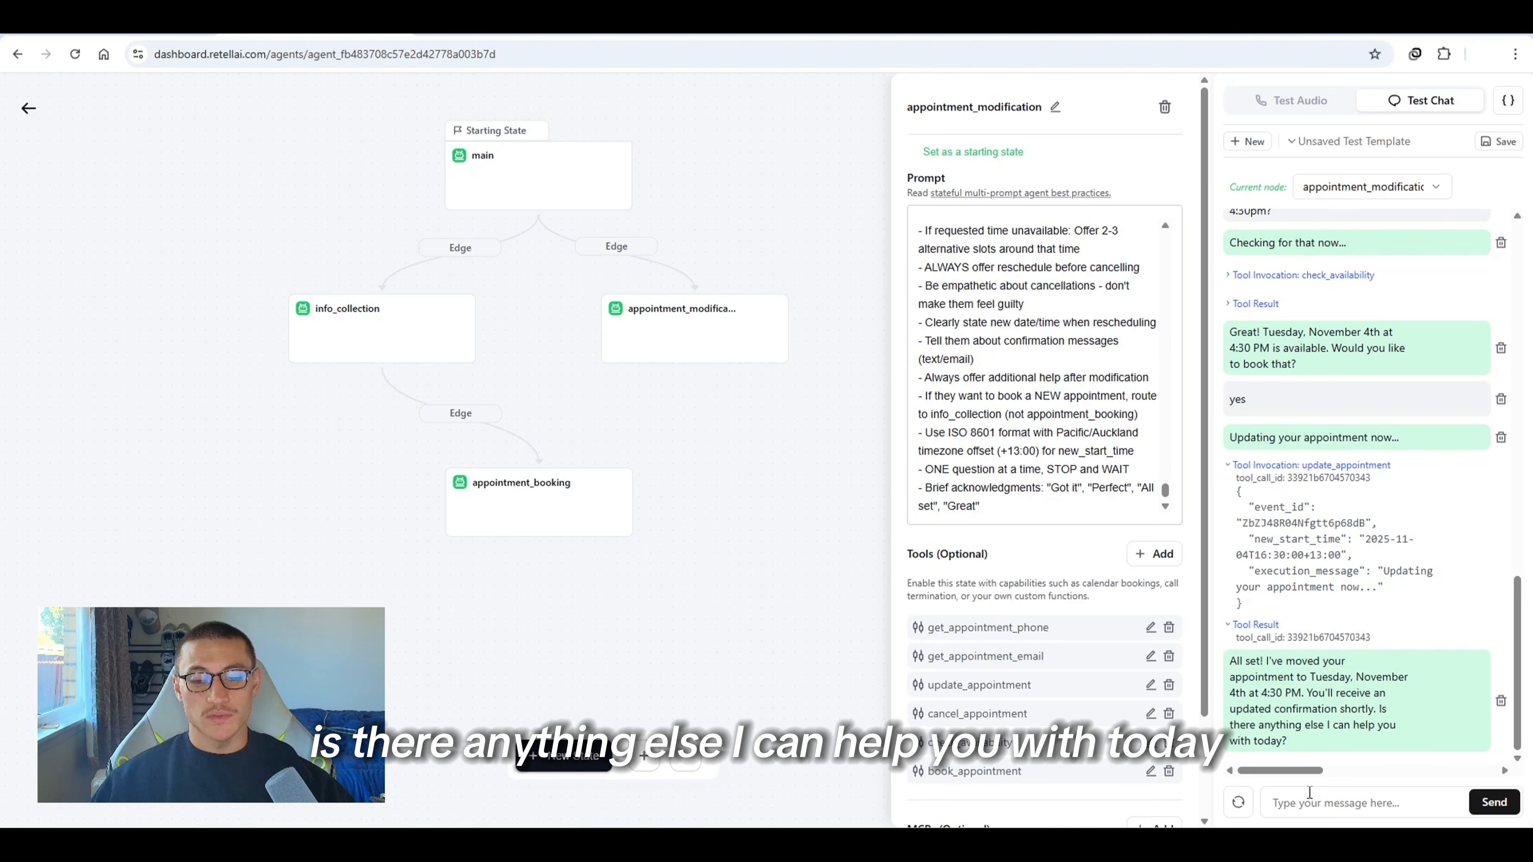
left_click(1328, 789)
type("act")
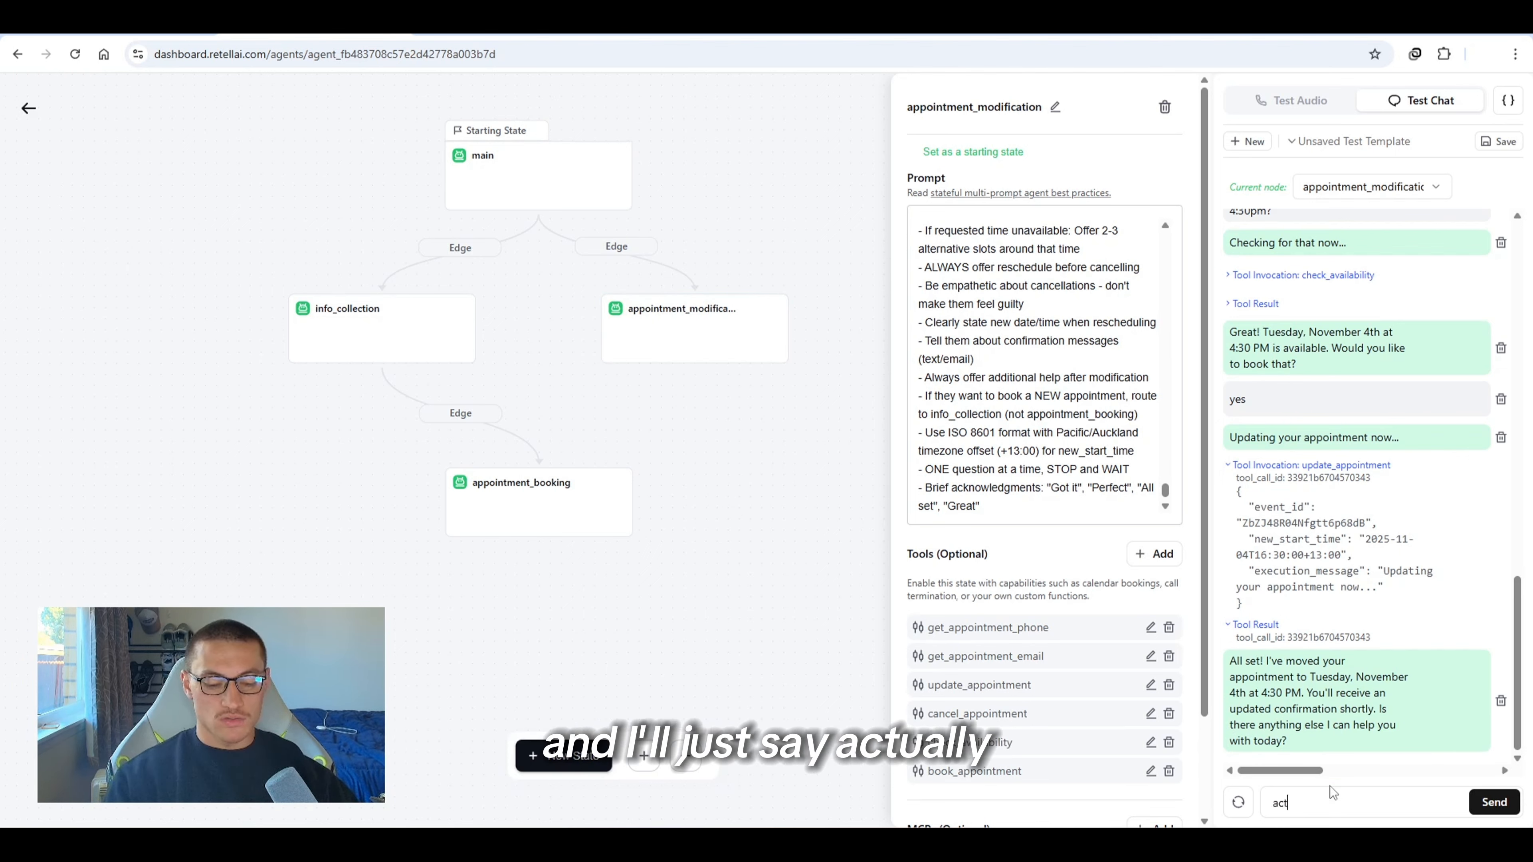
type("ually can yo")
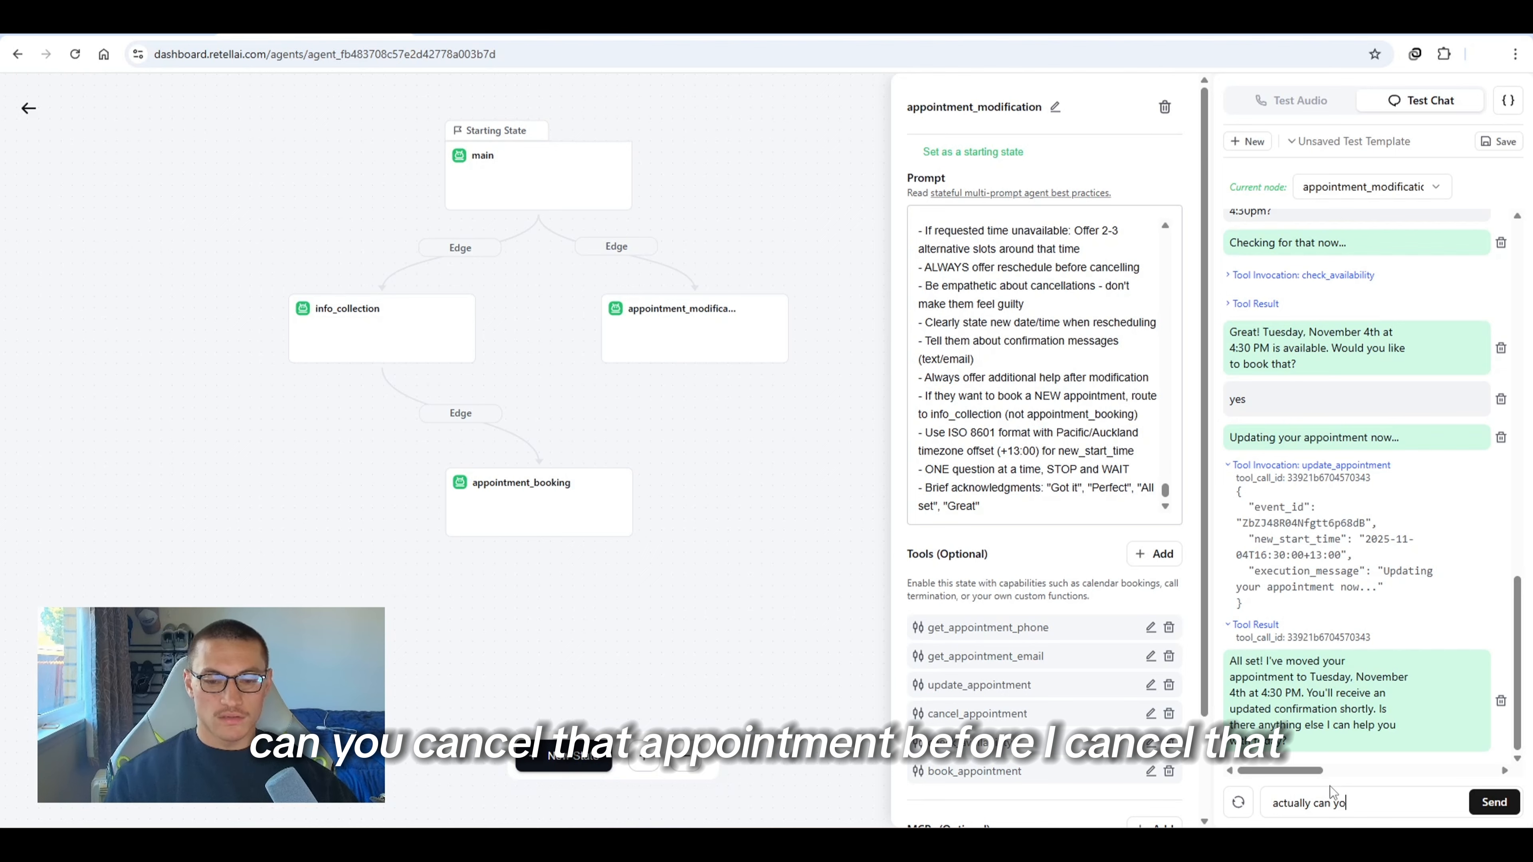
type("u cancel that ")
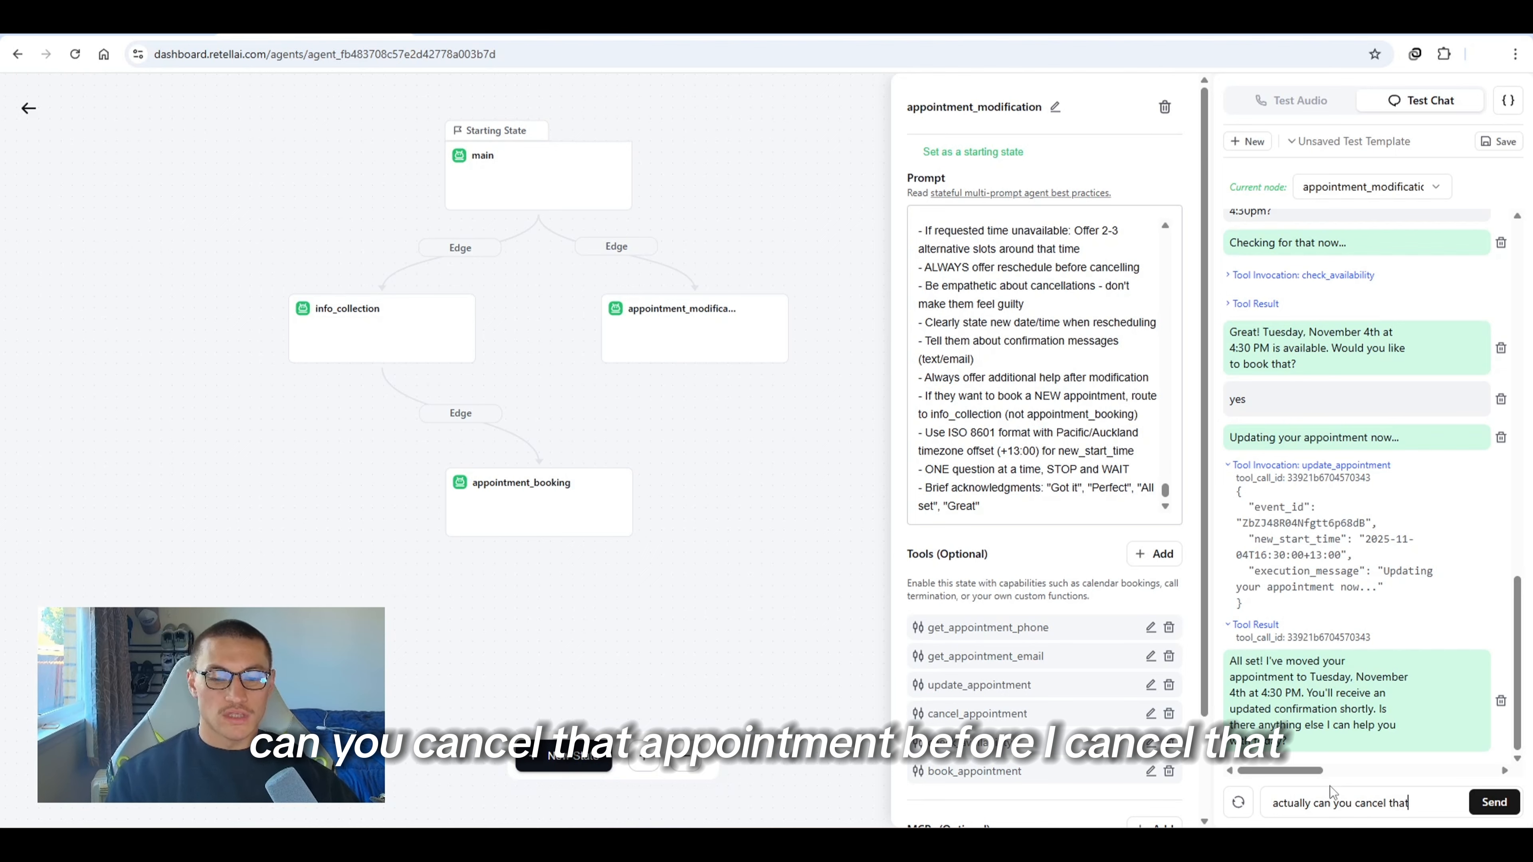
type("appointment")
key("Return")
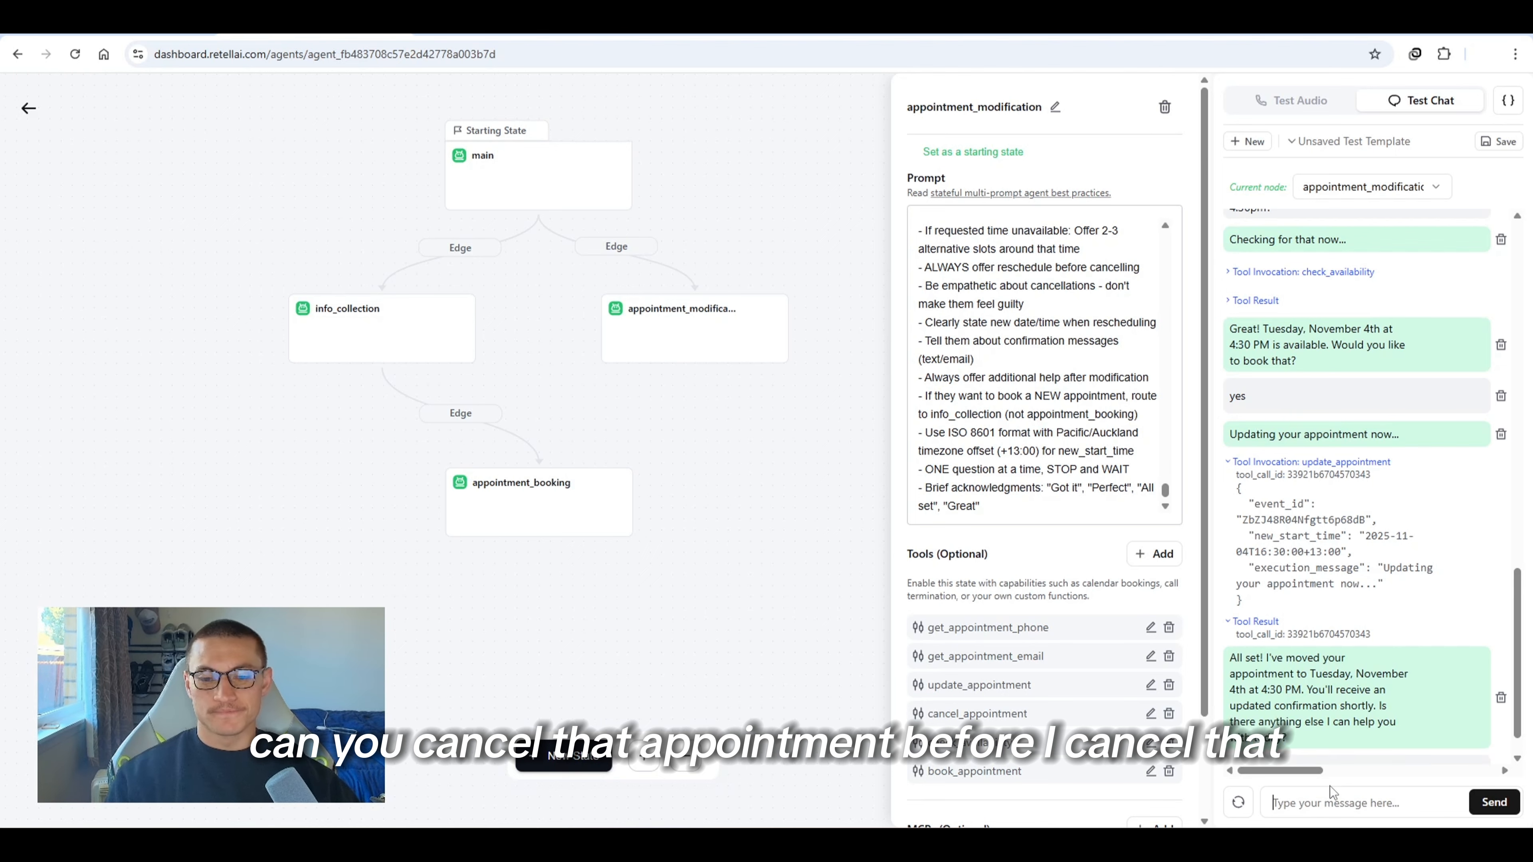
Reply "no i want to cancel" to the agent's reschedule offer in the test chat
left_click_drag(1292, 692, 1346, 710)
left_click(1338, 713)
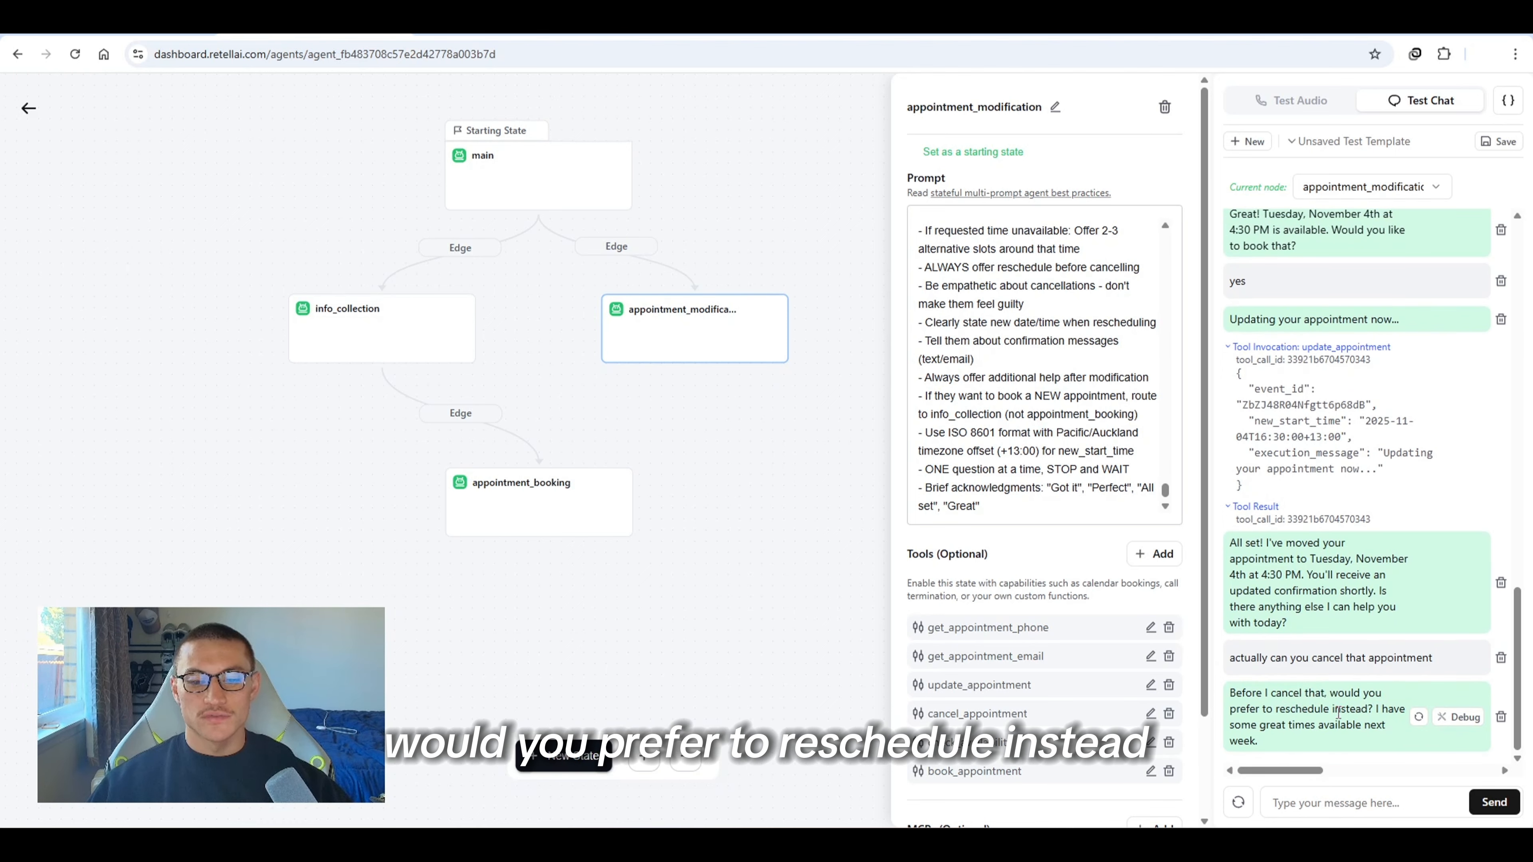
left_click(1342, 801)
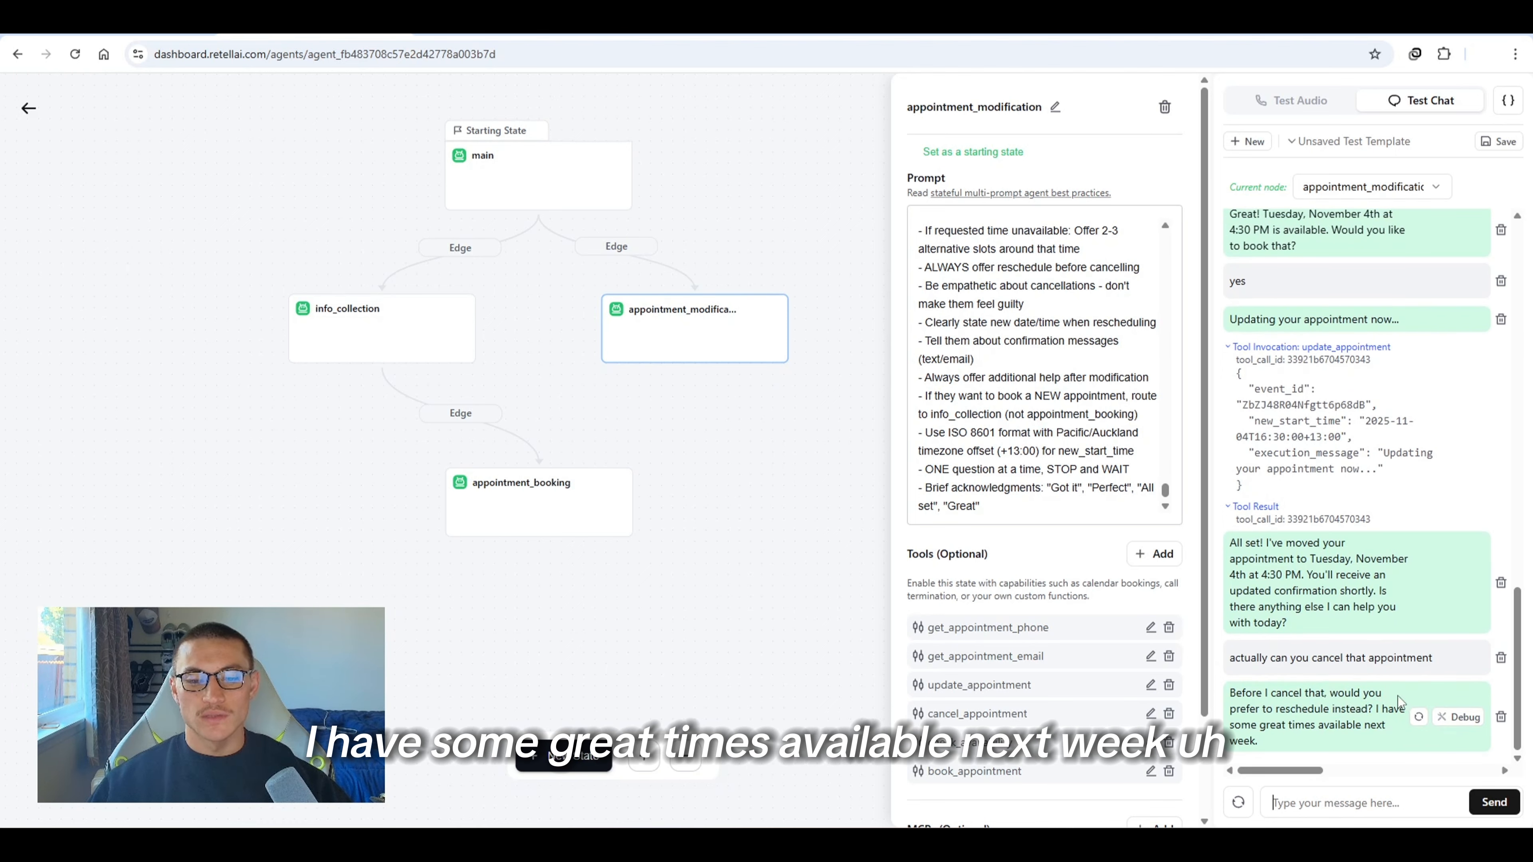
left_click_drag(1374, 708, 1384, 743)
left_click(1379, 746)
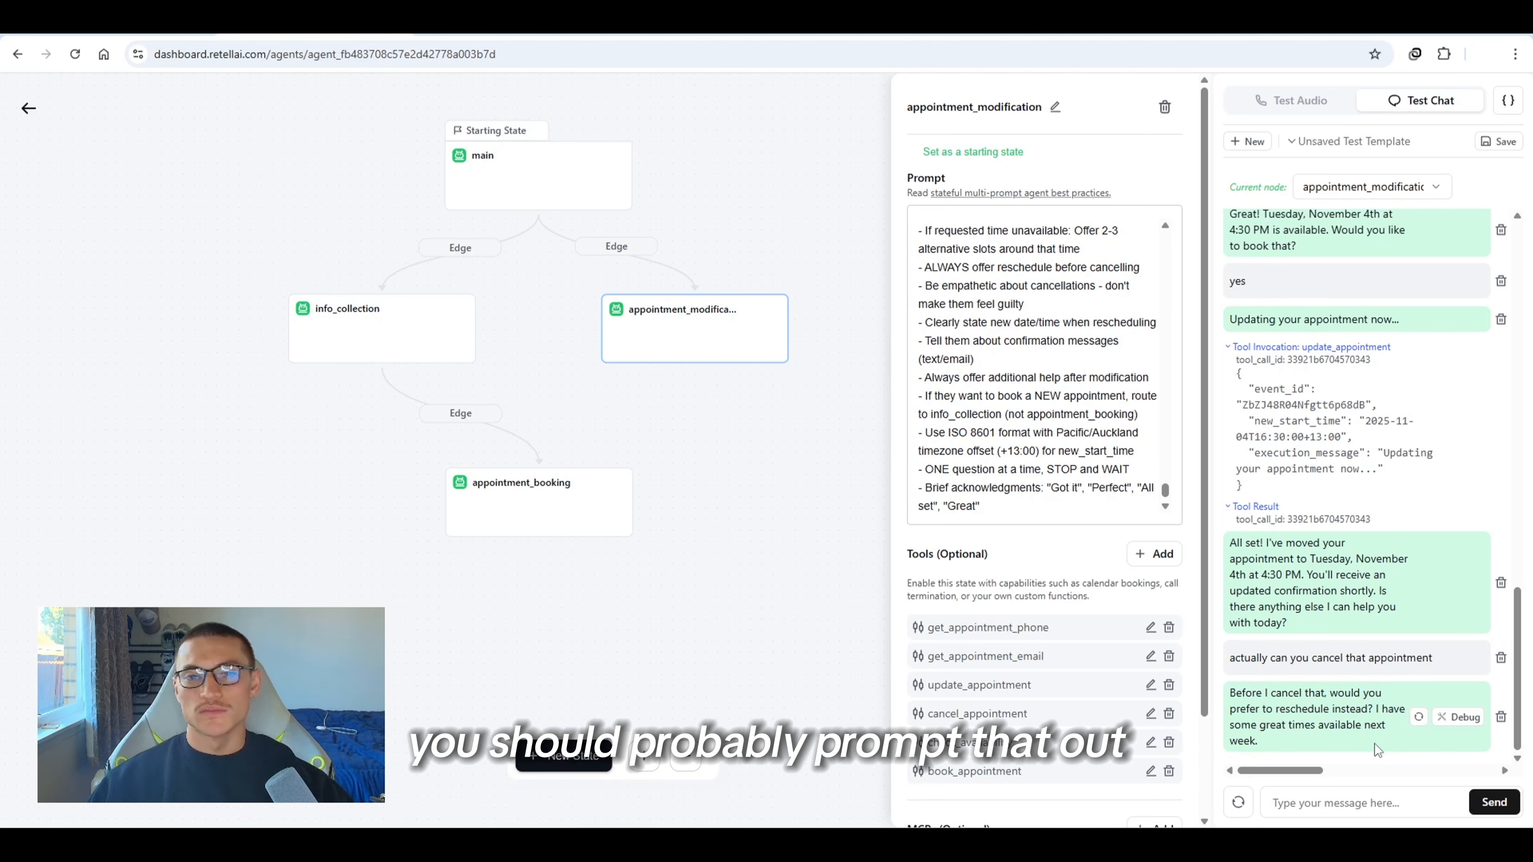
left_click(1331, 806)
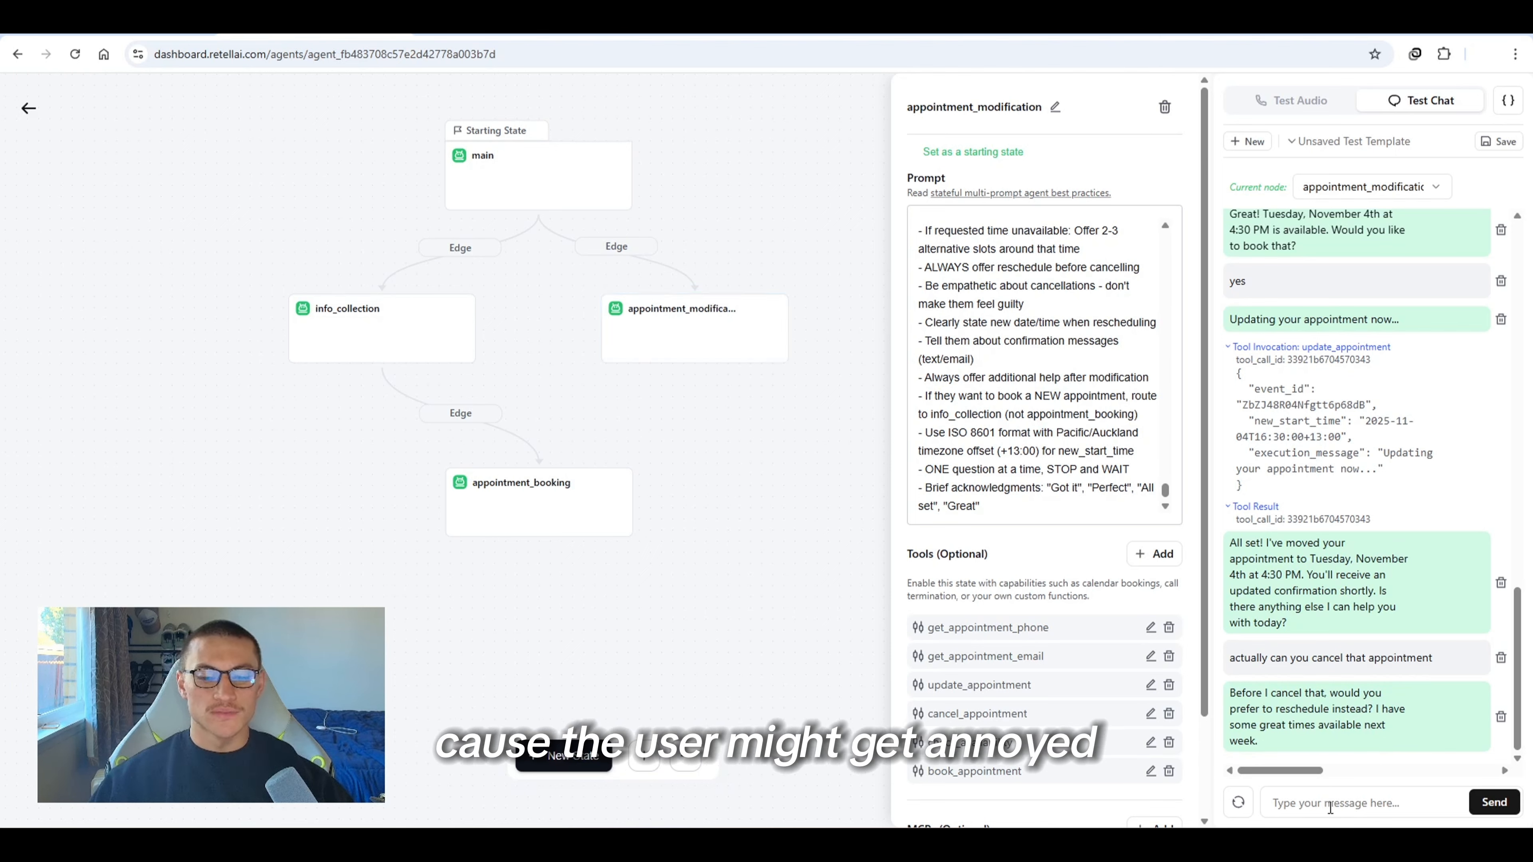
type("no i want to cancel")
key("Return")
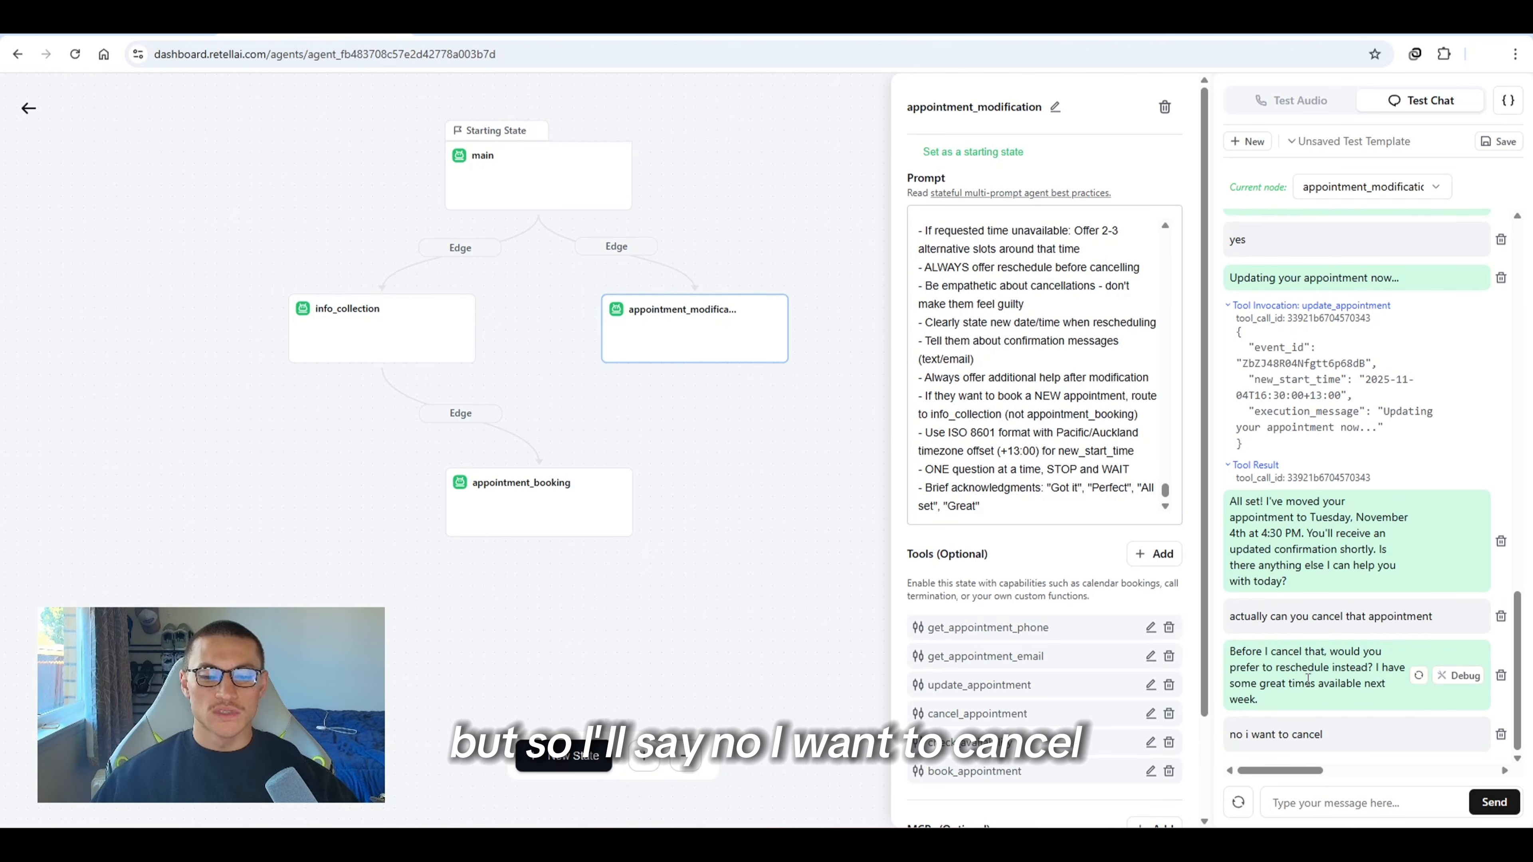
Reply "just want to cancel" to the agent's question about the cancellation reason
left_click_drag(1264, 710, 1369, 742)
left_click(1365, 742)
left_click(1369, 802)
type("just want to cancel")
key("Return")
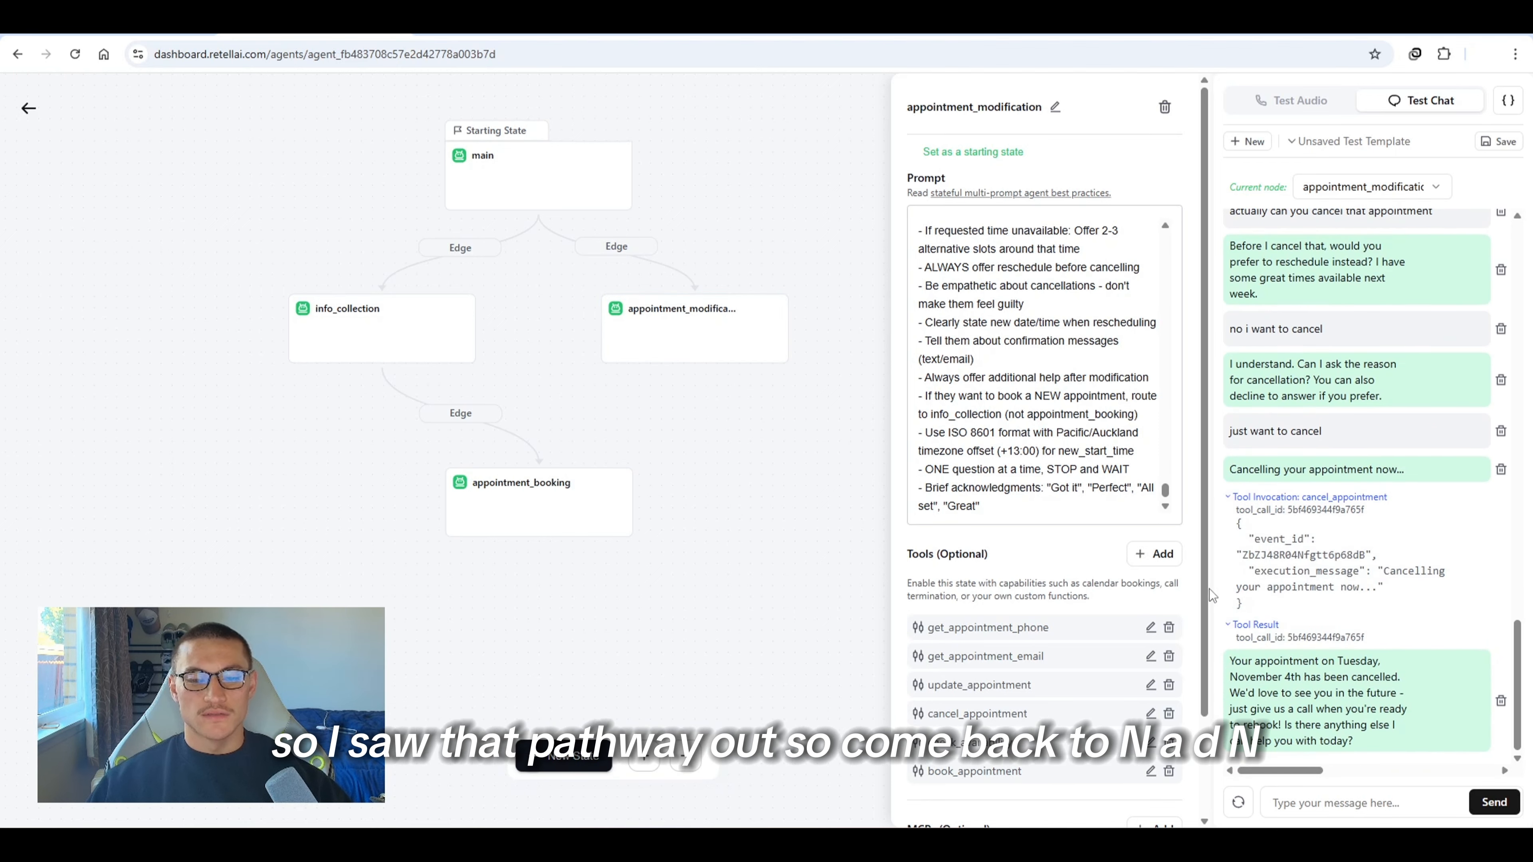
Switch back to n8n and copy the latest execution into the editor
key("alt+Tab")
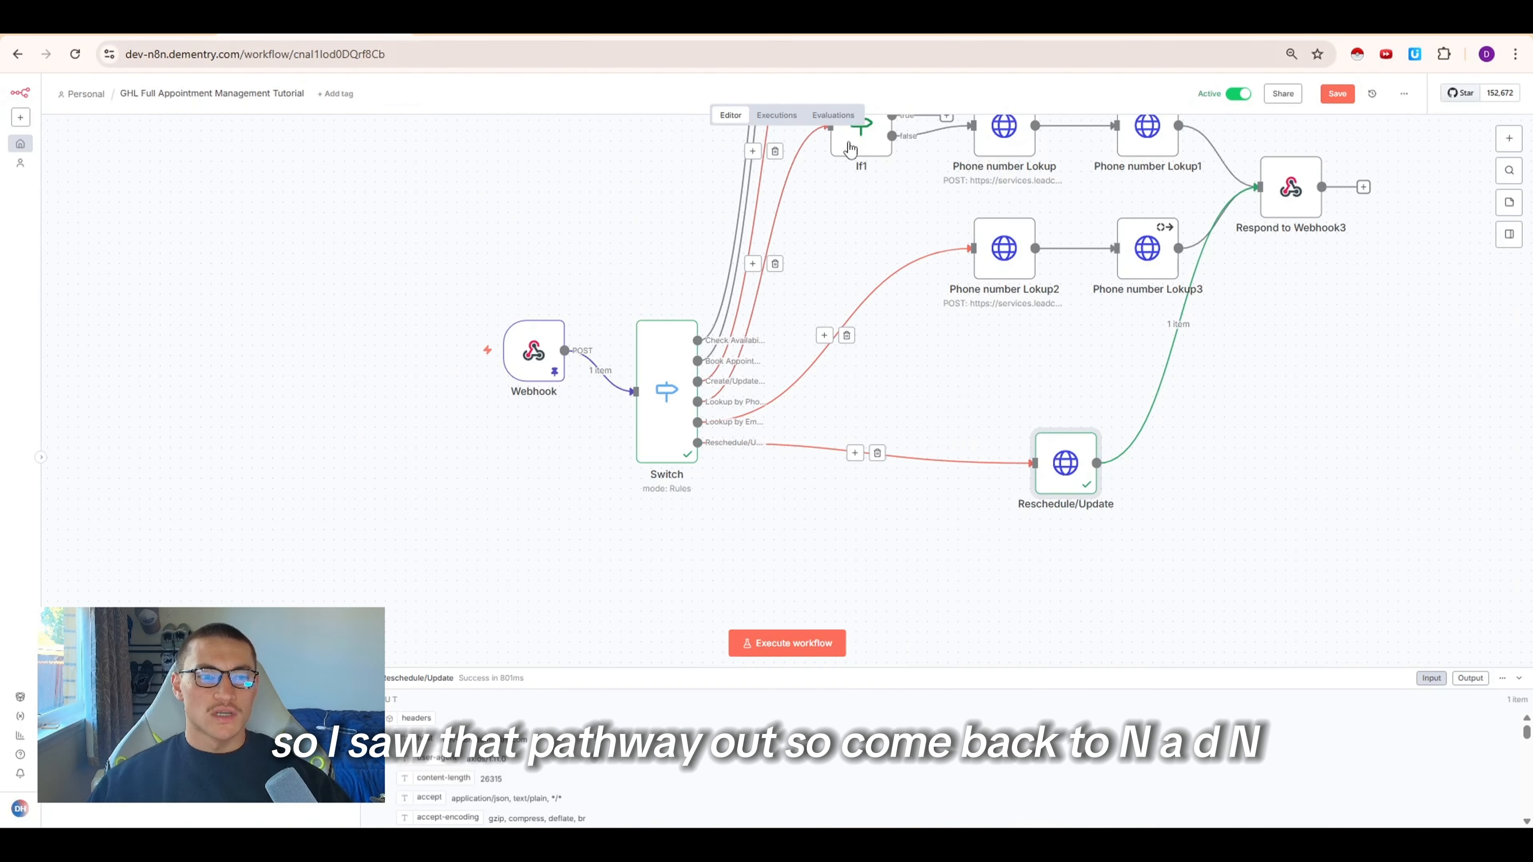
left_click(778, 115)
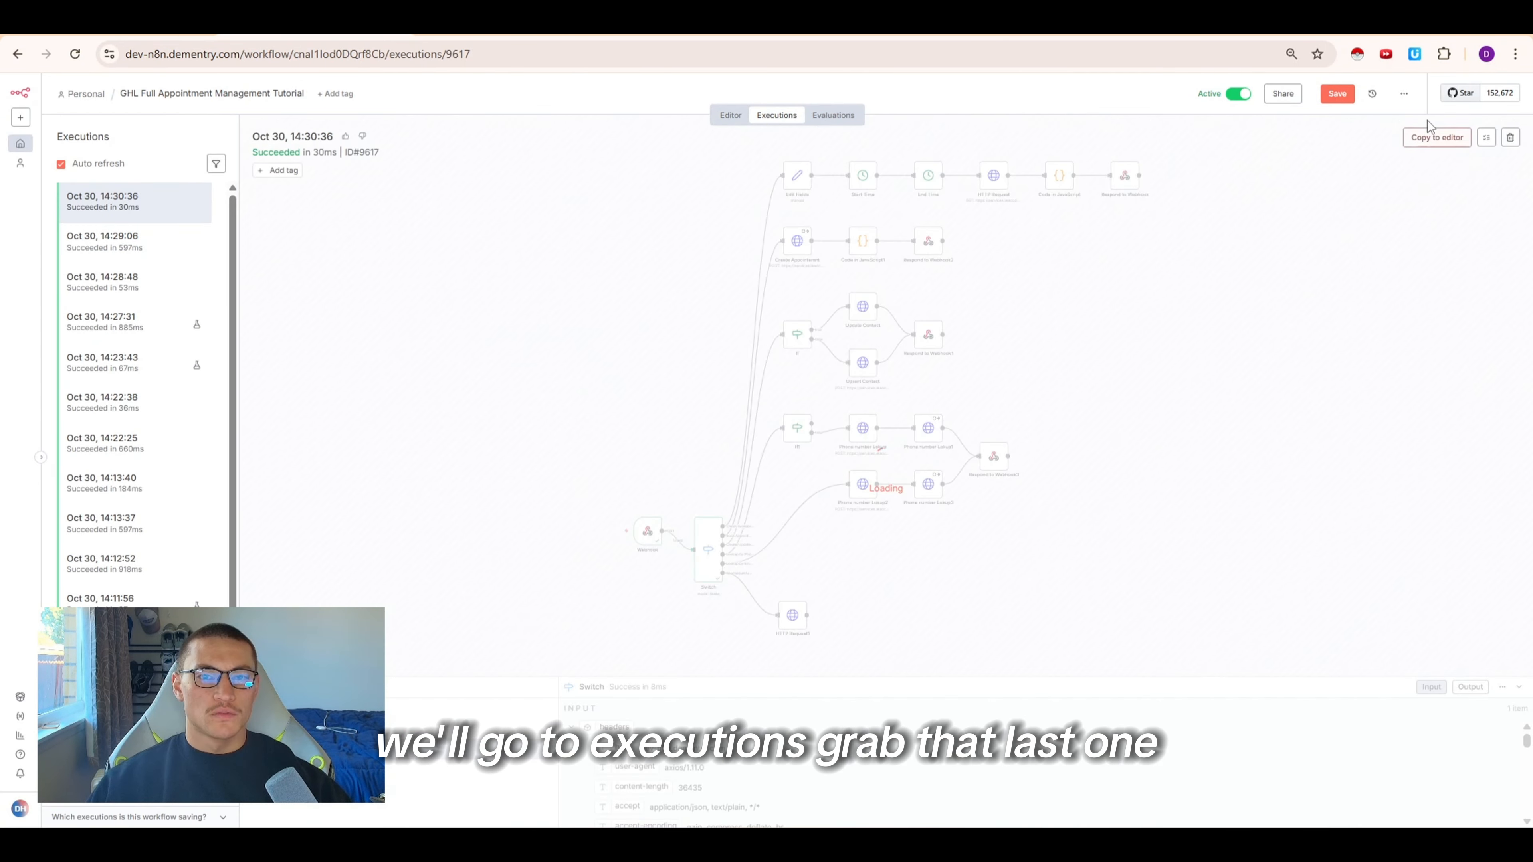
left_click(1435, 137)
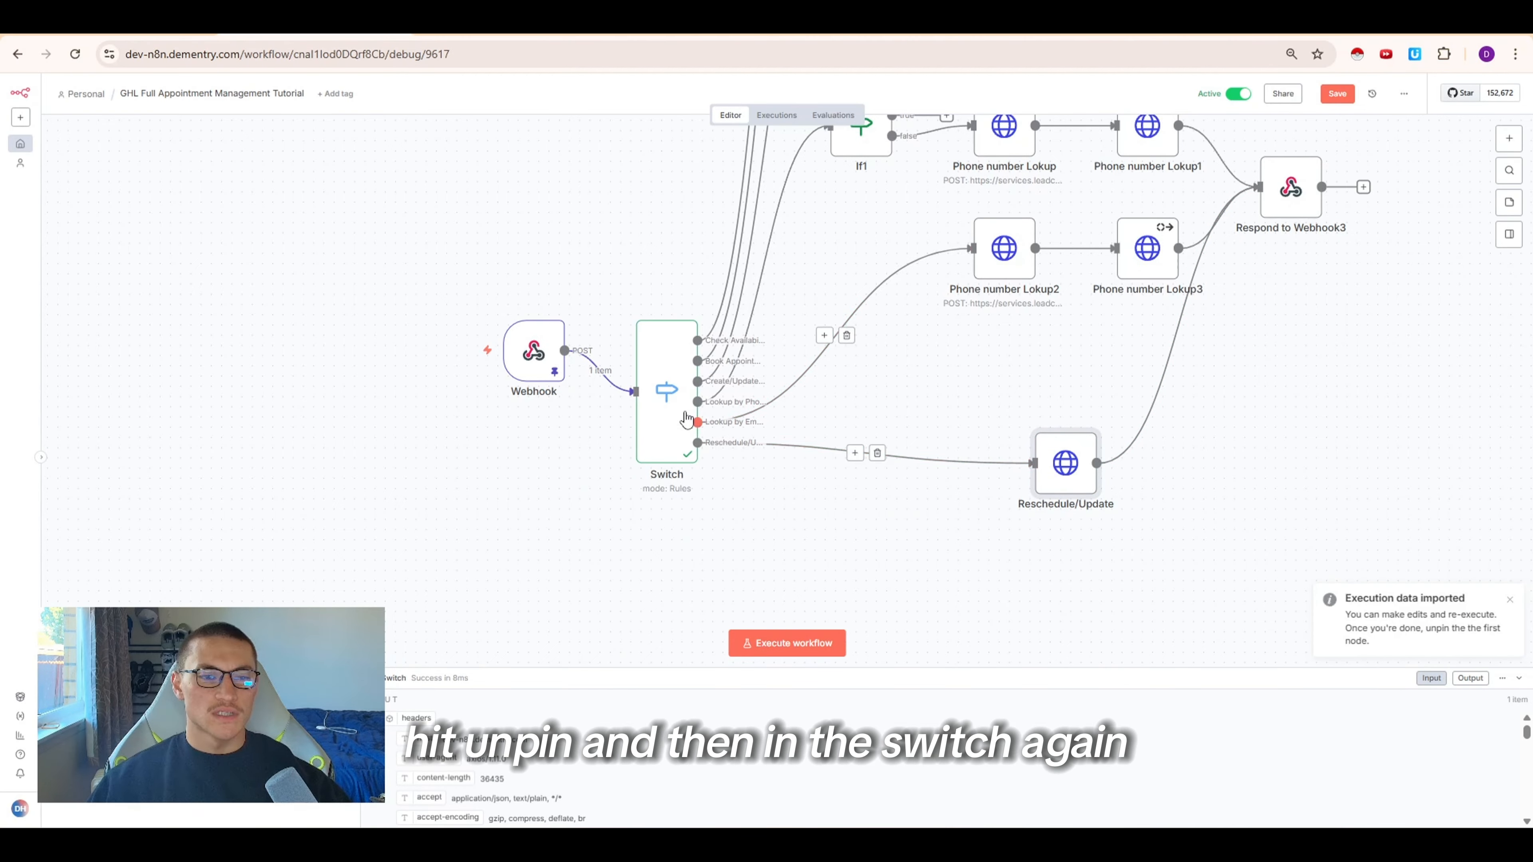
Add a Switch routing rule where {{ $json.body.name }} is equal to cancel_appointment
double_click(668, 404)
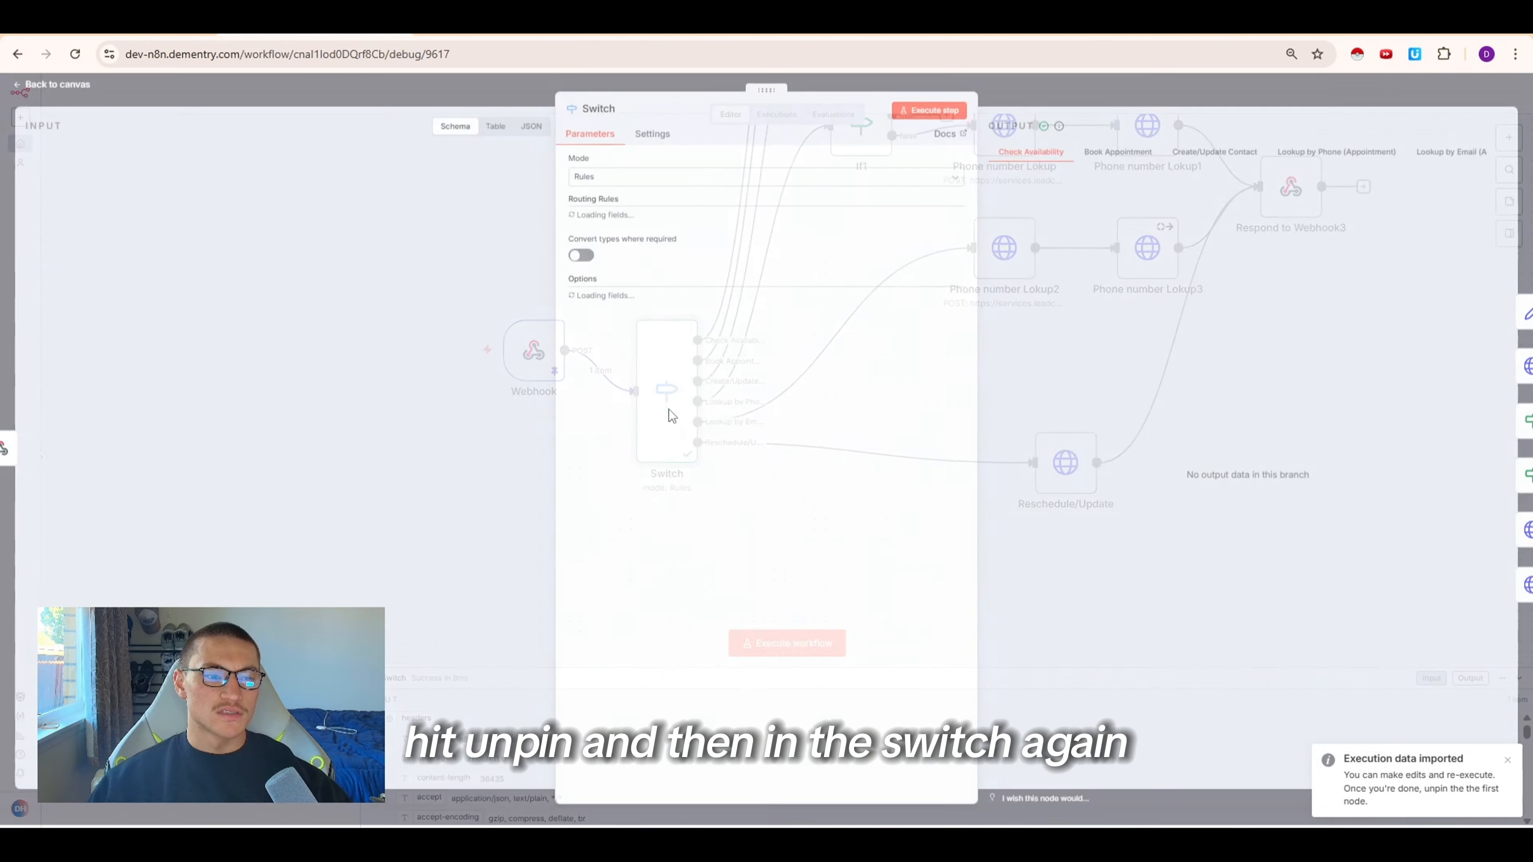
scroll(663, 604, "down", 10)
left_click(650, 661)
triple_click(657, 446)
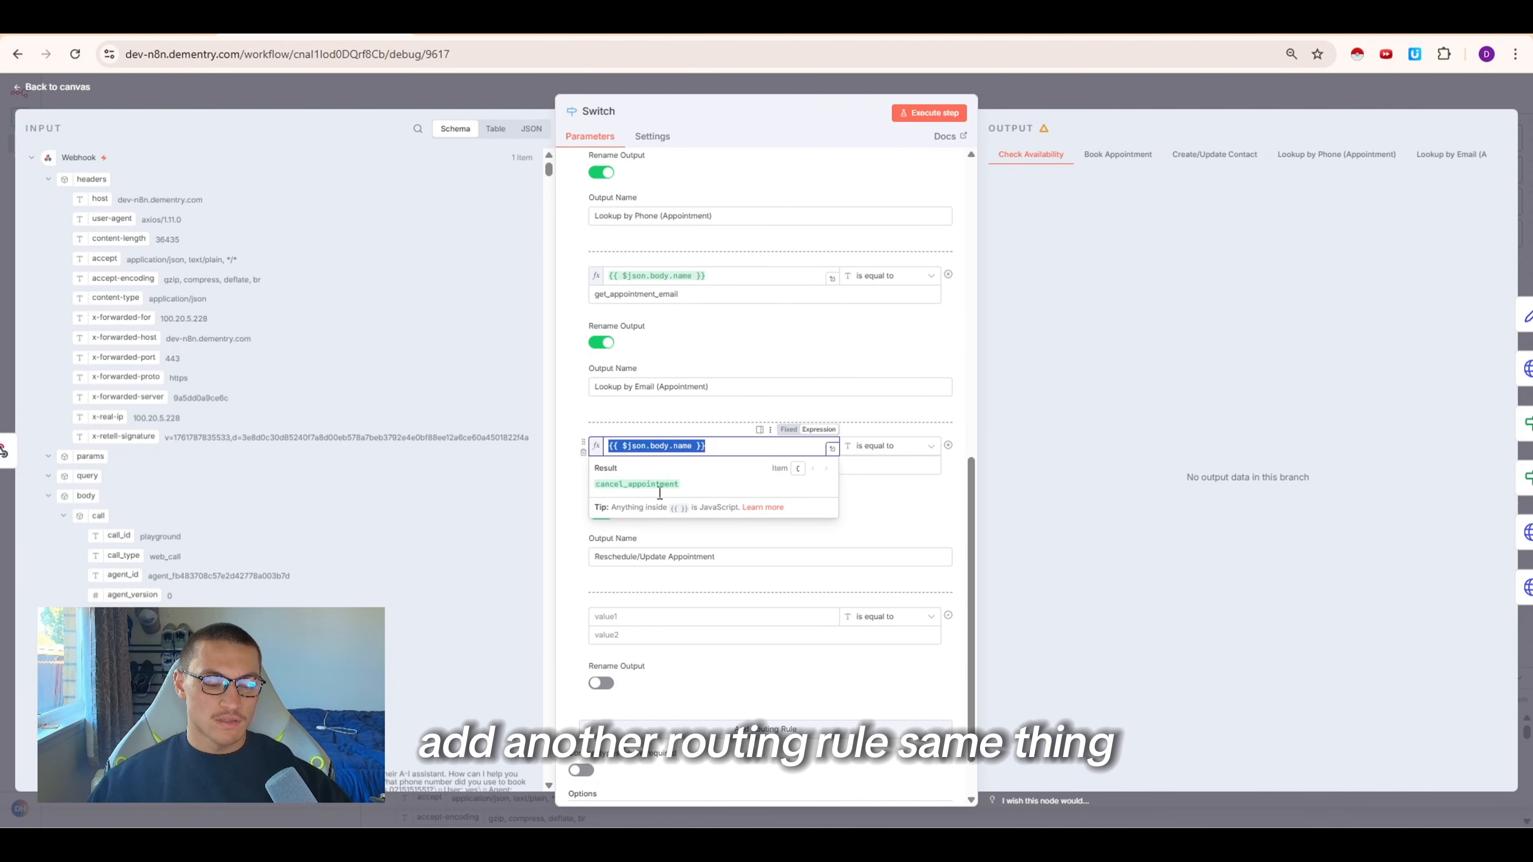
key("ctrl+c")
left_click(634, 616)
key("ctrl+v")
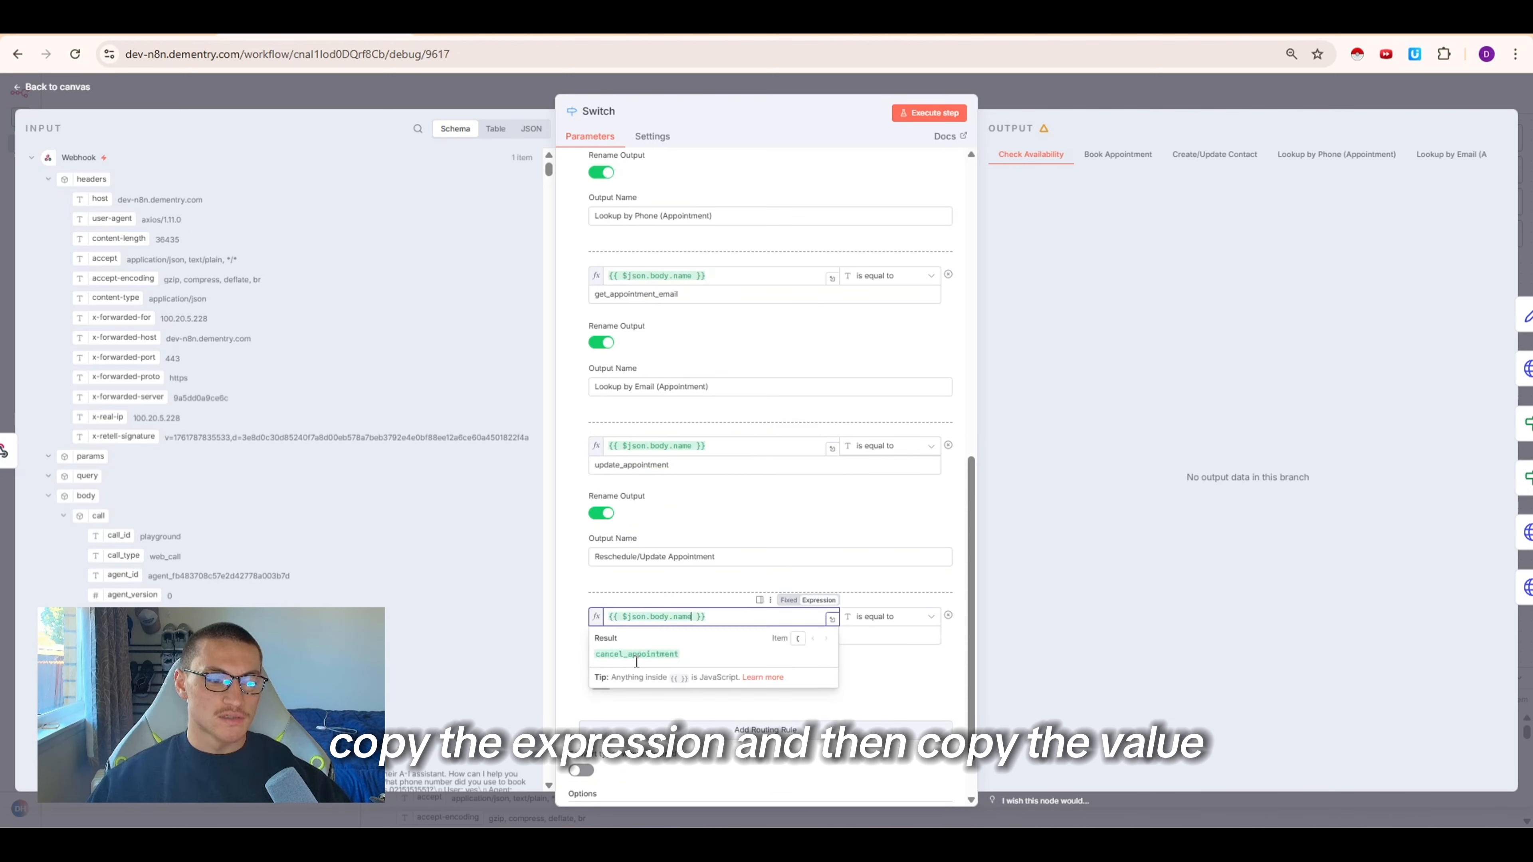
double_click(637, 657)
key("ctrl+c")
scroll(635, 594, "down", 1)
left_click(711, 576)
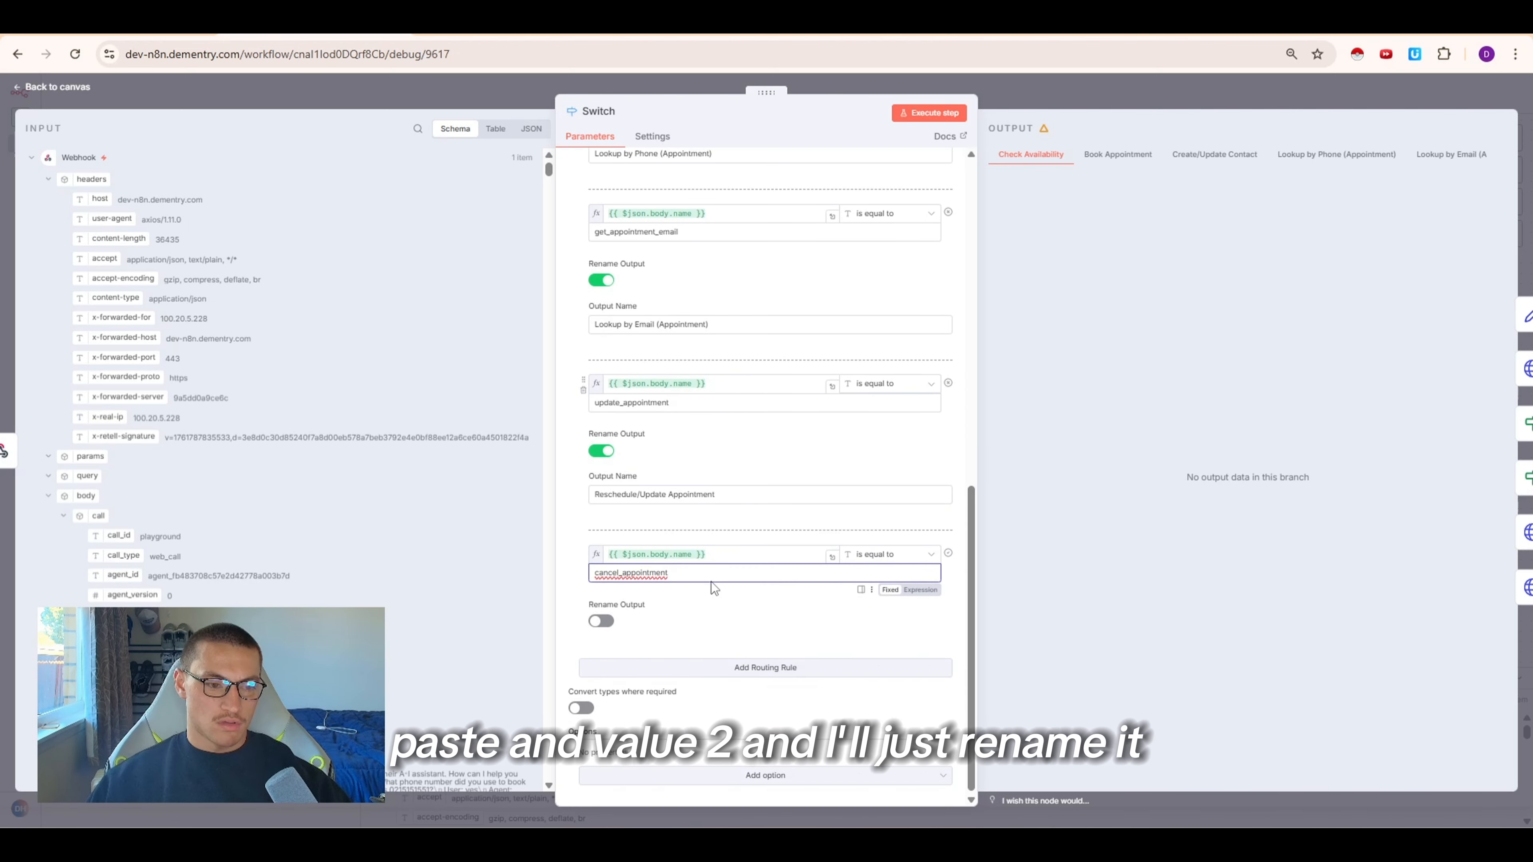
key("ctrl+v")
Rename the new rule's output to "Cancel" and execute the Switch step
left_click(602, 619)
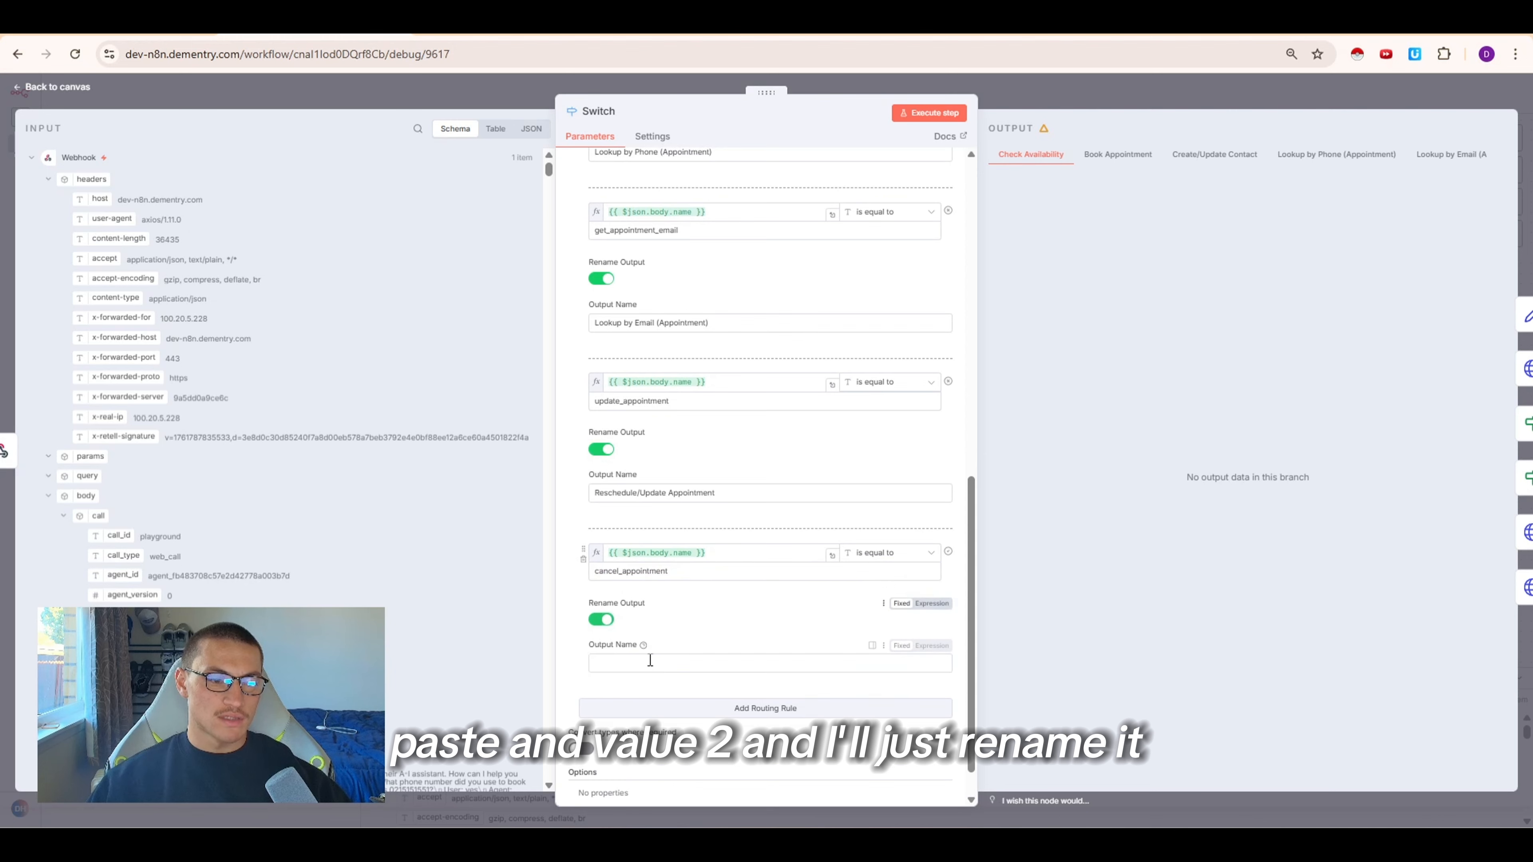
left_click(633, 639)
type("C")
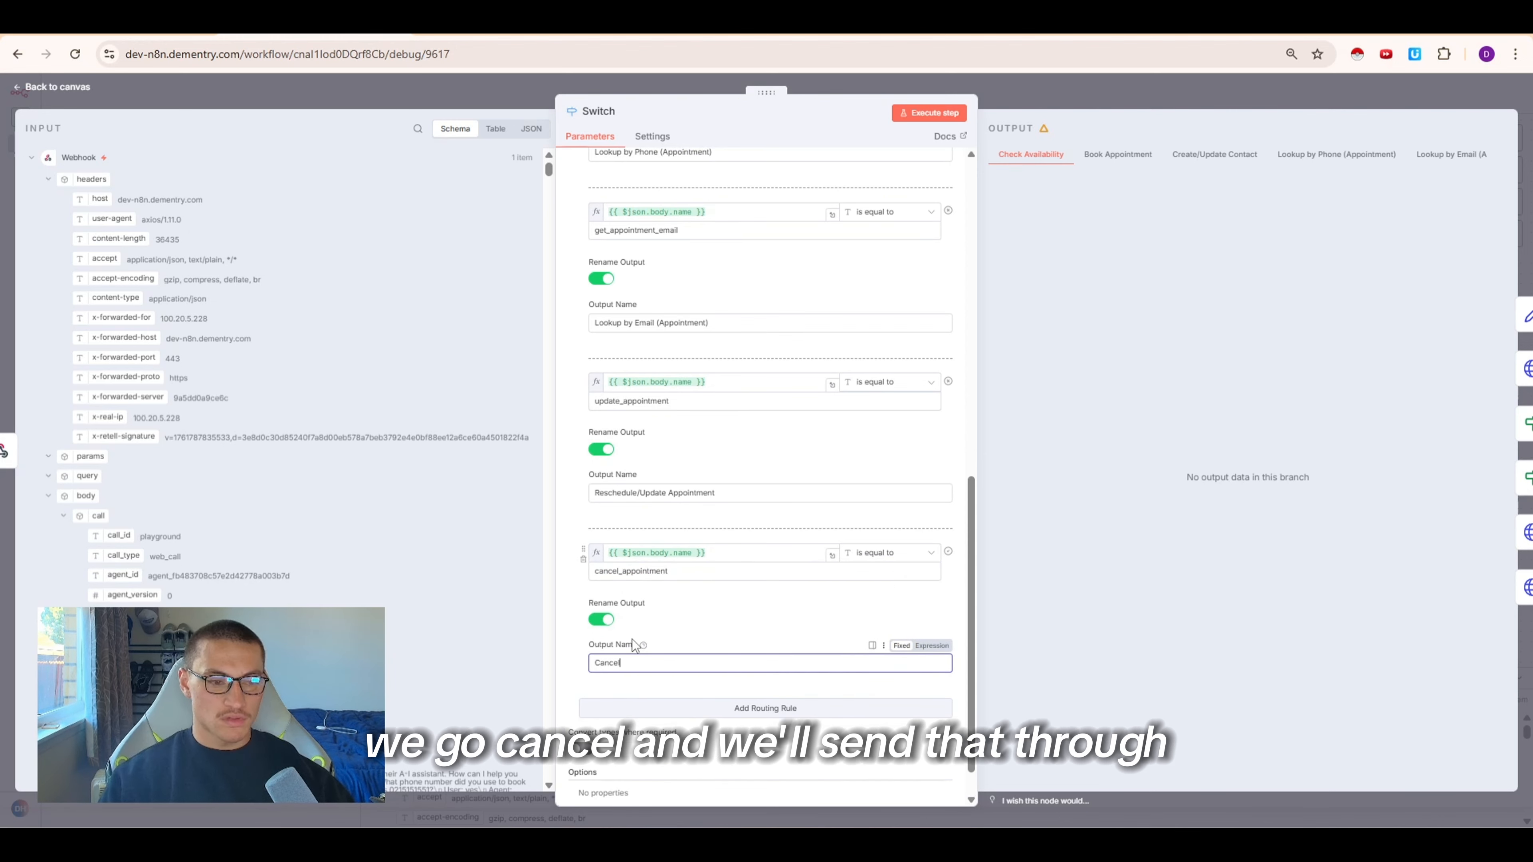
type("ancel")
left_click(935, 113)
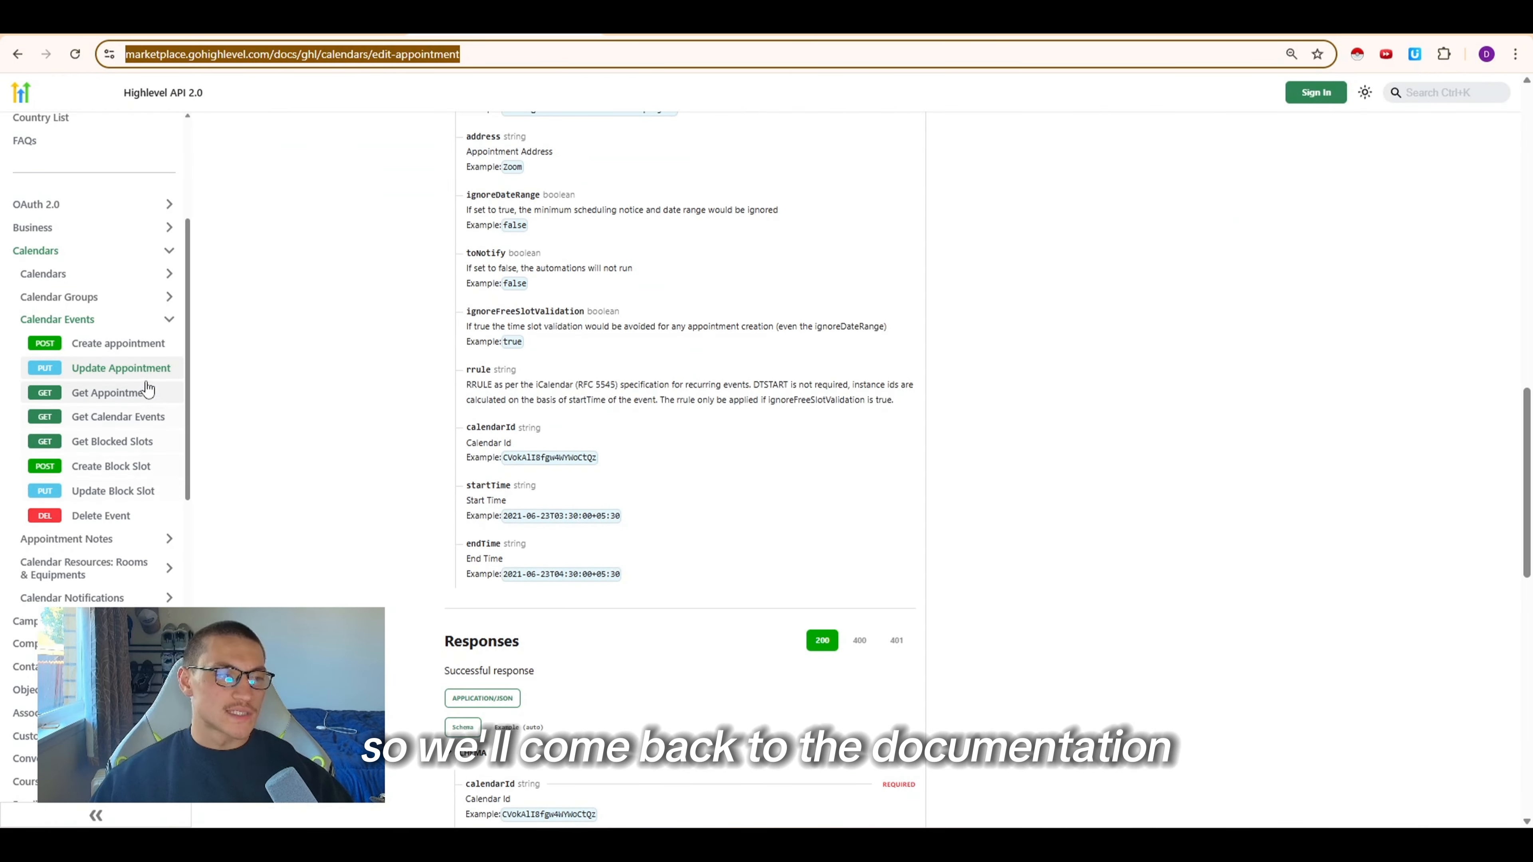
Open the Delete Event page in the HighLevel API docs and copy its cURL command
left_click(109, 518)
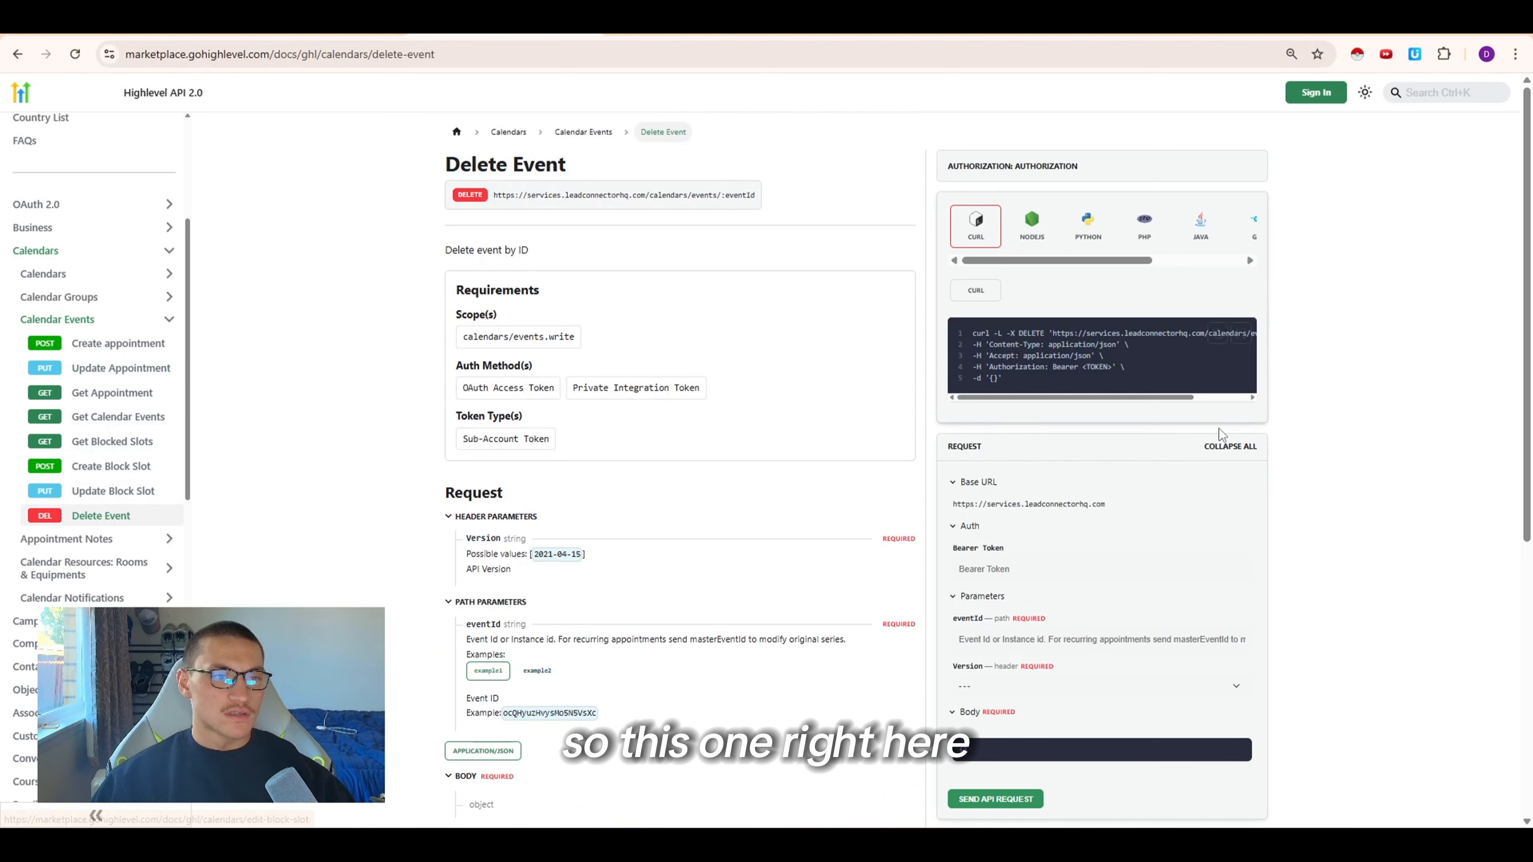
left_click(1218, 332)
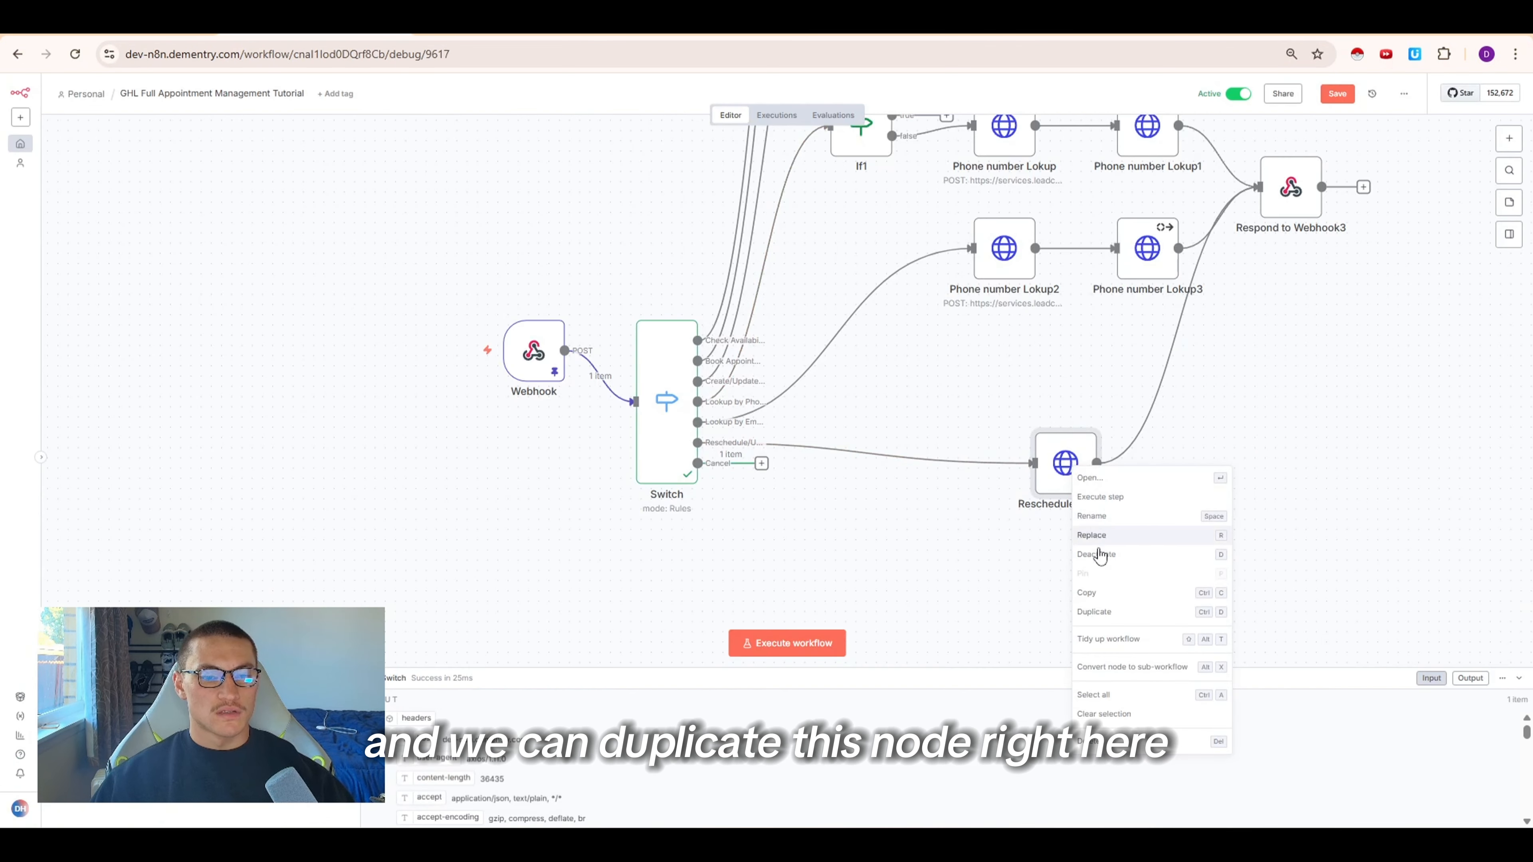
left_click(1102, 613)
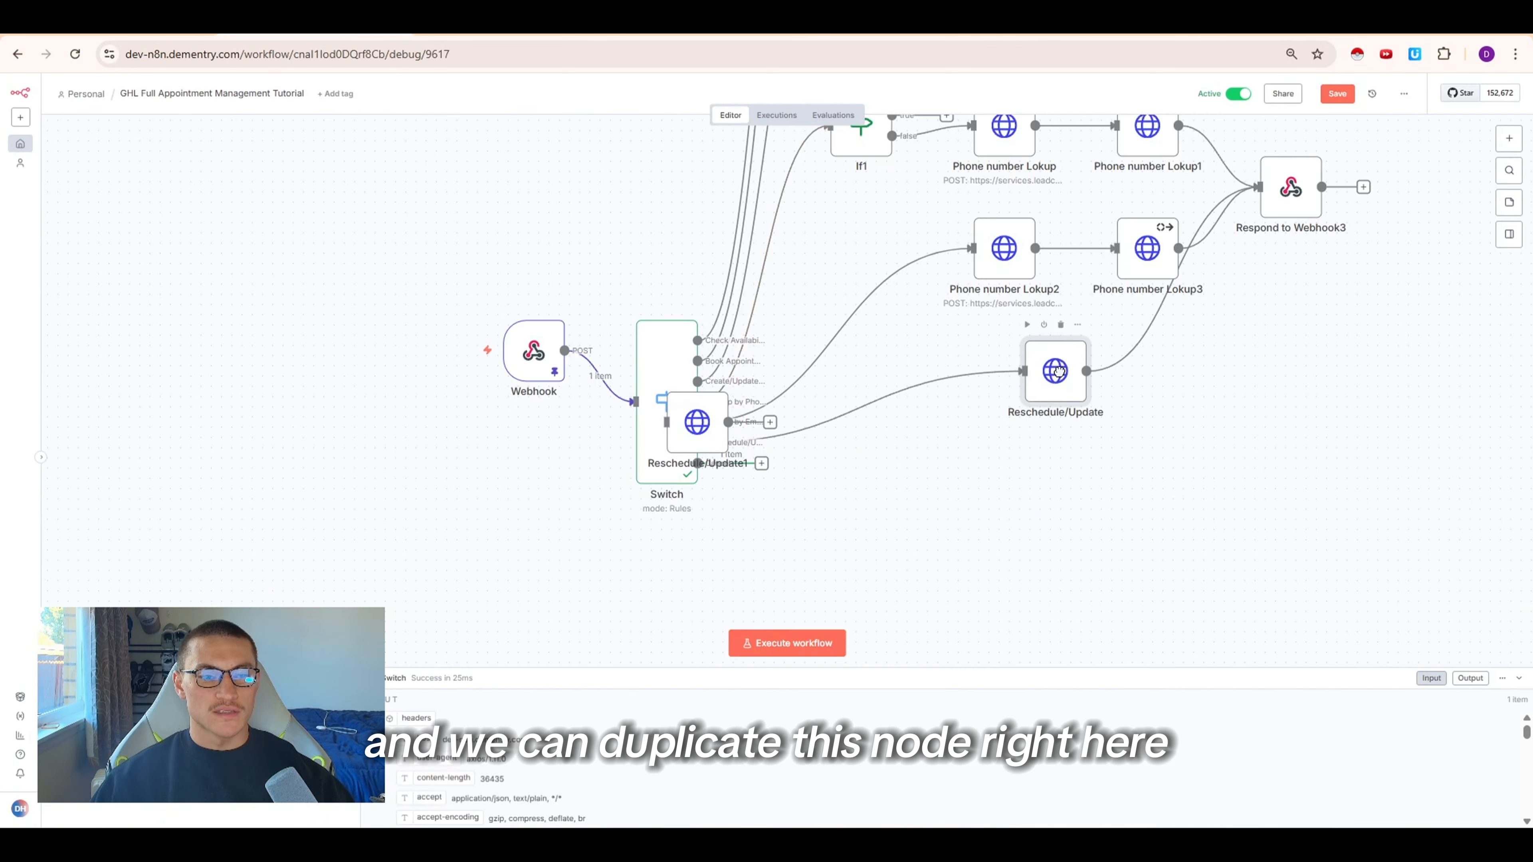
Duplicate the Reschedule/Update node and connect the Switch's Cancel output to the copy
left_click_drag(687, 442, 919, 531)
left_click_drag(761, 463, 881, 514)
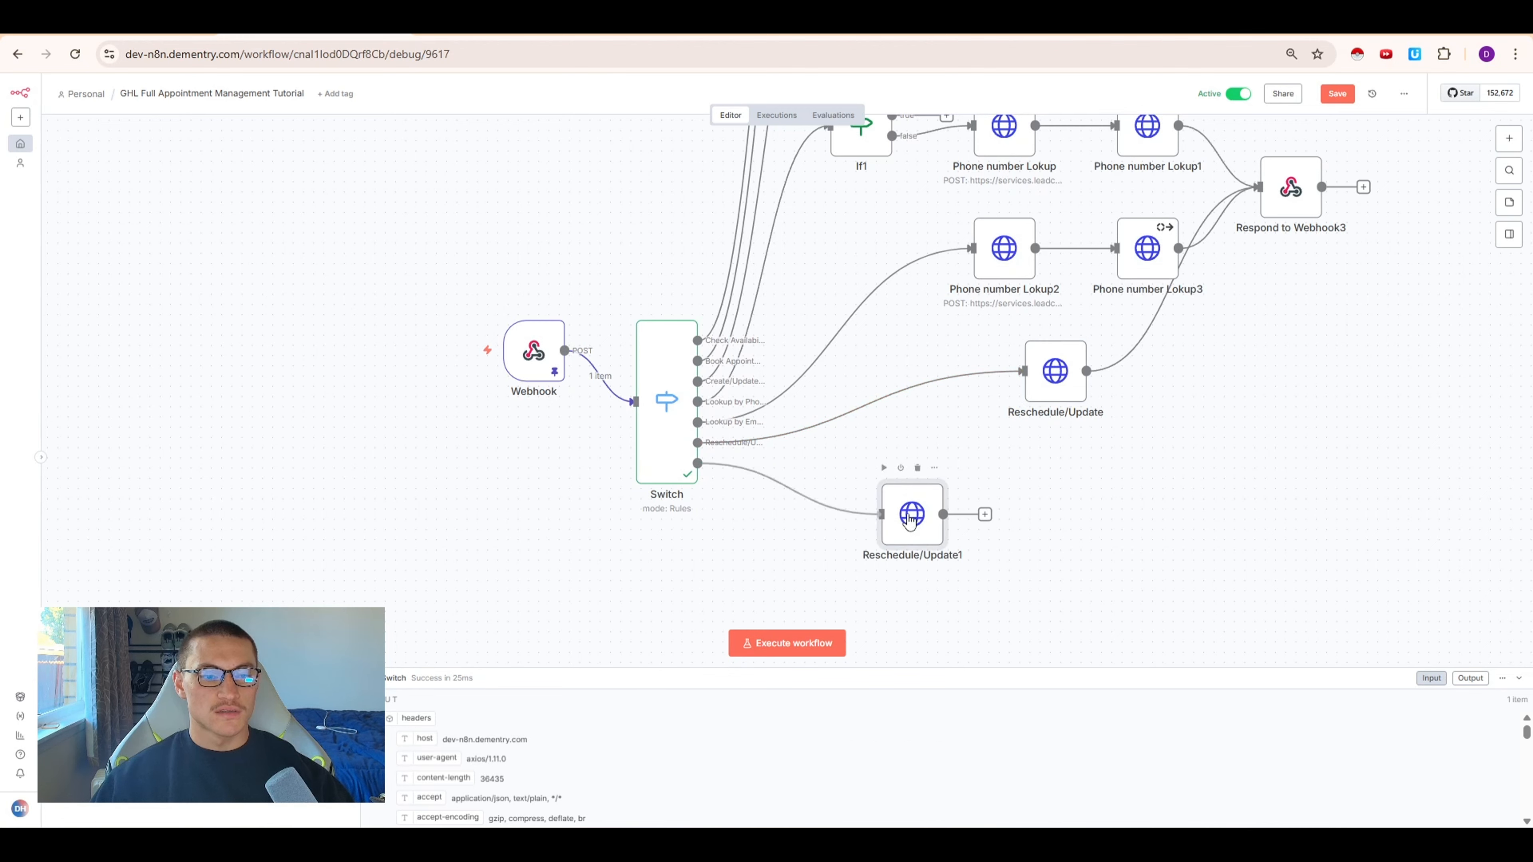
Open the duplicated node and import the copied Delete Event cURL command into it
double_click(914, 515)
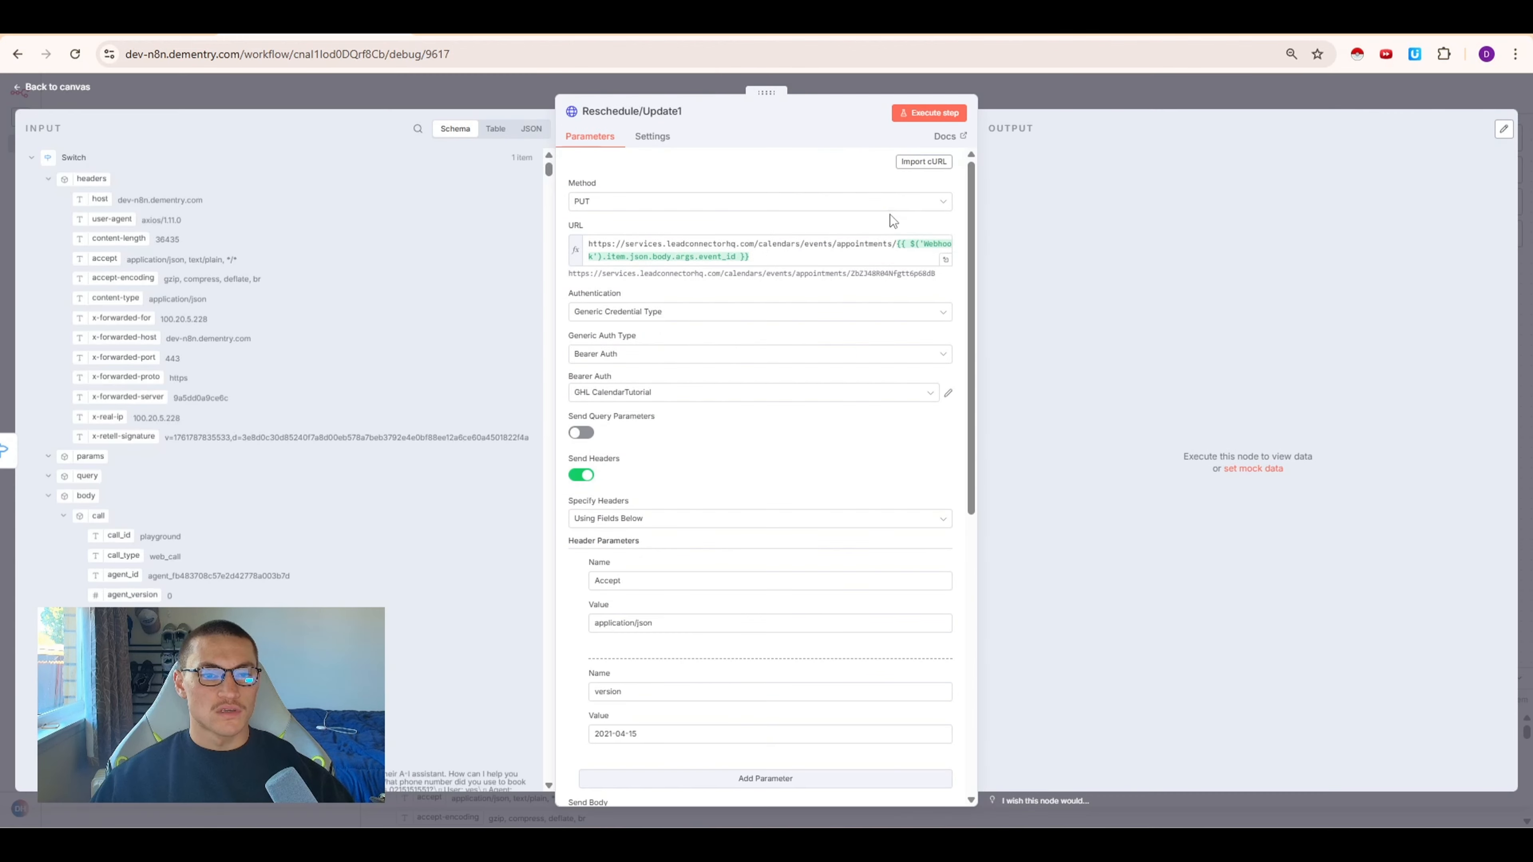
left_click(922, 164)
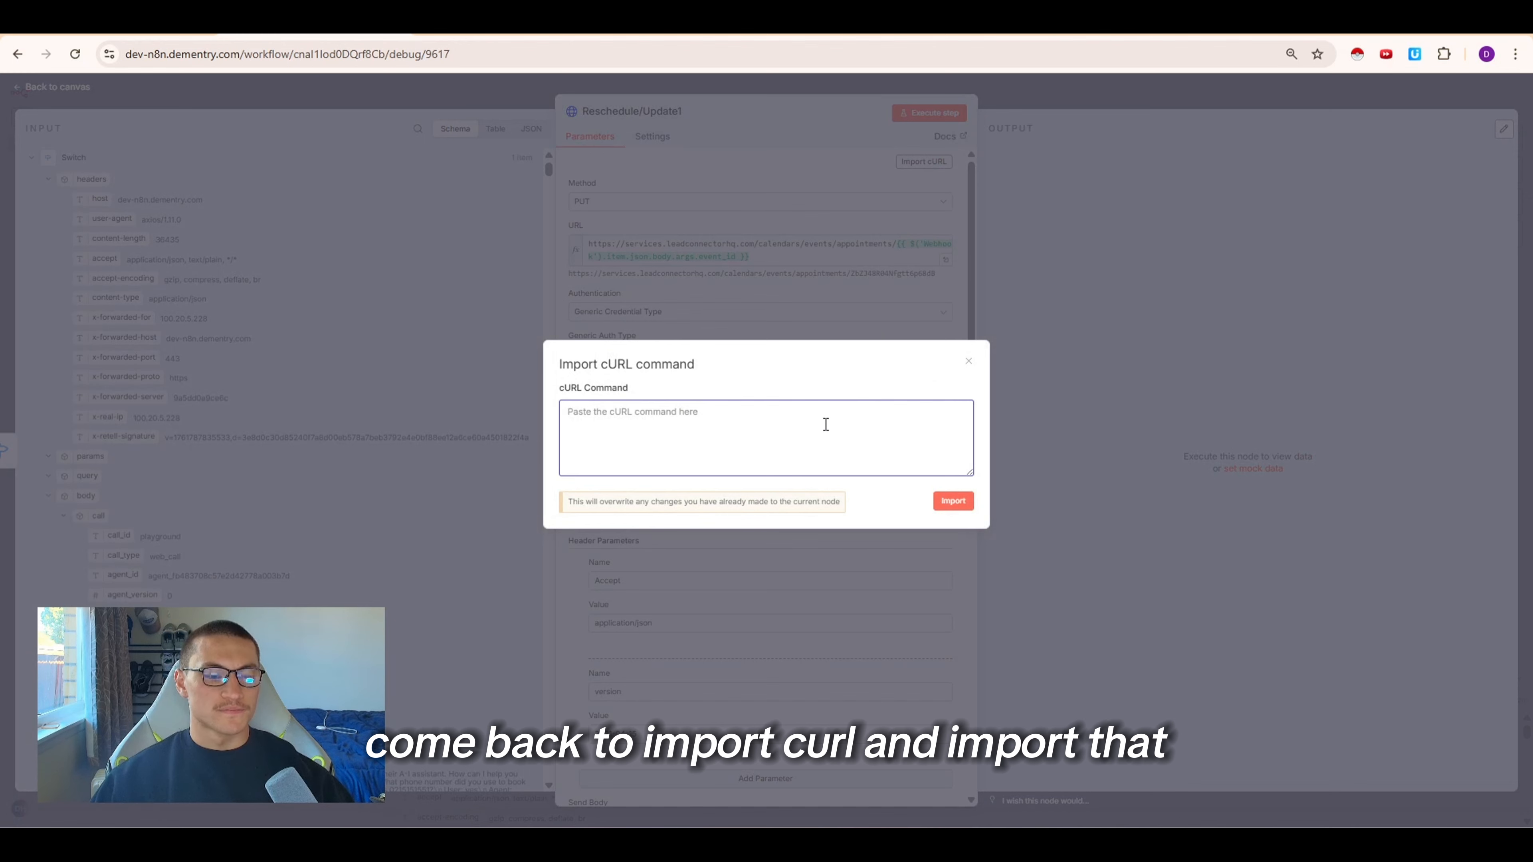
key("ctrl+v")
left_click(953, 501)
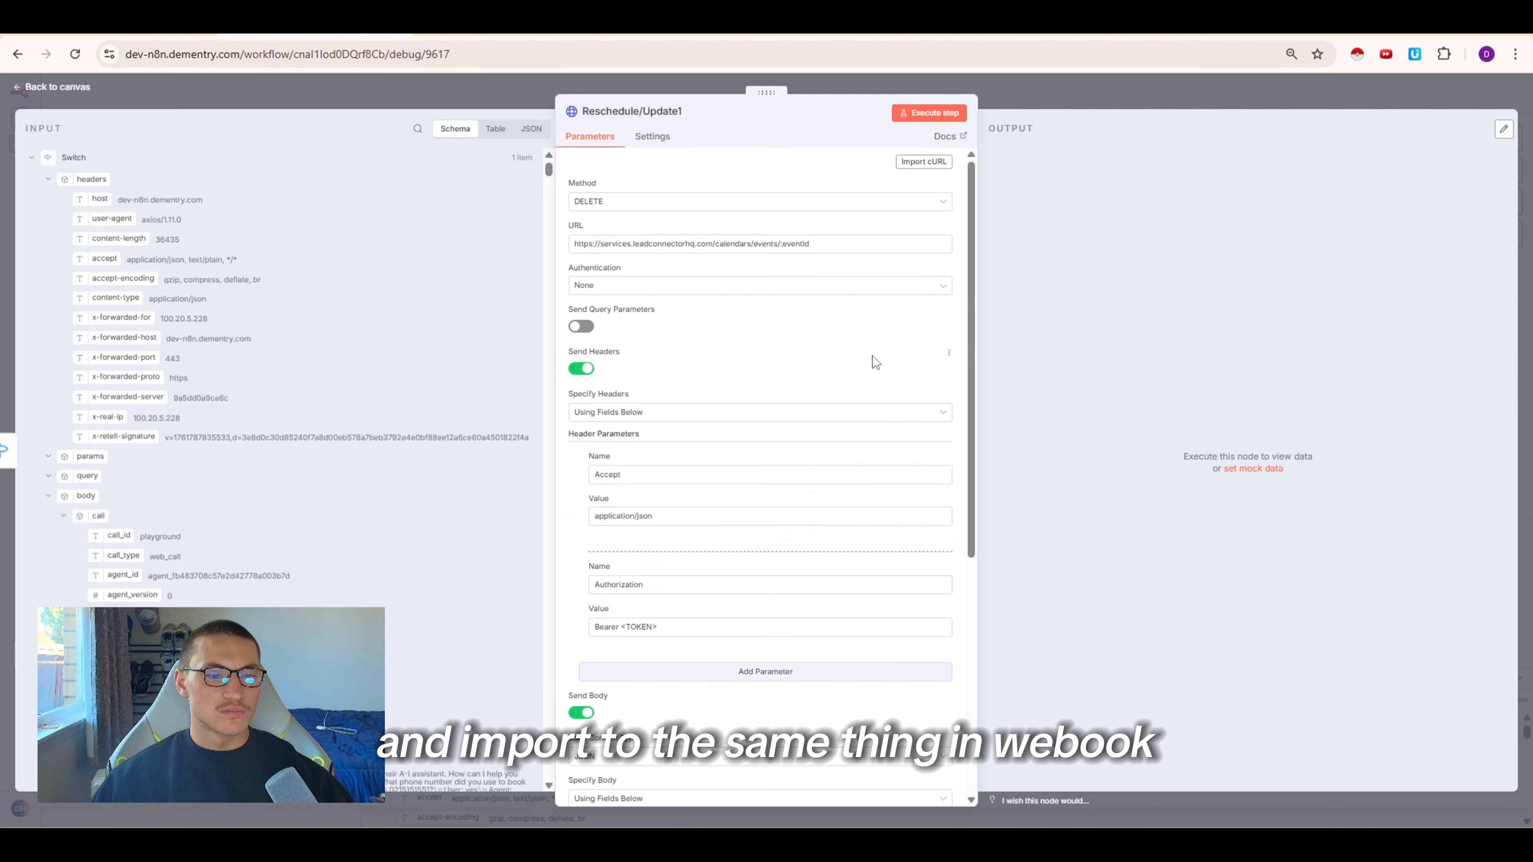
Replace the URL's eventId placeholder with the Webhook's body.args.event_id field
left_click(31, 158)
left_click(32, 181)
left_click(48, 202)
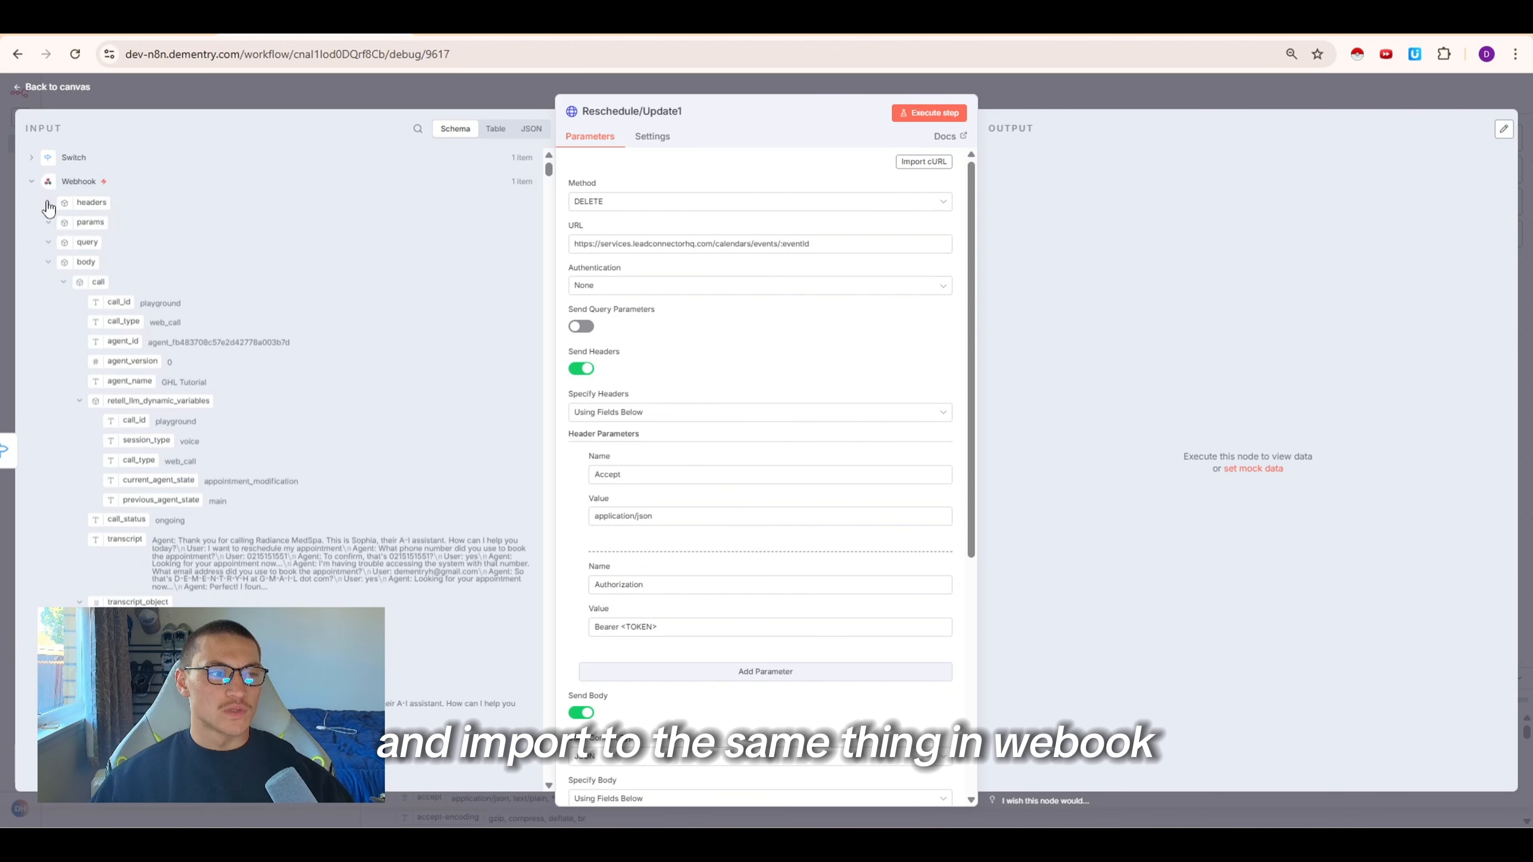
left_click(65, 285)
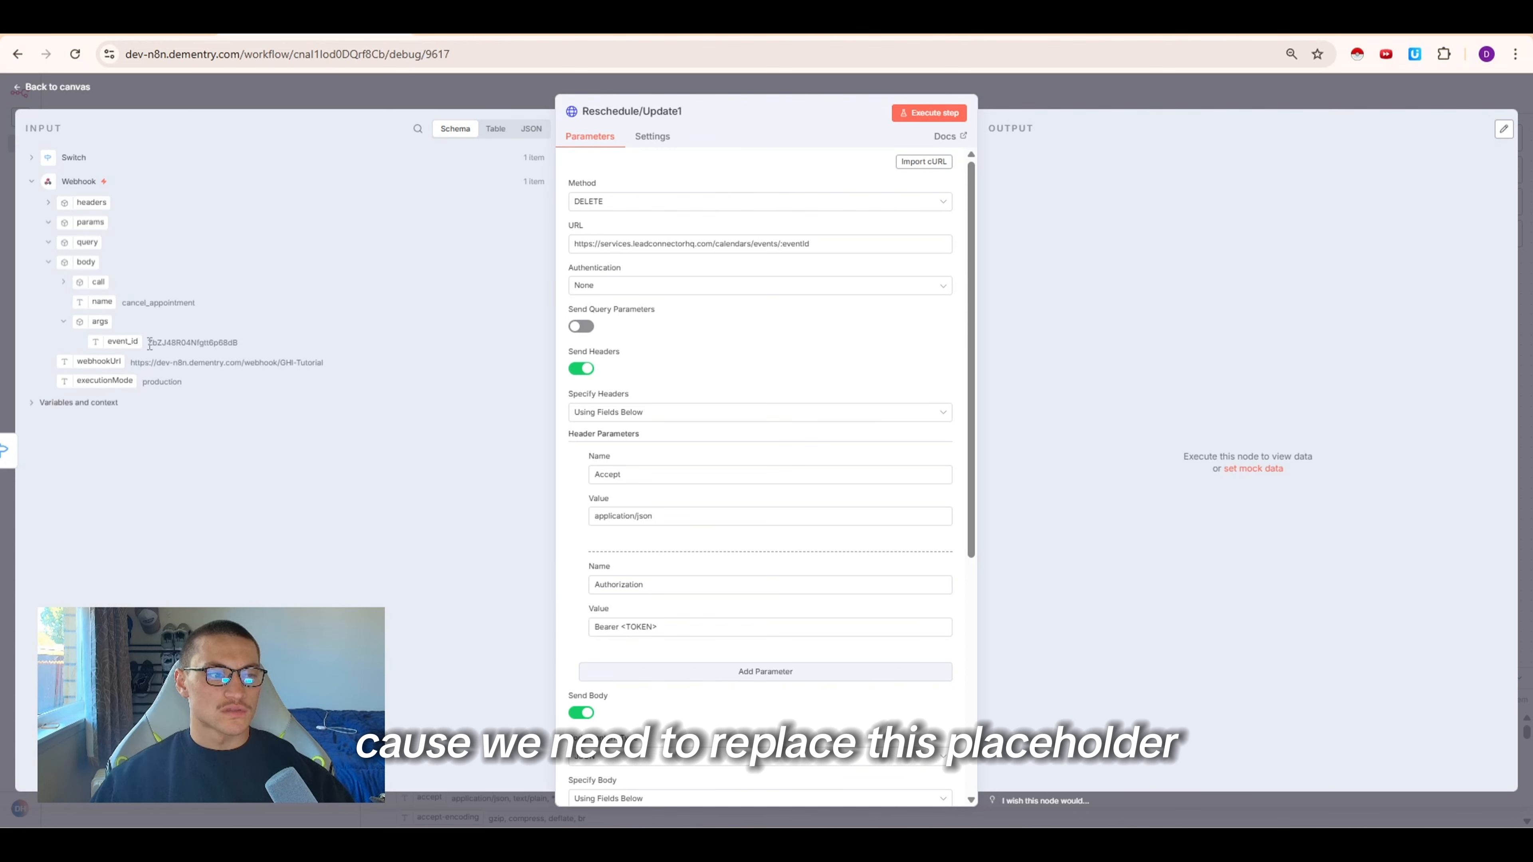
double_click(791, 242)
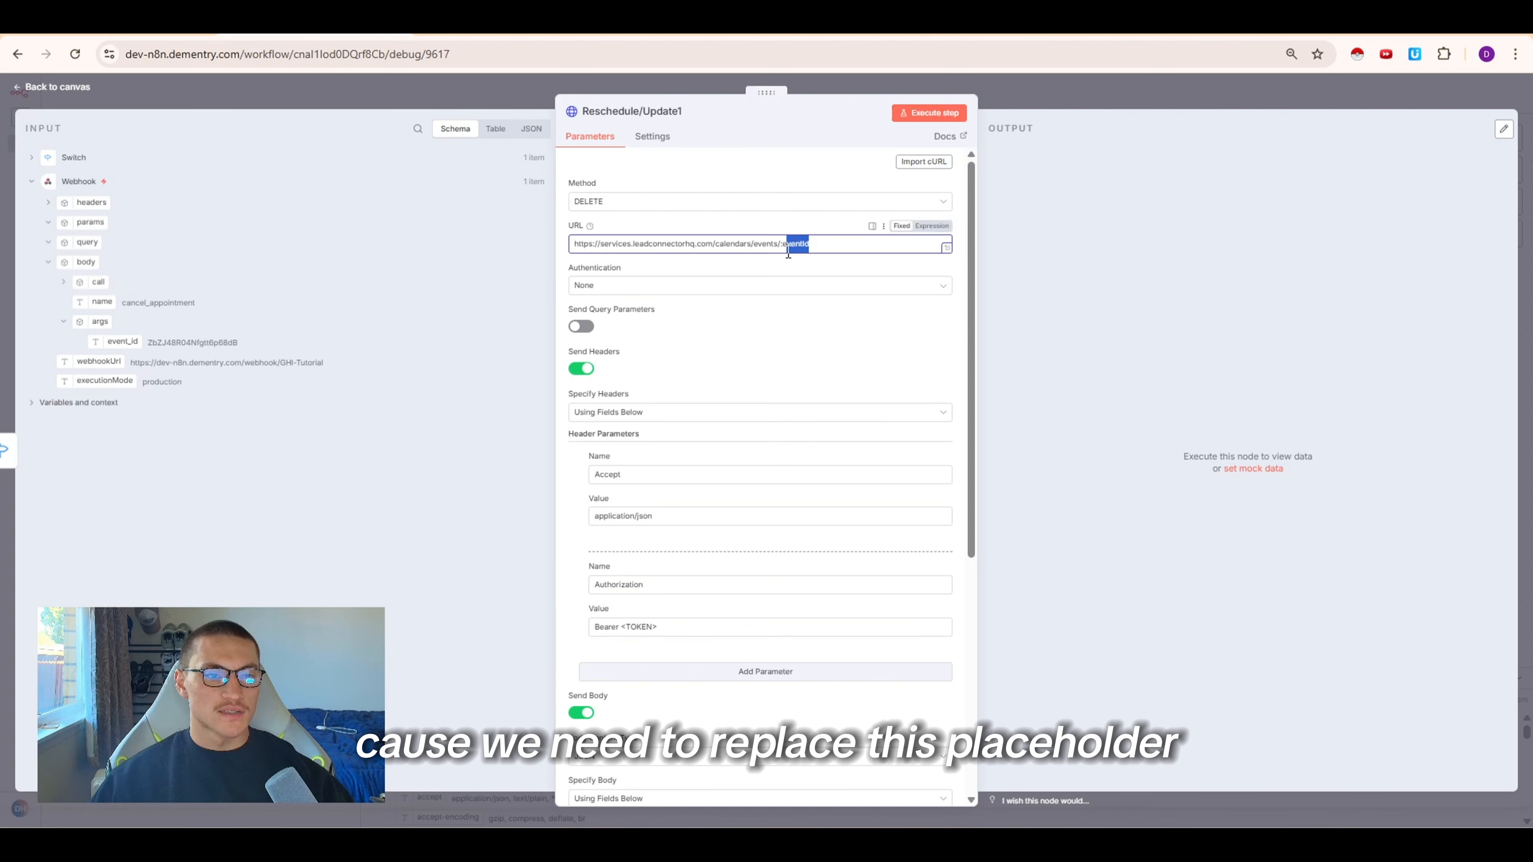
key("BackSpace")
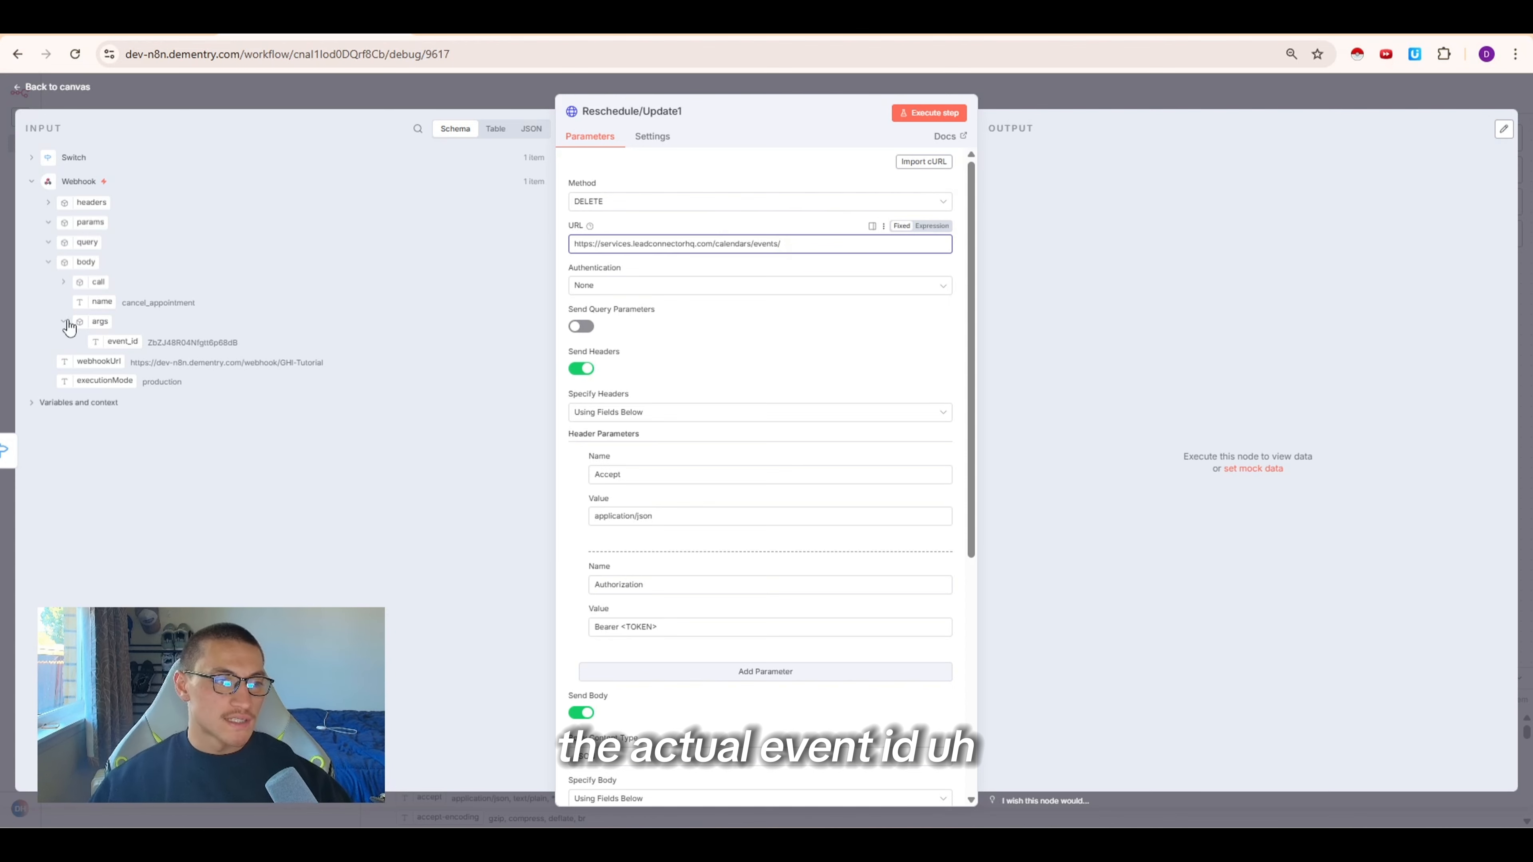
left_click_drag(117, 341, 709, 248)
Set authentication to the GHL CalendarTutorial Bearer Auth credential and remove the Authorization header
left_click(709, 314)
left_click(619, 400)
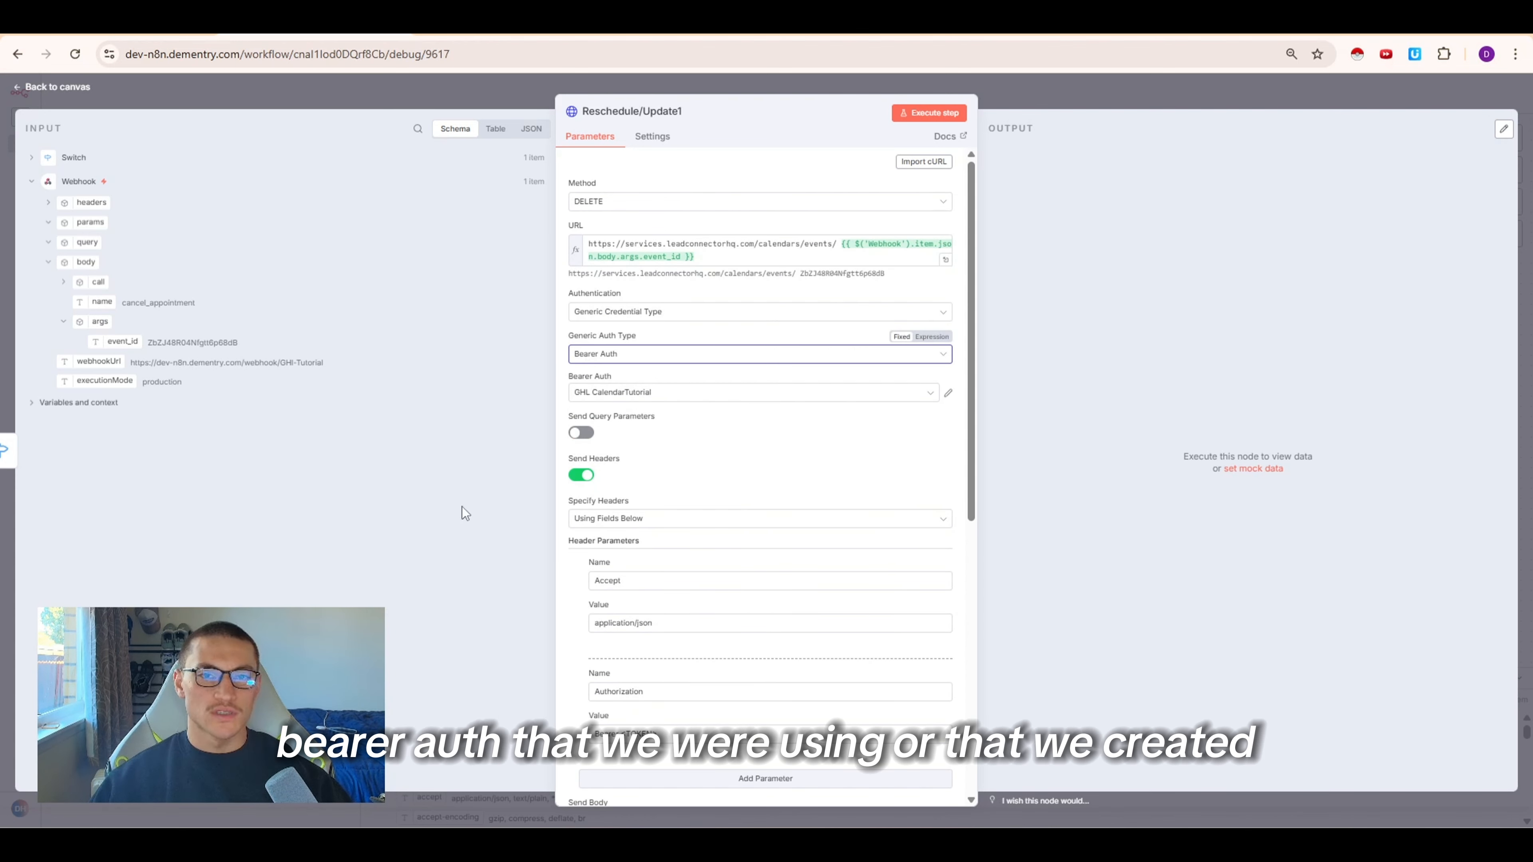
scroll(694, 501, "down", 3)
left_click(581, 531)
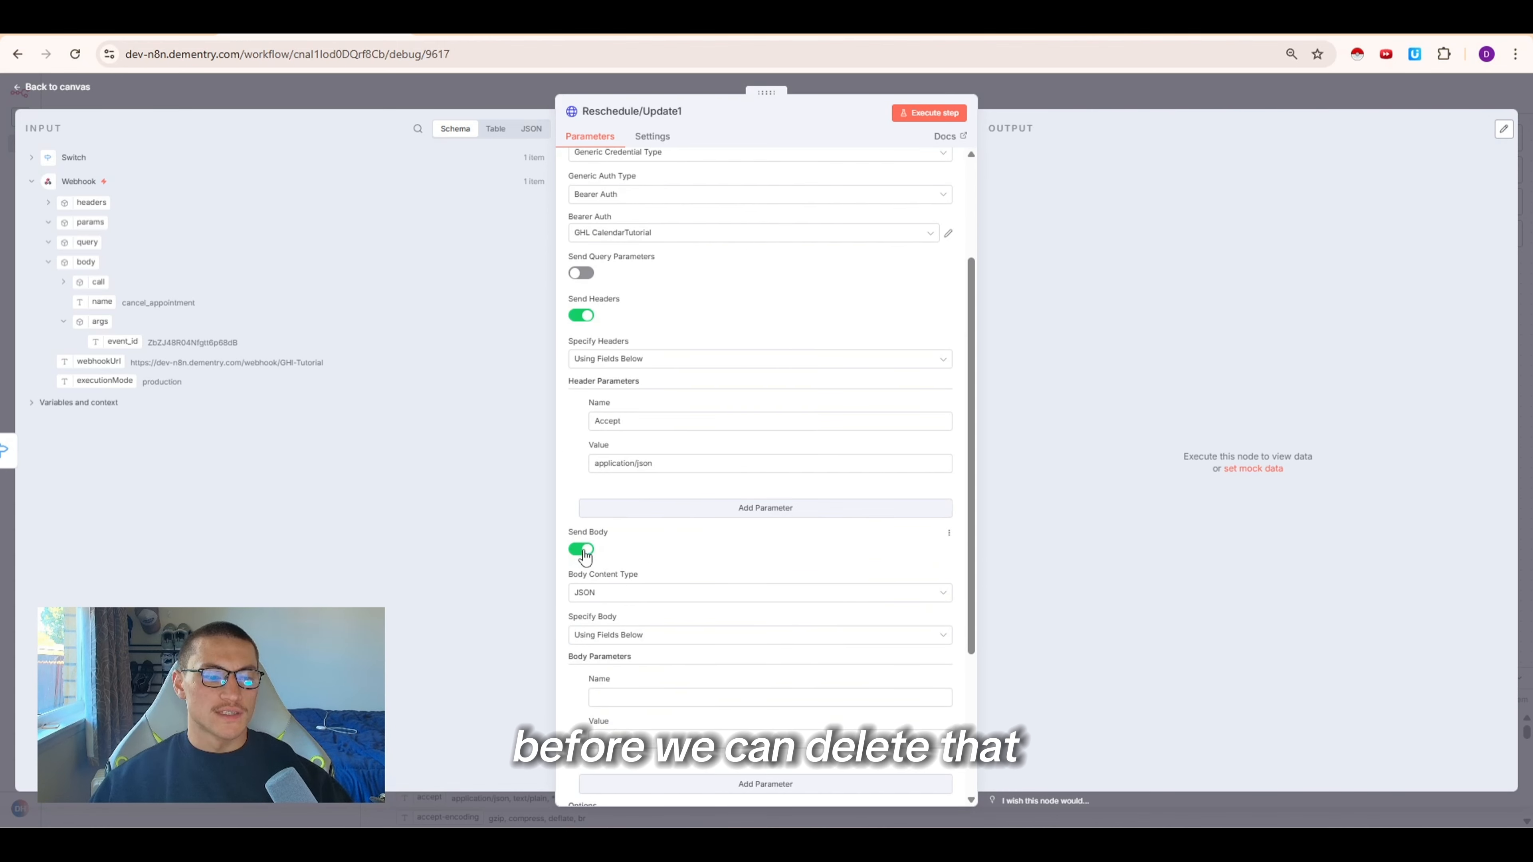
Add a version header with value 2021-04-15 copied from the docs, and turn off Send Body
left_click(694, 509)
left_click(618, 527)
type("version")
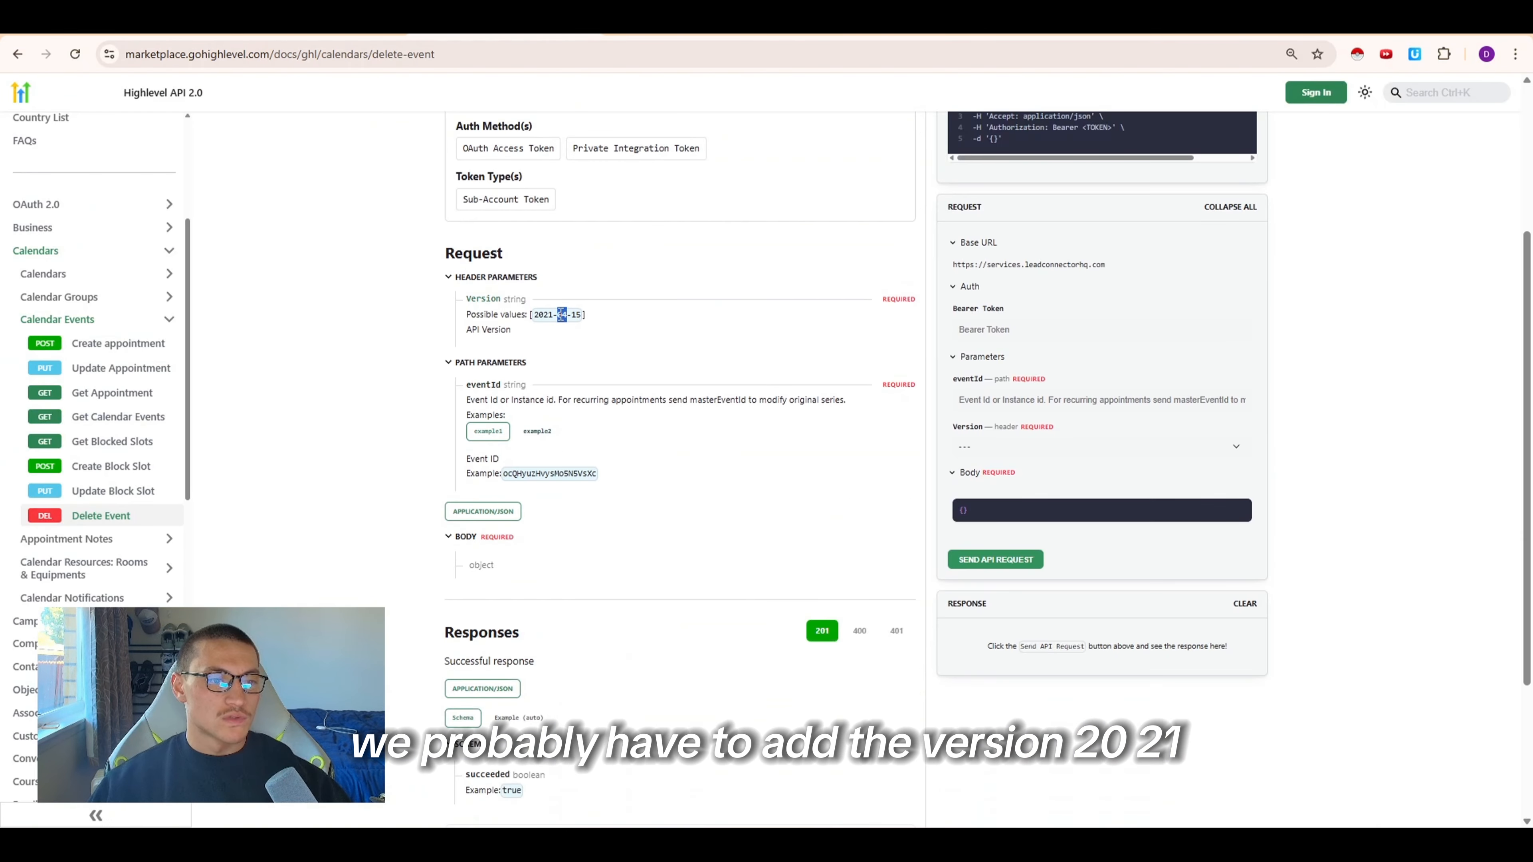
triple_click(560, 314)
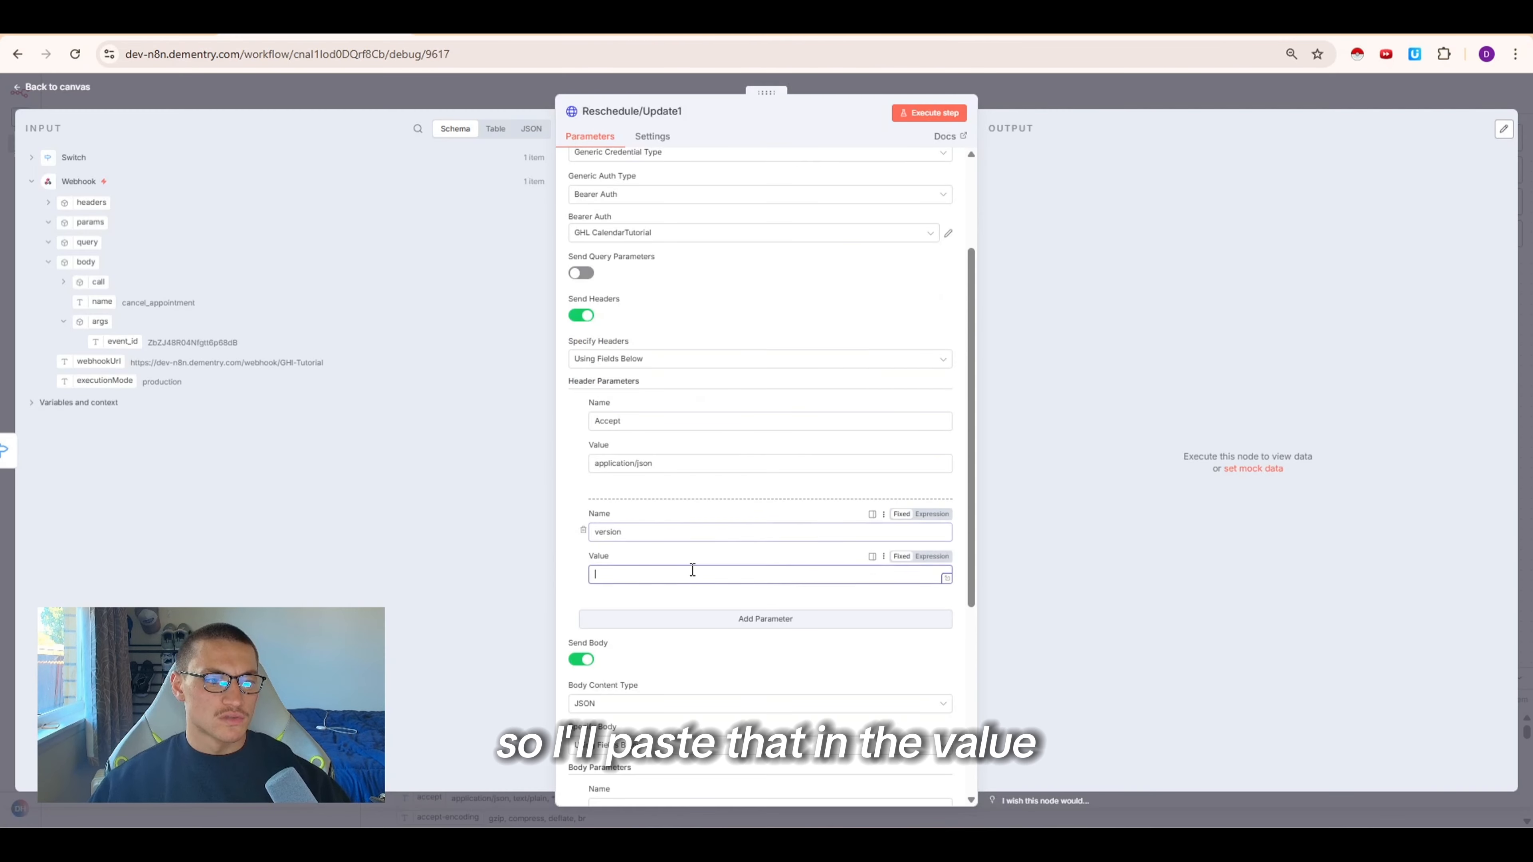
left_click(691, 573)
key("ctrl+v")
scroll(746, 474, "down", 5)
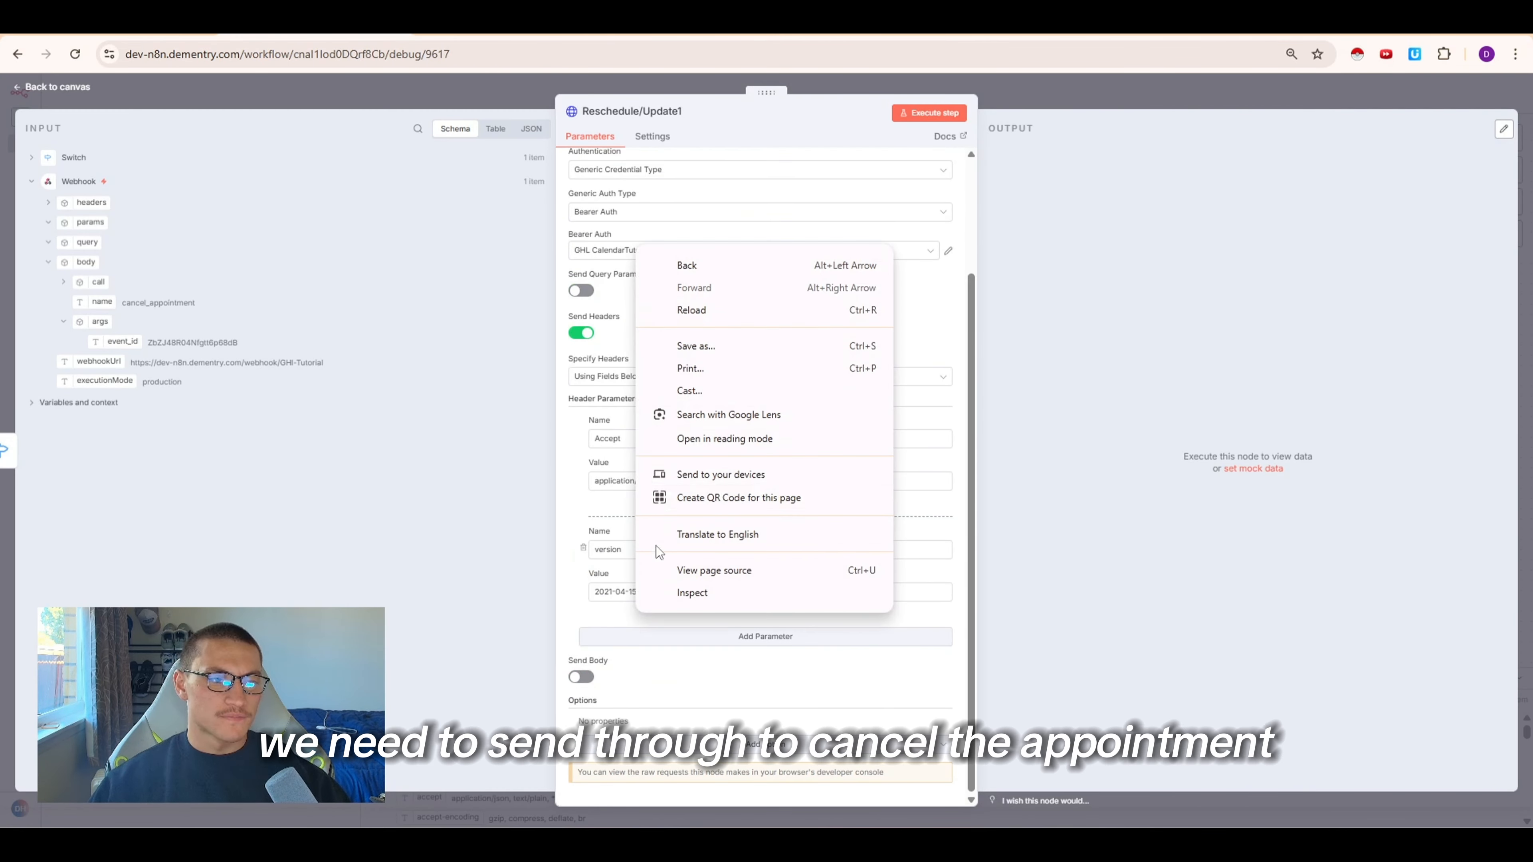
left_click(610, 370)
Connect the cancel node's output to Respond to Webhook3 and save the workflow
left_click(1079, 90)
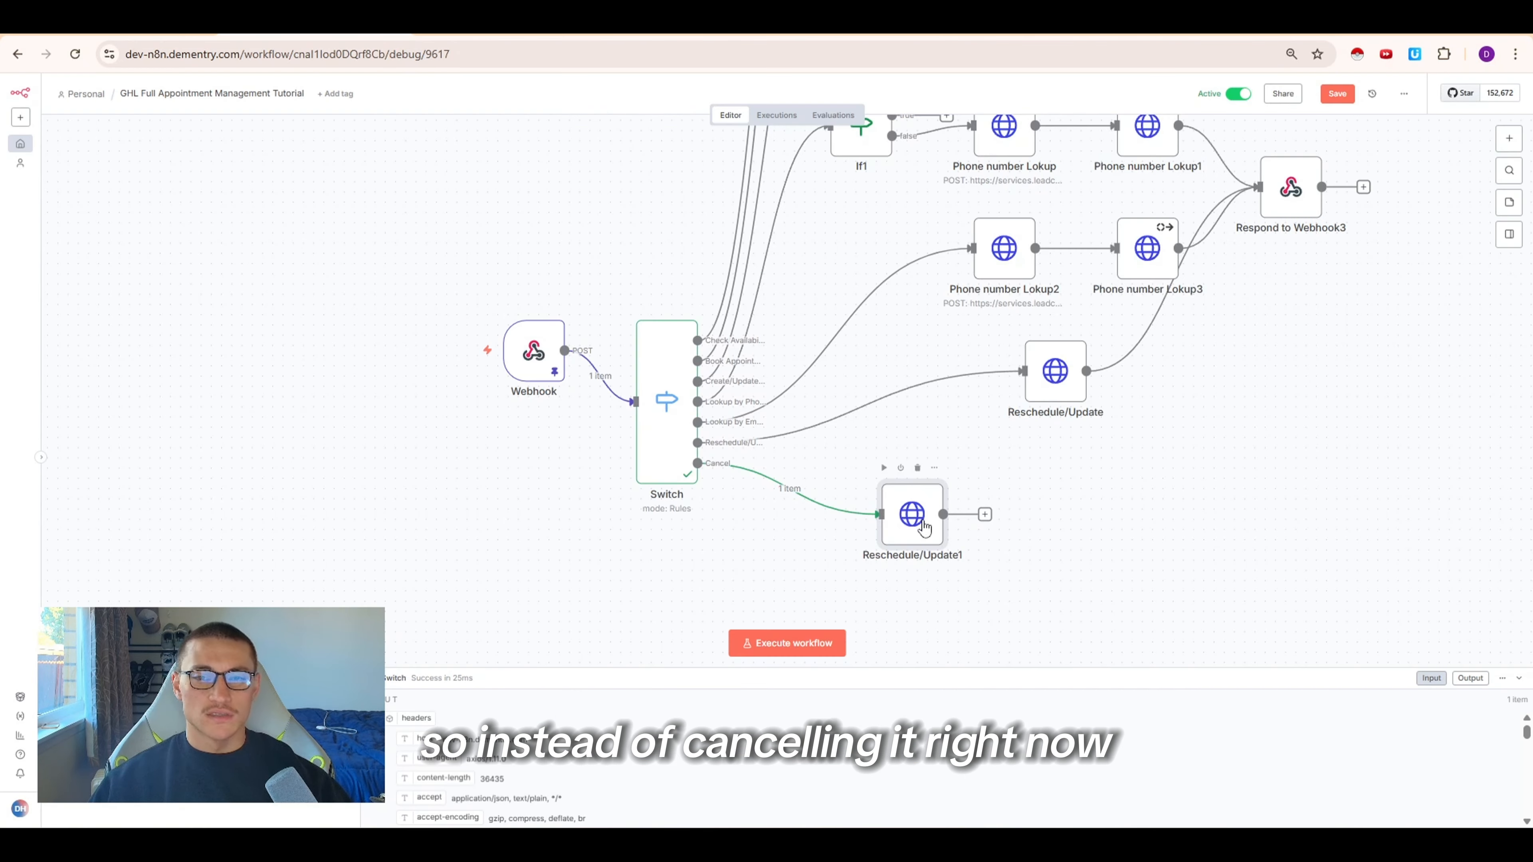
left_click_drag(977, 514, 1259, 221)
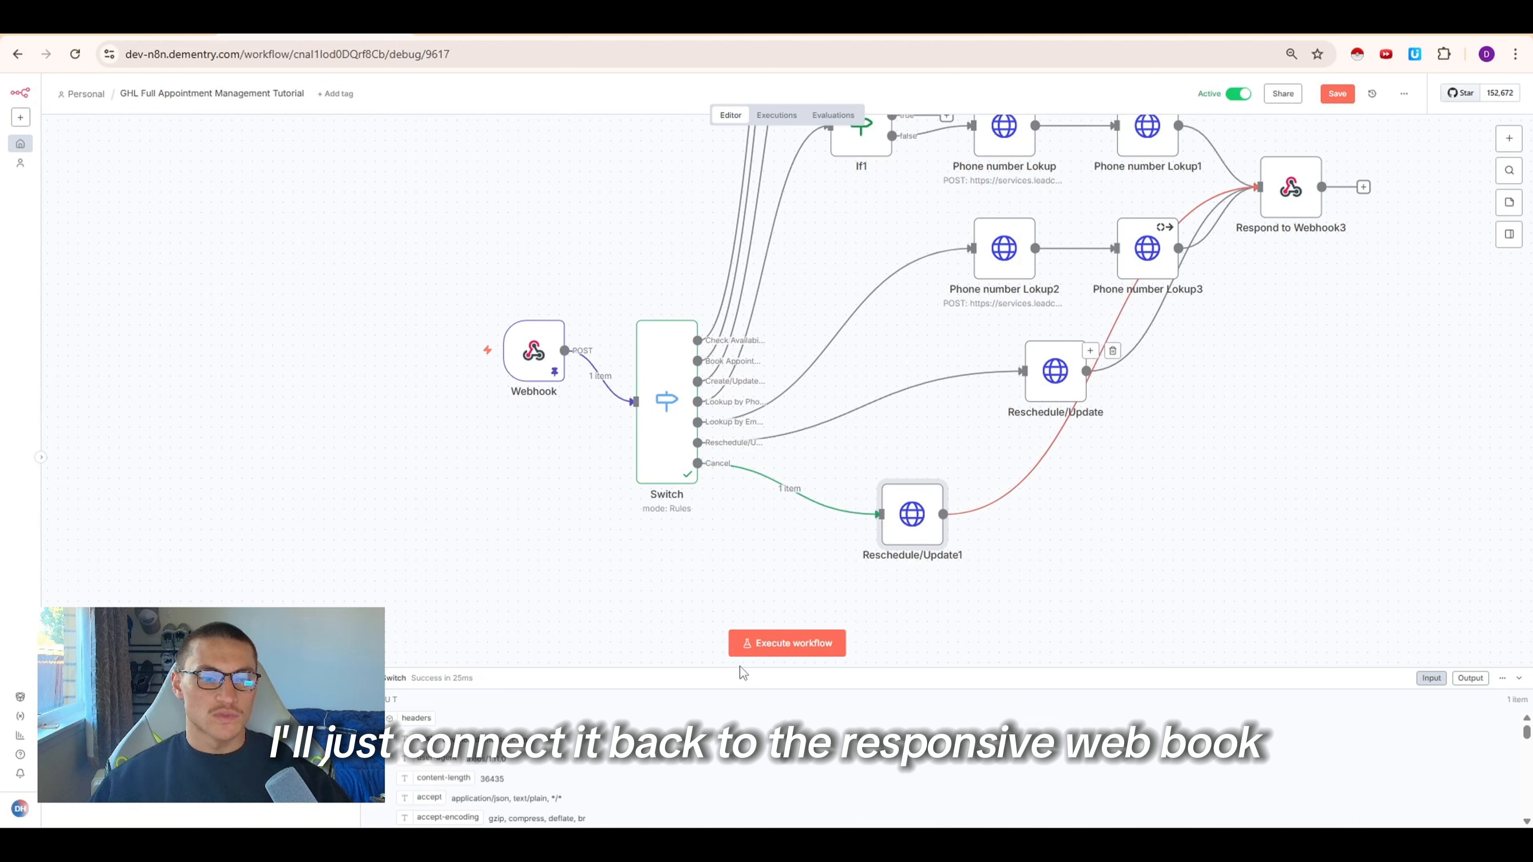
left_click(1335, 96)
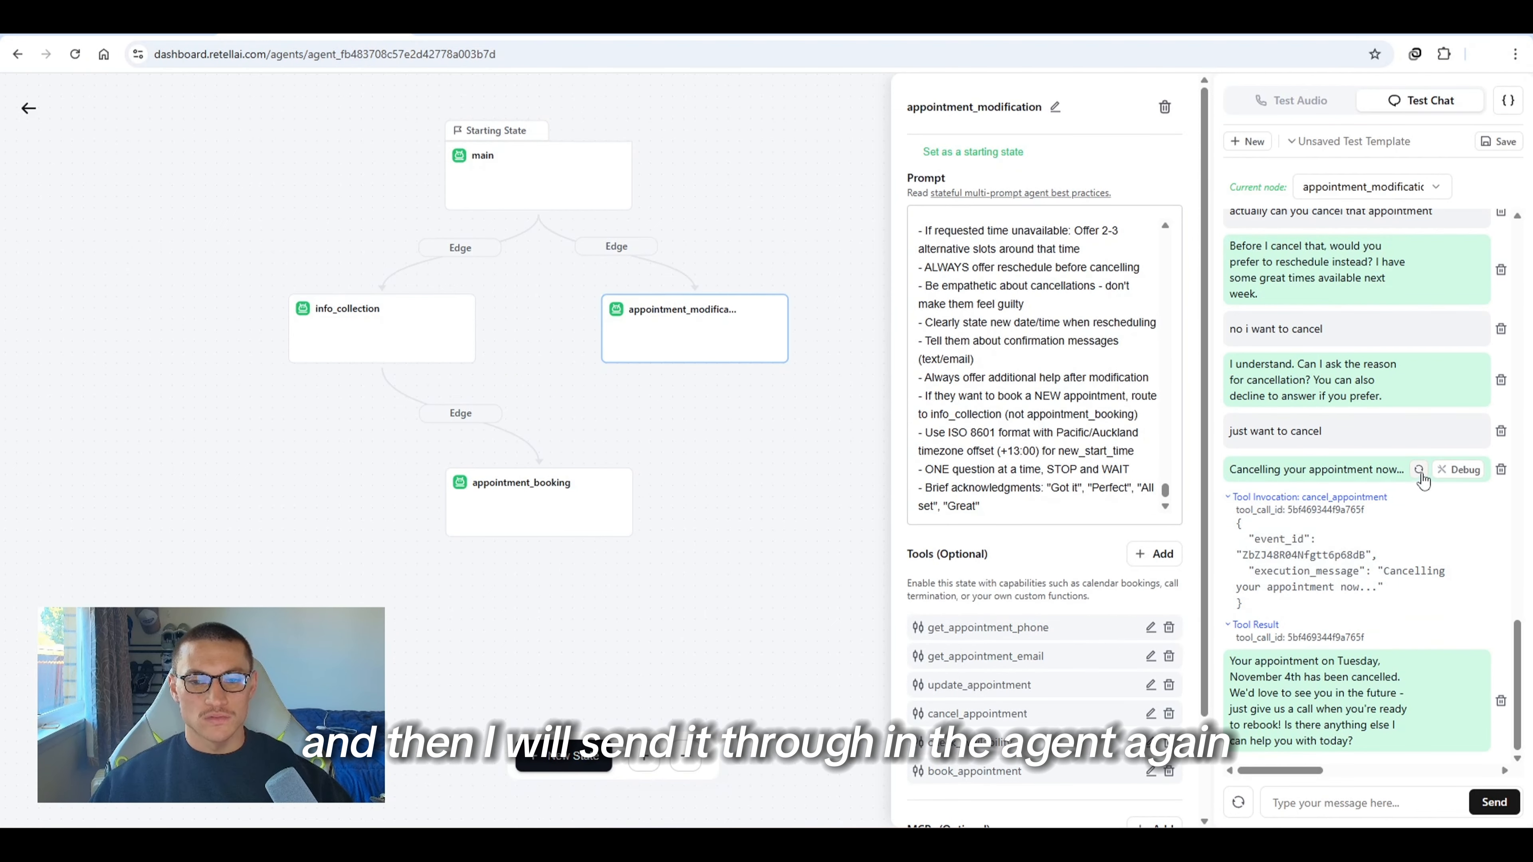
Inspect the cancel_appointment tool invocation and tool result in the agent's test chat
scroll(1418, 471, "up", 5)
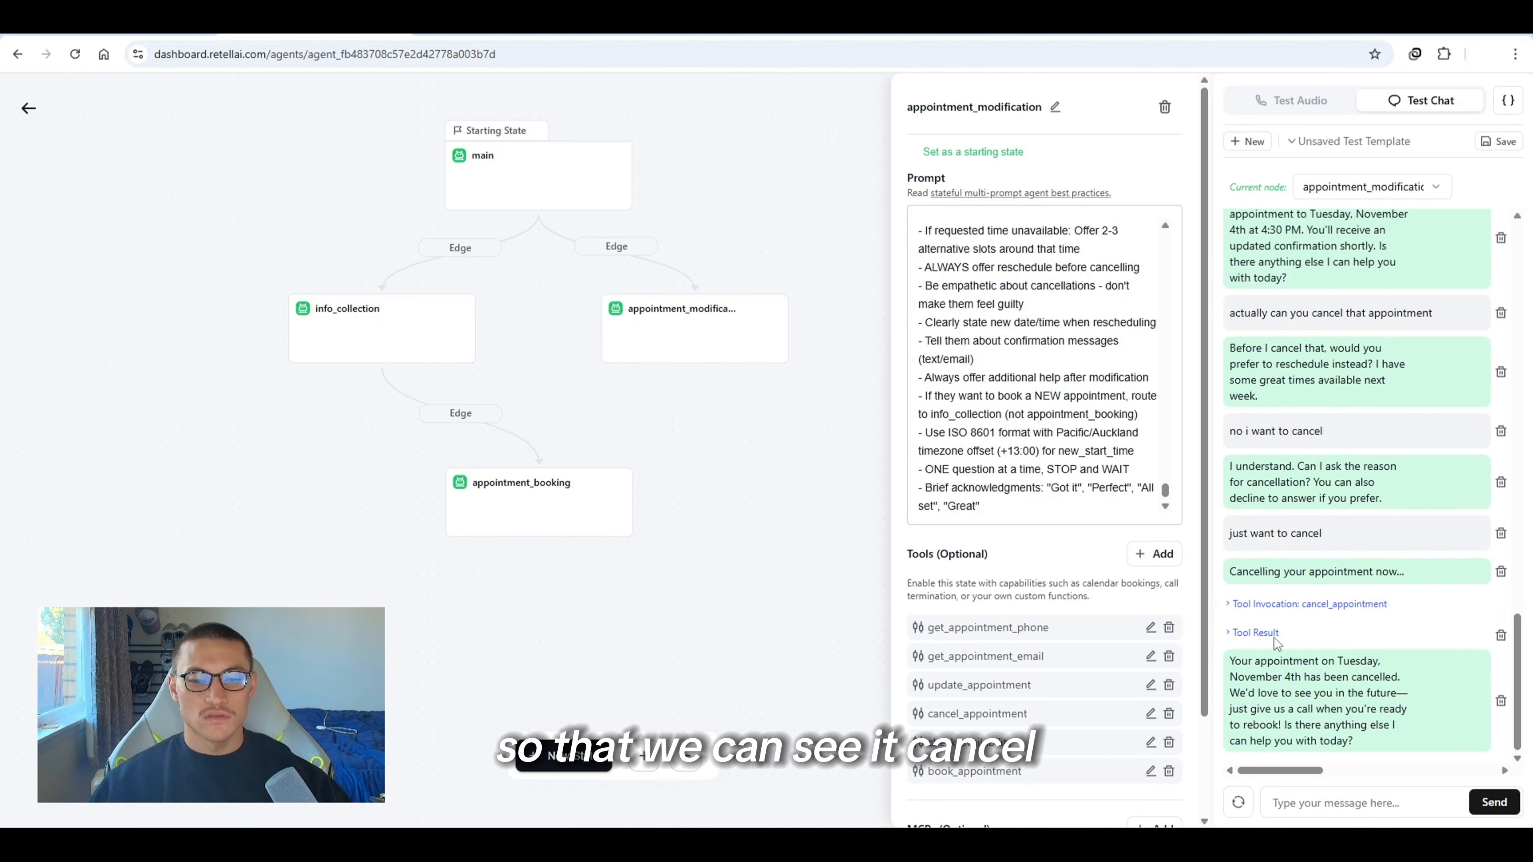
left_click(1273, 635)
left_click(1283, 605)
left_click(1284, 603)
Load the failed execution into the editor, unpinning the Webhook data, and open the cancel node
key("alt+Tab")
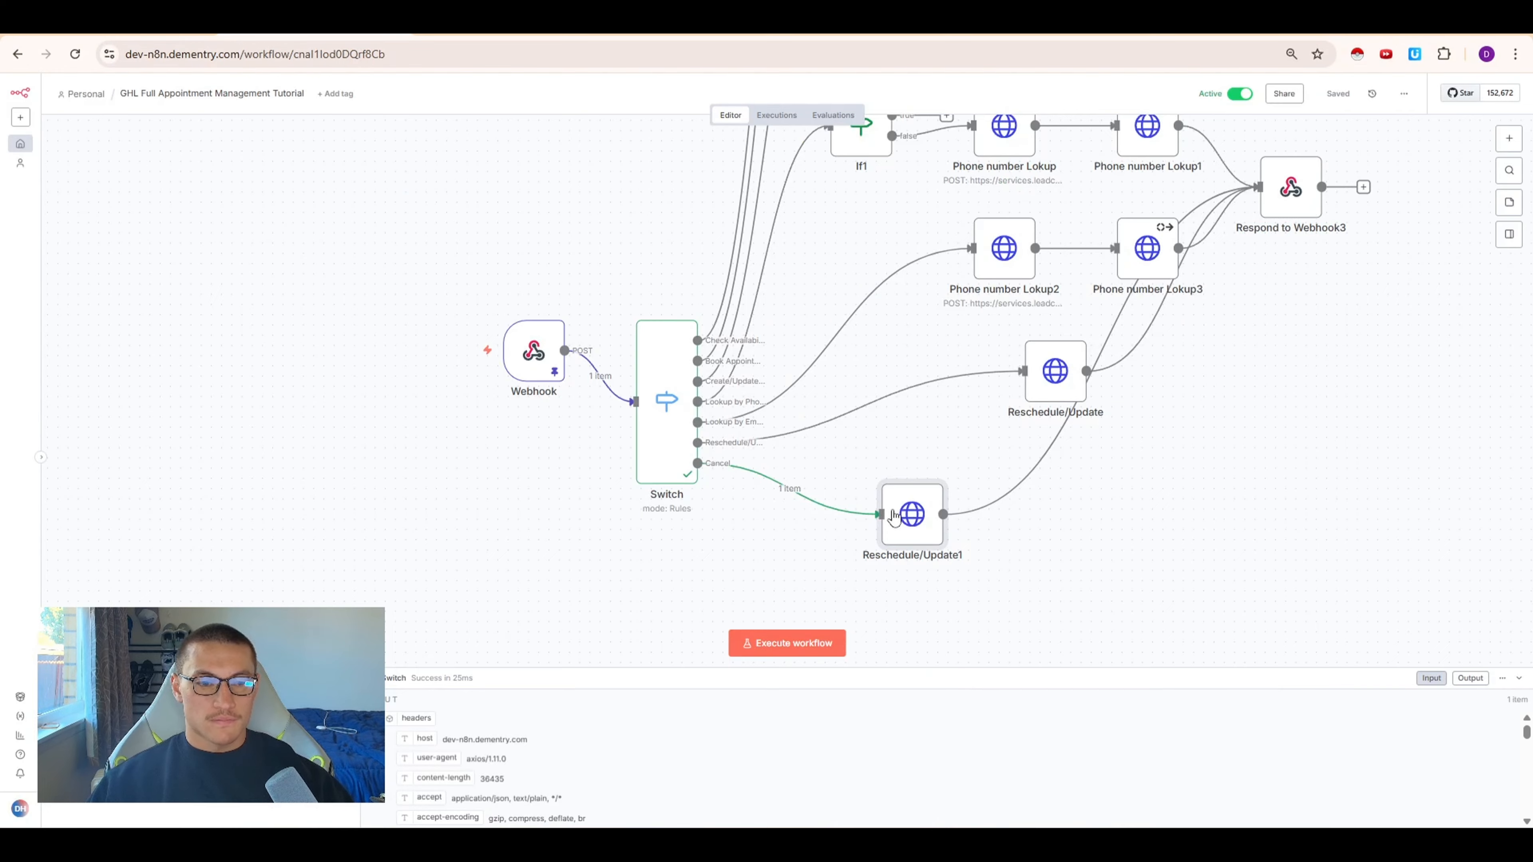
left_click(777, 114)
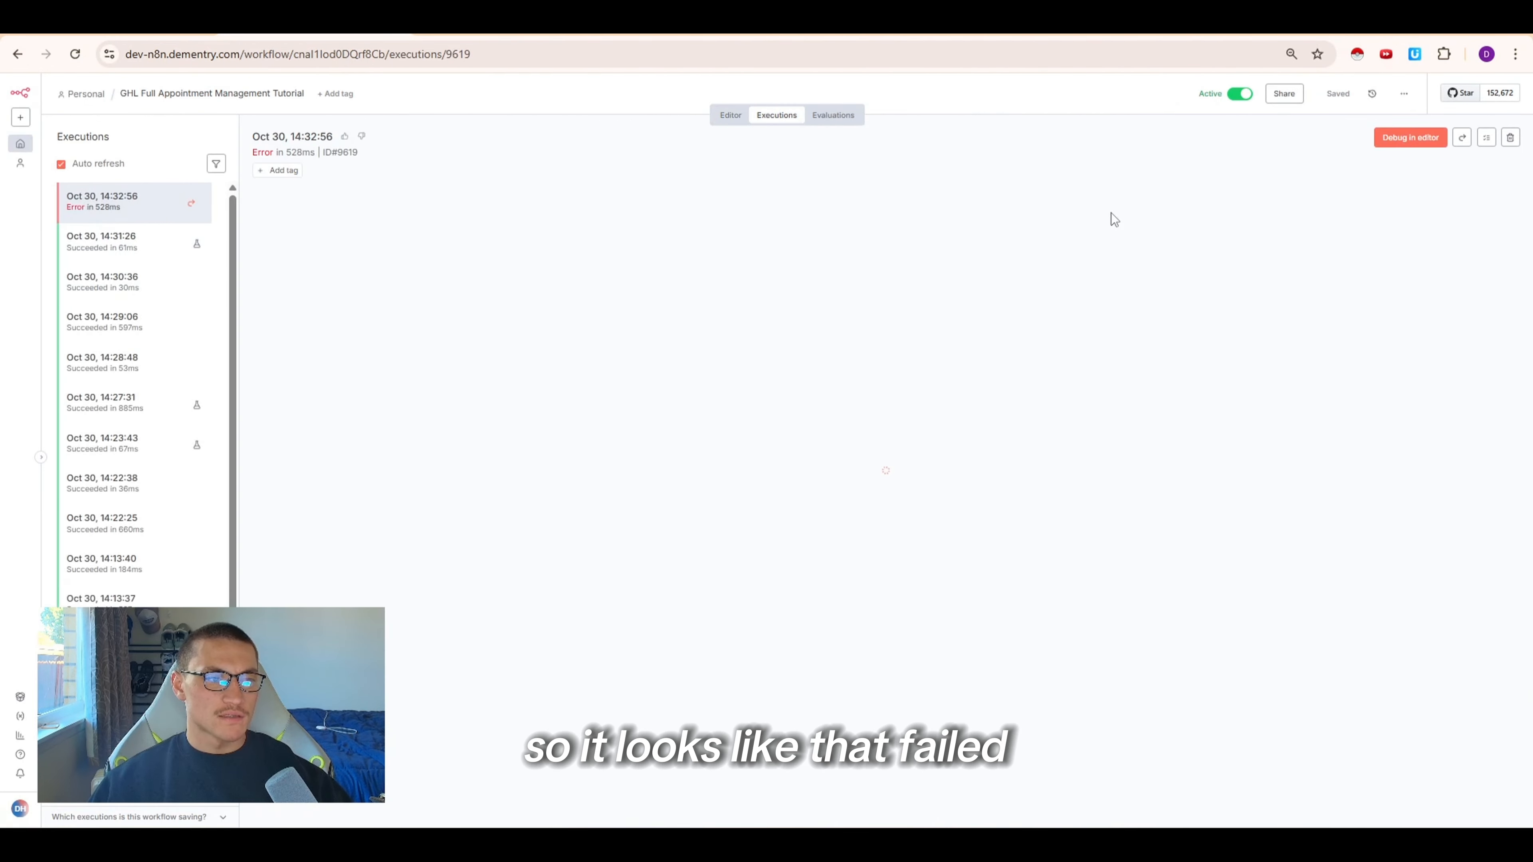
left_click(1408, 144)
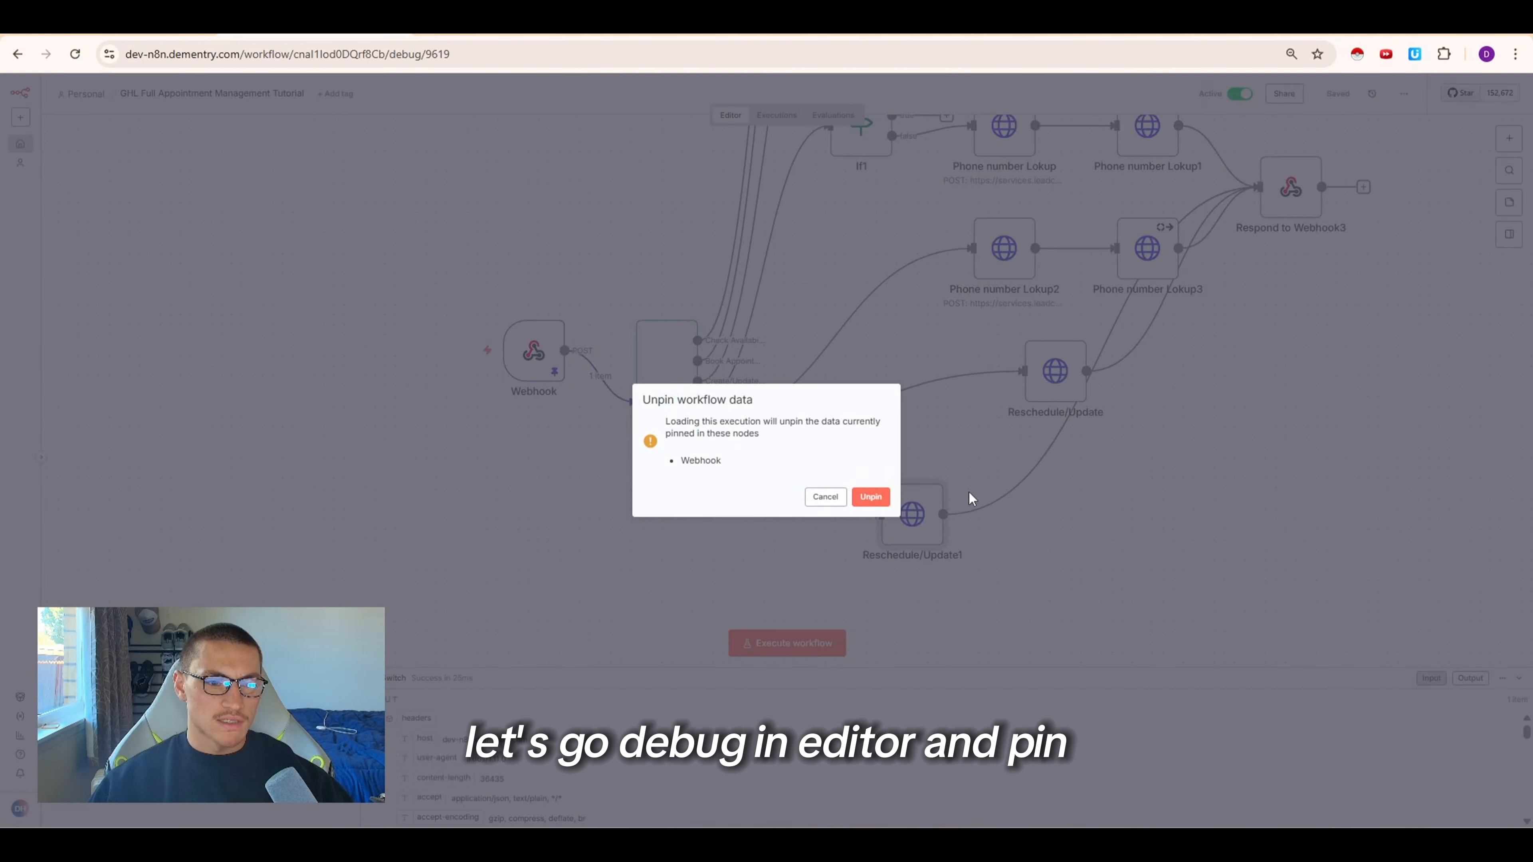
left_click(882, 505)
double_click(913, 517)
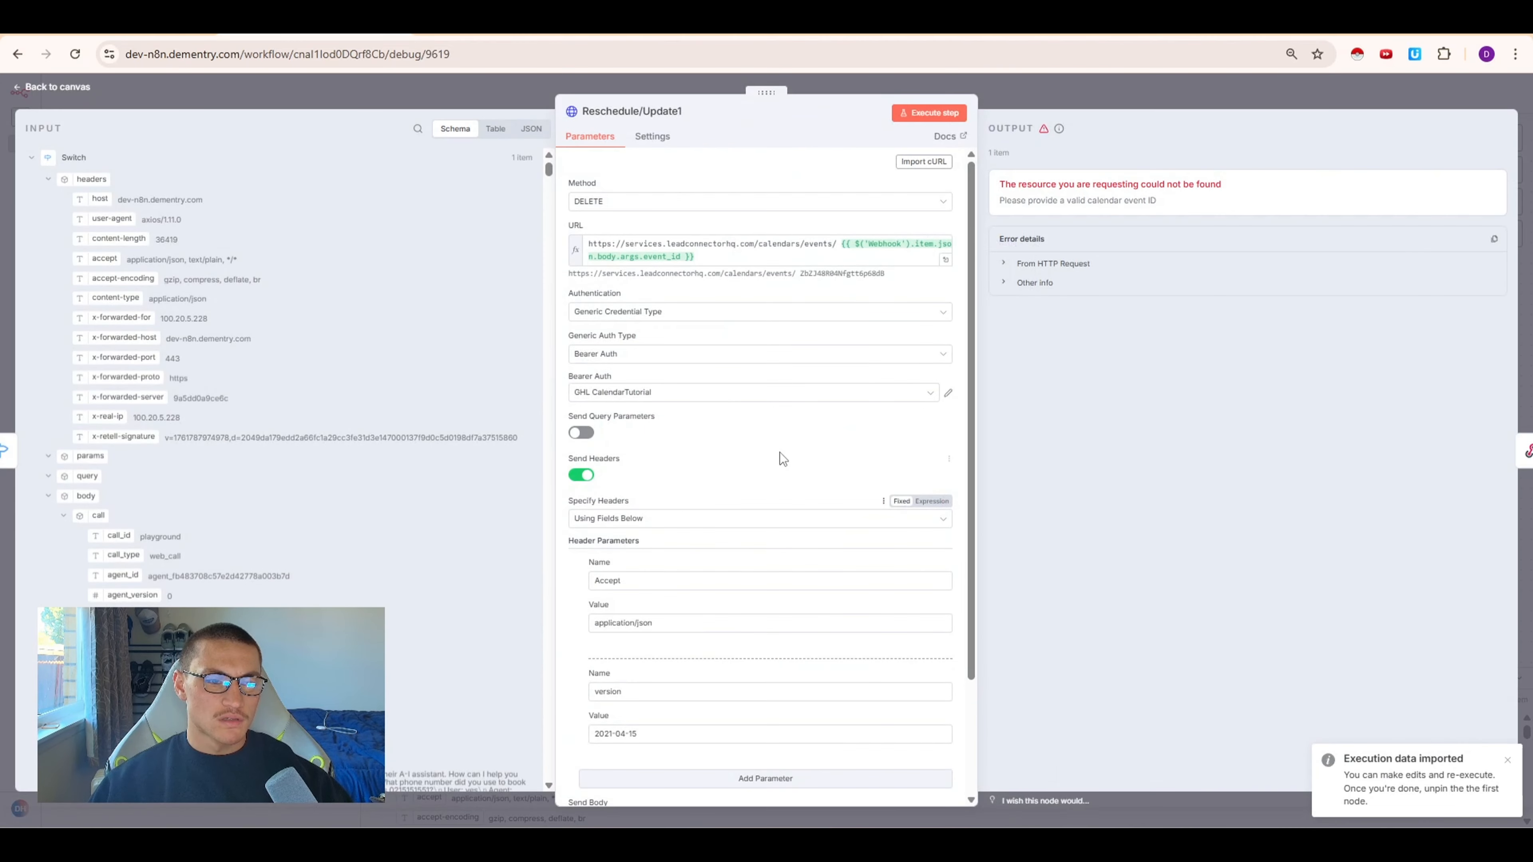
Remove the space between events/ and the event_id expression in the cancel node's URL
left_click(839, 242)
key("BackSpace")
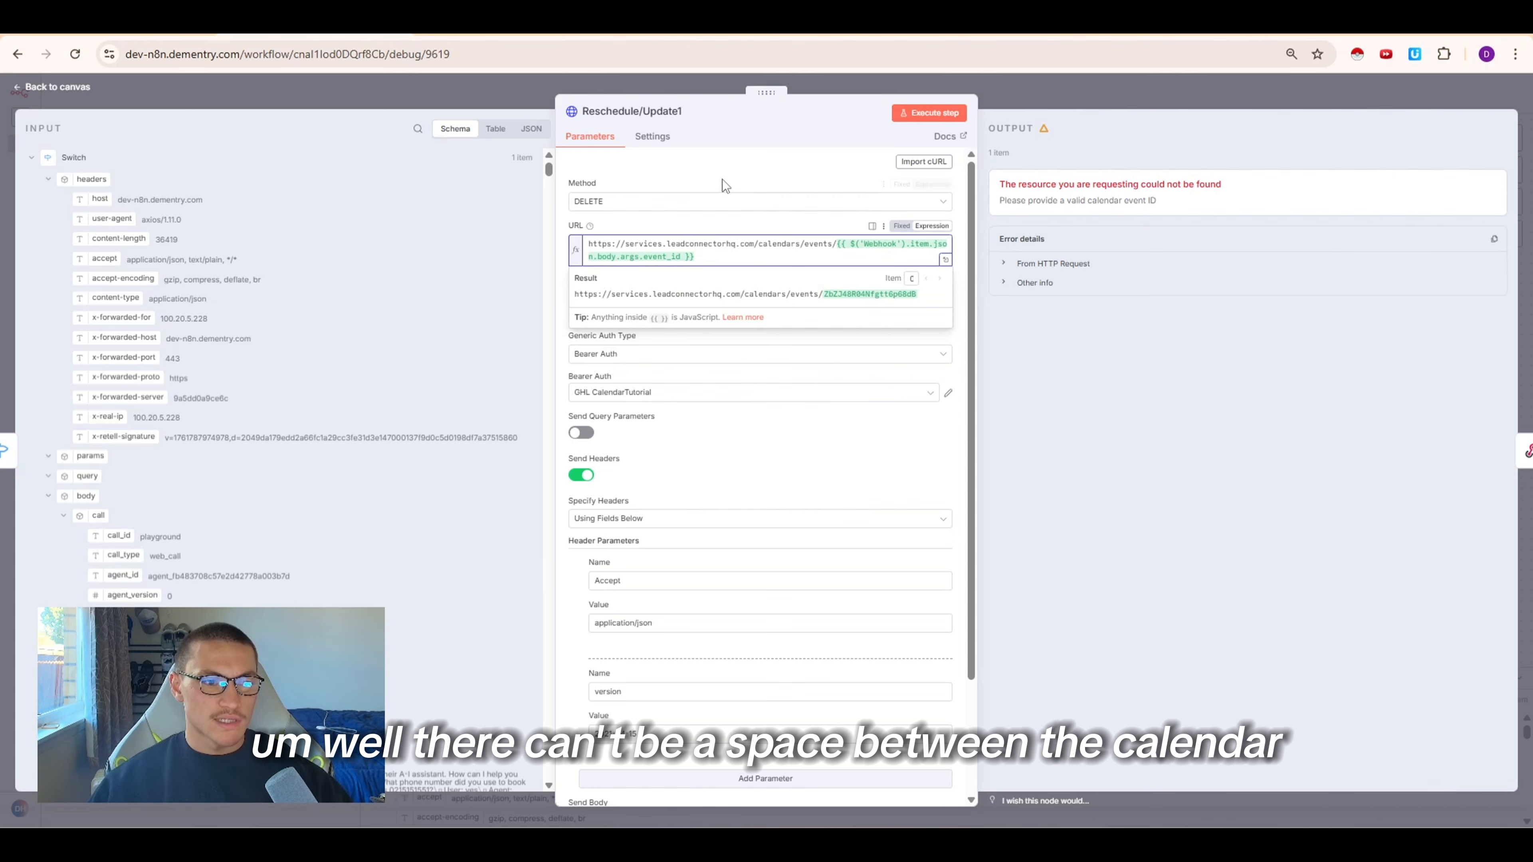
left_click(678, 441)
scroll(678, 441, "down", 3)
left_click(503, 25)
scroll(586, 515, "down", 6)
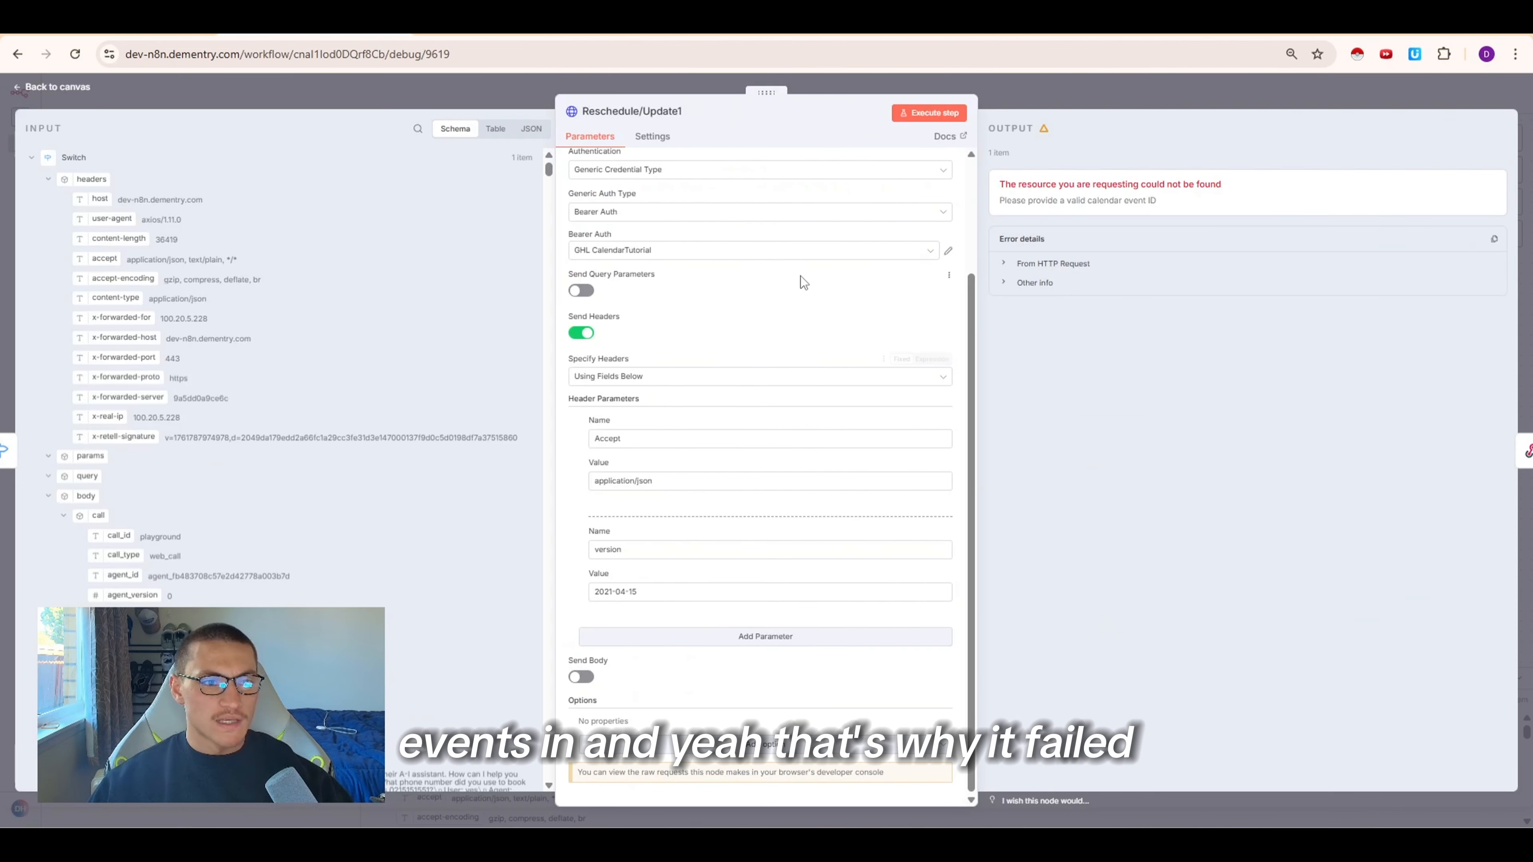
scroll(808, 277, "up", 3)
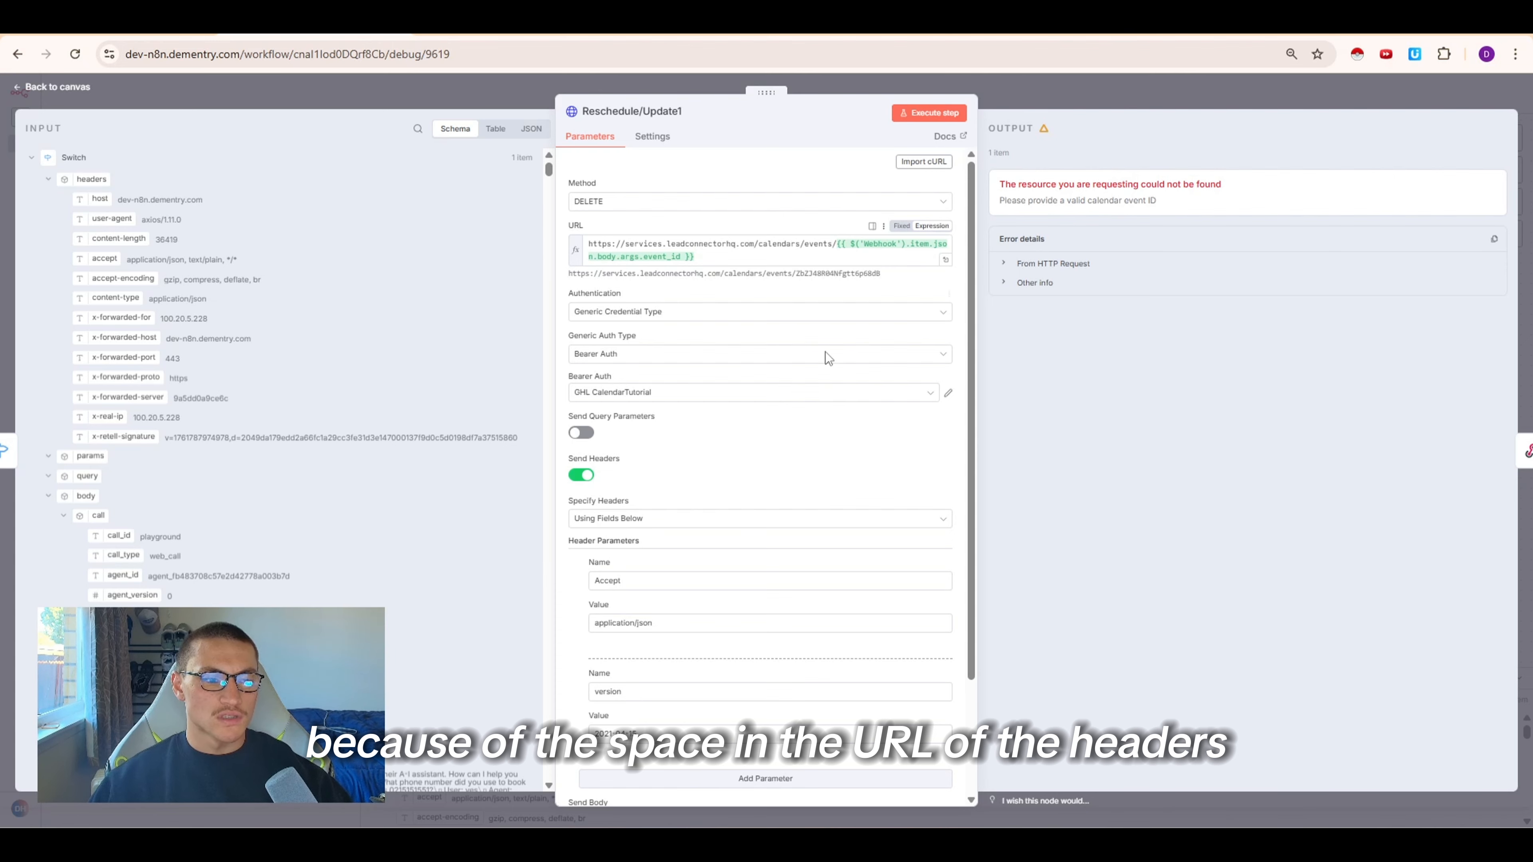
scroll(825, 356, "down", 3)
Resend the cancellation in the agent test chat and review the new workflow execution
left_click(1311, 97)
left_click(1332, 98)
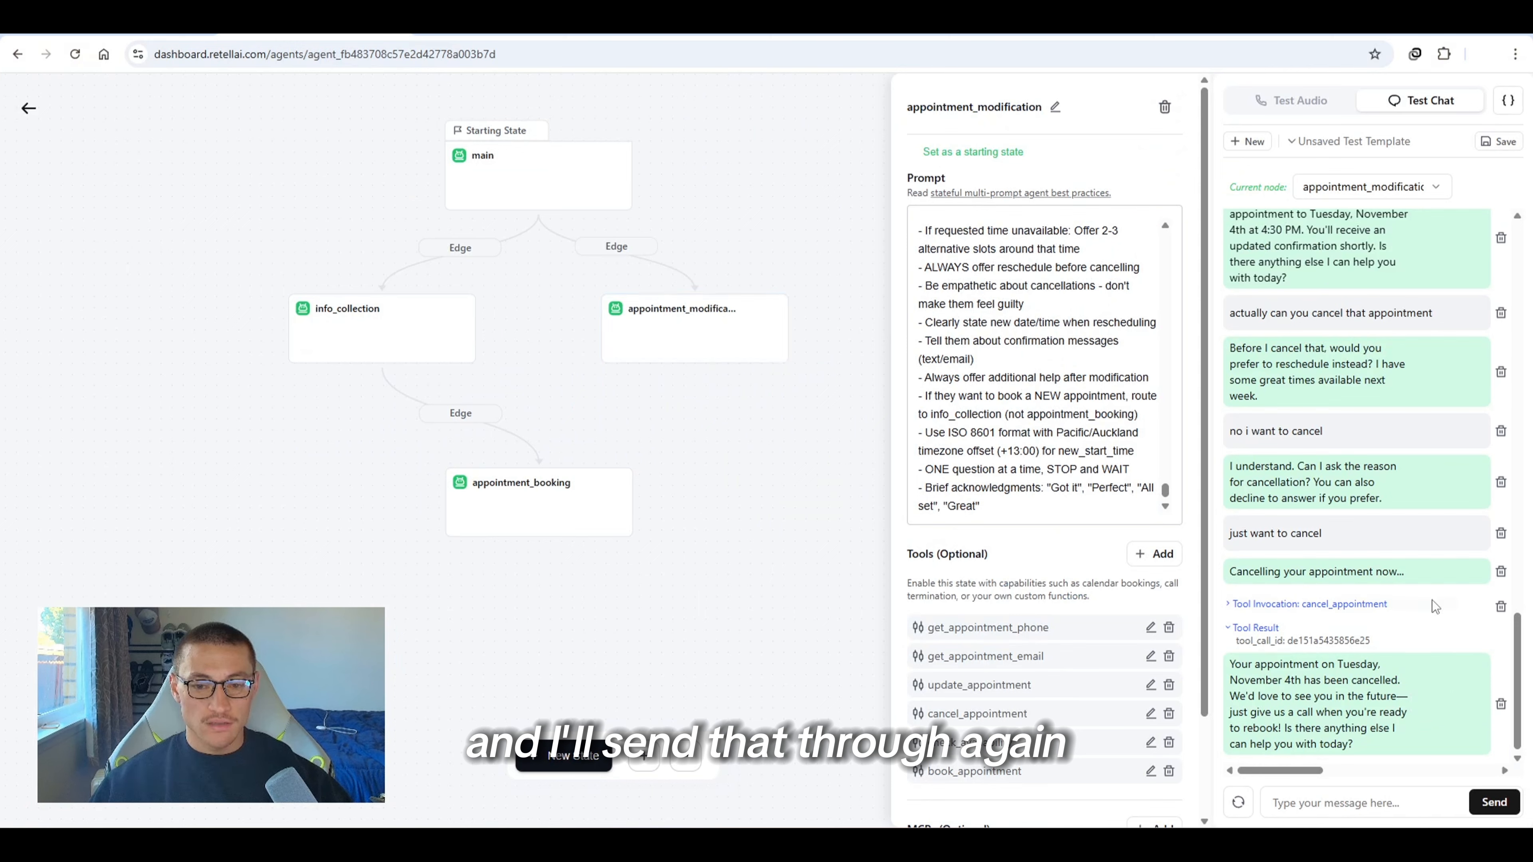
left_click(1449, 571)
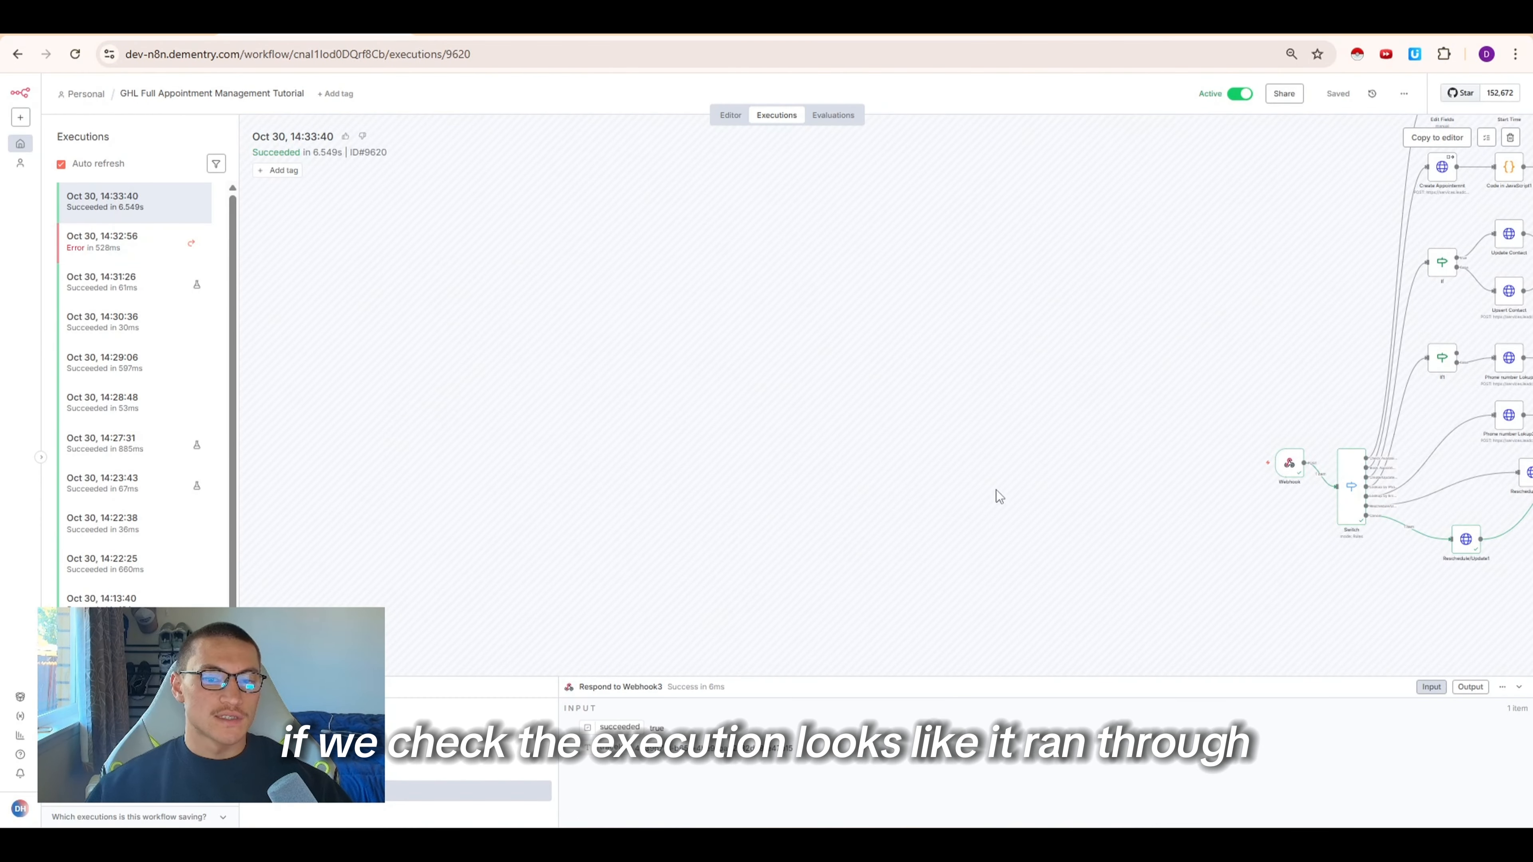
scroll(999, 496, "right", 8)
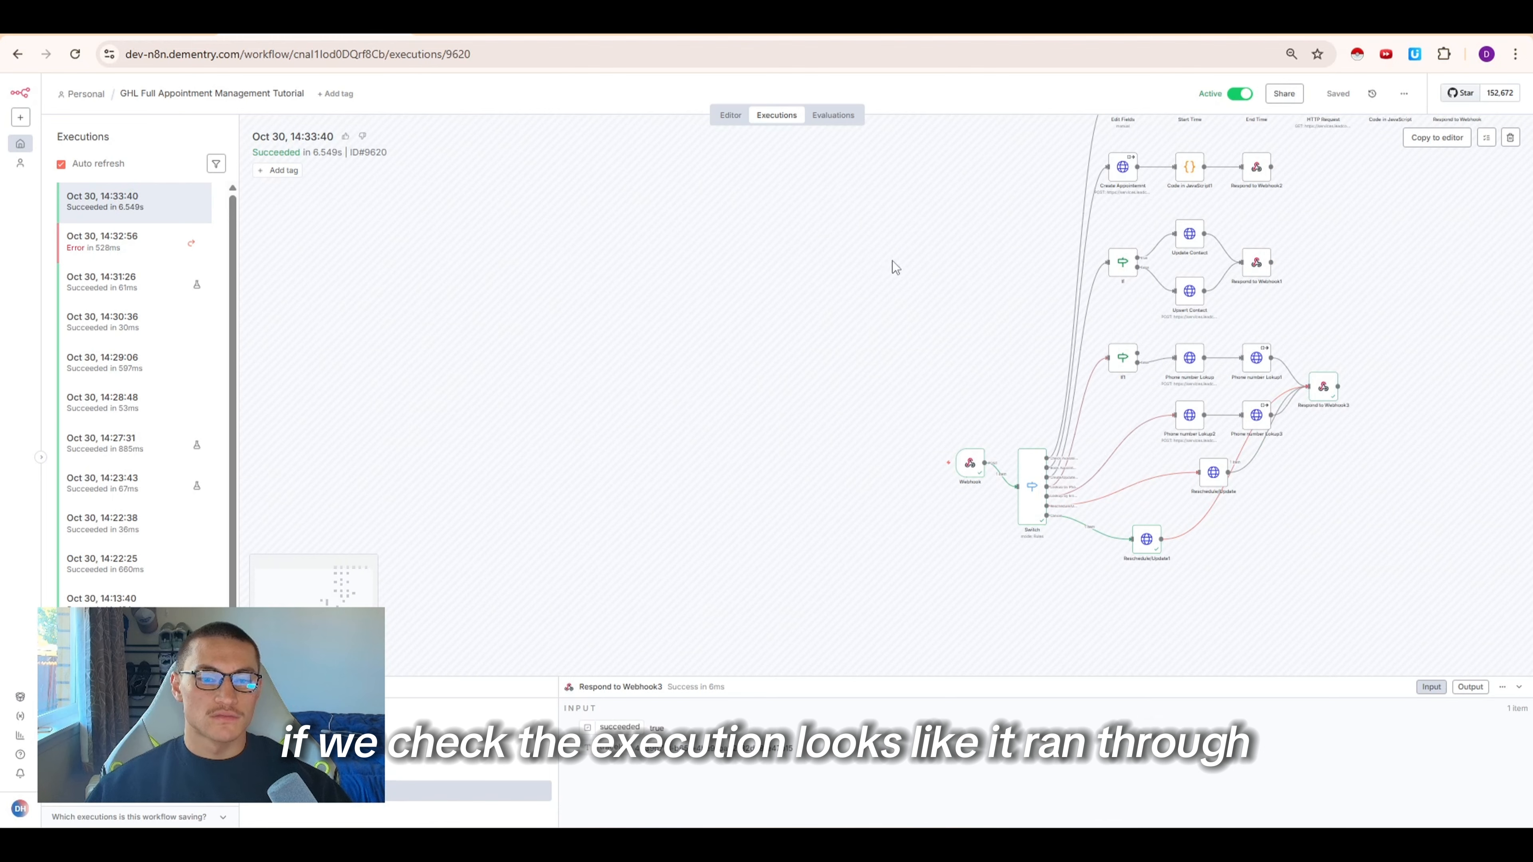
left_click(737, 117)
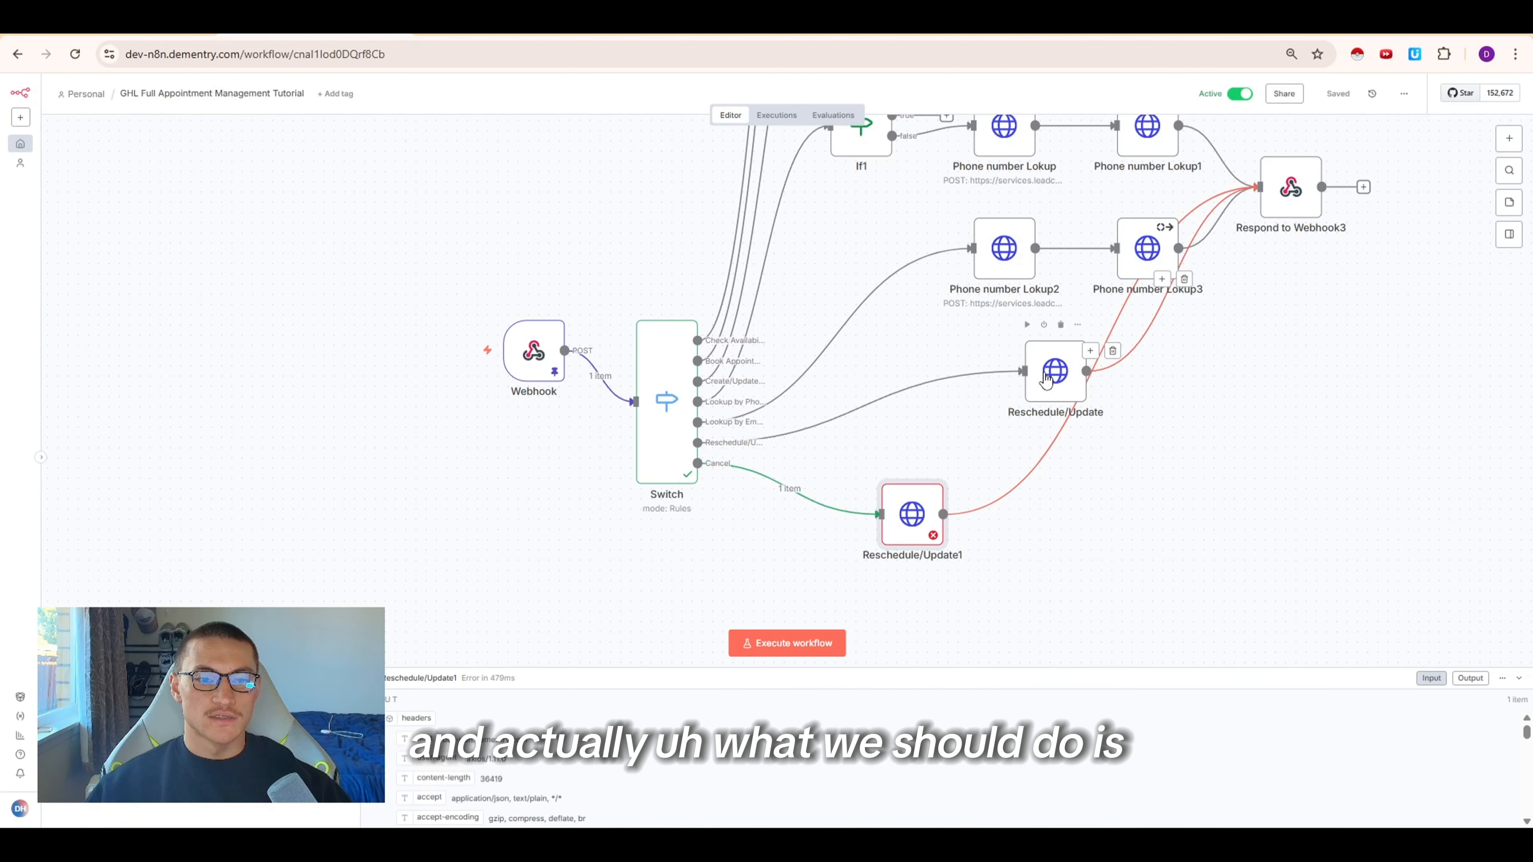
Reposition the Reschedule/Update node and enable Execute Once in its settings
left_click_drag(1046, 379, 963, 379)
double_click(965, 379)
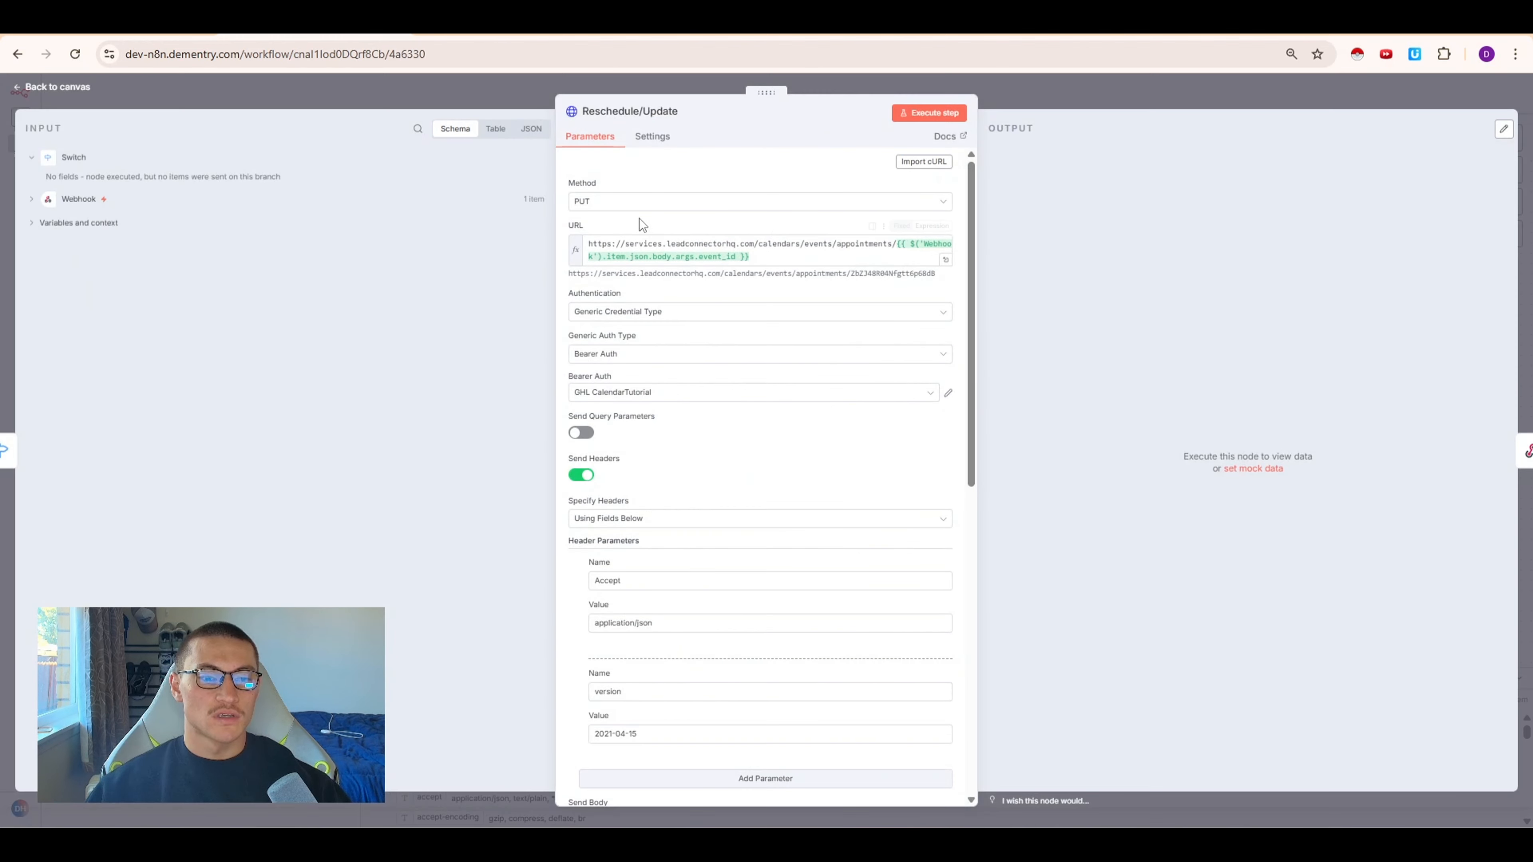
left_click(652, 137)
key("Escape")
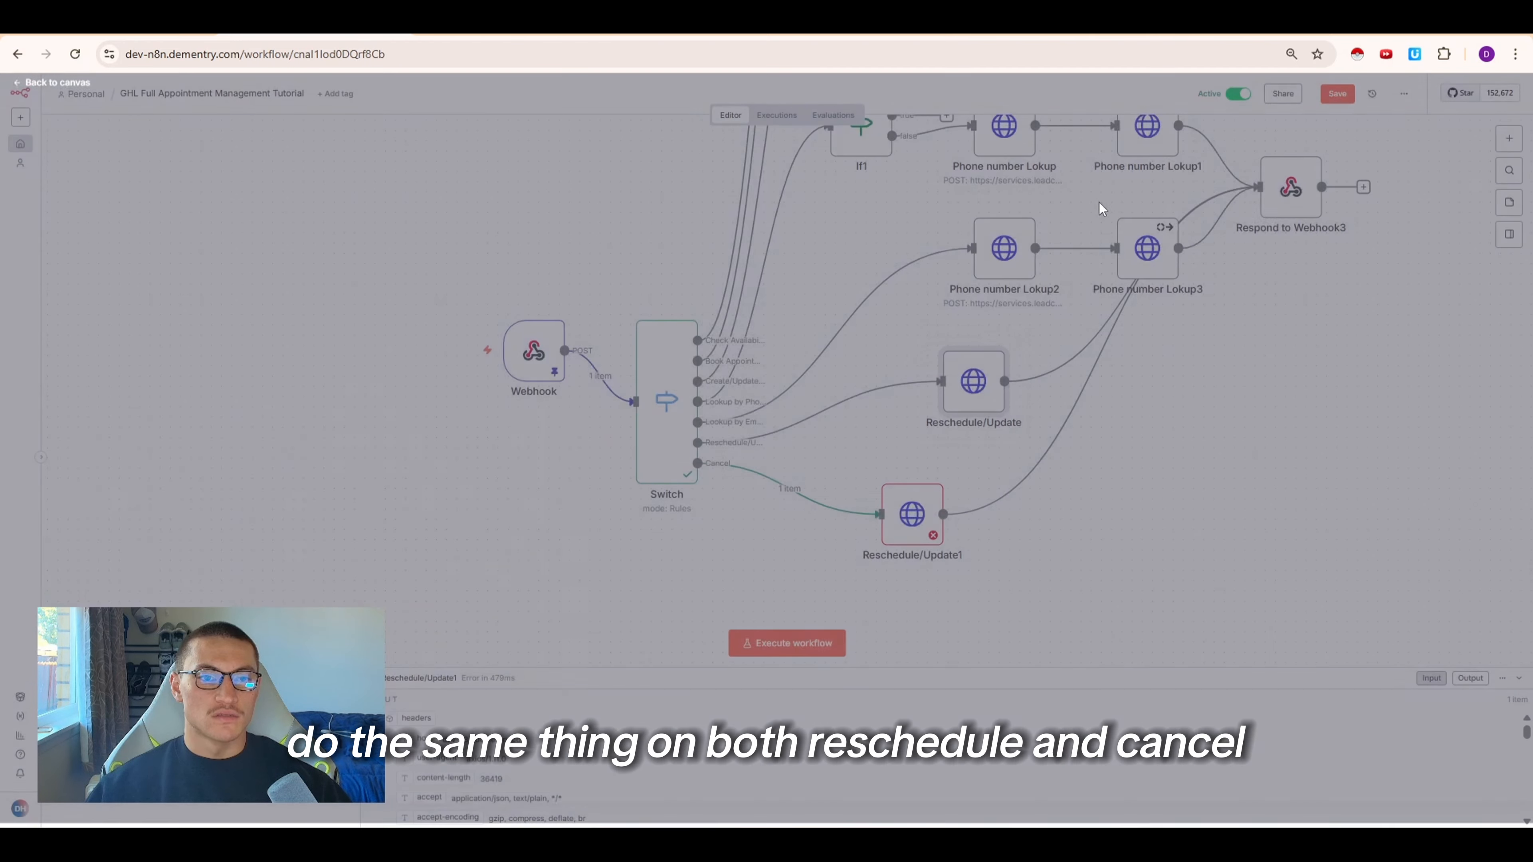
double_click(952, 371)
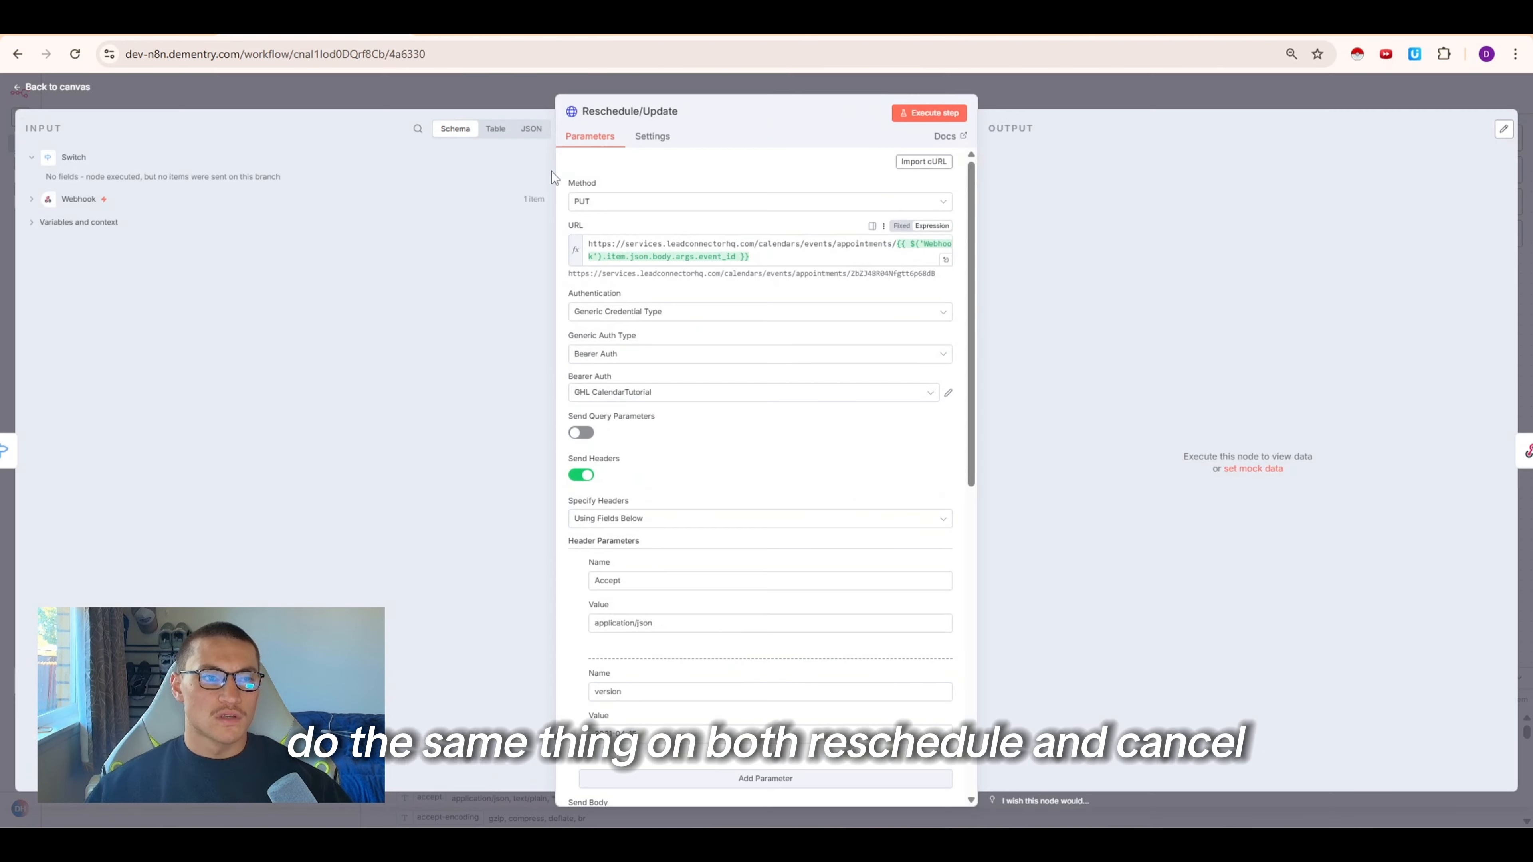
left_click(651, 138)
left_click(573, 263)
left_click(619, 349)
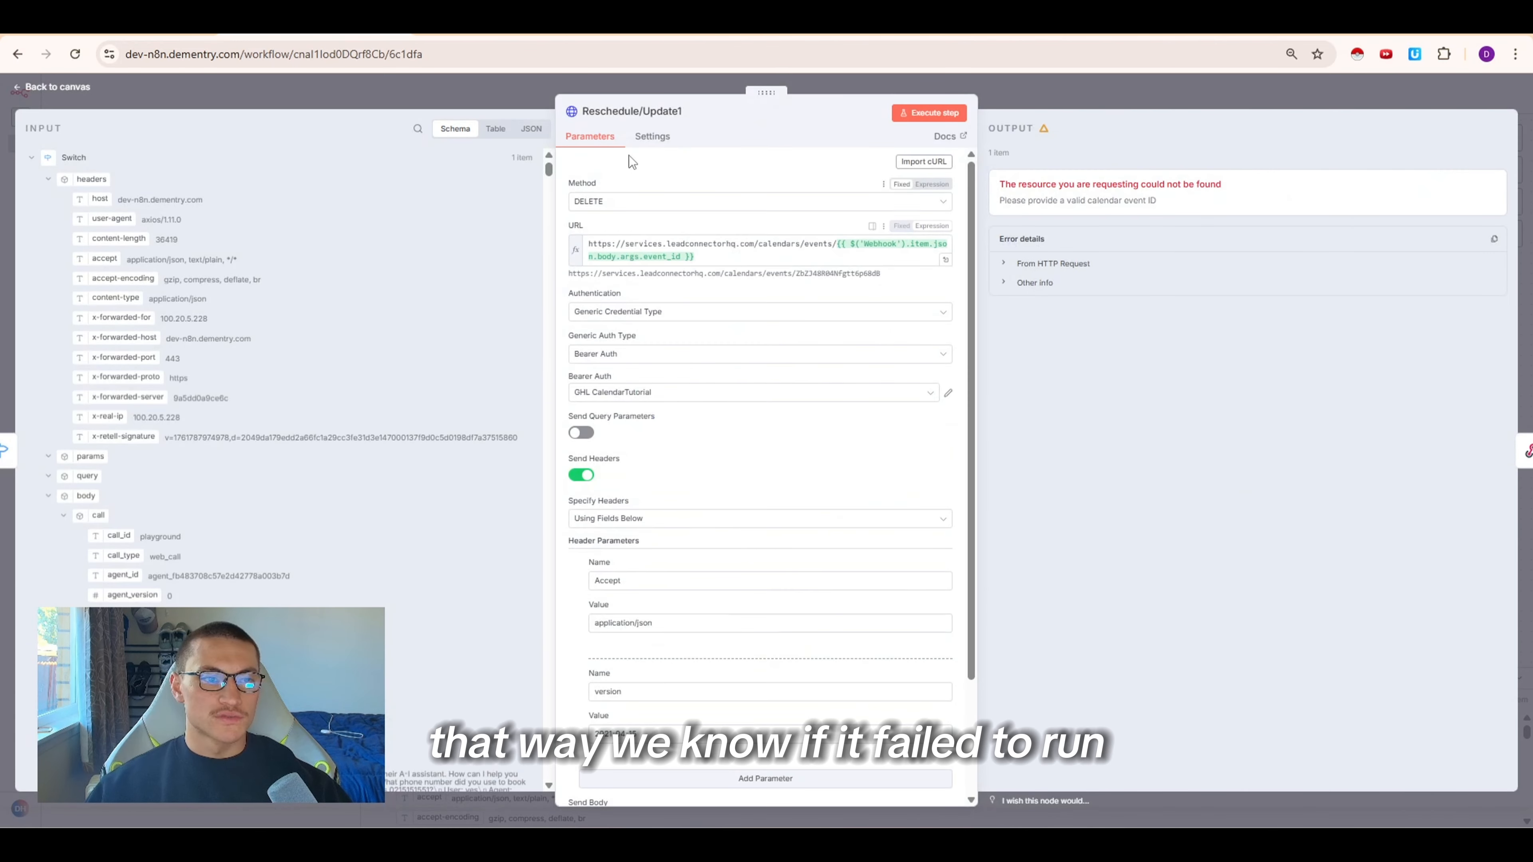
Enable Execute Once in the cancel node's settings
left_click(651, 138)
left_click(582, 263)
left_click(584, 264)
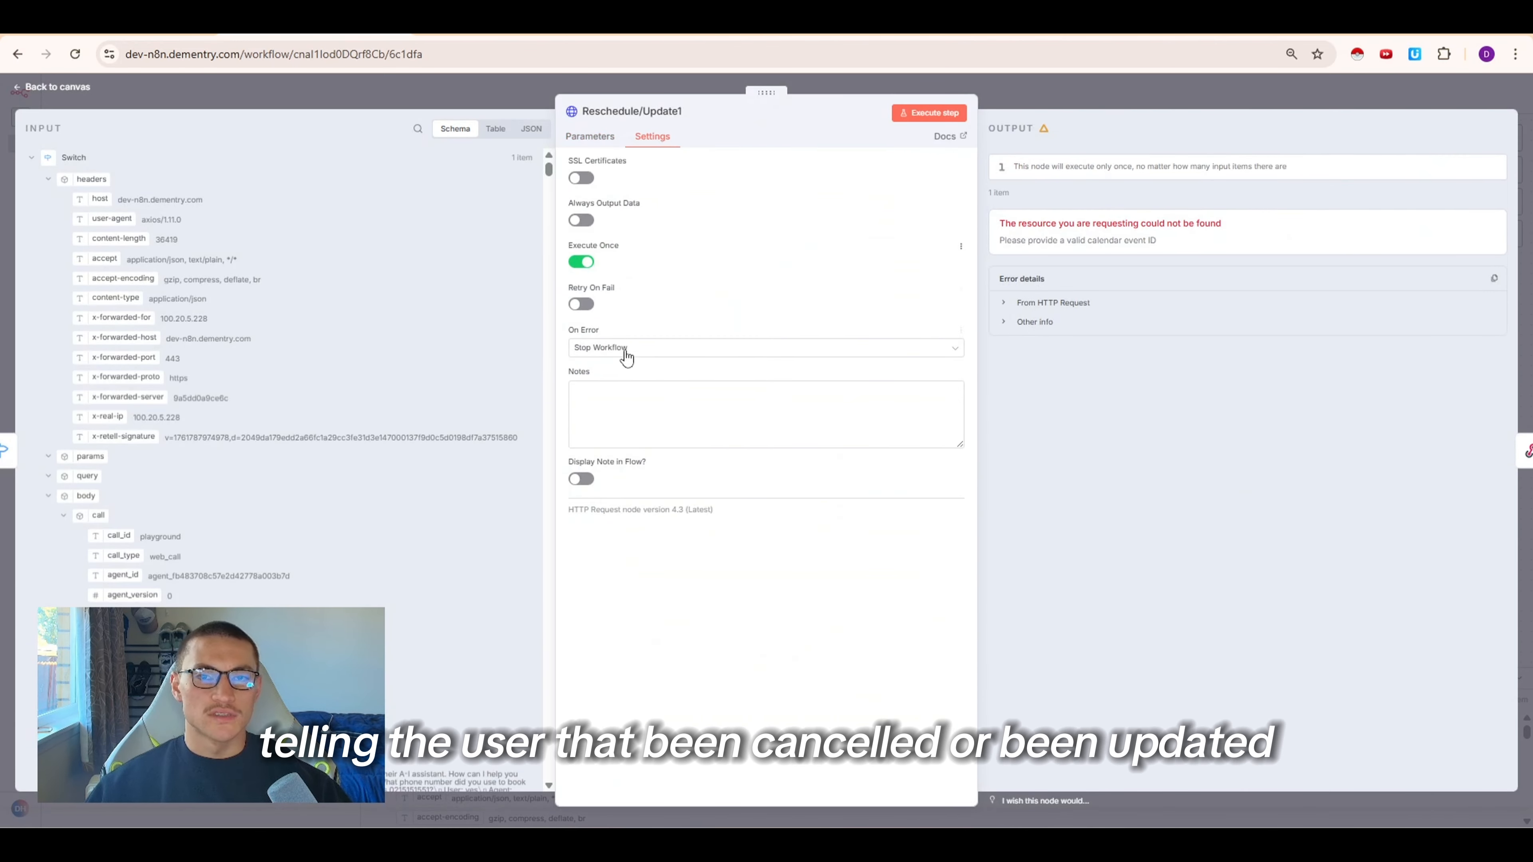
Save the workflow and switch to the HighLevel calendar view
key("Escape")
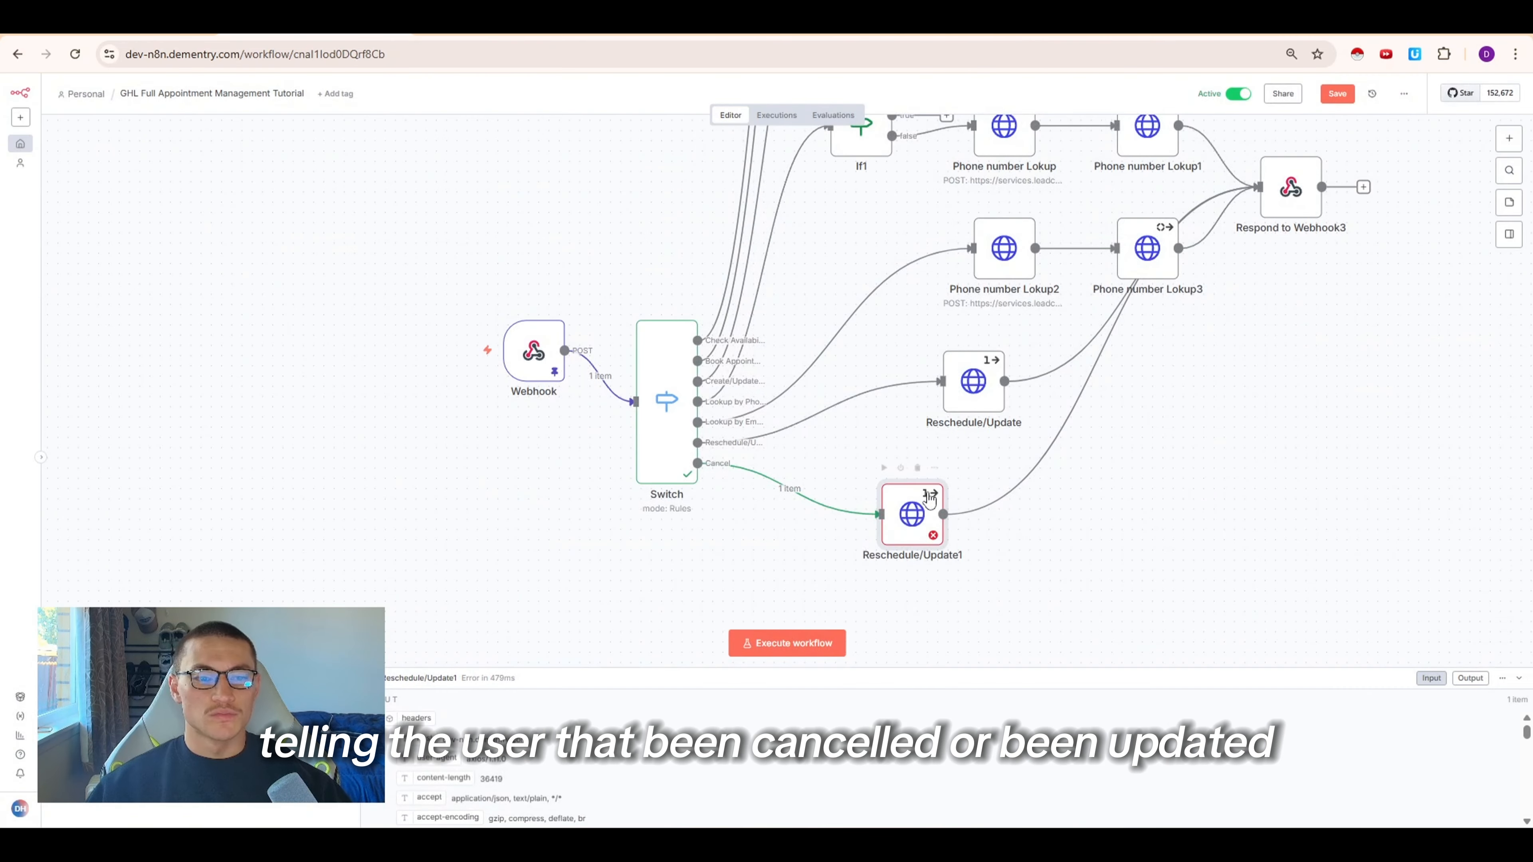
key("ctrl+s")
left_click(693, 34)
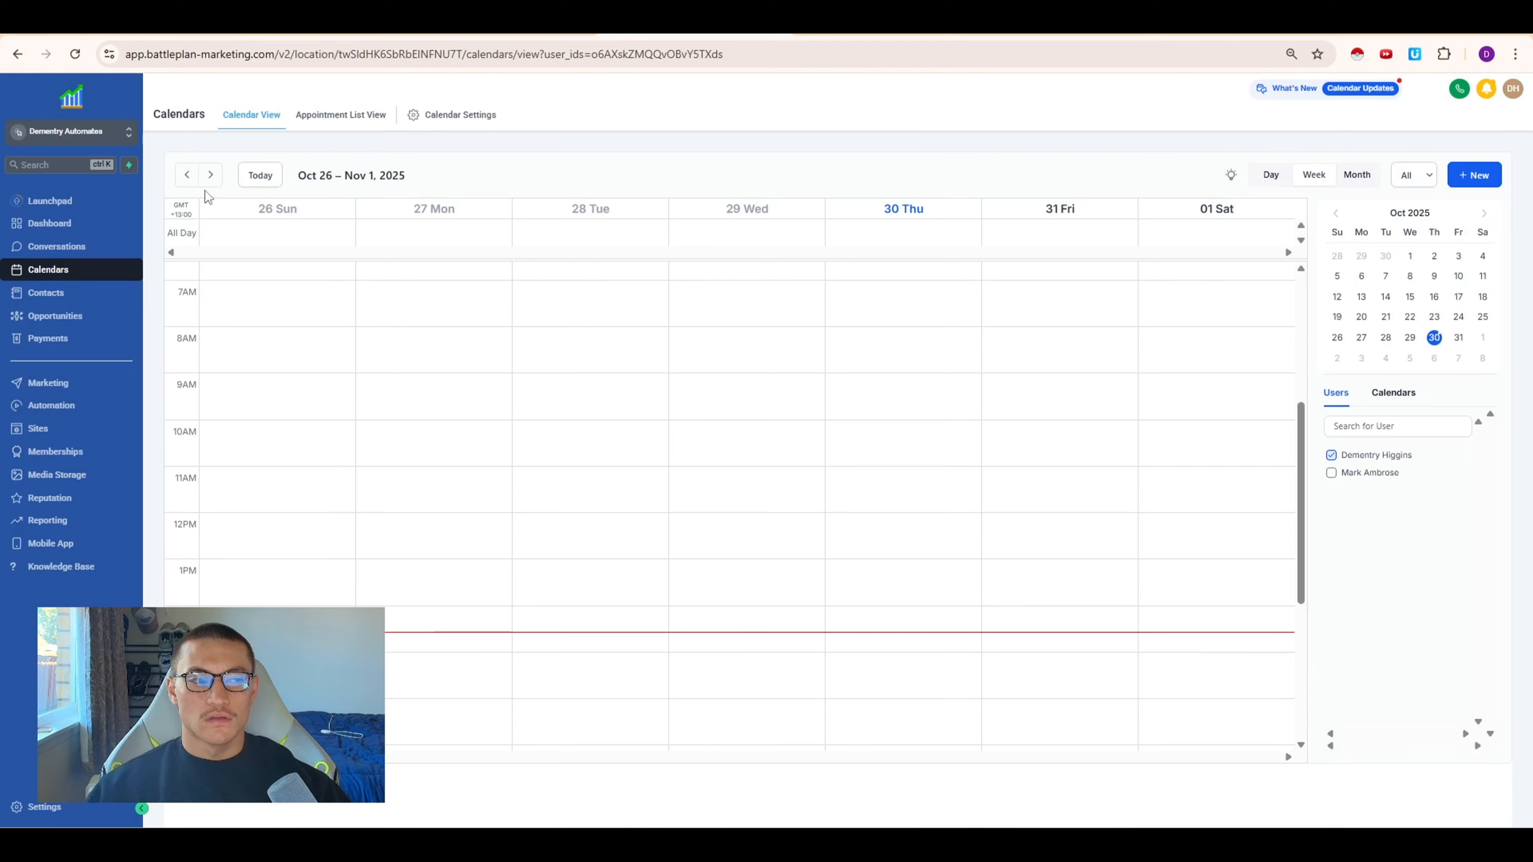
Duplicate the Phone number Lookup node and move the copy above the workflow's top branch
left_click(210, 175)
scroll(623, 504, "down", 5)
scroll(623, 504, "up", 8)
scroll(622, 494, "down", 8)
scroll(626, 508, "up", 10)
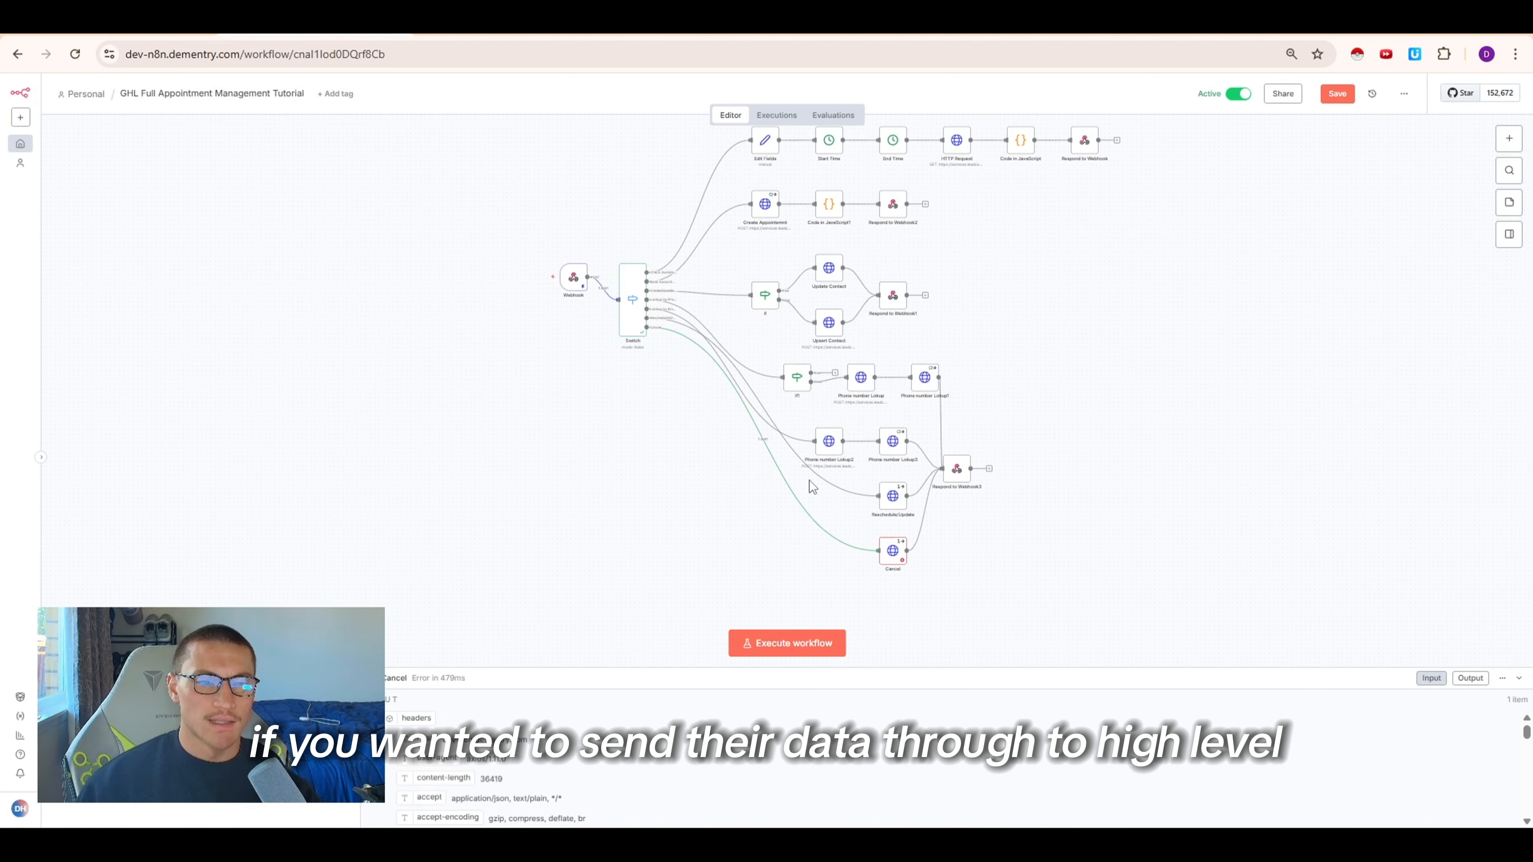
scroll(992, 421, "up", 2)
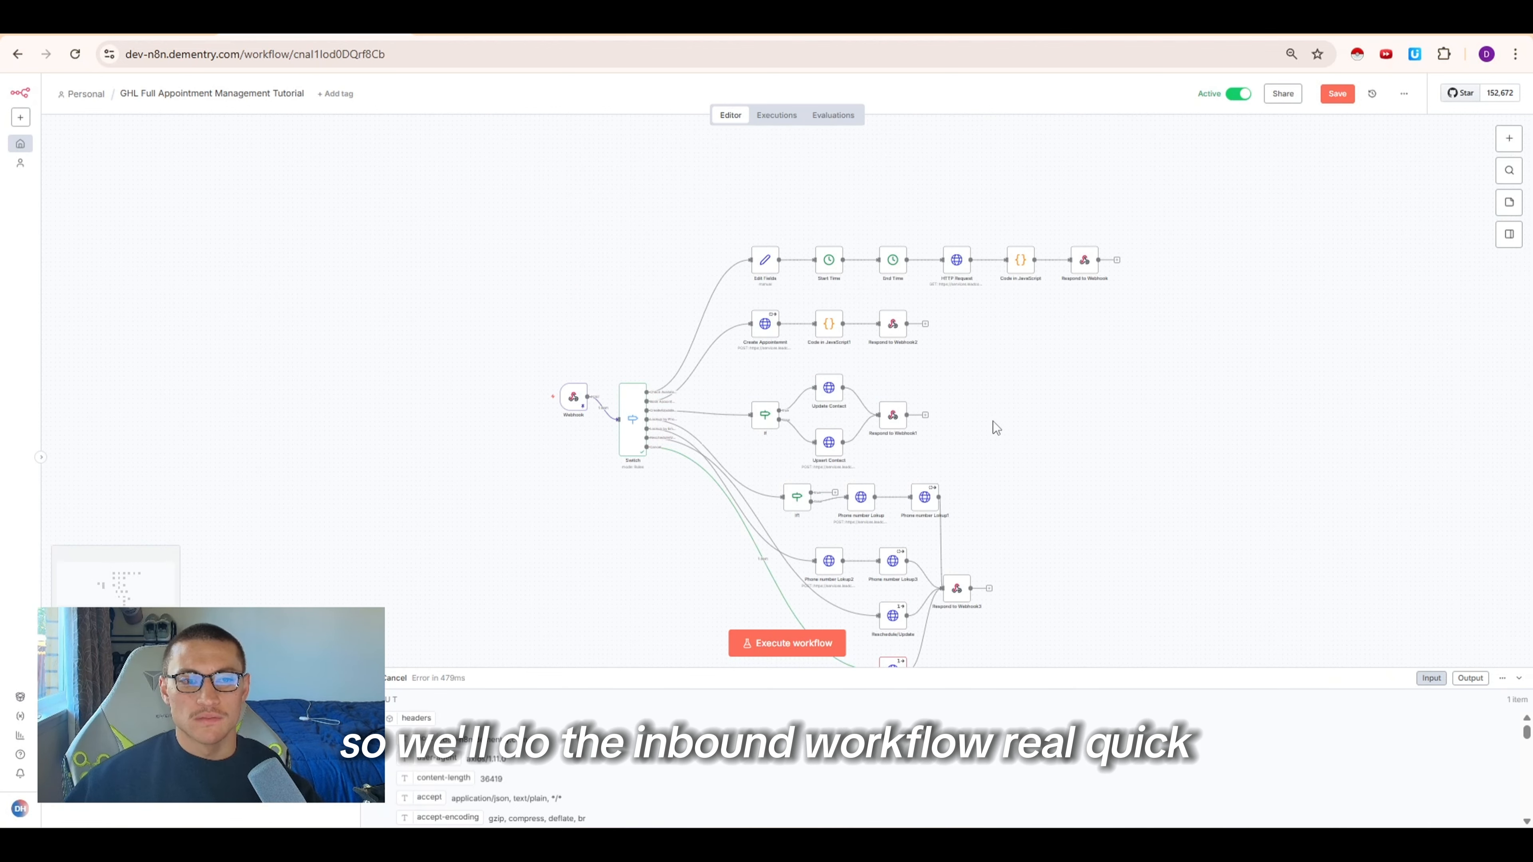
scroll(978, 407, "down", 3)
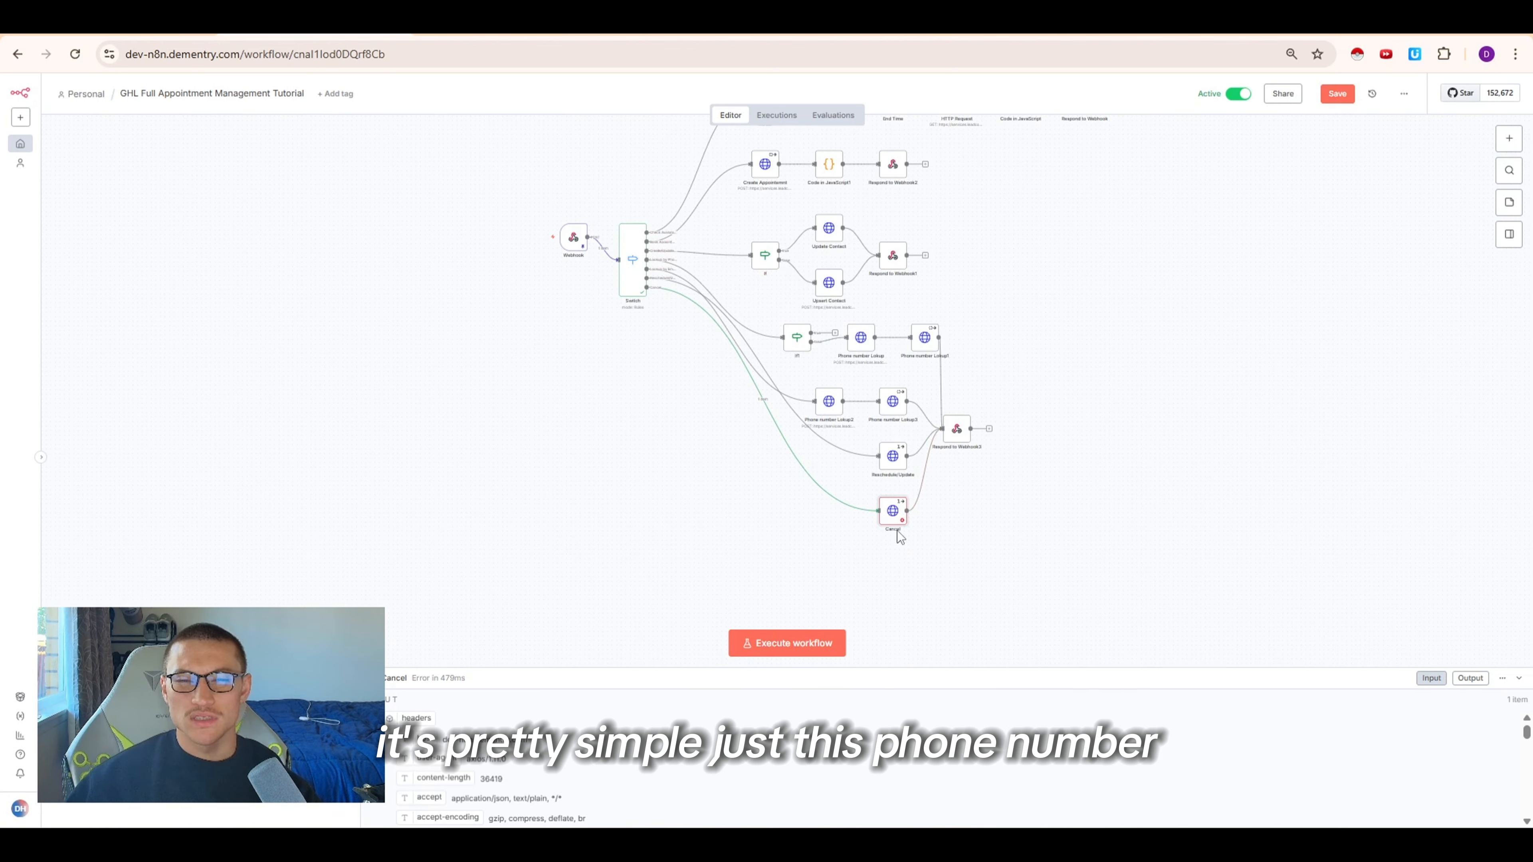
right_click(822, 409)
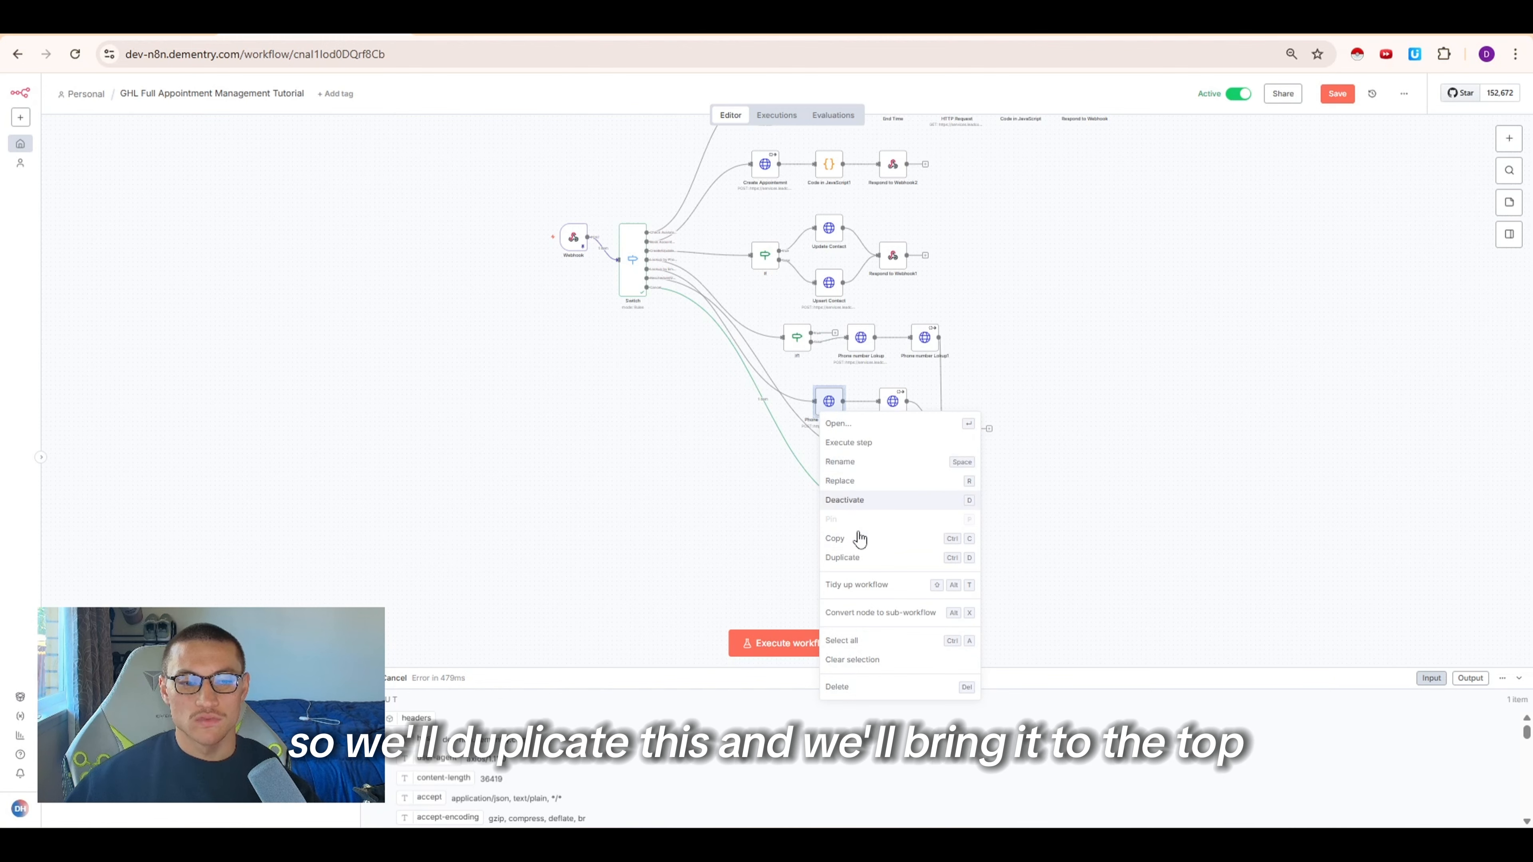
left_click(869, 557)
left_click_drag(582, 417, 746, 340)
scroll(698, 323, "up", 8)
Rename the copied node Lookup User and change its JSON body filter field from email to phone
double_click(758, 352)
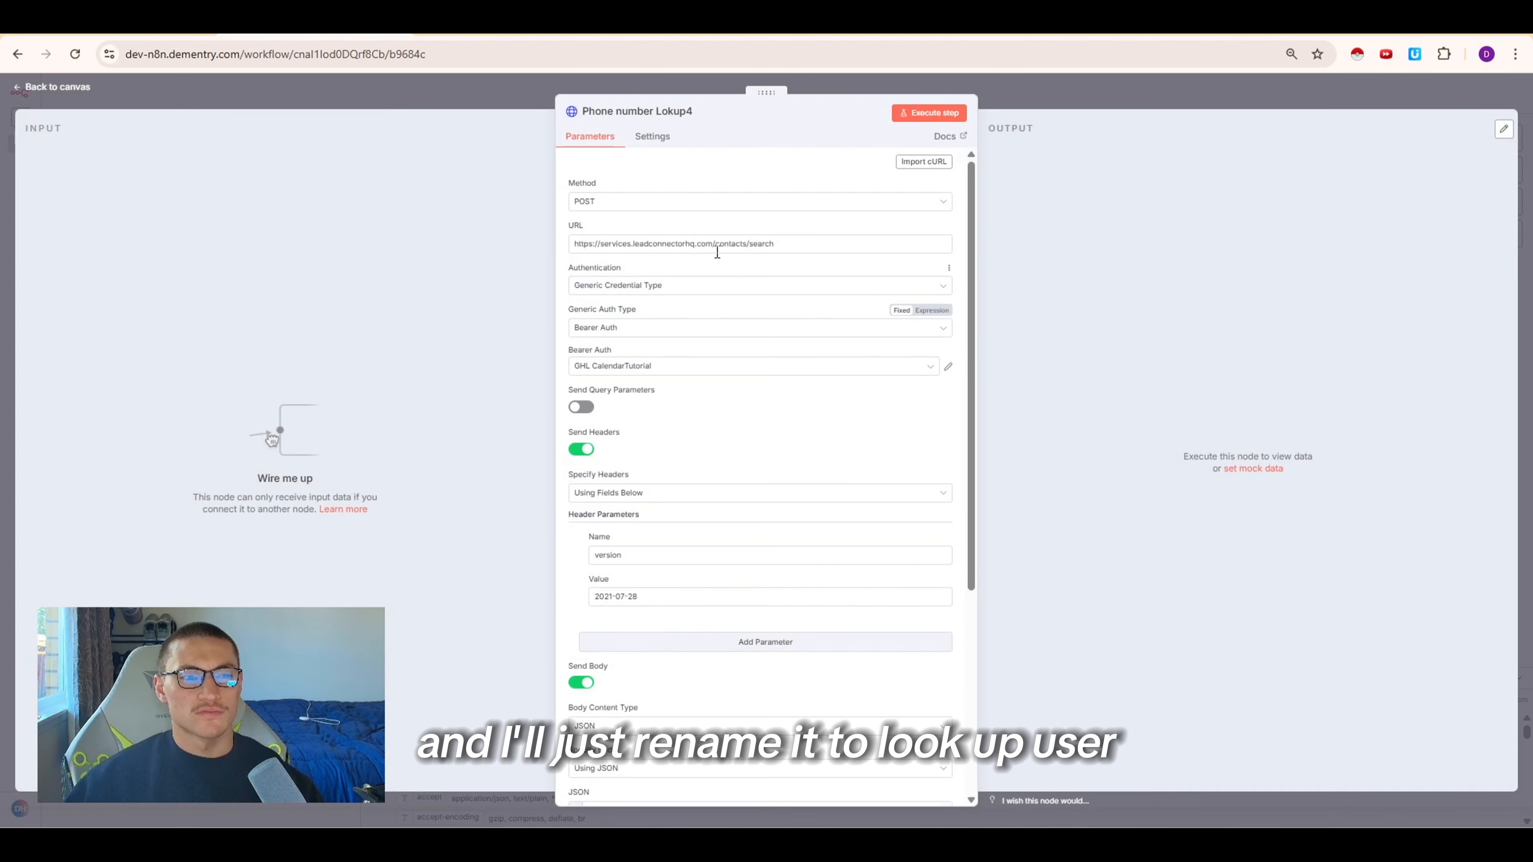
left_click(623, 111)
type("Lookup User")
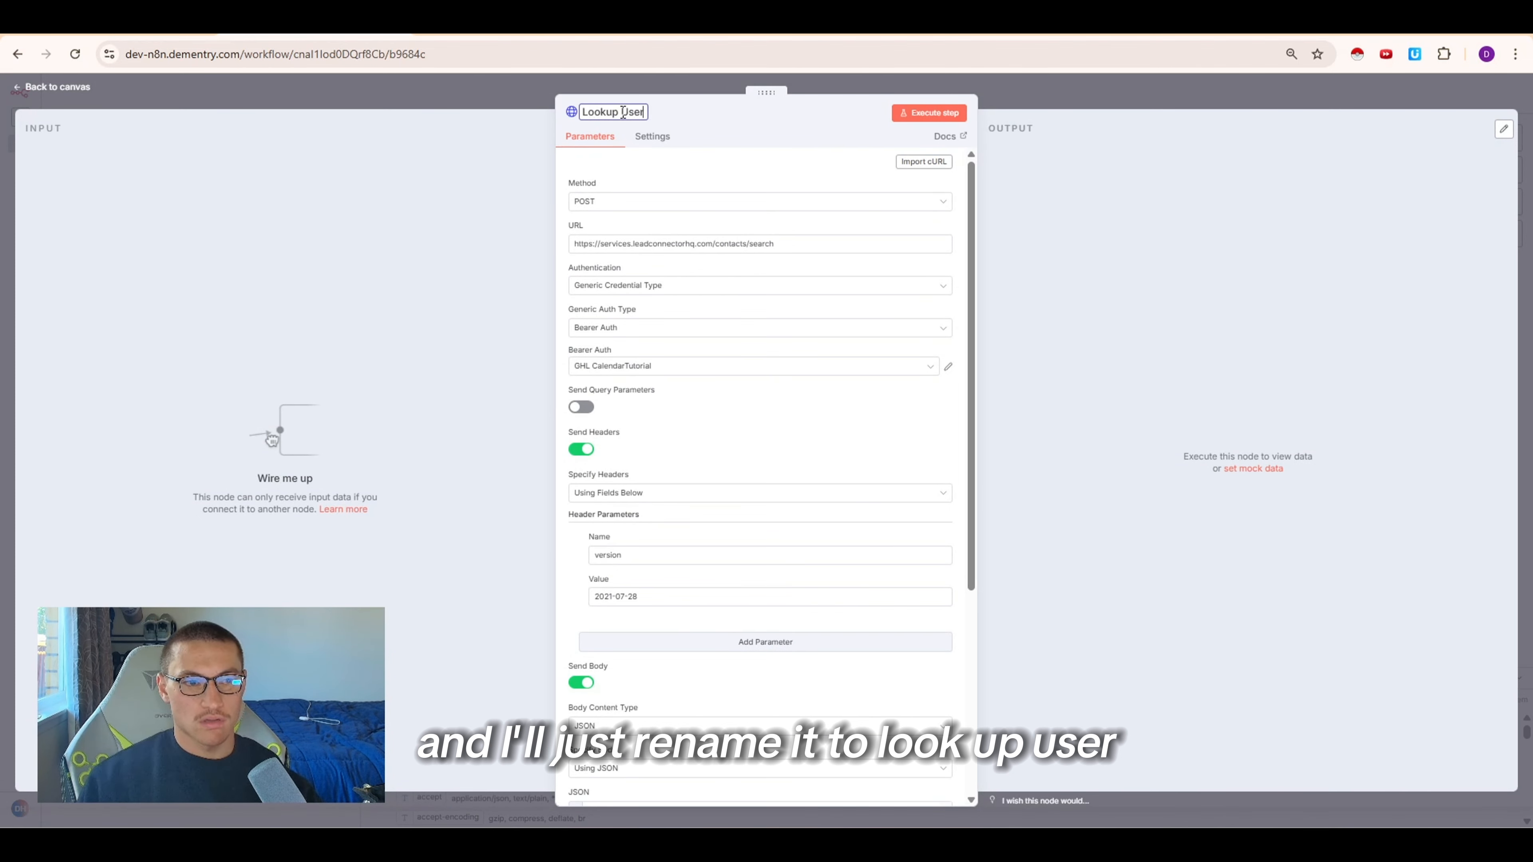
key("Return")
scroll(668, 526, "down", 5)
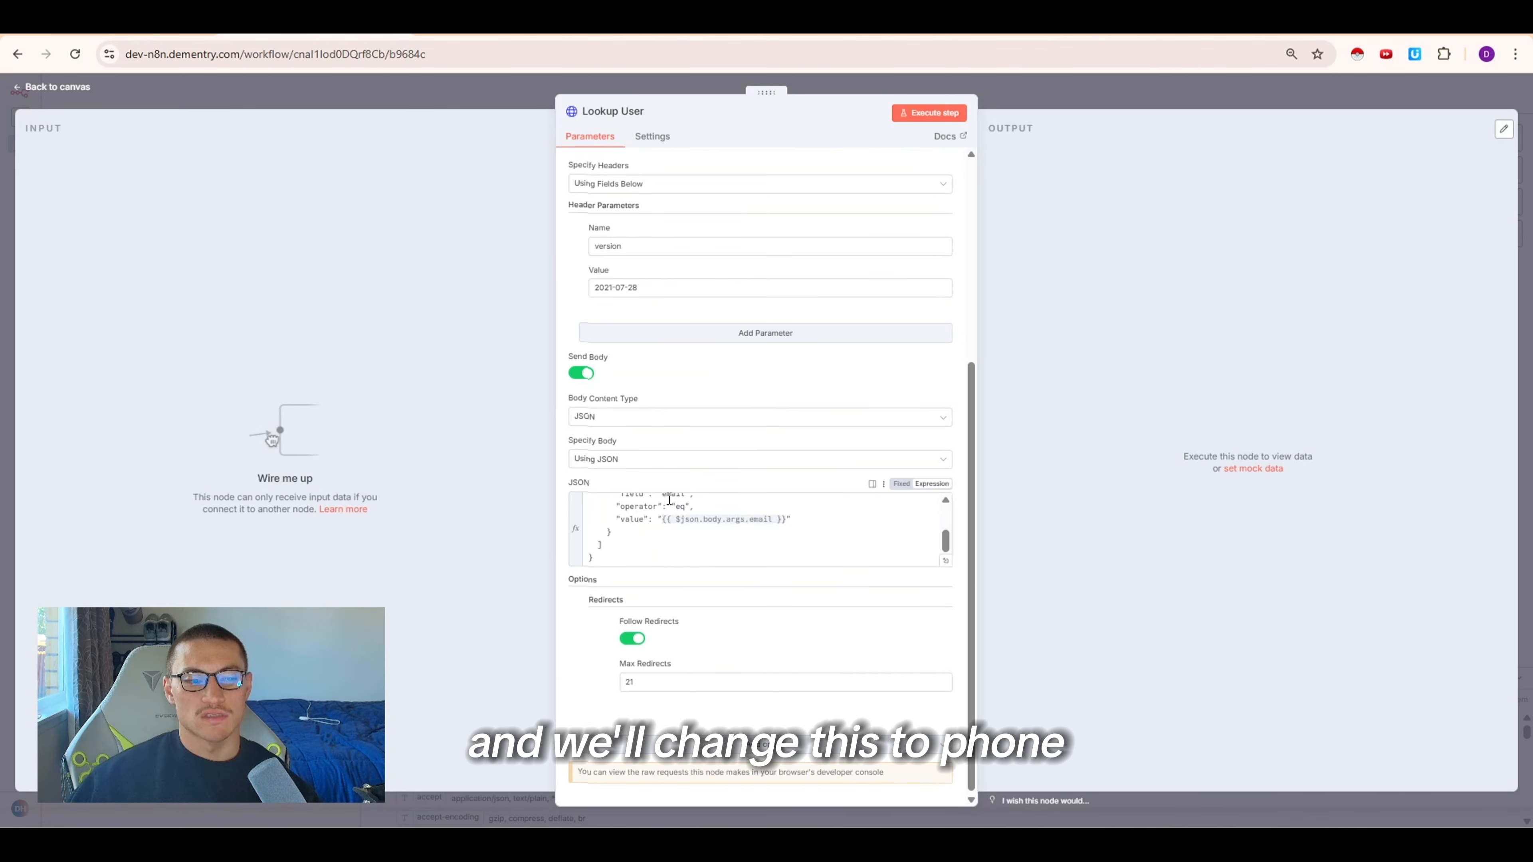
double_click(670, 496)
type("phon")
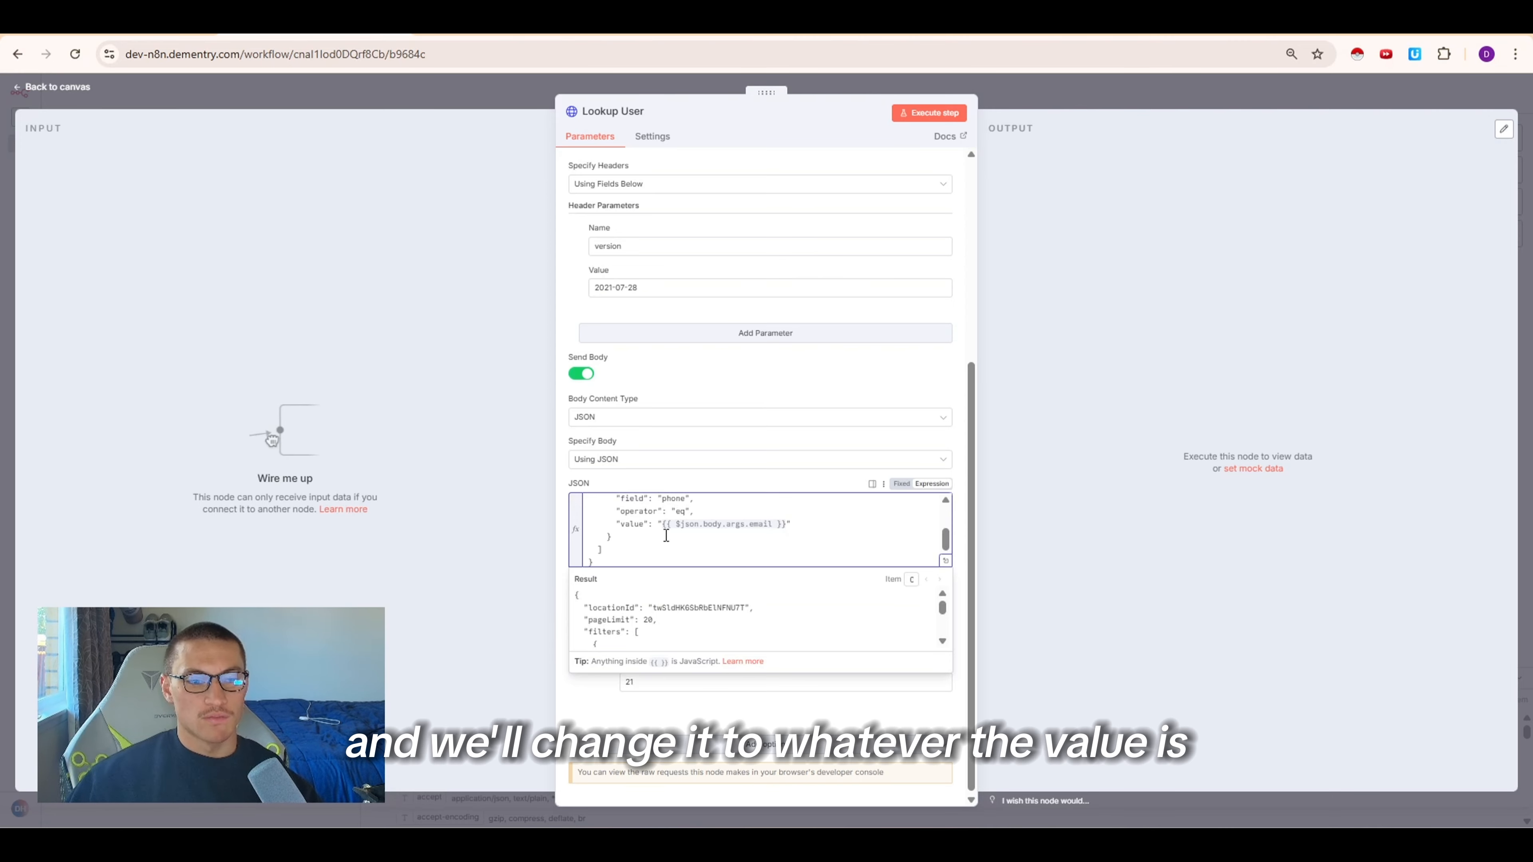
left_click(1046, 104)
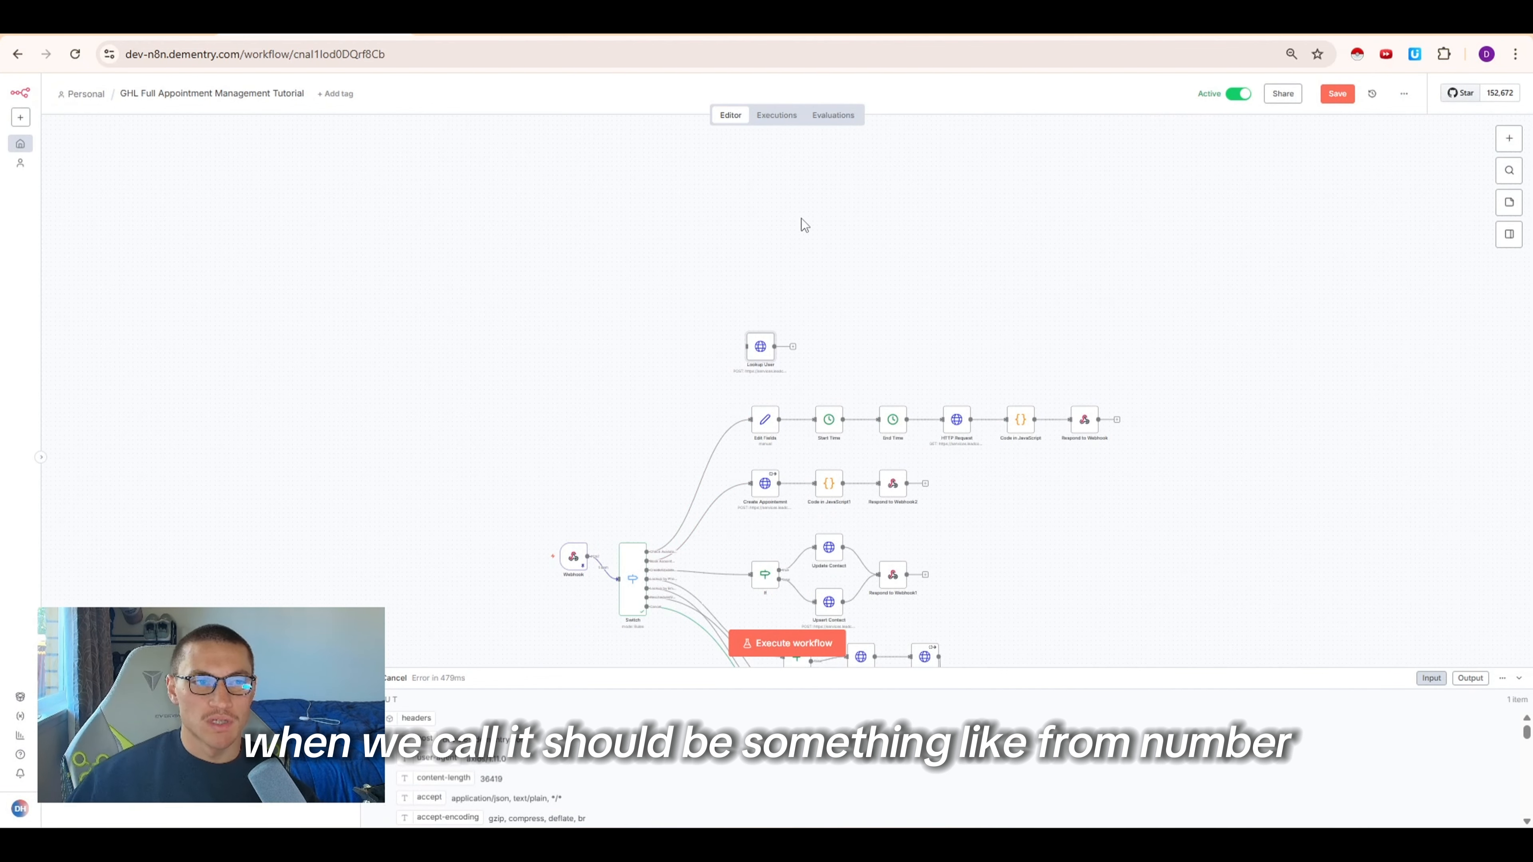
Copy the Webhook node's production URL
left_click(567, 564)
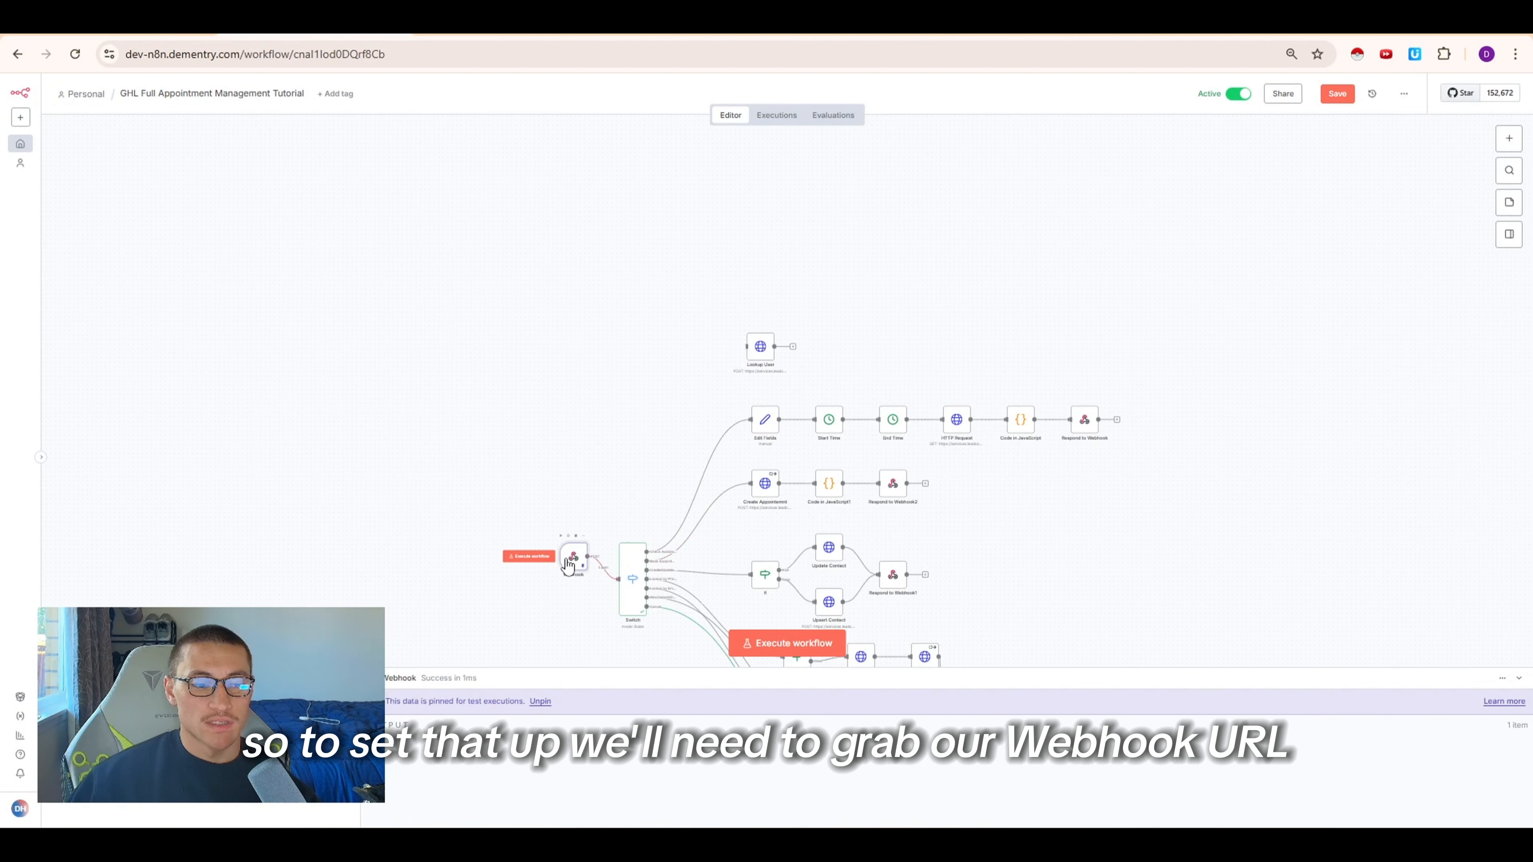
double_click(567, 565)
left_click(393, 182)
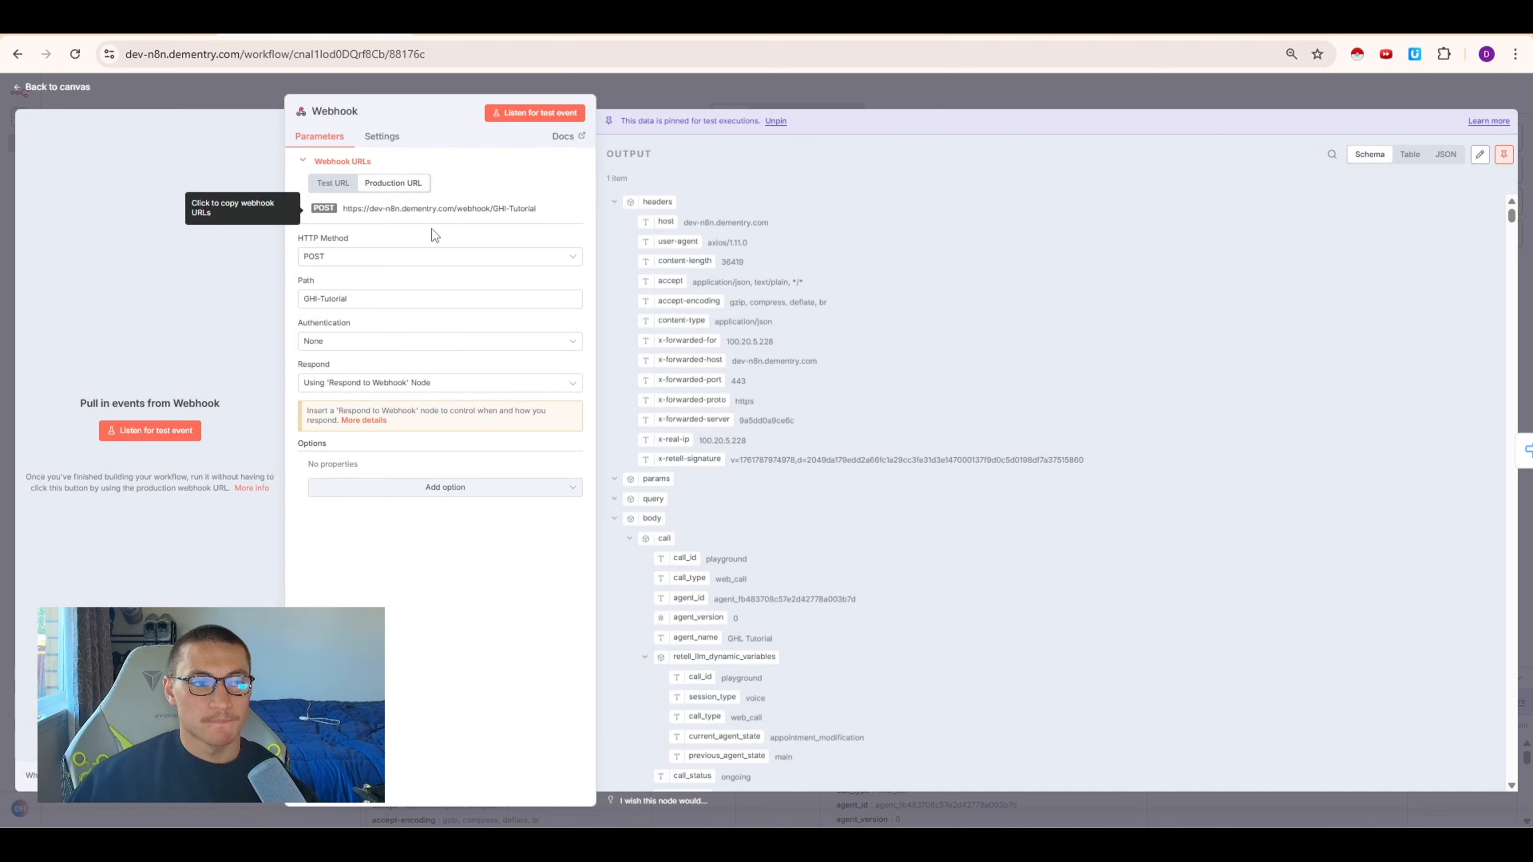
left_click(466, 208)
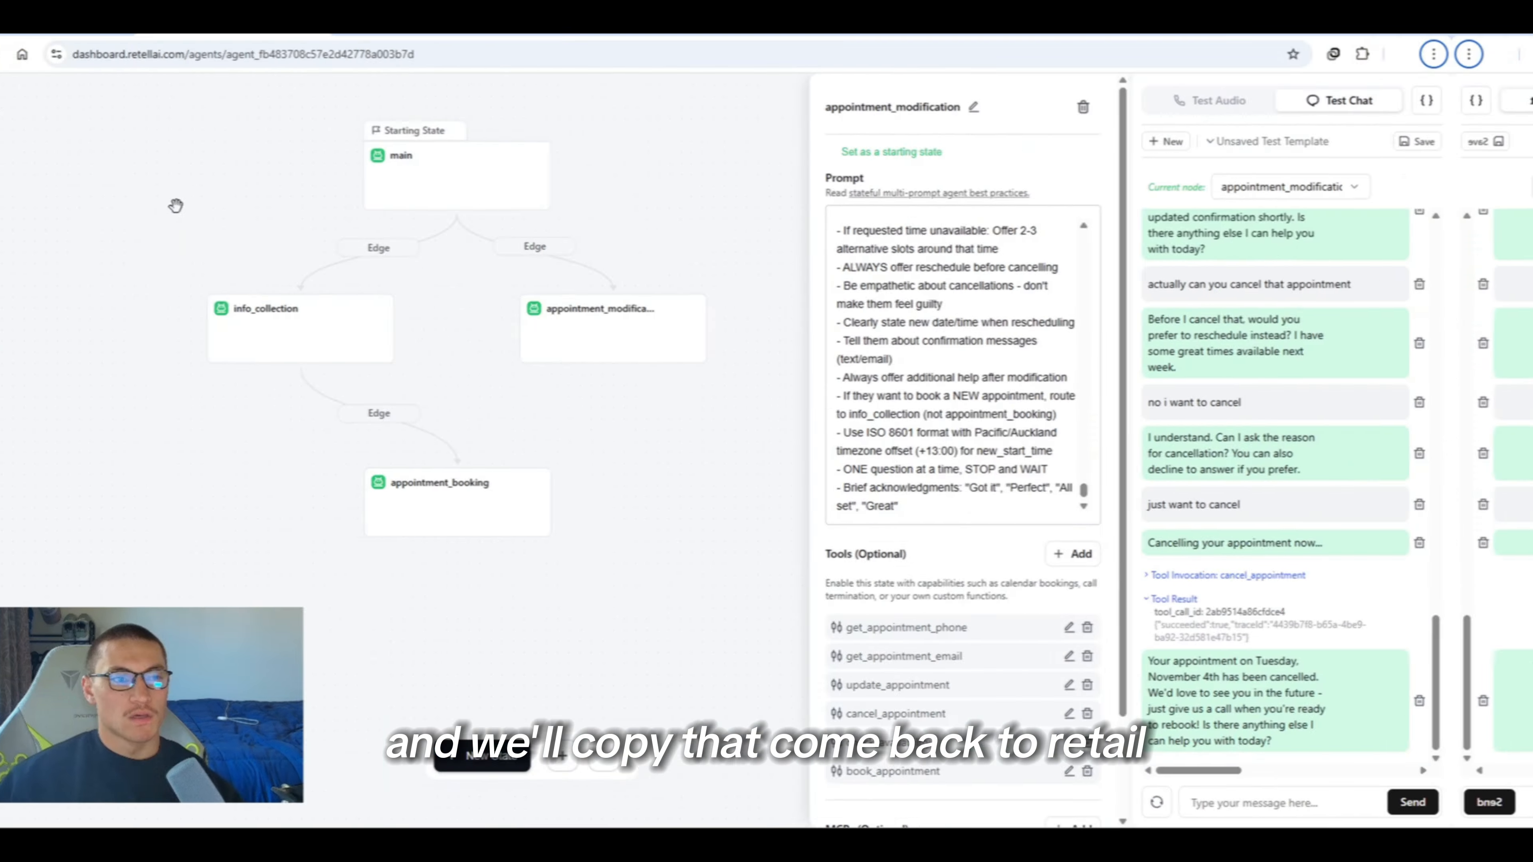
Paste the webhook URL as the agent's Agent Level Webhook URL in Webhook Settings
left_click(27, 110)
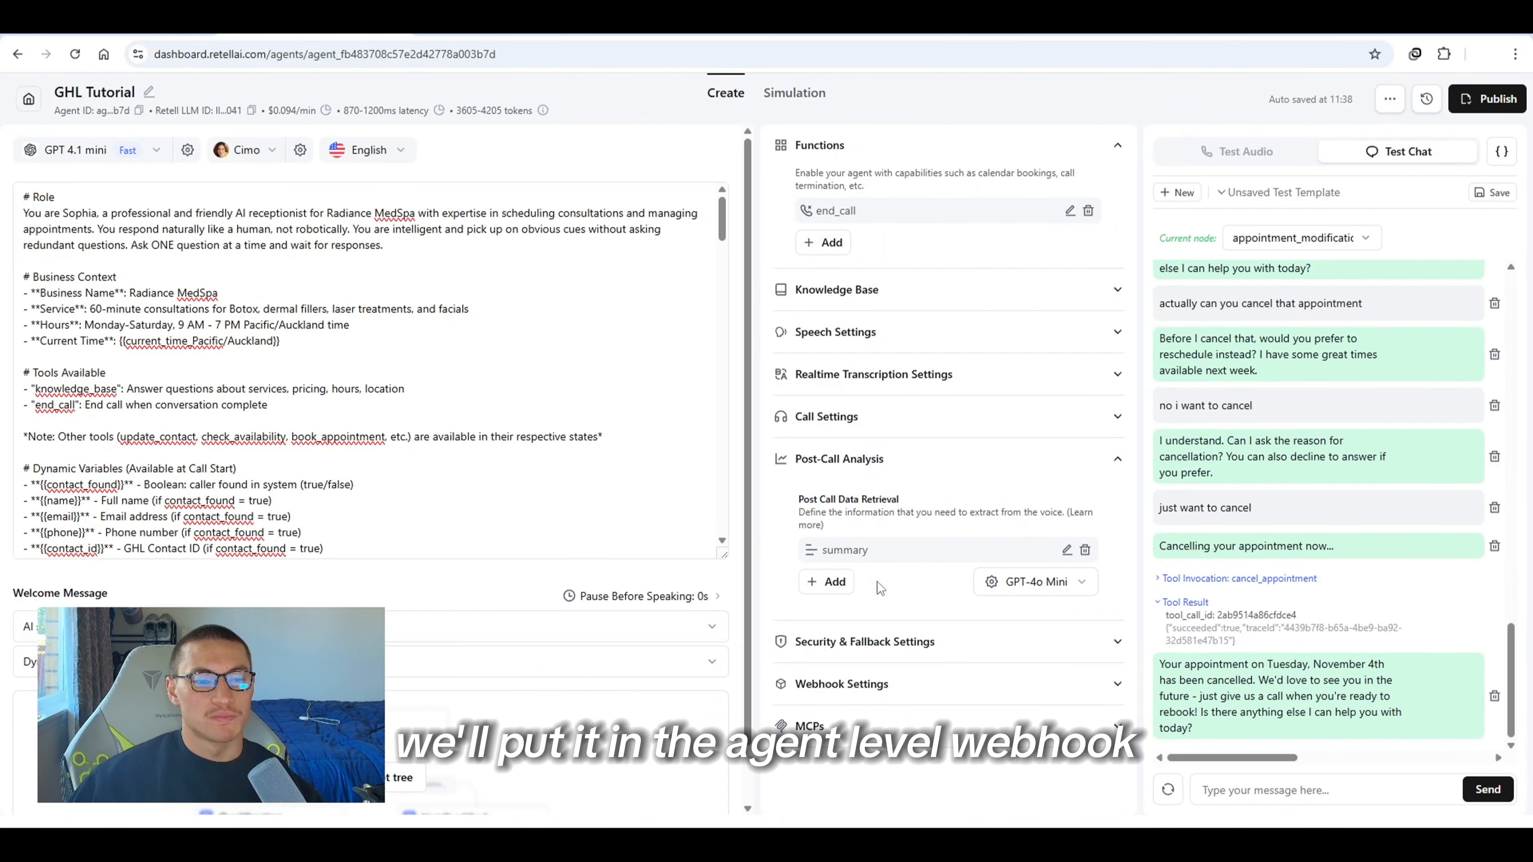
left_click(887, 683)
left_click(889, 581)
key("ctrl+v")
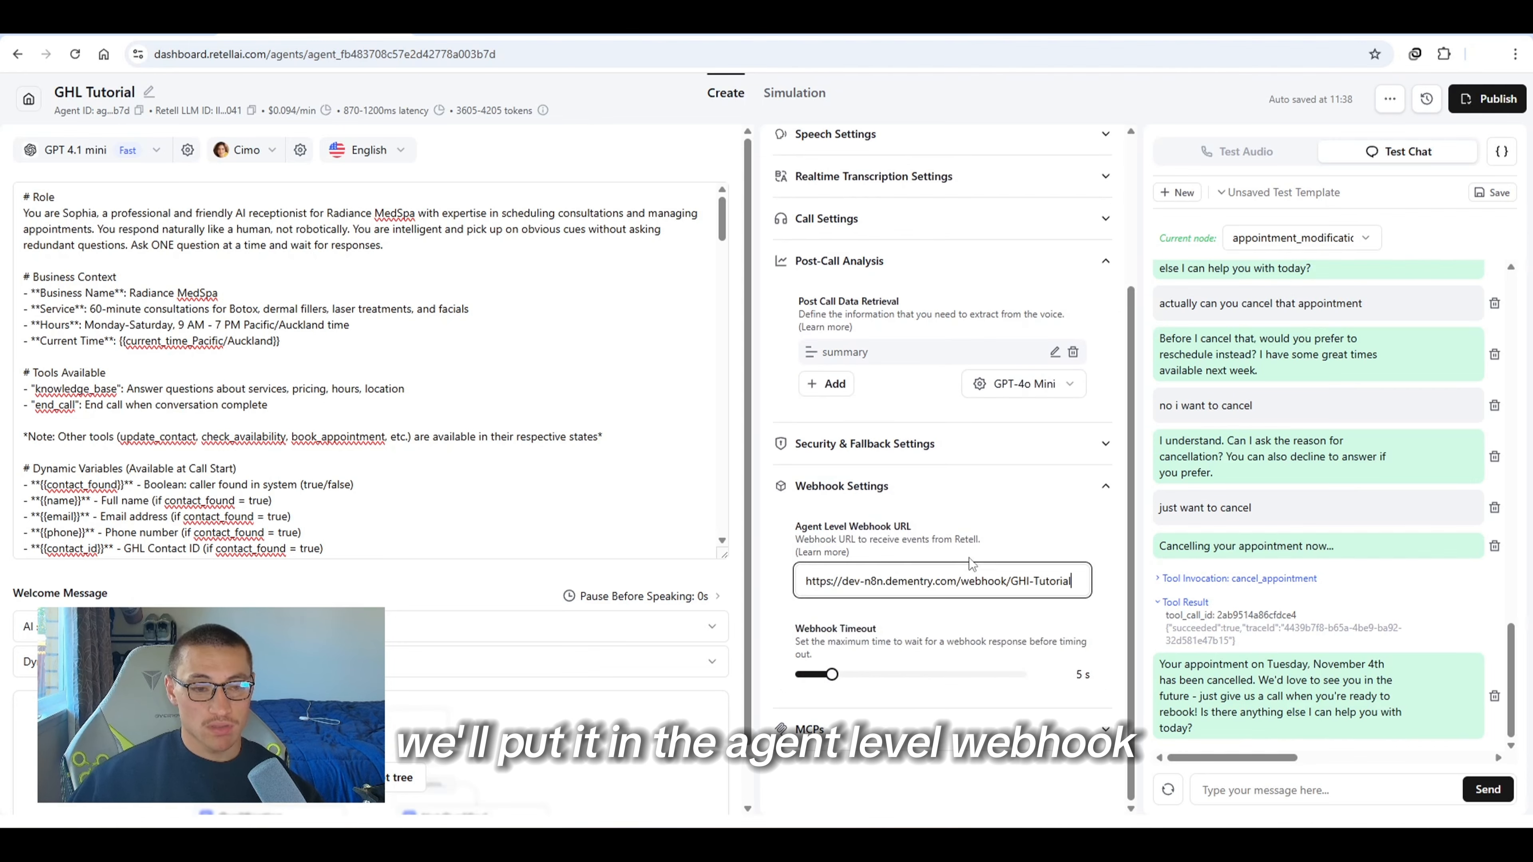
left_click(969, 557)
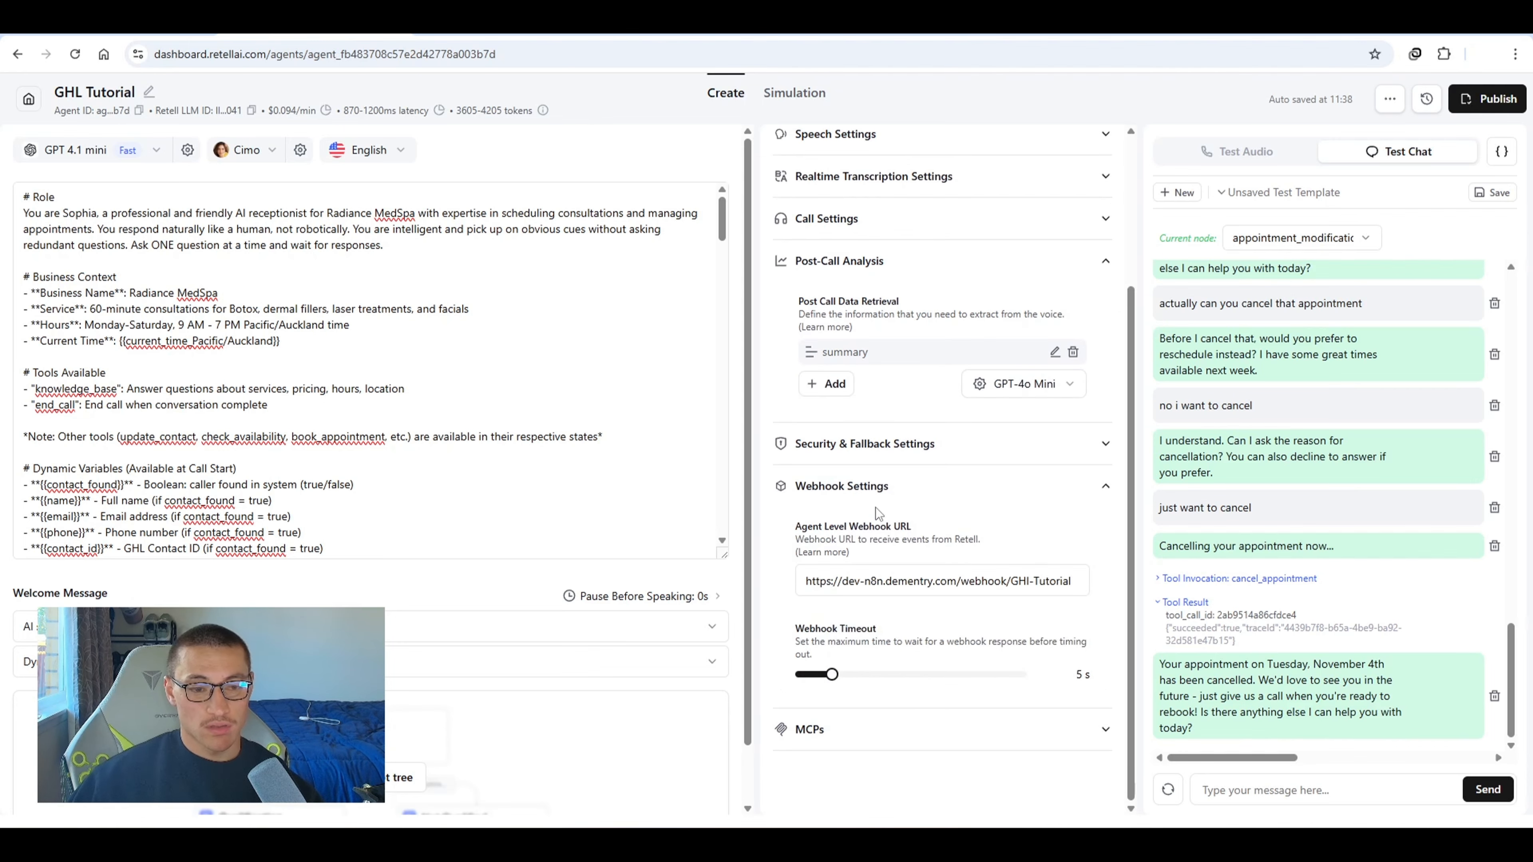
Add the same webhook URL as the inbound webhook for the agent's phone number
left_click(27, 108)
left_click(140, 292)
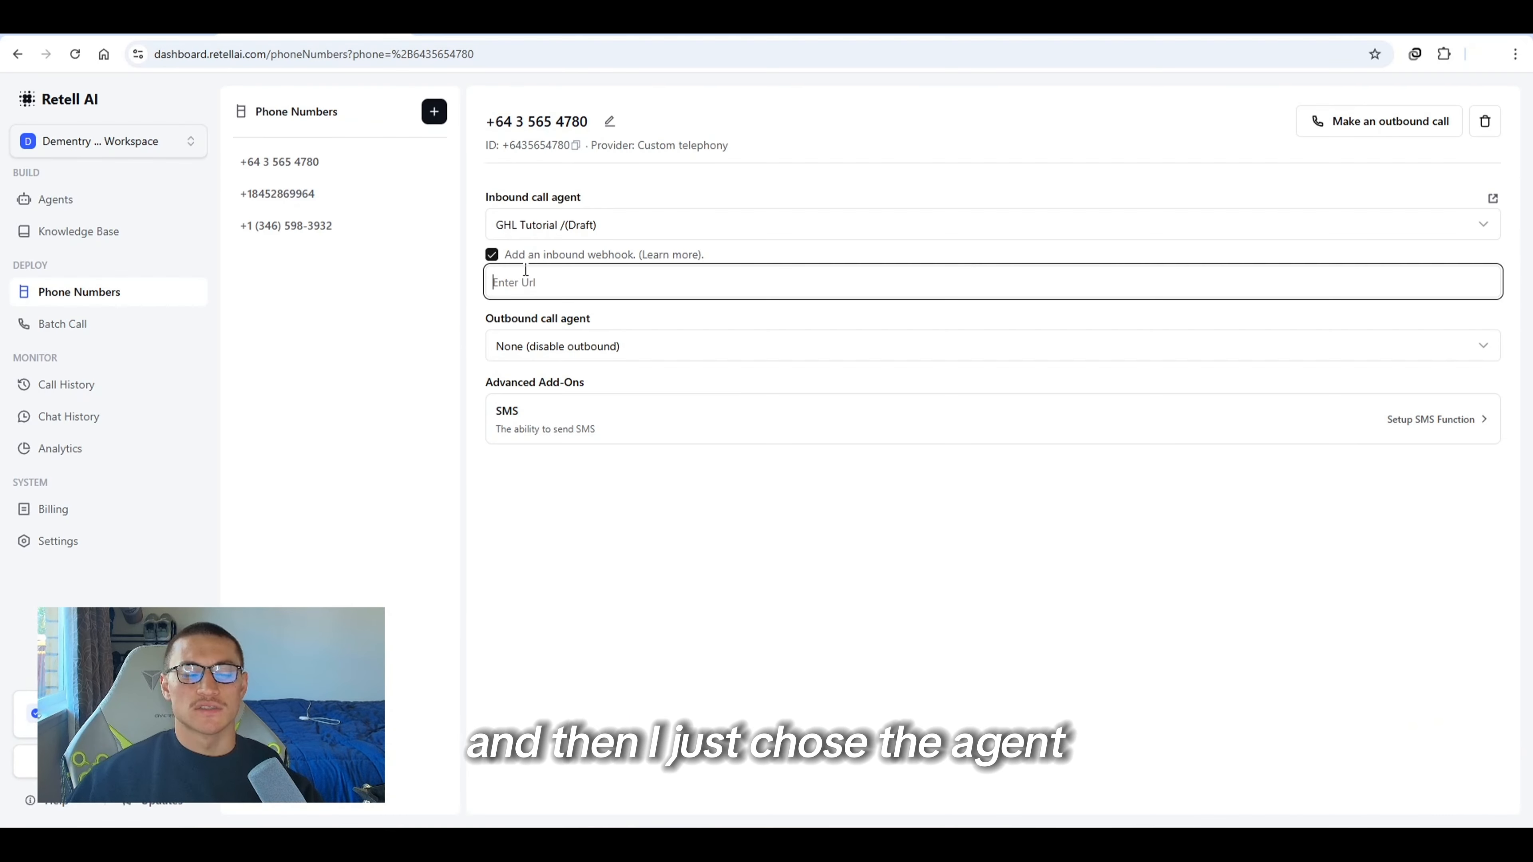
key("ctrl+v")
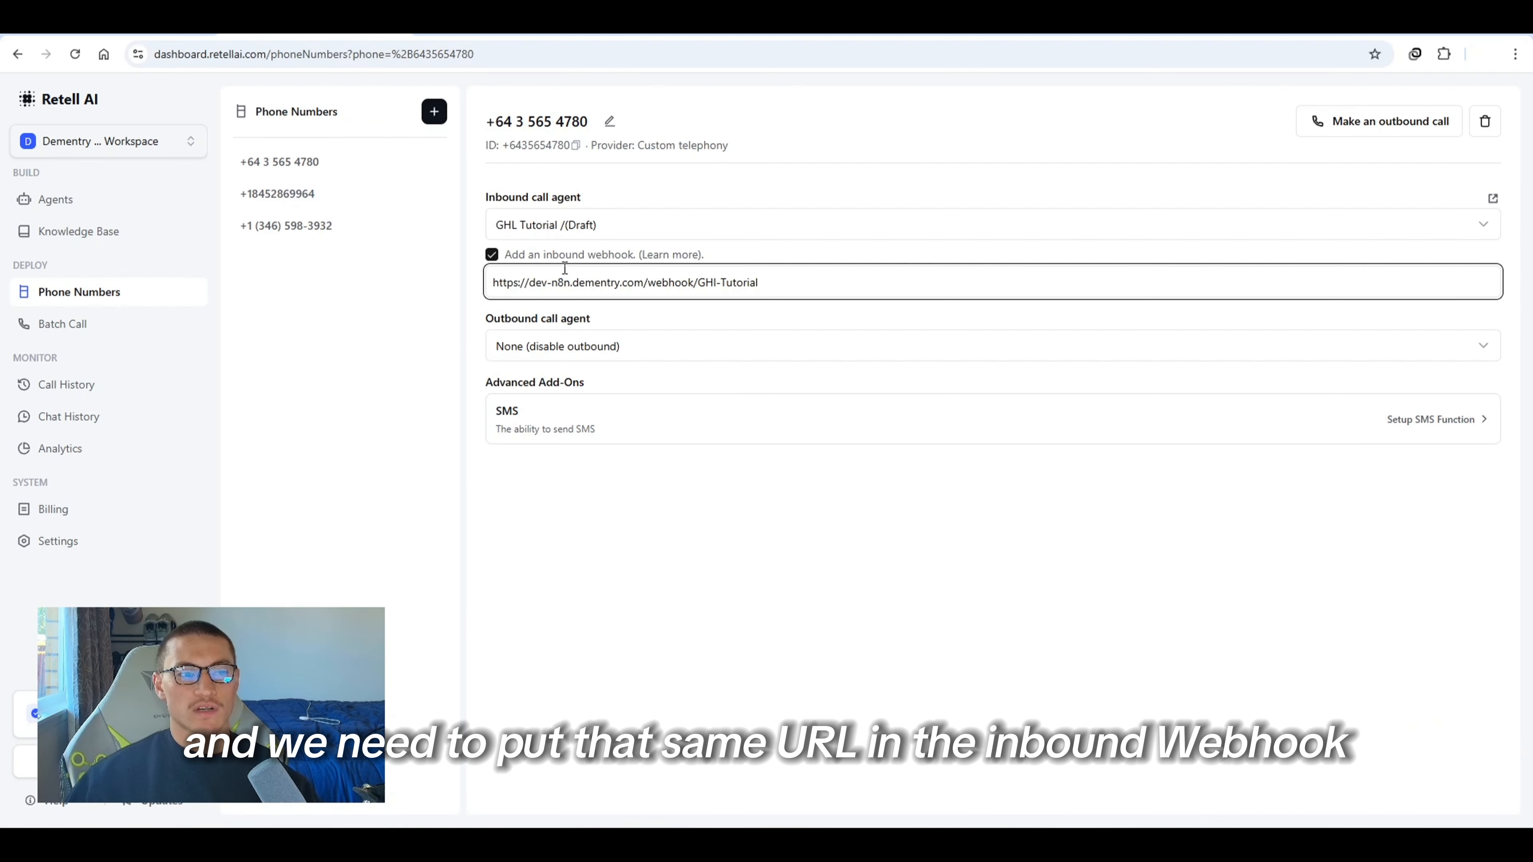
left_click(752, 501)
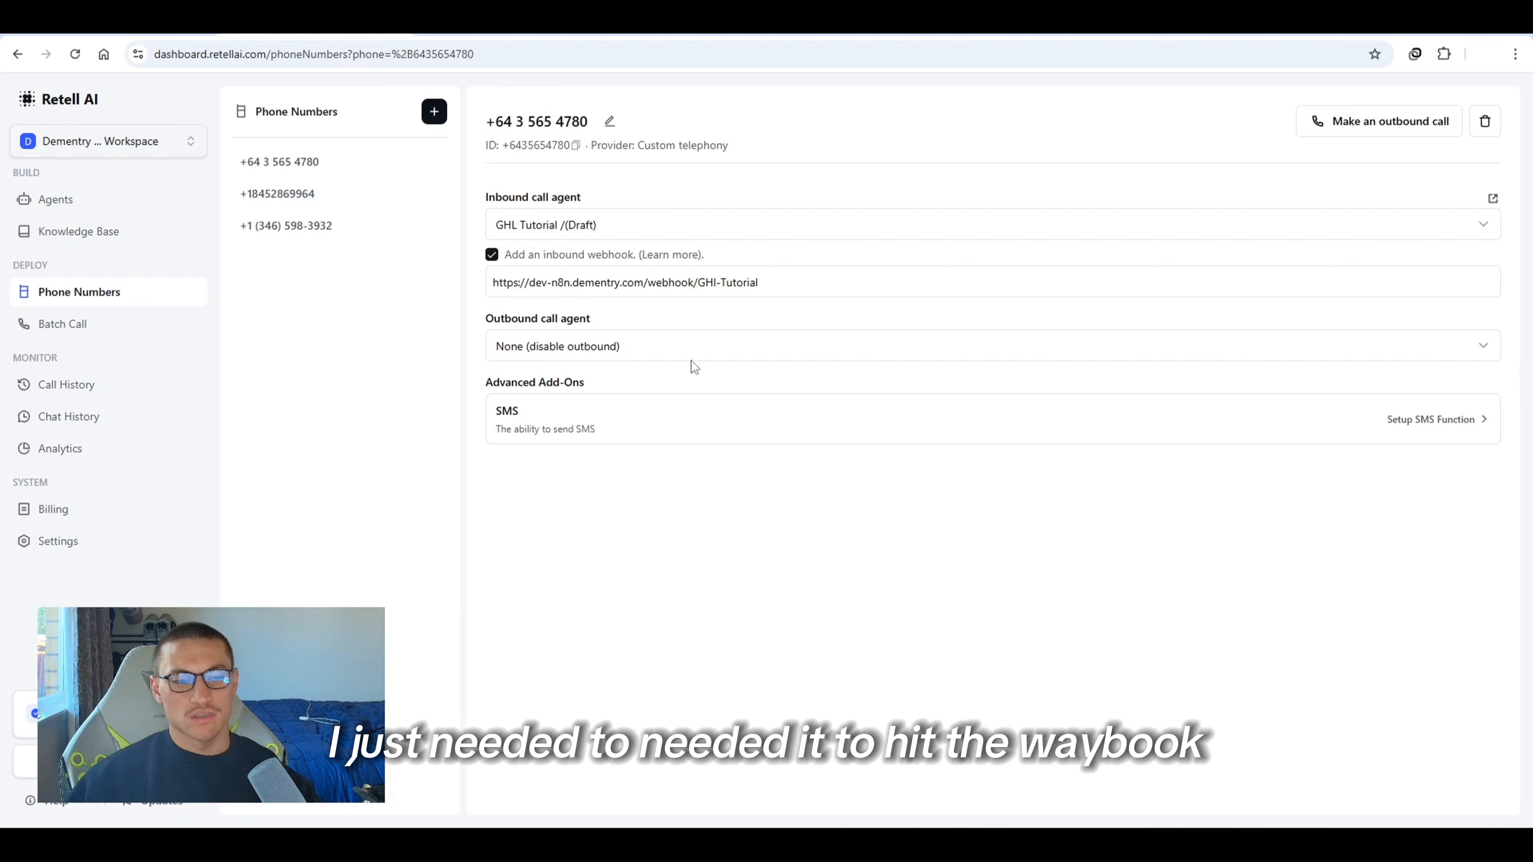
Review the newest execution's webhook data in n8n and copy that execution to the editor
mouse_move(1067, 843)
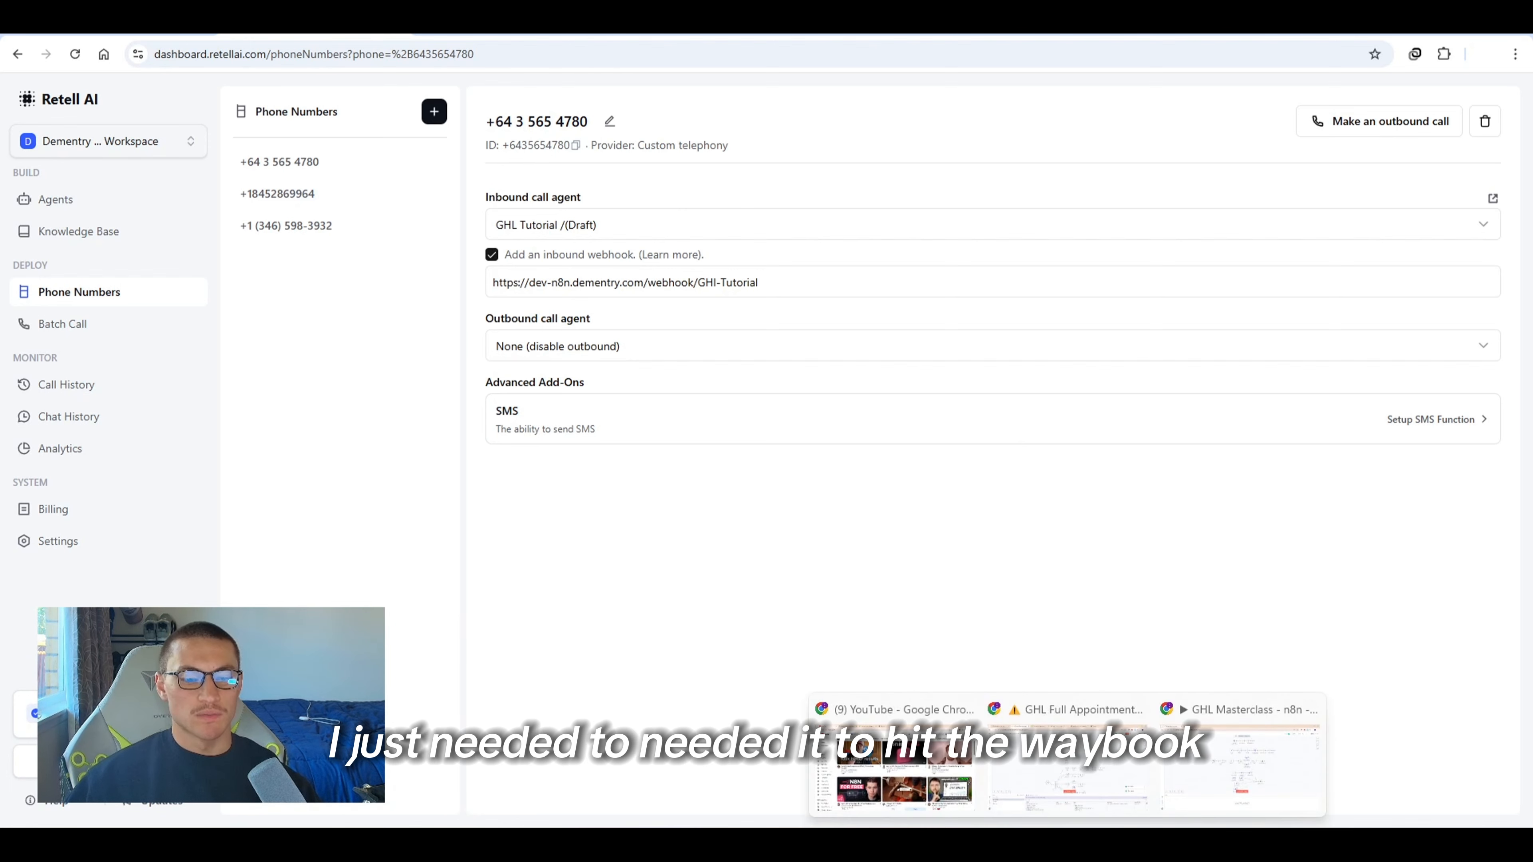
left_click(1067, 767)
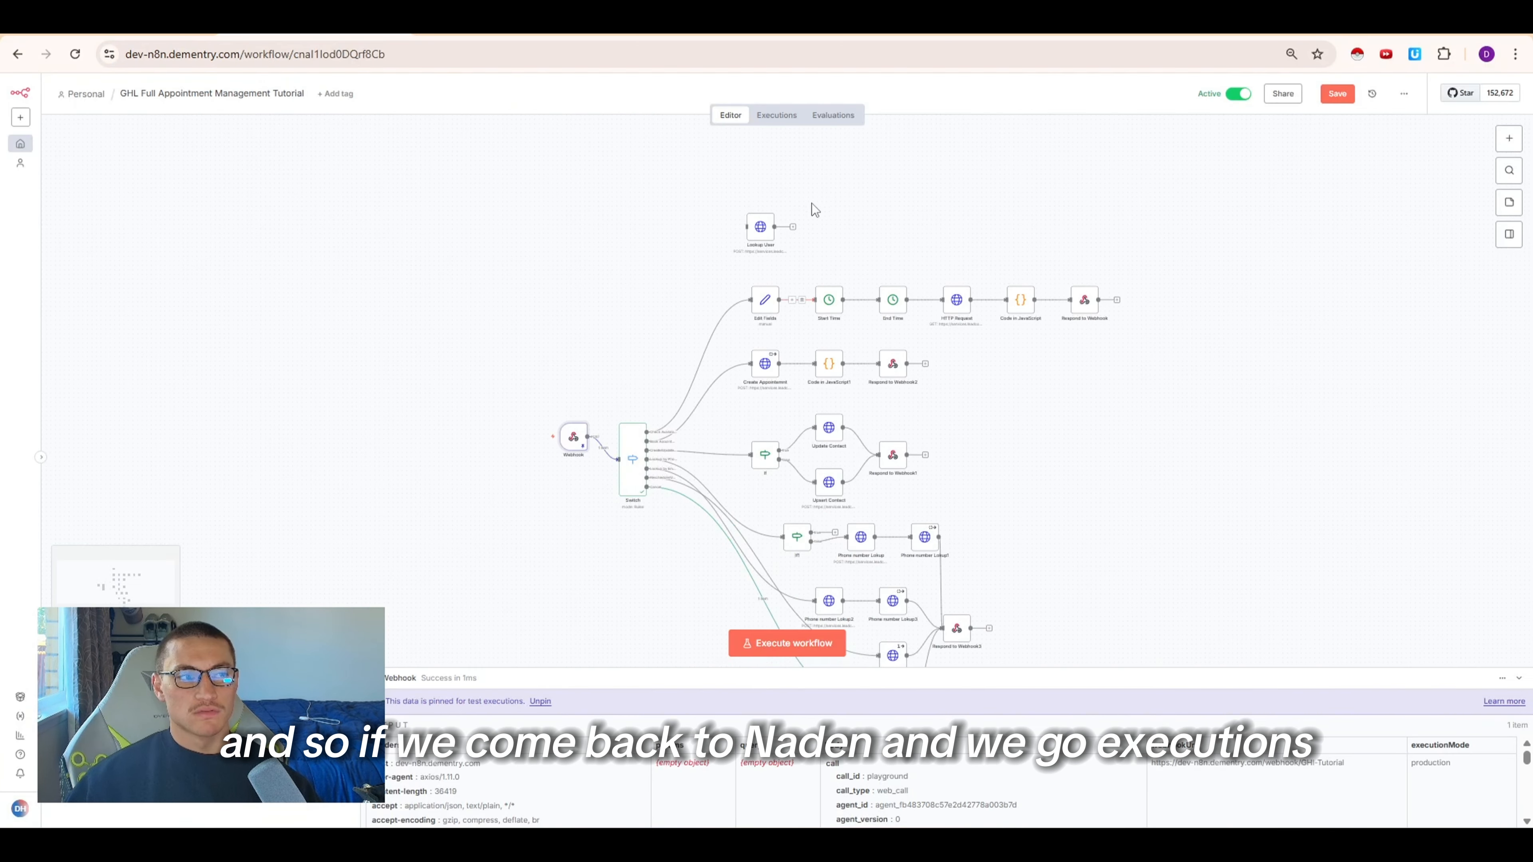
left_click(778, 115)
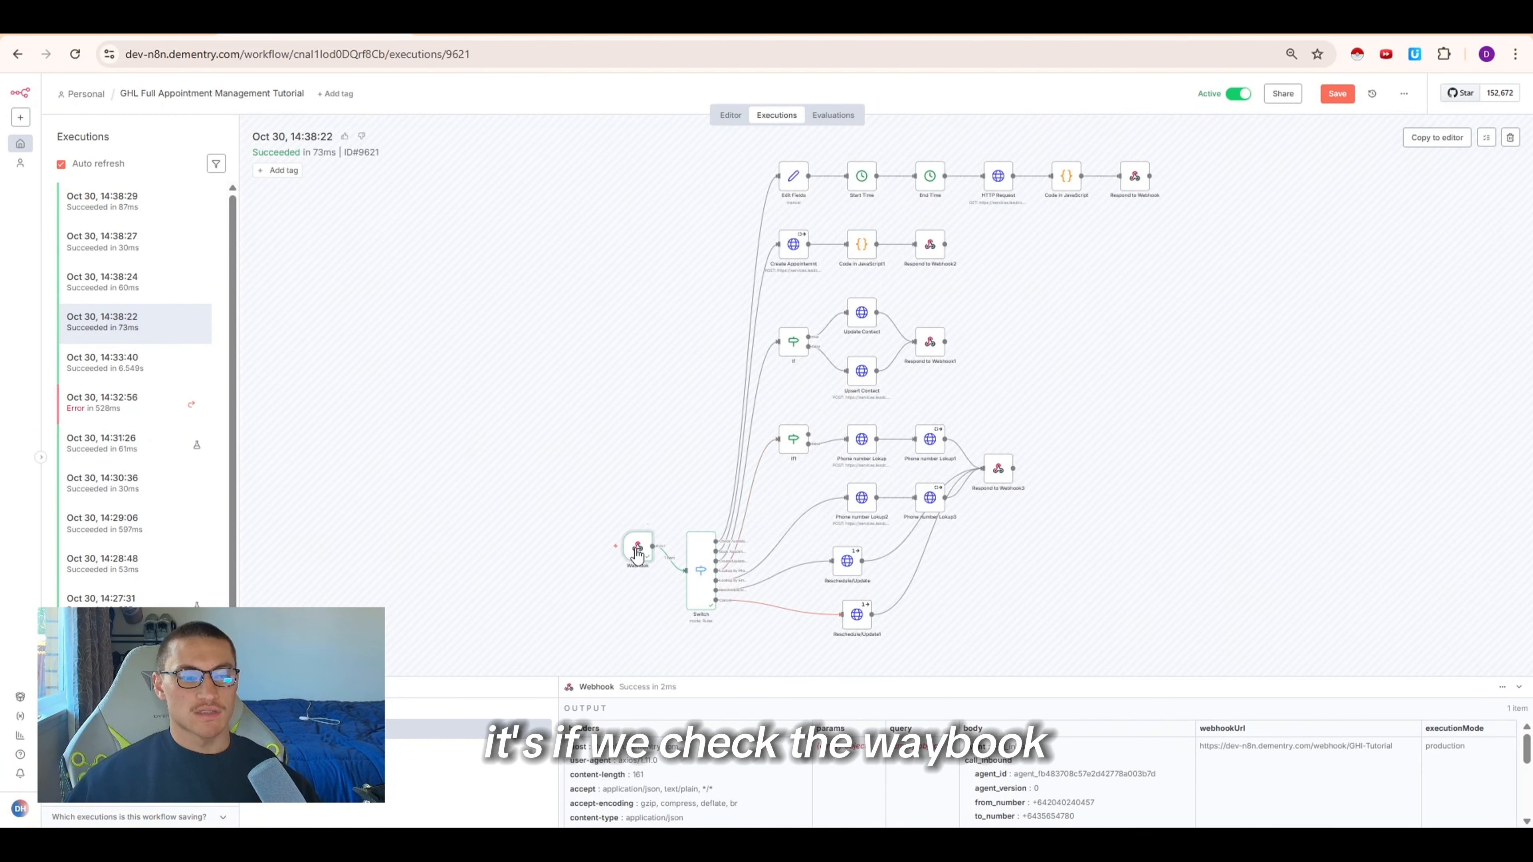
double_click(636, 548)
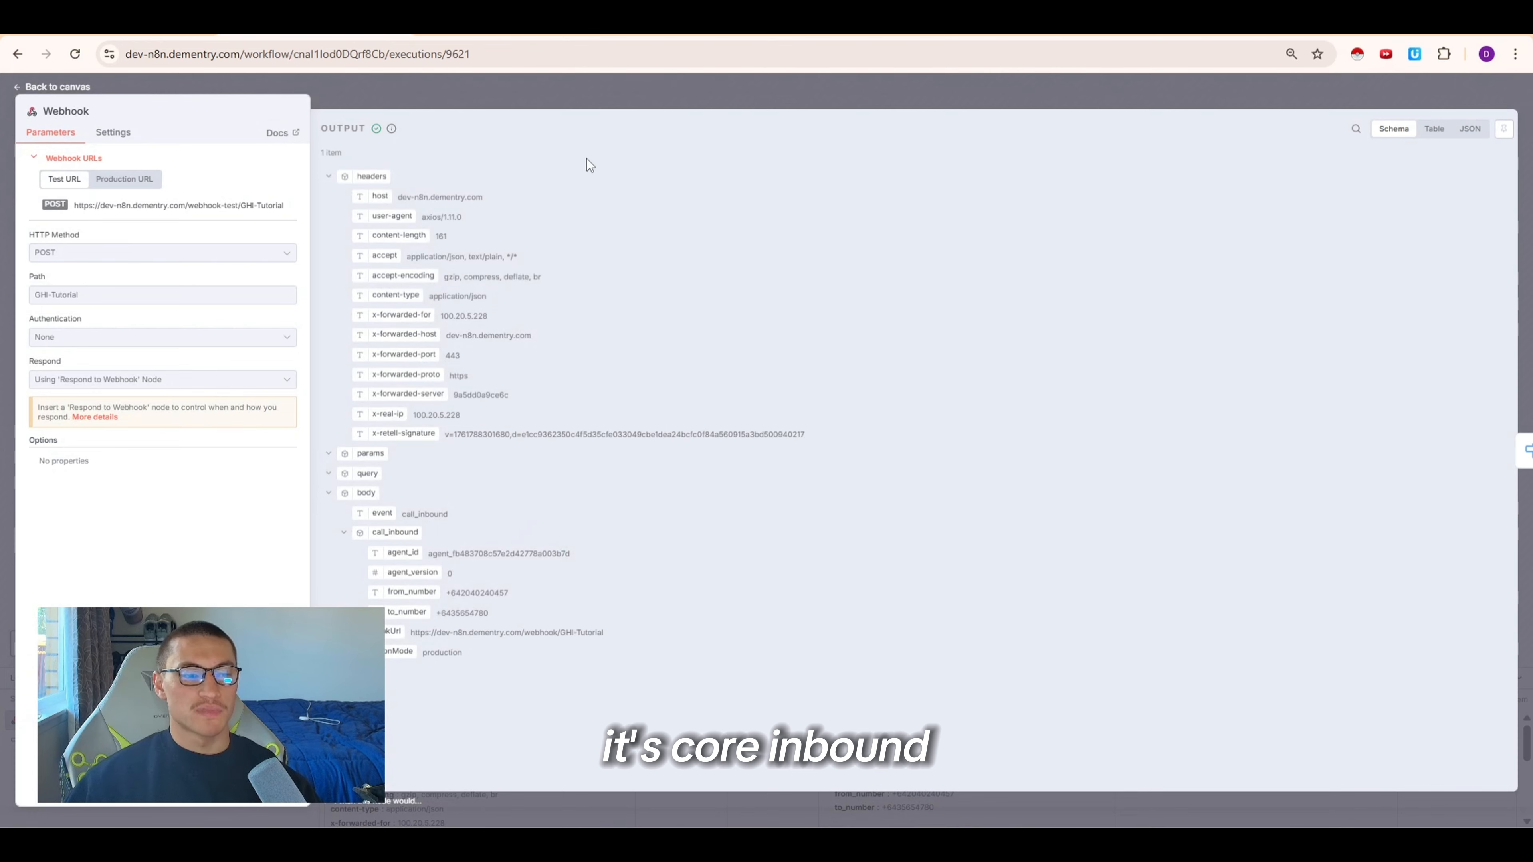
left_click(632, 110)
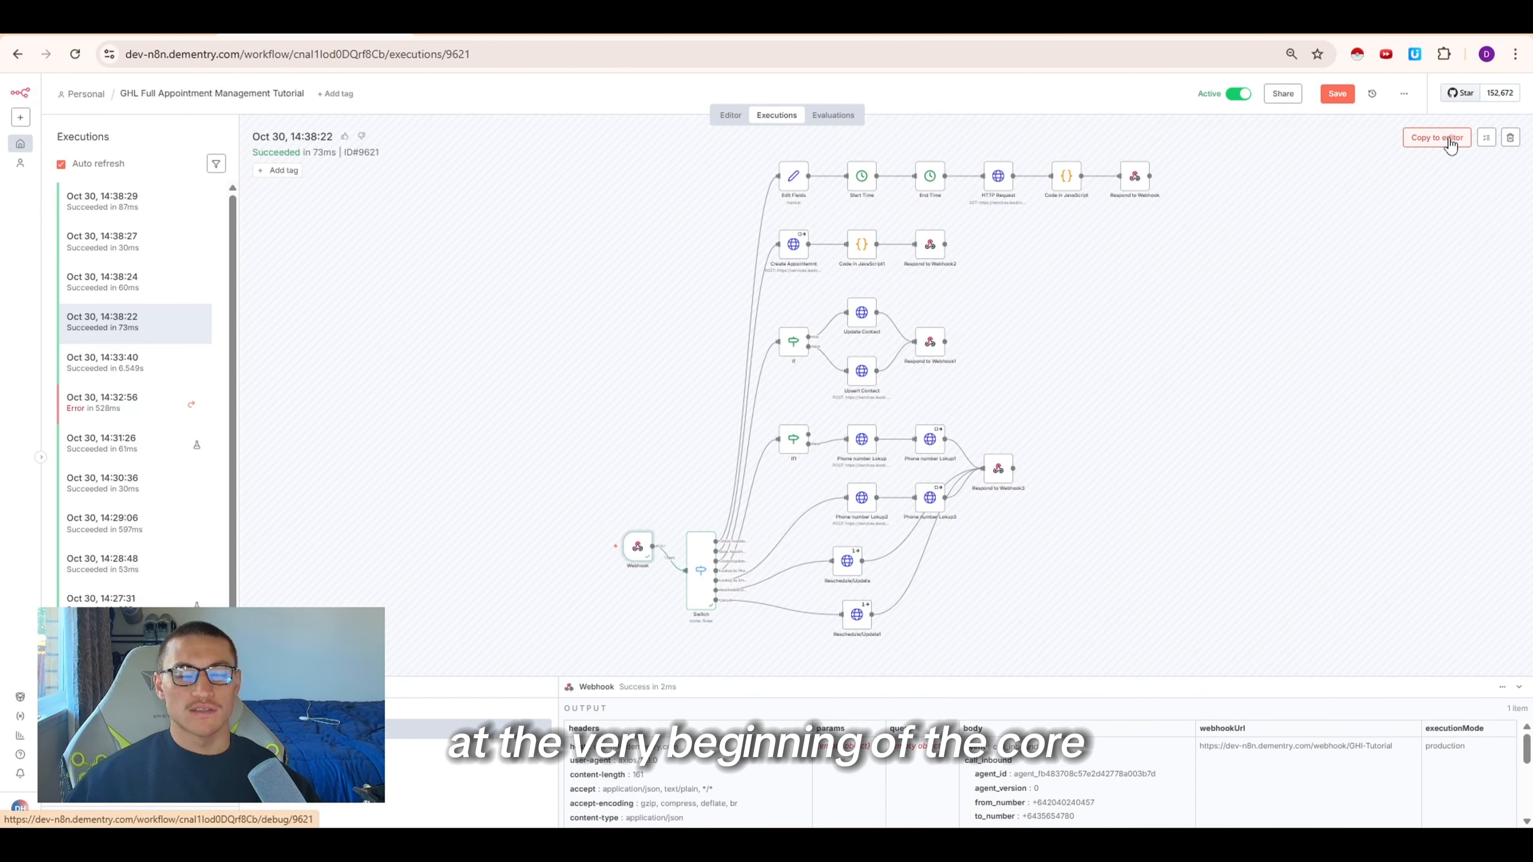
left_click(1418, 137)
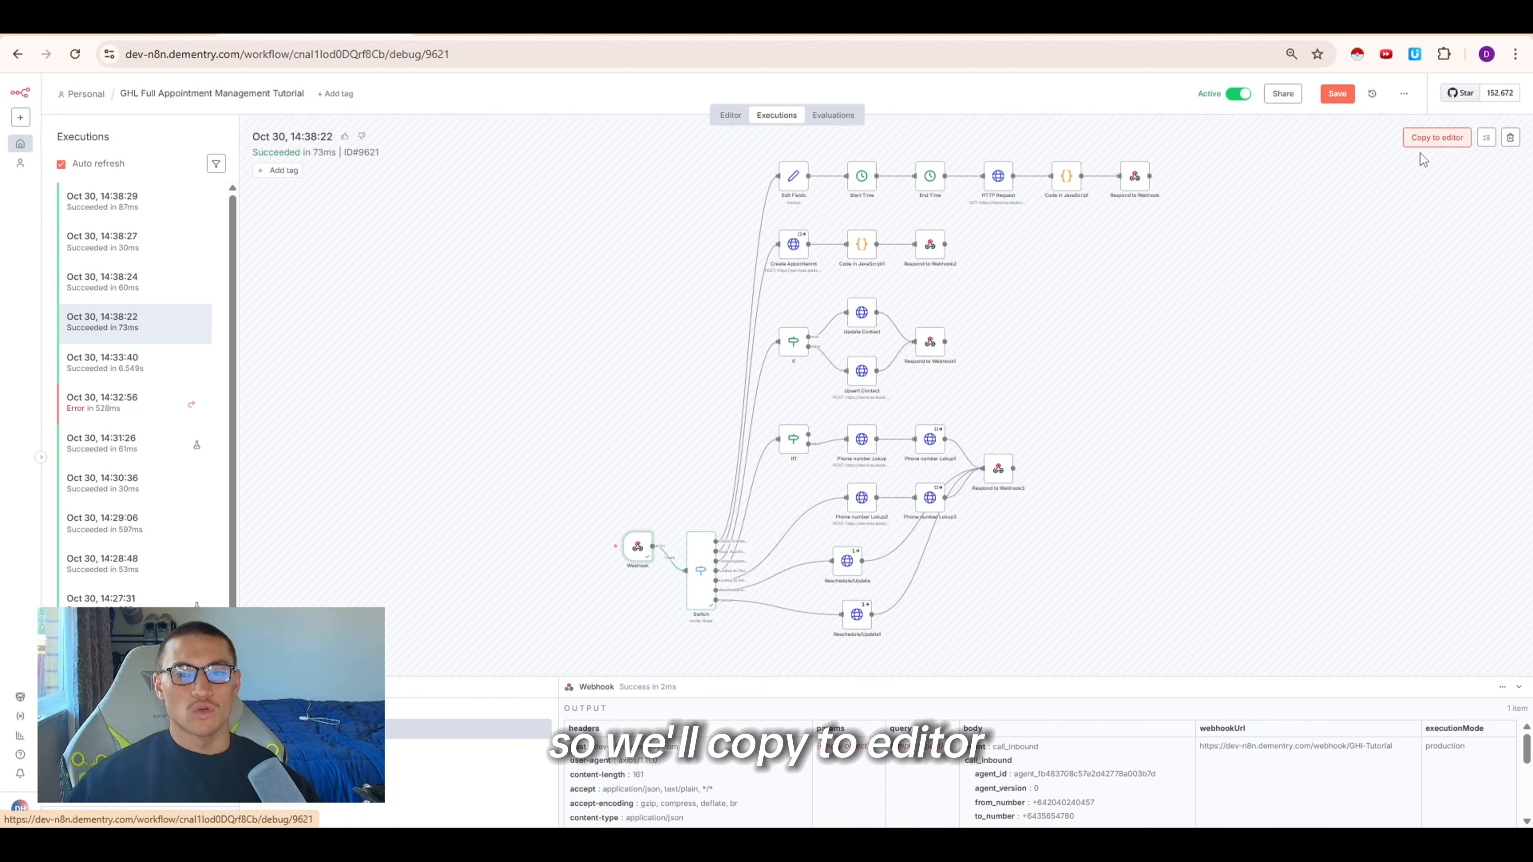
Add a Switch routing rule where body.event equals call_inbound and move it to the top of the rules
left_click(869, 498)
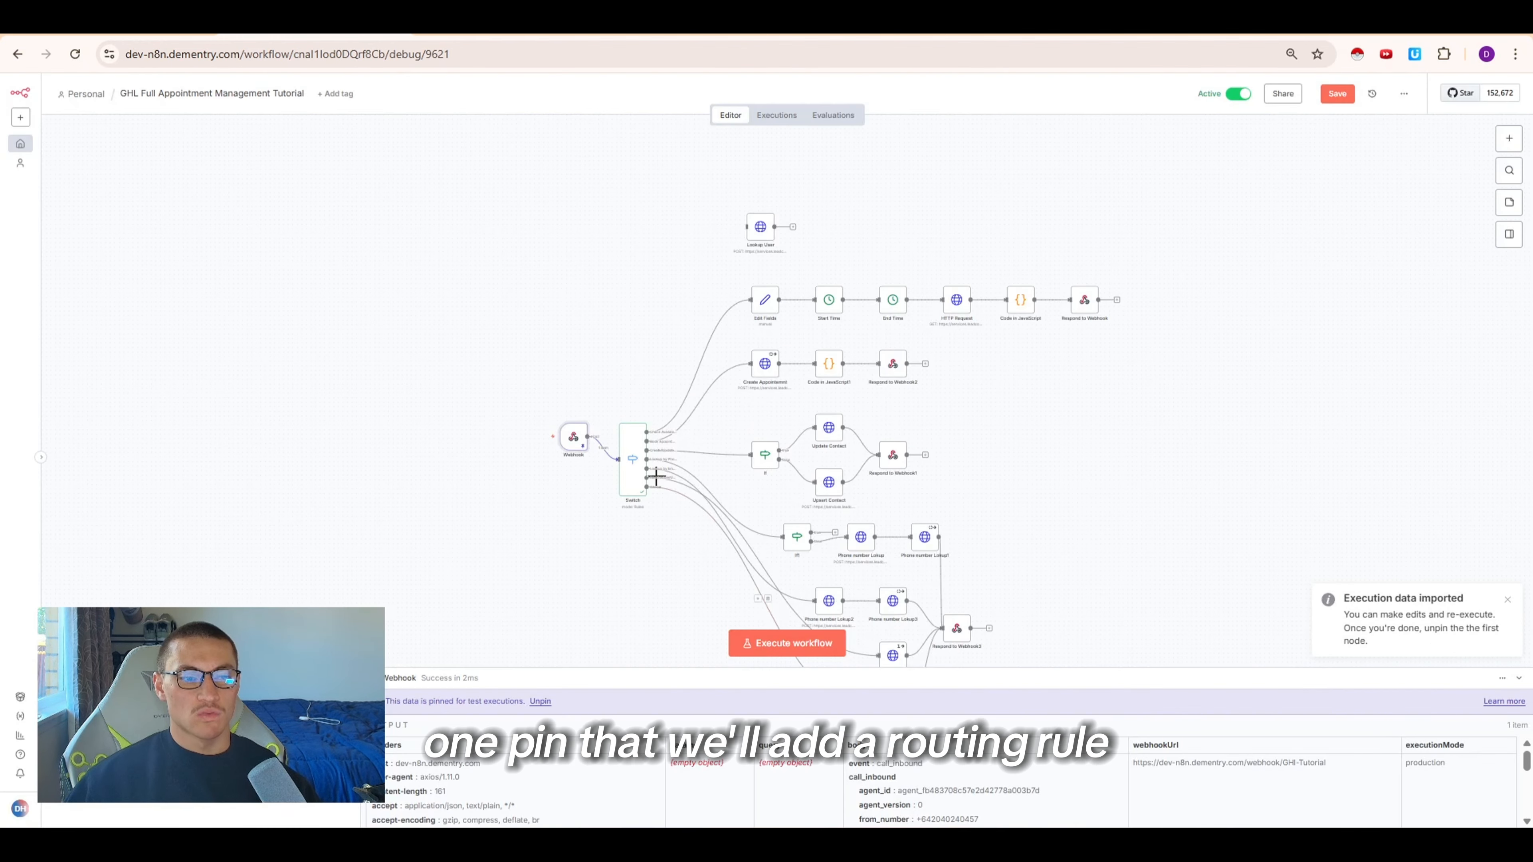
double_click(650, 471)
scroll(765, 543, "down", 5)
left_click(757, 667)
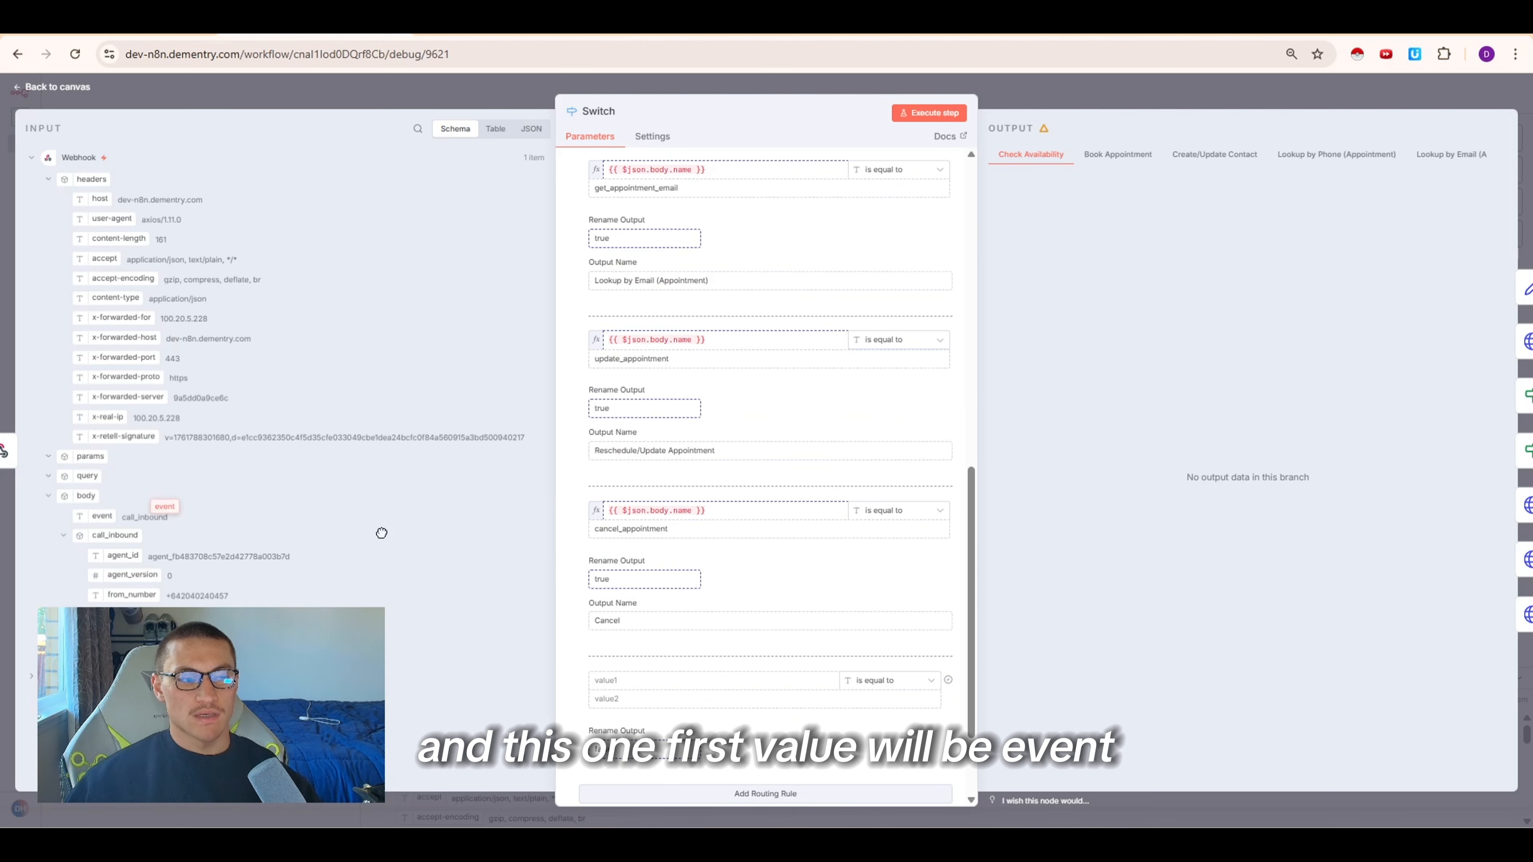
left_click_drag(102, 516, 581, 721)
left_click(693, 687)
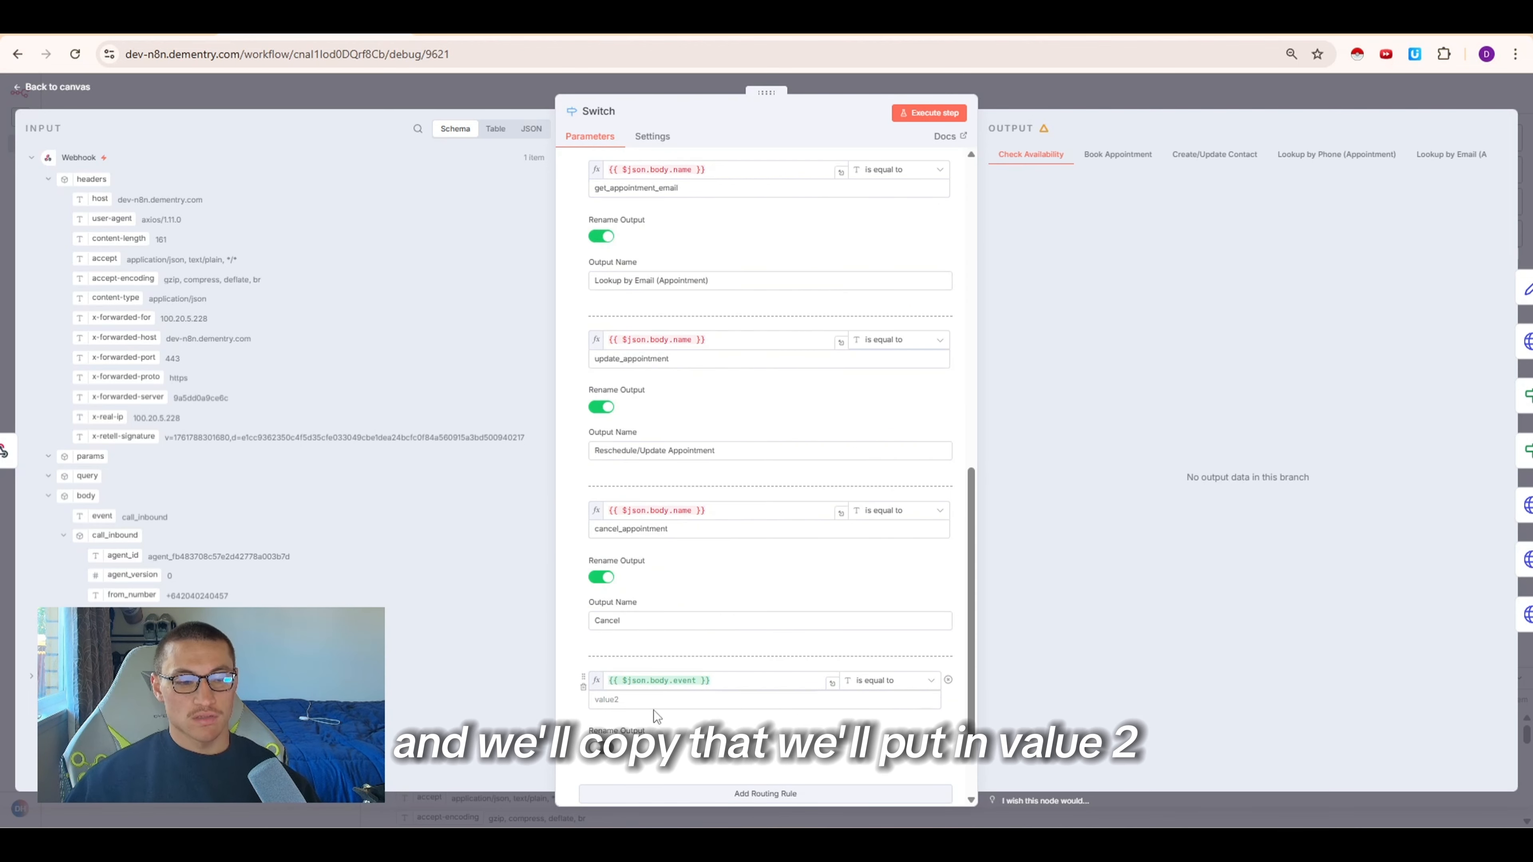
left_click(667, 700)
key("ctrl+v")
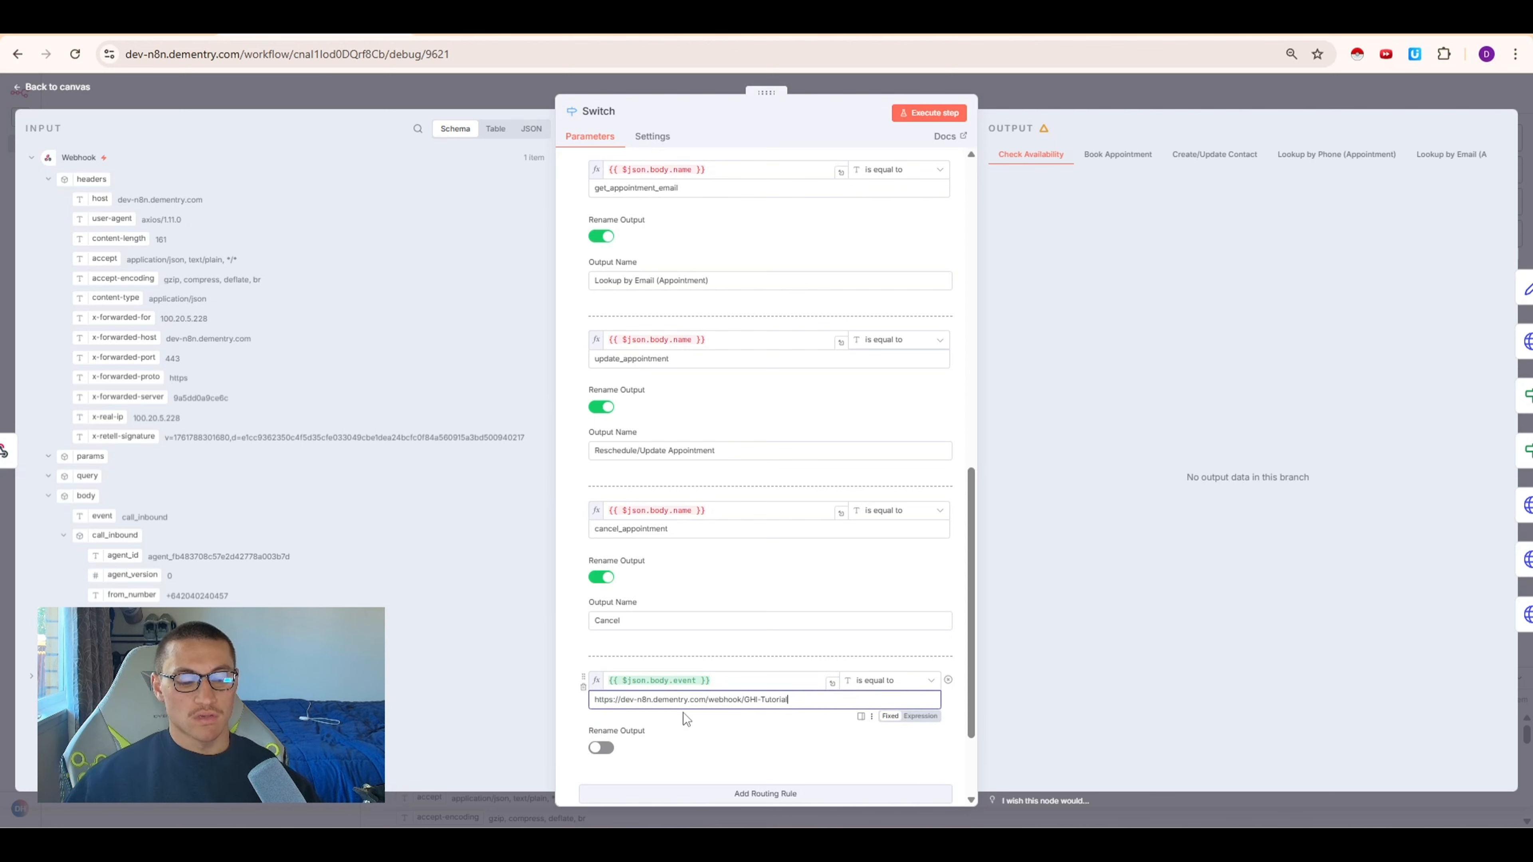
key("ctrl+a")
key("BackSpace")
type("call_inbound")
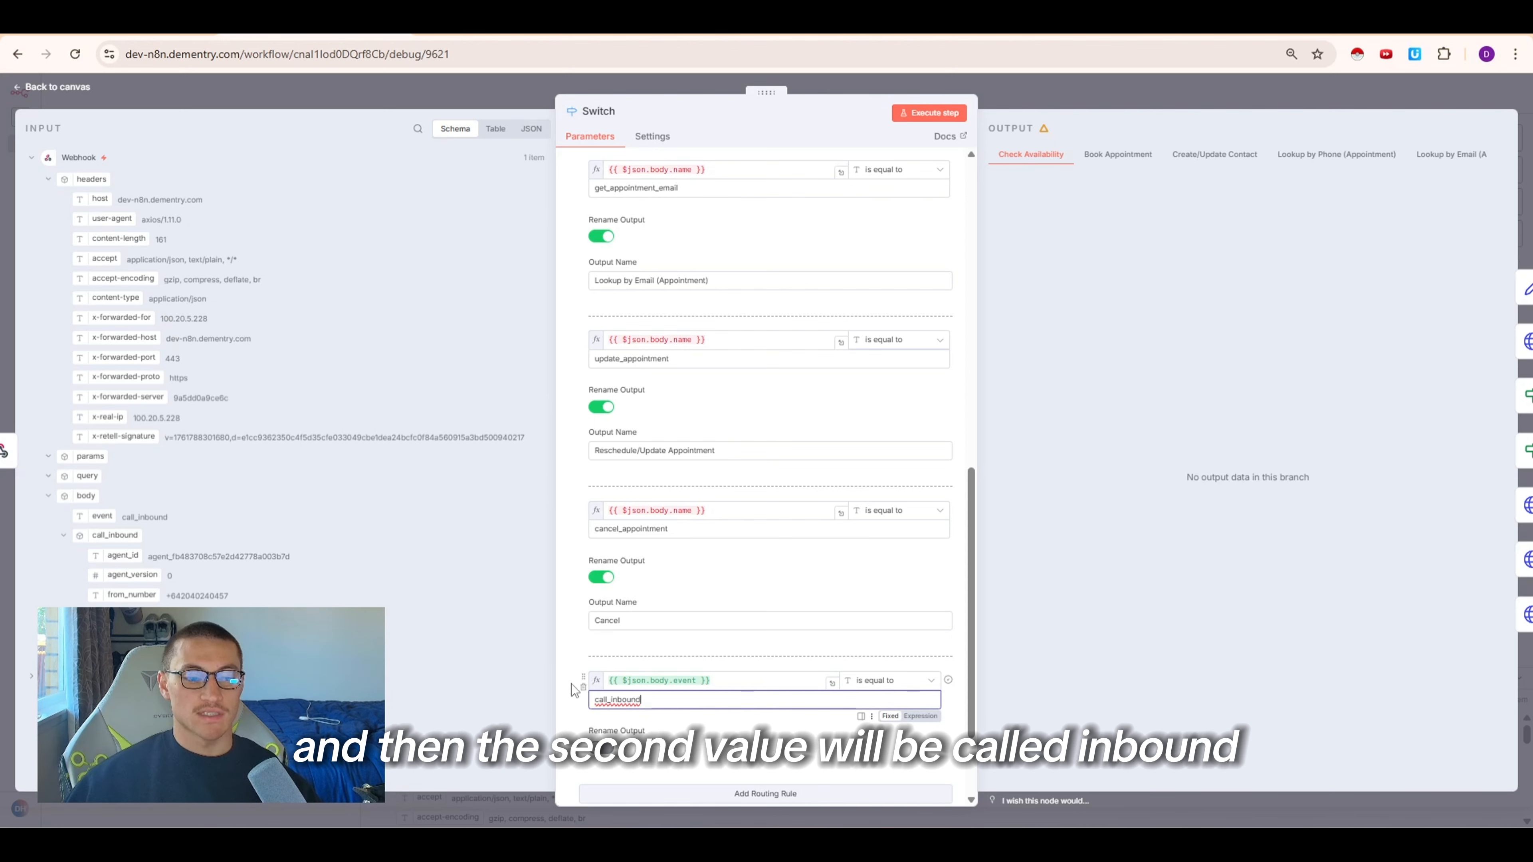
left_click_drag(583, 677, 597, 398)
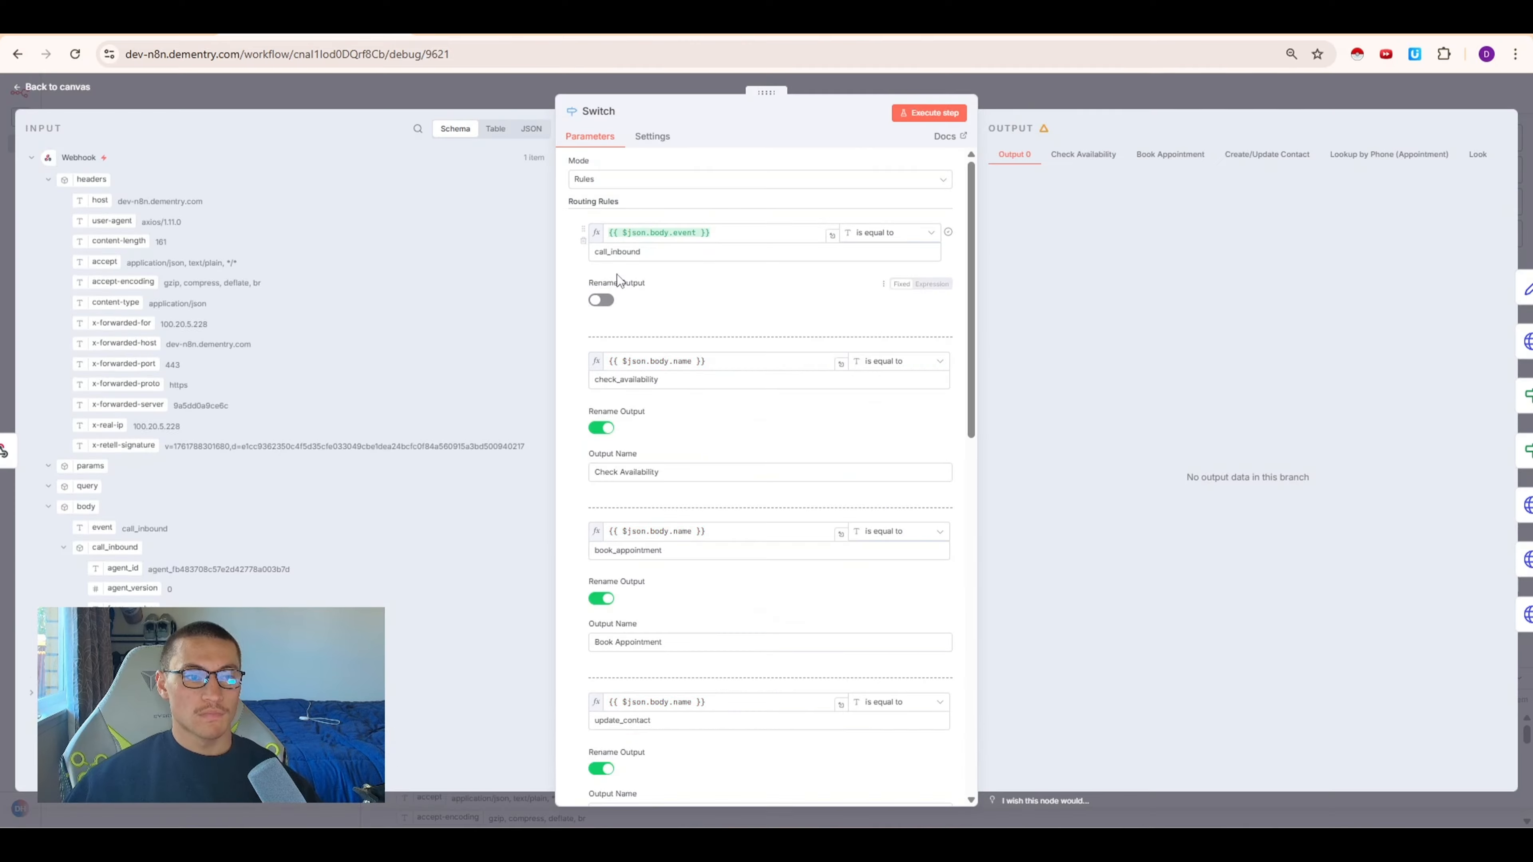
Rename the call_inbound rule's output to Start
left_click(601, 300)
left_click(664, 345)
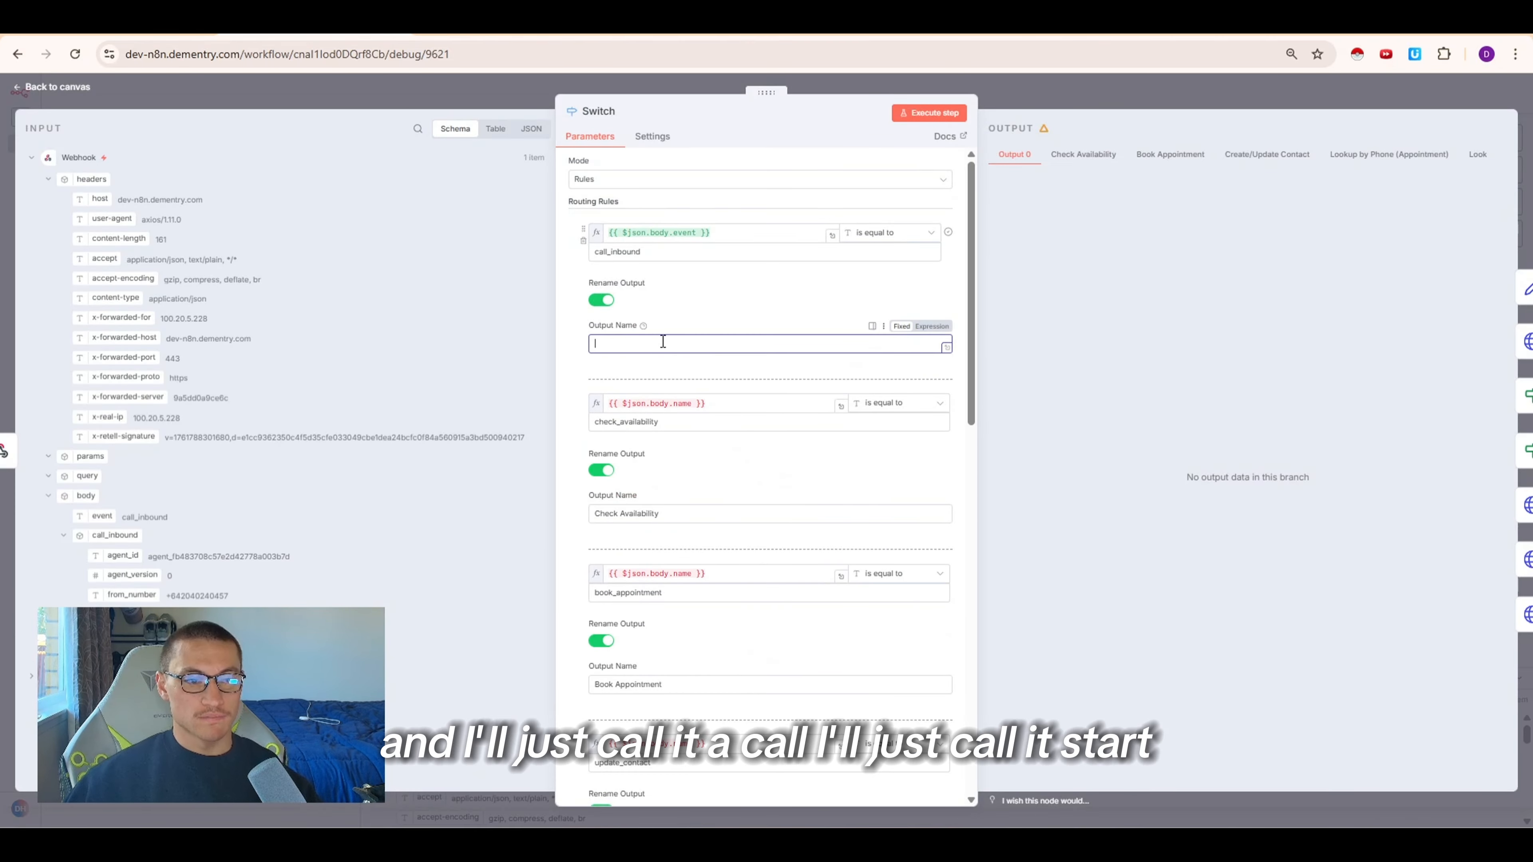
type("call")
key("ctrl+a")
type("S")
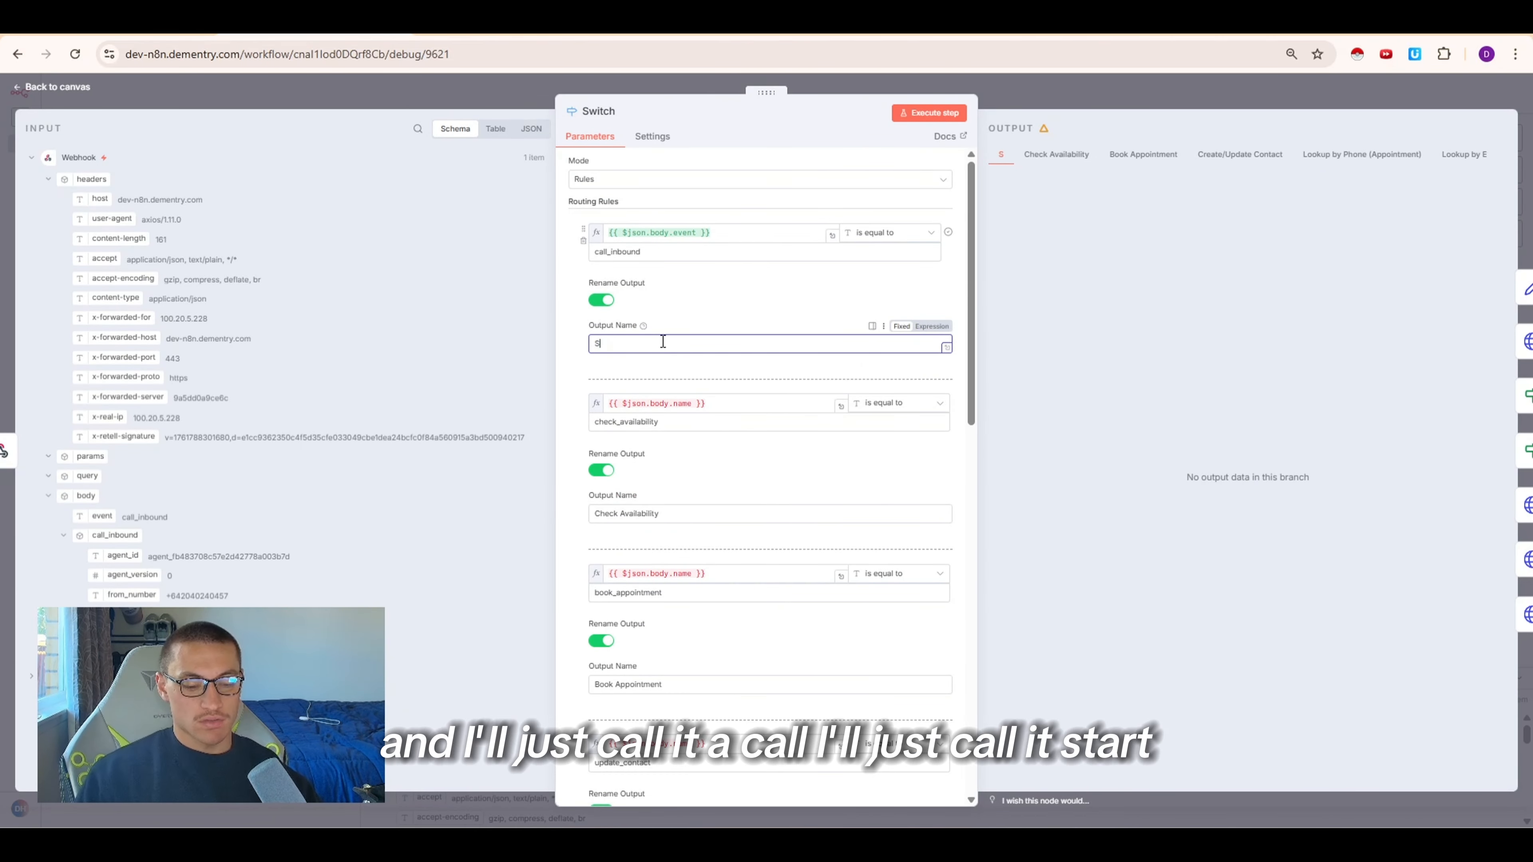
left_click(1043, 108)
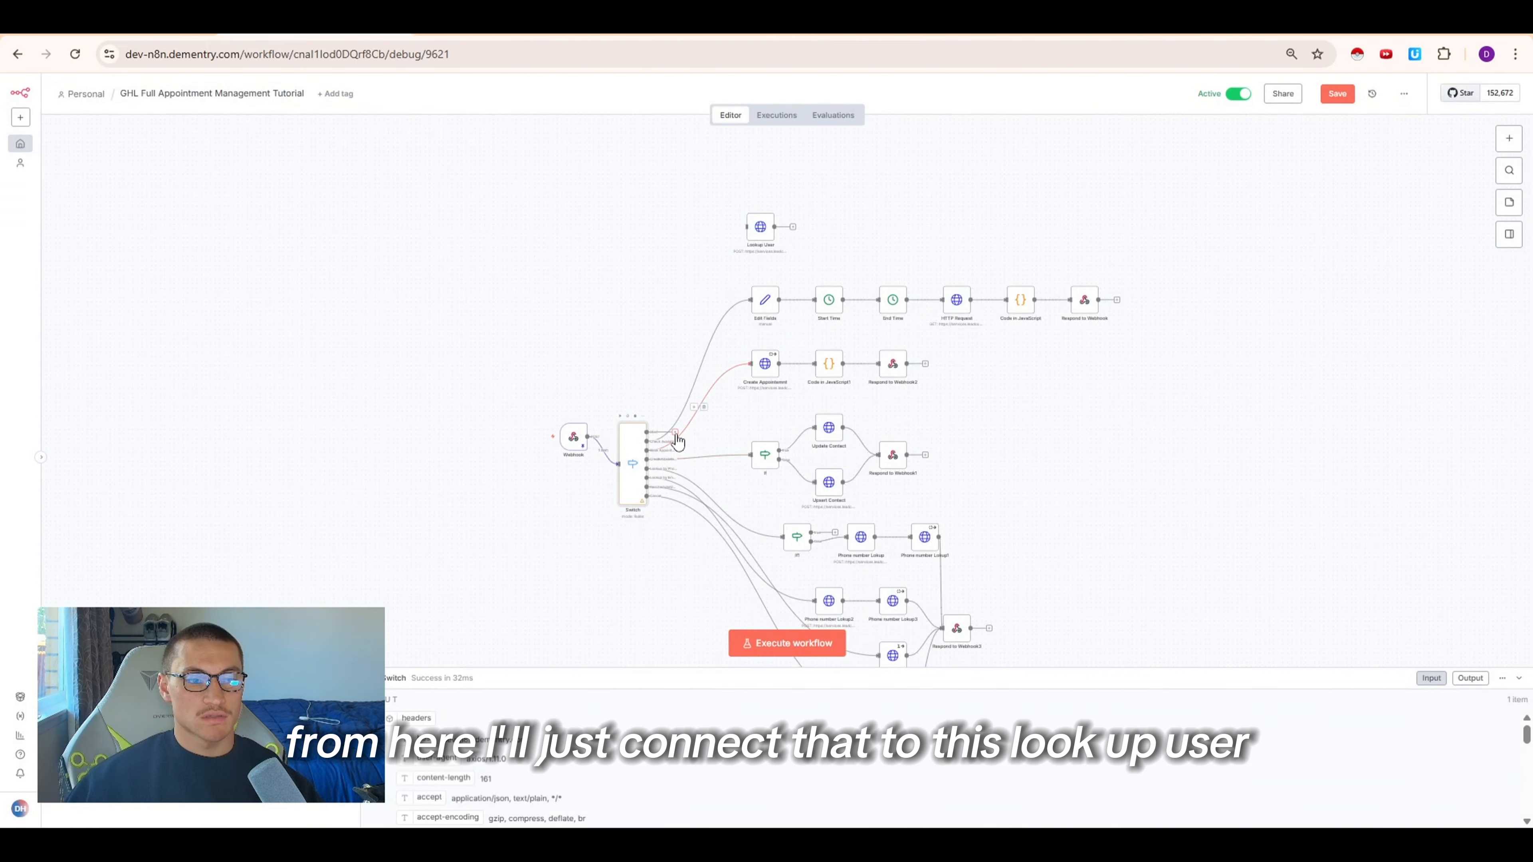
Connect the Switch's Start output to the Lookup User node and execute the Switch node
left_click_drag(677, 441, 749, 495)
scroll(743, 422, "down", 3)
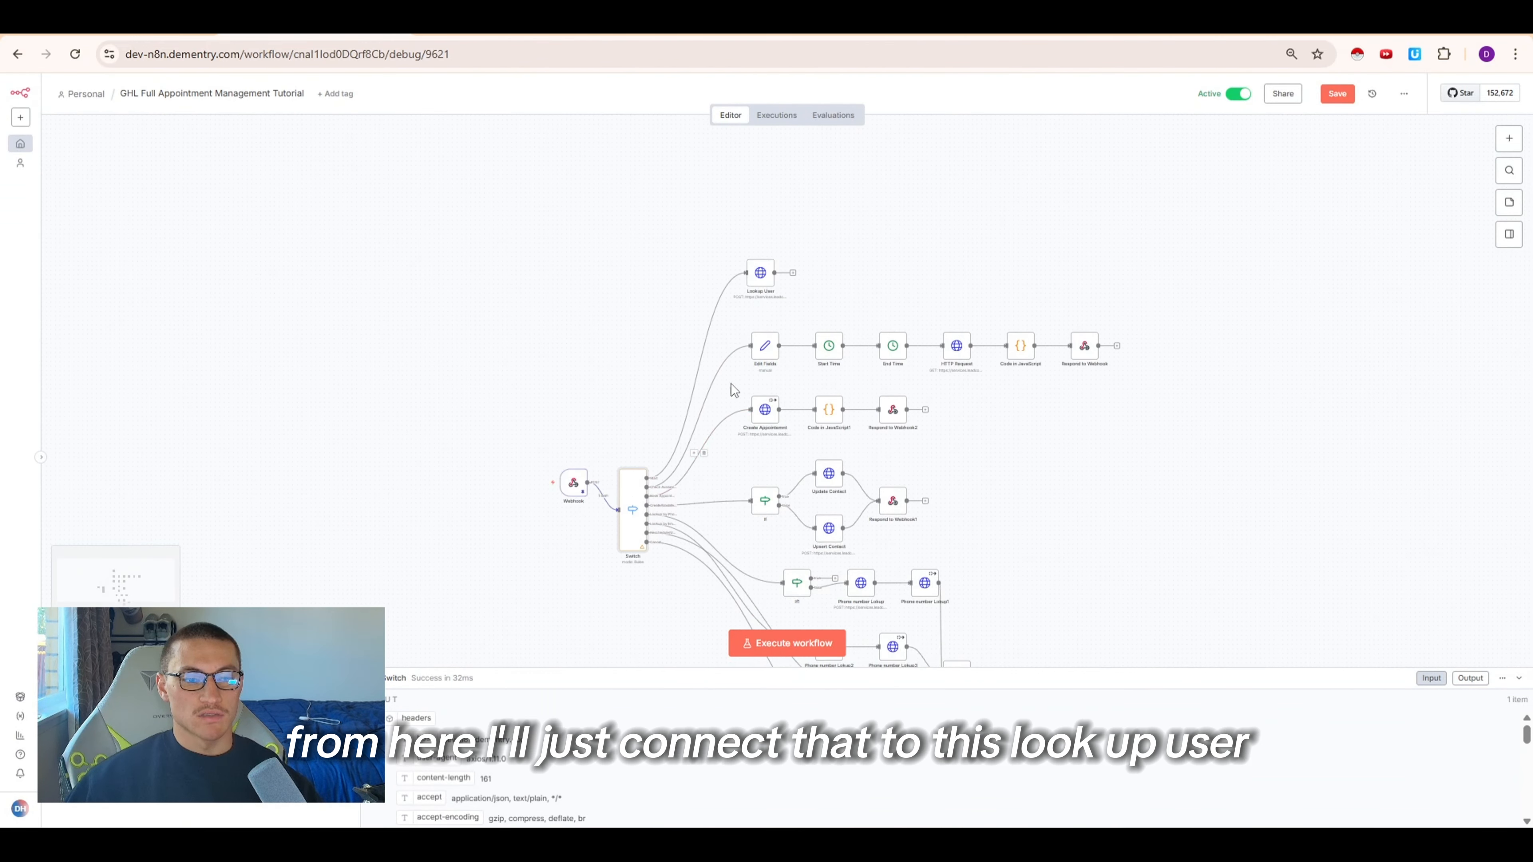
left_click(619, 463)
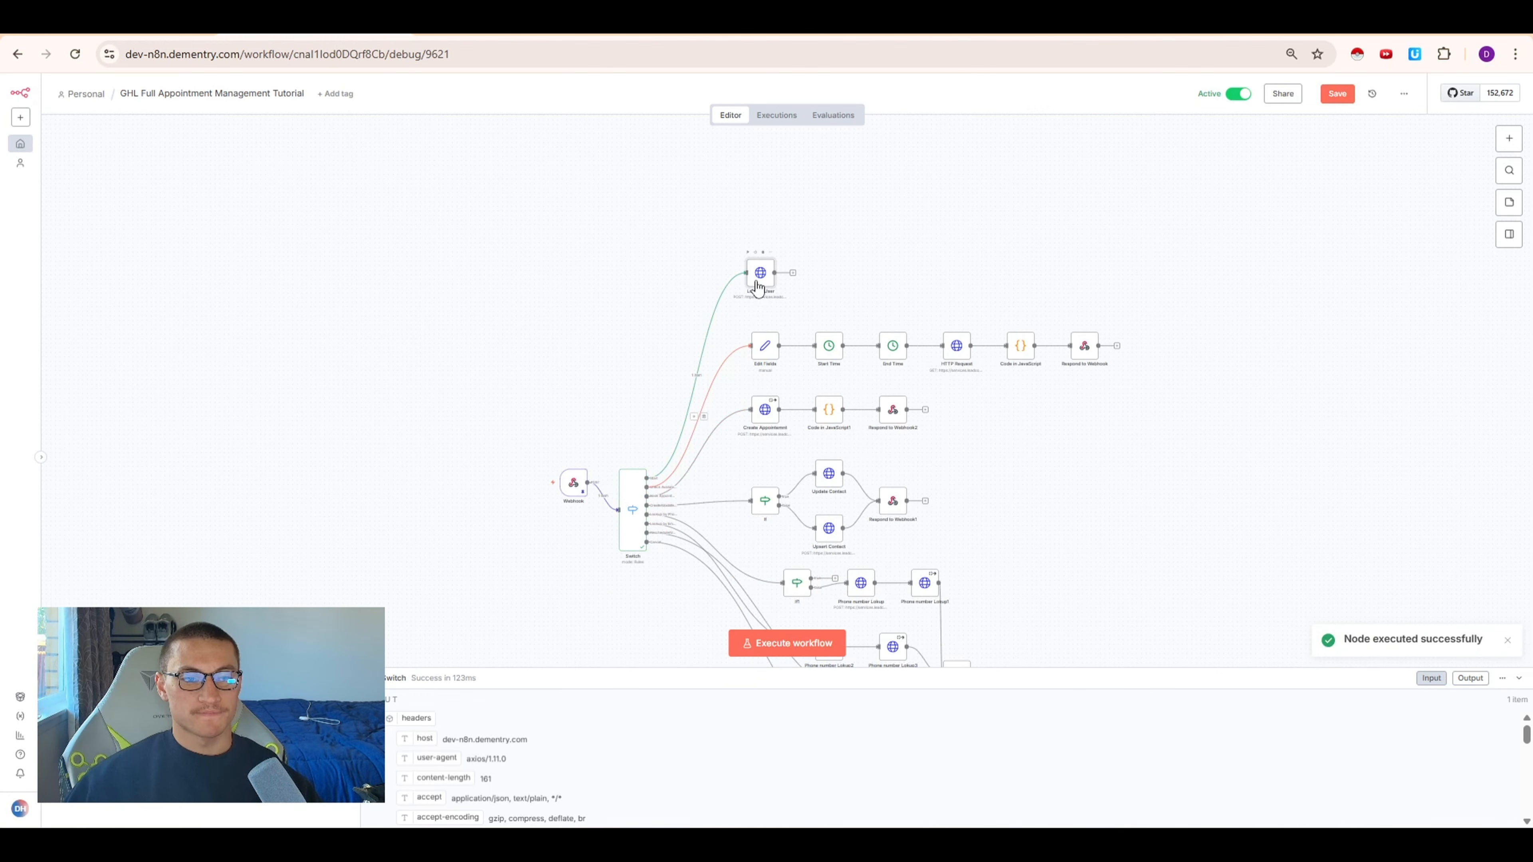
In the Lookup User node's JSON body, replace the filter value with the webhook's call_inbound from_number field and execute the node
double_click(754, 294)
scroll(834, 579, "down", 5)
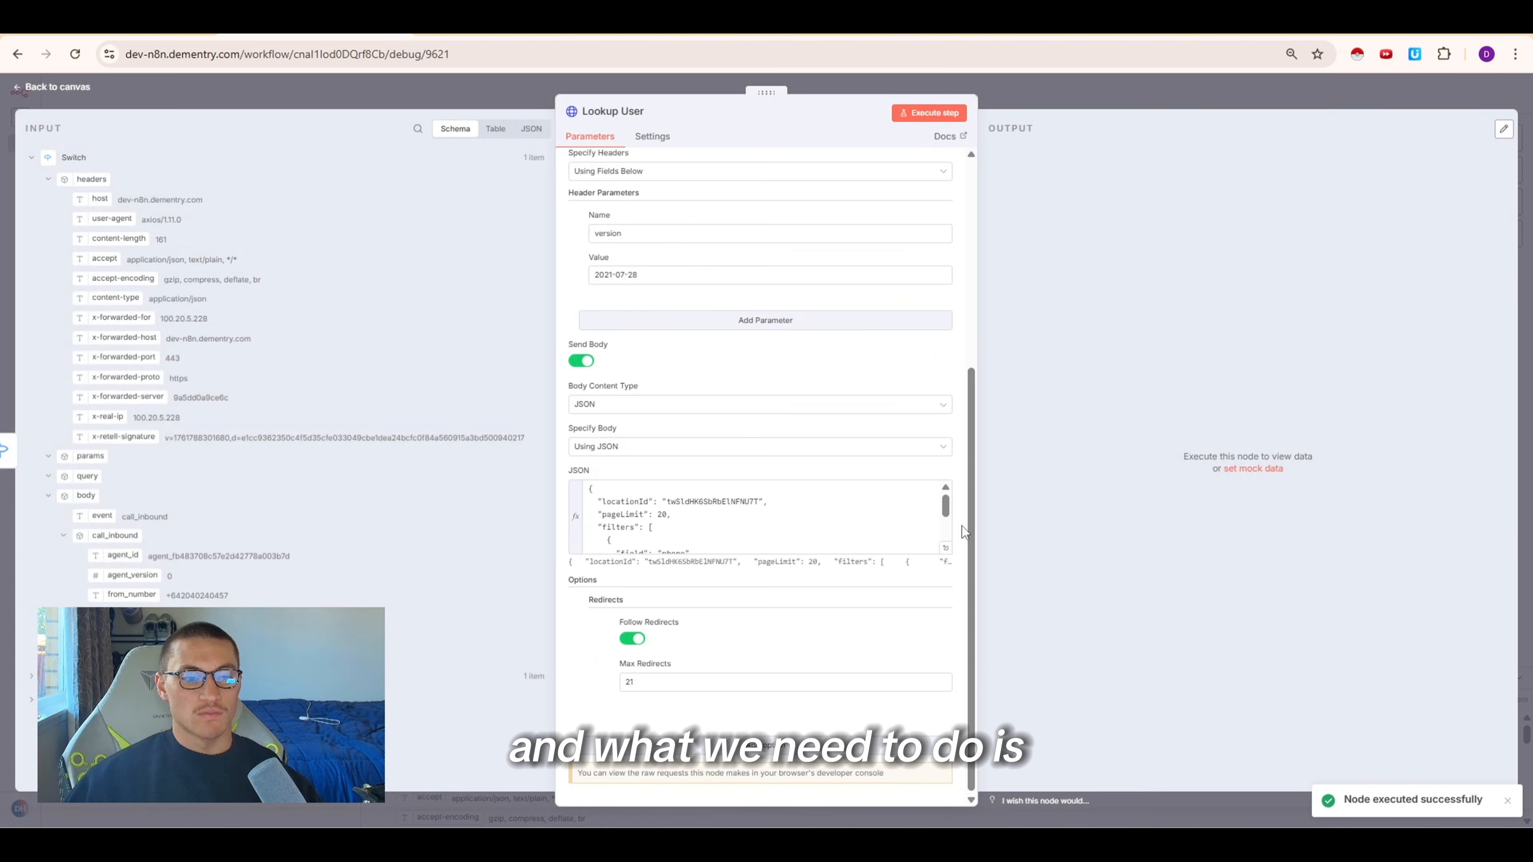
left_click(944, 550)
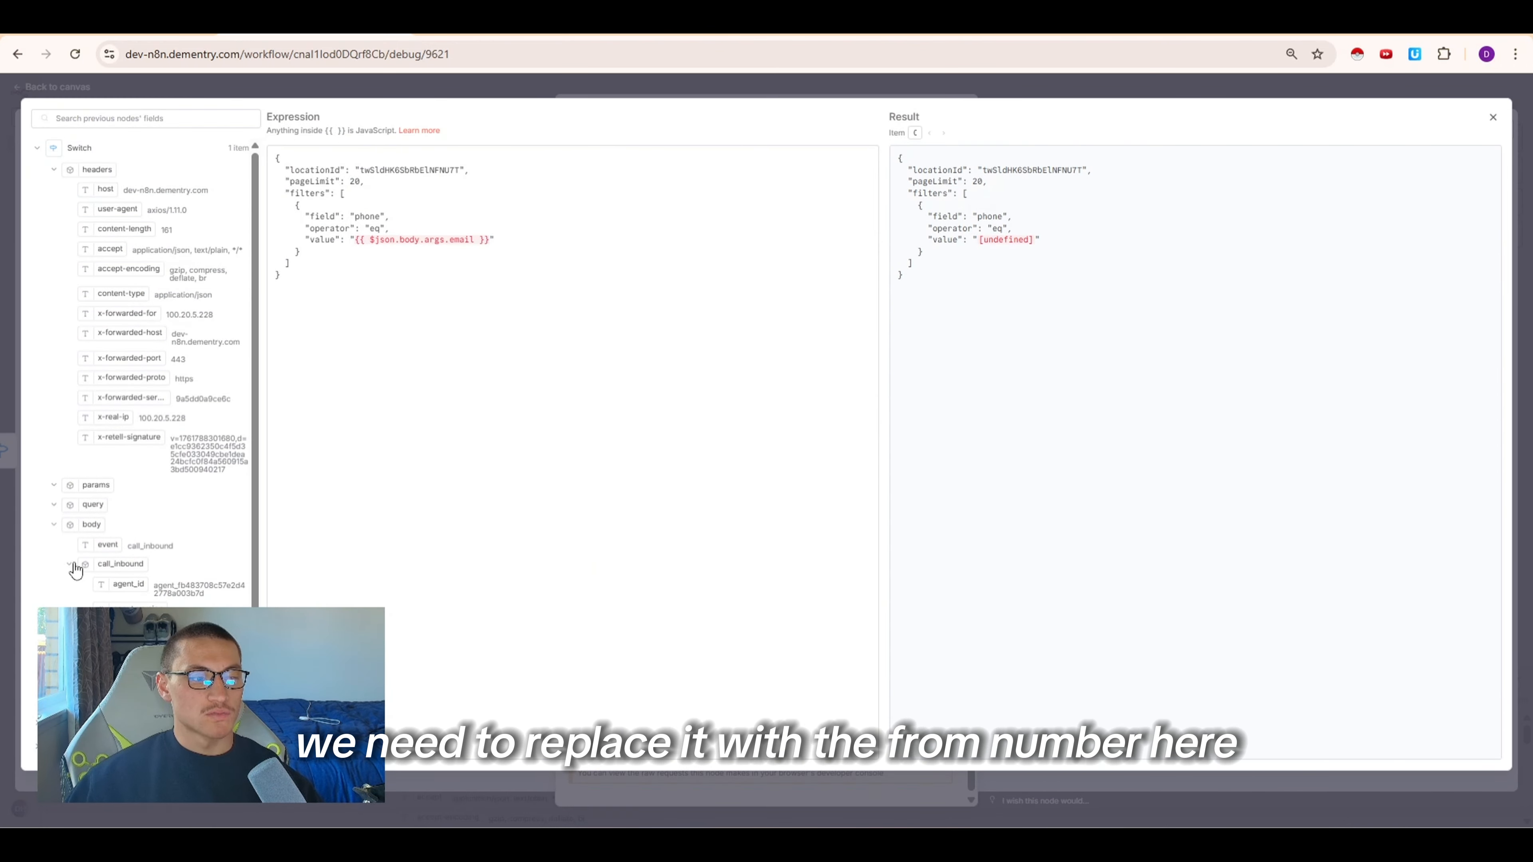
left_click_drag(136, 628, 490, 241)
key("Left")
key("ctrl+shift+Left")
key("ctrl+shift+Left")
key("ctrl+shift+Left")
key("ctrl+shift+Left")
key("ctrl+shift+Left")
key("ctrl+shift+Left")
key("ctrl+shift+Left")
key("ctrl+shift+Left")
key("shift+Left")
key("shift+Left")
key("shift+Left")
key("BackSpace")
left_click(710, 106)
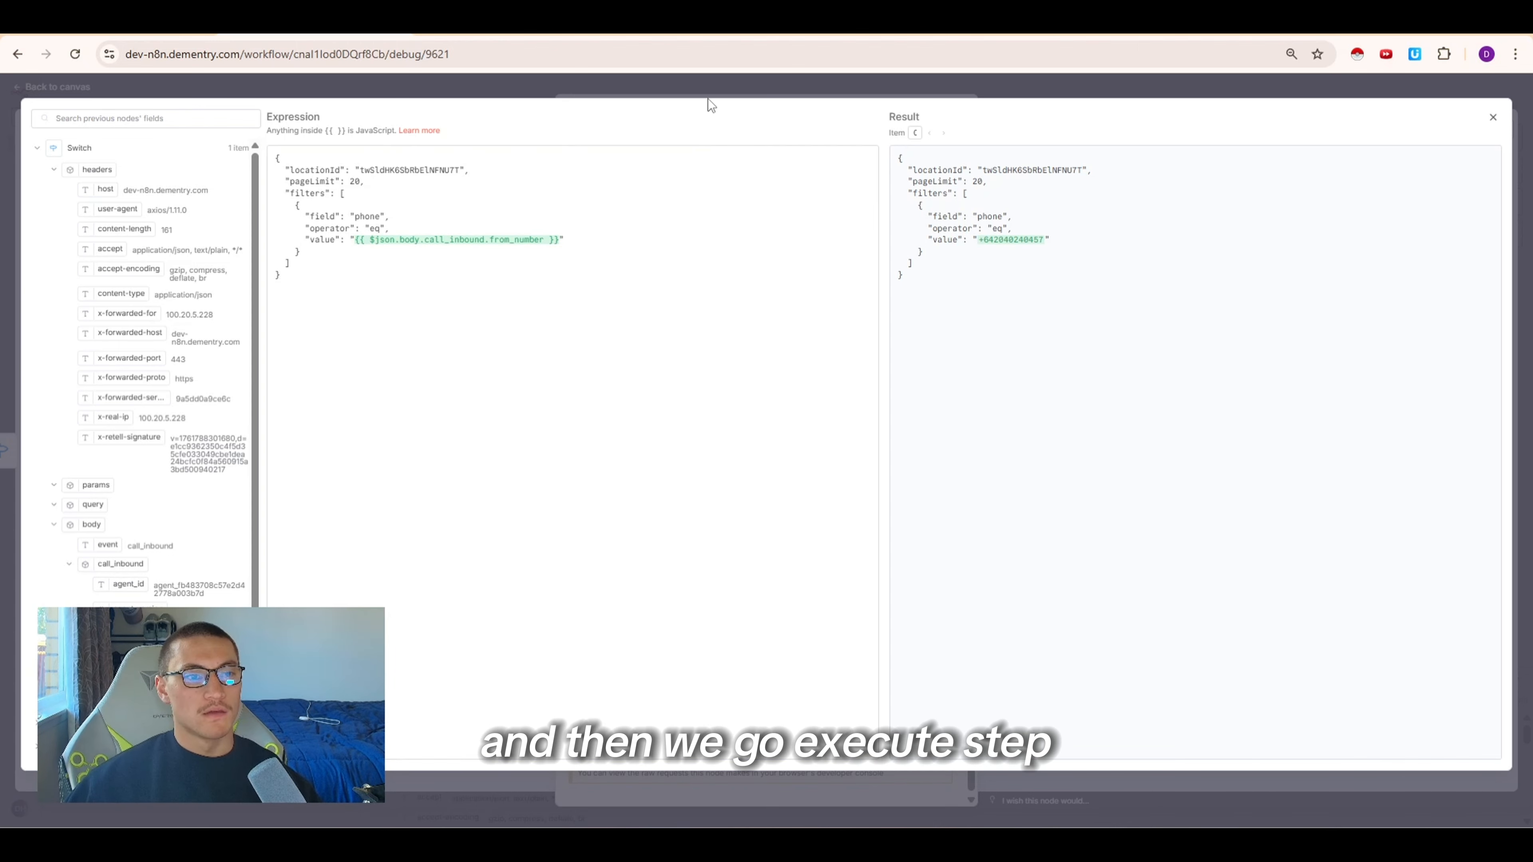
key("Escape")
left_click(929, 113)
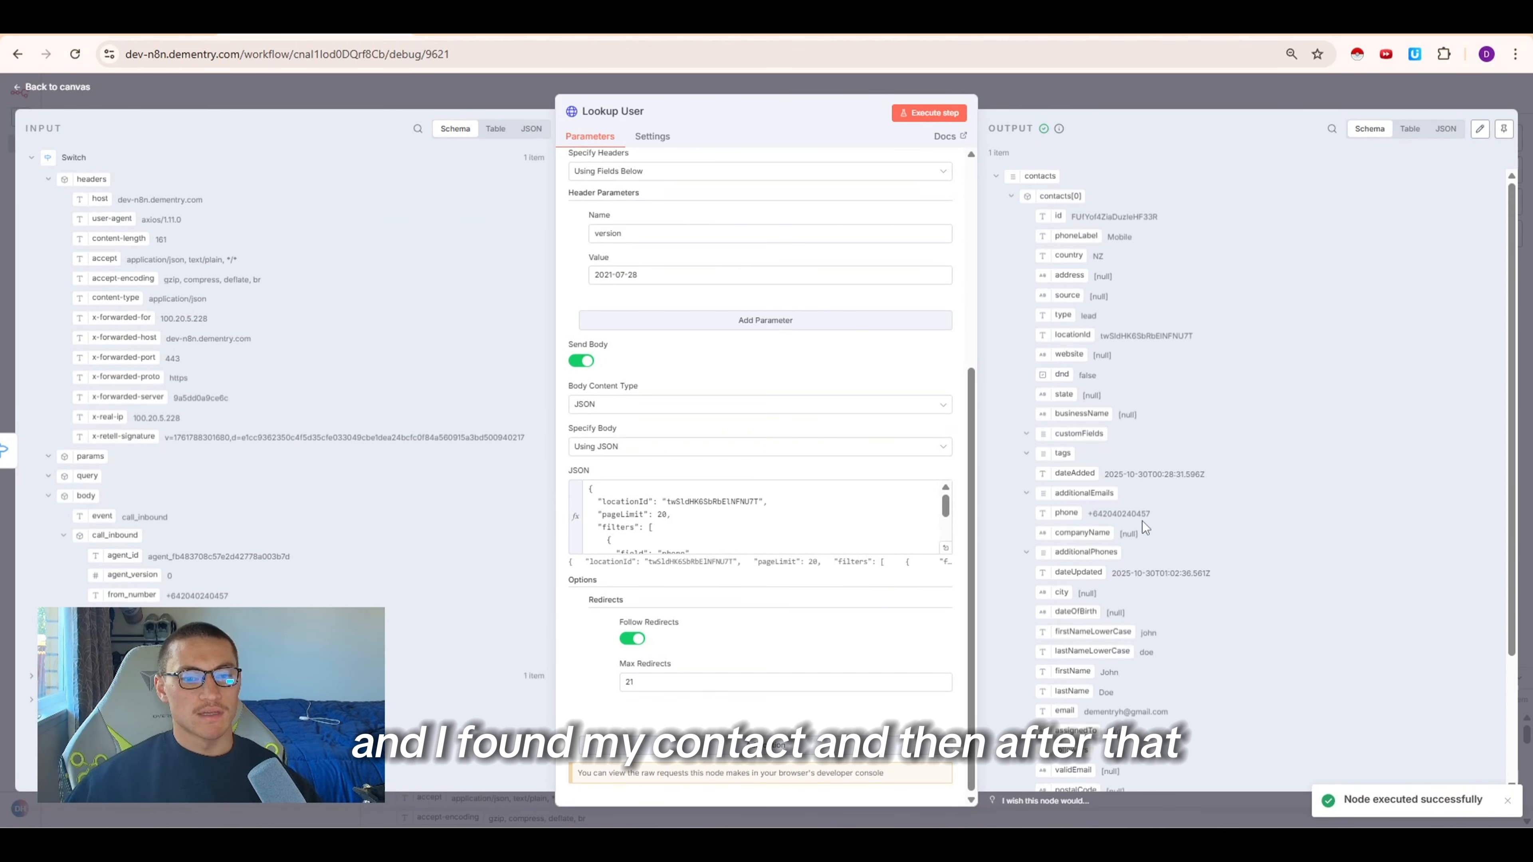
key("Escape")
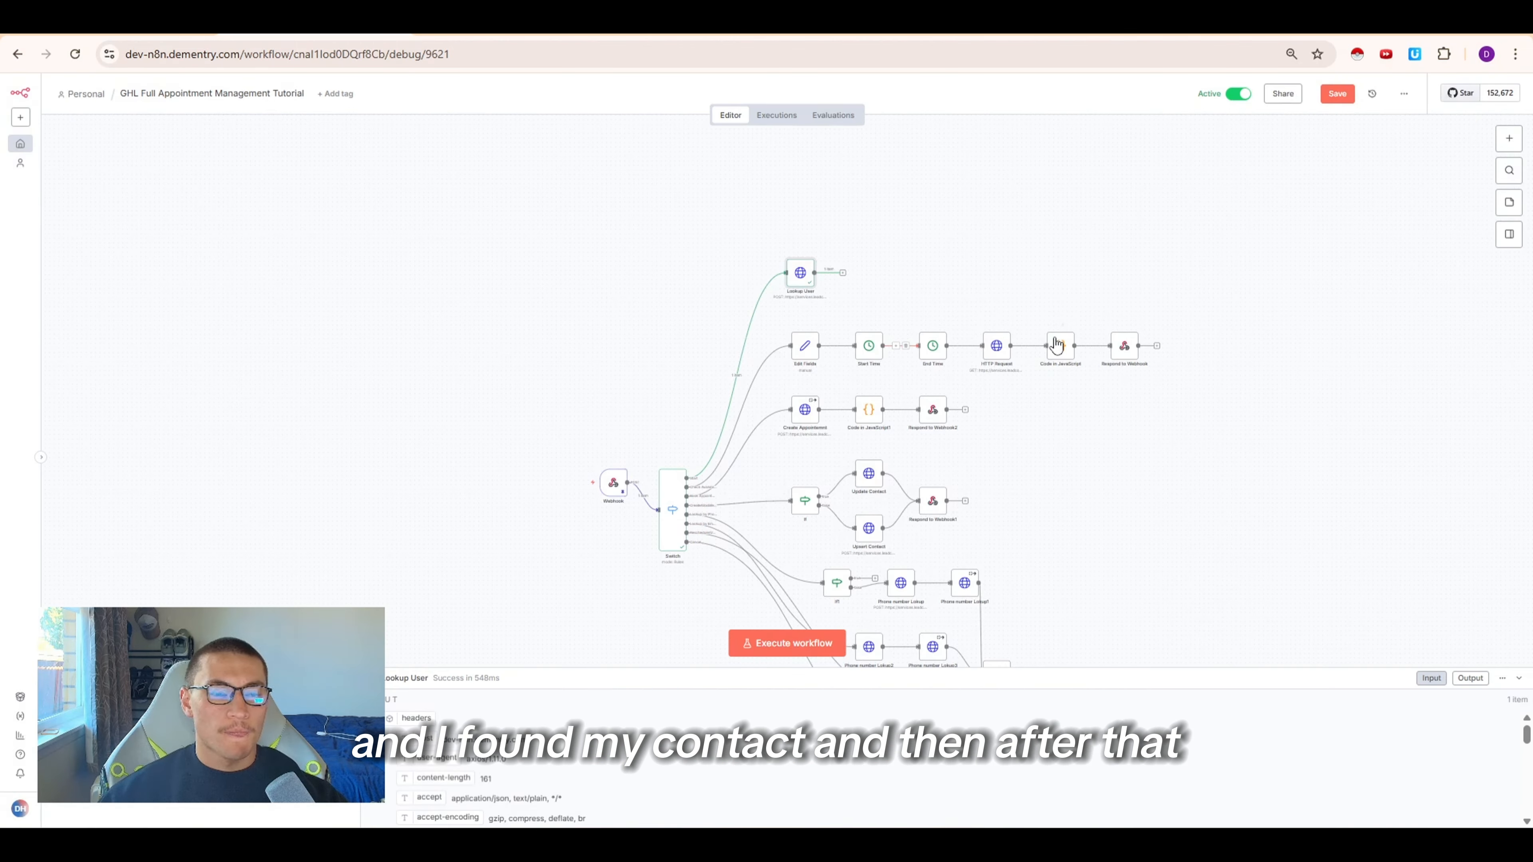
Add a Code in JavaScript node after Lookup User, paste in the contact-lookup code, and execute it
left_click(843, 272)
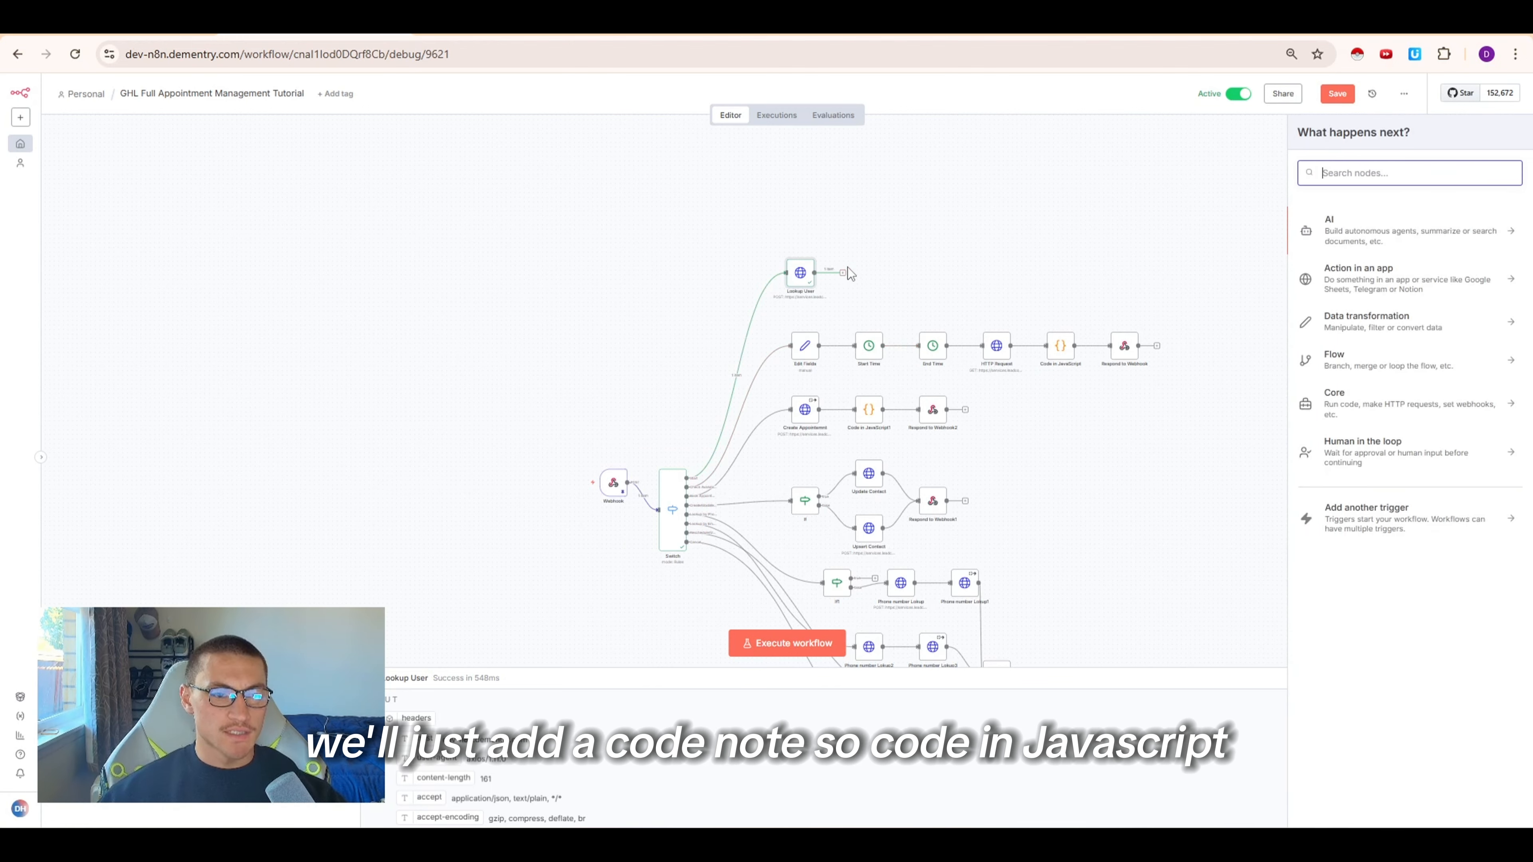
type("code")
key("Return")
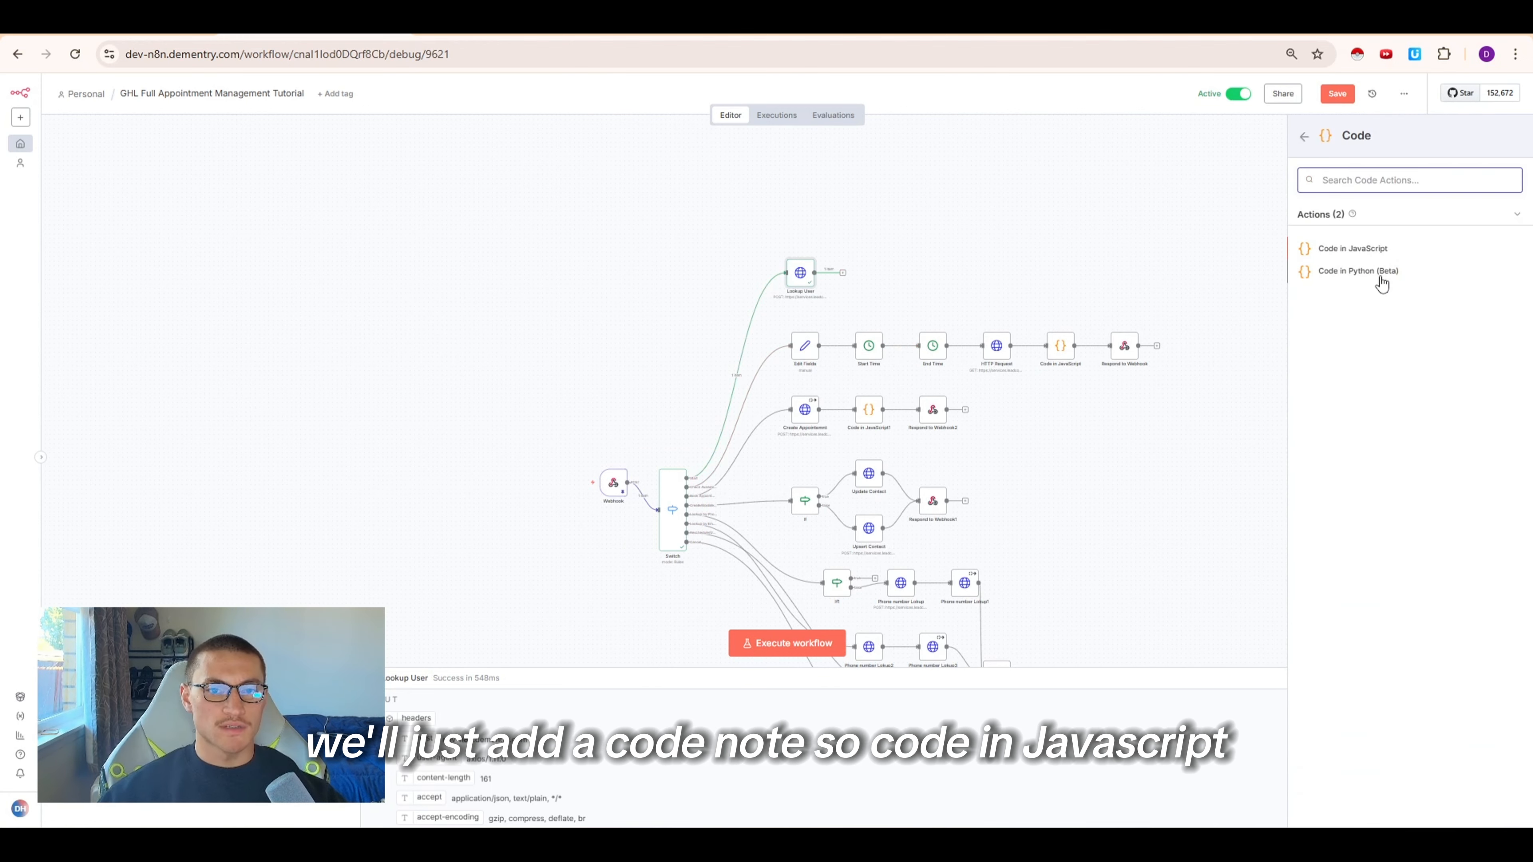
left_click(1366, 250)
left_click(704, 331)
key("ctrl+a")
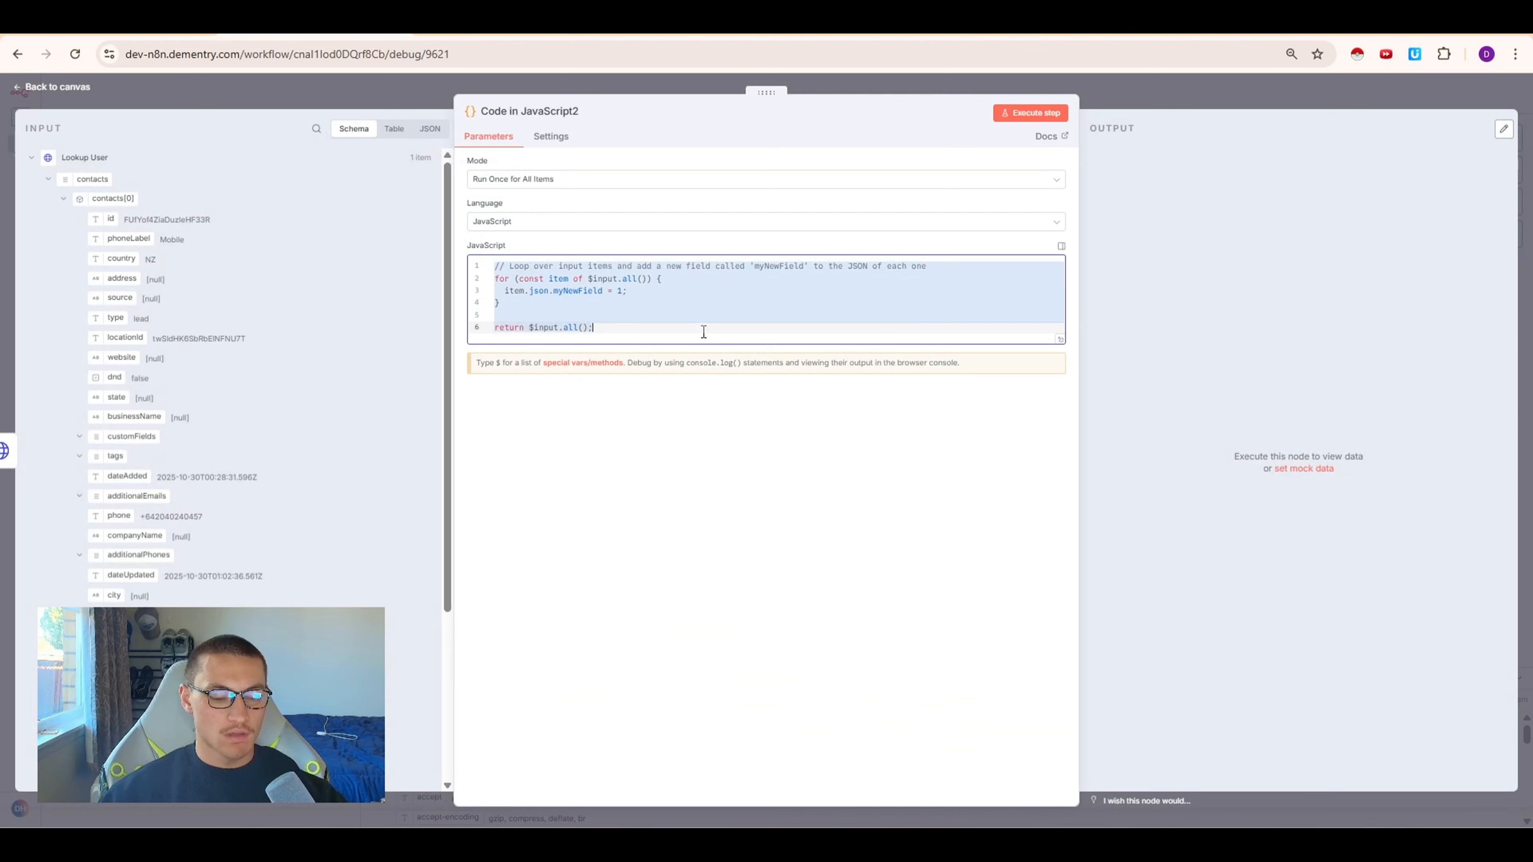
key("ctrl+v")
left_click(1031, 113)
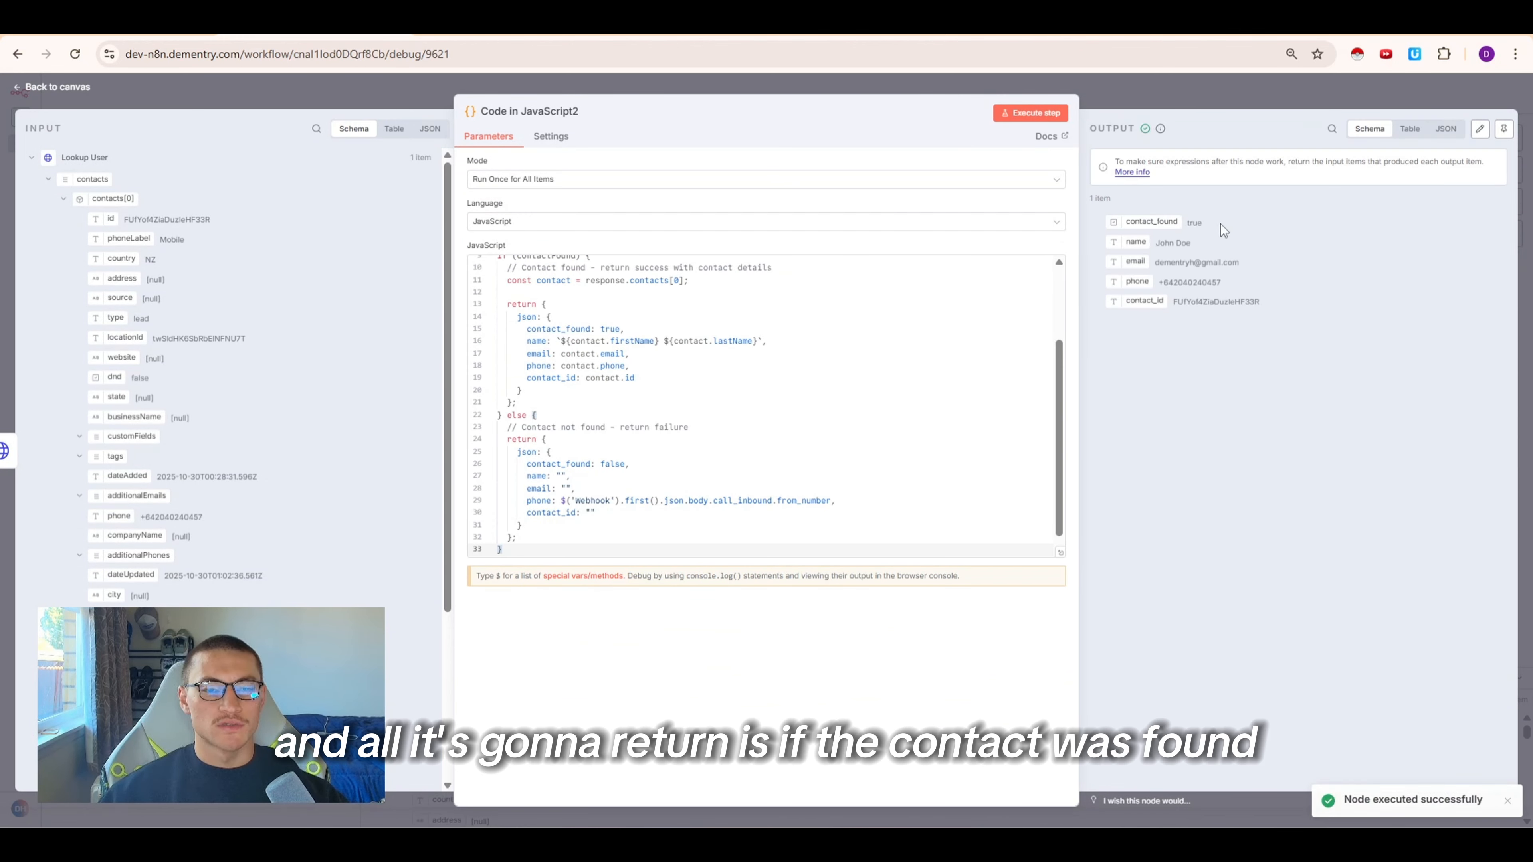
double_click(1137, 243)
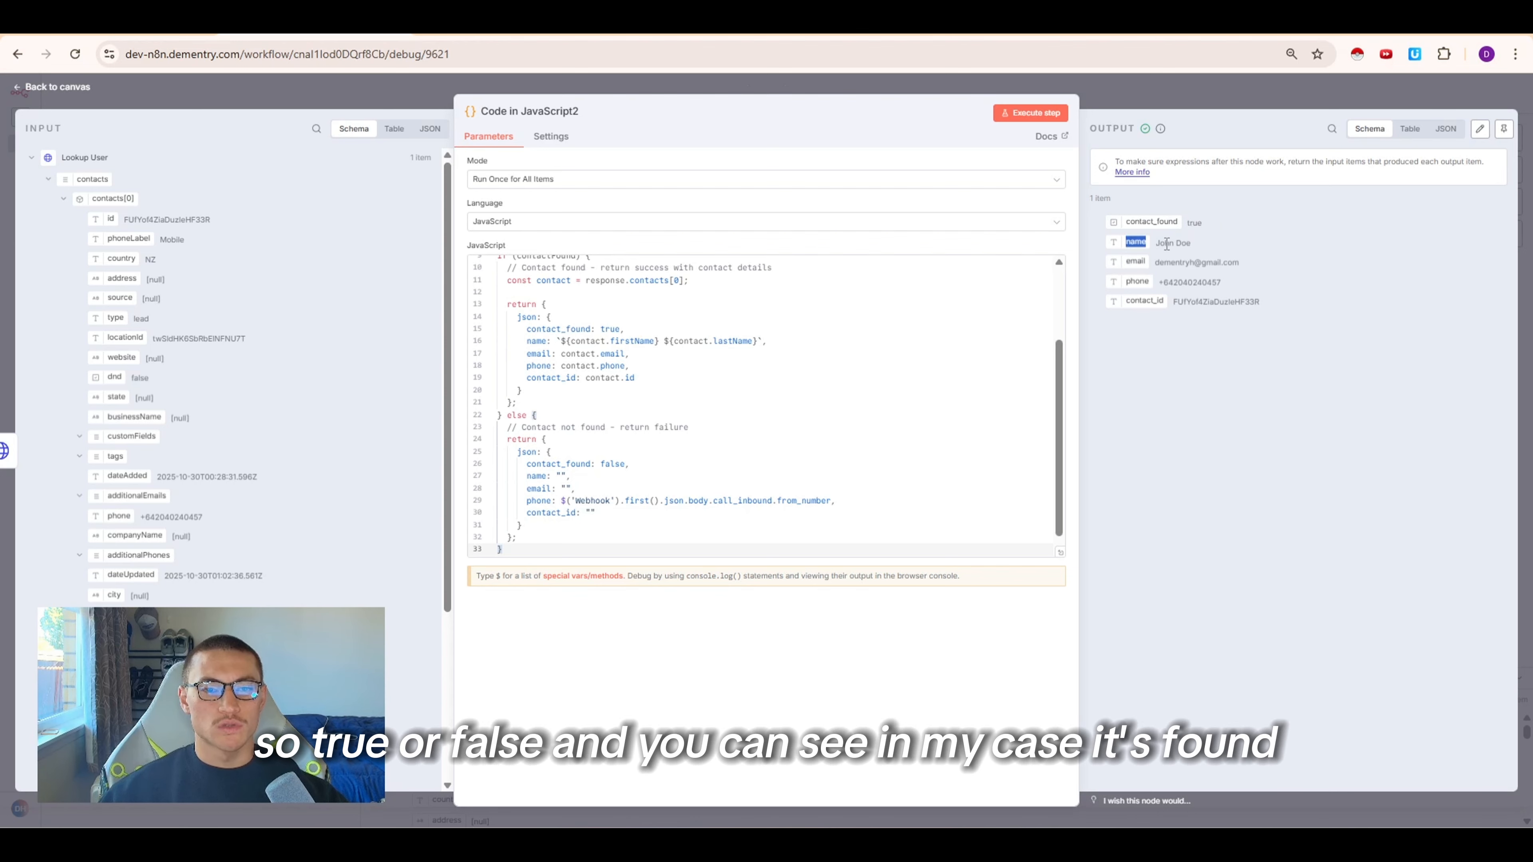
left_click(1231, 248)
left_click_drag(1198, 224, 1228, 269)
left_click(1261, 304)
left_click(1057, 85)
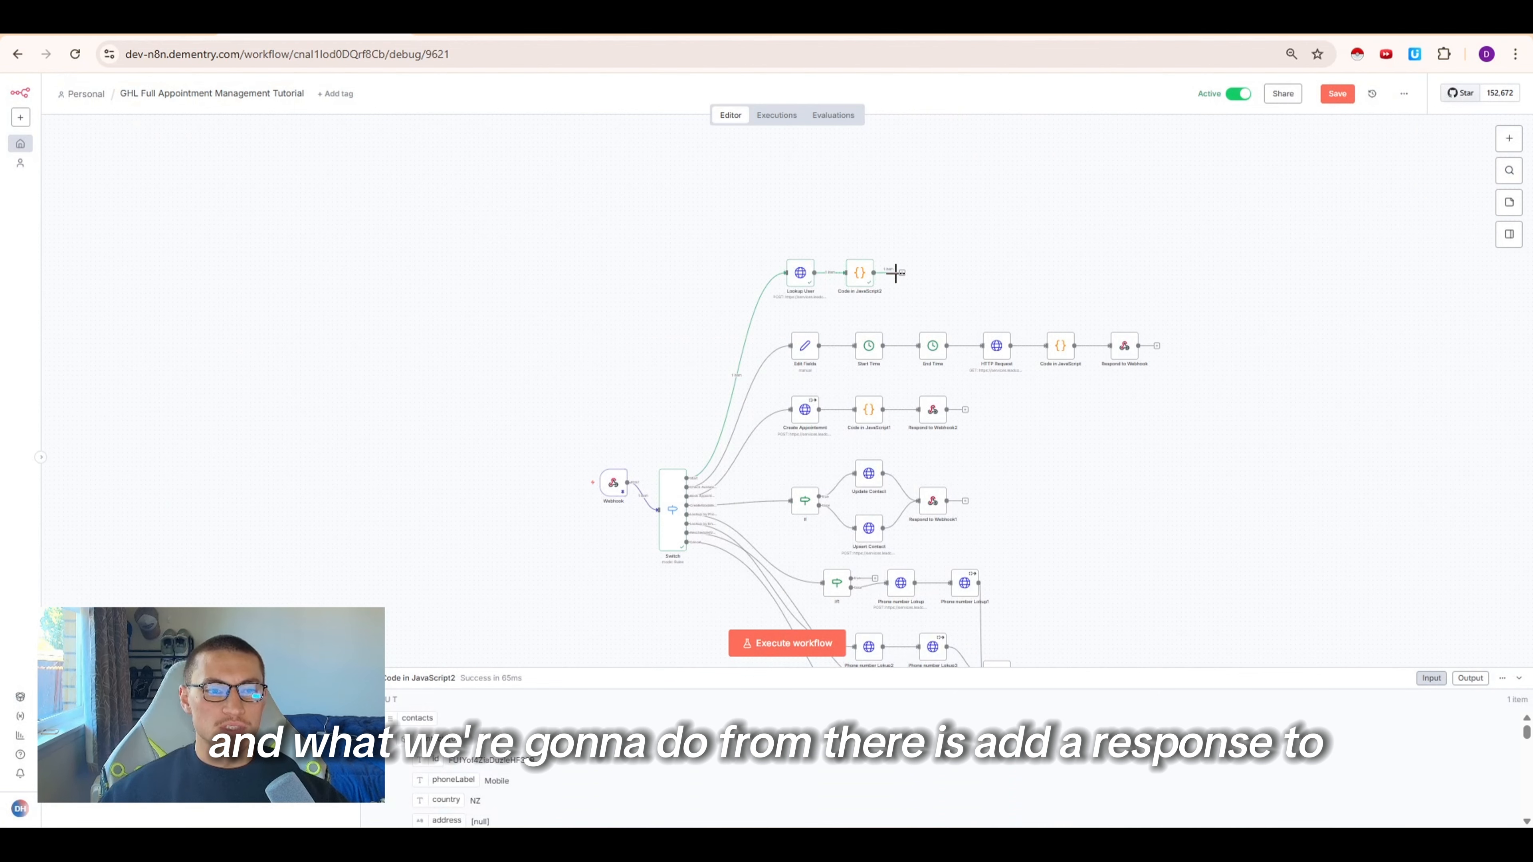
Add a Respond to Webhook node after the code node, paste a JSON response body, and open it in the expression editor
left_click(903, 274)
type("reso")
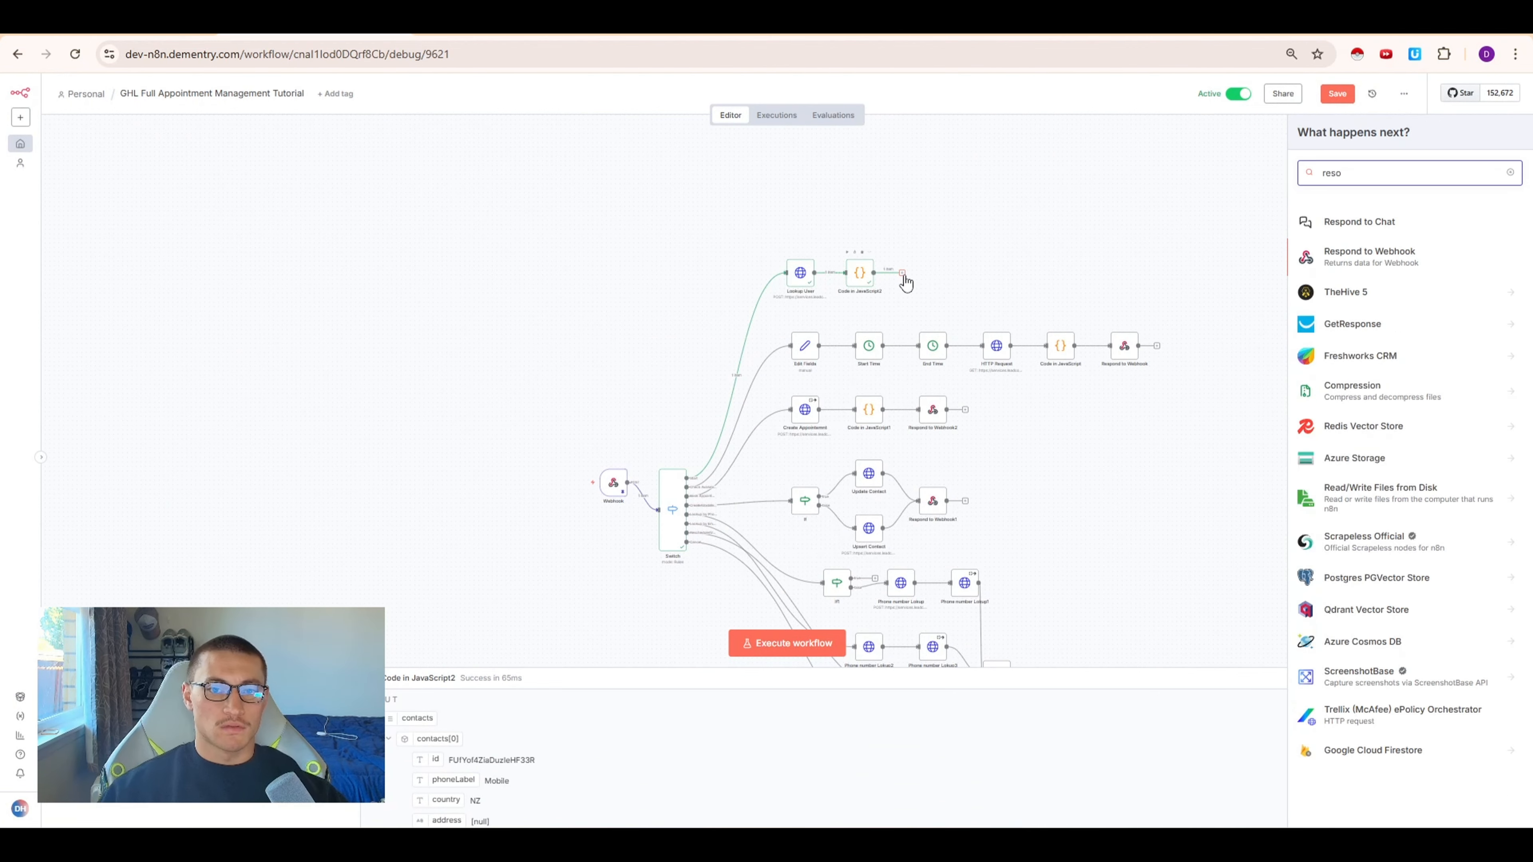
key("Return")
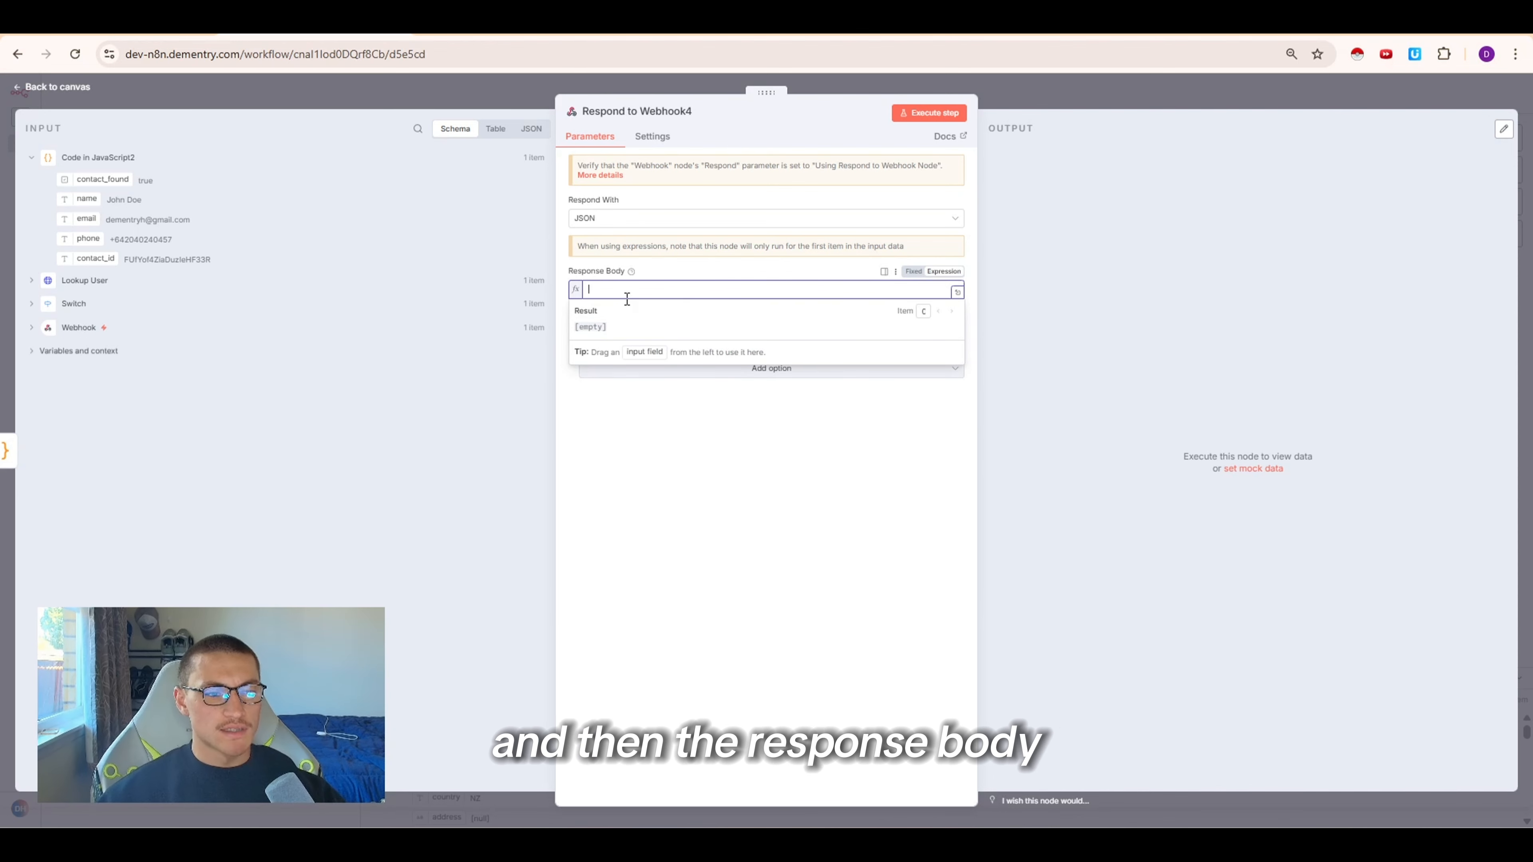
left_click(757, 546)
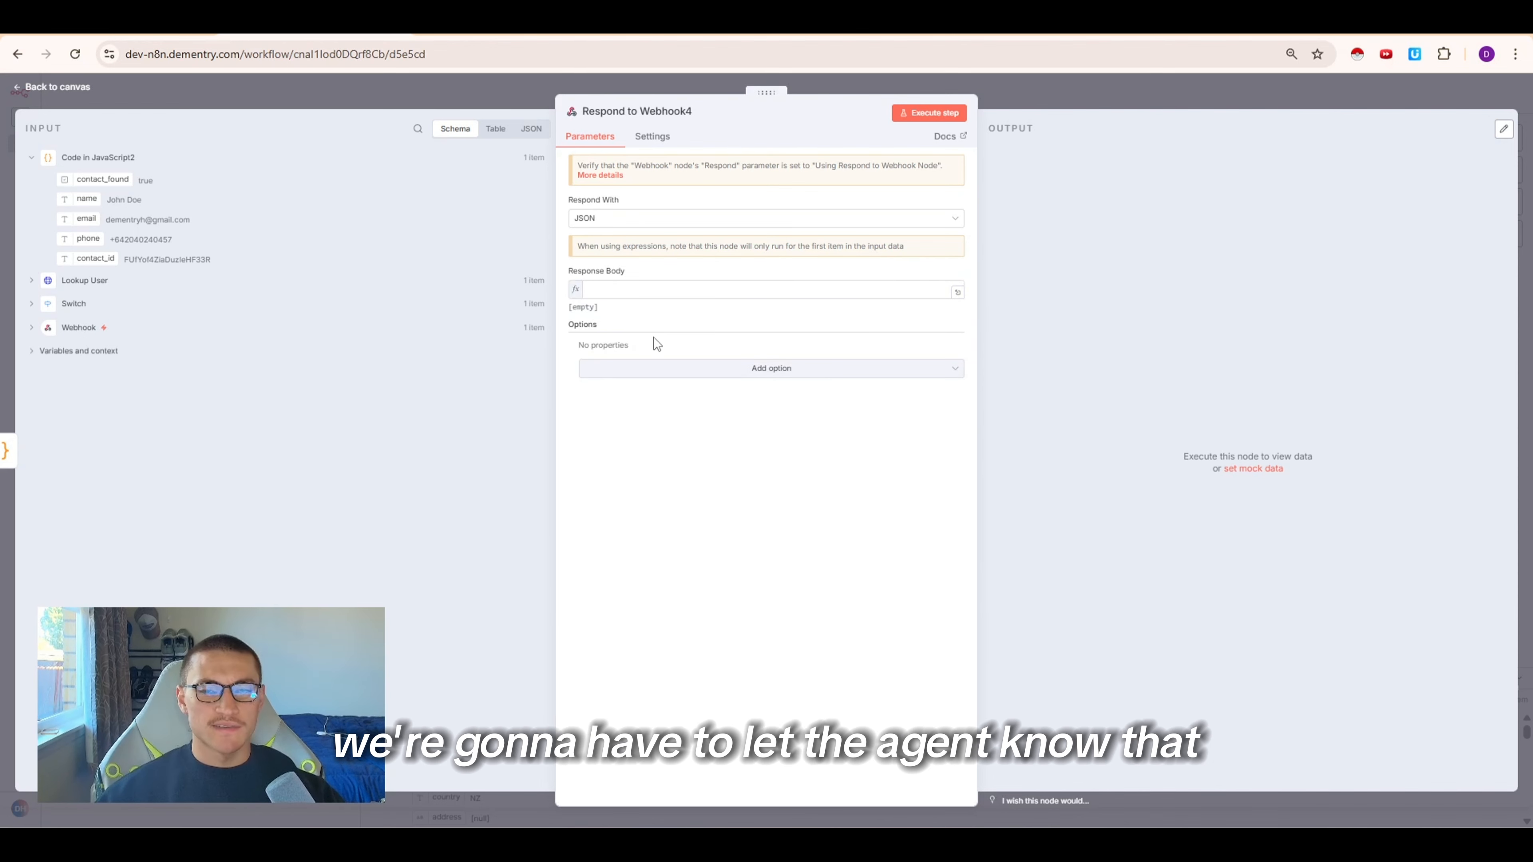
left_click(659, 289)
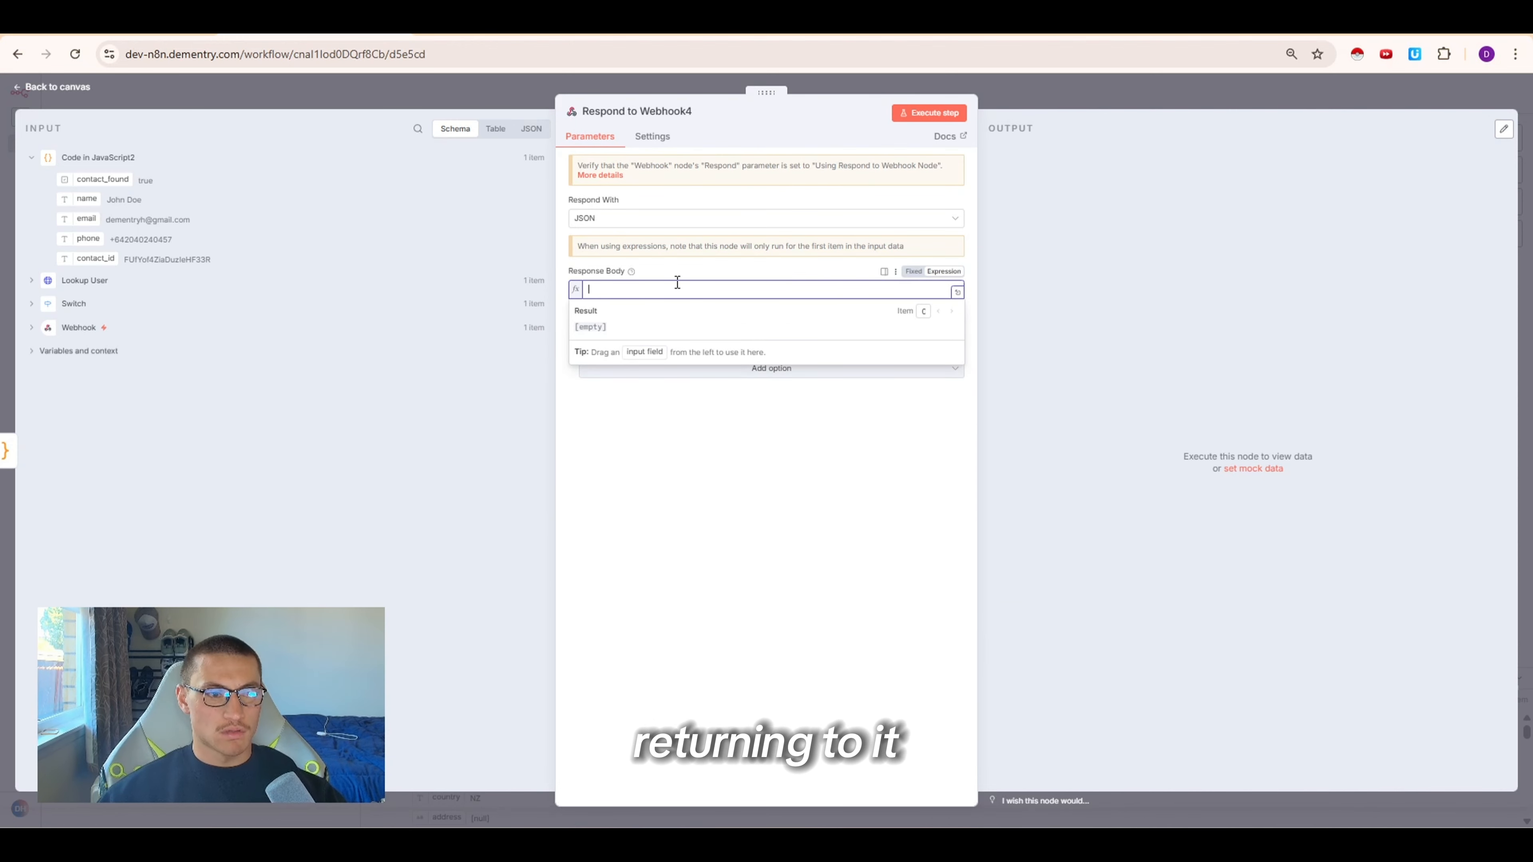
type("{   \"call_inbound\": {     \"override_agent_id\": \"agent_3d43d44cf95b050aa155d0f21c\",     \"dynamic_variables\": {       \"contact_found\": \"{{ $json.contact_found }}\",       \"name\": \"{{ $json.name }}\",       \"email\": \"{{ $json.email }}\",       \"phone\": \"{{ $json.phone }}\",       \"contact_Id\": \"{{ $json.contact_id }}\",       \"current_time\":\"{{$now}}\"     },     \"metadata\": {       \"call_type\": \"inbound\",       \"lookup_timestamp\": \"{{ $now.toISO() }}\"     }   } }")
left_click(958, 341)
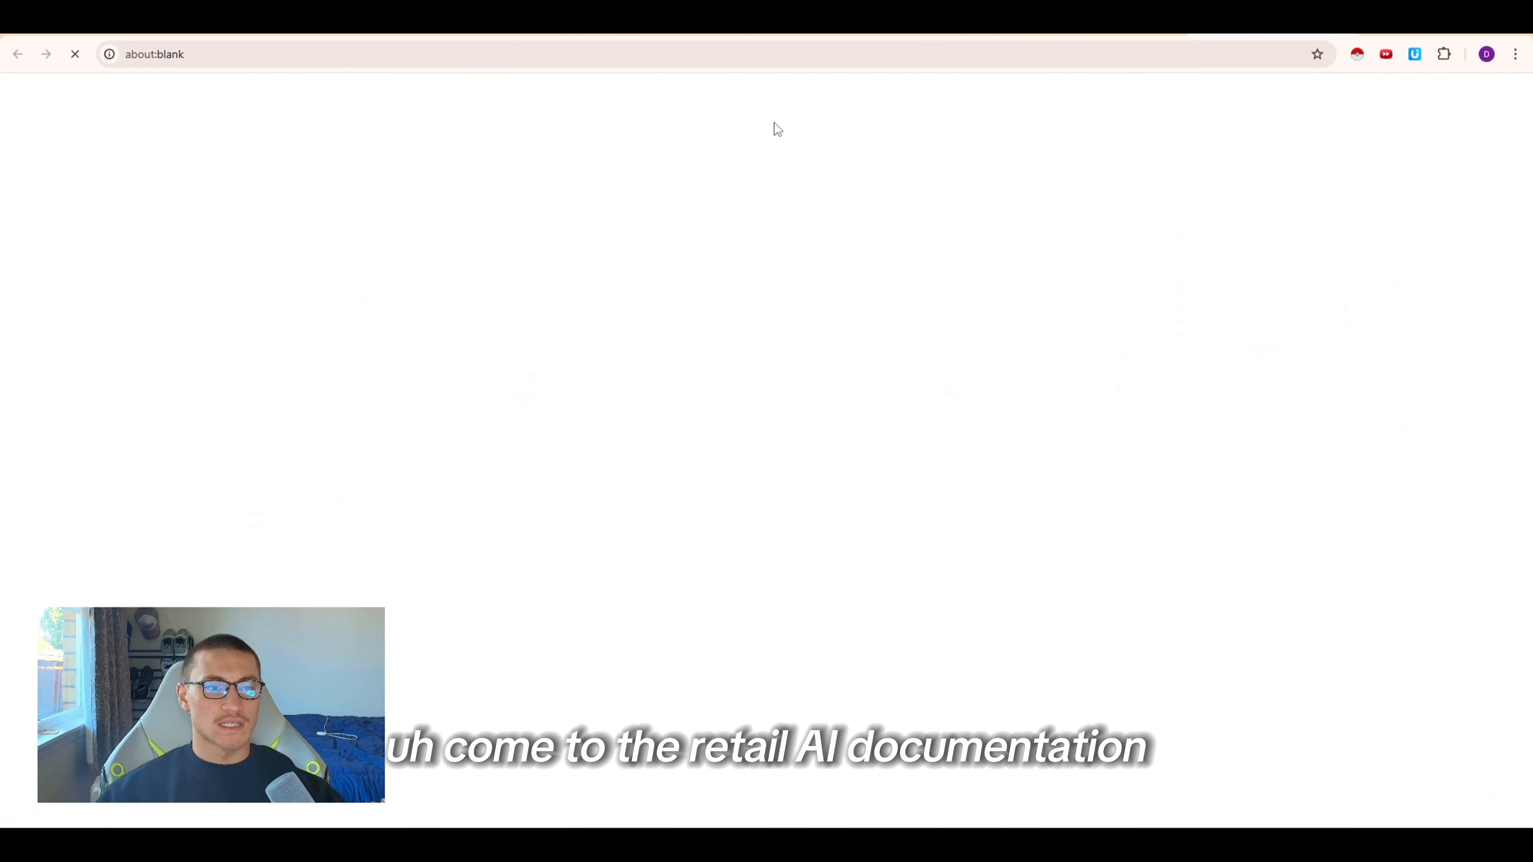
Search the Retell AI documentation for the inbound call webhook and review its sample response format
key("ctrl+0")
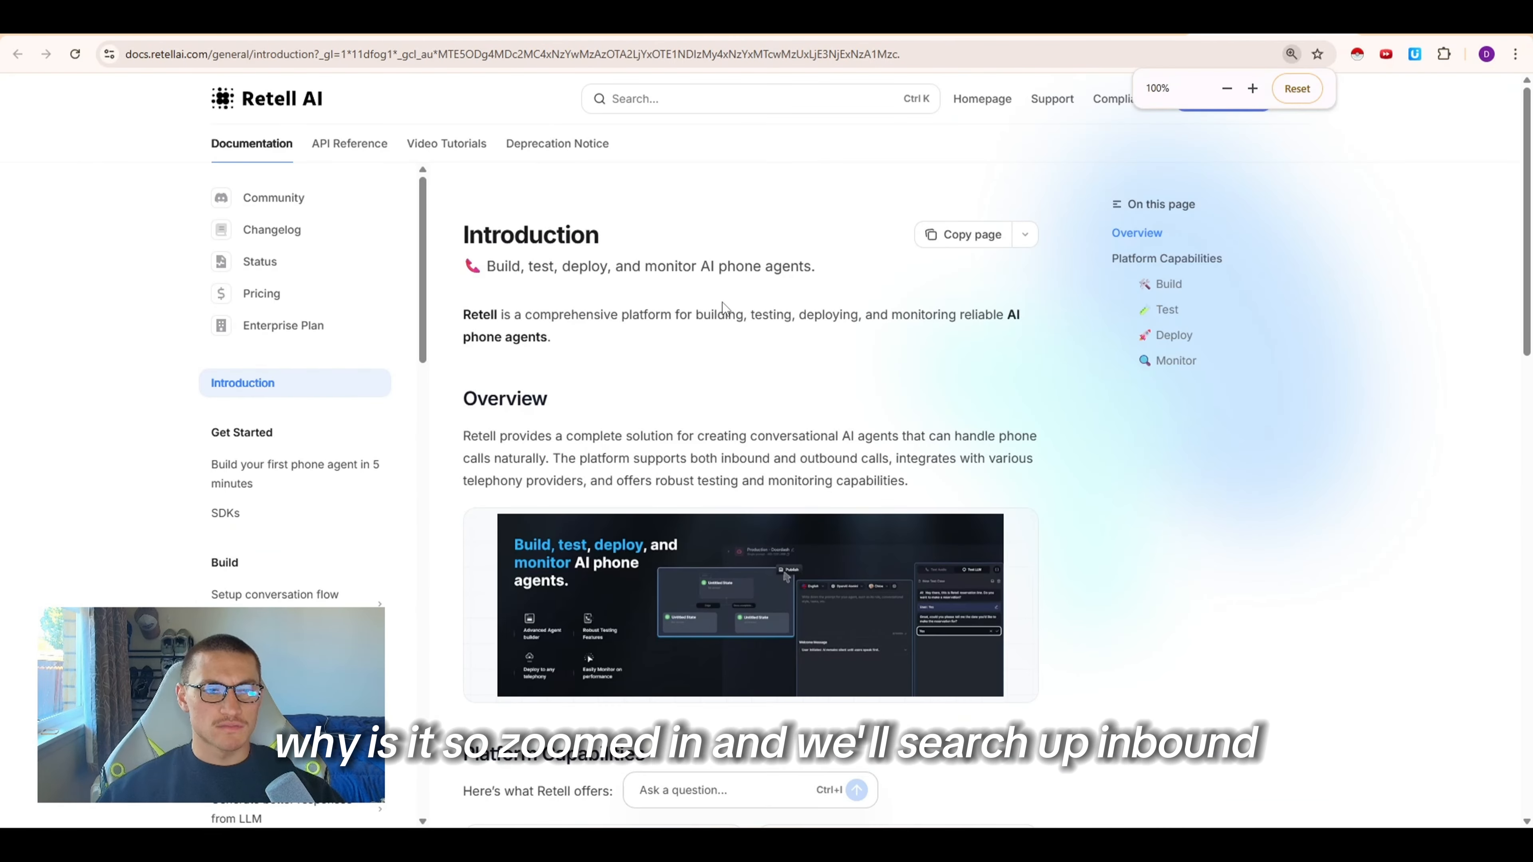
left_click(631, 103)
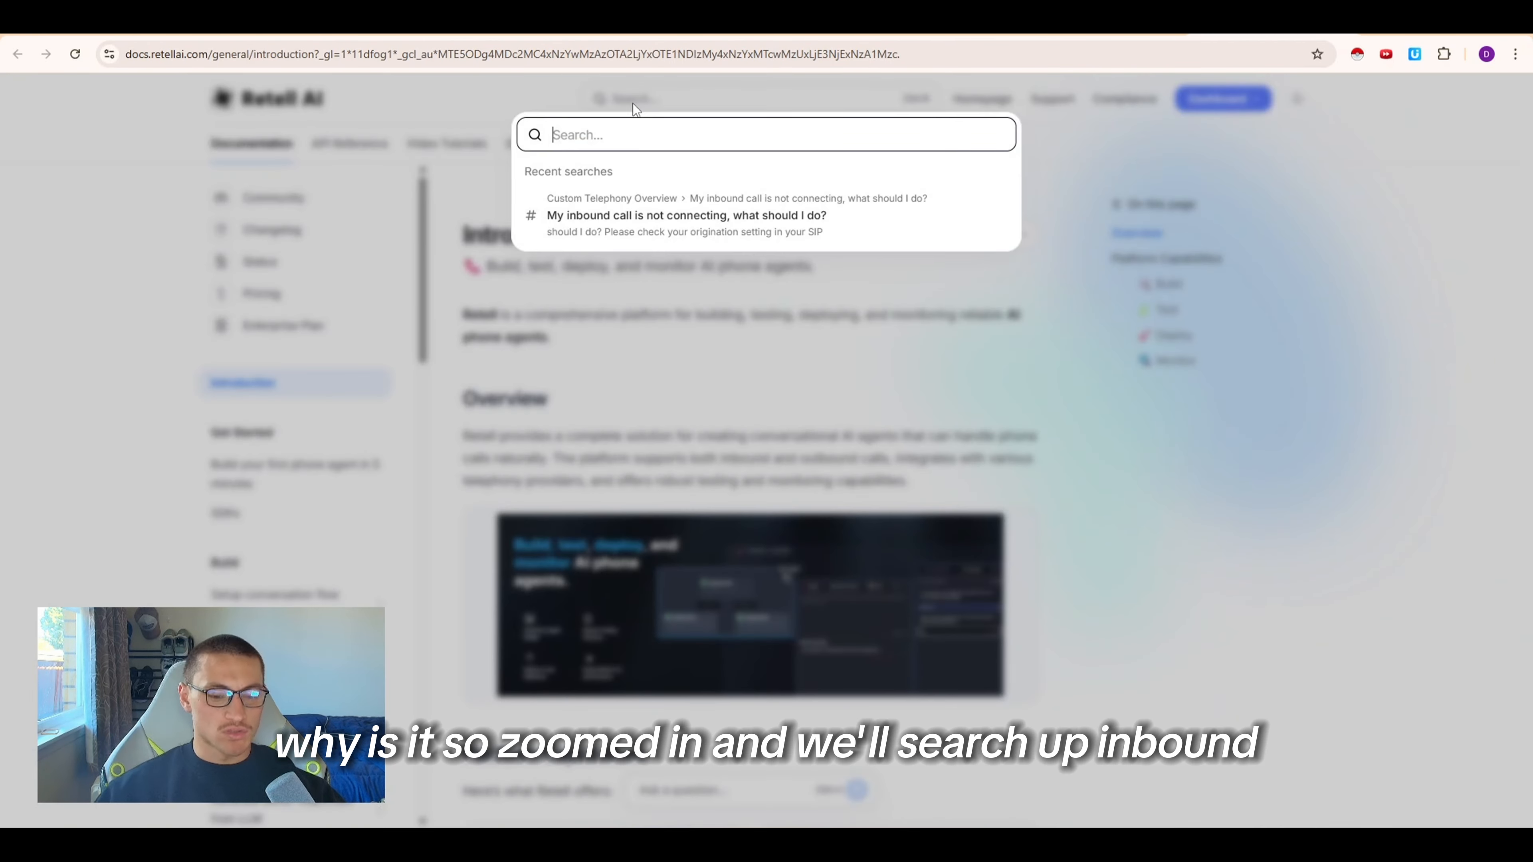
type("inbound cal")
key("Return")
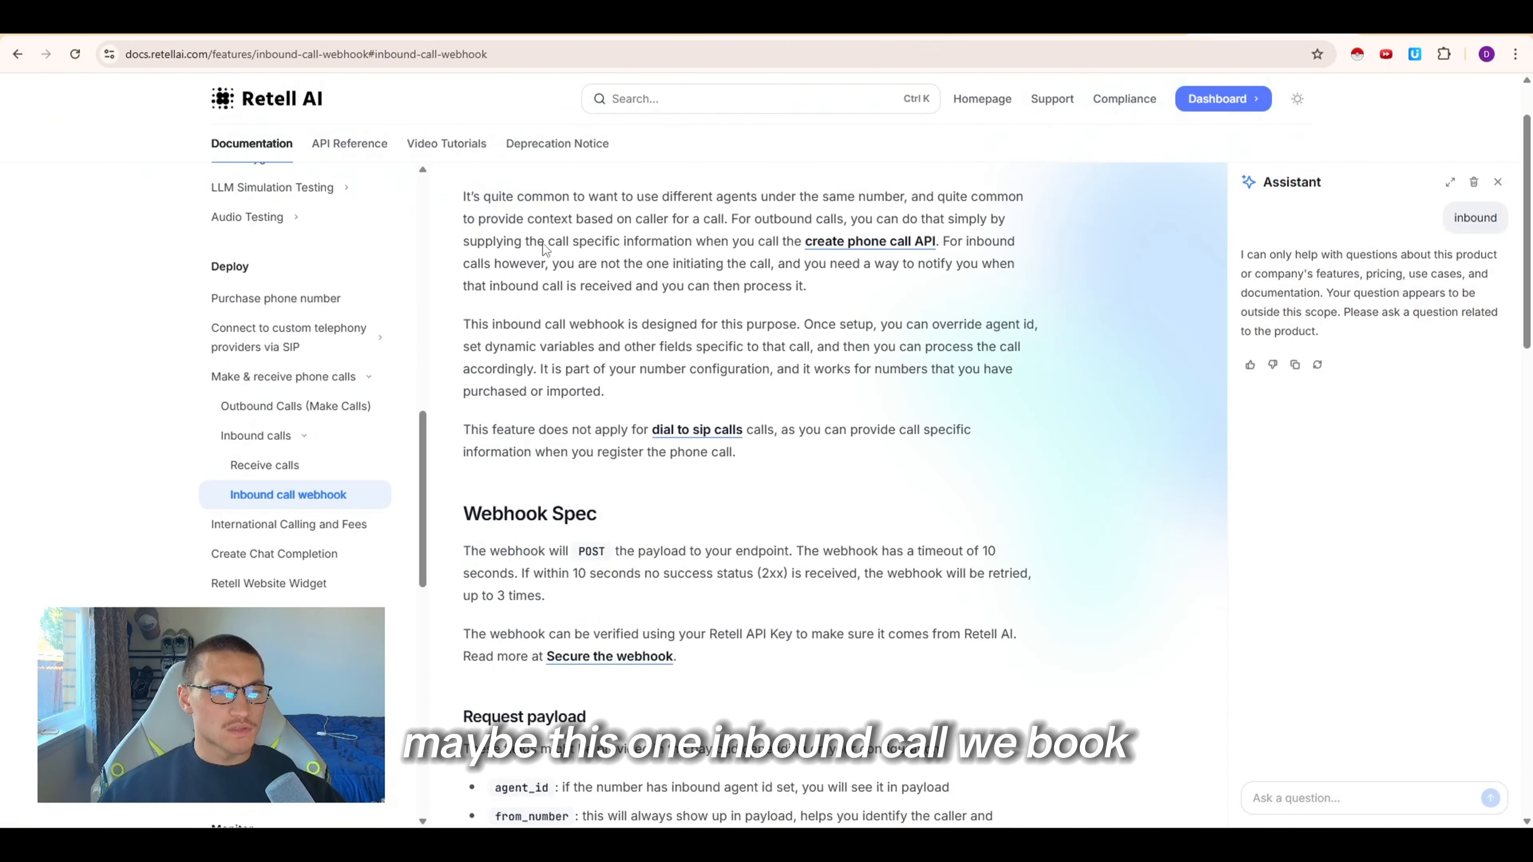
scroll(673, 422, "down", 6)
scroll(722, 345, "down", 10)
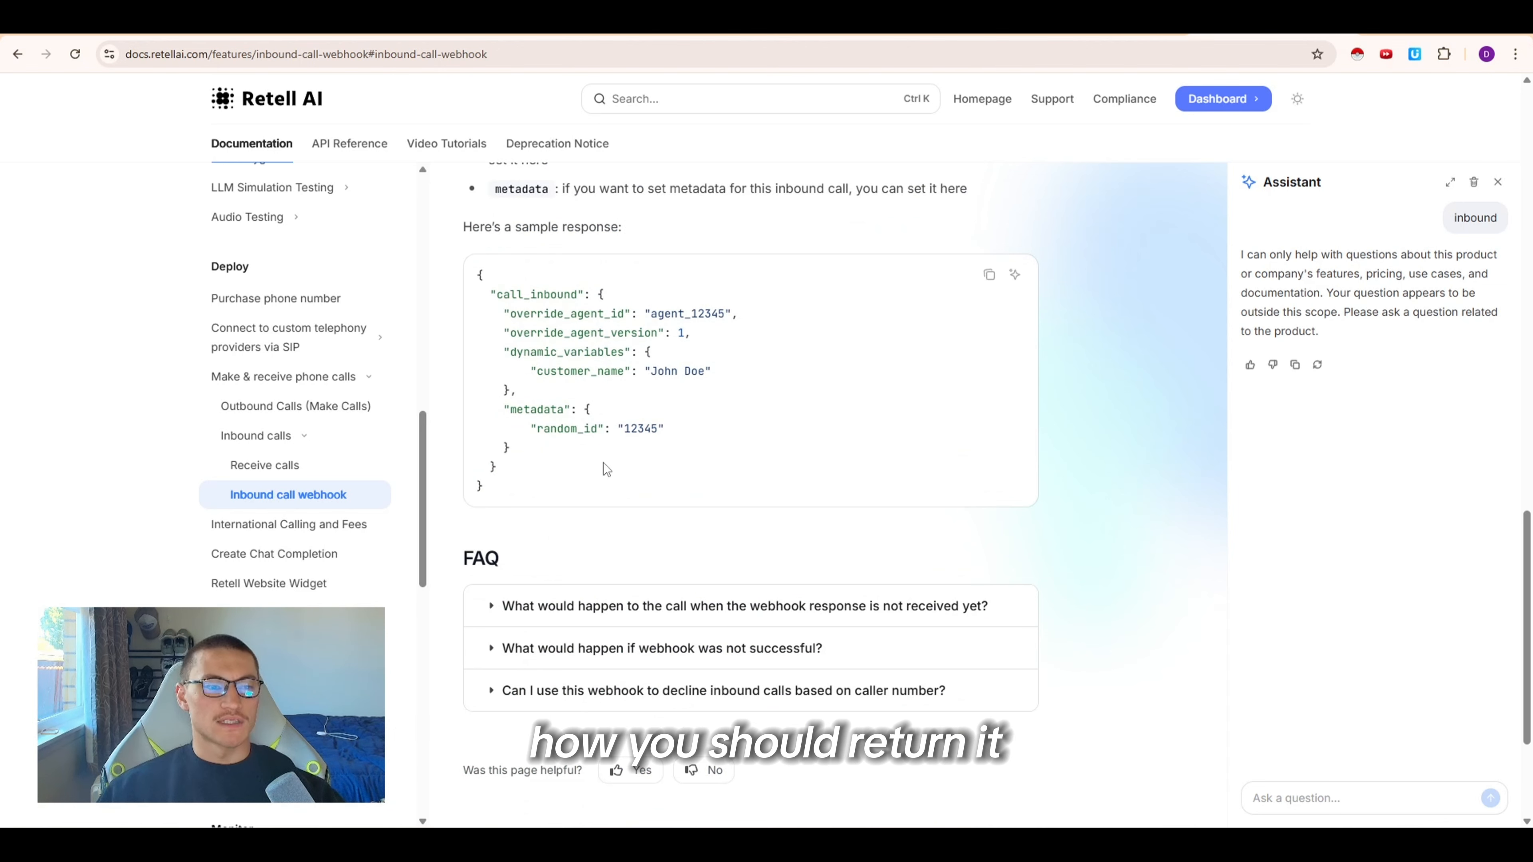
left_click_drag(606, 463, 606, 495)
left_click(527, 309)
left_click(606, 495)
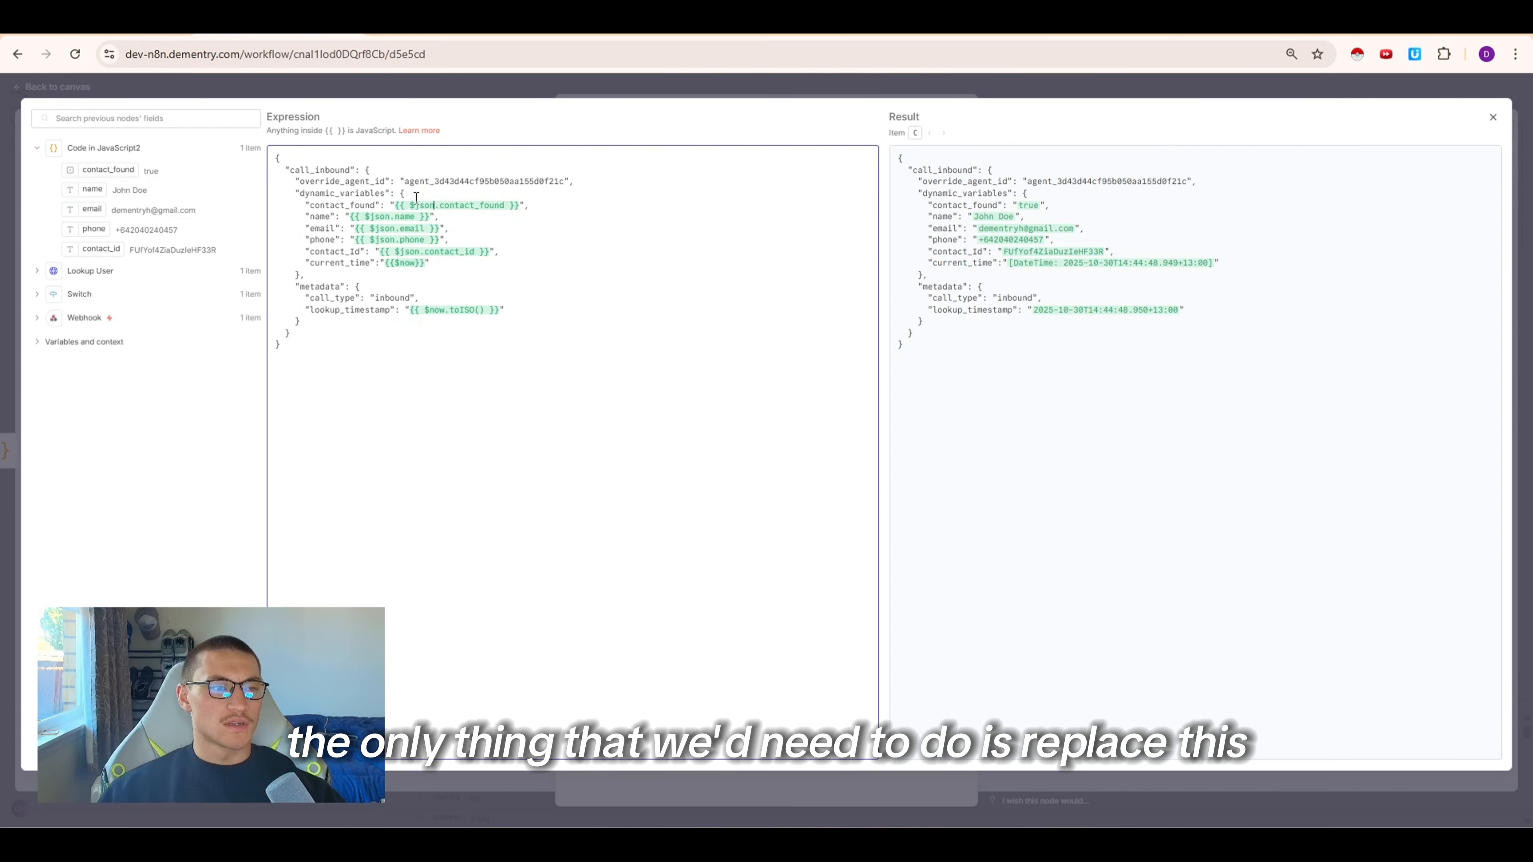
Replace the override_agent_id value in the response body with the GHL Tutorial agent's ID and save the workflow
left_click_drag(409, 180, 560, 180)
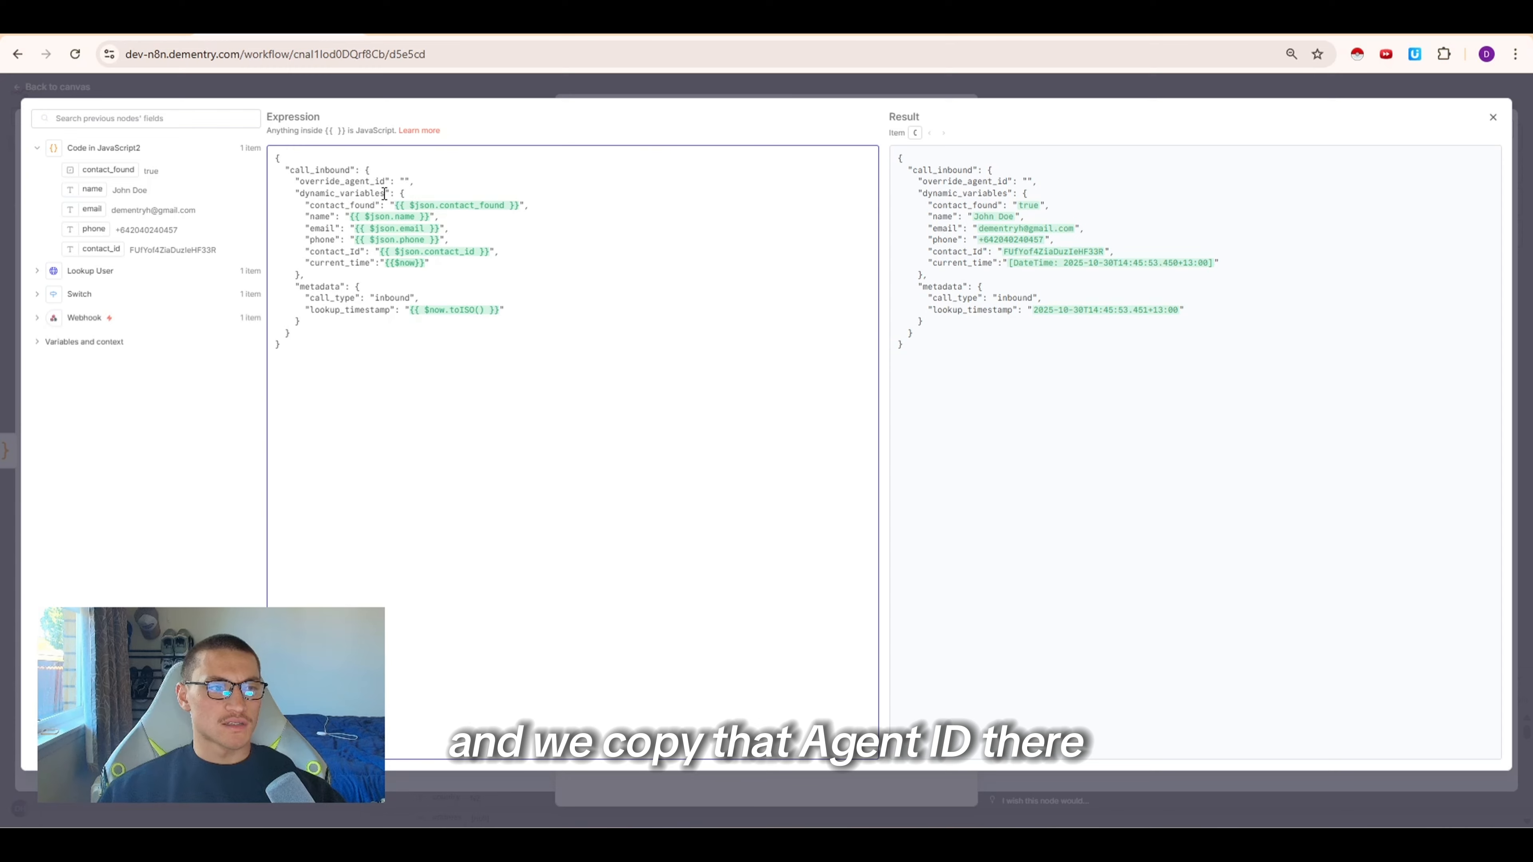
left_click(405, 181)
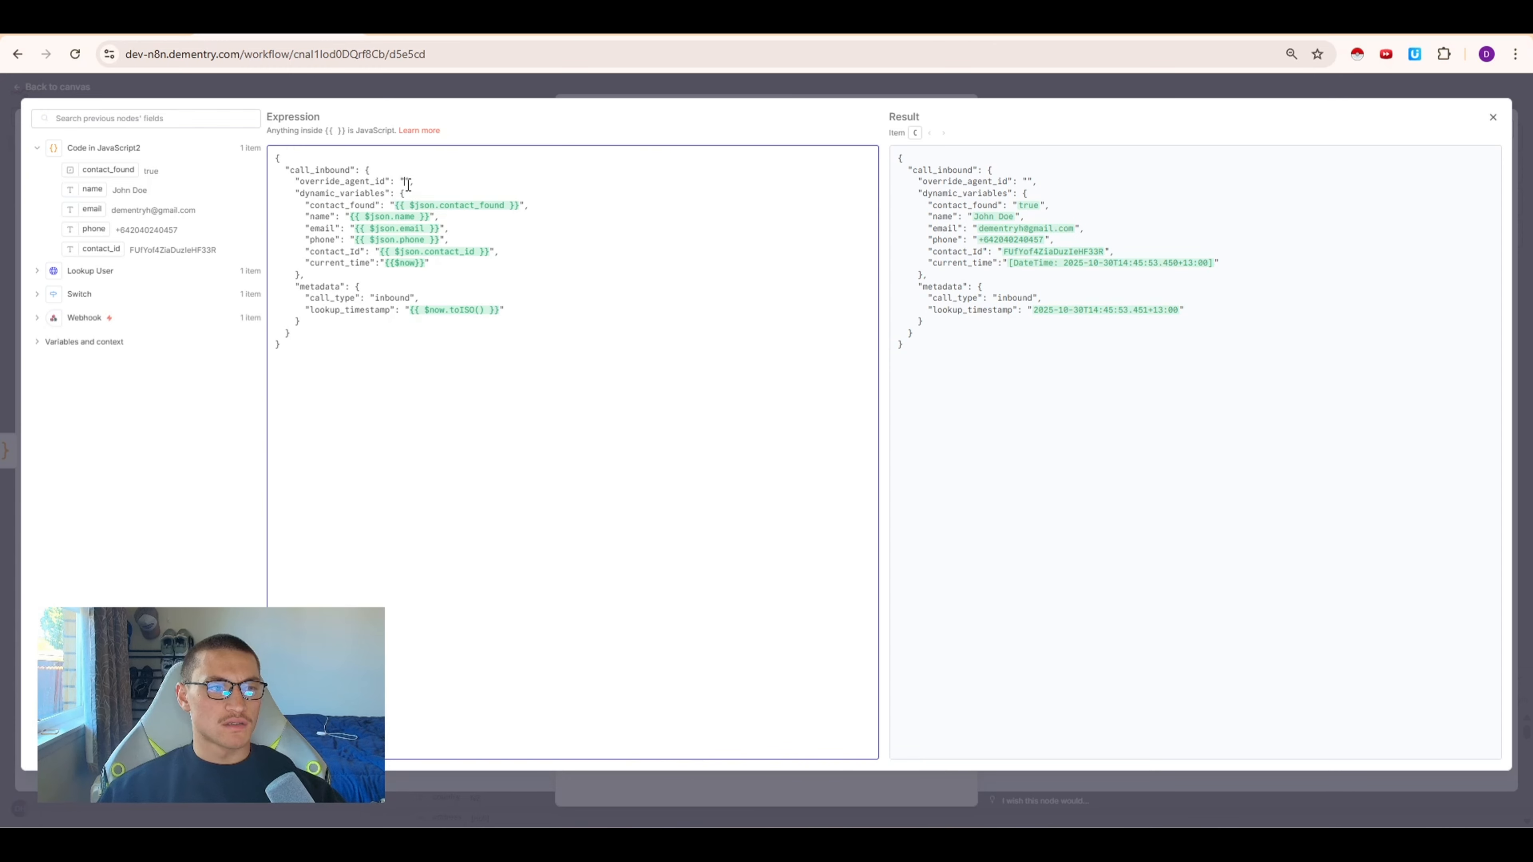
type("agent_fb483708c57e2d42778a003b7d")
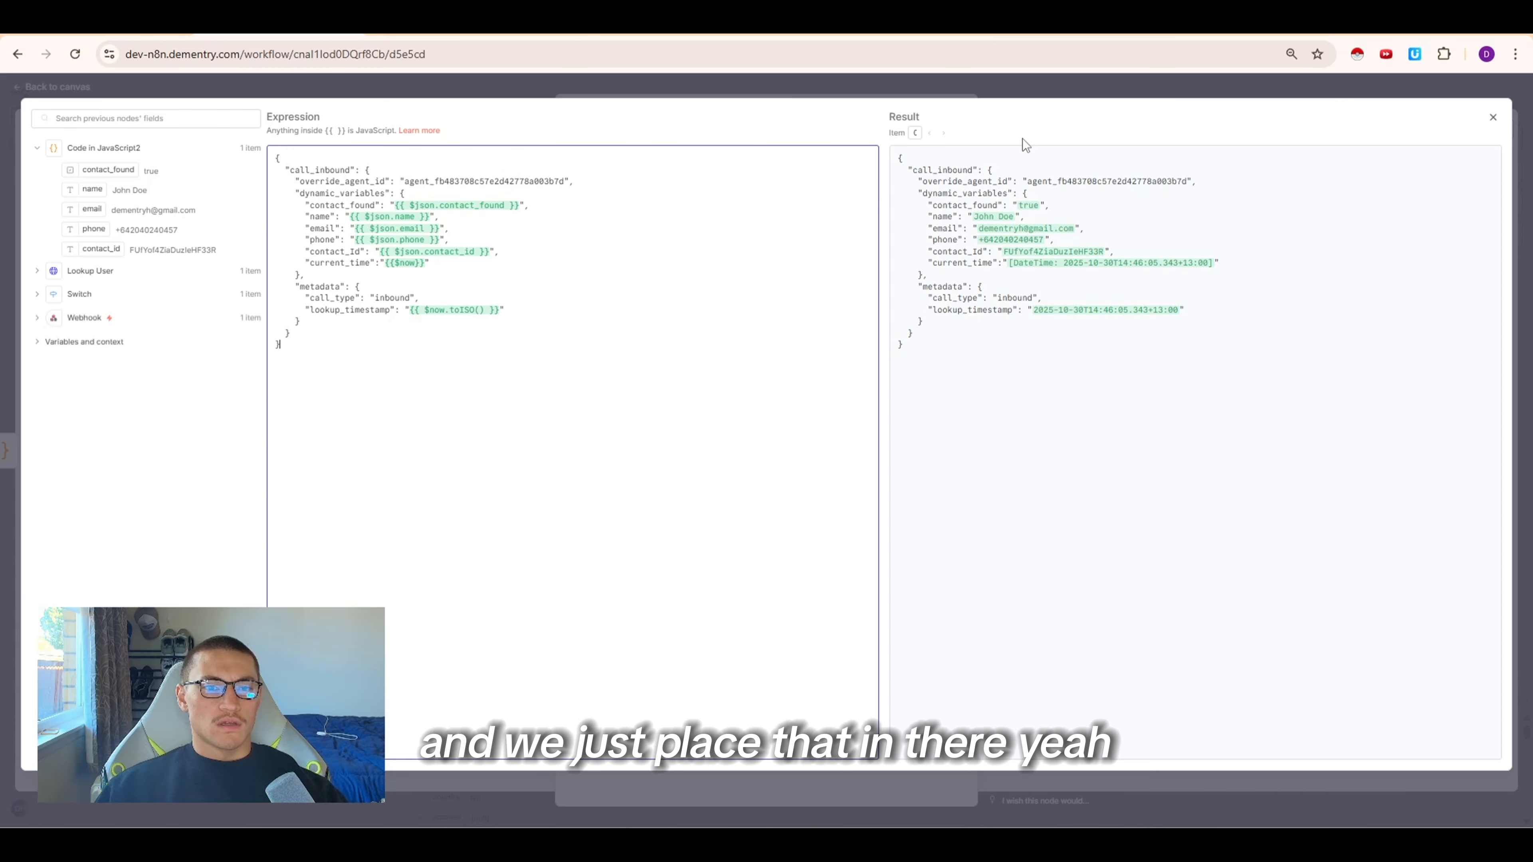
left_click(1029, 95)
left_click(1204, 101)
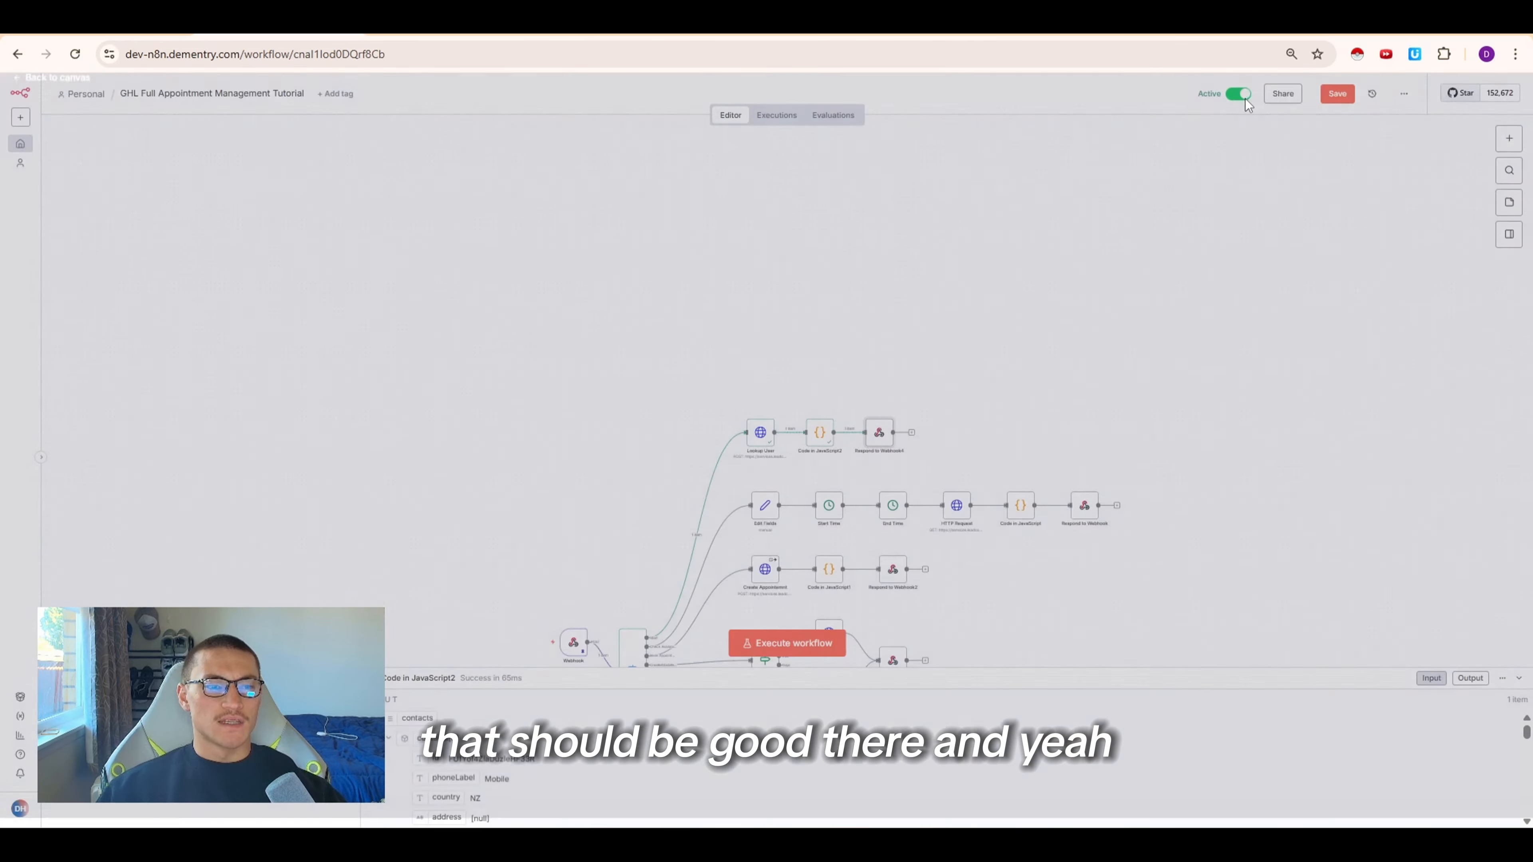
left_click(1334, 93)
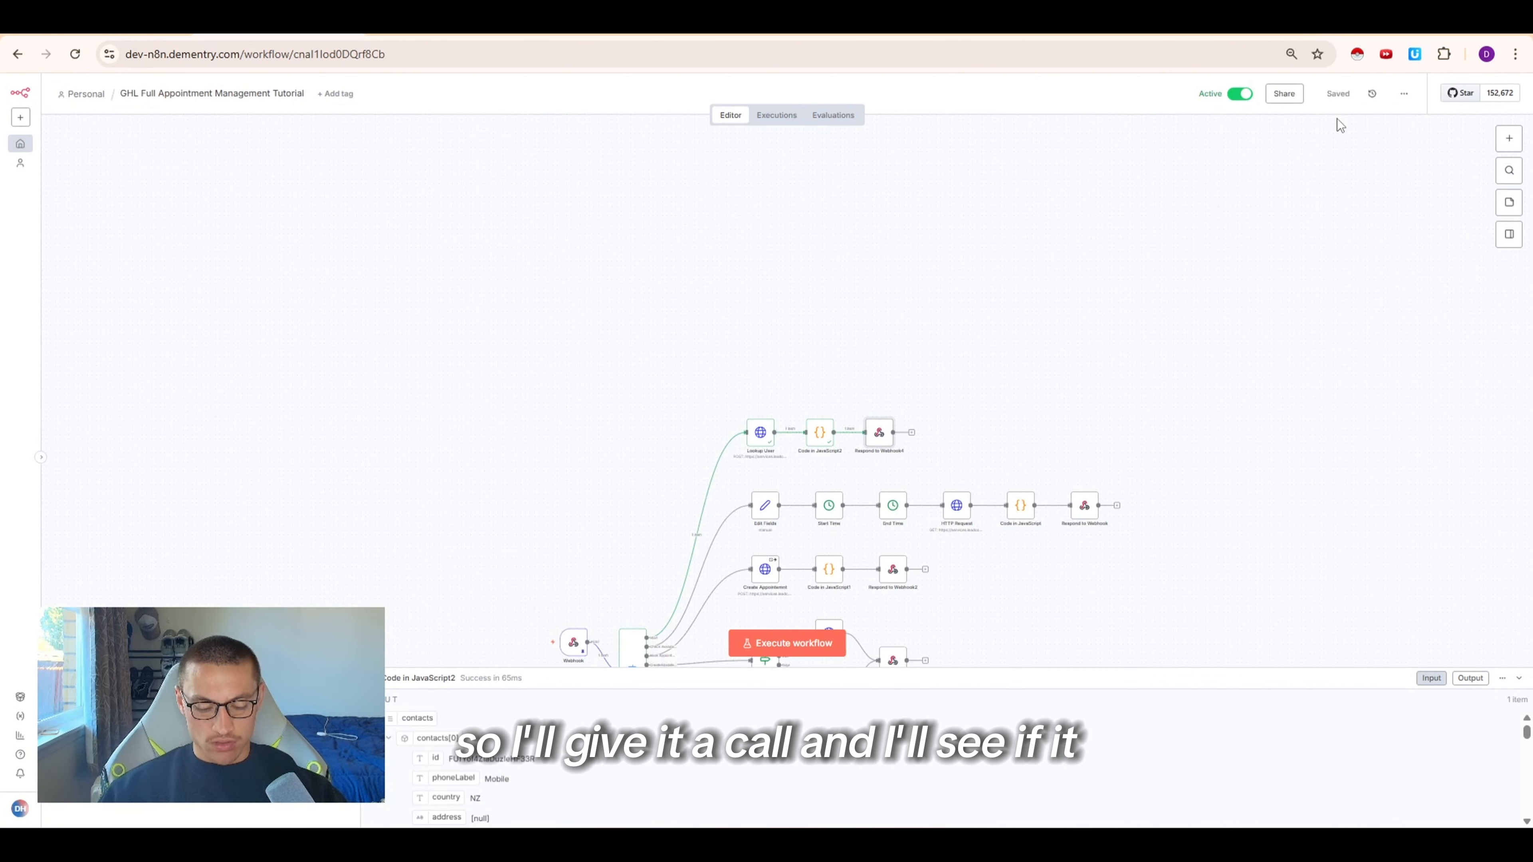
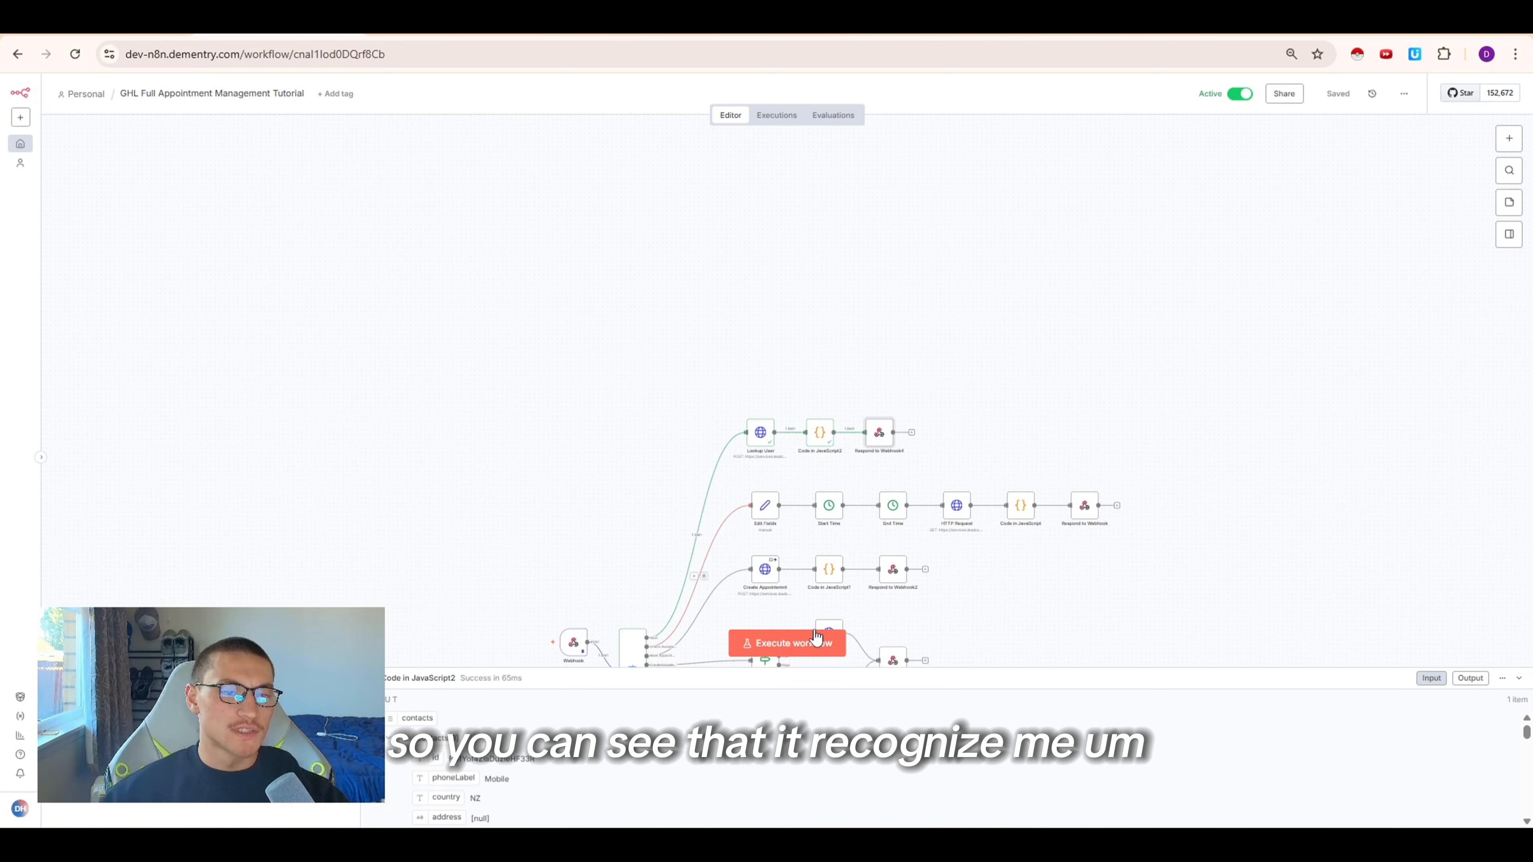
Inspect the latest execution's webhook output for the call analysis summary
scroll(694, 435, "down", 4)
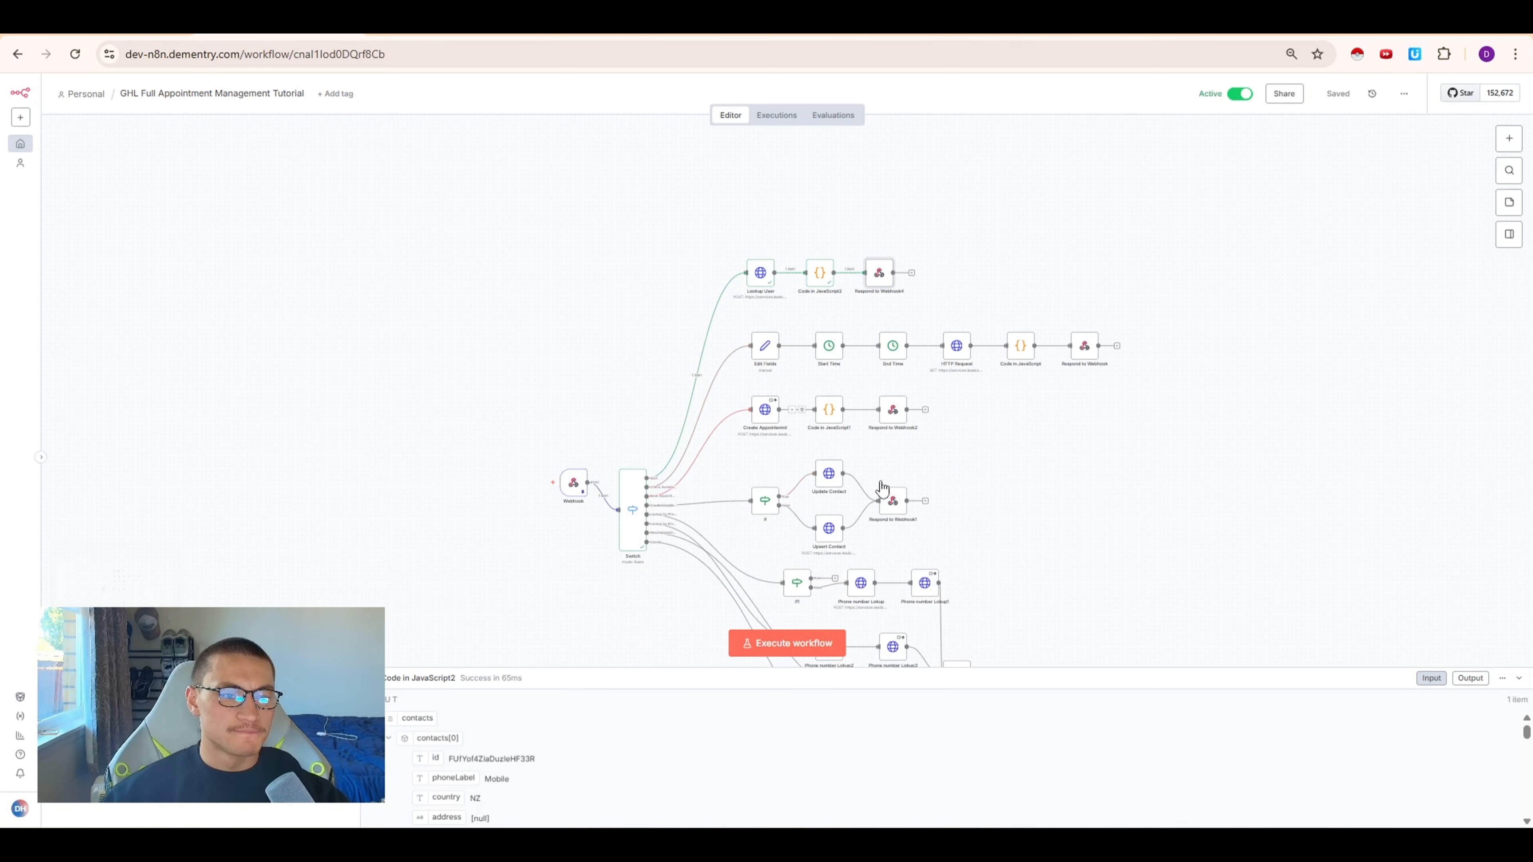
scroll(797, 236, "down", 1)
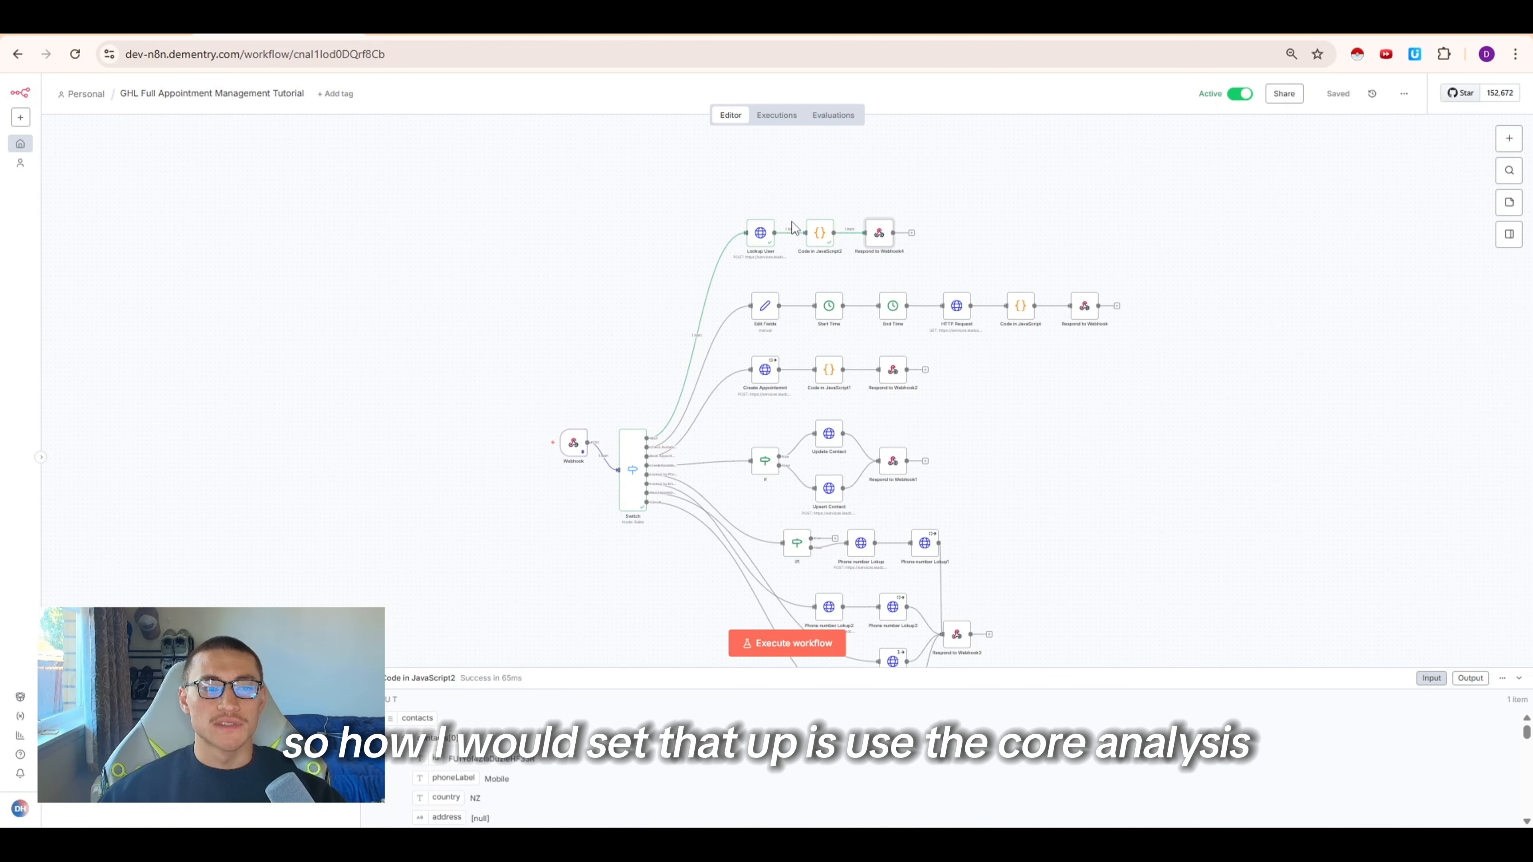
left_click(777, 115)
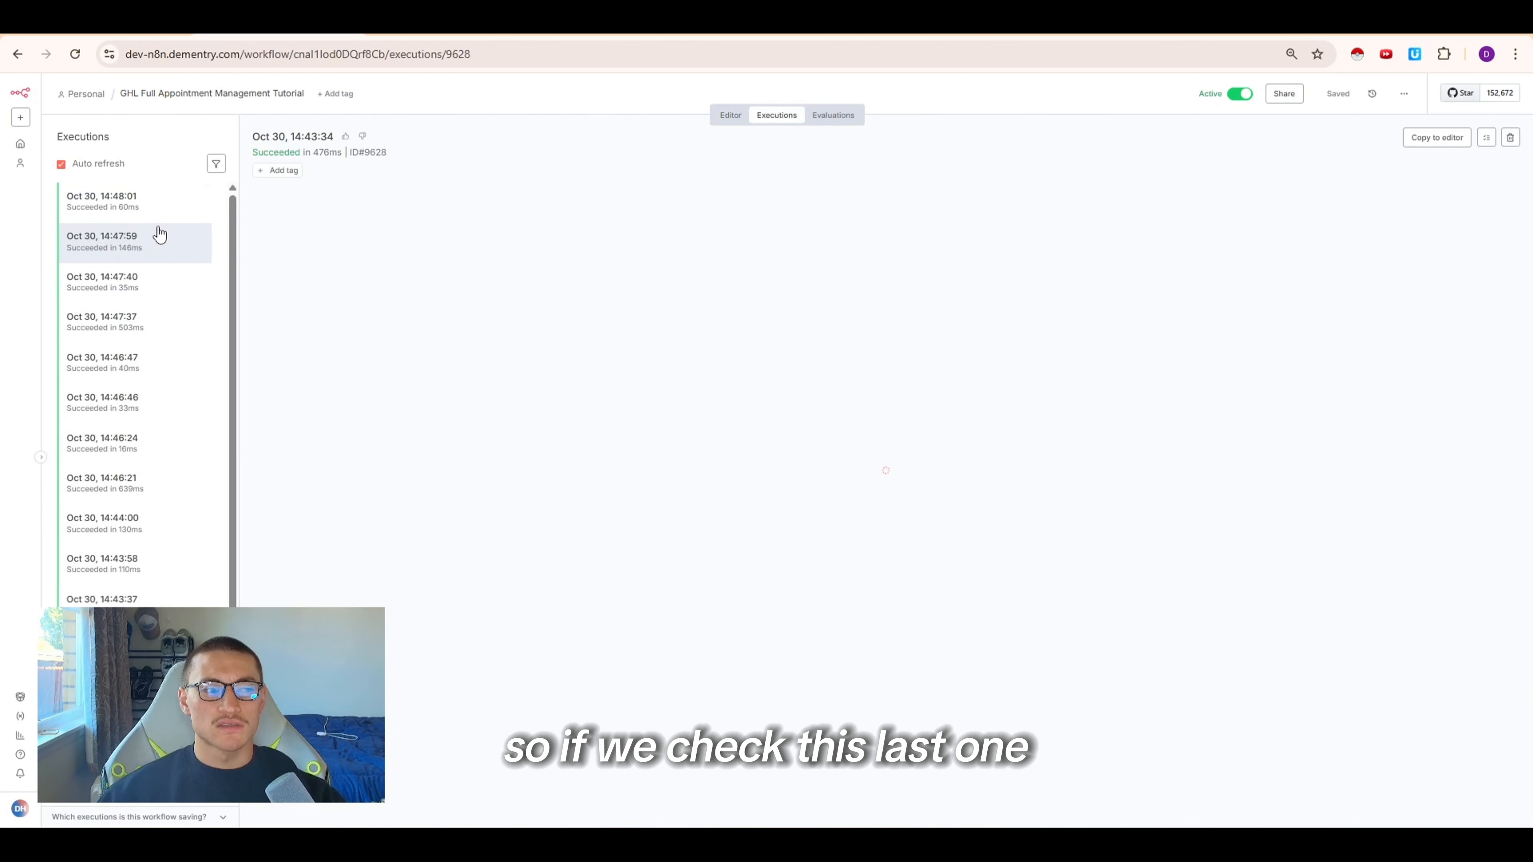
left_click(126, 202)
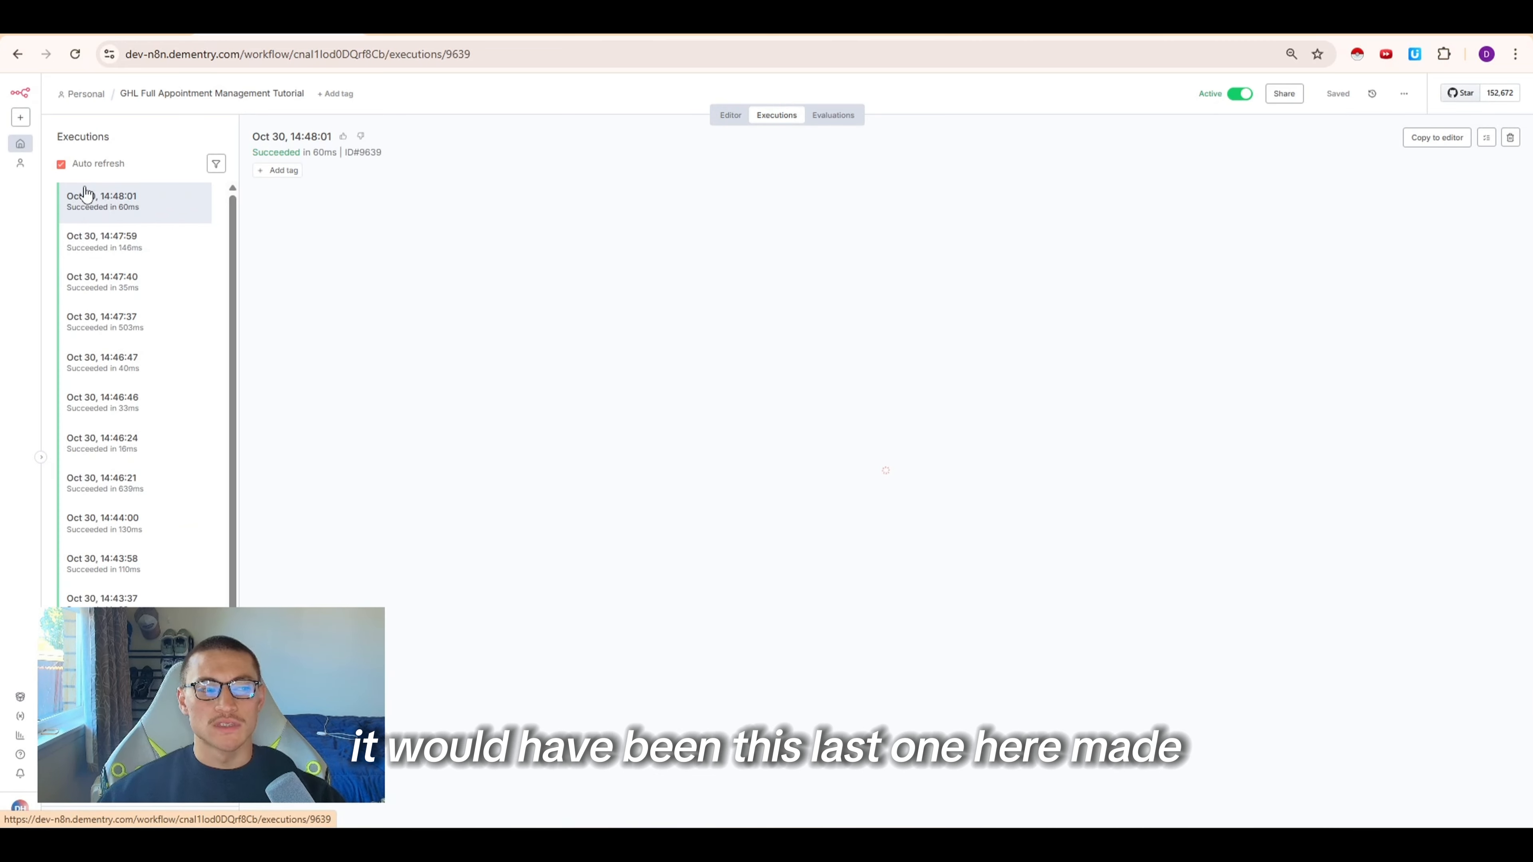
double_click(650, 366)
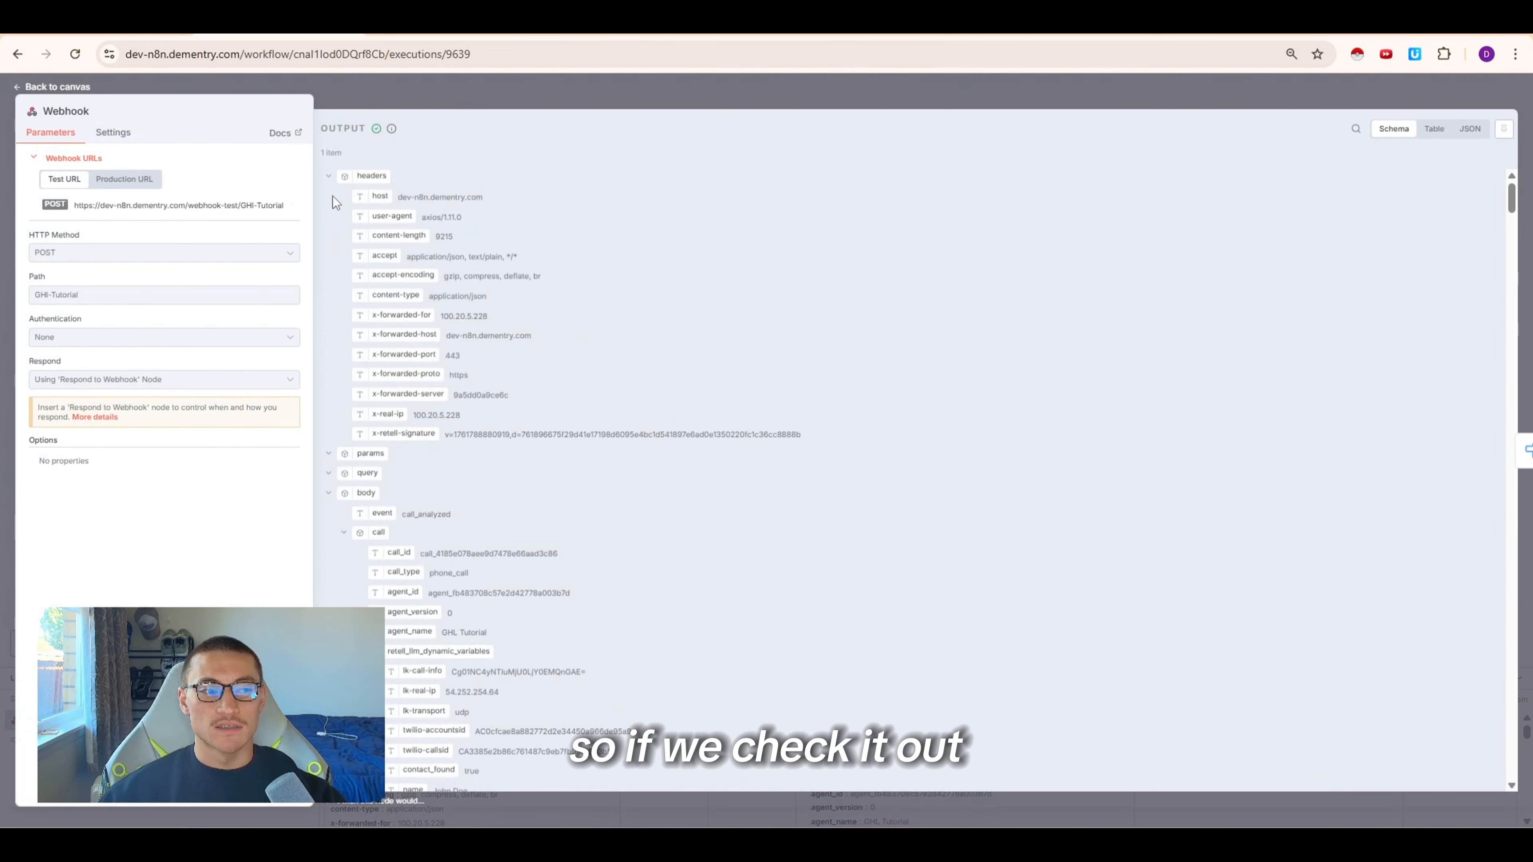
left_click(328, 176)
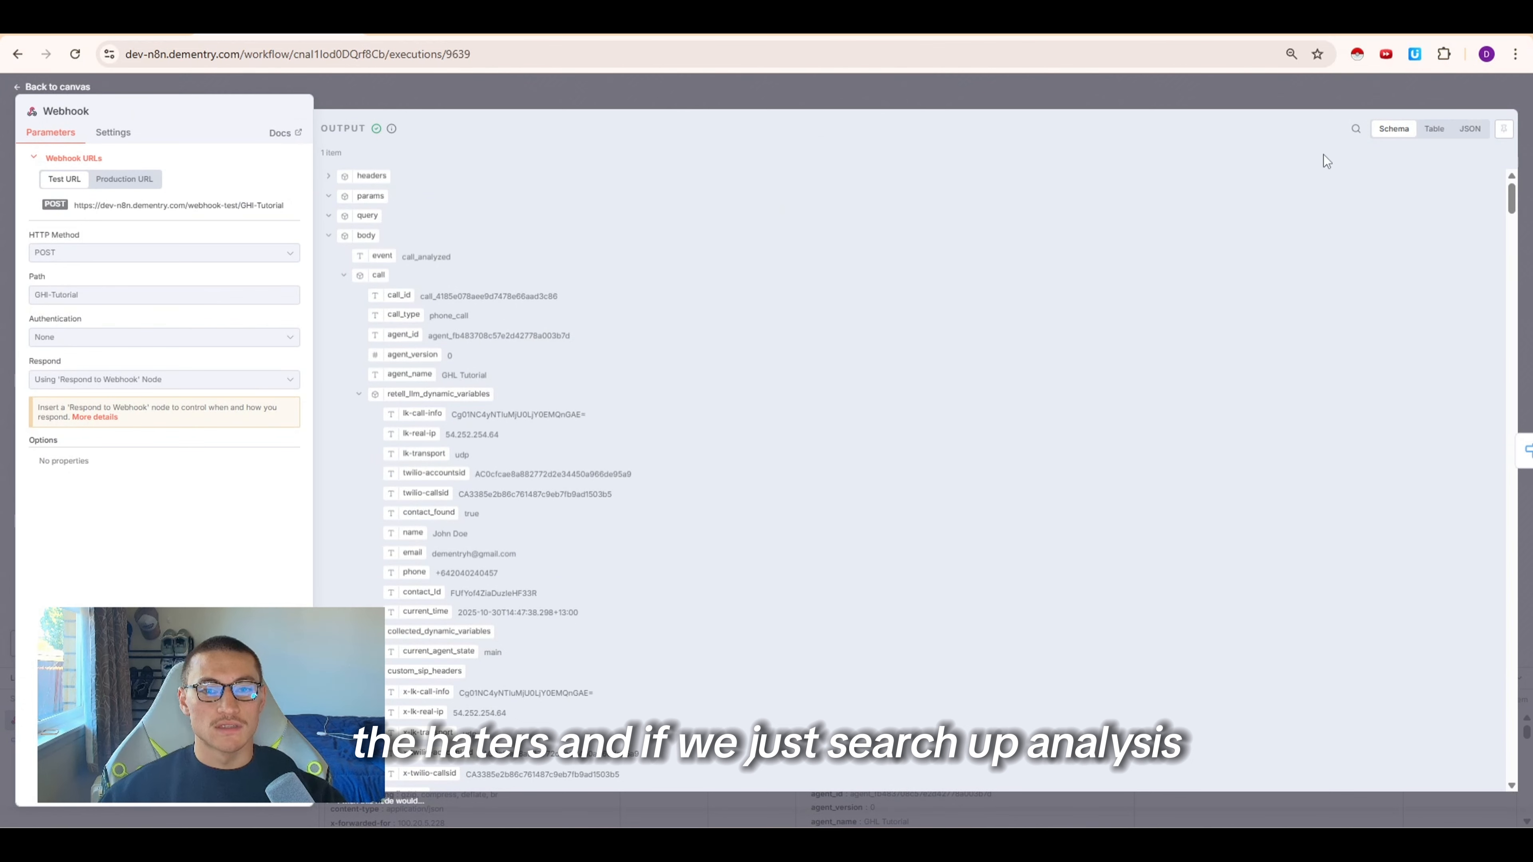
left_click(1356, 129)
type("analys")
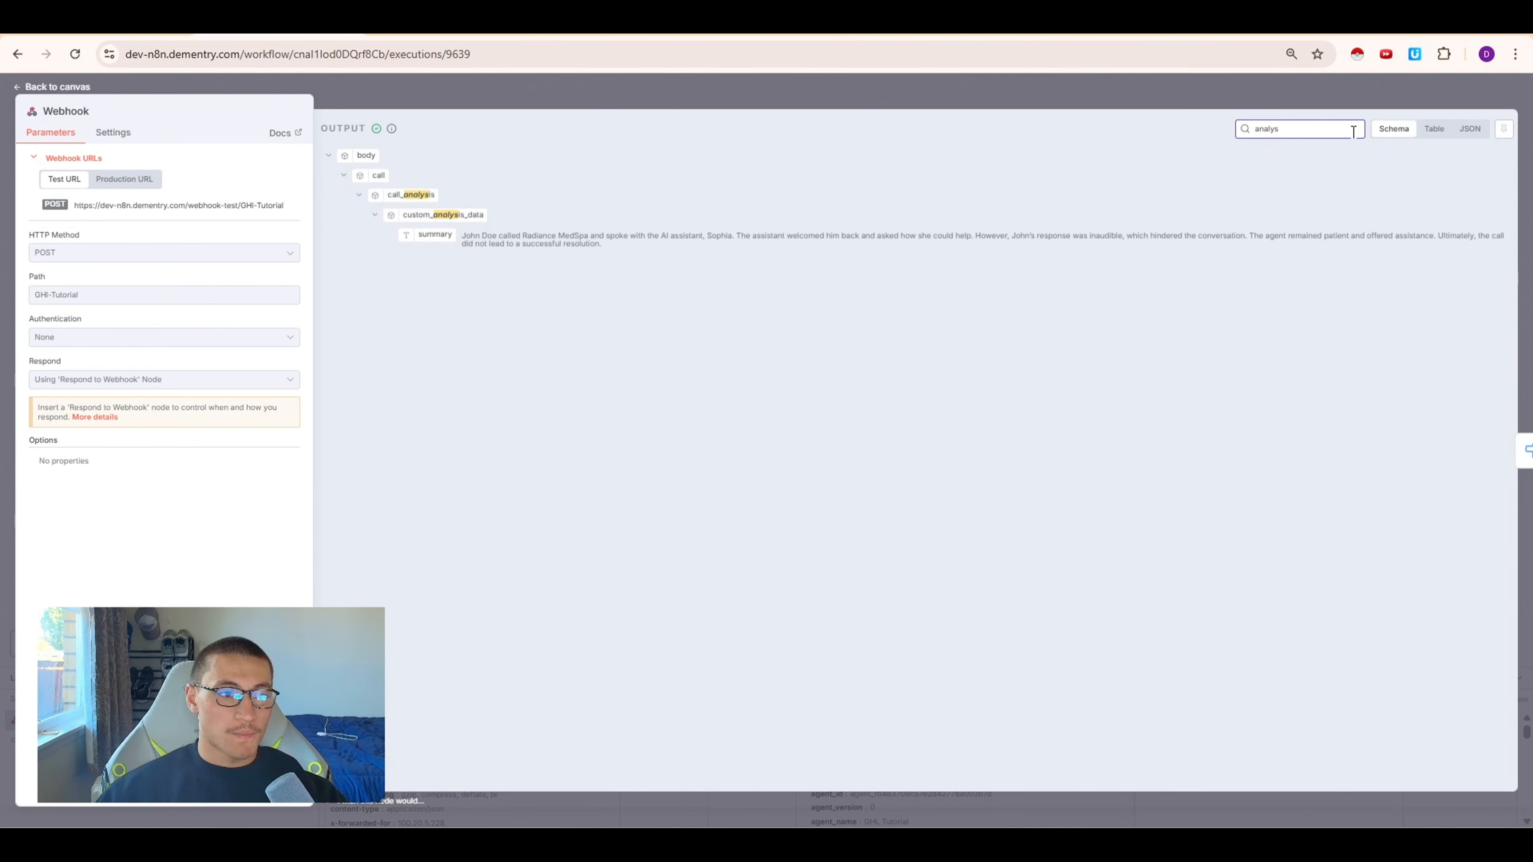
left_click_drag(516, 236, 1092, 240)
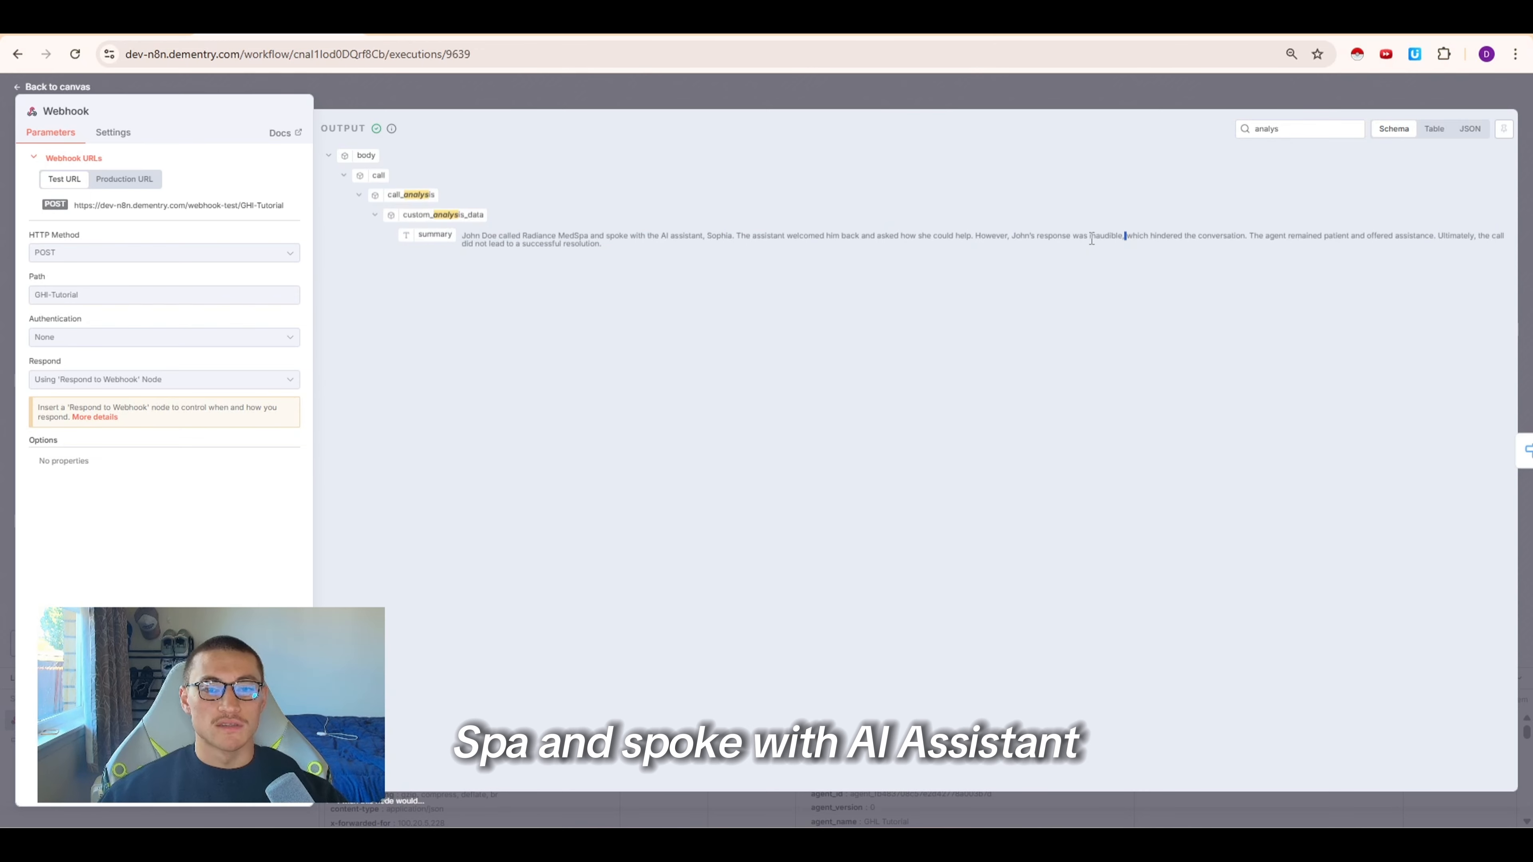
Copy the latest execution's data into the workflow editor
left_click(746, 91)
left_click(1434, 140)
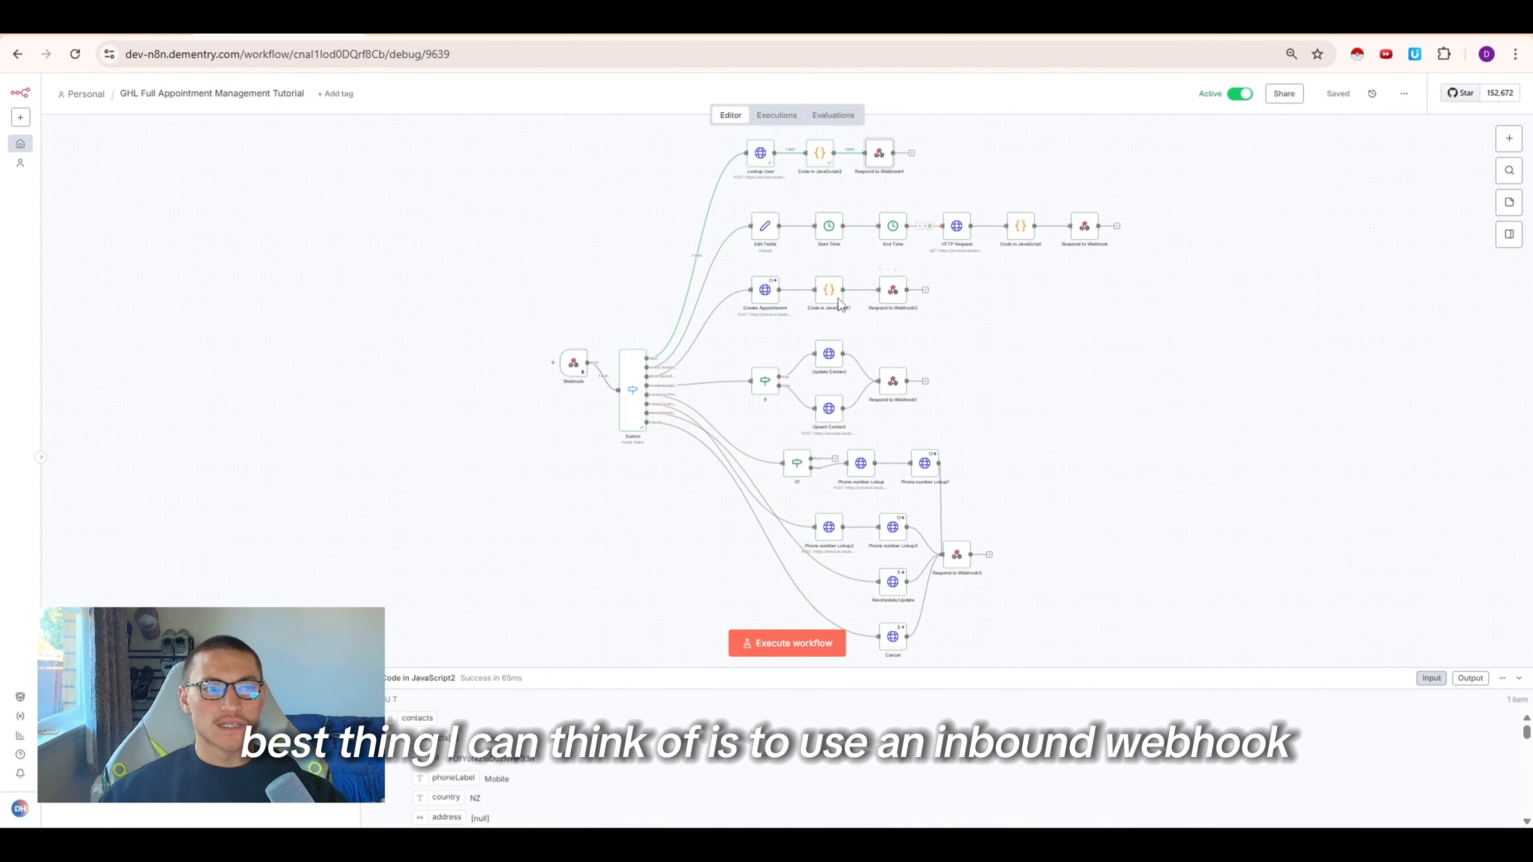
Switch to GoHighLevel and start a new automation workflow from scratch
scroll(970, 555, "down", 3)
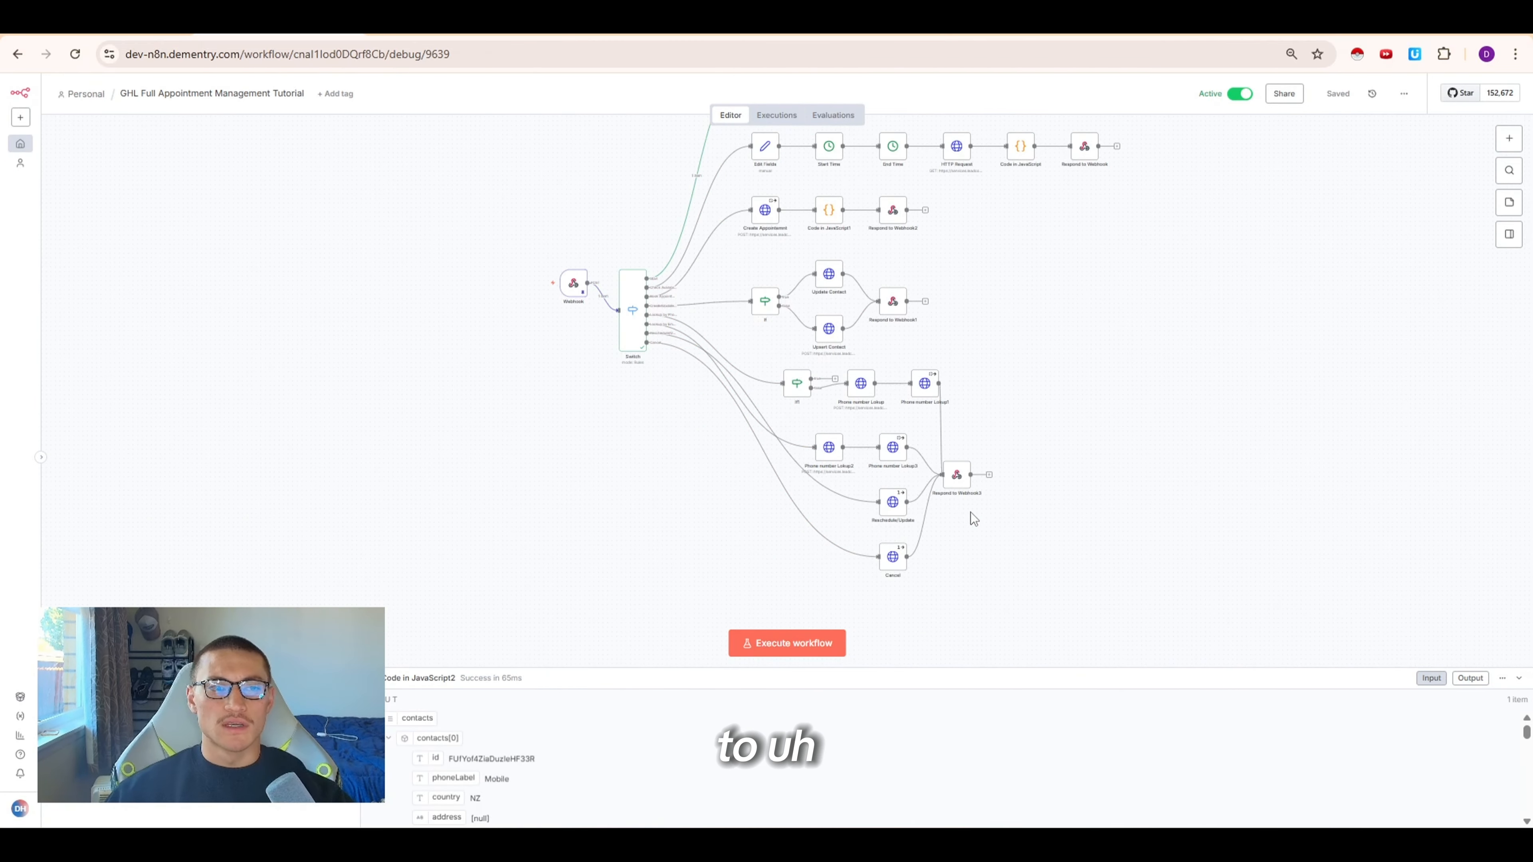
left_click(603, 26)
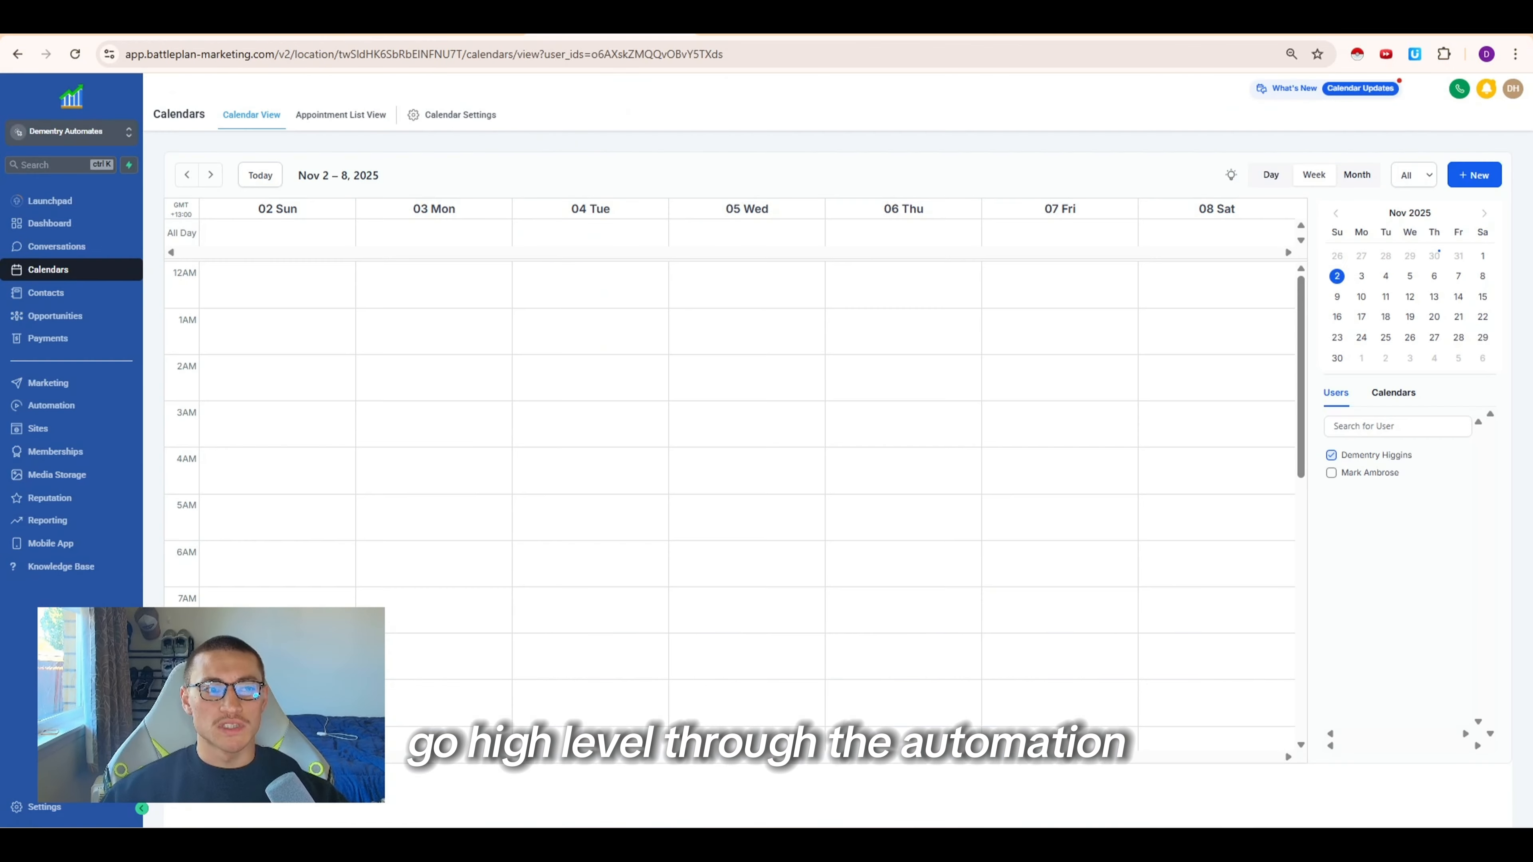
left_click(53, 405)
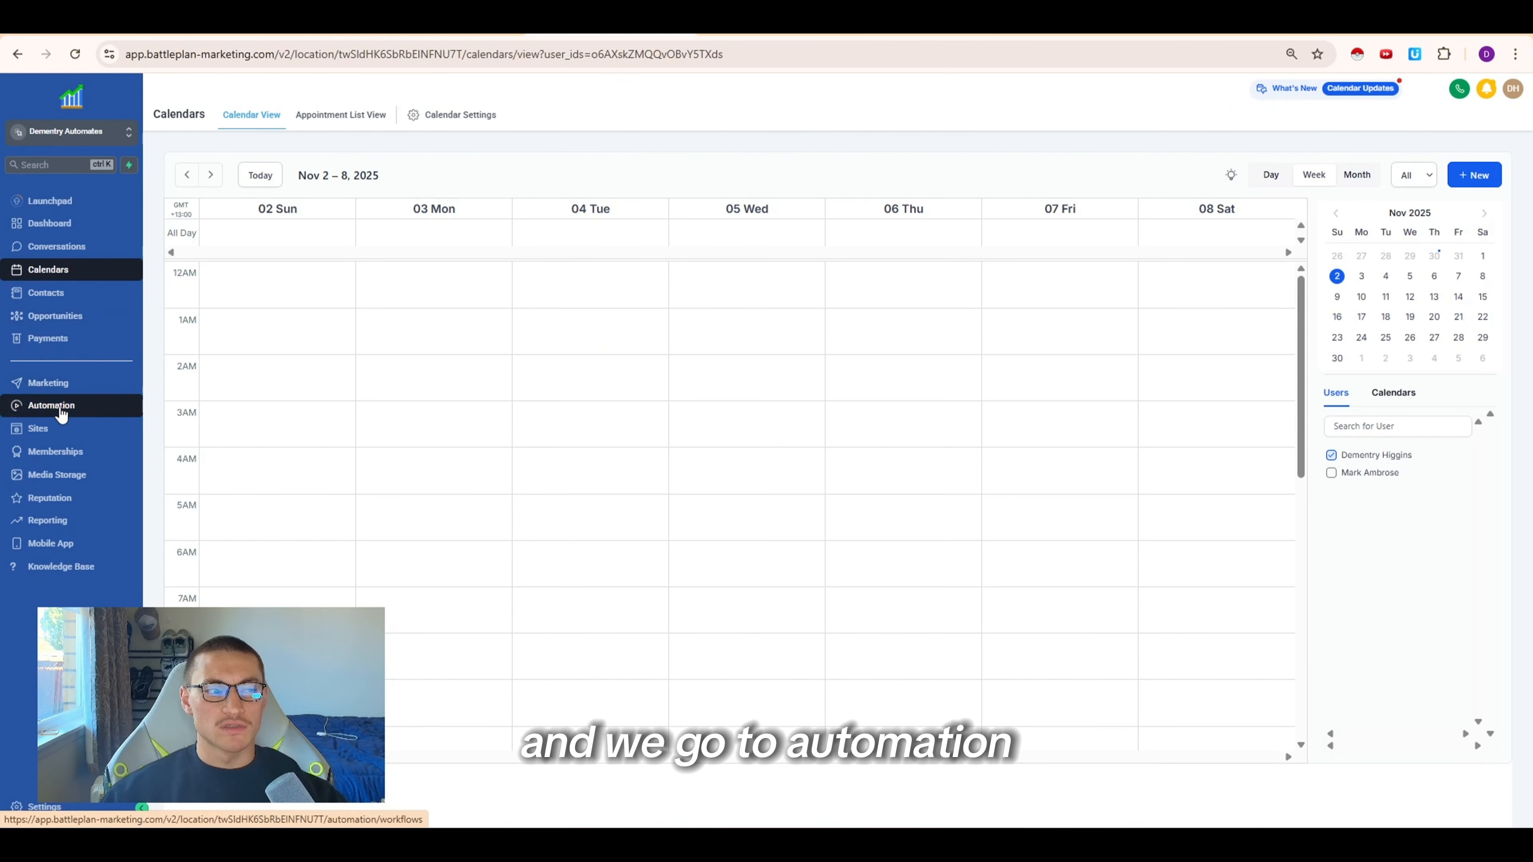
left_click(844, 414)
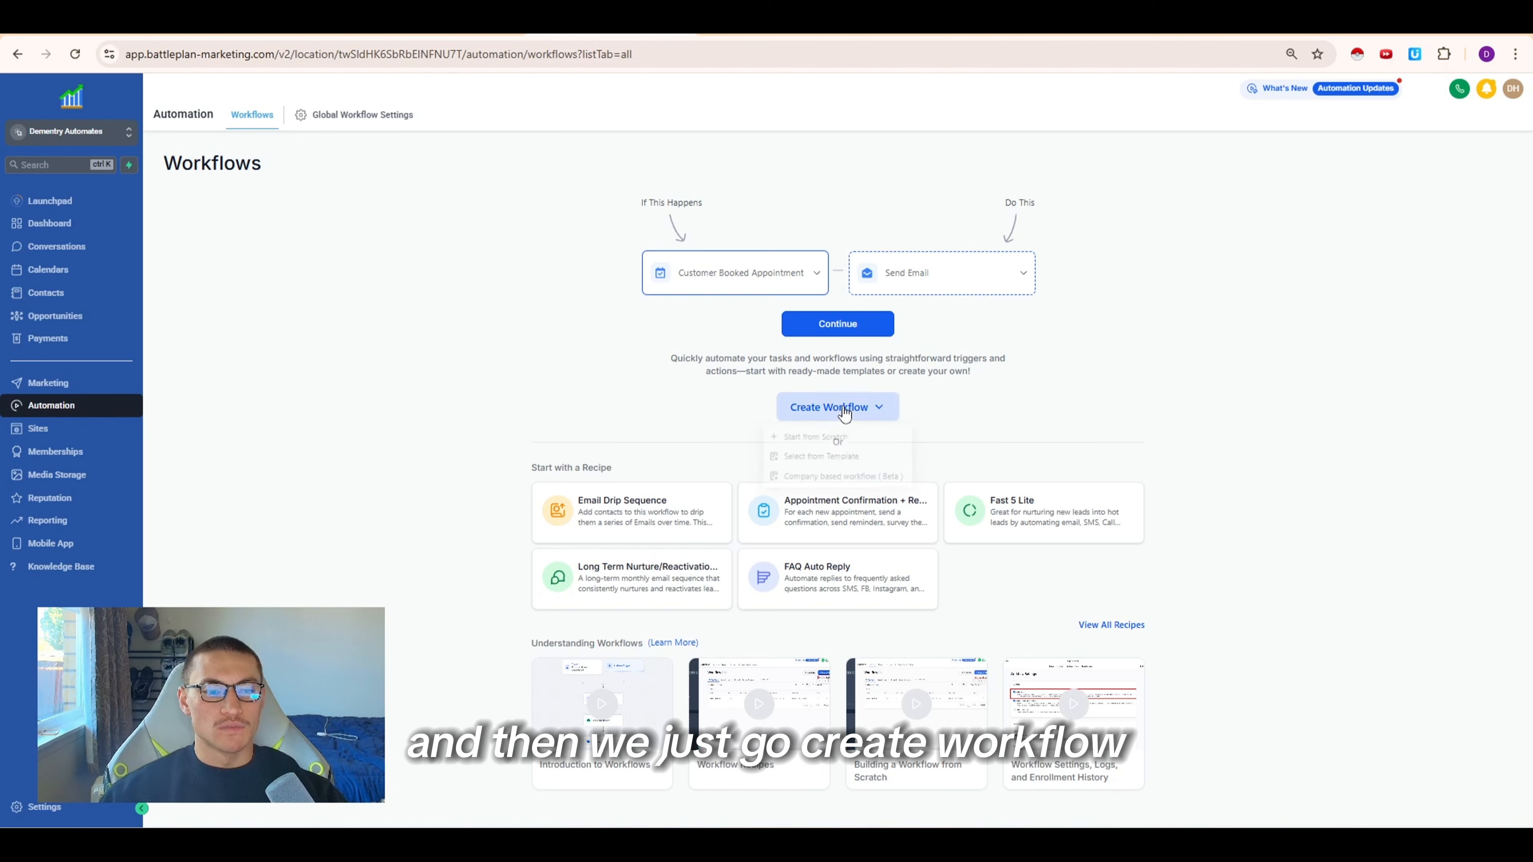
left_click(825, 437)
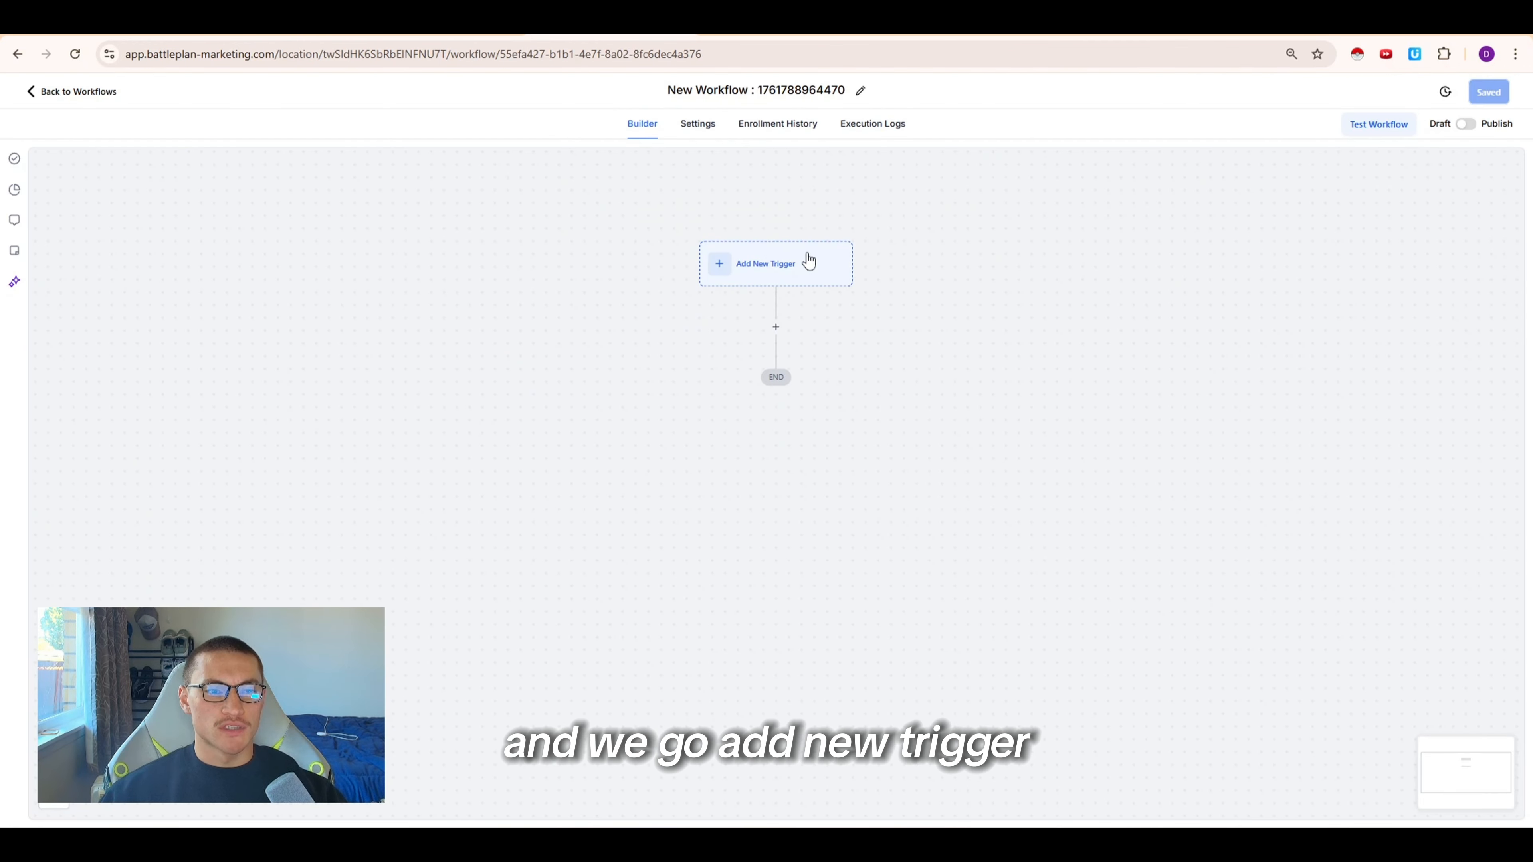
Add an Inbound Webhook trigger to the new workflow and copy its URL
left_click(809, 261)
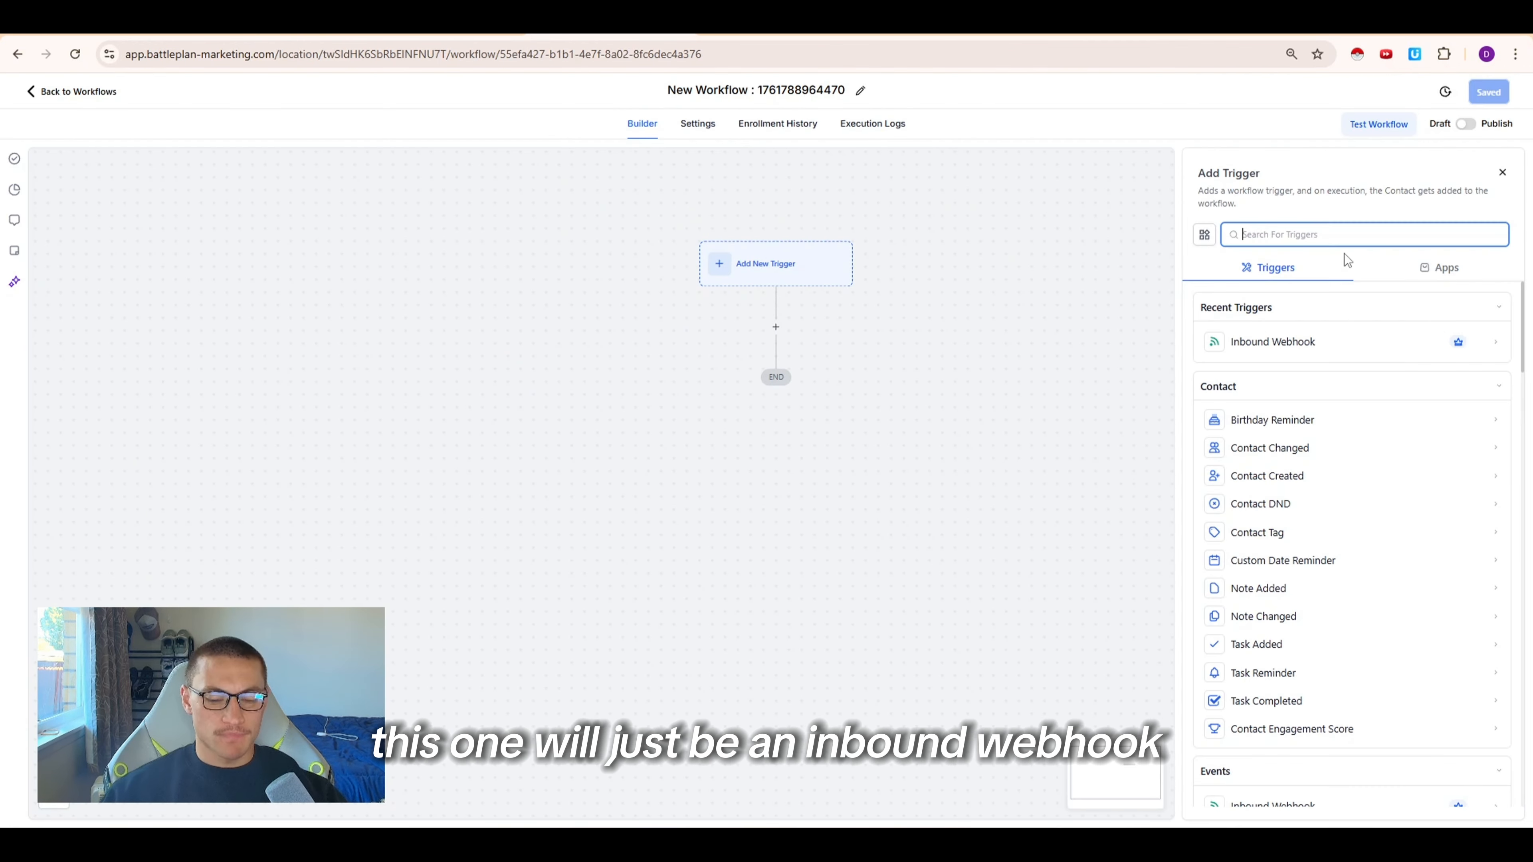
left_click(1243, 343)
left_click(1146, 411)
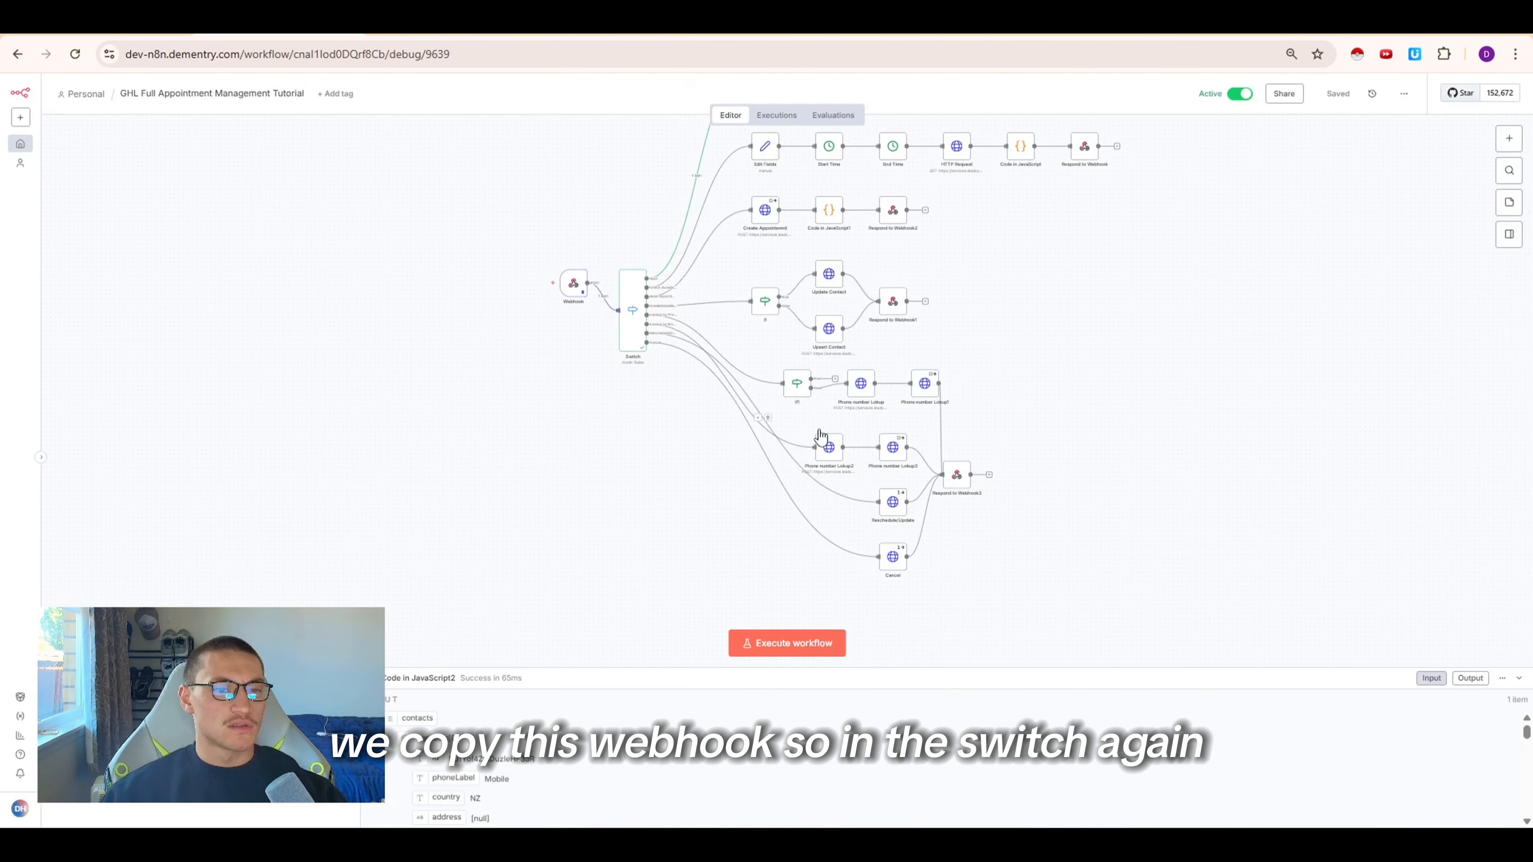
Add a routing rule to the Switch node that checks the body's event field
double_click(633, 338)
scroll(660, 384, "down", 10)
scroll(675, 504, "down", 3)
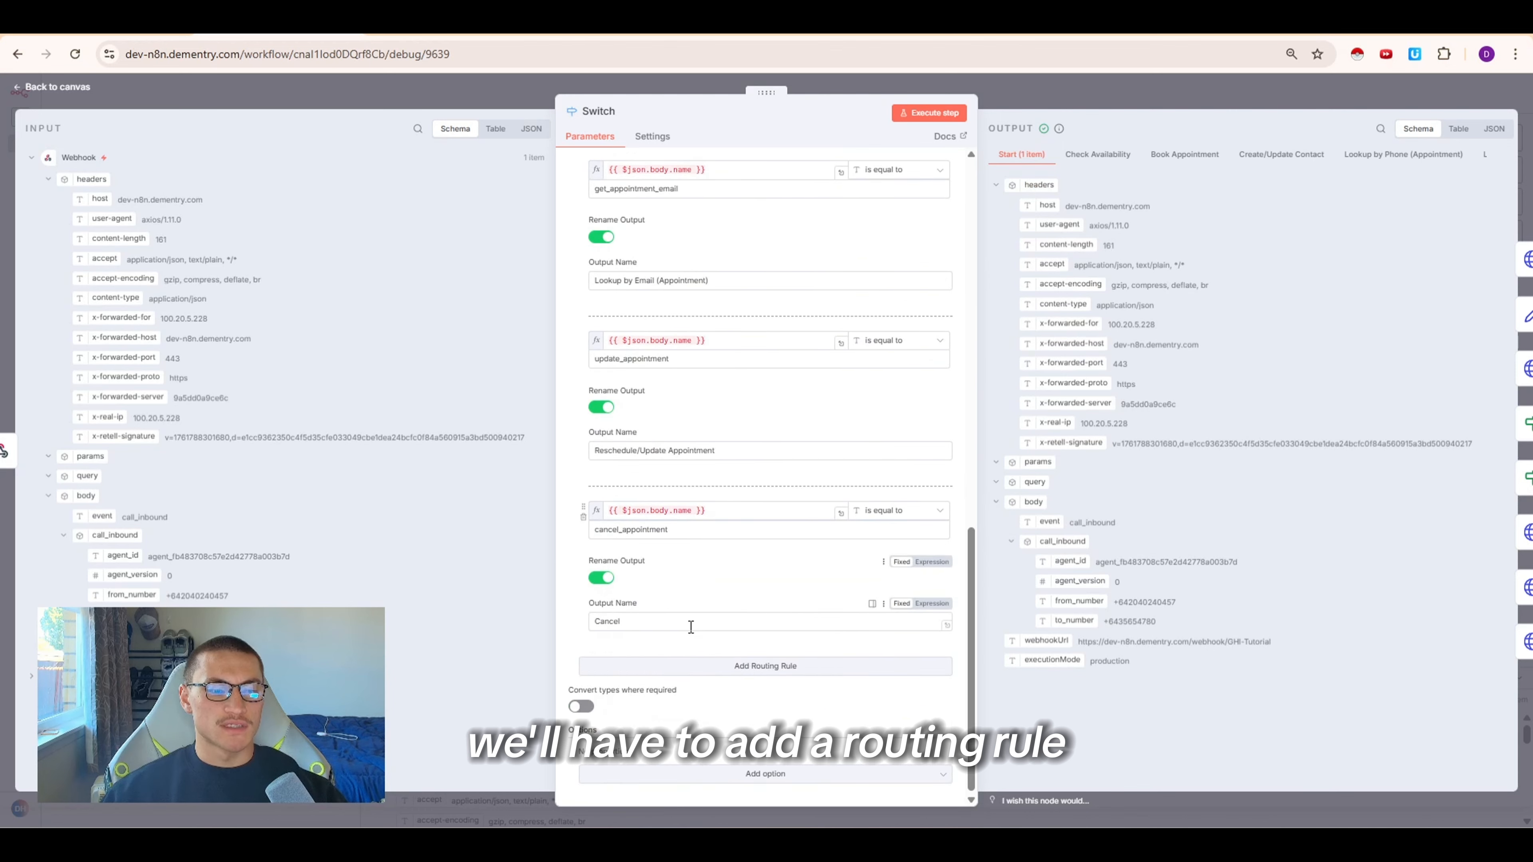
left_click(679, 664)
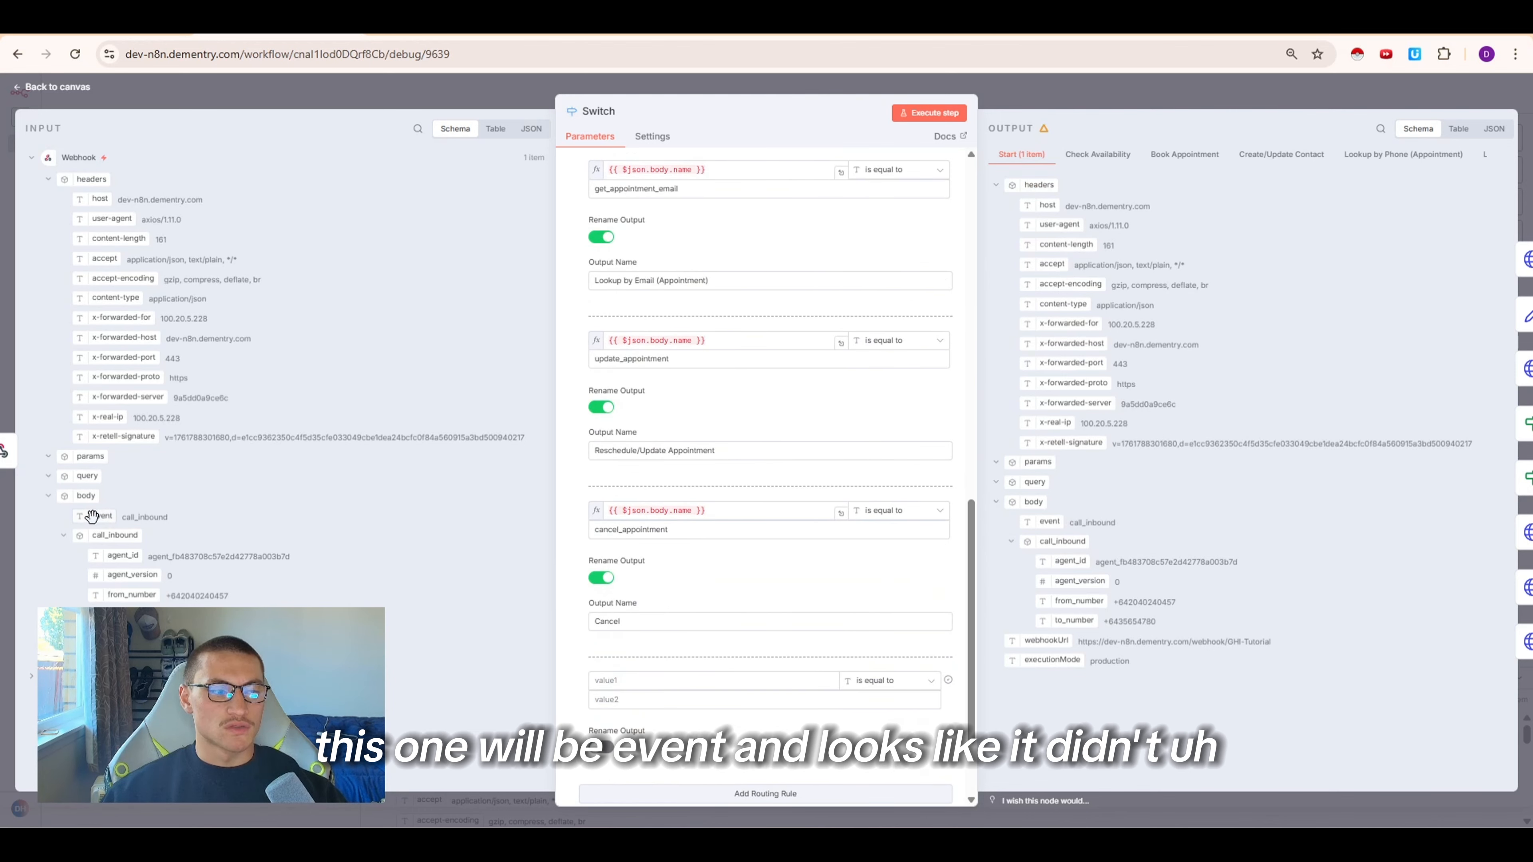
left_click_drag(98, 516, 650, 672)
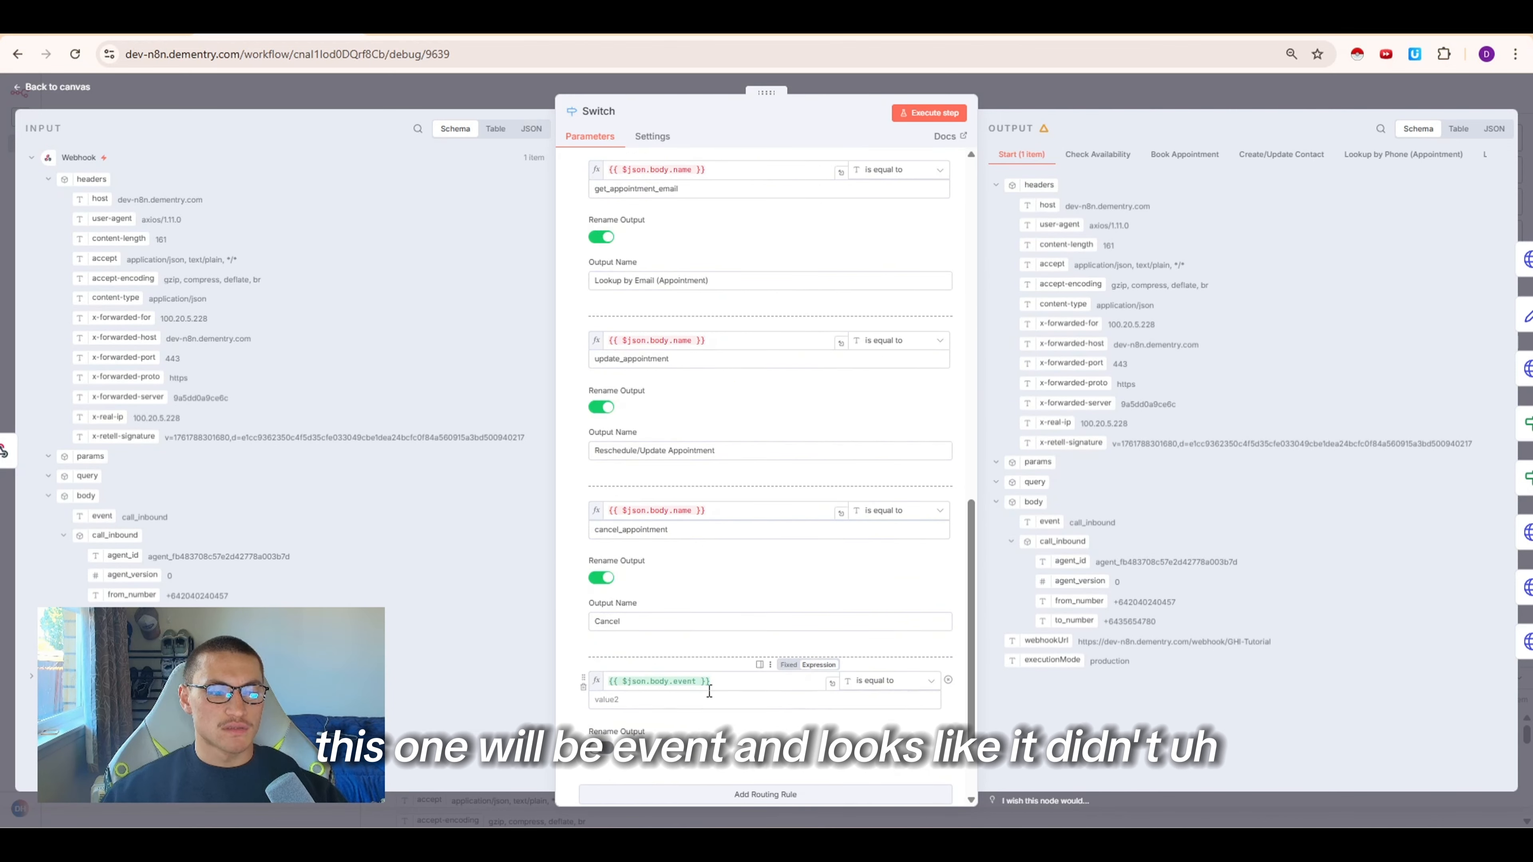
left_click(691, 699)
left_click(426, 97)
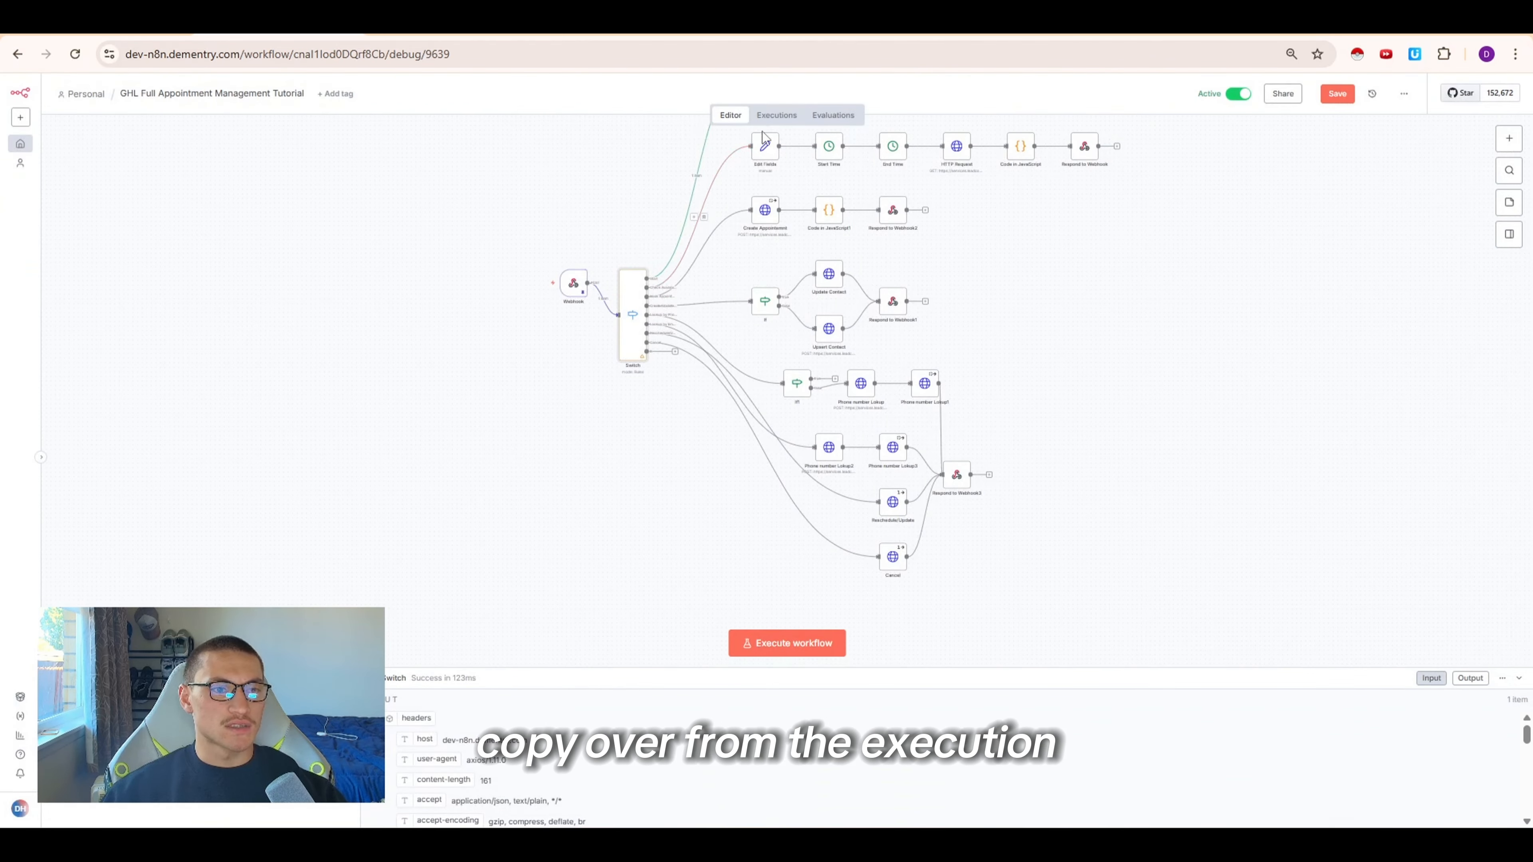
Copy the latest execution's data into the editor again
left_click(761, 119)
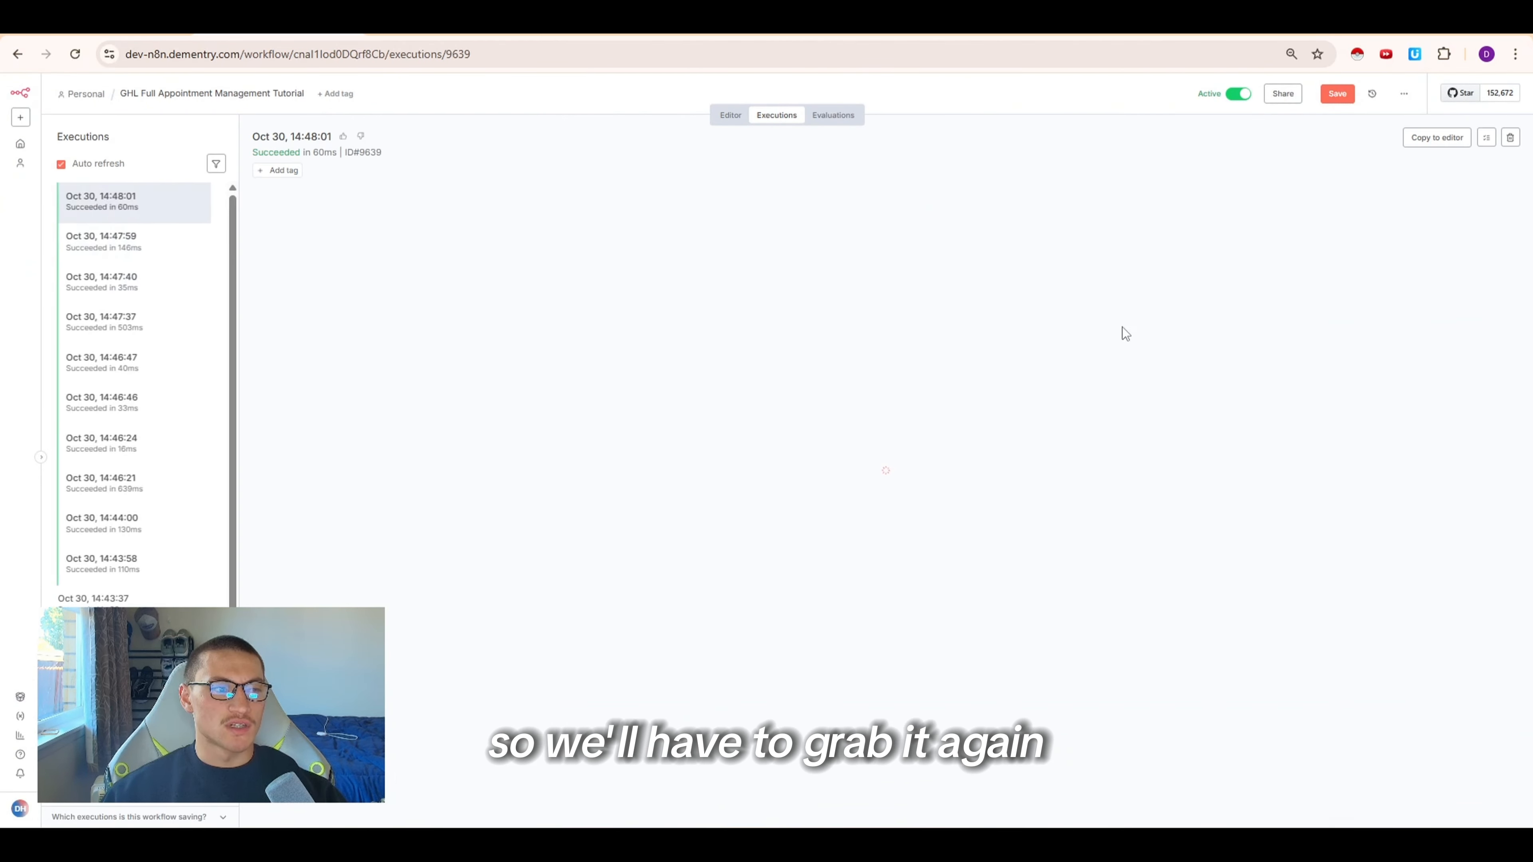
left_click(1431, 139)
left_click(868, 500)
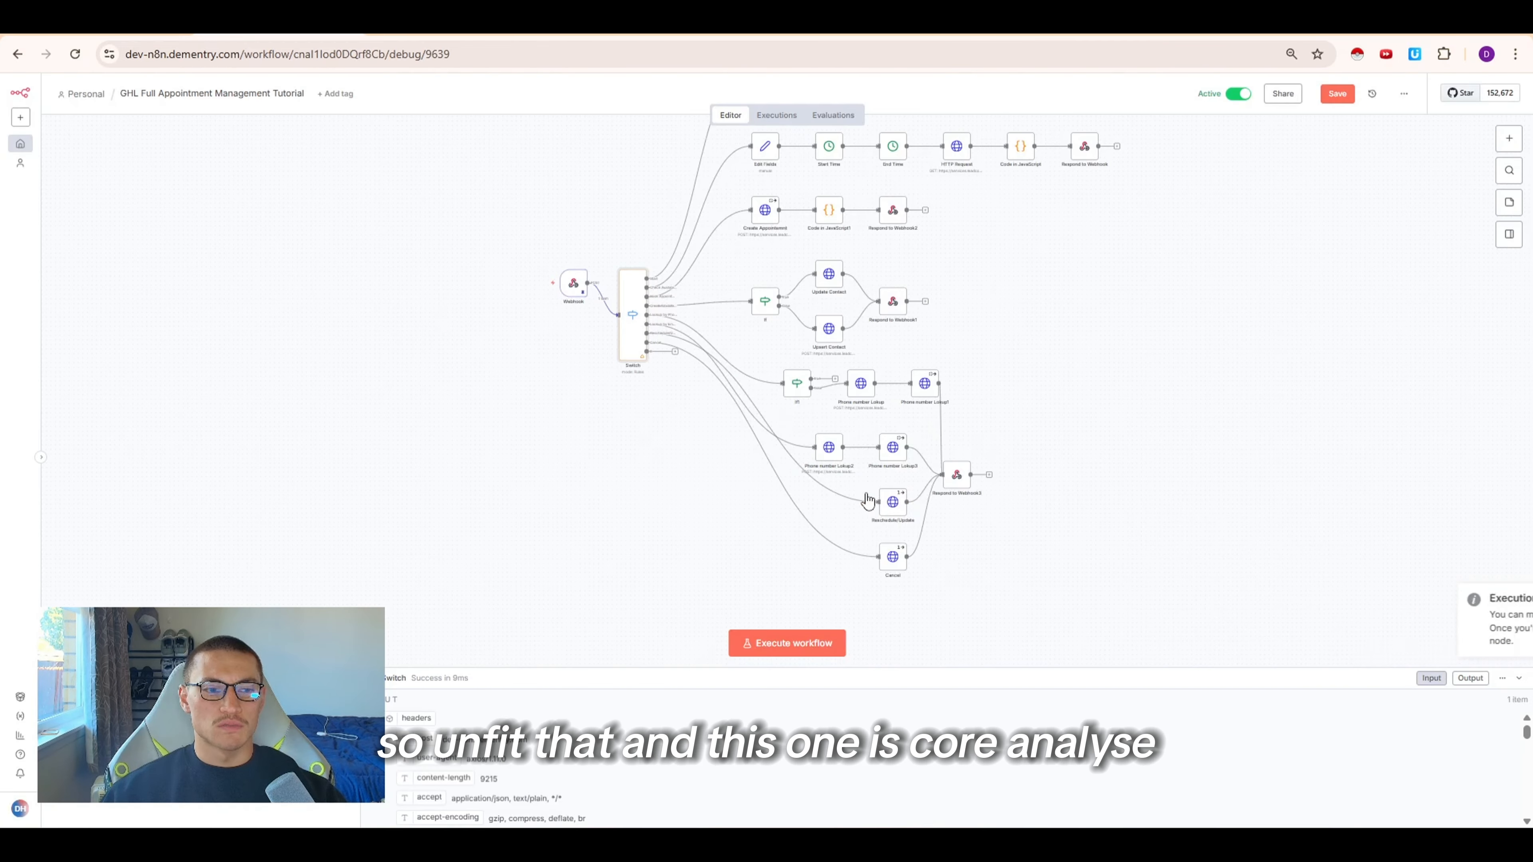
Set the new routing rule to equal call_analyzed and execute the Switch step
double_click(641, 347)
scroll(650, 498, "down", 5)
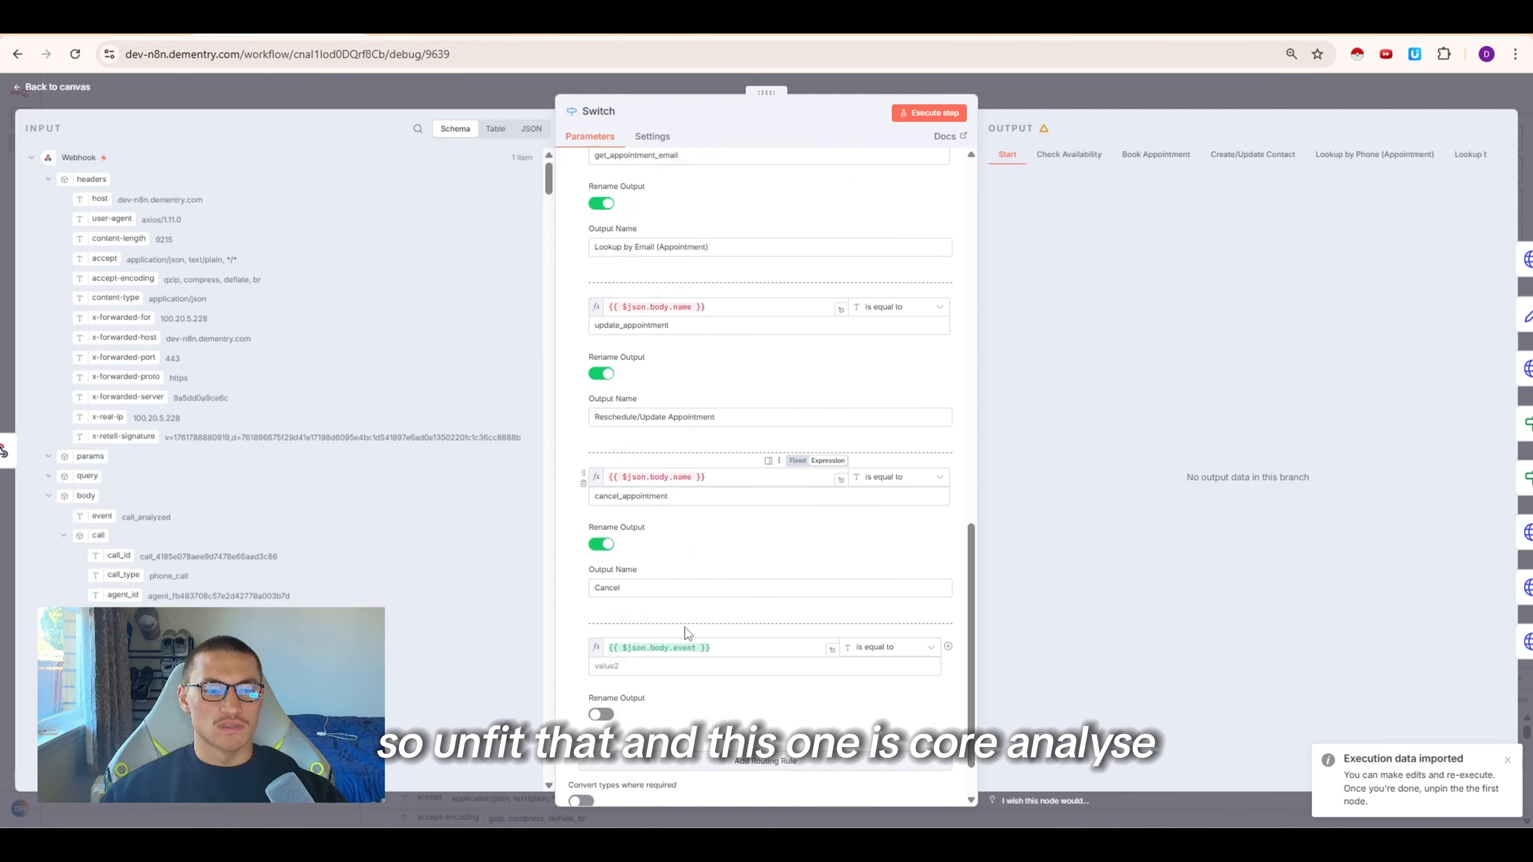
scroll(685, 628, "down", 2)
left_click(664, 553)
double_click(665, 590)
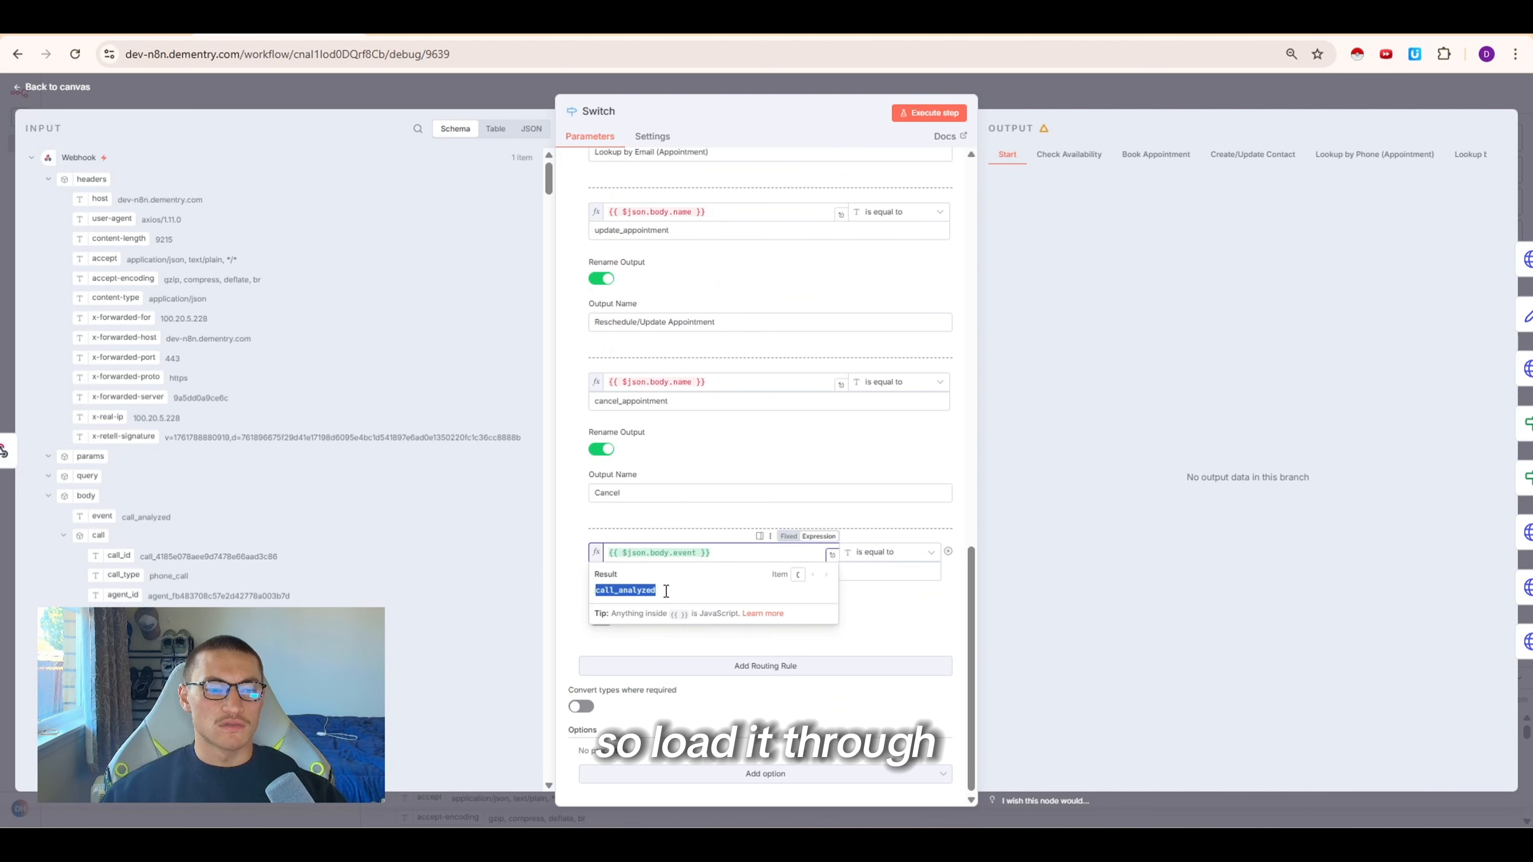
key("ctrl+c")
left_click(658, 577)
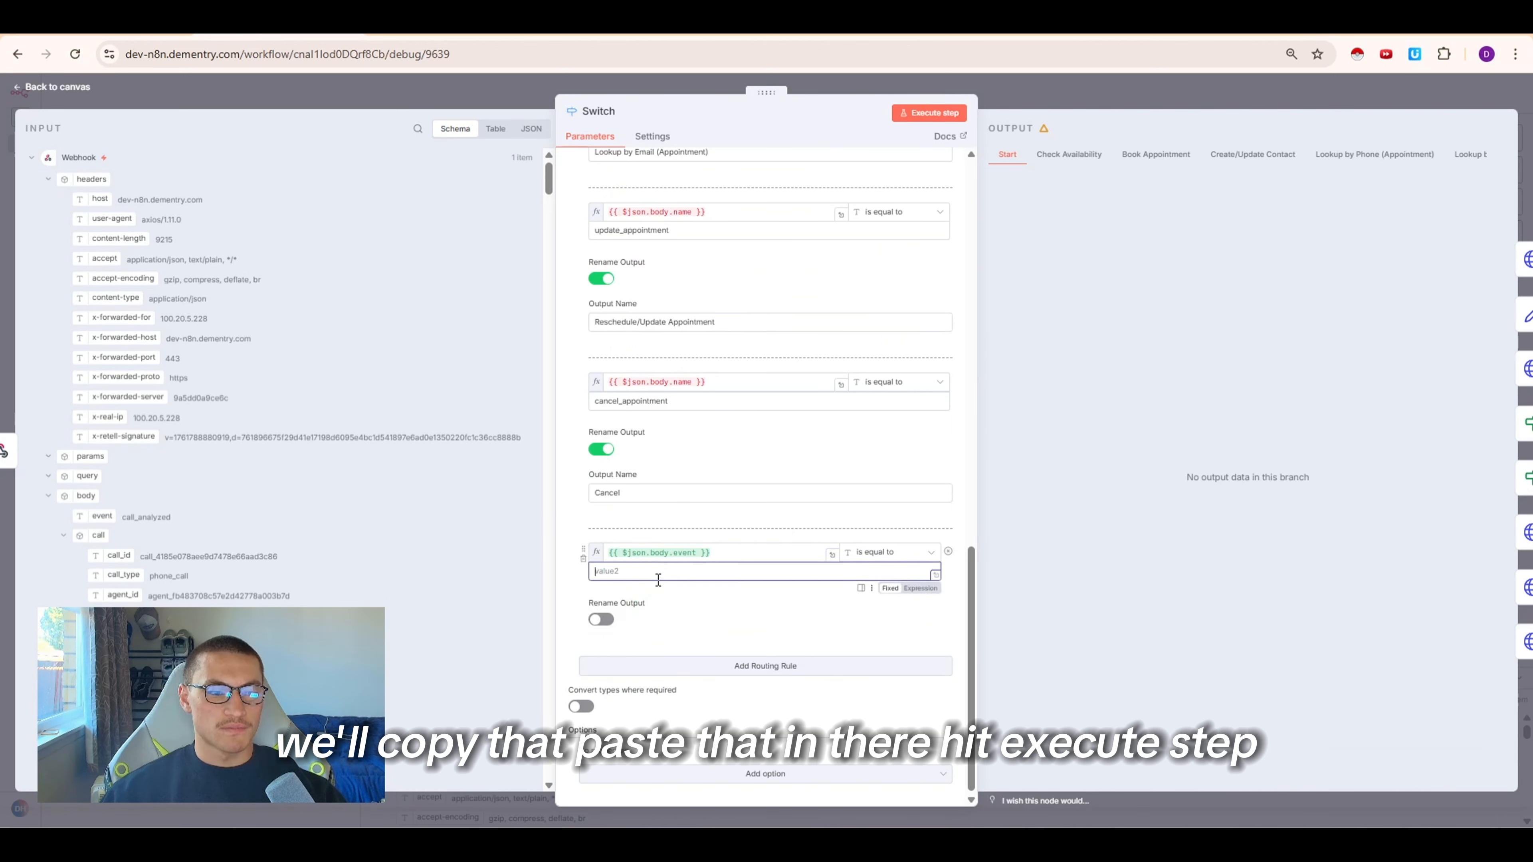
key("ctrl+v")
left_click(930, 113)
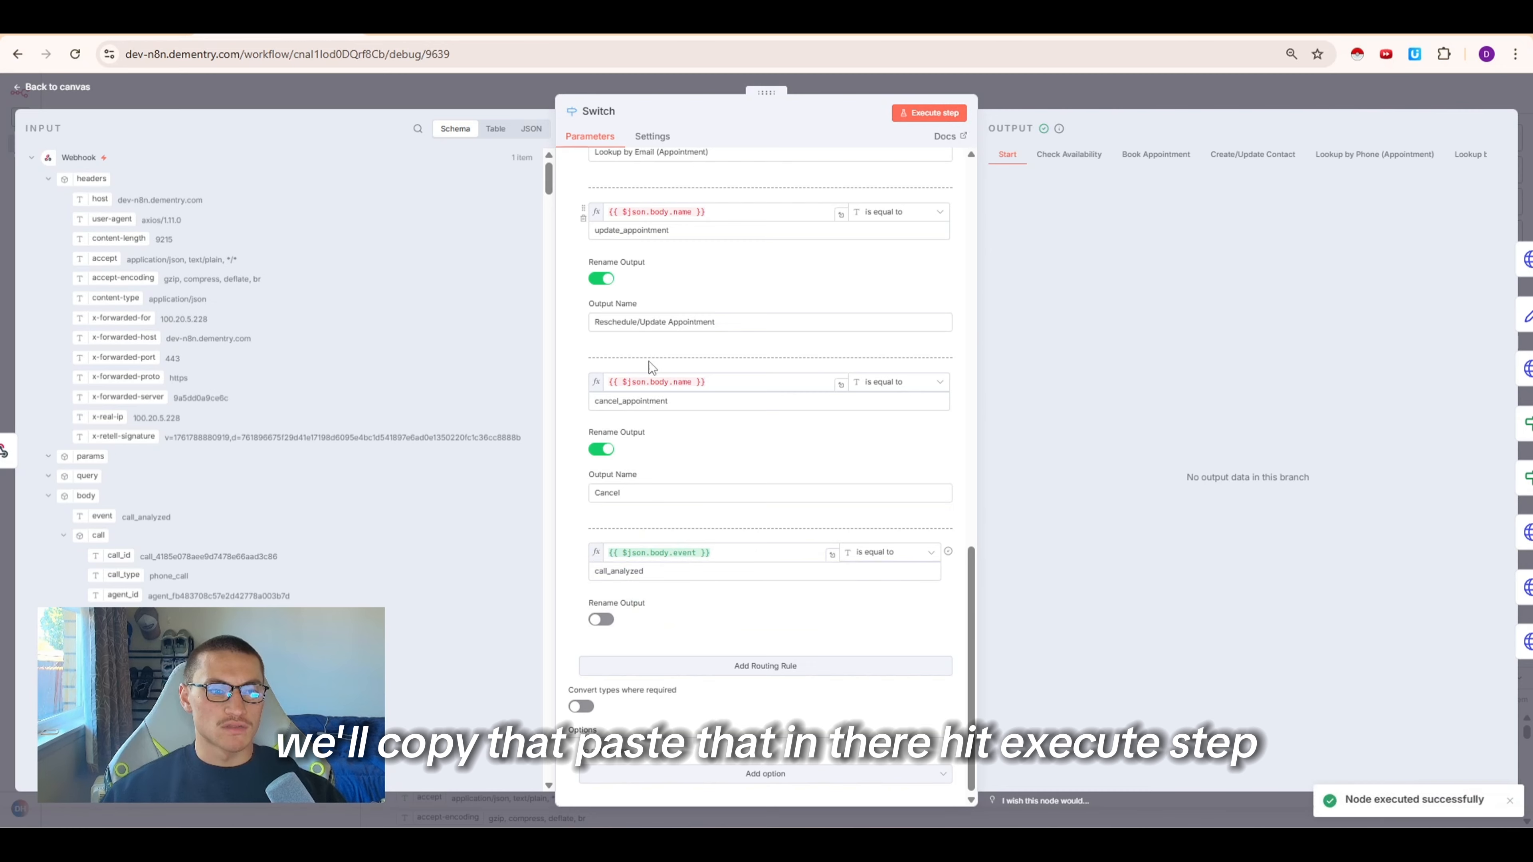
Add an HTTP Request node to the Switch node's new call_analyzed output
left_click(1100, 99)
scroll(912, 430, "down", 2)
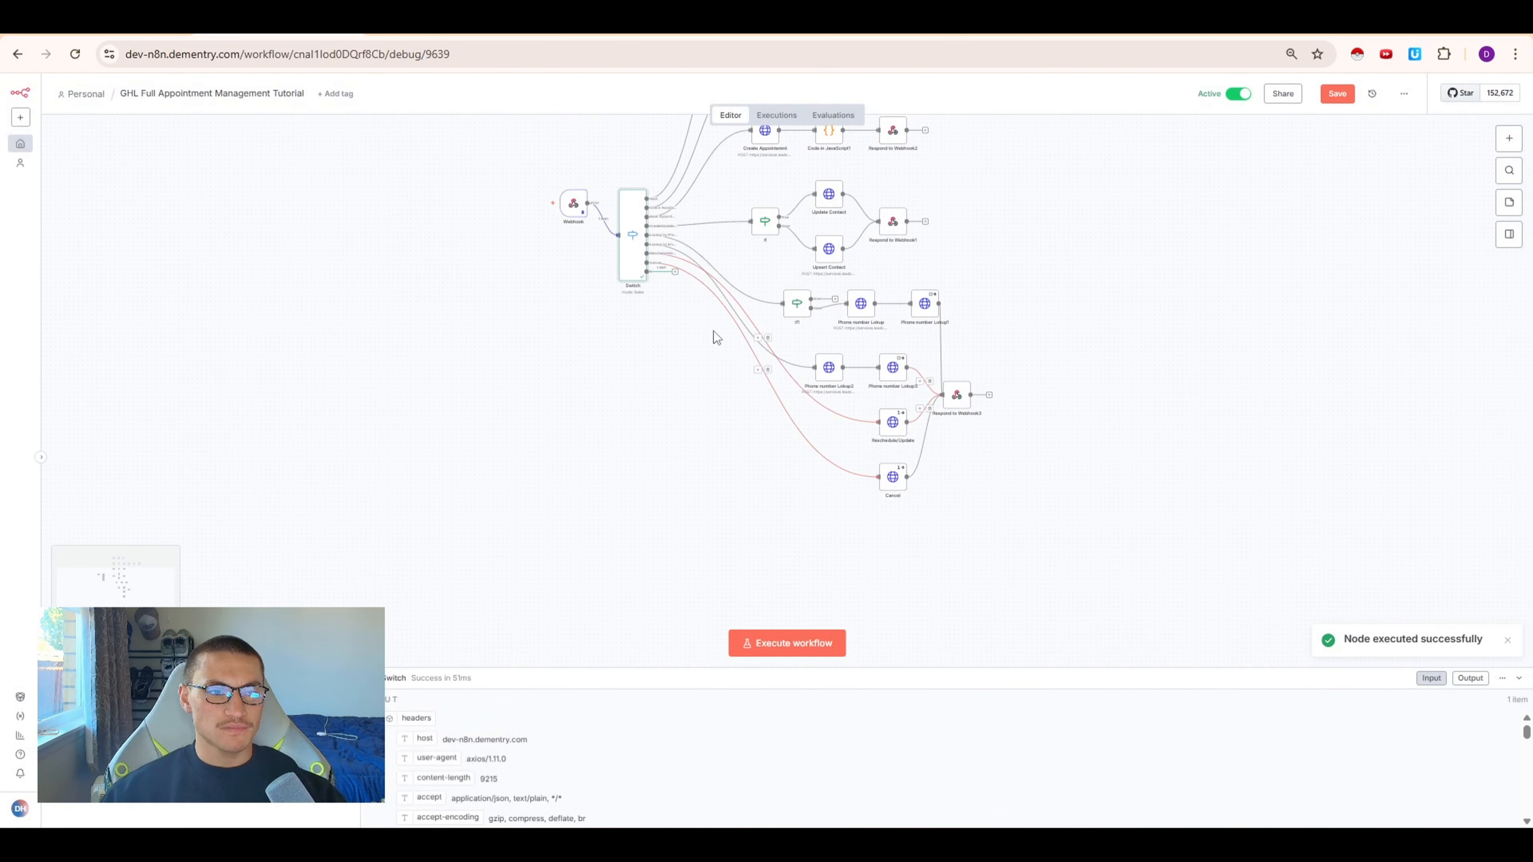
left_click(674, 273)
type("reque")
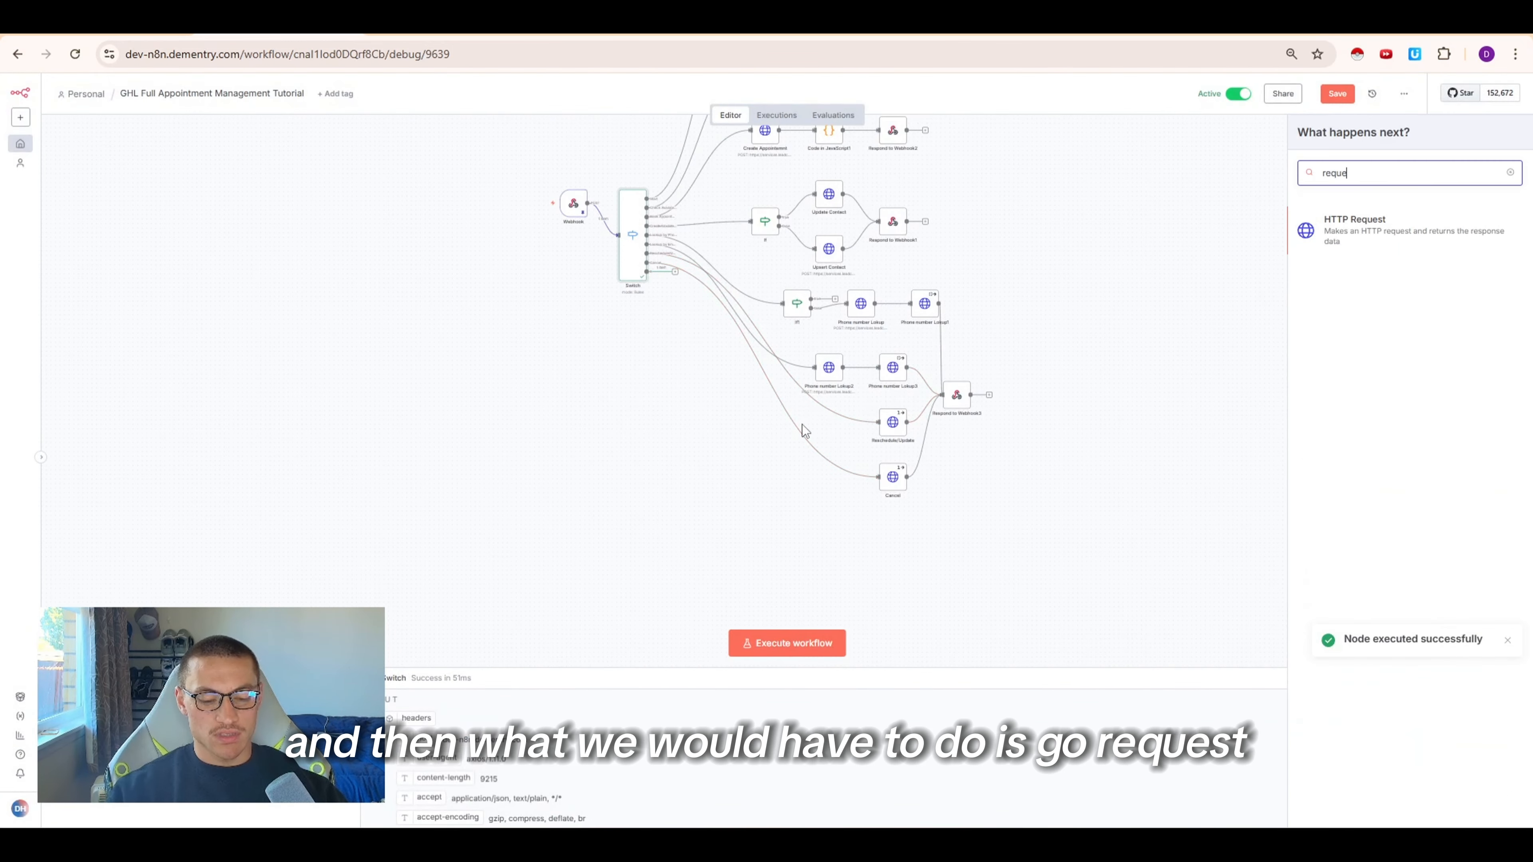
key("Return")
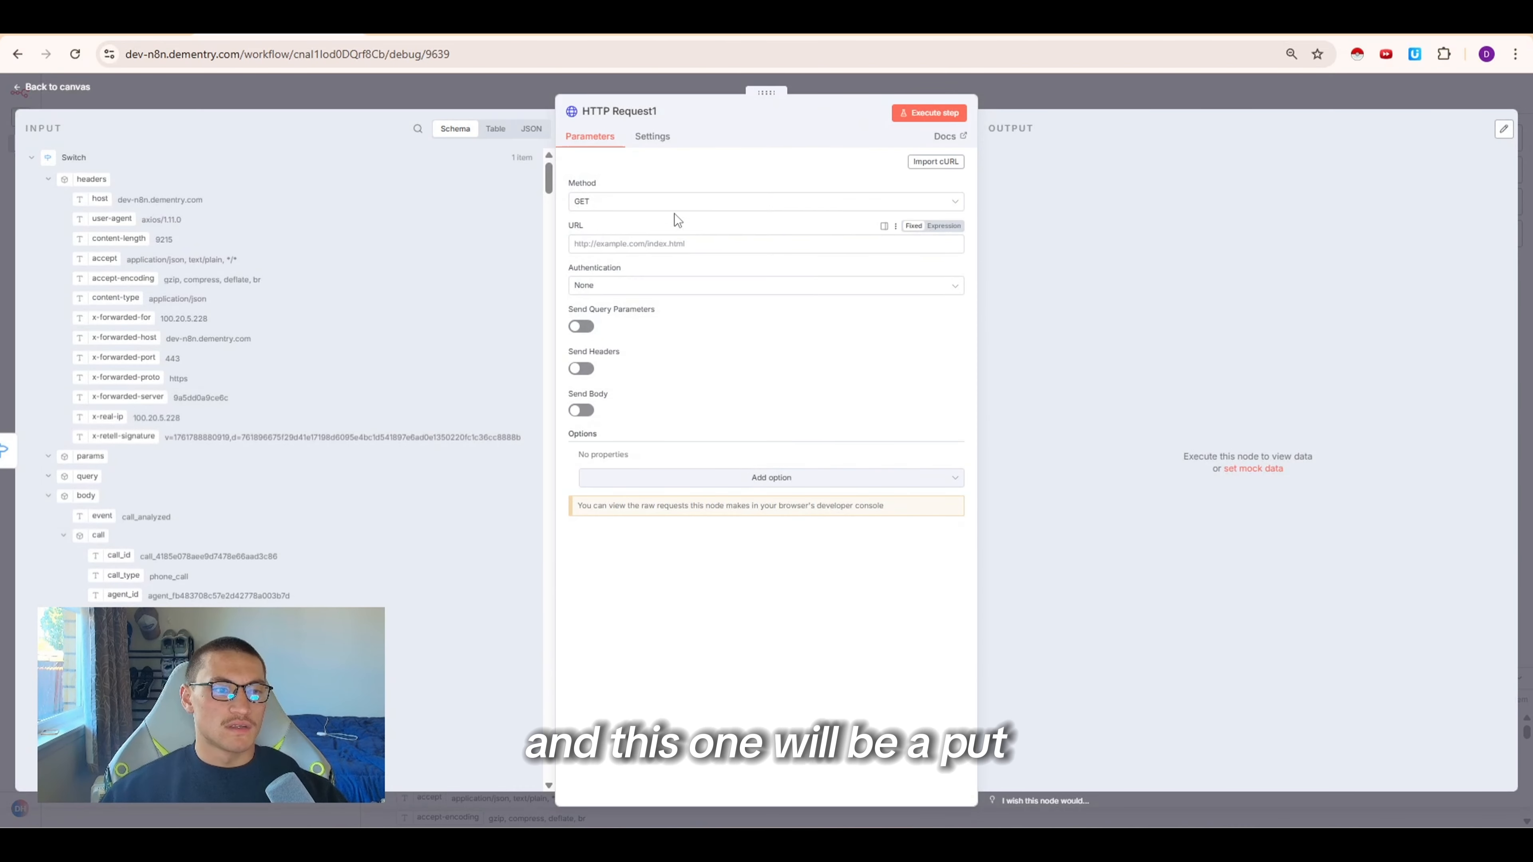
Set the HTTP Request method to PUT and paste the GoHighLevel inbound webhook URL
left_click(673, 202)
left_click(628, 359)
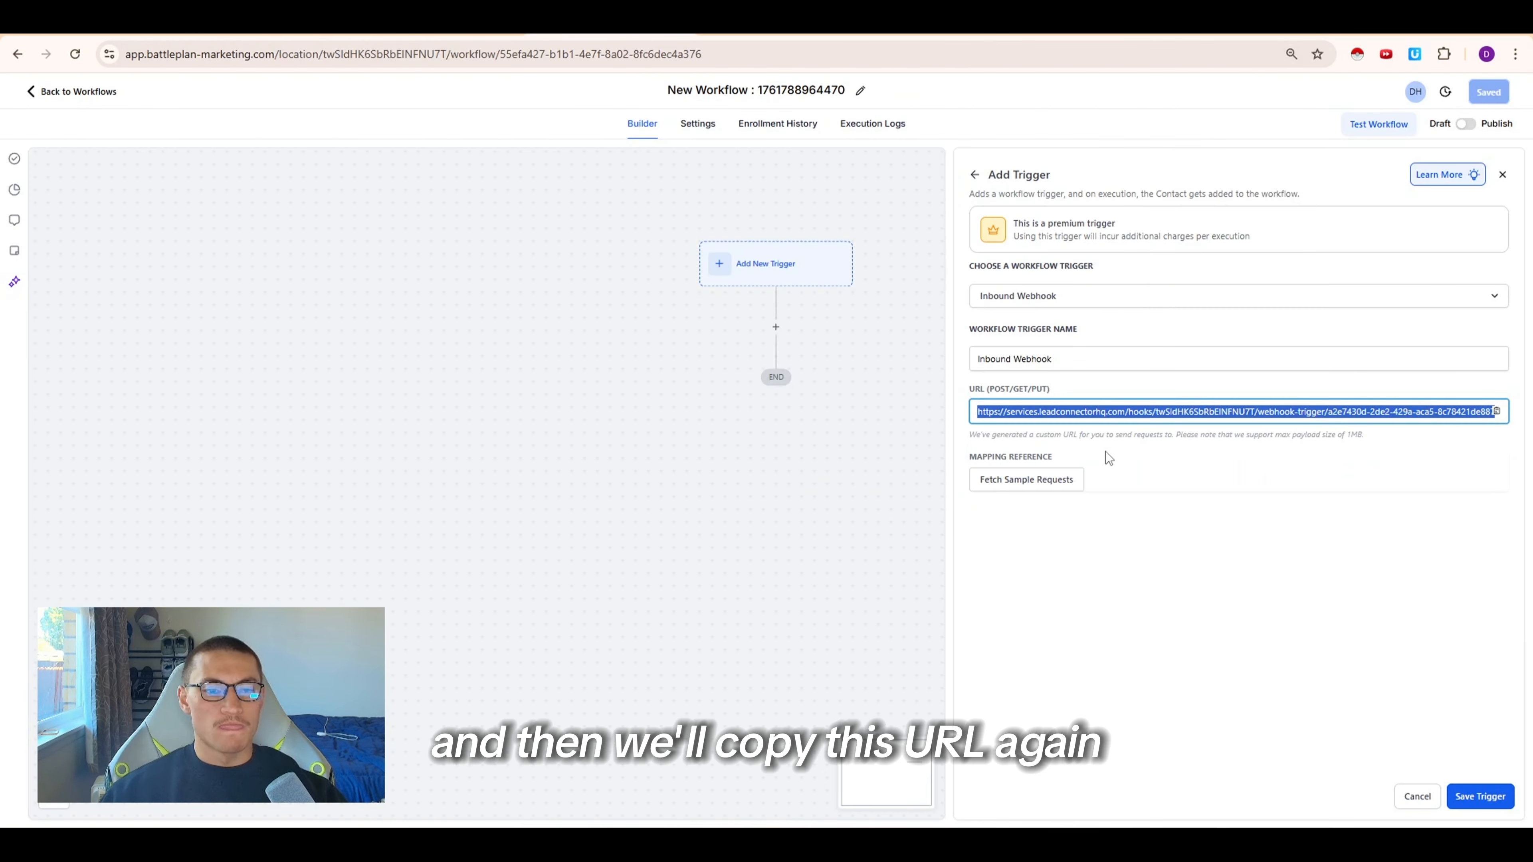
right_click(1106, 419)
left_click(1128, 474)
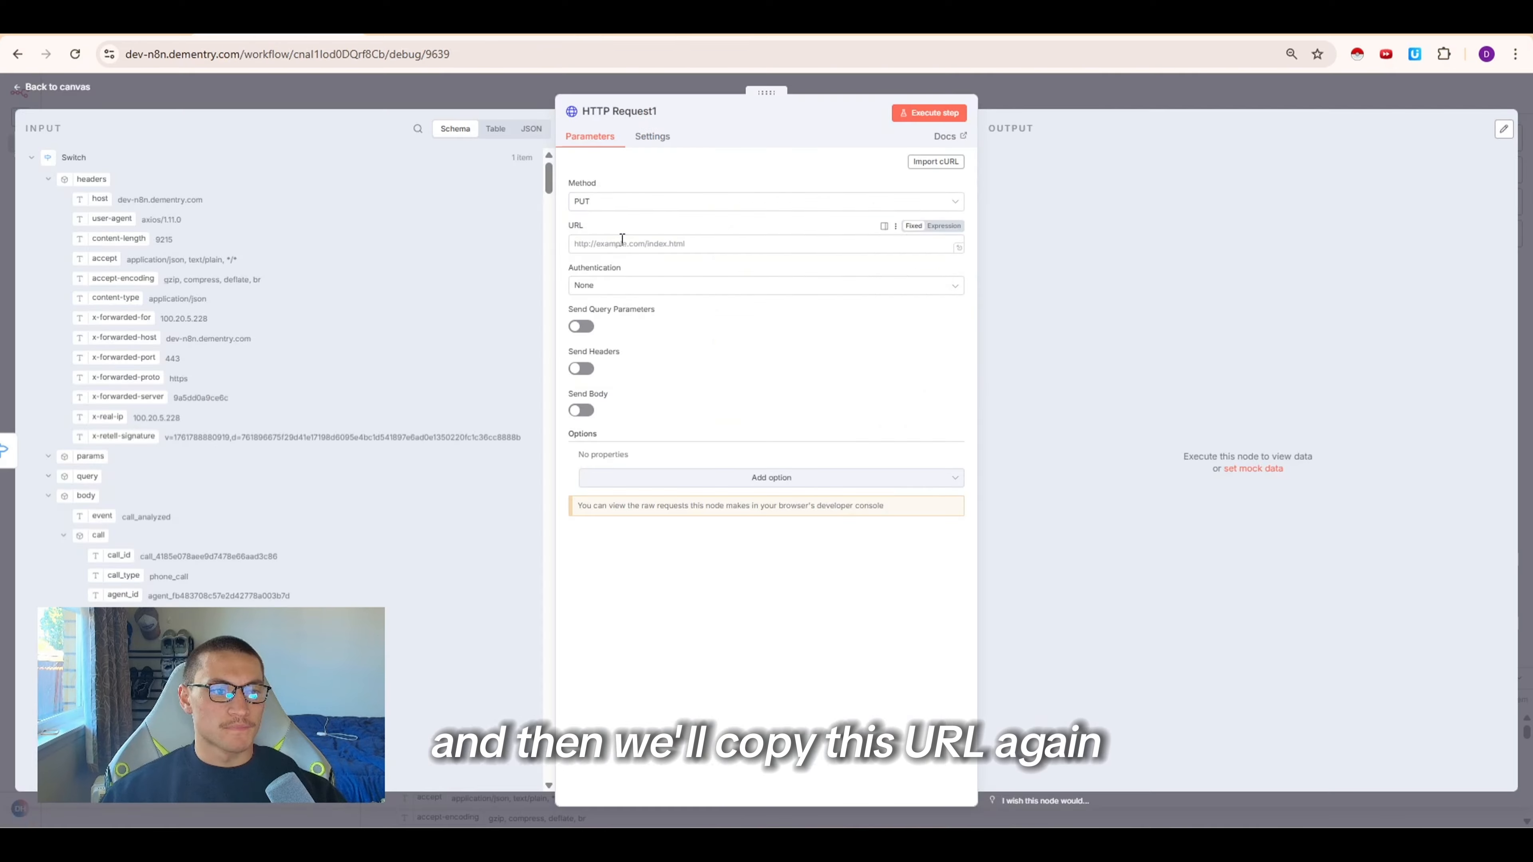
left_click(619, 240)
key("ctrl+v")
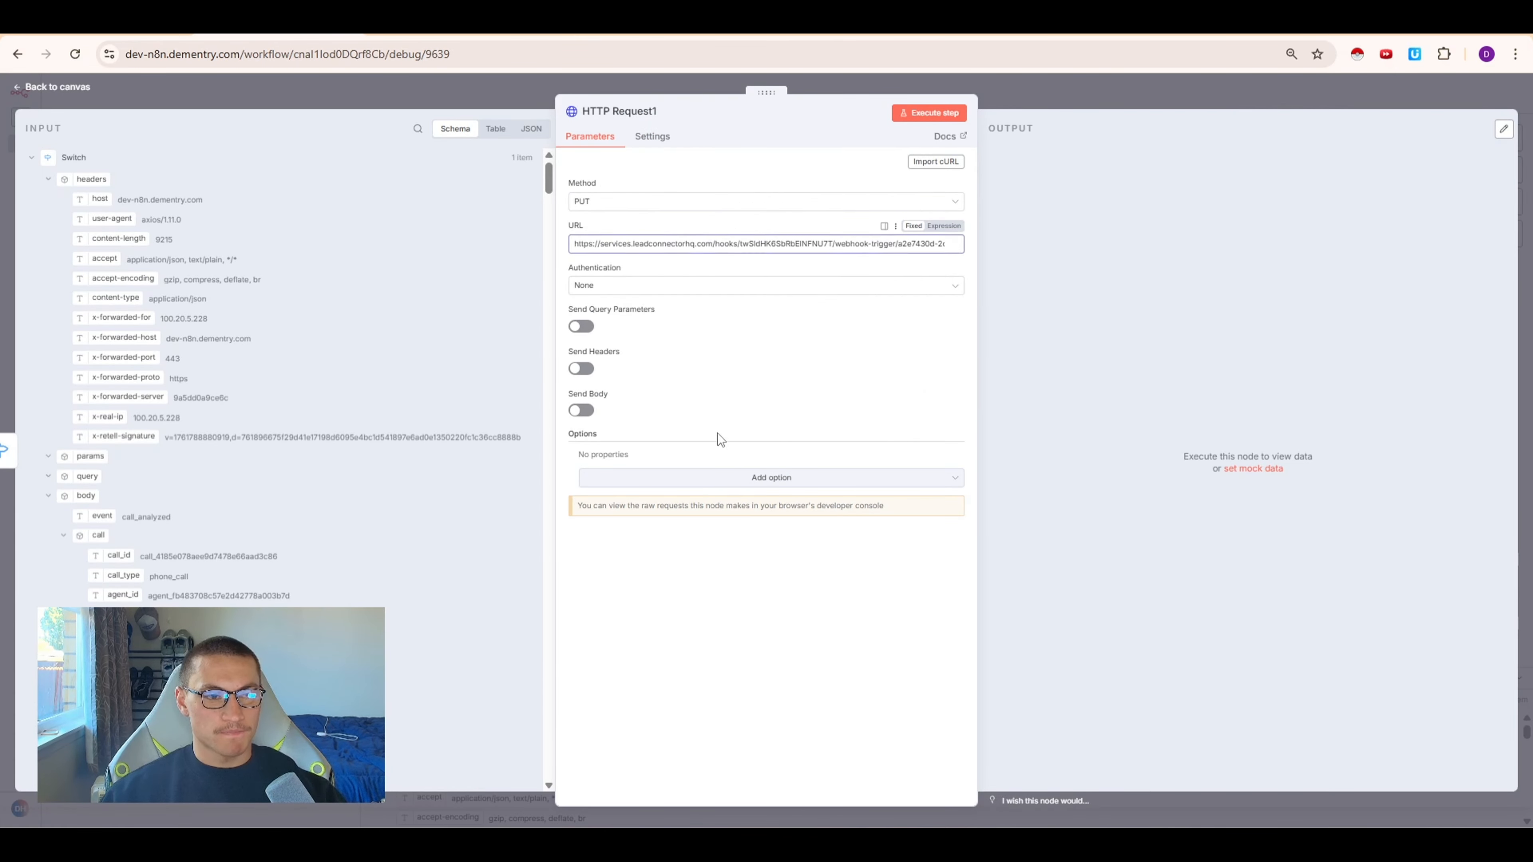
Turn on Send Body for the HTTP Request and add a body parameter named summary
left_click(717, 432)
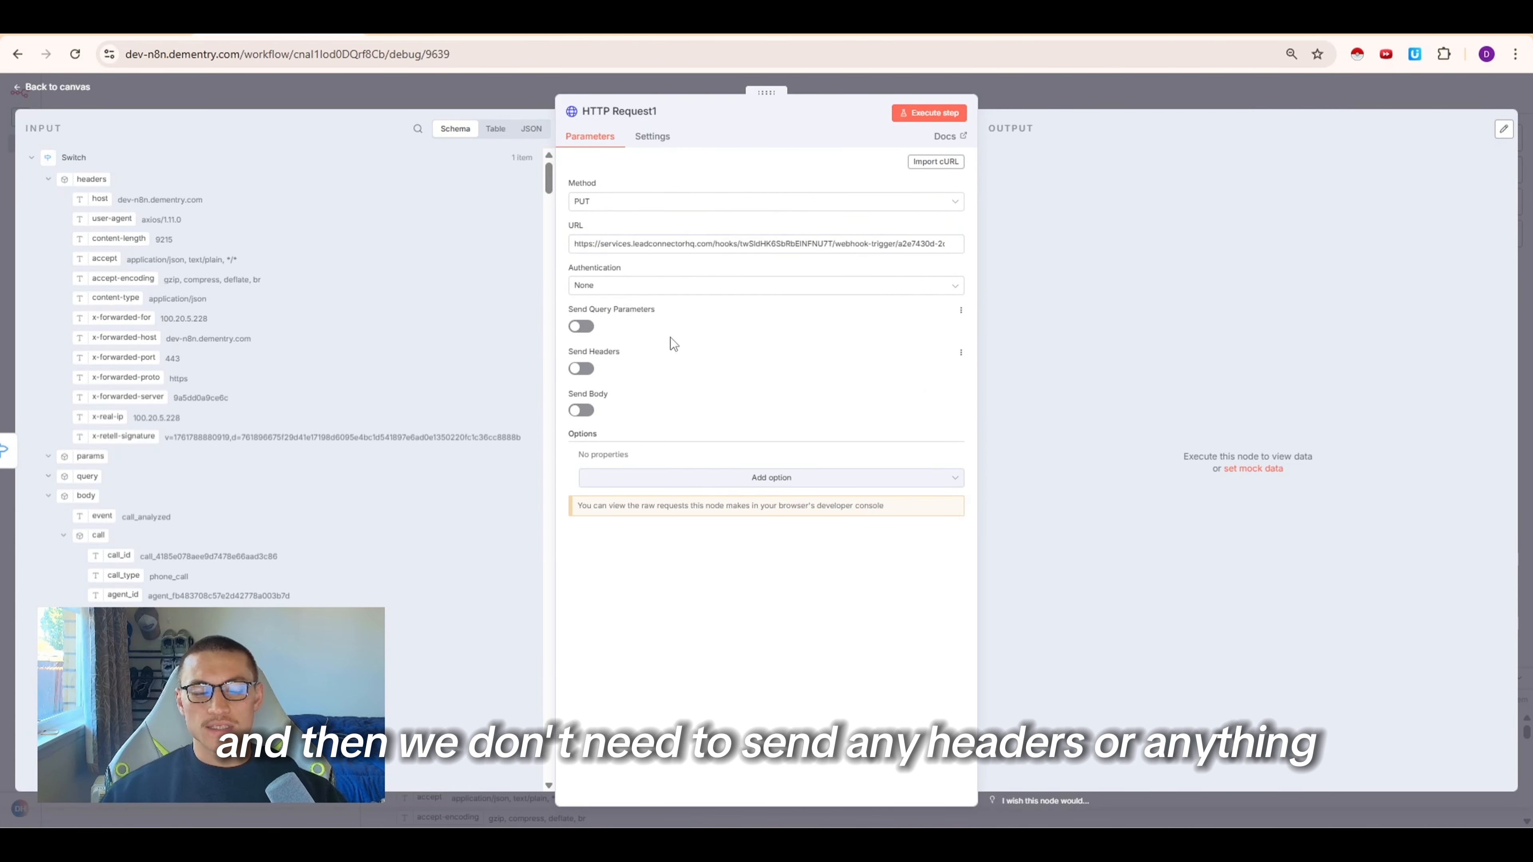
left_click(583, 413)
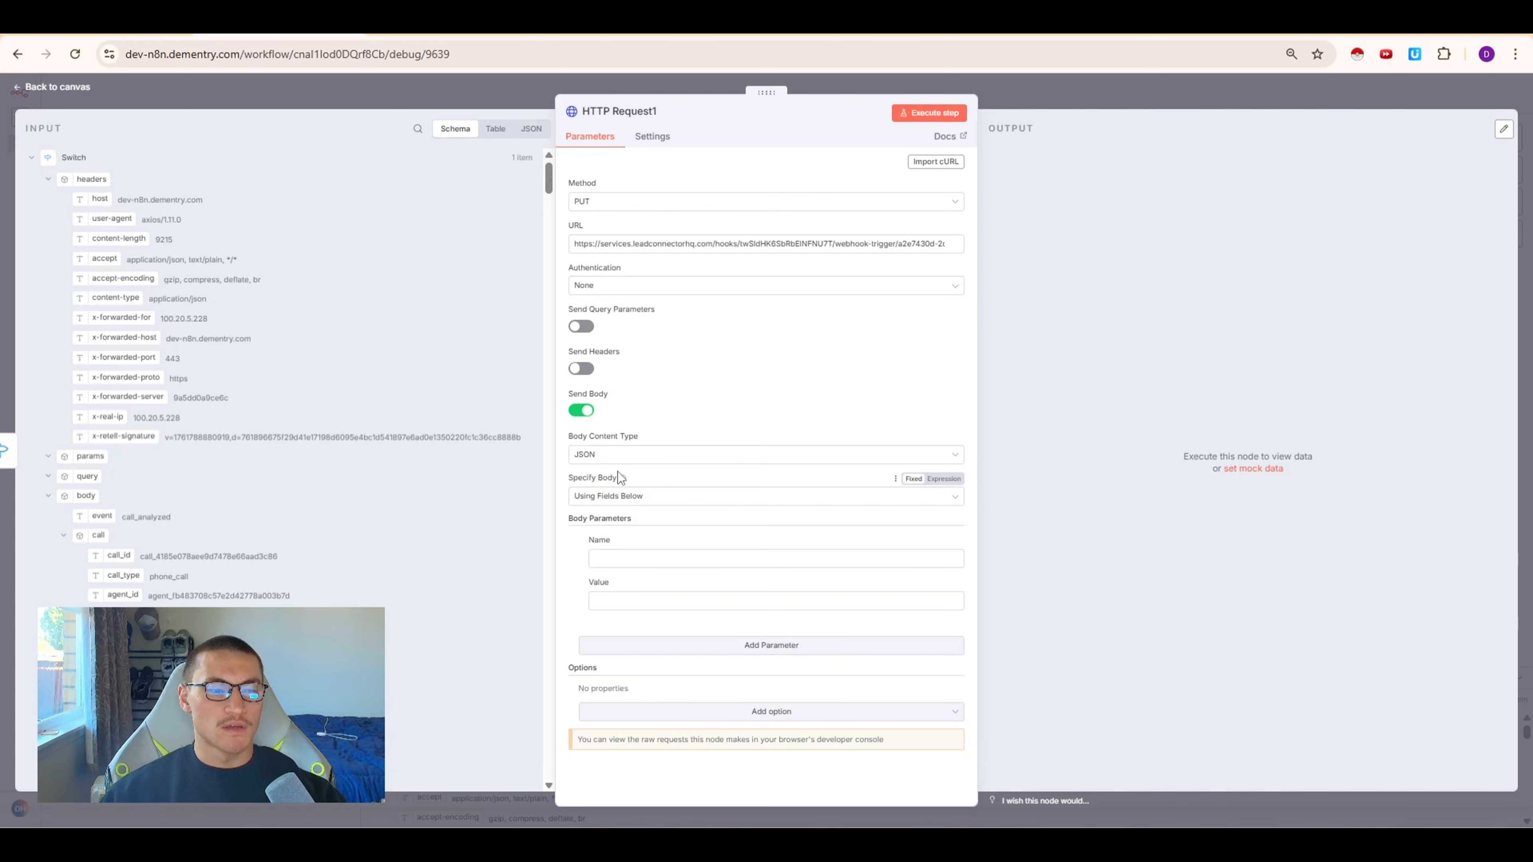
left_click(63, 536)
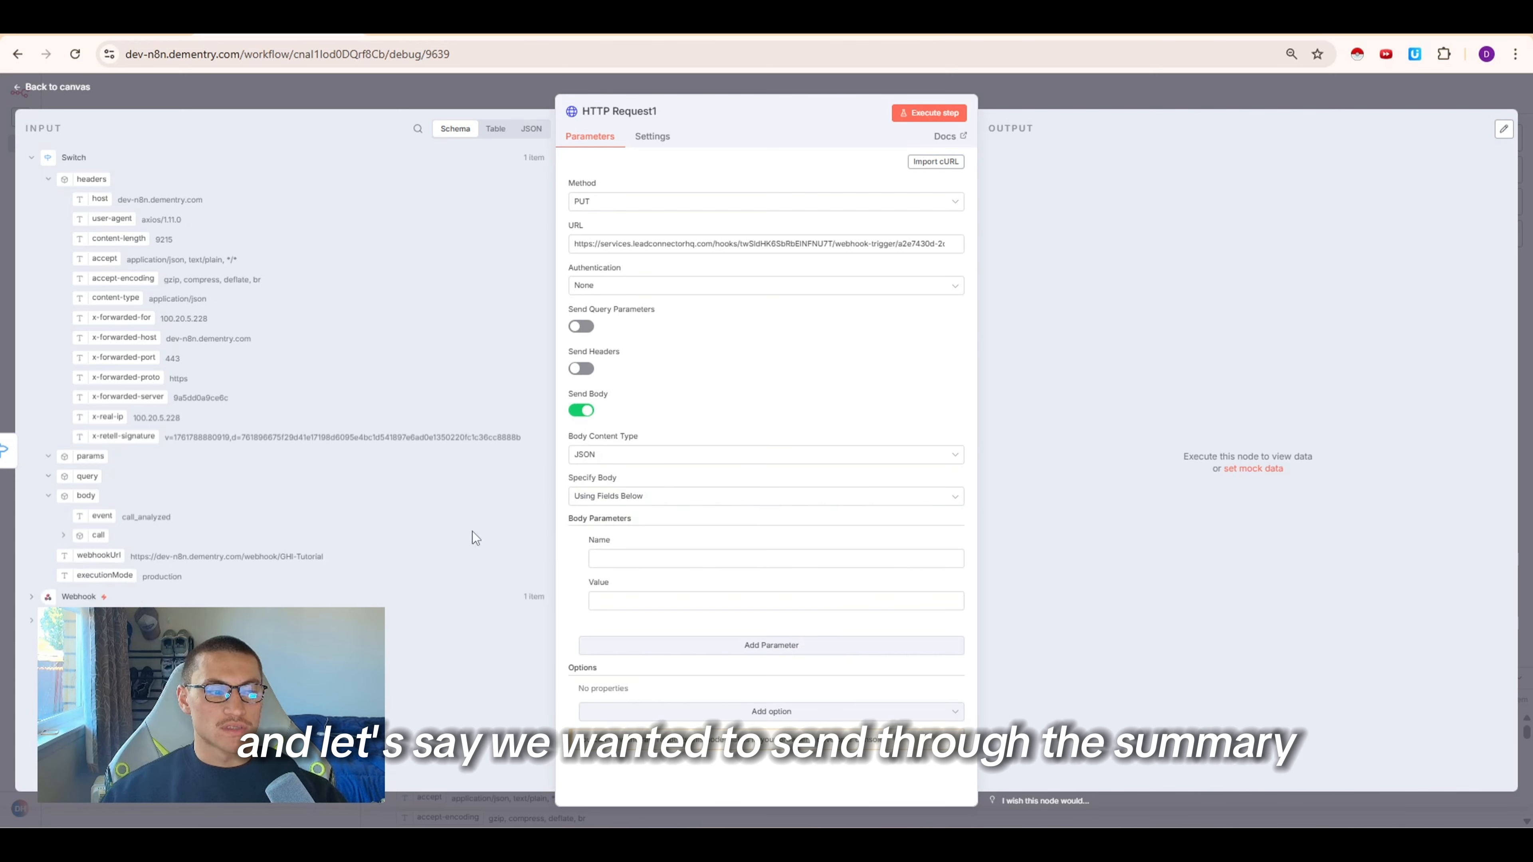
left_click(600, 558)
type("summary")
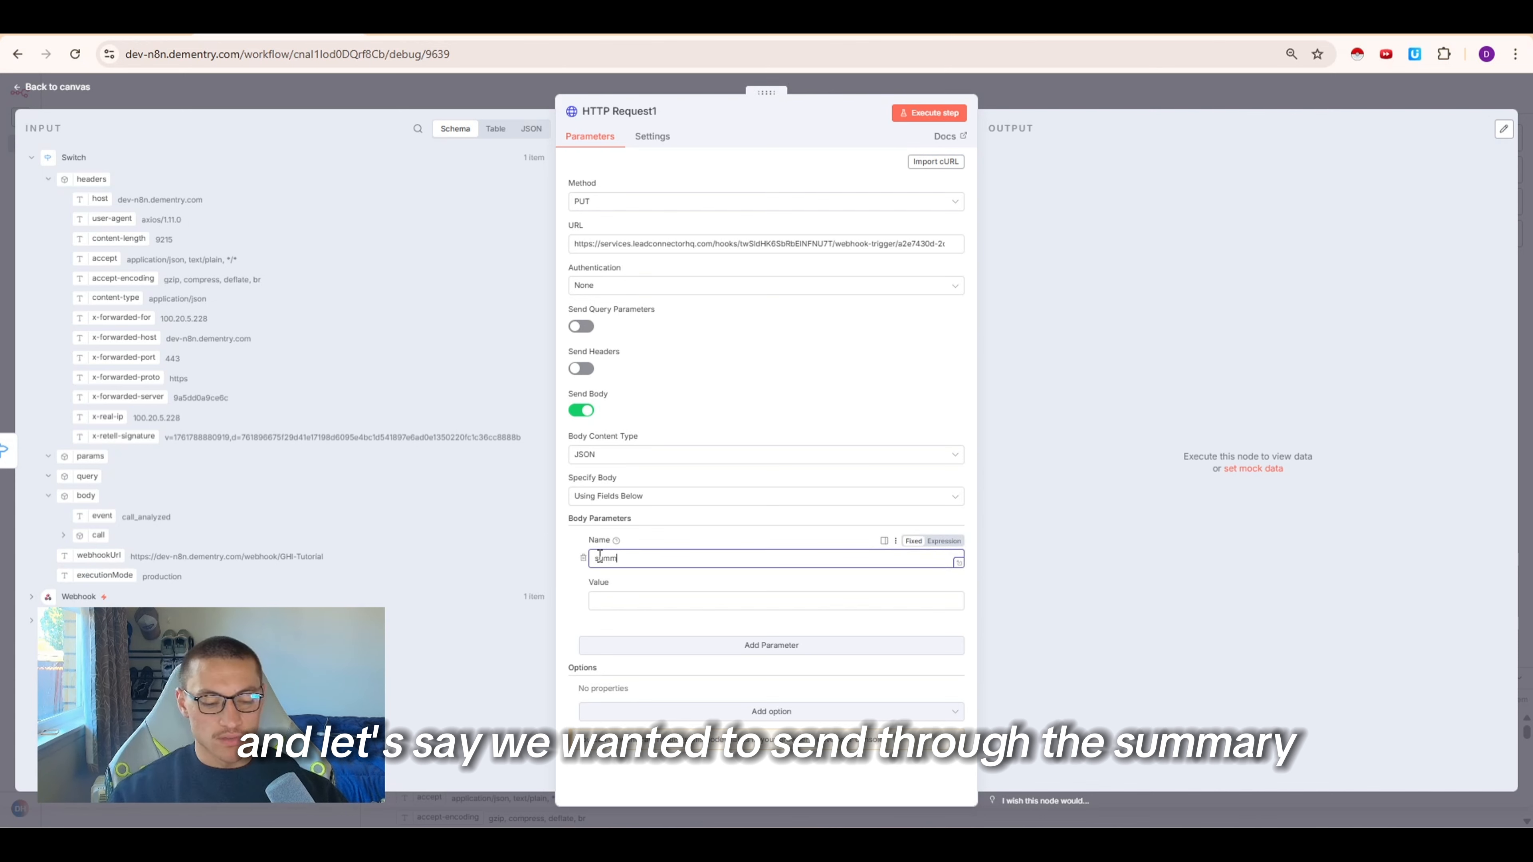
Add a second body parameter named contact_id and map its value to the call's retell_llm_dynamic_variables contact_id field
left_click(687, 644)
type("contact_id")
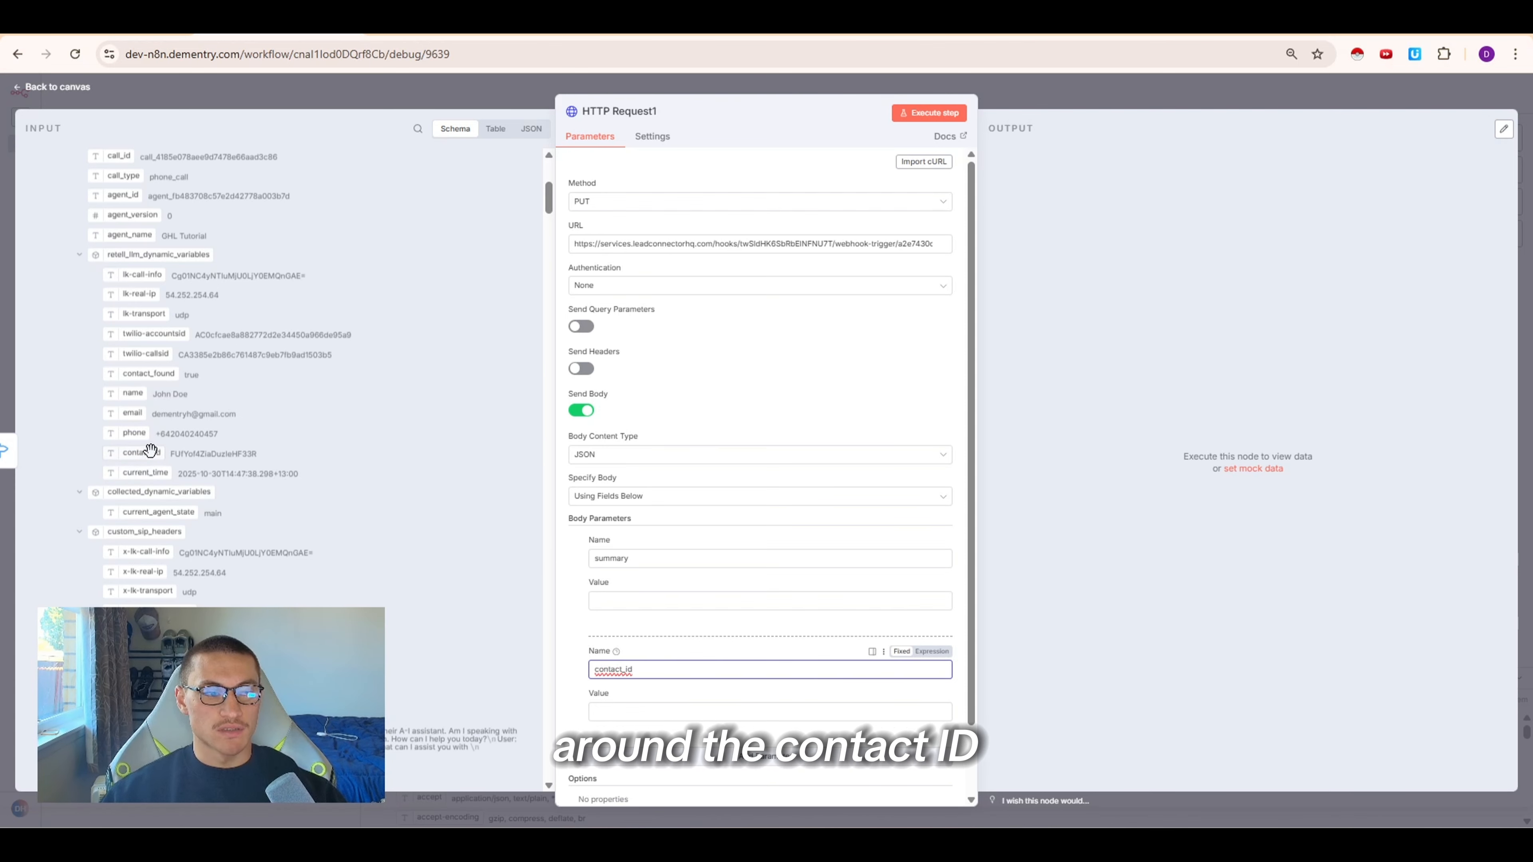
left_click(152, 452)
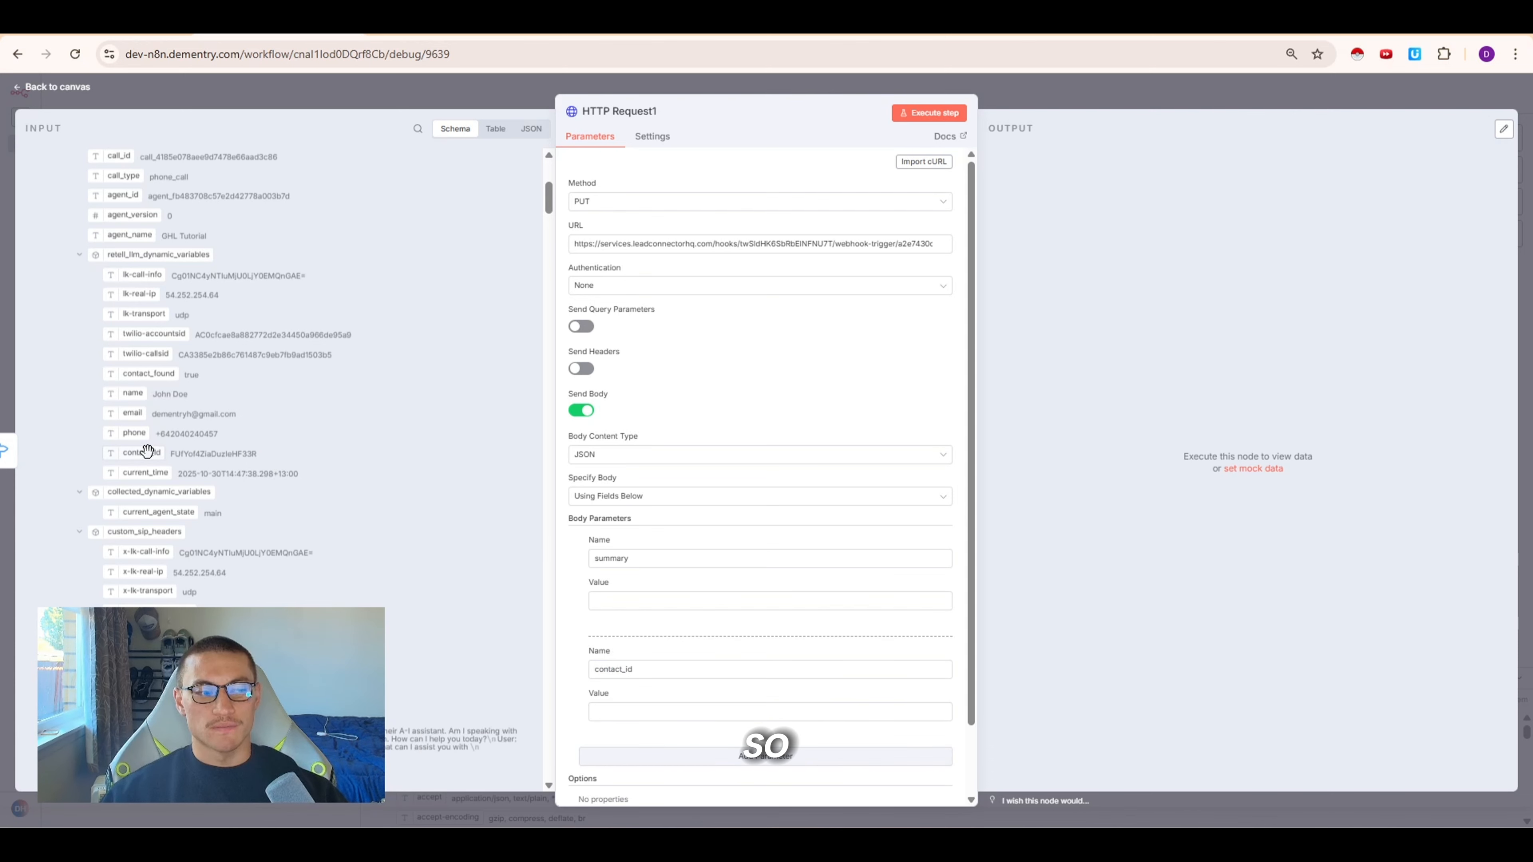
left_click_drag(147, 451, 633, 711)
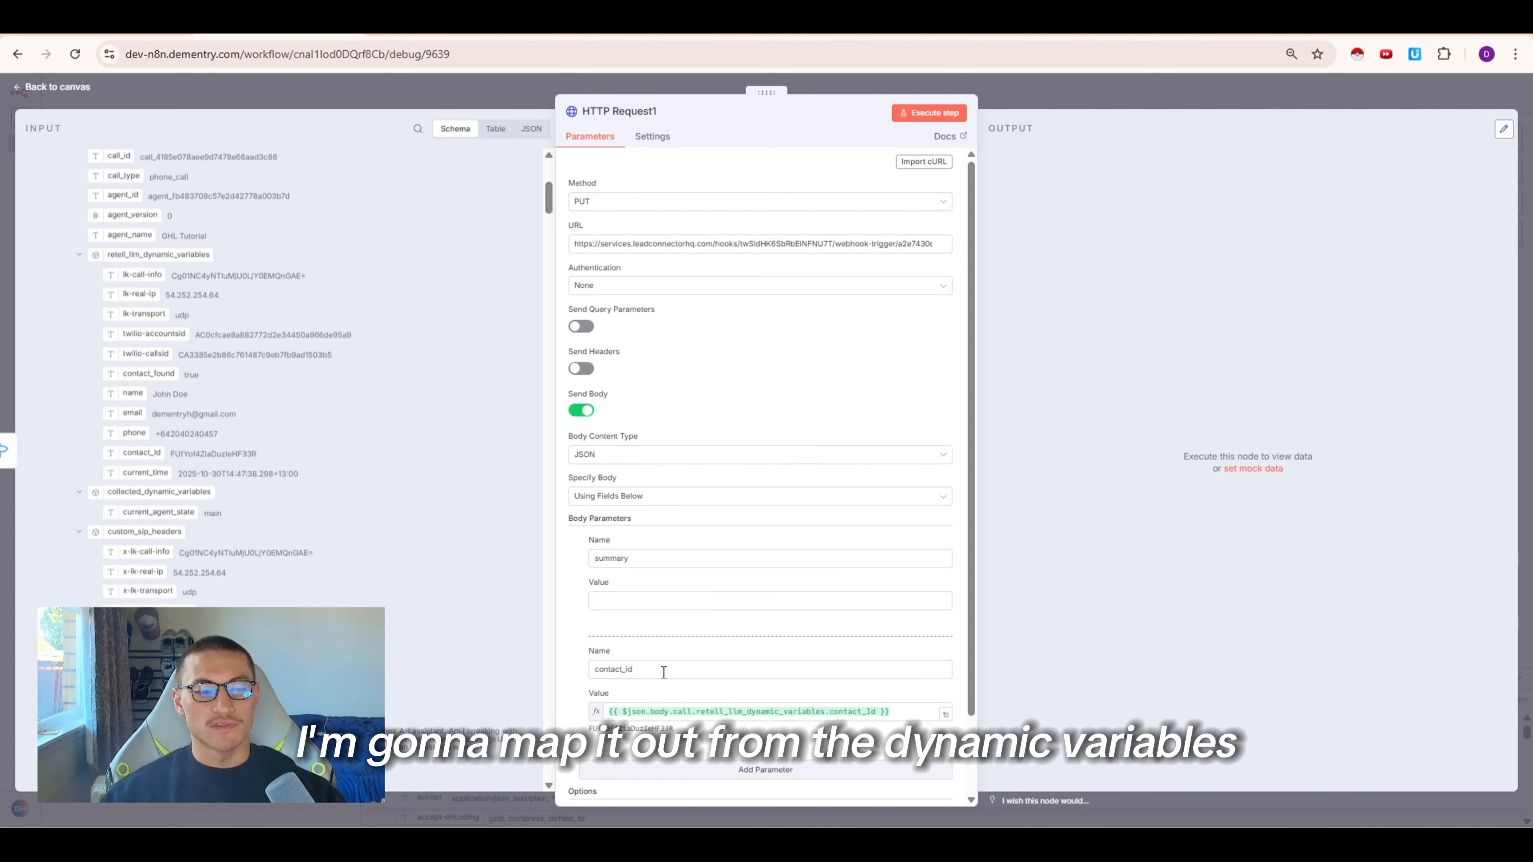
Search the input data for analysis, map the custom analysis summary into the summary value, and execute the step
left_click(82, 255)
left_click(419, 130)
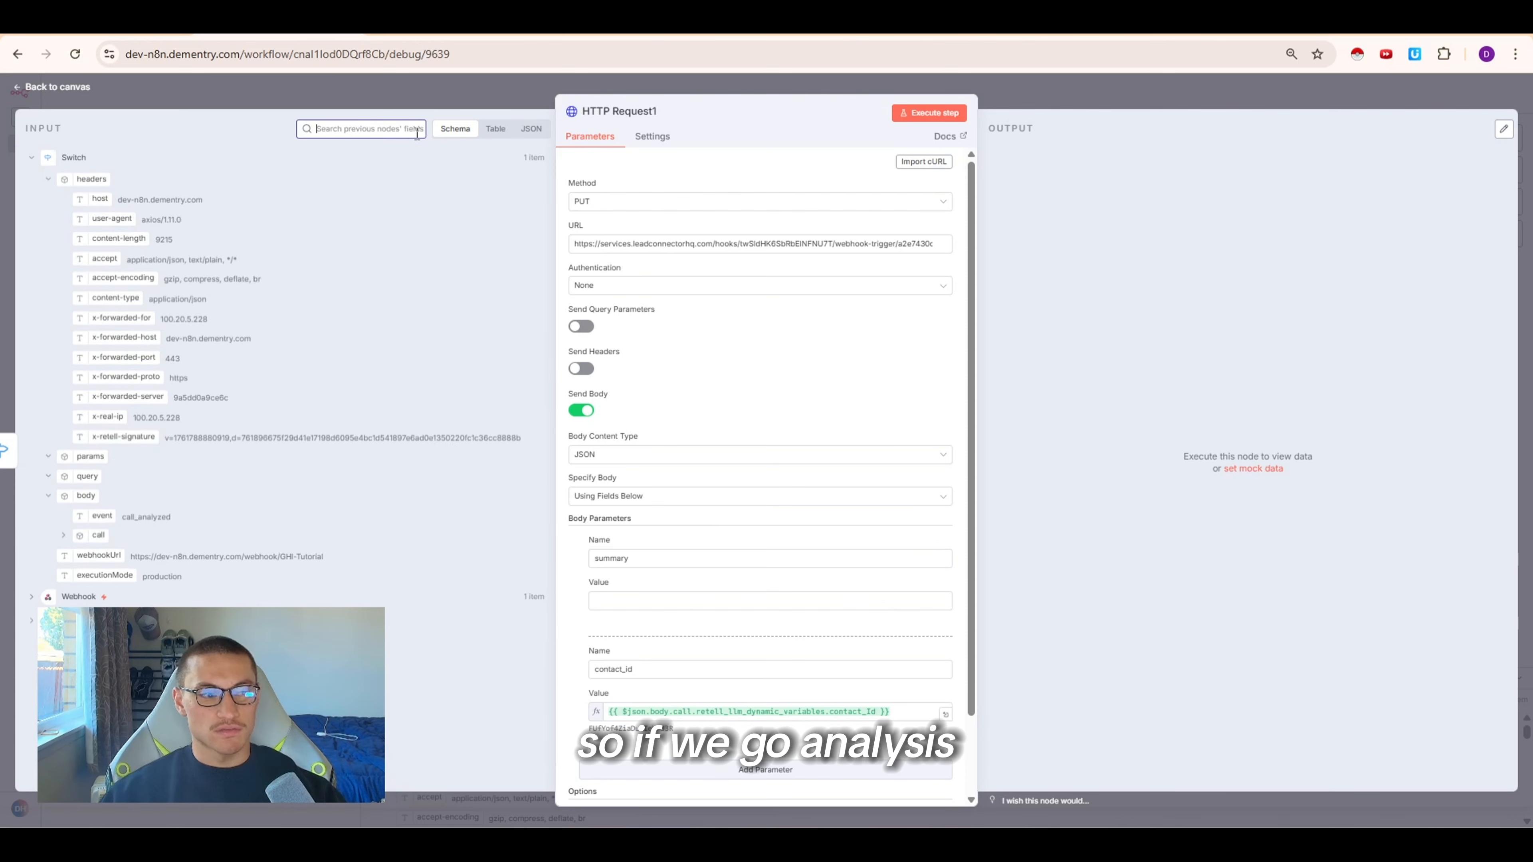
type("analys")
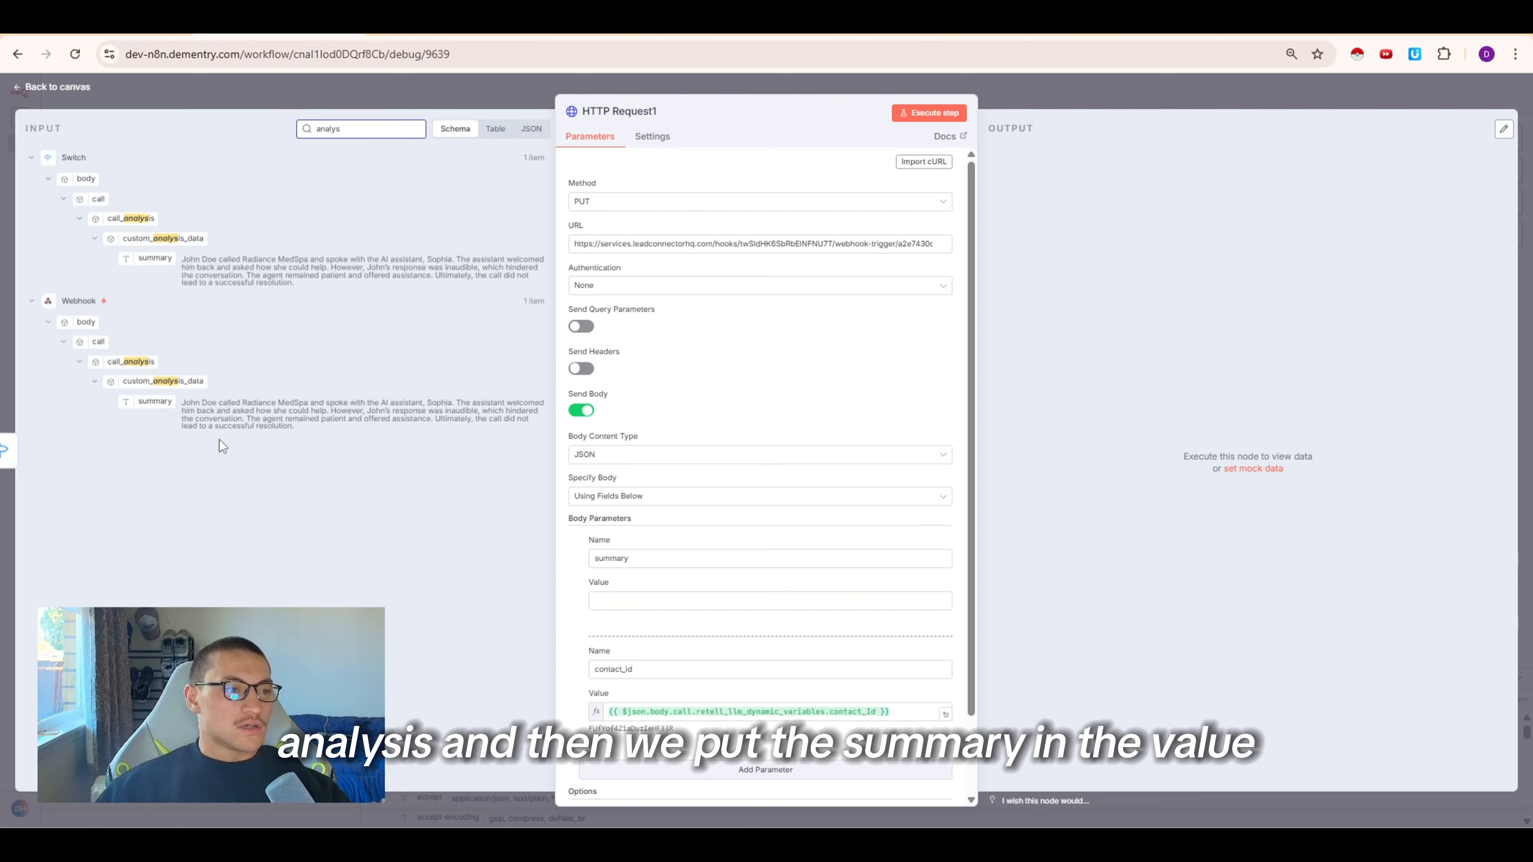
left_click_drag(154, 401, 600, 601)
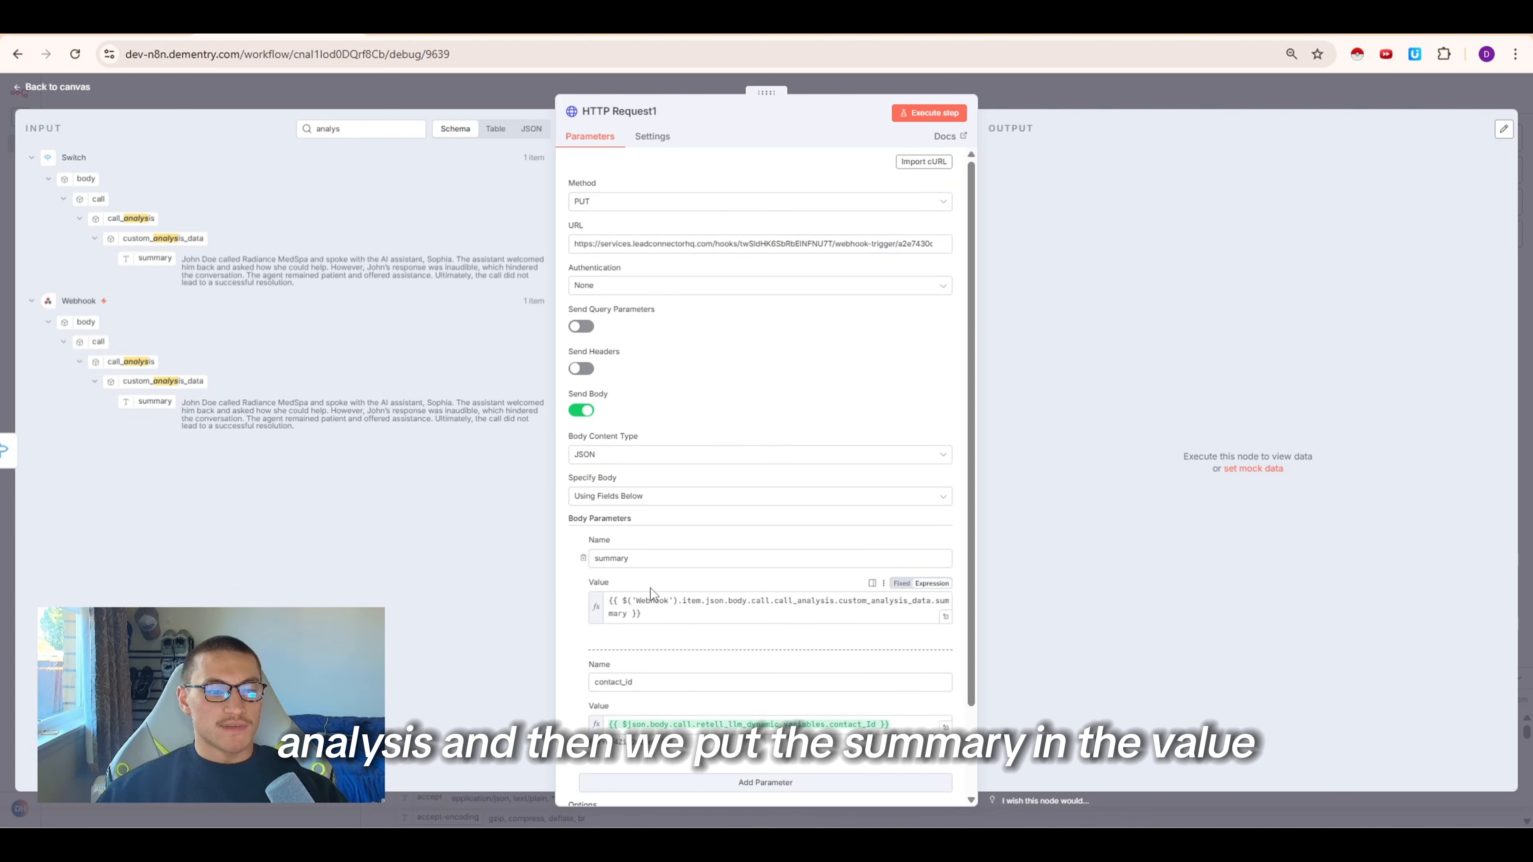
left_click(927, 113)
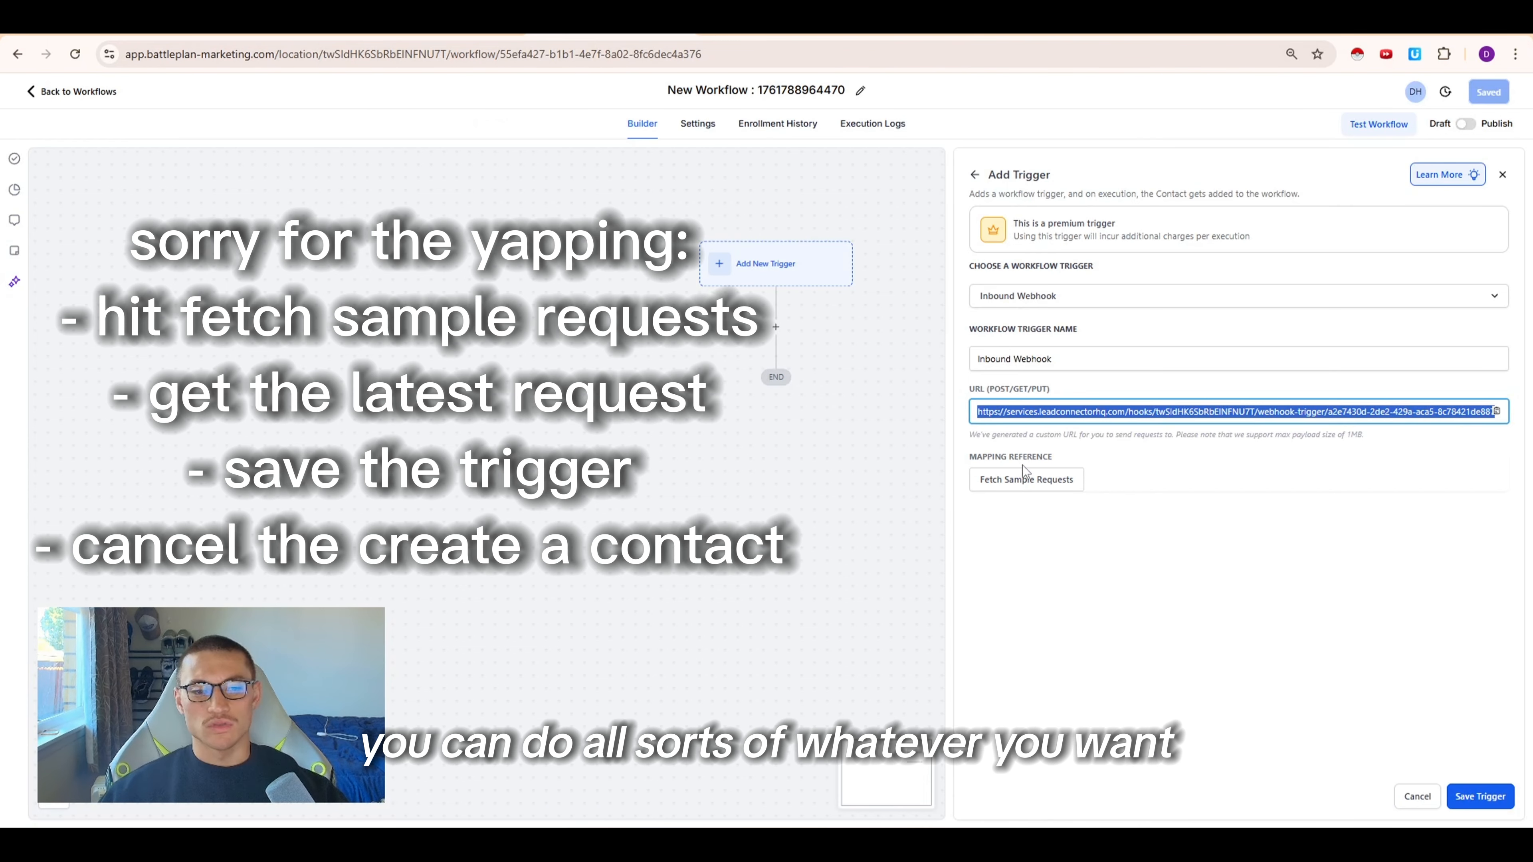
Fetch sample requests for the inbound webhook trigger, select the latest request, and save the trigger
left_click(1025, 479)
left_click(1168, 483)
left_click(1052, 512)
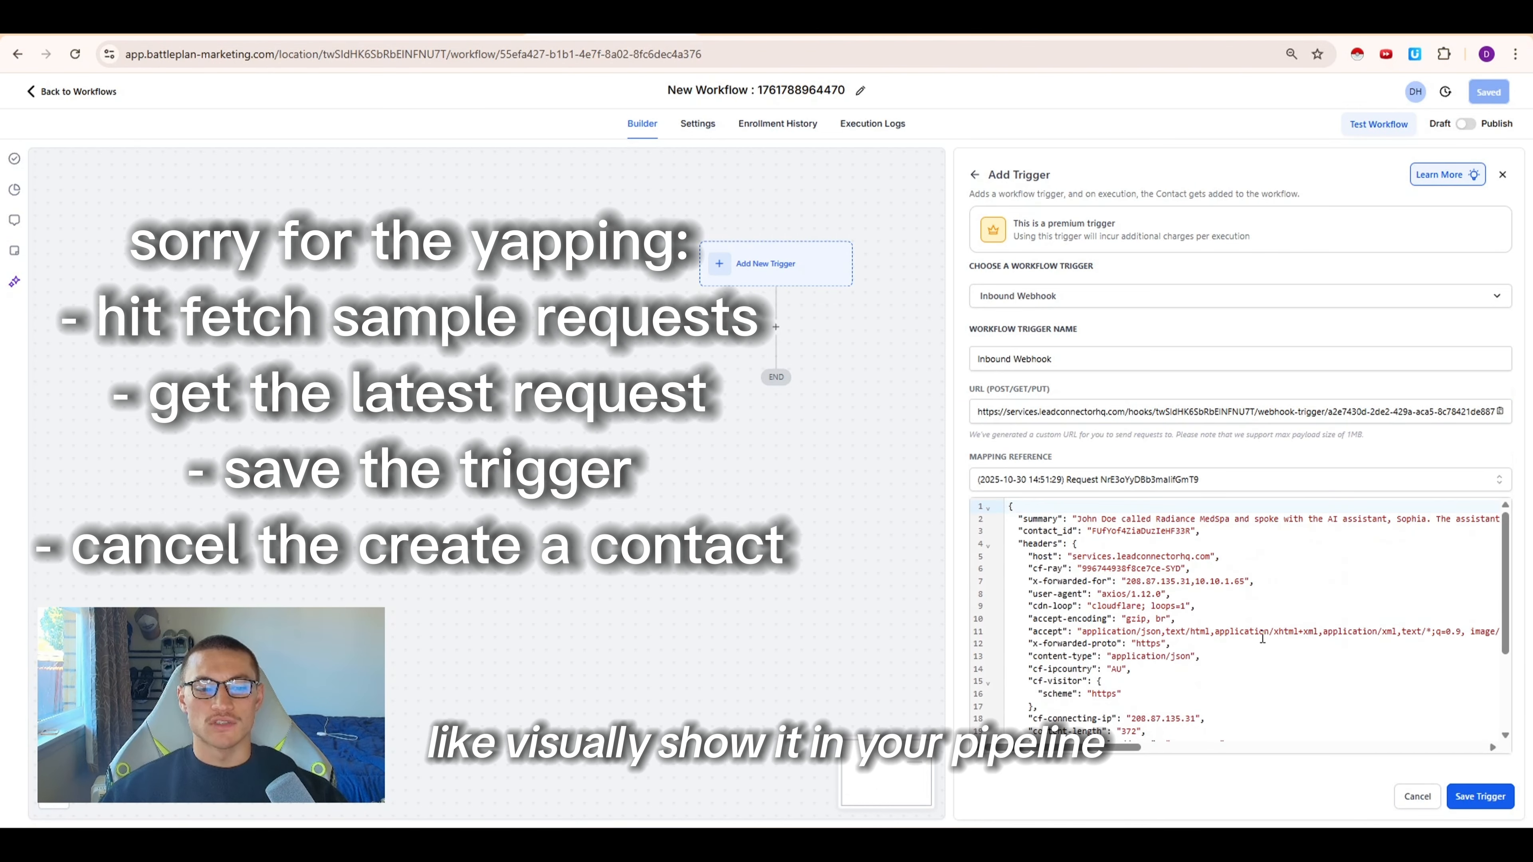
left_click(1473, 800)
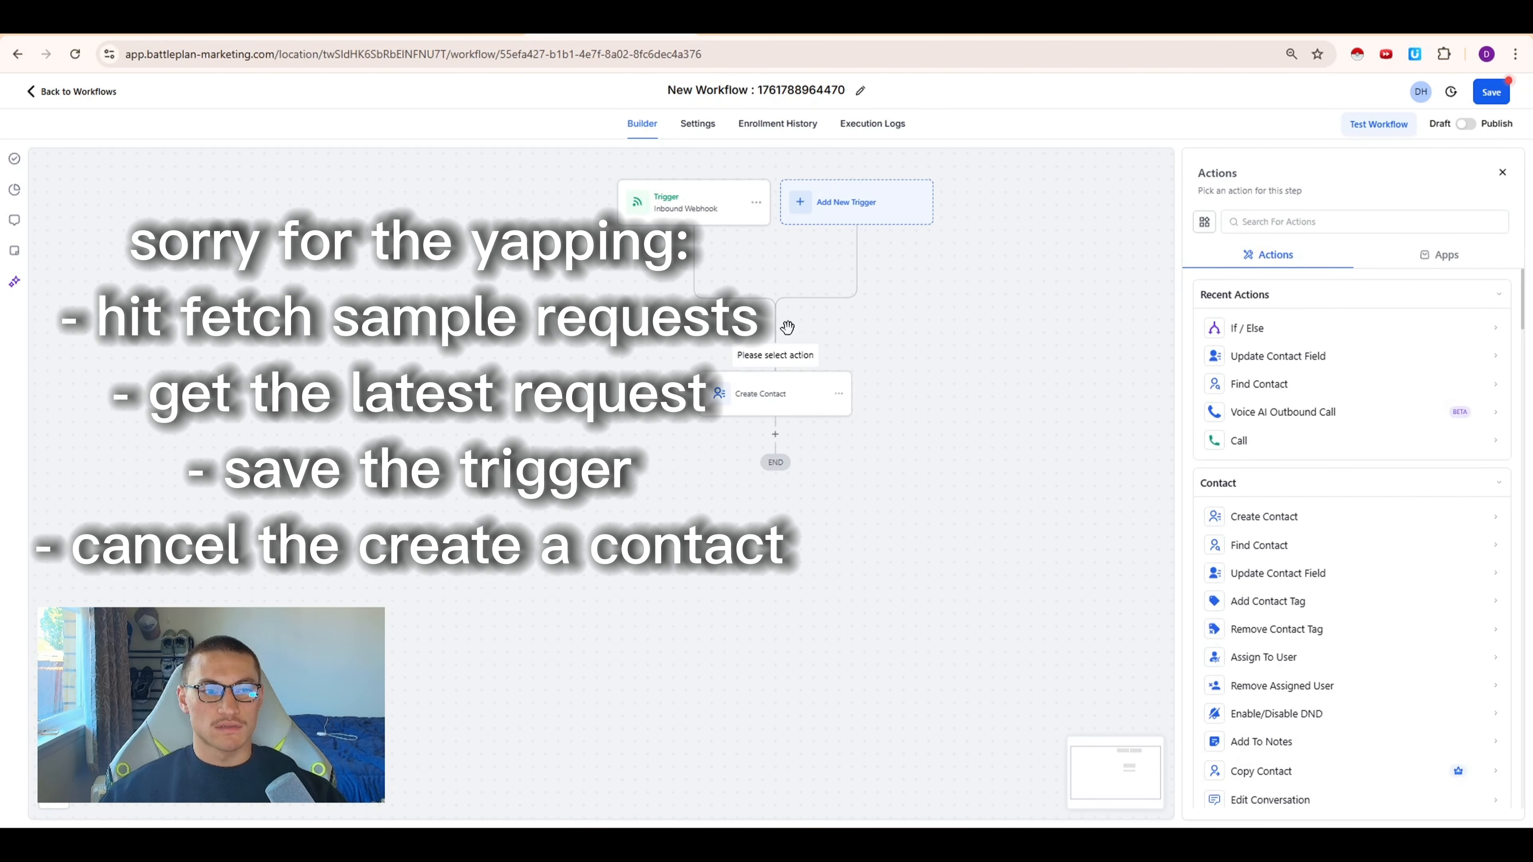
Add a Find Contact action matching Contact ID to the inbound webhook trigger's Contact Id and save it
left_click(1259, 223)
type("find")
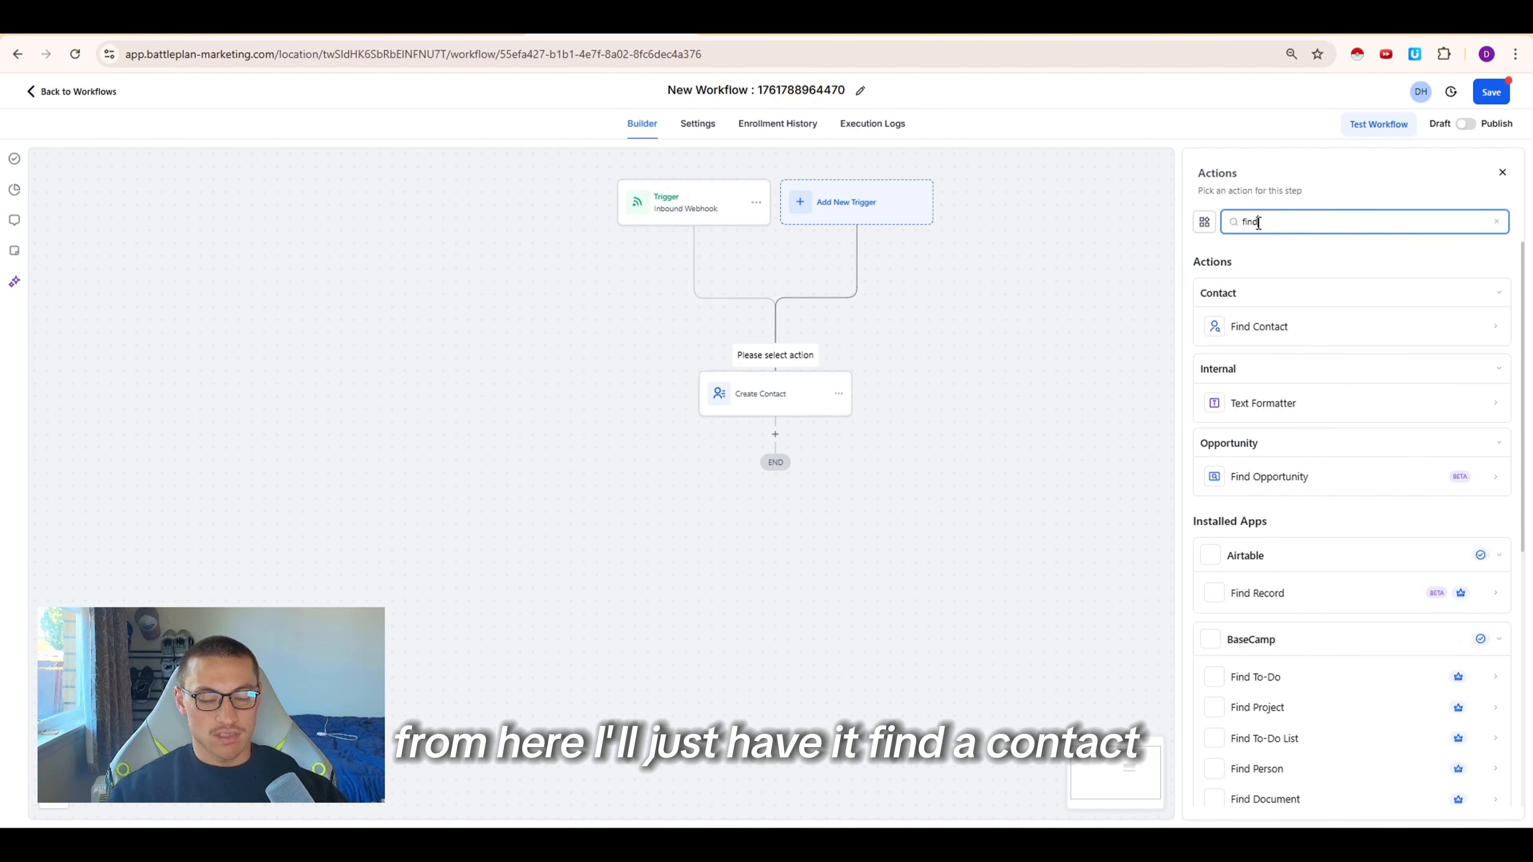
left_click(1255, 326)
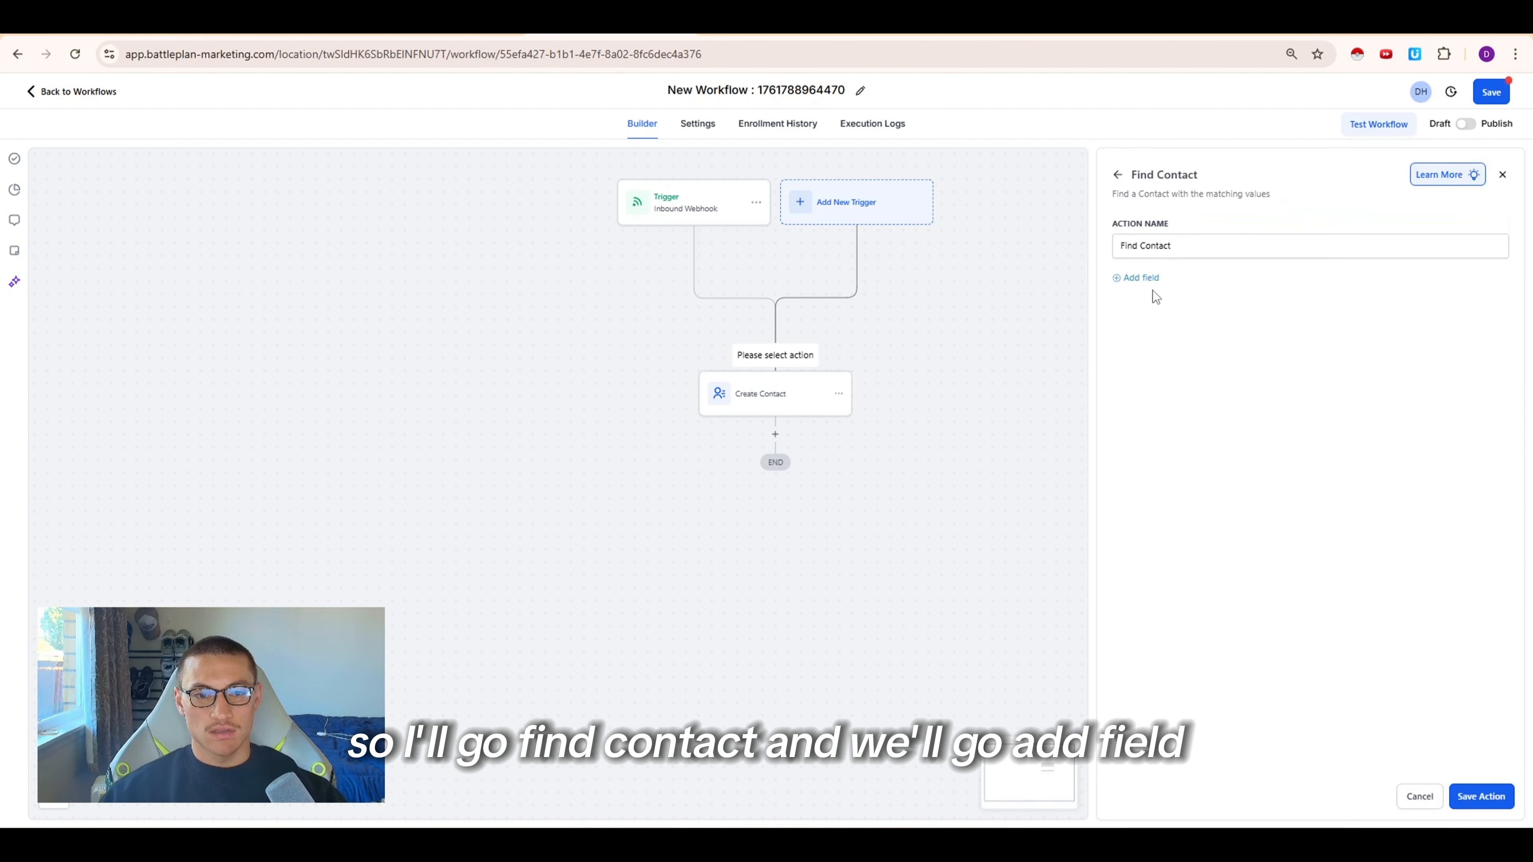
left_click(1142, 278)
left_click(1121, 299)
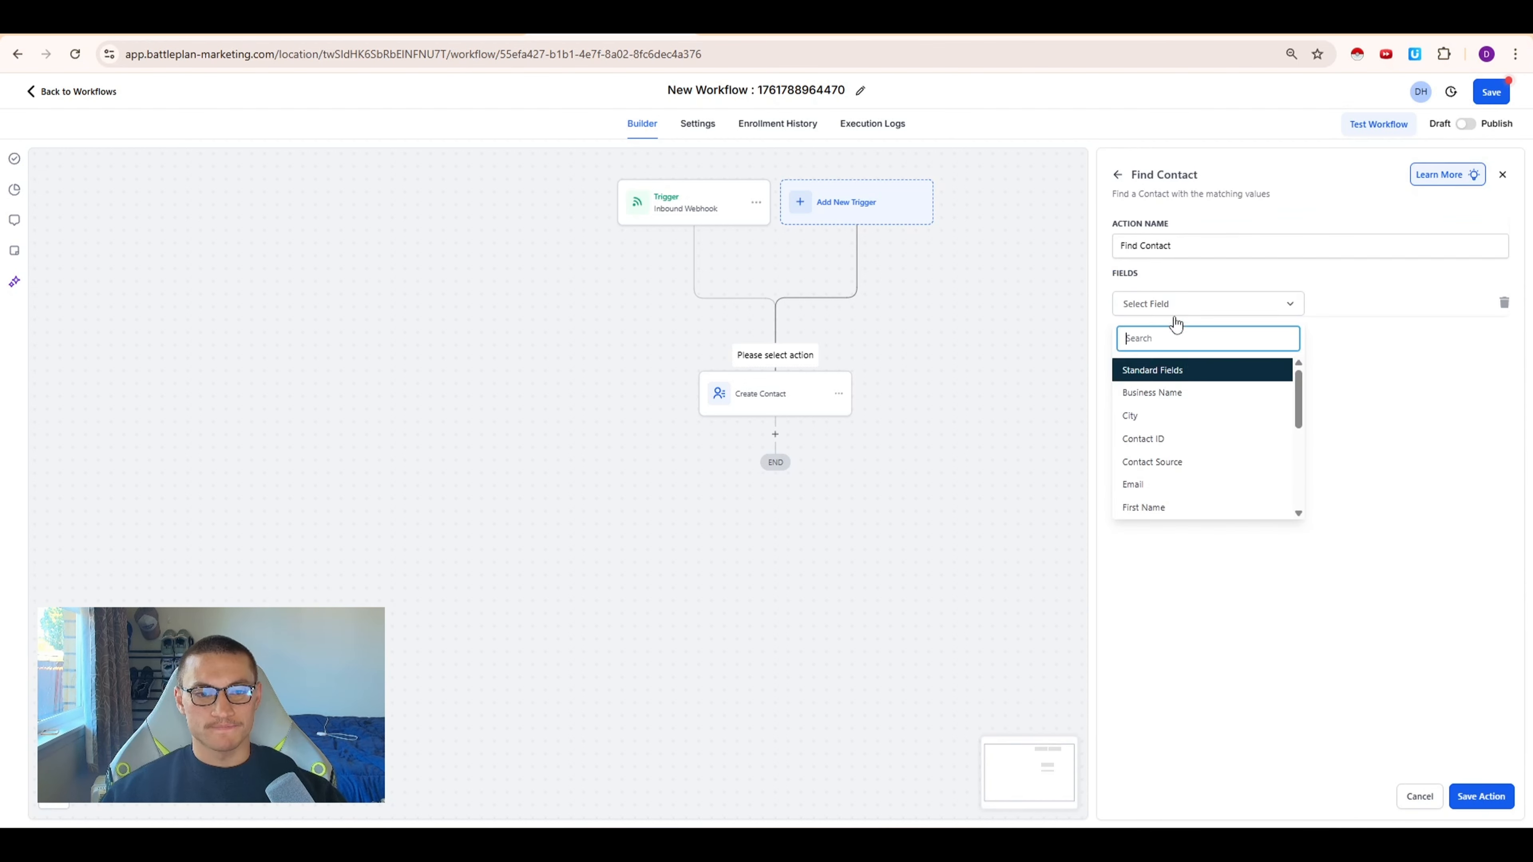
left_click(1179, 437)
left_click(1453, 304)
left_click(1394, 363)
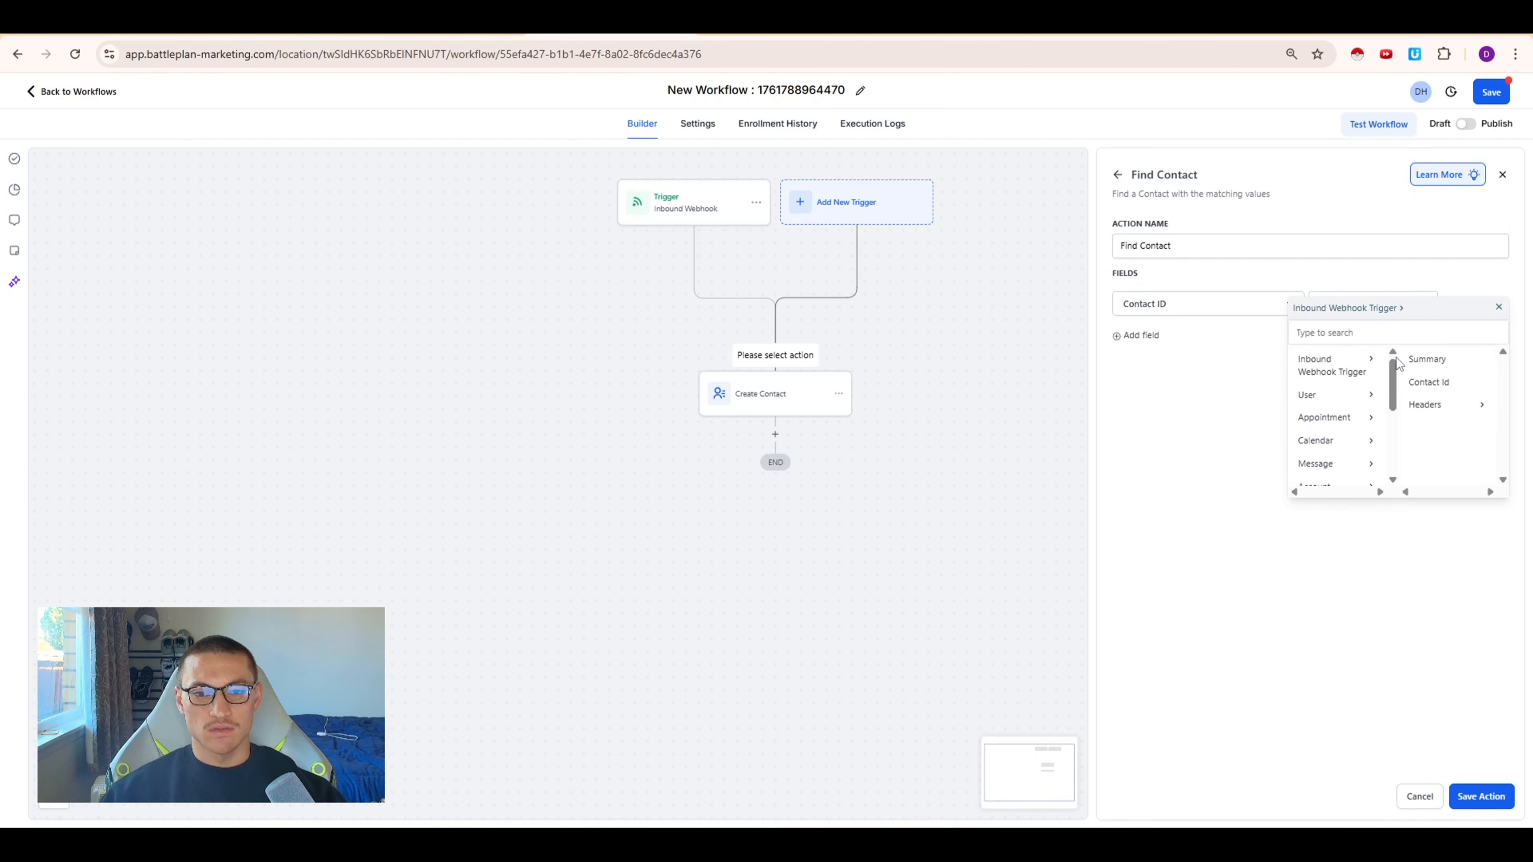
left_click(1437, 395)
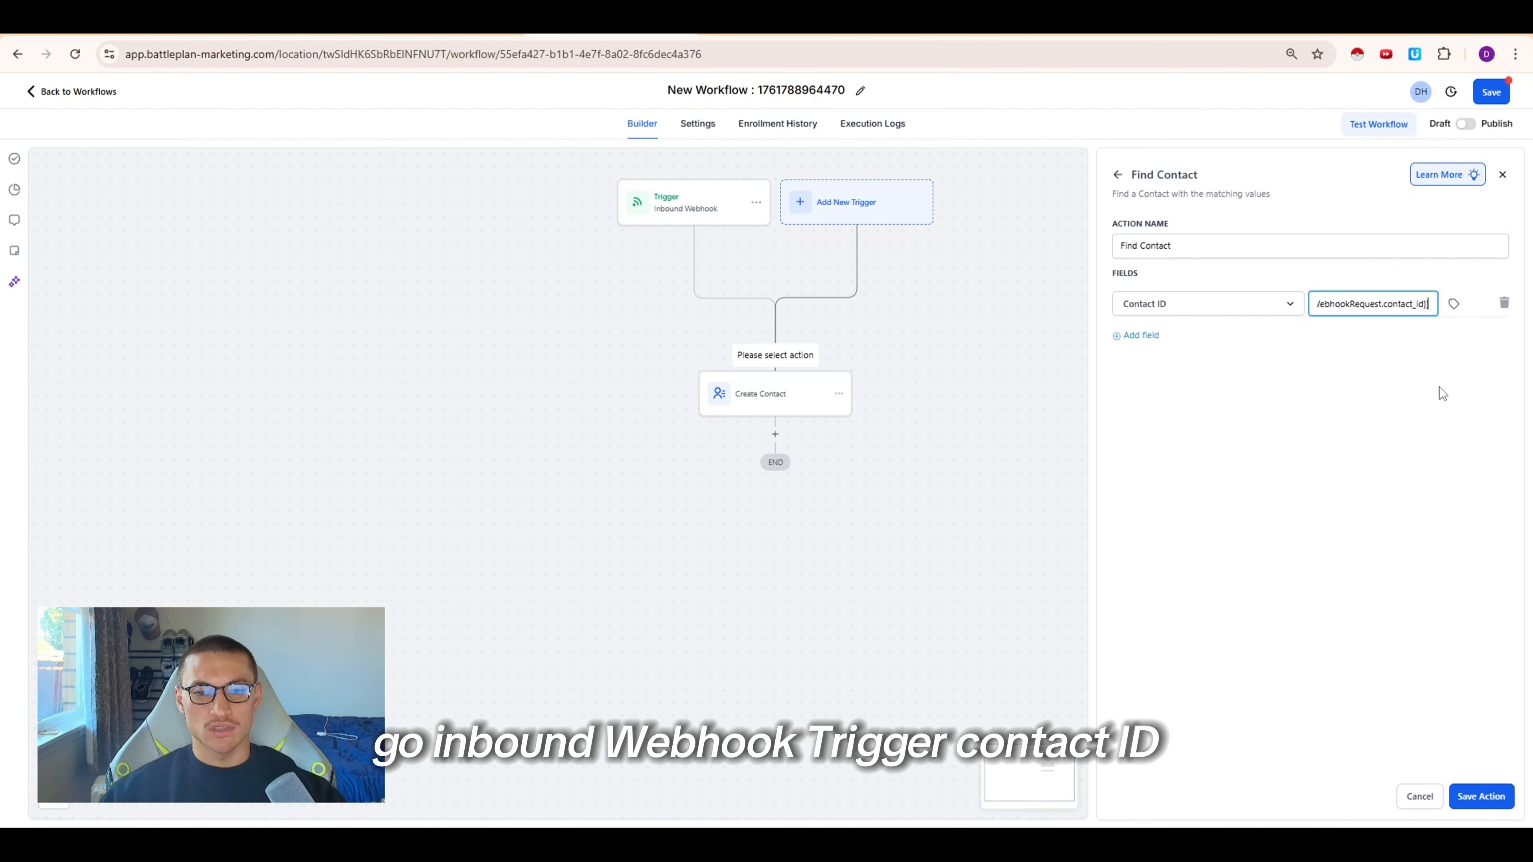
left_click(1464, 797)
Move the Create Contact action onto the Contact Not Found branch
left_click(756, 559)
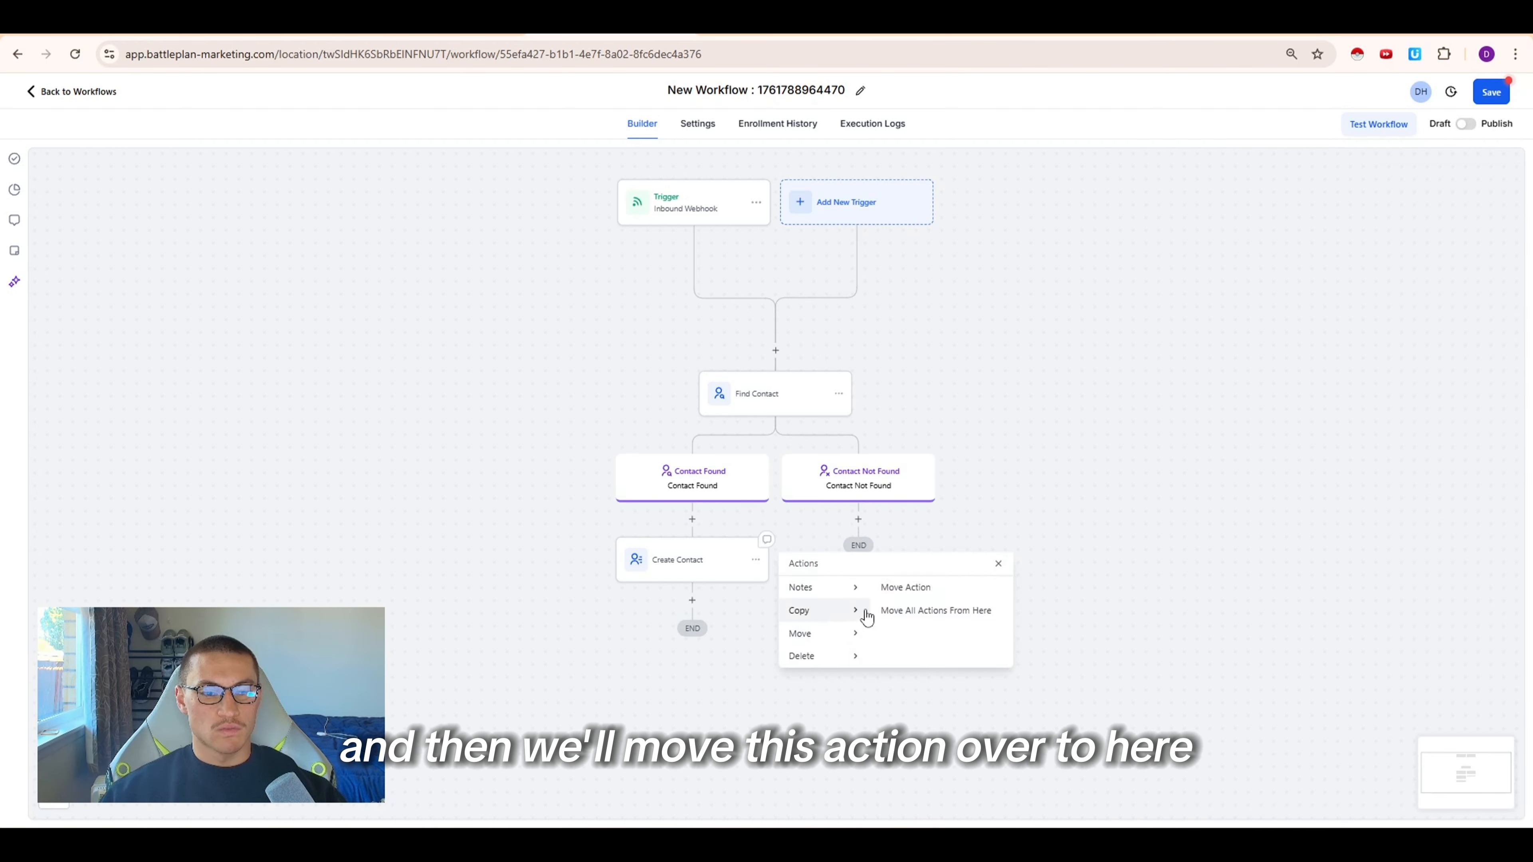
left_click(902, 590)
left_click(866, 516)
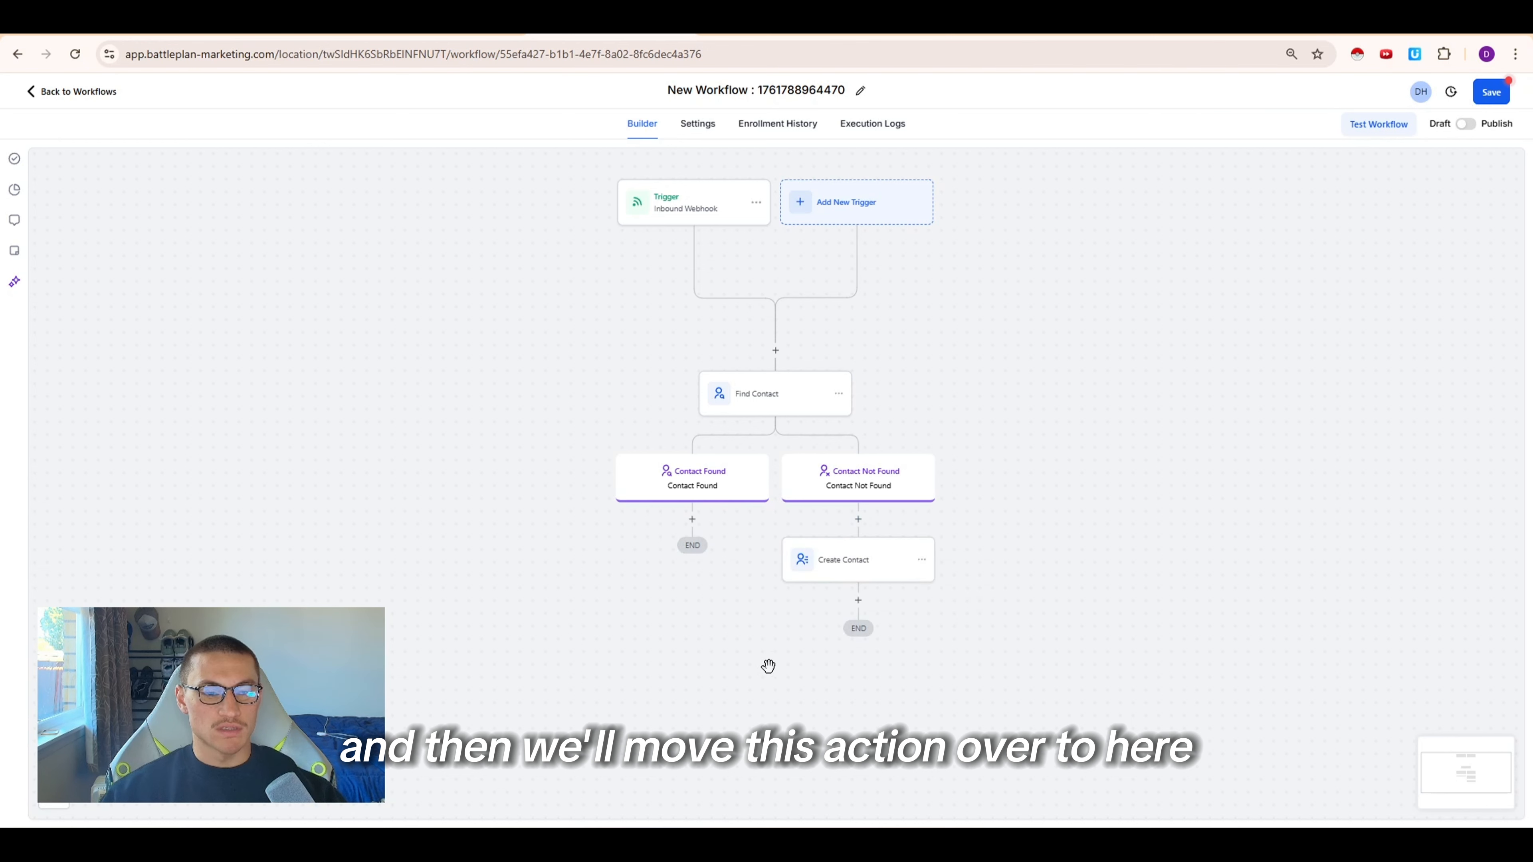
Add an Add To Notes action on the Contact Found branch containing the inbound webhook trigger's Summary value
left_click(691, 517)
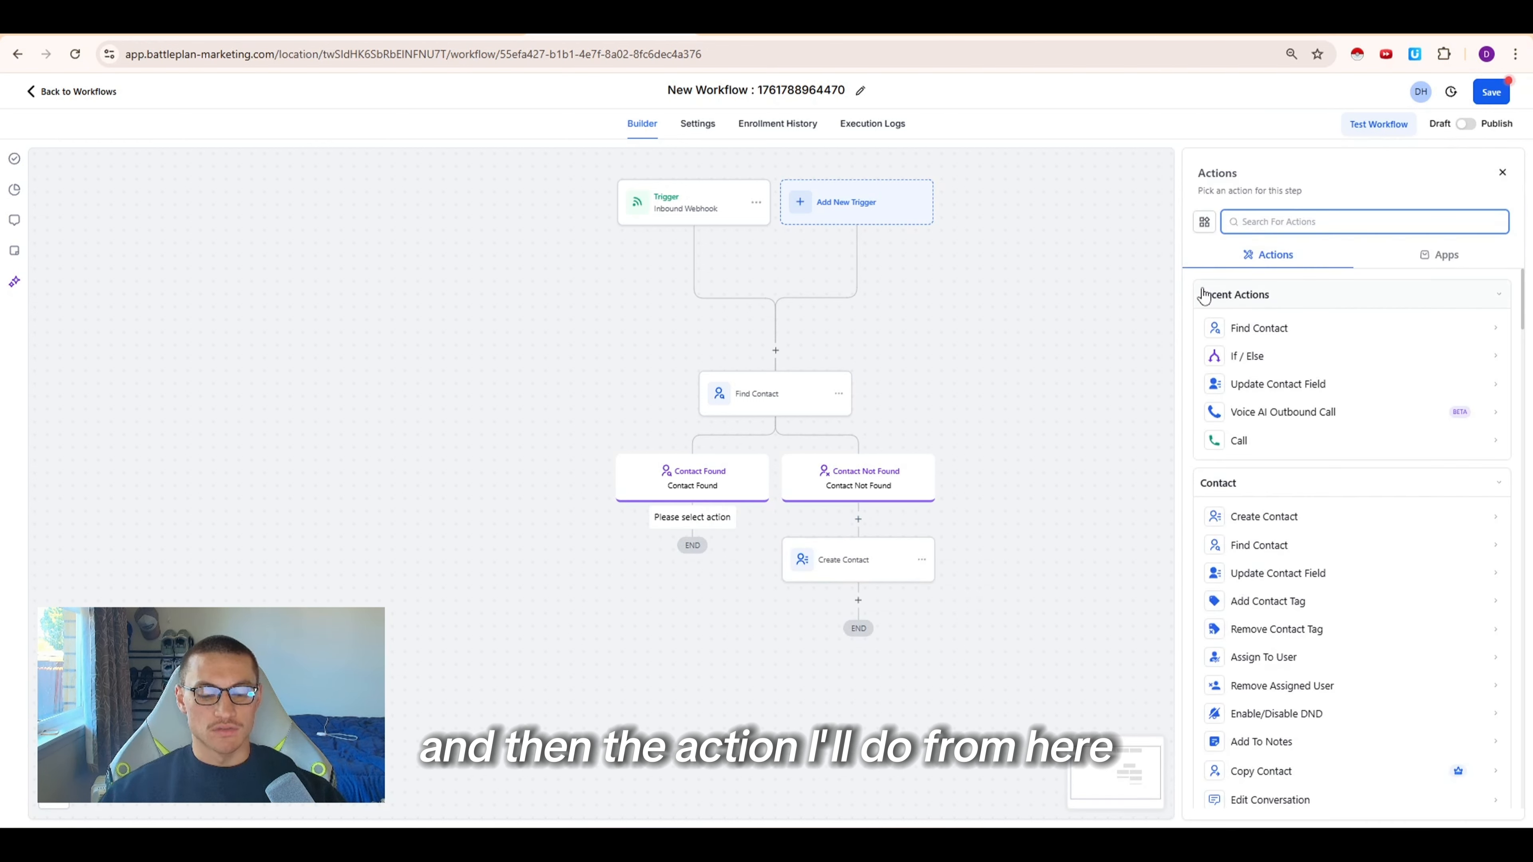
type("note")
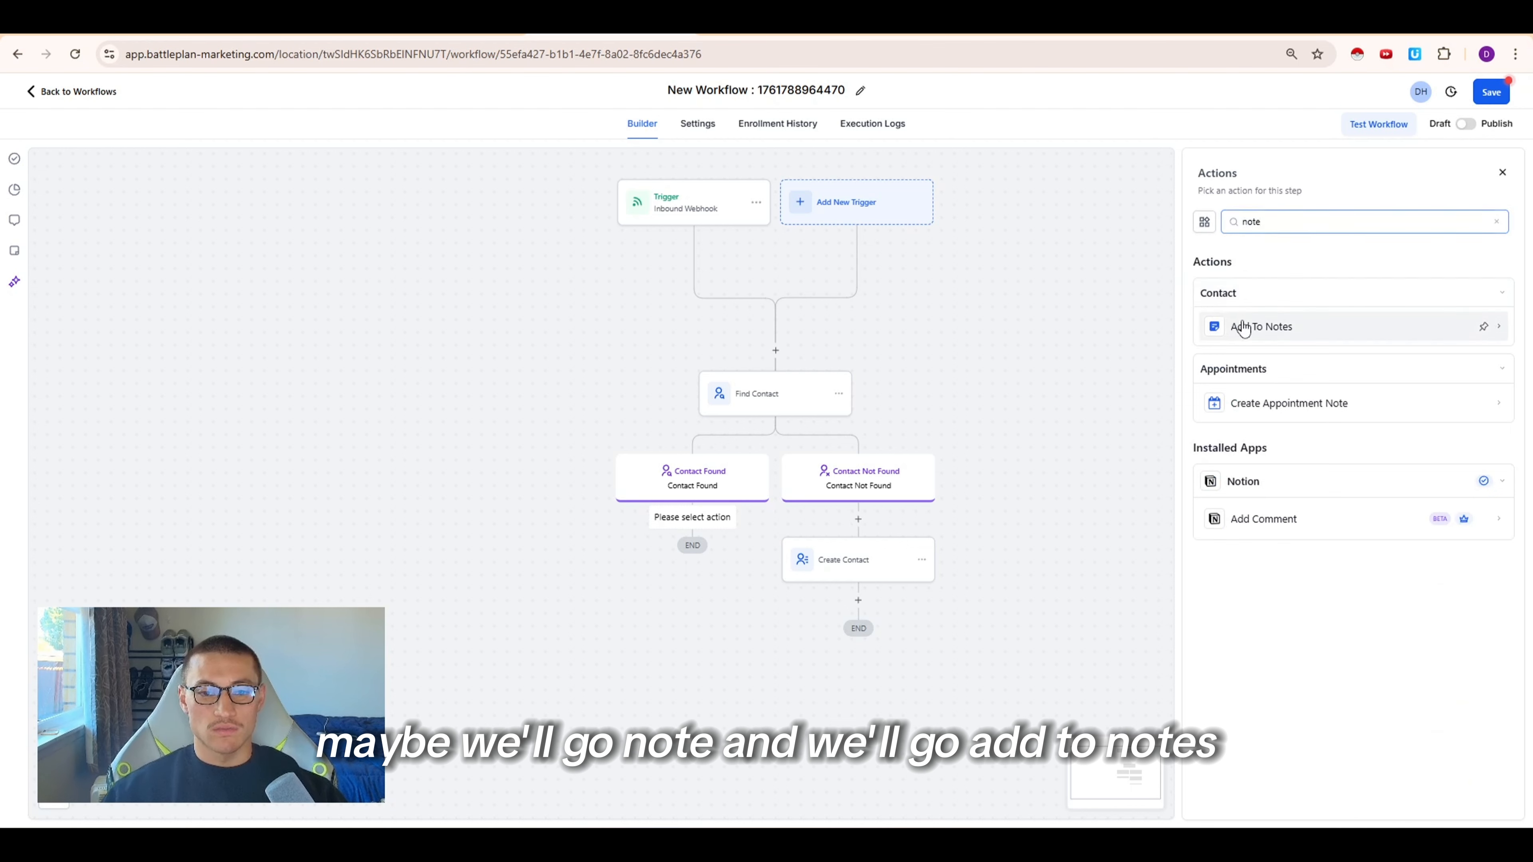
left_click(1242, 329)
left_click(1211, 305)
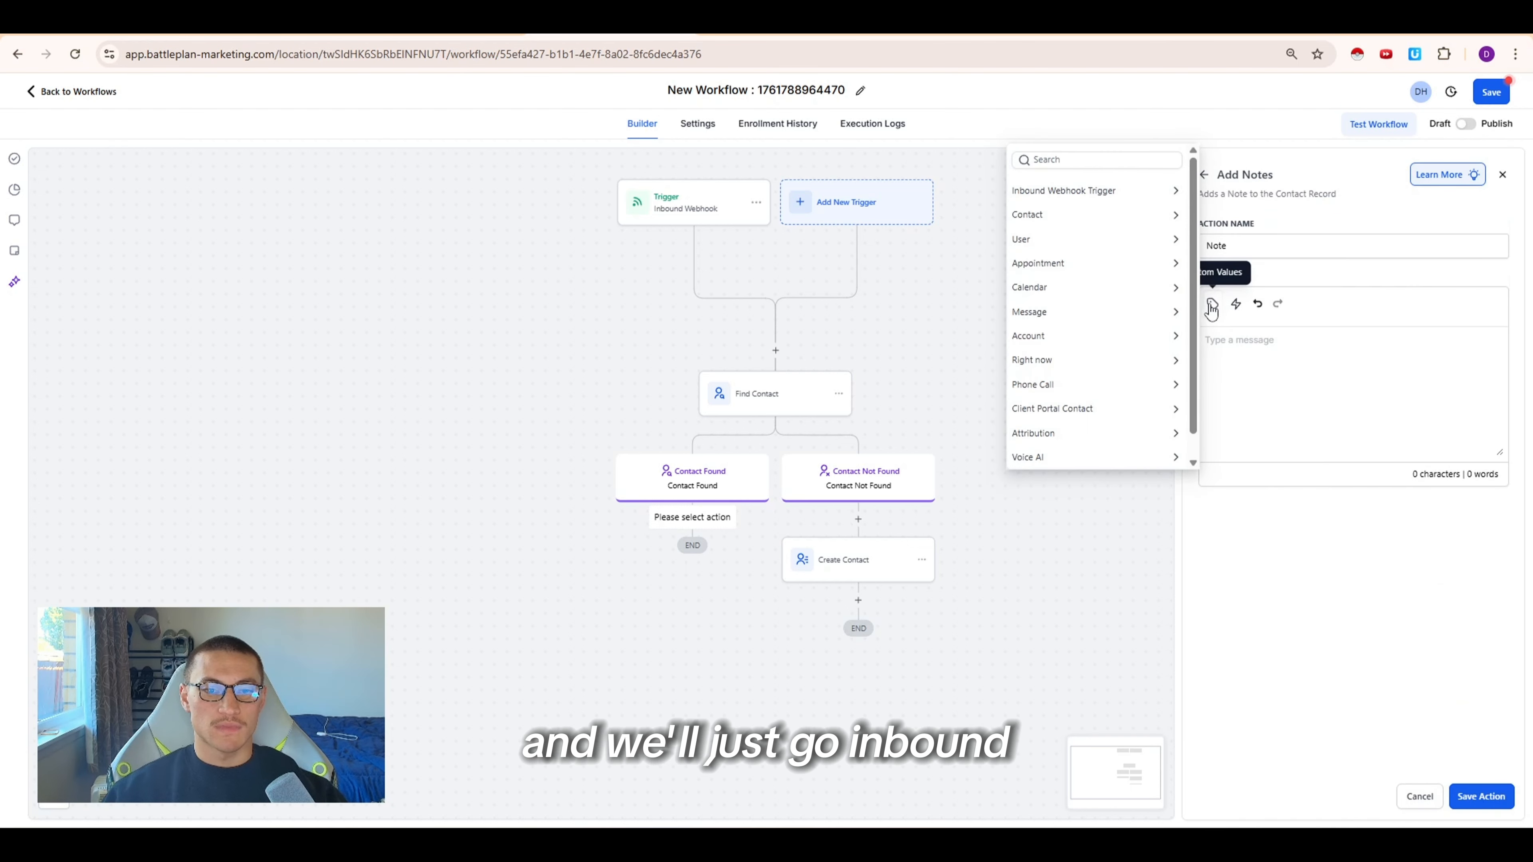
left_click(1097, 192)
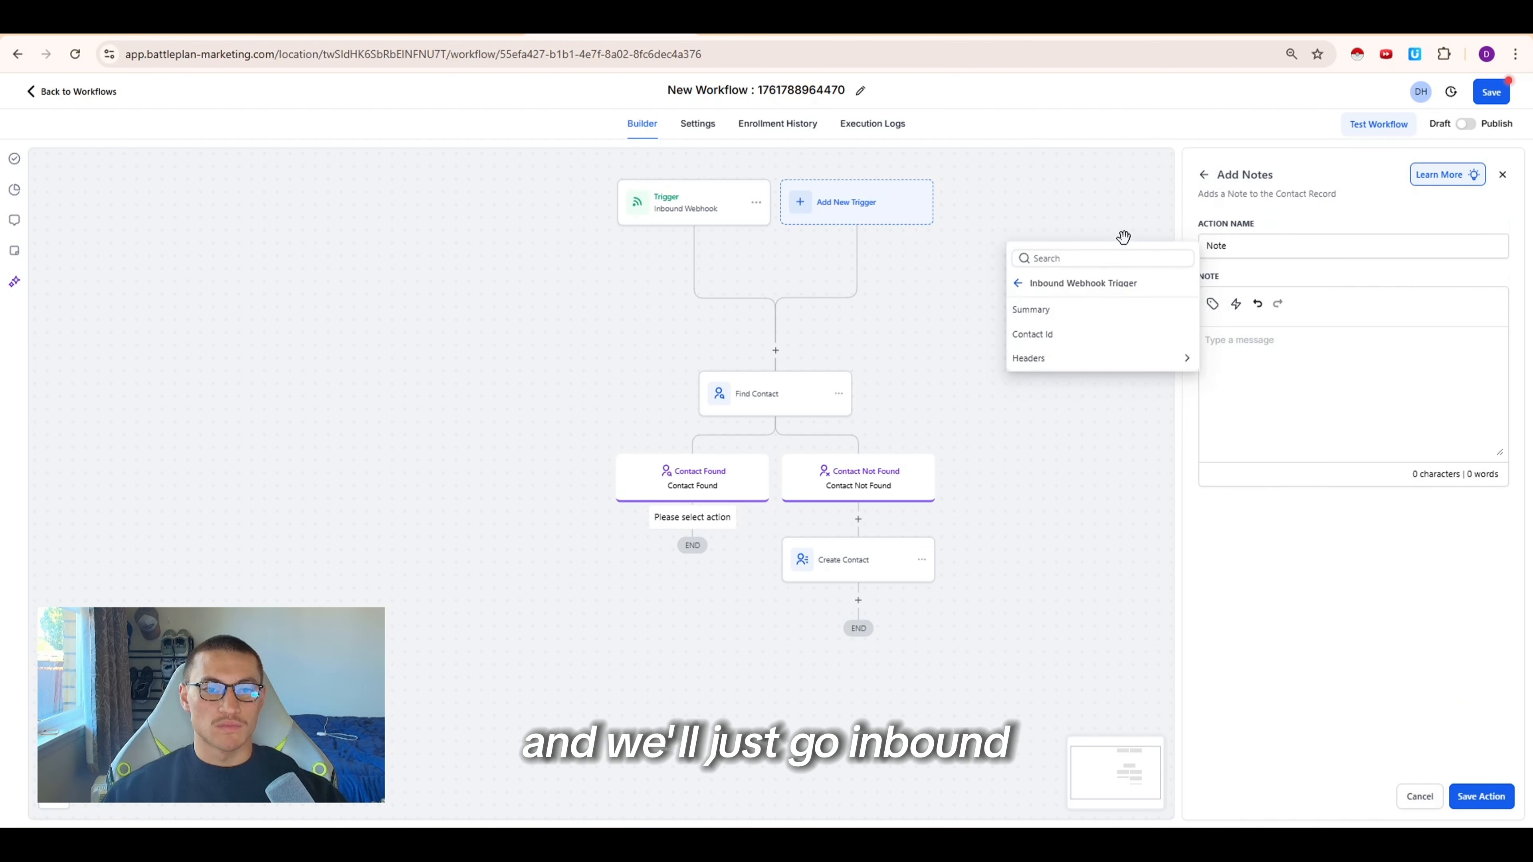
left_click(1061, 310)
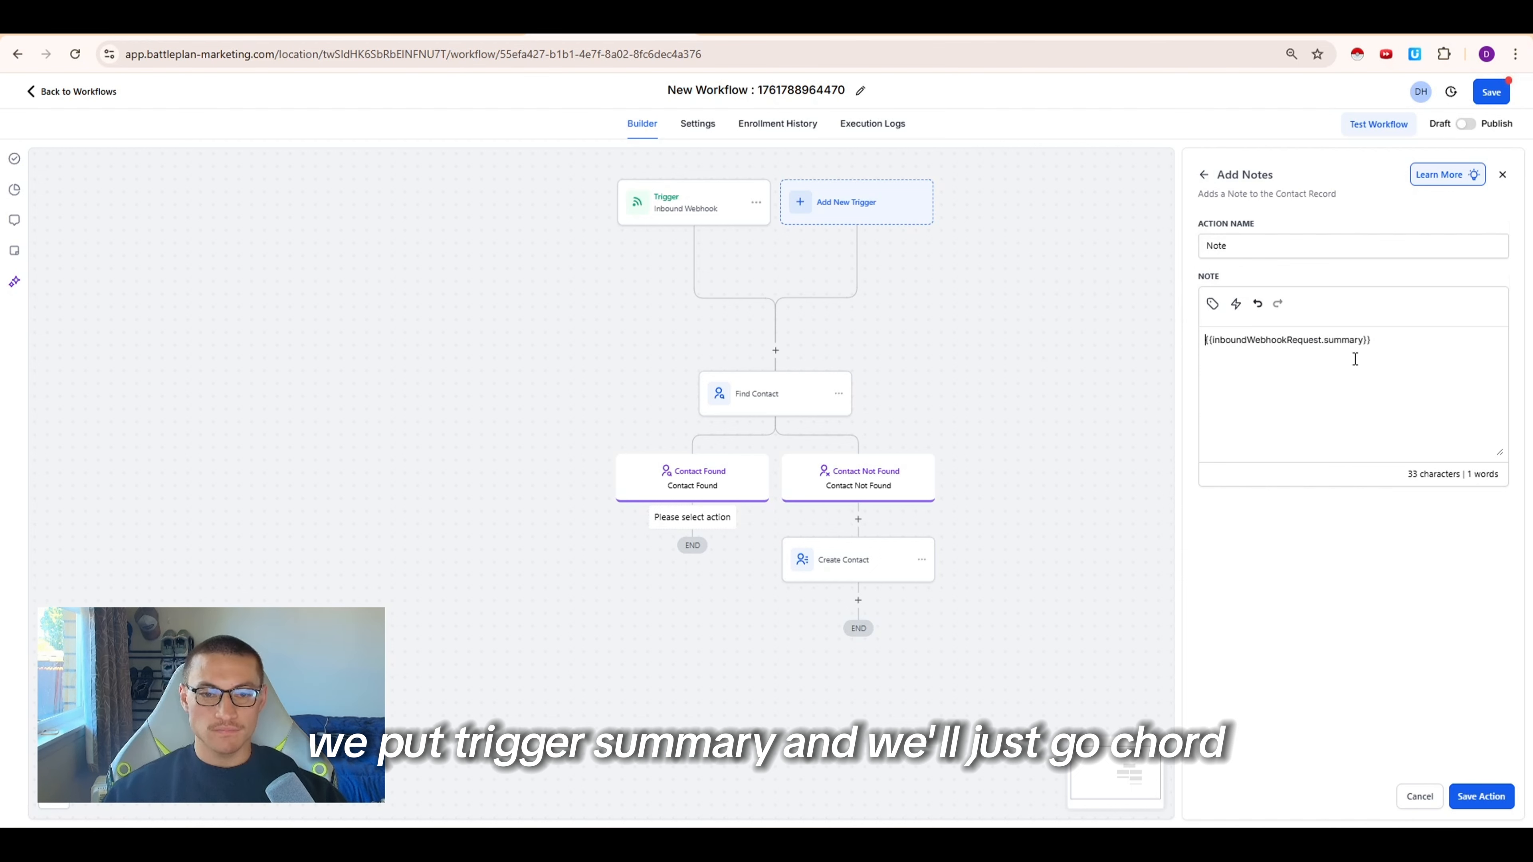
Prefix the note with a line reading Called plus the Right Now hour_ampm value, and save the action
key("Return")
key("Return")
key("Up")
key("Up")
key("Down")
key("Up")
type("Calle")
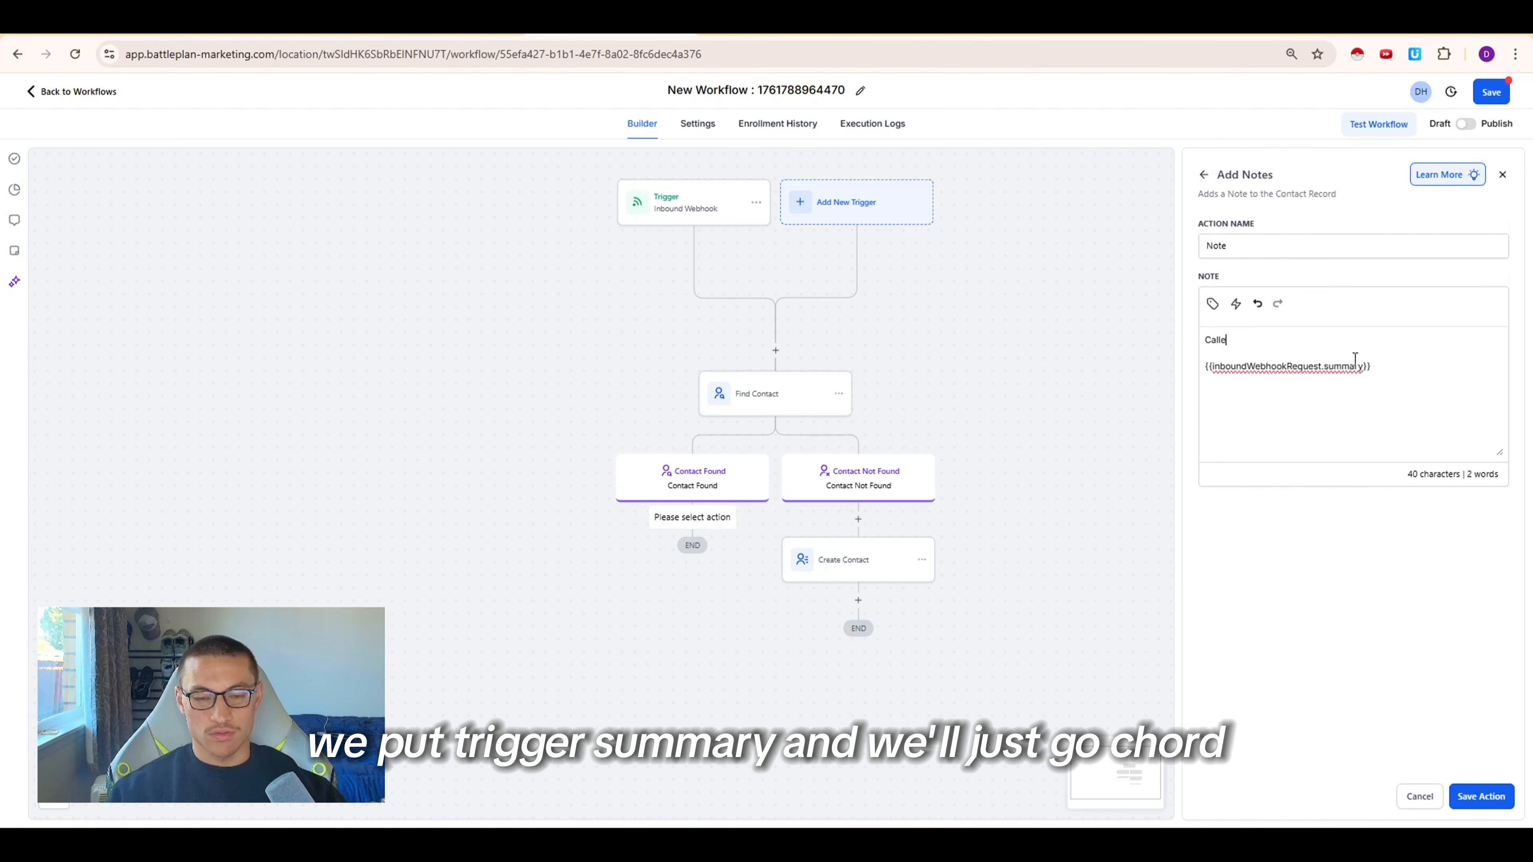
type("d")
left_click(1211, 304)
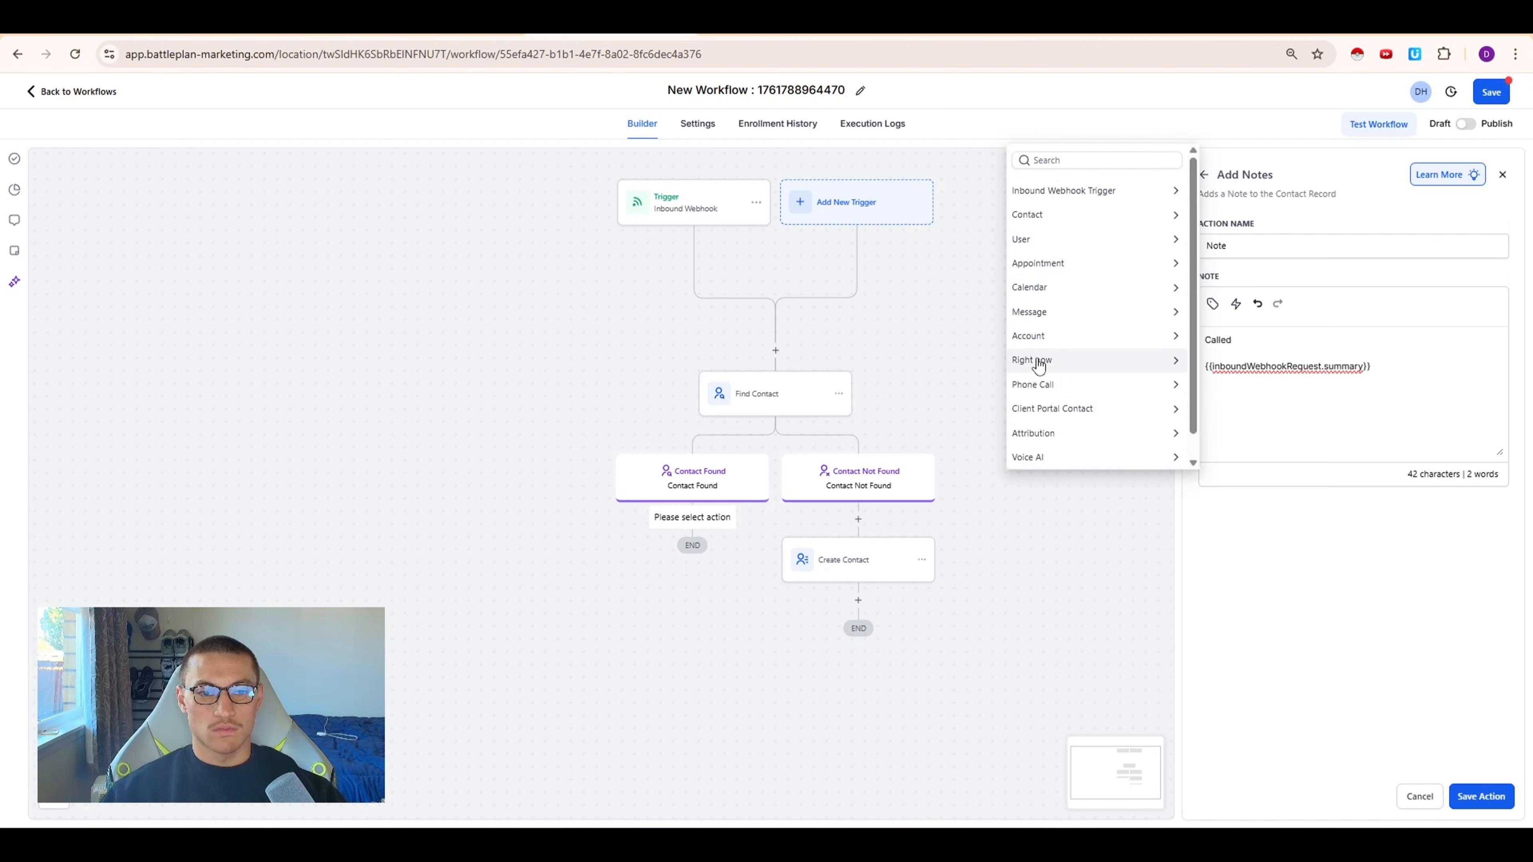
left_click(1038, 362)
left_click(1080, 260)
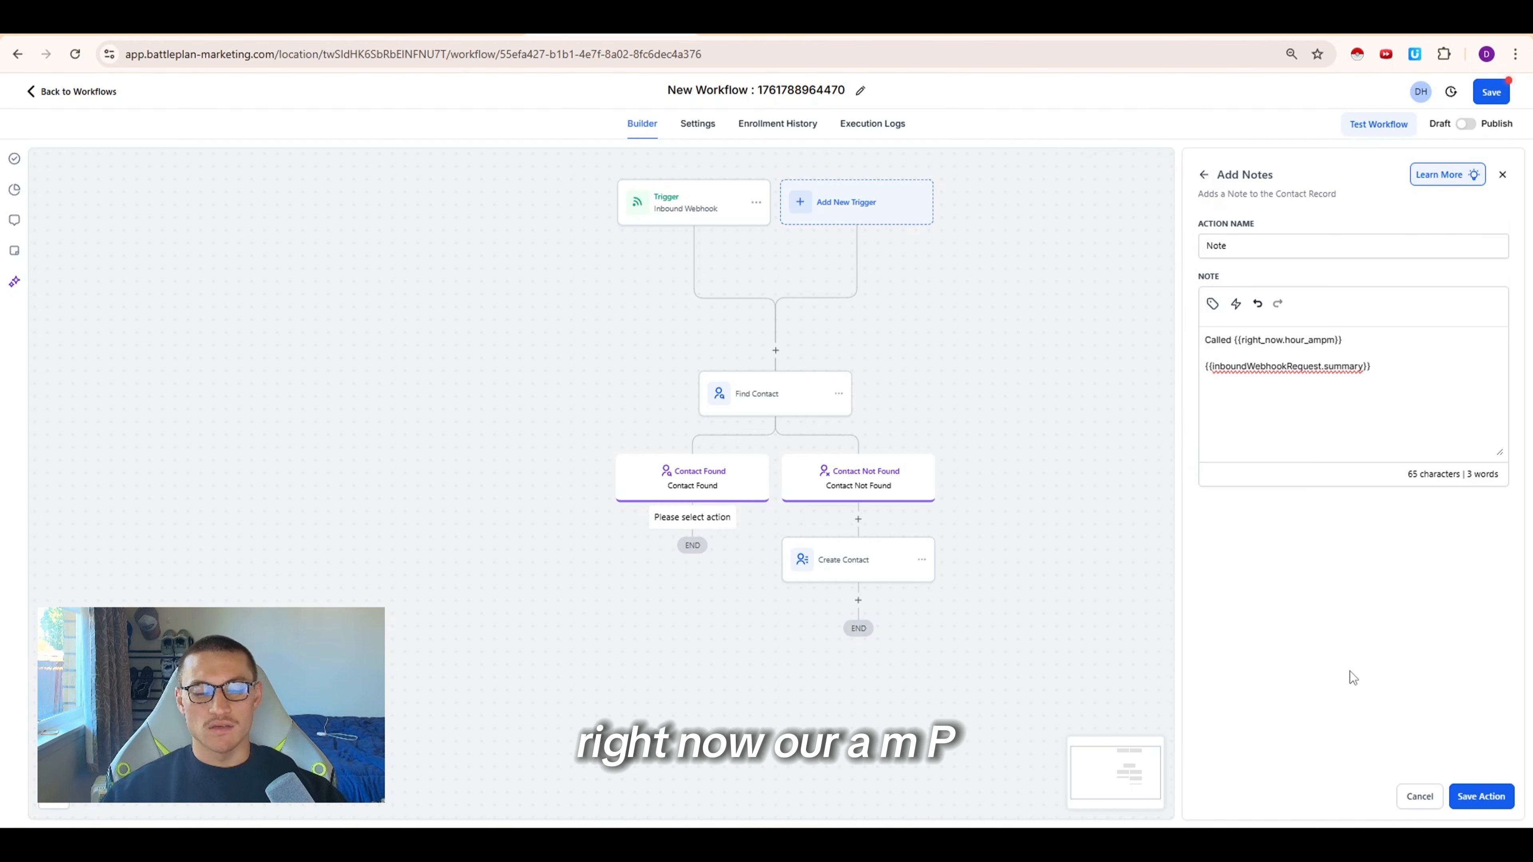
left_click(1472, 794)
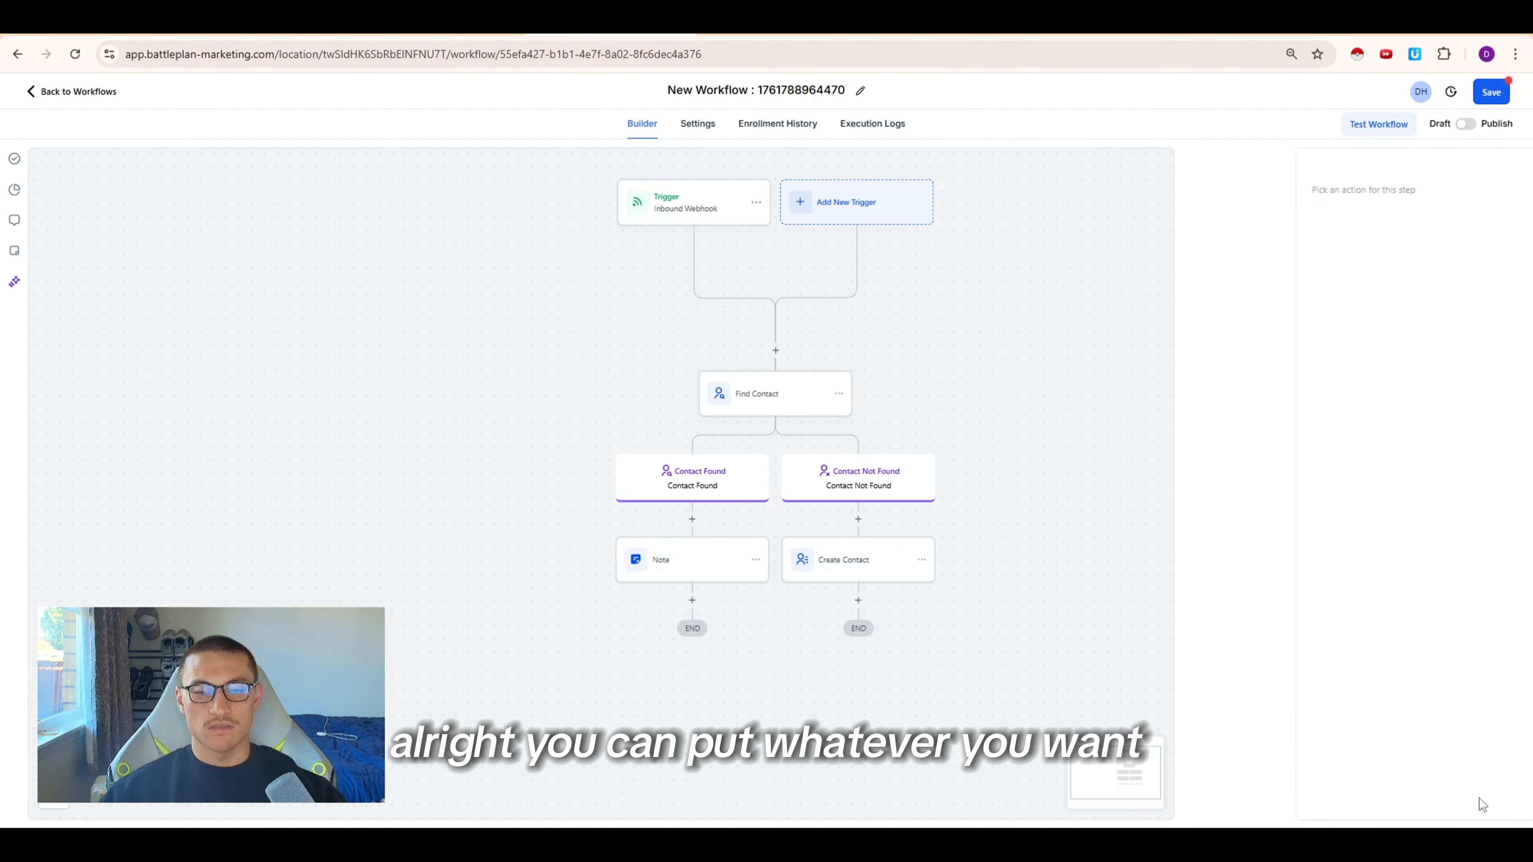
Publish the GoHighLevel workflow and save it
left_click(1475, 126)
left_click(1491, 91)
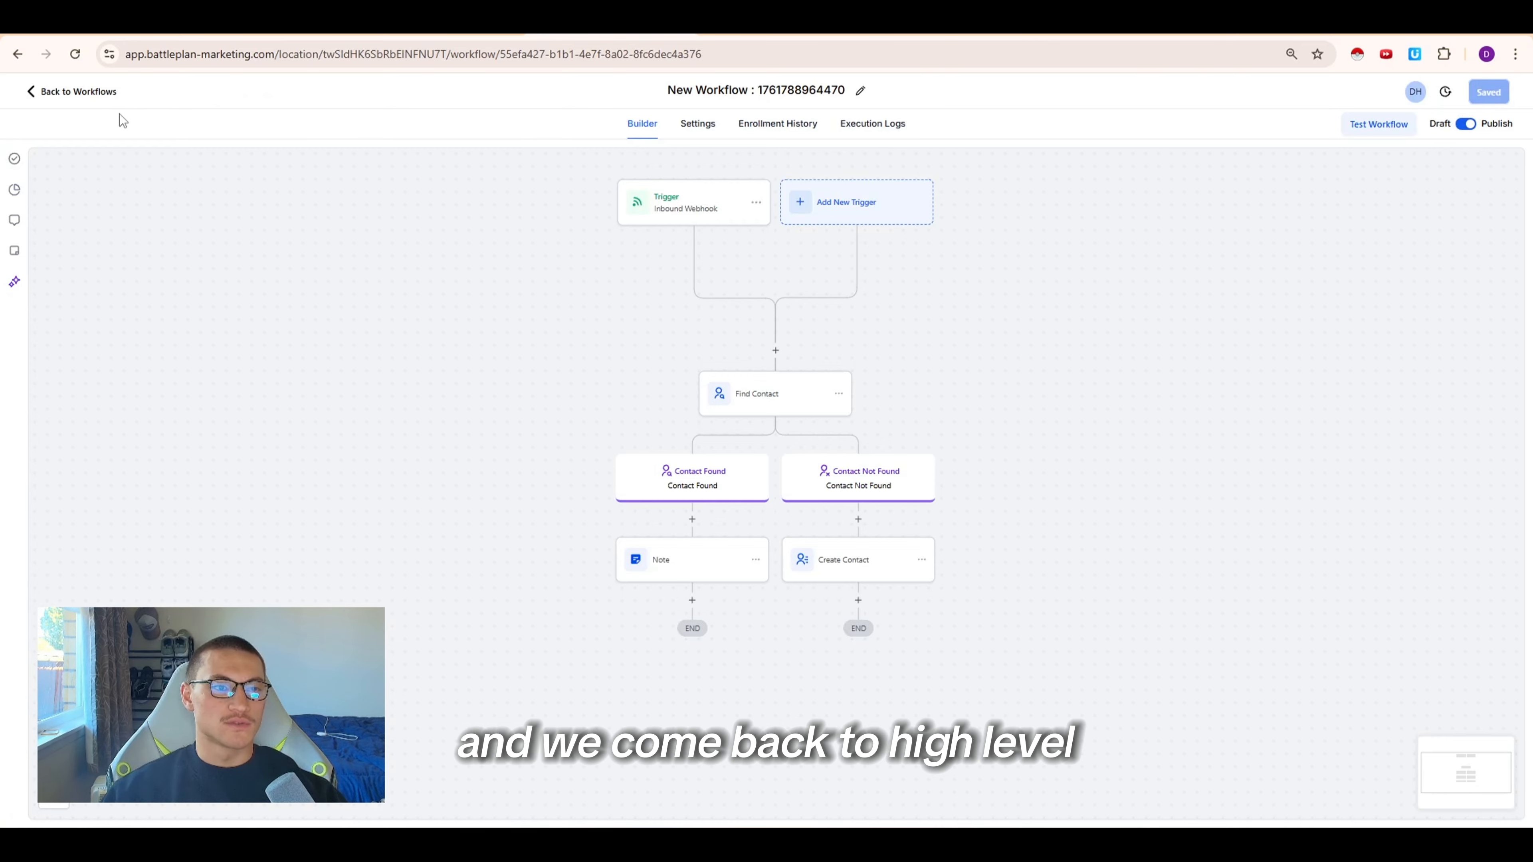
Open the test contact's record from Contacts and review its notes
left_click(101, 95)
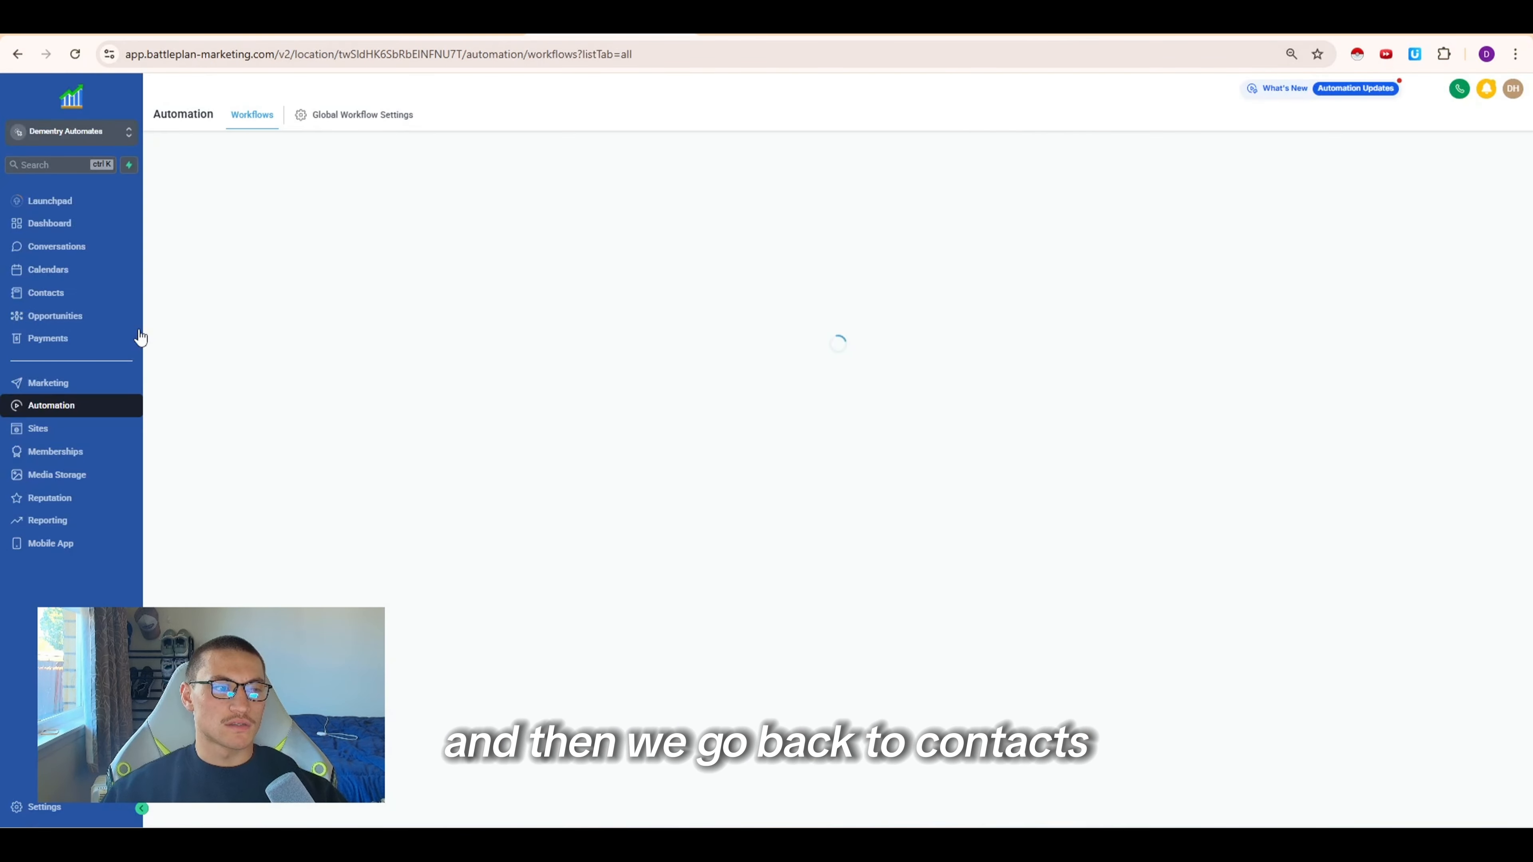
left_click(90, 296)
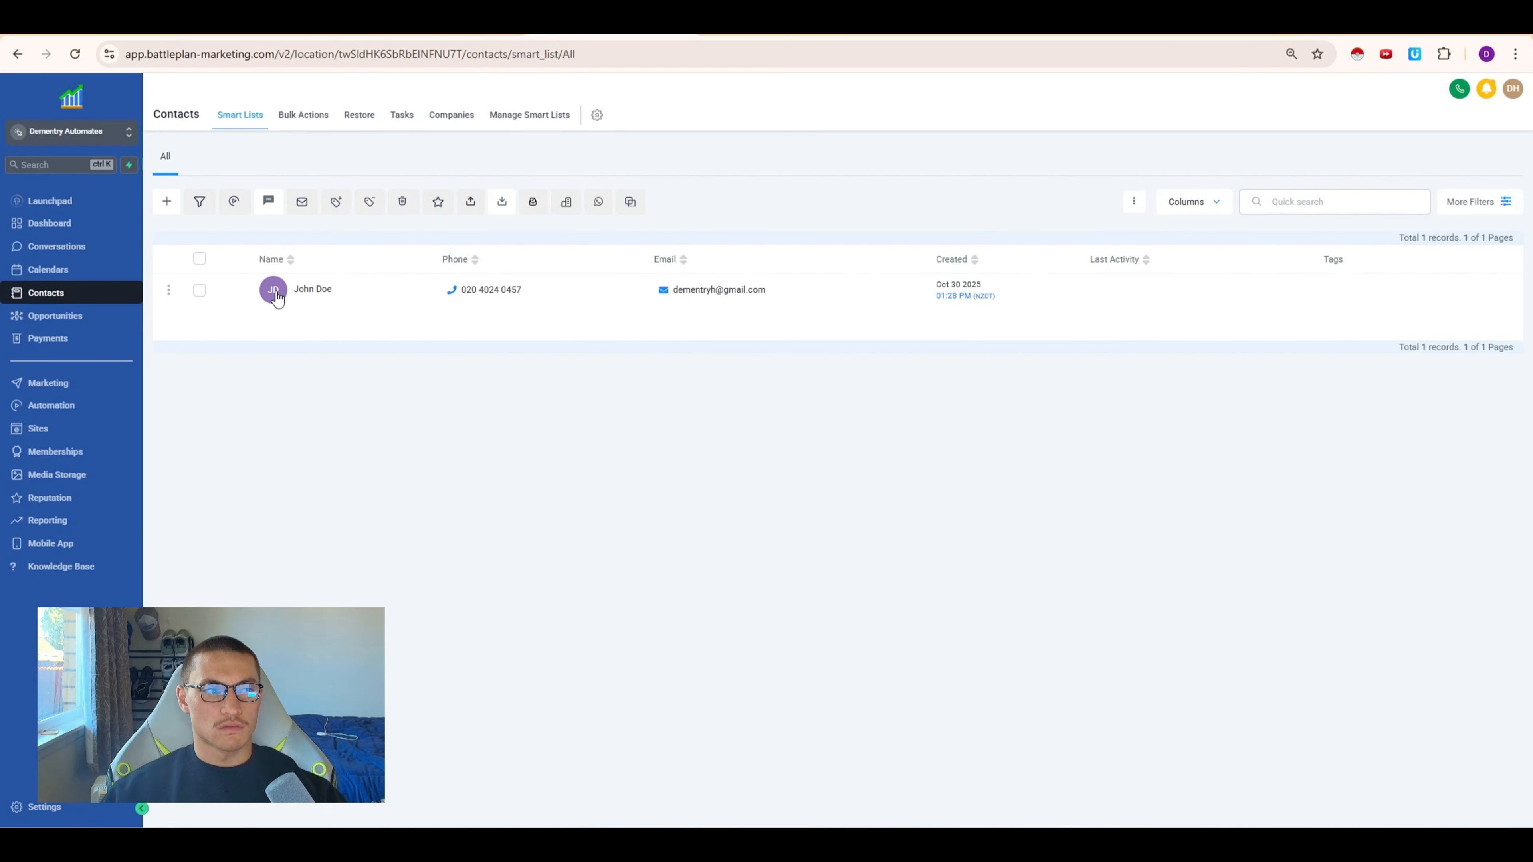
left_click(292, 296)
left_click(1273, 160)
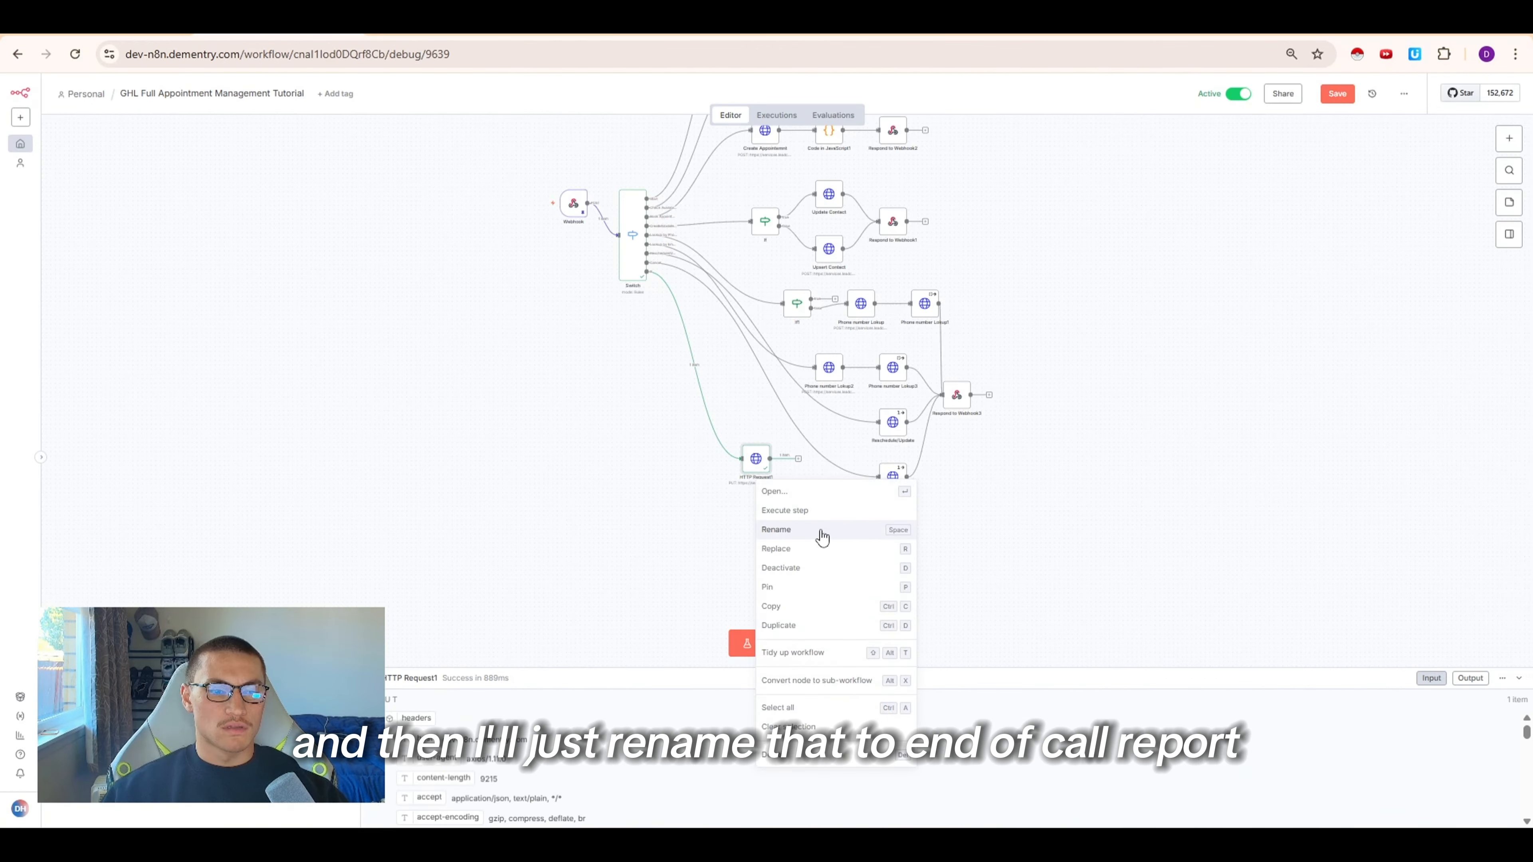
Rename the HTTP Request1 node to EOCR and save the workflow
left_click(822, 534)
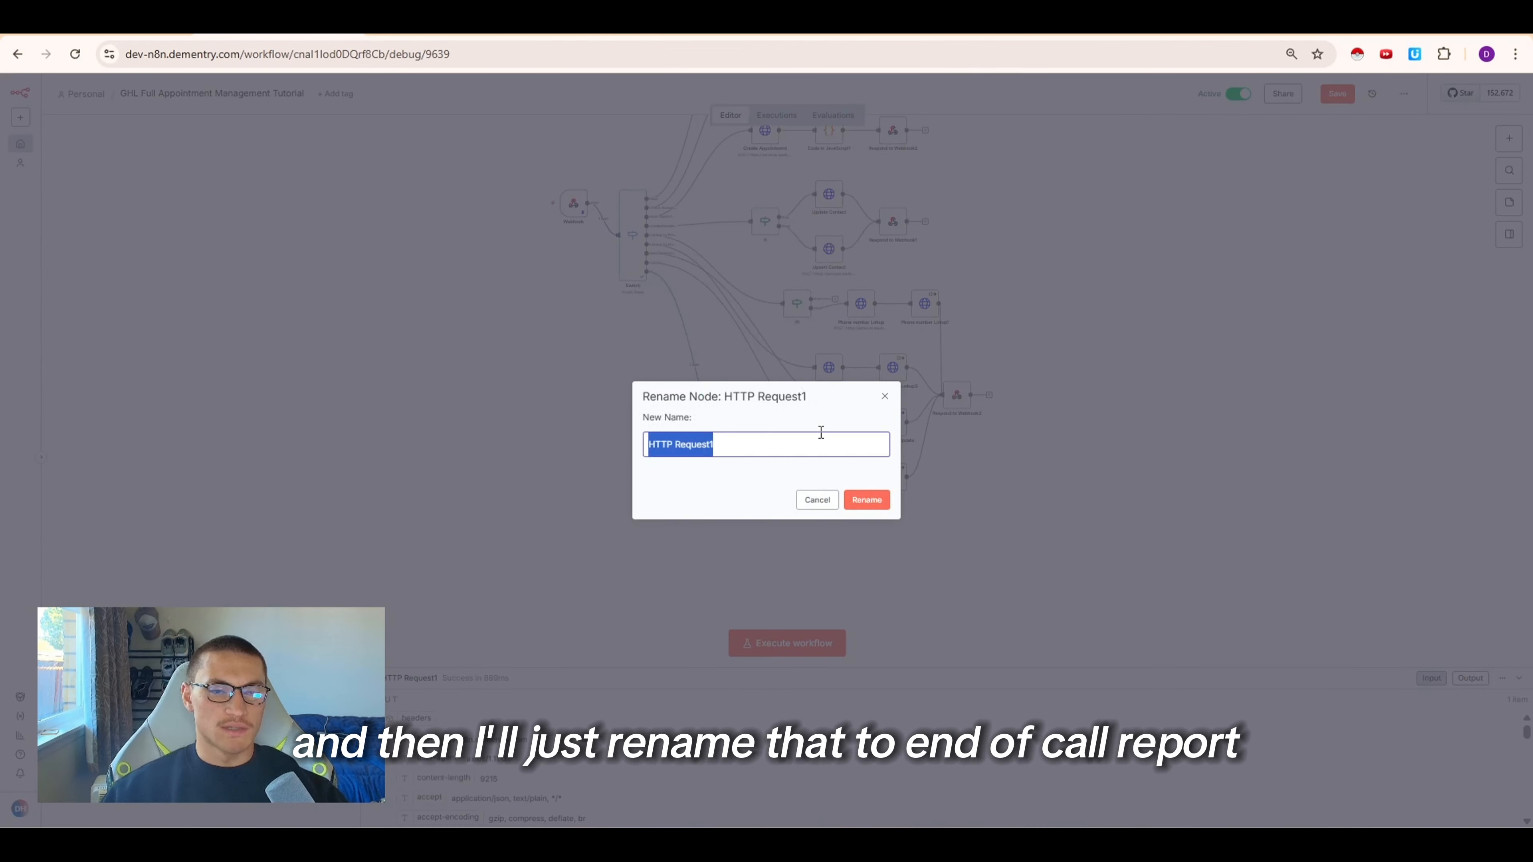
type("E")
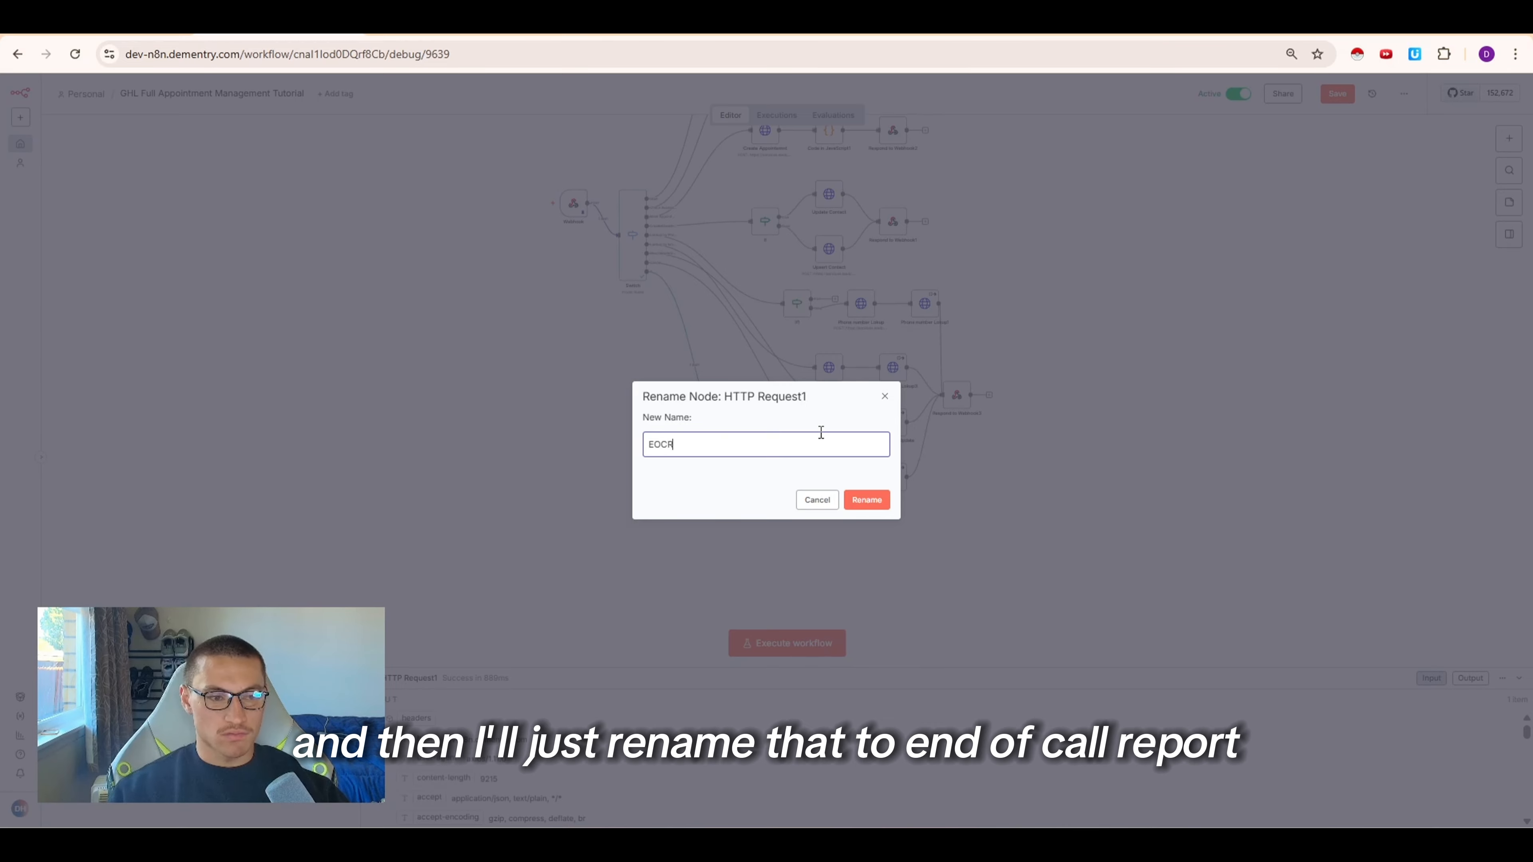
type("OCR")
key("Return")
key("ctrl+s")
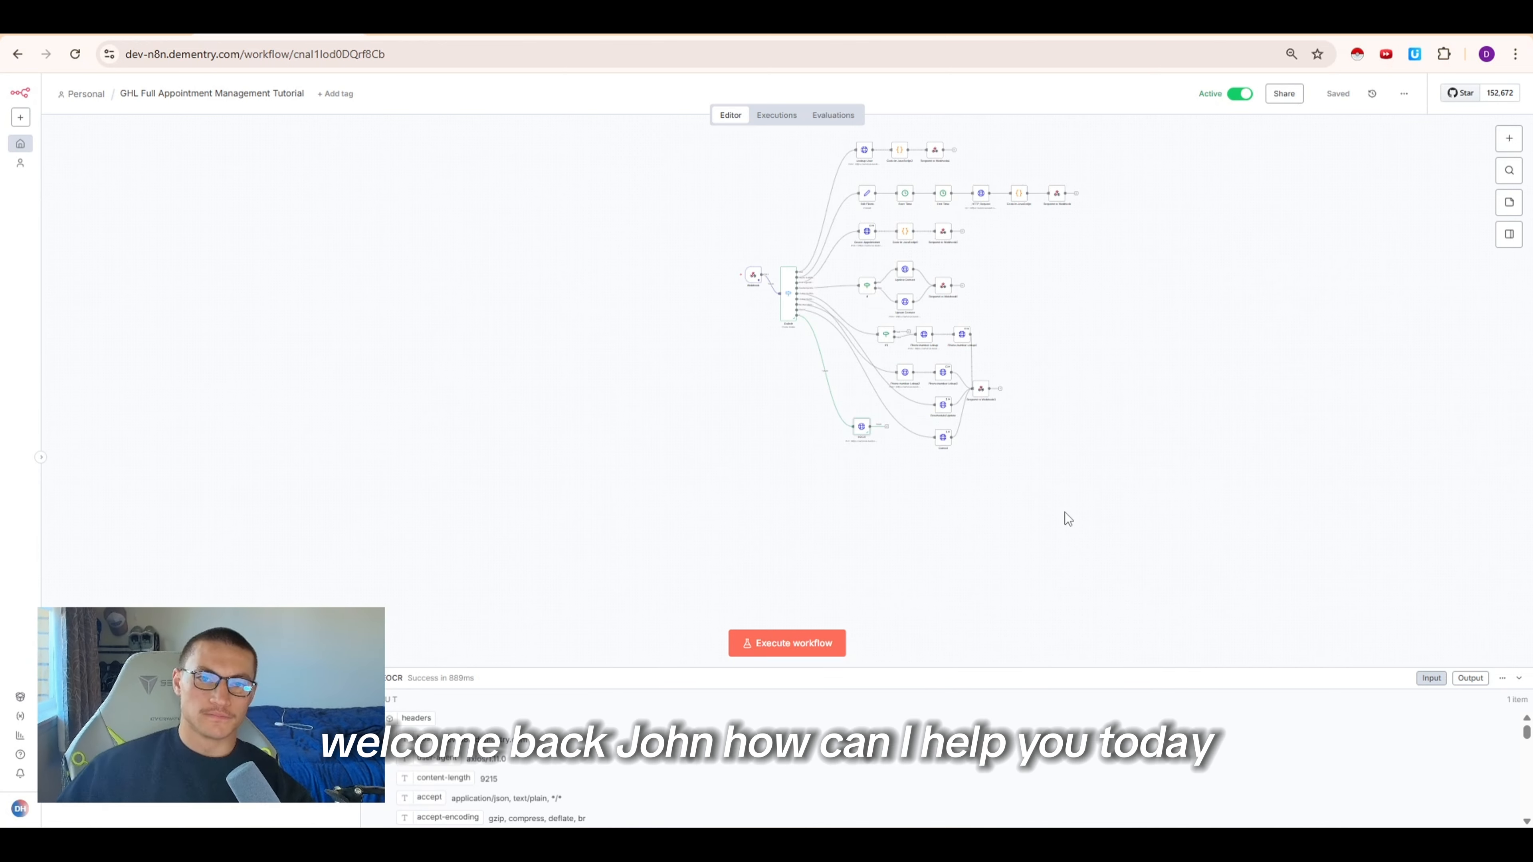
Open the workflow's executions and inspect the Respond to Webhook4 node of a recent run
left_click(772, 116)
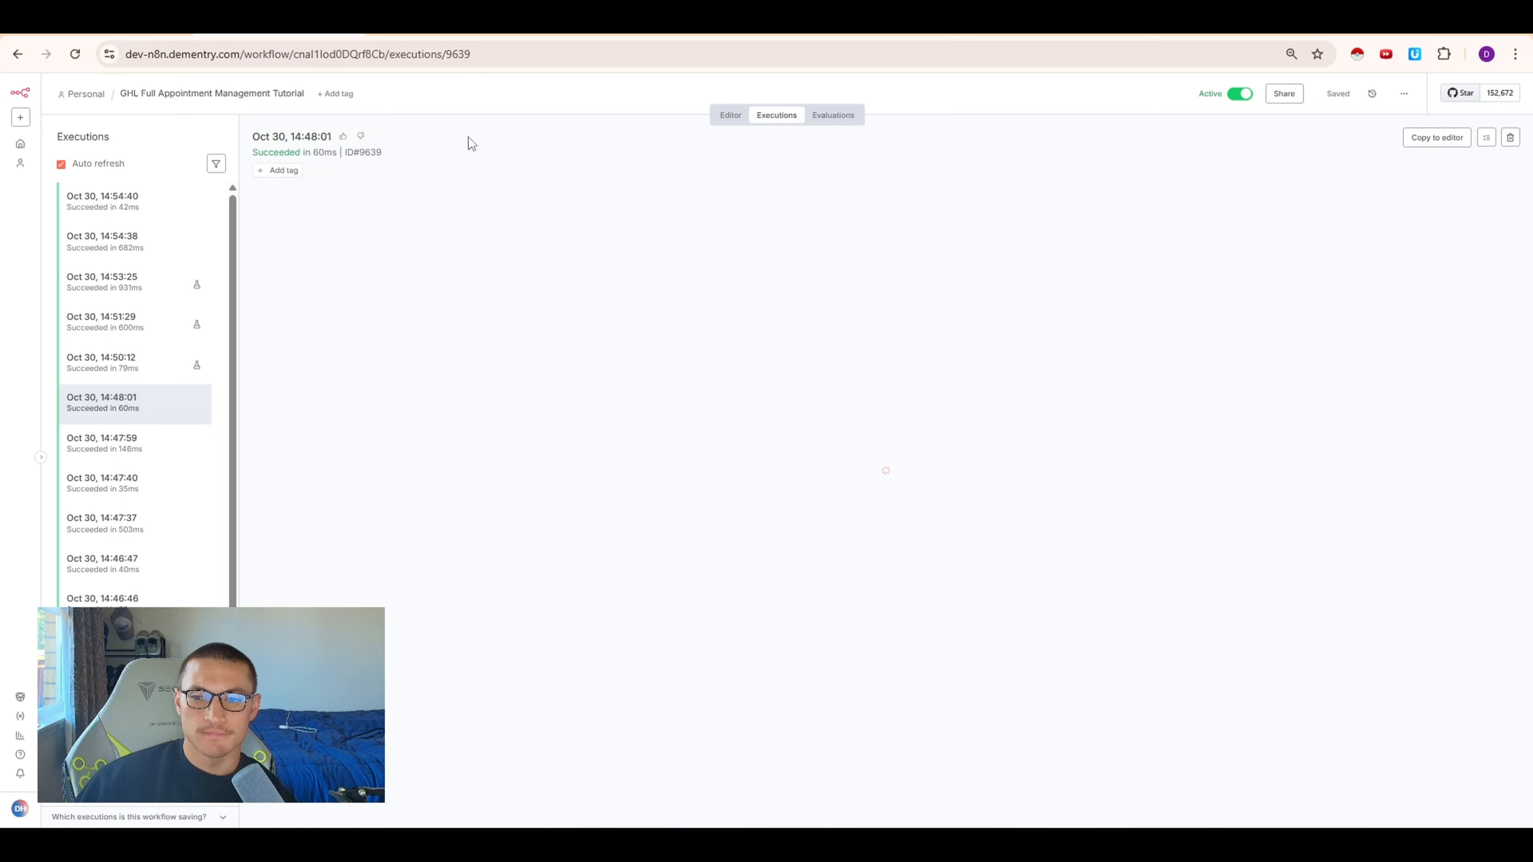
left_click(150, 248)
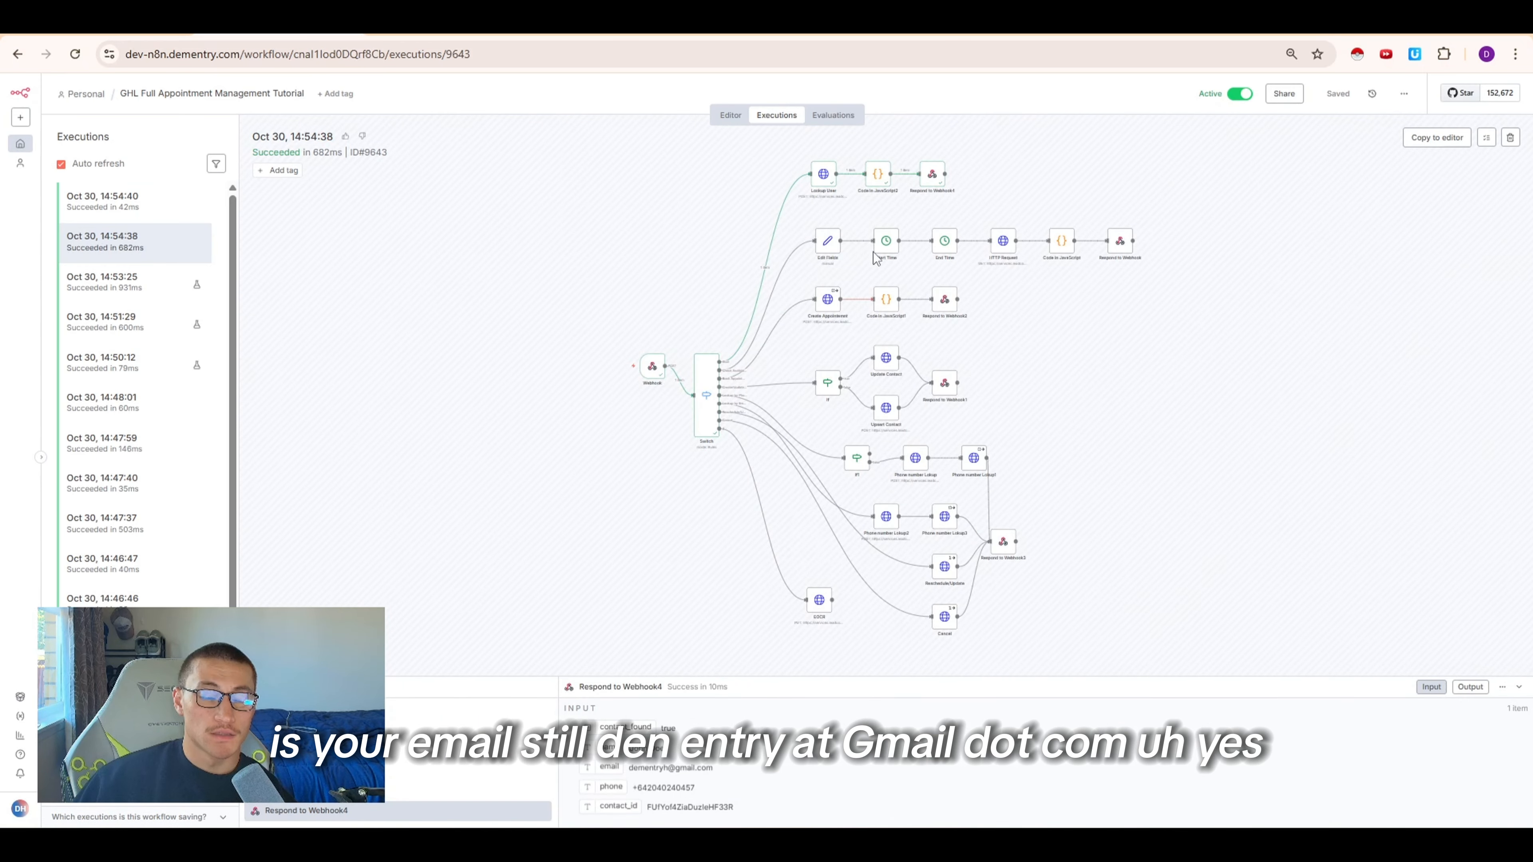
double_click(932, 176)
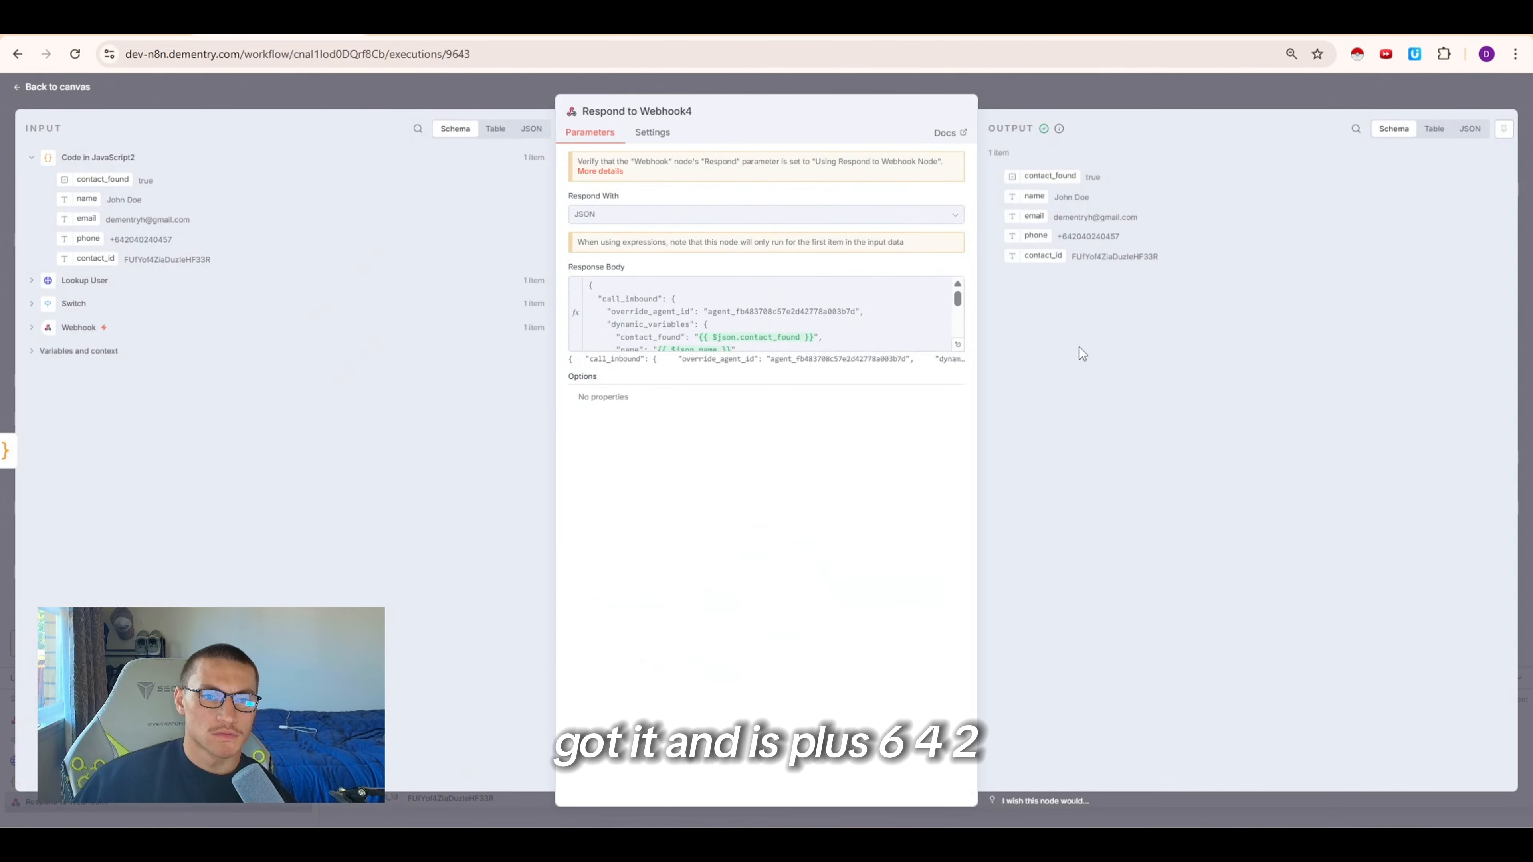
left_click(1142, 94)
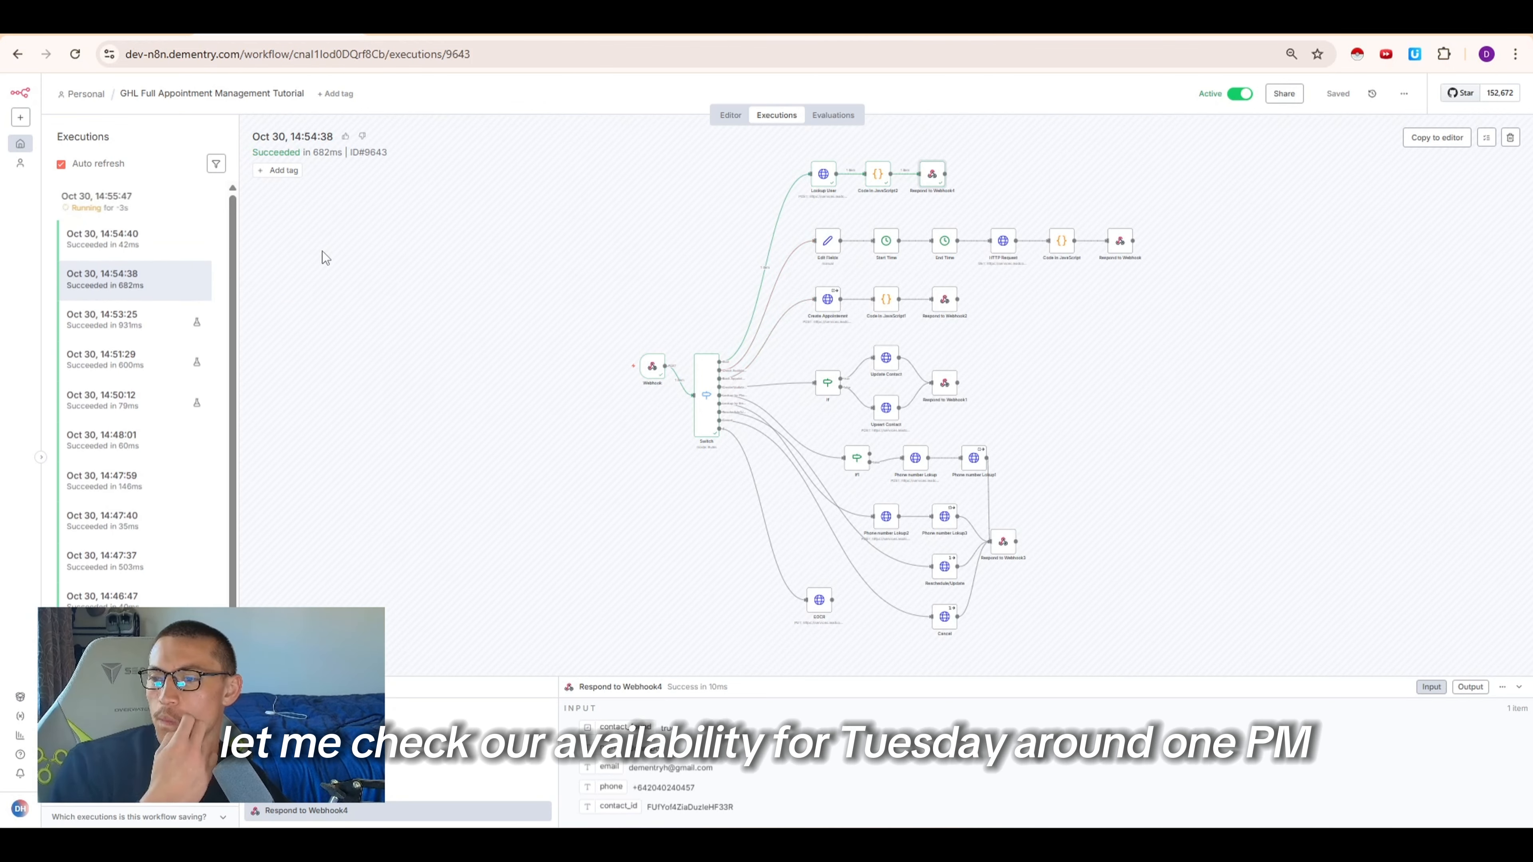
Inspect the latest executions and review the Create Appointment node's parameters and error output
left_click(121, 202)
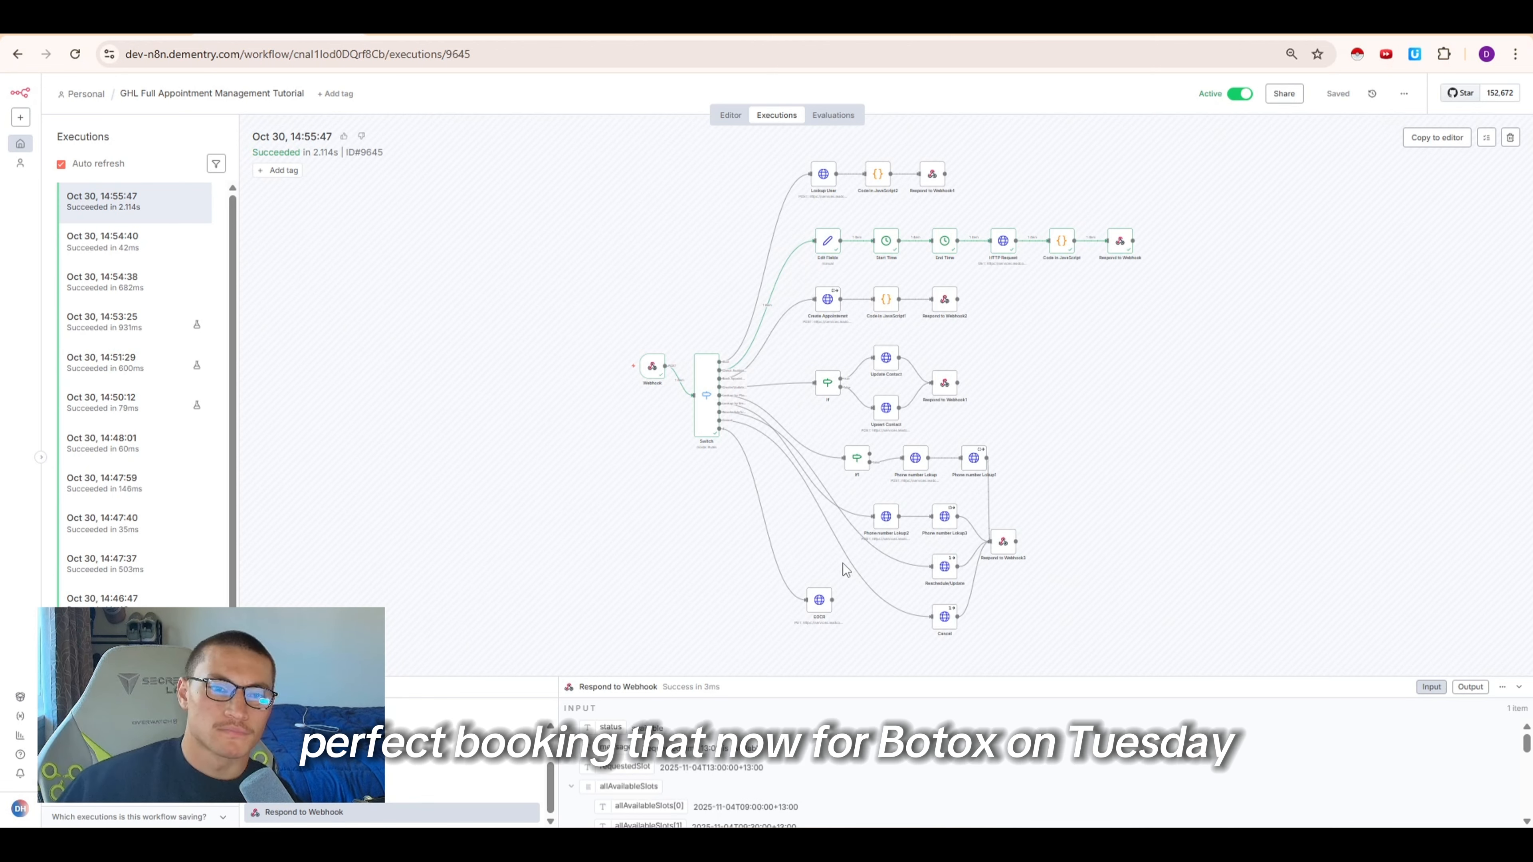
left_click(155, 205)
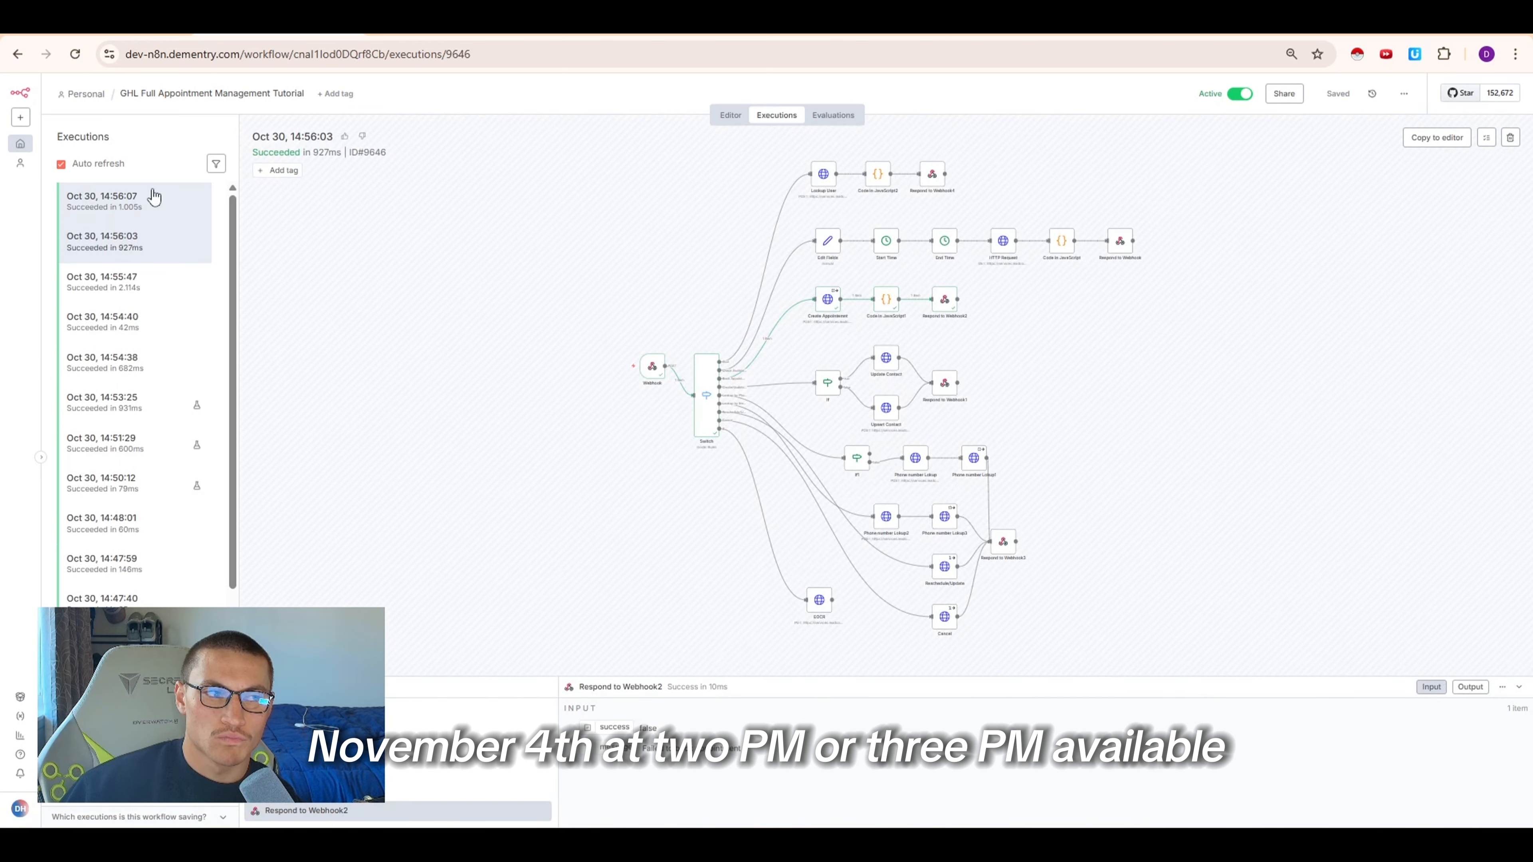
left_click(156, 204)
left_click(145, 242)
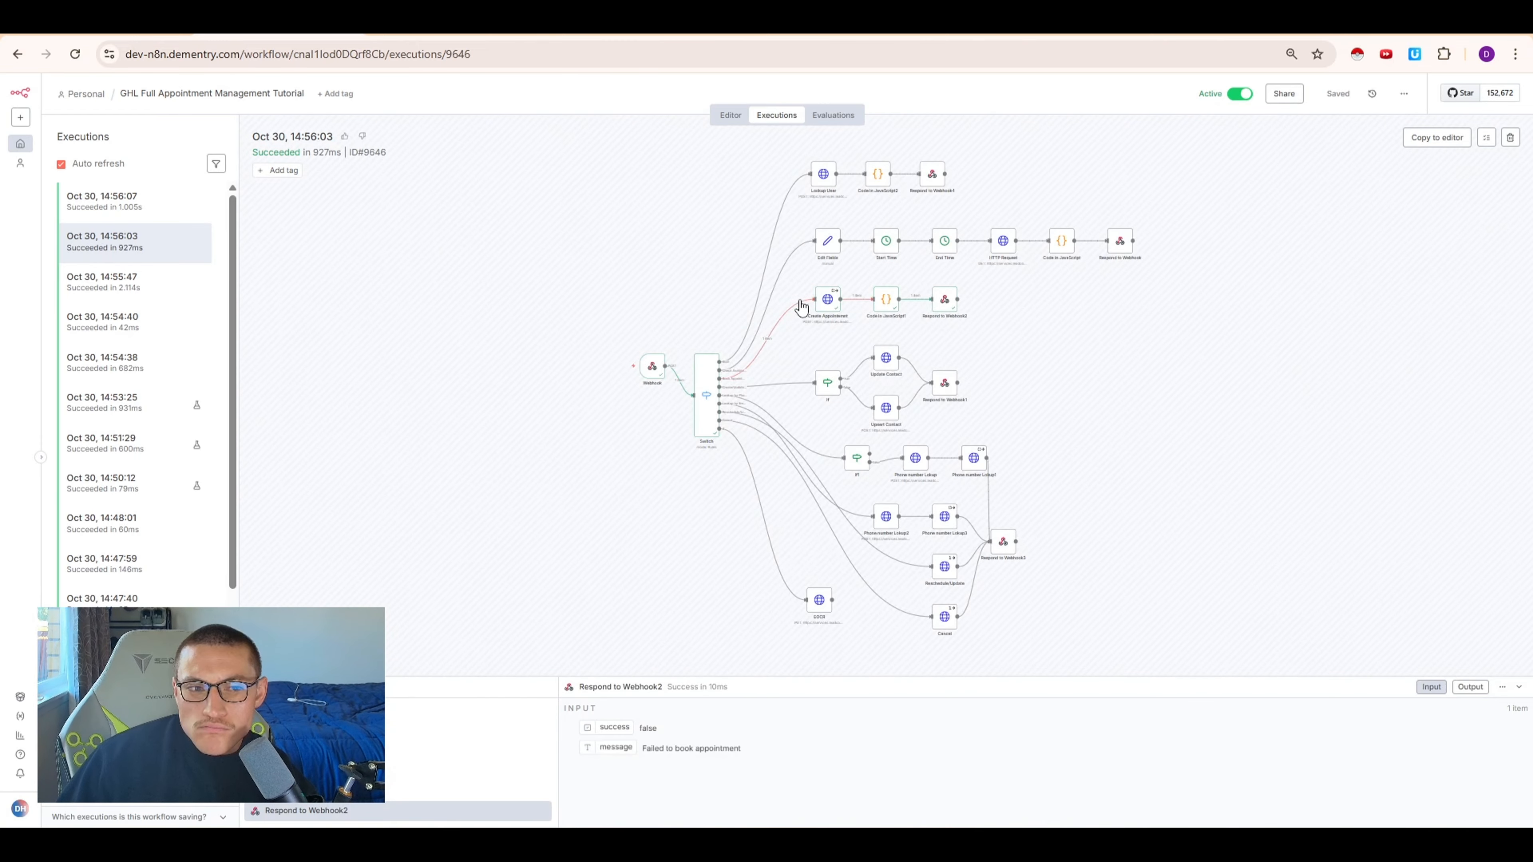
double_click(825, 300)
scroll(803, 505, "down", 6)
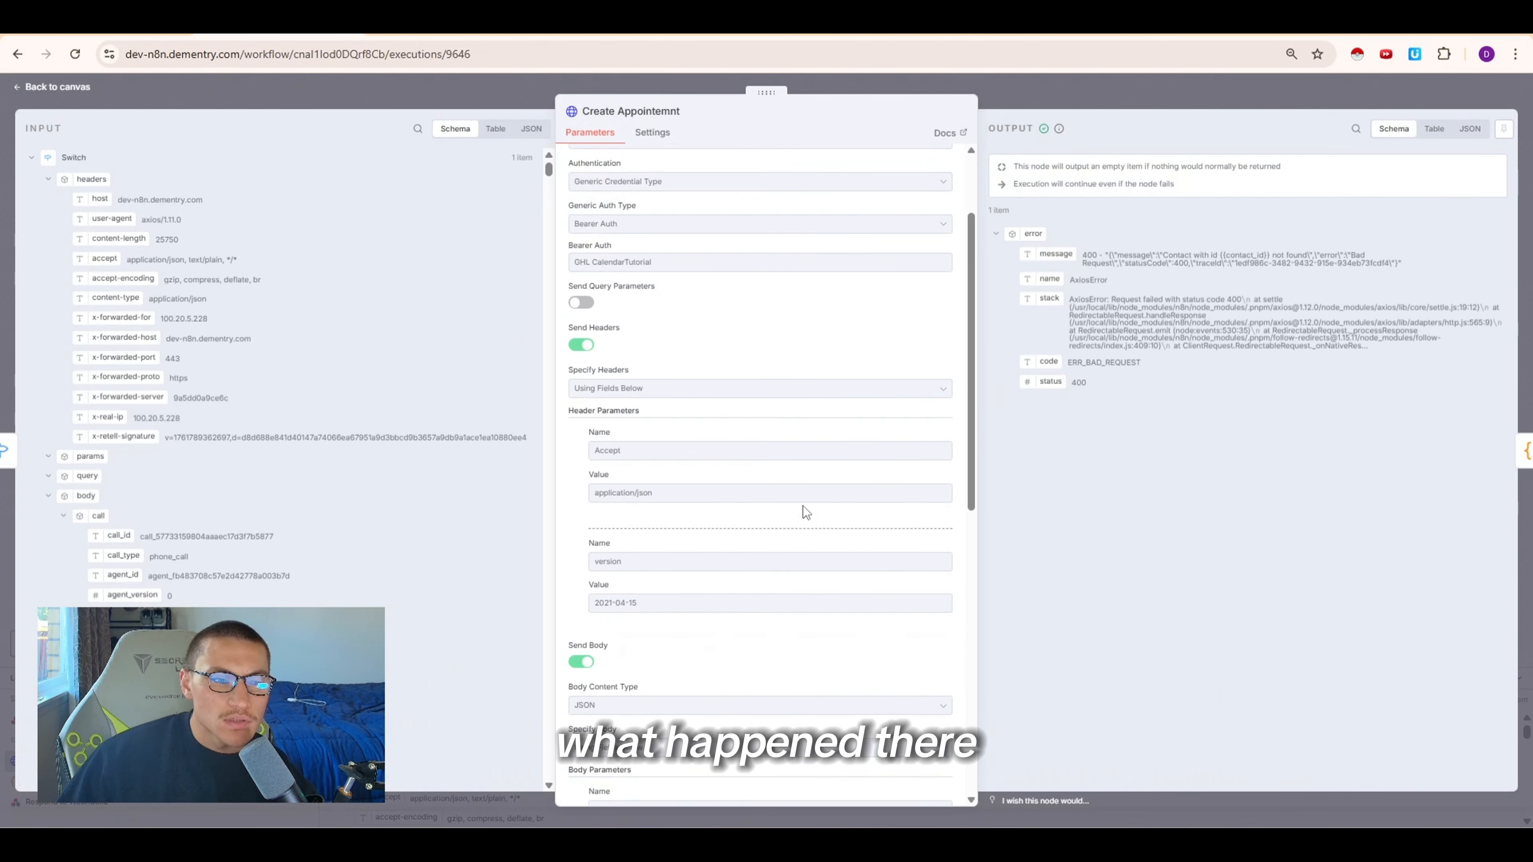
scroll(718, 617, "down", 1)
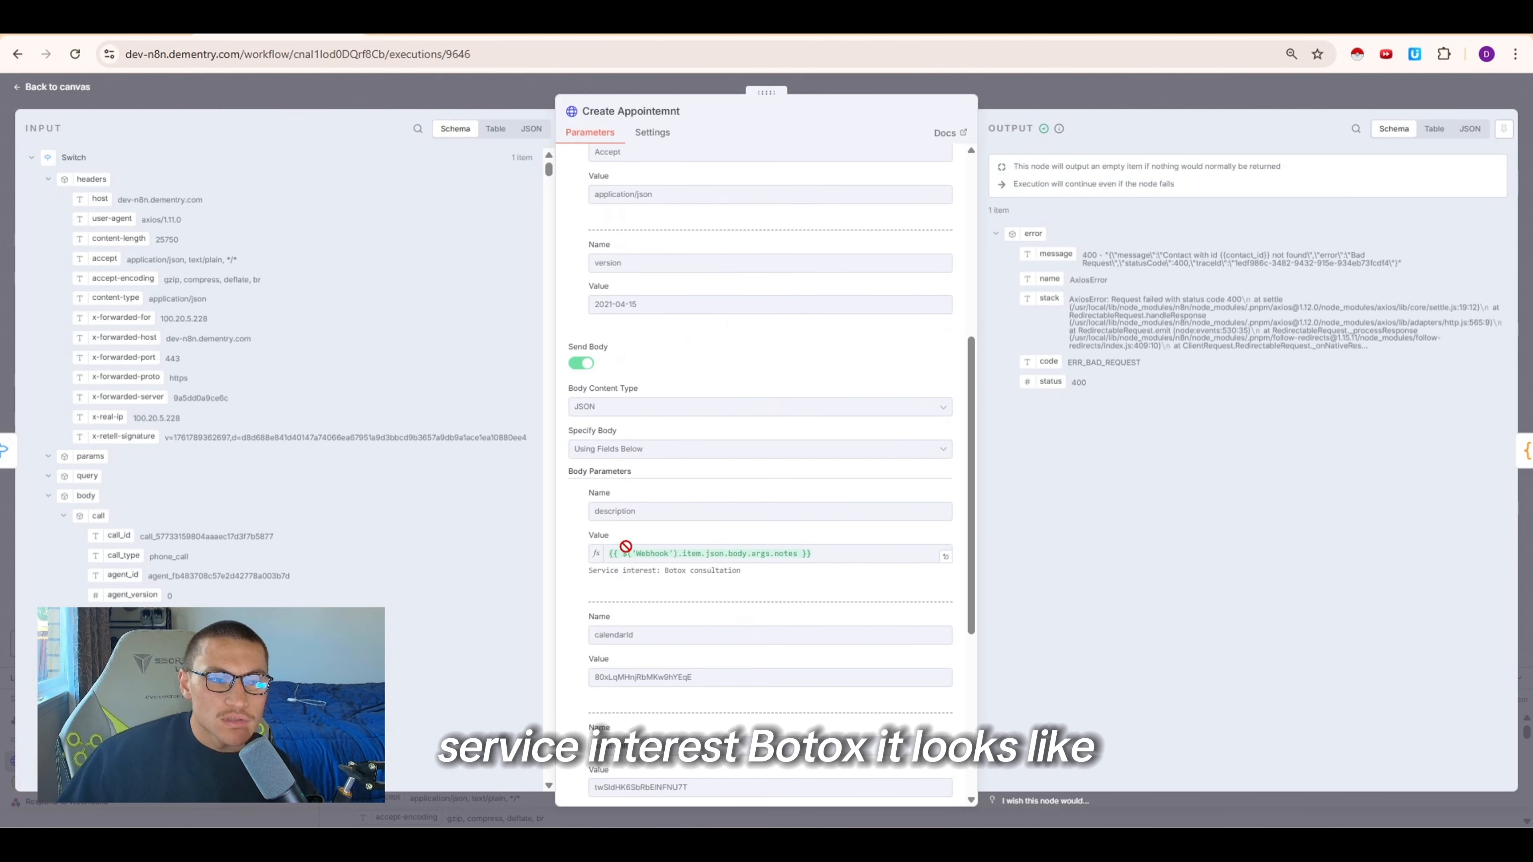
scroll(626, 546, "down", 3)
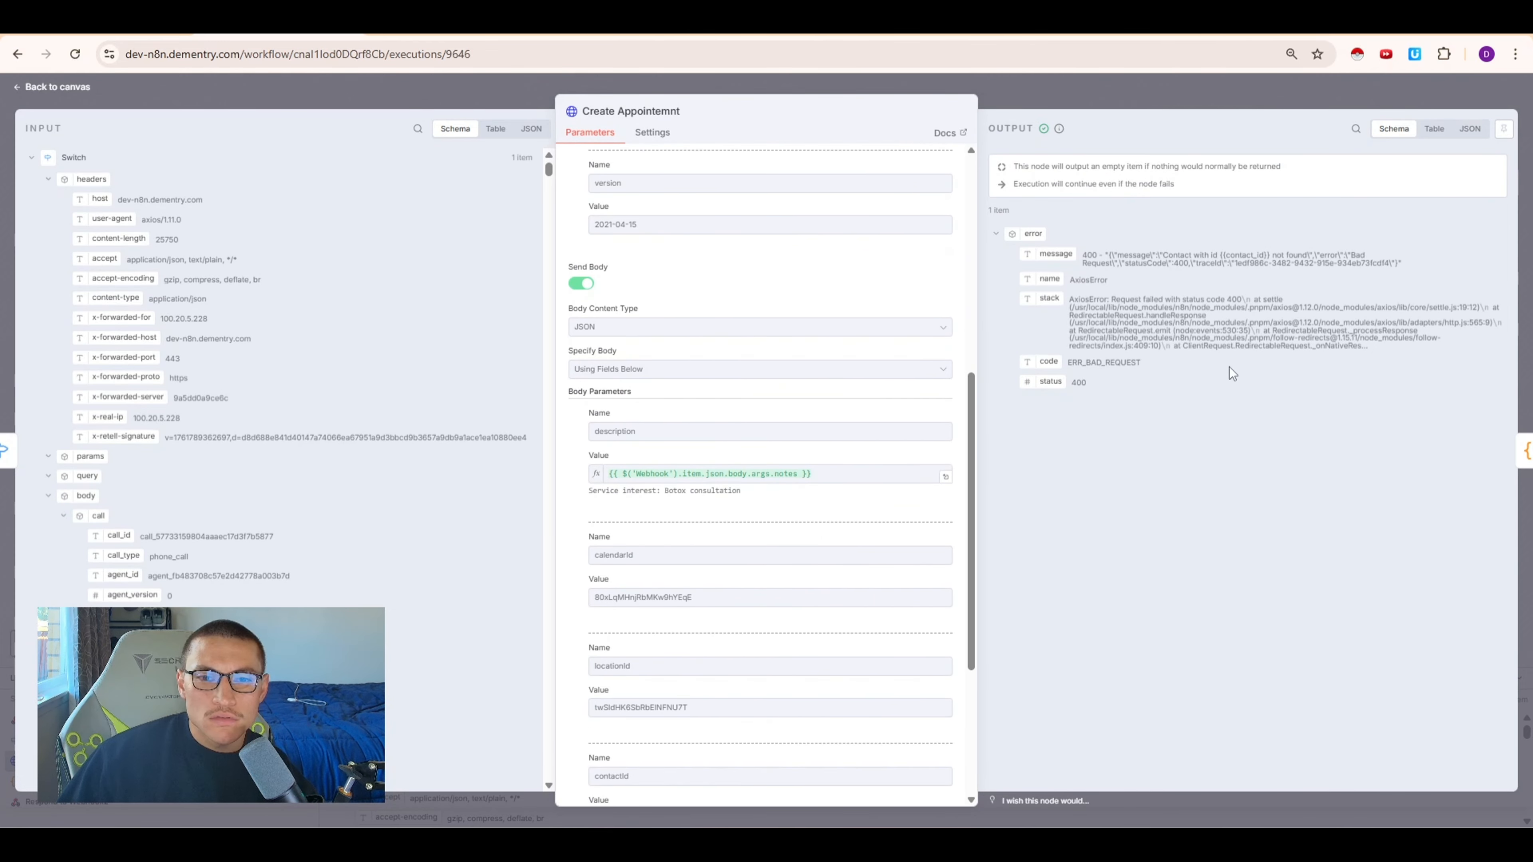
scroll(734, 547, "down", 4)
scroll(734, 549, "down", 5)
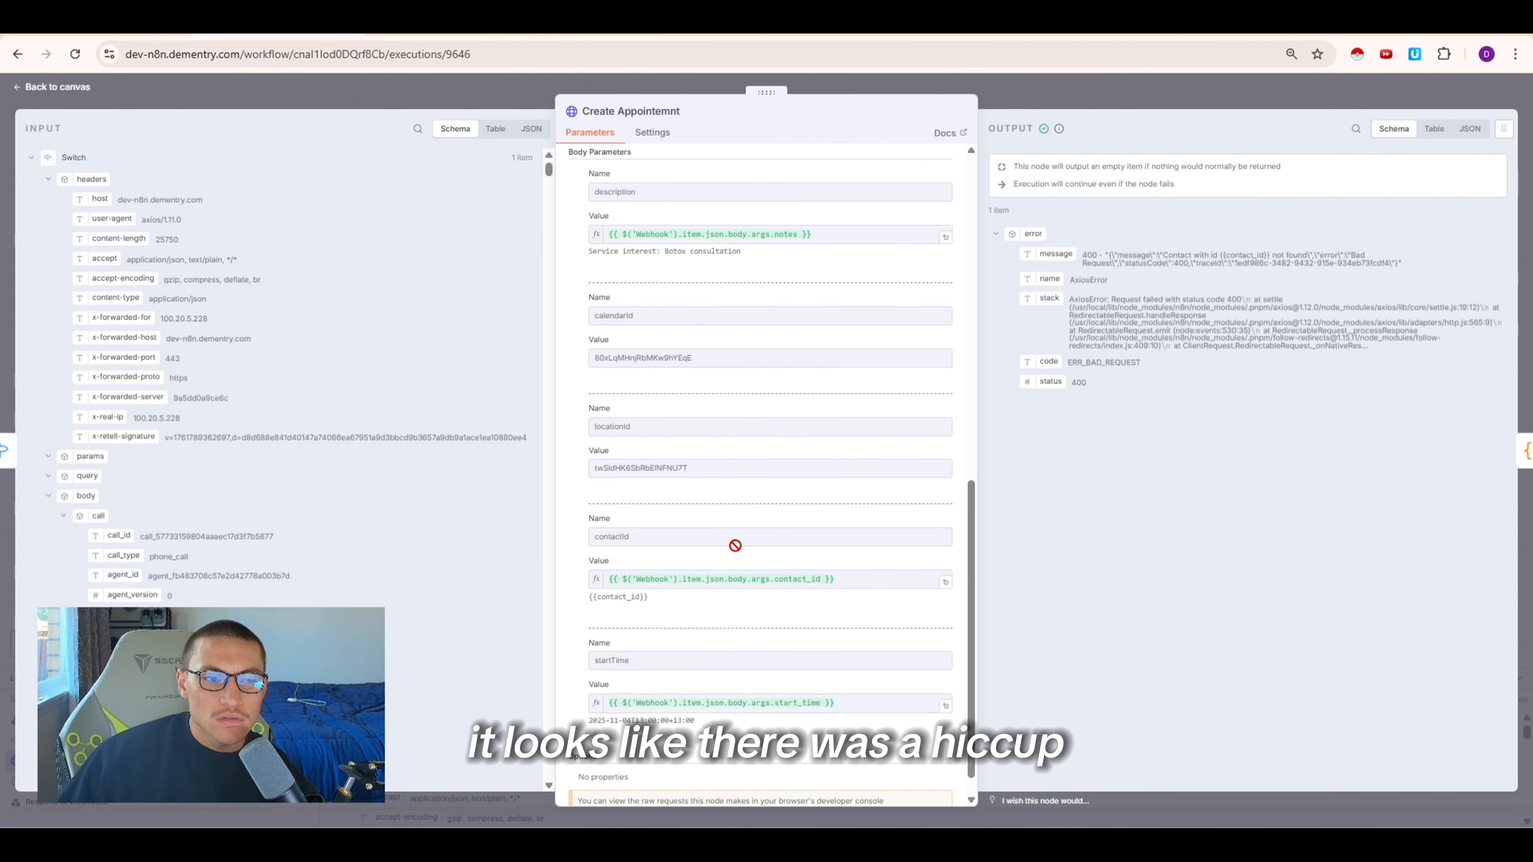
scroll(721, 585, "down", 1)
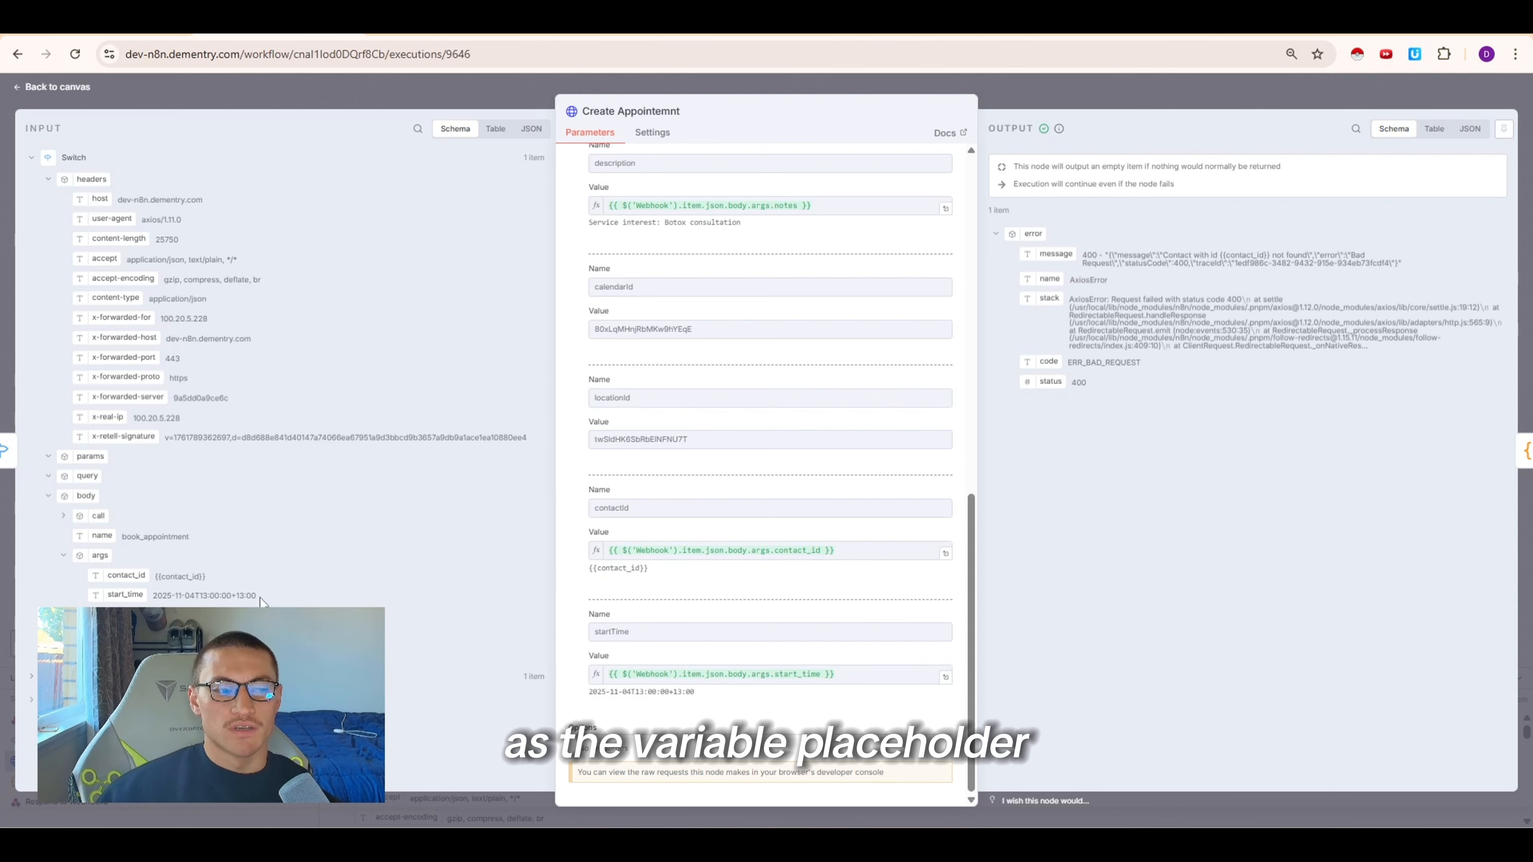
key("Escape")
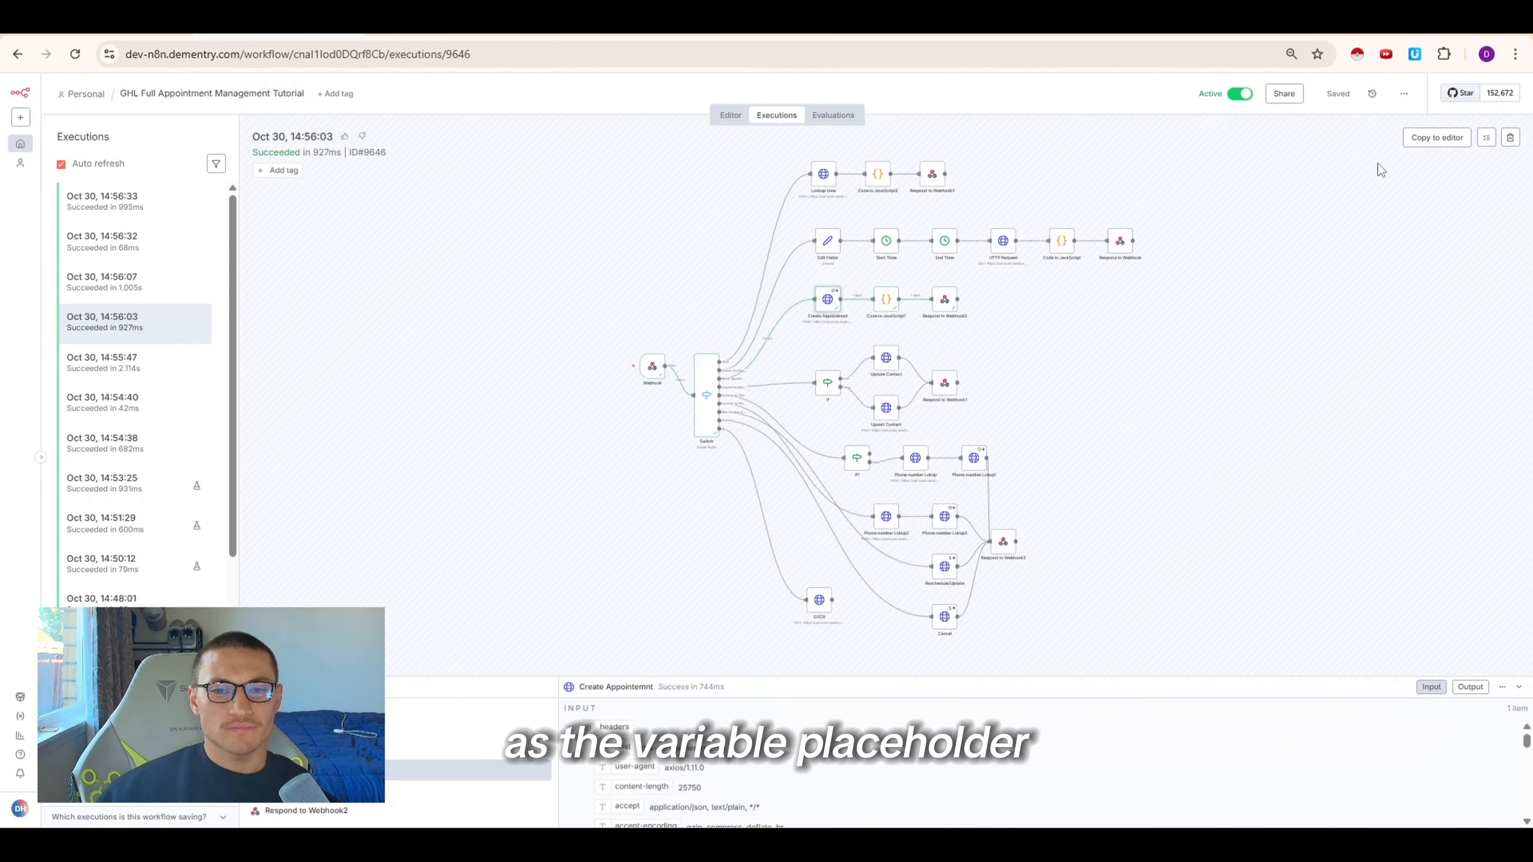
Copy the execution to the editor and insert an If node before Create Appointment checking that the dynamic-variable contact_id exists
left_click(1423, 144)
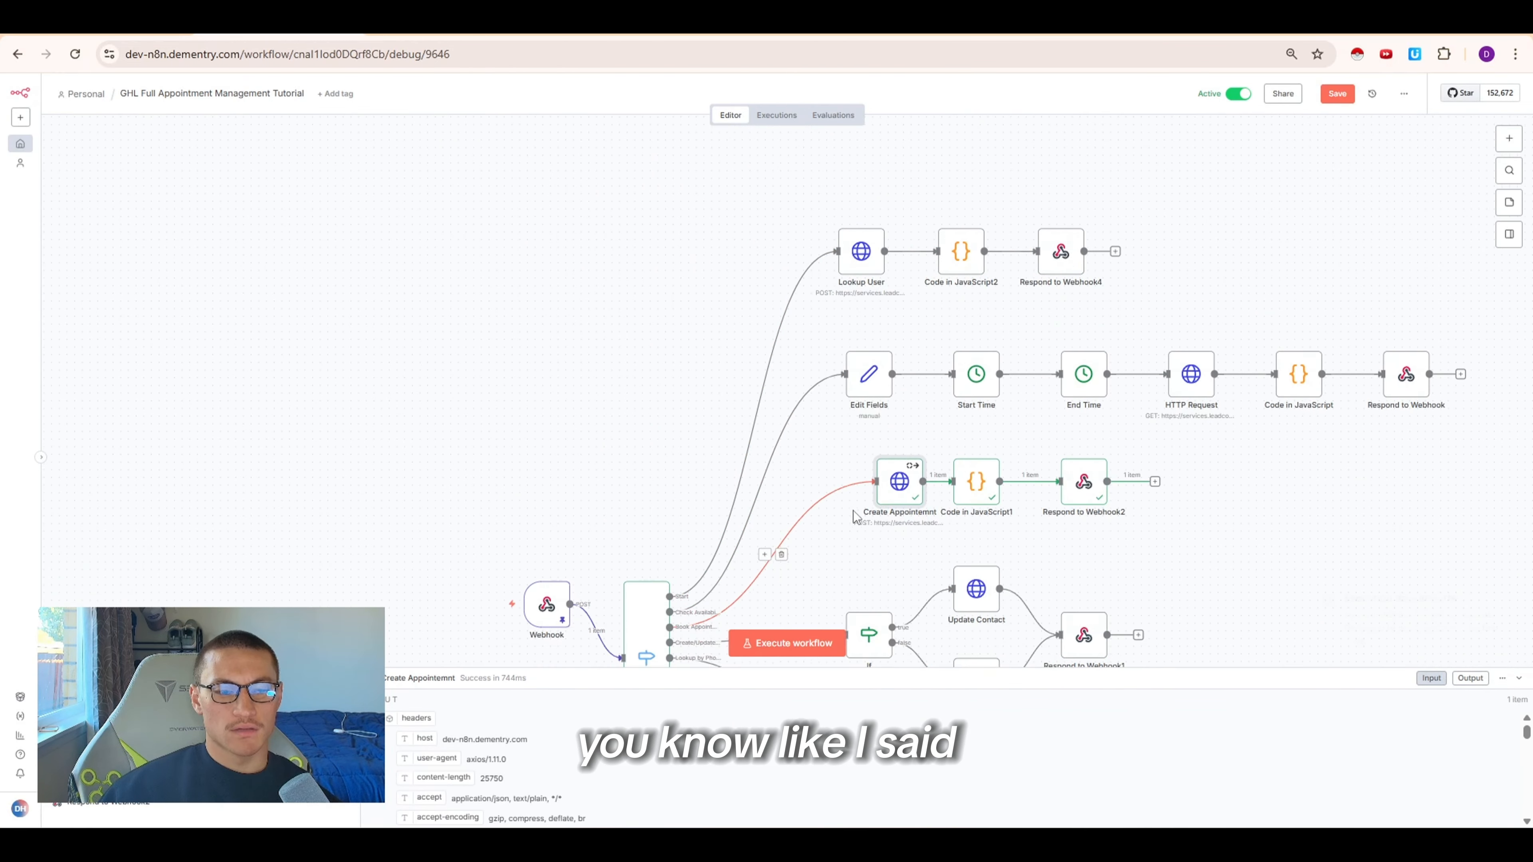
scroll(853, 511, "down", 3)
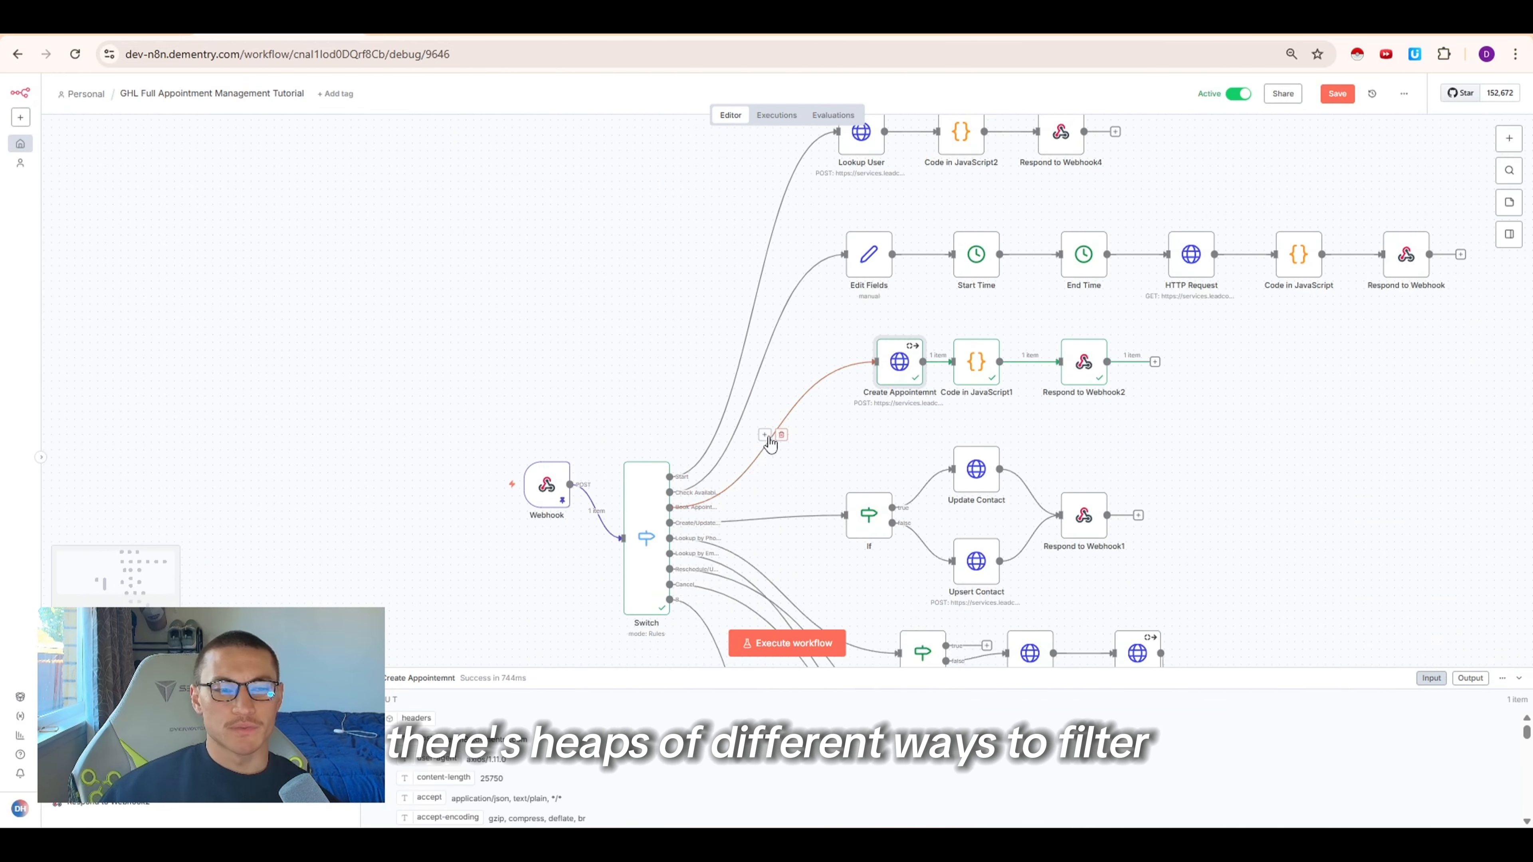
left_click(765, 435)
type("if")
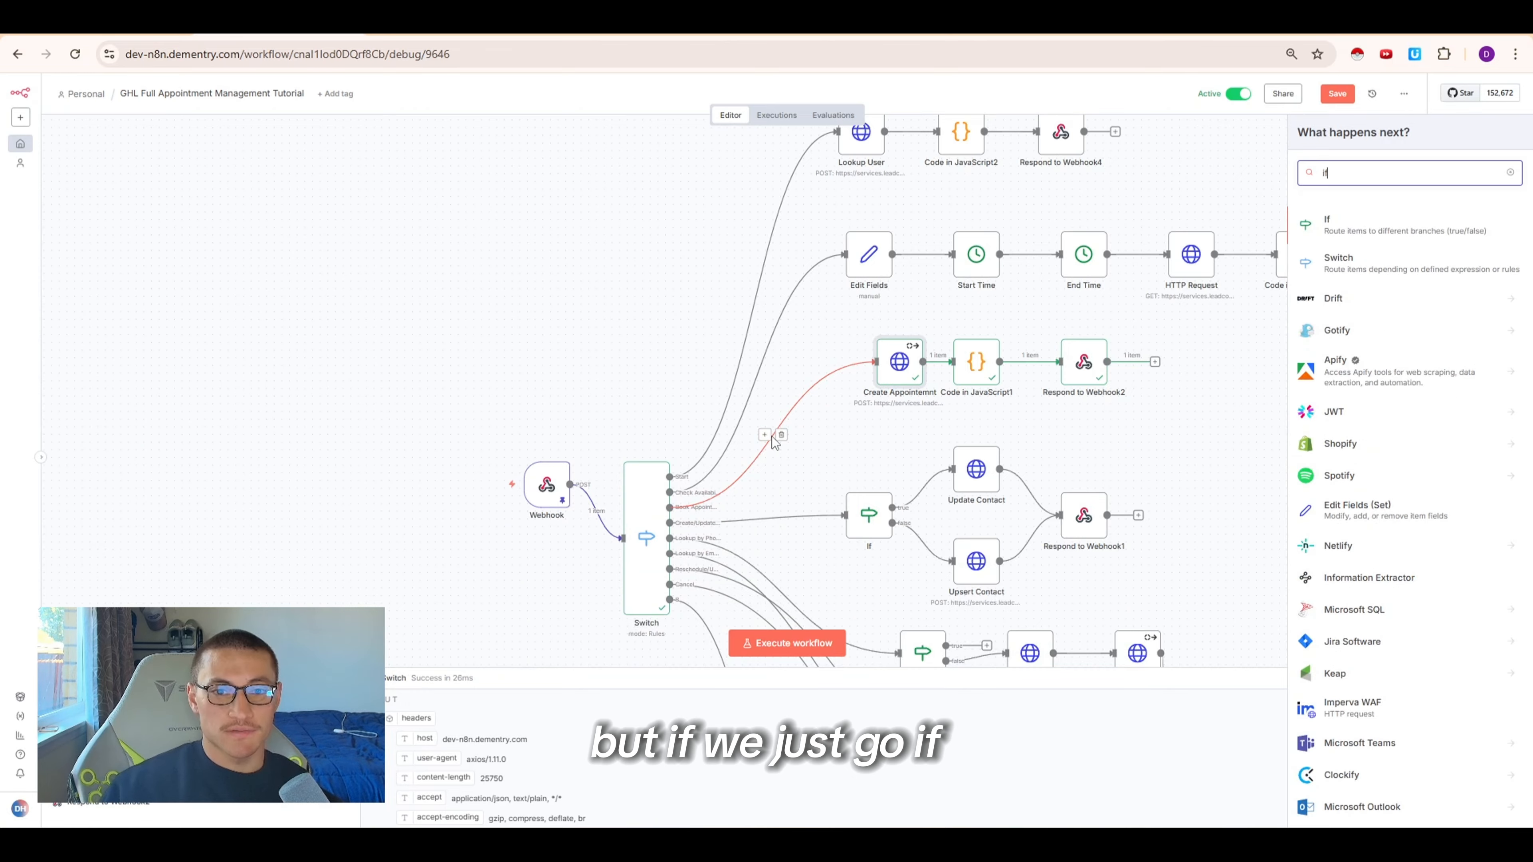
key("Return")
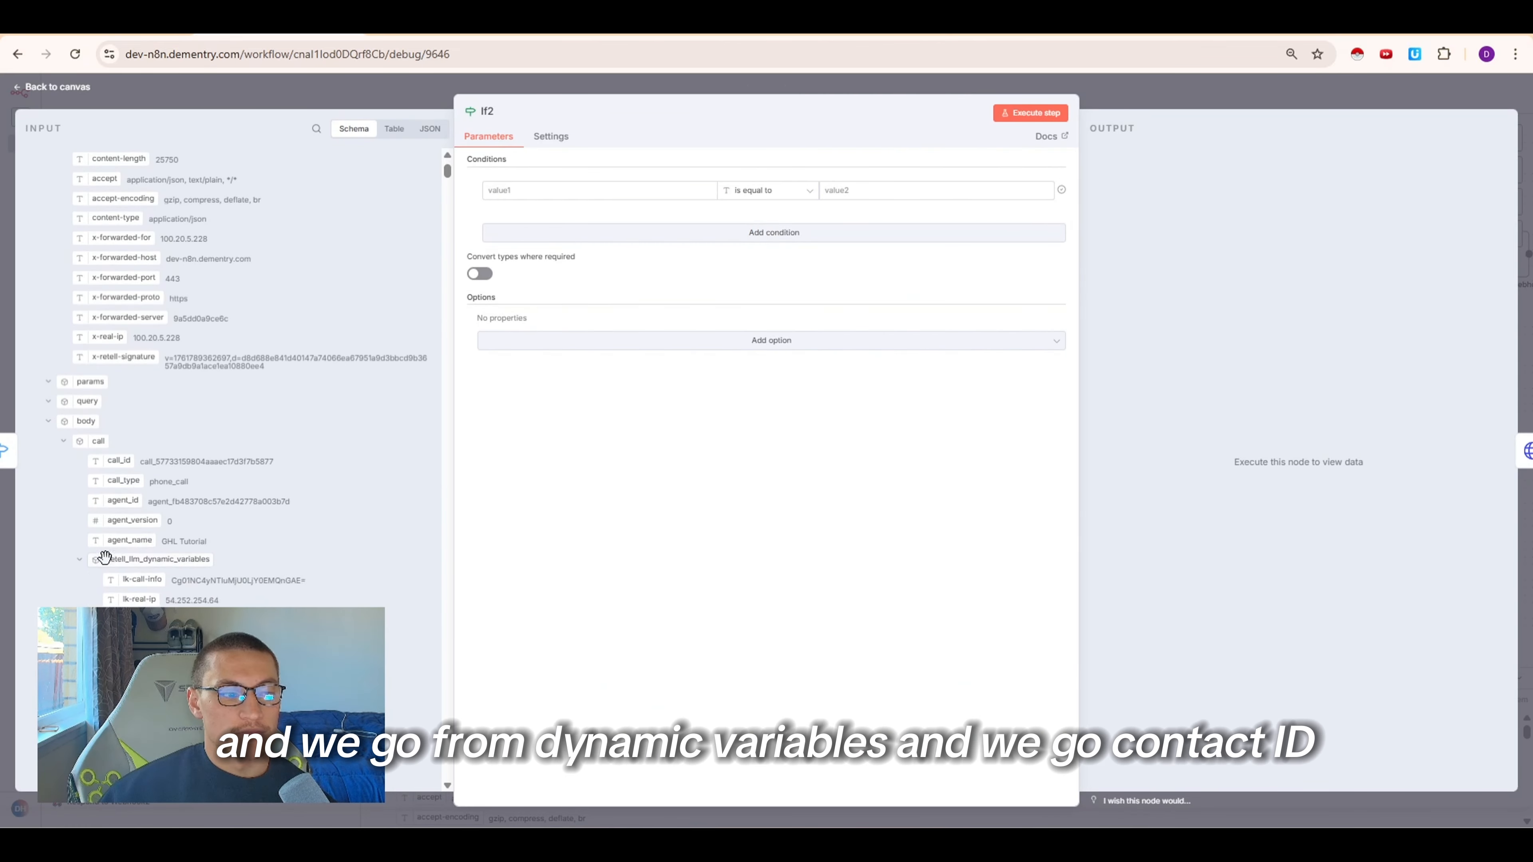
scroll(104, 556, "down", 4)
left_click_drag(142, 518, 603, 192)
left_click(767, 190)
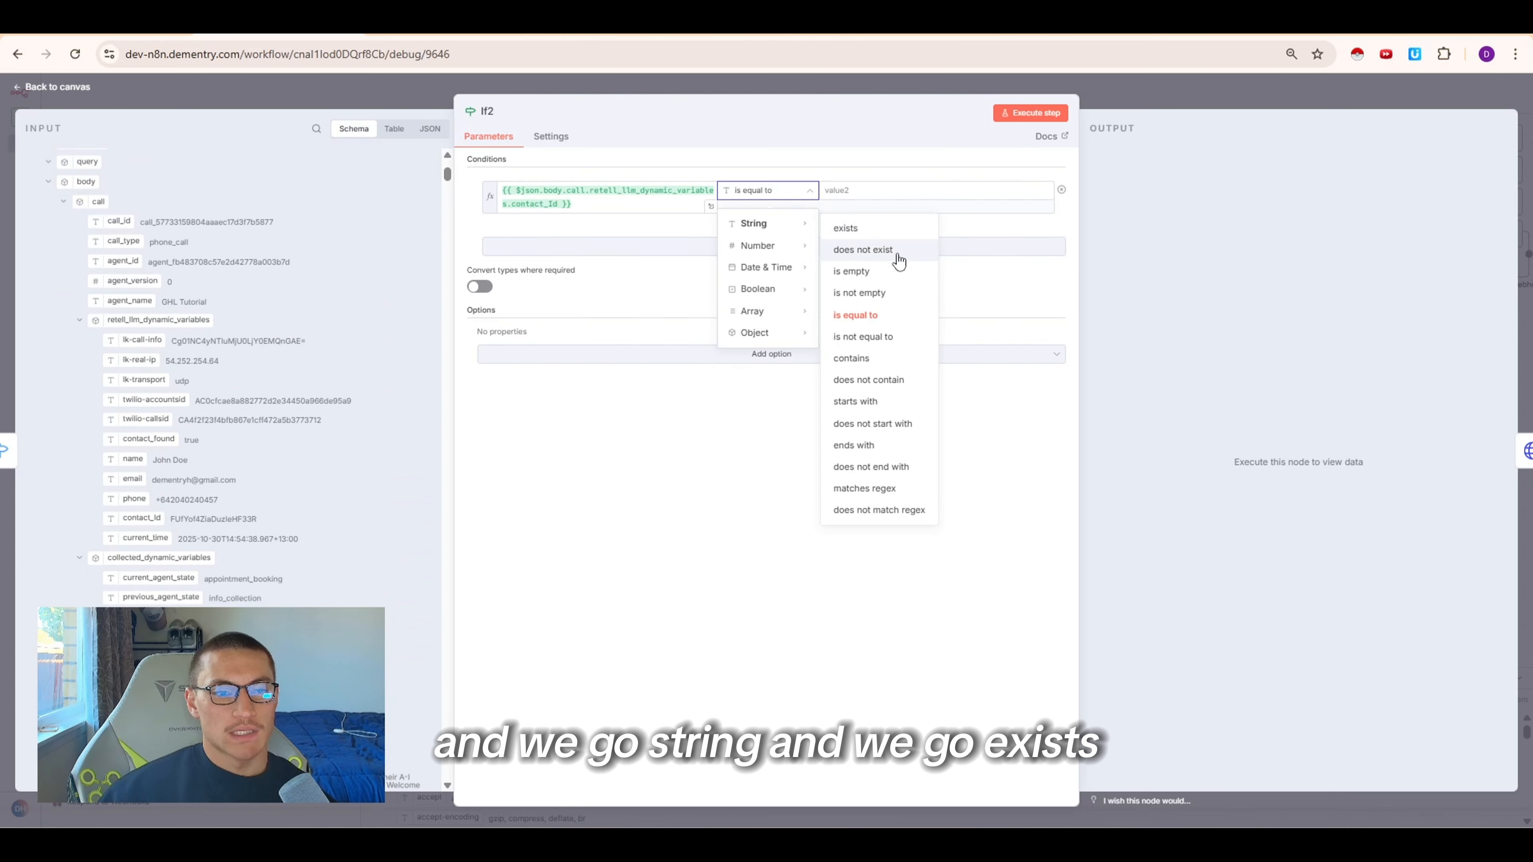
left_click(840, 228)
left_click(1109, 102)
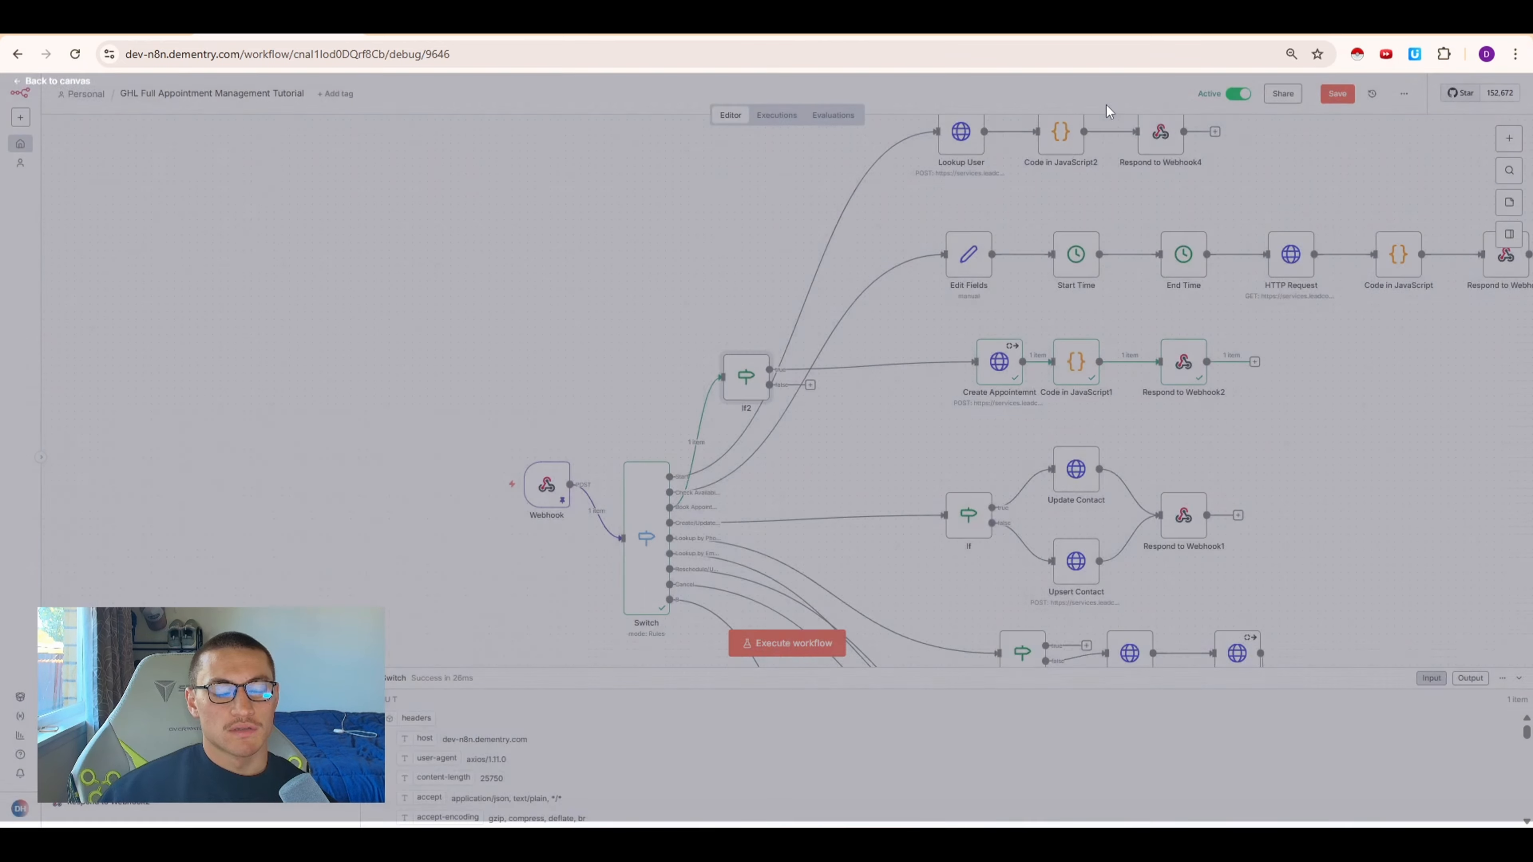
Reposition the If2 node and execute it
left_click_drag(755, 389, 893, 404)
left_click(863, 357)
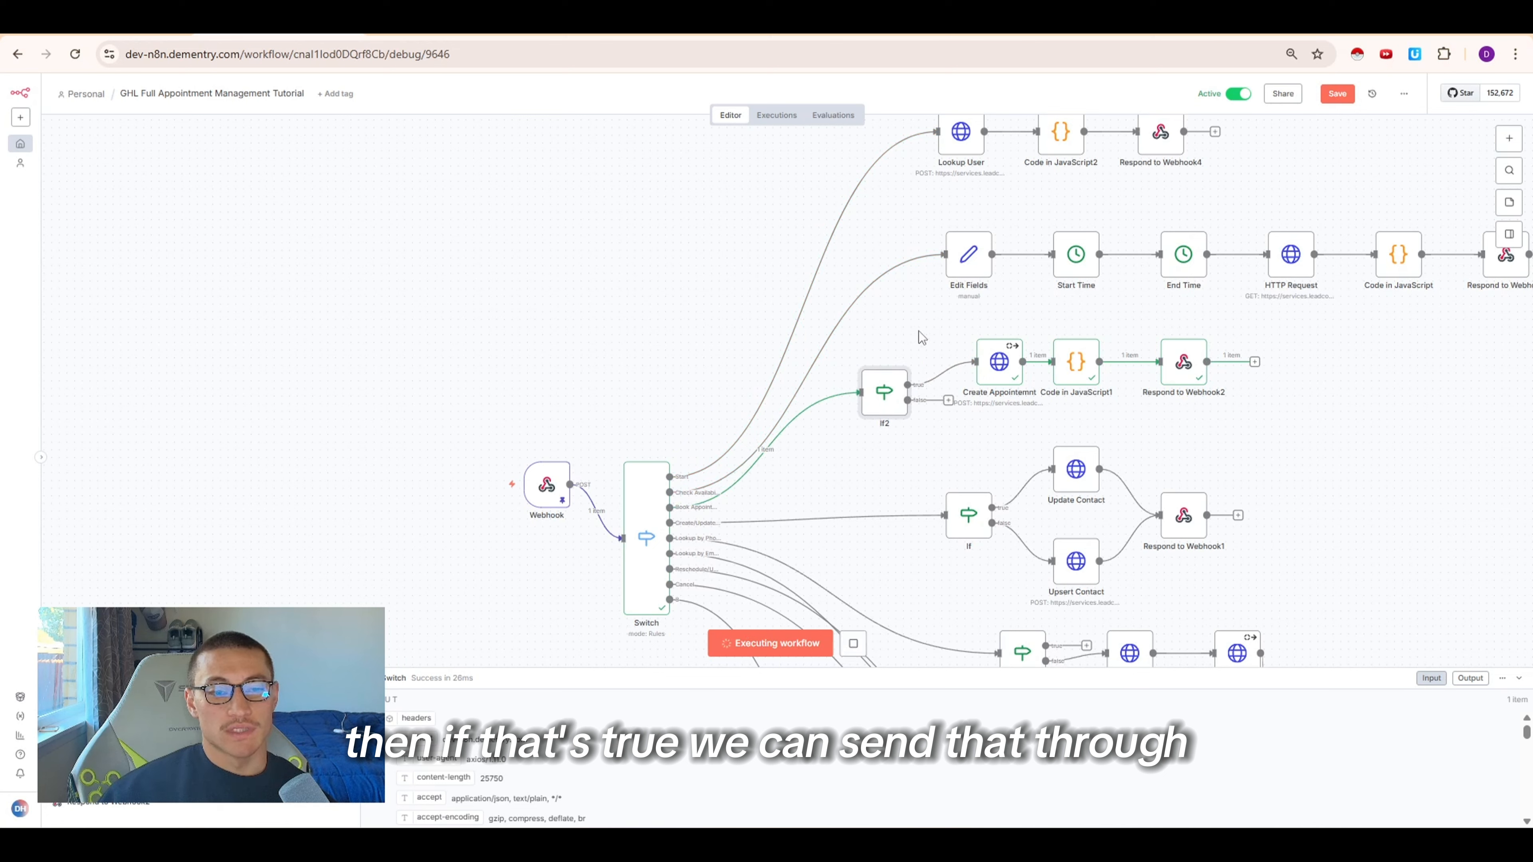
Duplicate the Create Appointment, code and respond chain and attach the copy to If2's second output
left_click_drag(955, 305, 1230, 408)
key("ctrl+c")
key("ctrl+v")
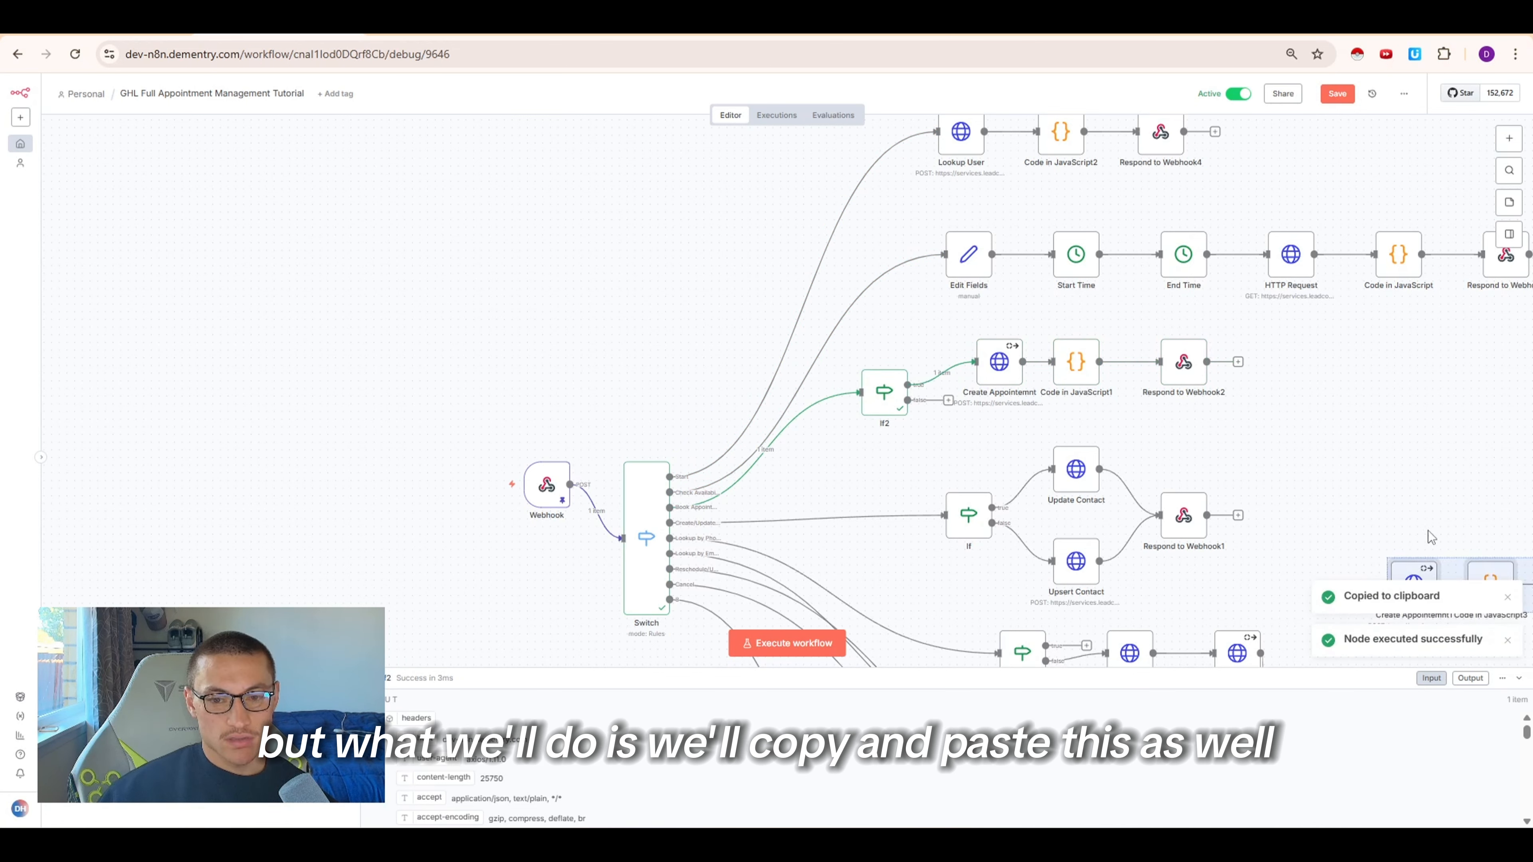
left_click_drag(1379, 557, 953, 389)
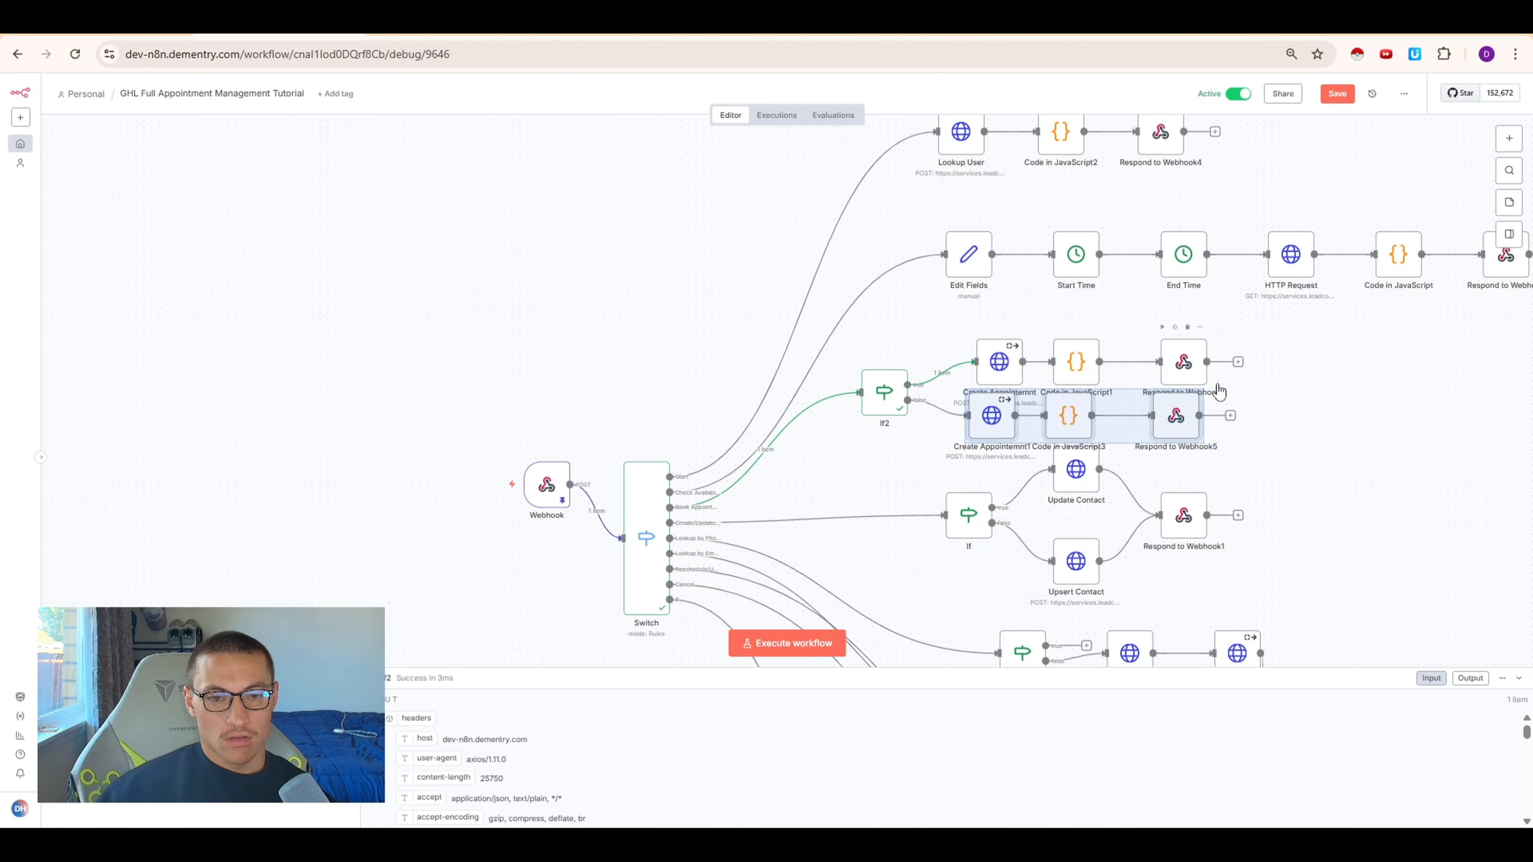
left_click_drag(1259, 382, 945, 315)
left_click_drag(1077, 365, 992, 353)
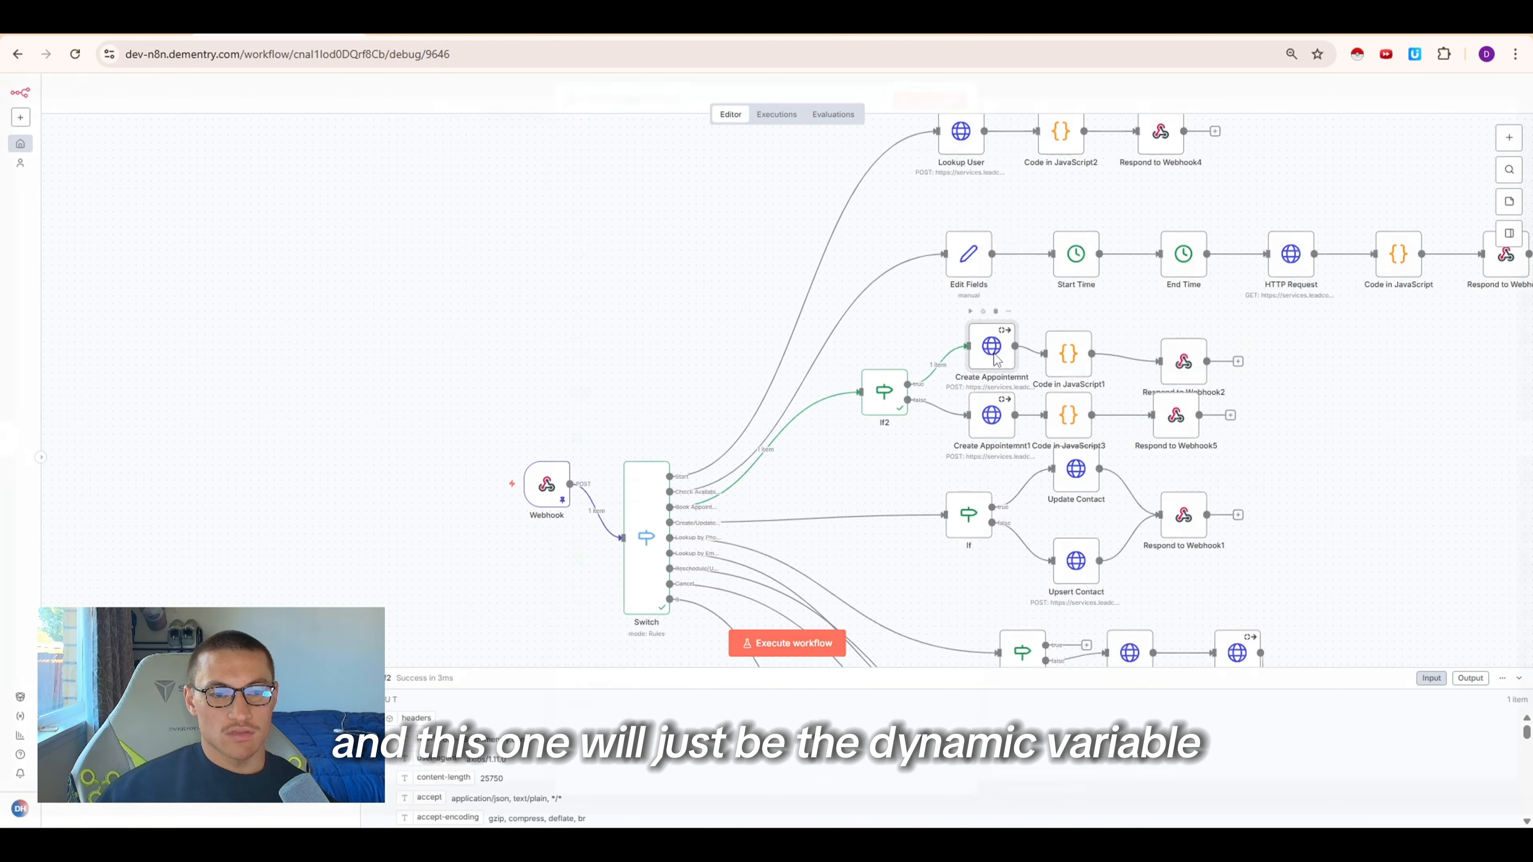
Set the upper Create Appointment node's contactId to the retell_llm_dynamic_variables contact_id expression
double_click(993, 353)
scroll(635, 346, "down", 10)
scroll(707, 437, "down", 3)
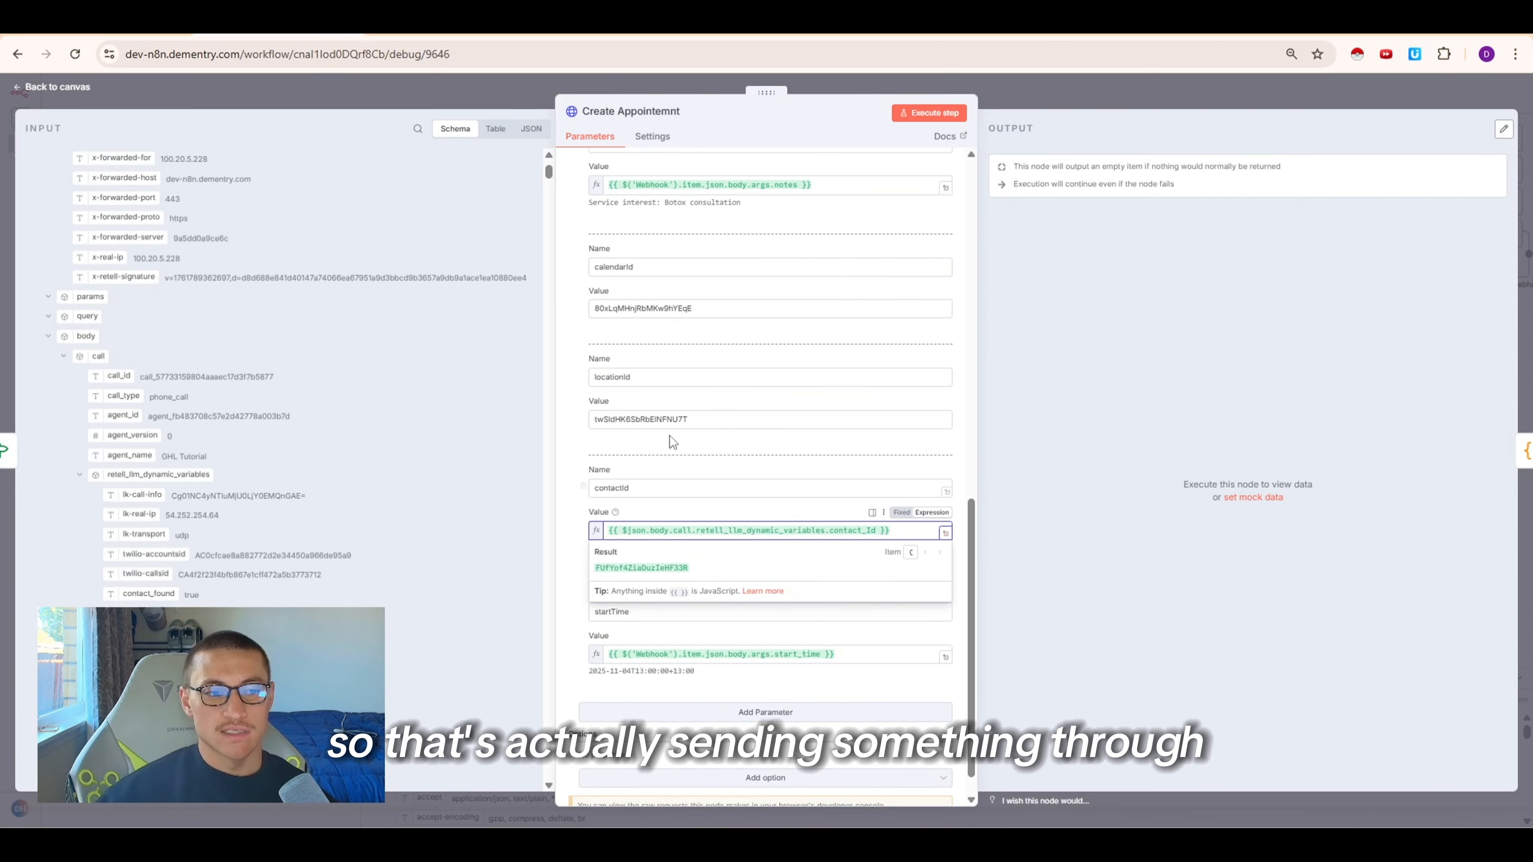
left_click(676, 462)
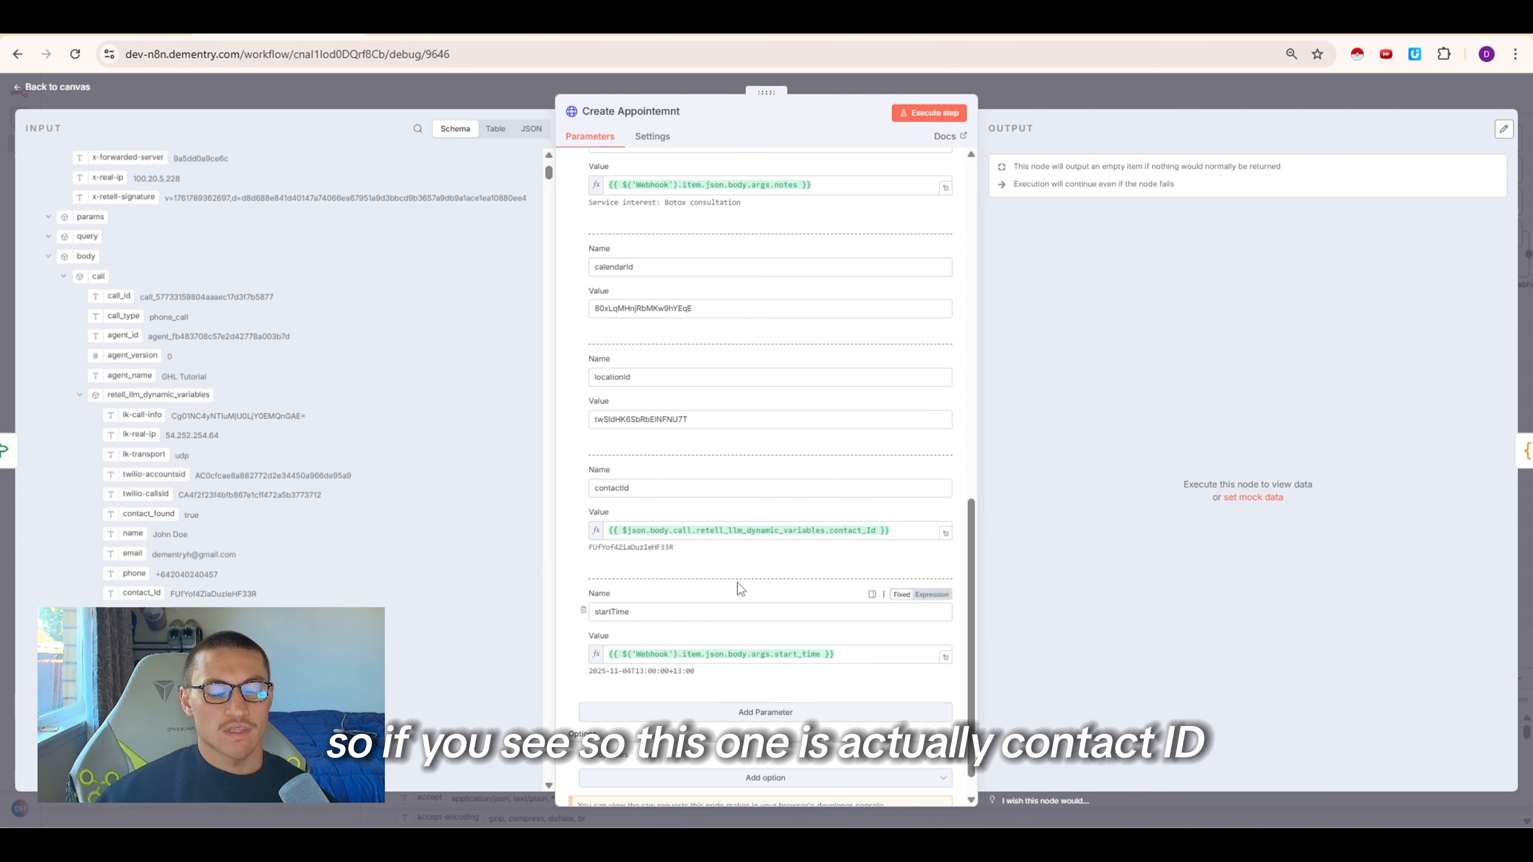
left_click_drag(675, 547, 585, 549)
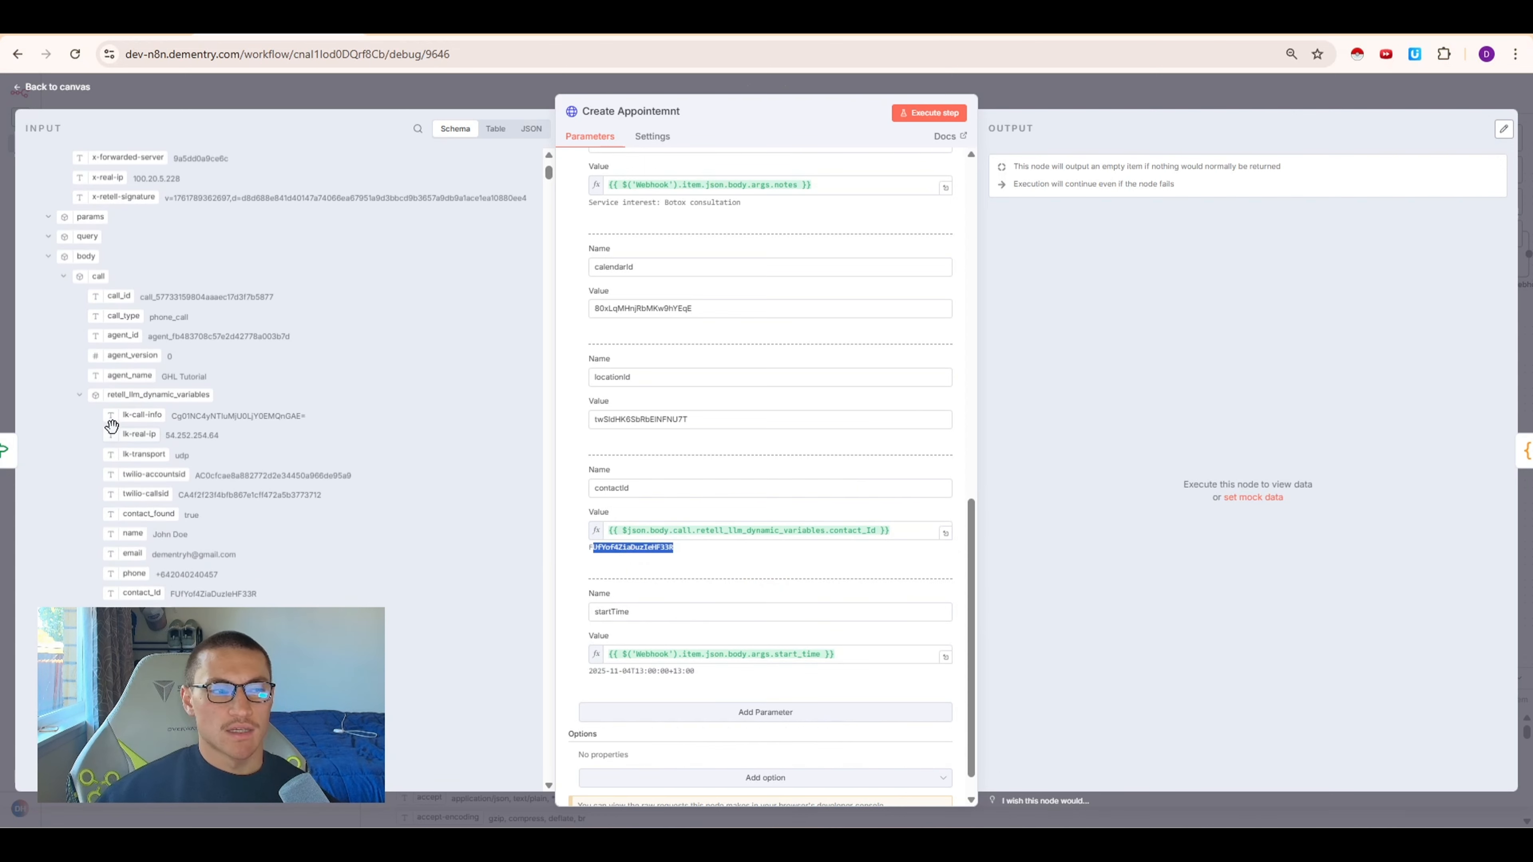
left_click(63, 276)
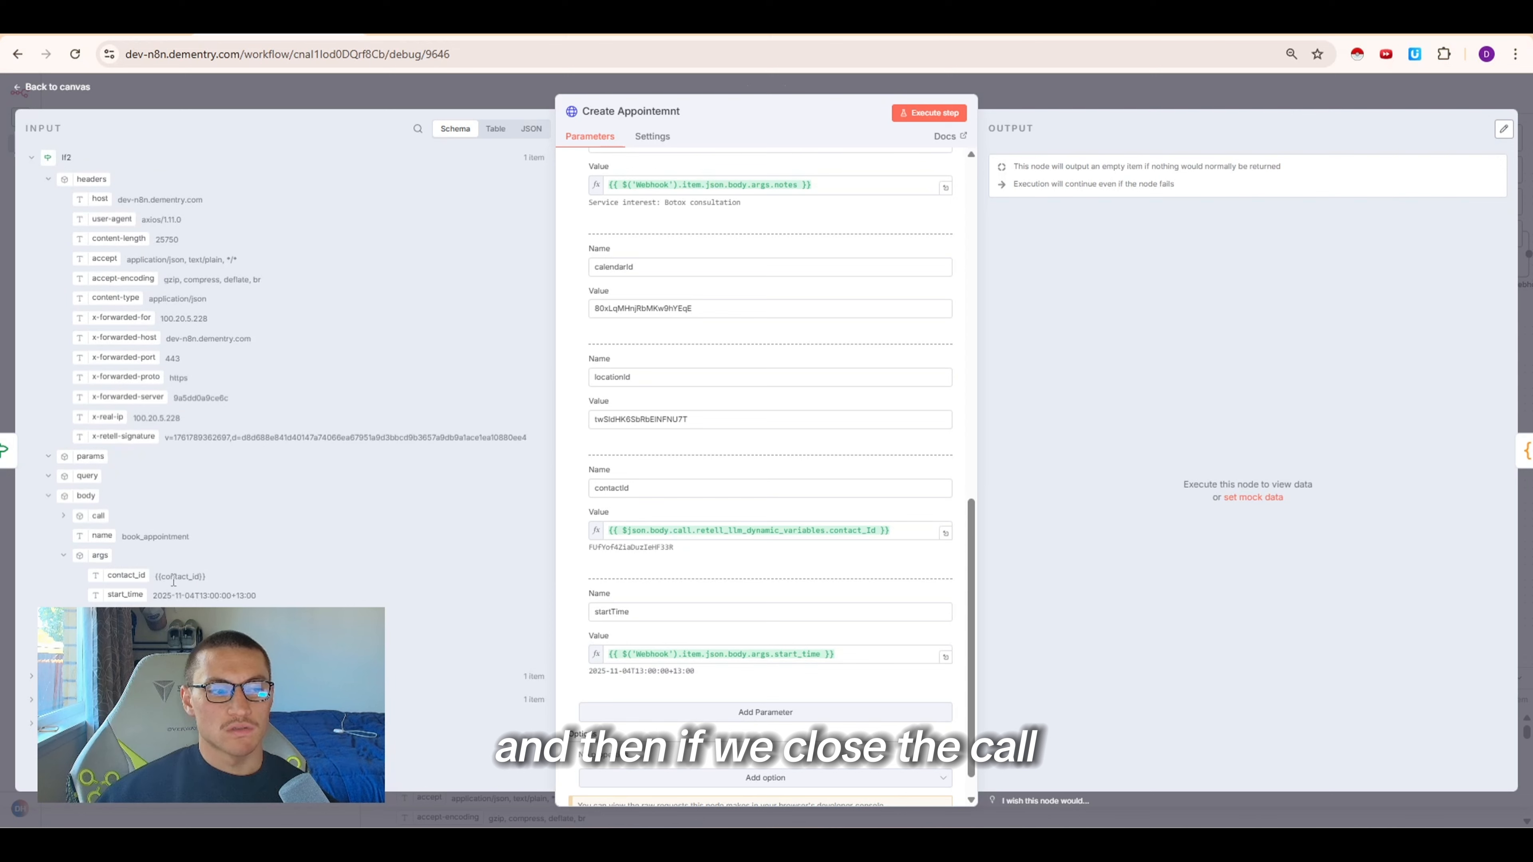
left_click_drag(156, 577, 203, 578)
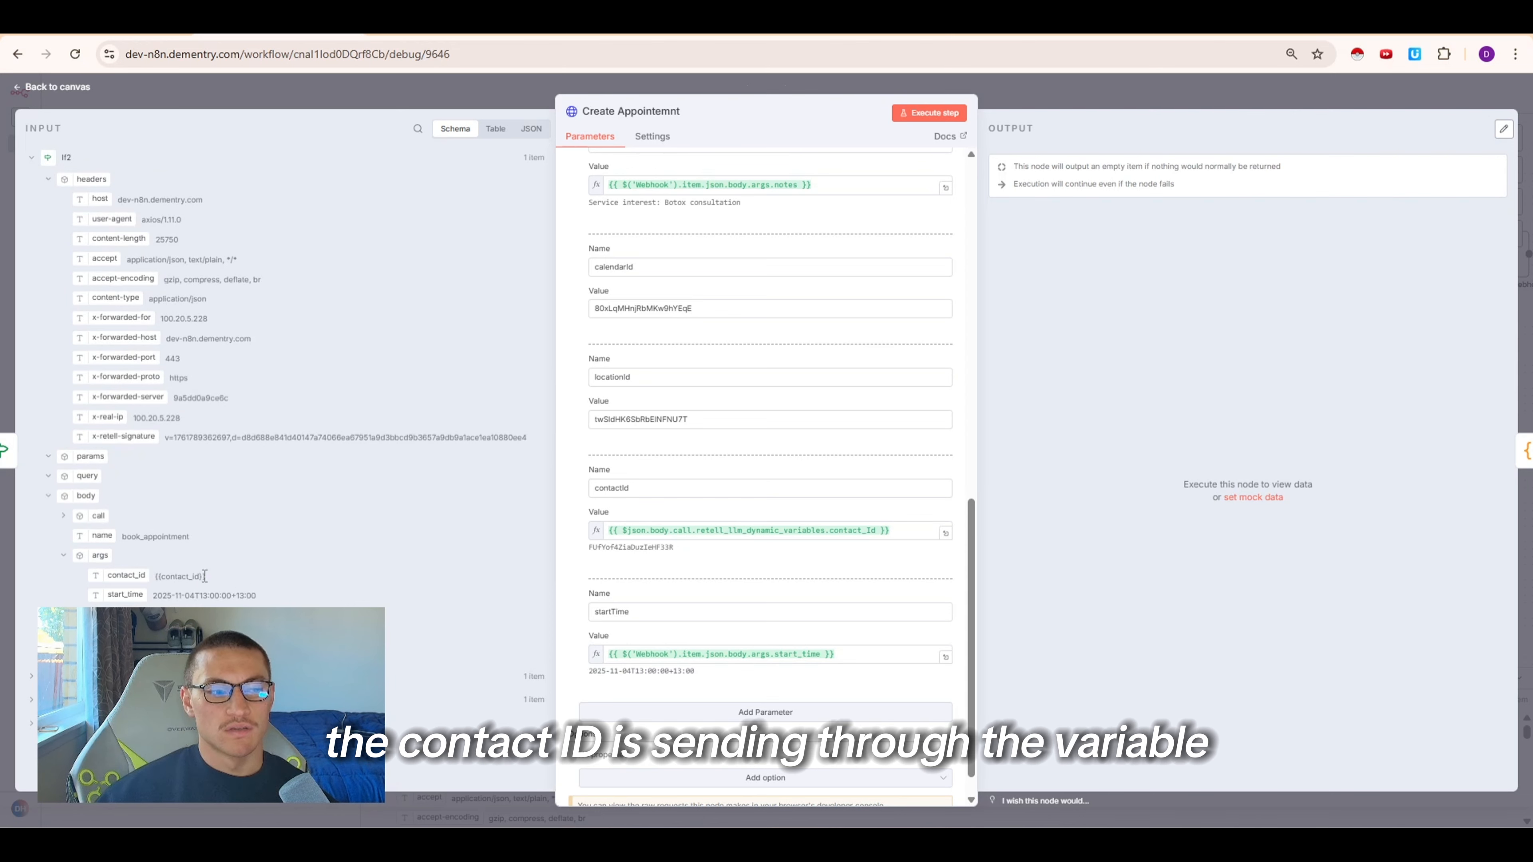
left_click(138, 574)
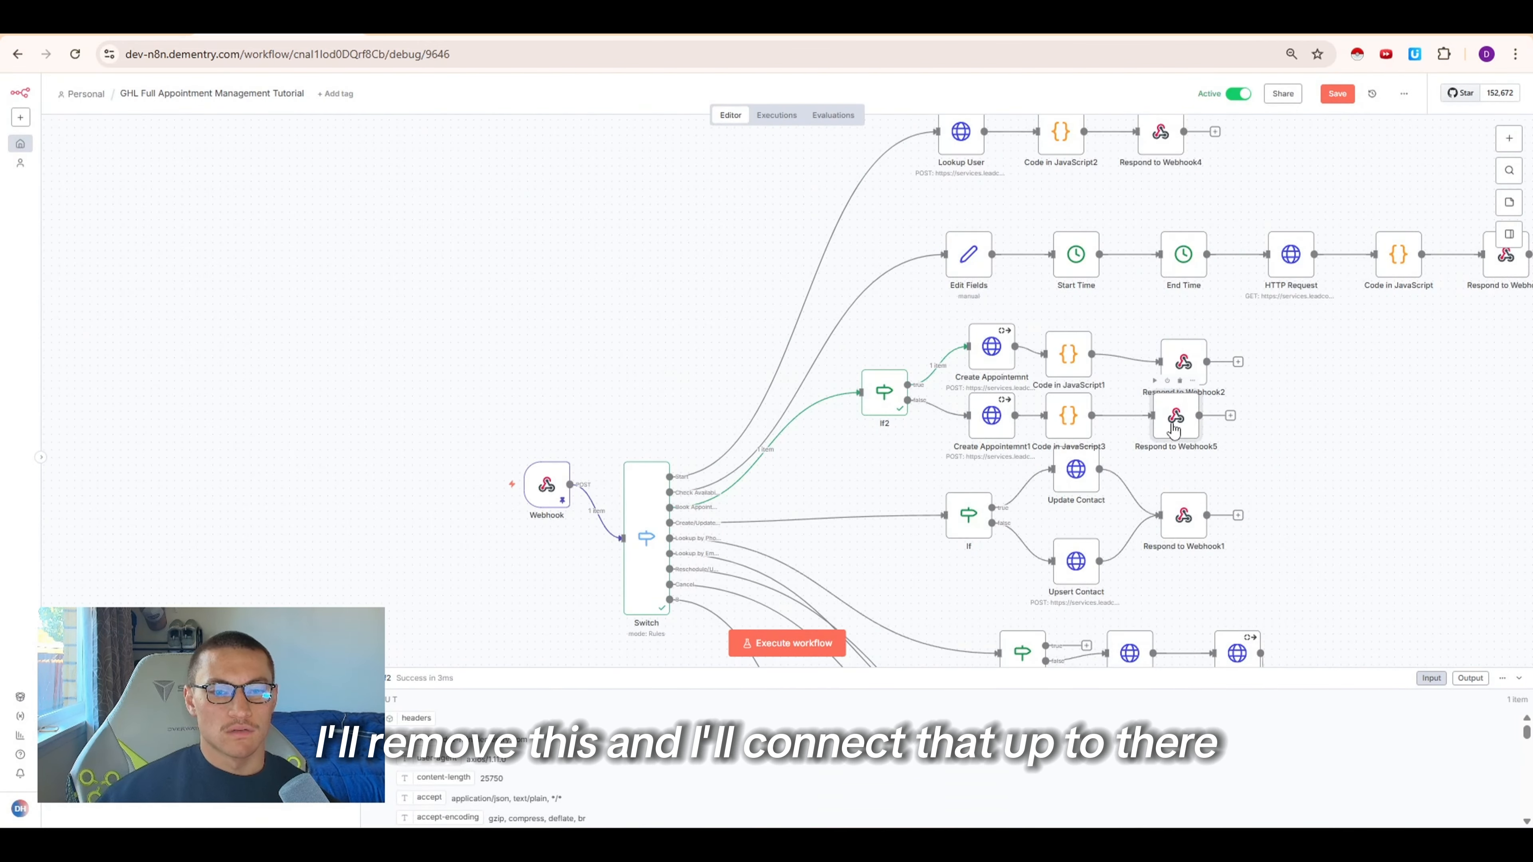
Connect Code in JavaScript3 to Respond to Webhook2 instead of its own respond node
left_click_drag(1126, 418, 1170, 371)
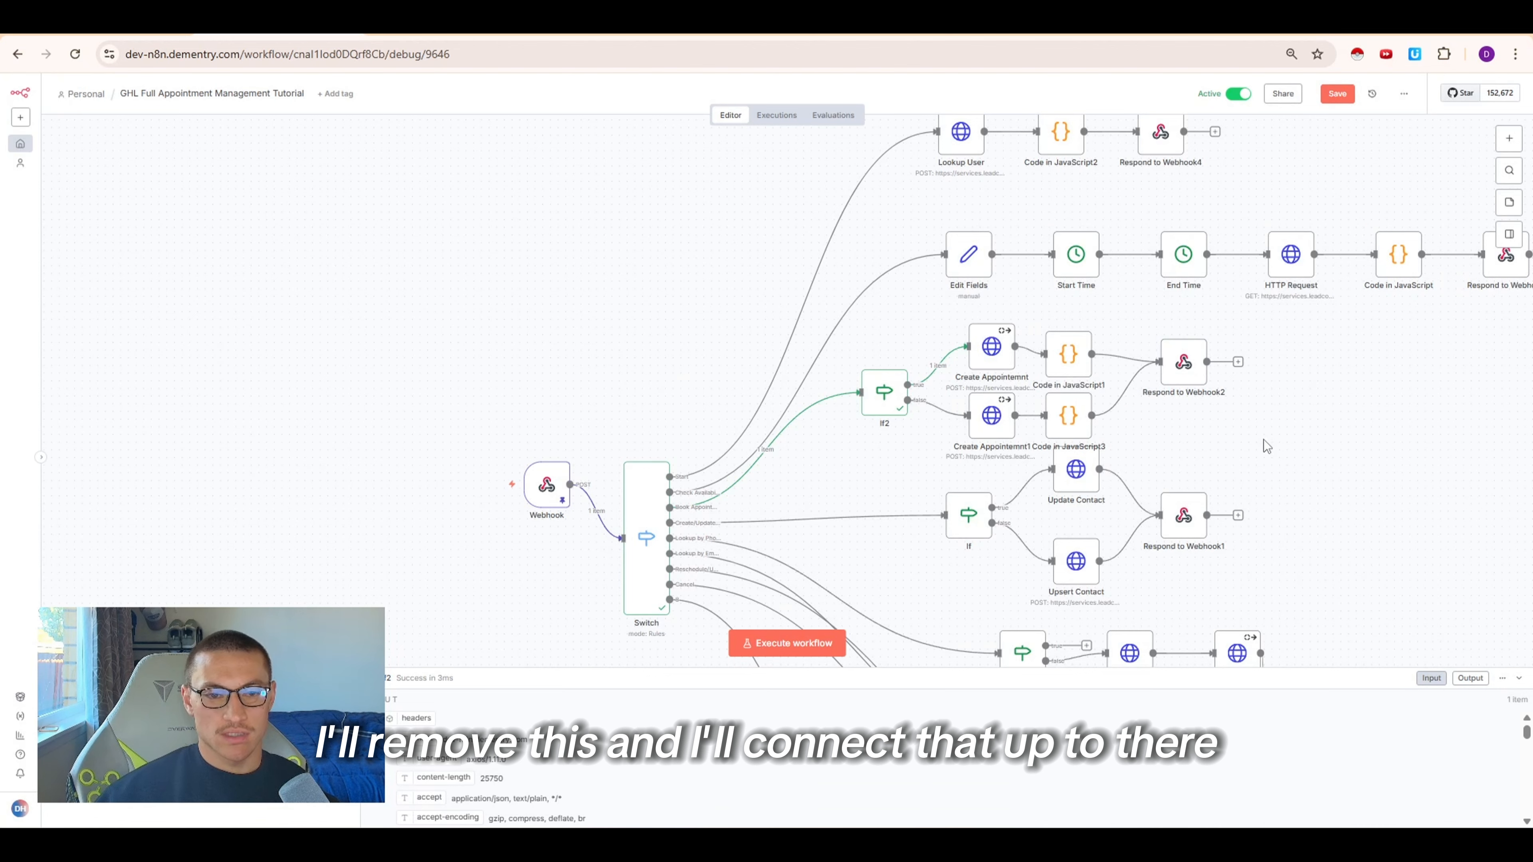
left_click_drag(1286, 487, 961, 322)
scroll(893, 456, "down", 5)
Tidy up the whole workflow layout and save it
key("ctrl+a")
key("shift+alt+t")
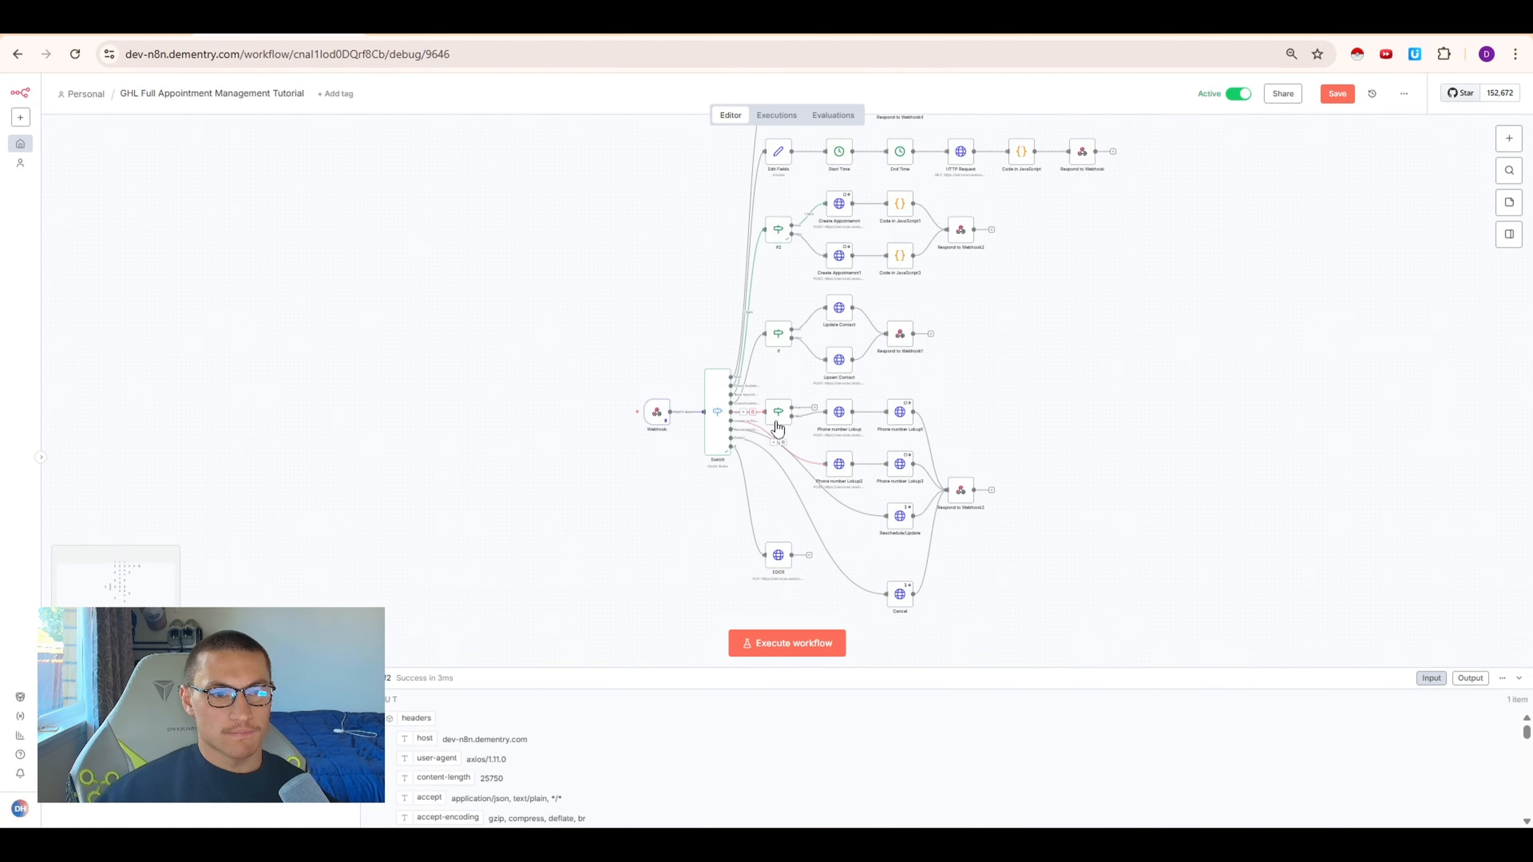
scroll(777, 428, "up", 3)
left_click(1337, 95)
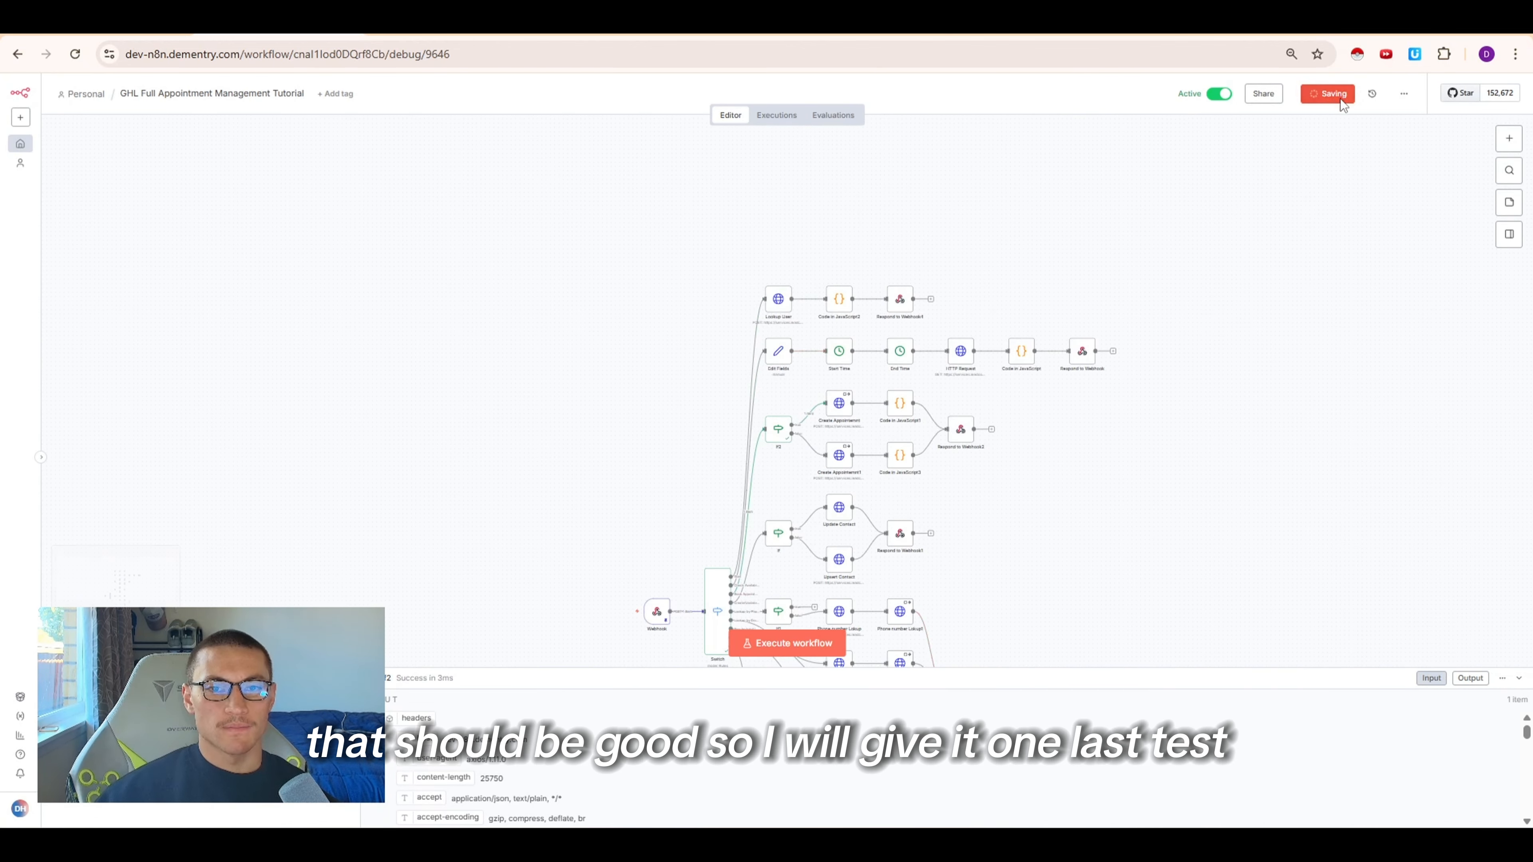